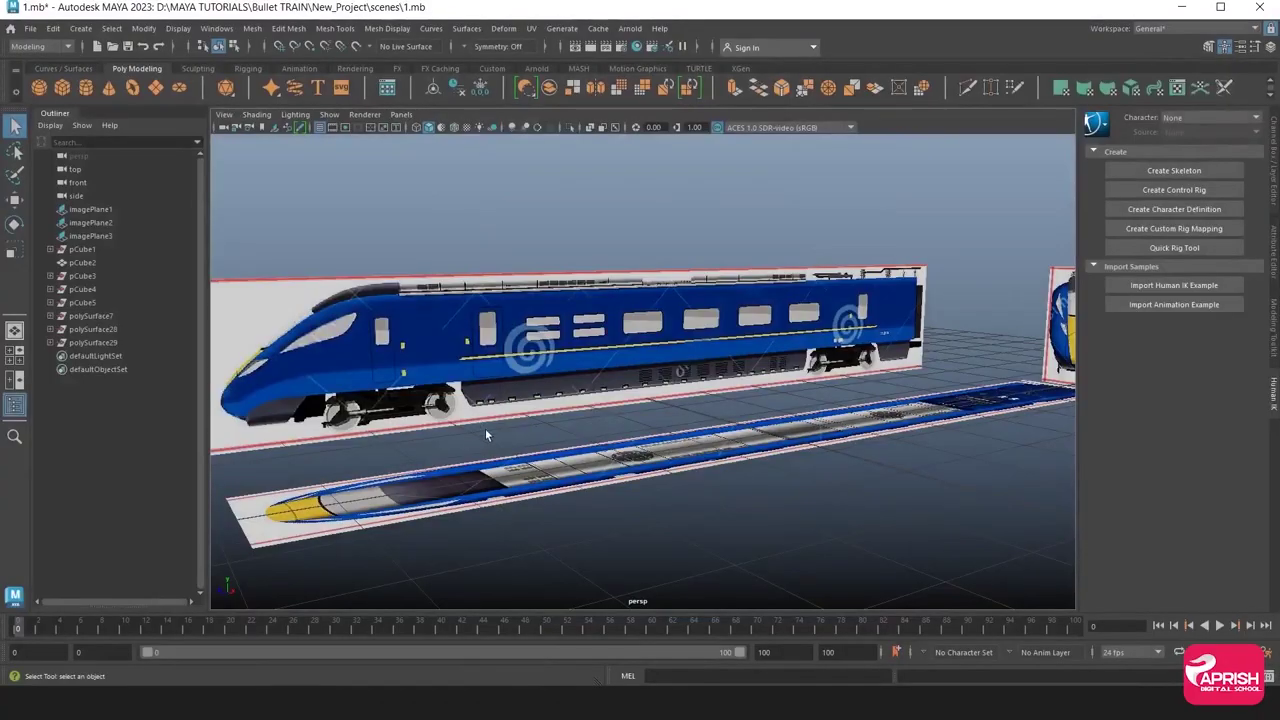
# Orbit the perspective view to a low side-on angle of the train reference.
pyautogui.moveTo(528, 438)
pyautogui.keyDown('alt'); pyautogui.mouseDown()
pyautogui.moveTo(536, 424)
pyautogui.moveTo(378, 409)
pyautogui.mouseUp(); pyautogui.keyUp('alt')
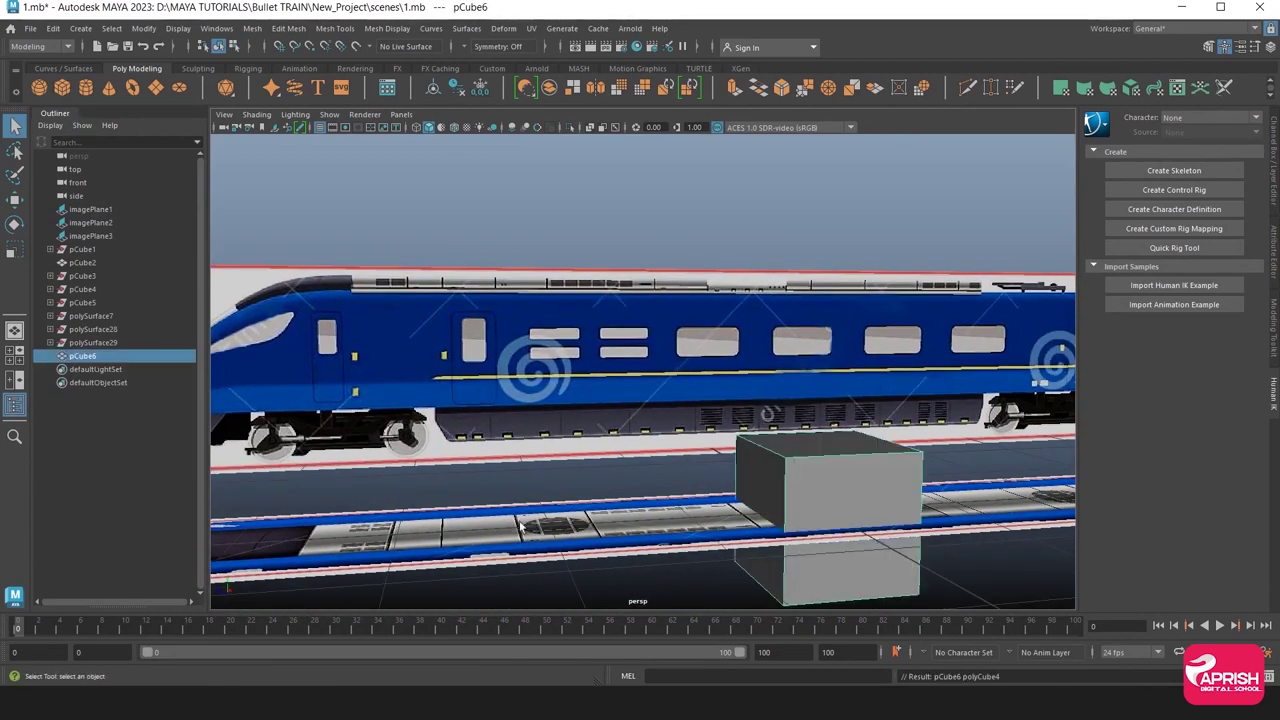
# Move pCube6 left along the train and raise it over the front door in side view.
pyautogui.click(14, 199)
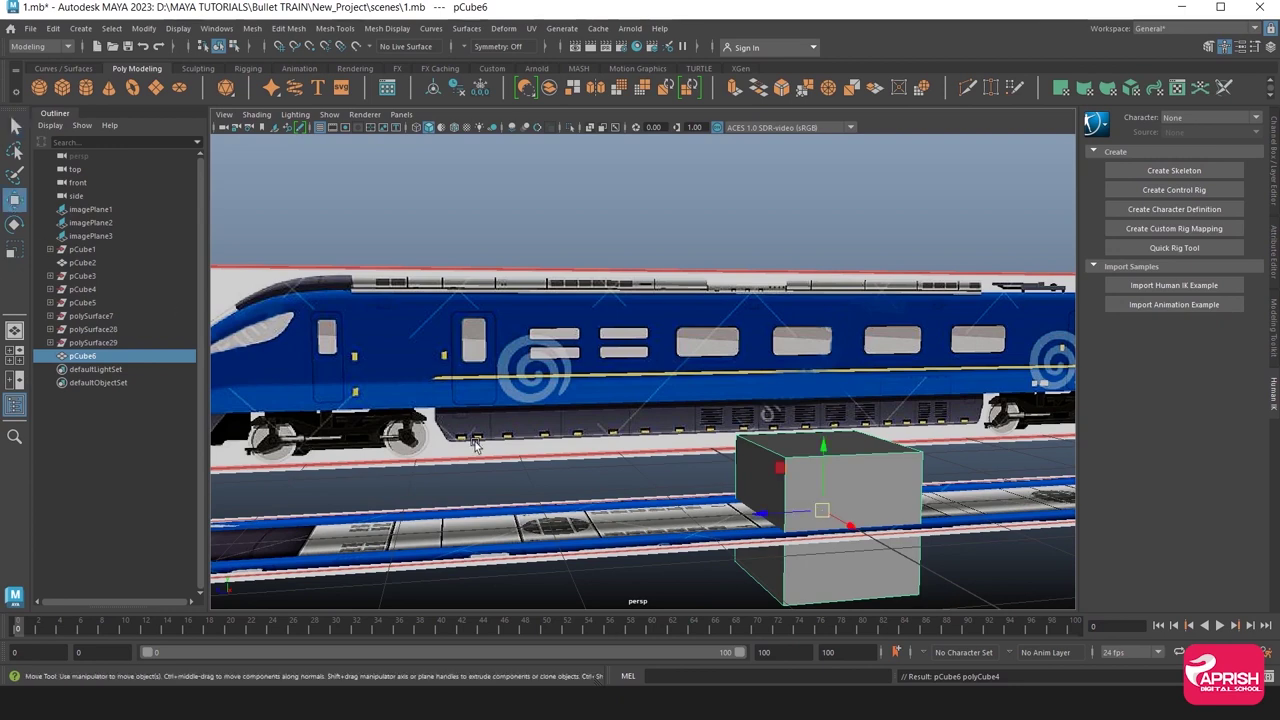
pyautogui.scroll(-3, 477, 444)
pyautogui.moveTo(702, 470); pyautogui.dragTo(497, 424)
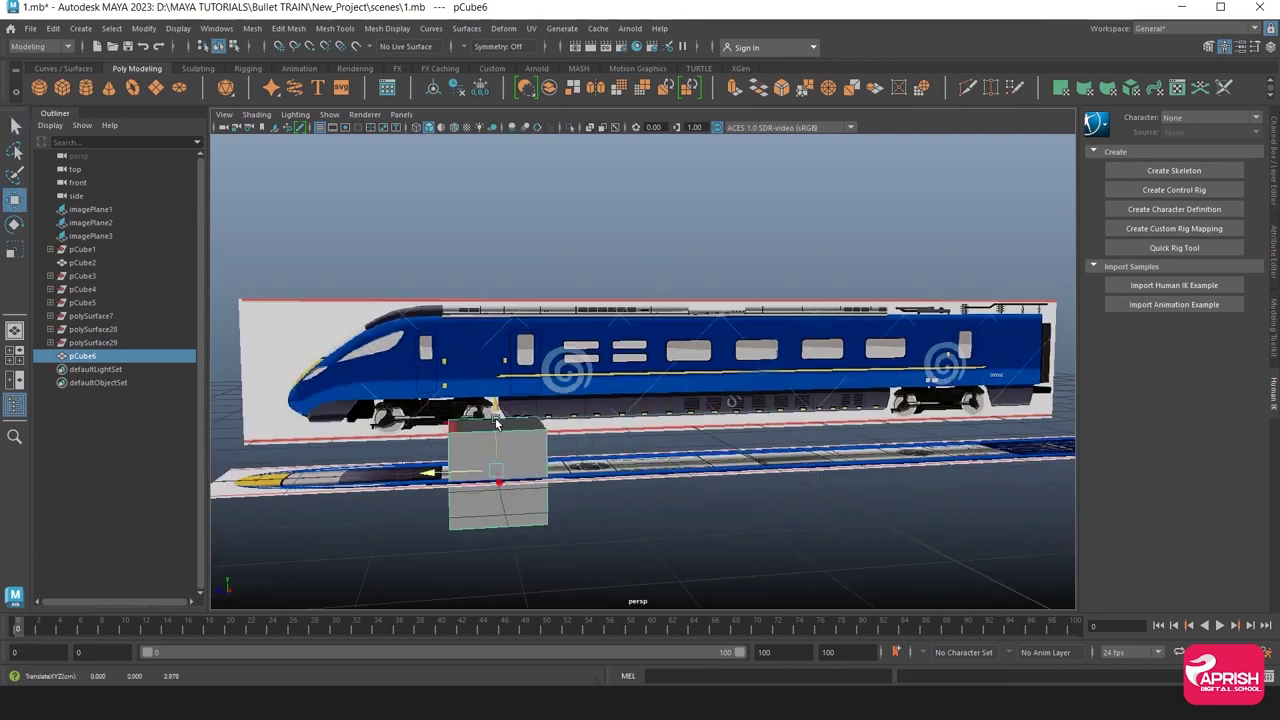
pyautogui.moveTo(494, 470); pyautogui.dragTo(528, 444)
pyautogui.press('space')
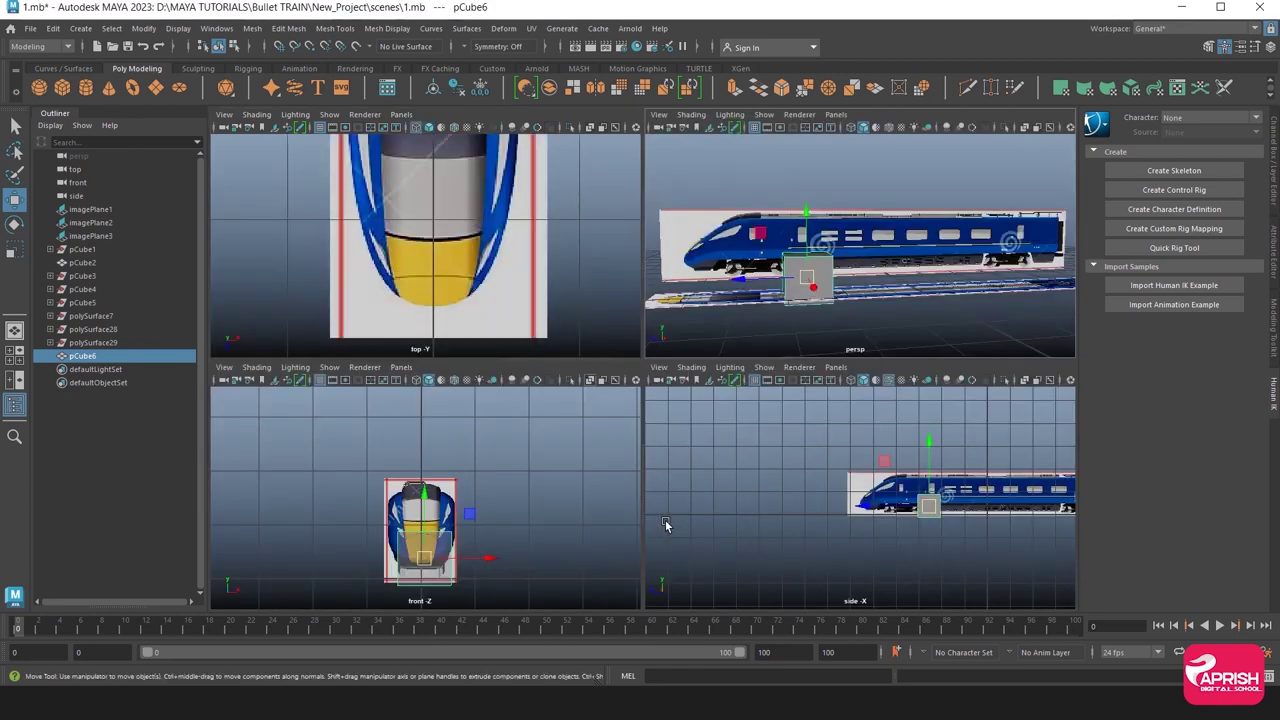
pyautogui.press('space')
pyautogui.scroll(2, 700, 466)
pyautogui.scroll(2, 686, 478)
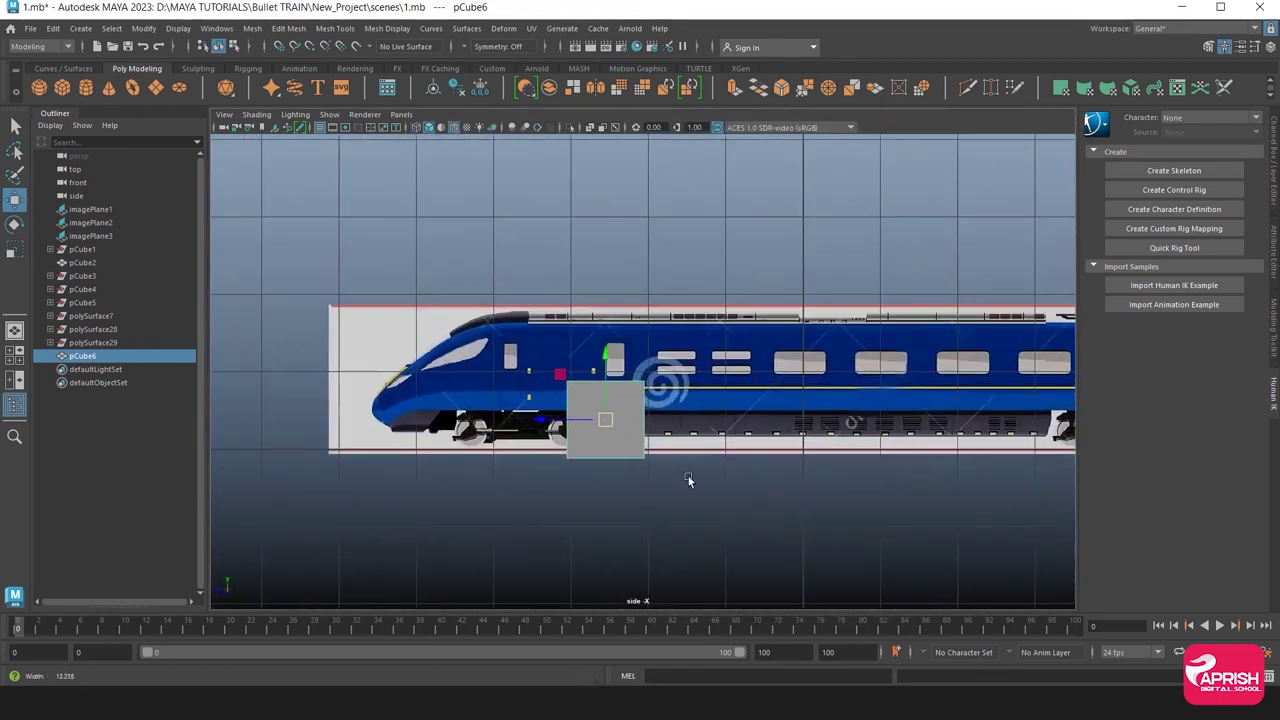
pyautogui.scroll(3, 684, 495)
pyautogui.moveTo(560, 409); pyautogui.dragTo(568, 321)
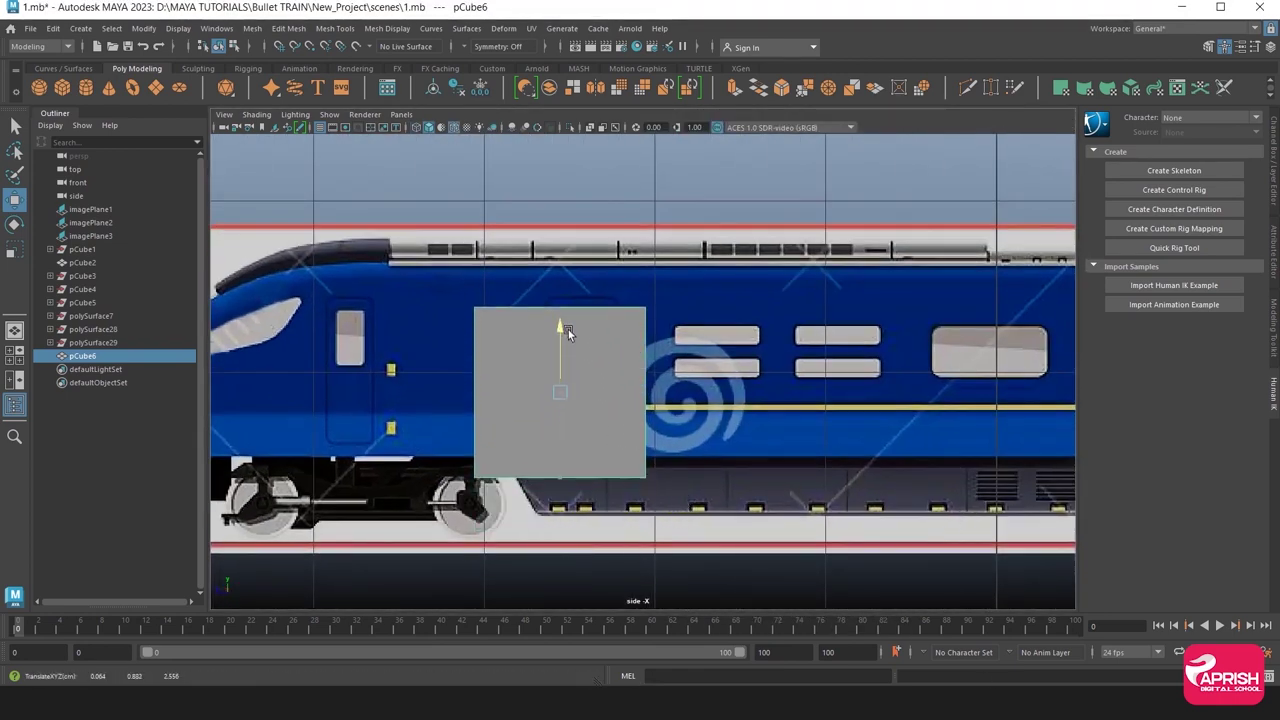
pyautogui.scroll(2, 788, 460)
pyautogui.scroll(1, 635, 448)
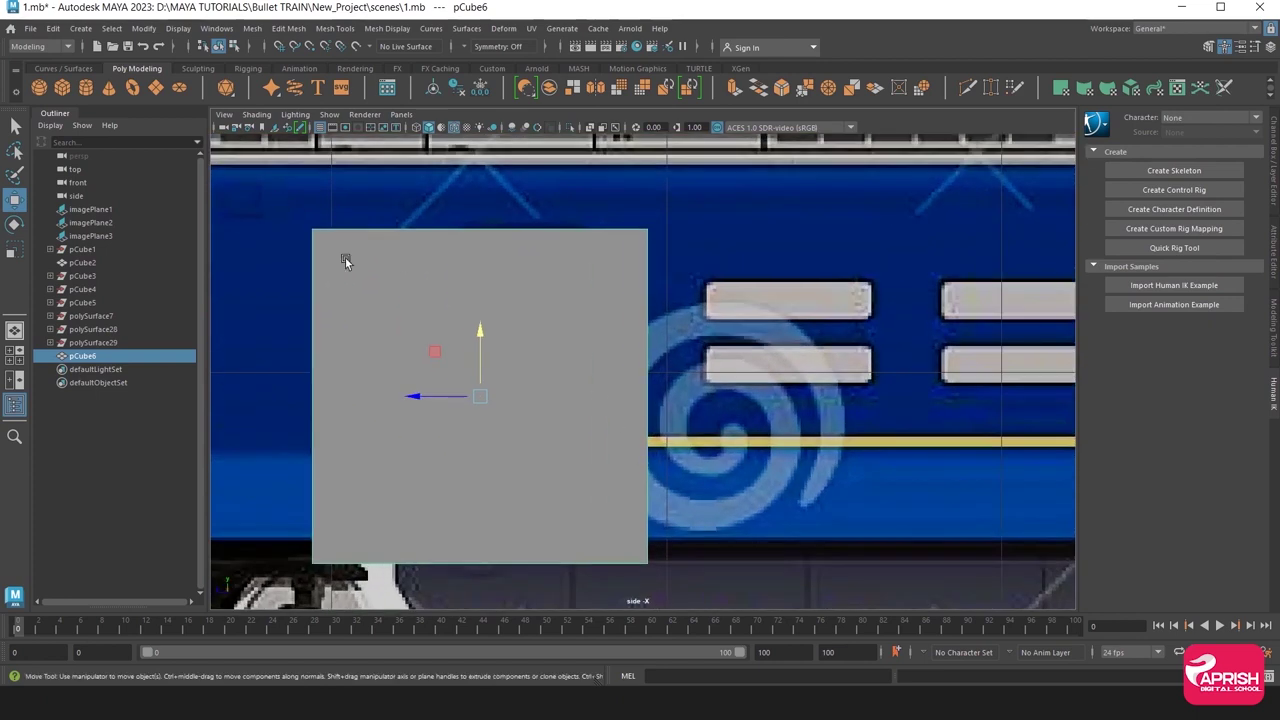
# Deselect the cube and turn on X-Ray so the door reference shows through.
pyautogui.rightClick(367, 277)
pyautogui.click(299, 163)
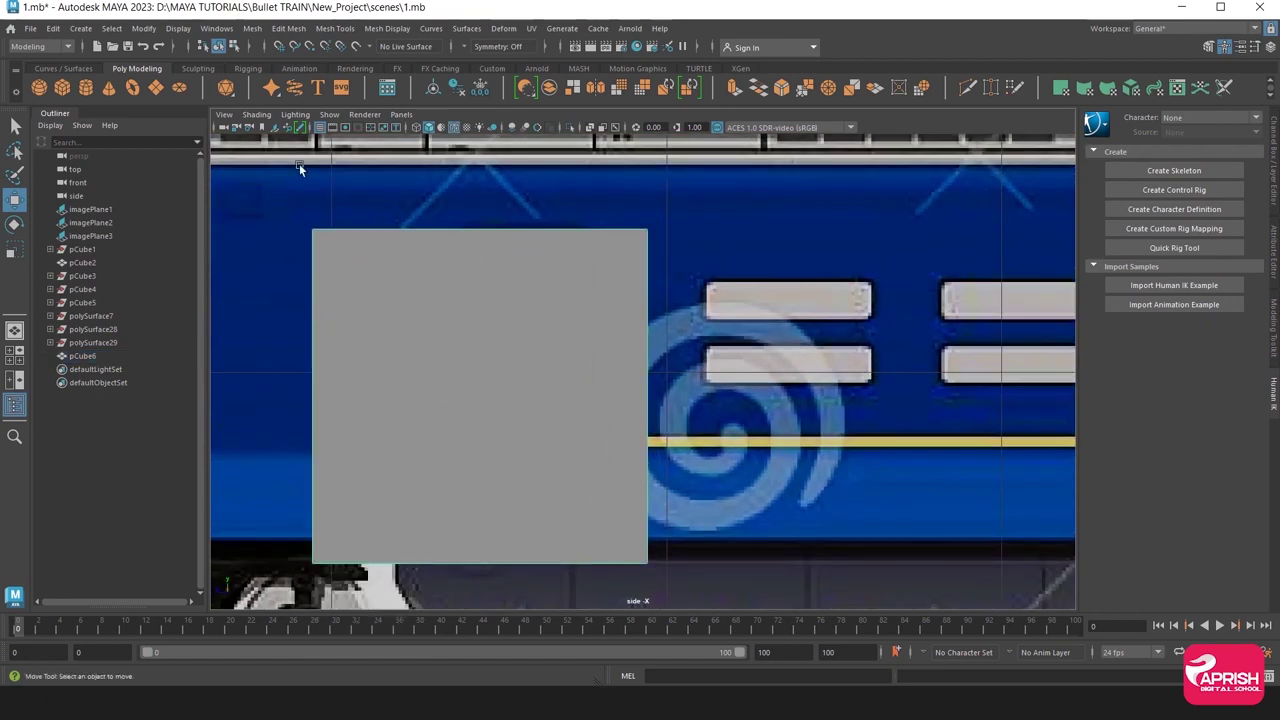
pyautogui.click(420, 128)
# Pull the cube's left and right edge vertices in to the door's sides.
pyautogui.moveTo(328, 430); pyautogui.dragTo(368, 572)
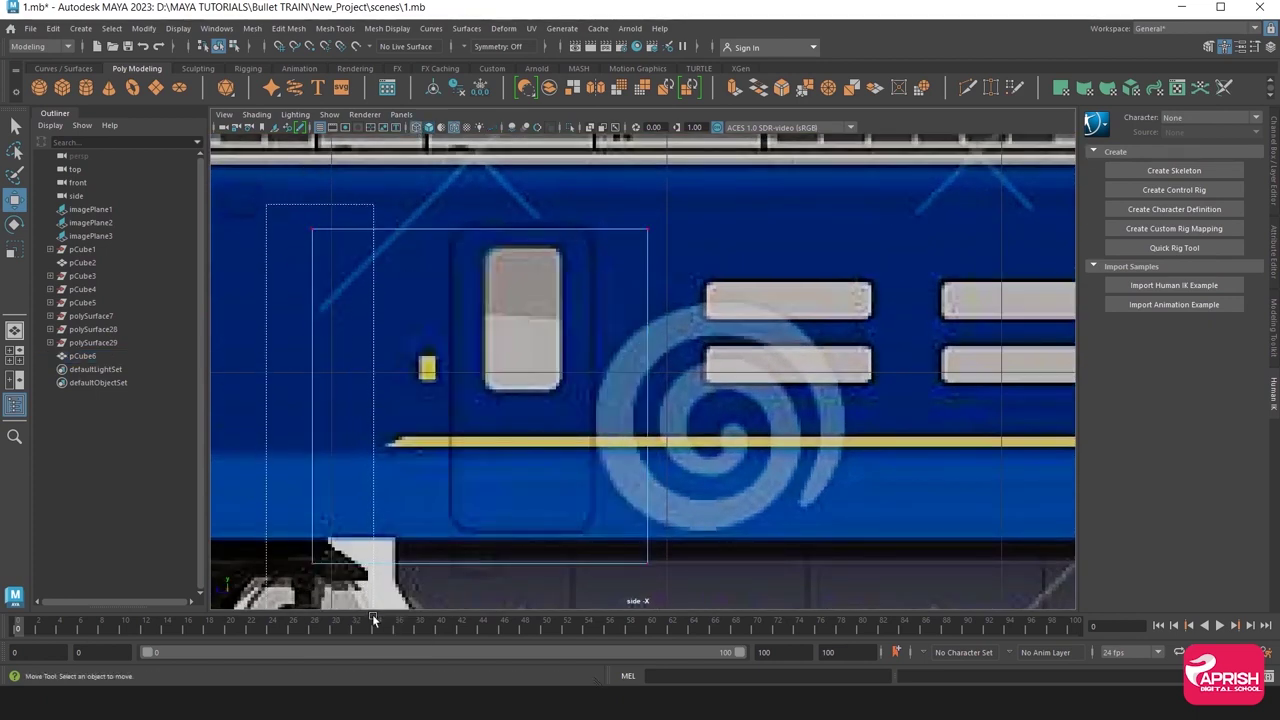
pyautogui.moveTo(250, 397); pyautogui.dragTo(388, 400)
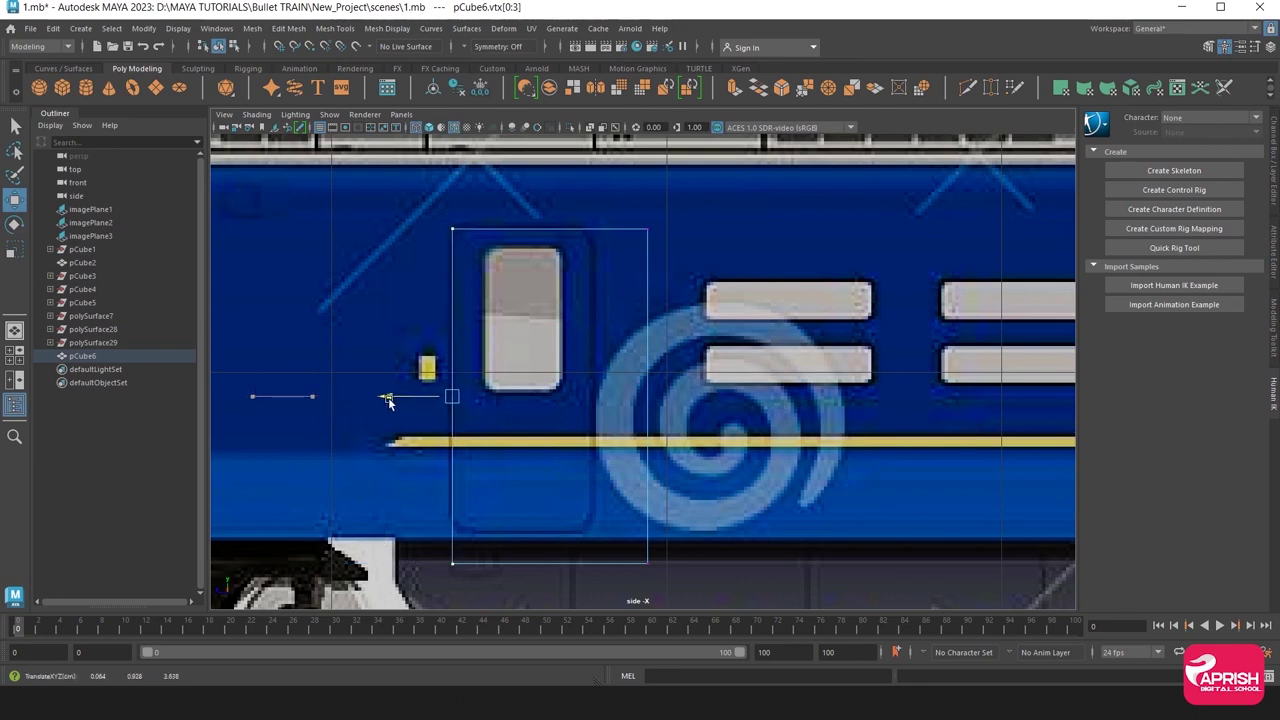
pyautogui.moveTo(557, 210); pyautogui.dragTo(710, 572)
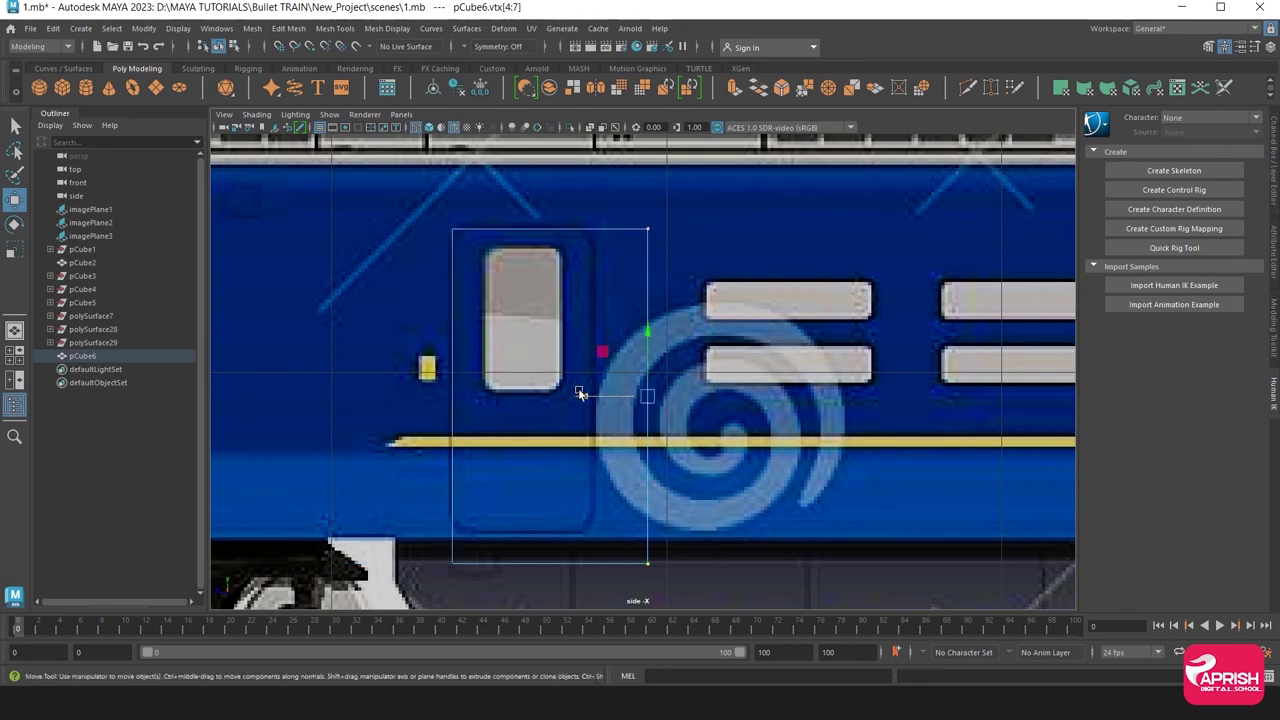
pyautogui.moveTo(580, 393); pyautogui.dragTo(527, 396)
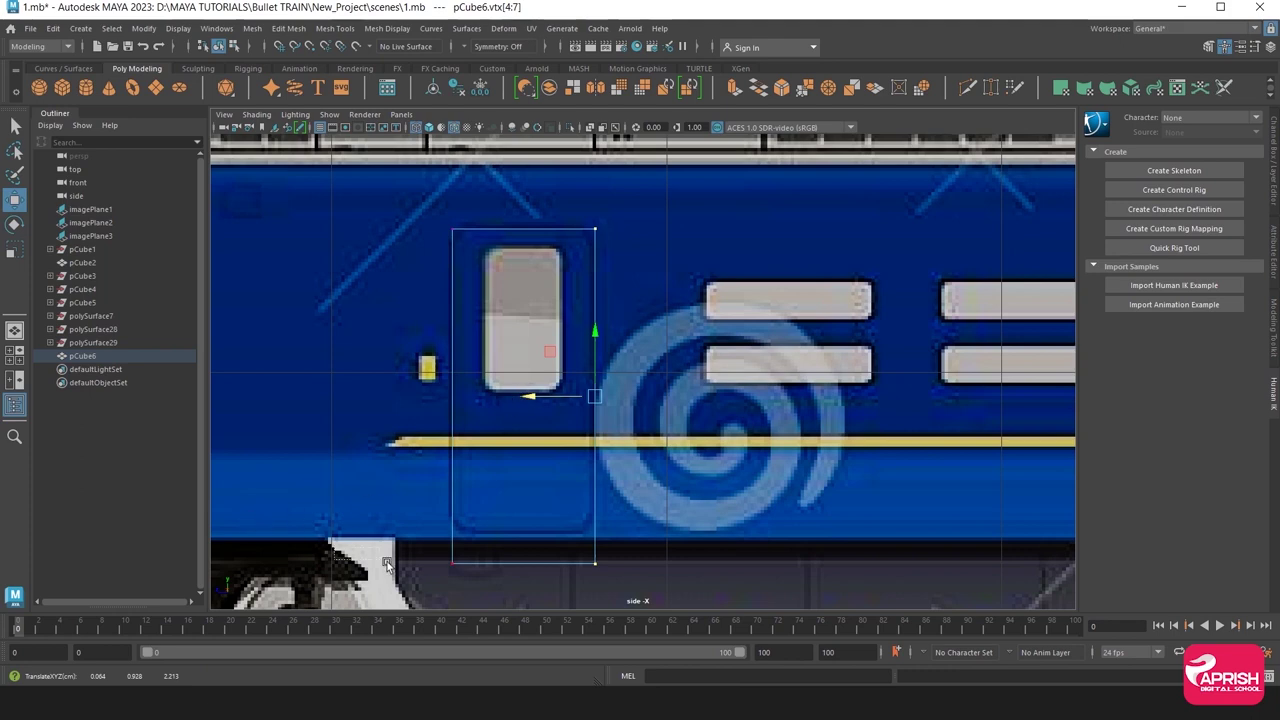
# Raise the cube's bottom and top edge vertices to the door's bottom and top.
pyautogui.moveTo(386, 560); pyautogui.dragTo(654, 606)
pyautogui.click(528, 513)
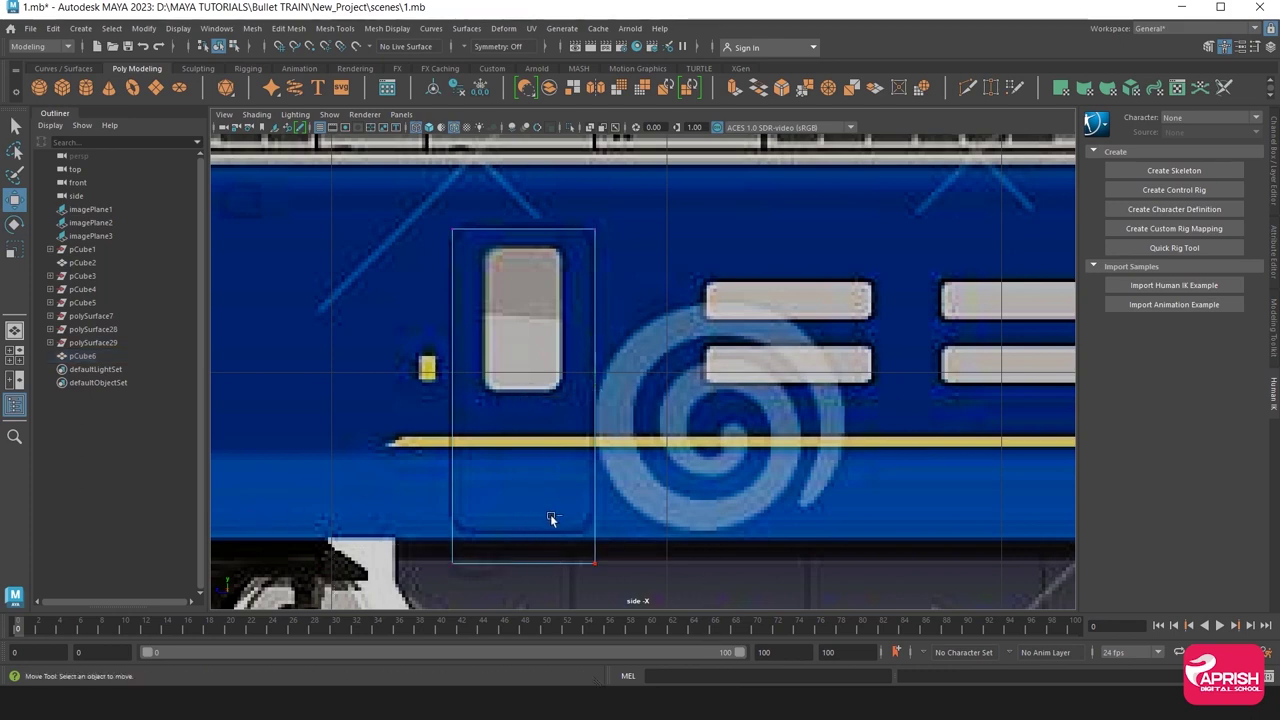
pyautogui.hotkey('ctrl', 'z')
pyautogui.moveTo(525, 516); pyautogui.dragTo(526, 492)
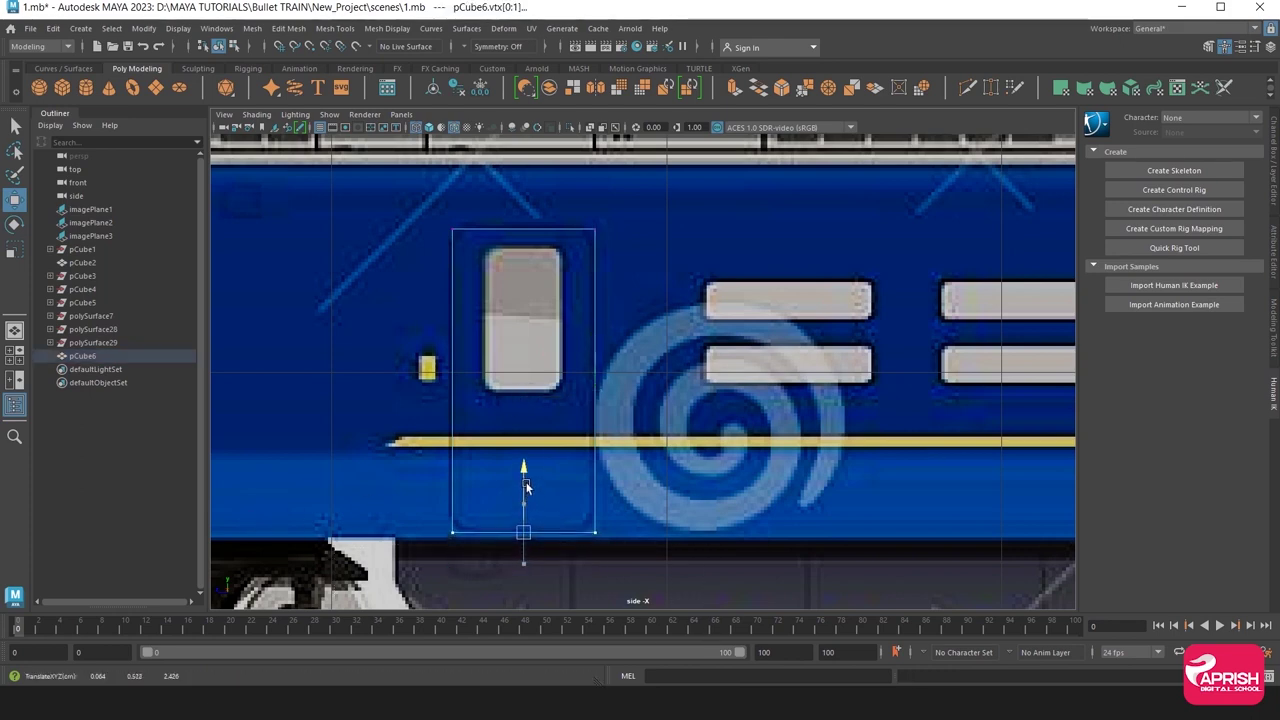
pyautogui.moveTo(416, 213); pyautogui.dragTo(636, 274)
pyautogui.moveTo(525, 196); pyautogui.dragTo(525, 188)
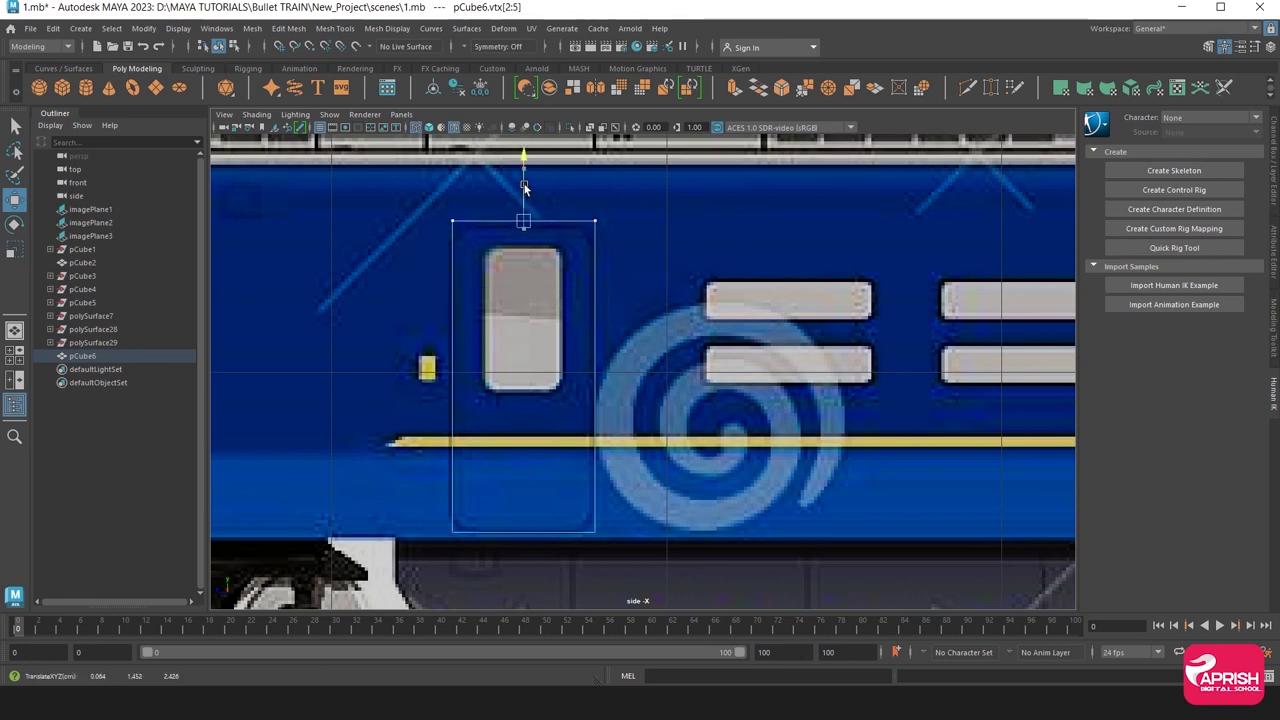
# In the front view, move both side vertex columns to the train's edge, flattening the box.
pyautogui.press('space')
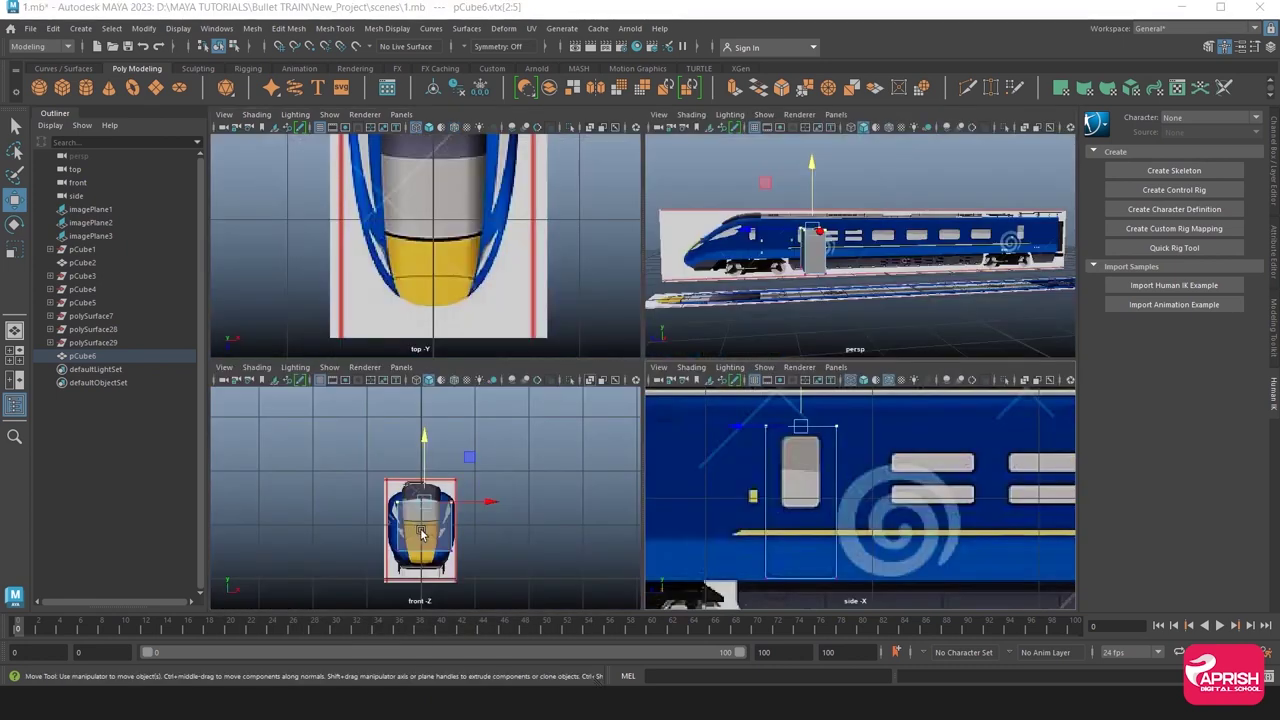
pyautogui.press('space')
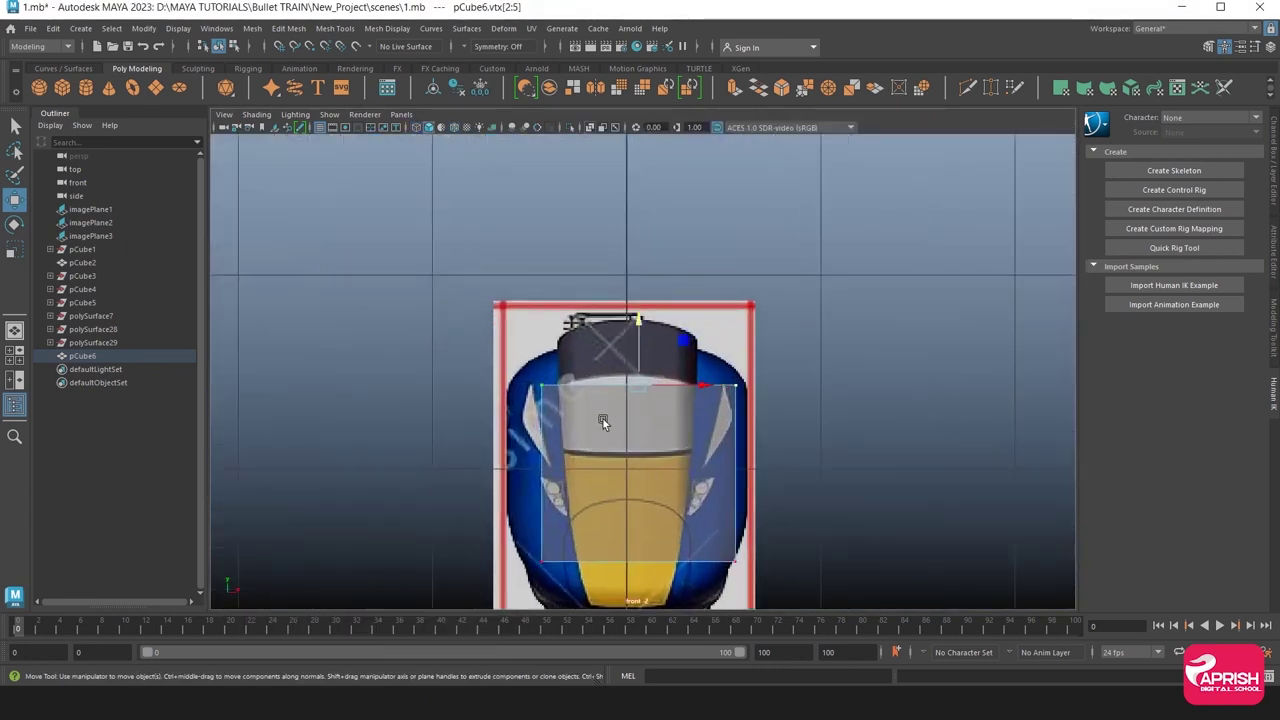
pyautogui.keyDown('alt'); pyautogui.moveTo(603, 419); pyautogui.dragTo(534, 308, button='middle'); pyautogui.keyUp('alt')
pyautogui.scroll(2, 640, 370)
pyautogui.moveTo(636, 205); pyautogui.dragTo(740, 532)
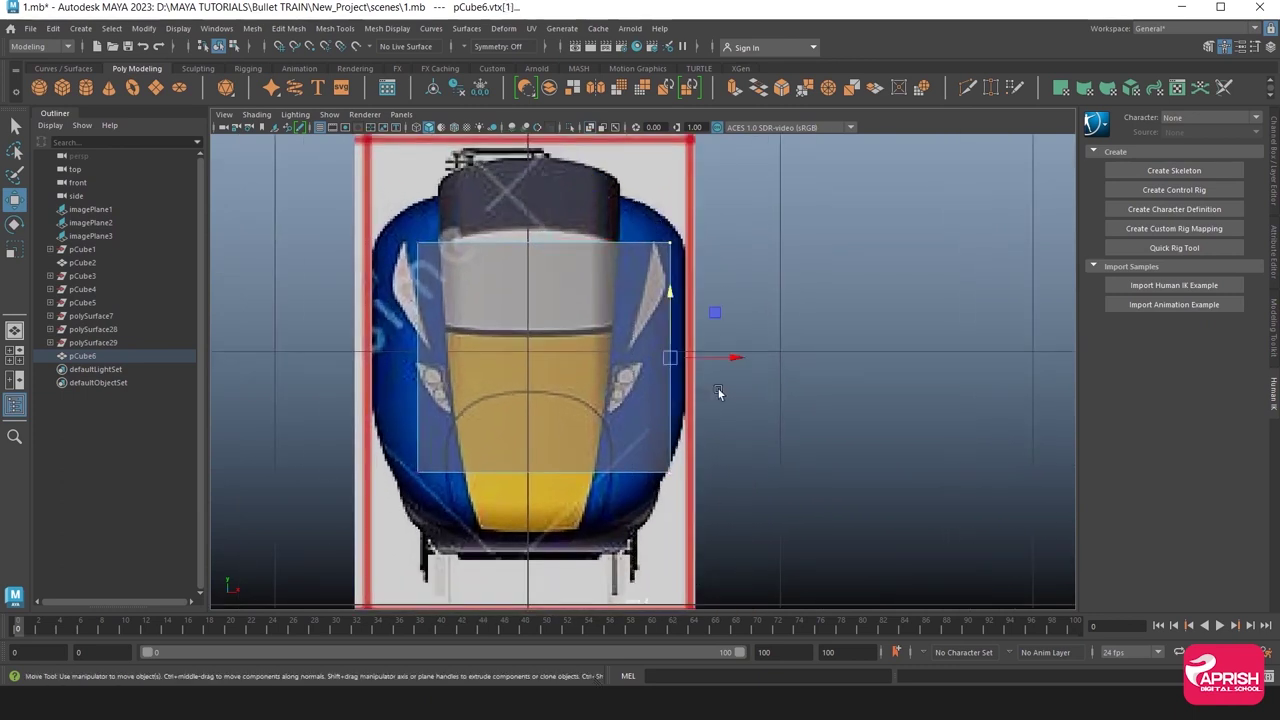
pyautogui.moveTo(732, 354); pyautogui.dragTo(748, 354)
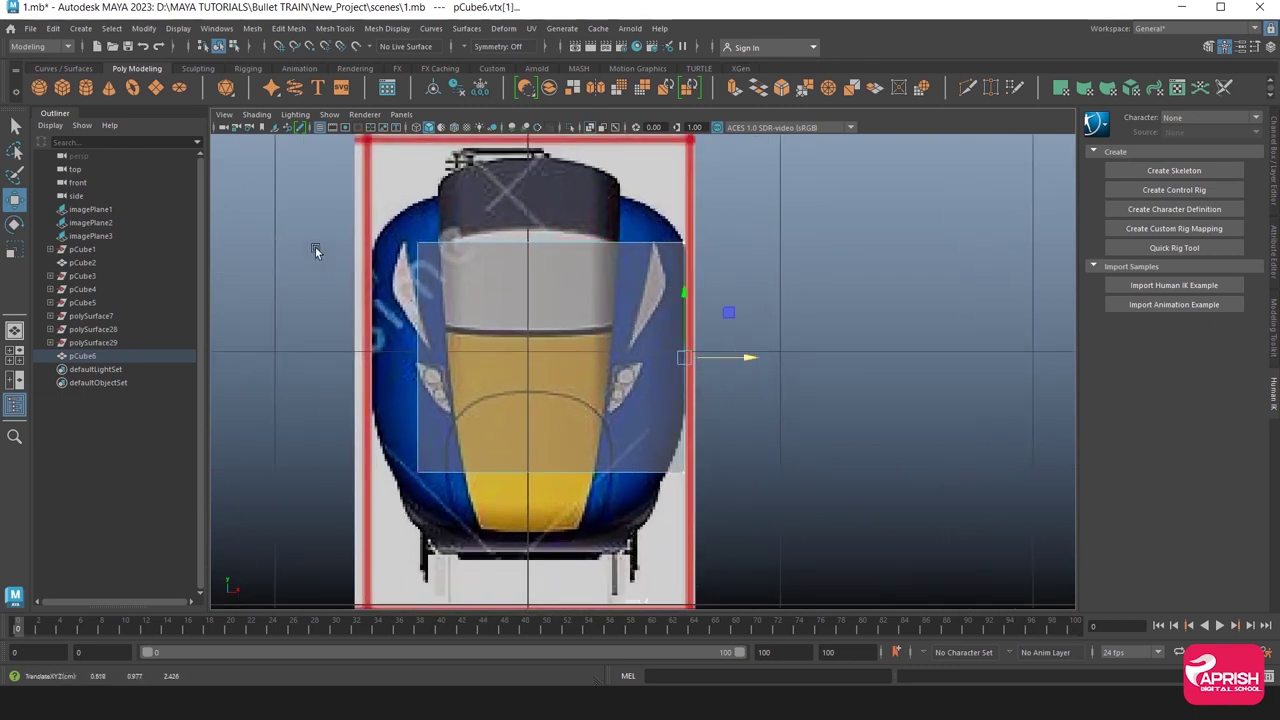
pyautogui.moveTo(381, 232); pyautogui.dragTo(531, 389)
pyautogui.moveTo(479, 352); pyautogui.dragTo(740, 356)
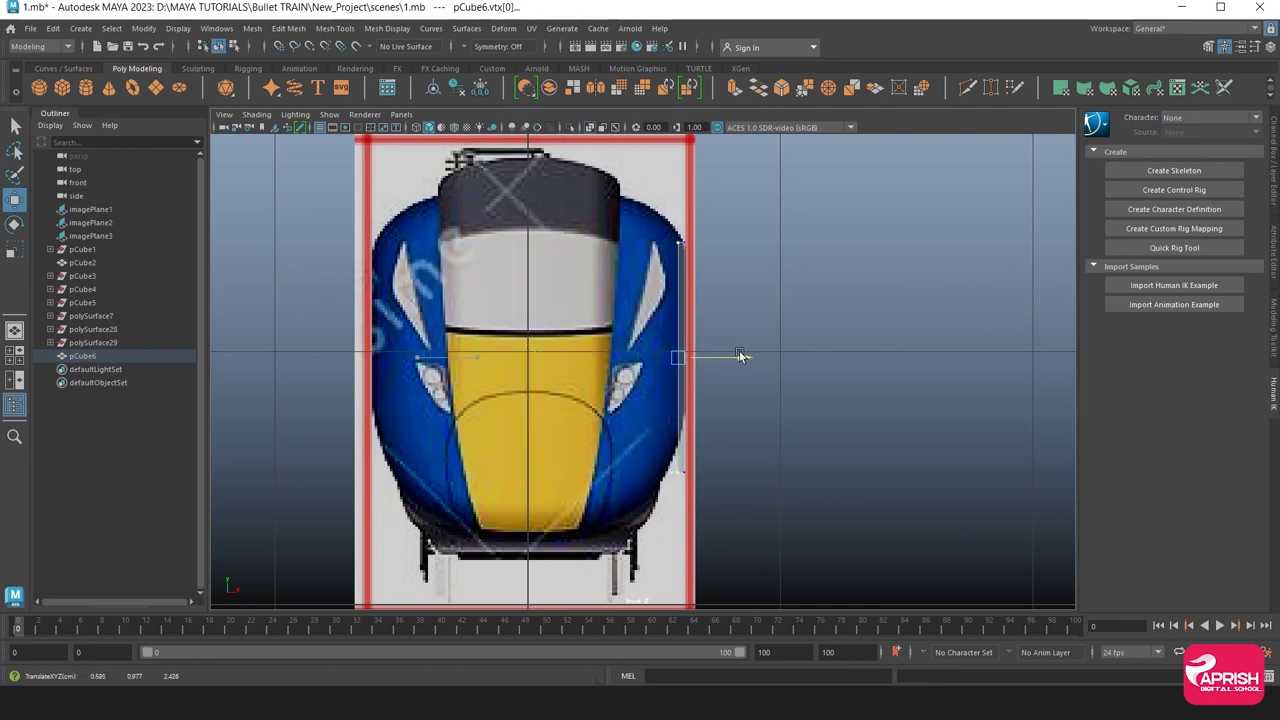
pyautogui.scroll(1, 749, 421)
pyautogui.scroll(1, 664, 463)
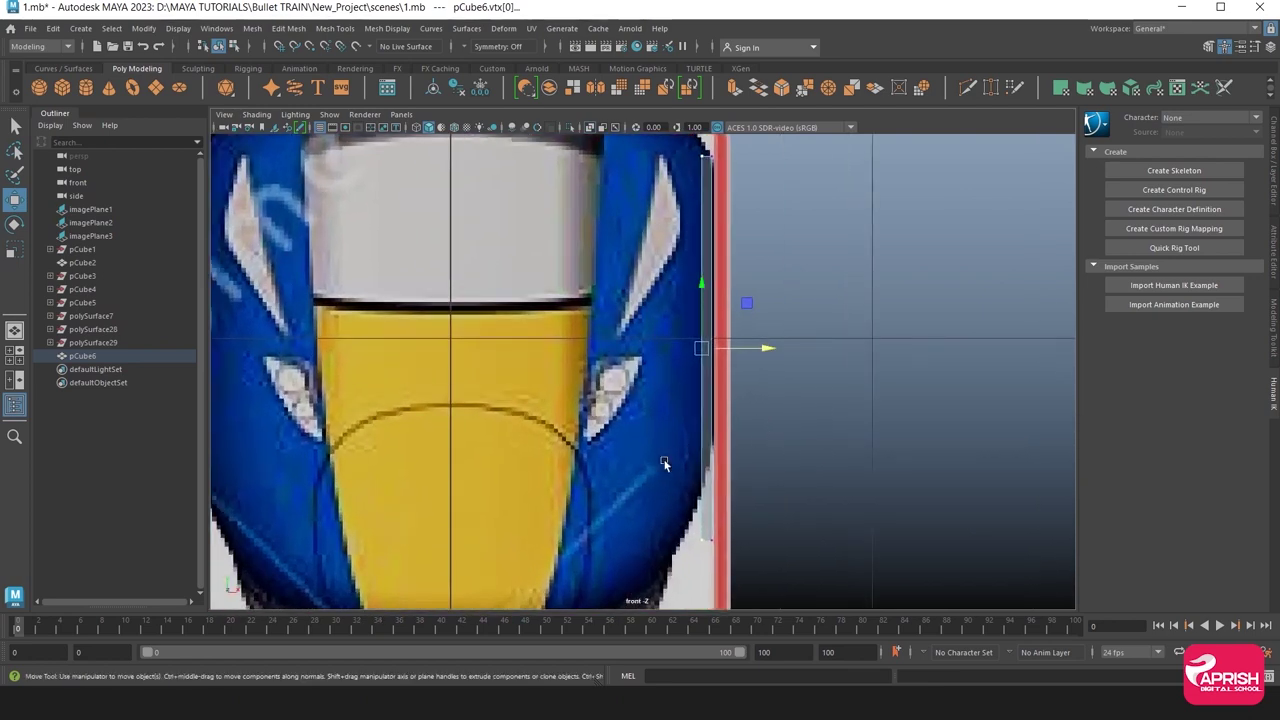
# In perspective, select one face of the flattened panel and delete it.
pyautogui.press('space')
pyautogui.press('space')
pyautogui.moveTo(800, 300)
pyautogui.keyDown('alt'); pyautogui.mouseDown()
pyautogui.moveTo(616, 355)
pyautogui.moveTo(540, 400)
pyautogui.mouseUp(); pyautogui.keyUp('alt')
pyautogui.keyDown('alt'); pyautogui.moveTo(540, 400); pyautogui.dragTo(520, 420, button='right'); pyautogui.keyUp('alt')
pyautogui.moveTo(520, 420)
pyautogui.keyDown('alt'); pyautogui.mouseDown()
pyautogui.moveTo(554, 420)
pyautogui.moveTo(570, 362)
pyautogui.moveTo(616, 306)
pyautogui.mouseUp(); pyautogui.keyUp('alt')
pyautogui.moveTo(586, 305)
pyautogui.mouseDown(button='right')
pyautogui.moveTo(585, 335)
pyautogui.moveTo(677, 282)
pyautogui.mouseUp(button='right')
pyautogui.click(583, 331)
pyautogui.press('Delete')
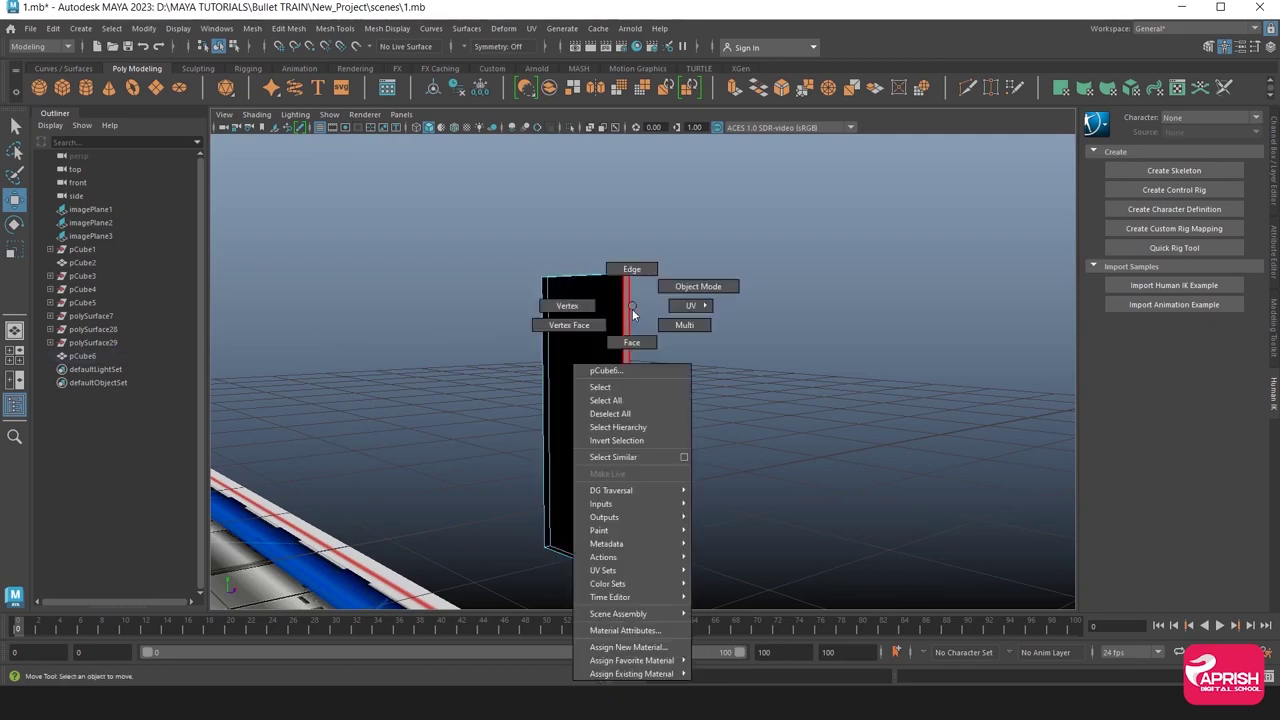
# Insert an edge loop across the door panel in the front view.
pyautogui.click(660, 405)
pyautogui.keyDown('alt'); pyautogui.moveTo(660, 405); pyautogui.dragTo(468, 396); pyautogui.keyUp('alt')
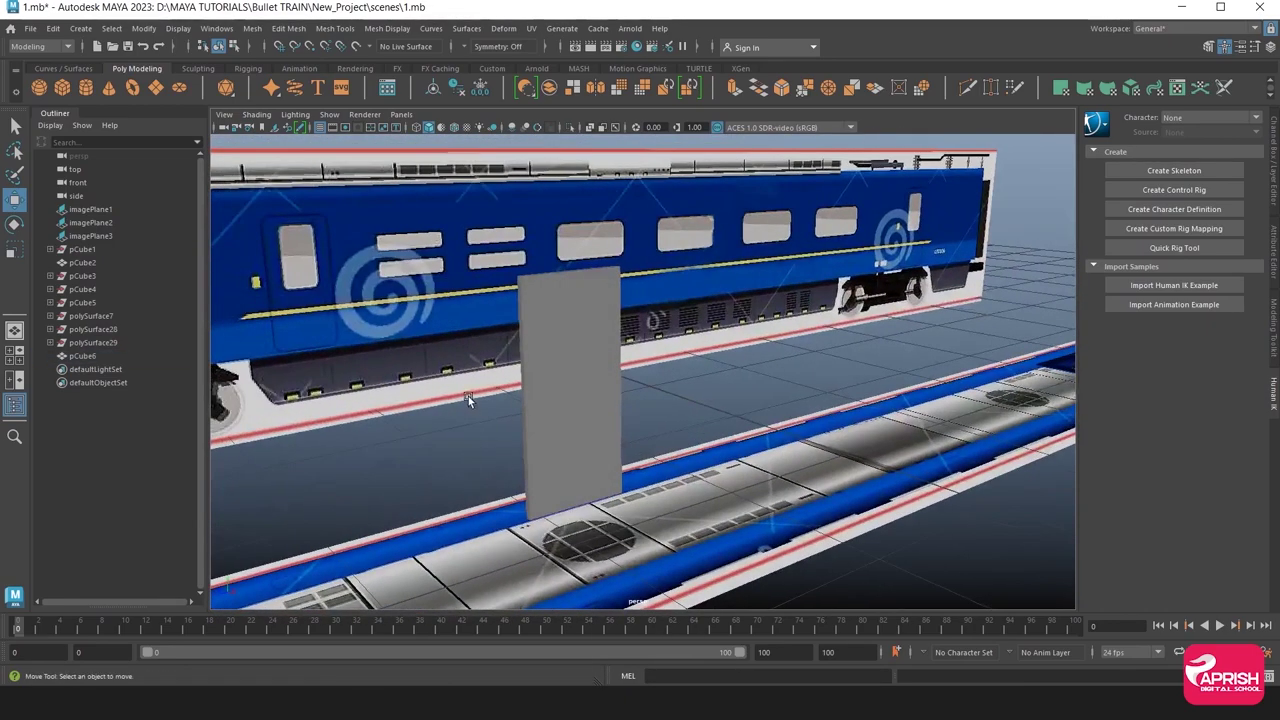
pyautogui.click(562, 430)
pyautogui.press('space')
pyautogui.press('space')
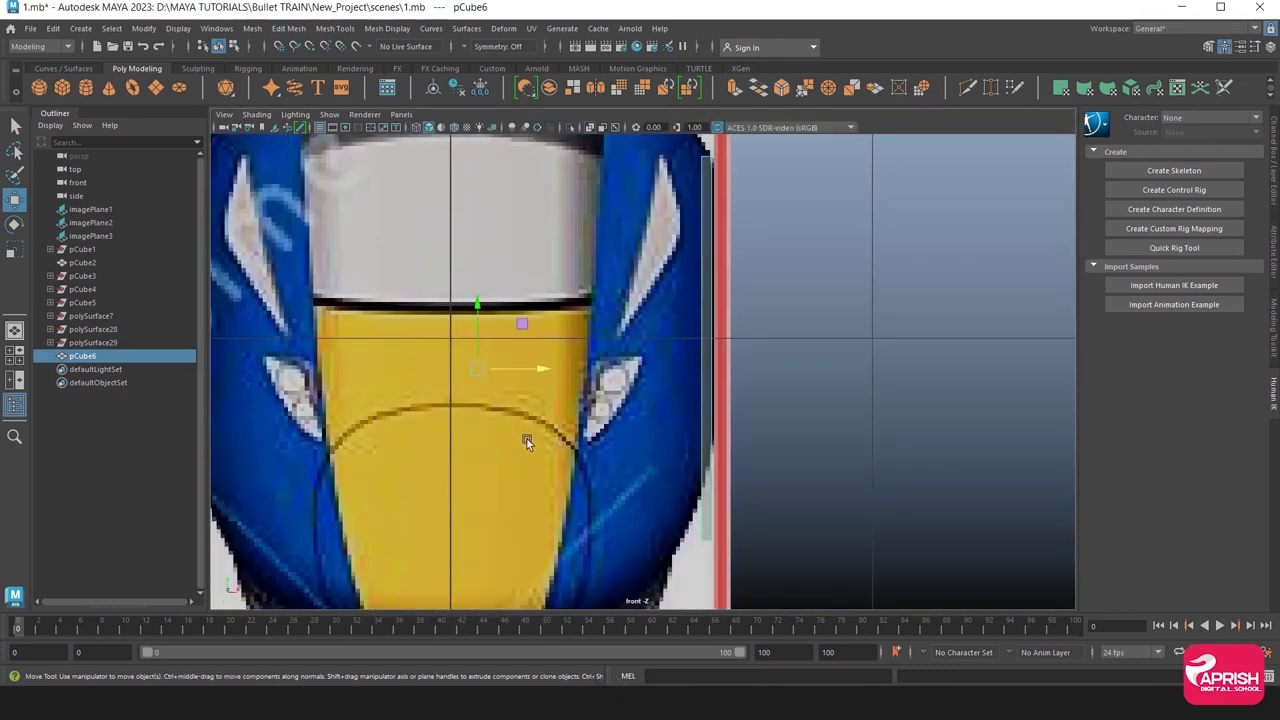
pyautogui.scroll(3, 539, 388)
pyautogui.scroll(3, 763, 463)
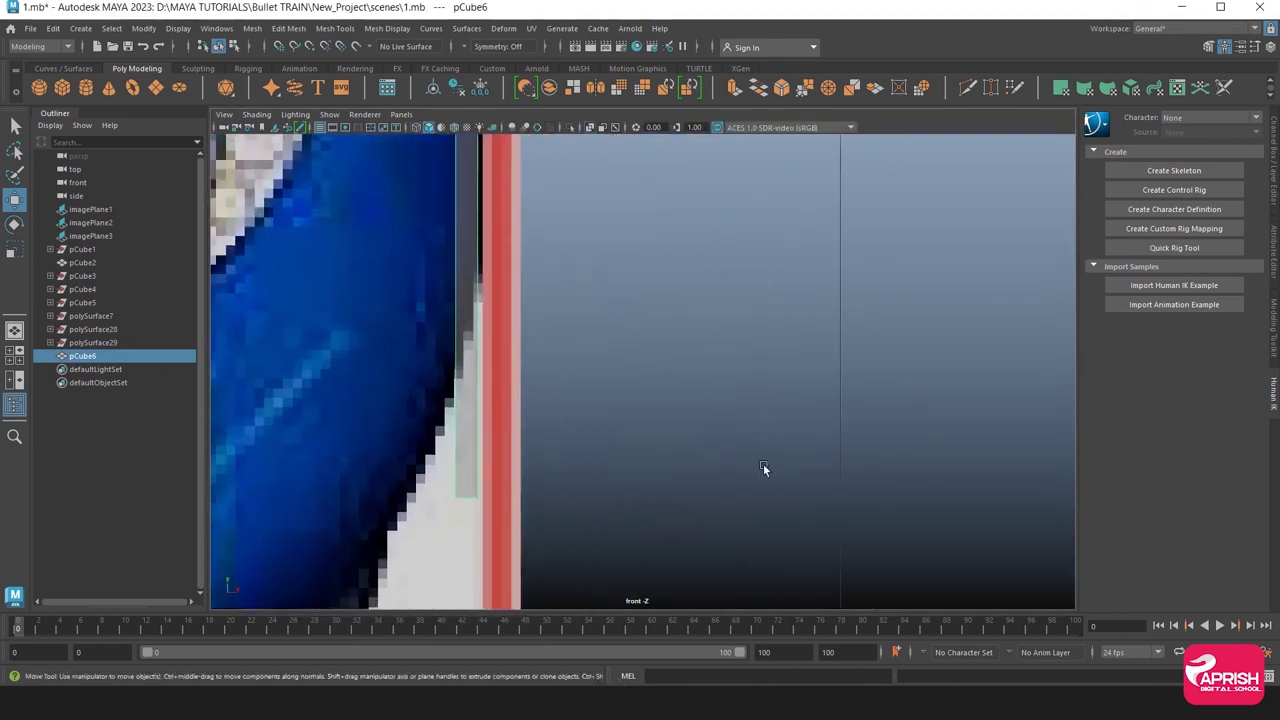
pyautogui.scroll(2, 582, 407)
pyautogui.click(288, 28)
pyautogui.moveTo(335, 28)
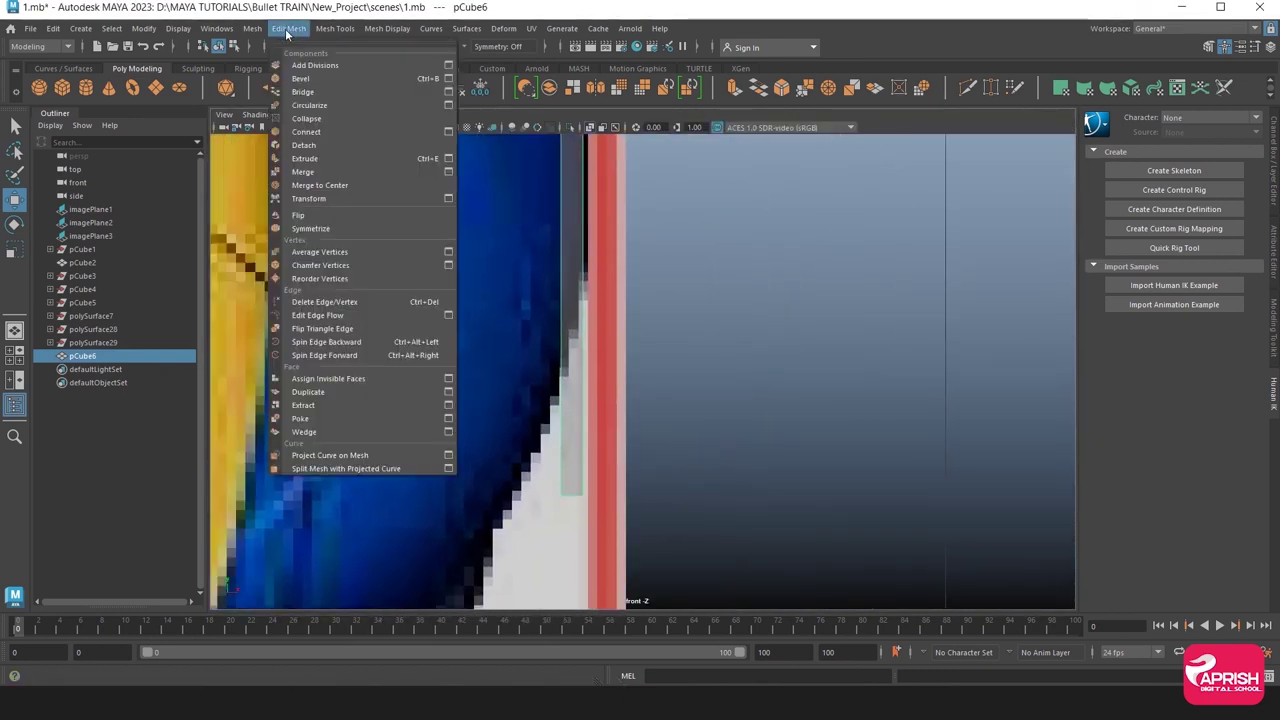
pyautogui.click(348, 134)
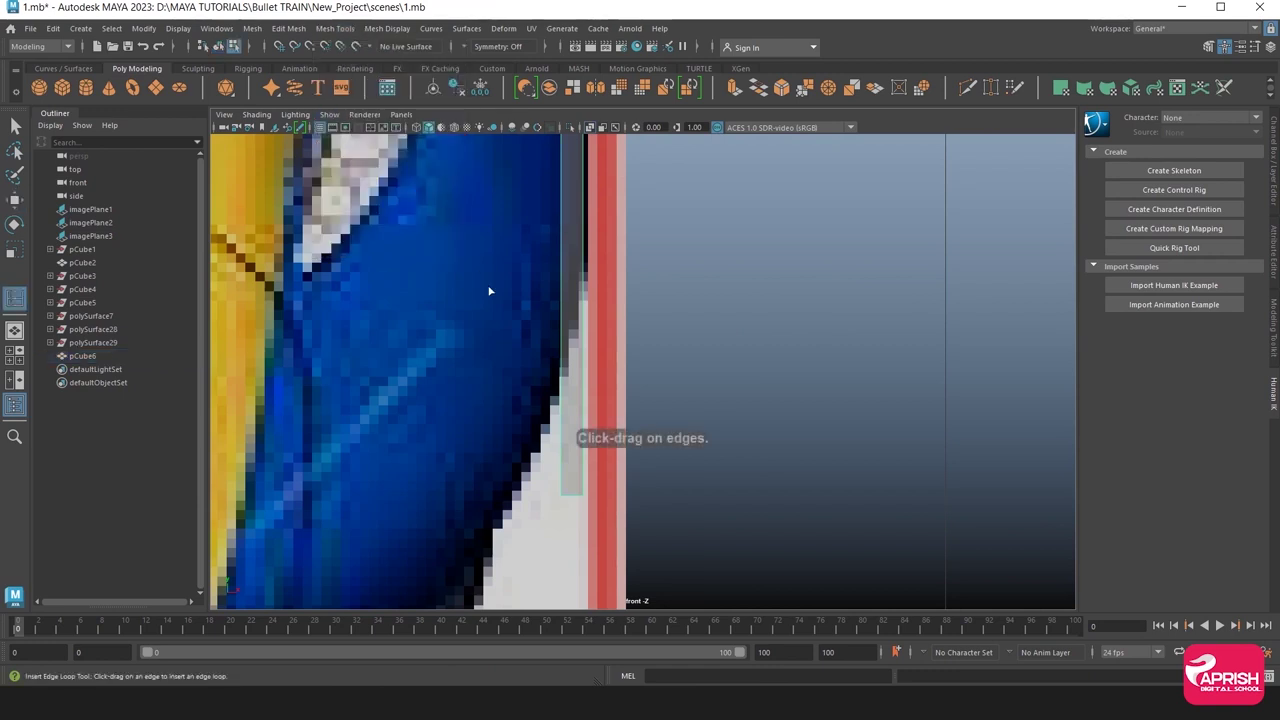
pyautogui.click(563, 276)
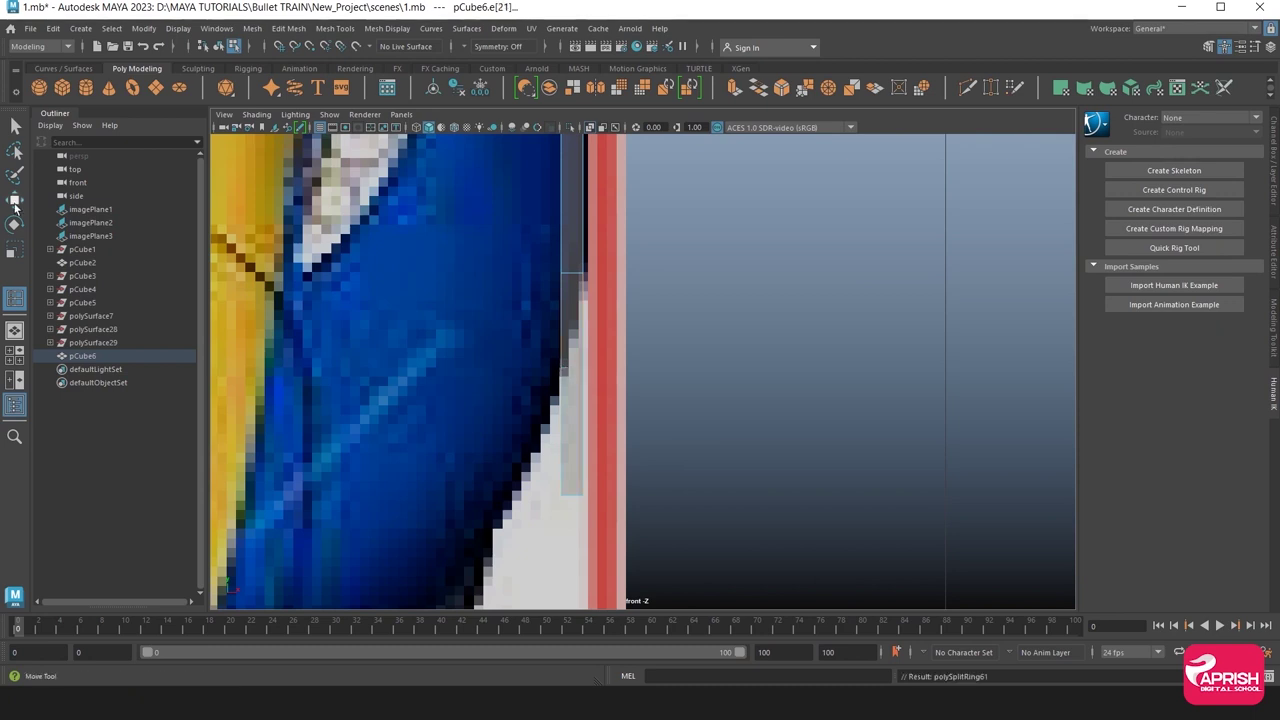
# Slide the bottom and new-loop vertices onto the curved reference edge.
pyautogui.click(14, 201)
pyautogui.moveTo(572, 298); pyautogui.dragTo(505, 257, button='right')
pyautogui.click(576, 494)
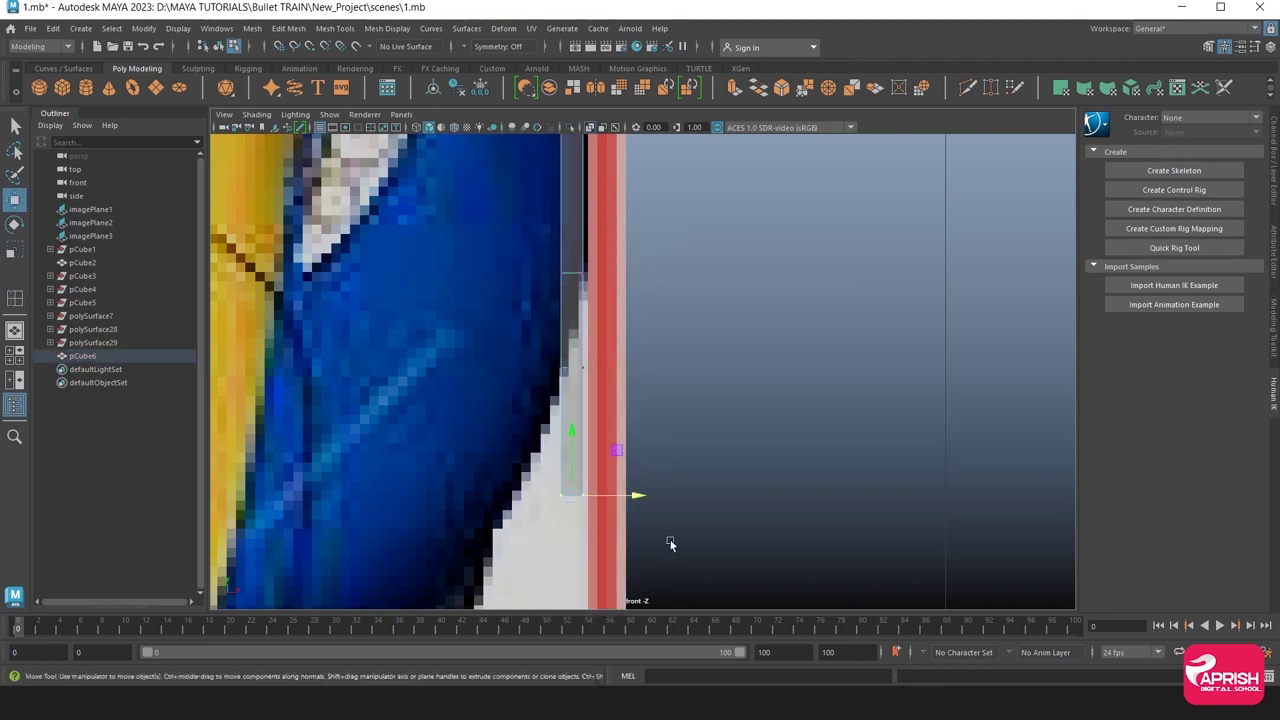
pyautogui.moveTo(631, 493); pyautogui.dragTo(564, 490)
pyautogui.moveTo(457, 329)
pyautogui.mouseDown()
pyautogui.moveTo(666, 400)
pyautogui.moveTo(616, 360)
pyautogui.mouseUp()
pyautogui.keyDown('alt'); pyautogui.moveTo(615, 372); pyautogui.dragTo(609, 526, button='middle'); pyautogui.keyUp('alt')
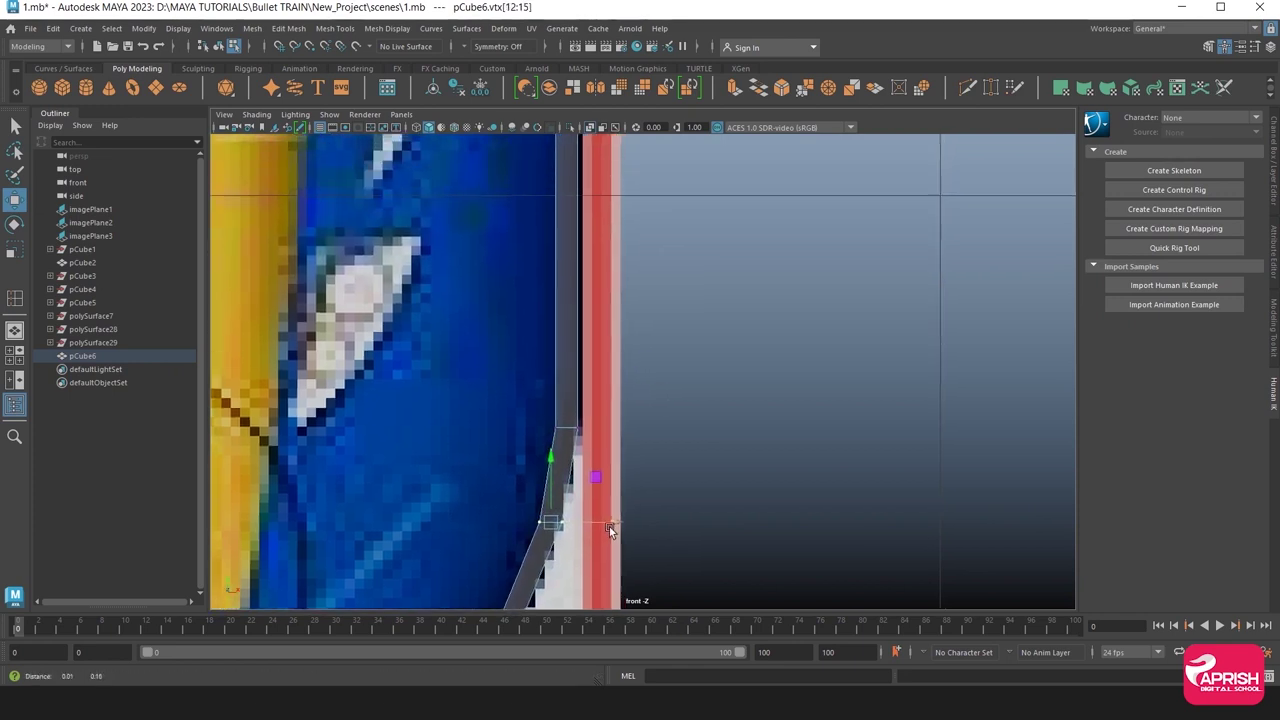
# Adjust the panel's top and bottom vertices, then reselect pCube6 in perspective.
pyautogui.moveTo(501, 369); pyautogui.dragTo(650, 435)
pyautogui.moveTo(506, 489); pyautogui.dragTo(653, 531)
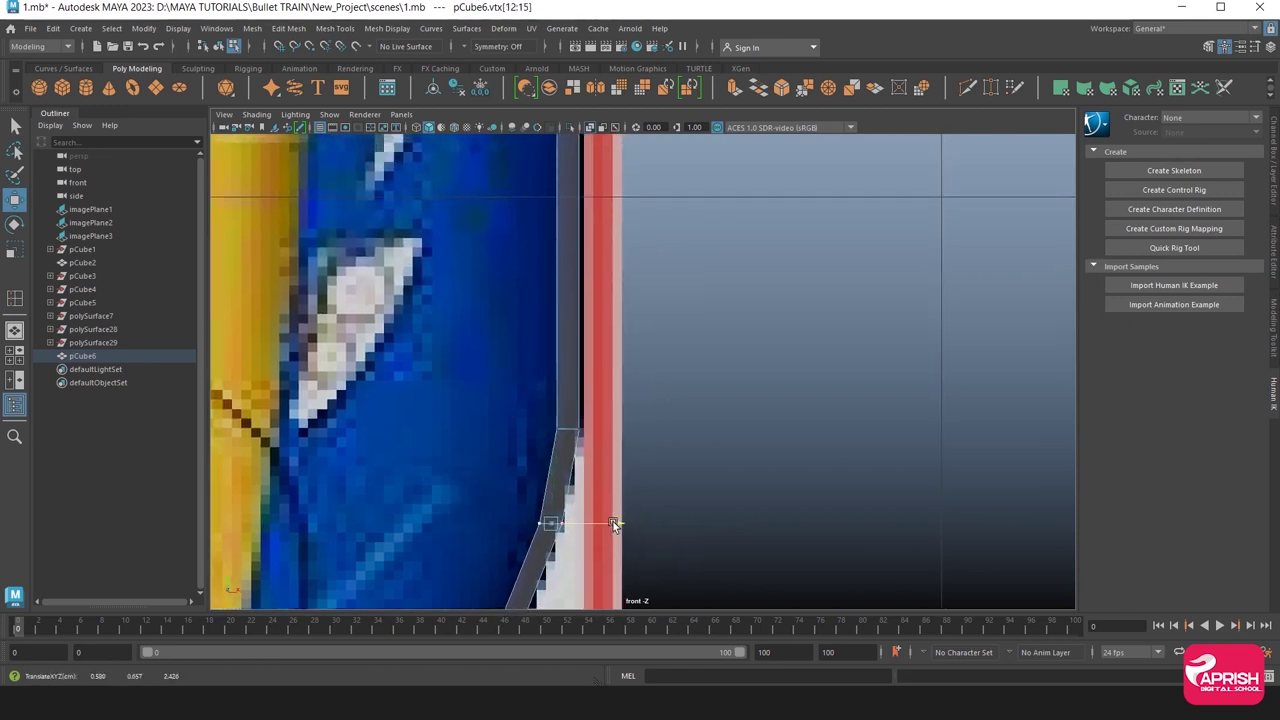
pyautogui.moveTo(589, 342); pyautogui.dragTo(644, 345, button='right')
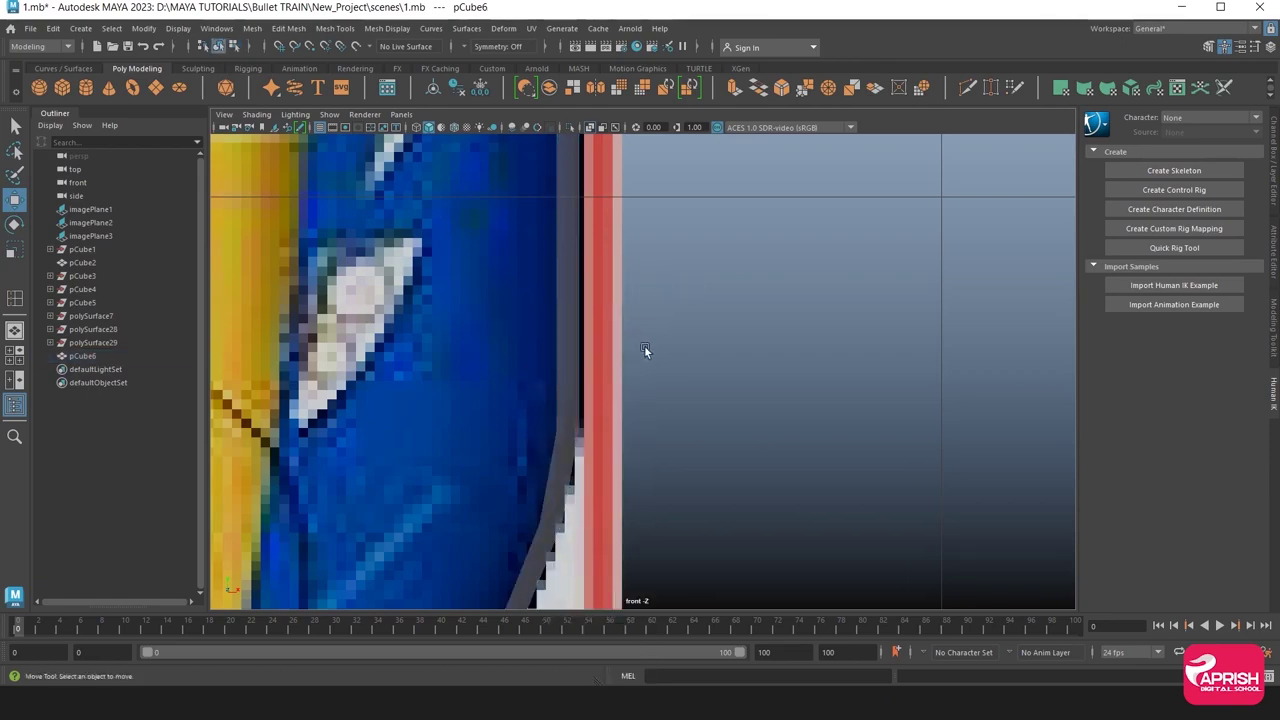
pyautogui.moveTo(783, 229)
pyautogui.mouseDown()
pyautogui.moveTo(780, 316)
pyautogui.moveTo(570, 462)
pyautogui.moveTo(766, 508)
pyautogui.mouseUp()
pyautogui.click(600, 440)
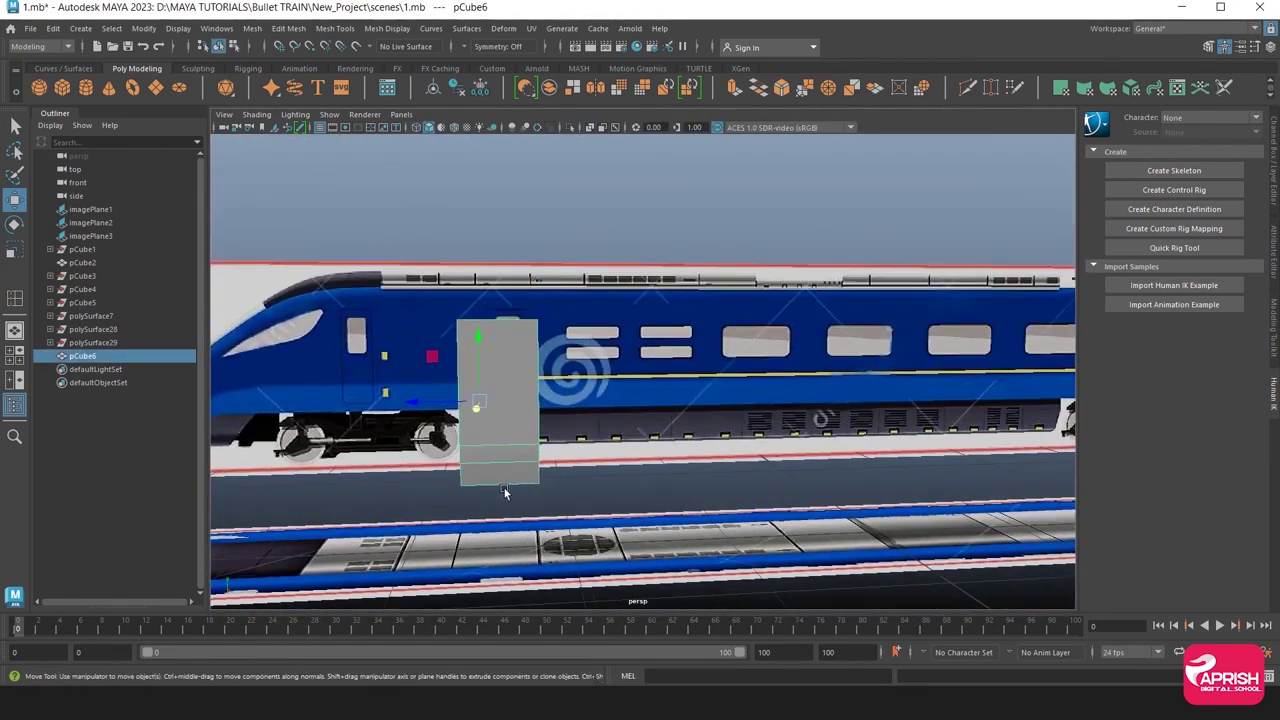
# In the side view, duplicate the door panel as pCube7 and slide it along the train.
pyautogui.press('space')
pyautogui.press('space')
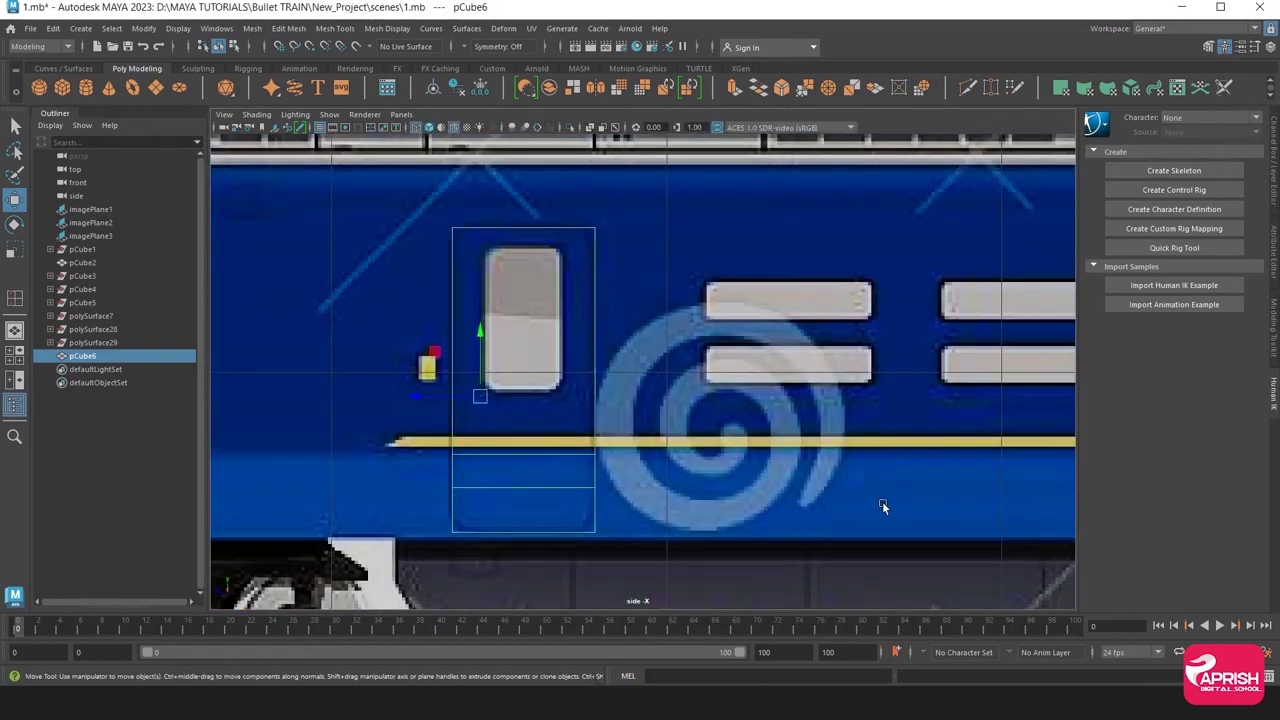
pyautogui.moveTo(882, 501)
pyautogui.keyDown('alt'); pyautogui.mouseDown(button='middle')
pyautogui.moveTo(664, 495)
pyautogui.moveTo(620, 465)
pyautogui.mouseUp(button='middle'); pyautogui.keyUp('alt')
pyautogui.scroll(-5, 666, 467)
pyautogui.scroll(3, 620, 465)
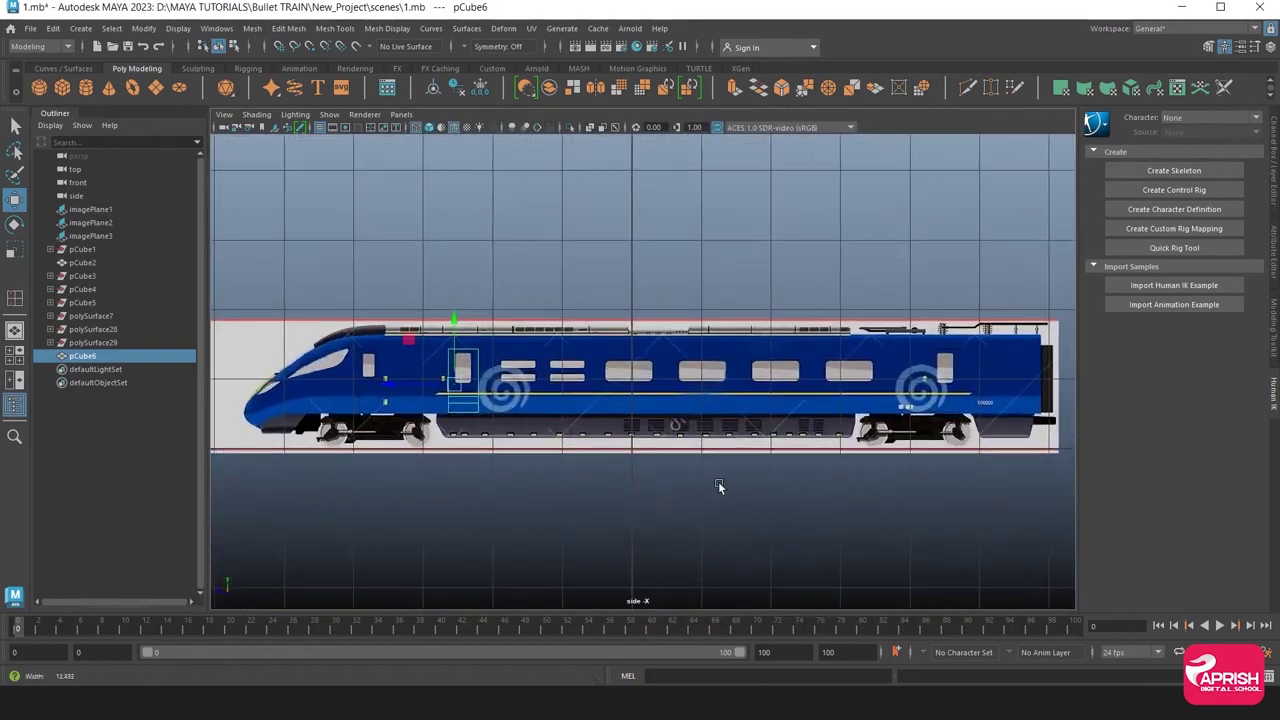
pyautogui.hotkey('ctrl', 'd')
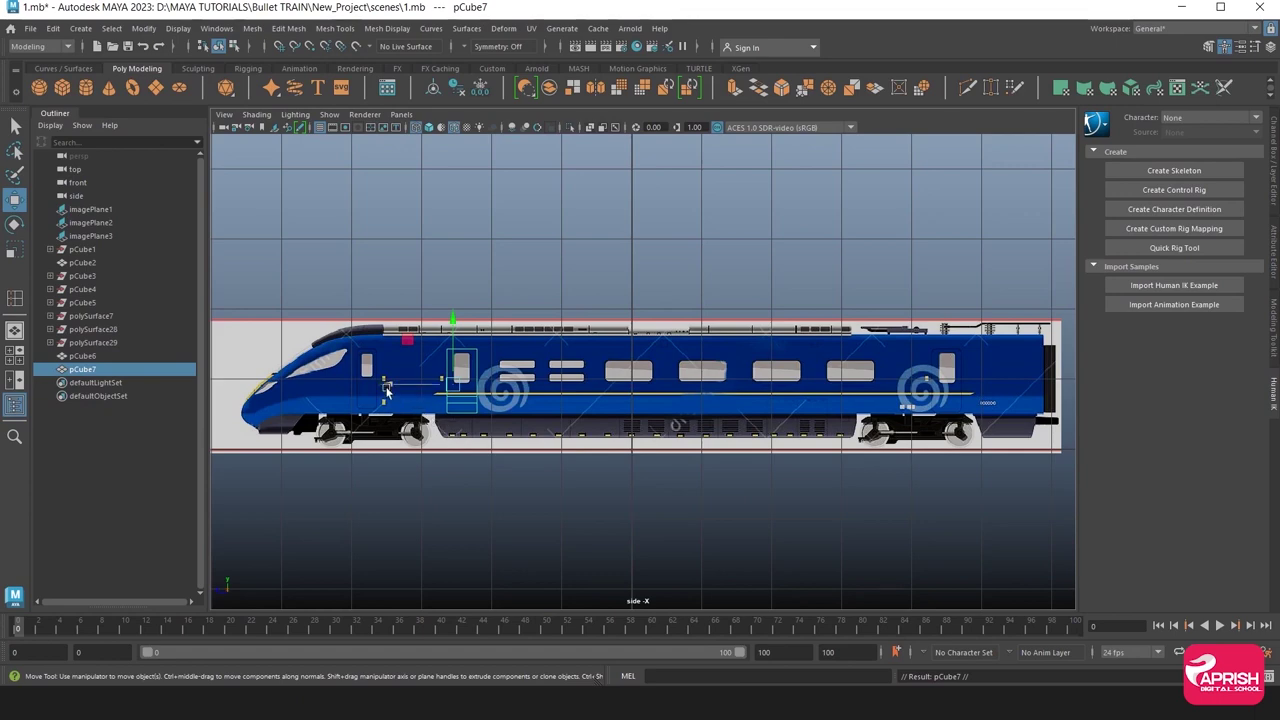
pyautogui.moveTo(387, 391); pyautogui.dragTo(827, 391)
pyautogui.keyDown('alt'); pyautogui.moveTo(827, 391); pyautogui.dragTo(700, 461, button='middle'); pyautogui.keyUp('alt')
# Place pCube7 over the rear car's door and pan back to the nose.
pyautogui.scroll(2, 700, 461)
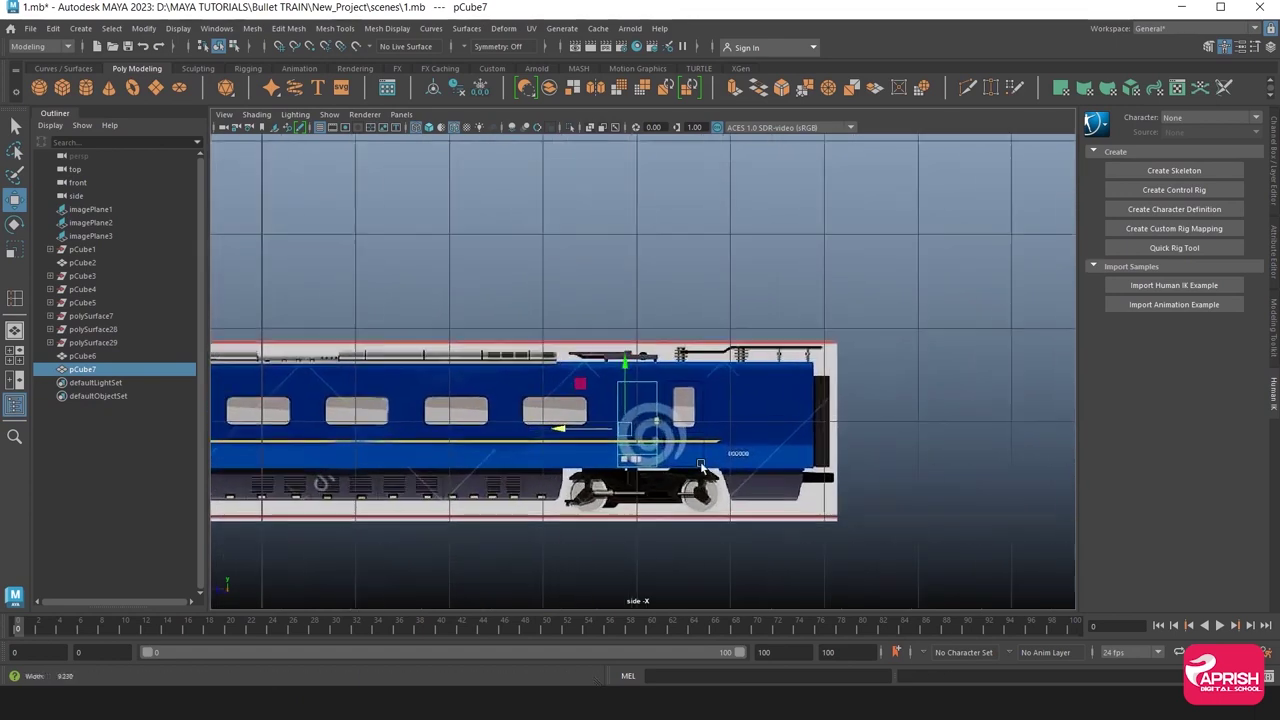
pyautogui.scroll(1, 700, 461)
pyautogui.scroll(2, 700, 461)
pyautogui.scroll(2, 700, 461)
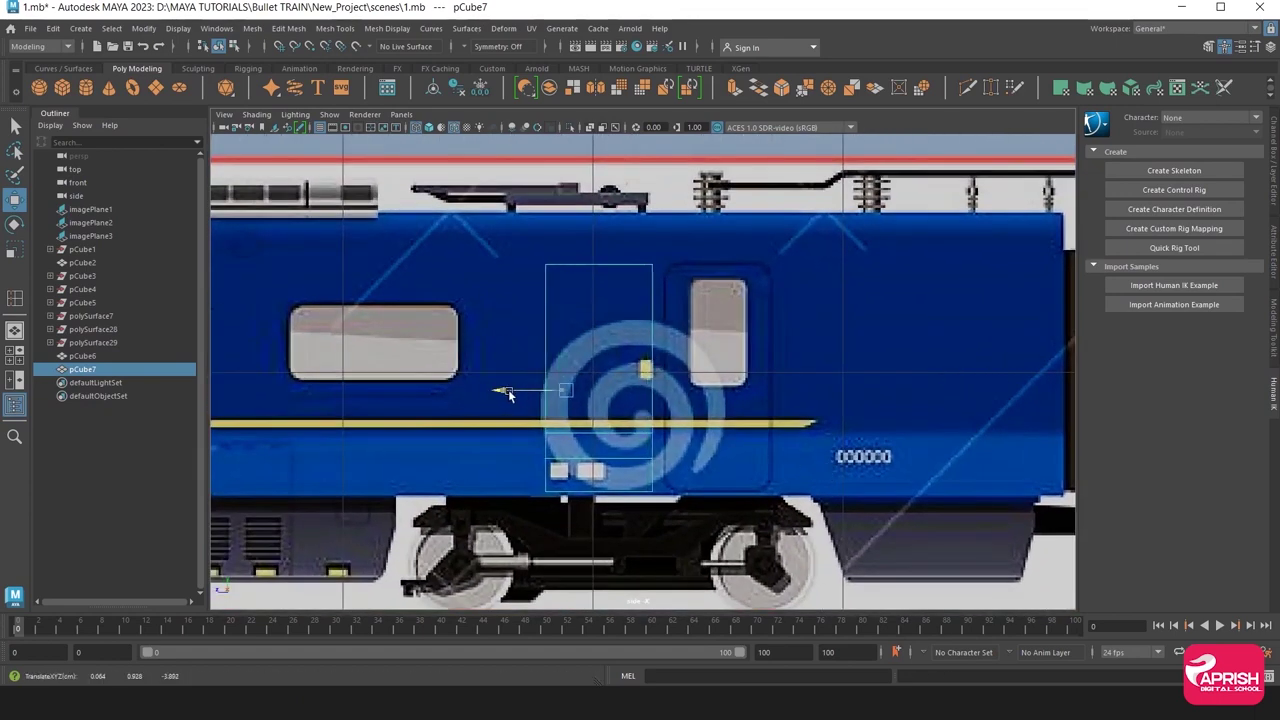
pyautogui.moveTo(507, 392); pyautogui.dragTo(624, 392)
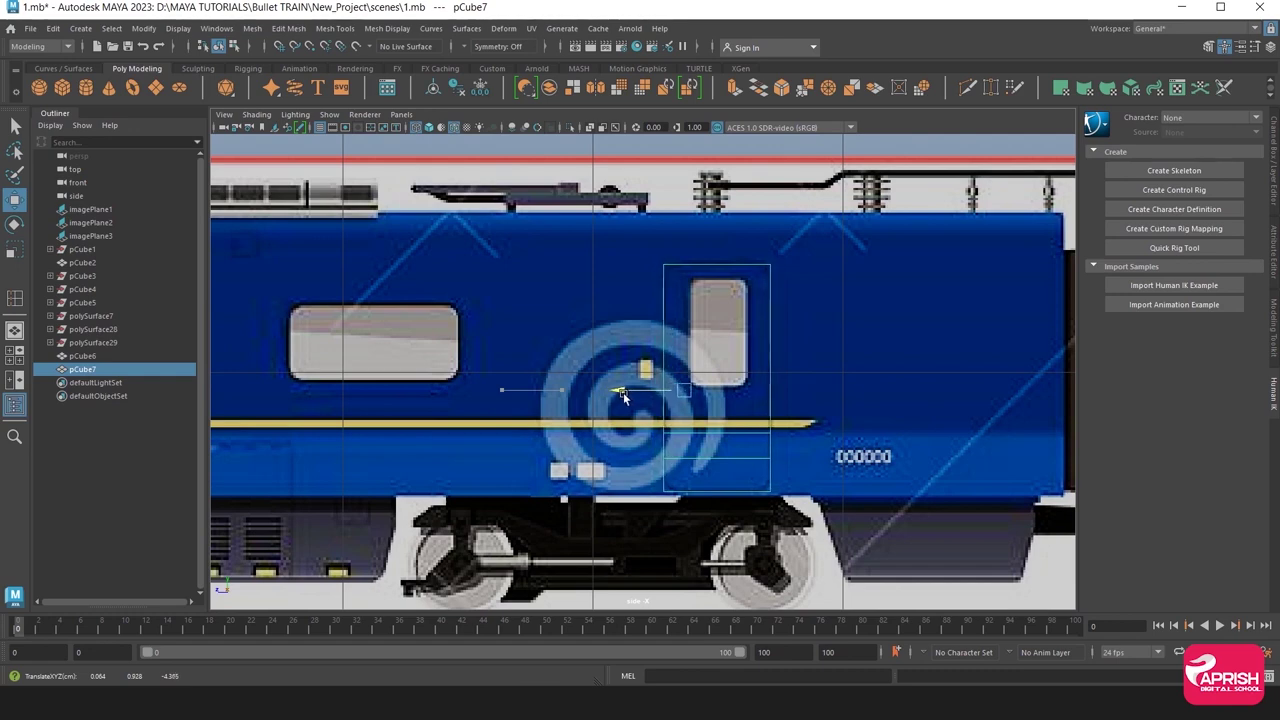
pyautogui.keyDown('alt'); pyautogui.moveTo(623, 392); pyautogui.dragTo(1042, 403, button='middle'); pyautogui.keyUp('alt')
pyautogui.keyDown('alt'); pyautogui.moveTo(304, 400); pyautogui.dragTo(814, 403, button='middle'); pyautogui.keyUp('alt')
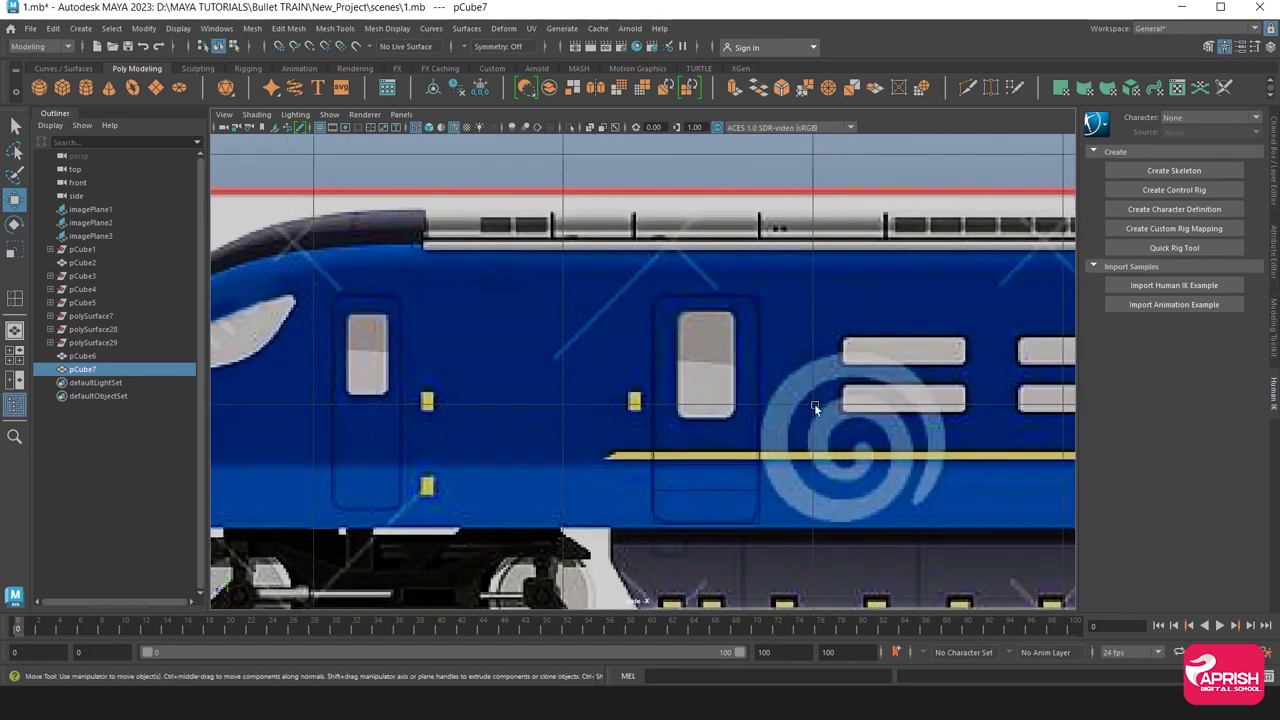
pyautogui.click(784, 327)
# Duplicate pCube6 as pCube8 and move it onto the door nearest the nose.
pyautogui.moveTo(758, 315); pyautogui.dragTo(784, 403)
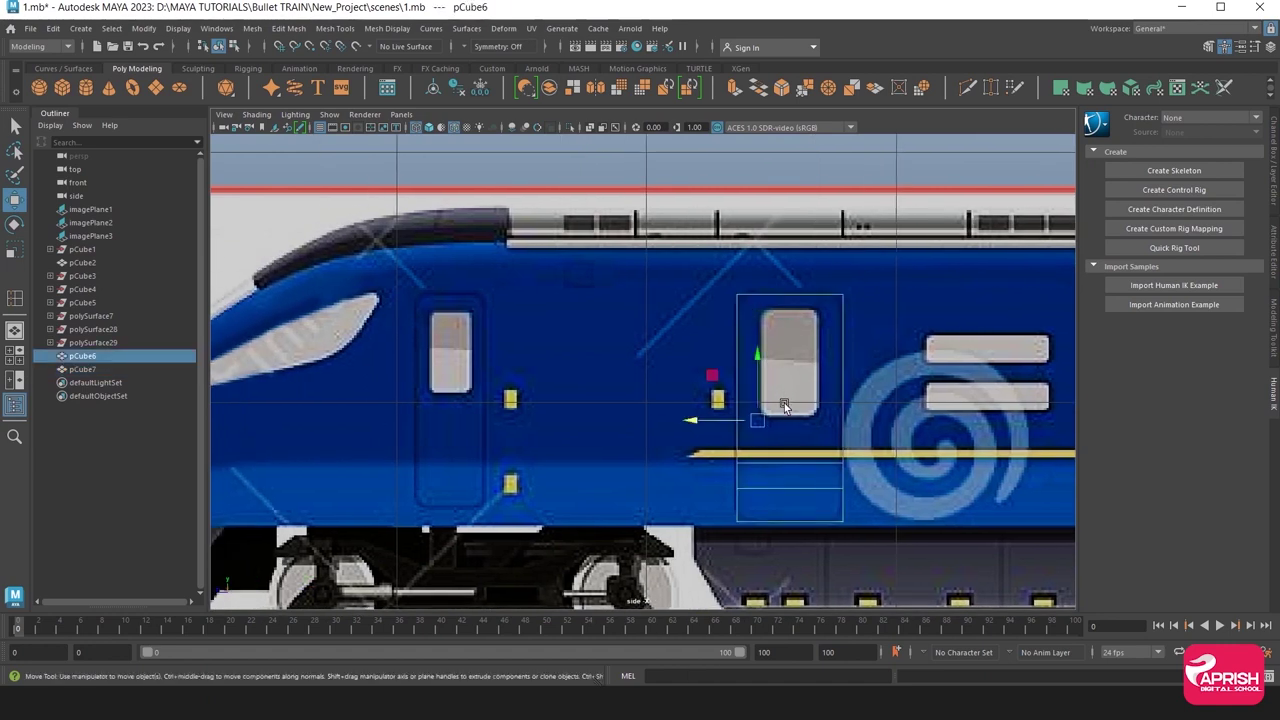
pyautogui.hotkey('ctrl', 'd')
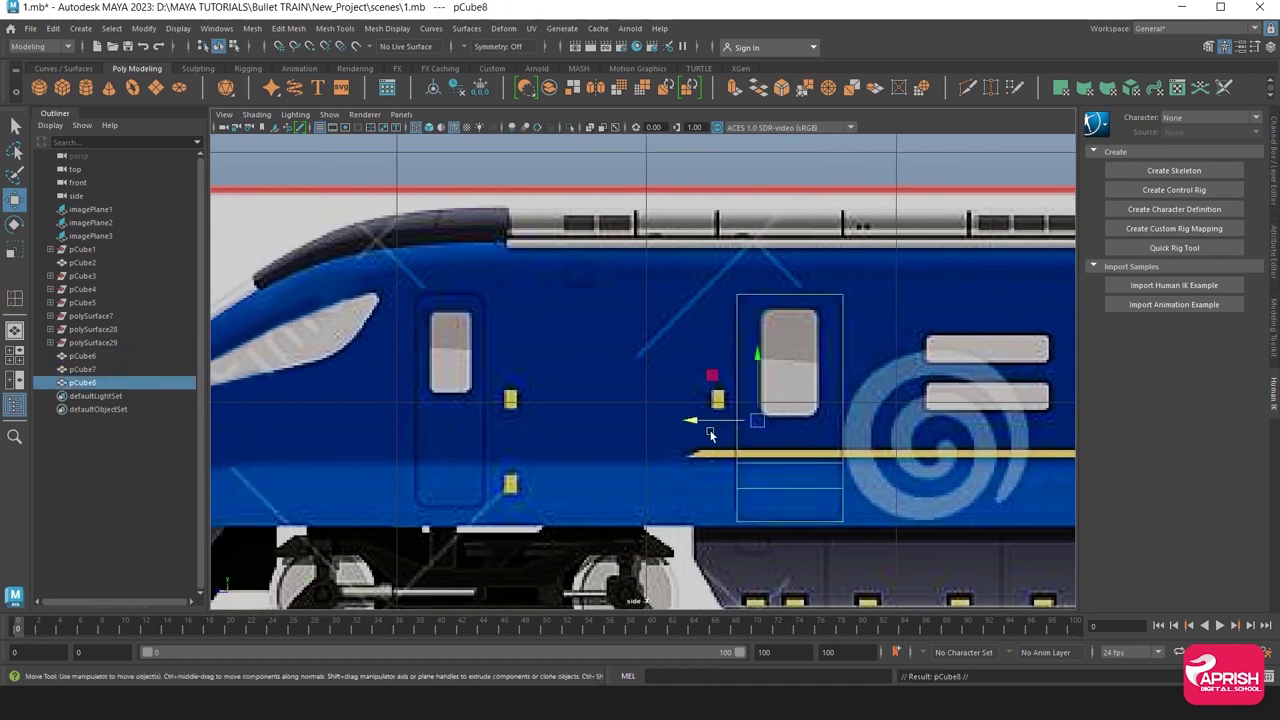
pyautogui.moveTo(690, 421); pyautogui.dragTo(377, 432)
pyautogui.scroll(2, 531, 492)
pyautogui.keyDown('alt'); pyautogui.moveTo(614, 480); pyautogui.dragTo(668, 372, button='middle'); pyautogui.keyUp('alt')
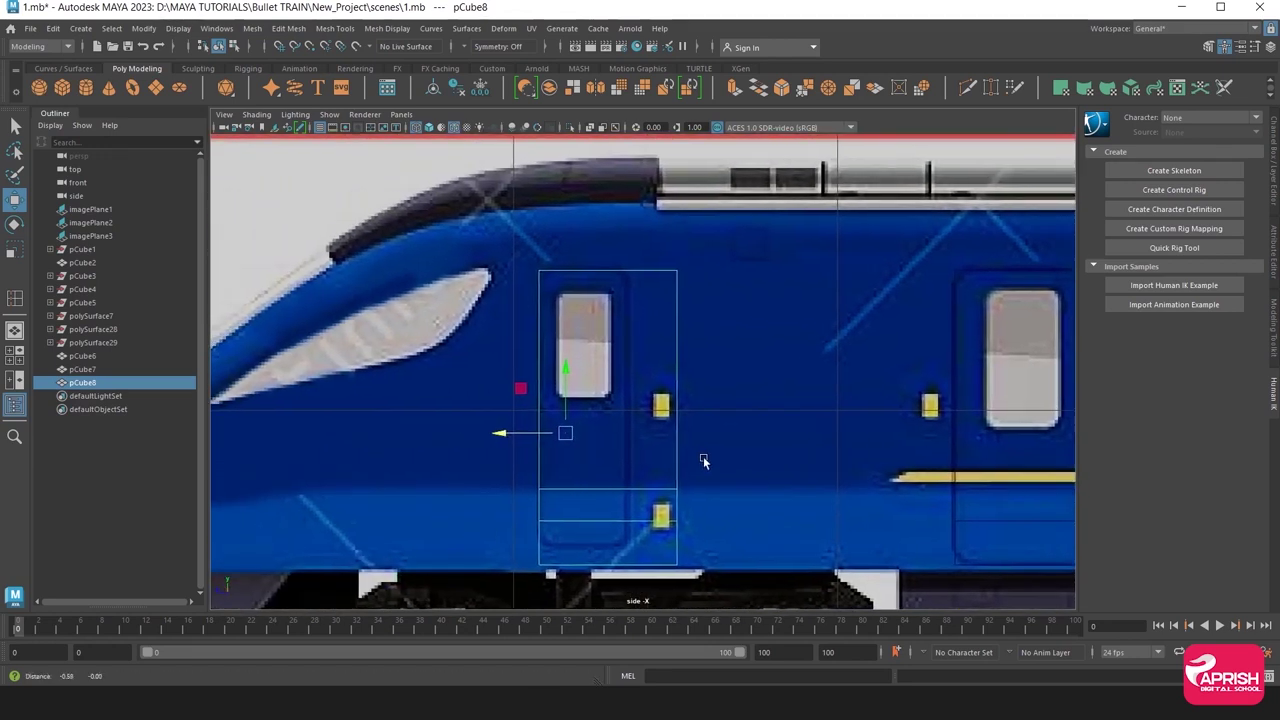
# Narrow pCube8's right edge and adjust its bottom edge to fit the front door.
pyautogui.moveTo(679, 279); pyautogui.dragTo(611, 286, button='right')
pyautogui.moveTo(602, 234); pyautogui.dragTo(768, 598)
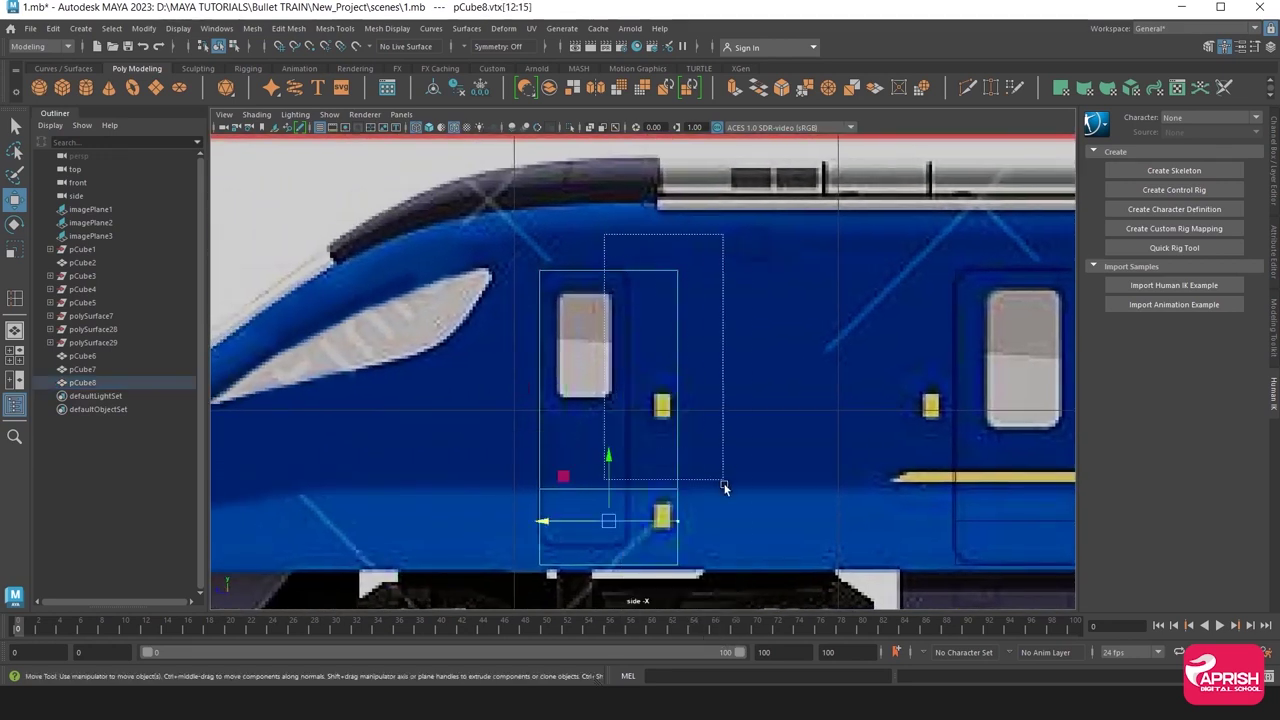
pyautogui.moveTo(620, 425); pyautogui.dragTo(567, 420)
pyautogui.moveTo(440, 470); pyautogui.dragTo(690, 578)
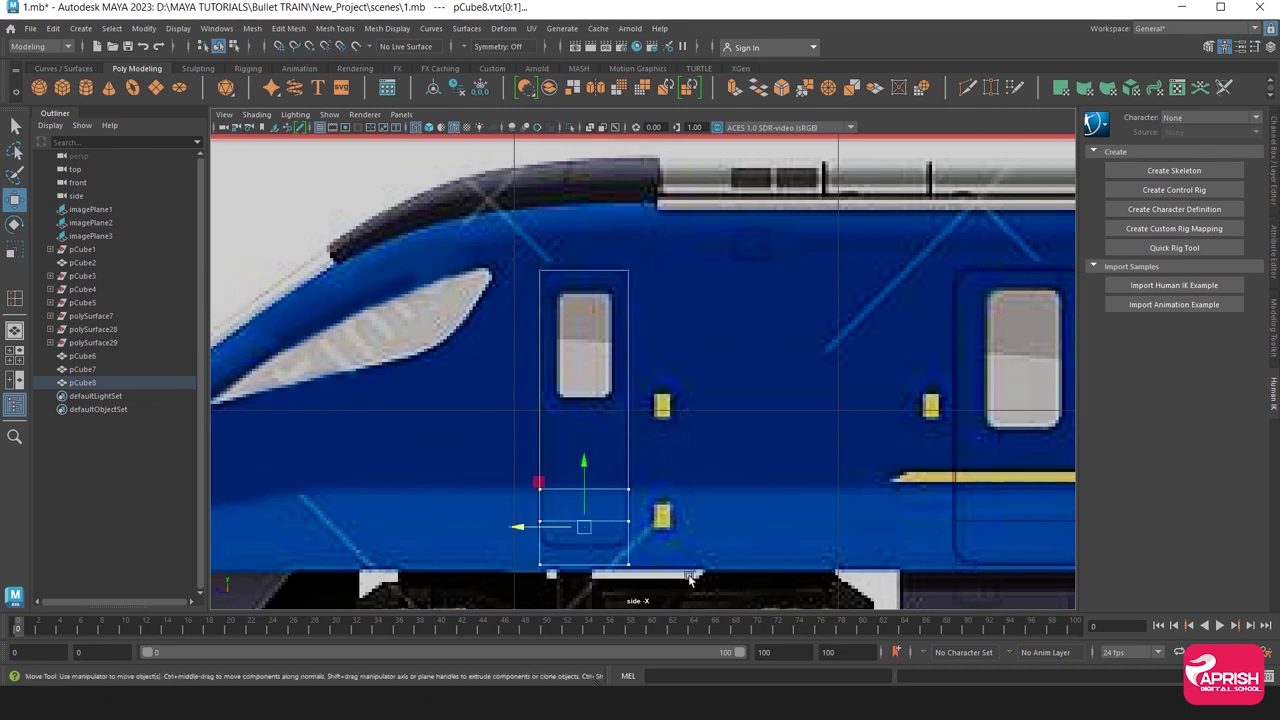
pyautogui.moveTo(580, 250)
pyautogui.mouseDown()
pyautogui.moveTo(726, 503)
pyautogui.moveTo(754, 596)
pyautogui.mouseUp()
pyautogui.moveTo(572, 420); pyautogui.dragTo(571, 420)
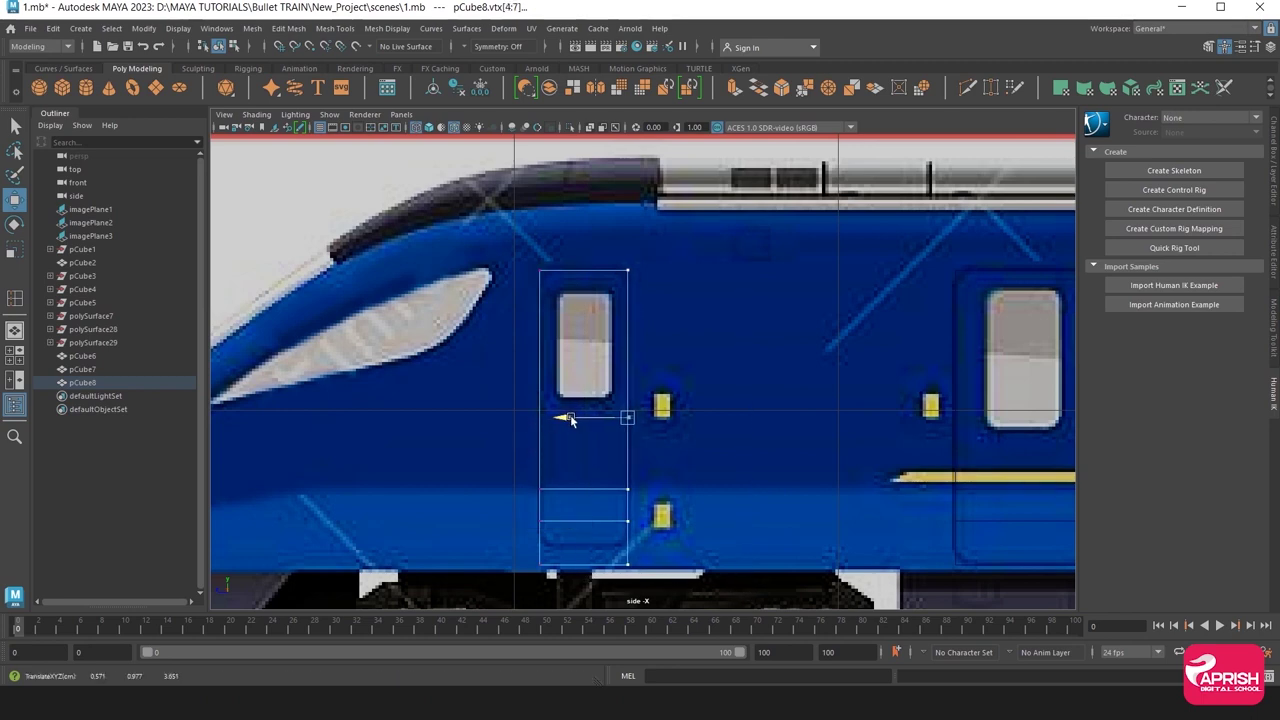
pyautogui.moveTo(447, 448); pyautogui.dragTo(731, 598)
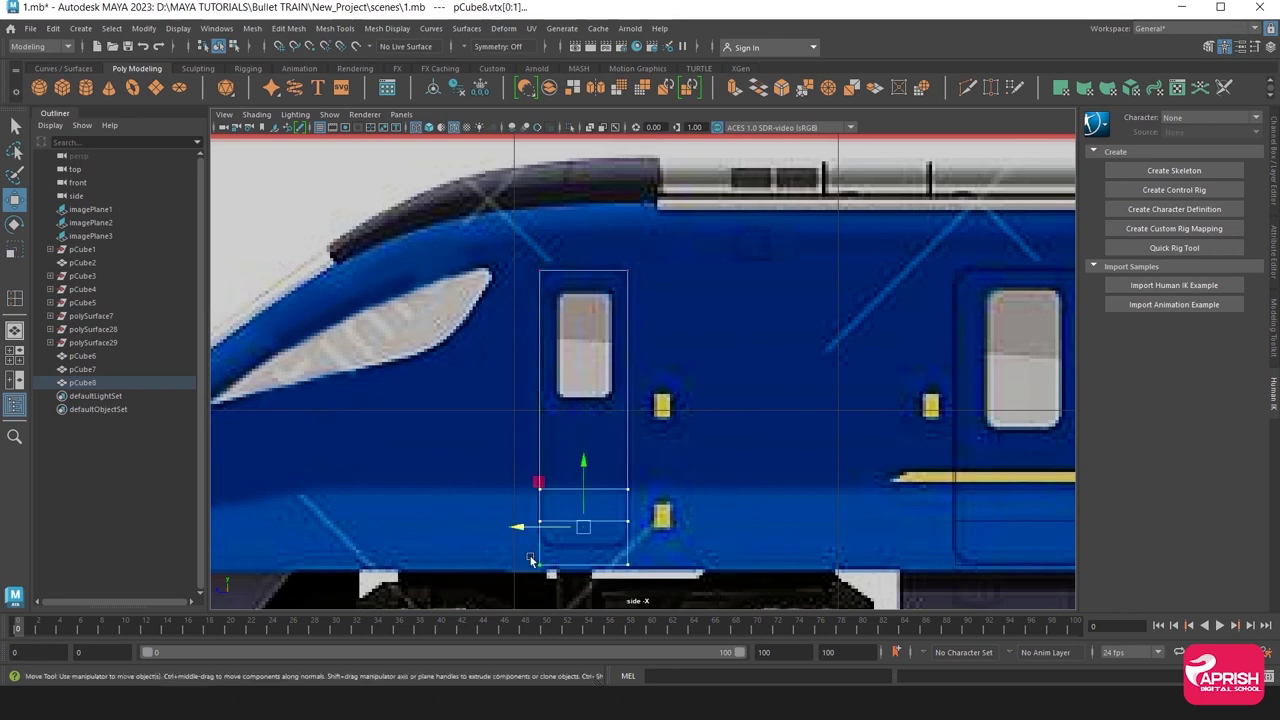
pyautogui.moveTo(531, 559); pyautogui.dragTo(658, 598, button='middle')
pyautogui.moveTo(578, 526); pyautogui.dragTo(586, 505)
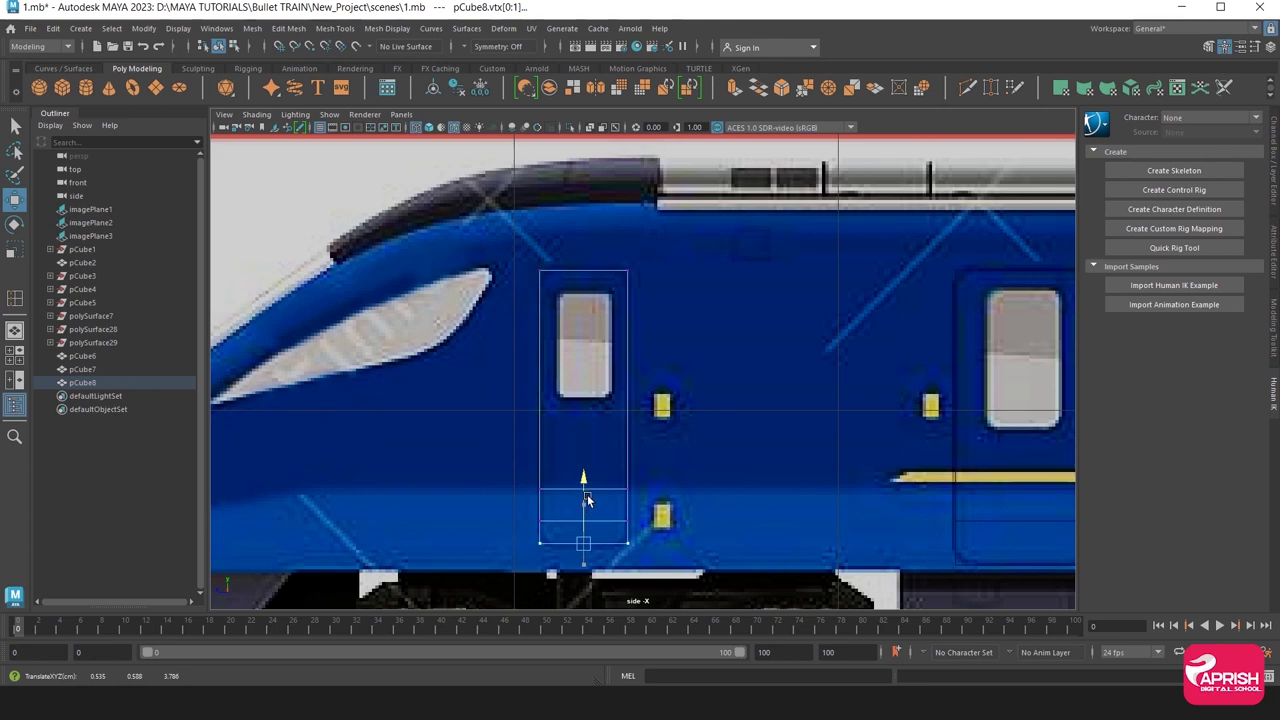
# In the front view, shift pCube8's lower vertices onto the body curve, then return to perspective.
pyautogui.press('space')
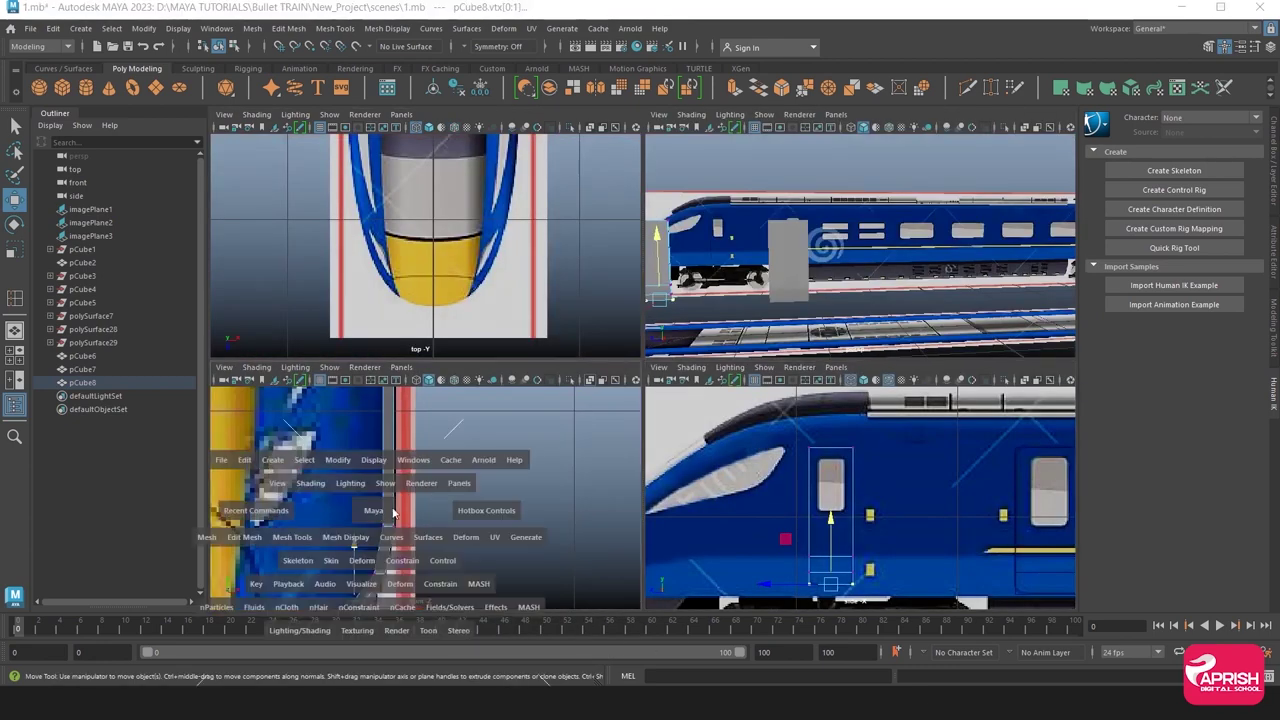
pyautogui.press('space')
pyautogui.press('f')
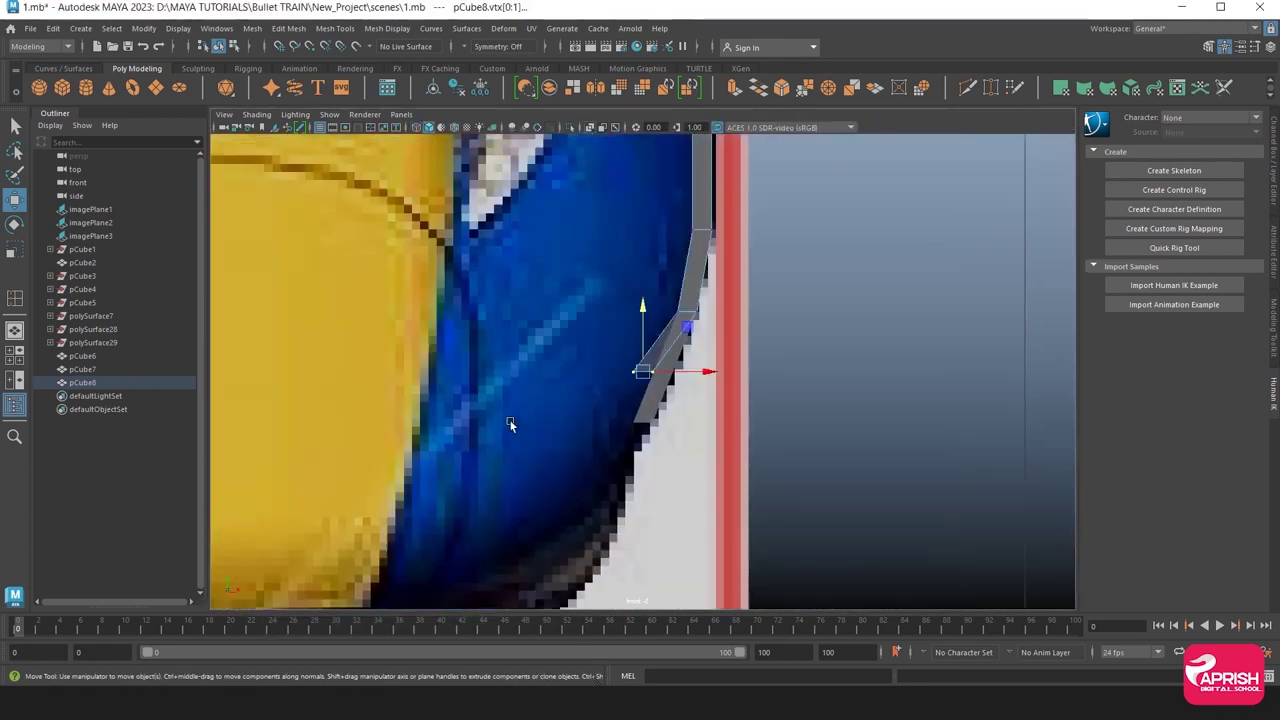
pyautogui.keyDown('alt'); pyautogui.moveTo(509, 419); pyautogui.dragTo(893, 572, button='right'); pyautogui.keyUp('alt')
pyautogui.moveTo(693, 375); pyautogui.dragTo(754, 375)
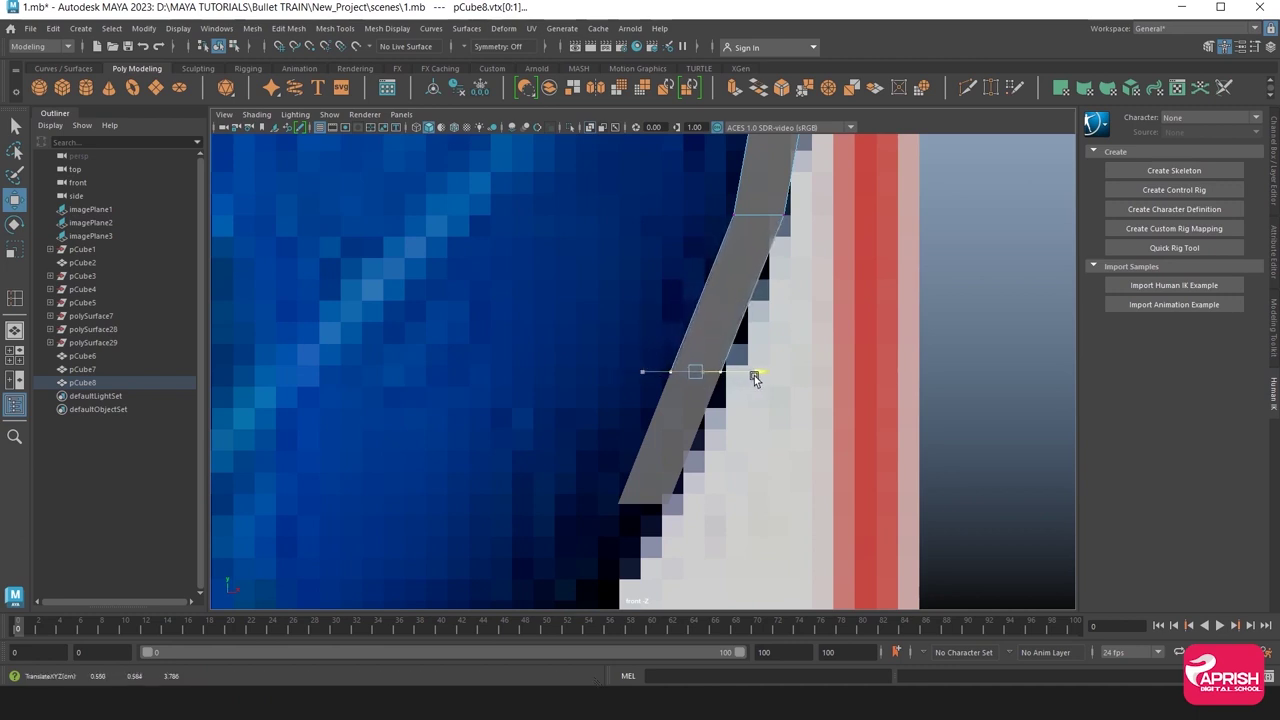
pyautogui.keyDown('alt'); pyautogui.moveTo(757, 372); pyautogui.dragTo(726, 423, button='middle'); pyautogui.keyUp('alt')
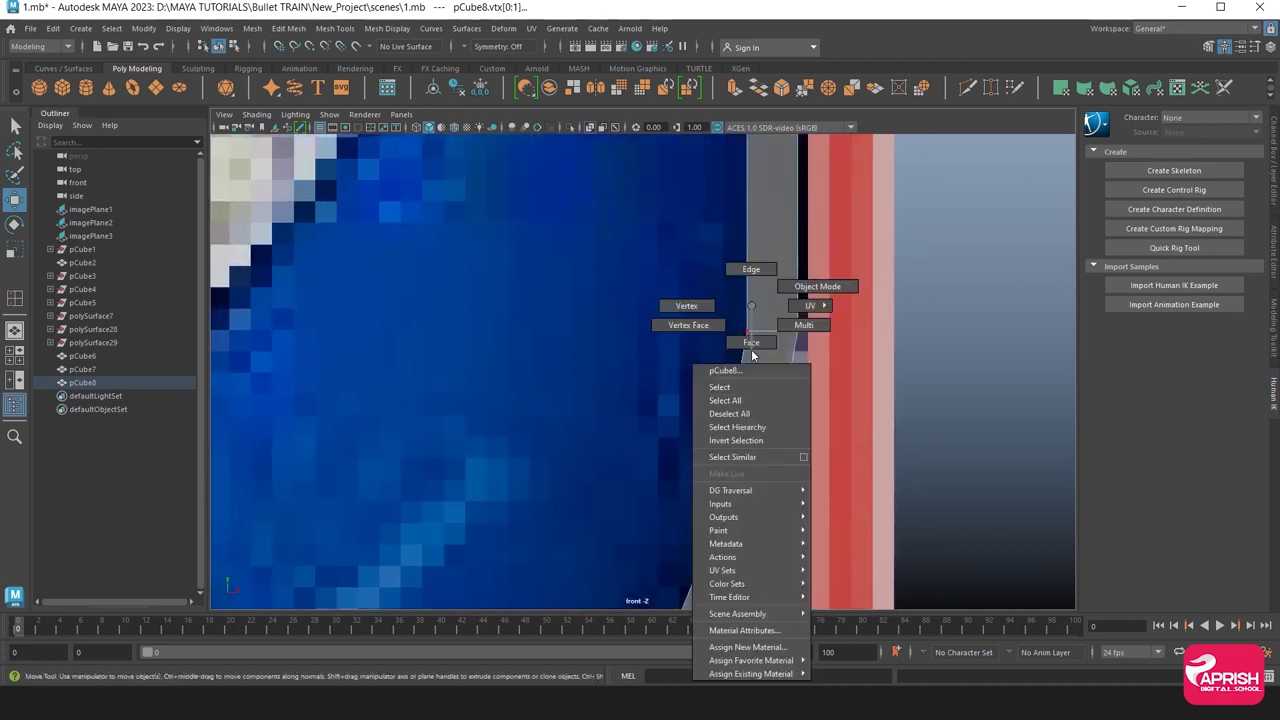
pyautogui.moveTo(751, 349); pyautogui.dragTo(818, 286, button='right')
pyautogui.click(865, 352)
pyautogui.press('f')
pyautogui.press('space')
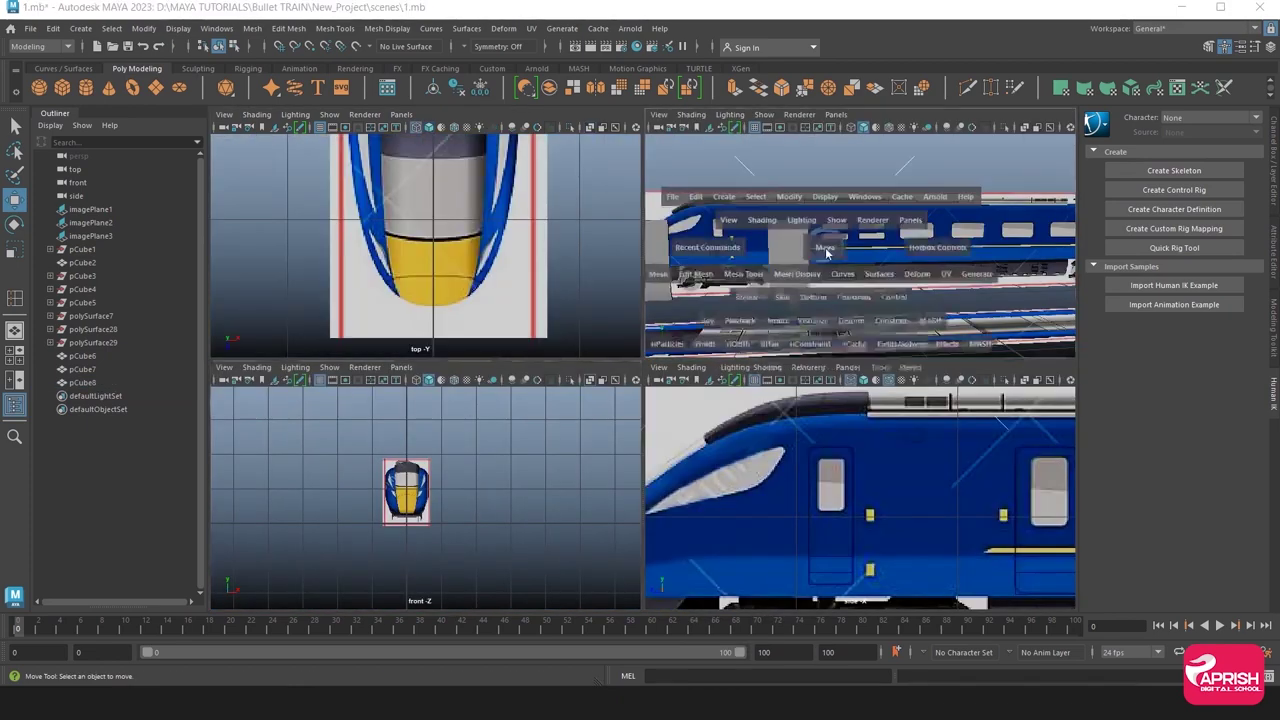
pyautogui.press('space')
# Combine door panels pCube6 and pCube7 into one mesh with Mesh > Combine.
pyautogui.scroll(1, 760, 413)
pyautogui.keyDown('alt'); pyautogui.moveTo(760, 413); pyautogui.dragTo(263, 444); pyautogui.keyUp('alt')
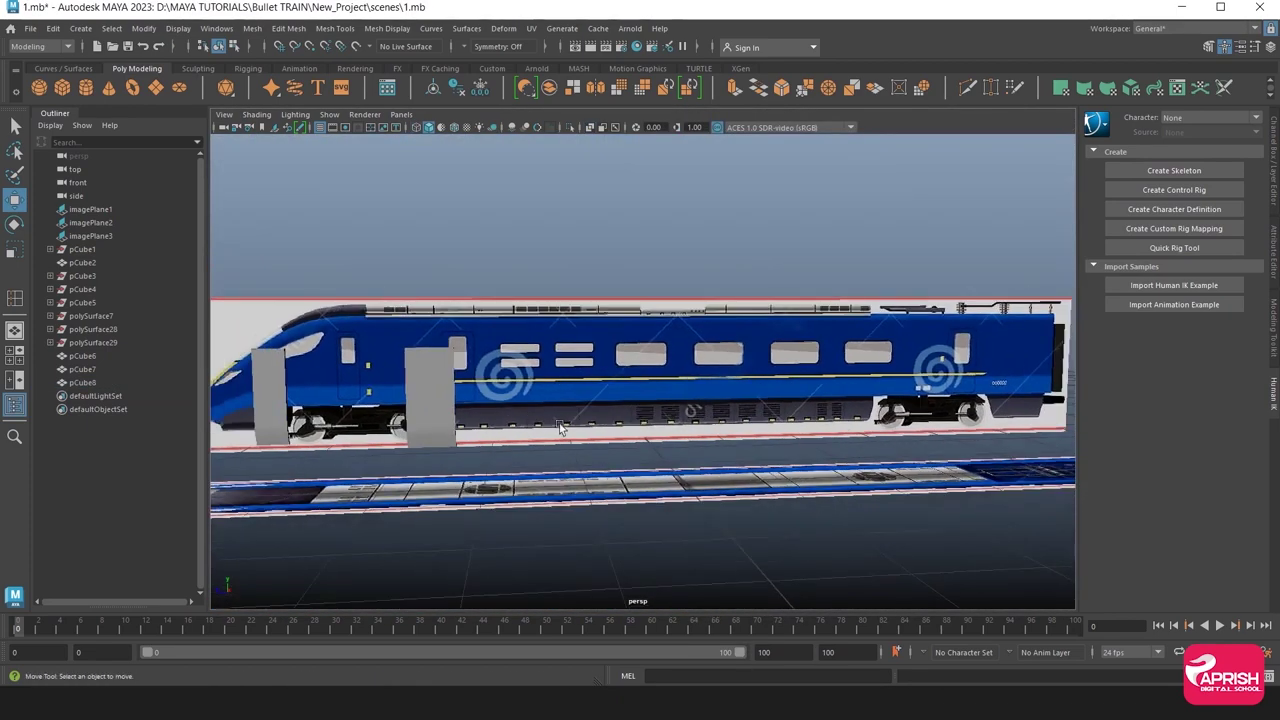
pyautogui.click(296, 400)
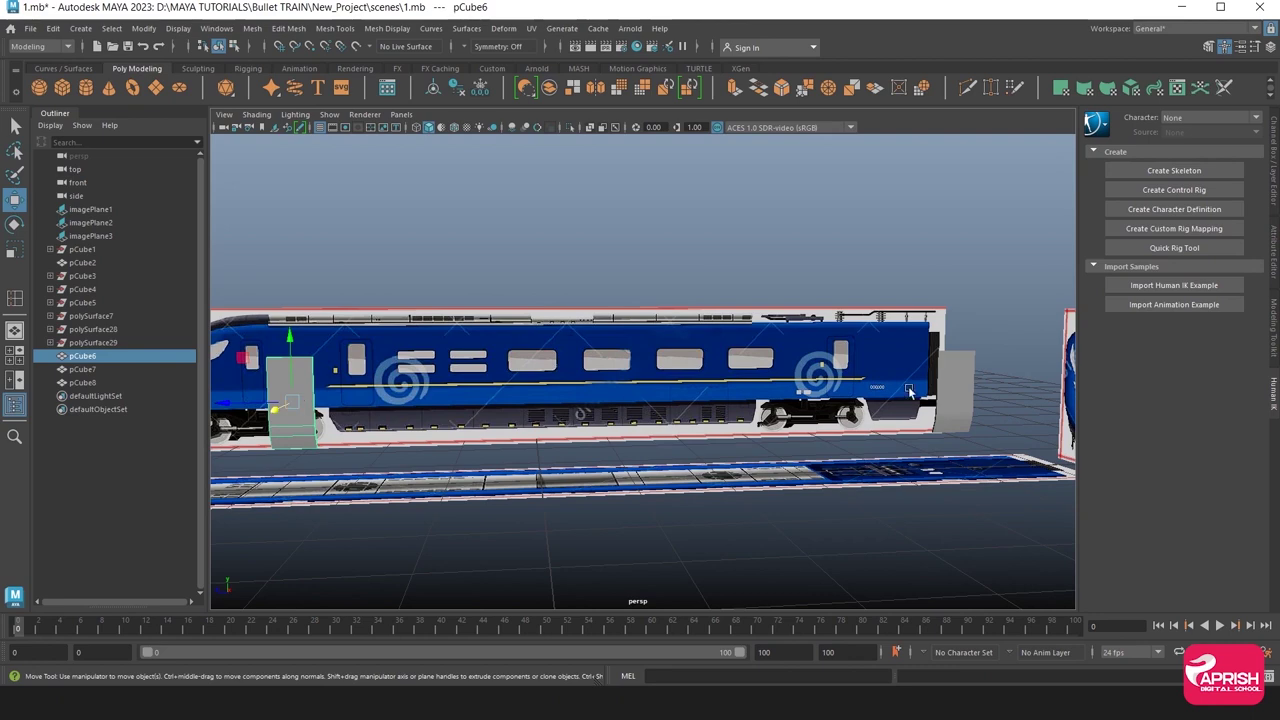
pyautogui.keyDown('shift'); pyautogui.click(960, 370); pyautogui.keyUp('shift')
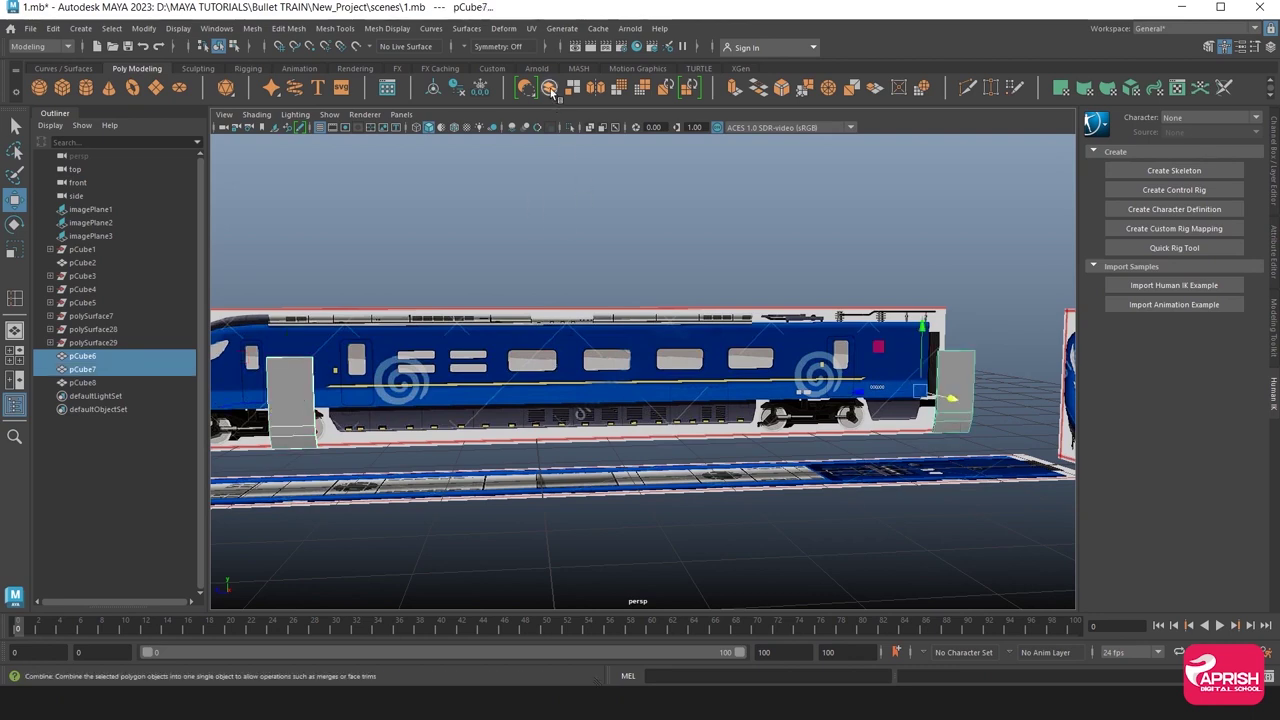
pyautogui.click(550, 87)
# Switch to face mode, pick a face, and orbit toward the carriage side and front reference.
pyautogui.moveTo(620, 420)
pyautogui.keyDown('alt'); pyautogui.mouseDown()
pyautogui.moveTo(705, 431)
pyautogui.moveTo(332, 372)
pyautogui.mouseUp(); pyautogui.keyUp('alt')
pyautogui.moveTo(376, 305); pyautogui.dragTo(376, 352, button='right')
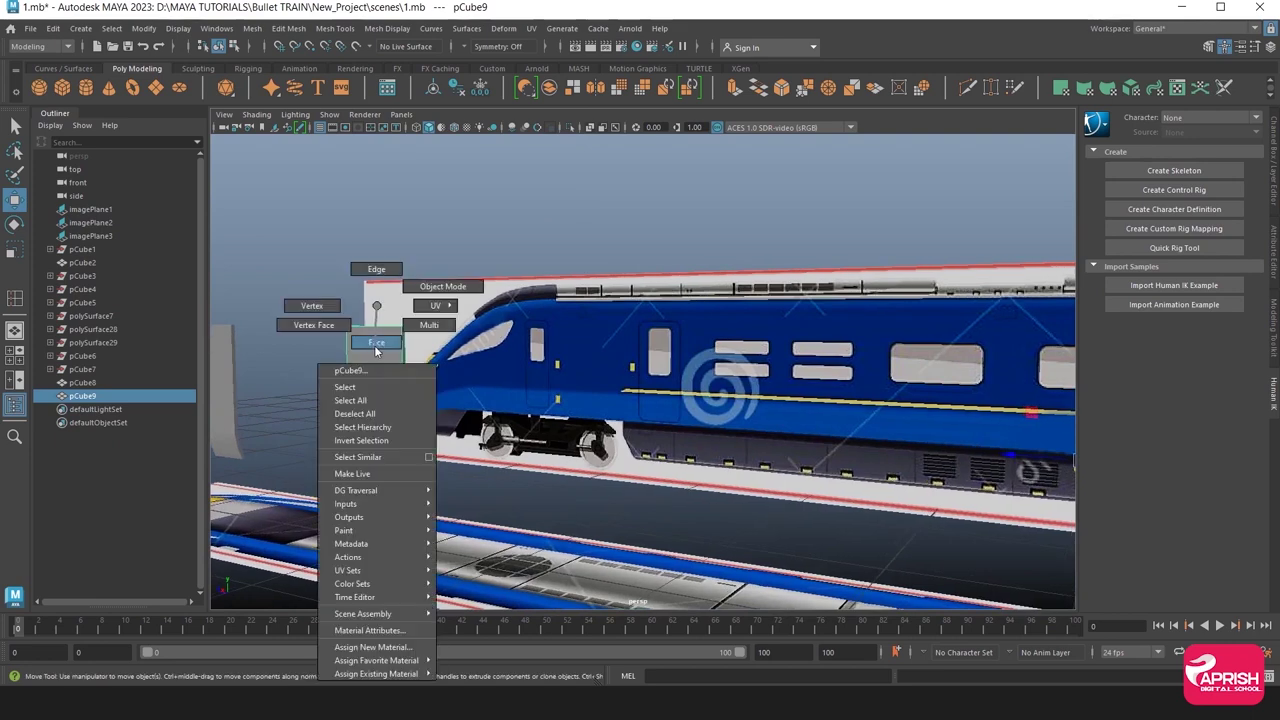
pyautogui.click(405, 440)
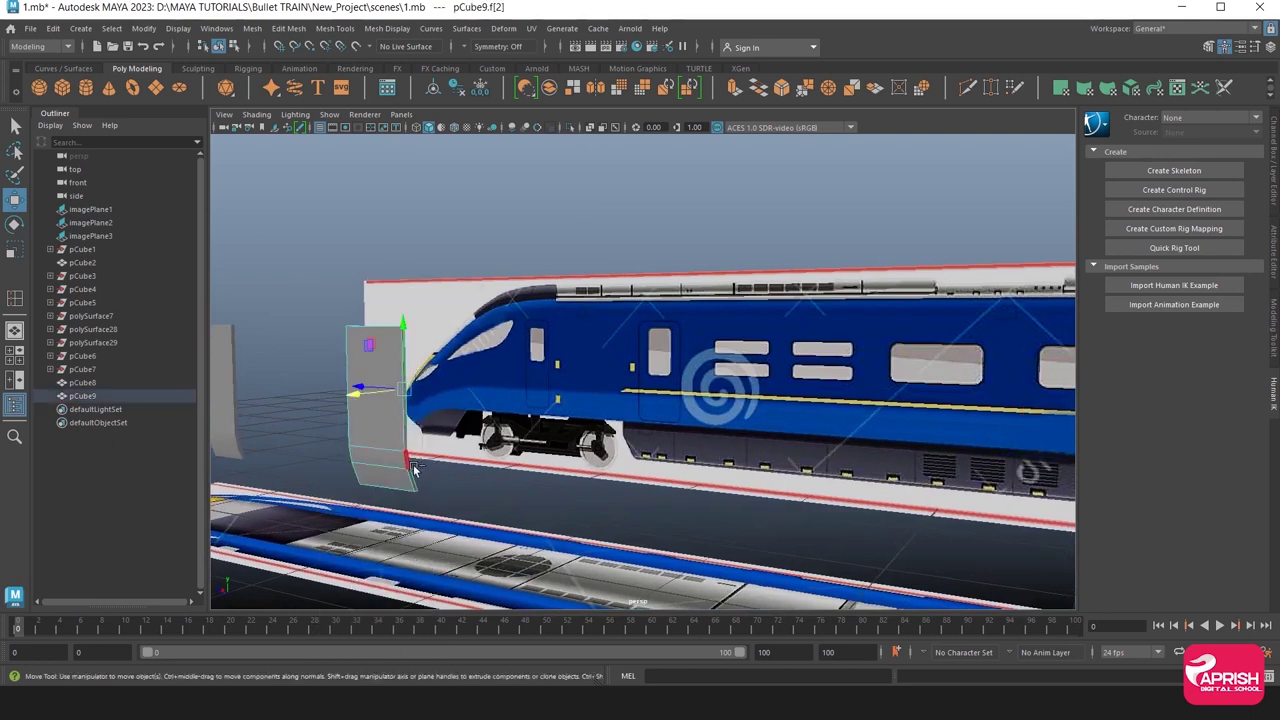
pyautogui.moveTo(455, 505)
pyautogui.keyDown('alt'); pyautogui.mouseDown()
pyautogui.moveTo(612, 445)
pyautogui.moveTo(717, 380)
pyautogui.mouseUp(); pyautogui.keyUp('alt')
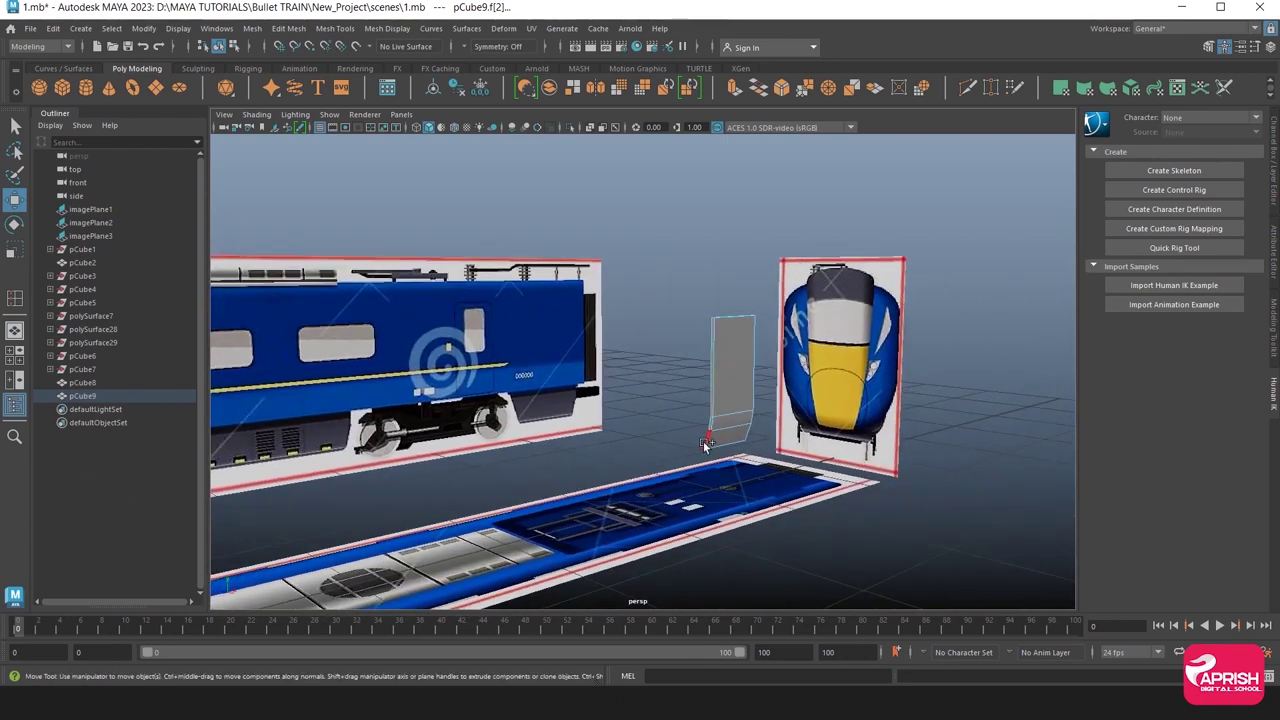
pyautogui.keyDown('alt'); pyautogui.moveTo(705, 445); pyautogui.dragTo(530, 410); pyautogui.keyUp('alt')
# Bridge the panel's end edges with Edit Mesh > Bridge, then frame the carriage in side view.
pyautogui.click(289, 28)
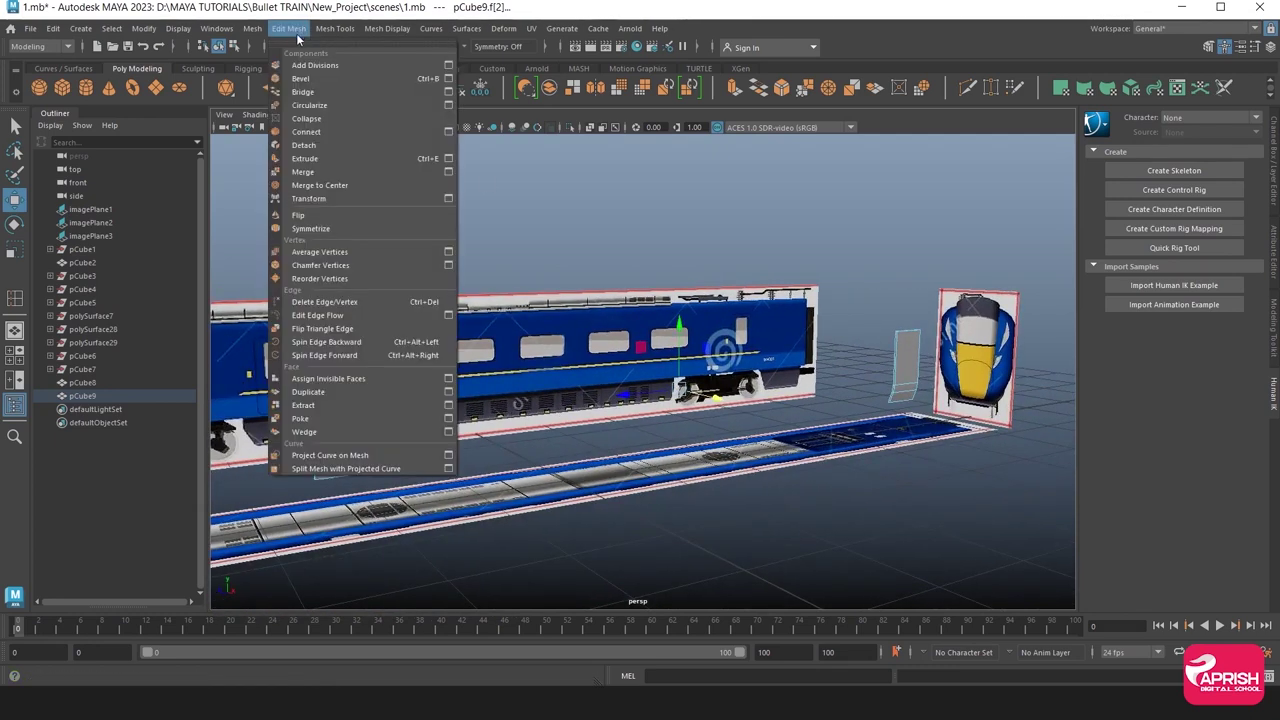
pyautogui.click(302, 91)
pyautogui.moveTo(687, 393)
pyautogui.keyDown('alt'); pyautogui.mouseDown()
pyautogui.moveTo(689, 478)
pyautogui.moveTo(634, 382)
pyautogui.mouseUp(); pyautogui.keyUp('alt')
pyautogui.moveTo(634, 382); pyautogui.dragTo(683, 286, button='right')
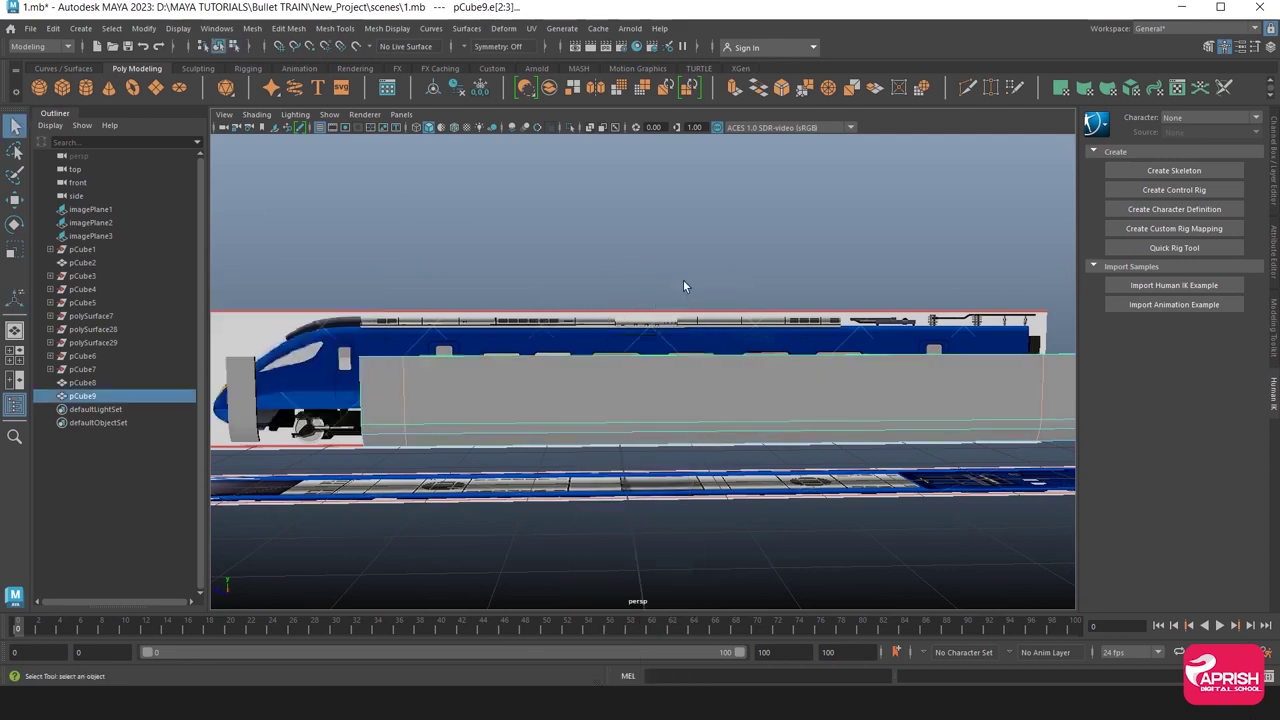
pyautogui.click(627, 476)
pyautogui.moveTo(710, 497); pyautogui.dragTo(806, 491)
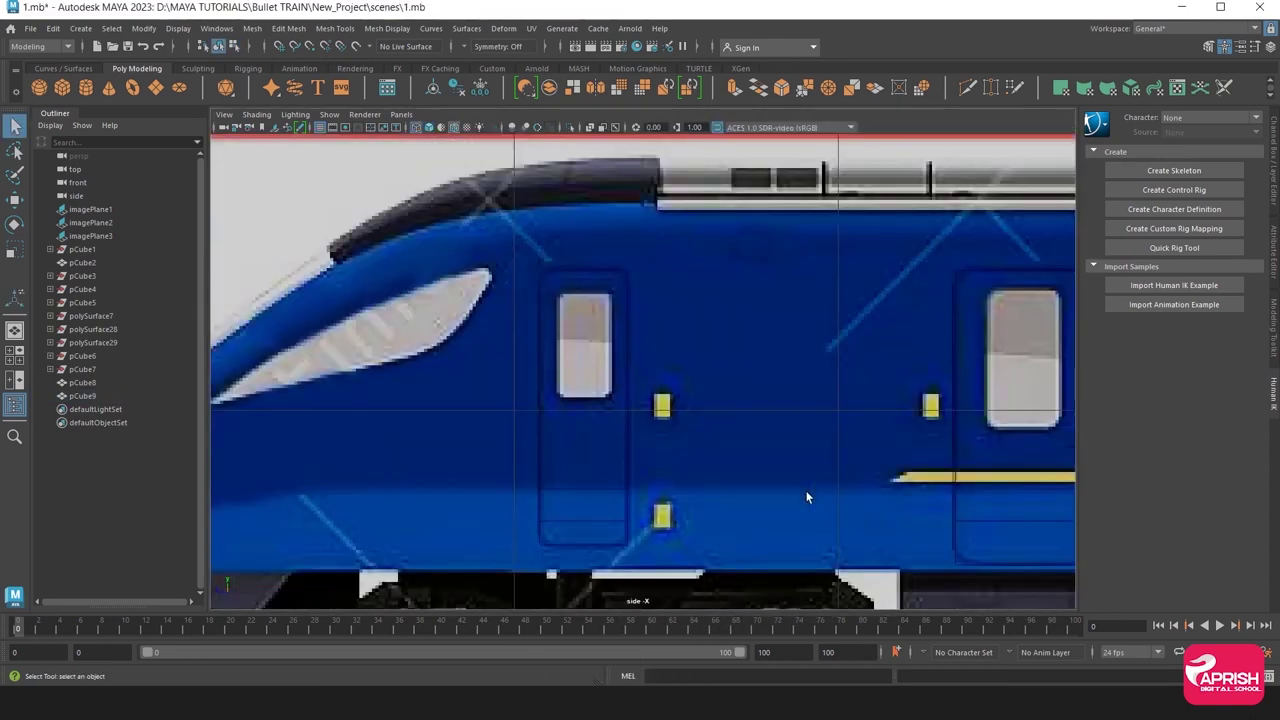
pyautogui.press('a')
pyautogui.scroll(2, 764, 453)
pyautogui.scroll(3, 818, 514)
pyautogui.keyDown('alt'); pyautogui.moveTo(818, 514); pyautogui.dragTo(668, 500, button='middle'); pyautogui.keyUp('alt')
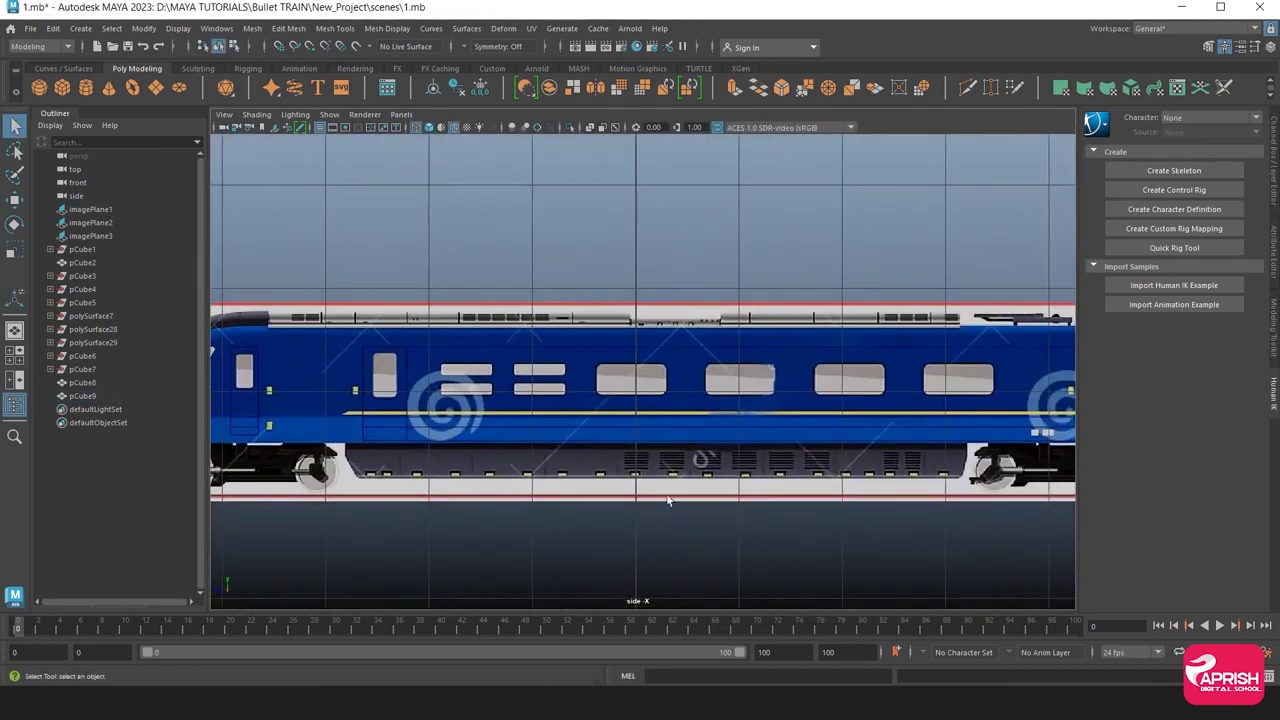
# Select pCube9 and enable X-Ray shading so the side reference shows through.
pyautogui.click(427, 414)
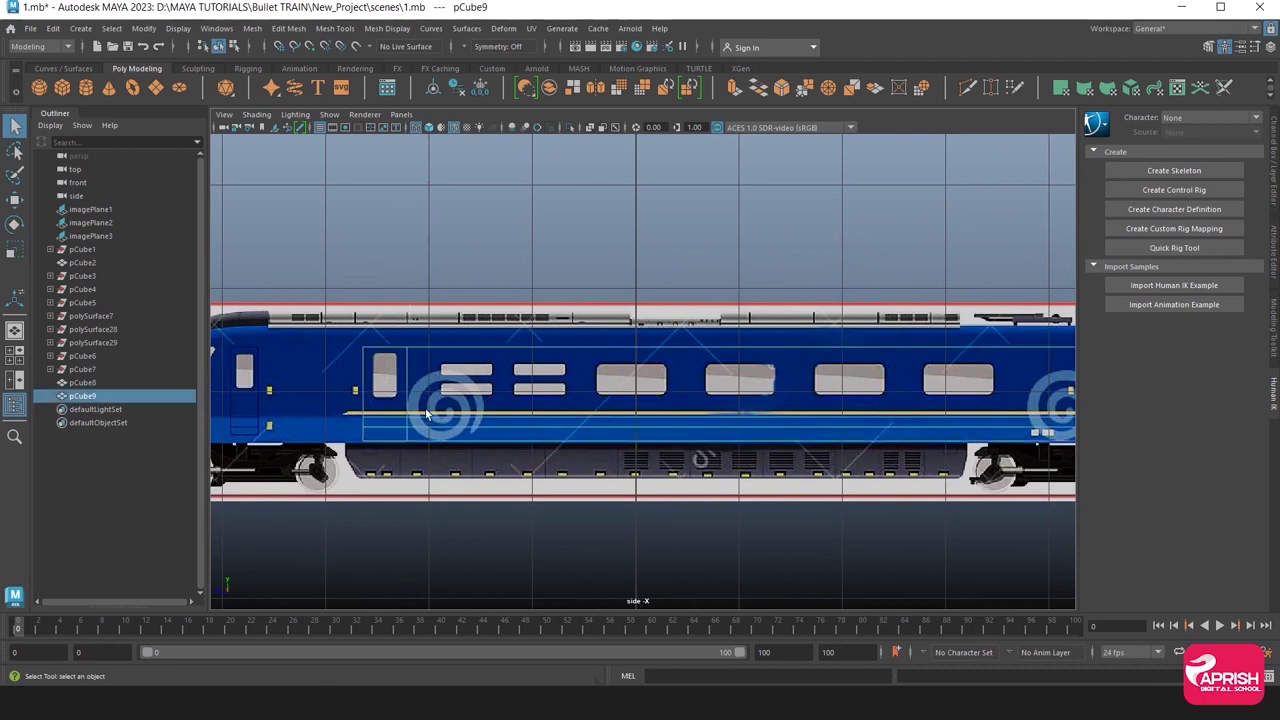
pyautogui.click(416, 129)
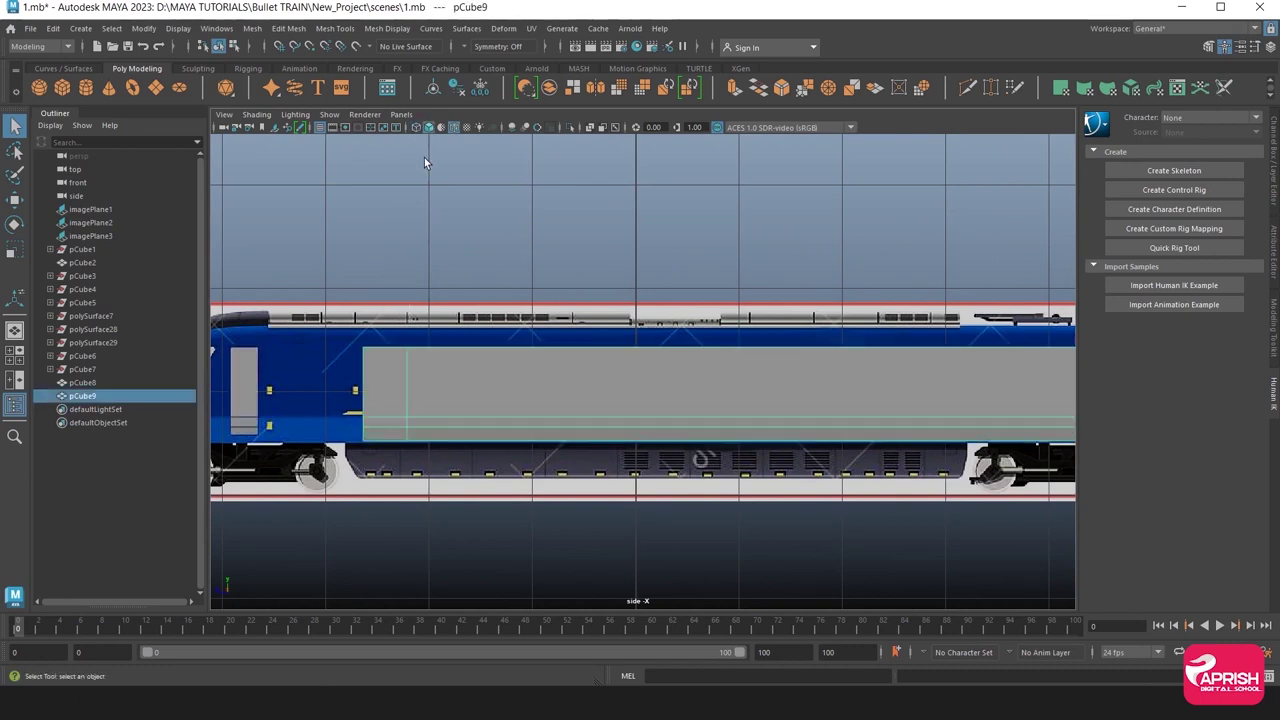
pyautogui.click(256, 114)
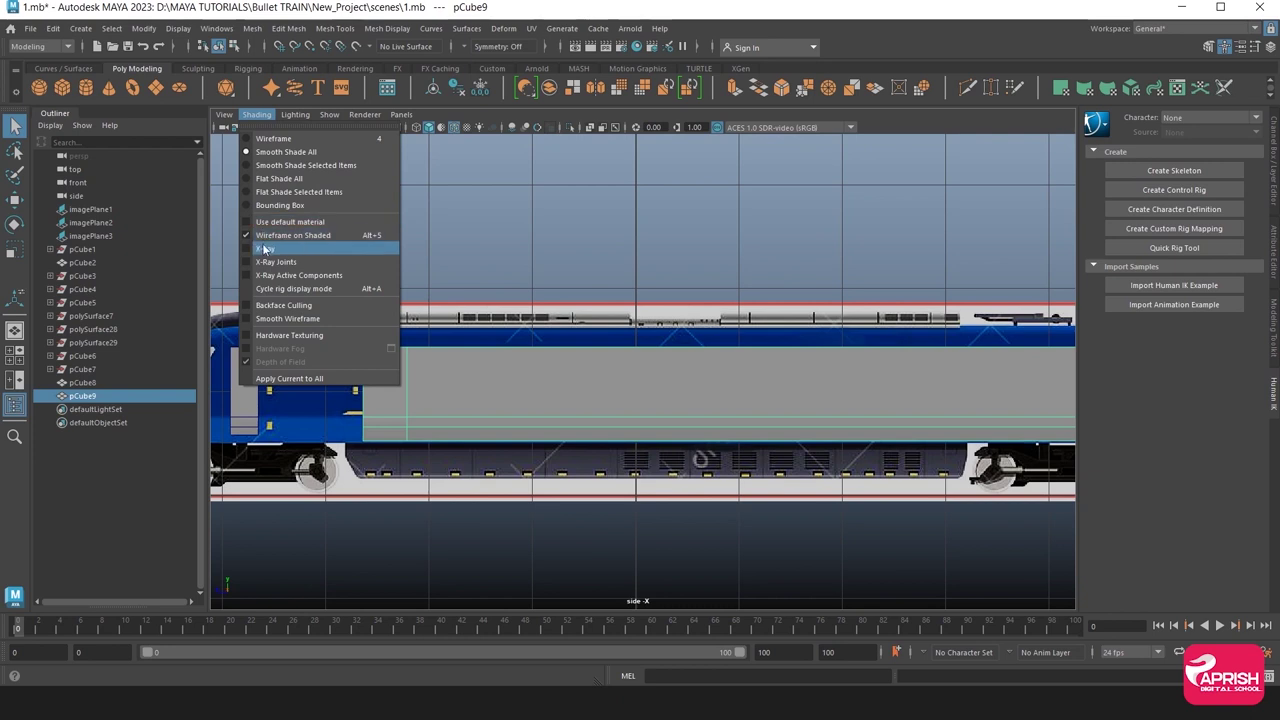
pyautogui.click(300, 247)
pyautogui.click(518, 477)
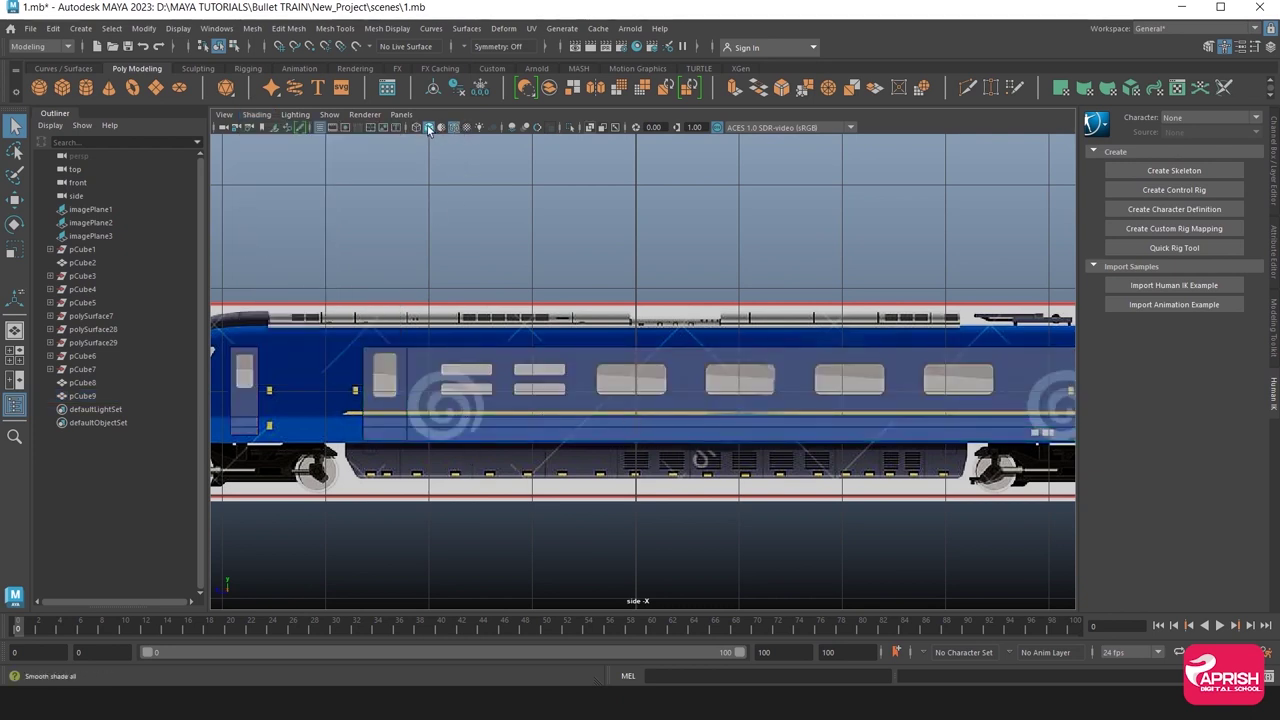
pyautogui.click(561, 484)
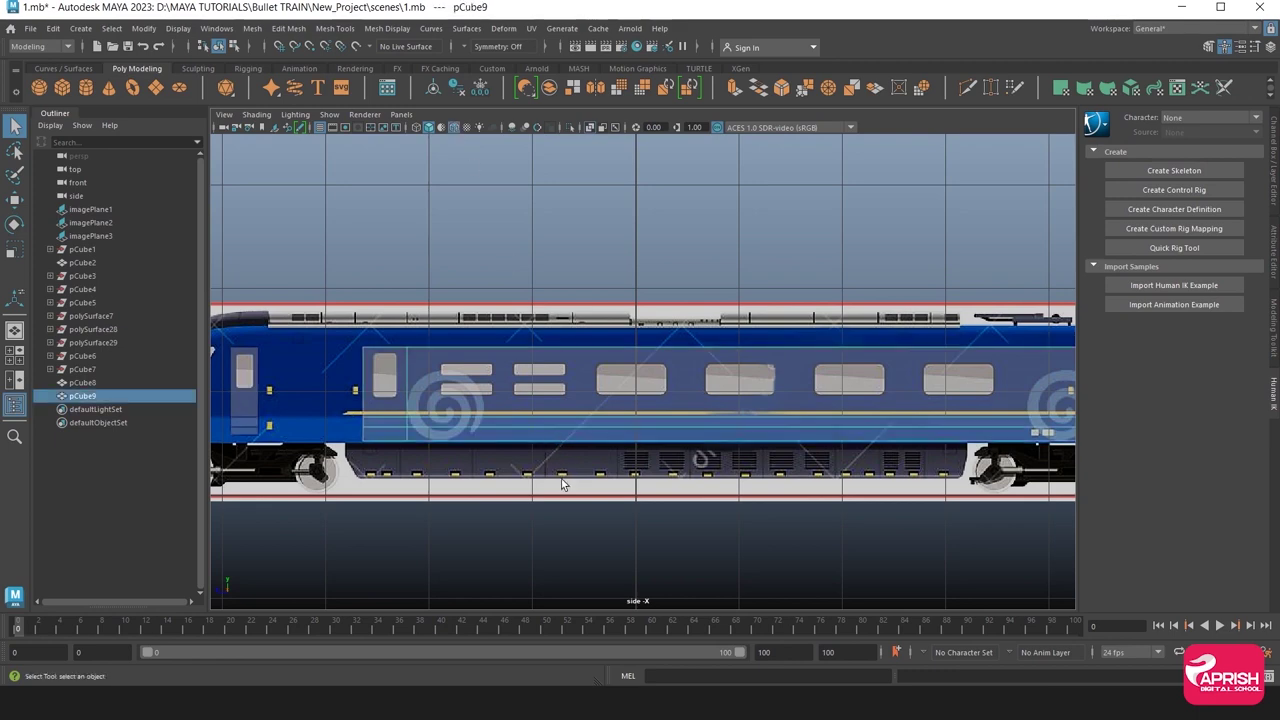
pyautogui.scroll(2, 582, 410)
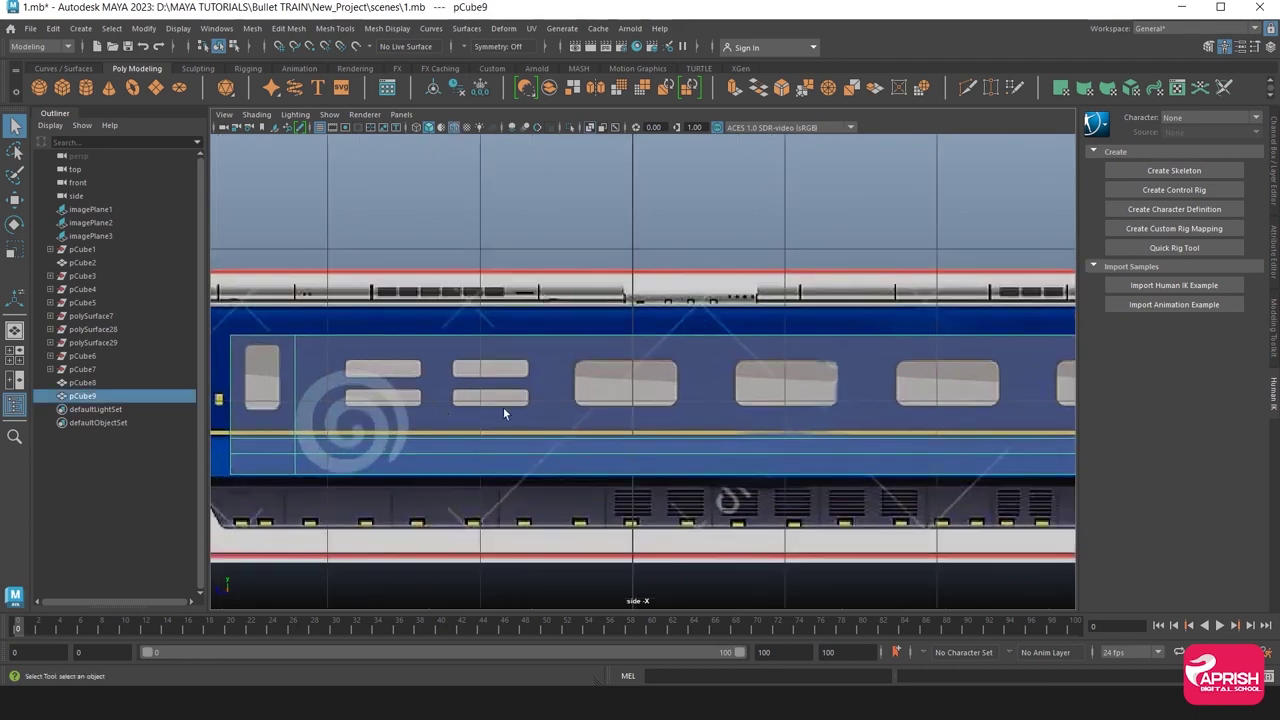
pyautogui.keyDown('alt'); pyautogui.moveTo(503, 413); pyautogui.dragTo(646, 415, button='middle'); pyautogui.keyUp('alt')
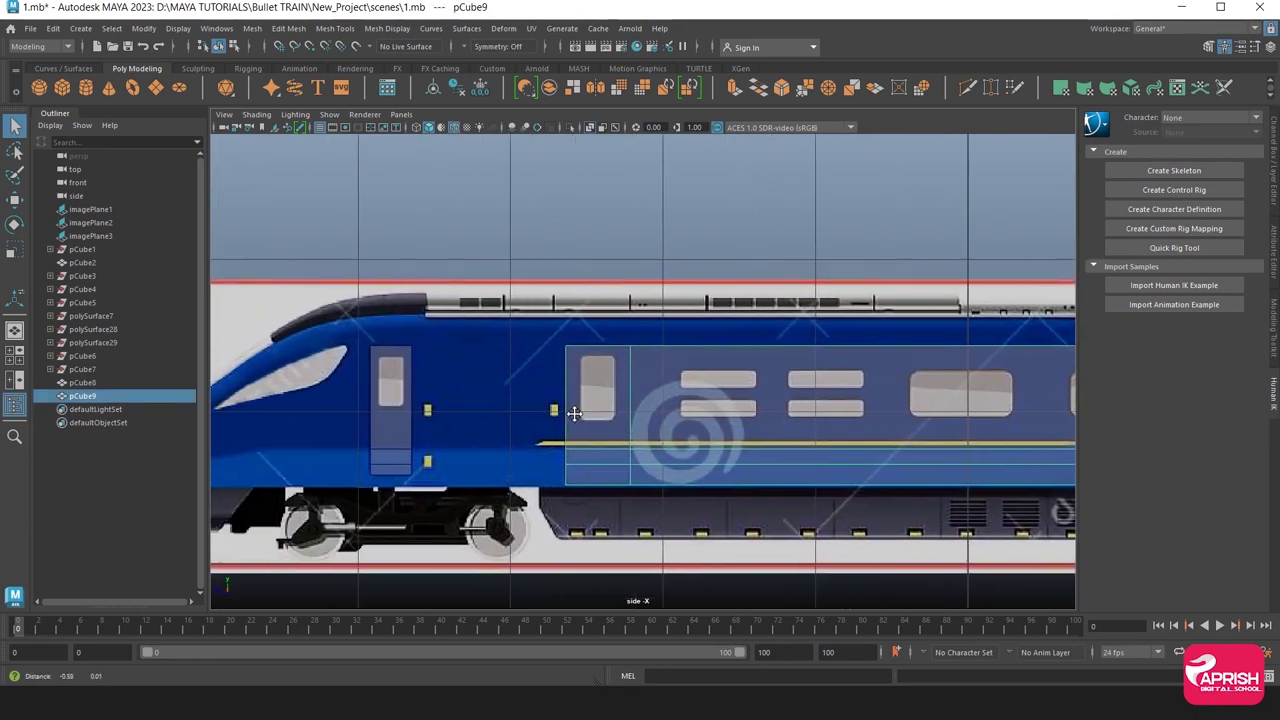
# Select the pCube8 door panel and pick its small bottom face in Face mode.
pyautogui.click(457, 408)
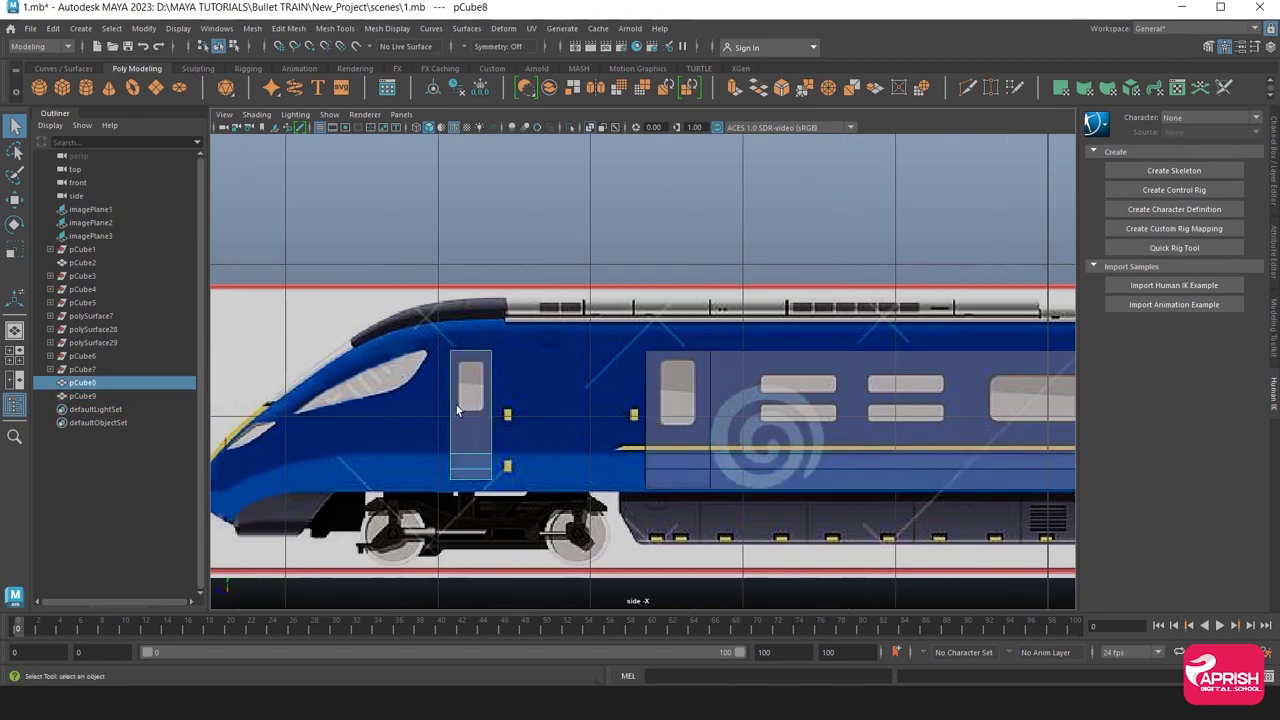
pyautogui.press('space')
pyautogui.press('space')
pyautogui.moveTo(757, 243)
pyautogui.keyDown('alt'); pyautogui.mouseDown()
pyautogui.moveTo(449, 371)
pyautogui.moveTo(488, 384)
pyautogui.mouseUp(); pyautogui.keyUp('alt')
pyautogui.moveTo(544, 426)
pyautogui.keyDown('alt'); pyautogui.mouseDown()
pyautogui.moveTo(789, 383)
pyautogui.moveTo(793, 468)
pyautogui.moveTo(719, 433)
pyautogui.mouseUp(); pyautogui.keyUp('alt')
pyautogui.scroll(5, 793, 468)
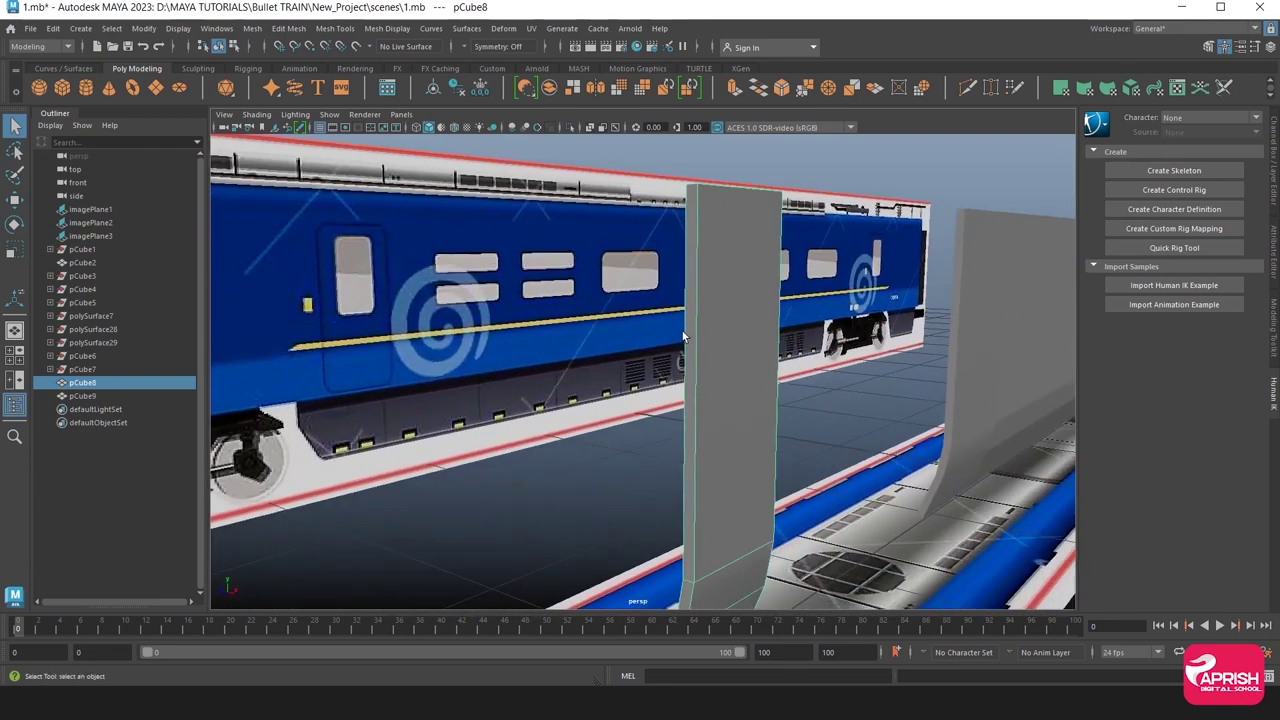
pyautogui.moveTo(684, 337); pyautogui.dragTo(679, 350, button='right')
pyautogui.click(722, 524)
pyautogui.keyDown('alt'); pyautogui.moveTo(722, 524); pyautogui.dragTo(698, 422, button='middle'); pyautogui.keyUp('alt')
pyautogui.click(698, 422)
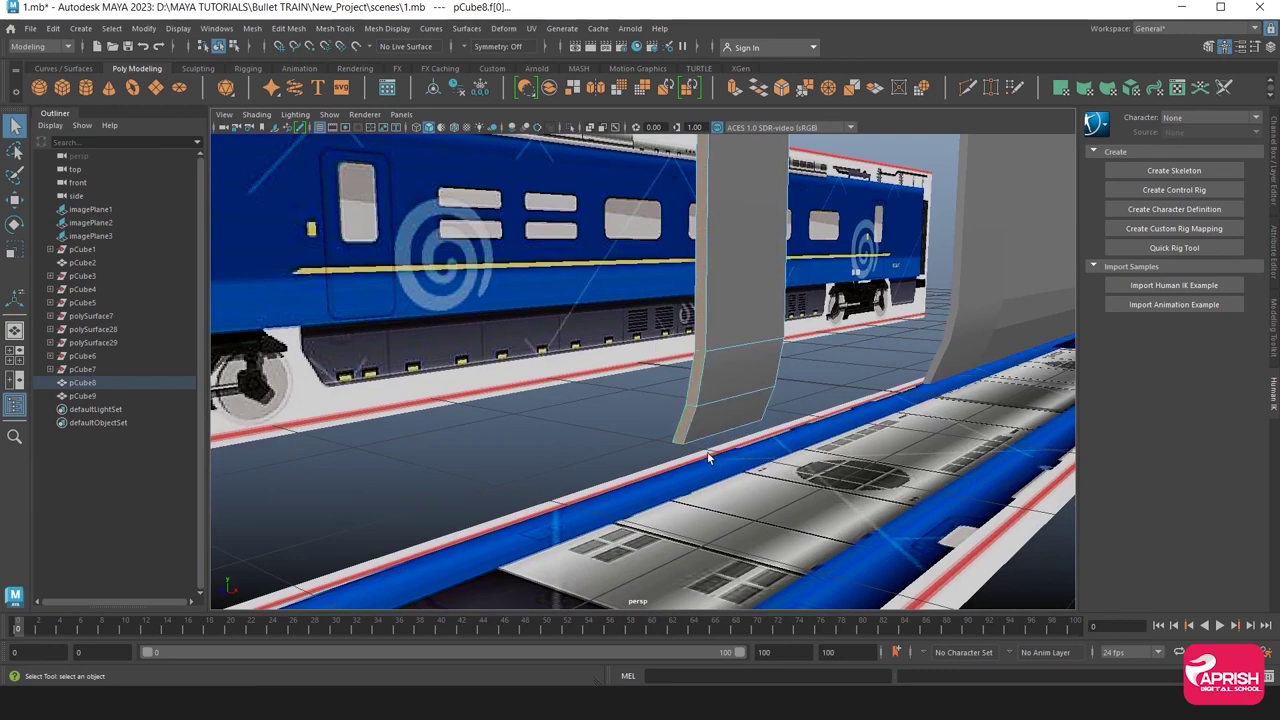
# Inspect the selected bottom face in the side and perspective views, ending in the front view.
pyautogui.press('space')
pyautogui.press('space')
pyautogui.scroll(-2, 588, 458)
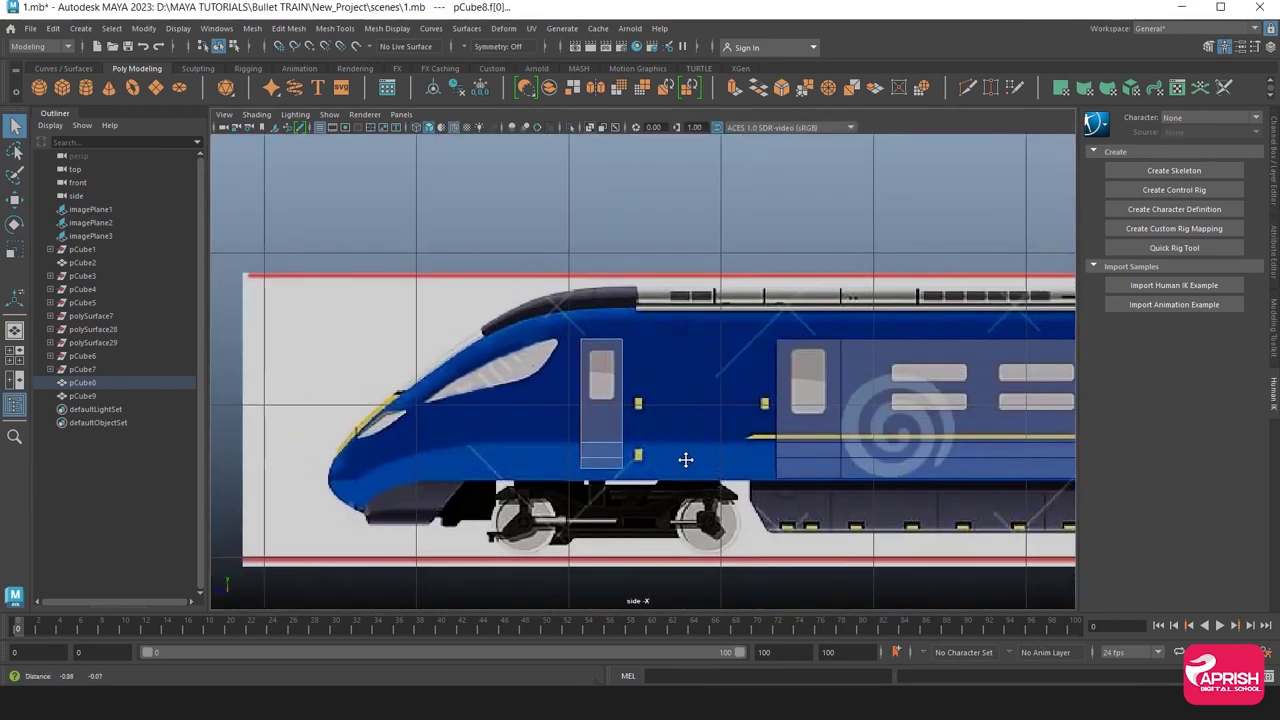
pyautogui.scroll(-2, 588, 458)
pyautogui.scroll(2, 748, 503)
pyautogui.scroll(2, 654, 449)
pyautogui.scroll(2, 714, 469)
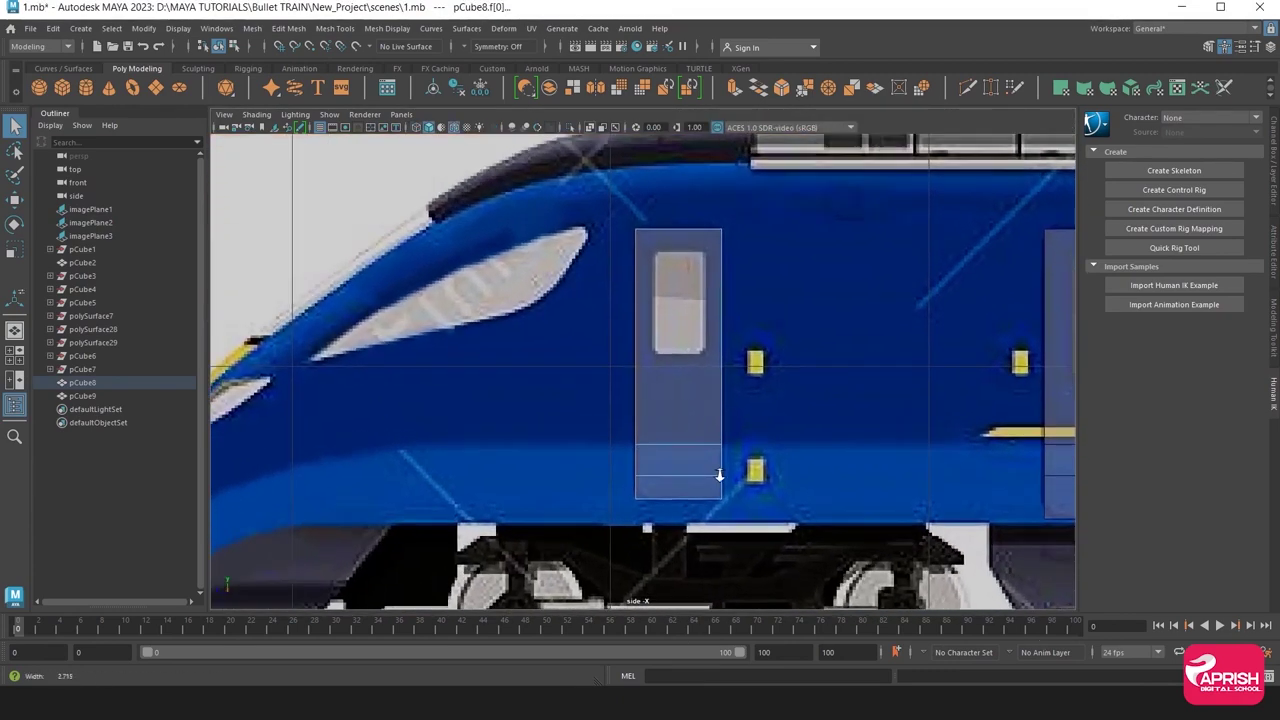
pyautogui.scroll(2, 811, 485)
pyautogui.press('space')
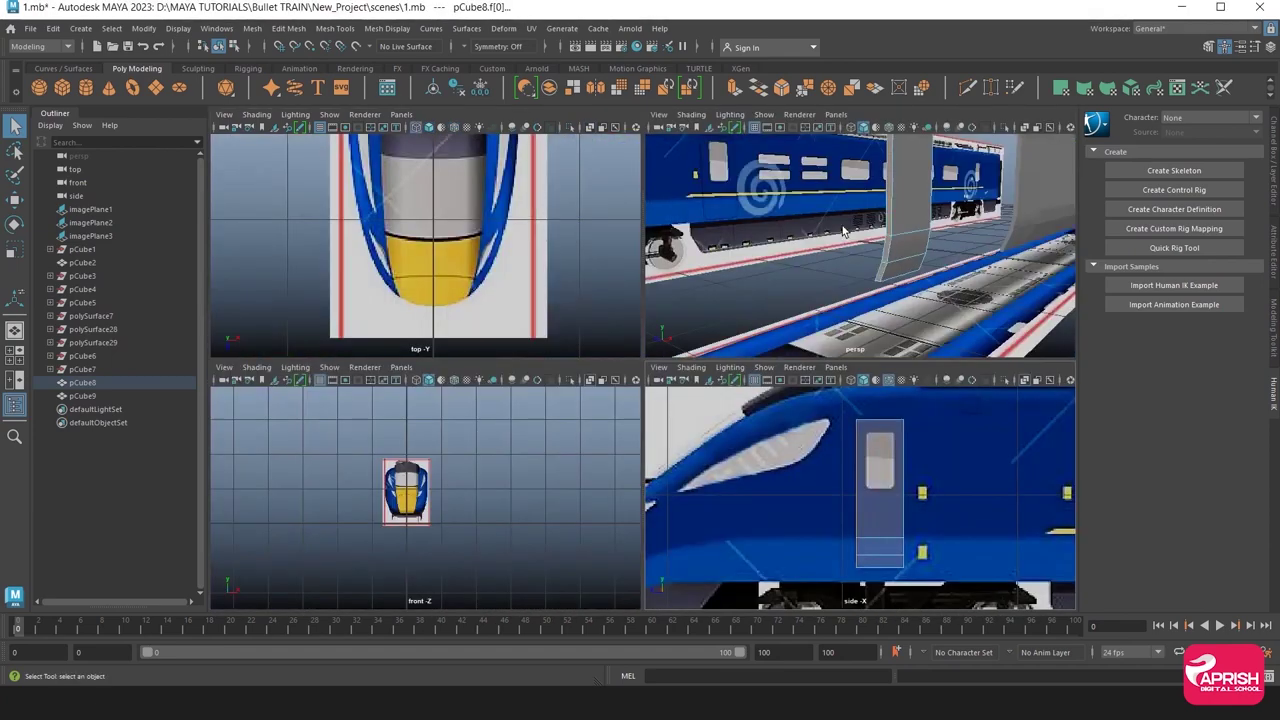
pyautogui.press('space')
pyautogui.keyDown('alt'); pyautogui.moveTo(832, 363); pyautogui.dragTo(501, 270); pyautogui.keyUp('alt')
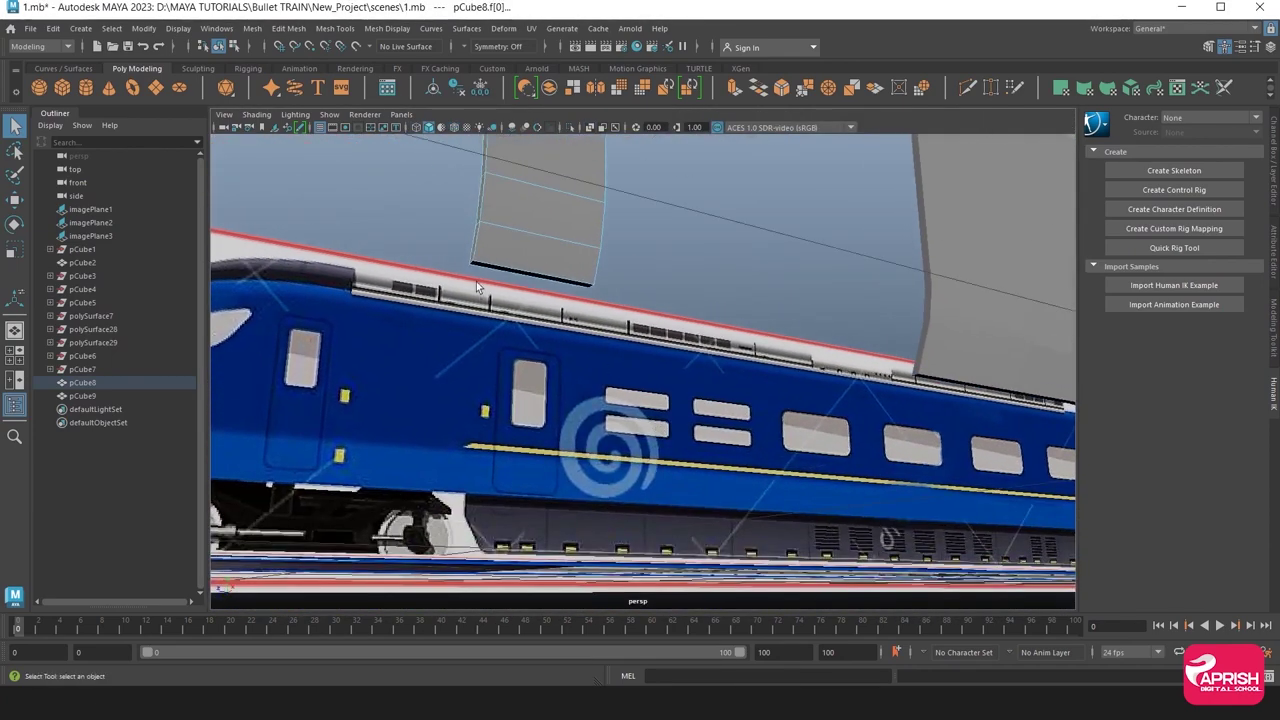
pyautogui.press('space')
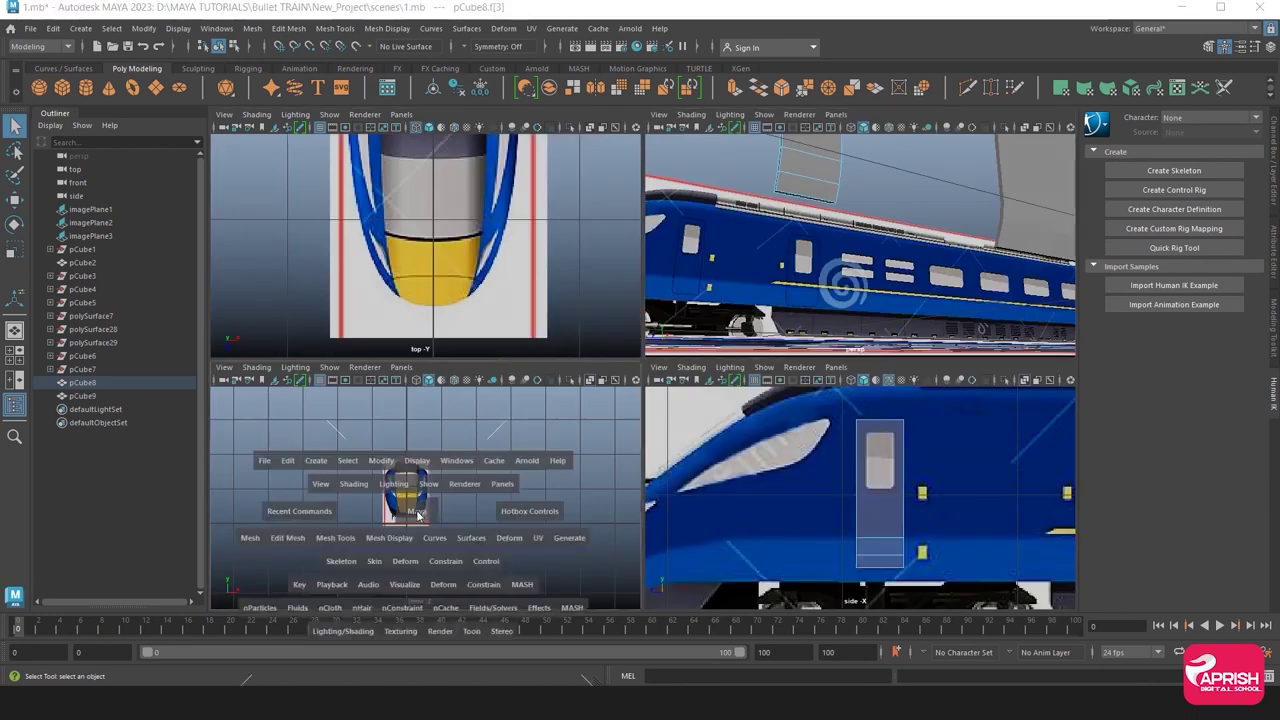
pyautogui.press('space')
# Extrude the bottom face down and inward along the front reference's lower body curve.
pyautogui.press('f')
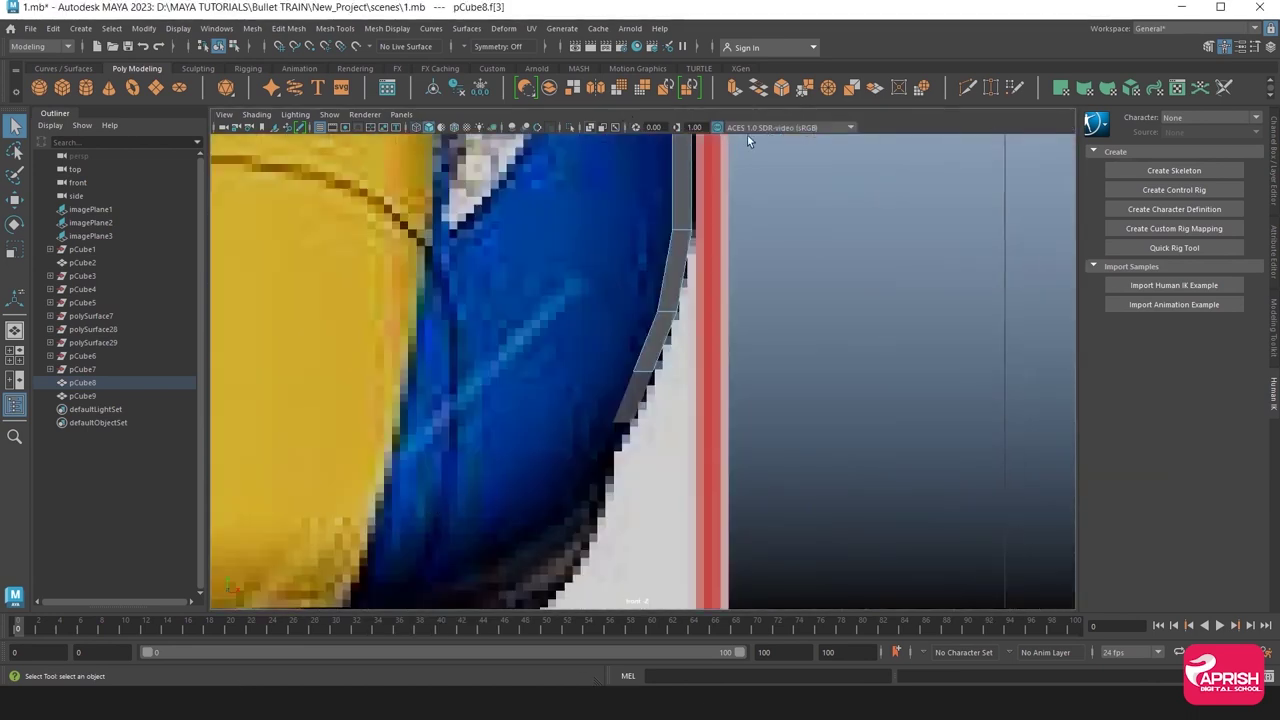
pyautogui.click(735, 88)
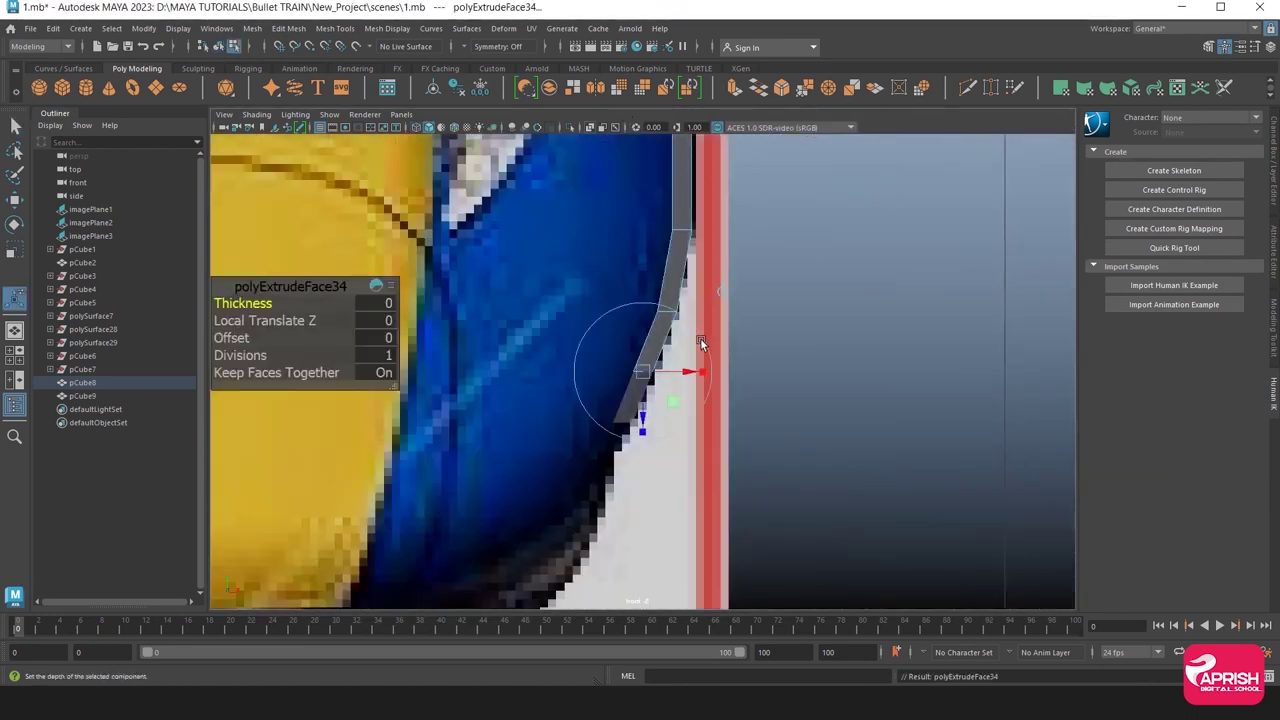
pyautogui.scroll(3, 680, 340)
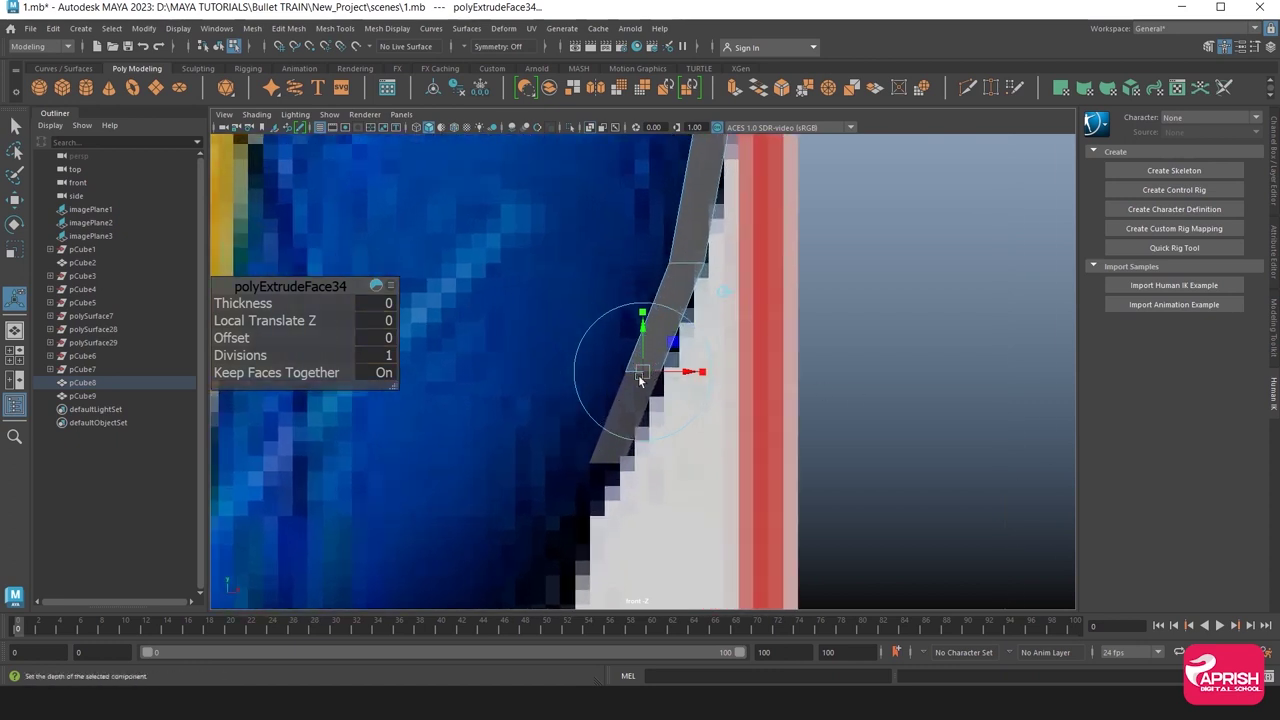
pyautogui.moveTo(632, 372)
pyautogui.mouseDown()
pyautogui.moveTo(634, 410)
pyautogui.moveTo(612, 452)
pyautogui.mouseUp()
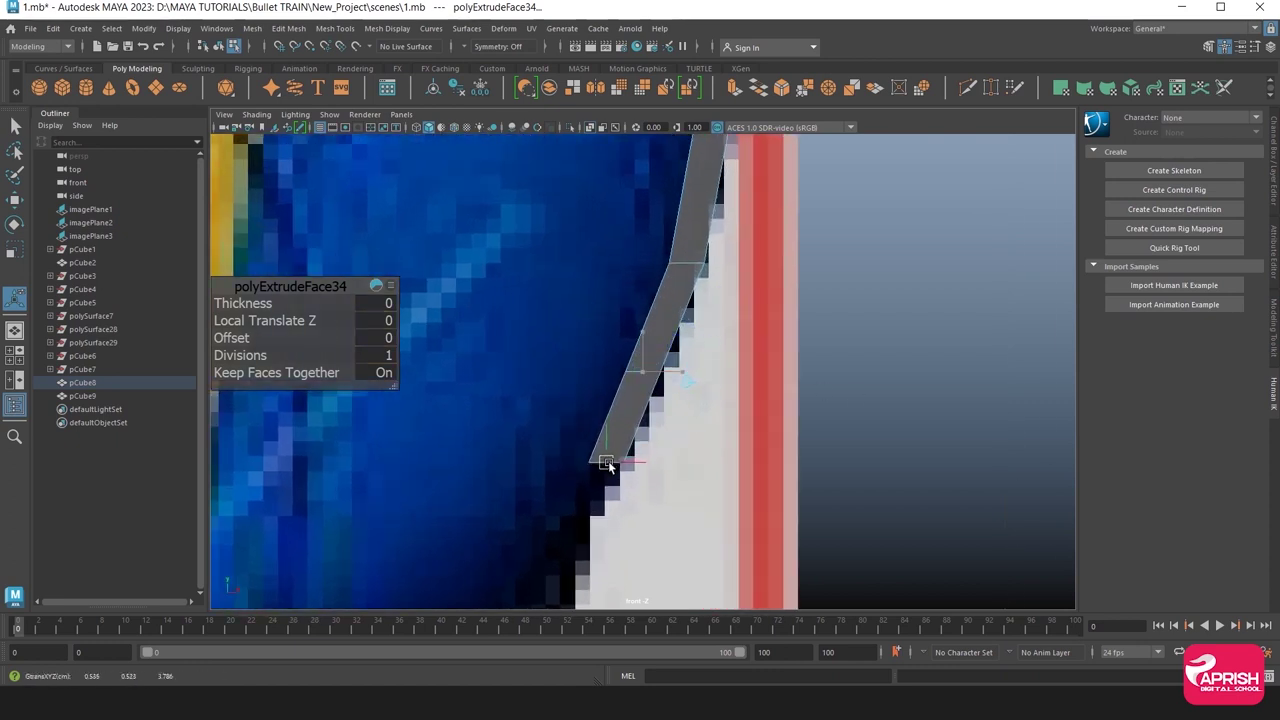
pyautogui.moveTo(665, 305); pyautogui.dragTo(728, 287, button='right')
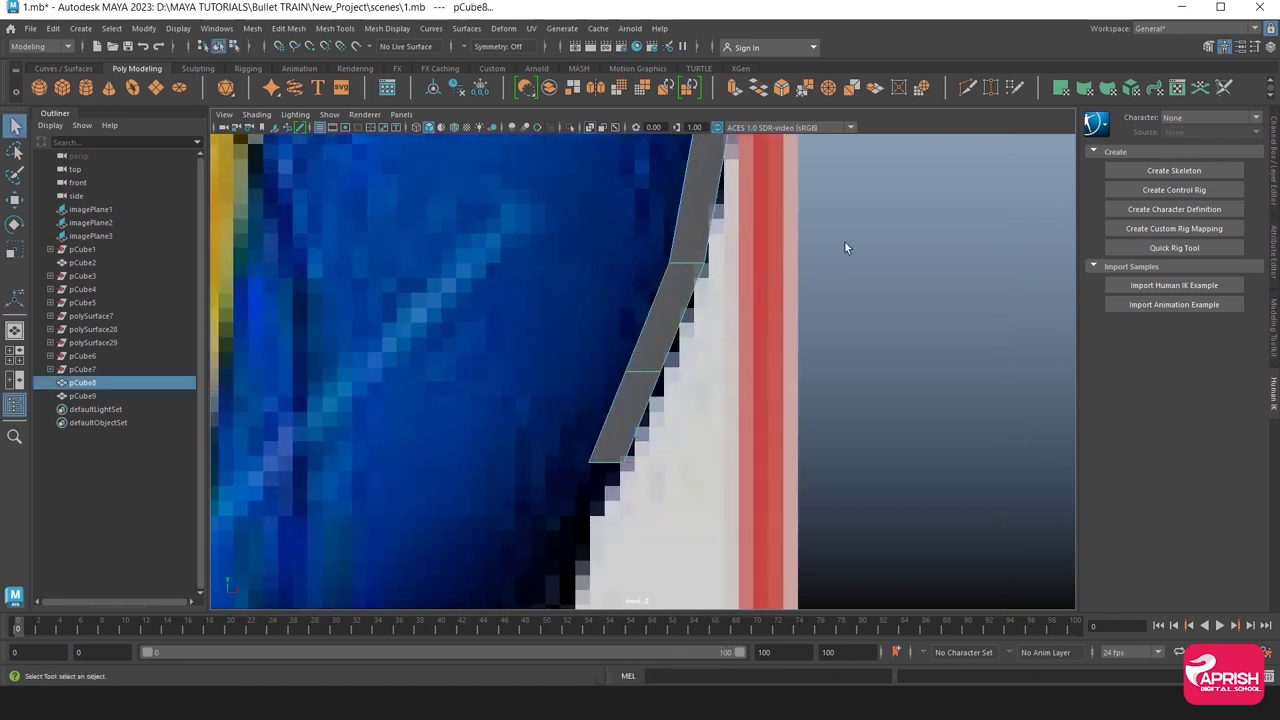
pyautogui.press('space')
pyautogui.press('space')
# Reselect the door panel's bottom face in the perspective view.
pyautogui.moveTo(875, 226)
pyautogui.keyDown('alt'); pyautogui.mouseDown()
pyautogui.moveTo(583, 312)
pyautogui.moveTo(600, 308)
pyautogui.mouseUp(); pyautogui.keyUp('alt')
pyautogui.moveTo(690, 288); pyautogui.dragTo(680, 310, button='right')
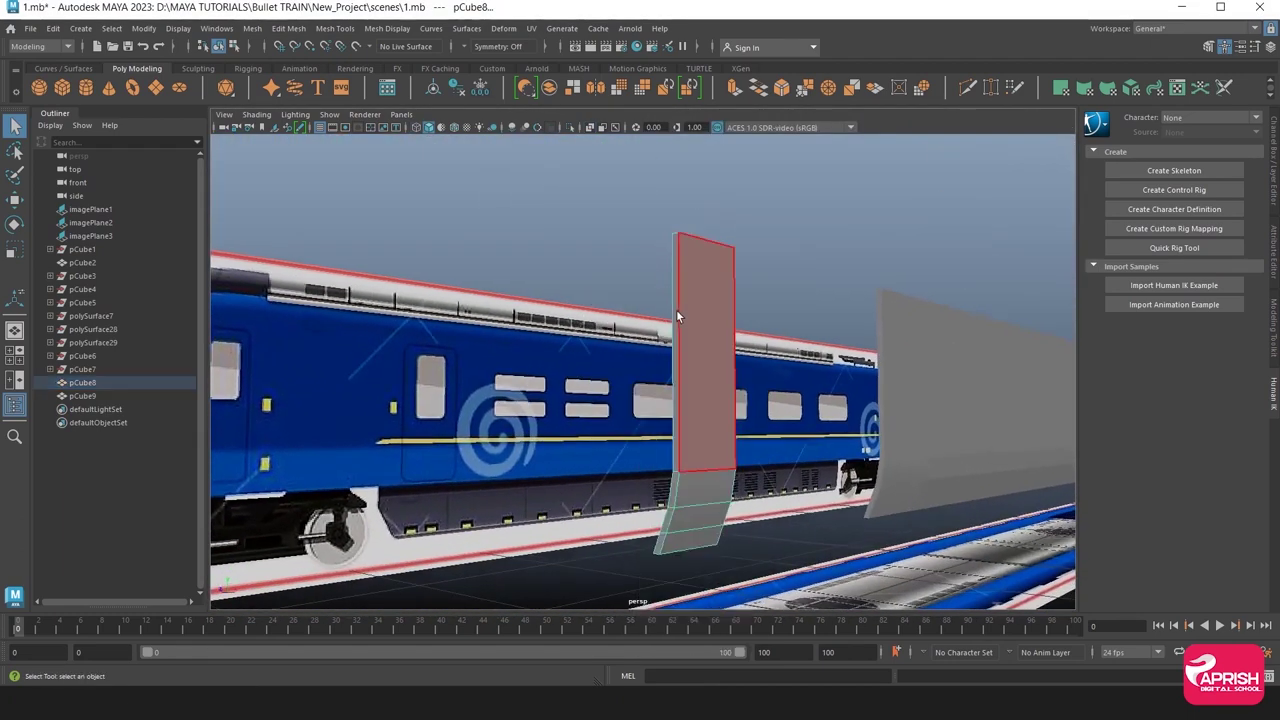
pyautogui.click(673, 311)
pyautogui.click(670, 475)
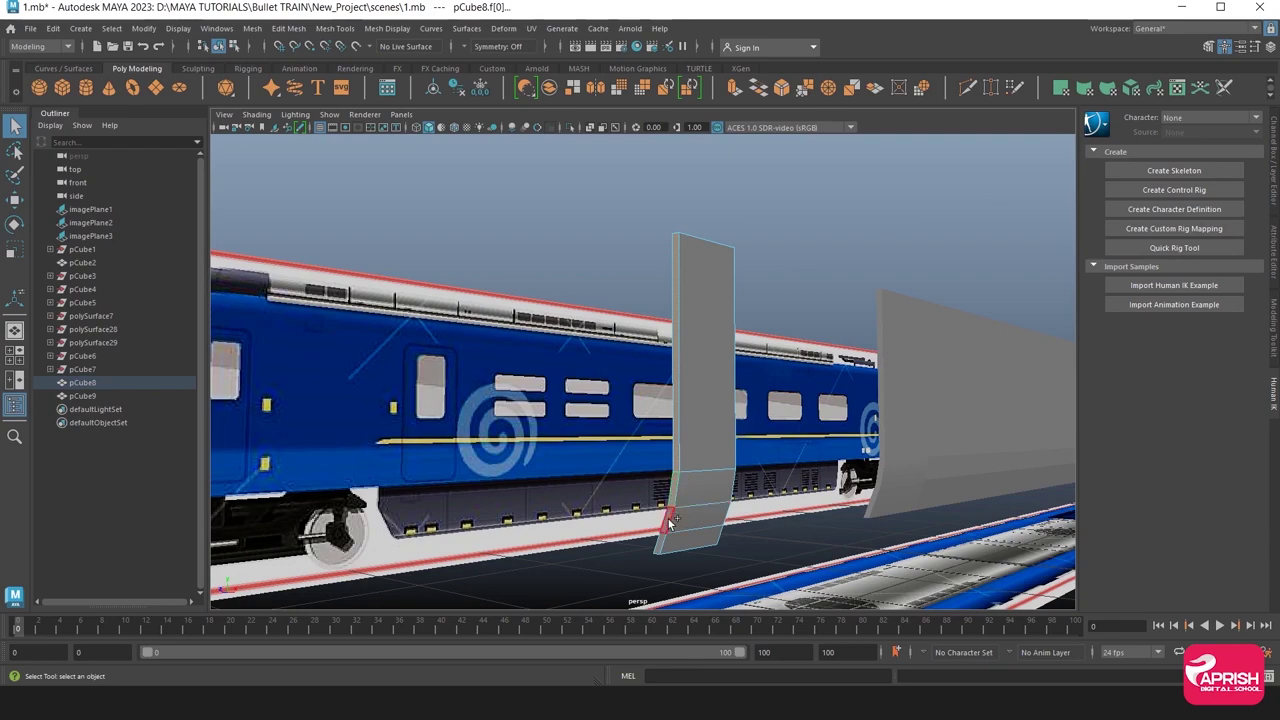
pyautogui.keyDown('alt'); pyautogui.moveTo(677, 437); pyautogui.dragTo(684, 519); pyautogui.keyUp('alt')
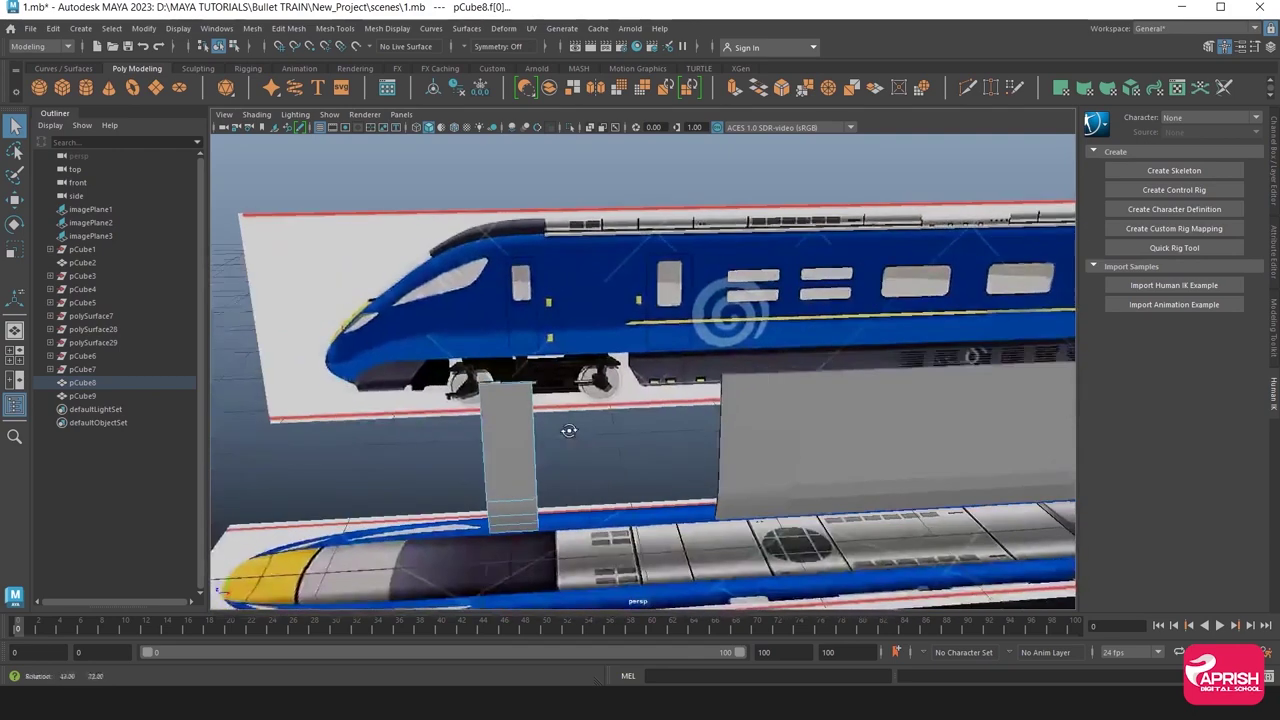
pyautogui.press('space')
pyautogui.press('space')
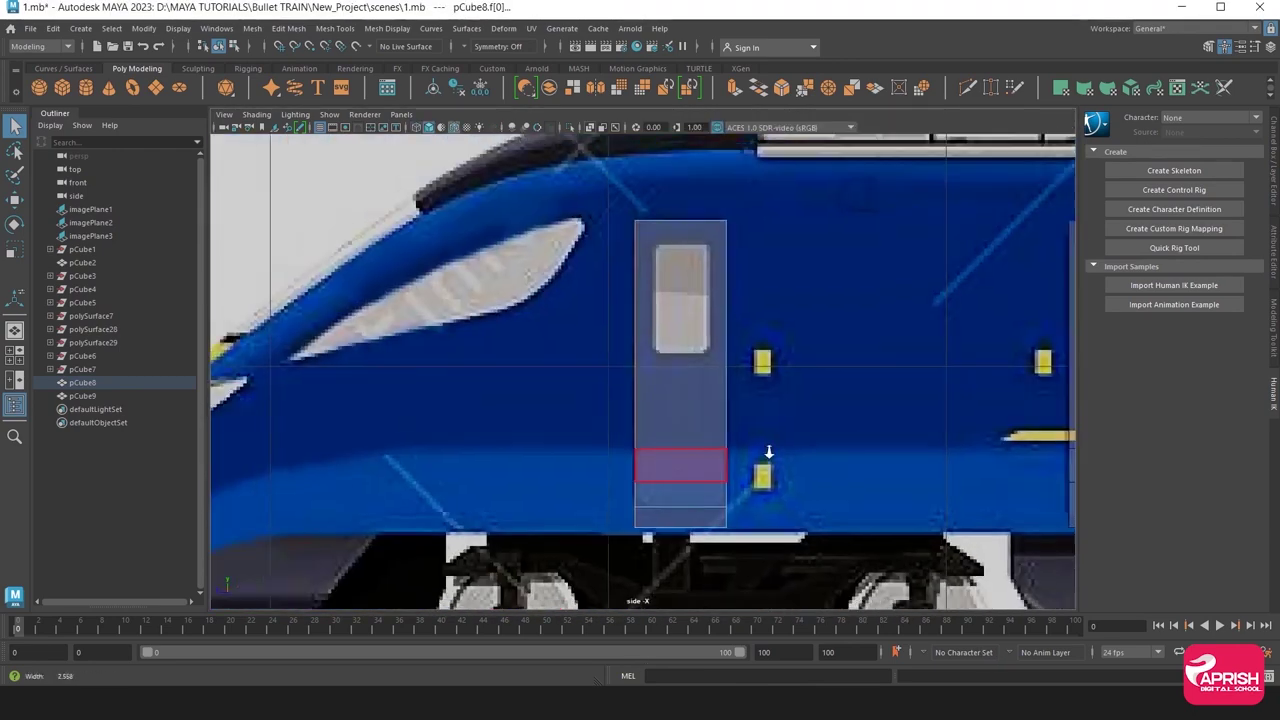
# Extrude pCube8's end face forward as polyExtrudeFace35, shortening it to sit at the nose (Local Translate Z 1.308).
pyautogui.scroll(-2, 660, 426)
pyautogui.keyDown('alt'); pyautogui.moveTo(660, 426); pyautogui.dragTo(795, 421, button='middle'); pyautogui.keyUp('alt')
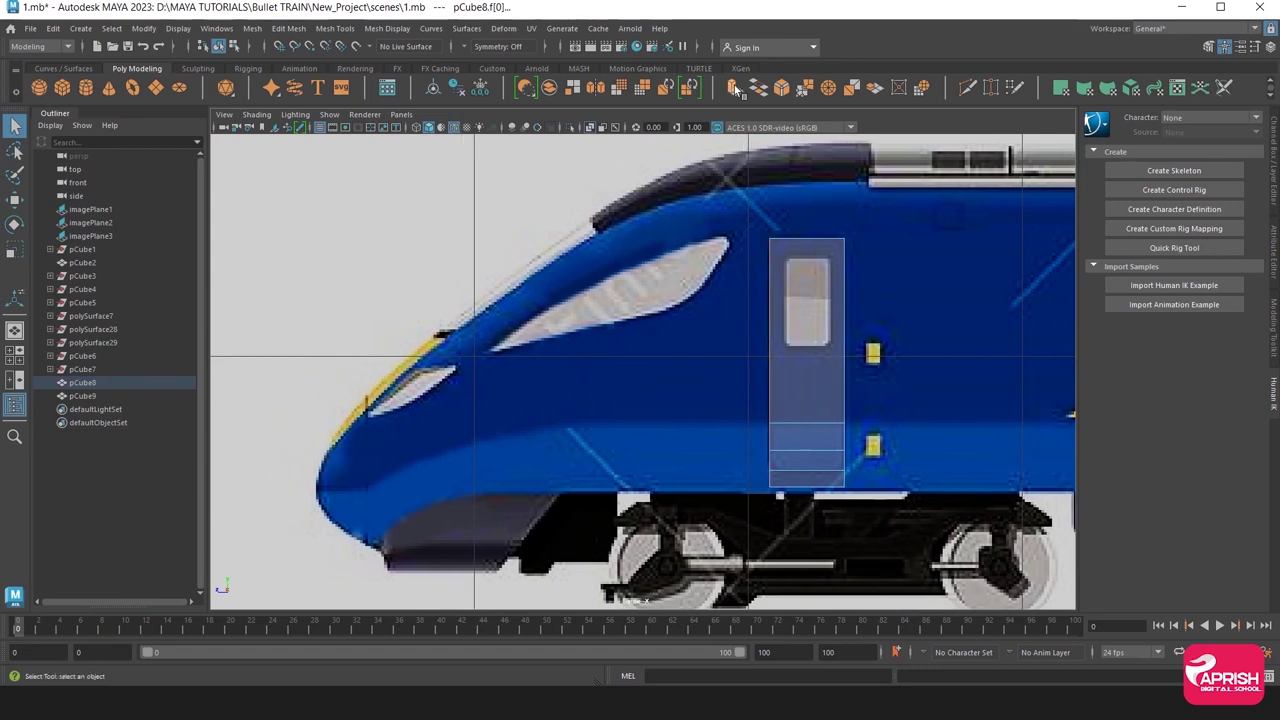
pyautogui.hotkey('ctrl', 'e')
pyautogui.moveTo(731, 337); pyautogui.dragTo(307, 393)
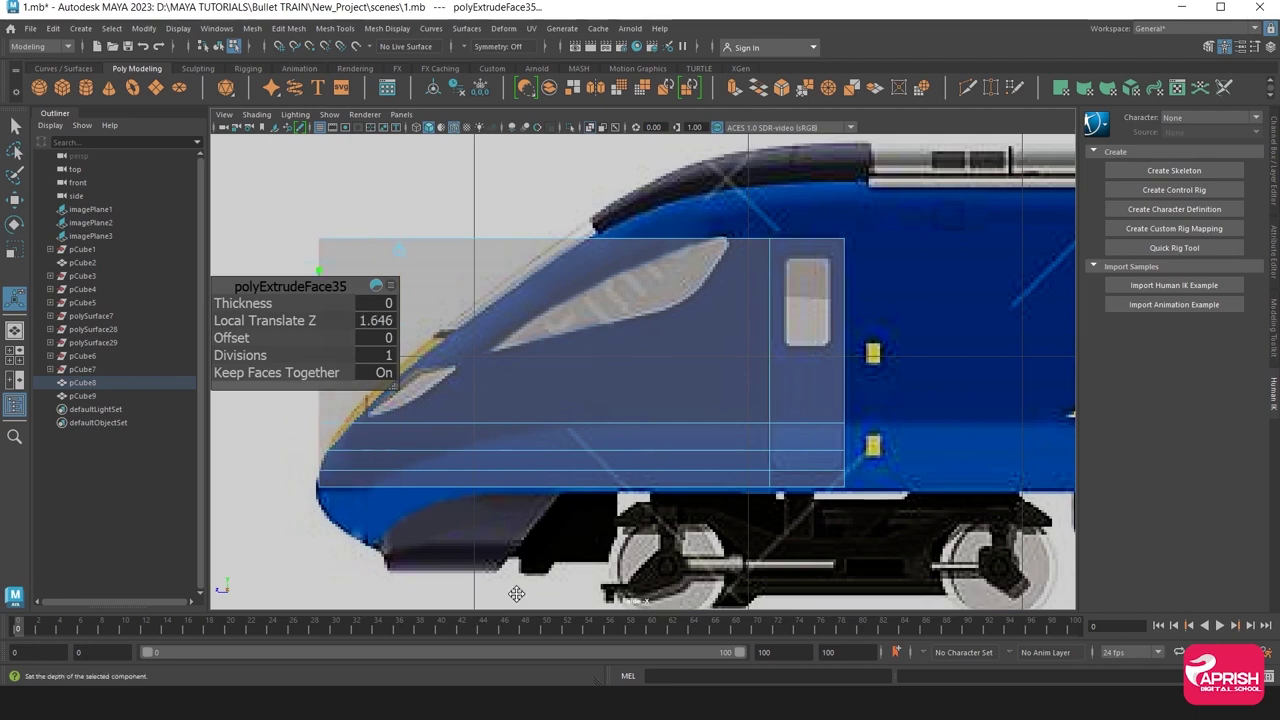
pyautogui.keyDown('alt'); pyautogui.moveTo(516, 594); pyautogui.dragTo(777, 571, button='middle'); pyautogui.keyUp('alt')
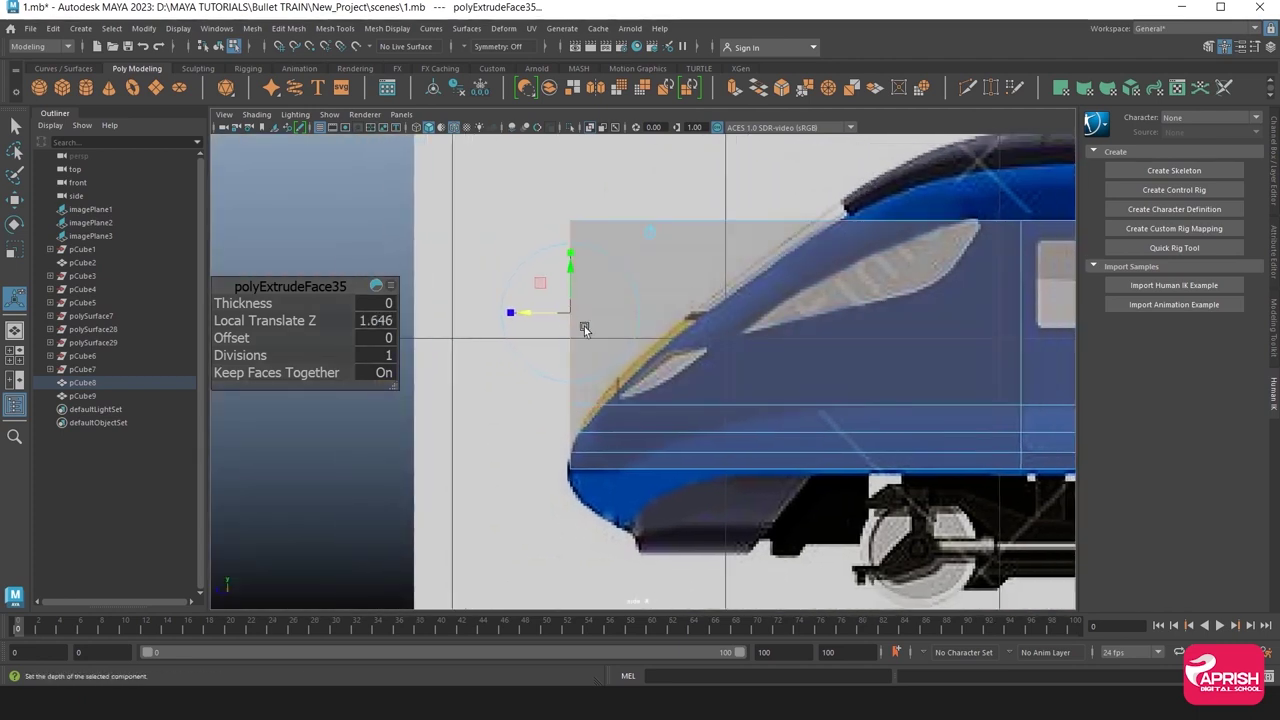
pyautogui.scroll(2, 611, 362)
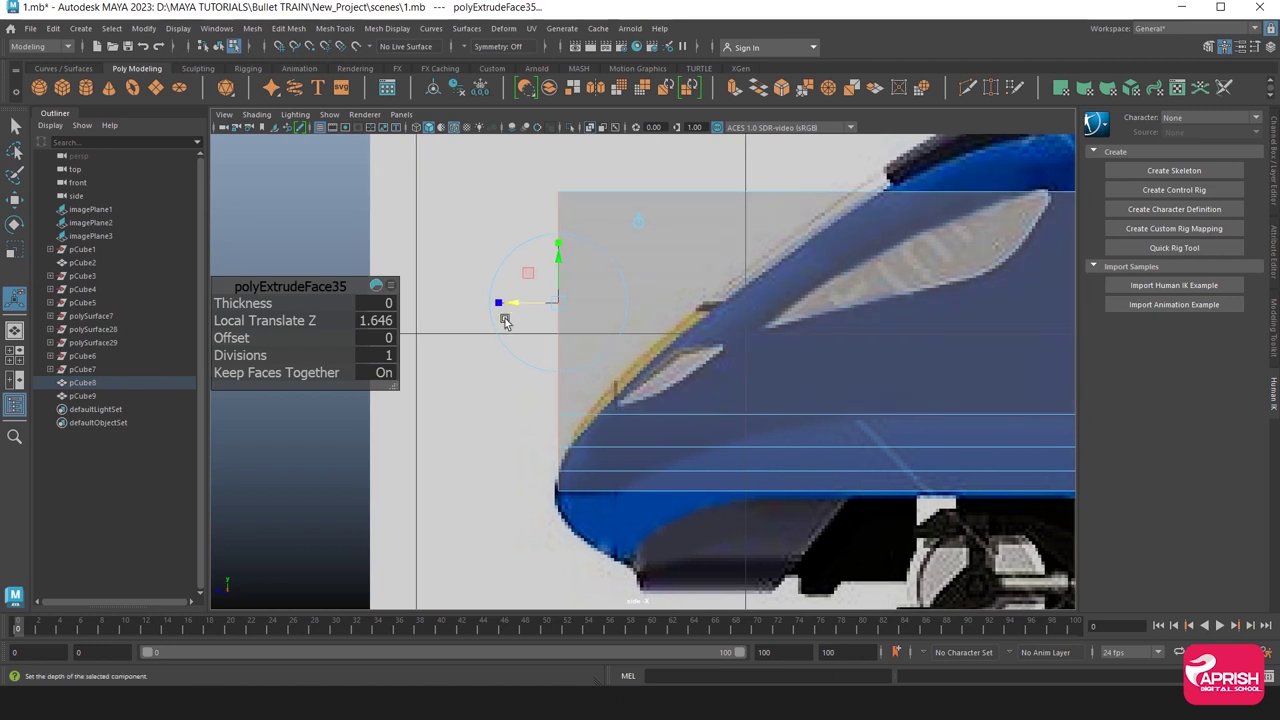
pyautogui.moveTo(500, 302); pyautogui.dragTo(631, 306)
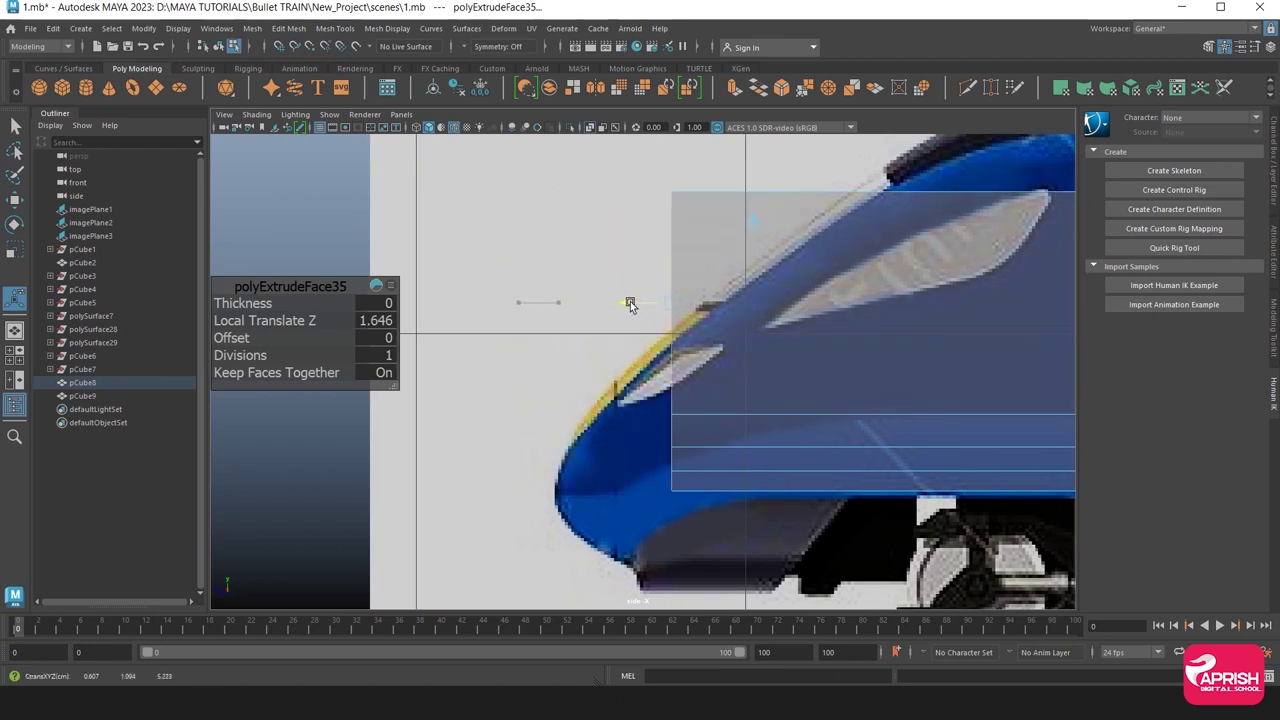
pyautogui.keyDown('alt'); pyautogui.moveTo(628, 305); pyautogui.dragTo(444, 363, button='middle'); pyautogui.keyUp('alt')
# Lower the panel's top front vertices to the nose slope in the side view.
pyautogui.press('q')
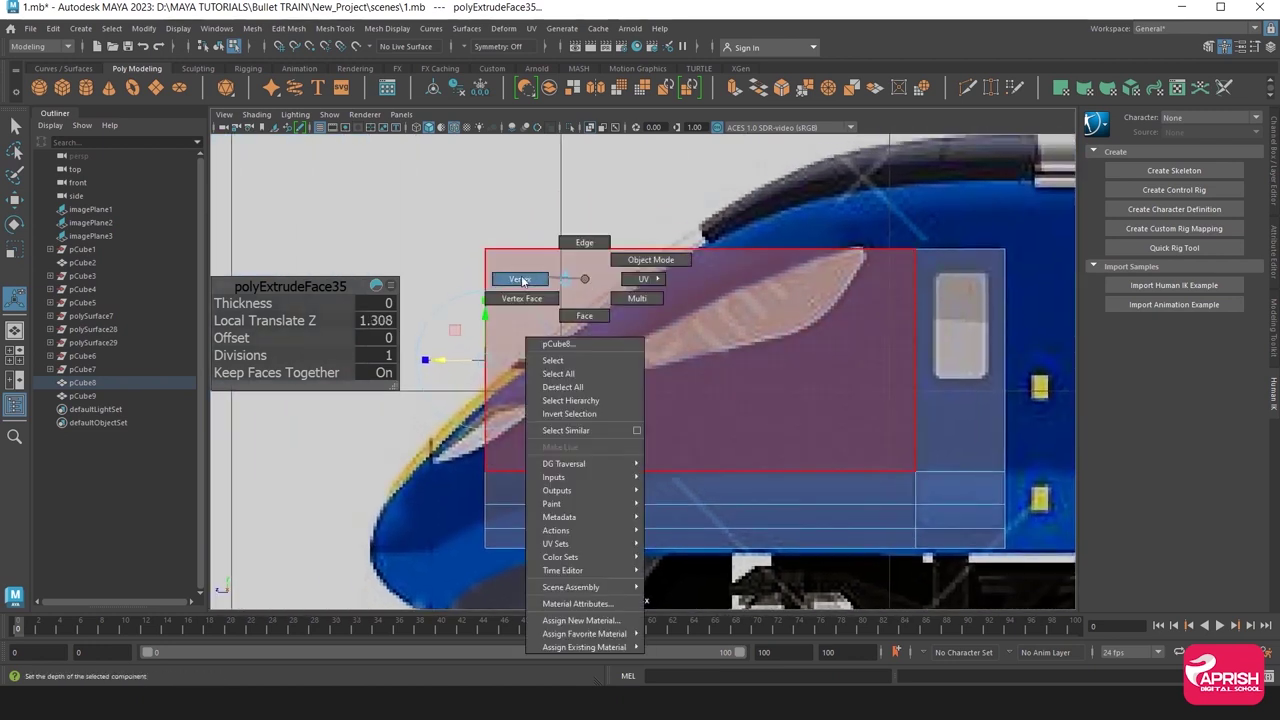
pyautogui.moveTo(586, 277); pyautogui.dragTo(549, 298, button='right')
pyautogui.moveTo(444, 205); pyautogui.dragTo(549, 293)
pyautogui.click(16, 201)
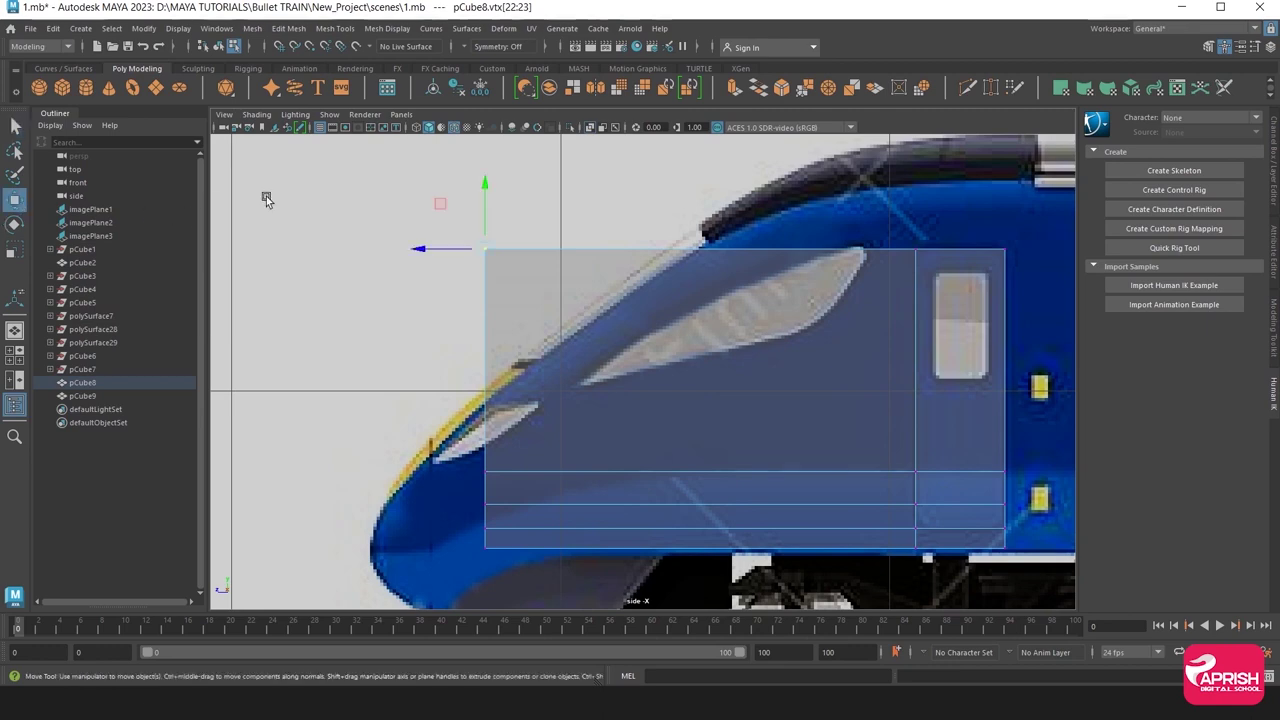
pyautogui.moveTo(494, 191); pyautogui.dragTo(494, 339)
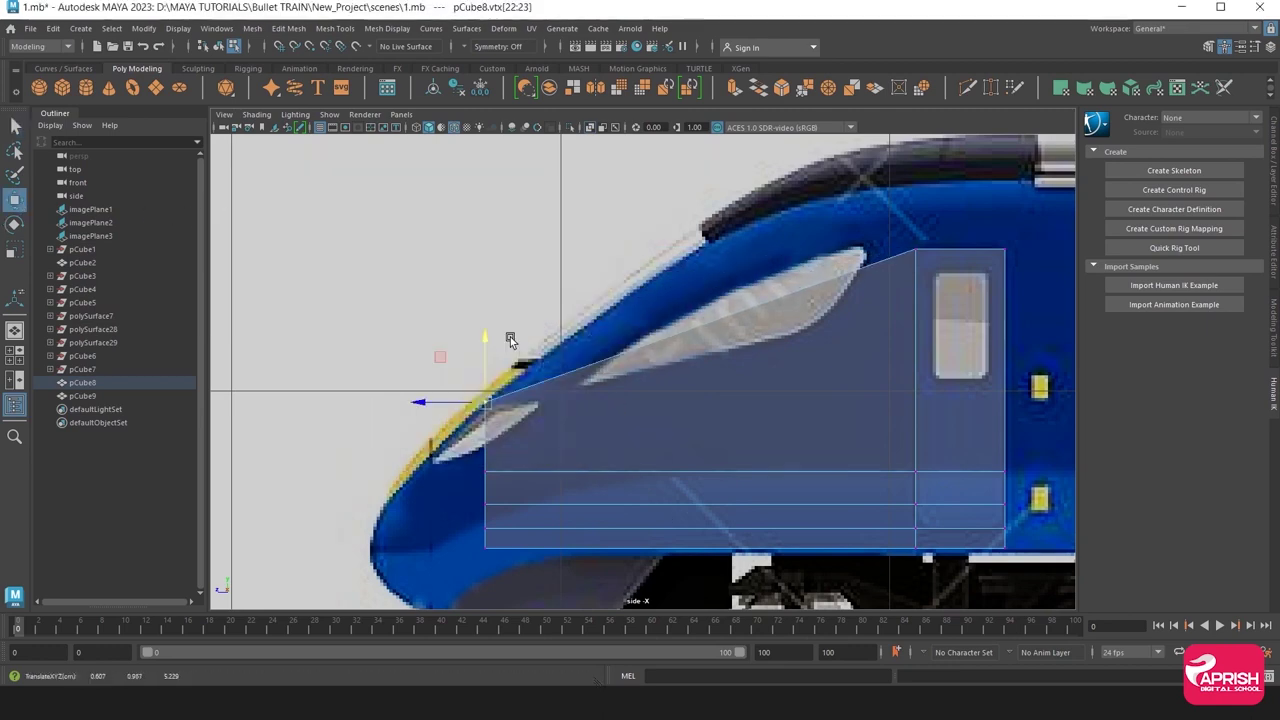
# Pull those front vertices inward to the blue nose curve in the top view.
pyautogui.press('space')
pyautogui.press('space')
pyautogui.keyDown('alt'); pyautogui.moveTo(590, 307); pyautogui.dragTo(534, 309, button='middle'); pyautogui.keyUp('alt')
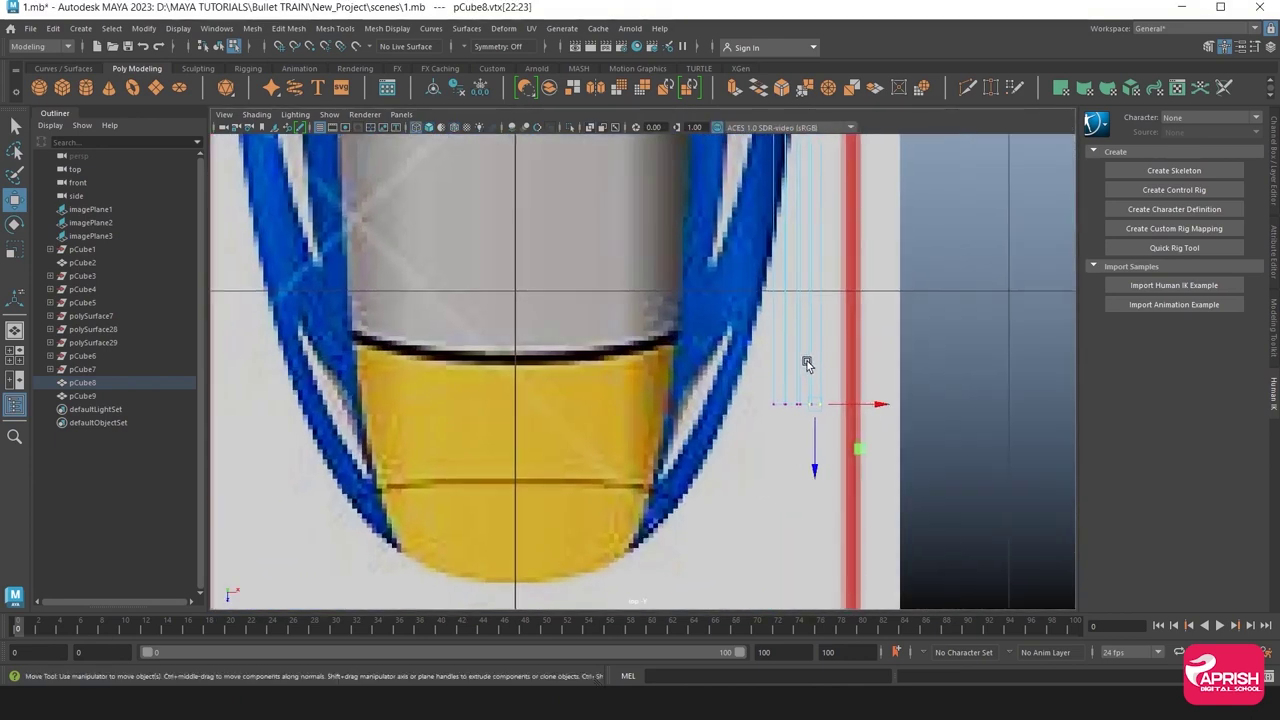
pyautogui.scroll(2, 660, 364)
pyautogui.moveTo(865, 409); pyautogui.dragTo(773, 396)
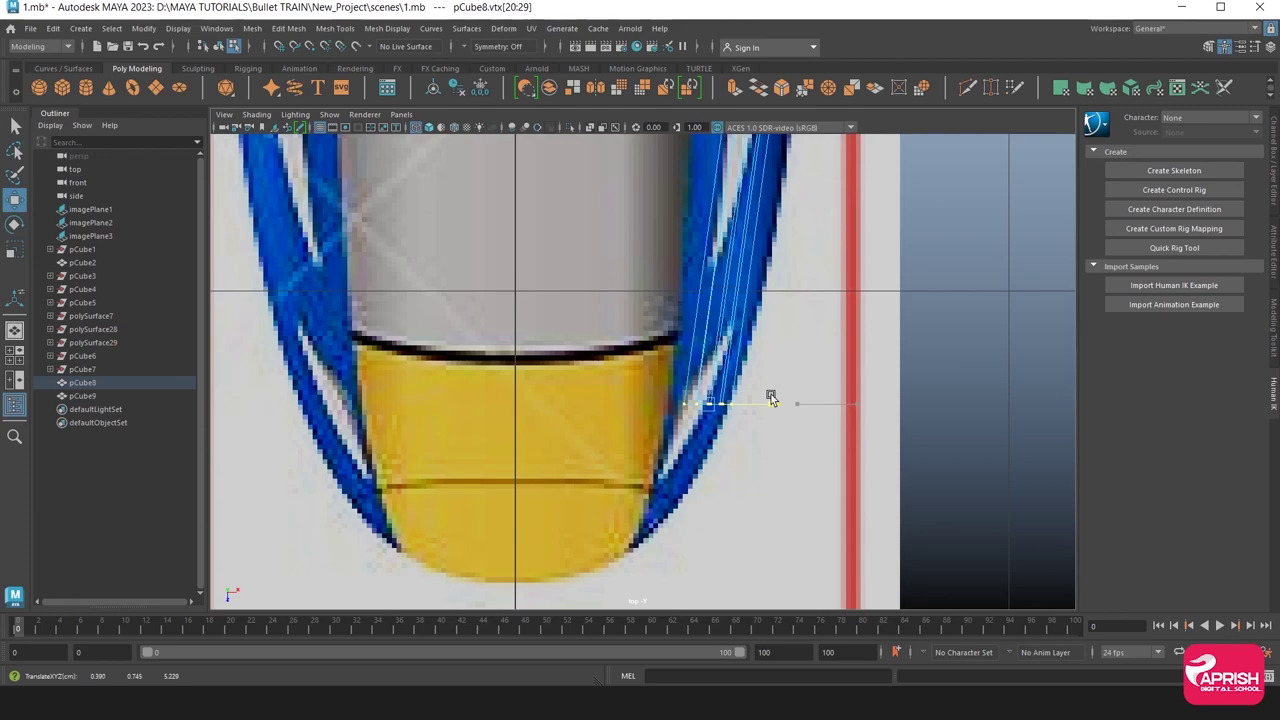
pyautogui.press('space')
pyautogui.press('space')
# Select the panel's front end faces and zoom in on them in the side view.
pyautogui.moveTo(524, 424)
pyautogui.keyDown('alt'); pyautogui.mouseDown()
pyautogui.moveTo(650, 420)
pyautogui.moveTo(629, 405)
pyautogui.mouseUp(); pyautogui.keyUp('alt')
pyautogui.moveTo(611, 349); pyautogui.dragTo(660, 325, button='right')
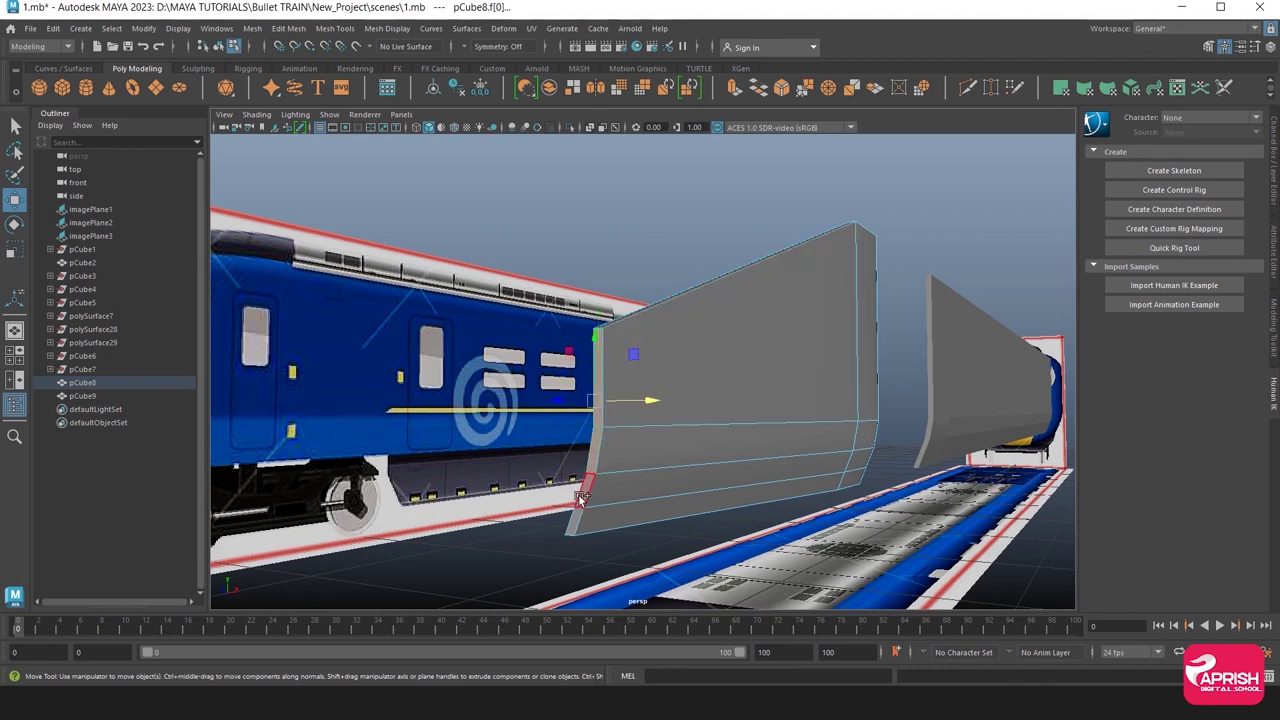
pyautogui.keyDown('shift'); pyautogui.click(578, 518); pyautogui.keyUp('shift')
pyautogui.press('space')
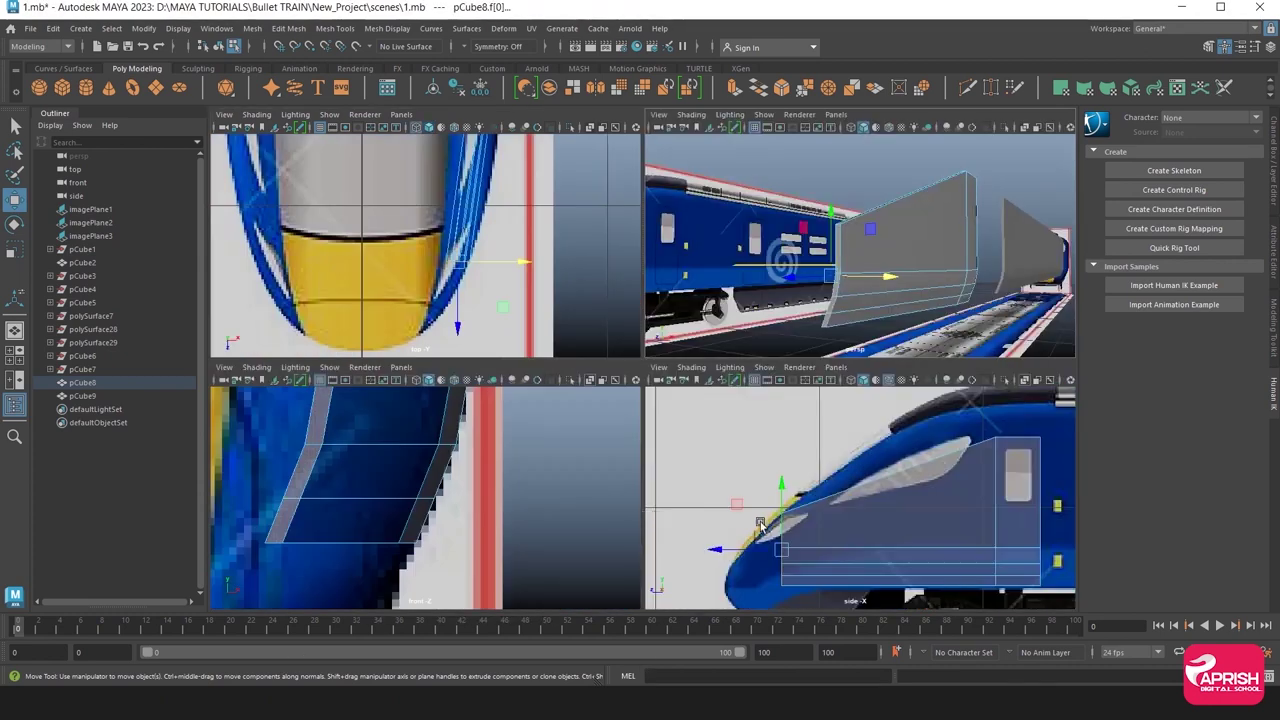
pyautogui.press('space')
pyautogui.scroll(2, 640, 470)
pyautogui.scroll(2, 620, 425)
pyautogui.scroll(1, 596, 405)
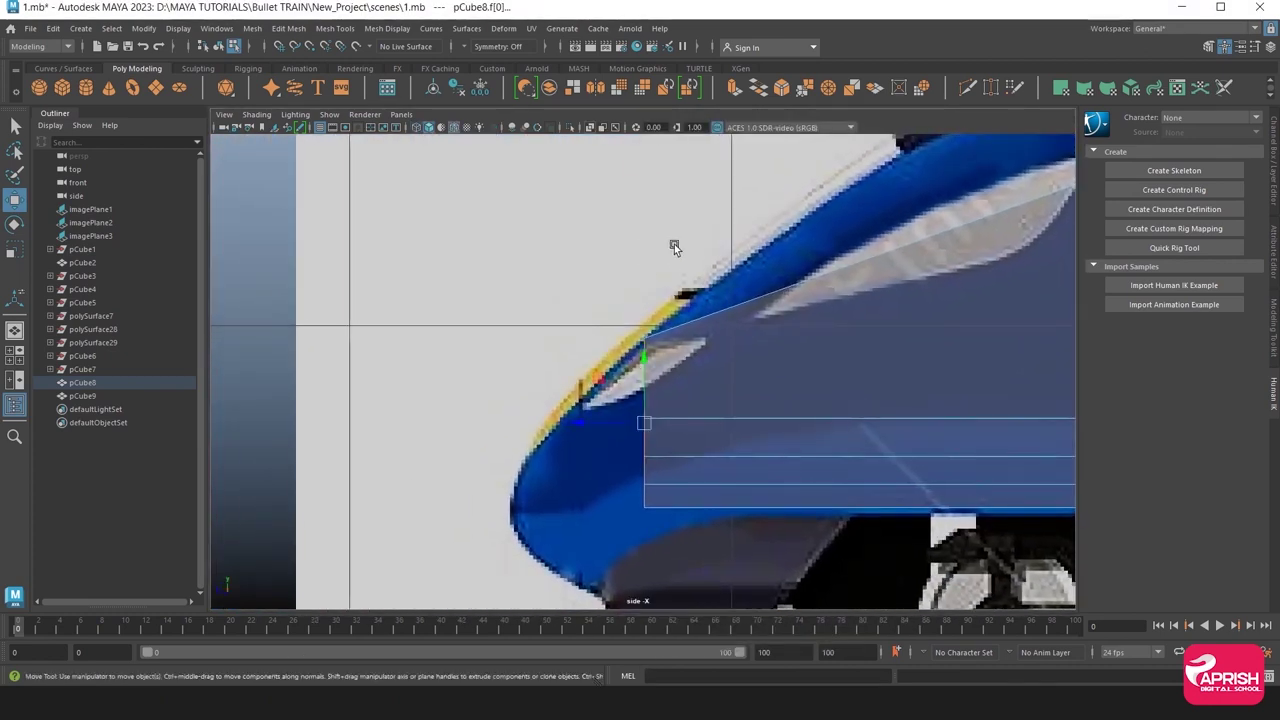
# Extrude the front end faces forward toward the nose as polyExtrudeFace36.
pyautogui.click(735, 88)
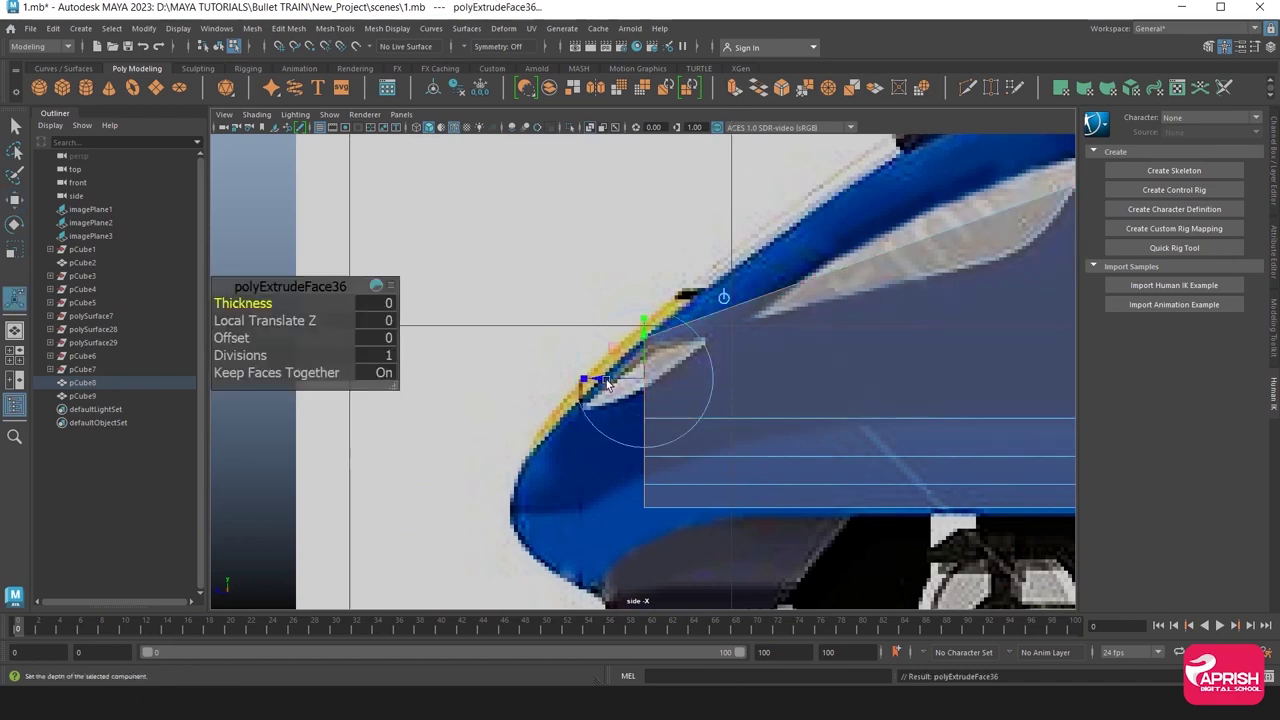
pyautogui.moveTo(606, 379); pyautogui.dragTo(477, 385)
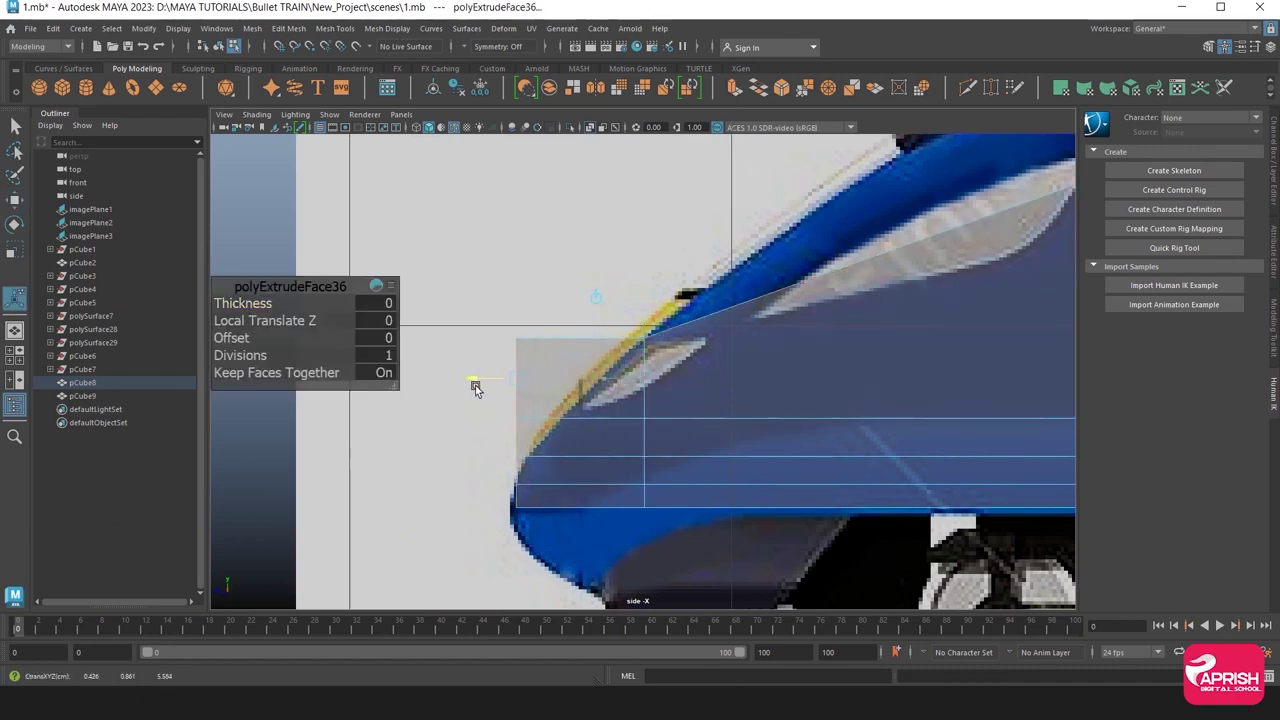
pyautogui.press('space')
pyautogui.press('space')
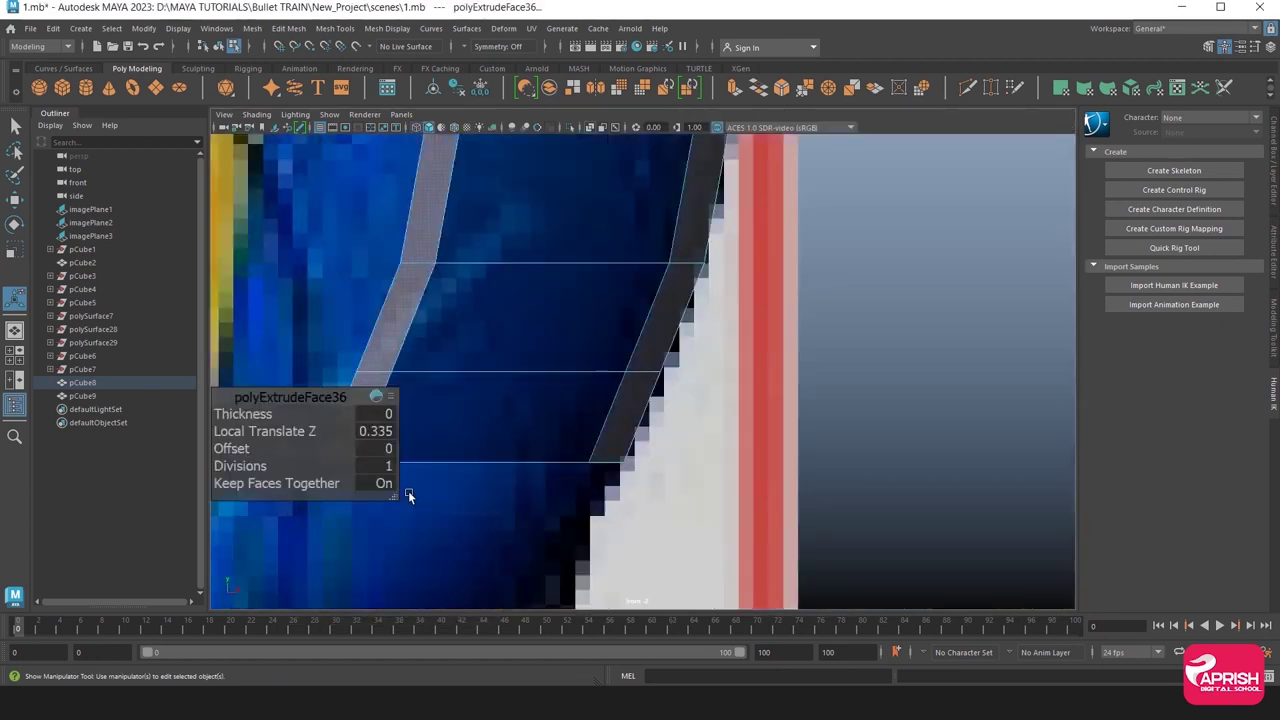
pyautogui.scroll(-4, 638, 441)
pyautogui.scroll(2, 638, 441)
pyautogui.scroll(2, 700, 460)
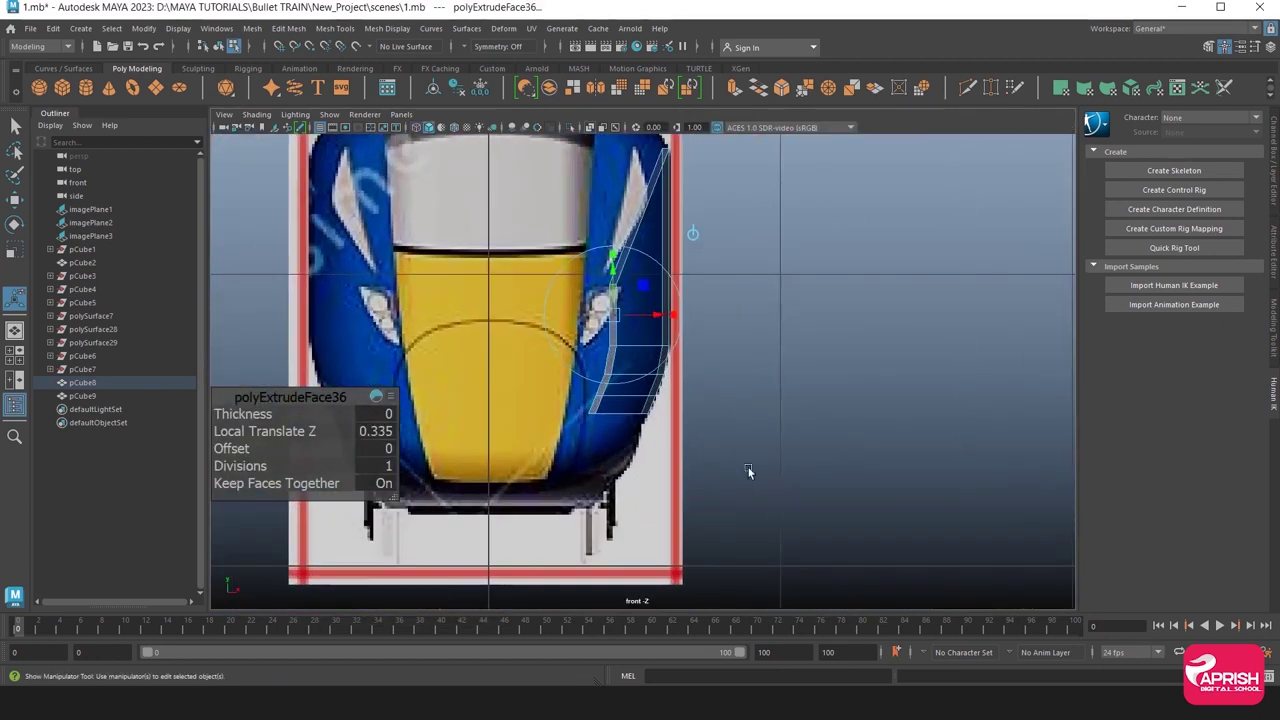
pyautogui.keyDown('alt'); pyautogui.moveTo(749, 471); pyautogui.dragTo(735, 521, button='middle'); pyautogui.keyUp('alt')
pyautogui.press('space')
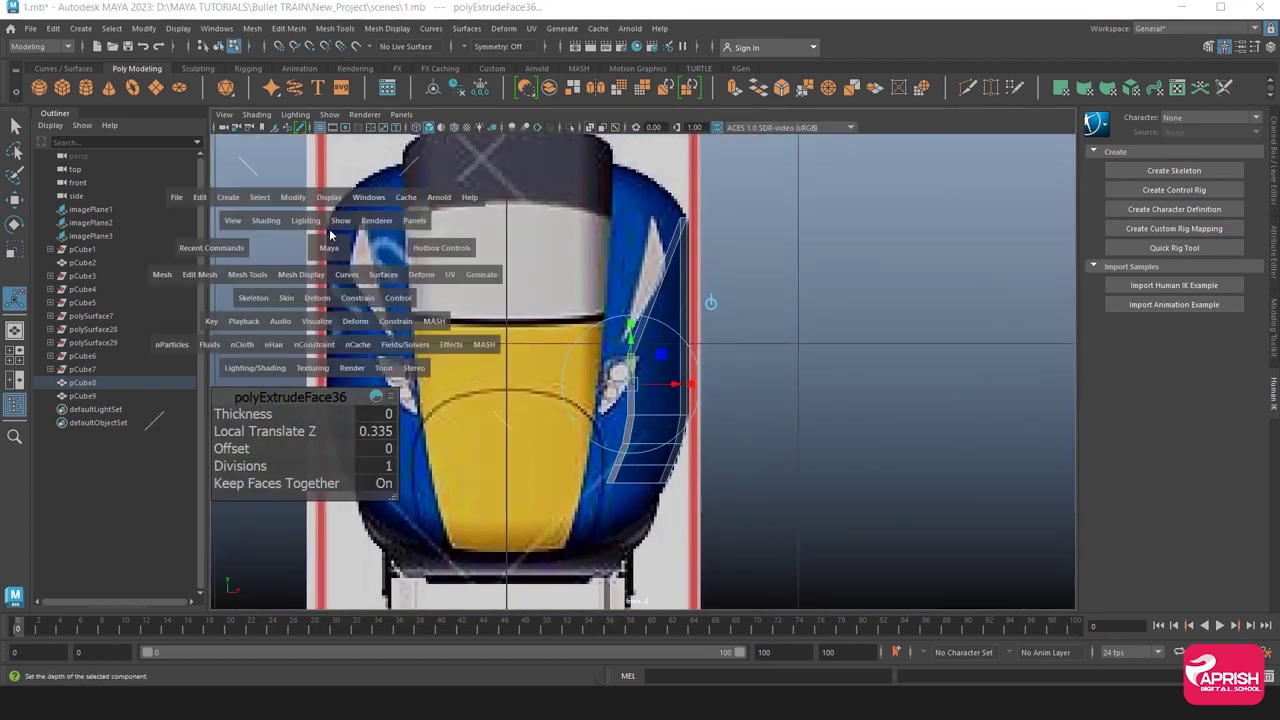
pyautogui.press('space')
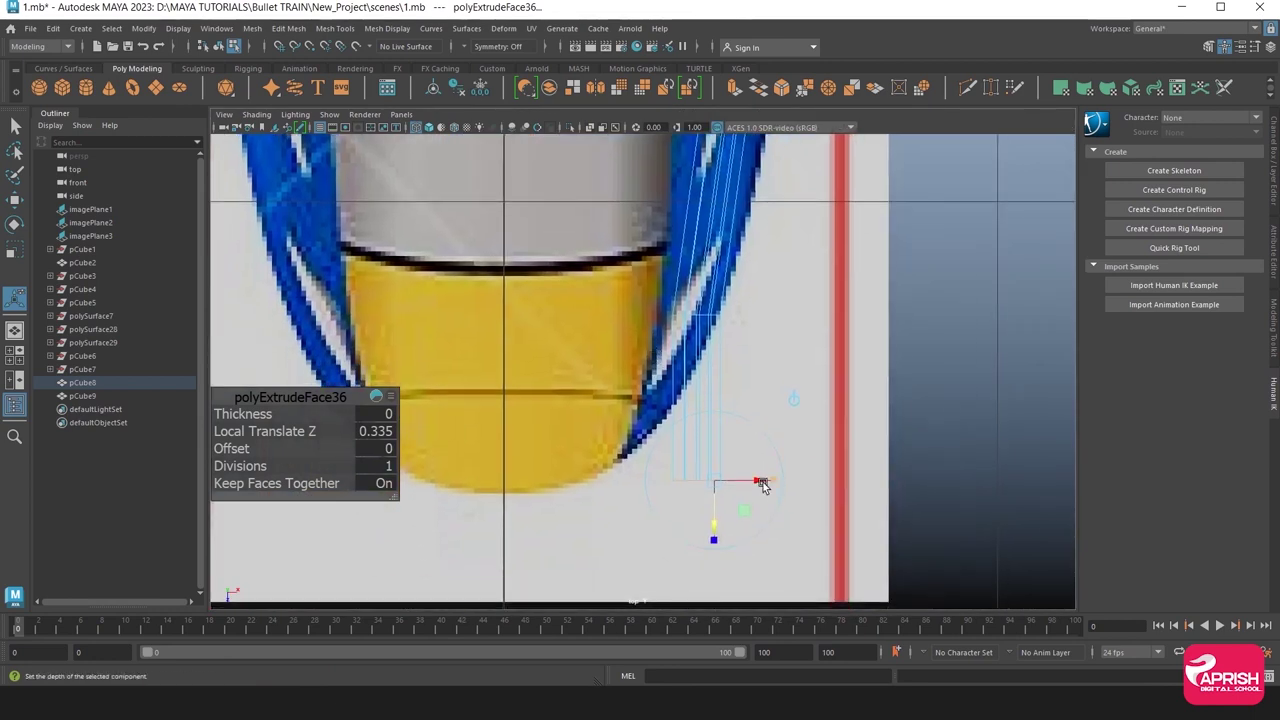
# Fit the new extrusion along the blue nose curve in the top view, Local Translate Z 0.248.
pyautogui.moveTo(714, 480); pyautogui.dragTo(680, 463)
pyautogui.scroll(1, 680, 463)
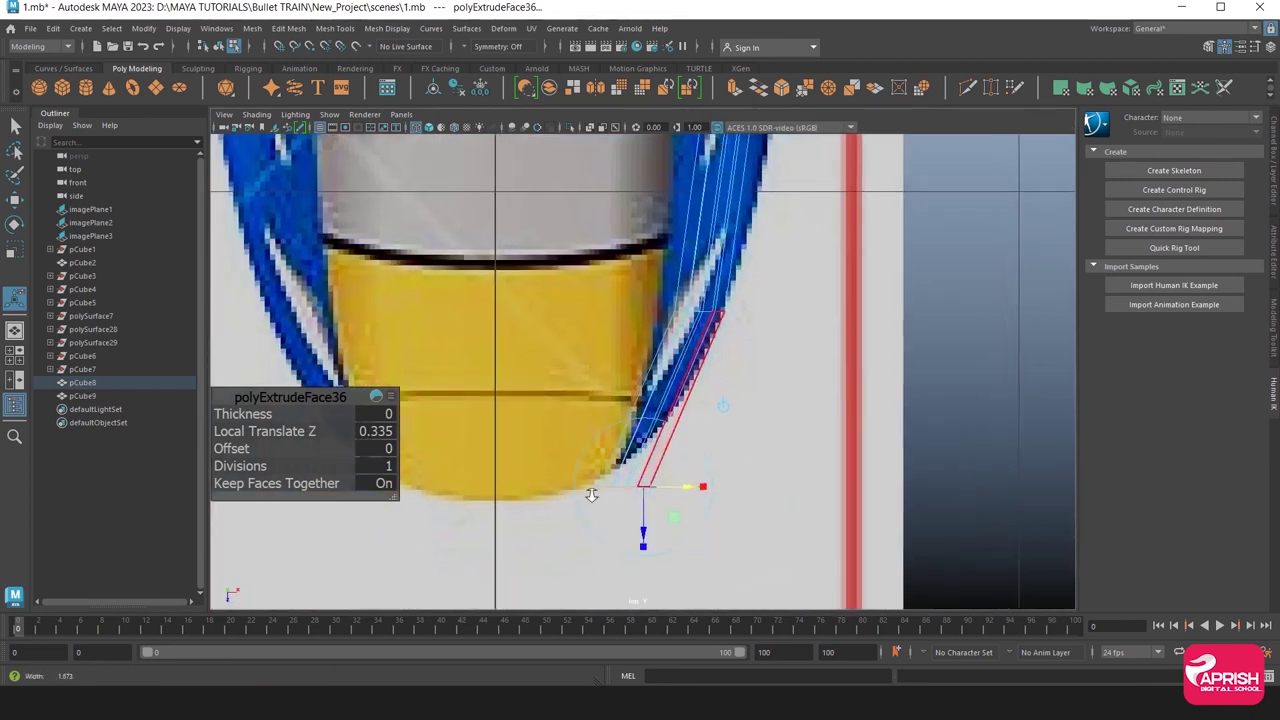
pyautogui.scroll(1, 655, 543)
pyautogui.moveTo(642, 521); pyautogui.dragTo(654, 471)
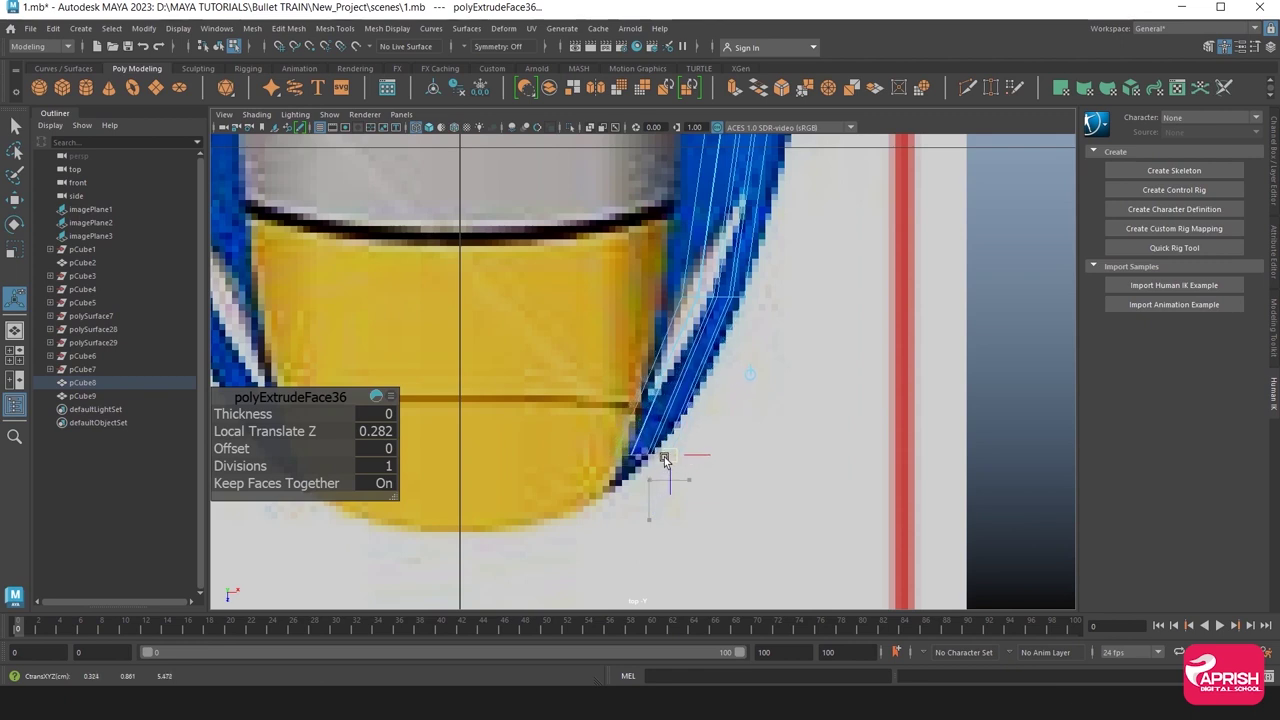
pyautogui.moveTo(654, 471)
pyautogui.mouseDown()
pyautogui.moveTo(686, 445)
pyautogui.moveTo(687, 407)
pyautogui.moveTo(700, 443)
pyautogui.mouseUp()
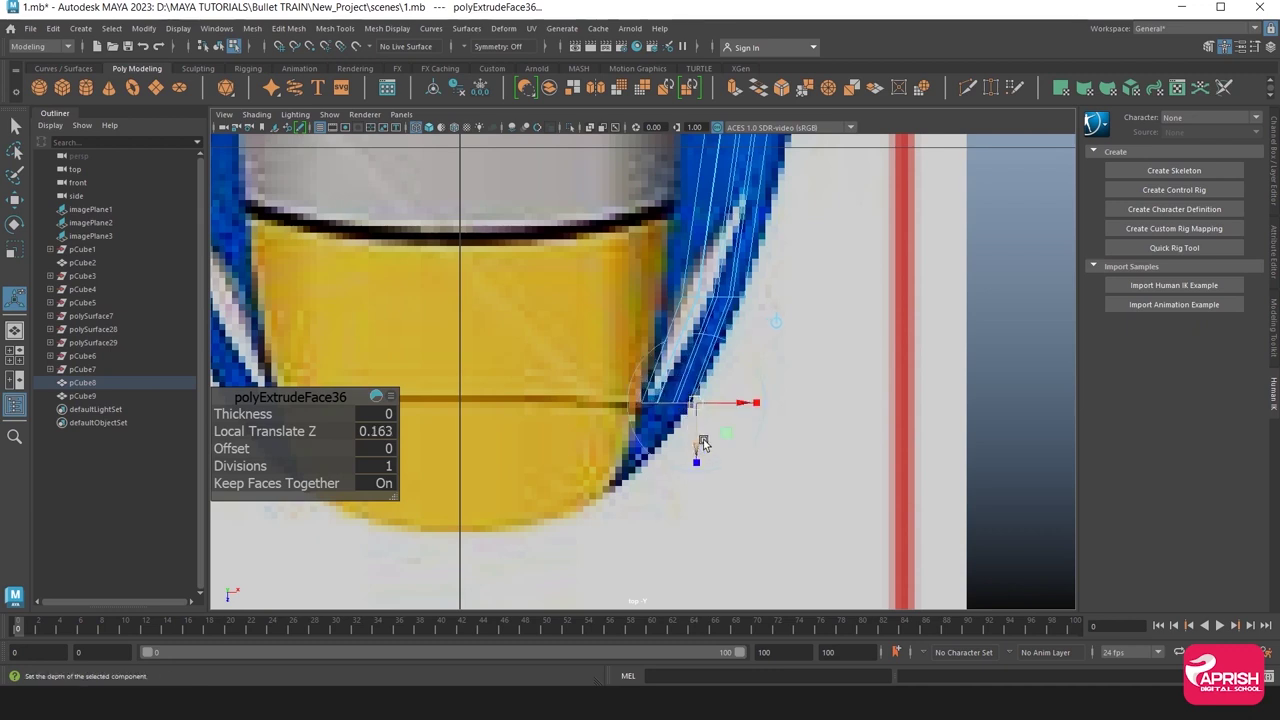
pyautogui.keyDown('alt'); pyautogui.moveTo(700, 443); pyautogui.dragTo(665, 543, button='middle'); pyautogui.keyUp('alt')
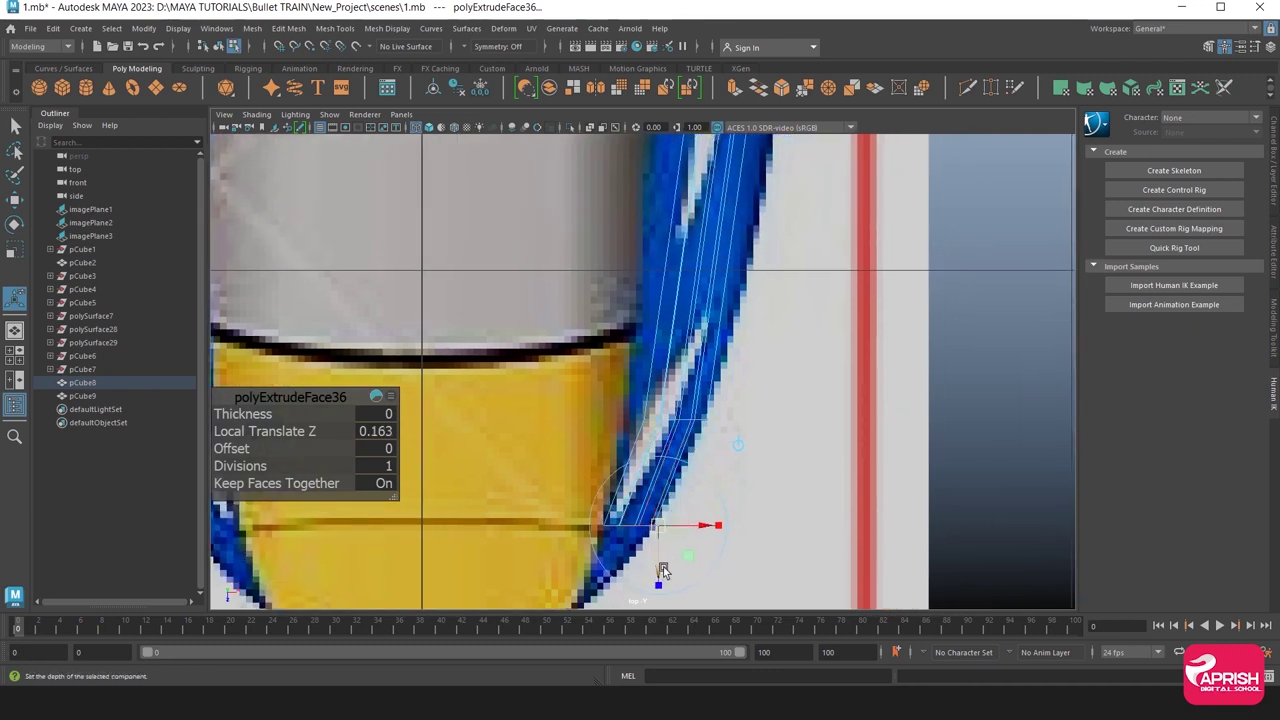
pyautogui.moveTo(658, 567); pyautogui.dragTo(628, 627)
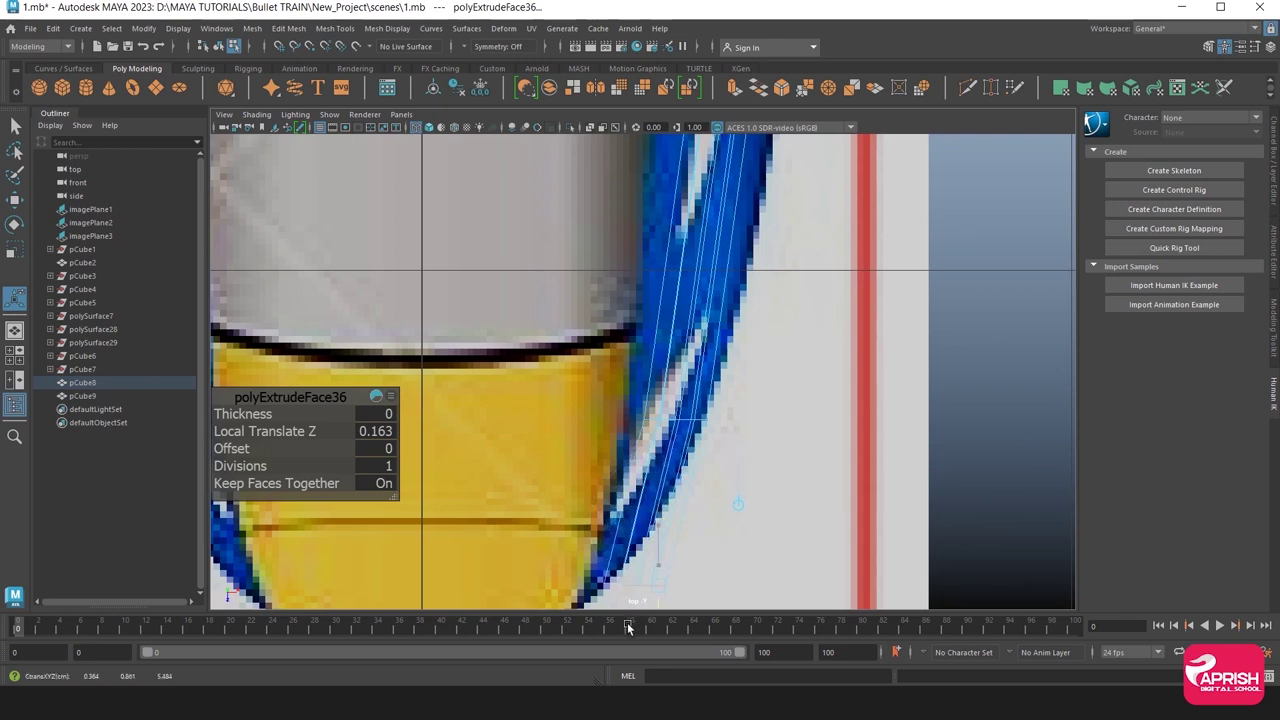
pyautogui.moveTo(693, 590); pyautogui.dragTo(639, 590)
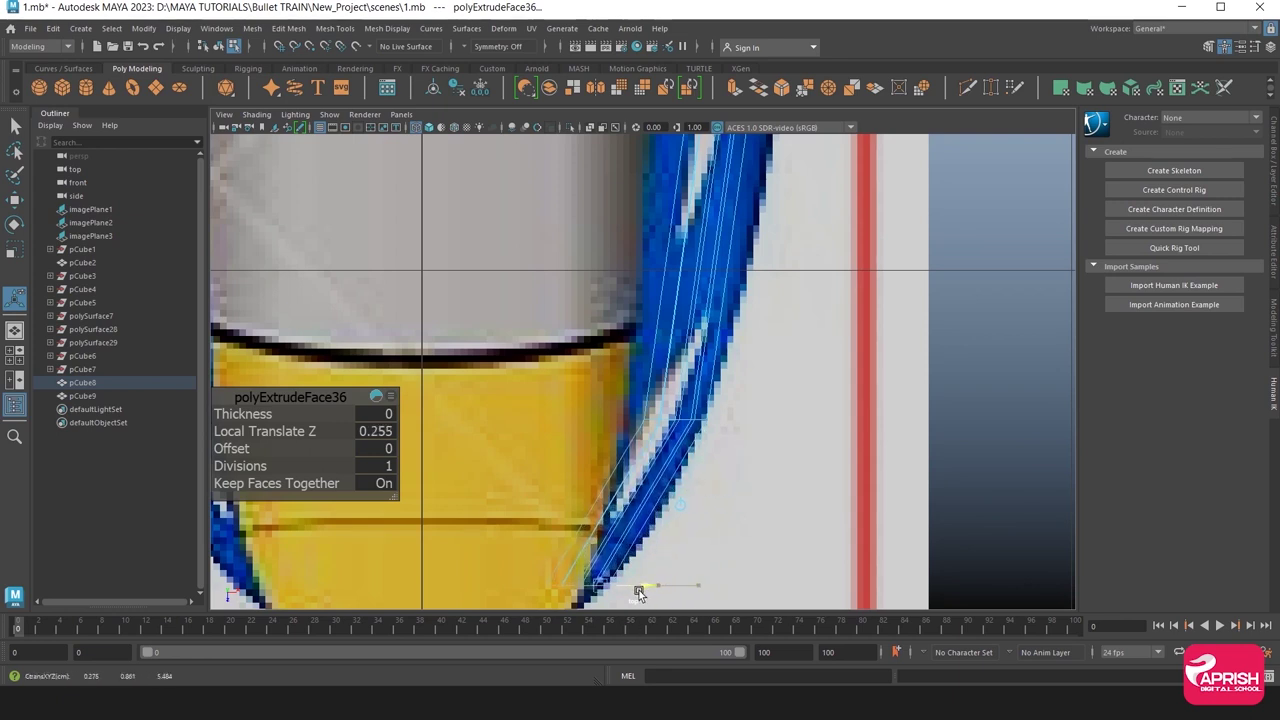
pyautogui.keyDown('alt'); pyautogui.moveTo(686, 566); pyautogui.dragTo(725, 416, button='middle'); pyautogui.keyUp('alt')
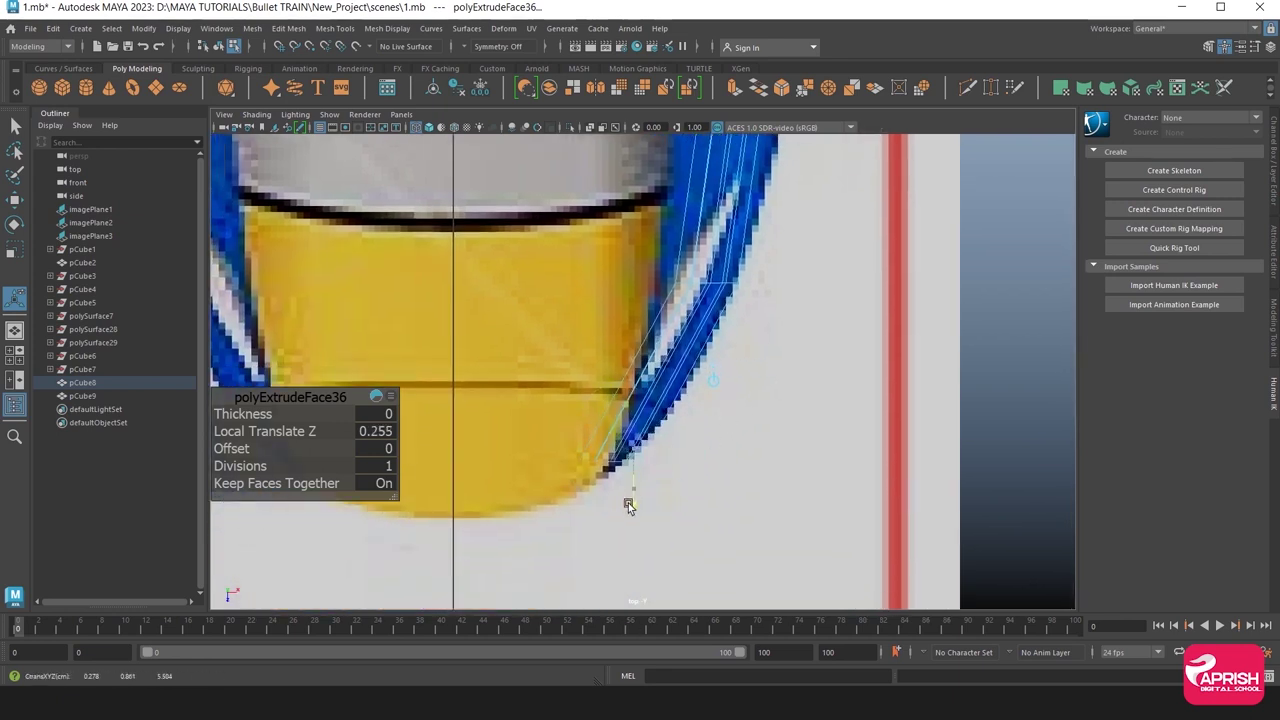
pyautogui.moveTo(639, 490)
pyautogui.mouseDown()
pyautogui.moveTo(666, 497)
pyautogui.moveTo(652, 443)
pyautogui.mouseUp()
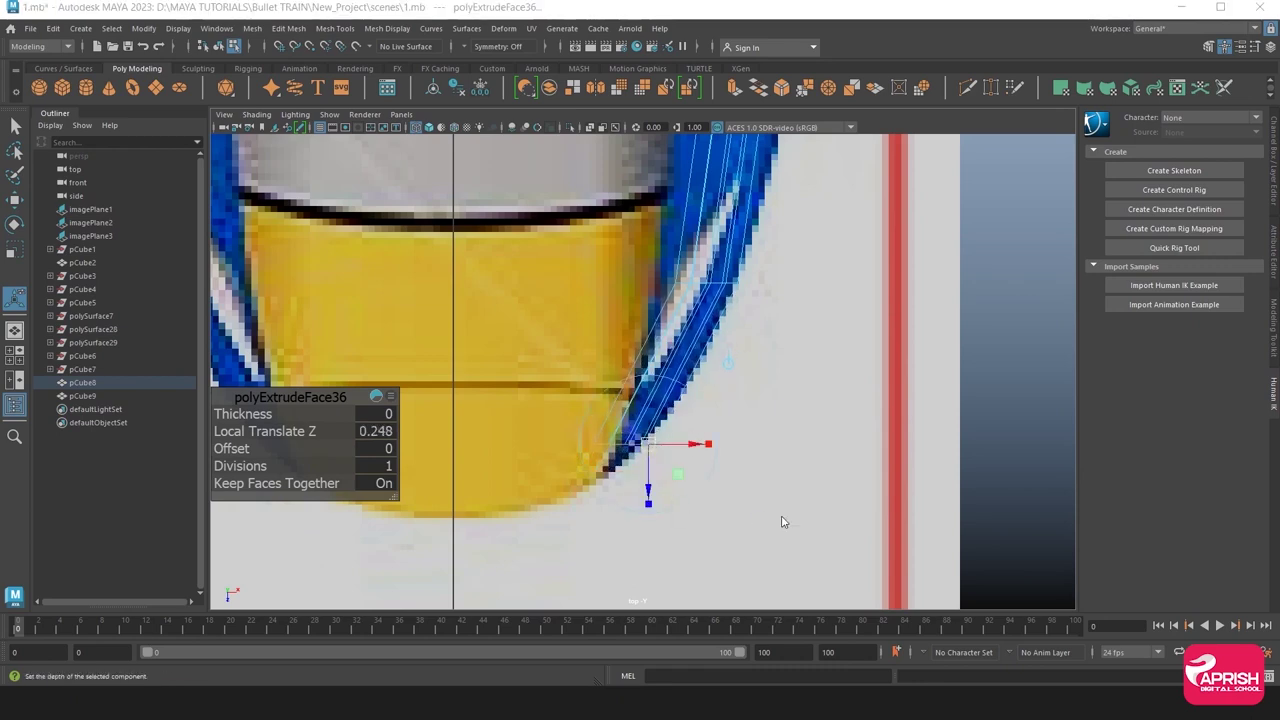
pyautogui.press('space')
pyautogui.press('space')
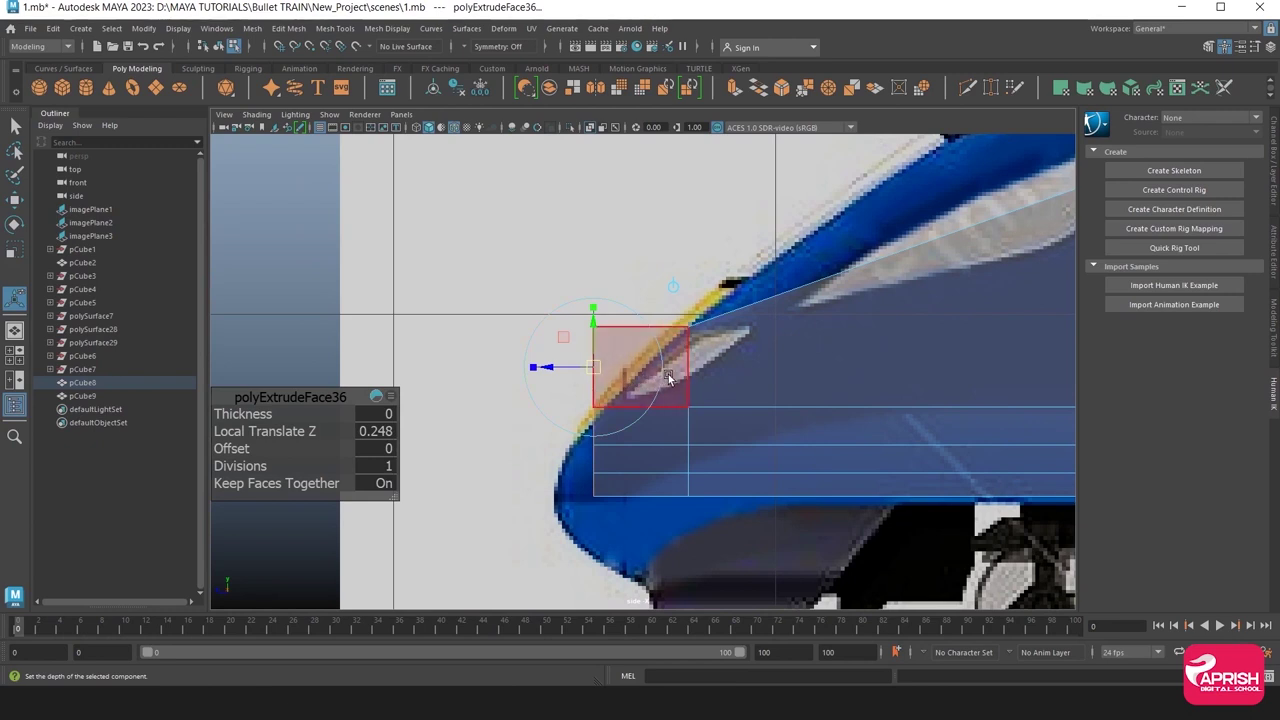
pyautogui.scroll(2, 662, 503)
# Lower the panel's front-edge and top front corner vertices onto the nose outline.
pyautogui.moveTo(611, 306); pyautogui.dragTo(543, 303, button='right')
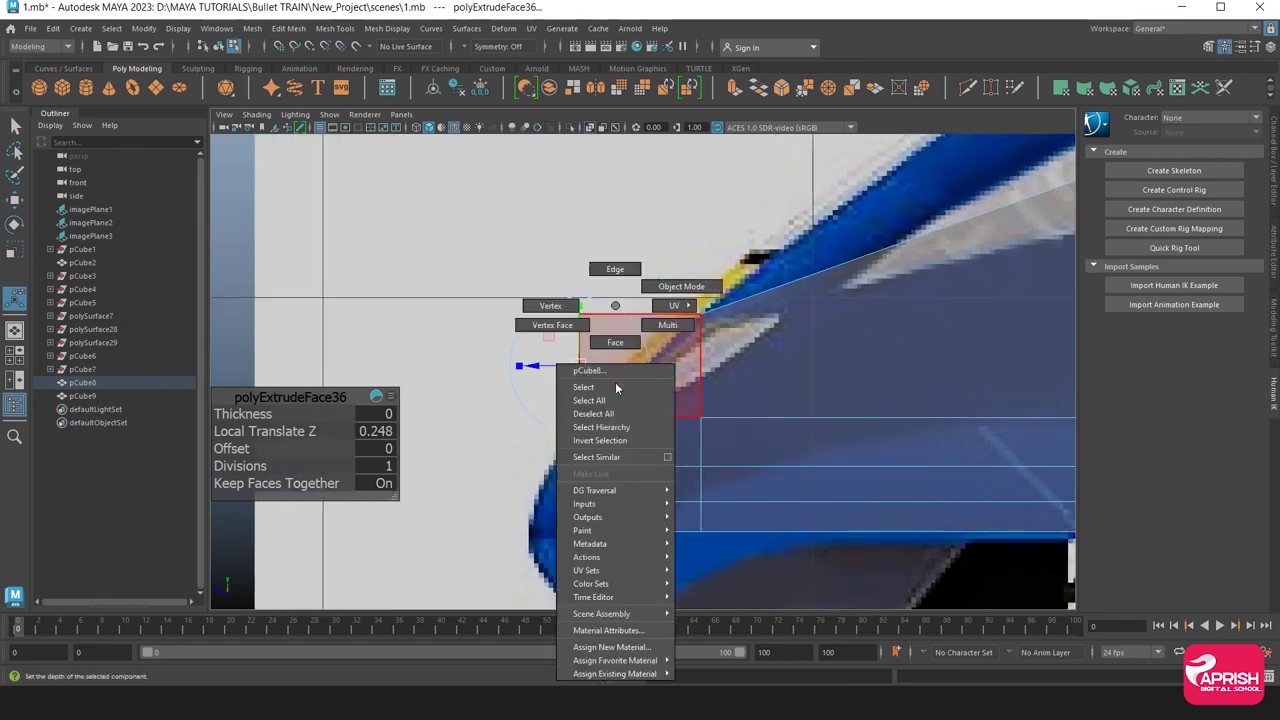
pyautogui.moveTo(628, 499); pyautogui.dragTo(629, 506)
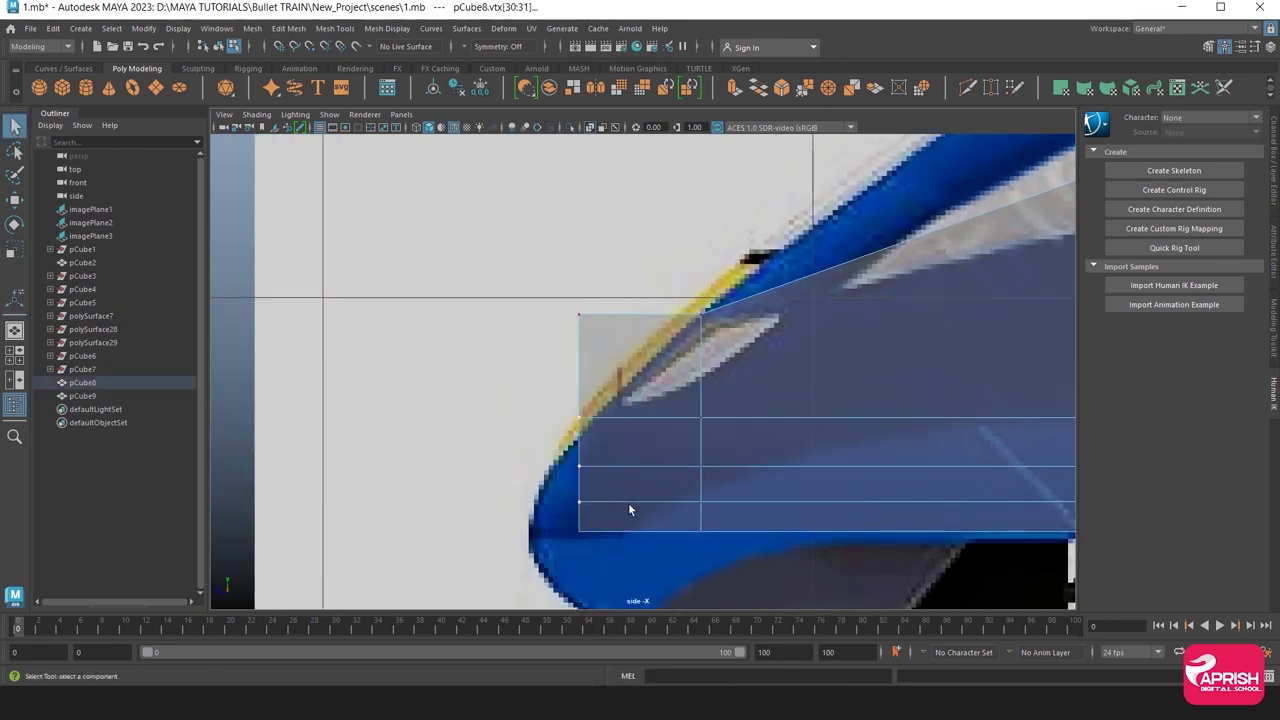
pyautogui.press('w')
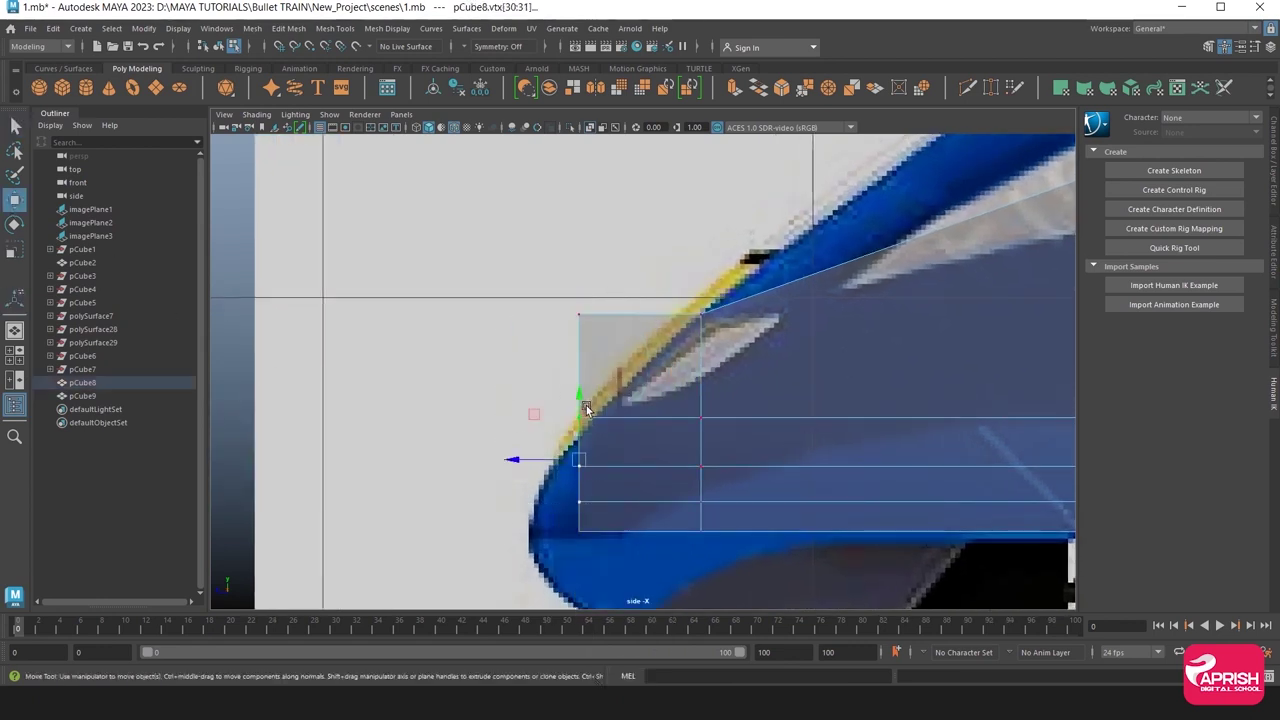
pyautogui.moveTo(578, 396); pyautogui.dragTo(578, 408)
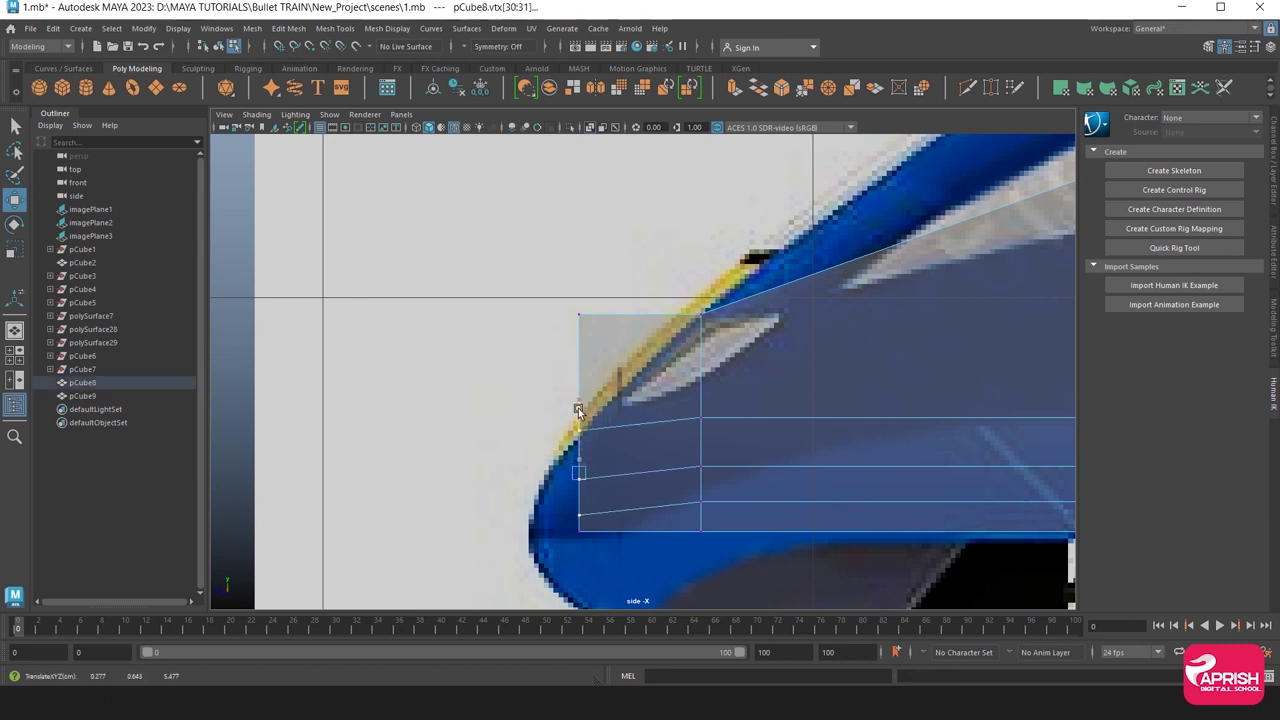
pyautogui.click(581, 310)
pyautogui.moveTo(580, 271); pyautogui.dragTo(582, 321)
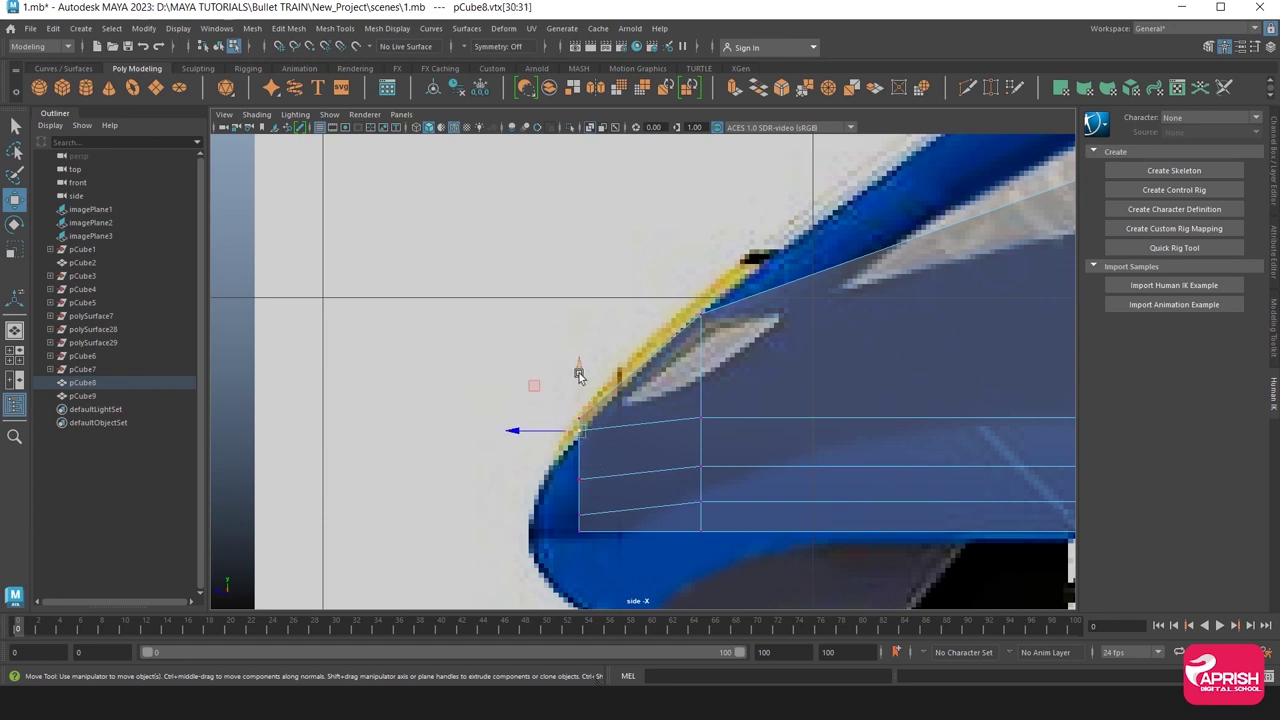
pyautogui.moveTo(578, 374); pyautogui.dragTo(578, 377)
# Lower the vertex column near the nose to follow its curve.
pyautogui.moveTo(669, 386); pyautogui.dragTo(719, 432)
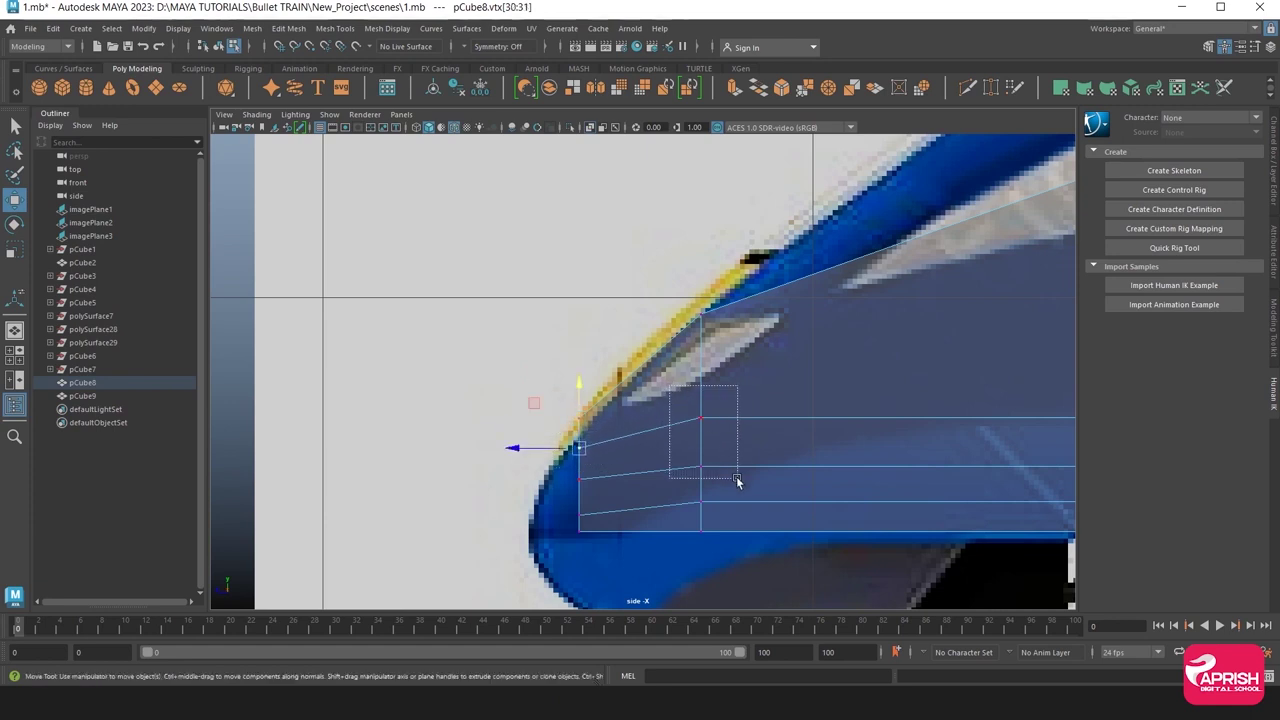
pyautogui.moveTo(742, 510); pyautogui.dragTo(743, 510)
pyautogui.moveTo(708, 415)
pyautogui.mouseDown()
pyautogui.moveTo(688, 425)
pyautogui.moveTo(702, 396)
pyautogui.moveTo(720, 432)
pyautogui.mouseUp()
pyautogui.moveTo(690, 368); pyautogui.dragTo(697, 377)
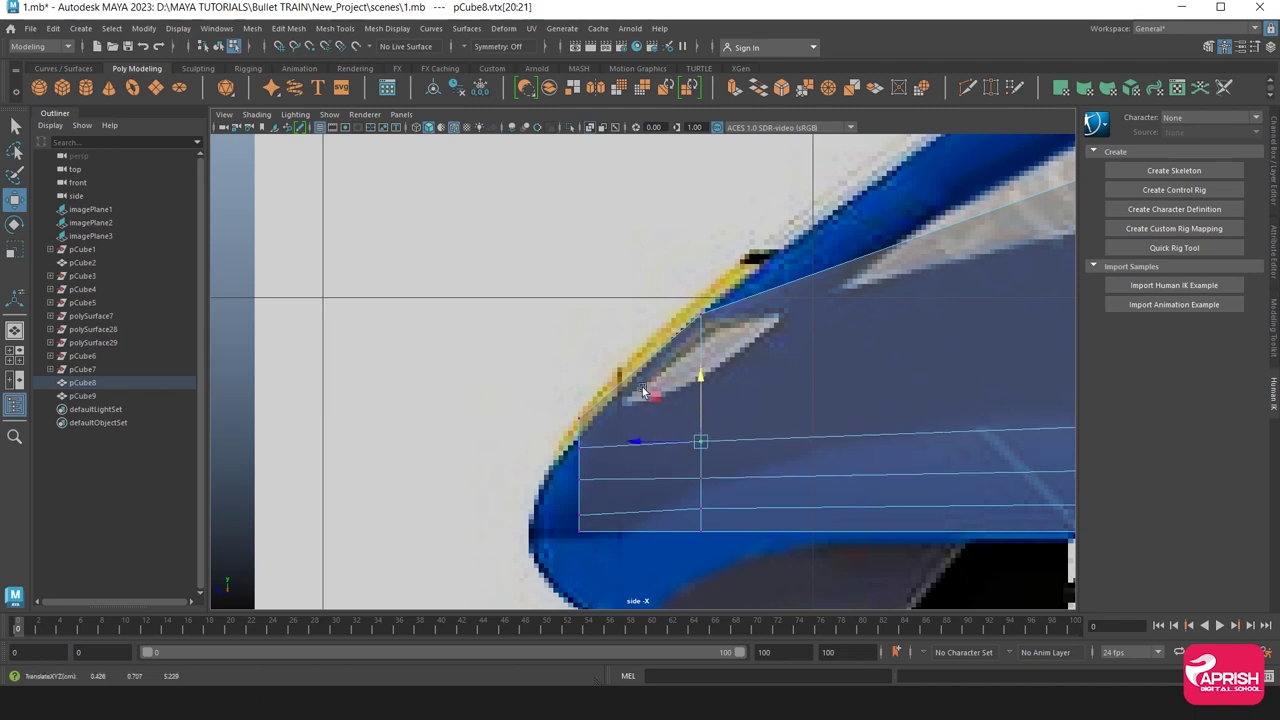
pyautogui.scroll(3, 792, 568)
pyautogui.moveTo(747, 468)
pyautogui.keyDown('alt'); pyautogui.mouseDown(button='middle')
pyautogui.moveTo(677, 477)
pyautogui.moveTo(697, 500)
pyautogui.mouseUp(button='middle'); pyautogui.keyUp('alt')
# Raise the panel's lower-left and top-left vertices onto the nose outline.
pyautogui.moveTo(619, 511); pyautogui.dragTo(619, 510)
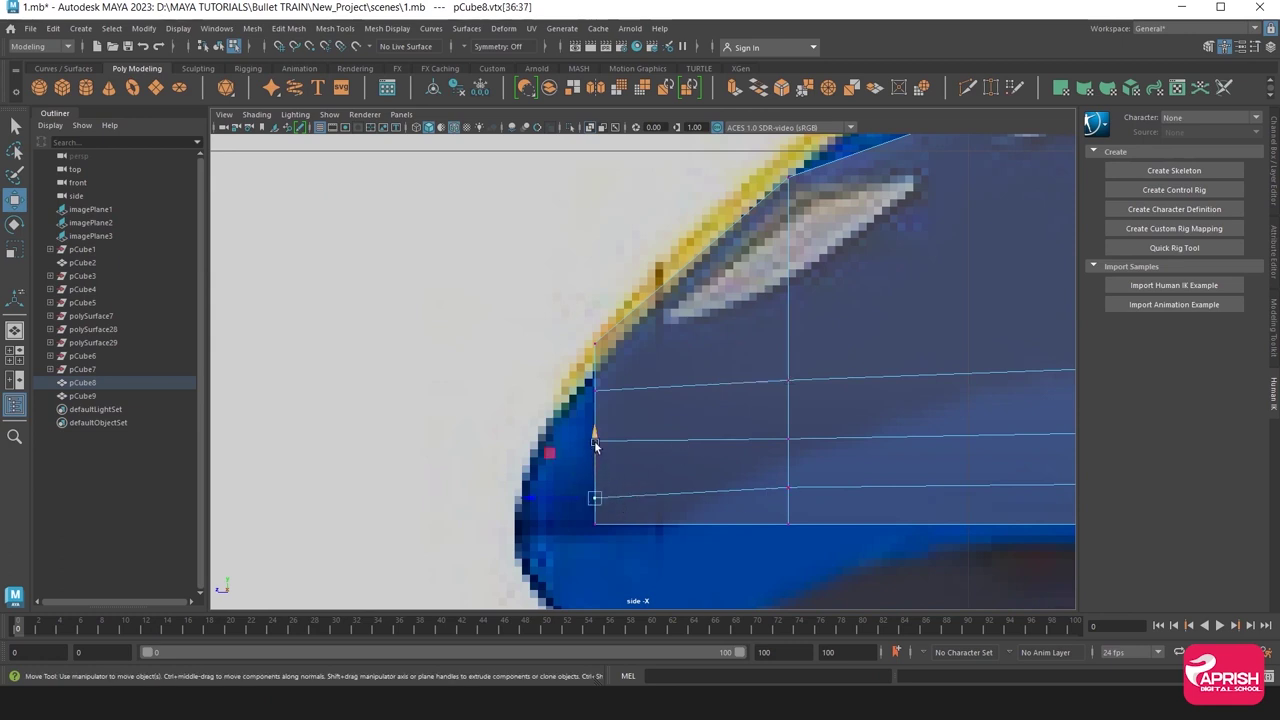
pyautogui.moveTo(597, 443); pyautogui.dragTo(593, 437)
pyautogui.moveTo(548, 305); pyautogui.dragTo(614, 352)
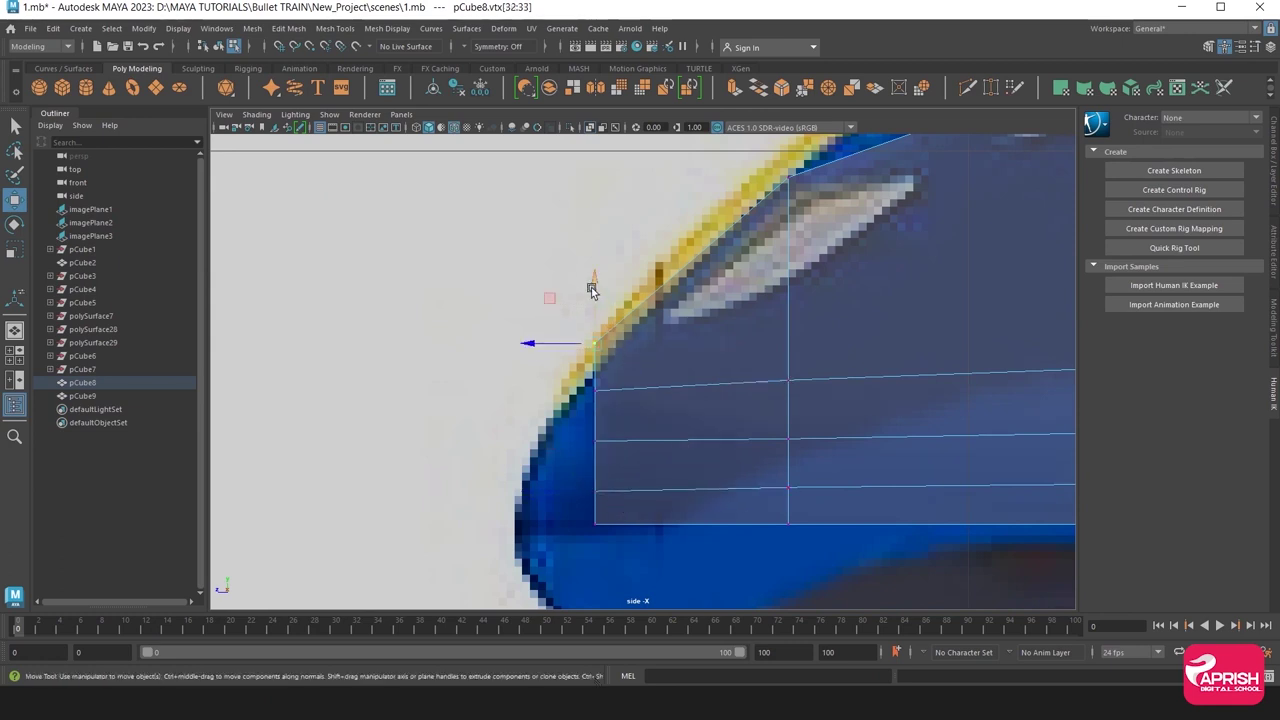
pyautogui.moveTo(591, 289); pyautogui.dragTo(591, 306)
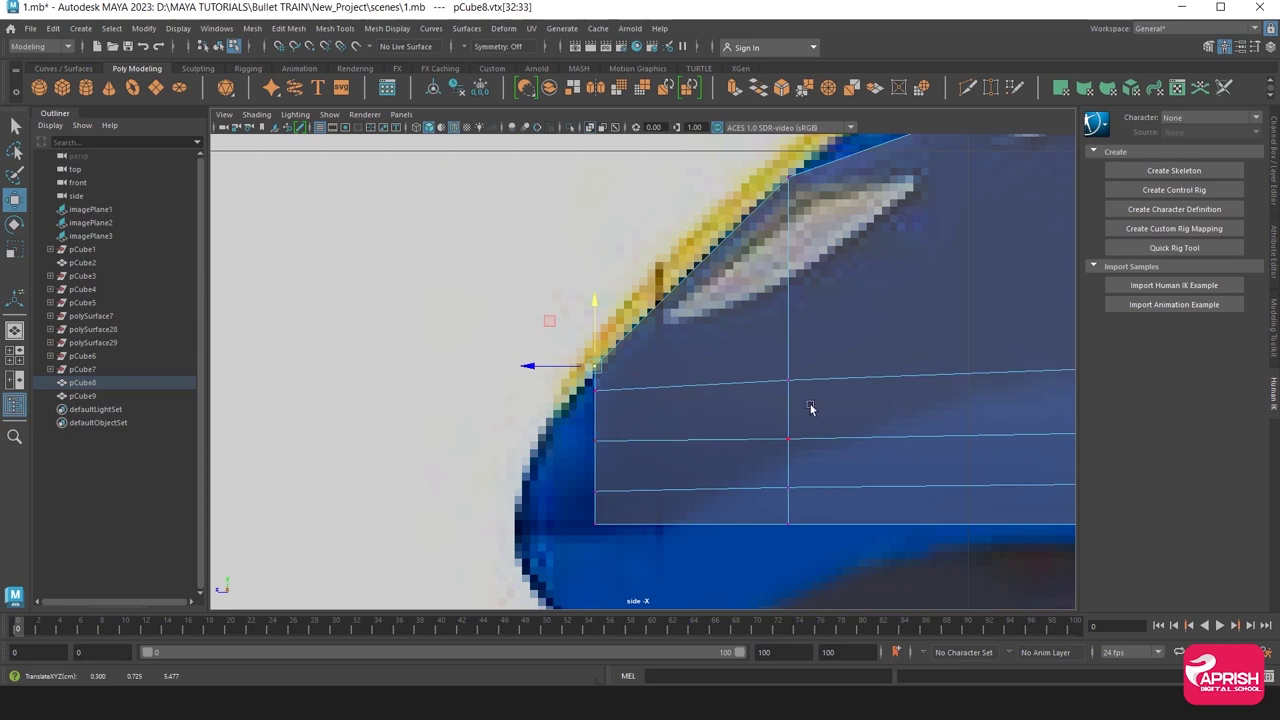
pyautogui.keyDown('alt'); pyautogui.moveTo(774, 203); pyautogui.dragTo(554, 367, button='middle'); pyautogui.keyUp('alt')
pyautogui.scroll(-5, 617, 388)
pyautogui.scroll(-1, 670, 422)
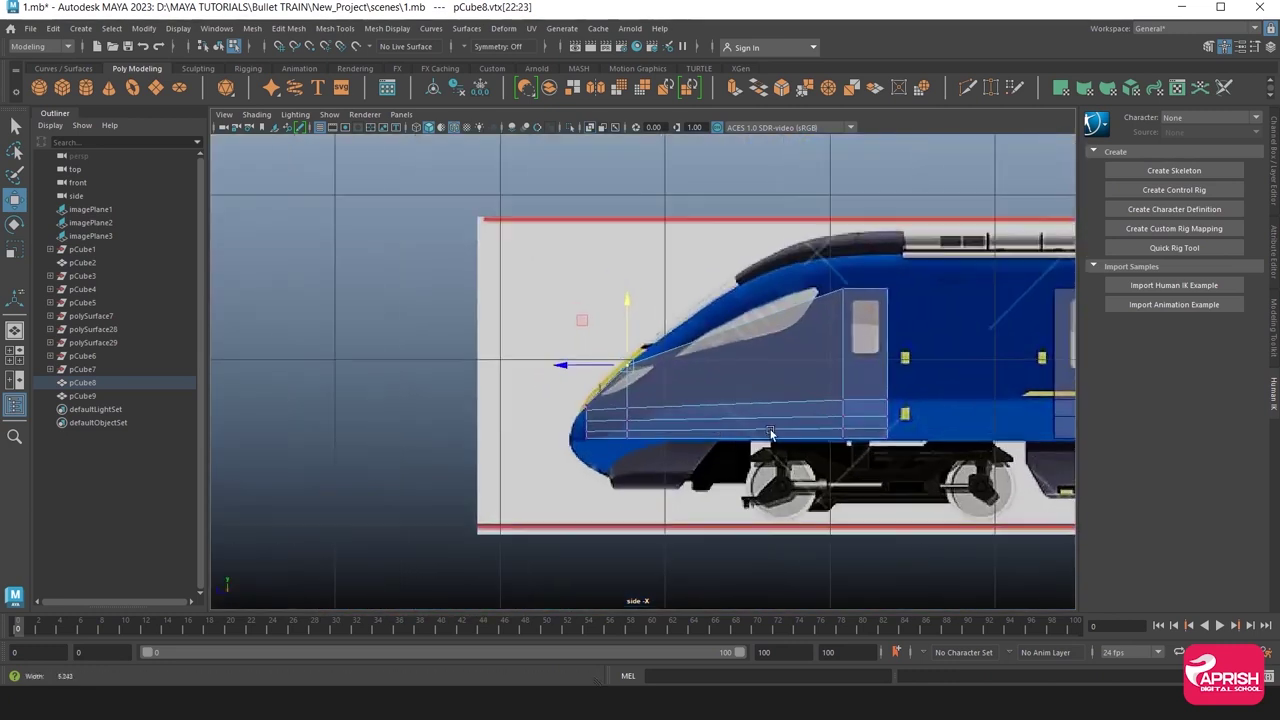
pyautogui.scroll(-1, 670, 422)
# Insert two vertical edge loops across the side panel with Mesh Tools > Insert Edge Loop.
pyautogui.click(288, 28)
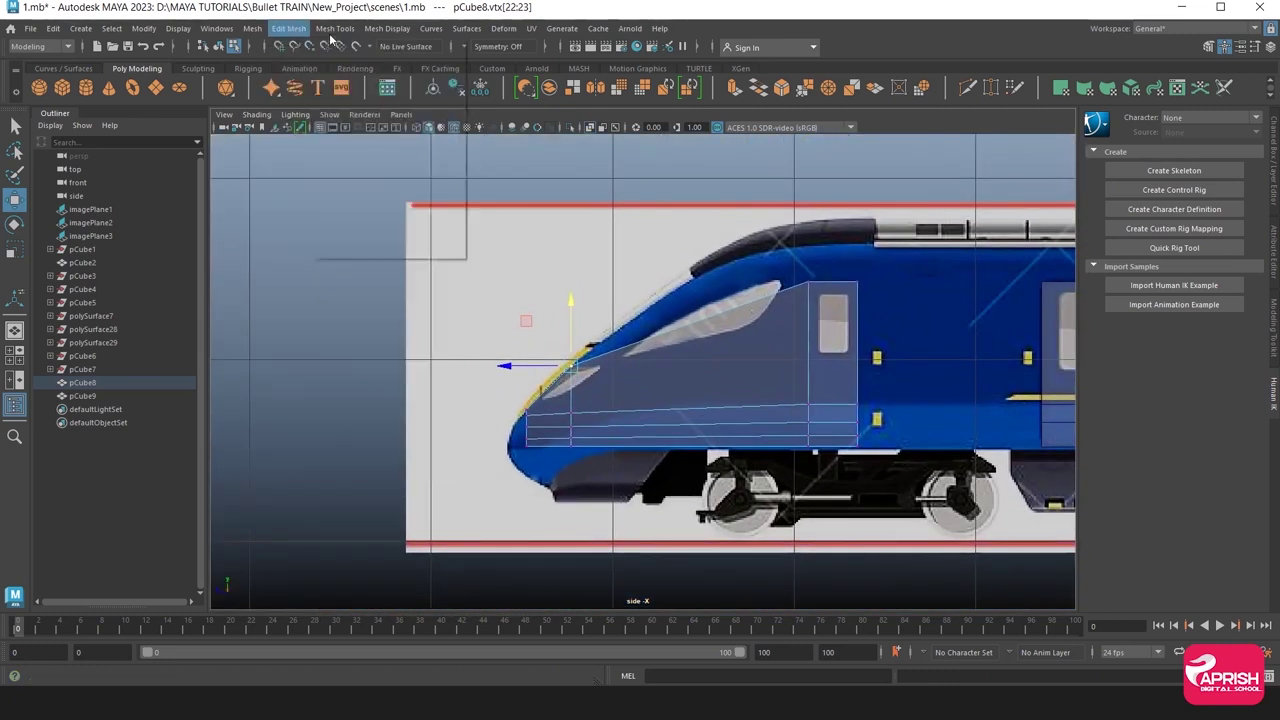
pyautogui.click(334, 28)
pyautogui.click(352, 114)
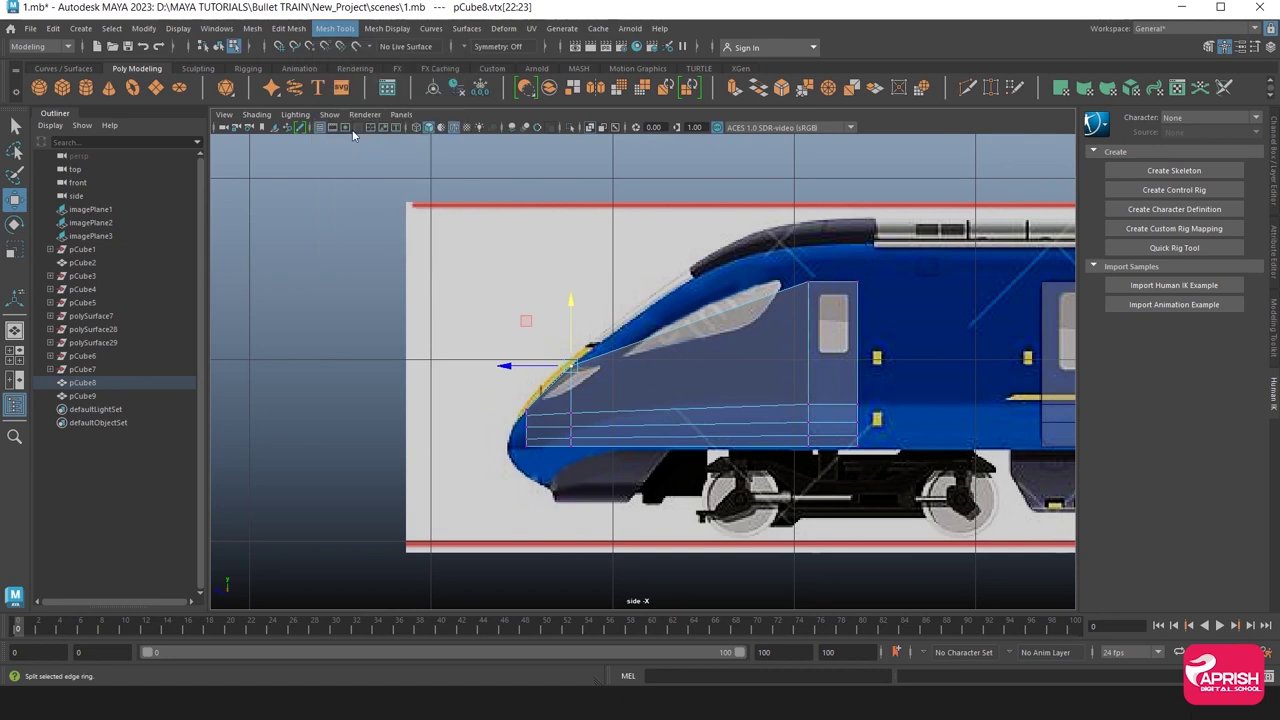
pyautogui.click(656, 335)
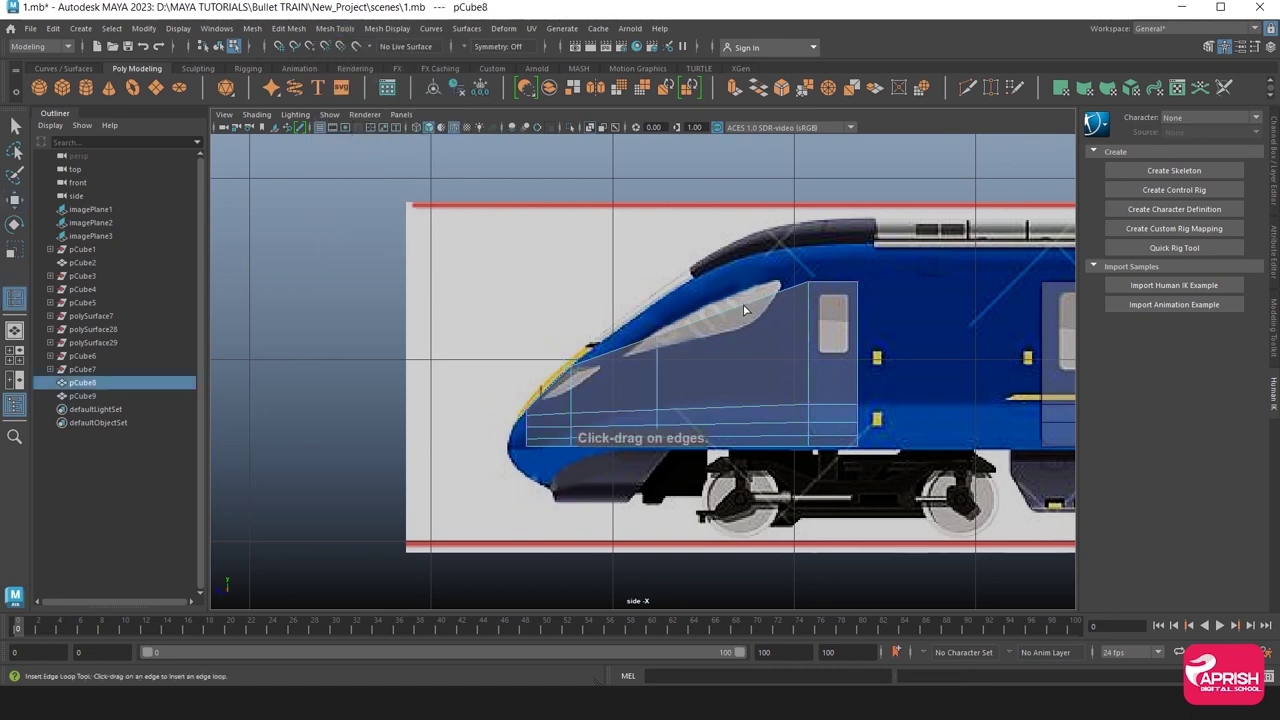
pyautogui.click(733, 308)
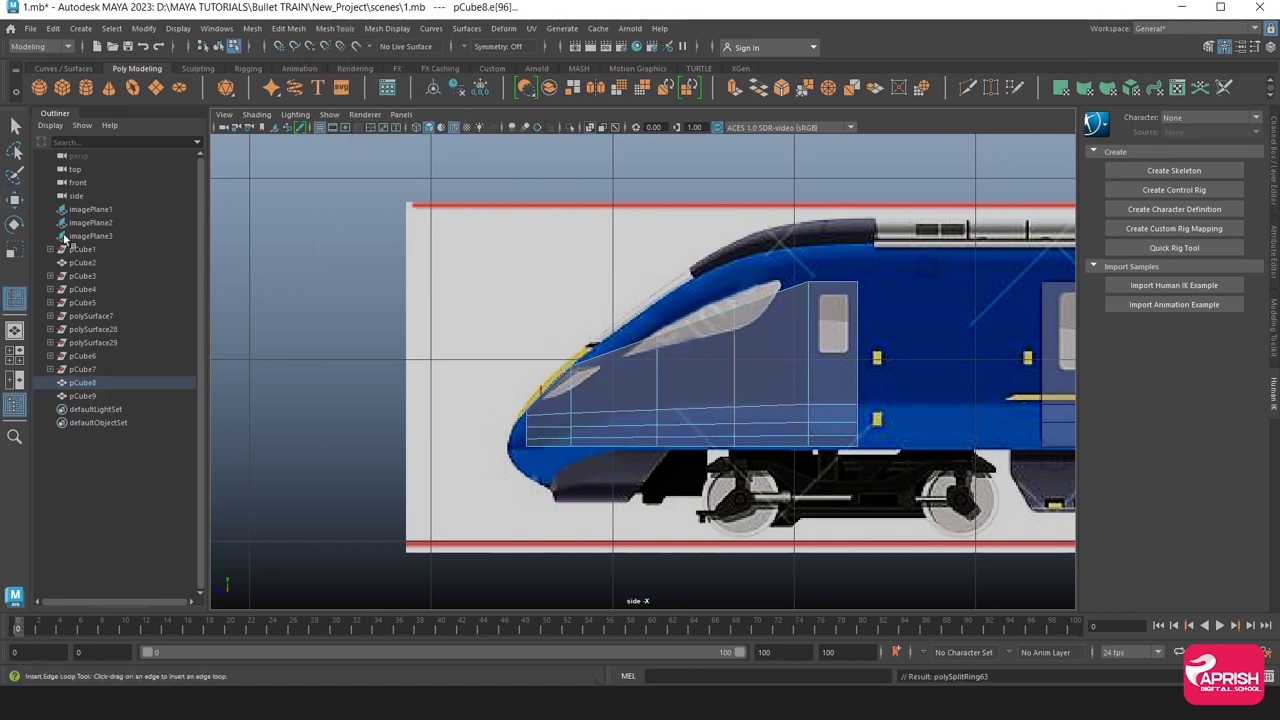
# Adjust the panel's top and front vertices toward the roof line in the side view.
pyautogui.click(15, 201)
pyautogui.scroll(3, 534, 332)
pyautogui.moveTo(705, 330); pyautogui.dragTo(660, 328, button='right')
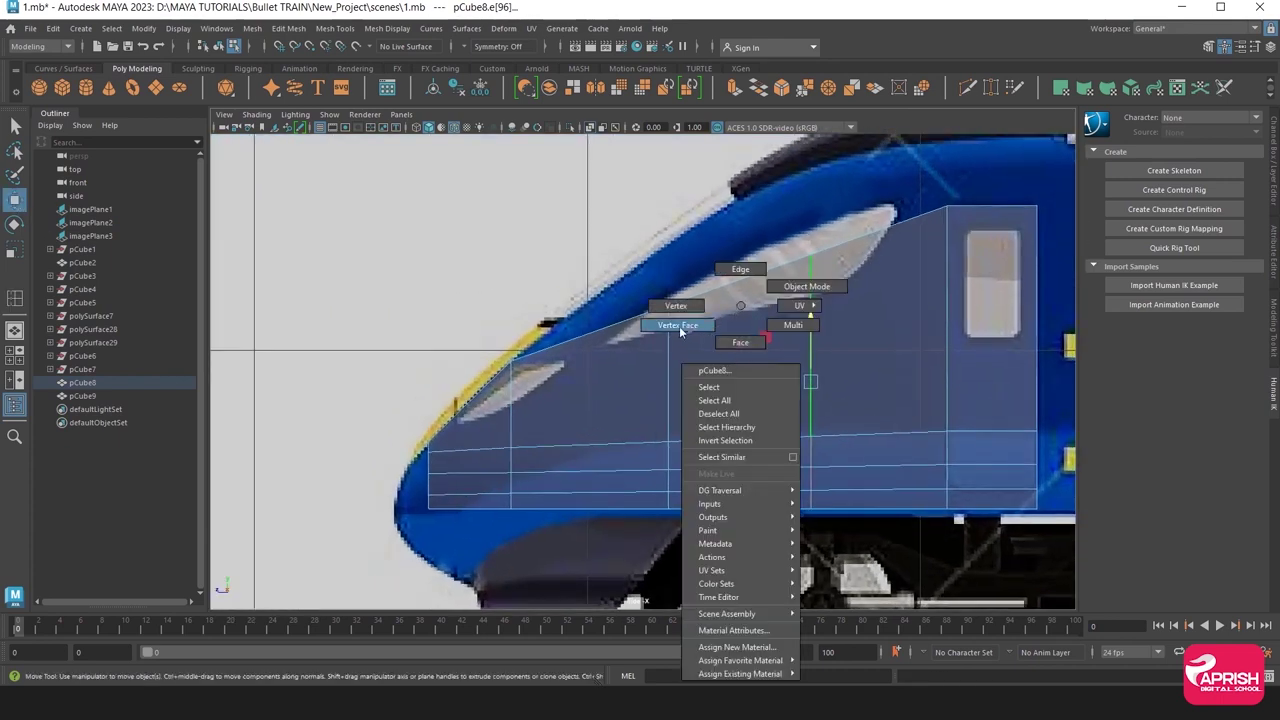
pyautogui.moveTo(614, 273); pyautogui.dragTo(680, 330)
pyautogui.moveTo(663, 272); pyautogui.dragTo(659, 197)
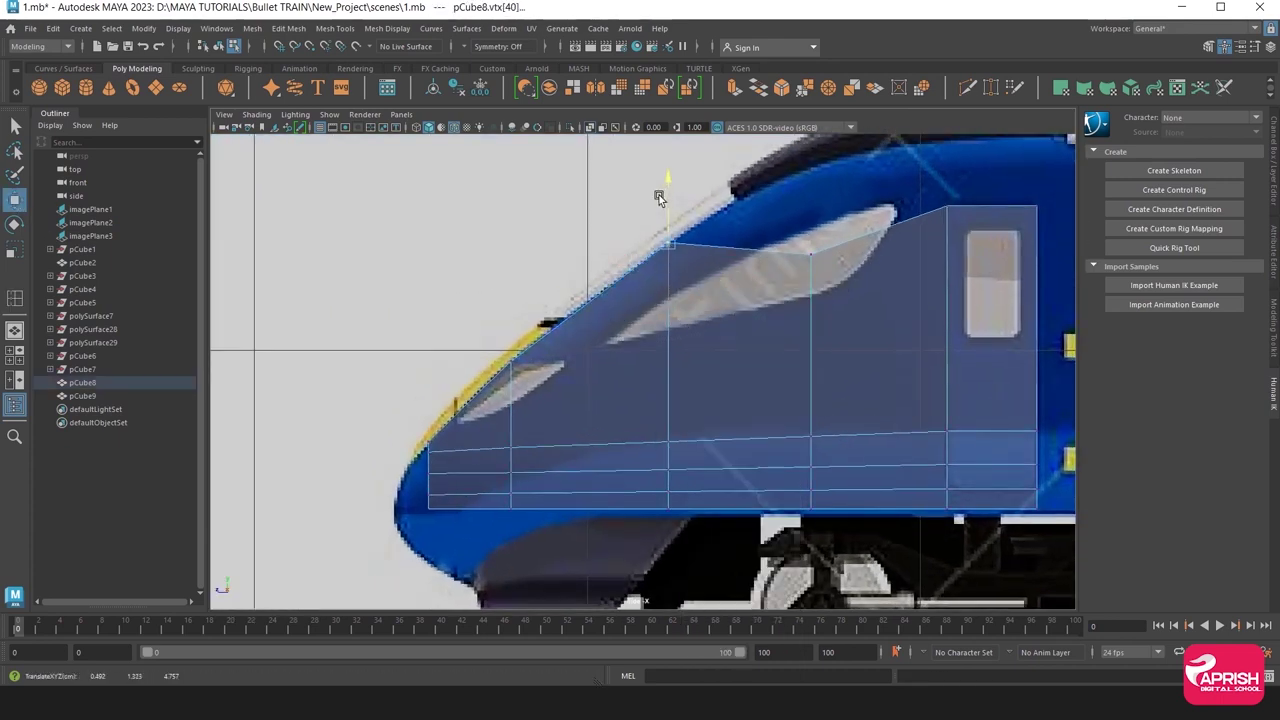
pyautogui.moveTo(790, 232); pyautogui.dragTo(848, 300)
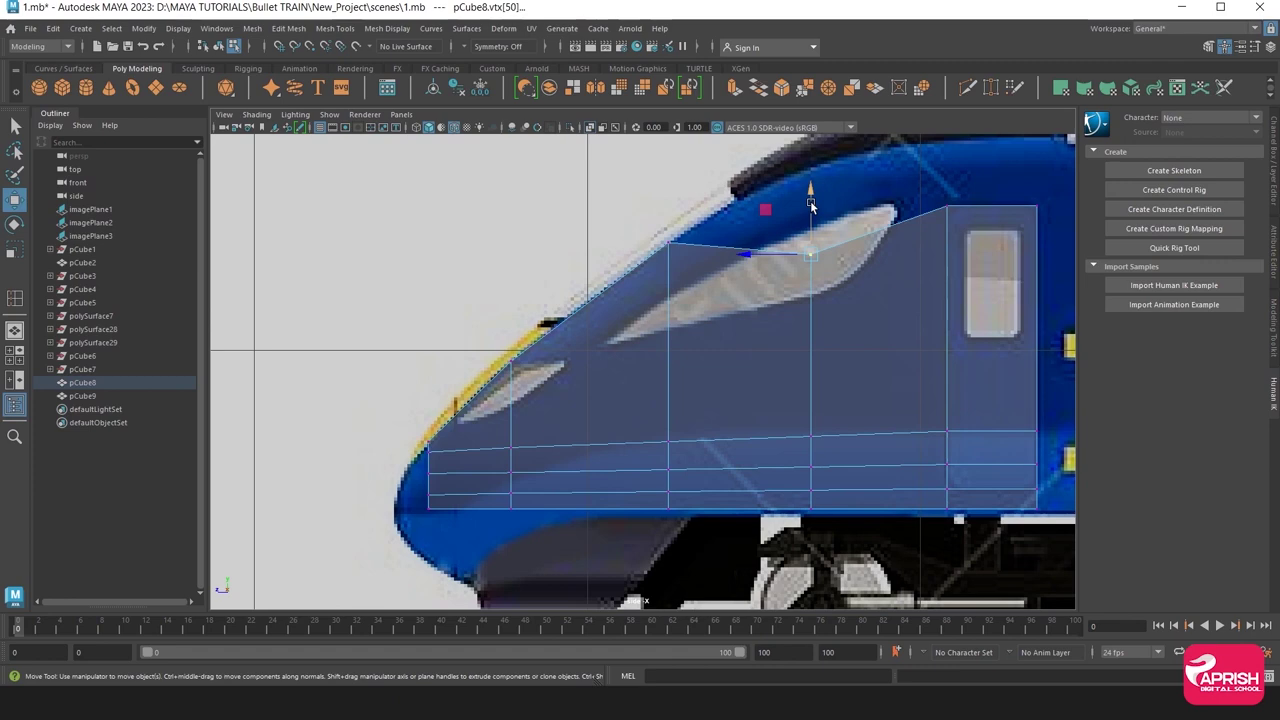
pyautogui.moveTo(811, 205); pyautogui.dragTo(813, 170)
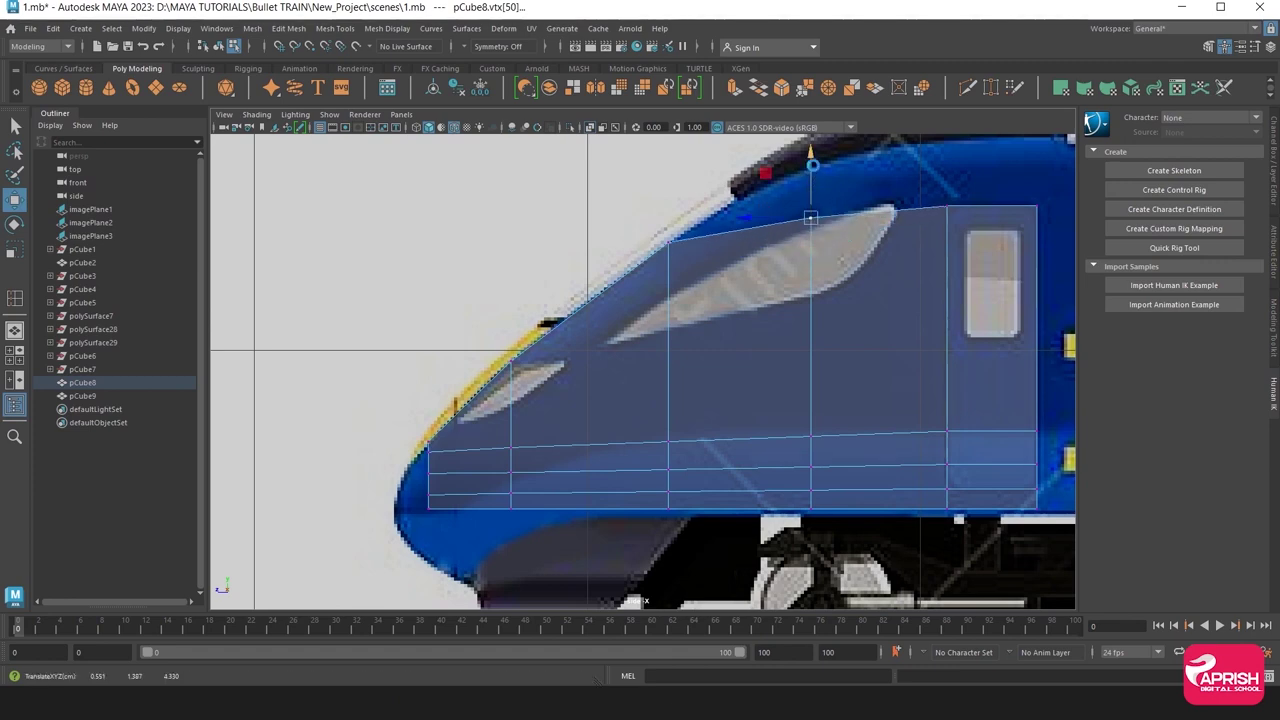
pyautogui.hotkey('ctrl', 'z')
pyautogui.hotkey('ctrl', 'z')
pyautogui.hotkey('ctrl', 'z')
pyautogui.moveTo(495, 345)
pyautogui.mouseDown()
pyautogui.moveTo(532, 383)
pyautogui.moveTo(513, 327)
pyautogui.mouseUp()
pyautogui.scroll(3, 512, 332)
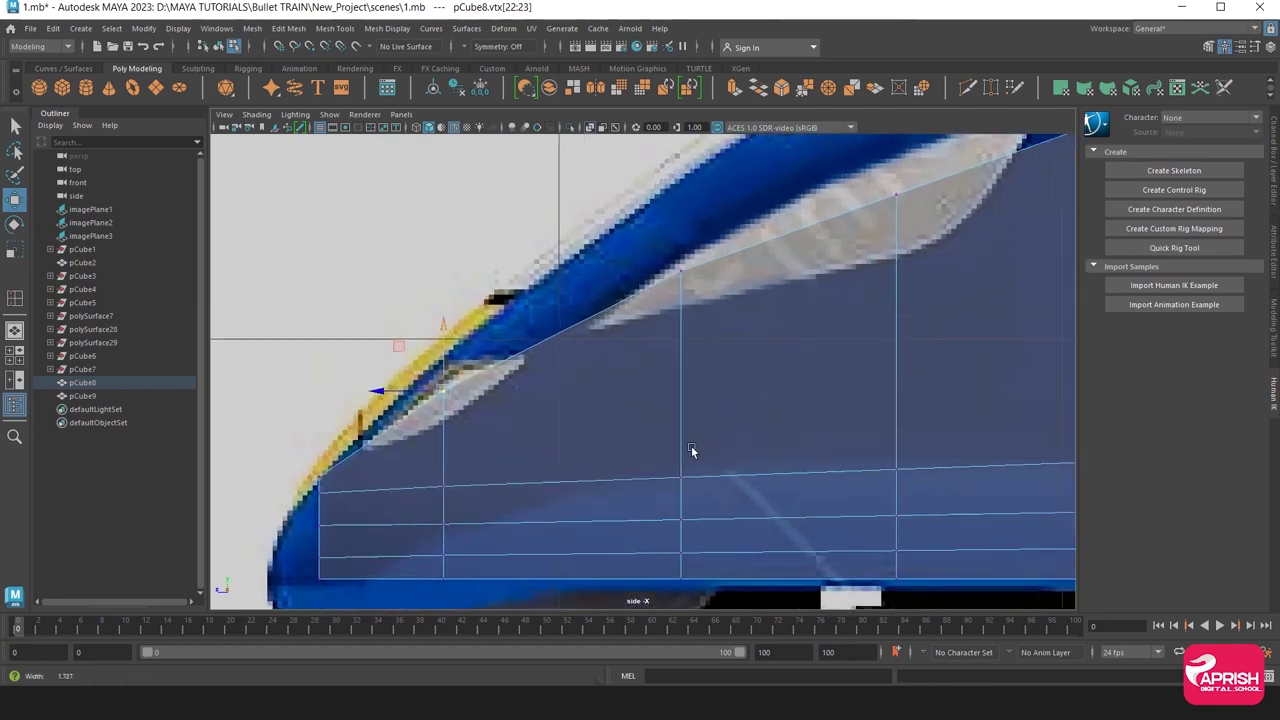
pyautogui.keyDown('alt'); pyautogui.moveTo(624, 396); pyautogui.dragTo(683, 241, button='middle'); pyautogui.keyUp('alt')
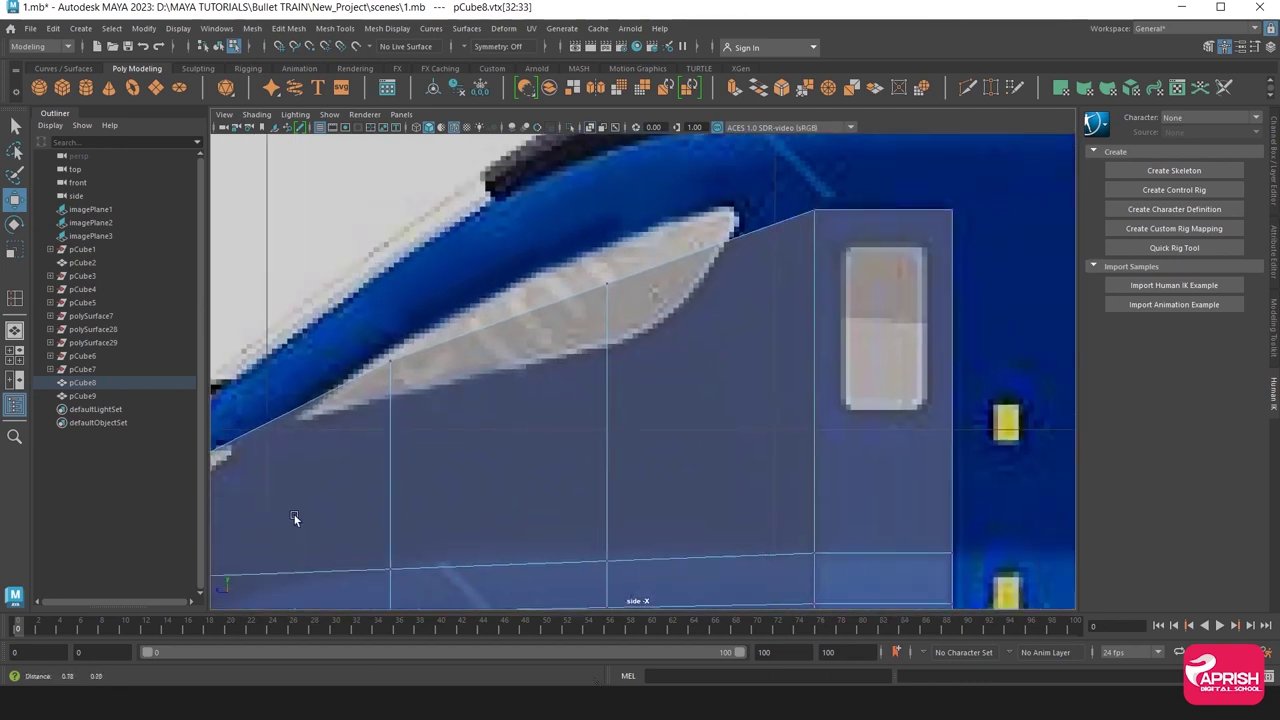
# Slide the panel's vertices sideways onto the blue nose stripe in the top view.
pyautogui.press('space')
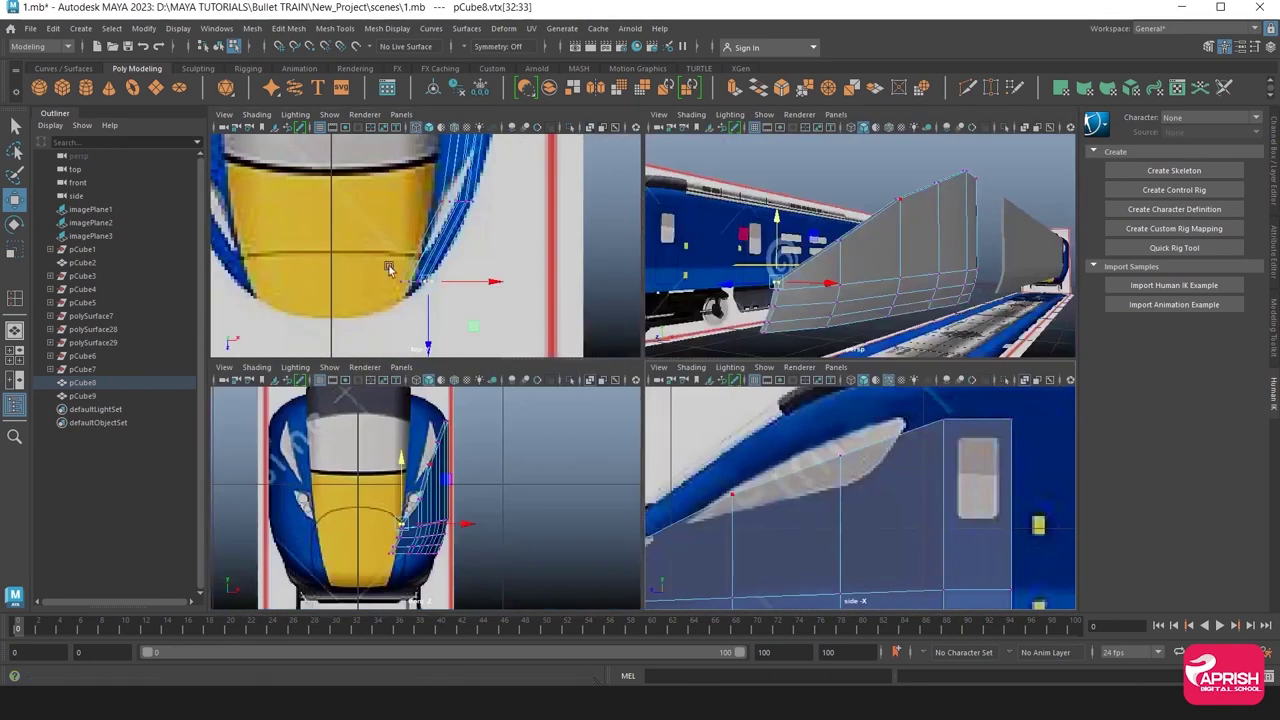
pyautogui.press('space')
pyautogui.moveTo(465, 482)
pyautogui.keyDown('alt'); pyautogui.mouseDown(button='middle')
pyautogui.moveTo(491, 528)
pyautogui.moveTo(513, 491)
pyautogui.mouseUp(button='middle'); pyautogui.keyUp('alt')
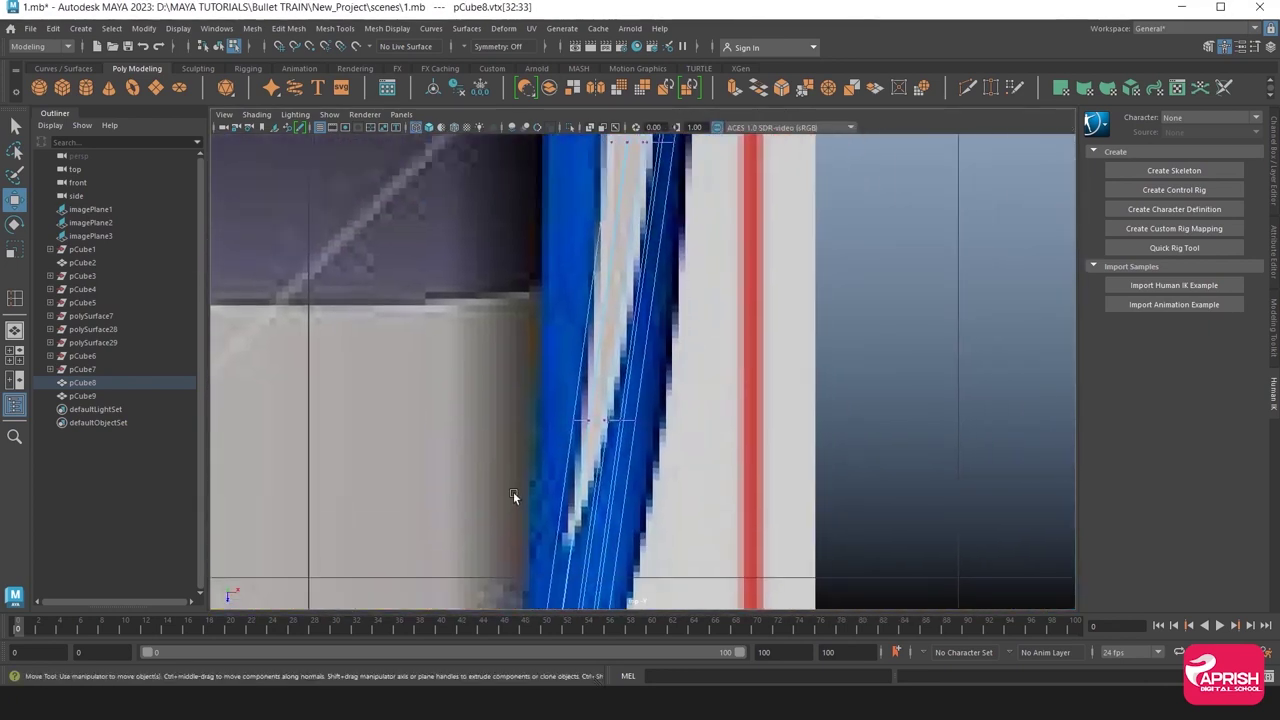
pyautogui.moveTo(553, 419)
pyautogui.keyDown('alt'); pyautogui.mouseDown()
pyautogui.moveTo(686, 455)
pyautogui.moveTo(677, 417)
pyautogui.moveTo(694, 417)
pyautogui.mouseUp(); pyautogui.keyUp('alt')
pyautogui.keyDown('alt'); pyautogui.moveTo(694, 417); pyautogui.dragTo(624, 645, button='middle'); pyautogui.keyUp('alt')
pyautogui.moveTo(680, 417); pyautogui.dragTo(723, 417)
# Shift the nose-tip vertices left onto the stripe and select the bottom row of stripe vertices.
pyautogui.scroll(-5, 700, 440)
pyautogui.keyDown('alt'); pyautogui.moveTo(672, 475); pyautogui.dragTo(680, 325, button='middle'); pyautogui.keyUp('alt')
pyautogui.scroll(2, 715, 440)
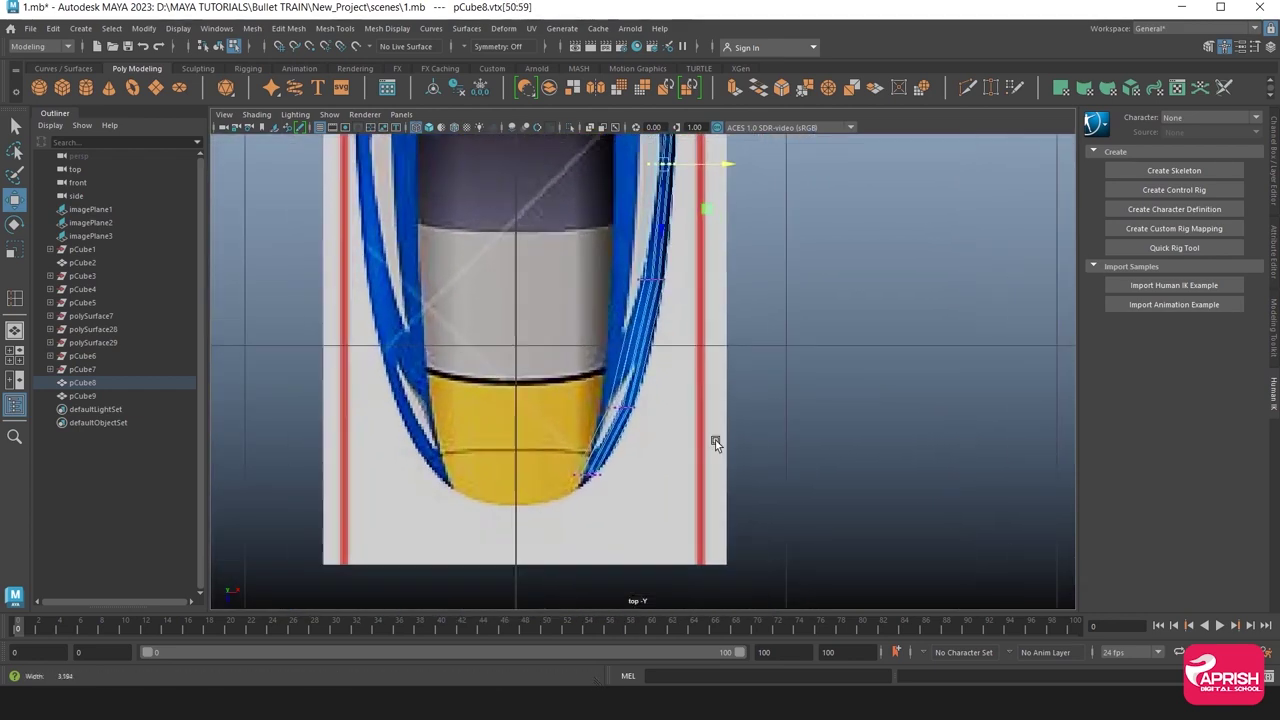
pyautogui.scroll(2, 670, 408)
pyautogui.scroll(2, 730, 464)
pyautogui.scroll(1, 730, 464)
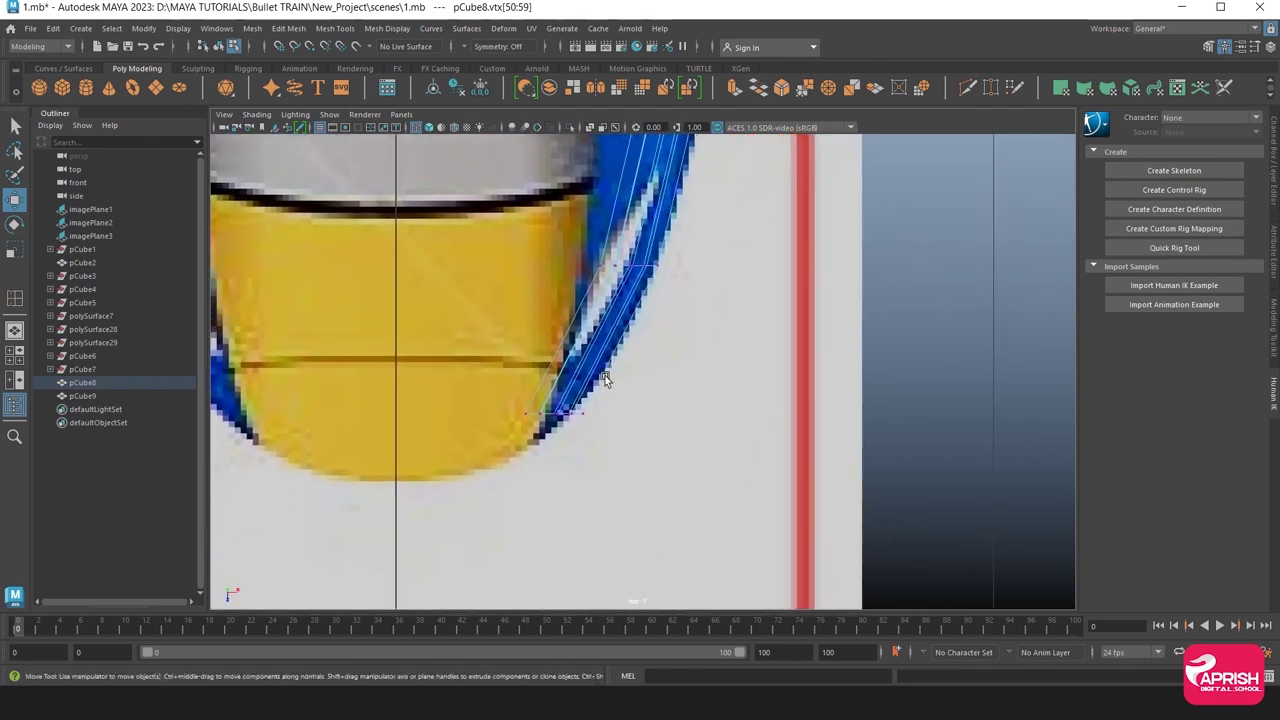
pyautogui.moveTo(680, 355); pyautogui.dragTo(675, 354)
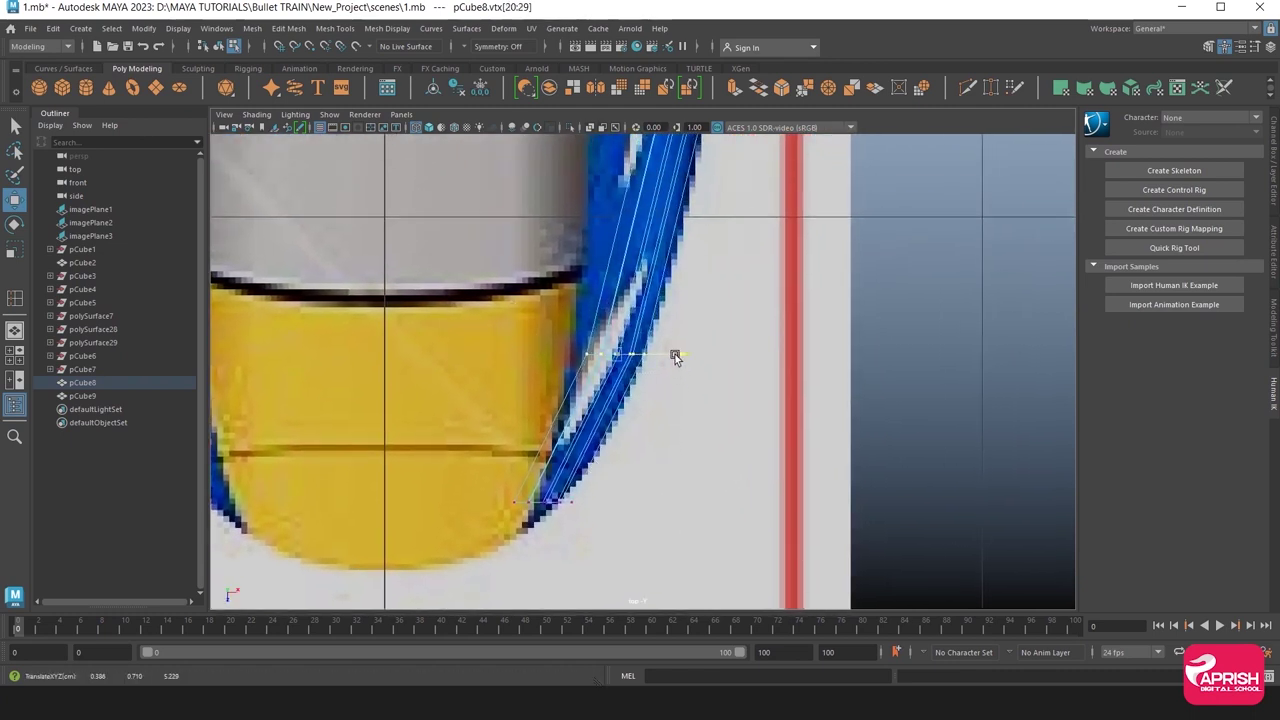
pyautogui.moveTo(467, 468); pyautogui.dragTo(591, 523)
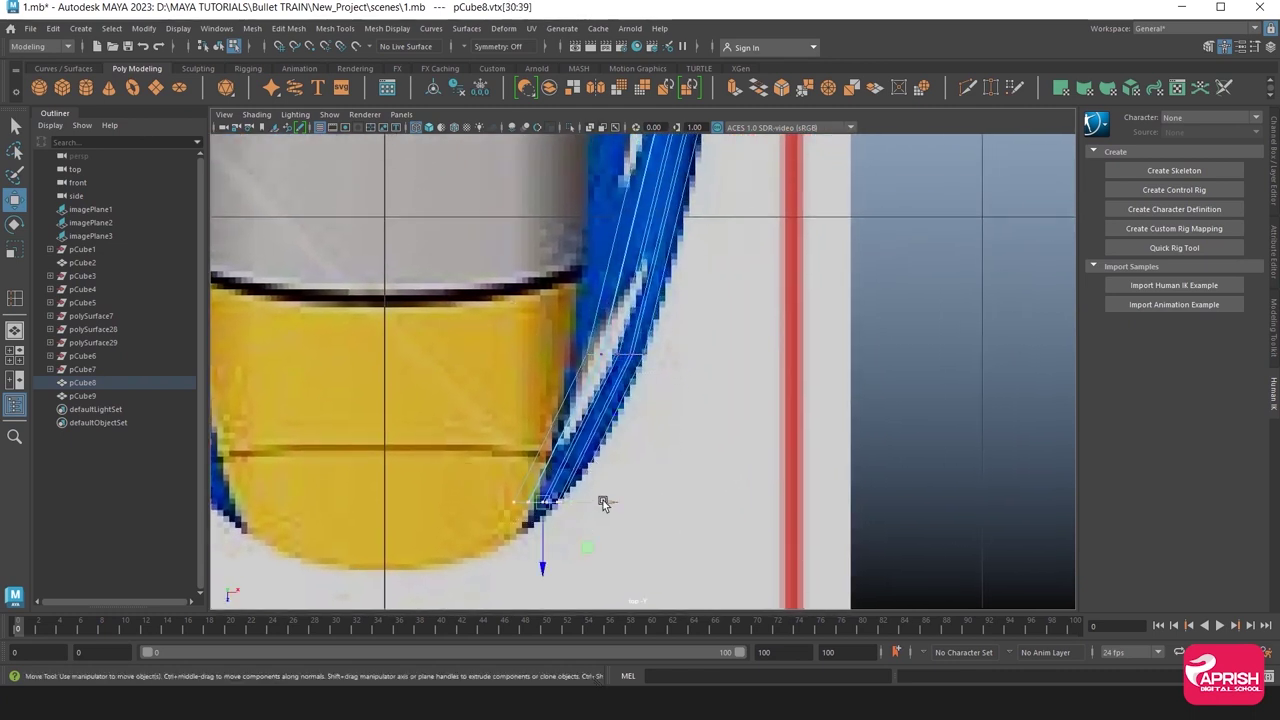
pyautogui.scroll(-2, 612, 485)
# Return pCube8 to object mode and orbit out to see the whole scene.
pyautogui.moveTo(600, 300); pyautogui.dragTo(665, 286, button='right')
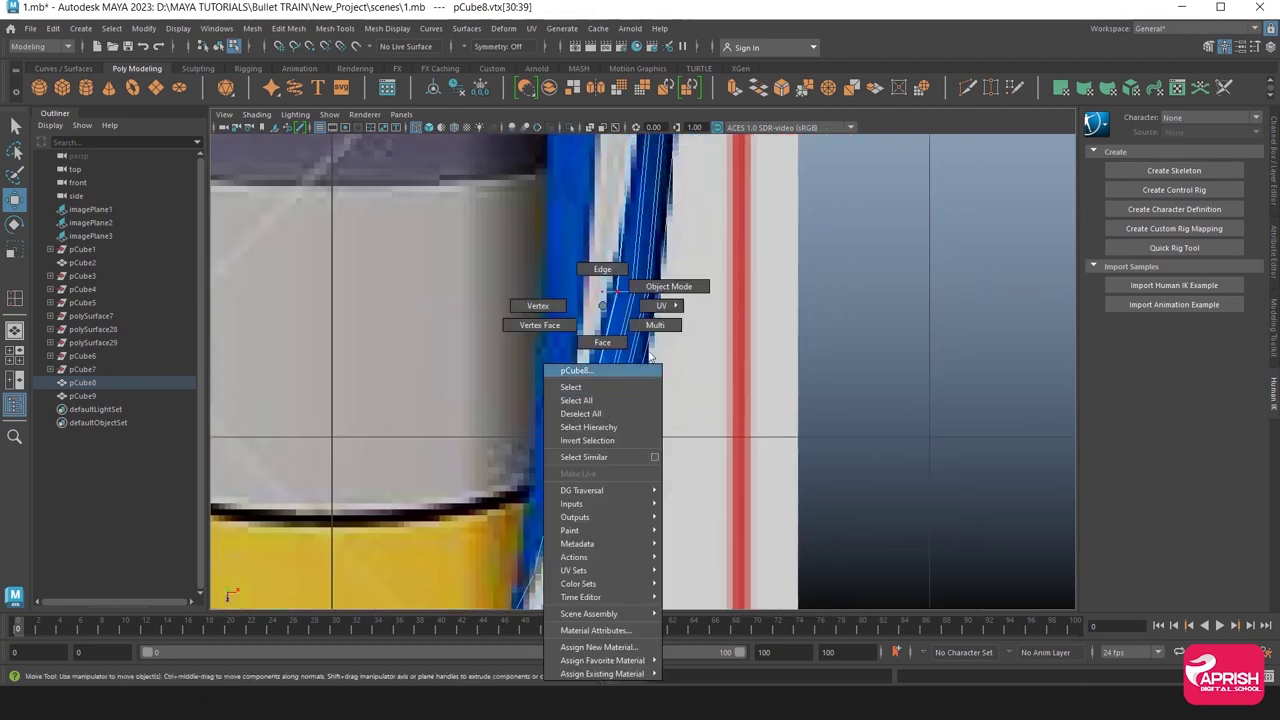
pyautogui.scroll(-3, 580, 440)
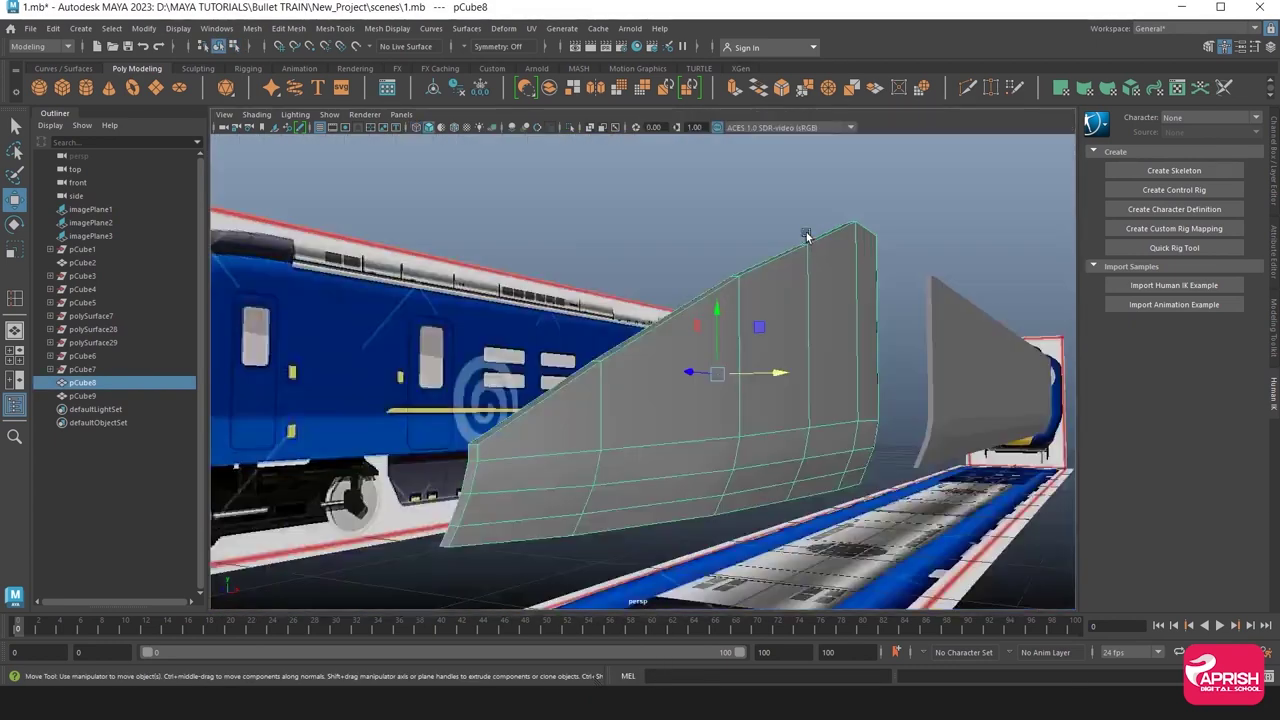
pyautogui.moveTo(801, 231)
pyautogui.keyDown('alt'); pyautogui.mouseDown()
pyautogui.moveTo(706, 372)
pyautogui.moveTo(607, 370)
pyautogui.mouseUp(); pyautogui.keyUp('alt')
pyautogui.scroll(-5, 626, 374)
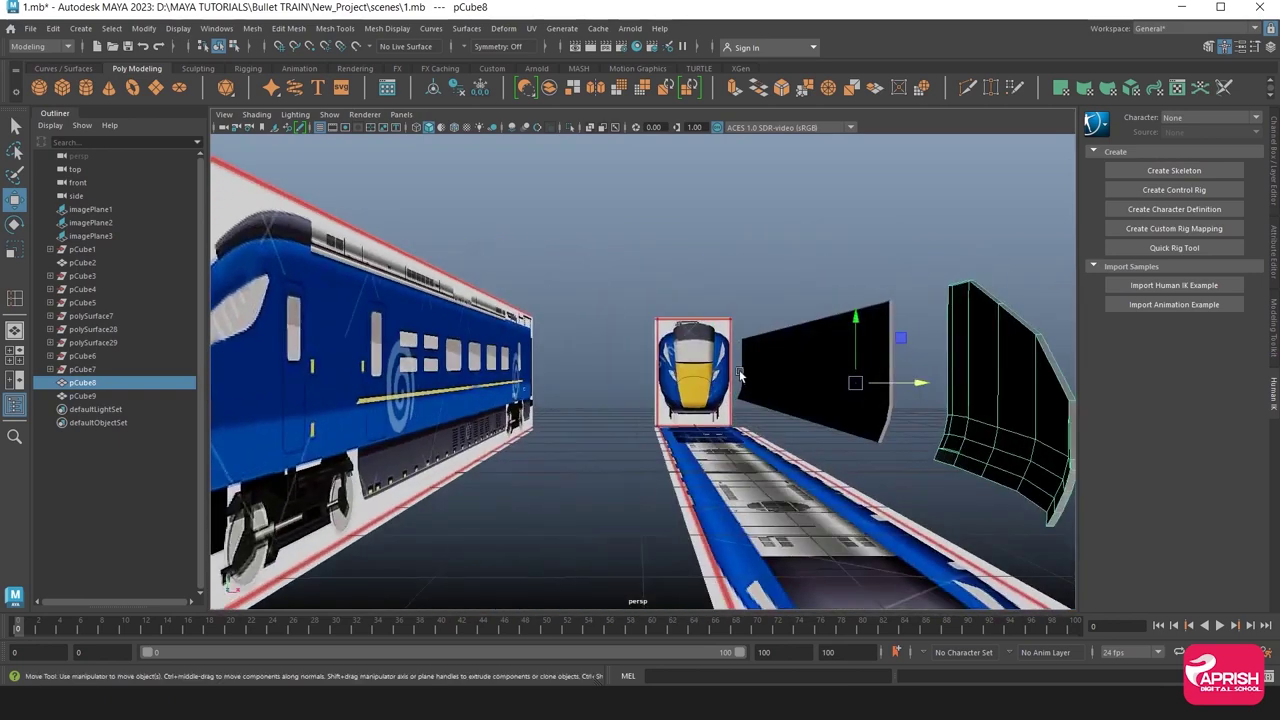
pyautogui.moveTo(626, 374)
pyautogui.keyDown('alt'); pyautogui.mouseDown()
pyautogui.moveTo(547, 353)
pyautogui.moveTo(715, 397)
pyautogui.mouseUp(); pyautogui.keyUp('alt')
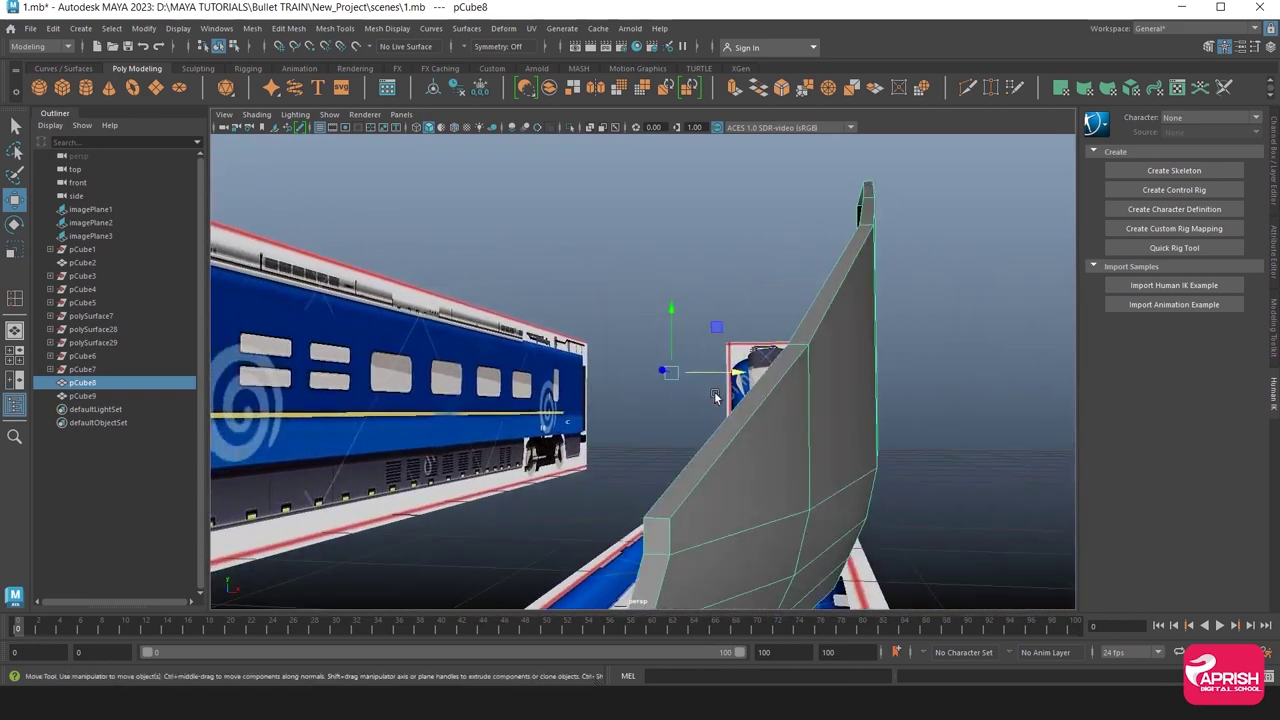
# Select the panel's front end faces in Face mode and frame the nose in top view.
pyautogui.rightClick(762, 435)
pyautogui.click(794, 322)
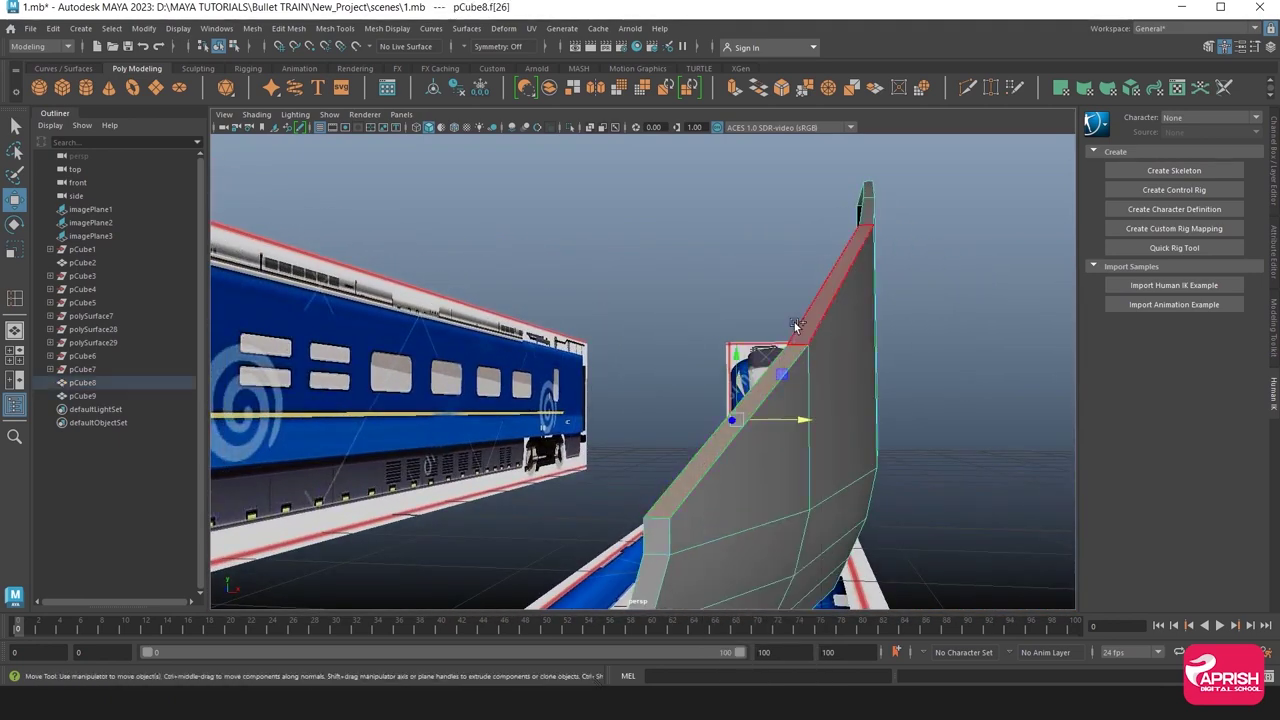
pyautogui.click(867, 218)
pyautogui.moveTo(896, 323)
pyautogui.keyDown('alt'); pyautogui.mouseDown()
pyautogui.moveTo(832, 297)
pyautogui.moveTo(870, 221)
pyautogui.moveTo(830, 422)
pyautogui.mouseUp(); pyautogui.keyUp('alt')
pyautogui.click(867, 222)
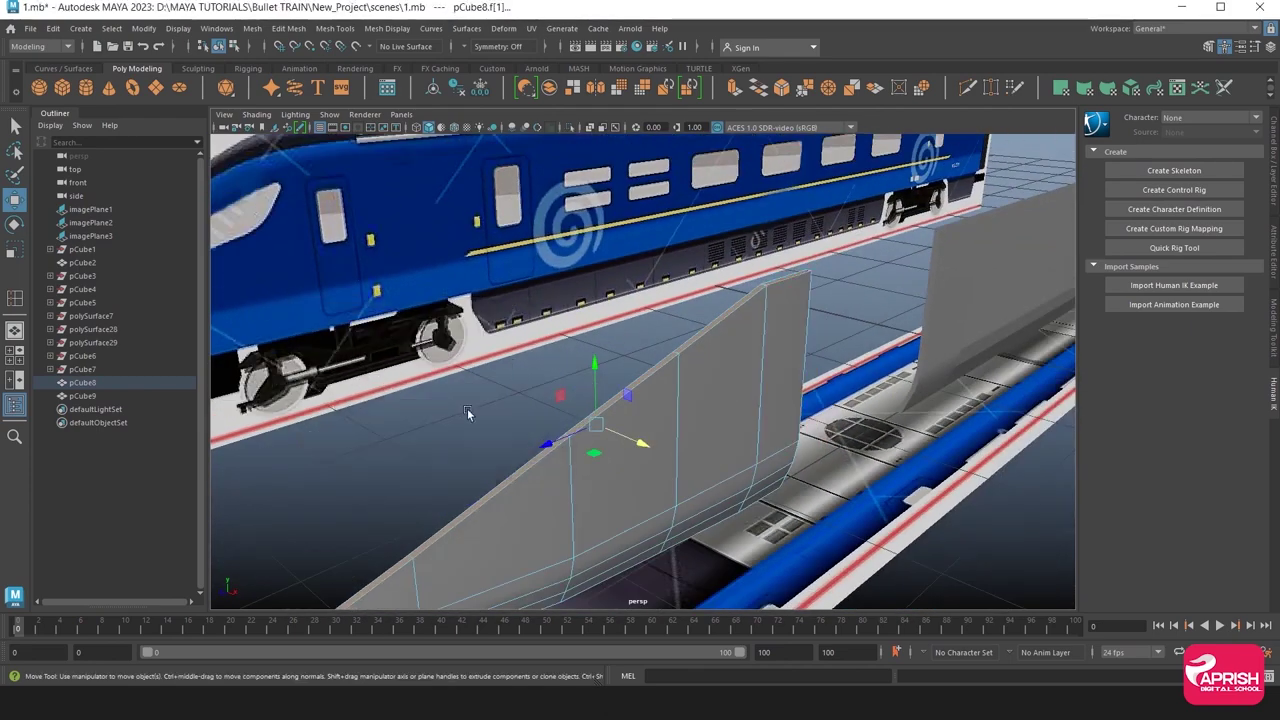
pyautogui.press('space')
pyautogui.press('space')
pyautogui.scroll(3, 574, 369)
pyautogui.scroll(2, 875, 428)
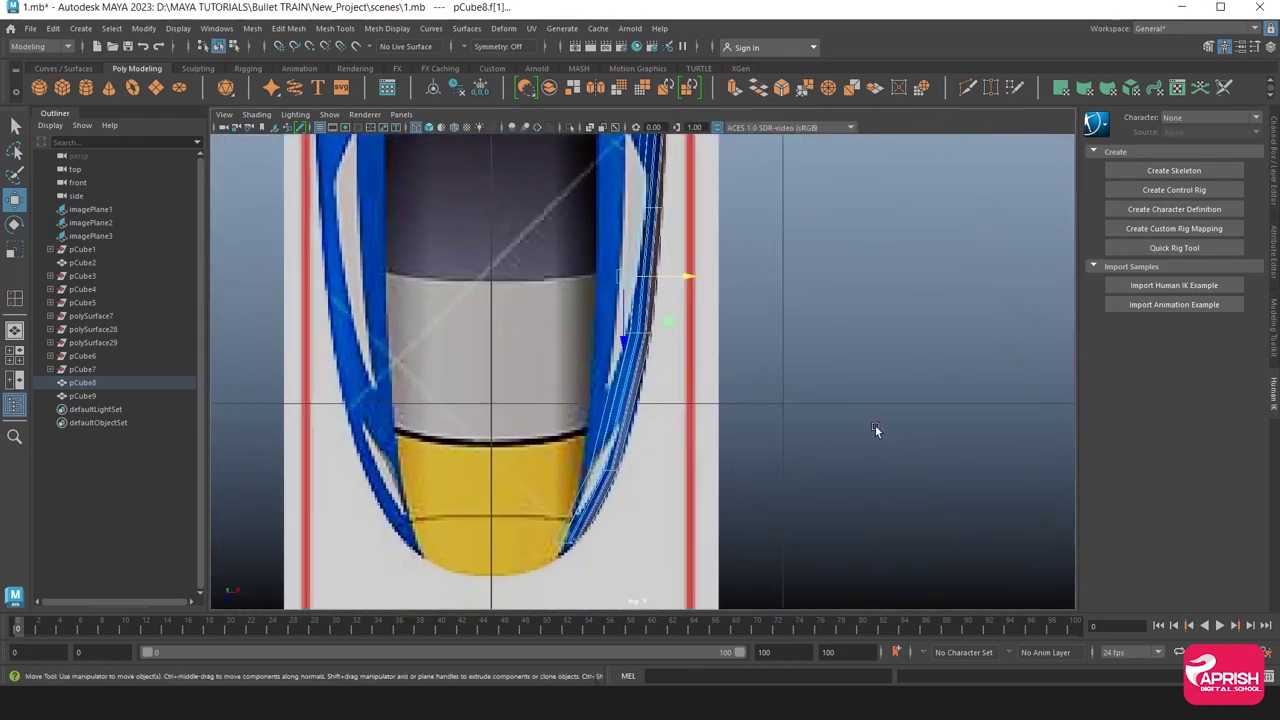
pyautogui.moveTo(875, 425)
pyautogui.keyDown('alt'); pyautogui.mouseDown(button='middle')
pyautogui.moveTo(747, 471)
pyautogui.moveTo(754, 454)
pyautogui.moveTo(721, 525)
pyautogui.mouseUp(button='middle'); pyautogui.keyUp('alt')
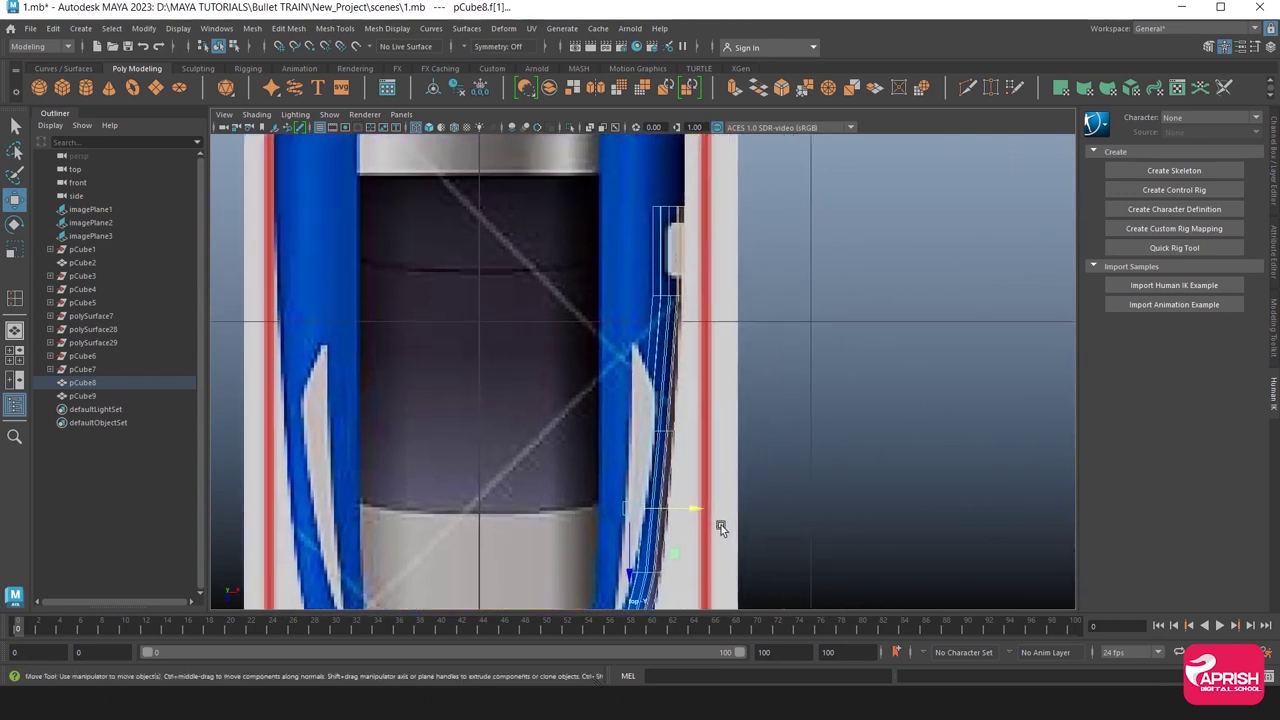
# Extrude the end faces with Ctrl+E and slide the new section left along X.
pyautogui.hotkey('ctrl', 'e')
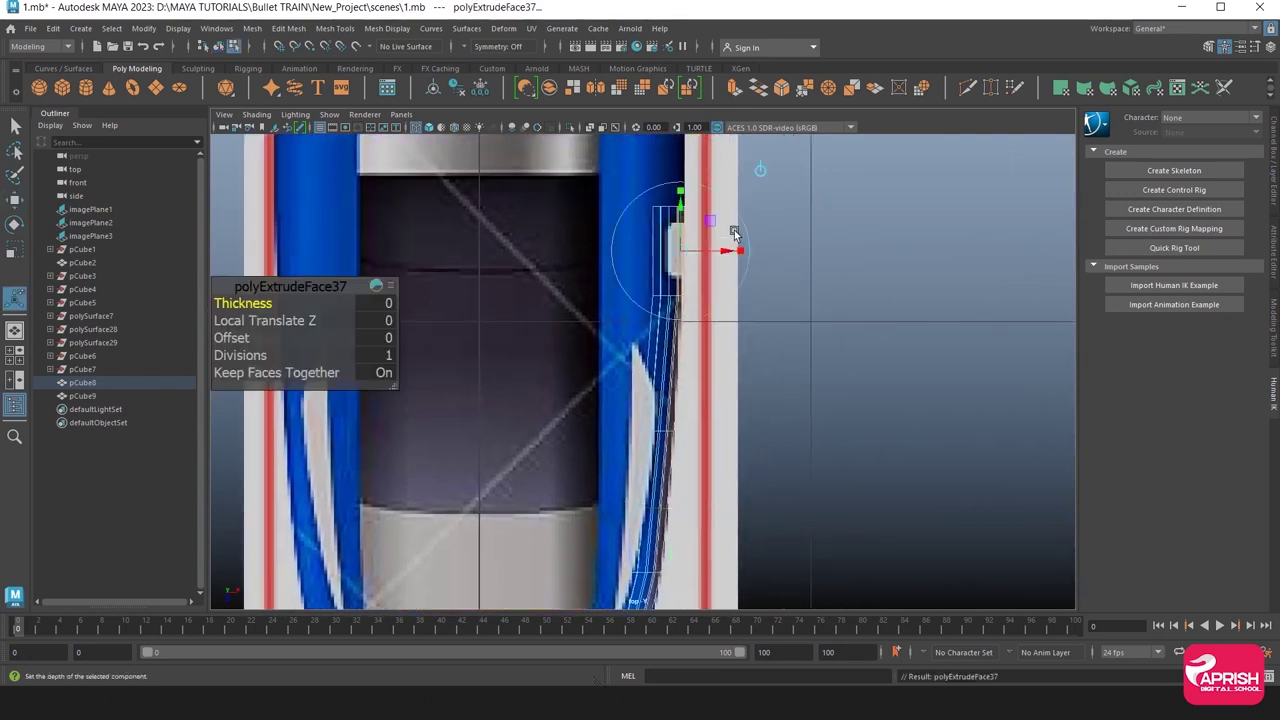
pyautogui.moveTo(726, 251); pyautogui.dragTo(651, 251)
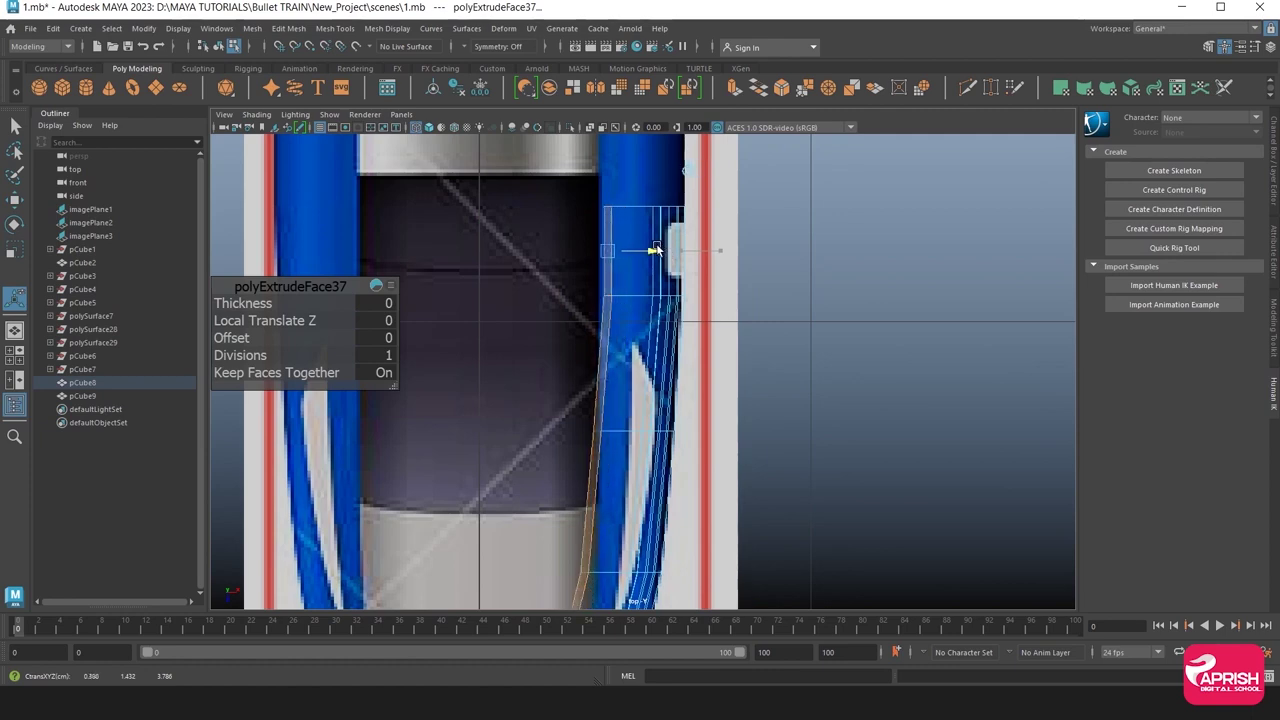
pyautogui.press('t')
# In the maximised side view, raise the extrusion's top edge toward the nose roofline.
pyautogui.press('space')
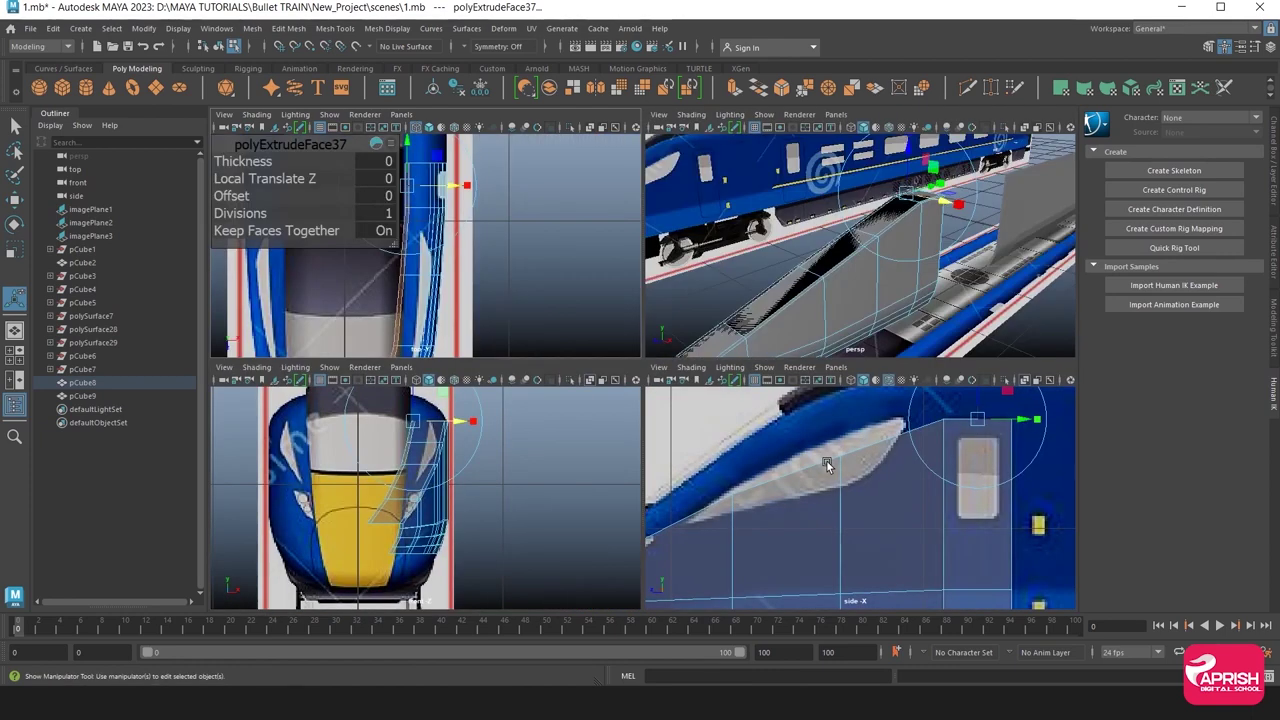
pyautogui.press('space')
pyautogui.scroll(-5, 814, 445)
pyautogui.scroll(2, 668, 455)
pyautogui.scroll(2, 668, 455)
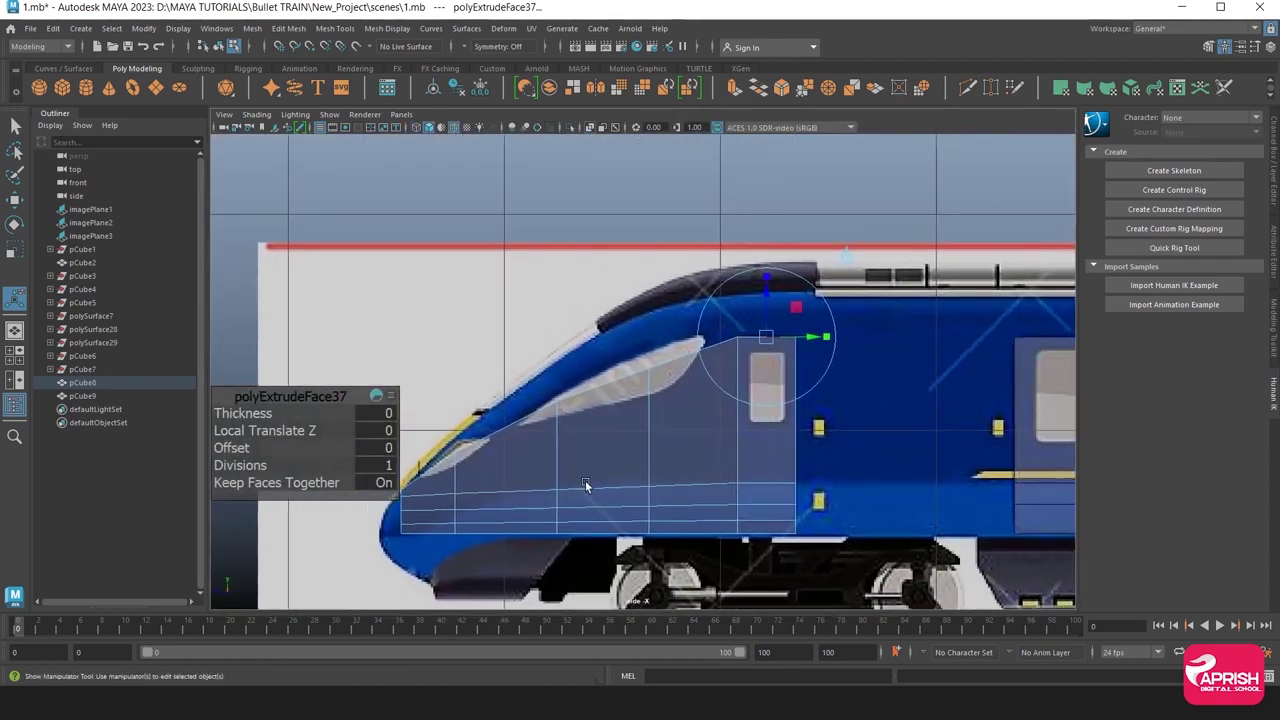
pyautogui.scroll(1, 798, 368)
pyautogui.moveTo(812, 279); pyautogui.dragTo(808, 220)
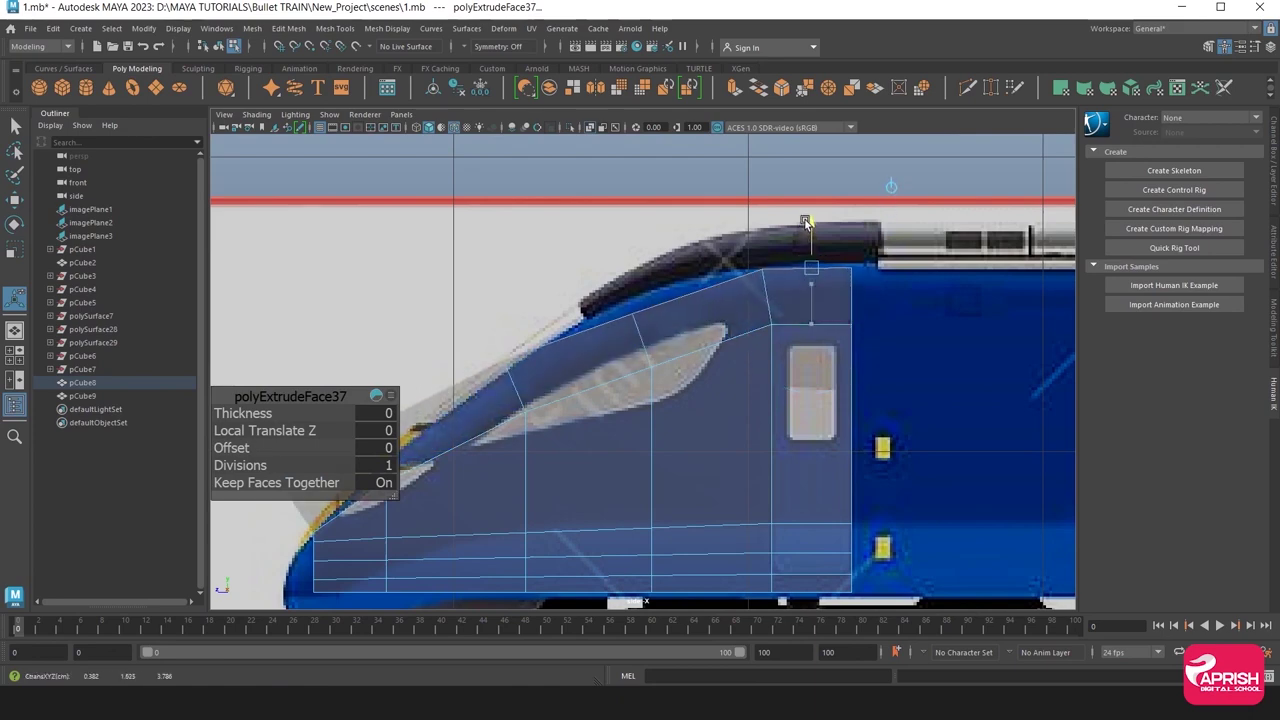
# Box-select a corner vertex of the extrusion in the side view with the Move tool.
pyautogui.keyDown('alt'); pyautogui.moveTo(682, 298); pyautogui.dragTo(782, 315, button='middle'); pyautogui.keyUp('alt')
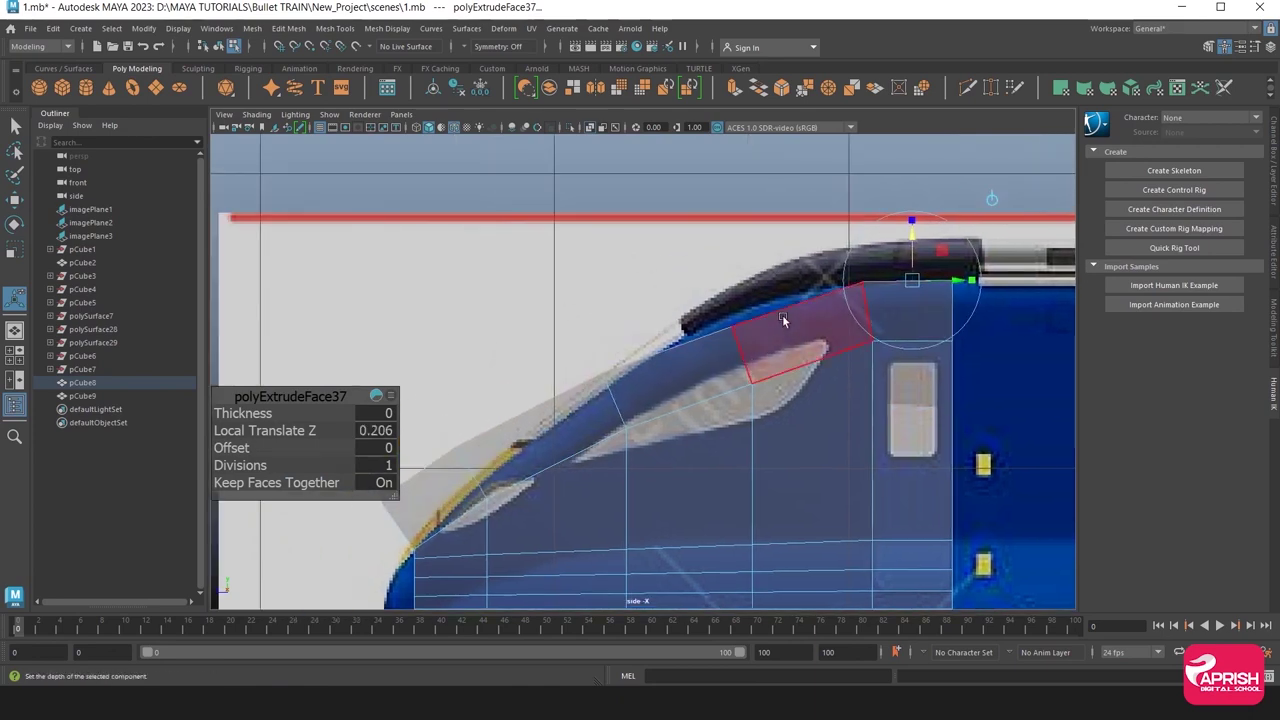
pyautogui.moveTo(782, 315); pyautogui.dragTo(680, 300, button='right')
pyautogui.moveTo(680, 300)
pyautogui.mouseDown()
pyautogui.moveTo(742, 350)
pyautogui.moveTo(761, 307)
pyautogui.mouseUp()
pyautogui.click(14, 202)
# Move the front vertices onto the nose outline and outer silhouette in the side view.
pyautogui.scroll(2, 672, 389)
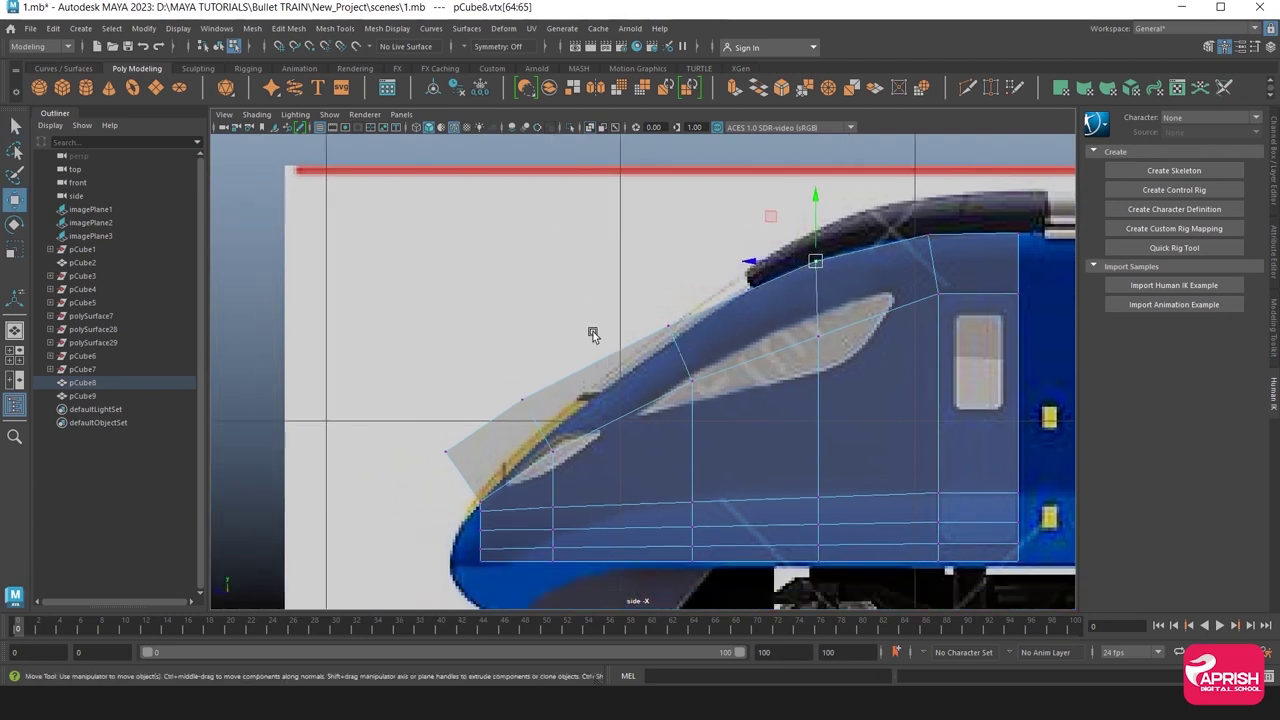
pyautogui.scroll(1, 591, 331)
pyautogui.moveTo(638, 295); pyautogui.dragTo(706, 364)
pyautogui.moveTo(677, 312); pyautogui.dragTo(686, 325)
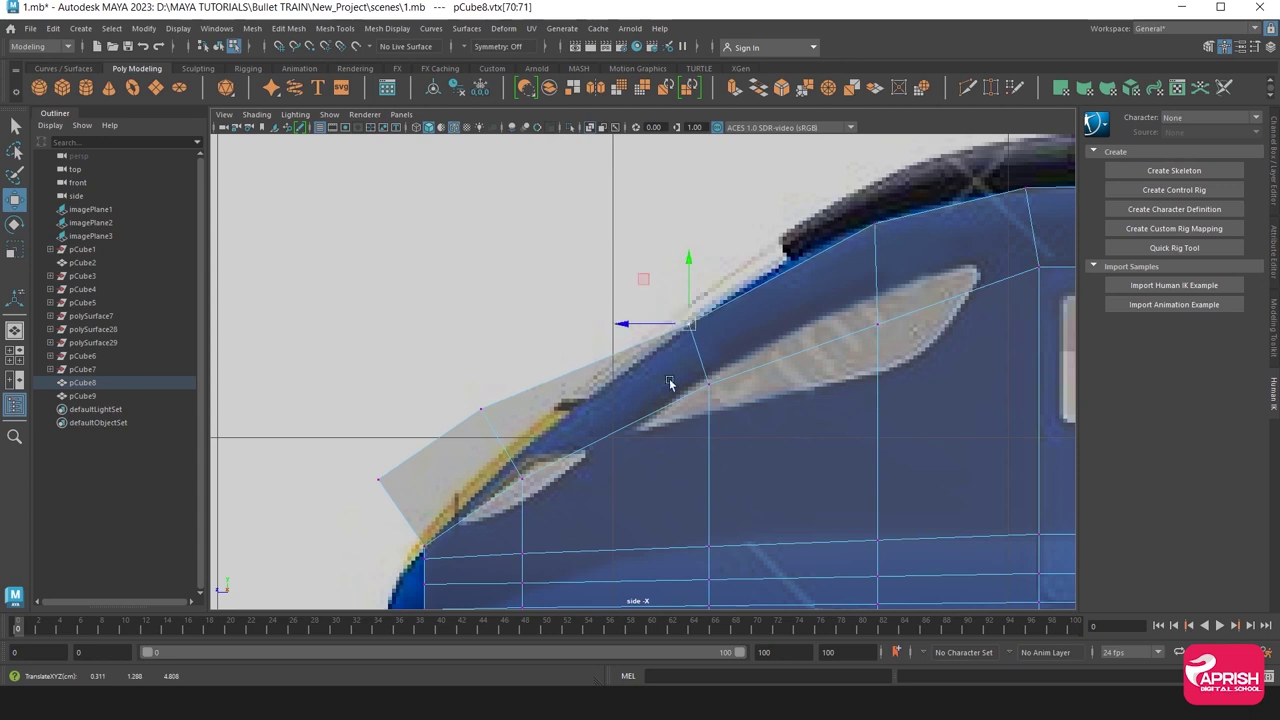
pyautogui.keyDown('alt'); pyautogui.moveTo(583, 430); pyautogui.dragTo(661, 345, button='middle'); pyautogui.keyUp('alt')
pyautogui.moveTo(561, 332); pyautogui.dragTo(590, 371)
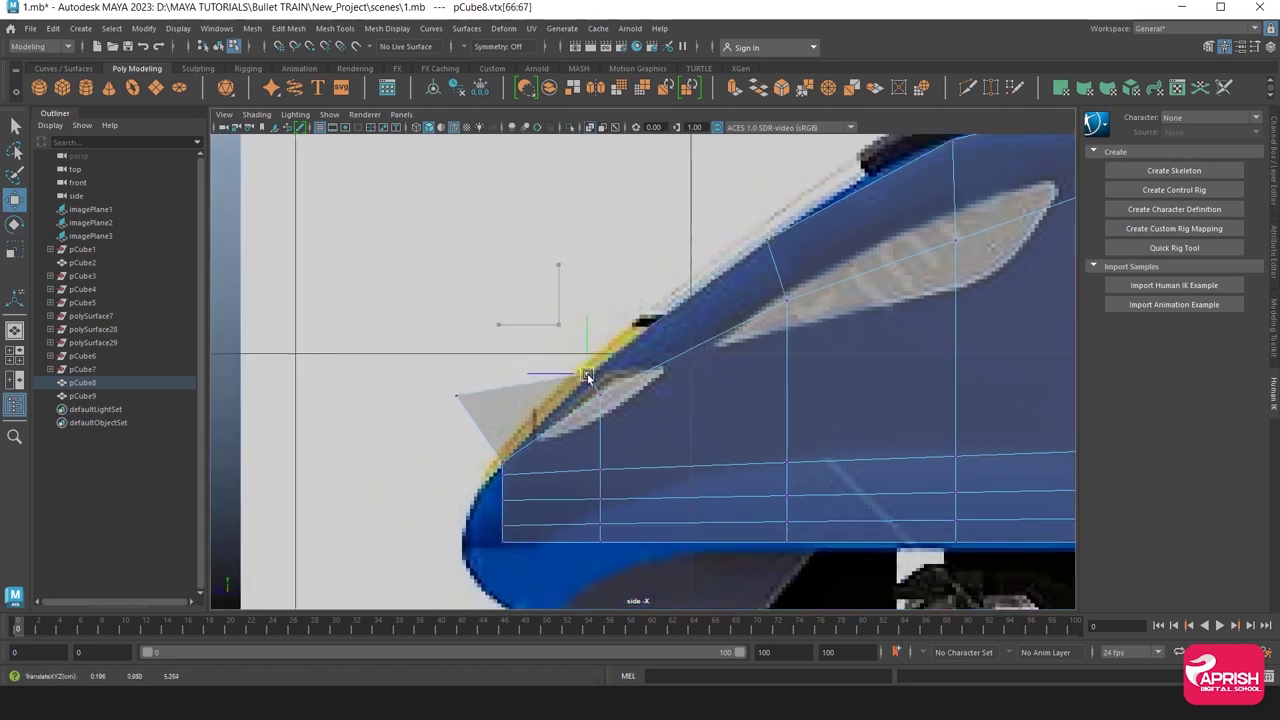
pyautogui.scroll(2, 698, 418)
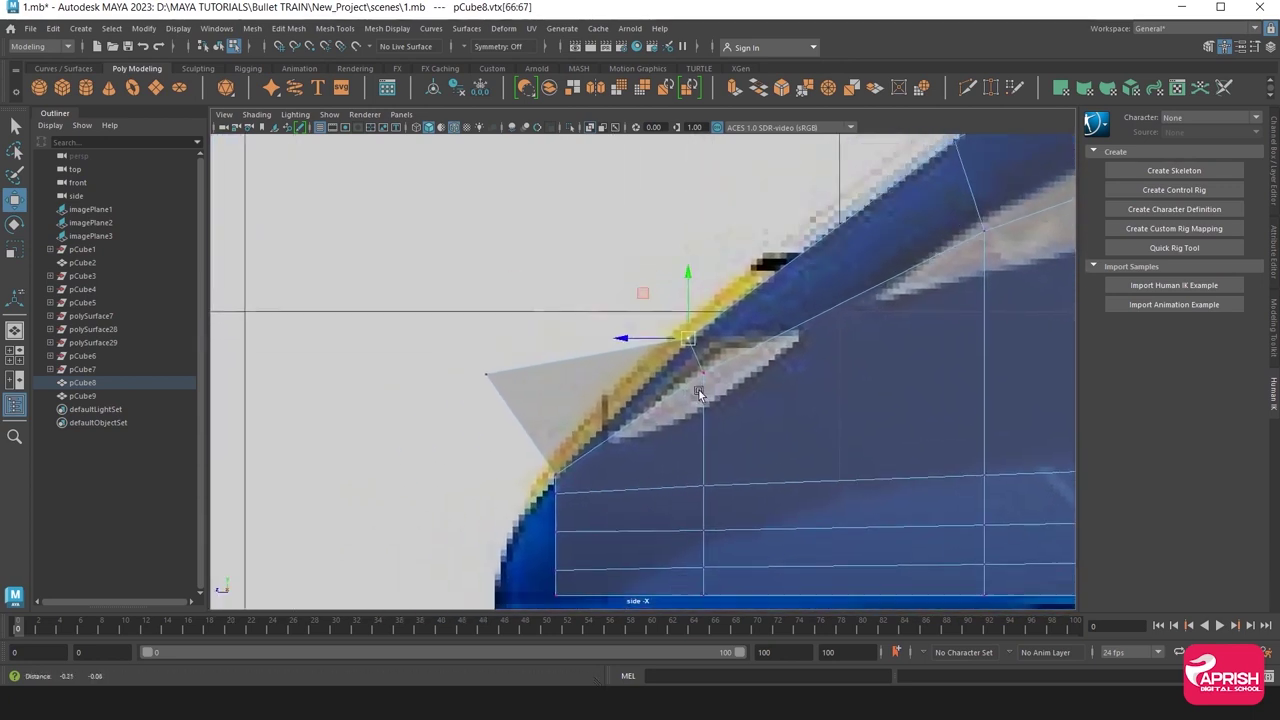
pyautogui.scroll(1, 456, 320)
pyautogui.moveTo(520, 383); pyautogui.dragTo(587, 458)
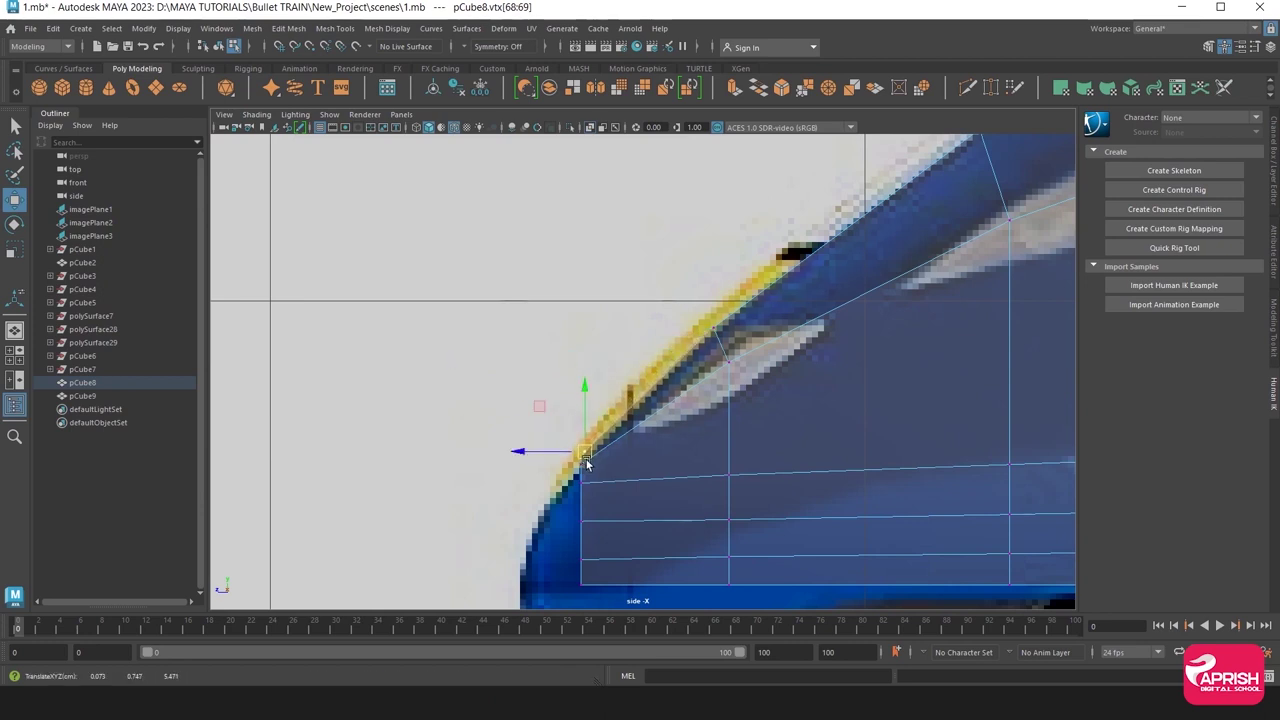
# Raise vertices to the window's top outline and align the roofline vertex along the roof.
pyautogui.keyDown('alt'); pyautogui.moveTo(727, 402); pyautogui.dragTo(569, 478, button='middle'); pyautogui.keyUp('alt')
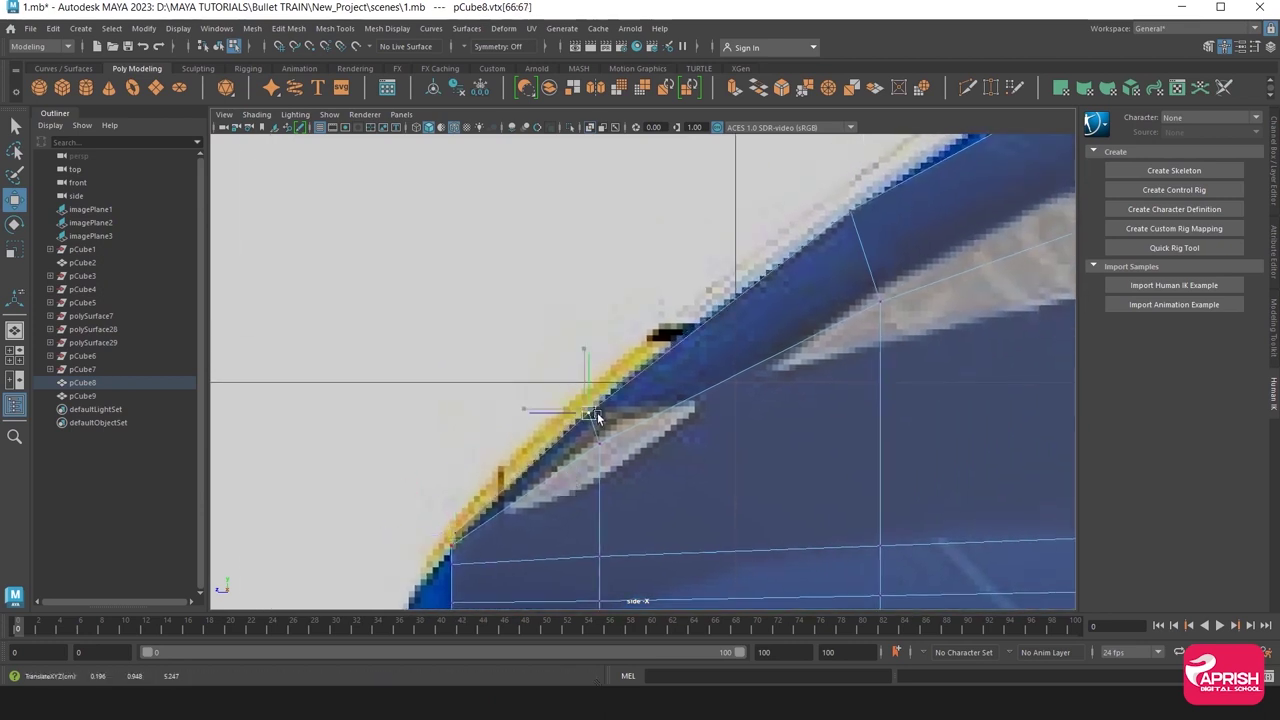
pyautogui.scroll(3, 436, 457)
pyautogui.keyDown('alt'); pyautogui.moveTo(723, 374); pyautogui.dragTo(562, 364, button='middle'); pyautogui.keyUp('alt')
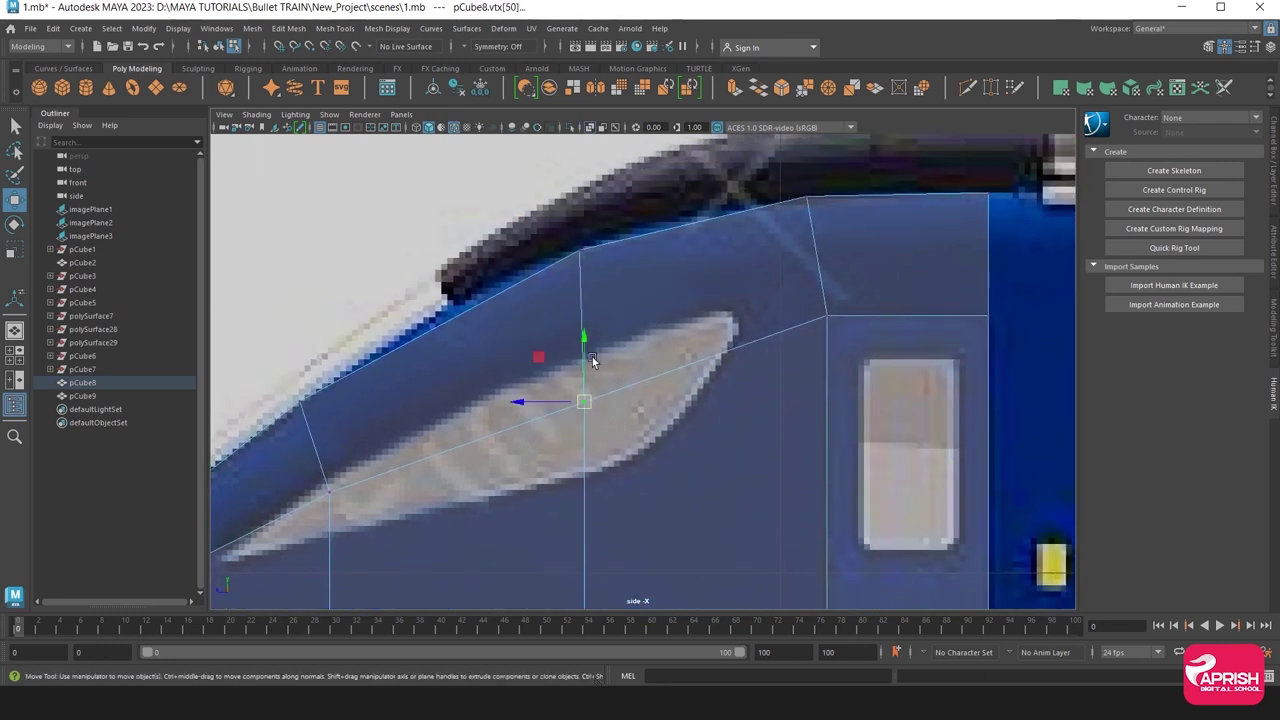
pyautogui.moveTo(592, 357); pyautogui.dragTo(586, 322)
pyautogui.moveTo(835, 182)
pyautogui.mouseDown()
pyautogui.moveTo(780, 215)
pyautogui.moveTo(769, 200)
pyautogui.mouseUp()
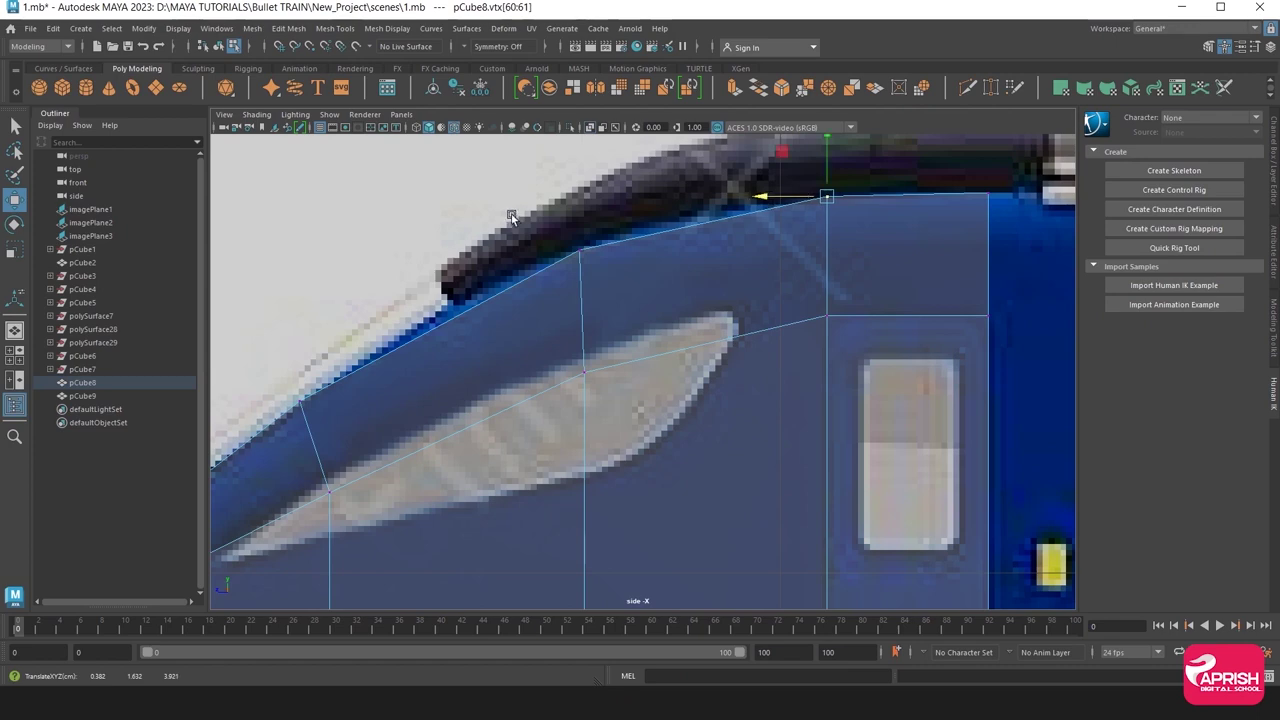
pyautogui.moveTo(510, 217); pyautogui.dragTo(592, 266)
pyautogui.press('space')
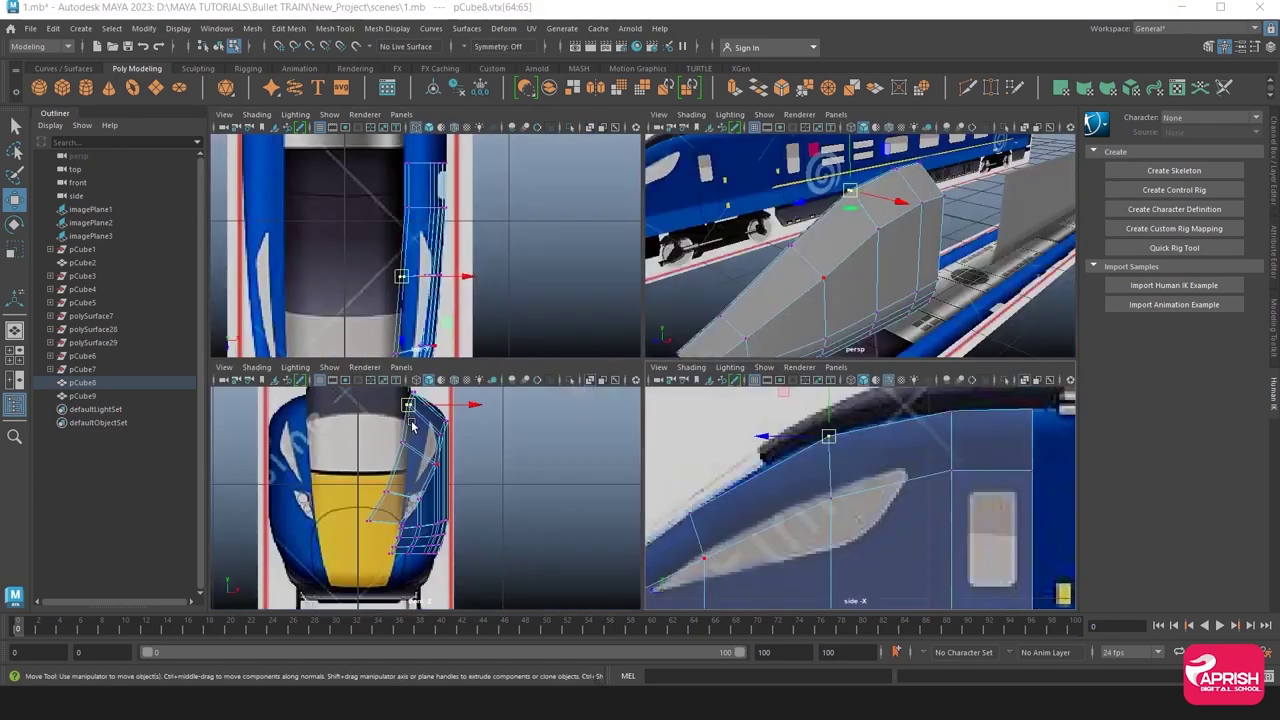
pyautogui.press('space')
# Slide the selected vertices and the lower-left vertex column right along X into a chevron.
pyautogui.scroll(4, 518, 385)
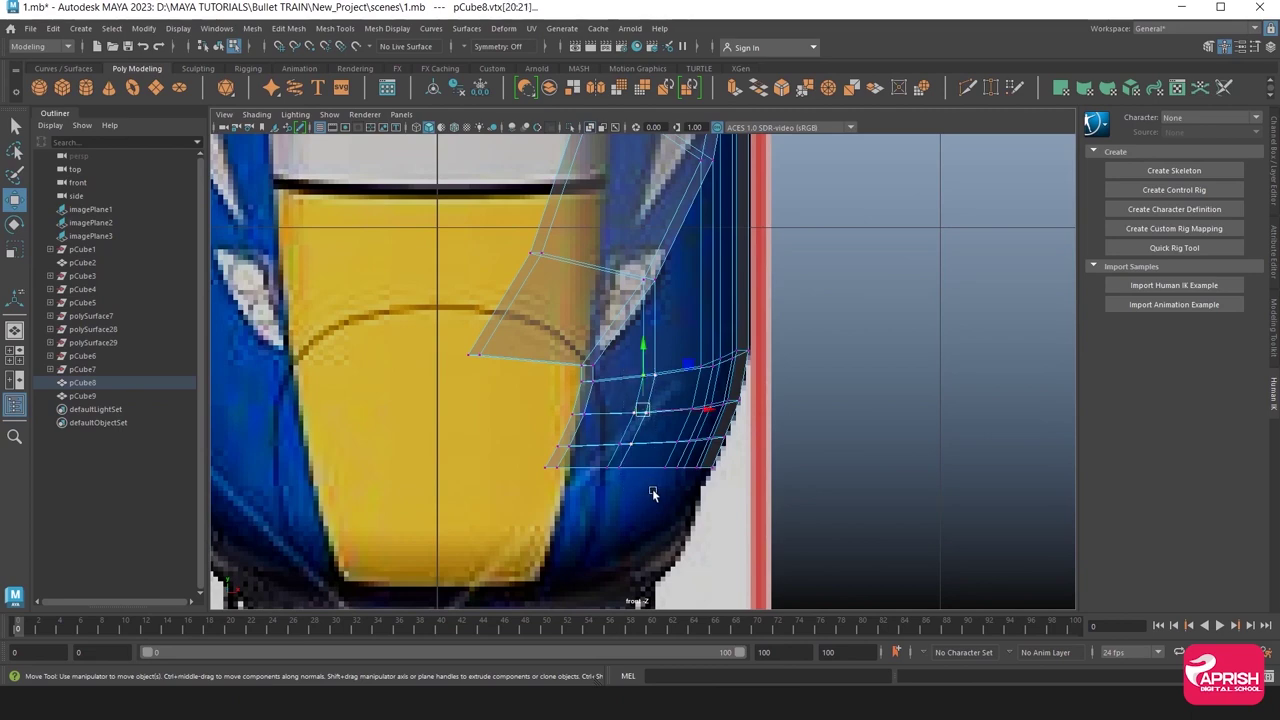
pyautogui.moveTo(694, 421); pyautogui.dragTo(708, 425)
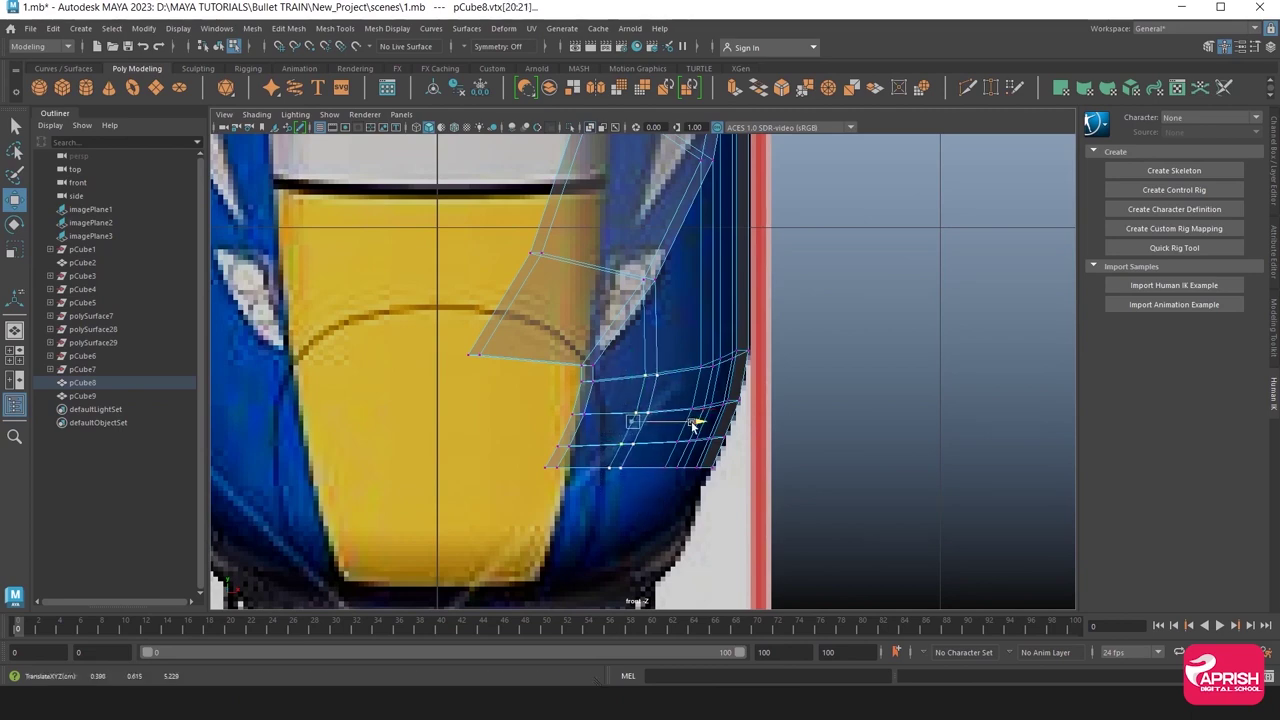
pyautogui.moveTo(507, 428); pyautogui.dragTo(575, 475)
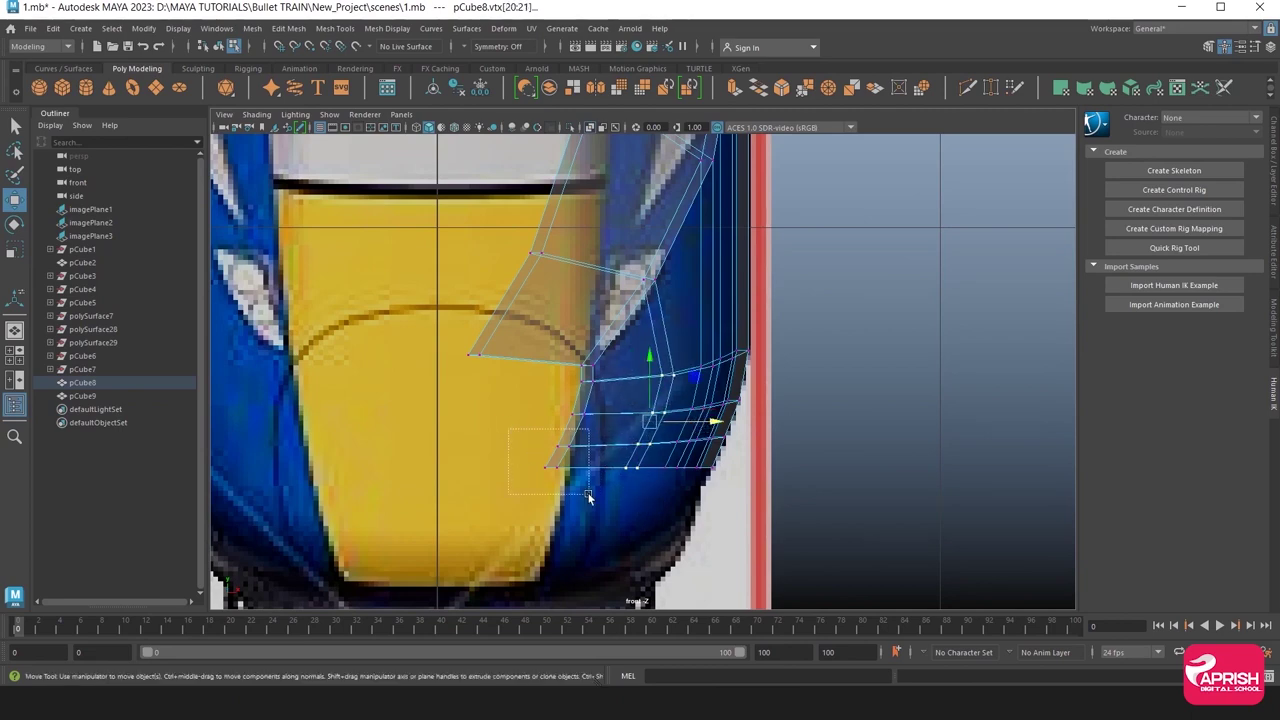
pyautogui.scroll(2, 575, 475)
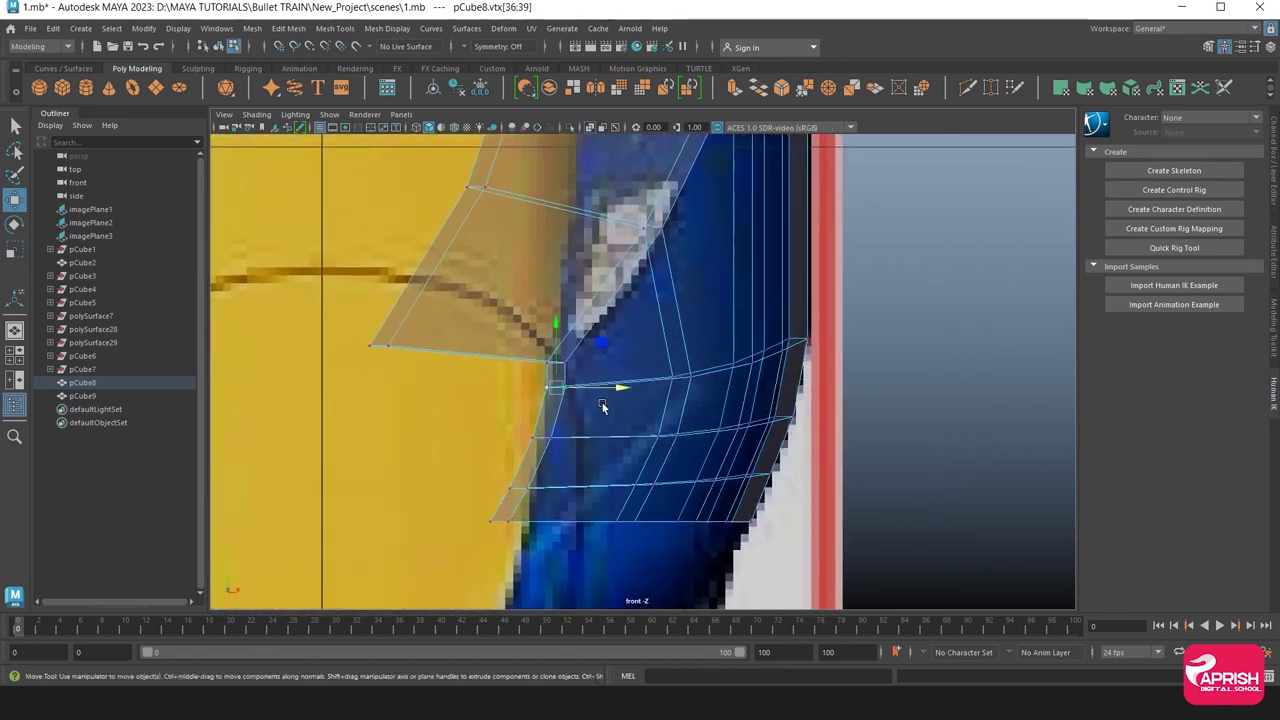
pyautogui.moveTo(592, 389); pyautogui.dragTo(619, 389)
# Pull the lower vertex rows right along X to follow the blue body's curved edge.
pyautogui.moveTo(520, 425)
pyautogui.mouseDown()
pyautogui.moveTo(591, 457)
pyautogui.moveTo(629, 443)
pyautogui.mouseUp()
pyautogui.moveTo(491, 471); pyautogui.dragTo(632, 489)
pyautogui.moveTo(469, 495)
pyautogui.mouseDown()
pyautogui.moveTo(551, 535)
pyautogui.moveTo(584, 530)
pyautogui.mouseUp()
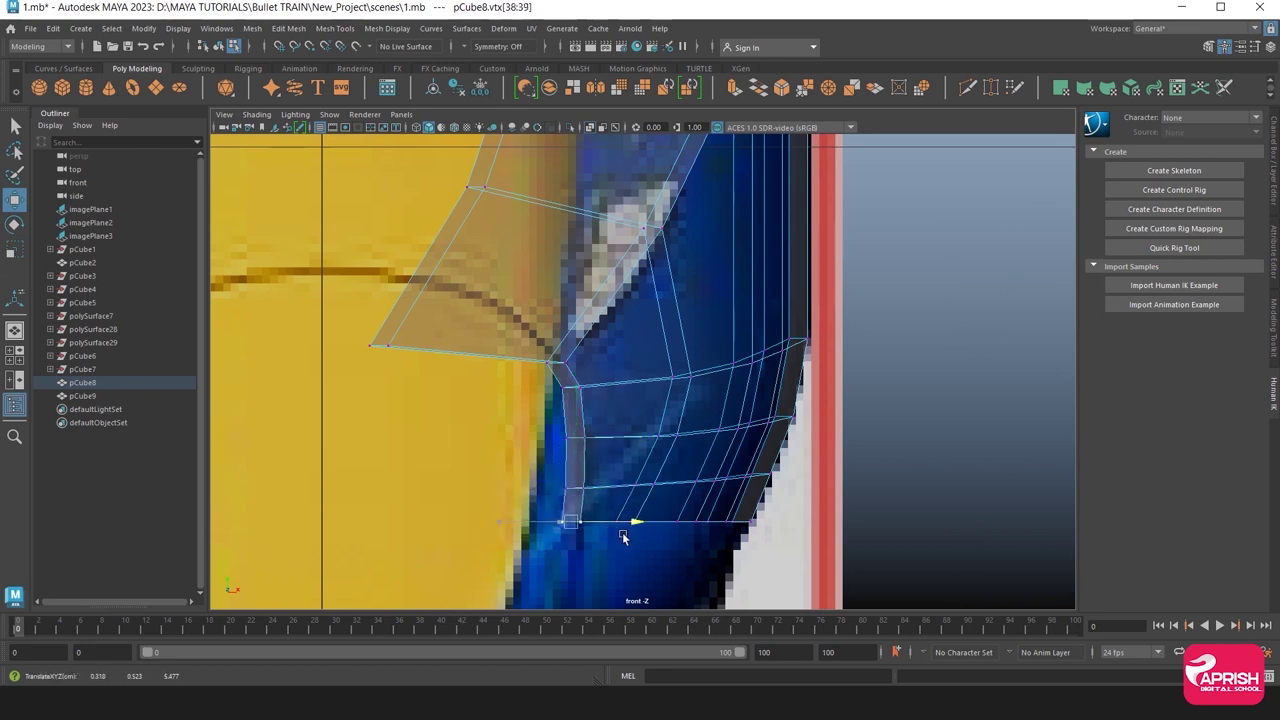
pyautogui.moveTo(618, 514)
pyautogui.mouseDown()
pyautogui.moveTo(652, 545)
pyautogui.moveTo(696, 527)
pyautogui.mouseUp()
pyautogui.moveTo(614, 458)
pyautogui.mouseDown()
pyautogui.moveTo(659, 497)
pyautogui.moveTo(706, 487)
pyautogui.mouseUp()
pyautogui.moveTo(692, 398); pyautogui.dragTo(677, 374)
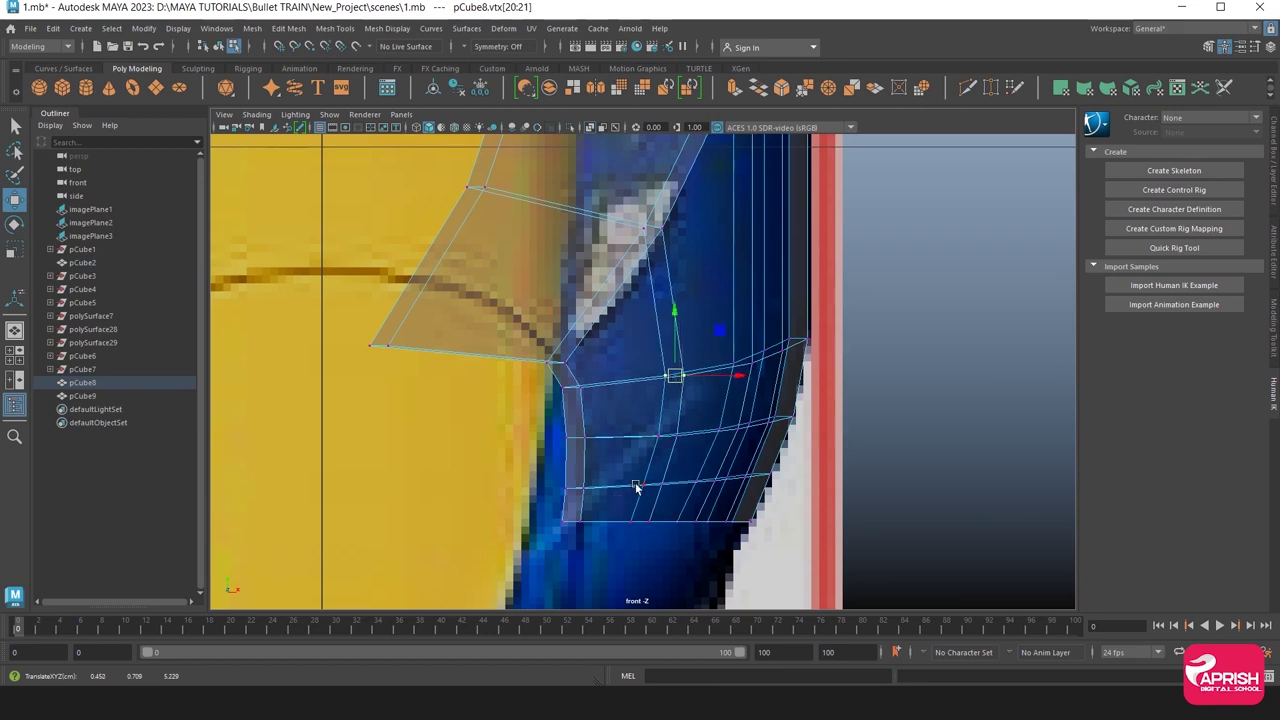
pyautogui.keyDown('alt'); pyautogui.moveTo(635, 487); pyautogui.dragTo(617, 405, button='middle'); pyautogui.keyUp('alt')
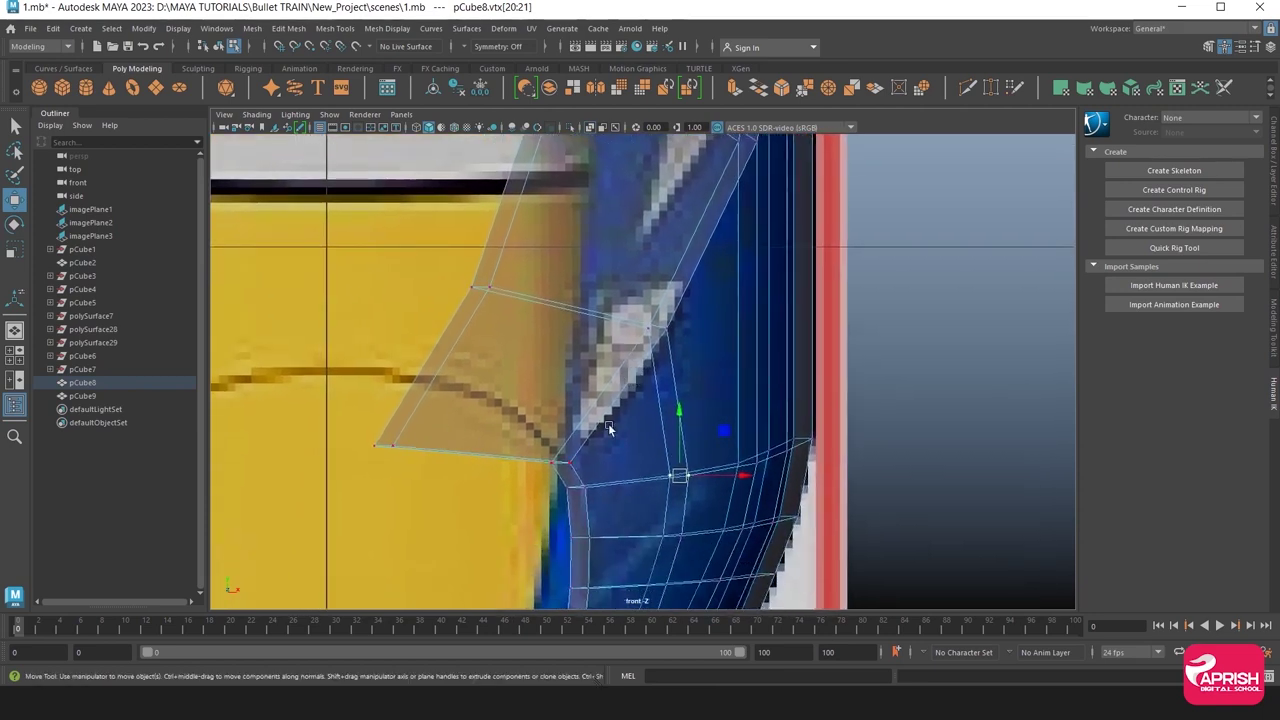
pyautogui.scroll(-5, 609, 428)
pyautogui.scroll(3, 651, 423)
# Nudge the upper vertex and lower vertex column right along X to match the front outline.
pyautogui.scroll(2, 544, 356)
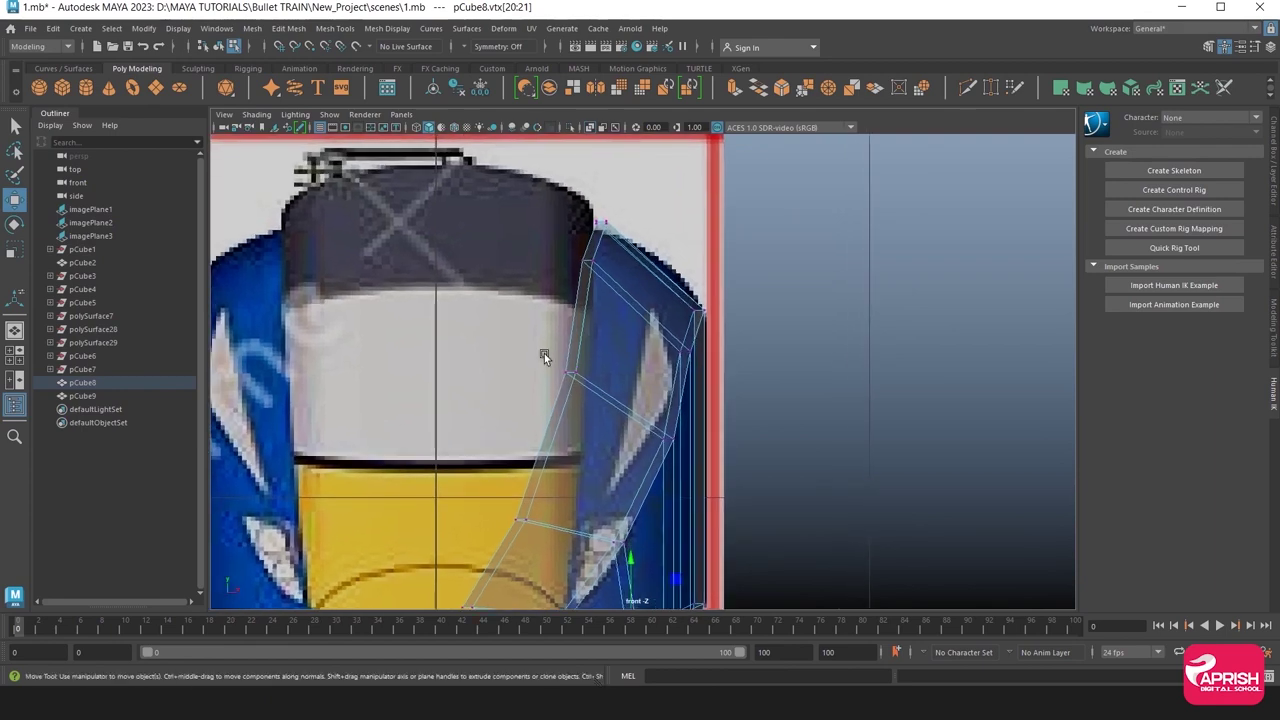
pyautogui.moveTo(630, 388); pyautogui.dragTo(641, 388)
pyautogui.click(518, 520)
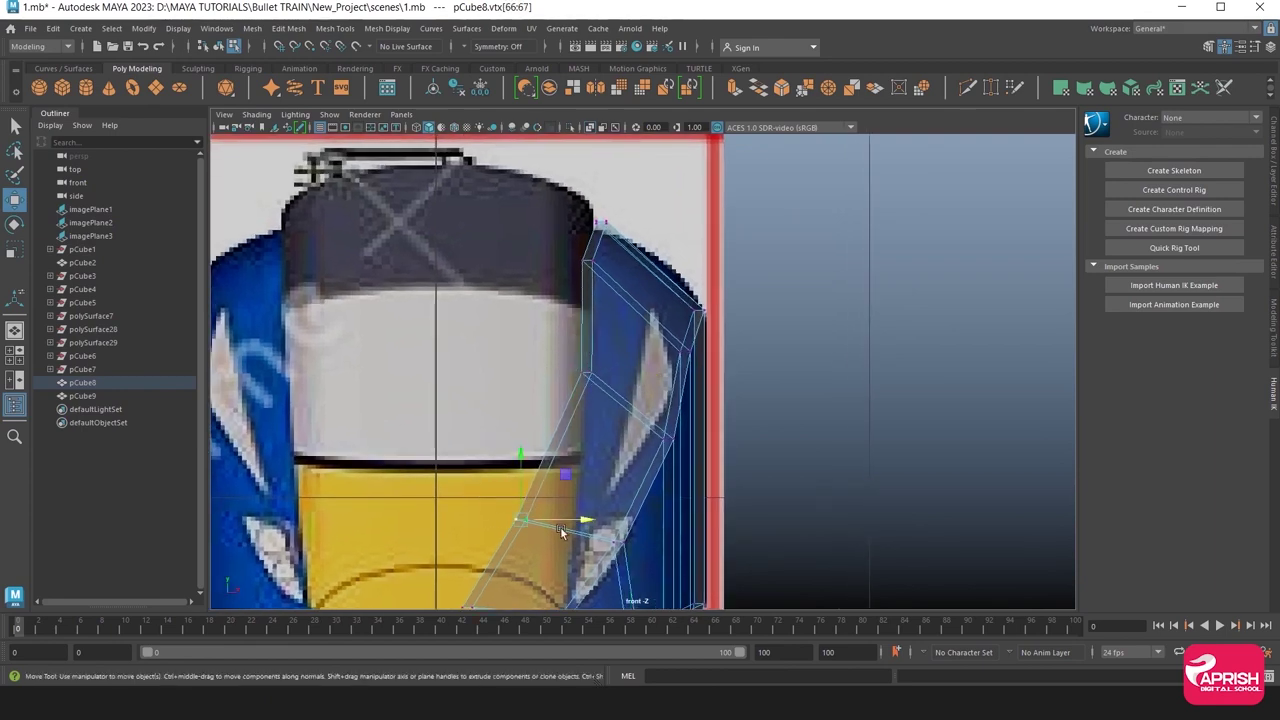
pyautogui.moveTo(582, 522); pyautogui.dragTo(620, 530)
pyautogui.keyDown('alt'); pyautogui.moveTo(620, 530); pyautogui.dragTo(620, 422, button='middle'); pyautogui.keyUp('alt')
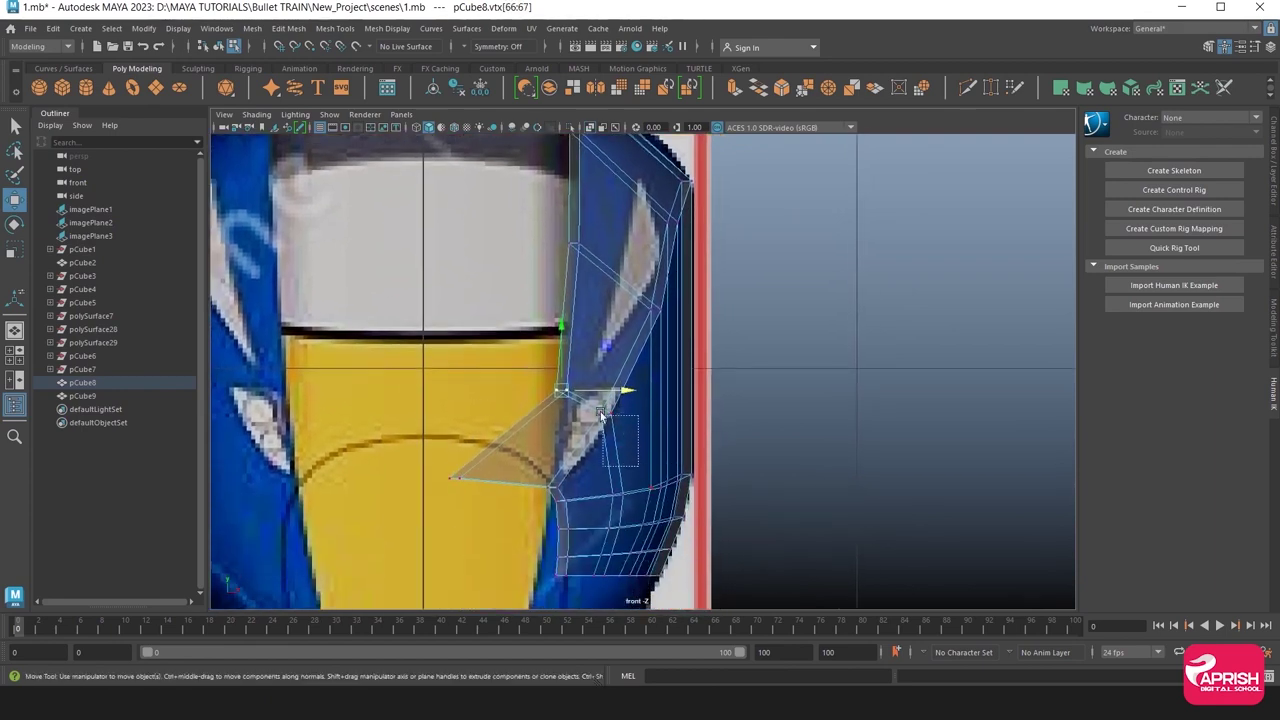
pyautogui.moveTo(600, 415); pyautogui.dragTo(670, 416)
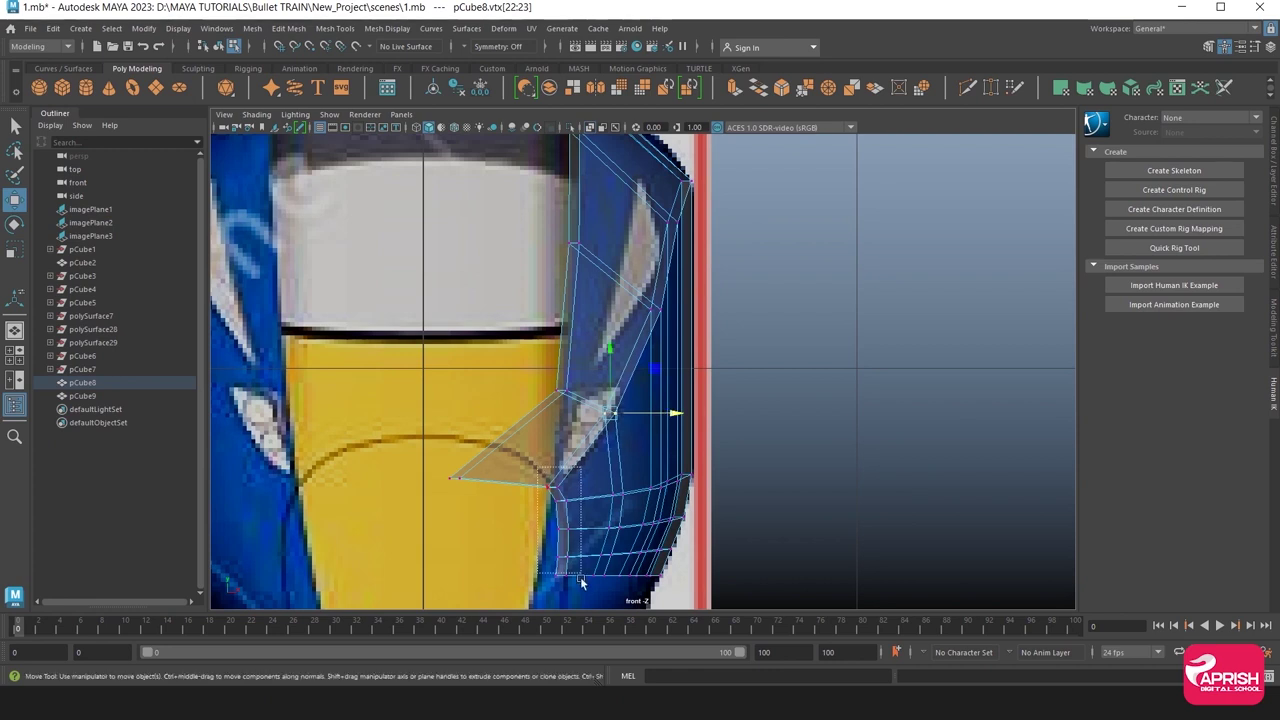
pyautogui.moveTo(540, 465); pyautogui.dragTo(592, 610)
pyautogui.moveTo(623, 535); pyautogui.dragTo(635, 541)
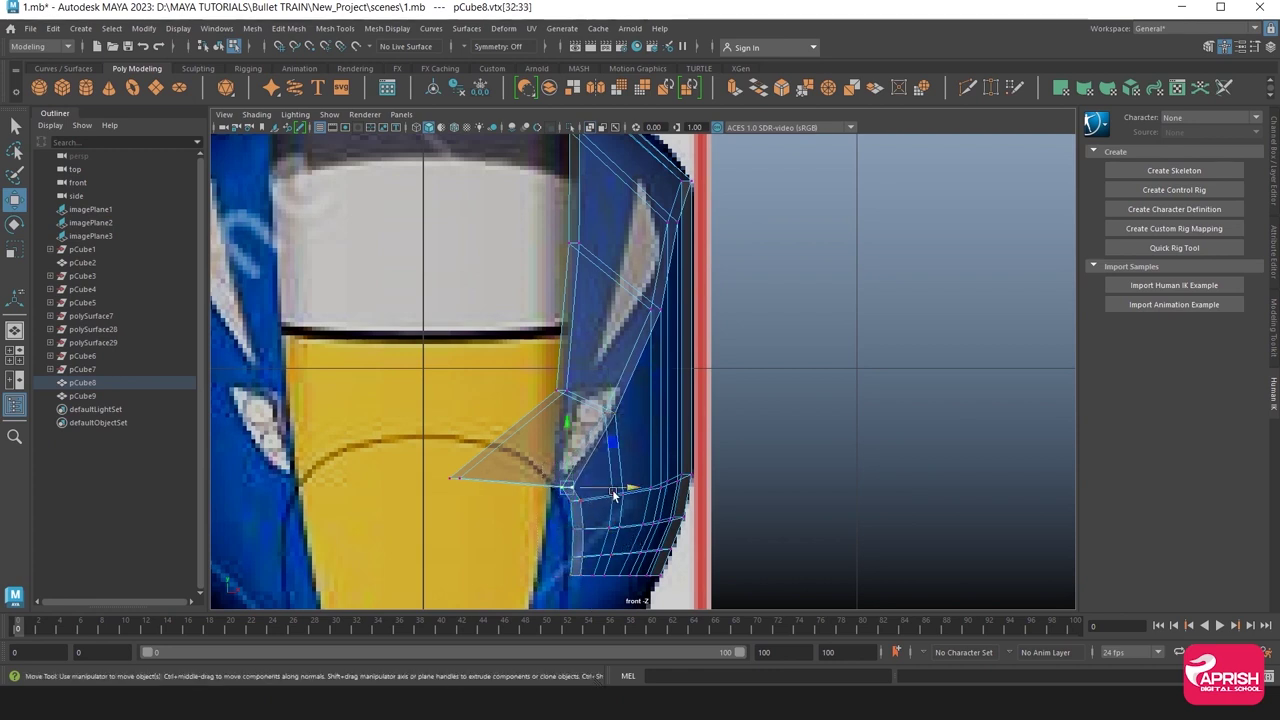
pyautogui.moveTo(614, 494); pyautogui.dragTo(621, 492)
# Move the vertices near the panel's lower corner onto the reference outline.
pyautogui.moveTo(408, 437)
pyautogui.mouseDown()
pyautogui.moveTo(493, 513)
pyautogui.moveTo(612, 500)
pyautogui.mouseUp()
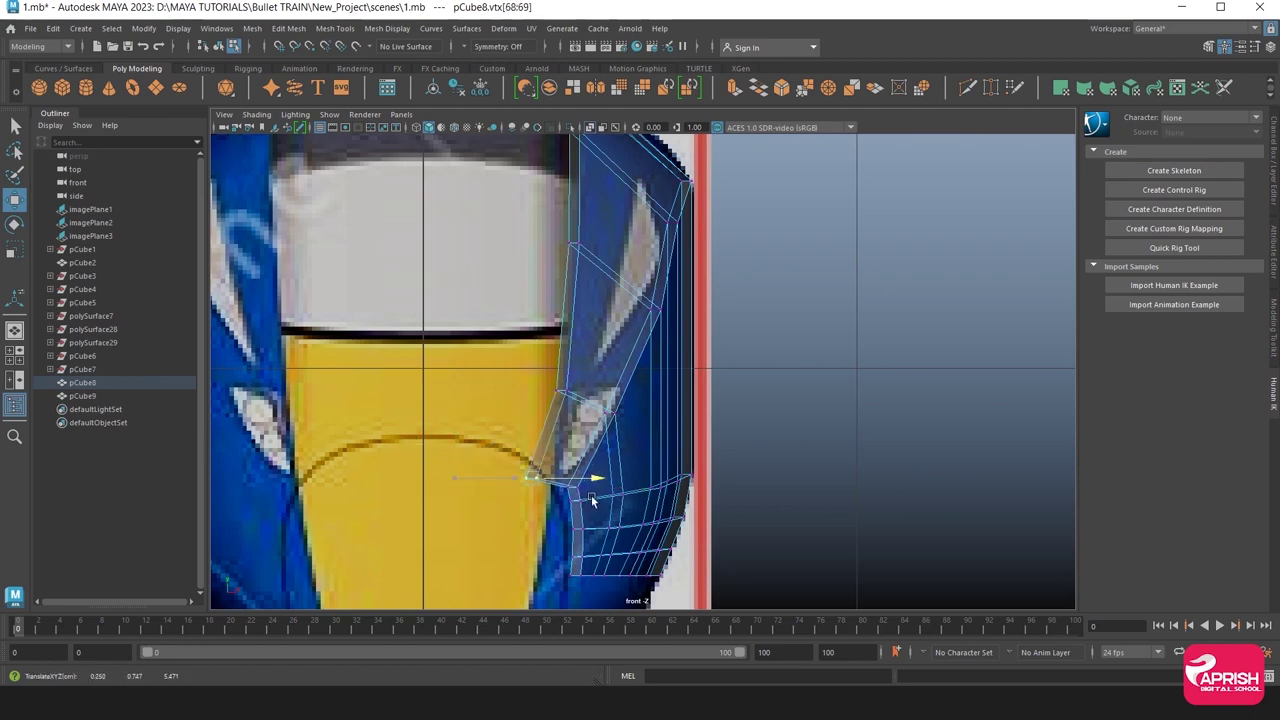
pyautogui.scroll(2, 612, 500)
pyautogui.scroll(2, 600, 470)
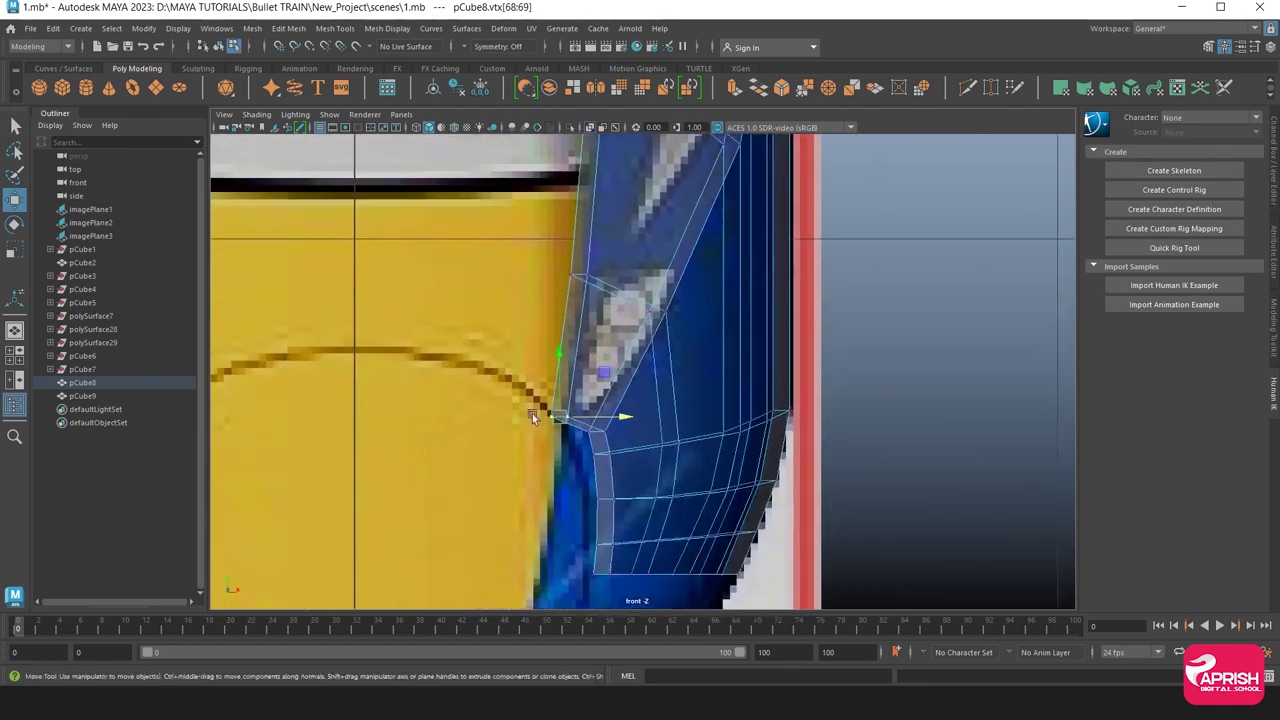
pyautogui.scroll(2, 576, 458)
pyautogui.moveTo(602, 472)
pyautogui.mouseDown()
pyautogui.moveTo(590, 565)
pyautogui.moveTo(645, 553)
pyautogui.mouseUp()
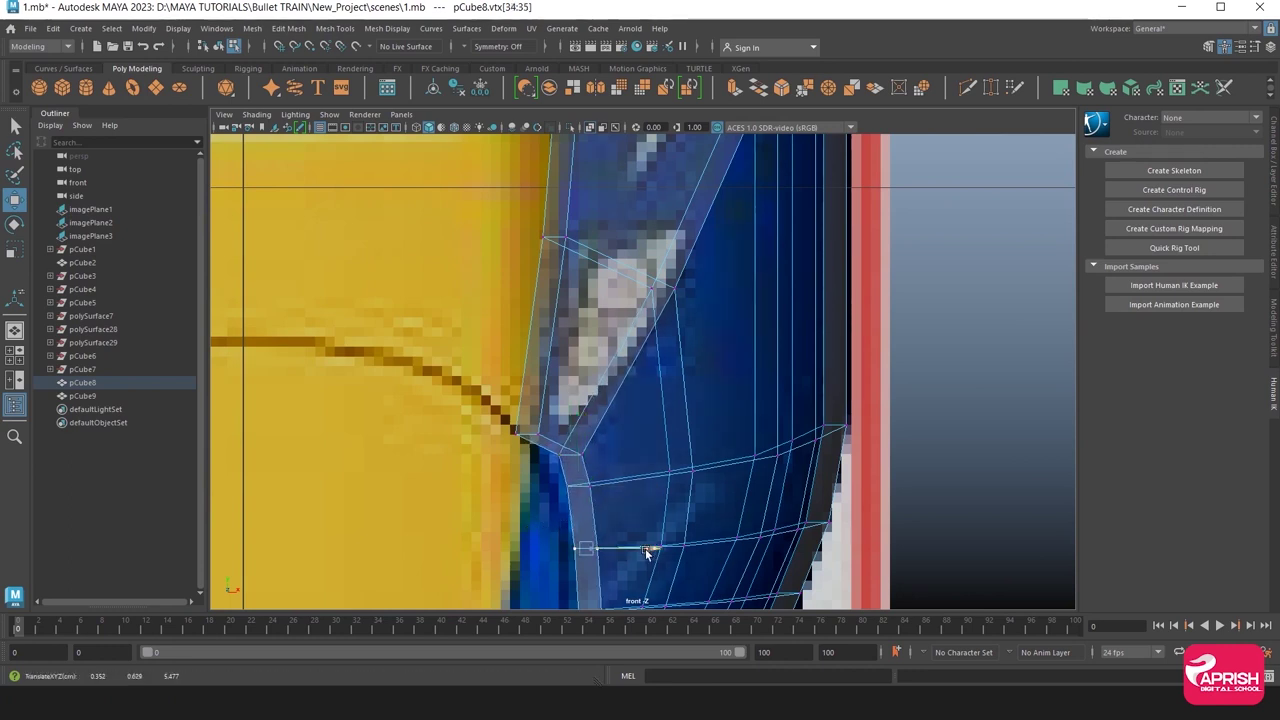
pyautogui.keyDown('alt'); pyautogui.moveTo(575, 458); pyautogui.dragTo(575, 518, button='middle'); pyautogui.keyUp('alt')
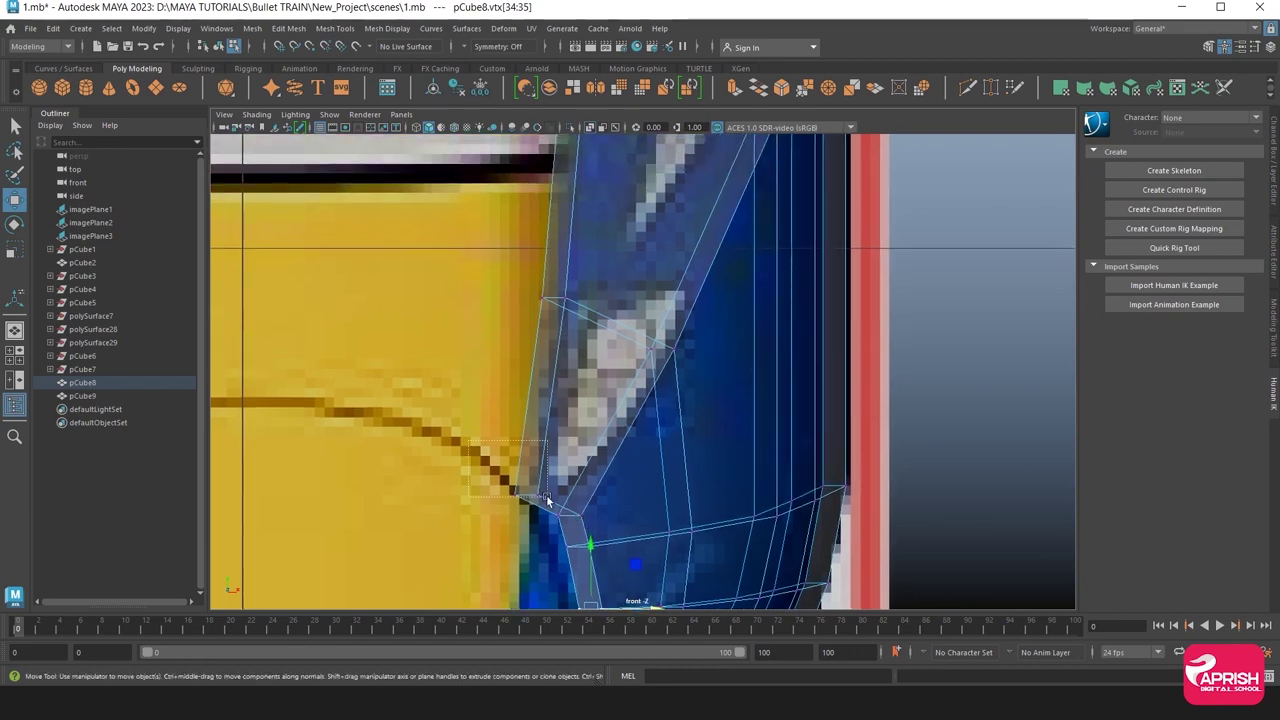
pyautogui.moveTo(547, 497); pyautogui.dragTo(540, 502)
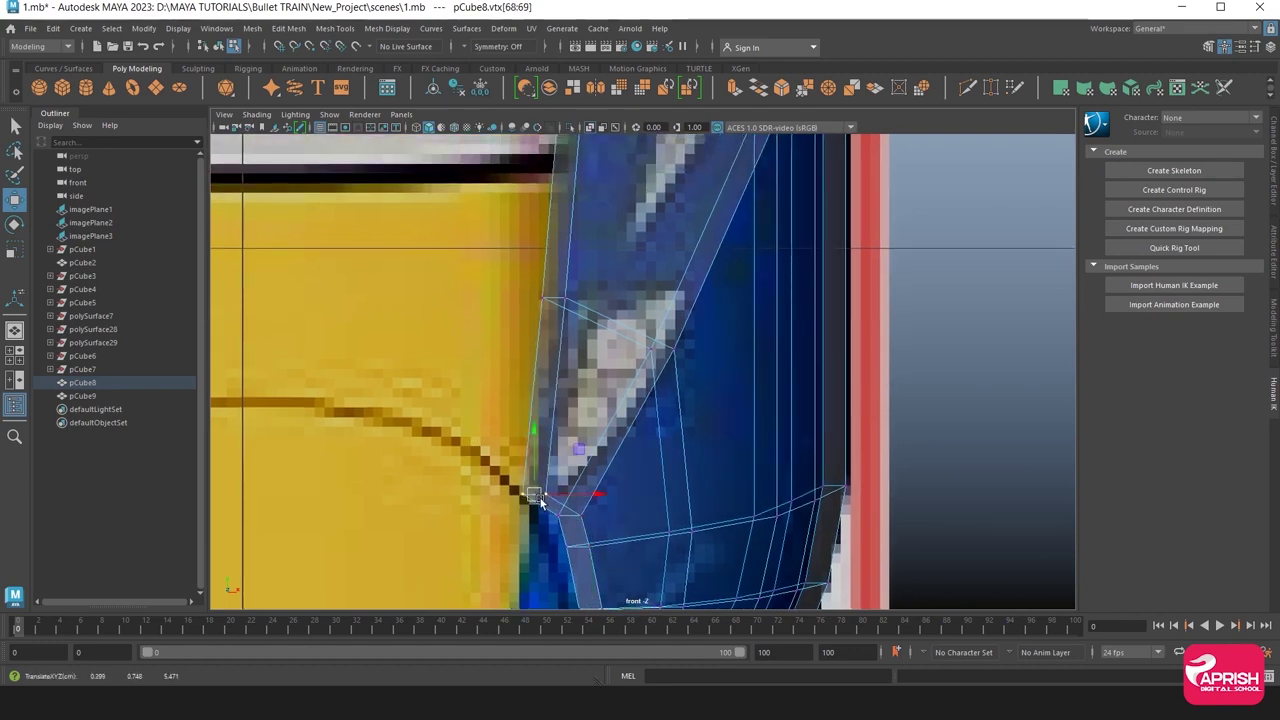
# Tuck the top corner vertices in along the roof curve and orbit to inspect the panel.
pyautogui.scroll(-2, 585, 588)
pyautogui.scroll(-5, 599, 378)
pyautogui.scroll(1, 539, 369)
pyautogui.scroll(3, 602, 438)
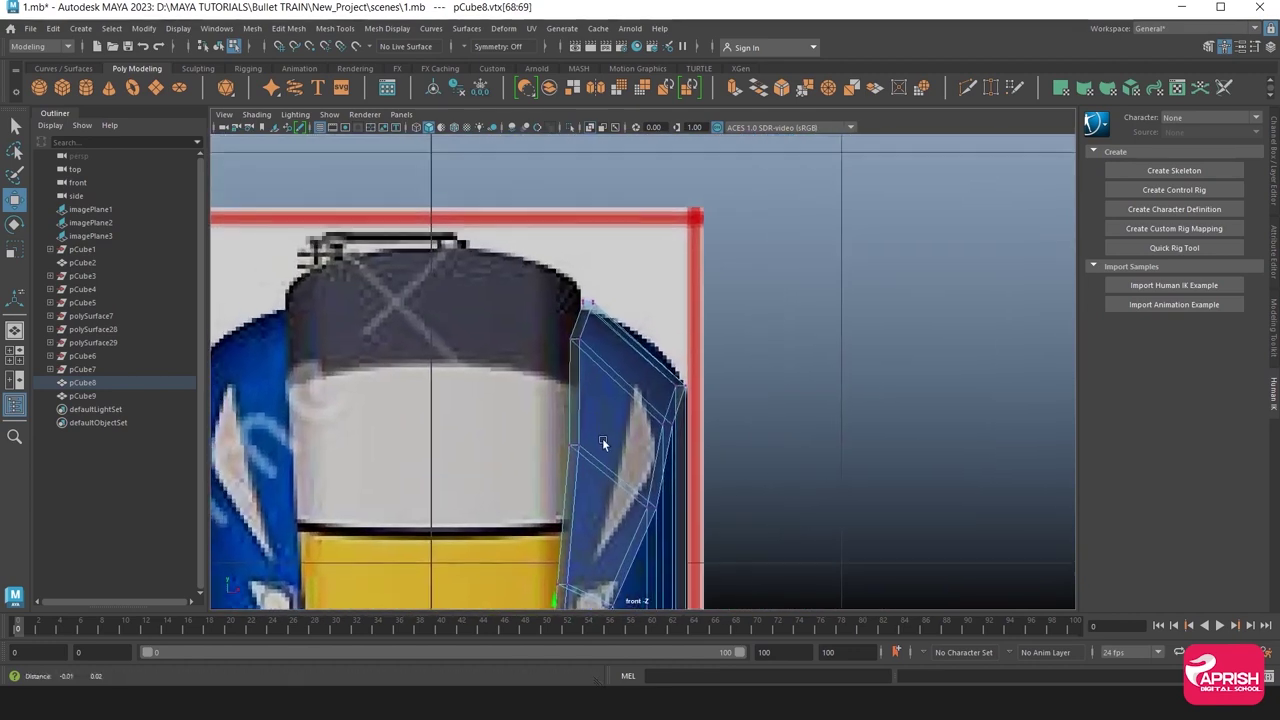
pyautogui.scroll(2, 602, 438)
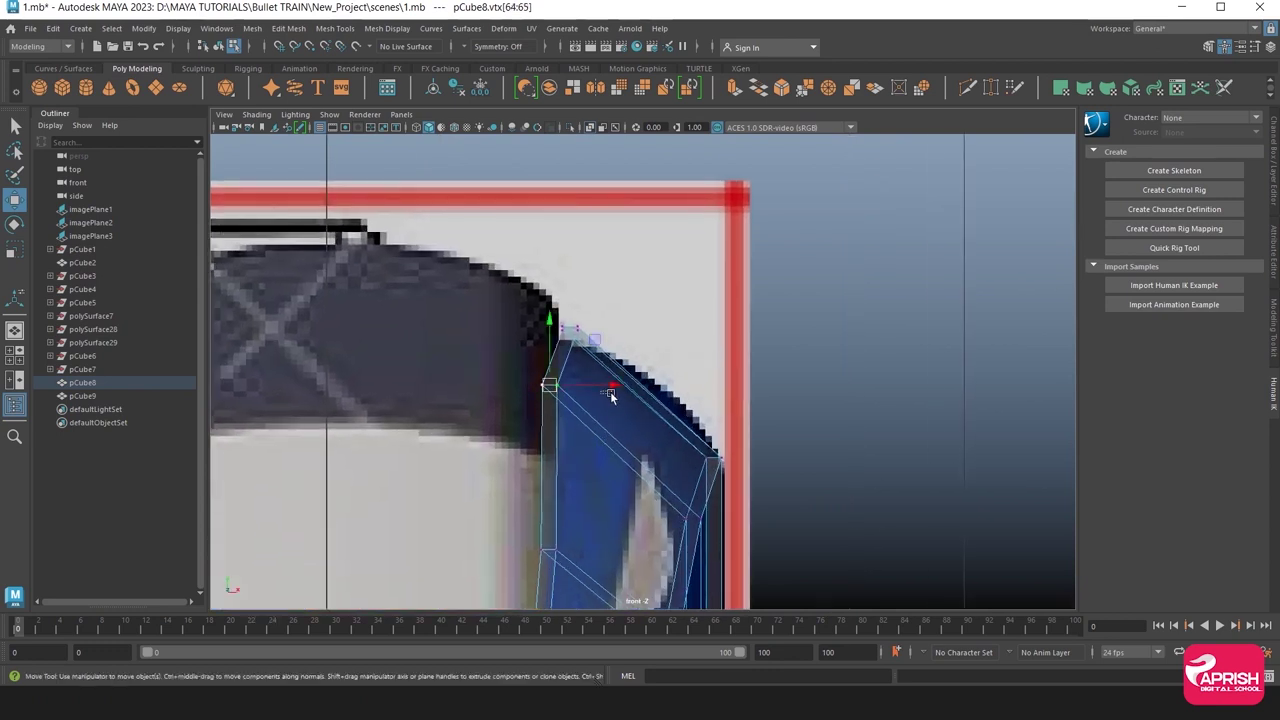
pyautogui.moveTo(612, 390); pyautogui.dragTo(619, 388)
pyautogui.moveTo(520, 287)
pyautogui.mouseDown()
pyautogui.moveTo(580, 327)
pyautogui.moveTo(565, 330)
pyautogui.mouseUp()
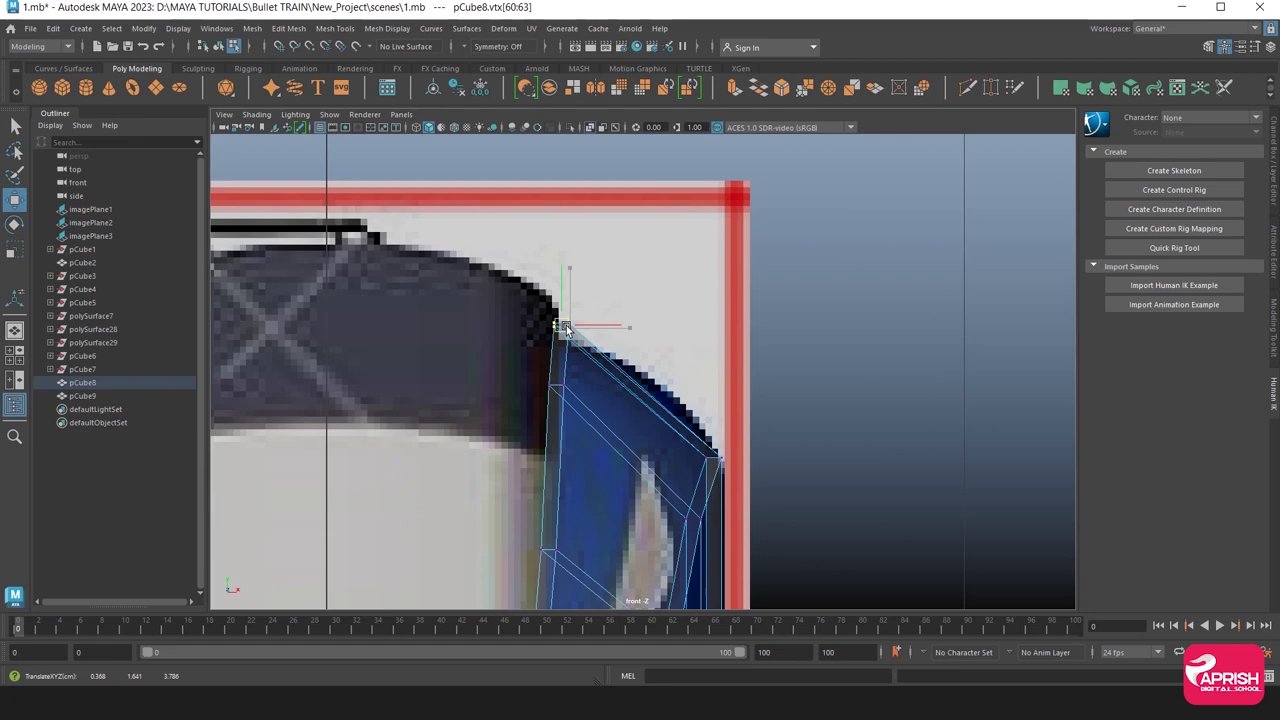
pyautogui.moveTo(548, 378); pyautogui.dragTo(575, 400)
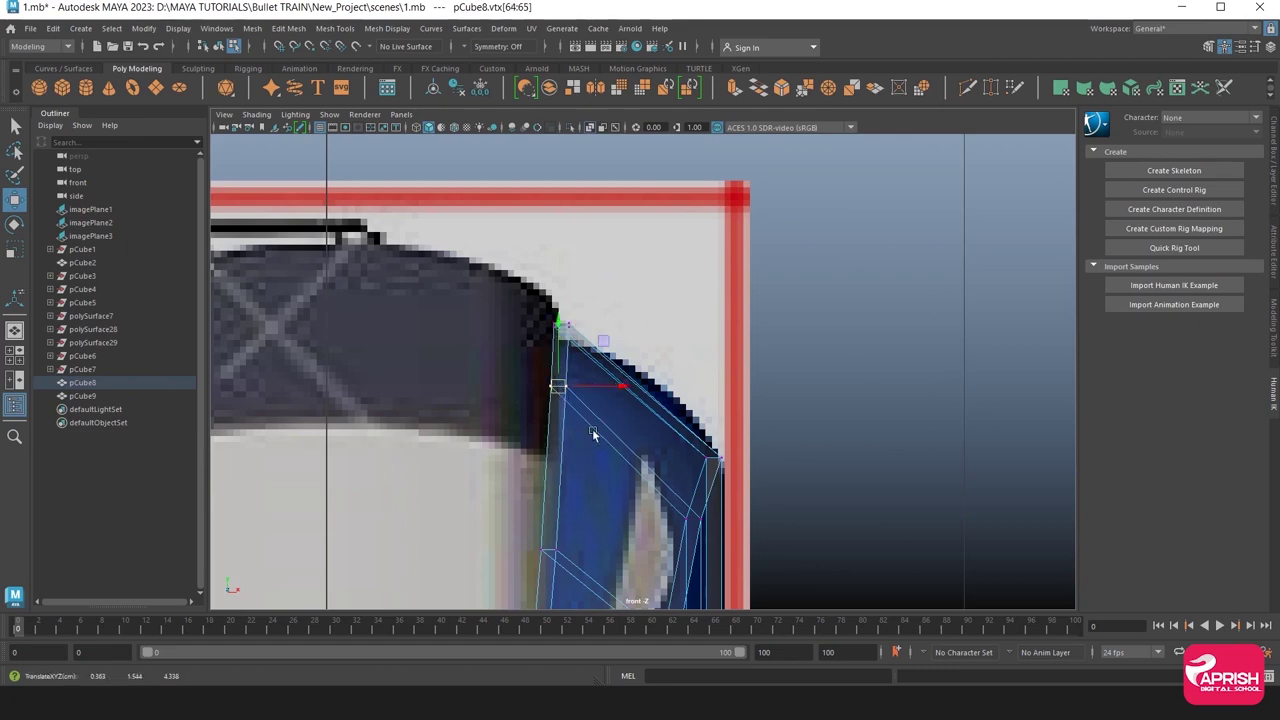
pyautogui.moveTo(608, 305)
pyautogui.mouseDown(button='right')
pyautogui.moveTo(630, 399)
pyautogui.moveTo(606, 428)
pyautogui.mouseUp(button='right')
pyautogui.moveTo(845, 206)
pyautogui.keyDown('alt'); pyautogui.mouseDown()
pyautogui.moveTo(688, 358)
pyautogui.moveTo(734, 294)
pyautogui.mouseUp(); pyautogui.keyUp('alt')
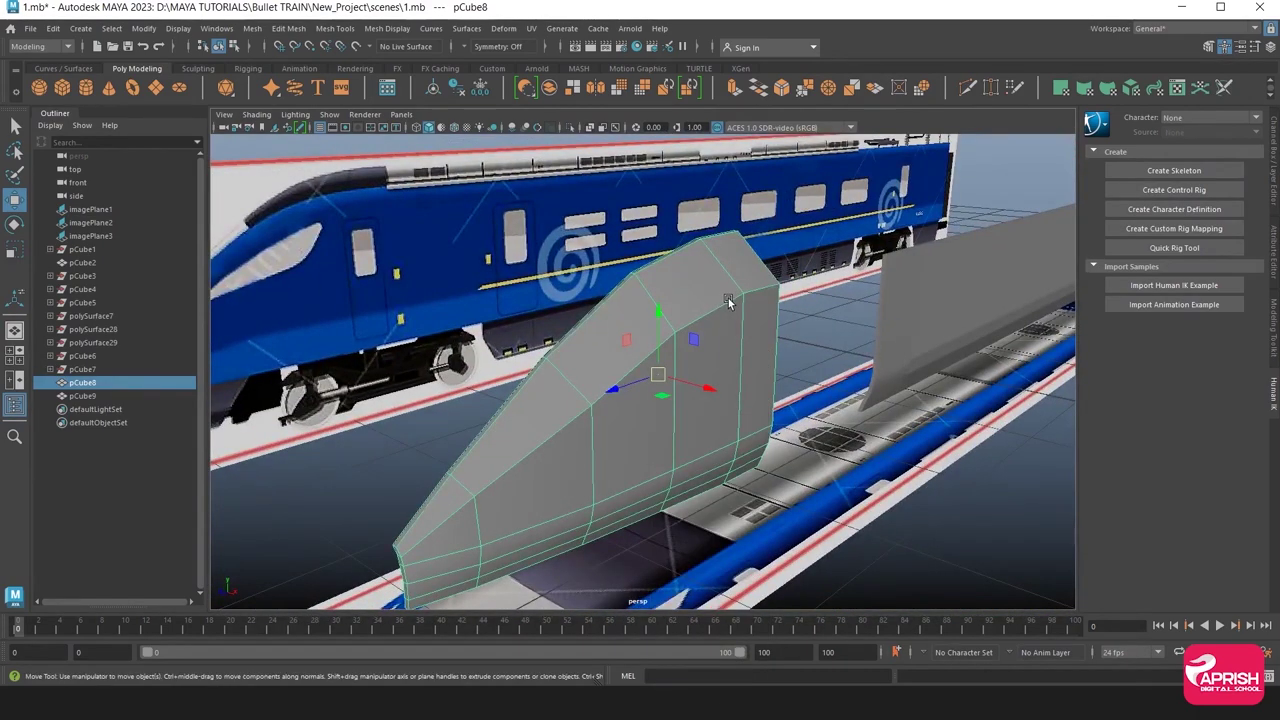
# Preview pCube8 smoothed with key 3, turn on Wireframe on Shaded, and select pCube9.
pyautogui.press('3')
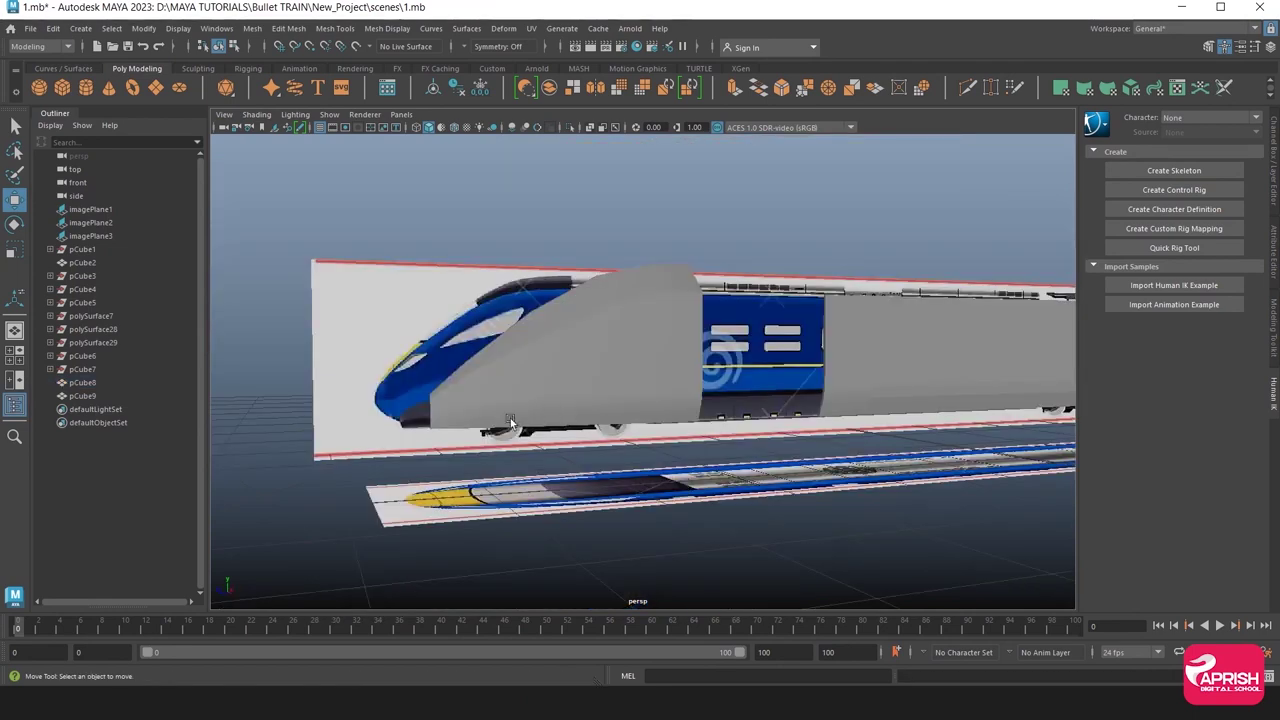
pyautogui.keyDown('alt'); pyautogui.moveTo(510, 418); pyautogui.dragTo(497, 315); pyautogui.keyUp('alt')
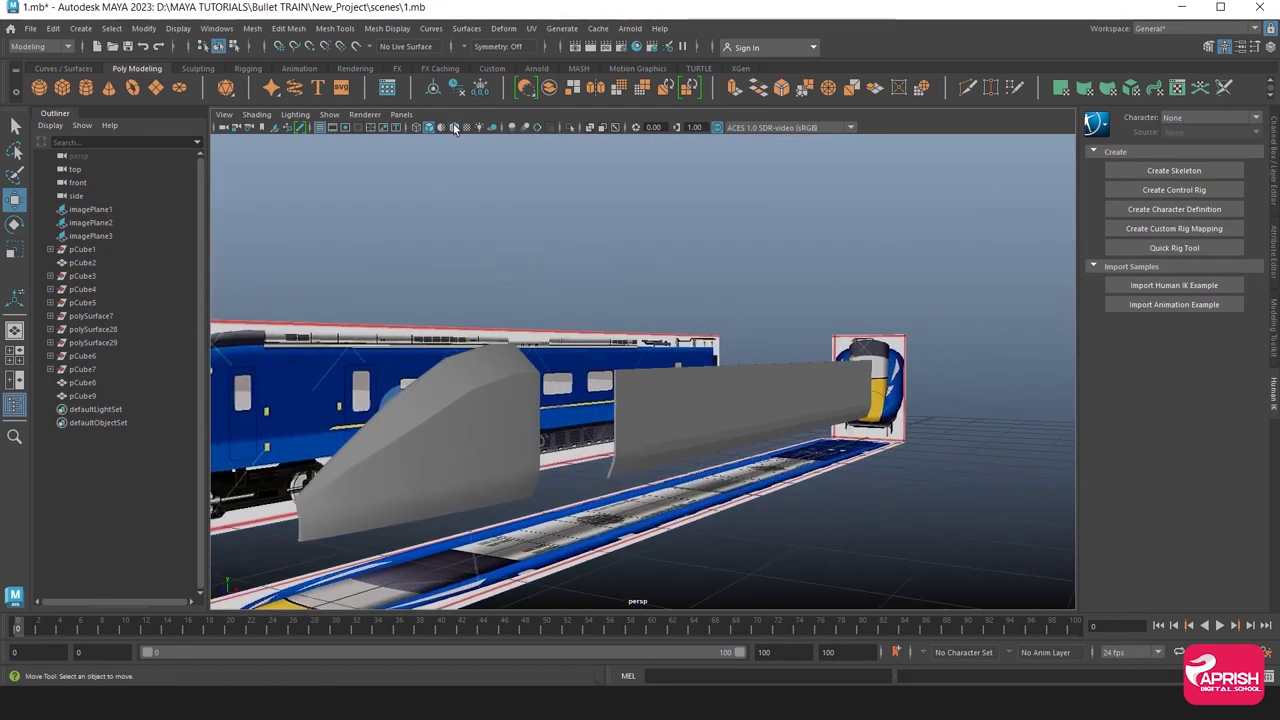
pyautogui.click(455, 128)
pyautogui.moveTo(752, 403)
pyautogui.keyDown('alt'); pyautogui.mouseDown()
pyautogui.moveTo(600, 420)
pyautogui.moveTo(498, 305)
pyautogui.mouseUp(); pyautogui.keyUp('alt')
pyautogui.click(576, 421)
# Select the top face of pCube9 in Face mode.
pyautogui.moveTo(498, 305); pyautogui.dragTo(487, 376, button='right')
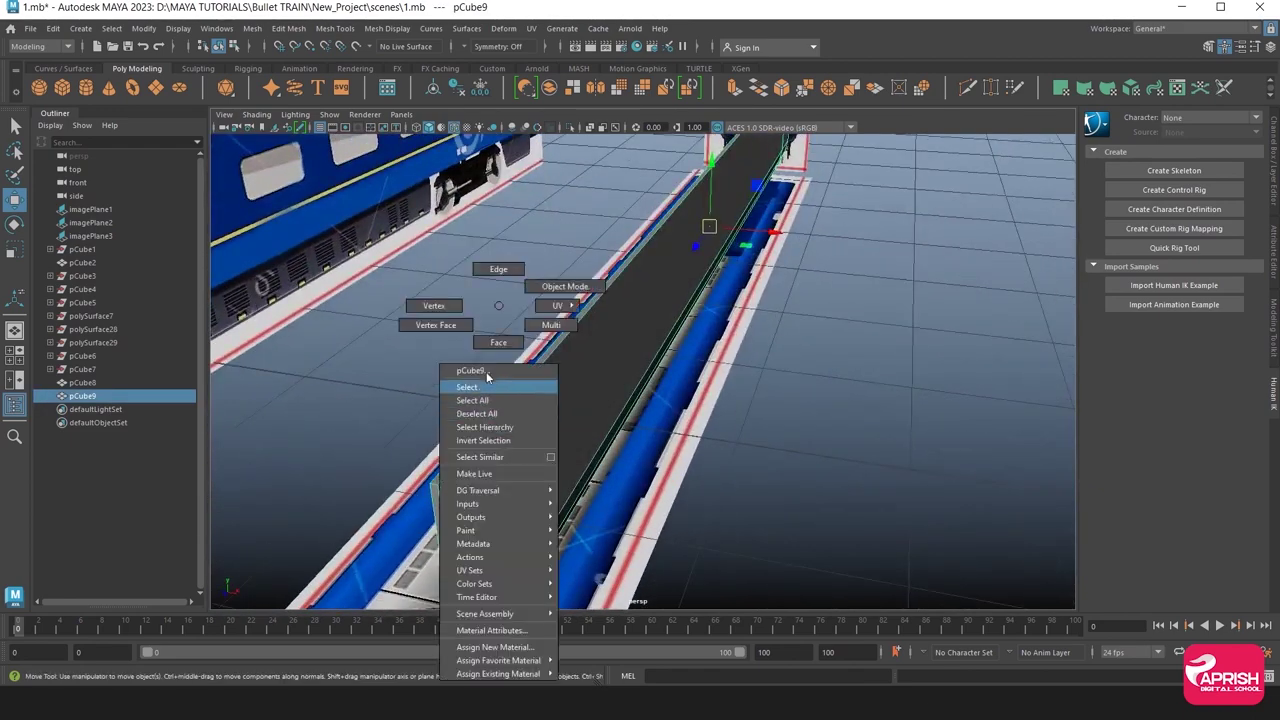
pyautogui.click(528, 385)
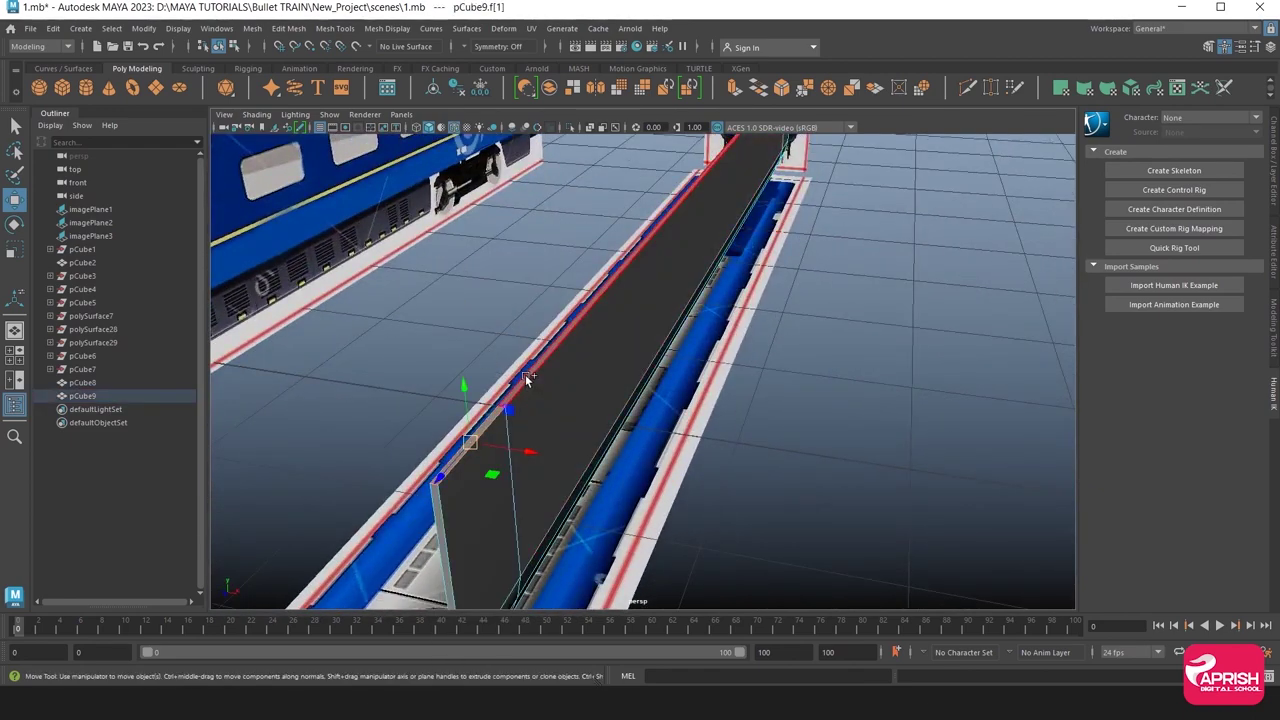
pyautogui.moveTo(525, 374)
pyautogui.keyDown('alt'); pyautogui.mouseDown()
pyautogui.moveTo(756, 306)
pyautogui.moveTo(550, 563)
pyautogui.moveTo(745, 269)
pyautogui.moveTo(748, 323)
pyautogui.moveTo(447, 276)
pyautogui.moveTo(835, 310)
pyautogui.moveTo(478, 313)
pyautogui.mouseUp(); pyautogui.keyUp('alt')
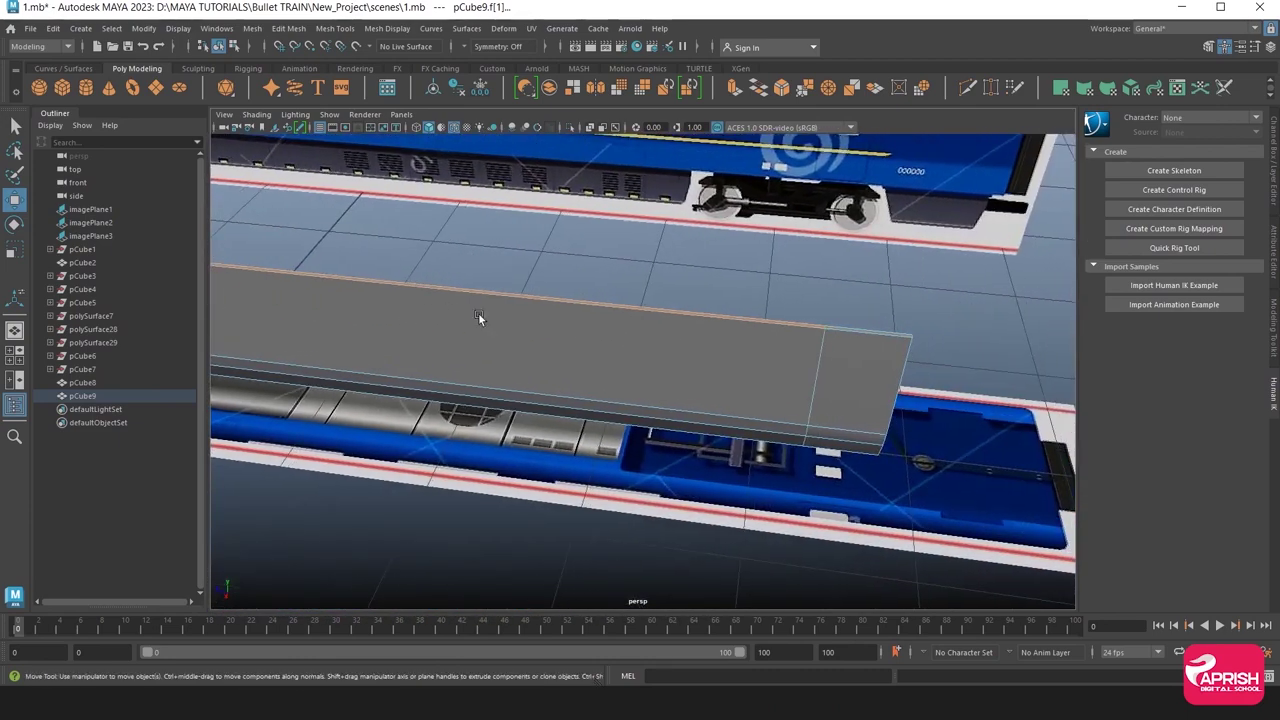
pyautogui.click(836, 322)
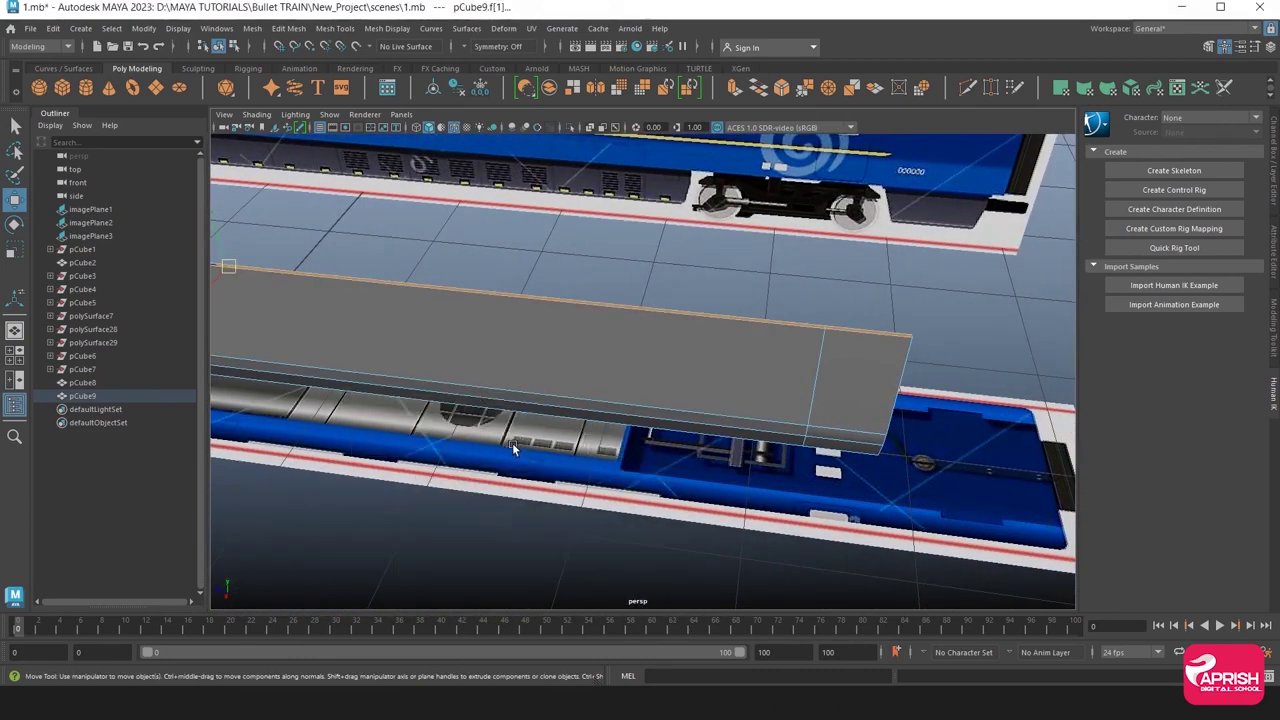
# Switch to the top view and enable Shading > X-Ray to see through the models.
pyautogui.press('space')
pyautogui.press('space')
pyautogui.scroll(-5, 514, 286)
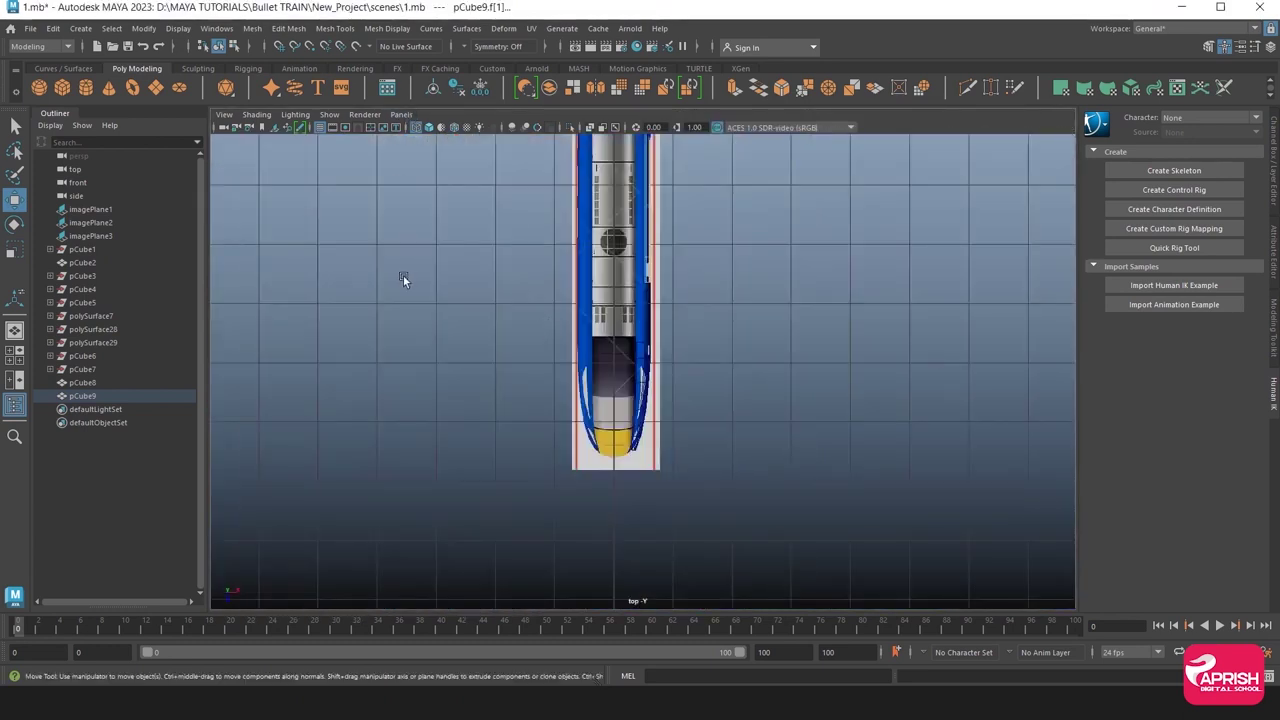
pyautogui.scroll(2, 403, 275)
pyautogui.scroll(2, 499, 299)
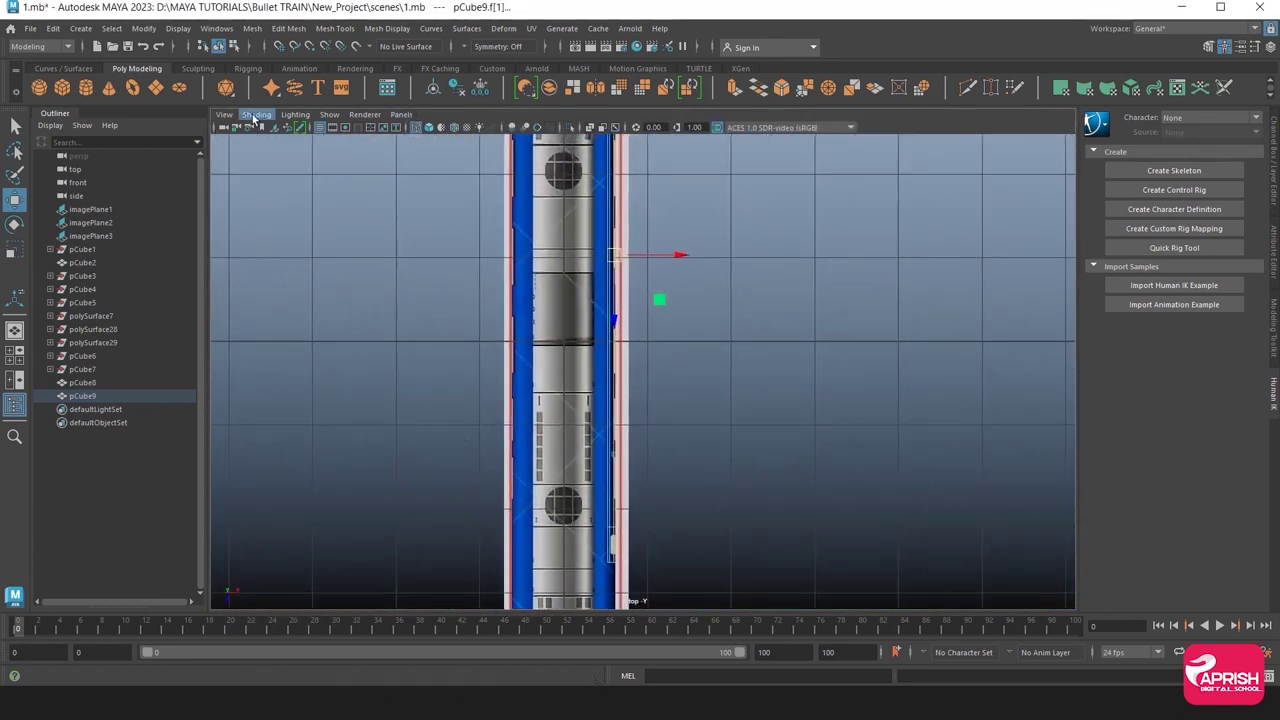
pyautogui.click(255, 116)
pyautogui.click(262, 248)
pyautogui.keyDown('alt'); pyautogui.moveTo(486, 261); pyautogui.dragTo(469, 283, button='middle'); pyautogui.keyUp('alt')
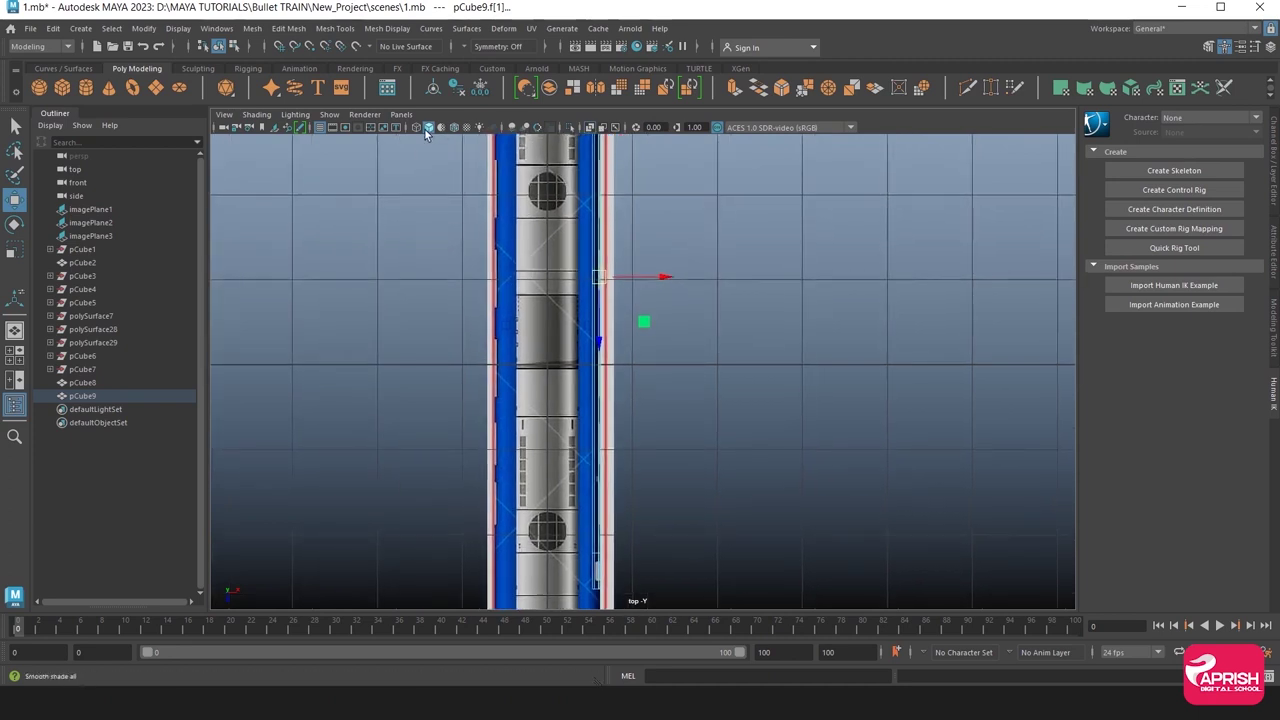
pyautogui.scroll(2, 560, 188)
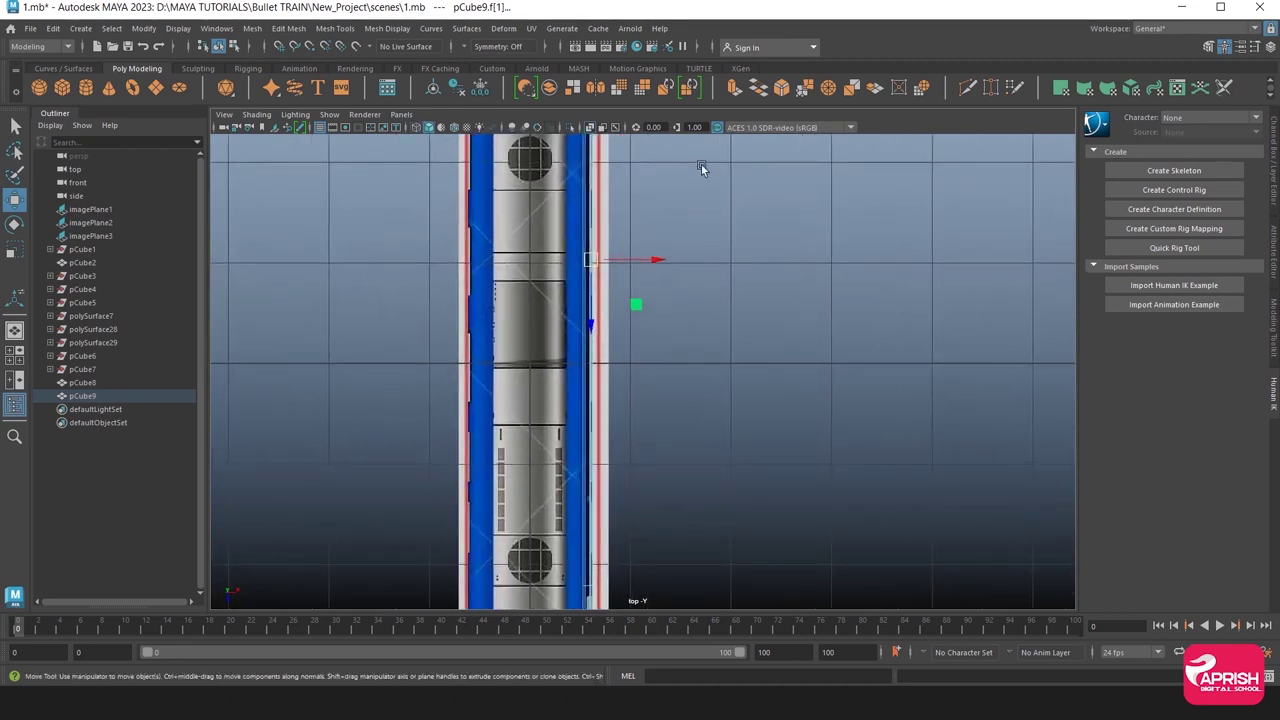
# Extrude pCube9's top face and pull the new face out to the left.
pyautogui.click(733, 88)
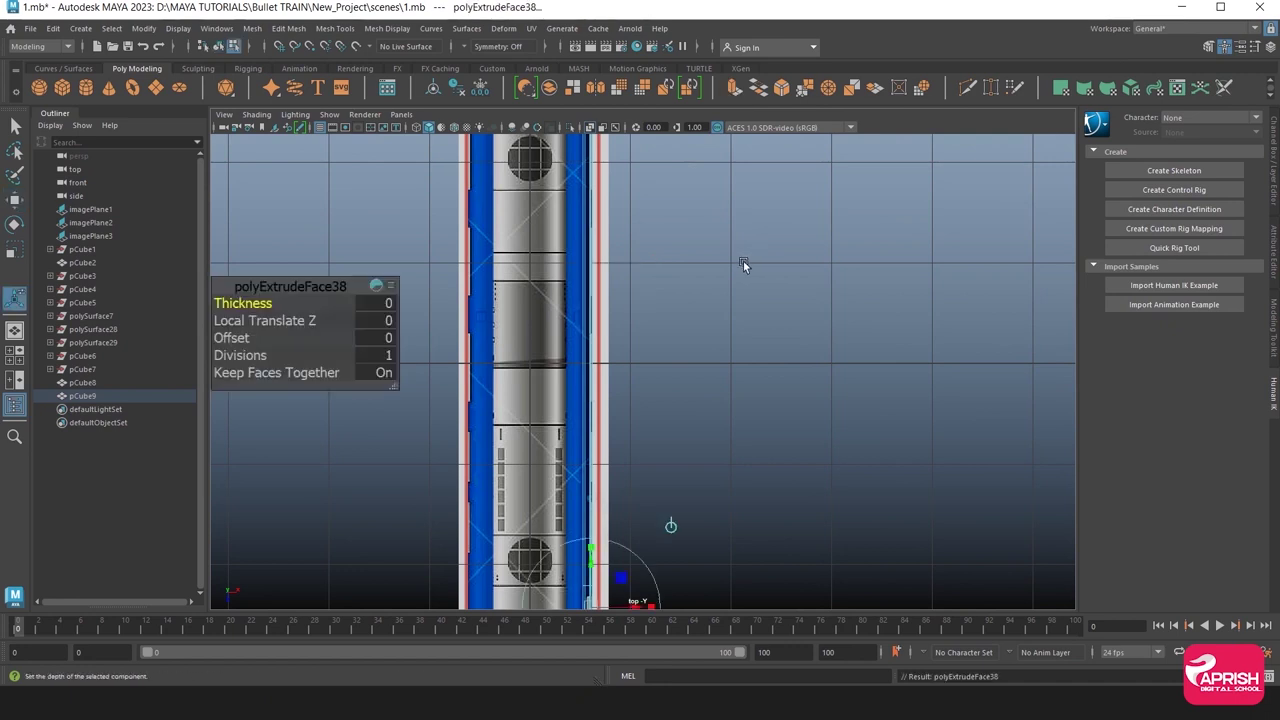
pyautogui.keyDown('alt'); pyautogui.moveTo(654, 397); pyautogui.dragTo(685, 246, button='middle'); pyautogui.keyUp('alt')
pyautogui.moveTo(655, 455); pyautogui.dragTo(630, 450)
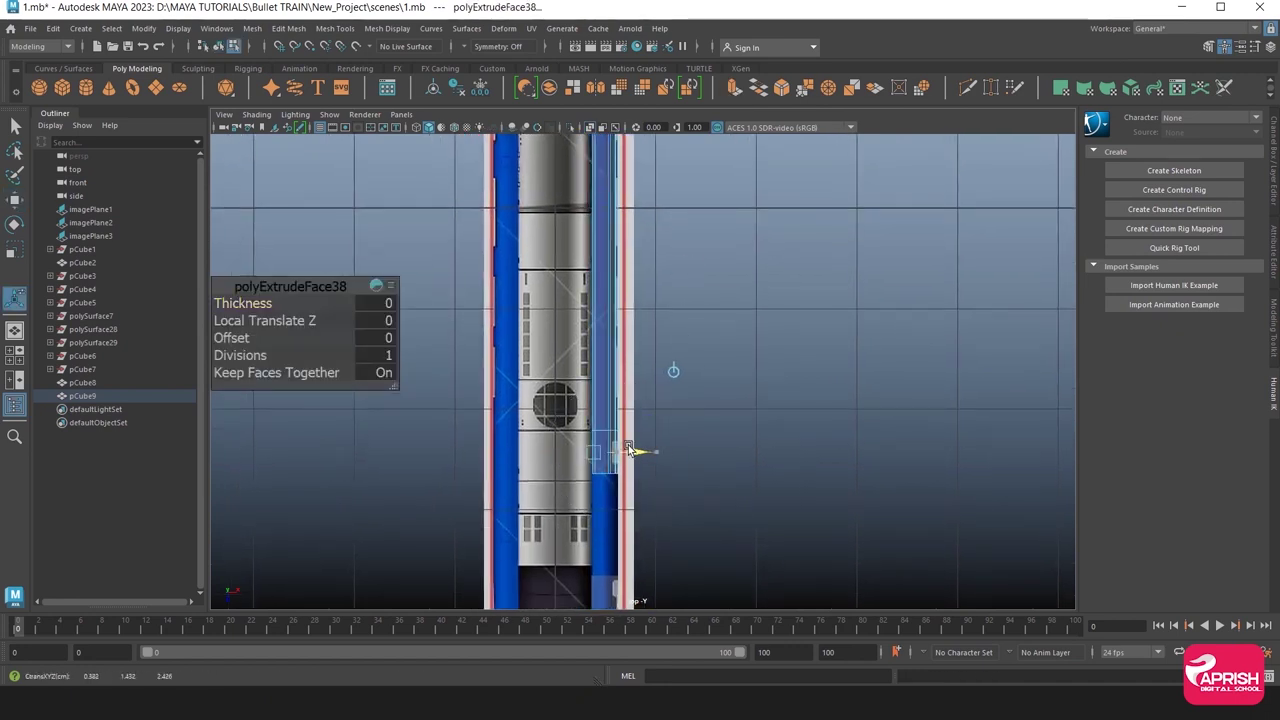
# In the front view, raise and rotate the extruded faces to Local Translate Z 0.186.
pyautogui.press('space')
pyautogui.press('space')
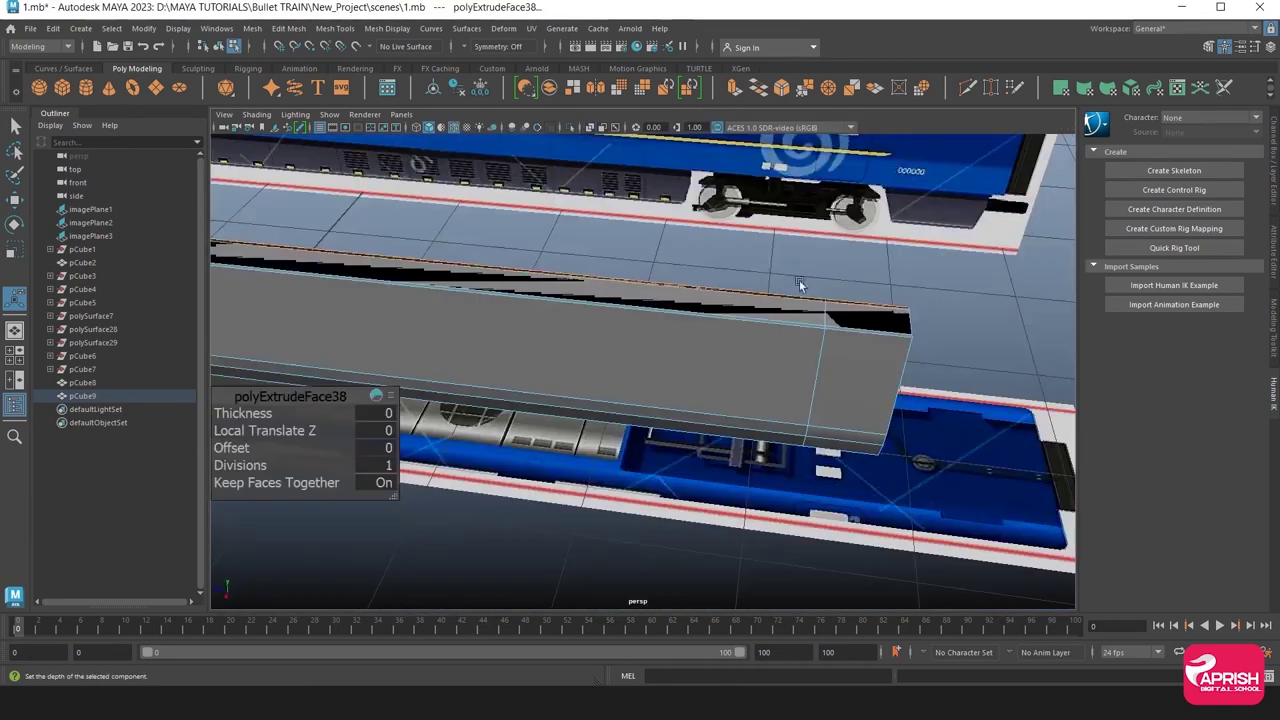
pyautogui.moveTo(651, 371)
pyautogui.keyDown('alt'); pyautogui.mouseDown()
pyautogui.moveTo(506, 289)
pyautogui.moveTo(676, 396)
pyautogui.moveTo(603, 449)
pyautogui.moveTo(573, 444)
pyautogui.mouseUp(); pyautogui.keyUp('alt')
pyautogui.press('space')
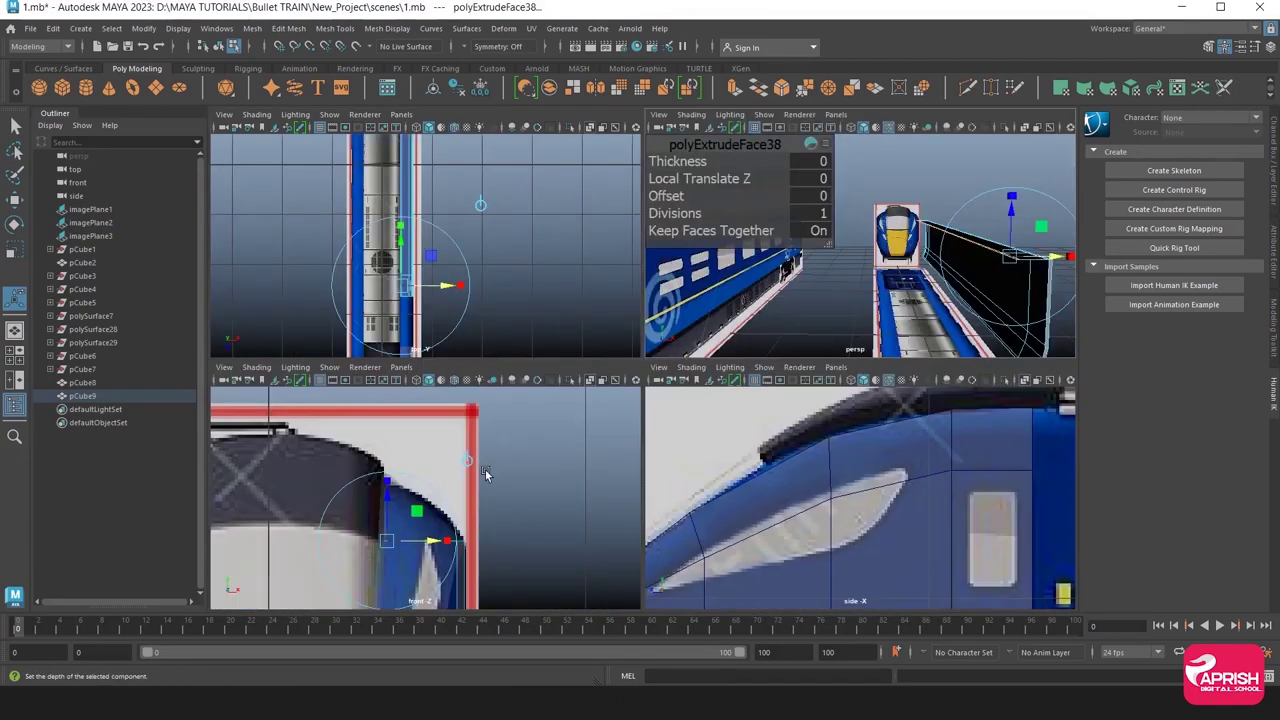
pyautogui.press('space')
pyautogui.scroll(1, 562, 437)
pyautogui.moveTo(562, 437); pyautogui.dragTo(567, 294)
pyautogui.press('e')
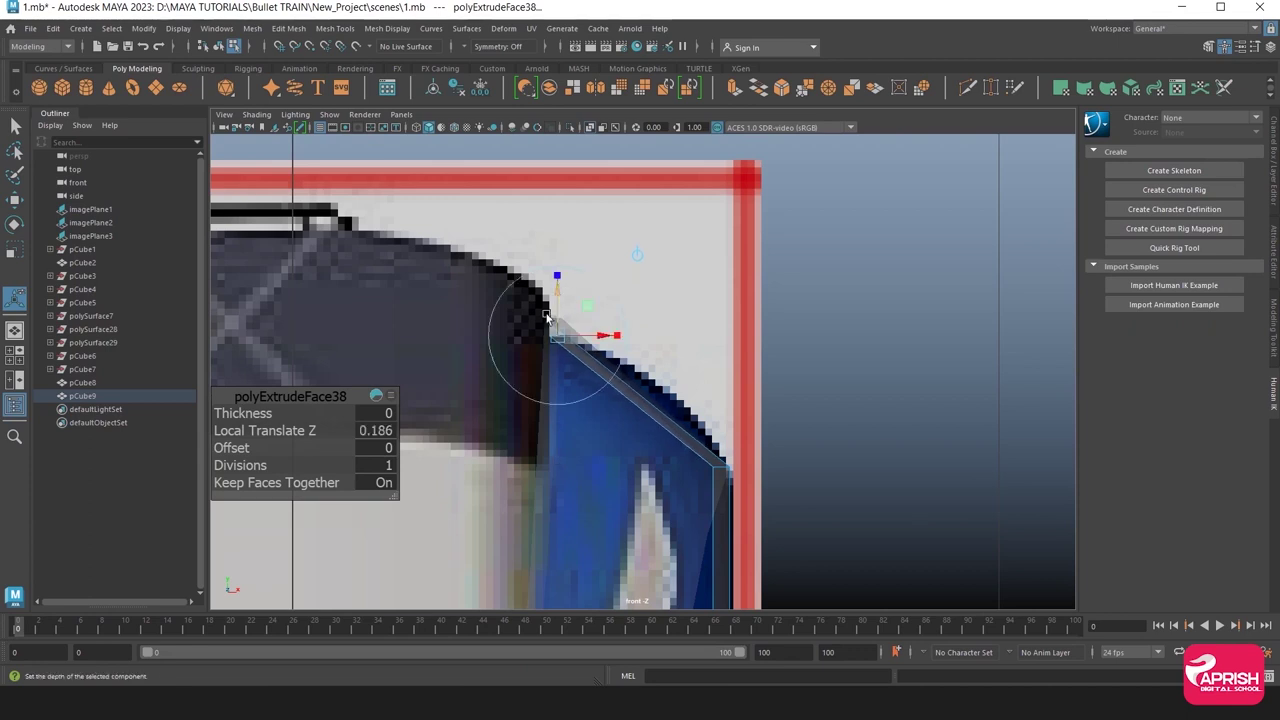
pyautogui.scroll(1, 562, 280)
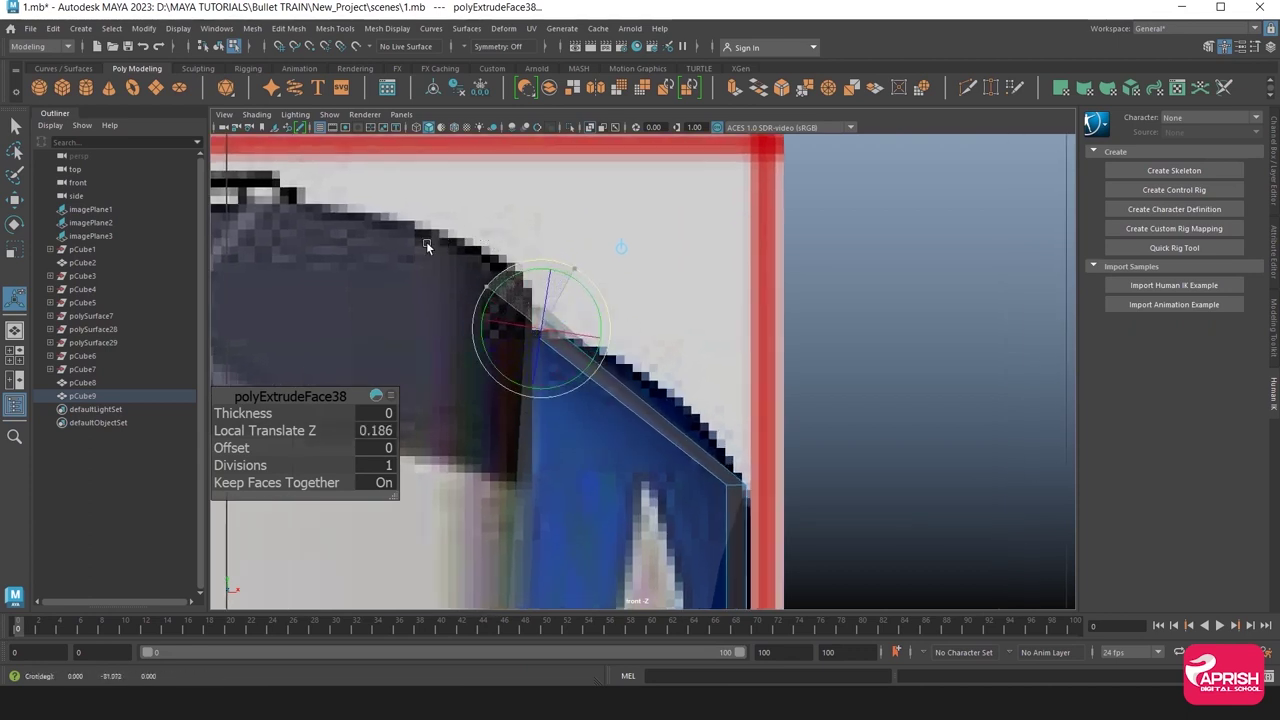
pyautogui.press('t')
pyautogui.scroll(1, 470, 265)
pyautogui.scroll(1, 600, 340)
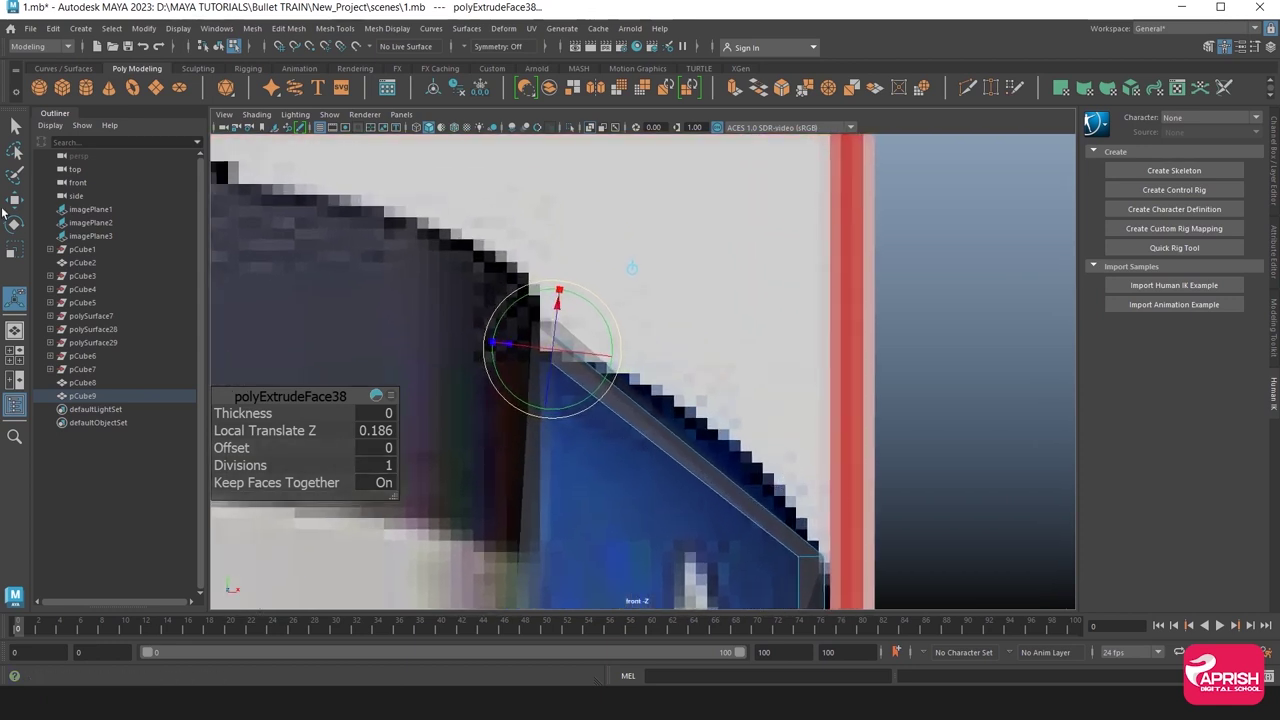
pyautogui.click(12, 200)
# Shift the extruded faces left onto the roof edge and select the extrusion's corner vertex.
pyautogui.moveTo(570, 362); pyautogui.dragTo(545, 355)
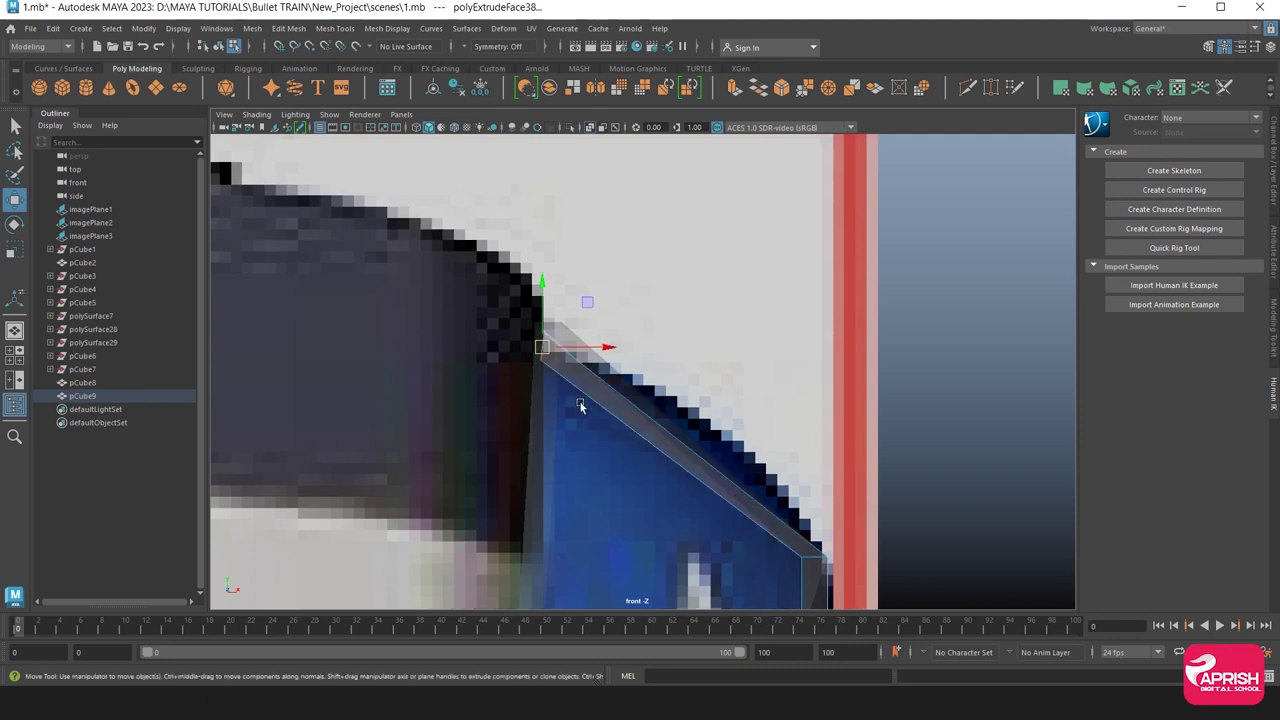
pyautogui.scroll(2, 585, 390)
pyautogui.scroll(1, 585, 380)
pyautogui.moveTo(578, 305); pyautogui.dragTo(508, 332, button='right')
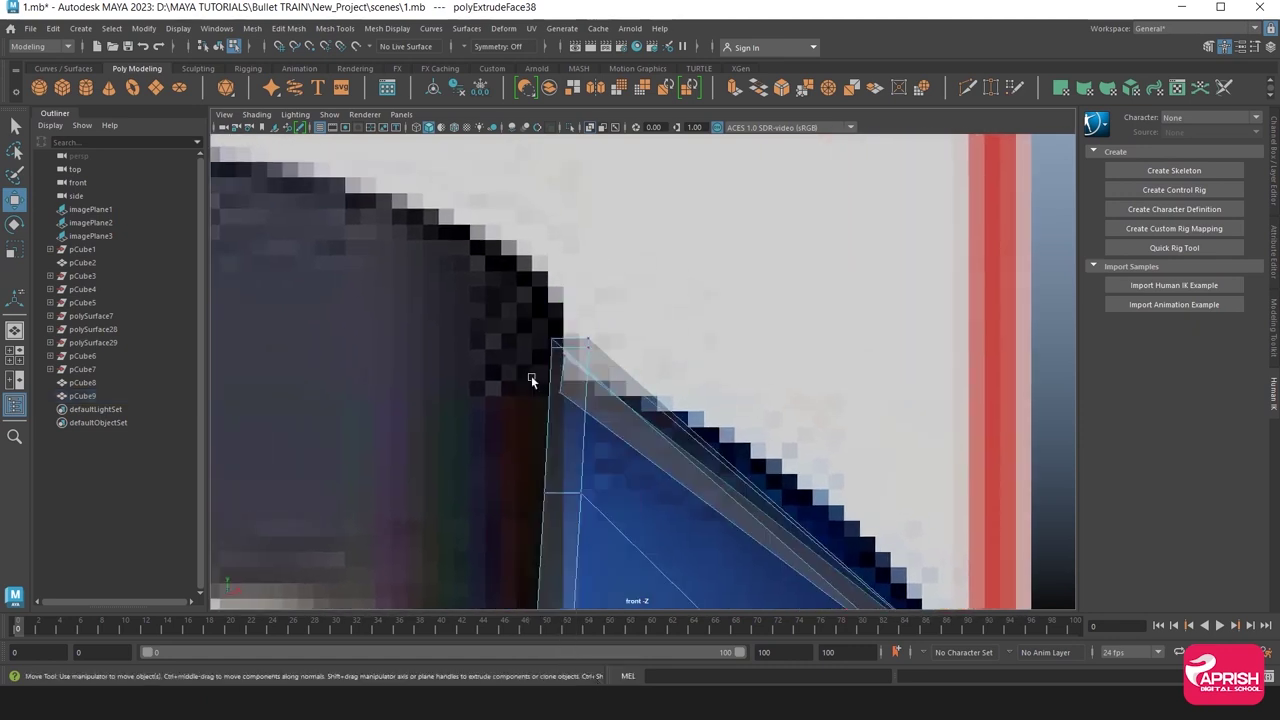
pyautogui.click(556, 362)
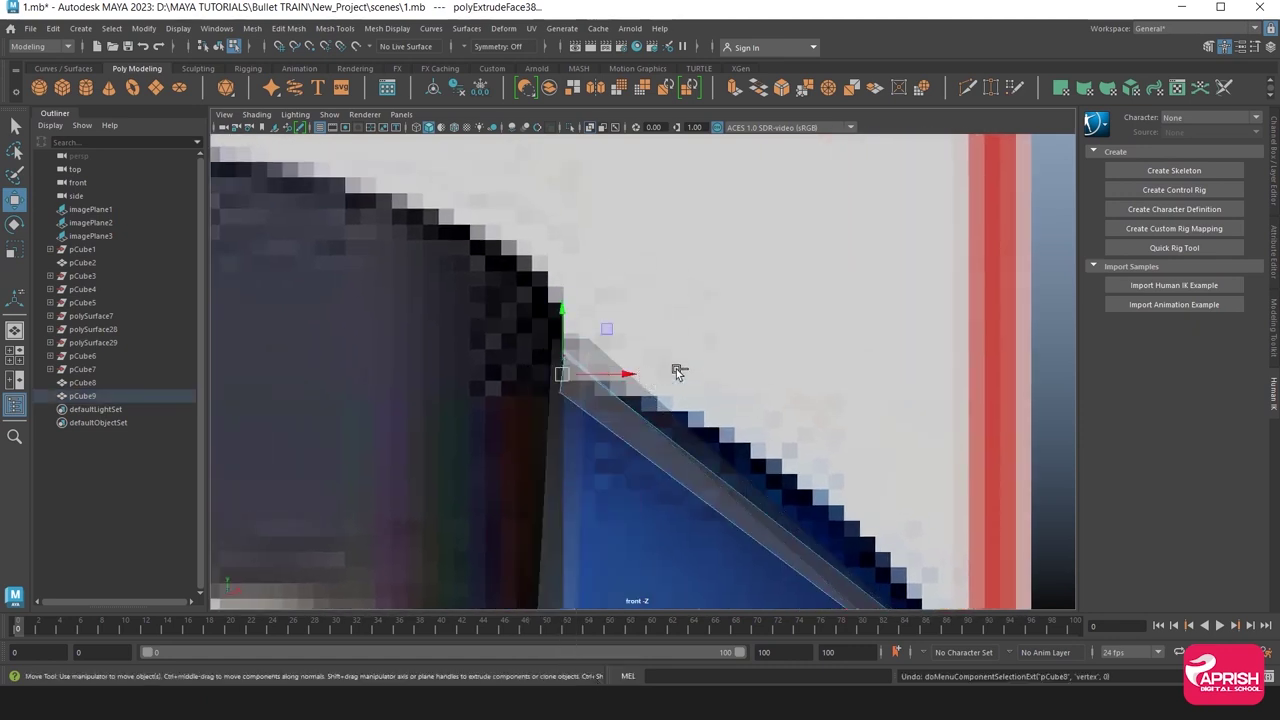
pyautogui.press('space')
pyautogui.press('space')
pyautogui.moveTo(770, 283)
pyautogui.keyDown('alt'); pyautogui.mouseDown()
pyautogui.moveTo(502, 347)
pyautogui.moveTo(556, 413)
pyautogui.mouseUp(); pyautogui.keyUp('alt')
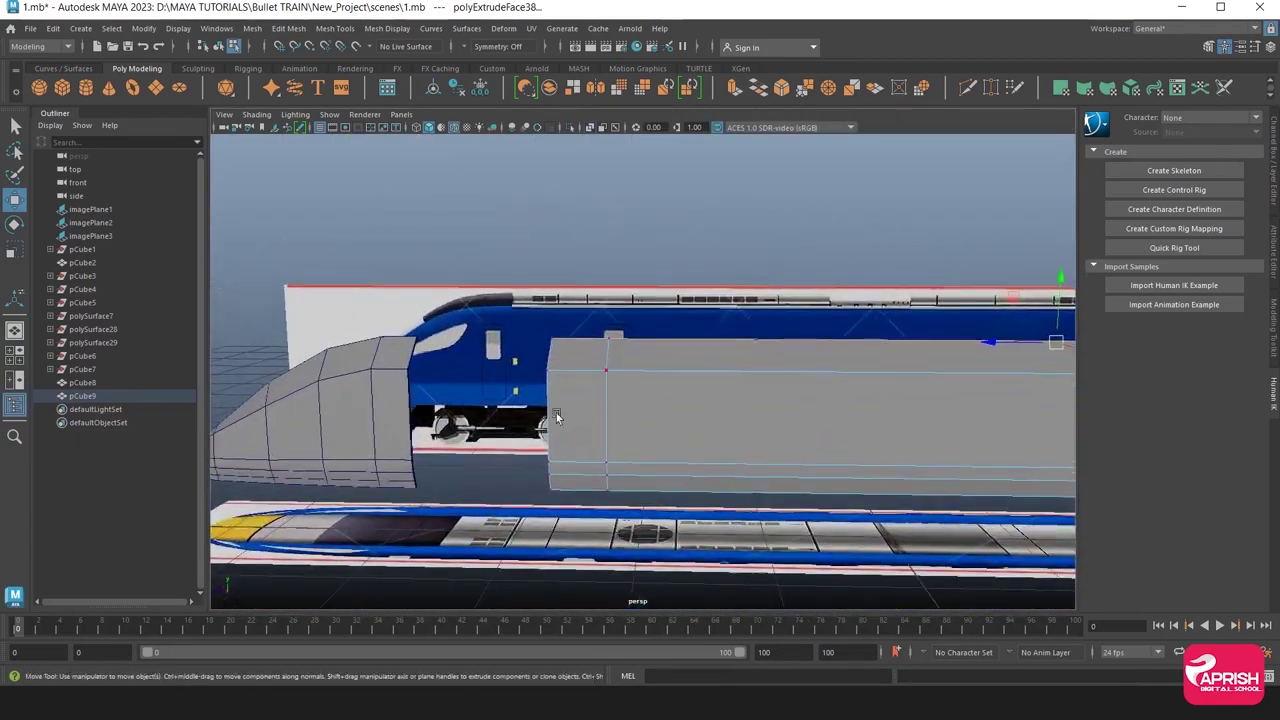
# Frame the train's side in the four-view layout and return to object mode.
pyautogui.press('space')
pyautogui.press('space')
pyautogui.keyDown('alt'); pyautogui.moveTo(916, 443); pyautogui.dragTo(640, 492, button='right'); pyautogui.keyUp('alt')
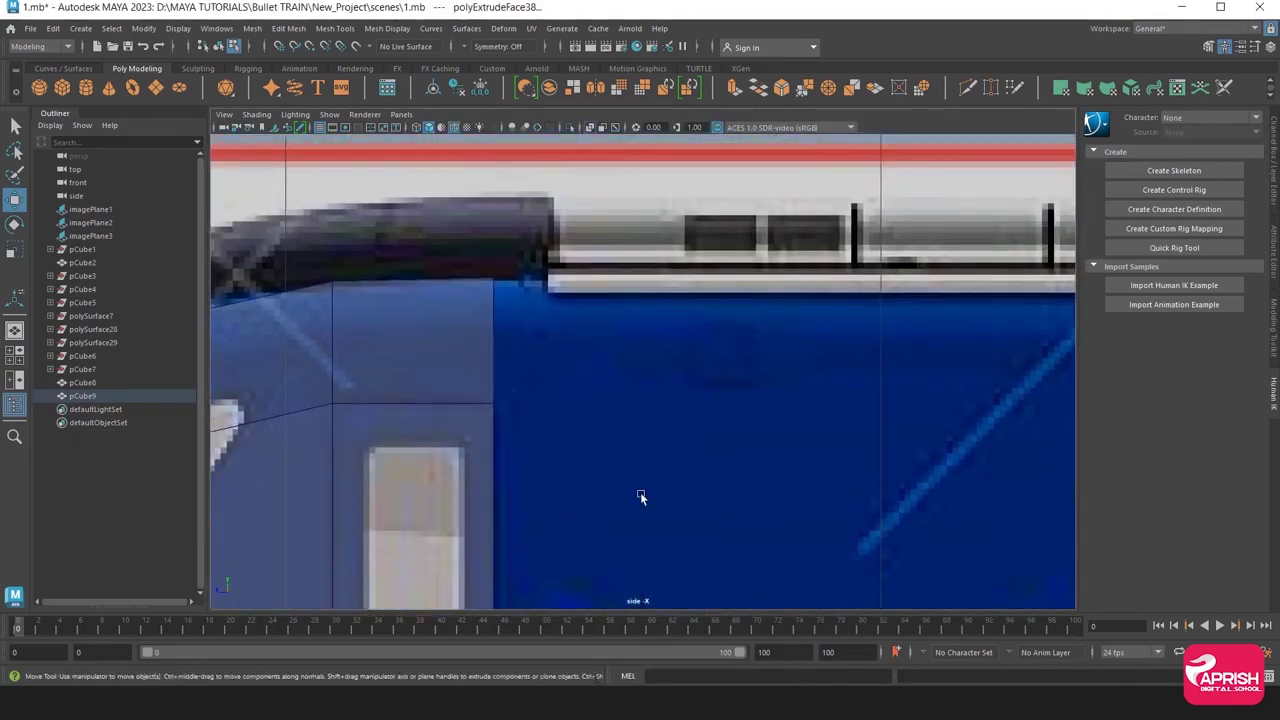
pyautogui.keyDown('alt'); pyautogui.moveTo(640, 492); pyautogui.dragTo(706, 447, button='middle'); pyautogui.keyUp('alt')
pyautogui.keyDown('alt'); pyautogui.moveTo(706, 447); pyautogui.dragTo(750, 421, button='right'); pyautogui.keyUp('alt')
pyautogui.keyDown('alt'); pyautogui.moveTo(750, 421); pyautogui.dragTo(637, 411, button='middle'); pyautogui.keyUp('alt')
pyautogui.keyDown('alt'); pyautogui.moveTo(637, 411); pyautogui.dragTo(822, 450, button='right'); pyautogui.keyUp('alt')
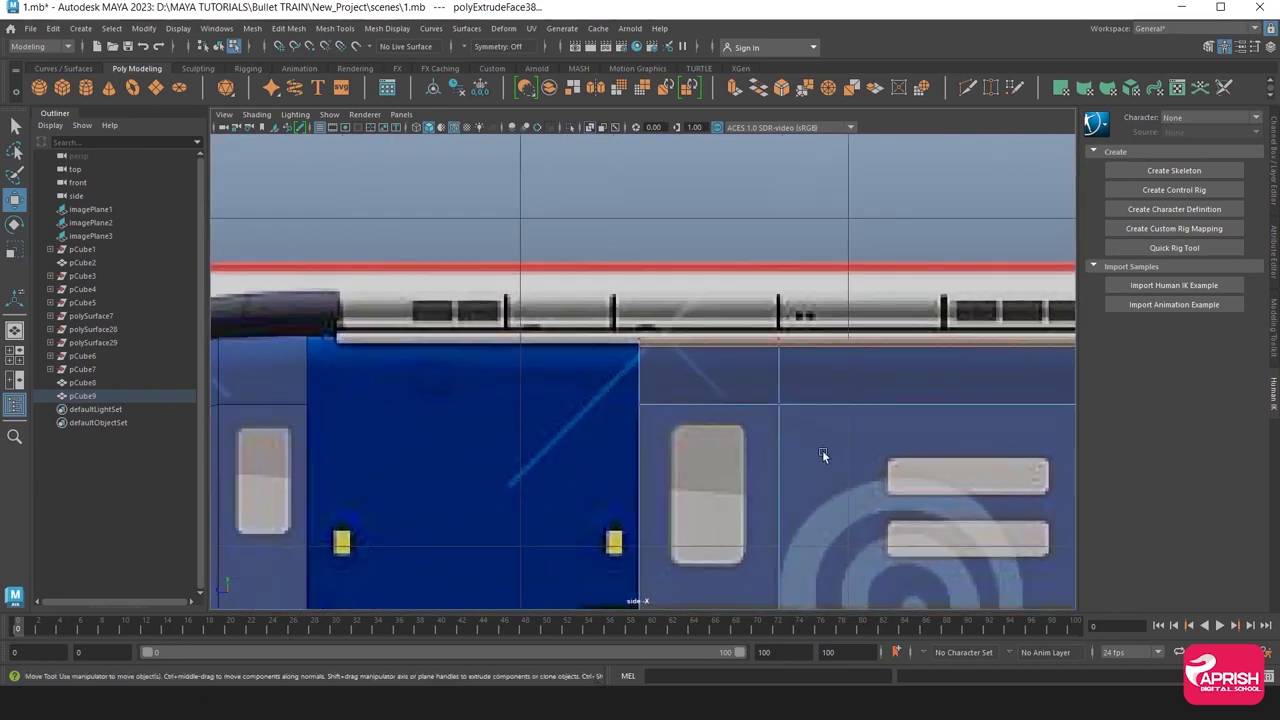
pyautogui.keyDown('alt'); pyautogui.moveTo(822, 450); pyautogui.dragTo(651, 423, button='middle'); pyautogui.keyUp('alt')
pyautogui.scroll(3, 655, 435)
pyautogui.moveTo(668, 421); pyautogui.dragTo(737, 286, button='right')
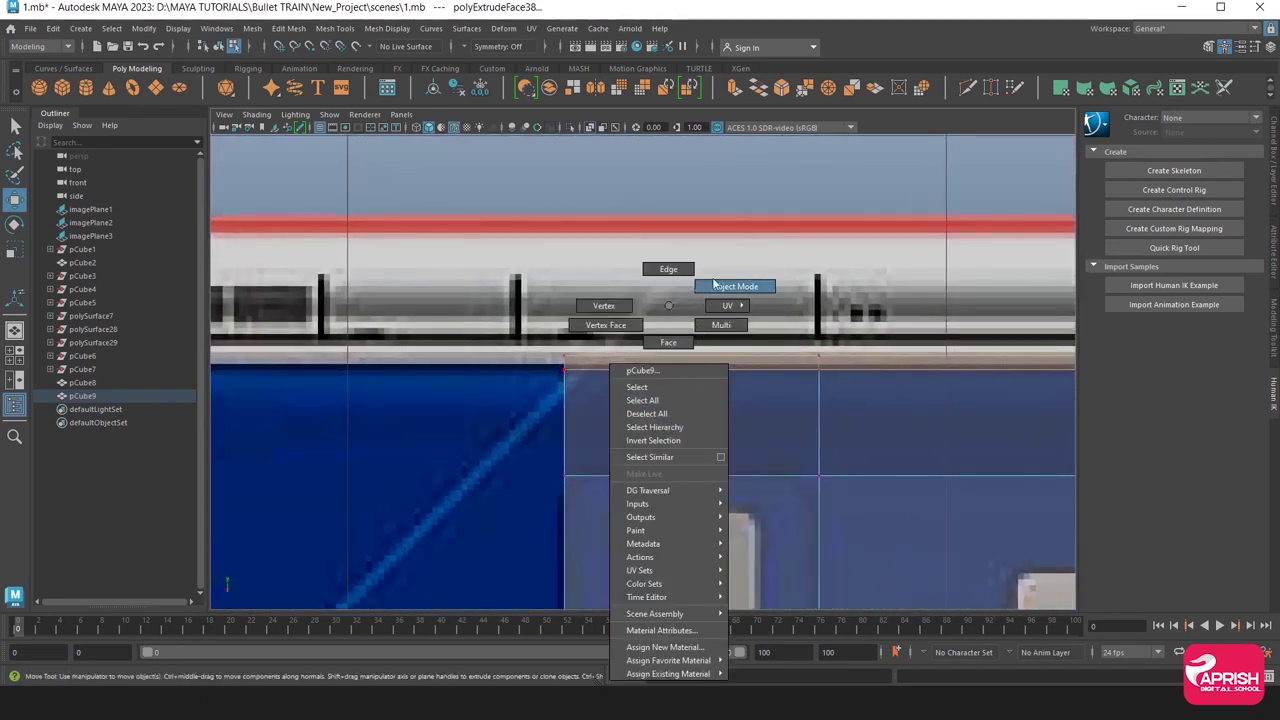
pyautogui.moveTo(643, 451)
pyautogui.keyDown('alt'); pyautogui.mouseDown(button='right')
pyautogui.moveTo(568, 478)
pyautogui.moveTo(610, 455)
pyautogui.mouseUp(button='right'); pyautogui.keyUp('alt')
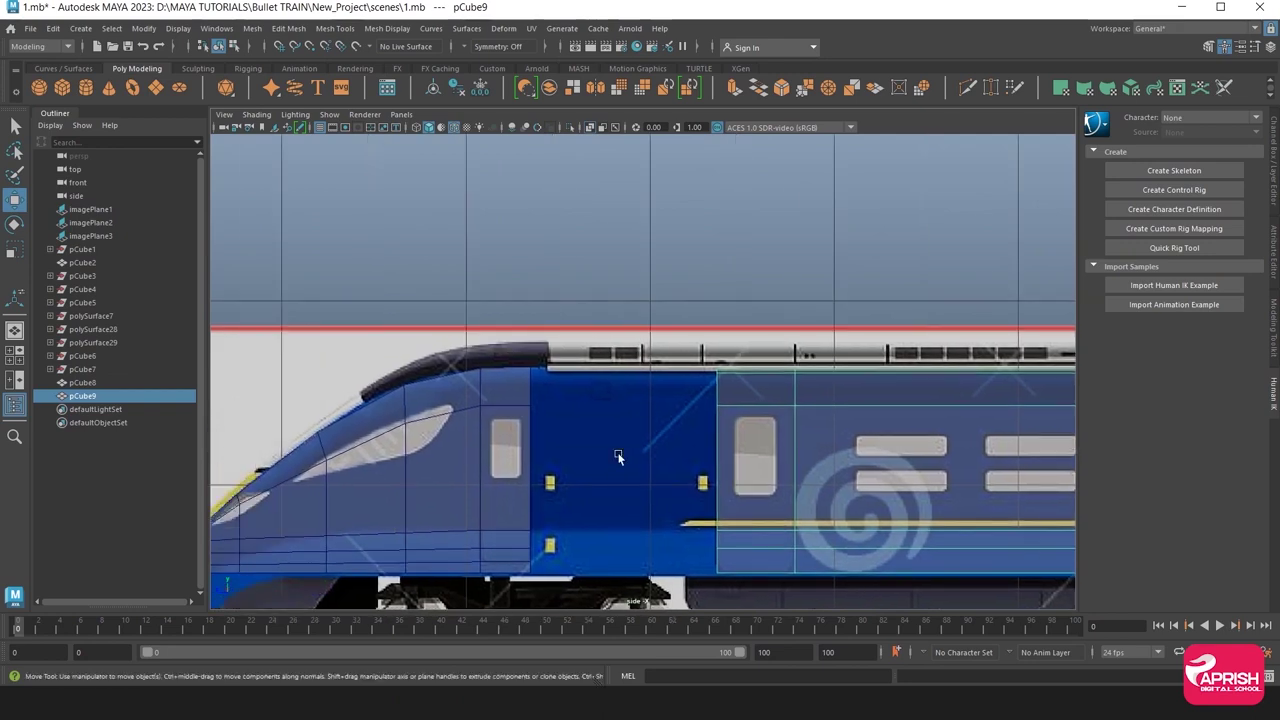
pyautogui.keyDown('alt'); pyautogui.moveTo(610, 455); pyautogui.dragTo(460, 400, button='middle'); pyautogui.keyUp('alt')
# Select pCube8 and pCube9 together and combine them into pCube10 in perspective.
pyautogui.click(460, 396)
pyautogui.keyDown('shift'); pyautogui.click(748, 398); pyautogui.keyUp('shift')
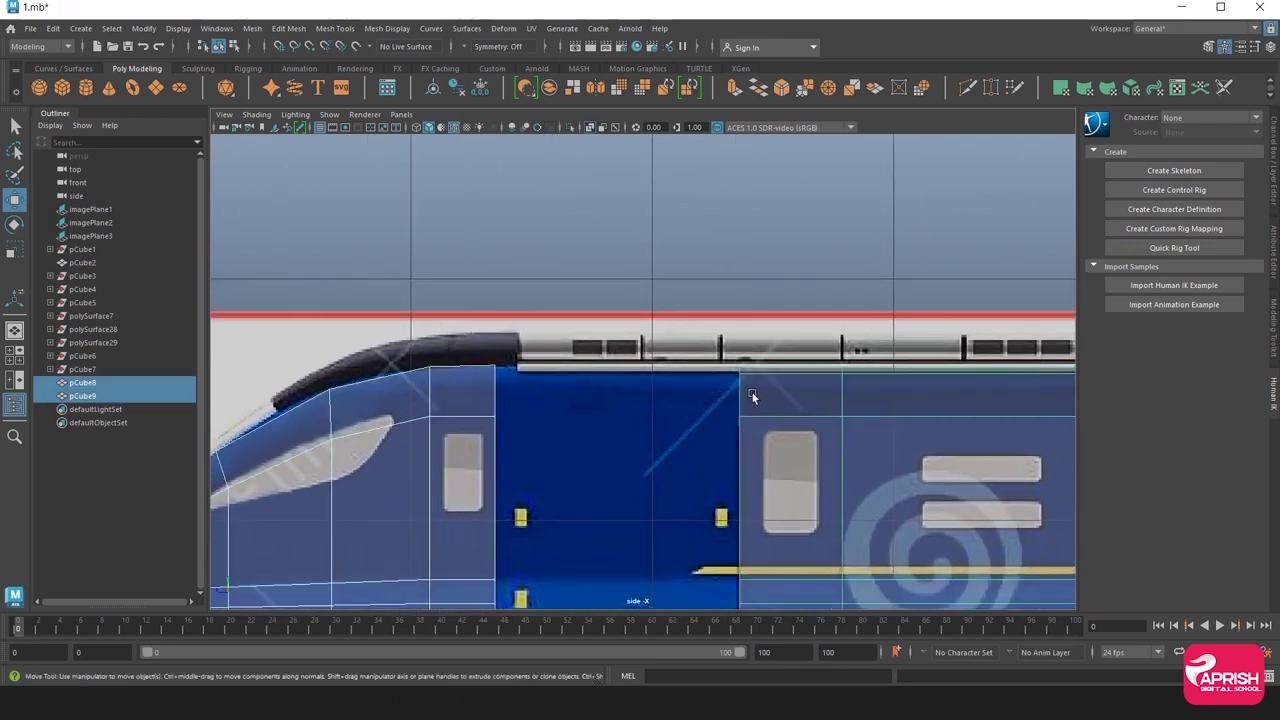
pyautogui.press('space')
pyautogui.press('space')
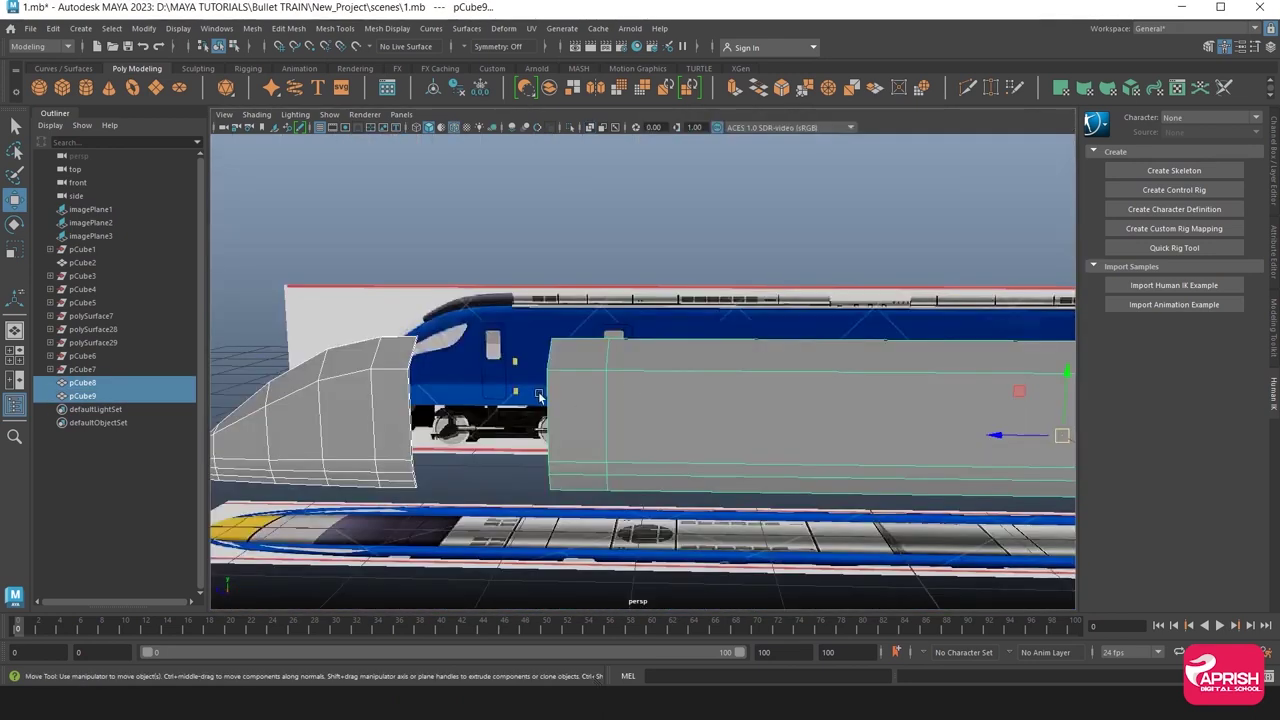
pyautogui.keyDown('alt'); pyautogui.moveTo(596, 406); pyautogui.dragTo(669, 437); pyautogui.keyUp('alt')
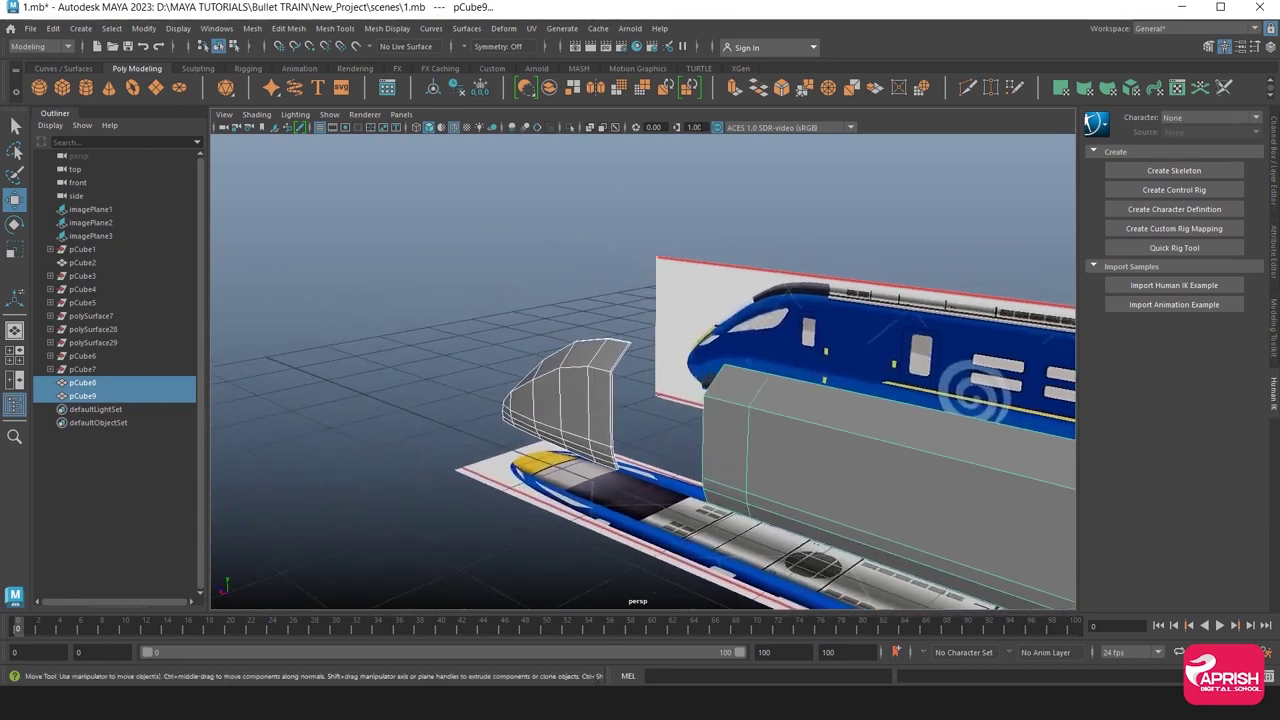
pyautogui.moveTo(496, 410)
pyautogui.keyDown('alt'); pyautogui.mouseDown()
pyautogui.moveTo(836, 493)
pyautogui.moveTo(477, 407)
pyautogui.moveTo(718, 398)
pyautogui.mouseUp(); pyautogui.keyUp('alt')
# Select the facing vertical end edges of pCube10's curved nose piece and long body piece.
pyautogui.moveTo(718, 398); pyautogui.dragTo(714, 340, button='right')
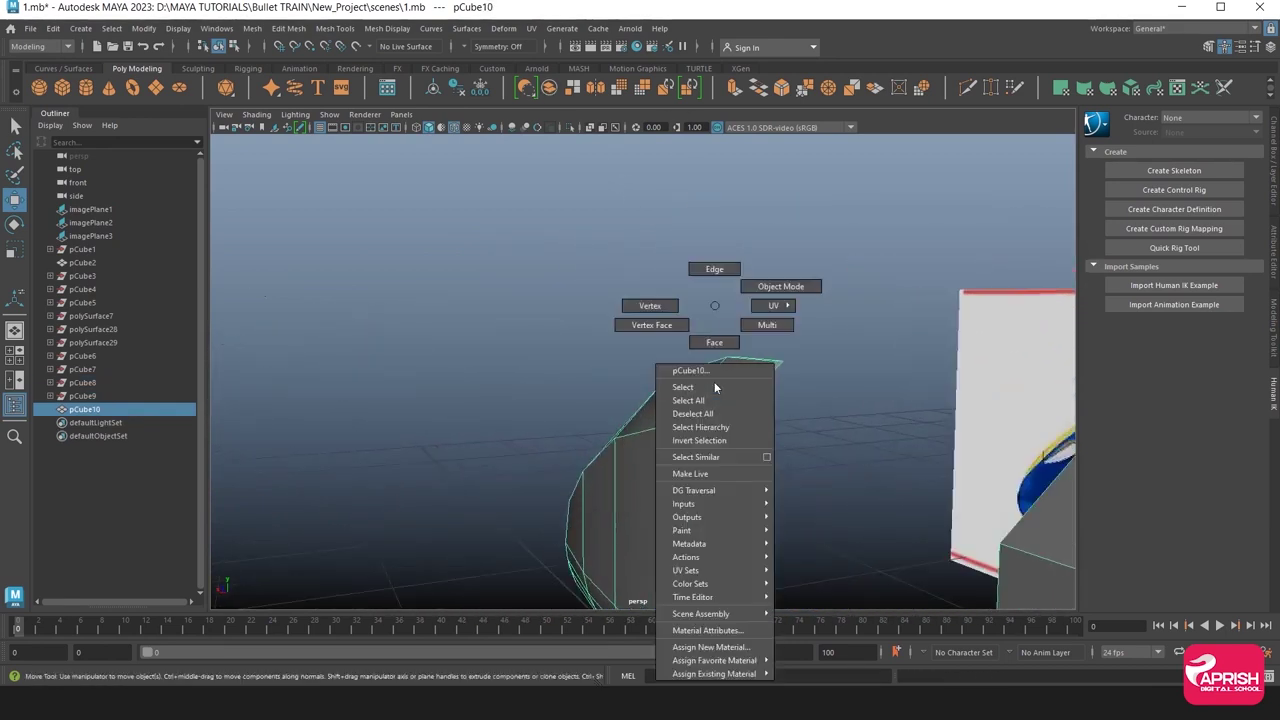
pyautogui.click(725, 419)
pyautogui.click(701, 484)
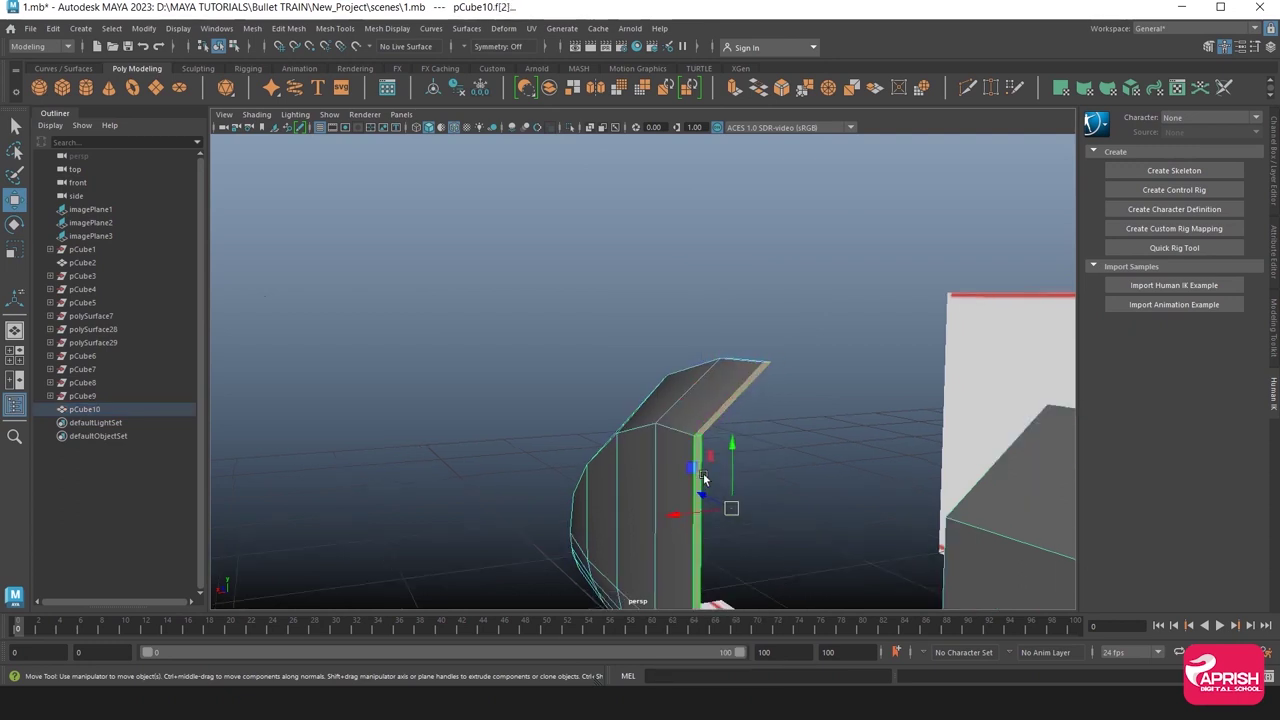
pyautogui.moveTo(685, 494)
pyautogui.keyDown('alt'); pyautogui.mouseDown()
pyautogui.moveTo(598, 303)
pyautogui.moveTo(650, 514)
pyautogui.mouseUp(); pyautogui.keyUp('alt')
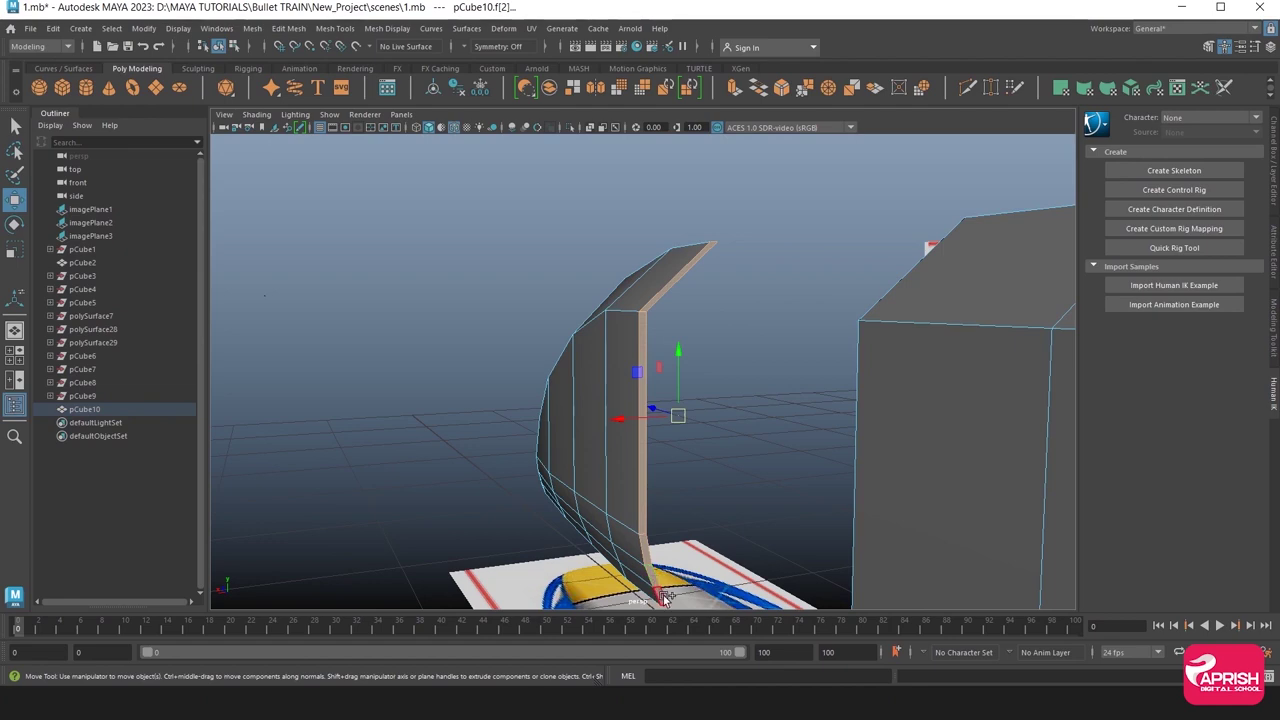
pyautogui.moveTo(664, 597)
pyautogui.keyDown('alt'); pyautogui.mouseDown()
pyautogui.moveTo(586, 475)
pyautogui.moveTo(788, 473)
pyautogui.moveTo(372, 288)
pyautogui.mouseUp(); pyautogui.keyUp('alt')
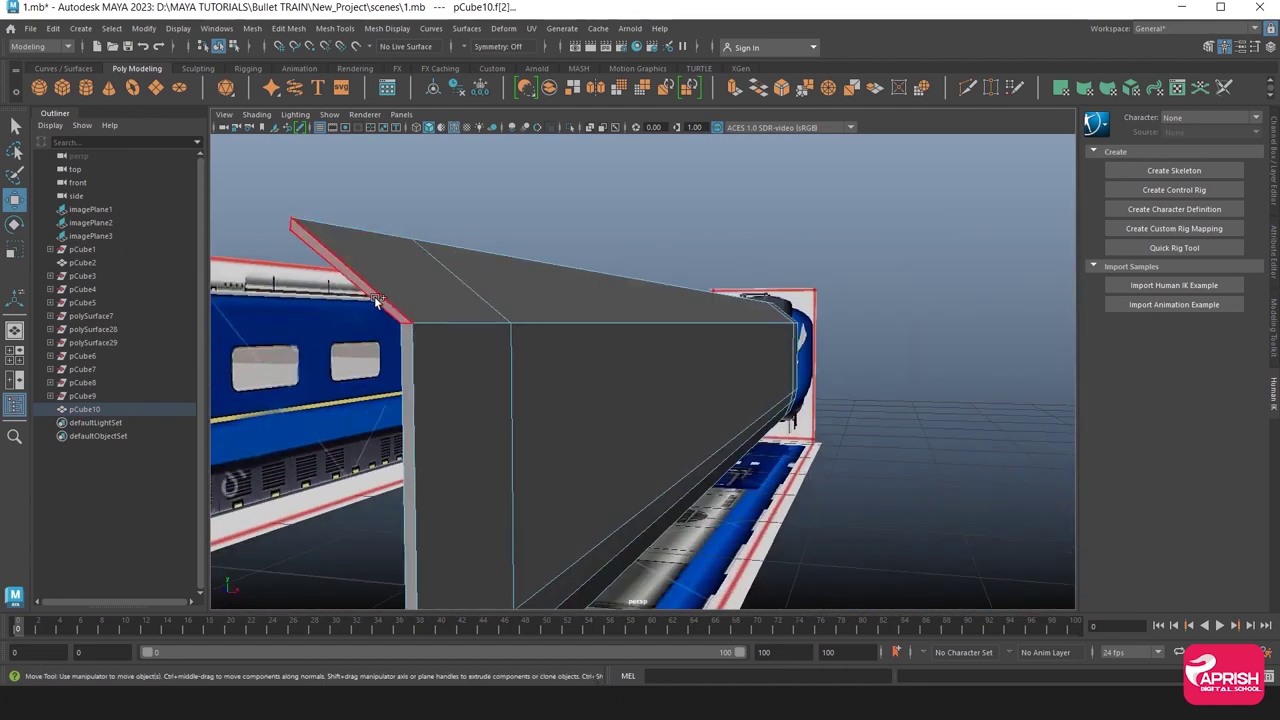
pyautogui.click(672, 398)
pyautogui.moveTo(672, 398)
pyautogui.keyDown('alt'); pyautogui.mouseDown()
pyautogui.moveTo(490, 397)
pyautogui.moveTo(574, 457)
pyautogui.moveTo(601, 411)
pyautogui.mouseUp(); pyautogui.keyUp('alt')
pyautogui.press('F10')
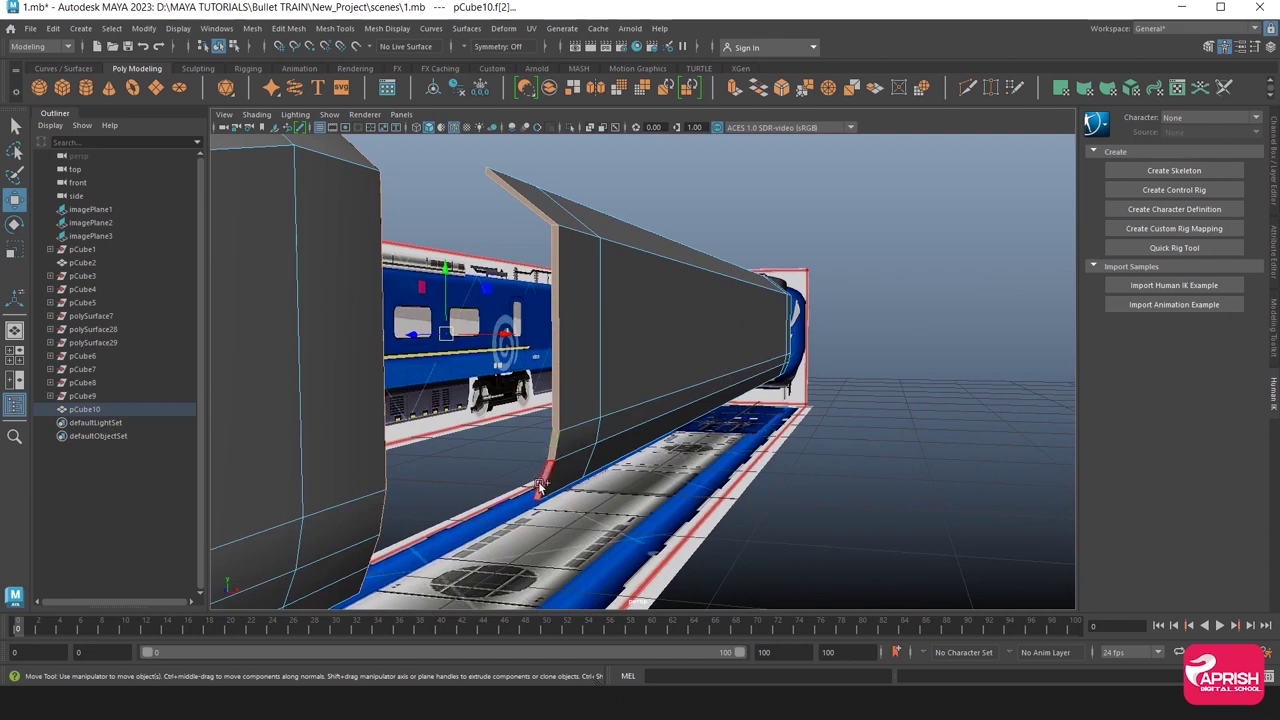
pyautogui.click(288, 28)
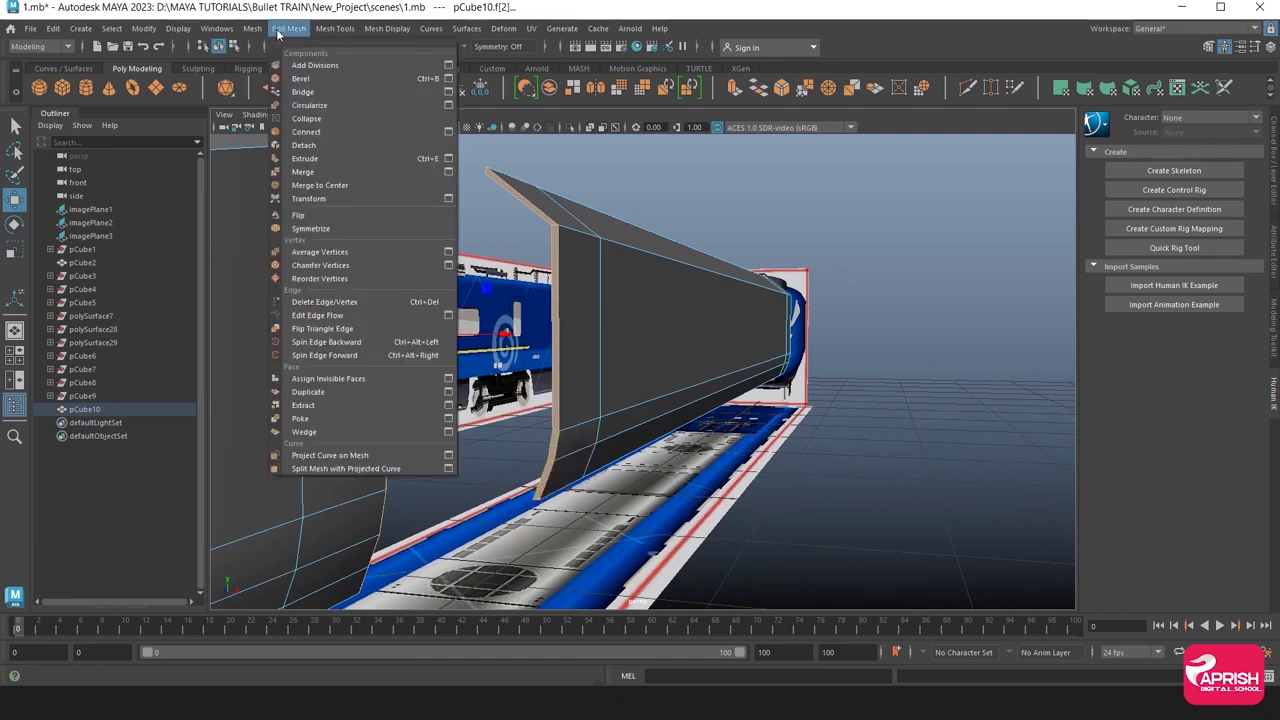
pyautogui.click(300, 80)
pyautogui.keyDown('alt'); pyautogui.moveTo(640, 360); pyautogui.dragTo(701, 361); pyautogui.keyUp('alt')
pyautogui.scroll(3, 608, 343)
pyautogui.scroll(2, 620, 335)
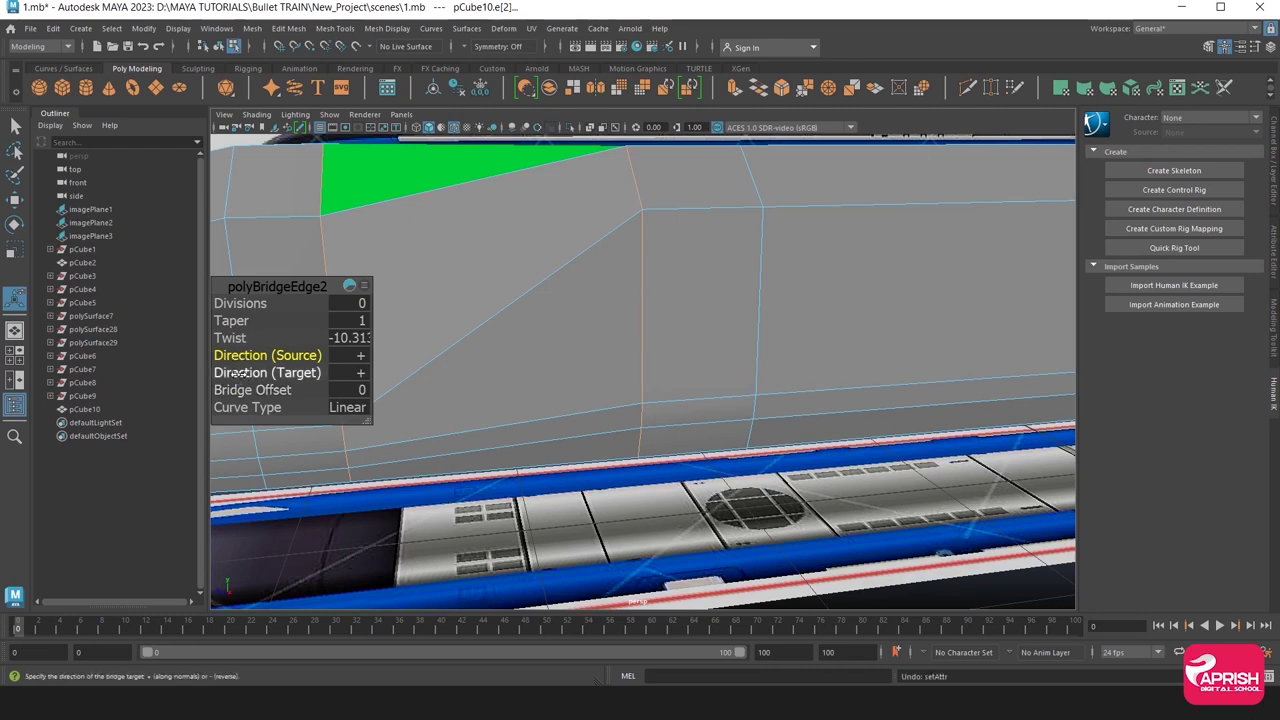
pyautogui.moveTo(240, 390); pyautogui.dragTo(255, 390)
pyautogui.moveTo(240, 303); pyautogui.dragTo(260, 304)
pyautogui.hotkey('ctrl', 'z')
pyautogui.hotkey('ctrl', 'z')
pyautogui.hotkey('ctrl', 'z')
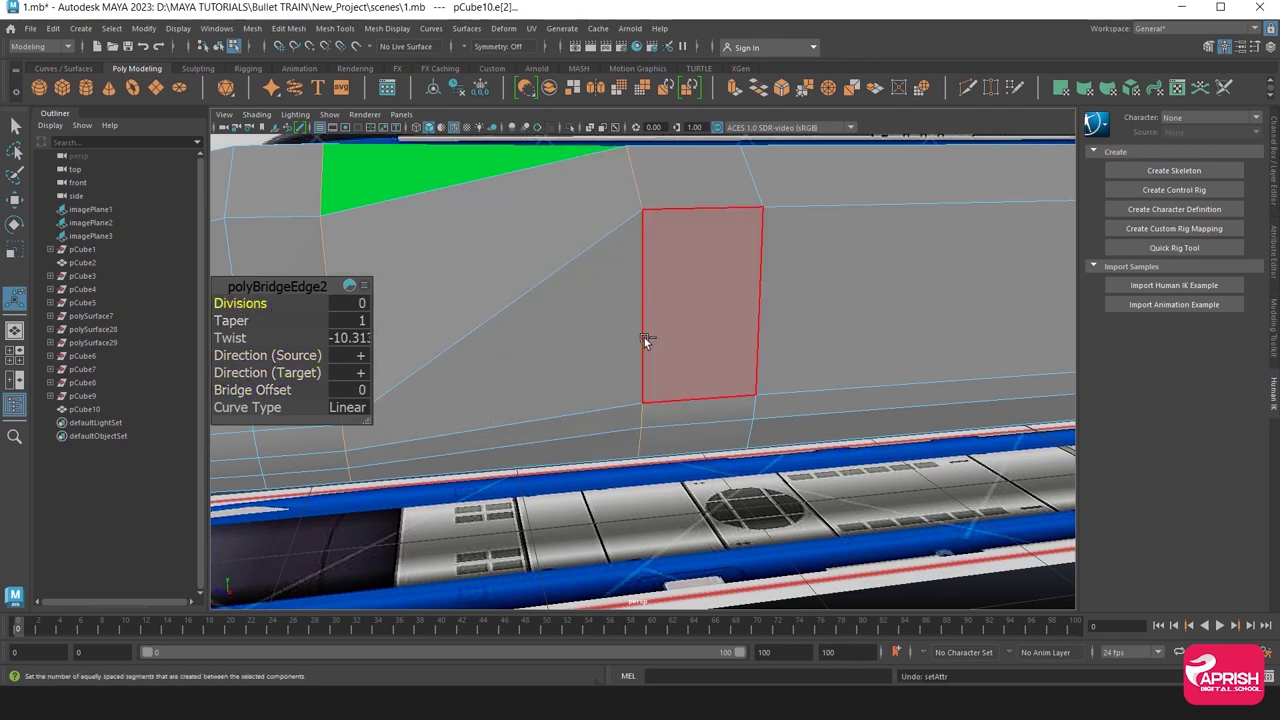
pyautogui.hotkey('ctrl', 'z')
pyautogui.keyDown('alt'); pyautogui.moveTo(506, 366); pyautogui.dragTo(651, 429, button='middle'); pyautogui.keyUp('alt')
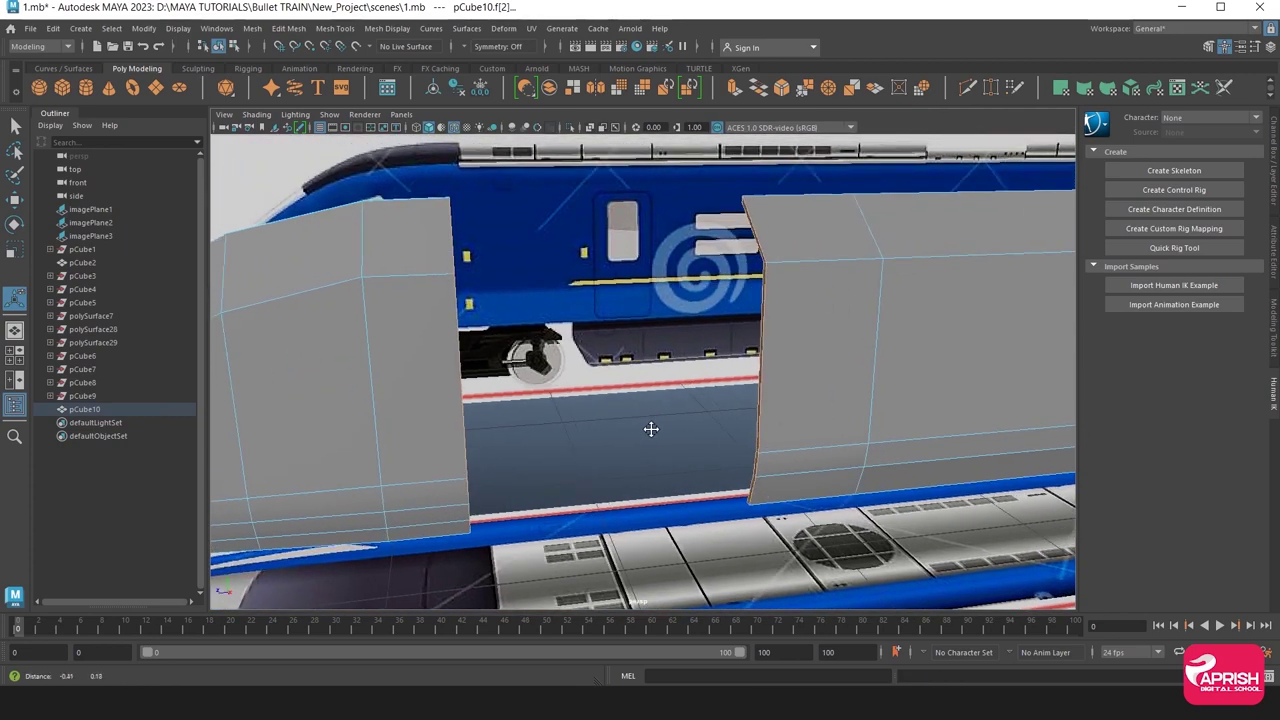
pyautogui.moveTo(651, 429)
pyautogui.keyDown('alt'); pyautogui.mouseDown()
pyautogui.moveTo(623, 381)
pyautogui.moveTo(534, 437)
pyautogui.mouseUp(); pyautogui.keyUp('alt')
# Insert a new edge loop across the pCube10 body panel.
pyautogui.keyDown('alt'); pyautogui.moveTo(592, 509); pyautogui.dragTo(543, 317); pyautogui.keyUp('alt')
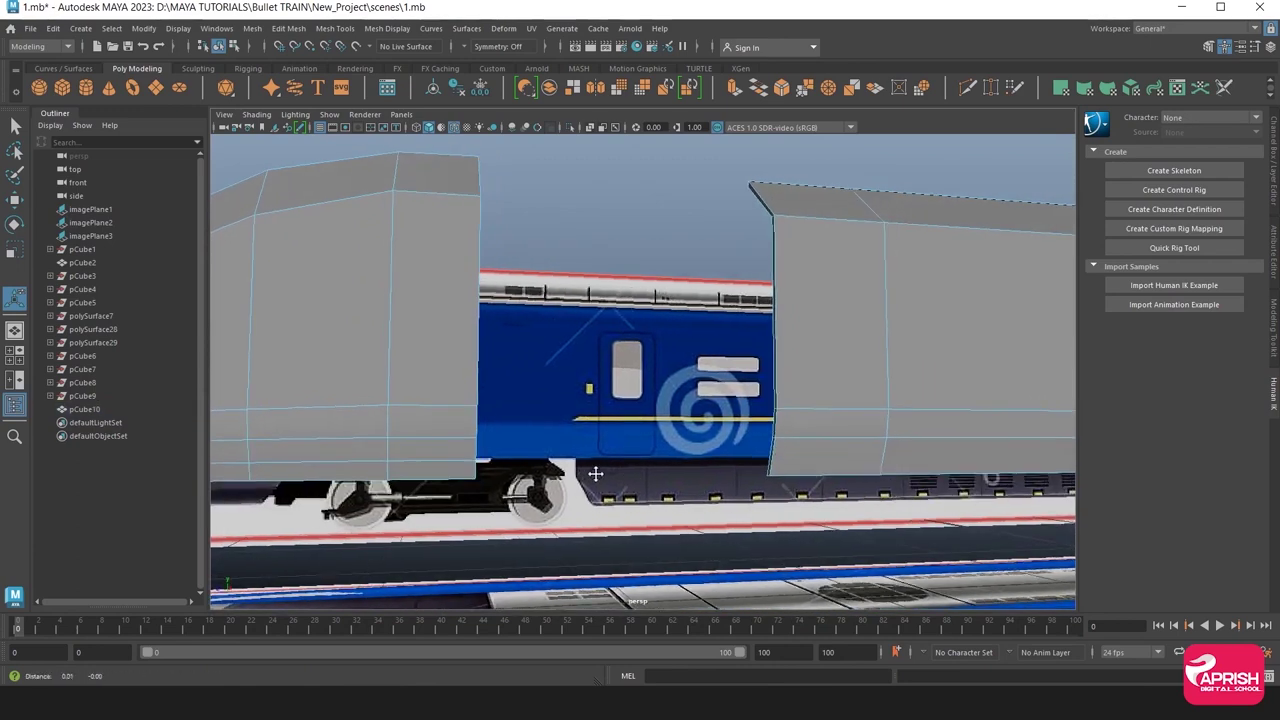
pyautogui.click(329, 28)
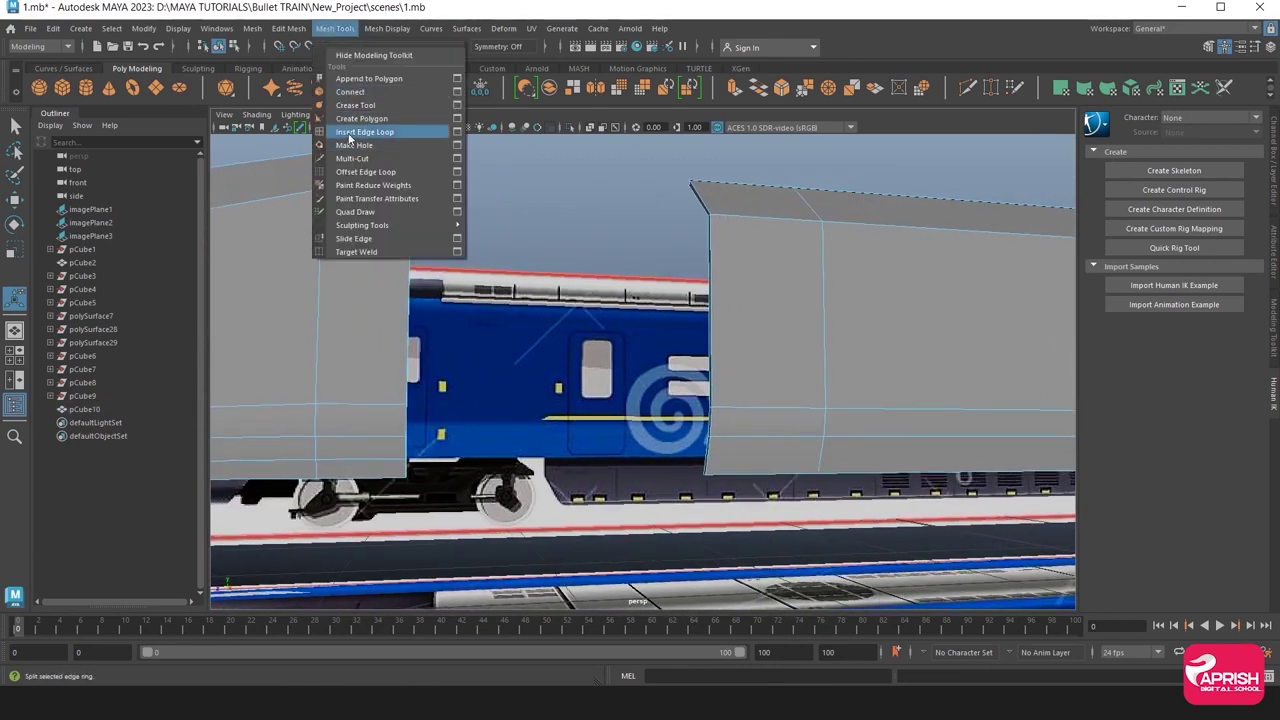
pyautogui.click(375, 131)
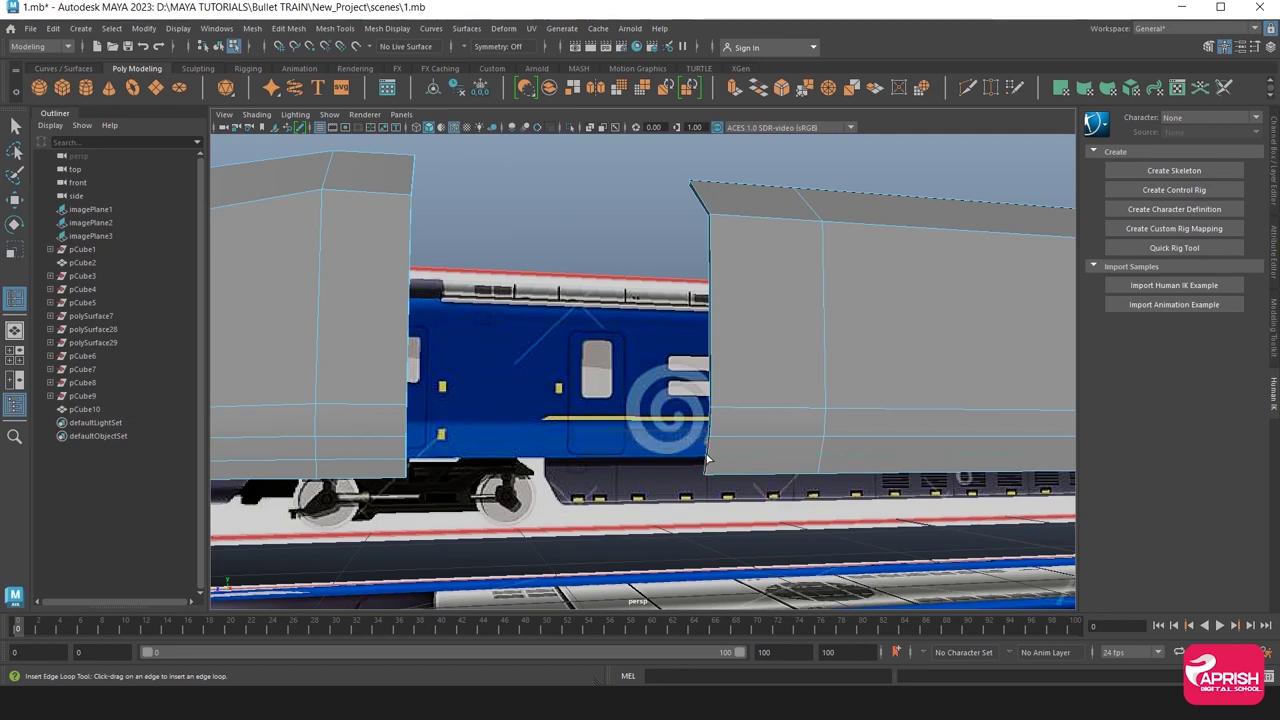
pyautogui.click(706, 462)
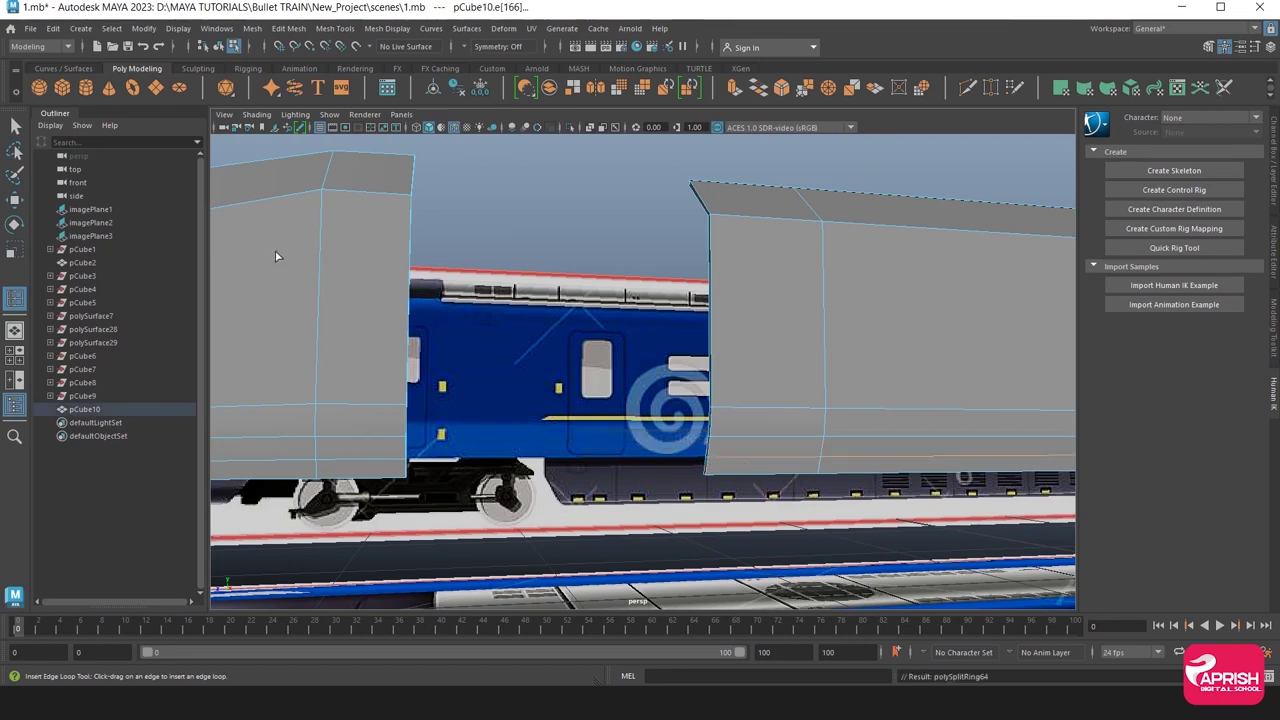
pyautogui.click(15, 199)
# Select the end faces of the curved and long panel pieces and bridge them.
pyautogui.keyDown('alt'); pyautogui.moveTo(609, 249); pyautogui.dragTo(493, 252); pyautogui.keyUp('alt')
pyautogui.rightClick(540, 198)
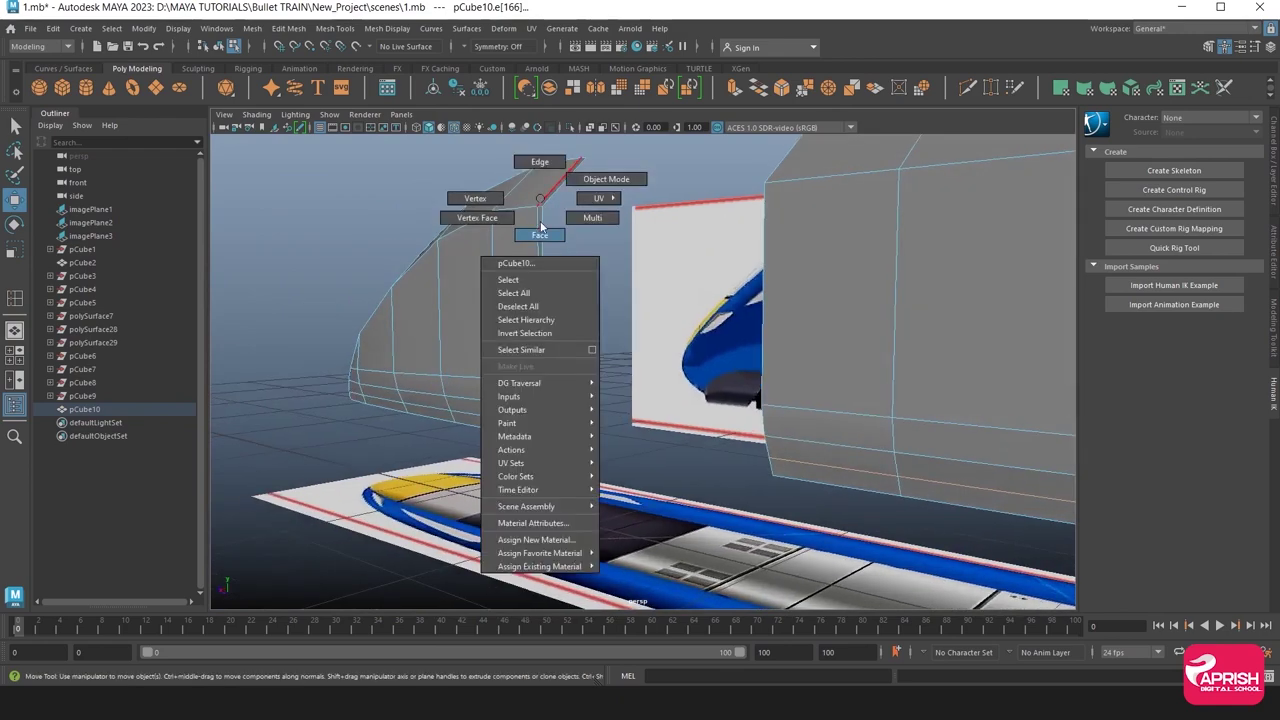
pyautogui.click(540, 233)
pyautogui.click(556, 324)
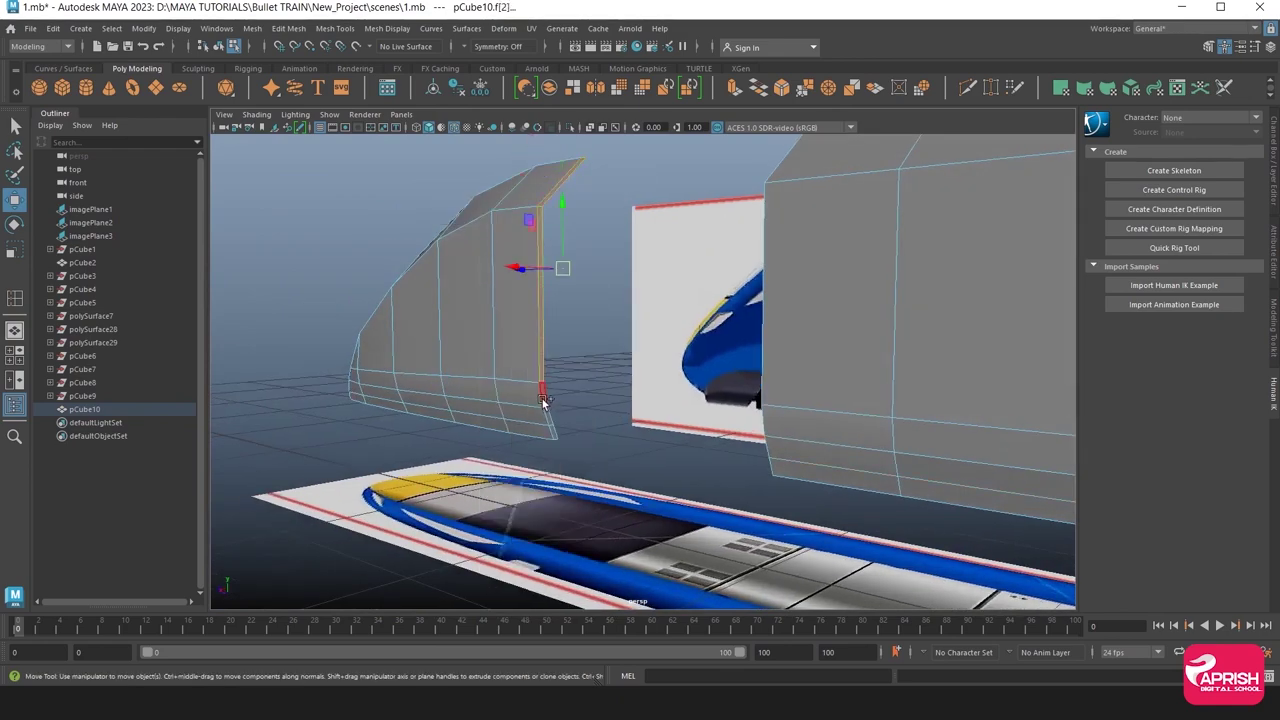
pyautogui.keyDown('alt'); pyautogui.moveTo(612, 441); pyautogui.dragTo(636, 245); pyautogui.keyUp('alt')
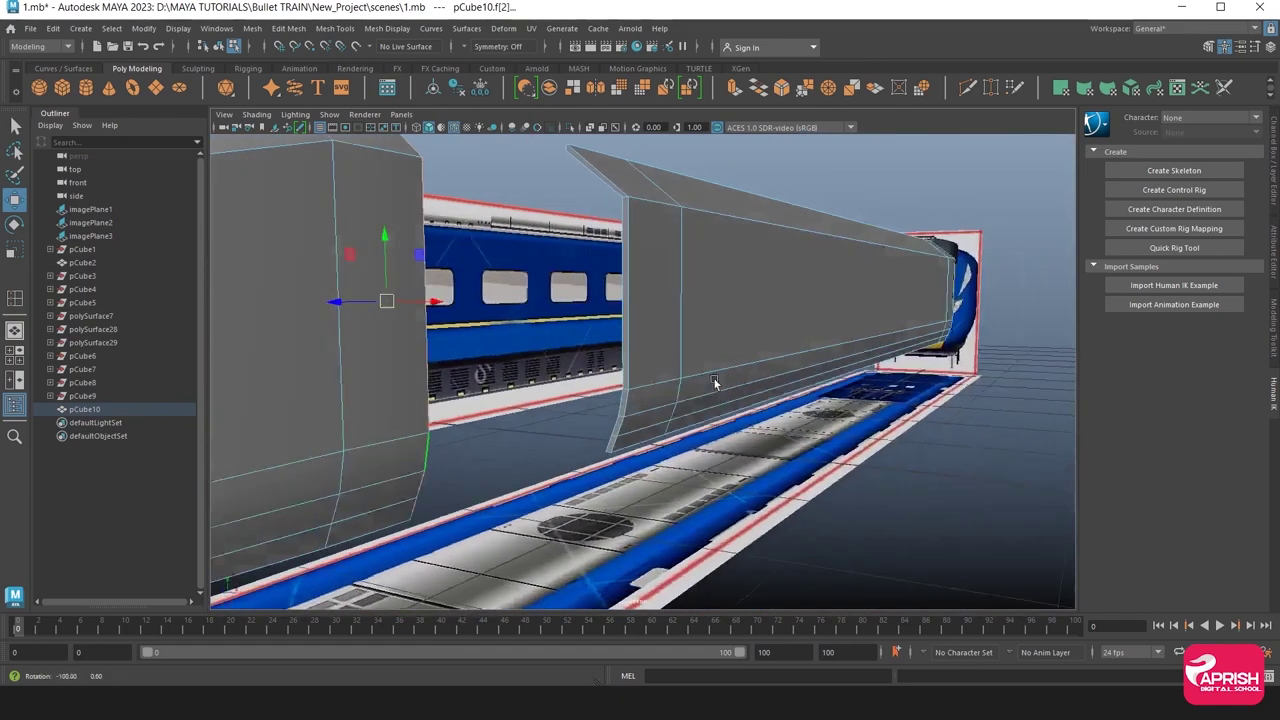
pyautogui.keyDown('shift'); pyautogui.click(600, 234); pyautogui.keyUp('shift')
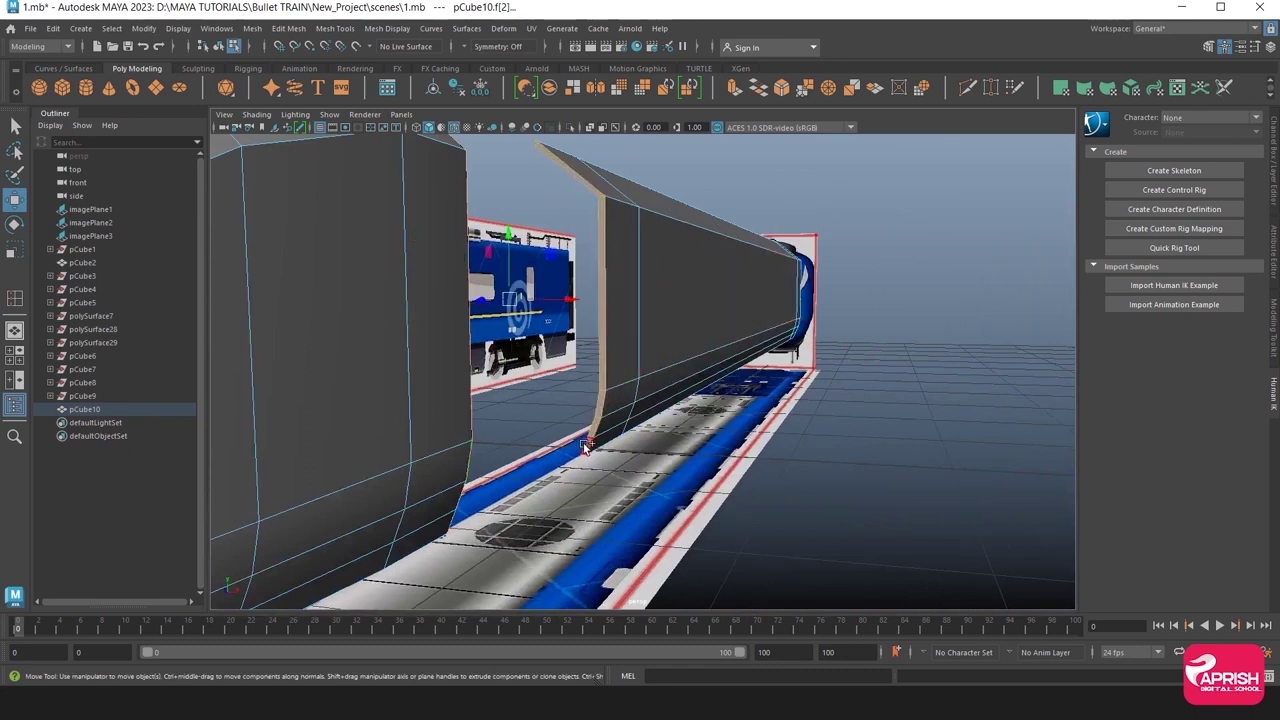
pyautogui.click(333, 28)
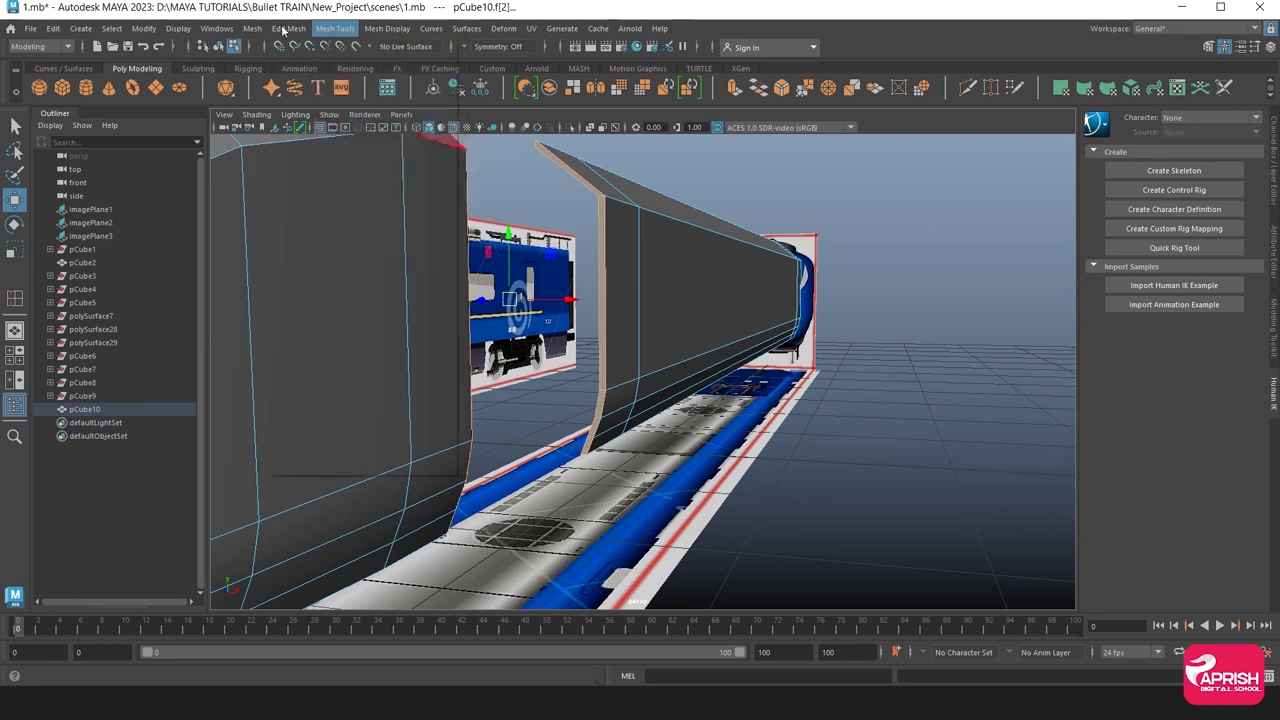
pyautogui.click(297, 90)
# Select the top and vertical end faces at the curved panel end and apply Bevel.
pyautogui.keyDown('alt'); pyautogui.moveTo(652, 348); pyautogui.dragTo(666, 281); pyautogui.keyUp('alt')
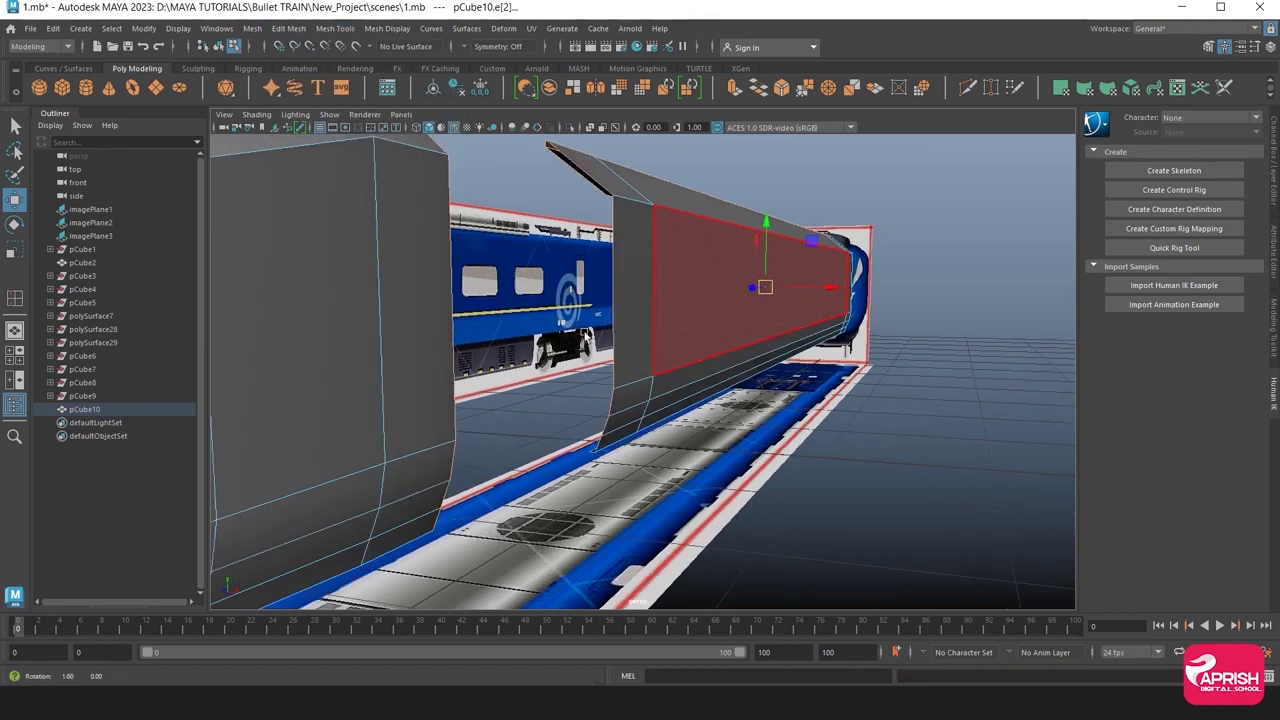
pyautogui.moveTo(678, 266); pyautogui.dragTo(734, 238, button='right')
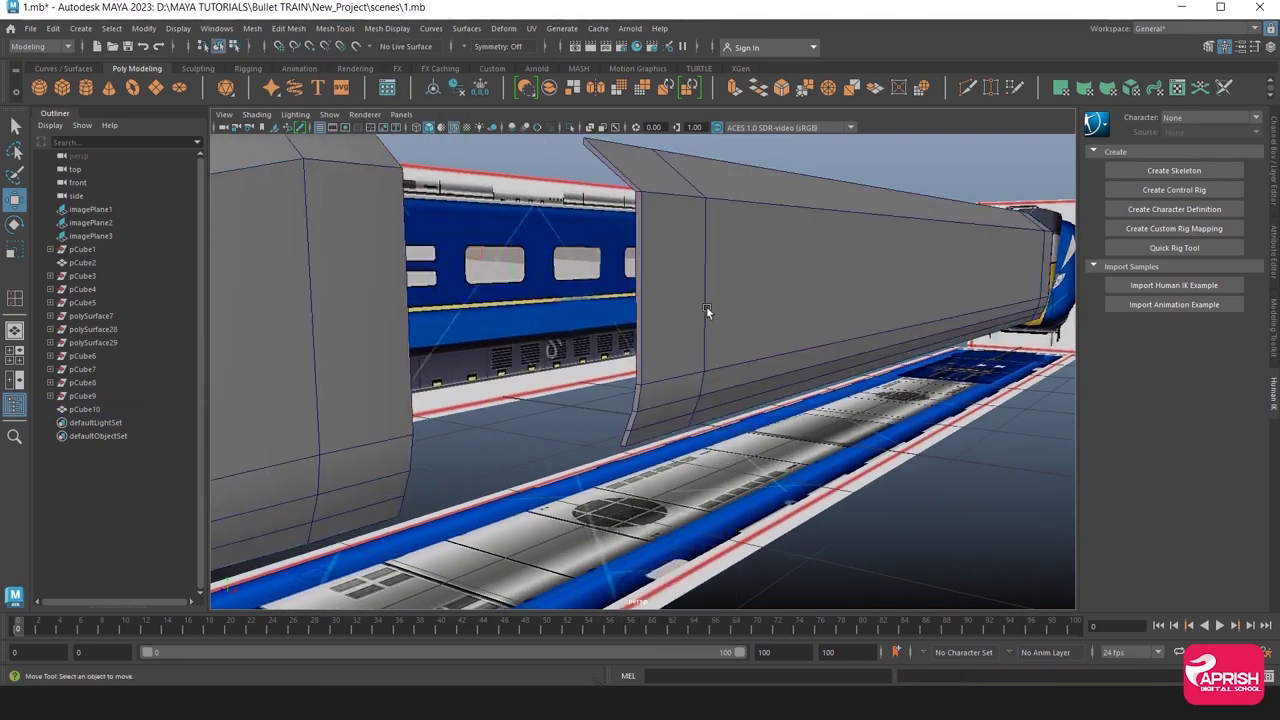
pyautogui.click(706, 306)
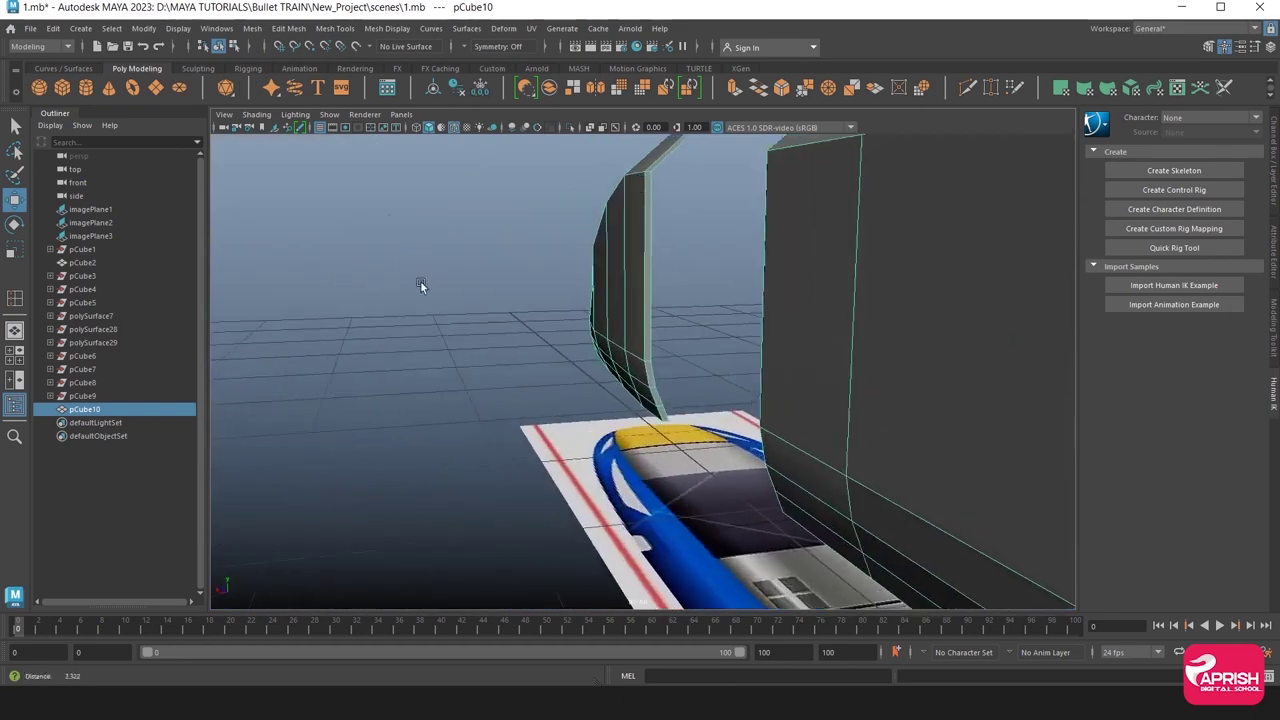
pyautogui.moveTo(420, 280)
pyautogui.keyDown('alt'); pyautogui.mouseDown()
pyautogui.moveTo(471, 414)
pyautogui.moveTo(597, 246)
pyautogui.mouseUp(); pyautogui.keyUp('alt')
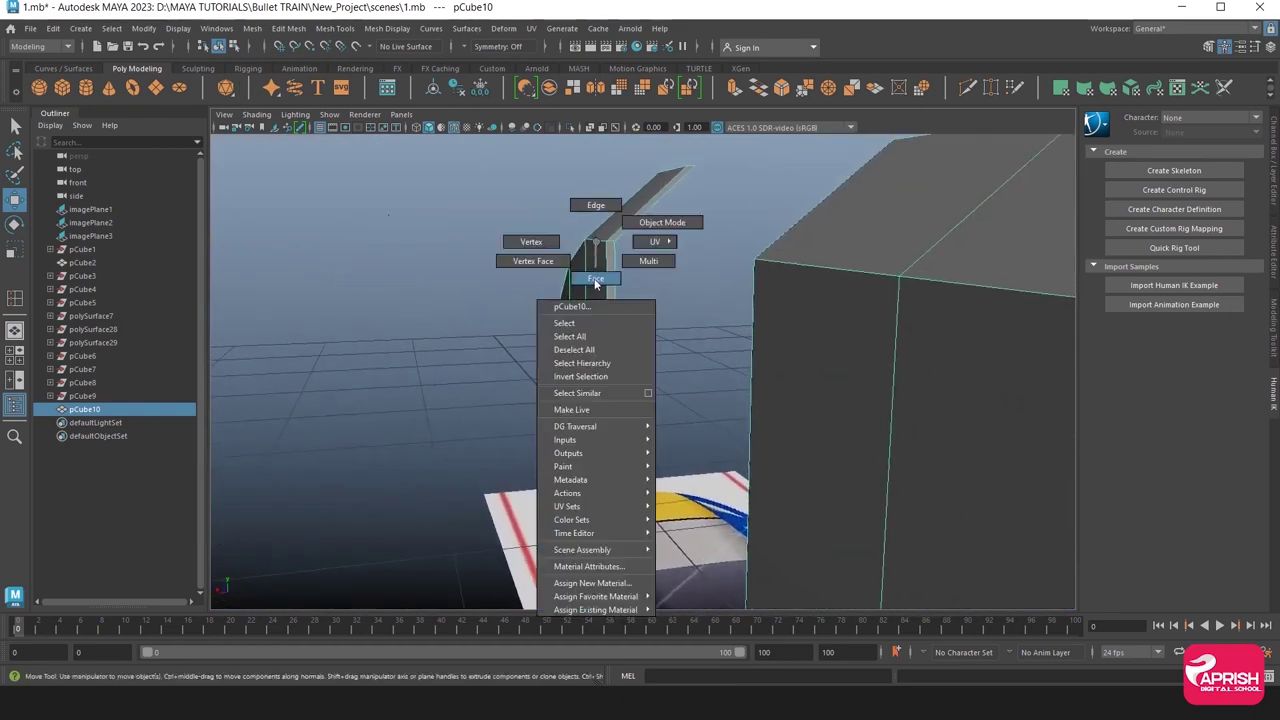
pyautogui.moveTo(597, 246); pyautogui.dragTo(597, 280, button='right')
pyautogui.click(624, 222)
pyautogui.keyDown('shift'); pyautogui.click(610, 283); pyautogui.keyUp('shift')
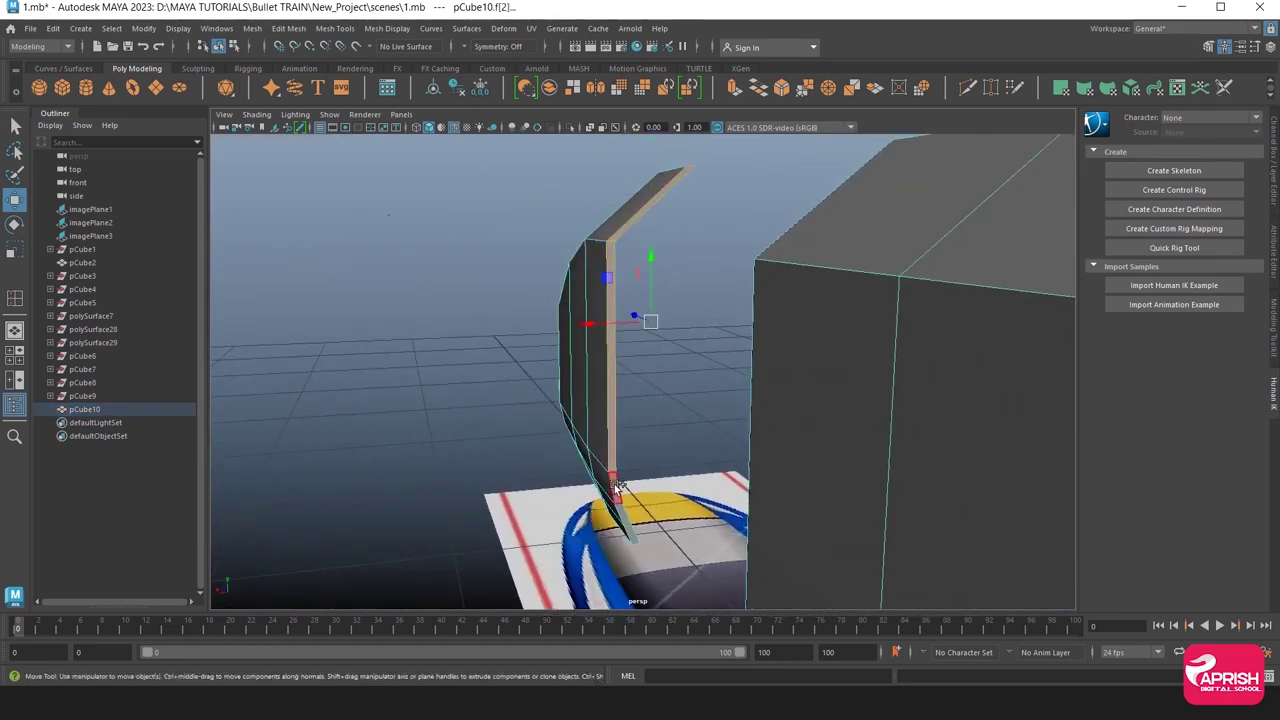
pyautogui.keyDown('alt'); pyautogui.moveTo(632, 535); pyautogui.dragTo(686, 305); pyautogui.keyUp('alt')
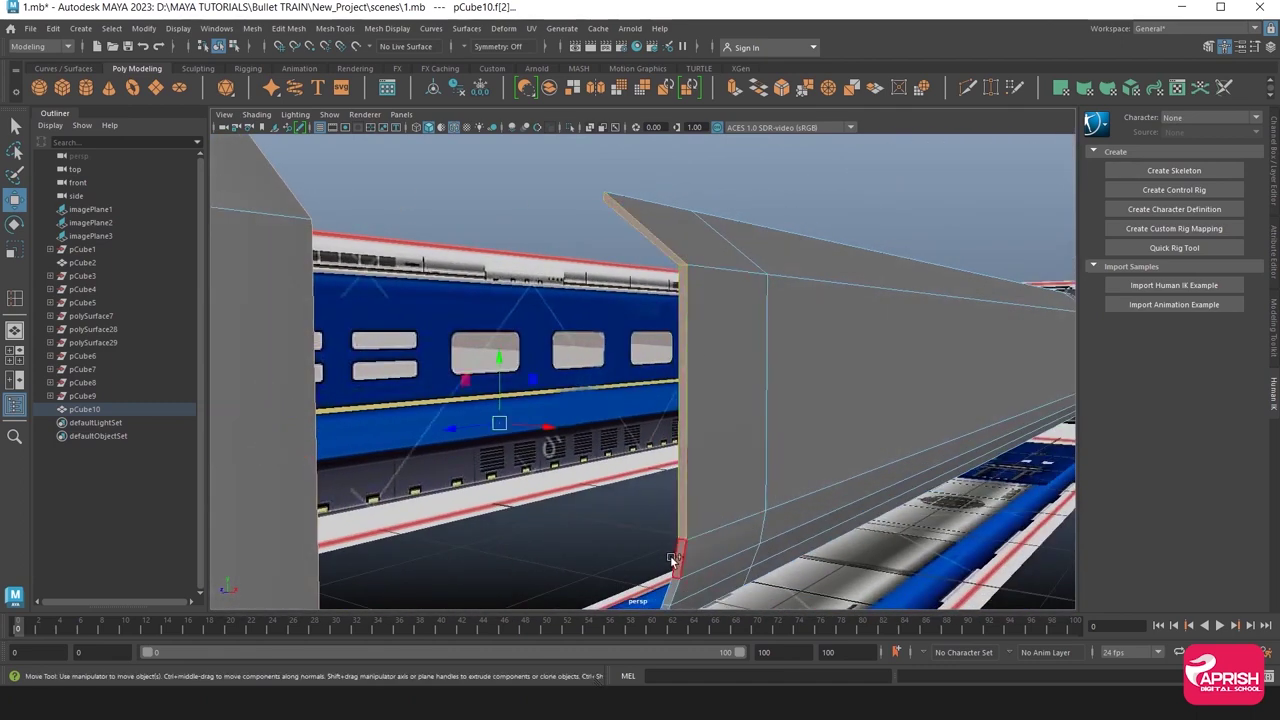
pyautogui.keyDown('alt'); pyautogui.moveTo(661, 533); pyautogui.dragTo(648, 430); pyautogui.keyUp('alt')
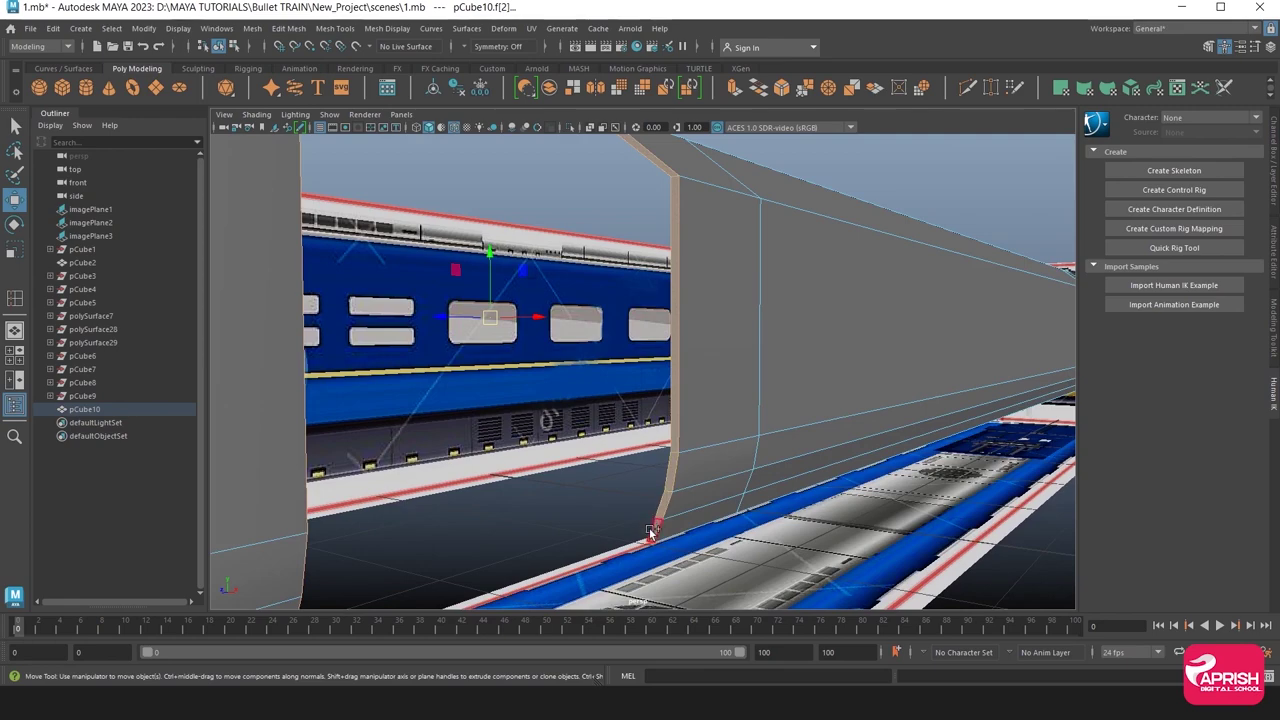
pyautogui.click(252, 28)
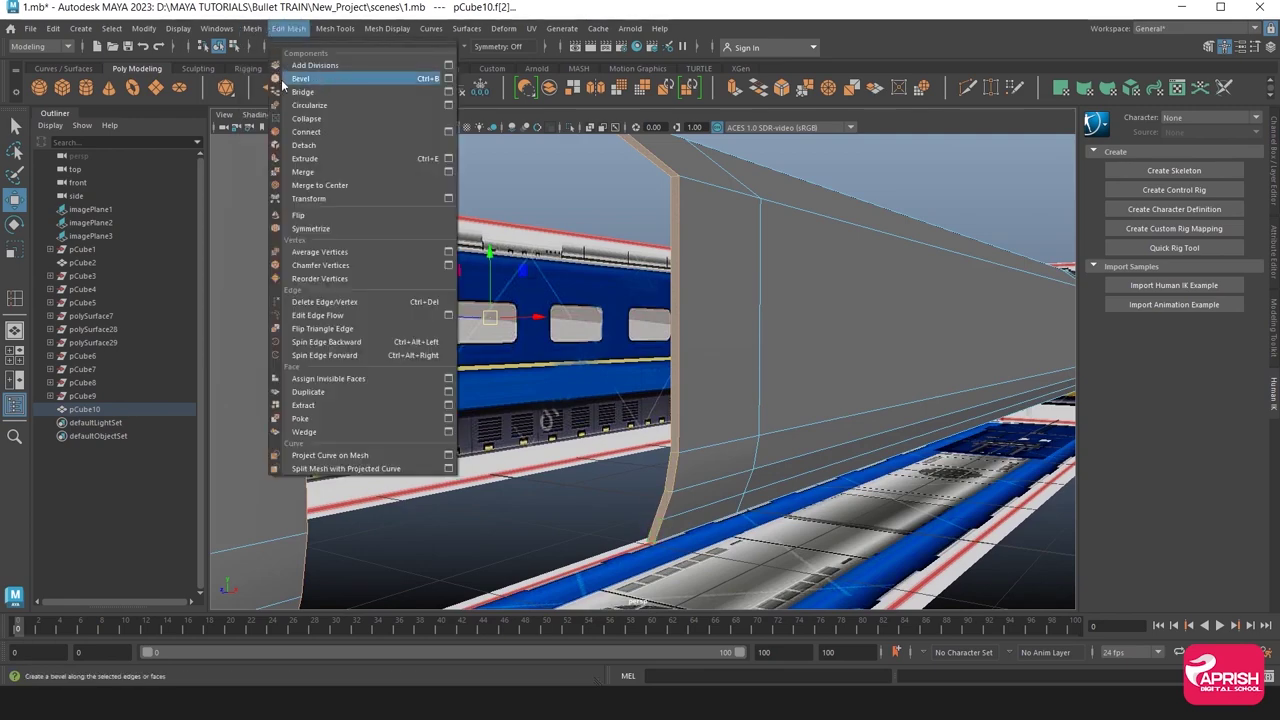
pyautogui.click(295, 78)
pyautogui.moveTo(742, 399)
pyautogui.keyDown('alt'); pyautogui.mouseDown()
pyautogui.moveTo(577, 414)
pyautogui.moveTo(902, 390)
pyautogui.moveTo(777, 390)
pyautogui.moveTo(818, 307)
pyautogui.mouseUp(); pyautogui.keyUp('alt')
# Clear the face selection and undo twice to remove the bridge fill.
pyautogui.click(617, 416)
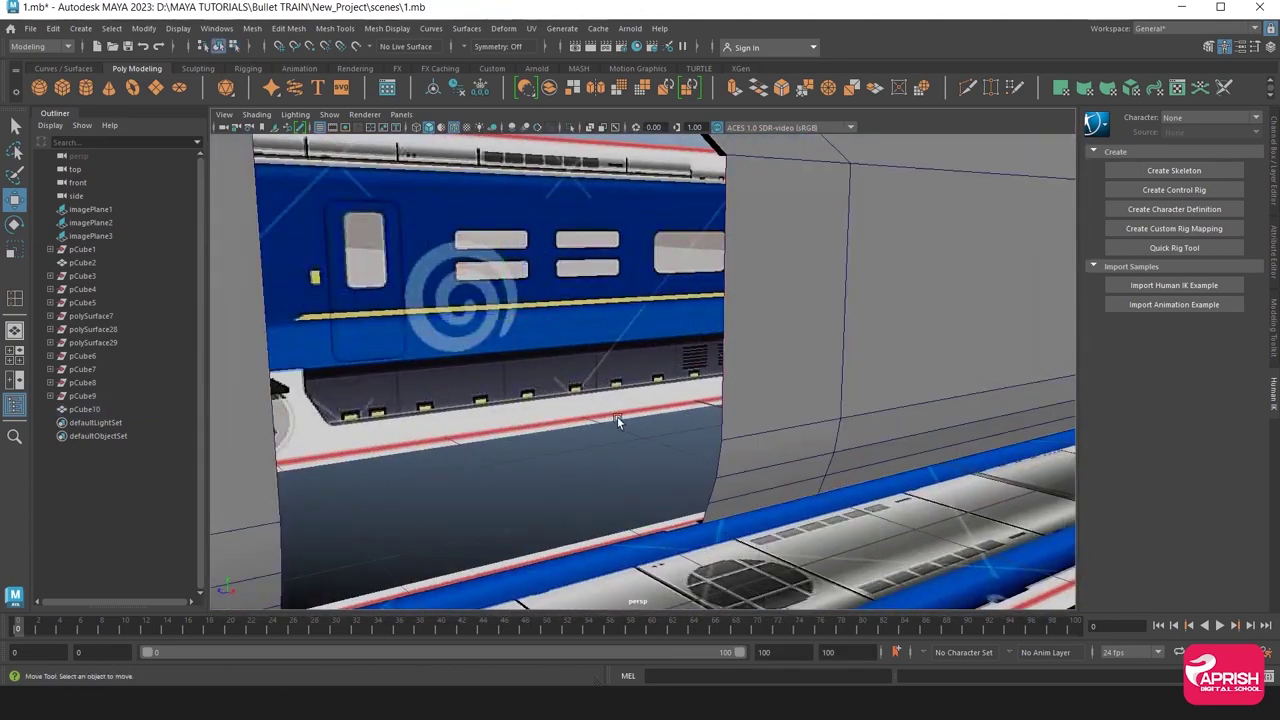
pyautogui.hotkey('ctrl', 'z')
pyautogui.hotkey('ctrl', 'z')
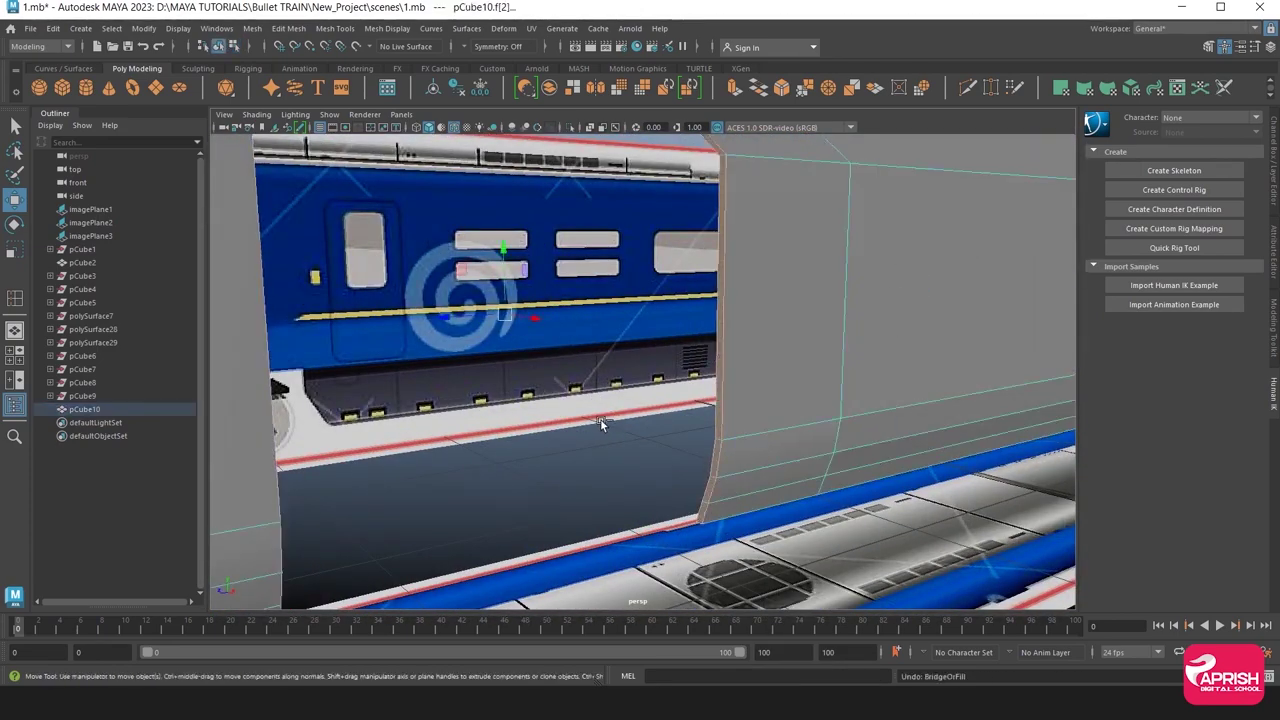
pyautogui.hotkey('ctrl', 'z')
pyautogui.moveTo(546, 370)
pyautogui.keyDown('alt'); pyautogui.mouseDown()
pyautogui.moveTo(606, 370)
pyautogui.moveTo(554, 286)
pyautogui.mouseUp(); pyautogui.keyUp('alt')
pyautogui.scroll(5, 610, 368)
# Select the top face of the box end, zoom out, then clear the selection.
pyautogui.moveTo(540, 285); pyautogui.dragTo(509, 355, button='right')
pyautogui.click(536, 265)
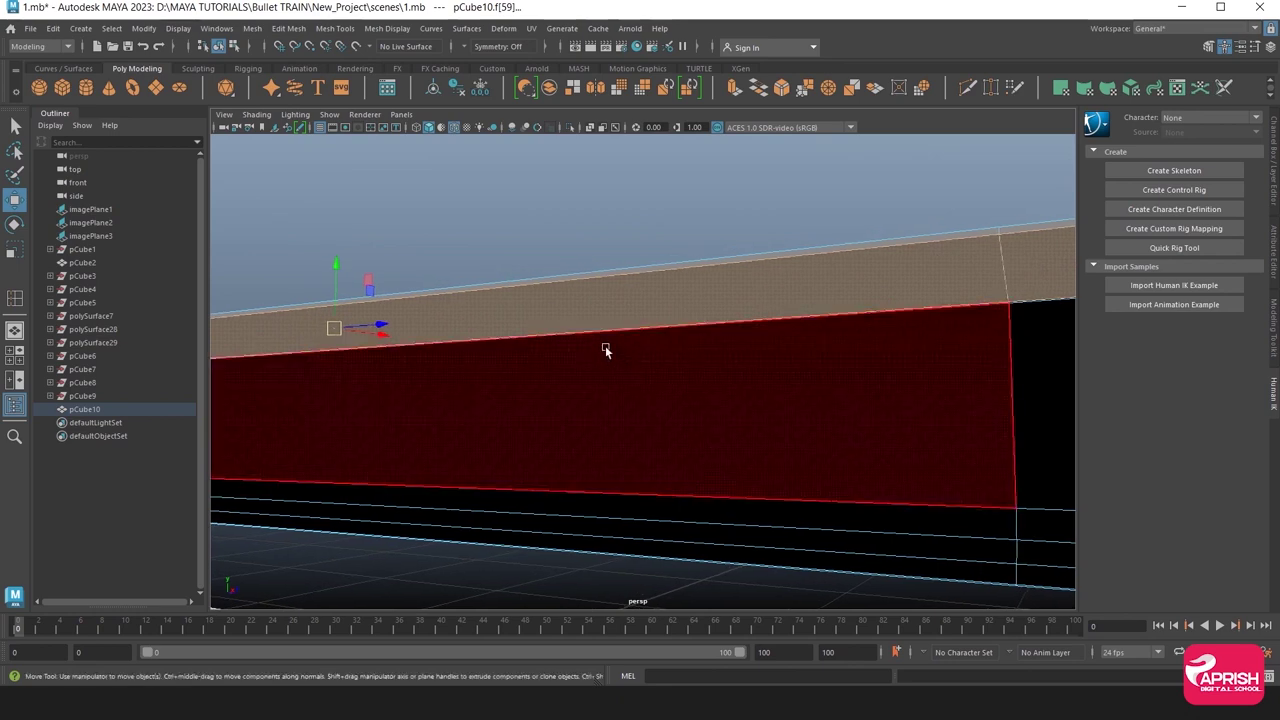
pyautogui.scroll(-3, 703, 360)
pyautogui.scroll(-3, 674, 351)
pyautogui.scroll(-5, 657, 346)
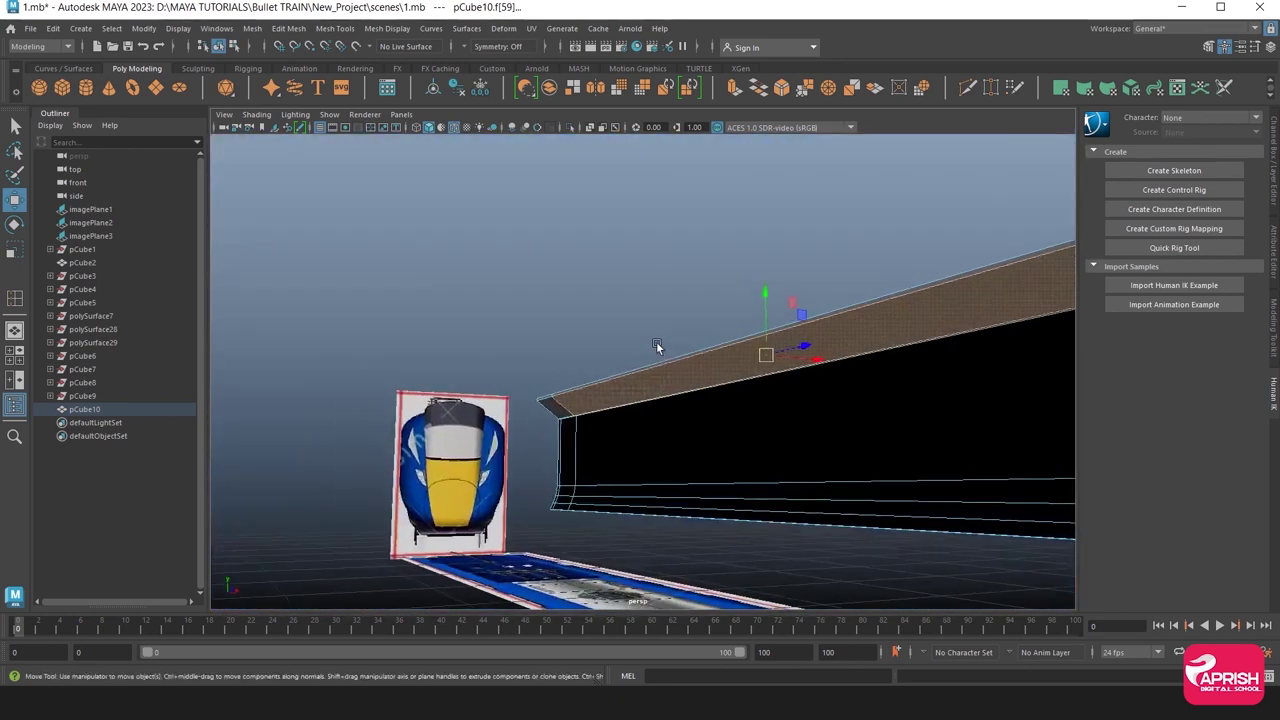
pyautogui.click(652, 409)
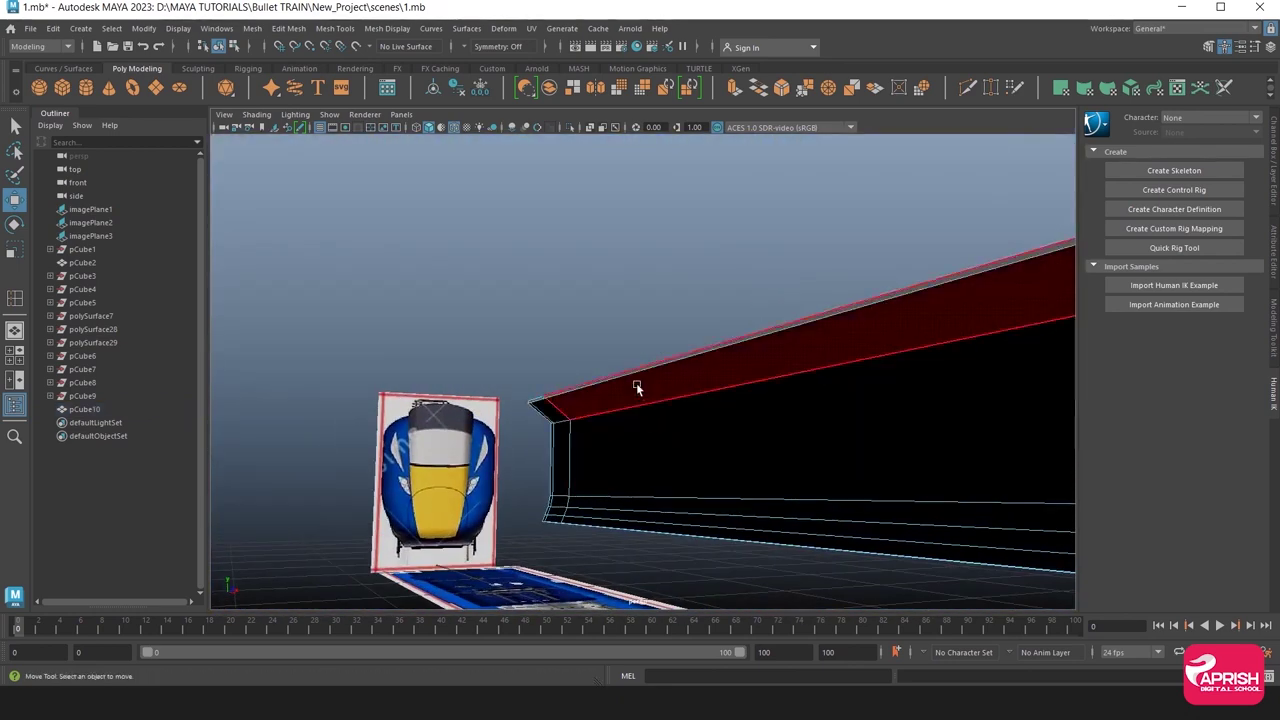
# Switch the box to edge mode and select its top edge.
pyautogui.moveTo(636, 383)
pyautogui.keyDown('alt'); pyautogui.mouseDown()
pyautogui.moveTo(859, 450)
pyautogui.moveTo(568, 450)
pyautogui.moveTo(652, 442)
pyautogui.moveTo(416, 432)
pyautogui.moveTo(597, 449)
pyautogui.moveTo(486, 414)
pyautogui.moveTo(614, 414)
pyautogui.moveTo(452, 414)
pyautogui.moveTo(633, 456)
pyautogui.moveTo(491, 539)
pyautogui.mouseUp(); pyautogui.keyUp('alt')
pyautogui.moveTo(328, 358); pyautogui.dragTo(331, 273, button='right')
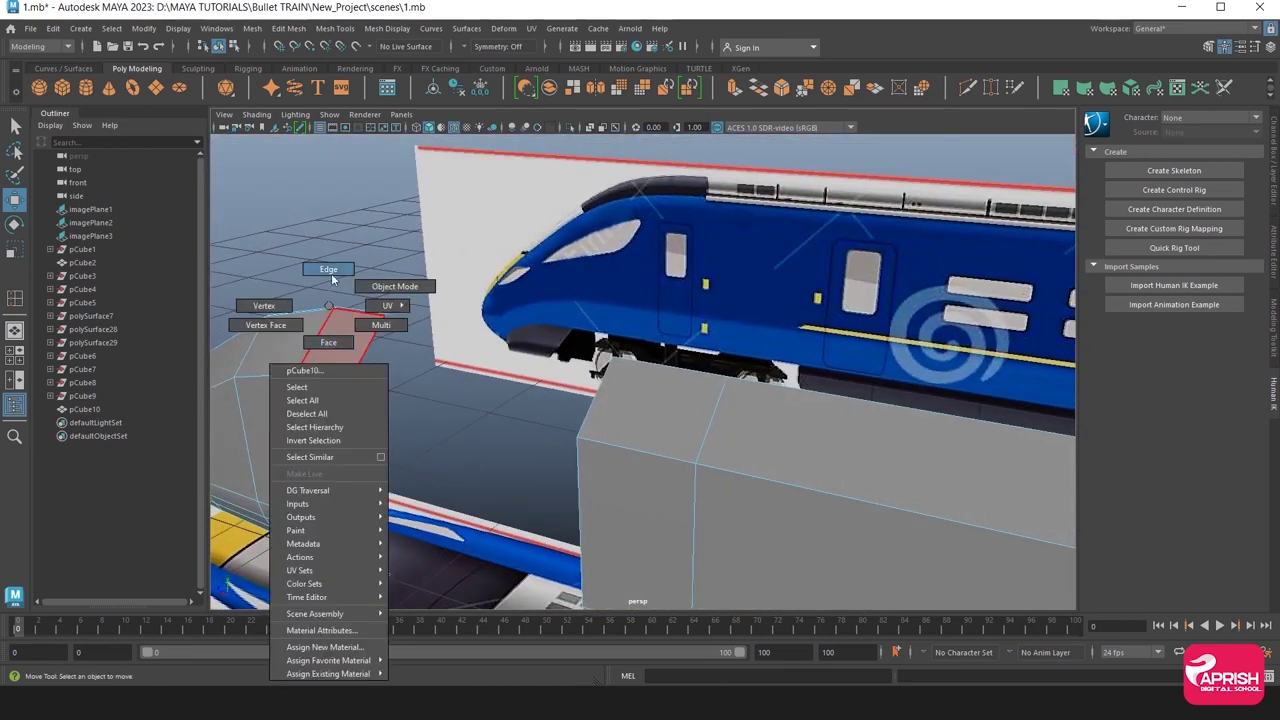
pyautogui.moveTo(305, 383)
pyautogui.keyDown('alt'); pyautogui.mouseDown()
pyautogui.moveTo(475, 403)
pyautogui.moveTo(543, 432)
pyautogui.moveTo(529, 423)
pyautogui.moveTo(637, 411)
pyautogui.moveTo(543, 394)
pyautogui.moveTo(657, 388)
pyautogui.moveTo(583, 405)
pyautogui.moveTo(505, 537)
pyautogui.moveTo(597, 411)
pyautogui.moveTo(634, 410)
pyautogui.mouseUp(); pyautogui.keyUp('alt')
pyautogui.scroll(2, 541, 425)
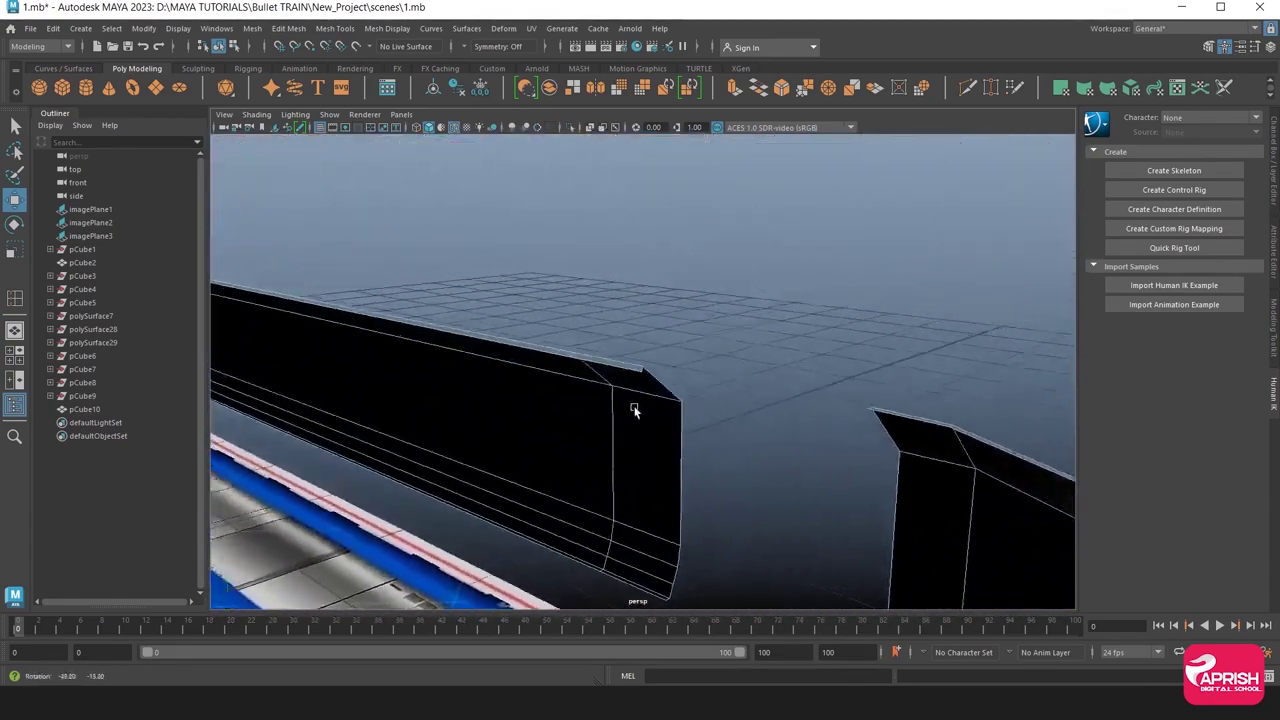
pyautogui.moveTo(634, 410)
pyautogui.keyDown('alt'); pyautogui.mouseDown(button='right')
pyautogui.moveTo(651, 329)
pyautogui.moveTo(594, 403)
pyautogui.moveTo(549, 403)
pyautogui.moveTo(569, 387)
pyautogui.moveTo(700, 405)
pyautogui.mouseUp(button='right'); pyautogui.keyUp('alt')
pyautogui.moveTo(628, 354); pyautogui.dragTo(628, 268, button='right')
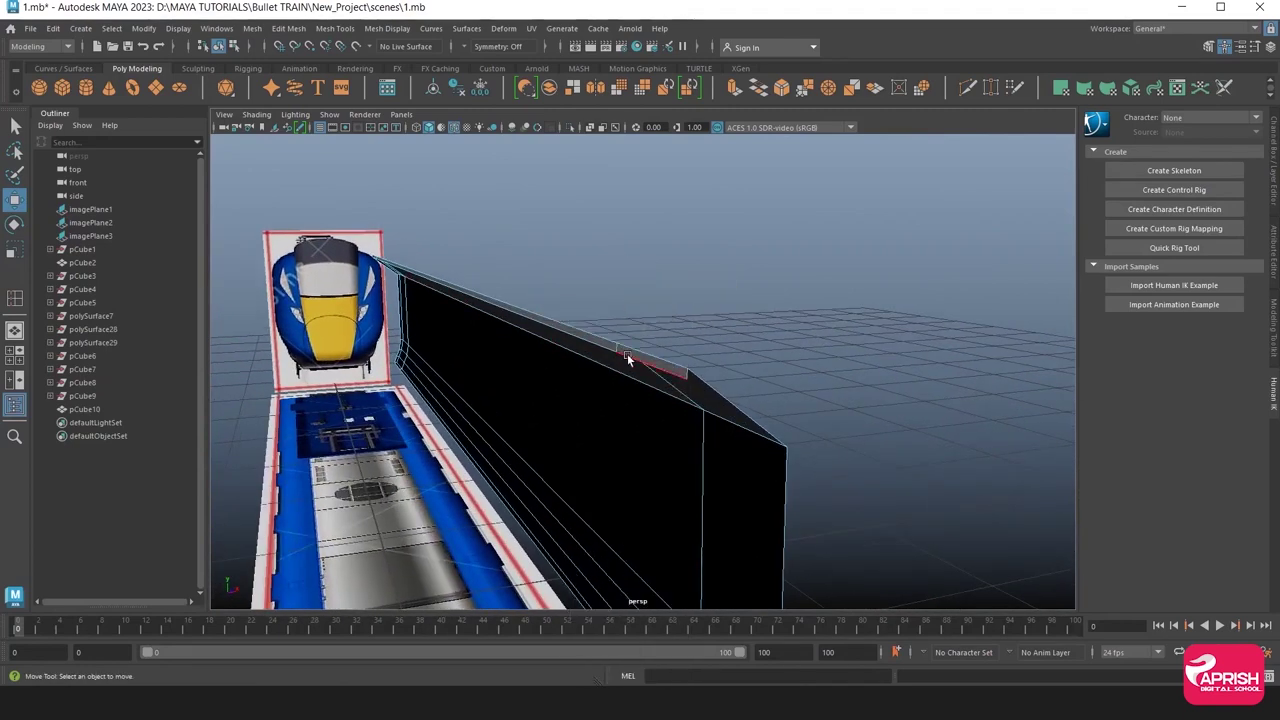
pyautogui.click(627, 353)
# Tumble around the top edge to compare it with the train front reference images.
pyautogui.keyDown('alt'); pyautogui.moveTo(548, 330); pyautogui.dragTo(391, 414); pyautogui.keyUp('alt')
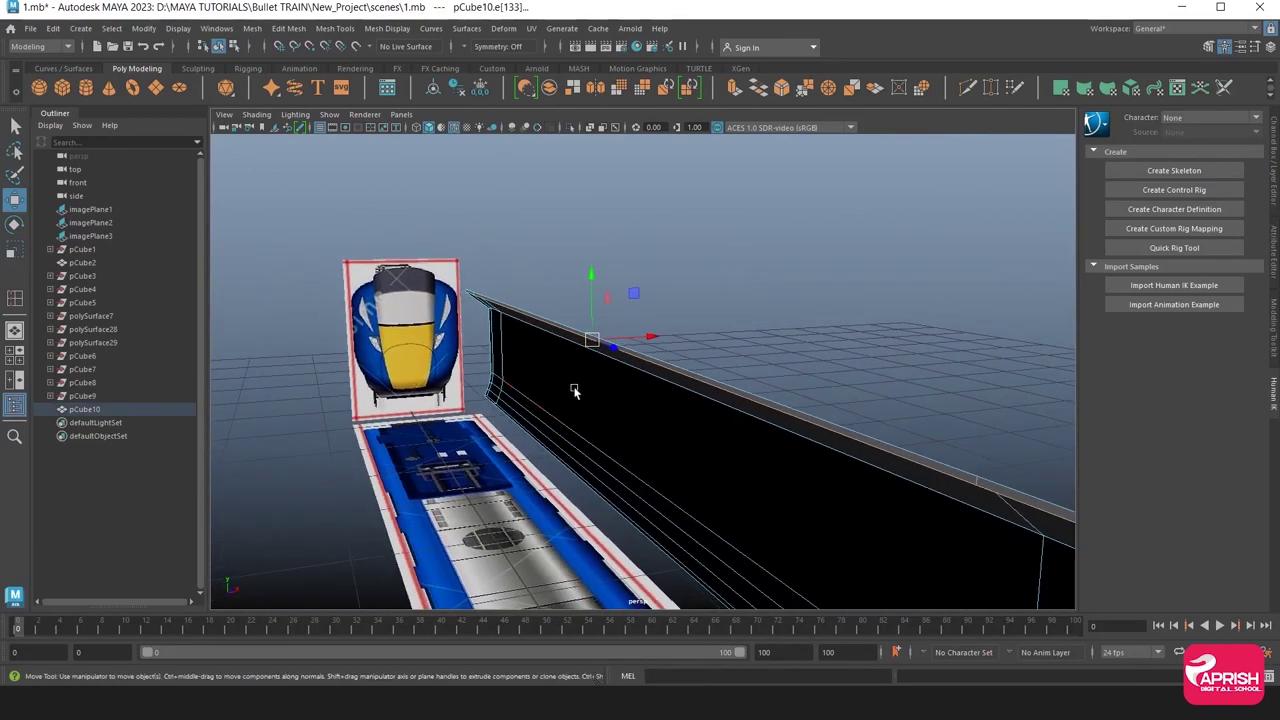
pyautogui.keyDown('alt'); pyautogui.moveTo(391, 414); pyautogui.dragTo(549, 467, button='right'); pyautogui.keyUp('alt')
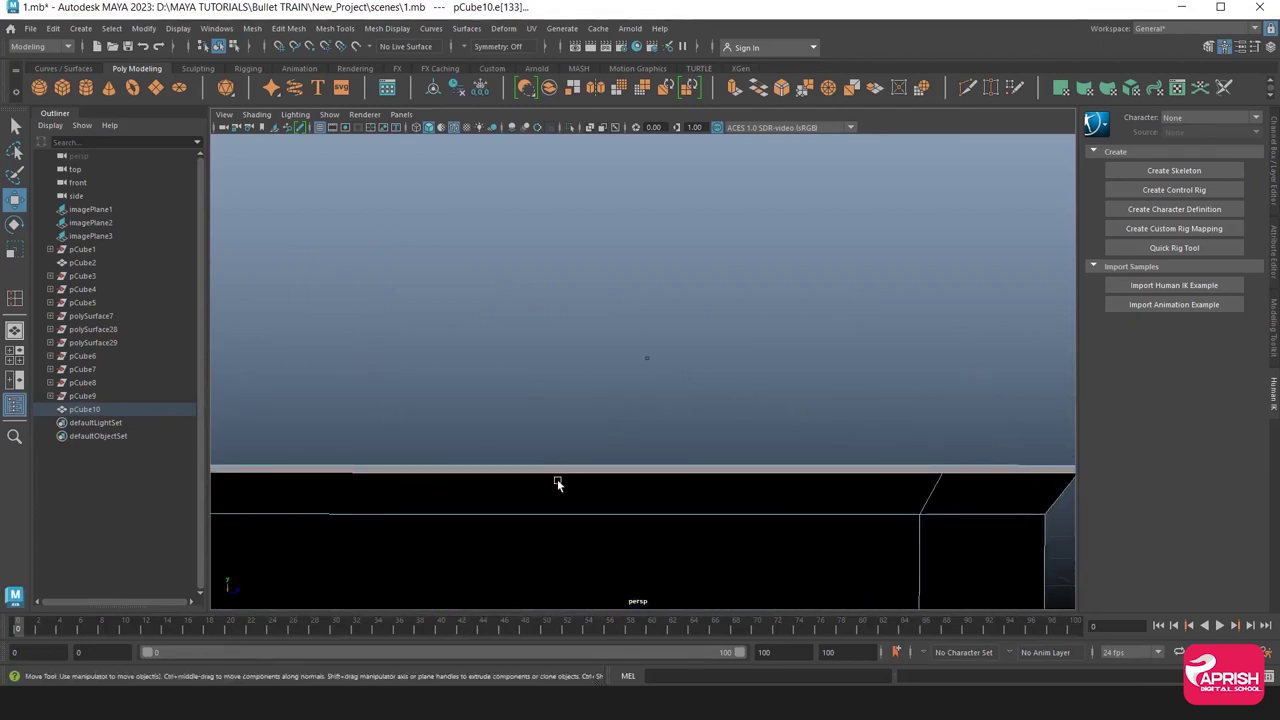
pyautogui.keyDown('alt'); pyautogui.moveTo(557, 483); pyautogui.dragTo(320, 477); pyautogui.keyUp('alt')
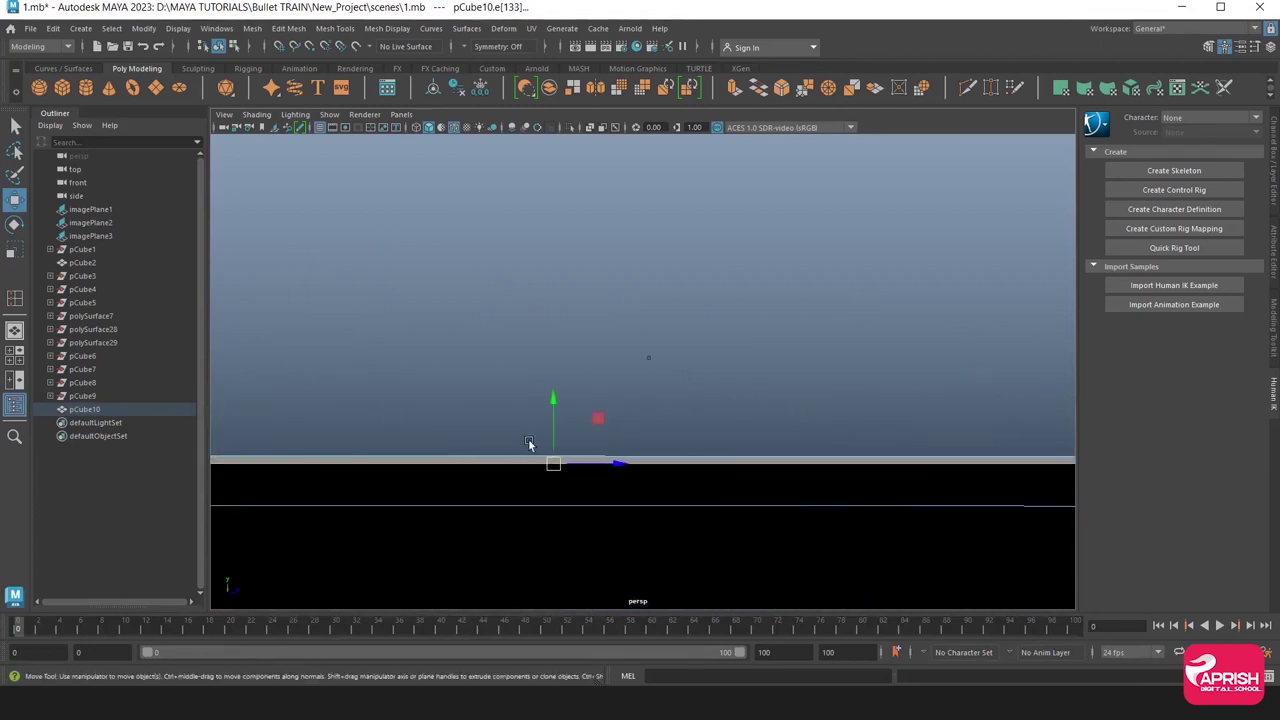
pyautogui.keyDown('alt'); pyautogui.moveTo(417, 436); pyautogui.dragTo(852, 374, button='middle'); pyautogui.keyUp('alt')
pyautogui.moveTo(852, 374)
pyautogui.keyDown('alt'); pyautogui.mouseDown()
pyautogui.moveTo(500, 397)
pyautogui.moveTo(829, 397)
pyautogui.moveTo(638, 374)
pyautogui.mouseUp(); pyautogui.keyUp('alt')
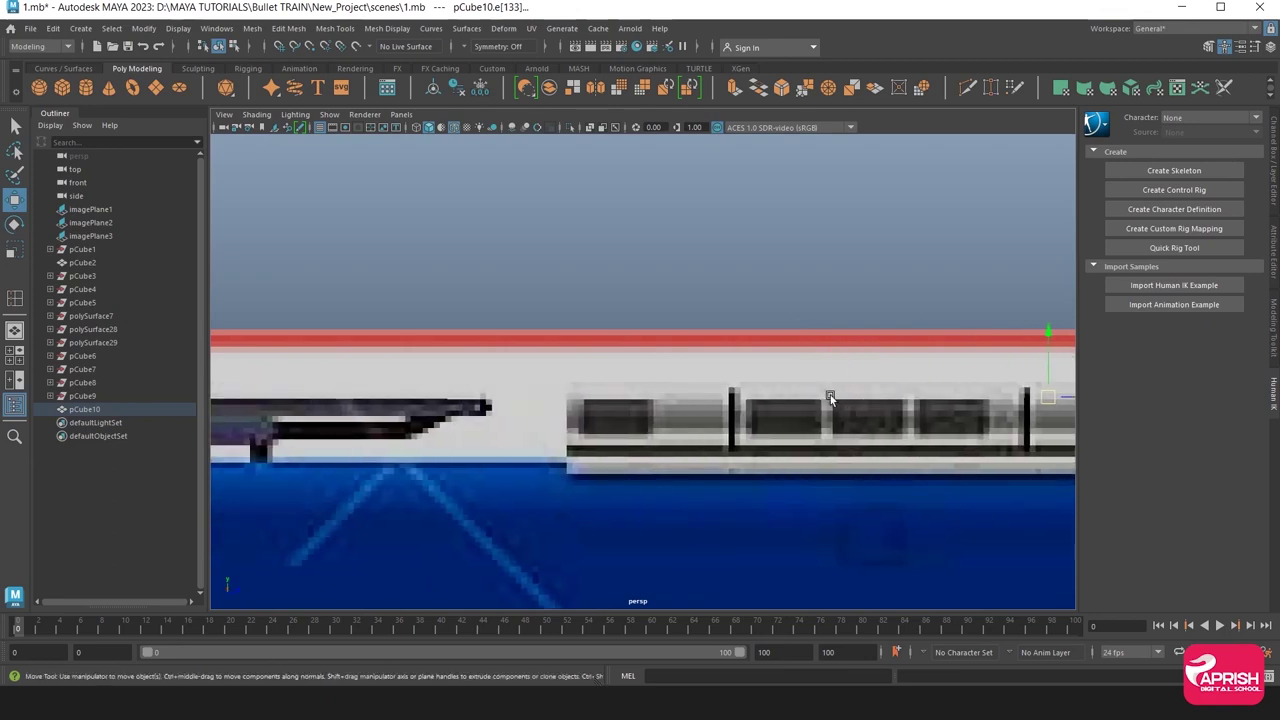
pyautogui.moveTo(638, 374)
pyautogui.keyDown('alt'); pyautogui.mouseDown(button='right')
pyautogui.moveTo(746, 400)
pyautogui.moveTo(476, 346)
pyautogui.mouseUp(button='right'); pyautogui.keyUp('alt')
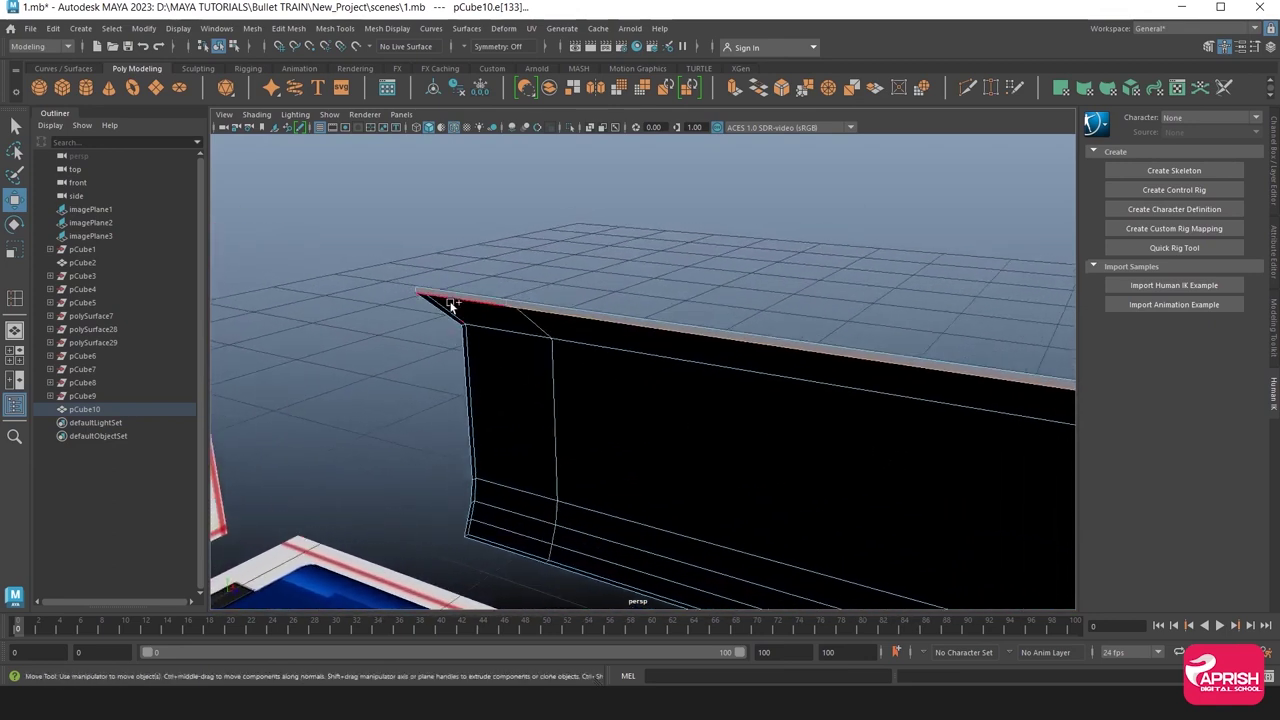
pyautogui.moveTo(719, 420)
pyautogui.keyDown('alt'); pyautogui.mouseDown()
pyautogui.moveTo(471, 337)
pyautogui.moveTo(843, 423)
pyautogui.moveTo(769, 408)
pyautogui.moveTo(623, 420)
pyautogui.mouseUp(); pyautogui.keyUp('alt')
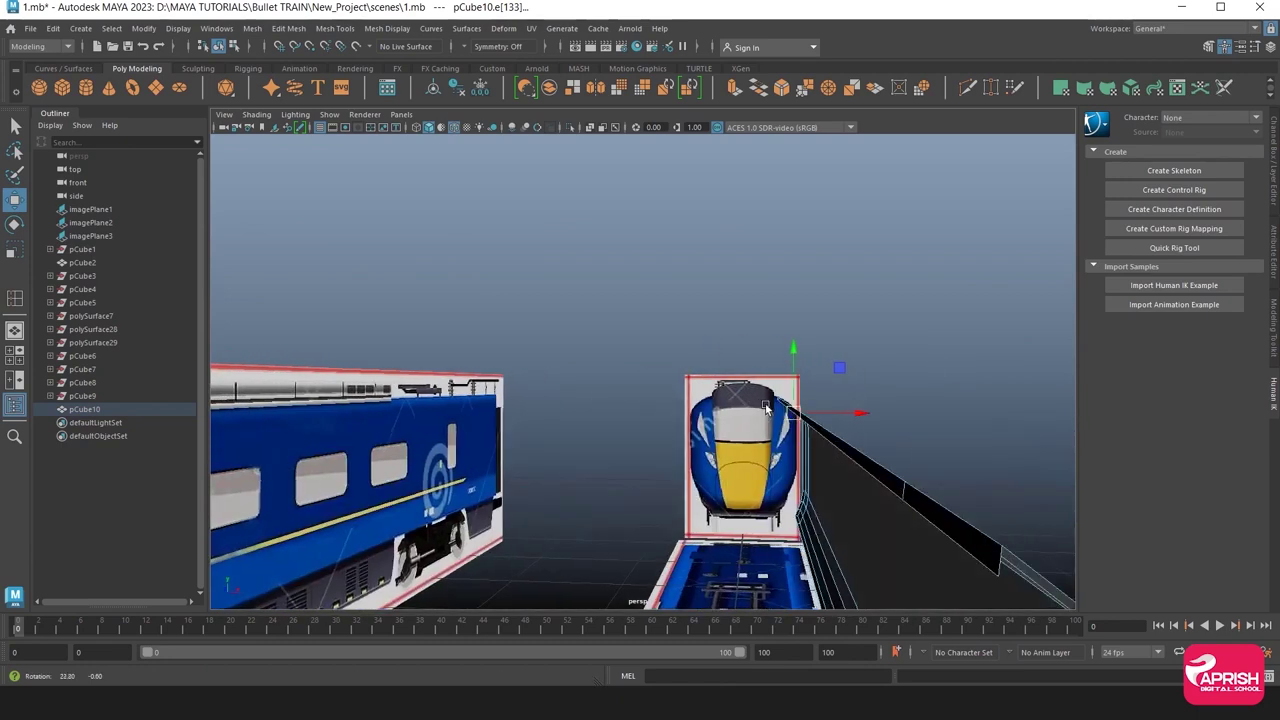
# Maximize the front view and move the roof-corner vertex up toward the reference roof corner.
pyautogui.press('space')
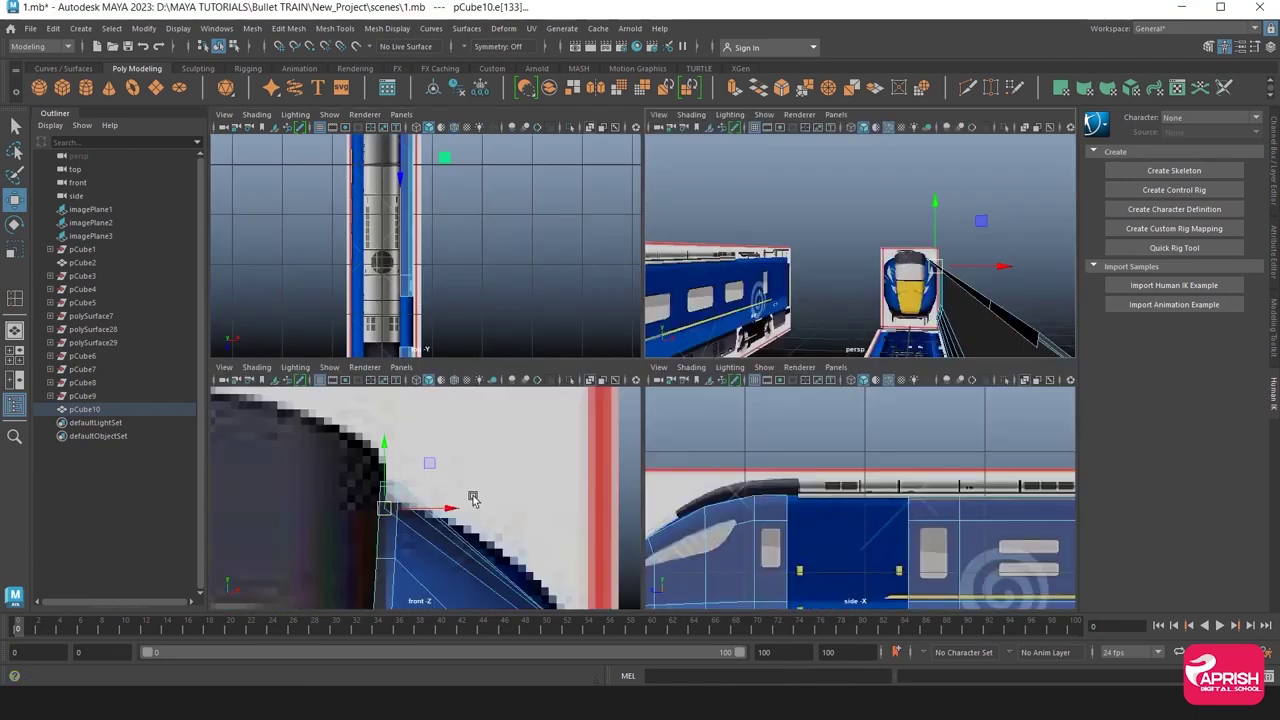
pyautogui.press('space')
pyautogui.scroll(3, 498, 469)
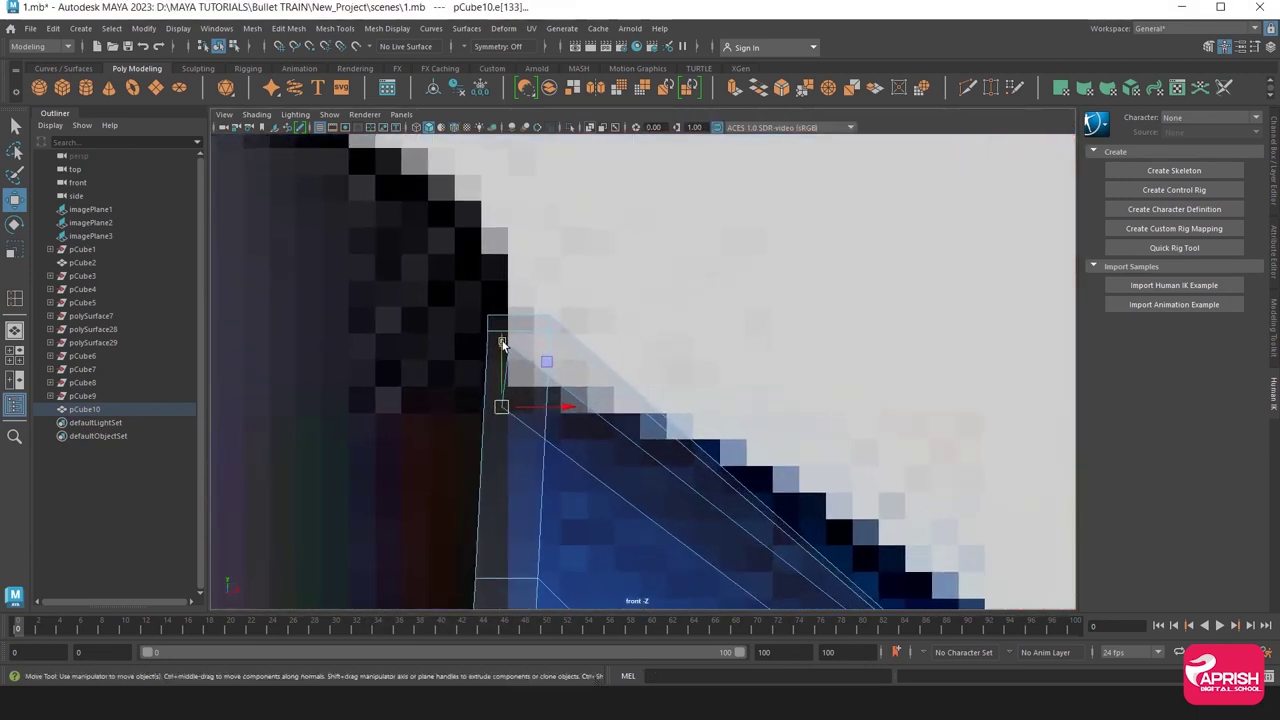
pyautogui.moveTo(502, 343)
pyautogui.mouseDown()
pyautogui.moveTo(501, 272)
pyautogui.moveTo(497, 300)
pyautogui.mouseUp()
pyautogui.hotkey('ctrl', 'z')
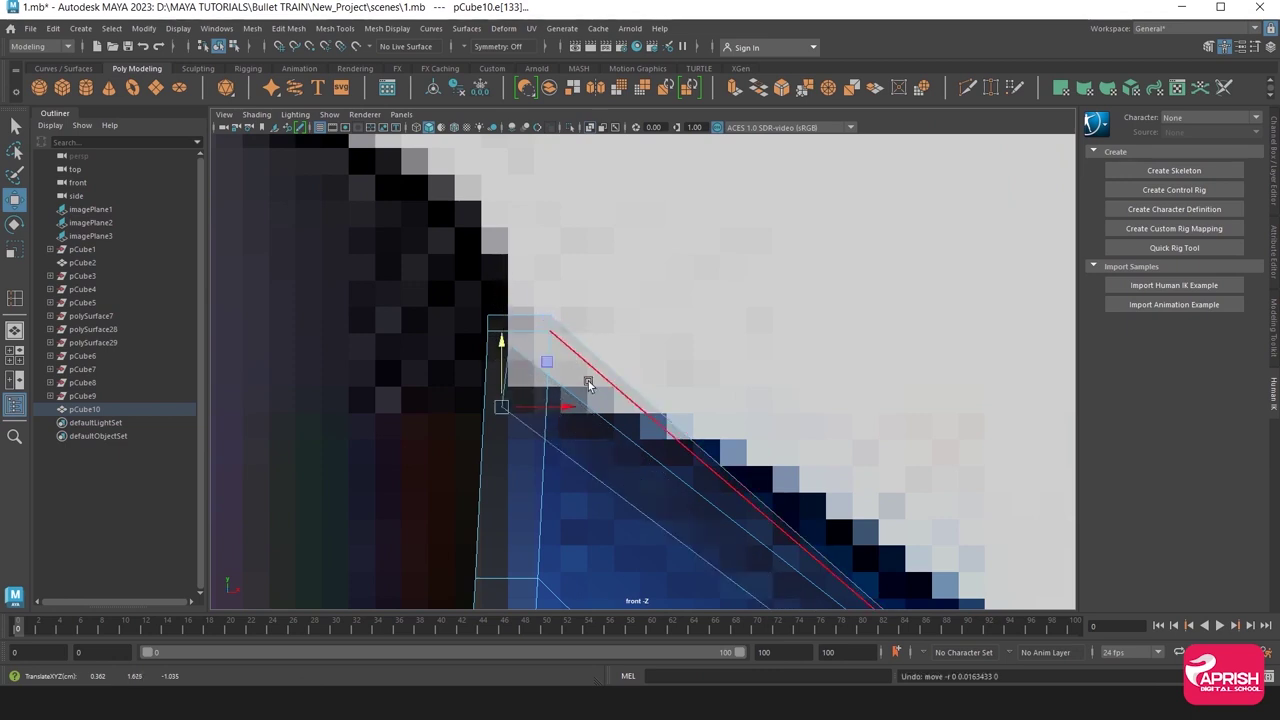
pyautogui.moveTo(565, 406); pyautogui.dragTo(552, 402)
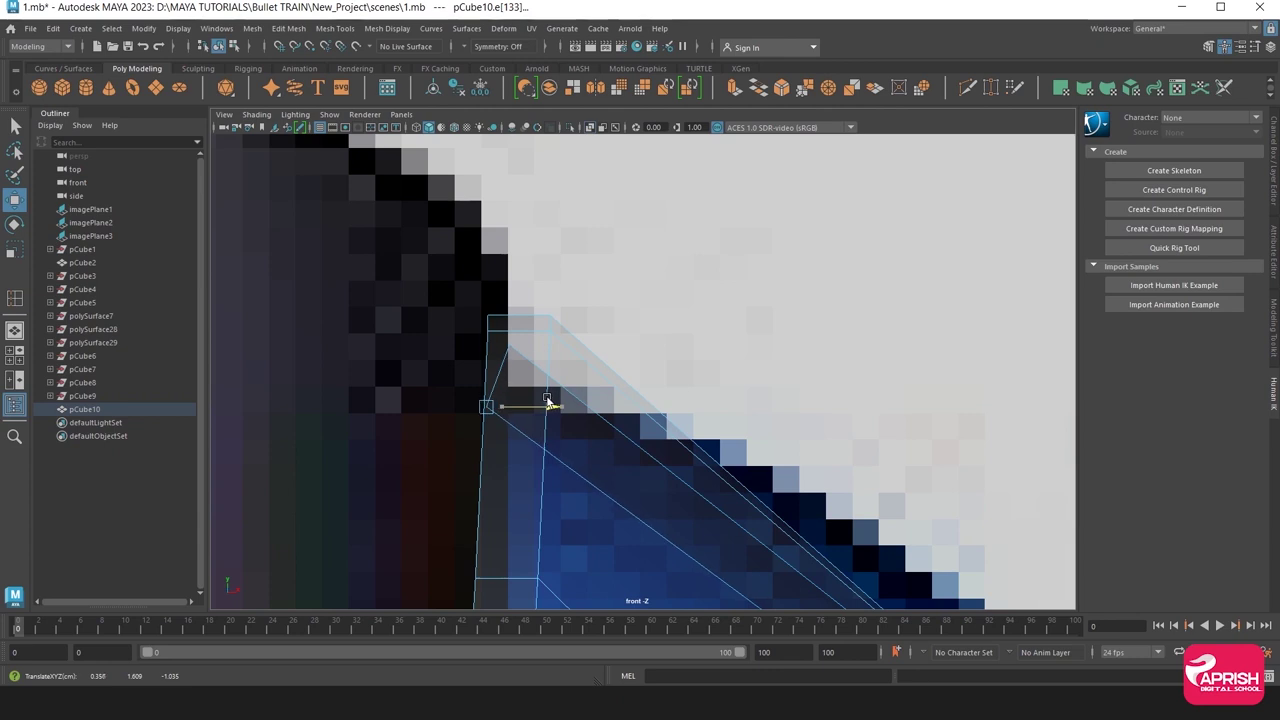
pyautogui.moveTo(494, 362); pyautogui.dragTo(472, 255)
# Check the shape in perspective, then shift the corner vertex right and up along the slope.
pyautogui.press('space')
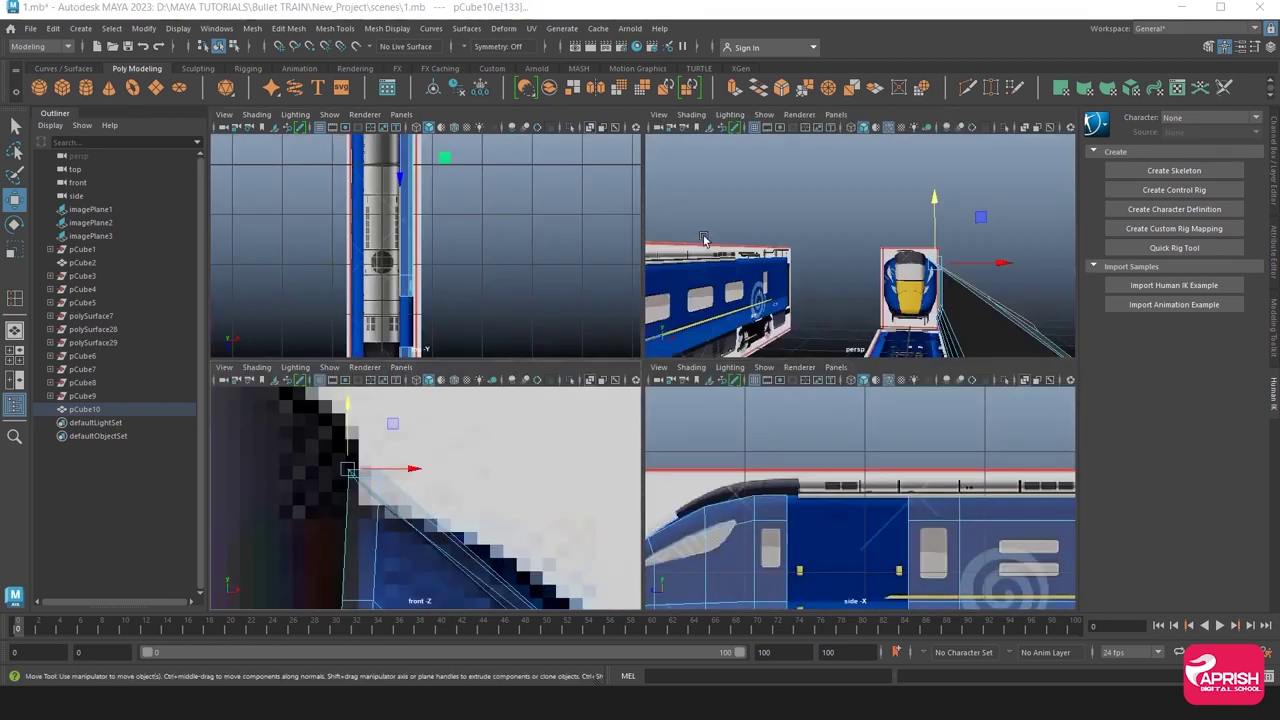
pyautogui.press('space')
pyautogui.moveTo(700, 300)
pyautogui.keyDown('alt'); pyautogui.mouseDown()
pyautogui.moveTo(553, 375)
pyautogui.moveTo(446, 495)
pyautogui.moveTo(537, 462)
pyautogui.moveTo(566, 426)
pyautogui.moveTo(835, 362)
pyautogui.mouseUp(); pyautogui.keyUp('alt')
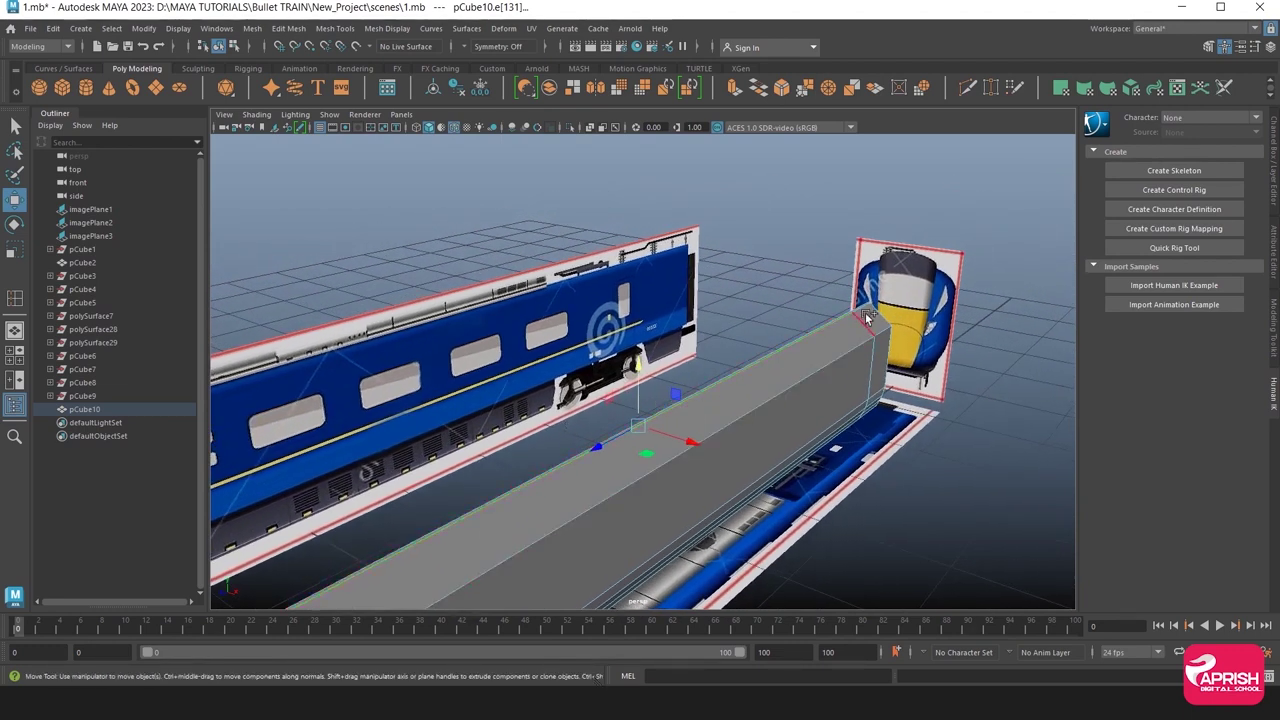
pyautogui.press('space')
pyautogui.press('space')
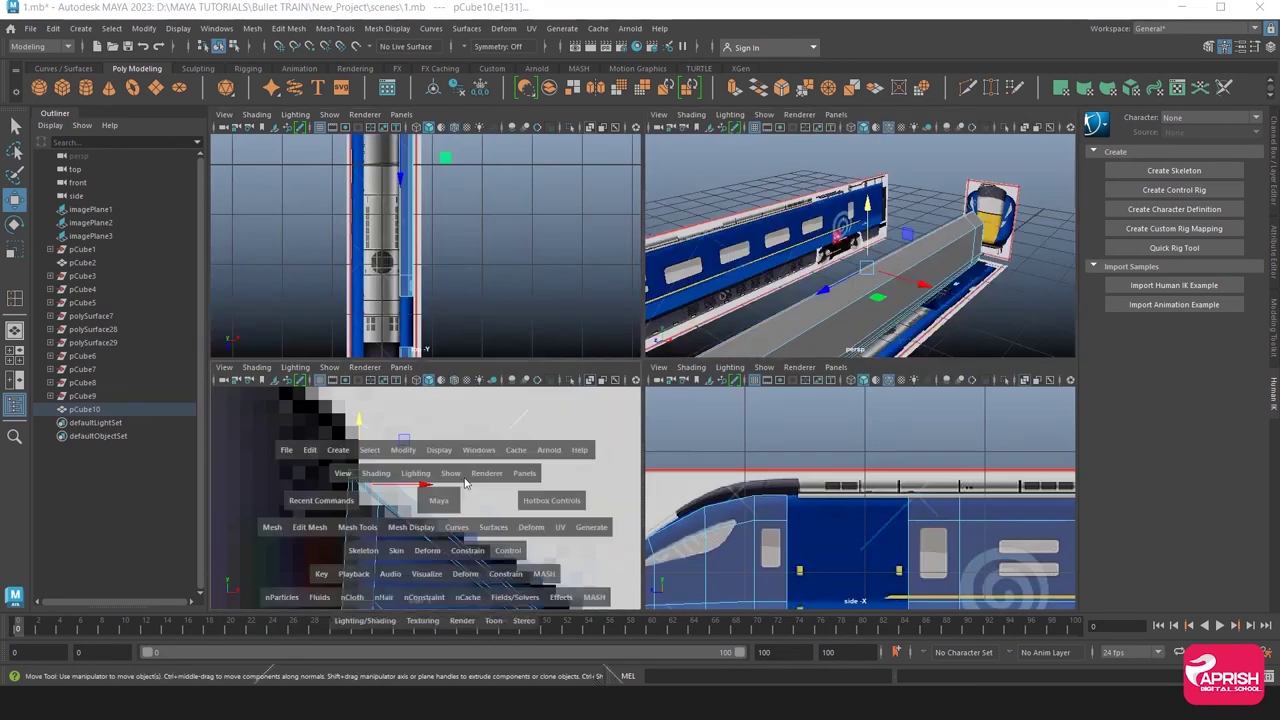
pyautogui.moveTo(570, 349); pyautogui.dragTo(615, 334)
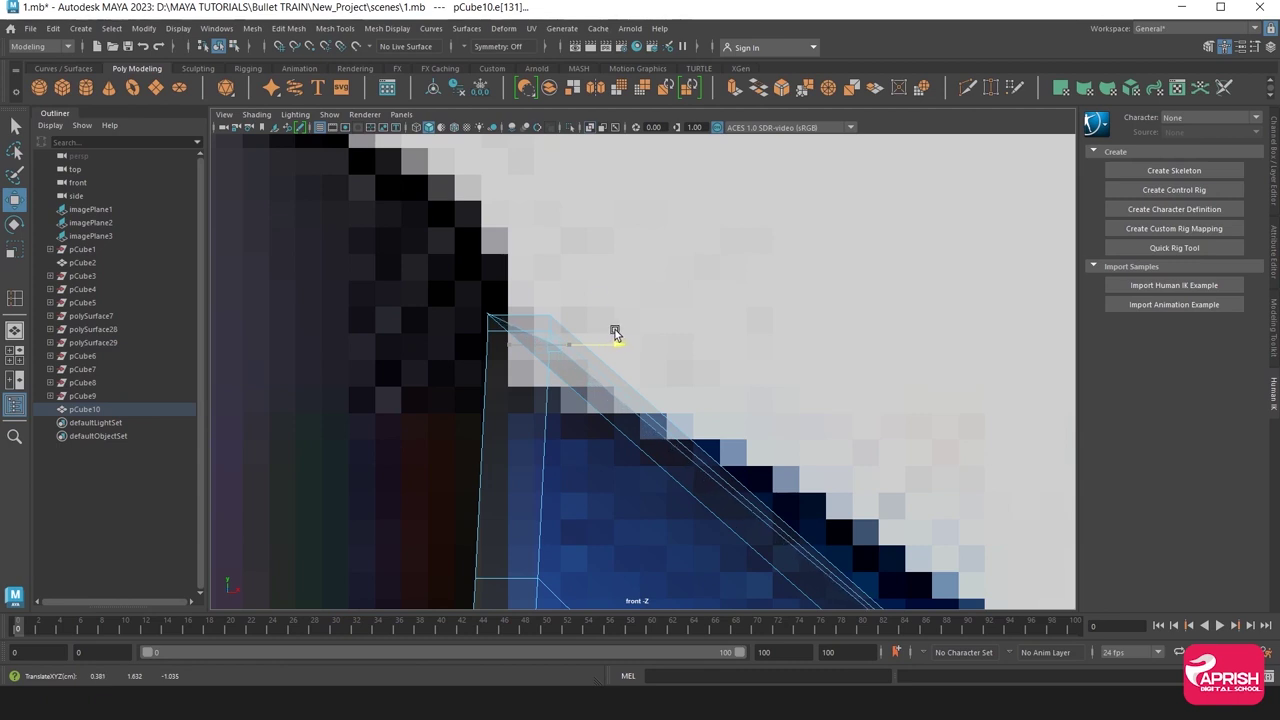
pyautogui.moveTo(556, 297); pyautogui.dragTo(557, 272)
# Zoom in and nudge the roof-corner vertex to line up with the front reference.
pyautogui.scroll(2, 540, 320)
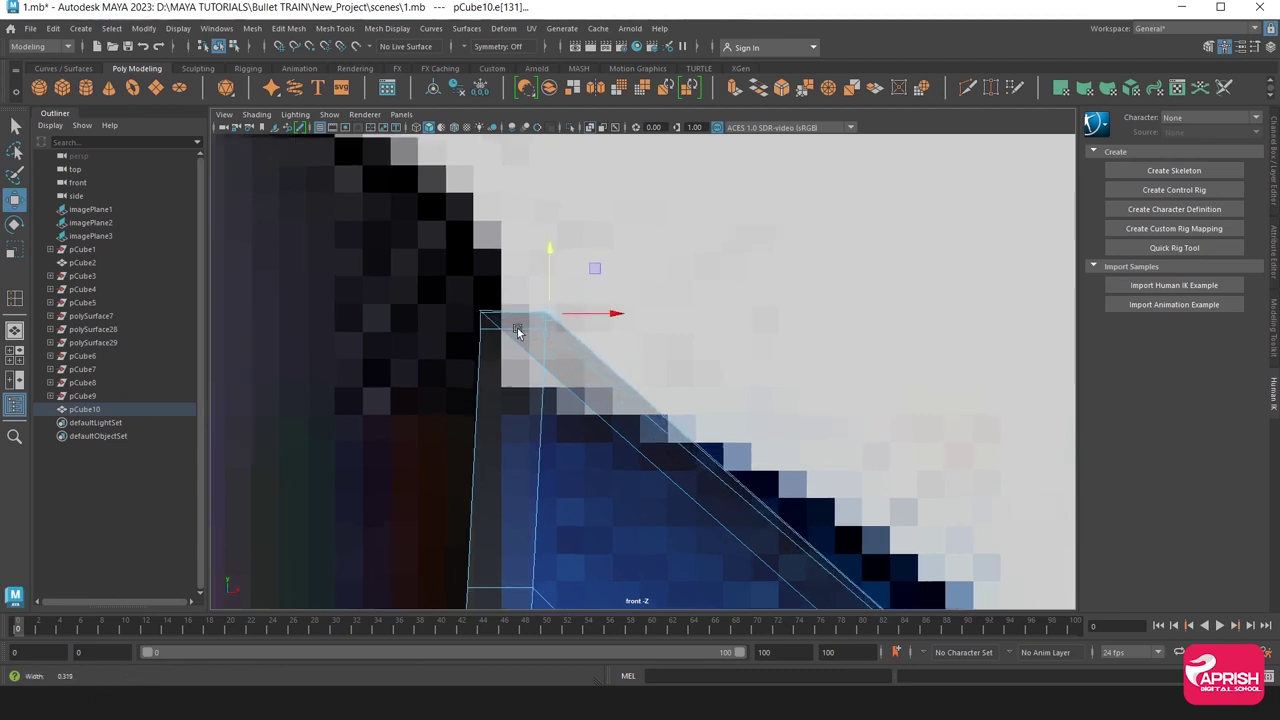
pyautogui.scroll(2, 552, 329)
pyautogui.scroll(2, 600, 345)
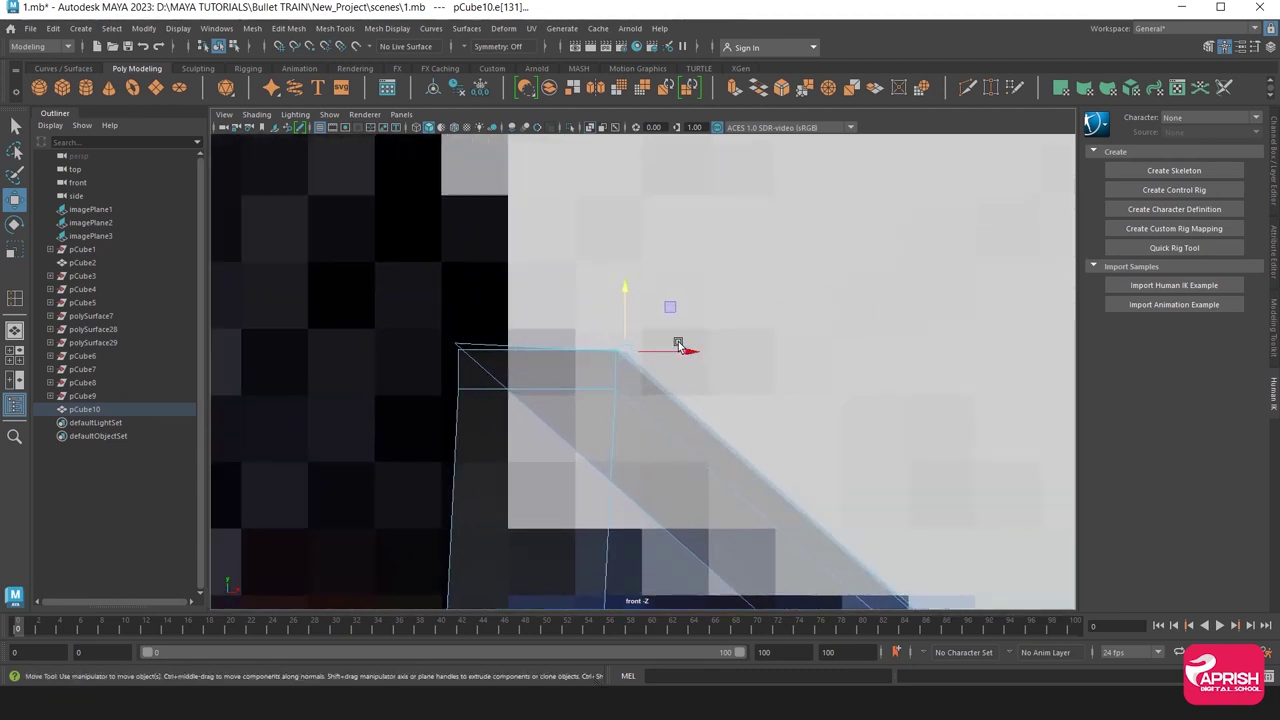
pyautogui.click(684, 344)
pyautogui.hotkey('ctrl', 'z')
pyautogui.moveTo(689, 354); pyautogui.dragTo(683, 351)
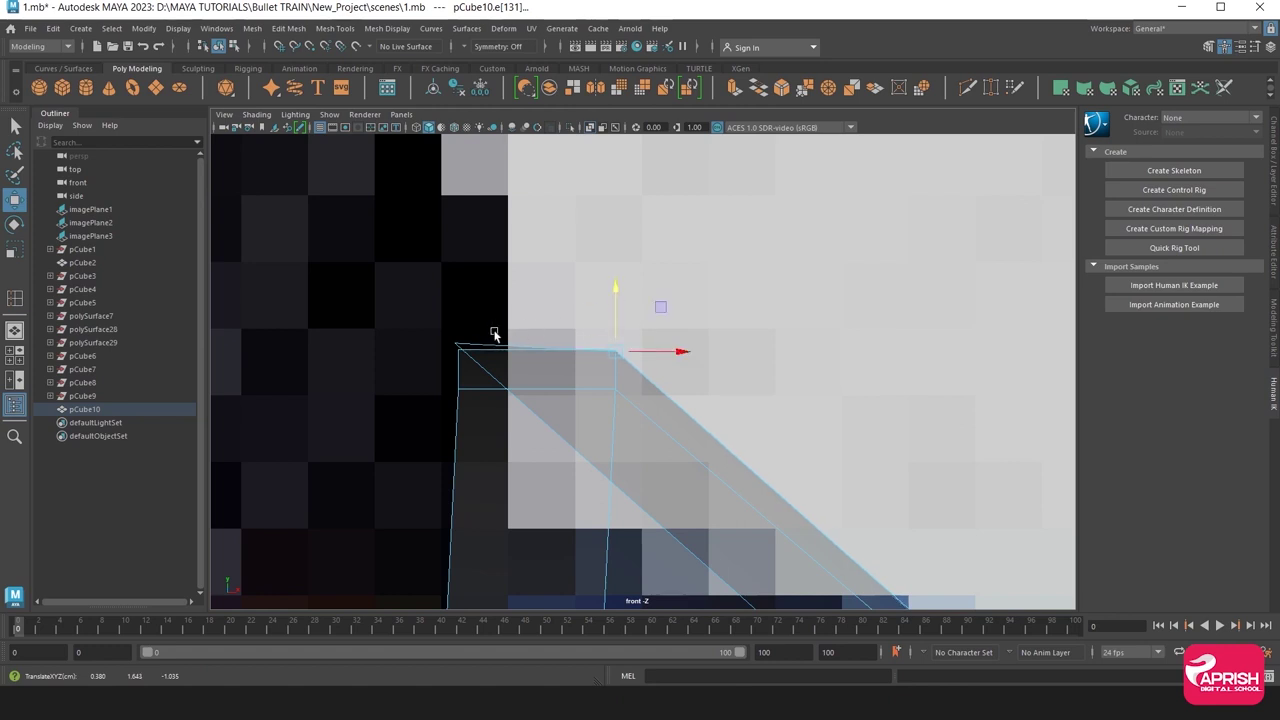
# In the front view, move the body's top corner vertex along the top edge onto the reference outline.
pyautogui.click(440, 328)
pyautogui.moveTo(492, 346); pyautogui.dragTo(440, 343, button='right')
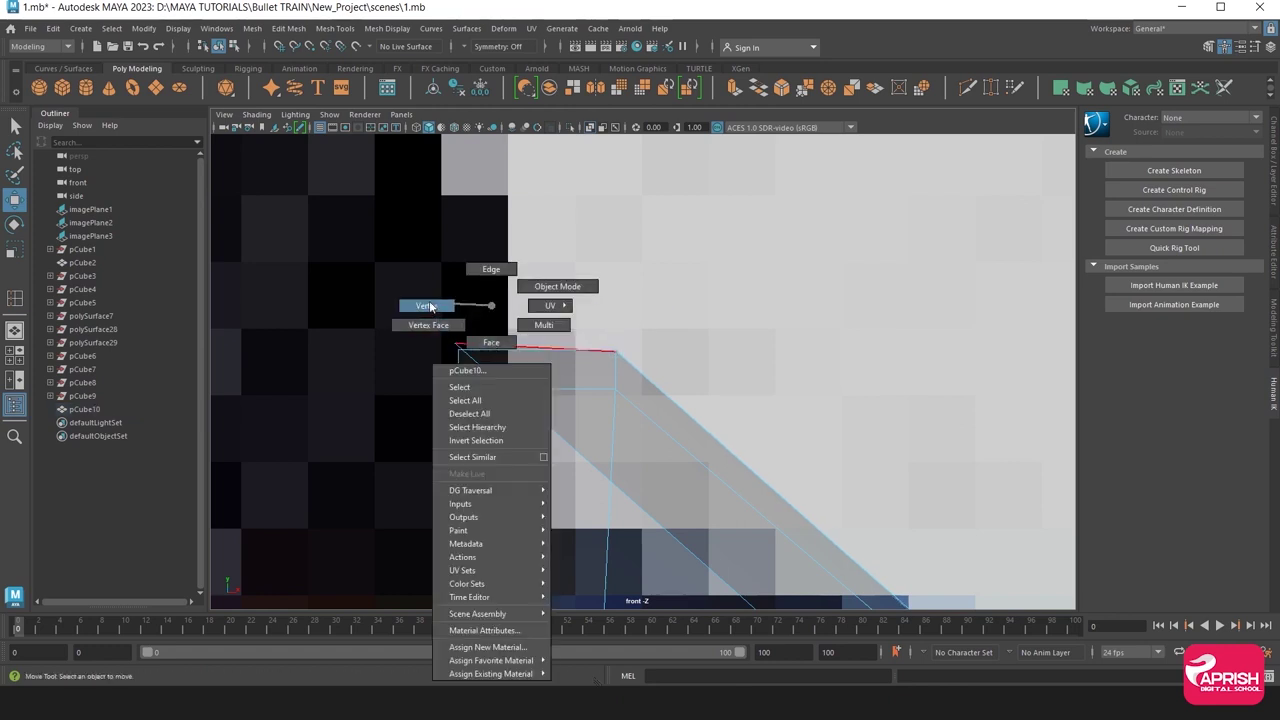
pyautogui.moveTo(384, 320); pyautogui.dragTo(484, 348)
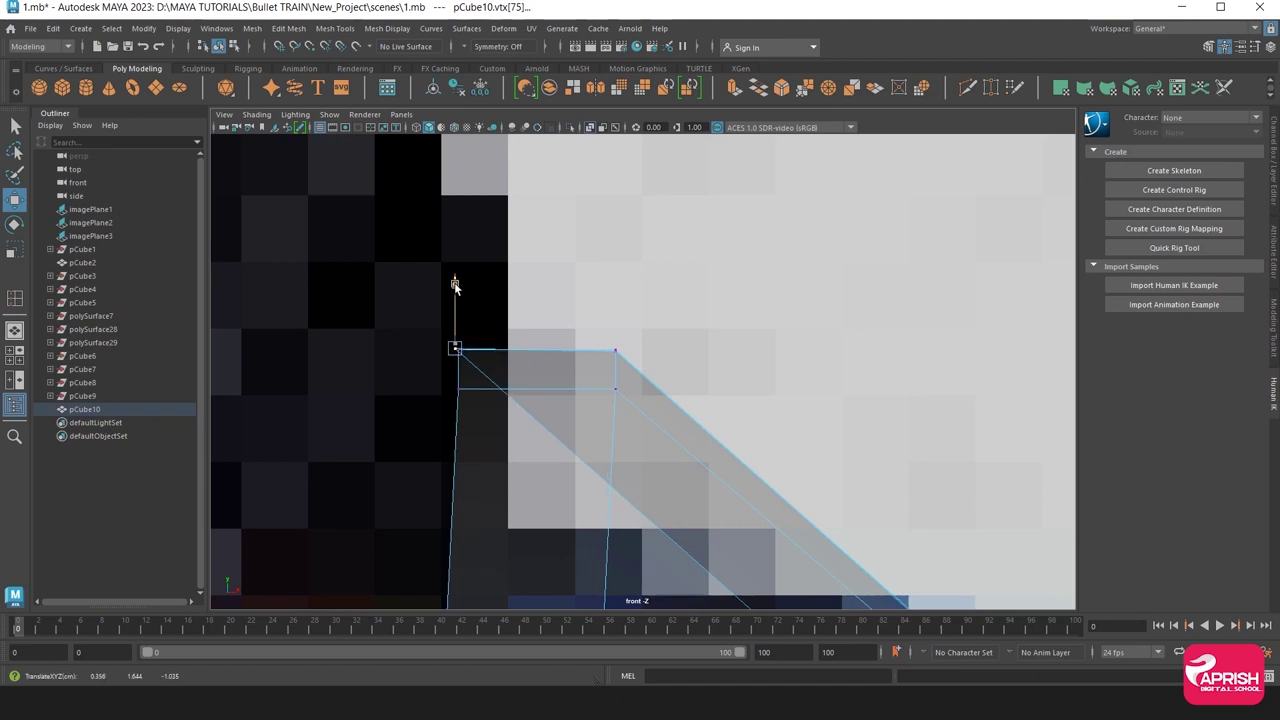
pyautogui.moveTo(526, 353); pyautogui.dragTo(530, 355, button='middle')
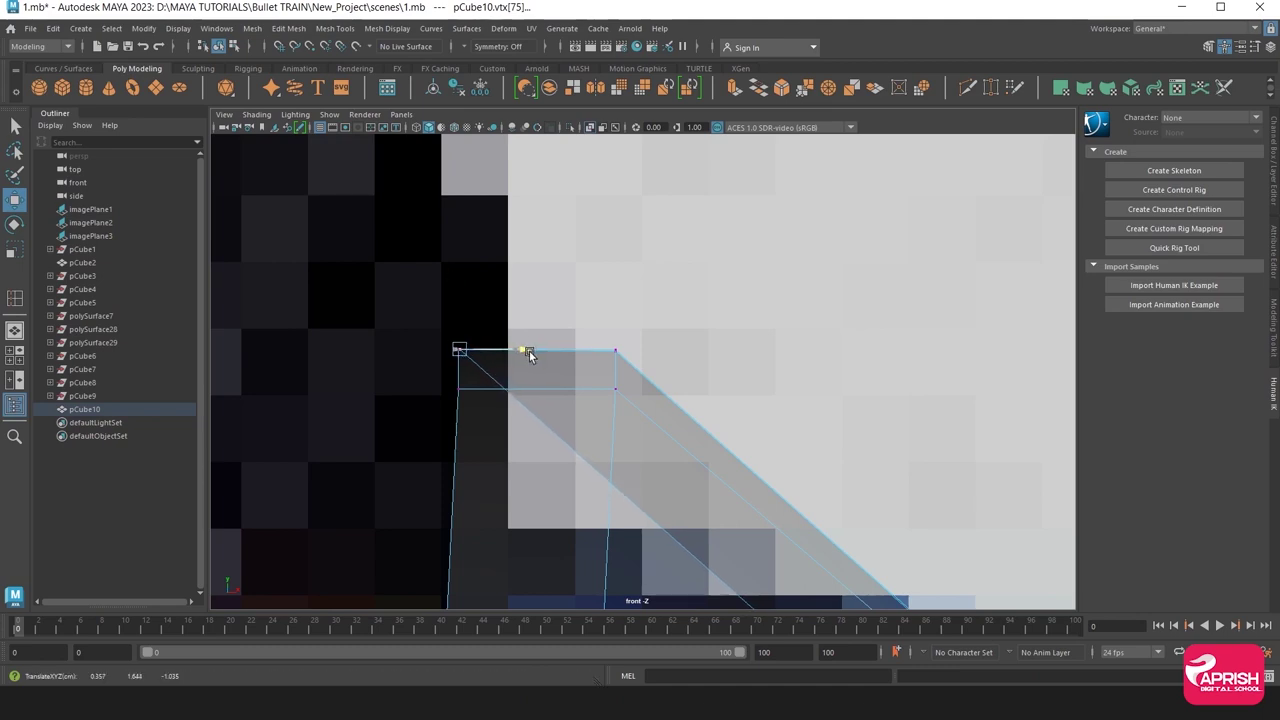
# In perspective, select the body's end face and thin edge face, and orbit around the mesh.
pyautogui.press('space')
pyautogui.press('space')
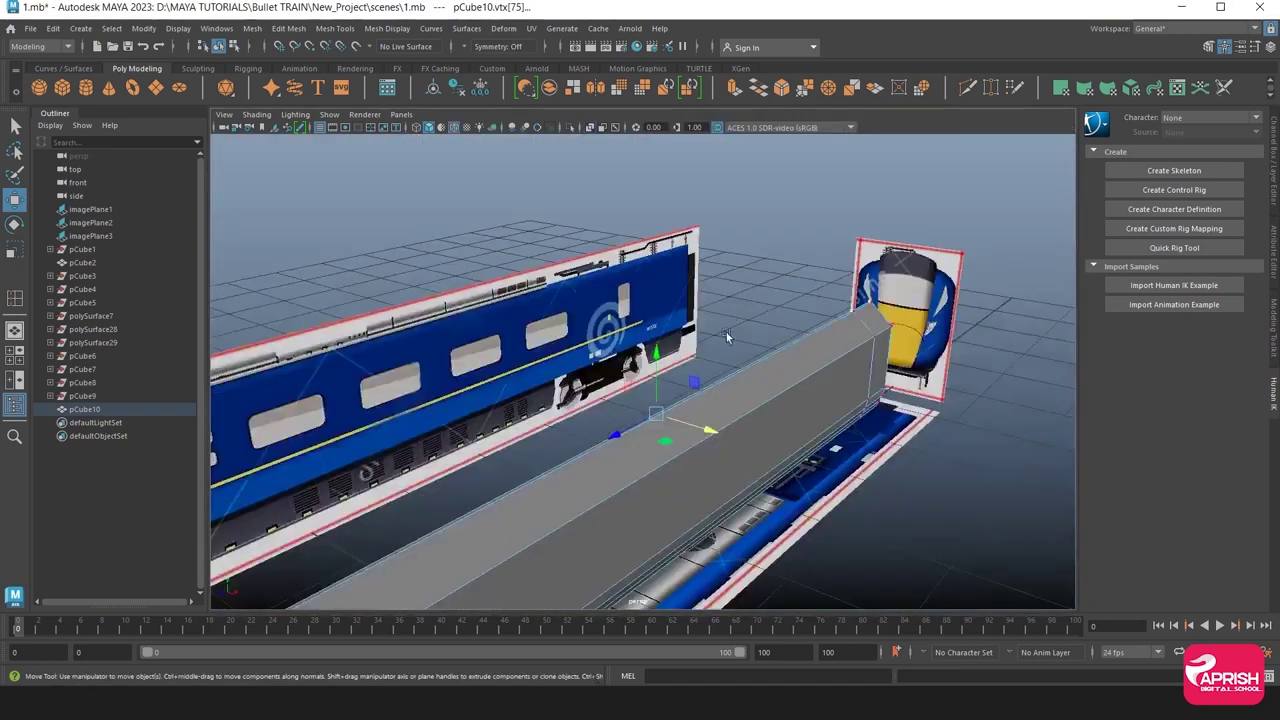
pyautogui.moveTo(726, 332)
pyautogui.keyDown('alt'); pyautogui.mouseDown()
pyautogui.moveTo(440, 413)
pyautogui.moveTo(511, 381)
pyautogui.moveTo(555, 422)
pyautogui.mouseUp(); pyautogui.keyUp('alt')
pyautogui.moveTo(541, 392); pyautogui.dragTo(544, 396, button='right')
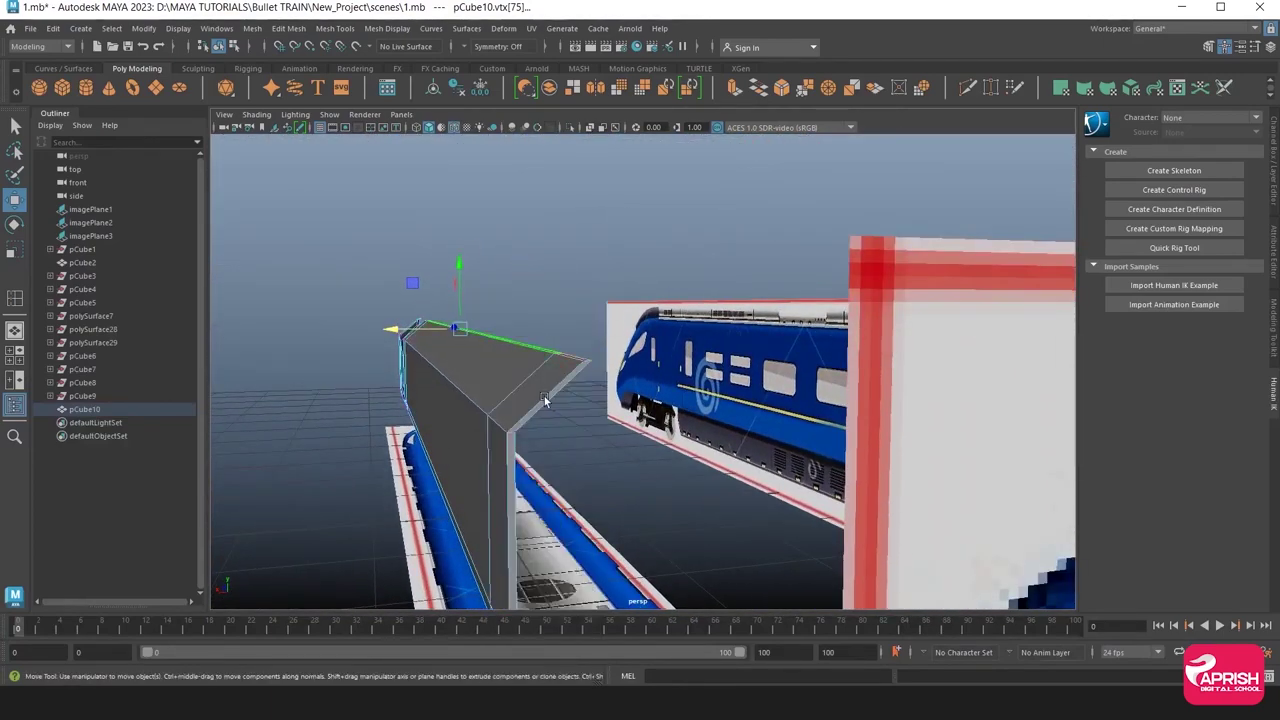
pyautogui.click(544, 396)
pyautogui.click(506, 500)
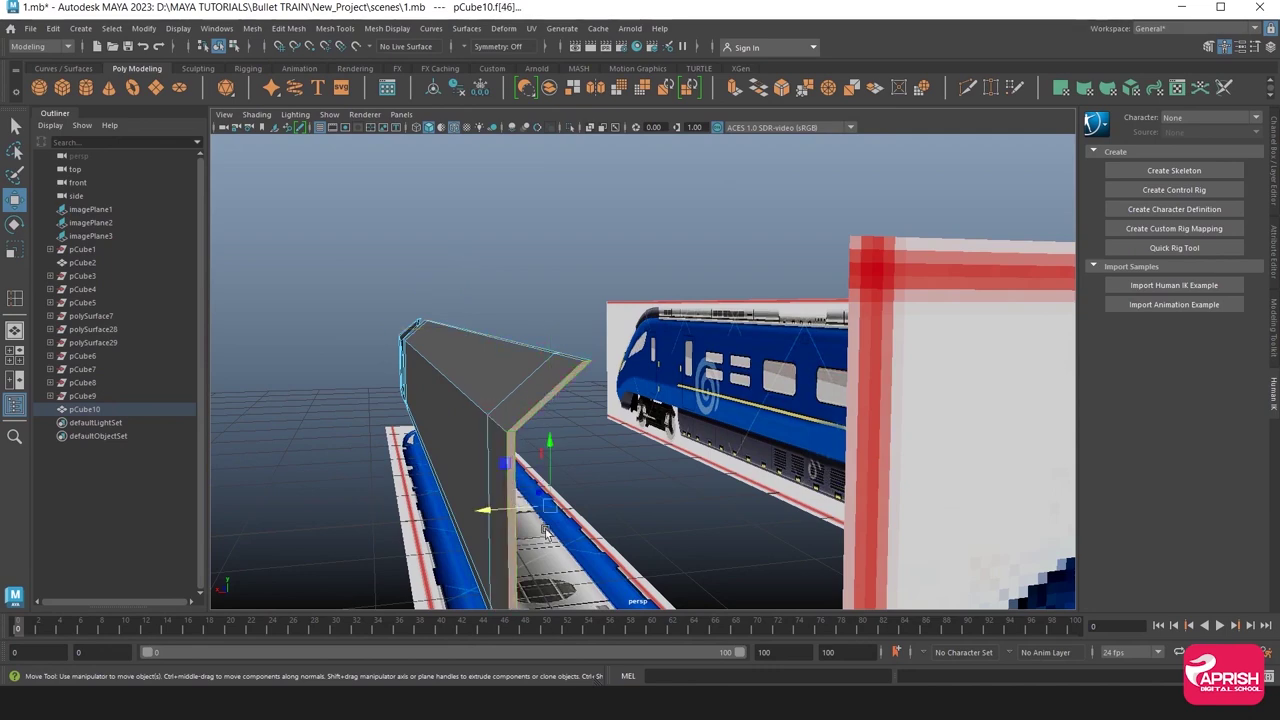
pyautogui.keyDown('alt'); pyautogui.moveTo(506, 500); pyautogui.dragTo(540, 490); pyautogui.keyUp('alt')
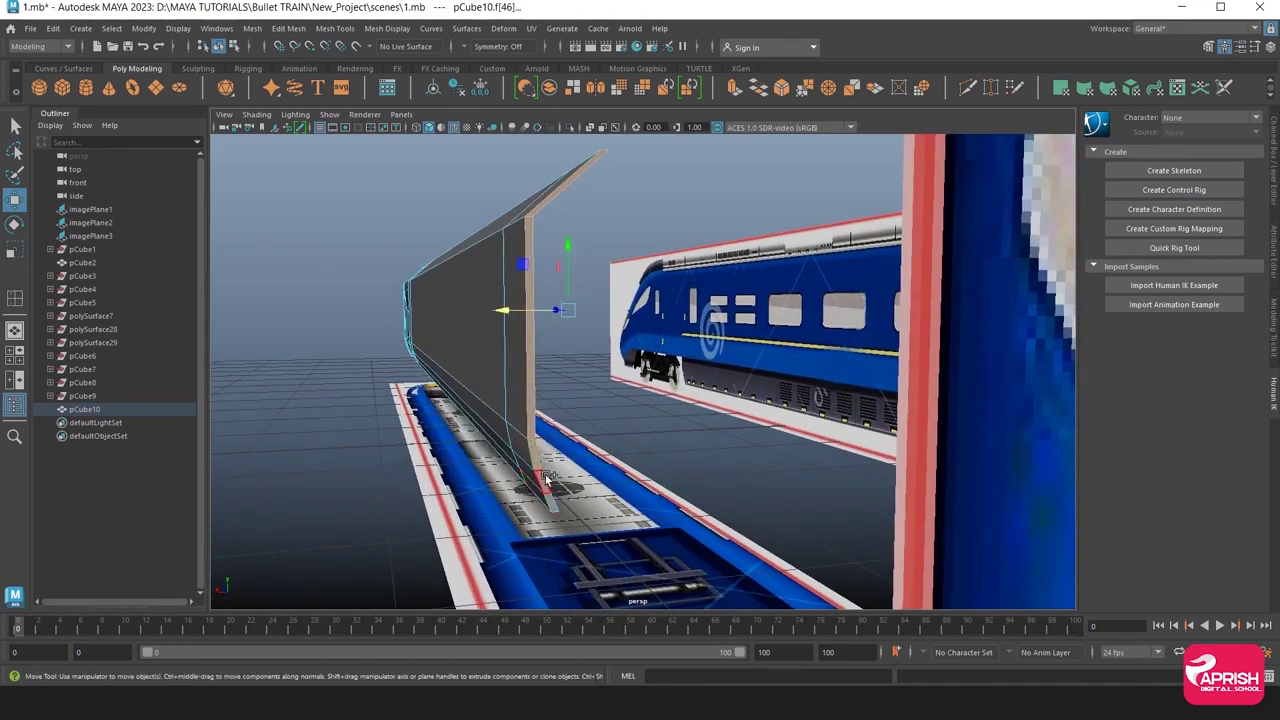
pyautogui.moveTo(680, 532)
pyautogui.keyDown('alt'); pyautogui.mouseDown()
pyautogui.moveTo(657, 451)
pyautogui.moveTo(720, 444)
pyautogui.moveTo(710, 430)
pyautogui.mouseUp(); pyautogui.keyUp('alt')
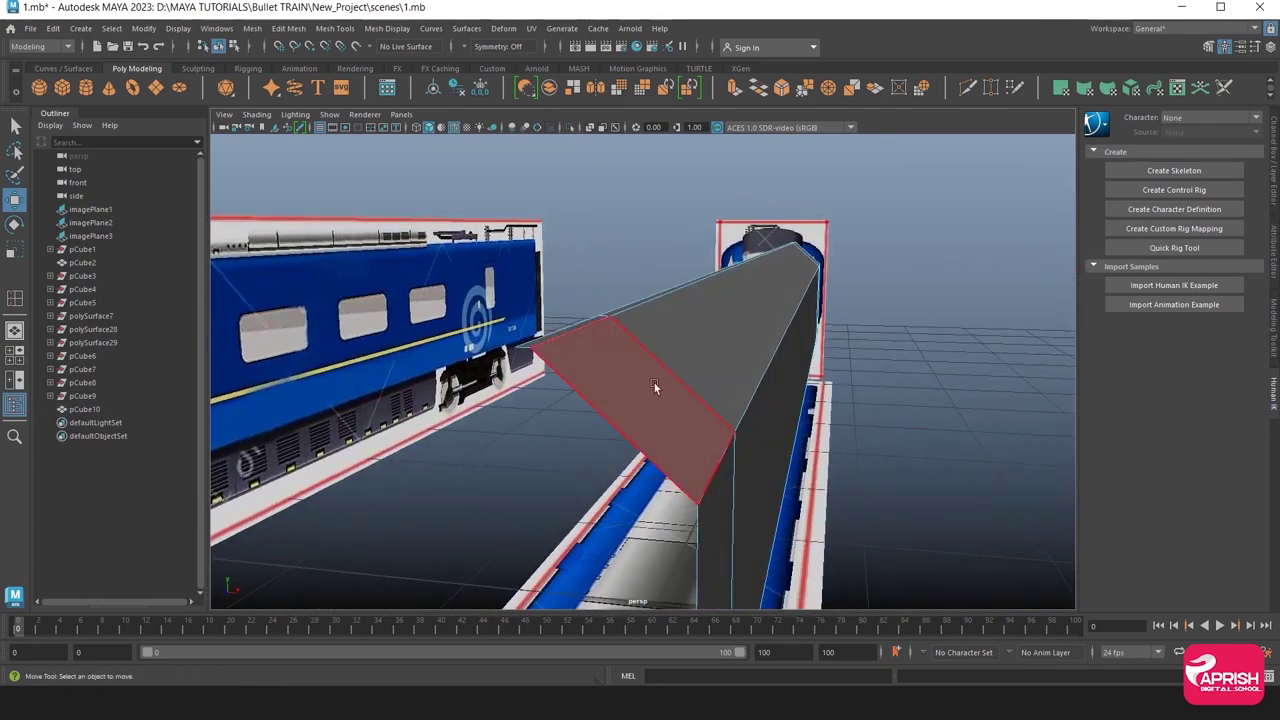
# Insert a lengthwise edge loop along the top of the train body.
pyautogui.moveTo(654, 305); pyautogui.dragTo(737, 286, button='right')
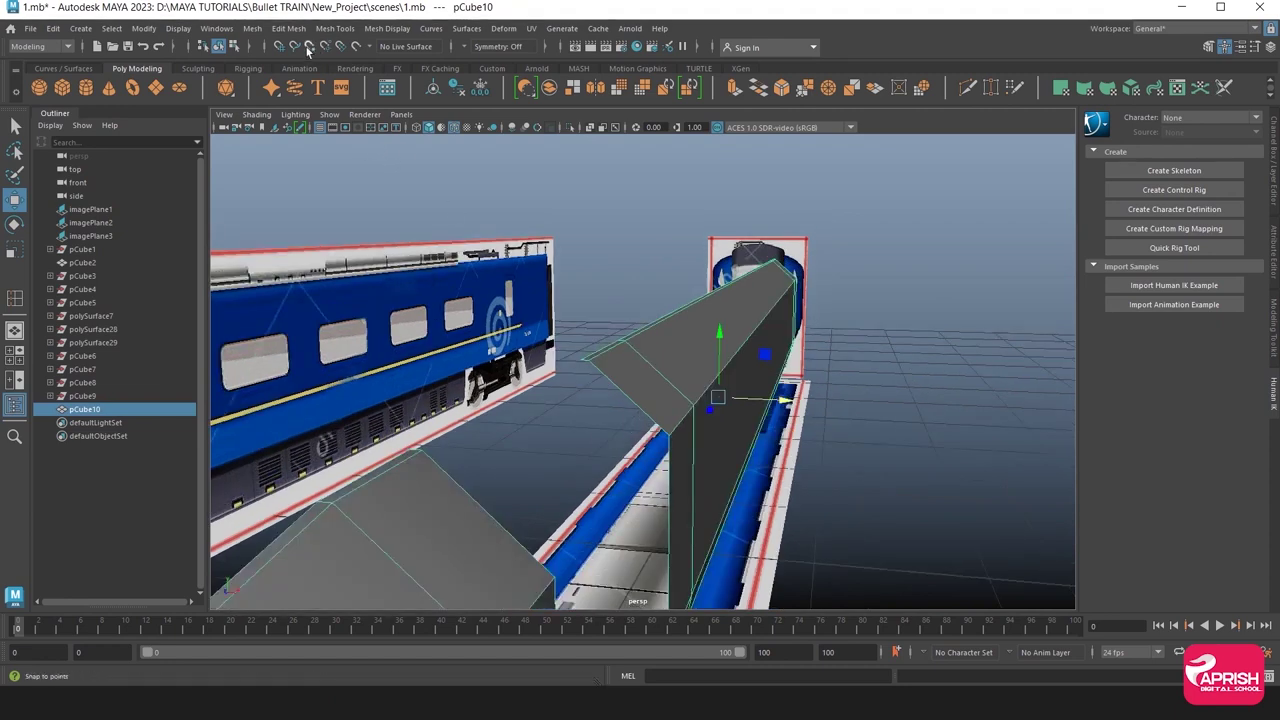
pyautogui.click(290, 28)
pyautogui.click(362, 132)
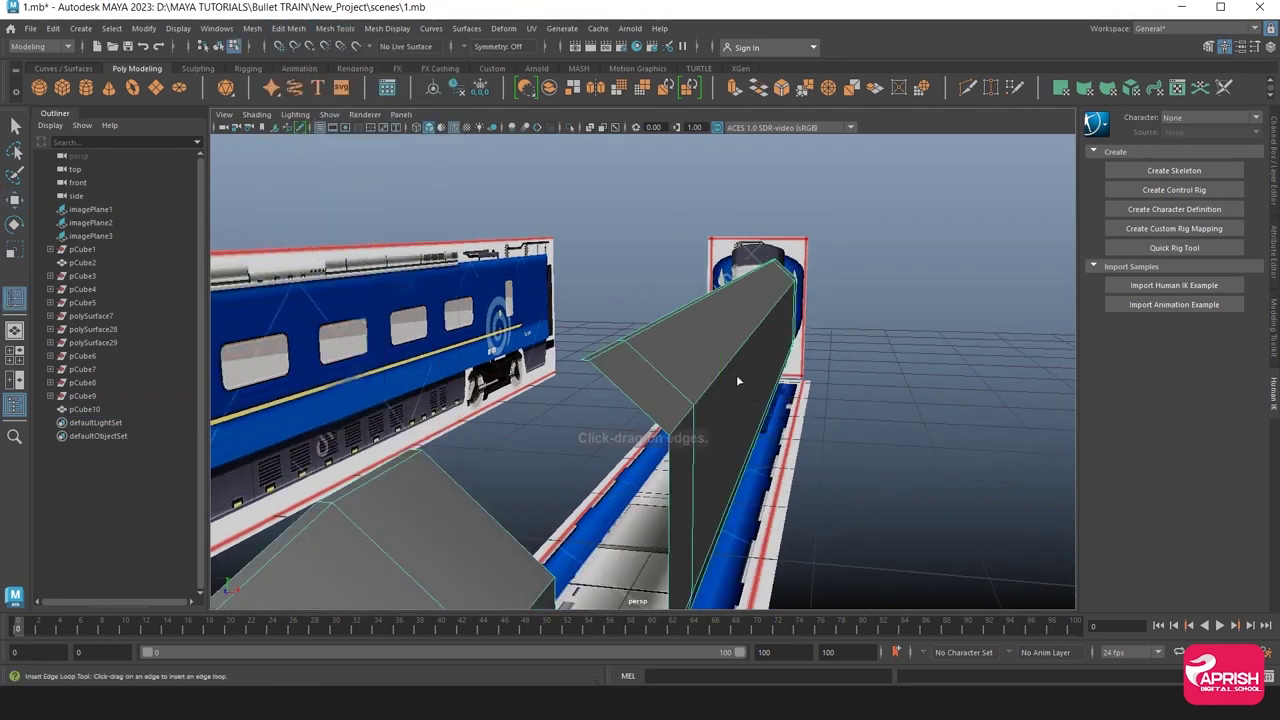
pyautogui.click(631, 400)
# In the front view, test-move a vertex toward the reference outline, then undo it.
pyautogui.press('space')
pyautogui.press('space')
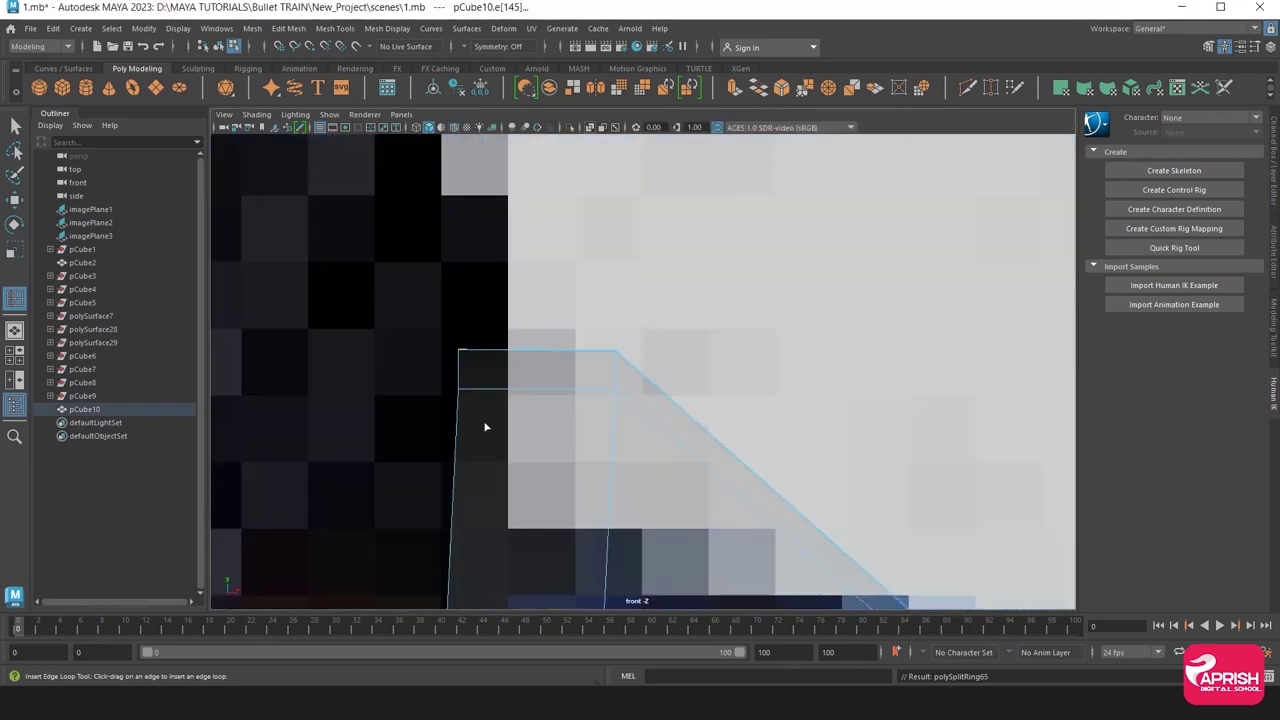
pyautogui.scroll(-5, 600, 400)
pyautogui.scroll(5, 636, 366)
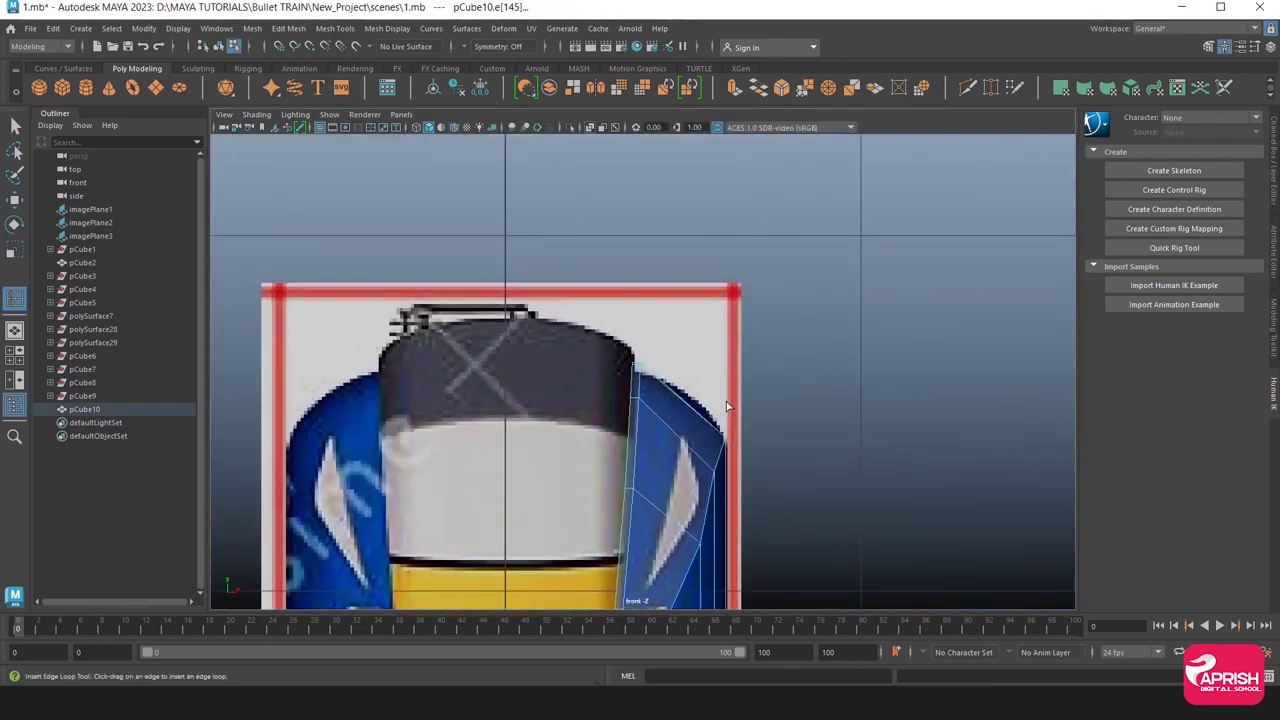
pyautogui.click(16, 200)
pyautogui.scroll(2, 729, 373)
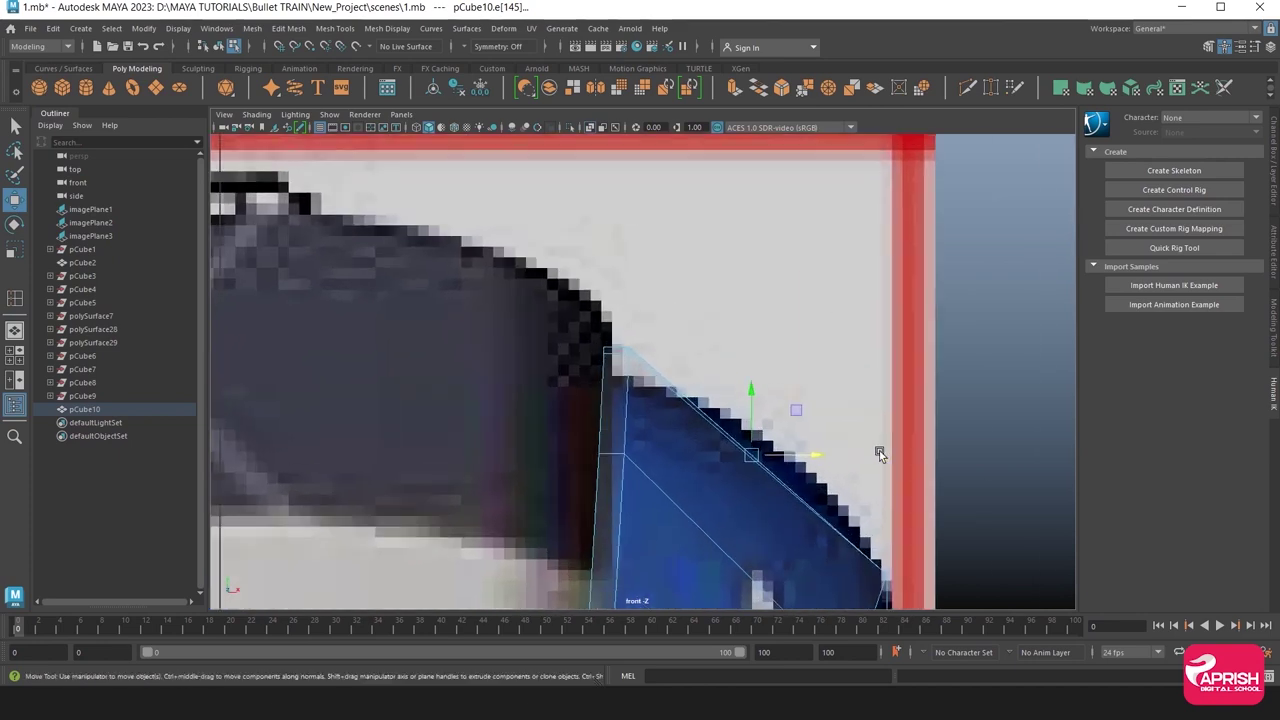
pyautogui.scroll(2, 877, 449)
pyautogui.moveTo(771, 472); pyautogui.dragTo(782, 456)
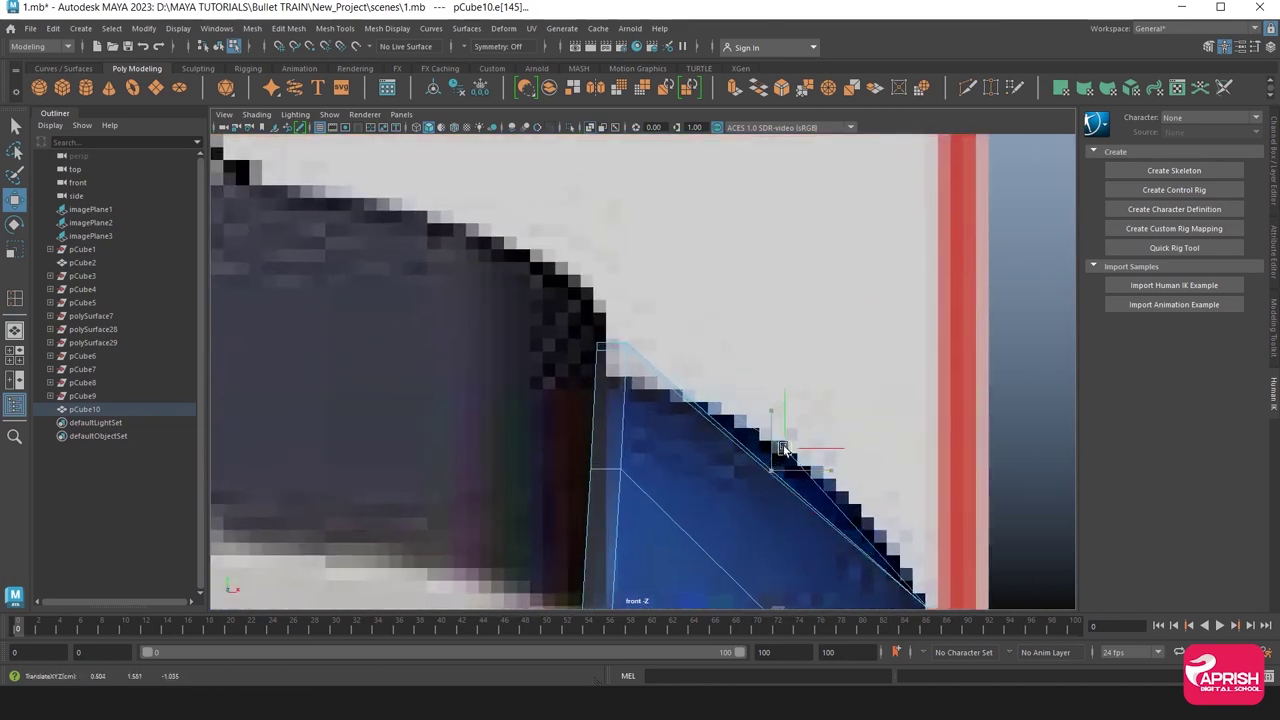
pyautogui.hotkey('ctrl', 'z')
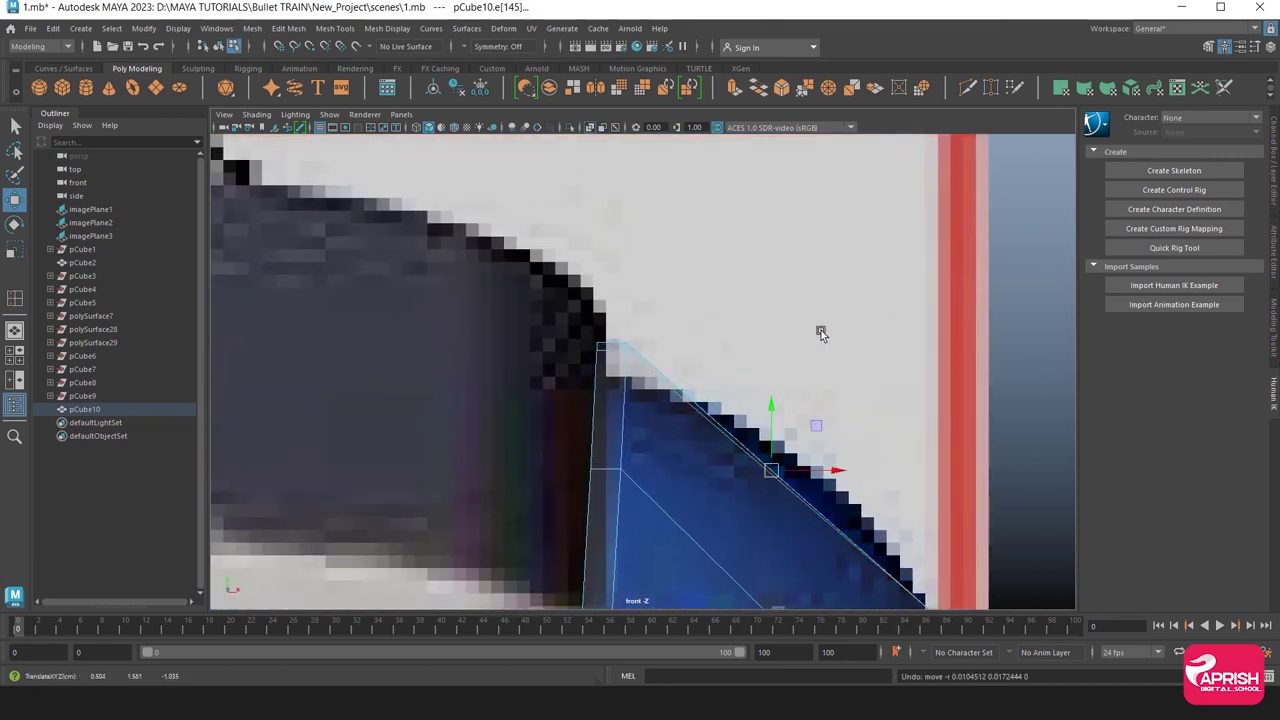
# Back in perspective, orbit to a new angle and select an edge on the body.
pyautogui.press('space')
pyautogui.press('space')
pyautogui.moveTo(820, 333)
pyautogui.keyDown('alt'); pyautogui.mouseDown()
pyautogui.moveTo(612, 418)
pyautogui.moveTo(622, 369)
pyautogui.moveTo(609, 367)
pyautogui.moveTo(663, 349)
pyautogui.moveTo(533, 369)
pyautogui.moveTo(463, 340)
pyautogui.moveTo(388, 363)
pyautogui.moveTo(580, 268)
pyautogui.moveTo(583, 409)
pyautogui.moveTo(494, 400)
pyautogui.moveTo(498, 369)
pyautogui.mouseUp(); pyautogui.keyUp('alt')
pyautogui.click(609, 367)
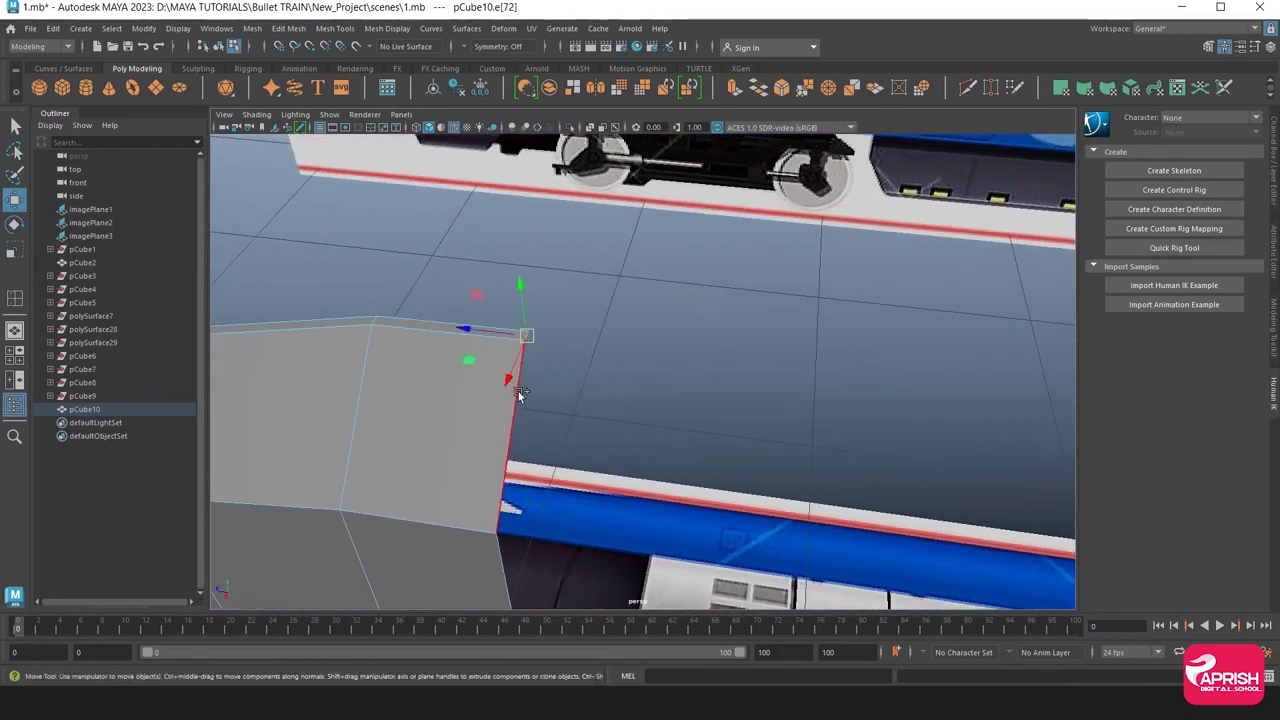
# Select the facing edges of both body blocks across the gap.
pyautogui.click(503, 445)
pyautogui.keyDown('alt'); pyautogui.moveTo(578, 456); pyautogui.dragTo(557, 330); pyautogui.keyUp('alt')
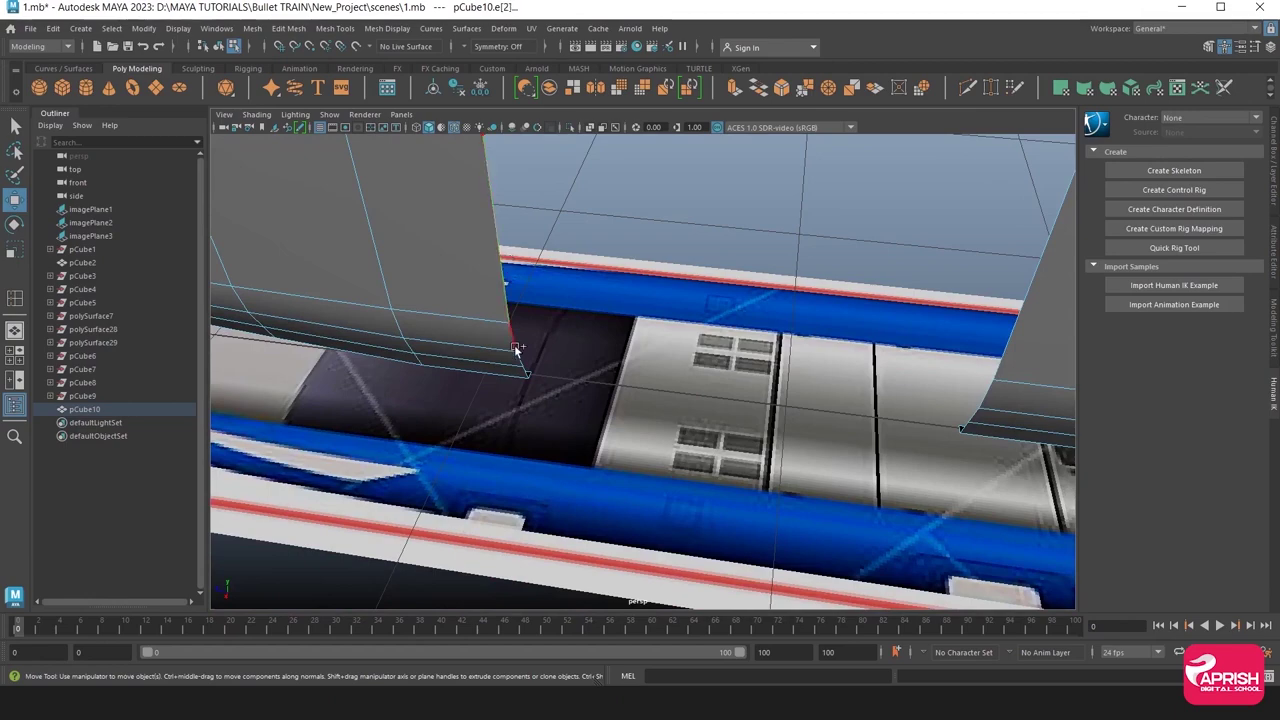
pyautogui.click(529, 378)
pyautogui.moveTo(861, 352)
pyautogui.keyDown('alt'); pyautogui.mouseDown()
pyautogui.moveTo(826, 329)
pyautogui.moveTo(689, 380)
pyautogui.moveTo(822, 429)
pyautogui.mouseUp(); pyautogui.keyUp('alt')
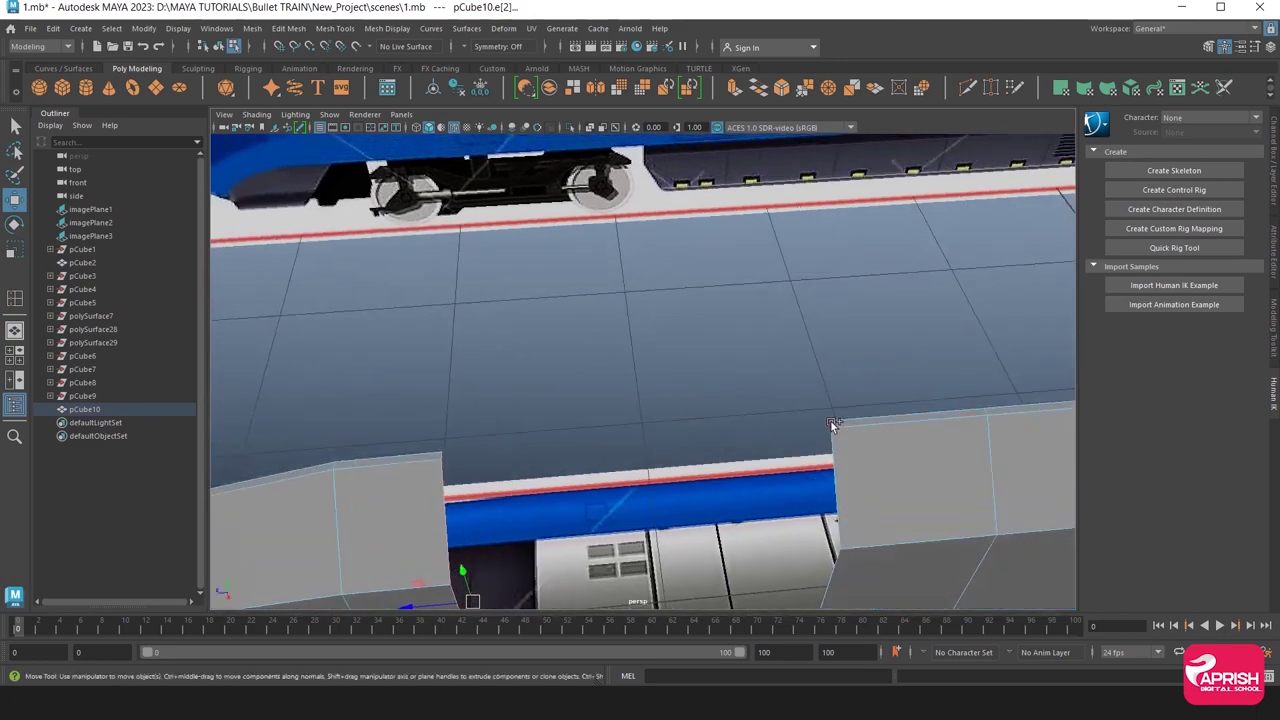
pyautogui.click(836, 495)
pyautogui.moveTo(820, 505)
pyautogui.keyDown('alt'); pyautogui.mouseDown()
pyautogui.moveTo(719, 416)
pyautogui.moveTo(710, 452)
pyautogui.moveTo(660, 463)
pyautogui.moveTo(729, 302)
pyautogui.mouseUp(); pyautogui.keyUp('alt')
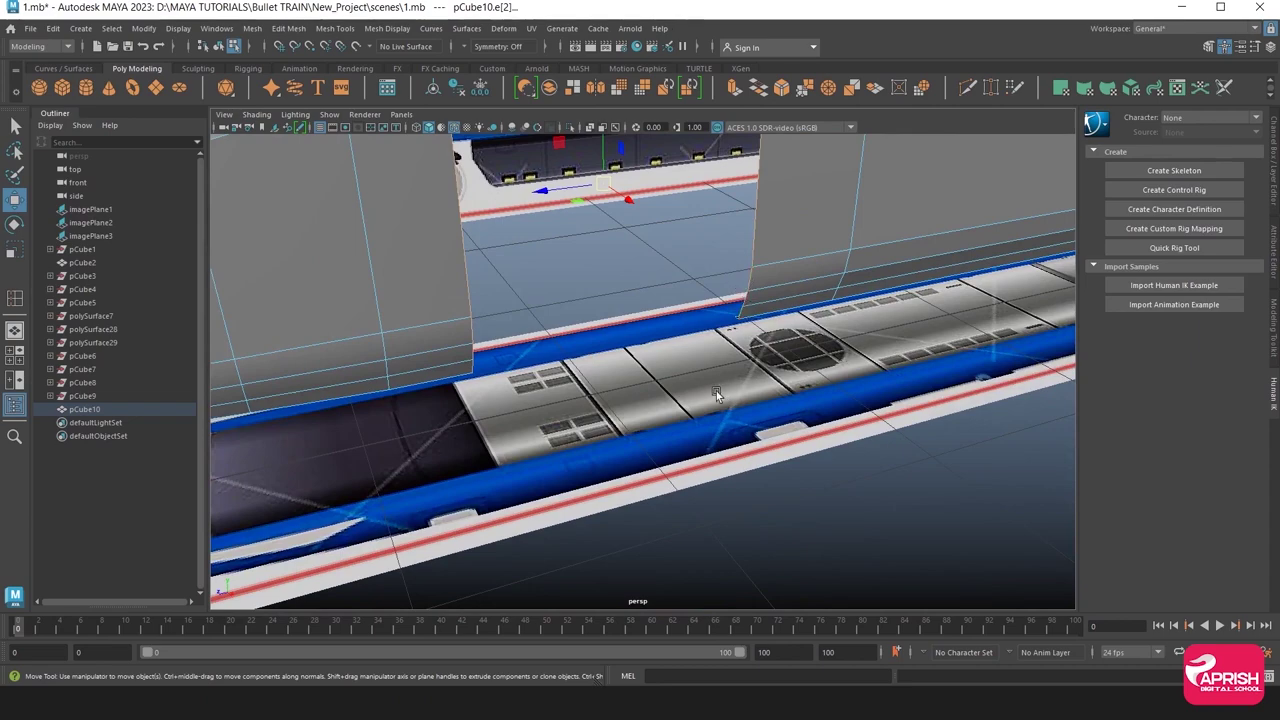
pyautogui.moveTo(716, 391)
pyautogui.keyDown('alt'); pyautogui.mouseDown()
pyautogui.moveTo(744, 357)
pyautogui.moveTo(763, 428)
pyautogui.moveTo(608, 466)
pyautogui.mouseUp(); pyautogui.keyUp('alt')
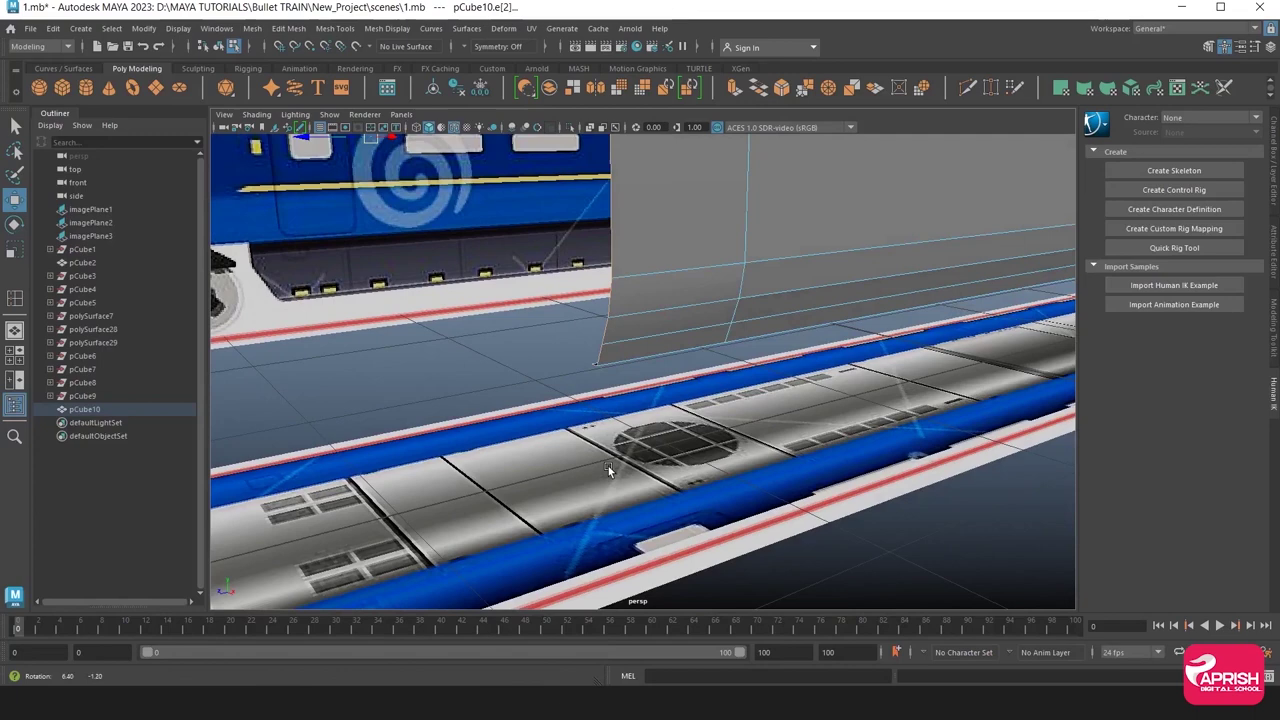
# Bridge the selected edges with Divisions 0 to close the gap.
pyautogui.click(288, 28)
pyautogui.click(310, 78)
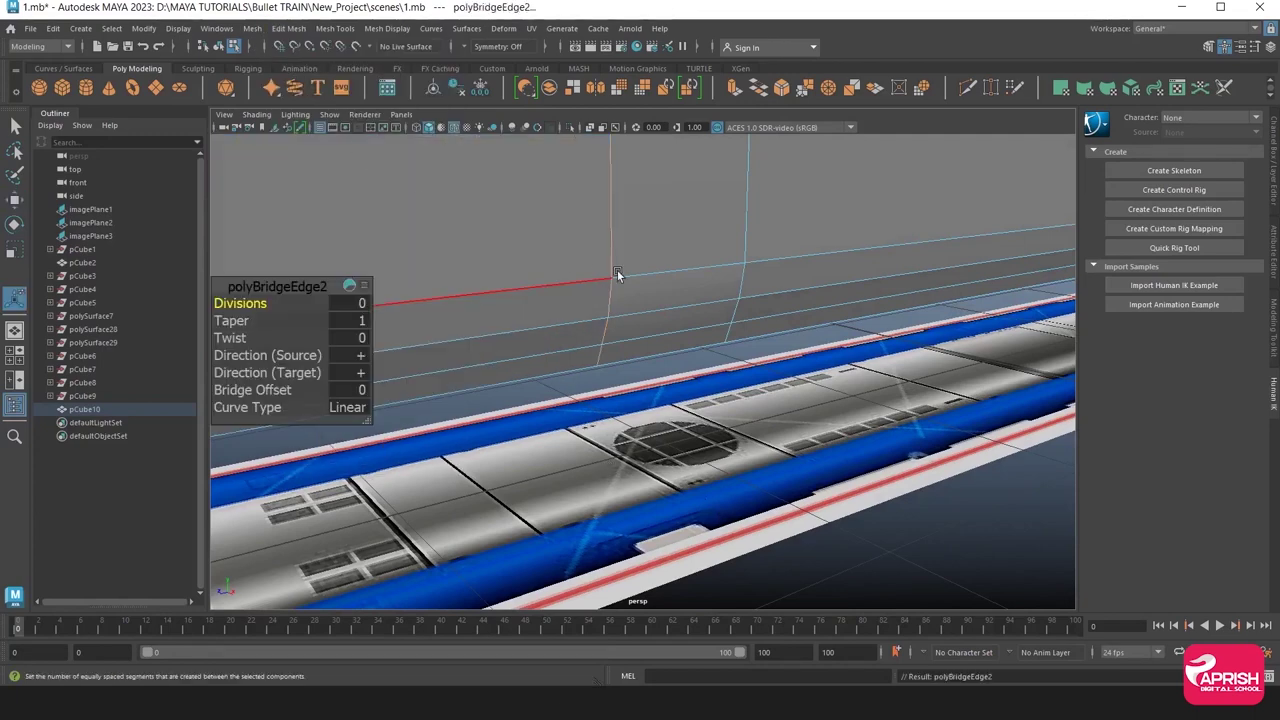
pyautogui.moveTo(617, 270)
pyautogui.keyDown('alt'); pyautogui.mouseDown()
pyautogui.moveTo(477, 249)
pyautogui.moveTo(286, 337)
pyautogui.moveTo(258, 307)
pyautogui.mouseUp(); pyautogui.keyUp('alt')
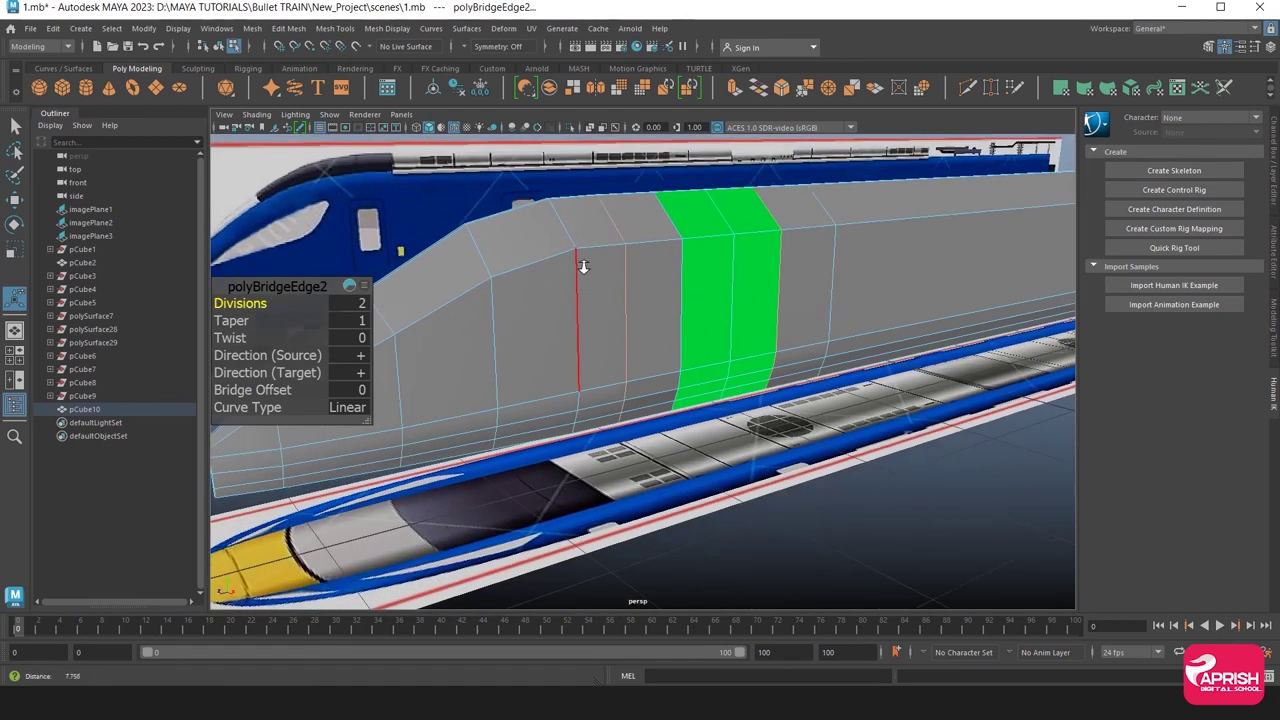
pyautogui.keyDown('alt'); pyautogui.moveTo(586, 263); pyautogui.dragTo(600, 277); pyautogui.keyUp('alt')
pyautogui.hotkey('ctrl', 'z')
pyautogui.hotkey('ctrl', 'z')
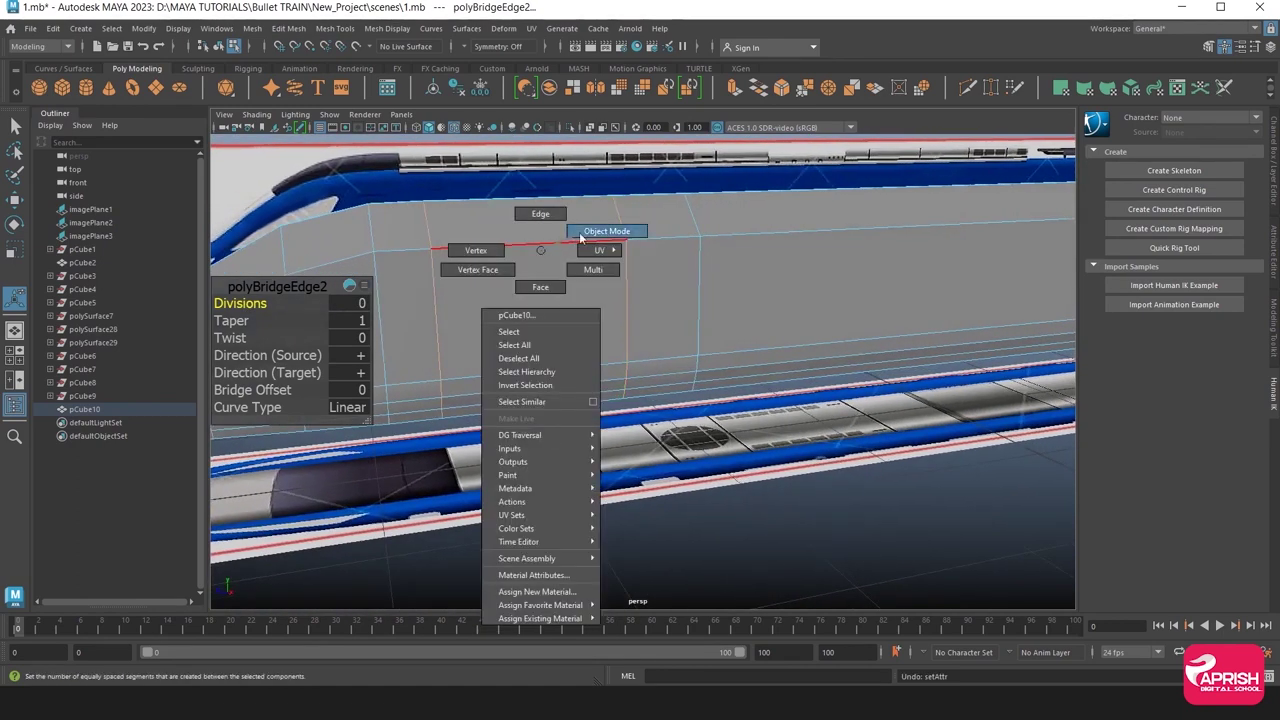
# Insert a vertical edge loop across the bridged side.
pyautogui.moveTo(550, 264); pyautogui.dragTo(603, 230, button='right')
pyautogui.click(289, 28)
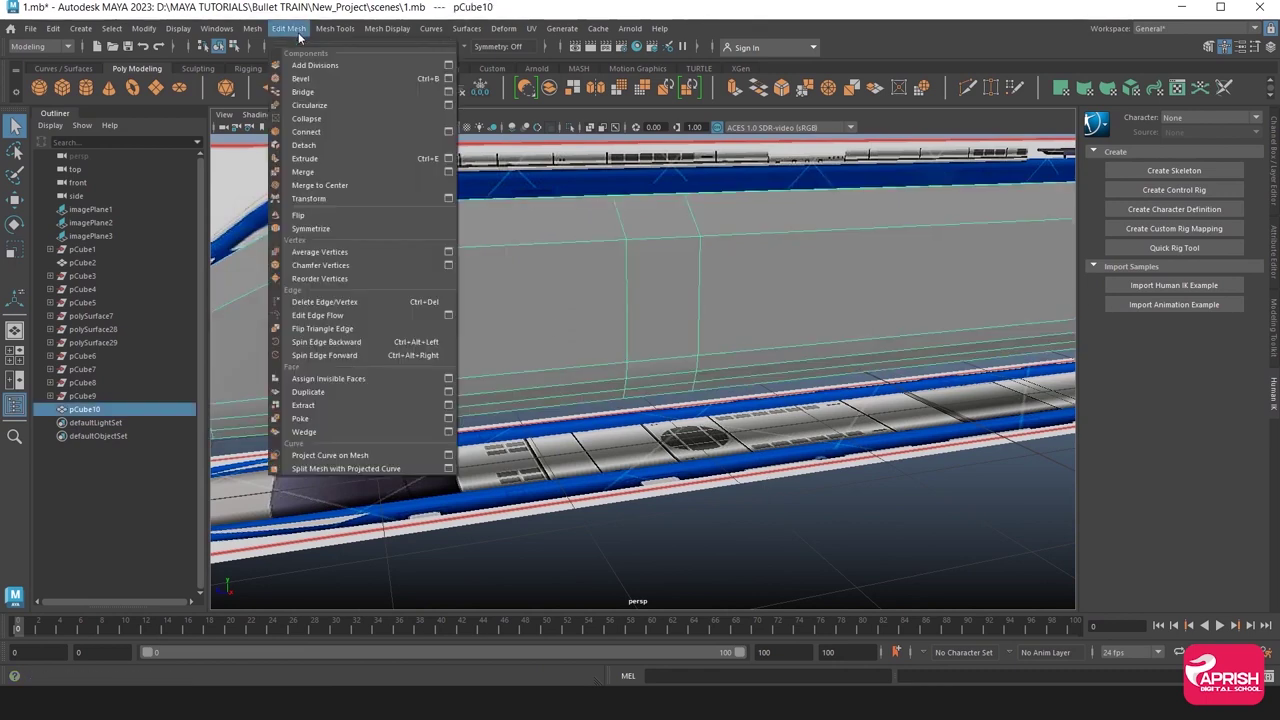
pyautogui.click(357, 138)
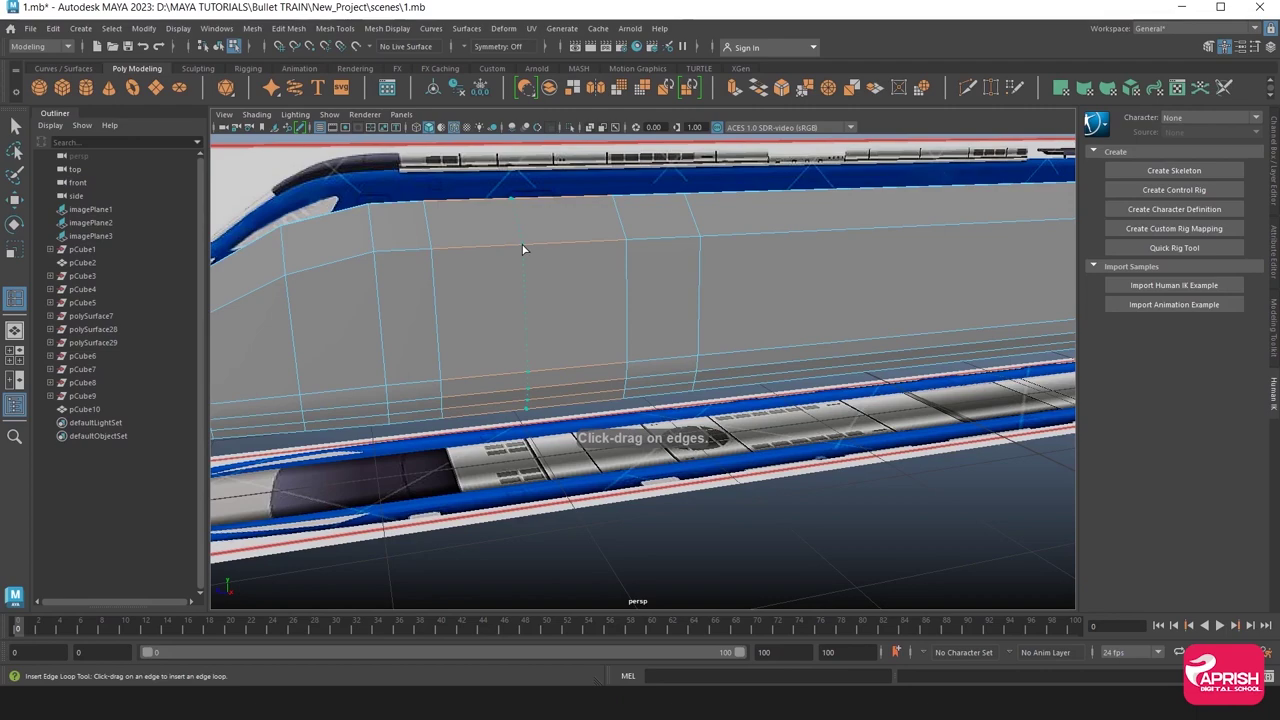
pyautogui.click(522, 249)
# Switch to the front view, zoom in and select the train body mesh.
pyautogui.press('w')
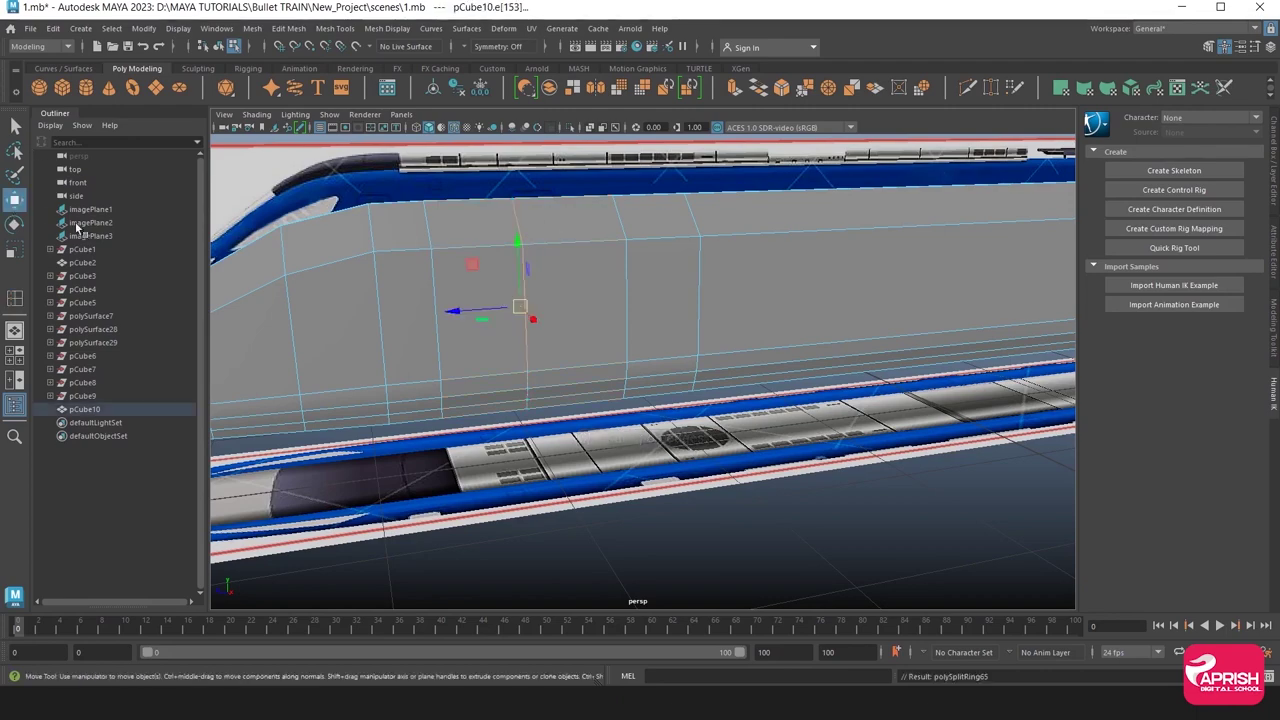
pyautogui.scroll(-5, 640, 390)
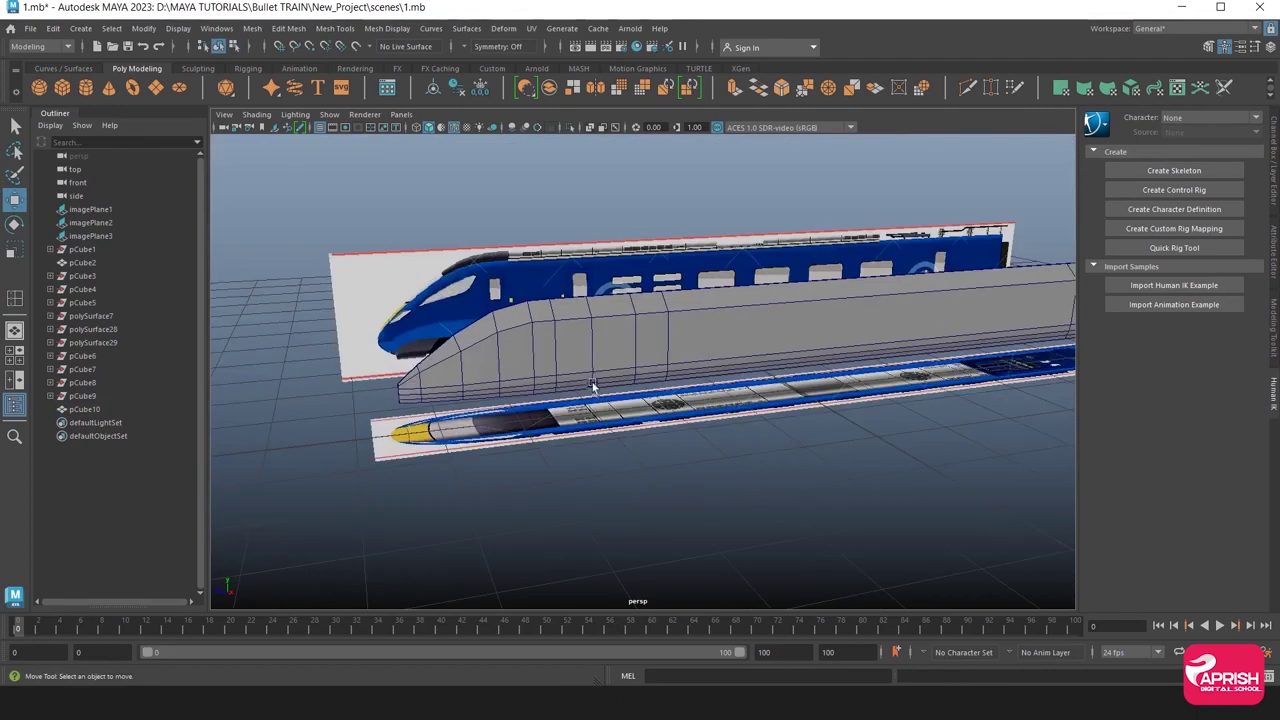
pyautogui.moveTo(600, 390)
pyautogui.keyDown('alt'); pyautogui.mouseDown()
pyautogui.moveTo(678, 393)
pyautogui.moveTo(667, 379)
pyautogui.mouseUp(); pyautogui.keyUp('alt')
pyautogui.scroll(3, 648, 414)
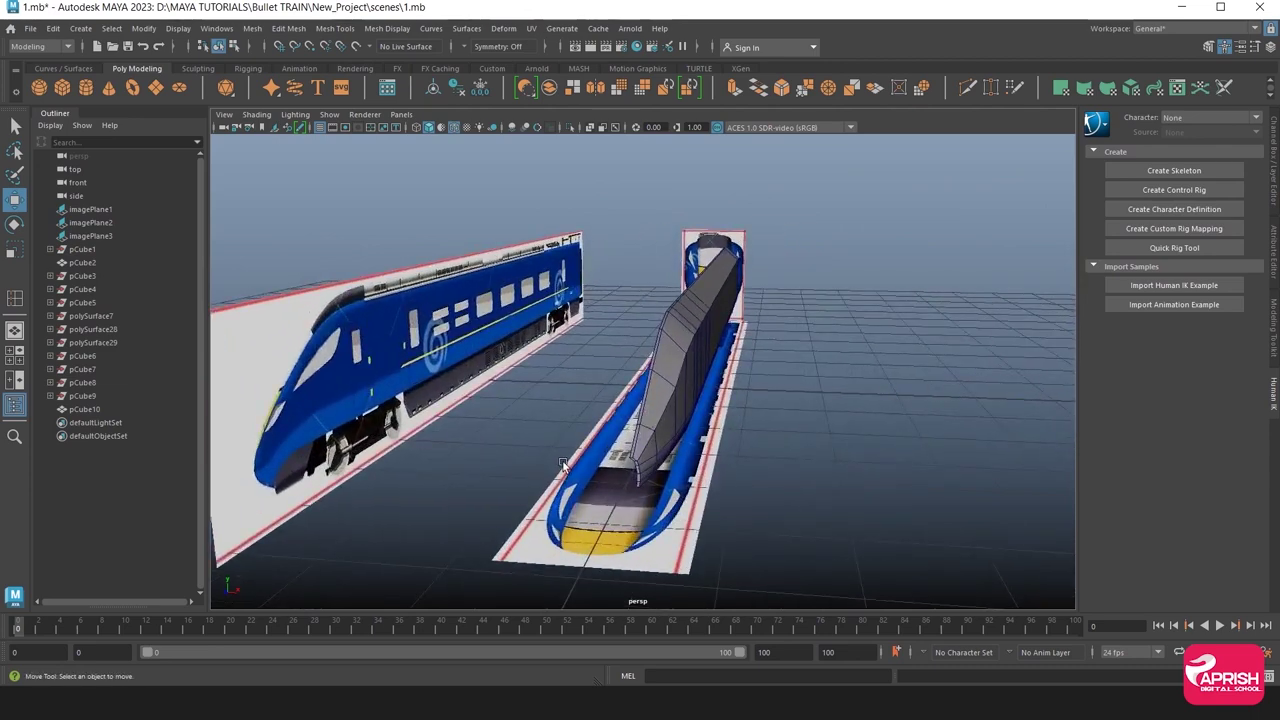
pyautogui.press('space')
pyautogui.press('space')
pyautogui.scroll(-5, 601, 460)
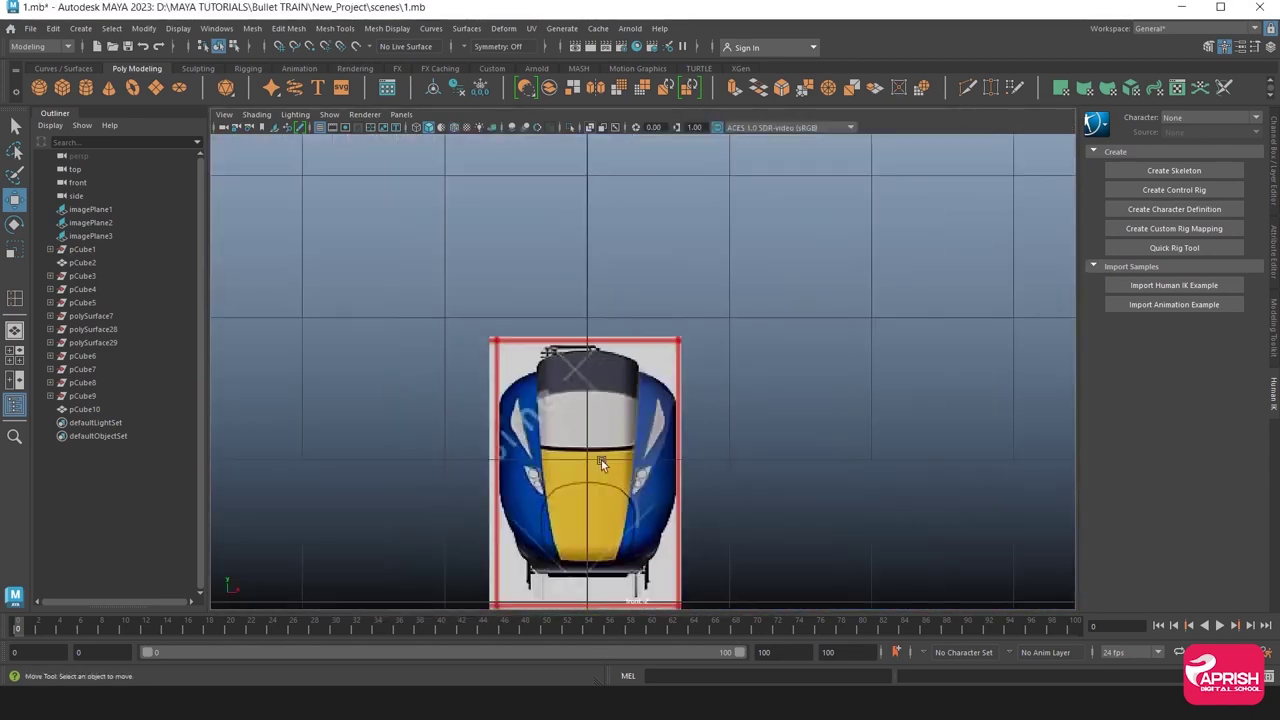
pyautogui.scroll(2, 722, 417)
pyautogui.scroll(3, 715, 400)
pyautogui.click(705, 420)
pyautogui.scroll(5, 822, 395)
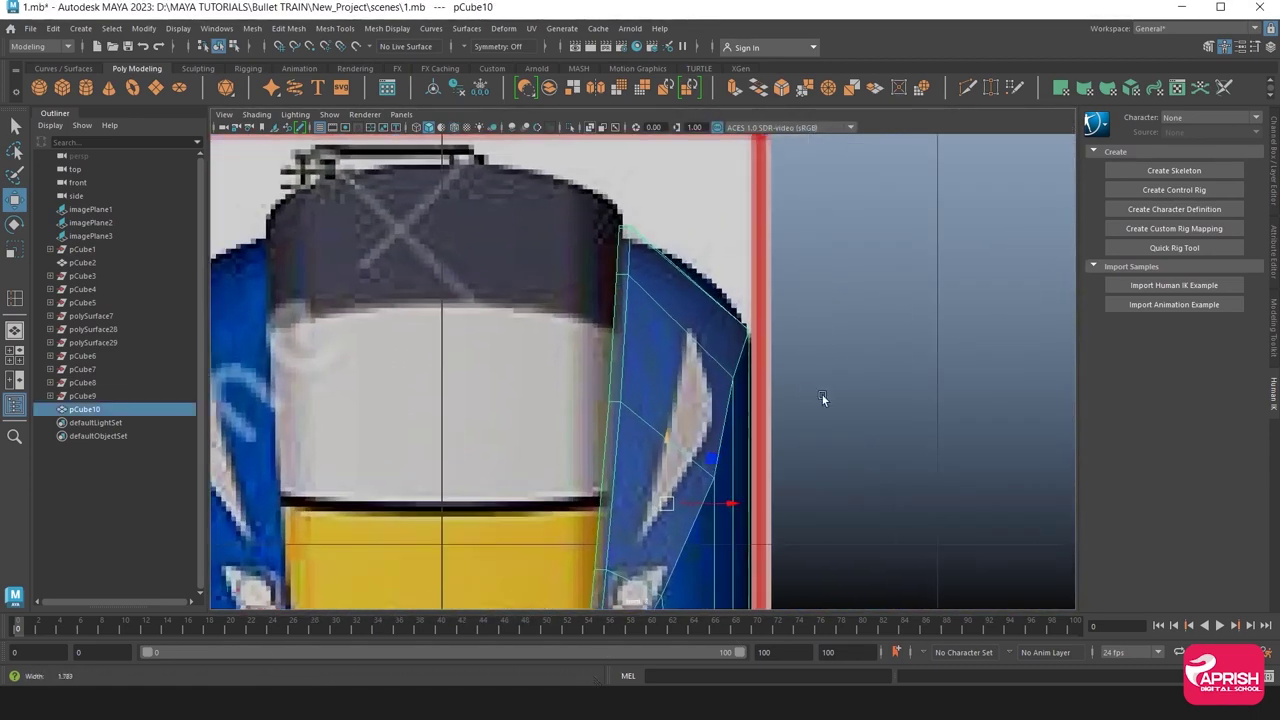
pyautogui.scroll(1, 607, 400)
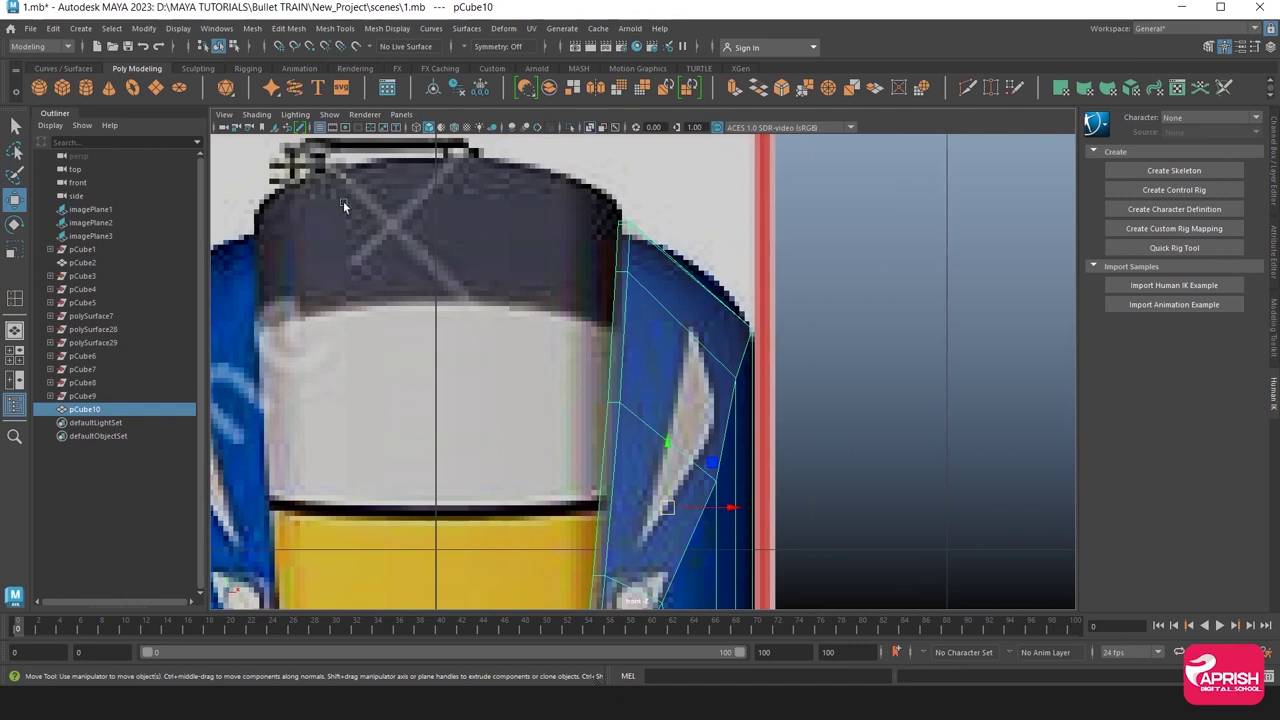
# Show the body as solid grey and nudge the nose's outer vertex slightly left.
pyautogui.click(283, 117)
pyautogui.click(240, 224)
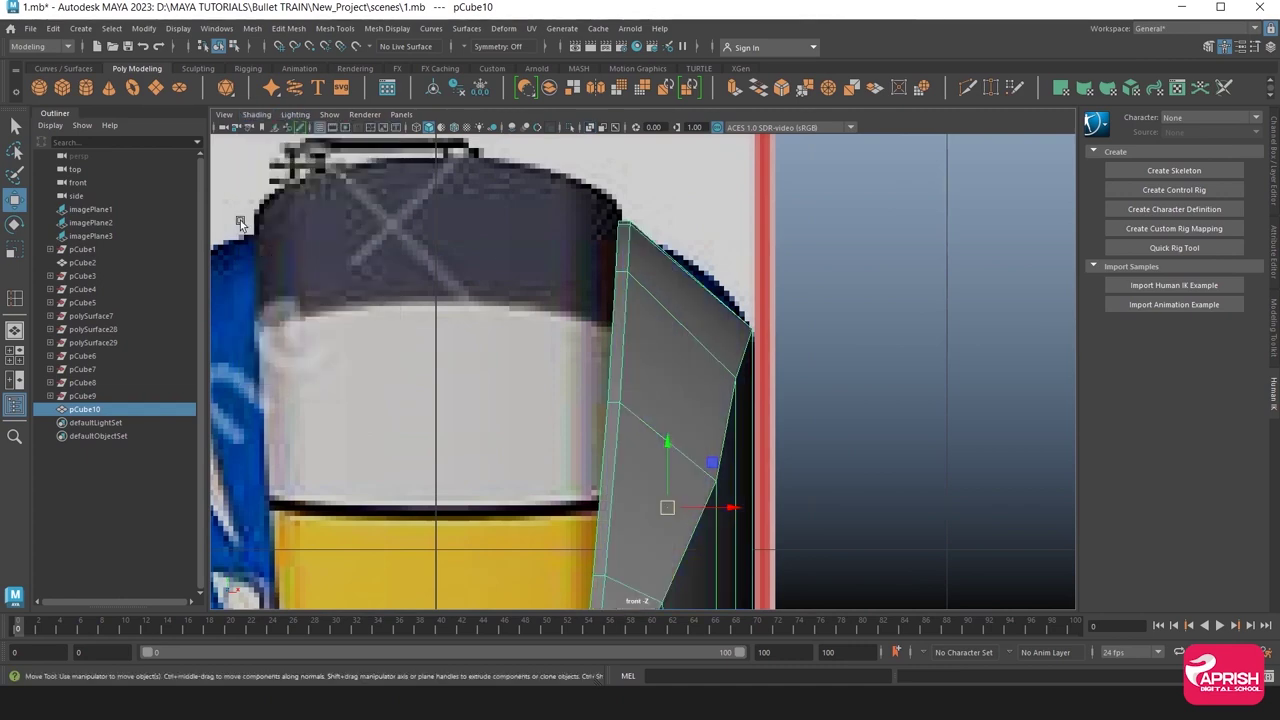
pyautogui.scroll(1, 700, 310)
pyautogui.scroll(1, 756, 357)
pyautogui.moveTo(671, 288); pyautogui.dragTo(722, 392, button='right')
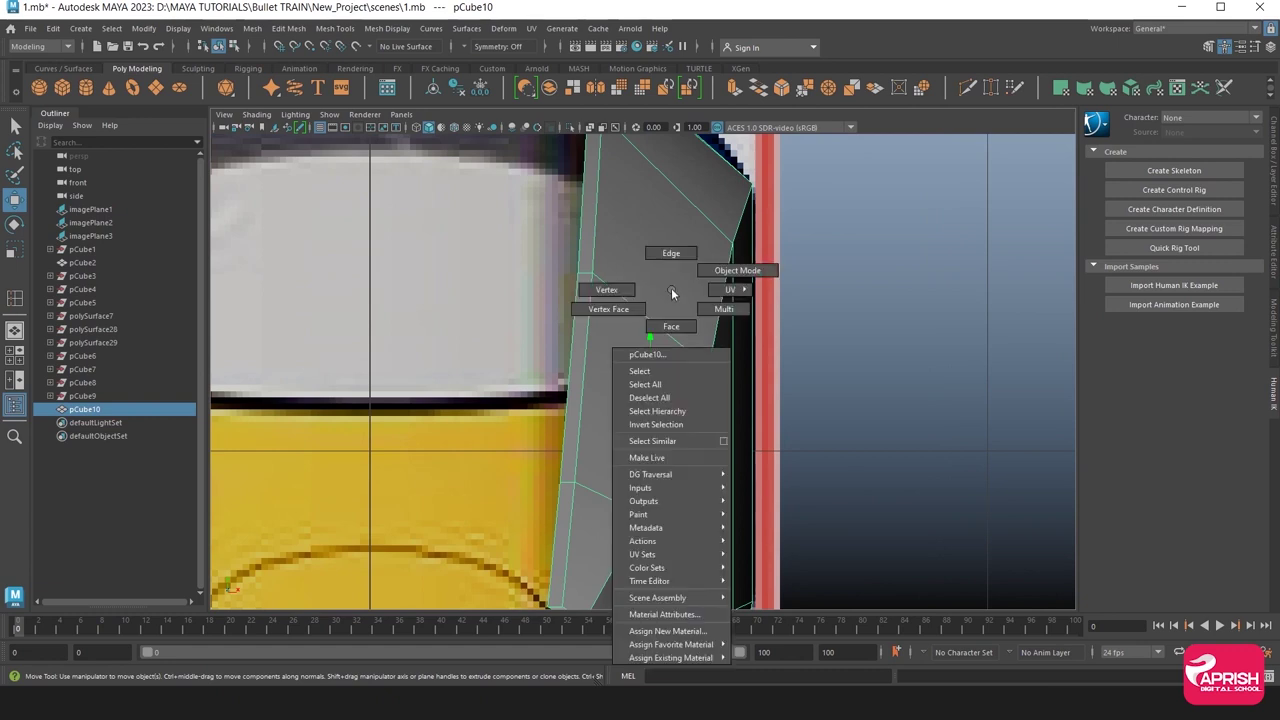
pyautogui.click(709, 372)
pyautogui.moveTo(771, 371); pyautogui.dragTo(760, 370)
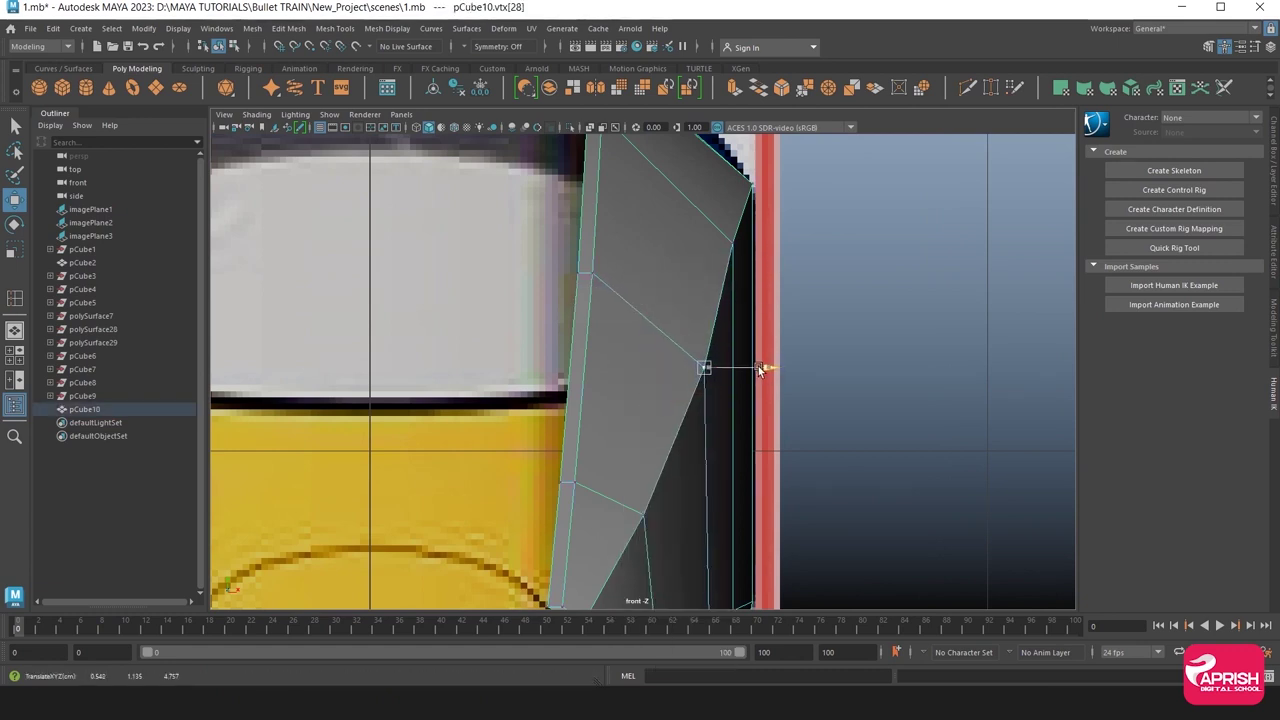
# Enable X-Ray and slide the outer and lower headlight vertices onto the reference outline.
pyautogui.click(248, 116)
pyautogui.click(290, 246)
pyautogui.keyDown('alt'); pyautogui.moveTo(670, 380); pyautogui.dragTo(654, 328, button='middle'); pyautogui.keyUp('alt')
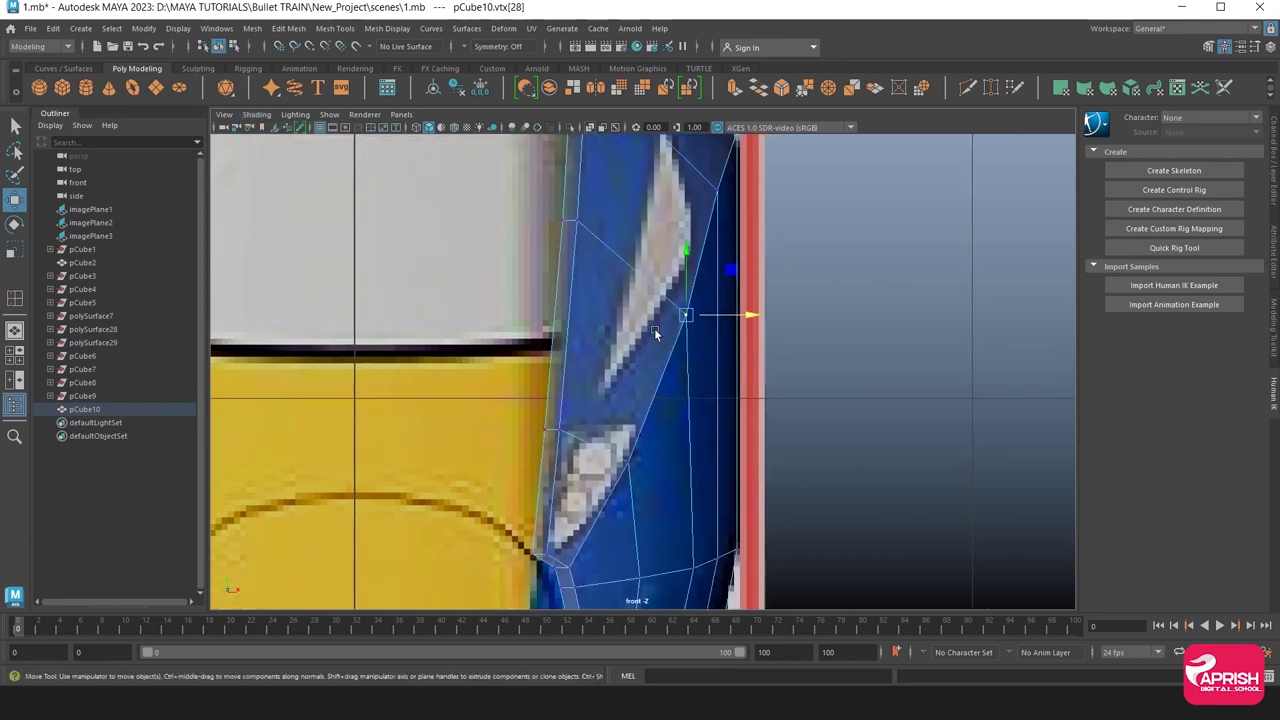
pyautogui.keyDown('alt'); pyautogui.moveTo(654, 328); pyautogui.dragTo(664, 343, button='right'); pyautogui.keyUp('alt')
pyautogui.moveTo(749, 317); pyautogui.dragTo(743, 316)
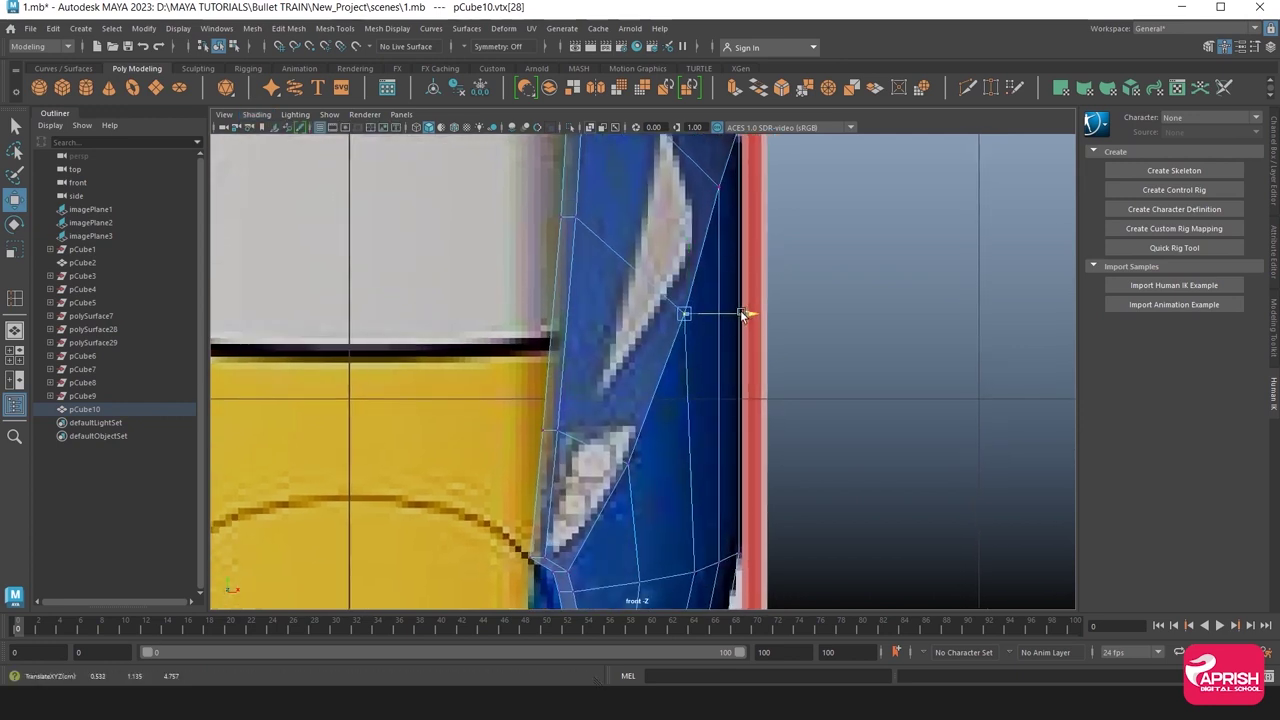
pyautogui.click(613, 443)
pyautogui.moveTo(680, 463); pyautogui.dragTo(676, 470)
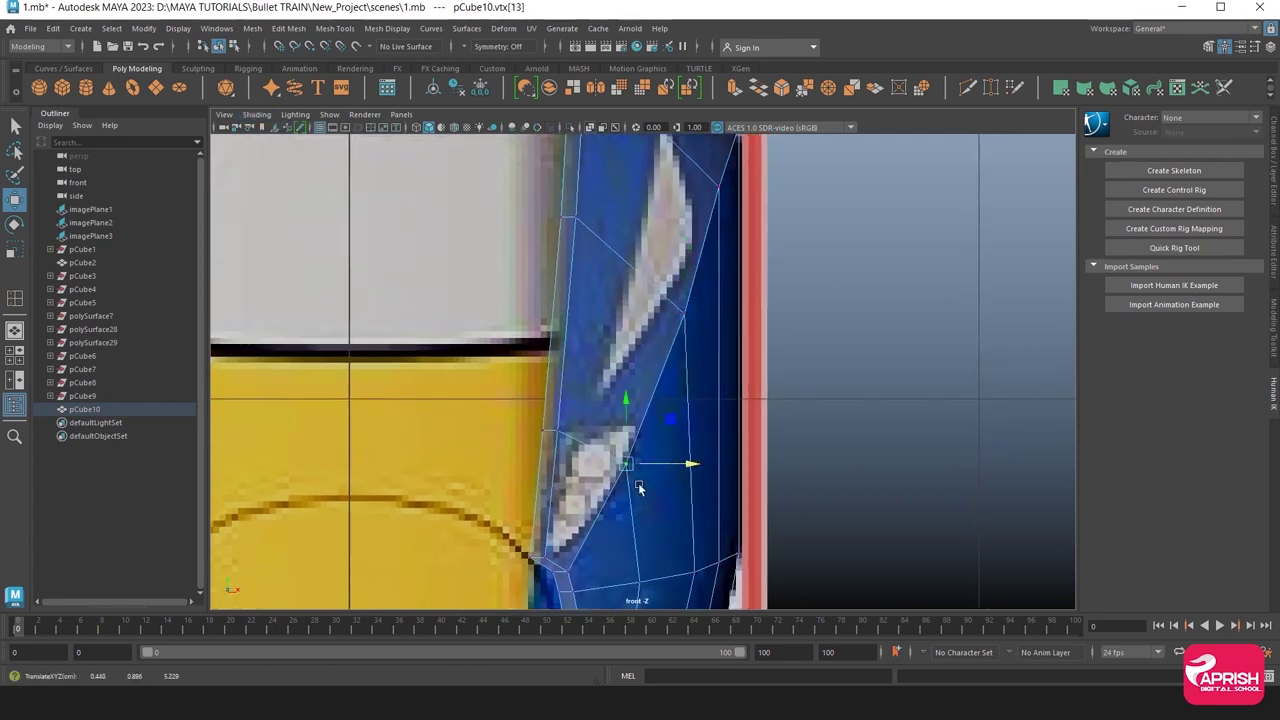
# Fit the nose-base vertices and the upper vertex by the headlight stripe to the silhouette.
pyautogui.scroll(2, 640, 487)
pyautogui.keyDown('alt'); pyautogui.moveTo(640, 487); pyautogui.dragTo(578, 485, button='middle'); pyautogui.keyUp('alt')
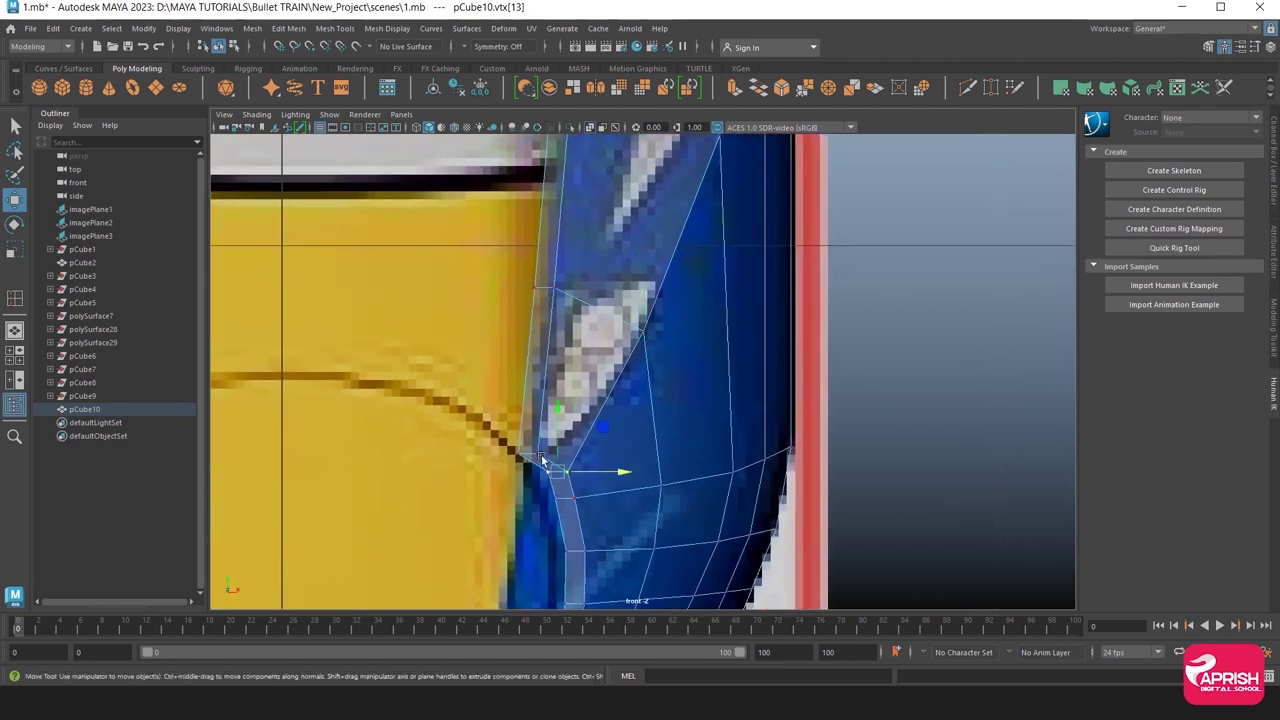
pyautogui.click(541, 458)
pyautogui.moveTo(605, 463); pyautogui.dragTo(602, 463)
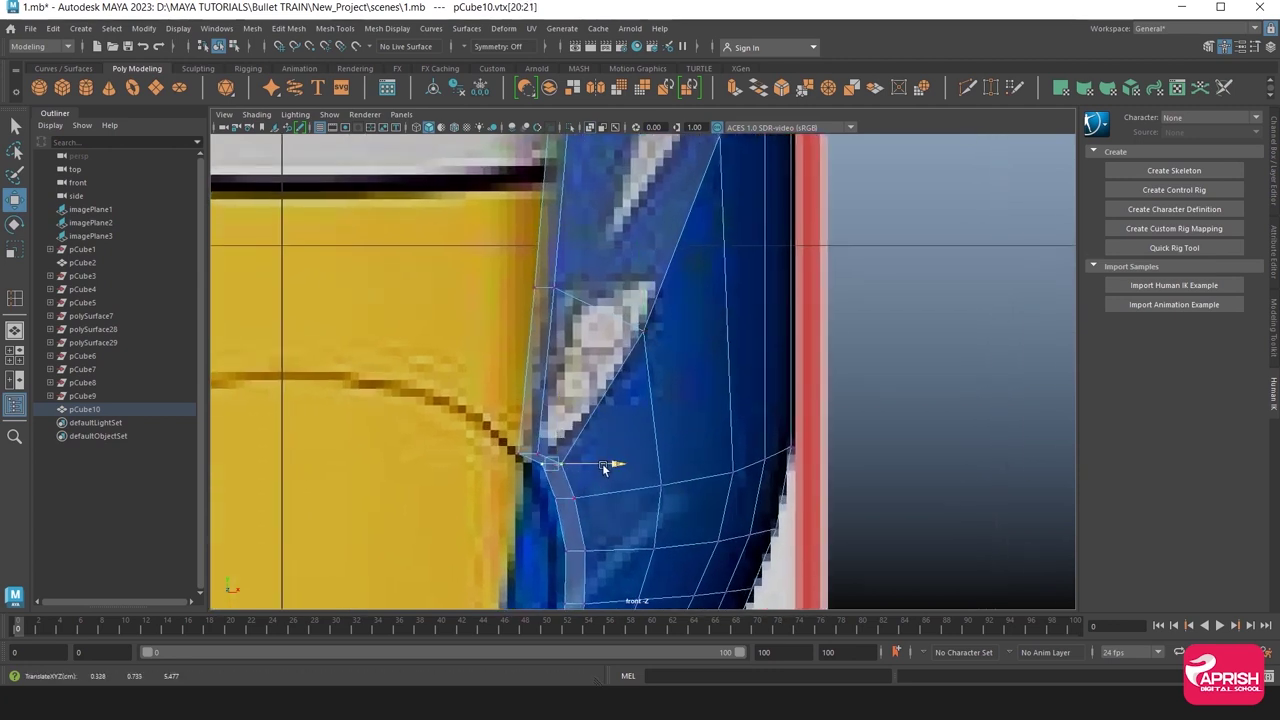
pyautogui.click(560, 497)
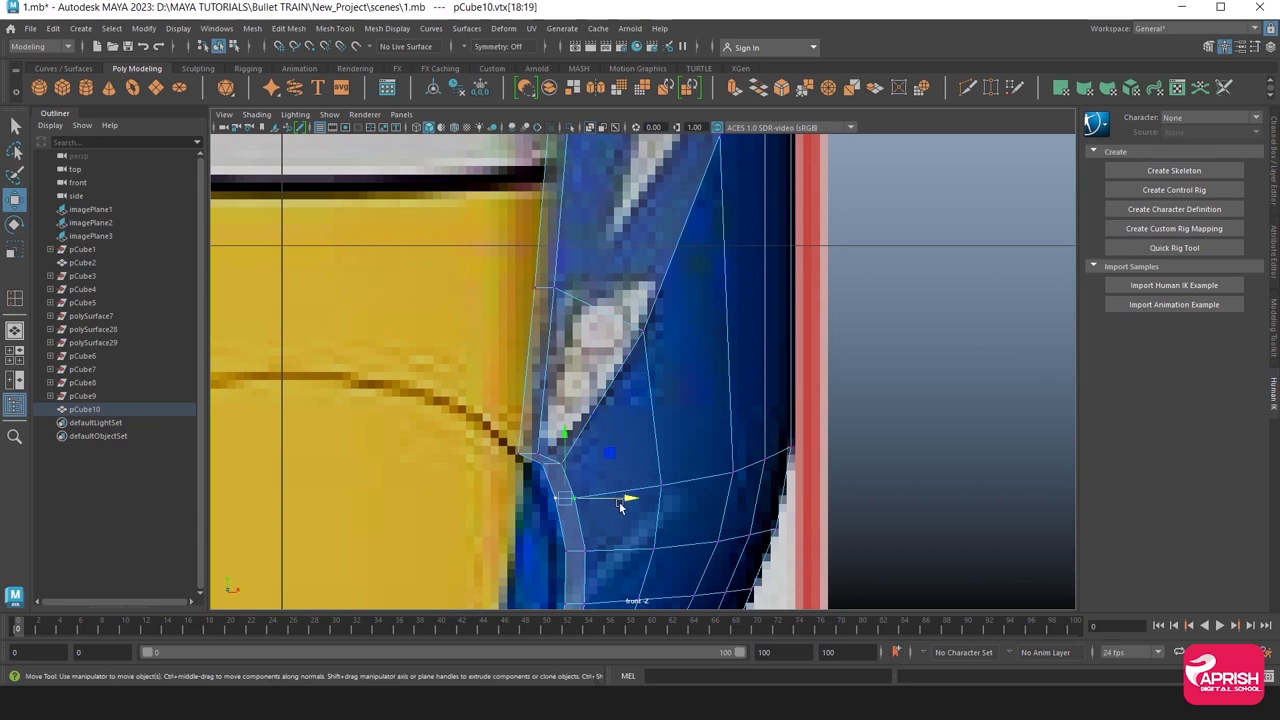
pyautogui.scroll(2, 622, 505)
pyautogui.scroll(2, 634, 503)
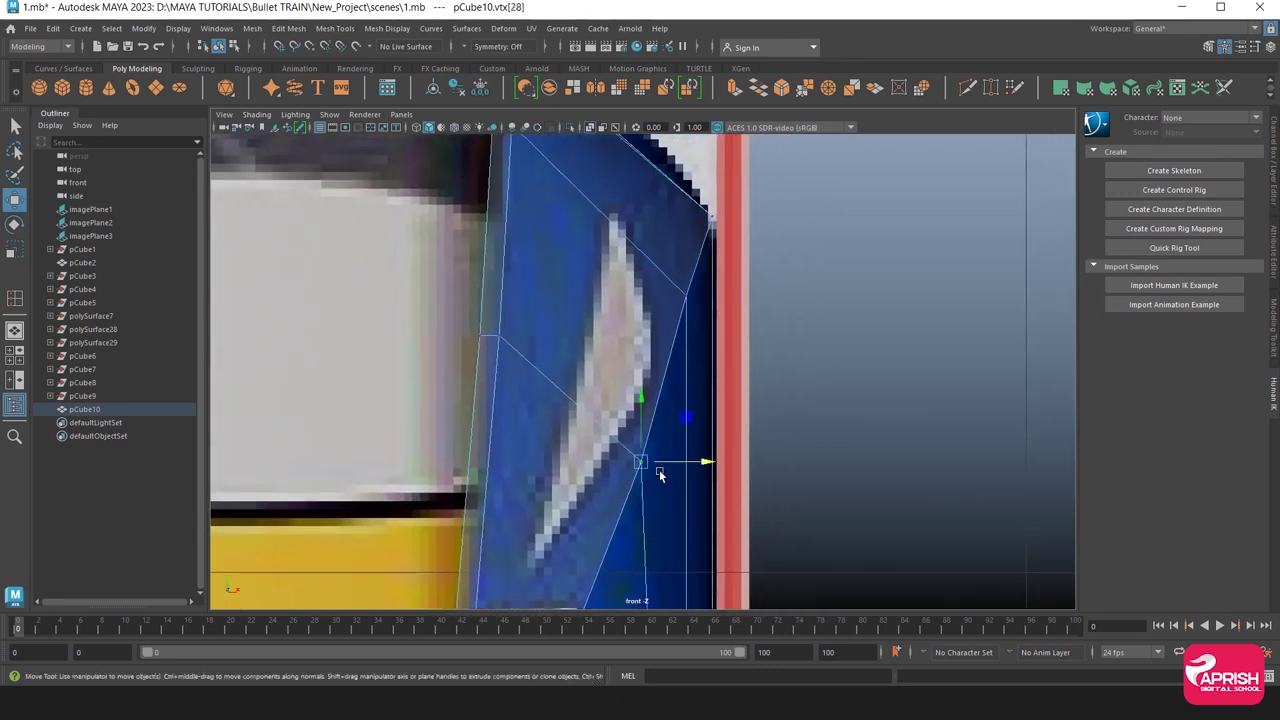
pyautogui.click(686, 296)
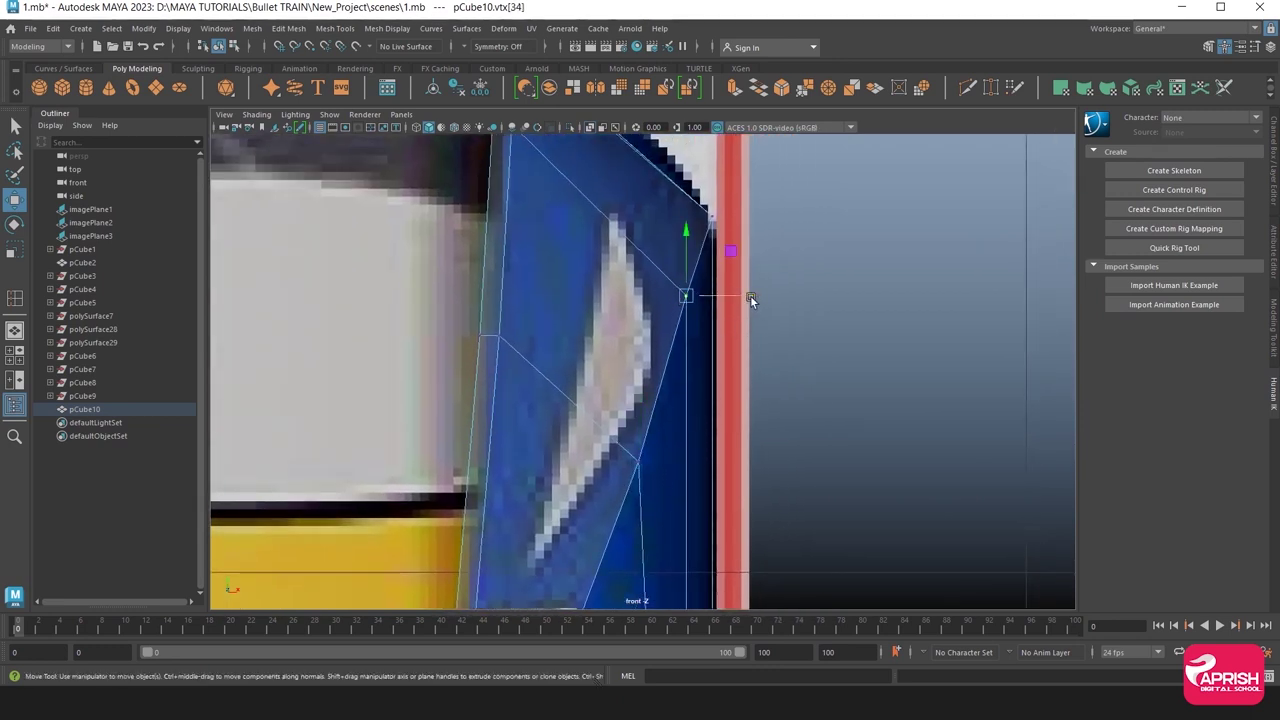
pyautogui.moveTo(752, 298); pyautogui.dragTo(755, 297)
pyautogui.scroll(-3, 770, 350)
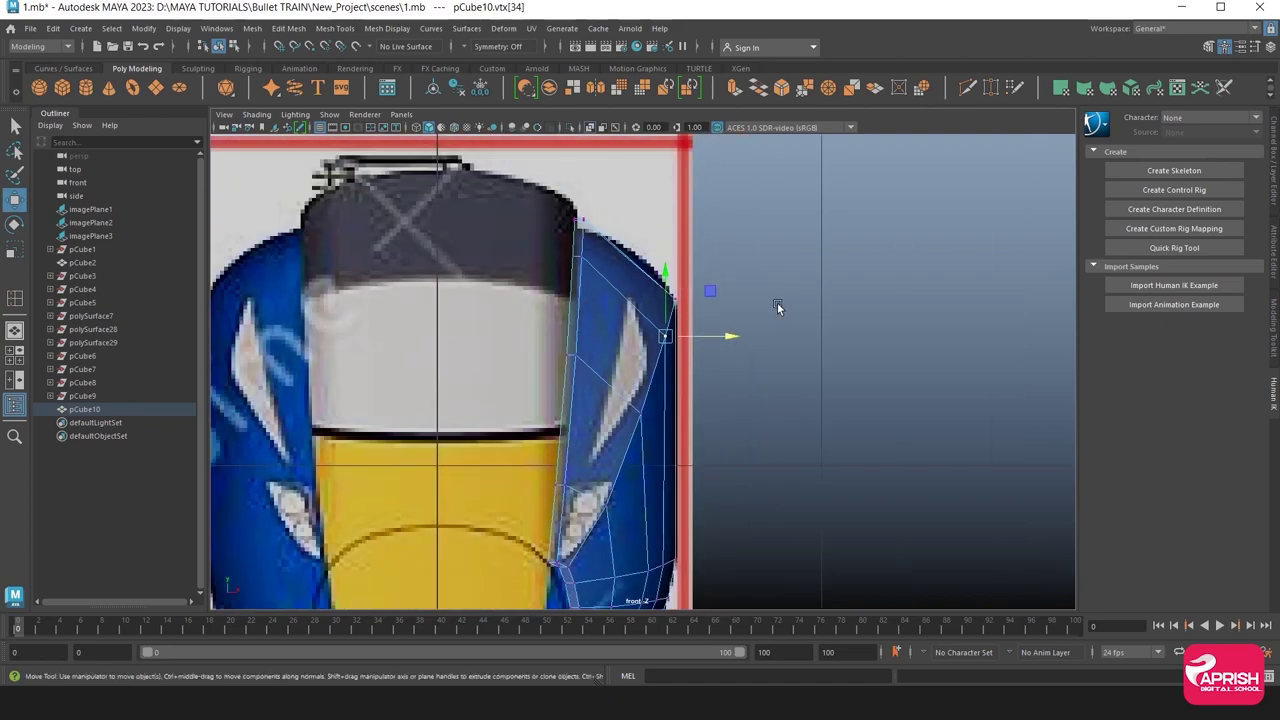
# Return to perspective in object mode and orbit to a front-on view of the train.
pyautogui.press('space')
pyautogui.press('space')
pyautogui.keyDown('alt'); pyautogui.moveTo(790, 376); pyautogui.dragTo(535, 348); pyautogui.keyUp('alt')
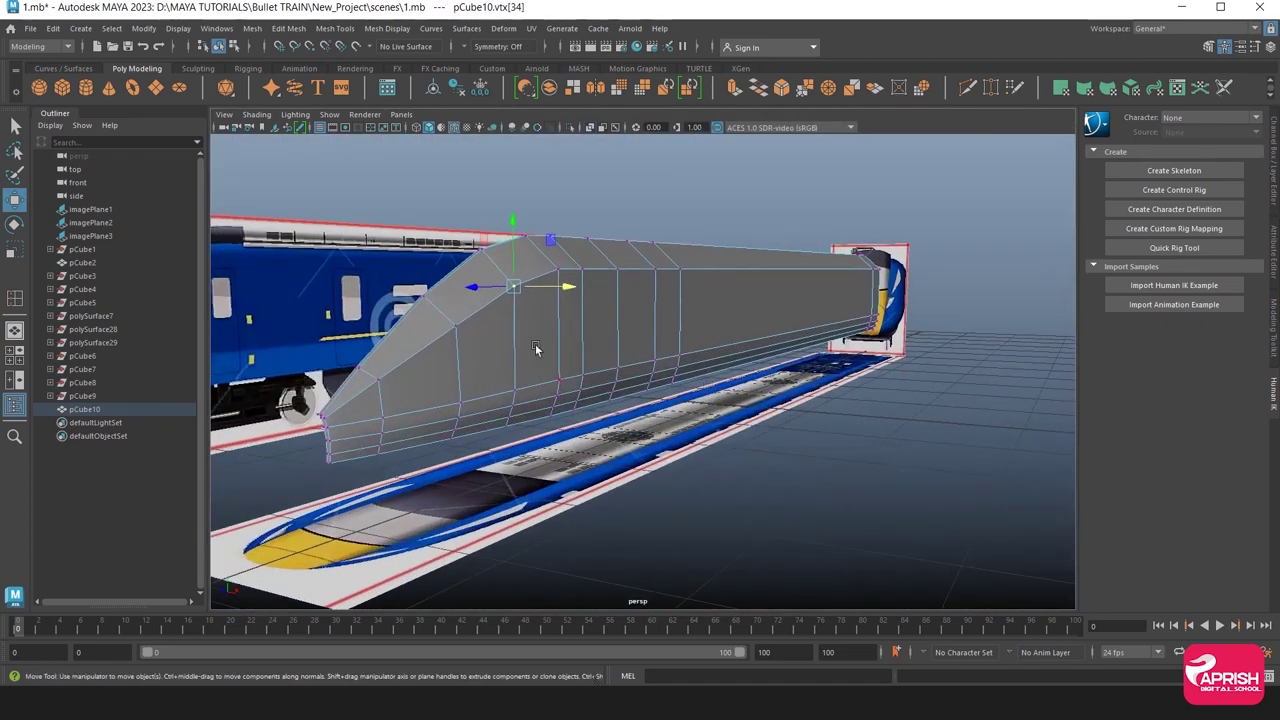
pyautogui.moveTo(535, 348); pyautogui.dragTo(597, 285, button='right')
pyautogui.keyDown('alt'); pyautogui.moveTo(681, 504); pyautogui.dragTo(738, 500); pyautogui.keyUp('alt')
pyautogui.scroll(2, 730, 495)
pyautogui.scroll(2, 716, 489)
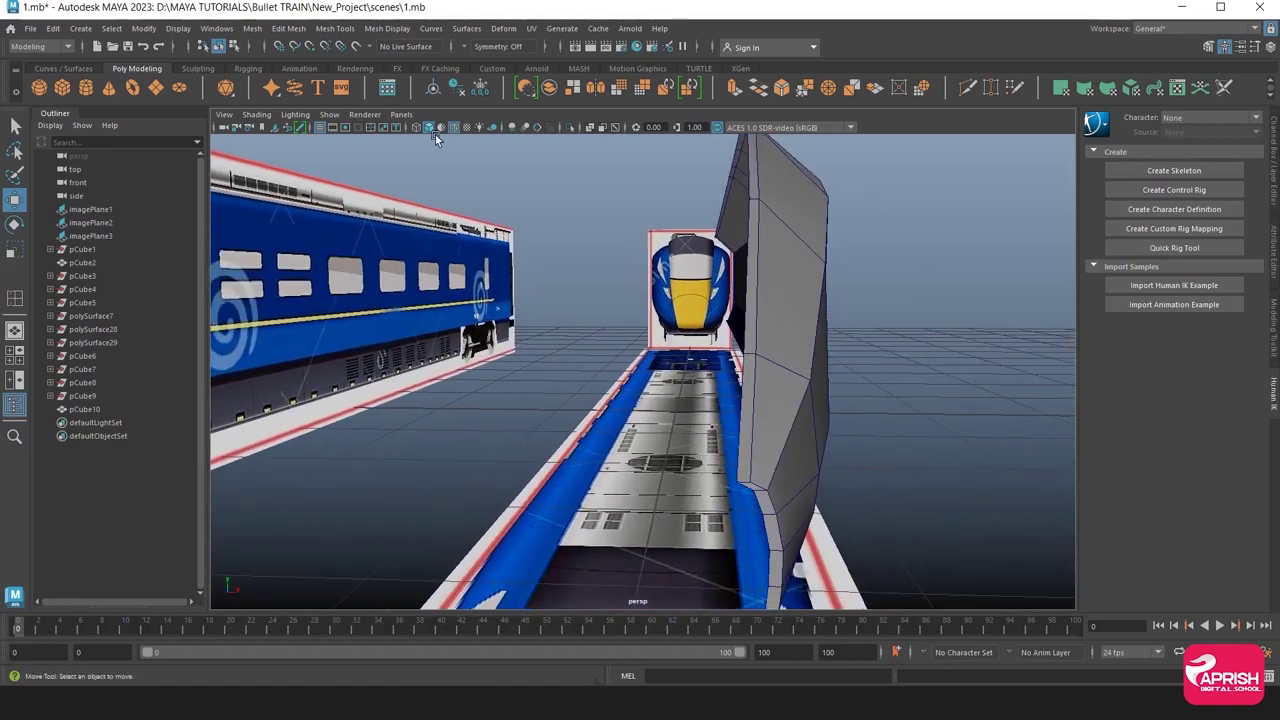
pyautogui.click(335, 28)
# Insert an edge loop across the train body.
pyautogui.click(360, 129)
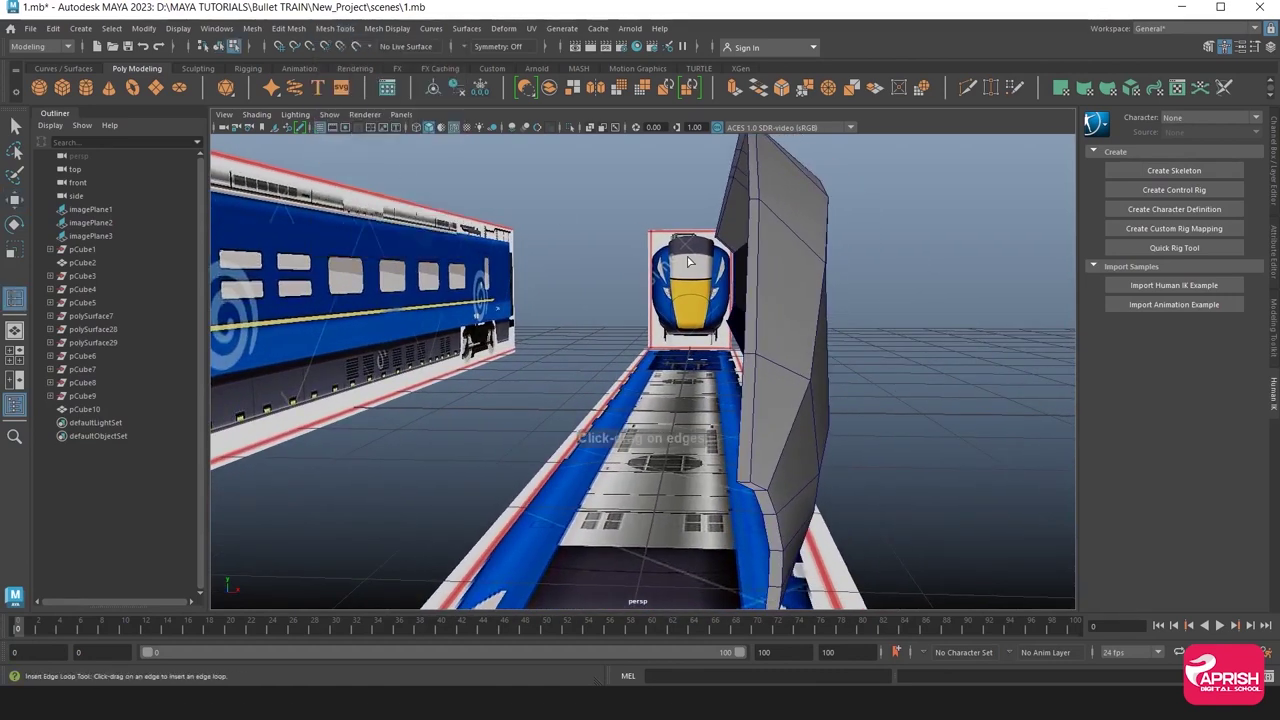
pyautogui.click(790, 231)
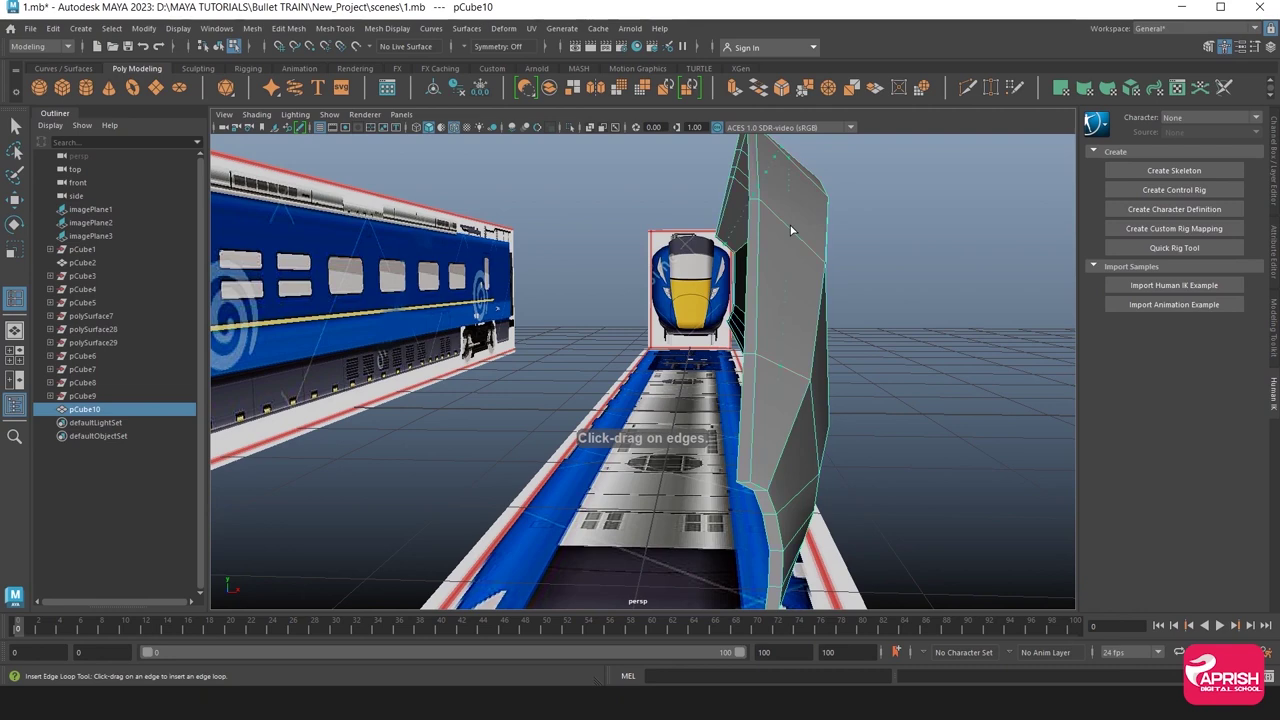
pyautogui.click(791, 230)
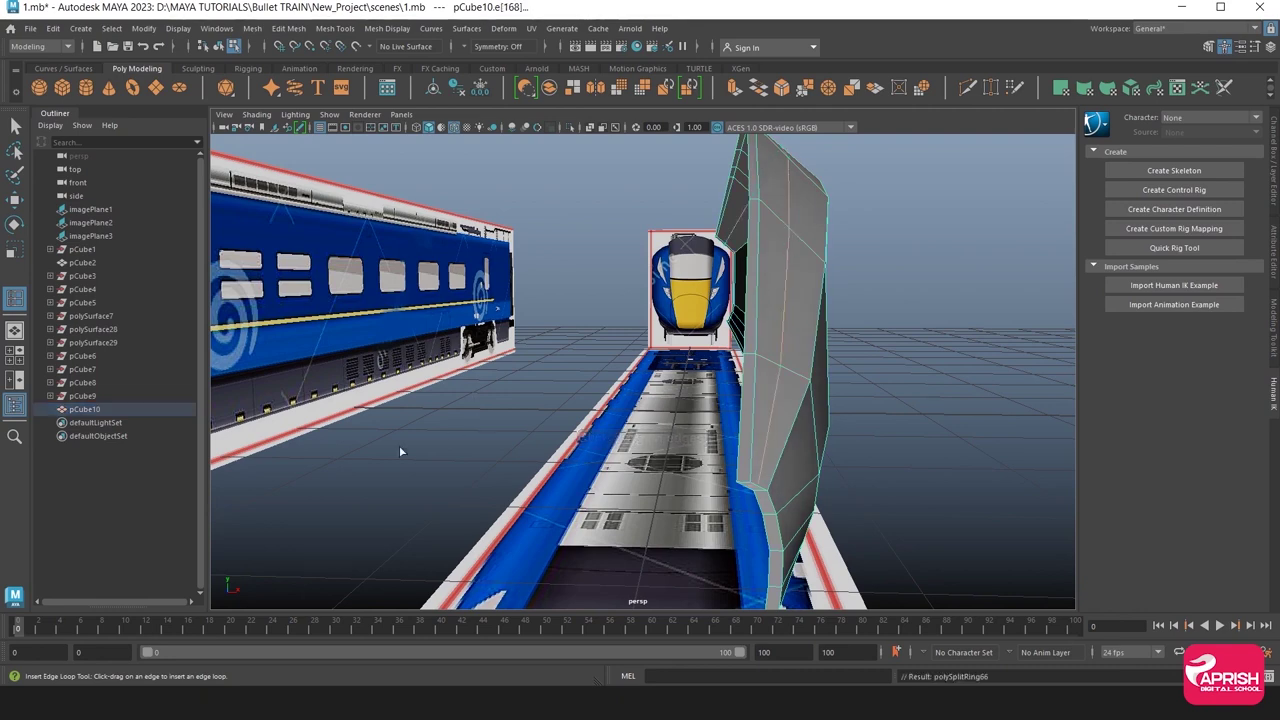
pyautogui.press('space')
pyautogui.press('space')
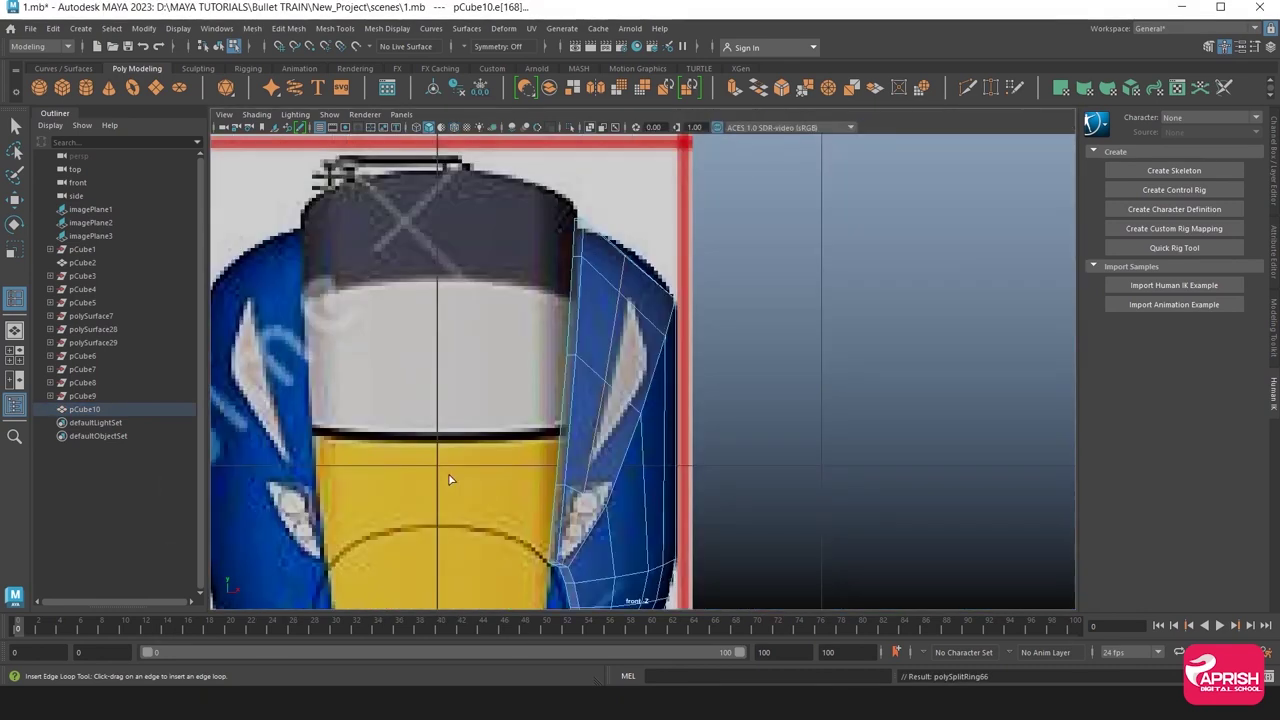
pyautogui.scroll(5, 680, 320)
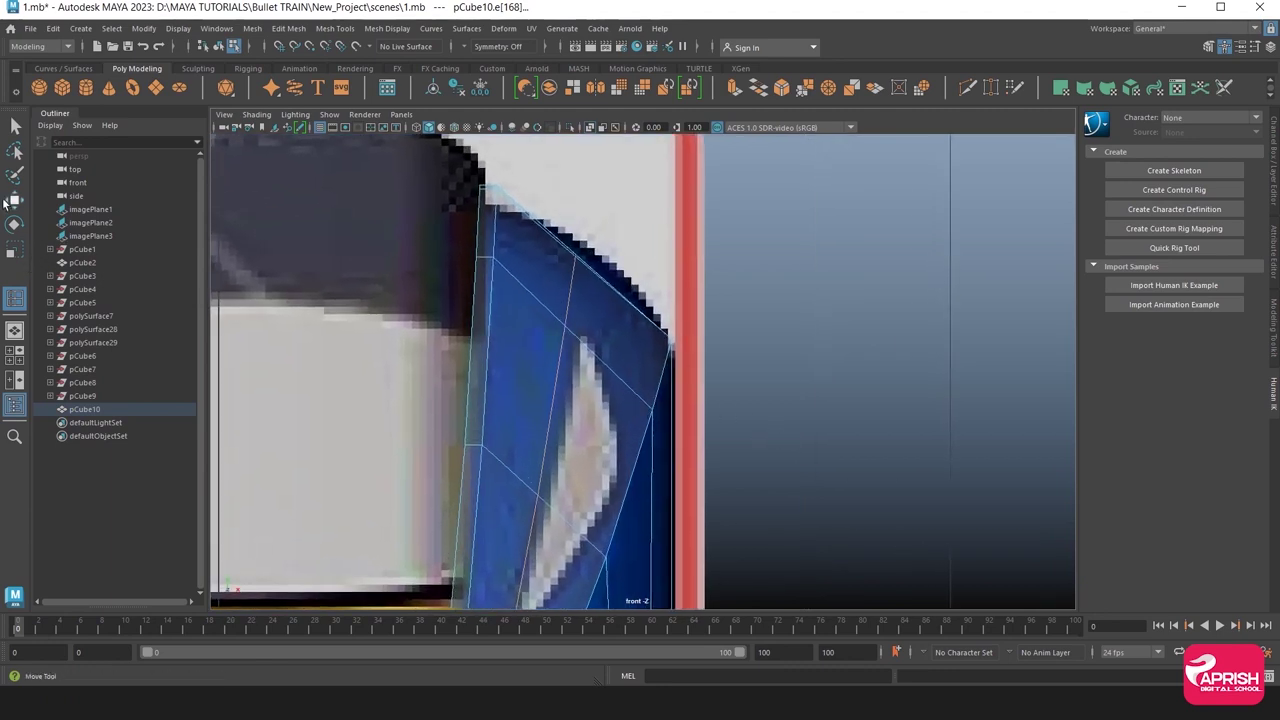
# Move the left-edge column of vertices onto the outline and select the new loop's vertices.
pyautogui.click(14, 200)
pyautogui.moveTo(540, 272); pyautogui.dragTo(530, 245, button='right')
pyautogui.moveTo(560, 235)
pyautogui.mouseDown()
pyautogui.moveTo(588, 277)
pyautogui.moveTo(585, 254)
pyautogui.mouseUp()
pyautogui.moveTo(447, 160); pyautogui.dragTo(530, 300)
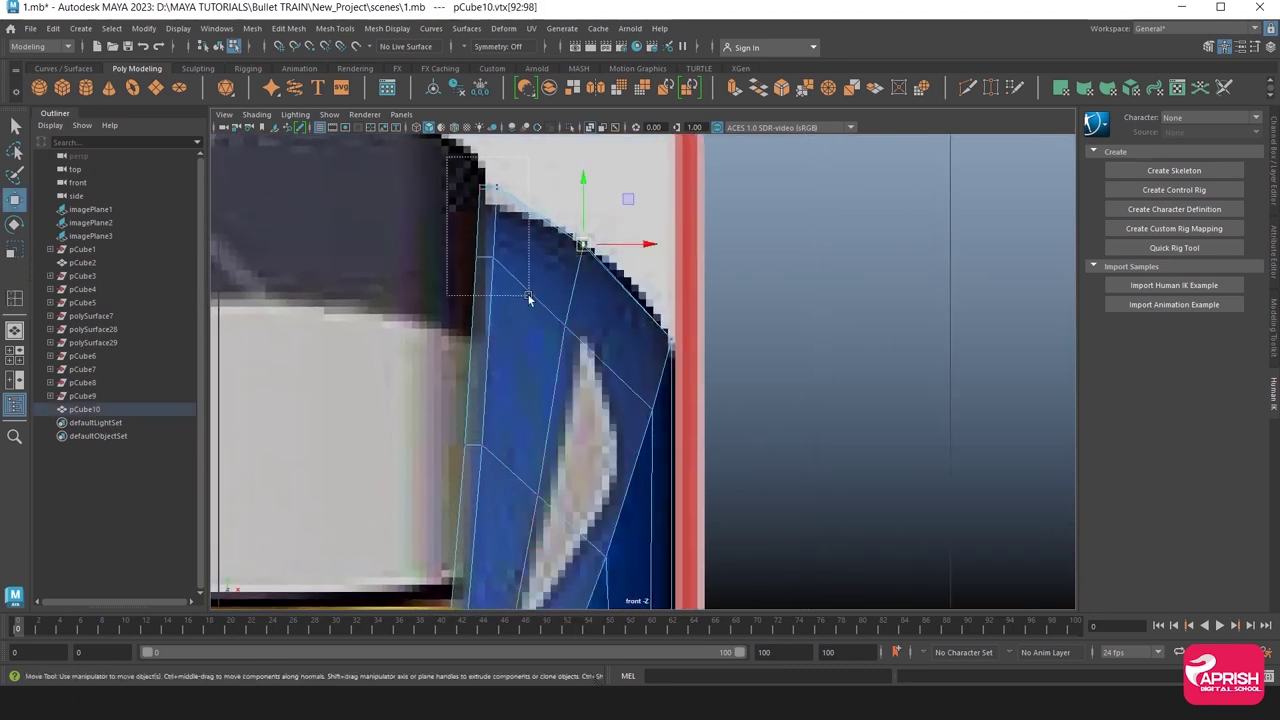
pyautogui.moveTo(486, 163); pyautogui.dragTo(484, 172)
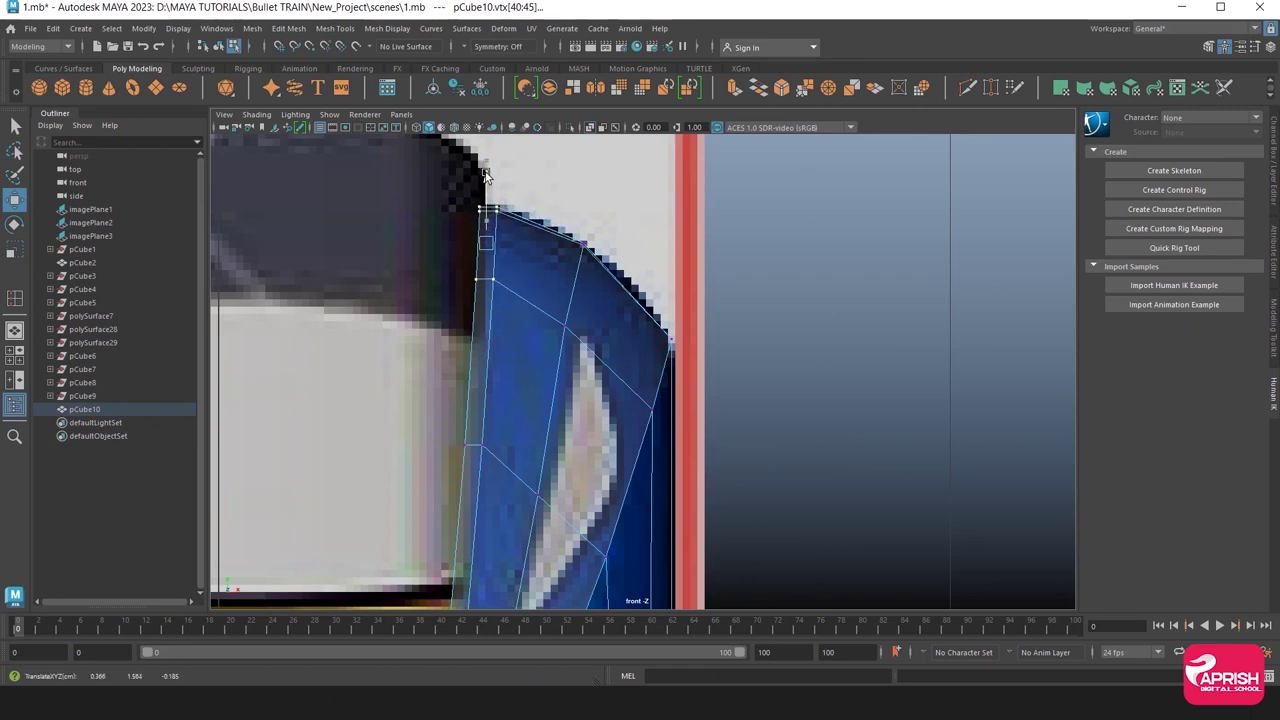
pyautogui.moveTo(569, 228); pyautogui.dragTo(596, 260)
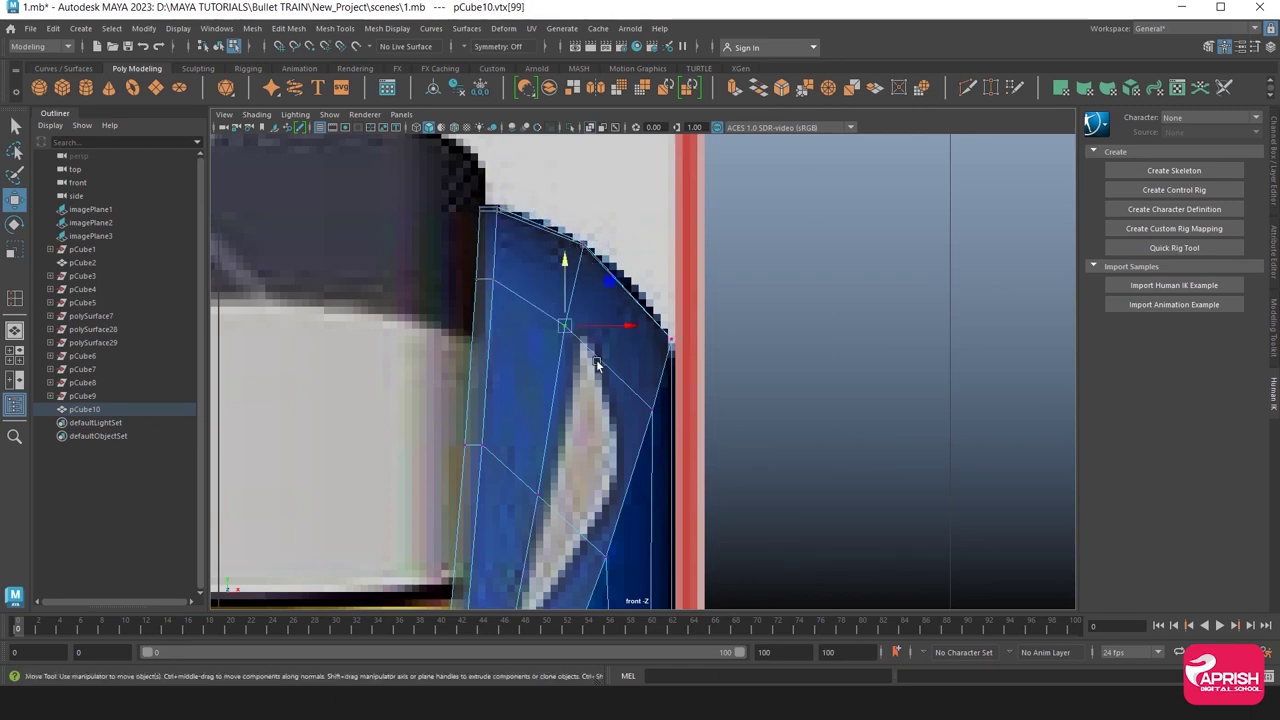
# In the side view, raise the roof-edge vertices onto the reference roof line, undoing a bad nudge.
pyautogui.press('space')
pyautogui.press('space')
pyautogui.scroll(2, 733, 371)
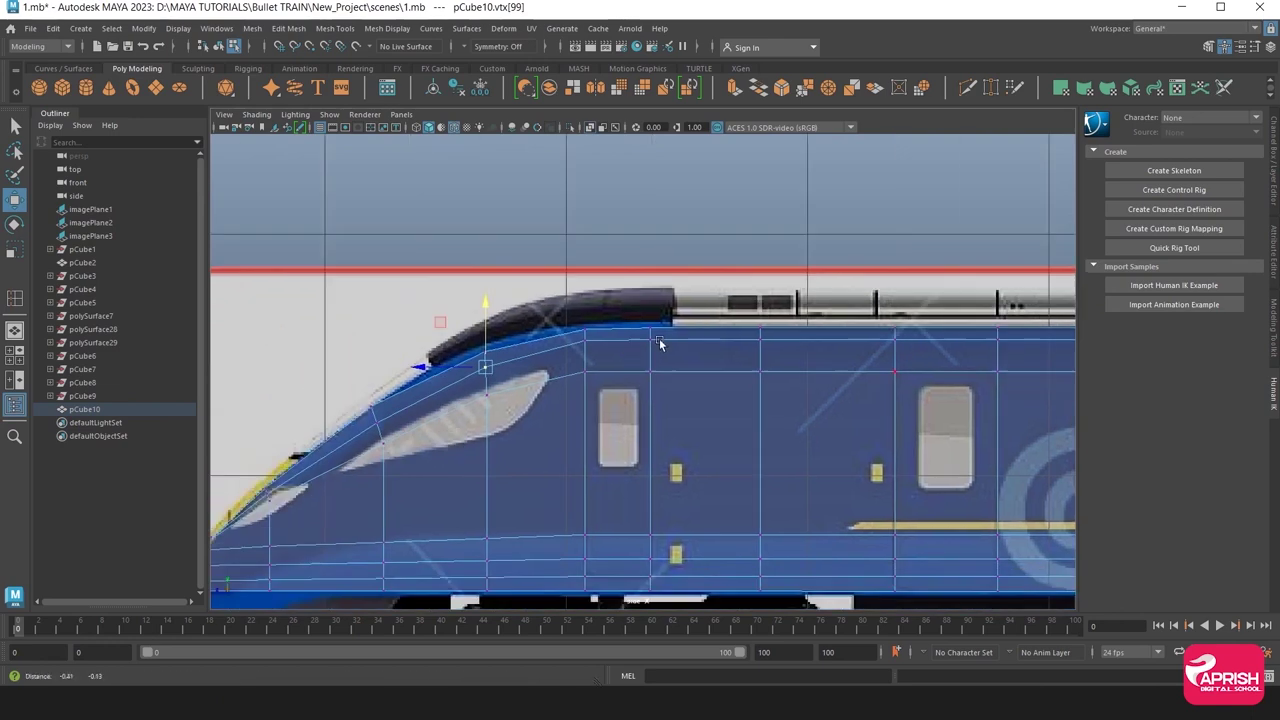
pyautogui.scroll(3, 733, 371)
pyautogui.scroll(1, 588, 338)
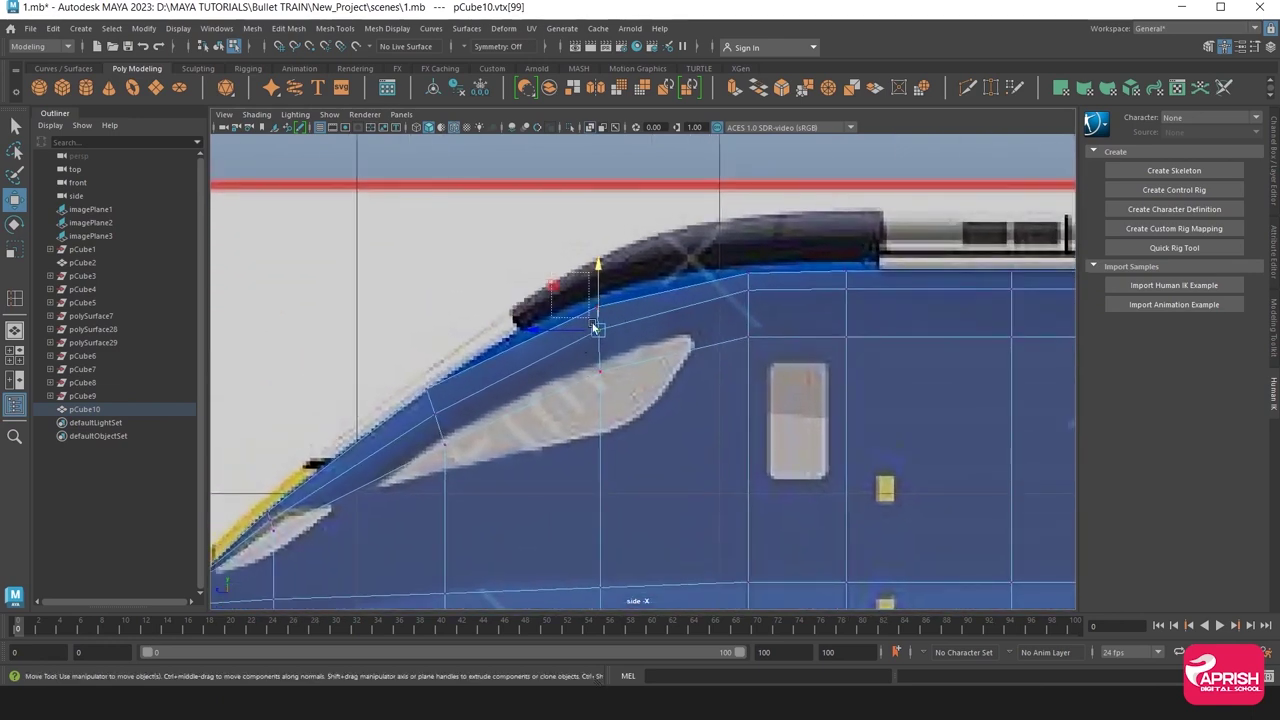
pyautogui.moveTo(608, 311); pyautogui.dragTo(608, 296)
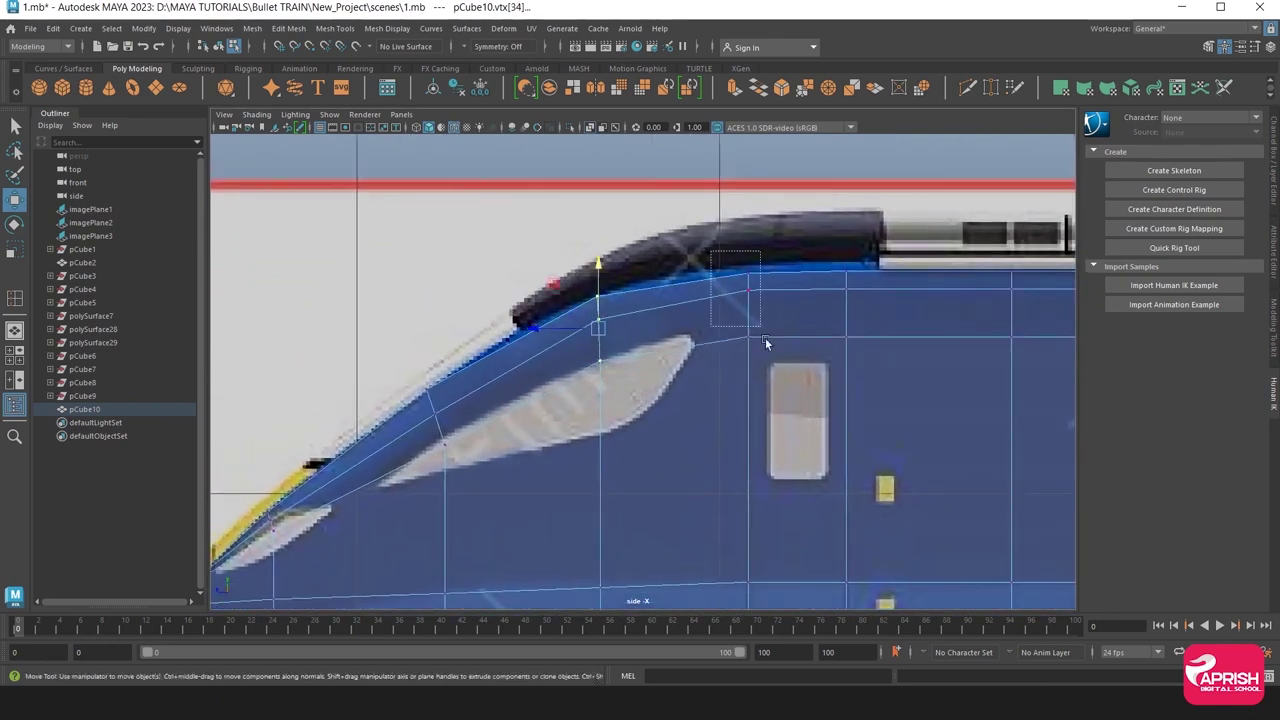
pyautogui.click(746, 258)
pyautogui.moveTo(746, 258); pyautogui.dragTo(746, 240)
pyautogui.click(846, 268)
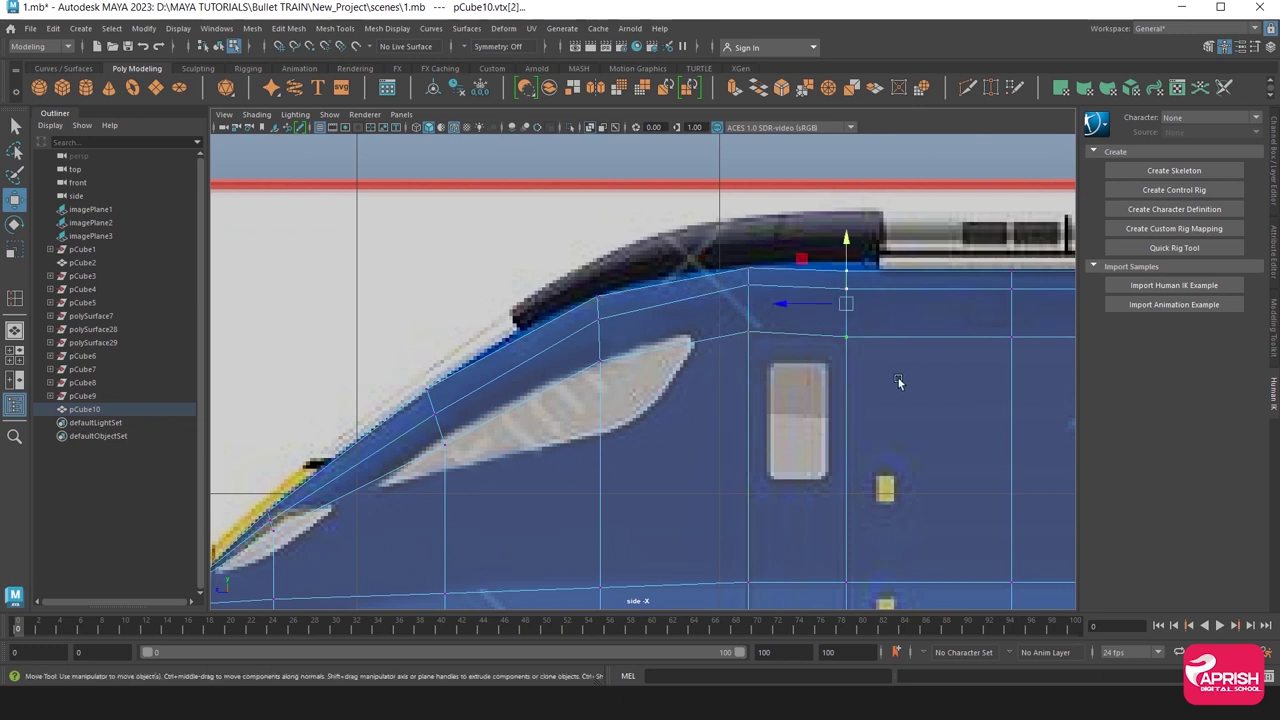
pyautogui.moveTo(846, 242); pyautogui.dragTo(846, 238)
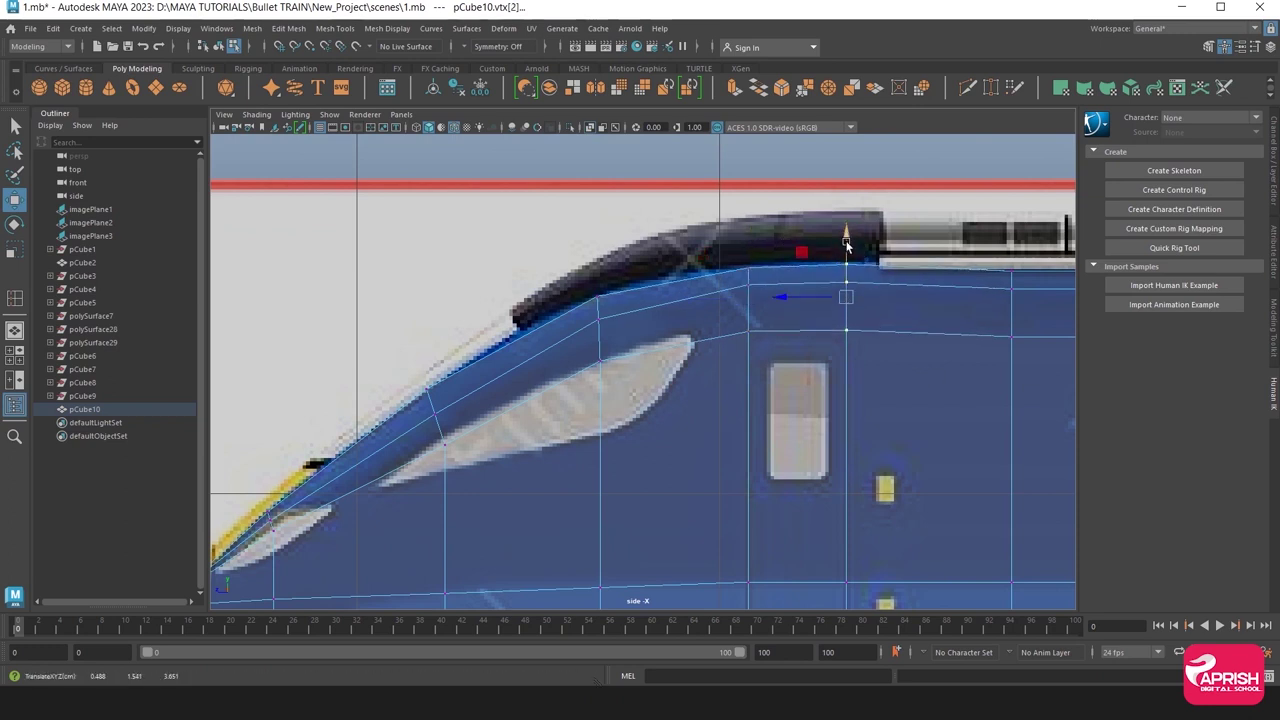
pyautogui.hotkey('ctrl', 'z')
pyautogui.hotkey('ctrl', 'z')
pyautogui.hotkey('ctrl', 'z')
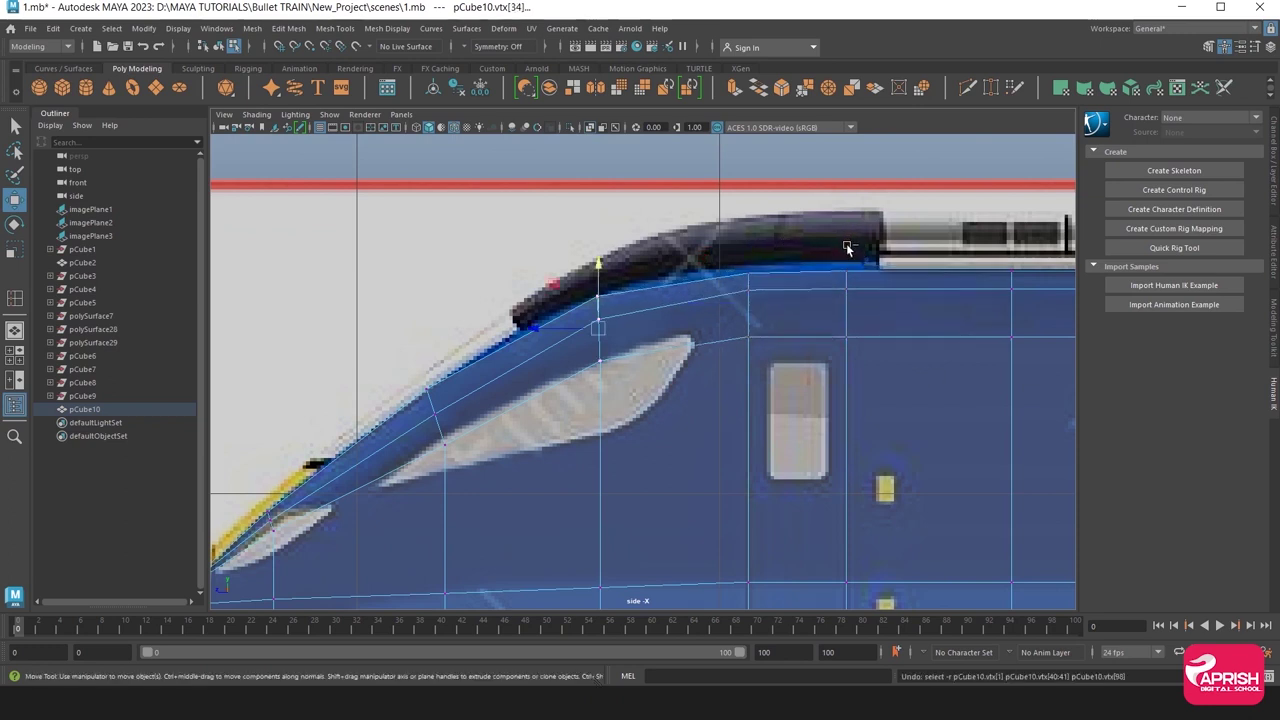
# Check the nose shell in perspective with the smoothed (3) mesh preview.
pyautogui.scroll(2, 572, 387)
pyautogui.scroll(2, 649, 353)
pyautogui.scroll(2, 744, 397)
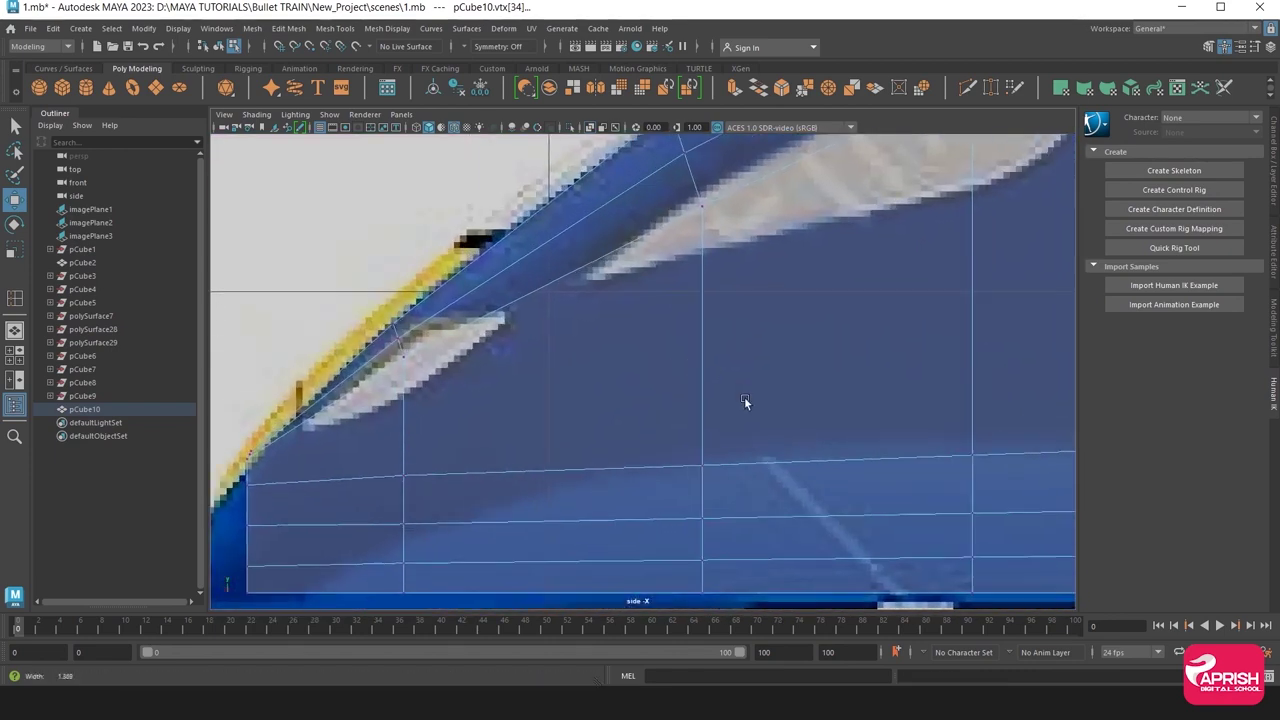
pyautogui.scroll(-2, 744, 397)
pyautogui.scroll(1, 558, 444)
pyautogui.scroll(1, 567, 422)
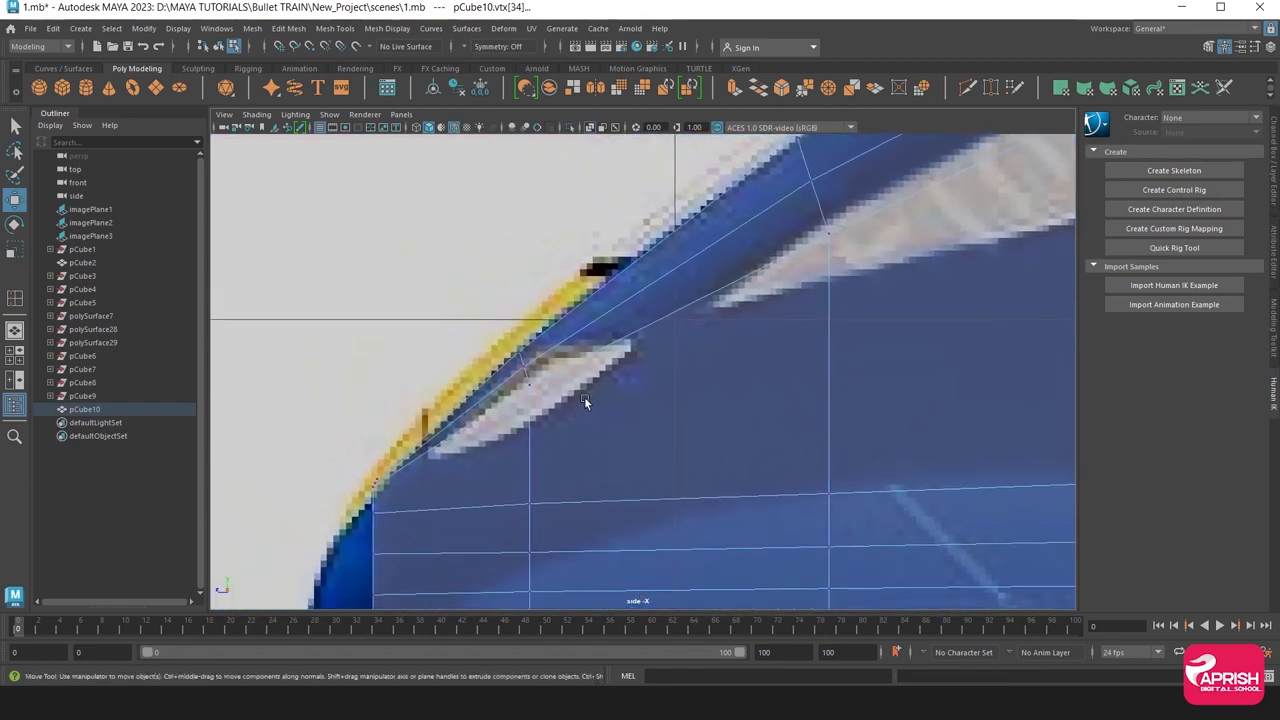
pyautogui.scroll(3, 584, 400)
pyautogui.scroll(1, 585, 371)
pyautogui.scroll(-1, 676, 300)
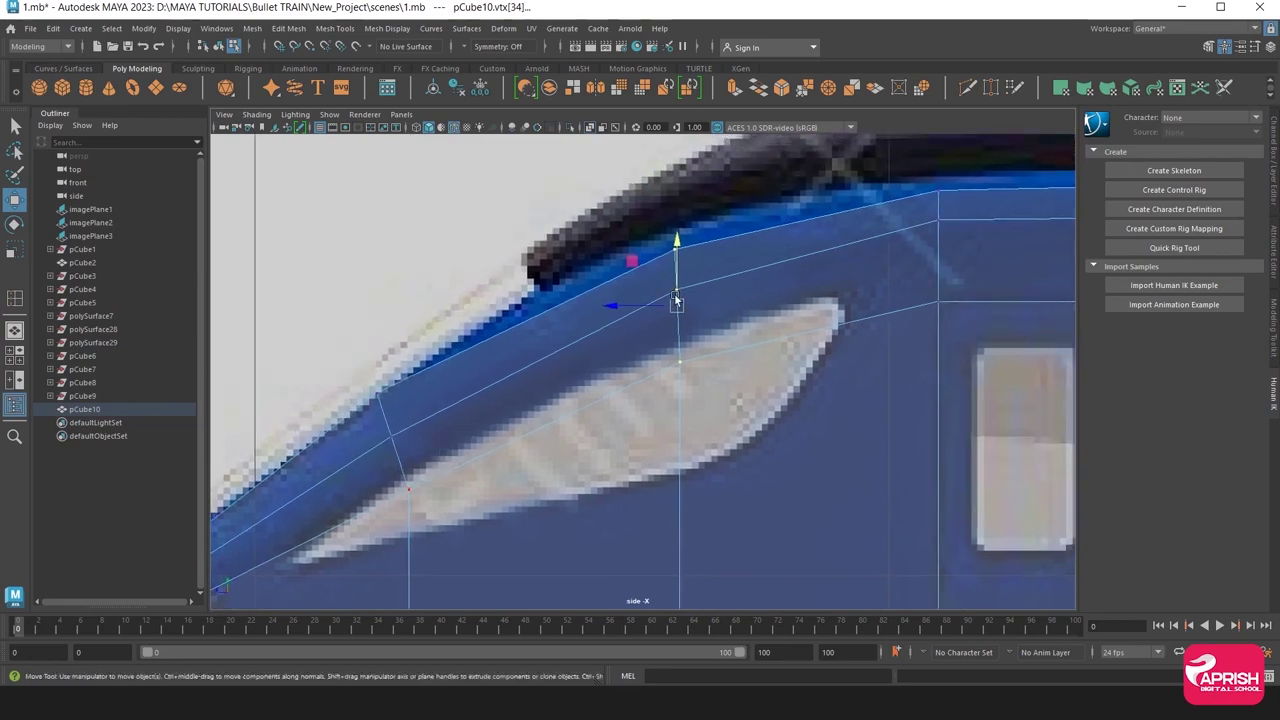
pyautogui.press('space')
pyautogui.press('space')
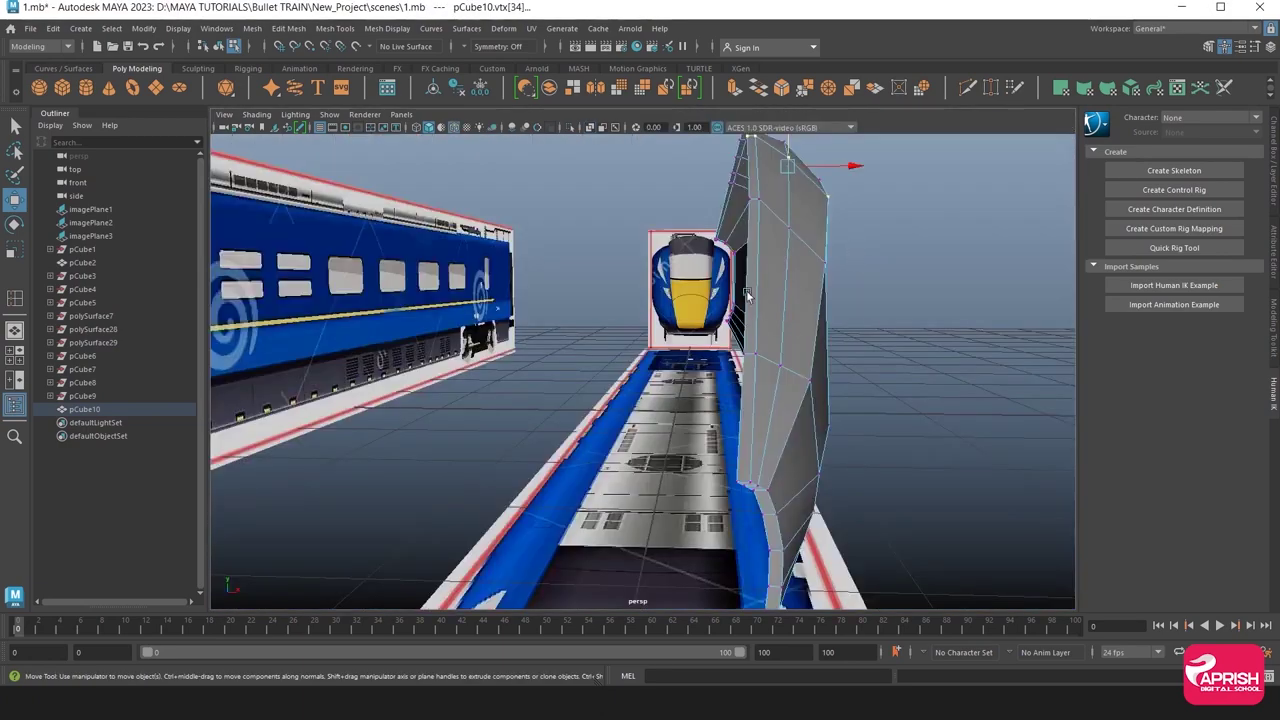
pyautogui.moveTo(787, 294)
pyautogui.keyDown('alt'); pyautogui.mouseDown()
pyautogui.moveTo(714, 295)
pyautogui.moveTo(923, 288)
pyautogui.moveTo(560, 330)
pyautogui.moveTo(683, 345)
pyautogui.mouseUp(); pyautogui.keyUp('alt')
pyautogui.press('3')
# Return to object mode, orbit along the train's side and select the nose shell mesh.
pyautogui.moveTo(682, 302); pyautogui.dragTo(765, 258, button='right')
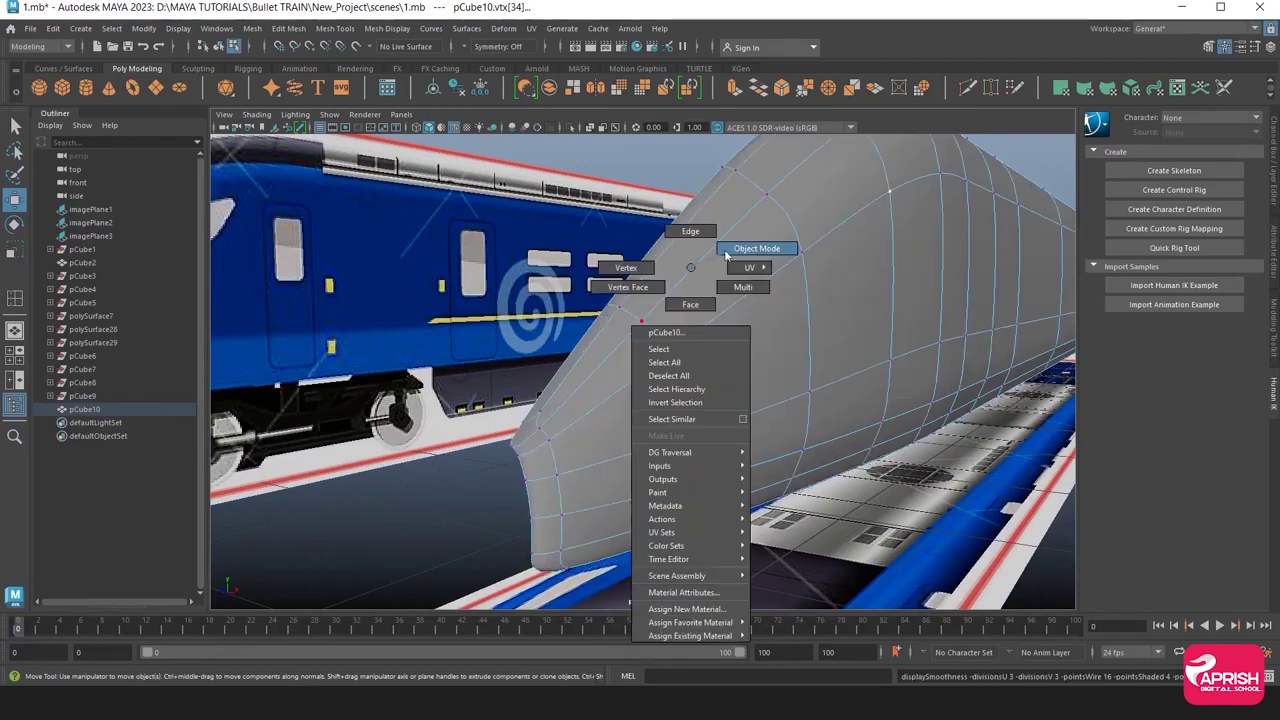
pyautogui.click(843, 521)
pyautogui.keyDown('alt'); pyautogui.moveTo(843, 521); pyautogui.dragTo(642, 433); pyautogui.keyUp('alt')
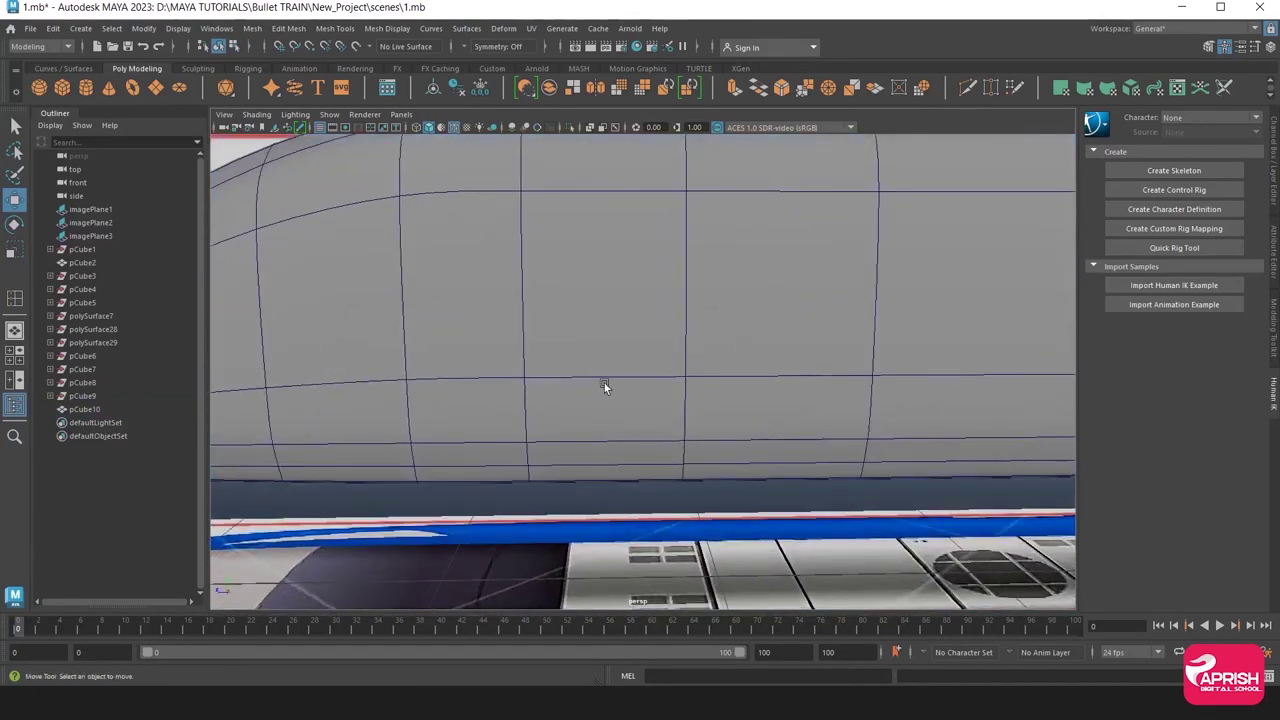
pyautogui.moveTo(642, 433)
pyautogui.keyDown('alt'); pyautogui.mouseDown(button='right')
pyautogui.moveTo(881, 412)
pyautogui.moveTo(814, 431)
pyautogui.mouseUp(button='right'); pyautogui.keyUp('alt')
pyautogui.moveTo(814, 431)
pyautogui.keyDown('alt'); pyautogui.mouseDown()
pyautogui.moveTo(593, 412)
pyautogui.moveTo(527, 385)
pyautogui.moveTo(578, 371)
pyautogui.moveTo(535, 410)
pyautogui.moveTo(698, 432)
pyautogui.moveTo(649, 357)
pyautogui.mouseUp(); pyautogui.keyUp('alt')
pyautogui.click(707, 440)
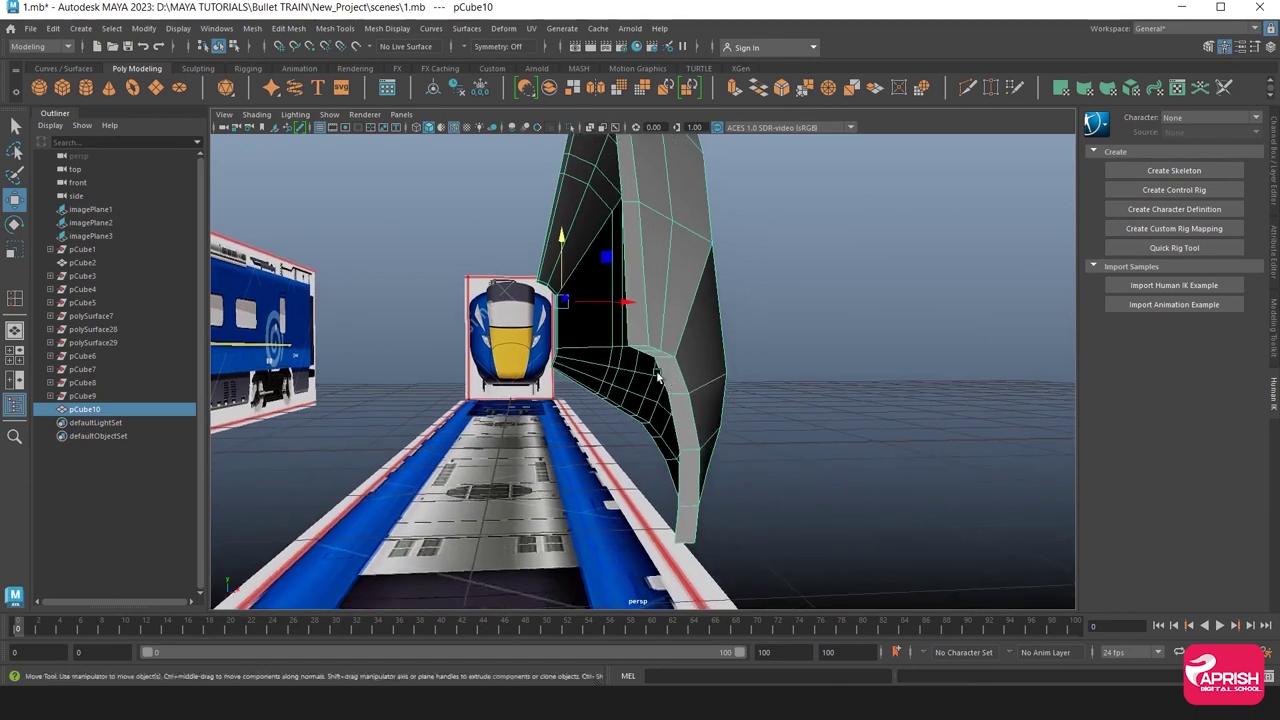
# Select a strip of faces down the nose shell's side, then clear it and return to object mode.
pyautogui.rightClick(649, 357)
pyautogui.click(648, 345)
pyautogui.click(643, 348)
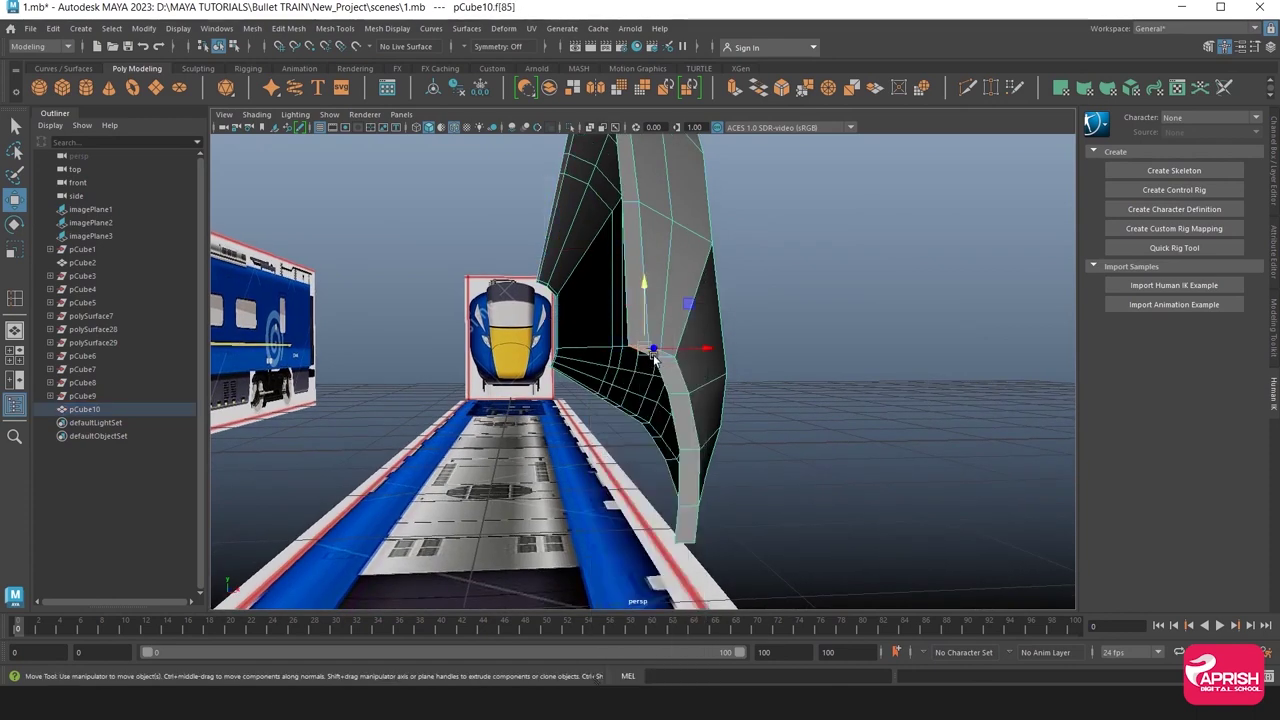
pyautogui.keyDown('shift'); pyautogui.click(668, 375); pyautogui.keyUp('shift')
pyautogui.keyDown('shift'); pyautogui.click(680, 430); pyautogui.keyUp('shift')
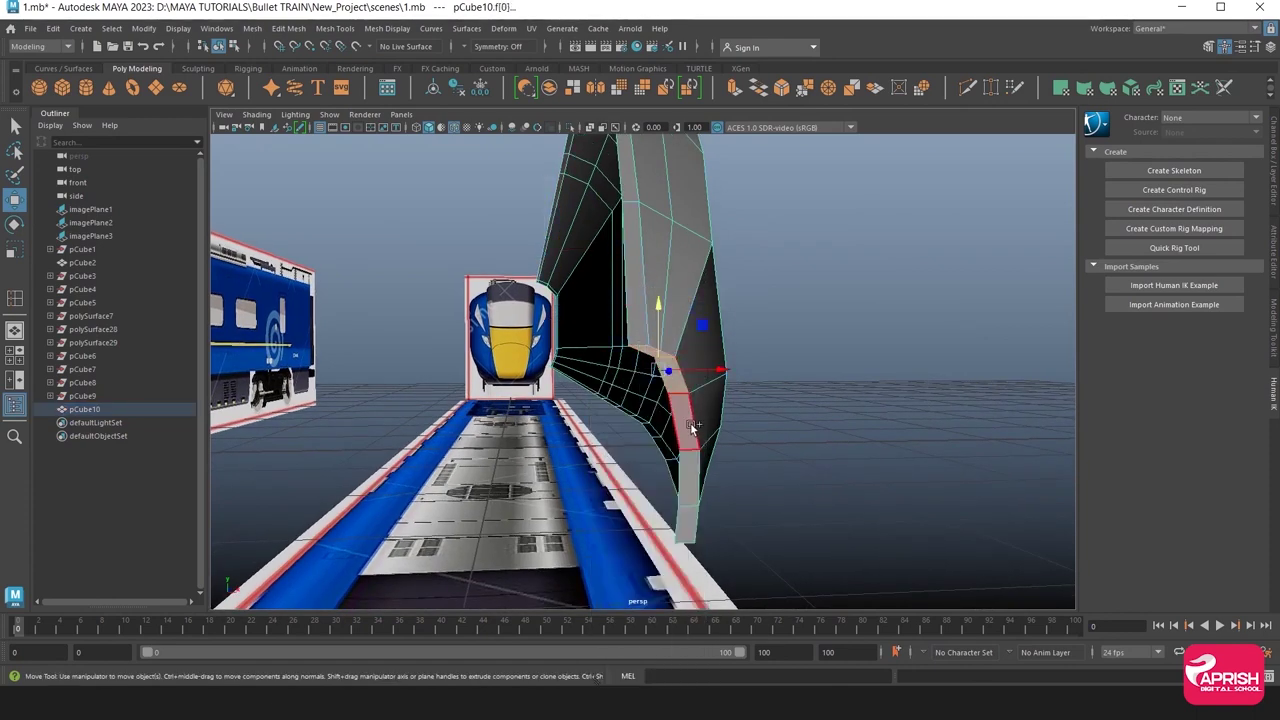
pyautogui.keyDown('shift'); pyautogui.click(688, 480); pyautogui.keyUp('shift')
pyautogui.keyDown('shift'); pyautogui.click(685, 522); pyautogui.keyUp('shift')
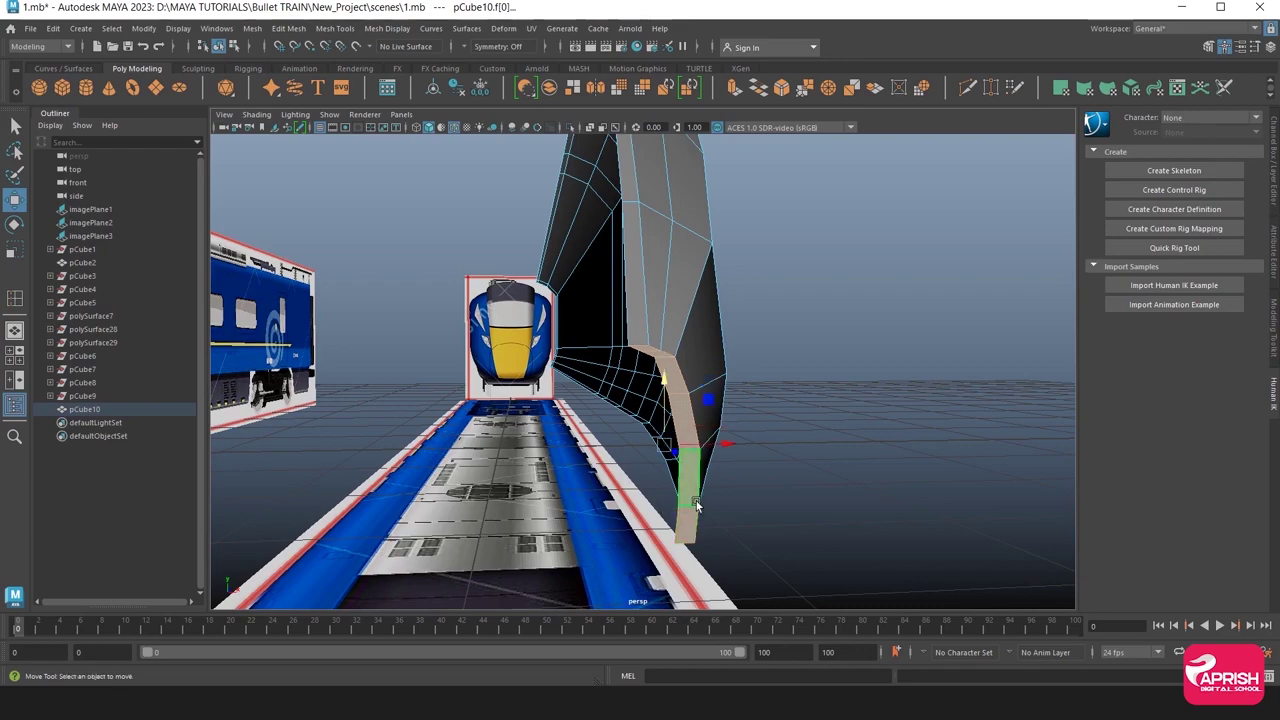
pyautogui.click(698, 506)
pyautogui.rightClick(649, 305)
pyautogui.click(714, 286)
# In front view, select outline vertices 97, 96 and 95 and push them right to the reference edge.
pyautogui.moveTo(768, 469)
pyautogui.keyDown('alt'); pyautogui.mouseDown()
pyautogui.moveTo(602, 457)
pyautogui.moveTo(573, 441)
pyautogui.moveTo(626, 406)
pyautogui.mouseUp(); pyautogui.keyUp('alt')
pyautogui.rightClick(615, 335)
pyautogui.click(566, 350)
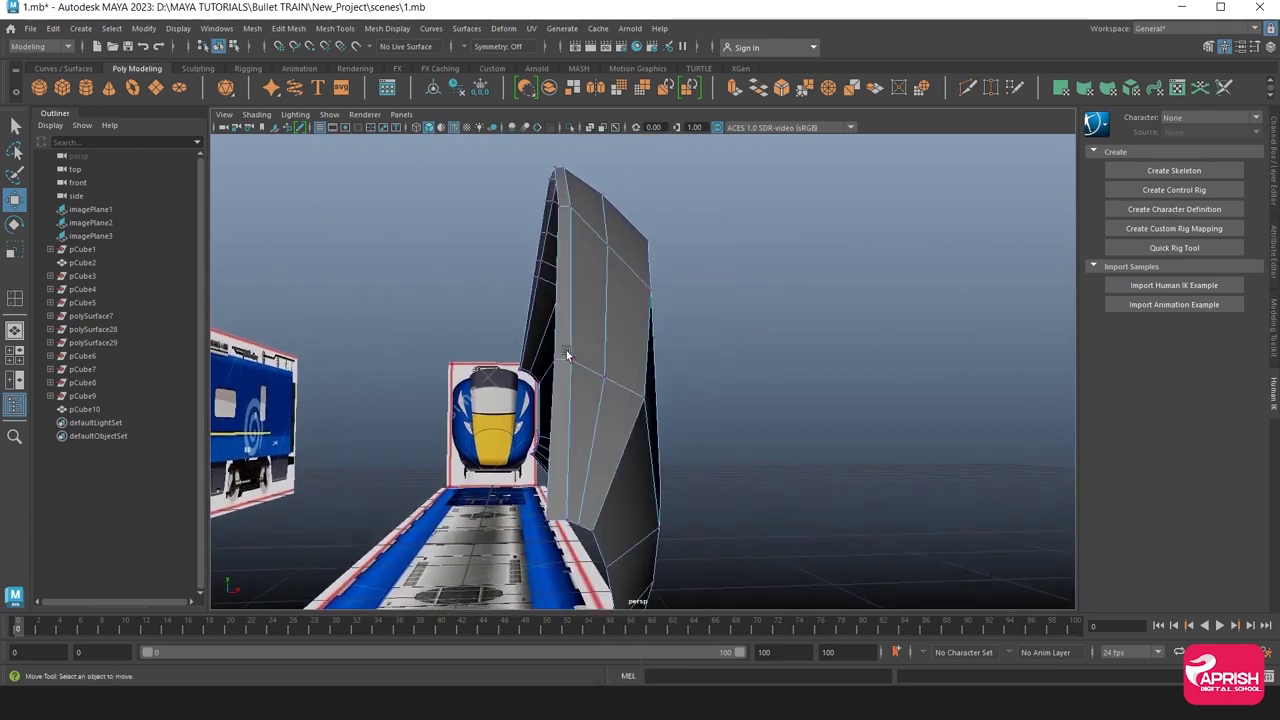
pyautogui.press('space')
pyautogui.keyDown('alt'); pyautogui.moveTo(480, 554); pyautogui.dragTo(581, 483, button='middle'); pyautogui.keyUp('alt')
pyautogui.keyDown('alt'); pyautogui.moveTo(577, 476); pyautogui.dragTo(650, 530, button='right'); pyautogui.keyUp('alt')
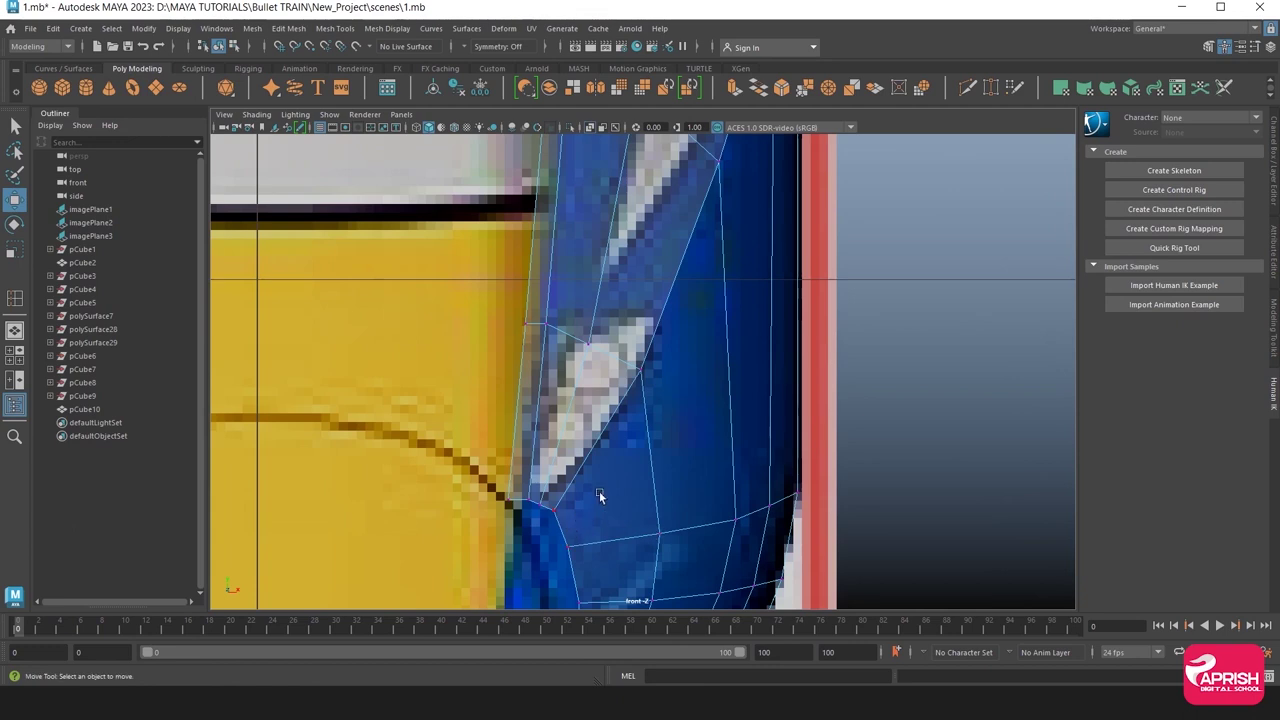
pyautogui.click(640, 374)
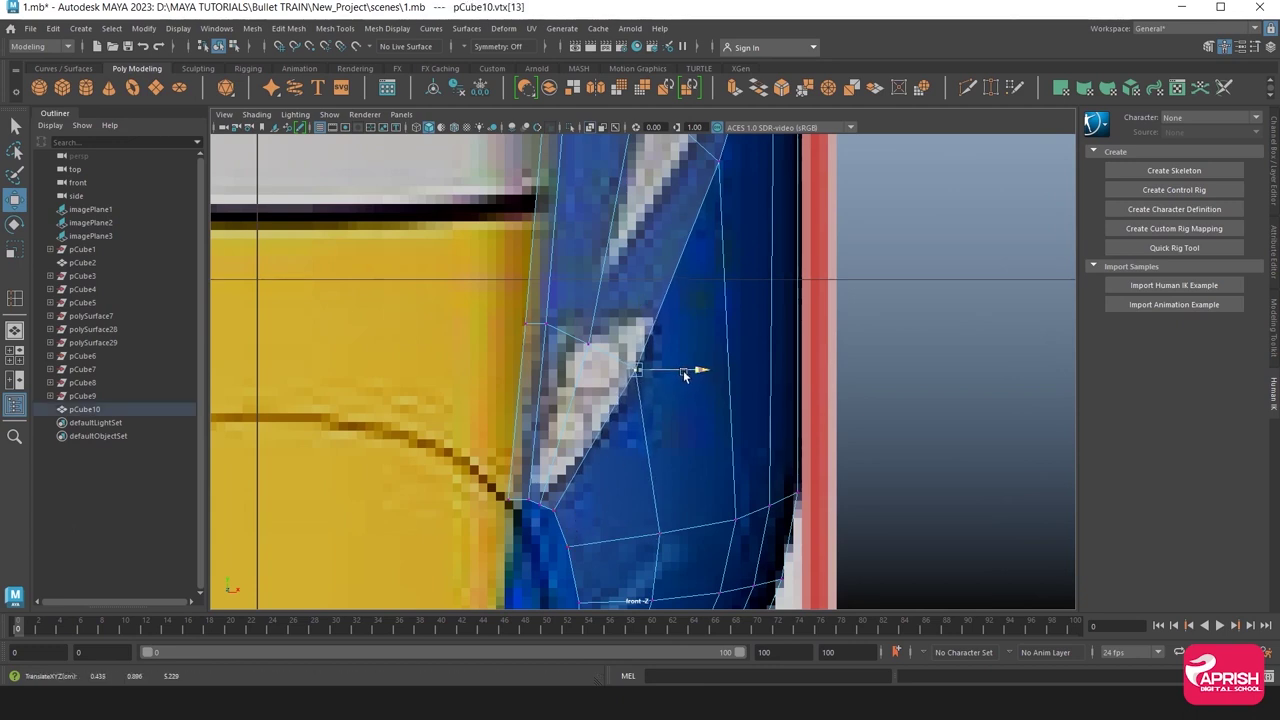
pyautogui.click(588, 302)
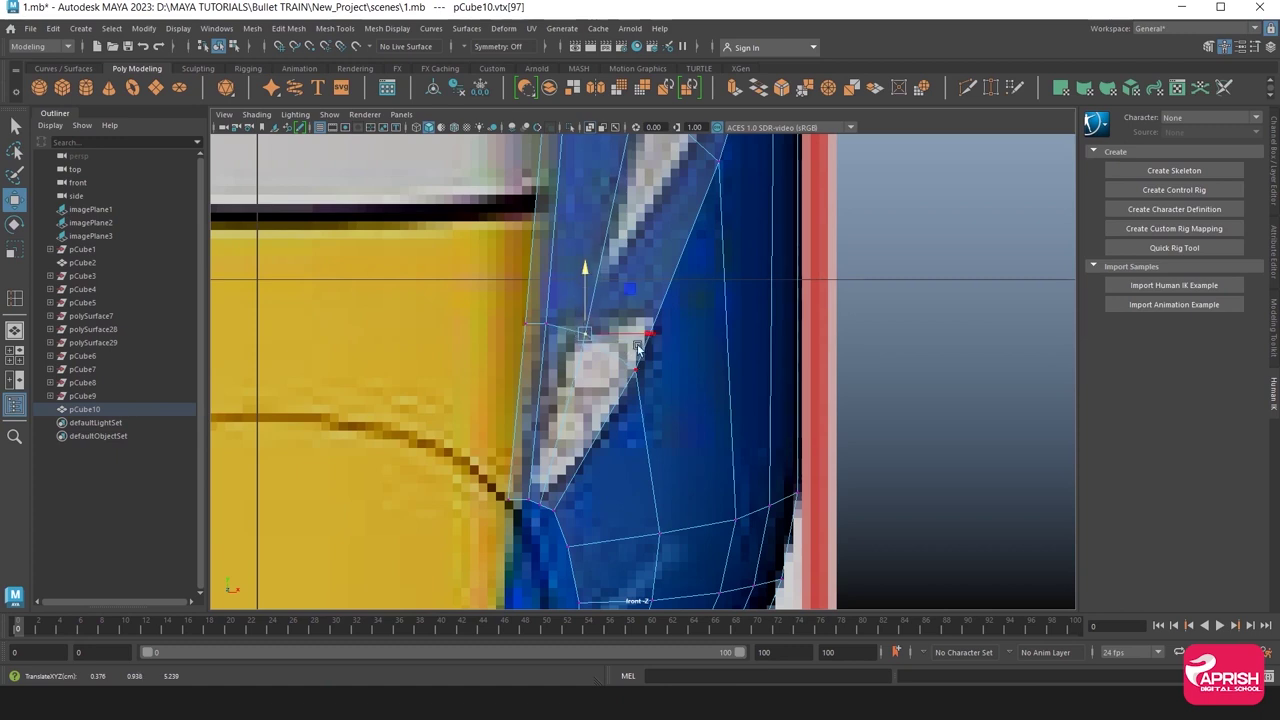
pyautogui.keyDown('alt'); pyautogui.moveTo(637, 347); pyautogui.dragTo(601, 552, button='middle'); pyautogui.keyUp('alt')
pyautogui.click(596, 338)
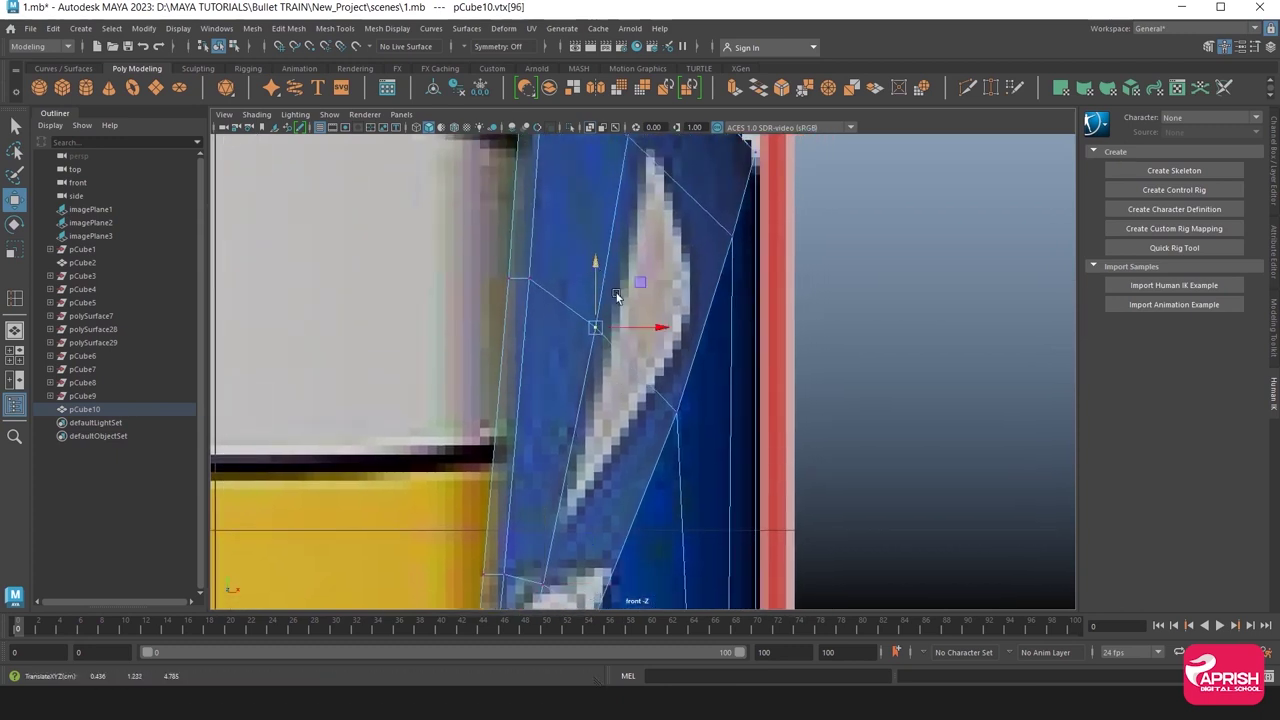
pyautogui.keyDown('alt'); pyautogui.moveTo(616, 296); pyautogui.dragTo(605, 333, button='middle'); pyautogui.keyUp('alt')
pyautogui.moveTo(669, 328); pyautogui.dragTo(672, 327)
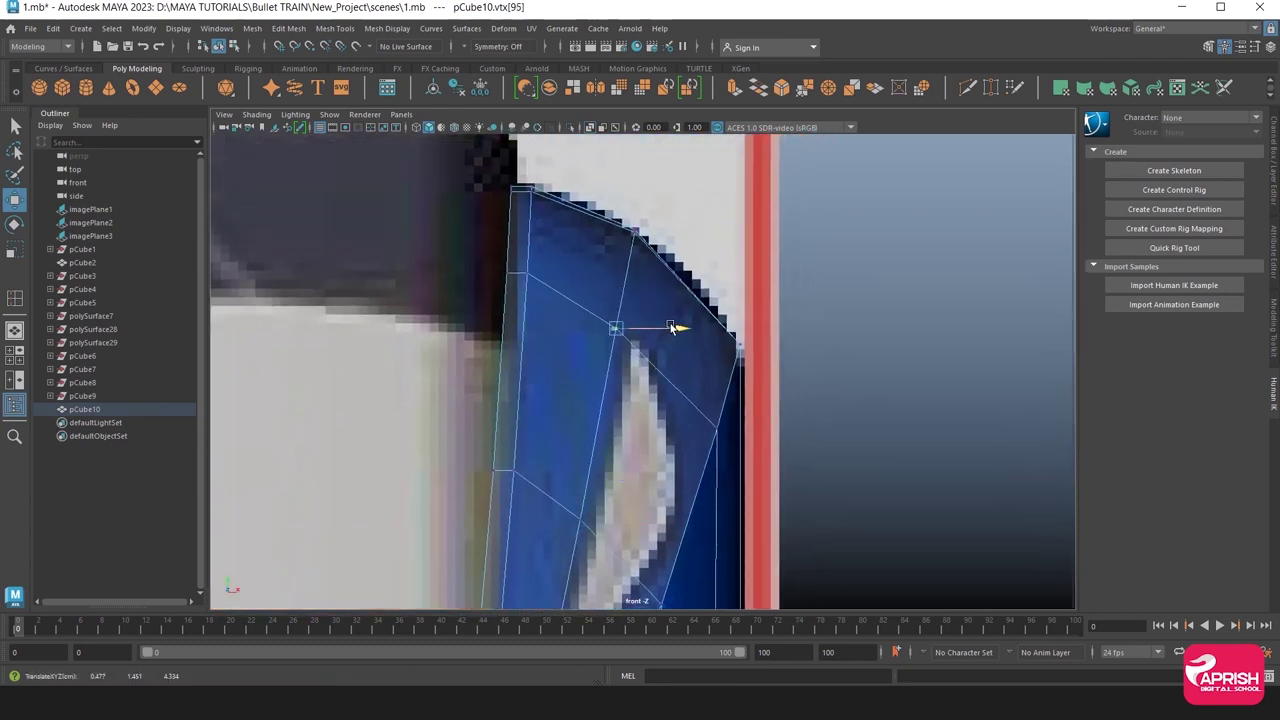
# Back in perspective, deselect the nose mesh and zoom into the side view.
pyautogui.press('space')
pyautogui.press('space')
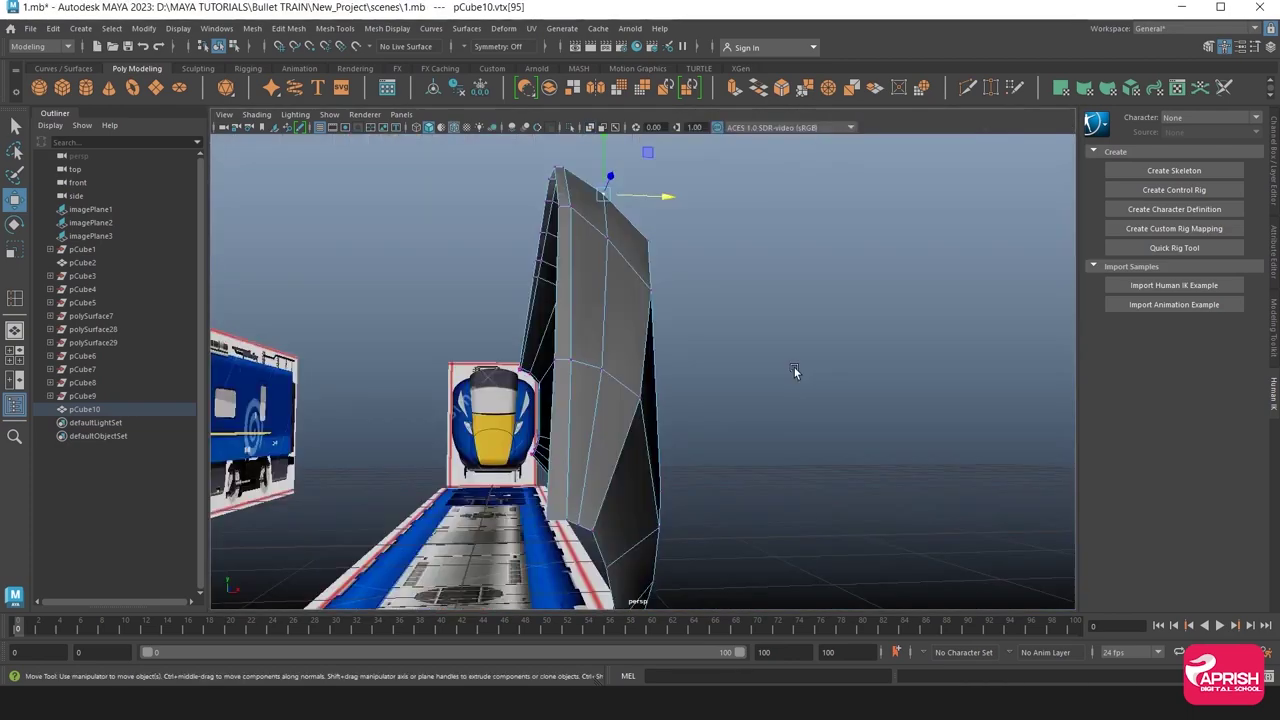
pyautogui.moveTo(794, 367)
pyautogui.keyDown('alt'); pyautogui.mouseDown()
pyautogui.moveTo(586, 377)
pyautogui.moveTo(706, 325)
pyautogui.moveTo(823, 251)
pyautogui.mouseUp(); pyautogui.keyUp('alt')
pyautogui.moveTo(823, 251); pyautogui.dragTo(887, 232, button='right')
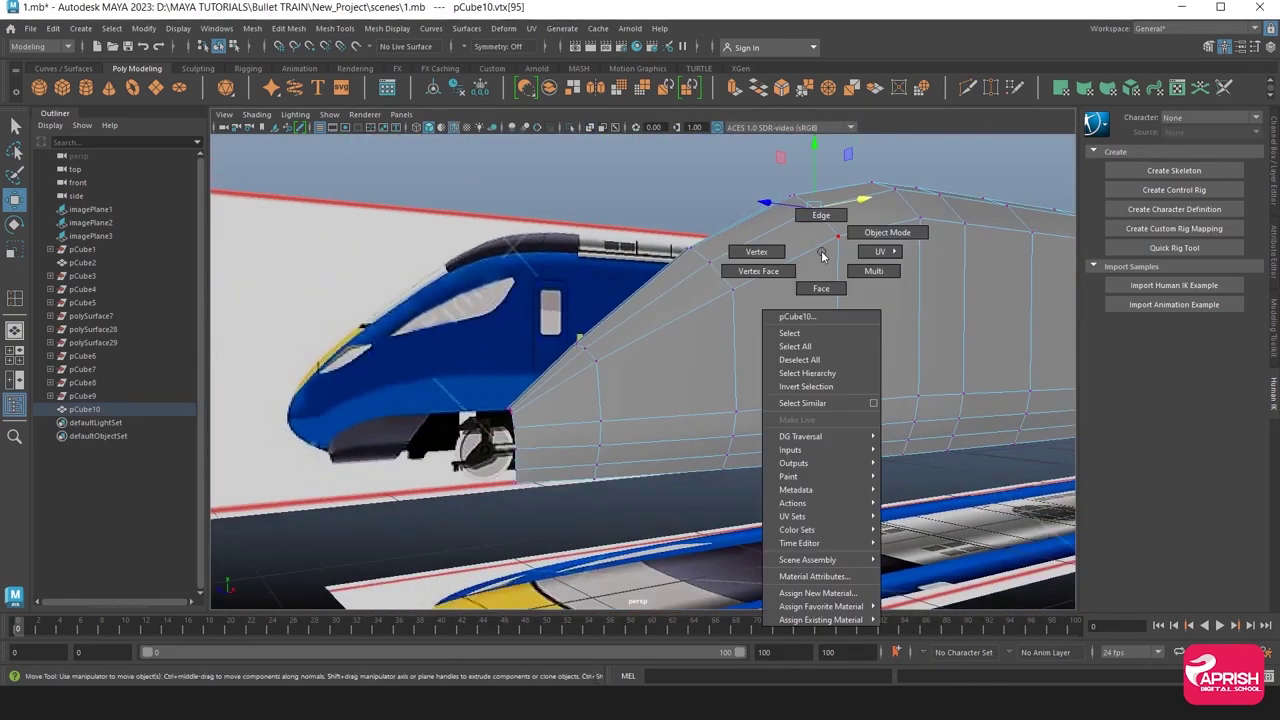
pyautogui.click(795, 495)
pyautogui.moveTo(795, 495)
pyautogui.keyDown('alt'); pyautogui.mouseDown()
pyautogui.moveTo(803, 481)
pyautogui.moveTo(412, 502)
pyautogui.mouseUp(); pyautogui.keyUp('alt')
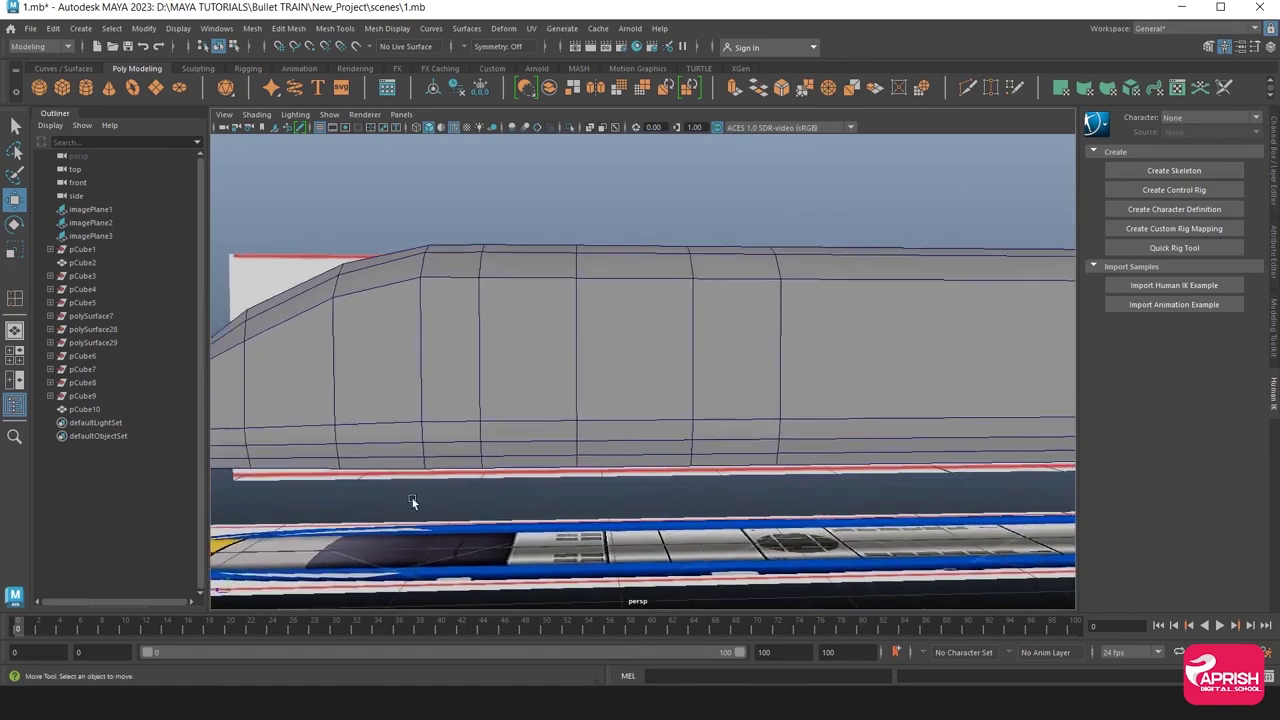
pyautogui.press('space')
pyautogui.press('space')
pyautogui.scroll(1, 478, 419)
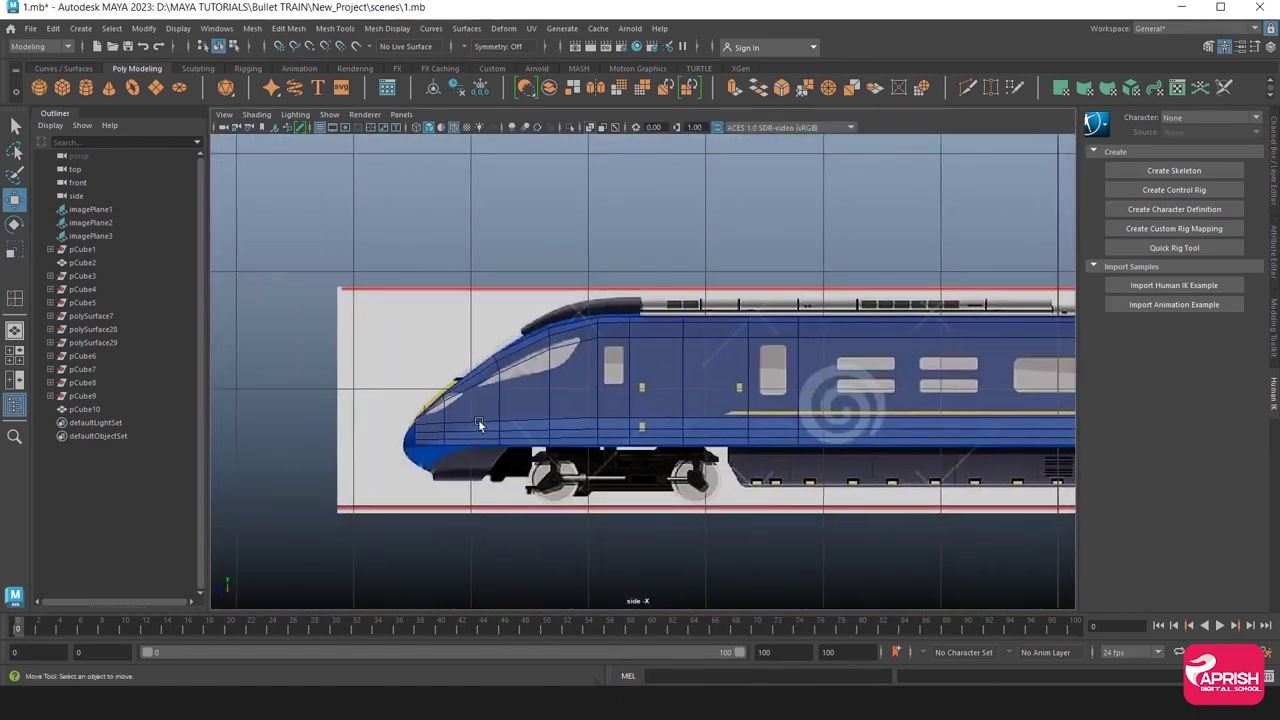
pyautogui.scroll(5, 638, 456)
# Extract the face over the door window as a separate piece.
pyautogui.click(638, 456)
pyautogui.moveTo(548, 409)
pyautogui.keyDown('alt'); pyautogui.mouseDown(button='middle')
pyautogui.moveTo(538, 355)
pyautogui.moveTo(568, 250)
pyautogui.mouseUp(button='middle'); pyautogui.keyUp('alt')
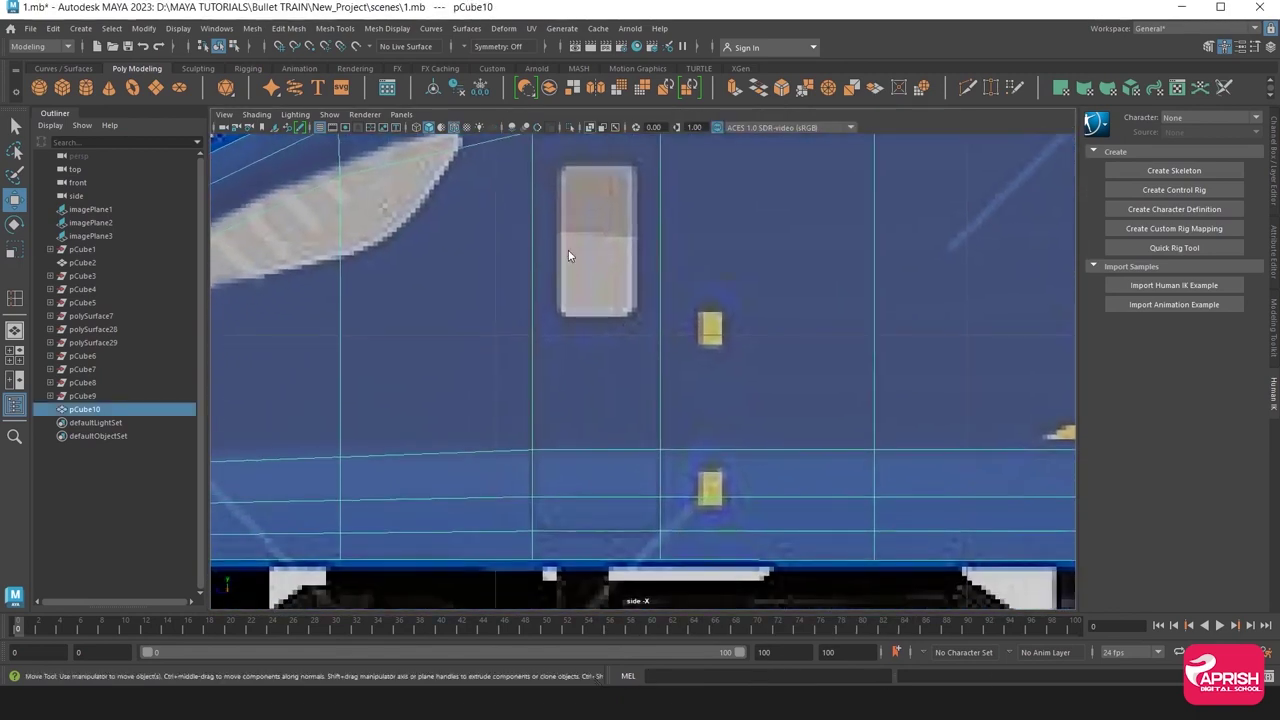
pyautogui.press('F11')
pyautogui.click(603, 363)
pyautogui.keyDown('alt'); pyautogui.moveTo(603, 363); pyautogui.dragTo(581, 436, button='middle'); pyautogui.keyUp('alt')
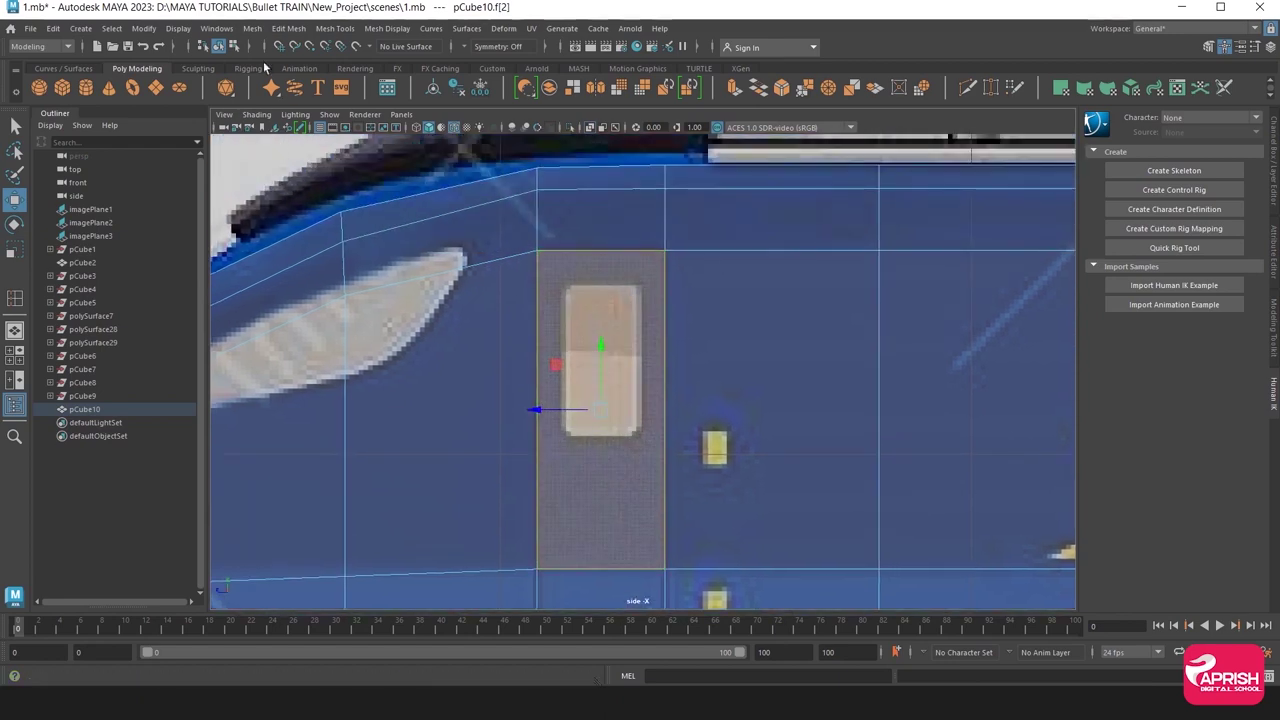
pyautogui.click(250, 30)
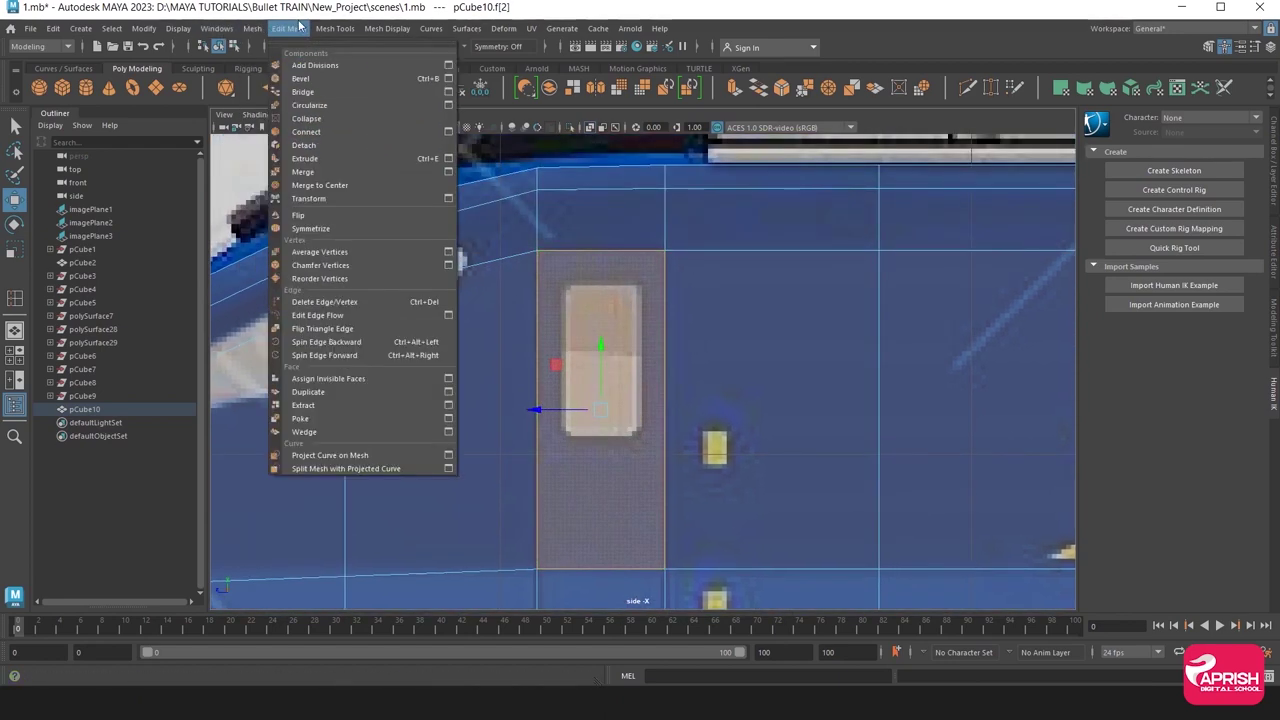
pyautogui.click(305, 405)
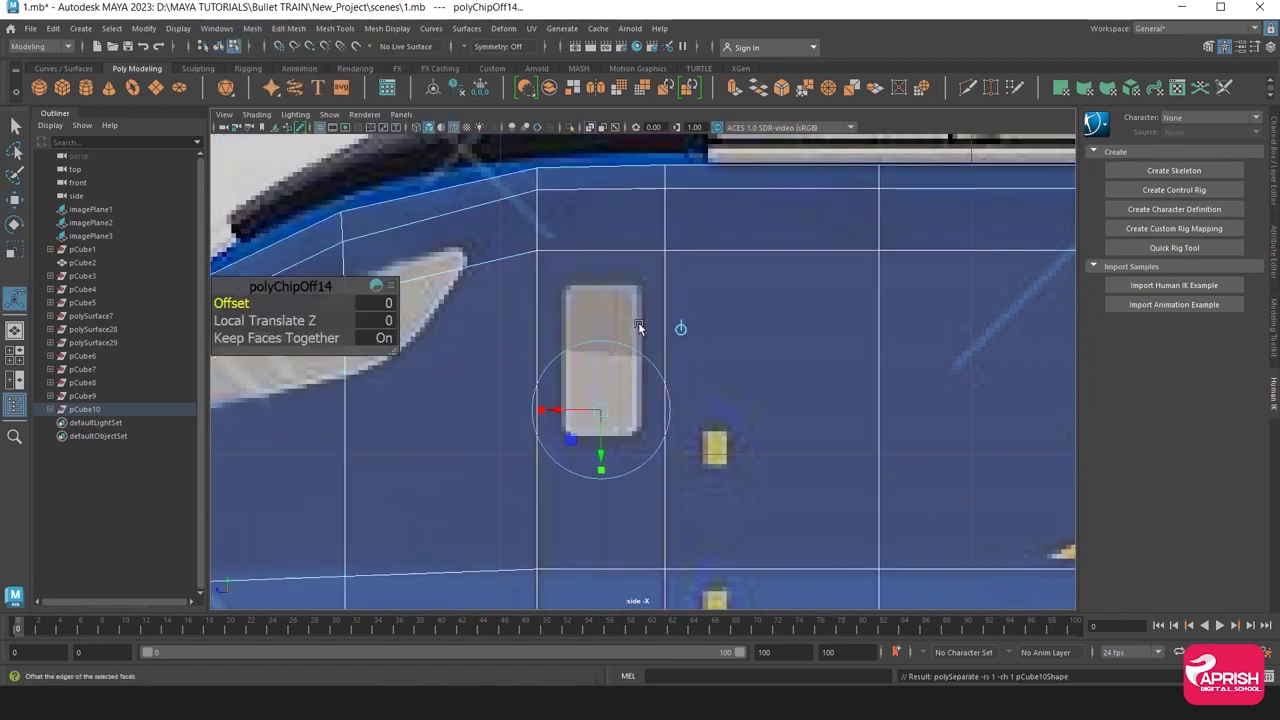
pyautogui.moveTo(640, 328); pyautogui.dragTo(640, 262, button='right')
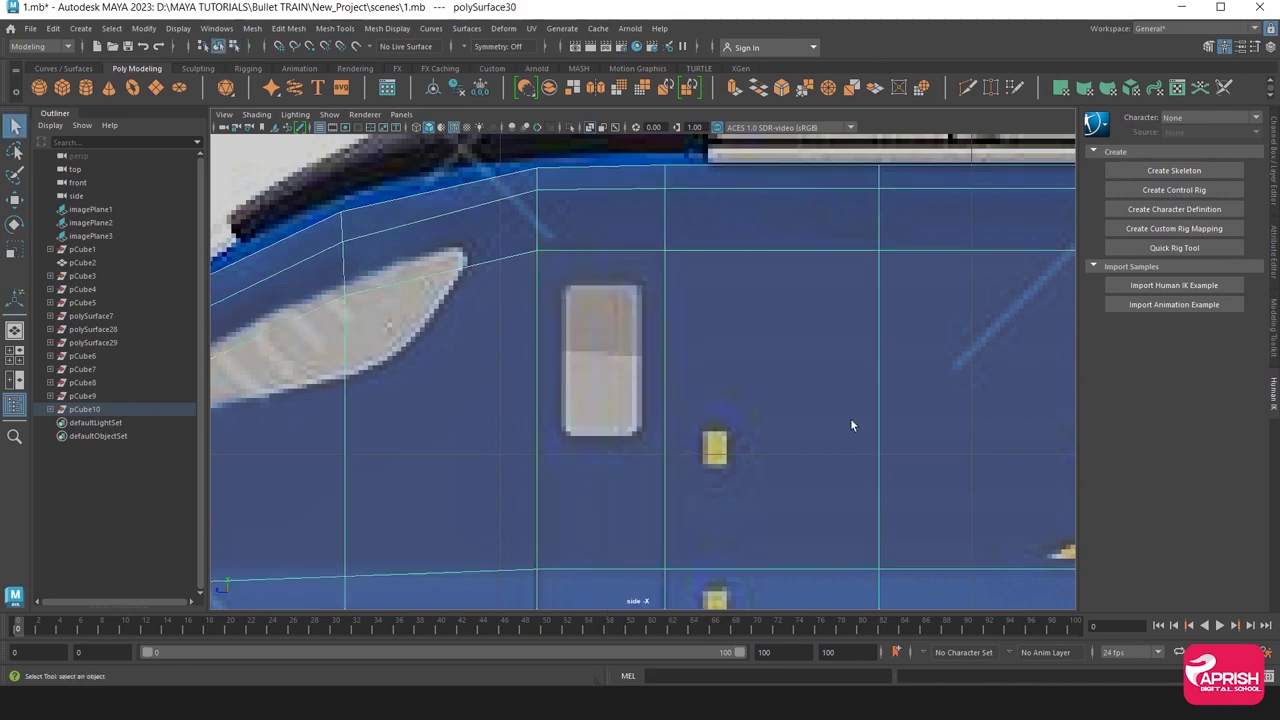
# Add the lower door face to the selection, then undo both face selections.
pyautogui.keyDown('alt'); pyautogui.moveTo(850, 425); pyautogui.dragTo(349, 420, button='middle'); pyautogui.keyUp('alt')
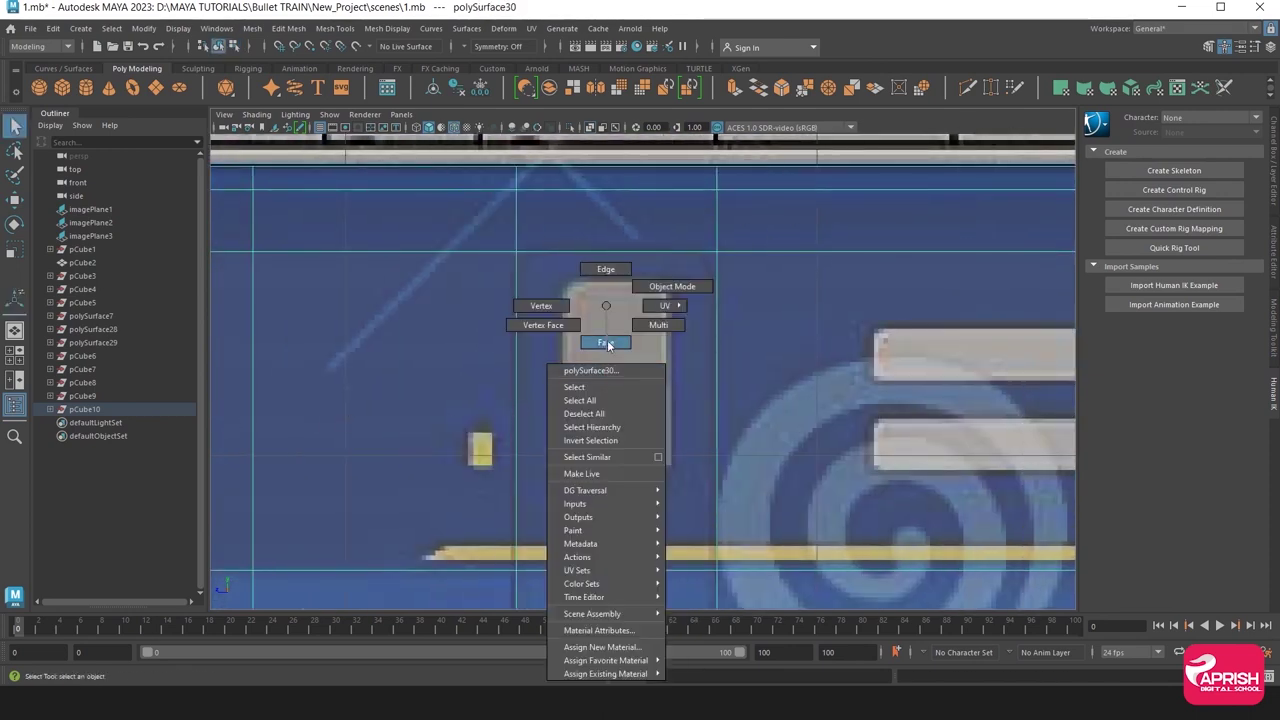
pyautogui.moveTo(606, 363); pyautogui.dragTo(617, 387, button='right')
pyautogui.scroll(-5, 617, 387)
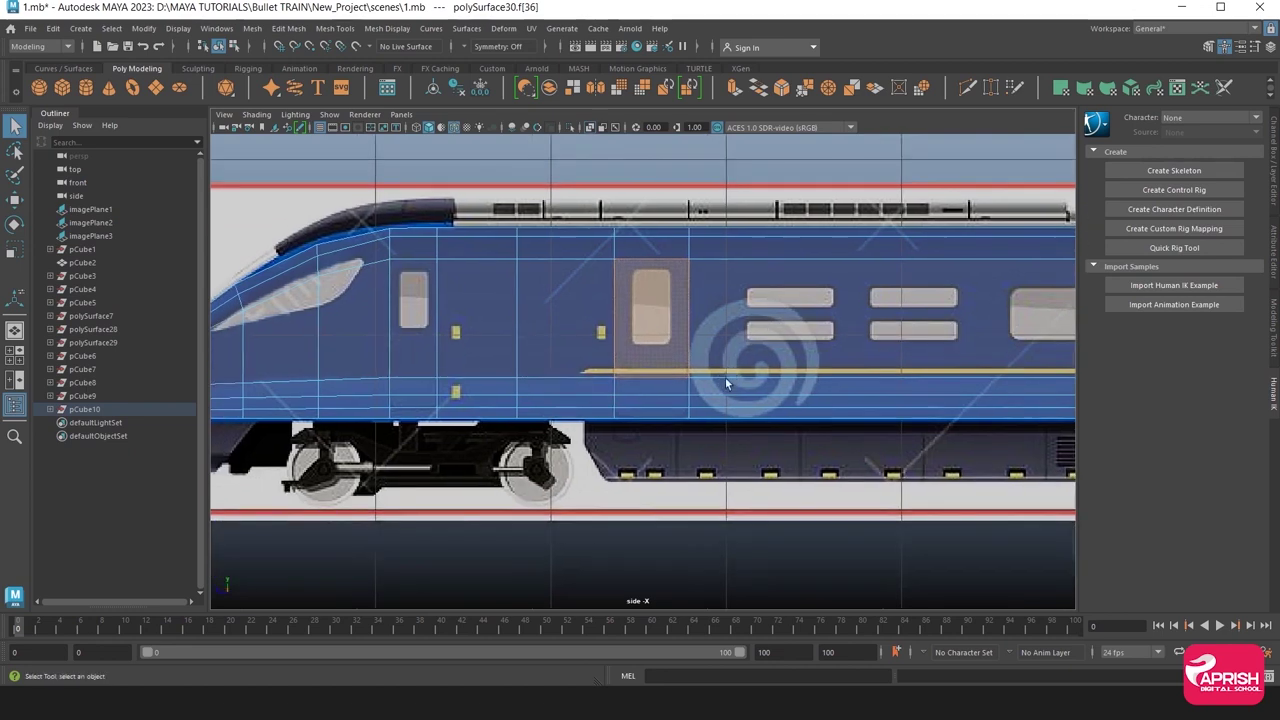
pyautogui.scroll(4, 773, 450)
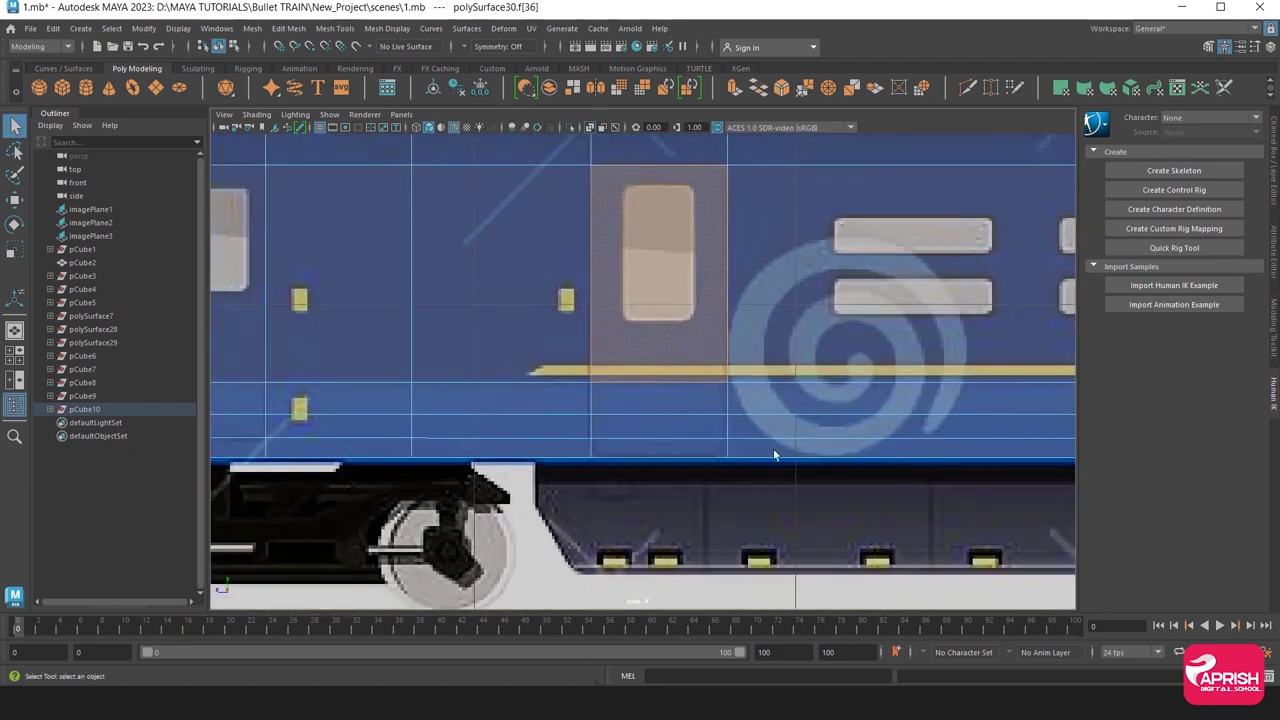
pyautogui.click(628, 448)
pyautogui.keyDown('alt'); pyautogui.moveTo(412, 380); pyautogui.dragTo(706, 380, button='middle'); pyautogui.keyUp('alt')
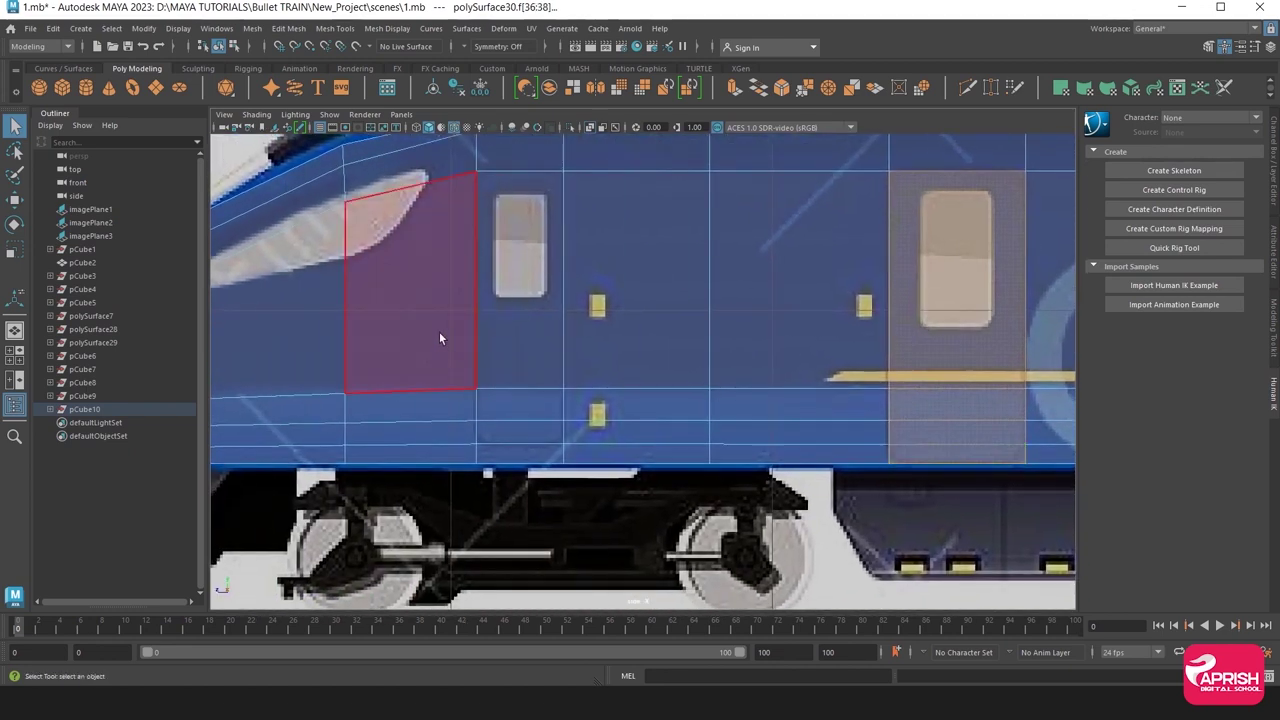
pyautogui.hotkey('ctrl', 'z')
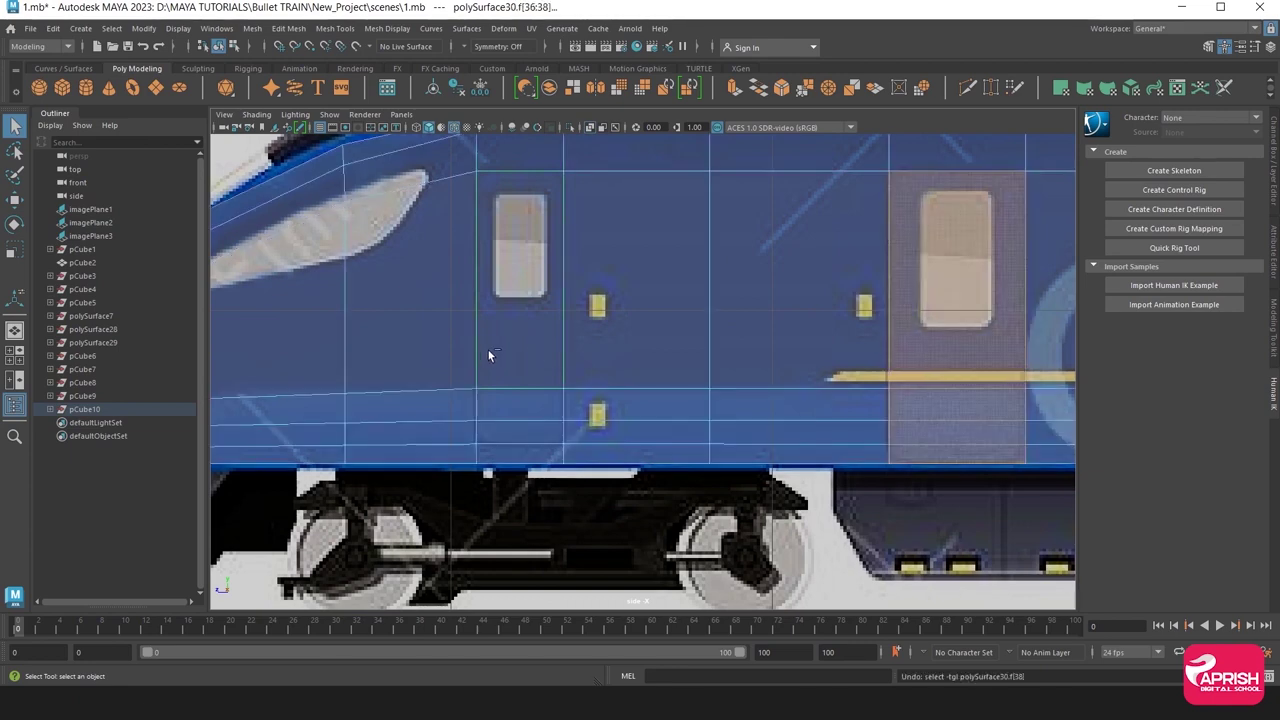
pyautogui.hotkey('ctrl', 'z')
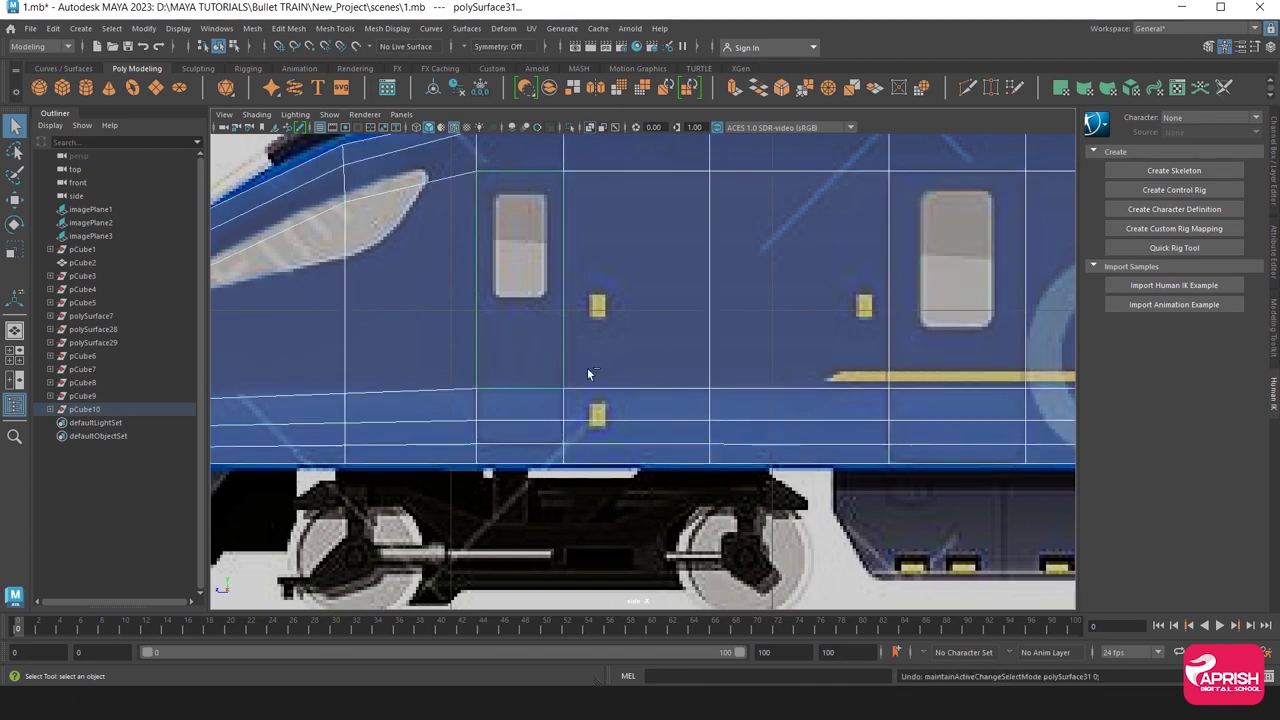
# Extract the front door's window-column faces, then undo back to the original body mesh.
pyautogui.moveTo(526, 336); pyautogui.dragTo(565, 424, button='right')
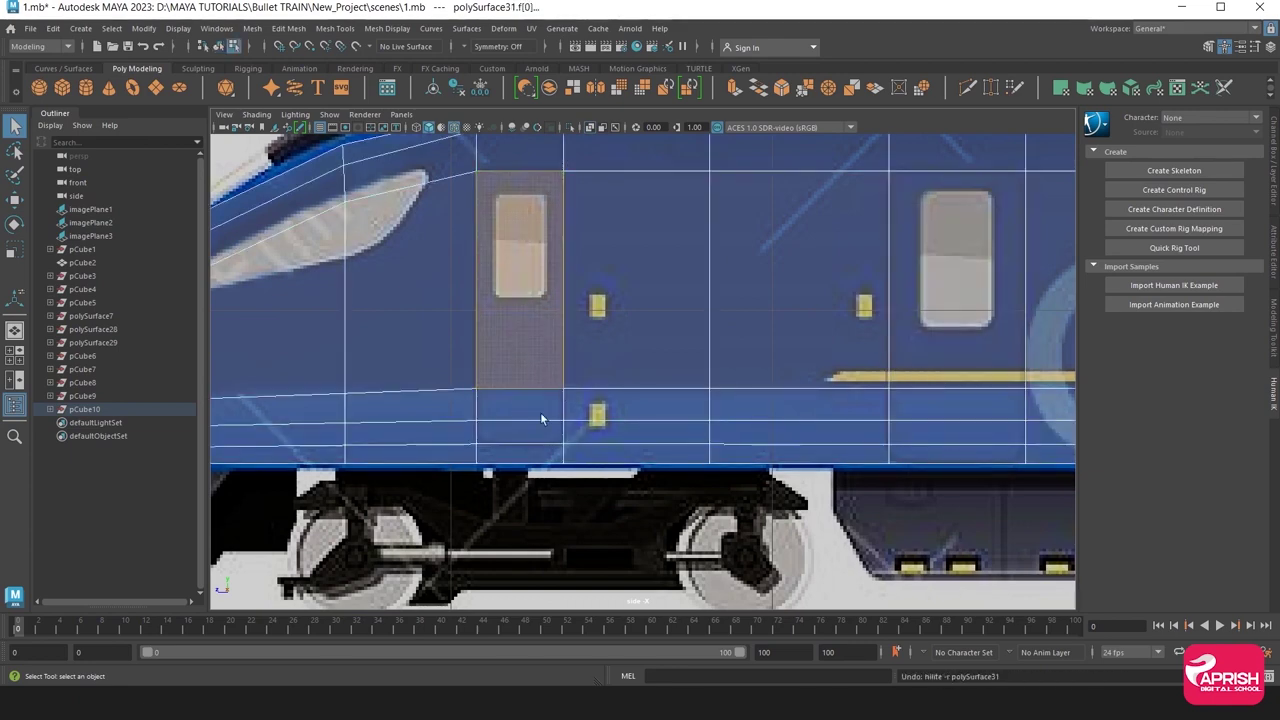
pyautogui.click(536, 382)
pyautogui.click(514, 355)
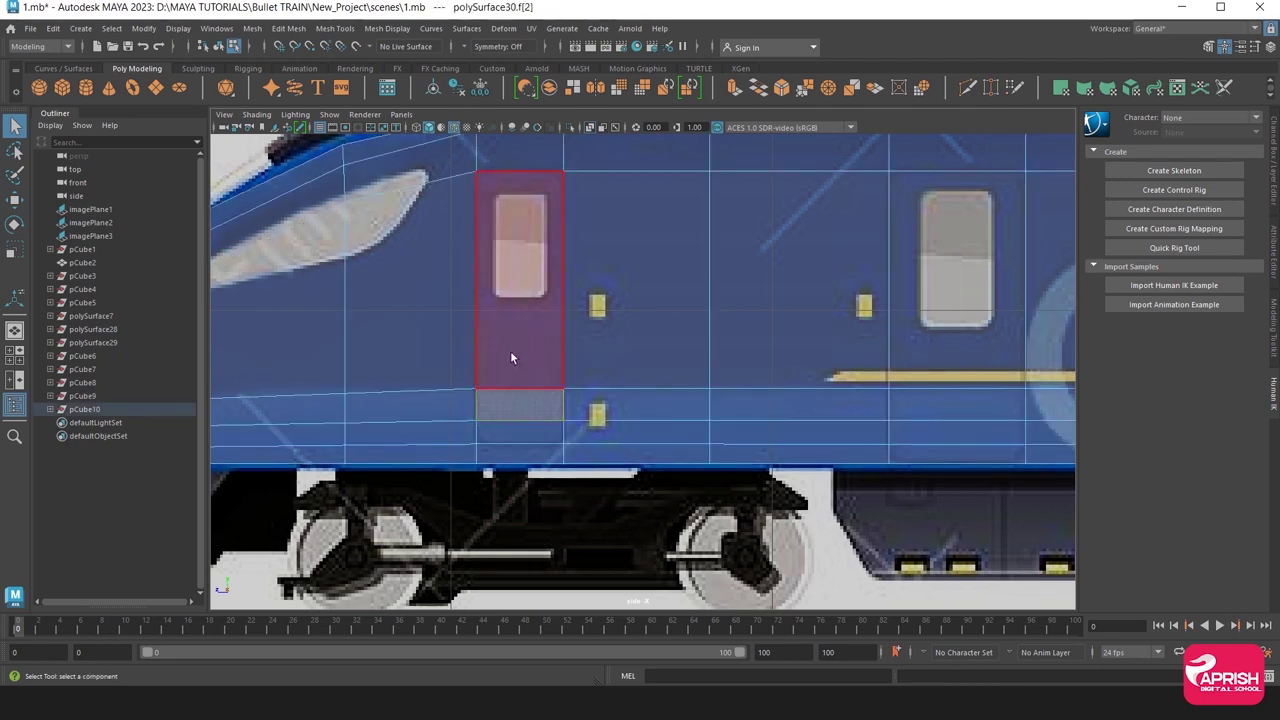
pyautogui.click(519, 400)
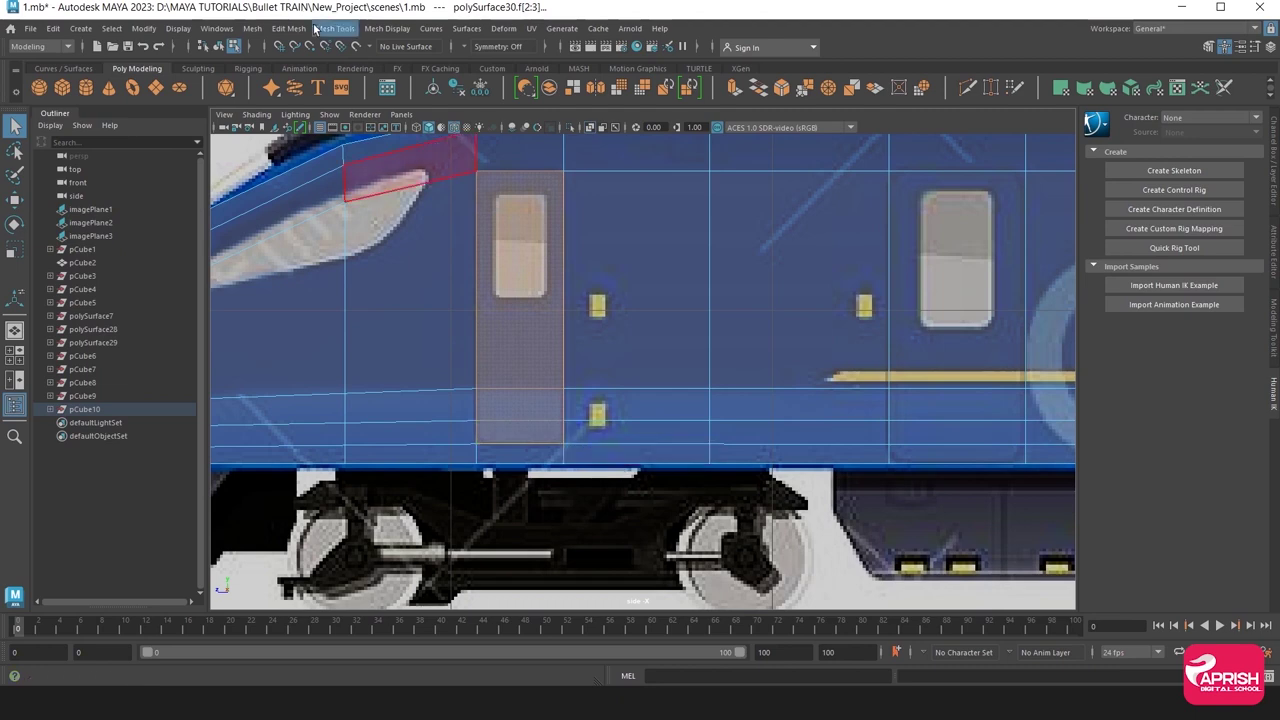
pyautogui.click(251, 29)
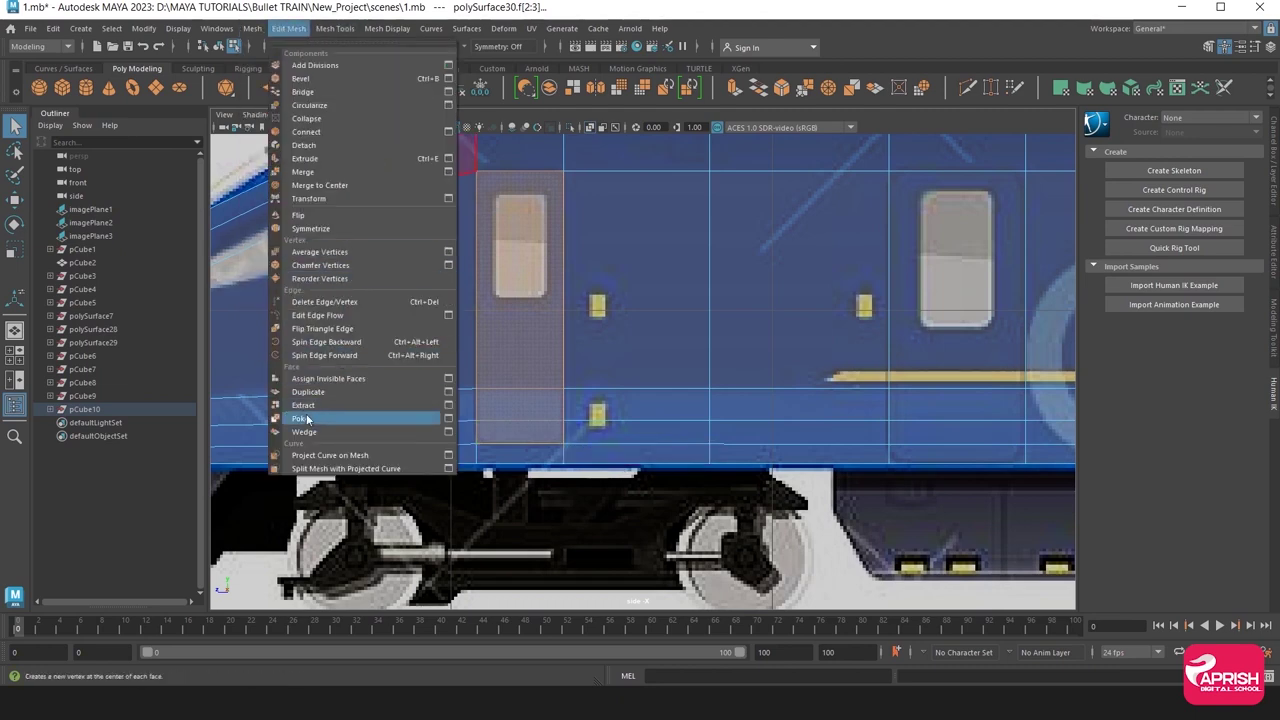
pyautogui.click(316, 406)
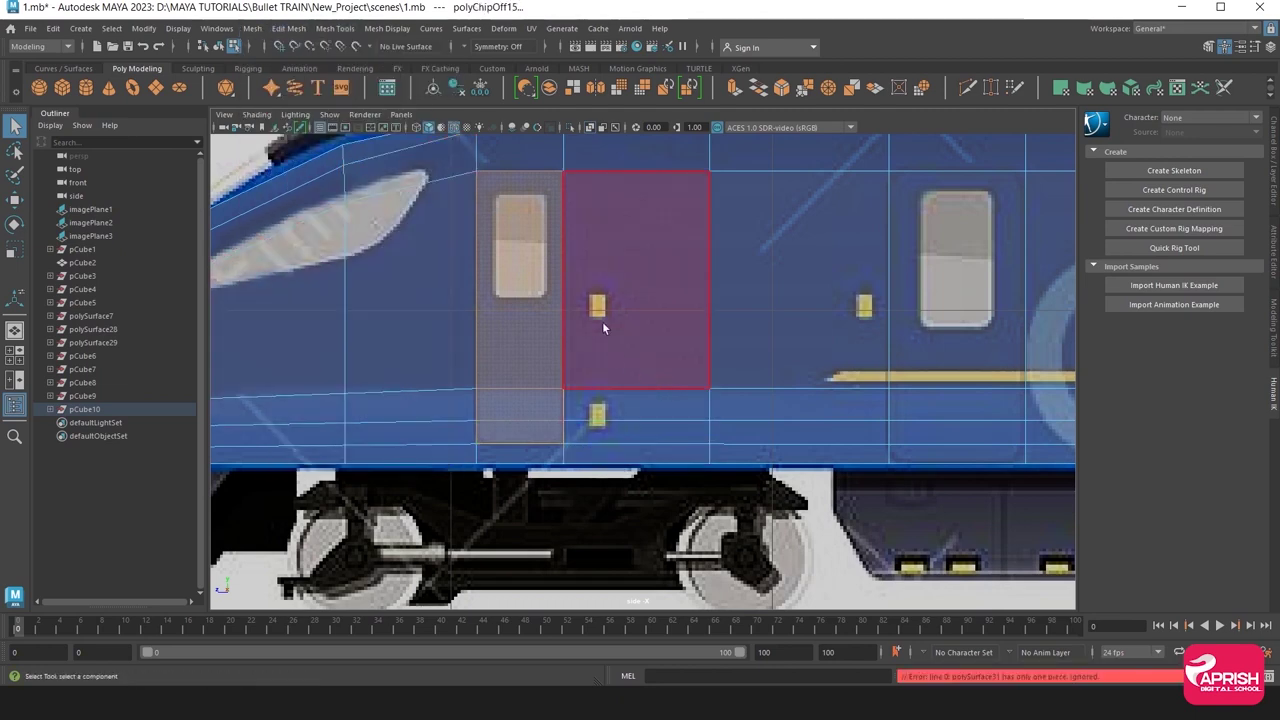
pyautogui.moveTo(547, 282); pyautogui.dragTo(600, 260, button='right')
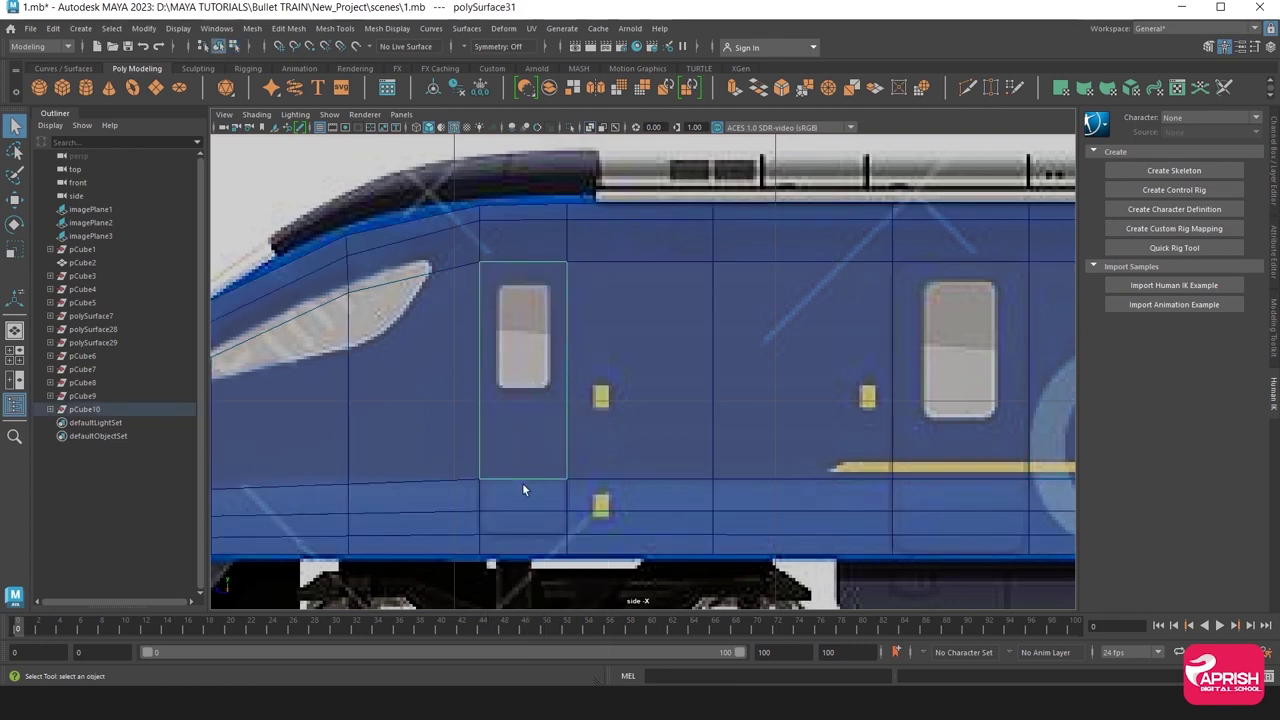
pyautogui.click(523, 486)
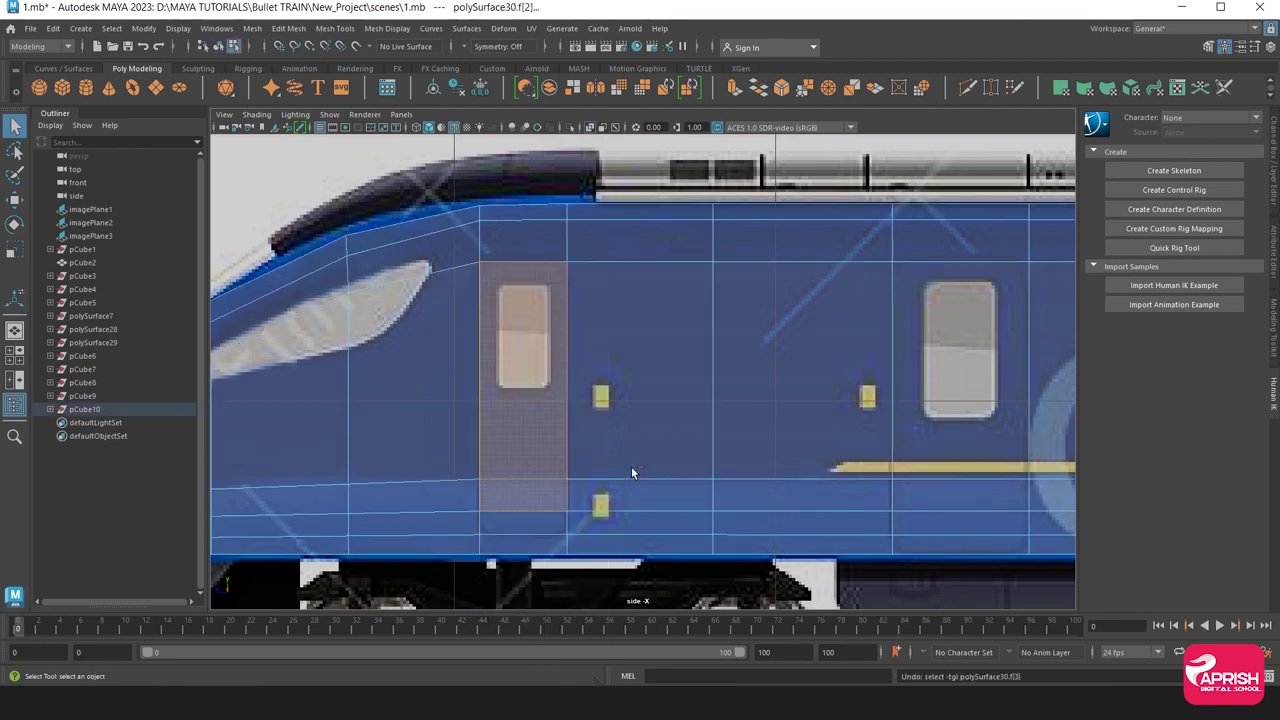
pyautogui.hotkey('ctrl', 'z')
pyautogui.hotkey('ctrl', 'z')
pyautogui.hotkey('ctrl', 'z')
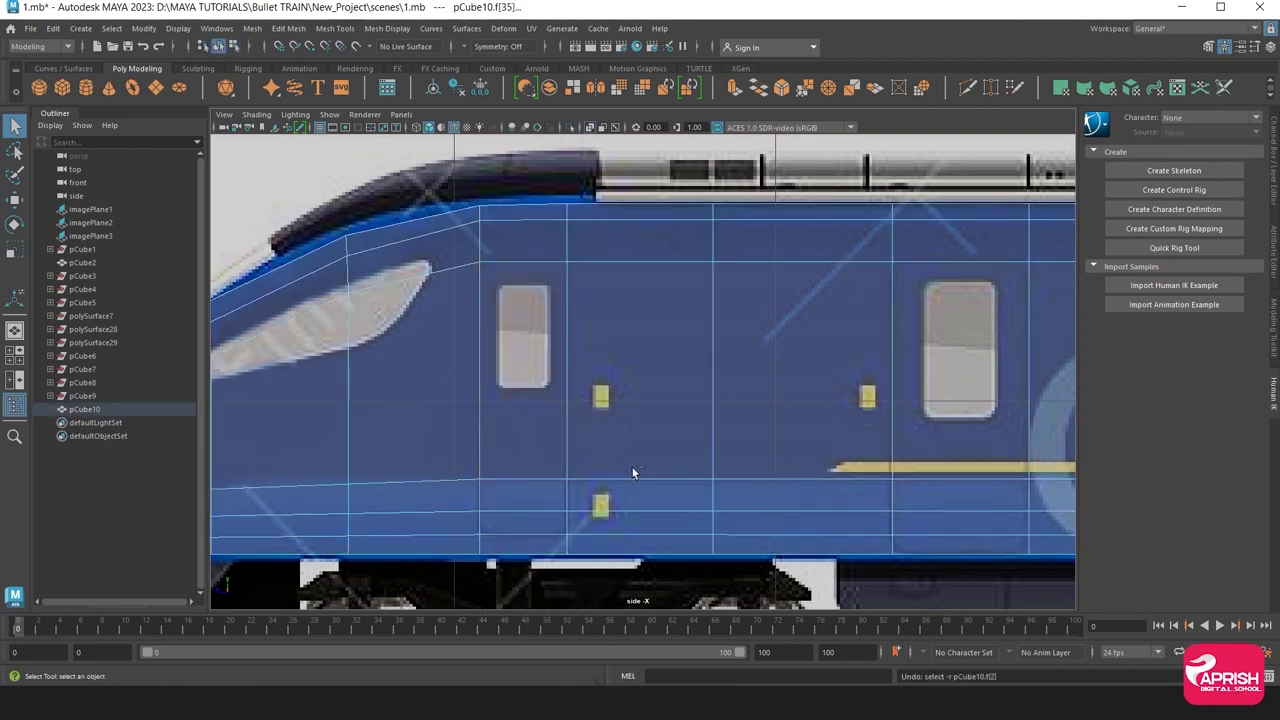
pyautogui.hotkey('ctrl', 'z')
# Extract the front door's window column and the panel below it from the body.
pyautogui.moveTo(565, 376); pyautogui.dragTo(525, 345, button='right')
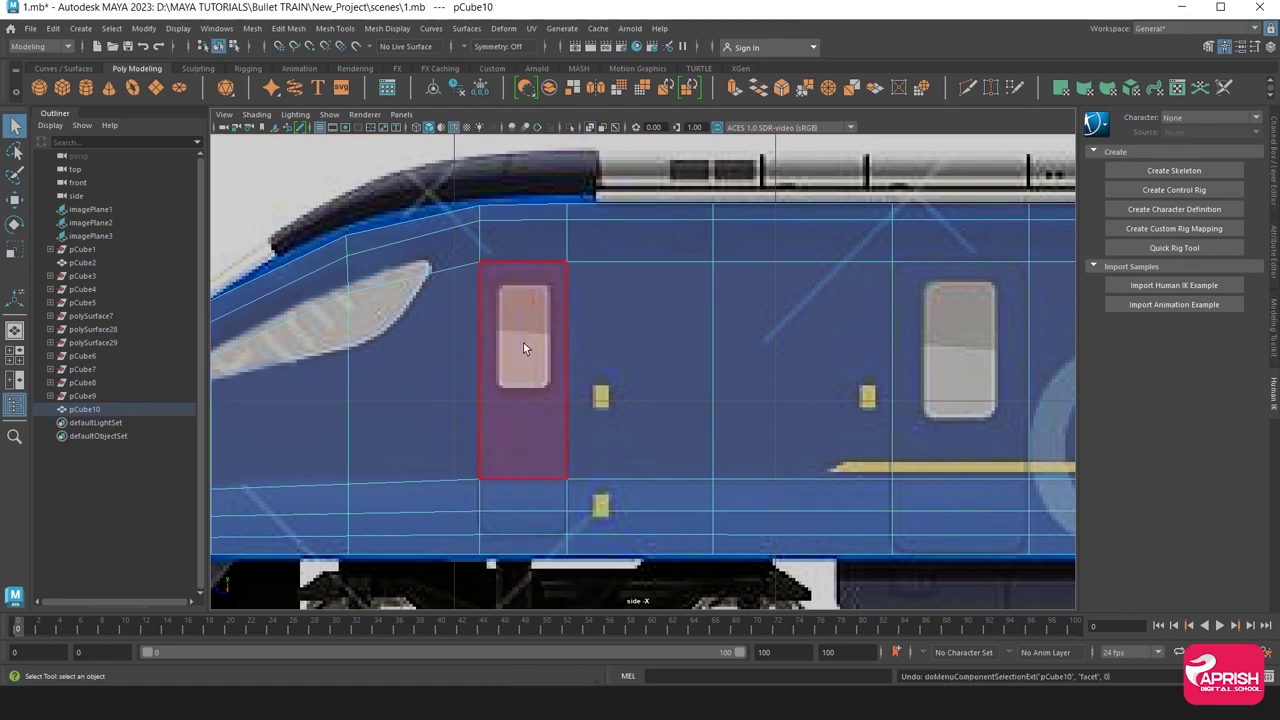
pyautogui.click(523, 342)
pyautogui.keyDown('shift'); pyautogui.click(511, 526); pyautogui.keyUp('shift')
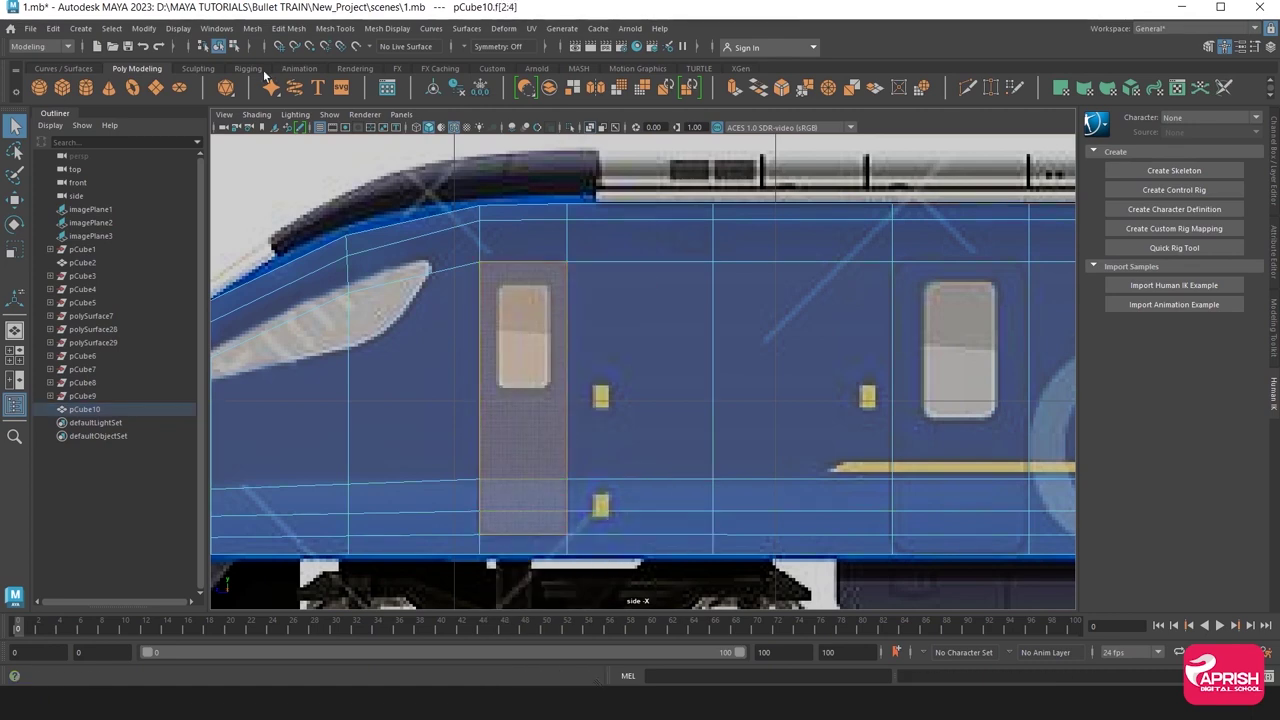
pyautogui.click(256, 32)
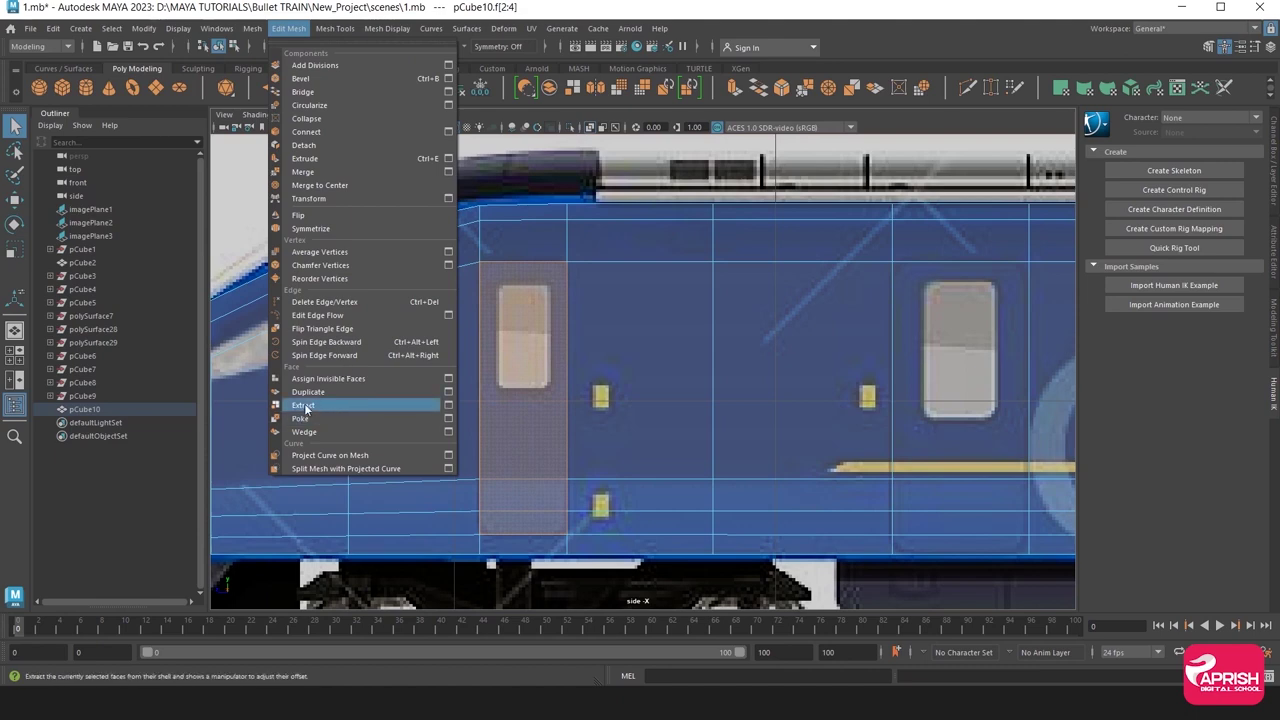
pyautogui.click(323, 405)
pyautogui.moveTo(527, 281); pyautogui.dragTo(606, 293, button='right')
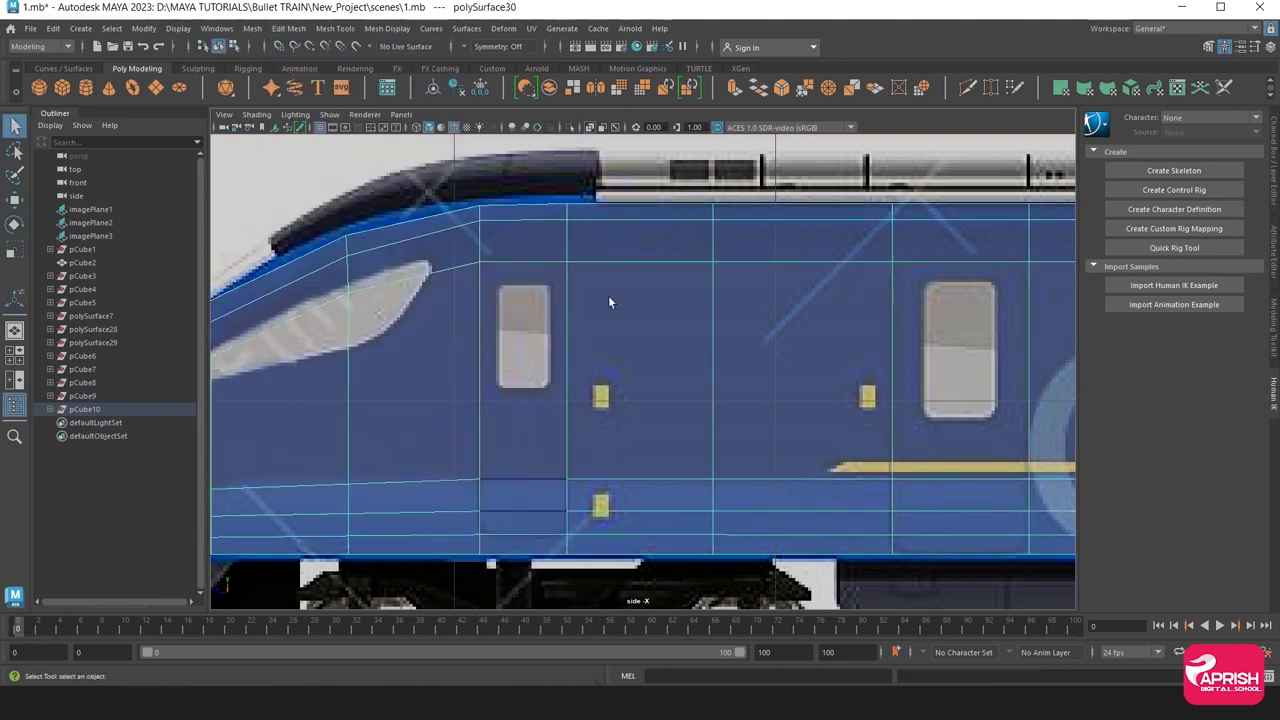
pyautogui.click(522, 405)
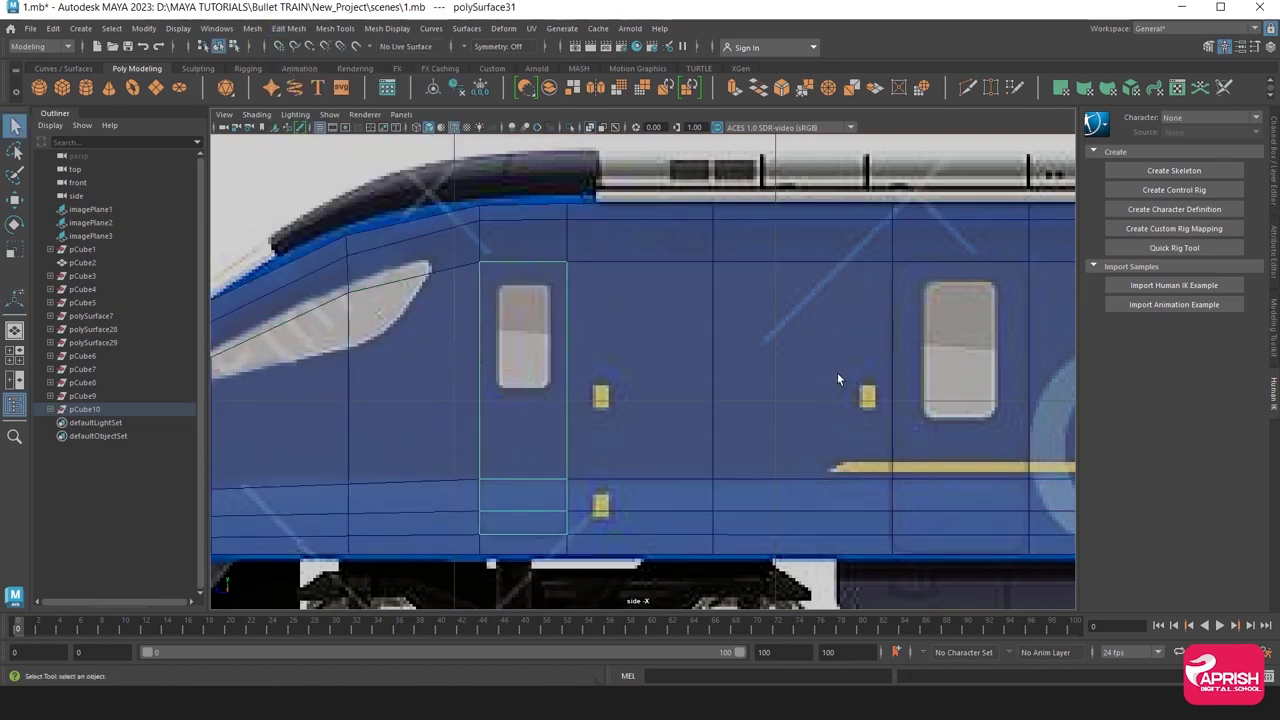
# Extract the second door's window column, the face below and the bottom panel from the body.
pyautogui.keyDown('alt'); pyautogui.moveTo(837, 378); pyautogui.dragTo(646, 354, button='middle'); pyautogui.keyUp('alt')
pyautogui.click(700, 345)
pyautogui.moveTo(684, 313); pyautogui.dragTo(677, 338, button='right')
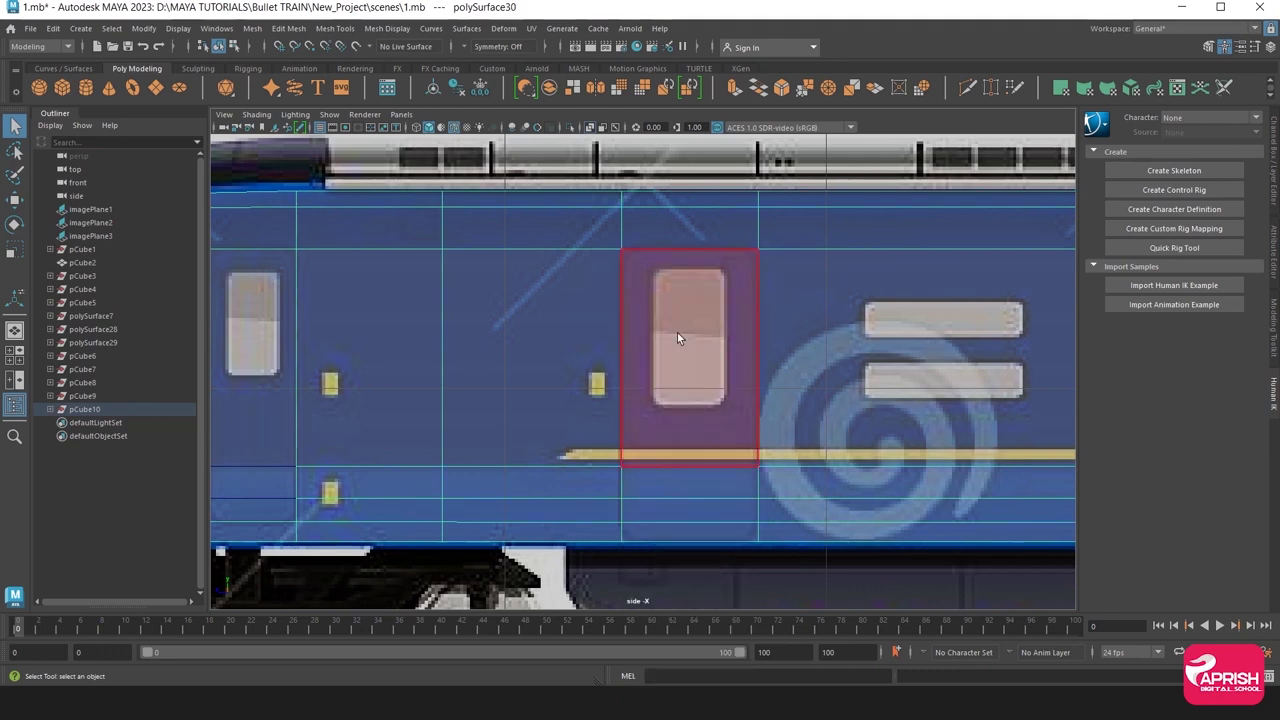
pyautogui.click(677, 338)
pyautogui.keyDown('shift'); pyautogui.click(670, 485); pyautogui.keyUp('shift')
pyautogui.keyDown('shift'); pyautogui.click(671, 510); pyautogui.keyUp('shift')
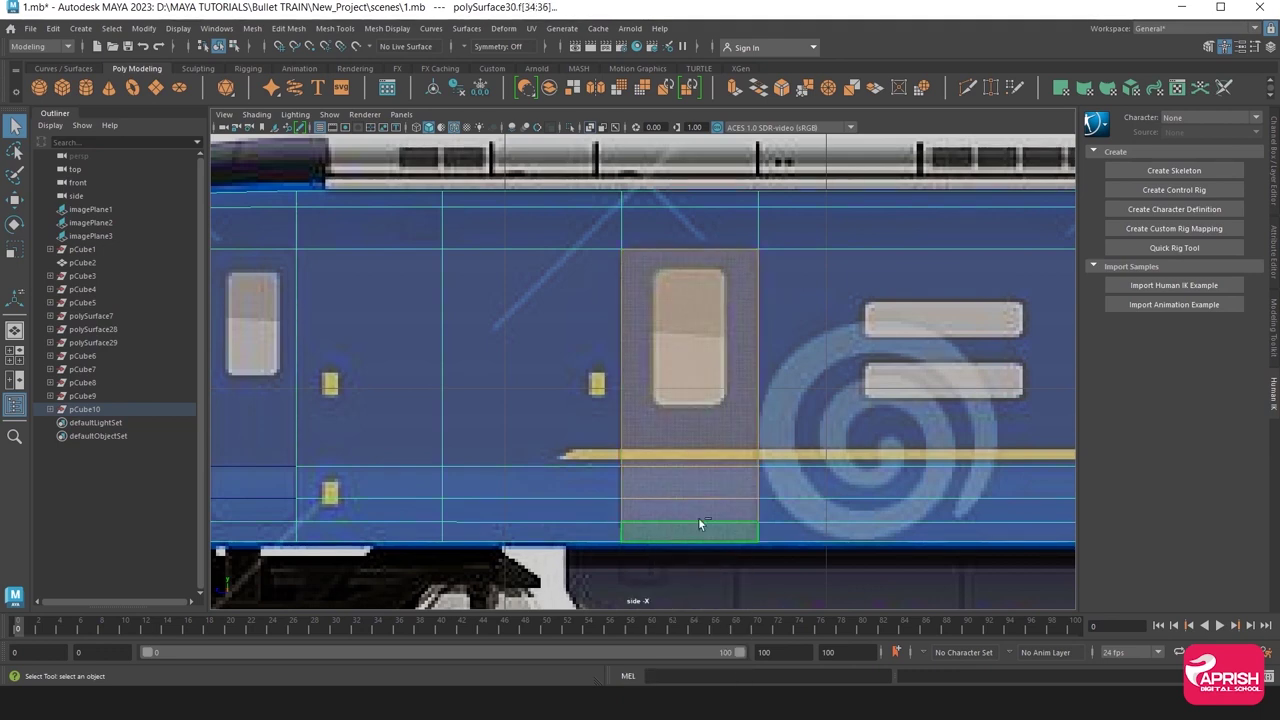
pyautogui.click(288, 28)
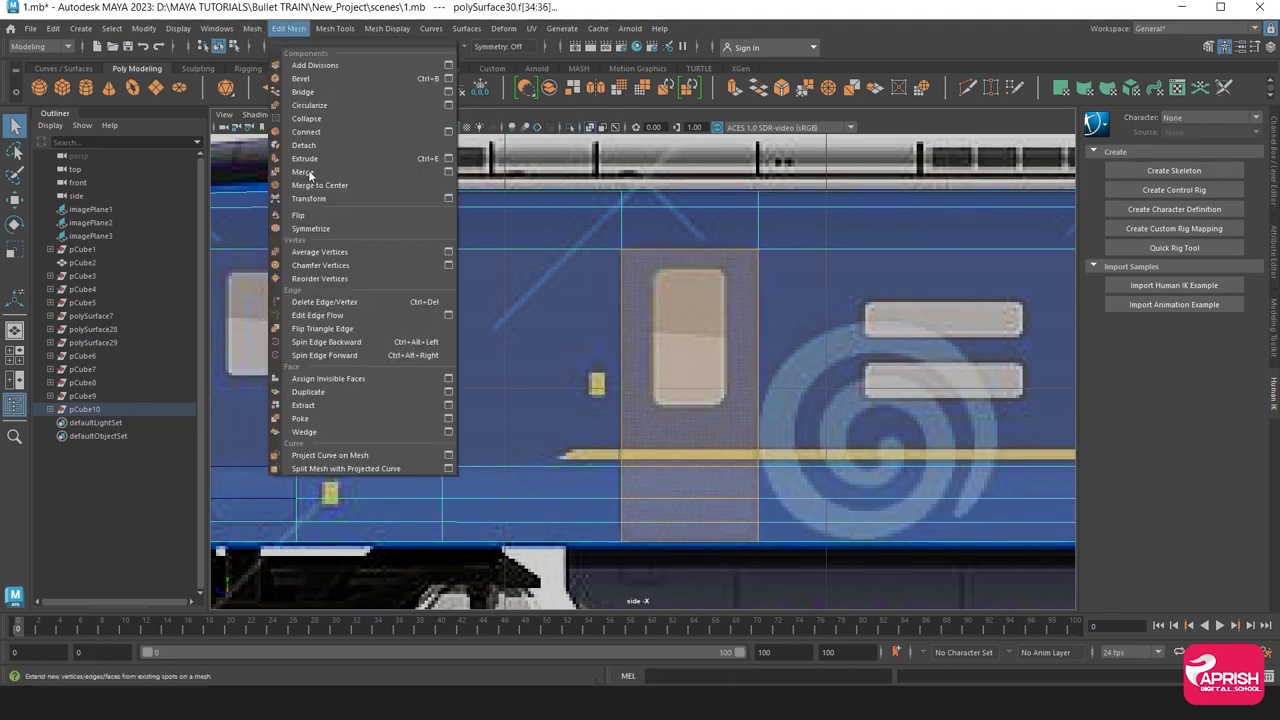
pyautogui.click(305, 407)
pyautogui.moveTo(760, 406)
pyautogui.keyDown('alt'); pyautogui.mouseDown(button='middle')
pyautogui.moveTo(775, 366)
pyautogui.moveTo(640, 364)
pyautogui.moveTo(713, 364)
pyautogui.mouseUp(button='middle'); pyautogui.keyUp('alt')
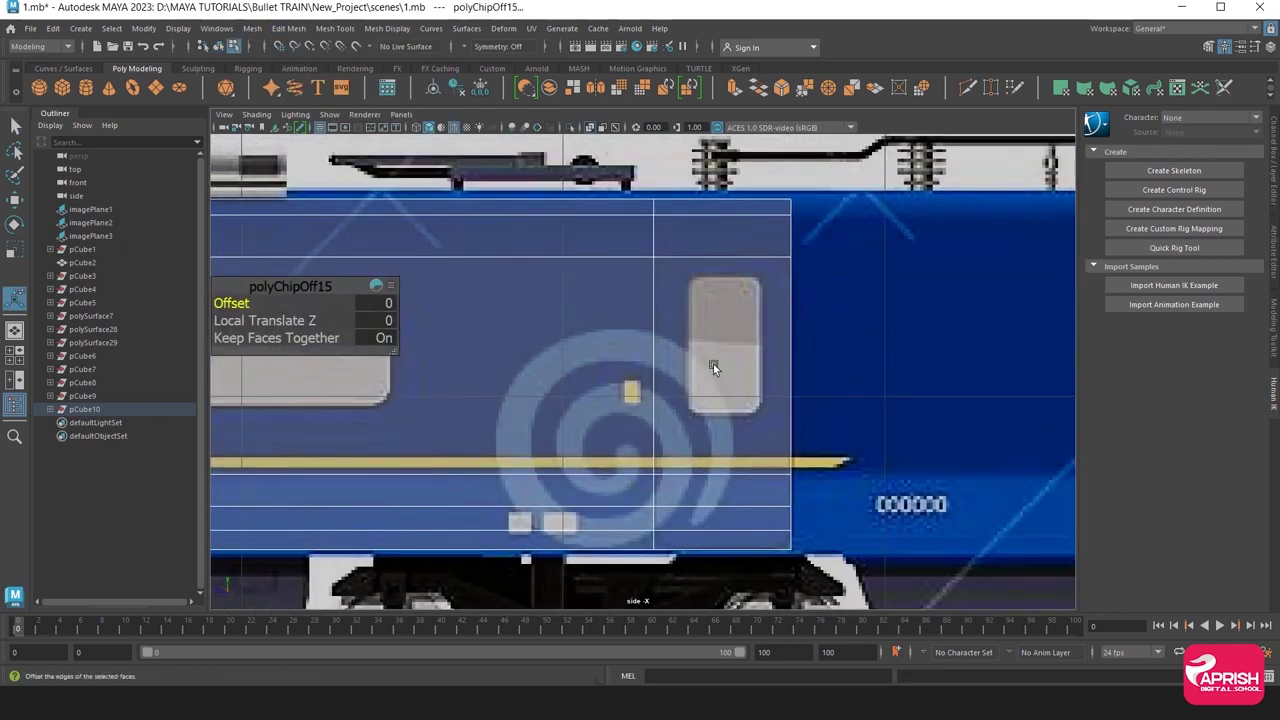
# Move the rear body vertices to stretch the body's end to the train's rear edge.
pyautogui.click(720, 332)
pyautogui.moveTo(707, 302); pyautogui.dragTo(705, 261, button='right')
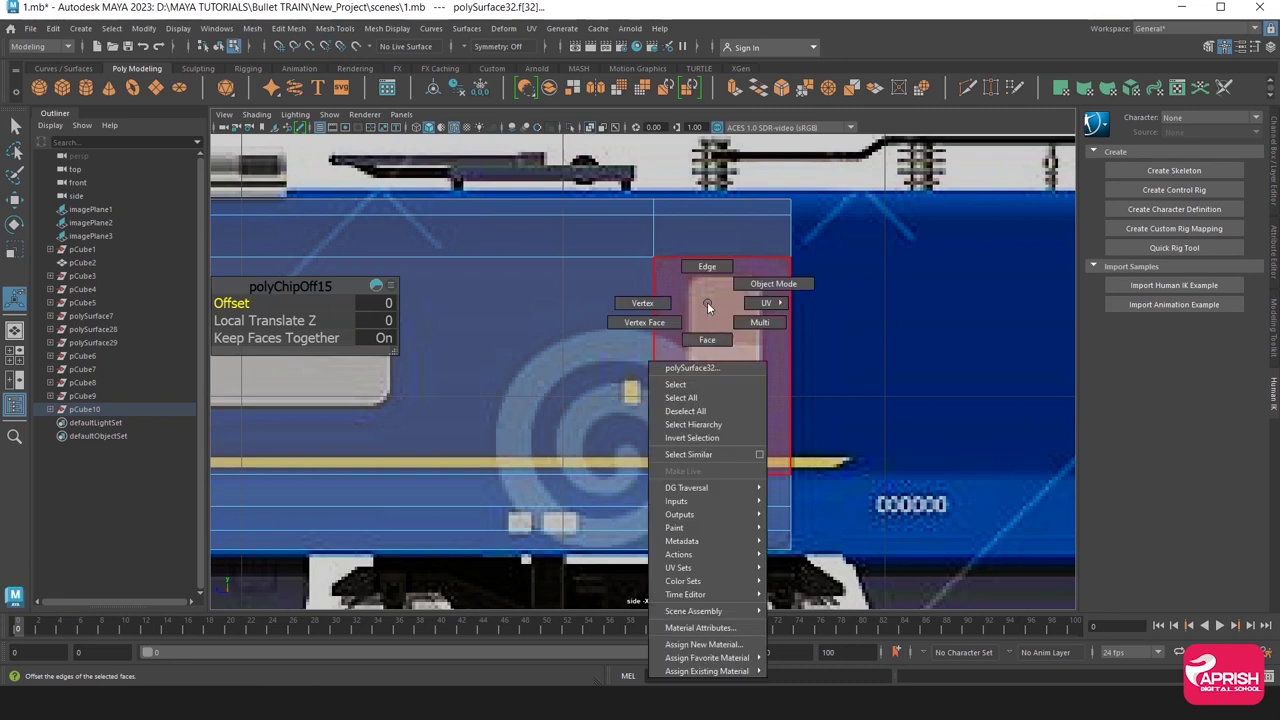
pyautogui.rightClick(777, 254)
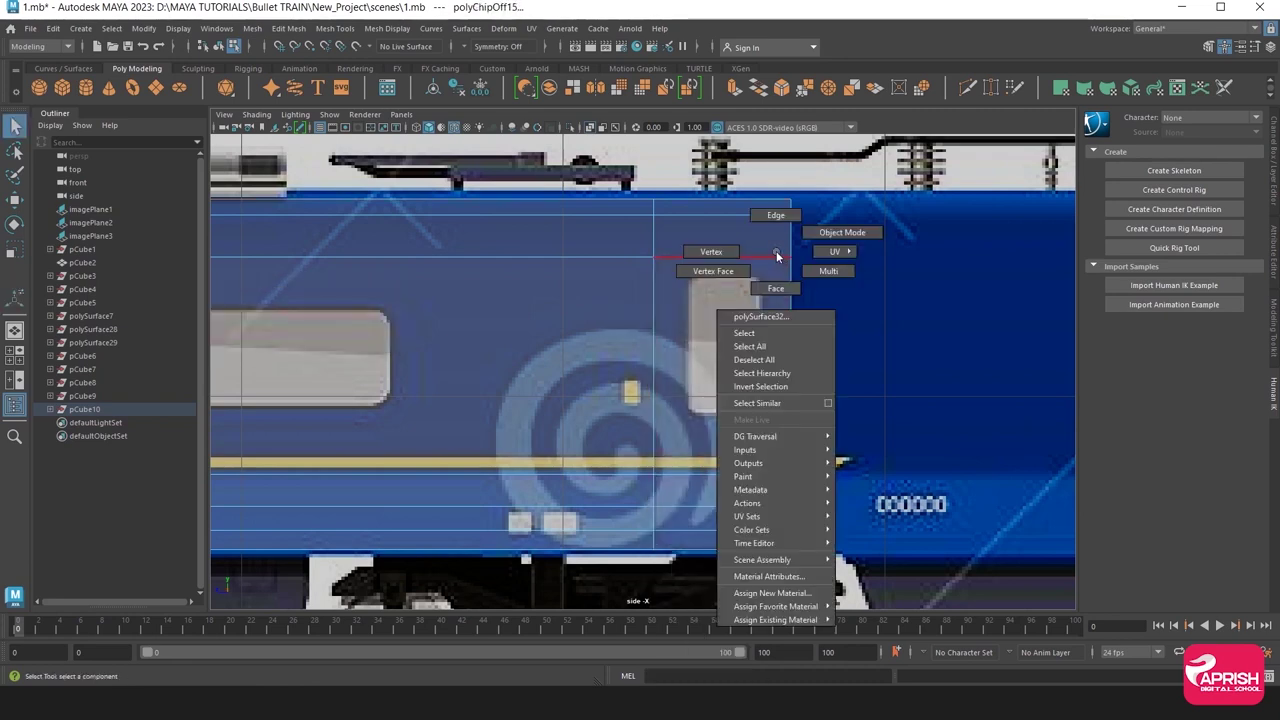
pyautogui.click(723, 252)
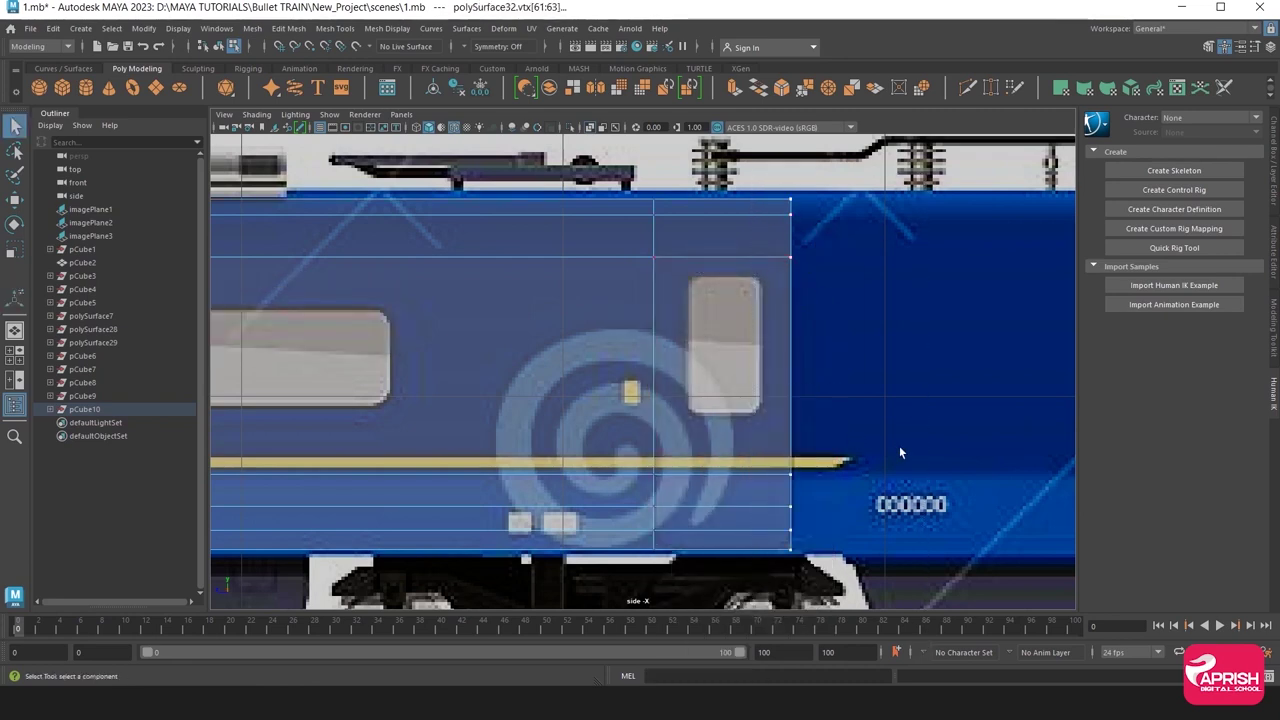
pyautogui.scroll(-5, 899, 453)
pyautogui.scroll(1, 905, 433)
pyautogui.scroll(2, 905, 433)
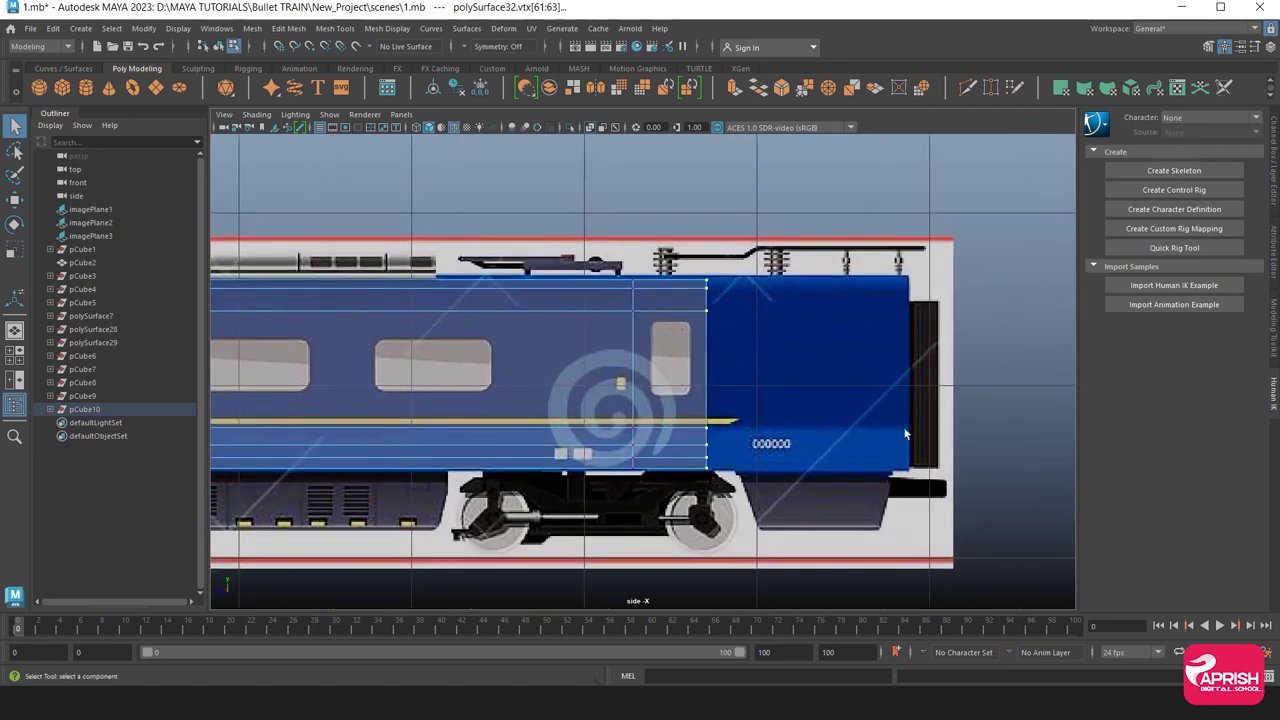
pyautogui.click(20, 201)
pyautogui.moveTo(641, 393); pyautogui.dragTo(842, 383)
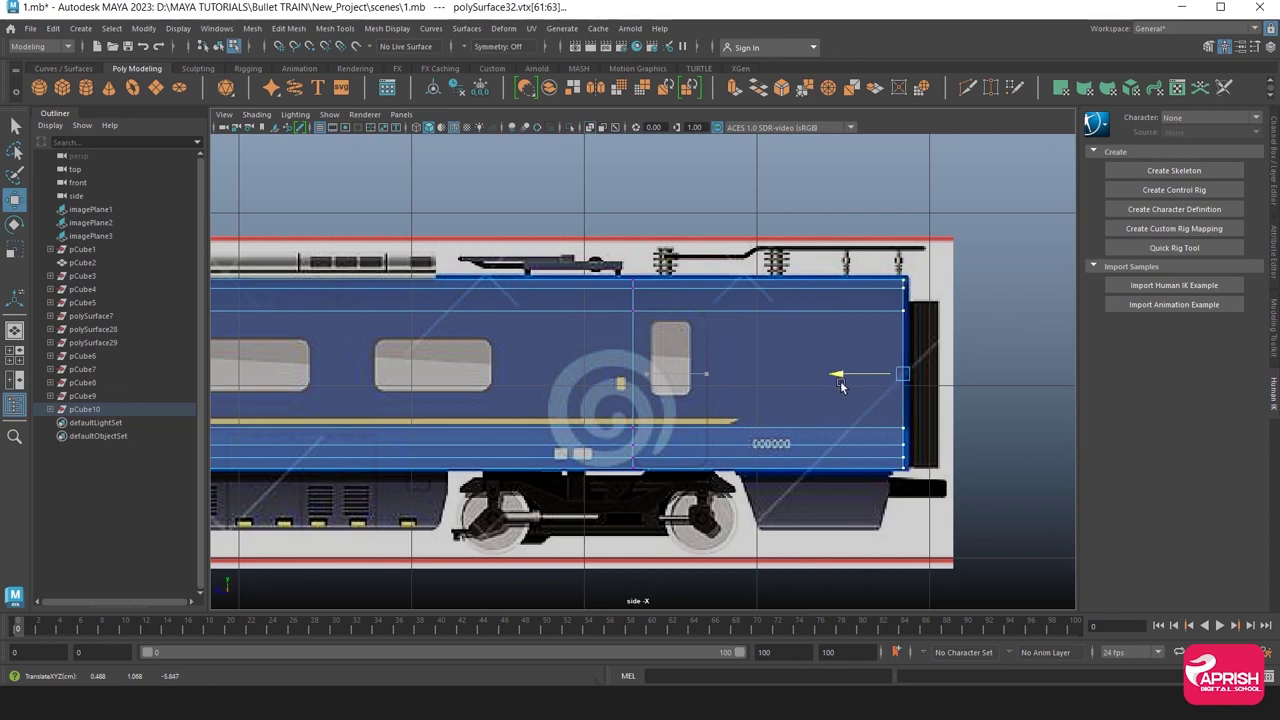
pyautogui.scroll(1, 658, 366)
pyautogui.scroll(1, 658, 363)
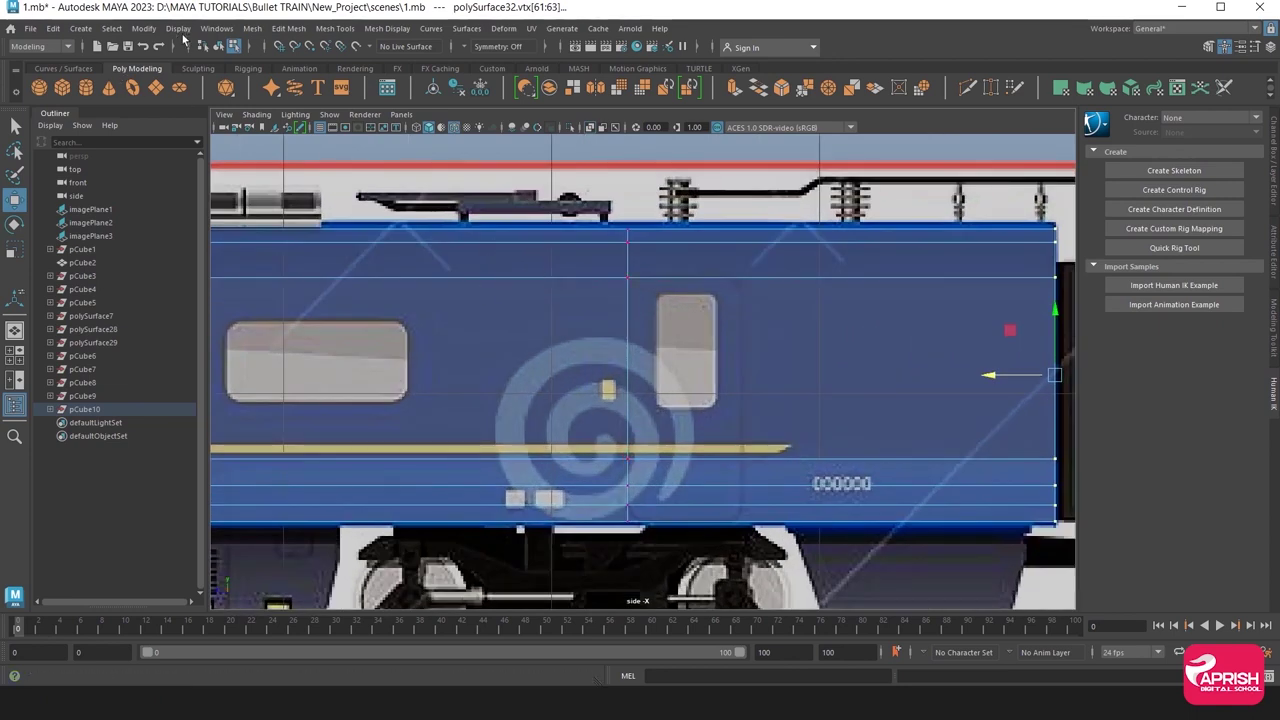
# Insert two vertical edge loops across the rear body section.
pyautogui.click(288, 28)
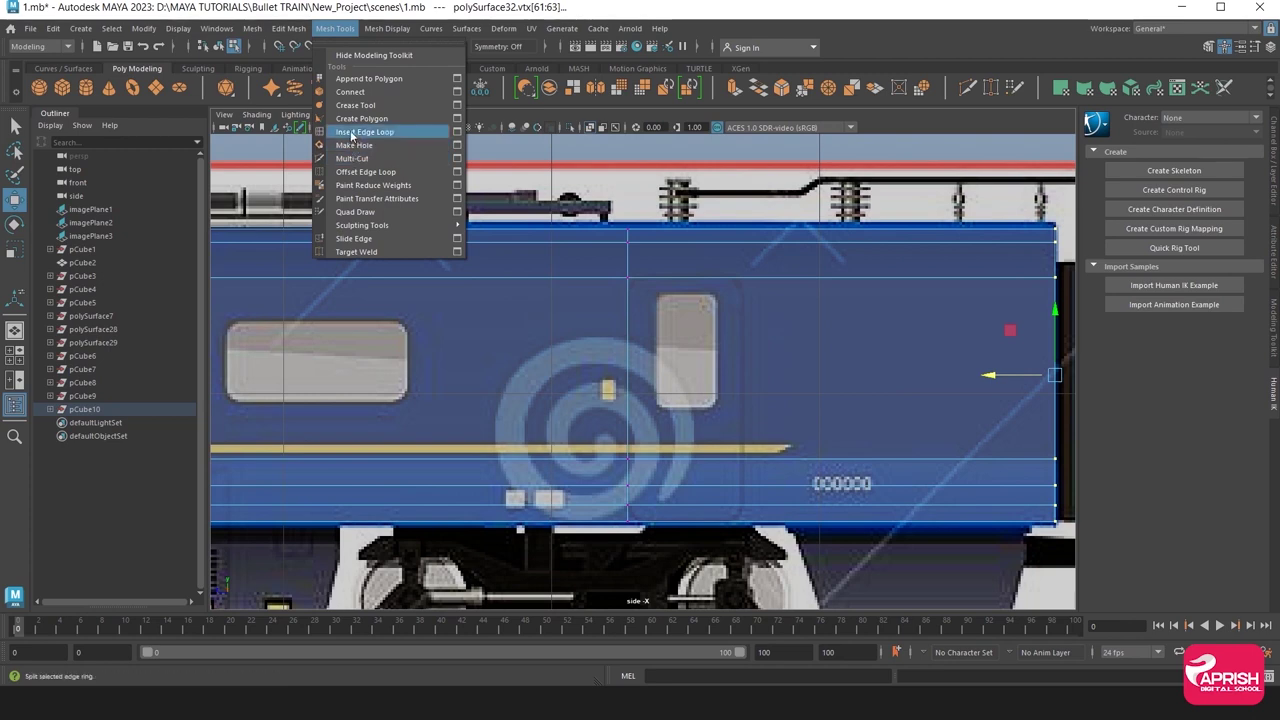
pyautogui.click(365, 128)
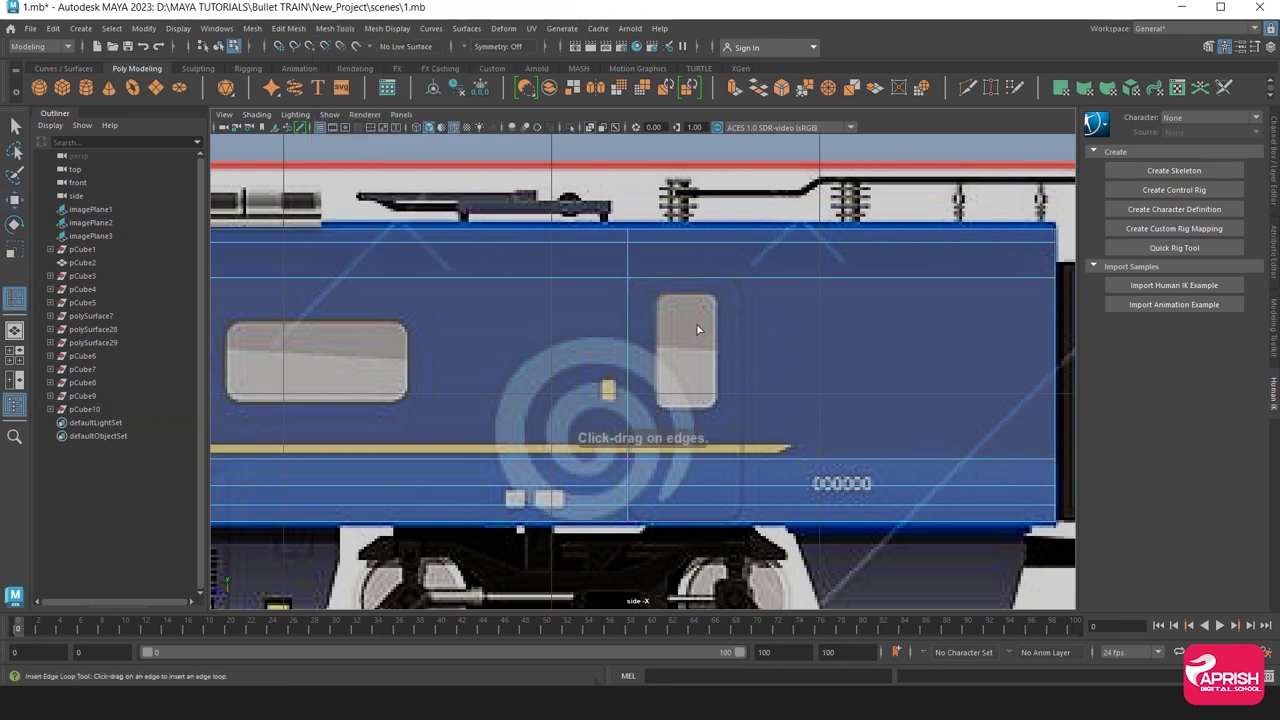
pyautogui.click(743, 284)
pyautogui.click(821, 280)
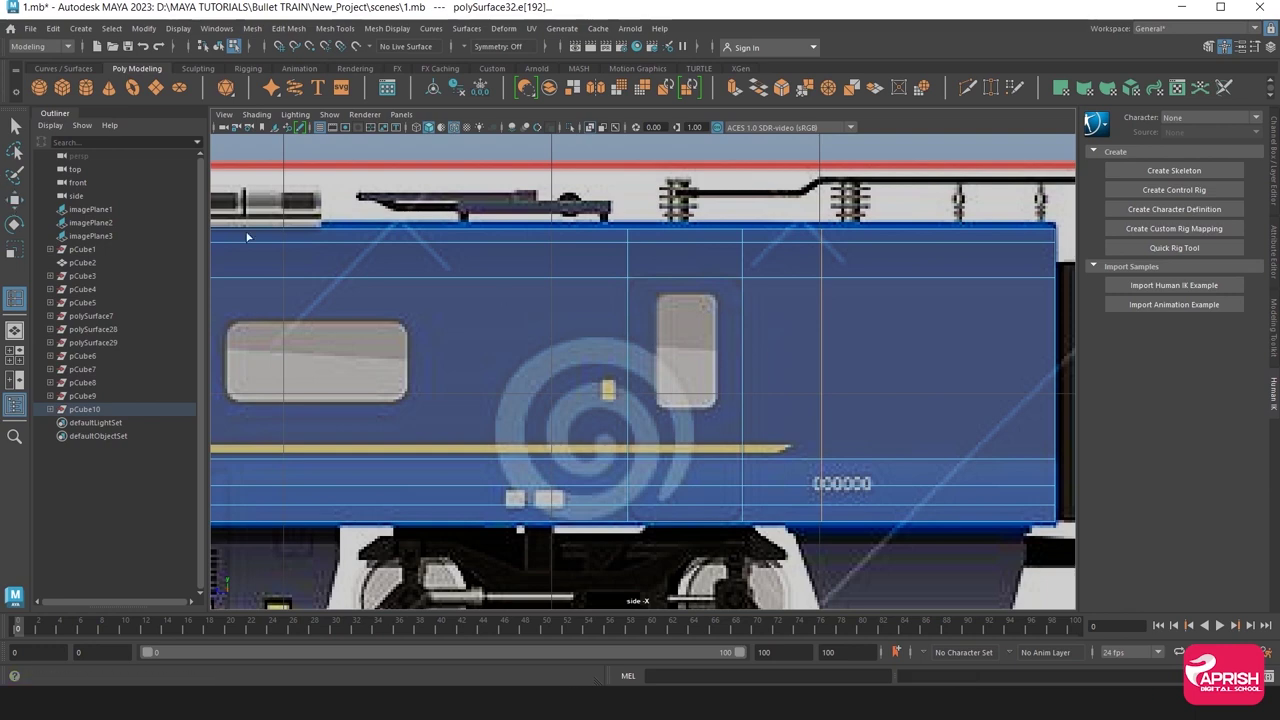
pyautogui.keyDown('shift'); pyautogui.moveTo(637, 290); pyautogui.dragTo(592, 315, button='right'); pyautogui.keyUp('shift')
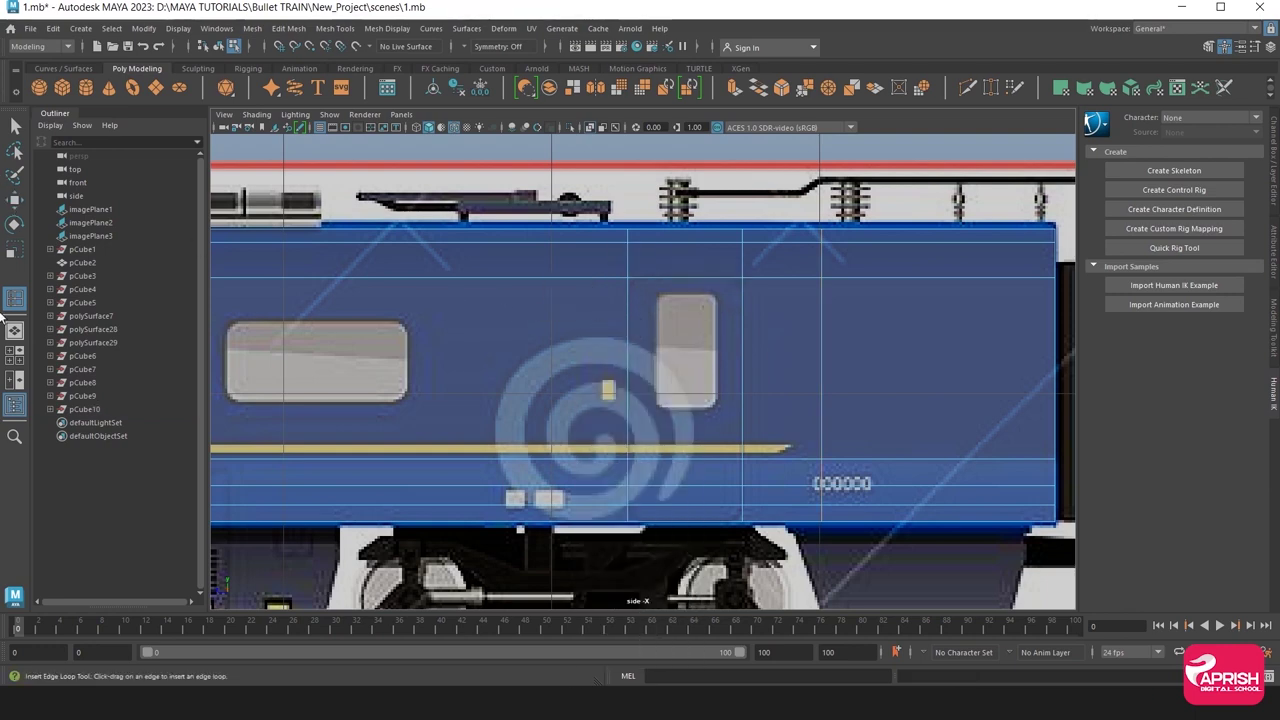
# Extract the rear door column faces, from the window down to the bottom, as a piece.
pyautogui.click(14, 199)
pyautogui.click(680, 356)
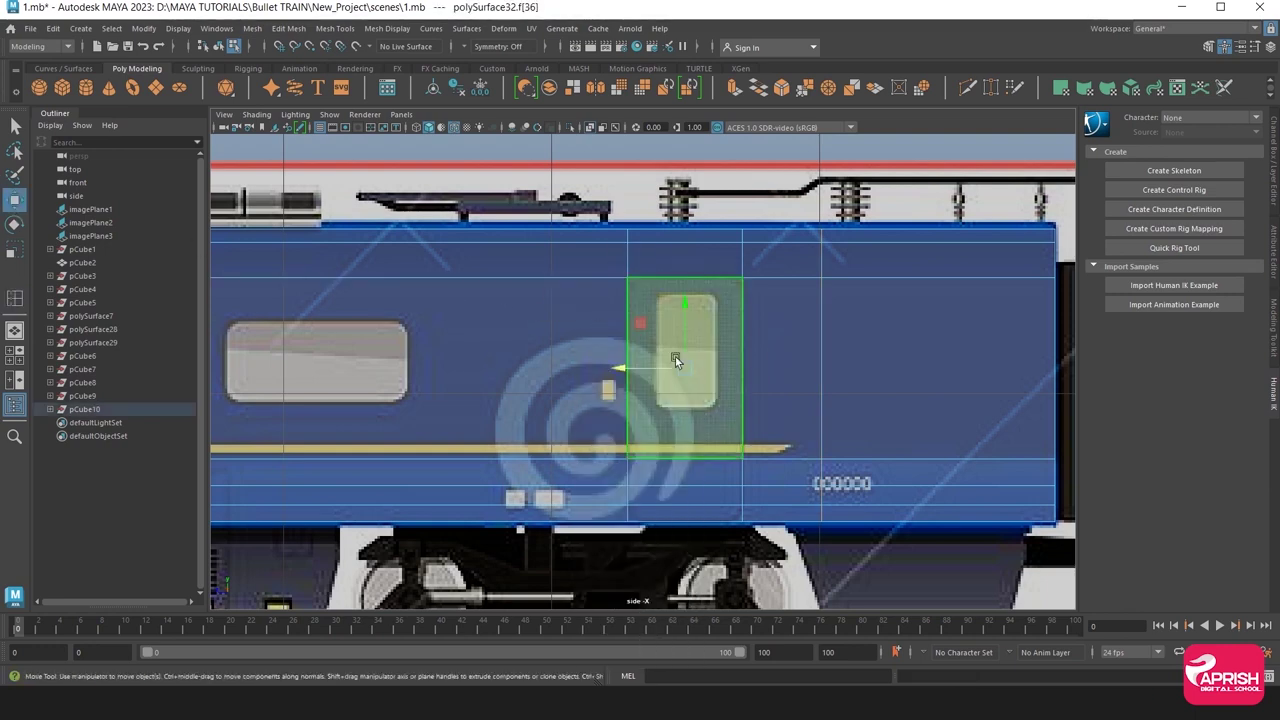
pyautogui.keyDown('shift'); pyautogui.click(673, 491); pyautogui.keyUp('shift')
pyautogui.keyDown('shift'); pyautogui.click(678, 512); pyautogui.keyUp('shift')
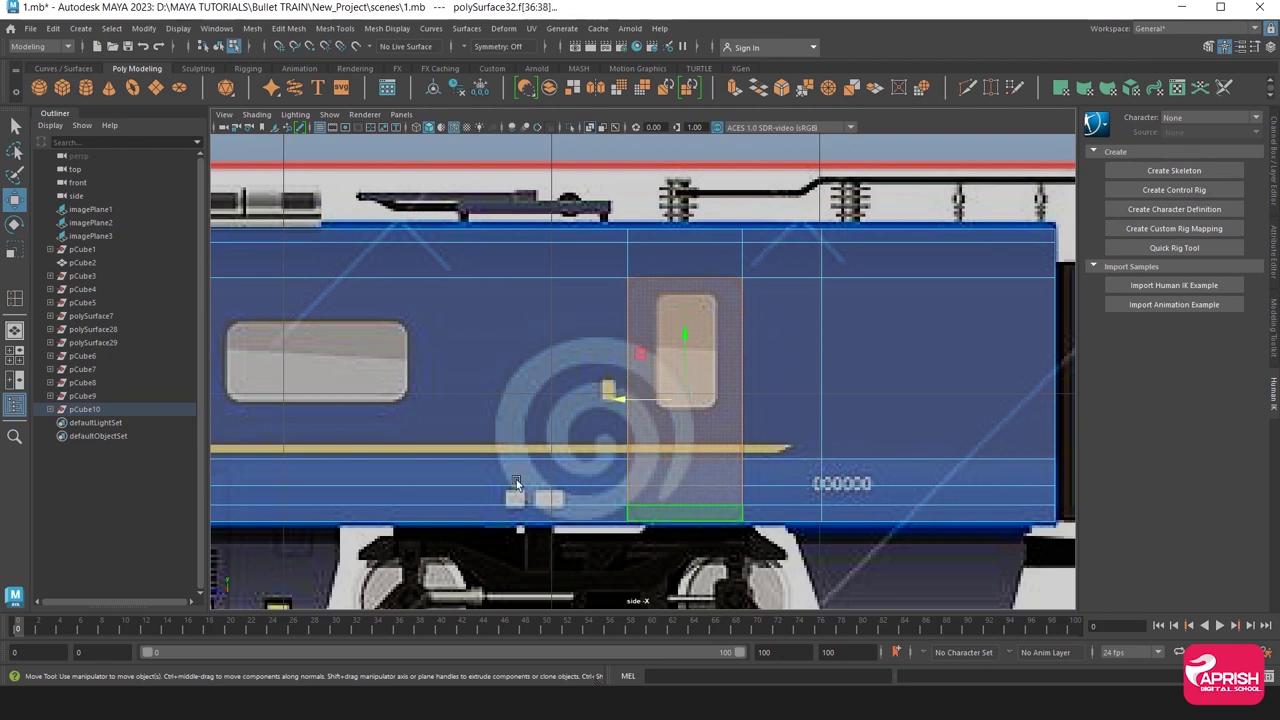
pyautogui.keyDown('alt'); pyautogui.moveTo(516, 483); pyautogui.dragTo(731, 432, button='right'); pyautogui.keyUp('alt')
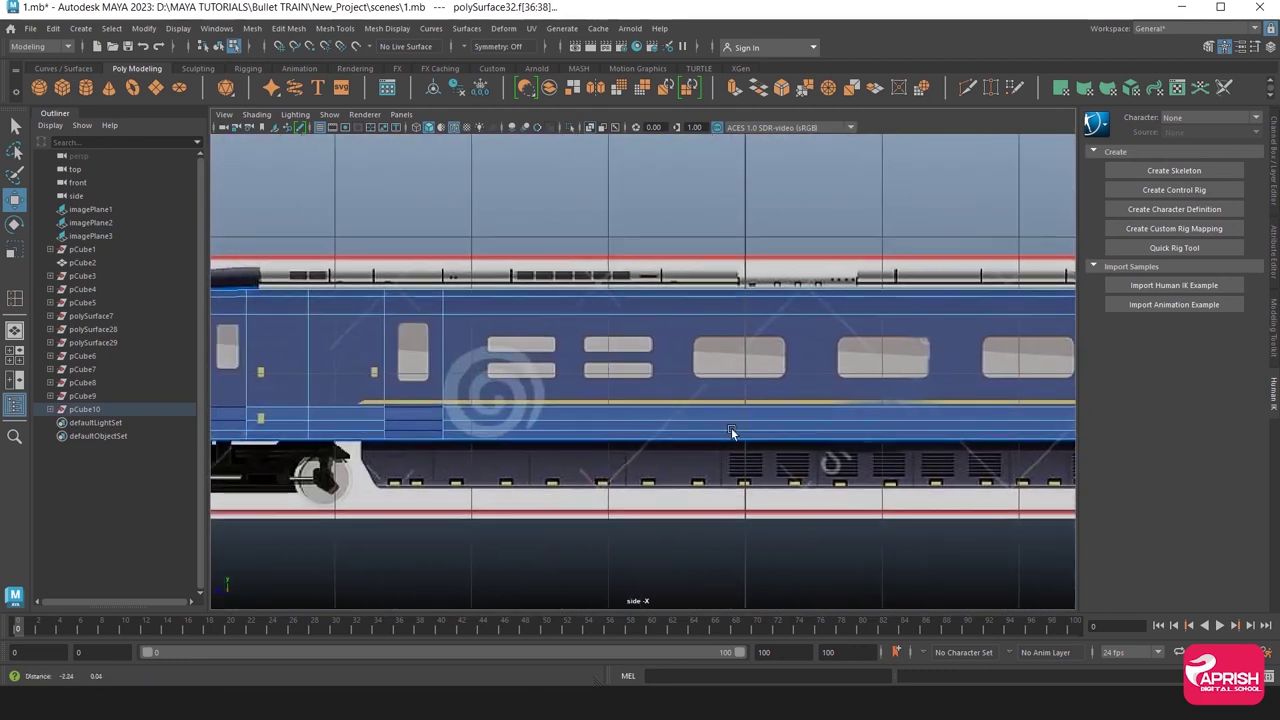
pyautogui.keyDown('alt'); pyautogui.moveTo(723, 434); pyautogui.dragTo(386, 443, button='middle'); pyautogui.keyUp('alt')
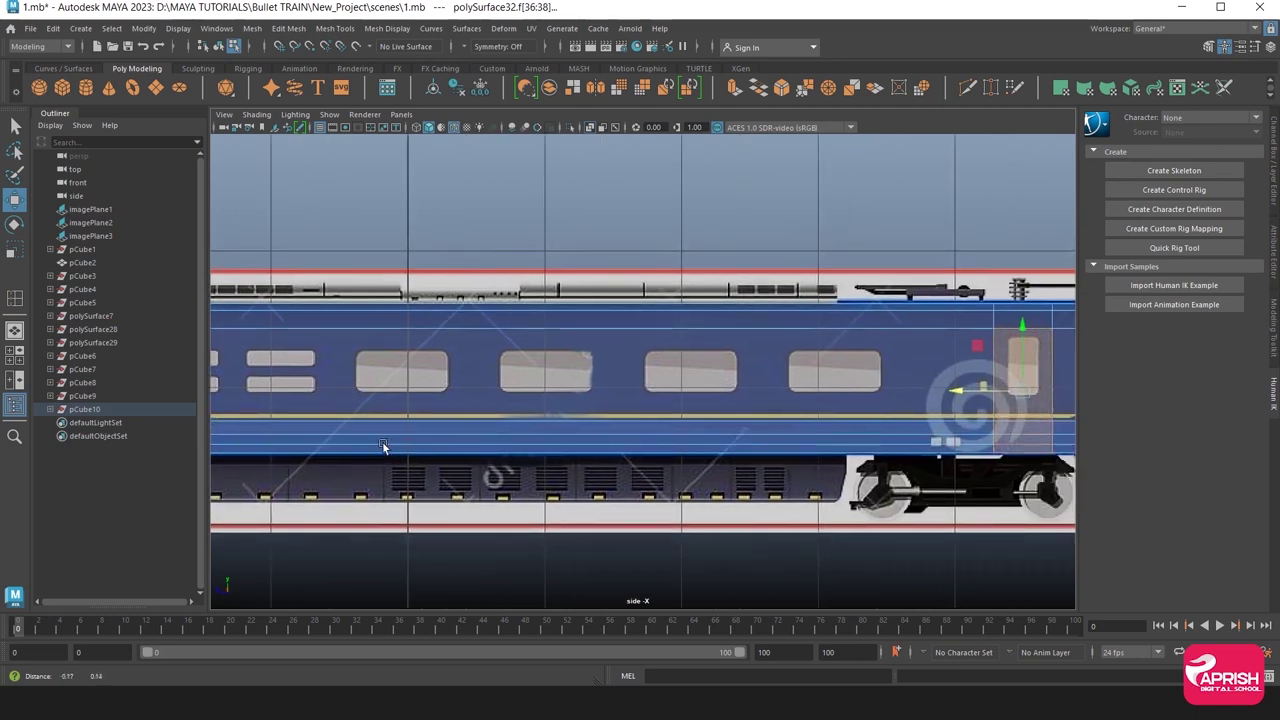
pyautogui.click(288, 28)
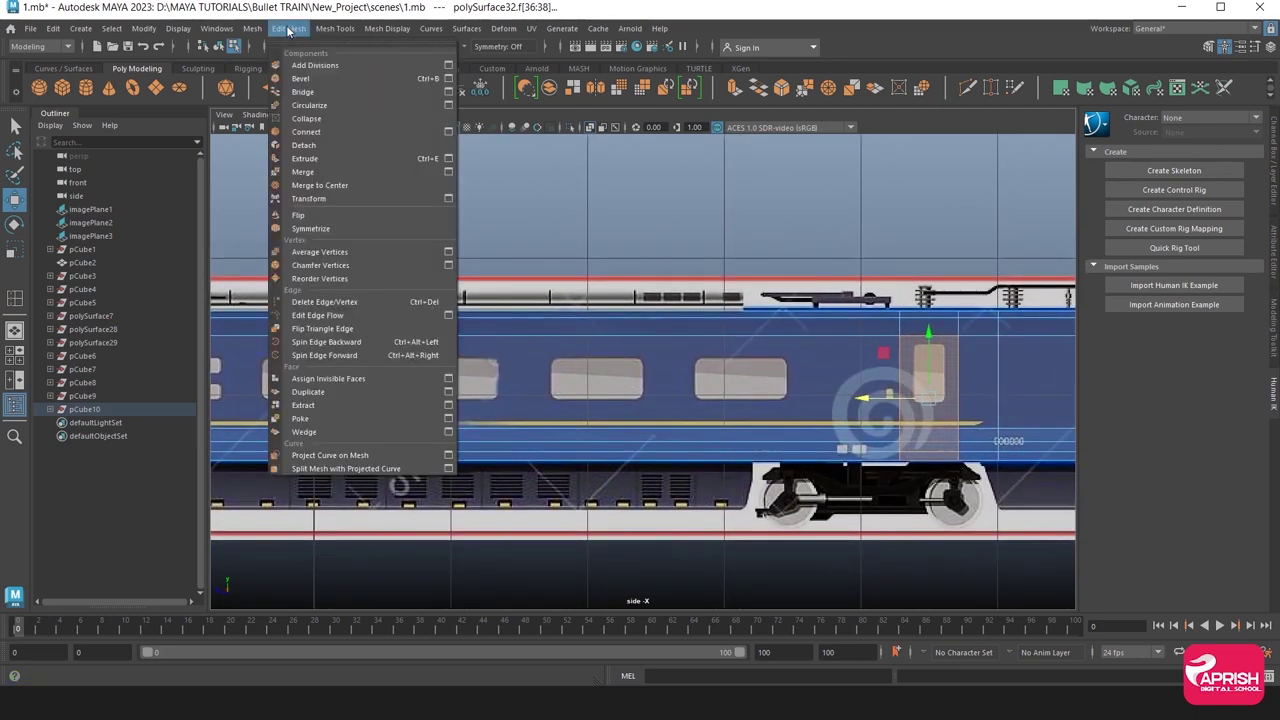
pyautogui.click(320, 405)
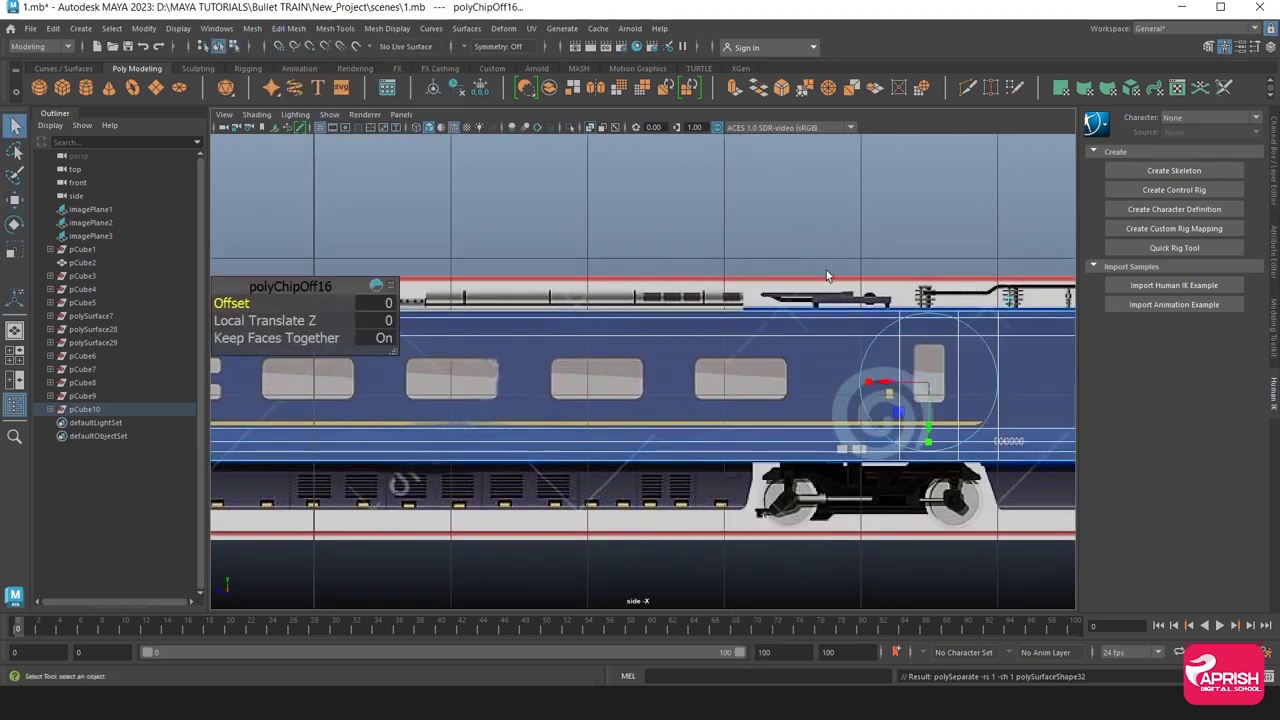
# Finish the extraction and select the three extracted door pieces in perspective.
pyautogui.press('q')
pyautogui.click(935, 392)
pyautogui.press('space')
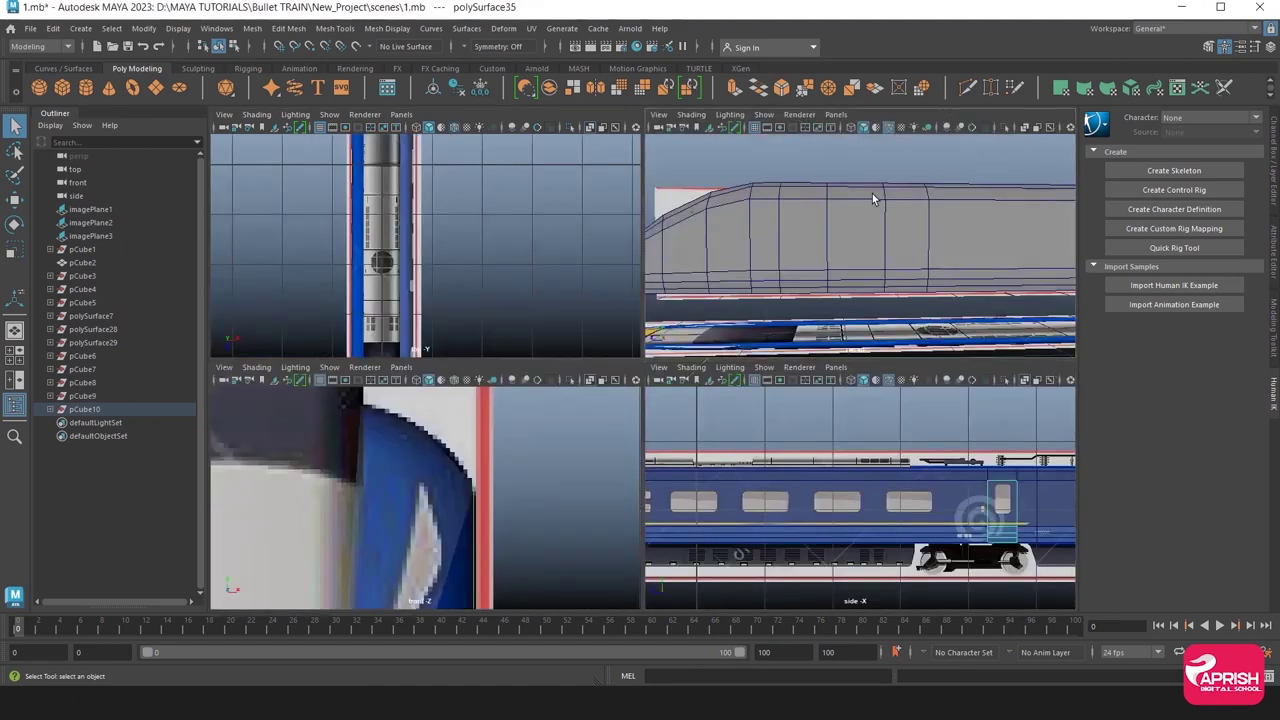
pyautogui.press('space')
pyautogui.moveTo(792, 346)
pyautogui.keyDown('alt'); pyautogui.mouseDown()
pyautogui.moveTo(757, 367)
pyautogui.moveTo(637, 363)
pyautogui.mouseUp(); pyautogui.keyUp('alt')
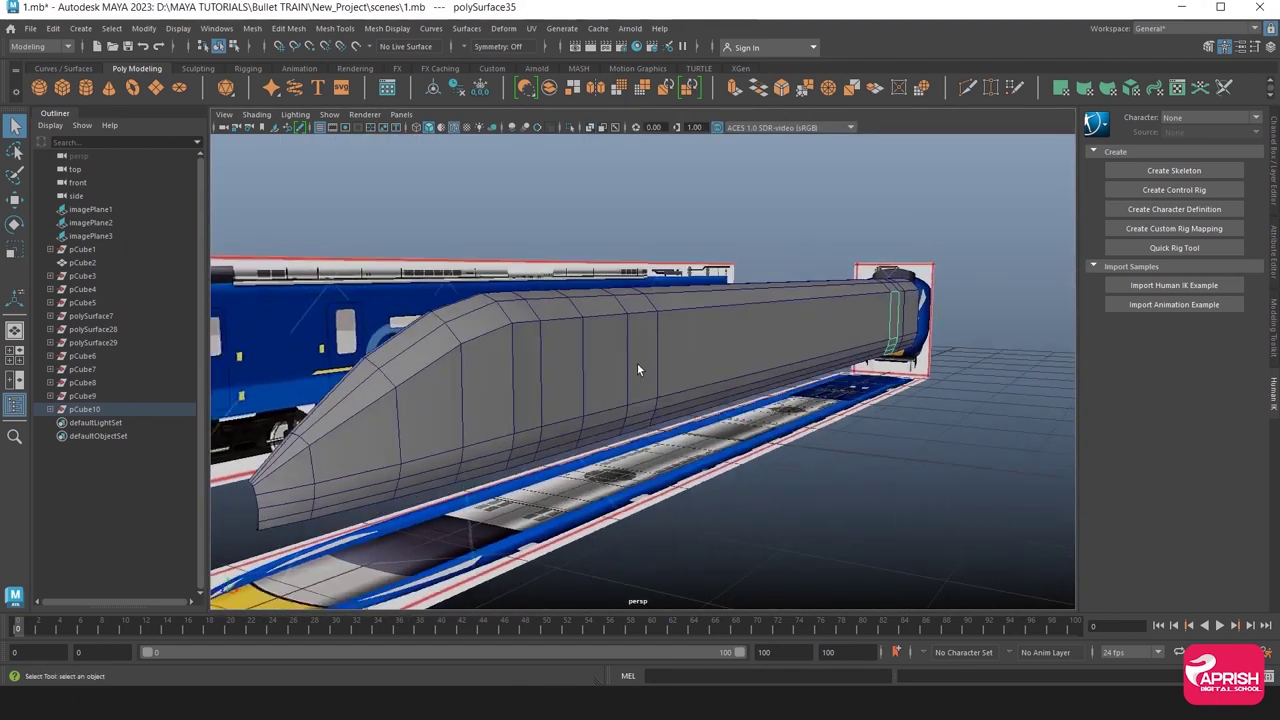
pyautogui.click(637, 363)
pyautogui.click(523, 374)
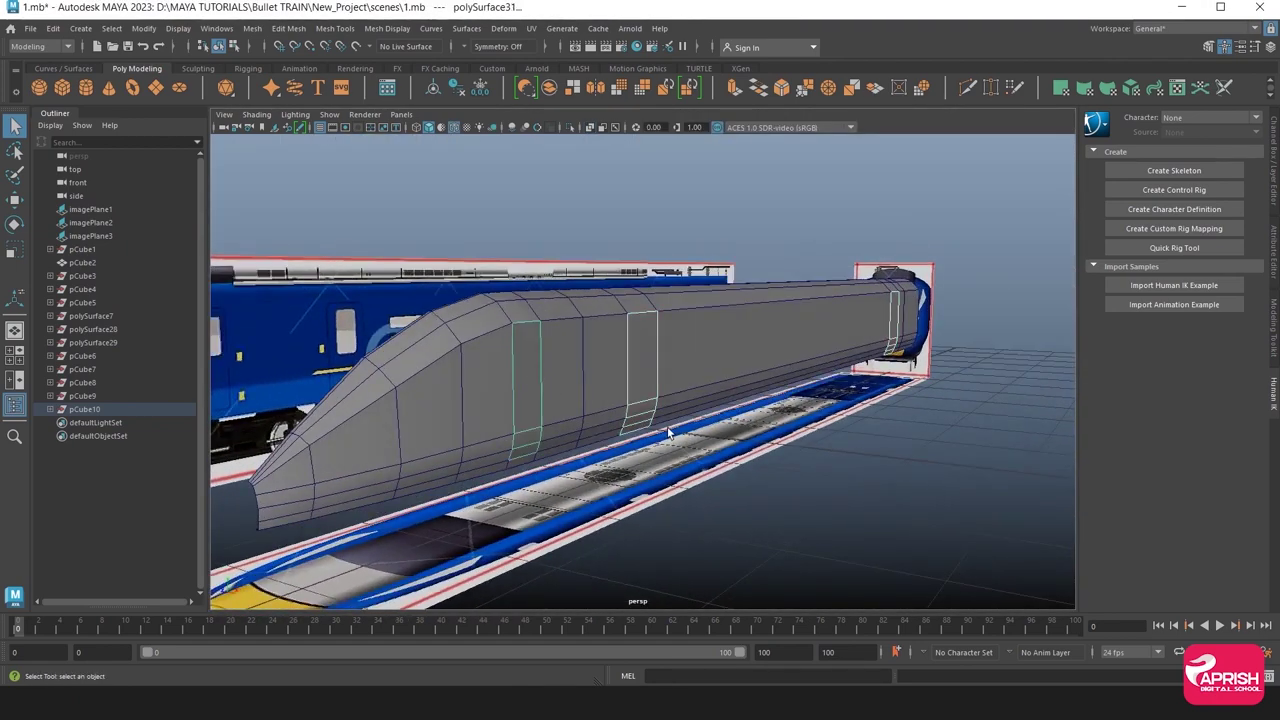
pyautogui.moveTo(666, 434)
pyautogui.keyDown('alt'); pyautogui.mouseDown()
pyautogui.moveTo(571, 462)
pyautogui.moveTo(660, 433)
pyautogui.mouseUp(); pyautogui.keyUp('alt')
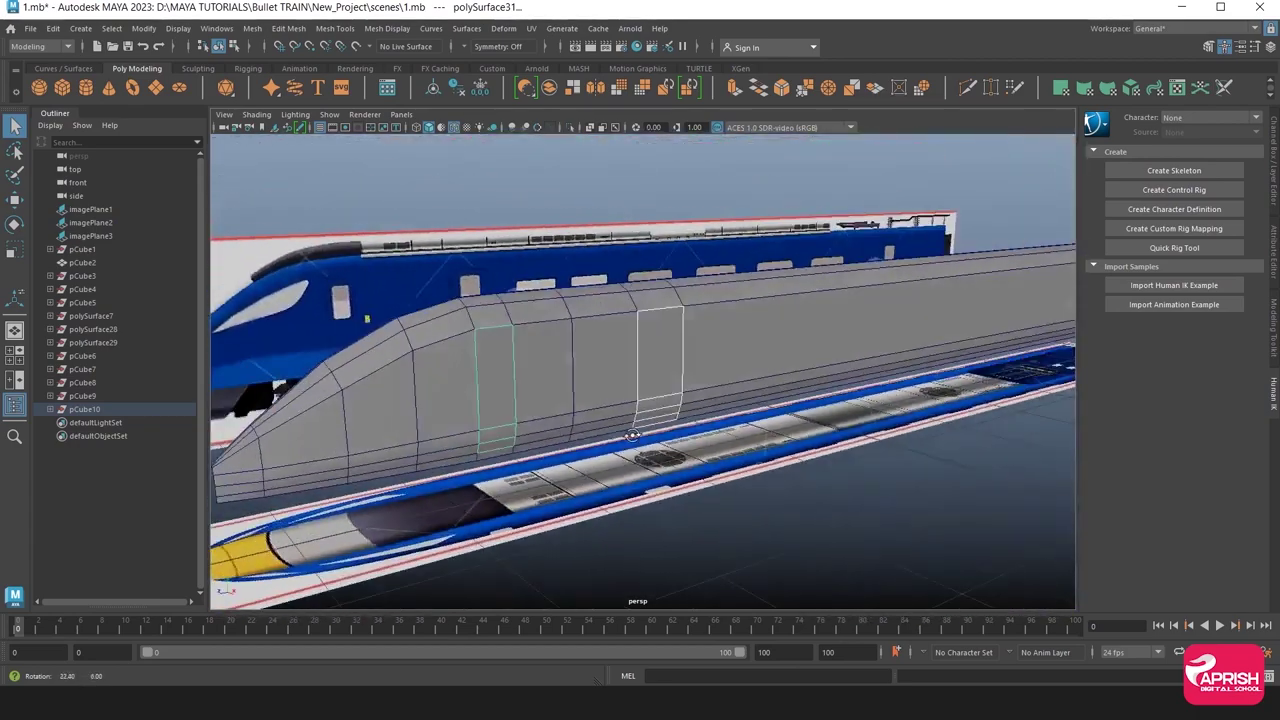
# Create layer5 from the selected door pieces and hide it.
pyautogui.click(1269, 55)
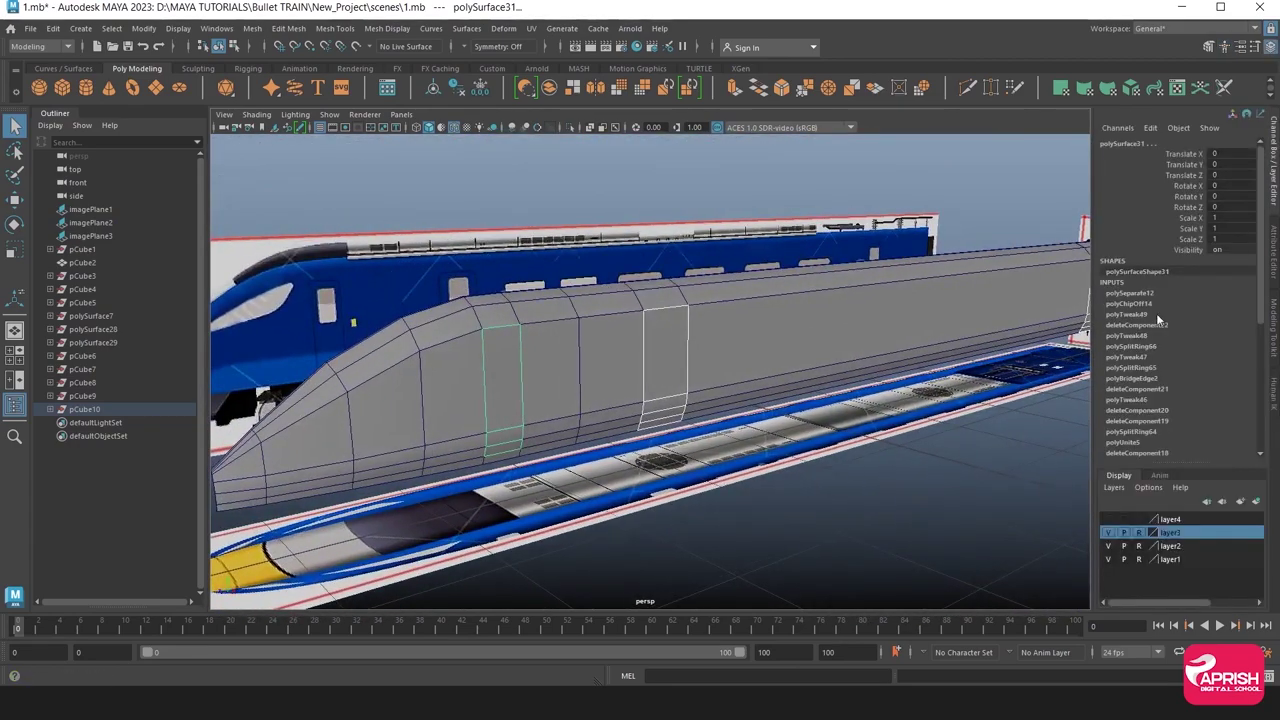
pyautogui.click(1113, 487)
pyautogui.click(1110, 521)
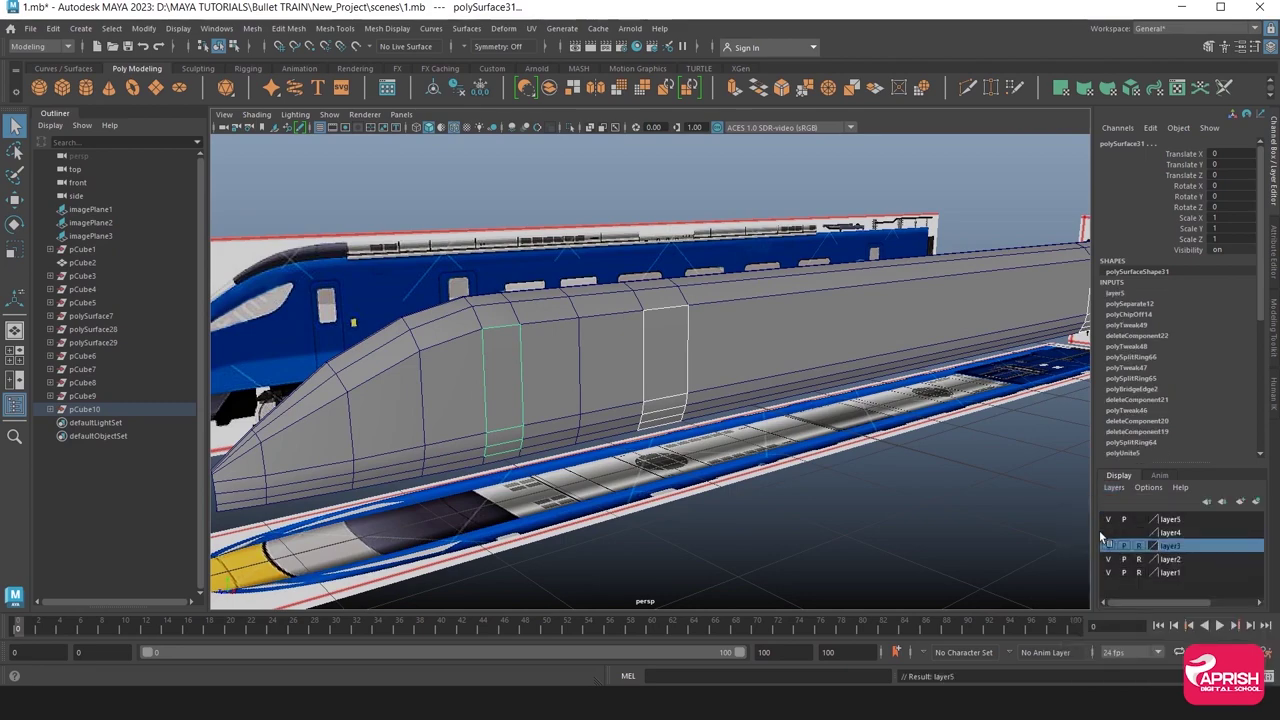
pyautogui.click(1108, 519)
# Preview the train body smoothed, turn smoothing back off, and enable Wireframe on Shaded.
pyautogui.keyDown('alt'); pyautogui.moveTo(990, 550); pyautogui.dragTo(640, 470); pyautogui.keyUp('alt')
pyautogui.moveTo(640, 470)
pyautogui.keyDown('alt'); pyautogui.mouseDown(button='right')
pyautogui.moveTo(700, 430)
pyautogui.moveTo(677, 409)
pyautogui.mouseUp(button='right'); pyautogui.keyUp('alt')
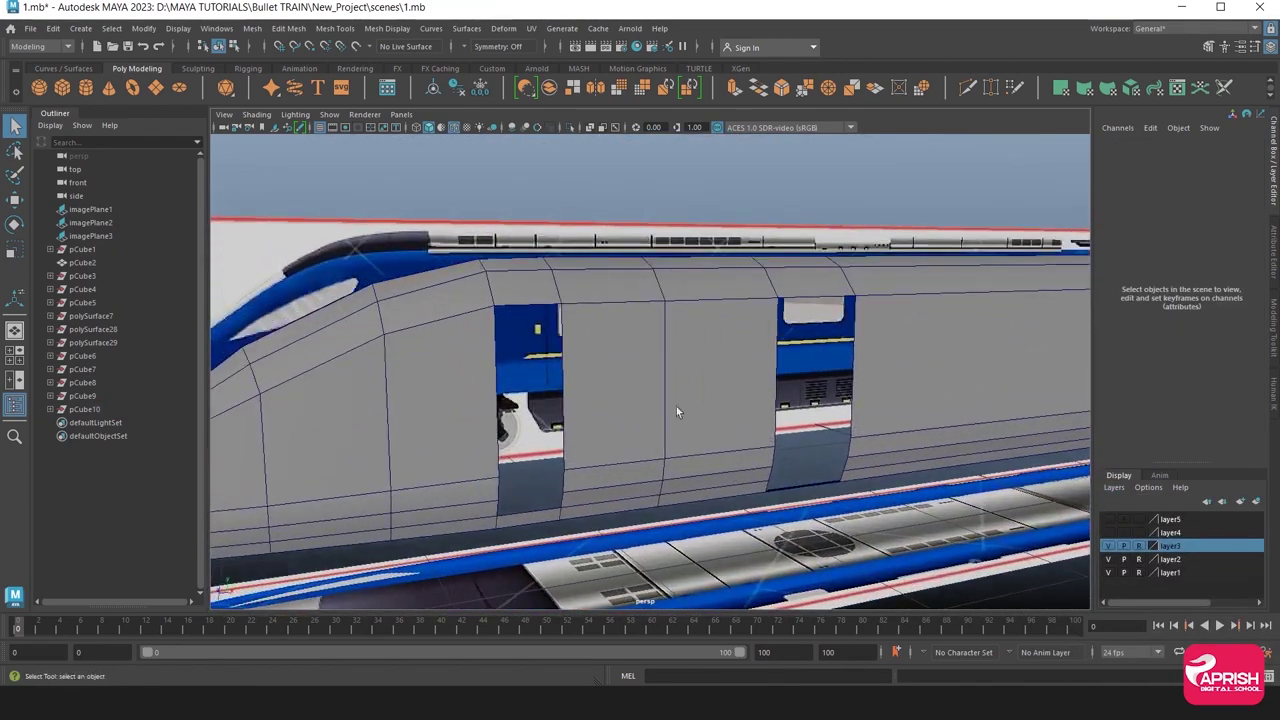
pyautogui.rightClick(653, 305)
pyautogui.click(637, 357)
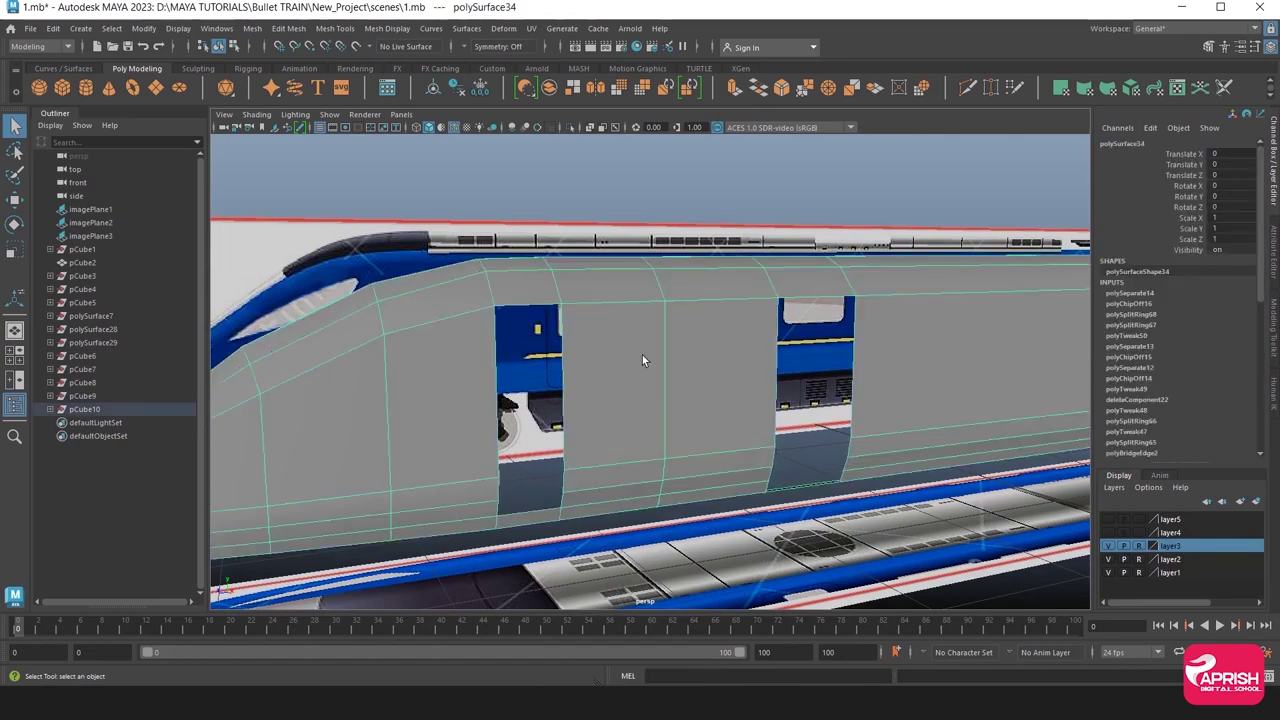
pyautogui.press('3')
pyautogui.moveTo(642, 355)
pyautogui.keyDown('alt'); pyautogui.mouseDown()
pyautogui.moveTo(790, 518)
pyautogui.moveTo(897, 481)
pyautogui.moveTo(644, 406)
pyautogui.mouseUp(); pyautogui.keyUp('alt')
pyautogui.click(640, 403)
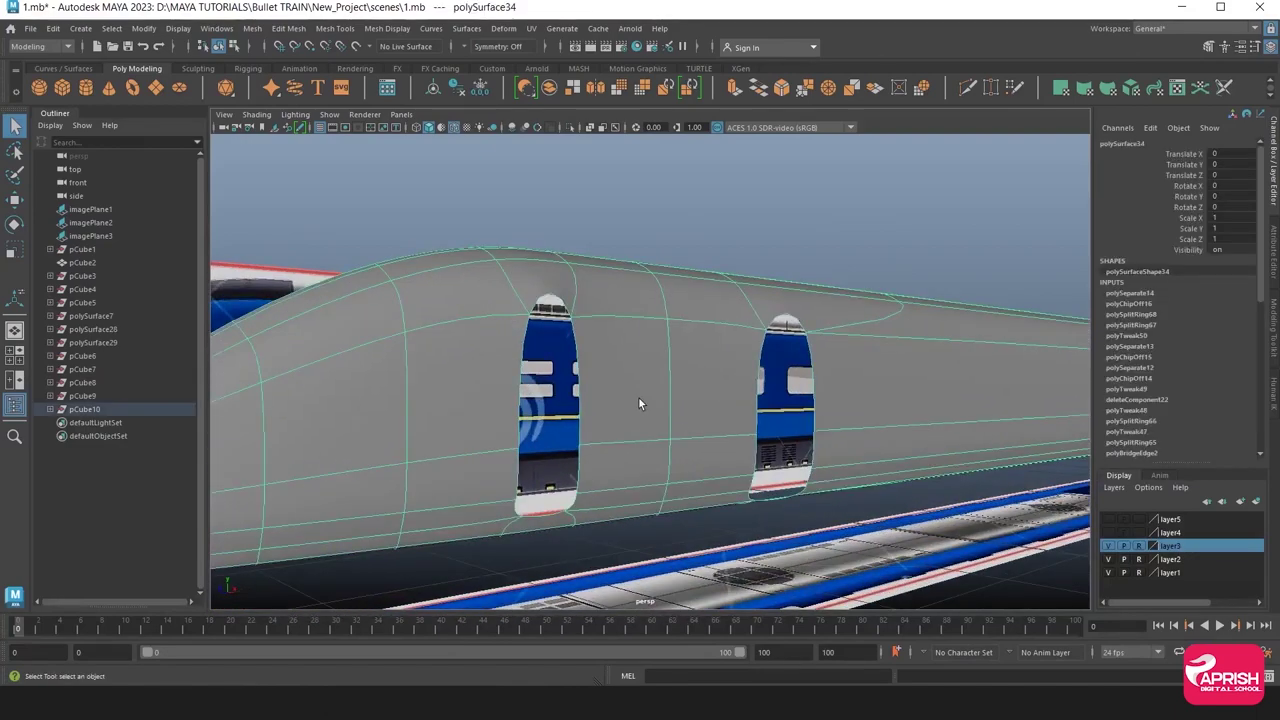
pyautogui.press('1')
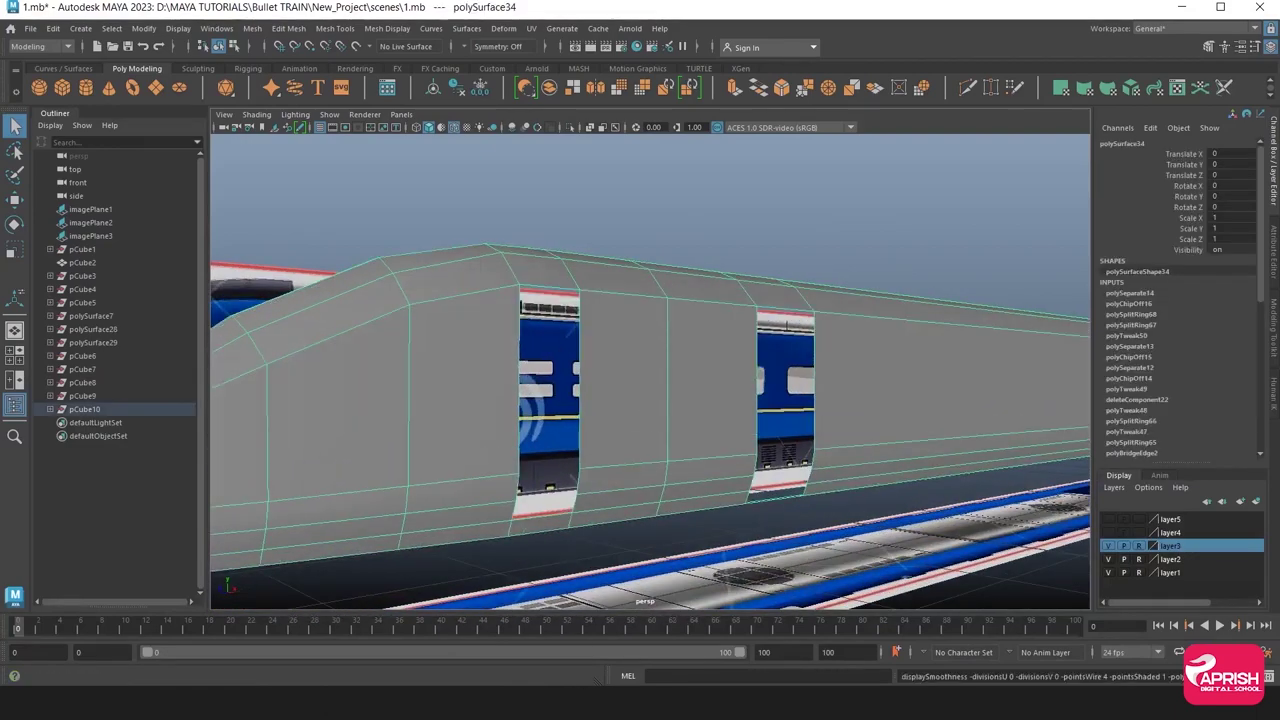
pyautogui.press('w')
pyautogui.keyDown('alt'); pyautogui.moveTo(688, 446); pyautogui.dragTo(451, 194); pyautogui.keyUp('alt')
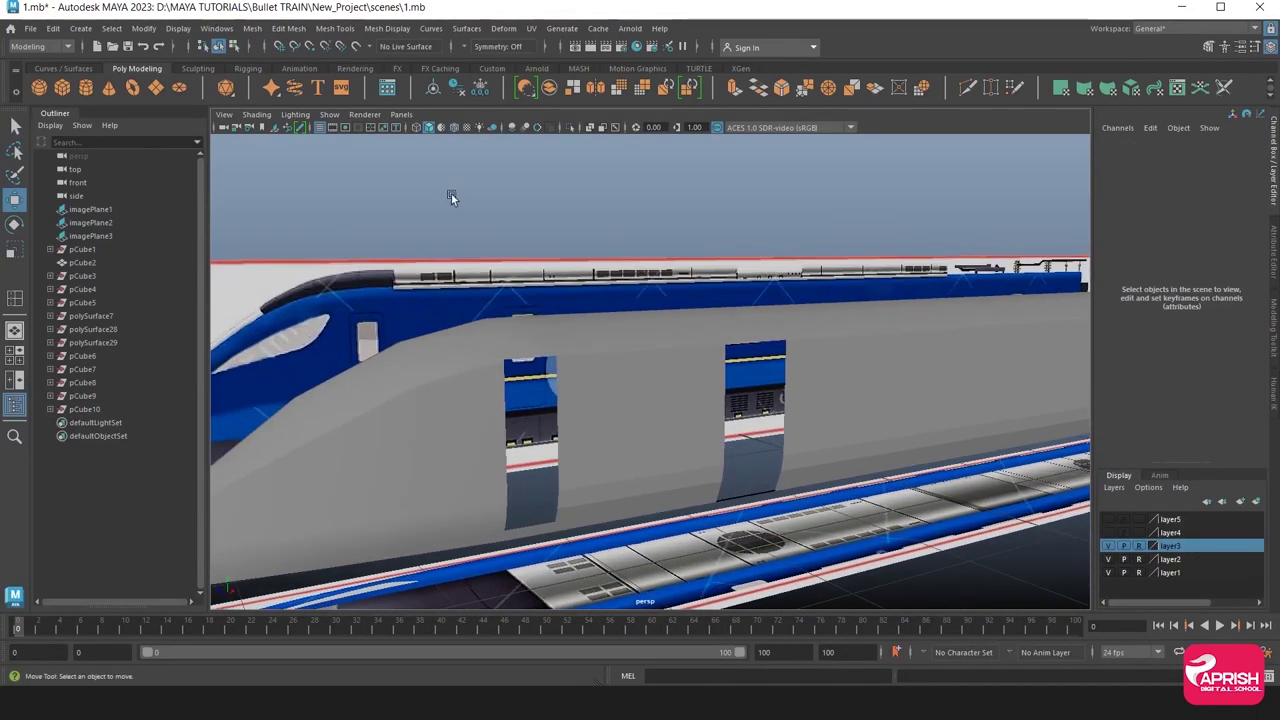
pyautogui.click(453, 128)
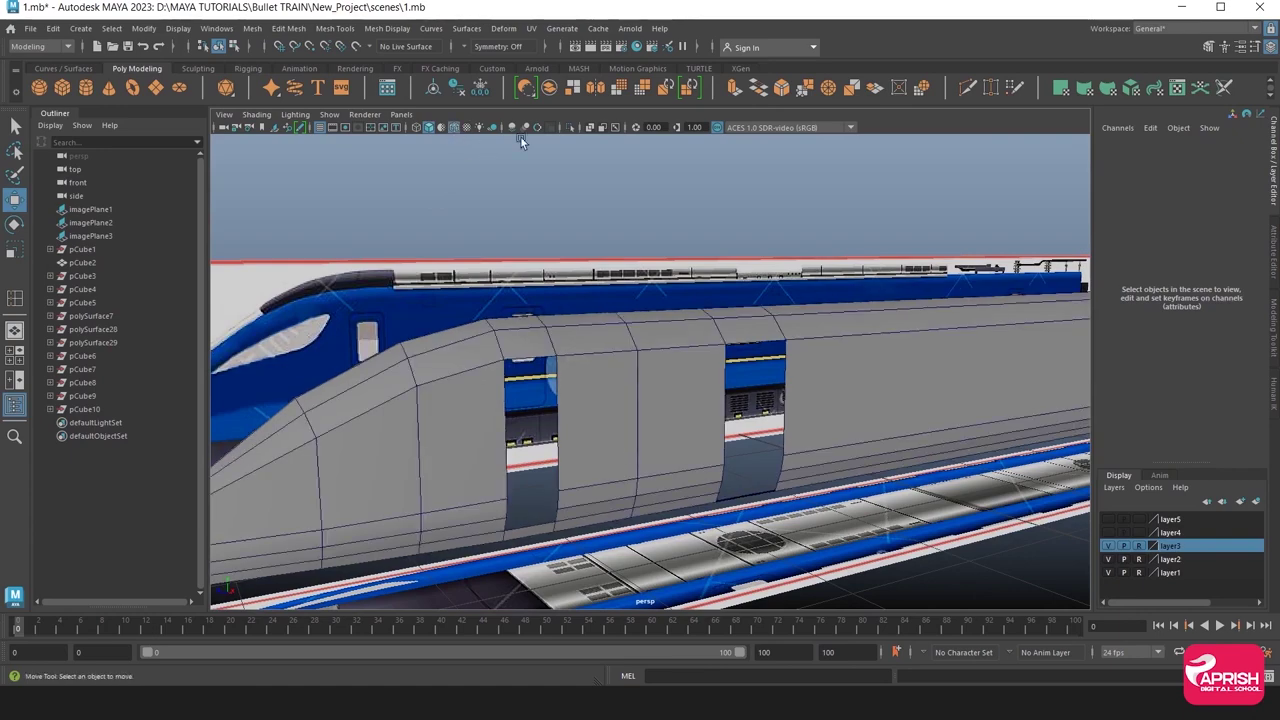
# Select vertical door edges on the train body in edge mode.
pyautogui.moveTo(436, 453)
pyautogui.keyDown('alt'); pyautogui.mouseDown()
pyautogui.moveTo(403, 437)
pyautogui.moveTo(536, 369)
pyautogui.moveTo(474, 403)
pyautogui.moveTo(526, 401)
pyautogui.mouseUp(); pyautogui.keyUp('alt')
pyautogui.click(541, 306)
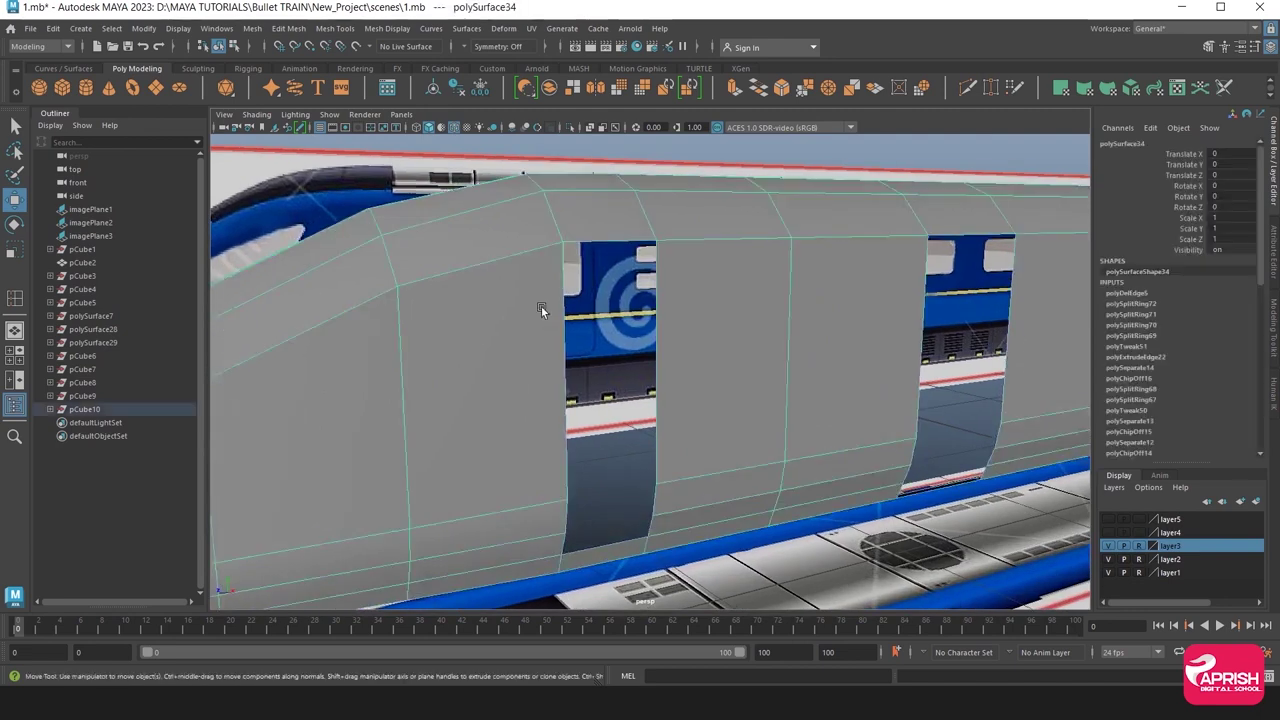
pyautogui.moveTo(542, 303); pyautogui.dragTo(557, 270, button='right')
pyautogui.click(556, 270)
pyautogui.click(556, 269)
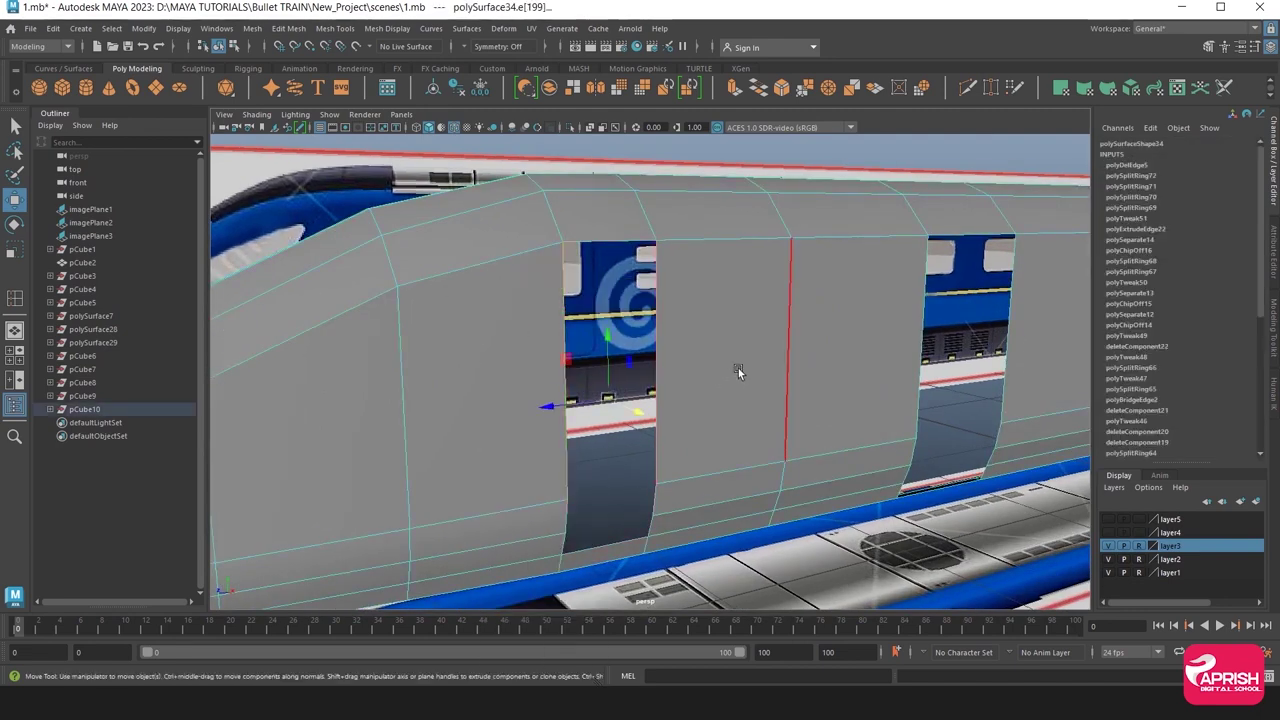
pyautogui.moveTo(738, 368)
pyautogui.keyDown('alt'); pyautogui.mouseDown()
pyautogui.moveTo(710, 360)
pyautogui.moveTo(772, 347)
pyautogui.mouseUp(); pyautogui.keyUp('alt')
pyautogui.click(822, 426)
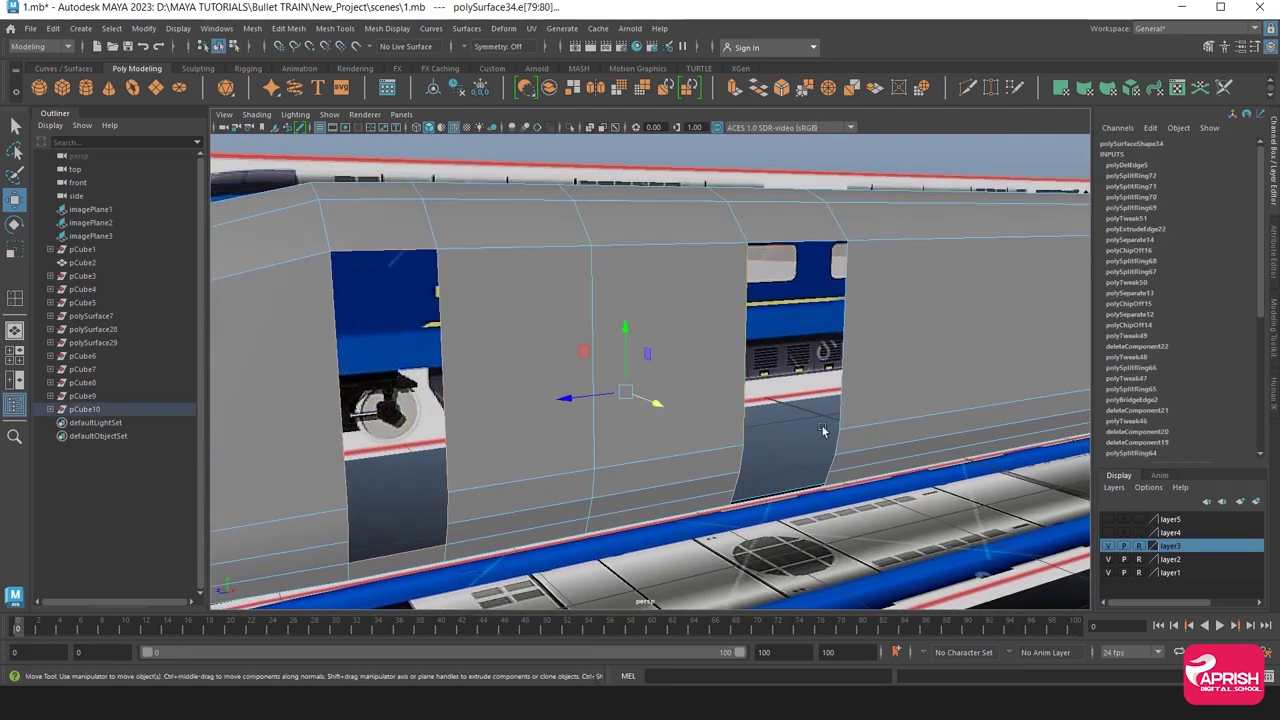
pyautogui.moveTo(822, 426)
pyautogui.keyDown('alt'); pyautogui.mouseDown()
pyautogui.moveTo(591, 406)
pyautogui.moveTo(668, 370)
pyautogui.moveTo(640, 382)
pyautogui.moveTo(705, 390)
pyautogui.mouseUp(); pyautogui.keyUp('alt')
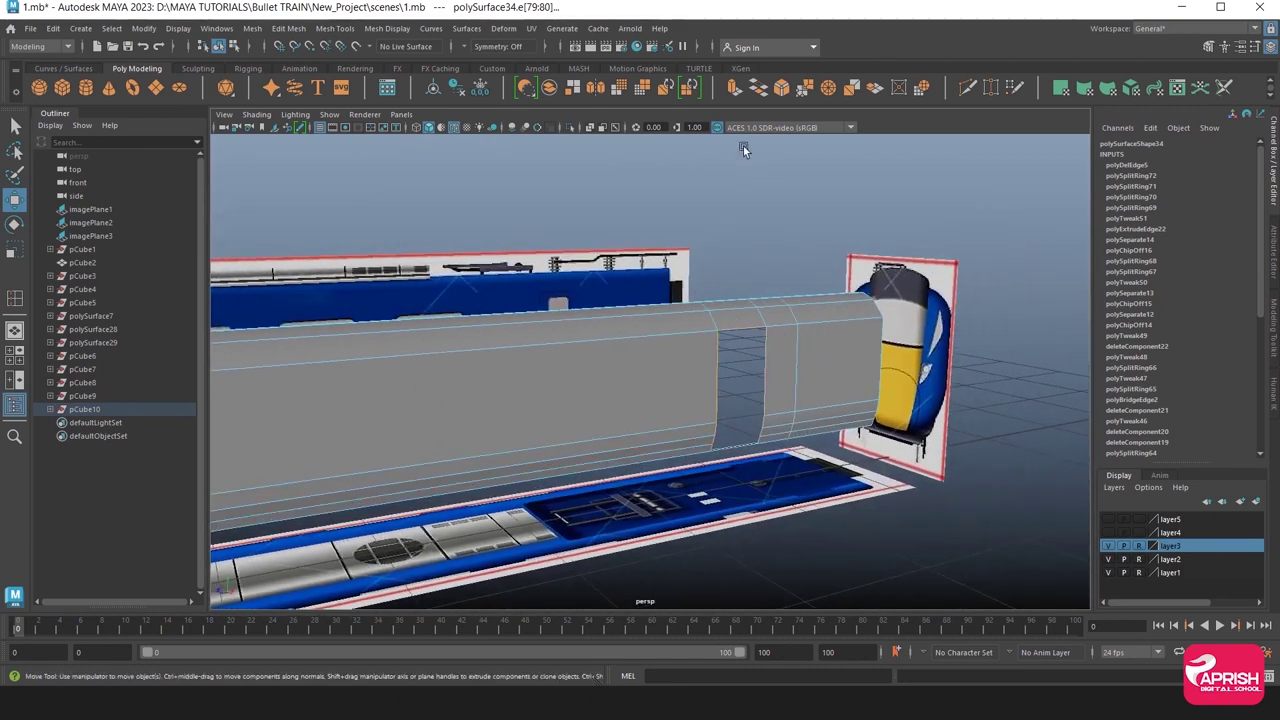
pyautogui.click(733, 88)
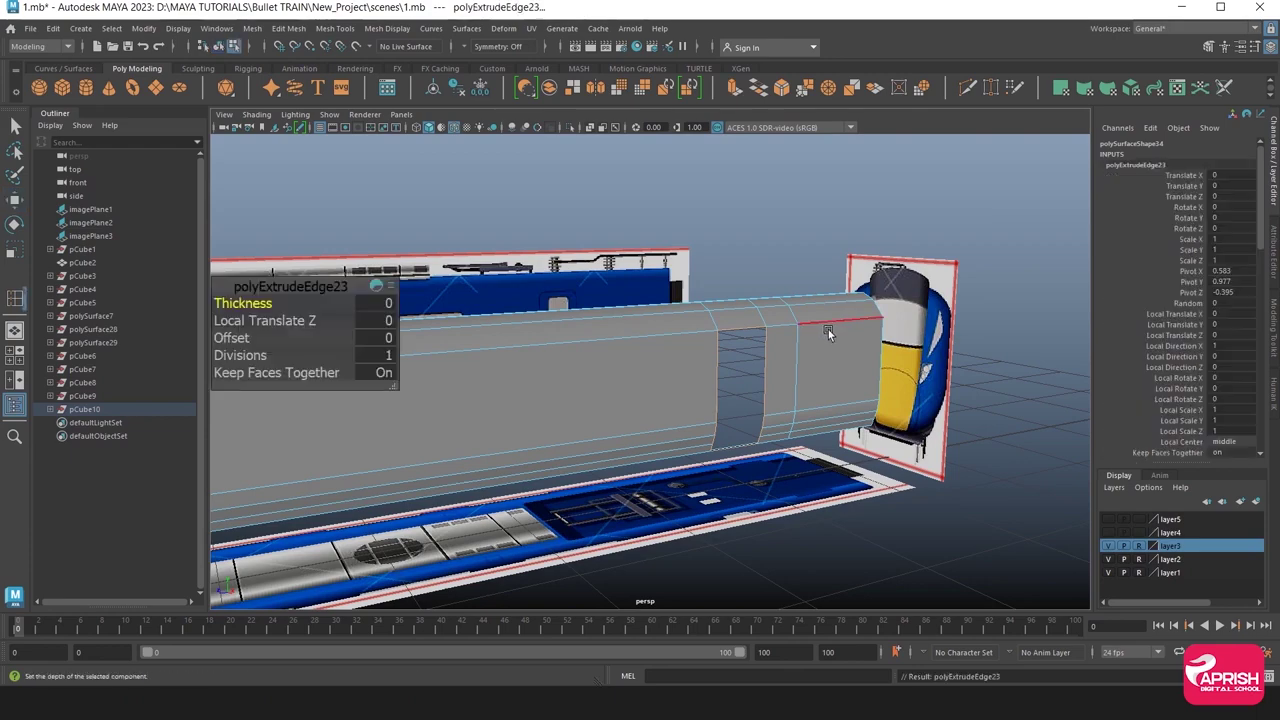
pyautogui.moveTo(799, 405)
pyautogui.keyDown('alt'); pyautogui.mouseDown()
pyautogui.moveTo(480, 374)
pyautogui.moveTo(707, 390)
pyautogui.moveTo(648, 418)
pyautogui.moveTo(666, 442)
pyautogui.mouseUp(); pyautogui.keyUp('alt')
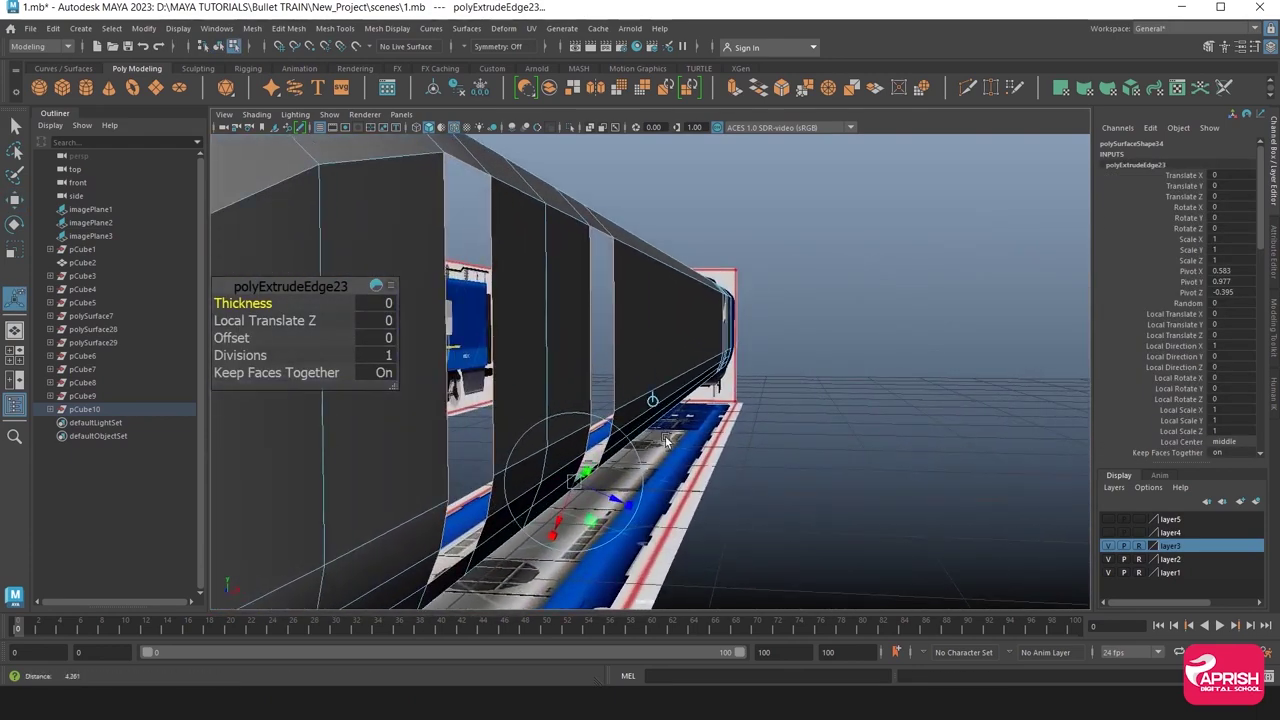
pyautogui.moveTo(611, 508)
pyautogui.mouseDown()
pyautogui.moveTo(594, 485)
pyautogui.moveTo(623, 495)
pyautogui.moveTo(642, 483)
pyautogui.moveTo(594, 460)
pyautogui.mouseUp()
pyautogui.hotkey('ctrl', 'z')
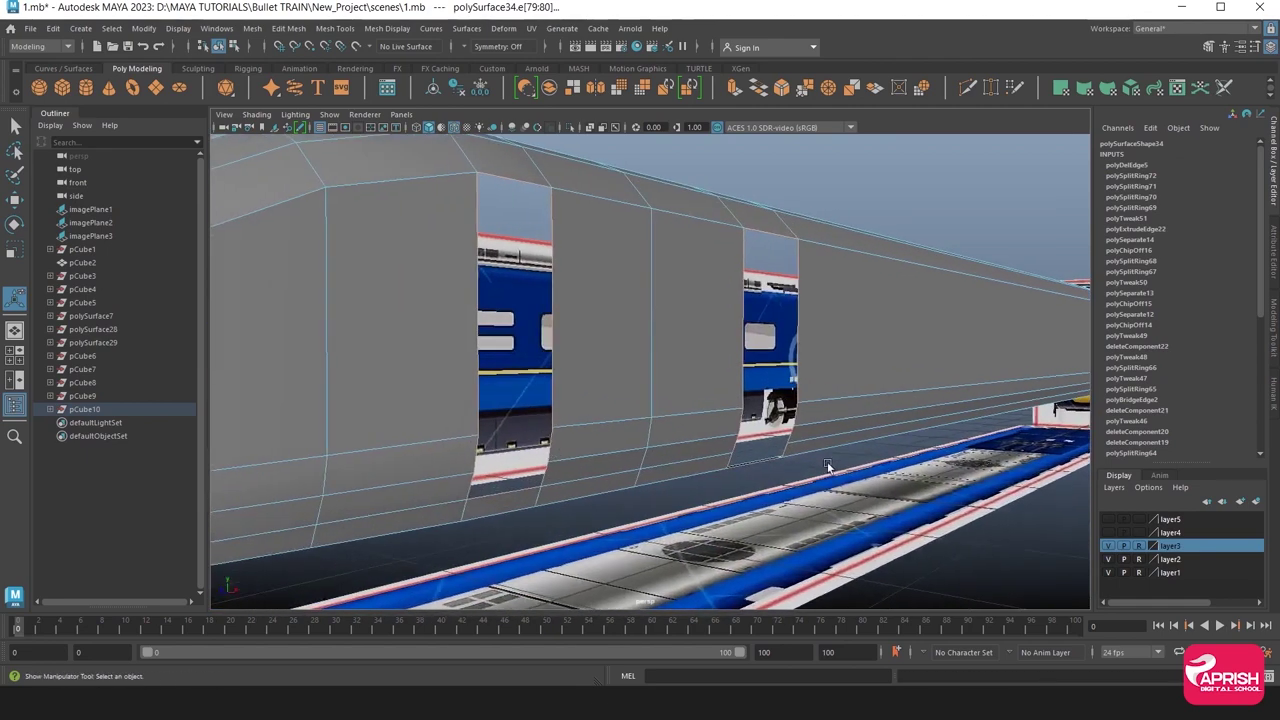
pyautogui.hotkey('ctrl', 'z')
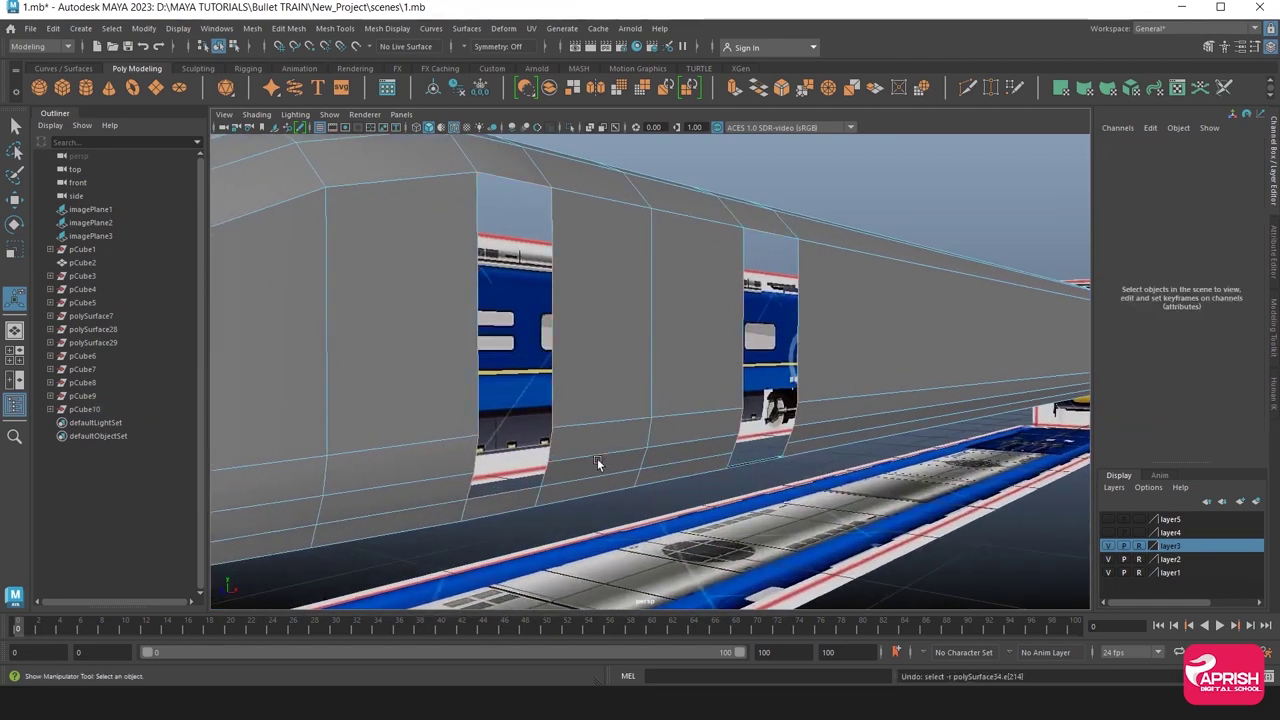
pyautogui.click(481, 346)
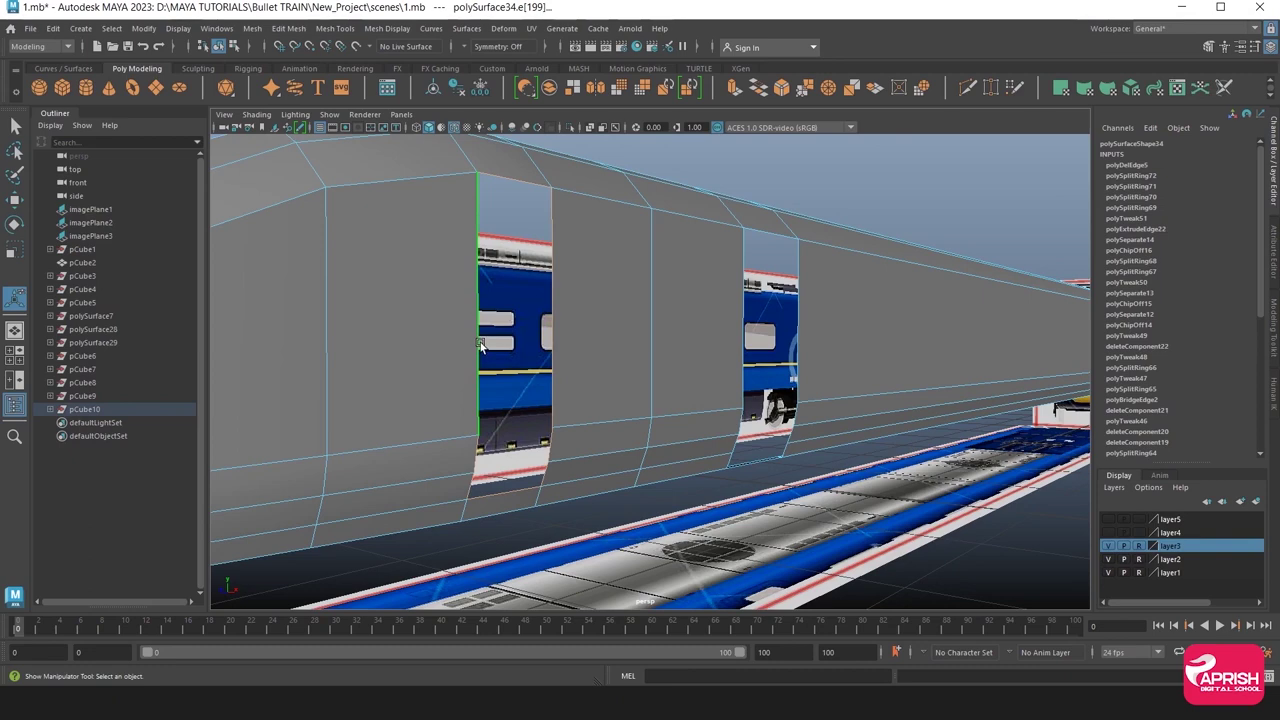
pyautogui.hotkey('ctrl', 'z')
pyautogui.click(484, 344)
pyautogui.keyDown('alt'); pyautogui.moveTo(484, 350); pyautogui.dragTo(709, 136); pyautogui.keyUp('alt')
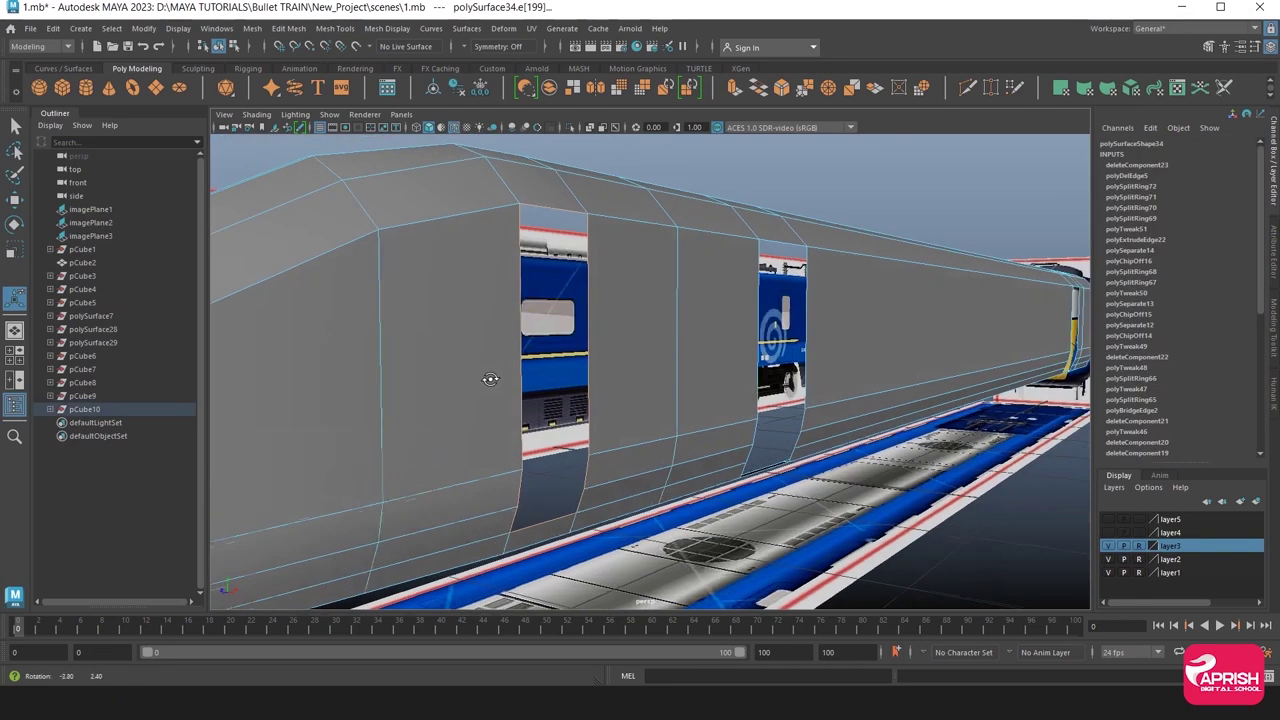
pyautogui.click(734, 90)
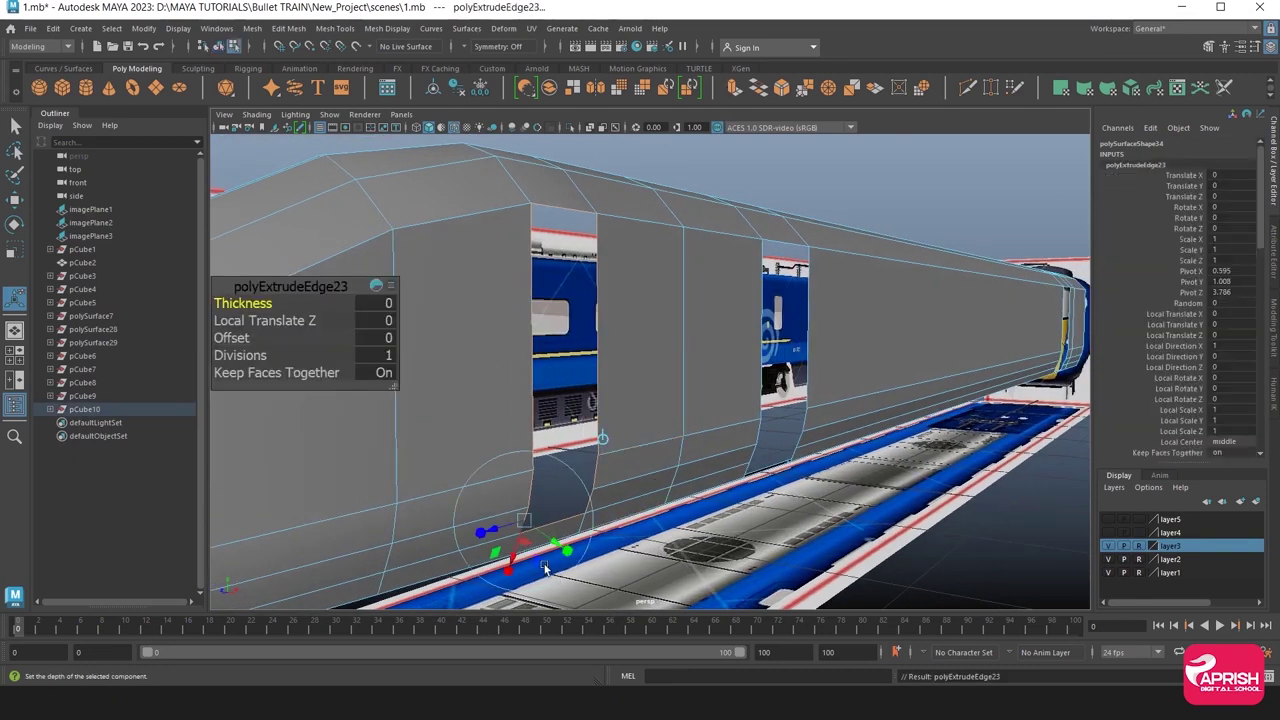
pyautogui.moveTo(538, 566)
pyautogui.keyDown('alt'); pyautogui.mouseDown()
pyautogui.moveTo(384, 504)
pyautogui.moveTo(372, 512)
pyautogui.mouseUp(); pyautogui.keyUp('alt')
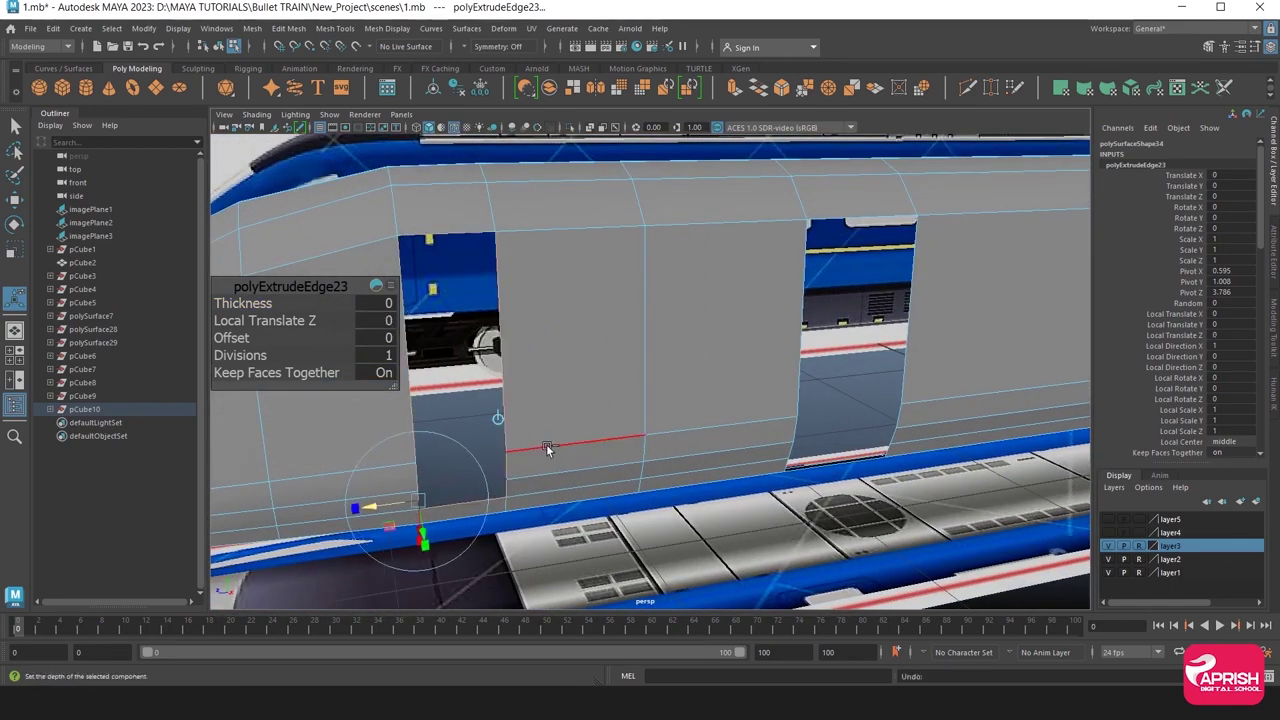
pyautogui.hotkey('ctrl', 'z')
pyautogui.hotkey('ctrl', 'z')
pyautogui.hotkey('ctrl', 'z')
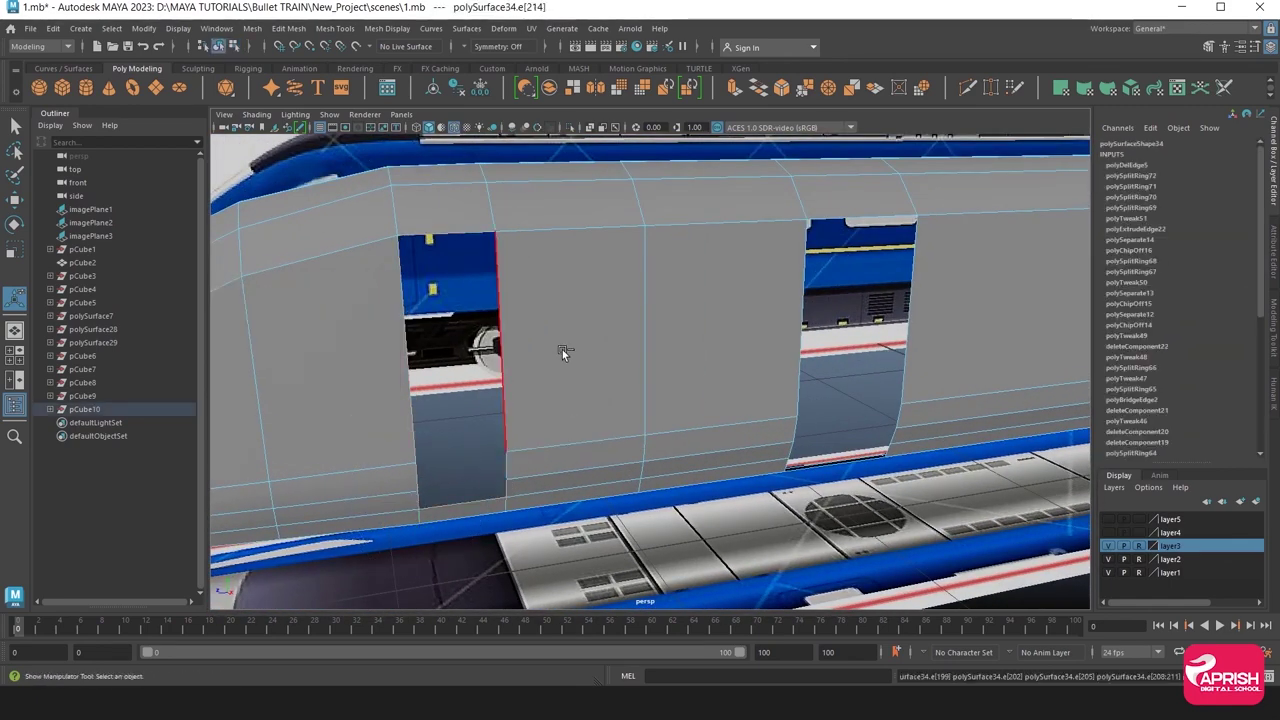
pyautogui.press('F8')
# Delete the train body's history, then select pCube1 through pCube10.
pyautogui.click(53, 28)
pyautogui.moveTo(91, 188)
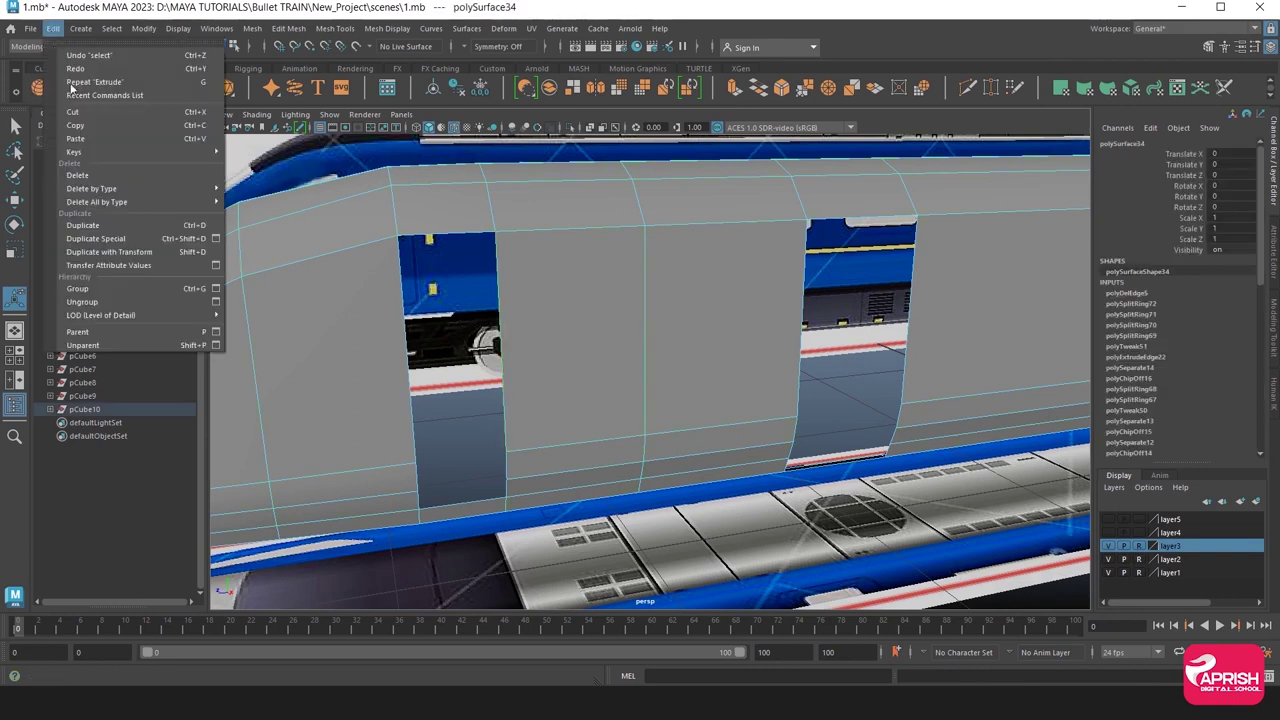
pyautogui.click(295, 202)
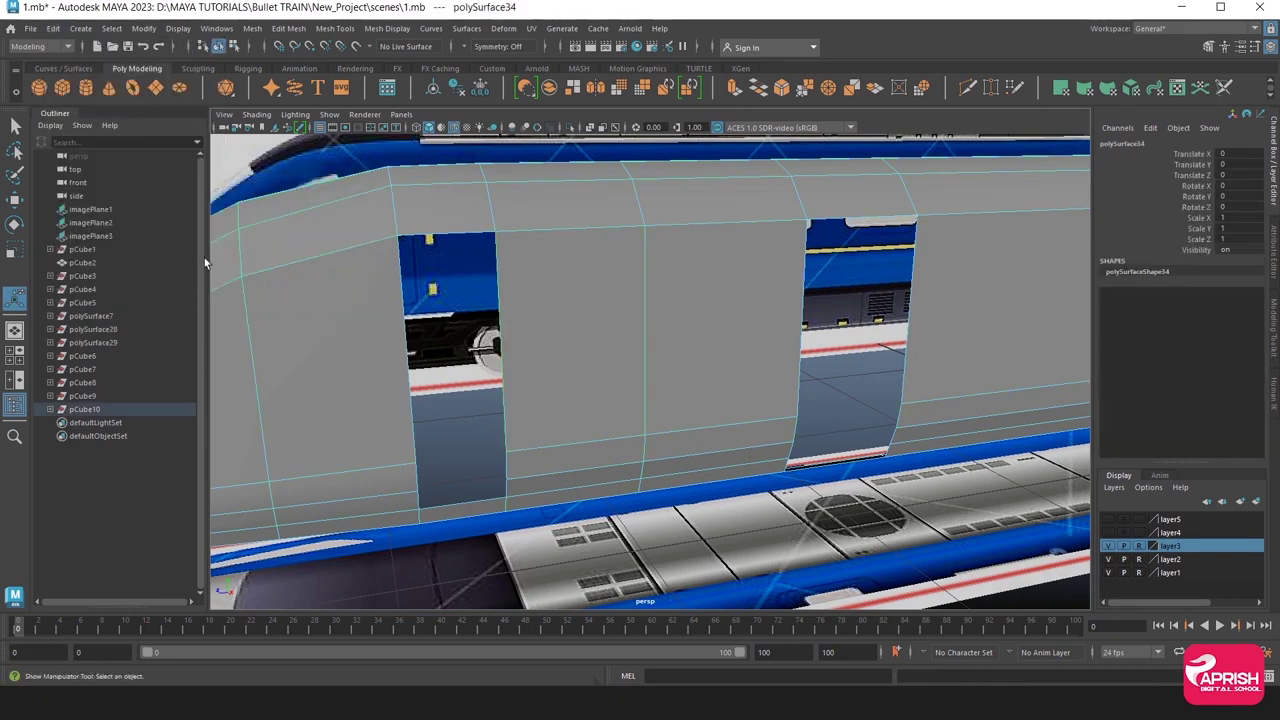
pyautogui.click(81, 249)
pyautogui.keyDown('shift'); pyautogui.click(80, 405); pyautogui.keyUp('shift')
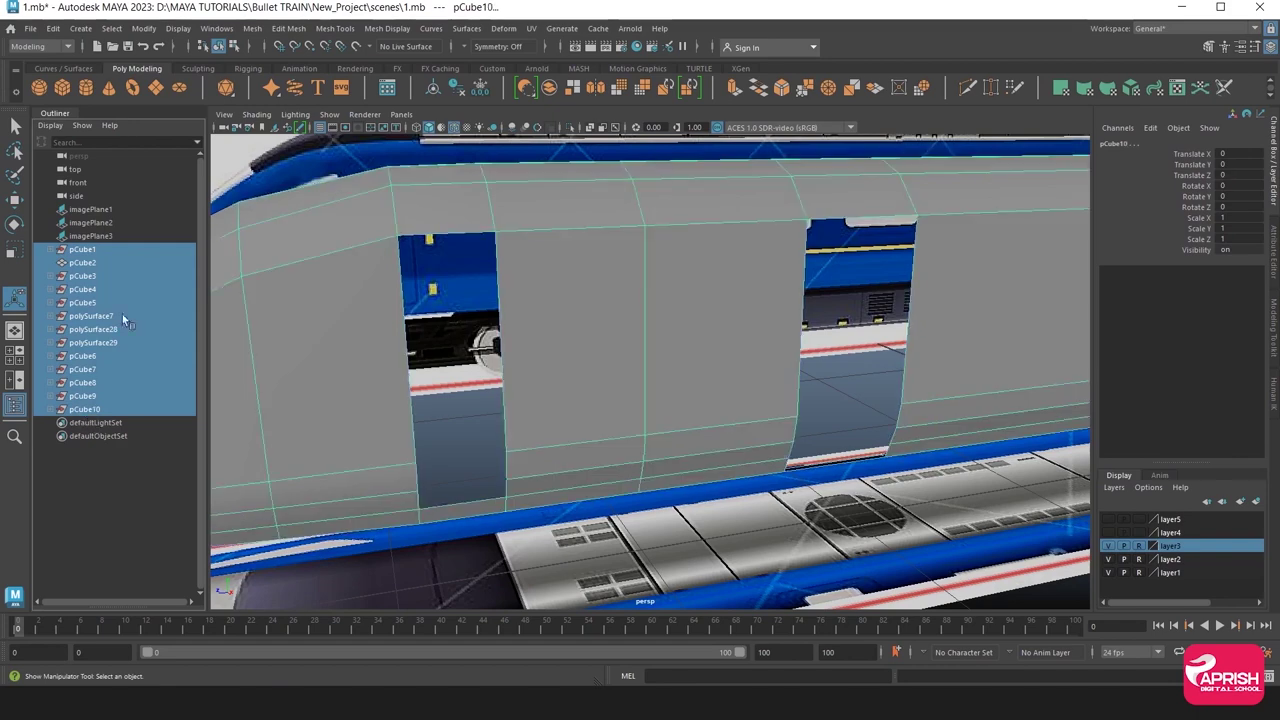
# Try Unparent and Ungroup on pCube1–pCube10.
pyautogui.click(30, 28)
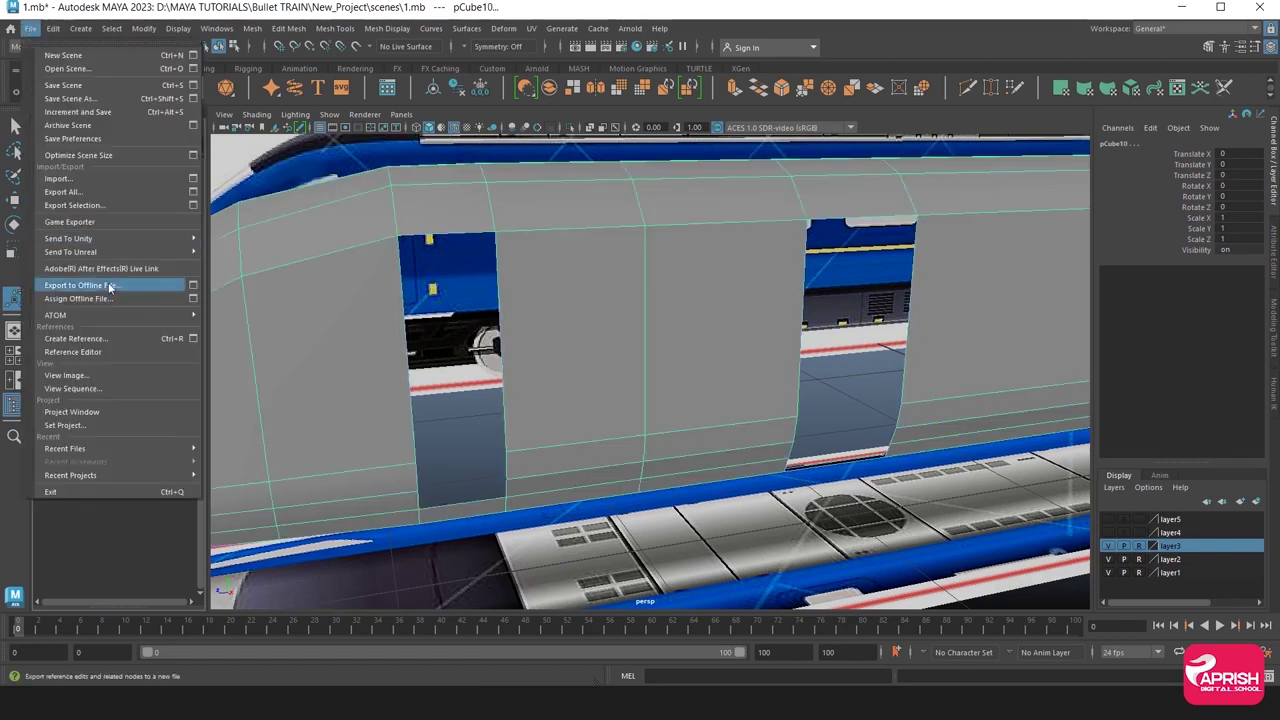
pyautogui.click(53, 28)
pyautogui.click(84, 346)
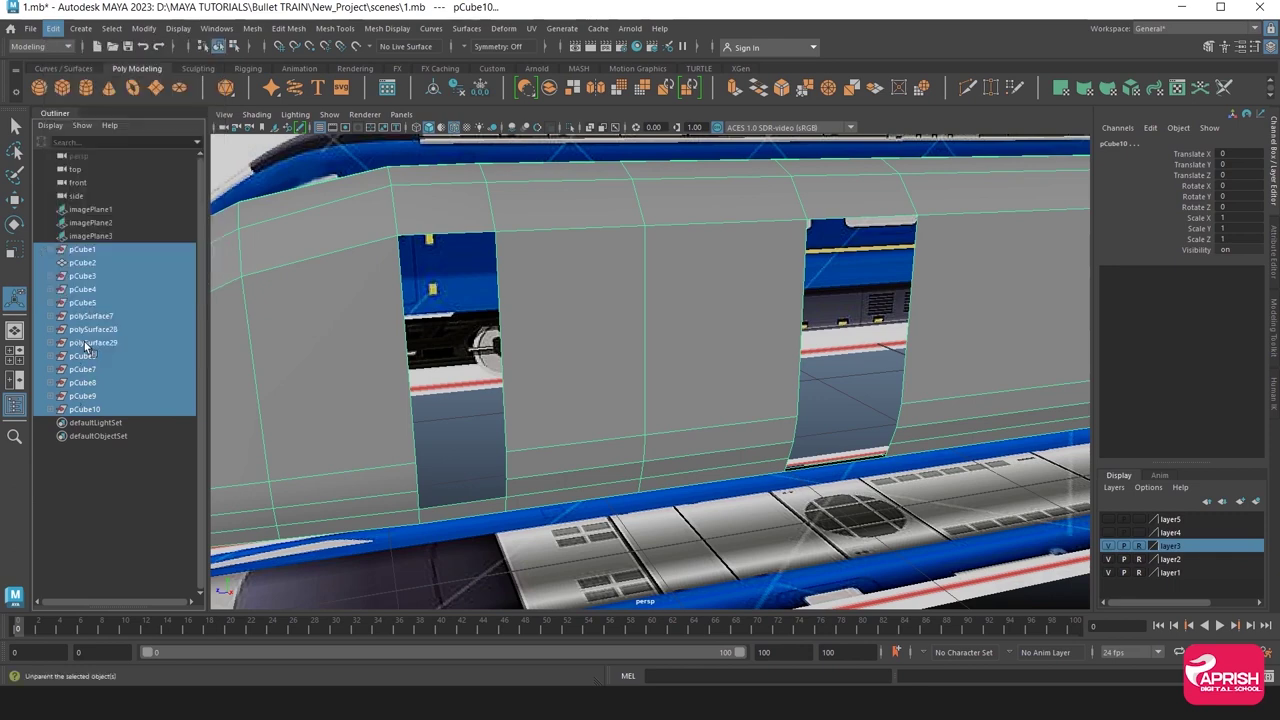
pyautogui.click(53, 28)
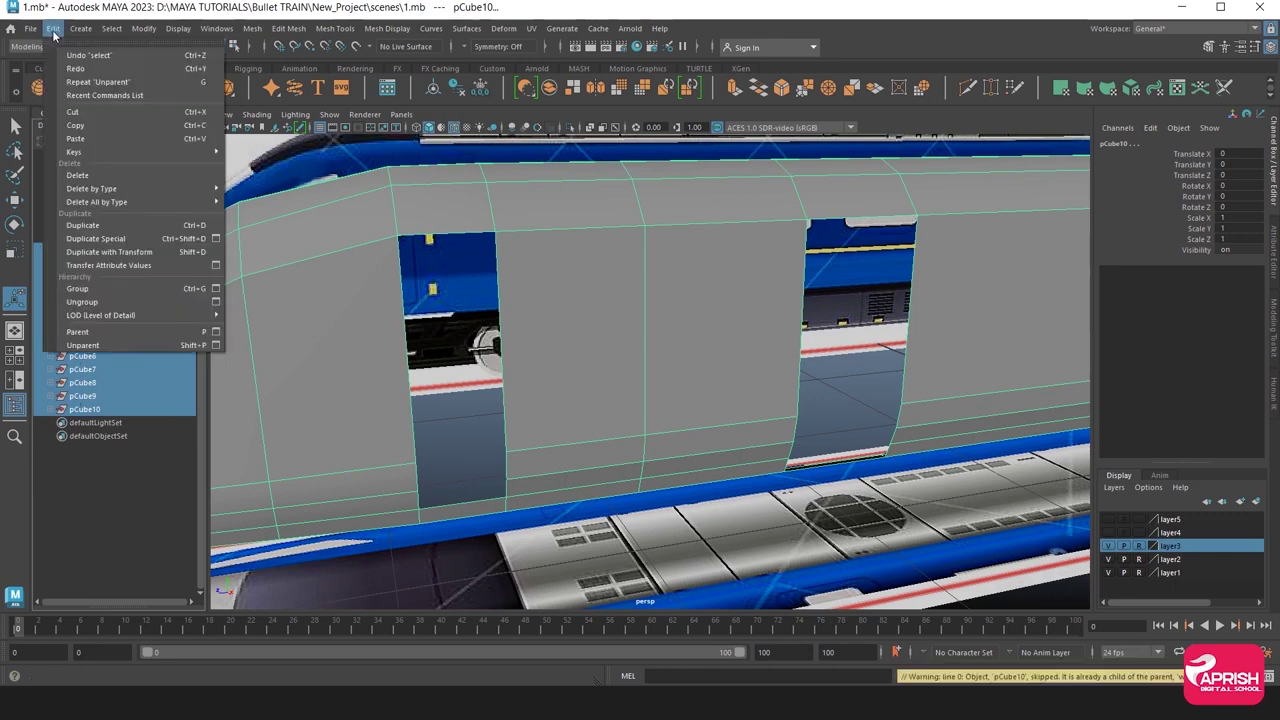
pyautogui.click(84, 300)
# Reselect the train body, delete its history again, then deselect it.
pyautogui.keyDown('shift'); pyautogui.moveTo(343, 280); pyautogui.dragTo(340, 305, button='right'); pyautogui.keyUp('shift')
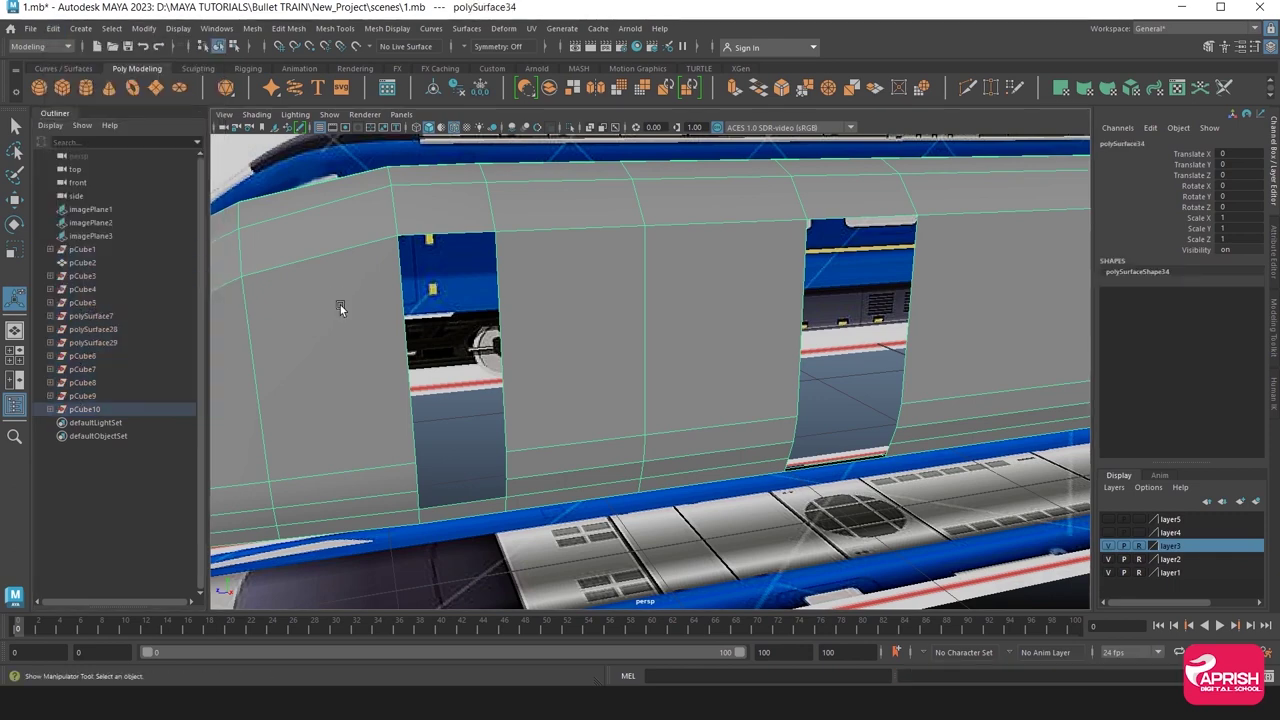
pyautogui.click(52, 28)
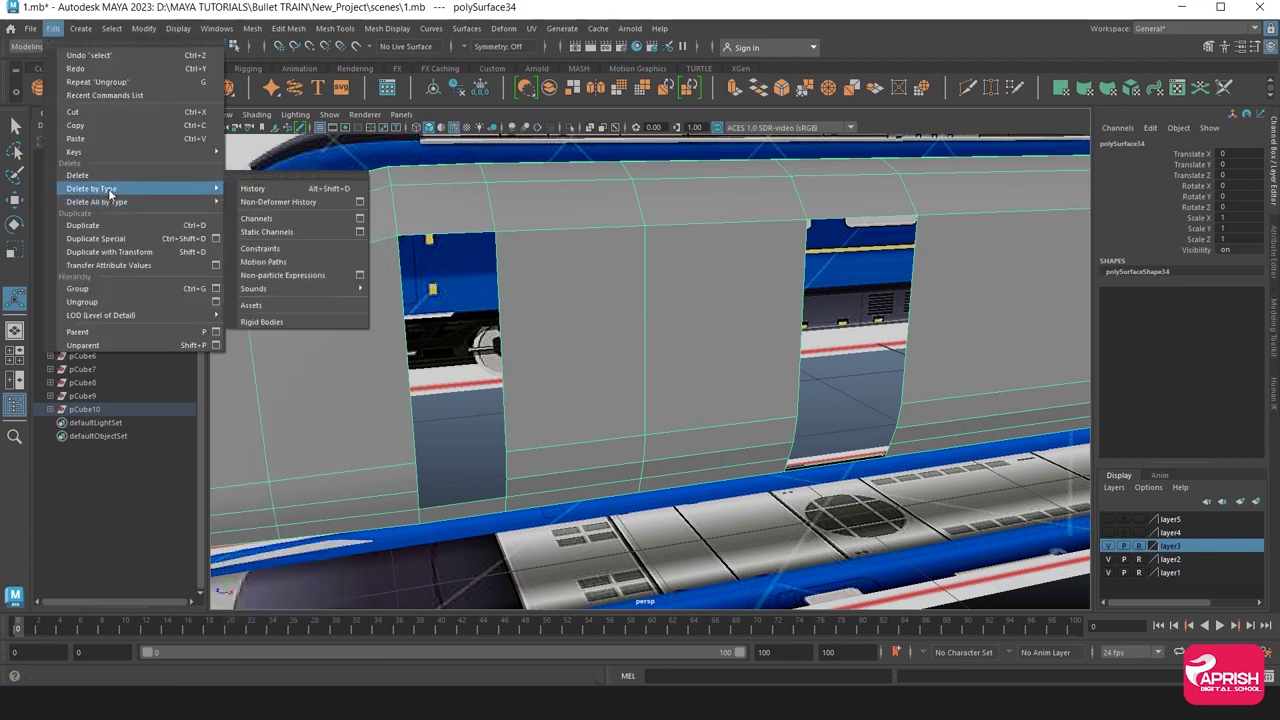
pyautogui.click(273, 188)
pyautogui.click(536, 540)
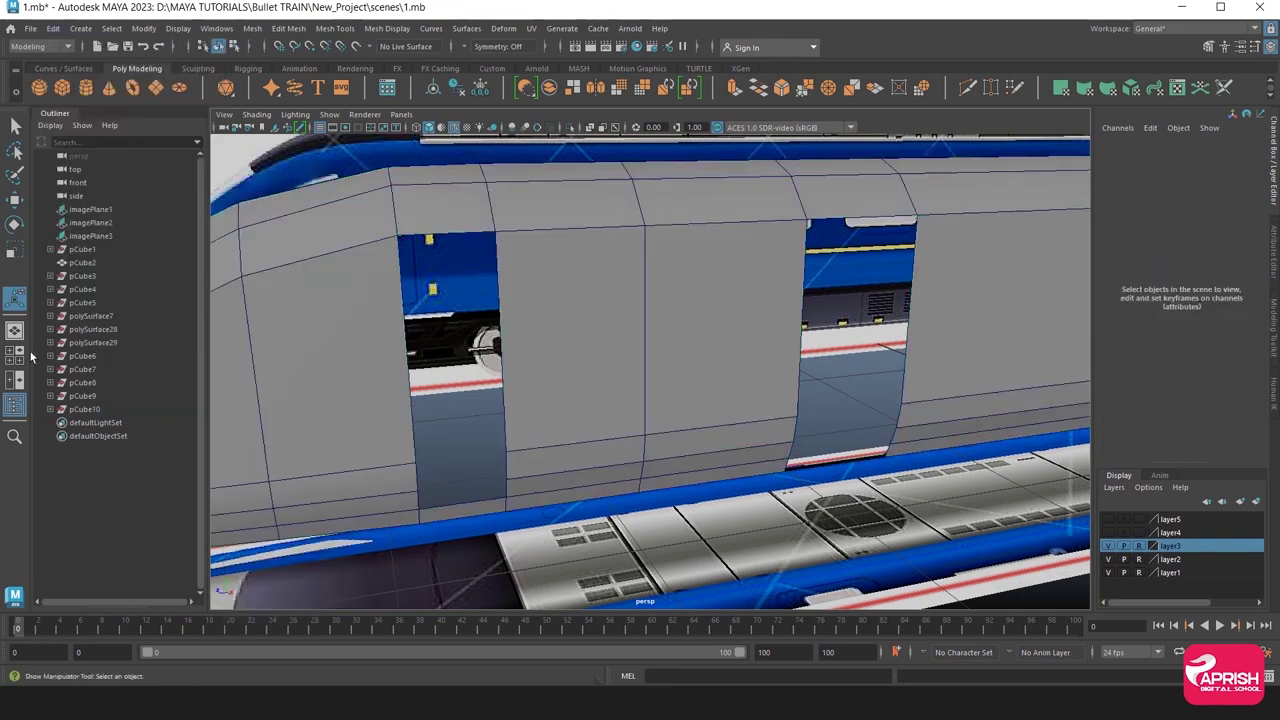
# Ungroup pCube10 into its separate parts.
pyautogui.click(80, 410)
pyautogui.press('f')
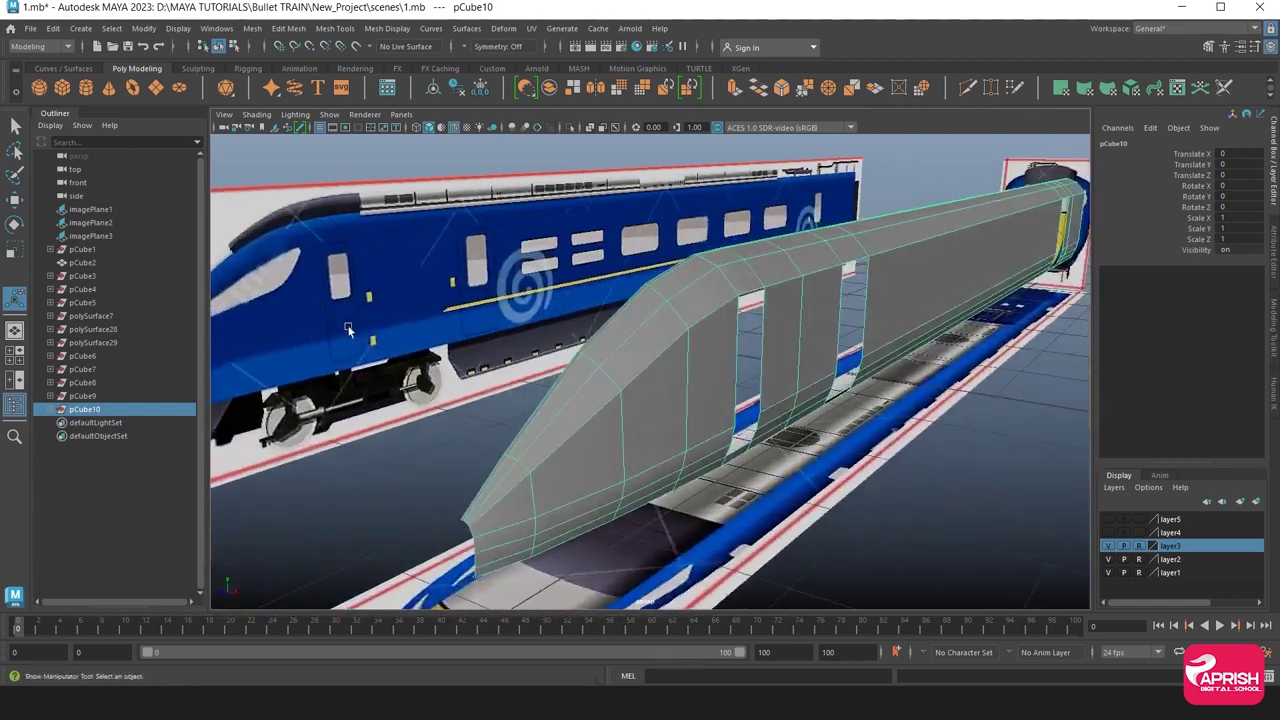
pyautogui.click(53, 28)
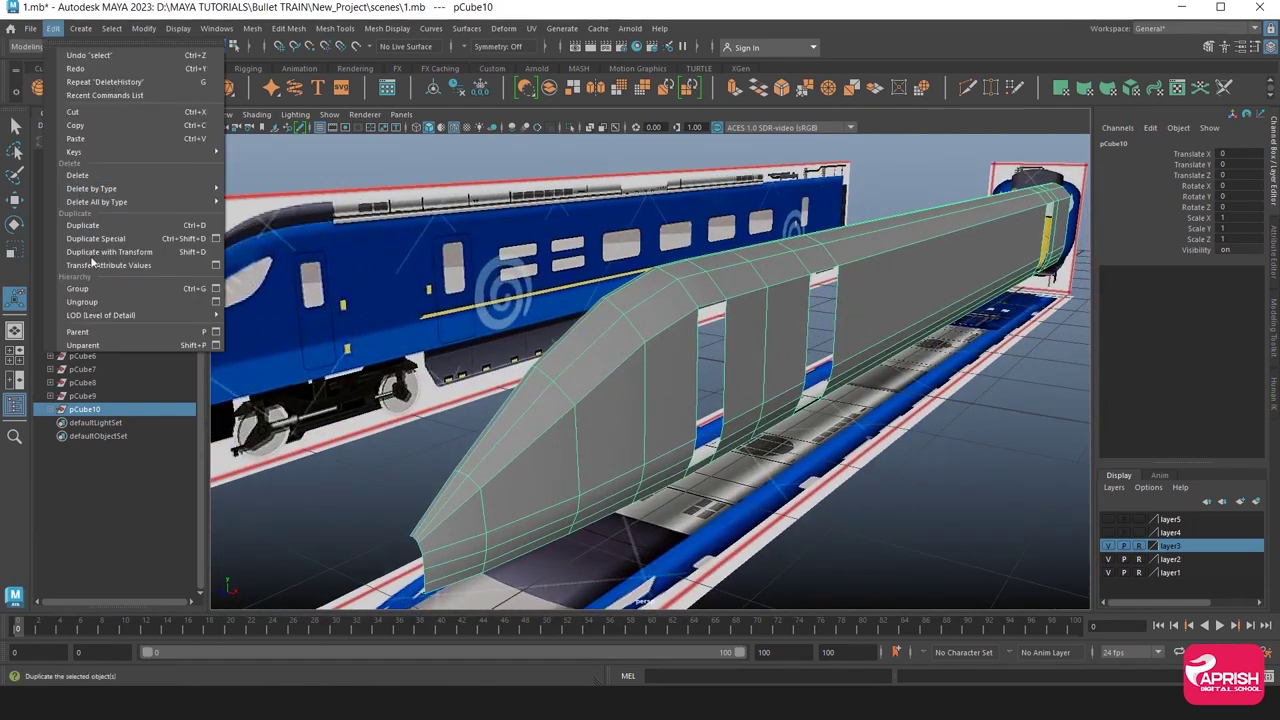
pyautogui.click(89, 305)
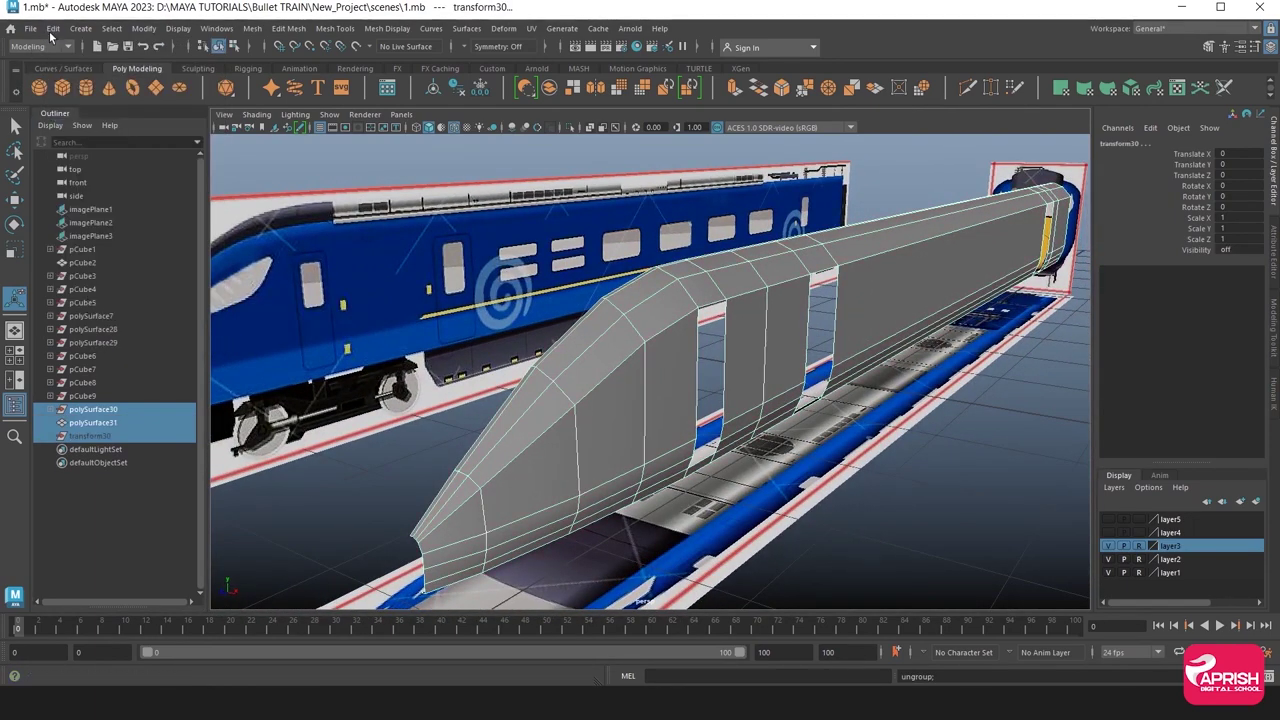
pyautogui.click(52, 29)
pyautogui.click(89, 305)
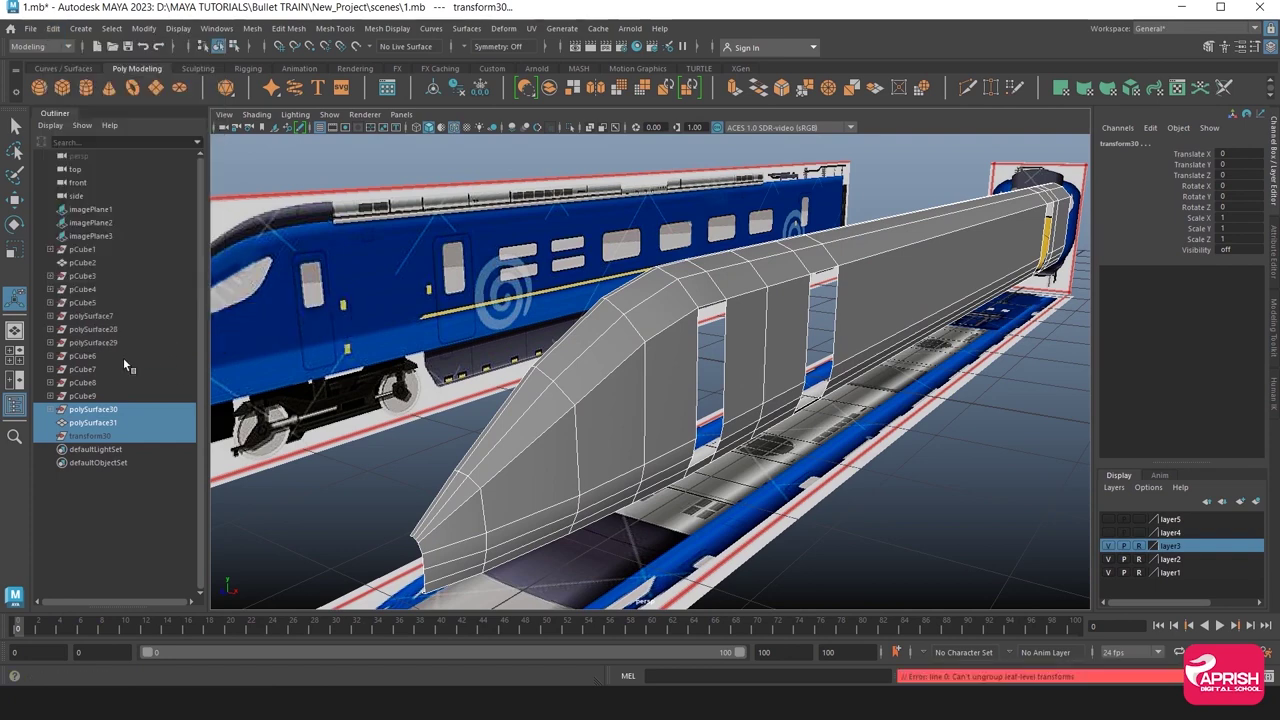
# Delete pCube1 through pCube9.
pyautogui.click(82, 397)
pyautogui.keyDown('shift'); pyautogui.click(80, 256); pyautogui.keyUp('shift')
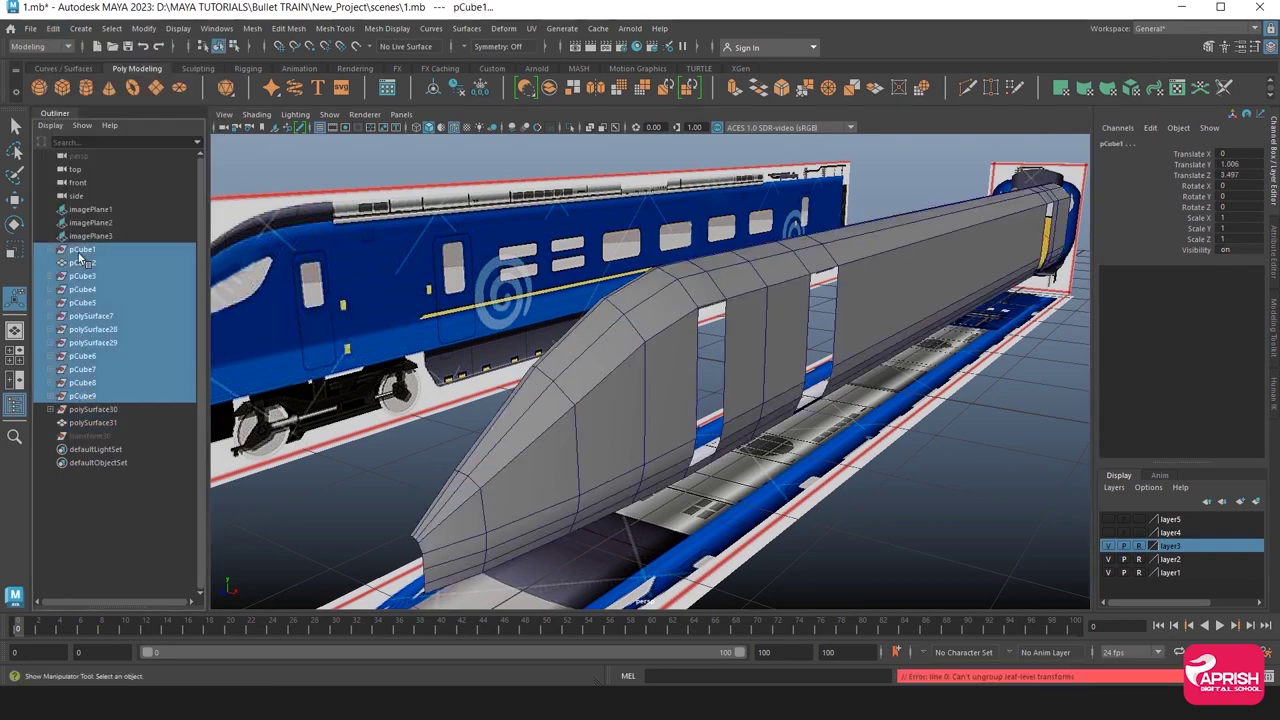
pyautogui.press('Delete')
# Ungroup polySurface30 and polySurface32 into separate top-level meshes.
pyautogui.click(88, 249)
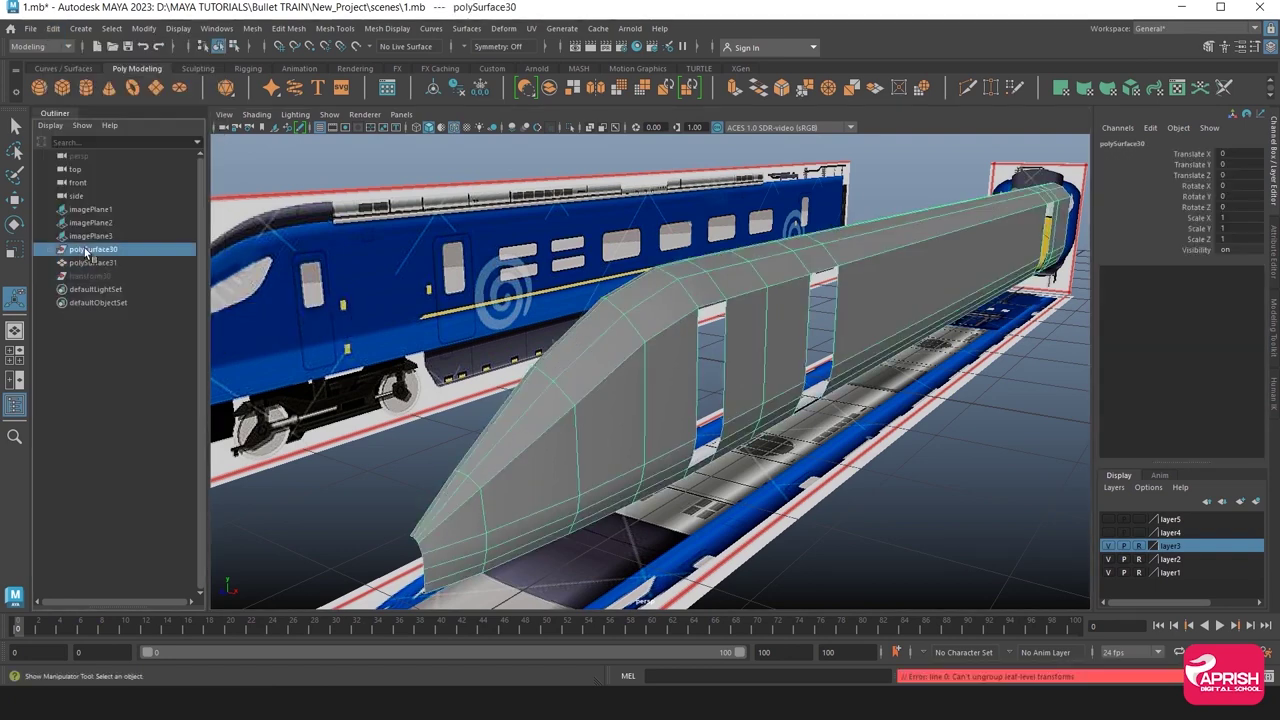
pyautogui.click(52, 28)
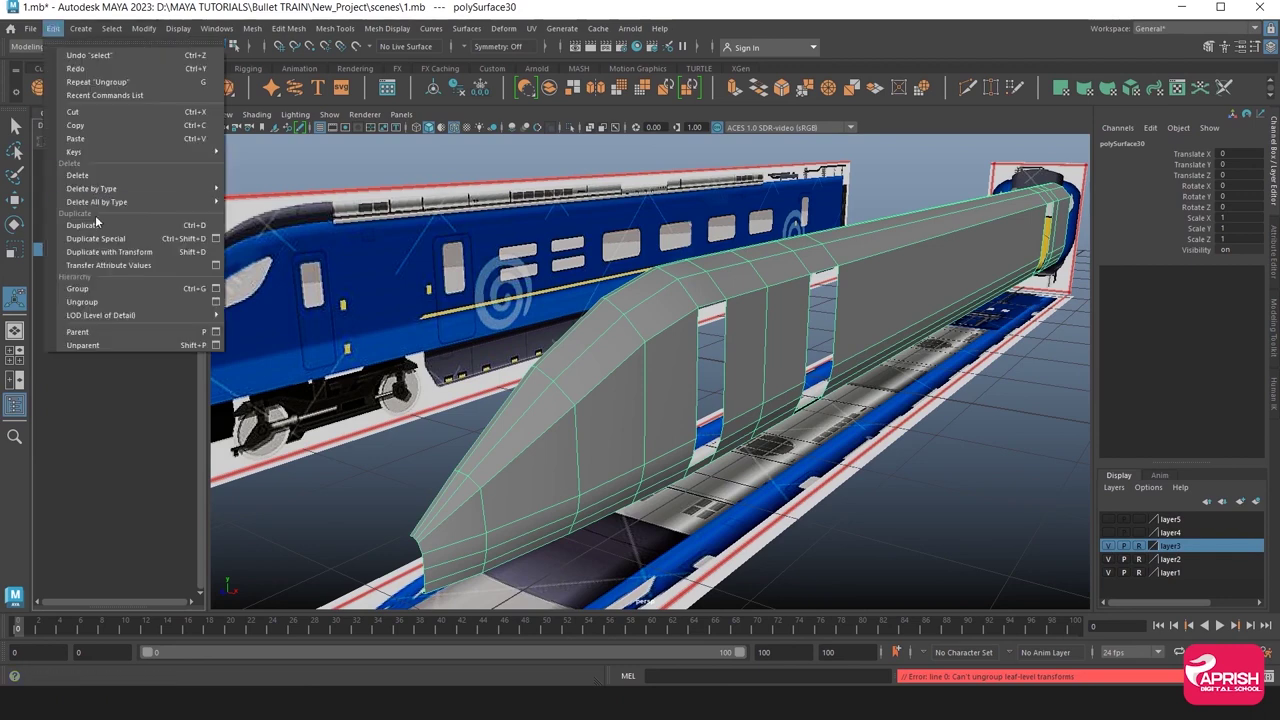
pyautogui.click(88, 302)
pyautogui.click(90, 366)
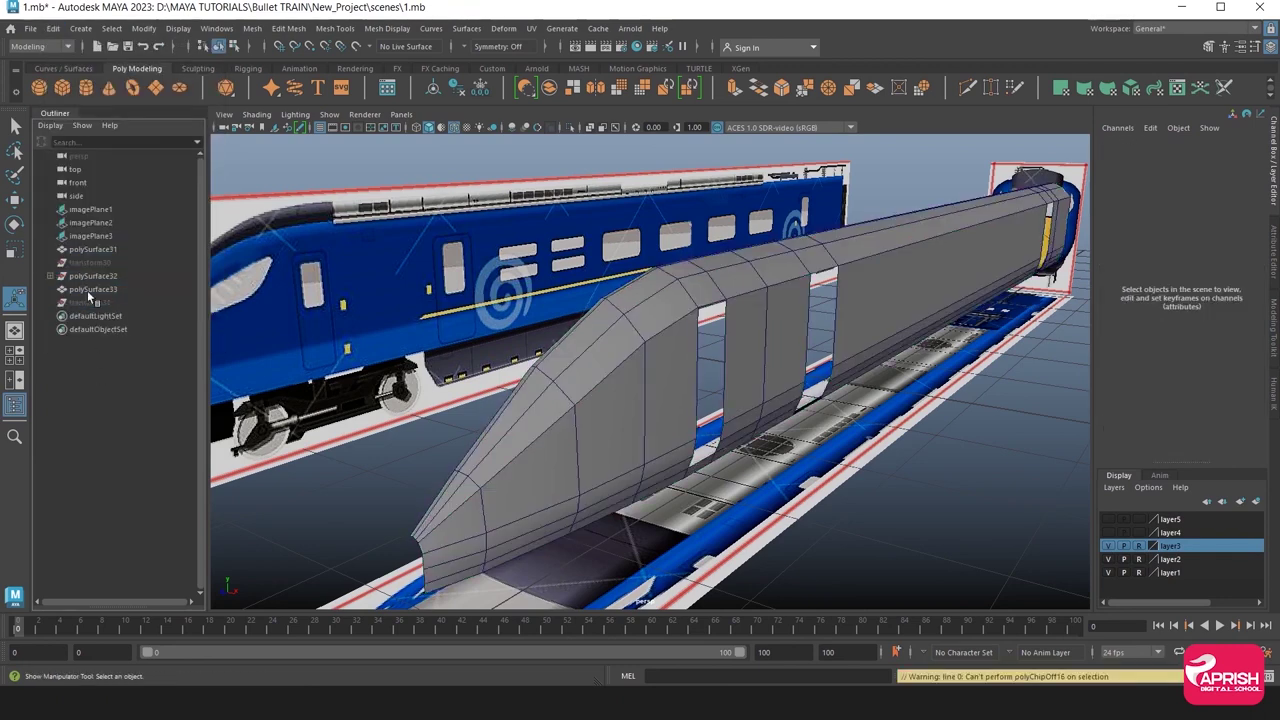
pyautogui.click(92, 276)
pyautogui.click(52, 28)
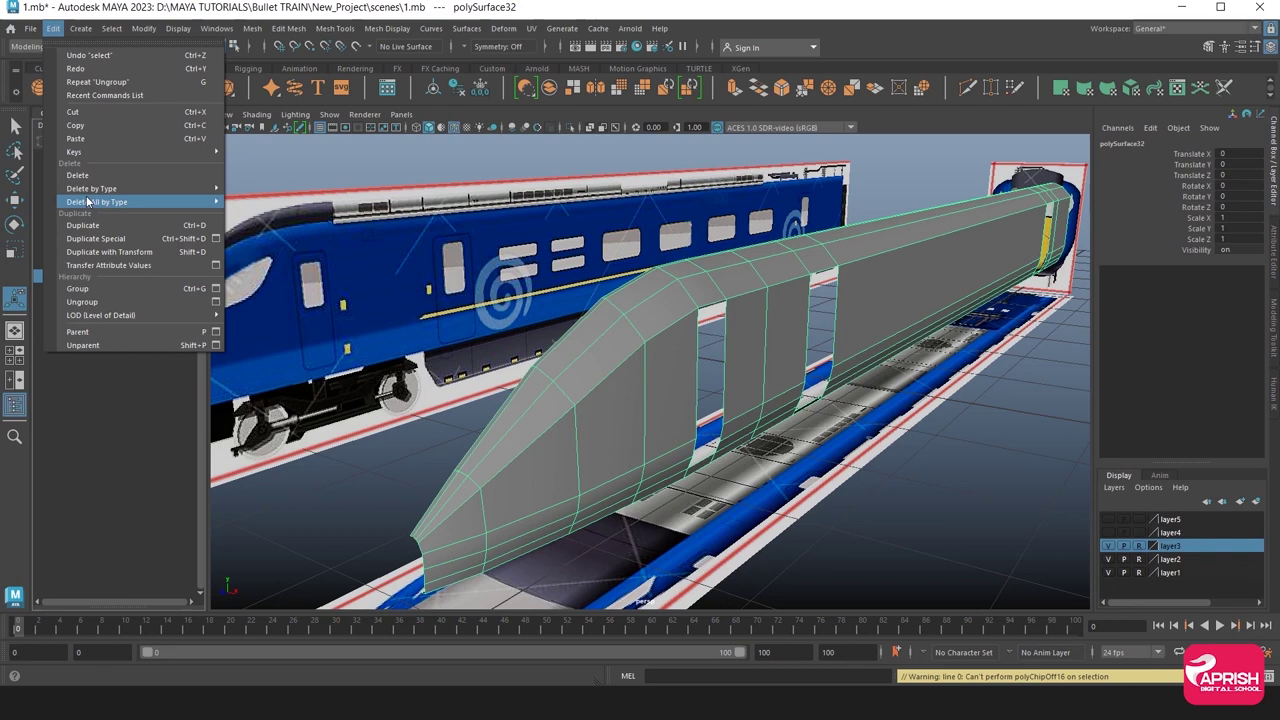
pyautogui.click(88, 302)
# Delete the construction history of the train body, polySurface34.
pyautogui.click(88, 276)
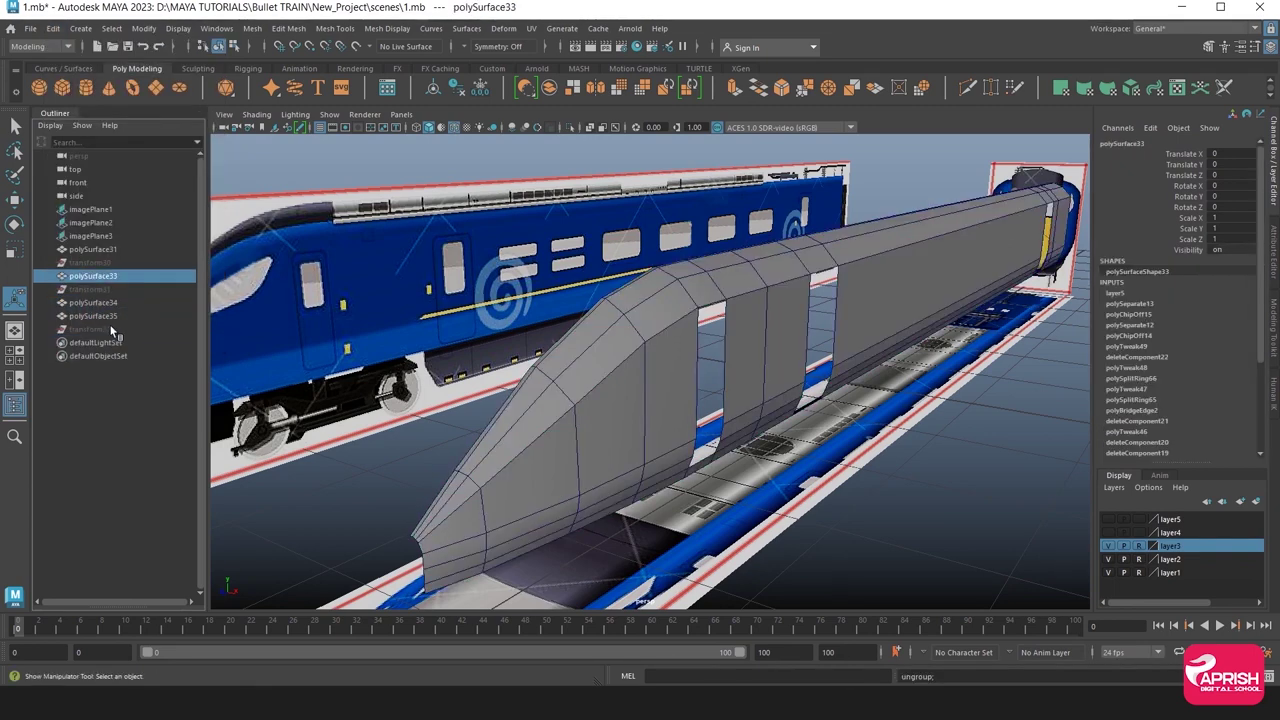
pyautogui.click(658, 303)
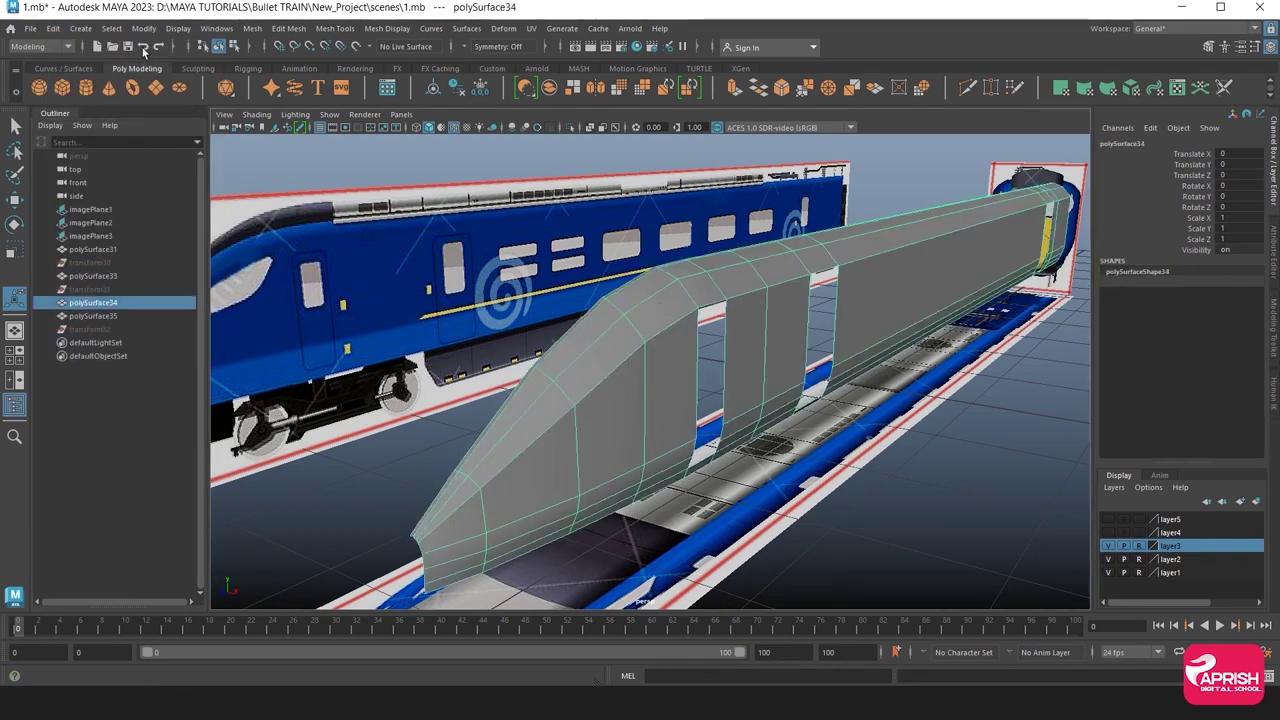
pyautogui.click(53, 28)
pyautogui.moveTo(92, 188)
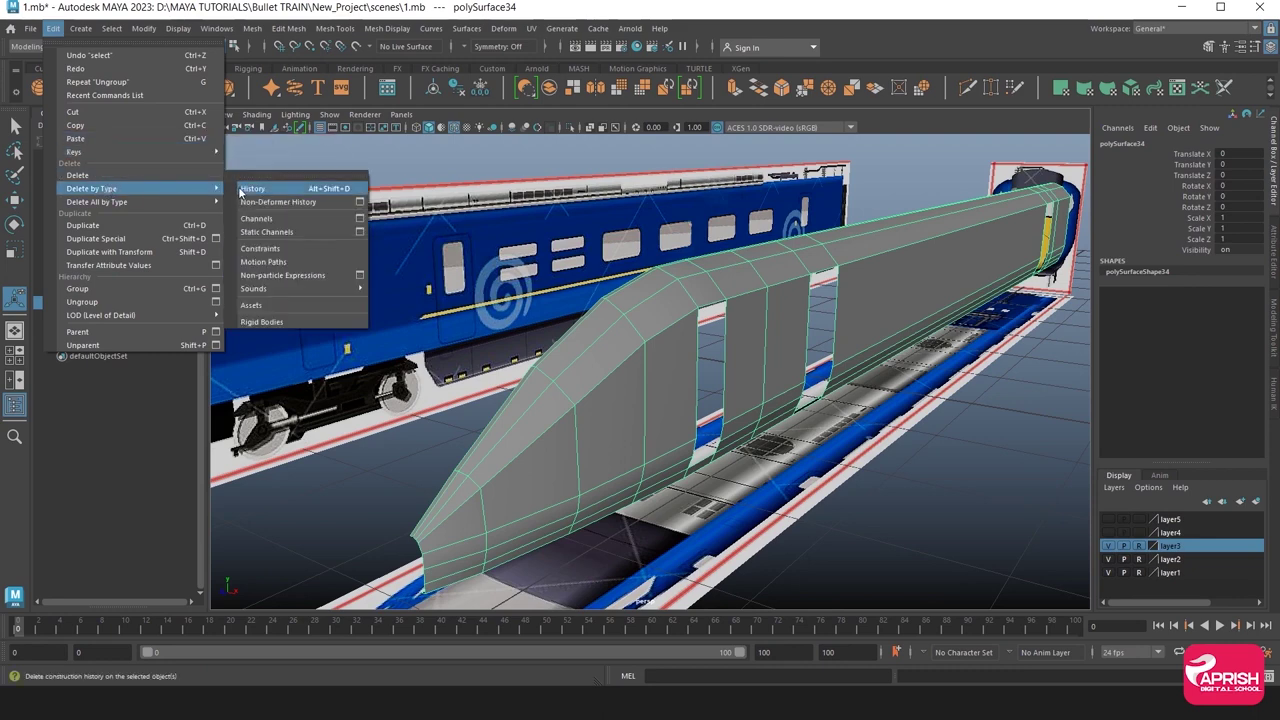
pyautogui.click(274, 187)
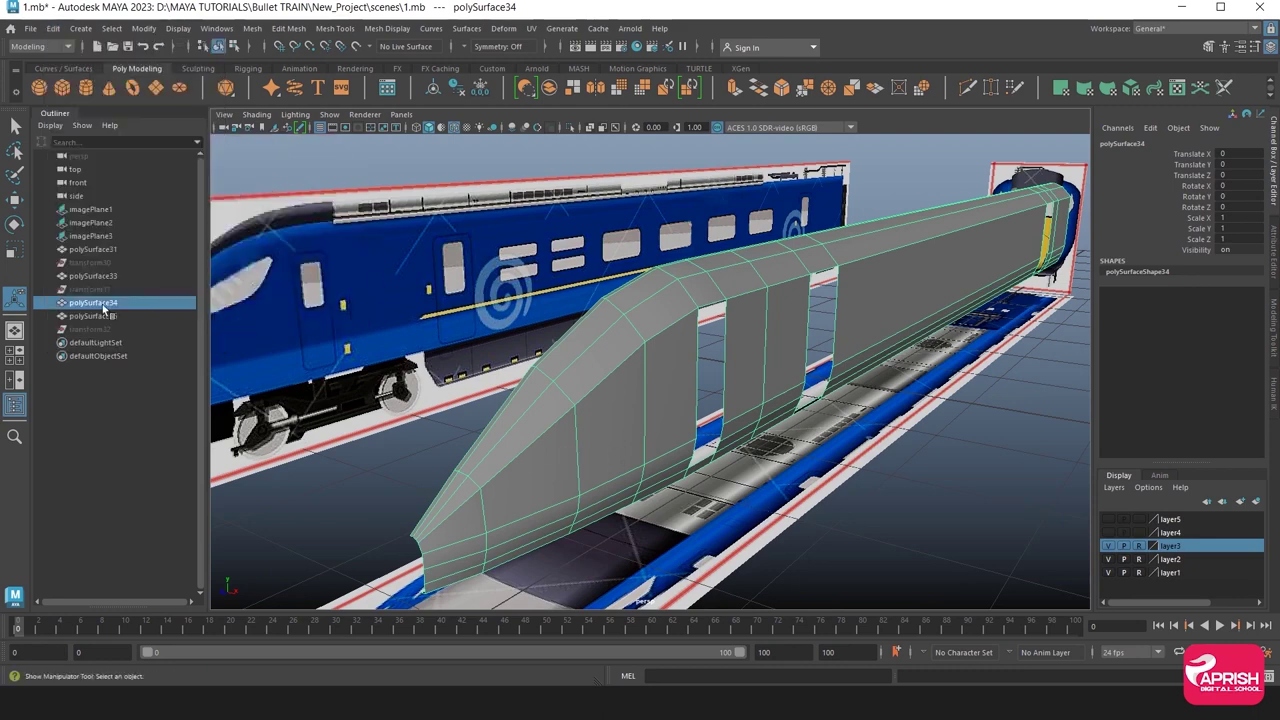
pyautogui.click(90, 276)
pyautogui.click(655, 377)
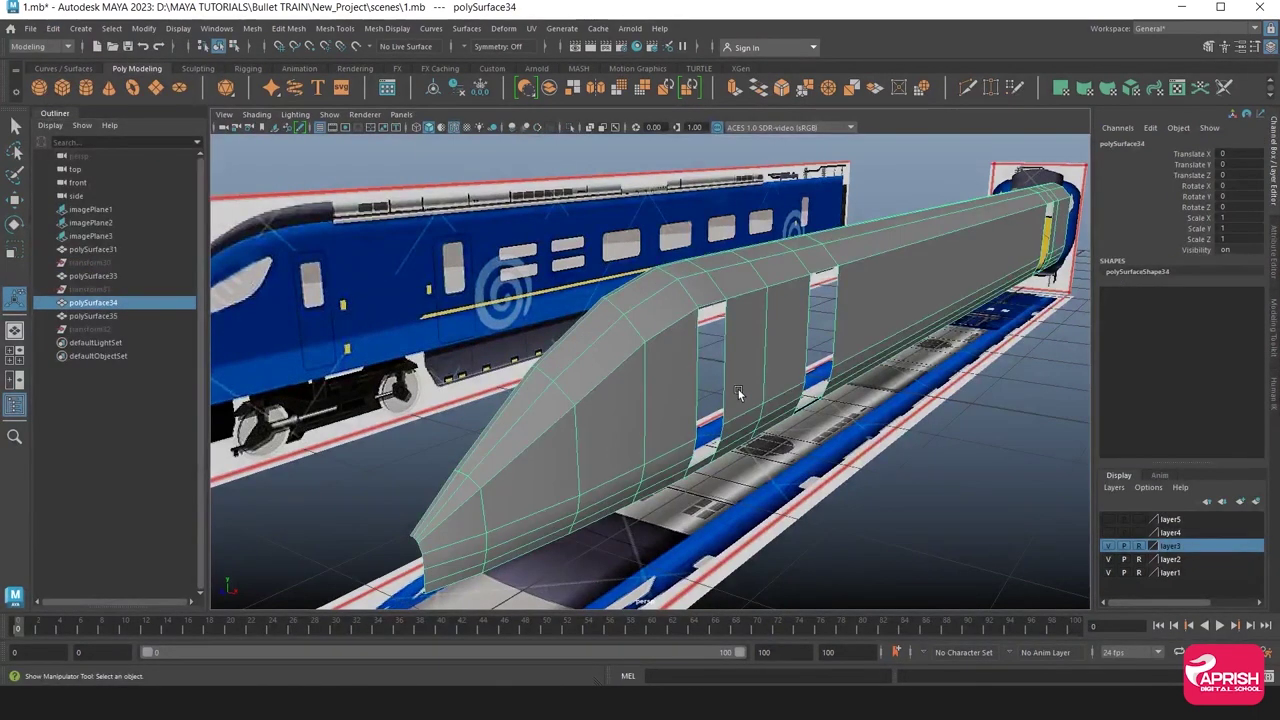
# Try extruding an edge along the door opening, then undo it.
pyautogui.keyDown('alt'); pyautogui.moveTo(738, 389); pyautogui.dragTo(509, 266); pyautogui.keyUp('alt')
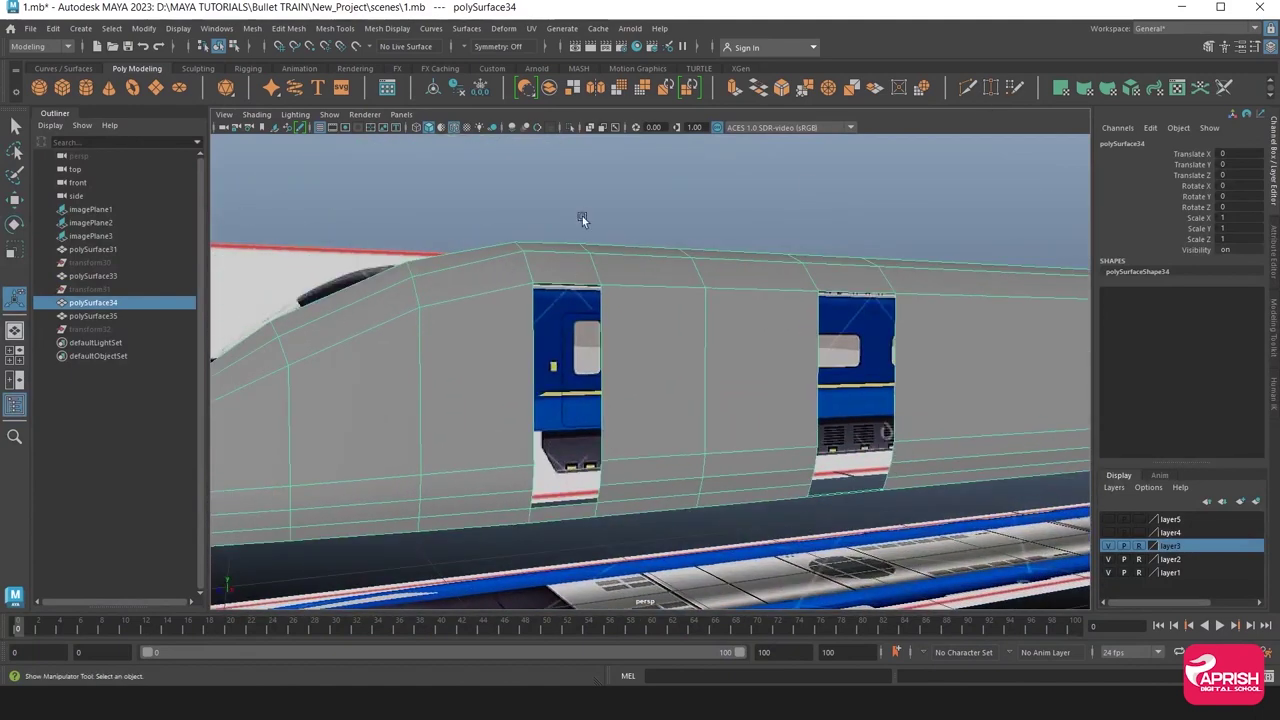
pyautogui.moveTo(513, 296); pyautogui.dragTo(514, 257, button='right')
pyautogui.click(598, 363)
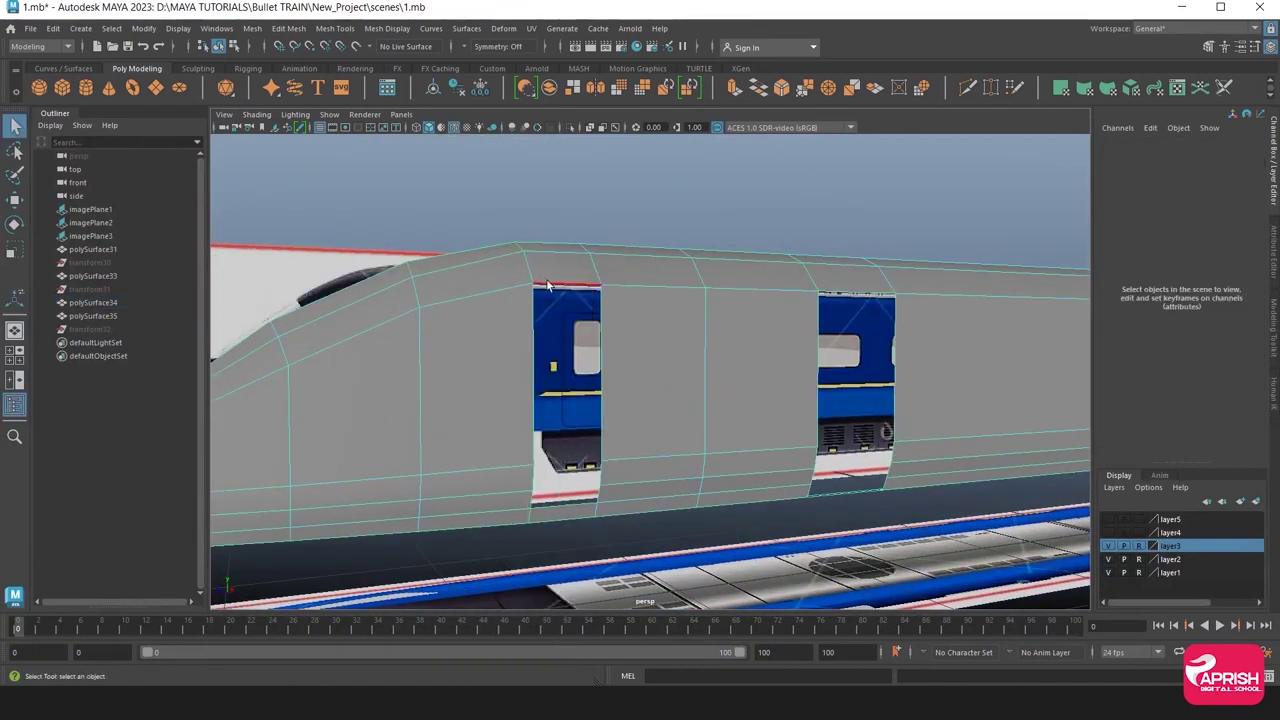
pyautogui.keyDown('alt'); pyautogui.moveTo(598, 363); pyautogui.dragTo(540, 390); pyautogui.keyUp('alt')
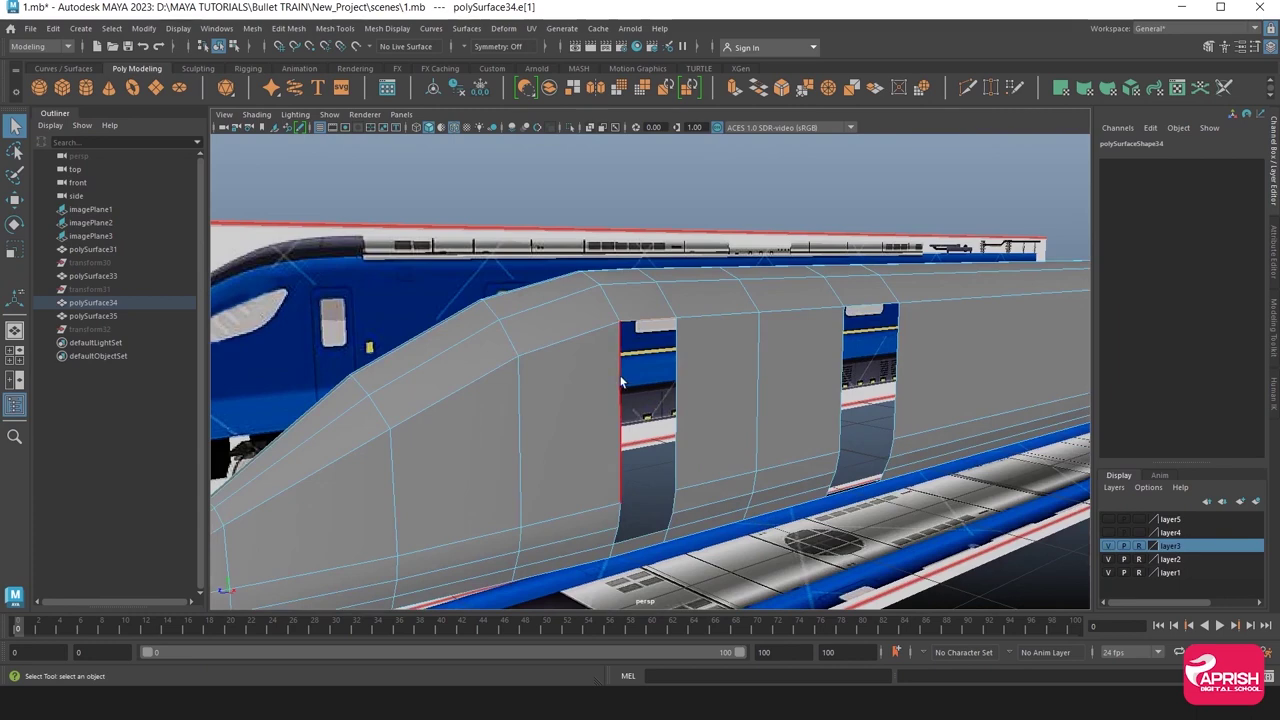
pyautogui.click(620, 381)
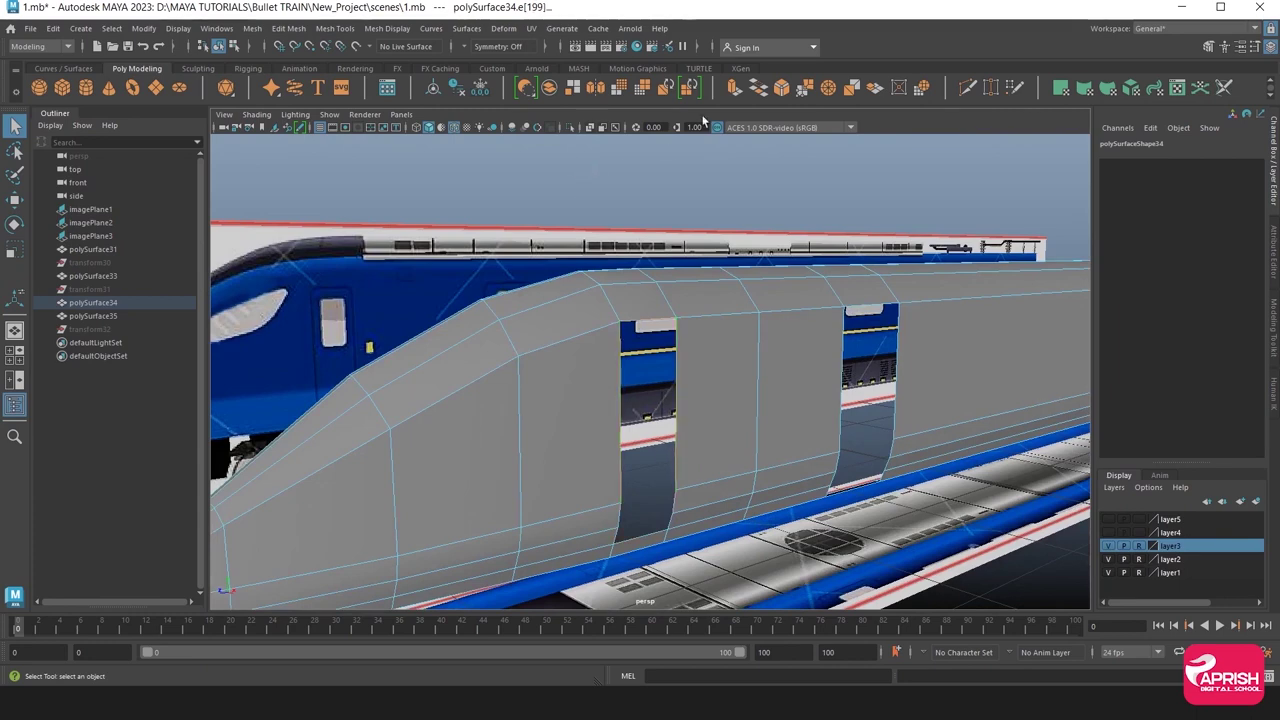
pyautogui.click(733, 88)
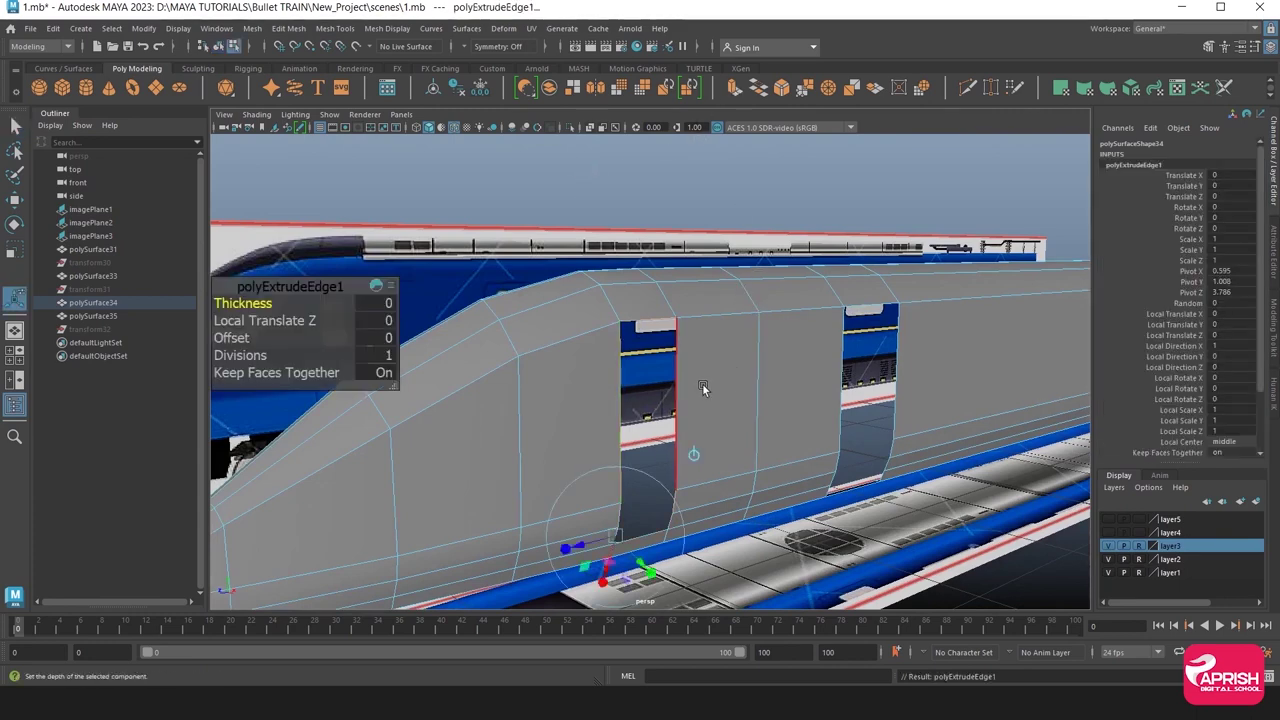
pyautogui.click(1247, 47)
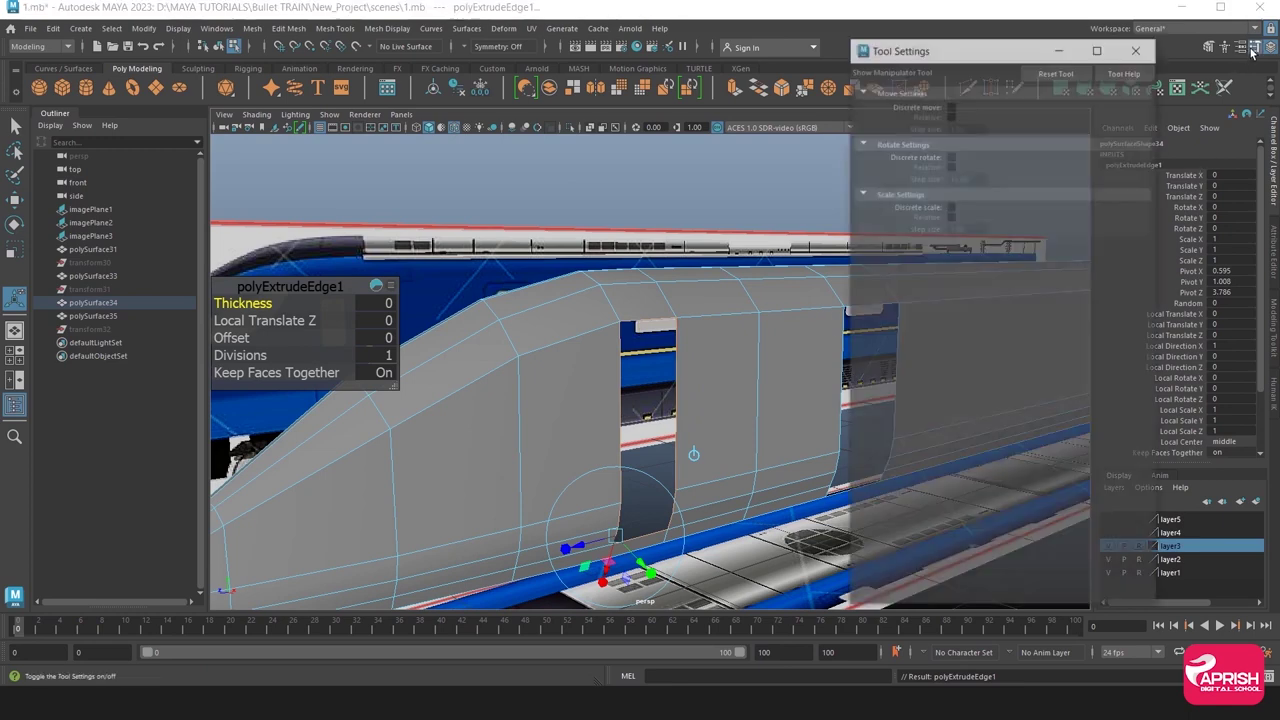
pyautogui.click(1137, 47)
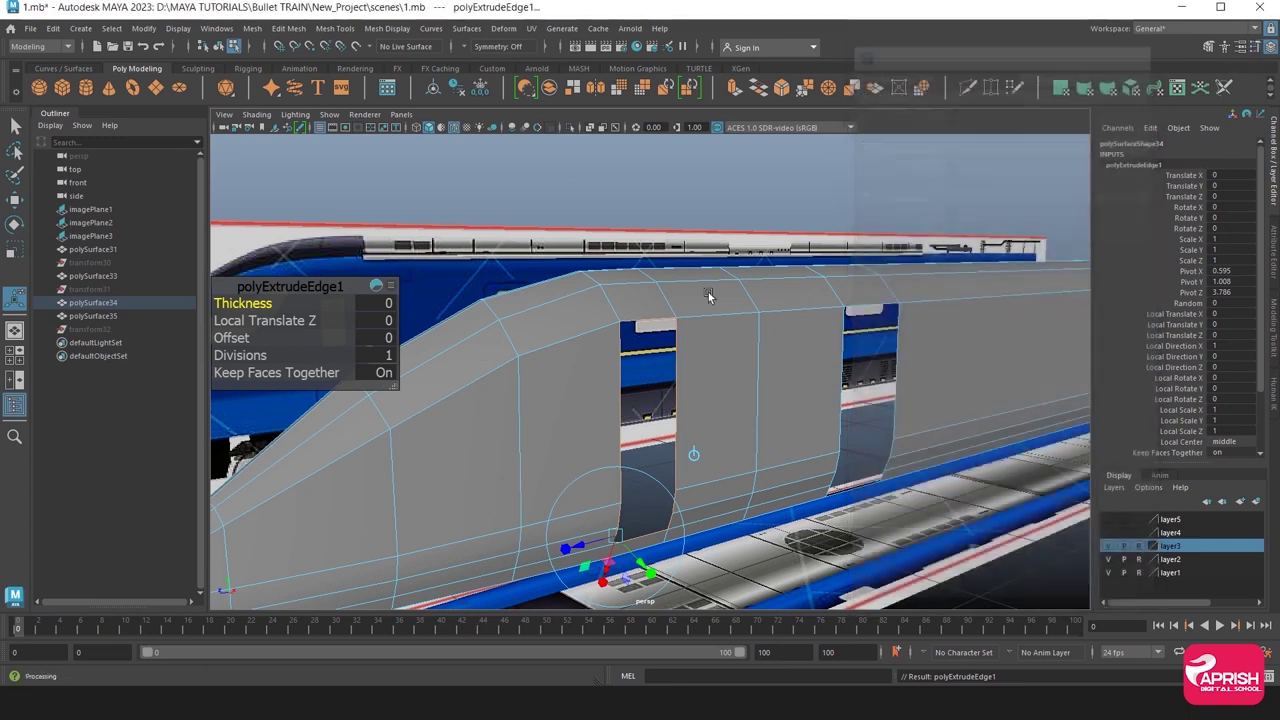
pyautogui.hotkey('ctrl', 'z')
pyautogui.hotkey('ctrl', 'z')
pyautogui.hotkey('ctrl', 'z')
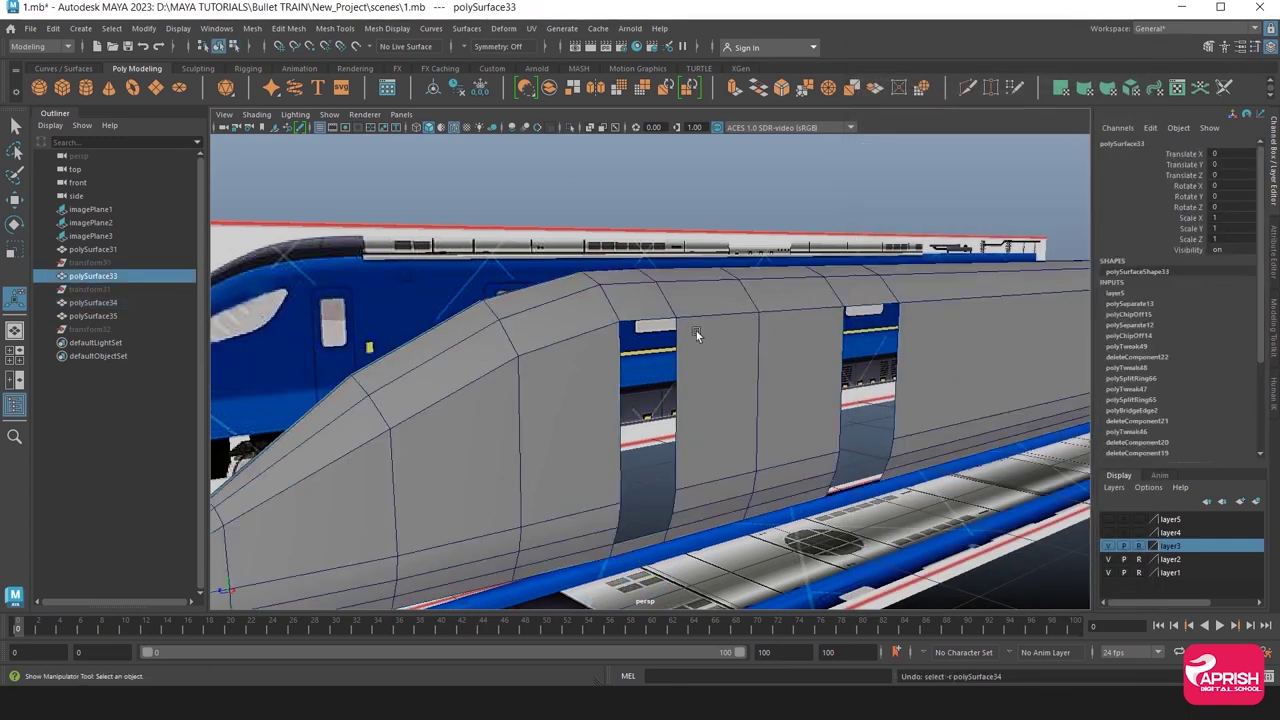
# Select the vertical edges beside the doors and test-move them, then undo.
pyautogui.moveTo(665, 305); pyautogui.dragTo(730, 288, button='right')
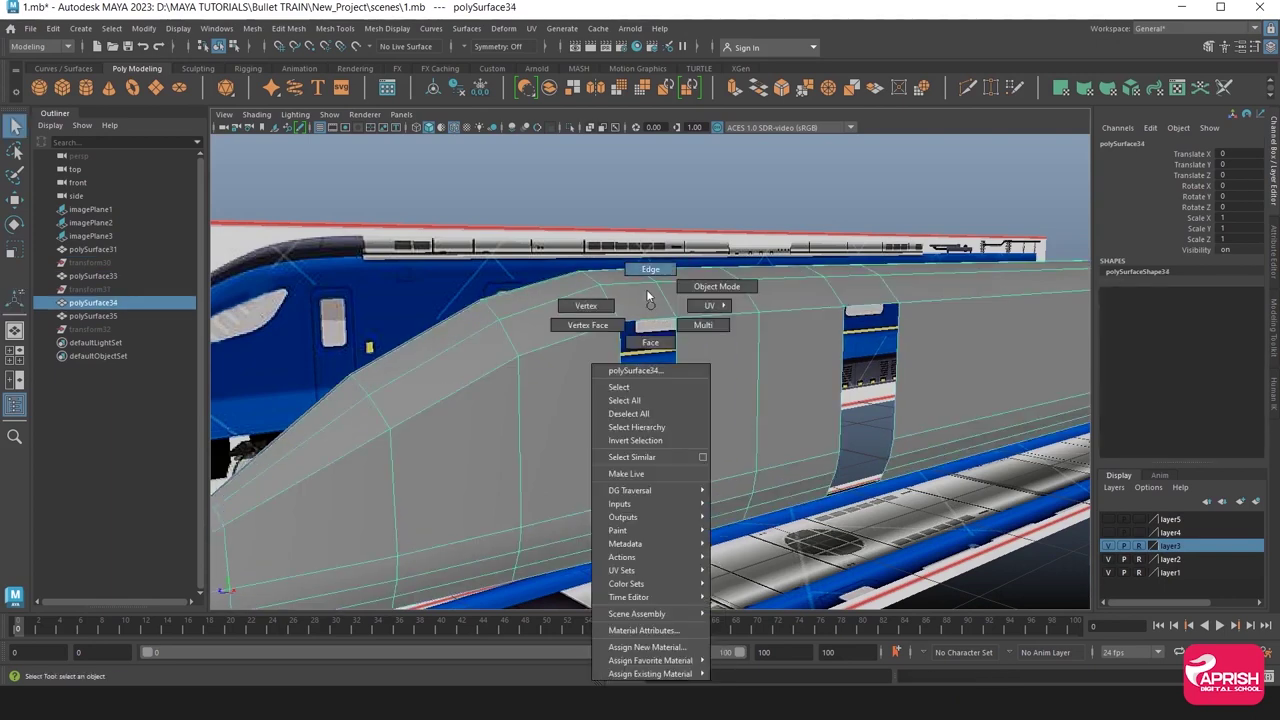
pyautogui.moveTo(640, 305); pyautogui.dragTo(641, 268, button='right')
pyautogui.click(645, 323)
pyautogui.click(622, 410)
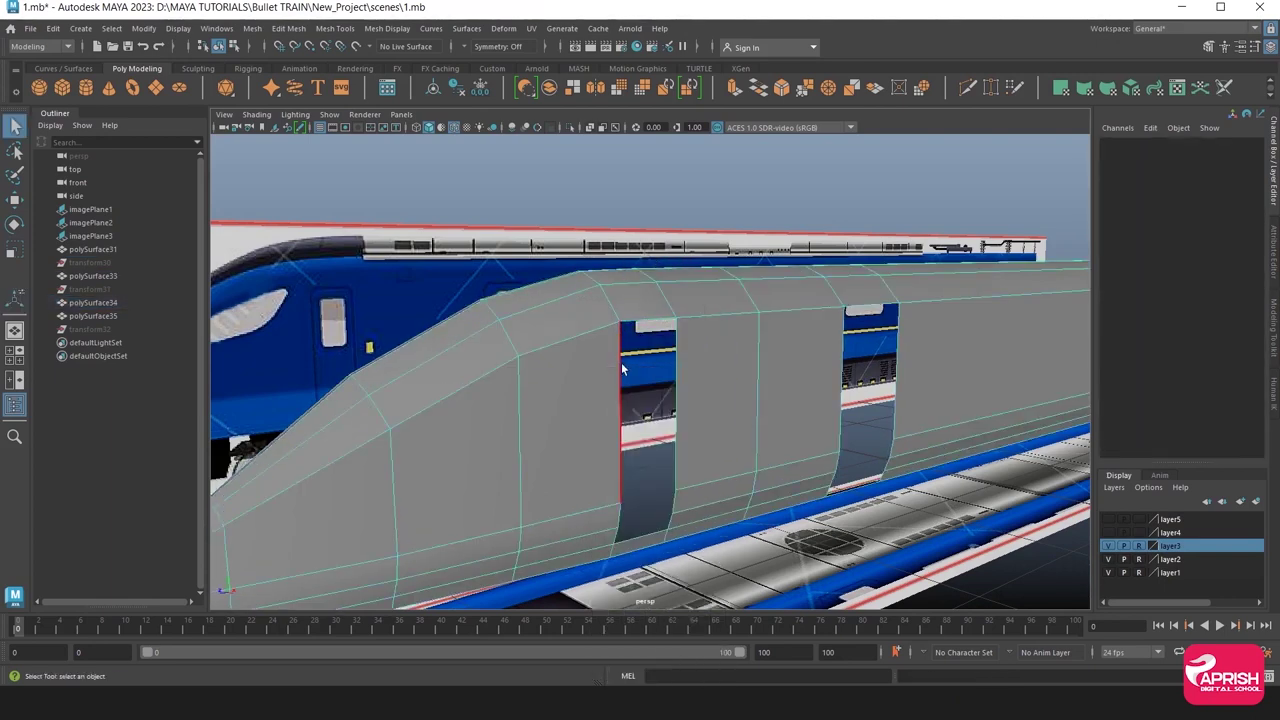
pyautogui.click(758, 379)
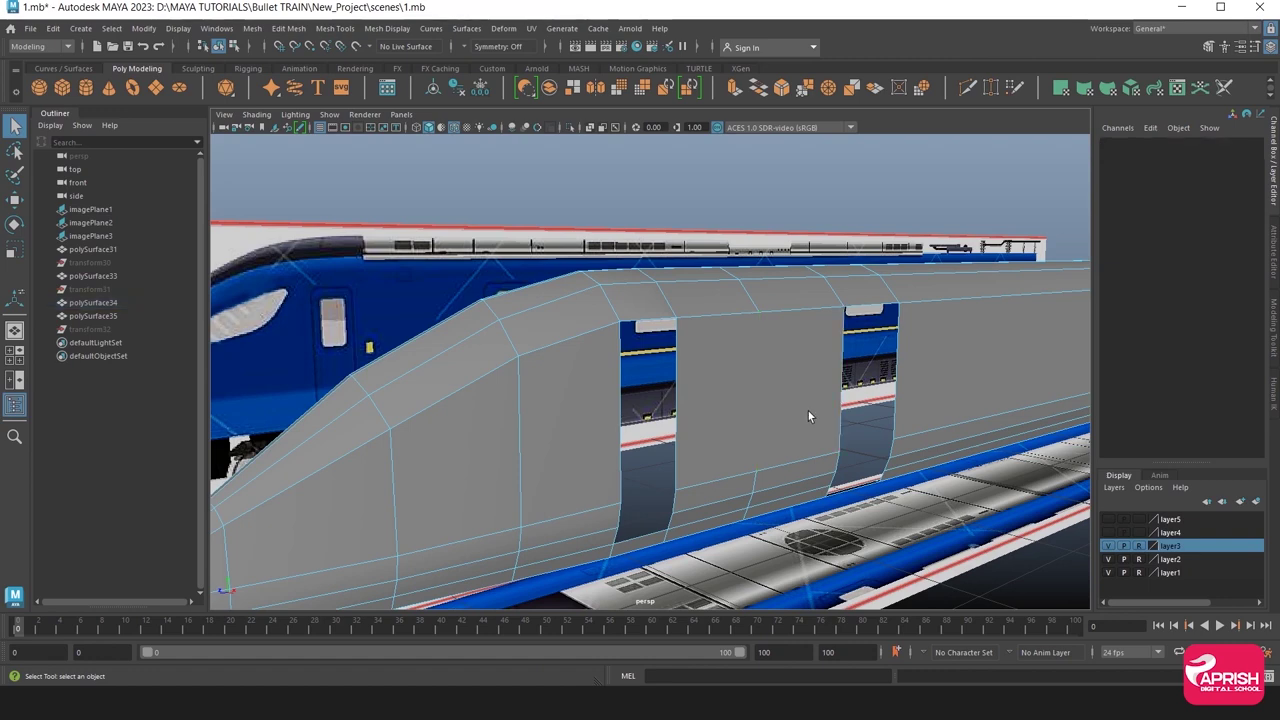
pyautogui.click(718, 395)
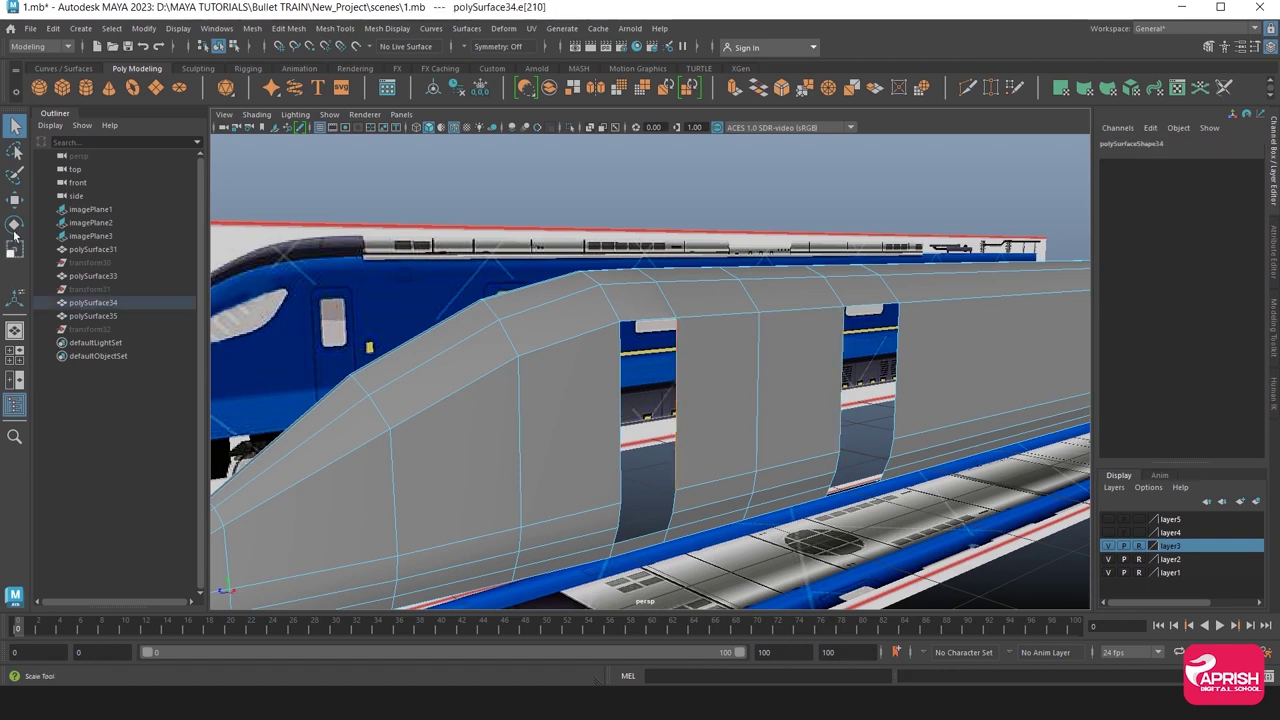
pyautogui.click(15, 199)
pyautogui.moveTo(710, 412); pyautogui.dragTo(678, 408)
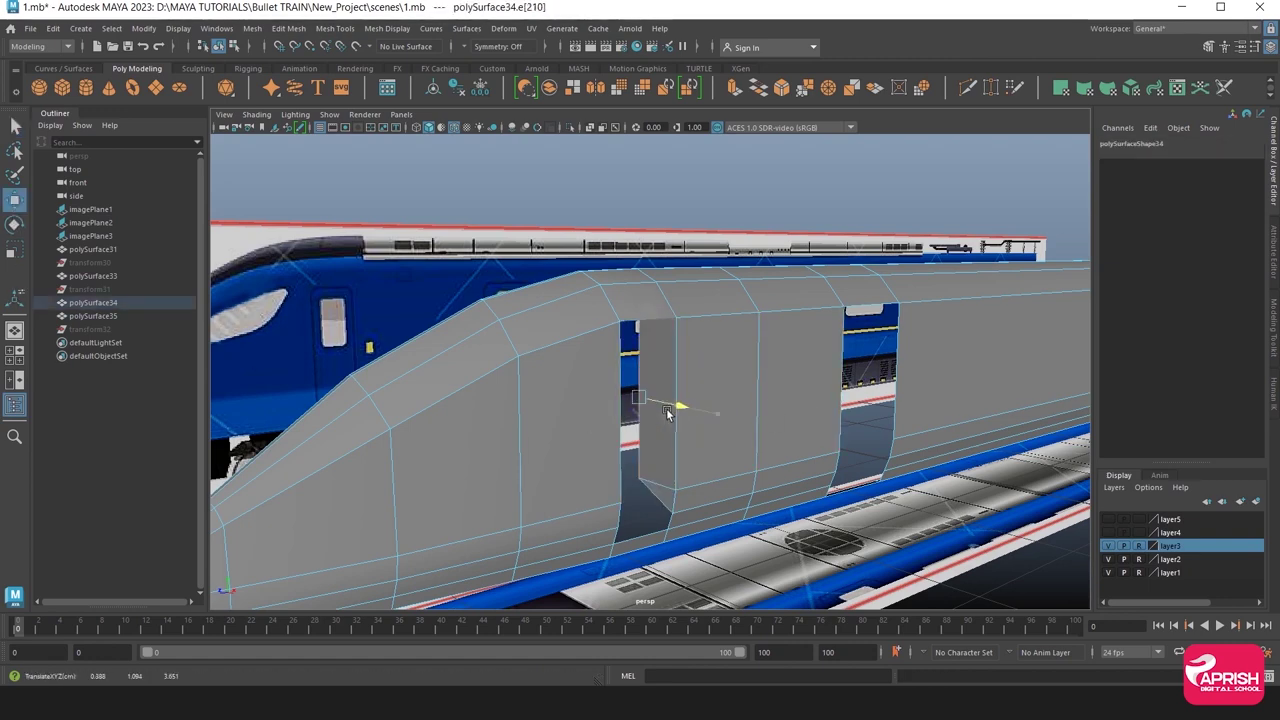
pyautogui.hotkey('ctrl', 'z')
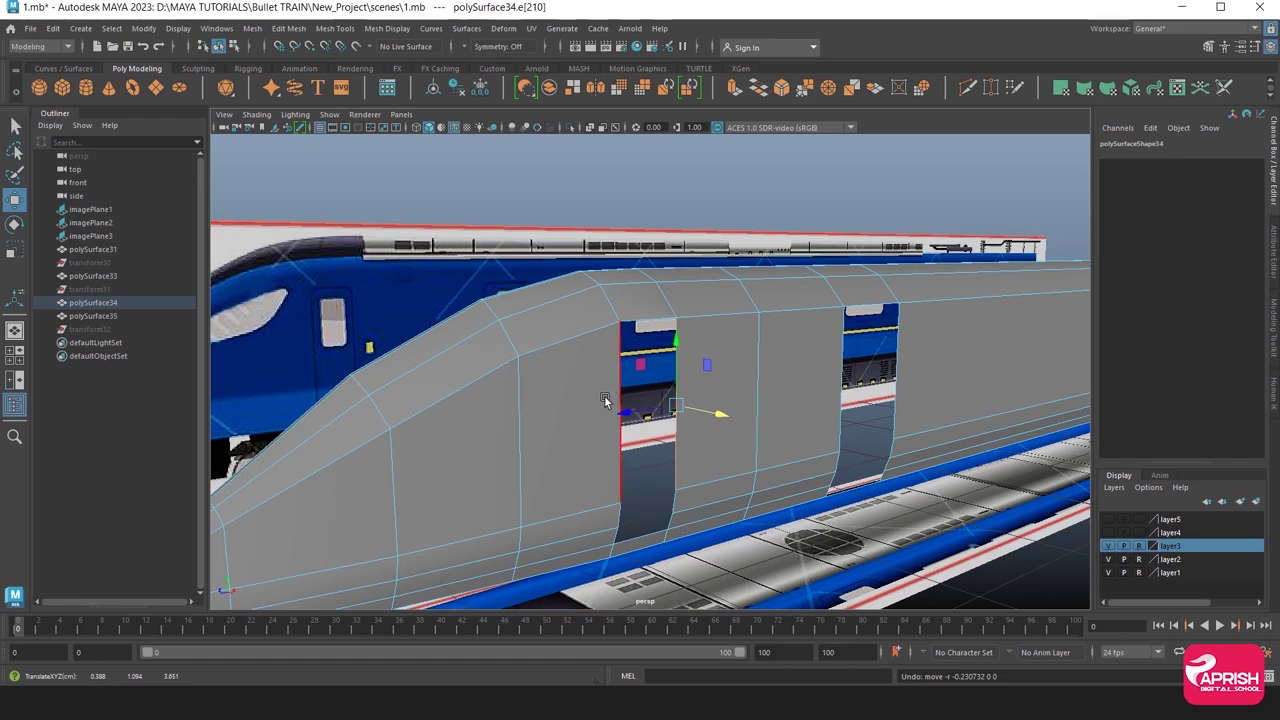
pyautogui.moveTo(610, 397)
pyautogui.keyDown('alt'); pyautogui.mouseDown()
pyautogui.moveTo(567, 386)
pyautogui.moveTo(752, 391)
pyautogui.mouseUp(); pyautogui.keyUp('alt')
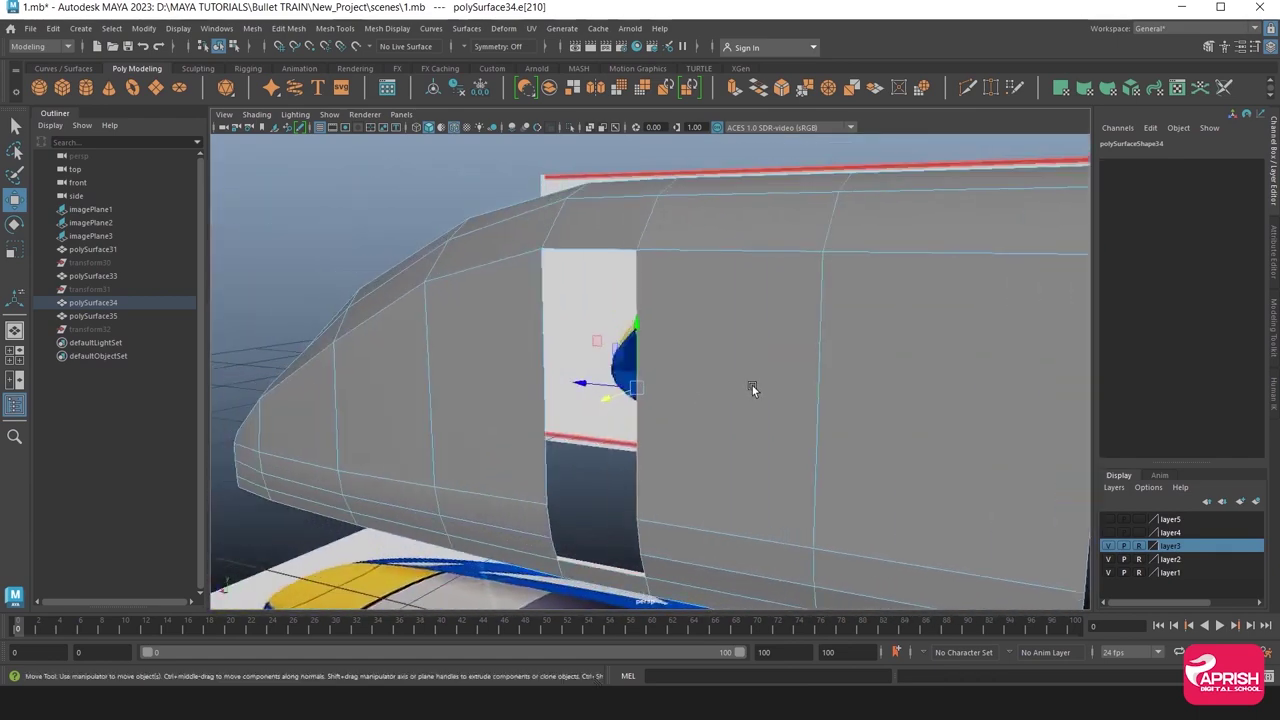
# Delete the face loops and top face filling the front door gap.
pyautogui.click(549, 340)
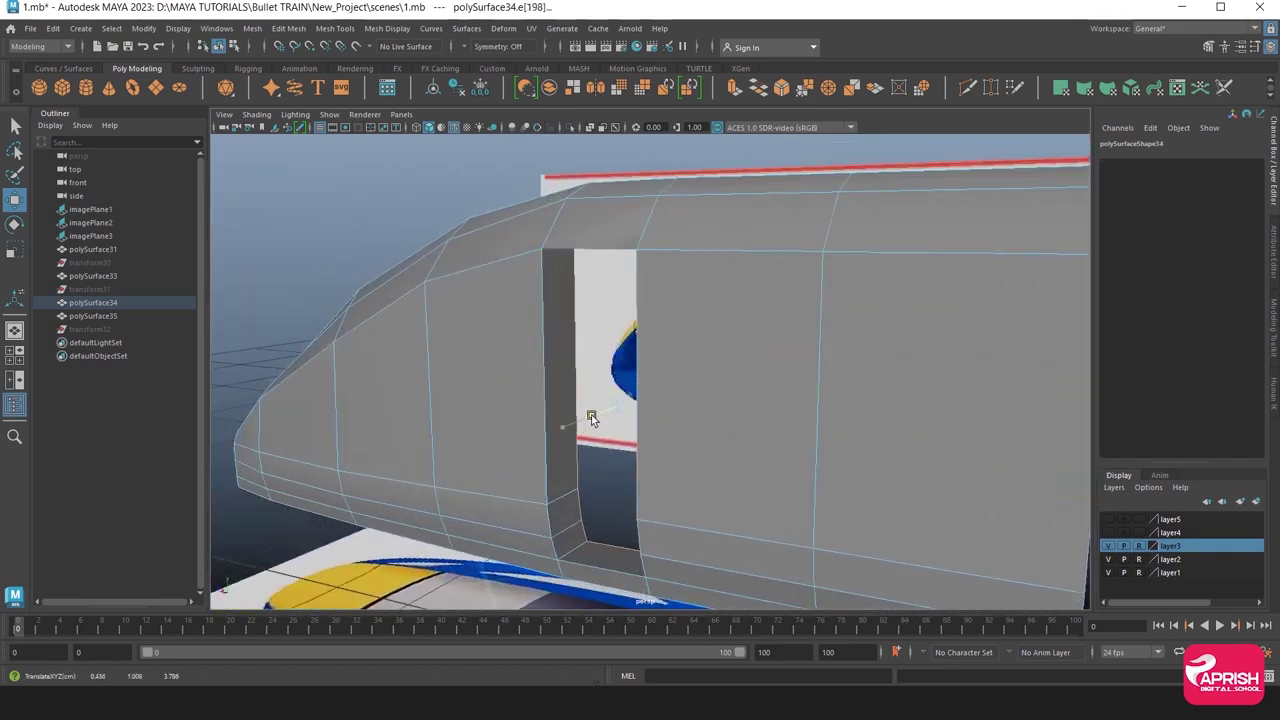
pyautogui.moveTo(559, 343); pyautogui.dragTo(557, 370, button='right')
pyautogui.click(555, 291)
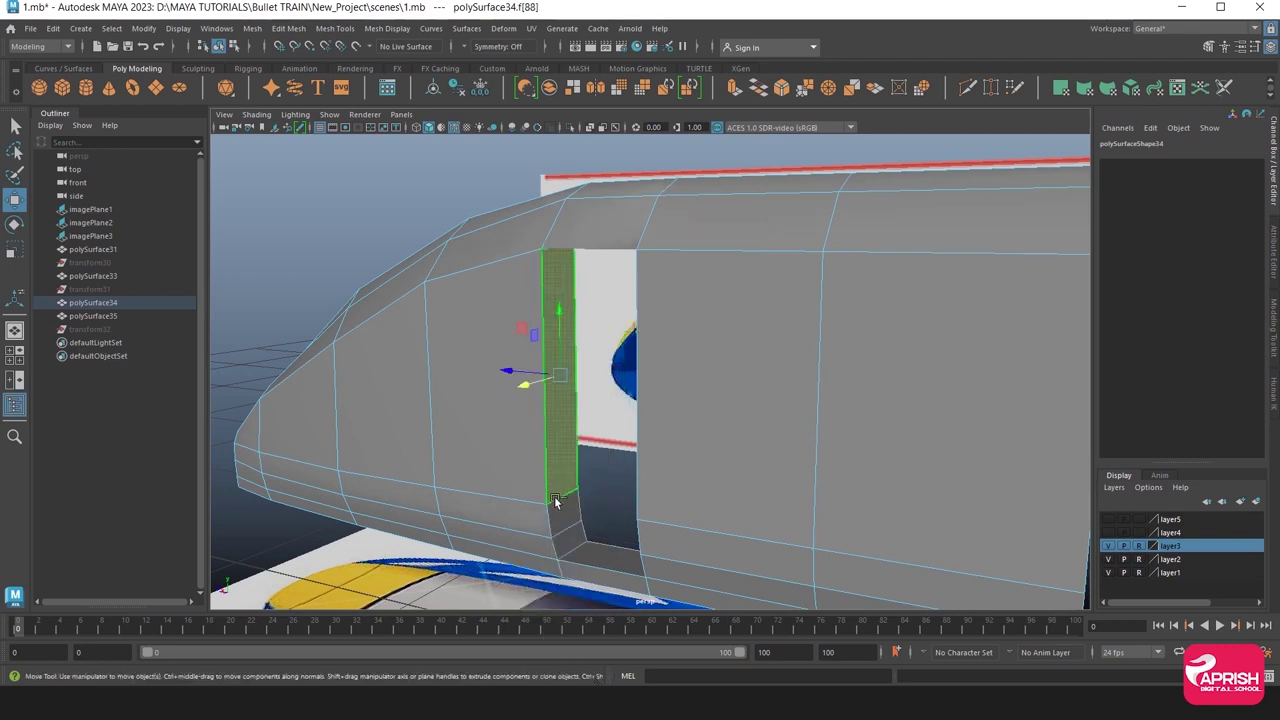
pyautogui.doubleClick(559, 537)
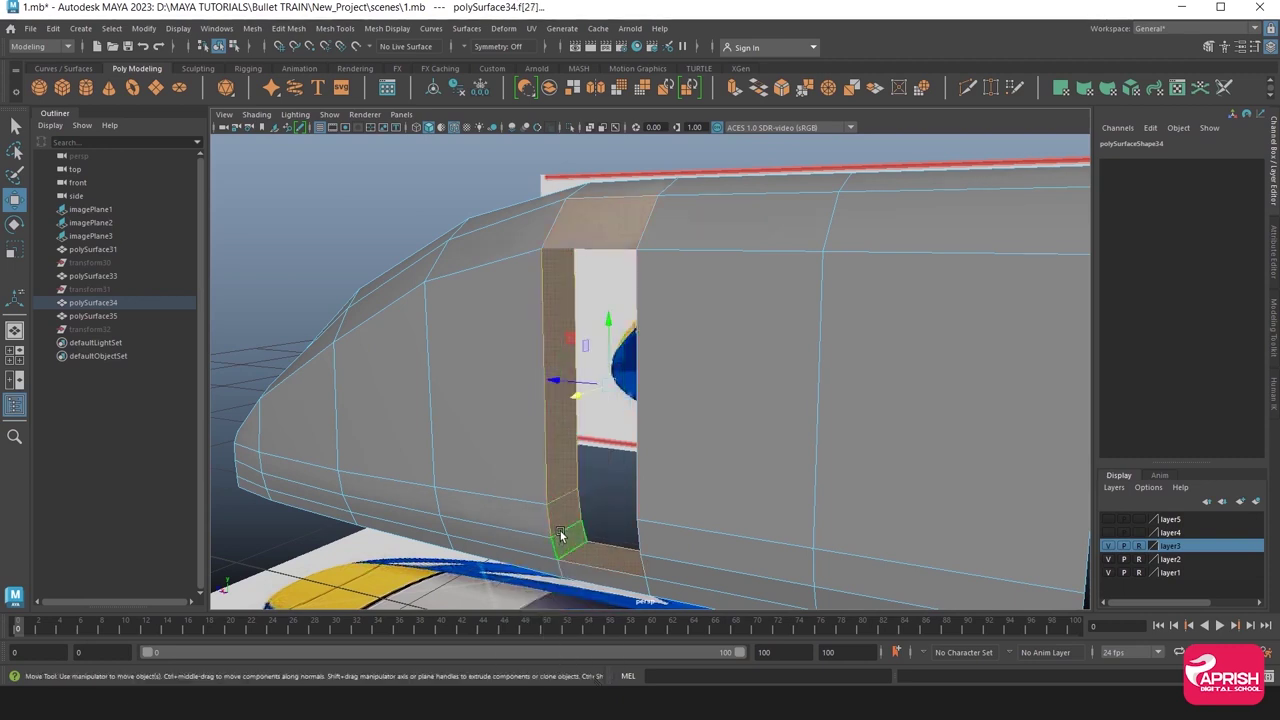
pyautogui.press('Delete')
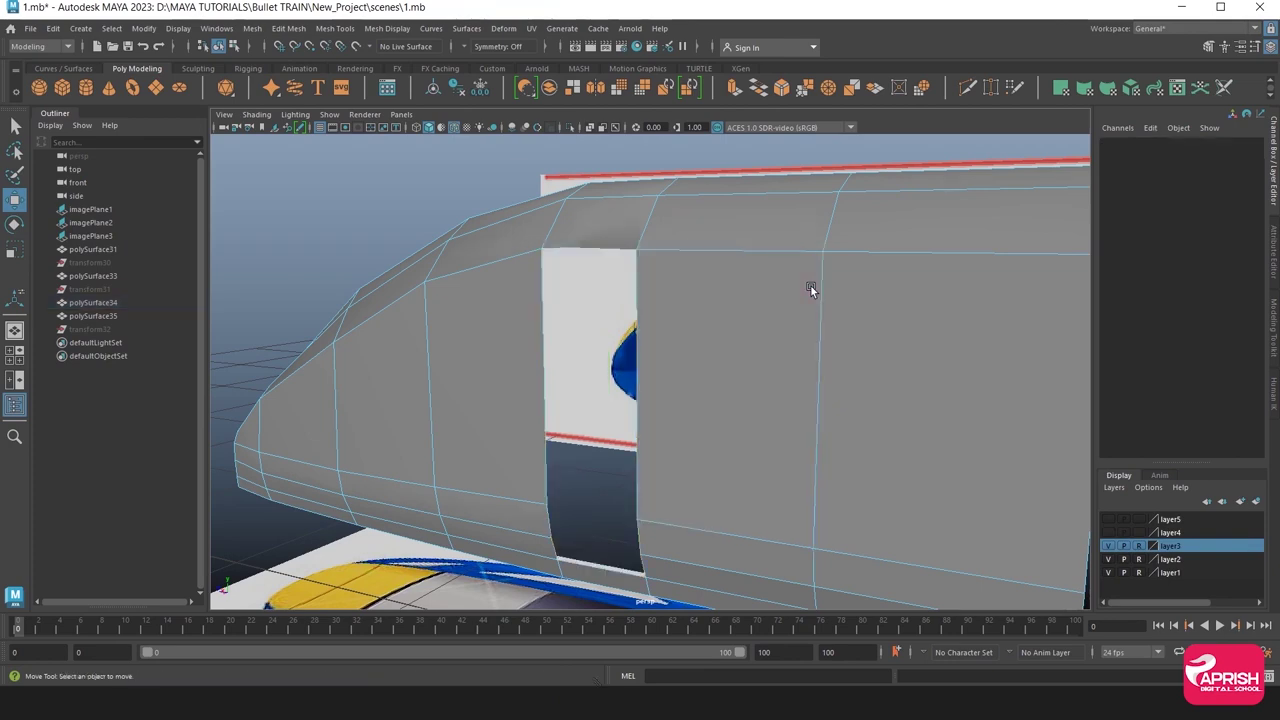
pyautogui.moveTo(585, 327)
pyautogui.keyDown('alt'); pyautogui.mouseDown()
pyautogui.moveTo(616, 249)
pyautogui.moveTo(621, 418)
pyautogui.mouseUp(); pyautogui.keyUp('alt')
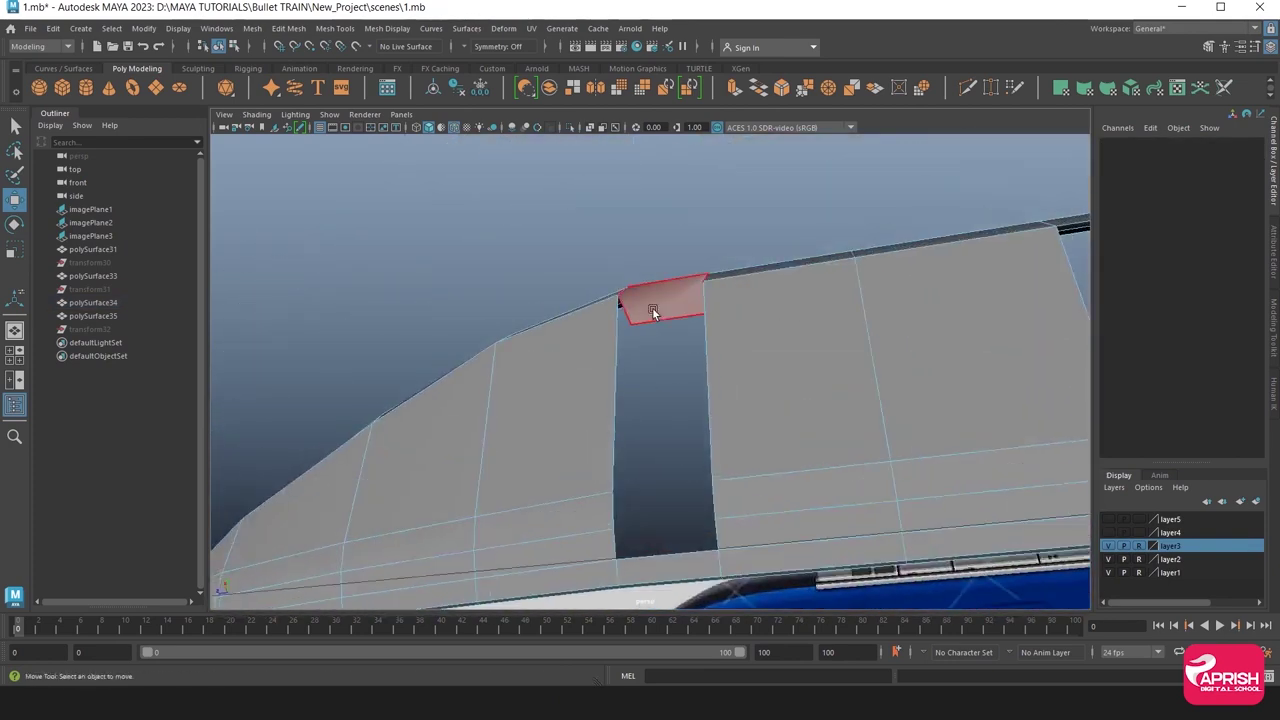
pyautogui.click(656, 316)
pyautogui.press('Delete')
pyautogui.moveTo(648, 355)
pyautogui.keyDown('alt'); pyautogui.mouseDown()
pyautogui.moveTo(581, 341)
pyautogui.moveTo(580, 400)
pyautogui.moveTo(600, 403)
pyautogui.mouseUp(); pyautogui.keyUp('alt')
pyautogui.doubleClick(601, 401)
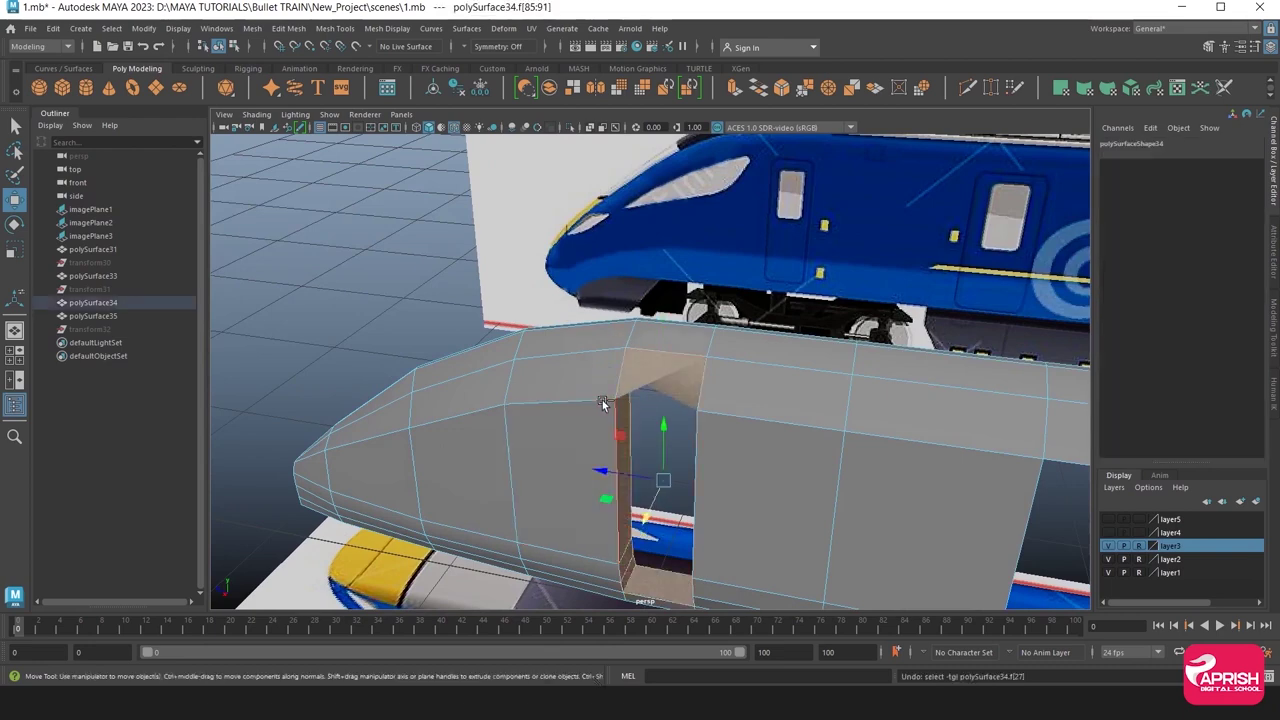
pyautogui.press('Delete')
# Extrude the hole's border edges downward below the body.
pyautogui.doubleClick(601, 399)
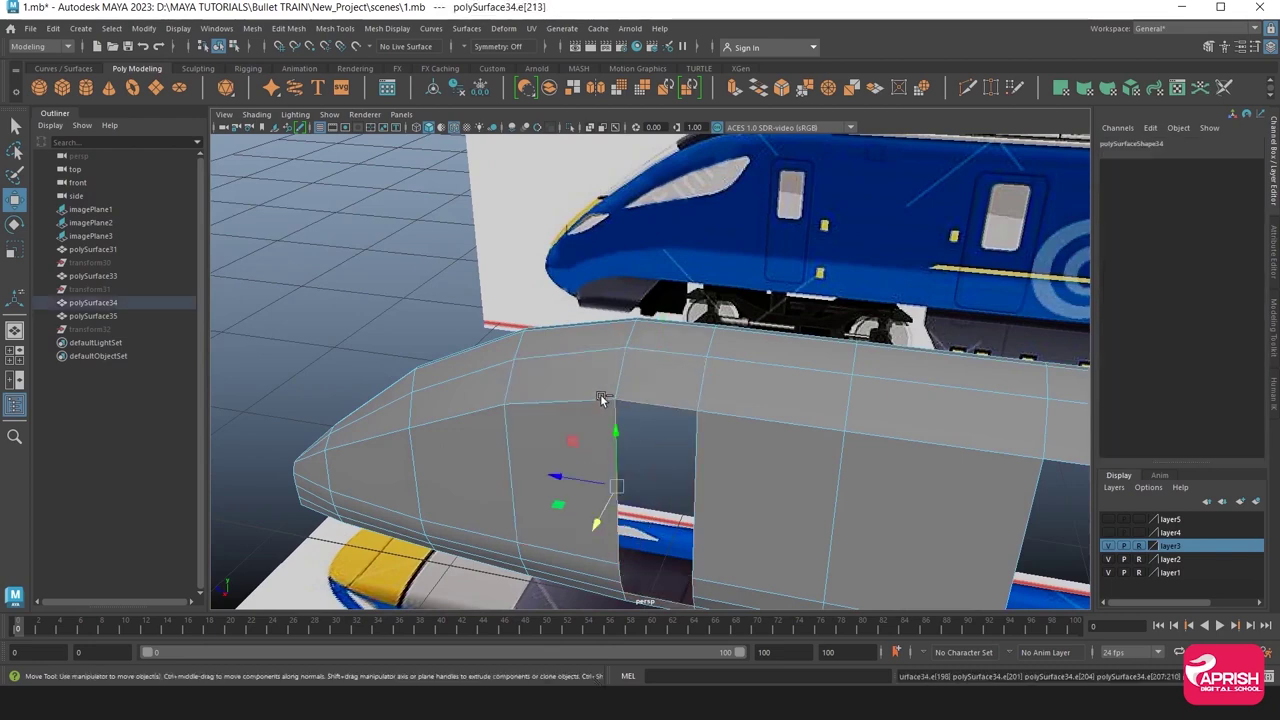
pyautogui.keyDown('shift'); pyautogui.moveTo(645, 406); pyautogui.dragTo(642, 487, button='middle'); pyautogui.keyUp('shift')
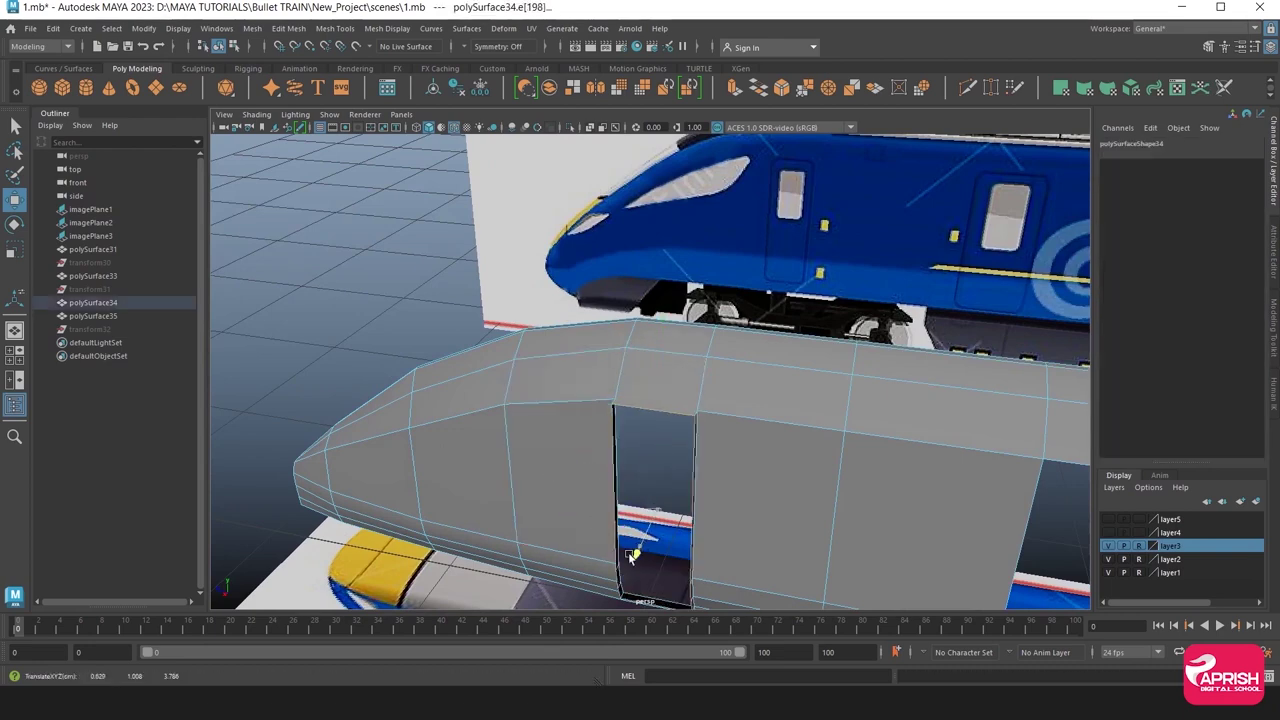
pyautogui.keyDown('alt'); pyautogui.moveTo(642, 487); pyautogui.dragTo(668, 512); pyautogui.keyUp('alt')
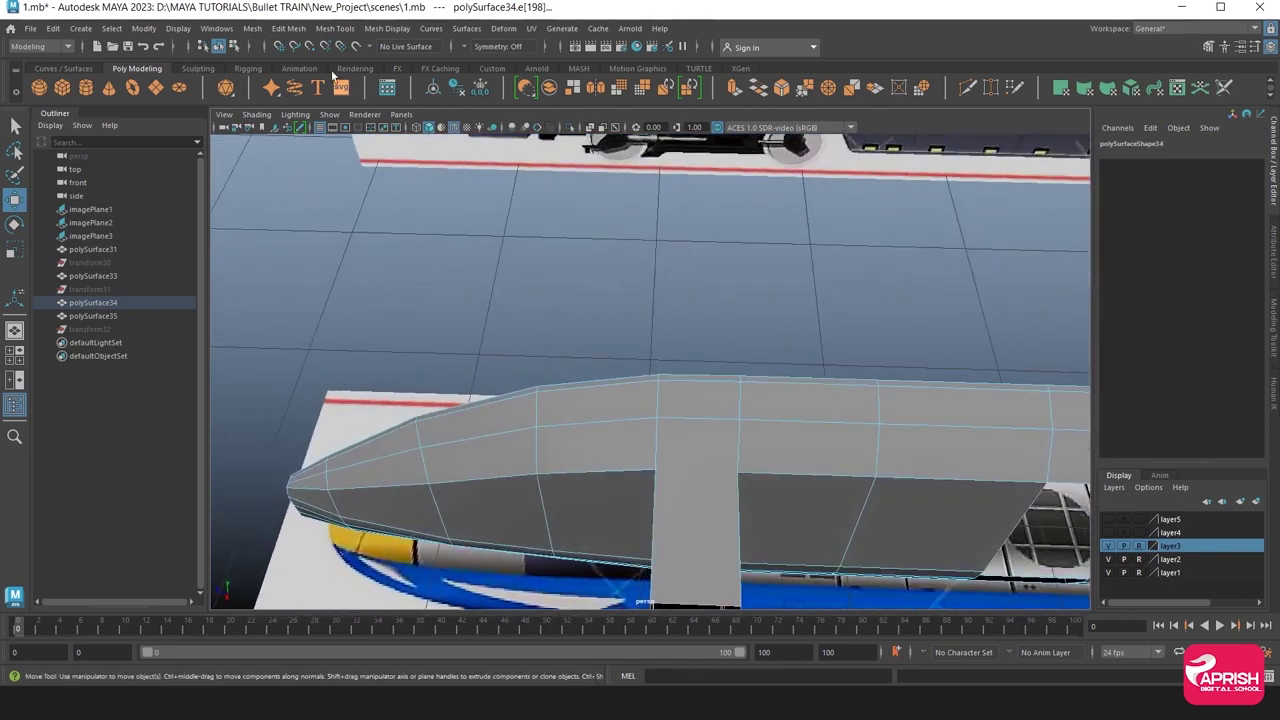
# Multi-Cut a new edge across the extruded strip.
pyautogui.click(335, 28)
pyautogui.click(351, 159)
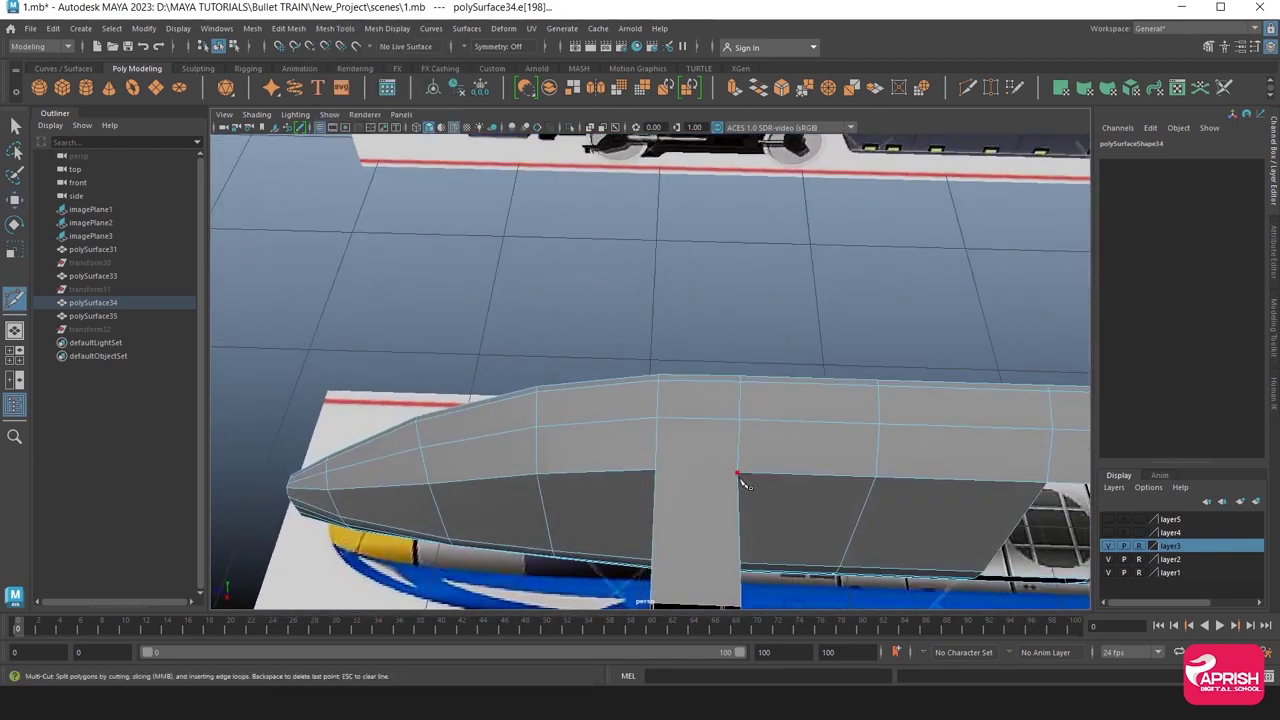
pyautogui.click(736, 472)
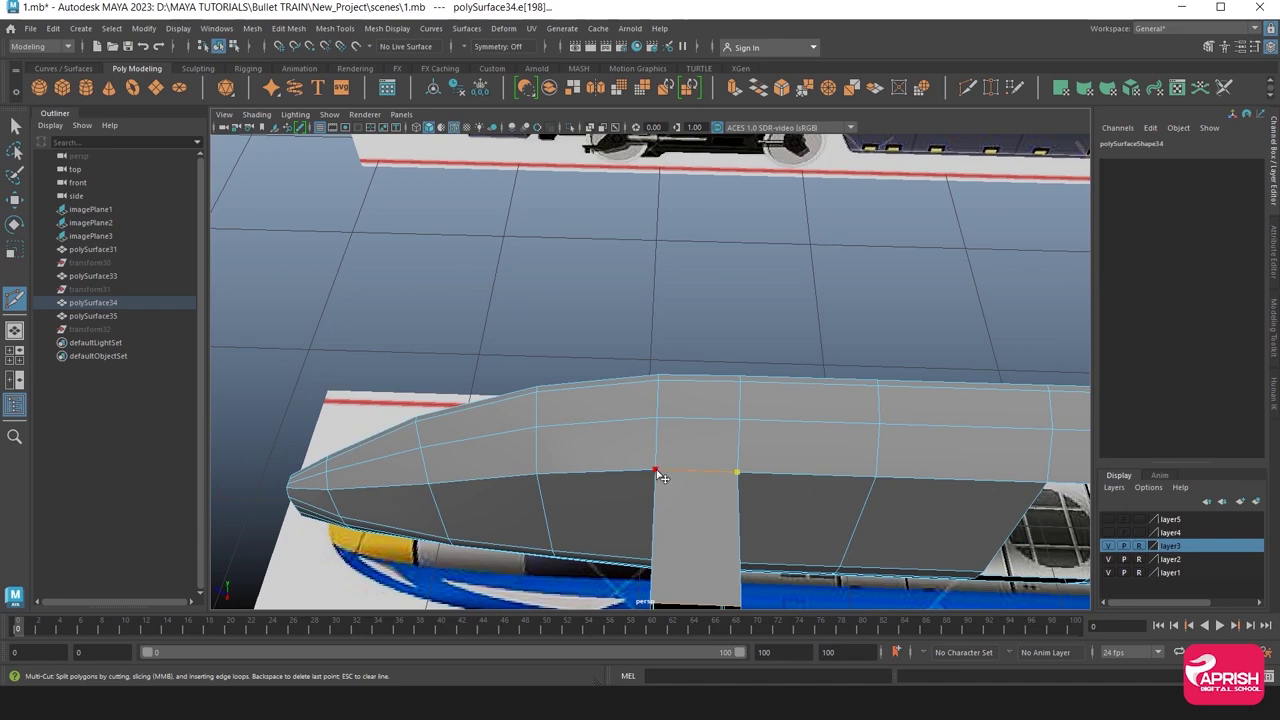
pyautogui.press('Return')
# Delete the strip's faces around the hole: side, bottom and front faces.
pyautogui.press('w')
pyautogui.keyDown('alt'); pyautogui.moveTo(640, 415); pyautogui.dragTo(606, 377); pyautogui.keyUp('alt')
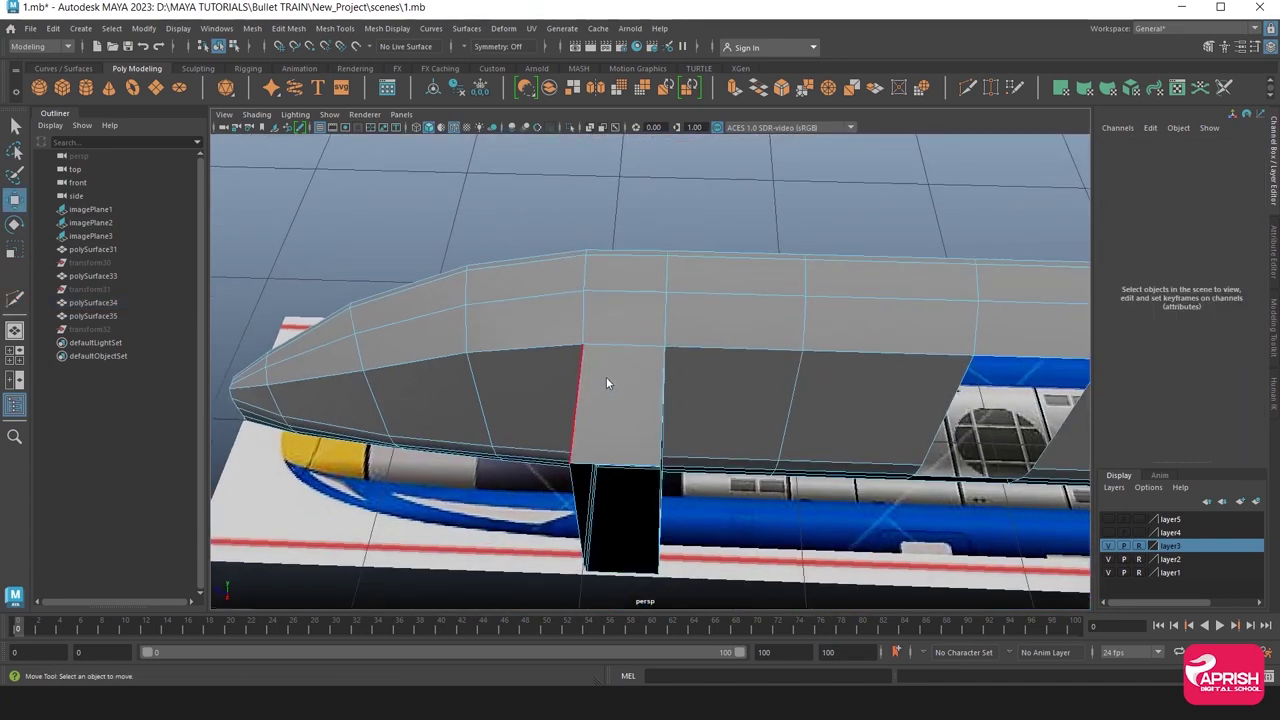
pyautogui.click(612, 381)
pyautogui.press('Delete')
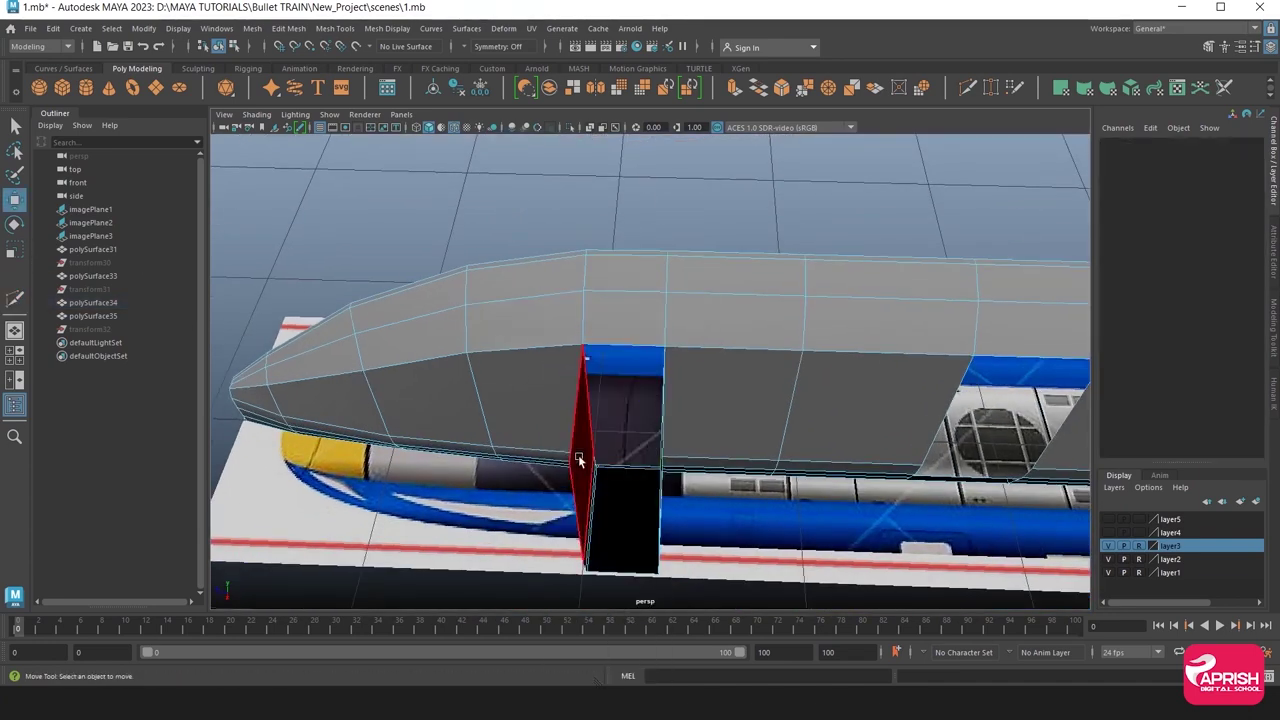
pyautogui.click(582, 430)
pyautogui.press('Delete')
pyautogui.click(620, 525)
pyautogui.press('Delete')
pyautogui.moveTo(570, 518); pyautogui.dragTo(621, 544)
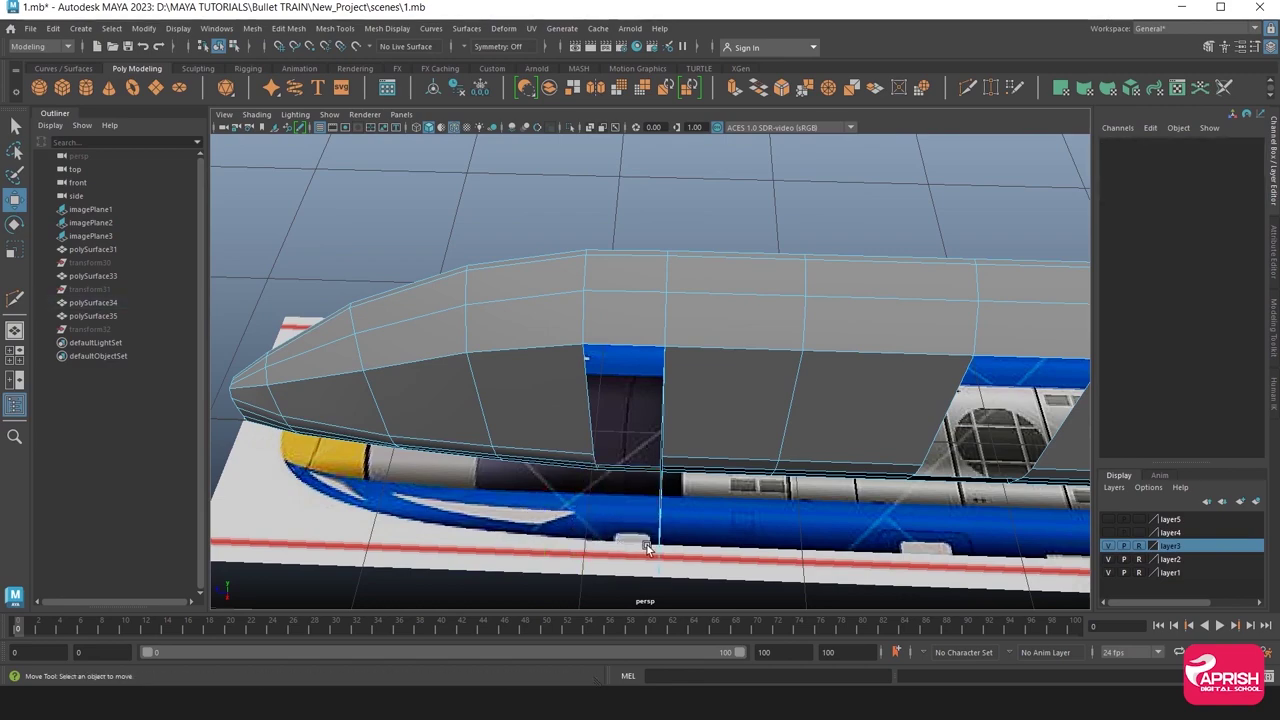
pyautogui.moveTo(700, 480)
pyautogui.keyDown('alt'); pyautogui.mouseDown()
pyautogui.moveTo(573, 445)
pyautogui.moveTo(421, 280)
pyautogui.mouseUp(); pyautogui.keyUp('alt')
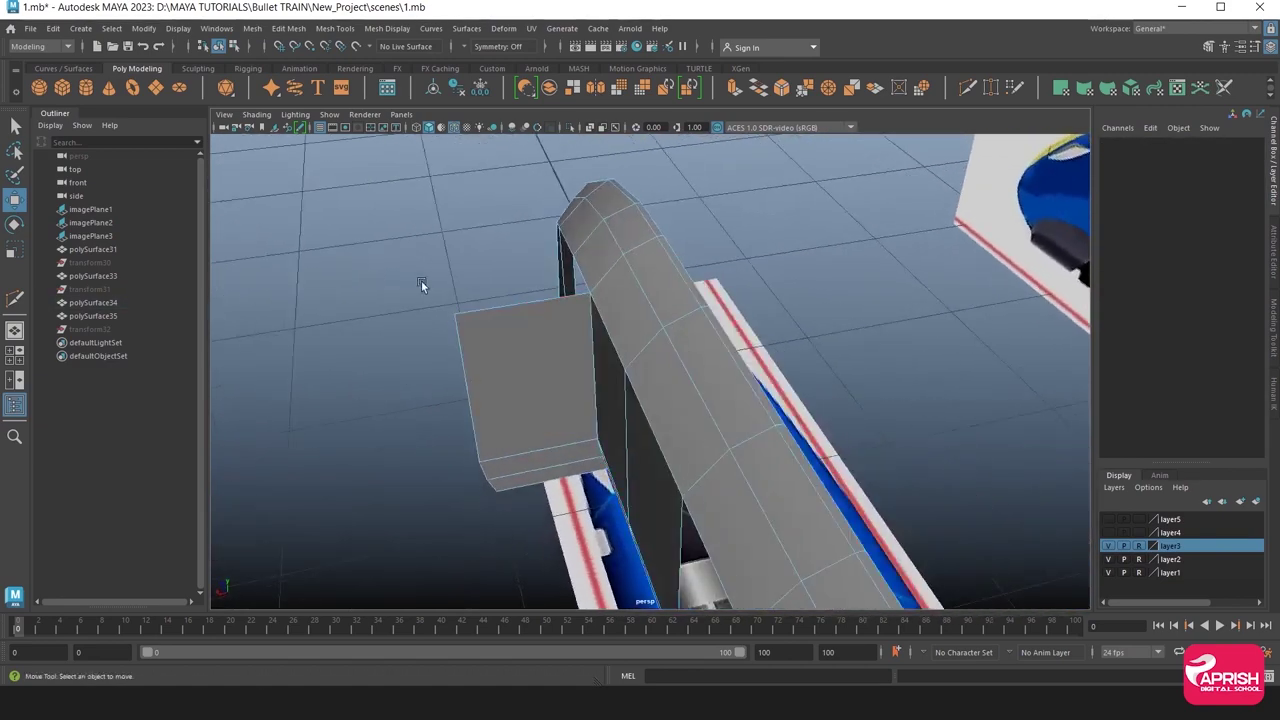
pyautogui.click(520, 495)
pyautogui.press('Delete')
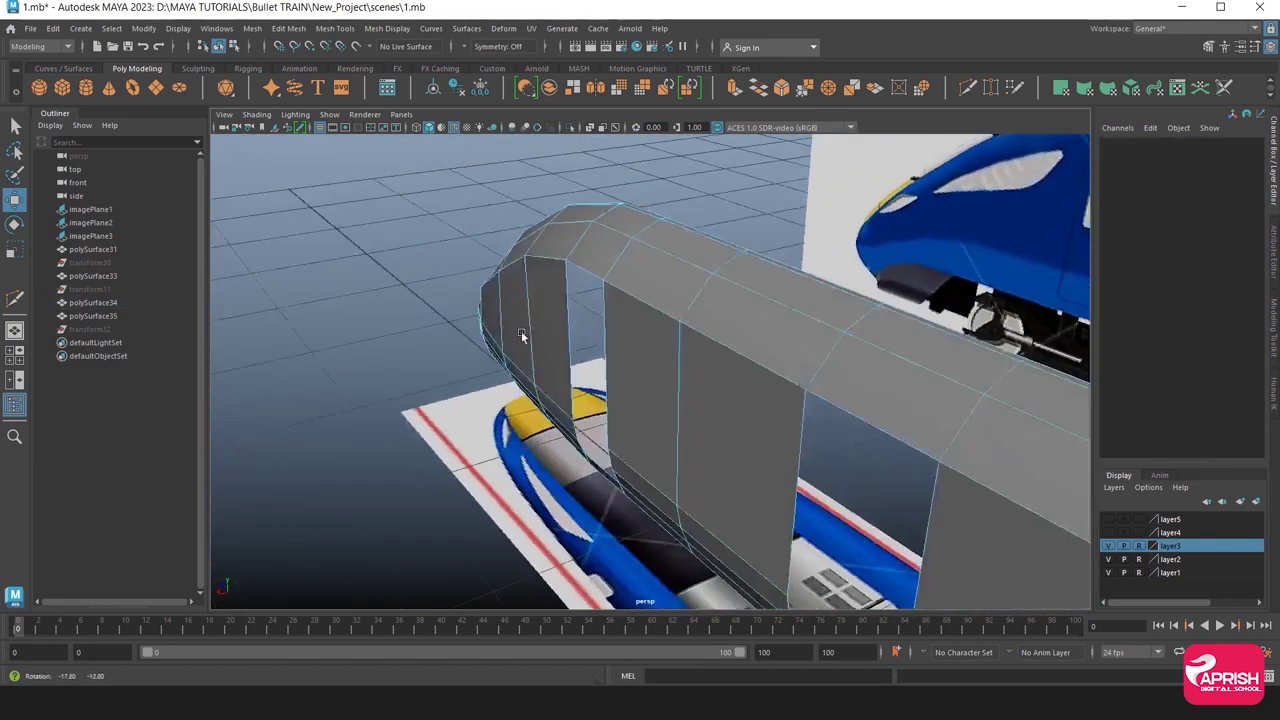
# Select the door opening edge loops and test-move the right door's edges, then undo.
pyautogui.keyDown('alt'); pyautogui.moveTo(562, 333); pyautogui.dragTo(560, 300); pyautogui.keyUp('alt')
pyautogui.moveTo(563, 288); pyautogui.dragTo(578, 311, button='right')
pyautogui.doubleClick(578, 311)
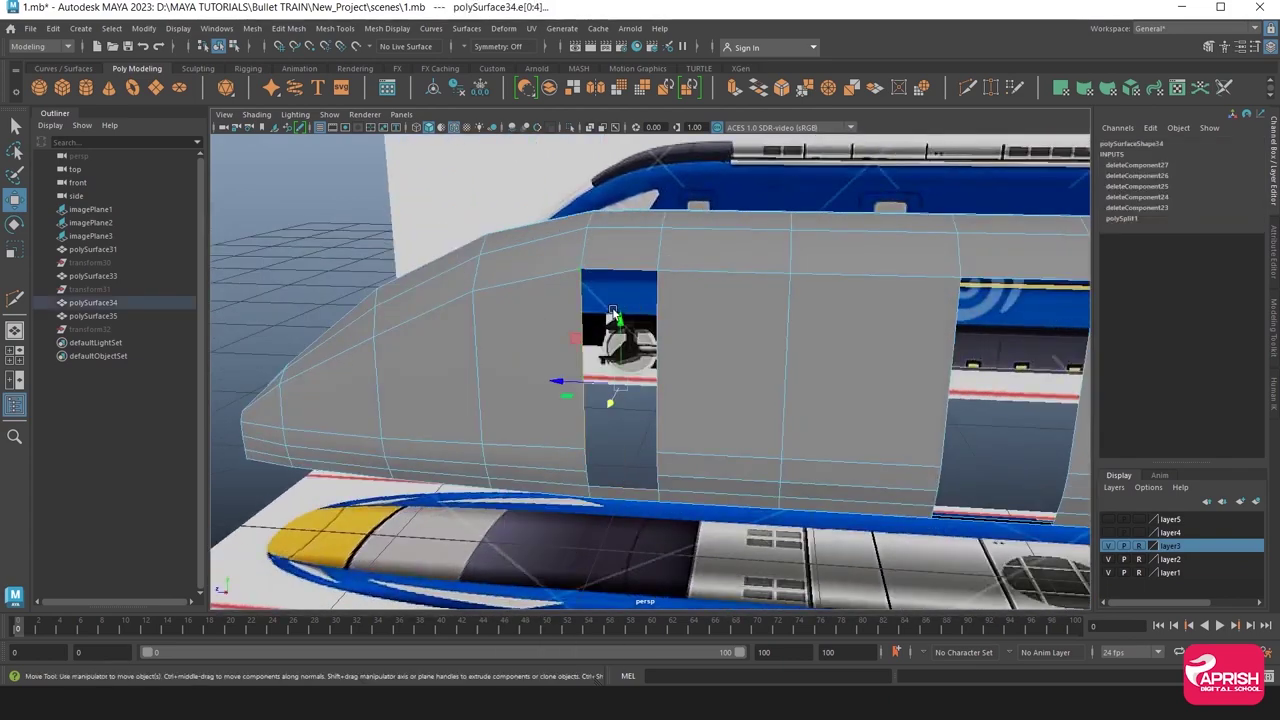
pyautogui.moveTo(606, 401)
pyautogui.mouseDown()
pyautogui.moveTo(605, 418)
pyautogui.moveTo(569, 415)
pyautogui.moveTo(909, 286)
pyautogui.mouseUp()
pyautogui.doubleClick(913, 286)
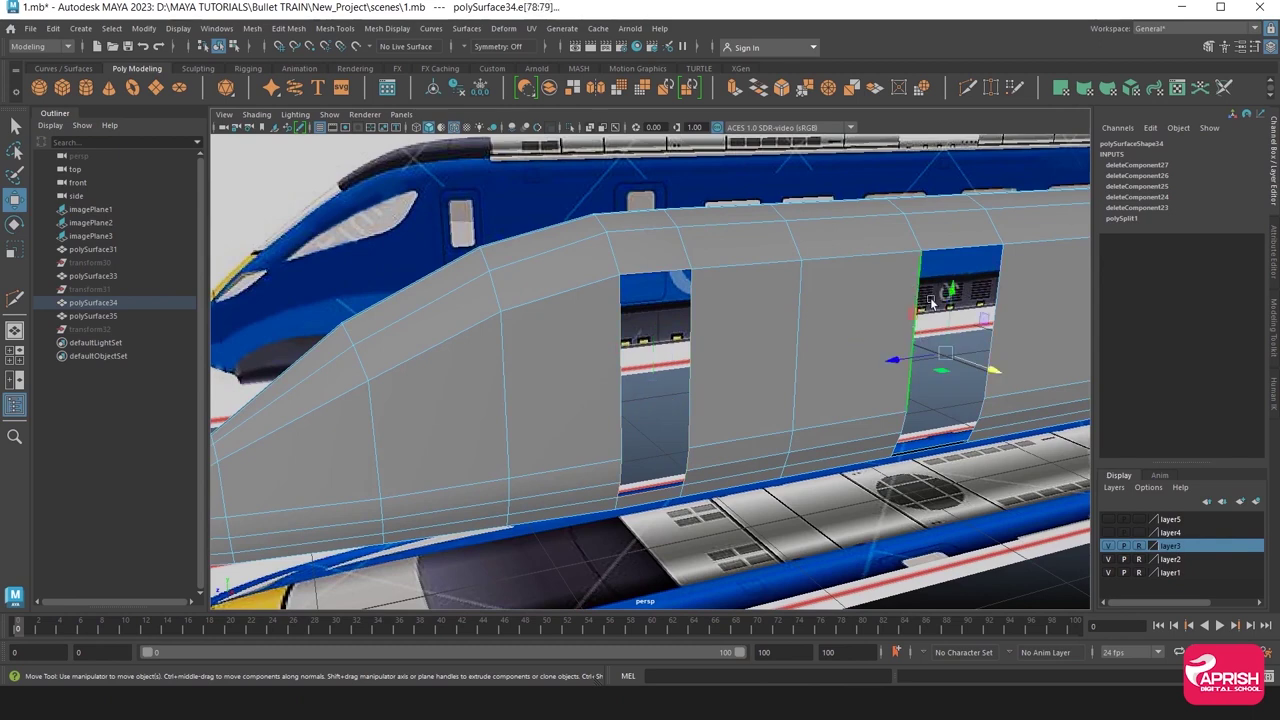
pyautogui.moveTo(998, 374); pyautogui.dragTo(1020, 378)
pyautogui.hotkey('ctrl', 'z')
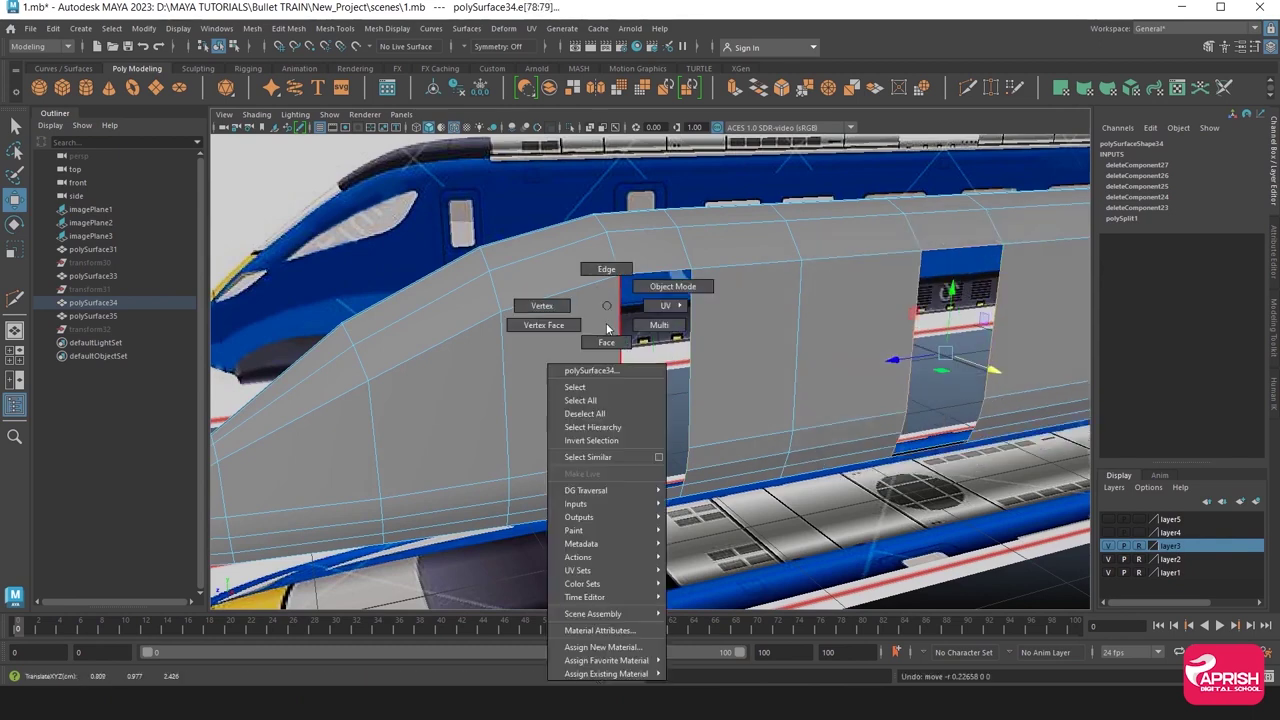
# Reselect the left door opening's border edges and extrude them.
pyautogui.moveTo(606, 323); pyautogui.dragTo(606, 272, button='right')
pyautogui.hotkey('ctrl', 'z')
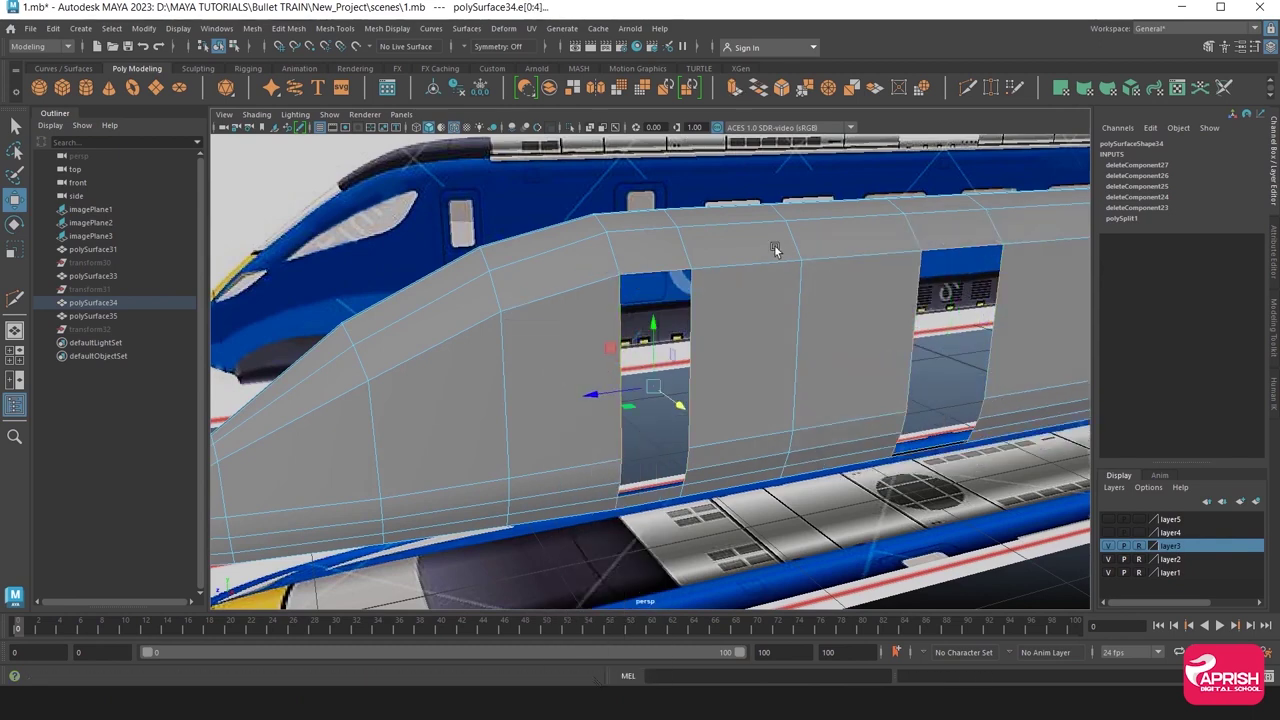
pyautogui.click(736, 88)
pyautogui.moveTo(640, 420)
pyautogui.keyDown('alt'); pyautogui.mouseDown()
pyautogui.moveTo(707, 482)
pyautogui.moveTo(684, 512)
pyautogui.mouseUp(); pyautogui.keyUp('alt')
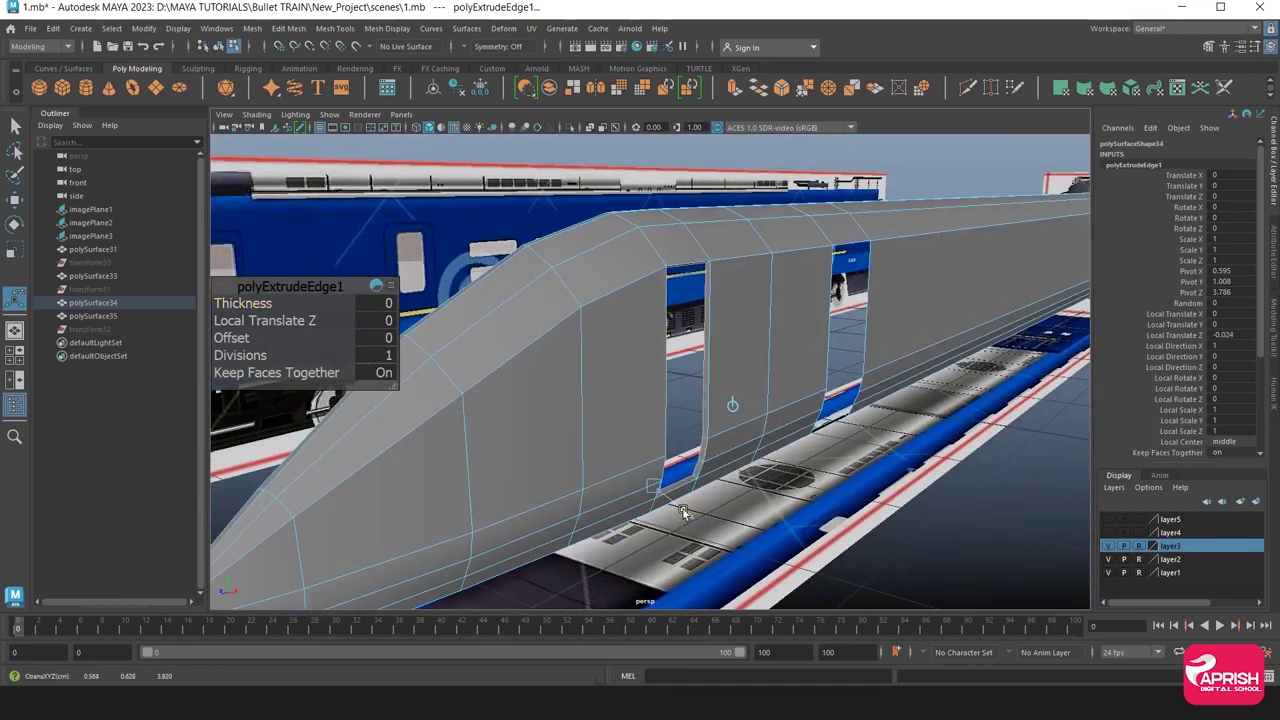
# Push the extruded door edges to Local Translate Z -0.018 and select the door's corner edges.
pyautogui.moveTo(684, 512)
pyautogui.keyDown('alt'); pyautogui.mouseDown()
pyautogui.moveTo(551, 233)
pyautogui.moveTo(621, 303)
pyautogui.moveTo(556, 283)
pyautogui.mouseUp(); pyautogui.keyUp('alt')
pyautogui.press('q')
pyautogui.click(525, 262)
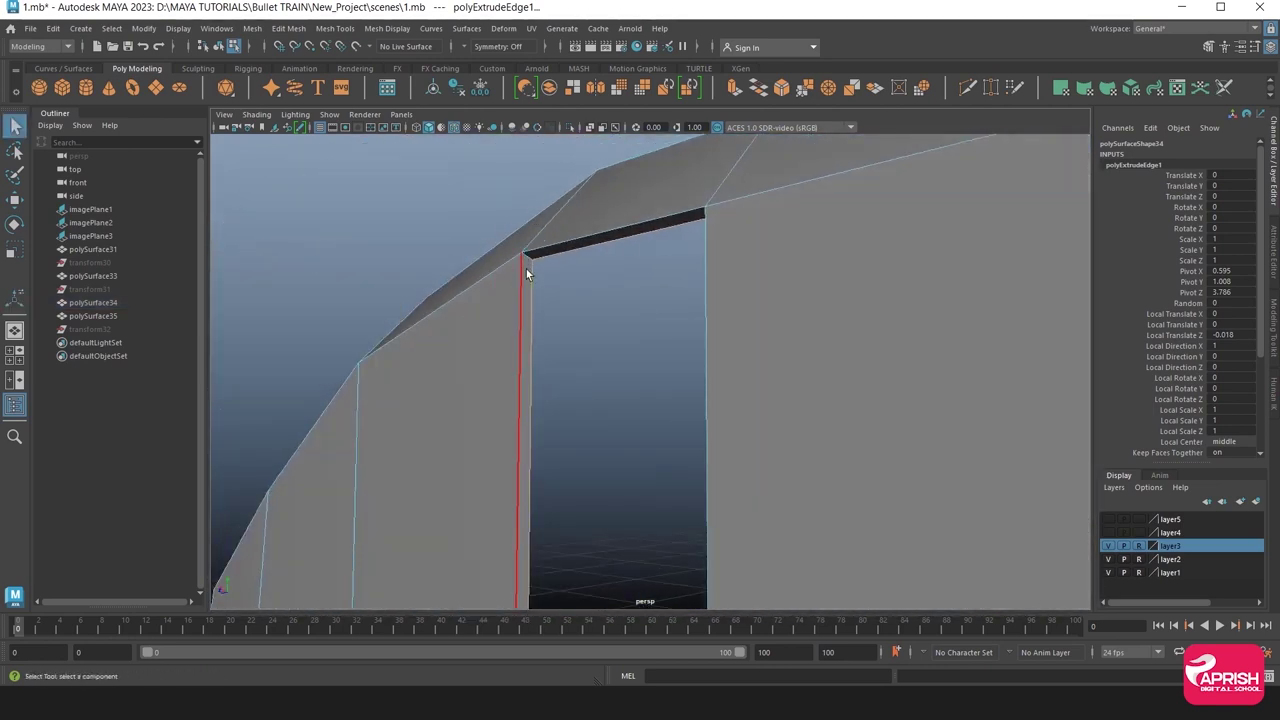
pyautogui.keyDown('alt'); pyautogui.moveTo(597, 329); pyautogui.dragTo(800, 318); pyautogui.keyUp('alt')
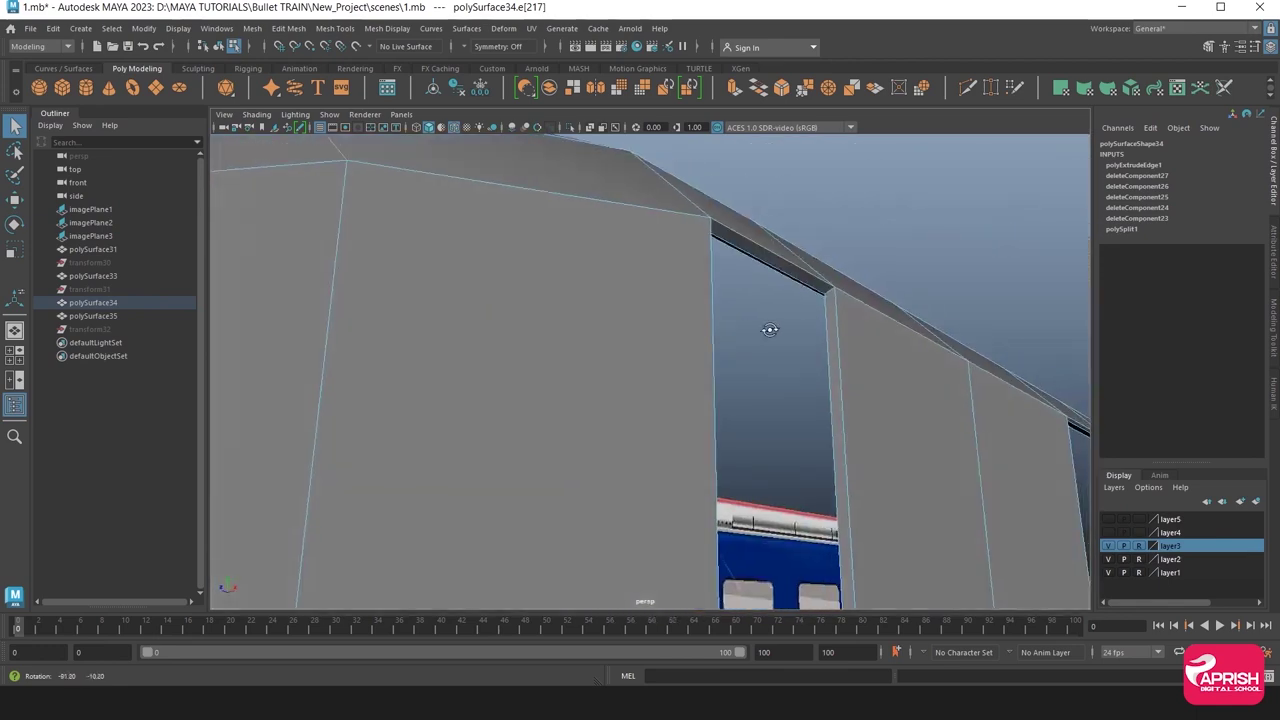
pyautogui.click(818, 312)
pyautogui.moveTo(856, 393)
pyautogui.keyDown('alt'); pyautogui.mouseDown()
pyautogui.moveTo(777, 200)
pyautogui.moveTo(702, 369)
pyautogui.moveTo(690, 240)
pyautogui.moveTo(760, 393)
pyautogui.moveTo(597, 447)
pyautogui.mouseUp(); pyautogui.keyUp('alt')
pyautogui.click(791, 417)
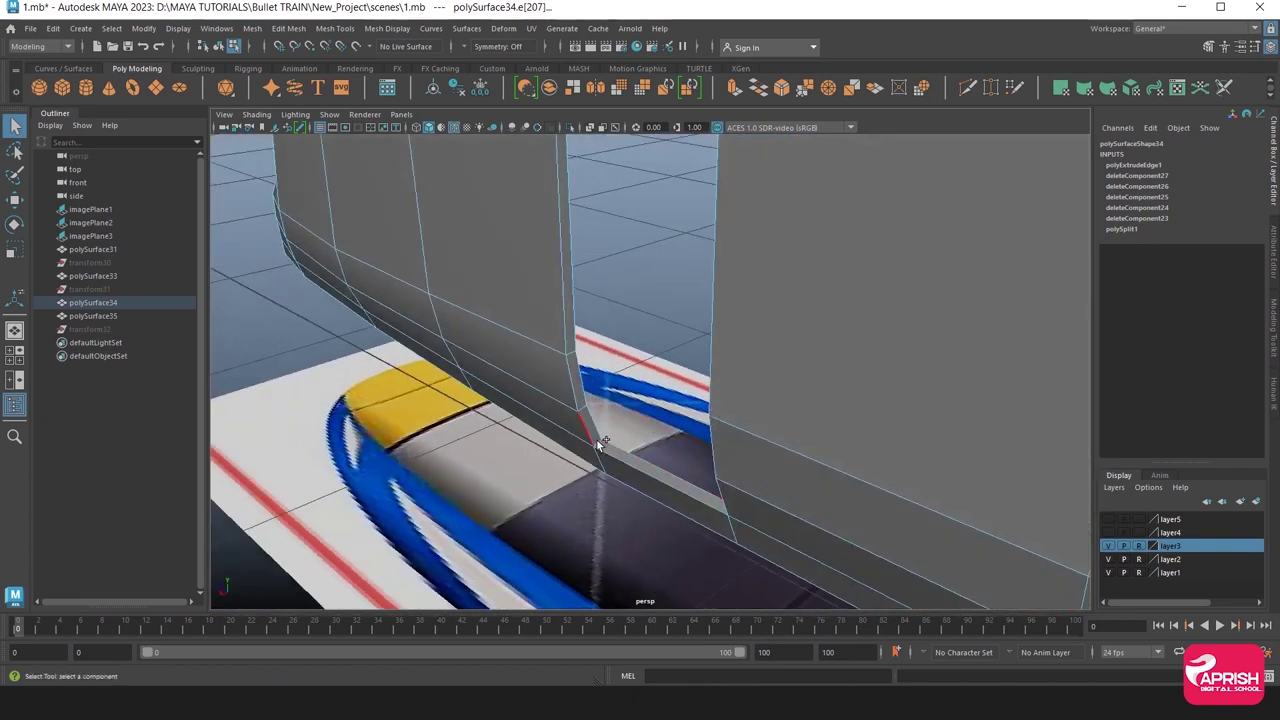
pyautogui.keyDown('alt'); pyautogui.moveTo(598, 440); pyautogui.dragTo(648, 438); pyautogui.keyUp('alt')
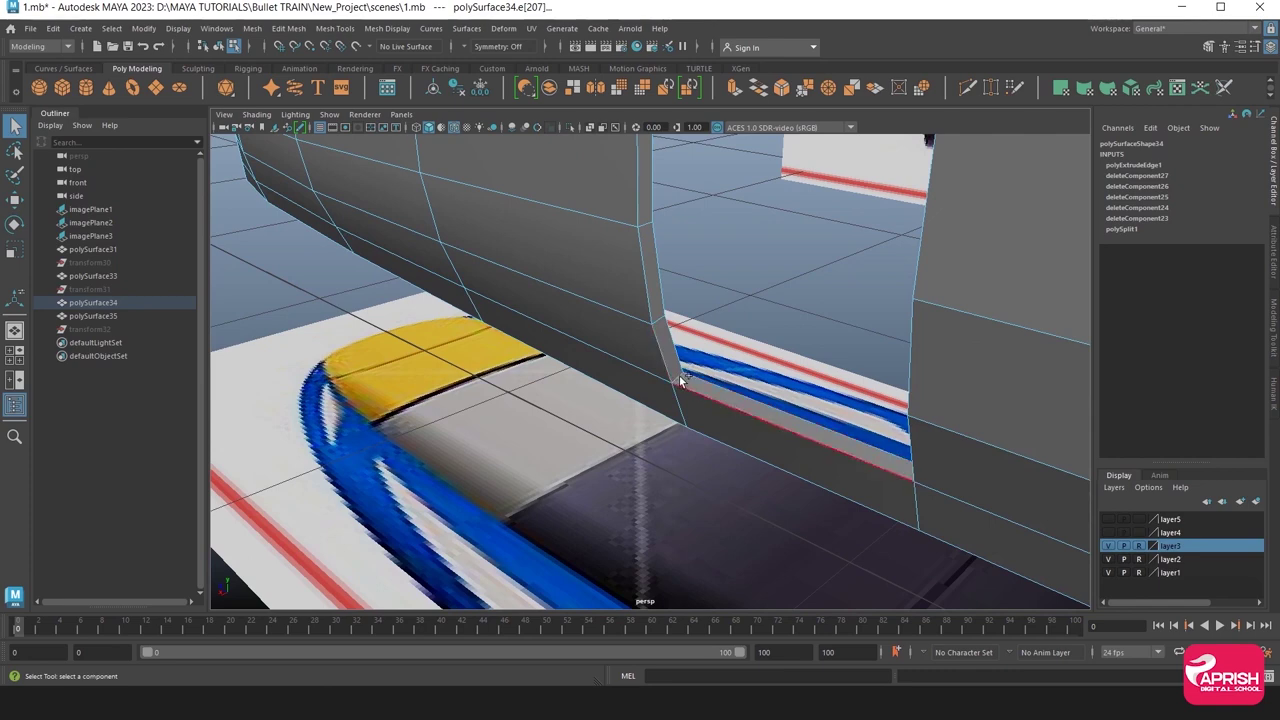
# Bevel the selected door corner edges with a Fraction of 0.2.
pyautogui.click(287, 28)
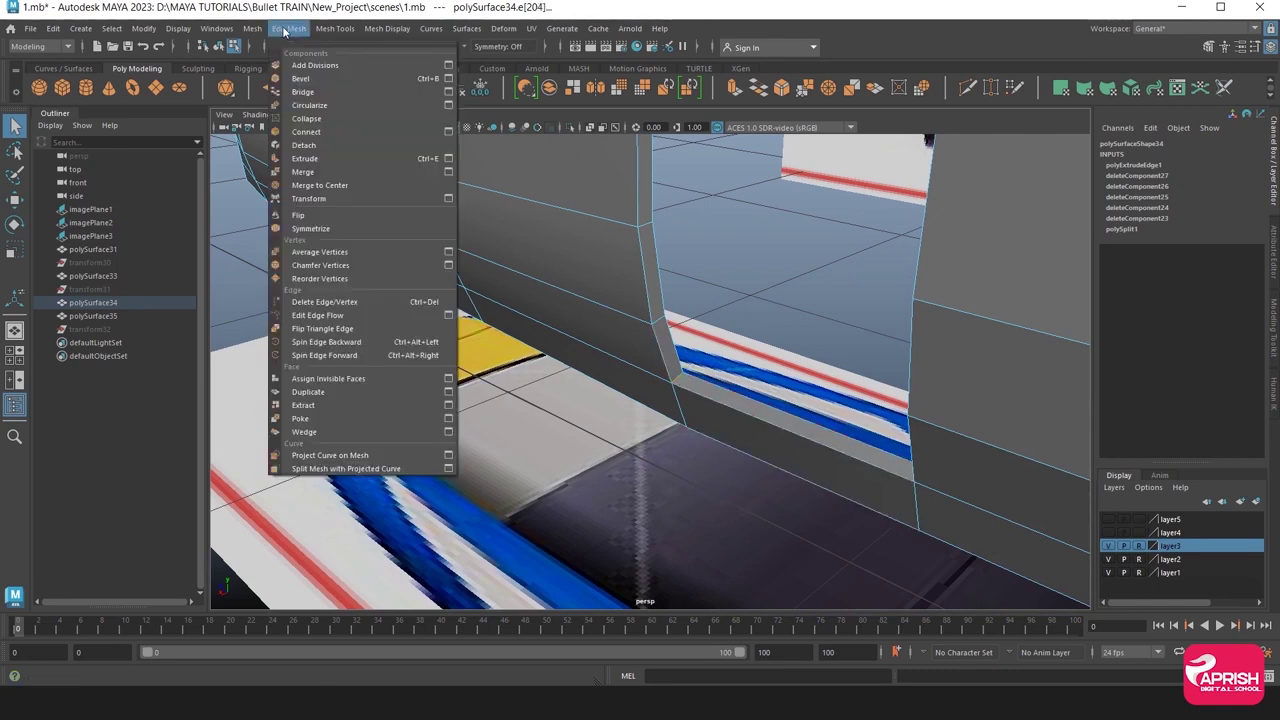
pyautogui.click(297, 79)
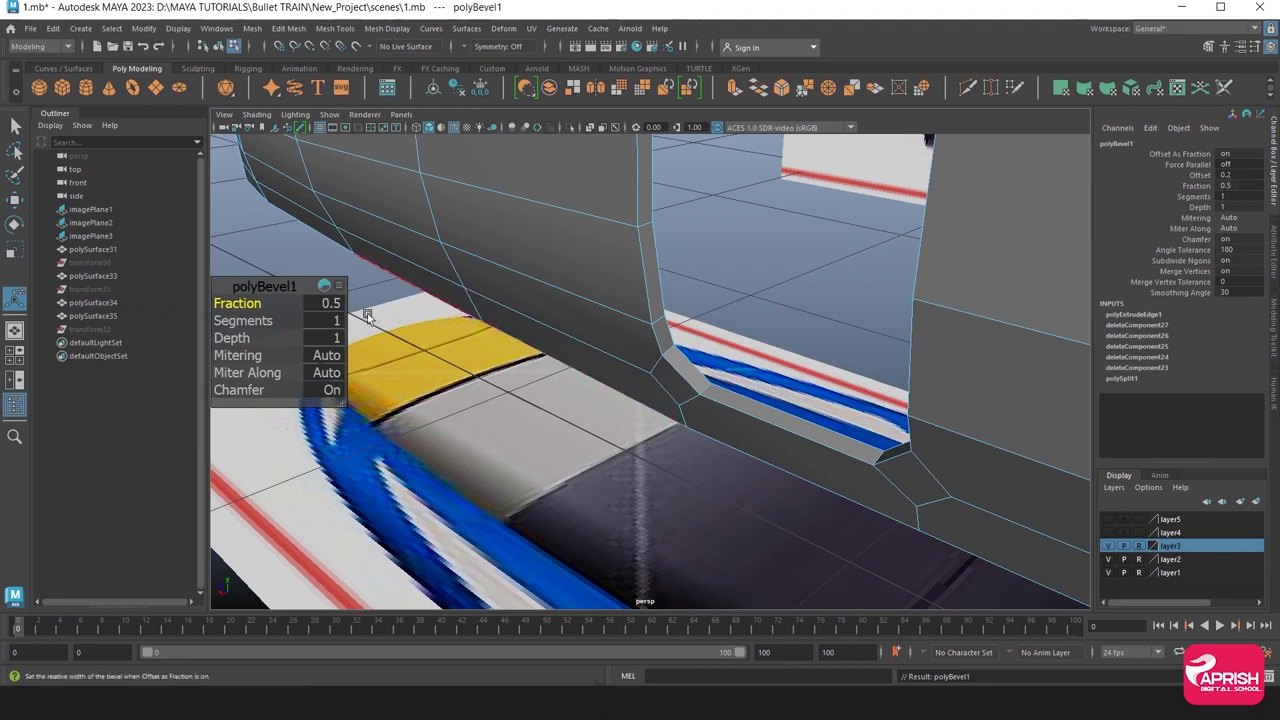
pyautogui.click(315, 305)
pyautogui.write('.2')
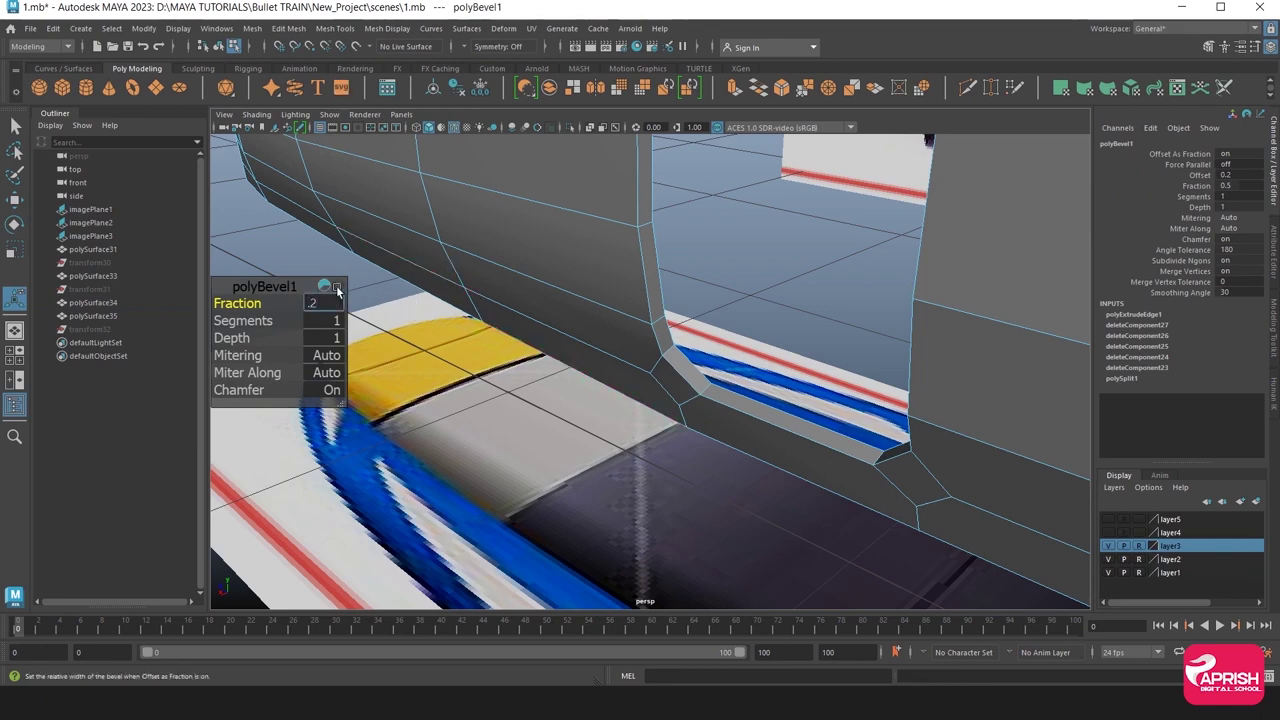
pyautogui.press('Tab')
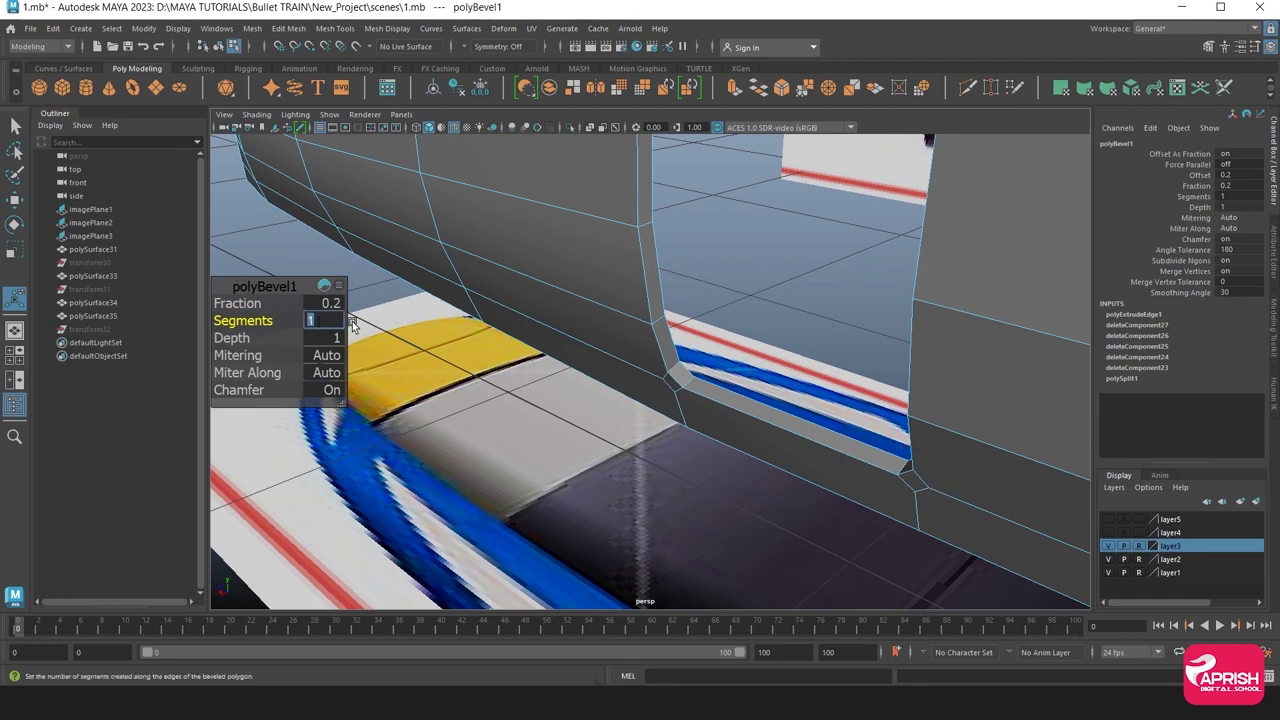
pyautogui.click(410, 377)
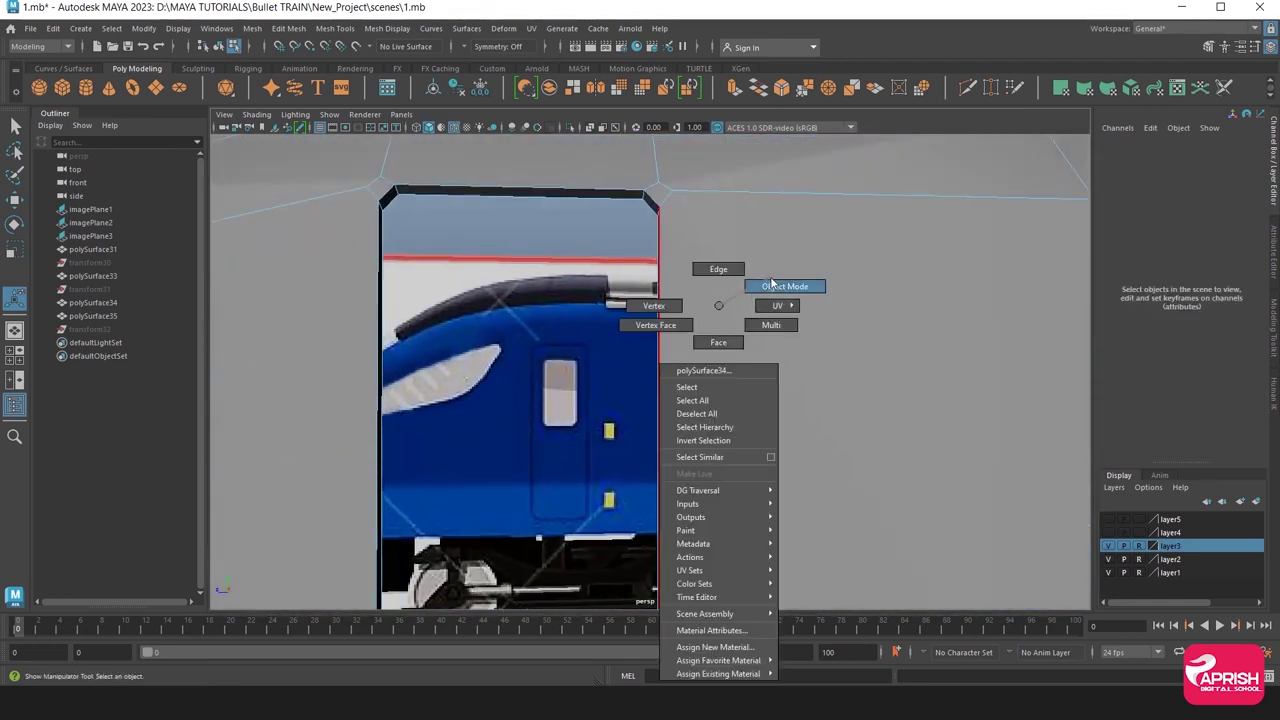
# Return to object mode and select polySurface34, framing the train body.
pyautogui.moveTo(718, 313); pyautogui.dragTo(760, 285, button='right')
pyautogui.press('f')
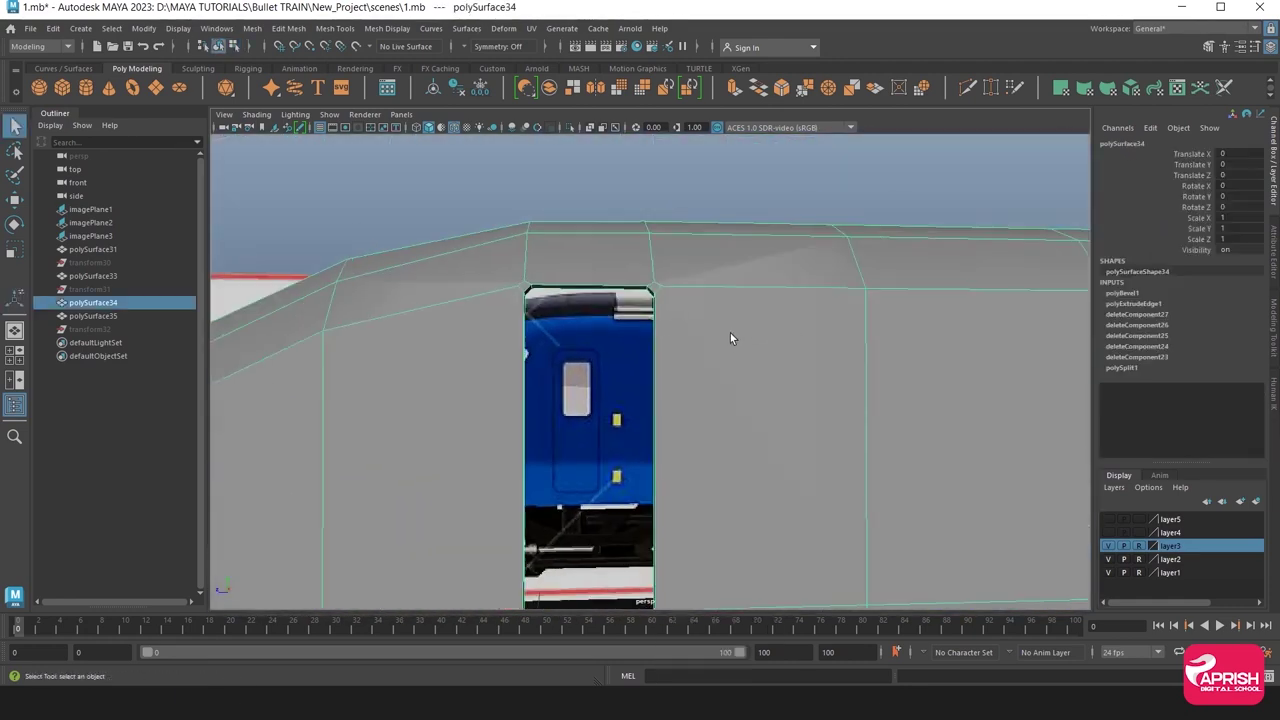
pyautogui.keyDown('alt'); pyautogui.moveTo(731, 337); pyautogui.dragTo(670, 385, button='middle'); pyautogui.keyUp('alt')
pyautogui.moveTo(670, 385)
pyautogui.keyDown('alt'); pyautogui.mouseDown()
pyautogui.moveTo(682, 412)
pyautogui.moveTo(642, 374)
pyautogui.moveTo(734, 383)
pyautogui.mouseUp(); pyautogui.keyUp('alt')
pyautogui.keyDown('alt'); pyautogui.moveTo(734, 383); pyautogui.dragTo(392, 355, button='middle'); pyautogui.keyUp('alt')
pyautogui.moveTo(392, 361)
pyautogui.keyDown('alt'); pyautogui.mouseDown()
pyautogui.moveTo(377, 340)
pyautogui.moveTo(831, 346)
pyautogui.moveTo(664, 321)
pyautogui.mouseUp(); pyautogui.keyUp('alt')
# Multi-Cut a line from the door's top edge down to the body's lower edge.
pyautogui.click(288, 28)
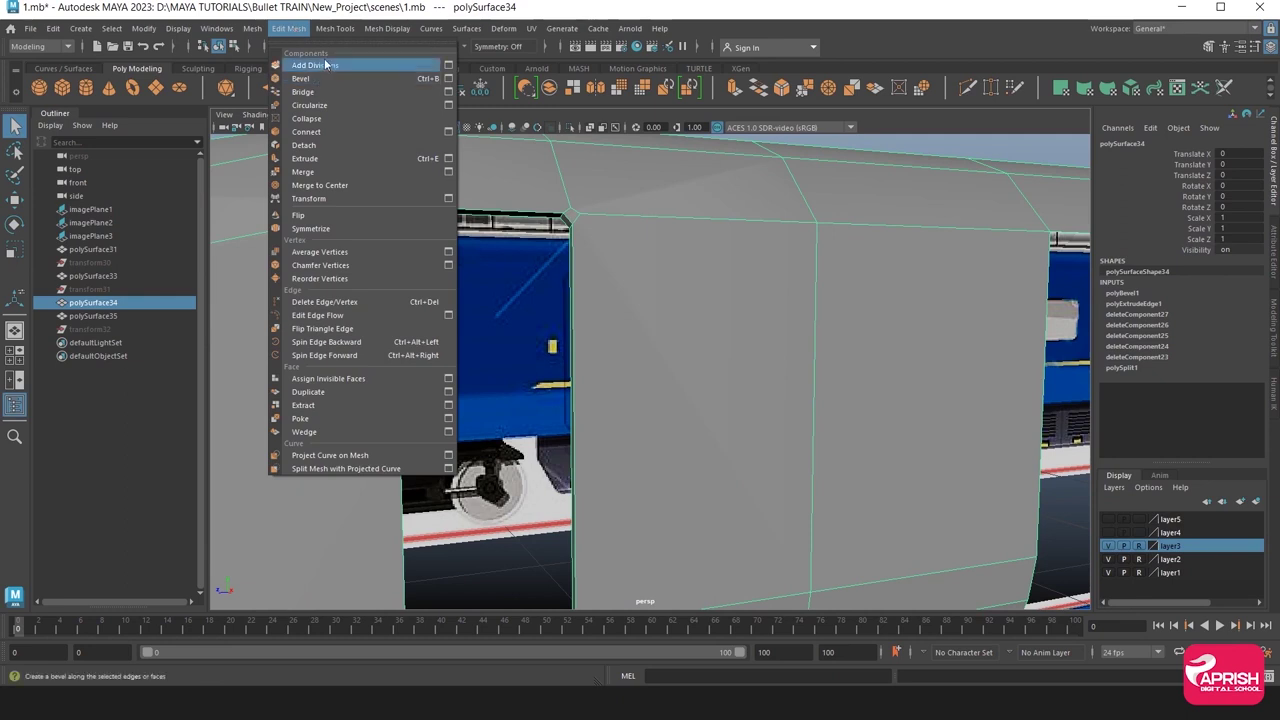
pyautogui.click(351, 159)
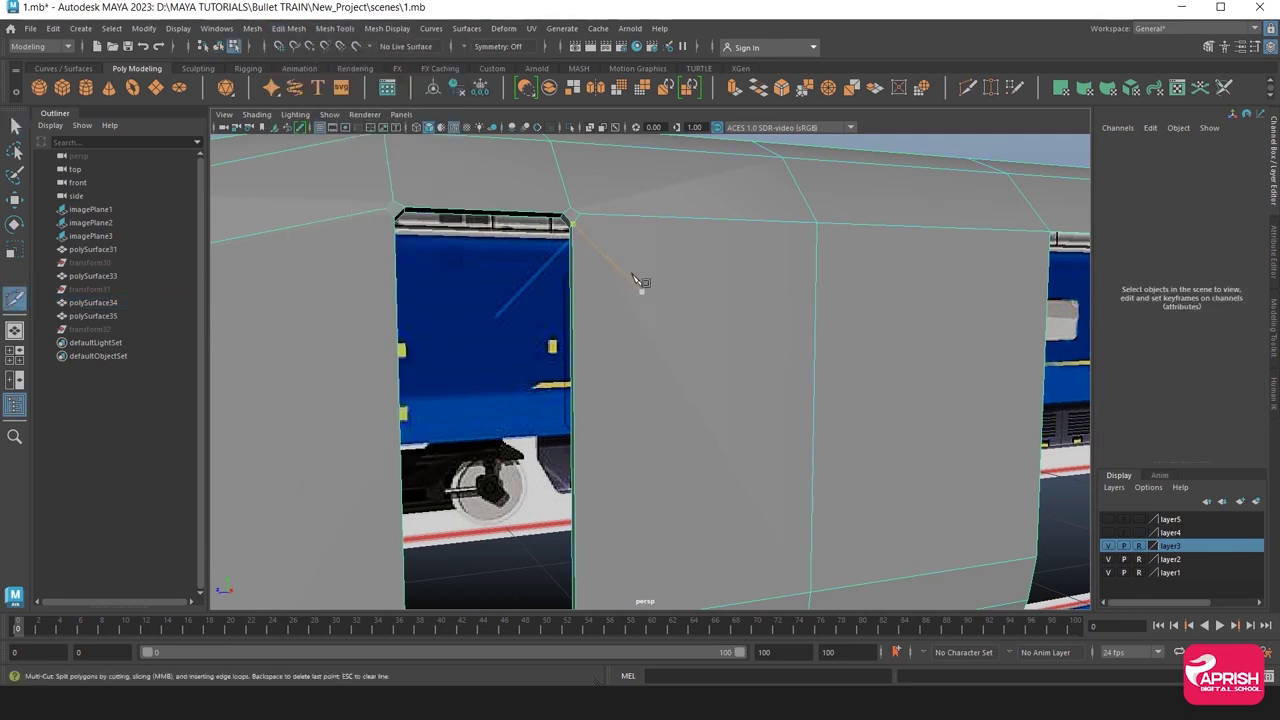
pyautogui.click(592, 214)
pyautogui.keyDown('alt'); pyautogui.moveTo(597, 280); pyautogui.dragTo(604, 380); pyautogui.keyUp('alt')
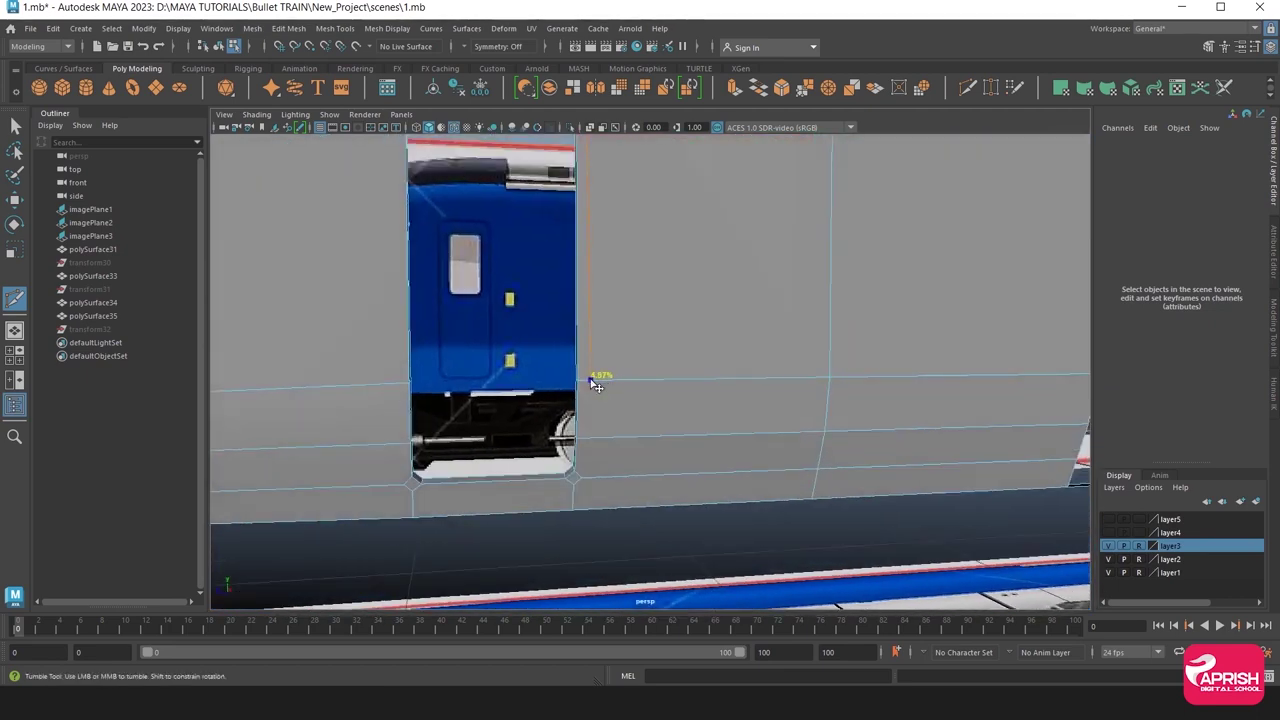
pyautogui.click(591, 380)
pyautogui.click(590, 439)
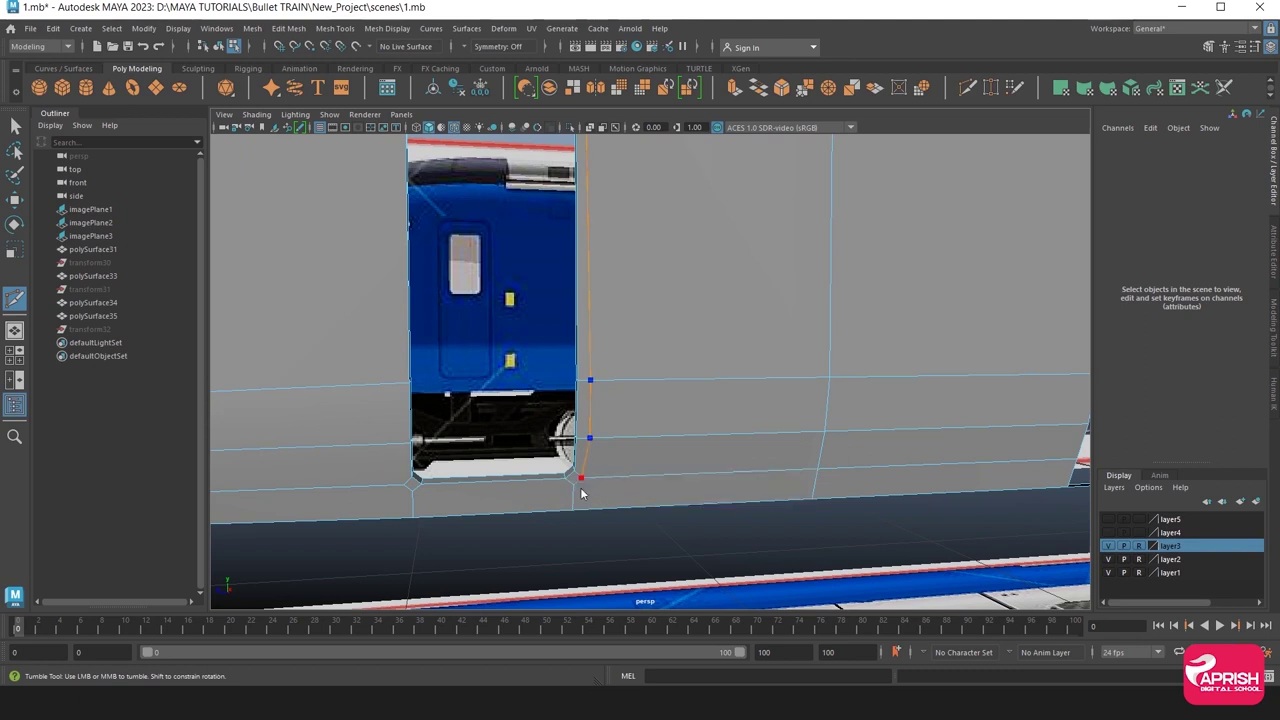
# Add a cut from below the door's bottom-left corner up to that bevelled corner.
pyautogui.keyDown('alt'); pyautogui.moveTo(600, 528); pyautogui.dragTo(562, 510); pyautogui.keyUp('alt')
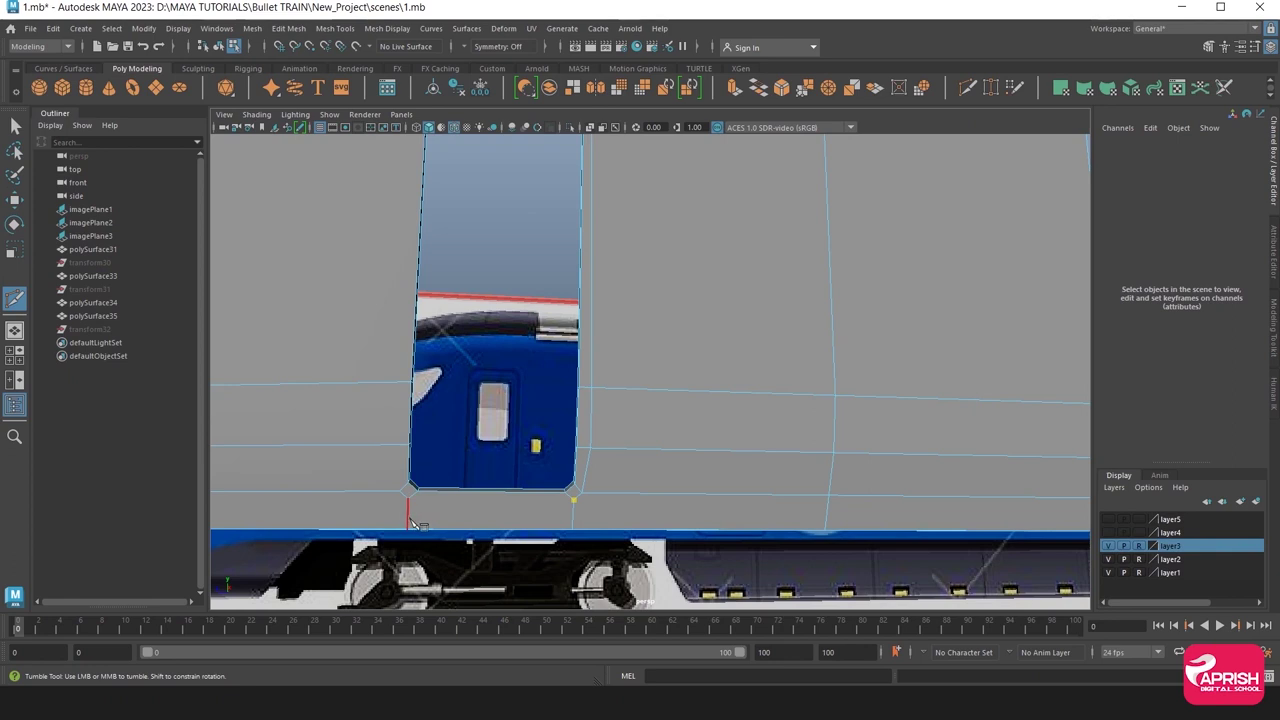
pyautogui.click(440, 520)
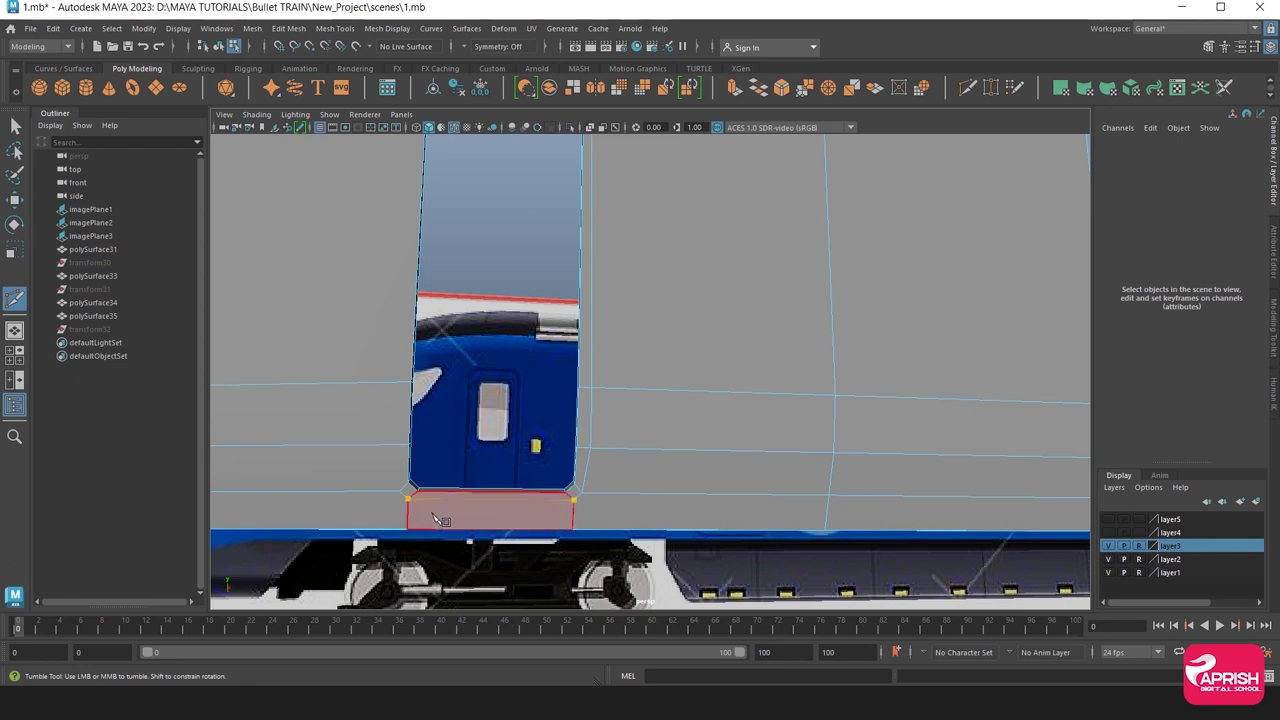
pyautogui.click(408, 495)
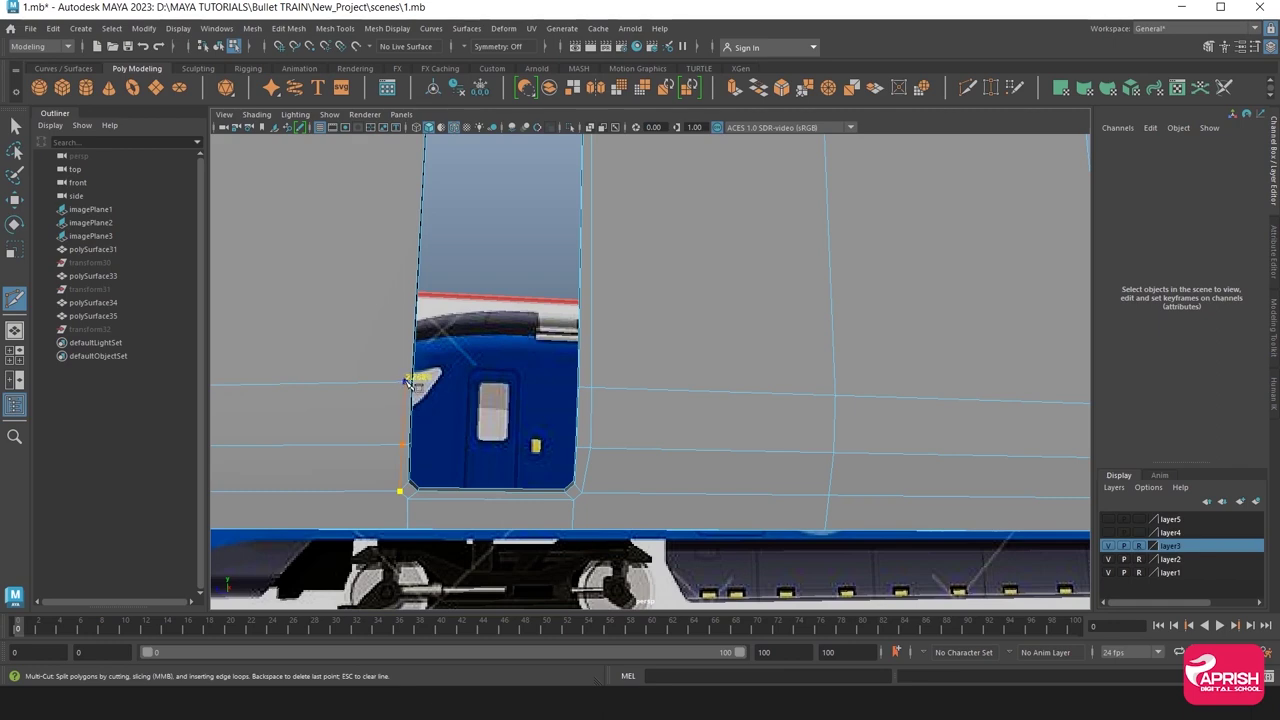
pyautogui.moveTo(485, 510)
pyautogui.keyDown('alt'); pyautogui.mouseDown()
pyautogui.moveTo(423, 323)
pyautogui.moveTo(489, 397)
pyautogui.mouseUp(); pyautogui.keyUp('alt')
pyautogui.keyDown('alt'); pyautogui.moveTo(489, 397); pyautogui.dragTo(447, 332, button='middle'); pyautogui.keyUp('alt')
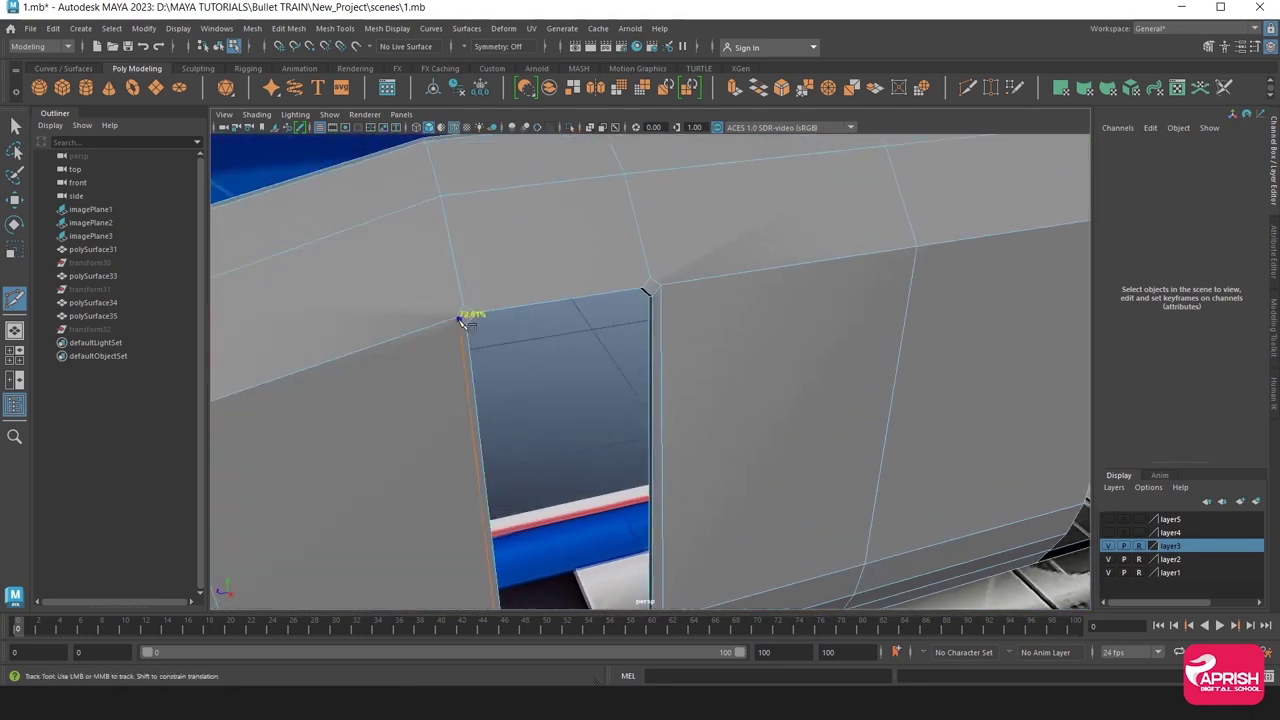
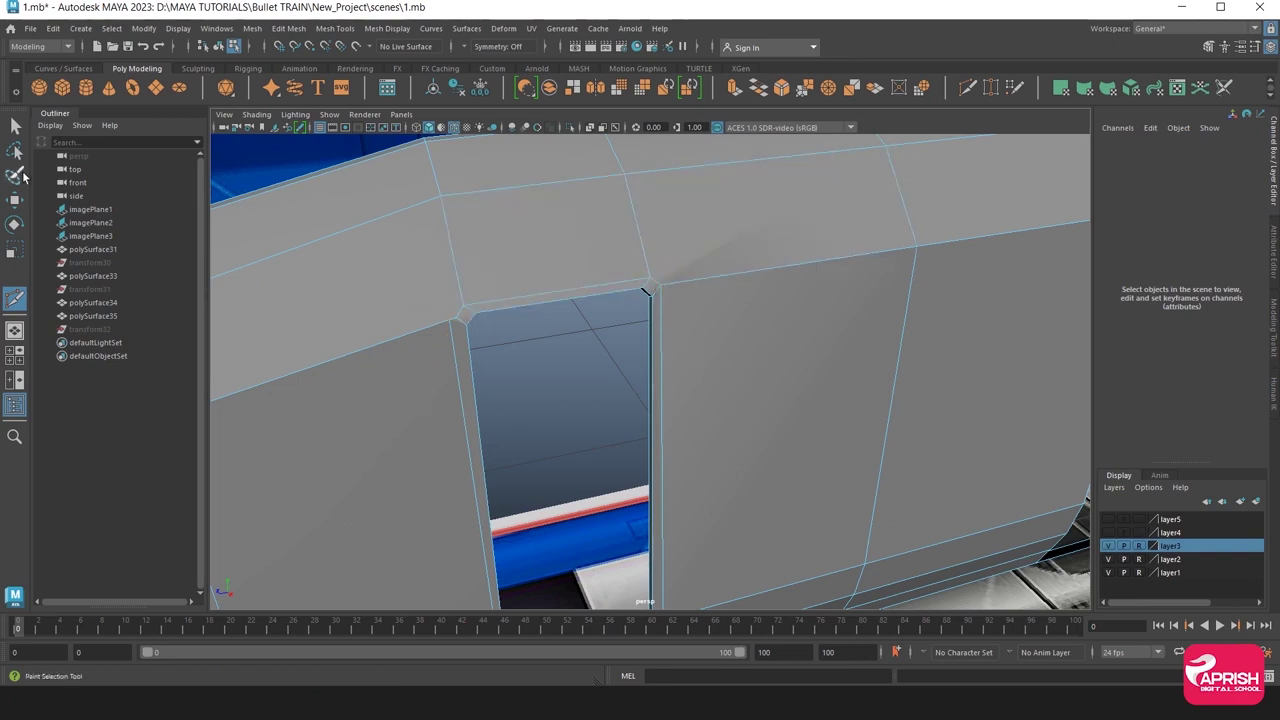
# Merge the vertices at the door opening's corner, then undo the merge.
pyautogui.click(15, 125)
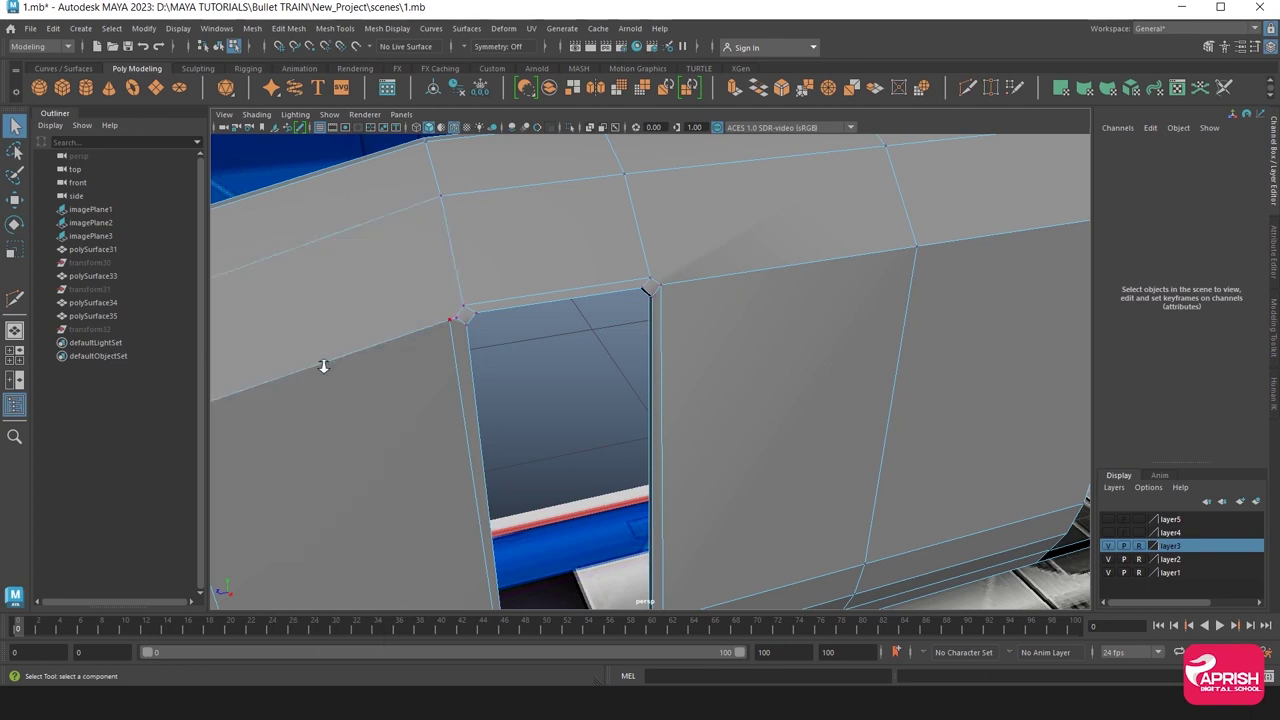
pyautogui.keyDown('alt'); pyautogui.moveTo(323, 363); pyautogui.dragTo(403, 343, button='right'); pyautogui.keyUp('alt')
pyautogui.keyDown('alt'); pyautogui.moveTo(403, 343); pyautogui.dragTo(517, 481); pyautogui.keyUp('alt')
pyautogui.click(705, 455)
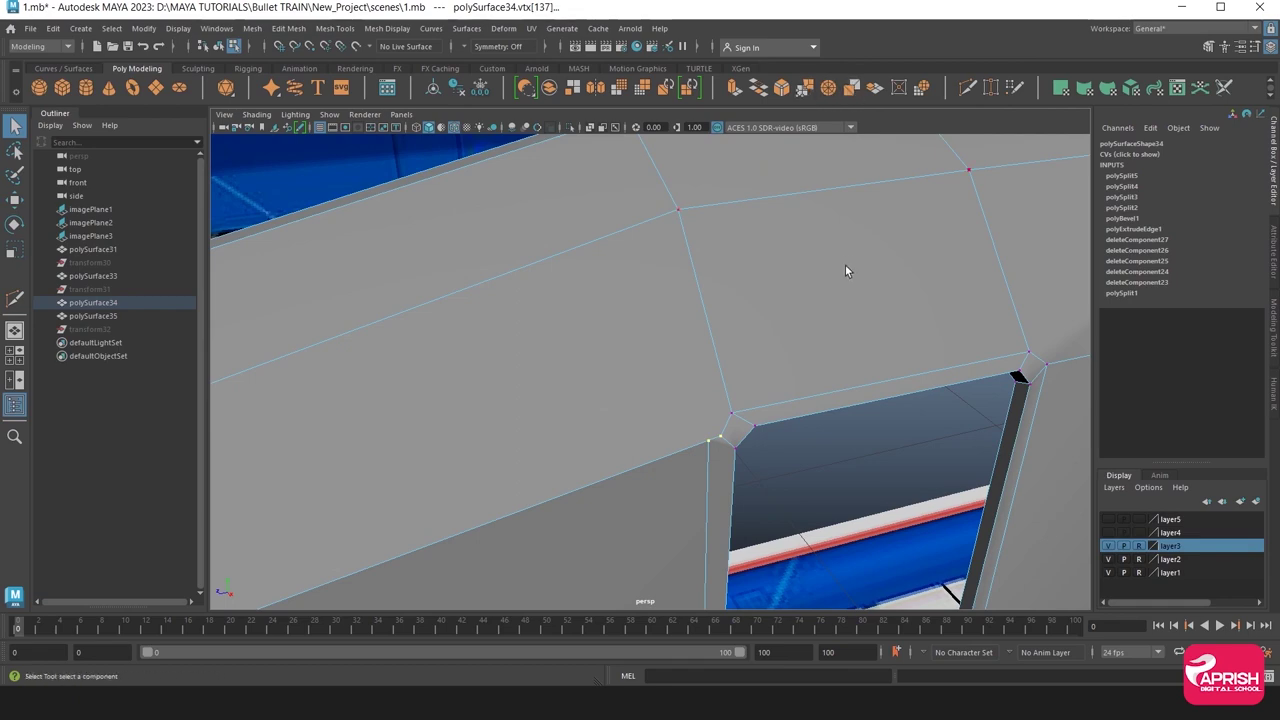
pyautogui.click(800, 92)
pyautogui.moveTo(763, 283)
pyautogui.keyDown('alt'); pyautogui.mouseDown()
pyautogui.moveTo(714, 320)
pyautogui.moveTo(617, 307)
pyautogui.moveTo(543, 337)
pyautogui.moveTo(694, 360)
pyautogui.moveTo(623, 340)
pyautogui.moveTo(720, 318)
pyautogui.mouseUp(); pyautogui.keyUp('alt')
pyautogui.hotkey('ctrl', 'z')
pyautogui.hotkey('ctrl', 'z')
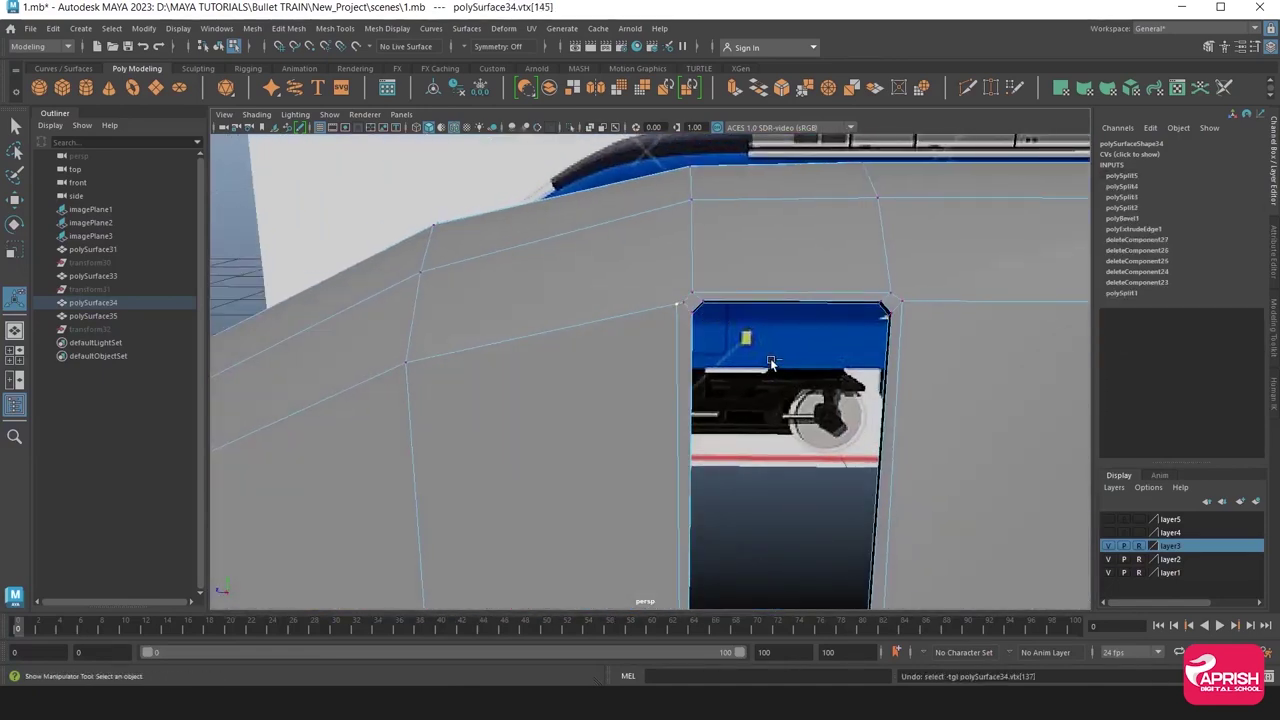
pyautogui.hotkey('ctrl', 'z')
pyautogui.hotkey('ctrl', 'z')
pyautogui.hotkey('ctrl', 'z')
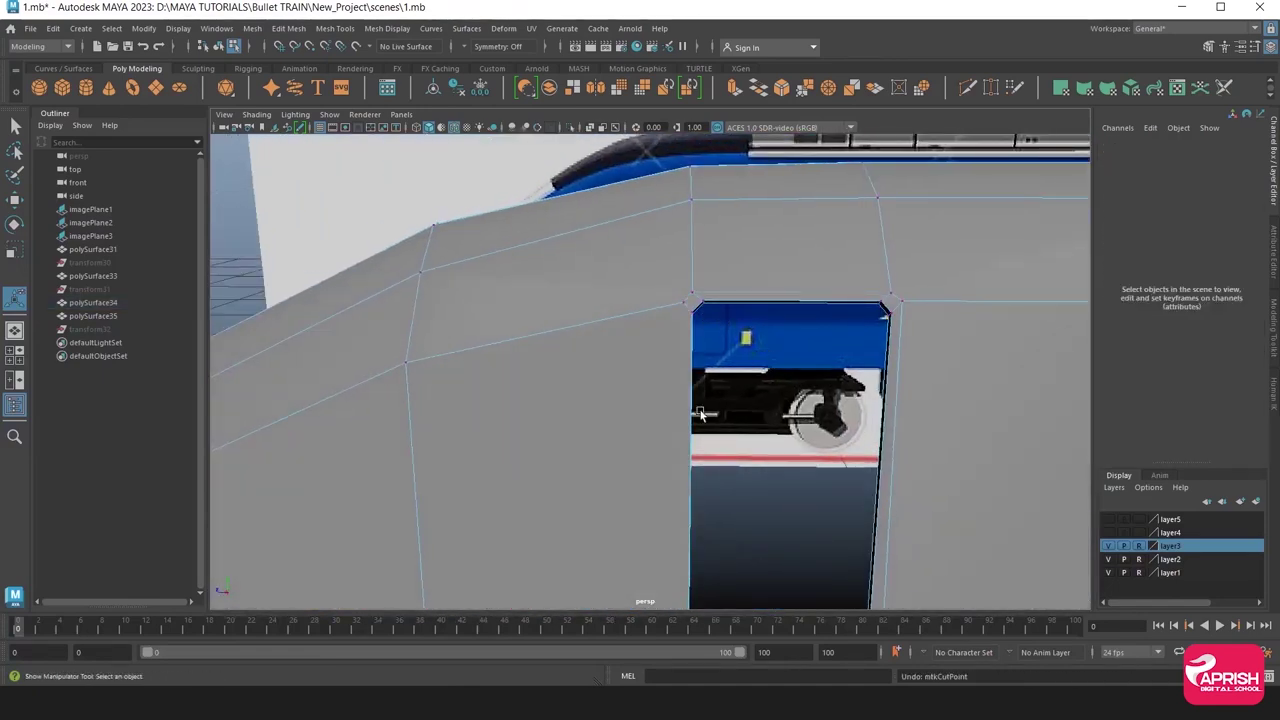
pyautogui.scroll(3, 700, 413)
pyautogui.scroll(-5, 554, 389)
pyautogui.moveTo(554, 389)
pyautogui.keyDown('alt'); pyautogui.mouseDown()
pyautogui.moveTo(589, 383)
pyautogui.moveTo(586, 342)
pyautogui.mouseUp(); pyautogui.keyUp('alt')
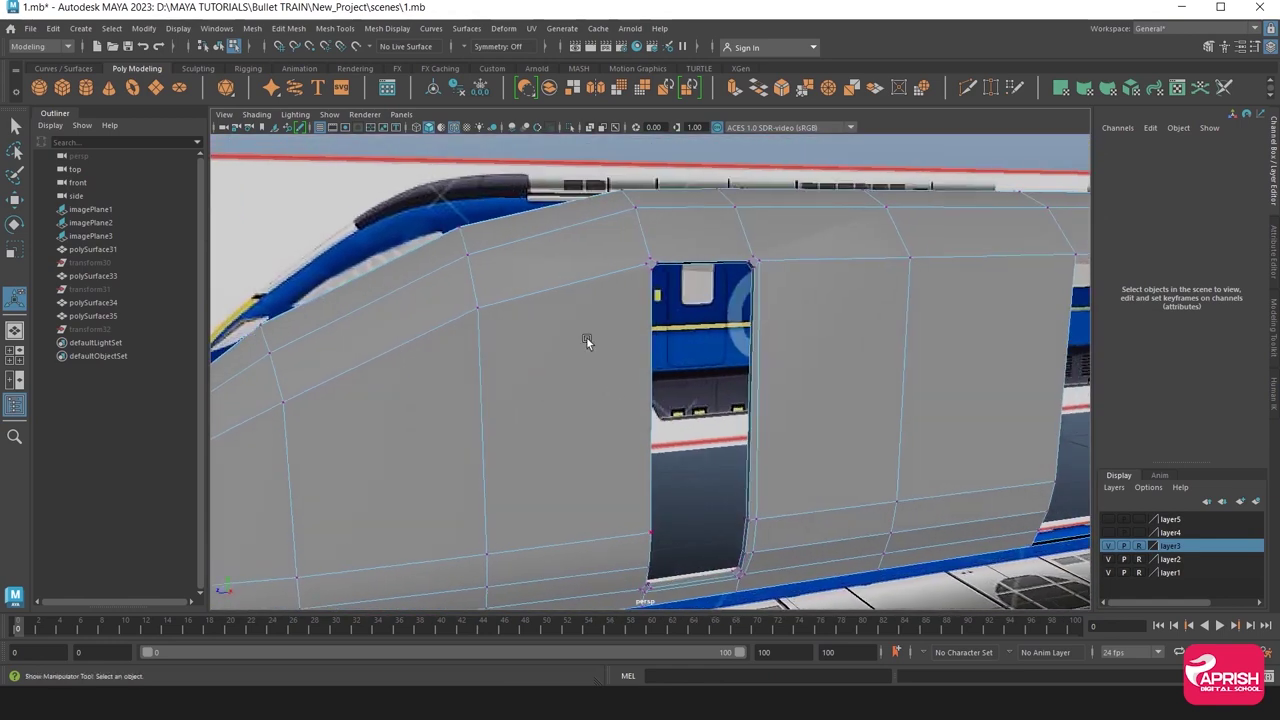
# Multi-Cut a new edge from the body edge down to the opening's lower corner vertex.
pyautogui.click(335, 28)
pyautogui.click(360, 143)
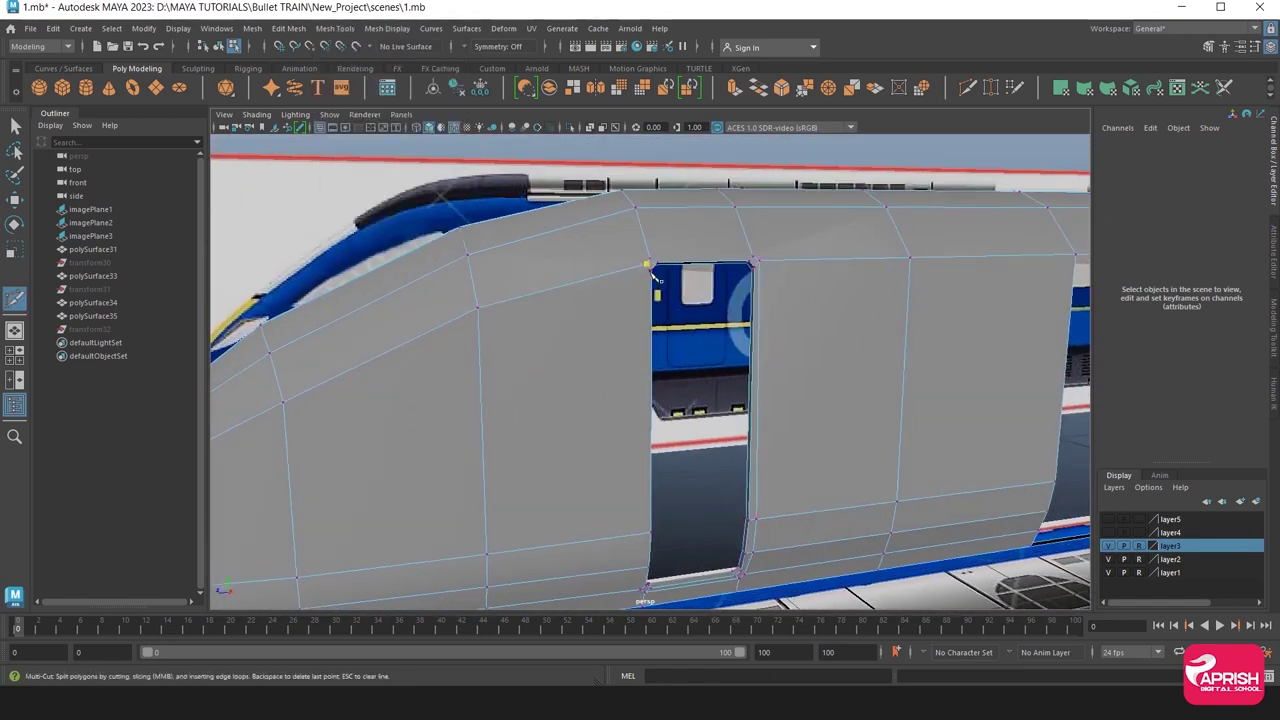
pyautogui.keyDown('alt'); pyautogui.moveTo(634, 374); pyautogui.dragTo(600, 283, button='right'); pyautogui.keyUp('alt')
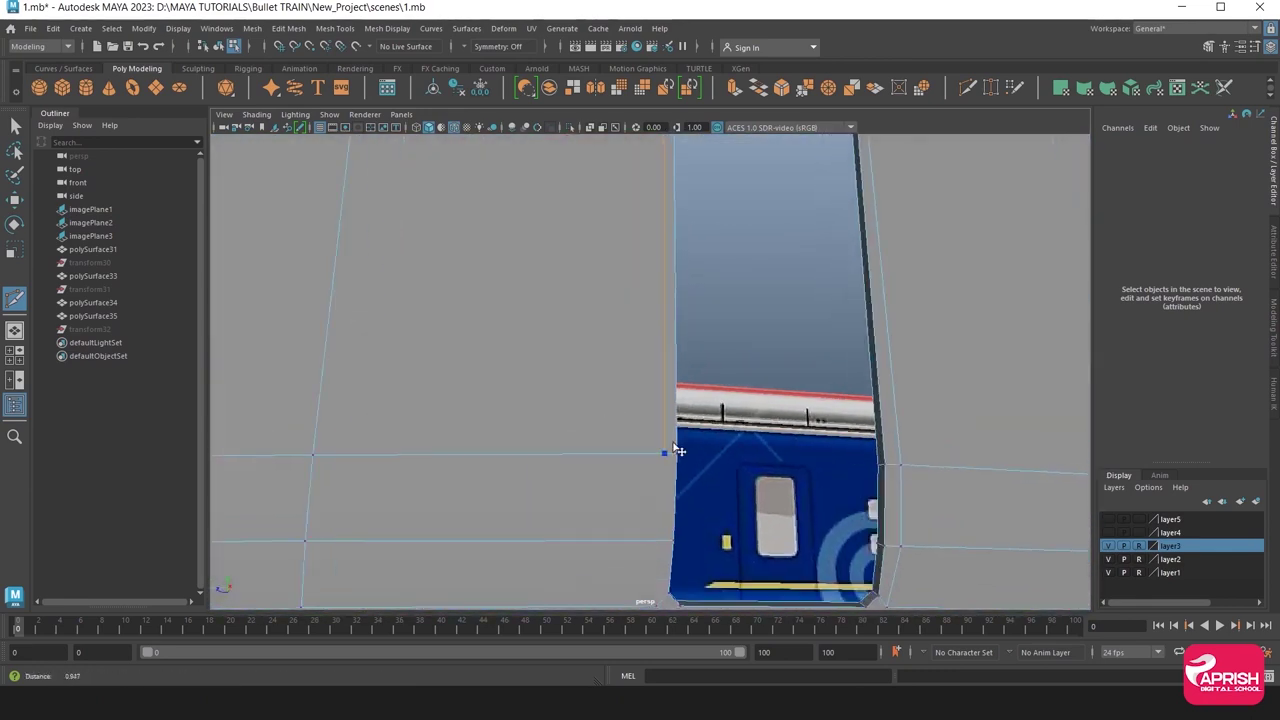
pyautogui.keyDown('alt'); pyautogui.moveTo(672, 464); pyautogui.dragTo(640, 420, button='right'); pyautogui.keyUp('alt')
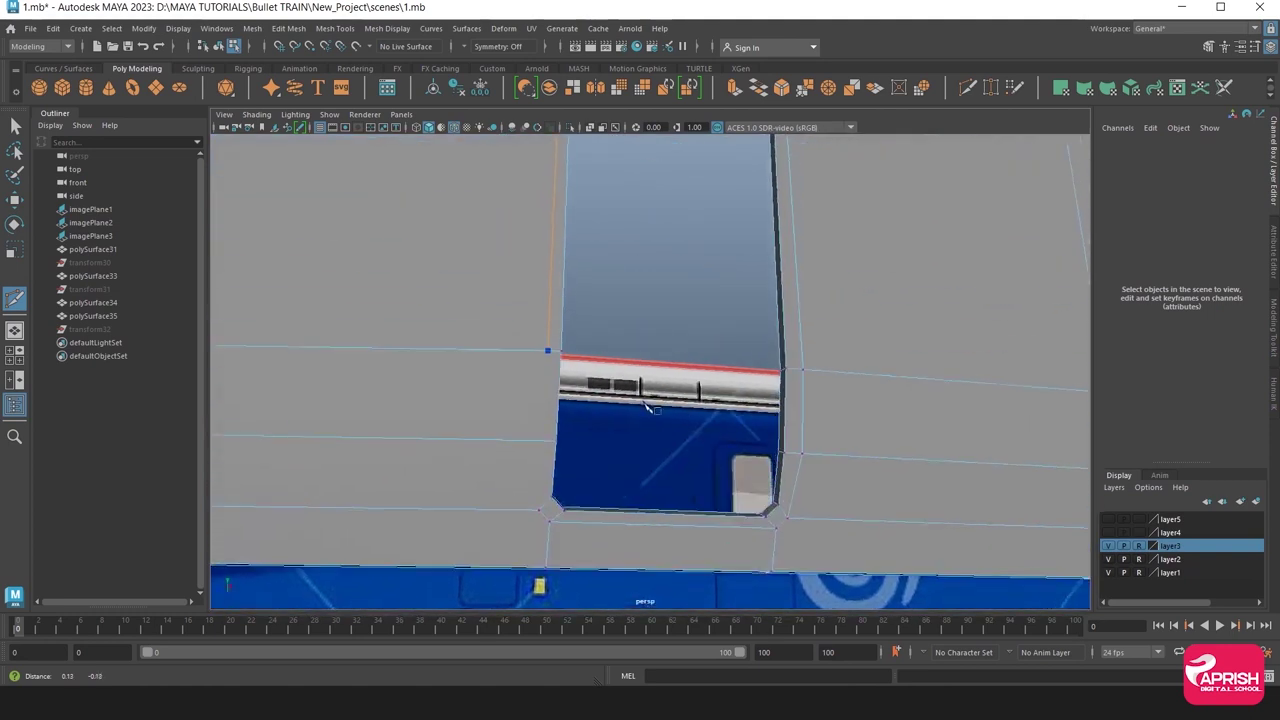
pyautogui.keyDown('alt'); pyautogui.moveTo(640, 420); pyautogui.dragTo(636, 410, button='middle'); pyautogui.keyUp('alt')
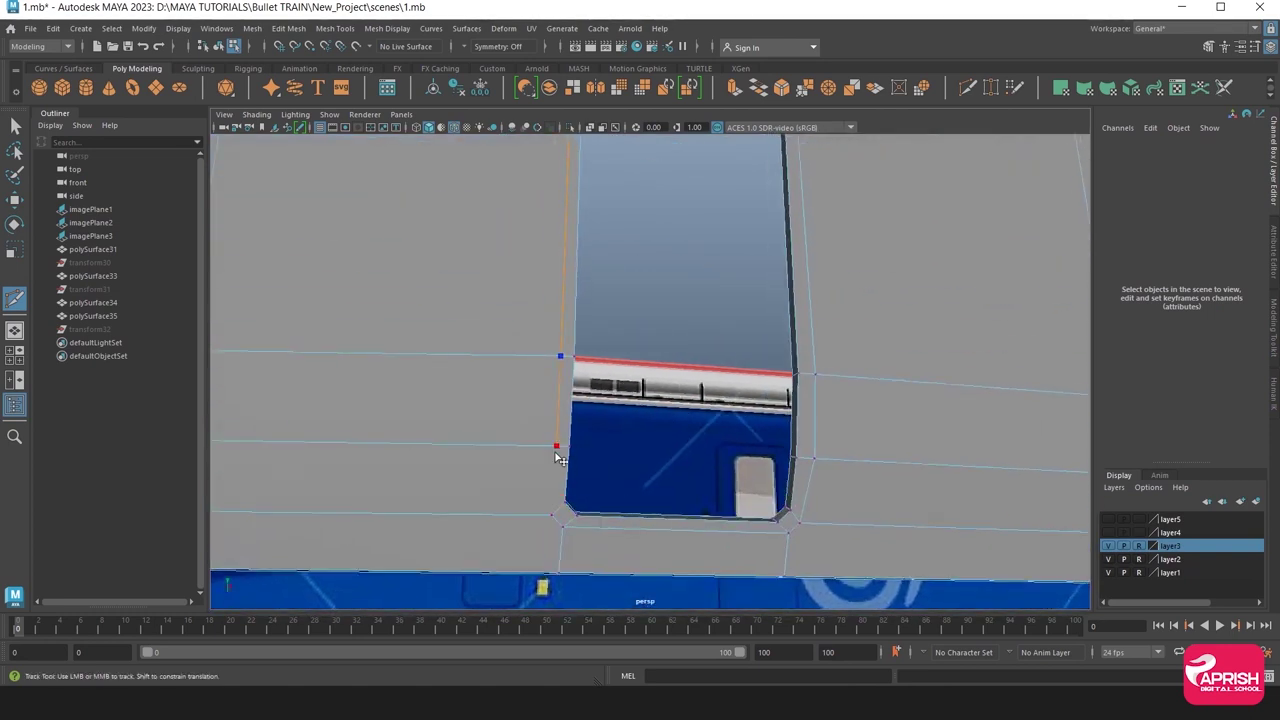
pyautogui.click(556, 446)
pyautogui.click(552, 516)
pyautogui.press('Return')
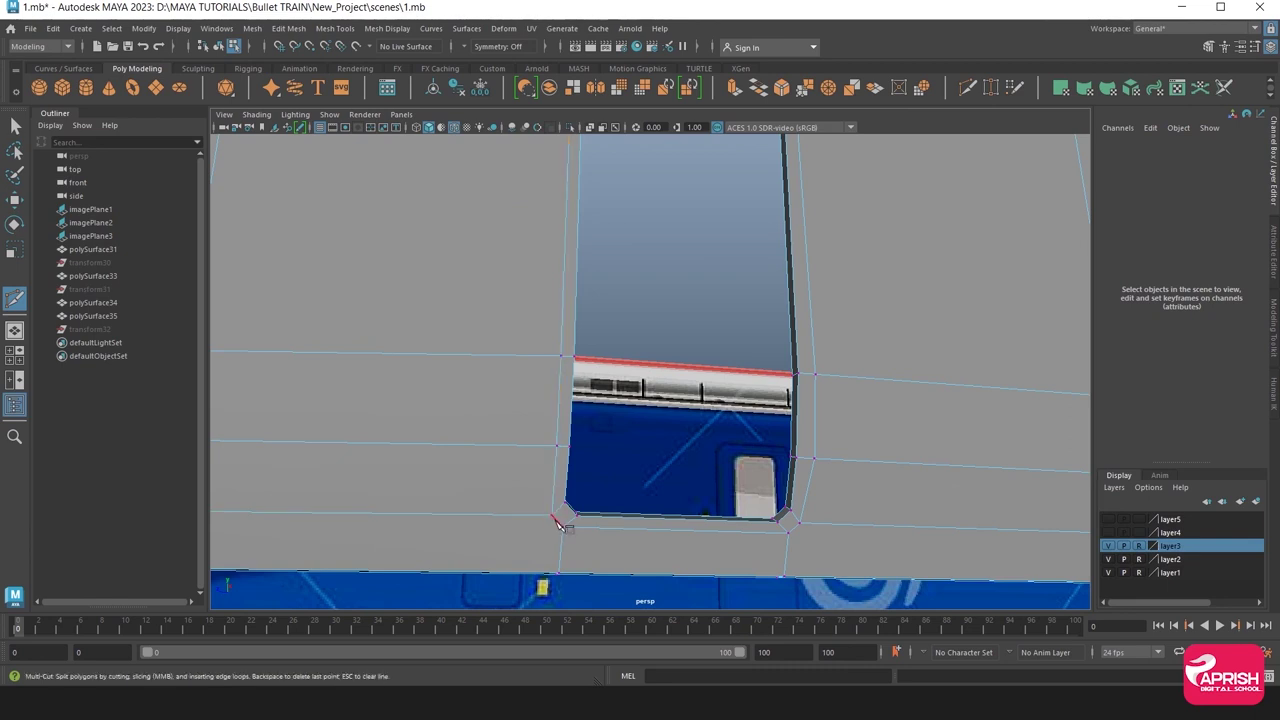
pyautogui.keyDown('alt'); pyautogui.moveTo(557, 523); pyautogui.dragTo(752, 427); pyautogui.keyUp('alt')
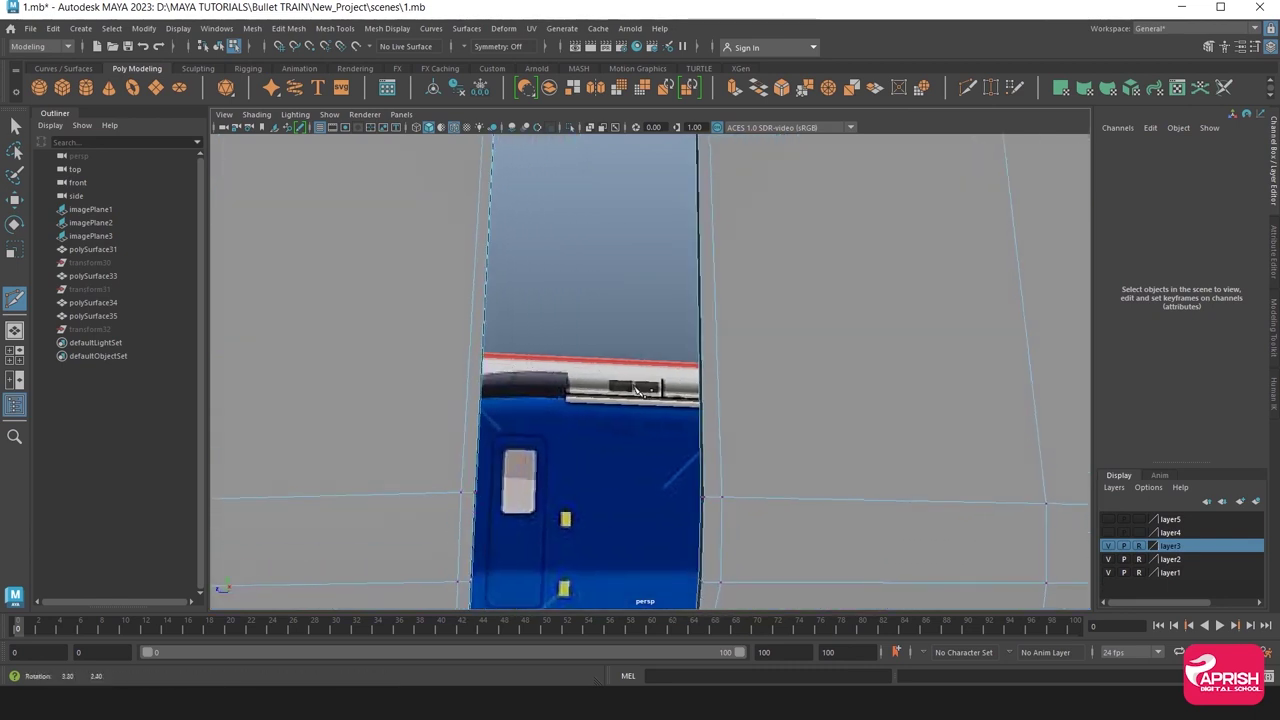
# Select the vertex beside the door and set Move Tool axis orientation to Normal.
pyautogui.press('w')
pyautogui.rightClick(762, 408)
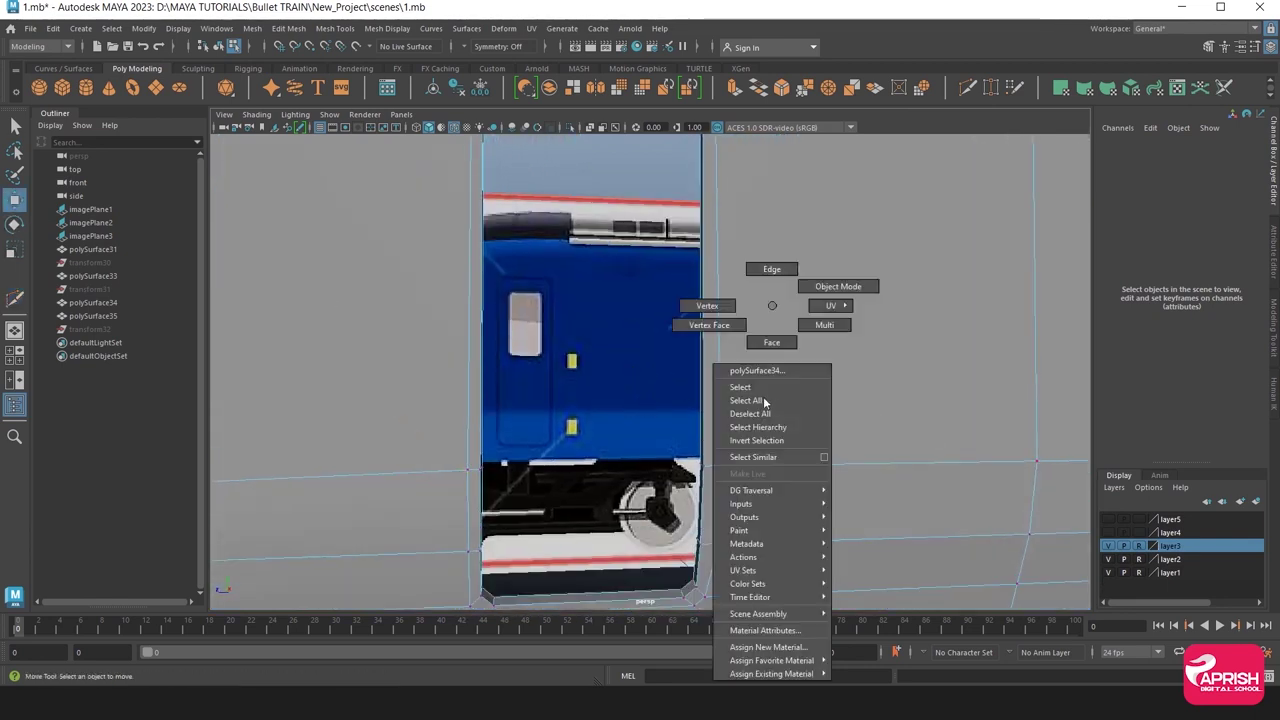
pyautogui.click(731, 481)
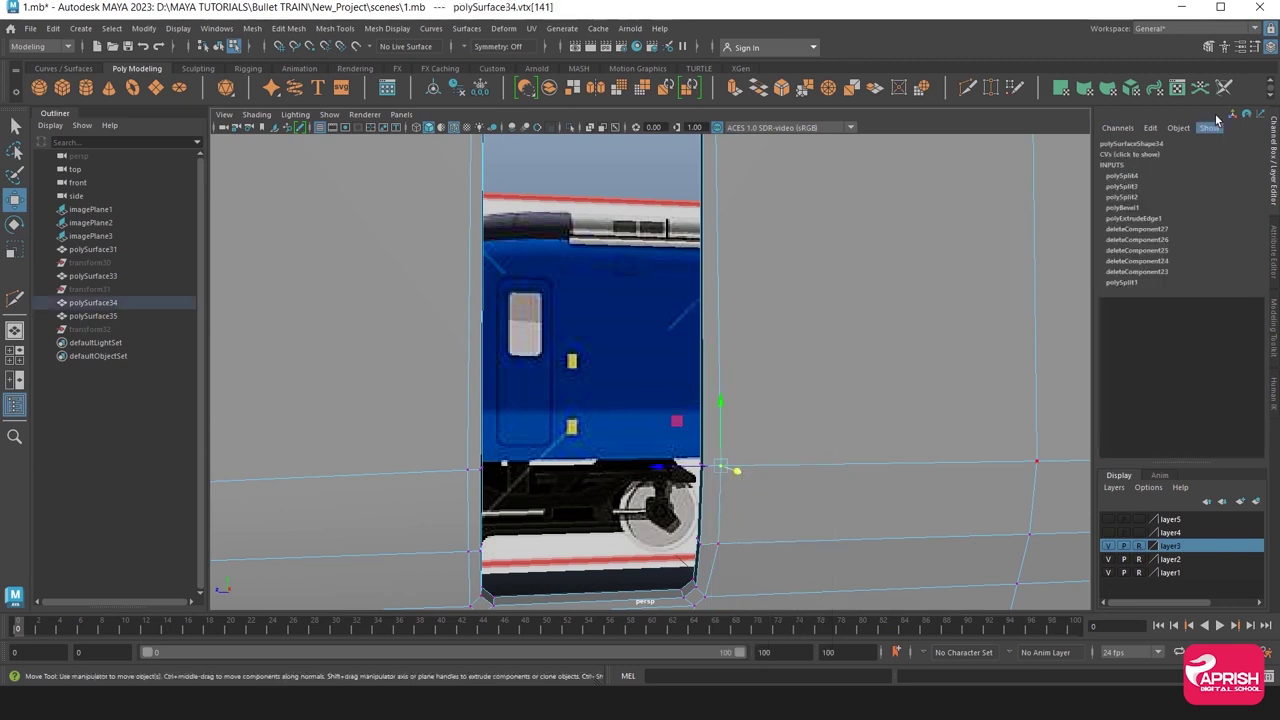
pyautogui.click(1254, 47)
pyautogui.click(954, 108)
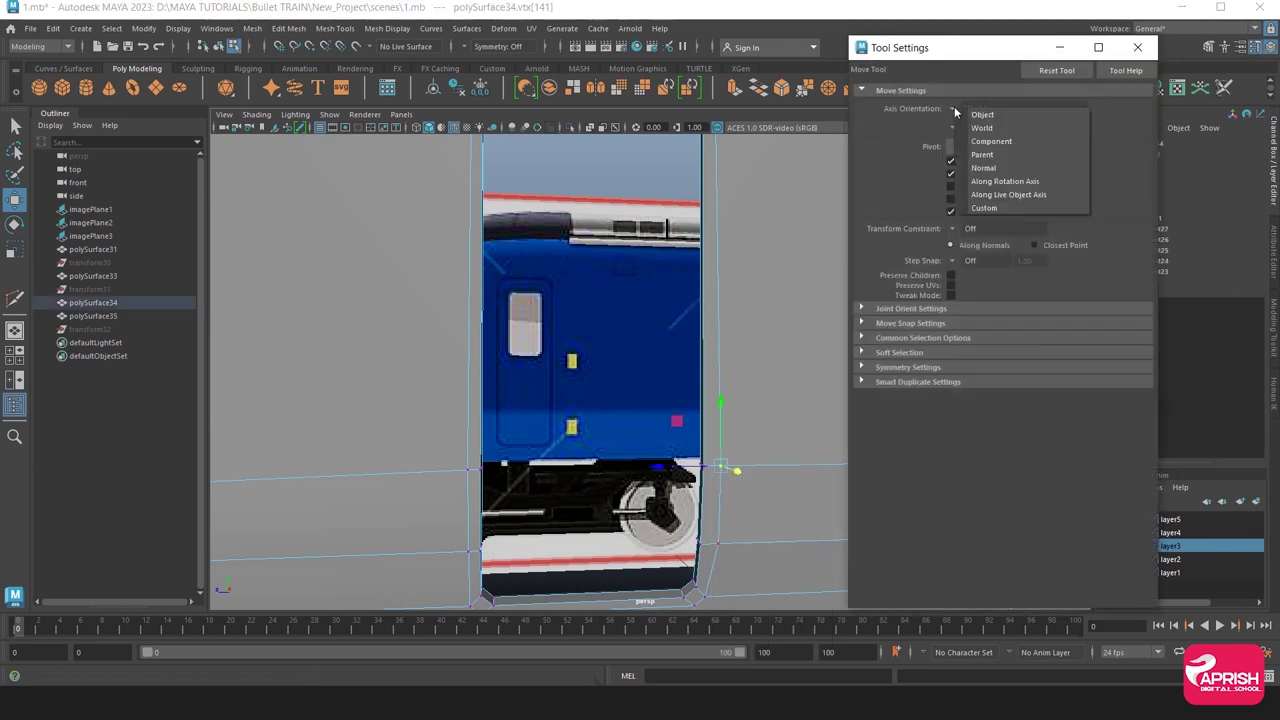
pyautogui.click(982, 169)
pyautogui.click(684, 470)
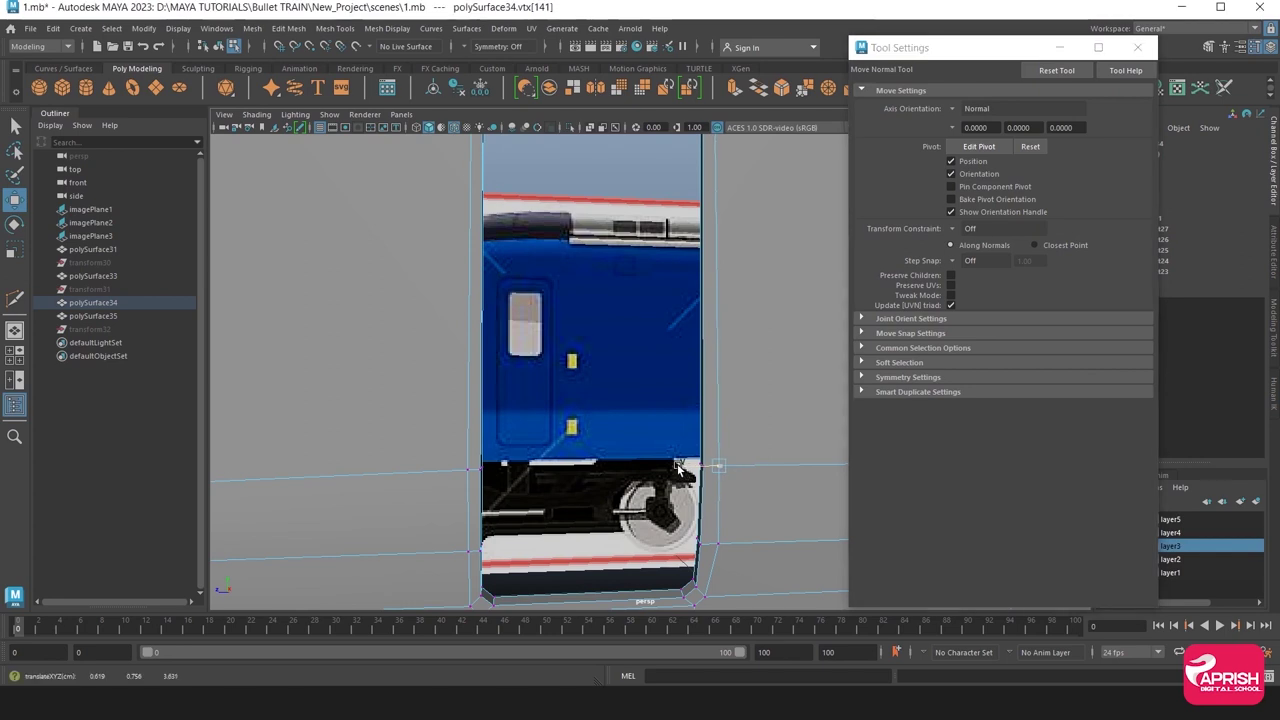
# Slide the opening's lower corner vertex slightly along its normal.
pyautogui.click(726, 563)
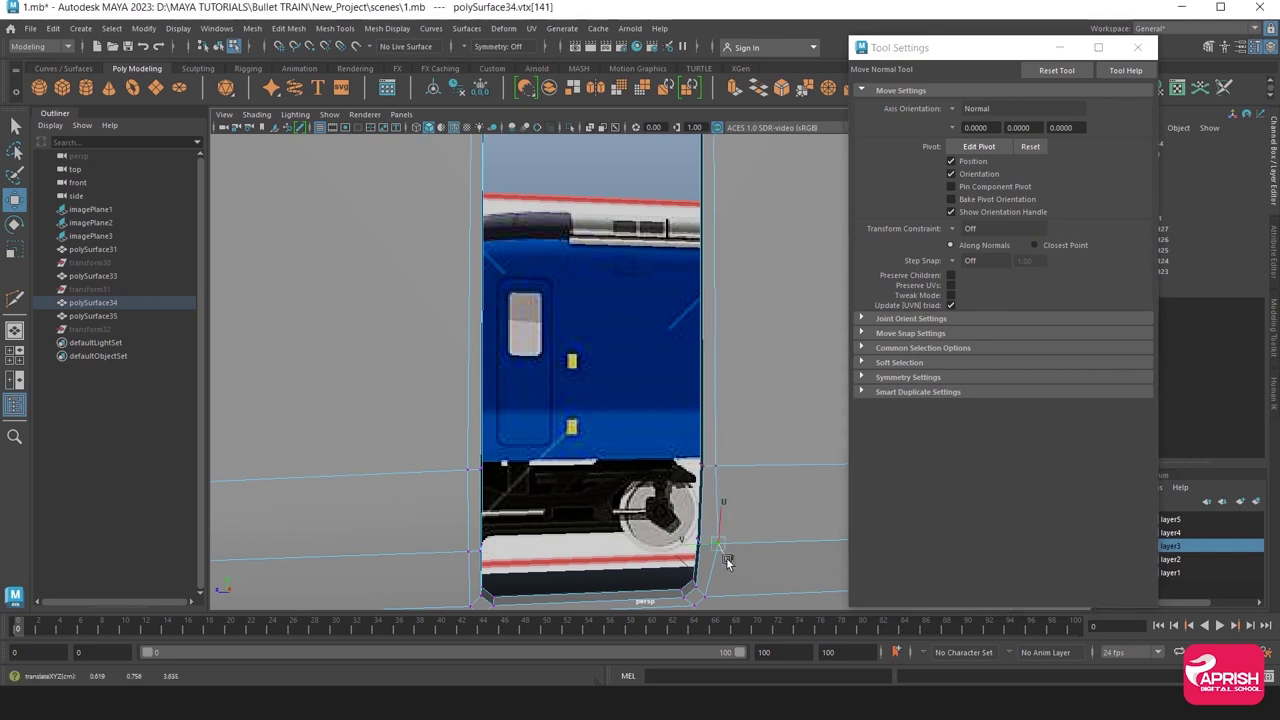
pyautogui.moveTo(685, 548); pyautogui.dragTo(680, 546, button='middle')
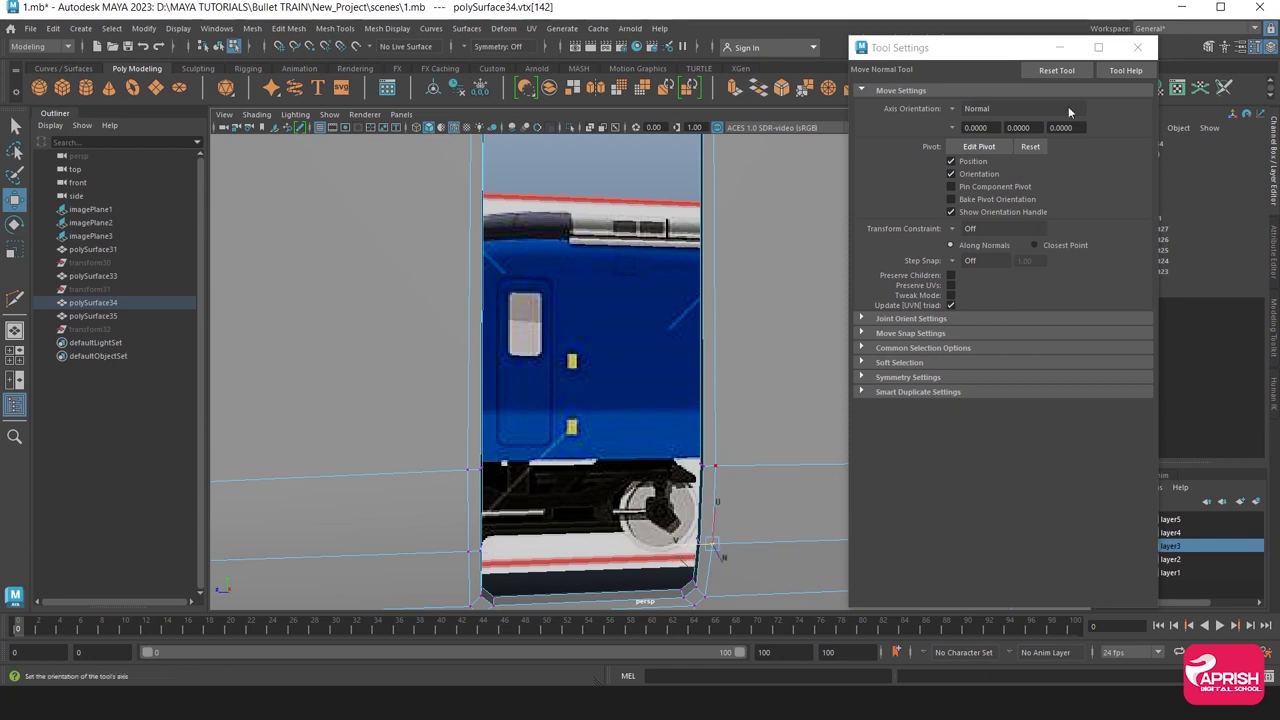
pyautogui.click(1137, 47)
pyautogui.scroll(-3, 635, 520)
pyautogui.moveTo(620, 470)
pyautogui.keyDown('alt'); pyautogui.mouseDown()
pyautogui.moveTo(635, 520)
pyautogui.moveTo(550, 316)
pyautogui.mouseUp(); pyautogui.keyUp('alt')
# Return the body to object mode and abandon a Multi-Cut started at the opening's top-left corner.
pyautogui.rightClick(552, 305)
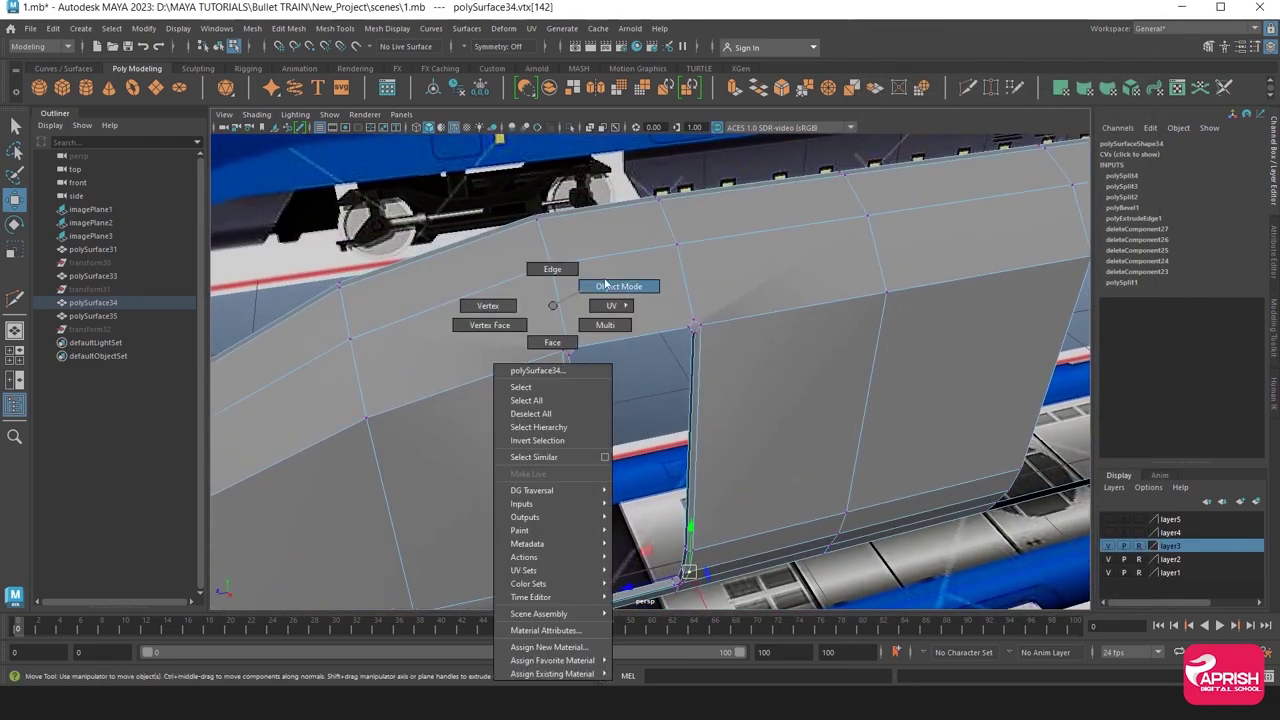
pyautogui.click(605, 286)
pyautogui.keyDown('alt'); pyautogui.moveTo(607, 287); pyautogui.dragTo(566, 400); pyautogui.keyUp('alt')
pyautogui.scroll(2, 651, 457)
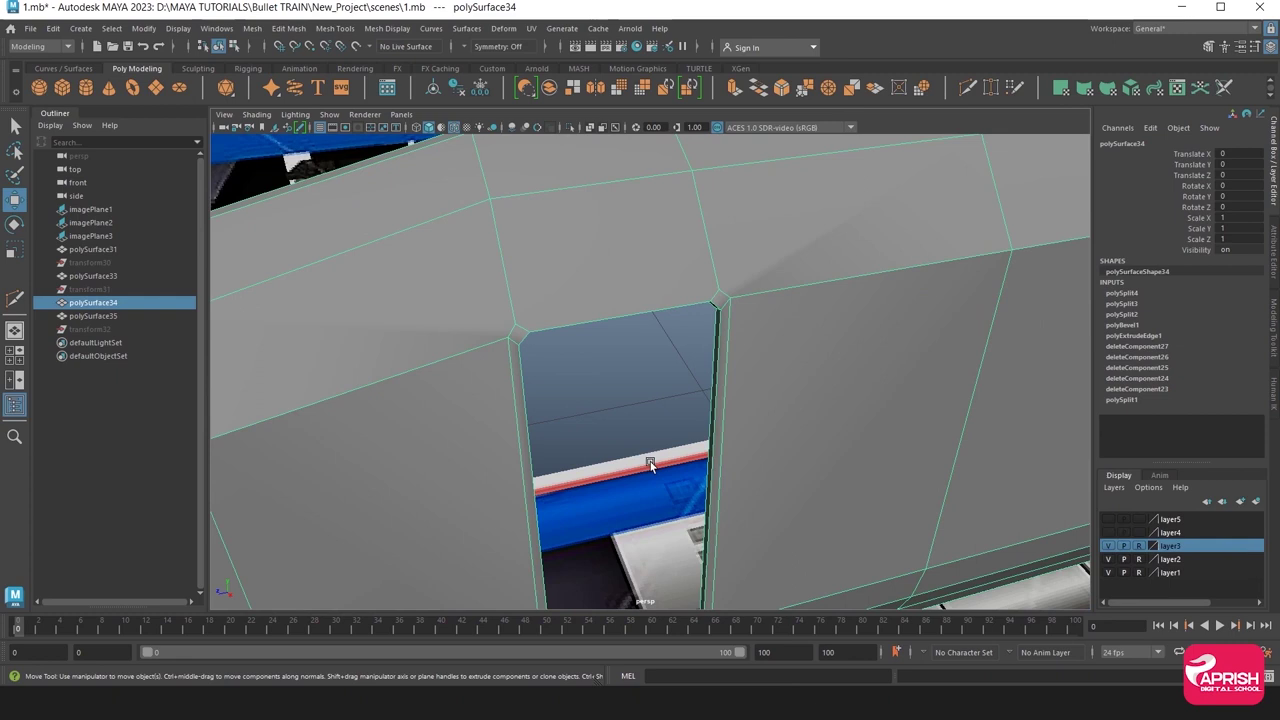
pyautogui.click(335, 28)
pyautogui.click(372, 147)
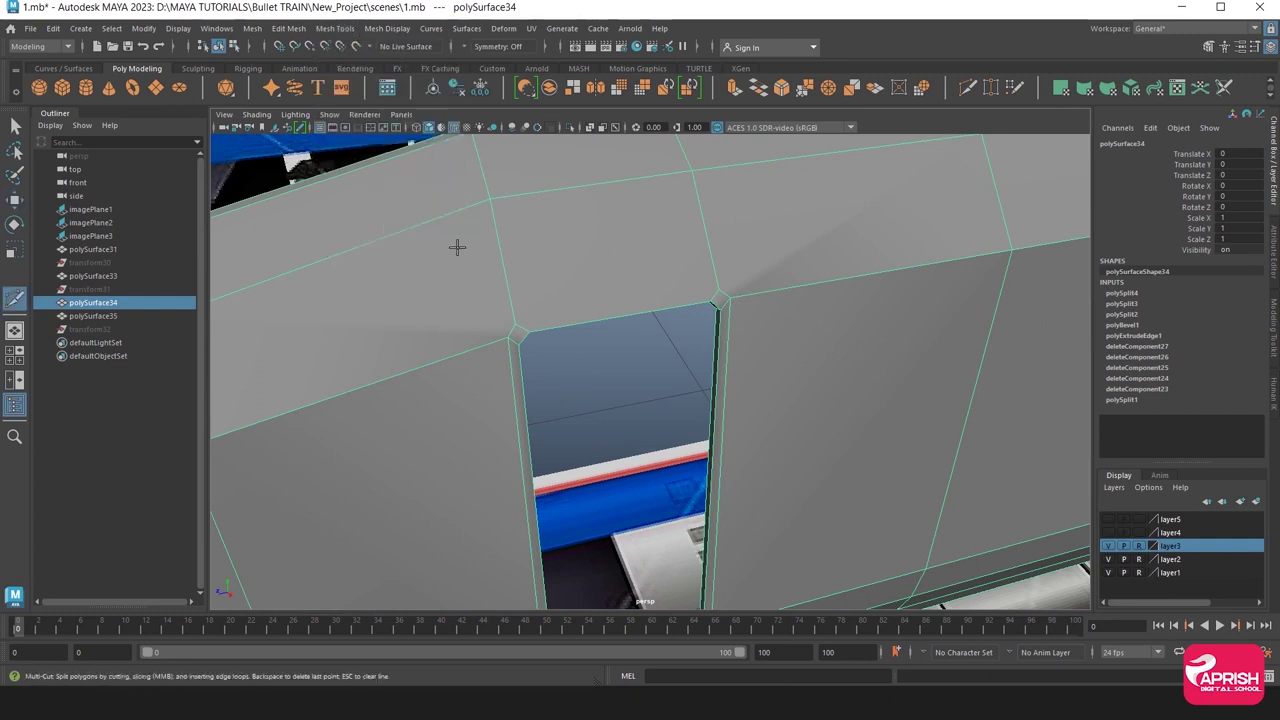
pyautogui.click(516, 326)
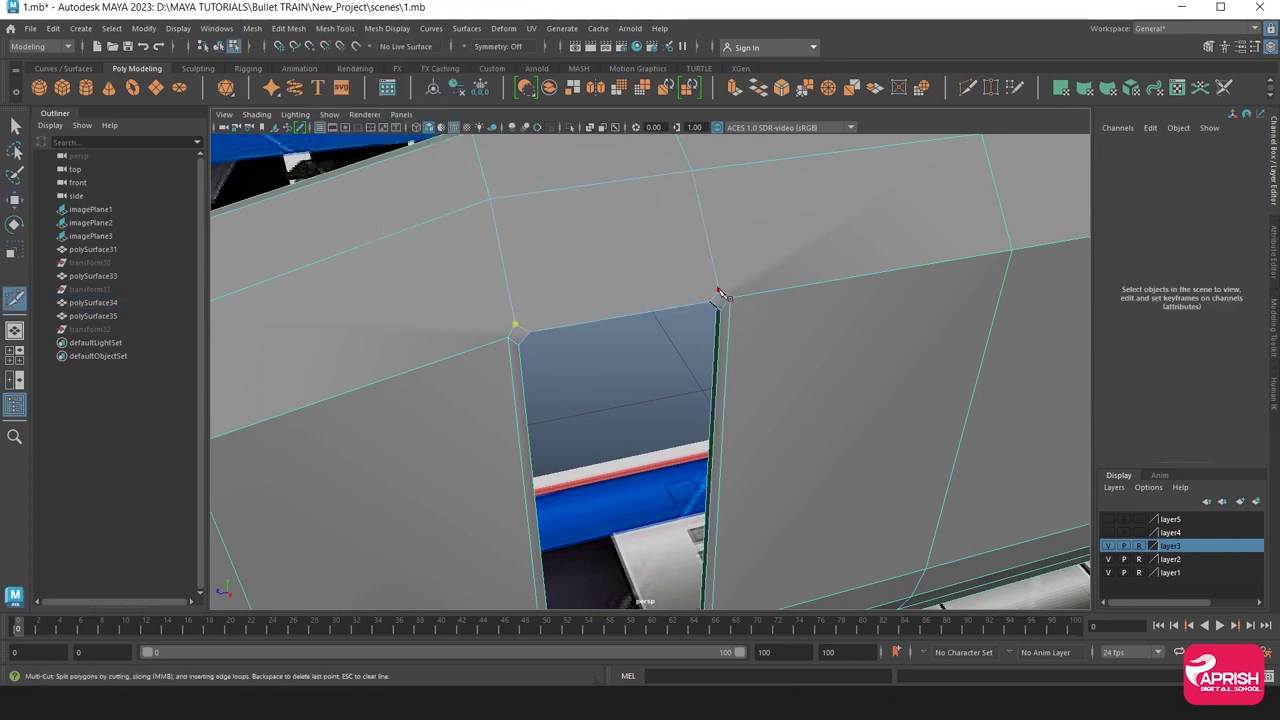
pyautogui.scroll(-1, 768, 362)
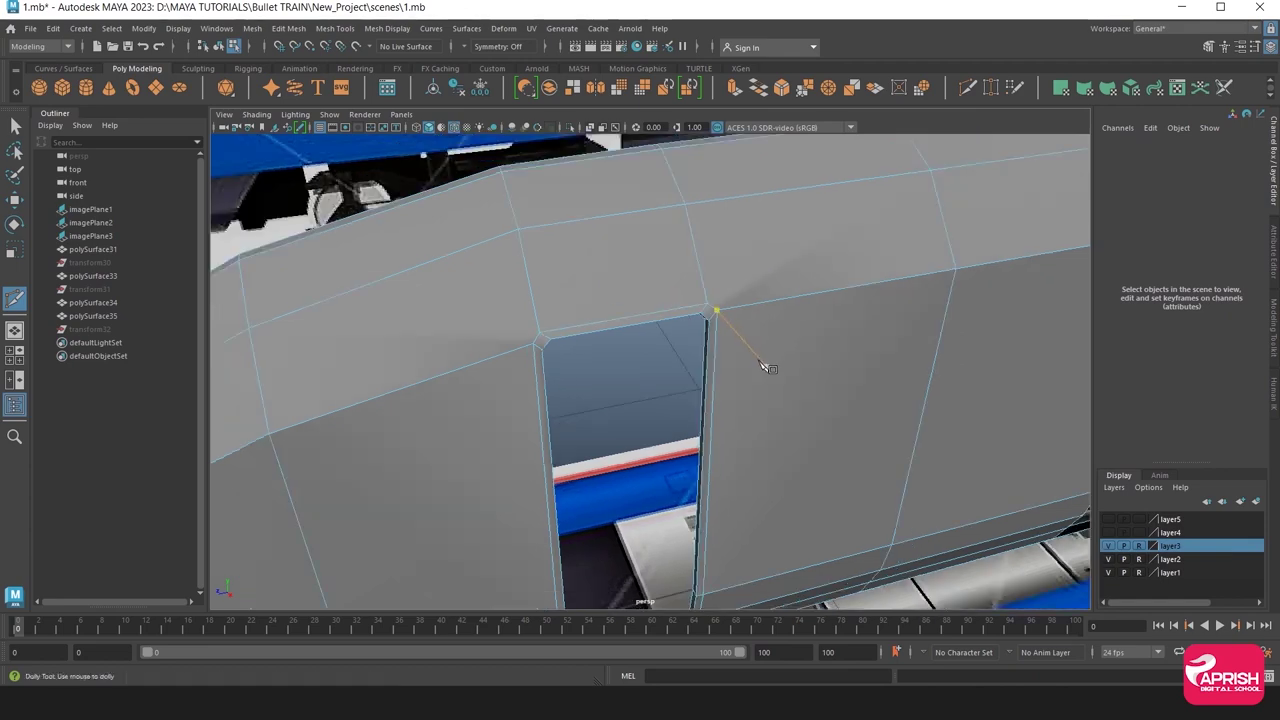
pyautogui.press('w')
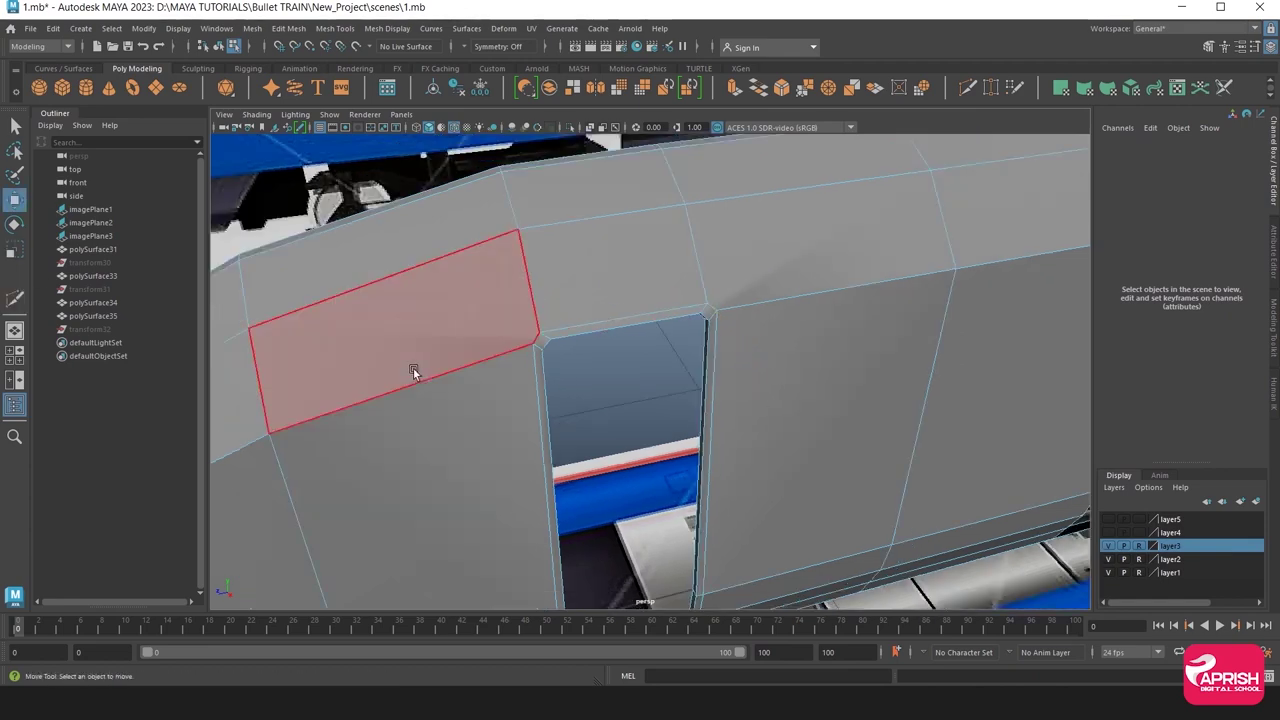
pyautogui.moveTo(413, 367)
pyautogui.keyDown('alt'); pyautogui.mouseDown()
pyautogui.moveTo(486, 376)
pyautogui.moveTo(502, 407)
pyautogui.moveTo(482, 265)
pyautogui.moveTo(479, 438)
pyautogui.mouseUp(); pyautogui.keyUp('alt')
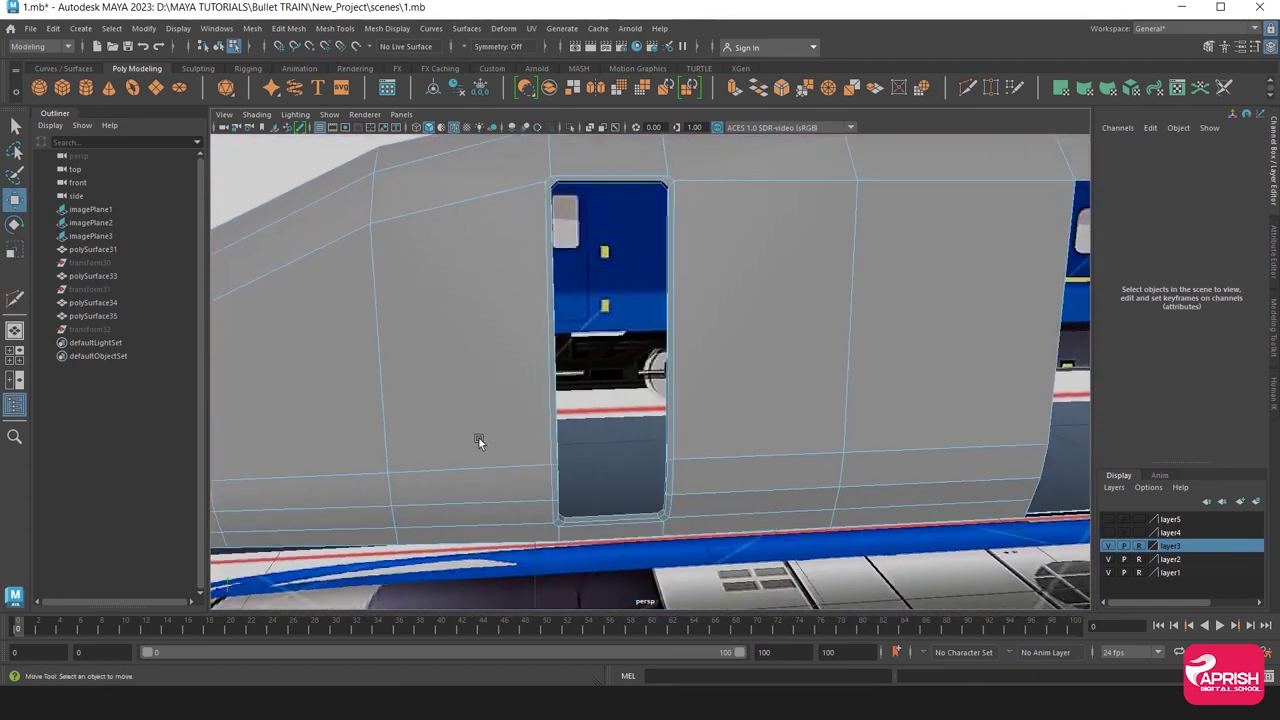
pyautogui.moveTo(479, 438)
pyautogui.keyDown('alt'); pyautogui.mouseDown(button='right')
pyautogui.moveTo(529, 463)
pyautogui.moveTo(497, 401)
pyautogui.moveTo(602, 396)
pyautogui.mouseUp(button='right'); pyautogui.keyUp('alt')
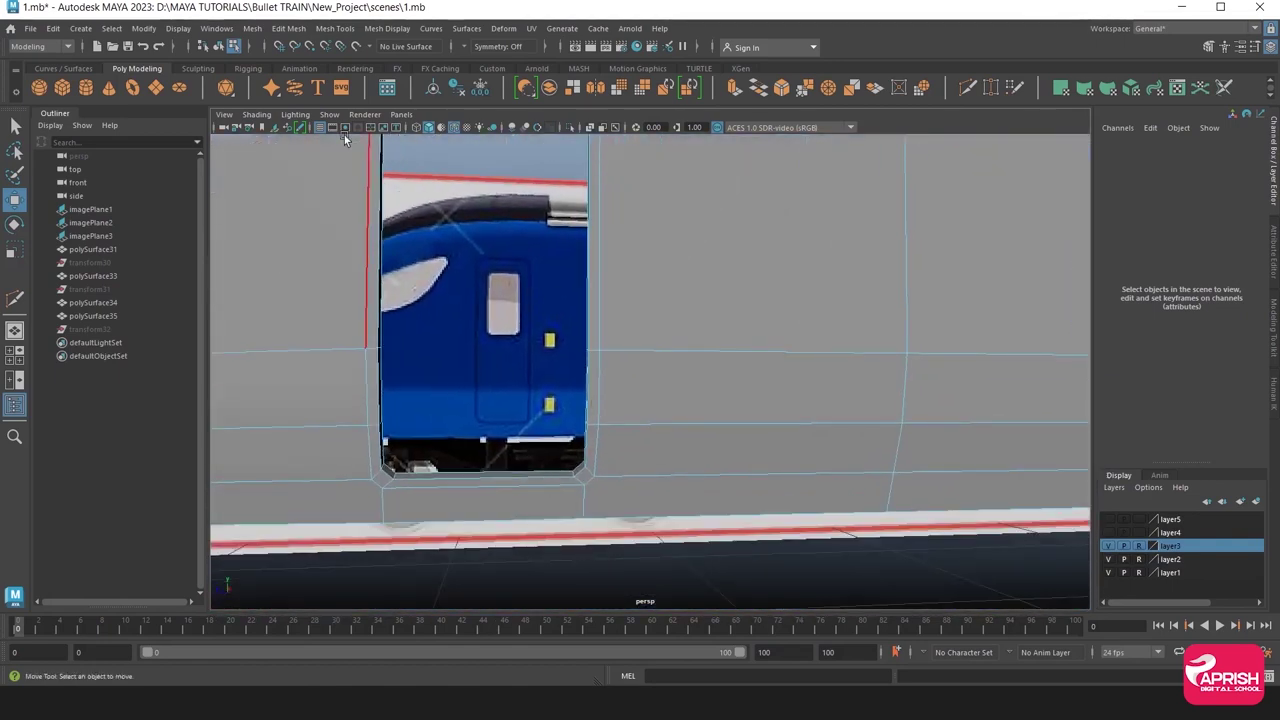
# Insert vertical edge loops across the body to the right of the door opening.
pyautogui.click(288, 28)
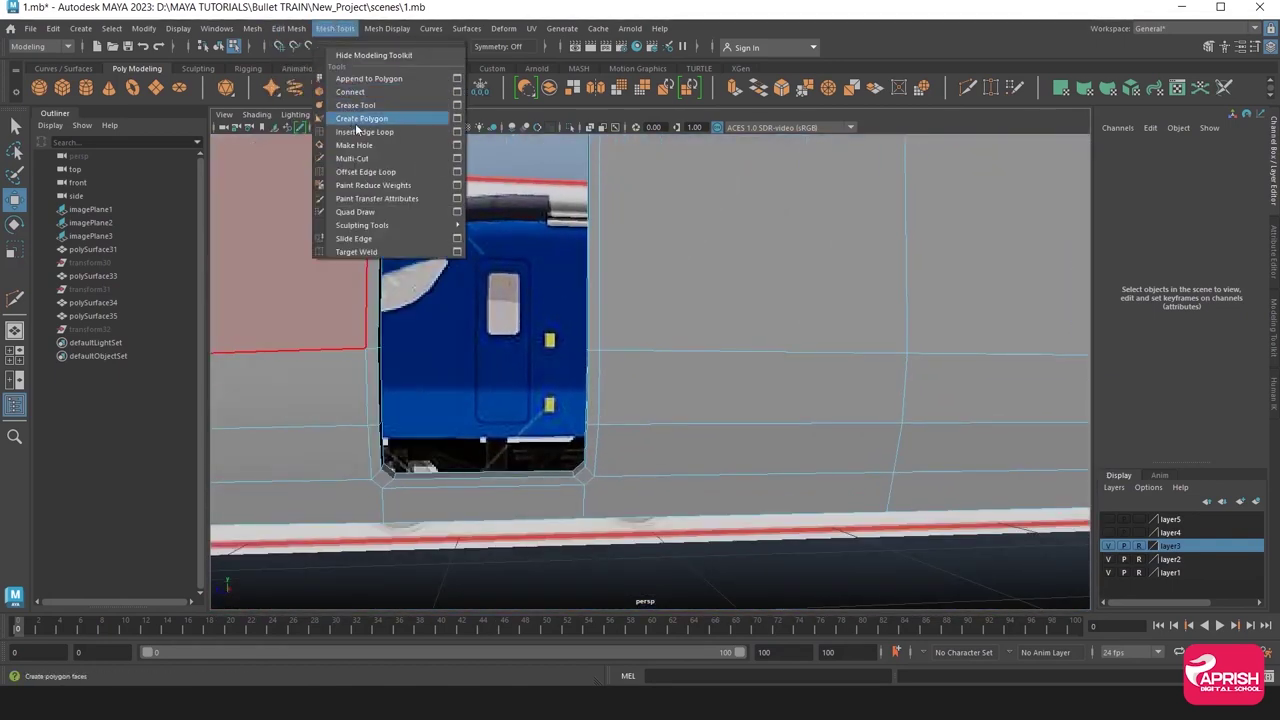
pyautogui.click(370, 125)
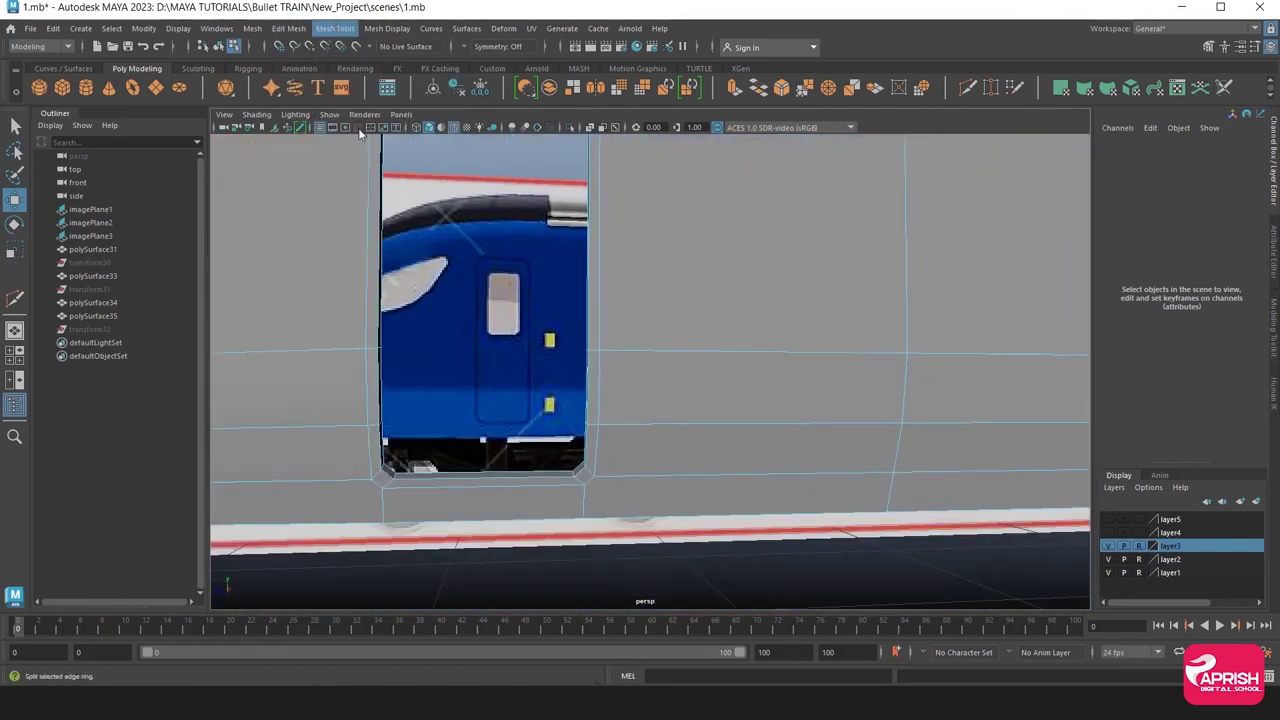
pyautogui.click(740, 514)
pyautogui.moveTo(740, 514)
pyautogui.keyDown('alt'); pyautogui.mouseDown()
pyautogui.moveTo(397, 508)
pyautogui.moveTo(443, 515)
pyautogui.moveTo(794, 283)
pyautogui.moveTo(732, 280)
pyautogui.mouseUp(); pyautogui.keyUp('alt')
pyautogui.click(458, 507)
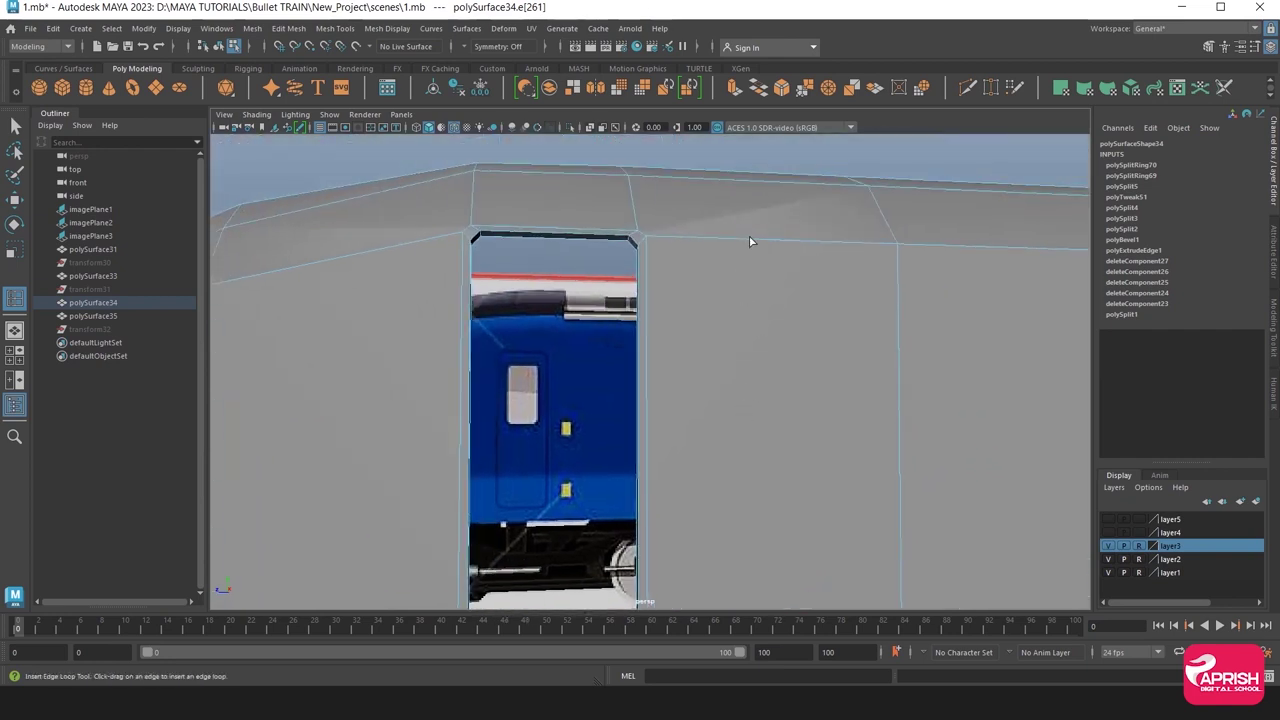
pyautogui.click(763, 240)
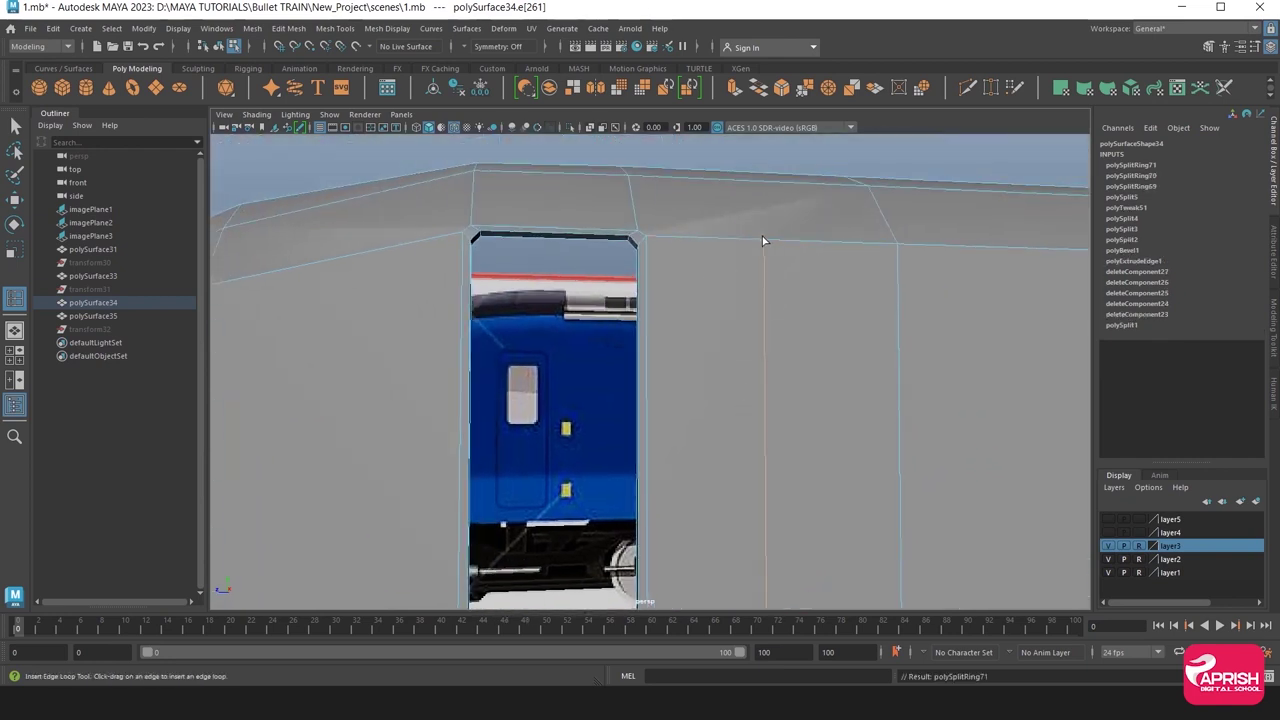
pyautogui.click(310, 267)
# Add more edge loops left of the door, undoing the last one.
pyautogui.keyDown('alt'); pyautogui.moveTo(346, 283); pyautogui.dragTo(398, 268); pyautogui.keyUp('alt')
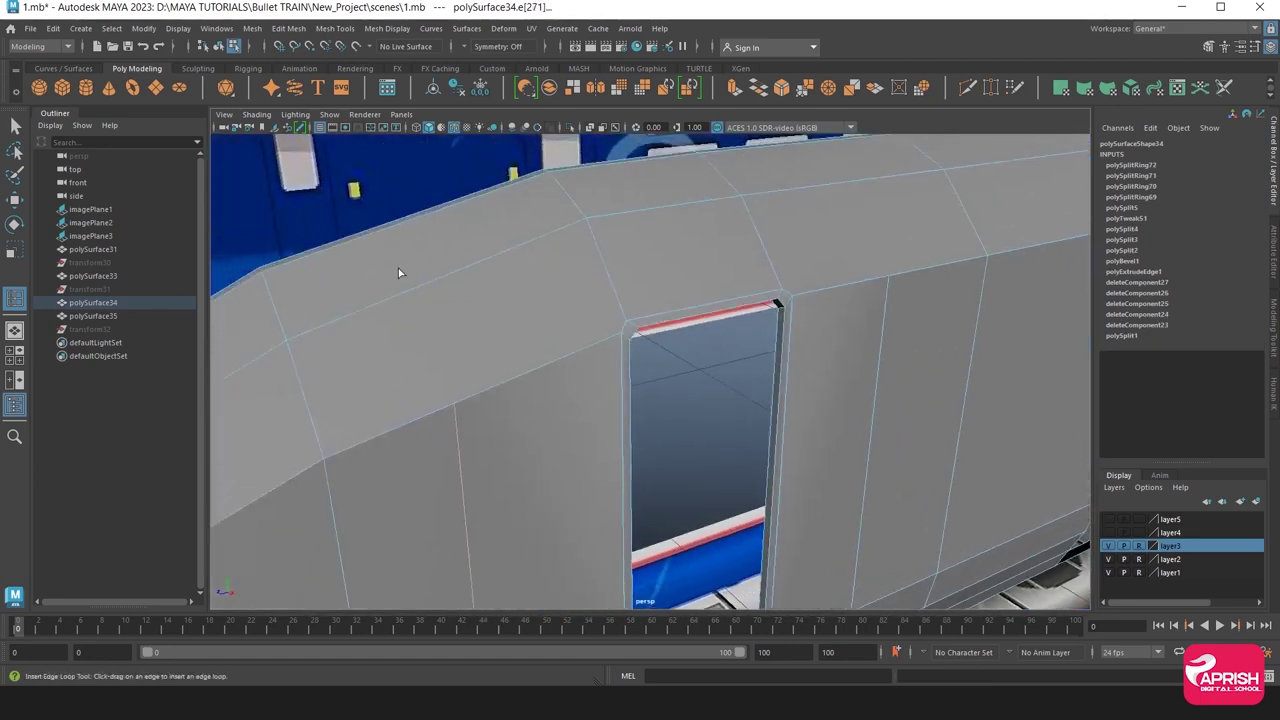
pyautogui.click(421, 286)
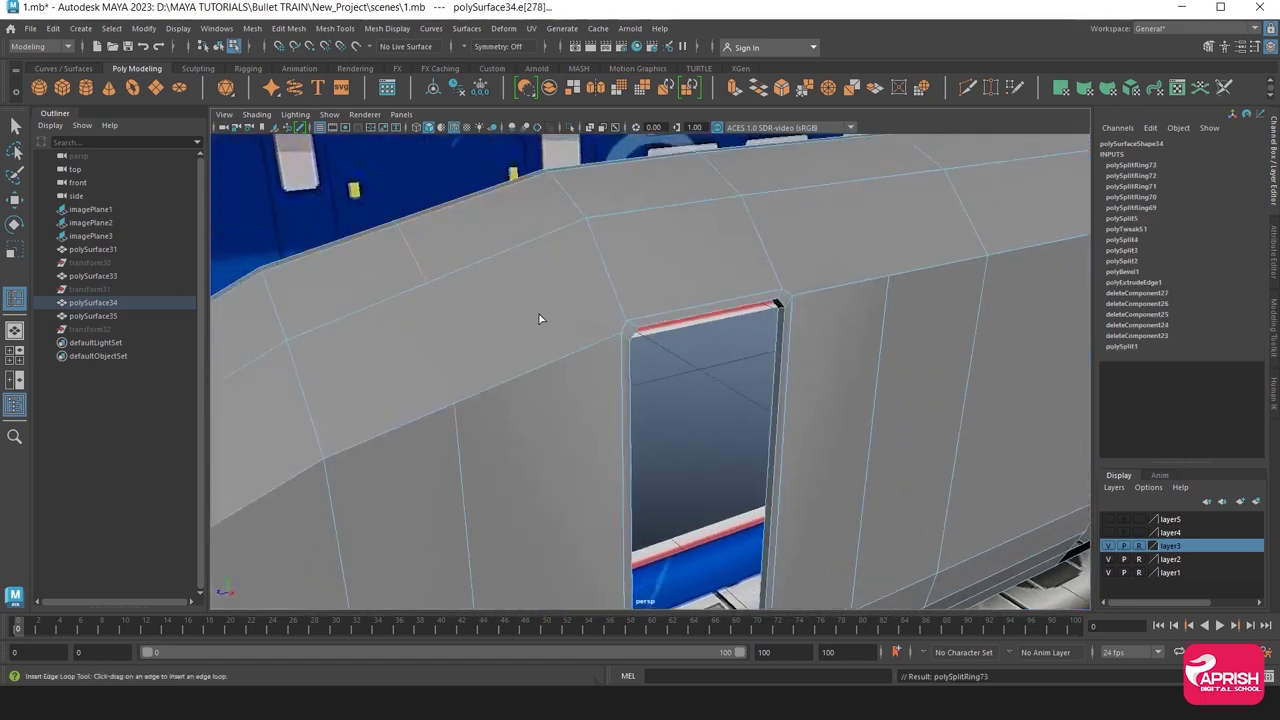
pyautogui.keyDown('alt'); pyautogui.moveTo(949, 222); pyautogui.dragTo(897, 186); pyautogui.keyUp('alt')
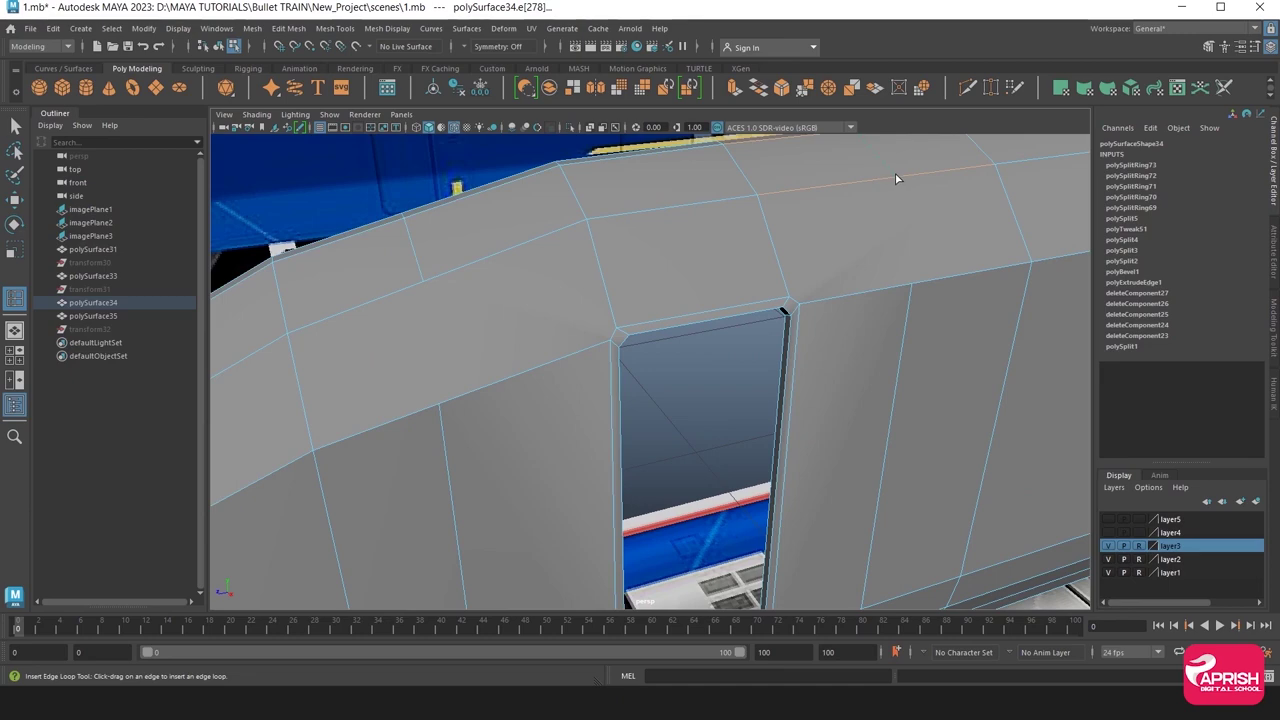
pyautogui.click(895, 180)
pyautogui.moveTo(974, 337)
pyautogui.keyDown('alt'); pyautogui.mouseDown()
pyautogui.moveTo(911, 323)
pyautogui.moveTo(920, 340)
pyautogui.moveTo(837, 351)
pyautogui.moveTo(871, 437)
pyautogui.moveTo(800, 410)
pyautogui.mouseUp(); pyautogui.keyUp('alt')
pyautogui.hotkey('ctrl', 'z')
# Undo the last few edge loops beside the door opening and clear the selection.
pyautogui.click(12, 201)
pyautogui.click(469, 467)
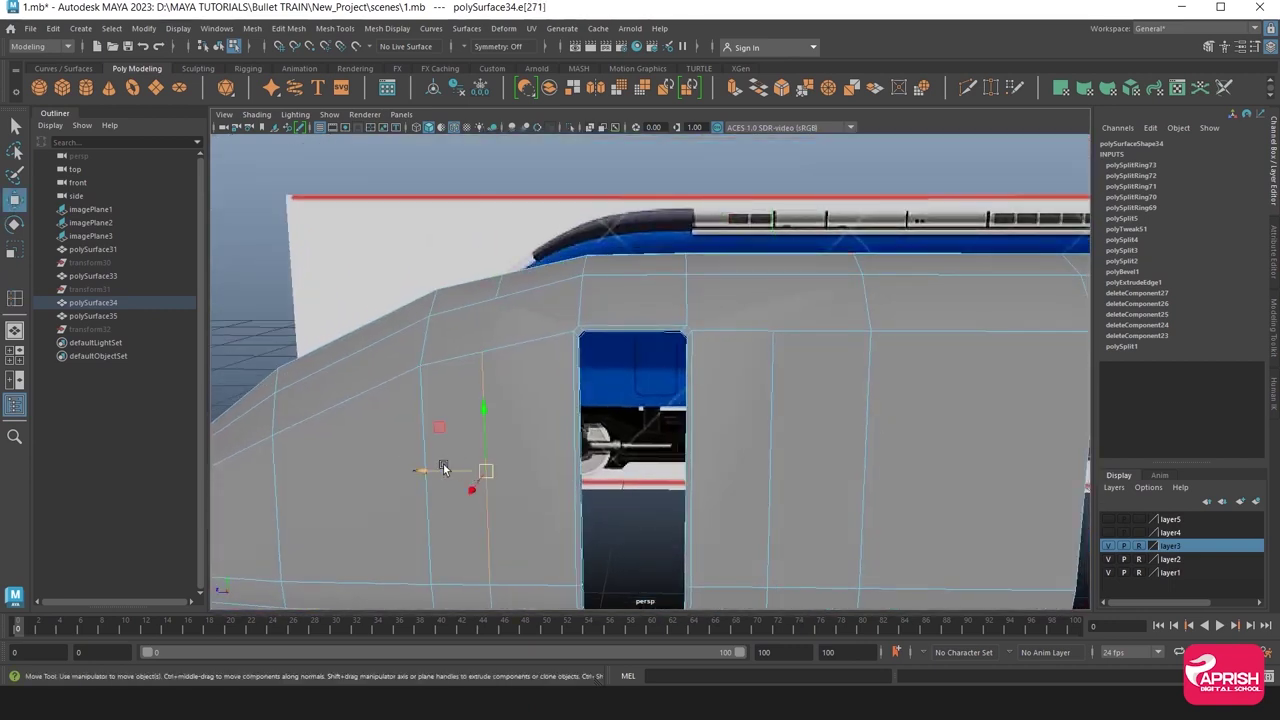
pyautogui.hotkey('ctrl', 'z')
pyautogui.hotkey('ctrl', 'z')
pyautogui.hotkey('ctrl', 'z')
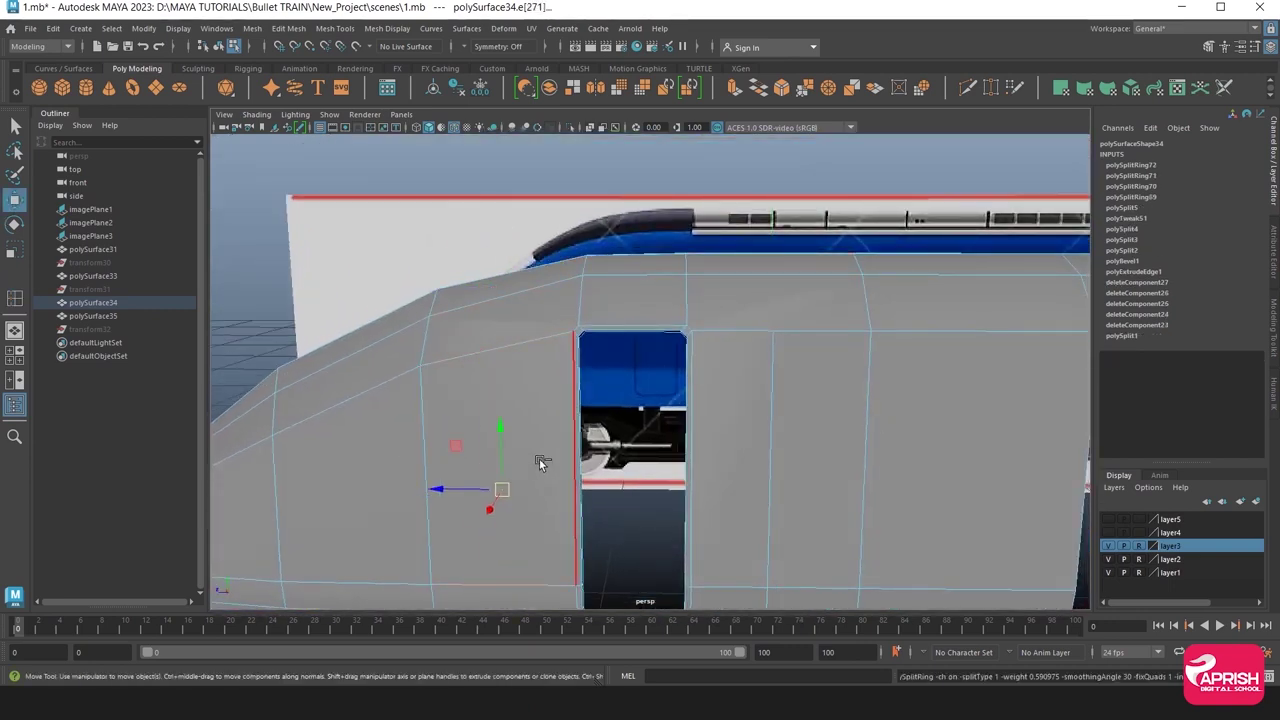
pyautogui.hotkey('ctrl', 'z')
pyautogui.keyDown('alt'); pyautogui.moveTo(566, 510); pyautogui.dragTo(610, 537); pyautogui.keyUp('alt')
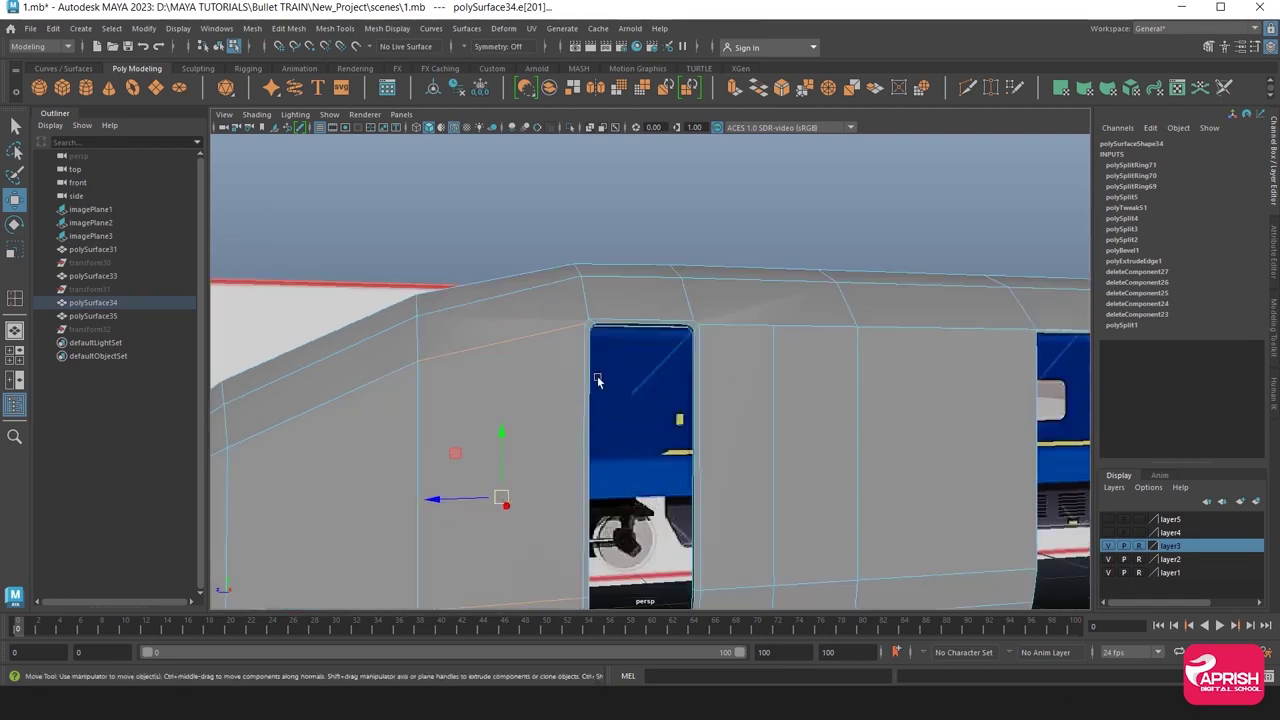
pyautogui.scroll(-3, 620, 450)
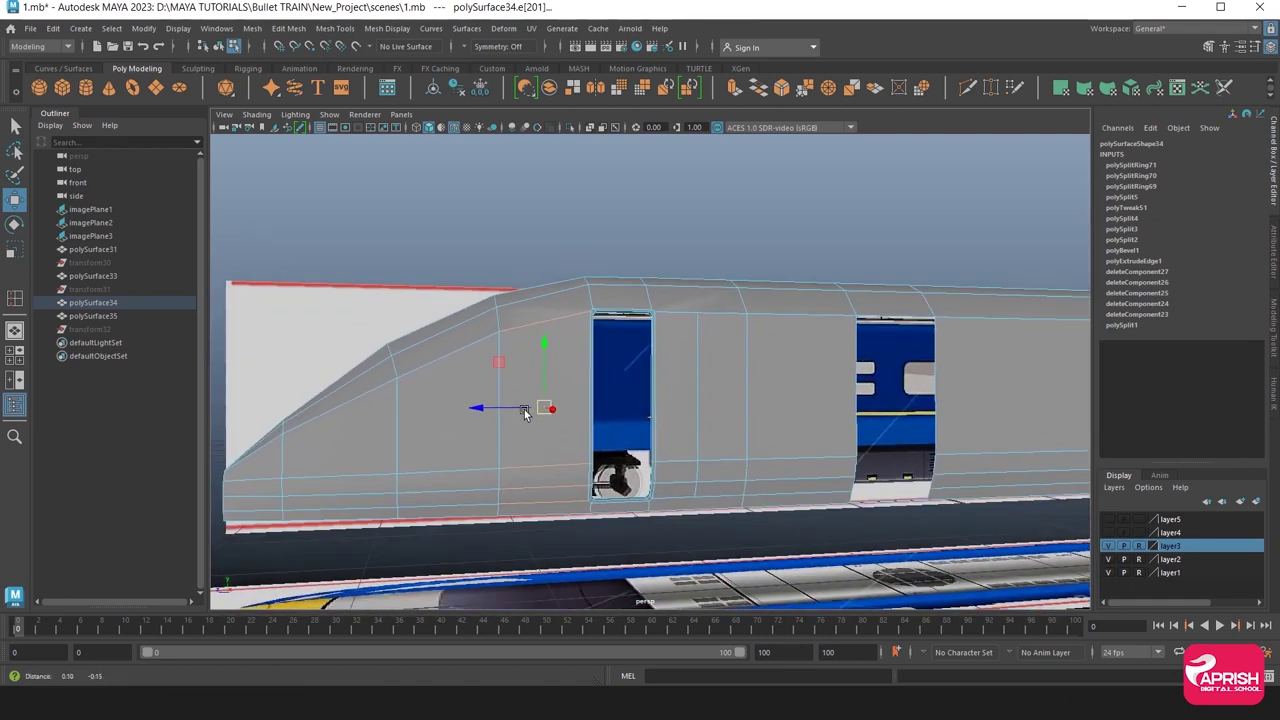
pyautogui.scroll(3, 581, 474)
pyautogui.hotkey('ctrl', 'z')
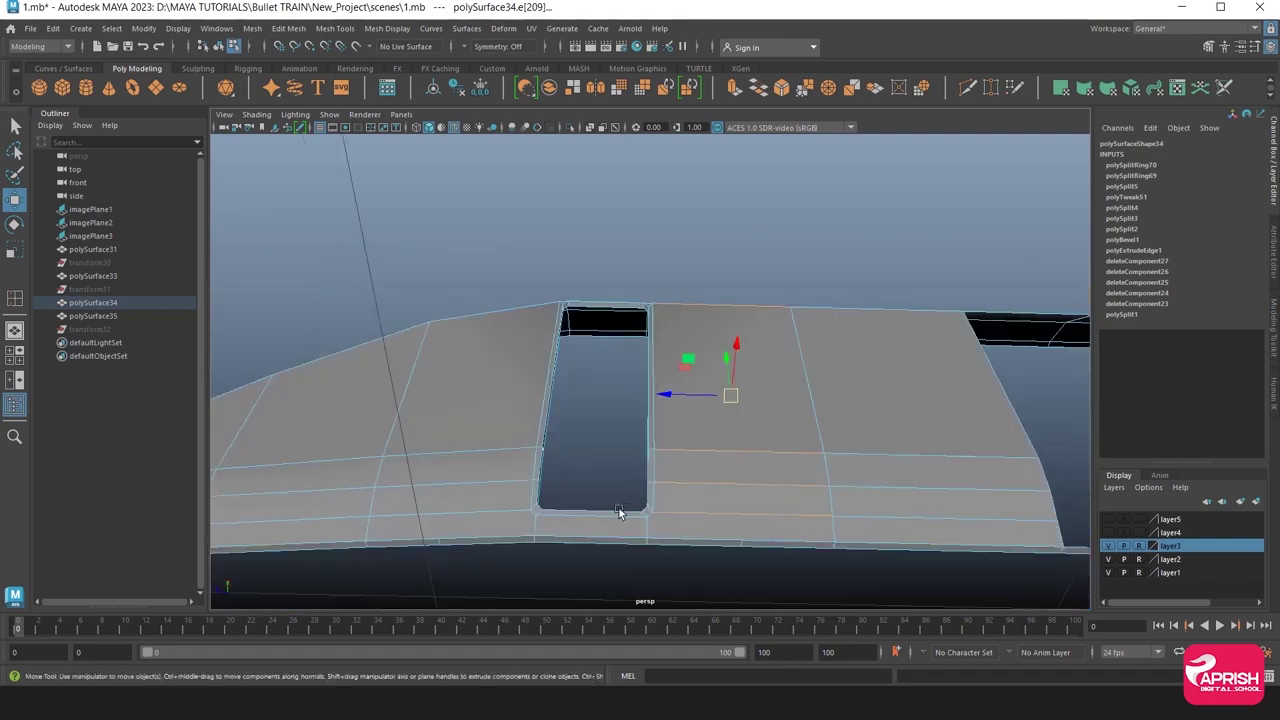
pyautogui.keyDown('alt'); pyautogui.moveTo(589, 463); pyautogui.dragTo(592, 472); pyautogui.keyUp('alt')
pyautogui.click(605, 538)
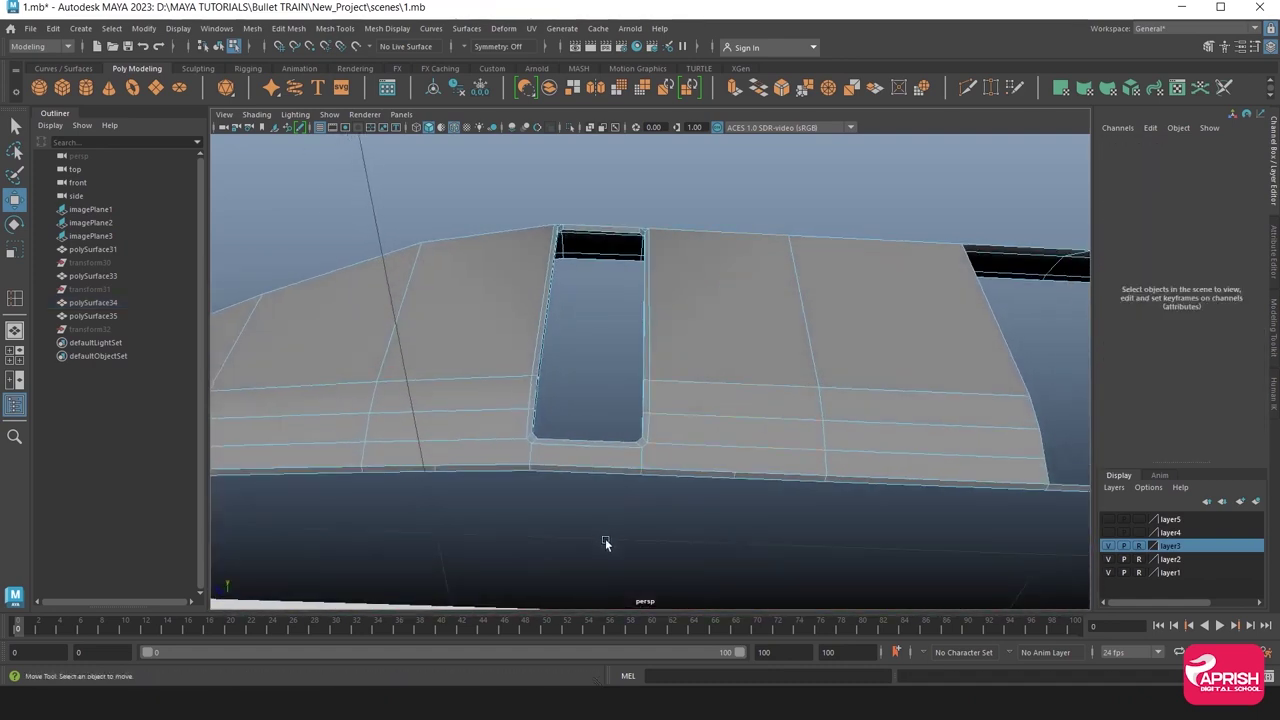
# Multi-Cut from the opening's corner vertices to the neighbouring bottom edge.
pyautogui.click(335, 28)
pyautogui.click(355, 159)
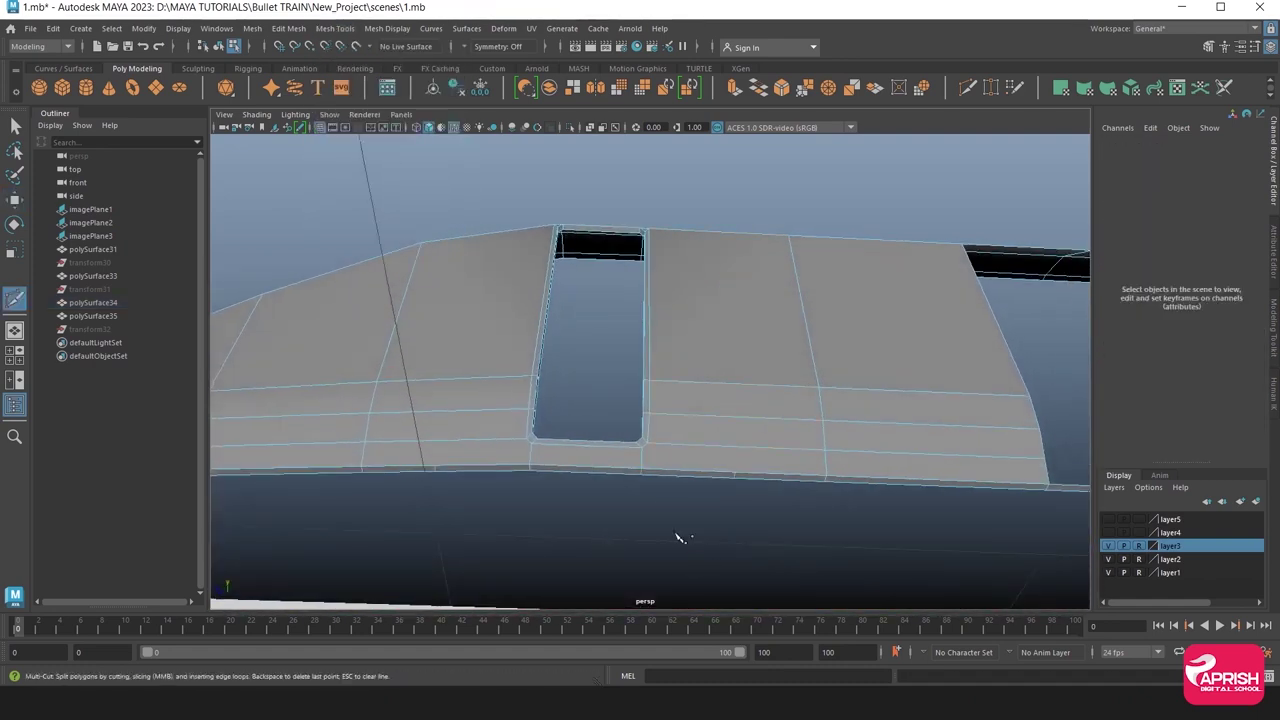
pyautogui.scroll(5, 595, 433)
pyautogui.moveTo(771, 503)
pyautogui.keyDown('alt'); pyautogui.mouseDown()
pyautogui.moveTo(632, 476)
pyautogui.moveTo(572, 411)
pyautogui.mouseUp(); pyautogui.keyUp('alt')
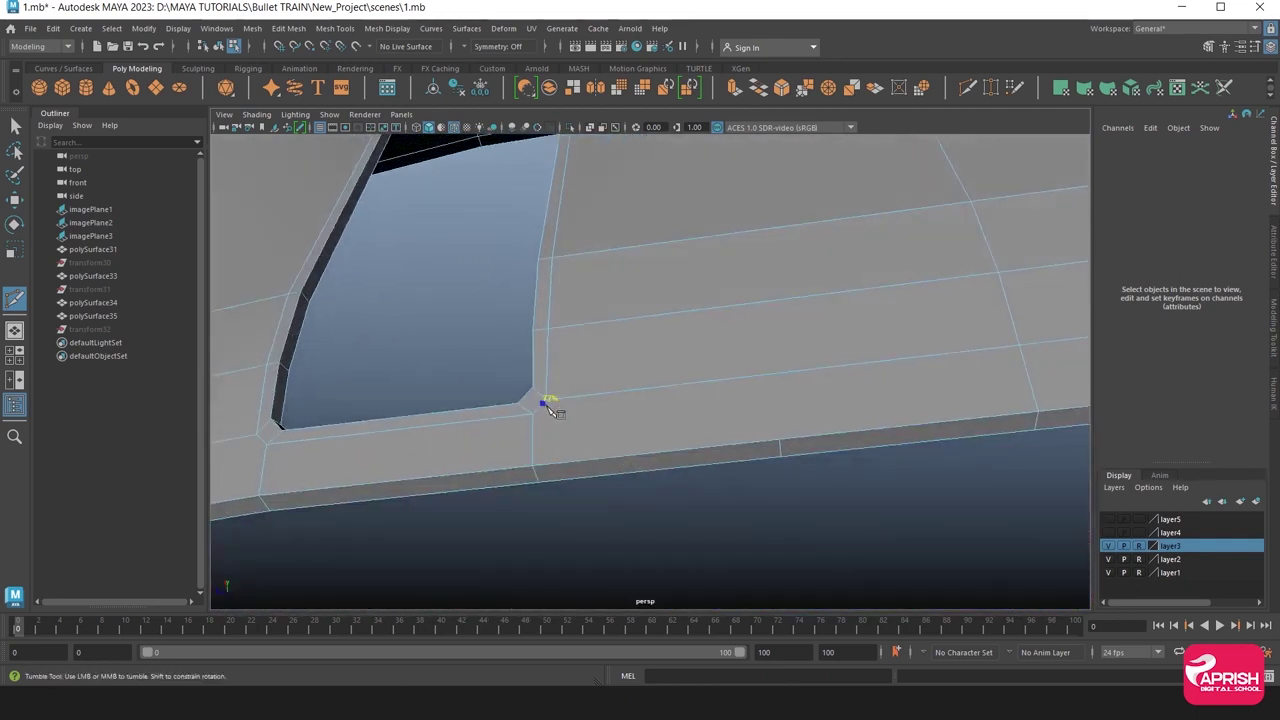
pyautogui.click(552, 412)
pyautogui.press('Return')
pyautogui.moveTo(571, 449)
pyautogui.keyDown('alt'); pyautogui.mouseDown()
pyautogui.moveTo(857, 429)
pyautogui.moveTo(607, 434)
pyautogui.mouseUp(); pyautogui.keyUp('alt')
pyautogui.keyDown('alt'); pyautogui.moveTo(632, 434); pyautogui.dragTo(520, 470, button='middle'); pyautogui.keyUp('alt')
pyautogui.click(486, 467)
pyautogui.press('Return')
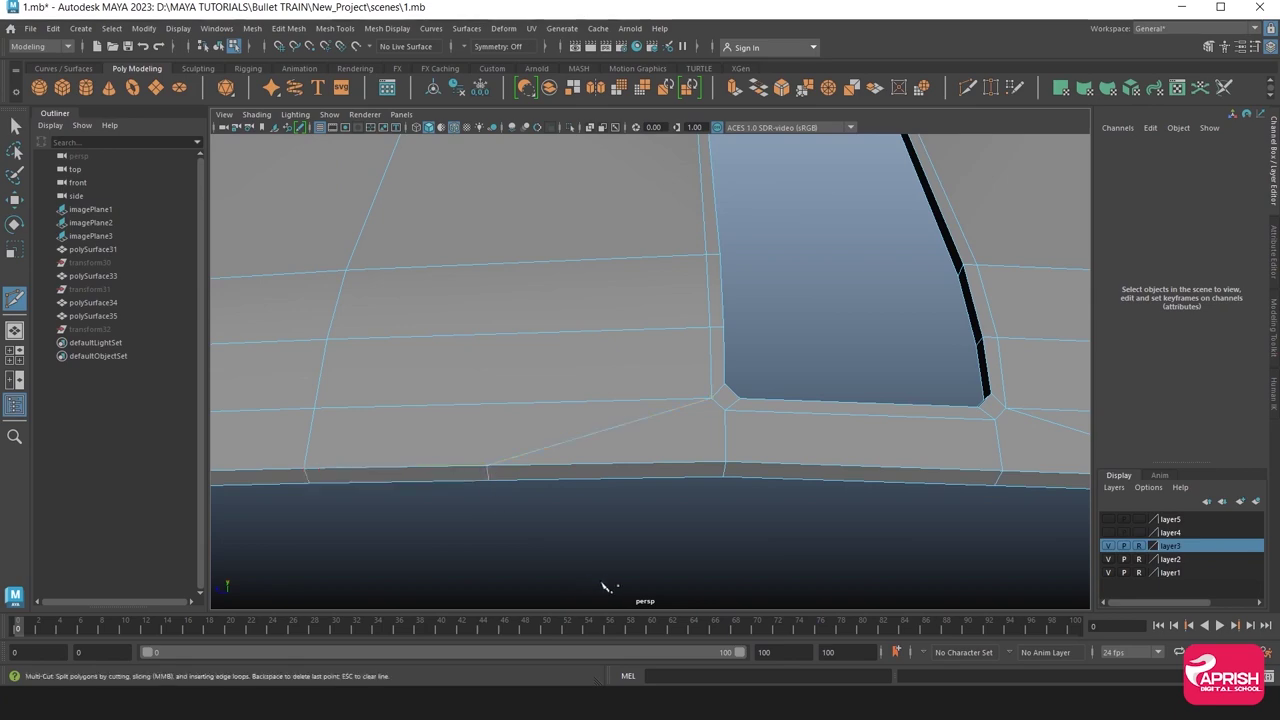
# Cut a diagonal edge from the door's top corner through the middle edge to the top edge.
pyautogui.keyDown('alt'); pyautogui.moveTo(657, 423); pyautogui.dragTo(726, 357); pyautogui.keyUp('alt')
pyautogui.scroll(-3, 720, 478)
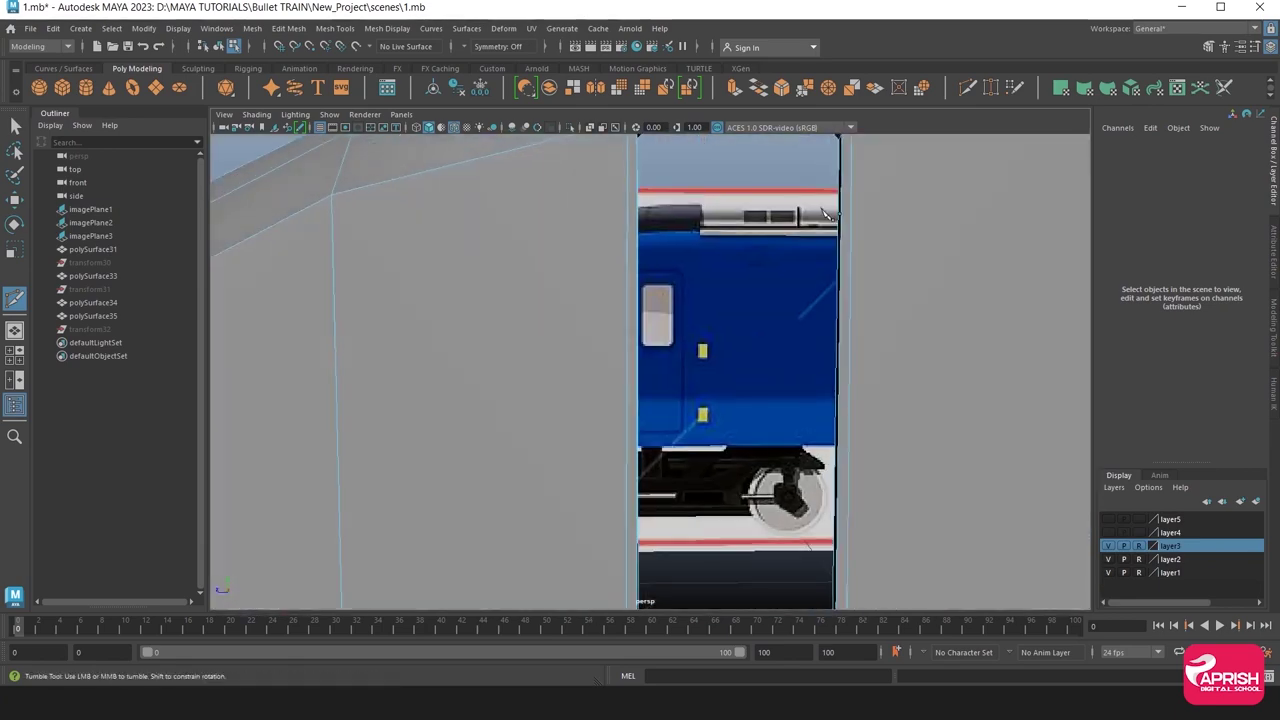
pyautogui.scroll(-3, 720, 478)
pyautogui.moveTo(720, 478)
pyautogui.keyDown('alt'); pyautogui.mouseDown()
pyautogui.moveTo(749, 423)
pyautogui.moveTo(689, 429)
pyautogui.moveTo(671, 477)
pyautogui.moveTo(660, 453)
pyautogui.moveTo(674, 428)
pyautogui.moveTo(680, 443)
pyautogui.mouseUp(); pyautogui.keyUp('alt')
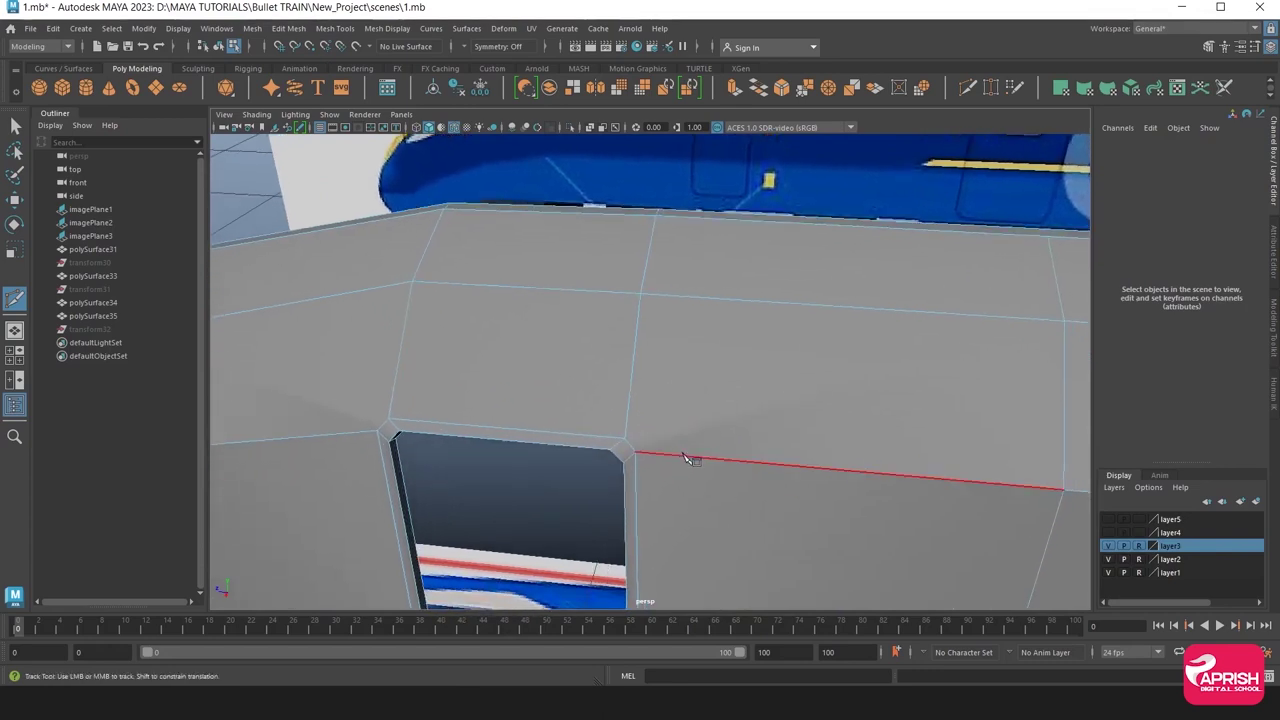
pyautogui.click(616, 456)
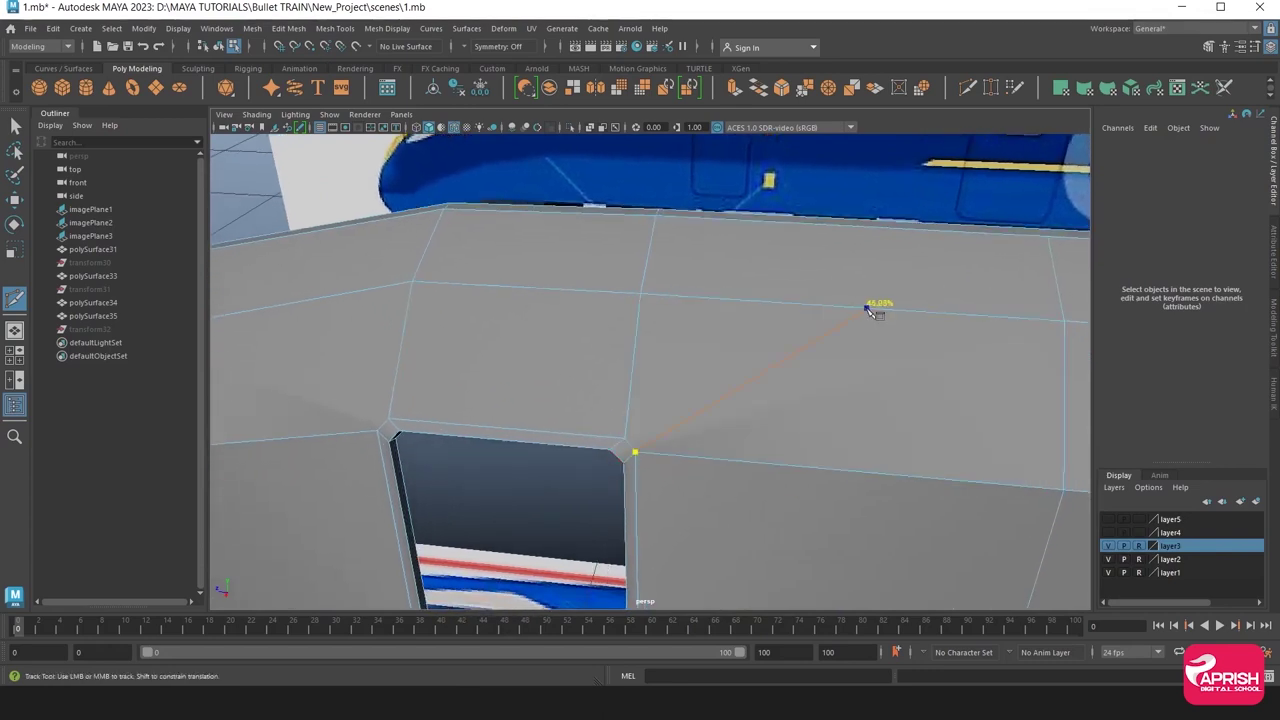
pyautogui.click(872, 306)
pyautogui.moveTo(872, 306)
pyautogui.keyDown('alt'); pyautogui.mouseDown()
pyautogui.moveTo(857, 317)
pyautogui.moveTo(854, 306)
pyautogui.mouseUp(); pyautogui.keyUp('alt')
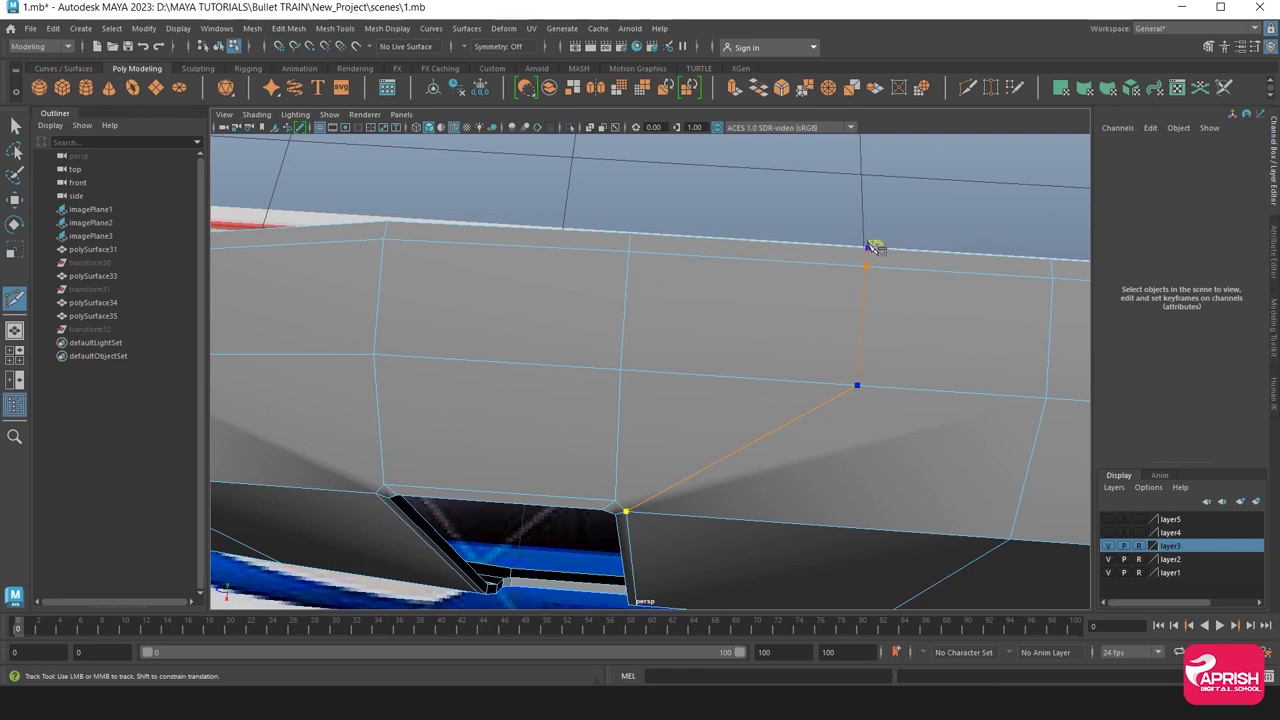
pyautogui.click(868, 248)
# Cut the matching diagonal edge from the other top corner up to the top edge.
pyautogui.keyDown('alt'); pyautogui.moveTo(634, 371); pyautogui.dragTo(537, 352); pyautogui.keyUp('alt')
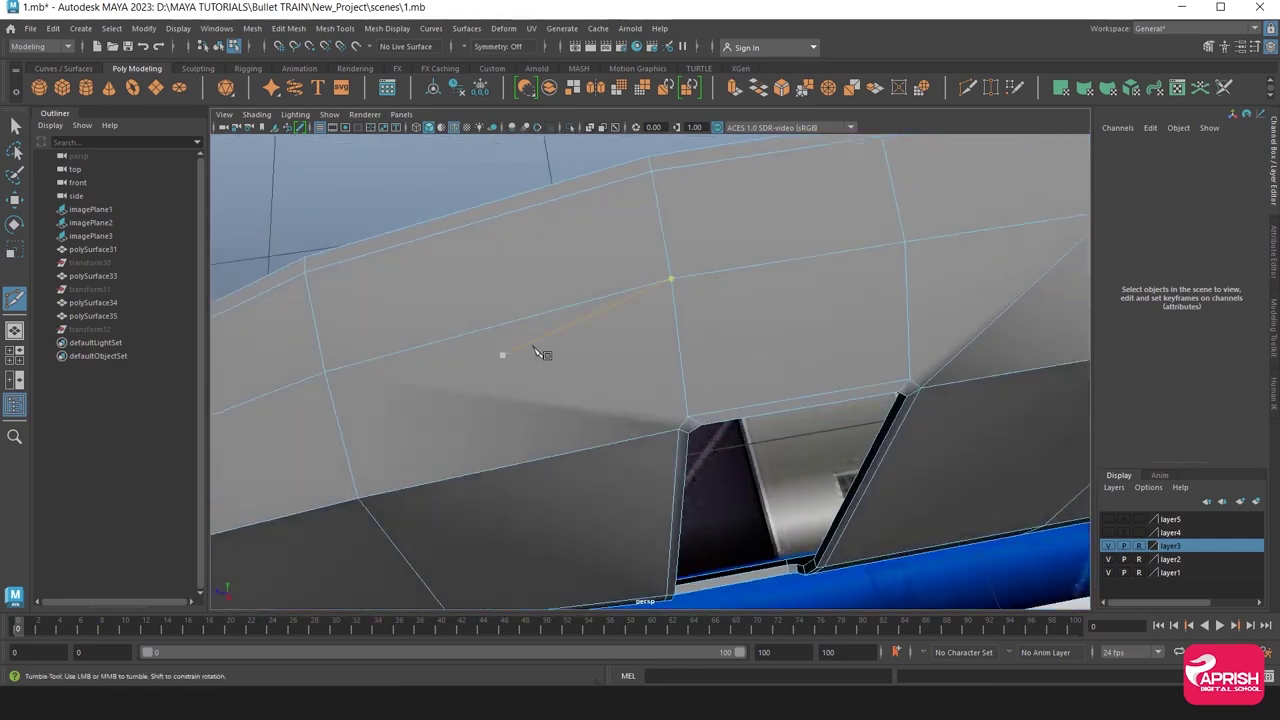
pyautogui.click(679, 431)
pyautogui.keyDown('alt'); pyautogui.moveTo(457, 289); pyautogui.dragTo(557, 294, button='middle'); pyautogui.keyUp('alt')
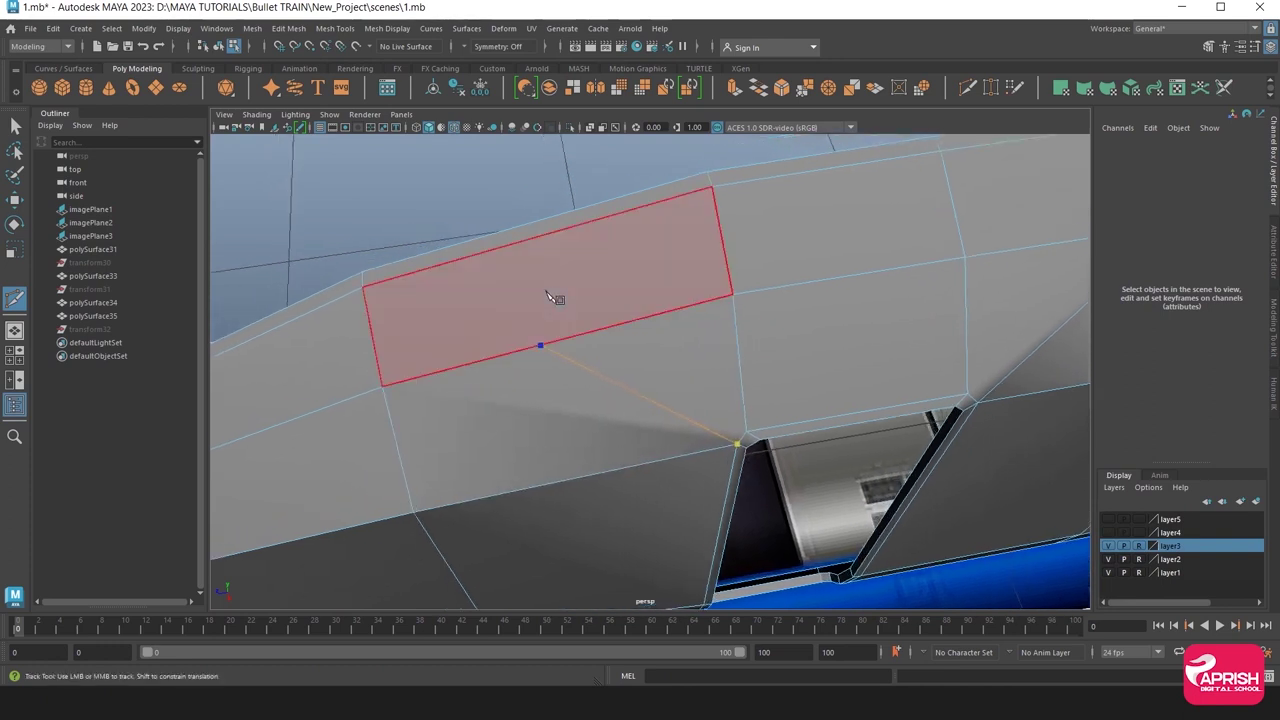
pyautogui.click(540, 345)
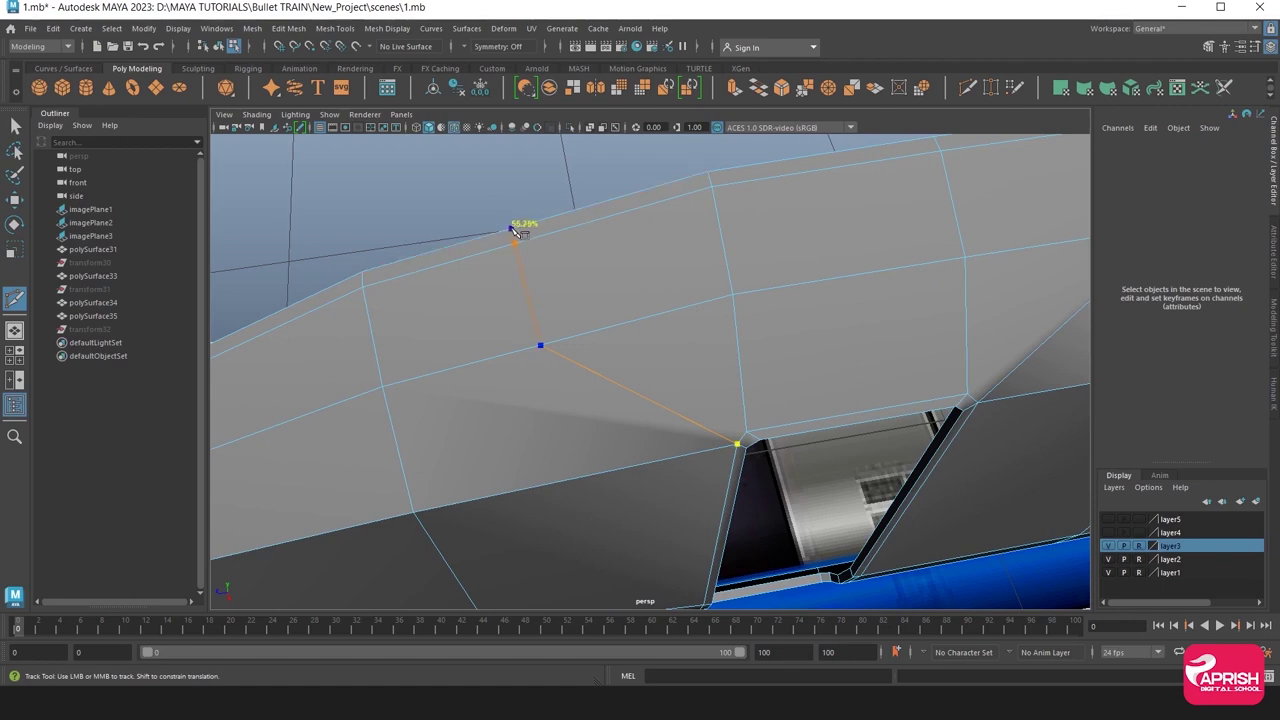
pyautogui.click(513, 232)
pyautogui.scroll(-5, 686, 371)
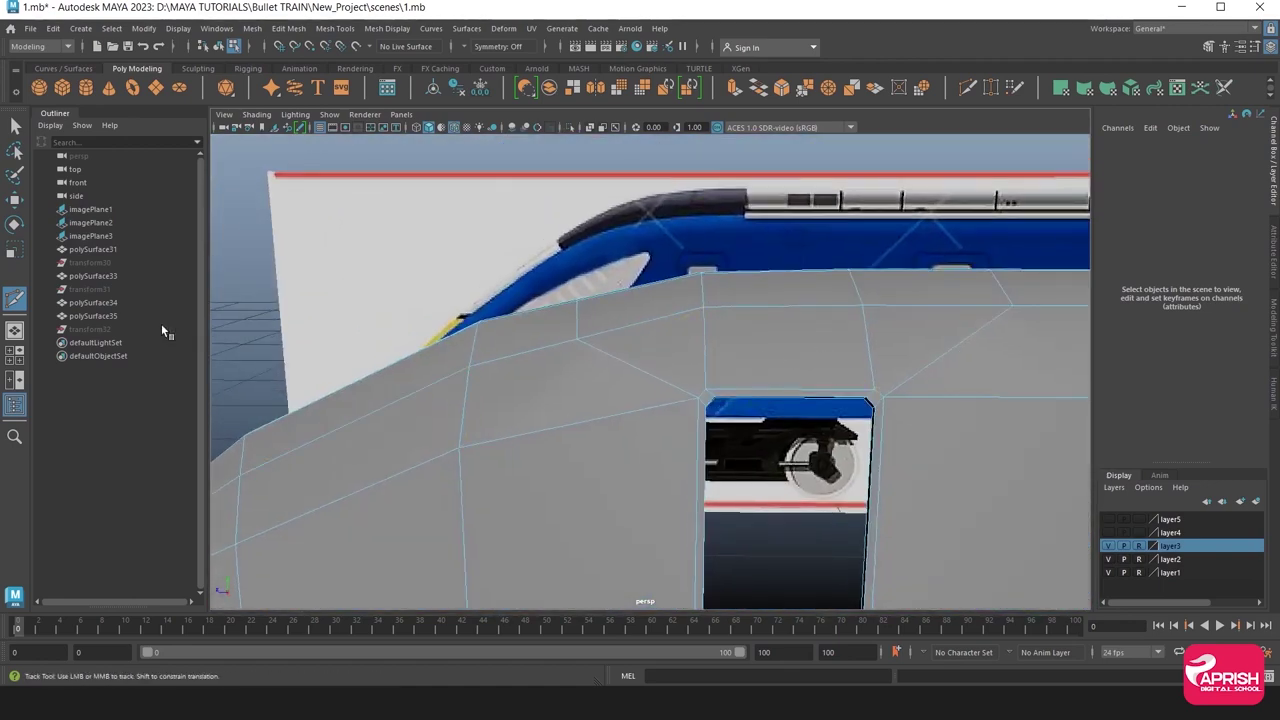
pyautogui.click(14, 200)
pyautogui.moveTo(716, 316); pyautogui.dragTo(765, 316, button='right')
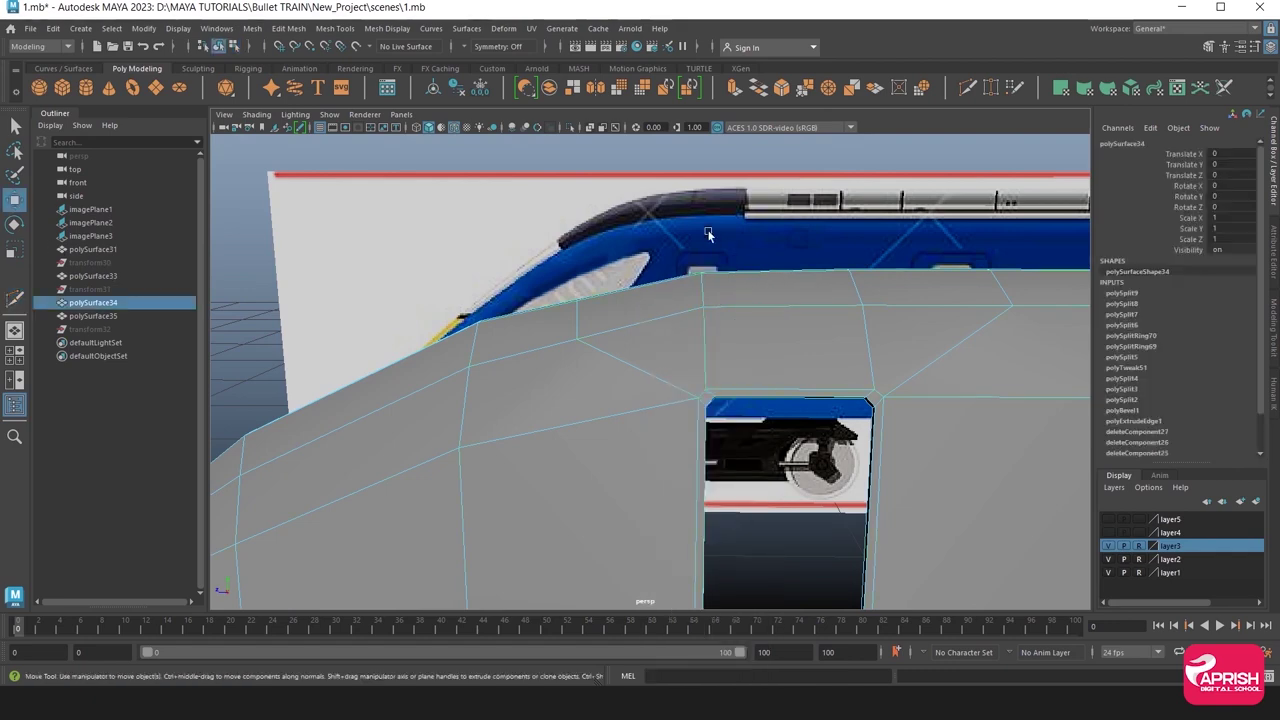
pyautogui.moveTo(634, 307)
pyautogui.keyDown('alt'); pyautogui.mouseDown()
pyautogui.moveTo(685, 420)
pyautogui.moveTo(674, 405)
pyautogui.moveTo(710, 445)
pyautogui.moveTo(766, 454)
pyautogui.moveTo(565, 367)
pyautogui.mouseUp(); pyautogui.keyUp('alt')
pyautogui.click(565, 367)
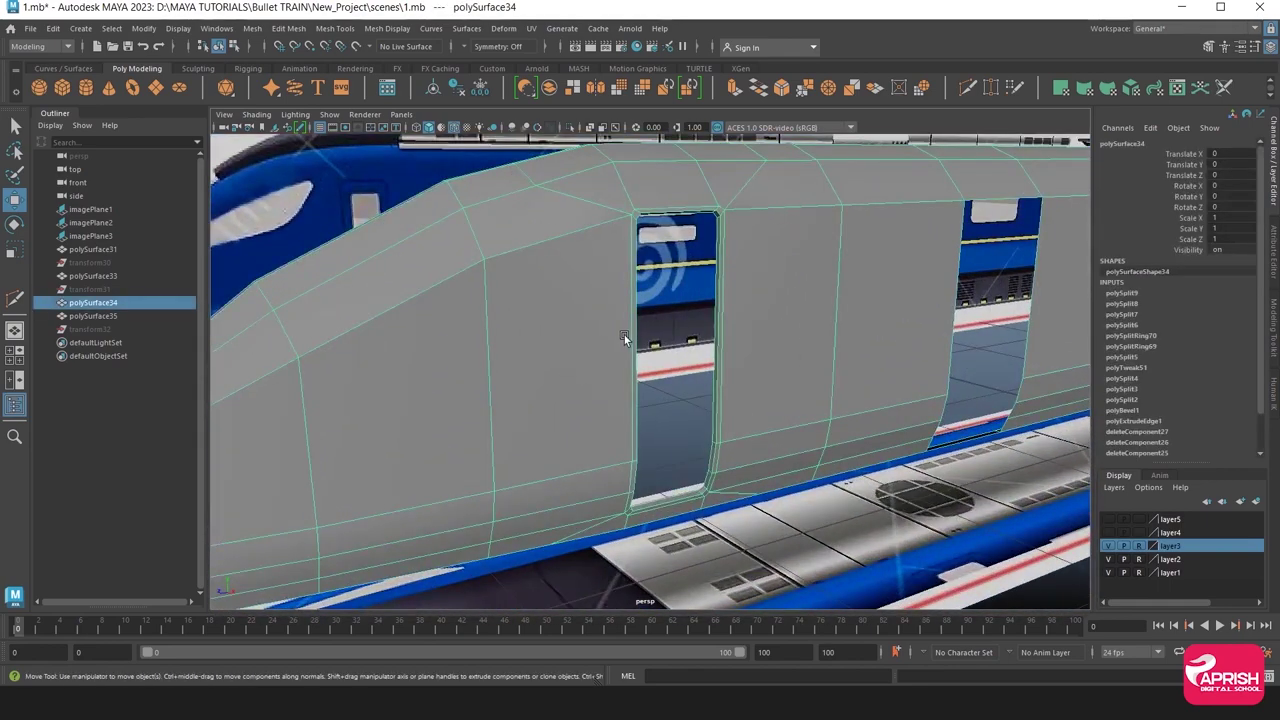
pyautogui.press('3')
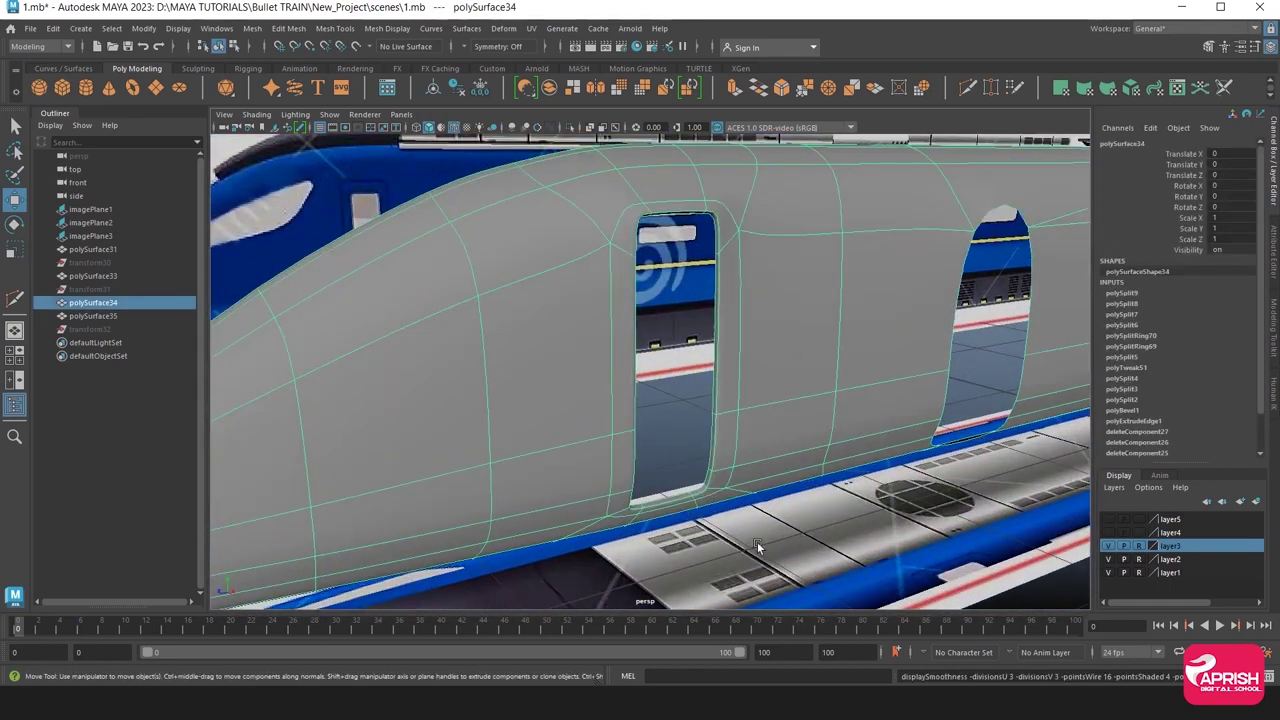
pyautogui.click(757, 541)
pyautogui.moveTo(757, 541)
pyautogui.keyDown('alt'); pyautogui.mouseDown()
pyautogui.moveTo(714, 475)
pyautogui.moveTo(677, 464)
pyautogui.moveTo(726, 419)
pyautogui.mouseUp(); pyautogui.keyUp('alt')
pyautogui.click(727, 418)
pyautogui.press('1')
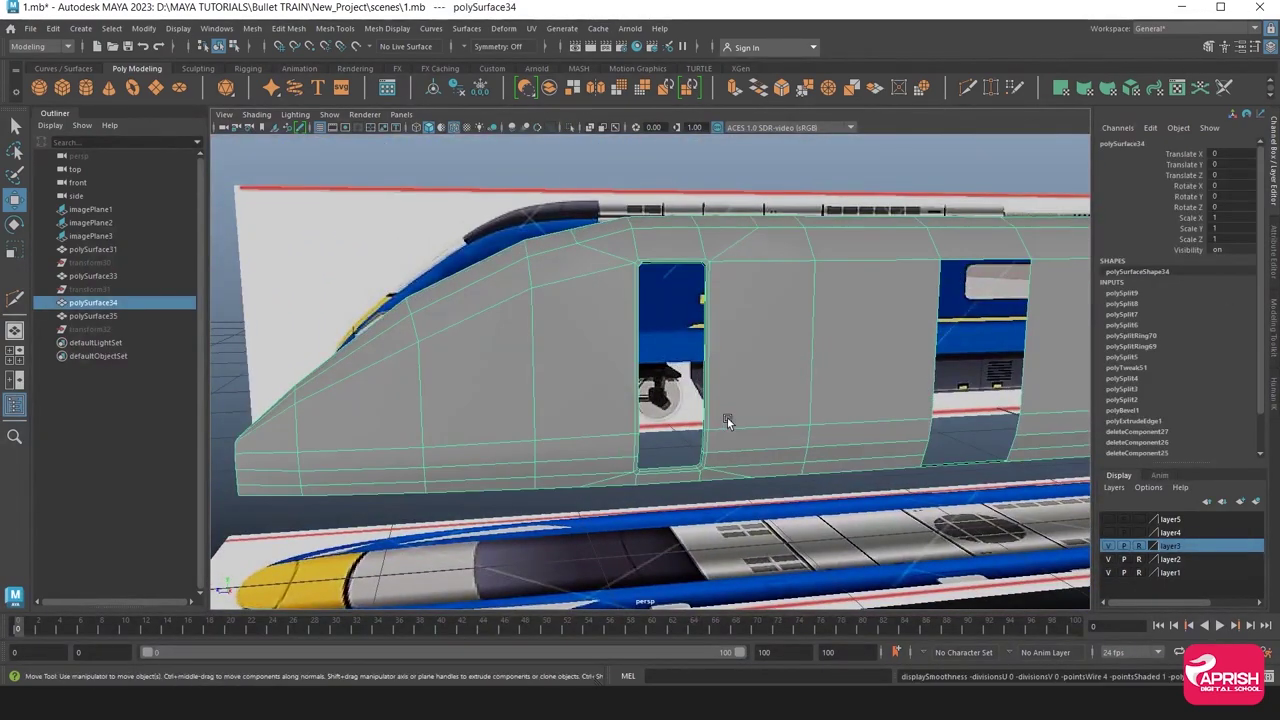
pyautogui.click(790, 552)
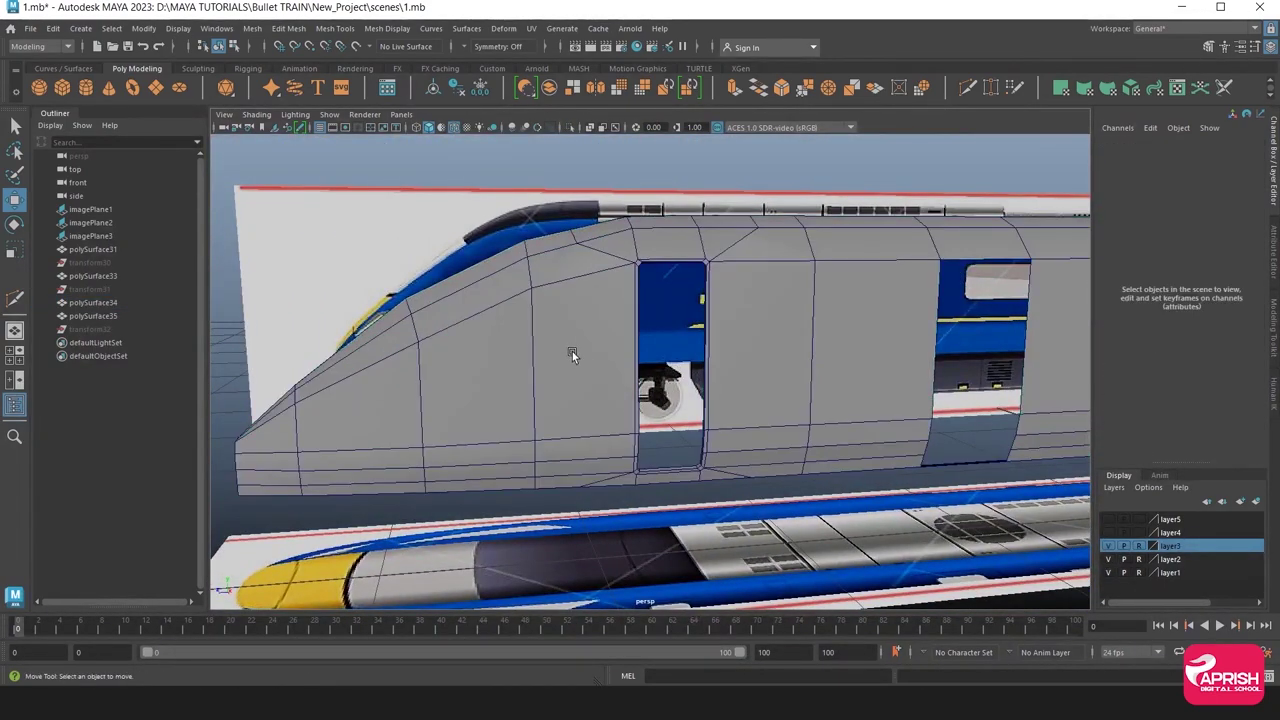
pyautogui.click(582, 378)
pyautogui.scroll(3, 582, 372)
pyautogui.scroll(2, 600, 378)
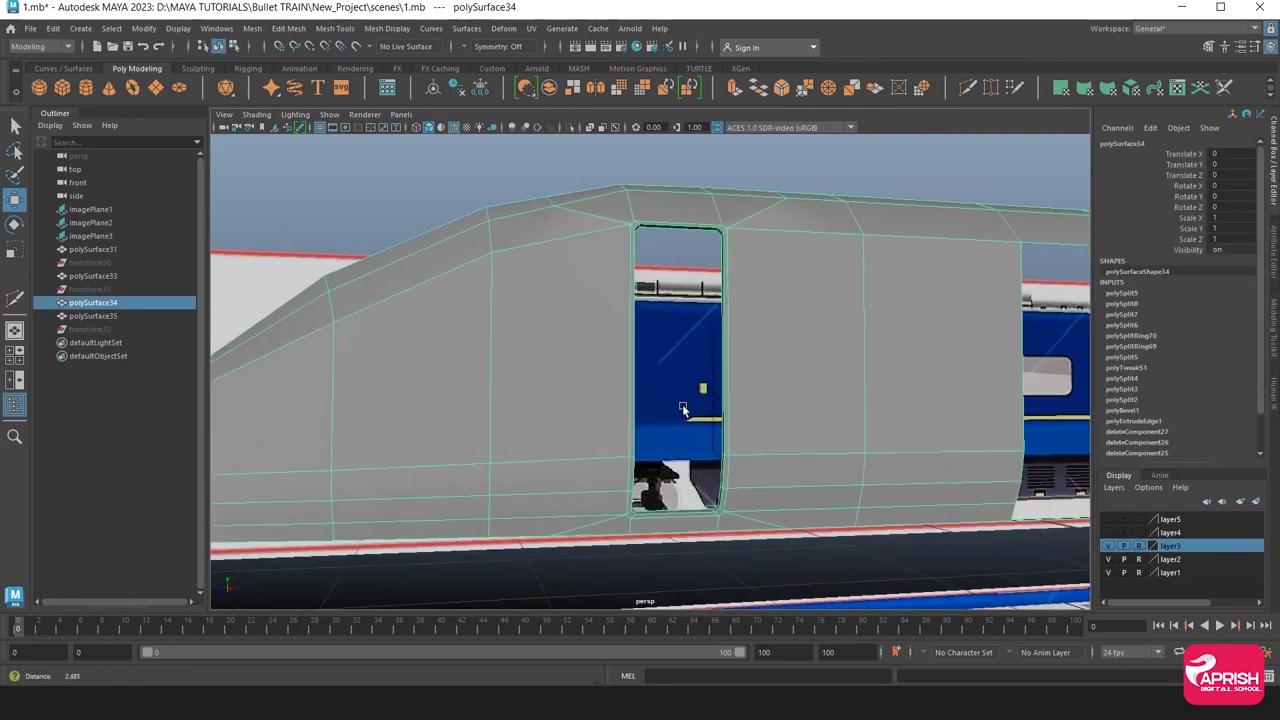
pyautogui.moveTo(682, 404)
pyautogui.keyDown('alt'); pyautogui.mouseDown()
pyautogui.moveTo(552, 357)
pyautogui.moveTo(553, 385)
pyautogui.moveTo(517, 298)
pyautogui.mouseUp(); pyautogui.keyUp('alt')
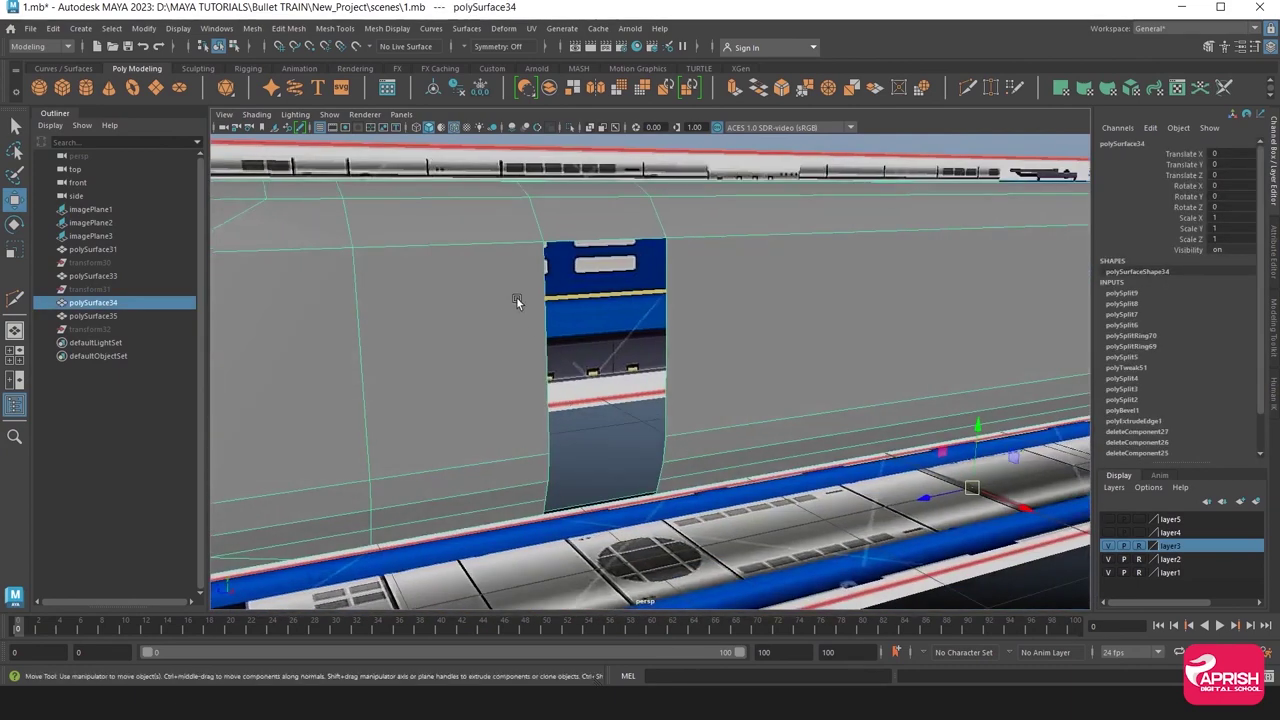
pyautogui.moveTo(511, 280); pyautogui.dragTo(509, 252, button='right')
pyautogui.click(540, 285)
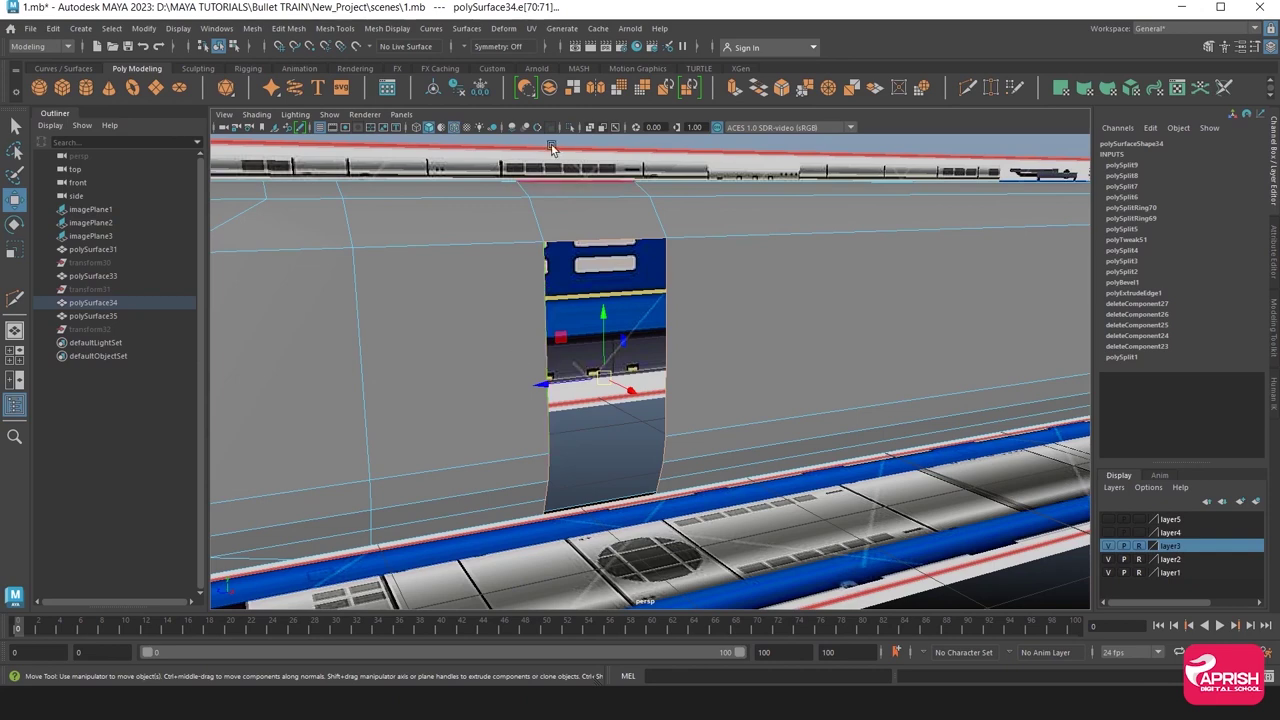
# Extrude the door edges inward (Local Translate Z about -0.017) and select a top edge.
pyautogui.click(735, 89)
pyautogui.moveTo(757, 397)
pyautogui.keyDown('alt'); pyautogui.mouseDown()
pyautogui.moveTo(614, 429)
pyautogui.moveTo(548, 540)
pyautogui.moveTo(805, 425)
pyautogui.moveTo(894, 357)
pyautogui.moveTo(935, 442)
pyautogui.moveTo(641, 343)
pyautogui.mouseUp(); pyautogui.keyUp('alt')
pyautogui.scroll(3, 641, 343)
pyautogui.scroll(3, 654, 357)
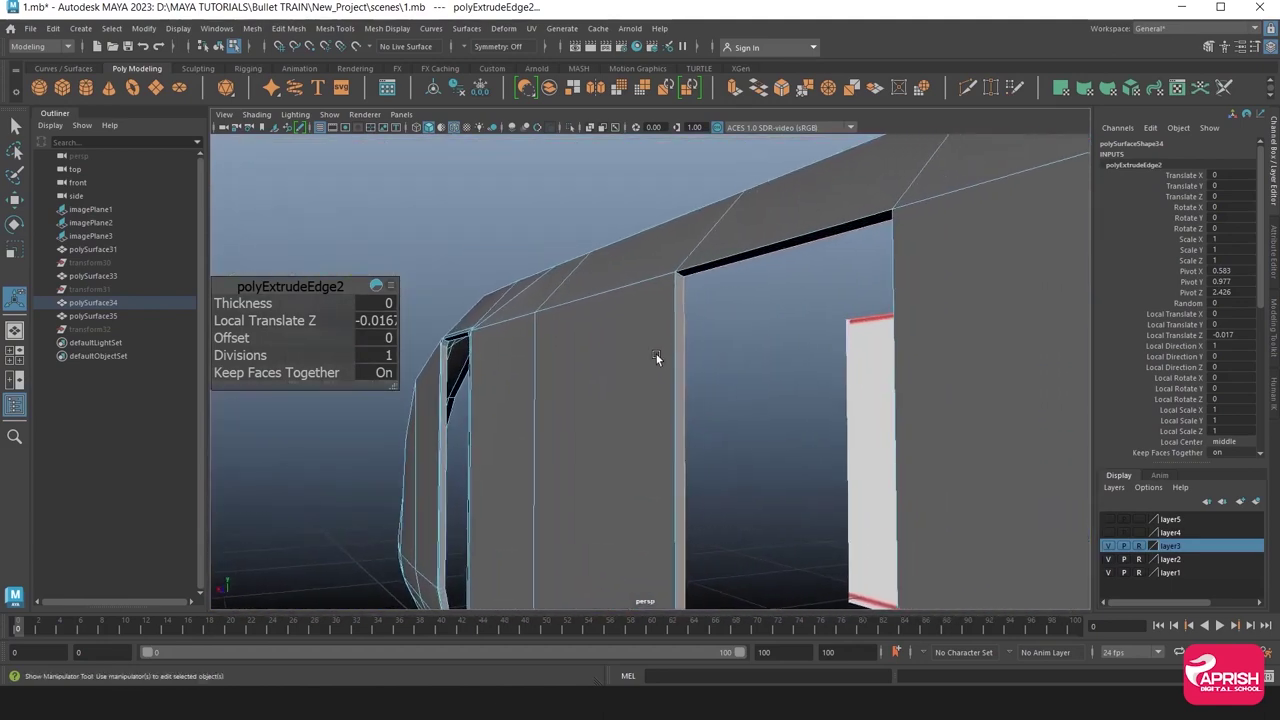
pyautogui.moveTo(657, 287); pyautogui.dragTo(655, 279, button='right')
pyautogui.click(679, 277)
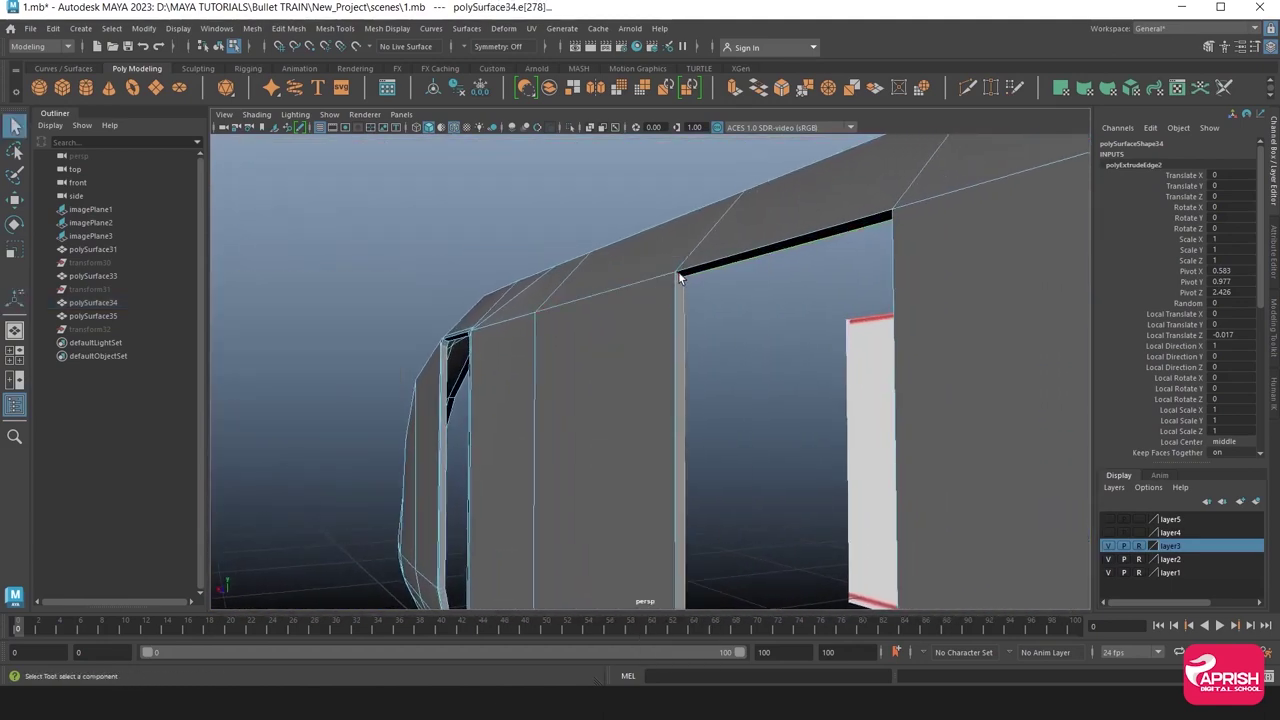
pyautogui.keyDown('alt'); pyautogui.moveTo(679, 277); pyautogui.dragTo(760, 330); pyautogui.keyUp('alt')
pyautogui.scroll(3, 780, 350)
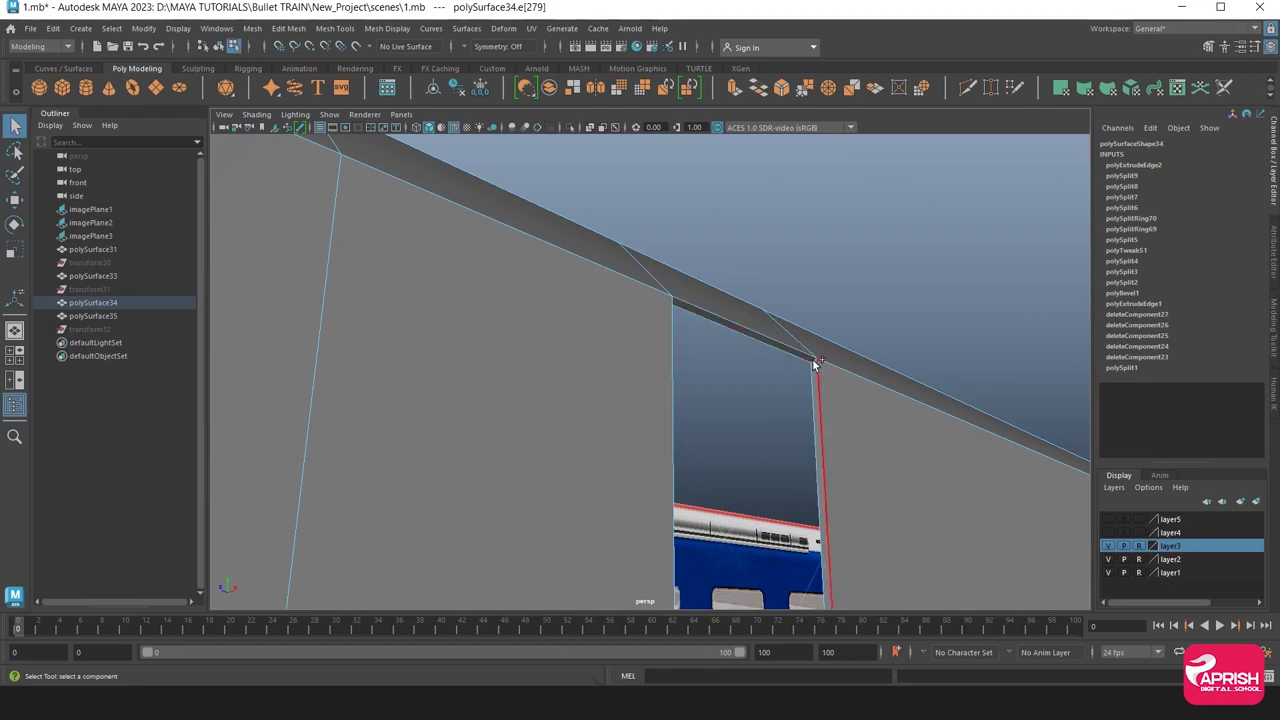
# Orbit and zoom around the opening to inspect the new thin inner wall.
pyautogui.moveTo(815, 365)
pyautogui.keyDown('alt'); pyautogui.mouseDown()
pyautogui.moveTo(977, 388)
pyautogui.moveTo(732, 432)
pyautogui.moveTo(631, 391)
pyautogui.moveTo(786, 423)
pyautogui.mouseUp(); pyautogui.keyUp('alt')
pyautogui.scroll(-10, 937, 385)
pyautogui.scroll(5, 800, 420)
pyautogui.scroll(3, 786, 423)
pyautogui.scroll(3, 672, 417)
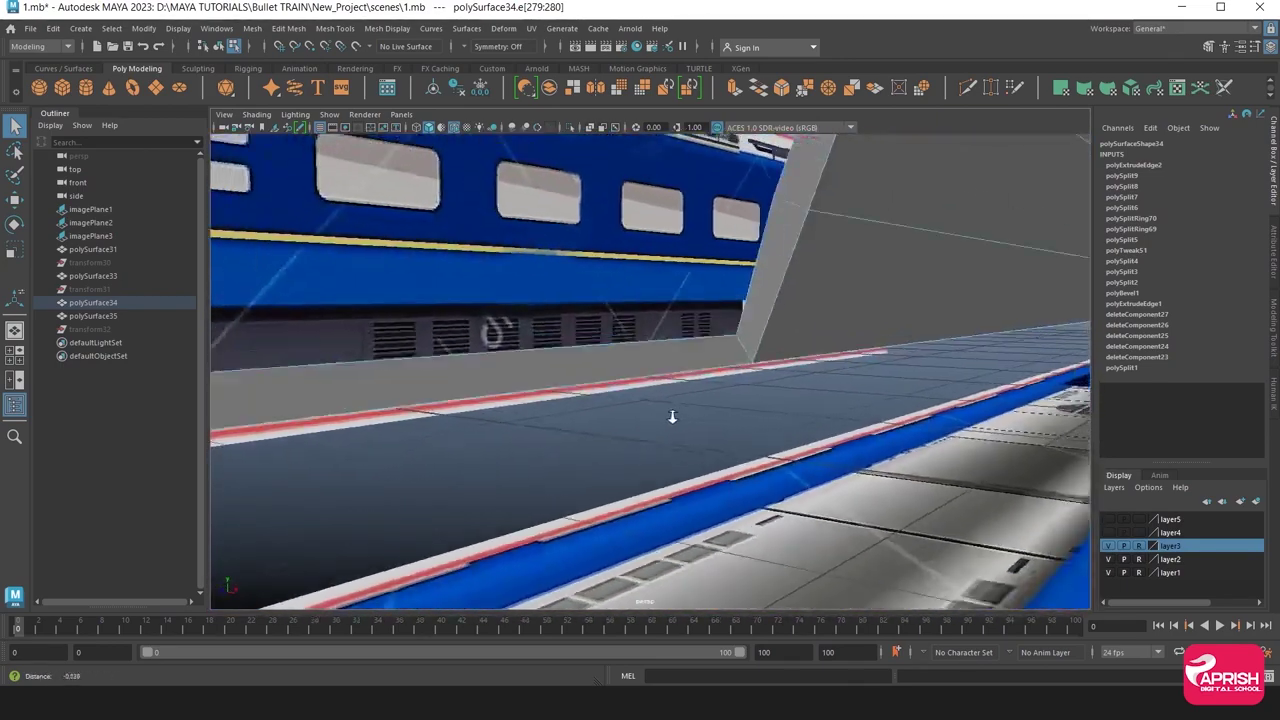
pyautogui.scroll(-2, 672, 417)
pyautogui.moveTo(703, 360)
pyautogui.keyDown('alt'); pyautogui.mouseDown()
pyautogui.moveTo(515, 411)
pyautogui.moveTo(420, 357)
pyautogui.moveTo(510, 433)
pyautogui.mouseUp(); pyautogui.keyUp('alt')
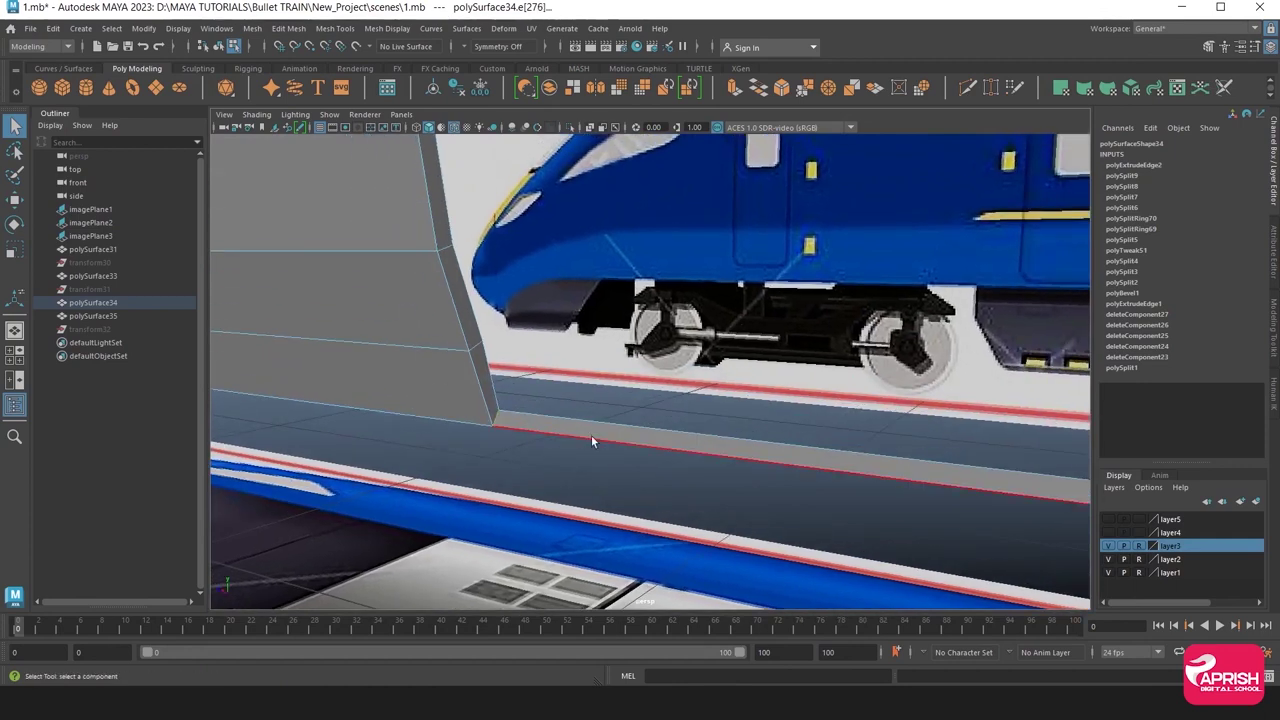
pyautogui.keyDown('alt'); pyautogui.moveTo(591, 441); pyautogui.dragTo(533, 335); pyautogui.keyUp('alt')
pyautogui.keyDown('alt'); pyautogui.moveTo(533, 335); pyautogui.dragTo(531, 491, button='right'); pyautogui.keyUp('alt')
pyautogui.keyDown('alt'); pyautogui.moveTo(531, 491); pyautogui.dragTo(537, 415, button='middle'); pyautogui.keyUp('alt')
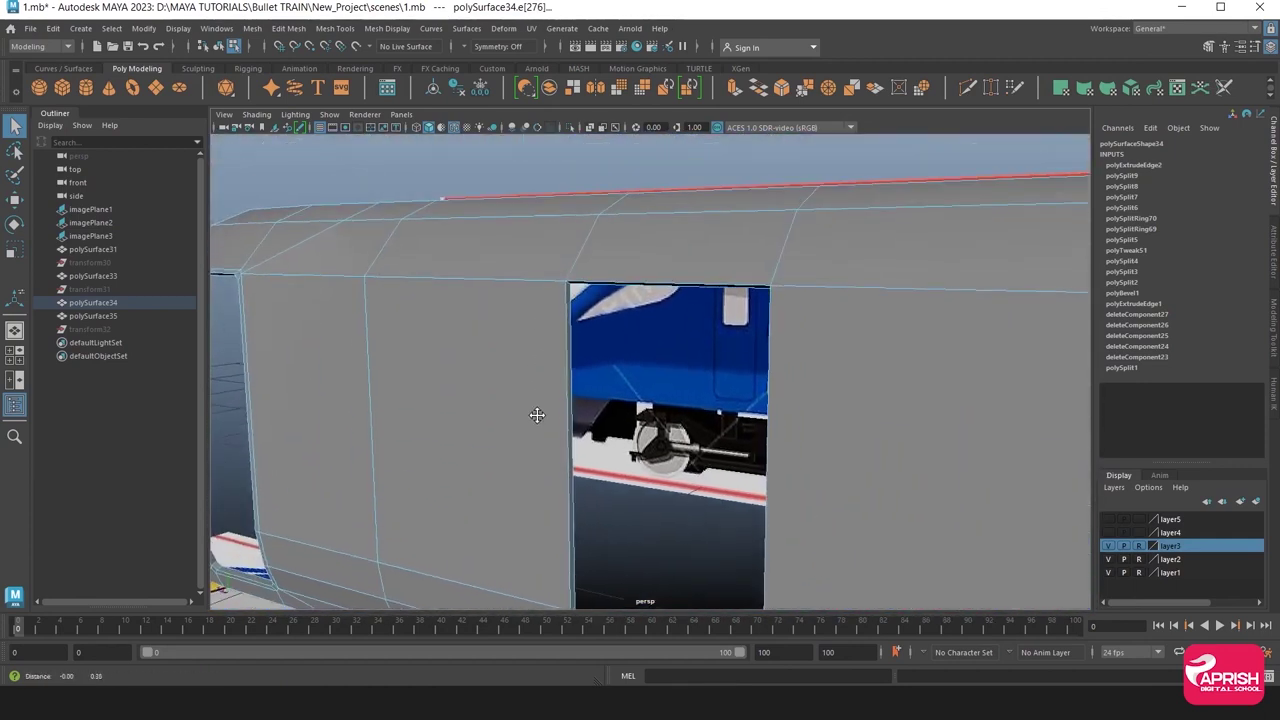
pyautogui.keyDown('alt'); pyautogui.moveTo(553, 413); pyautogui.dragTo(541, 377); pyautogui.keyUp('alt')
# Bevel the door opening's edges with a single segment at fraction 0.5.
pyautogui.click(289, 28)
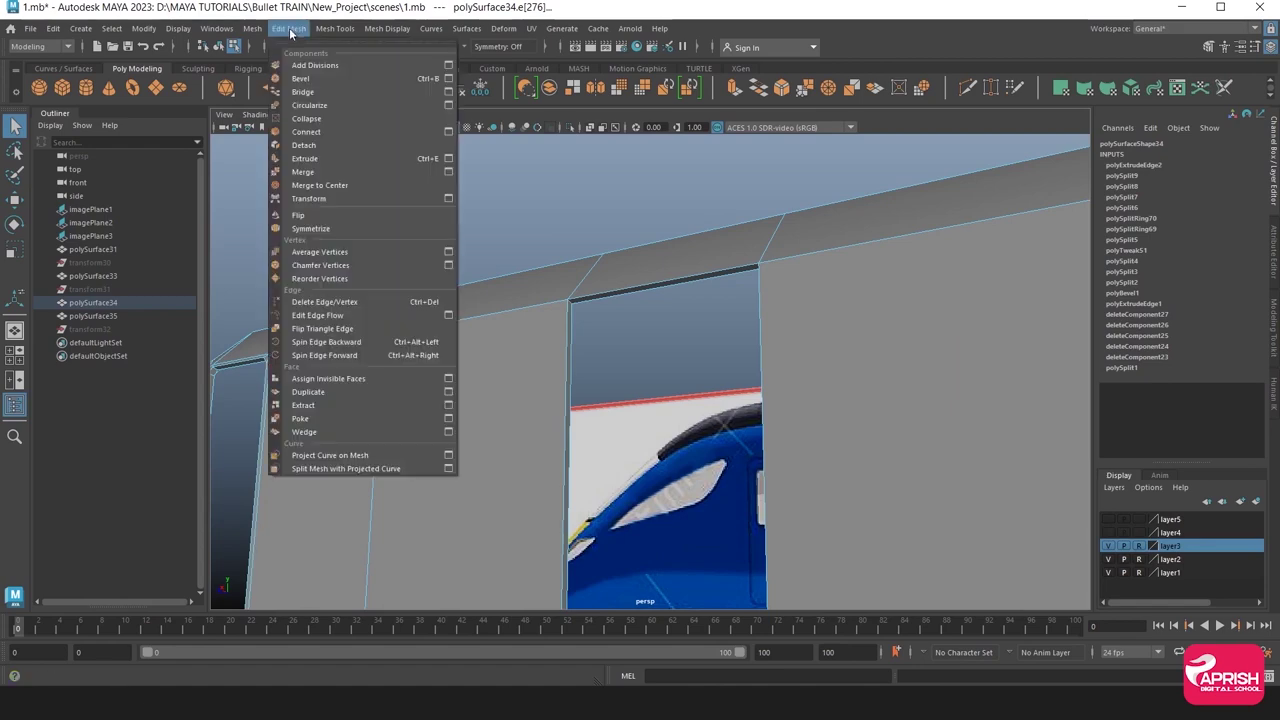
pyautogui.click(302, 78)
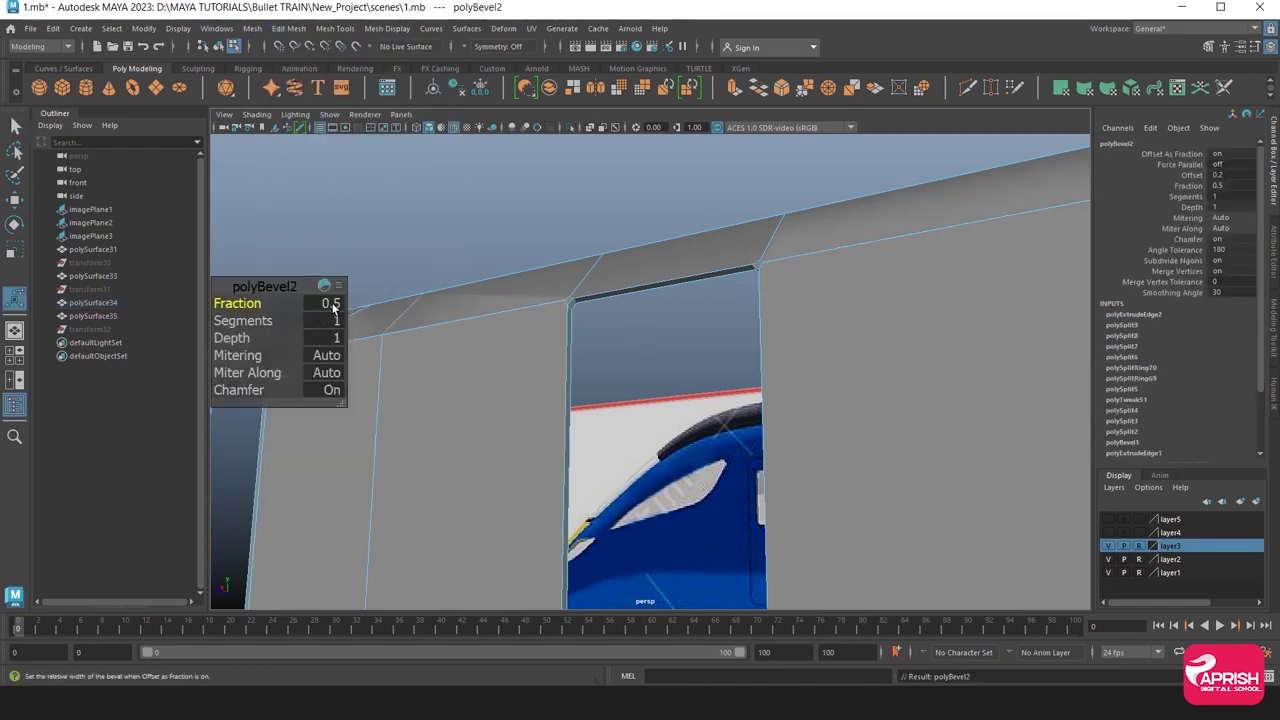
pyautogui.moveTo(661, 444)
pyautogui.keyDown('alt'); pyautogui.mouseDown()
pyautogui.moveTo(698, 430)
pyautogui.moveTo(562, 291)
pyautogui.mouseUp(); pyautogui.keyUp('alt')
# Return the train body to object mode and deselect it.
pyautogui.moveTo(562, 288); pyautogui.dragTo(594, 277, button='right')
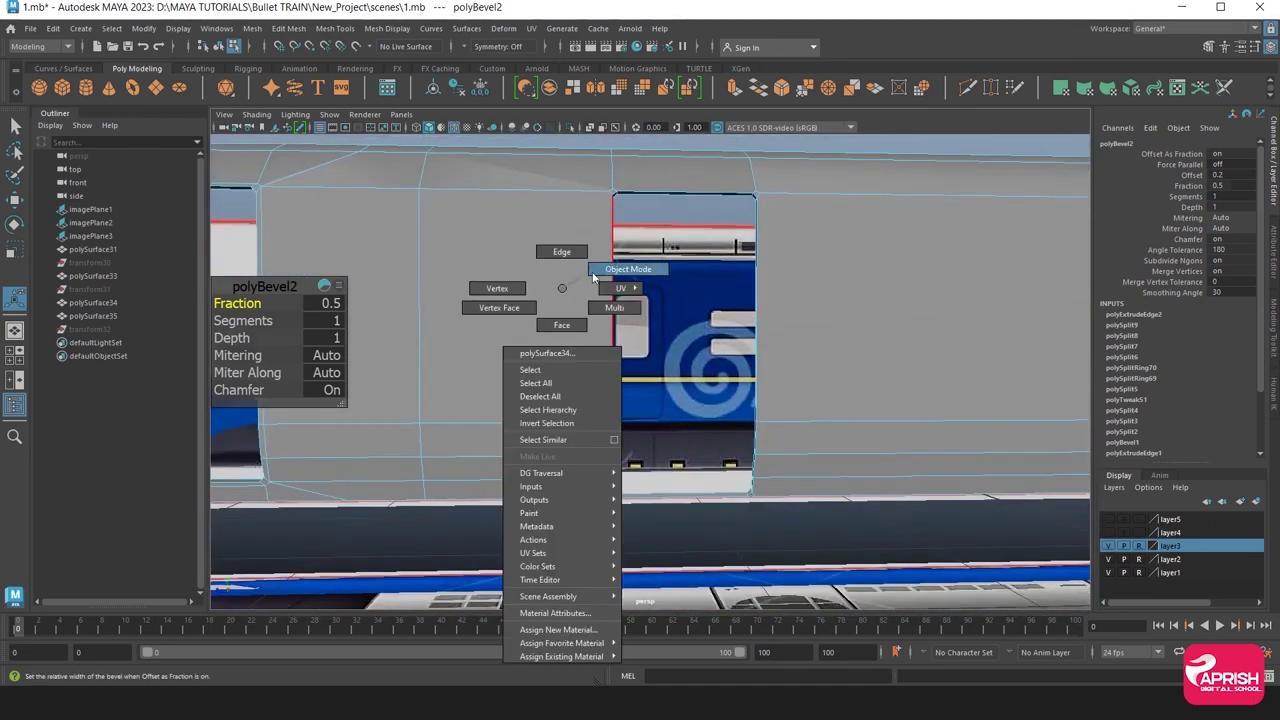
pyautogui.click(594, 277)
pyautogui.click(633, 589)
pyautogui.moveTo(633, 589)
pyautogui.keyDown('alt'); pyautogui.mouseDown()
pyautogui.moveTo(531, 457)
pyautogui.moveTo(531, 420)
pyautogui.moveTo(644, 543)
pyautogui.mouseUp(); pyautogui.keyUp('alt')
pyautogui.click(289, 28)
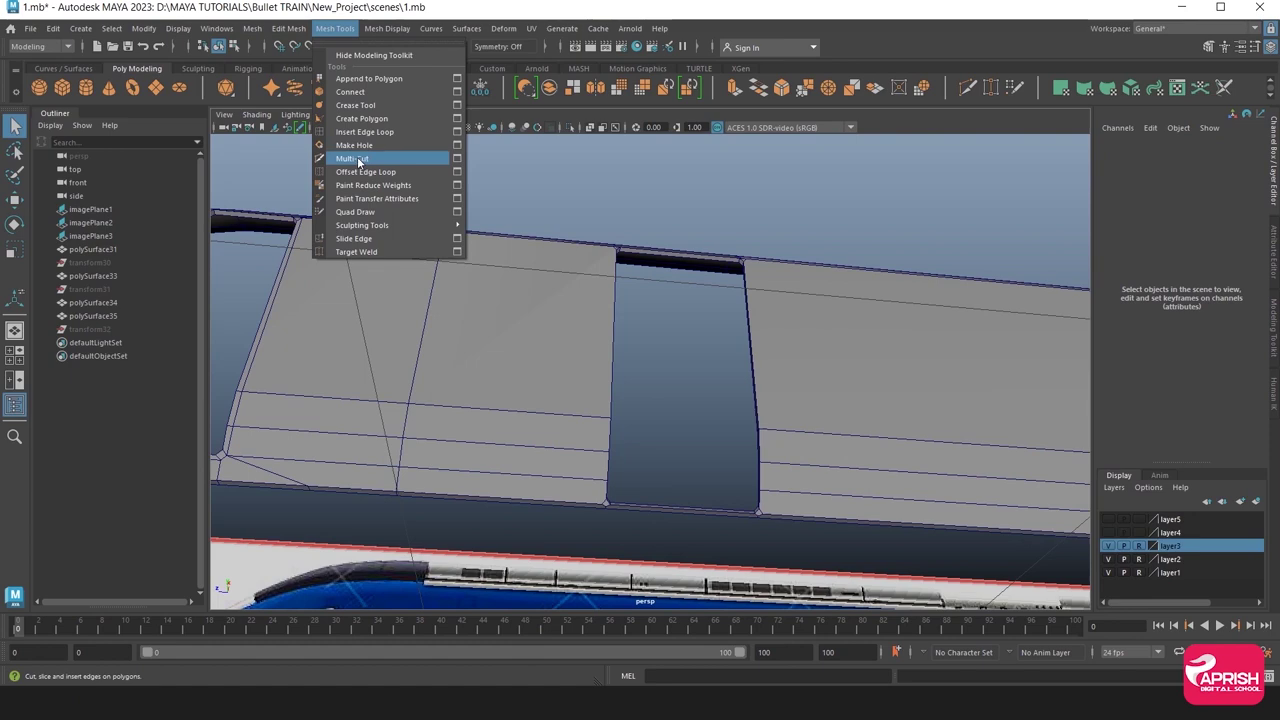
# Return to plain selection mode and select the train body mesh.
pyautogui.click(359, 160)
pyautogui.scroll(2, 580, 402)
pyautogui.scroll(2, 580, 402)
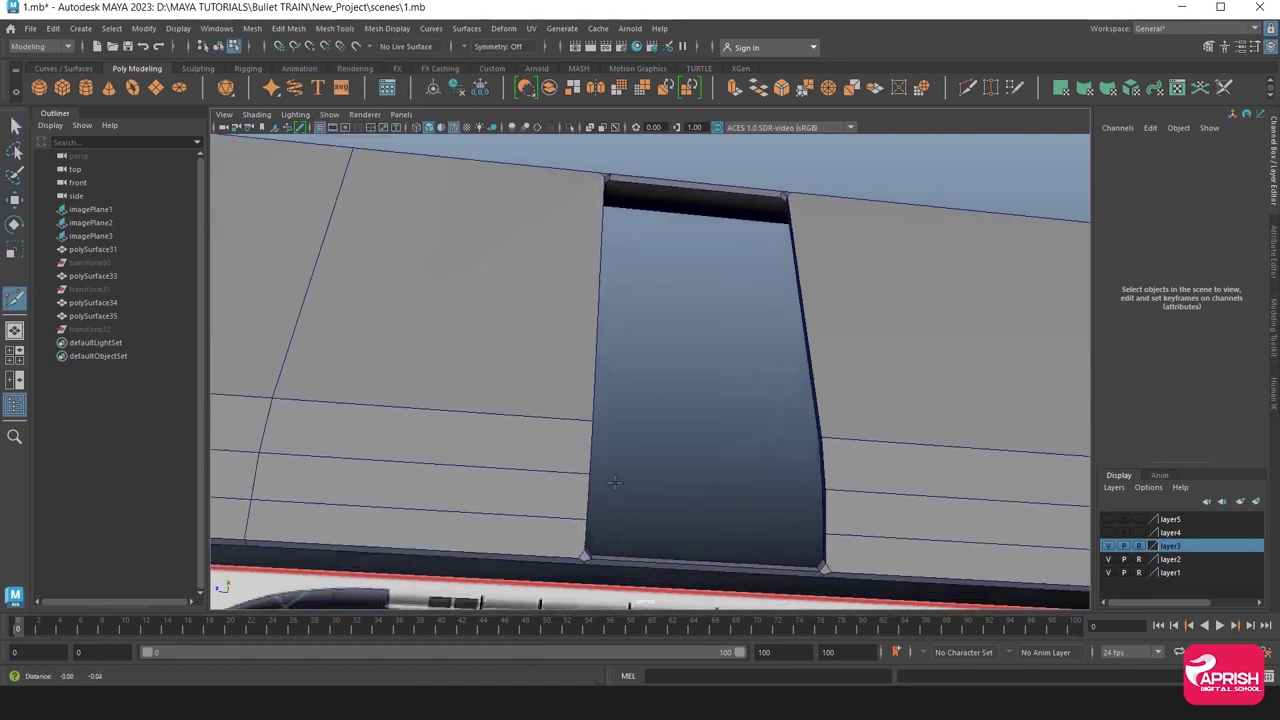
pyautogui.scroll(1, 580, 402)
pyautogui.click(289, 28)
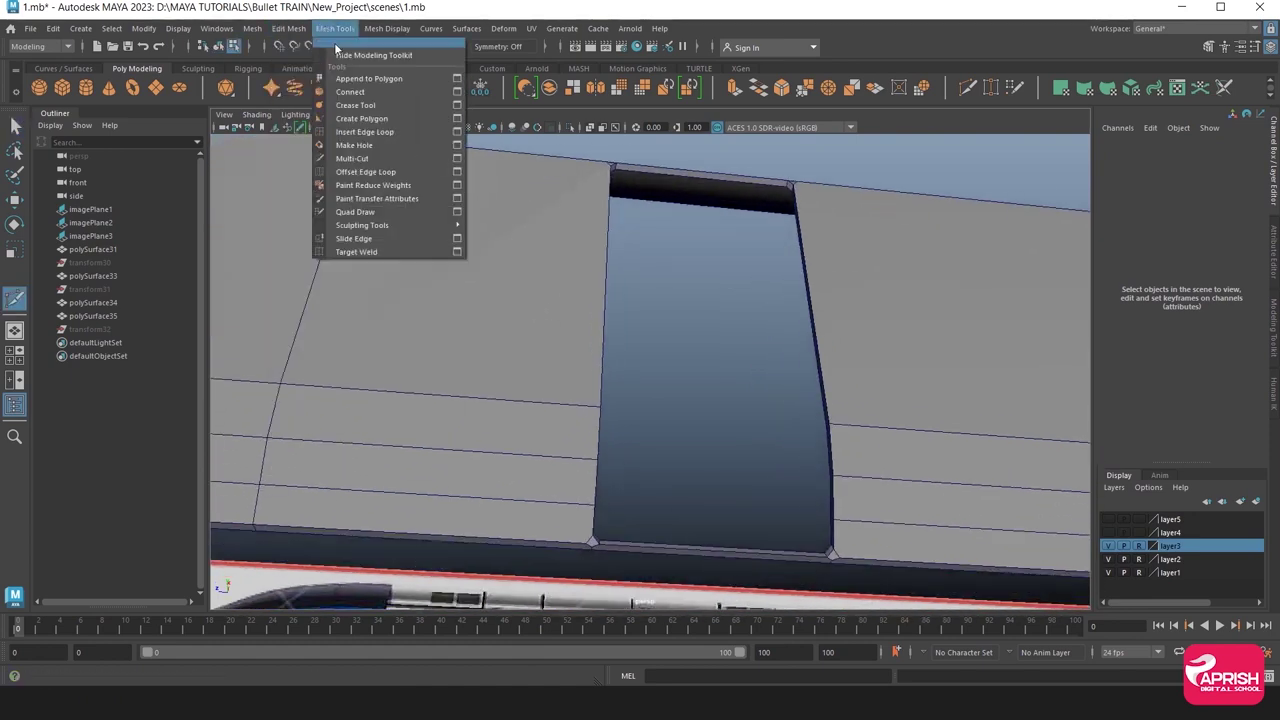
pyautogui.click(359, 157)
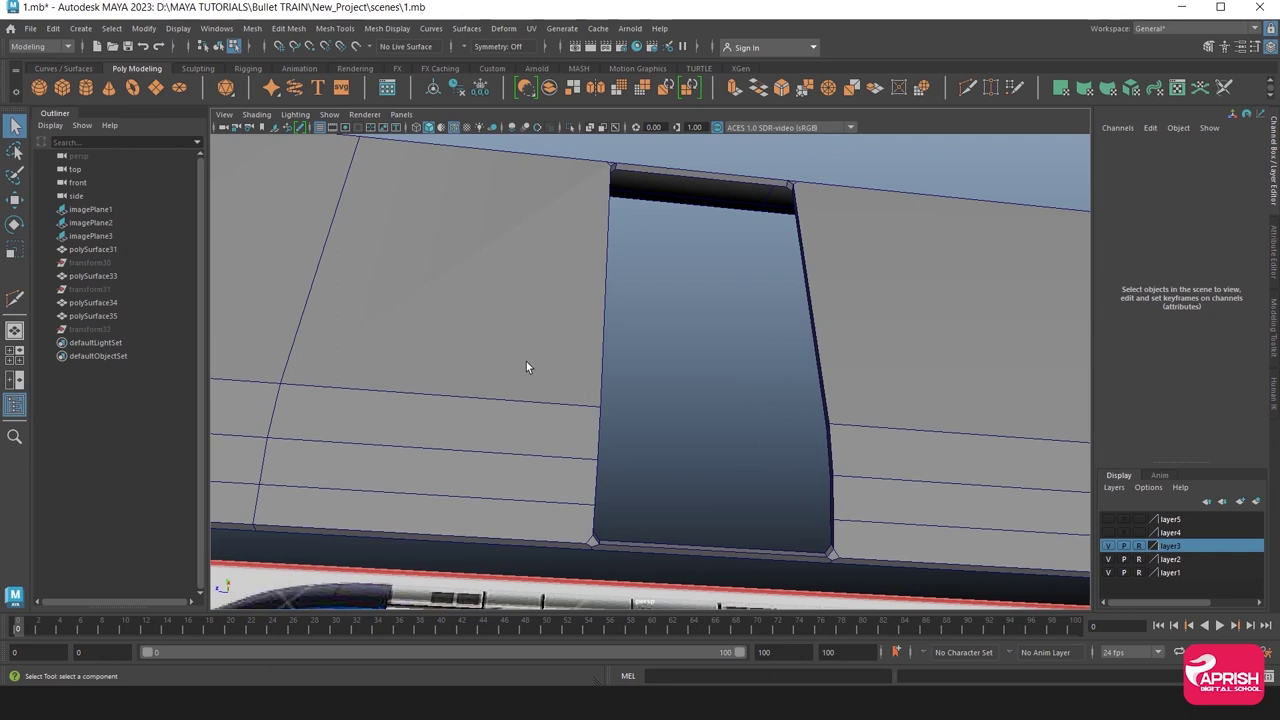
pyautogui.click(573, 545)
# With Multi-Cut, cut from the door's lower-left corner up along its left side.
pyautogui.scroll(1, 580, 555)
pyautogui.scroll(1, 580, 560)
pyautogui.scroll(1, 570, 570)
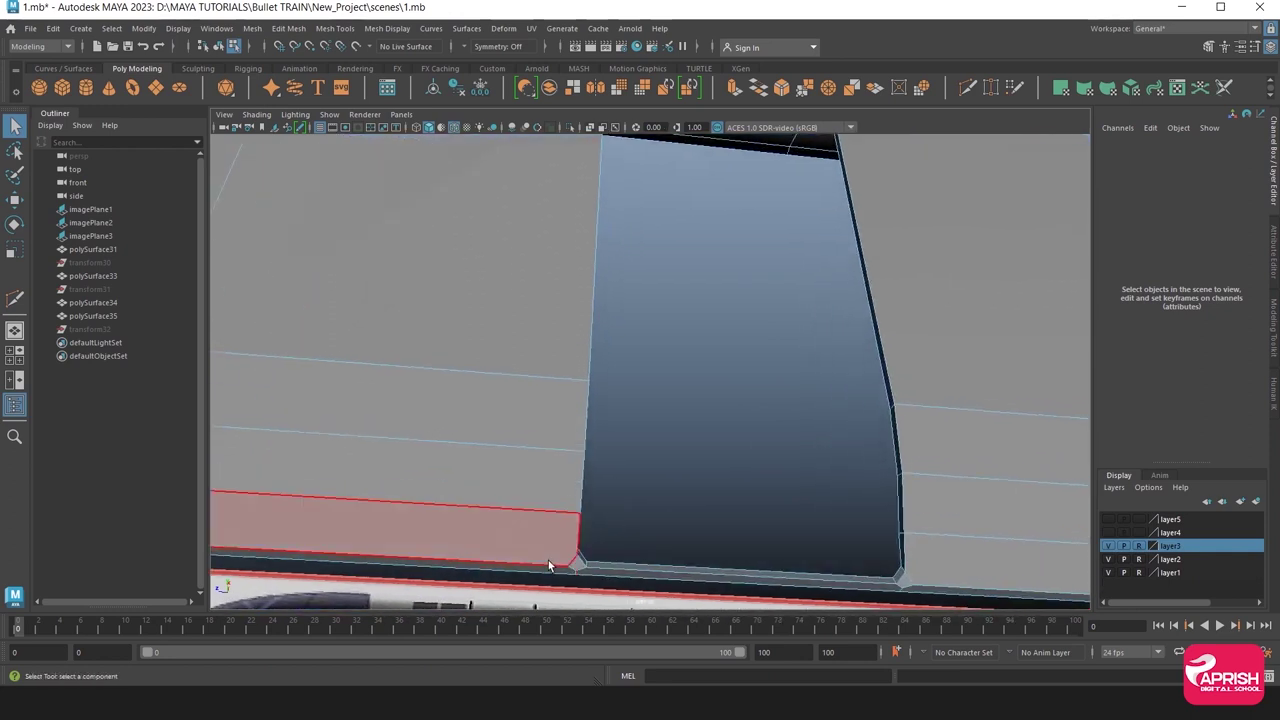
pyautogui.click(567, 569)
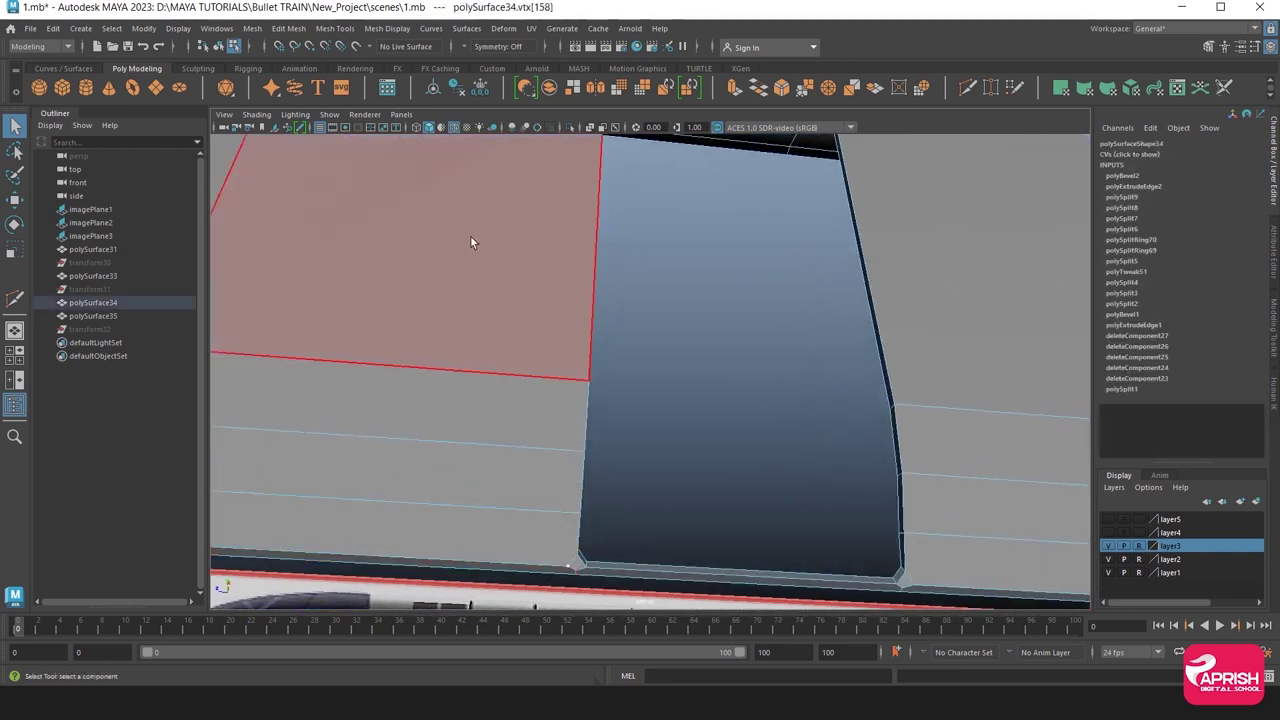
pyautogui.click(523, 385)
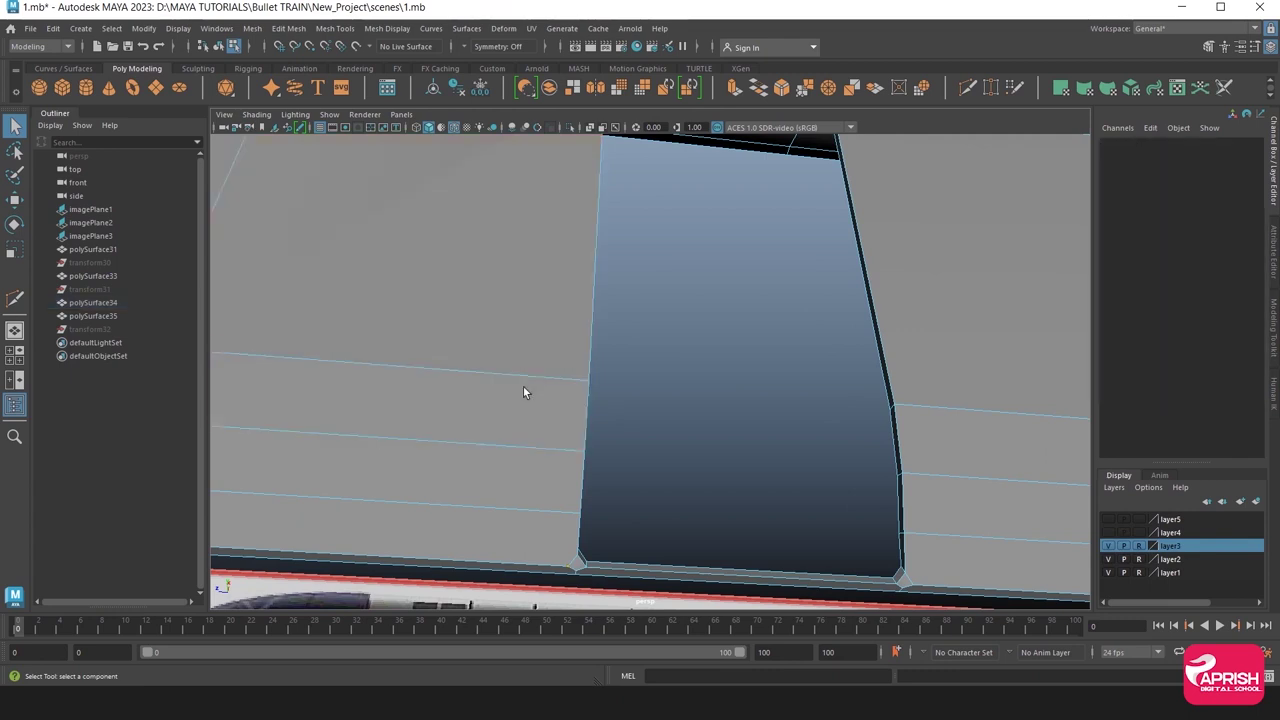
pyautogui.click(303, 33)
pyautogui.moveTo(335, 28)
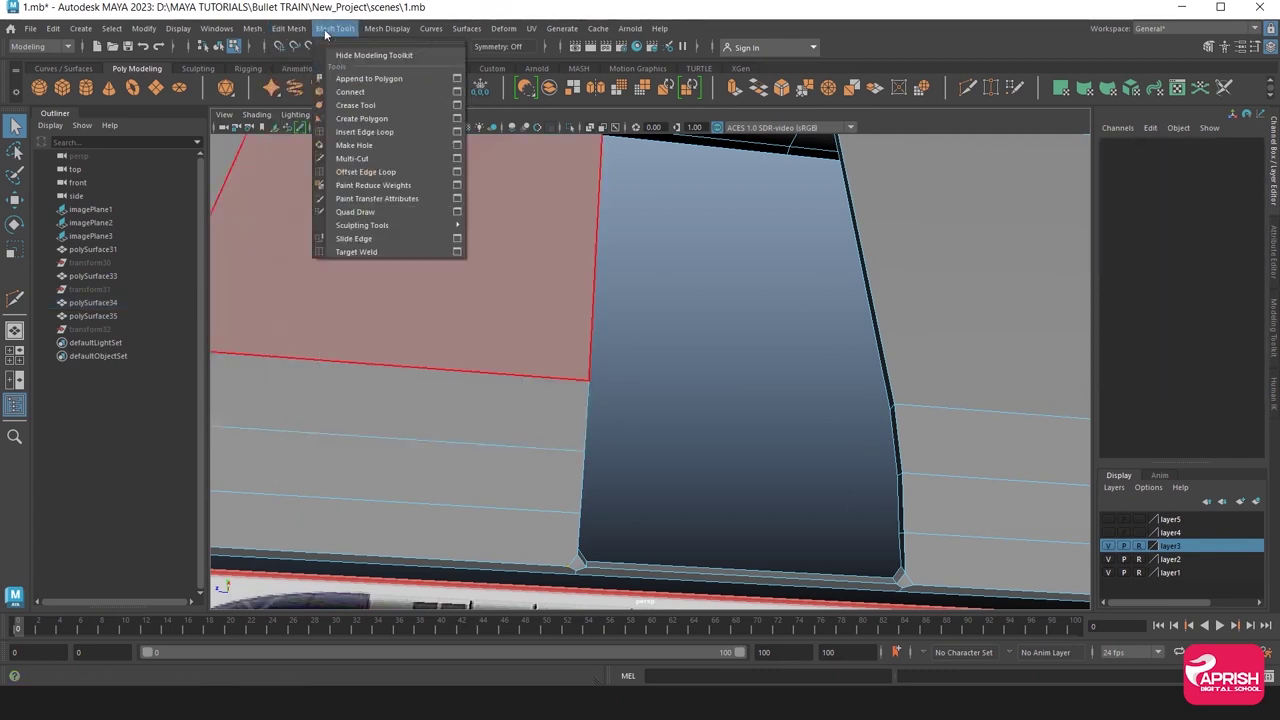
pyautogui.click(352, 159)
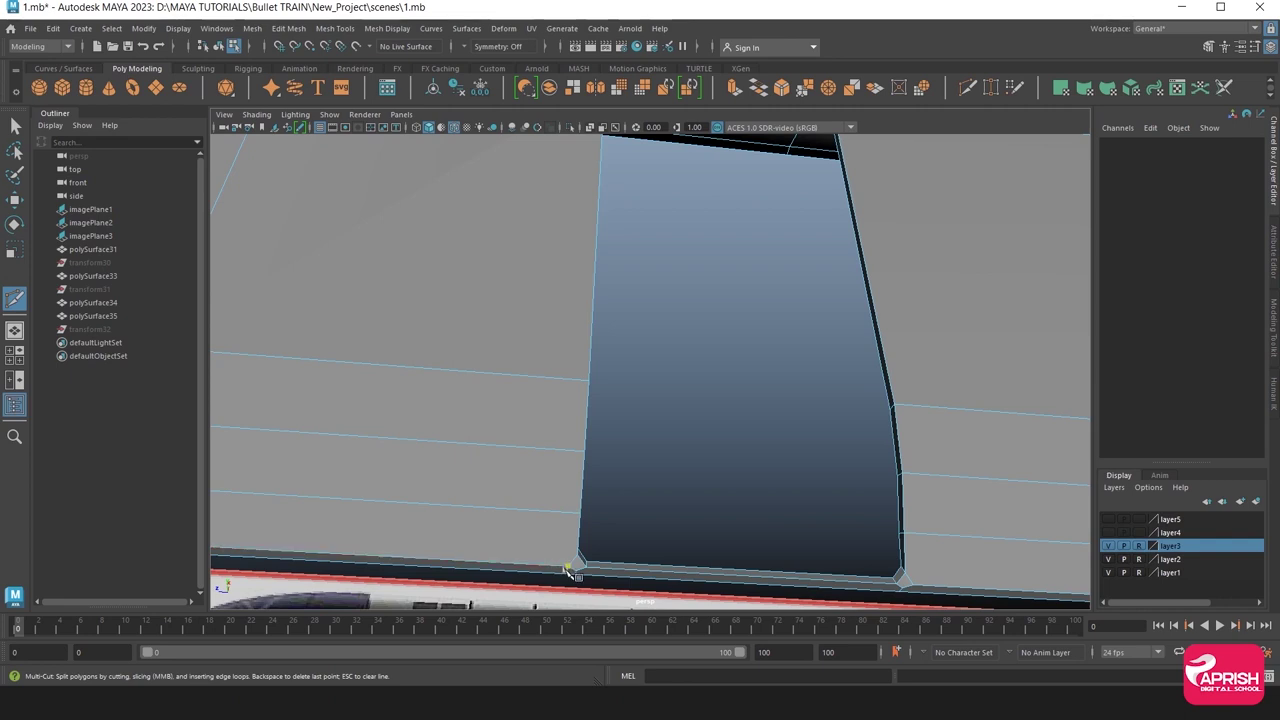
pyautogui.click(575, 572)
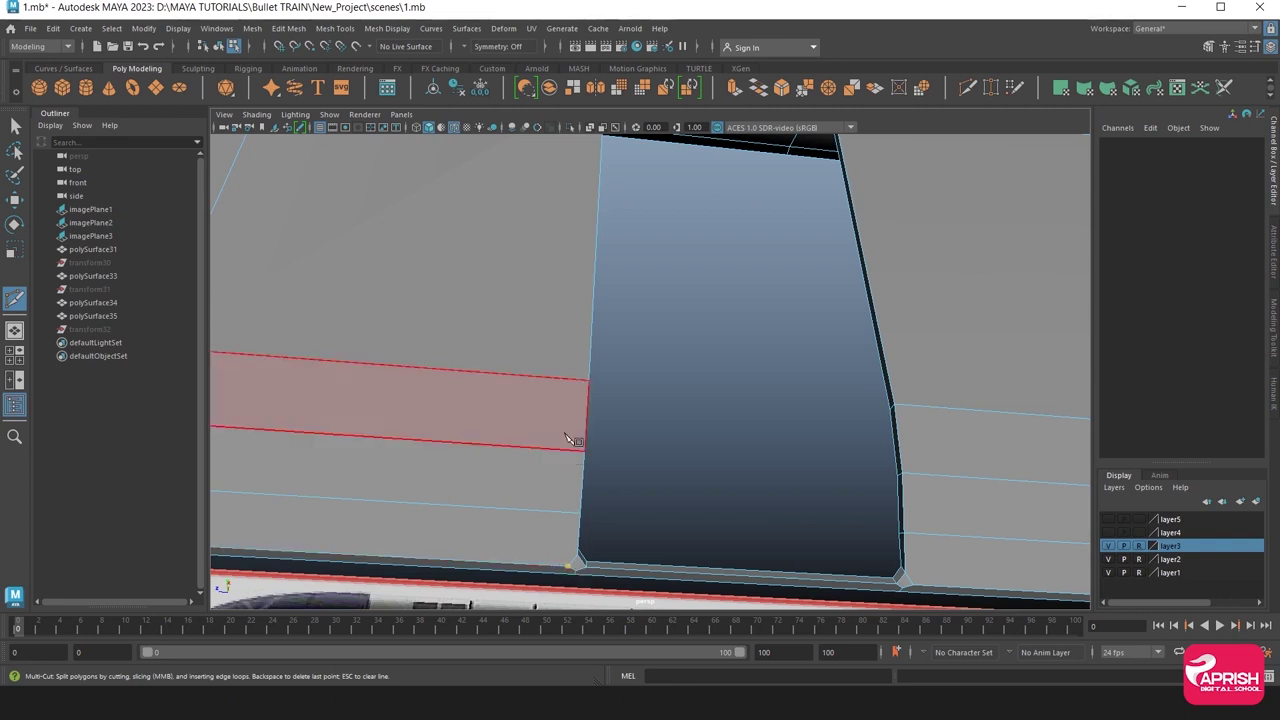
pyautogui.click(567, 511)
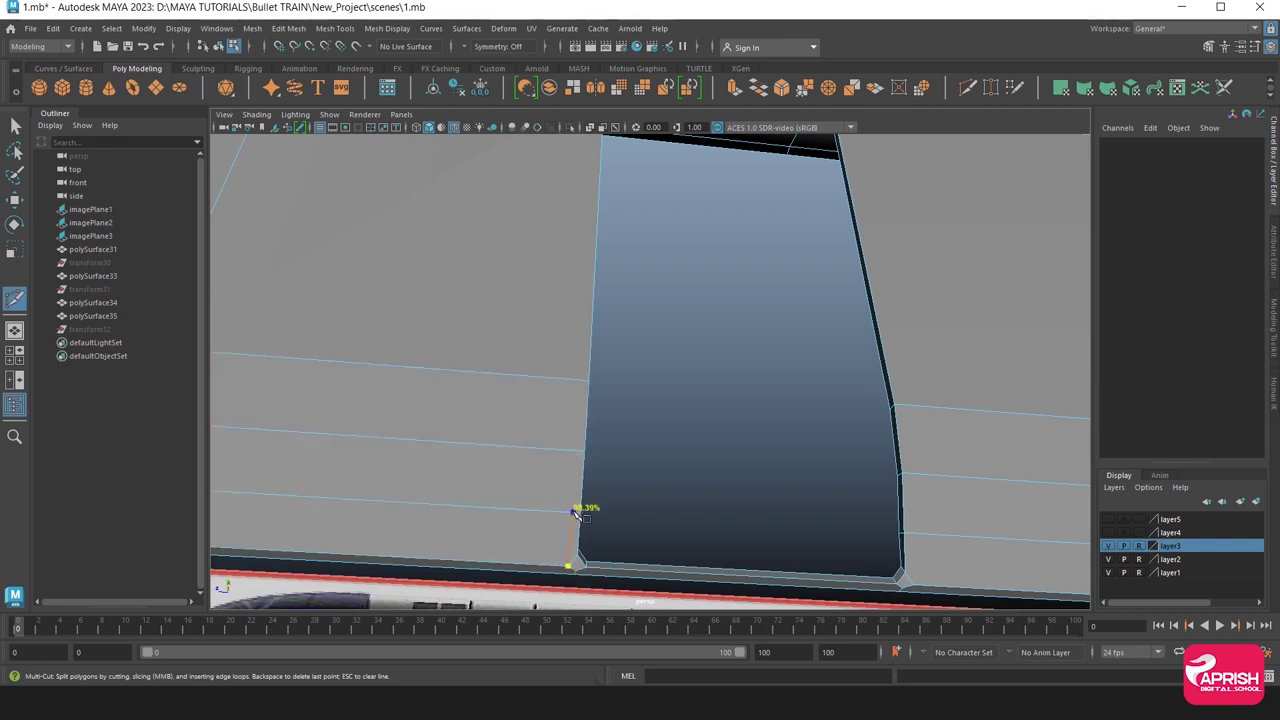
pyautogui.click(575, 379)
# Cut from the door's top-left corner up to the edge above.
pyautogui.scroll(-3, 590, 388)
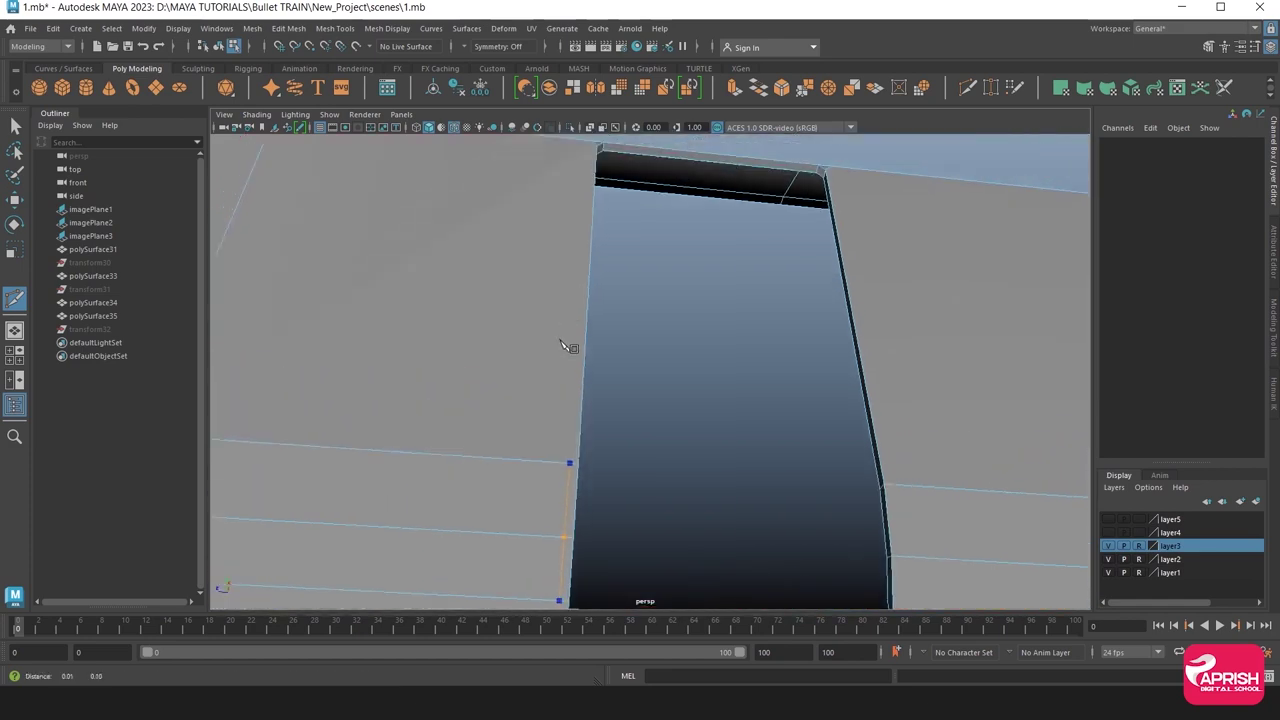
pyautogui.keyDown('alt'); pyautogui.moveTo(571, 457); pyautogui.dragTo(586, 423); pyautogui.keyUp('alt')
pyautogui.keyDown('alt'); pyautogui.moveTo(586, 423); pyautogui.dragTo(582, 378, button='middle'); pyautogui.keyUp('alt')
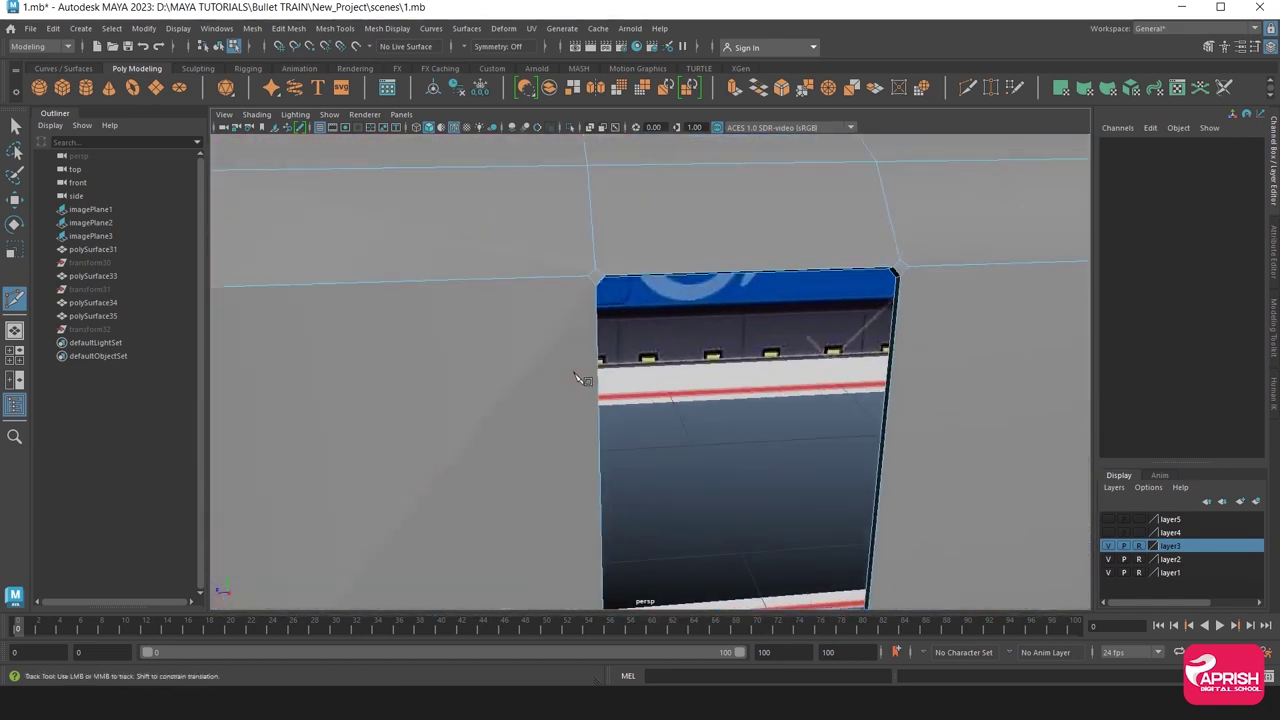
pyautogui.click(591, 279)
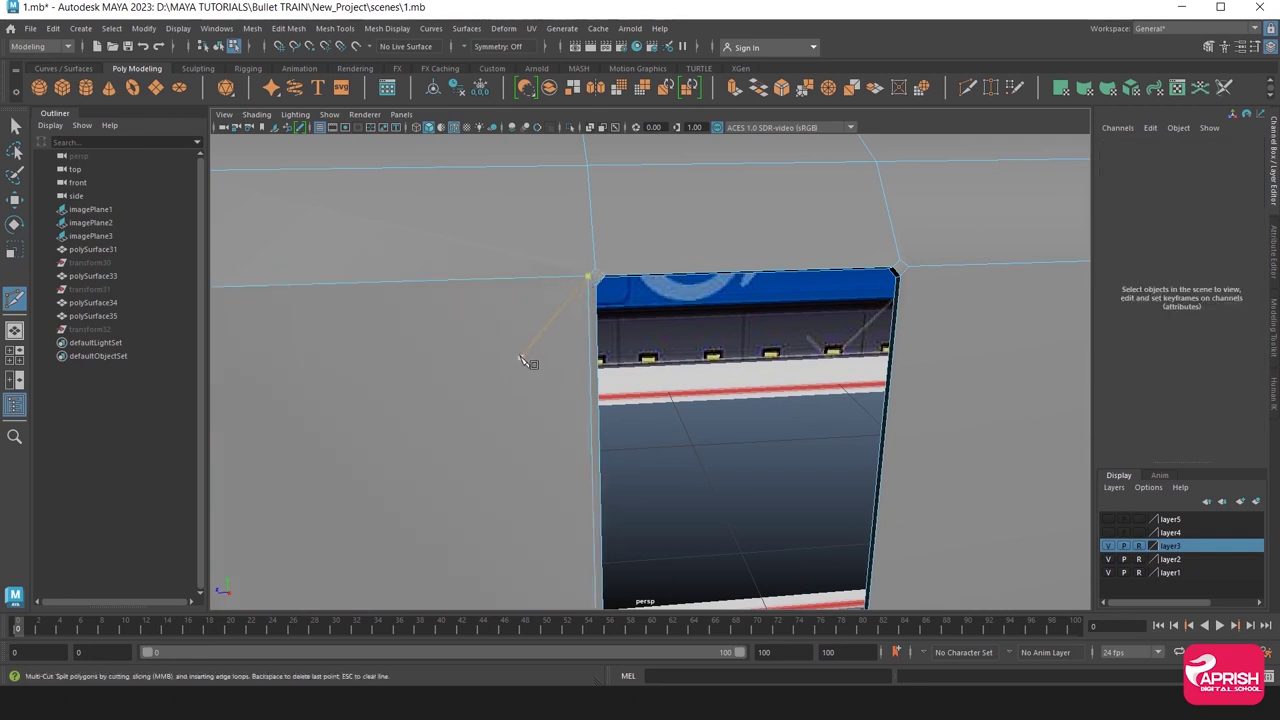
pyautogui.keyDown('alt'); pyautogui.moveTo(520, 333); pyautogui.dragTo(483, 364, button='middle'); pyautogui.keyUp('alt')
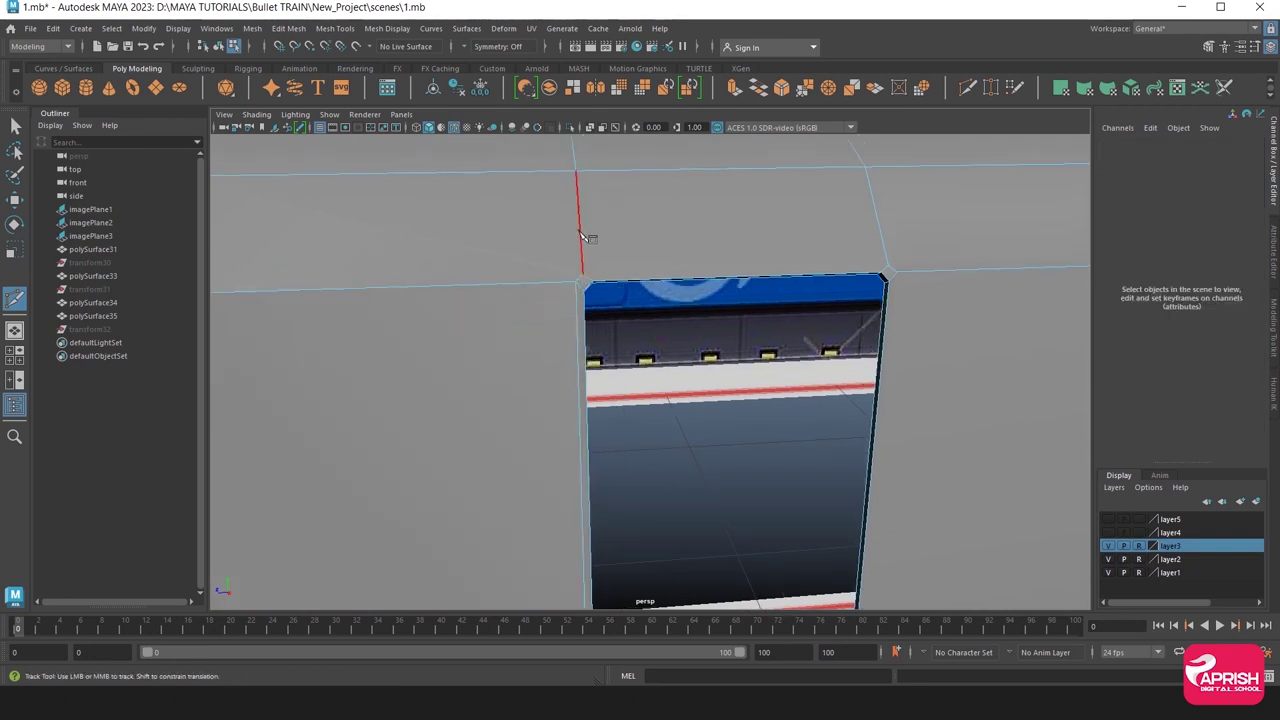
pyautogui.click(628, 276)
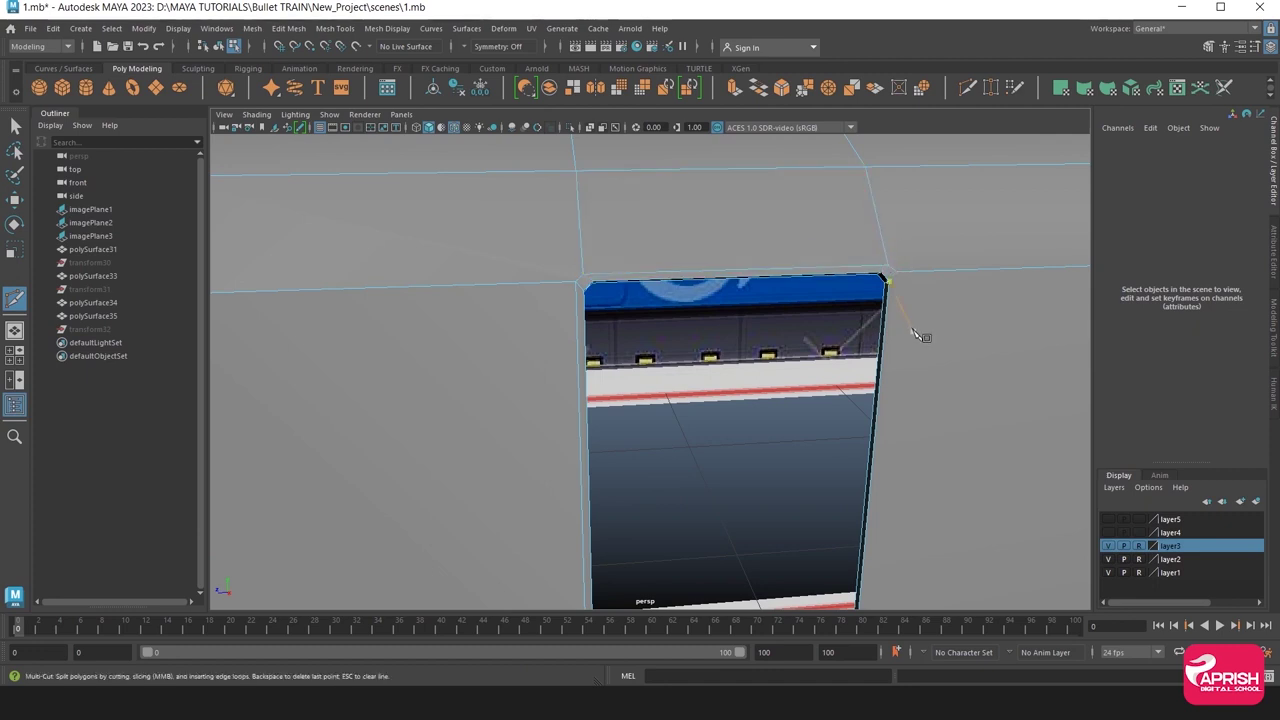
# Cut new edges along the door's right side down to its lower-right corner.
pyautogui.keyDown('alt'); pyautogui.moveTo(923, 334); pyautogui.dragTo(794, 257, button='middle'); pyautogui.keyUp('alt')
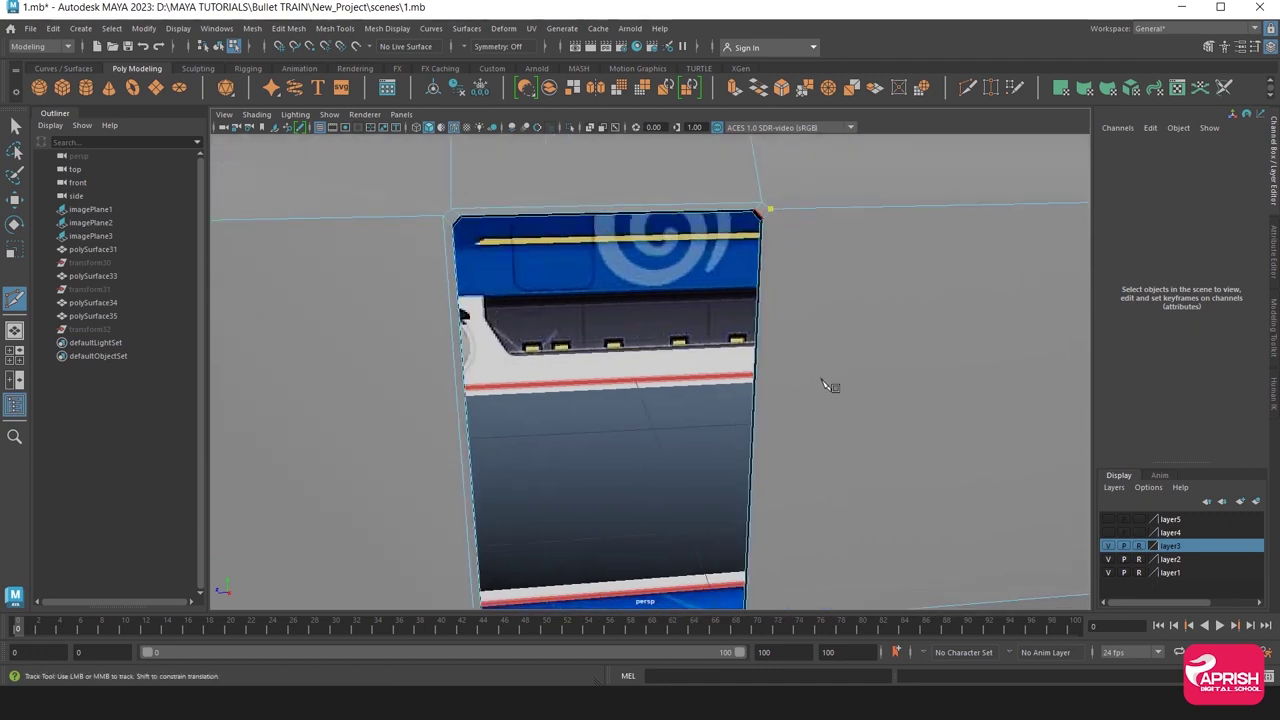
pyautogui.moveTo(822, 383)
pyautogui.keyDown('alt'); pyautogui.mouseDown()
pyautogui.moveTo(760, 194)
pyautogui.moveTo(760, 400)
pyautogui.moveTo(691, 366)
pyautogui.moveTo(664, 372)
pyautogui.mouseUp(); pyautogui.keyUp('alt')
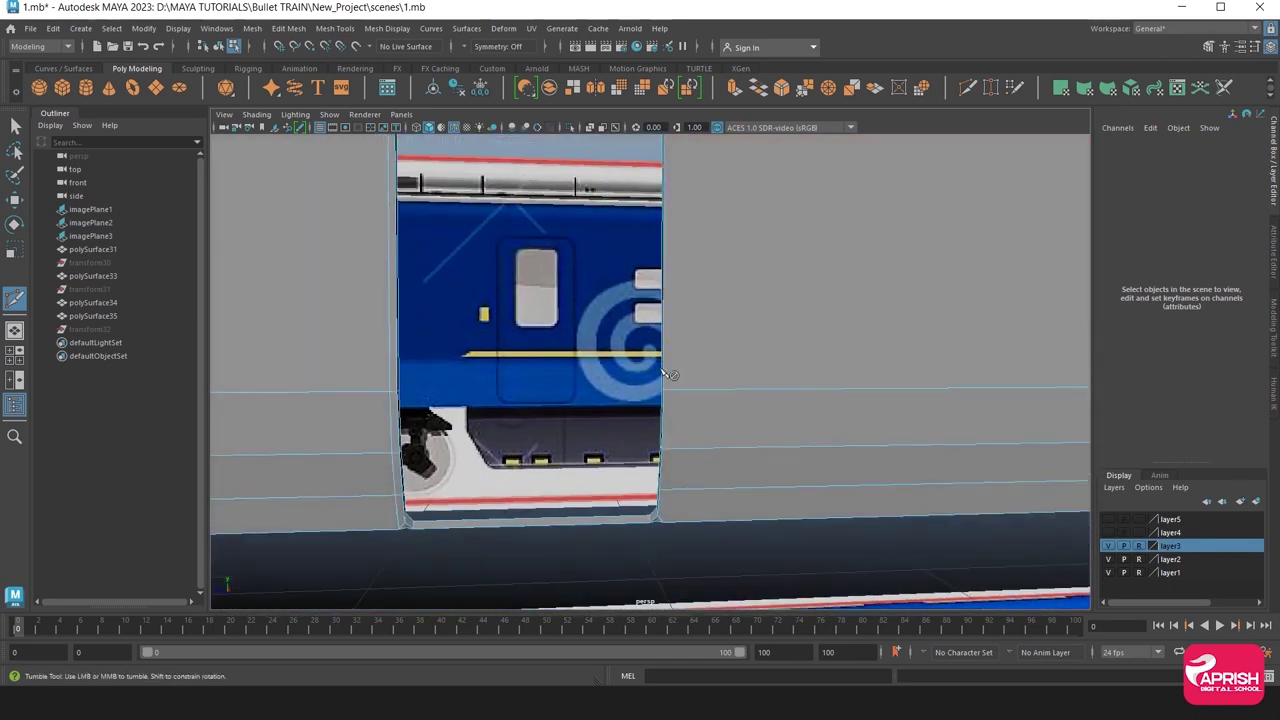
pyautogui.keyDown('alt'); pyautogui.moveTo(664, 372); pyautogui.dragTo(682, 404, button='right'); pyautogui.keyUp('alt')
pyautogui.click(685, 395)
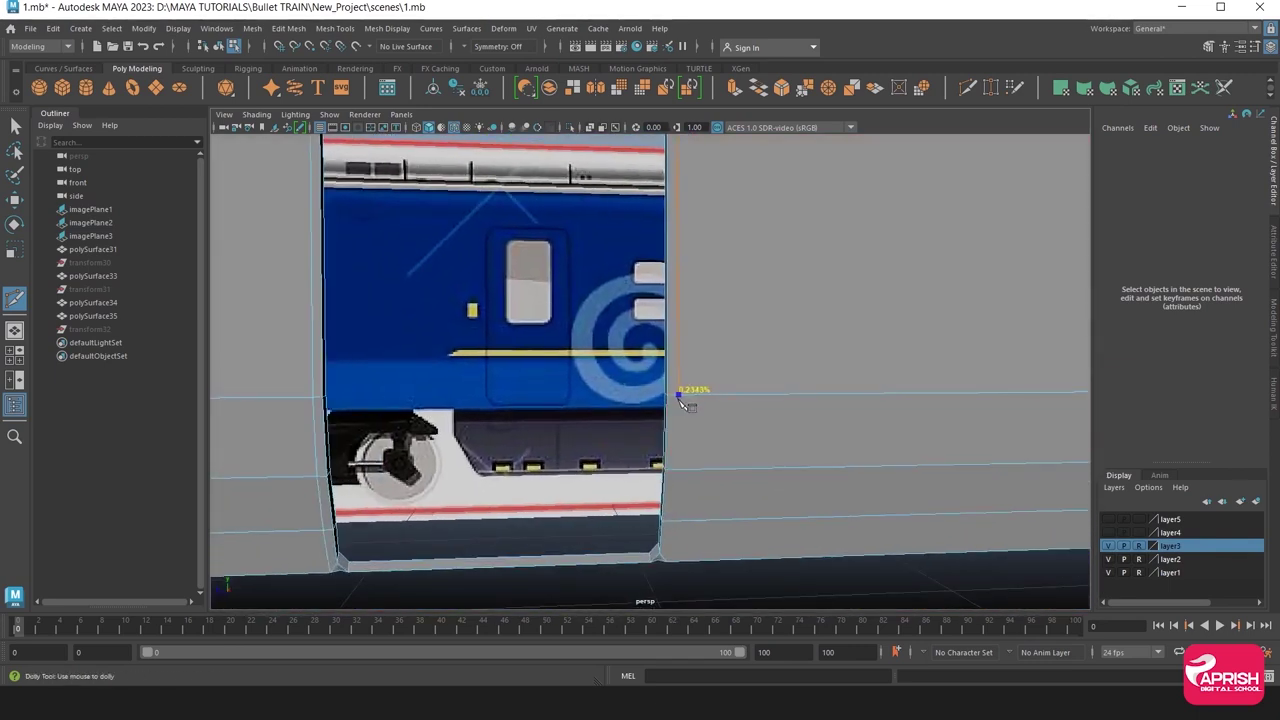
pyautogui.keyDown('alt'); pyautogui.moveTo(680, 414); pyautogui.dragTo(674, 263, button='middle'); pyautogui.keyUp('alt')
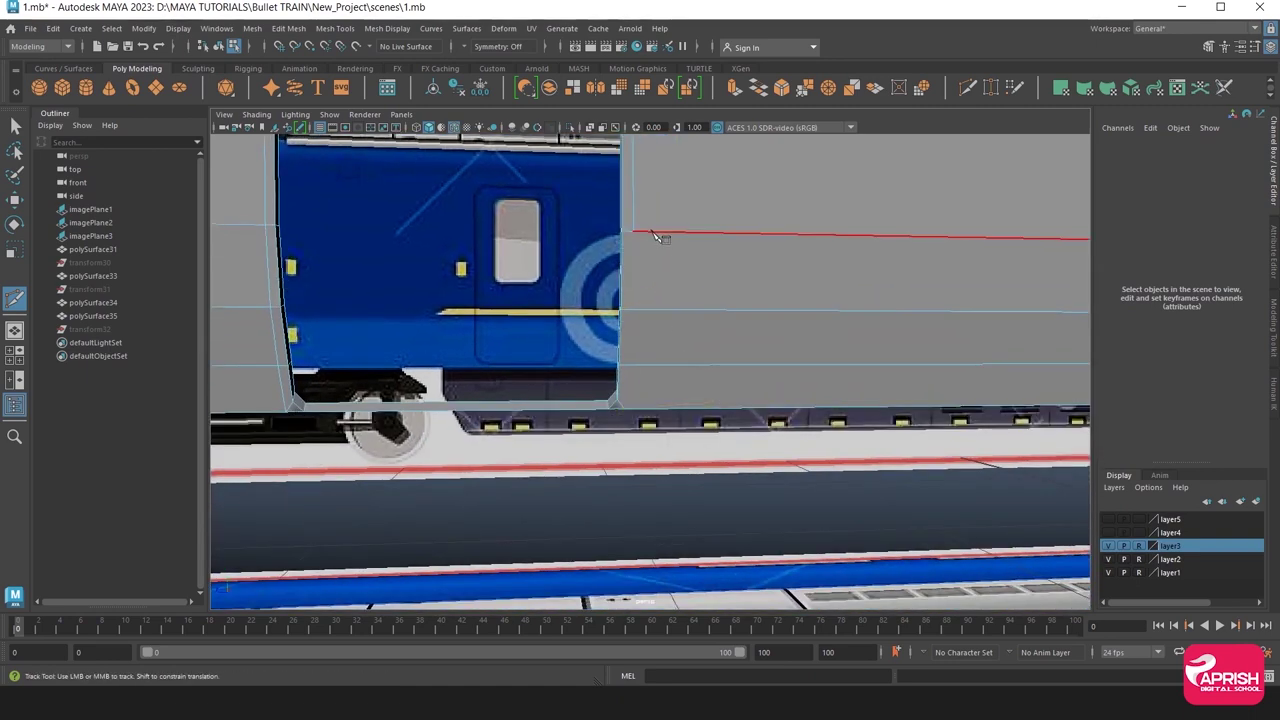
pyautogui.click(634, 312)
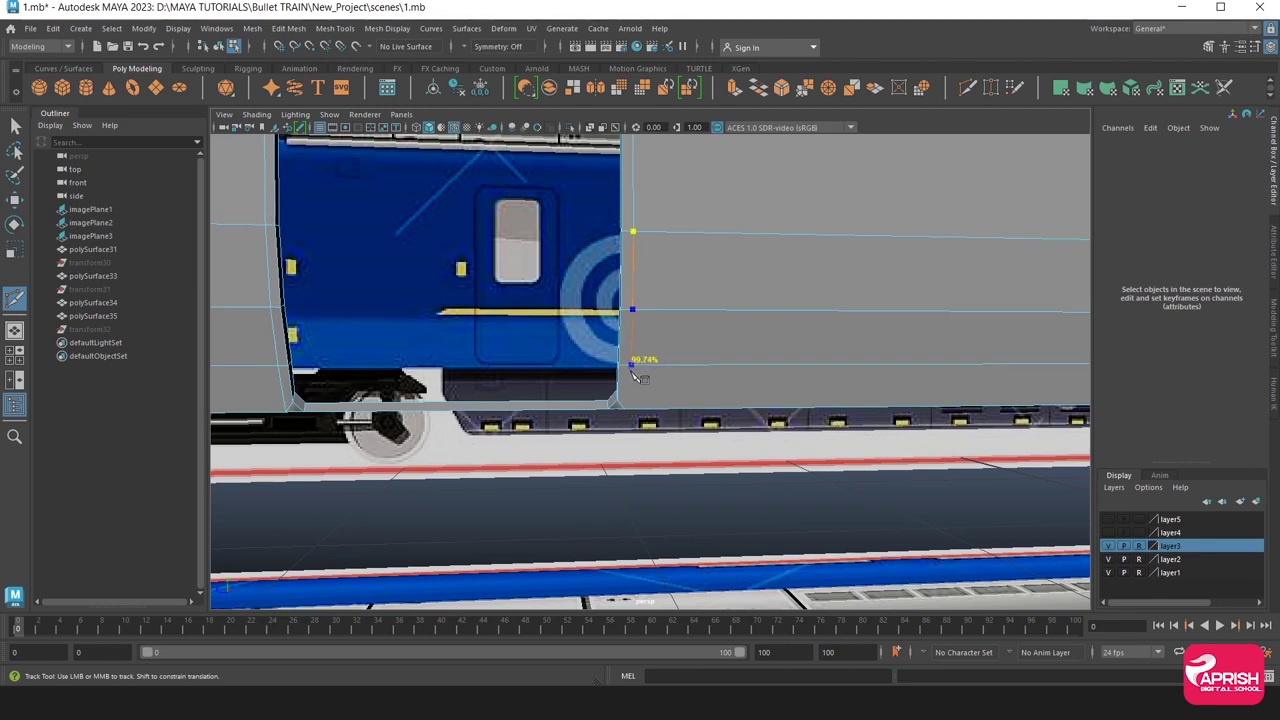
pyautogui.click(631, 366)
pyautogui.keyDown('alt'); pyautogui.moveTo(638, 378); pyautogui.dragTo(655, 457); pyautogui.keyUp('alt')
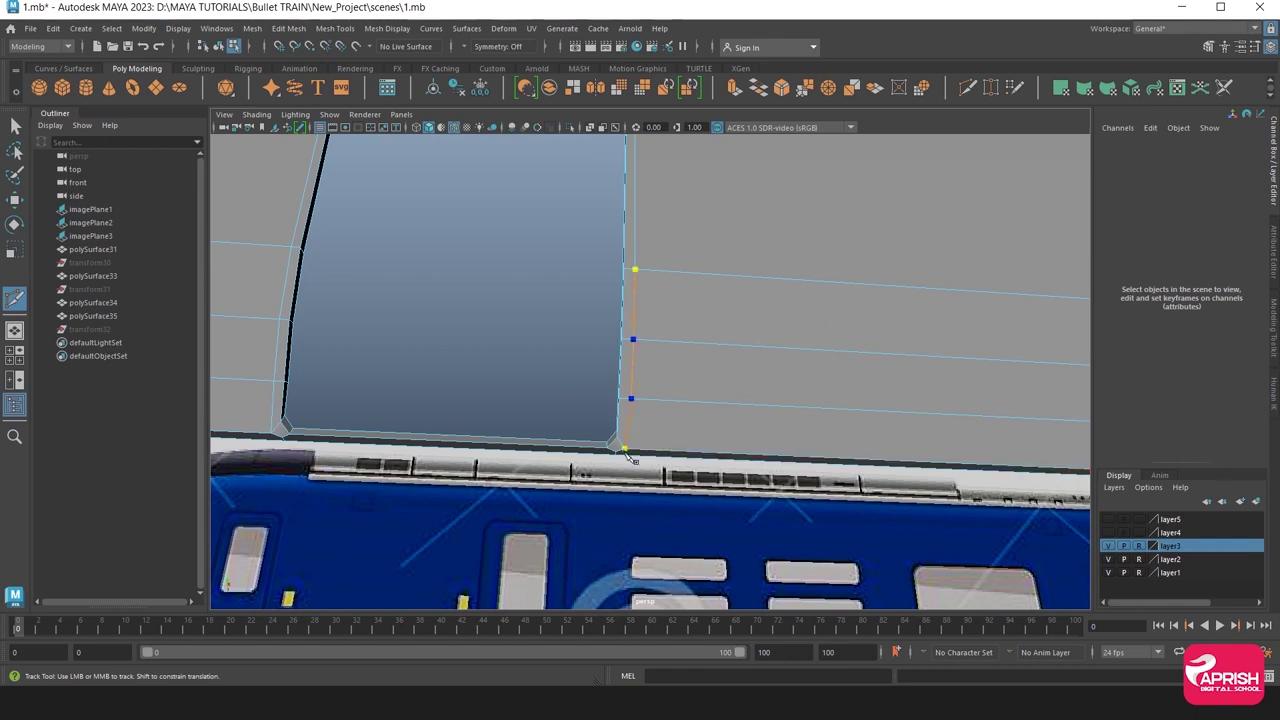
pyautogui.click(623, 449)
# Cut from the door's lower corner along the lower edge and commit with Enter.
pyautogui.moveTo(625, 455)
pyautogui.keyDown('alt'); pyautogui.mouseDown()
pyautogui.moveTo(625, 352)
pyautogui.moveTo(671, 351)
pyautogui.moveTo(666, 283)
pyautogui.moveTo(651, 354)
pyautogui.mouseUp(); pyautogui.keyUp('alt')
pyautogui.keyDown('alt'); pyautogui.moveTo(651, 354); pyautogui.dragTo(690, 280, button='middle'); pyautogui.keyUp('alt')
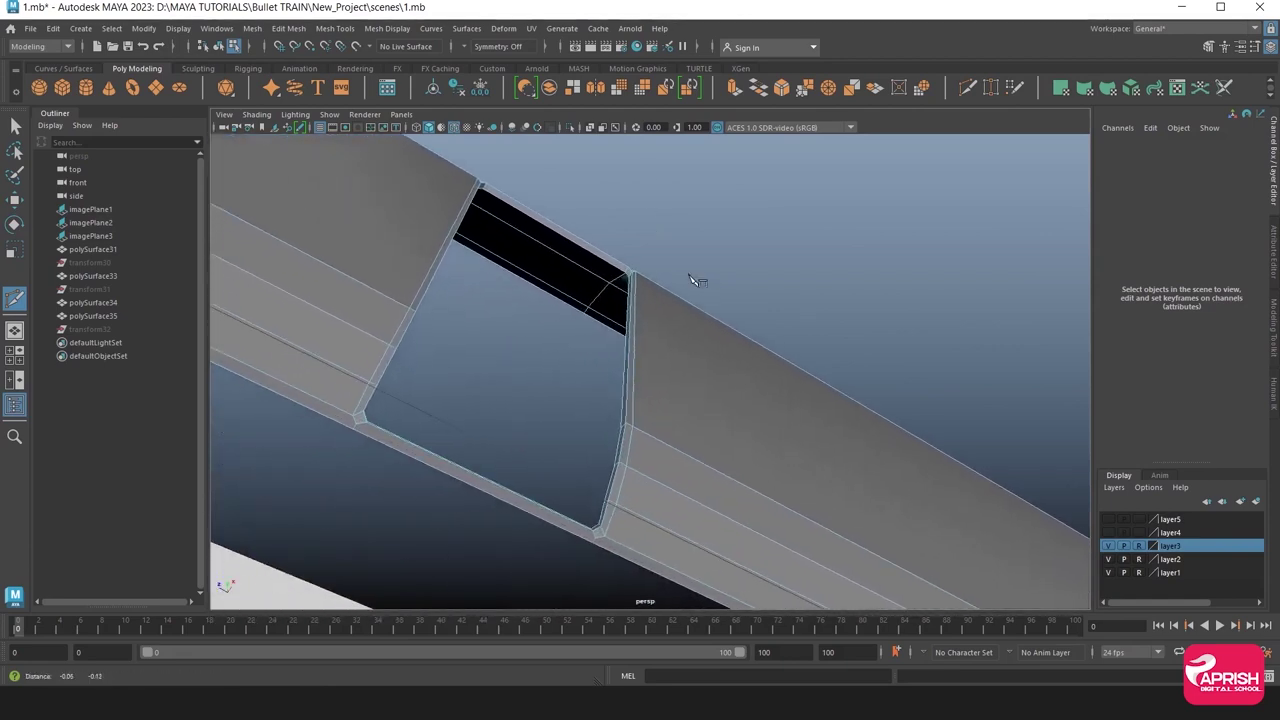
pyautogui.moveTo(690, 280)
pyautogui.keyDown('alt'); pyautogui.mouseDown()
pyautogui.moveTo(700, 346)
pyautogui.moveTo(680, 426)
pyautogui.moveTo(706, 343)
pyautogui.moveTo(648, 434)
pyautogui.mouseUp(); pyautogui.keyUp('alt')
pyautogui.moveTo(648, 434)
pyautogui.keyDown('alt'); pyautogui.mouseDown(button='middle')
pyautogui.moveTo(652, 371)
pyautogui.moveTo(706, 379)
pyautogui.mouseUp(button='middle'); pyautogui.keyUp('alt')
pyautogui.scroll(2, 652, 371)
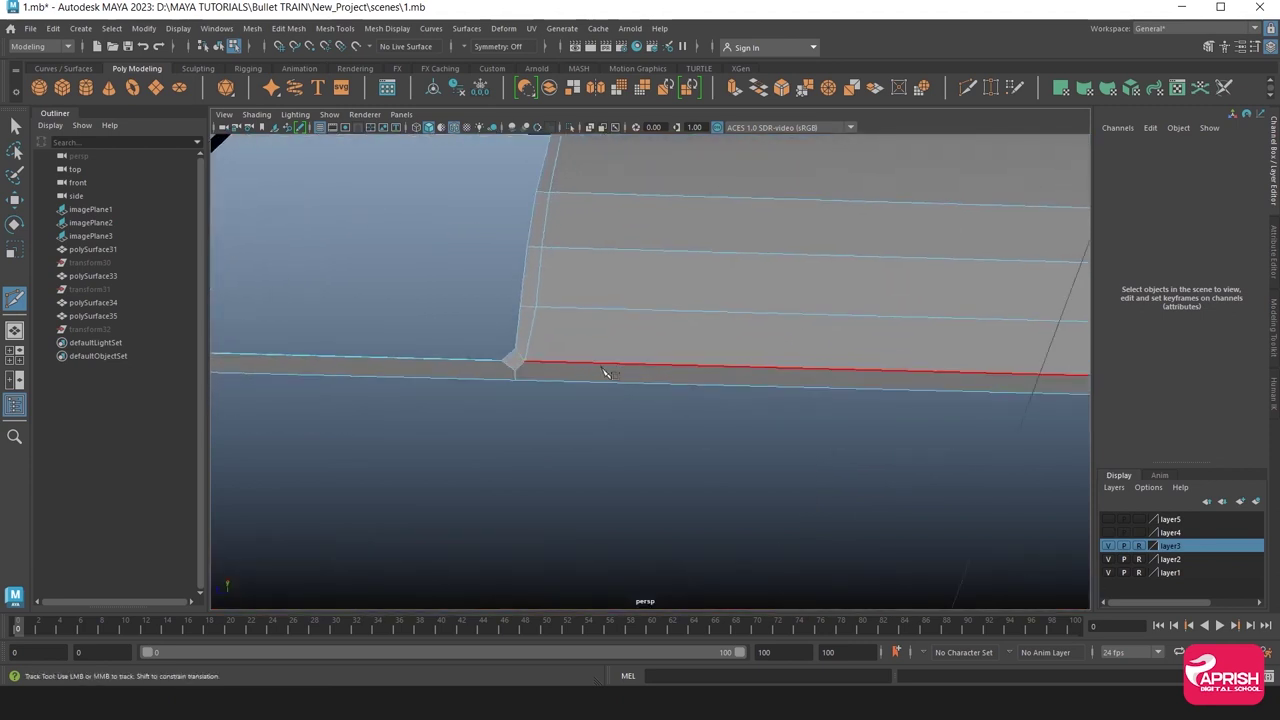
pyautogui.click(520, 370)
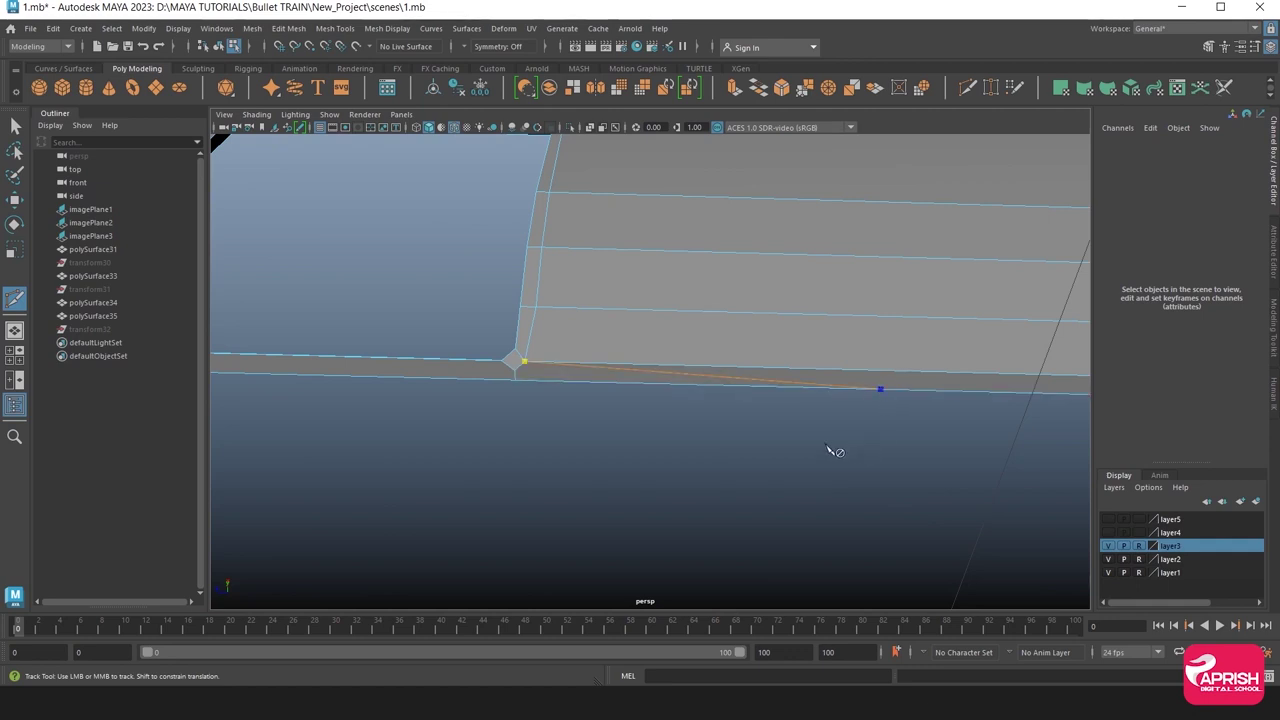
pyautogui.keyDown('alt'); pyautogui.moveTo(920, 443); pyautogui.dragTo(814, 437, button='middle'); pyautogui.keyUp('alt')
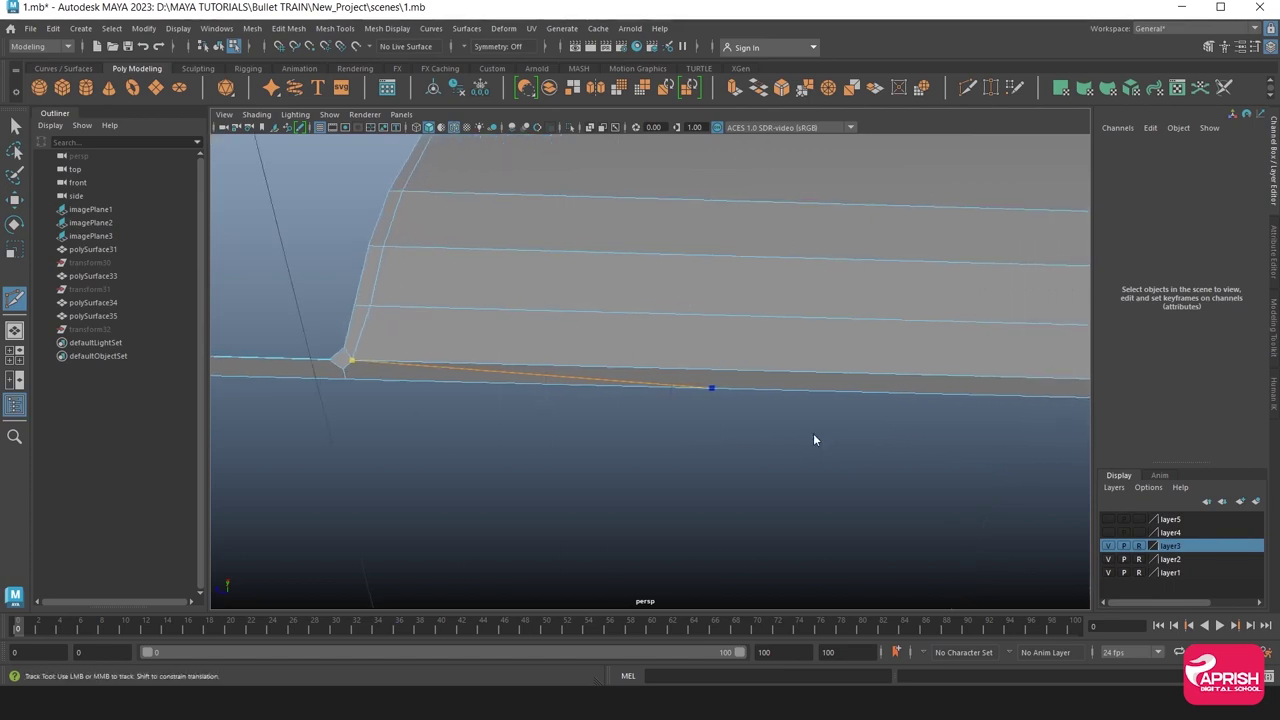
pyautogui.press('Return')
pyautogui.moveTo(814, 437)
pyautogui.keyDown('alt'); pyautogui.mouseDown()
pyautogui.moveTo(714, 443)
pyautogui.moveTo(771, 455)
pyautogui.moveTo(700, 440)
pyautogui.mouseUp(); pyautogui.keyUp('alt')
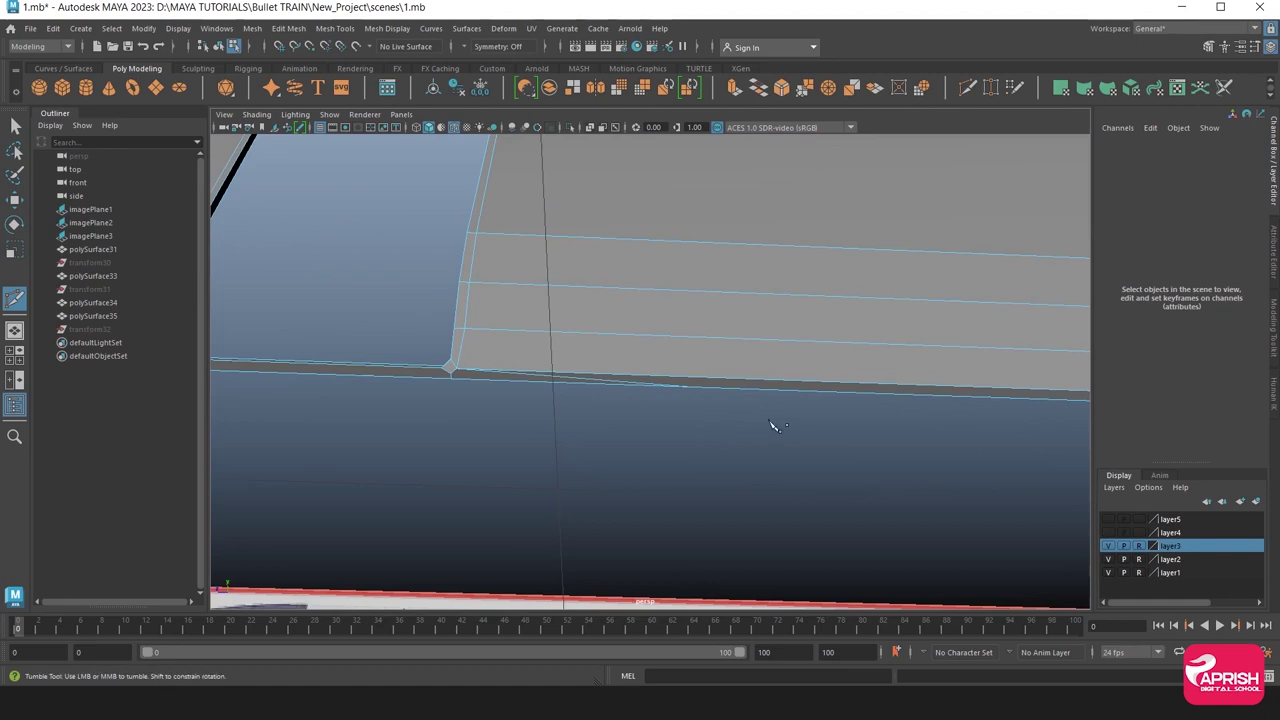
pyautogui.moveTo(674, 360)
pyautogui.keyDown('alt'); pyautogui.mouseDown()
pyautogui.moveTo(751, 471)
pyautogui.moveTo(706, 386)
pyautogui.moveTo(615, 289)
pyautogui.moveTo(649, 337)
pyautogui.mouseUp(); pyautogui.keyUp('alt')
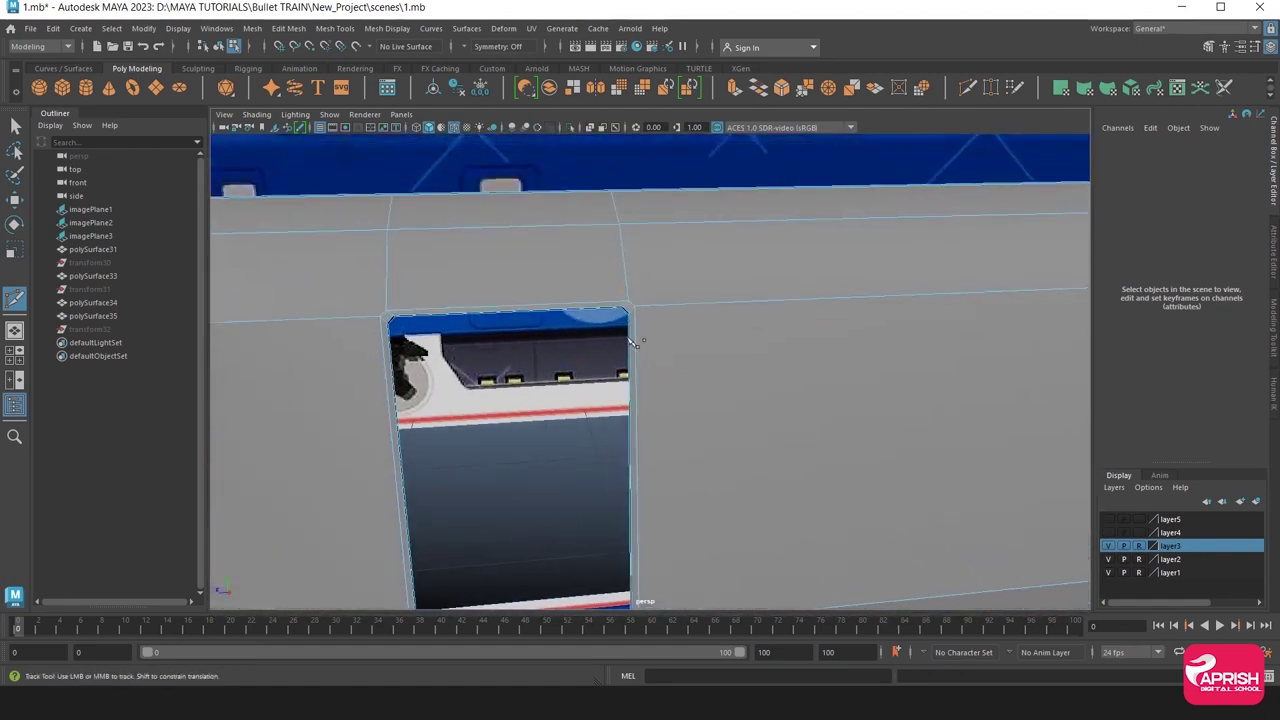
pyautogui.moveTo(634, 337)
pyautogui.keyDown('alt'); pyautogui.mouseDown(button='right')
pyautogui.moveTo(706, 380)
pyautogui.moveTo(703, 353)
pyautogui.mouseUp(button='right'); pyautogui.keyUp('alt')
pyautogui.moveTo(703, 353)
pyautogui.keyDown('alt'); pyautogui.mouseDown(button='middle')
pyautogui.moveTo(752, 366)
pyautogui.moveTo(666, 400)
pyautogui.mouseUp(button='middle'); pyautogui.keyUp('alt')
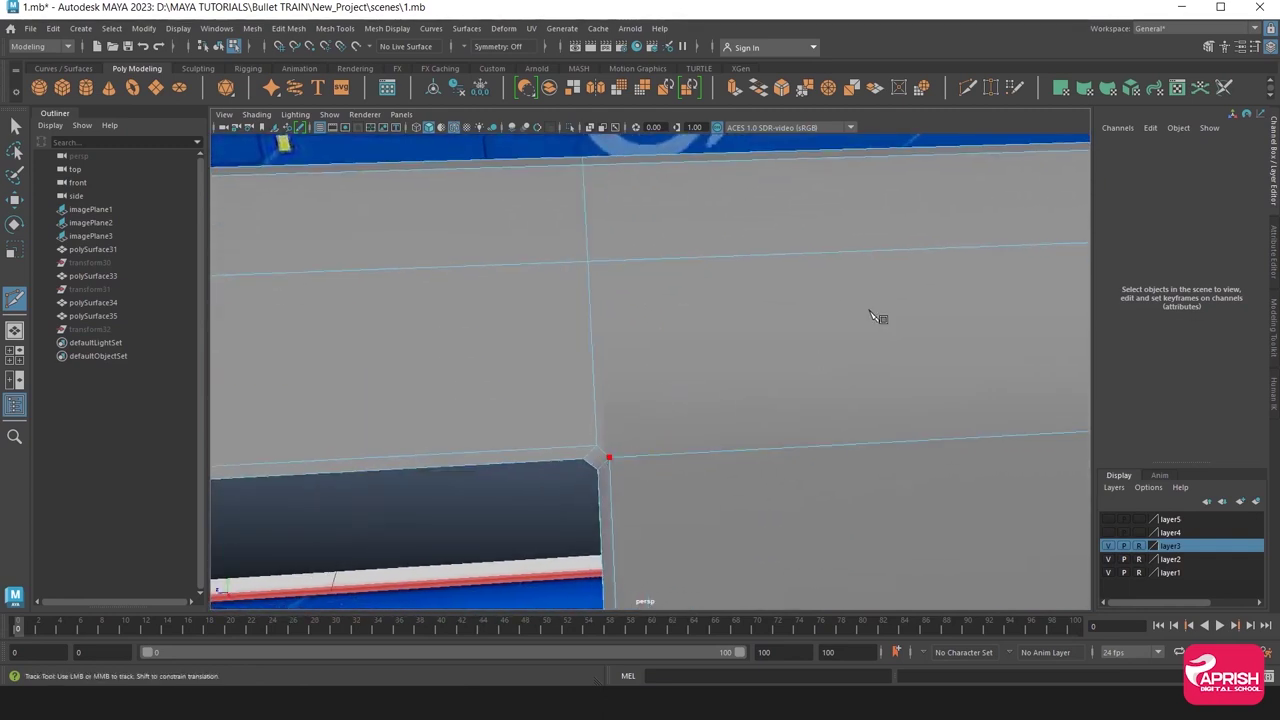
# Cut from the door opening's corner vertex out to the nearby body edge.
pyautogui.click(829, 254)
pyautogui.keyDown('alt'); pyautogui.moveTo(800, 310); pyautogui.dragTo(795, 372); pyautogui.keyUp('alt')
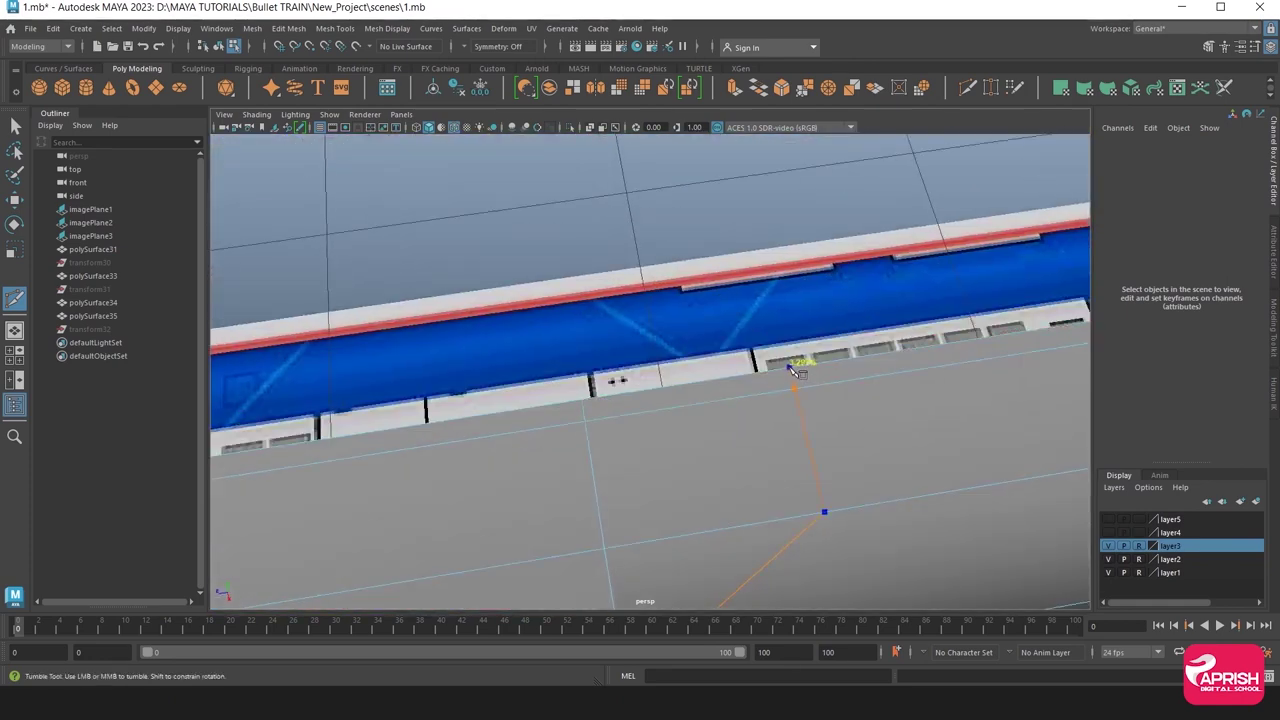
pyautogui.moveTo(794, 380)
pyautogui.keyDown('alt'); pyautogui.mouseDown()
pyautogui.moveTo(720, 314)
pyautogui.moveTo(777, 274)
pyautogui.mouseUp(); pyautogui.keyUp('alt')
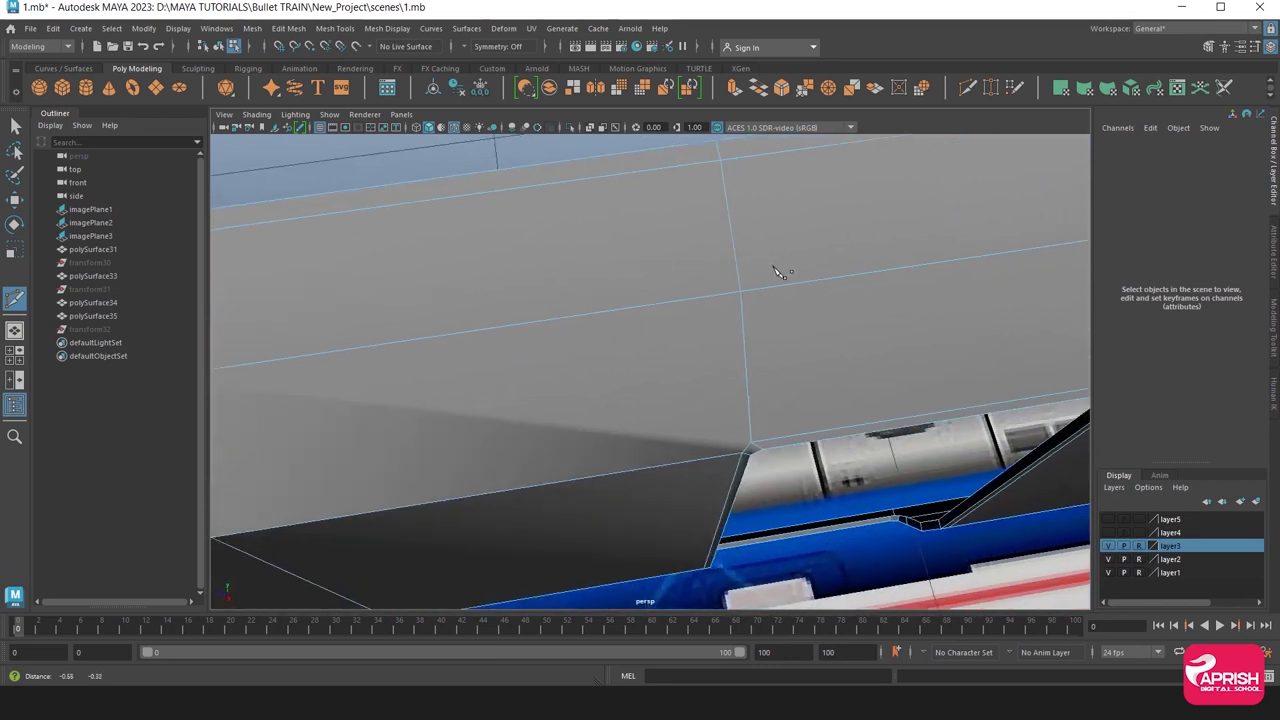
pyautogui.click(758, 458)
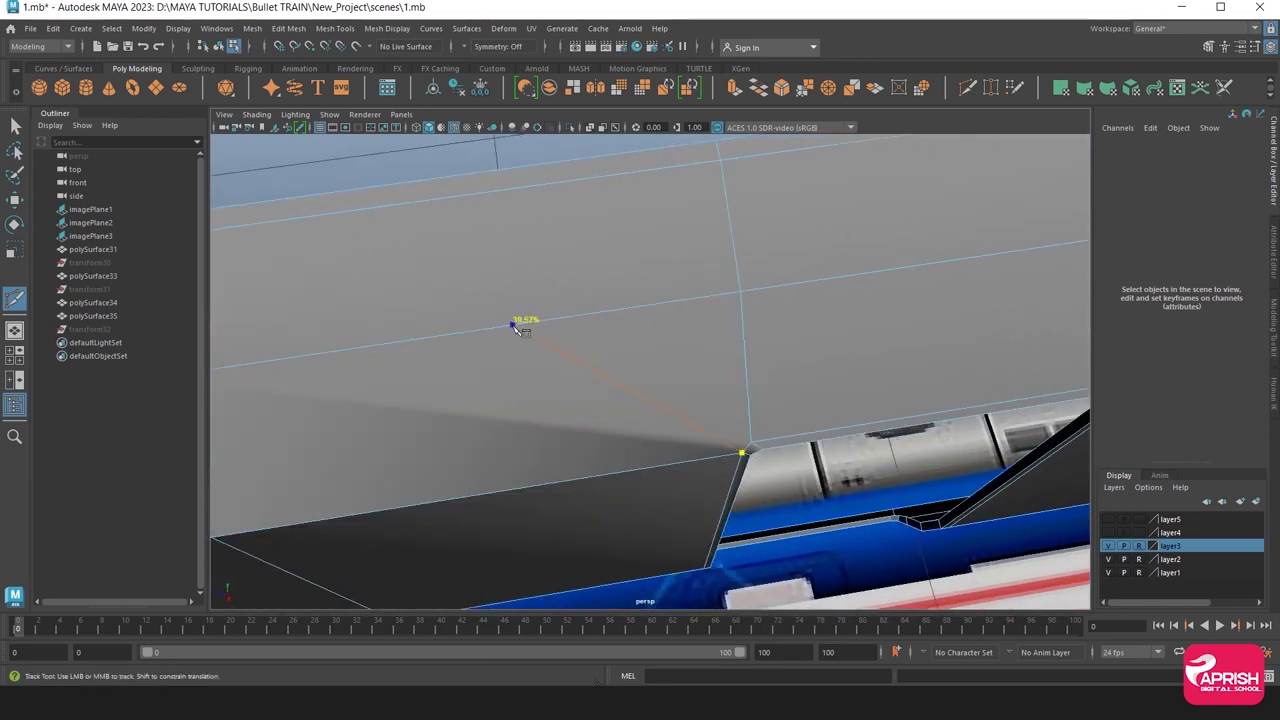
pyautogui.click(518, 324)
pyautogui.click(501, 177)
pyautogui.press('Return')
# Start a cut at the window opening's corner vertex and pull back to view the train side.
pyautogui.moveTo(501, 177)
pyautogui.keyDown('alt'); pyautogui.mouseDown()
pyautogui.moveTo(713, 437)
pyautogui.moveTo(591, 457)
pyautogui.mouseUp(); pyautogui.keyUp('alt')
pyautogui.moveTo(591, 457)
pyautogui.keyDown('alt'); pyautogui.mouseDown(button='right')
pyautogui.moveTo(661, 466)
pyautogui.moveTo(623, 440)
pyautogui.moveTo(709, 474)
pyautogui.mouseUp(button='right'); pyautogui.keyUp('alt')
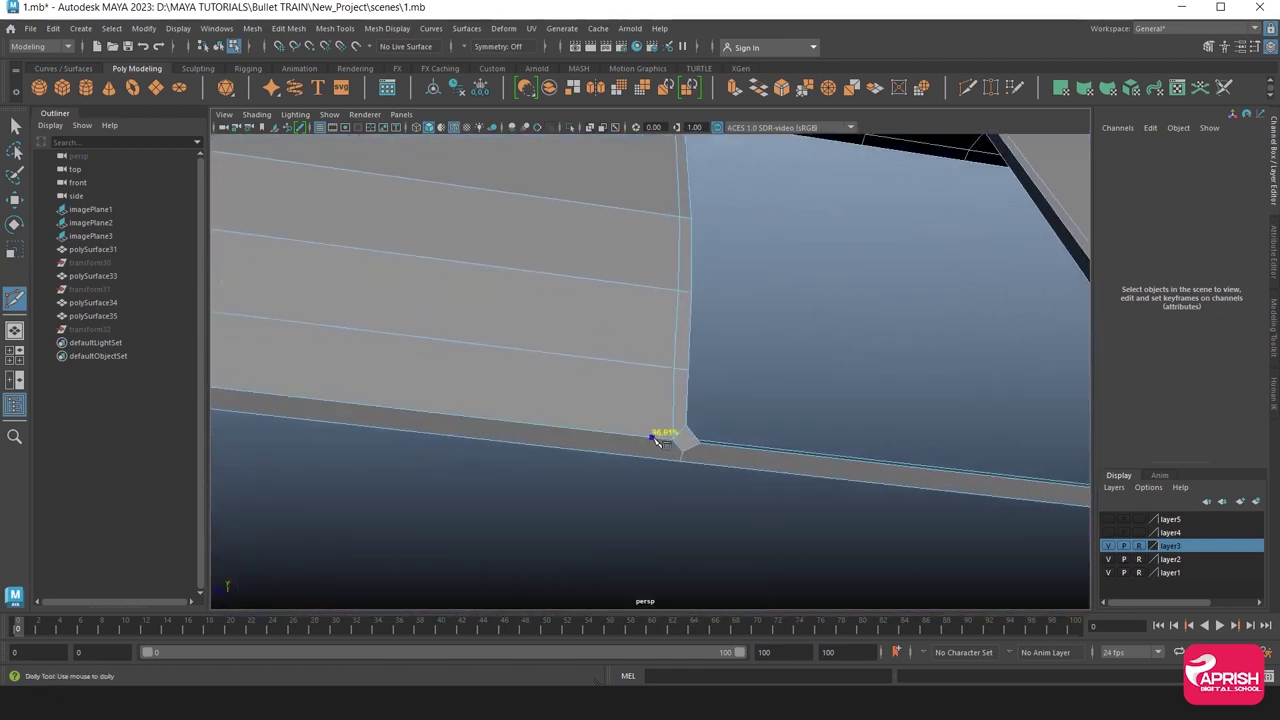
pyautogui.click(684, 444)
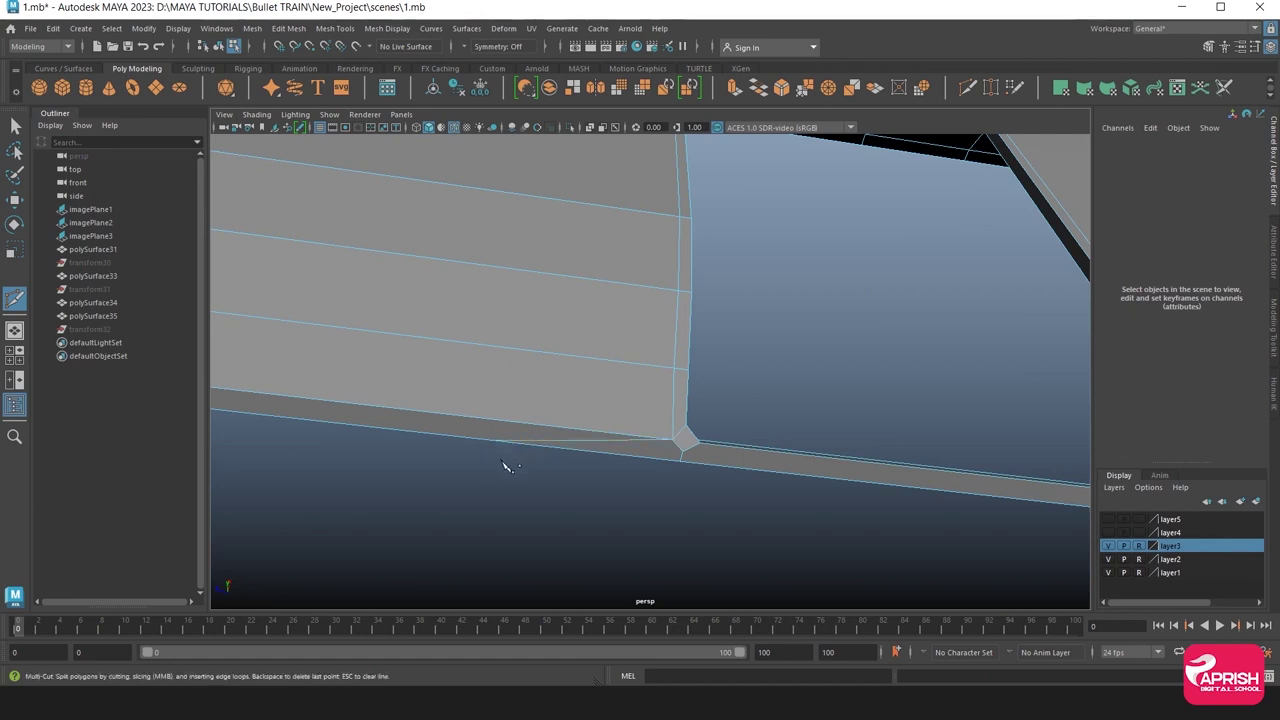
pyautogui.moveTo(491, 455)
pyautogui.keyDown('alt'); pyautogui.mouseDown()
pyautogui.moveTo(800, 457)
pyautogui.moveTo(815, 365)
pyautogui.mouseUp(); pyautogui.keyUp('alt')
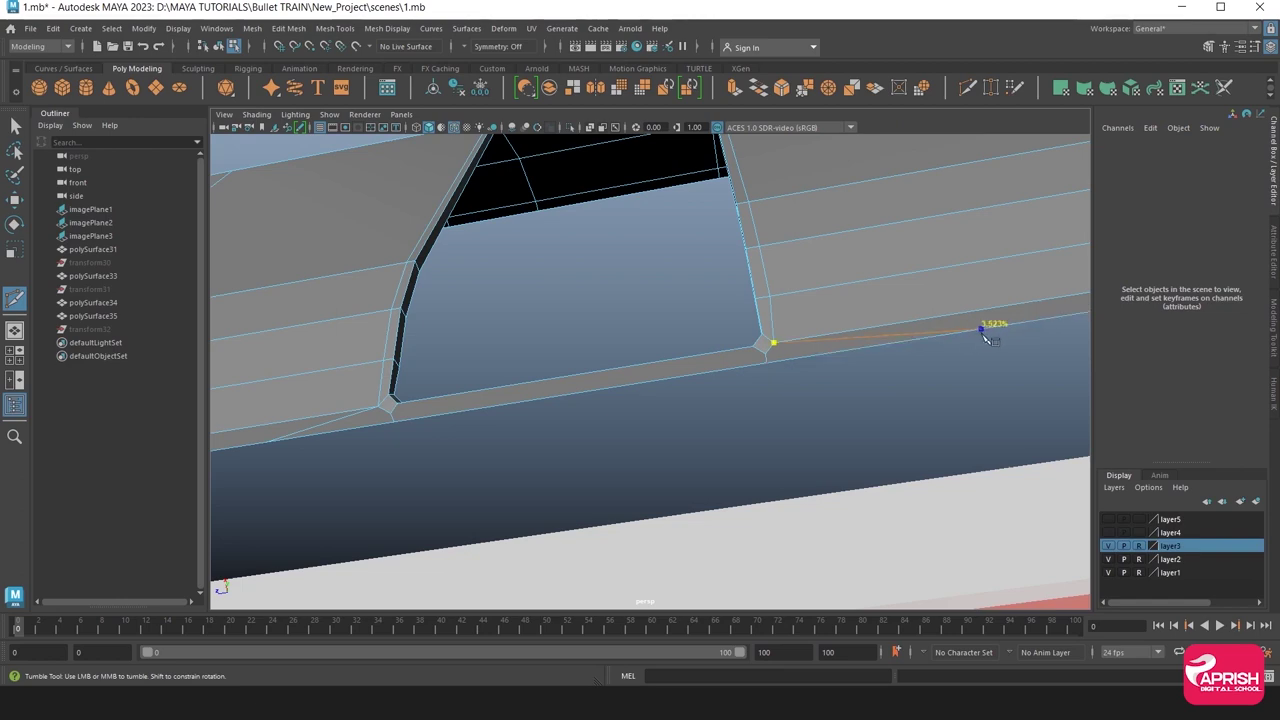
pyautogui.scroll(-2, 990, 370)
pyautogui.keyDown('alt'); pyautogui.moveTo(994, 374); pyautogui.dragTo(606, 354); pyautogui.keyUp('alt')
pyautogui.scroll(-5, 480, 297)
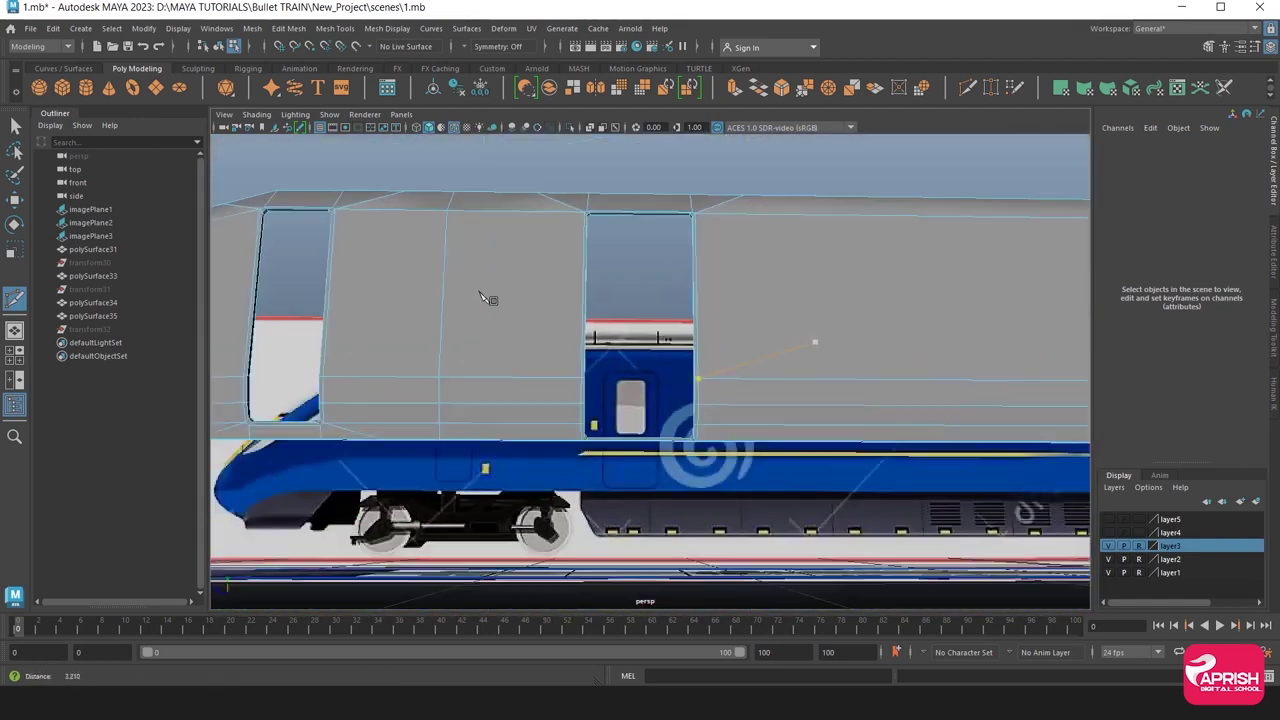
pyautogui.keyDown('alt'); pyautogui.moveTo(480, 297); pyautogui.dragTo(537, 309); pyautogui.keyUp('alt')
# Insert edge loops across the body and above the opening, scaling one flat and shifting it left.
pyautogui.click(335, 28)
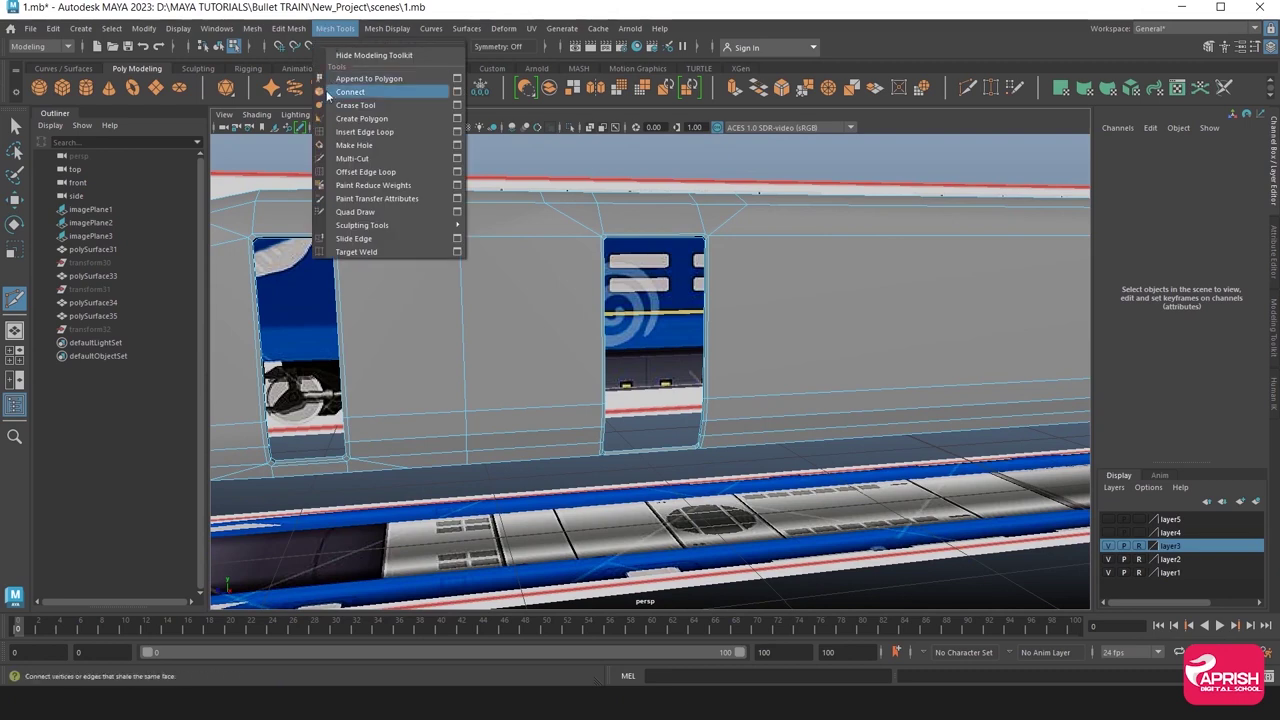
pyautogui.click(355, 131)
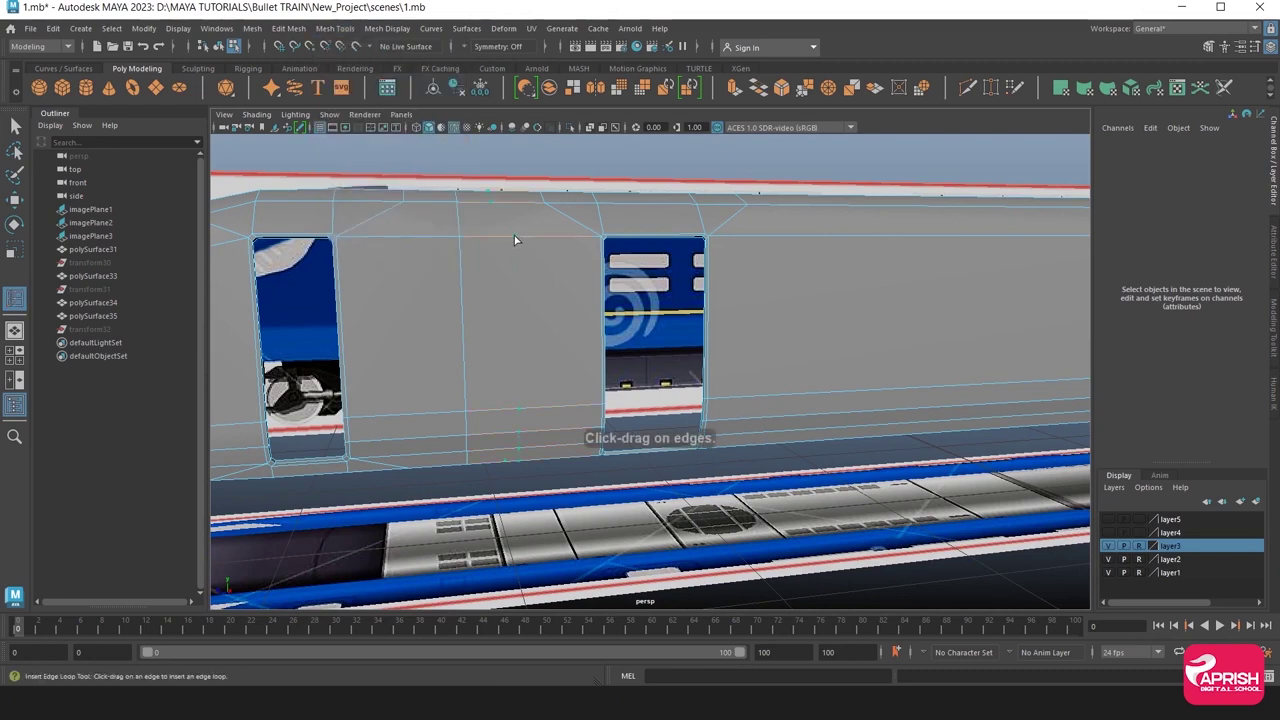
pyautogui.click(517, 238)
pyautogui.keyDown('alt'); pyautogui.moveTo(517, 240); pyautogui.dragTo(692, 240); pyautogui.keyUp('alt')
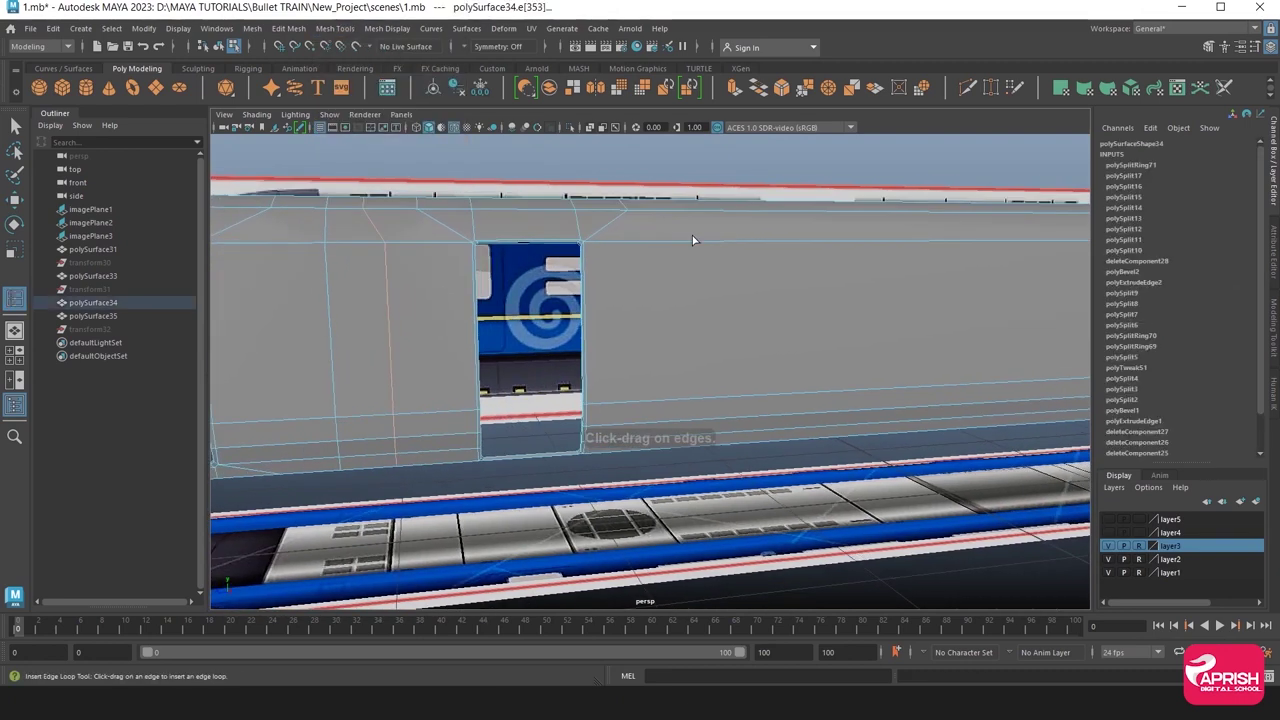
pyautogui.click(698, 243)
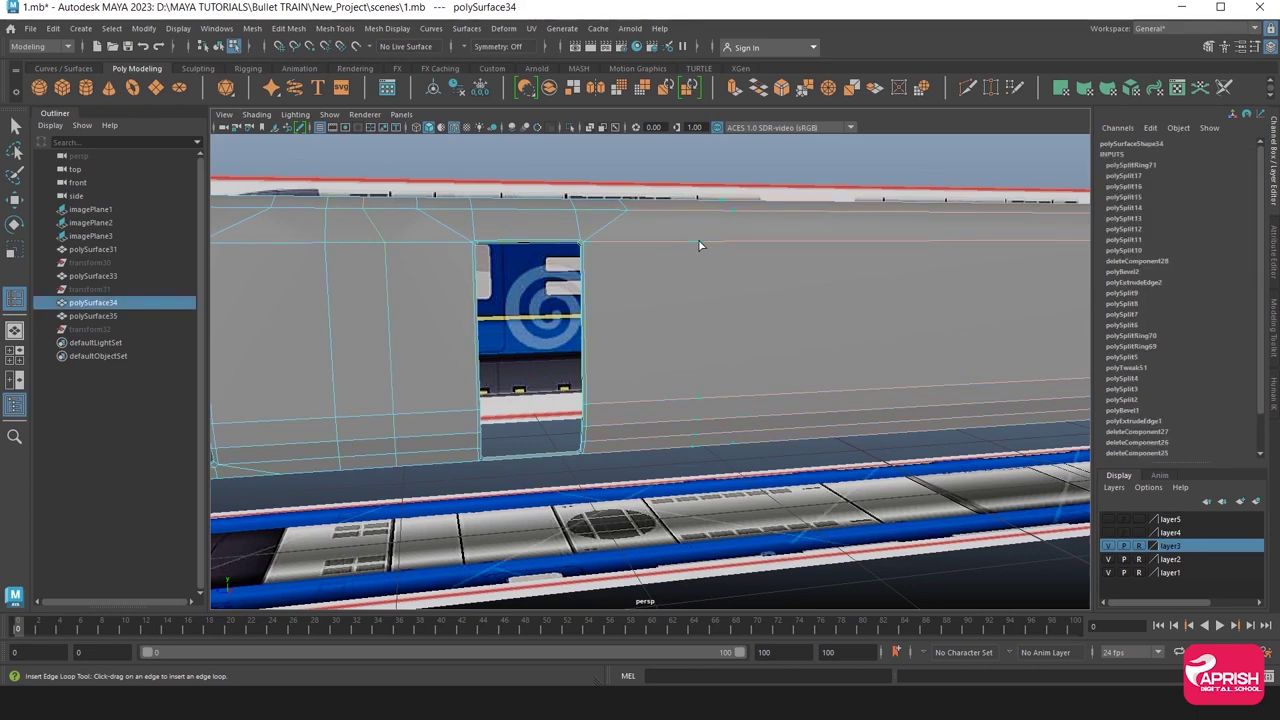
pyautogui.moveTo(708, 266)
pyautogui.keyDown('alt'); pyautogui.mouseDown()
pyautogui.moveTo(766, 280)
pyautogui.moveTo(758, 228)
pyautogui.moveTo(766, 309)
pyautogui.moveTo(766, 280)
pyautogui.mouseUp(); pyautogui.keyUp('alt')
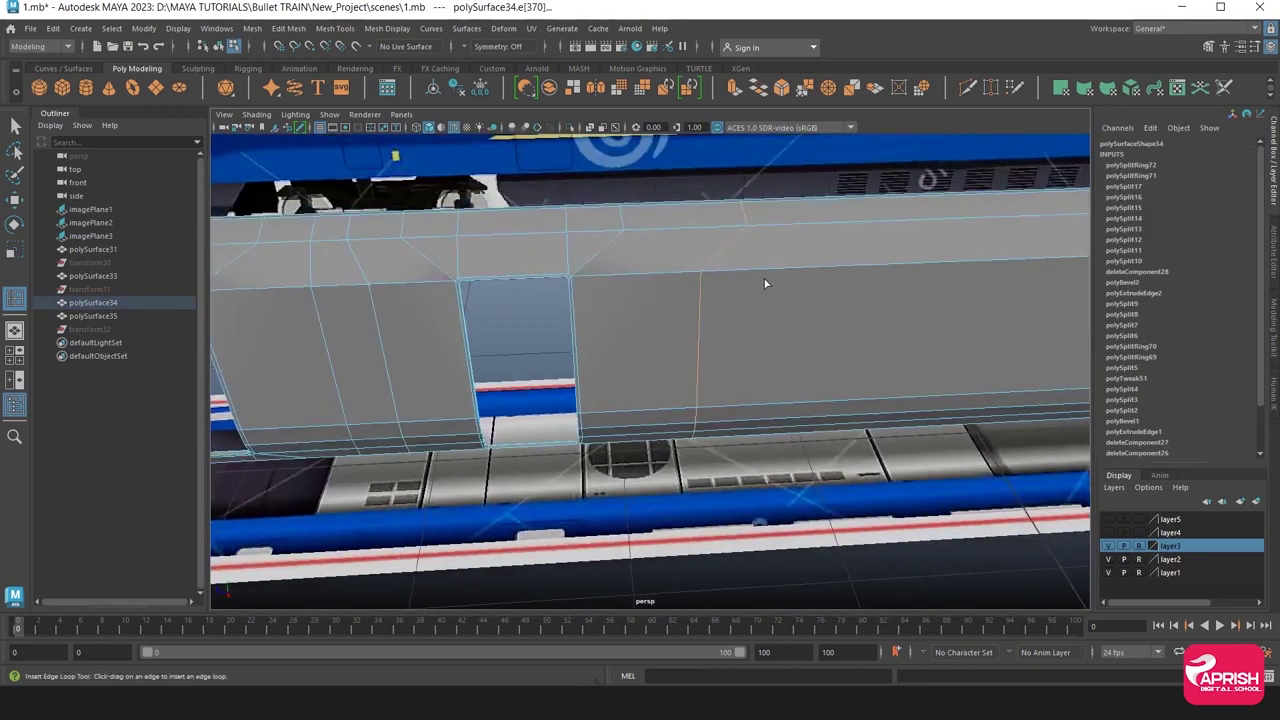
pyautogui.press('r')
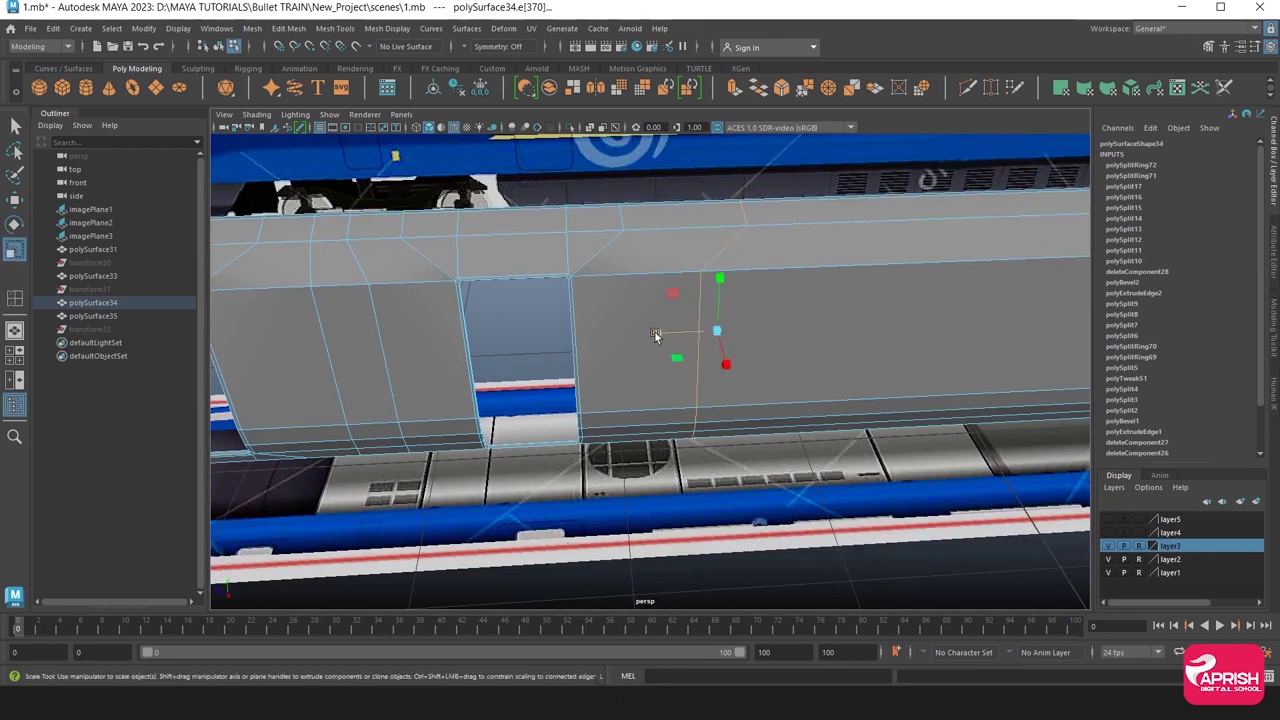
pyautogui.moveTo(655, 335); pyautogui.dragTo(735, 332, button='middle')
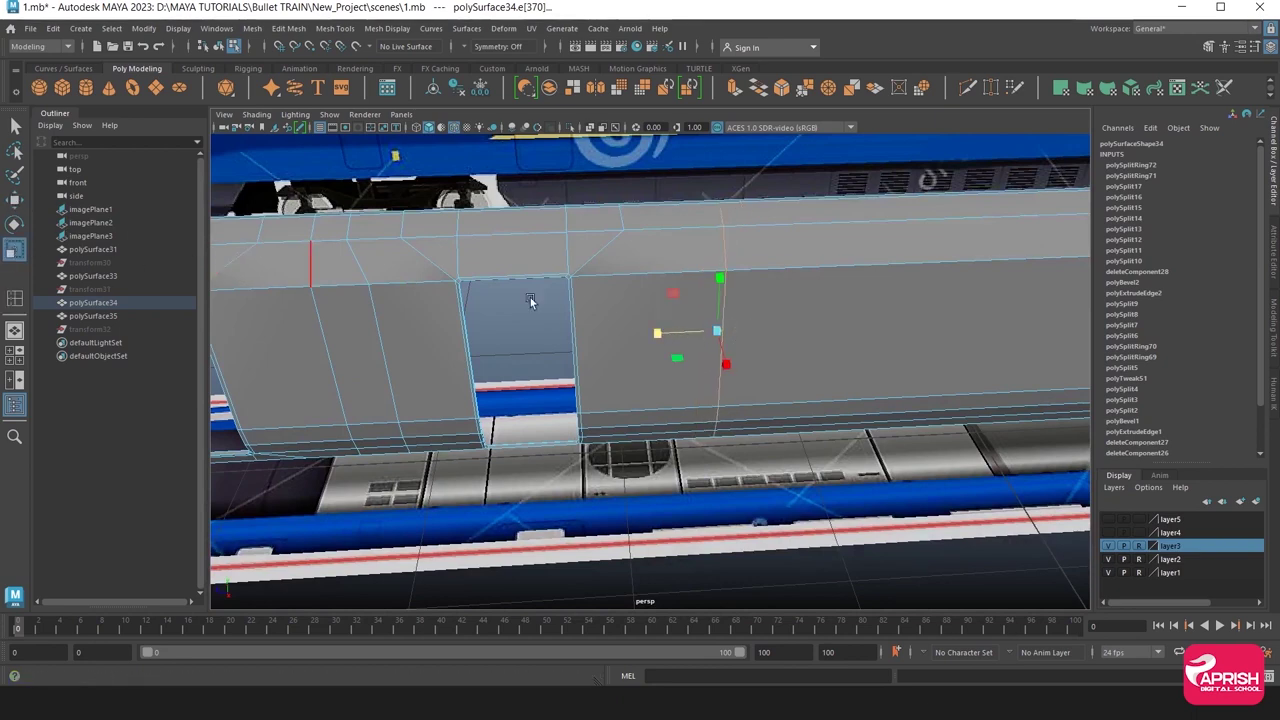
pyautogui.press('w')
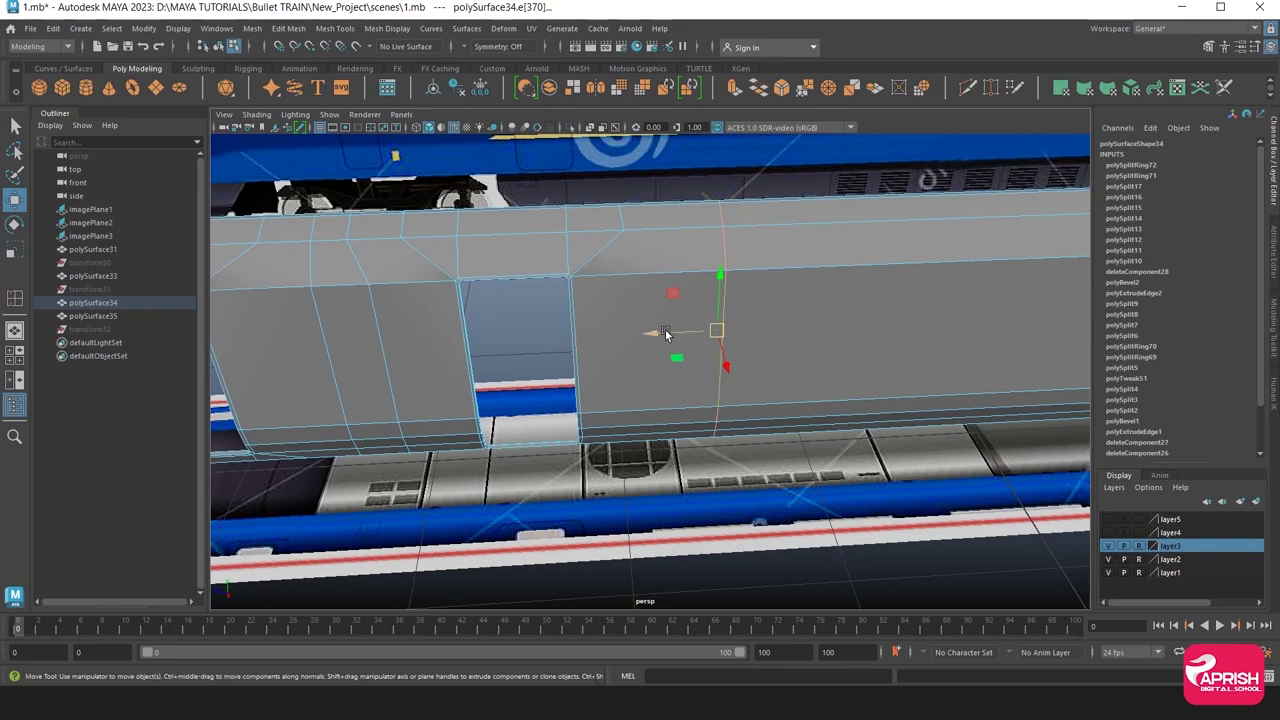
pyautogui.moveTo(667, 335)
pyautogui.mouseDown()
pyautogui.moveTo(597, 337)
pyautogui.moveTo(663, 362)
pyautogui.moveTo(540, 317)
pyautogui.mouseUp()
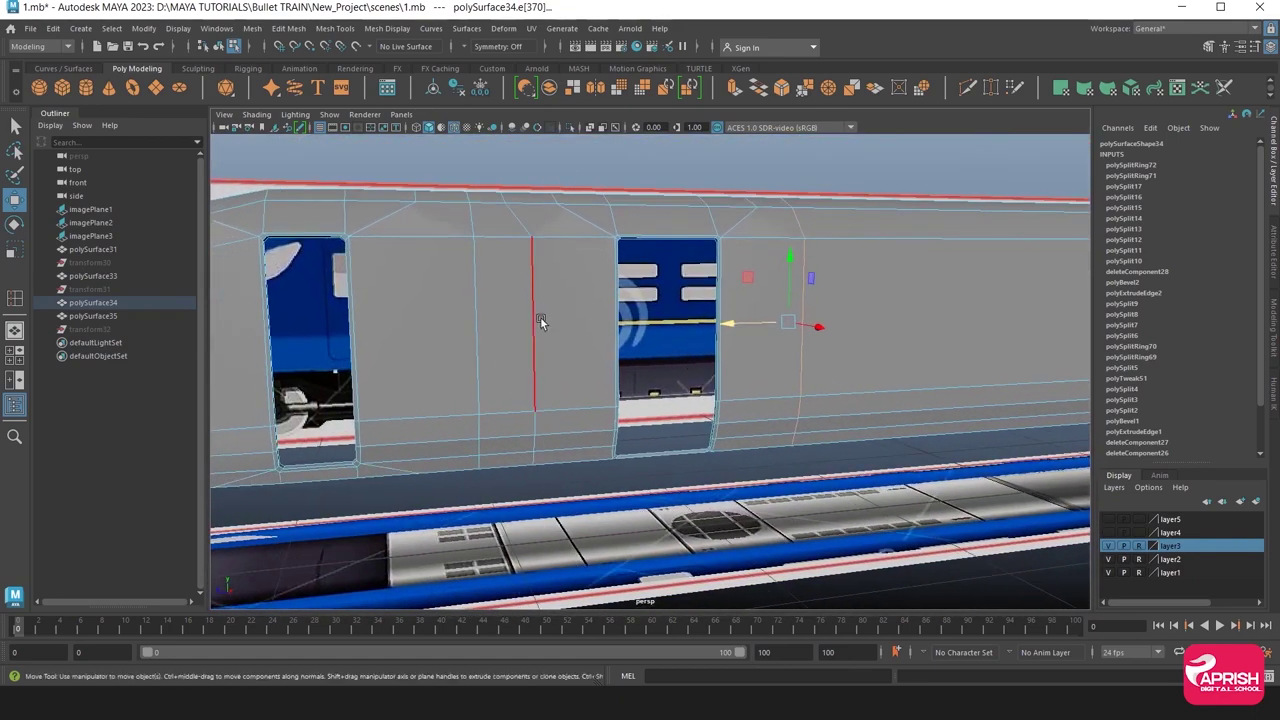
# Flatten the vertical edge loop beside the door and slide another loop sideways.
pyautogui.doubleClick(538, 320)
pyautogui.press('r')
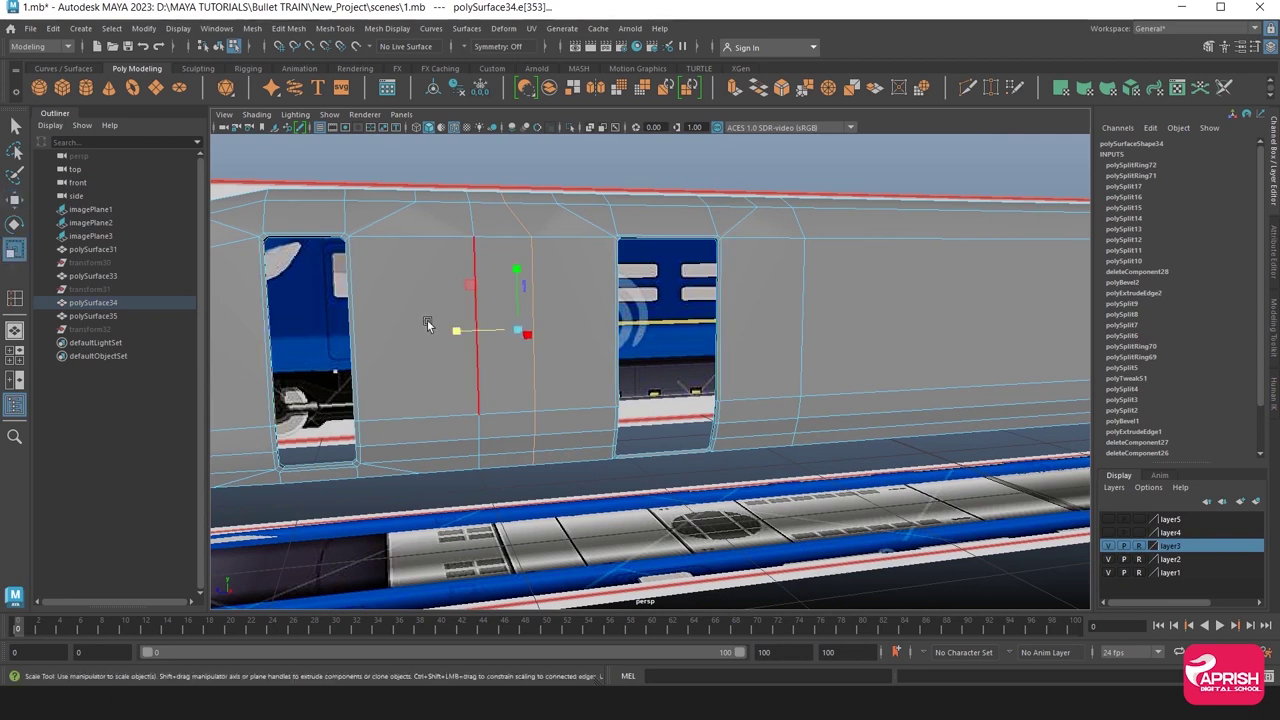
pyautogui.moveTo(459, 333); pyautogui.dragTo(526, 331)
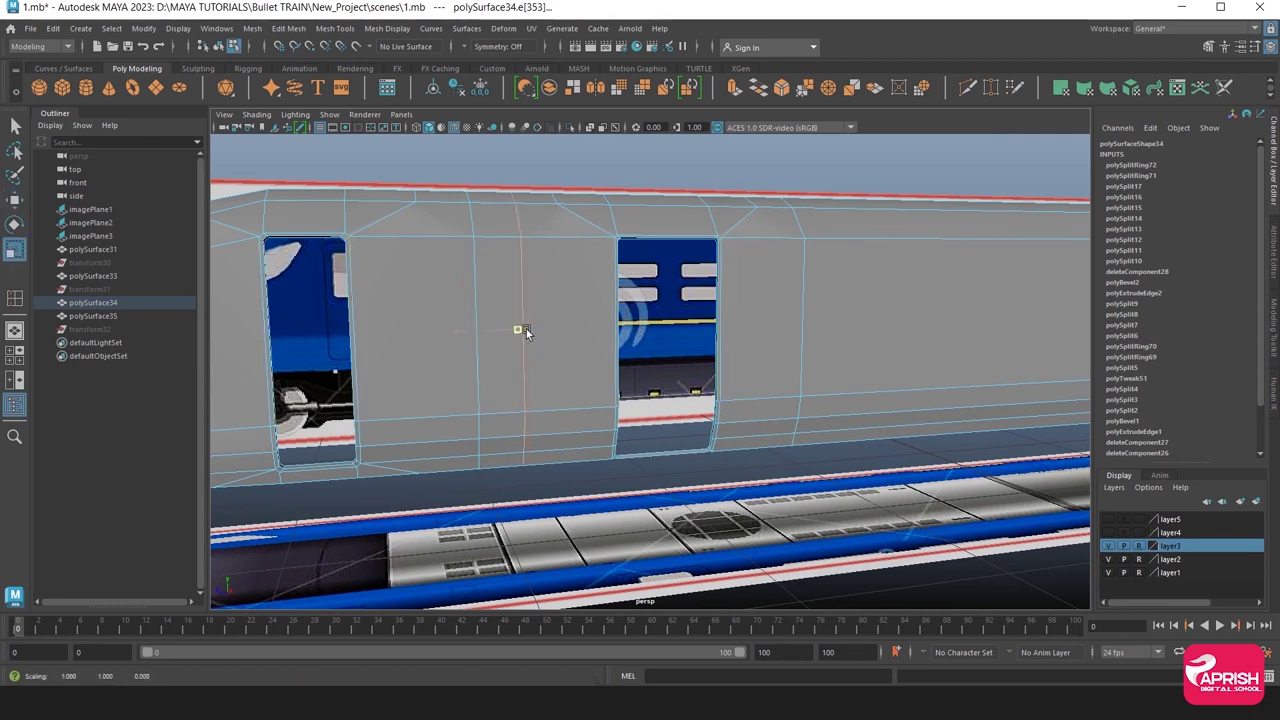
pyautogui.doubleClick(478, 290)
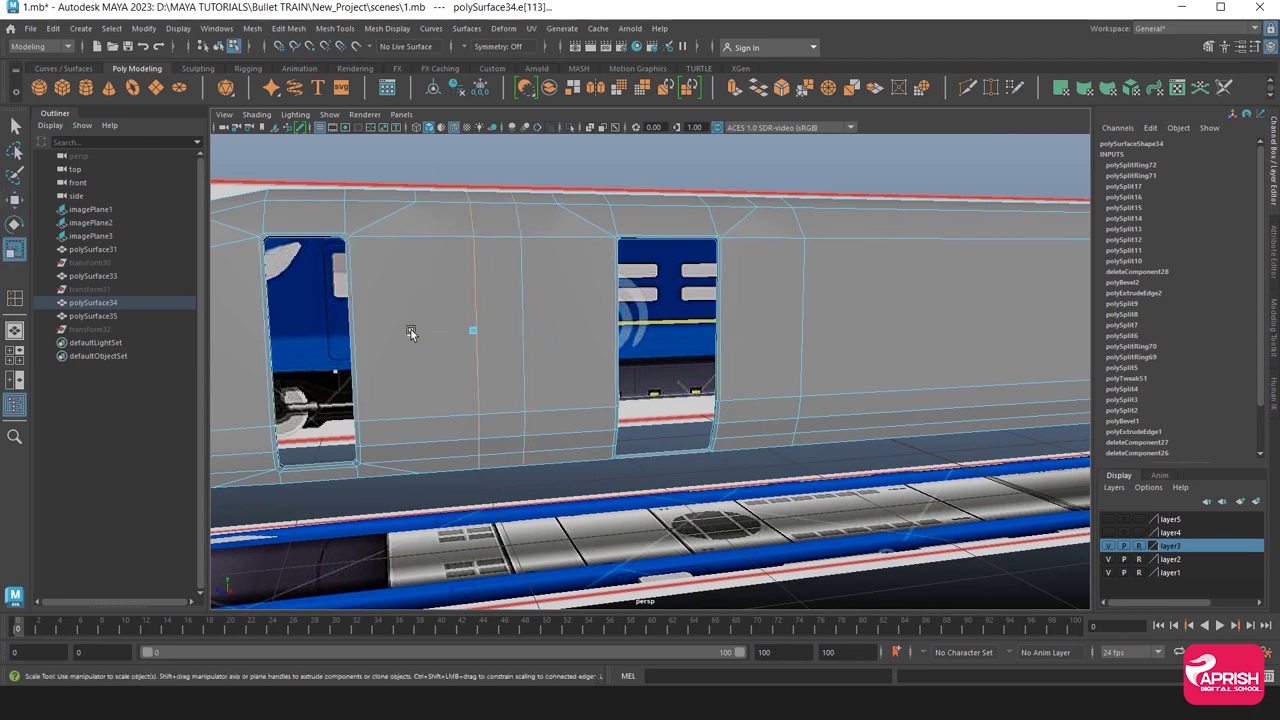
pyautogui.keyDown('alt'); pyautogui.moveTo(528, 331); pyautogui.dragTo(507, 278); pyautogui.keyUp('alt')
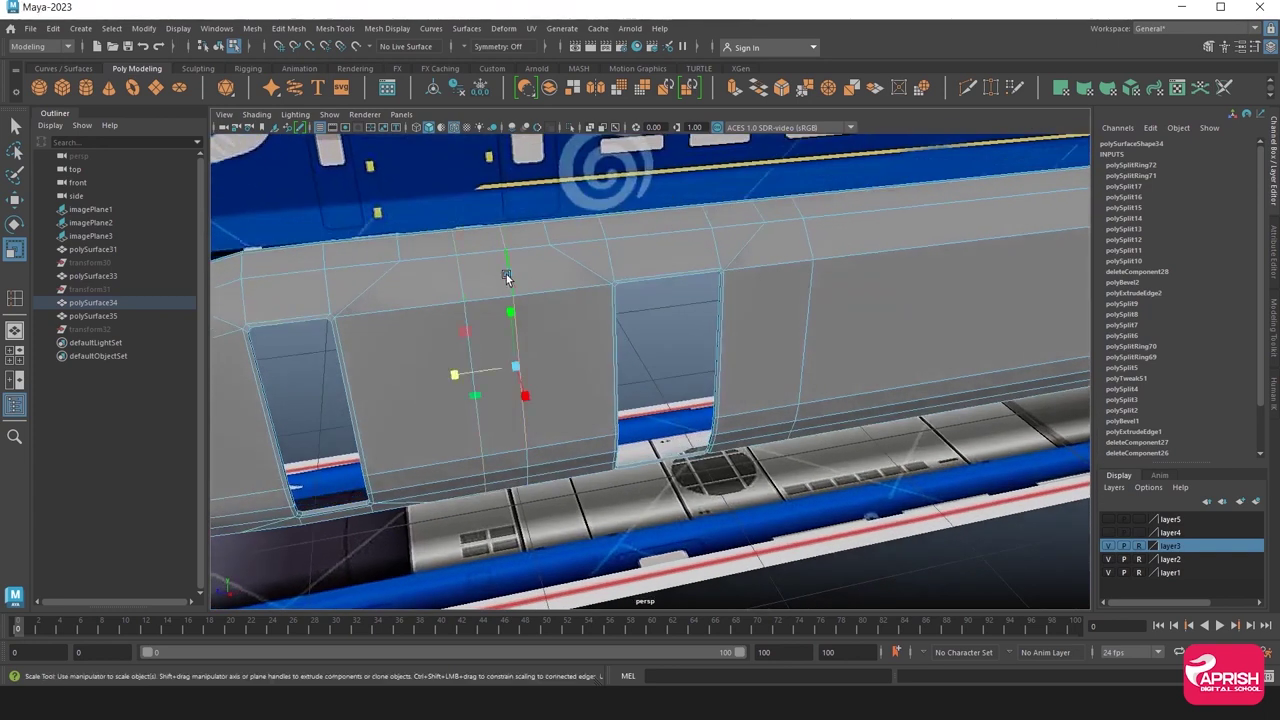
pyautogui.click(20, 201)
pyautogui.moveTo(425, 376); pyautogui.dragTo(455, 377)
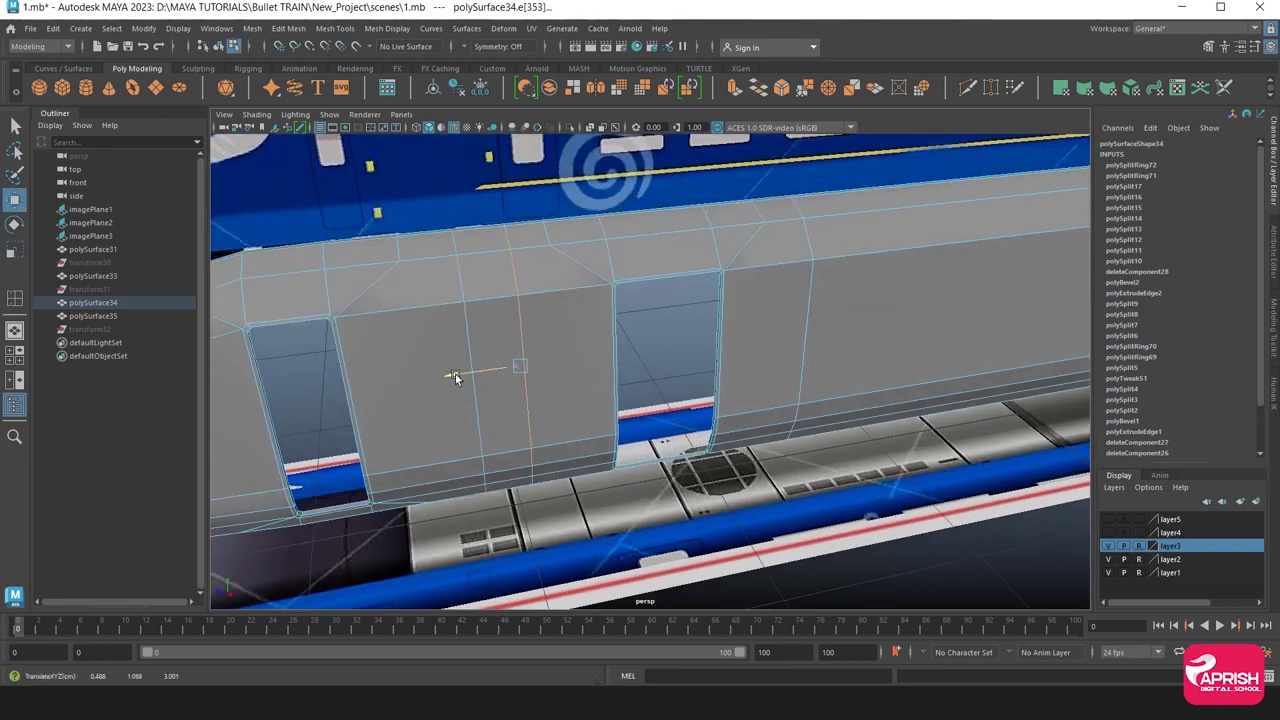
pyautogui.press('F8')
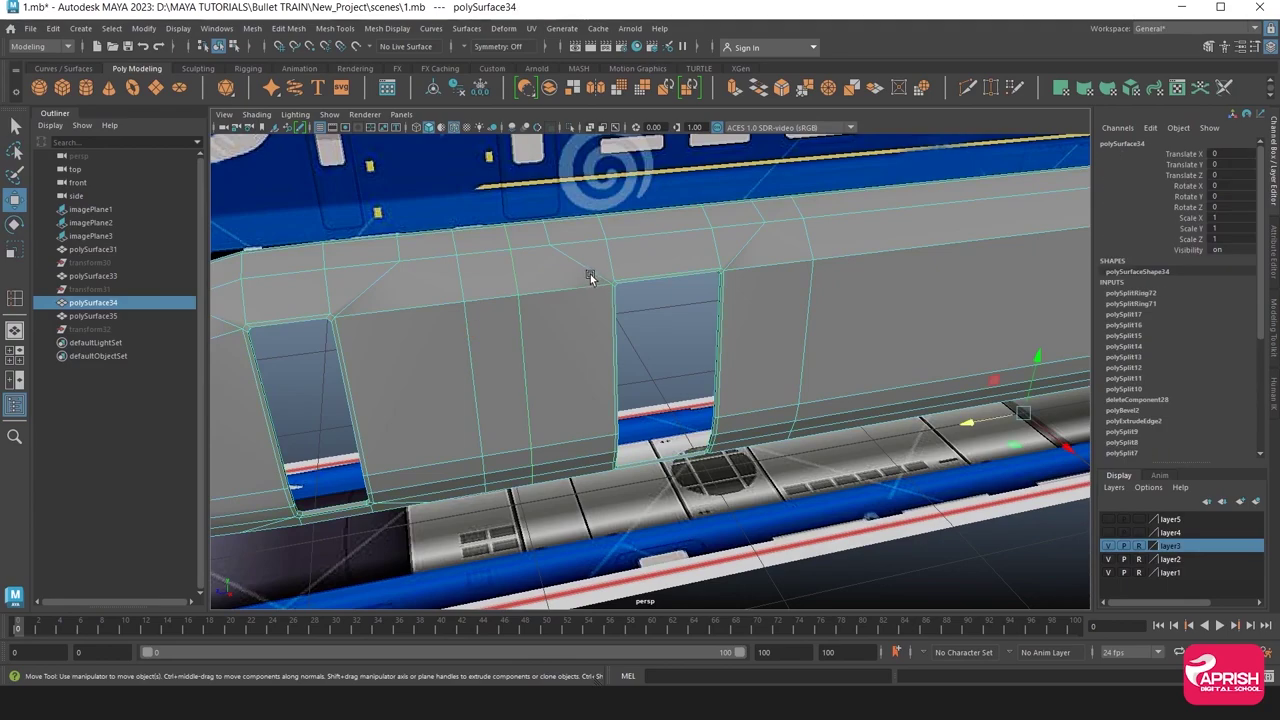
pyautogui.scroll(-3, 596, 276)
# Select the train body, show it unsmoothed, and extrude the door opening's left edge.
pyautogui.click(682, 477)
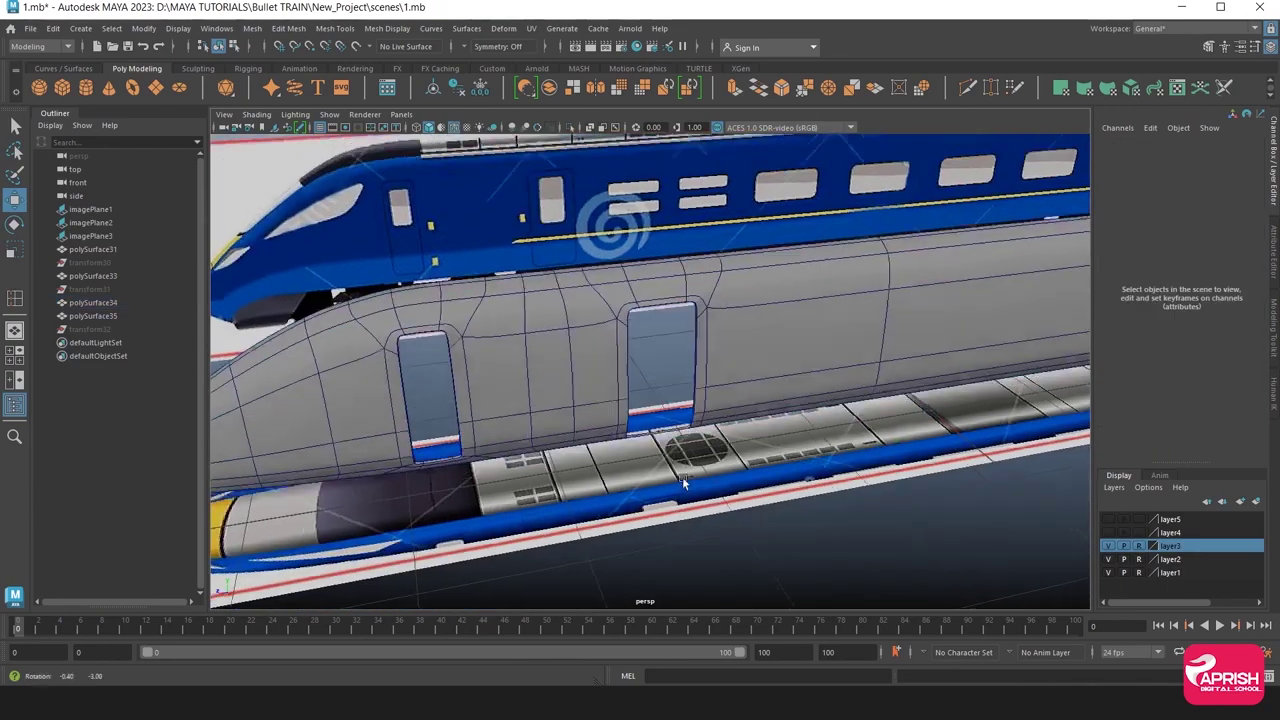
pyautogui.moveTo(682, 477)
pyautogui.keyDown('alt'); pyautogui.mouseDown()
pyautogui.moveTo(627, 438)
pyautogui.moveTo(565, 419)
pyautogui.moveTo(699, 417)
pyautogui.moveTo(797, 434)
pyautogui.moveTo(790, 467)
pyautogui.moveTo(768, 484)
pyautogui.moveTo(723, 470)
pyautogui.moveTo(664, 480)
pyautogui.moveTo(794, 385)
pyautogui.moveTo(417, 414)
pyautogui.mouseUp(); pyautogui.keyUp('alt')
pyautogui.click(740, 374)
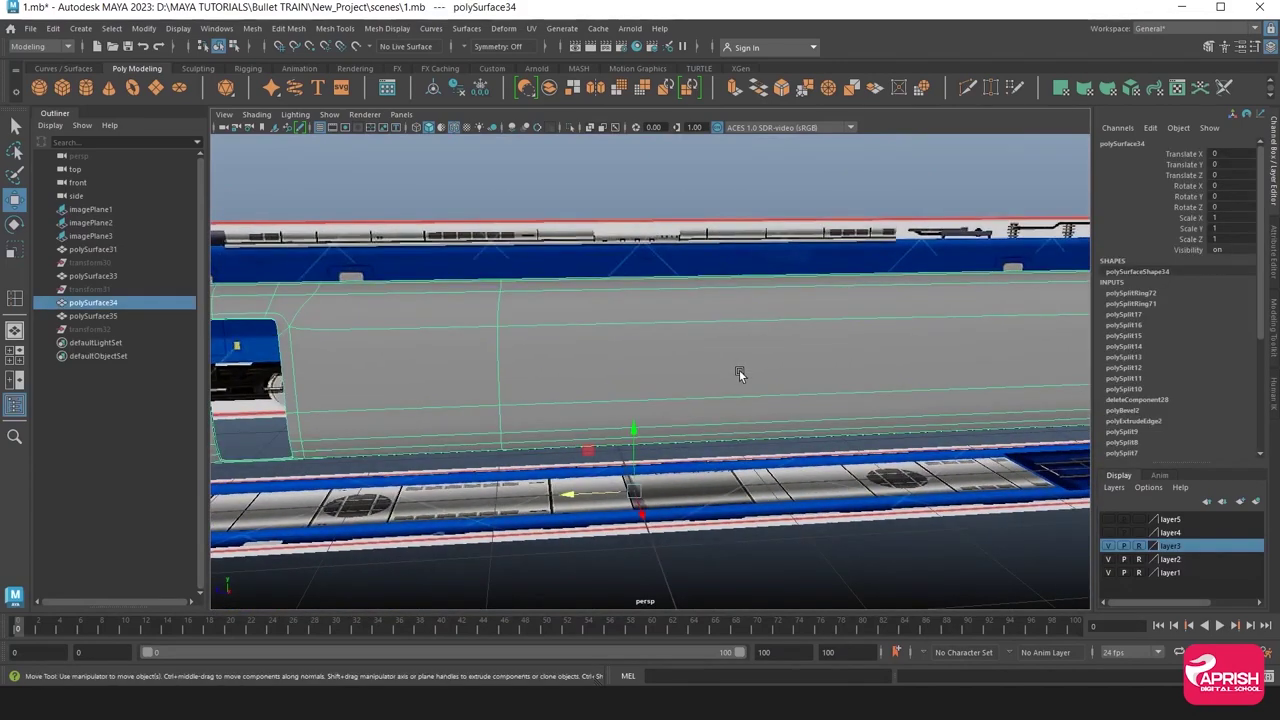
pyautogui.press('1')
pyautogui.moveTo(864, 362)
pyautogui.keyDown('alt'); pyautogui.mouseDown()
pyautogui.moveTo(457, 363)
pyautogui.moveTo(755, 330)
pyautogui.moveTo(923, 389)
pyautogui.moveTo(801, 309)
pyautogui.mouseUp(); pyautogui.keyUp('alt')
pyautogui.moveTo(801, 309); pyautogui.dragTo(778, 255, button='right')
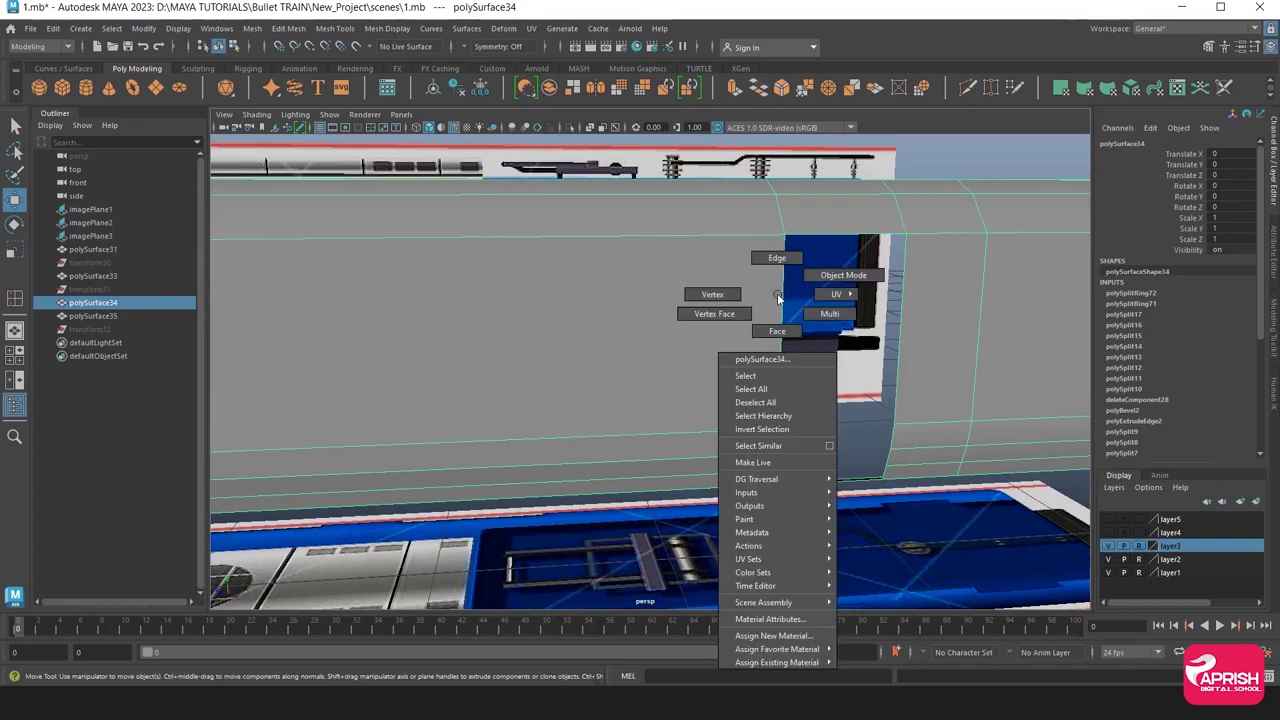
pyautogui.click(781, 280)
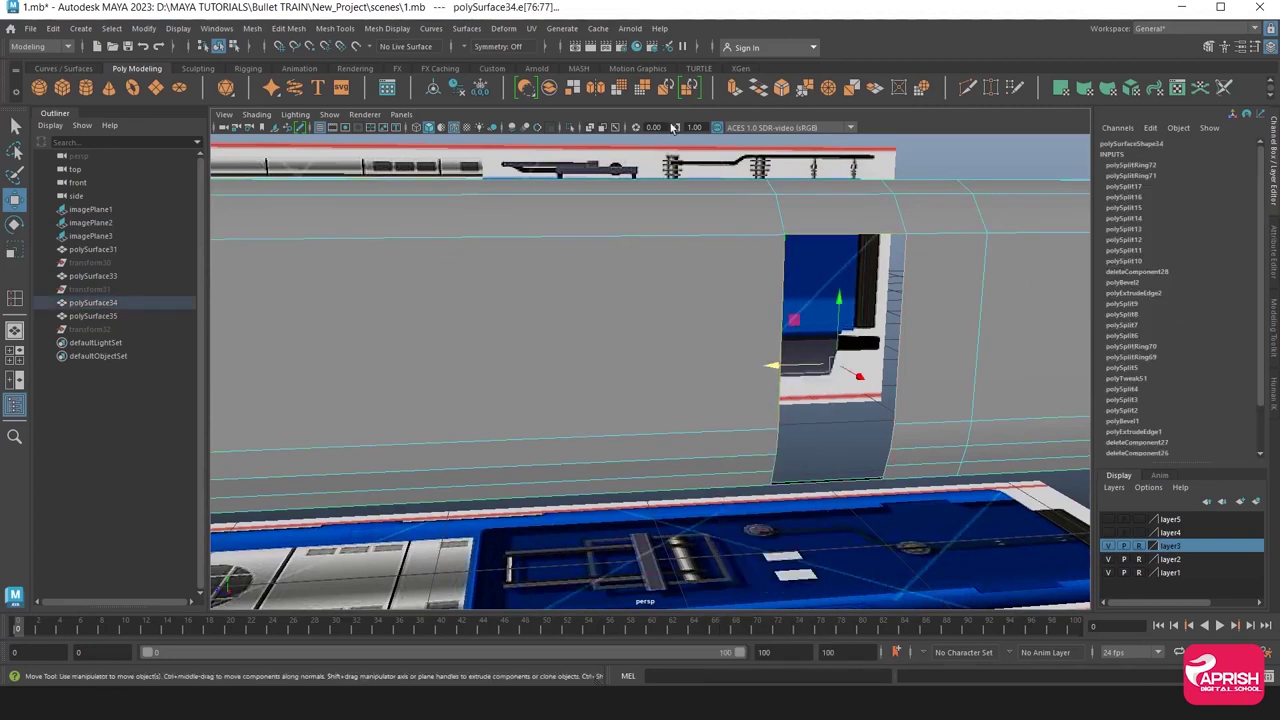
pyautogui.click(735, 88)
pyautogui.moveTo(800, 380)
pyautogui.keyDown('alt'); pyautogui.mouseDown()
pyautogui.moveTo(752, 476)
pyautogui.moveTo(722, 445)
pyautogui.moveTo(945, 270)
pyautogui.moveTo(617, 340)
pyautogui.moveTo(620, 360)
pyautogui.moveTo(646, 338)
pyautogui.mouseUp(); pyautogui.keyUp('alt')
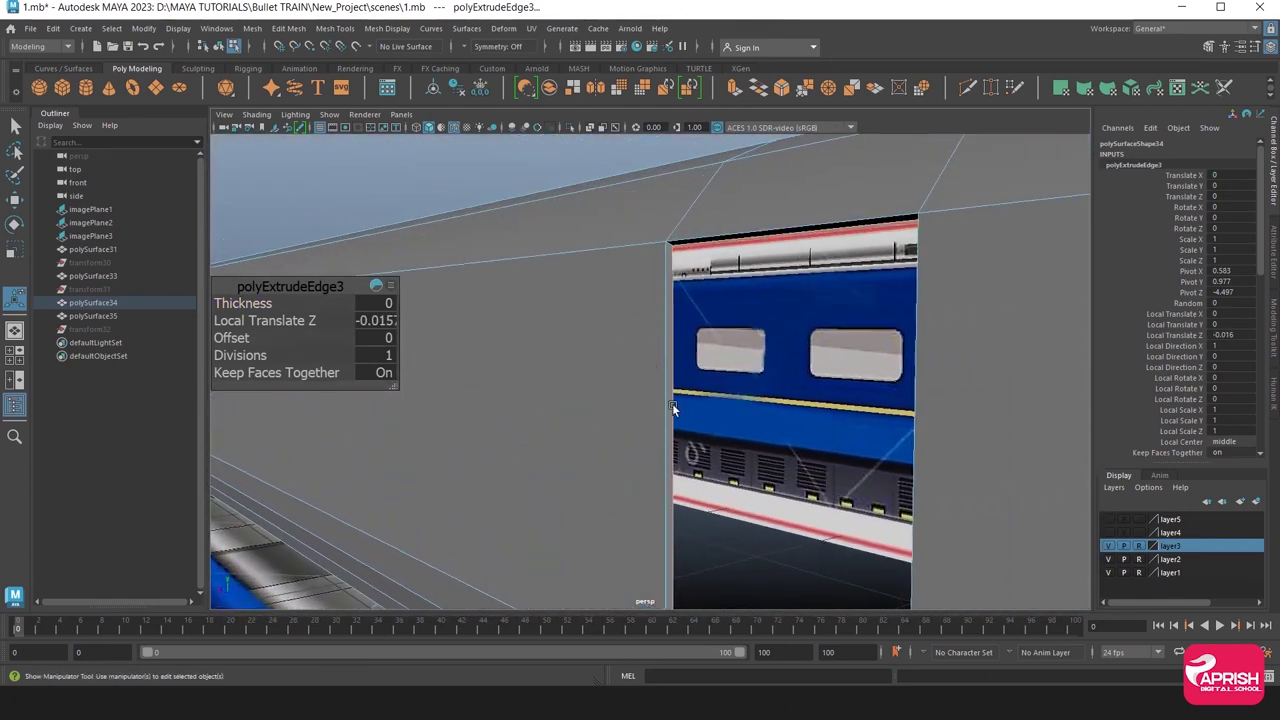
# Select the corner edges of the extruded door strip and frame the selection.
pyautogui.moveTo(672, 406)
pyautogui.keyDown('alt'); pyautogui.mouseDown()
pyautogui.moveTo(685, 409)
pyautogui.moveTo(628, 562)
pyautogui.moveTo(657, 543)
pyautogui.moveTo(634, 306)
pyautogui.moveTo(619, 280)
pyautogui.mouseUp(); pyautogui.keyUp('alt')
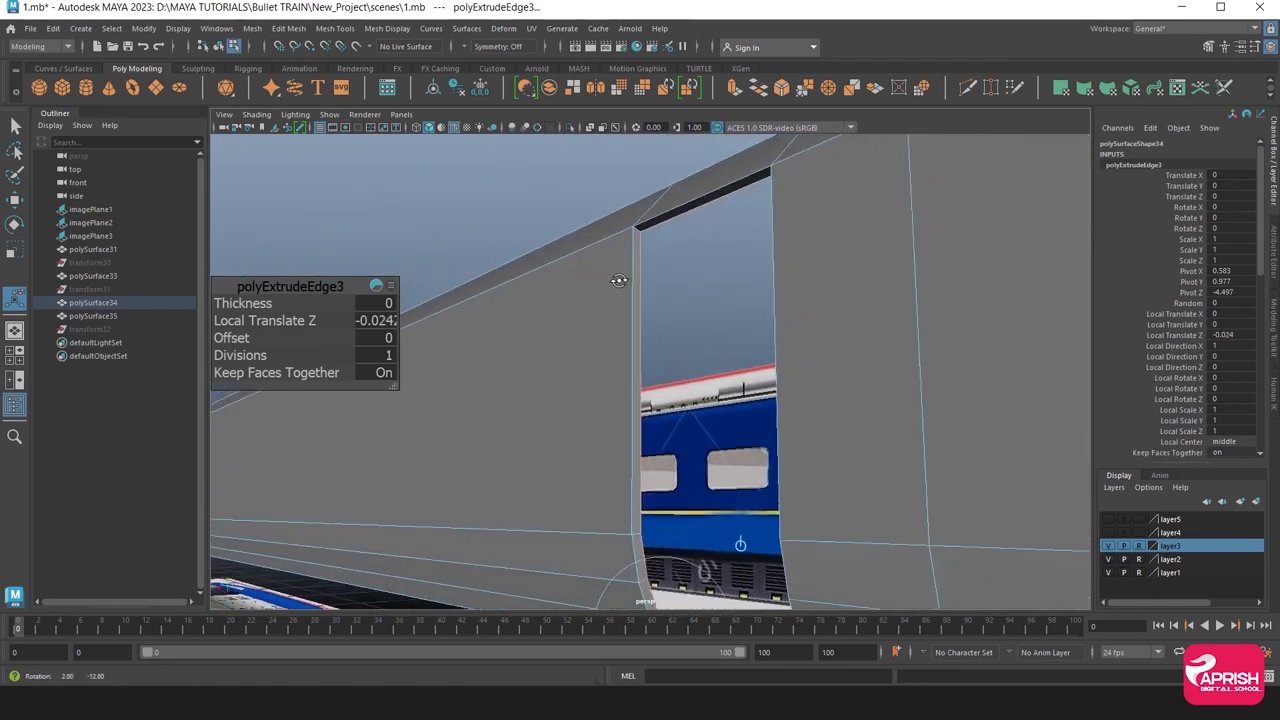
pyautogui.moveTo(622, 242); pyautogui.dragTo(623, 212, button='right')
pyautogui.click(637, 225)
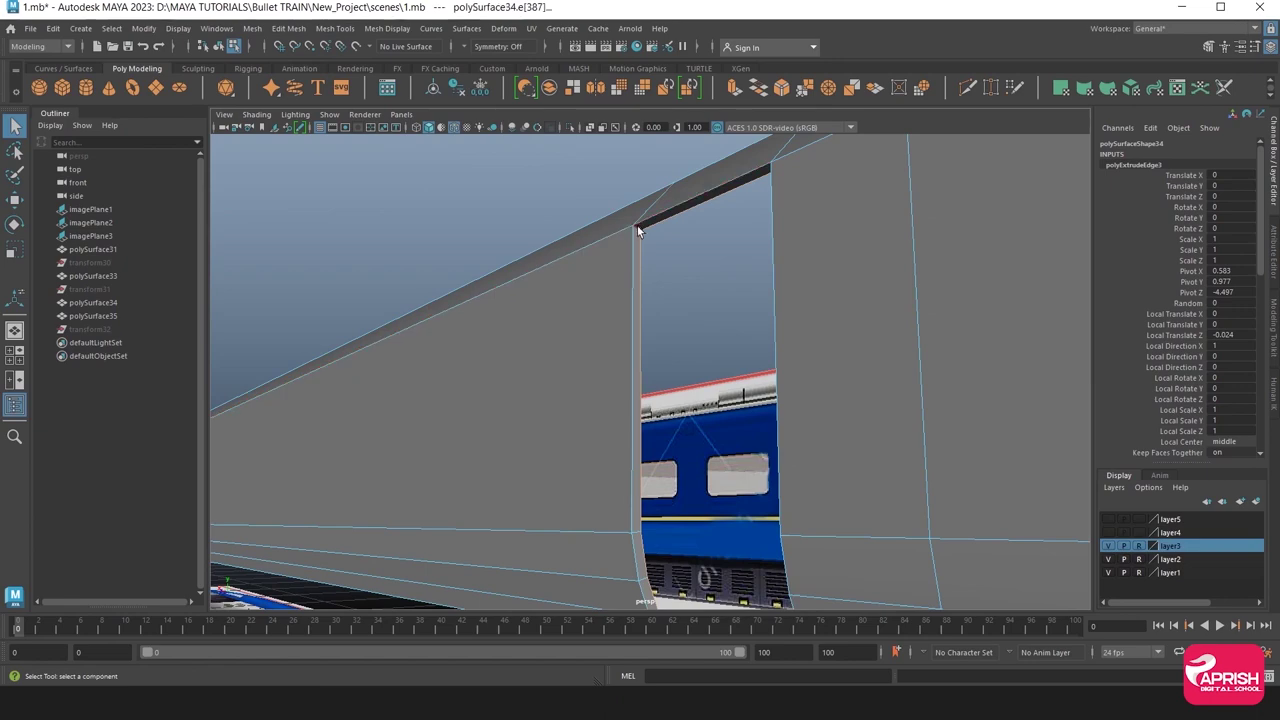
pyautogui.click(637, 225)
pyautogui.moveTo(637, 225)
pyautogui.keyDown('alt'); pyautogui.mouseDown()
pyautogui.moveTo(686, 309)
pyautogui.moveTo(817, 313)
pyautogui.mouseUp(); pyautogui.keyUp('alt')
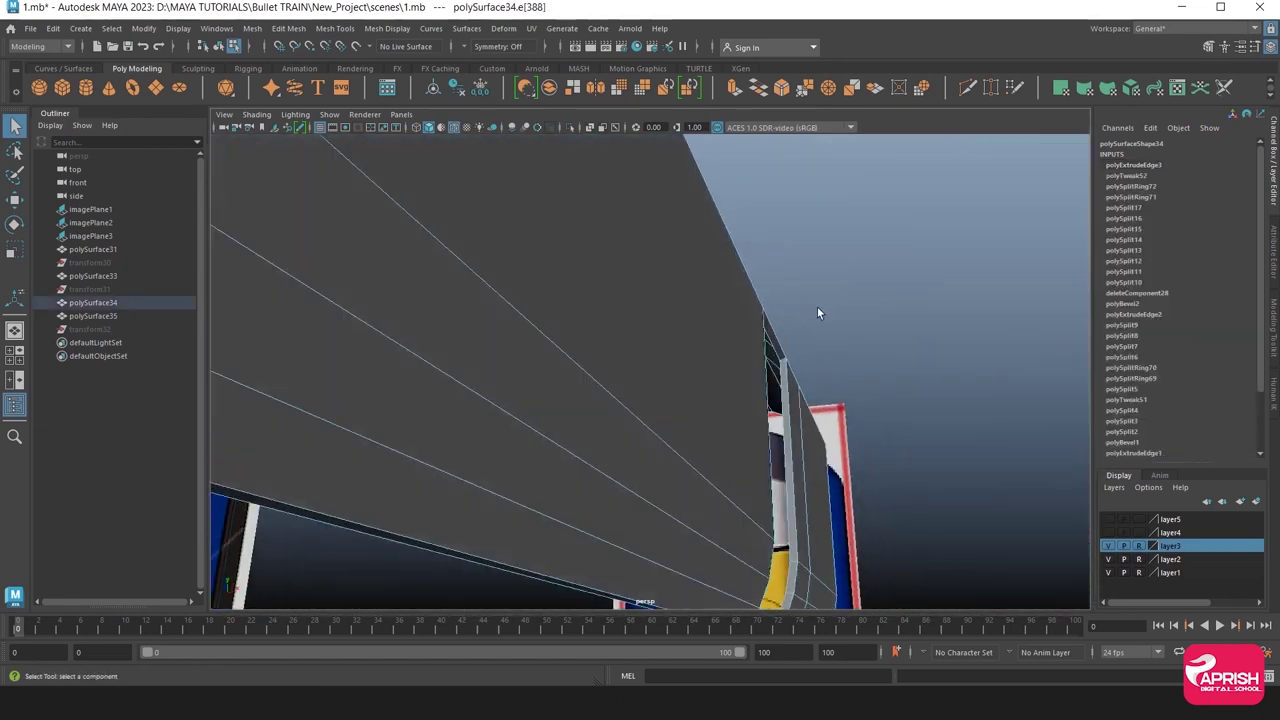
pyautogui.keyDown('shift'); pyautogui.click(784, 362); pyautogui.keyUp('shift')
pyautogui.moveTo(784, 362)
pyautogui.keyDown('alt'); pyautogui.mouseDown()
pyautogui.moveTo(751, 275)
pyautogui.moveTo(697, 489)
pyautogui.moveTo(783, 423)
pyautogui.moveTo(854, 417)
pyautogui.moveTo(814, 420)
pyautogui.moveTo(823, 428)
pyautogui.mouseUp(); pyautogui.keyUp('alt')
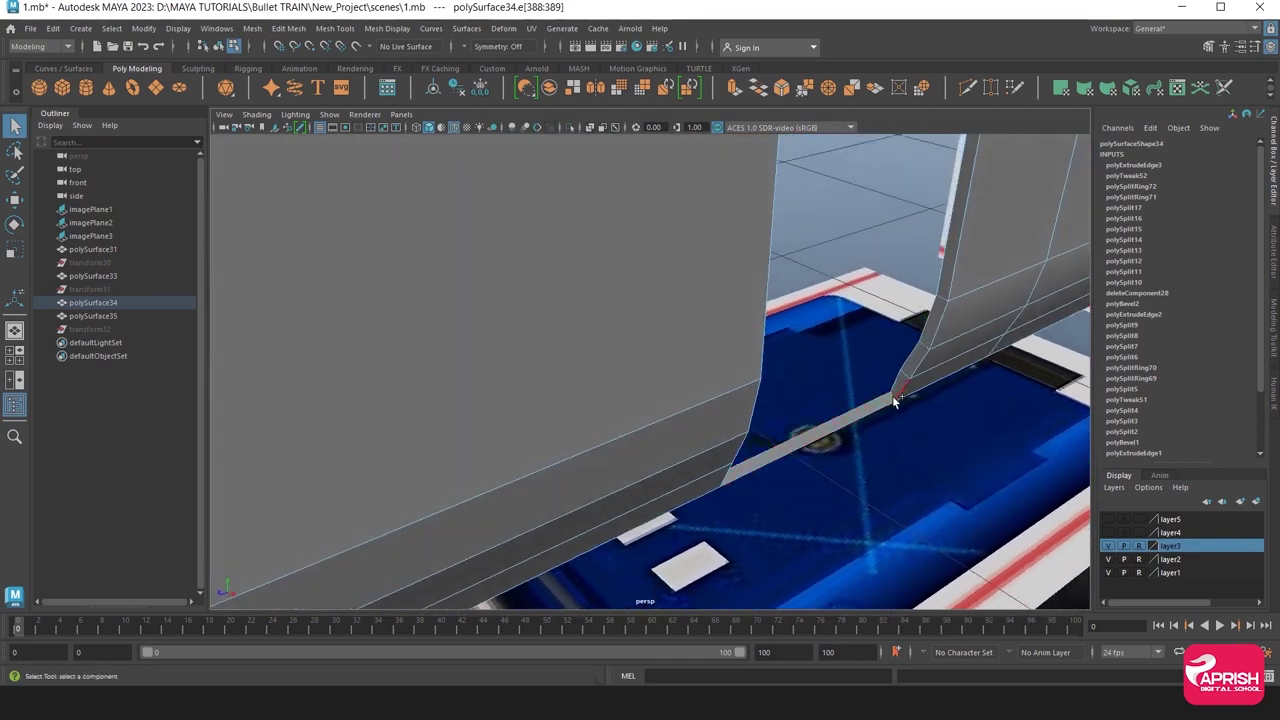
pyautogui.moveTo(894, 460)
pyautogui.keyDown('alt'); pyautogui.mouseDown()
pyautogui.moveTo(741, 440)
pyautogui.moveTo(634, 525)
pyautogui.mouseUp(); pyautogui.keyUp('alt')
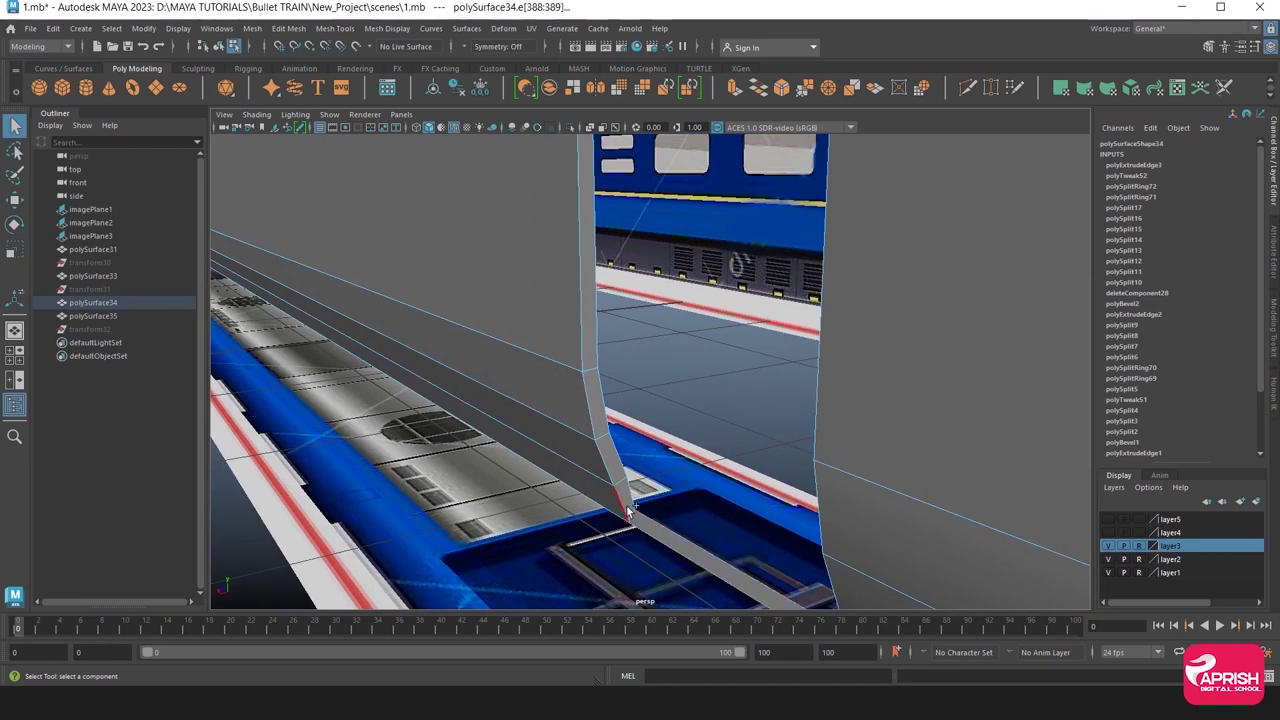
pyautogui.scroll(3, 632, 514)
pyautogui.scroll(2, 650, 525)
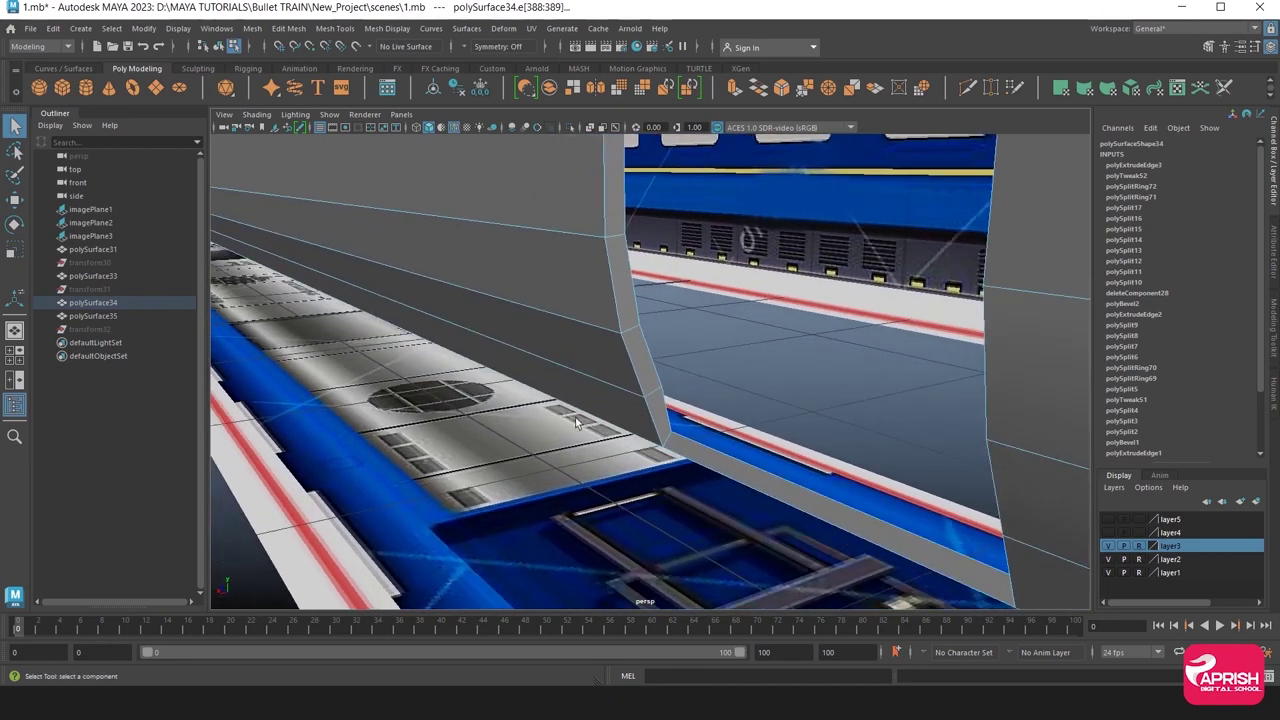
pyautogui.scroll(2, 670, 508)
pyautogui.click(681, 490)
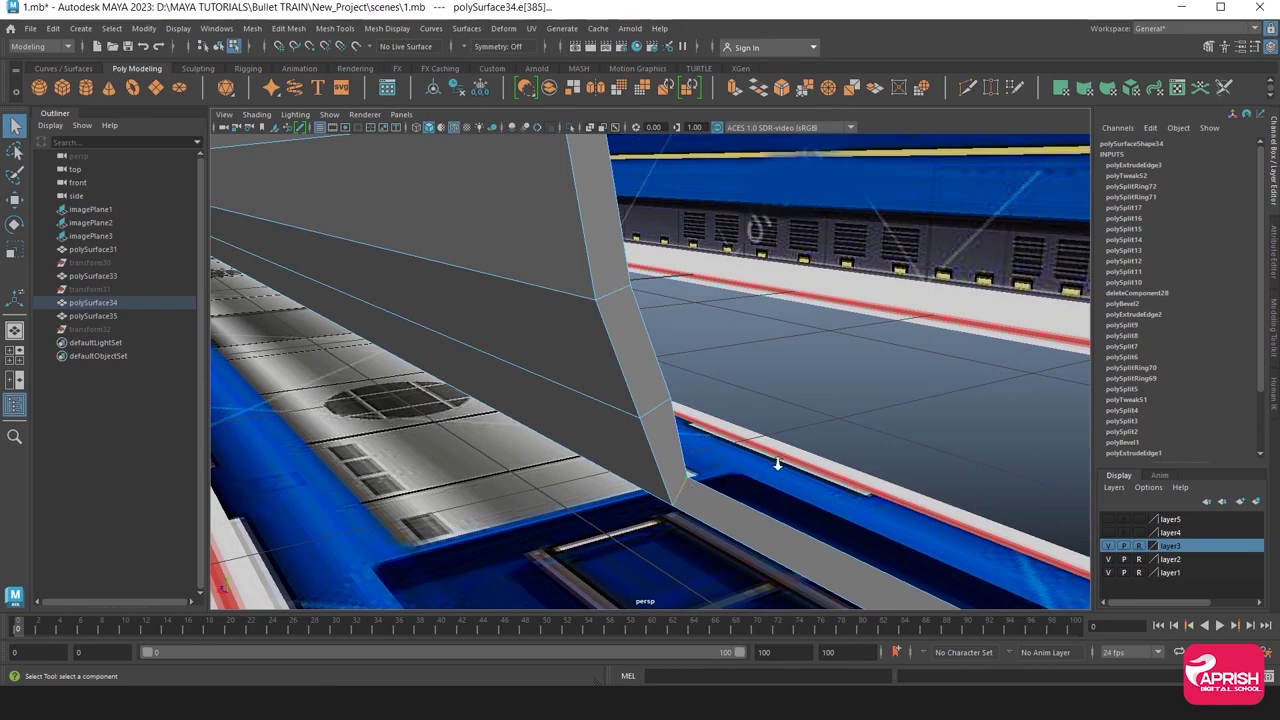
pyautogui.press('a')
pyautogui.scroll(5, 904, 474)
# Bevel the selected door-corner edges at fraction 0.5 with 1 segment, then return to object mode.
pyautogui.scroll(-3, 614, 420)
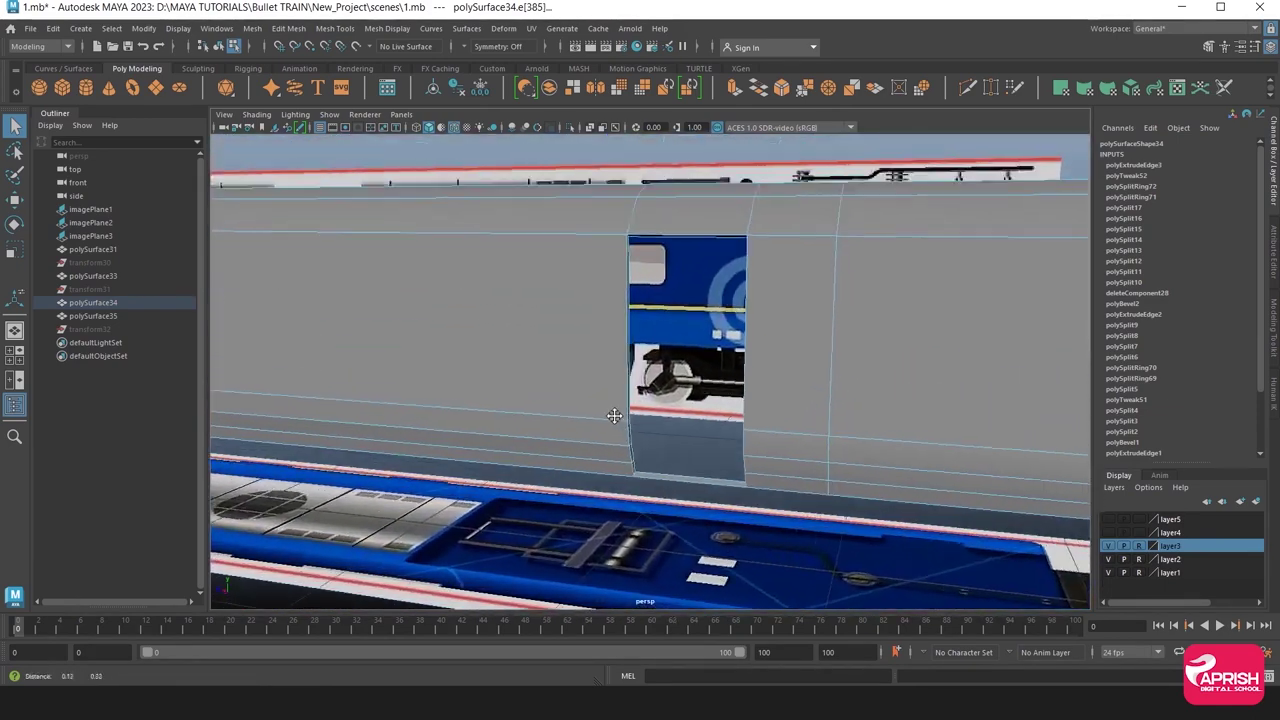
pyautogui.click(288, 28)
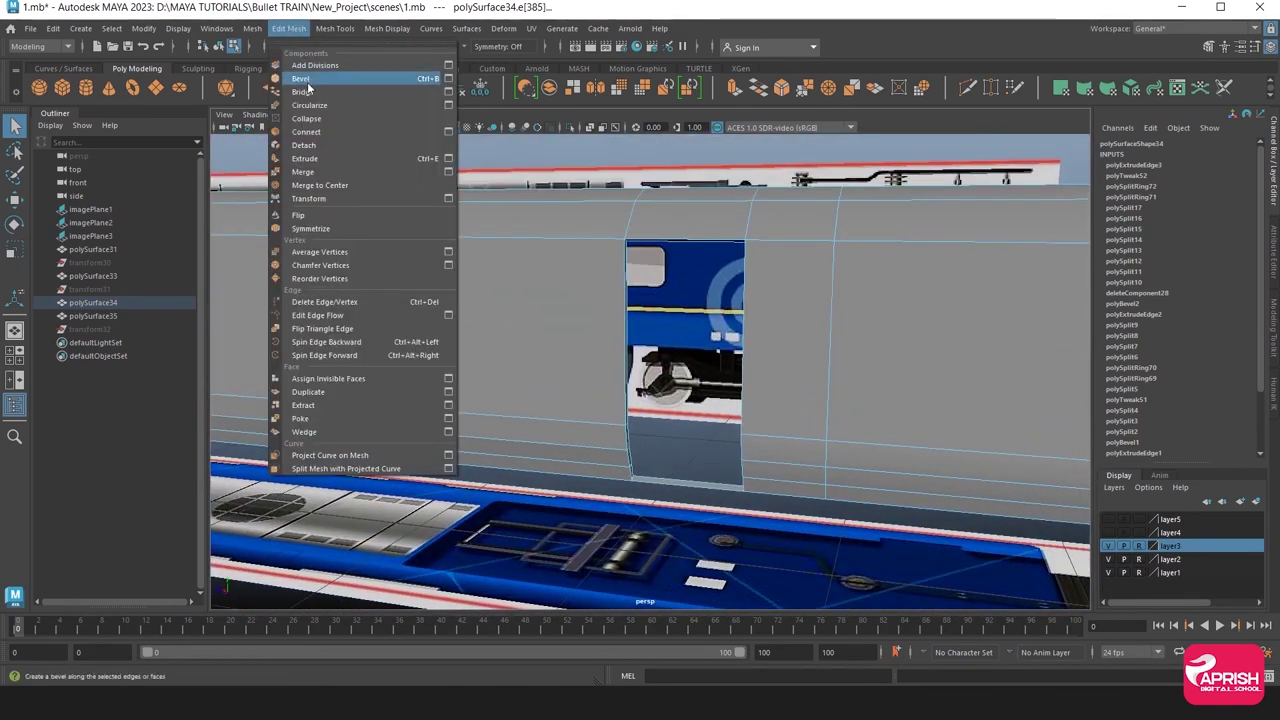
pyautogui.click(301, 78)
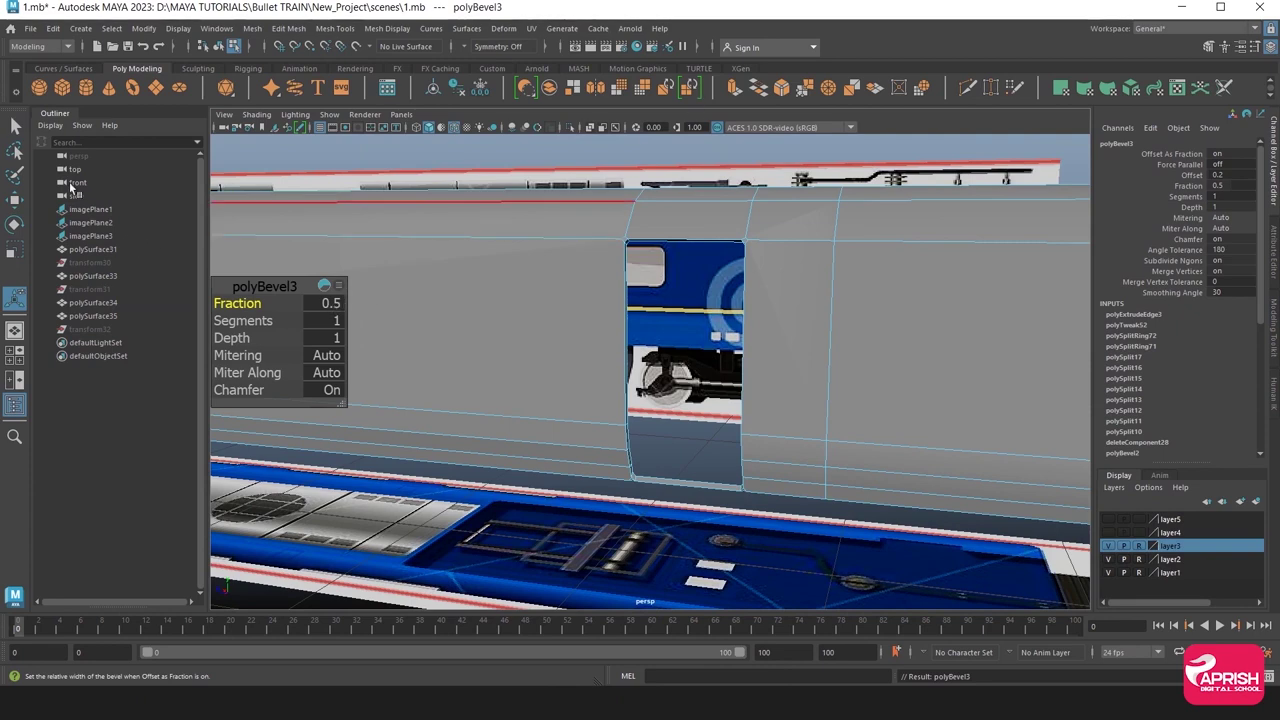
pyautogui.click(15, 126)
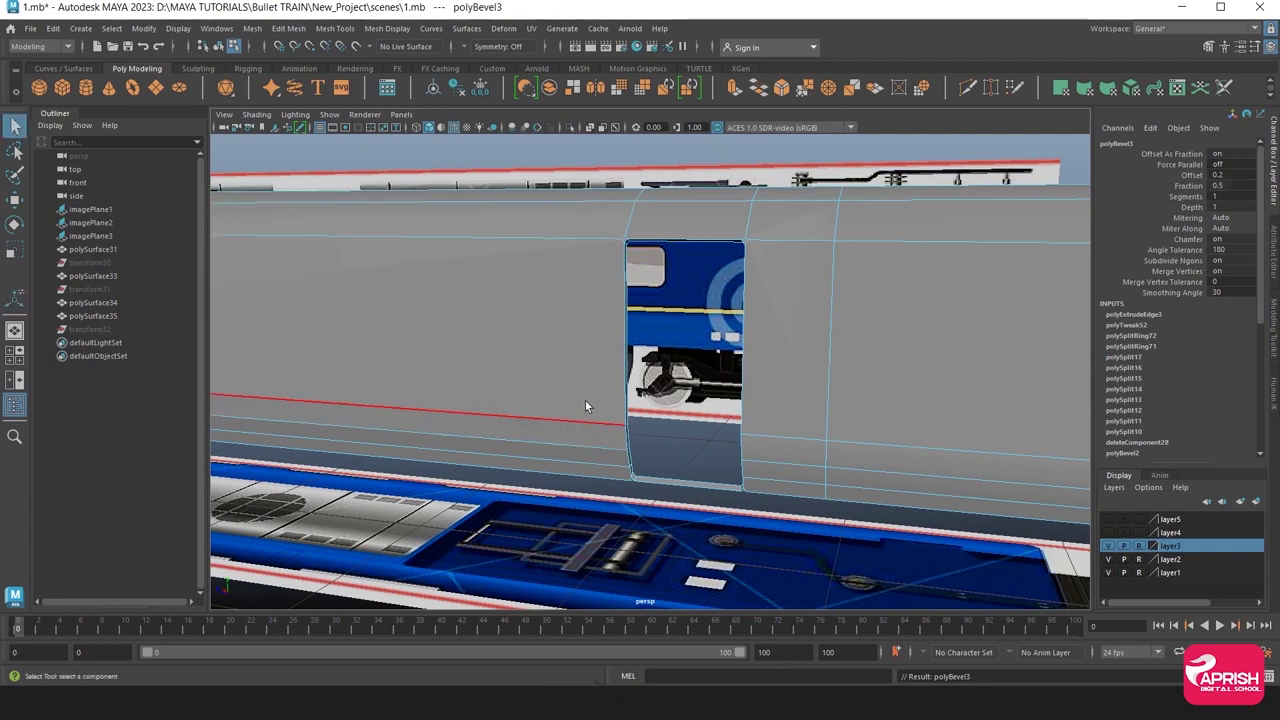
pyautogui.moveTo(561, 285); pyautogui.dragTo(558, 252, button='right')
pyautogui.scroll(-3, 657, 345)
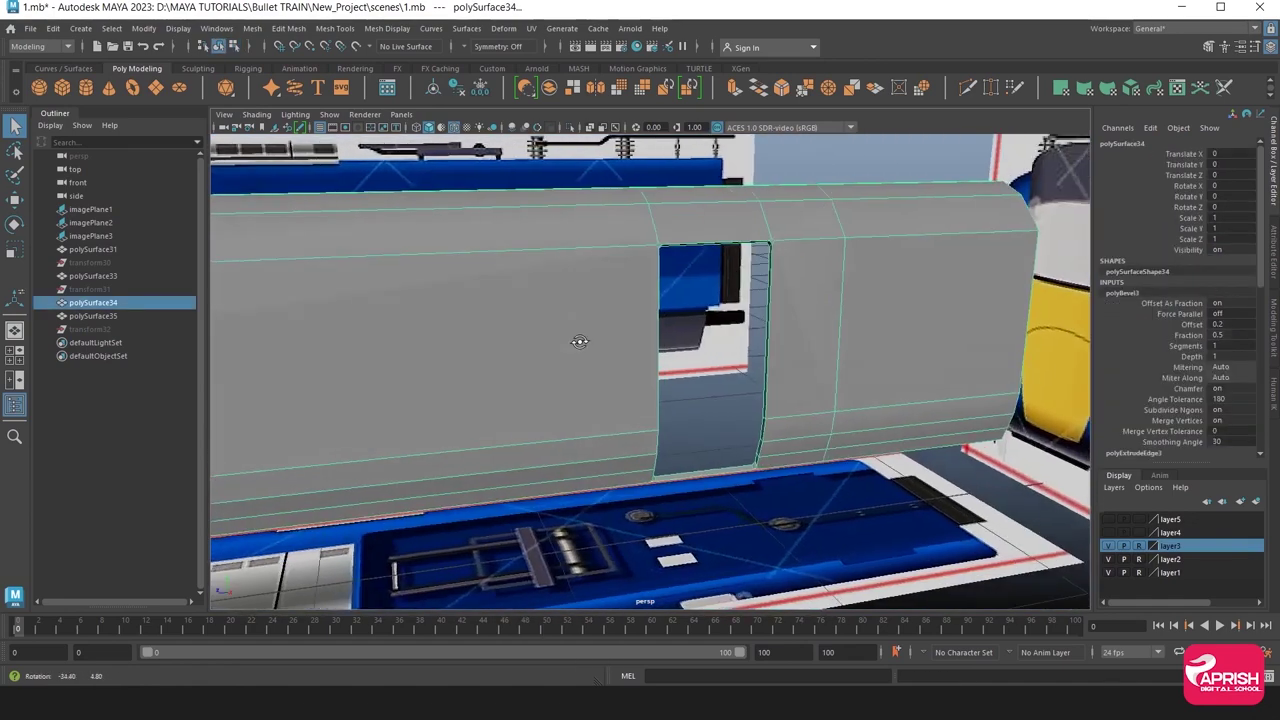
pyautogui.moveTo(577, 340)
pyautogui.keyDown('alt'); pyautogui.mouseDown()
pyautogui.moveTo(489, 374)
pyautogui.moveTo(511, 325)
pyautogui.moveTo(543, 395)
pyautogui.mouseUp(); pyautogui.keyUp('alt')
pyautogui.scroll(5, 489, 374)
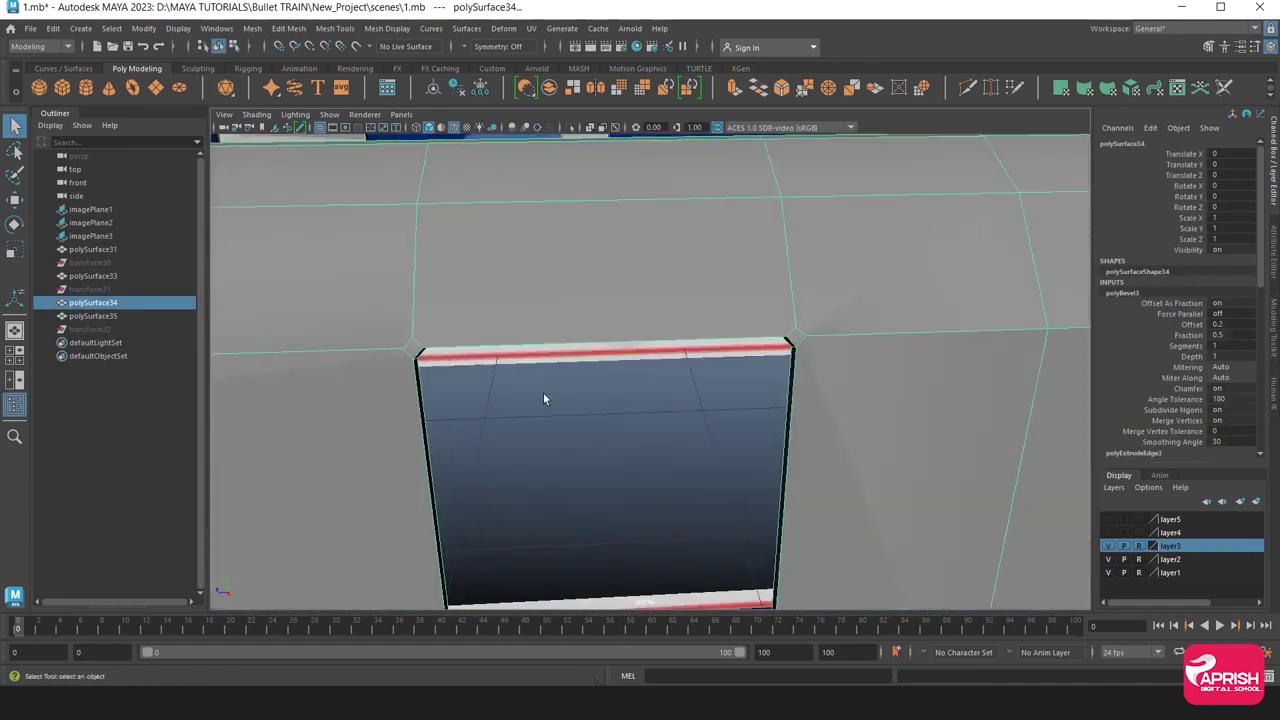
pyautogui.click(335, 28)
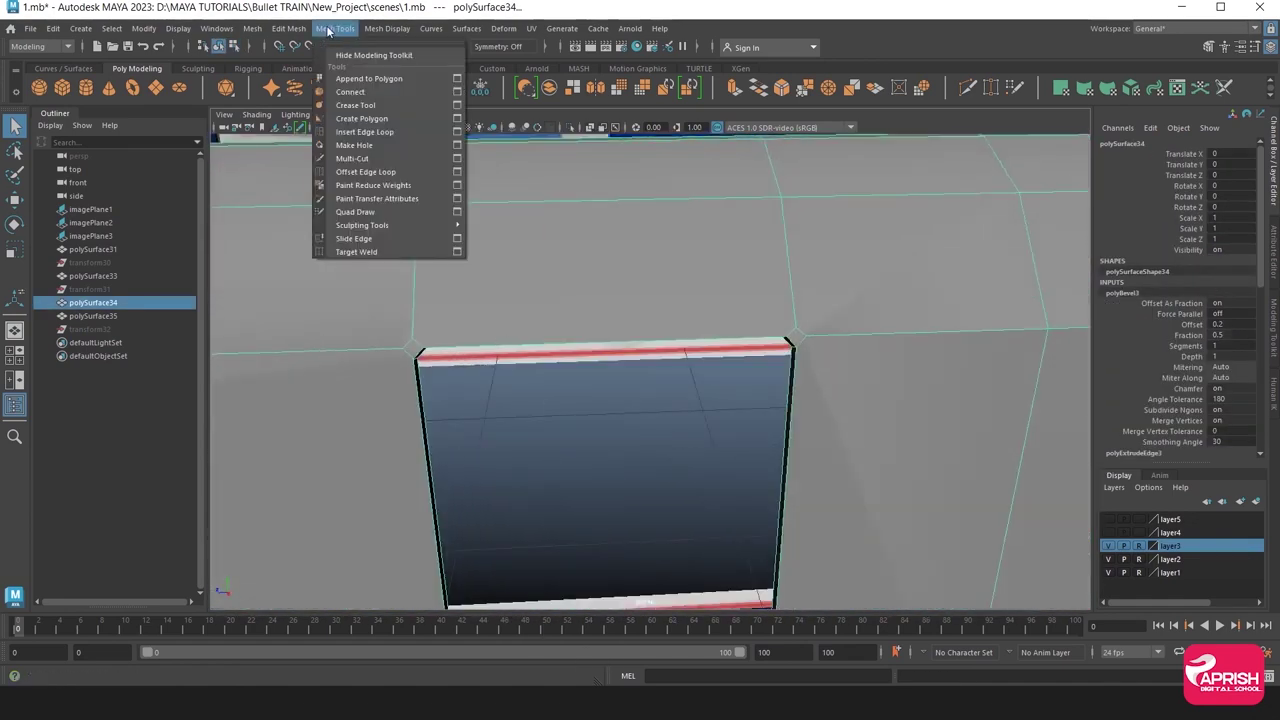
# Cut from the door's lower bevelled corner to the next edge and commit it.
pyautogui.click(360, 155)
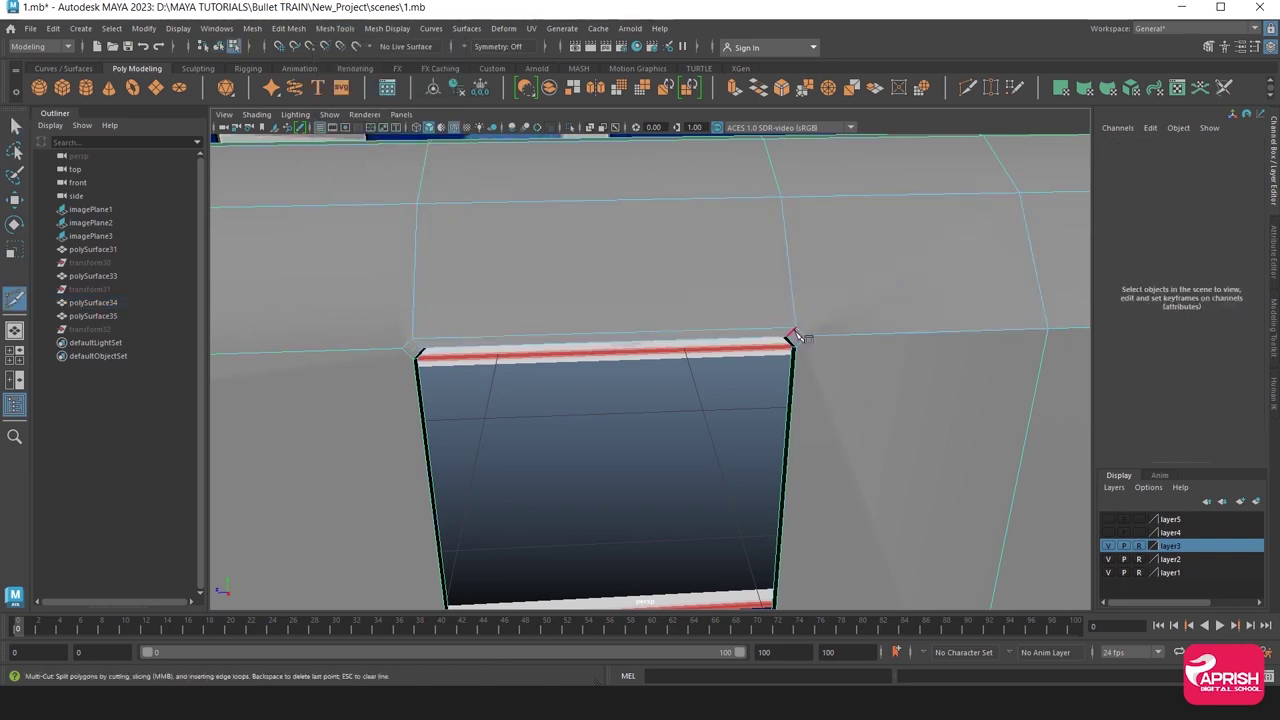
pyautogui.moveTo(795, 335)
pyautogui.keyDown('alt'); pyautogui.mouseDown(button='middle')
pyautogui.moveTo(743, 337)
pyautogui.moveTo(760, 266)
pyautogui.mouseUp(button='middle'); pyautogui.keyUp('alt')
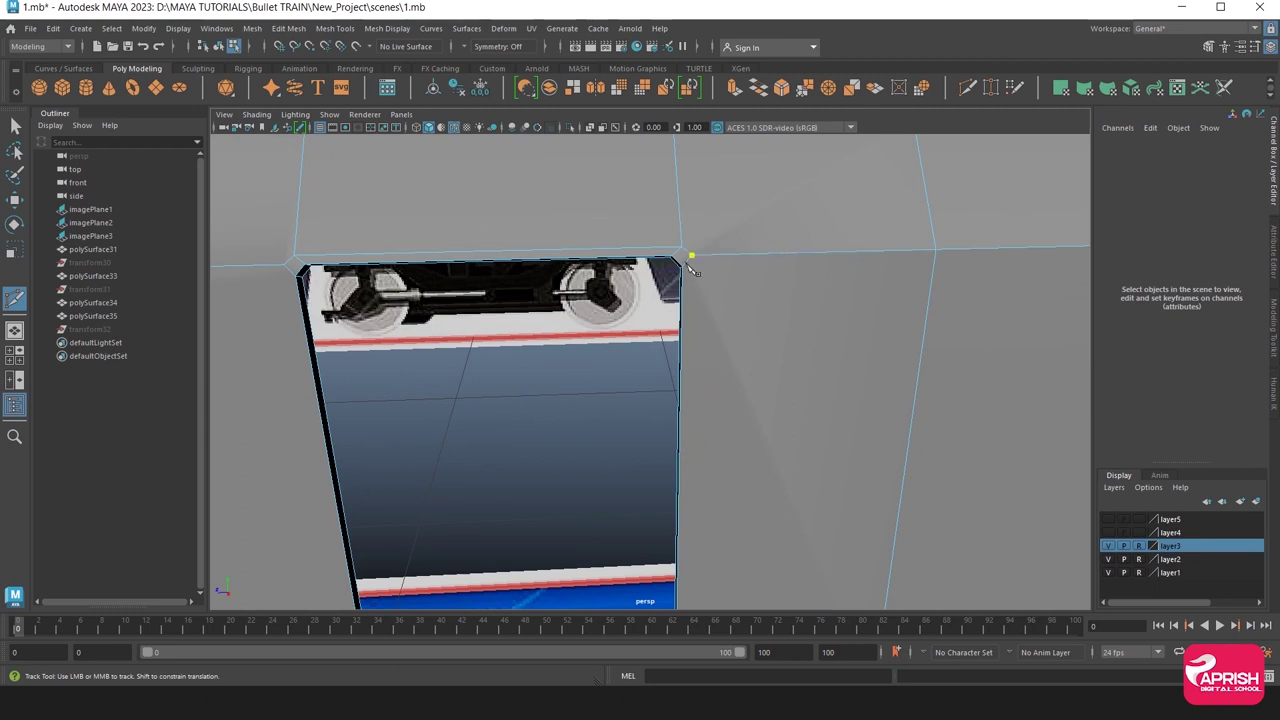
pyautogui.keyDown('alt'); pyautogui.moveTo(743, 394); pyautogui.dragTo(676, 392, button='middle'); pyautogui.keyUp('alt')
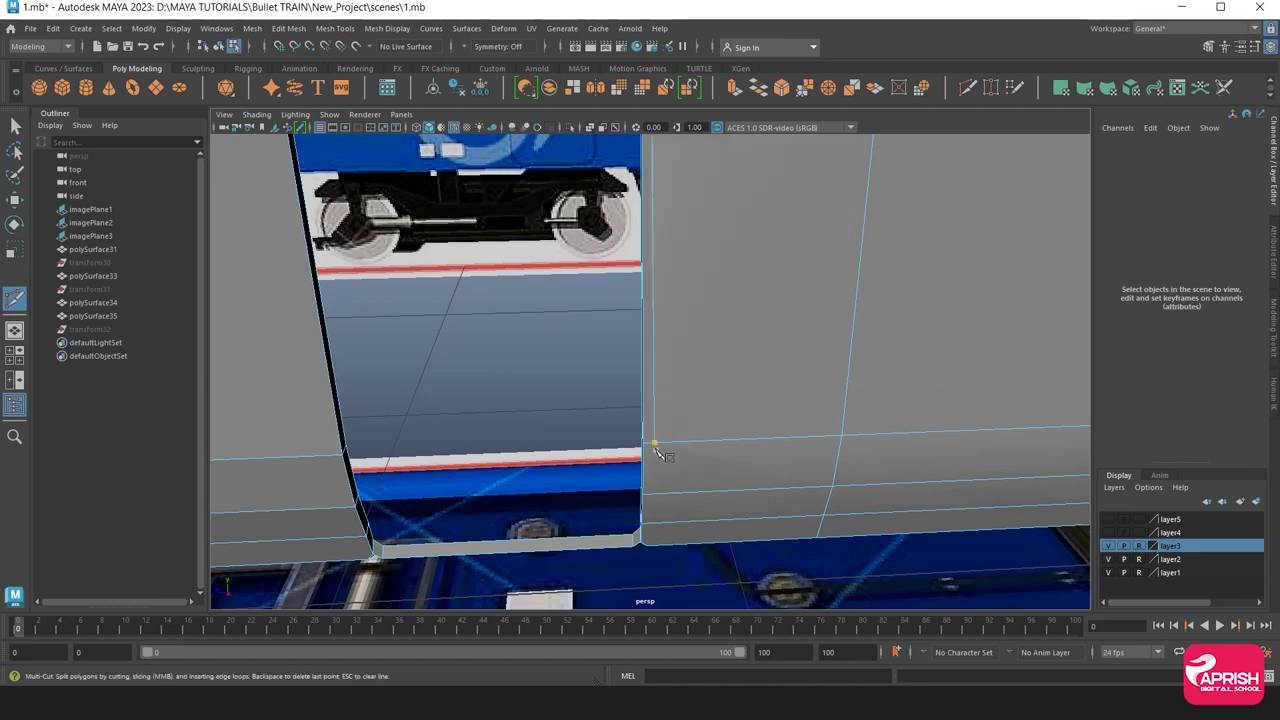
pyautogui.moveTo(654, 434)
pyautogui.keyDown('alt'); pyautogui.mouseDown()
pyautogui.moveTo(677, 443)
pyautogui.moveTo(666, 397)
pyautogui.mouseUp(); pyautogui.keyUp('alt')
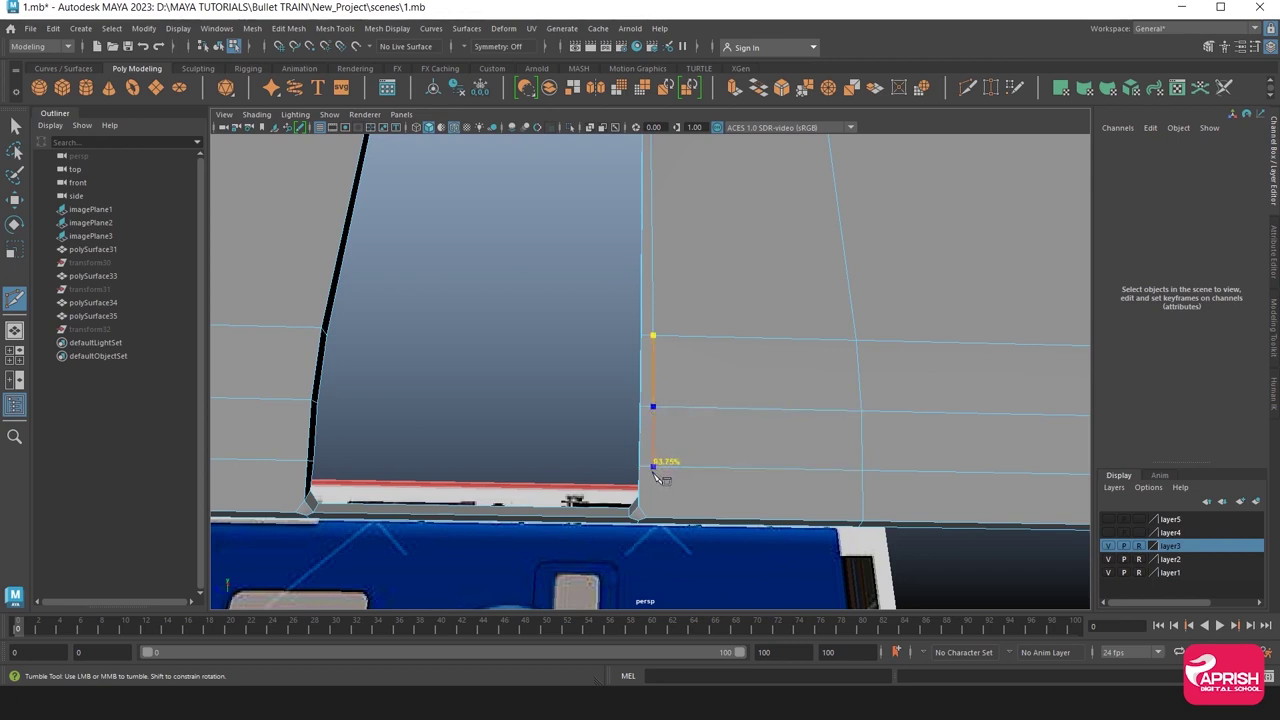
pyautogui.click(653, 466)
pyautogui.keyDown('alt'); pyautogui.moveTo(662, 479); pyautogui.dragTo(656, 451); pyautogui.keyUp('alt')
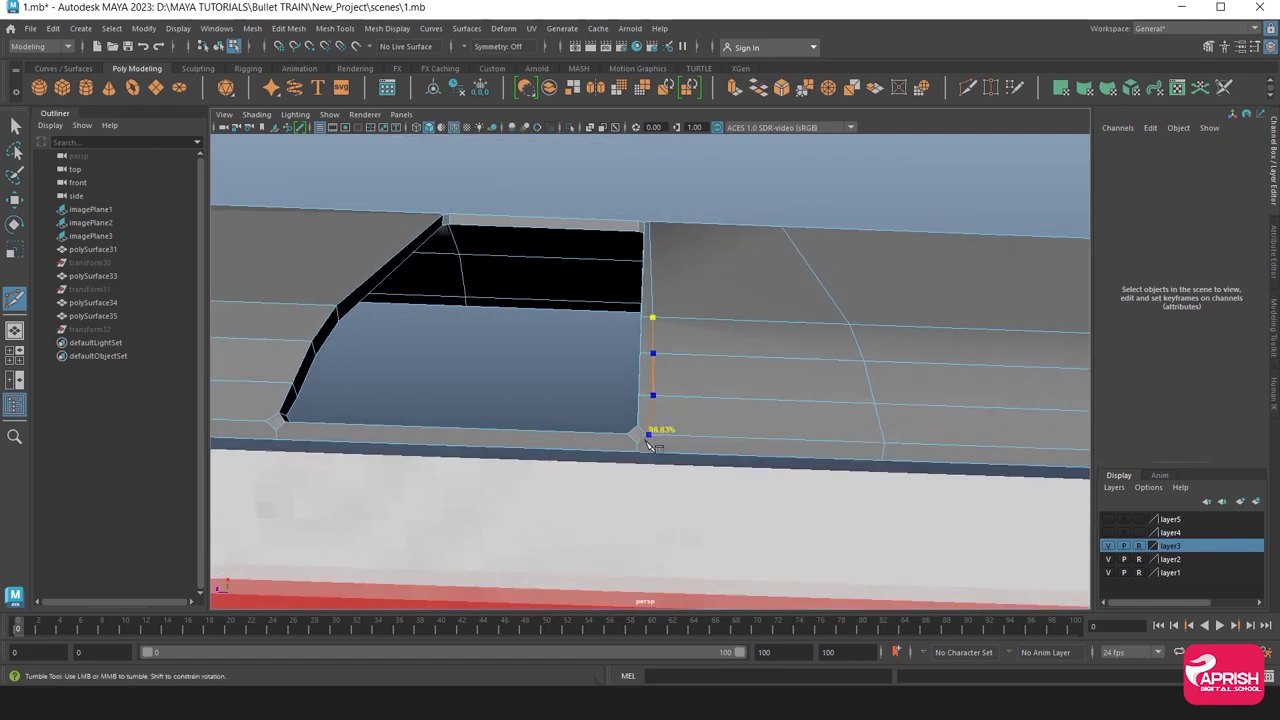
pyautogui.press('Return')
# Cut from the opening's bottom and top-left corners sideways across the body.
pyautogui.moveTo(527, 388)
pyautogui.keyDown('alt'); pyautogui.mouseDown()
pyautogui.moveTo(529, 423)
pyautogui.moveTo(477, 383)
pyautogui.moveTo(443, 377)
pyautogui.moveTo(367, 402)
pyautogui.mouseUp(); pyautogui.keyUp('alt')
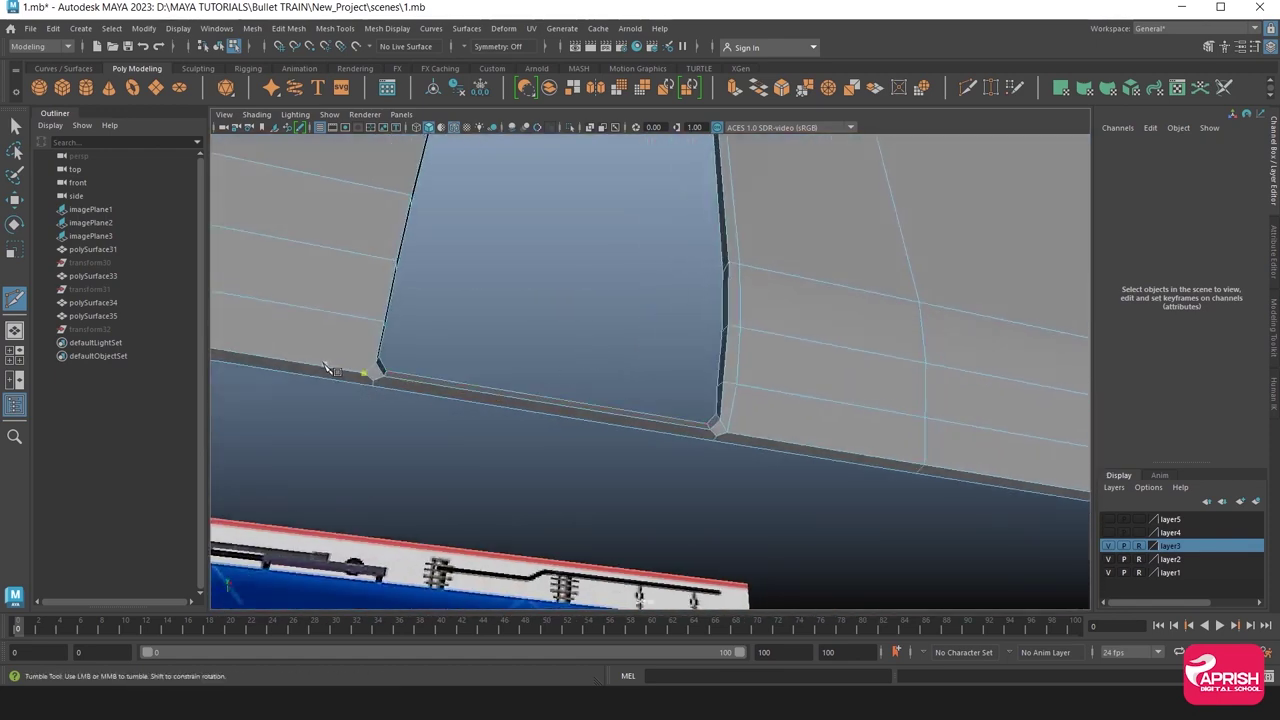
pyautogui.click(369, 319)
pyautogui.keyDown('alt'); pyautogui.moveTo(456, 250); pyautogui.dragTo(403, 406); pyautogui.keyUp('alt')
pyautogui.keyDown('alt'); pyautogui.moveTo(403, 406); pyautogui.dragTo(472, 428, button='middle'); pyautogui.keyUp('alt')
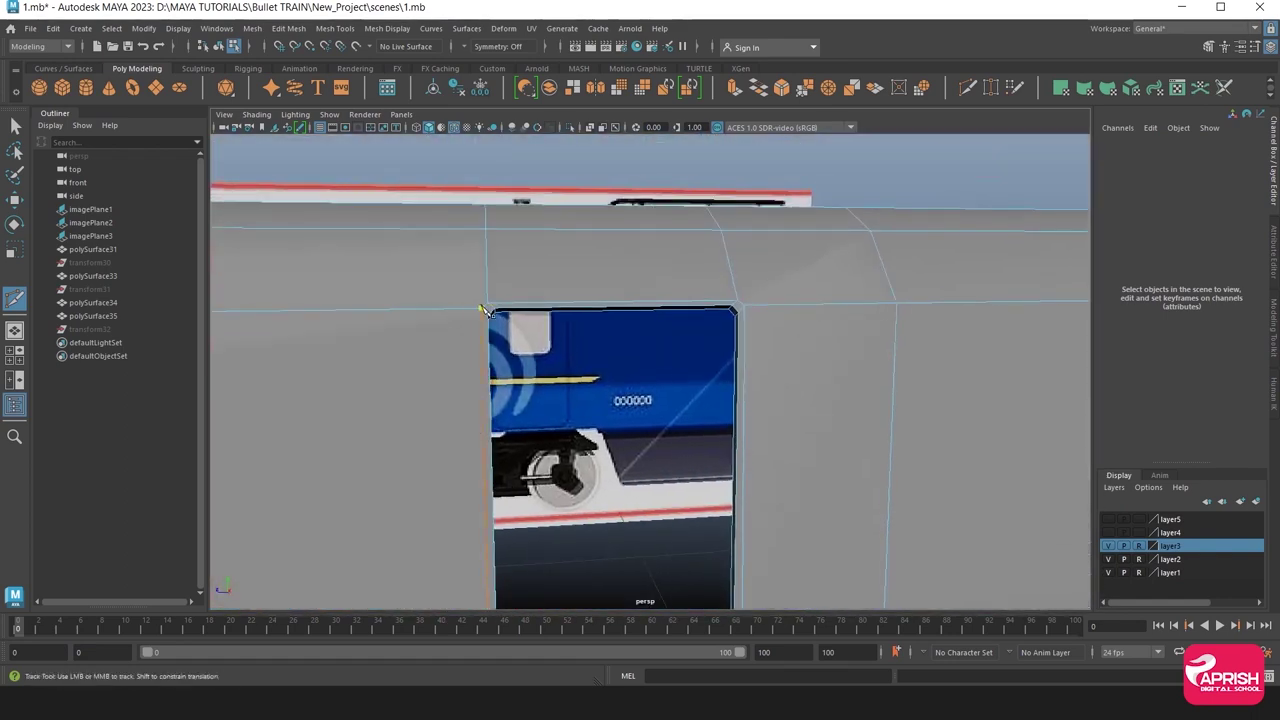
pyautogui.keyDown('alt'); pyautogui.moveTo(481, 312); pyautogui.dragTo(462, 366); pyautogui.keyUp('alt')
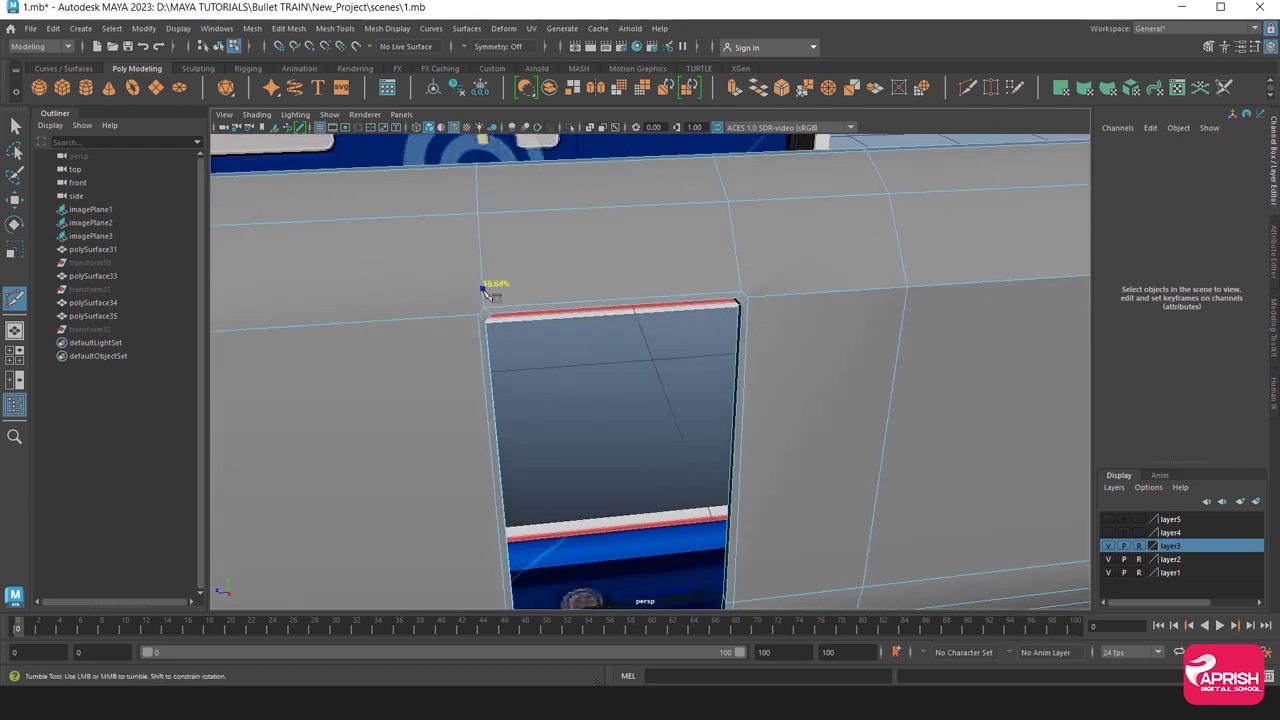
pyautogui.click(560, 308)
pyautogui.click(741, 290)
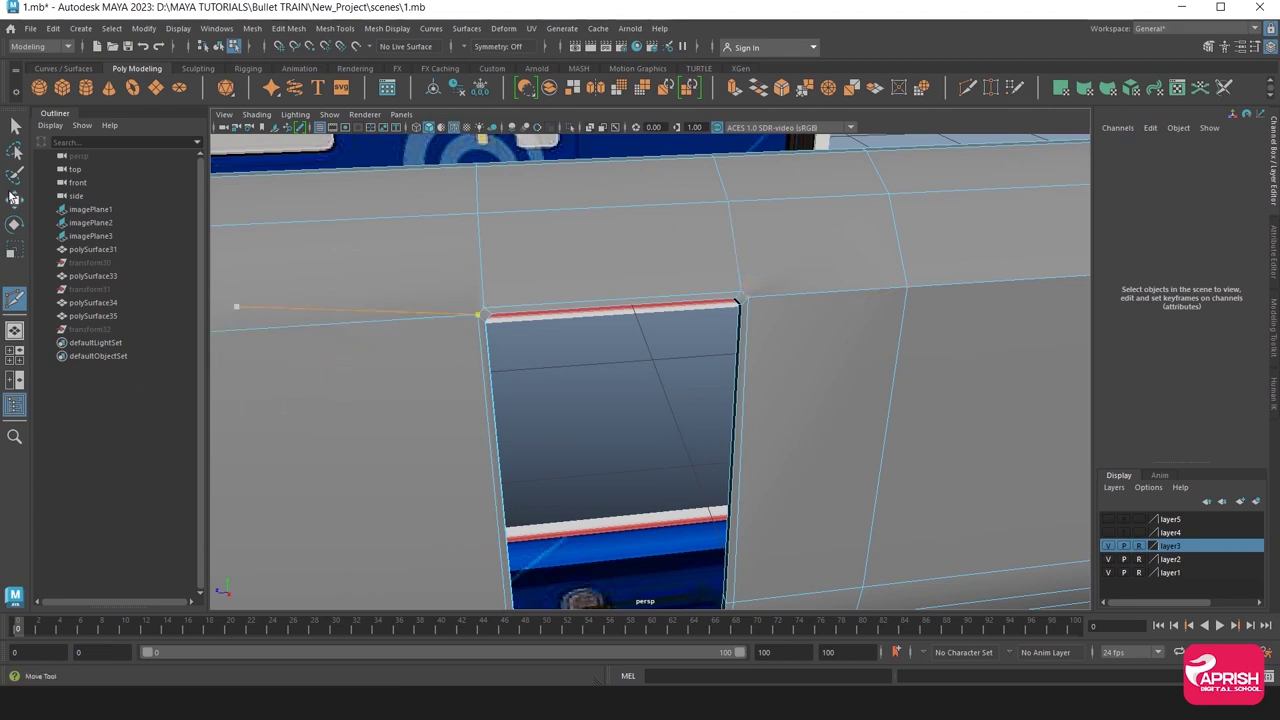
pyautogui.click(15, 199)
pyautogui.moveTo(478, 455)
pyautogui.keyDown('alt'); pyautogui.mouseDown()
pyautogui.moveTo(555, 351)
pyautogui.moveTo(574, 417)
pyautogui.moveTo(629, 248)
pyautogui.moveTo(531, 394)
pyautogui.moveTo(586, 463)
pyautogui.moveTo(581, 437)
pyautogui.mouseUp(); pyautogui.keyUp('alt')
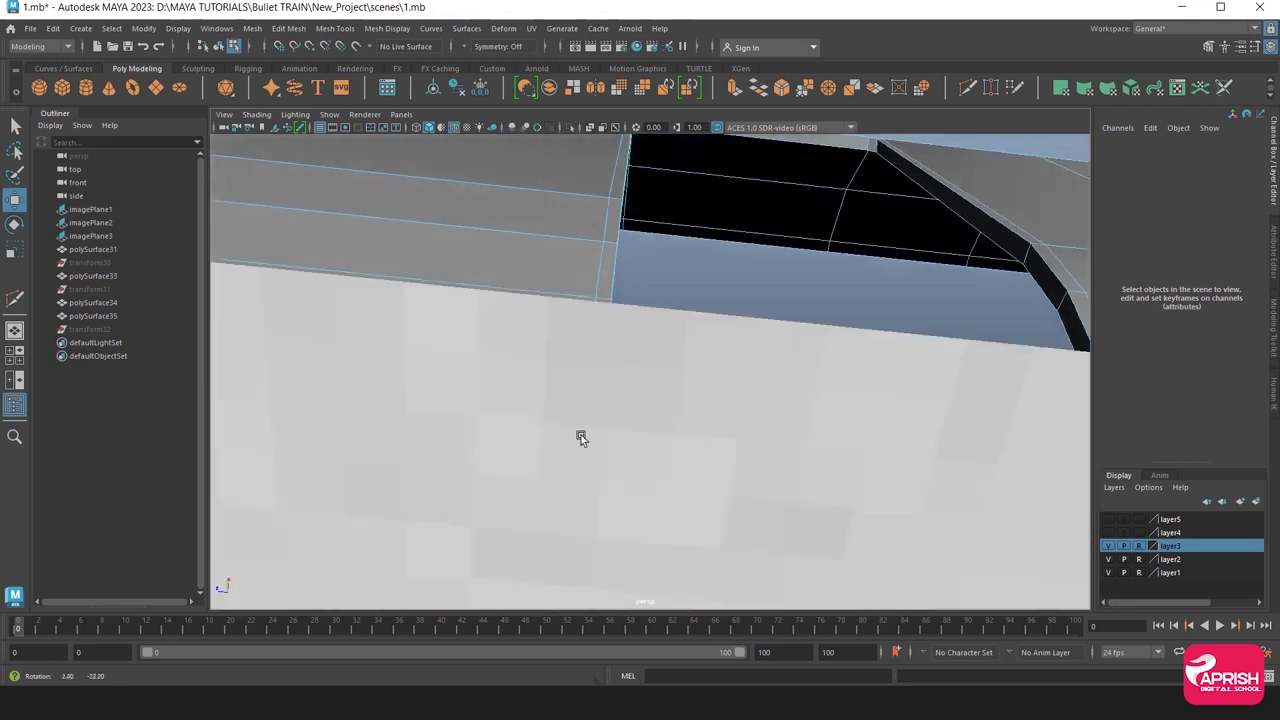
pyautogui.keyDown('alt'); pyautogui.moveTo(562, 372); pyautogui.dragTo(570, 417); pyautogui.keyUp('alt')
# Multi-Cut from the other opening's lower corner vertex to the body's lower edge line.
pyautogui.click(335, 28)
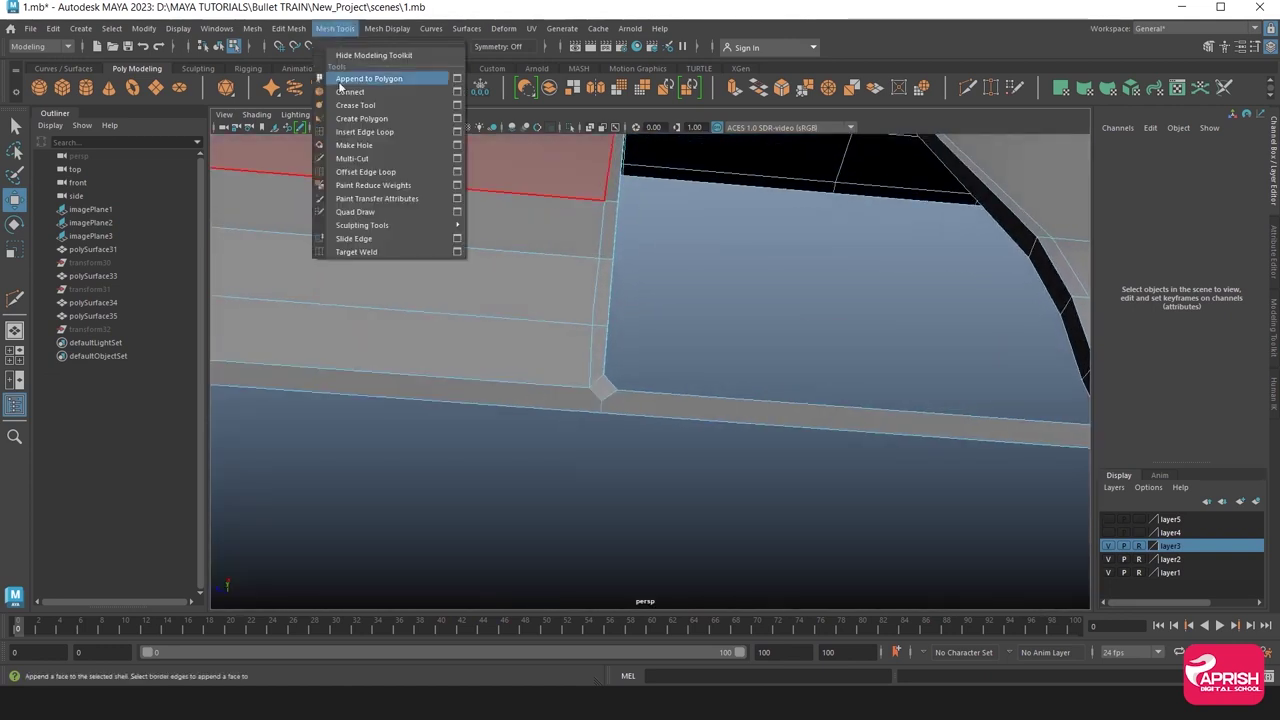
pyautogui.click(355, 158)
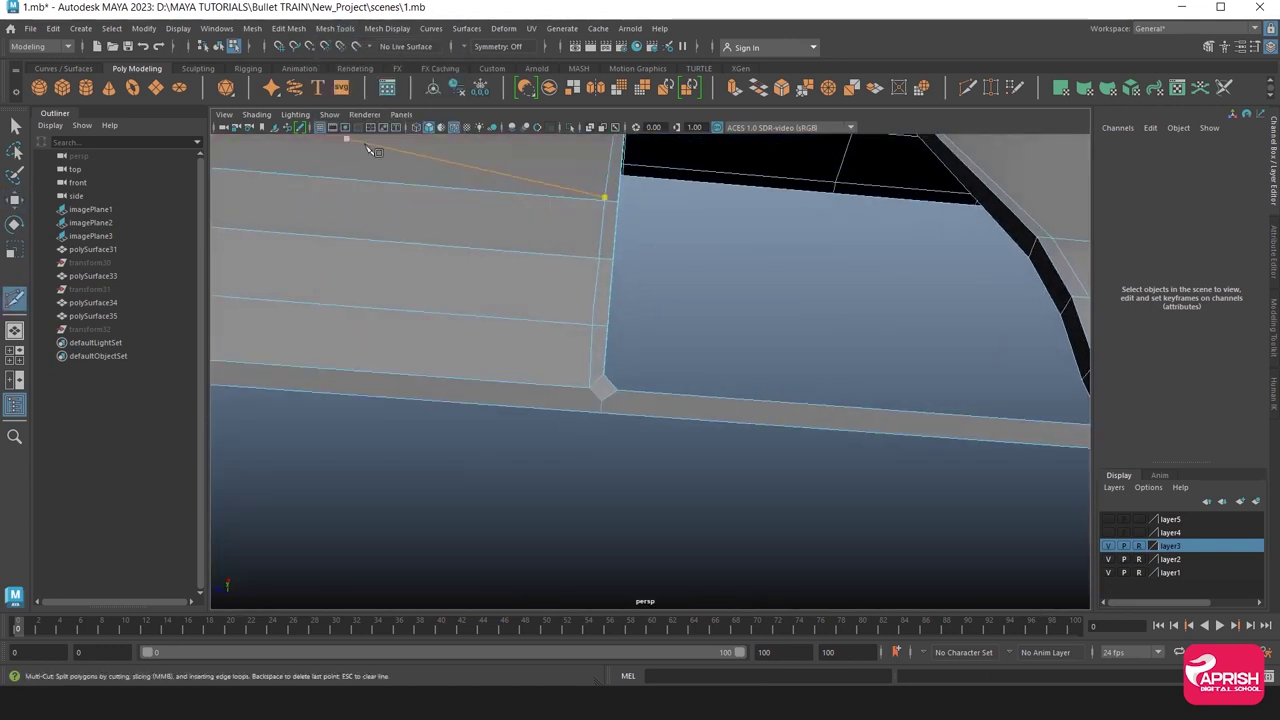
pyautogui.click(592, 394)
pyautogui.moveTo(490, 413)
pyautogui.keyDown('alt'); pyautogui.mouseDown(button='middle')
pyautogui.moveTo(651, 417)
pyautogui.moveTo(492, 396)
pyautogui.mouseUp(button='middle'); pyautogui.keyUp('alt')
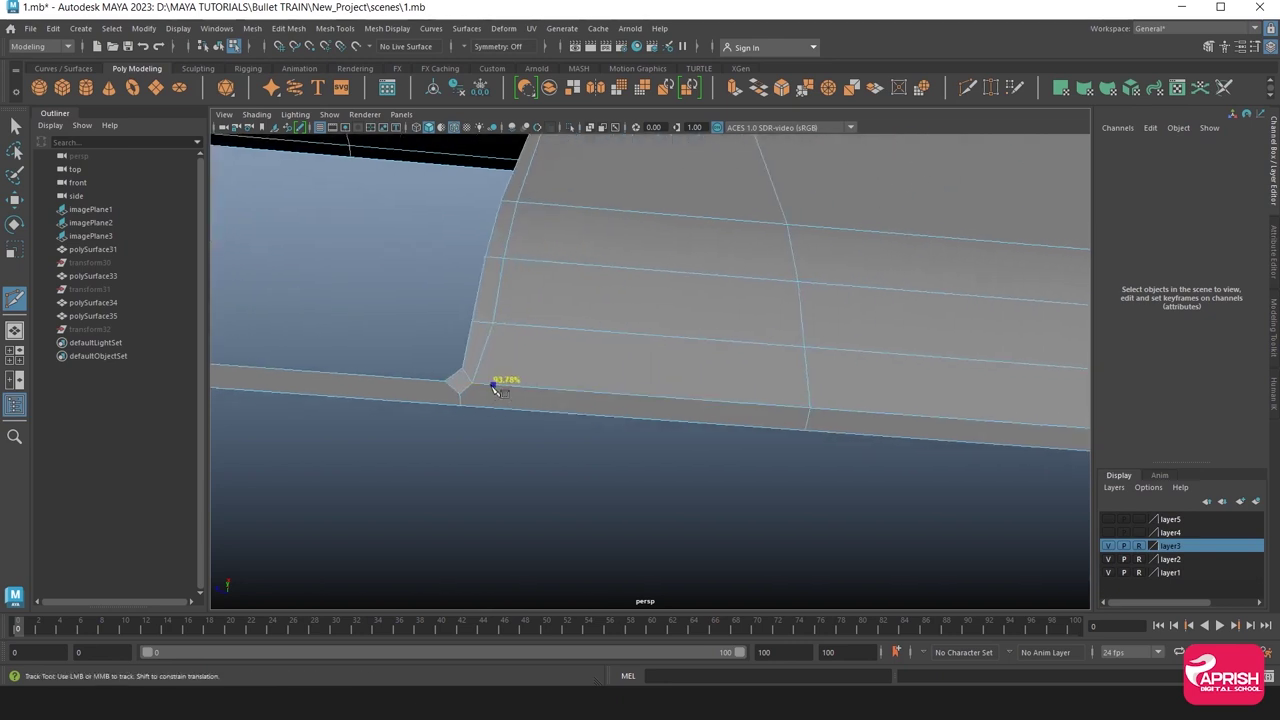
pyautogui.click(471, 384)
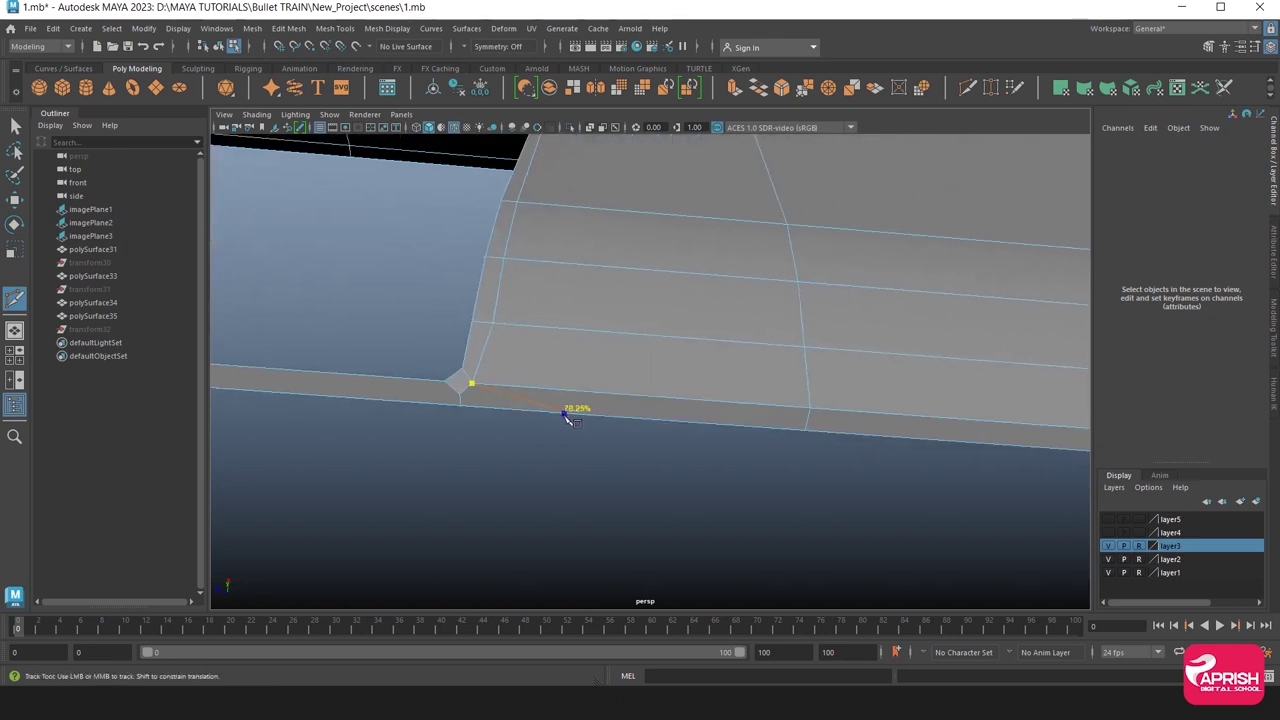
pyautogui.scroll(5, 556, 340)
pyautogui.scroll(3, 566, 240)
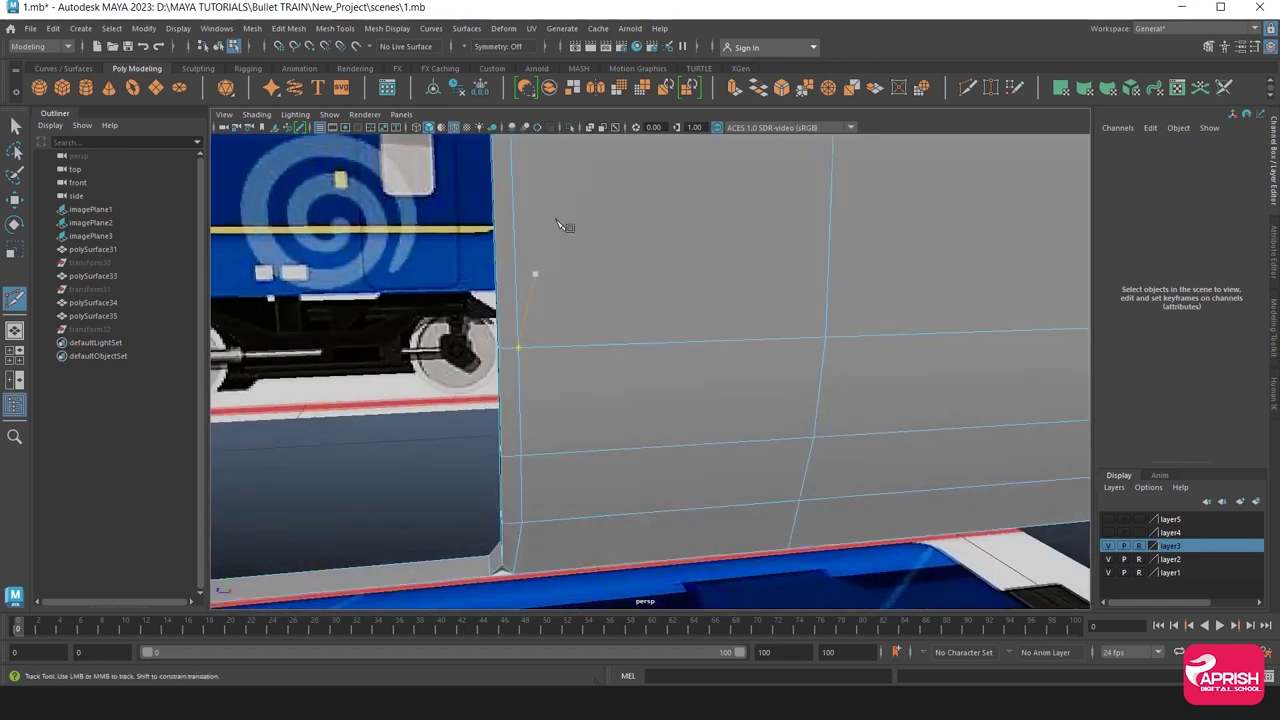
pyautogui.scroll(3, 606, 214)
pyautogui.scroll(-3, 630, 280)
pyautogui.scroll(1, 630, 338)
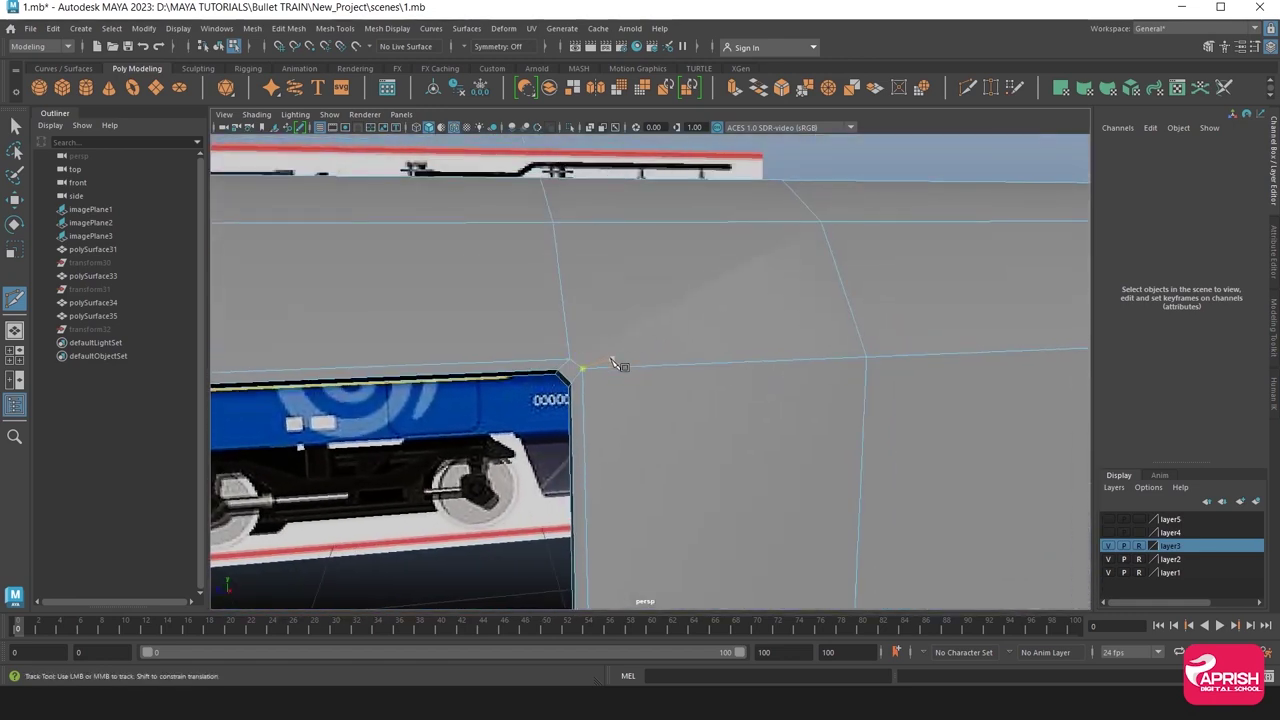
# Cut from the opening's upper corner diagonally up to the body's top edge and commit the edges.
pyautogui.keyDown('alt'); pyautogui.moveTo(617, 364); pyautogui.dragTo(593, 461); pyautogui.keyUp('alt')
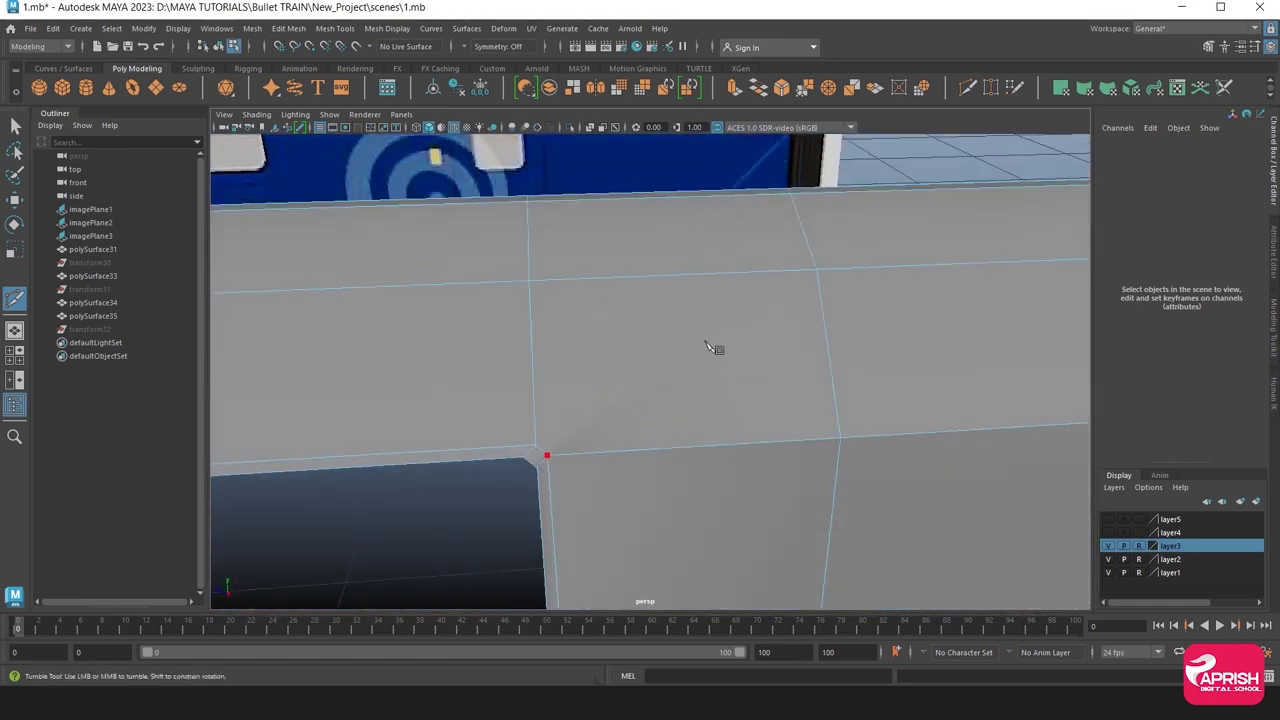
pyautogui.click(668, 289)
pyautogui.keyDown('alt'); pyautogui.moveTo(668, 289); pyautogui.dragTo(666, 314); pyautogui.keyUp('alt')
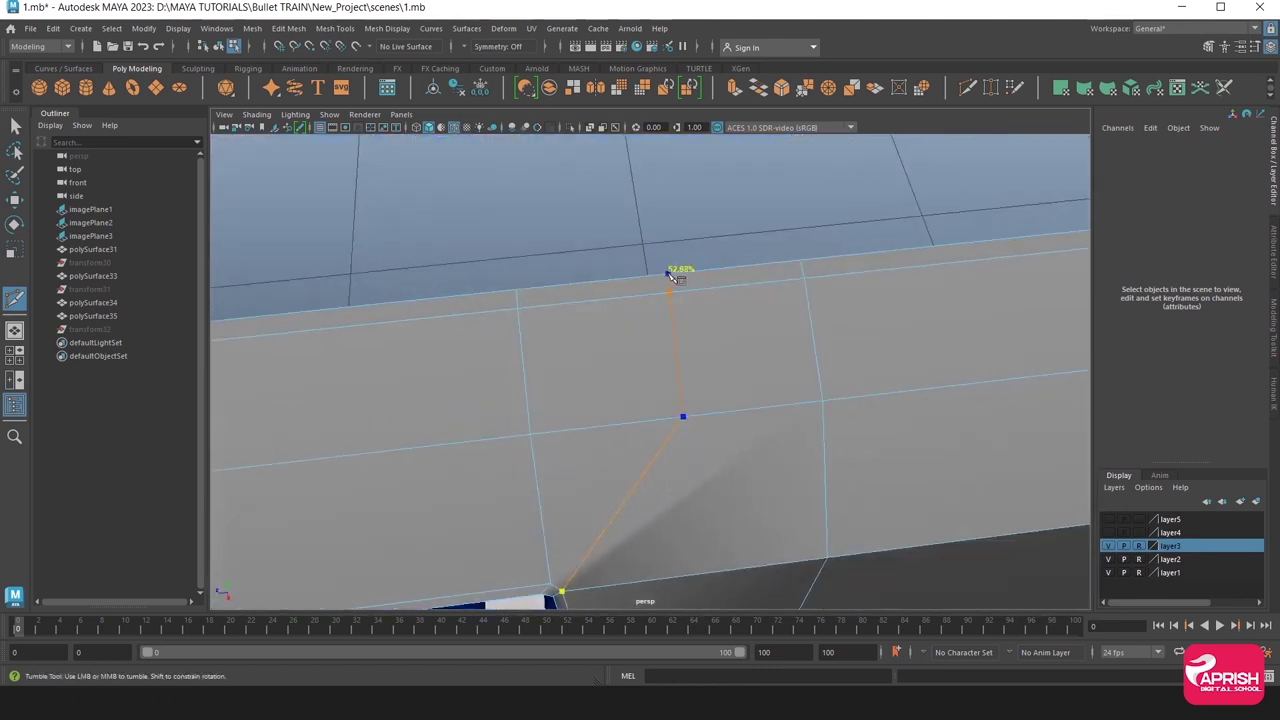
pyautogui.moveTo(671, 277)
pyautogui.keyDown('alt'); pyautogui.mouseDown(button='middle')
pyautogui.moveTo(634, 286)
pyautogui.moveTo(735, 290)
pyautogui.mouseUp(button='middle'); pyautogui.keyUp('alt')
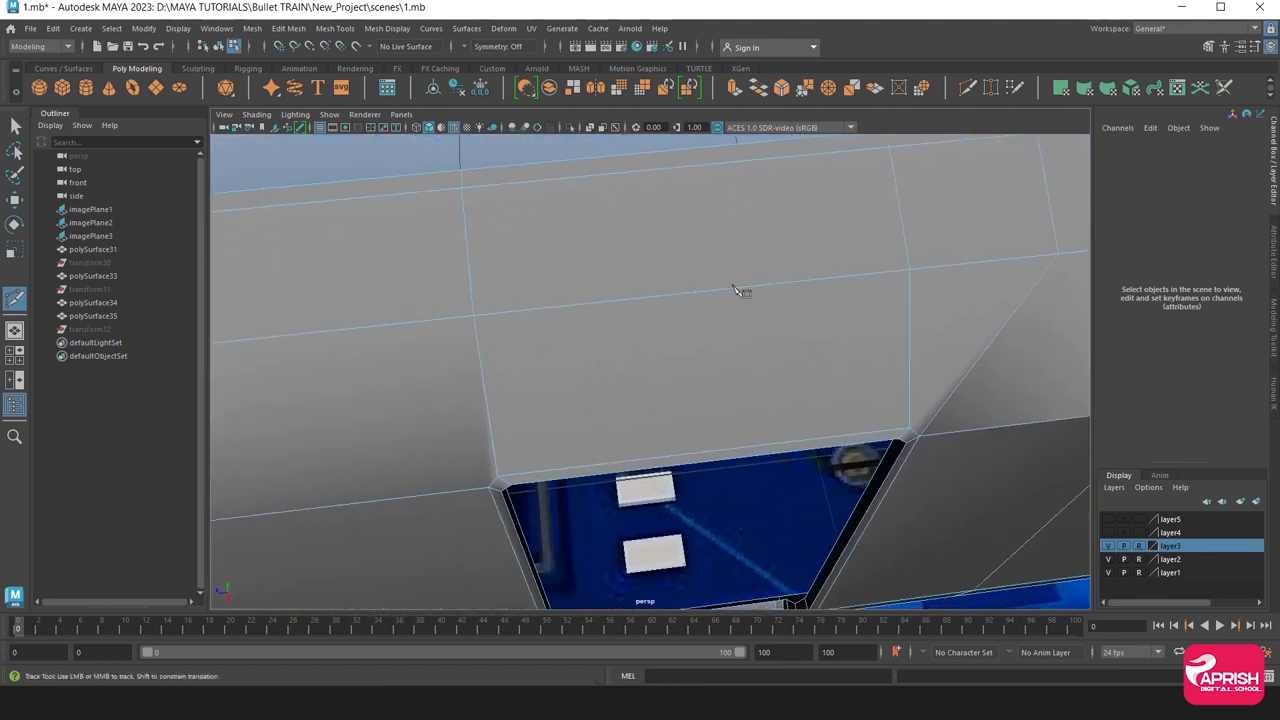
pyautogui.keyDown('alt'); pyautogui.moveTo(396, 448); pyautogui.dragTo(523, 443, button='middle'); pyautogui.keyUp('alt')
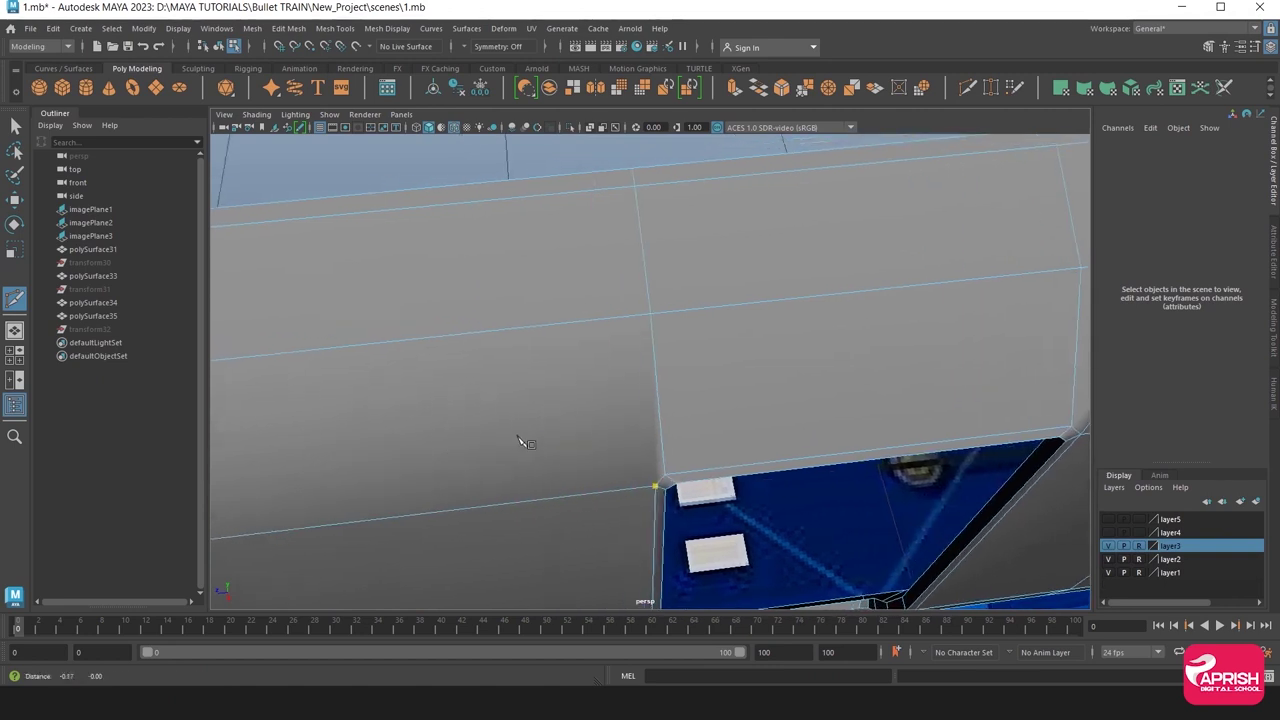
pyautogui.keyDown('alt'); pyautogui.moveTo(529, 380); pyautogui.dragTo(423, 371, button='right'); pyautogui.keyUp('alt')
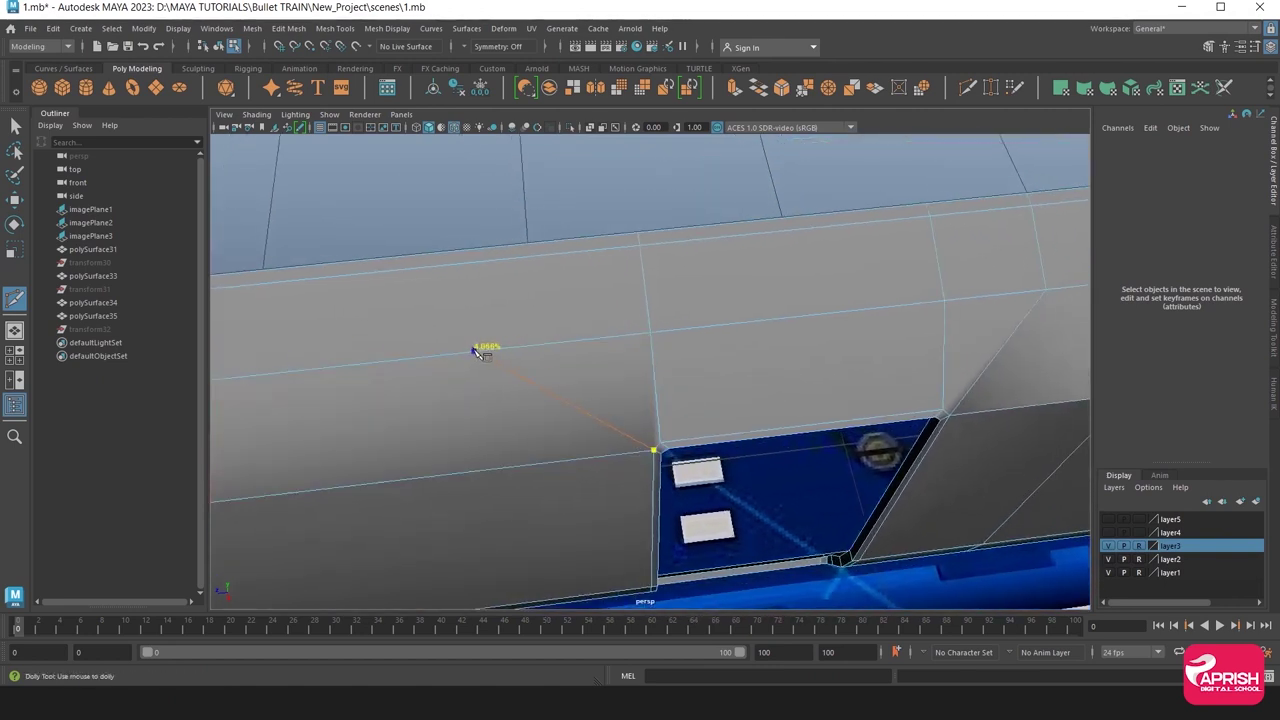
pyautogui.click(482, 291)
pyautogui.click(471, 249)
pyautogui.press('Return')
pyautogui.moveTo(474, 257)
pyautogui.keyDown('alt'); pyautogui.mouseDown()
pyautogui.moveTo(537, 371)
pyautogui.moveTo(528, 343)
pyautogui.moveTo(571, 363)
pyautogui.moveTo(520, 323)
pyautogui.mouseUp(); pyautogui.keyUp('alt')
pyautogui.click(335, 28)
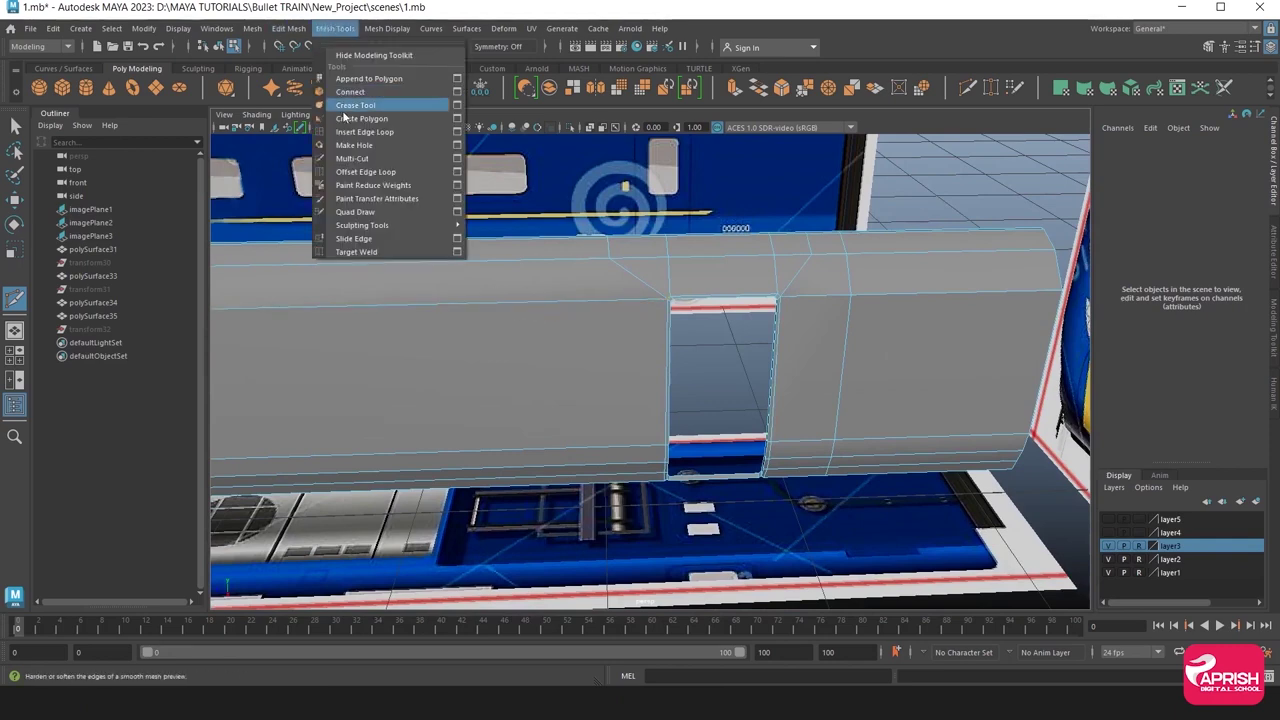
pyautogui.click(362, 131)
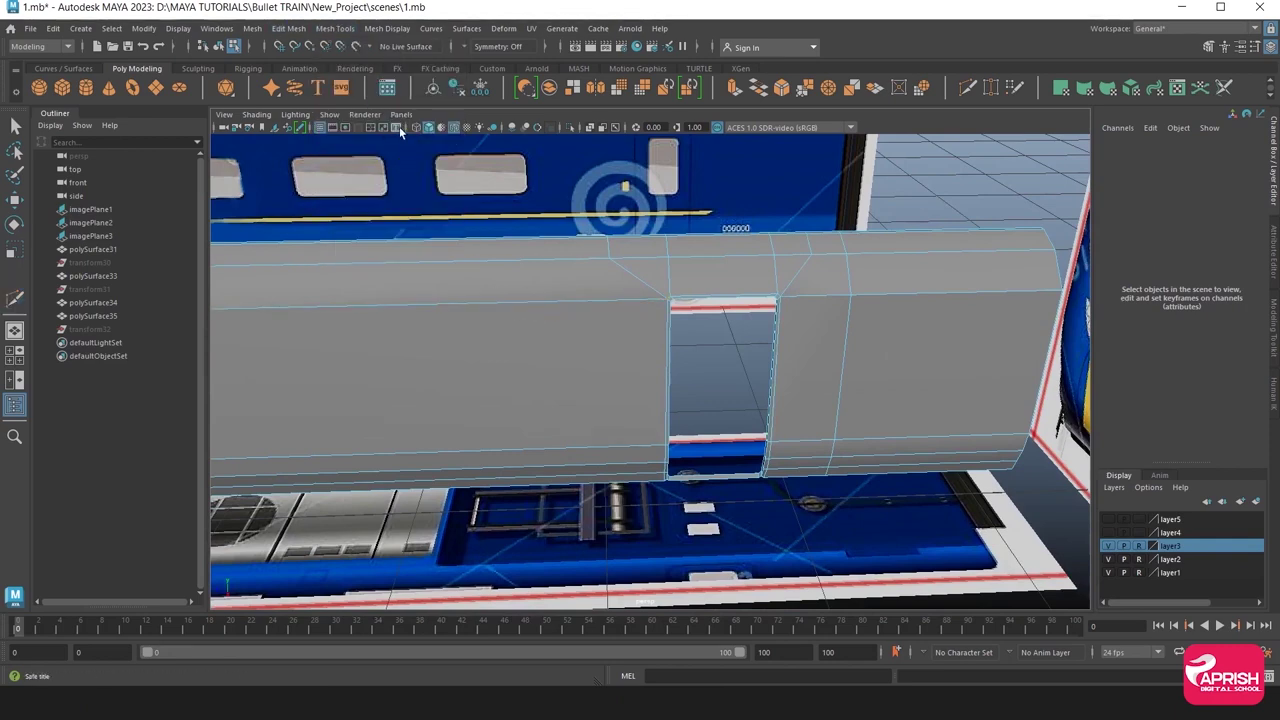
pyautogui.click(546, 262)
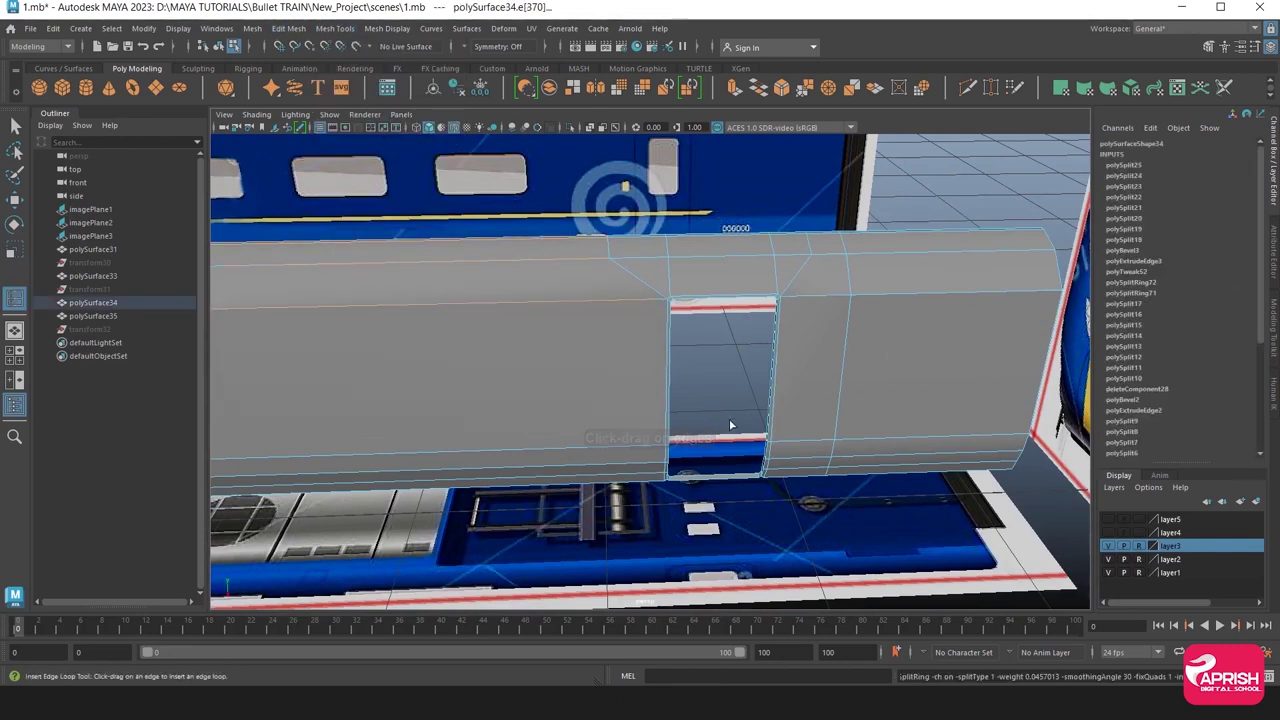
pyautogui.moveTo(716, 412)
pyautogui.keyDown('alt'); pyautogui.mouseDown()
pyautogui.moveTo(644, 392)
pyautogui.moveTo(585, 478)
pyautogui.mouseUp(); pyautogui.keyUp('alt')
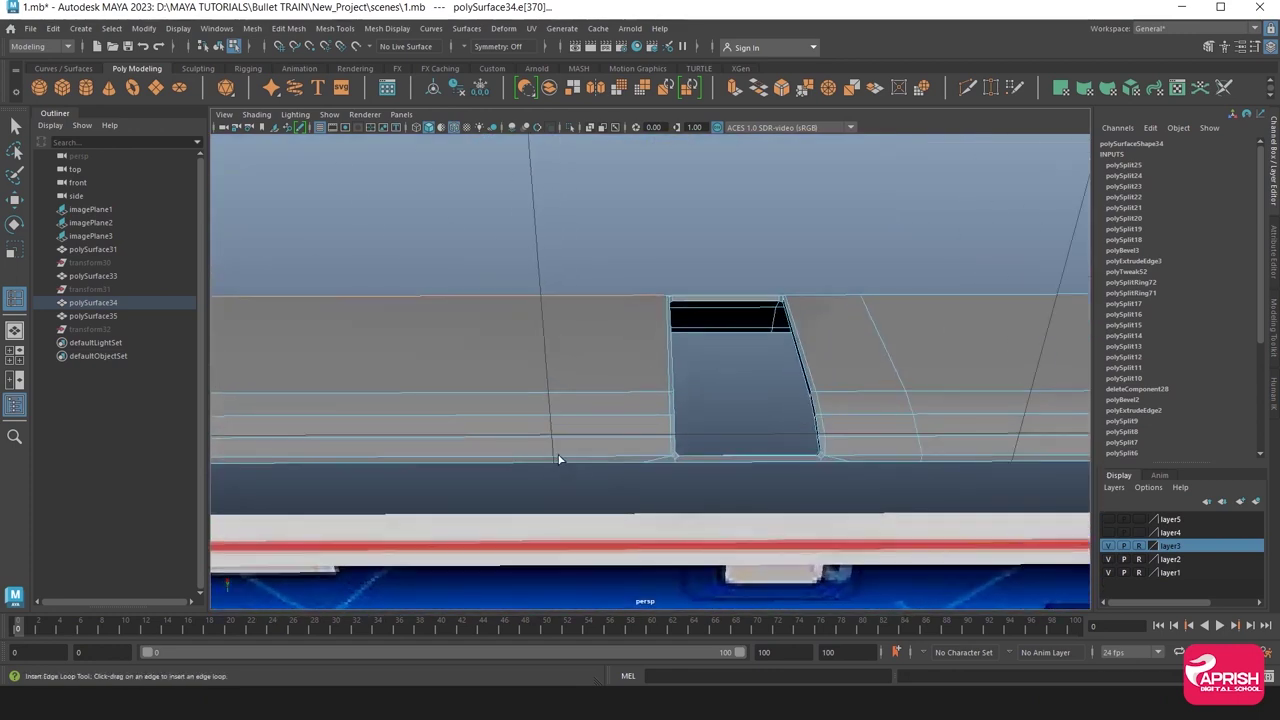
pyautogui.click(559, 459)
pyautogui.keyDown('alt'); pyautogui.moveTo(569, 363); pyautogui.dragTo(567, 433); pyautogui.keyUp('alt')
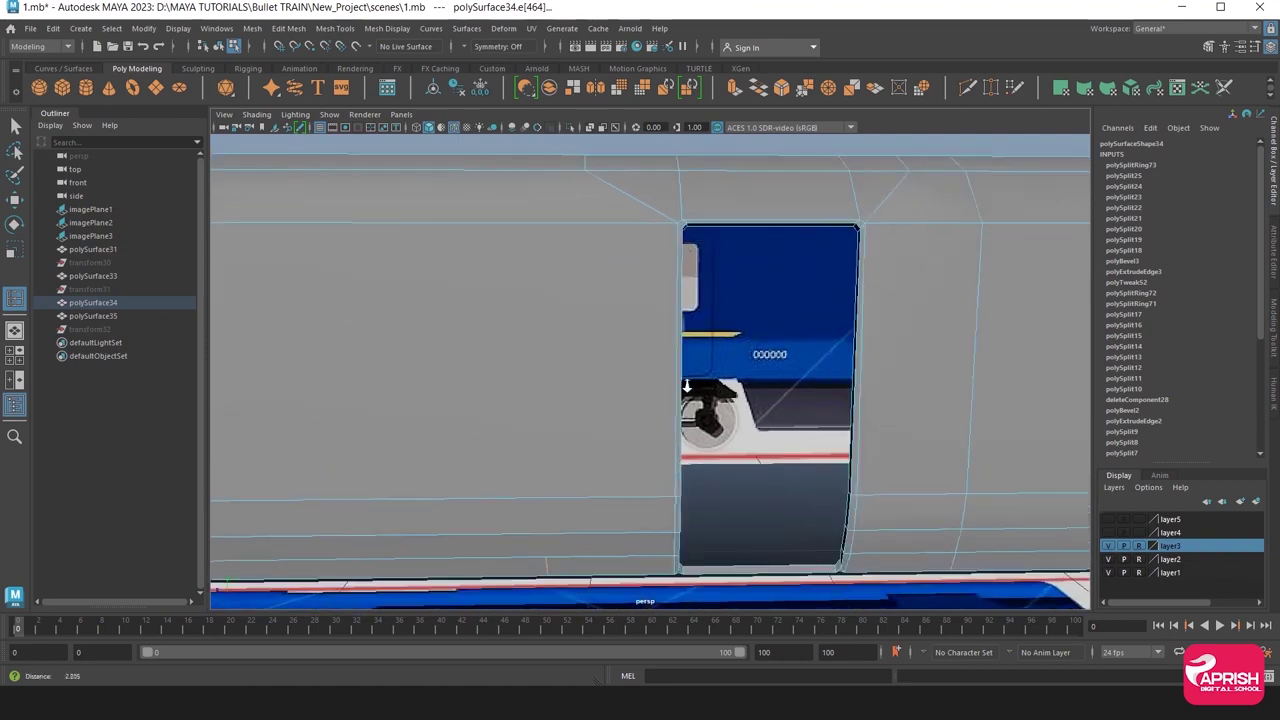
pyautogui.moveTo(567, 433)
pyautogui.keyDown('alt'); pyautogui.mouseDown(button='right')
pyautogui.moveTo(671, 266)
pyautogui.moveTo(643, 391)
pyautogui.moveTo(655, 329)
pyautogui.mouseUp(button='right'); pyautogui.keyUp('alt')
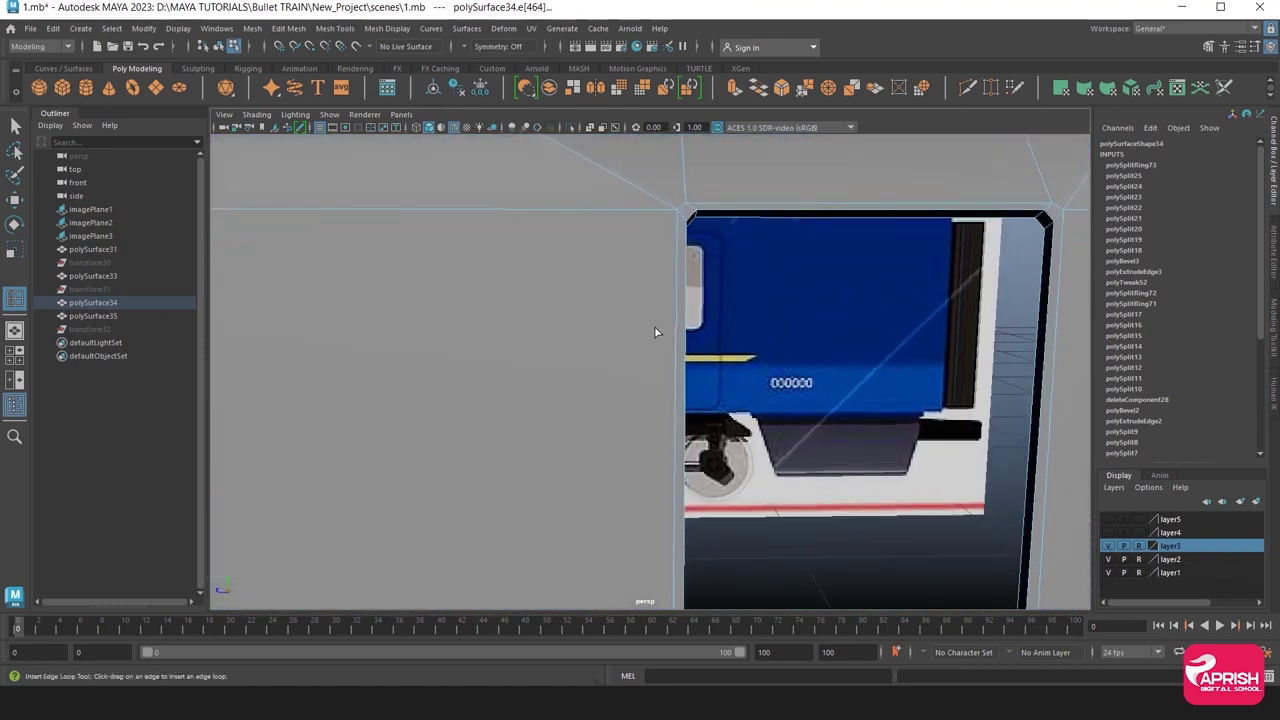
pyautogui.hotkey('ctrl', 'z')
pyautogui.click(656, 330)
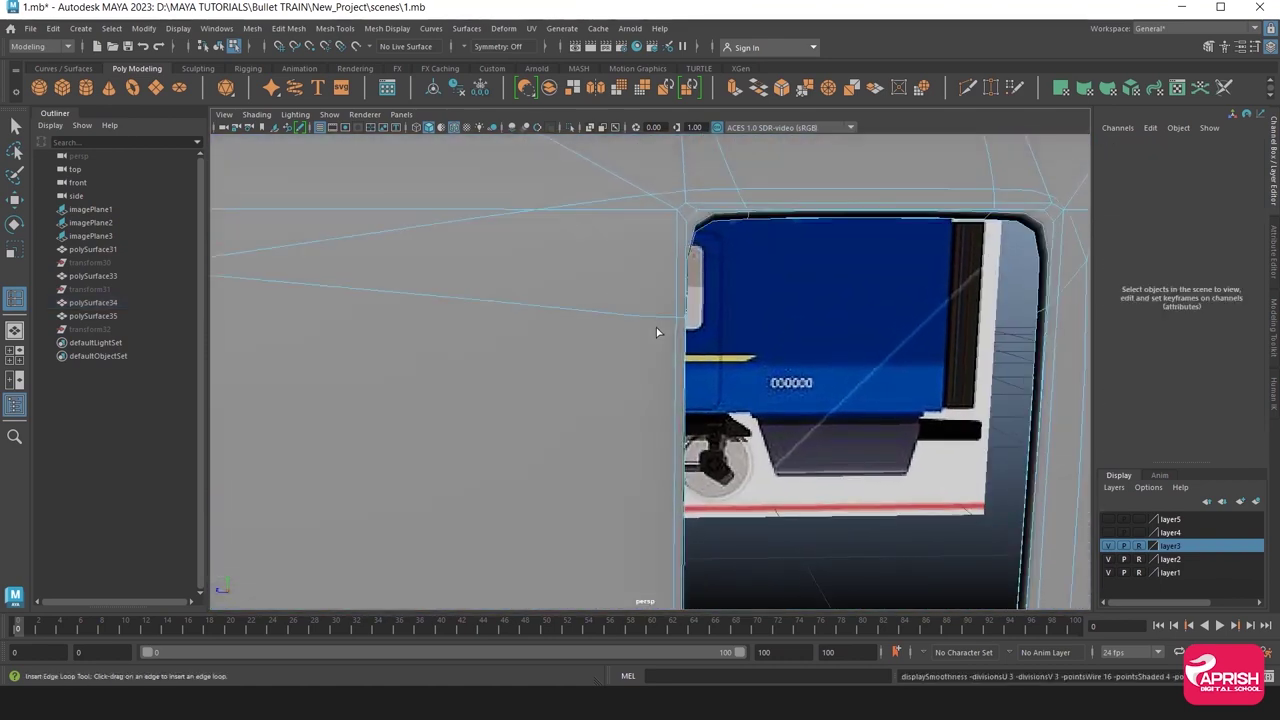
pyautogui.keyDown('alt'); pyautogui.moveTo(656, 330); pyautogui.dragTo(536, 265, button='right'); pyautogui.keyUp('alt')
pyautogui.moveTo(536, 265)
pyautogui.keyDown('alt'); pyautogui.mouseDown()
pyautogui.moveTo(506, 300)
pyautogui.moveTo(562, 270)
pyautogui.mouseUp(); pyautogui.keyUp('alt')
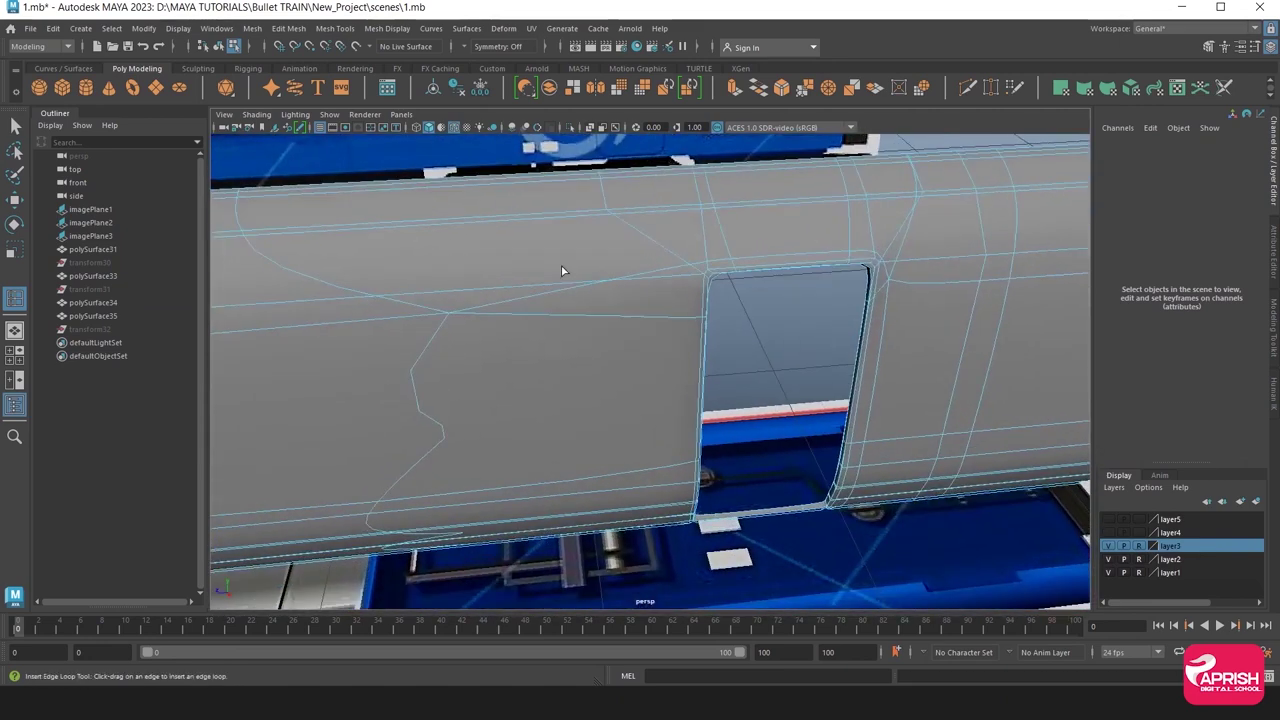
pyautogui.press('w')
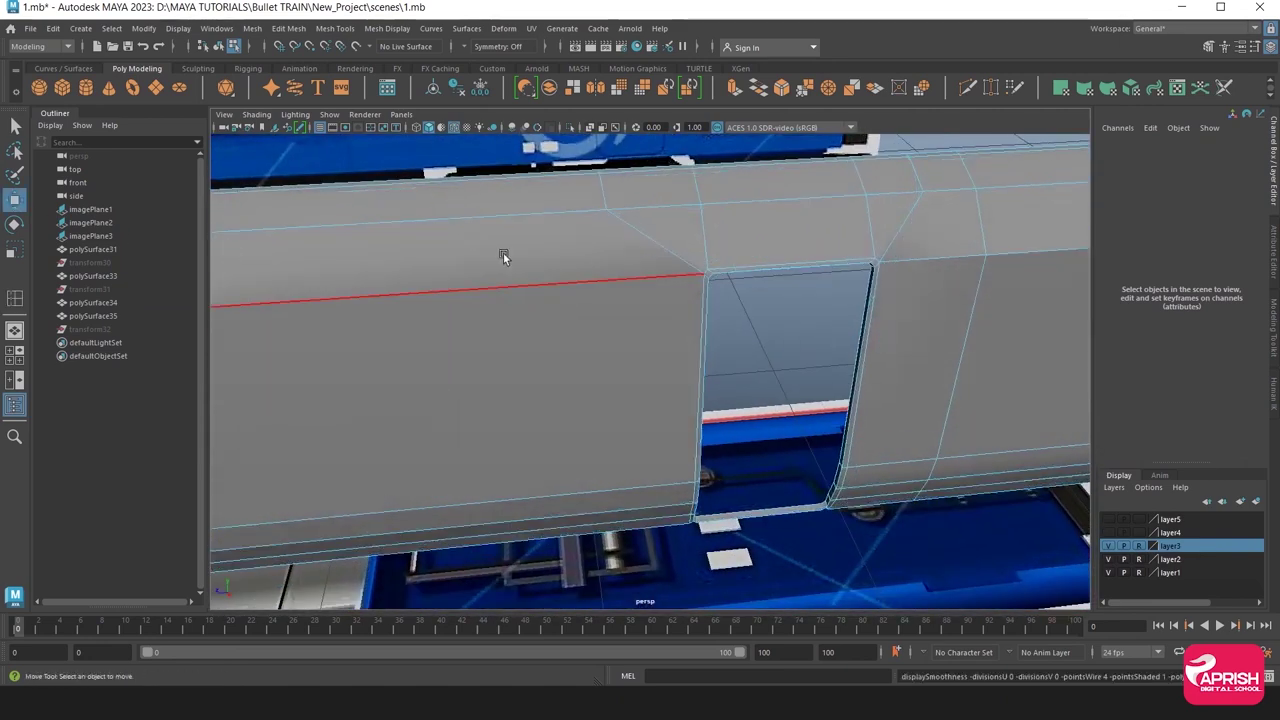
pyautogui.rightClick(503, 252)
# Merge the two vertices at the door opening's top corner with a 0.01 threshold.
pyautogui.click(440, 252)
pyautogui.keyDown('alt'); pyautogui.moveTo(746, 310); pyautogui.dragTo(610, 264); pyautogui.keyUp('alt')
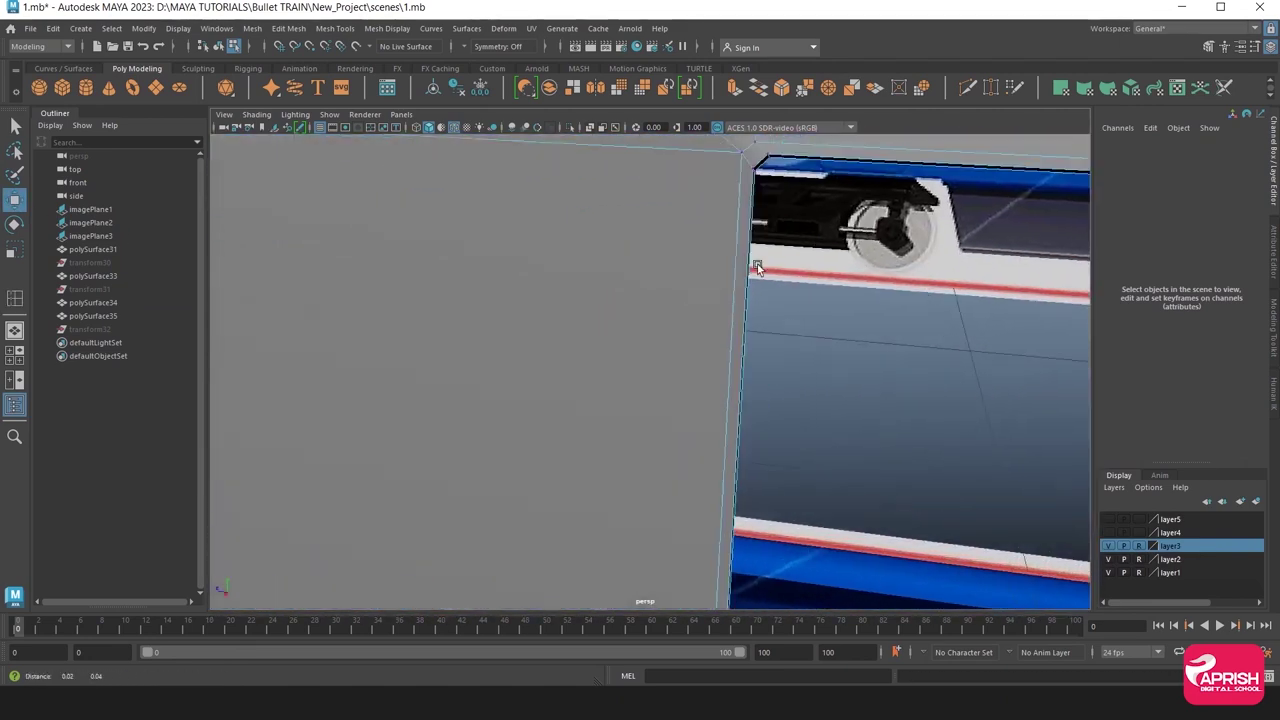
pyautogui.keyDown('alt'); pyautogui.moveTo(610, 264); pyautogui.dragTo(568, 323, button='right'); pyautogui.keyUp('alt')
pyautogui.moveTo(568, 323)
pyautogui.keyDown('alt'); pyautogui.mouseDown()
pyautogui.moveTo(578, 291)
pyautogui.moveTo(615, 291)
pyautogui.mouseUp(); pyautogui.keyUp('alt')
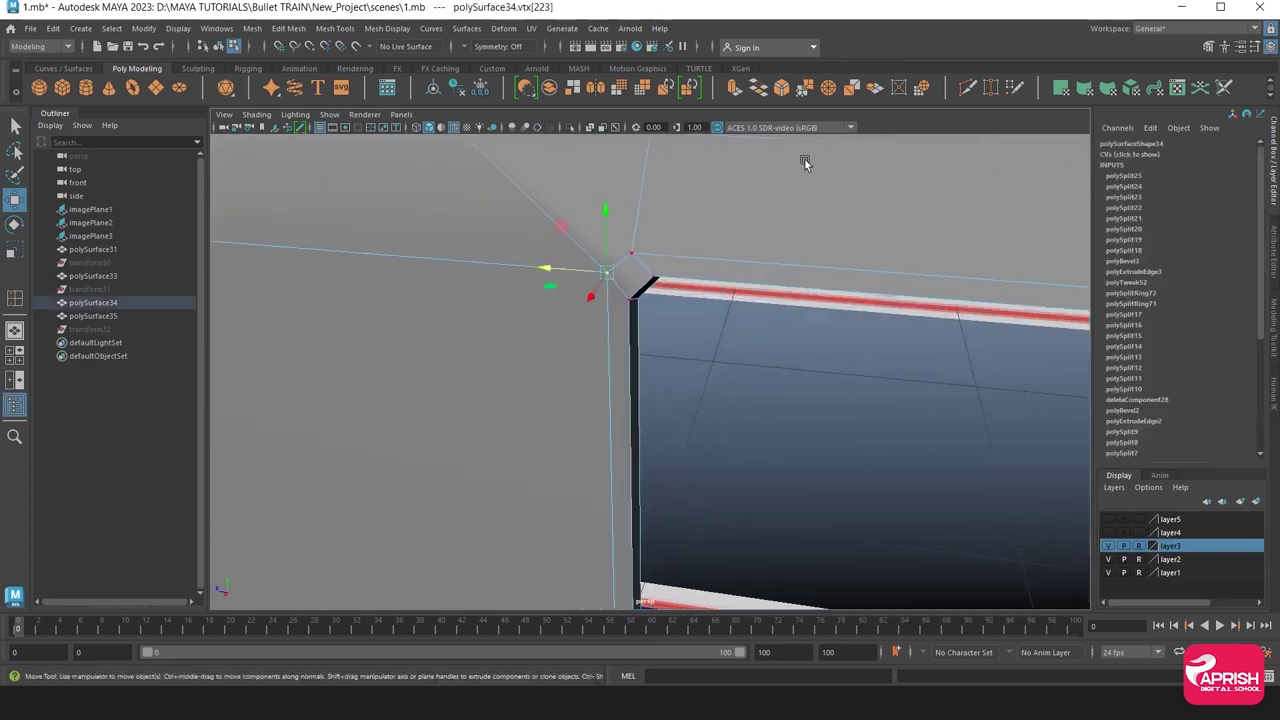
pyautogui.click(812, 88)
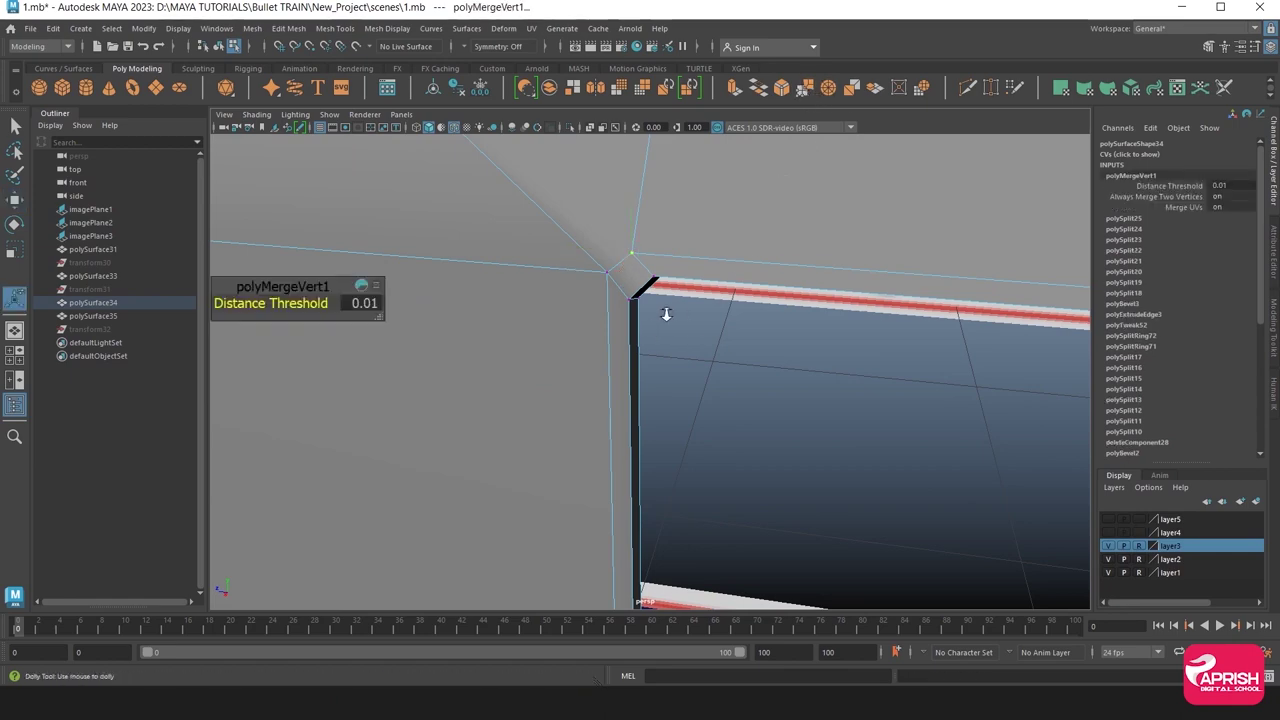
pyautogui.moveTo(666, 314)
pyautogui.keyDown('alt'); pyautogui.mouseDown(button='right')
pyautogui.moveTo(749, 286)
pyautogui.moveTo(514, 314)
pyautogui.moveTo(551, 314)
pyautogui.mouseUp(button='right'); pyautogui.keyUp('alt')
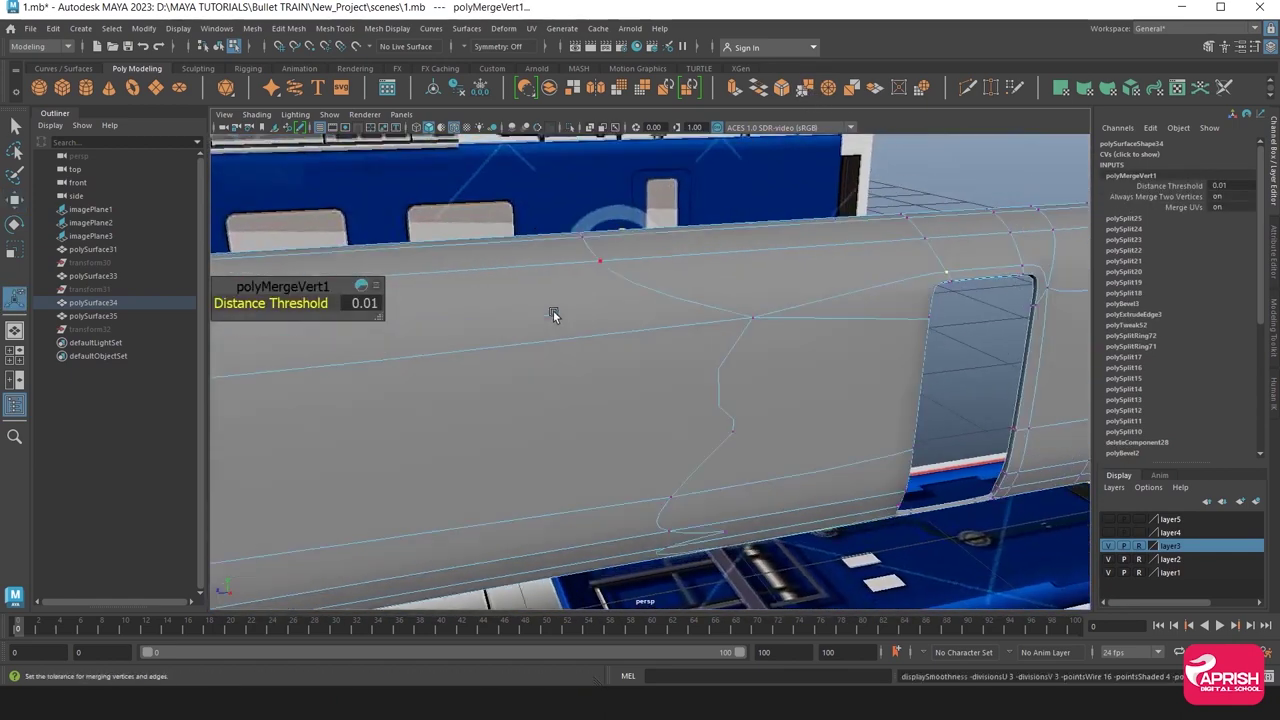
pyautogui.keyDown('alt'); pyautogui.moveTo(553, 315); pyautogui.dragTo(651, 331); pyautogui.keyUp('alt')
pyautogui.moveTo(651, 318); pyautogui.dragTo(647, 281, button='right')
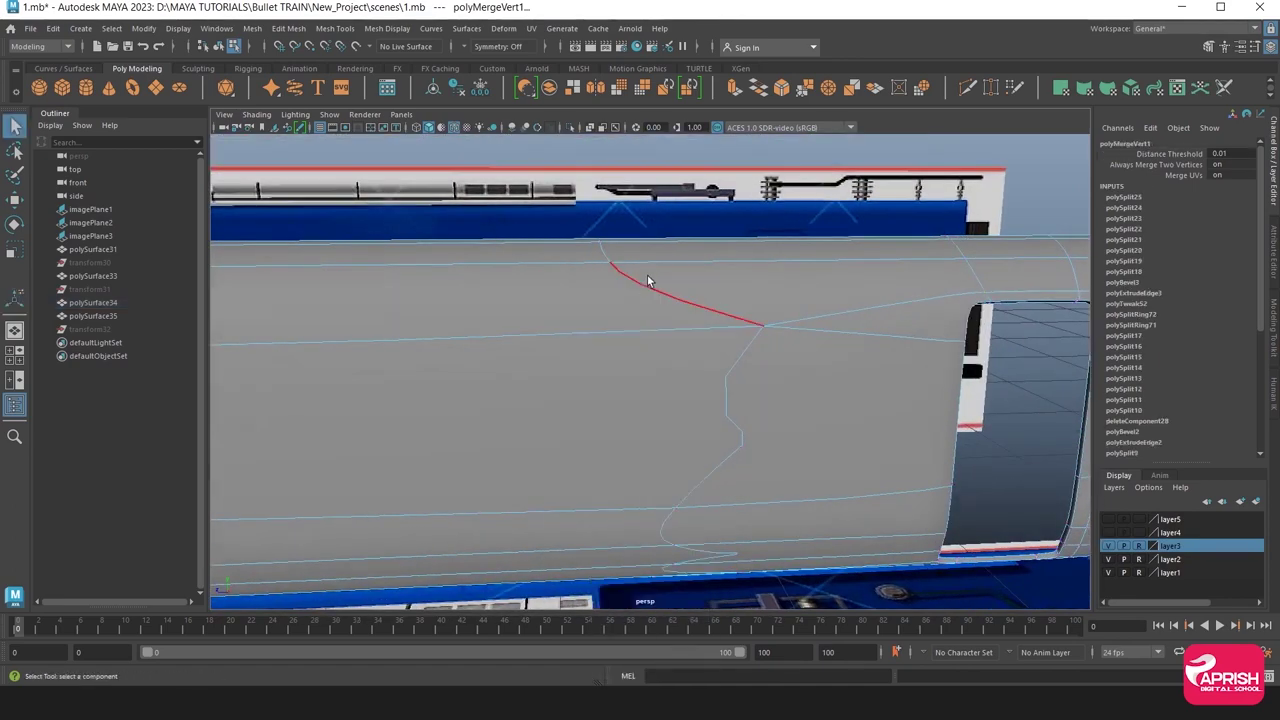
pyautogui.doubleClick(643, 284)
pyautogui.press('Delete')
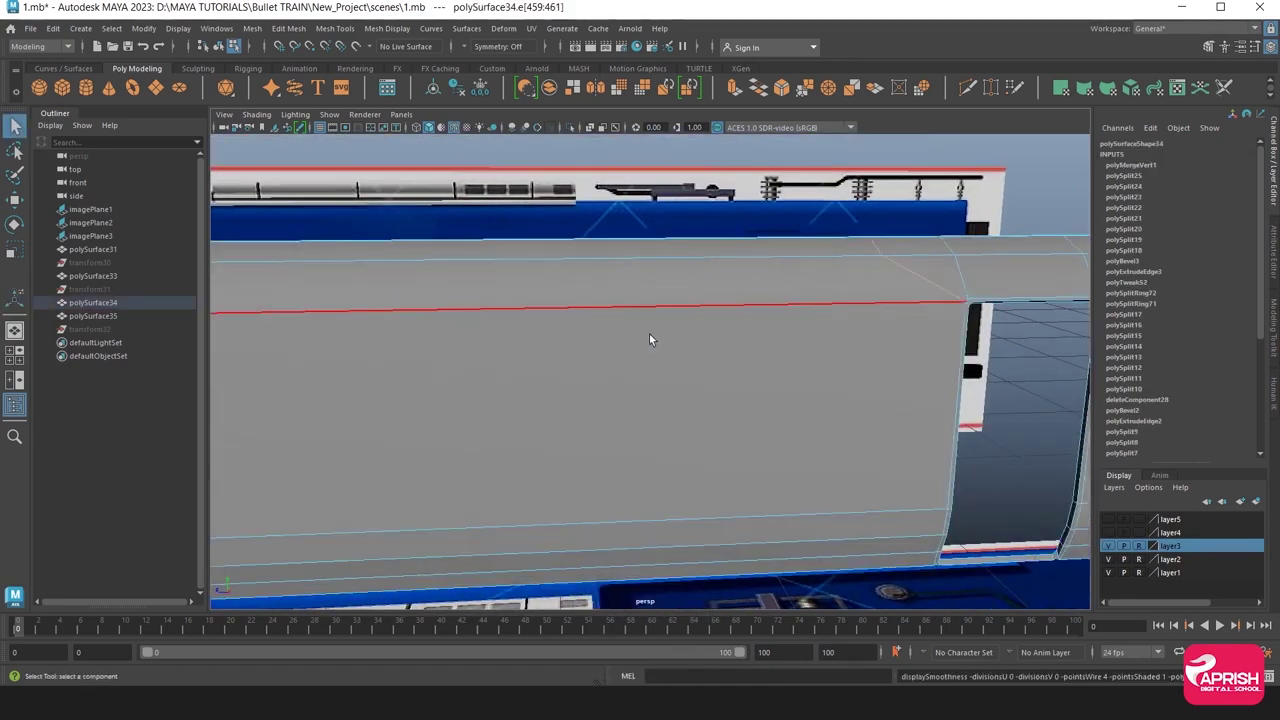
pyautogui.moveTo(649, 340)
pyautogui.keyDown('alt'); pyautogui.mouseDown()
pyautogui.moveTo(574, 323)
pyautogui.moveTo(620, 346)
pyautogui.moveTo(589, 334)
pyautogui.moveTo(651, 400)
pyautogui.moveTo(534, 337)
pyautogui.moveTo(626, 314)
pyautogui.mouseUp(); pyautogui.keyUp('alt')
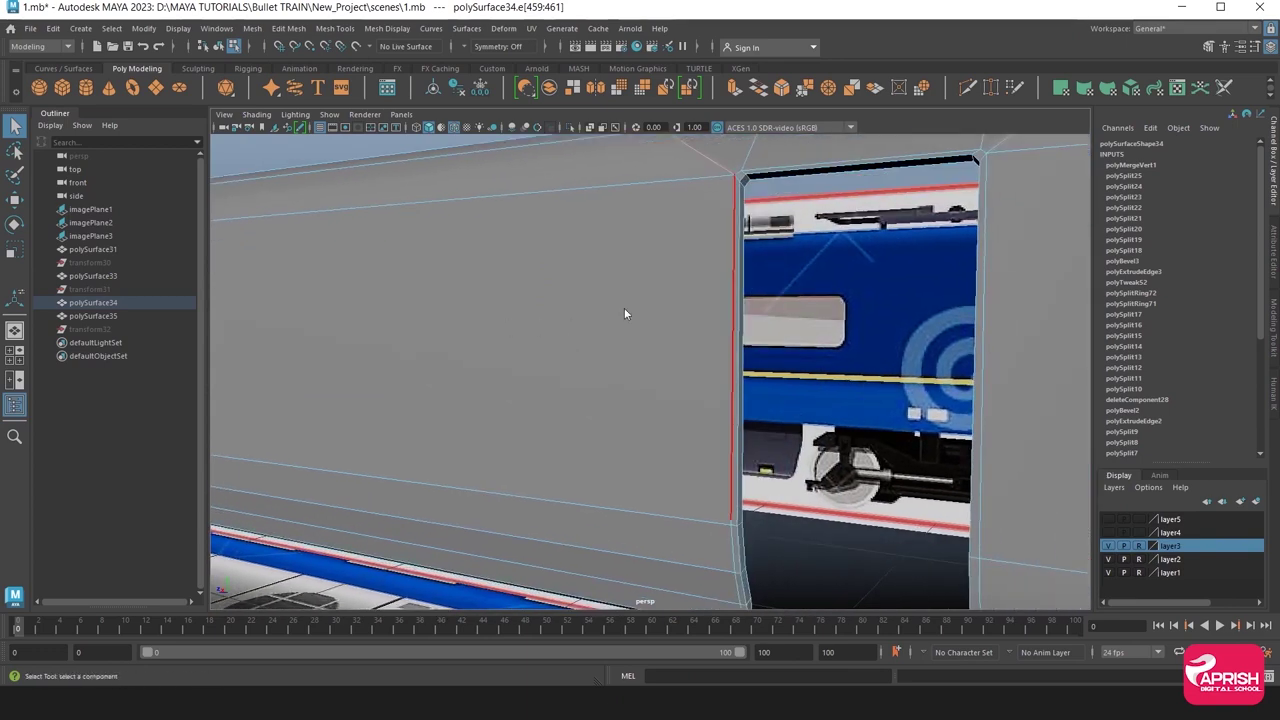
pyautogui.click(732, 330)
pyautogui.press('w')
pyautogui.moveTo(700, 352); pyautogui.dragTo(661, 370)
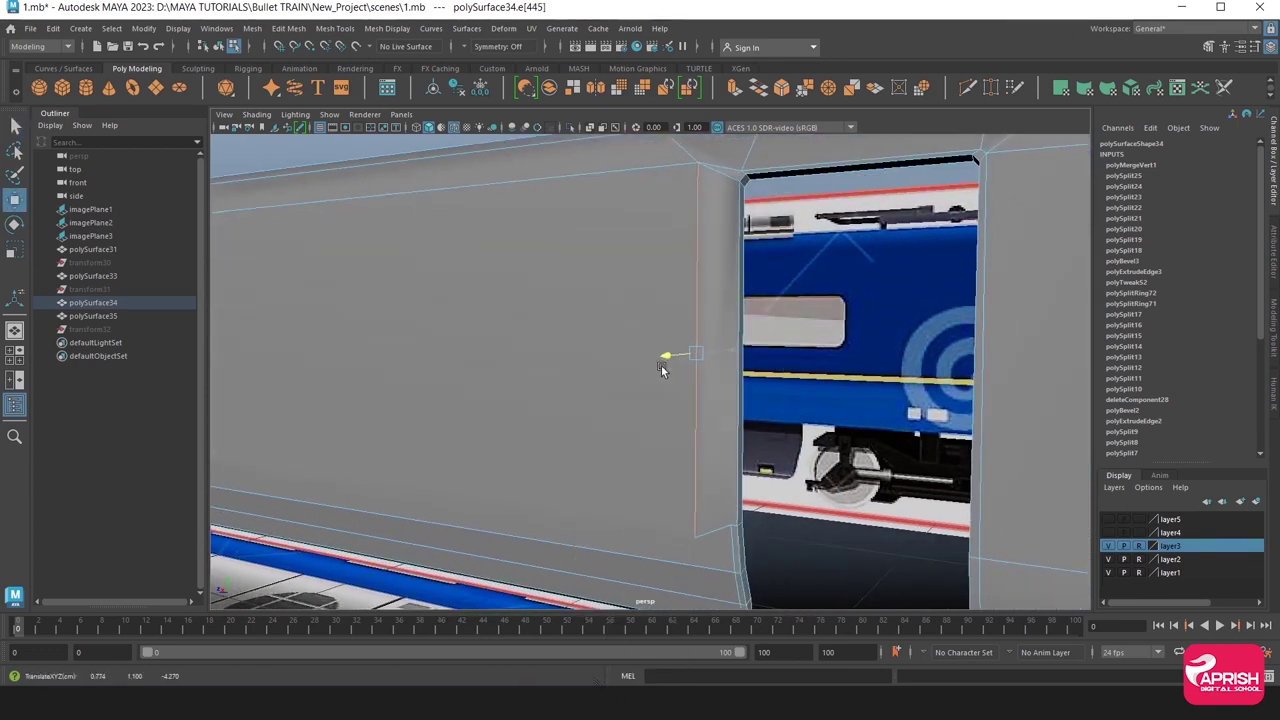
pyautogui.hotkey('ctrl', 'z')
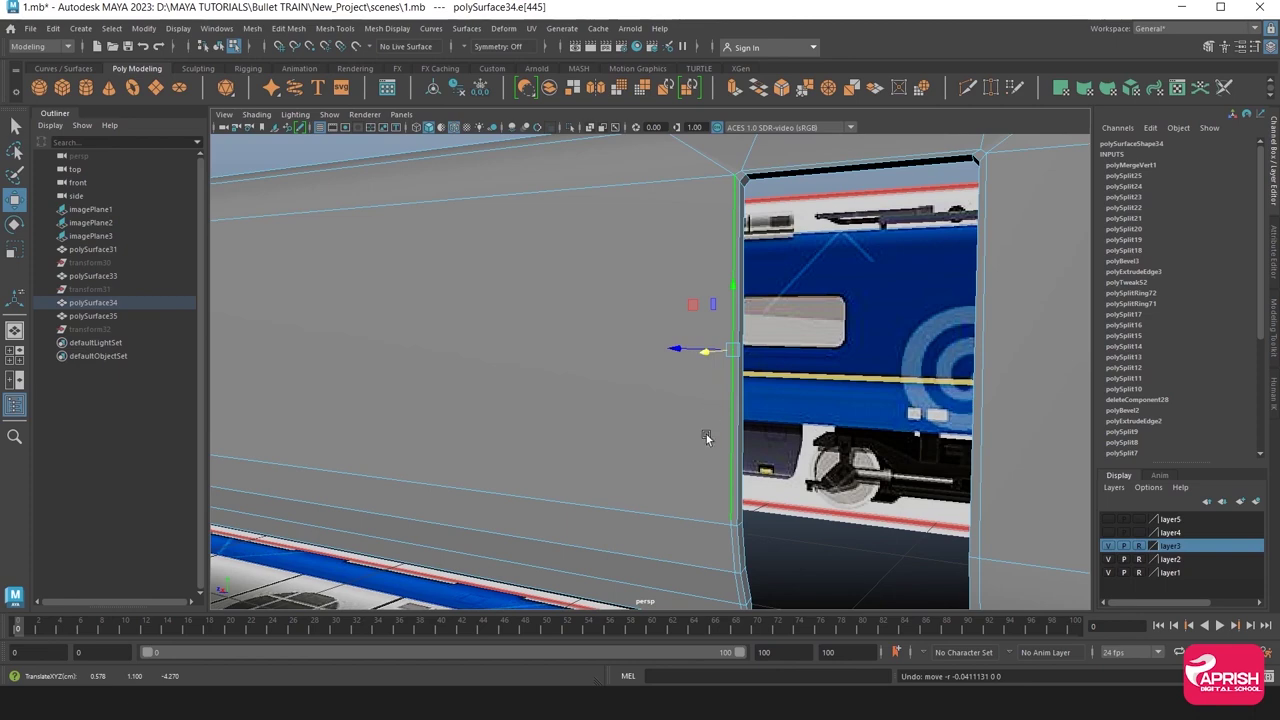
pyautogui.moveTo(706, 434)
pyautogui.keyDown('alt'); pyautogui.mouseDown()
pyautogui.moveTo(722, 478)
pyautogui.moveTo(685, 397)
pyautogui.moveTo(750, 437)
pyautogui.moveTo(679, 453)
pyautogui.mouseUp(); pyautogui.keyUp('alt')
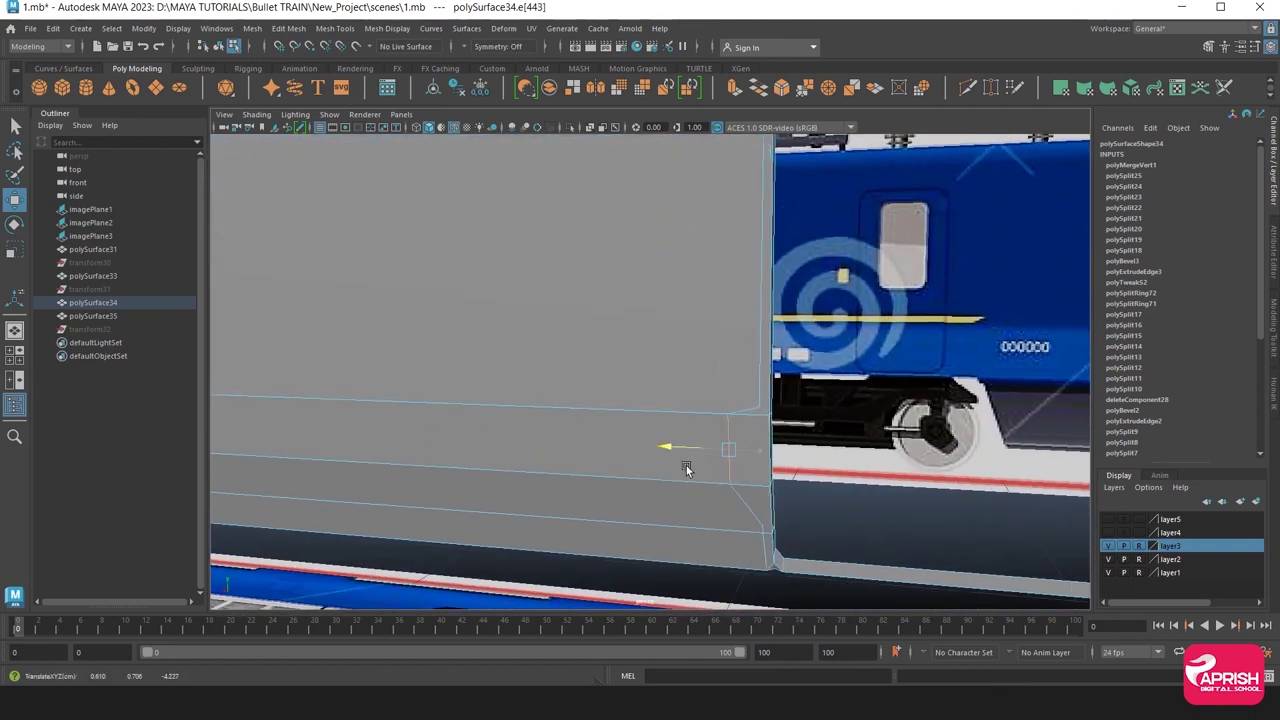
pyautogui.hotkey('ctrl', 'z')
pyautogui.moveTo(728, 318); pyautogui.dragTo(704, 404, button='right')
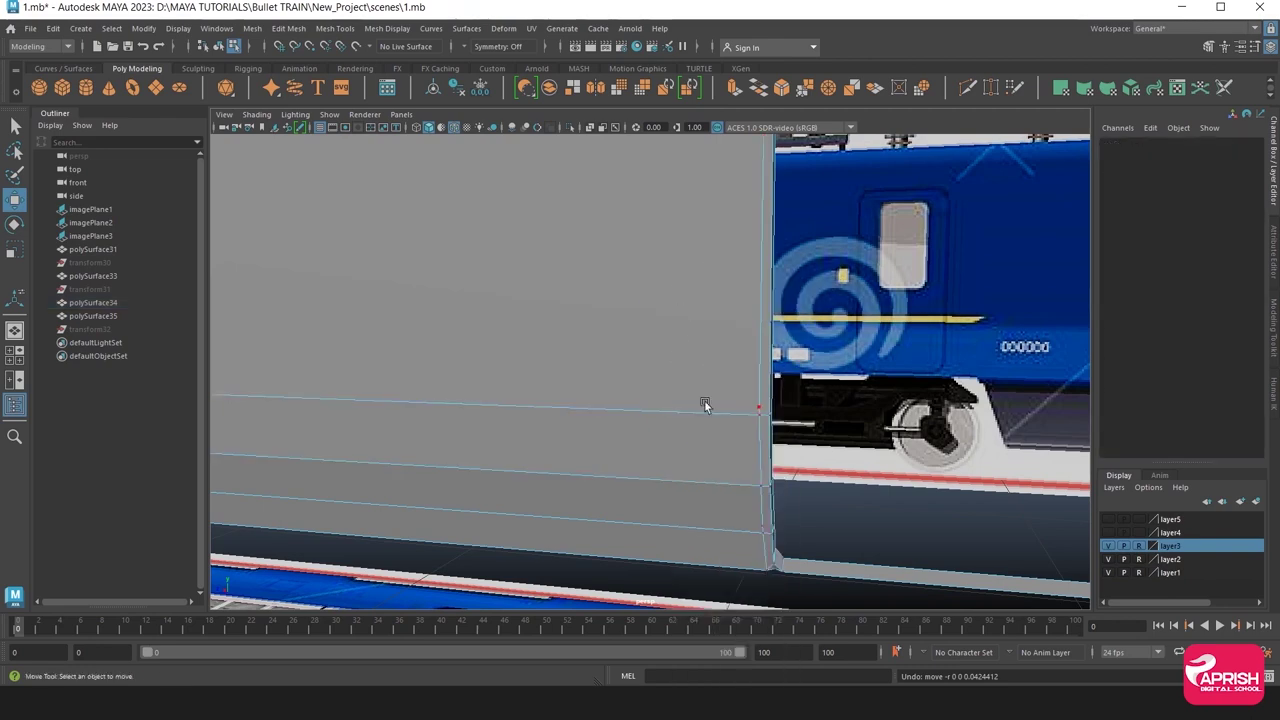
pyautogui.moveTo(705, 404)
pyautogui.keyDown('alt'); pyautogui.mouseDown()
pyautogui.moveTo(666, 405)
pyautogui.moveTo(720, 427)
pyautogui.mouseUp(); pyautogui.keyUp('alt')
pyautogui.click(721, 435)
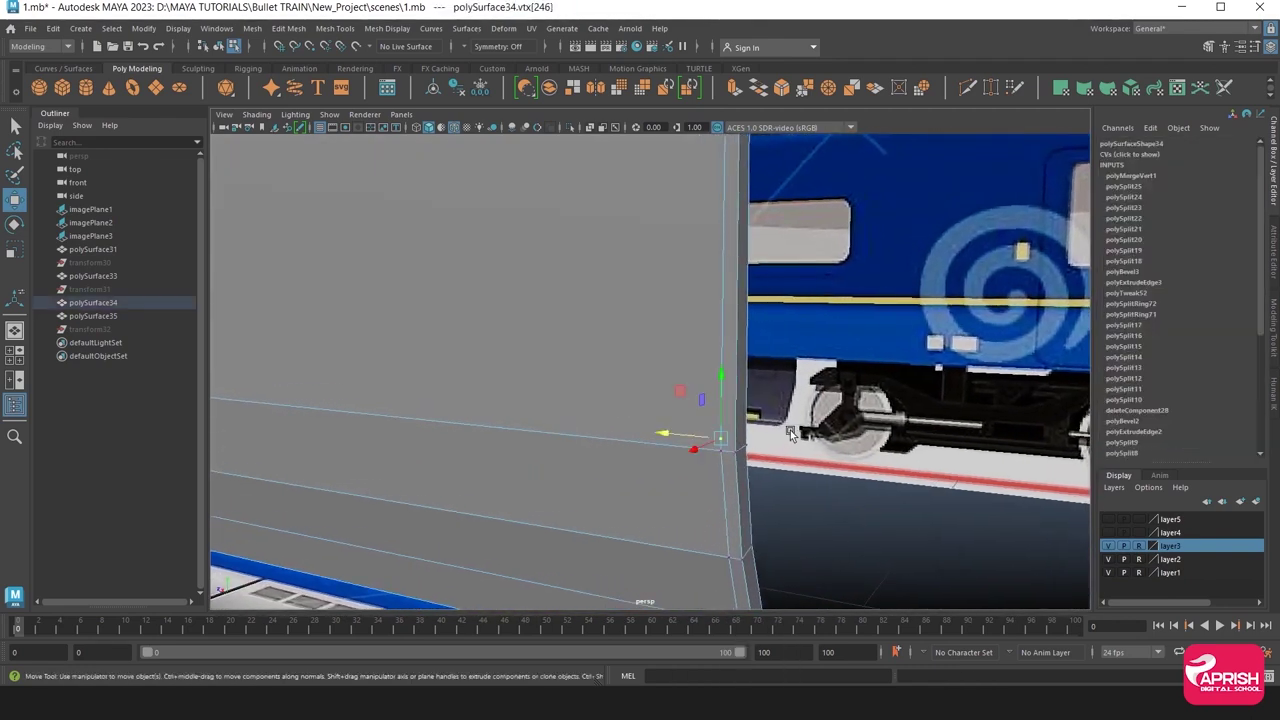
pyautogui.click(789, 424)
pyautogui.keyDown('alt'); pyautogui.moveTo(775, 481); pyautogui.dragTo(733, 404); pyautogui.keyUp('alt')
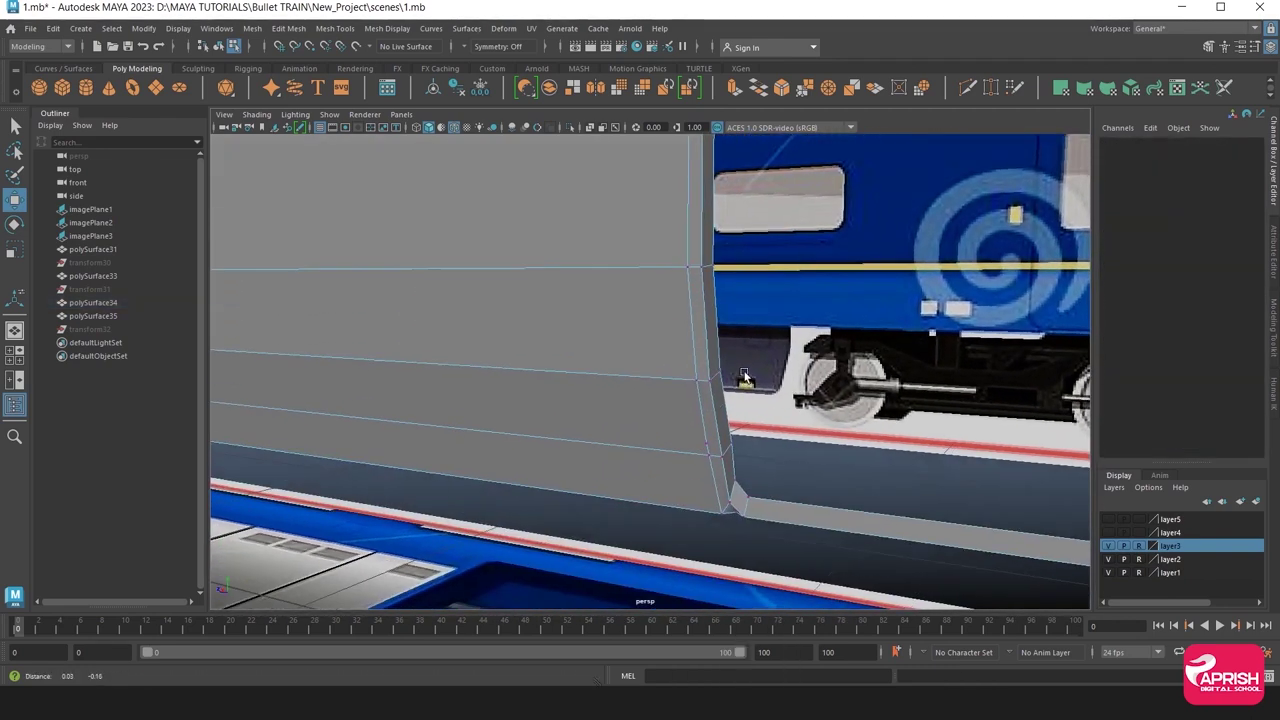
pyautogui.click(715, 393)
pyautogui.click(799, 398)
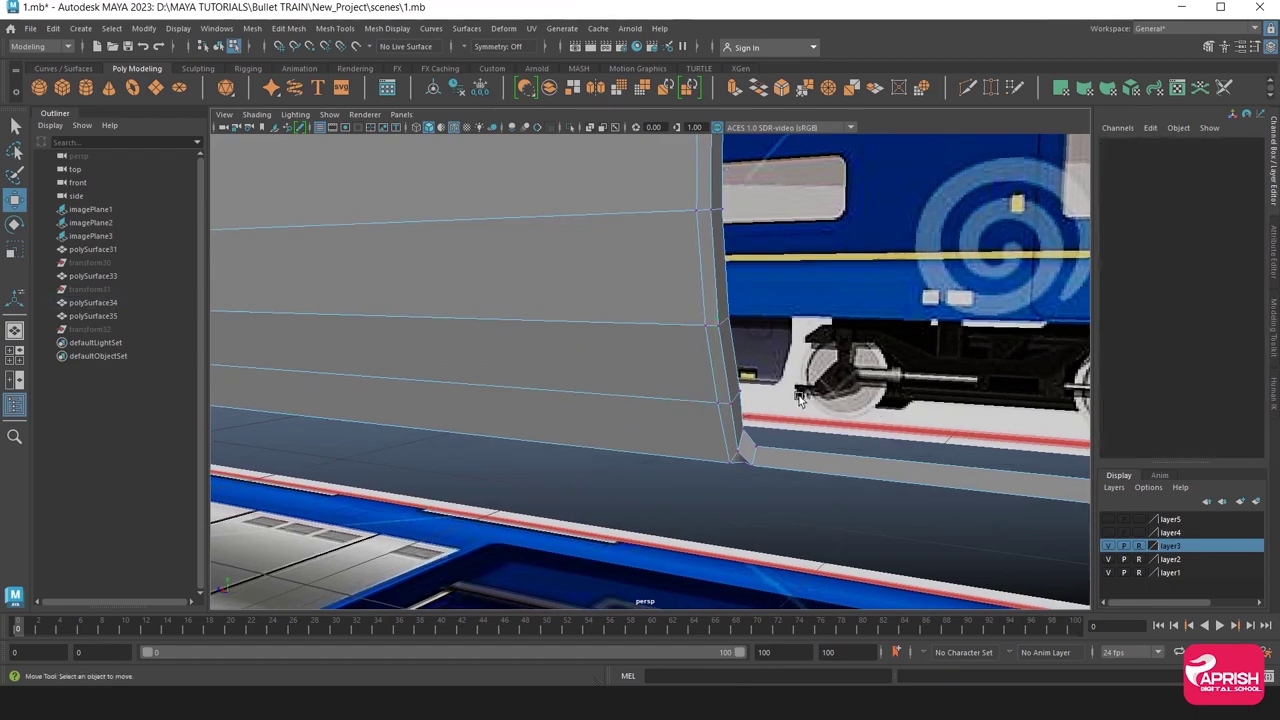
pyautogui.moveTo(798, 396)
pyautogui.keyDown('alt'); pyautogui.mouseDown()
pyautogui.moveTo(844, 377)
pyautogui.moveTo(863, 385)
pyautogui.moveTo(618, 293)
pyautogui.moveTo(727, 320)
pyautogui.moveTo(549, 399)
pyautogui.moveTo(585, 475)
pyautogui.mouseUp(); pyautogui.keyUp('alt')
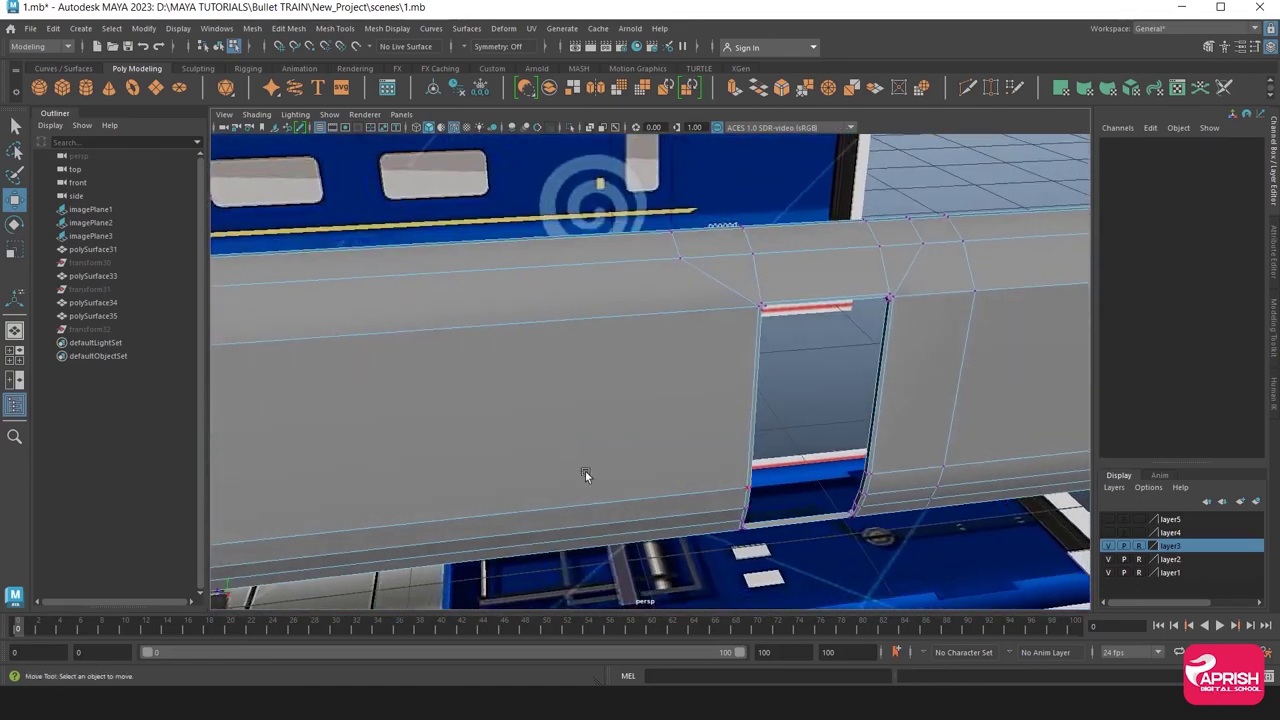
# Insert a vertical edge loop on the train body just left of the door opening.
pyautogui.click(335, 28)
pyautogui.click(371, 129)
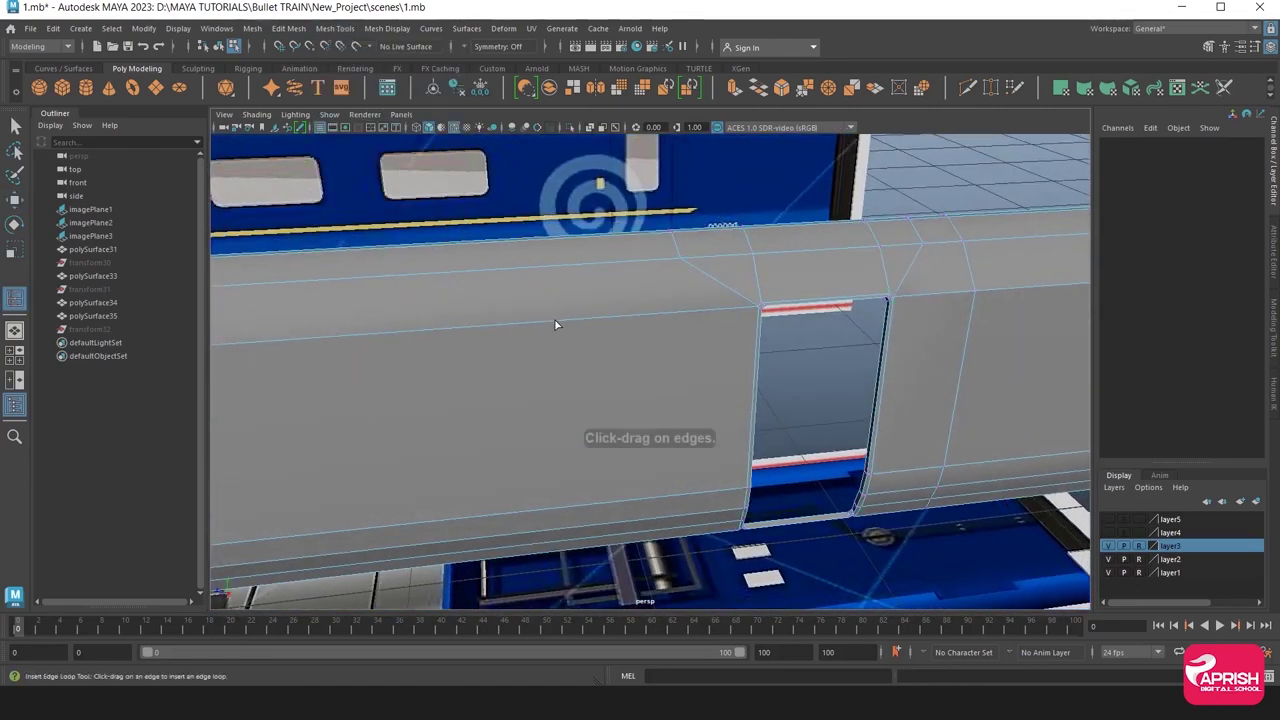
pyautogui.click(557, 327)
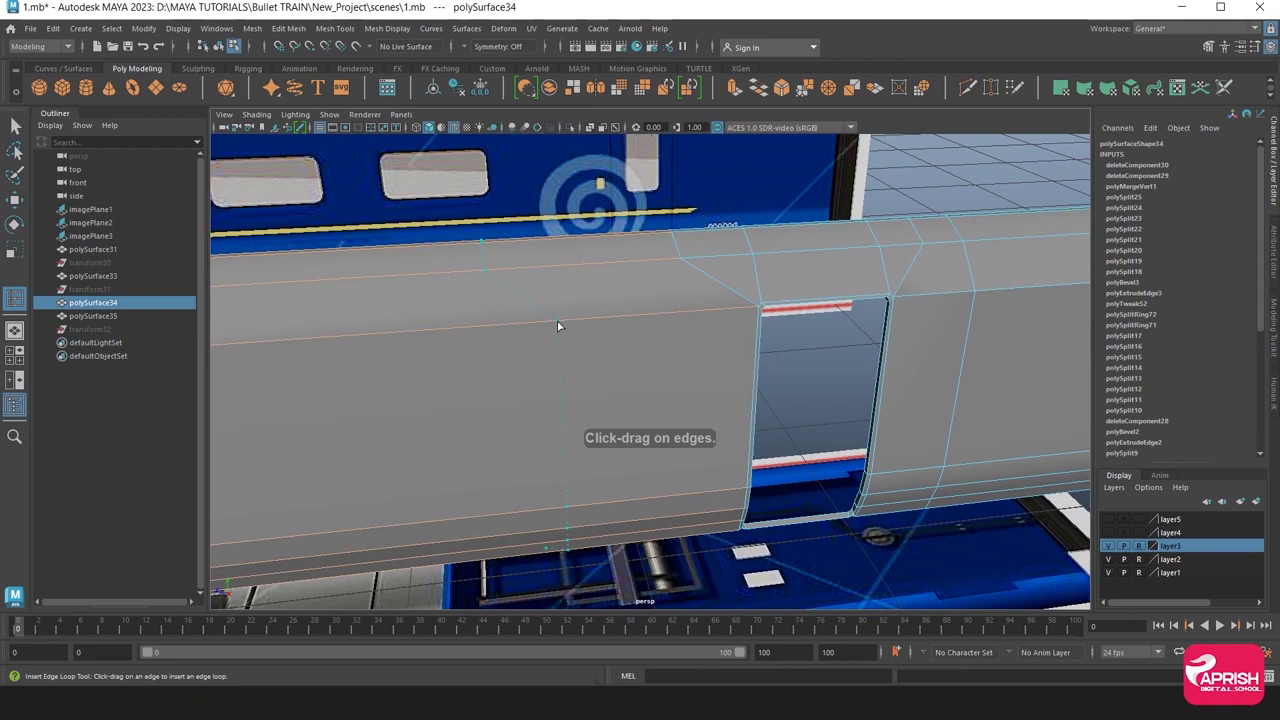
pyautogui.click(669, 321)
pyautogui.press('r')
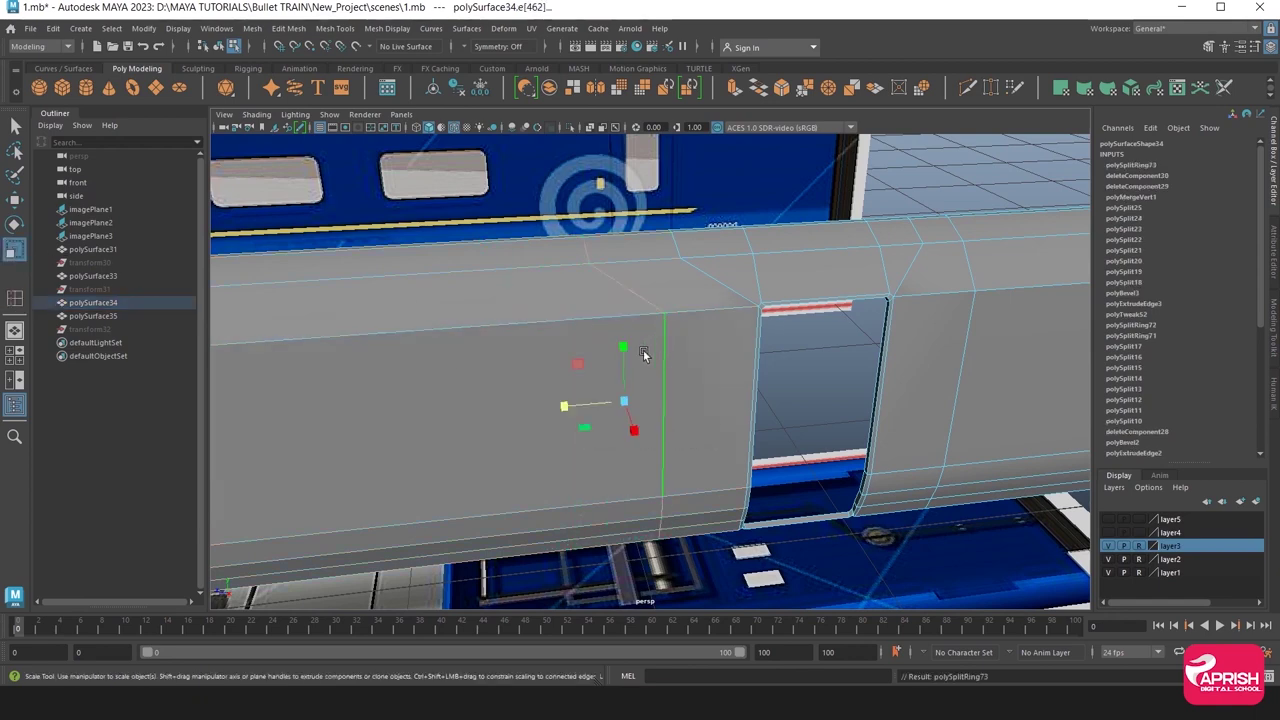
pyautogui.moveTo(565, 405); pyautogui.dragTo(702, 403)
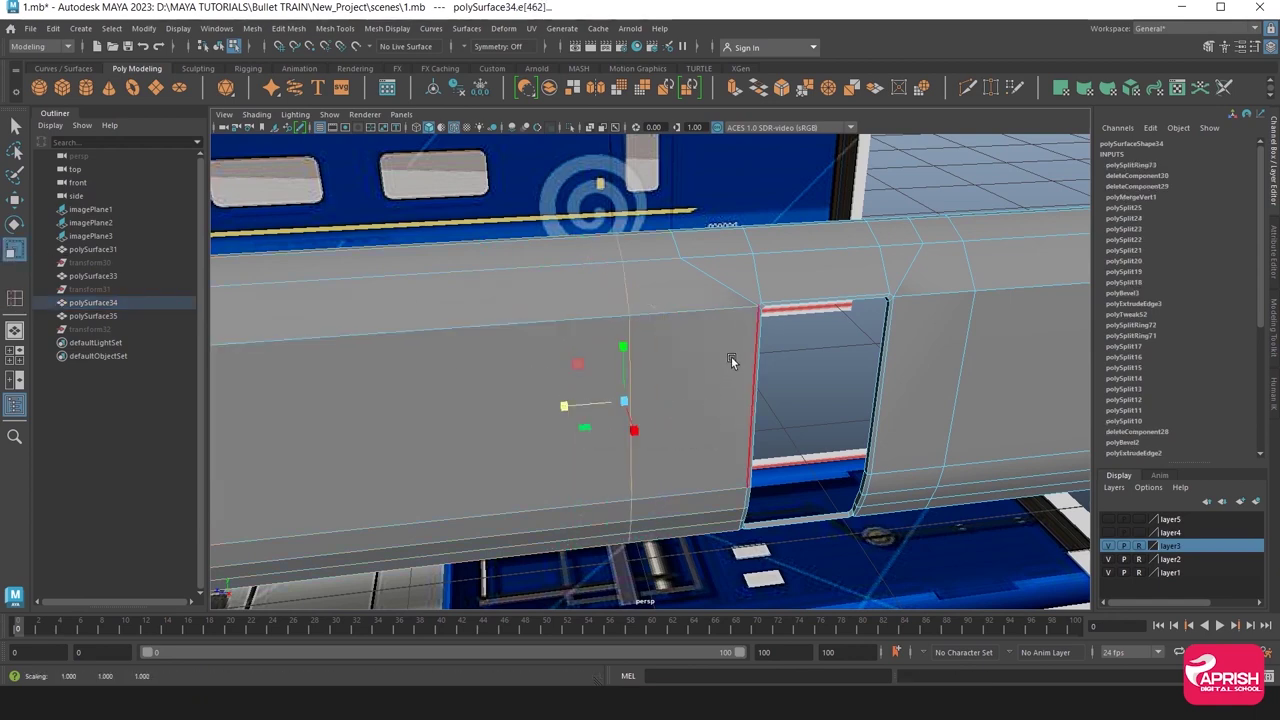
pyautogui.keyDown('alt'); pyautogui.moveTo(731, 356); pyautogui.dragTo(592, 311); pyautogui.keyUp('alt')
pyautogui.moveTo(745, 292)
pyautogui.keyDown('alt'); pyautogui.mouseDown()
pyautogui.moveTo(726, 194)
pyautogui.moveTo(744, 290)
pyautogui.mouseUp(); pyautogui.keyUp('alt')
# Slide the new loop and the vertical edge right of the door closer to the door.
pyautogui.click(18, 200)
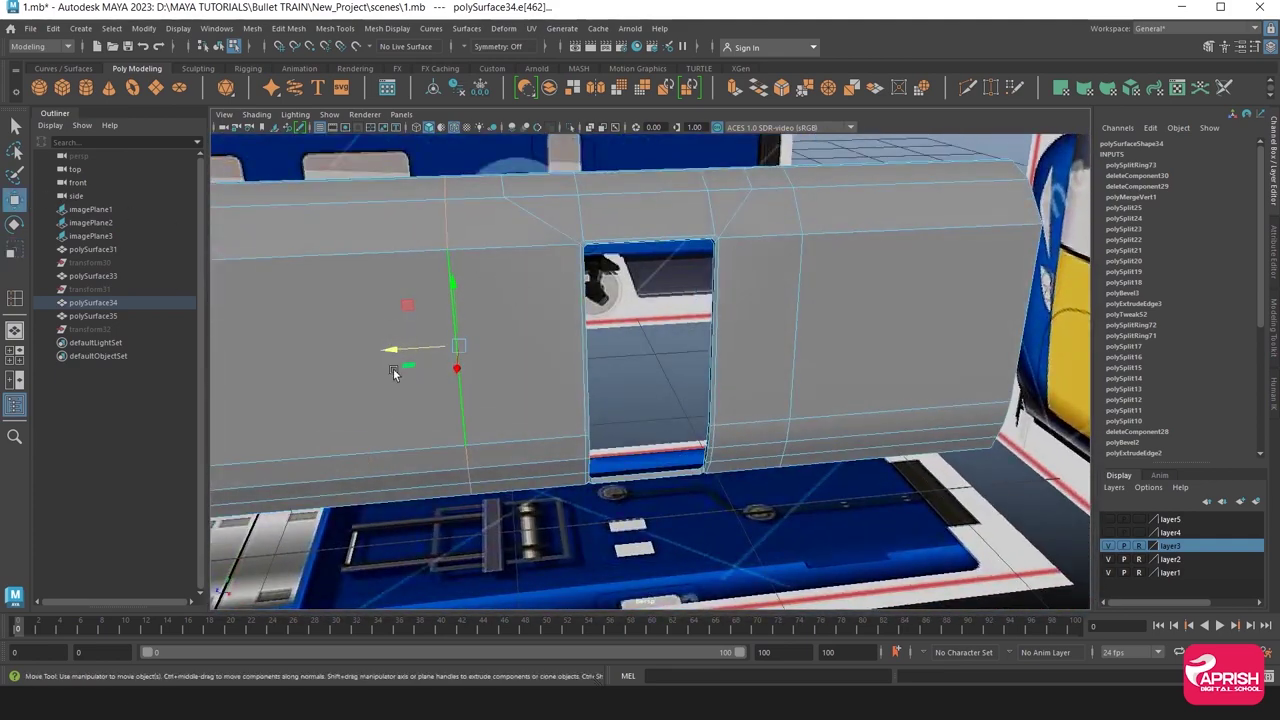
pyautogui.moveTo(400, 349); pyautogui.dragTo(428, 349)
pyautogui.click(799, 343)
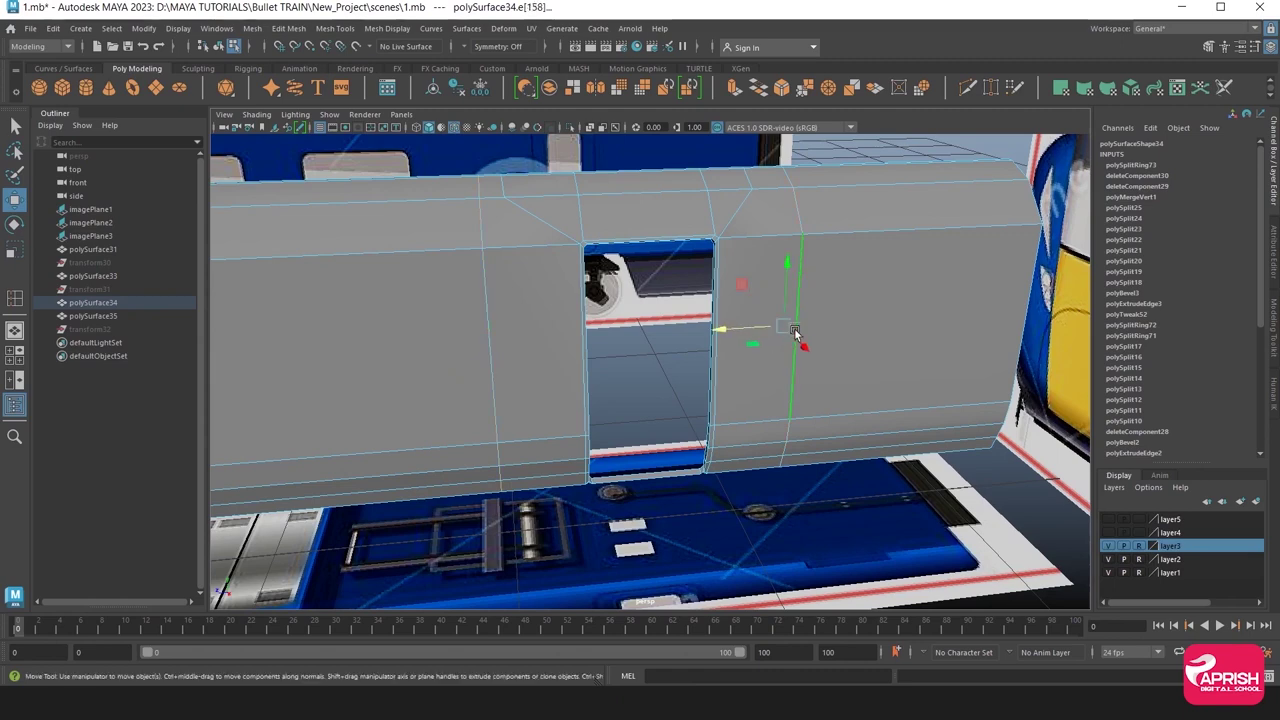
pyautogui.moveTo(723, 334); pyautogui.dragTo(700, 328)
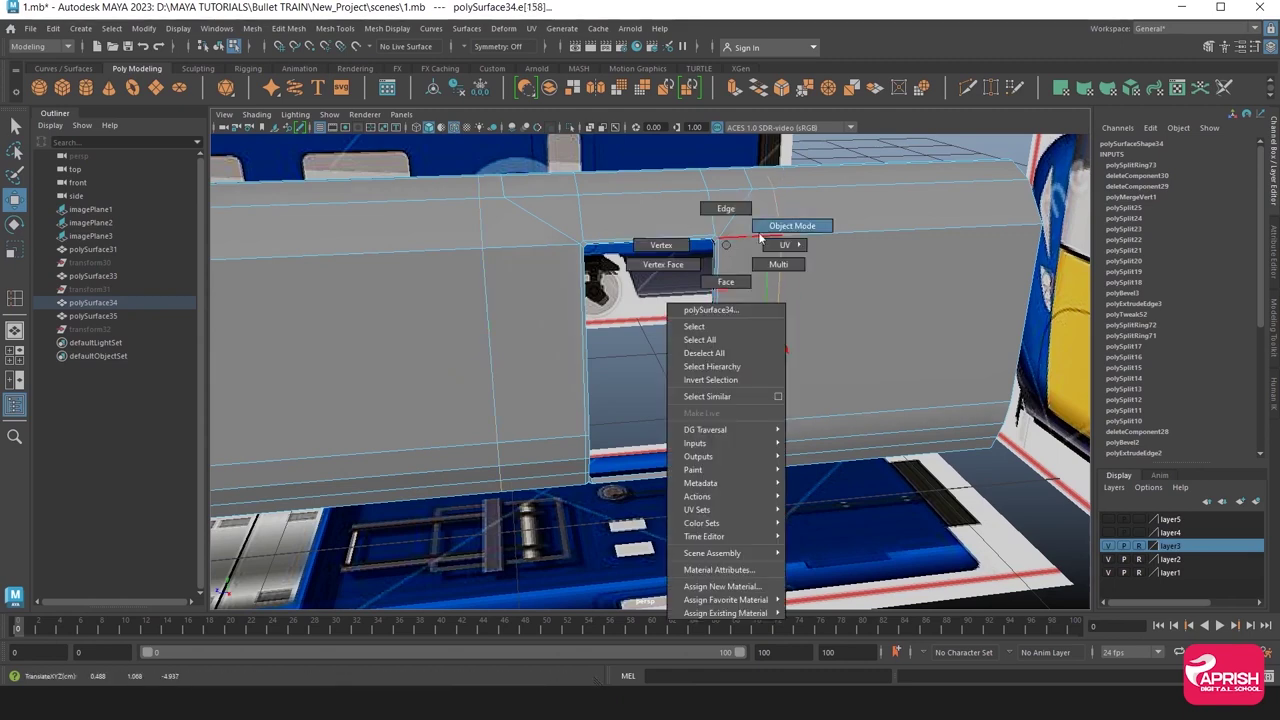
pyautogui.moveTo(727, 289); pyautogui.dragTo(770, 224, button='right')
pyautogui.scroll(-2, 780, 216)
pyautogui.moveTo(780, 216)
pyautogui.keyDown('alt'); pyautogui.mouseDown()
pyautogui.moveTo(733, 282)
pyautogui.moveTo(766, 514)
pyautogui.mouseUp(); pyautogui.keyUp('alt')
pyautogui.click(766, 514)
pyautogui.moveTo(497, 444)
pyautogui.keyDown('alt'); pyautogui.mouseDown()
pyautogui.moveTo(743, 406)
pyautogui.moveTo(900, 410)
pyautogui.moveTo(677, 403)
pyautogui.moveTo(673, 349)
pyautogui.moveTo(720, 400)
pyautogui.mouseUp(); pyautogui.keyUp('alt')
pyautogui.scroll(3, 942, 408)
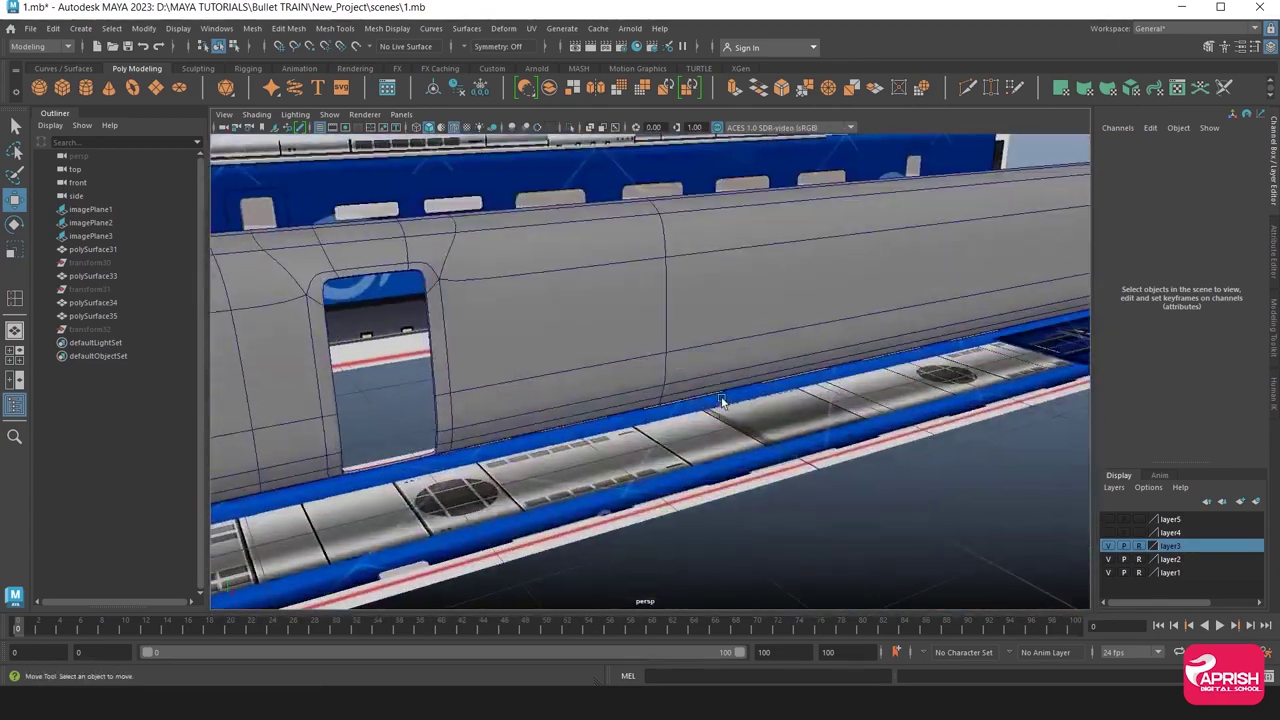
# Make layer5 visible and set it as the active layer.
pyautogui.click(1109, 520)
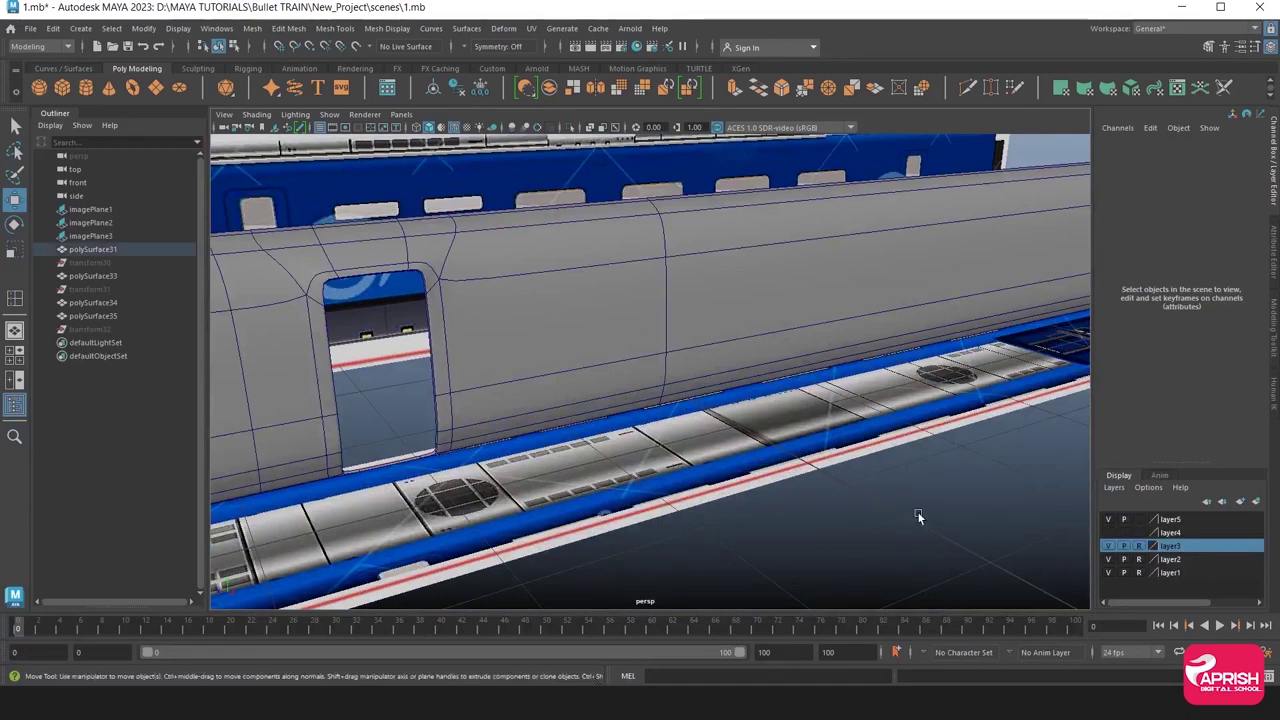
pyautogui.scroll(-3, 826, 468)
pyautogui.moveTo(826, 468)
pyautogui.keyDown('alt'); pyautogui.mouseDown()
pyautogui.moveTo(696, 460)
pyautogui.moveTo(710, 473)
pyautogui.mouseUp(); pyautogui.keyUp('alt')
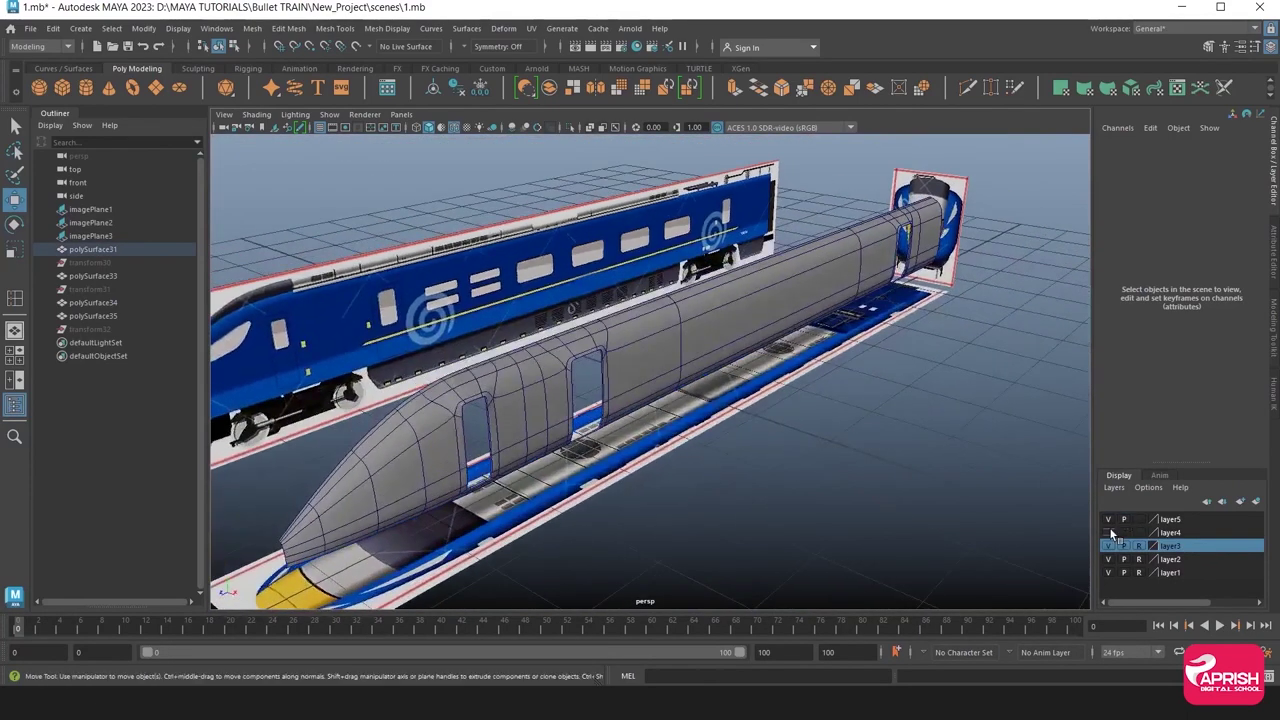
pyautogui.click(912, 515)
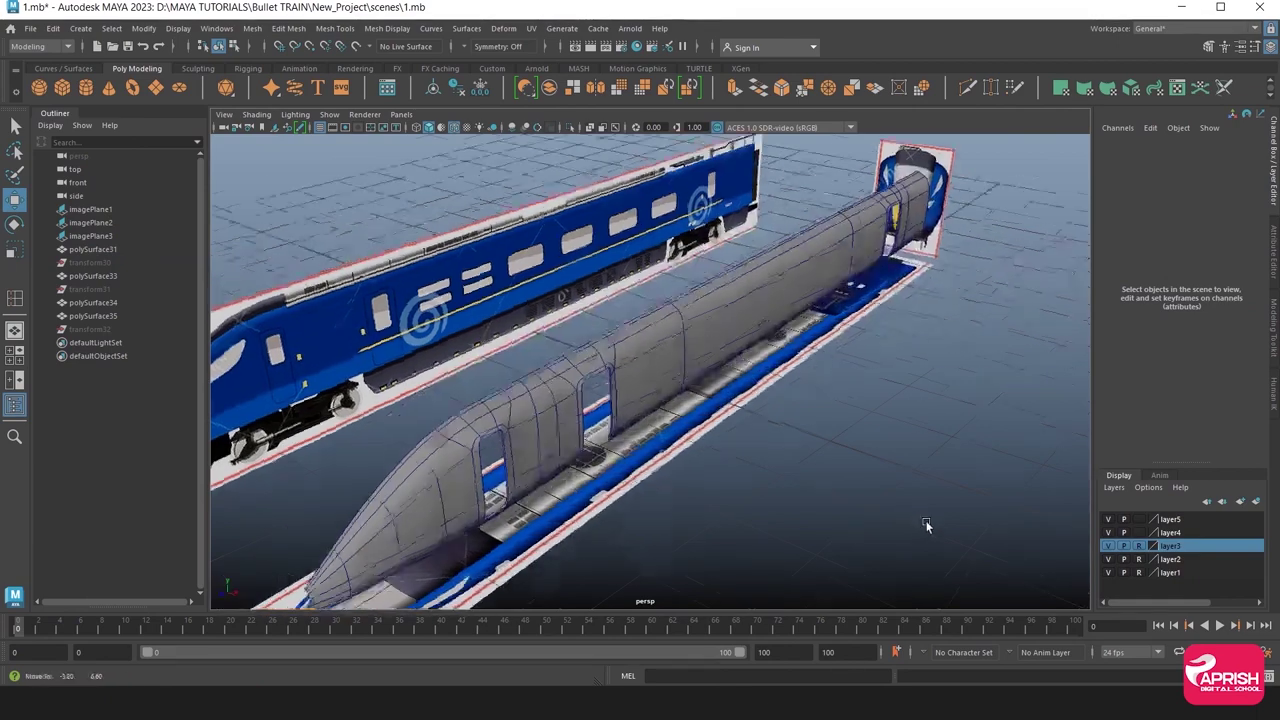
pyautogui.keyDown('alt'); pyautogui.moveTo(912, 515); pyautogui.dragTo(952, 524); pyautogui.keyUp('alt')
pyautogui.click(1110, 520)
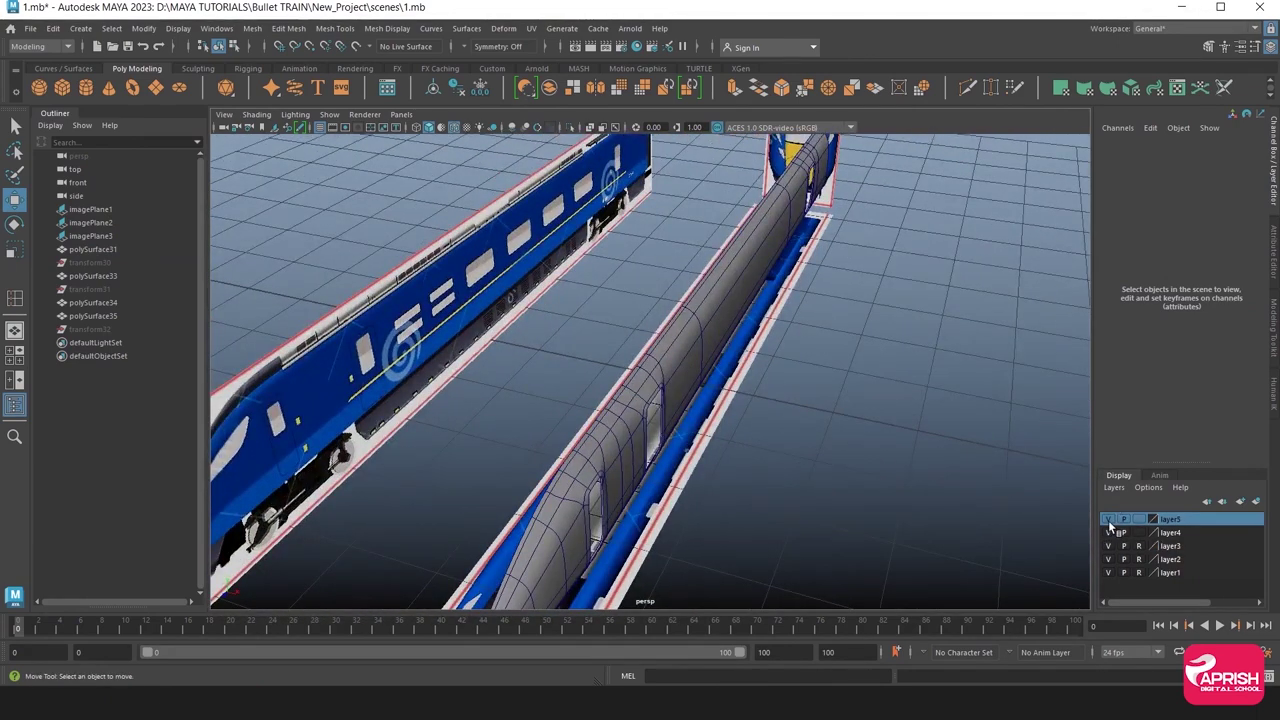
pyautogui.keyDown('alt'); pyautogui.moveTo(881, 500); pyautogui.dragTo(896, 488); pyautogui.keyUp('alt')
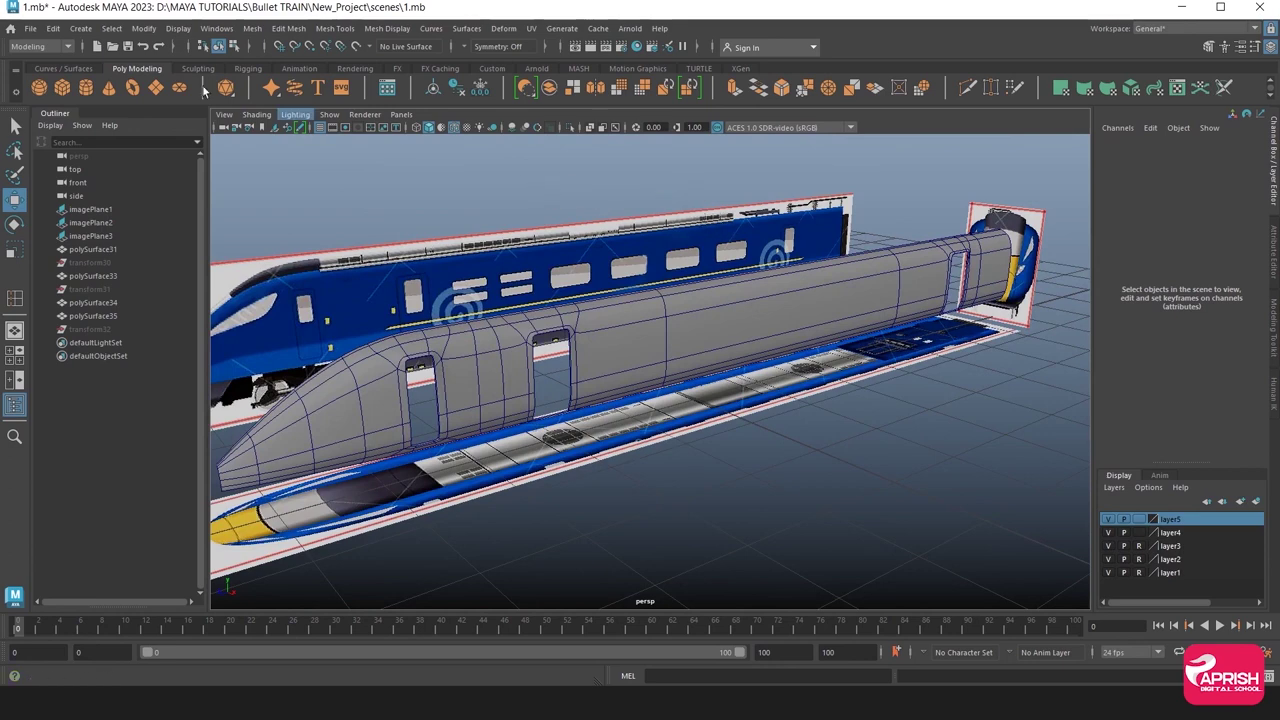
# Unhide all hidden objects (transform30, transform31, transform32) and select the train body.
pyautogui.click(178, 28)
pyautogui.moveTo(290, 115)
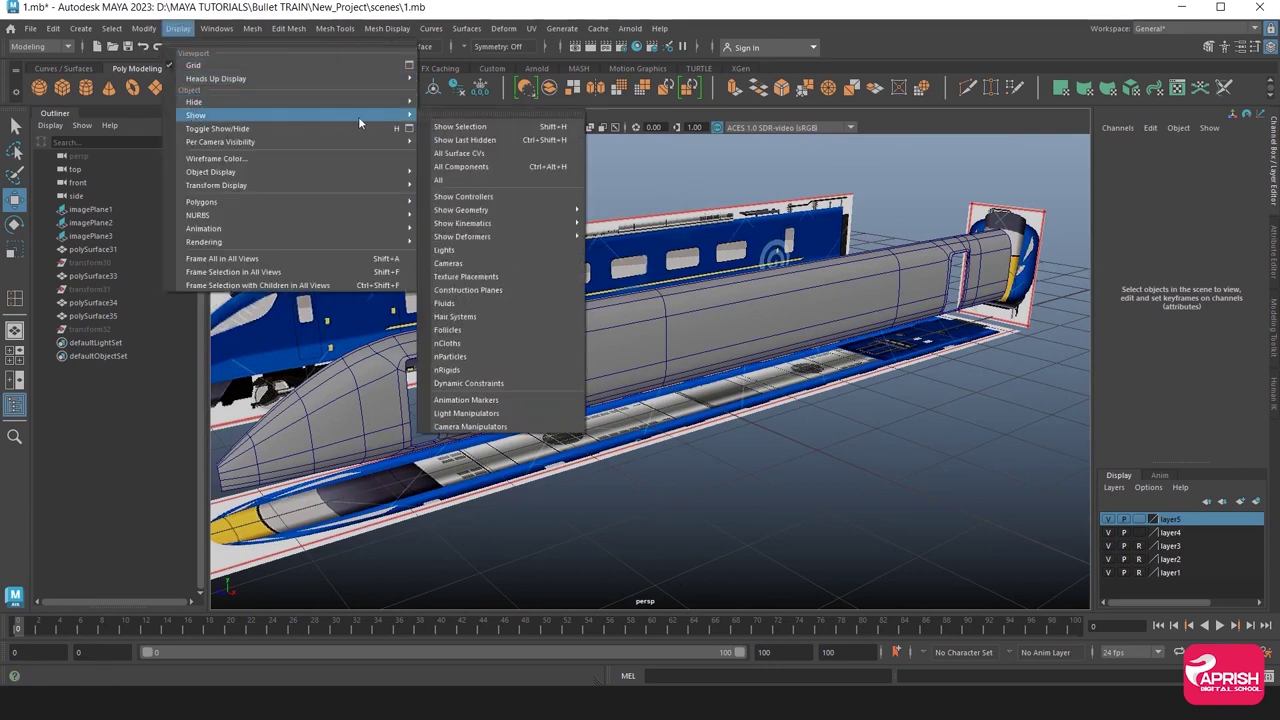
pyautogui.click(440, 179)
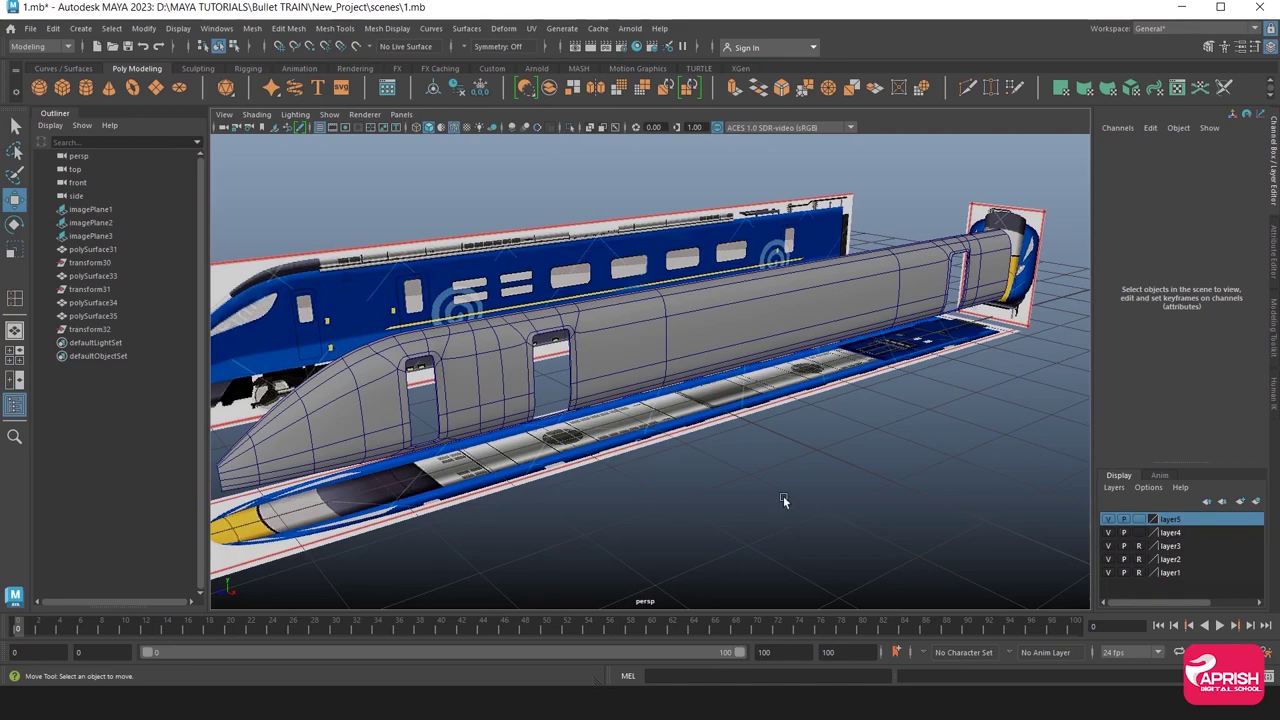
pyautogui.keyDown('alt'); pyautogui.moveTo(783, 500); pyautogui.dragTo(597, 383); pyautogui.keyUp('alt')
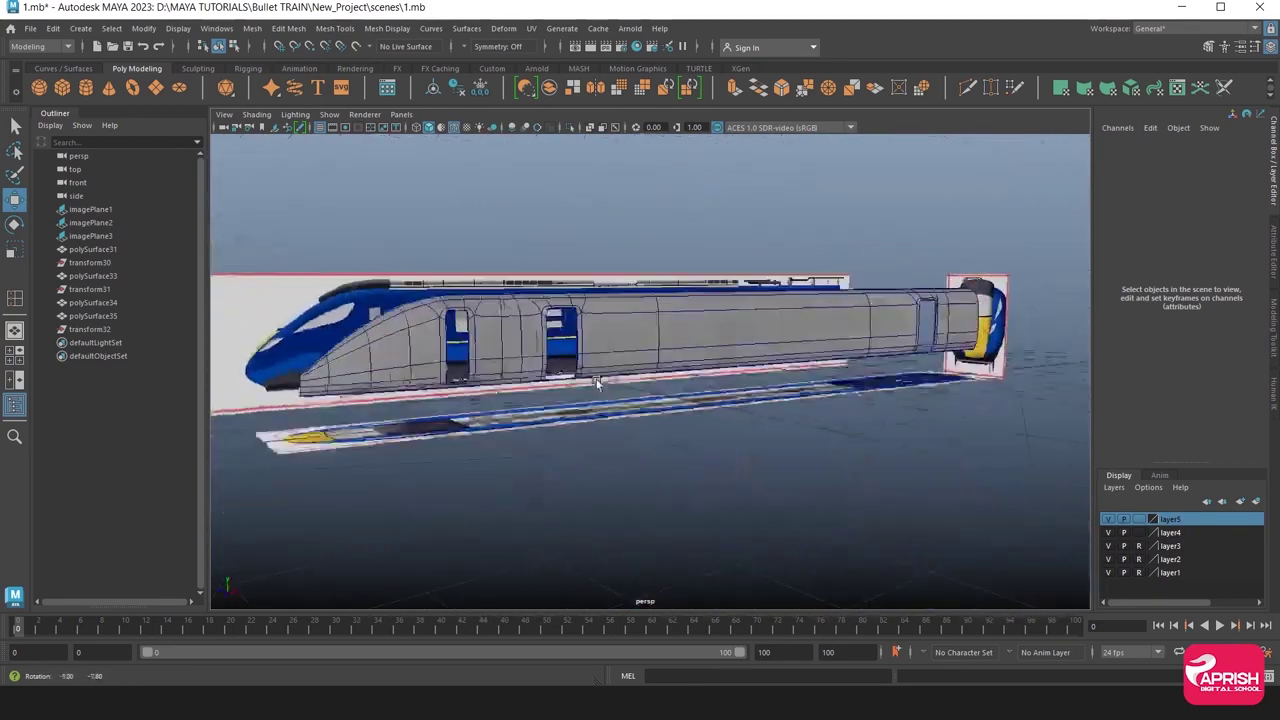
pyautogui.scroll(5, 597, 383)
pyautogui.scroll(-3, 597, 383)
pyautogui.scroll(4, 589, 348)
pyautogui.scroll(3, 652, 370)
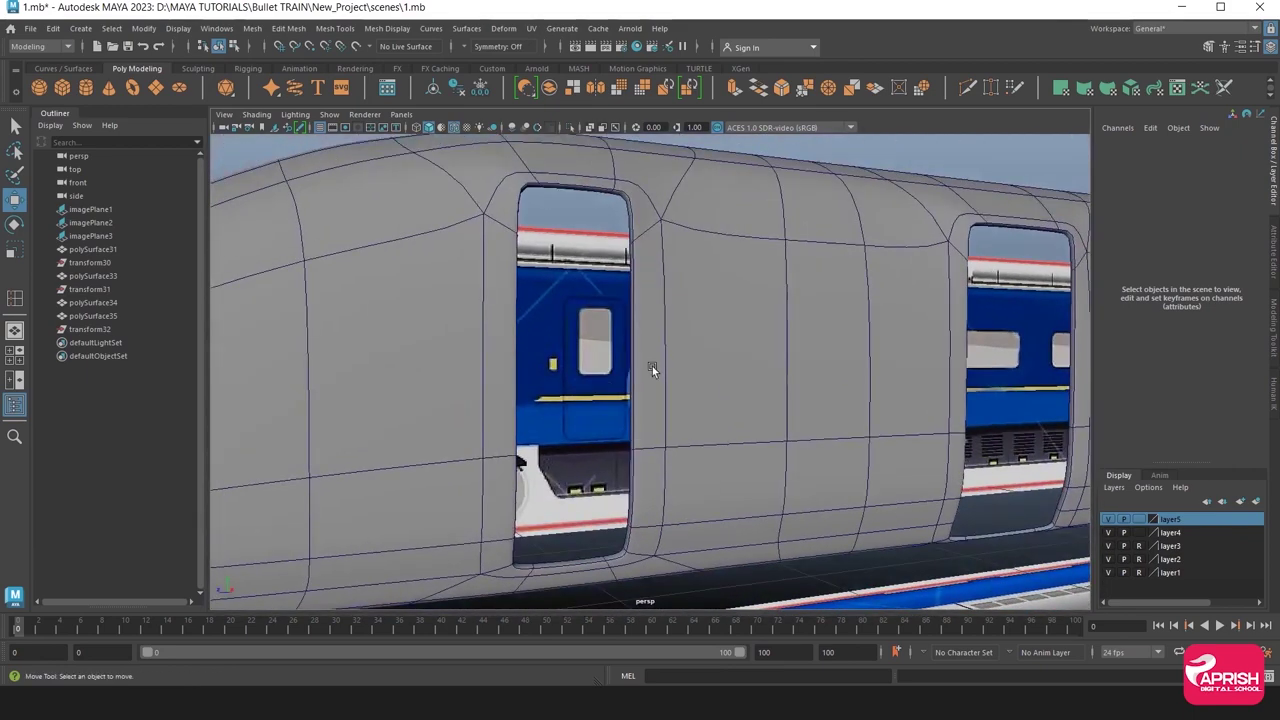
pyautogui.click(652, 370)
pyautogui.scroll(2, 687, 364)
# Select the front door opening's border edge and fill the hole.
pyautogui.keyDown('alt'); pyautogui.moveTo(687, 364); pyautogui.dragTo(441, 306, button='middle'); pyautogui.keyUp('alt')
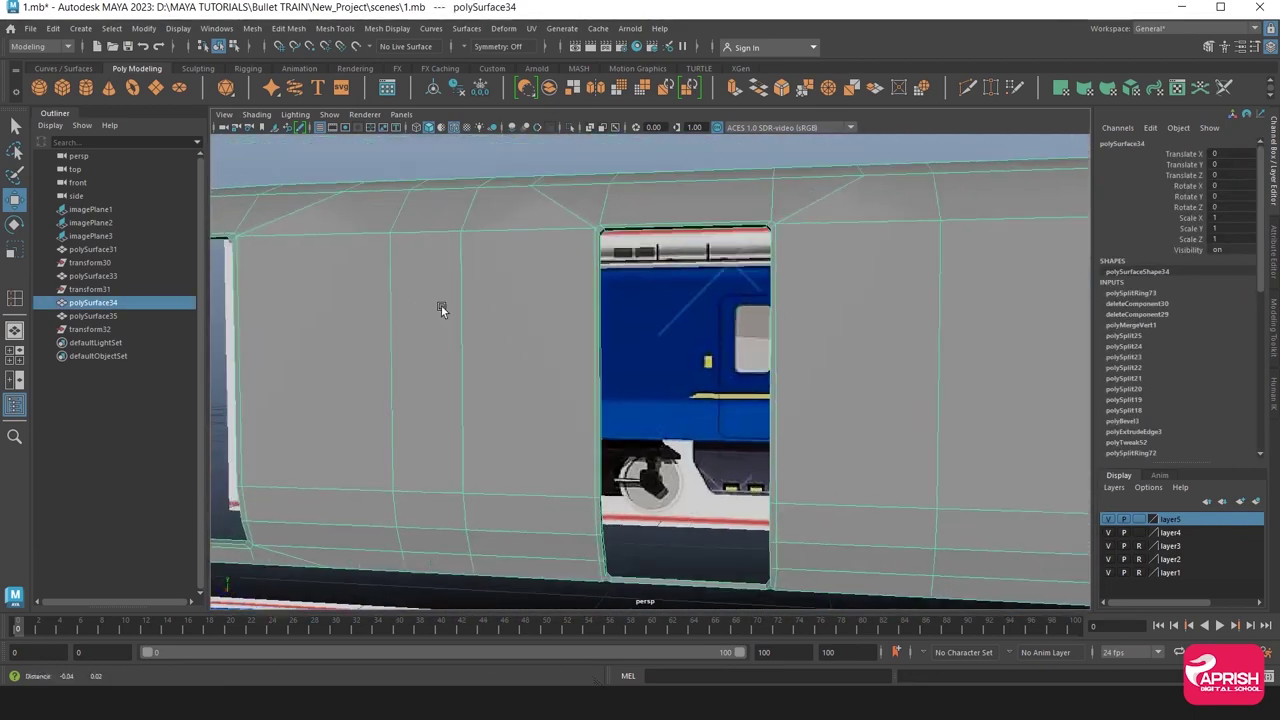
pyautogui.moveTo(441, 306)
pyautogui.keyDown('alt'); pyautogui.mouseDown()
pyautogui.moveTo(511, 303)
pyautogui.moveTo(453, 277)
pyautogui.mouseUp(); pyautogui.keyUp('alt')
pyautogui.moveTo(453, 277); pyautogui.dragTo(476, 266, button='right')
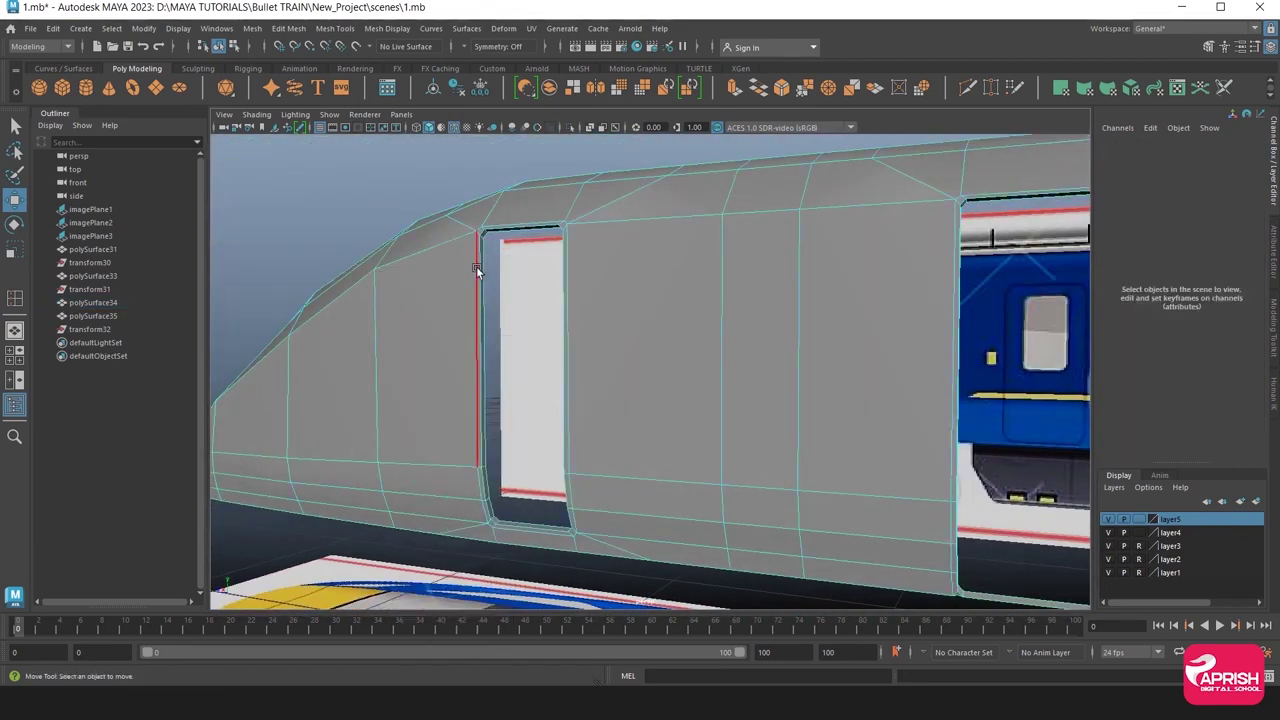
pyautogui.click(484, 268)
pyautogui.press('f')
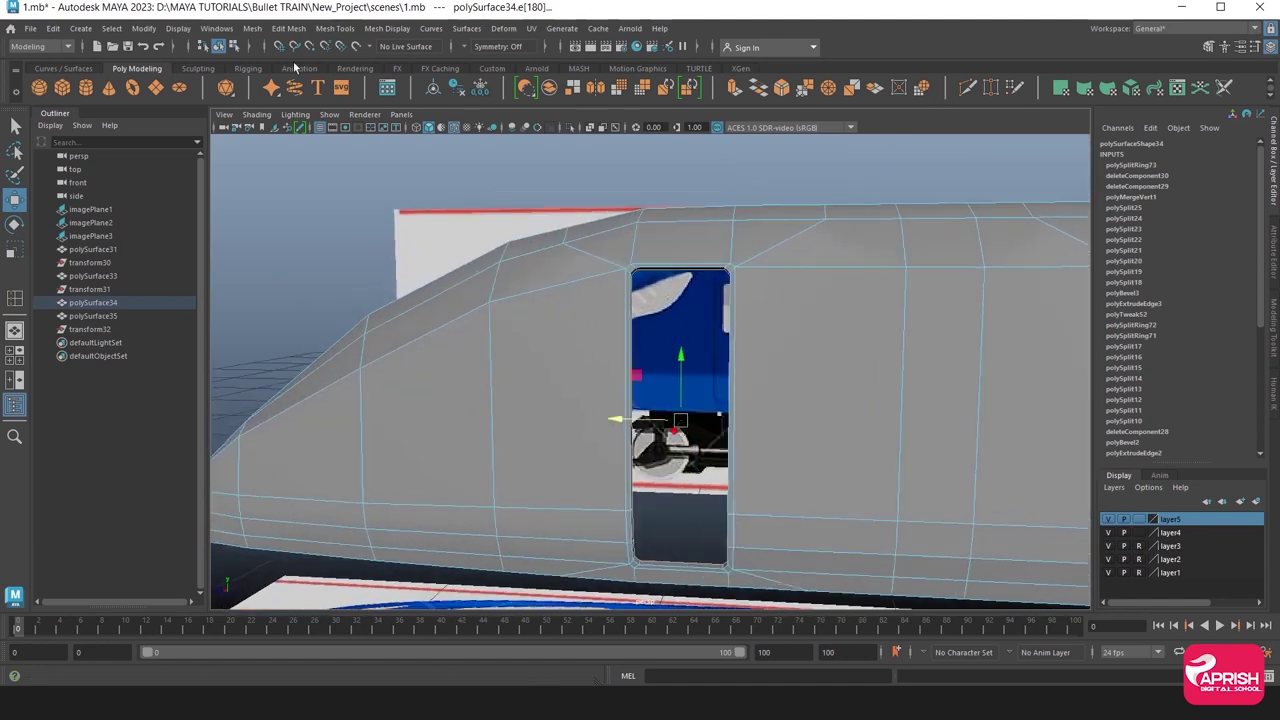
pyautogui.click(252, 28)
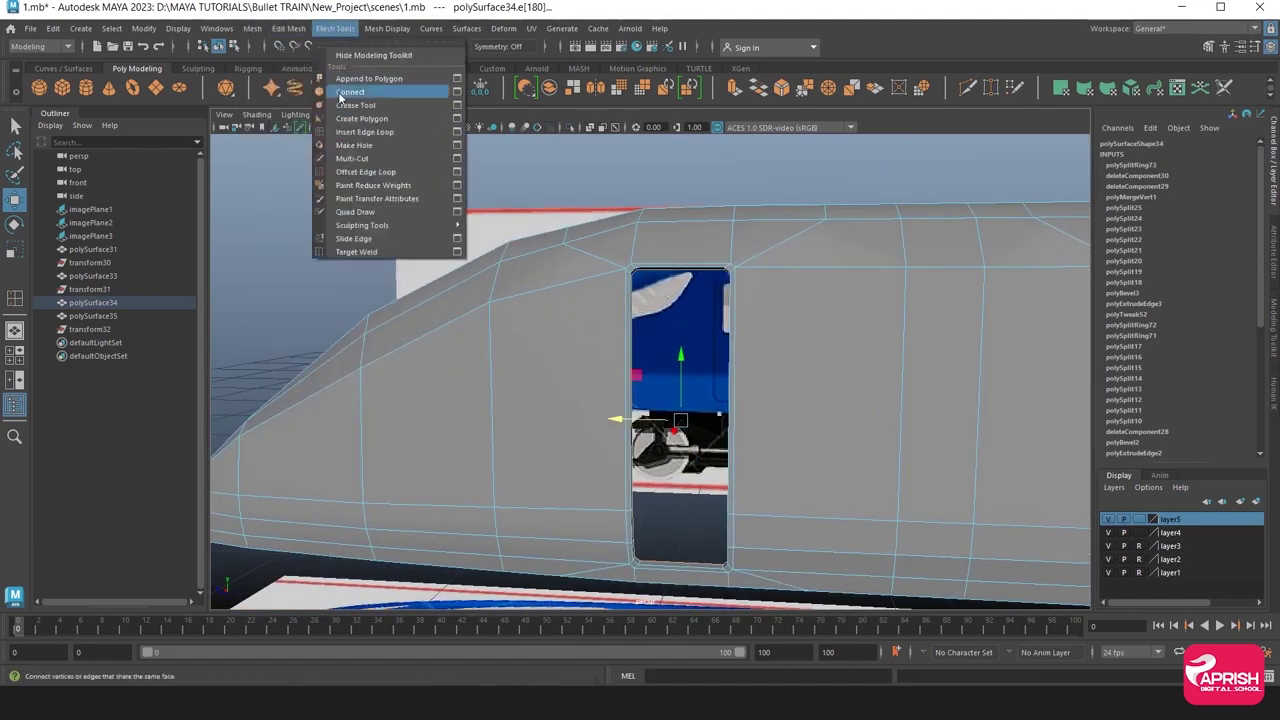
pyautogui.click(340, 96)
pyautogui.click(287, 28)
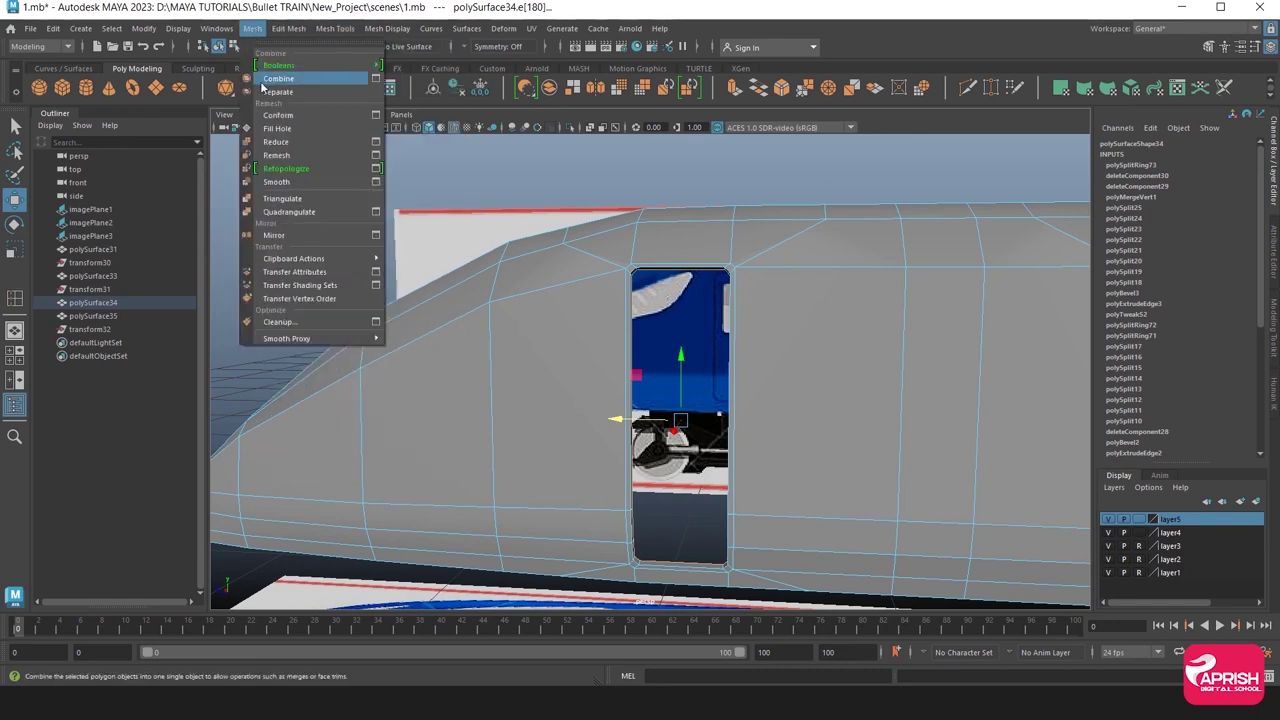
pyautogui.click(278, 132)
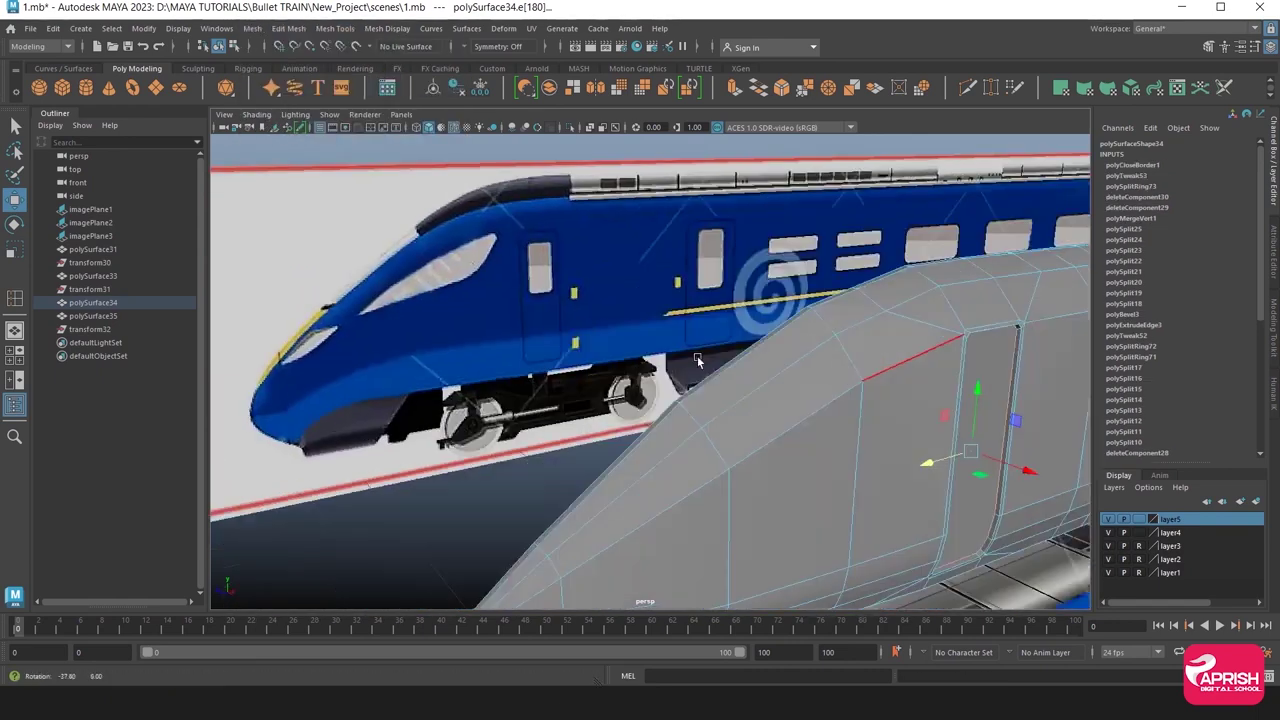
# Select the new door face and extract it as a separate object.
pyautogui.keyDown('alt'); pyautogui.moveTo(697, 355); pyautogui.dragTo(528, 283); pyautogui.keyUp('alt')
pyautogui.click(693, 307)
pyautogui.moveTo(737, 285); pyautogui.dragTo(731, 297, button='right')
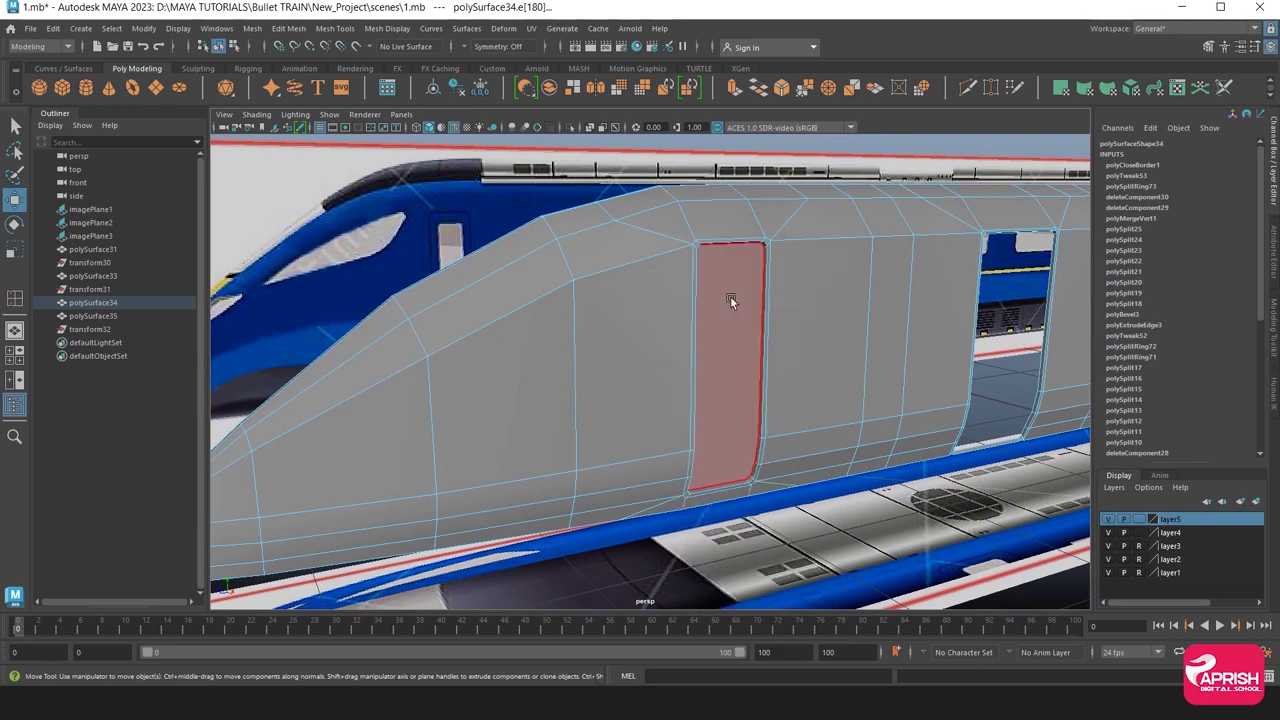
pyautogui.click(730, 296)
pyautogui.click(289, 28)
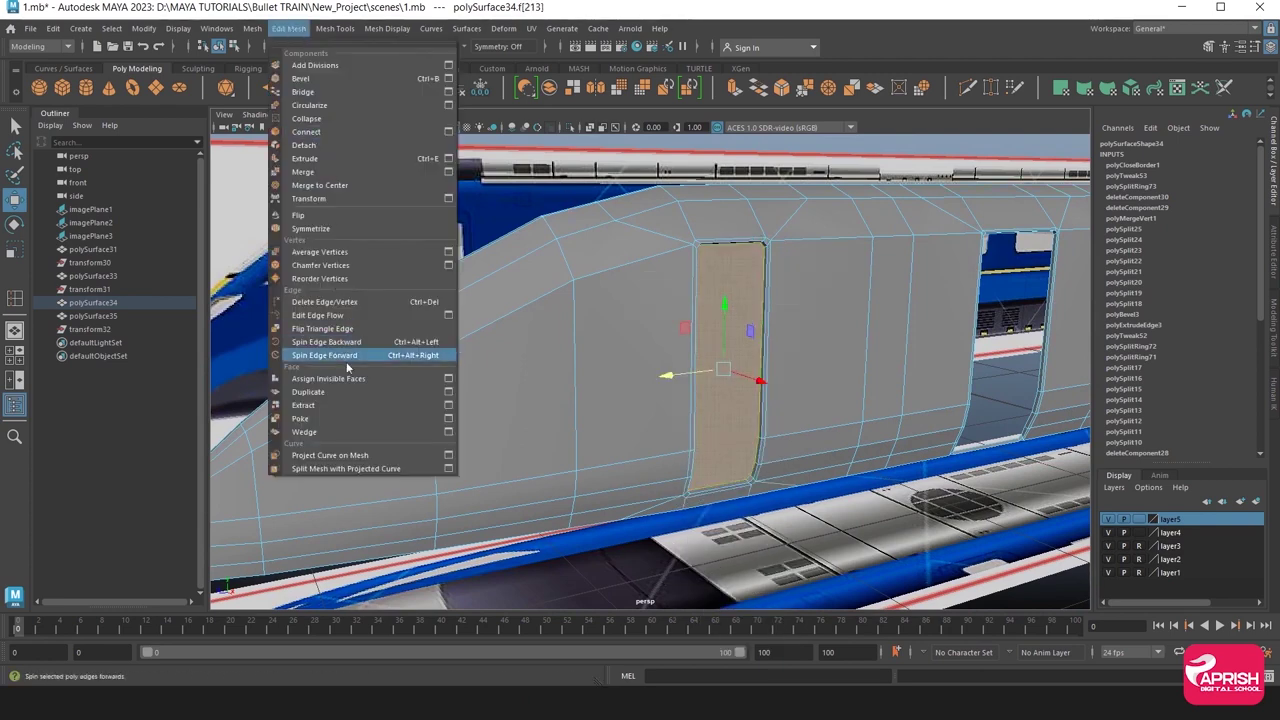
pyautogui.click(303, 405)
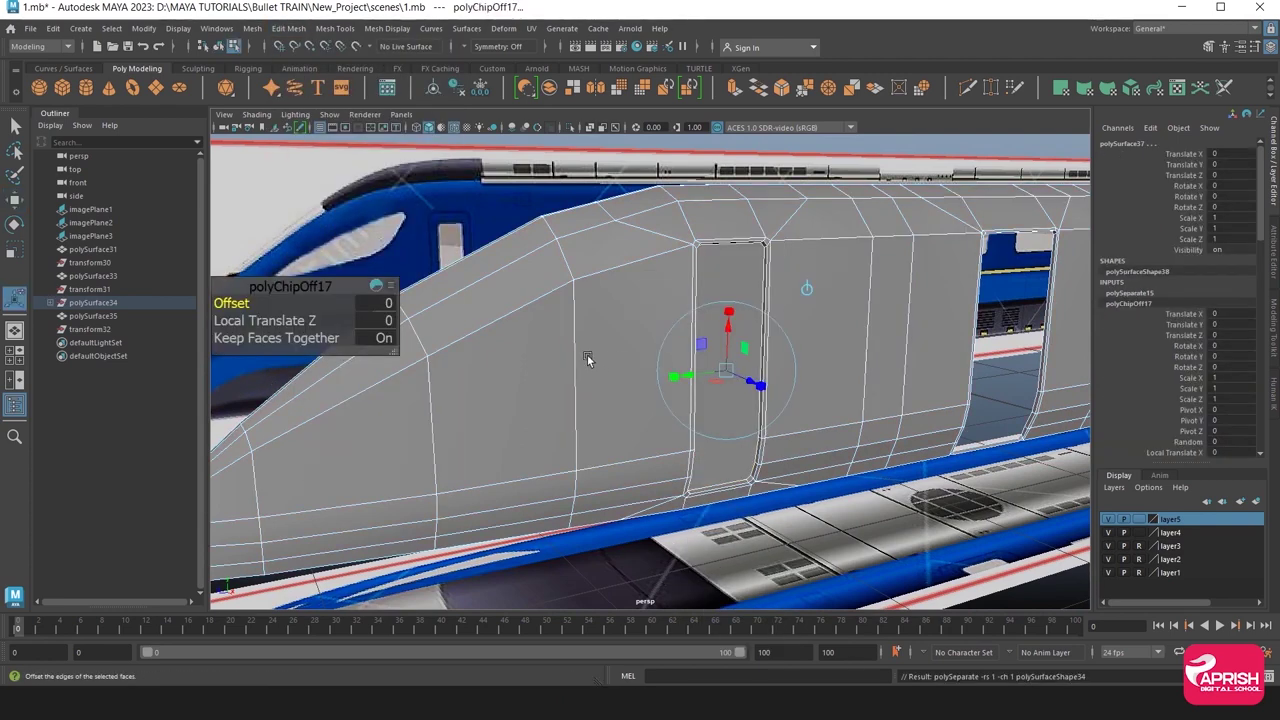
# Center the pivot on the extracted door panel and test nudging it sideways.
pyautogui.moveTo(587, 290); pyautogui.dragTo(606, 308, button='right')
pyautogui.press('3')
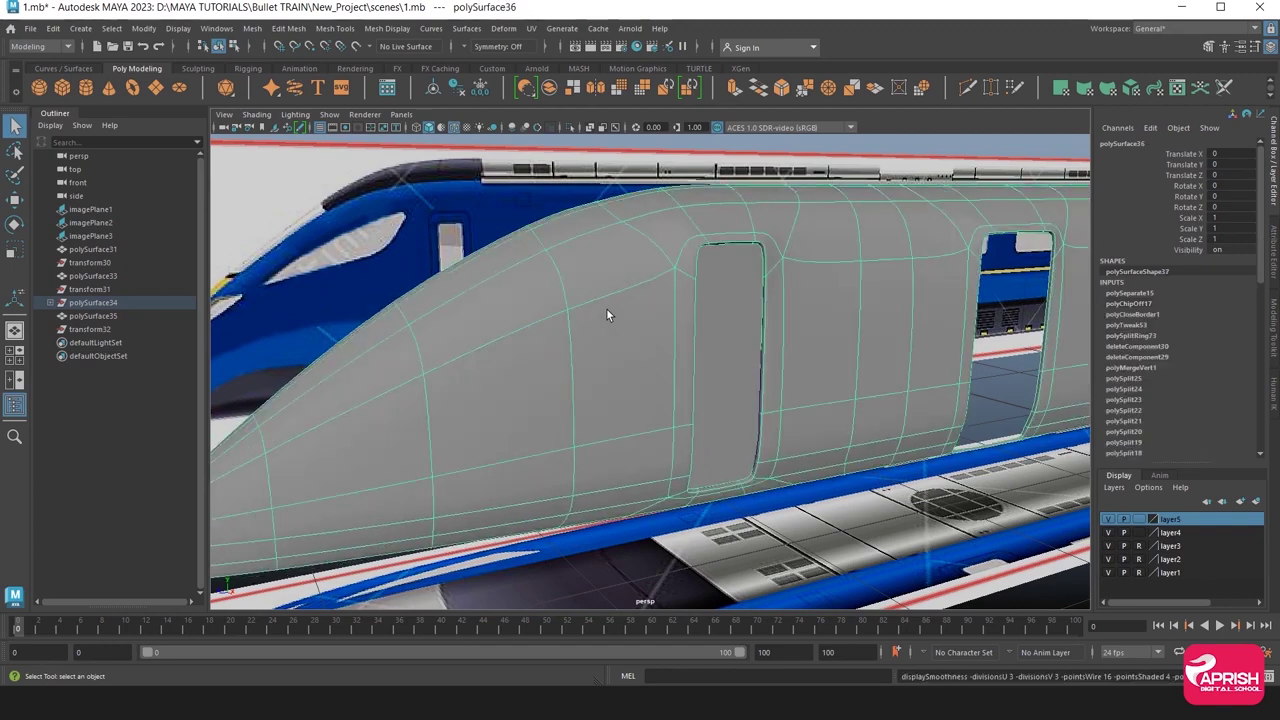
pyautogui.click(711, 484)
pyautogui.moveTo(711, 484)
pyautogui.keyDown('alt'); pyautogui.mouseDown()
pyautogui.moveTo(646, 346)
pyautogui.moveTo(460, 331)
pyautogui.mouseUp(); pyautogui.keyUp('alt')
pyautogui.click(375, 290)
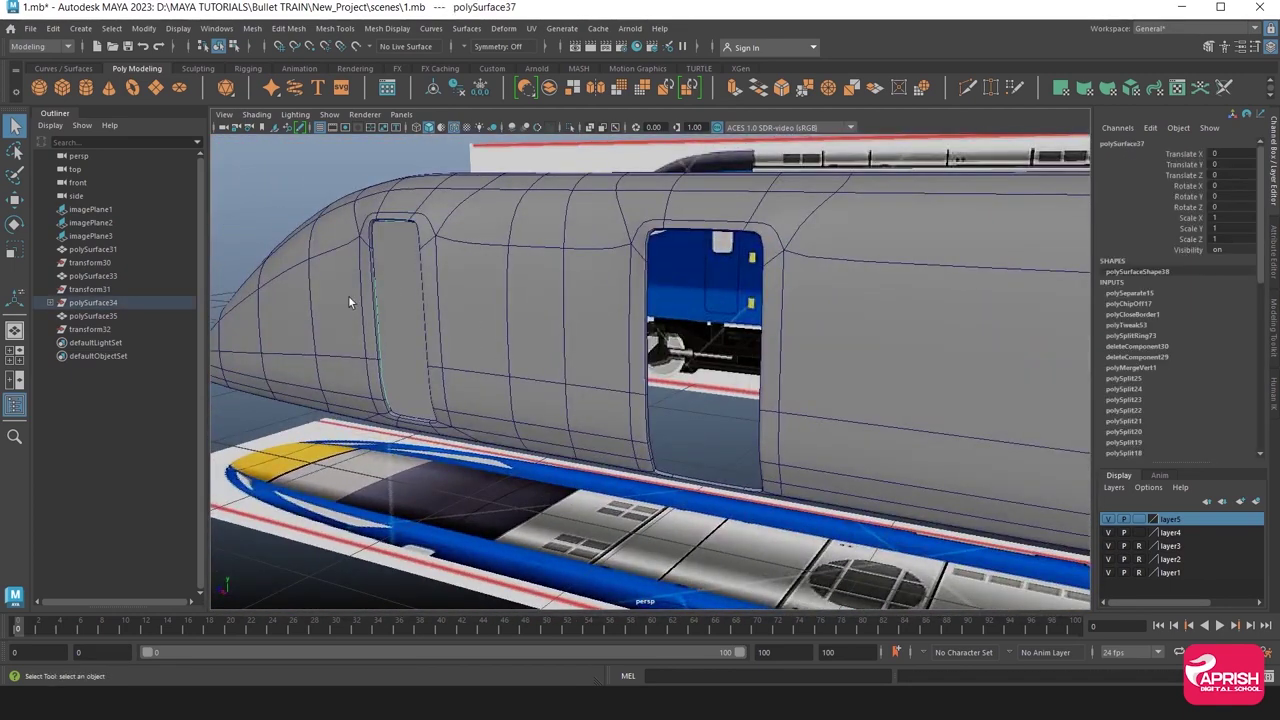
pyautogui.click(15, 199)
pyautogui.keyDown('alt'); pyautogui.moveTo(237, 328); pyautogui.dragTo(149, 137); pyautogui.keyUp('alt')
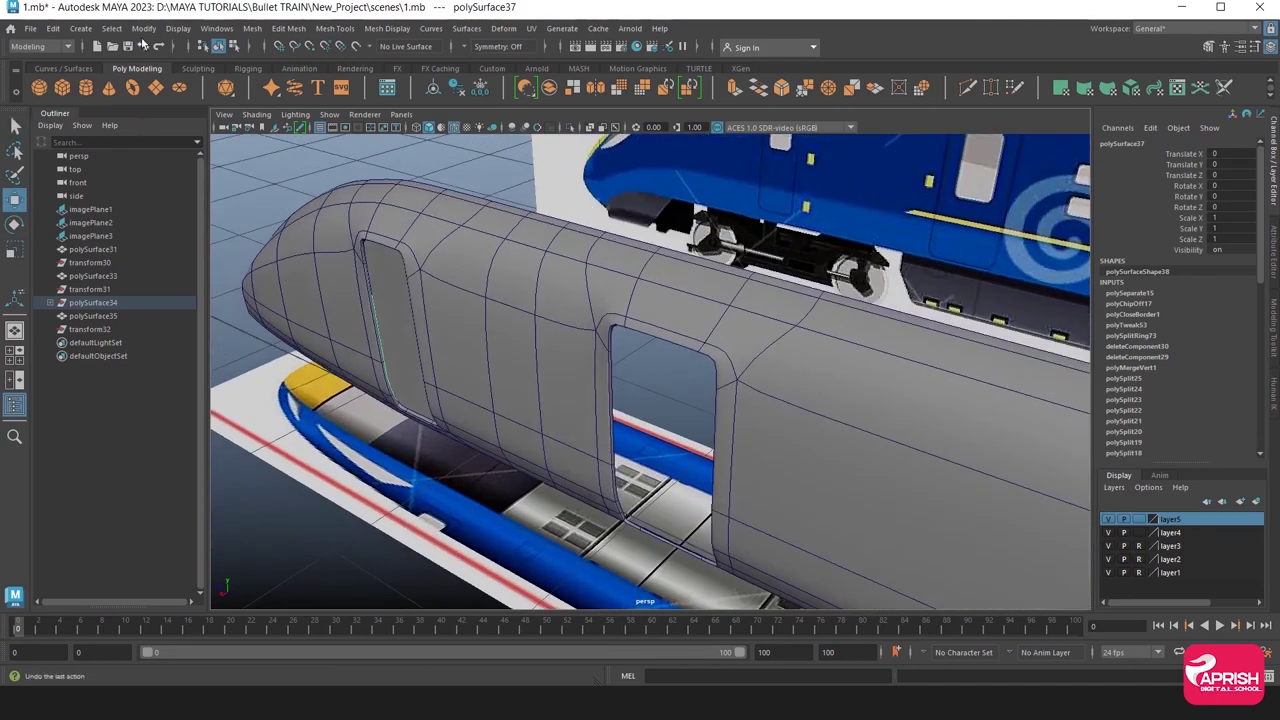
pyautogui.click(143, 28)
pyautogui.click(172, 128)
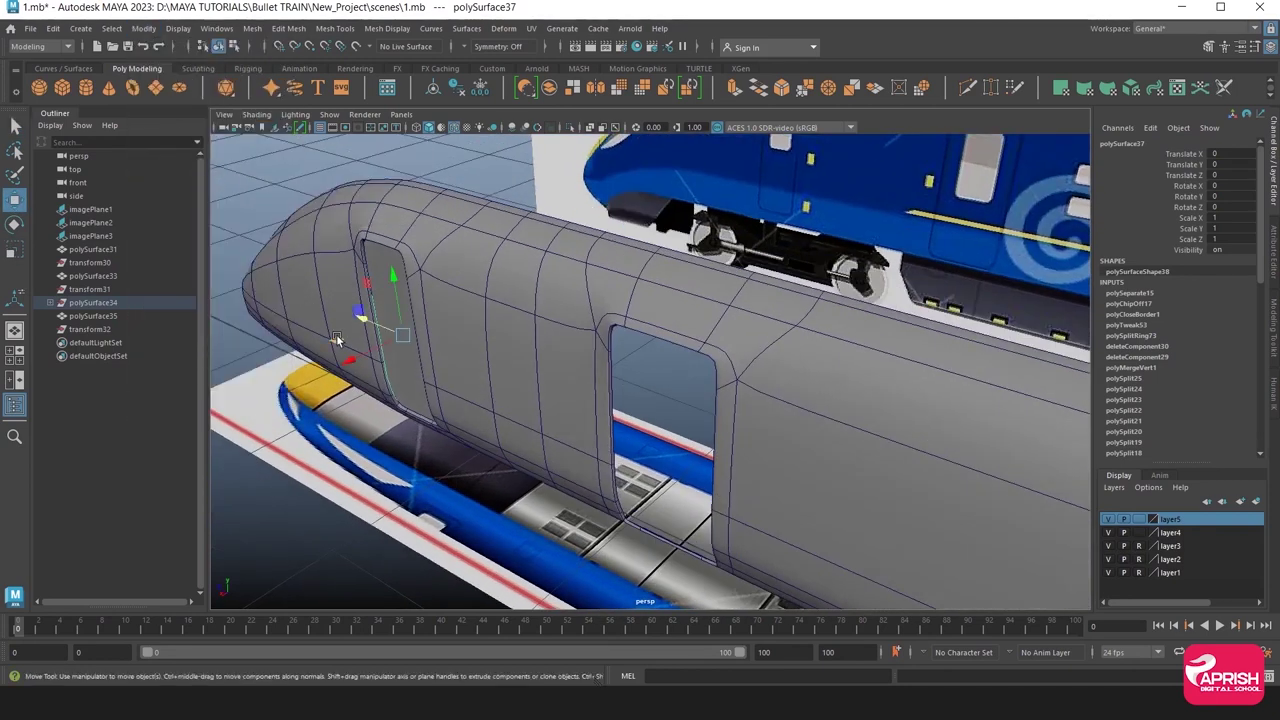
pyautogui.moveTo(338, 342); pyautogui.dragTo(343, 362)
# Check the door panel and body, then select the second door opening's border edge.
pyautogui.click(444, 416)
pyautogui.moveTo(444, 416)
pyautogui.keyDown('alt'); pyautogui.mouseDown()
pyautogui.moveTo(478, 404)
pyautogui.moveTo(326, 401)
pyautogui.moveTo(622, 300)
pyautogui.mouseUp(); pyautogui.keyUp('alt')
pyautogui.click(620, 298)
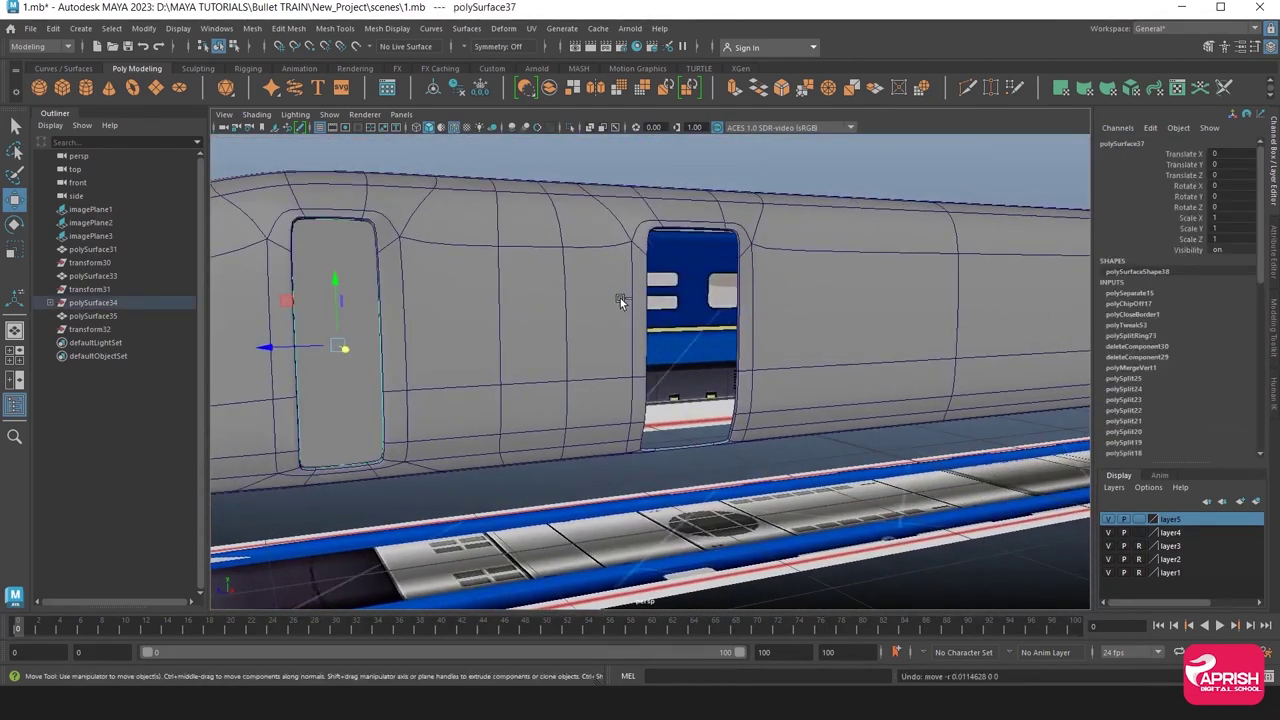
pyautogui.keyDown('alt'); pyautogui.moveTo(628, 298); pyautogui.dragTo(523, 331); pyautogui.keyUp('alt')
pyautogui.click(577, 314)
pyautogui.click(569, 313)
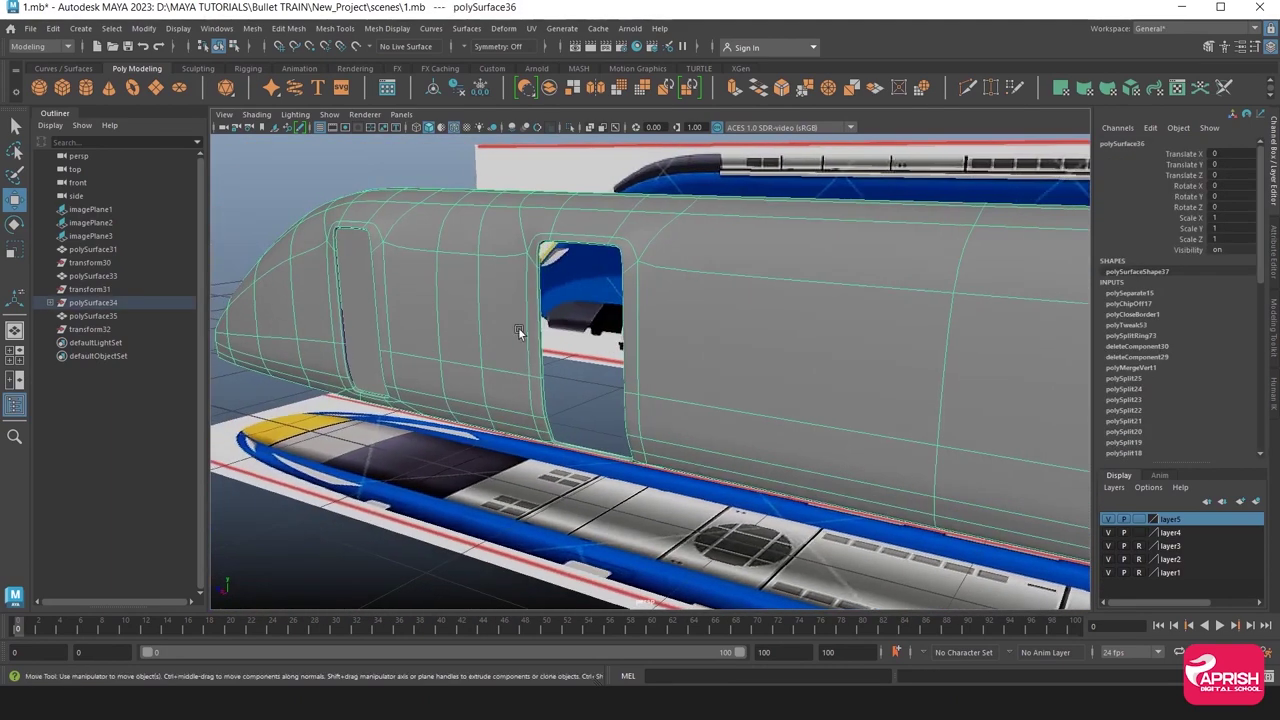
pyautogui.moveTo(503, 285); pyautogui.dragTo(551, 338, button='right')
pyautogui.click(551, 338)
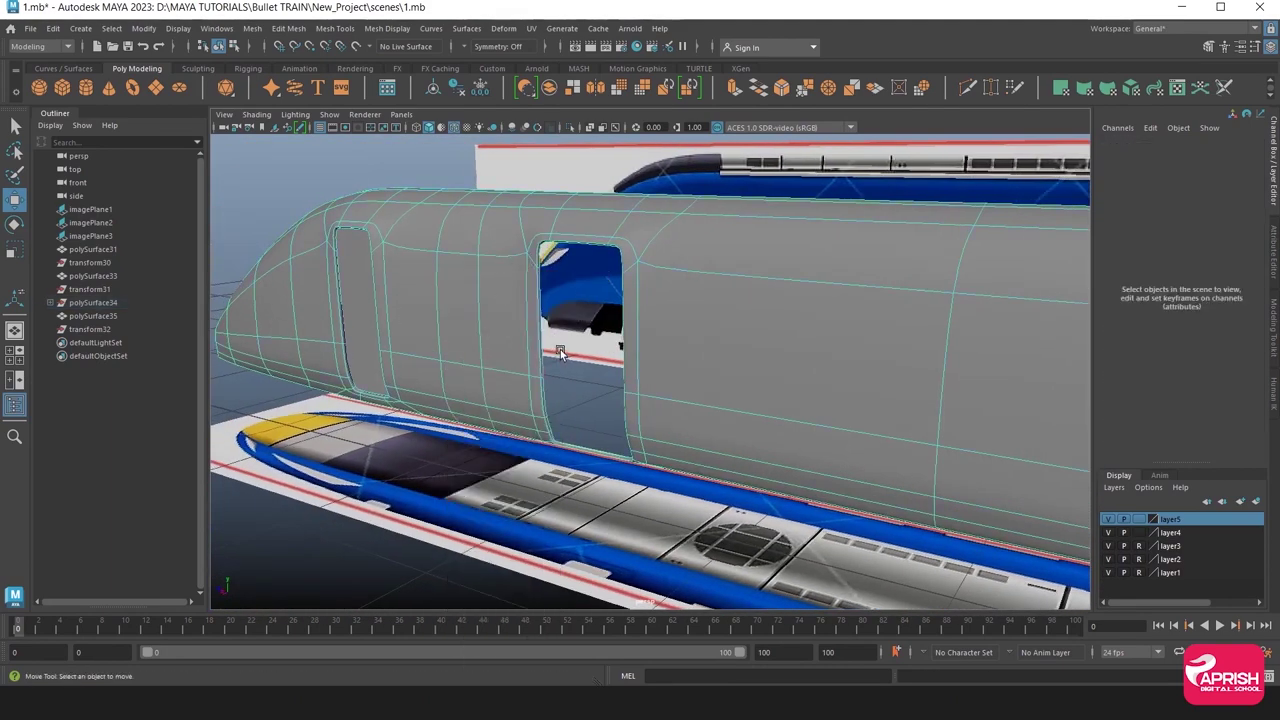
pyautogui.keyDown('alt'); pyautogui.moveTo(490, 345); pyautogui.dragTo(540, 375); pyautogui.keyUp('alt')
pyautogui.click(509, 346)
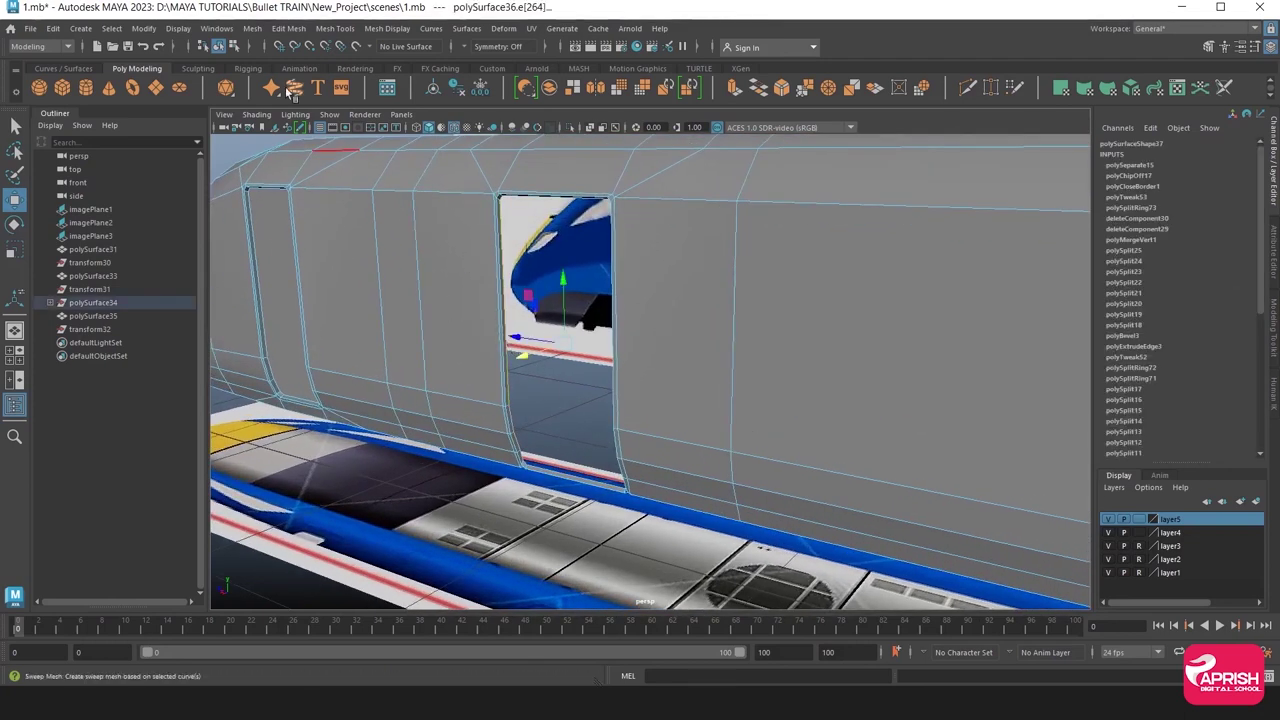
# Fill the second door opening and extract its face as polySurface39.
pyautogui.click(253, 29)
pyautogui.click(277, 128)
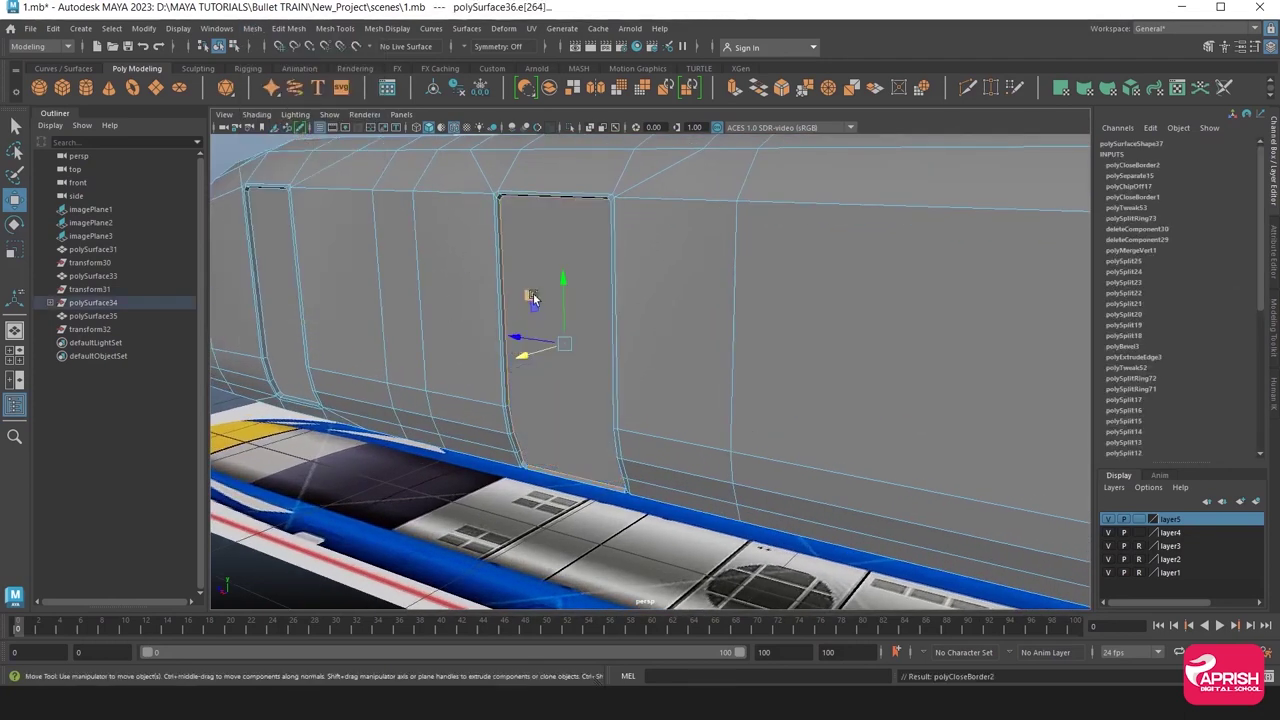
pyautogui.moveTo(534, 245); pyautogui.dragTo(536, 264, button='right')
pyautogui.click(536, 264)
pyautogui.click(536, 262)
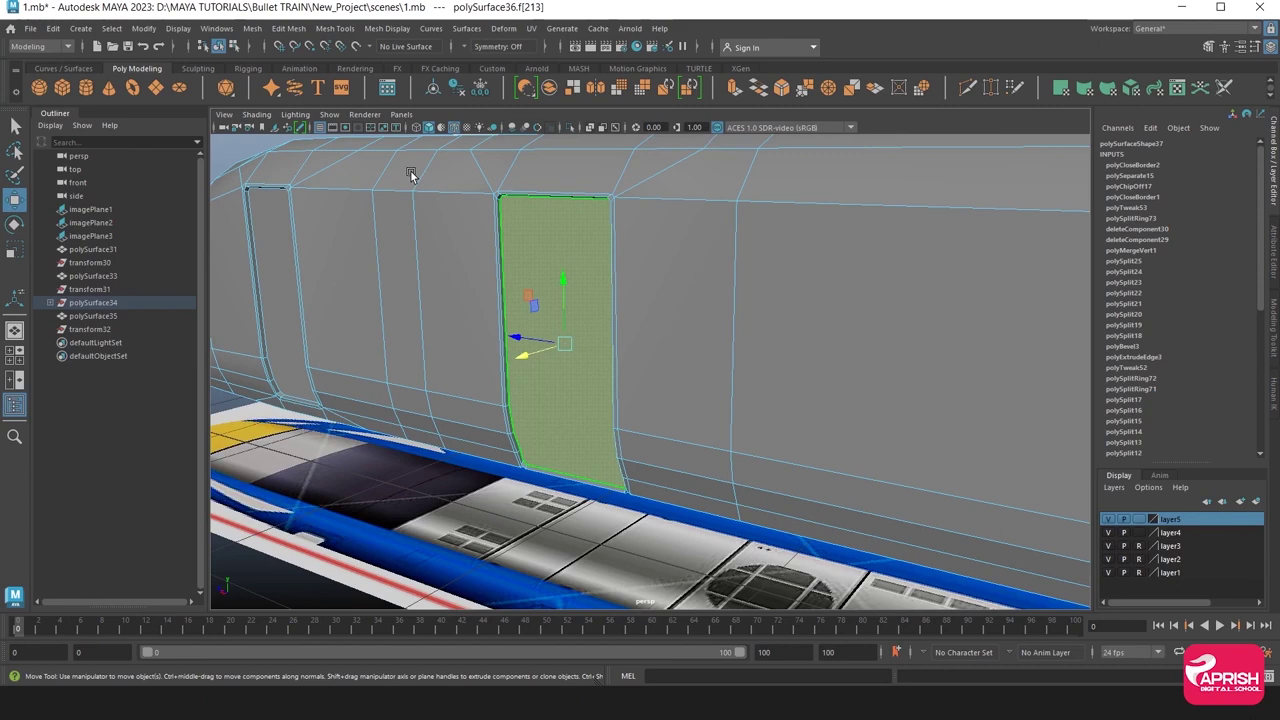
pyautogui.click(287, 29)
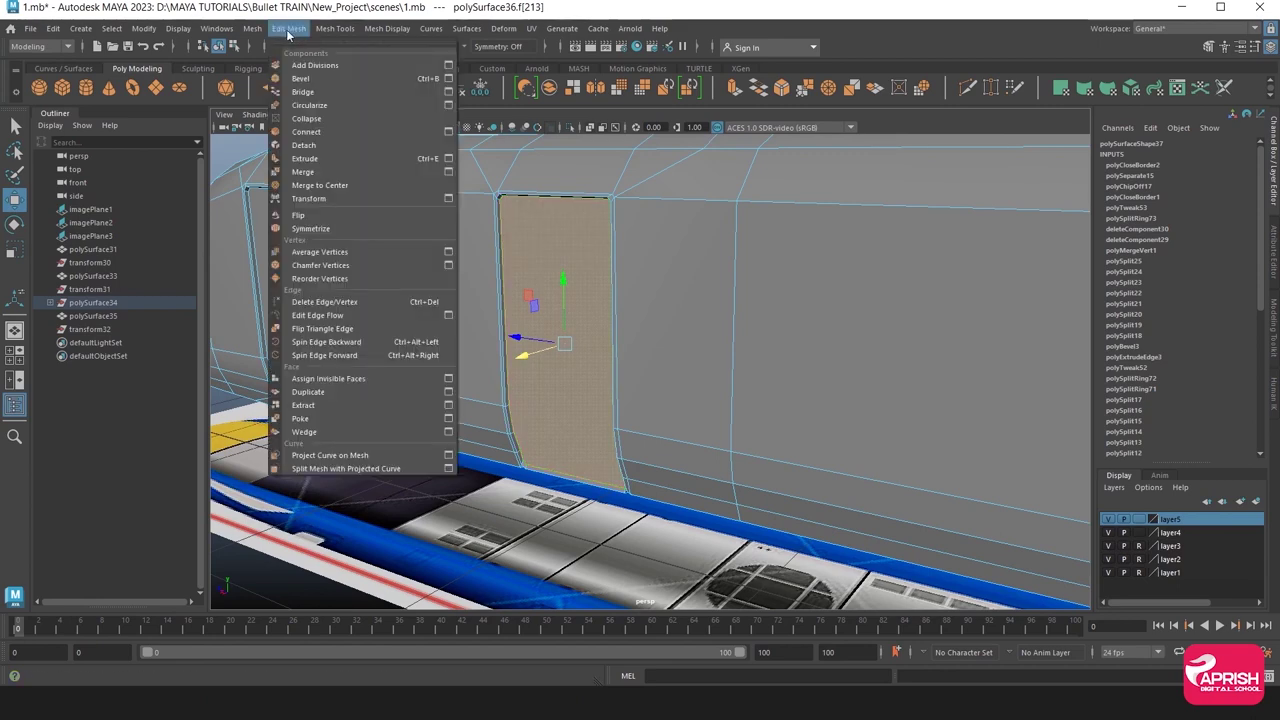
pyautogui.click(303, 405)
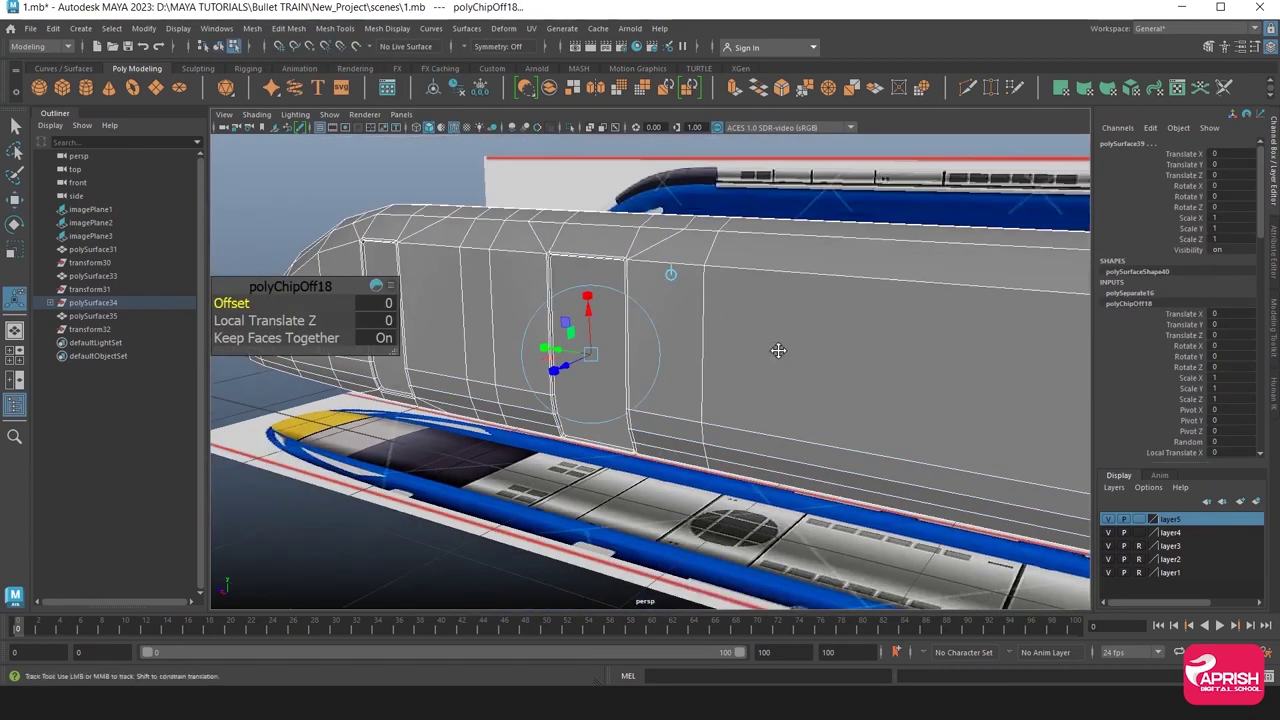
# Move along to the third door opening and select its border edge.
pyautogui.moveTo(778, 350)
pyautogui.keyDown('alt'); pyautogui.mouseDown(button='middle')
pyautogui.moveTo(819, 321)
pyautogui.moveTo(677, 309)
pyautogui.moveTo(811, 297)
pyautogui.moveTo(777, 351)
pyautogui.moveTo(692, 274)
pyautogui.mouseUp(button='middle'); pyautogui.keyUp('alt')
pyautogui.moveTo(692, 274); pyautogui.dragTo(727, 283, button='right')
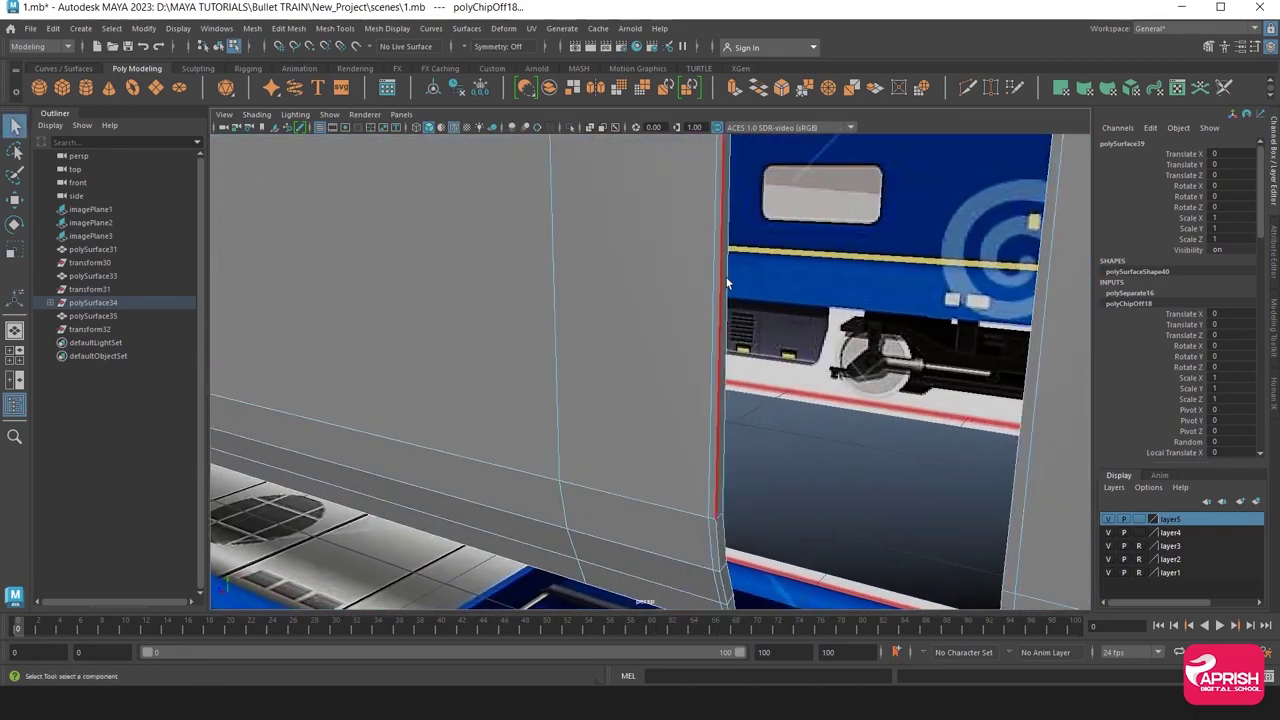
pyautogui.click(727, 283)
# Fill the third door opening and extract its face as panel polySurface41.
pyautogui.press('f')
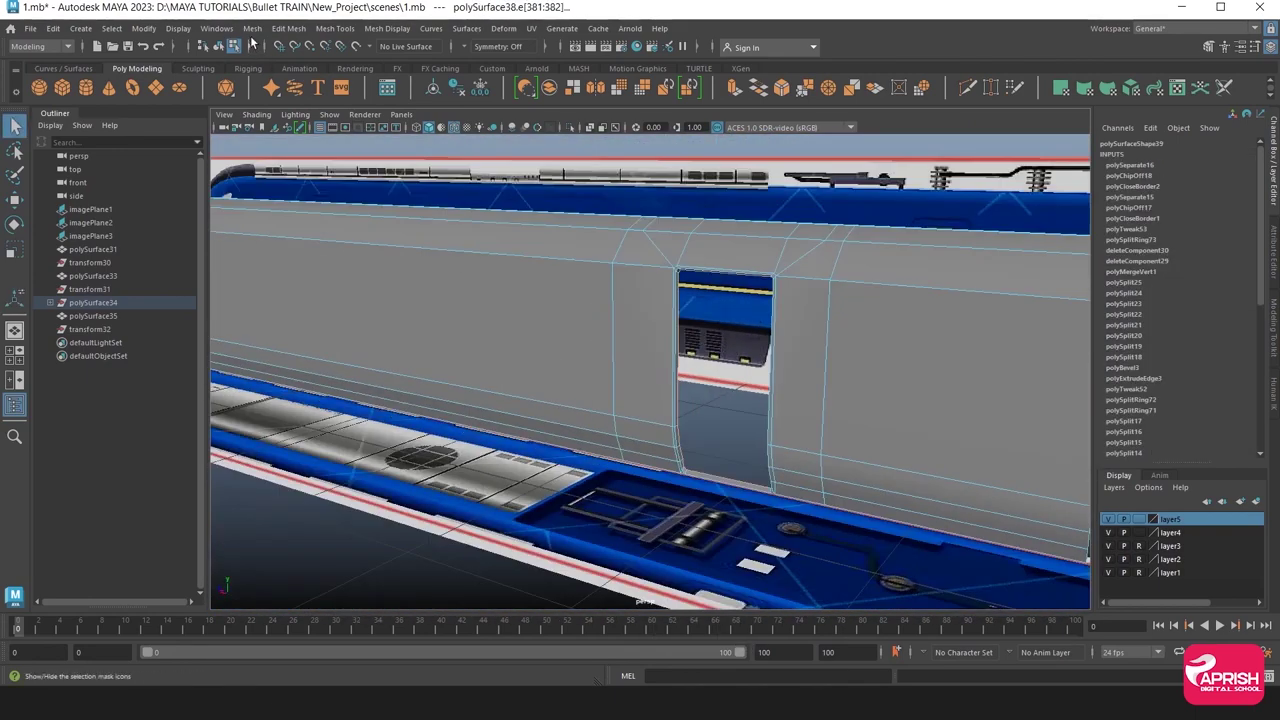
pyautogui.click(252, 28)
pyautogui.click(283, 134)
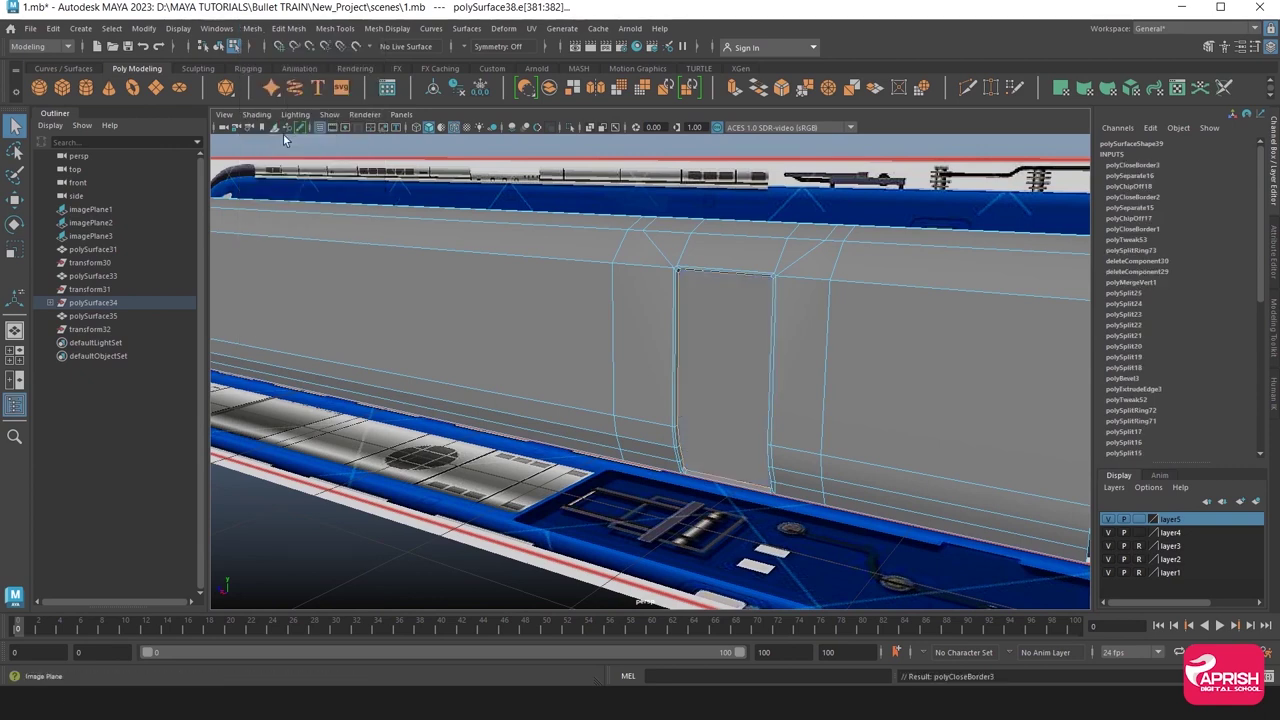
pyautogui.moveTo(724, 342); pyautogui.dragTo(708, 340, button='right')
pyautogui.click(704, 340)
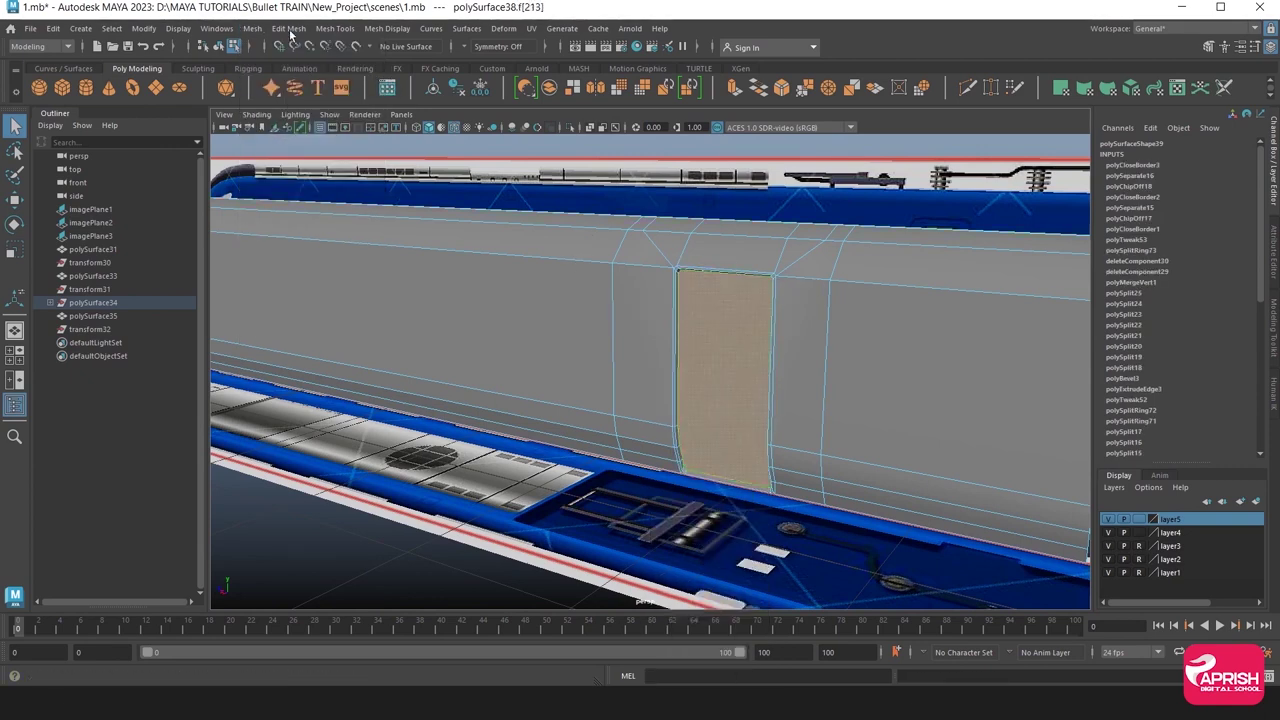
pyautogui.click(290, 28)
pyautogui.click(305, 408)
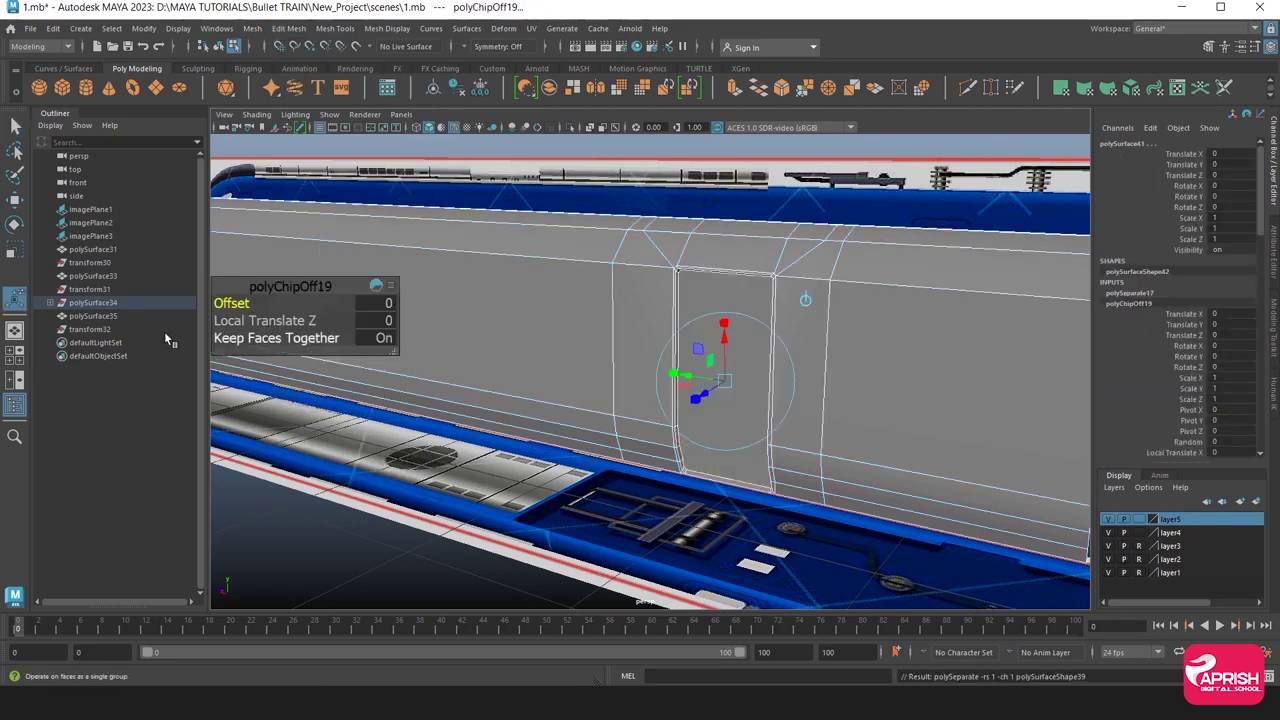
# In Object Mode, frame and select the separated door panels.
pyautogui.click(15, 203)
pyautogui.moveTo(443, 243); pyautogui.dragTo(484, 213, button='right')
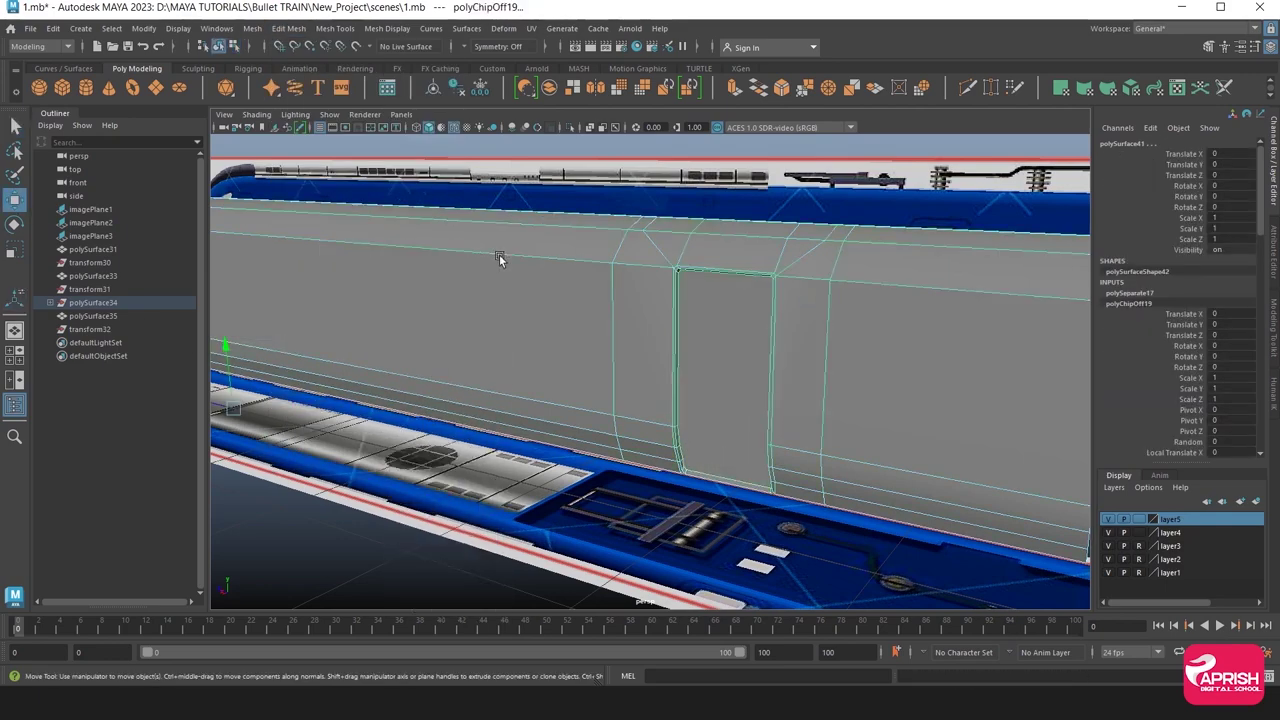
pyautogui.press('f')
pyautogui.click(680, 345)
pyautogui.keyDown('alt'); pyautogui.moveTo(680, 345); pyautogui.dragTo(598, 292); pyautogui.keyUp('alt')
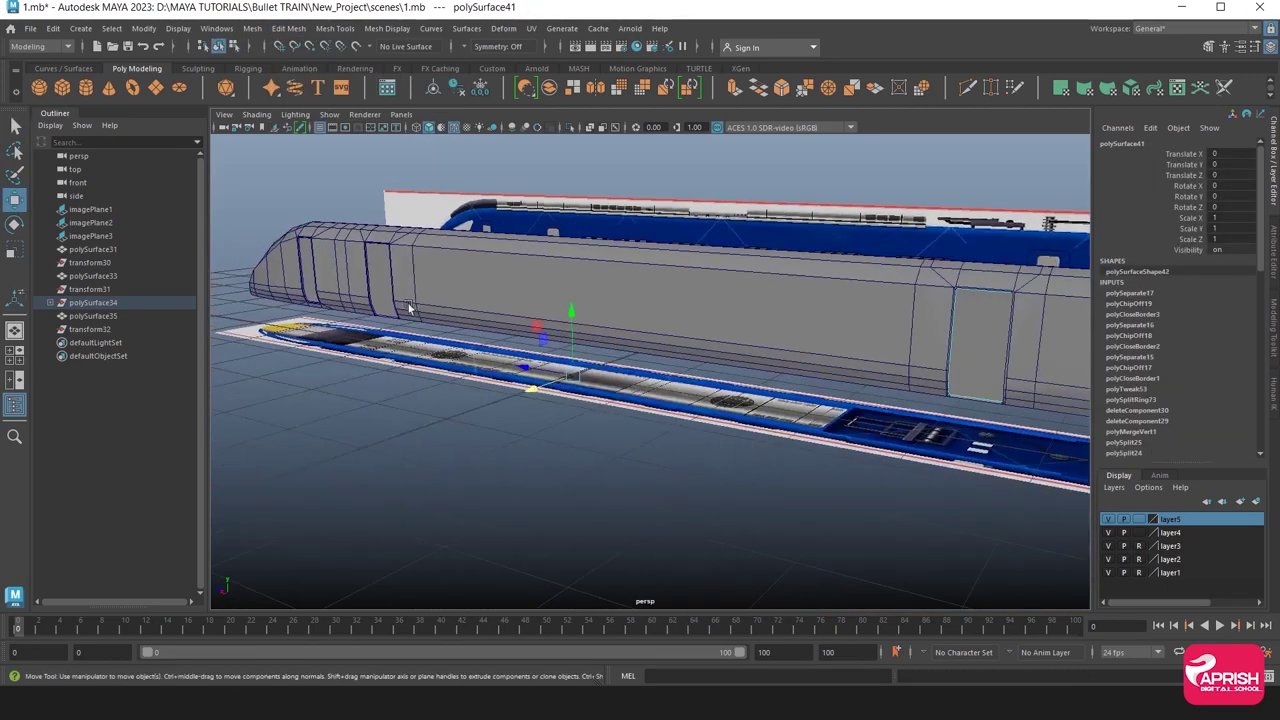
pyautogui.click(600, 304)
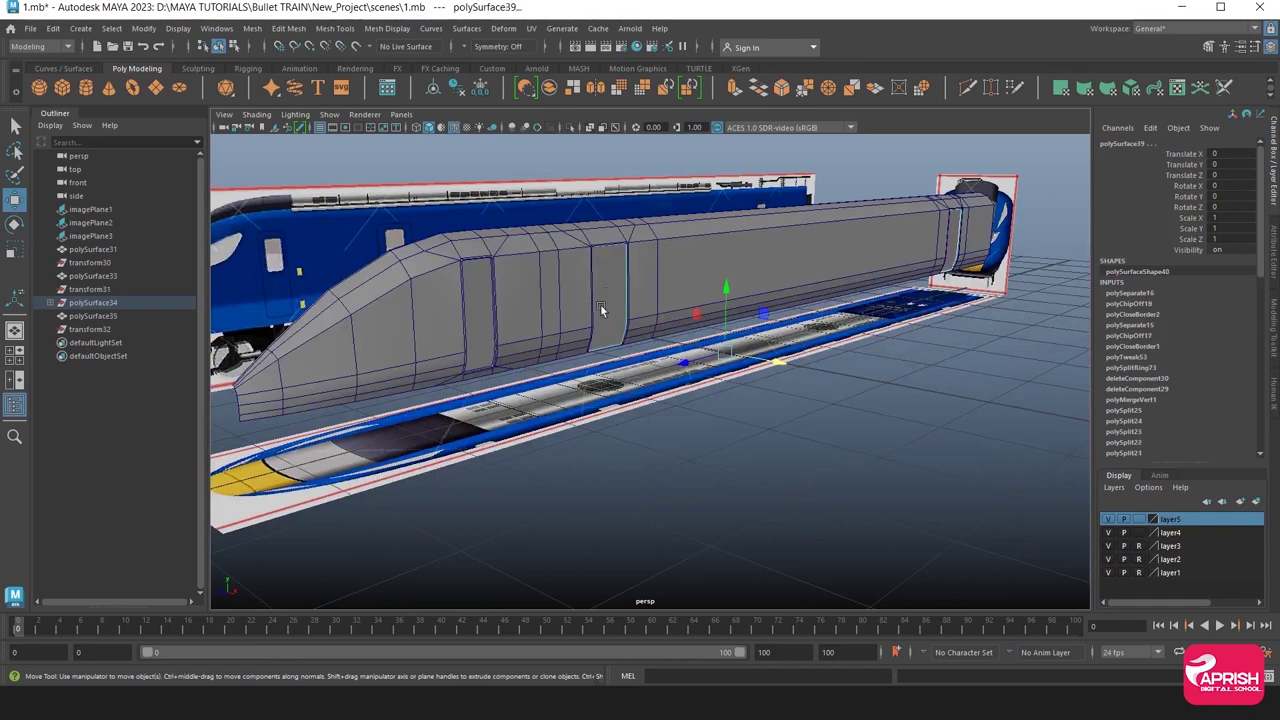
pyautogui.click(481, 304)
pyautogui.click(143, 28)
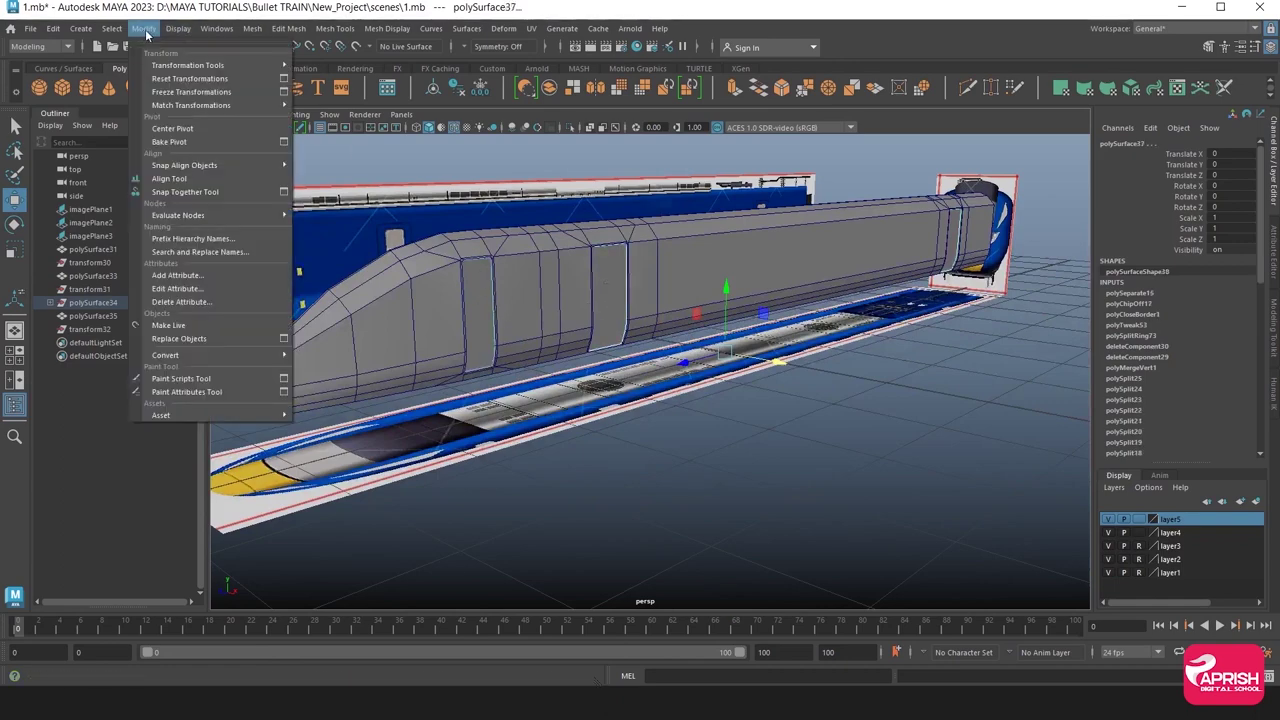
# Center the pivot on door panel polySurface37 and isolate it alone in the view.
pyautogui.click(170, 129)
pyautogui.moveTo(437, 289)
pyautogui.keyDown('alt'); pyautogui.mouseDown()
pyautogui.moveTo(581, 259)
pyautogui.moveTo(532, 335)
pyautogui.moveTo(570, 371)
pyautogui.mouseUp(); pyautogui.keyUp('alt')
pyautogui.click(852, 502)
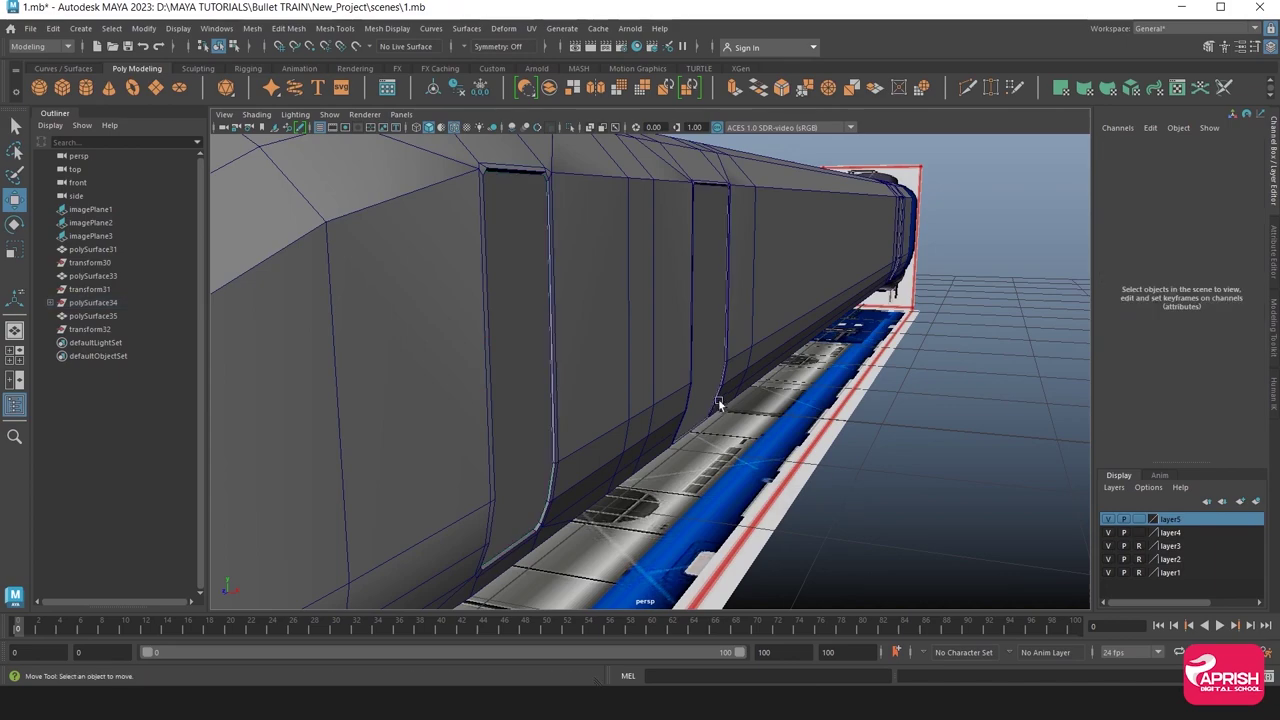
pyautogui.moveTo(852, 502)
pyautogui.keyDown('alt'); pyautogui.mouseDown()
pyautogui.moveTo(781, 362)
pyautogui.moveTo(727, 354)
pyautogui.moveTo(695, 369)
pyautogui.moveTo(698, 350)
pyautogui.mouseUp(); pyautogui.keyUp('alt')
pyautogui.hotkey('ctrl', 'z')
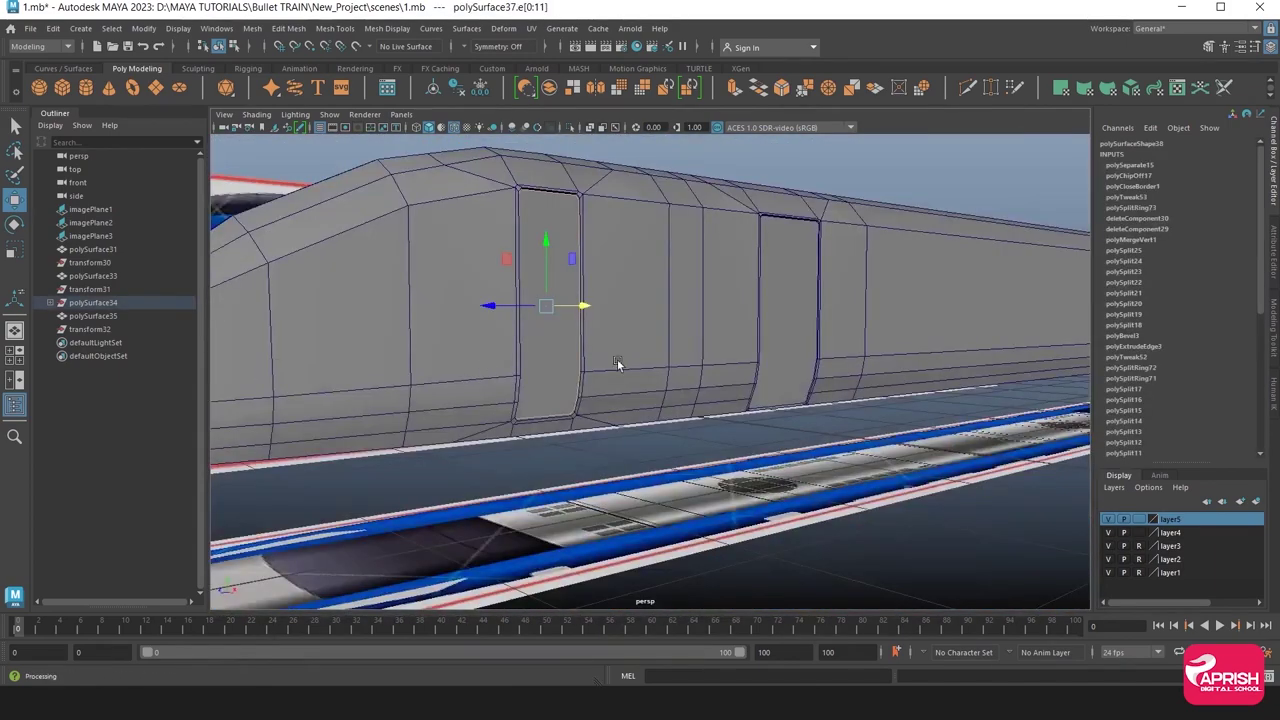
pyautogui.moveTo(617, 363)
pyautogui.keyDown('alt'); pyautogui.mouseDown()
pyautogui.moveTo(509, 363)
pyautogui.moveTo(690, 400)
pyautogui.moveTo(610, 393)
pyautogui.moveTo(636, 386)
pyautogui.mouseUp(); pyautogui.keyUp('alt')
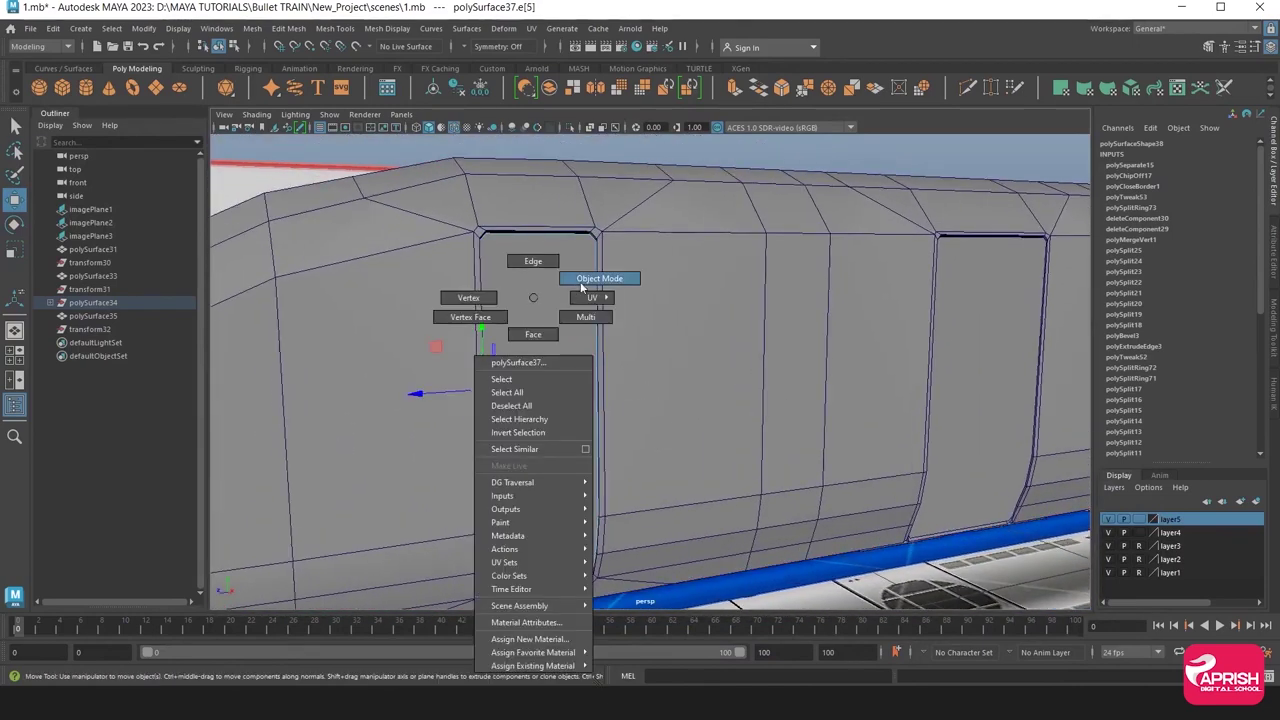
pyautogui.moveTo(533, 296); pyautogui.dragTo(600, 285, button='right')
# Isolate the door panel and extrude its border edges inward by about -0.0137 Local Translate Z.
pyautogui.click(569, 127)
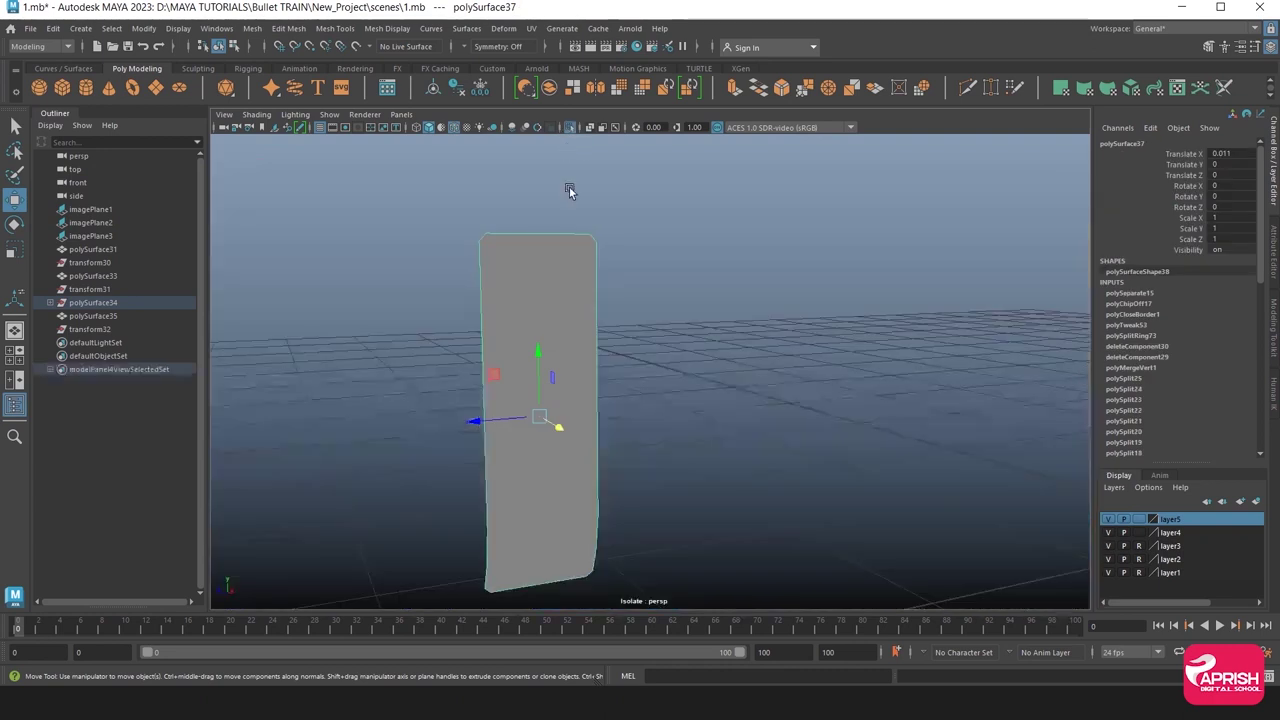
pyautogui.moveTo(509, 270); pyautogui.dragTo(497, 242, button='right')
pyautogui.click(500, 237)
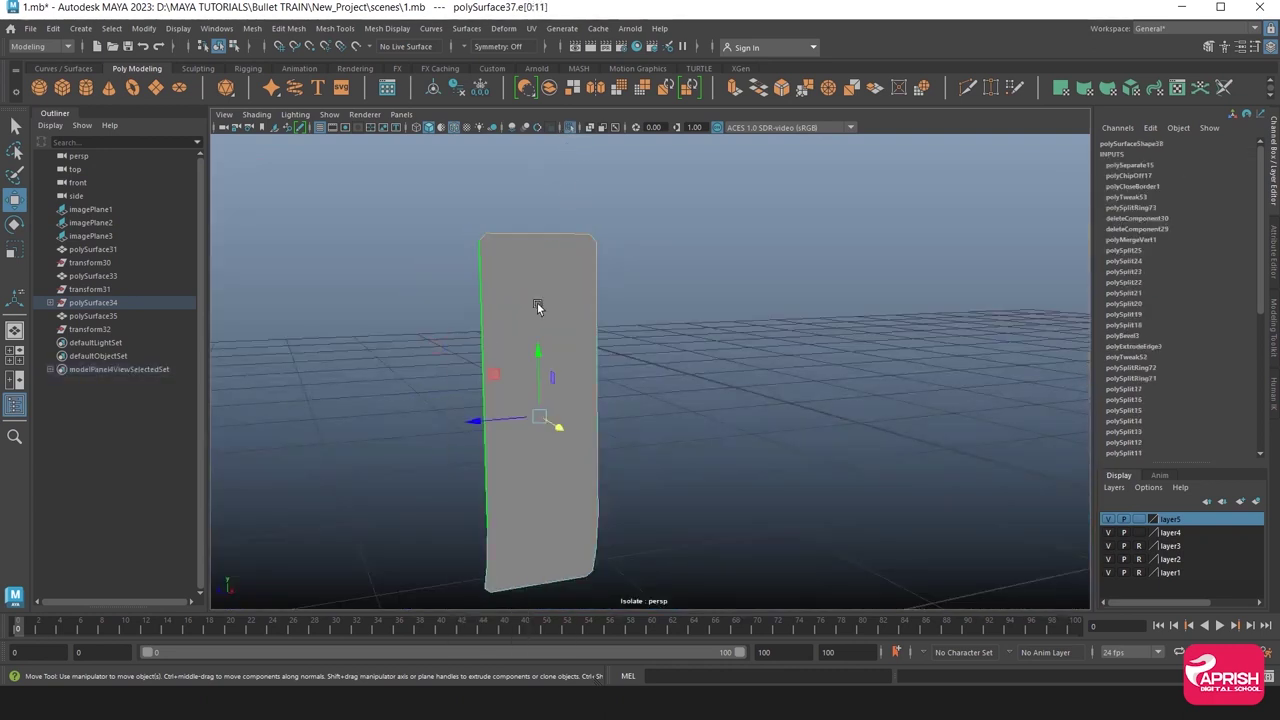
pyautogui.click(735, 87)
pyautogui.moveTo(648, 380)
pyautogui.keyDown('alt'); pyautogui.mouseDown()
pyautogui.moveTo(674, 423)
pyautogui.moveTo(665, 409)
pyautogui.mouseUp(); pyautogui.keyUp('alt')
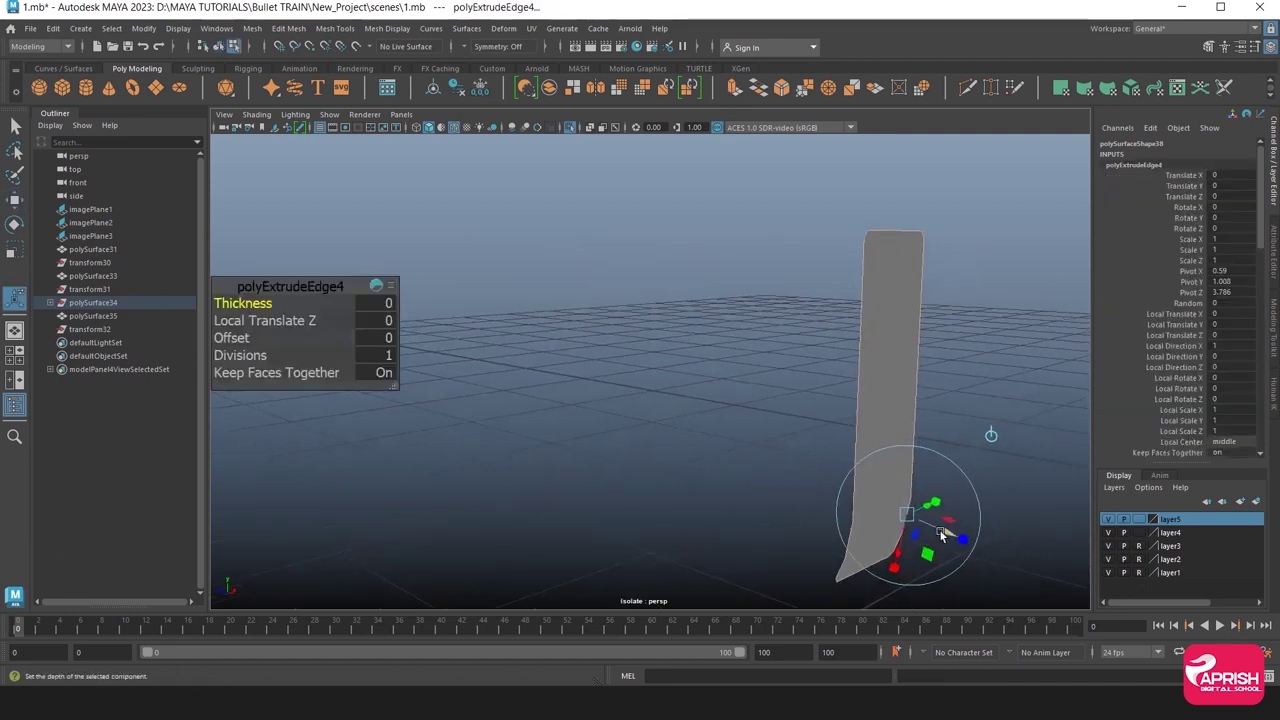
pyautogui.moveTo(940, 535); pyautogui.dragTo(668, 350)
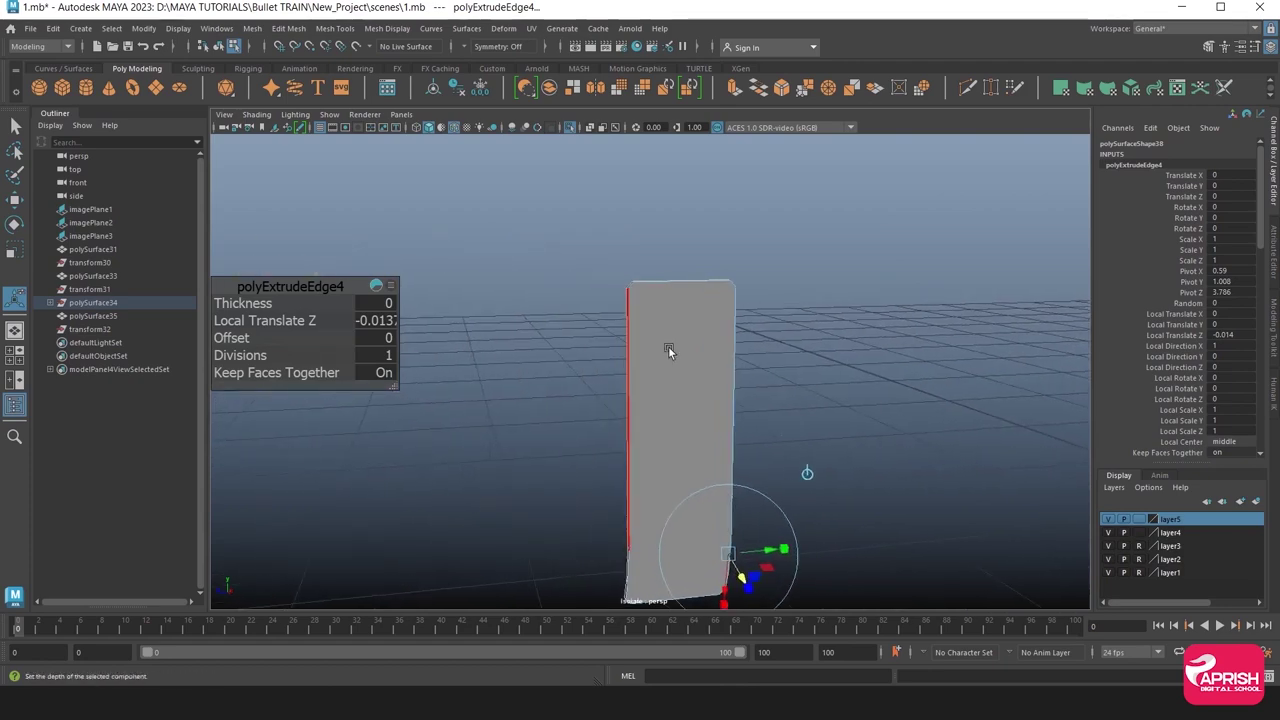
# Check the thickened panel in the train body's door opening, then isolate the panel again.
pyautogui.moveTo(668, 347); pyautogui.dragTo(737, 292, button='right')
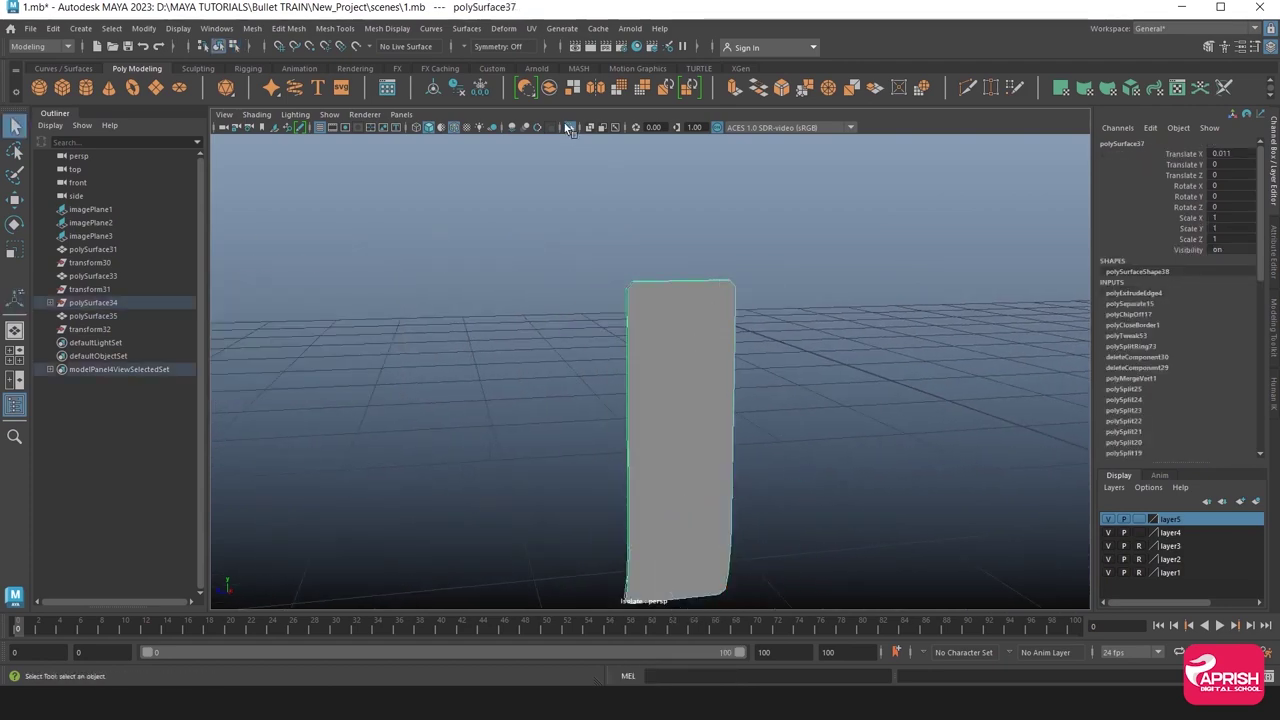
pyautogui.click(567, 127)
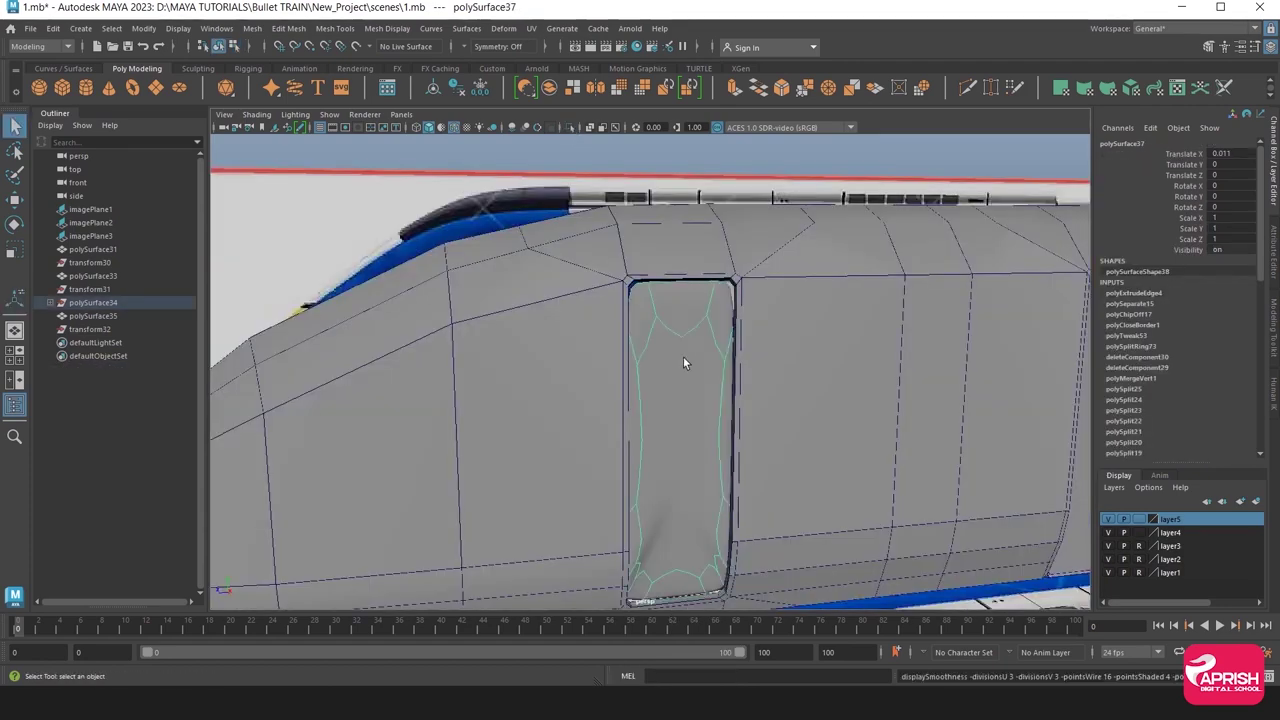
pyautogui.moveTo(672, 393)
pyautogui.keyDown('alt'); pyautogui.mouseDown(button='middle')
pyautogui.moveTo(589, 369)
pyautogui.moveTo(667, 369)
pyautogui.mouseUp(button='middle'); pyautogui.keyUp('alt')
pyautogui.scroll(3, 609, 366)
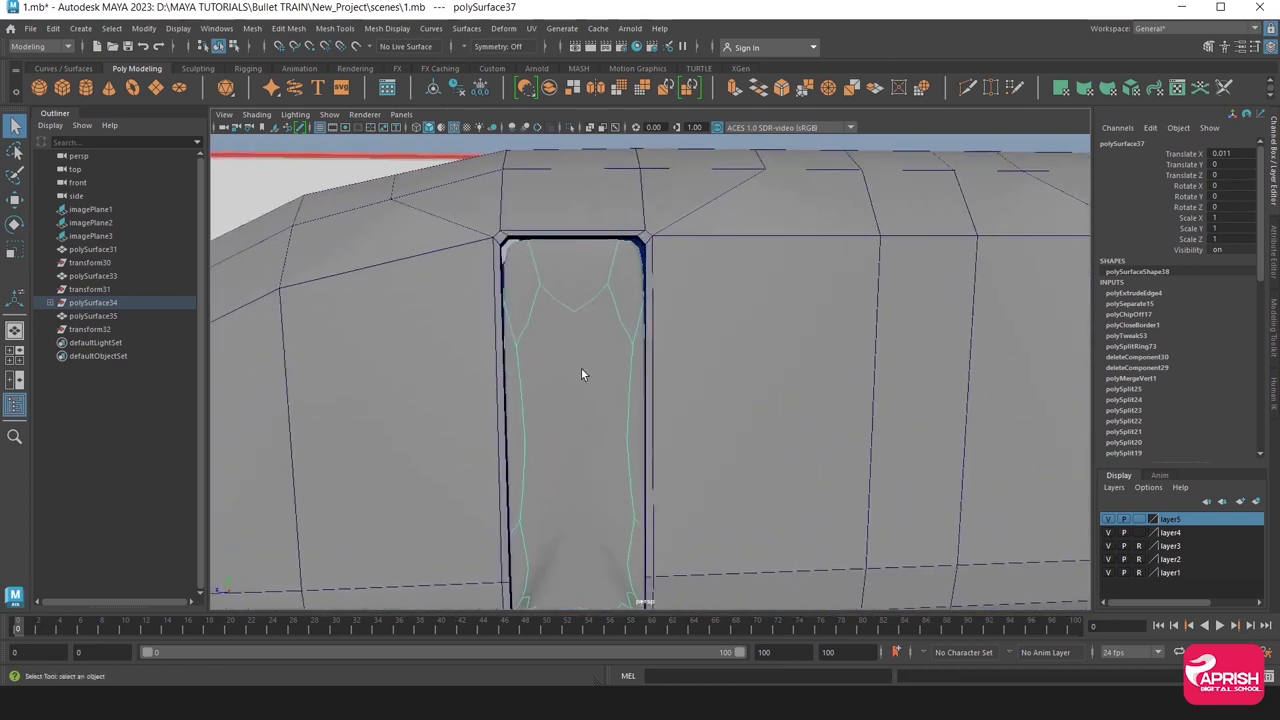
pyautogui.hotkey('ctrl', 'h')
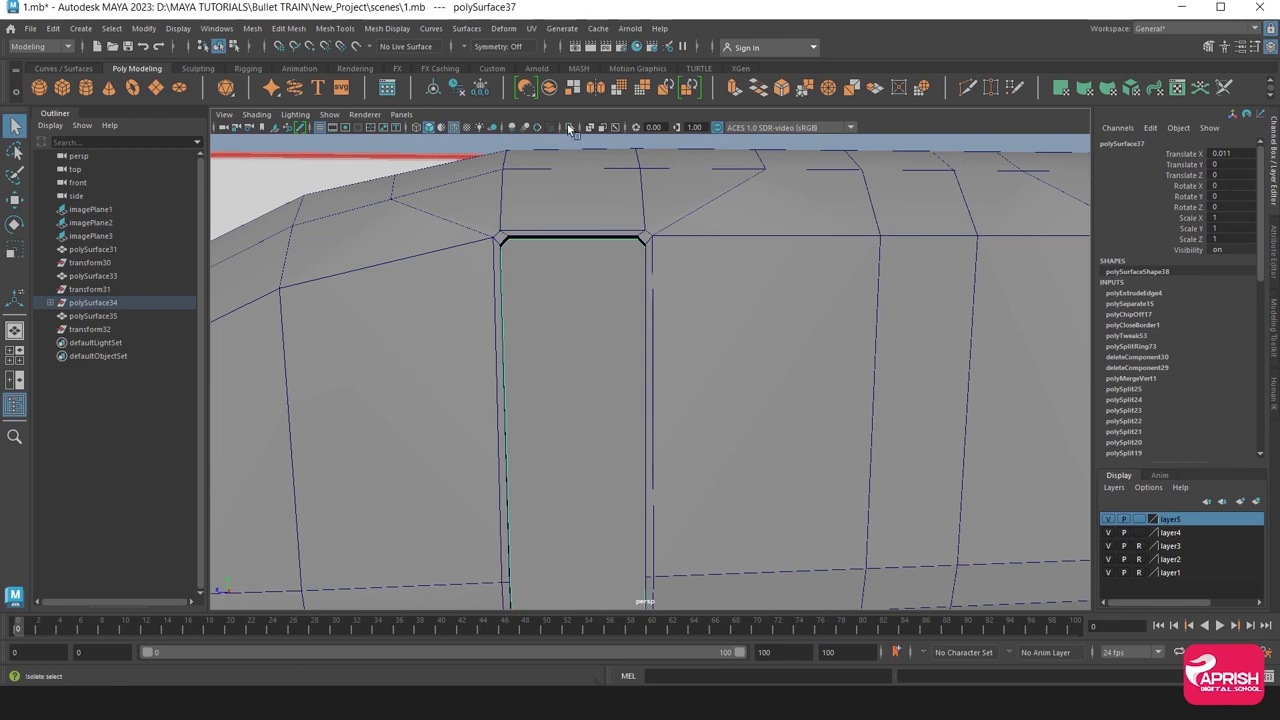
pyautogui.click(568, 127)
pyautogui.keyDown('alt'); pyautogui.moveTo(490, 386); pyautogui.dragTo(644, 386, button='middle'); pyautogui.keyUp('alt')
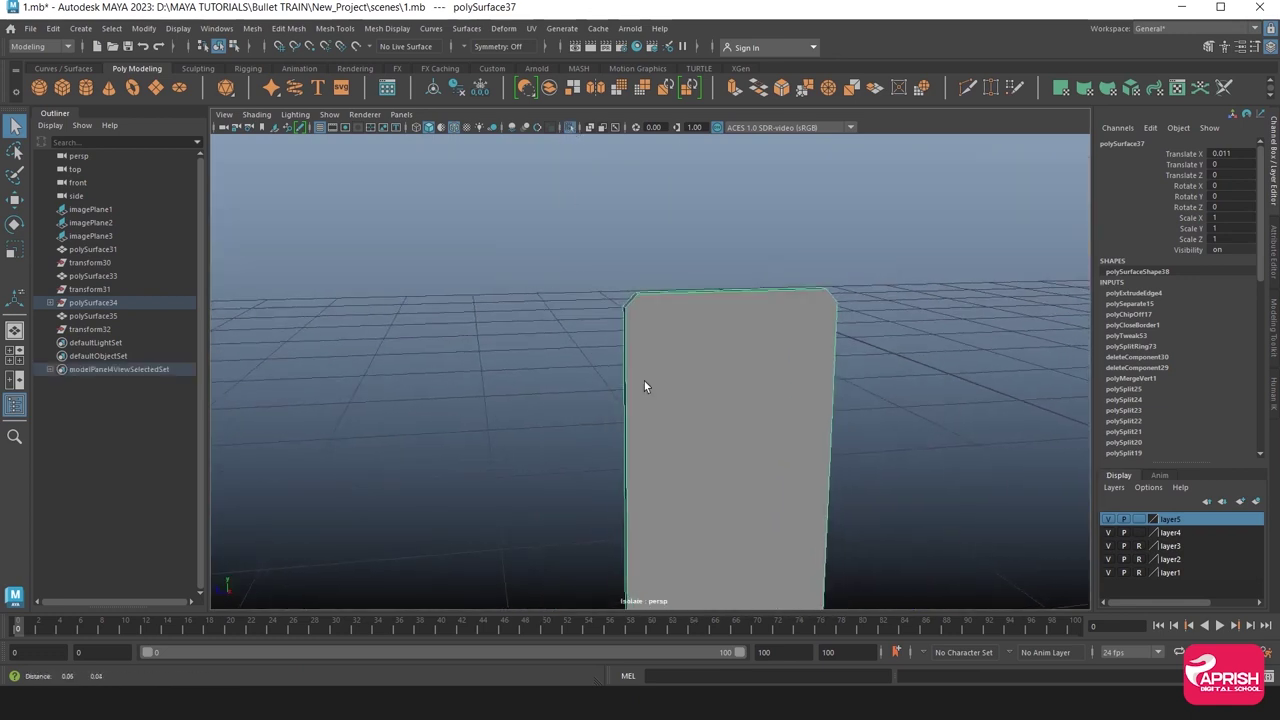
# Start a Multi-Cut on the door panel from its top-right corner.
pyautogui.click(335, 28)
pyautogui.click(353, 162)
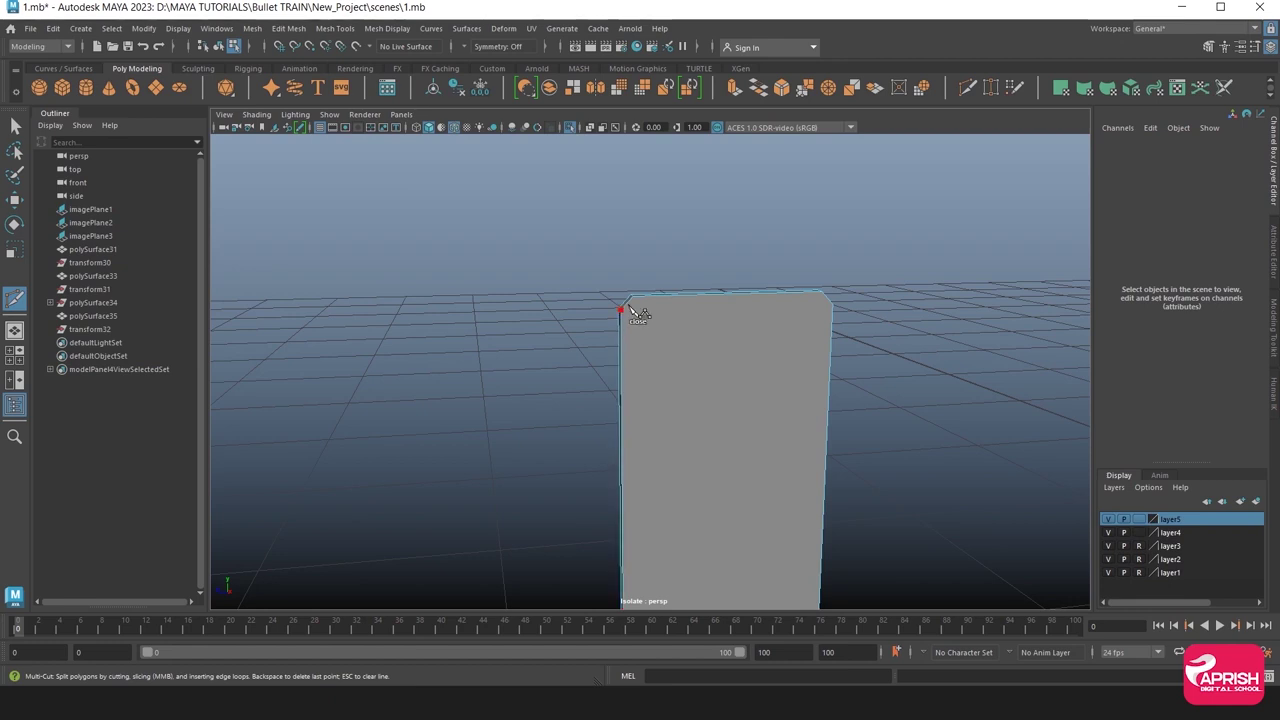
pyautogui.click(836, 304)
pyautogui.press('Return')
pyautogui.click(834, 304)
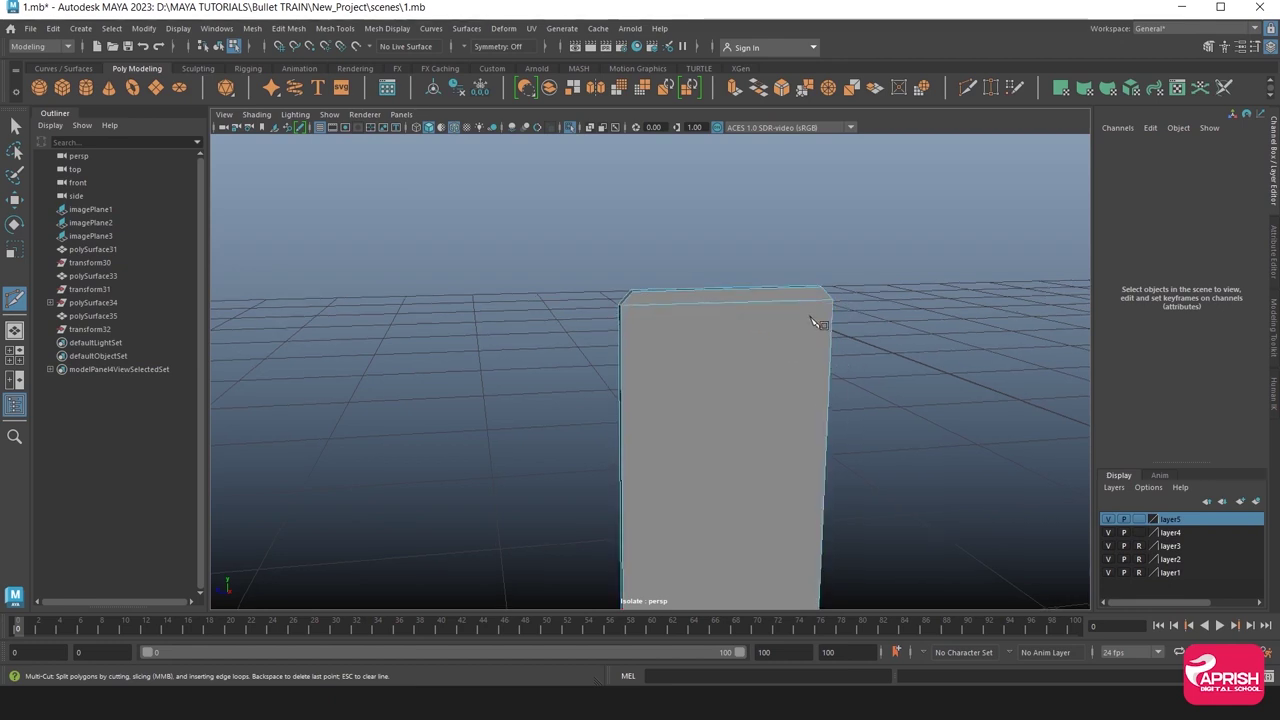
pyautogui.scroll(5, 710, 400)
# Carry the cut down to the panel's curved bottom and commit it across the face.
pyautogui.moveTo(710, 400)
pyautogui.keyDown('alt'); pyautogui.mouseDown()
pyautogui.moveTo(717, 360)
pyautogui.moveTo(686, 397)
pyautogui.moveTo(734, 377)
pyautogui.moveTo(651, 371)
pyautogui.mouseUp(); pyautogui.keyUp('alt')
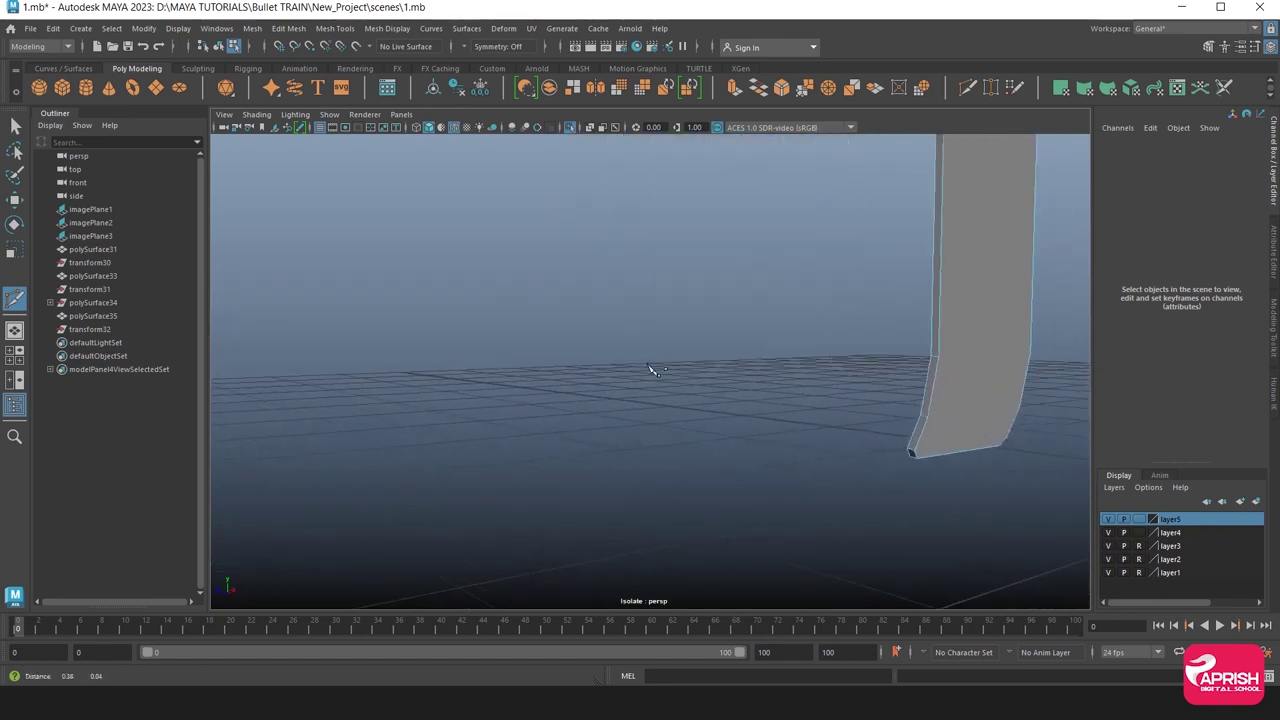
pyautogui.keyDown('alt'); pyautogui.moveTo(651, 371); pyautogui.dragTo(541, 376, button='middle'); pyautogui.keyUp('alt')
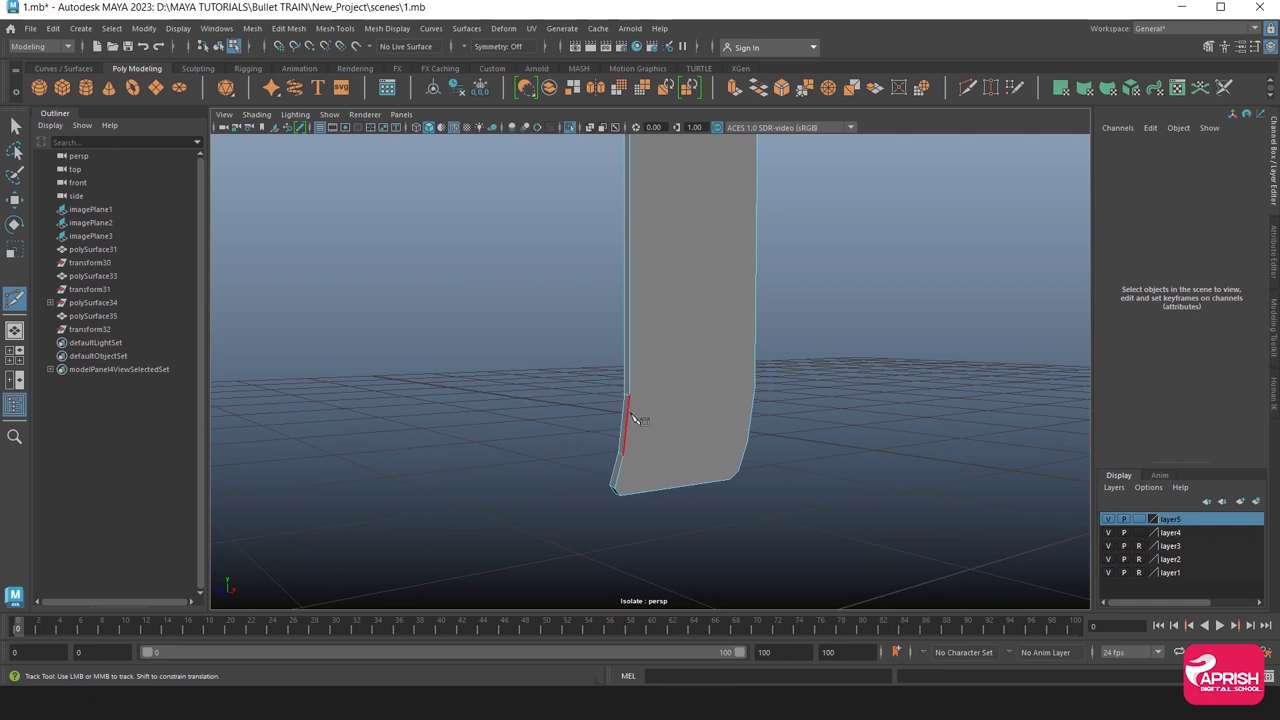
pyautogui.moveTo(642, 398)
pyautogui.keyDown('alt'); pyautogui.mouseDown(button='middle')
pyautogui.moveTo(709, 420)
pyautogui.moveTo(583, 403)
pyautogui.moveTo(697, 380)
pyautogui.moveTo(505, 328)
pyautogui.mouseUp(button='middle'); pyautogui.keyUp('alt')
pyautogui.moveTo(505, 328)
pyautogui.keyDown('alt'); pyautogui.mouseDown()
pyautogui.moveTo(397, 414)
pyautogui.moveTo(694, 397)
pyautogui.moveTo(394, 417)
pyautogui.mouseUp(); pyautogui.keyUp('alt')
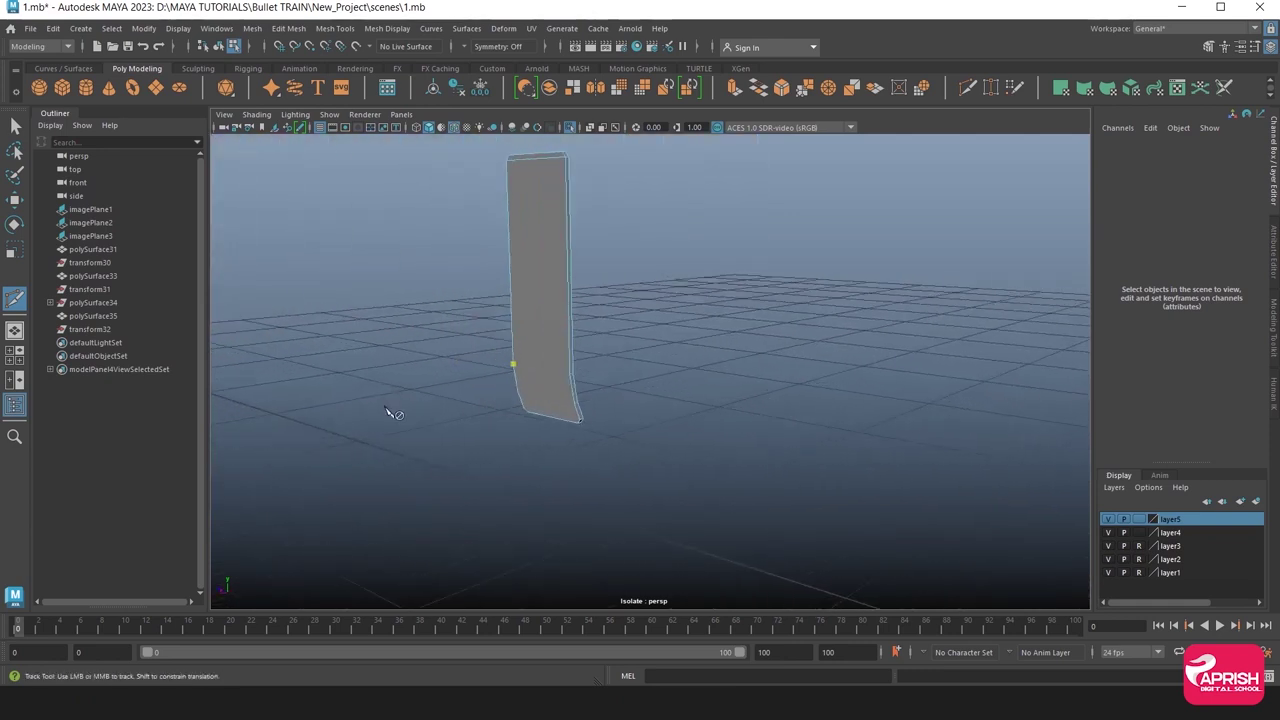
pyautogui.keyDown('alt'); pyautogui.moveTo(394, 417); pyautogui.dragTo(547, 413, button='right'); pyautogui.keyUp('alt')
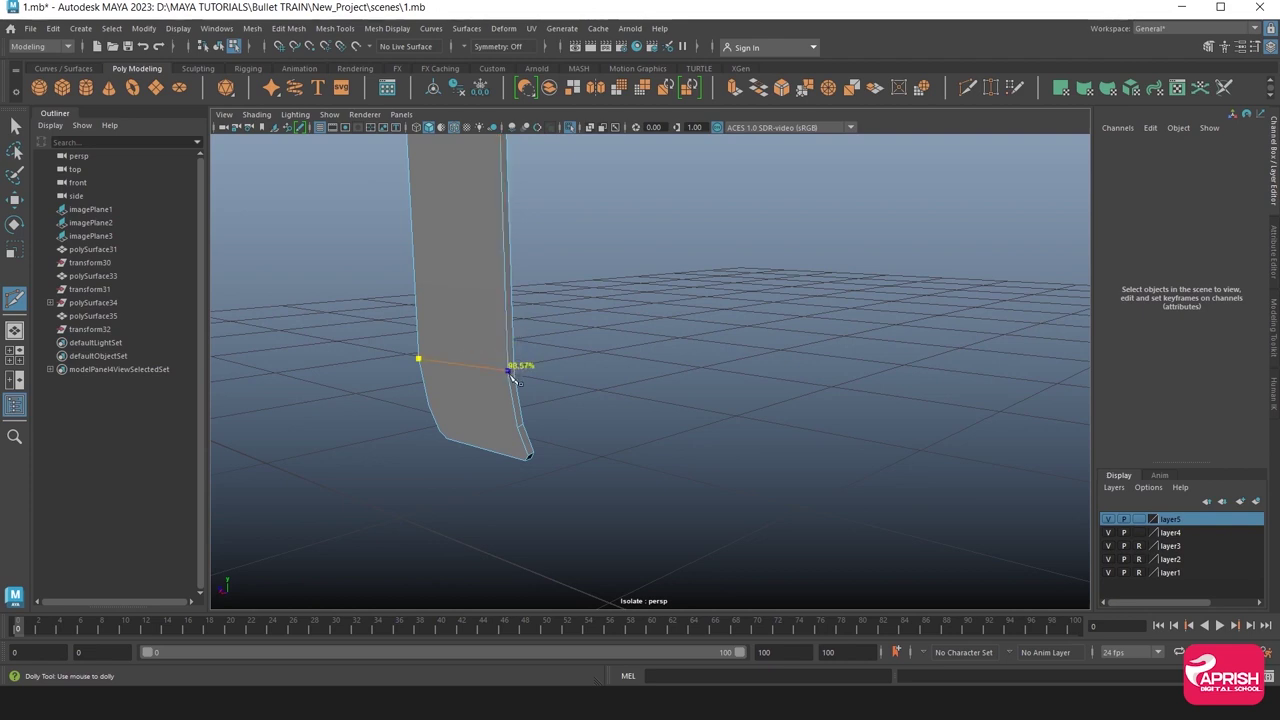
pyautogui.rightClick(510, 383)
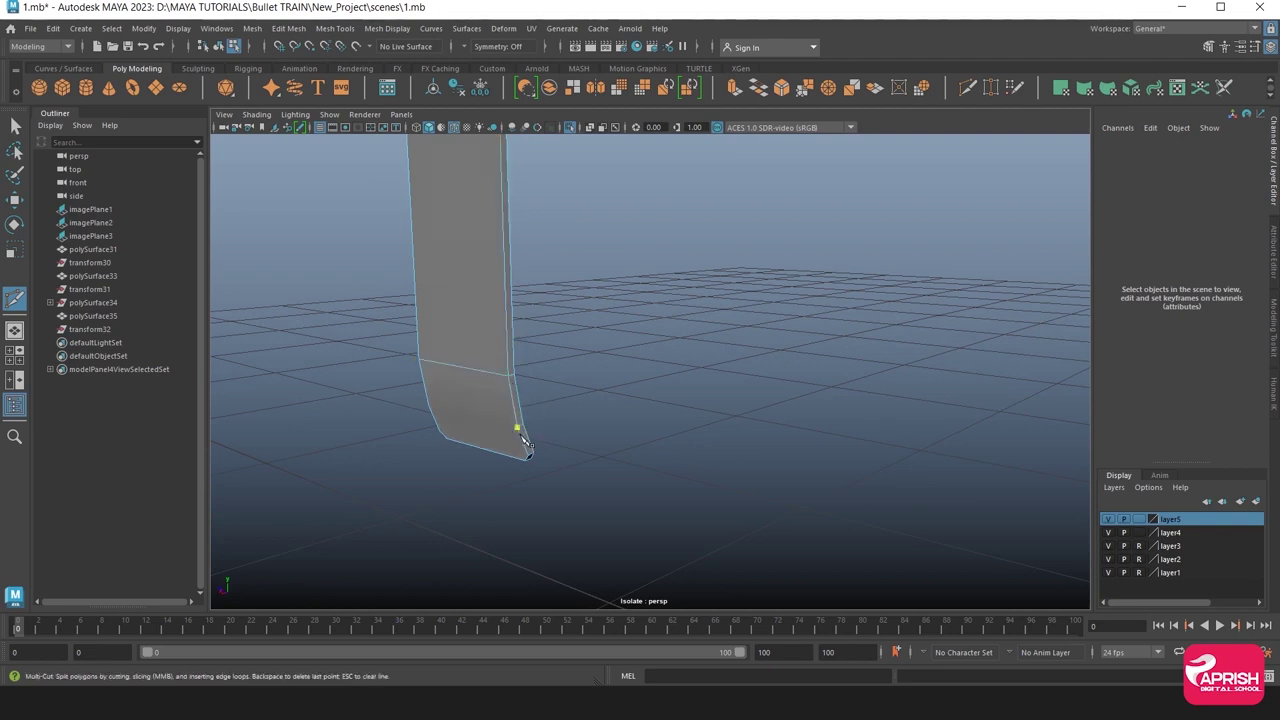
# Inspect the panel's underside and undo the last cut point.
pyautogui.moveTo(522, 440)
pyautogui.keyDown('alt'); pyautogui.mouseDown(button='middle')
pyautogui.moveTo(725, 393)
pyautogui.moveTo(711, 406)
pyautogui.moveTo(786, 403)
pyautogui.moveTo(729, 386)
pyautogui.mouseUp(button='middle'); pyautogui.keyUp('alt')
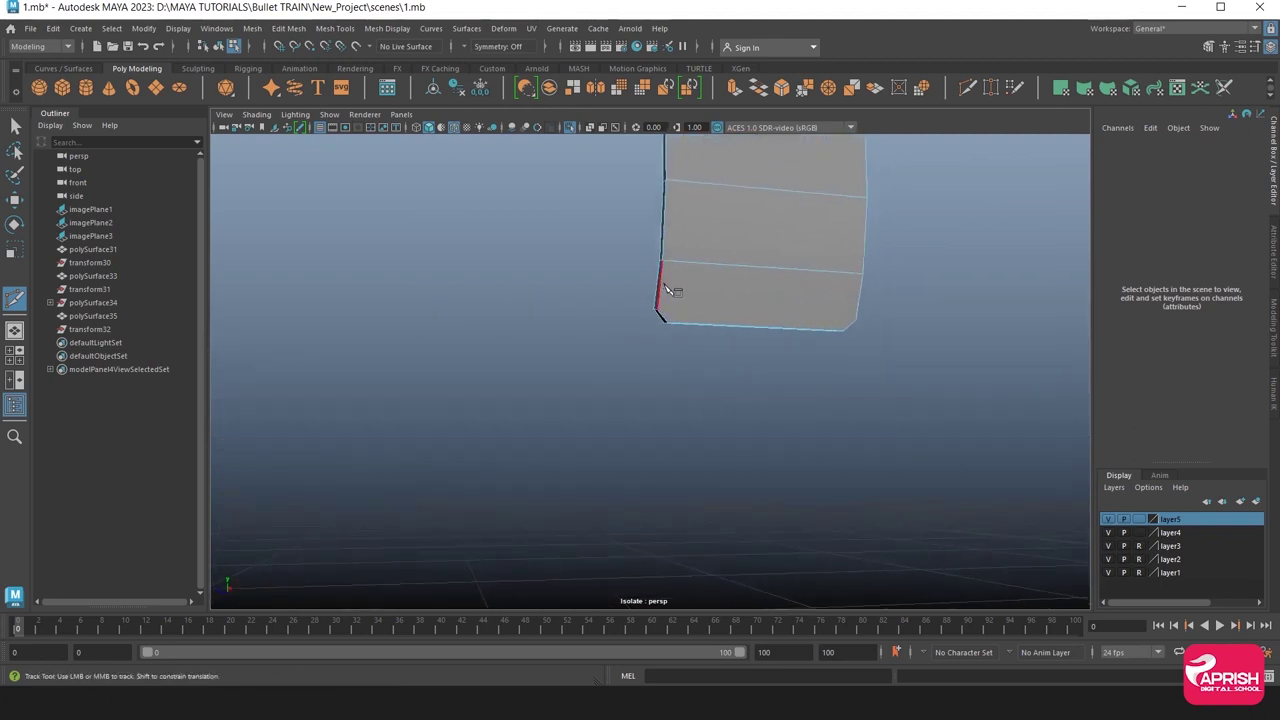
pyautogui.keyDown('alt'); pyautogui.moveTo(718, 352); pyautogui.dragTo(674, 357); pyautogui.keyUp('alt')
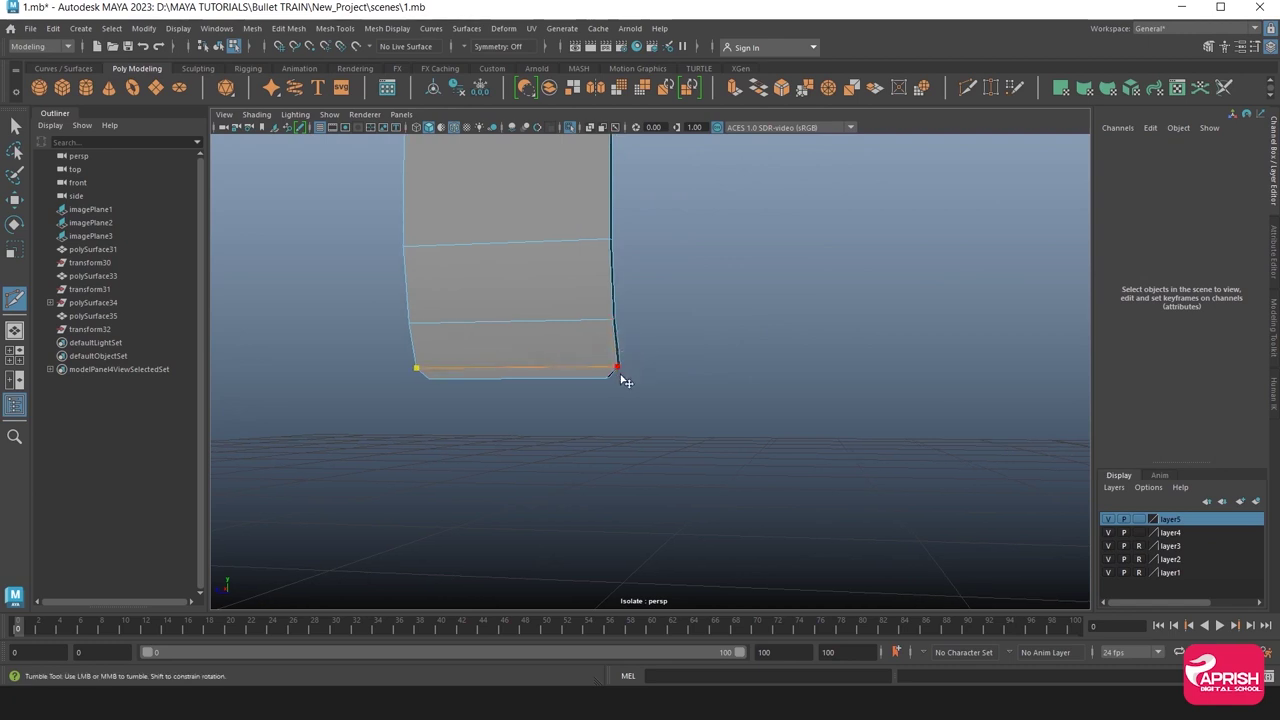
pyautogui.moveTo(634, 391)
pyautogui.keyDown('alt'); pyautogui.mouseDown()
pyautogui.moveTo(603, 431)
pyautogui.moveTo(640, 432)
pyautogui.moveTo(517, 363)
pyautogui.moveTo(666, 337)
pyautogui.moveTo(640, 480)
pyautogui.moveTo(603, 390)
pyautogui.mouseUp(); pyautogui.keyUp('alt')
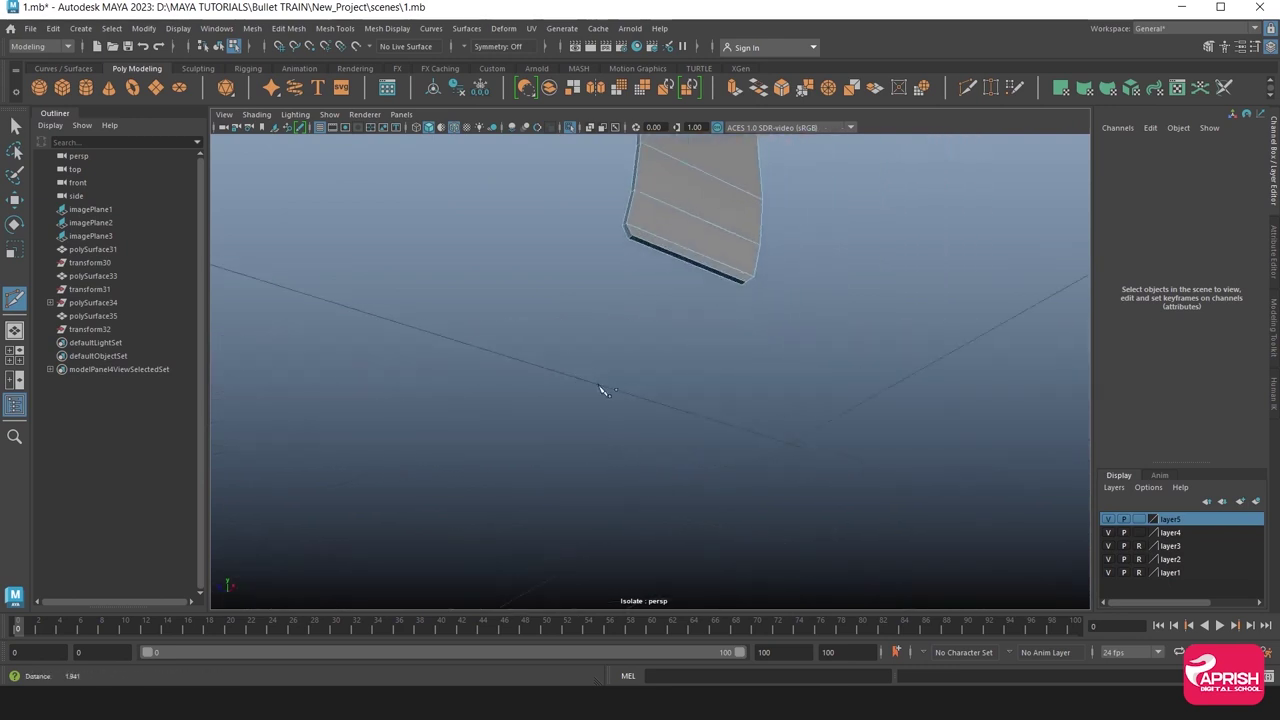
pyautogui.moveTo(603, 390)
pyautogui.keyDown('alt'); pyautogui.mouseDown(button='middle')
pyautogui.moveTo(623, 403)
pyautogui.moveTo(615, 385)
pyautogui.mouseUp(button='middle'); pyautogui.keyUp('alt')
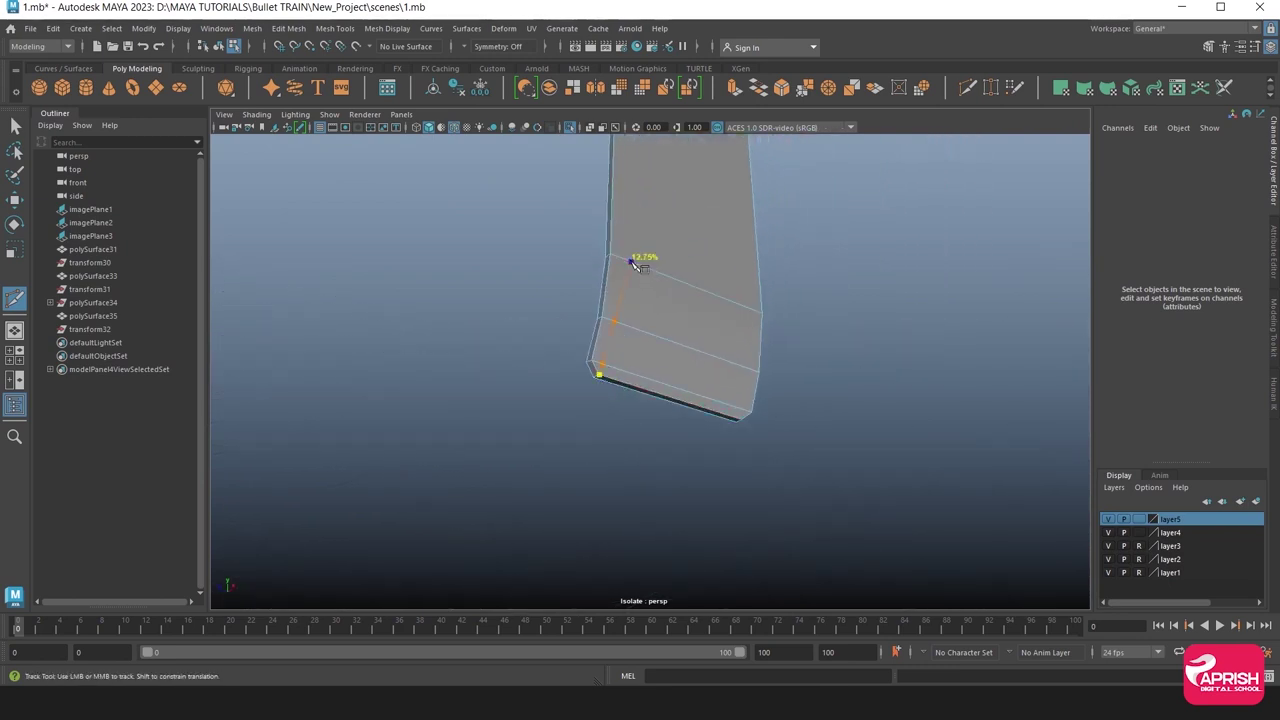
pyautogui.hotkey('ctrl', 'z')
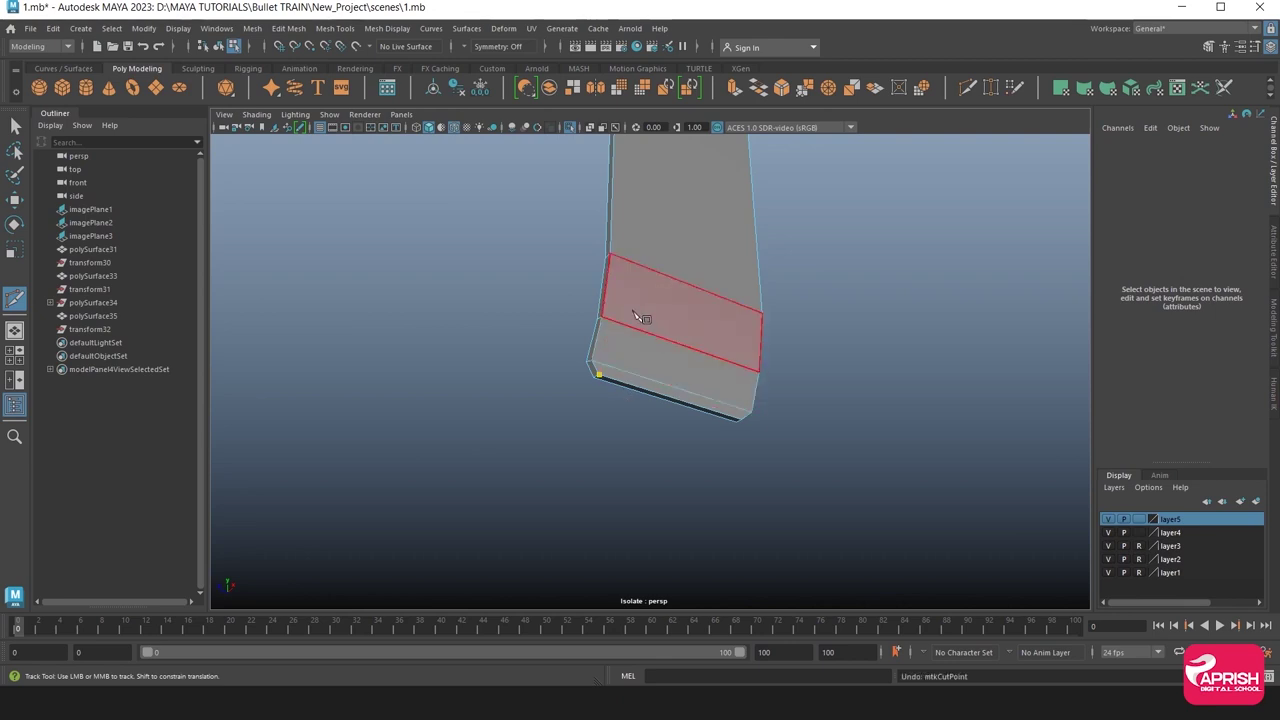
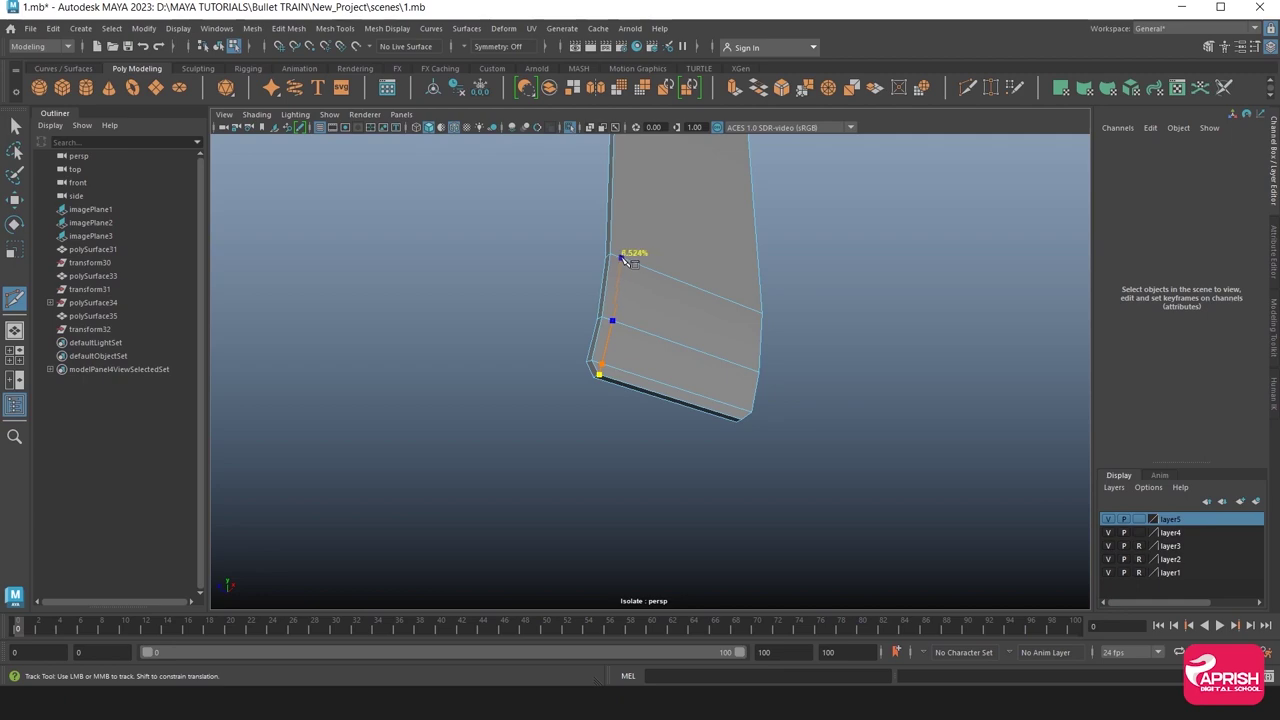
# Cut a vertical edge across the window panel from its bottom edge up to its top edge.
pyautogui.keyDown('alt'); pyautogui.moveTo(652, 327); pyautogui.dragTo(586, 366, button='middle'); pyautogui.keyUp('alt')
pyautogui.moveTo(586, 366)
pyautogui.keyDown('alt'); pyautogui.mouseDown()
pyautogui.moveTo(574, 277)
pyautogui.moveTo(591, 373)
pyautogui.moveTo(677, 414)
pyautogui.moveTo(570, 374)
pyautogui.mouseUp(); pyautogui.keyUp('alt')
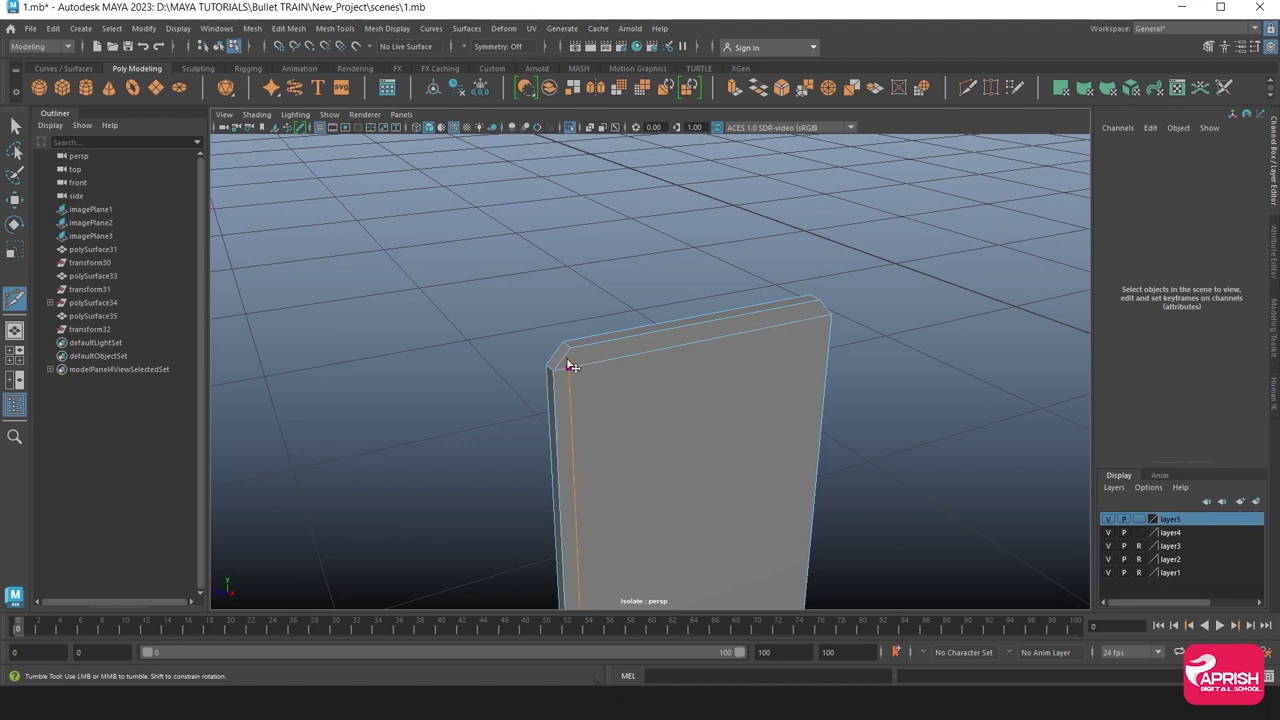
pyautogui.moveTo(568, 350)
pyautogui.keyDown('alt'); pyautogui.mouseDown()
pyautogui.moveTo(680, 437)
pyautogui.moveTo(672, 369)
pyautogui.moveTo(603, 357)
pyautogui.mouseUp(); pyautogui.keyUp('alt')
pyautogui.keyDown('alt'); pyautogui.moveTo(603, 357); pyautogui.dragTo(694, 391, button='right'); pyautogui.keyUp('alt')
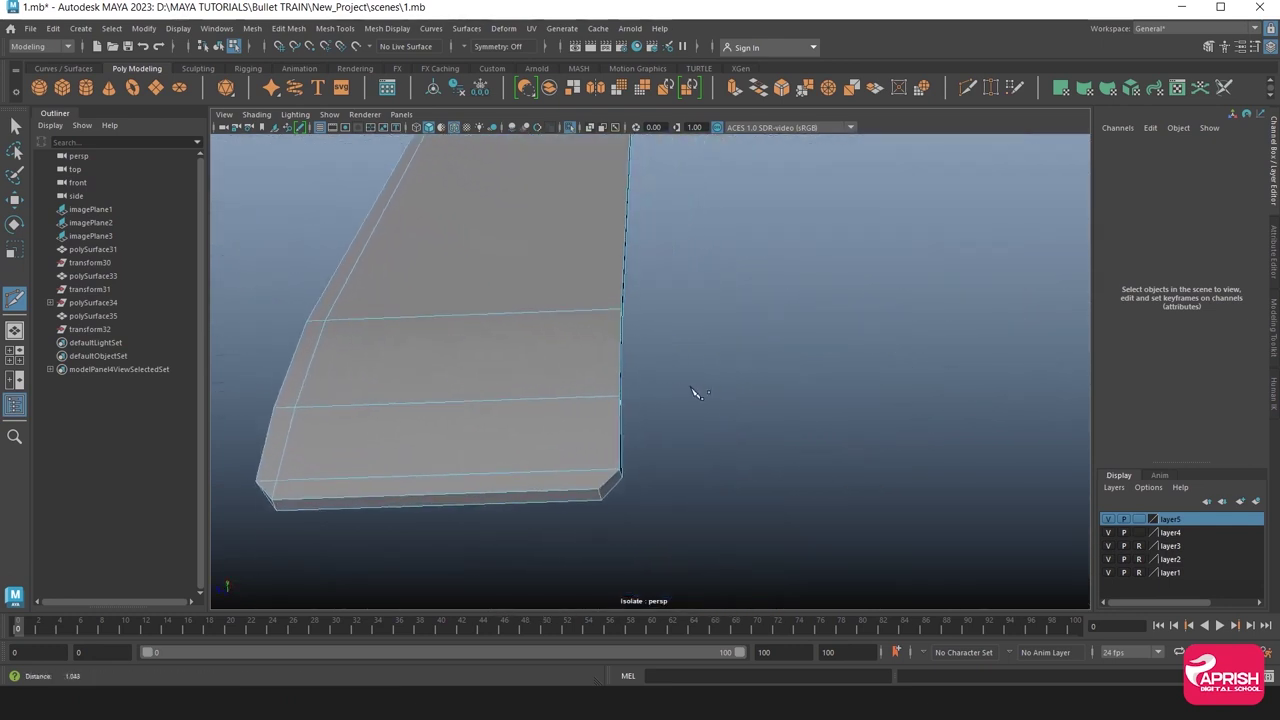
pyautogui.click(598, 490)
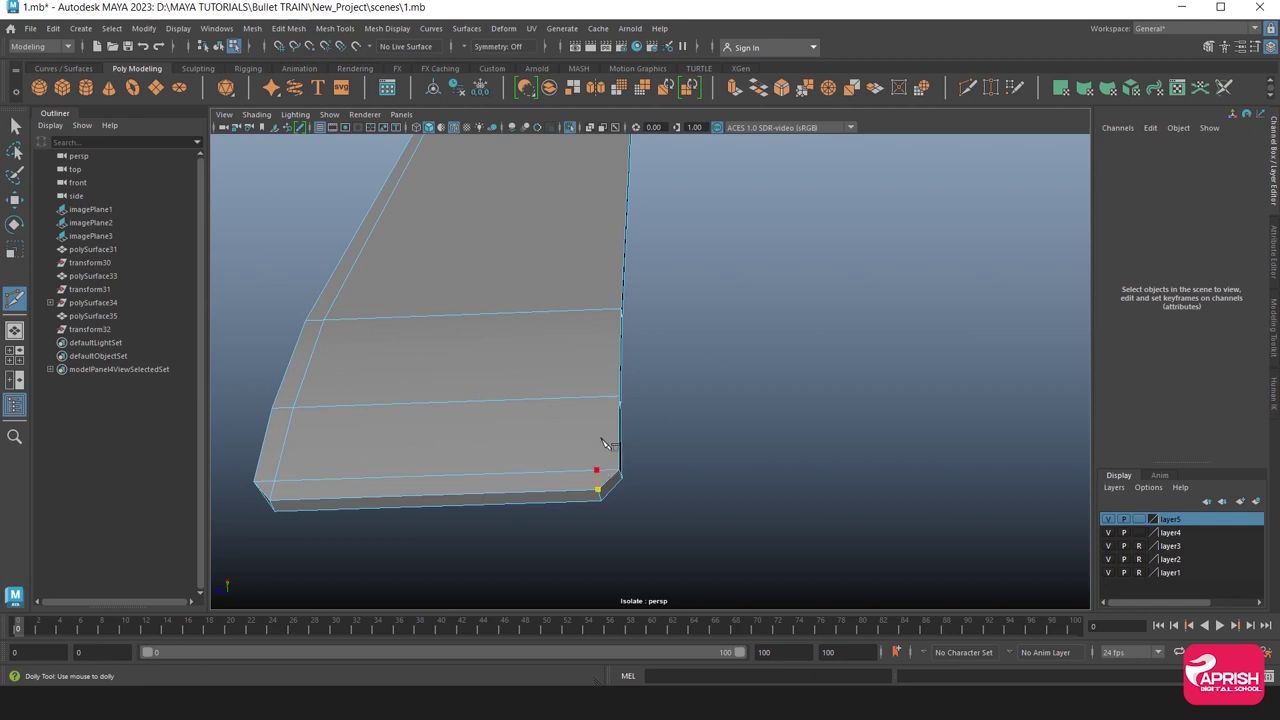
pyautogui.click(603, 444)
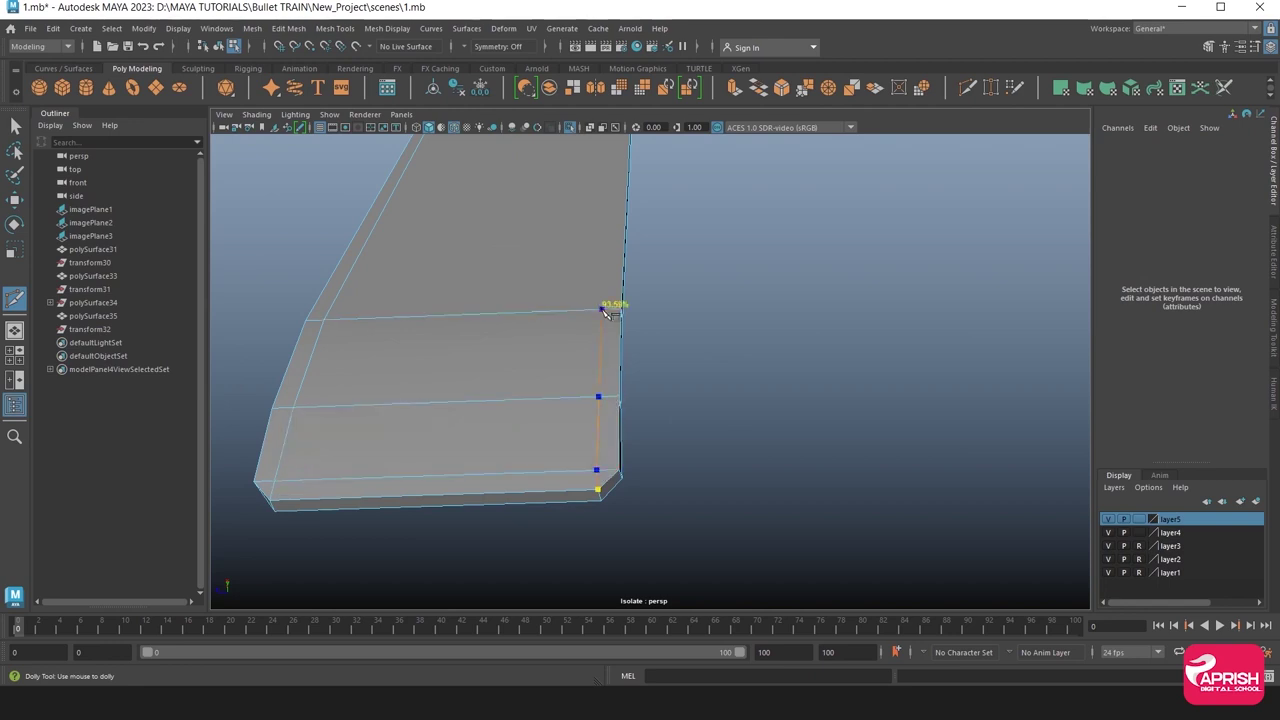
pyautogui.moveTo(603, 312)
pyautogui.keyDown('alt'); pyautogui.mouseDown(button='middle')
pyautogui.moveTo(600, 363)
pyautogui.moveTo(614, 380)
pyautogui.mouseUp(button='middle'); pyautogui.keyUp('alt')
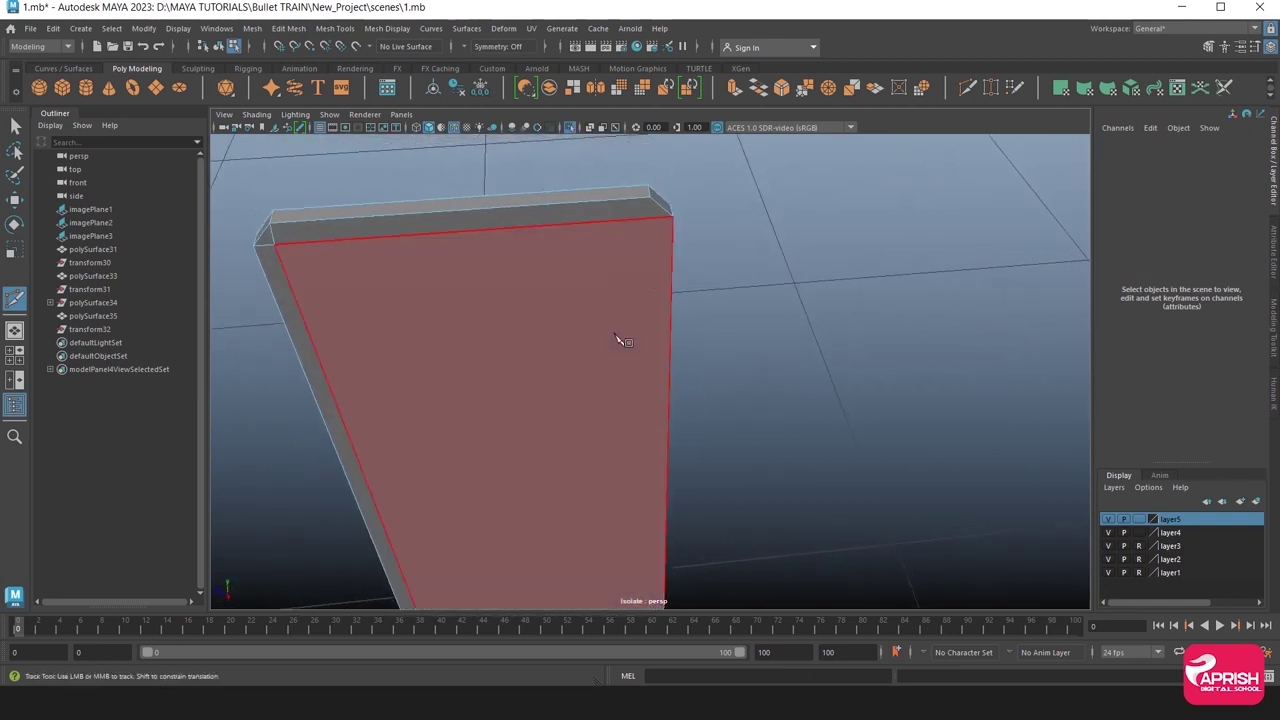
pyautogui.click(646, 217)
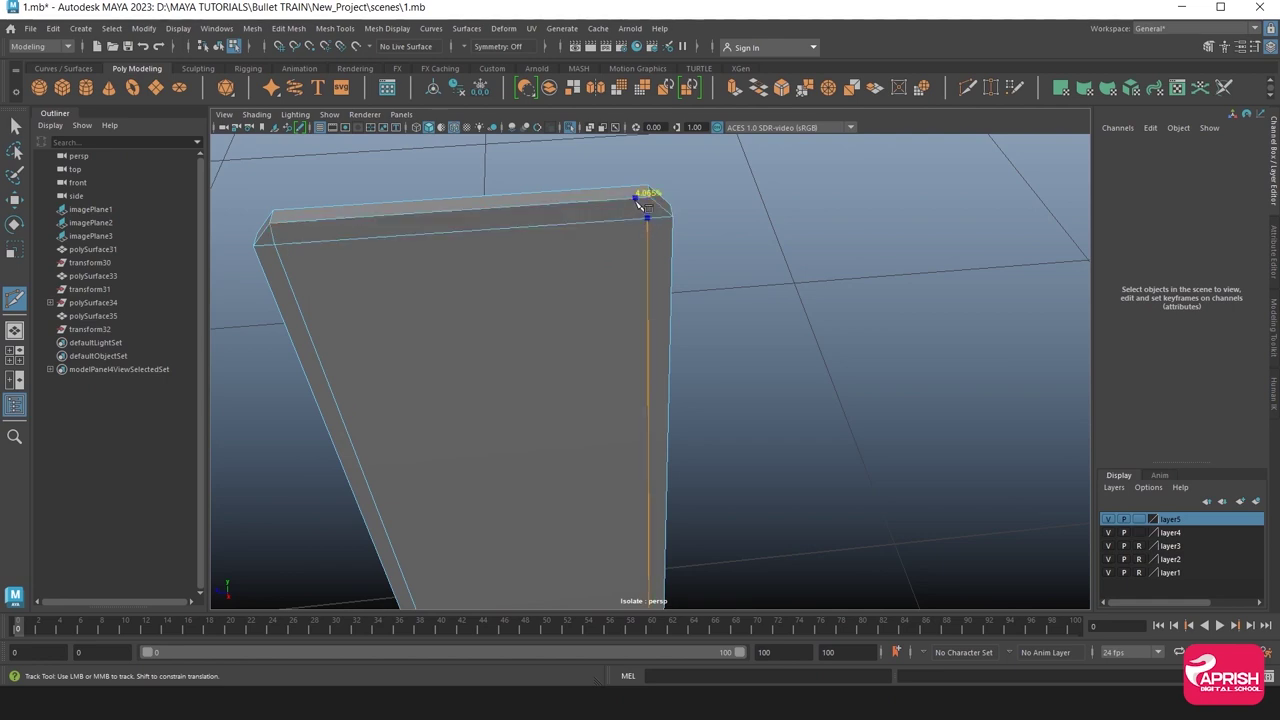
pyautogui.press('Return')
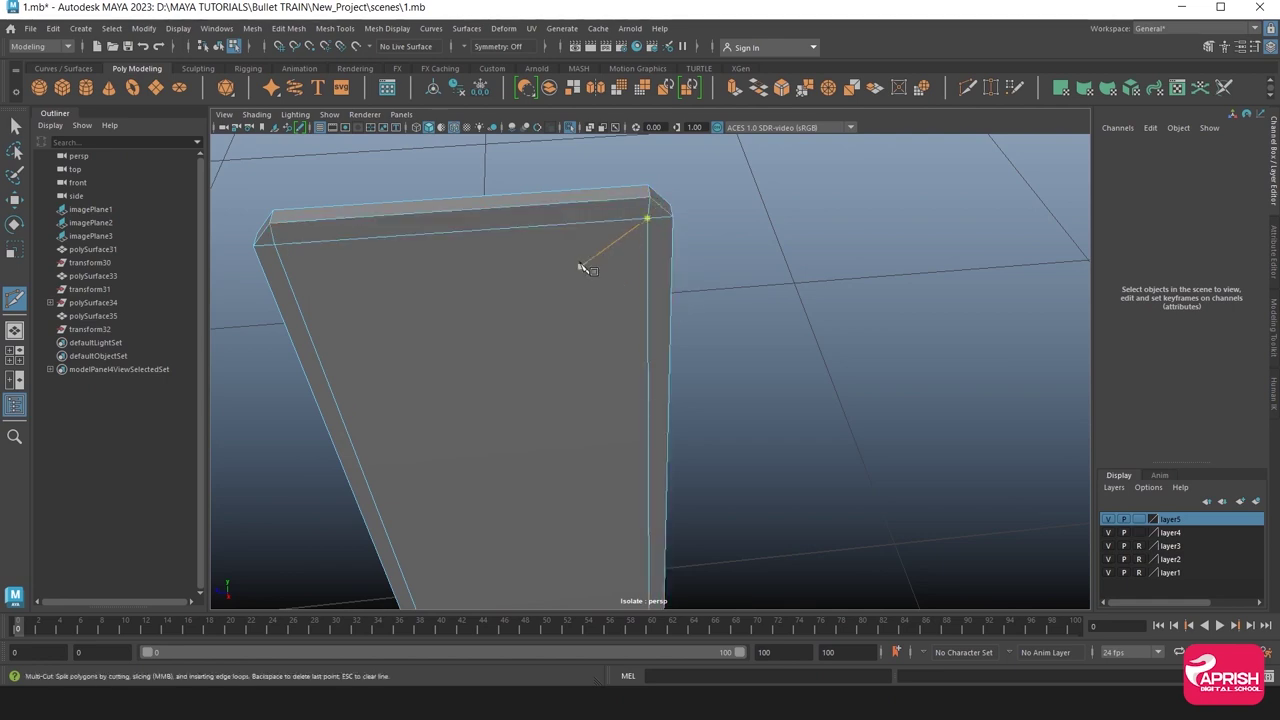
# Return to component selection and select the panel's front face.
pyautogui.keyDown('alt'); pyautogui.moveTo(582, 267); pyautogui.dragTo(603, 295, button='middle'); pyautogui.keyUp('alt')
pyautogui.press('q')
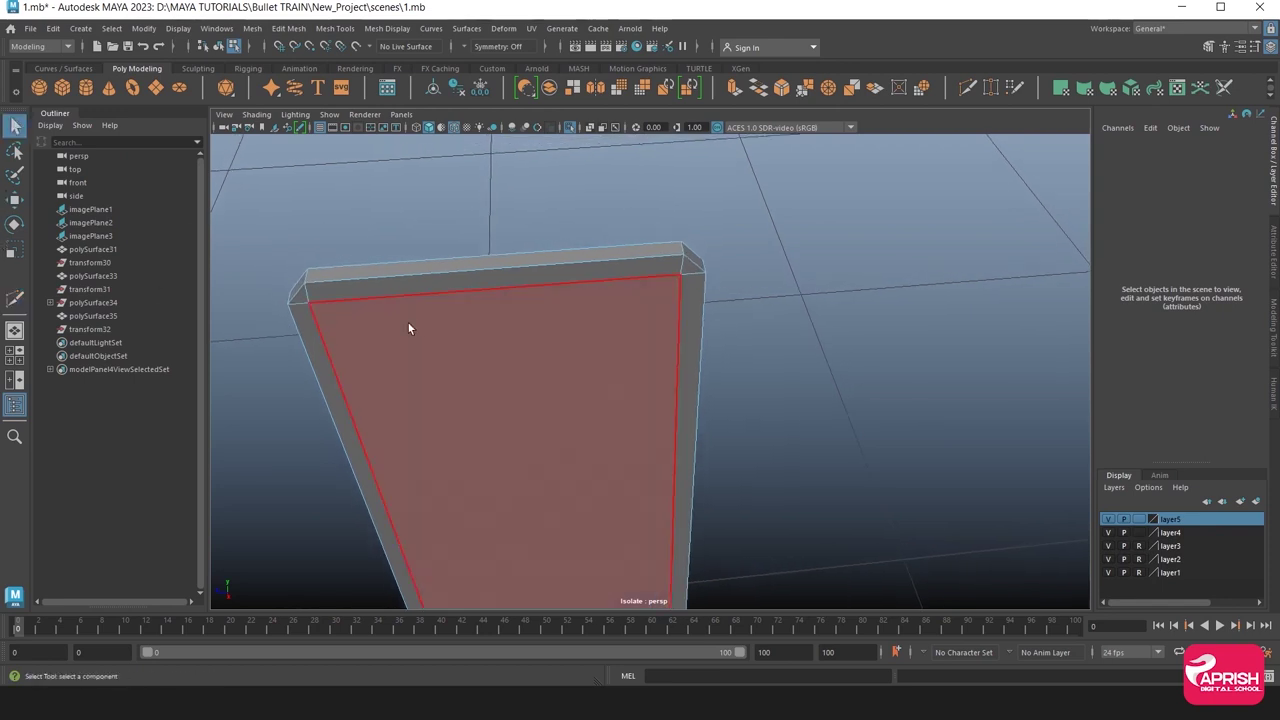
pyautogui.scroll(-2, 408, 323)
pyautogui.scroll(3, 409, 291)
pyautogui.scroll(3, 408, 291)
pyautogui.scroll(-4, 428, 271)
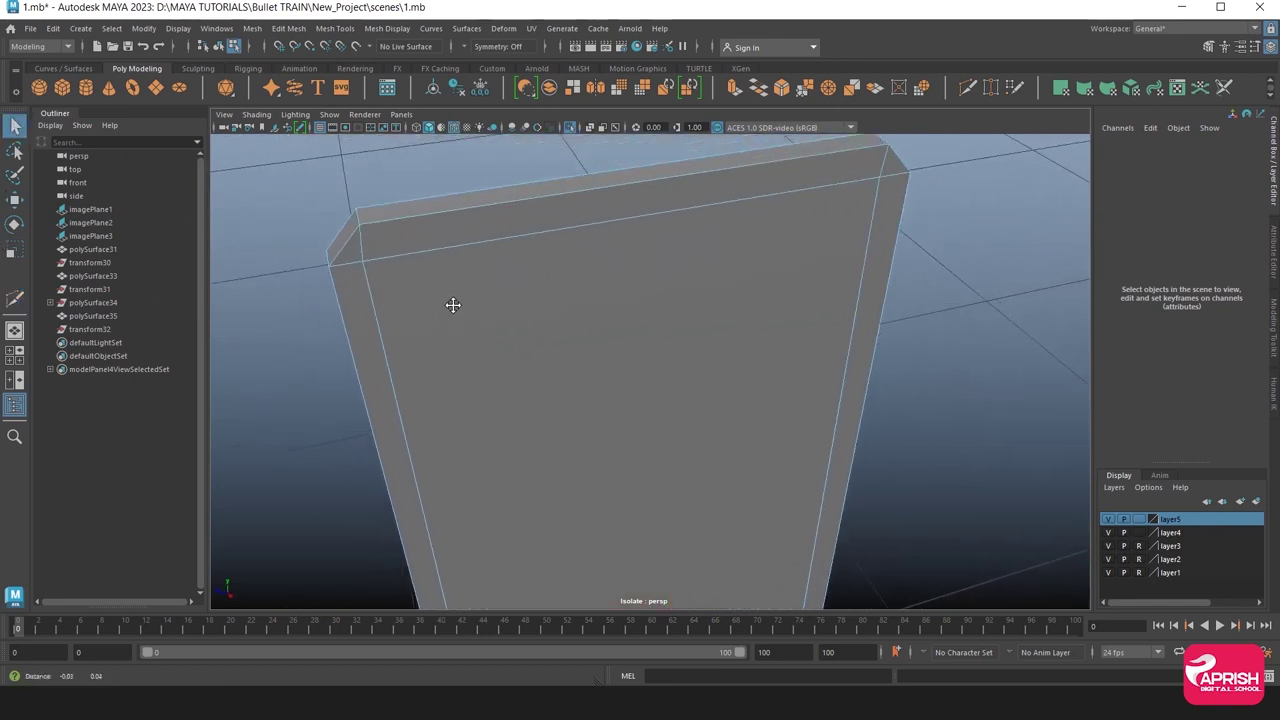
pyautogui.scroll(2, 451, 303)
pyautogui.click(462, 312)
# Preview the panel smoothed, switch to Object Mode and show the whole train body.
pyautogui.press('3')
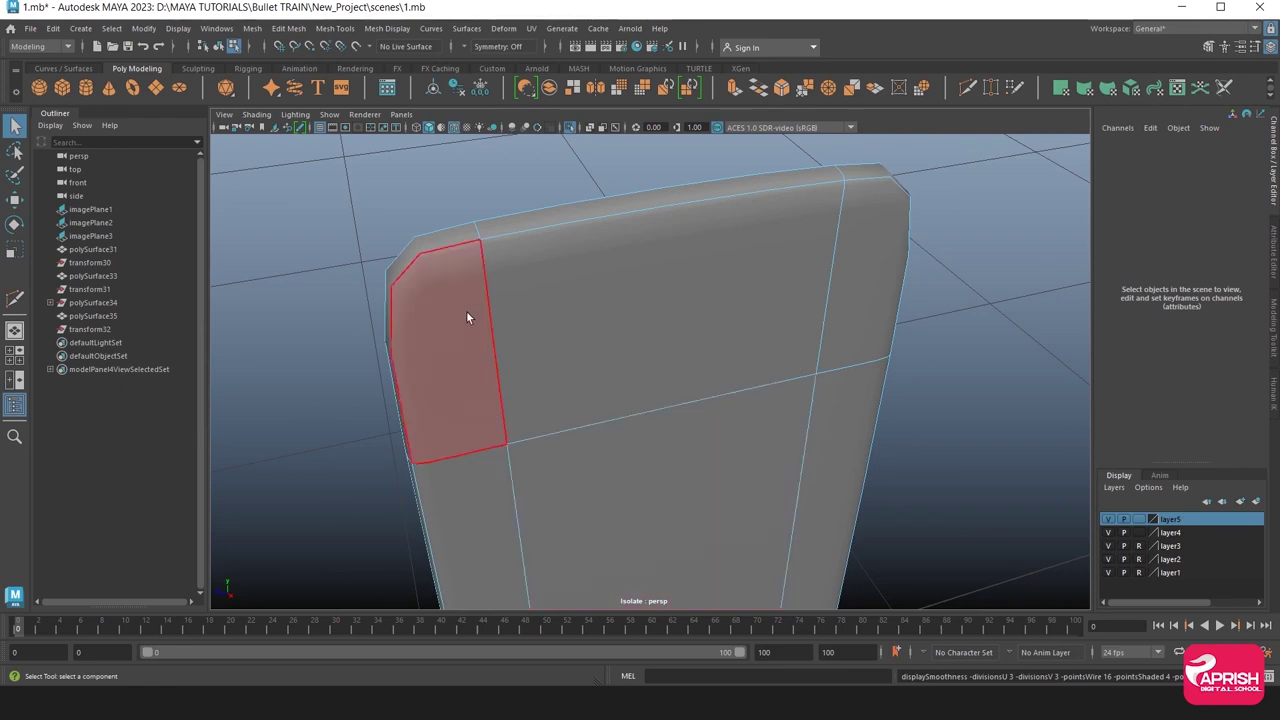
pyautogui.rightClick(501, 290)
pyautogui.click(567, 270)
pyautogui.scroll(-3, 543, 322)
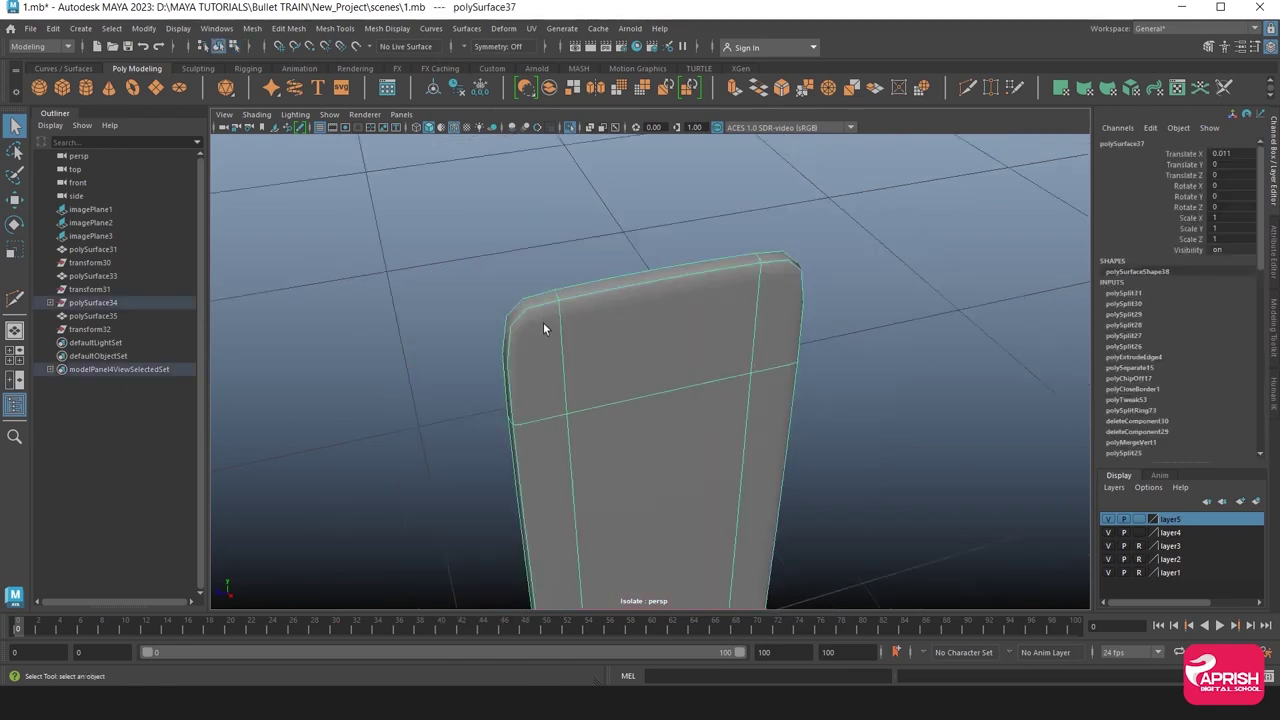
pyautogui.scroll(5, 600, 303)
pyautogui.click(569, 128)
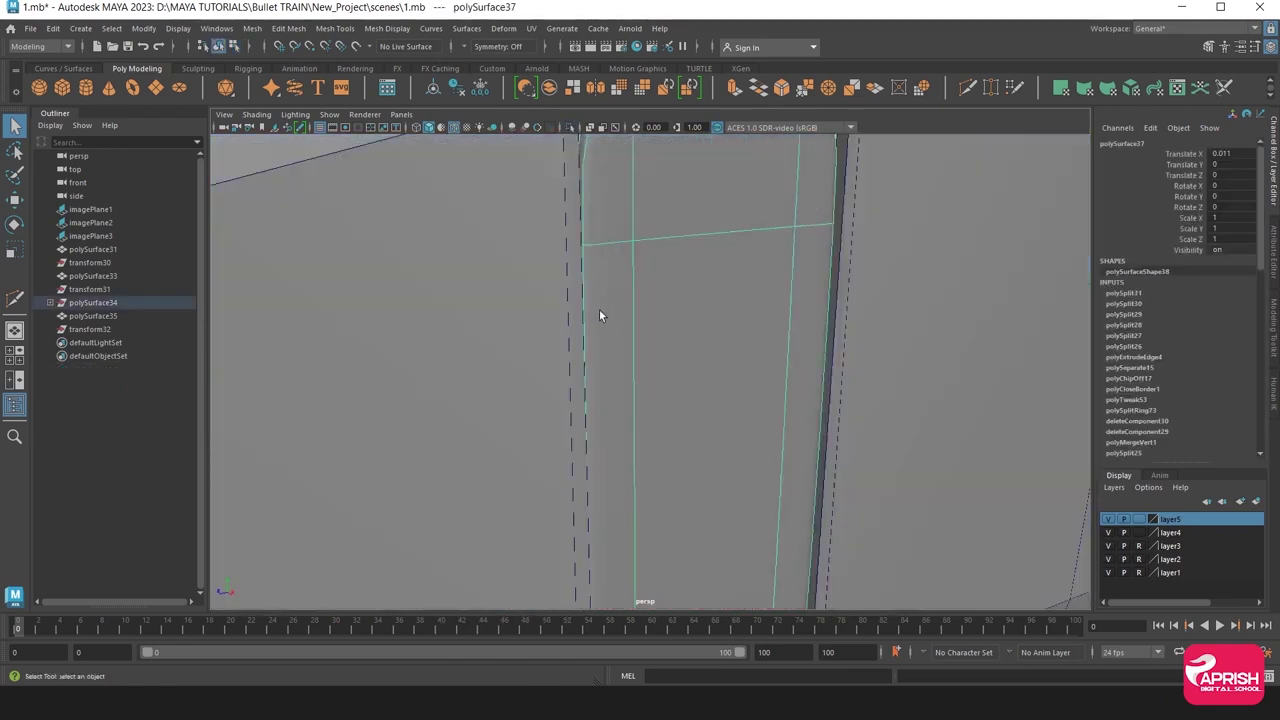
# Inspect the panel's bottom edge against the train body opening.
pyautogui.scroll(-3, 599, 309)
pyautogui.scroll(3, 587, 295)
pyautogui.scroll(3, 559, 312)
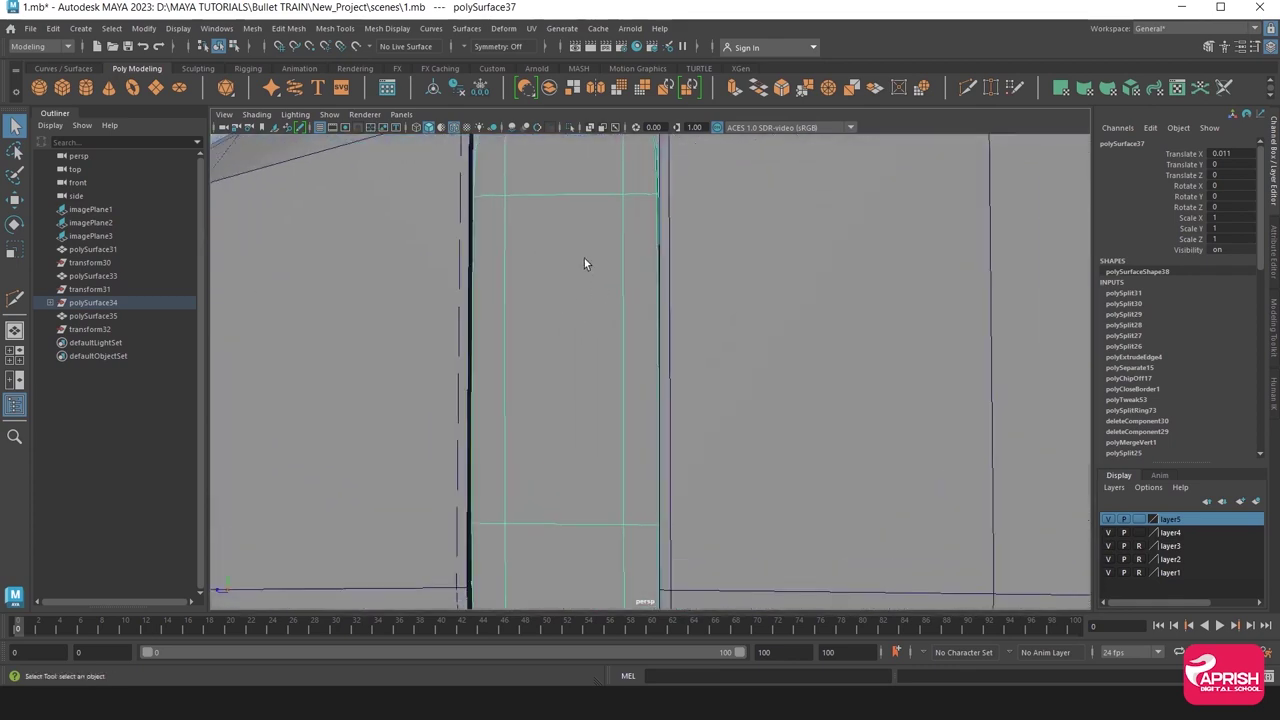
pyautogui.scroll(-3, 598, 376)
pyautogui.scroll(3, 682, 392)
pyautogui.scroll(-3, 538, 357)
pyautogui.moveTo(538, 357)
pyautogui.keyDown('alt'); pyautogui.mouseDown()
pyautogui.moveTo(597, 460)
pyautogui.moveTo(563, 417)
pyautogui.mouseUp(); pyautogui.keyUp('alt')
# Reselect the window panel and isolate it on its own again.
pyautogui.click(568, 602)
pyautogui.click(572, 367)
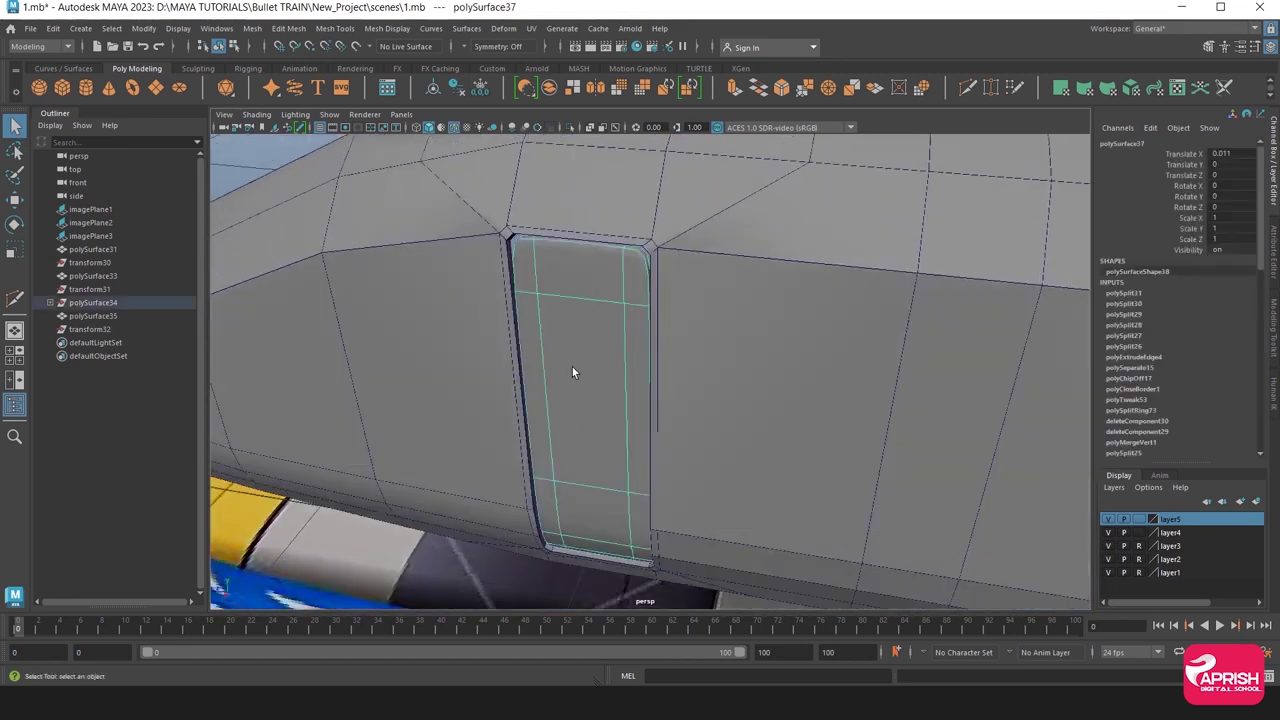
pyautogui.click(570, 127)
pyautogui.moveTo(551, 334)
pyautogui.keyDown('alt'); pyautogui.mouseDown()
pyautogui.moveTo(540, 290)
pyautogui.moveTo(486, 317)
pyautogui.mouseUp(); pyautogui.keyUp('alt')
# Turn off smooth preview and insert an edge loop along the panel's border.
pyautogui.press('1')
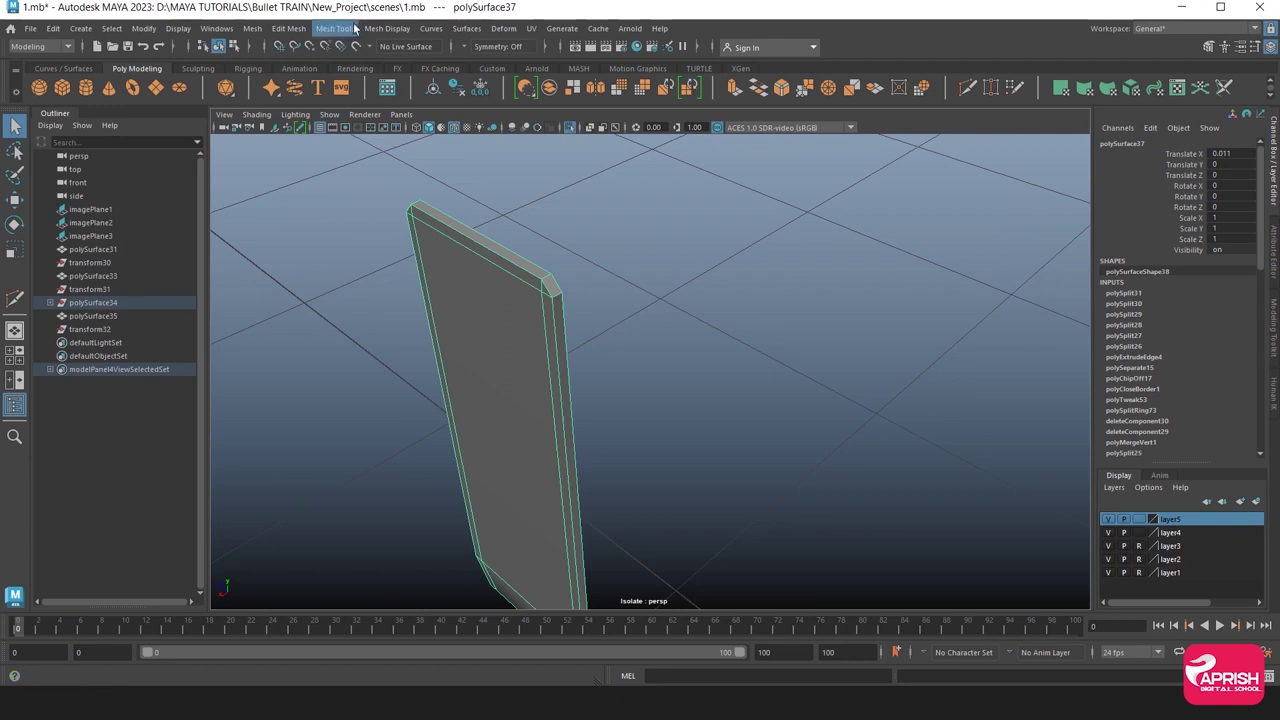
pyautogui.click(340, 28)
pyautogui.click(370, 132)
pyautogui.keyDown('alt'); pyautogui.moveTo(459, 269); pyautogui.dragTo(403, 289); pyautogui.keyUp('alt')
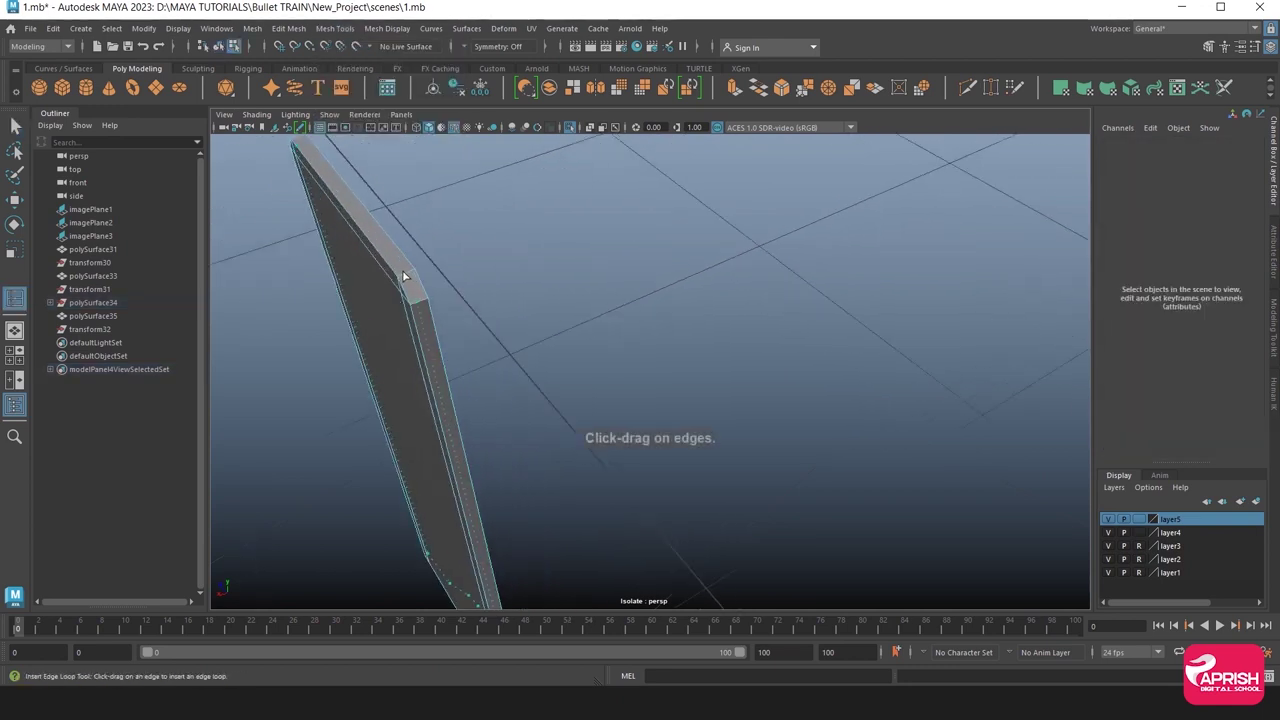
pyautogui.click(400, 275)
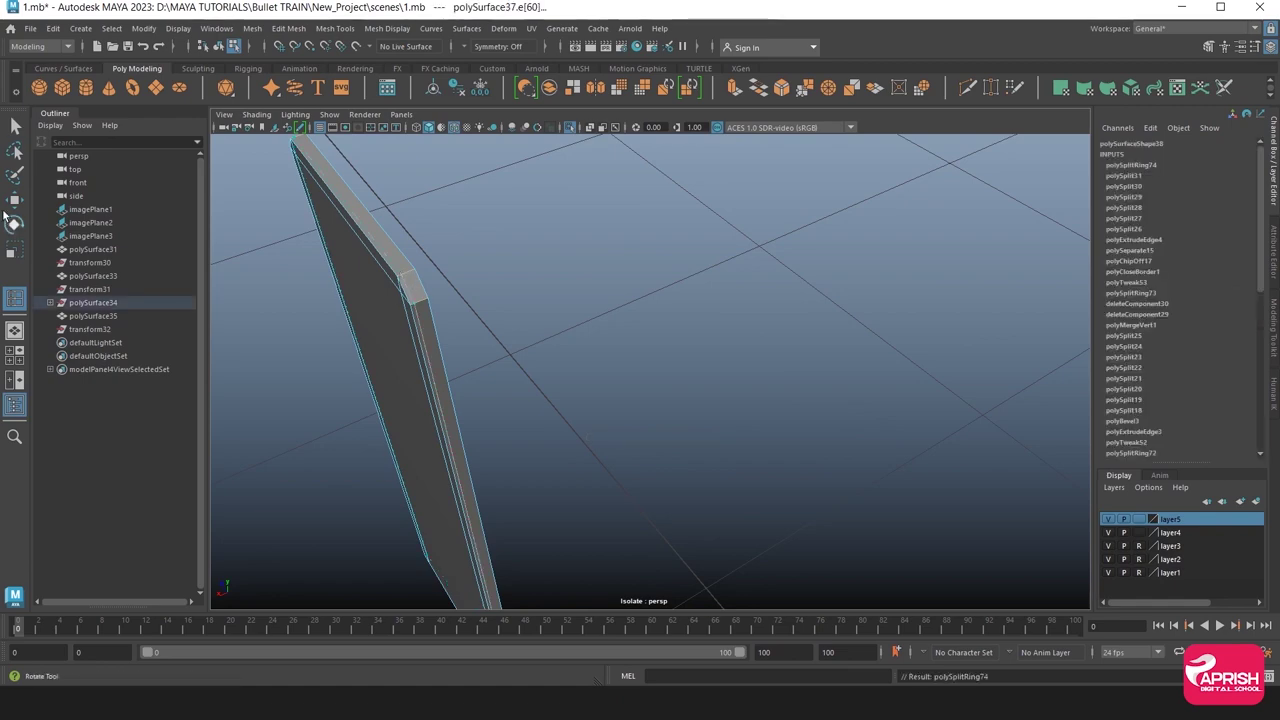
# Show the full train body again with the window face deselected.
pyautogui.press('w')
pyautogui.moveTo(336, 208); pyautogui.dragTo(378, 200, button='right')
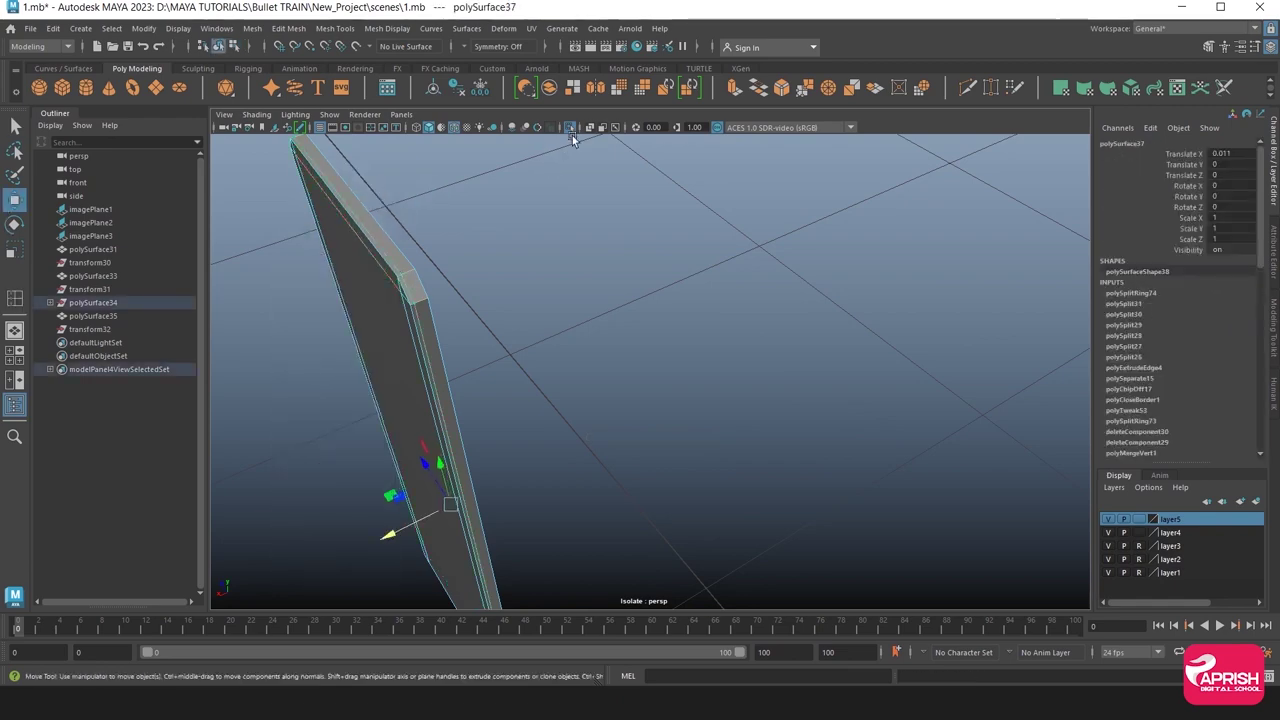
pyautogui.click(572, 130)
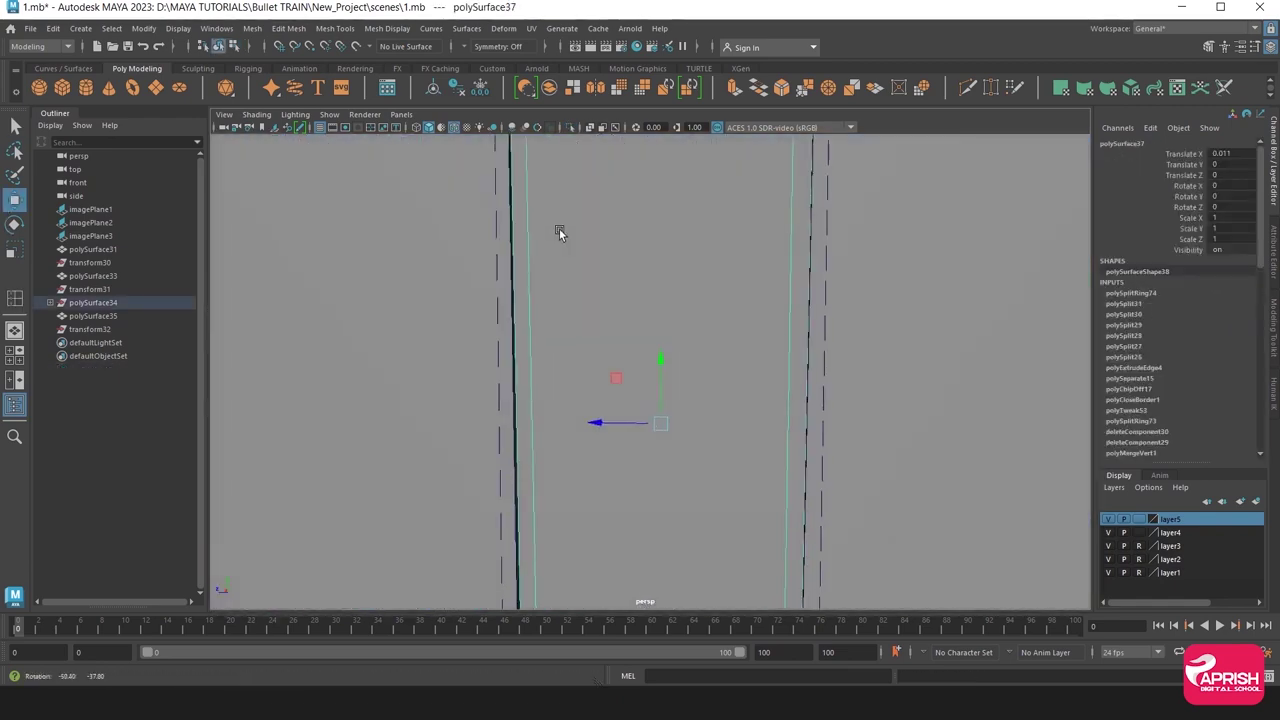
pyautogui.scroll(-3, 560, 243)
pyautogui.scroll(-3, 585, 286)
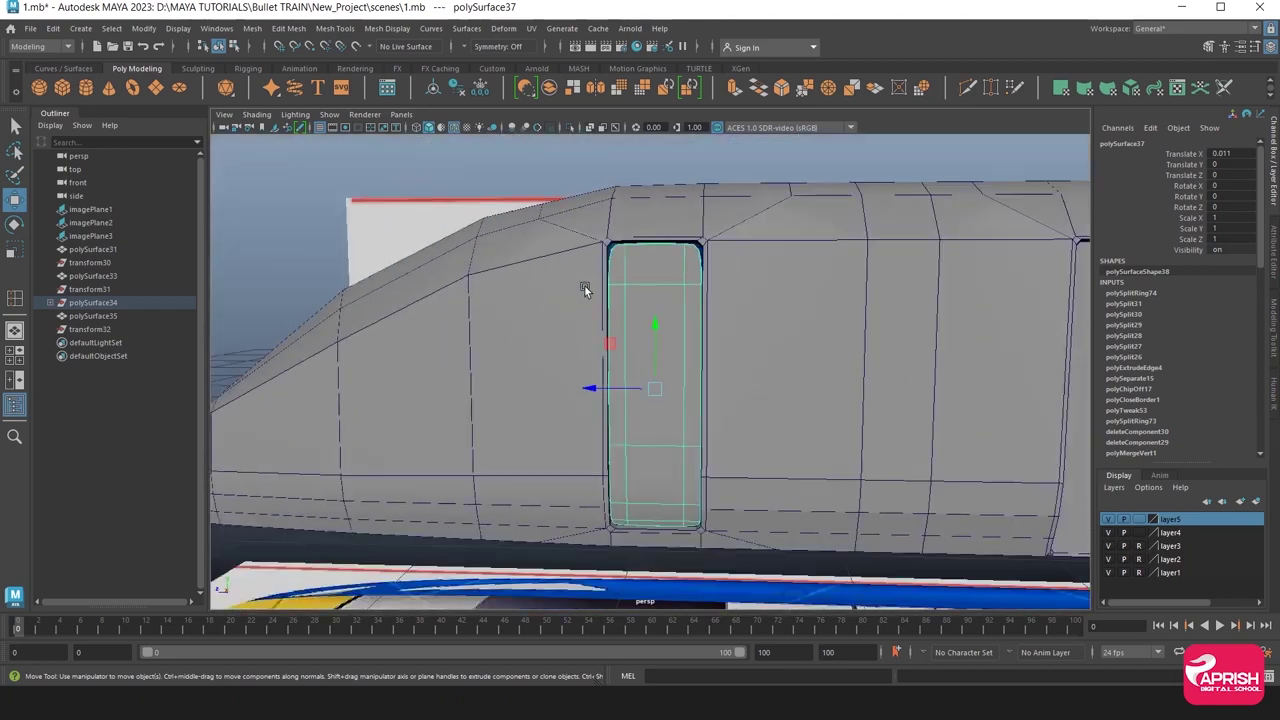
pyautogui.click(307, 243)
pyautogui.moveTo(307, 243)
pyautogui.keyDown('alt'); pyautogui.mouseDown()
pyautogui.moveTo(367, 280)
pyautogui.moveTo(553, 333)
pyautogui.mouseUp(); pyautogui.keyUp('alt')
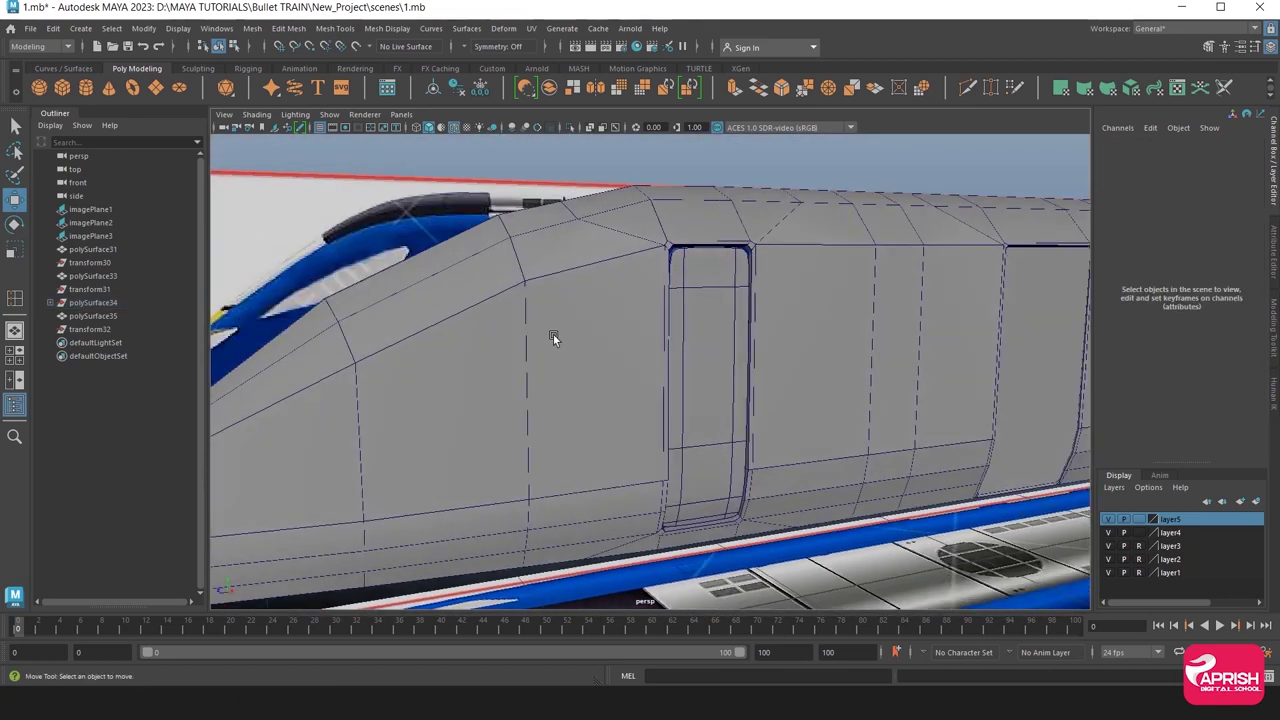
# Smooth-preview the train body and scale the window piece polySurface37 up slightly.
pyautogui.click(553, 333)
pyautogui.press('3')
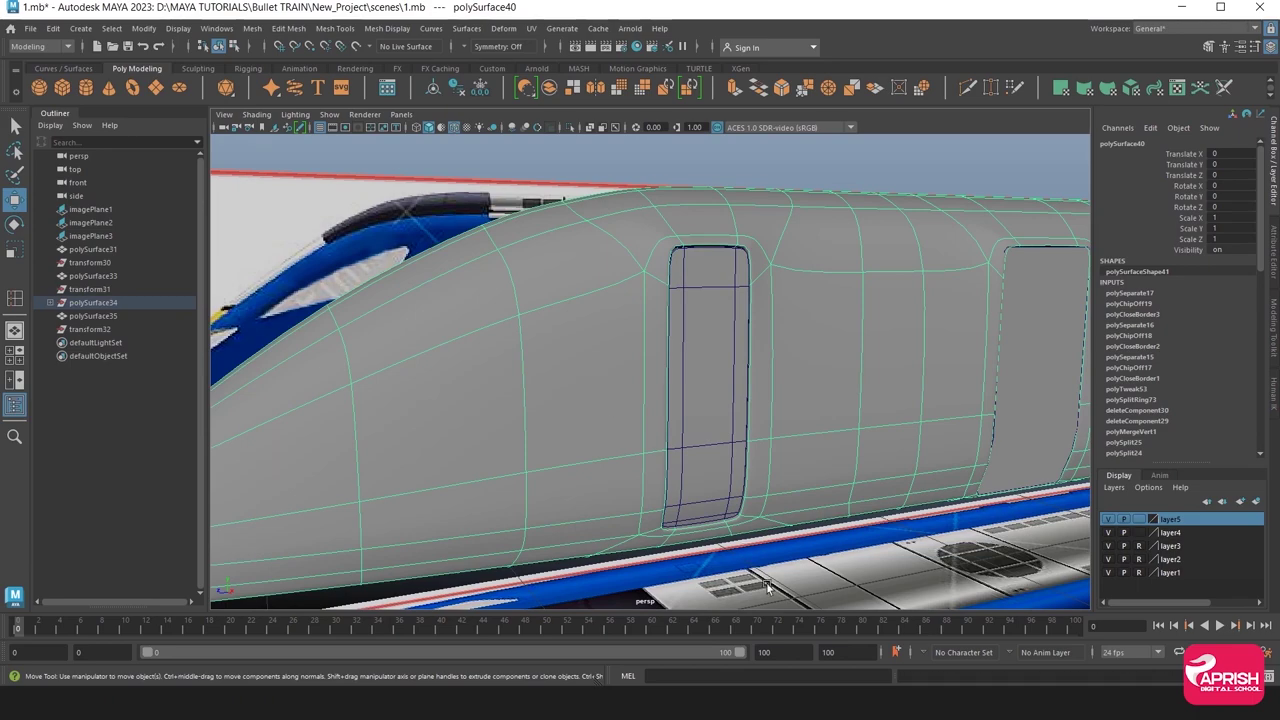
pyautogui.moveTo(768, 588)
pyautogui.keyDown('alt'); pyautogui.mouseDown()
pyautogui.moveTo(688, 509)
pyautogui.moveTo(536, 450)
pyautogui.moveTo(543, 429)
pyautogui.moveTo(491, 457)
pyautogui.mouseUp(); pyautogui.keyUp('alt')
pyautogui.click(524, 481)
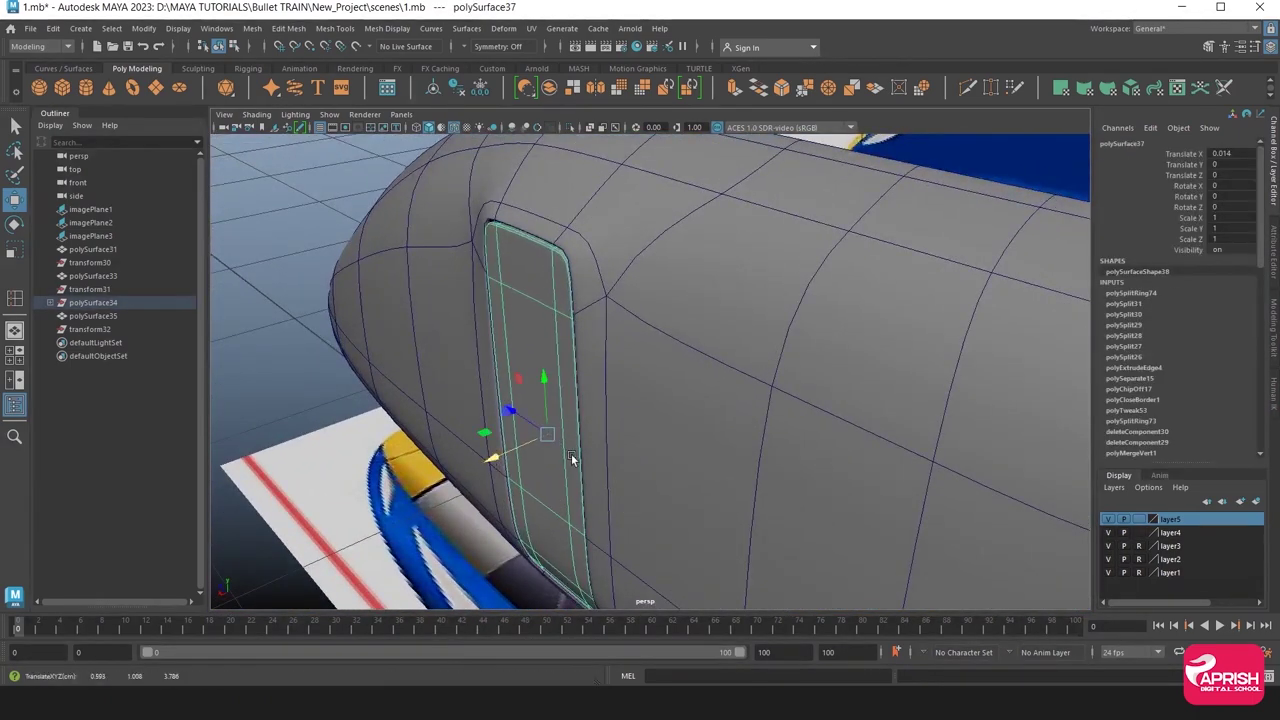
pyautogui.click(12, 262)
pyautogui.moveTo(546, 434); pyautogui.dragTo(548, 434)
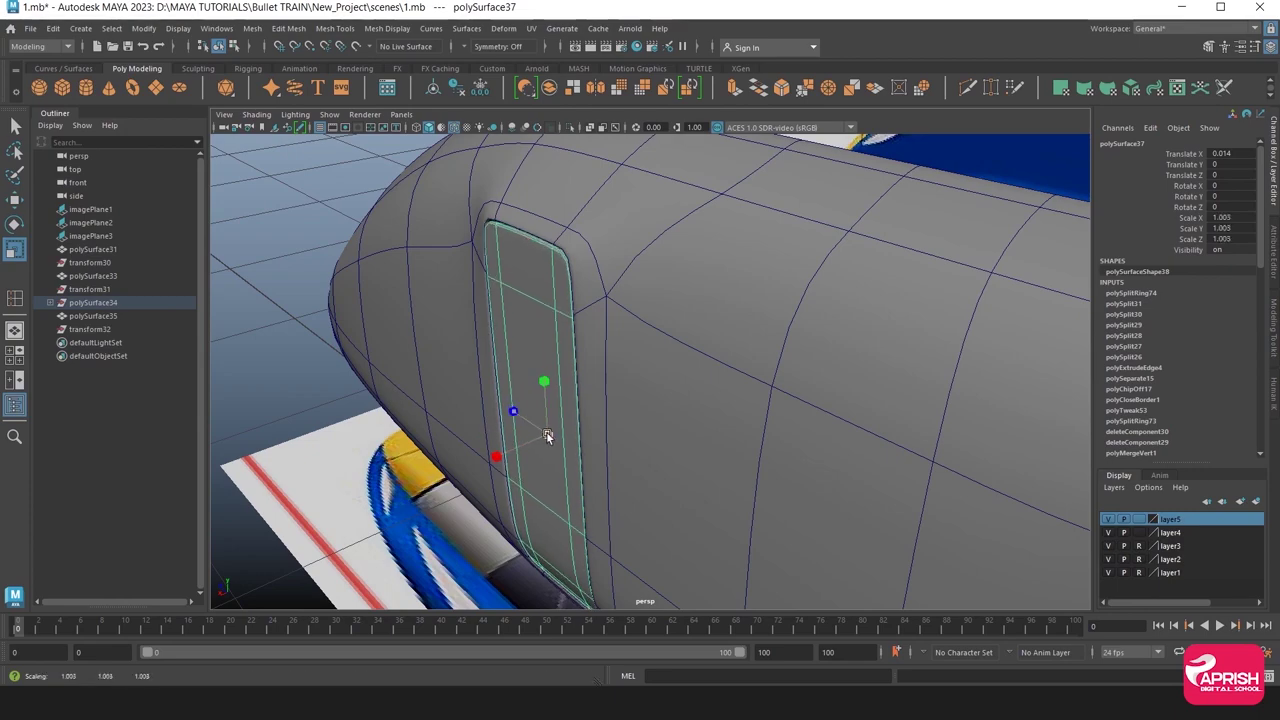
# Hide the wireframe-on-shaded display and orbit to a close side view of the train.
pyautogui.click(284, 284)
pyautogui.moveTo(284, 284)
pyautogui.keyDown('alt'); pyautogui.mouseDown()
pyautogui.moveTo(245, 366)
pyautogui.moveTo(488, 353)
pyautogui.mouseUp(); pyautogui.keyUp('alt')
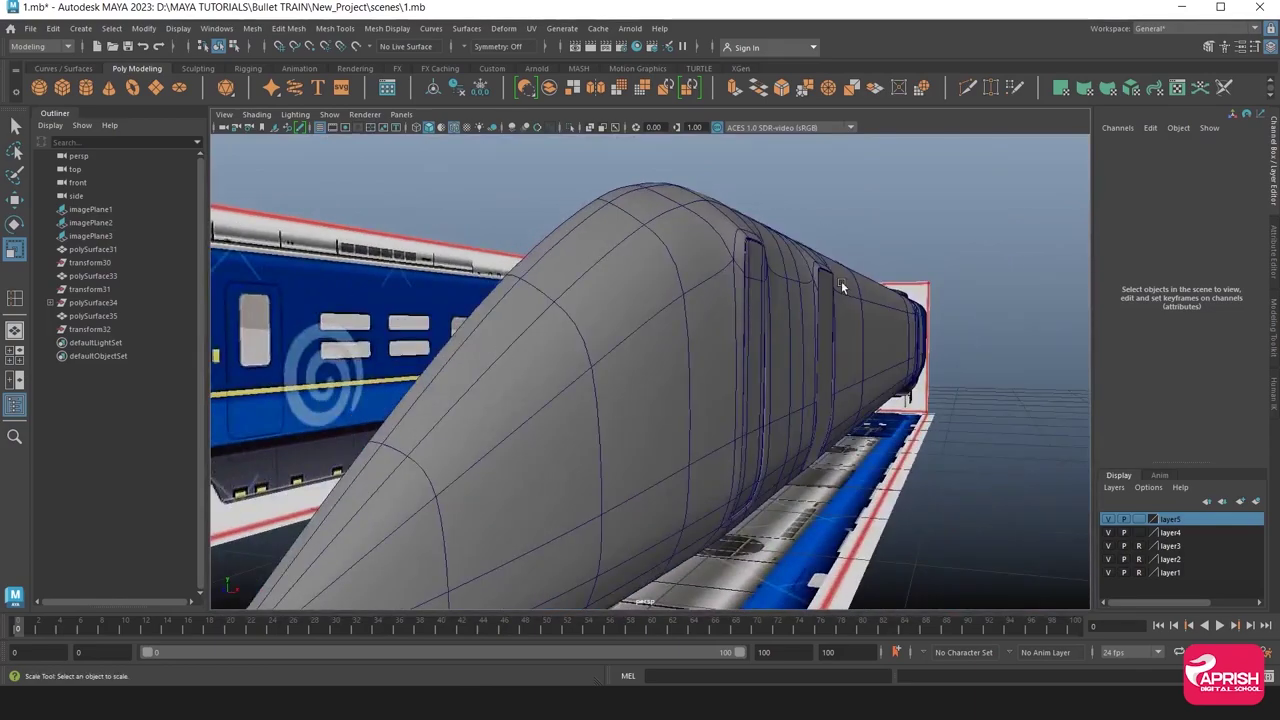
pyautogui.moveTo(841, 281)
pyautogui.keyDown('alt'); pyautogui.mouseDown()
pyautogui.moveTo(636, 296)
pyautogui.moveTo(702, 312)
pyautogui.moveTo(640, 280)
pyautogui.mouseUp(); pyautogui.keyUp('alt')
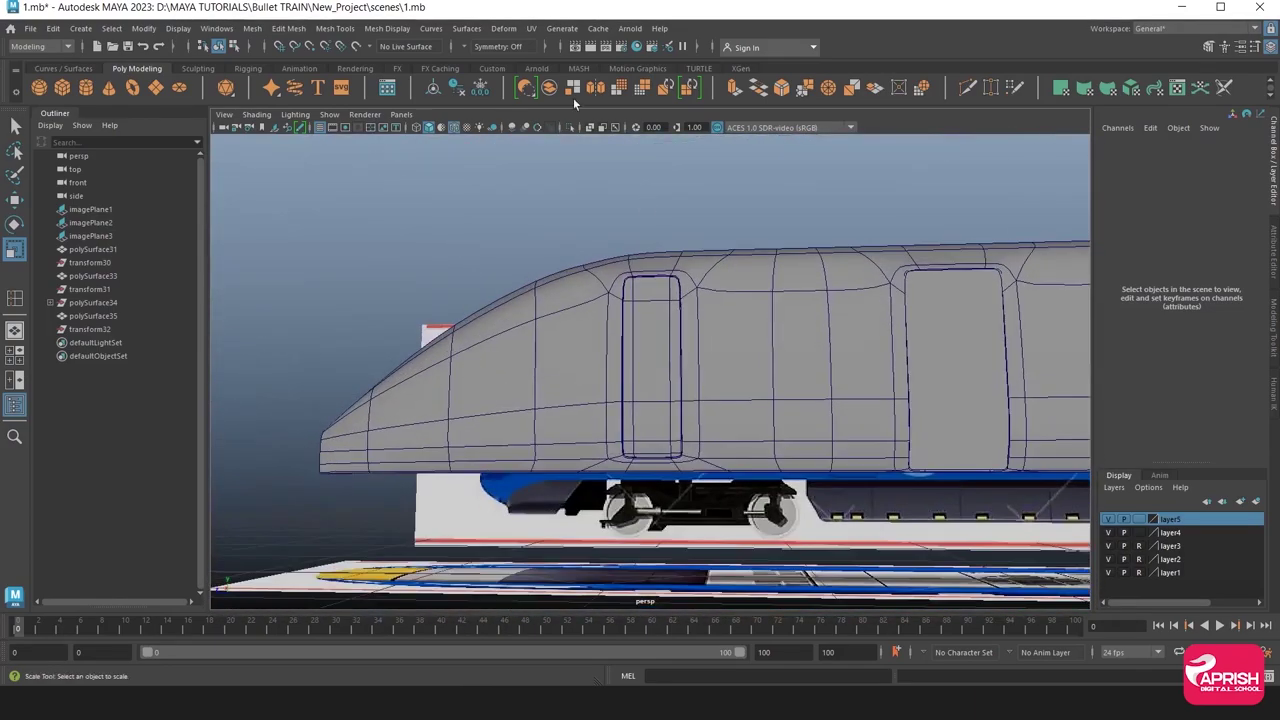
pyautogui.click(457, 127)
pyautogui.moveTo(564, 244)
pyautogui.keyDown('alt'); pyautogui.mouseDown()
pyautogui.moveTo(674, 382)
pyautogui.moveTo(700, 391)
pyautogui.moveTo(642, 407)
pyautogui.moveTo(601, 331)
pyautogui.moveTo(763, 432)
pyautogui.moveTo(580, 341)
pyautogui.moveTo(530, 352)
pyautogui.moveTo(543, 323)
pyautogui.moveTo(541, 338)
pyautogui.moveTo(519, 303)
pyautogui.moveTo(580, 293)
pyautogui.moveTo(623, 314)
pyautogui.moveTo(577, 387)
pyautogui.moveTo(539, 381)
pyautogui.mouseUp(); pyautogui.keyUp('alt')
pyautogui.scroll(3, 543, 366)
pyautogui.scroll(-2, 543, 366)
# Check pieces polySurface39, polySurface40 and polySurface37, then turn the wireframe back on.
pyautogui.click(730, 415)
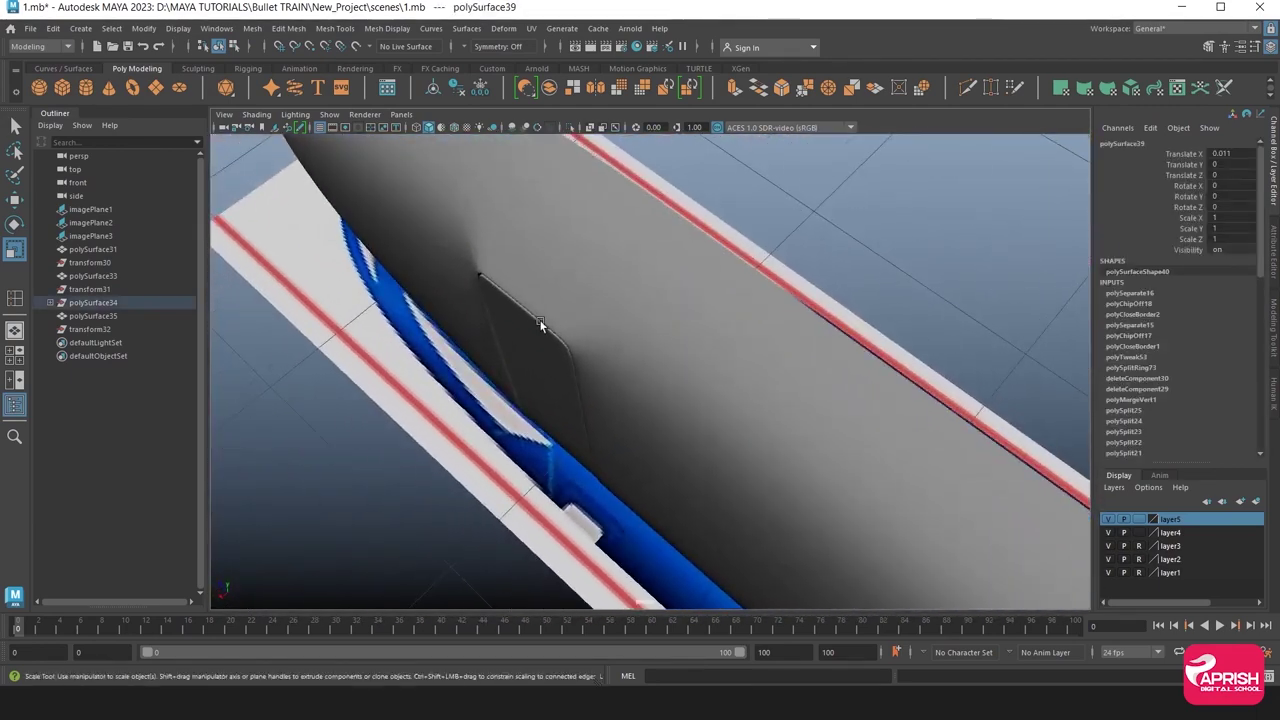
pyautogui.click(539, 323)
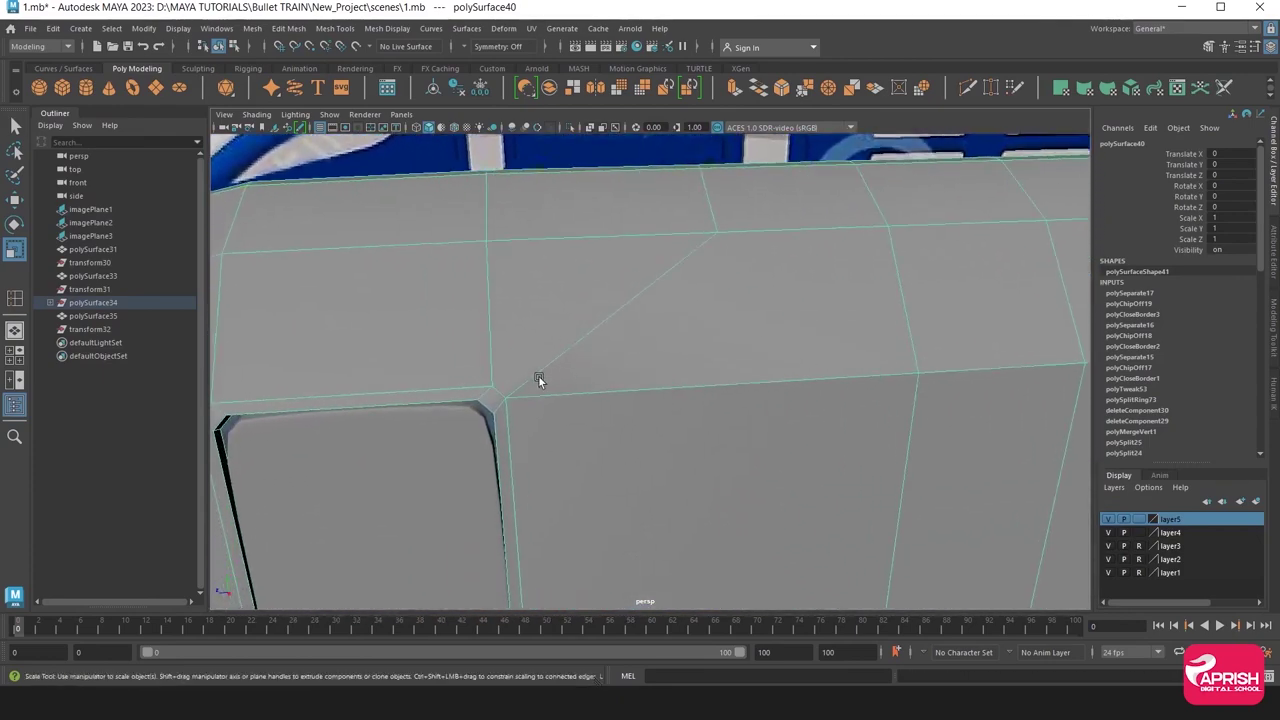
pyautogui.moveTo(753, 381)
pyautogui.keyDown('alt'); pyautogui.mouseDown(button='right')
pyautogui.moveTo(500, 366)
pyautogui.moveTo(671, 378)
pyautogui.mouseUp(button='right'); pyautogui.keyUp('alt')
pyautogui.moveTo(671, 378)
pyautogui.keyDown('alt'); pyautogui.mouseDown()
pyautogui.moveTo(520, 371)
pyautogui.moveTo(594, 366)
pyautogui.moveTo(503, 349)
pyautogui.moveTo(570, 346)
pyautogui.moveTo(568, 327)
pyautogui.moveTo(457, 400)
pyautogui.moveTo(429, 403)
pyautogui.moveTo(450, 414)
pyautogui.moveTo(441, 160)
pyautogui.mouseUp(); pyautogui.keyUp('alt')
pyautogui.click(443, 402)
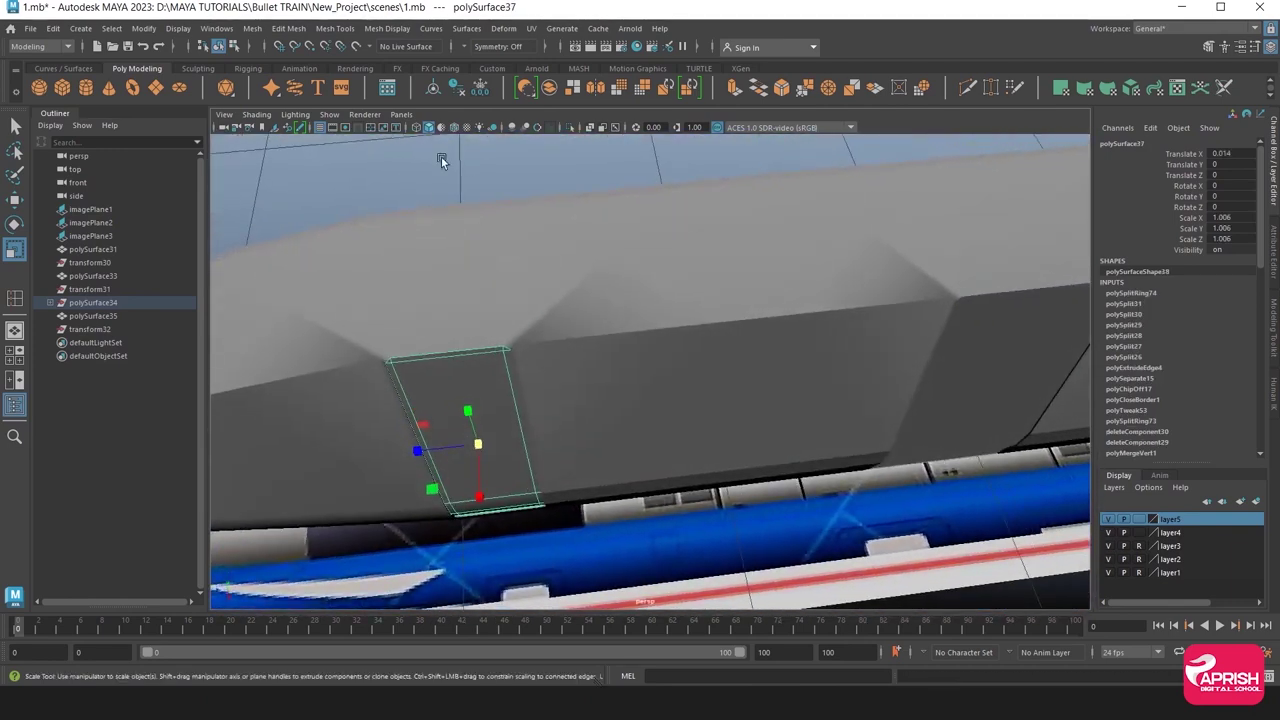
pyautogui.click(456, 127)
pyautogui.moveTo(473, 332)
pyautogui.keyDown('alt'); pyautogui.mouseDown()
pyautogui.moveTo(502, 307)
pyautogui.moveTo(448, 328)
pyautogui.moveTo(587, 233)
pyautogui.moveTo(481, 294)
pyautogui.moveTo(579, 188)
pyautogui.moveTo(513, 329)
pyautogui.moveTo(467, 333)
pyautogui.moveTo(450, 375)
pyautogui.moveTo(488, 355)
pyautogui.moveTo(484, 342)
pyautogui.moveTo(601, 356)
pyautogui.moveTo(417, 358)
pyautogui.mouseUp(); pyautogui.keyUp('alt')
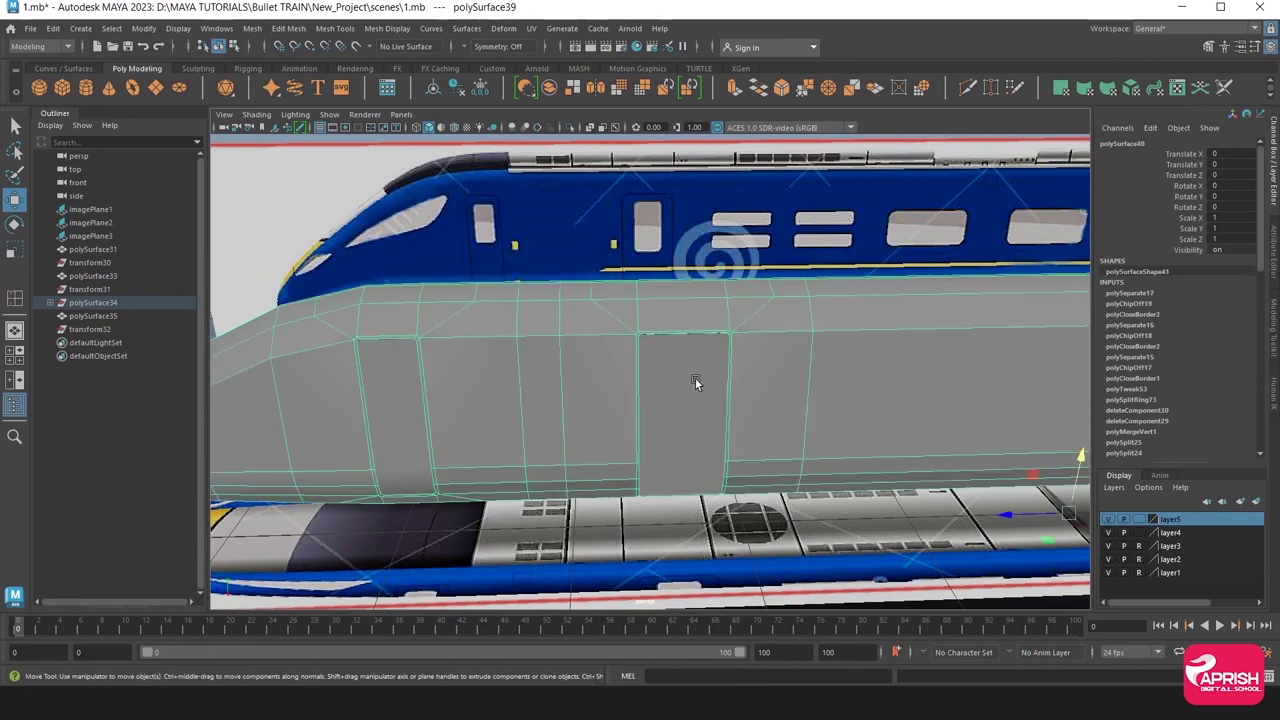
# Nudge the polySurface37 panel slightly along X.
pyautogui.click(666, 393)
pyautogui.moveTo(666, 393)
pyautogui.keyDown('alt'); pyautogui.mouseDown()
pyautogui.moveTo(757, 429)
pyautogui.moveTo(615, 378)
pyautogui.moveTo(731, 452)
pyautogui.mouseUp(); pyautogui.keyUp('alt')
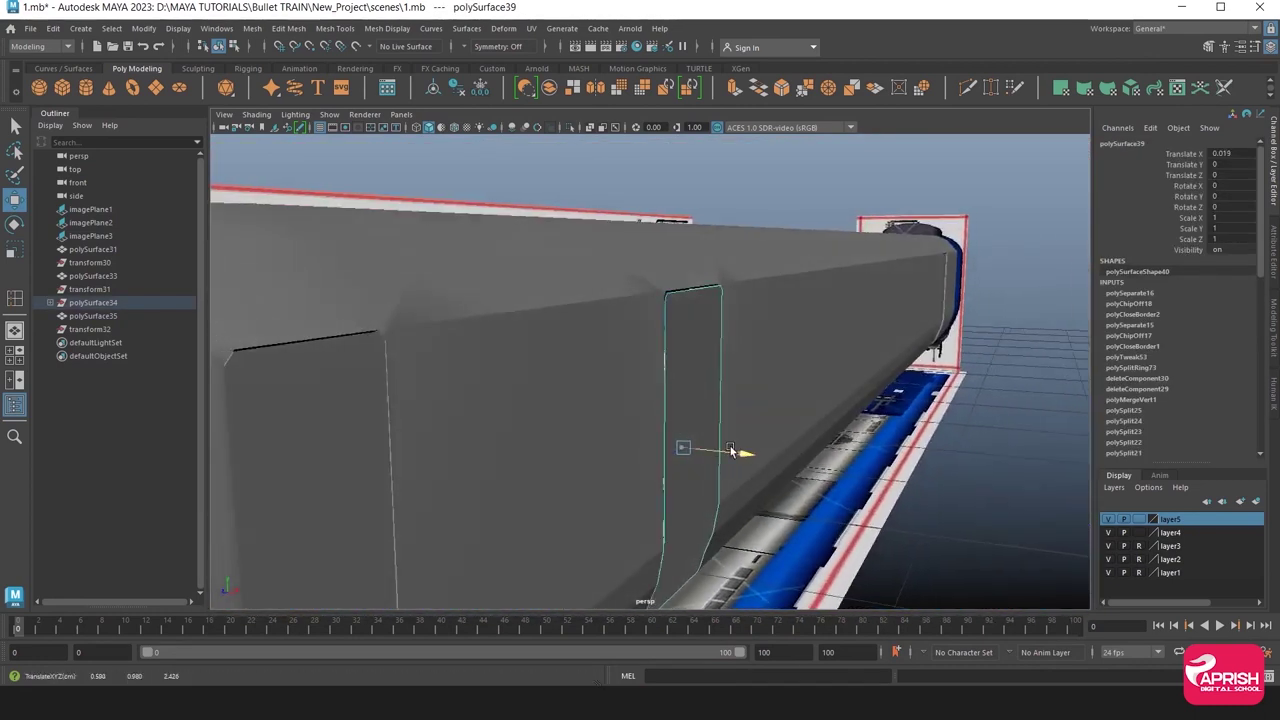
pyautogui.click(346, 476)
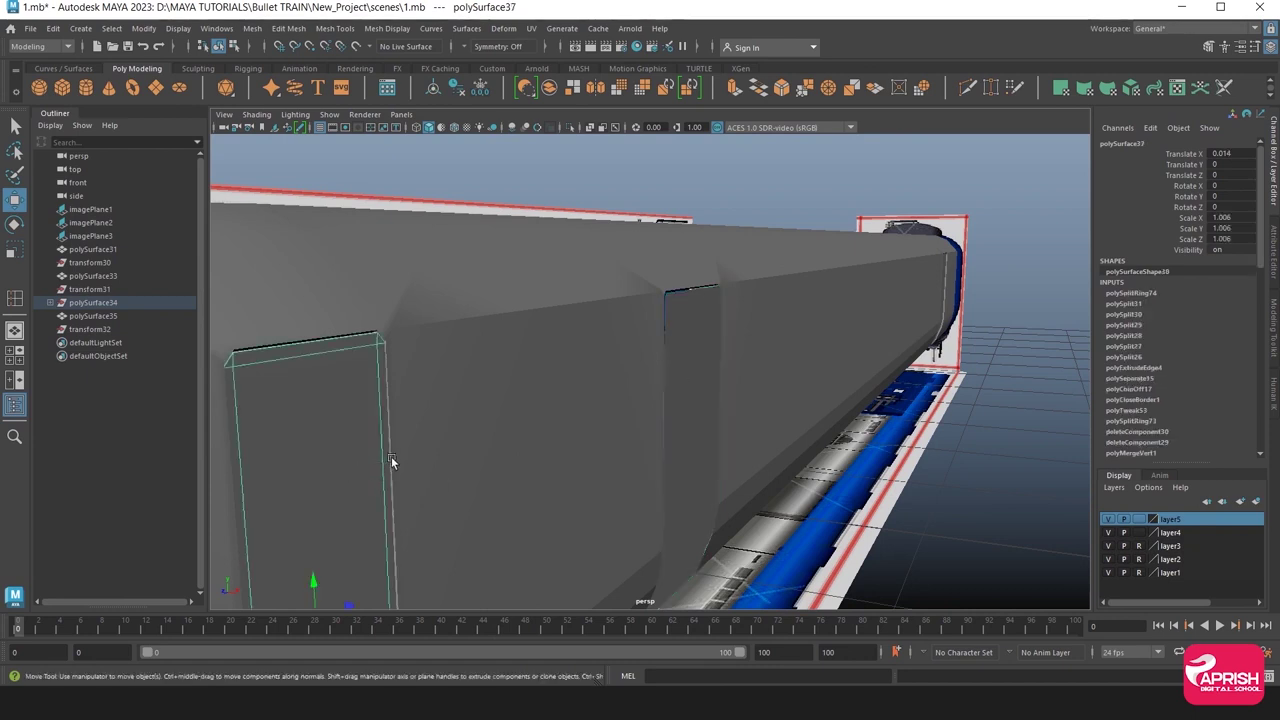
pyautogui.keyDown('alt'); pyautogui.moveTo(391, 456); pyautogui.dragTo(490, 375); pyautogui.keyUp('alt')
pyautogui.moveTo(579, 481); pyautogui.dragTo(585, 482)
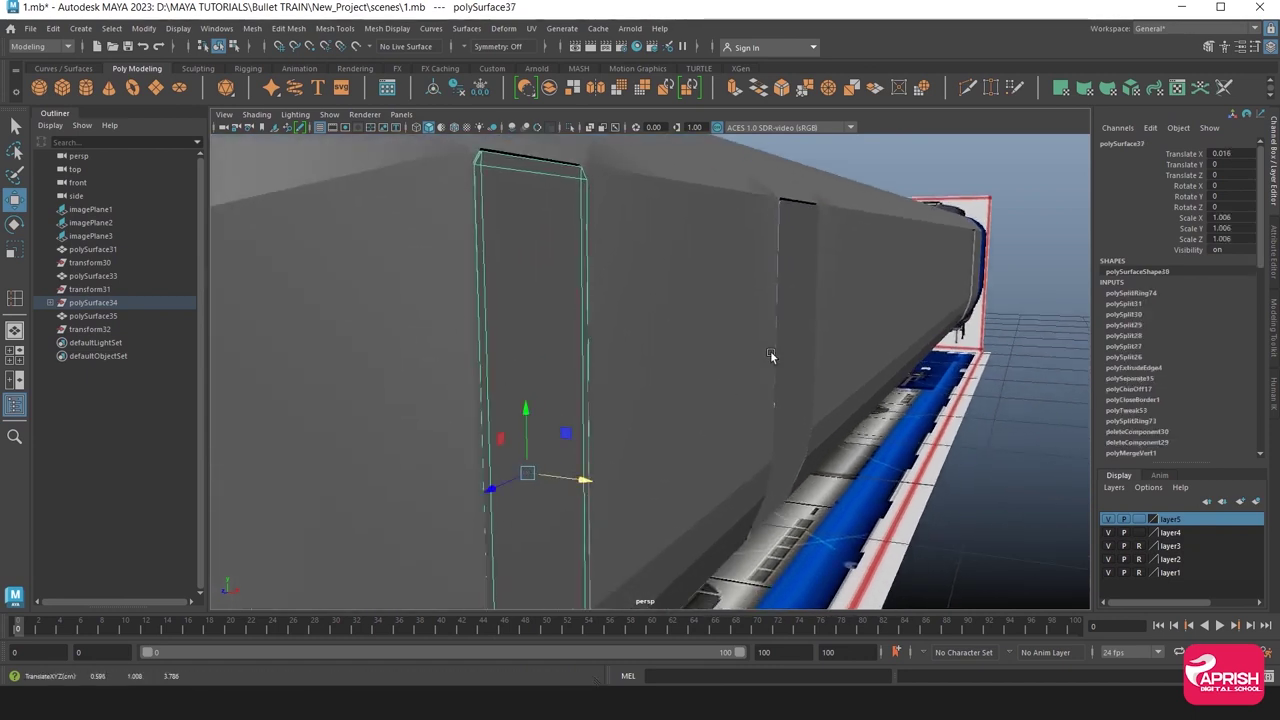
# Inspect polySurface39, polySurface40 and polySurface37 from different angles, then clear the selection.
pyautogui.click(788, 321)
pyautogui.moveTo(788, 321)
pyautogui.keyDown('alt'); pyautogui.mouseDown()
pyautogui.moveTo(714, 400)
pyautogui.moveTo(626, 417)
pyautogui.moveTo(650, 386)
pyautogui.moveTo(634, 323)
pyautogui.moveTo(514, 309)
pyautogui.moveTo(500, 373)
pyautogui.moveTo(580, 399)
pyautogui.moveTo(713, 403)
pyautogui.moveTo(578, 229)
pyautogui.mouseUp(); pyautogui.keyUp('alt')
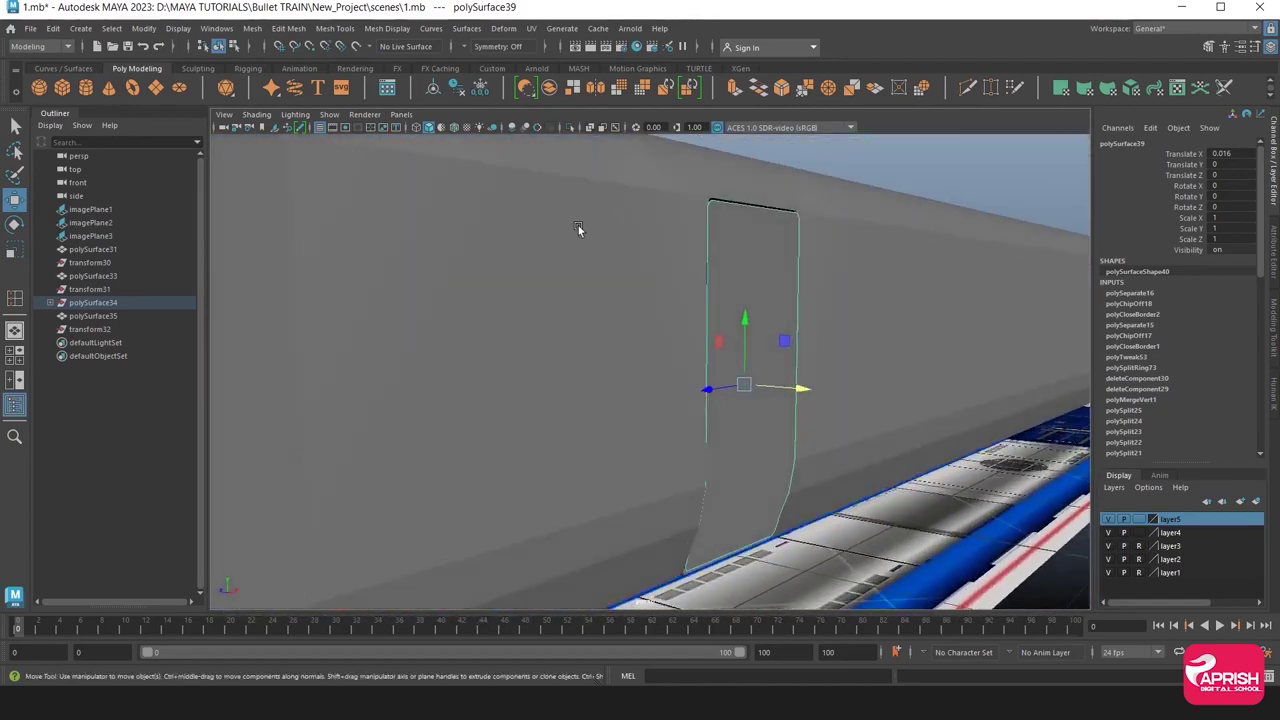
pyautogui.click(714, 335)
pyautogui.keyDown('alt'); pyautogui.moveTo(714, 335); pyautogui.dragTo(689, 347); pyautogui.keyUp('alt')
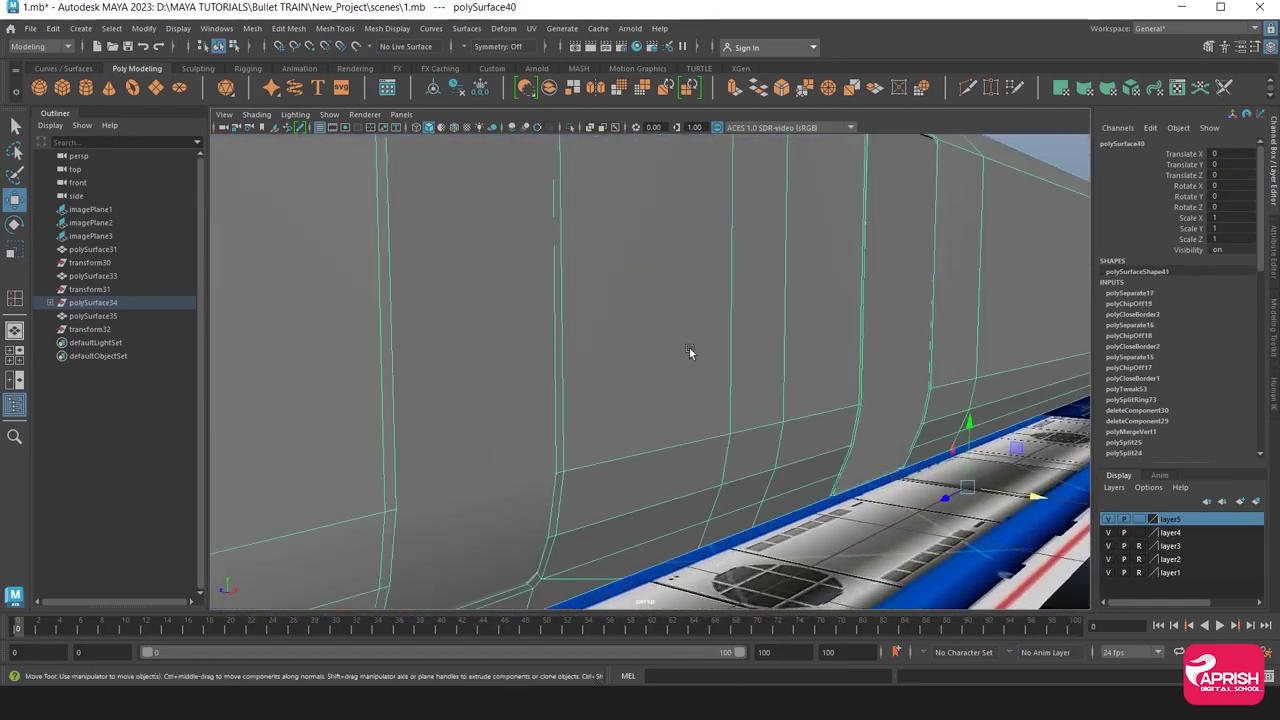
pyautogui.scroll(-2, 689, 351)
pyautogui.click(472, 474)
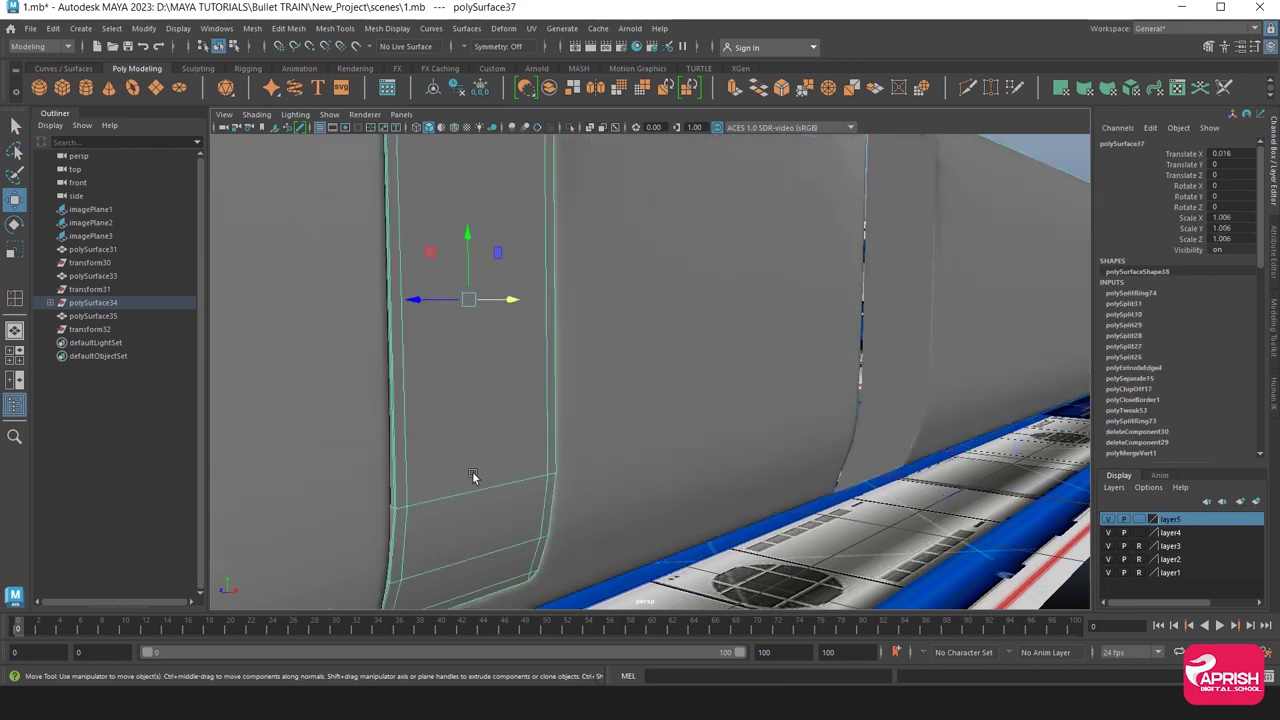
pyautogui.keyDown('alt'); pyautogui.moveTo(568, 480); pyautogui.dragTo(606, 467); pyautogui.keyUp('alt')
pyautogui.click(582, 466)
# Check the grey panel polySurface39 and shell polySurface40 from below and around the model.
pyautogui.scroll(5, 606, 464)
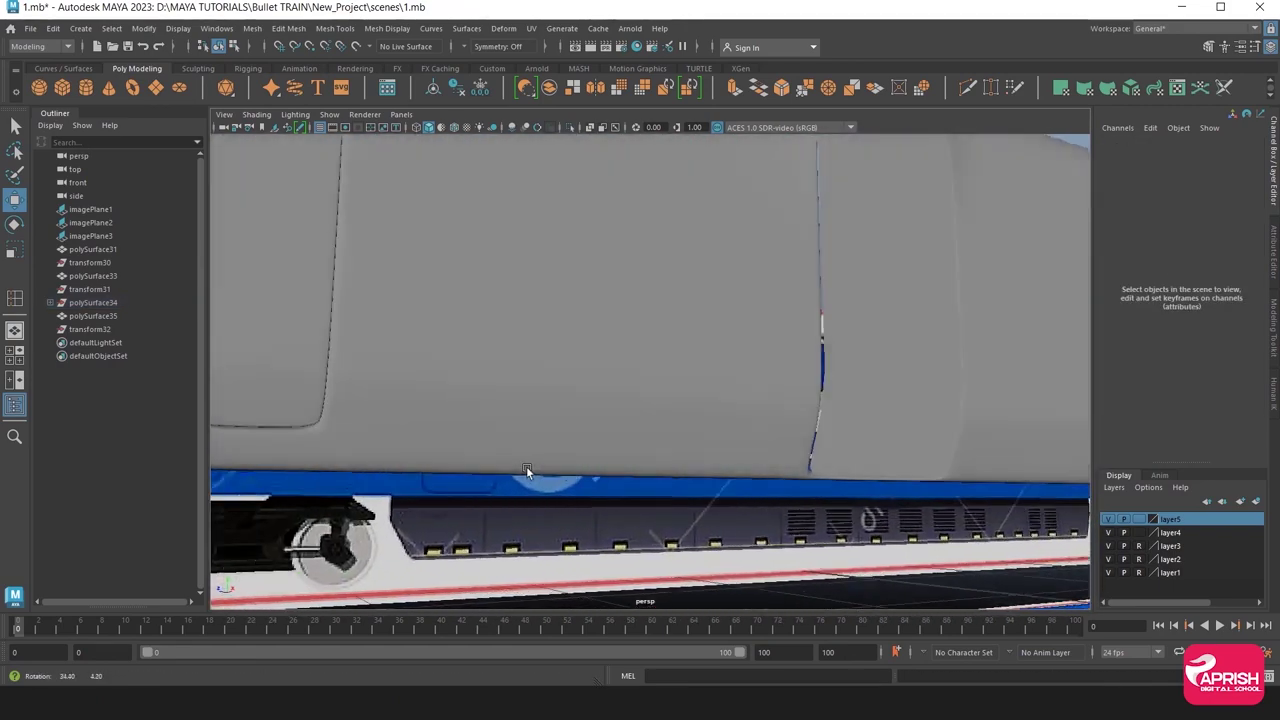
pyautogui.keyDown('alt'); pyautogui.moveTo(526, 466); pyautogui.dragTo(476, 487); pyautogui.keyUp('alt')
pyautogui.click(744, 459)
pyautogui.moveTo(744, 459)
pyautogui.keyDown('alt'); pyautogui.mouseDown()
pyautogui.moveTo(829, 436)
pyautogui.moveTo(818, 463)
pyautogui.moveTo(946, 480)
pyautogui.mouseUp(); pyautogui.keyUp('alt')
pyautogui.click(809, 449)
pyautogui.scroll(4, 774, 437)
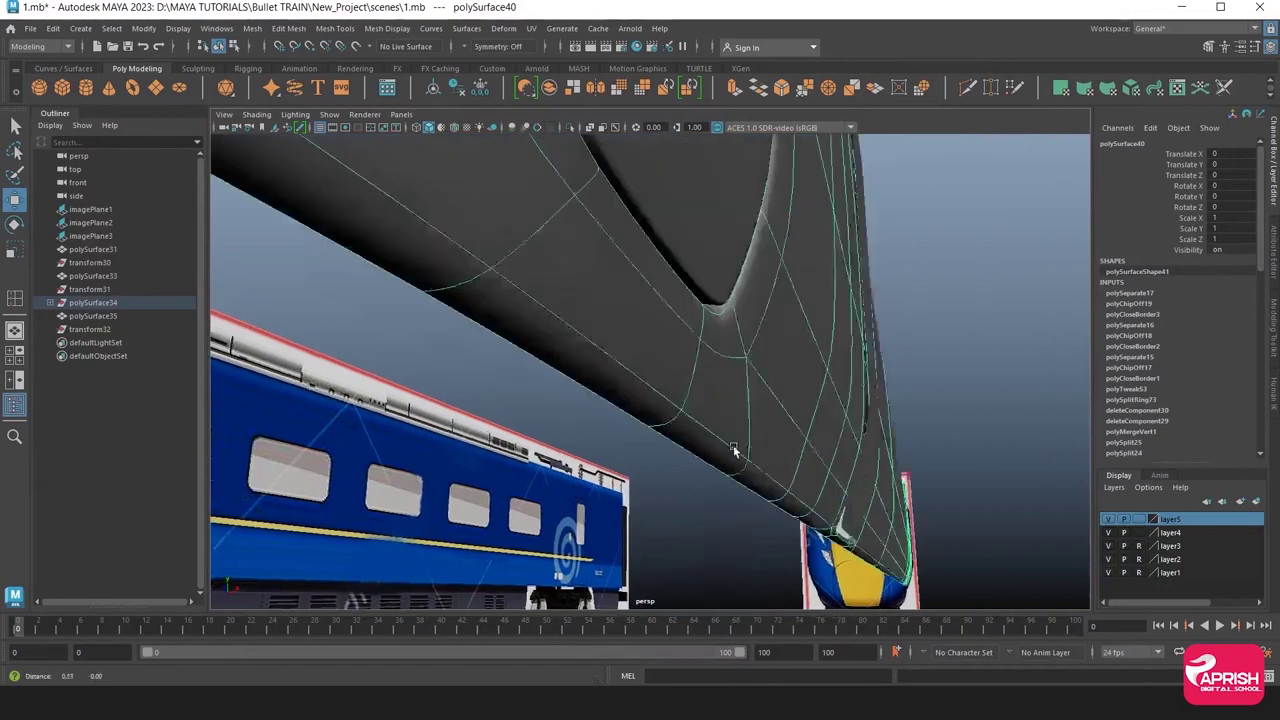
pyautogui.scroll(3, 650, 442)
pyautogui.moveTo(650, 442)
pyautogui.keyDown('alt'); pyautogui.mouseDown()
pyautogui.moveTo(837, 471)
pyautogui.moveTo(700, 477)
pyautogui.moveTo(666, 492)
pyautogui.moveTo(680, 366)
pyautogui.moveTo(662, 318)
pyautogui.moveTo(687, 297)
pyautogui.mouseUp(); pyautogui.keyUp('alt')
pyautogui.click(680, 495)
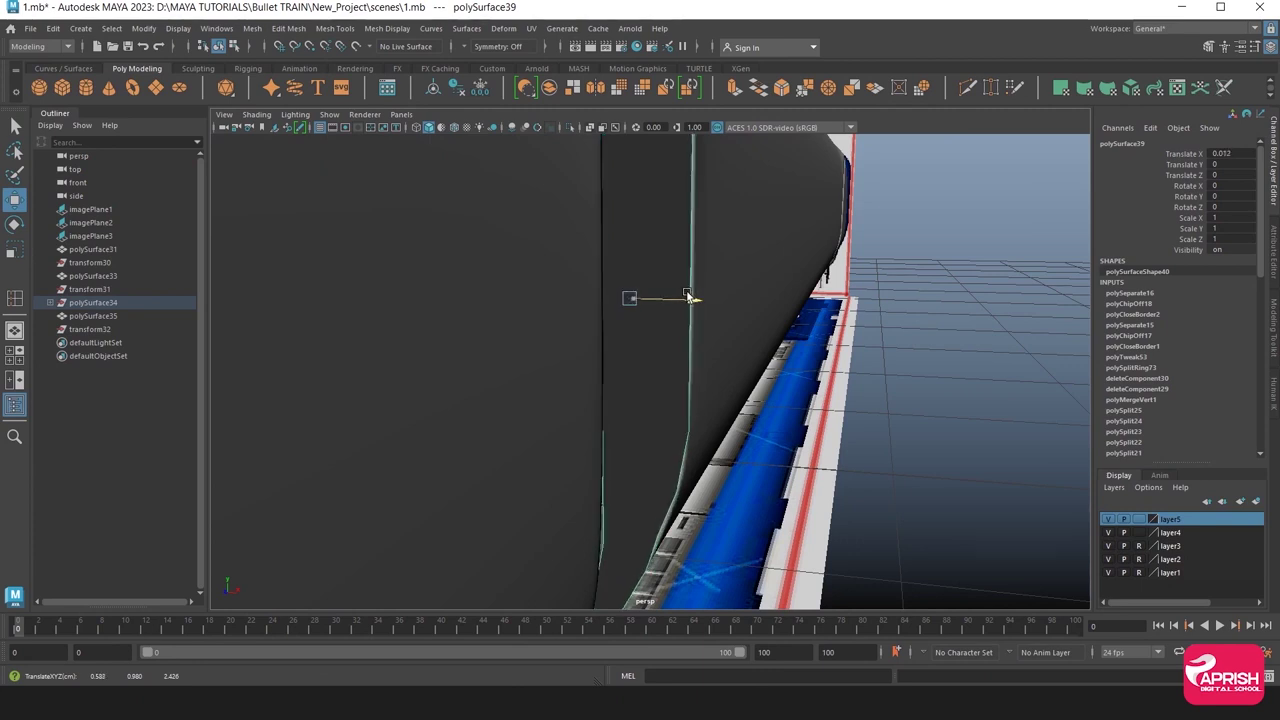
pyautogui.click(841, 474)
pyautogui.scroll(5, 664, 307)
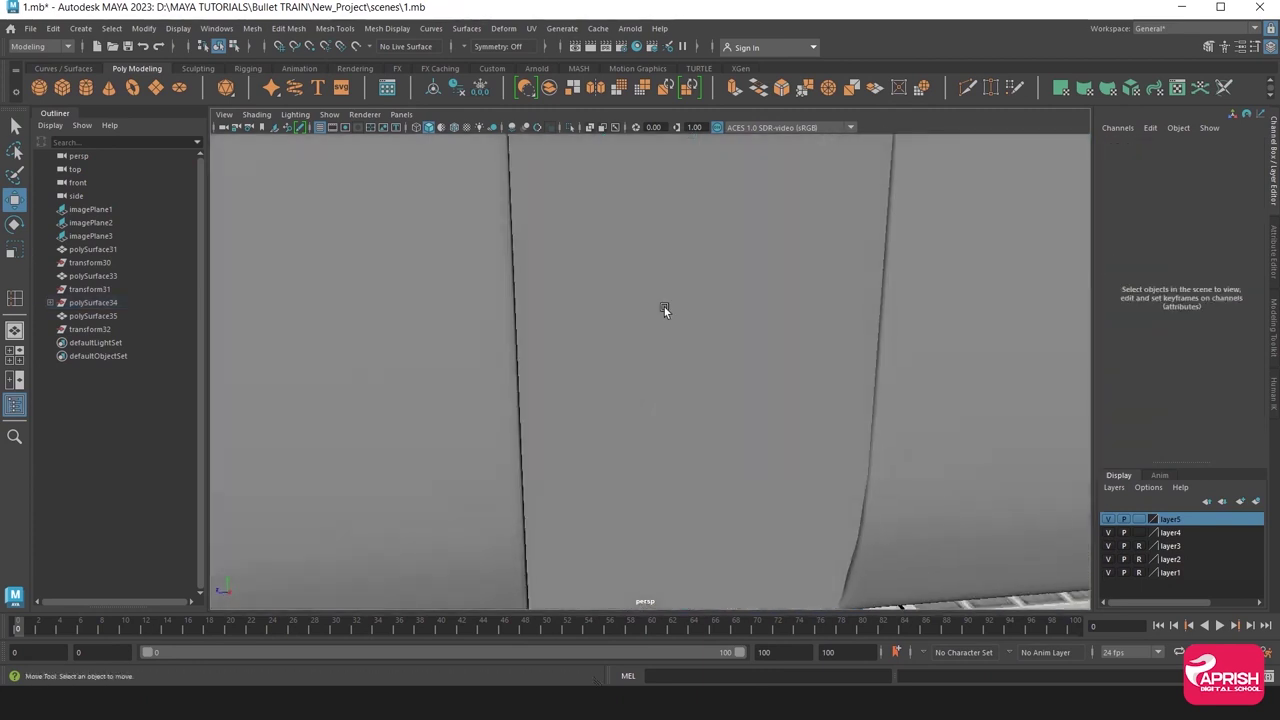
# Frame the polySurface39 panel and isolate it on its own.
pyautogui.click(637, 426)
pyautogui.press('f')
pyautogui.keyDown('alt'); pyautogui.moveTo(686, 490); pyautogui.dragTo(597, 178); pyautogui.keyUp('alt')
pyautogui.click(569, 128)
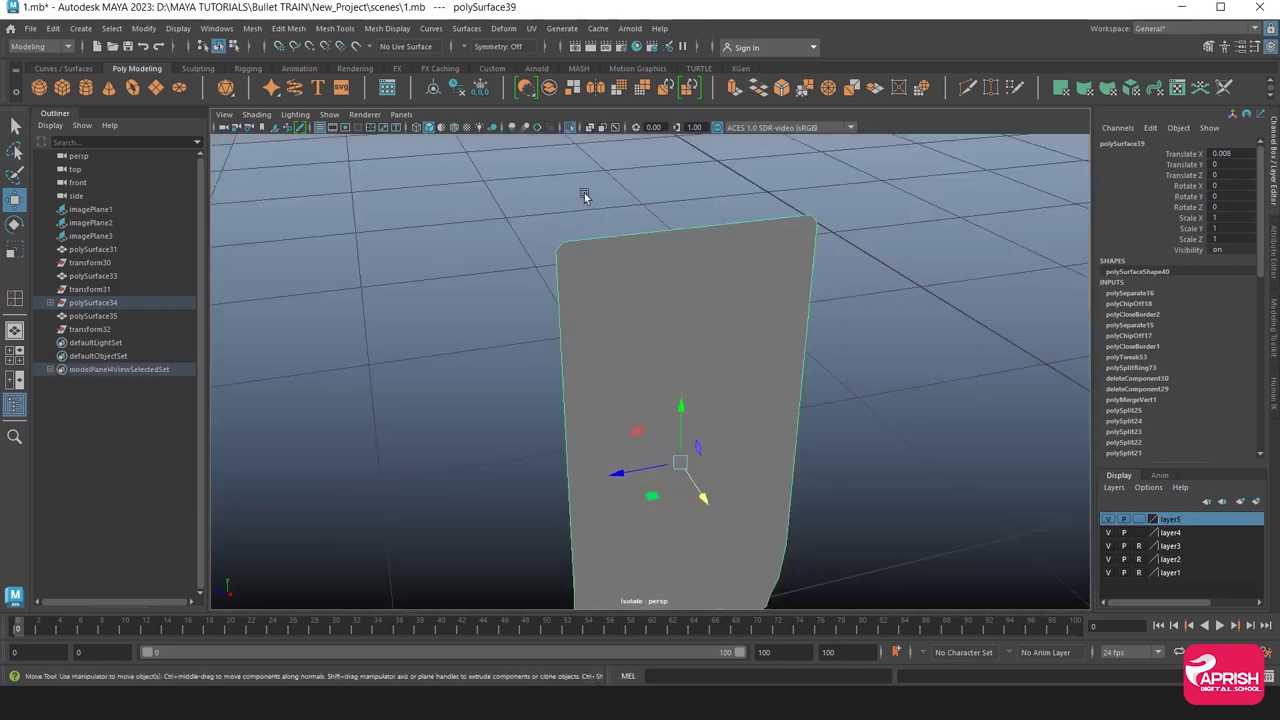
pyautogui.moveTo(589, 263); pyautogui.dragTo(574, 231, button='right')
# Extrude the panel's whole border edge loop to give it thickness.
pyautogui.click(575, 235)
pyautogui.doubleClick(575, 235)
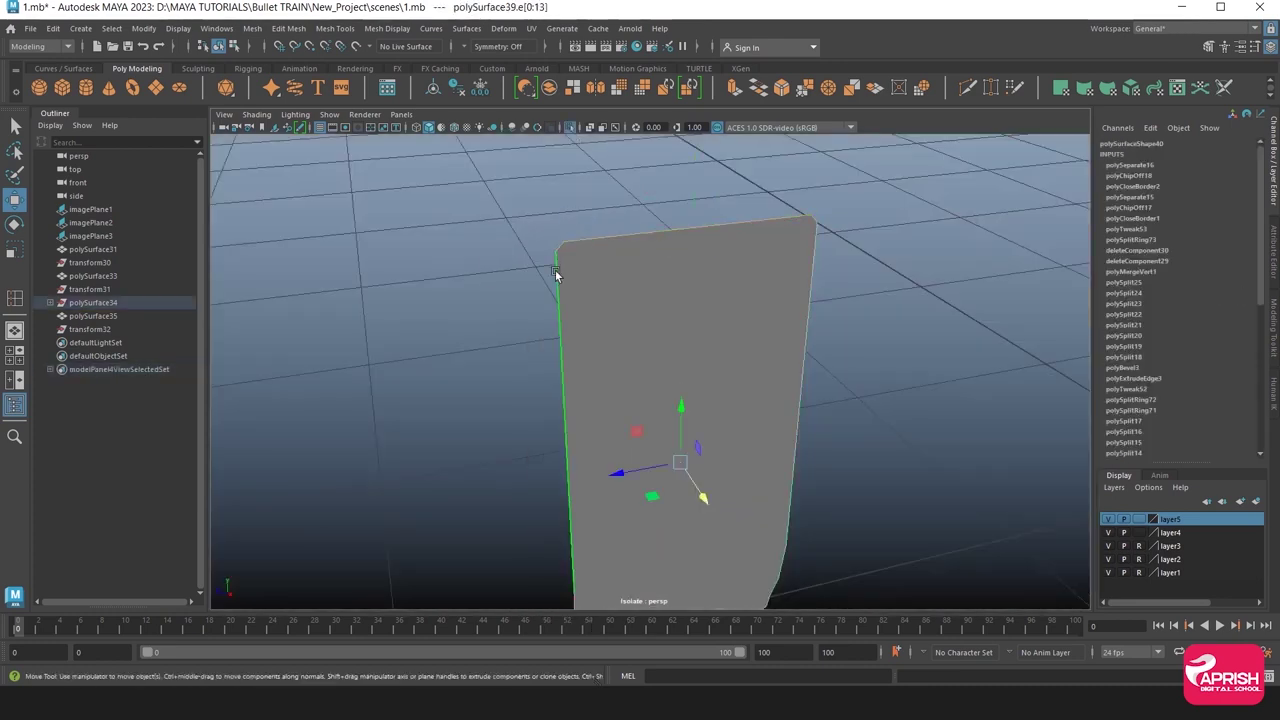
pyautogui.keyDown('alt'); pyautogui.moveTo(555, 269); pyautogui.dragTo(618, 283); pyautogui.keyUp('alt')
pyautogui.hotkey('ctrl', 'e')
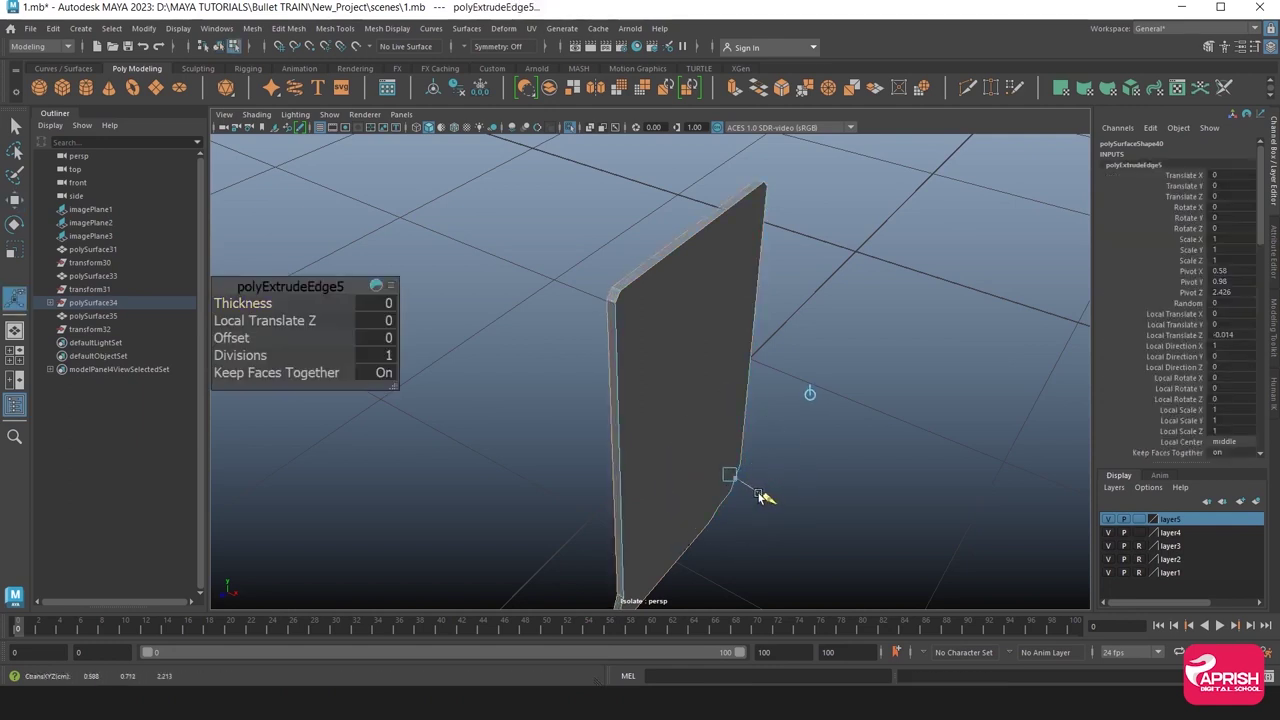
pyautogui.press('F8')
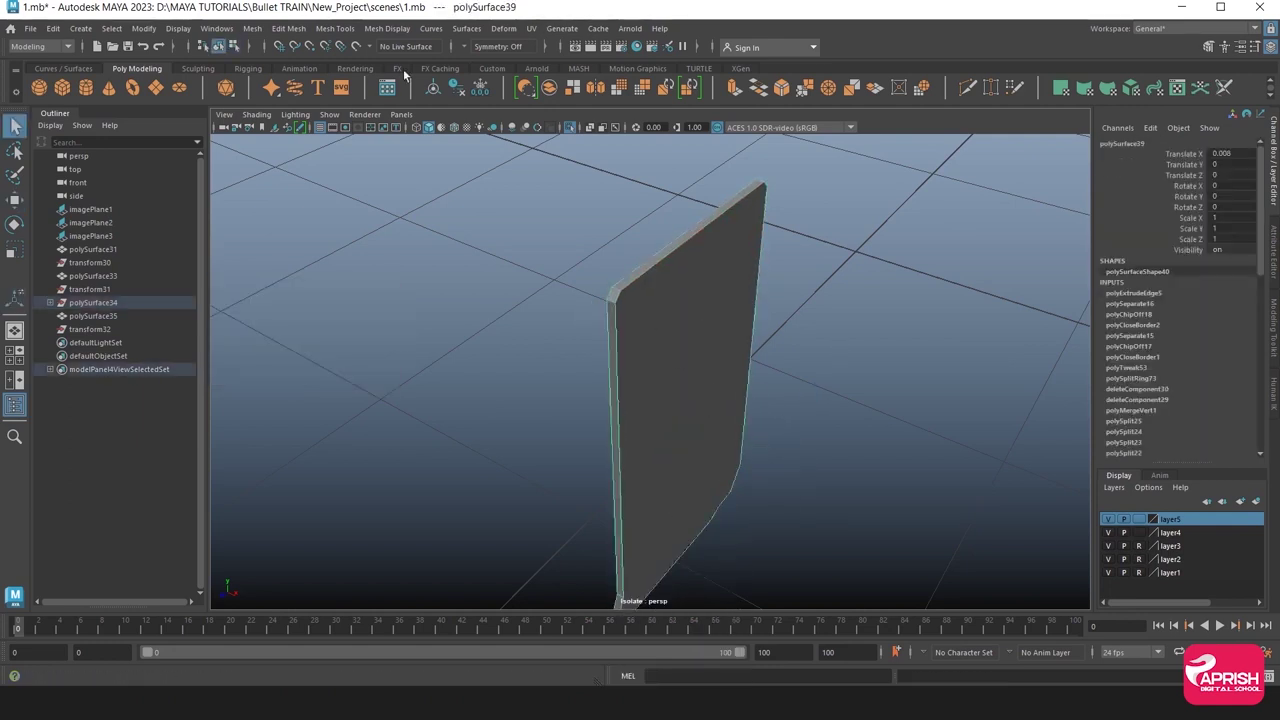
# Begin a Multi-Cut at the panel's top-left corner and orbit to a front-on view.
pyautogui.click(335, 28)
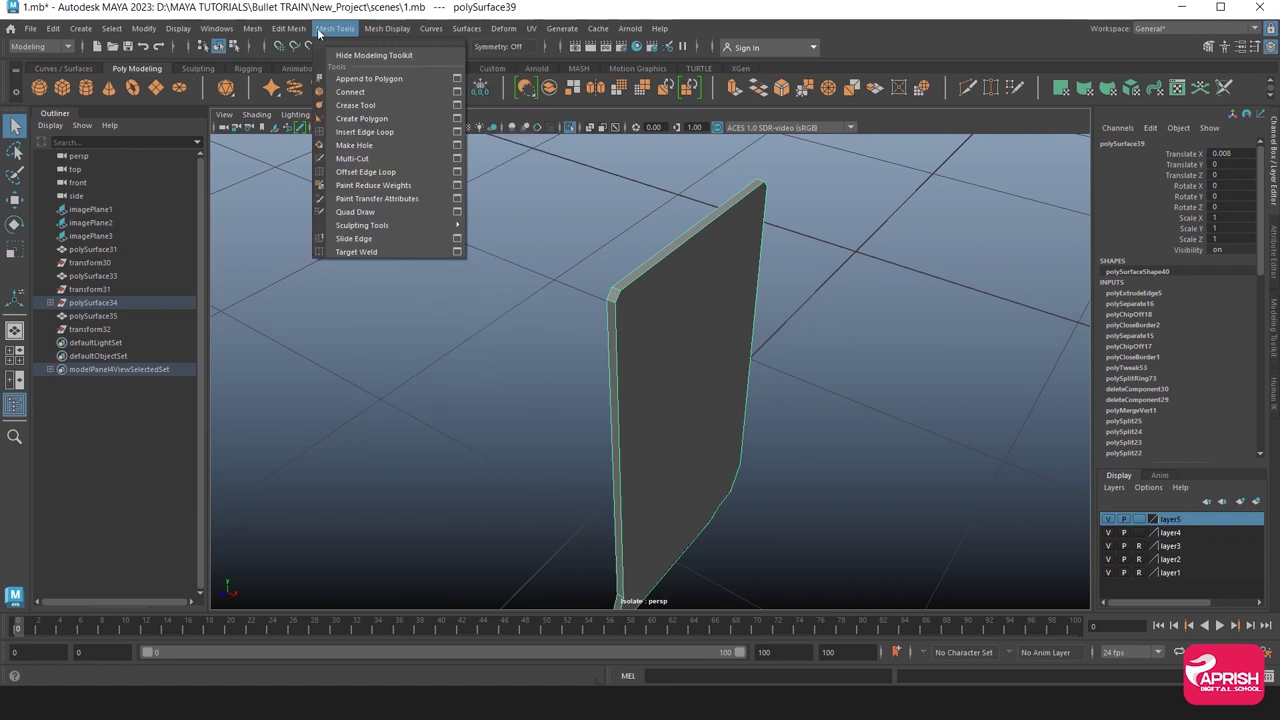
pyautogui.click(352, 158)
pyautogui.scroll(3, 557, 334)
pyautogui.scroll(3, 600, 340)
pyautogui.click(551, 237)
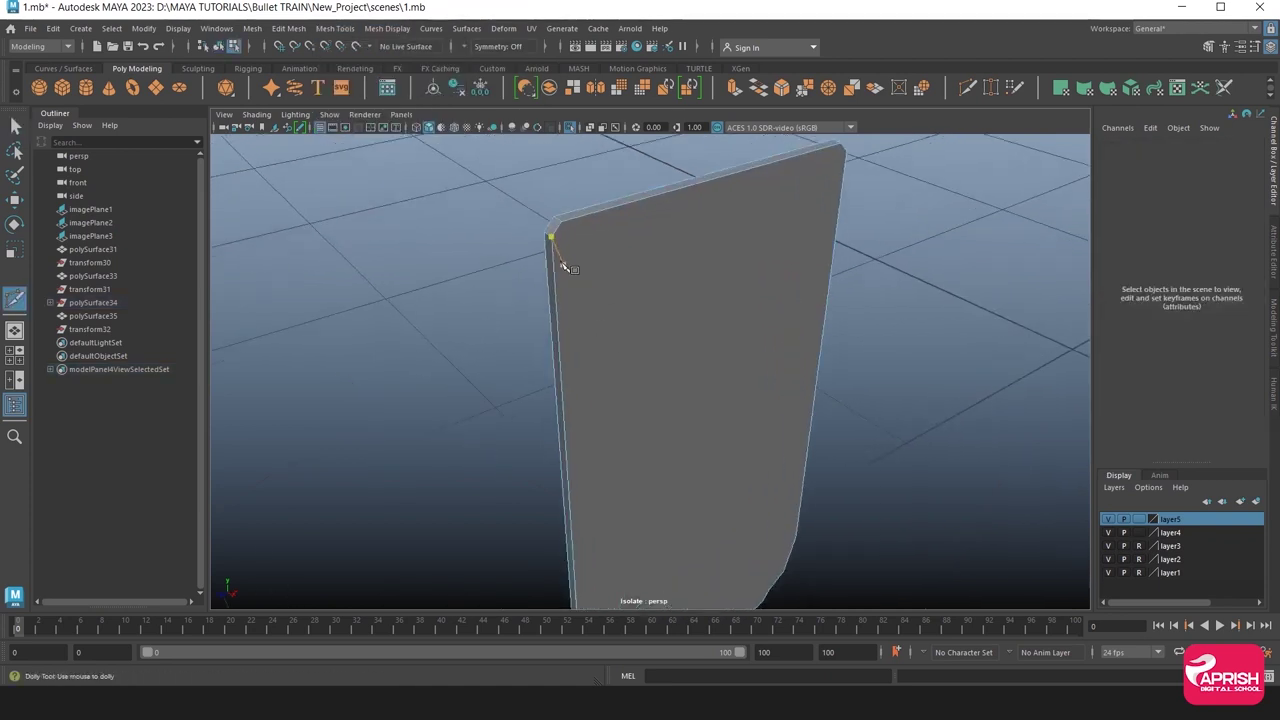
pyautogui.moveTo(563, 245)
pyautogui.keyDown('alt'); pyautogui.mouseDown()
pyautogui.moveTo(823, 206)
pyautogui.moveTo(775, 270)
pyautogui.mouseUp(); pyautogui.keyUp('alt')
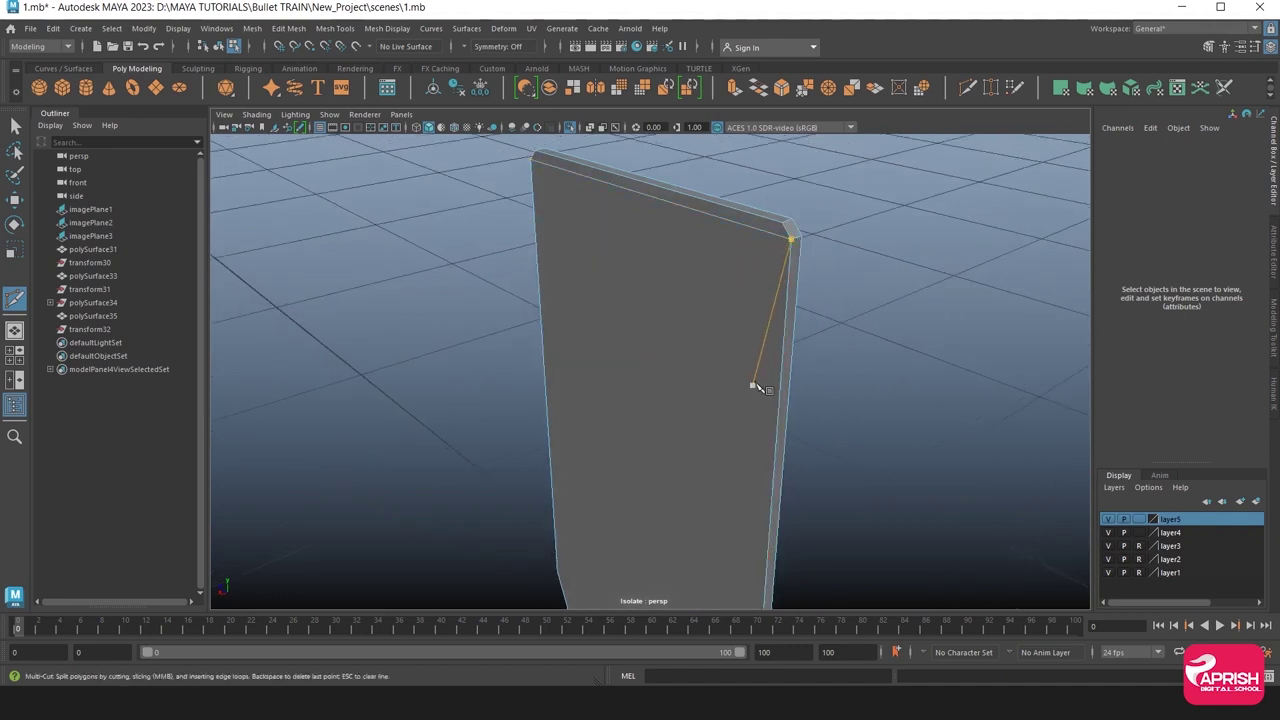
pyautogui.keyDown('alt'); pyautogui.moveTo(753, 327); pyautogui.dragTo(717, 374); pyautogui.keyUp('alt')
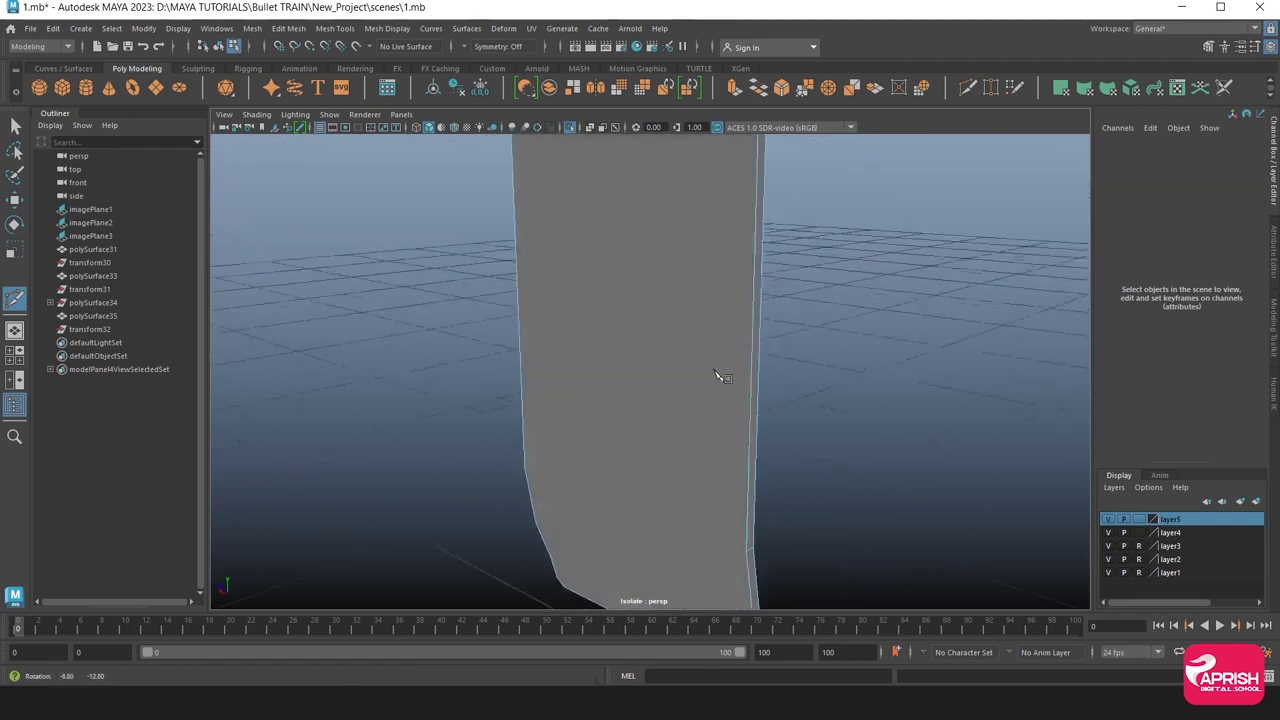
pyautogui.keyDown('alt'); pyautogui.moveTo(720, 308); pyautogui.dragTo(737, 215); pyautogui.keyUp('alt')
pyautogui.moveTo(594, 393)
pyautogui.keyDown('alt'); pyautogui.mouseDown()
pyautogui.moveTo(549, 403)
pyautogui.moveTo(575, 402)
pyautogui.mouseUp(); pyautogui.keyUp('alt')
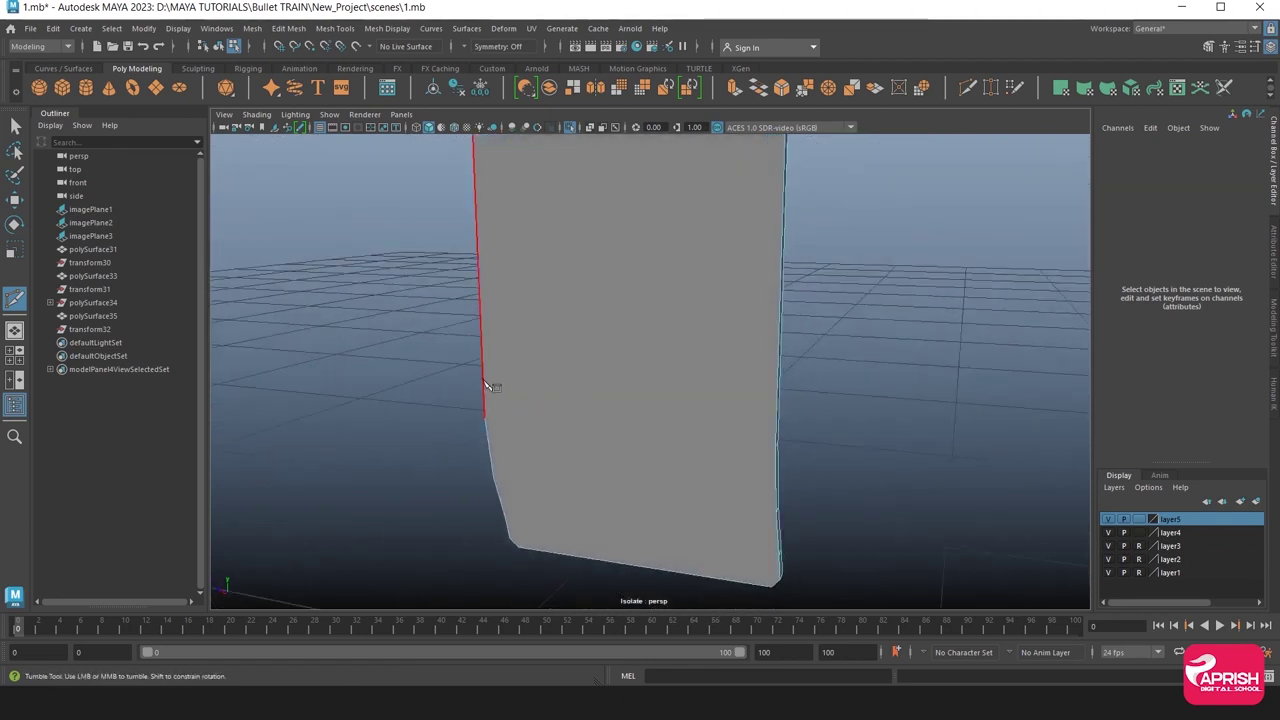
# Complete the horizontal cut across the lower section and select an edge there.
pyautogui.click(782, 463)
pyautogui.keyDown('alt'); pyautogui.moveTo(760, 509); pyautogui.dragTo(720, 495); pyautogui.keyUp('alt')
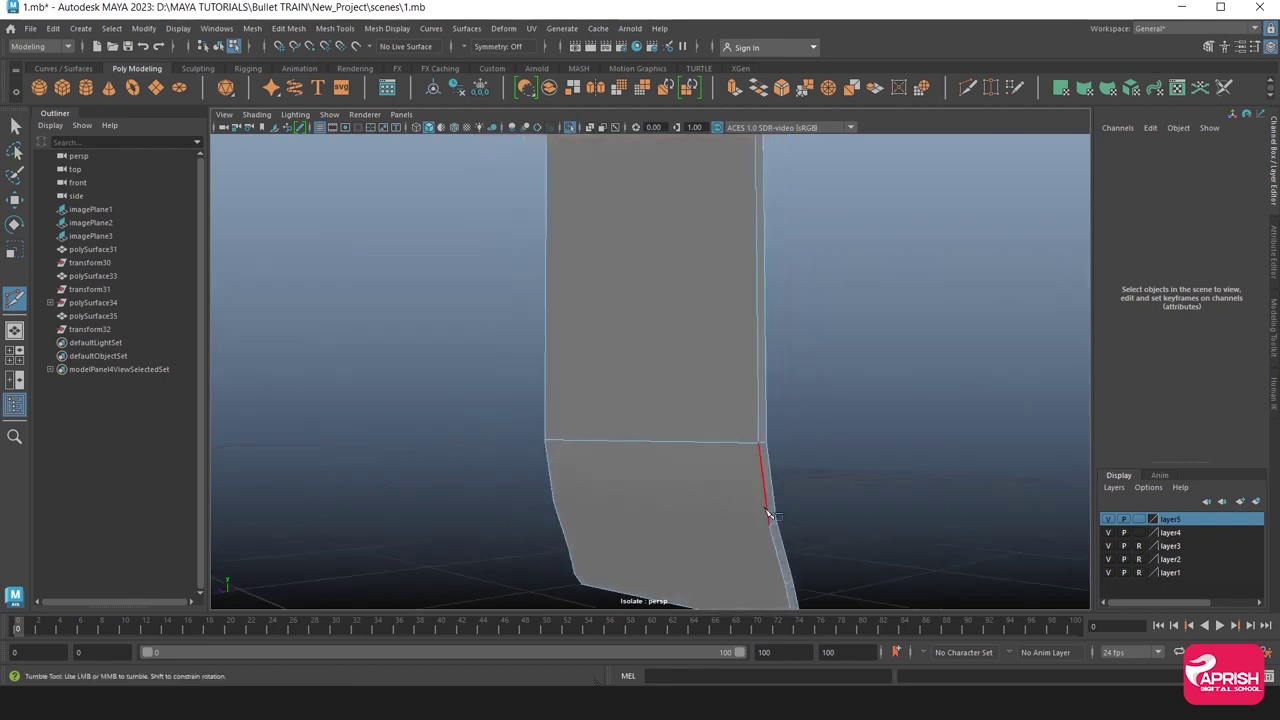
pyautogui.keyDown('alt'); pyautogui.moveTo(626, 538); pyautogui.dragTo(571, 491); pyautogui.keyUp('alt')
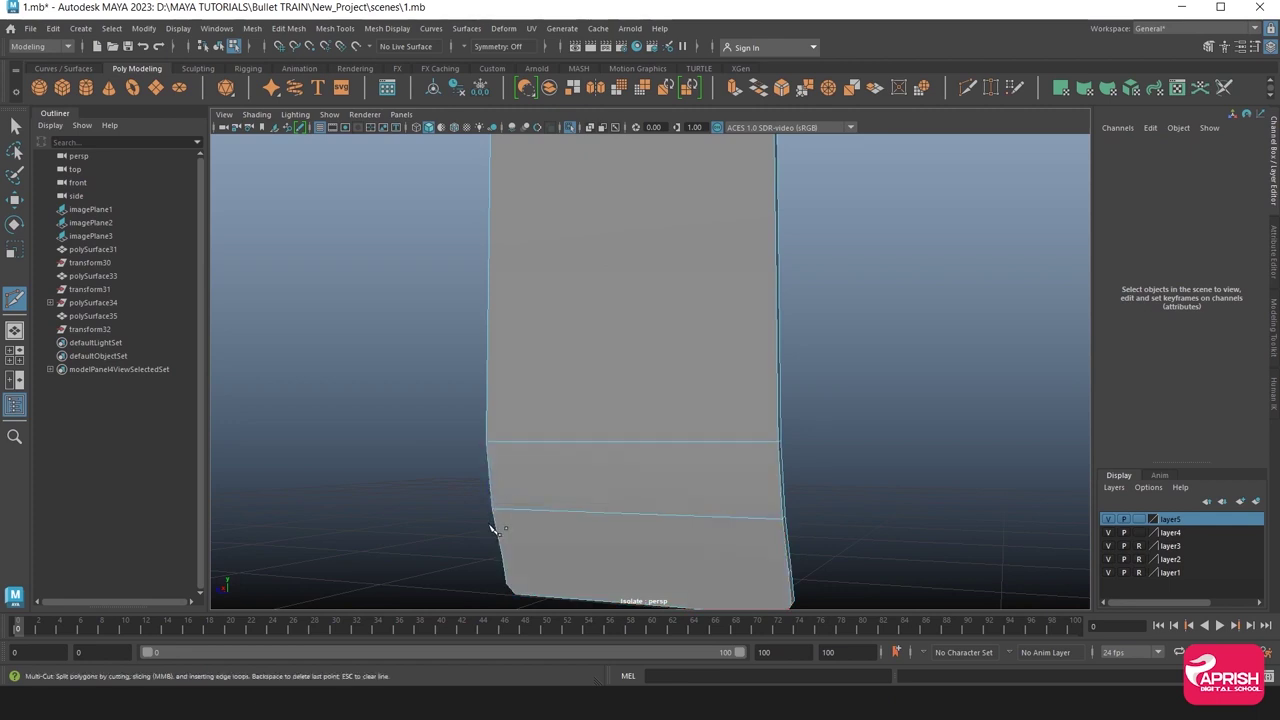
pyautogui.moveTo(588, 531)
pyautogui.keyDown('alt'); pyautogui.mouseDown()
pyautogui.moveTo(643, 477)
pyautogui.moveTo(626, 492)
pyautogui.mouseUp(); pyautogui.keyUp('alt')
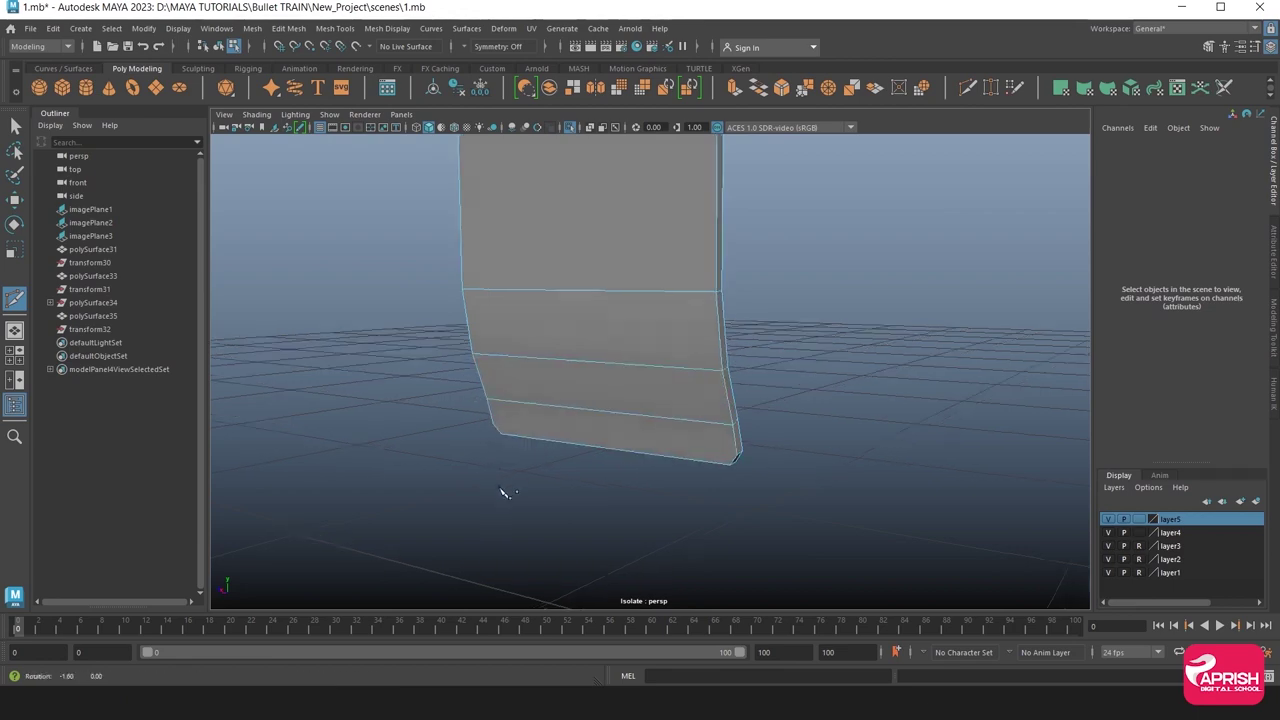
pyautogui.keyDown('alt'); pyautogui.moveTo(503, 491); pyautogui.dragTo(702, 480); pyautogui.keyUp('alt')
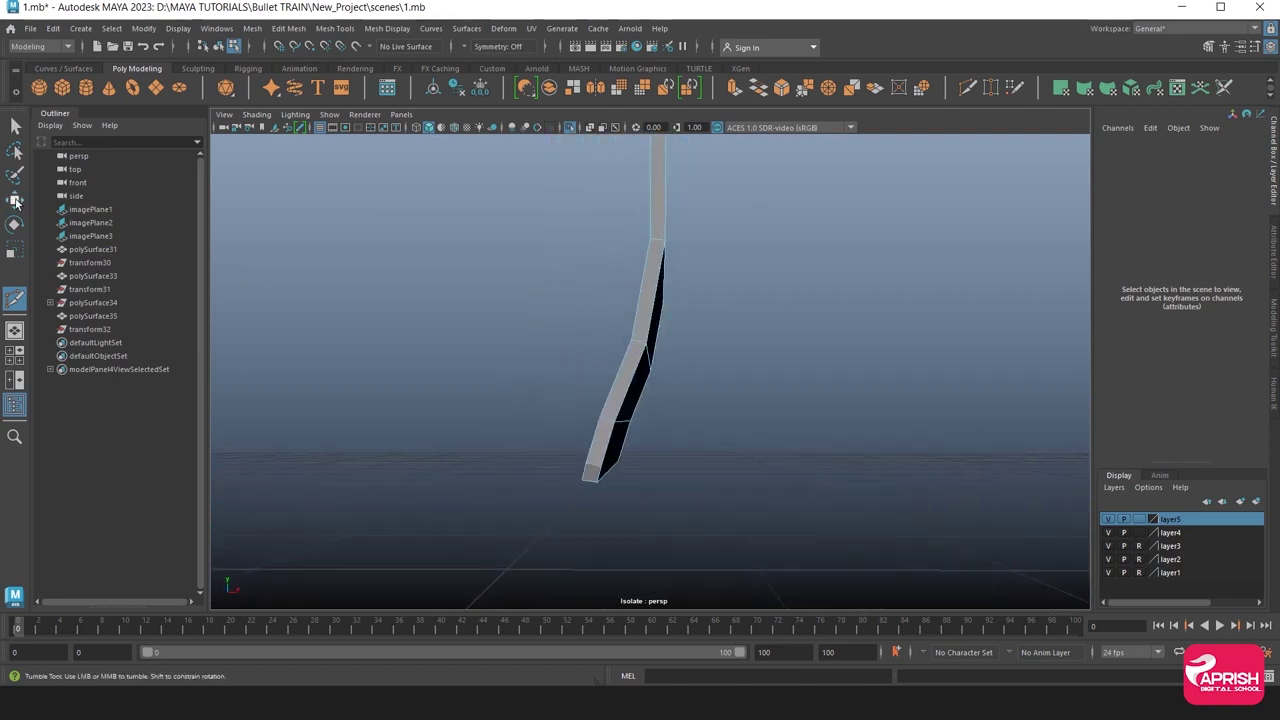
pyautogui.click(605, 416)
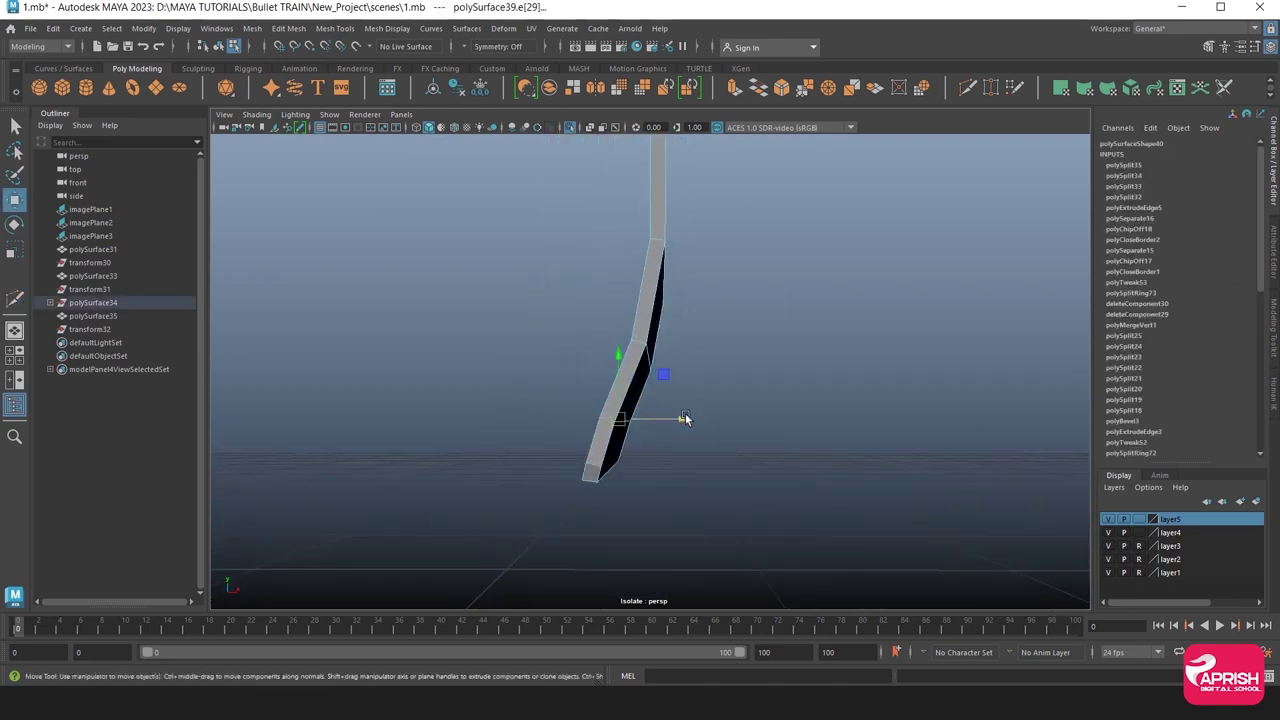
# Shift the selected edge along X to bend the lower section, then commit a Multi-Cut.
pyautogui.moveTo(685, 418)
pyautogui.mouseDown()
pyautogui.moveTo(663, 451)
pyautogui.moveTo(586, 434)
pyautogui.moveTo(519, 457)
pyautogui.moveTo(500, 450)
pyautogui.mouseUp()
pyautogui.click(330, 28)
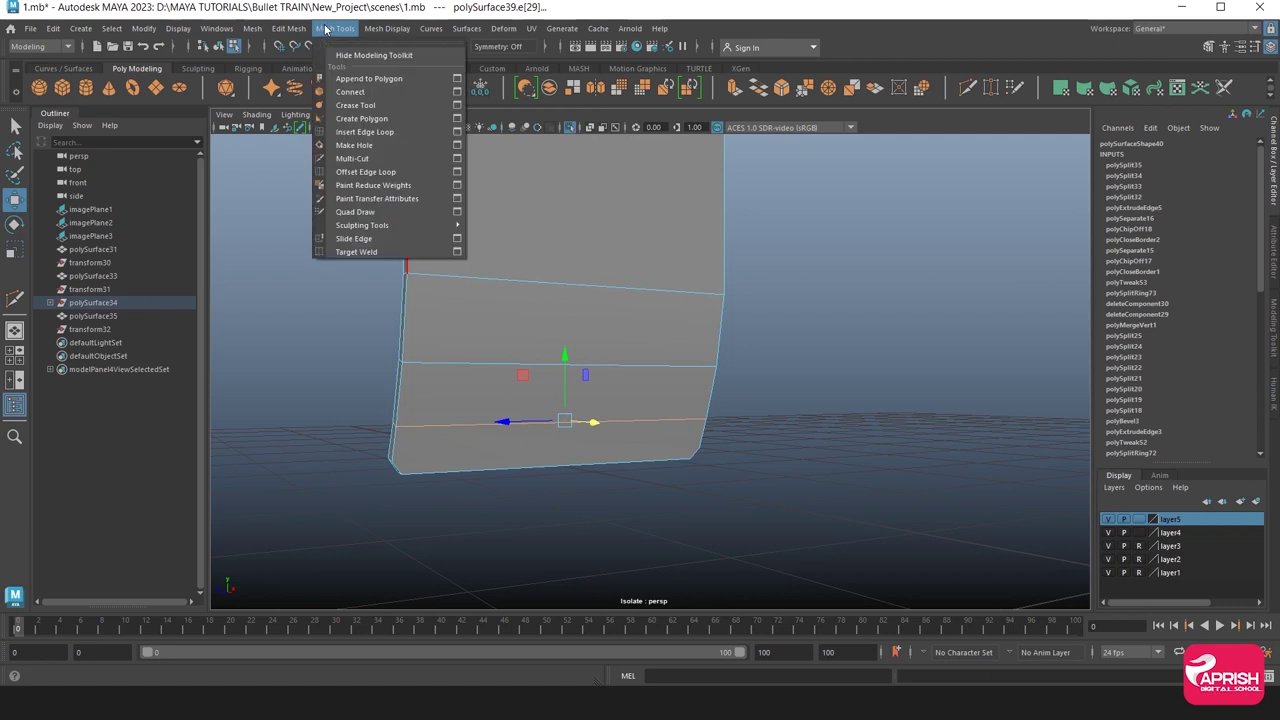
pyautogui.click(352, 158)
pyautogui.moveTo(445, 457)
pyautogui.keyDown('alt'); pyautogui.mouseDown()
pyautogui.moveTo(420, 425)
pyautogui.moveTo(703, 517)
pyautogui.moveTo(760, 465)
pyautogui.mouseUp(); pyautogui.keyUp('alt')
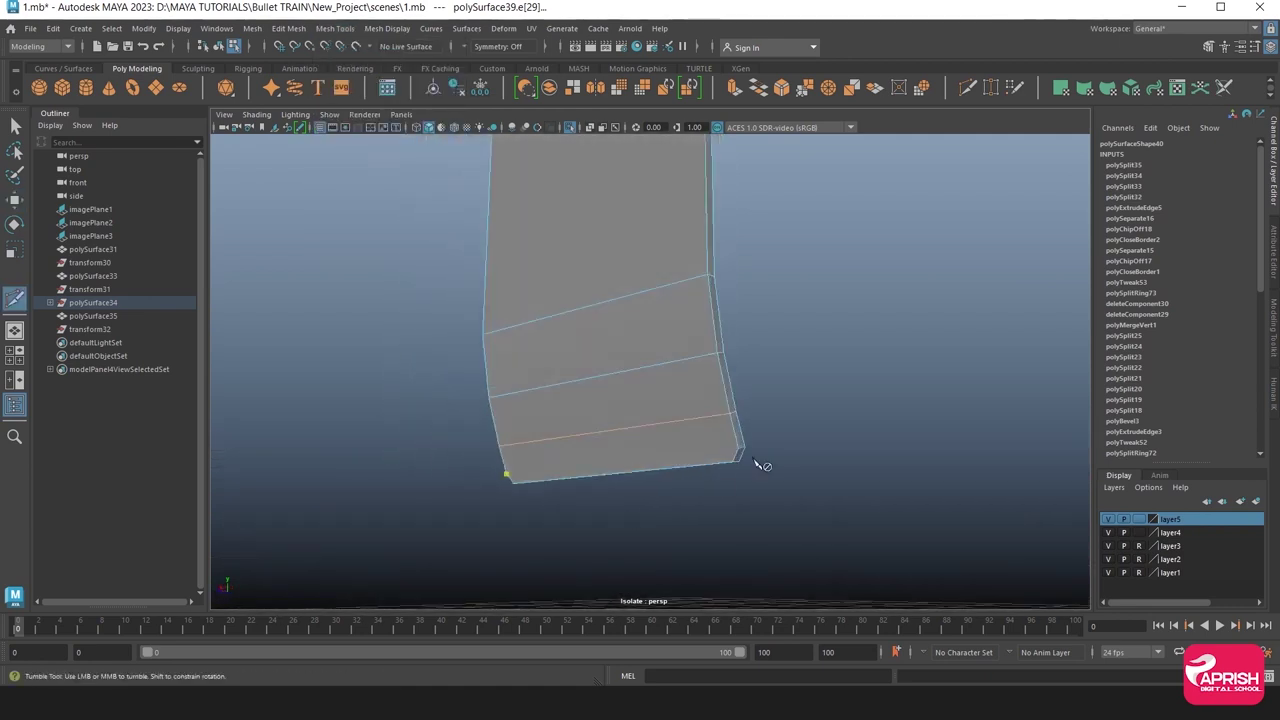
pyautogui.press('Return')
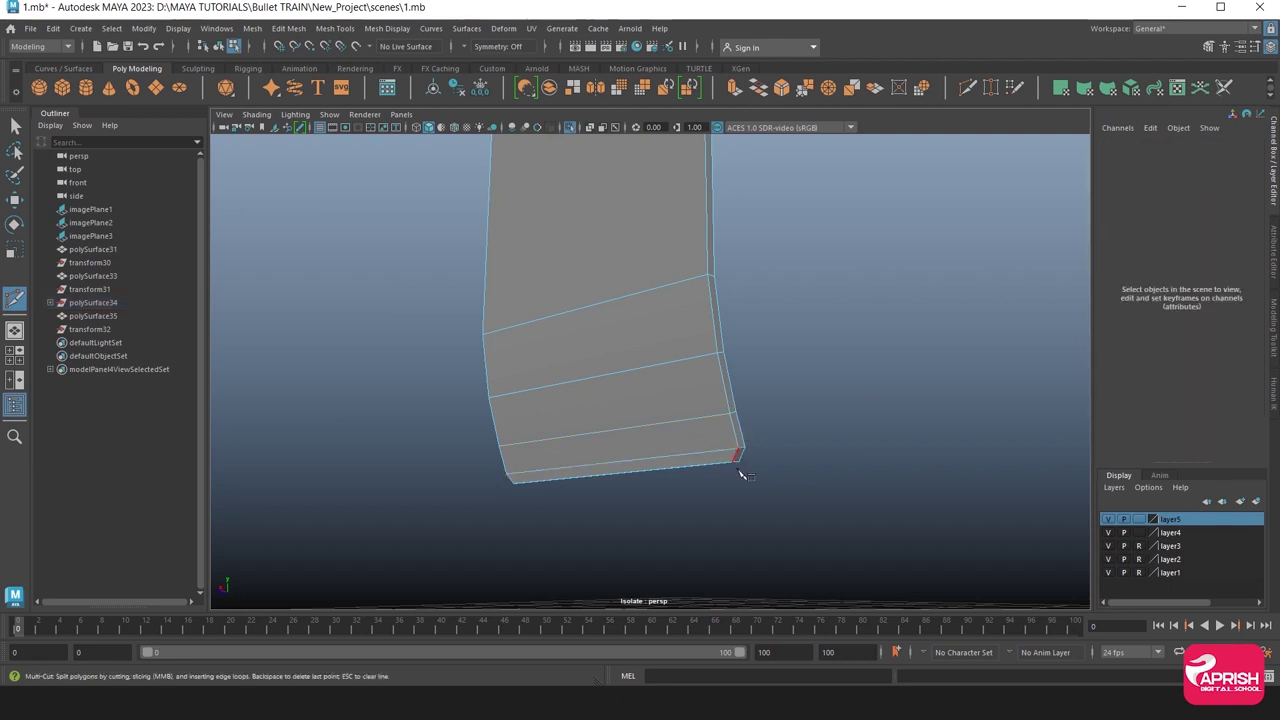
# Start another cut at the panel's top-left corner near the bottom bend.
pyautogui.moveTo(706, 486)
pyautogui.keyDown('alt'); pyautogui.mouseDown()
pyautogui.moveTo(700, 457)
pyautogui.moveTo(728, 435)
pyautogui.moveTo(689, 466)
pyautogui.moveTo(554, 509)
pyautogui.moveTo(717, 517)
pyautogui.moveTo(774, 429)
pyautogui.moveTo(778, 490)
pyautogui.mouseUp(); pyautogui.keyUp('alt')
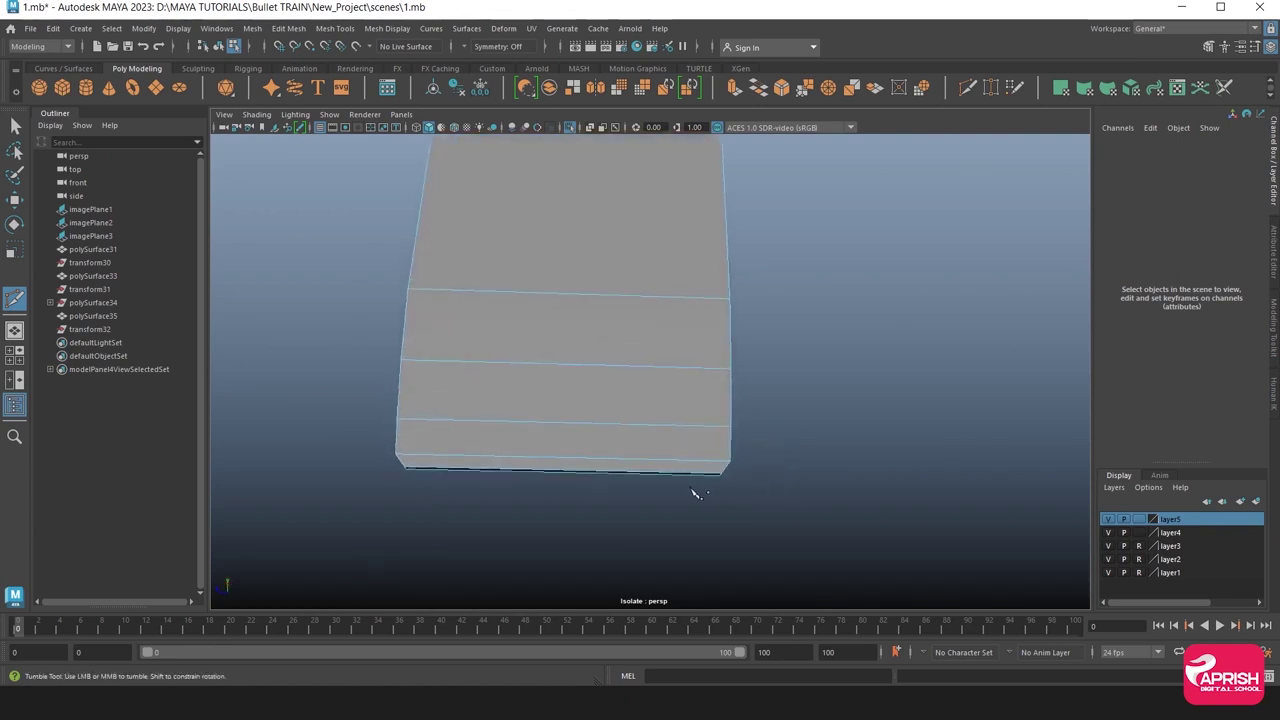
pyautogui.keyDown('alt'); pyautogui.moveTo(691, 491); pyautogui.dragTo(760, 514, button='right'); pyautogui.keyUp('alt')
pyautogui.moveTo(665, 390)
pyautogui.keyDown('alt'); pyautogui.mouseDown()
pyautogui.moveTo(726, 403)
pyautogui.moveTo(540, 343)
pyautogui.moveTo(560, 357)
pyautogui.mouseUp(); pyautogui.keyUp('alt')
pyautogui.click(465, 299)
pyautogui.moveTo(537, 403)
pyautogui.keyDown('alt'); pyautogui.mouseDown()
pyautogui.moveTo(569, 400)
pyautogui.moveTo(524, 293)
pyautogui.mouseUp(); pyautogui.keyUp('alt')
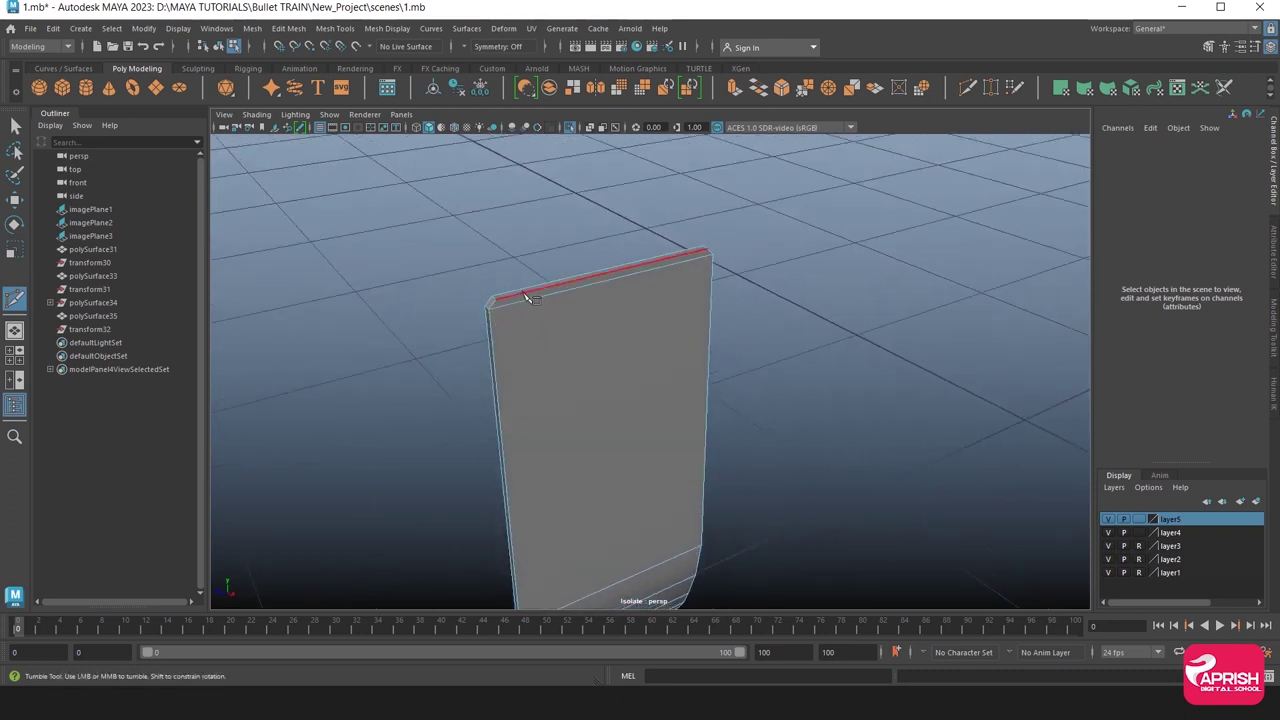
# Cut a horizontal edge just below the tall panel's top edge, then return to object selection.
pyautogui.moveTo(496, 312)
pyautogui.keyDown('alt'); pyautogui.mouseDown(button='middle')
pyautogui.moveTo(549, 443)
pyautogui.moveTo(540, 457)
pyautogui.mouseUp(button='middle'); pyautogui.keyUp('alt')
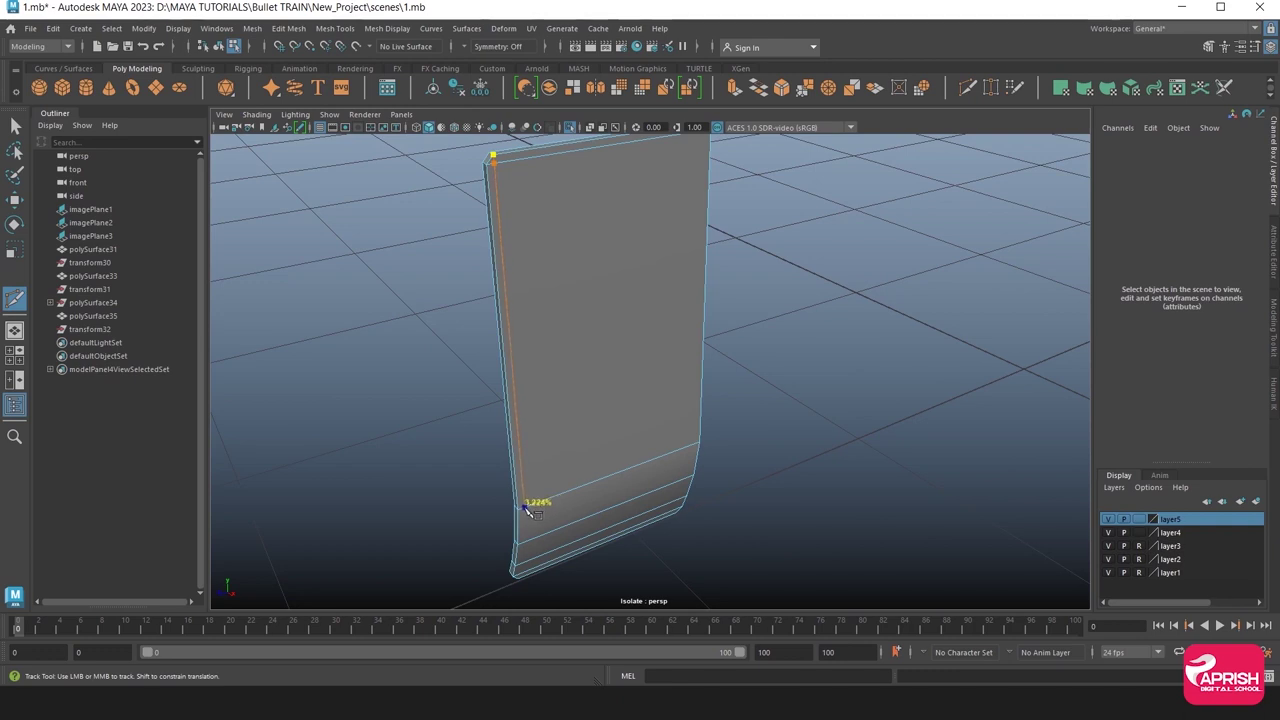
pyautogui.moveTo(531, 514)
pyautogui.keyDown('alt'); pyautogui.mouseDown()
pyautogui.moveTo(603, 494)
pyautogui.moveTo(563, 451)
pyautogui.moveTo(598, 483)
pyautogui.mouseUp(); pyautogui.keyUp('alt')
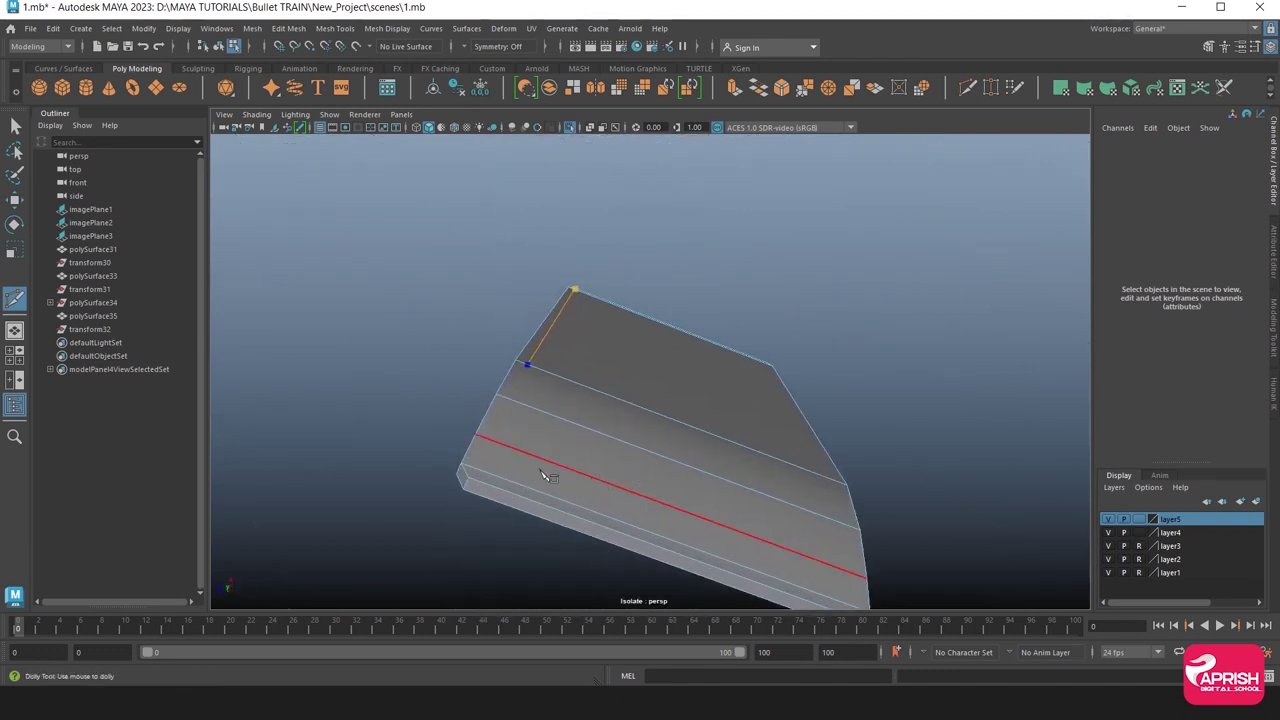
pyautogui.click(468, 486)
pyautogui.moveTo(749, 449)
pyautogui.keyDown('alt'); pyautogui.mouseDown()
pyautogui.moveTo(760, 523)
pyautogui.moveTo(740, 455)
pyautogui.mouseUp(); pyautogui.keyUp('alt')
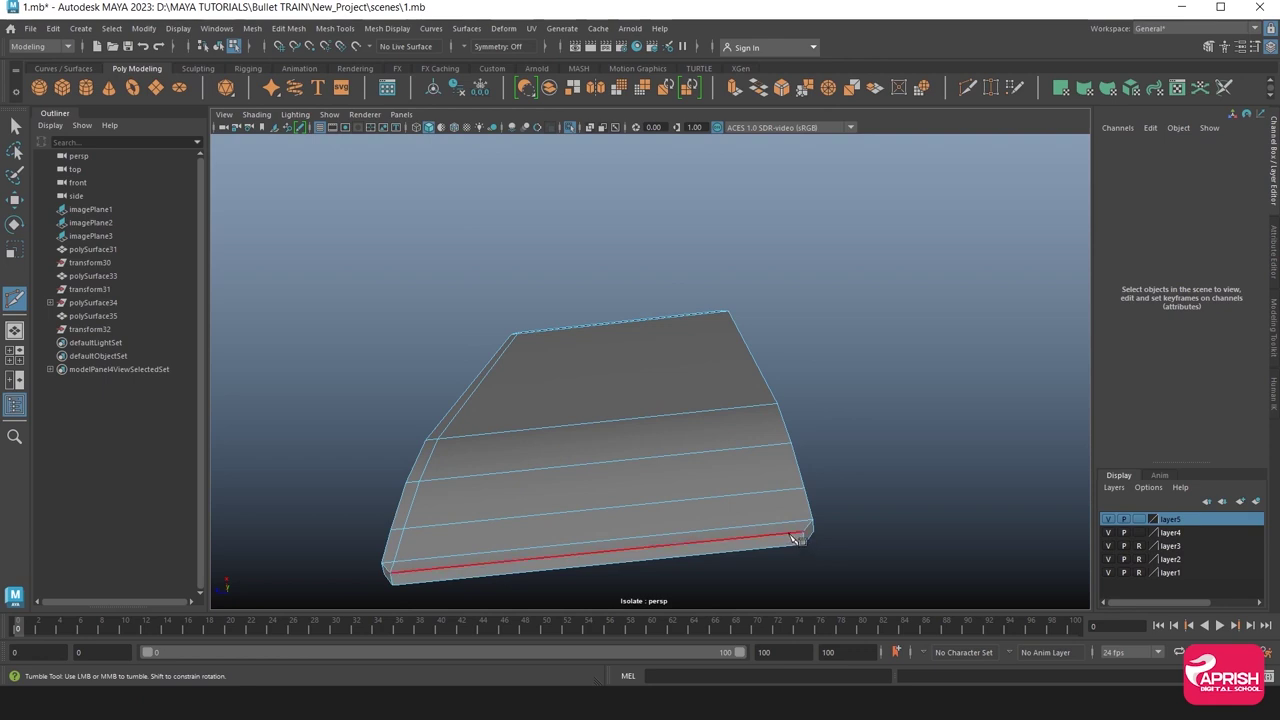
pyautogui.moveTo(812, 538)
pyautogui.keyDown('alt'); pyautogui.mouseDown()
pyautogui.moveTo(794, 517)
pyautogui.moveTo(762, 516)
pyautogui.mouseUp(); pyautogui.keyUp('alt')
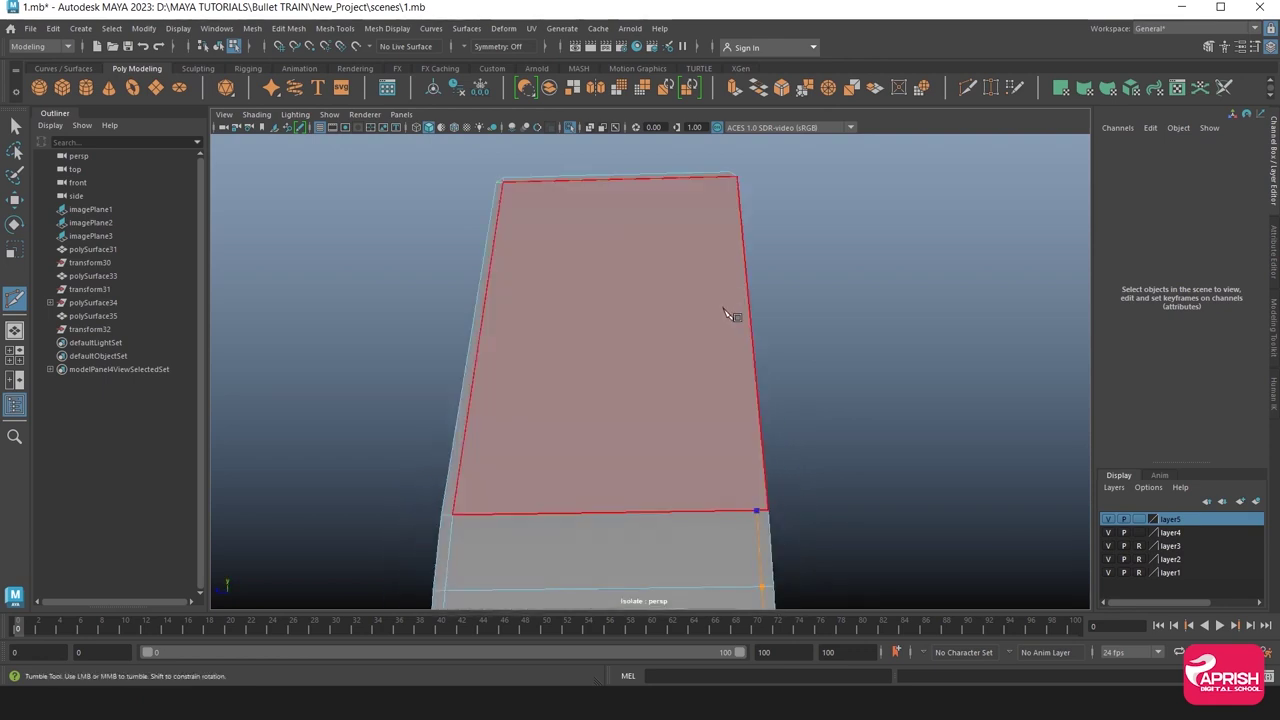
pyautogui.keyDown('alt'); pyautogui.moveTo(734, 314); pyautogui.dragTo(700, 346); pyautogui.keyUp('alt')
pyautogui.keyDown('alt'); pyautogui.moveTo(700, 346); pyautogui.dragTo(714, 331, button='middle'); pyautogui.keyUp('alt')
pyautogui.keyDown('alt'); pyautogui.moveTo(729, 281); pyautogui.dragTo(742, 309, button='right'); pyautogui.keyUp('alt')
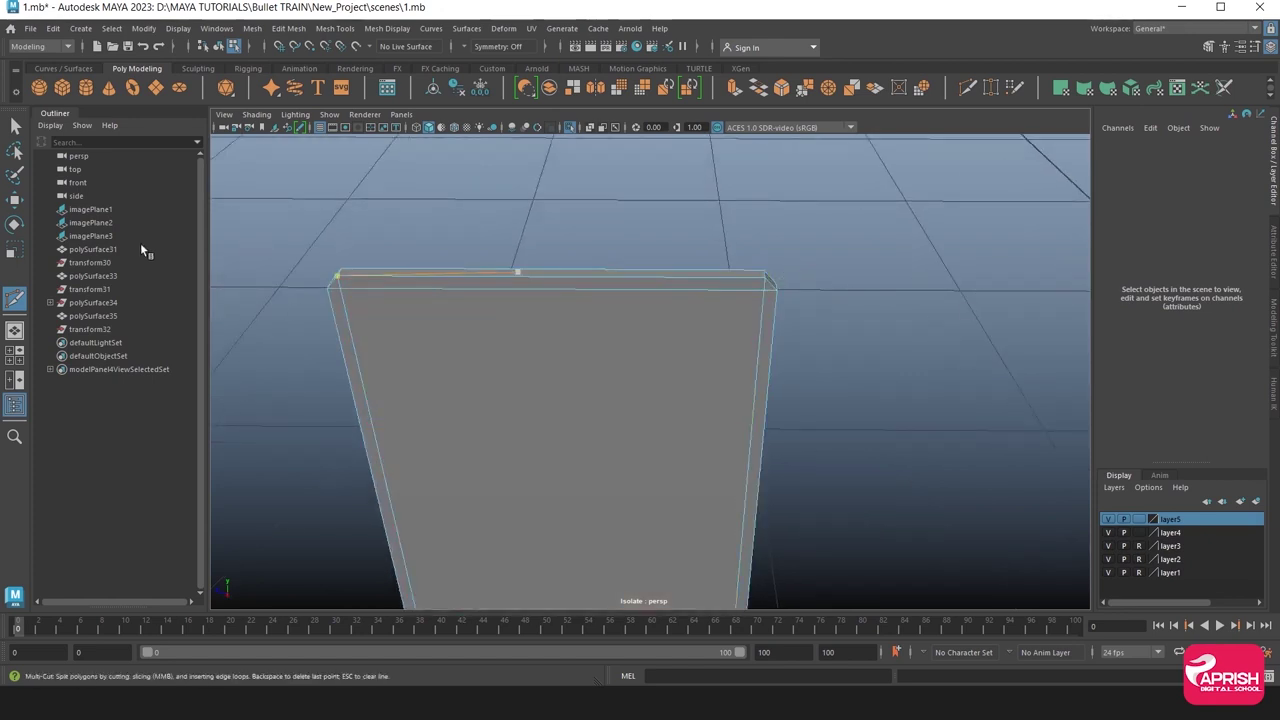
pyautogui.moveTo(431, 320); pyautogui.dragTo(491, 286, button='right')
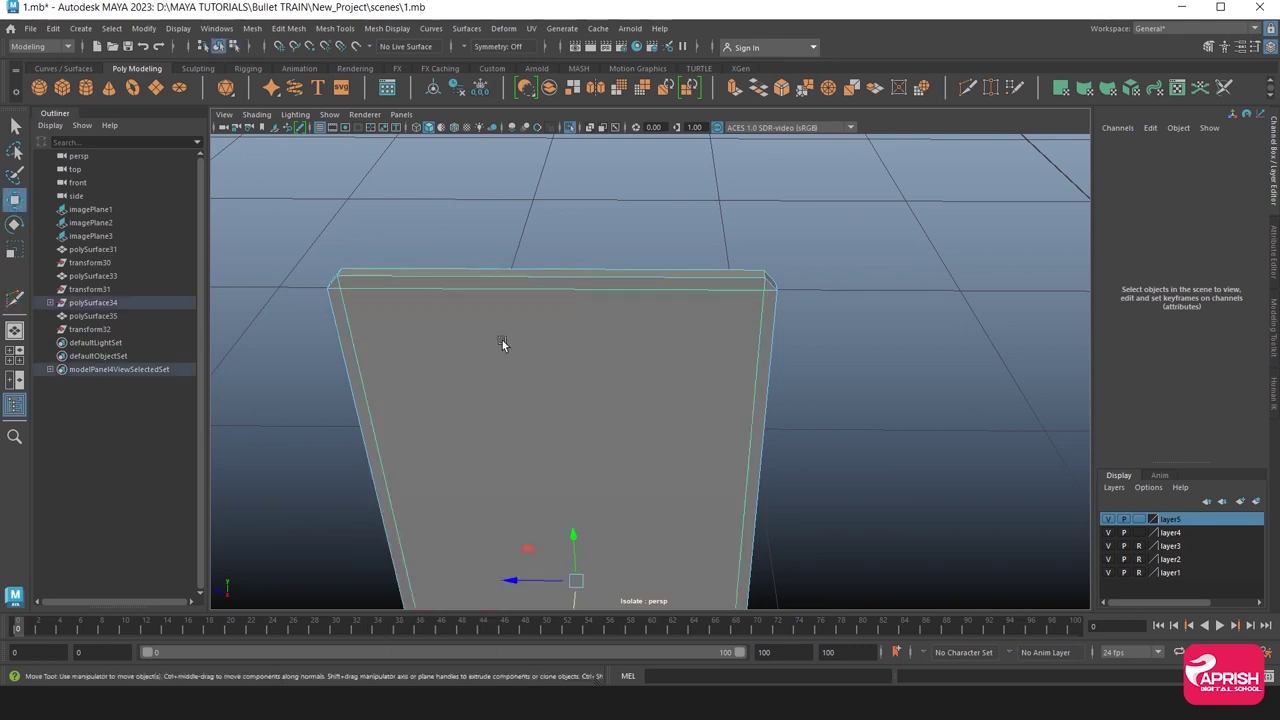
# Isolate the selected door panel and orbit in close to it.
pyautogui.hotkey('ctrl', '1')
pyautogui.keyDown('alt'); pyautogui.moveTo(602, 375); pyautogui.dragTo(585, 417); pyautogui.keyUp('alt')
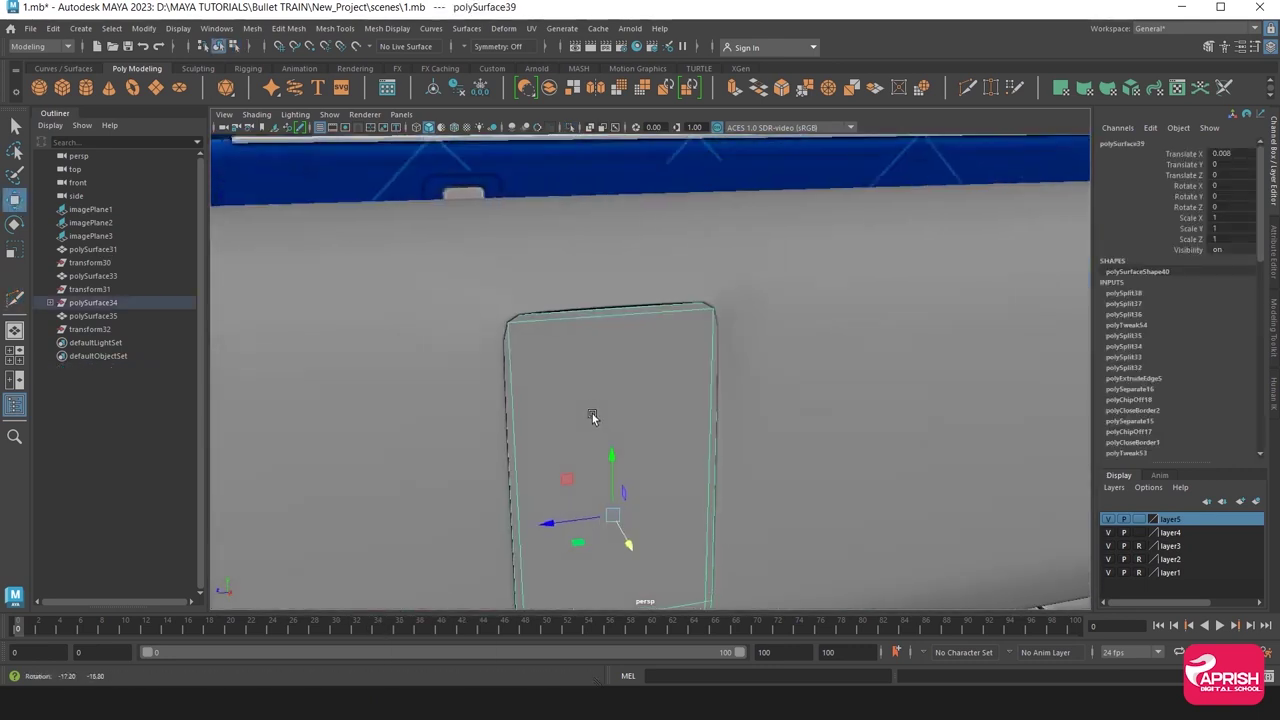
pyautogui.moveTo(584, 416)
pyautogui.keyDown('alt'); pyautogui.mouseDown()
pyautogui.moveTo(663, 481)
pyautogui.moveTo(637, 381)
pyautogui.moveTo(554, 467)
pyautogui.mouseUp(); pyautogui.keyUp('alt')
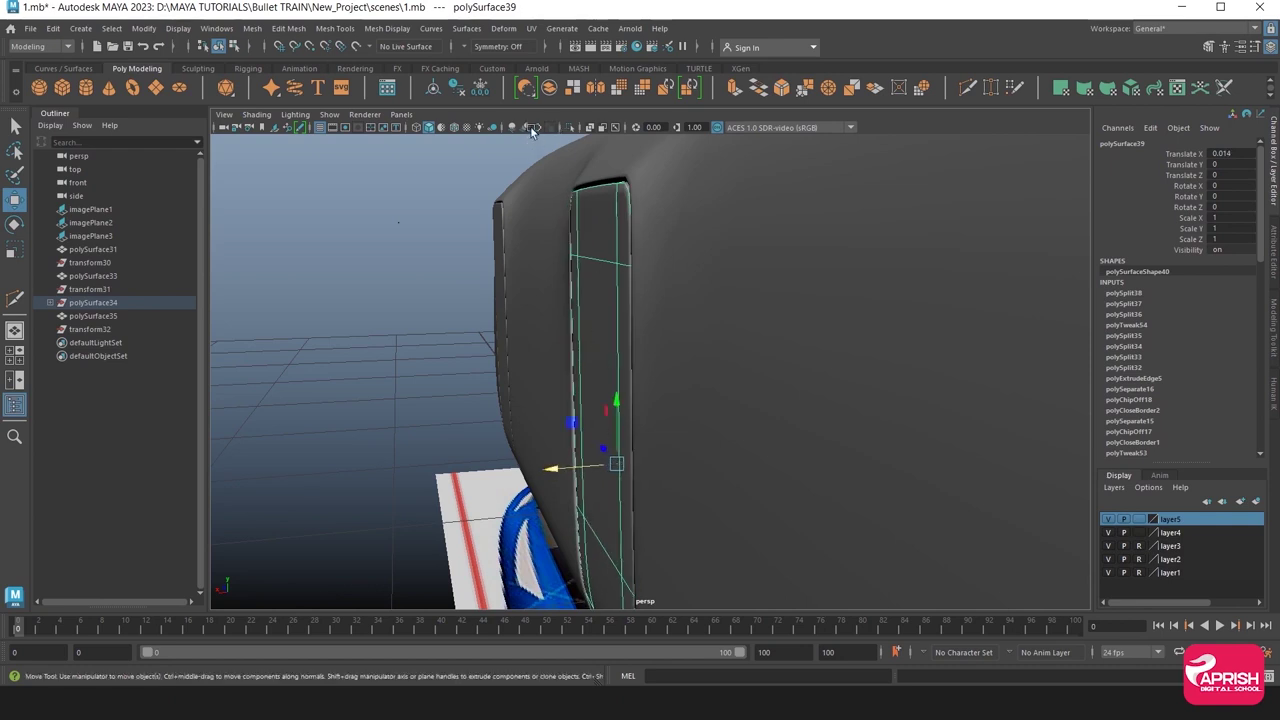
pyautogui.click(566, 127)
pyautogui.keyDown('alt'); pyautogui.moveTo(560, 320); pyautogui.dragTo(578, 283); pyautogui.keyUp('alt')
pyautogui.moveTo(578, 283)
pyautogui.keyDown('alt'); pyautogui.mouseDown(button='right')
pyautogui.moveTo(600, 260)
pyautogui.moveTo(613, 274)
pyautogui.mouseUp(button='right'); pyautogui.keyUp('alt')
# Insert an edge loop along the door panel's frame bar.
pyautogui.click(336, 28)
pyautogui.click(363, 131)
pyautogui.moveTo(613, 274)
pyautogui.keyDown('alt'); pyautogui.mouseDown()
pyautogui.moveTo(594, 330)
pyautogui.moveTo(597, 297)
pyautogui.moveTo(652, 362)
pyautogui.mouseUp(); pyautogui.keyUp('alt')
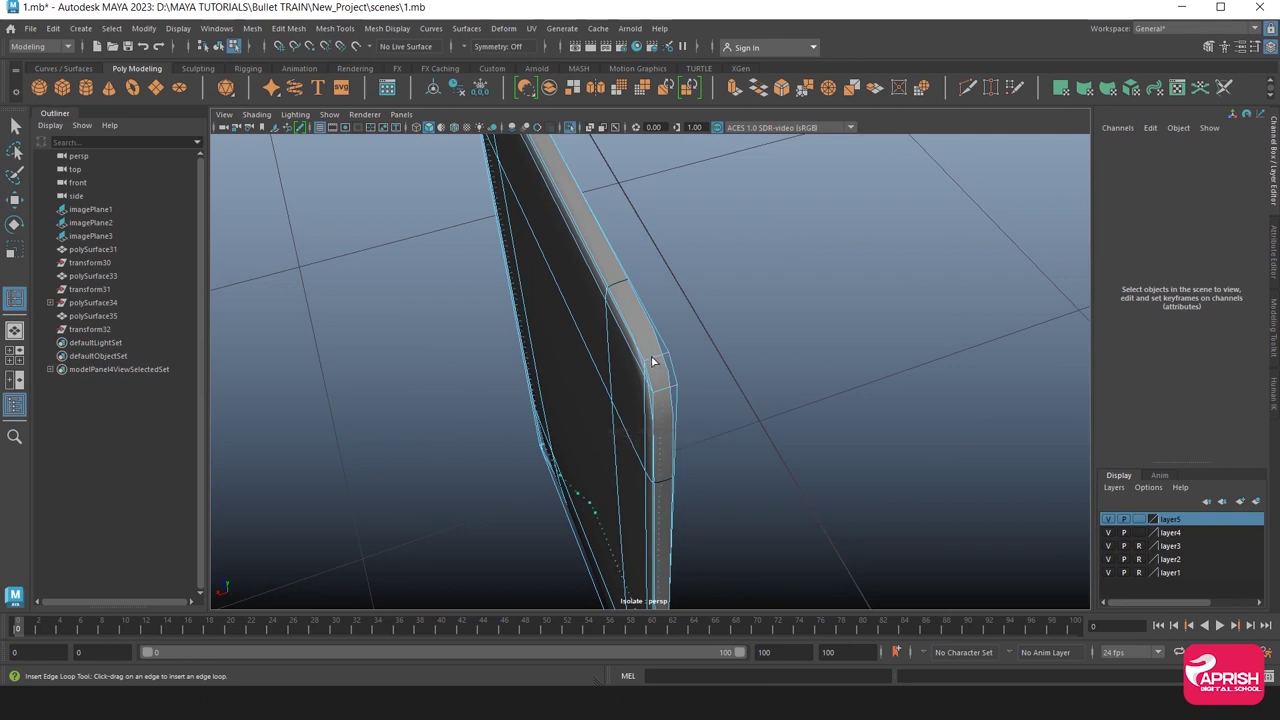
pyautogui.click(650, 363)
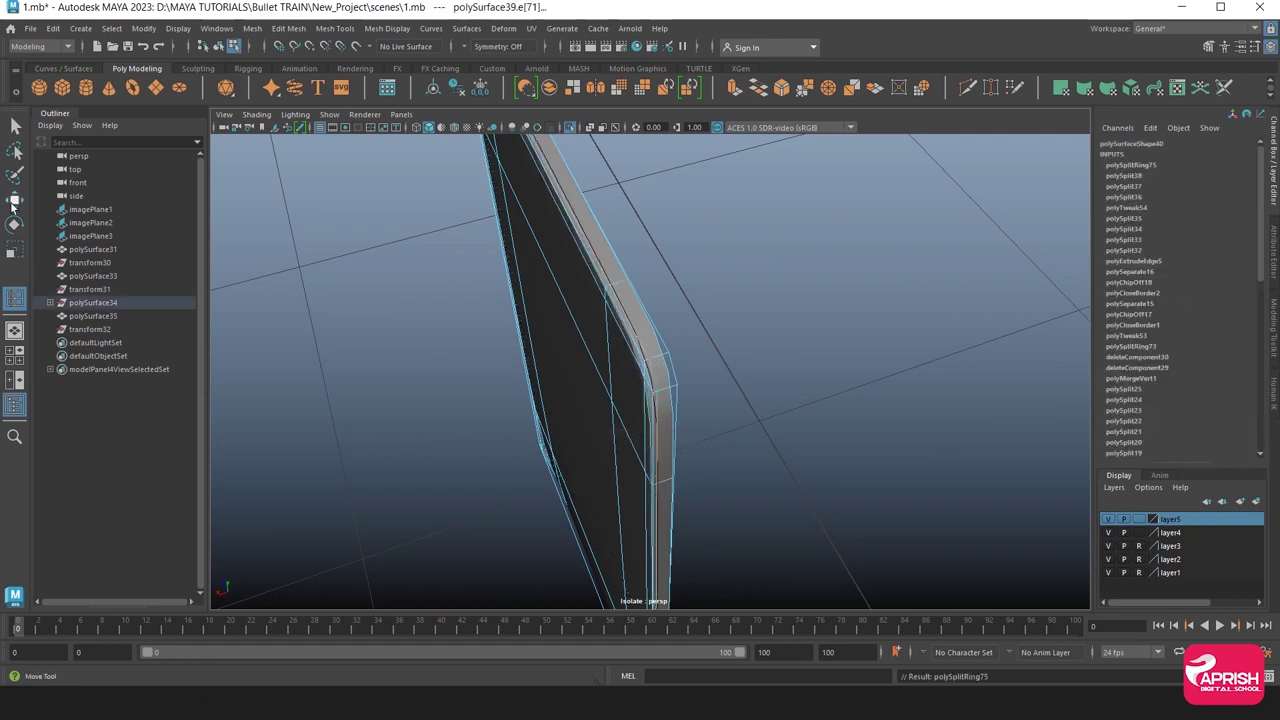
# Return to Object Mode, clear the selection and turn off Isolate Select.
pyautogui.press('w')
pyautogui.moveTo(555, 248); pyautogui.dragTo(630, 215, button='right')
pyautogui.click(678, 314)
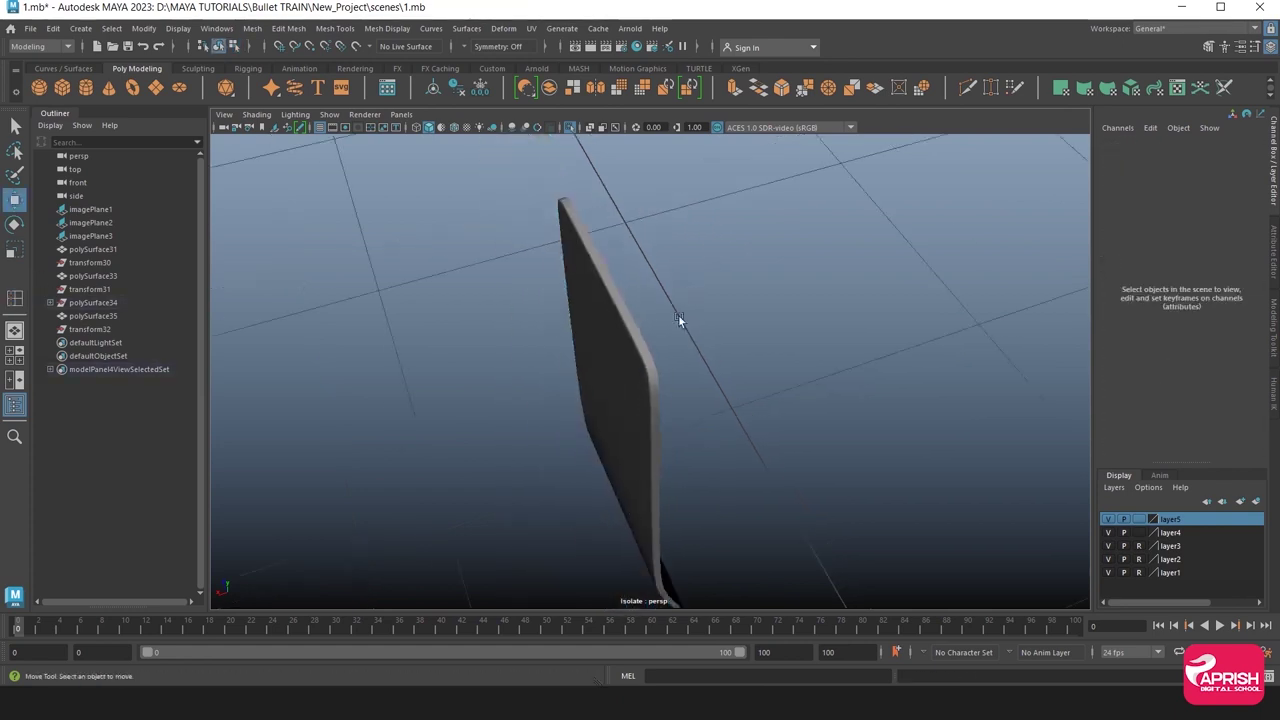
pyautogui.keyDown('alt'); pyautogui.moveTo(678, 314); pyautogui.dragTo(708, 340); pyautogui.keyUp('alt')
pyautogui.click(570, 128)
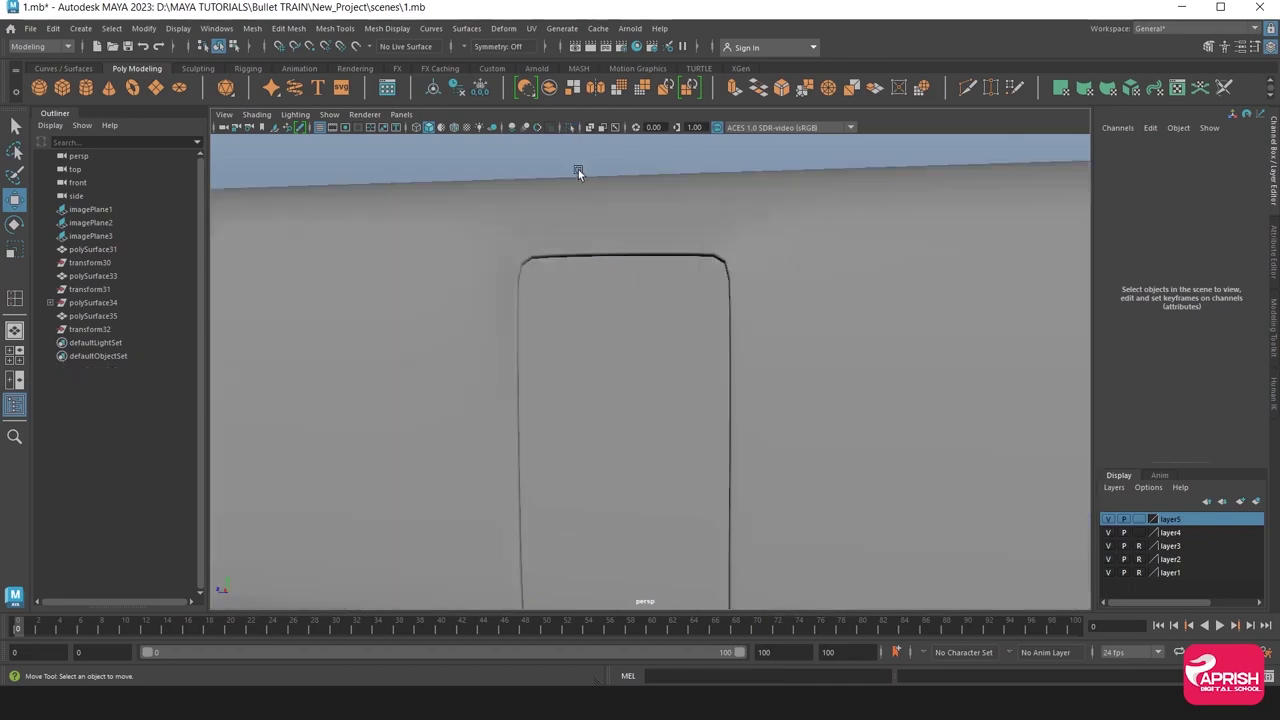
# Select the large side panel and zoom out to a wide side view of the train.
pyautogui.moveTo(580, 172)
pyautogui.keyDown('alt'); pyautogui.mouseDown()
pyautogui.moveTo(757, 361)
pyautogui.moveTo(765, 394)
pyautogui.moveTo(838, 387)
pyautogui.moveTo(534, 351)
pyautogui.moveTo(568, 306)
pyautogui.moveTo(686, 337)
pyautogui.moveTo(714, 349)
pyautogui.moveTo(682, 343)
pyautogui.moveTo(706, 364)
pyautogui.moveTo(864, 454)
pyautogui.moveTo(711, 429)
pyautogui.moveTo(648, 328)
pyautogui.moveTo(645, 299)
pyautogui.moveTo(661, 298)
pyautogui.moveTo(669, 381)
pyautogui.moveTo(616, 360)
pyautogui.moveTo(563, 363)
pyautogui.moveTo(532, 397)
pyautogui.moveTo(802, 389)
pyautogui.moveTo(517, 377)
pyautogui.mouseUp(); pyautogui.keyUp('alt')
pyautogui.click(669, 381)
pyautogui.click(602, 400)
pyautogui.scroll(-3, 802, 389)
pyautogui.keyDown('alt'); pyautogui.moveTo(517, 377); pyautogui.dragTo(393, 355, button='right'); pyautogui.keyUp('alt')
# Select, frame and isolate the door panel.
pyautogui.keyDown('alt'); pyautogui.moveTo(393, 355); pyautogui.dragTo(815, 344); pyautogui.keyUp('alt')
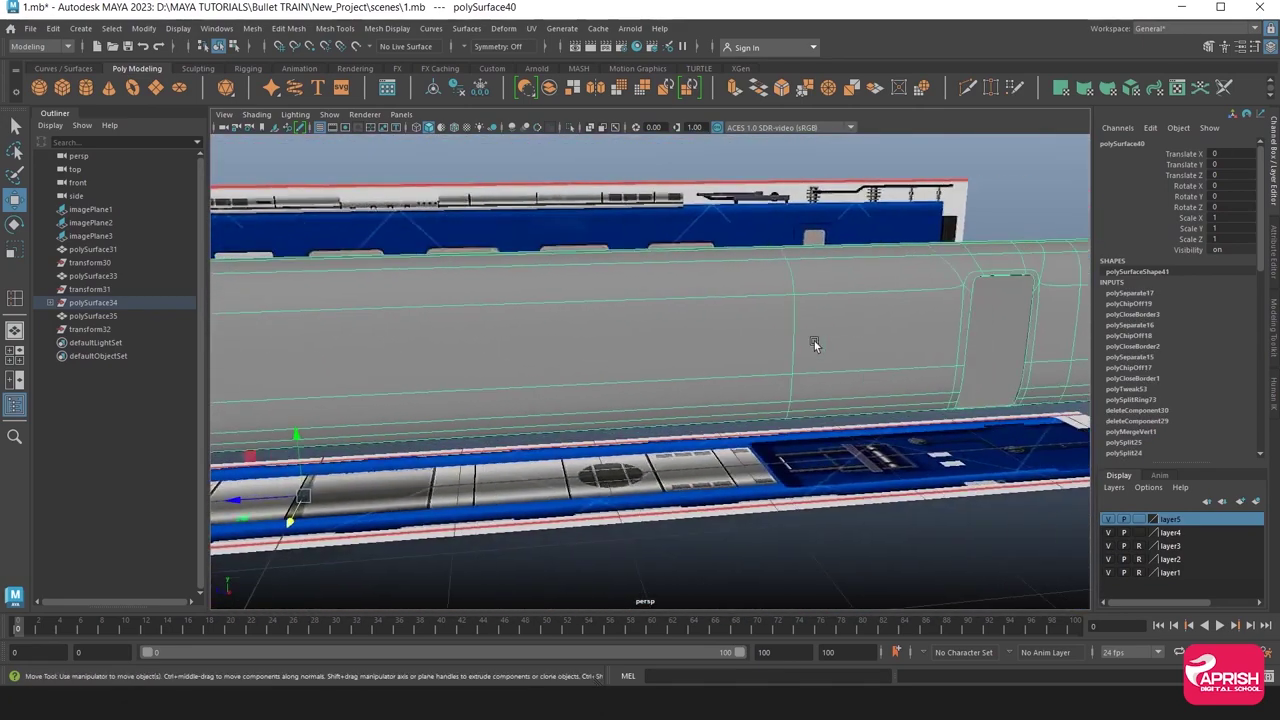
pyautogui.click(974, 323)
pyautogui.press('f')
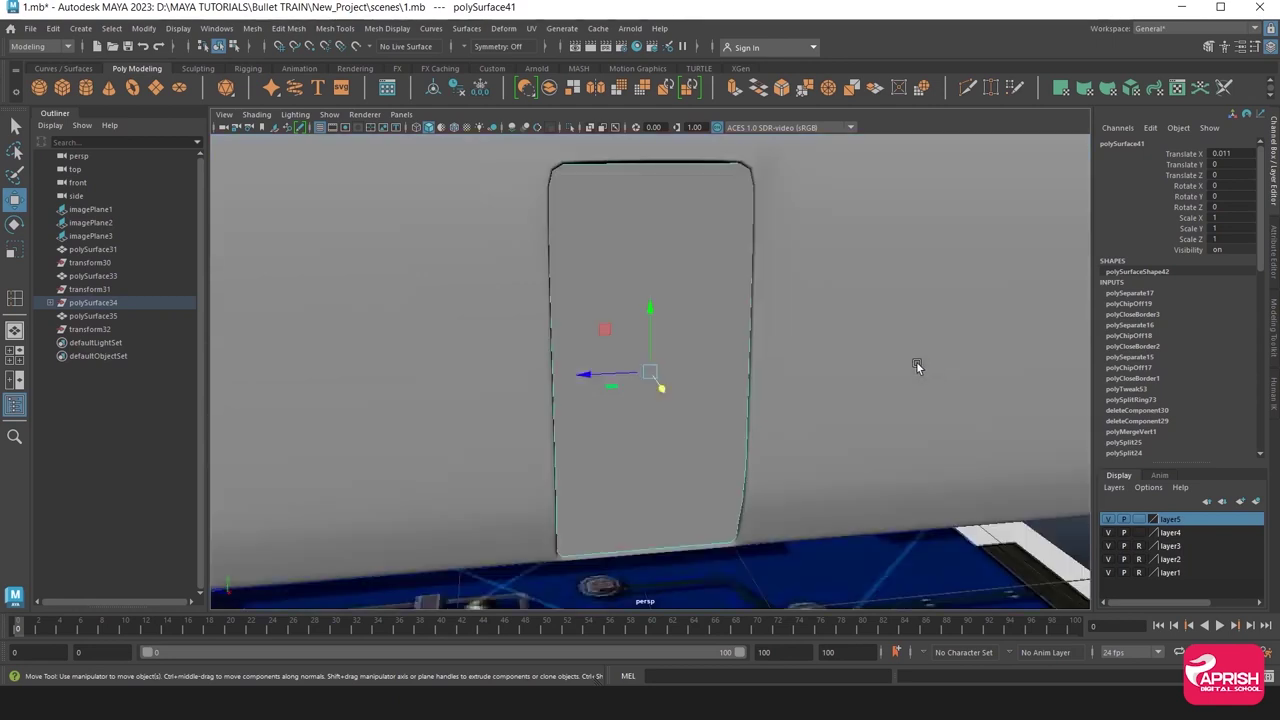
pyautogui.moveTo(916, 361)
pyautogui.keyDown('alt'); pyautogui.mouseDown()
pyautogui.moveTo(510, 382)
pyautogui.moveTo(634, 398)
pyautogui.mouseUp(); pyautogui.keyUp('alt')
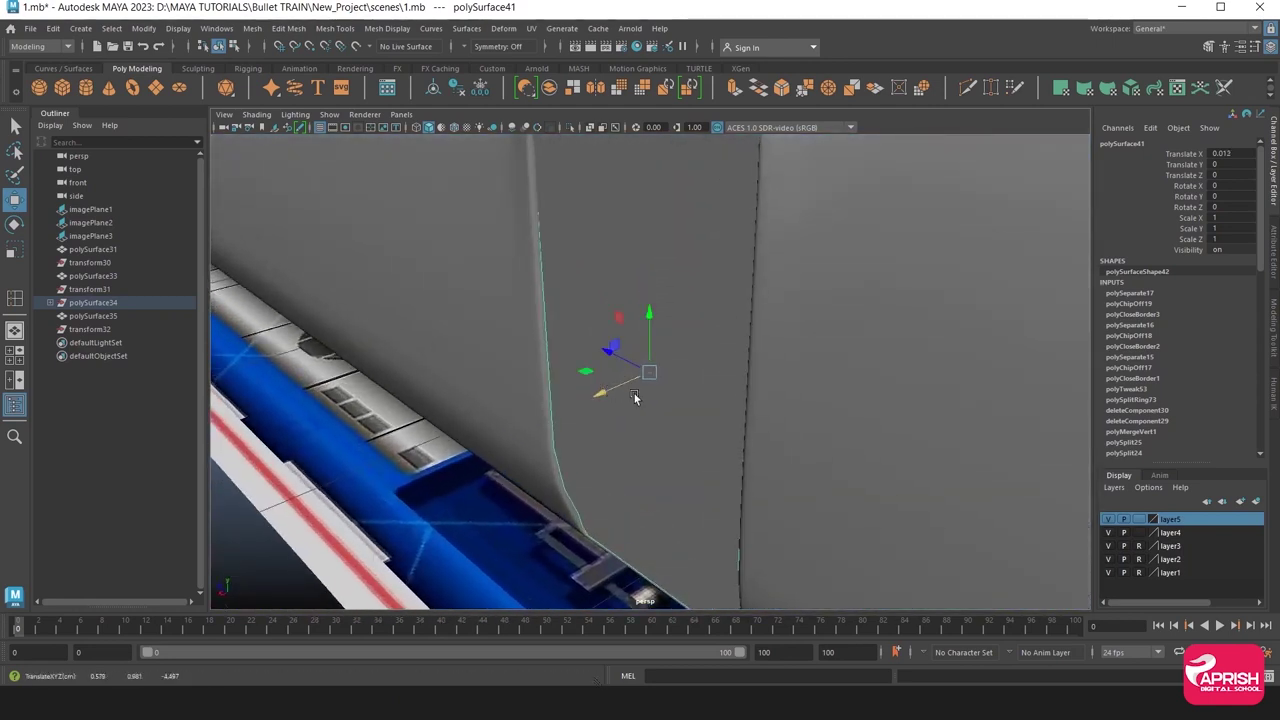
pyautogui.click(569, 128)
# Extrude the panel's border edge loop inward (Local Translate Z -0.015) as a thin frame.
pyautogui.moveTo(668, 258); pyautogui.dragTo(666, 216, button='right')
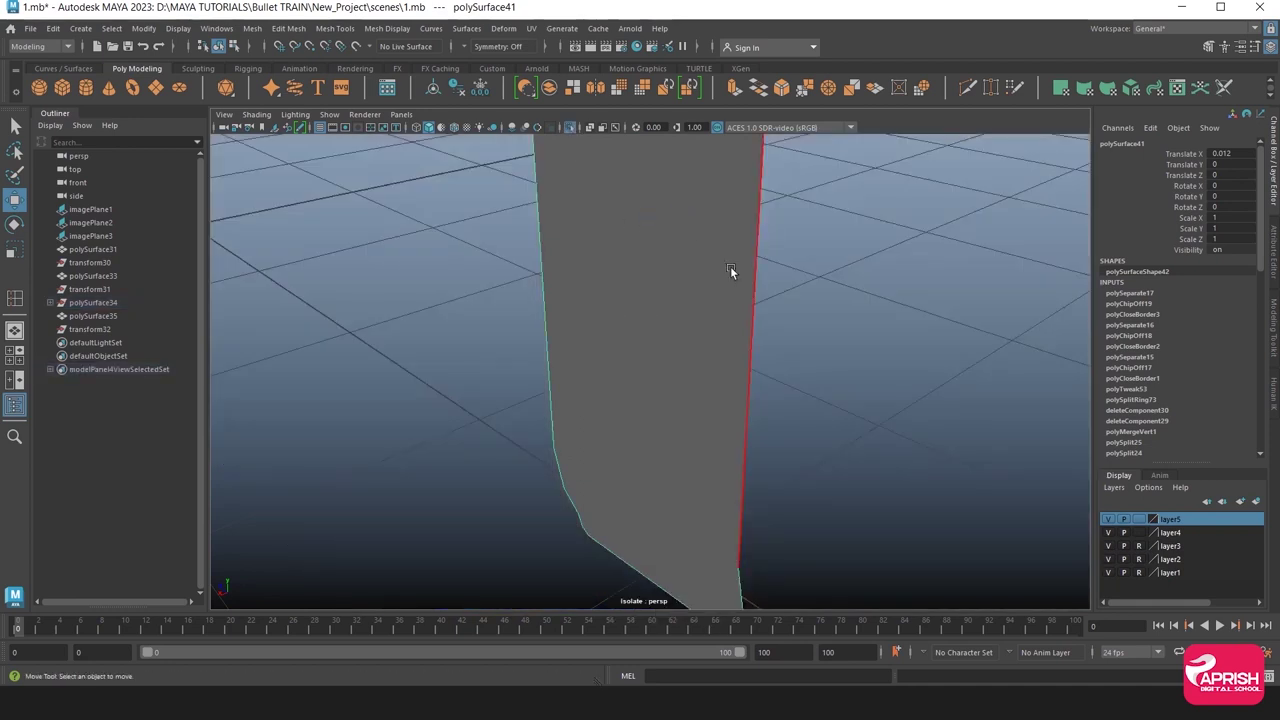
pyautogui.doubleClick(750, 271)
pyautogui.scroll(-5, 752, 307)
pyautogui.moveTo(752, 307)
pyautogui.keyDown('alt'); pyautogui.mouseDown()
pyautogui.moveTo(658, 315)
pyautogui.moveTo(643, 186)
pyautogui.mouseUp(); pyautogui.keyUp('alt')
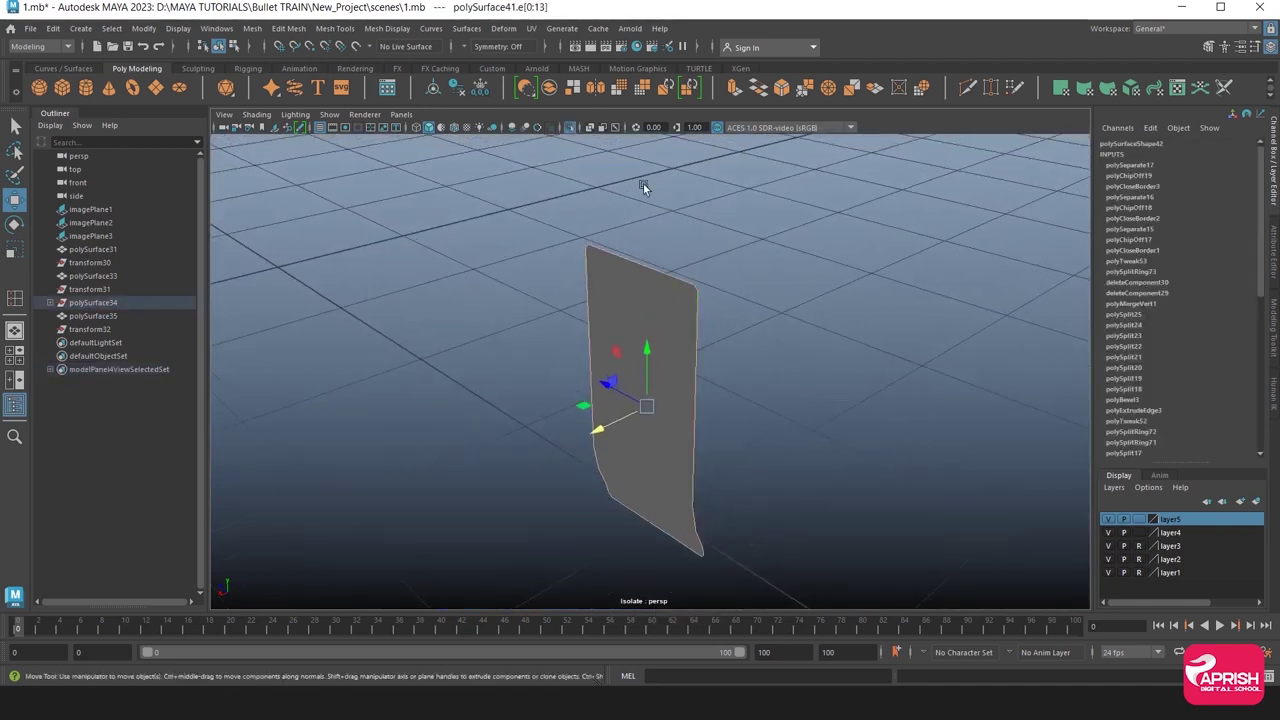
pyautogui.click(735, 88)
pyautogui.moveTo(612, 387)
pyautogui.keyDown('alt'); pyautogui.mouseDown()
pyautogui.moveTo(545, 375)
pyautogui.moveTo(570, 342)
pyautogui.mouseUp(); pyautogui.keyUp('alt')
pyautogui.scroll(3, 570, 342)
pyautogui.moveTo(585, 432)
pyautogui.mouseDown()
pyautogui.moveTo(607, 420)
pyautogui.moveTo(574, 409)
pyautogui.moveTo(625, 394)
pyautogui.mouseUp()
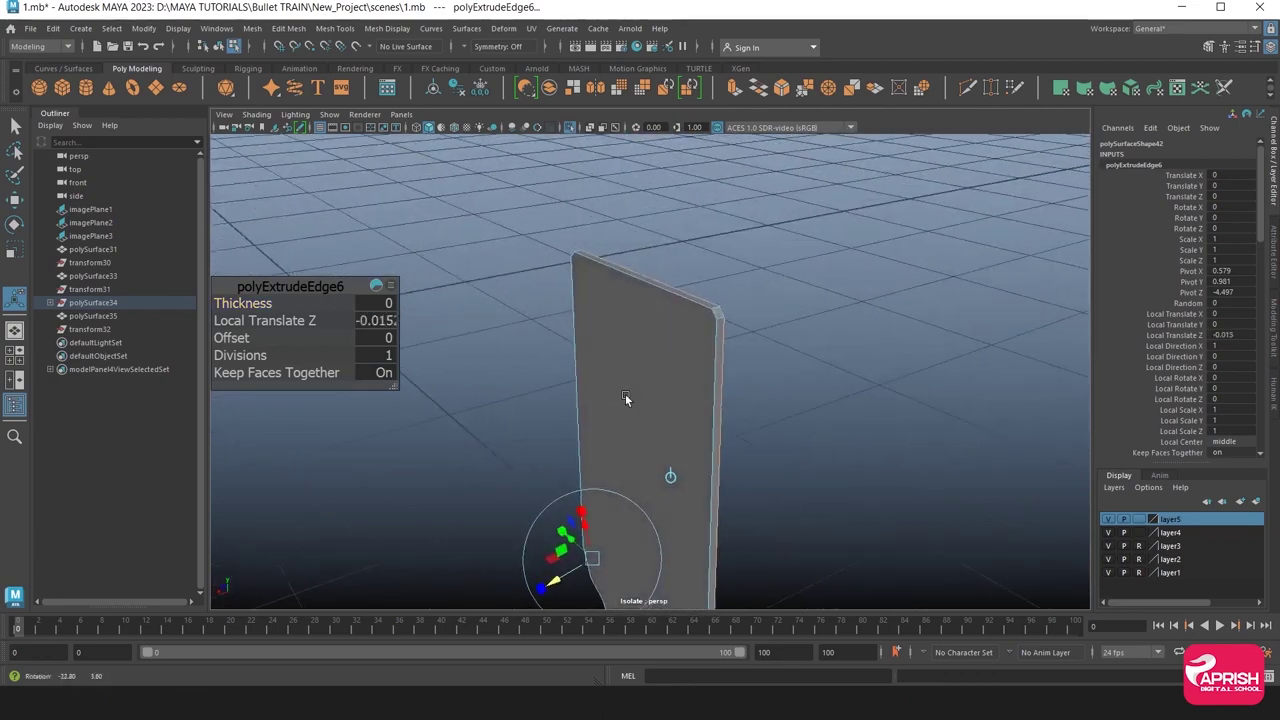
# Multi-Cut a first edge across the panel's lower section, left to right.
pyautogui.click(335, 28)
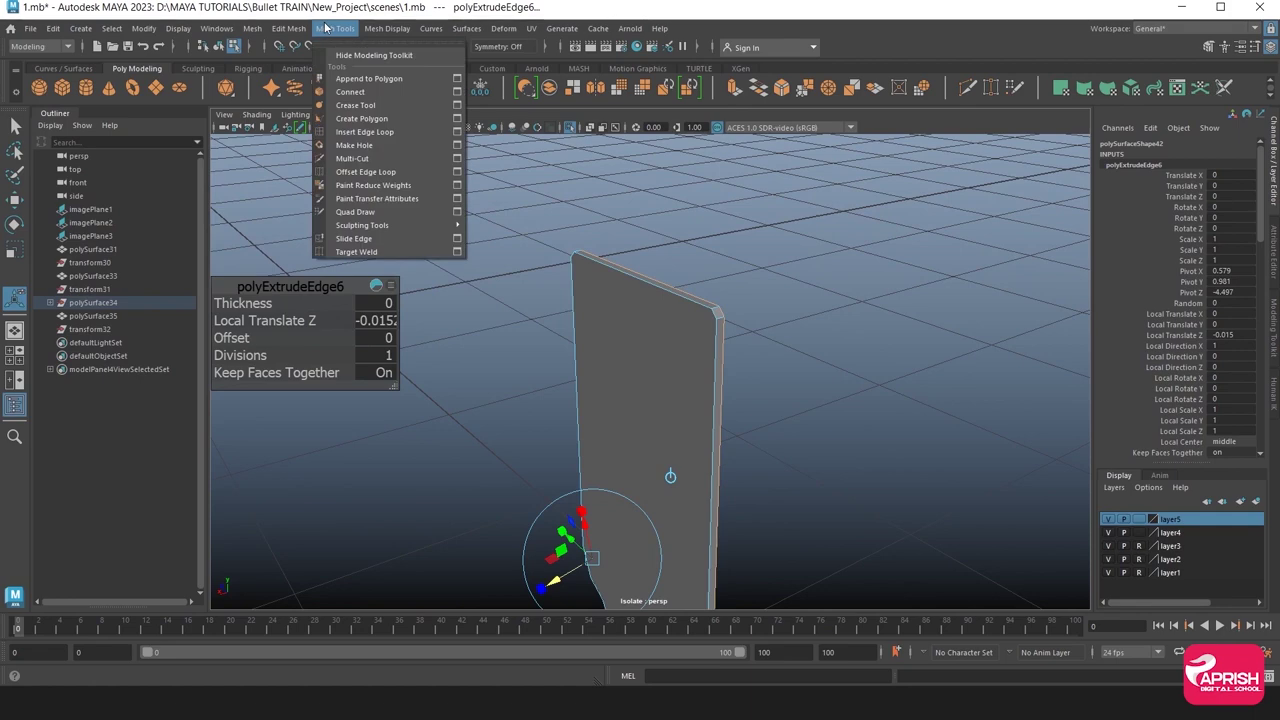
pyautogui.click(360, 157)
pyautogui.moveTo(610, 299)
pyautogui.keyDown('alt'); pyautogui.mouseDown()
pyautogui.moveTo(669, 331)
pyautogui.moveTo(709, 331)
pyautogui.mouseUp(); pyautogui.keyUp('alt')
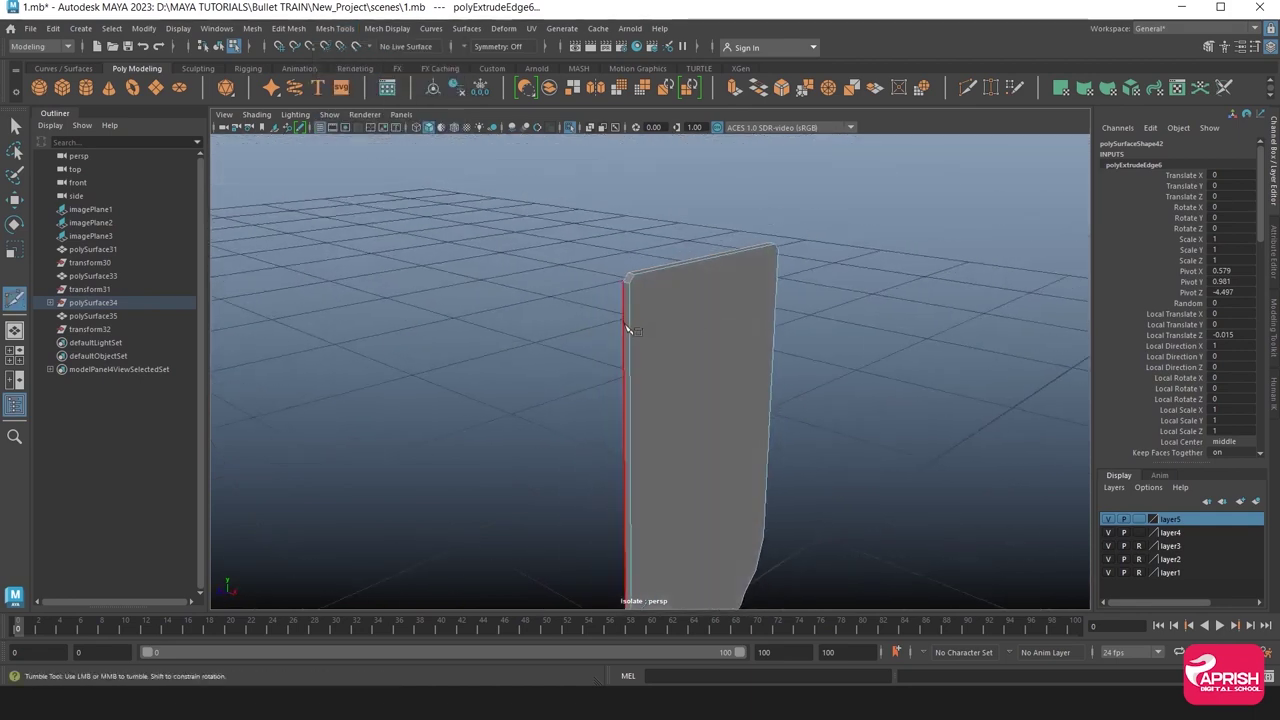
pyautogui.click(640, 286)
pyautogui.moveTo(797, 245)
pyautogui.keyDown('alt'); pyautogui.mouseDown()
pyautogui.moveTo(814, 349)
pyautogui.moveTo(677, 342)
pyautogui.mouseUp(); pyautogui.keyUp('alt')
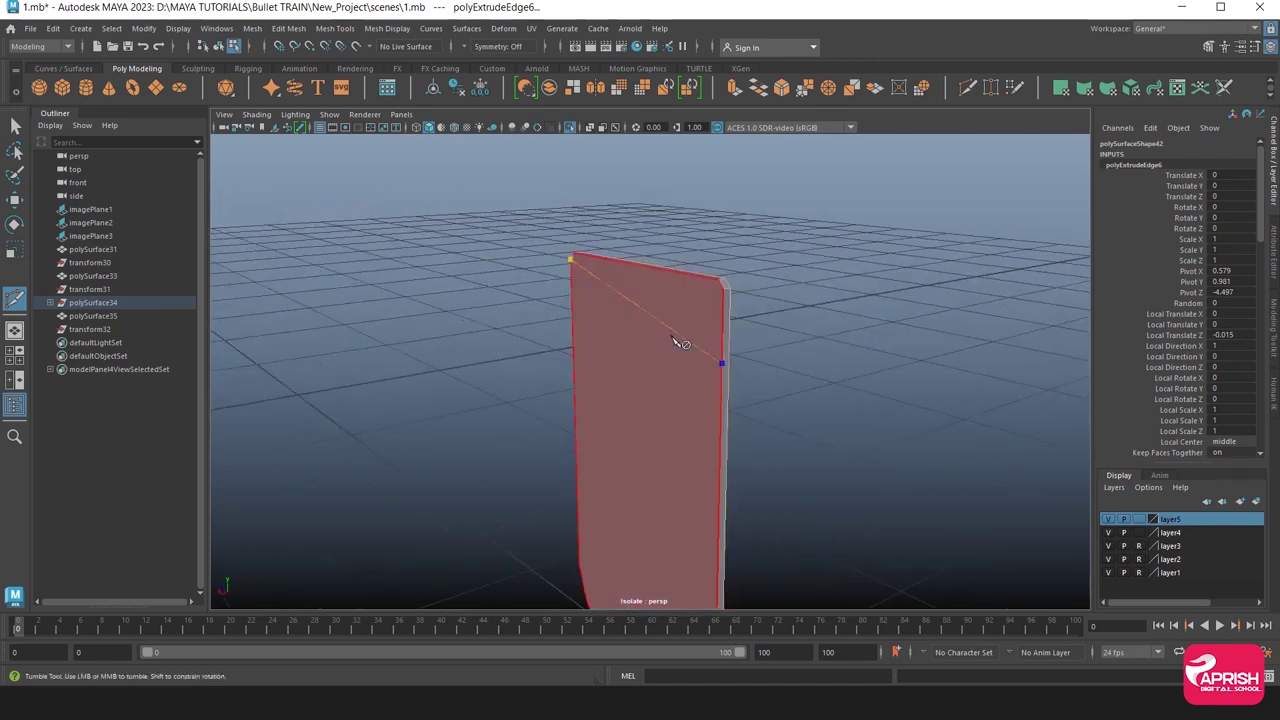
pyautogui.click(737, 290)
pyautogui.press('Return')
# Confirm a second cut across the lower bend and inspect the bent strip.
pyautogui.moveTo(737, 290)
pyautogui.keyDown('alt'); pyautogui.mouseDown()
pyautogui.moveTo(692, 348)
pyautogui.moveTo(686, 400)
pyautogui.moveTo(598, 378)
pyautogui.mouseUp(); pyautogui.keyUp('alt')
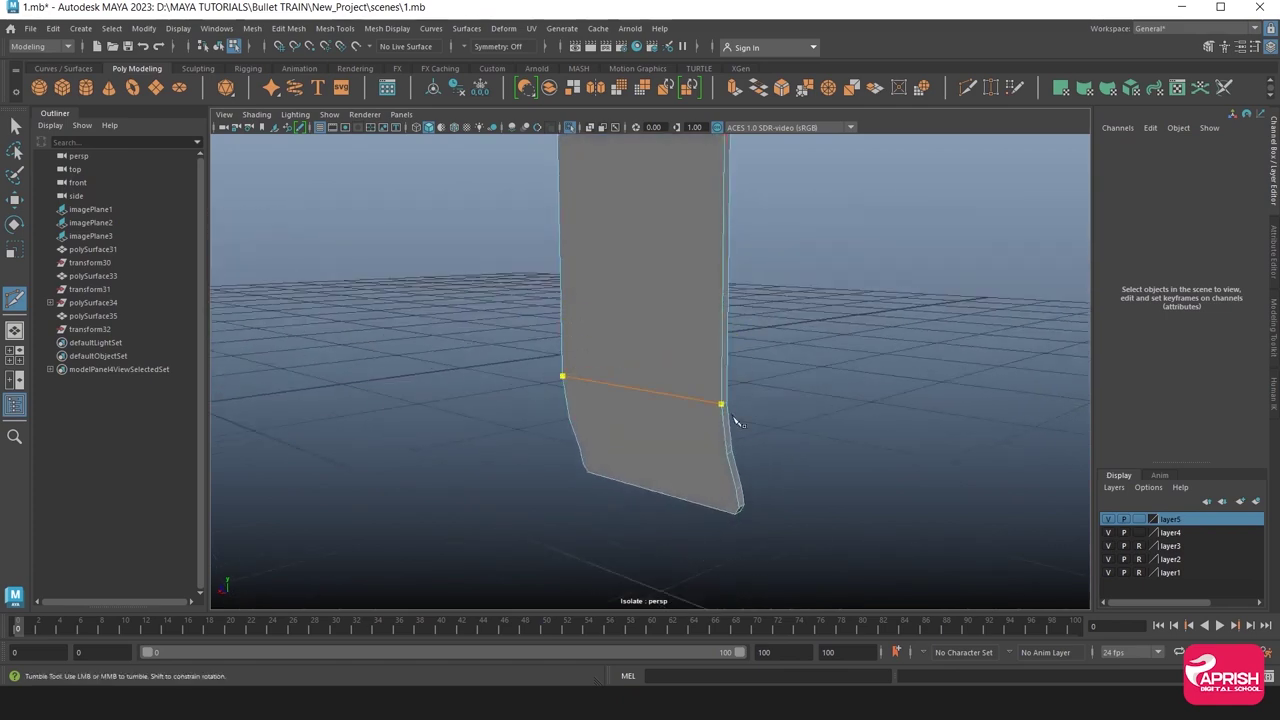
pyautogui.press('Return')
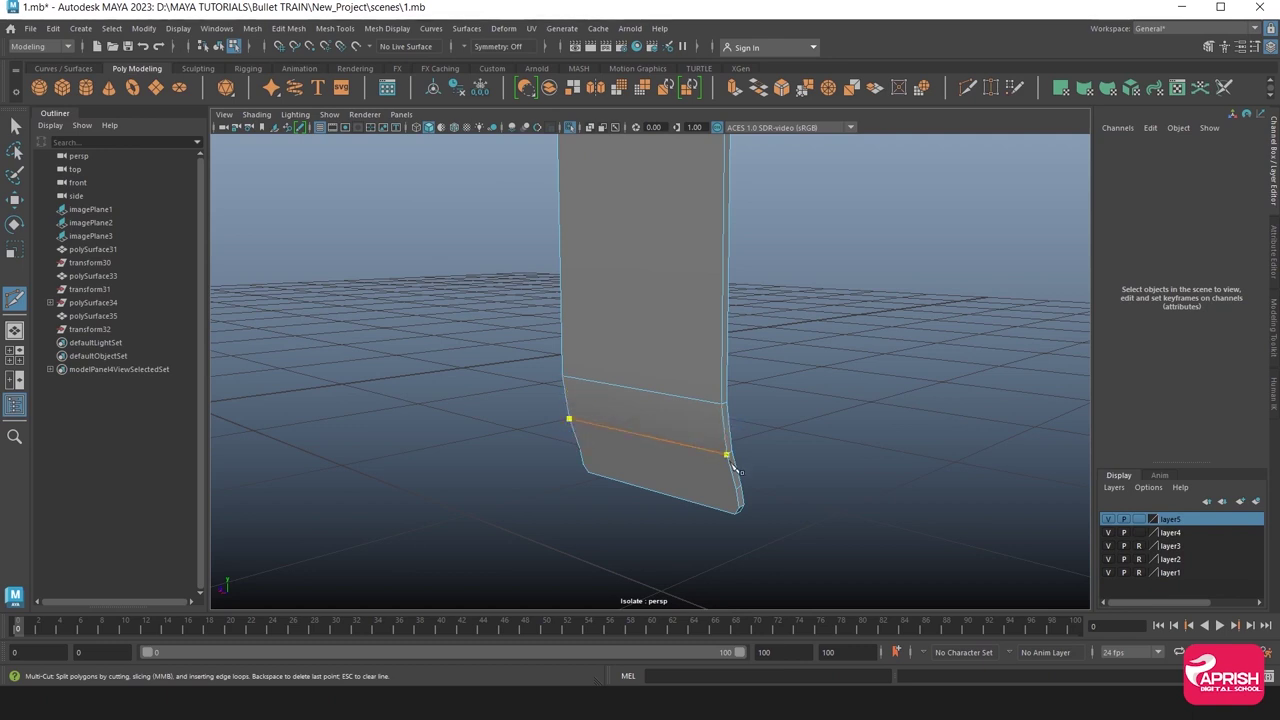
pyautogui.moveTo(520, 427)
pyautogui.keyDown('alt'); pyautogui.mouseDown()
pyautogui.moveTo(697, 423)
pyautogui.moveTo(600, 423)
pyautogui.moveTo(614, 419)
pyautogui.mouseUp(); pyautogui.keyUp('alt')
pyautogui.keyDown('alt'); pyautogui.moveTo(614, 419); pyautogui.dragTo(642, 410, button='right'); pyautogui.keyUp('alt')
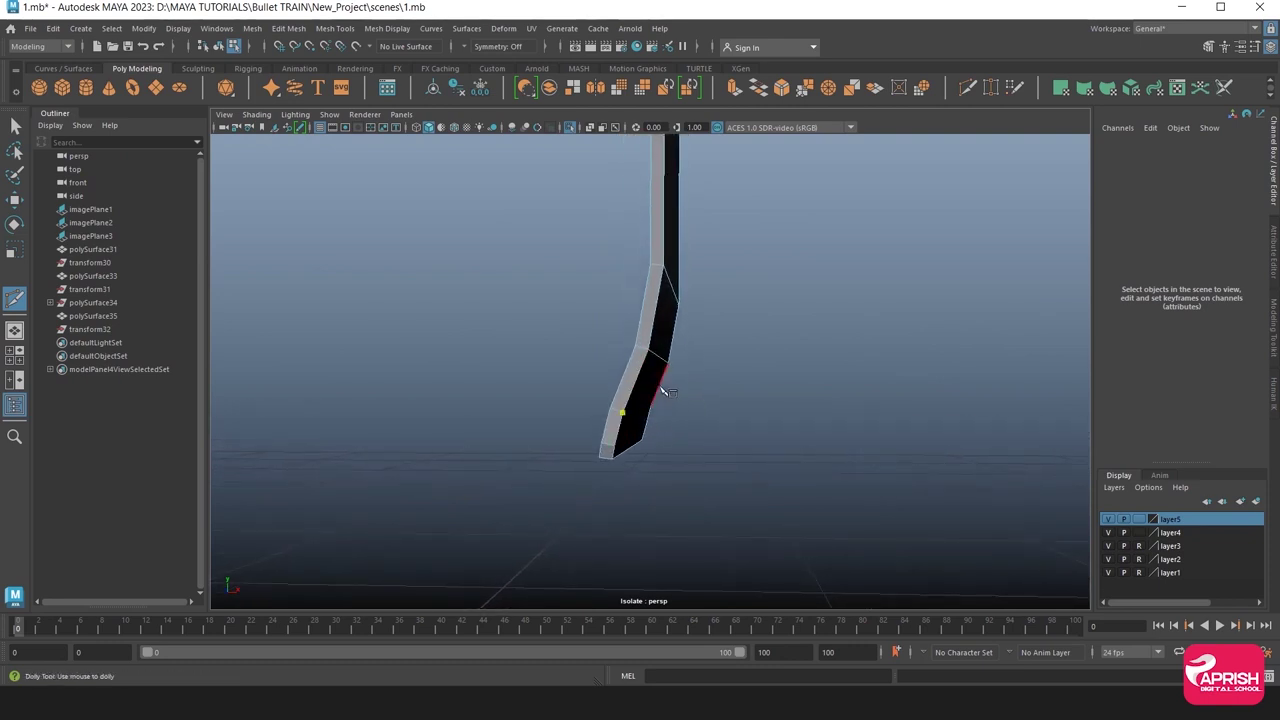
# Nudge an edge on the panel's bent lower part slightly sideways.
pyautogui.press('F8')
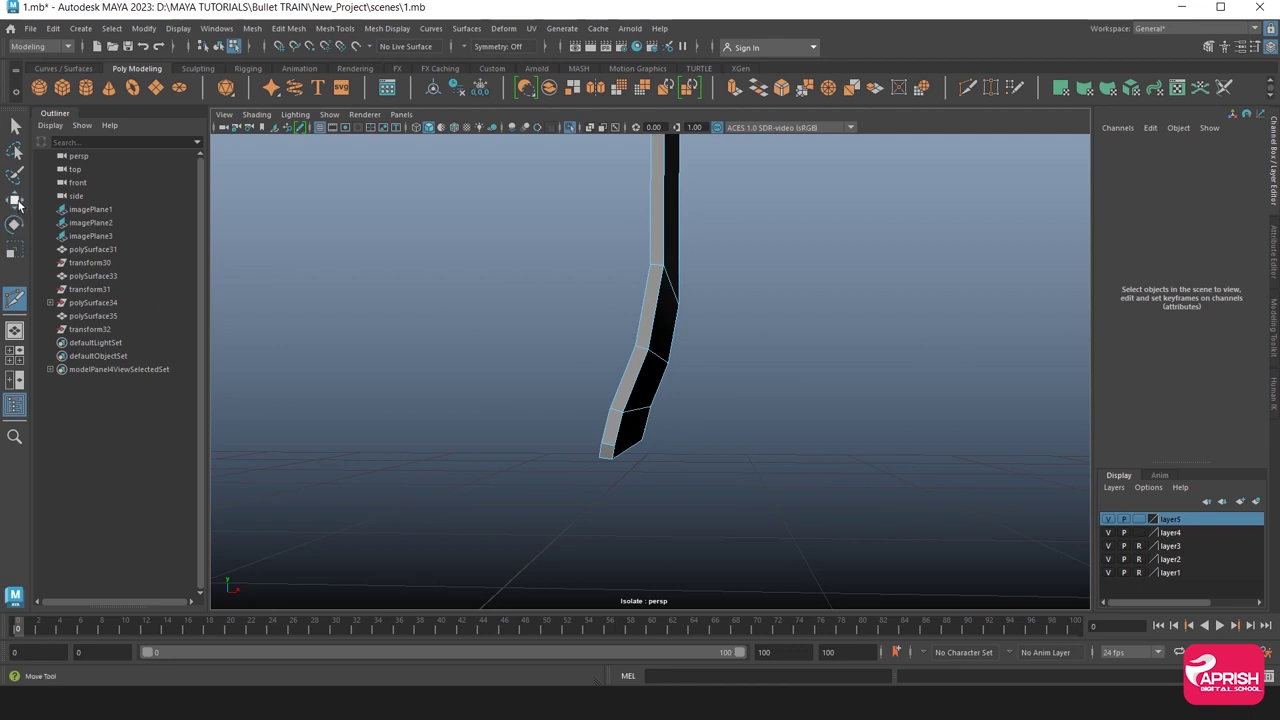
pyautogui.click(634, 417)
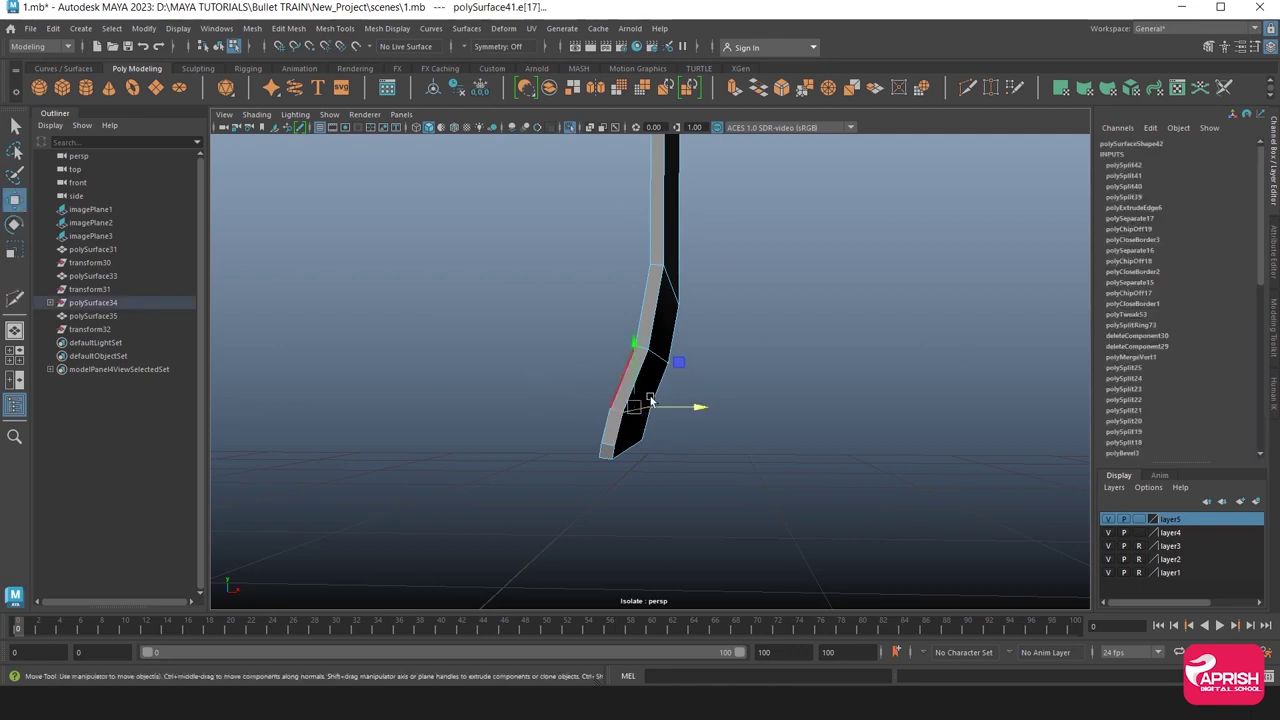
pyautogui.moveTo(691, 401); pyautogui.dragTo(695, 402)
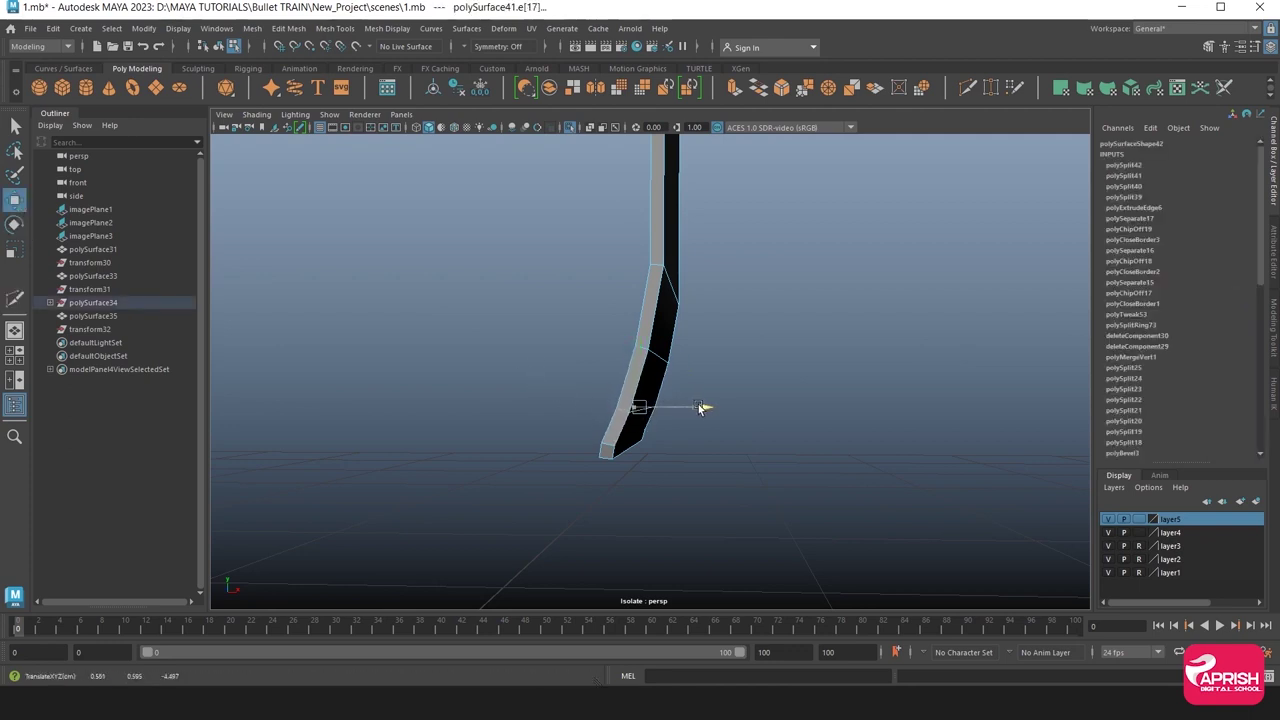
pyautogui.moveTo(696, 402)
pyautogui.keyDown('alt'); pyautogui.mouseDown()
pyautogui.moveTo(527, 419)
pyautogui.moveTo(532, 440)
pyautogui.mouseUp(); pyautogui.keyUp('alt')
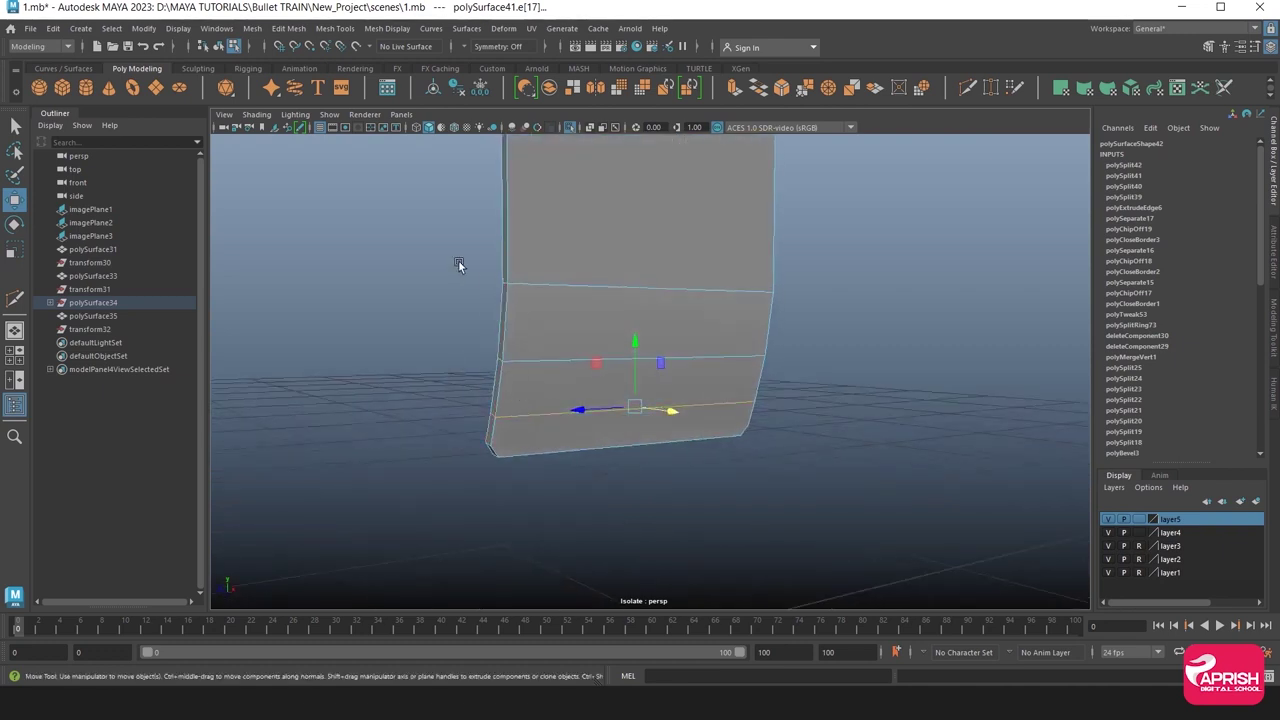
# Start a Multi-Cut with points on the panel's bottom and top-left corners.
pyautogui.click(335, 28)
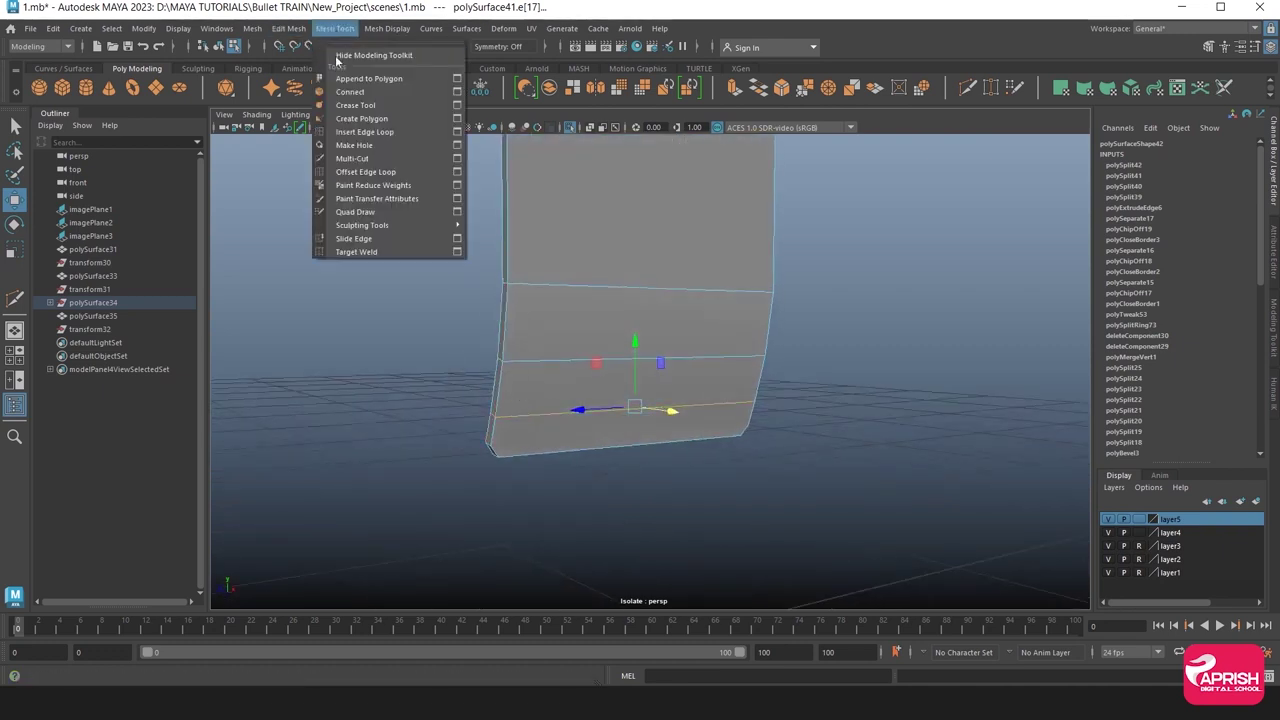
pyautogui.click(350, 158)
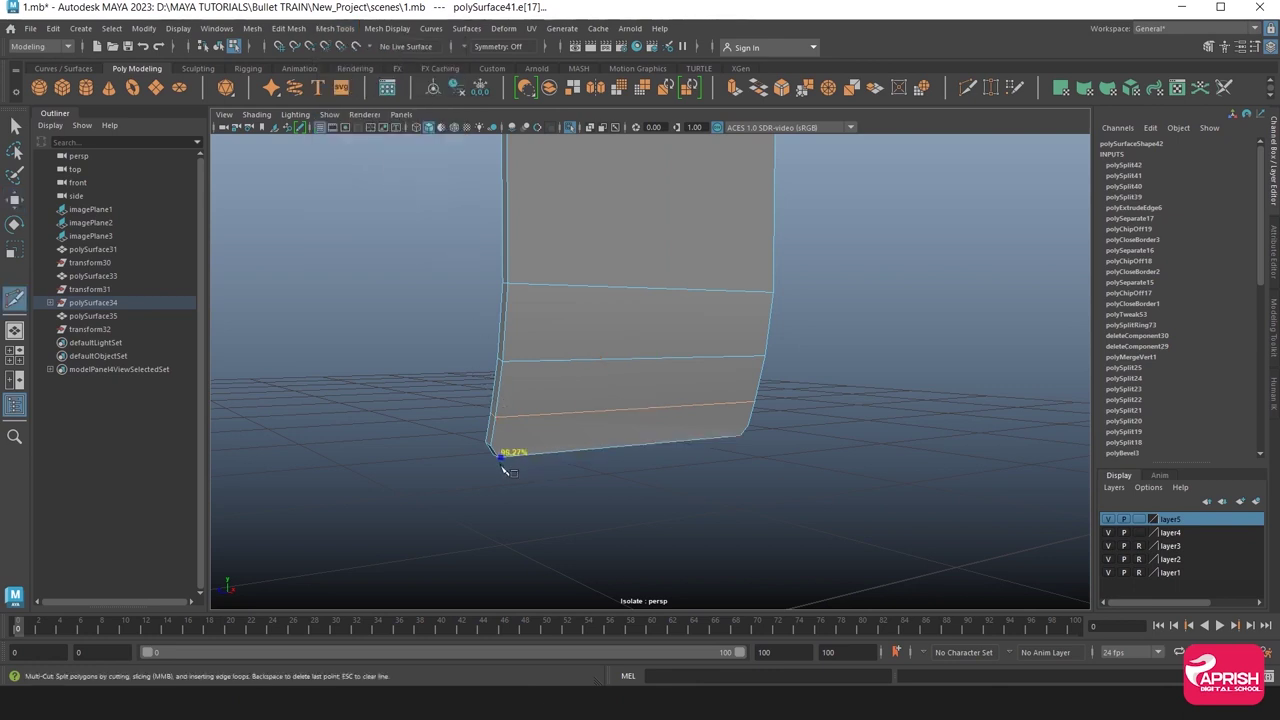
pyautogui.keyDown('alt'); pyautogui.moveTo(496, 473); pyautogui.dragTo(483, 456); pyautogui.keyUp('alt')
pyautogui.click(499, 300)
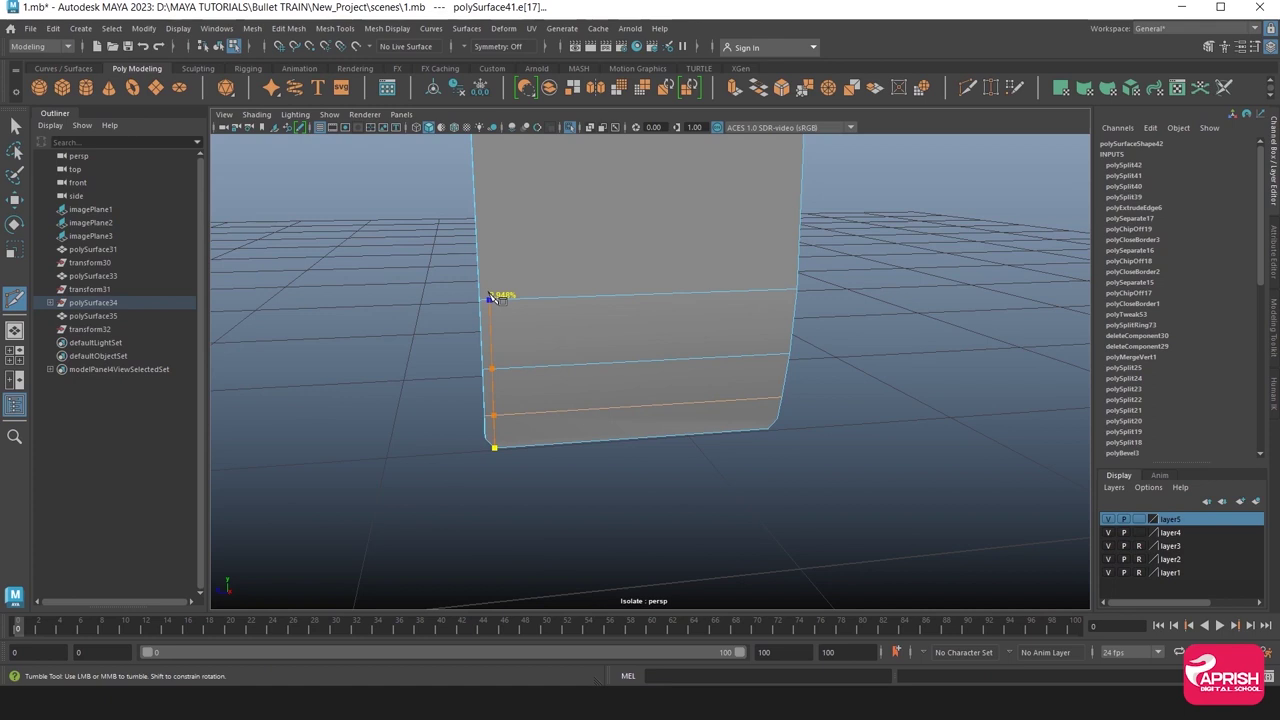
pyautogui.moveTo(508, 220)
pyautogui.keyDown('alt'); pyautogui.mouseDown(button='right')
pyautogui.moveTo(508, 494)
pyautogui.moveTo(551, 466)
pyautogui.mouseUp(button='right'); pyautogui.keyUp('alt')
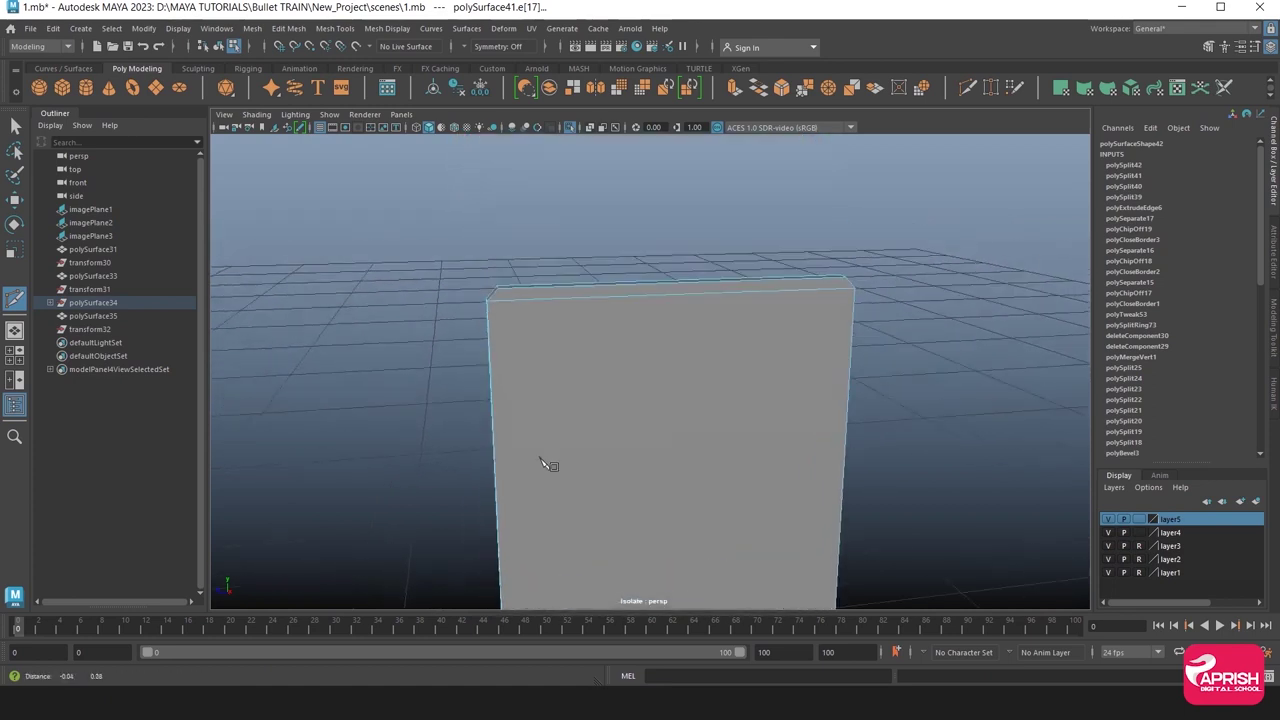
pyautogui.keyDown('alt'); pyautogui.moveTo(551, 466); pyautogui.dragTo(530, 397, button='middle'); pyautogui.keyUp('alt')
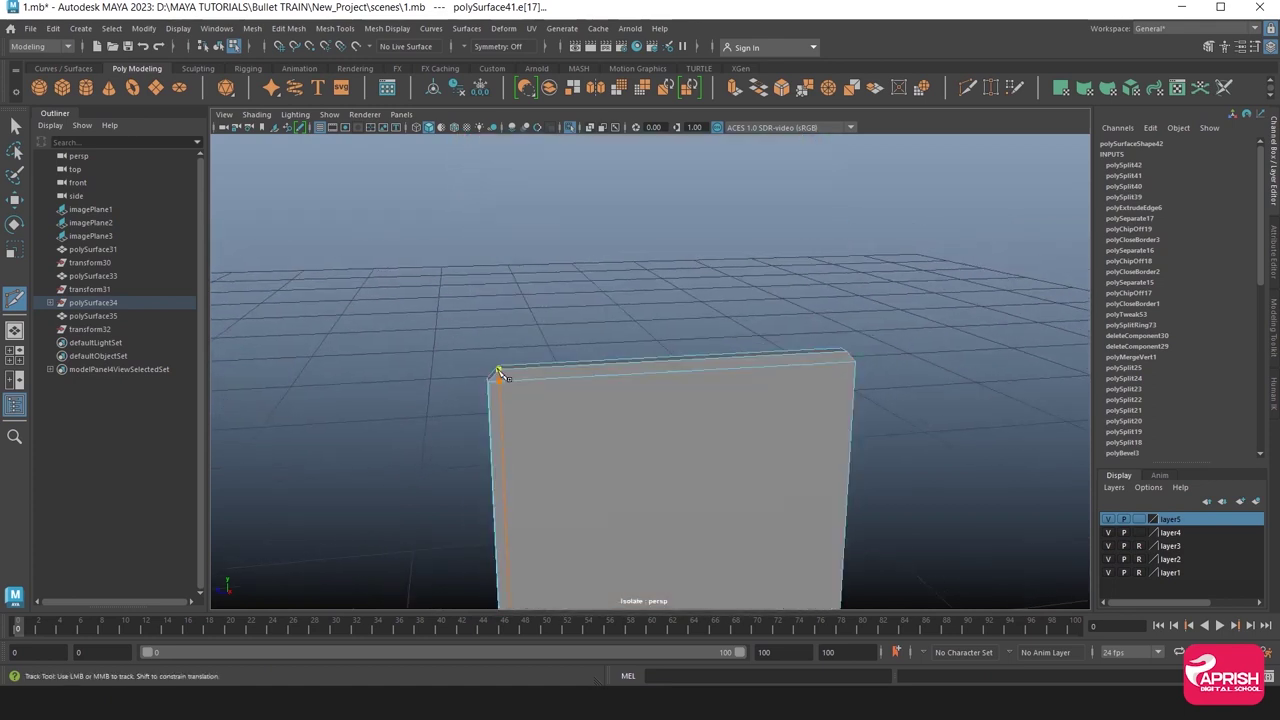
pyautogui.click(533, 387)
pyautogui.moveTo(543, 394)
pyautogui.keyDown('alt'); pyautogui.mouseDown()
pyautogui.moveTo(614, 423)
pyautogui.moveTo(710, 360)
pyautogui.mouseUp(); pyautogui.keyUp('alt')
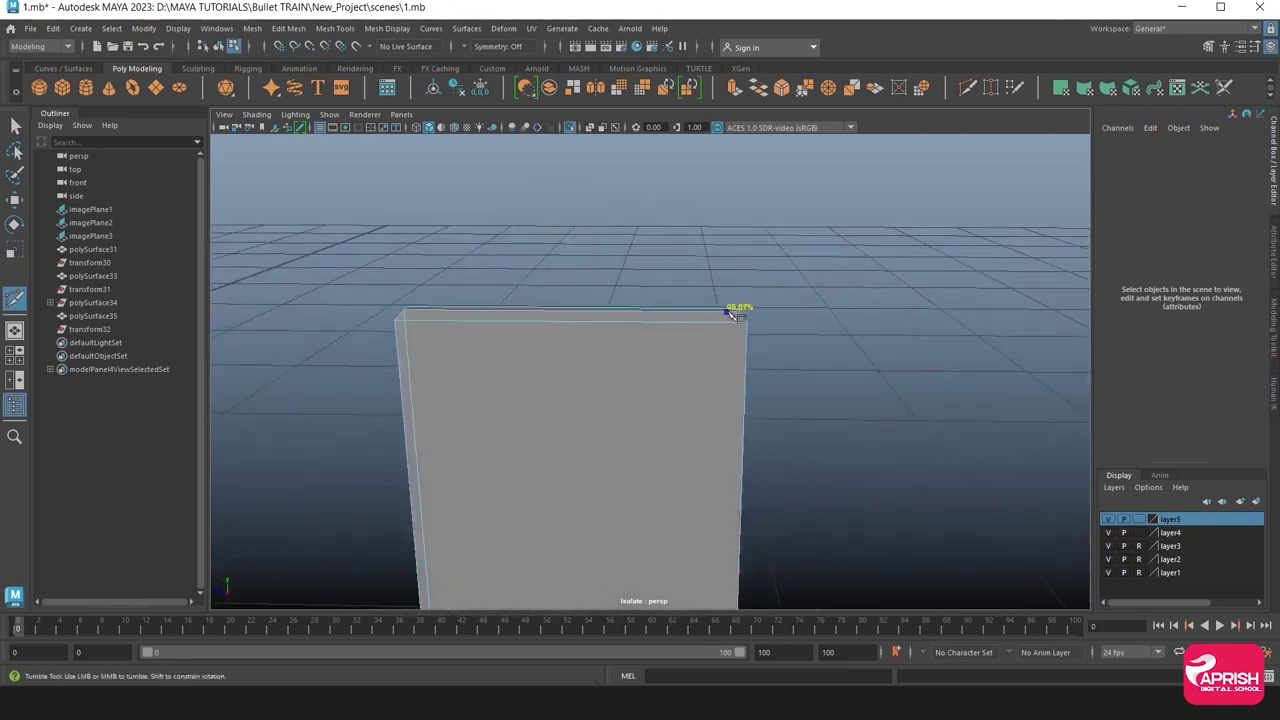
# Finish the Multi-Cut with a point on the panel's right edge.
pyautogui.keyDown('alt'); pyautogui.moveTo(752, 318); pyautogui.dragTo(686, 420); pyautogui.keyUp('alt')
pyautogui.keyDown('alt'); pyautogui.moveTo(686, 420); pyautogui.dragTo(677, 303, button='middle'); pyautogui.keyUp('alt')
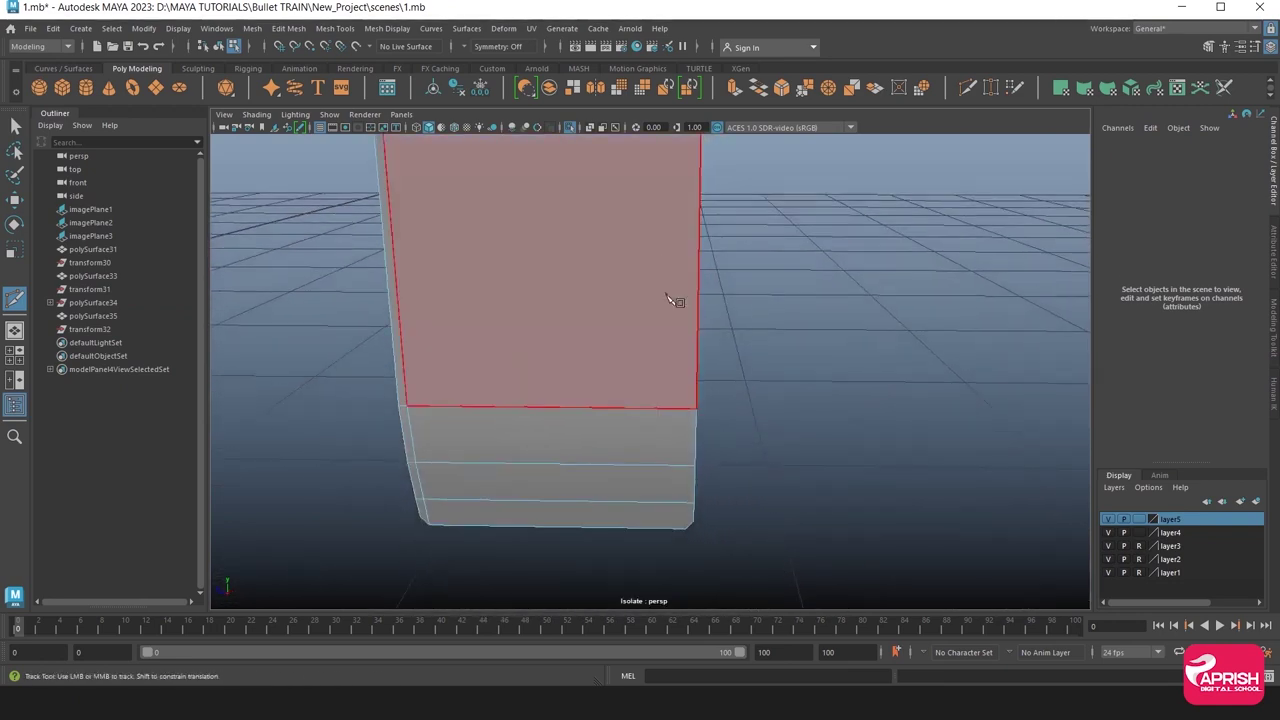
pyautogui.click(688, 410)
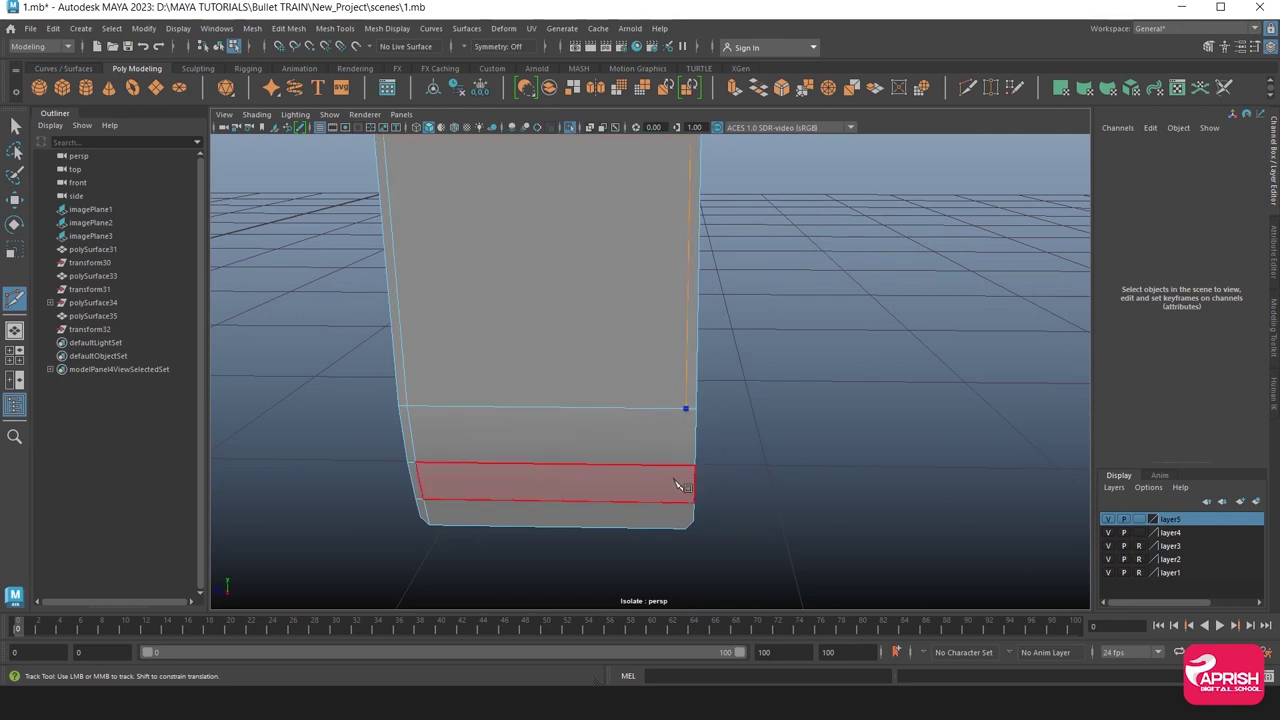
pyautogui.moveTo(680, 480)
pyautogui.keyDown('alt'); pyautogui.mouseDown()
pyautogui.moveTo(686, 409)
pyautogui.moveTo(680, 565)
pyautogui.mouseUp(); pyautogui.keyUp('alt')
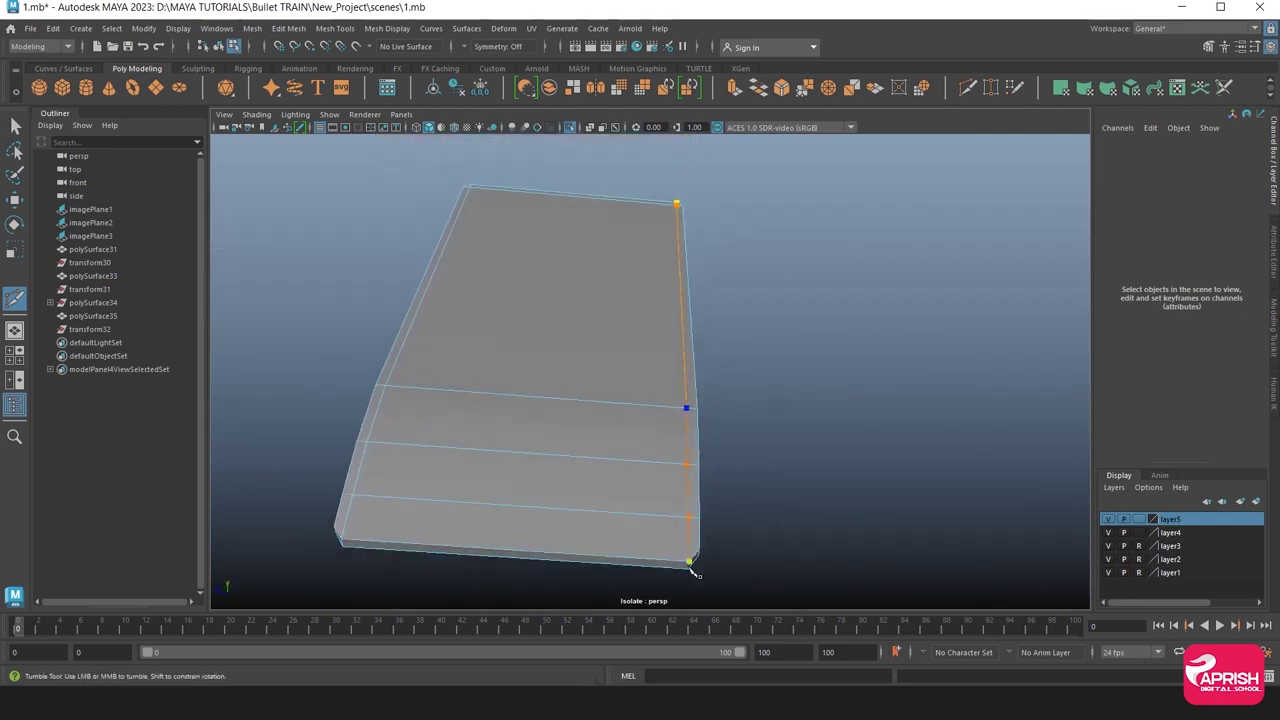
pyautogui.press('Return')
# Orbit around the panel to inspect the new cuts and its bottom edge.
pyautogui.keyDown('alt'); pyautogui.moveTo(378, 555); pyautogui.dragTo(408, 529); pyautogui.keyUp('alt')
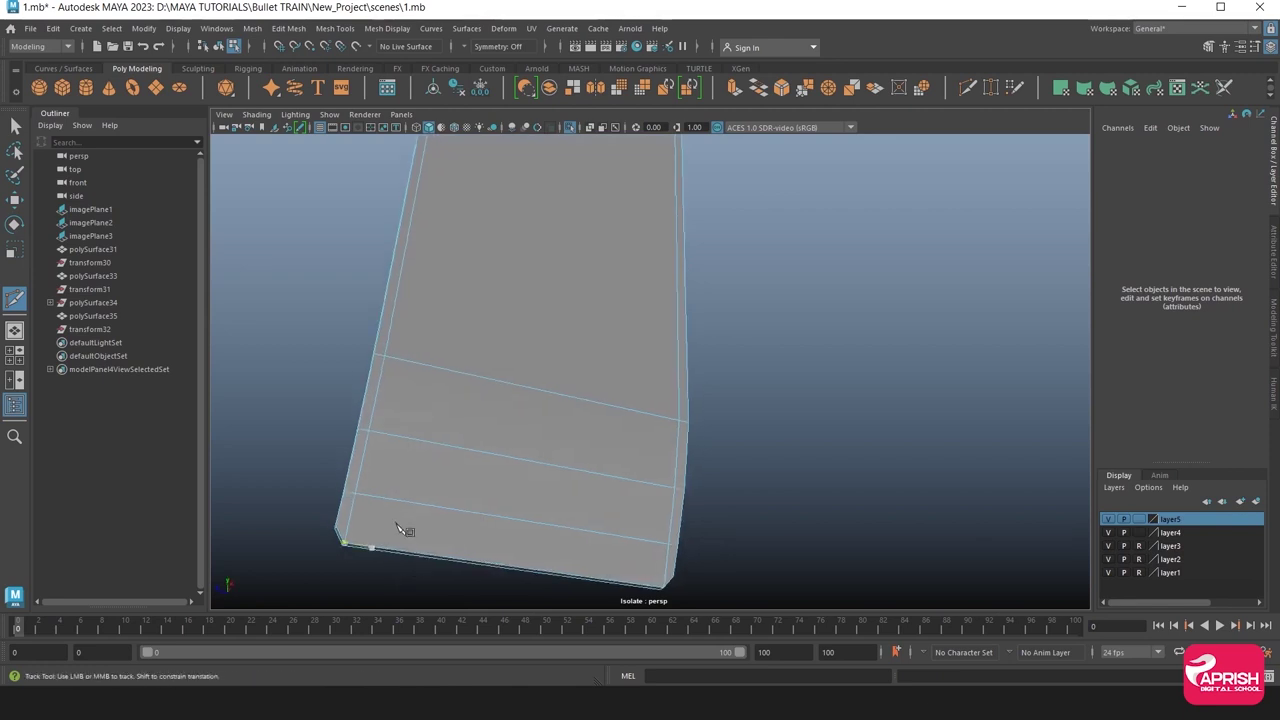
pyautogui.moveTo(360, 517)
pyautogui.keyDown('alt'); pyautogui.mouseDown(button='middle')
pyautogui.moveTo(345, 505)
pyautogui.moveTo(380, 540)
pyautogui.mouseUp(button='middle'); pyautogui.keyUp('alt')
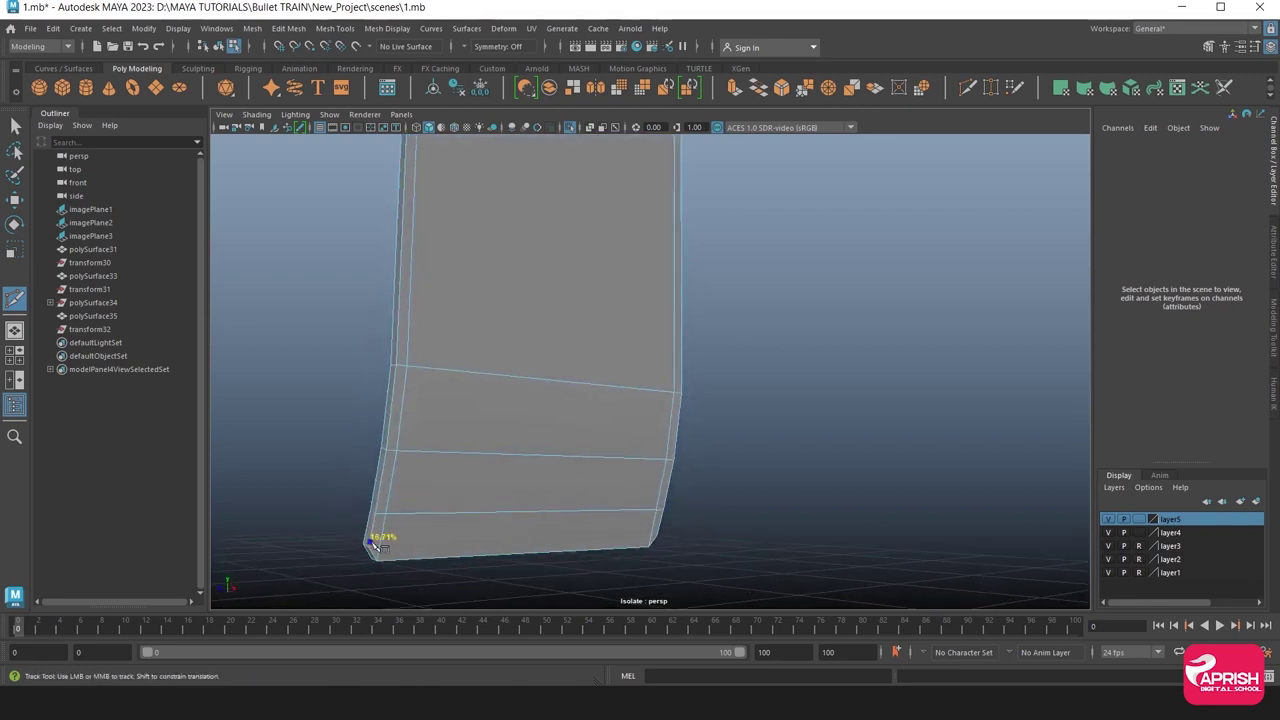
pyautogui.keyDown('alt'); pyautogui.moveTo(651, 563); pyautogui.dragTo(550, 553); pyautogui.keyUp('alt')
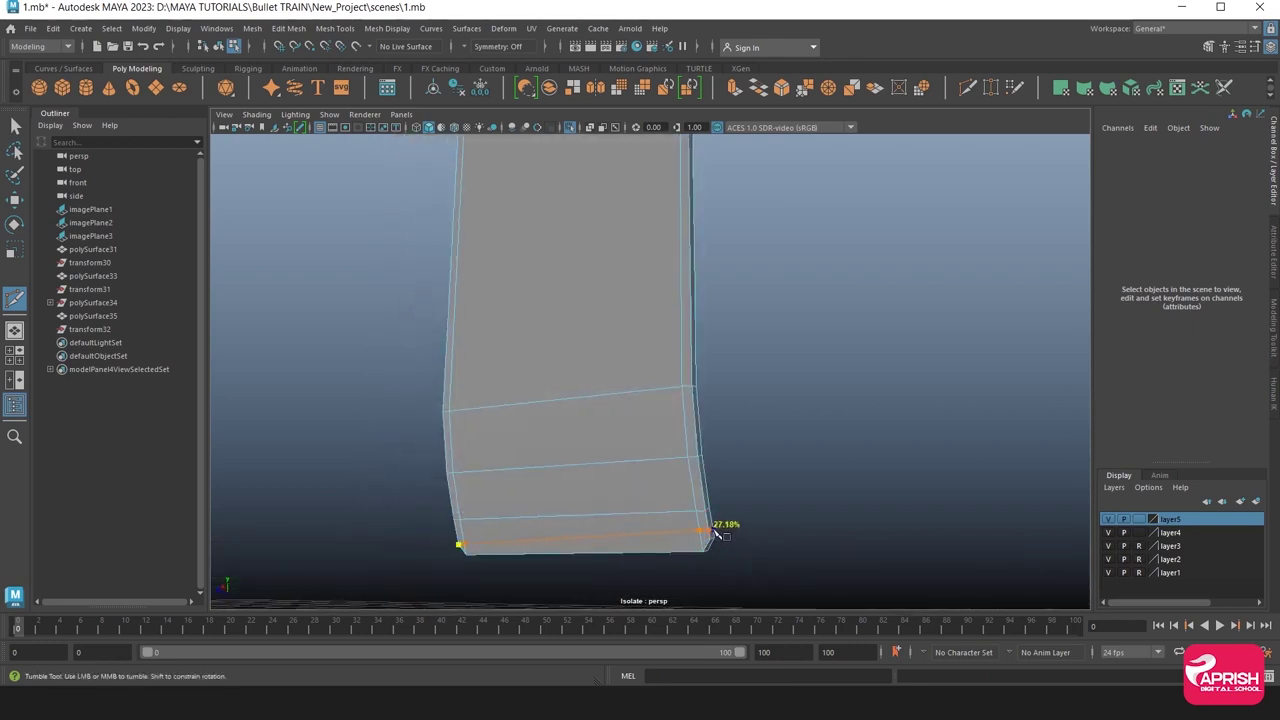
pyautogui.keyDown('alt'); pyautogui.moveTo(718, 555); pyautogui.dragTo(692, 500); pyautogui.keyUp('alt')
pyautogui.keyDown('alt'); pyautogui.moveTo(692, 500); pyautogui.dragTo(687, 497, button='middle'); pyautogui.keyUp('alt')
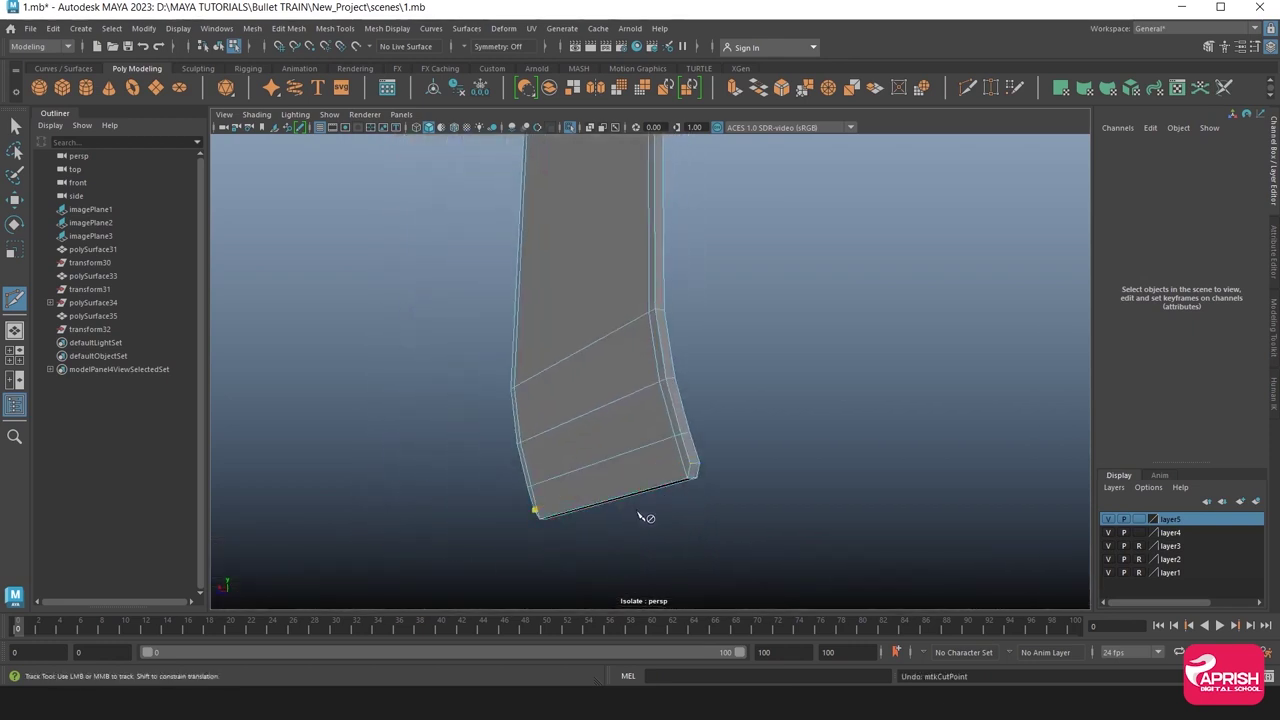
pyautogui.keyDown('alt'); pyautogui.moveTo(639, 513); pyautogui.dragTo(517, 533); pyautogui.keyUp('alt')
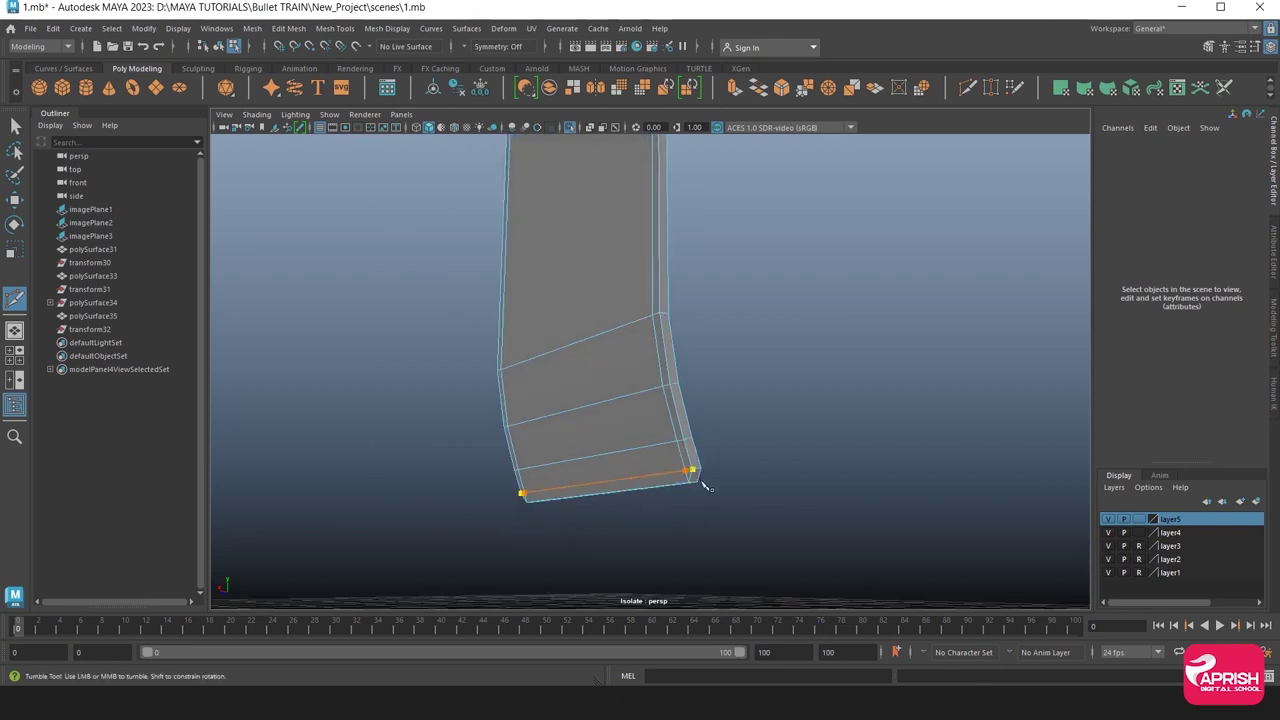
pyautogui.moveTo(694, 474)
pyautogui.keyDown('alt'); pyautogui.mouseDown()
pyautogui.moveTo(694, 443)
pyautogui.moveTo(783, 441)
pyautogui.moveTo(720, 460)
pyautogui.moveTo(746, 423)
pyautogui.moveTo(405, 332)
pyautogui.mouseUp(); pyautogui.keyUp('alt')
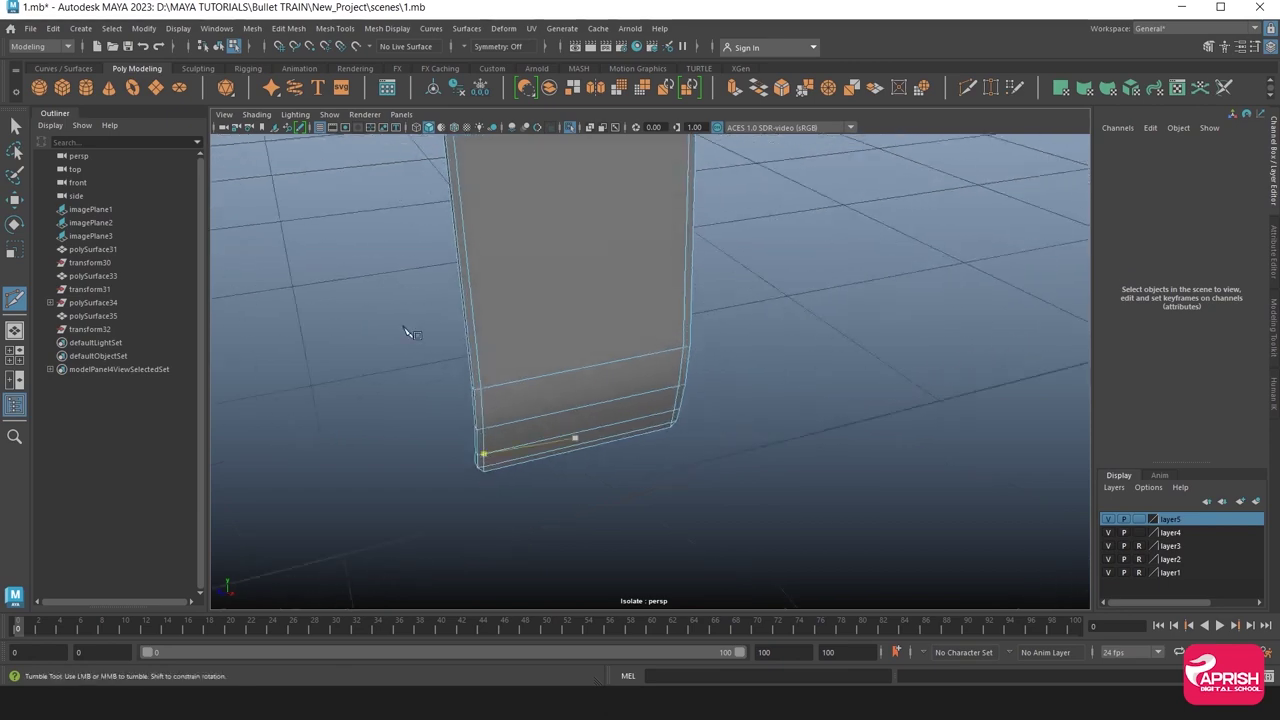
# Back in Object Mode, insert an edge loop along the panel's thin side.
pyautogui.press('w')
pyautogui.moveTo(531, 294); pyautogui.dragTo(594, 271, button='right')
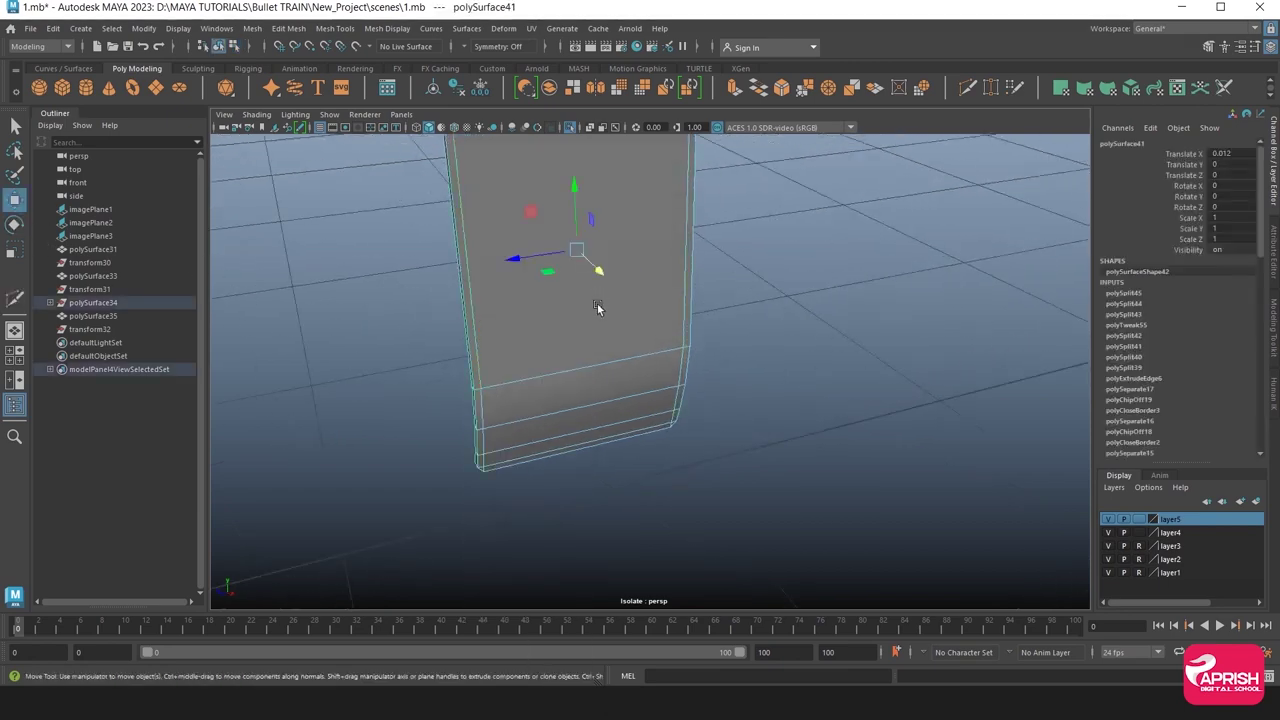
pyautogui.moveTo(581, 283)
pyautogui.keyDown('alt'); pyautogui.mouseDown()
pyautogui.moveTo(600, 394)
pyautogui.moveTo(517, 423)
pyautogui.moveTo(603, 391)
pyautogui.moveTo(509, 354)
pyautogui.moveTo(510, 368)
pyautogui.mouseUp(); pyautogui.keyUp('alt')
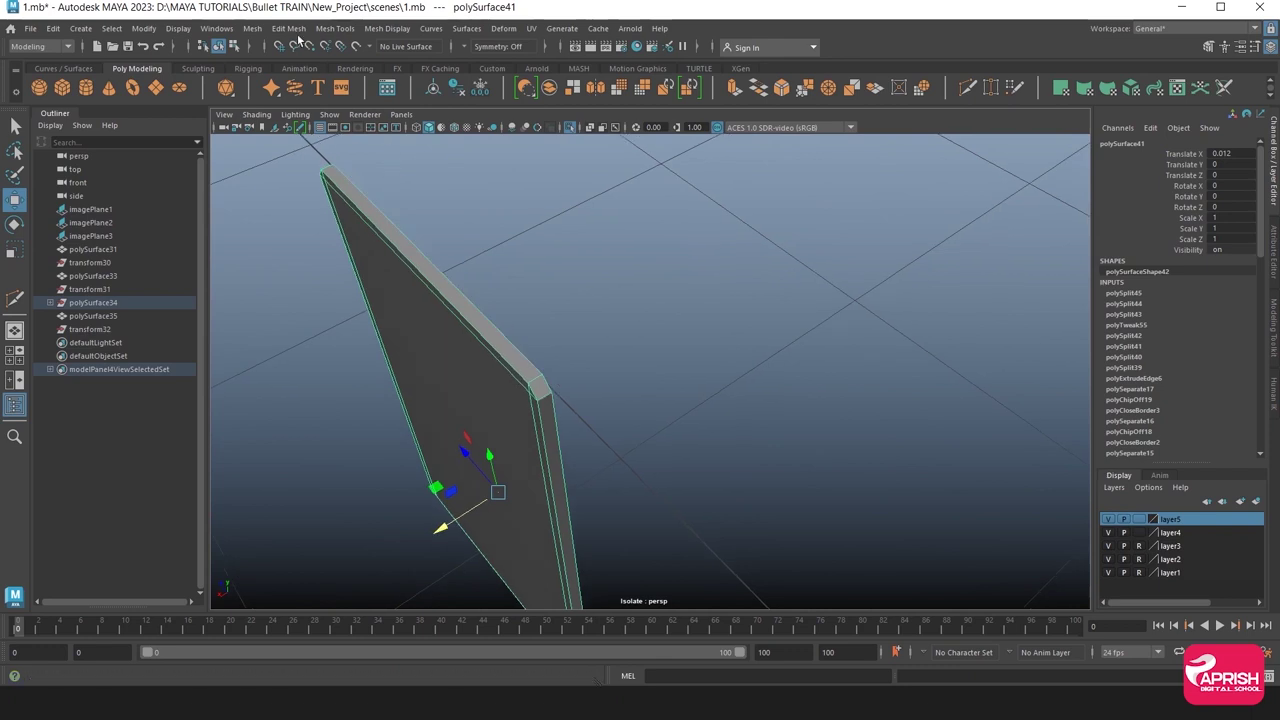
pyautogui.click(289, 29)
pyautogui.click(350, 127)
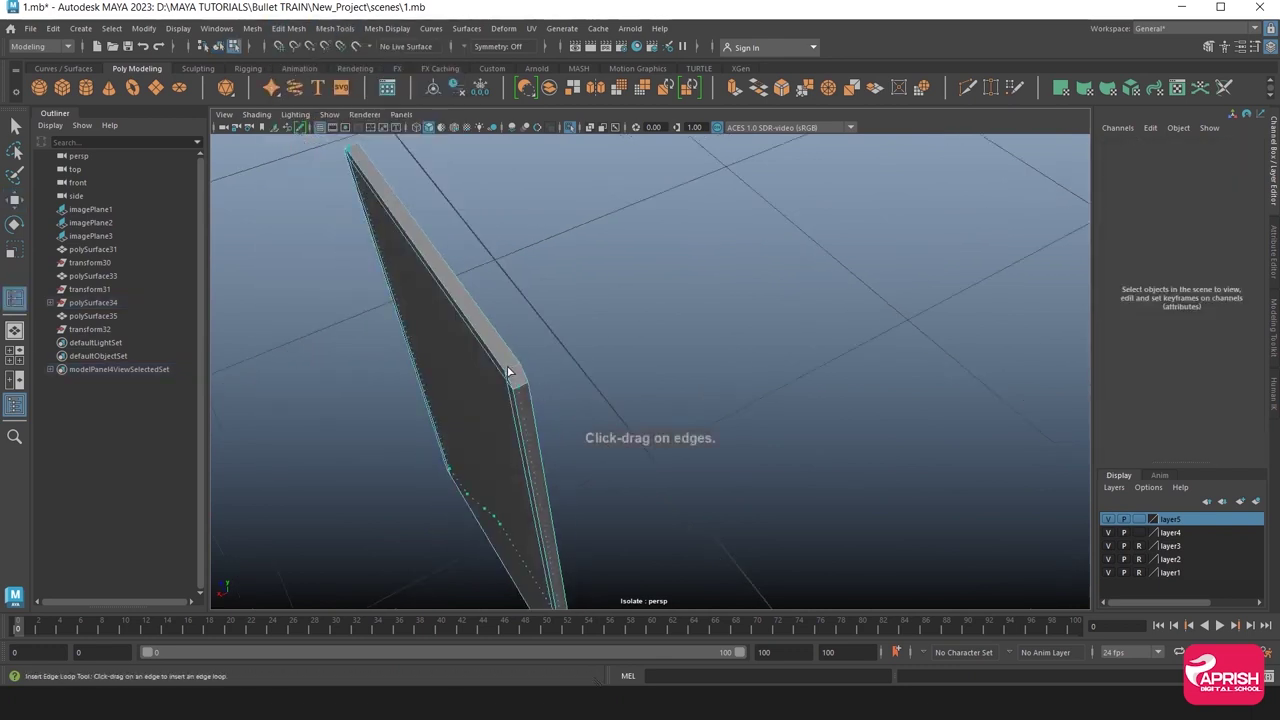
pyautogui.click(508, 372)
pyautogui.press('w')
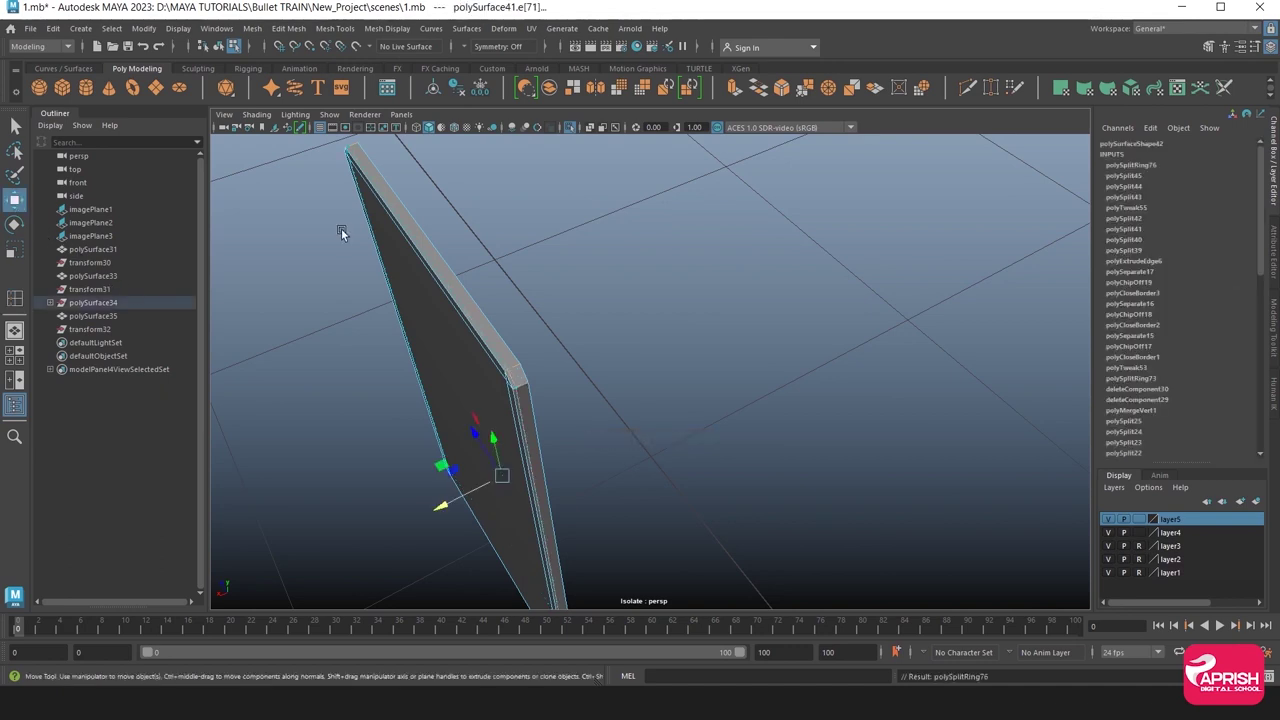
pyautogui.moveTo(426, 248); pyautogui.dragTo(430, 233, button='right')
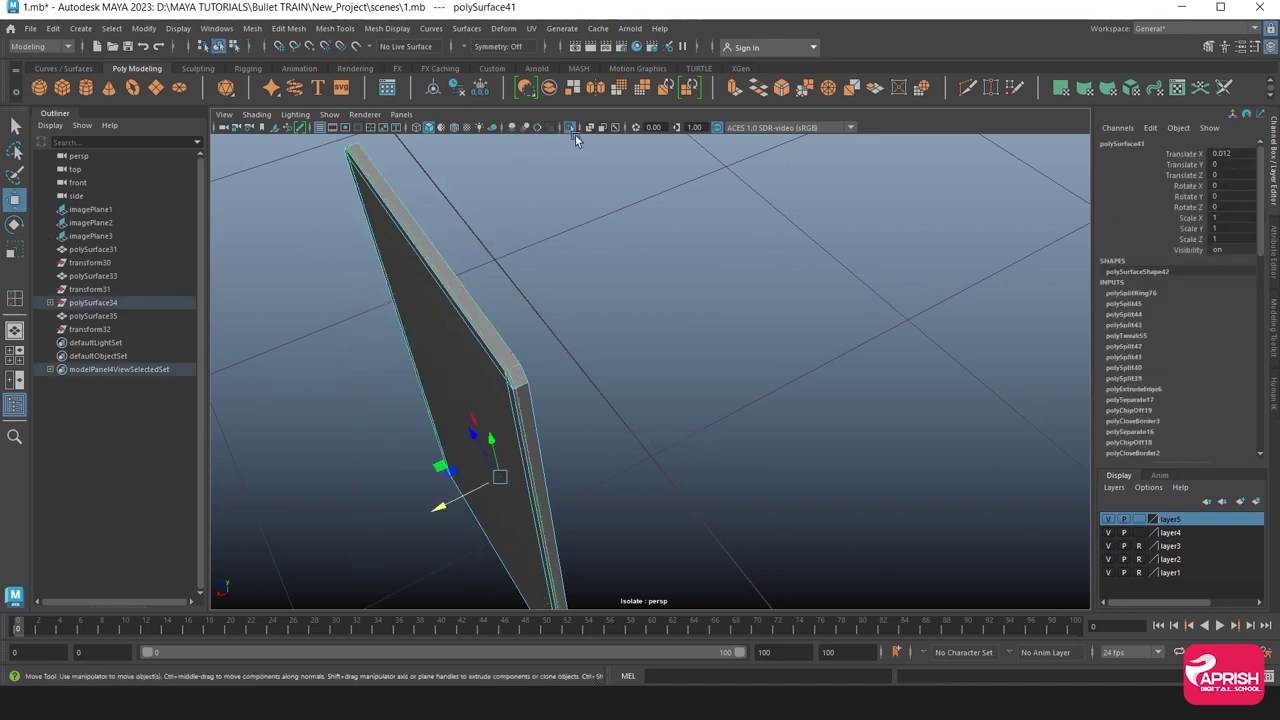
pyautogui.click(570, 127)
pyautogui.scroll(-3, 458, 370)
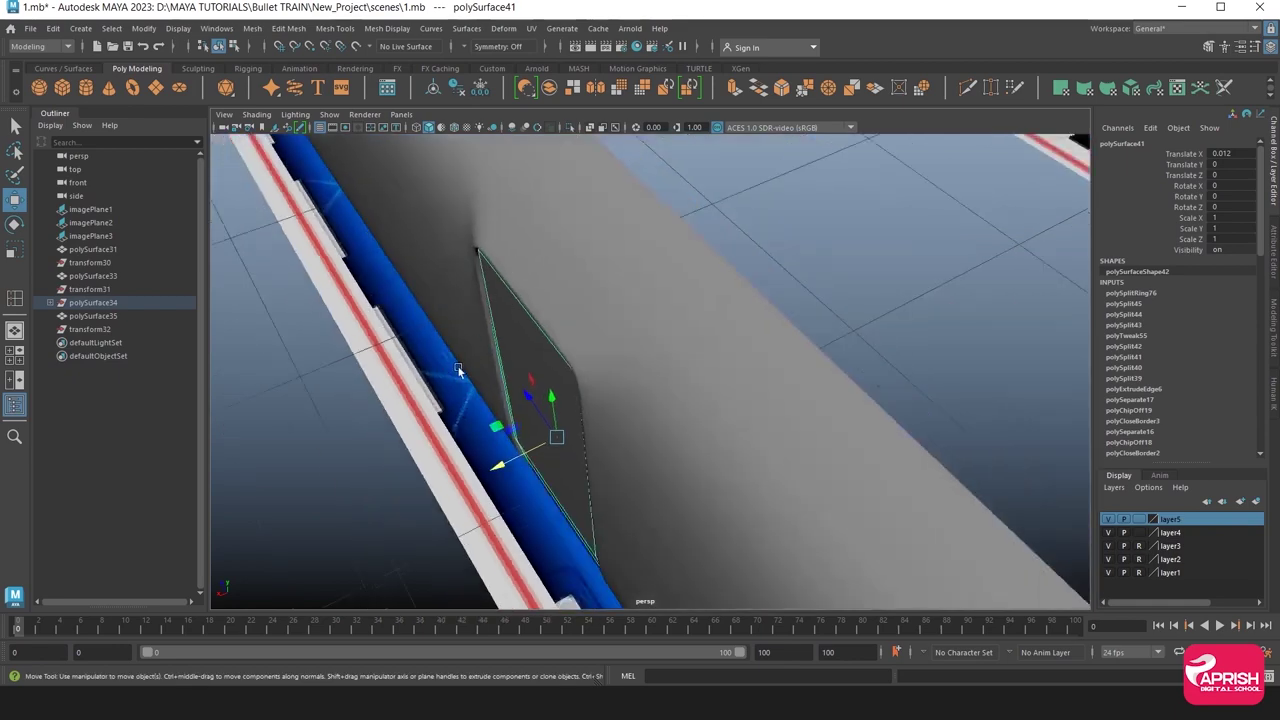
pyautogui.moveTo(458, 370)
pyautogui.keyDown('alt'); pyautogui.mouseDown()
pyautogui.moveTo(571, 332)
pyautogui.moveTo(604, 346)
pyautogui.mouseUp(); pyautogui.keyUp('alt')
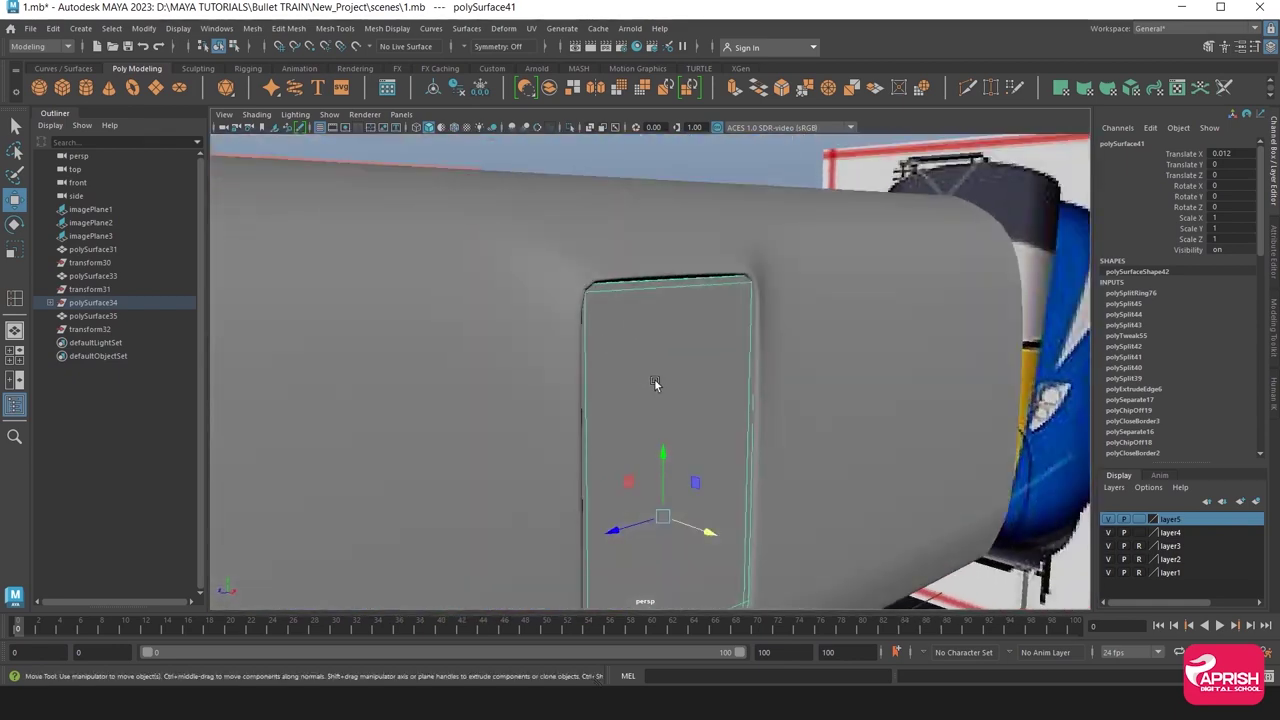
pyautogui.keyDown('alt'); pyautogui.moveTo(654, 383); pyautogui.dragTo(738, 388); pyautogui.keyUp('alt')
pyautogui.moveTo(793, 503)
pyautogui.mouseDown()
pyautogui.moveTo(775, 485)
pyautogui.moveTo(678, 492)
pyautogui.moveTo(536, 395)
pyautogui.moveTo(697, 417)
pyautogui.moveTo(691, 354)
pyautogui.moveTo(686, 363)
pyautogui.moveTo(783, 392)
pyautogui.moveTo(677, 443)
pyautogui.moveTo(654, 391)
pyautogui.mouseUp()
pyautogui.click(849, 520)
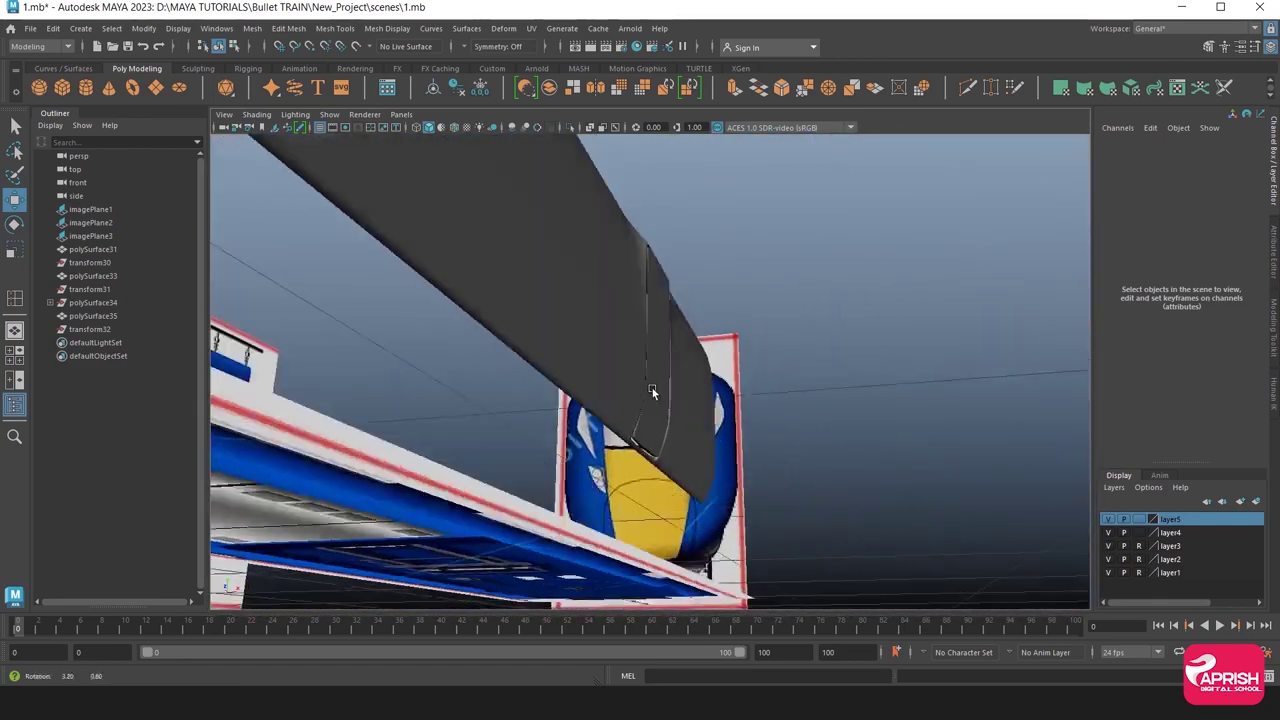
pyautogui.moveTo(654, 391)
pyautogui.keyDown('alt'); pyautogui.mouseDown(button='right')
pyautogui.moveTo(554, 389)
pyautogui.moveTo(691, 384)
pyautogui.mouseUp(button='right'); pyautogui.keyUp('alt')
pyautogui.click(563, 417)
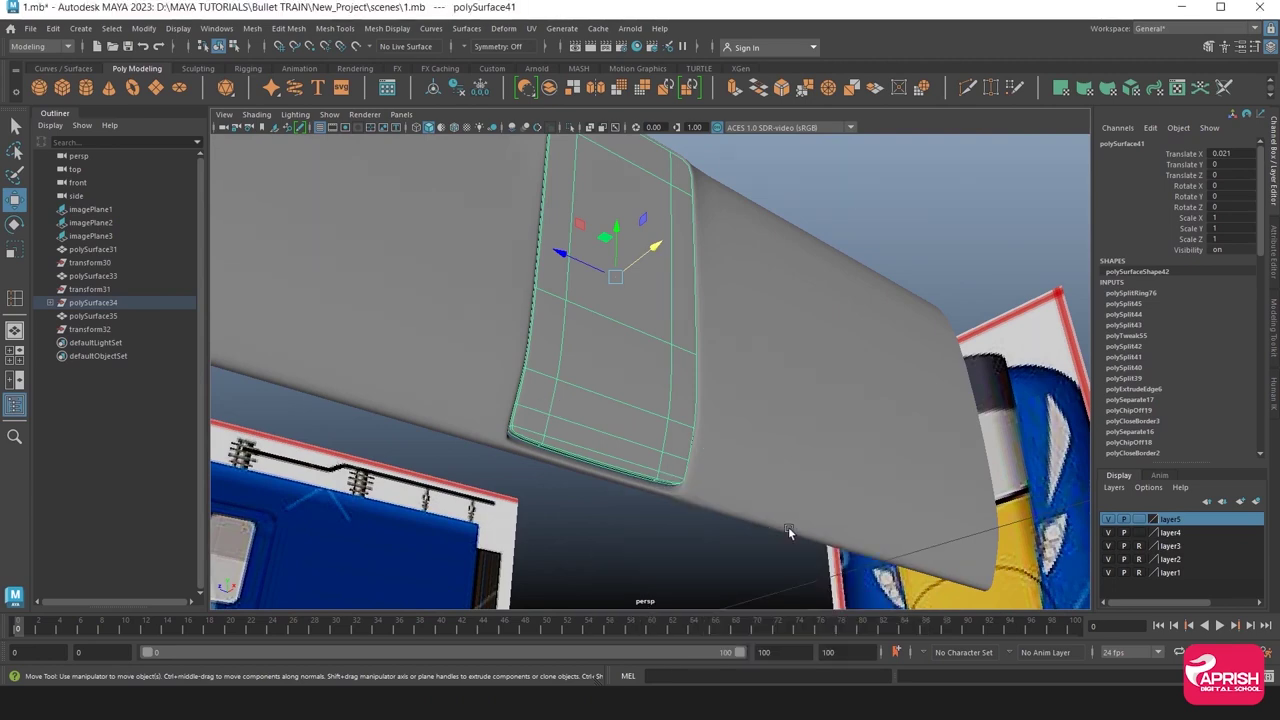
pyautogui.press('space')
pyautogui.press('space')
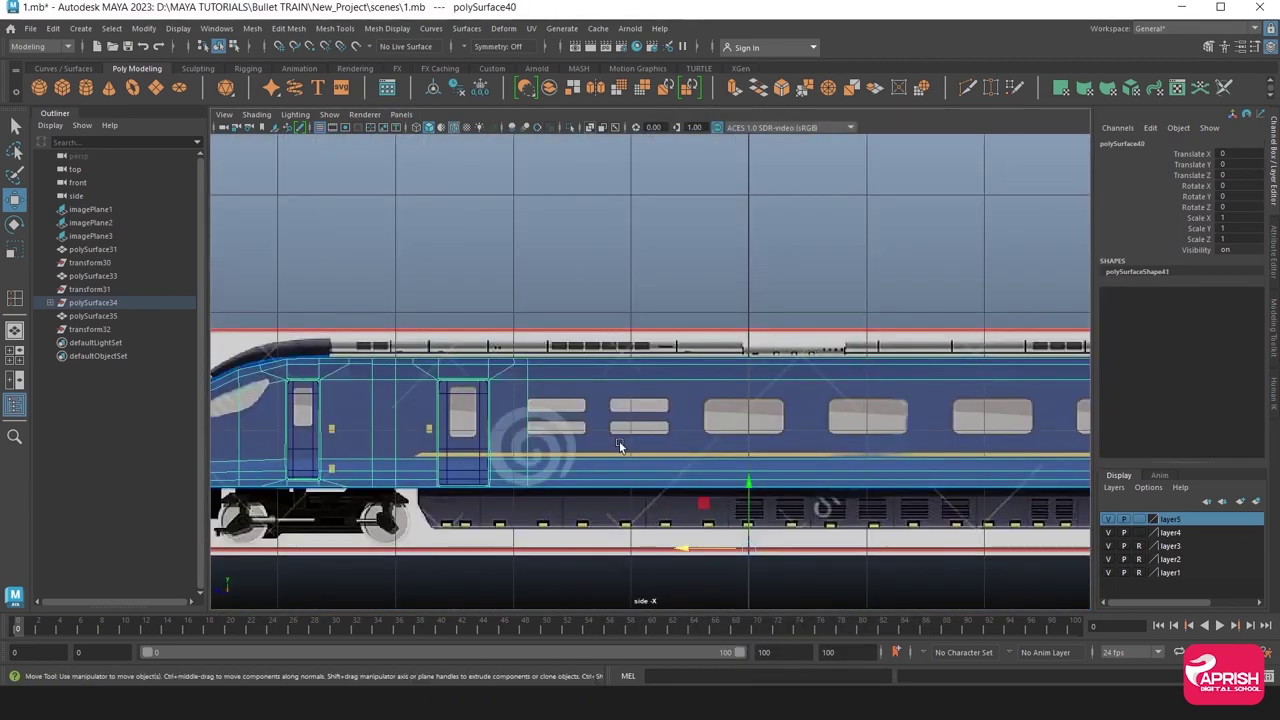
pyautogui.click(547, 308)
pyautogui.press('space')
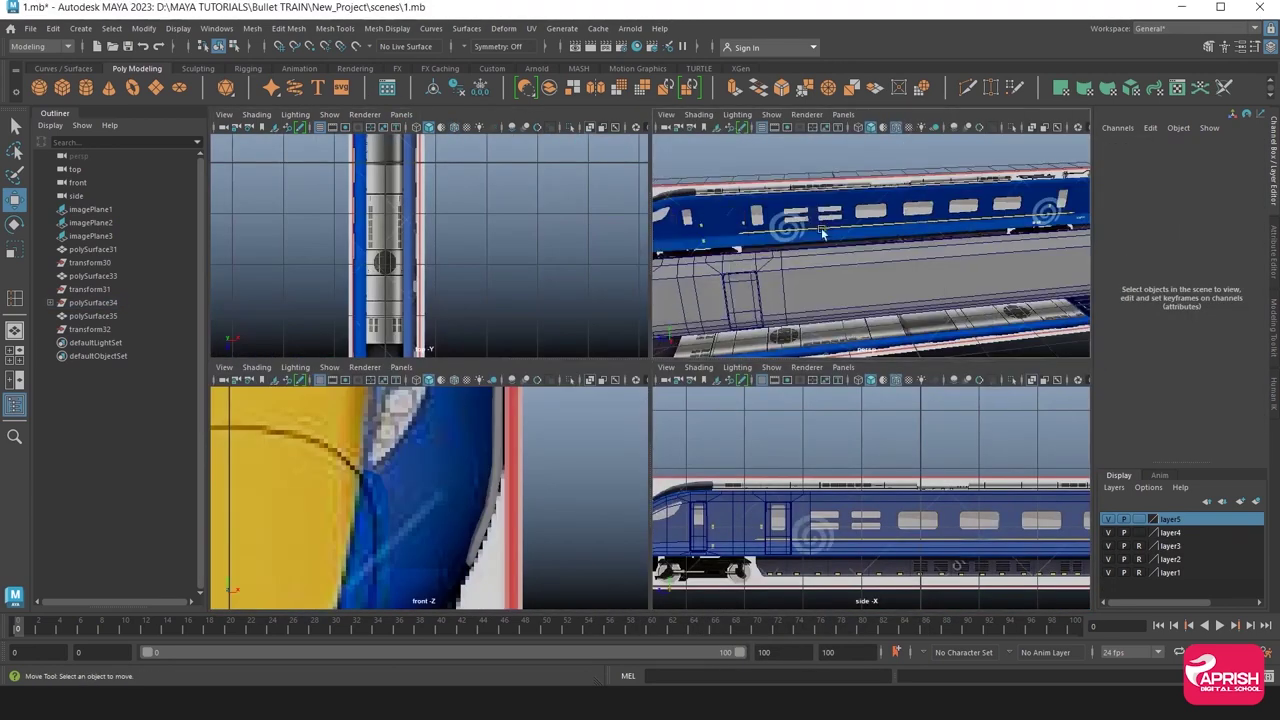
pyautogui.press('space')
pyautogui.keyDown('alt'); pyautogui.moveTo(793, 383); pyautogui.dragTo(608, 400); pyautogui.keyUp('alt')
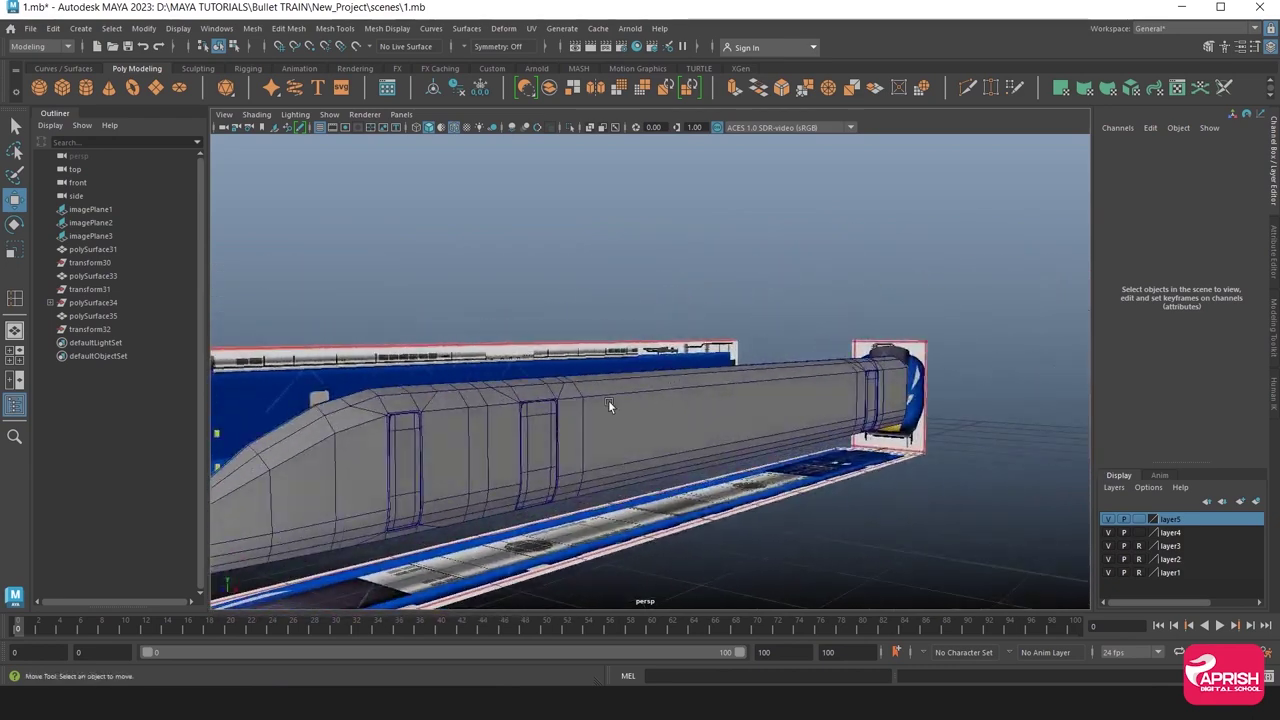
pyautogui.keyDown('alt'); pyautogui.moveTo(608, 400); pyautogui.dragTo(695, 430, button='right'); pyautogui.keyUp('alt')
pyautogui.moveTo(525, 412)
pyautogui.keyDown('alt'); pyautogui.mouseDown(button='right')
pyautogui.moveTo(496, 376)
pyautogui.moveTo(507, 421)
pyautogui.mouseUp(button='right'); pyautogui.keyUp('alt')
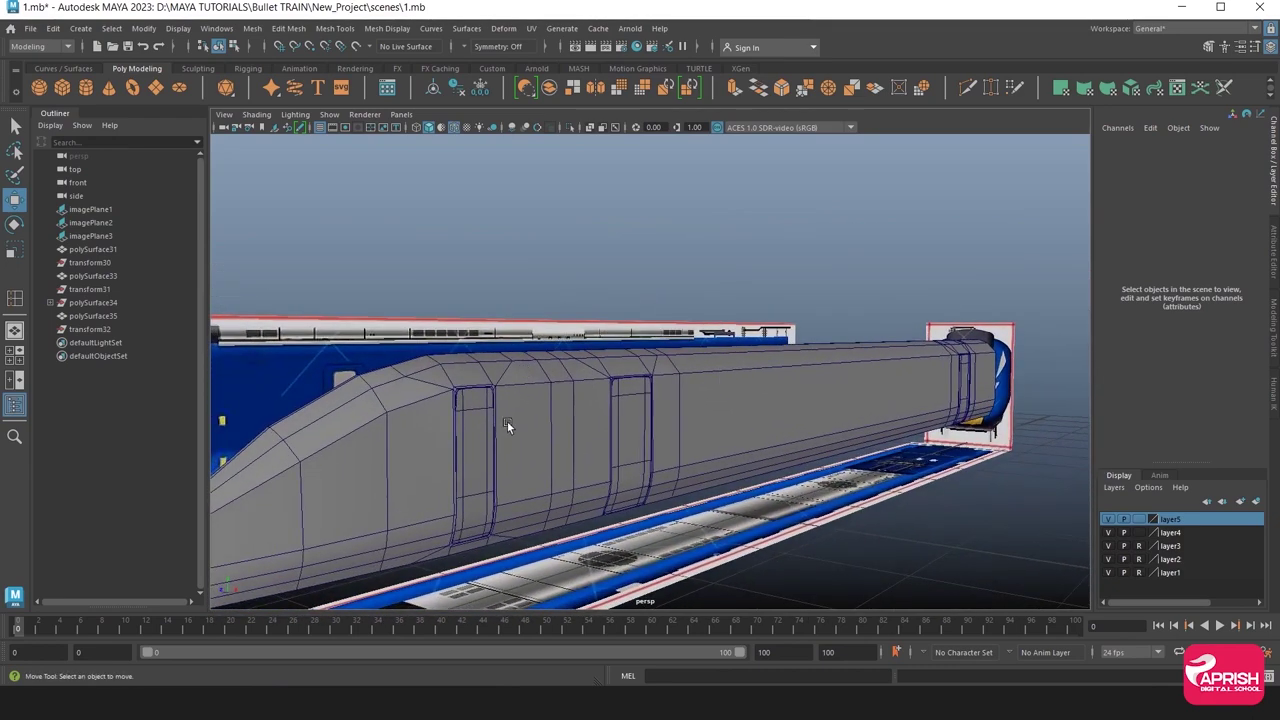
pyautogui.click(505, 425)
pyautogui.press('w')
pyautogui.moveTo(426, 428)
pyautogui.keyDown('alt'); pyautogui.mouseDown()
pyautogui.moveTo(468, 414)
pyautogui.moveTo(463, 403)
pyautogui.mouseUp(); pyautogui.keyUp('alt')
pyautogui.moveTo(463, 403)
pyautogui.keyDown('alt'); pyautogui.mouseDown(button='right')
pyautogui.moveTo(478, 423)
pyautogui.moveTo(432, 401)
pyautogui.mouseUp(button='right'); pyautogui.keyUp('alt')
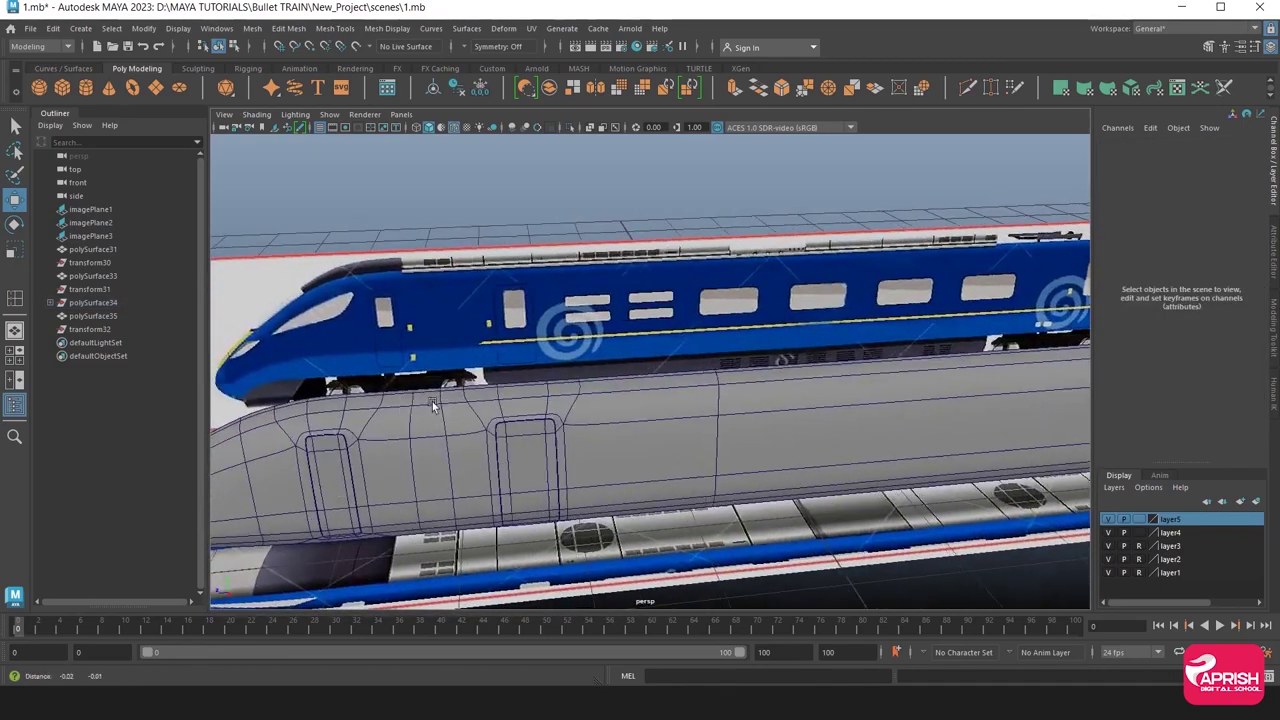
pyautogui.keyDown('alt'); pyautogui.moveTo(432, 401); pyautogui.dragTo(520, 380); pyautogui.keyUp('alt')
pyautogui.keyDown('alt'); pyautogui.moveTo(520, 380); pyautogui.dragTo(742, 417, button='right'); pyautogui.keyUp('alt')
pyautogui.moveTo(742, 417)
pyautogui.keyDown('alt'); pyautogui.mouseDown()
pyautogui.moveTo(494, 401)
pyautogui.moveTo(511, 403)
pyautogui.mouseUp(); pyautogui.keyUp('alt')
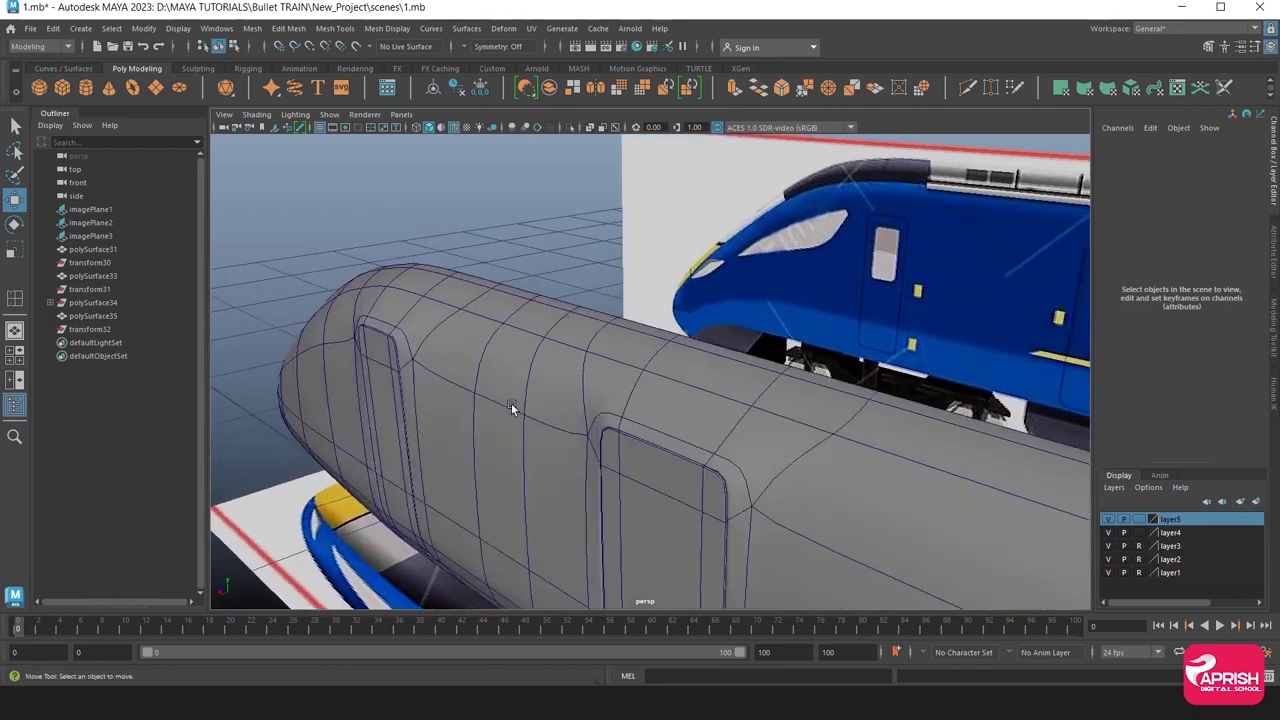
# Show the body's low-poly cage and insert an edge loop beside the front window.
pyautogui.click(532, 410)
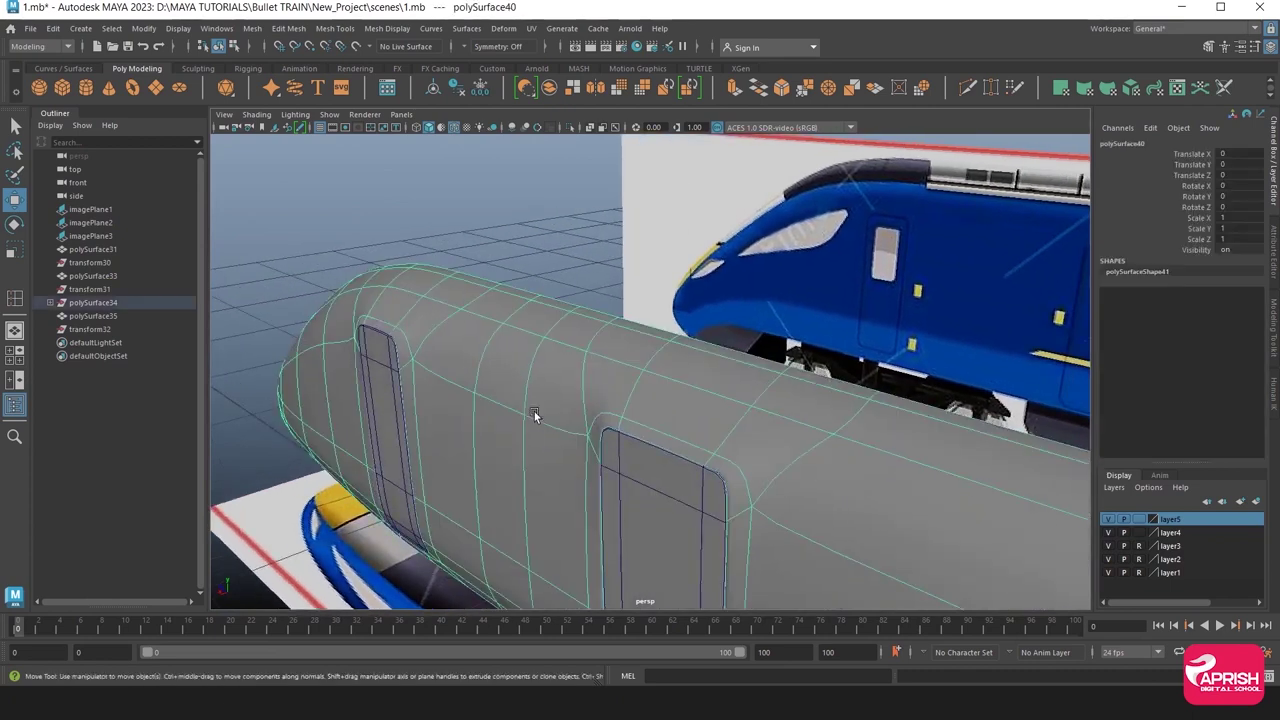
pyautogui.press('1')
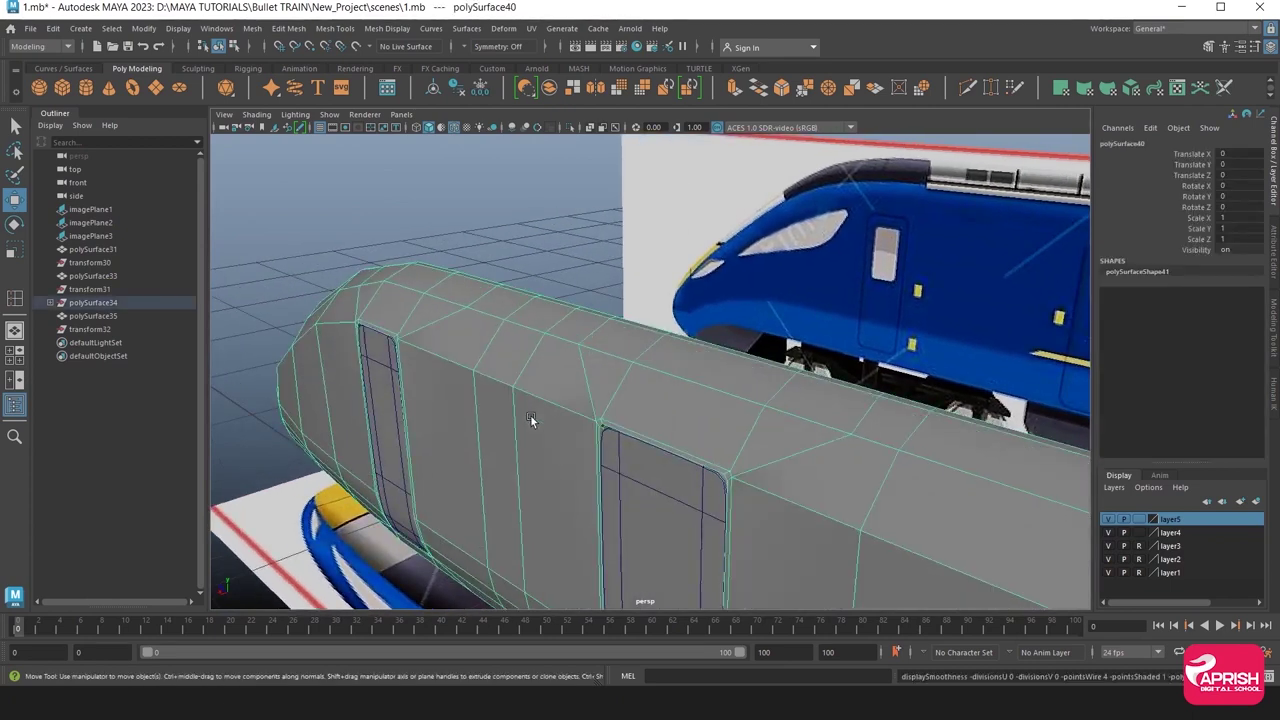
pyautogui.click(335, 28)
pyautogui.click(375, 133)
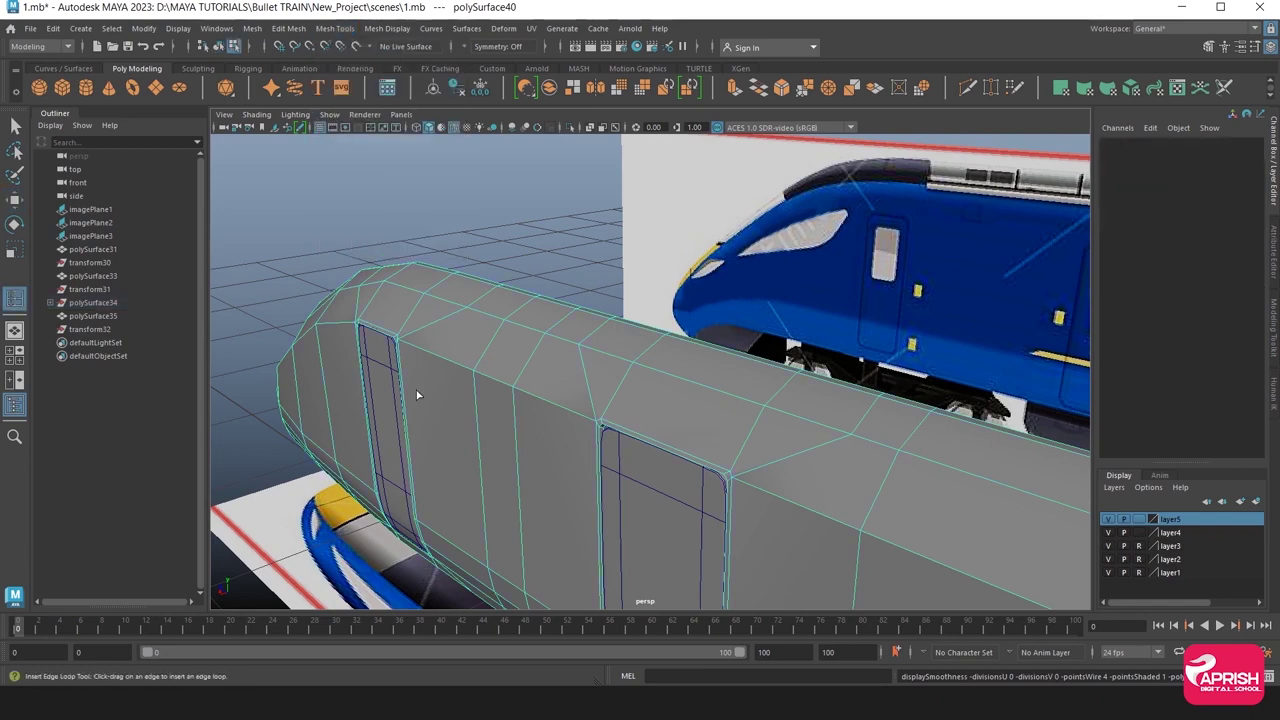
pyautogui.scroll(3, 400, 380)
pyautogui.scroll(2, 350, 345)
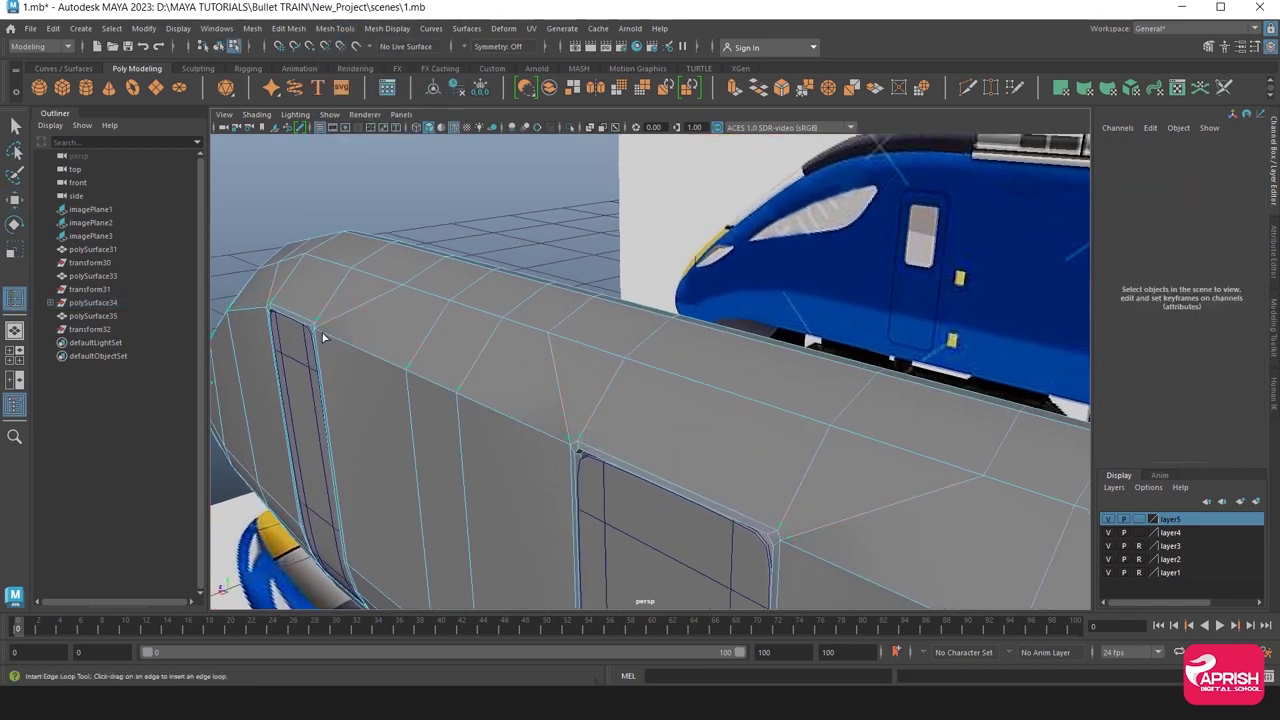
pyautogui.click(323, 337)
pyautogui.keyDown('alt'); pyautogui.moveTo(546, 362); pyautogui.dragTo(329, 276); pyautogui.keyUp('alt')
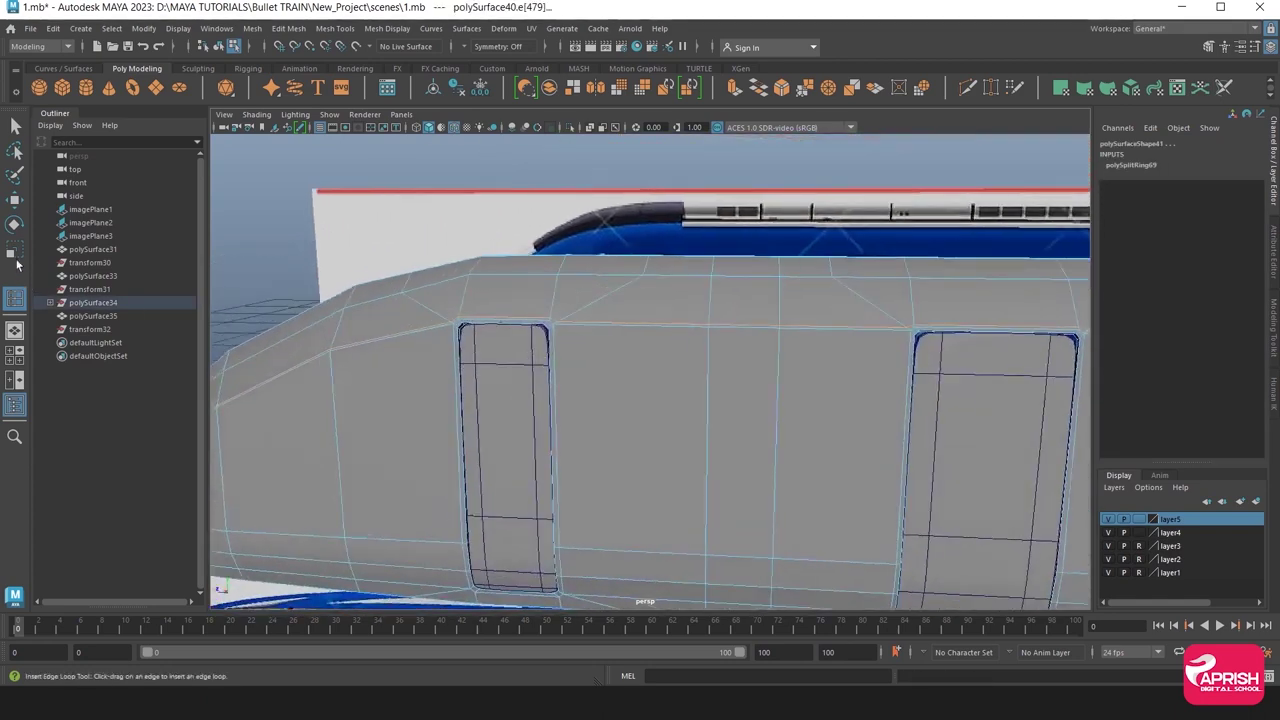
# Return to Object Mode, restore smooth preview (3) and deselect the body.
pyautogui.press('w')
pyautogui.moveTo(370, 283); pyautogui.dragTo(408, 289, button='right')
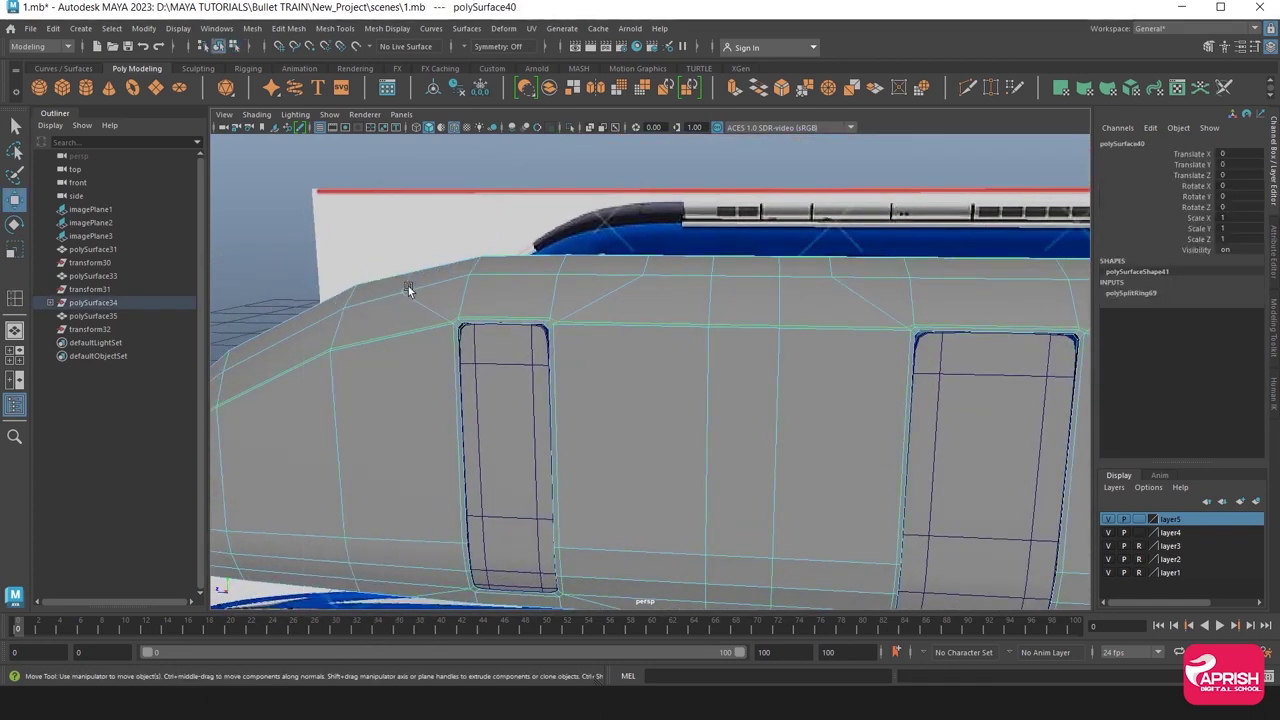
pyautogui.press('3')
pyautogui.click(363, 251)
# Orbit around the train and reselect the body for a close side-on view.
pyautogui.keyDown('alt'); pyautogui.moveTo(363, 251); pyautogui.dragTo(540, 421); pyautogui.keyUp('alt')
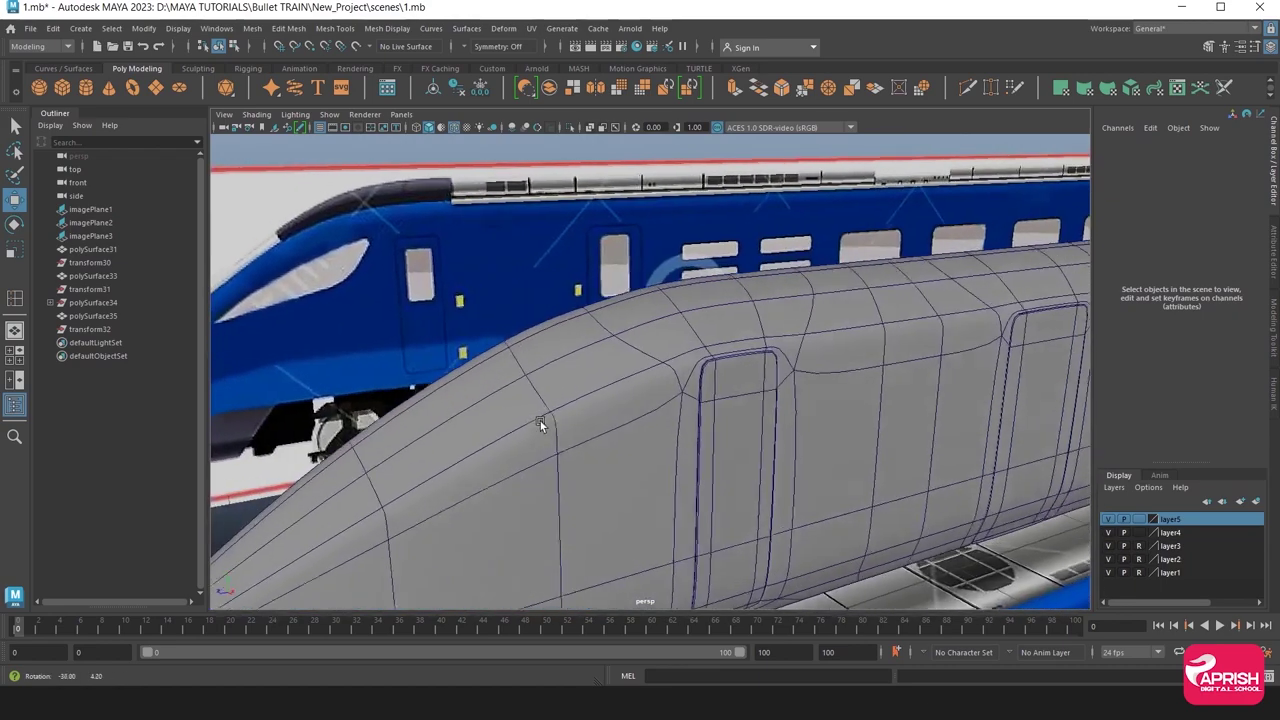
pyautogui.keyDown('alt'); pyautogui.moveTo(689, 455); pyautogui.dragTo(784, 475, button='middle'); pyautogui.keyUp('alt')
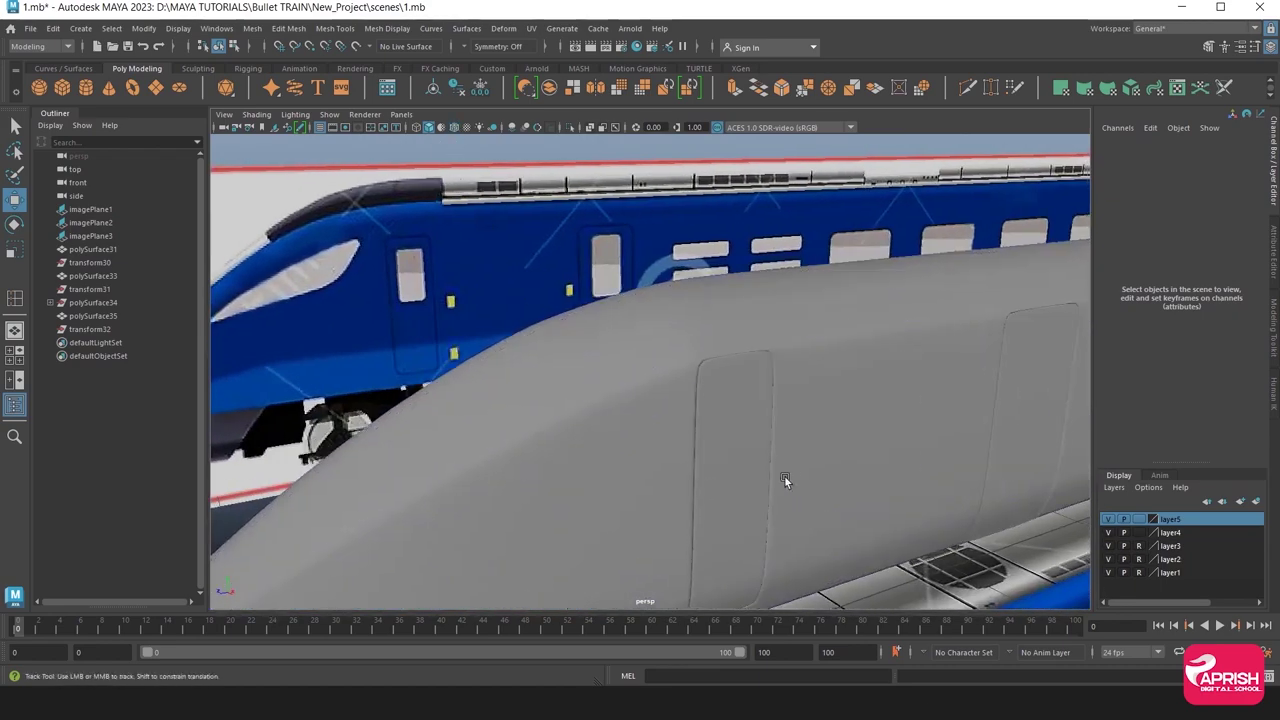
pyautogui.moveTo(784, 475)
pyautogui.keyDown('alt'); pyautogui.mouseDown()
pyautogui.moveTo(668, 428)
pyautogui.moveTo(602, 433)
pyautogui.moveTo(899, 449)
pyautogui.moveTo(904, 429)
pyautogui.moveTo(915, 456)
pyautogui.mouseUp(); pyautogui.keyUp('alt')
pyautogui.scroll(5, 638, 373)
pyautogui.keyDown('alt'); pyautogui.moveTo(722, 377); pyautogui.dragTo(684, 437); pyautogui.keyUp('alt')
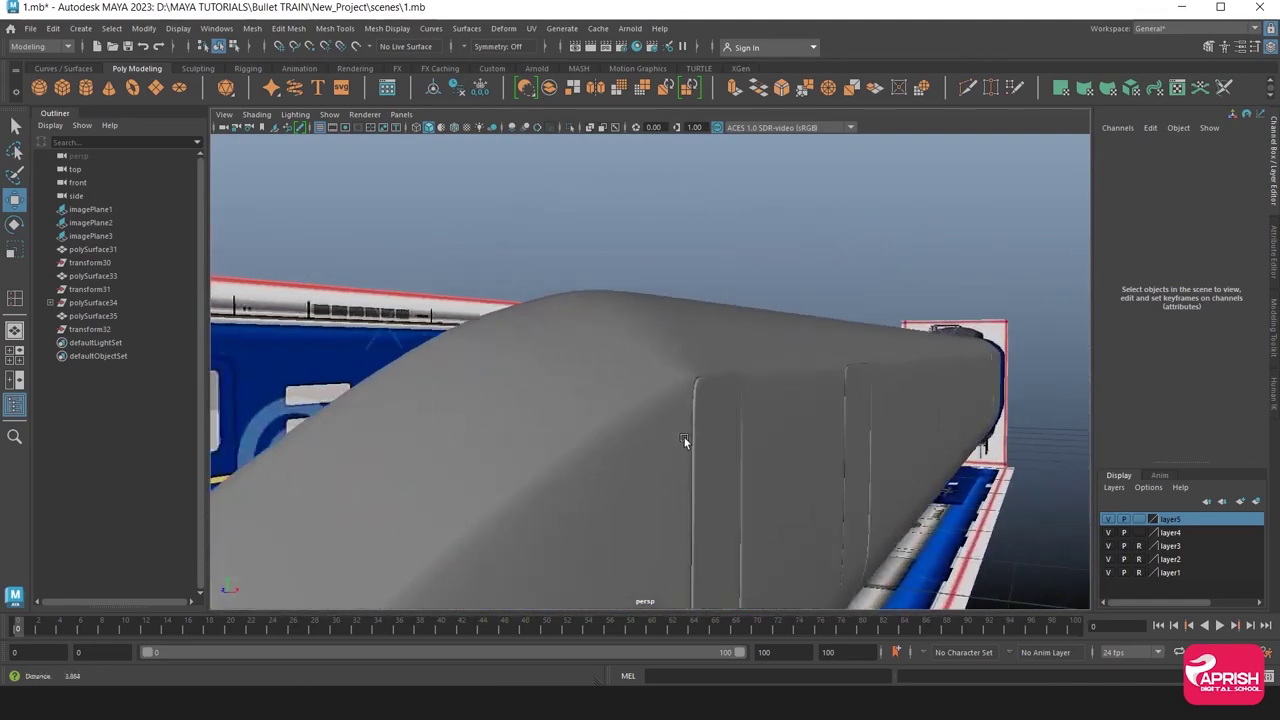
pyautogui.click(675, 364)
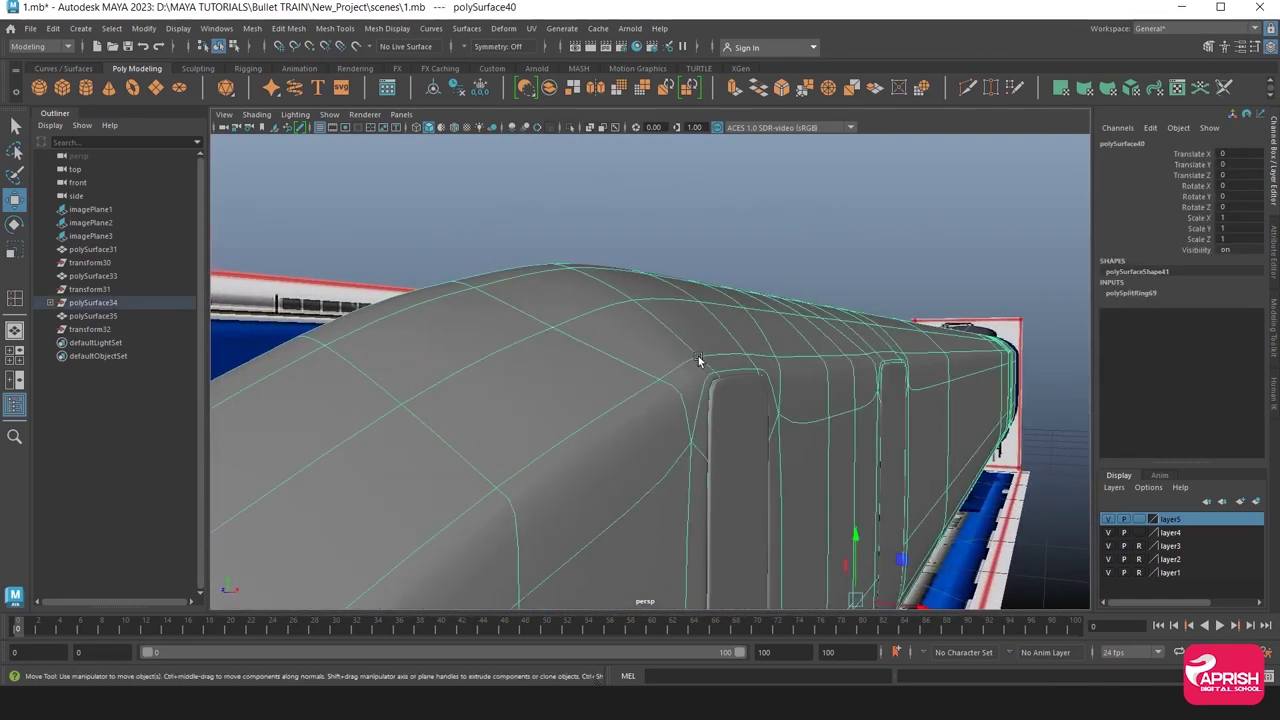
pyautogui.moveTo(698, 361)
pyautogui.keyDown('alt'); pyautogui.mouseDown()
pyautogui.moveTo(595, 380)
pyautogui.moveTo(694, 367)
pyautogui.moveTo(634, 379)
pyautogui.moveTo(710, 395)
pyautogui.moveTo(618, 381)
pyautogui.moveTo(692, 342)
pyautogui.mouseUp(); pyautogui.keyUp('alt')
pyautogui.scroll(5, 746, 349)
# Raise a roof vertex and its two neighbours near the nose.
pyautogui.moveTo(692, 342); pyautogui.dragTo(640, 342, button='right')
pyautogui.click(676, 340)
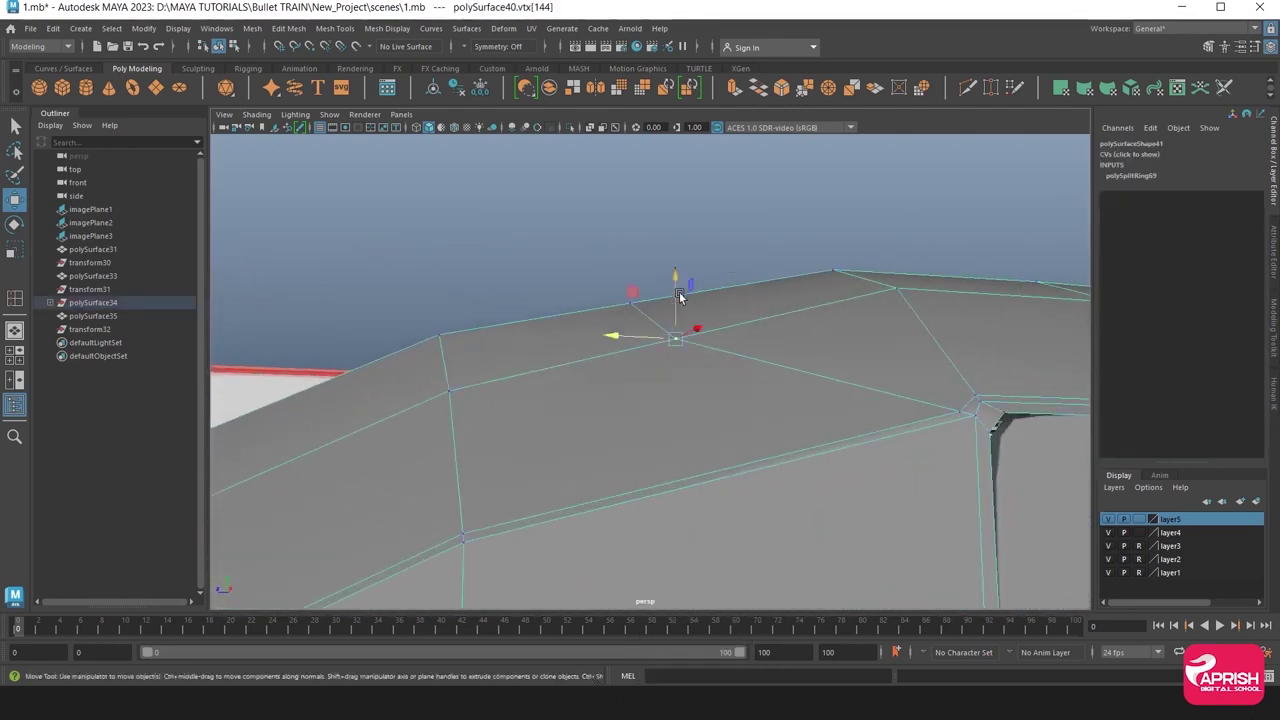
pyautogui.moveTo(679, 296)
pyautogui.mouseDown()
pyautogui.moveTo(676, 284)
pyautogui.moveTo(676, 394)
pyautogui.moveTo(740, 394)
pyautogui.moveTo(521, 386)
pyautogui.mouseUp()
pyautogui.press('3')
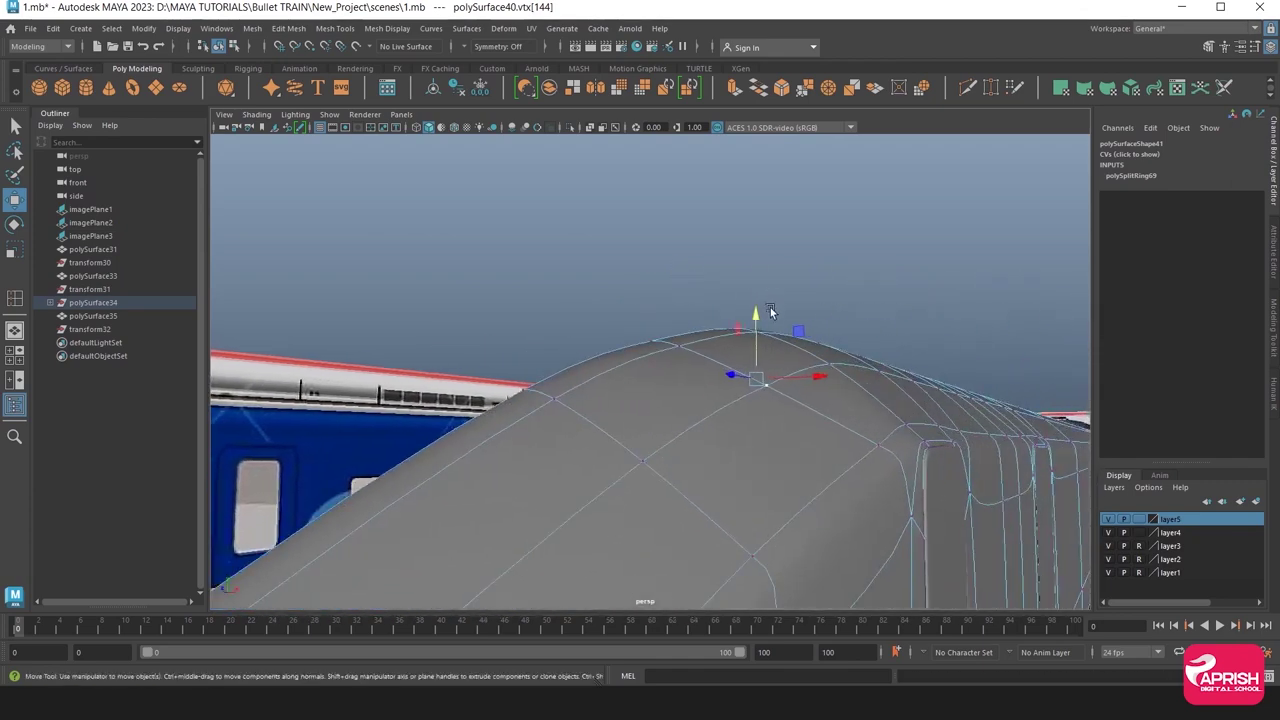
pyautogui.moveTo(751, 316); pyautogui.dragTo(754, 314)
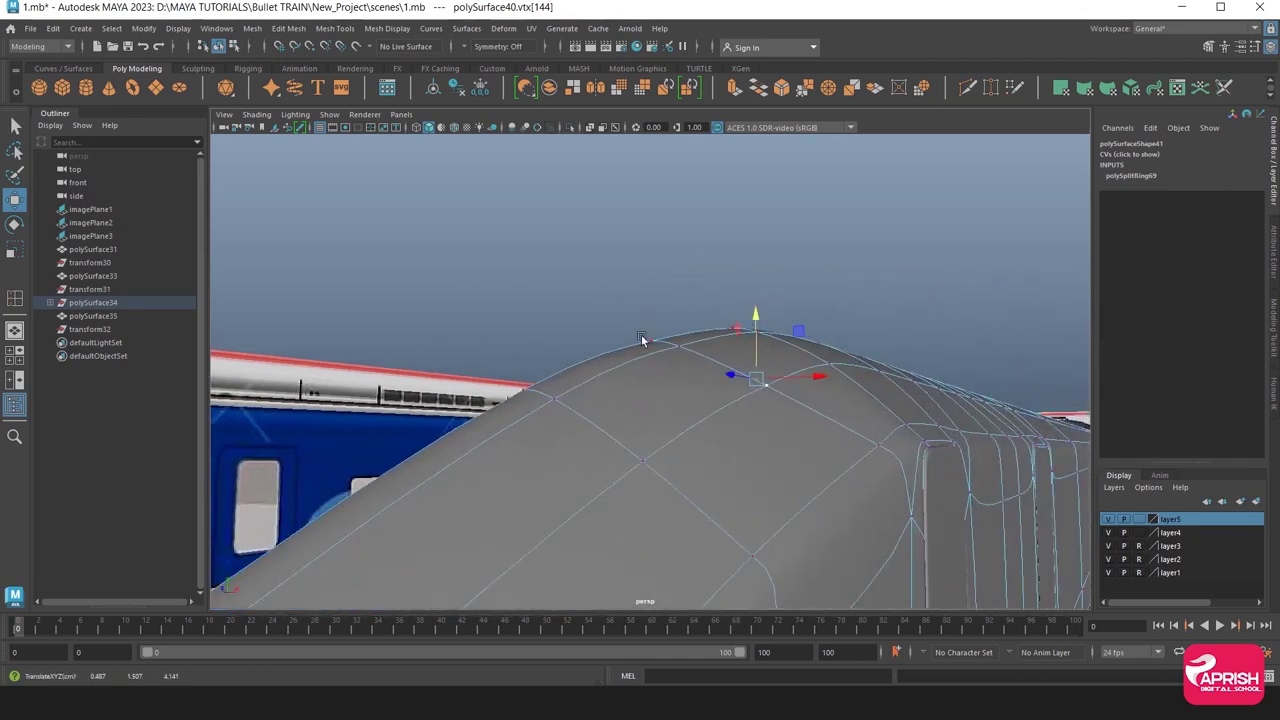
pyautogui.moveTo(632, 328); pyautogui.dragTo(668, 352)
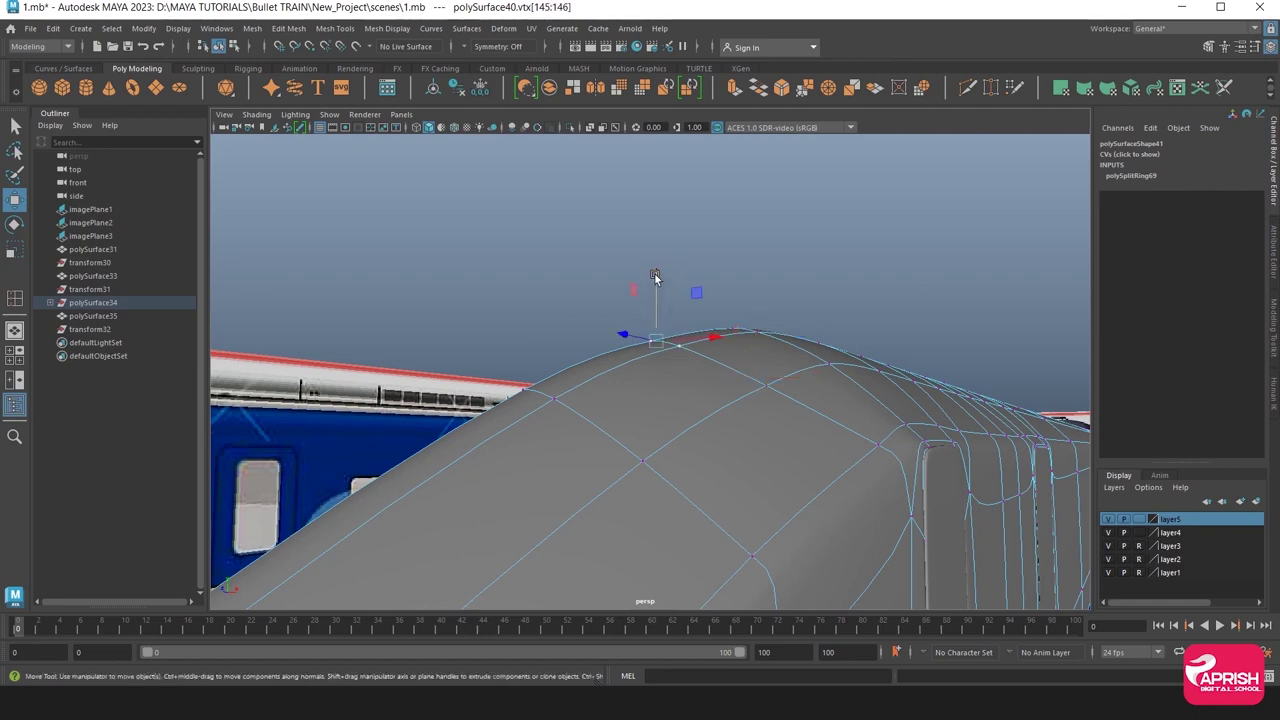
pyautogui.moveTo(655, 274); pyautogui.dragTo(655, 268)
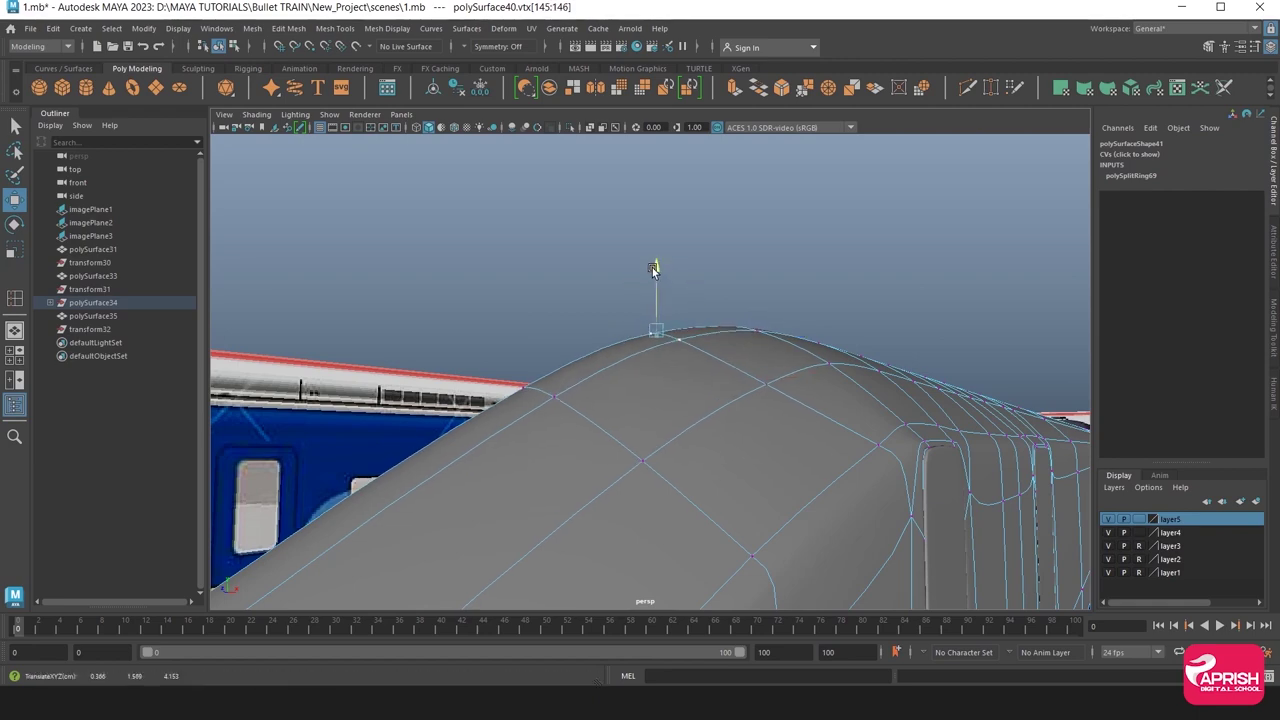
# Fine-tune the roof vertices' height and return the body to Object Mode.
pyautogui.moveTo(655, 369)
pyautogui.keyDown('alt'); pyautogui.mouseDown()
pyautogui.moveTo(347, 427)
pyautogui.moveTo(517, 380)
pyautogui.moveTo(534, 329)
pyautogui.moveTo(541, 353)
pyautogui.mouseUp(); pyautogui.keyUp('alt')
pyautogui.moveTo(531, 238); pyautogui.dragTo(529, 243)
pyautogui.moveTo(545, 343)
pyautogui.keyDown('alt'); pyautogui.mouseDown()
pyautogui.moveTo(652, 370)
pyautogui.moveTo(812, 322)
pyautogui.mouseUp(); pyautogui.keyUp('alt')
pyautogui.moveTo(853, 300); pyautogui.dragTo(874, 286, button='right')
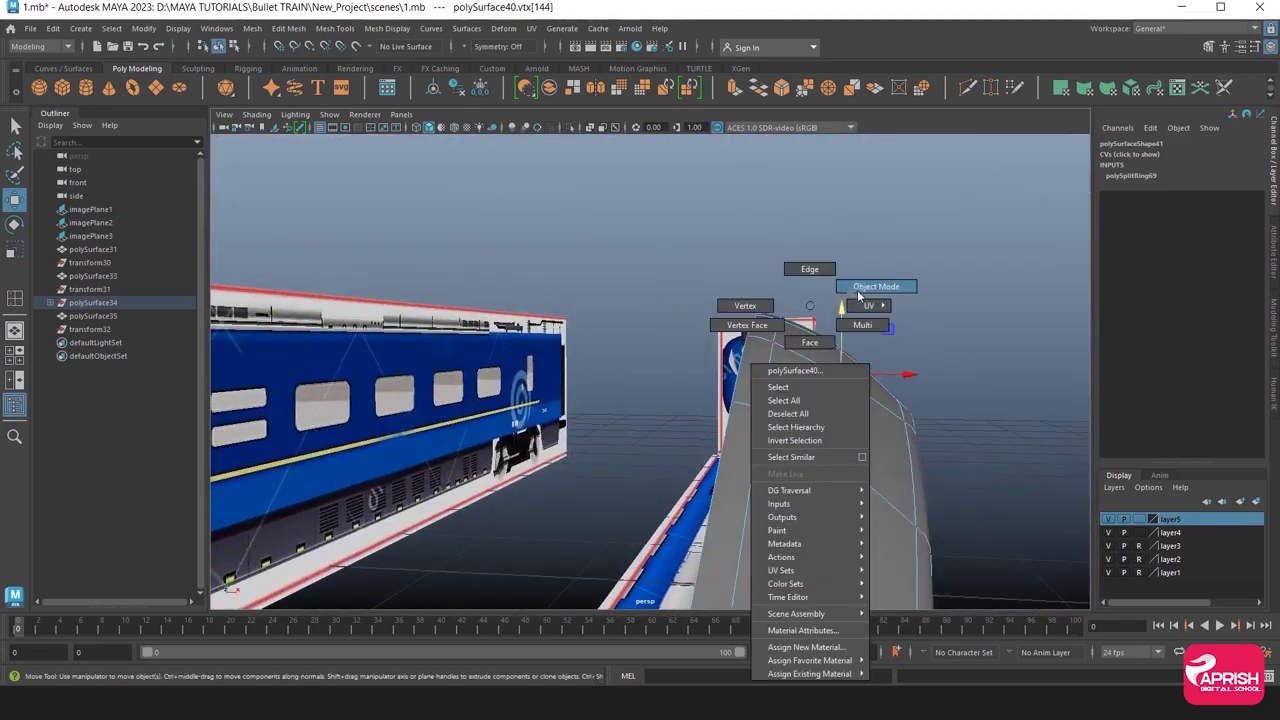
pyautogui.click(915, 287)
# Orbit to a side view and reselect the train body.
pyautogui.moveTo(915, 290)
pyautogui.keyDown('alt'); pyautogui.mouseDown()
pyautogui.moveTo(862, 404)
pyautogui.moveTo(802, 391)
pyautogui.moveTo(894, 429)
pyautogui.moveTo(571, 414)
pyautogui.mouseUp(); pyautogui.keyUp('alt')
pyautogui.moveTo(675, 448)
pyautogui.keyDown('alt'); pyautogui.mouseDown()
pyautogui.moveTo(640, 440)
pyautogui.moveTo(620, 330)
pyautogui.moveTo(580, 430)
pyautogui.moveTo(552, 421)
pyautogui.moveTo(843, 477)
pyautogui.moveTo(614, 463)
pyautogui.moveTo(654, 440)
pyautogui.moveTo(634, 451)
pyautogui.moveTo(551, 437)
pyautogui.moveTo(757, 465)
pyautogui.mouseUp(); pyautogui.keyUp('alt')
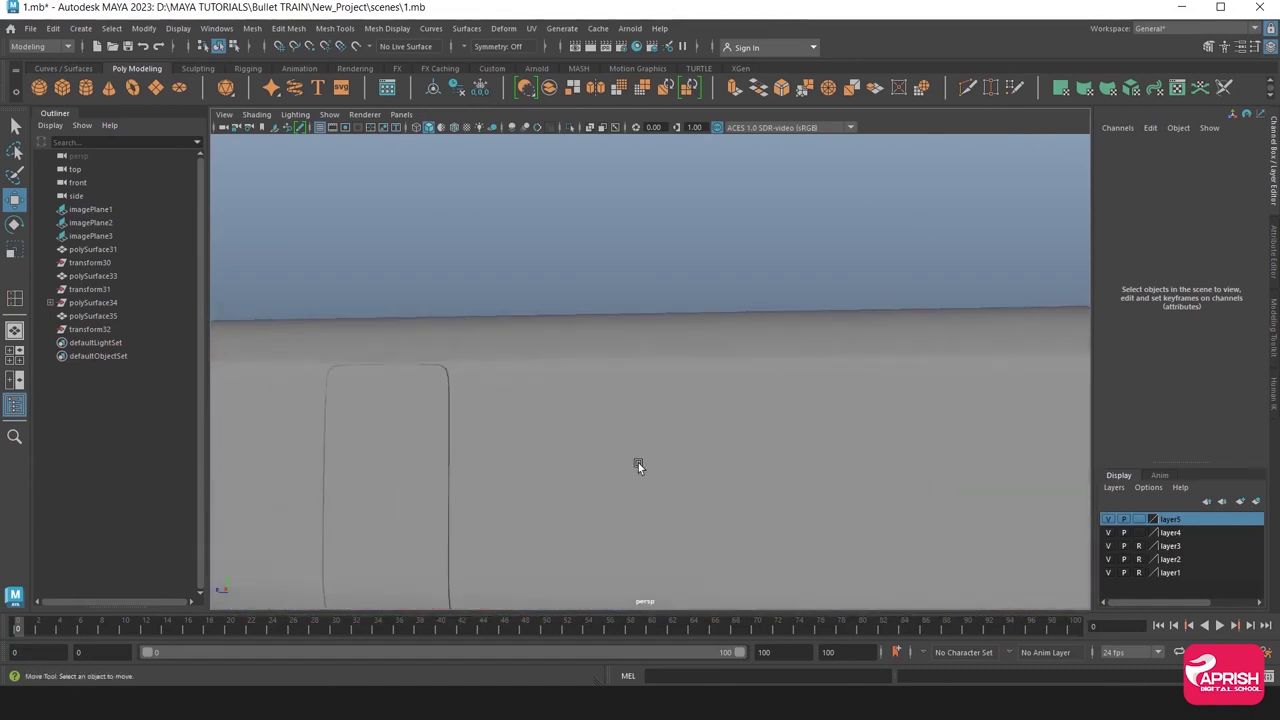
pyautogui.click(638, 466)
pyautogui.moveTo(636, 462)
pyautogui.keyDown('alt'); pyautogui.mouseDown()
pyautogui.moveTo(586, 568)
pyautogui.moveTo(606, 505)
pyautogui.moveTo(654, 506)
pyautogui.moveTo(617, 503)
pyautogui.mouseUp(); pyautogui.keyUp('alt')
pyautogui.click(580, 570)
pyautogui.click(727, 468)
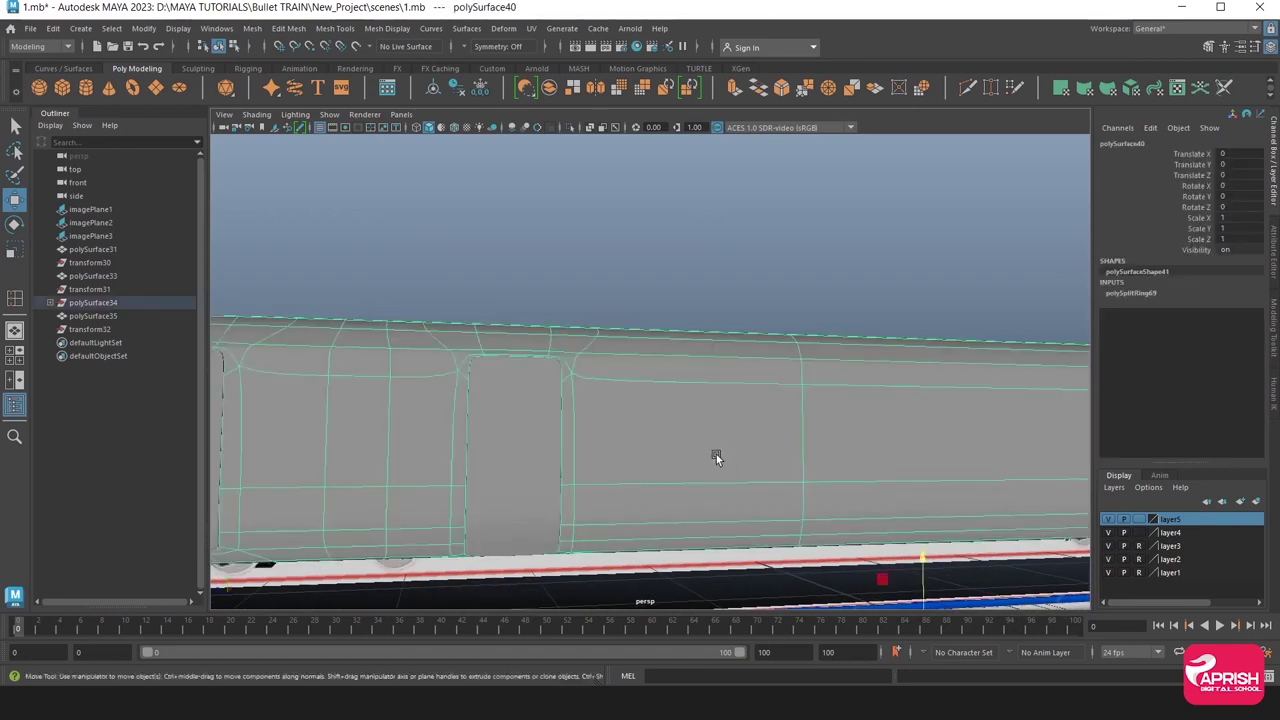
# Show the body's low-poly cage in X-Ray and maximize the side view.
pyautogui.press('1')
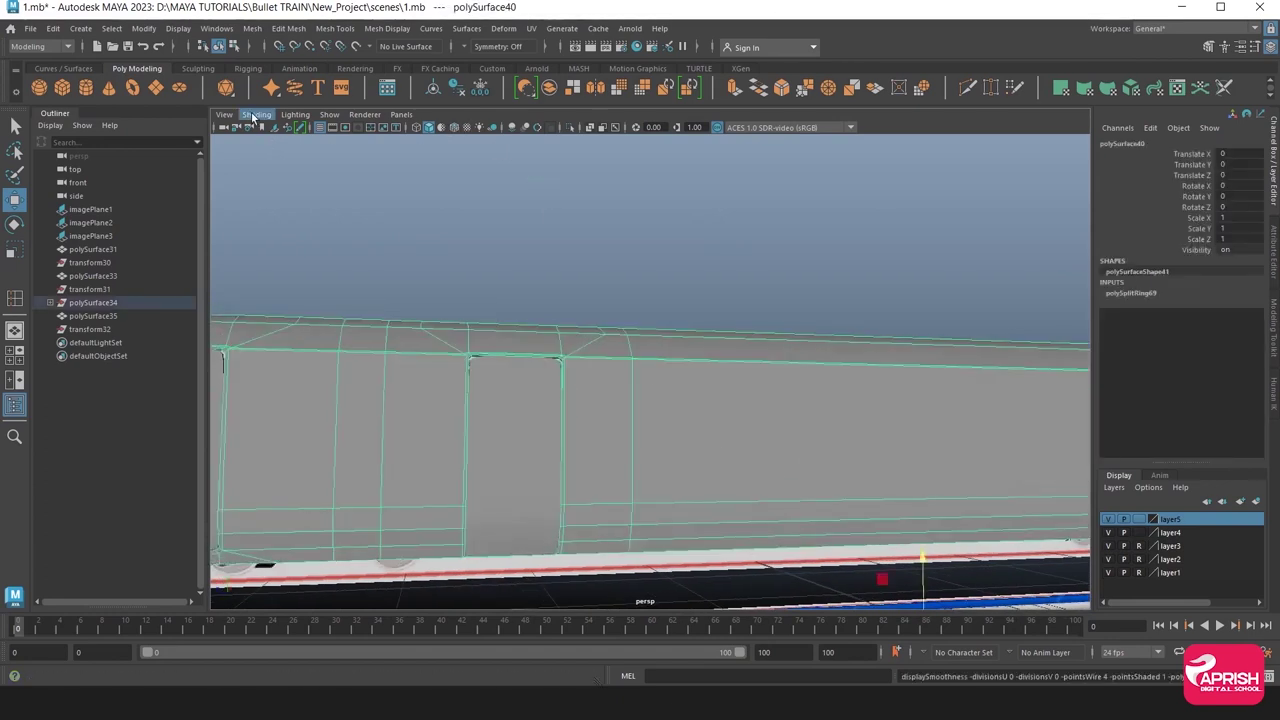
pyautogui.click(256, 114)
pyautogui.click(268, 250)
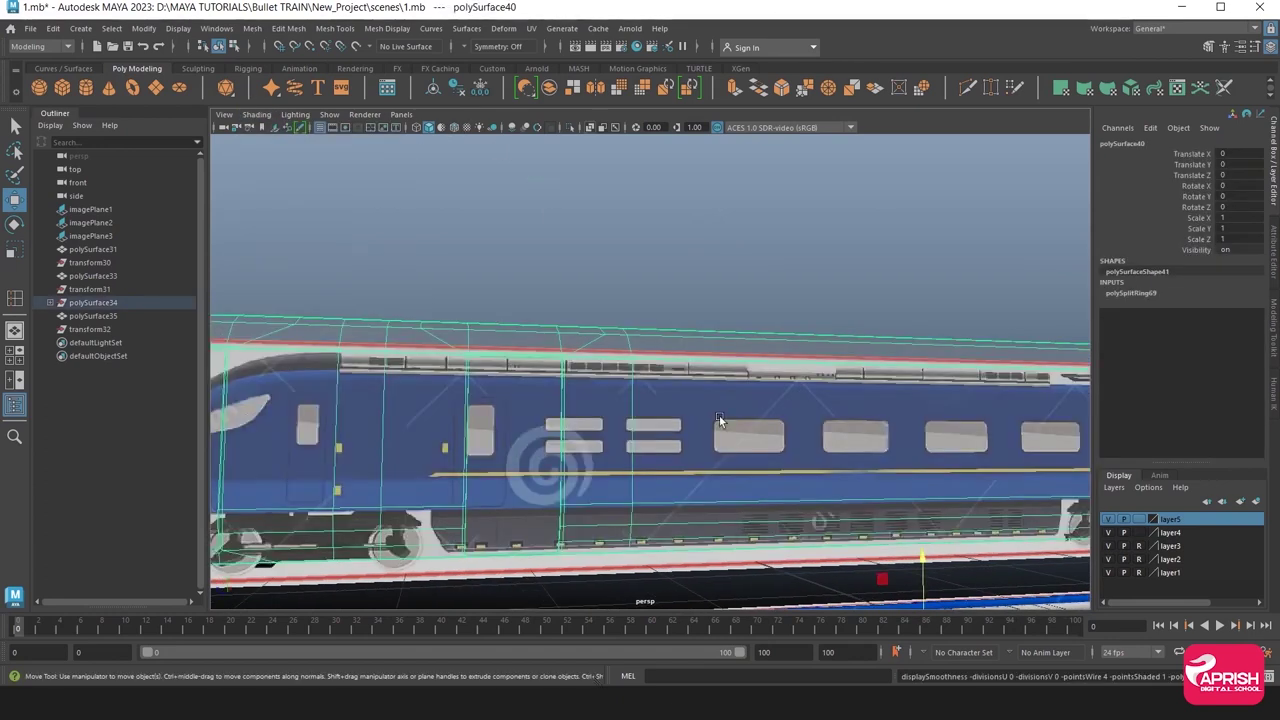
pyautogui.keyDown('alt'); pyautogui.moveTo(718, 420); pyautogui.dragTo(630, 398, button='middle'); pyautogui.keyUp('alt')
pyautogui.press('space')
pyautogui.press('space')
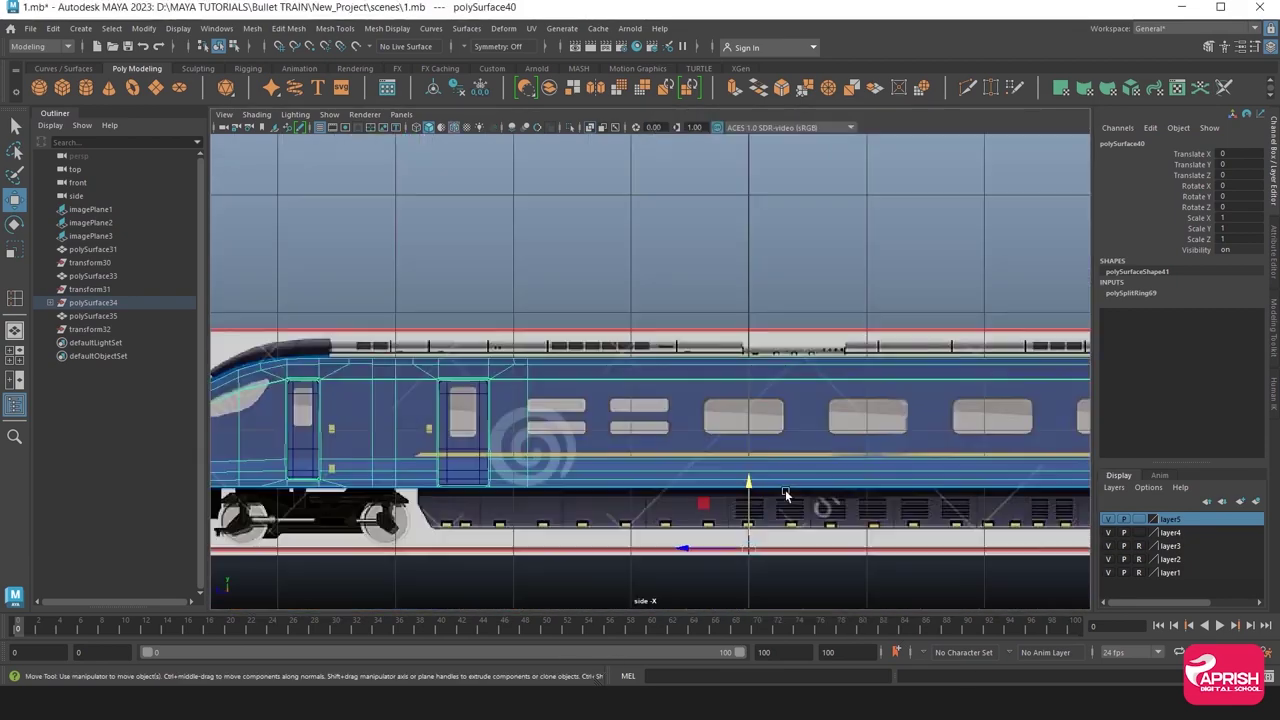
pyautogui.scroll(3, 829, 443)
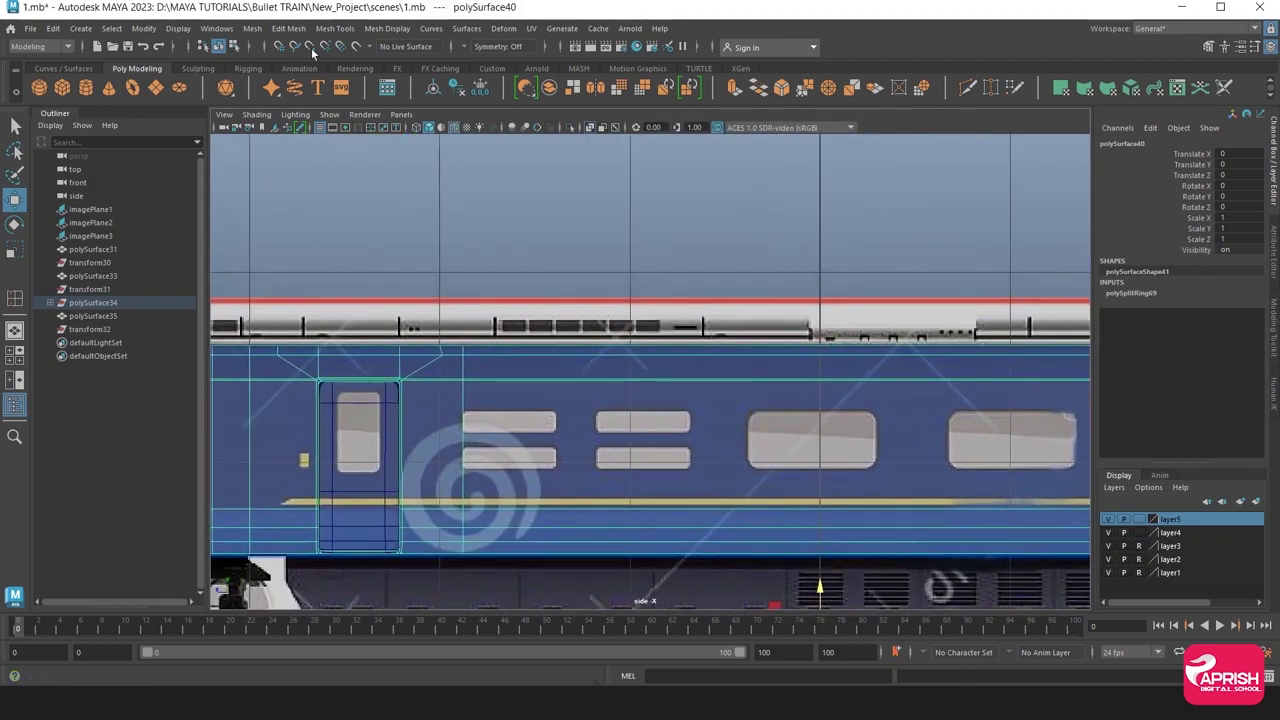
# Insert a vertical loop and four horizontal loops along the small window rows.
pyautogui.click(335, 28)
pyautogui.click(355, 131)
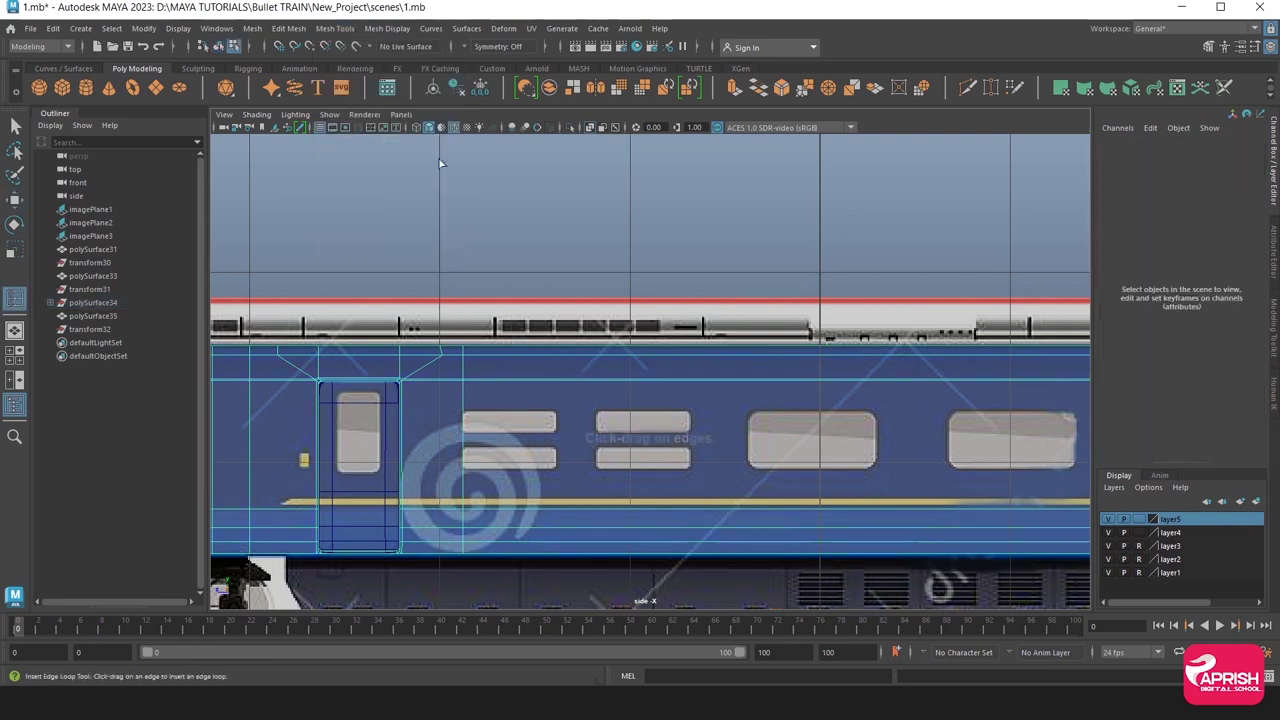
pyautogui.scroll(2, 673, 423)
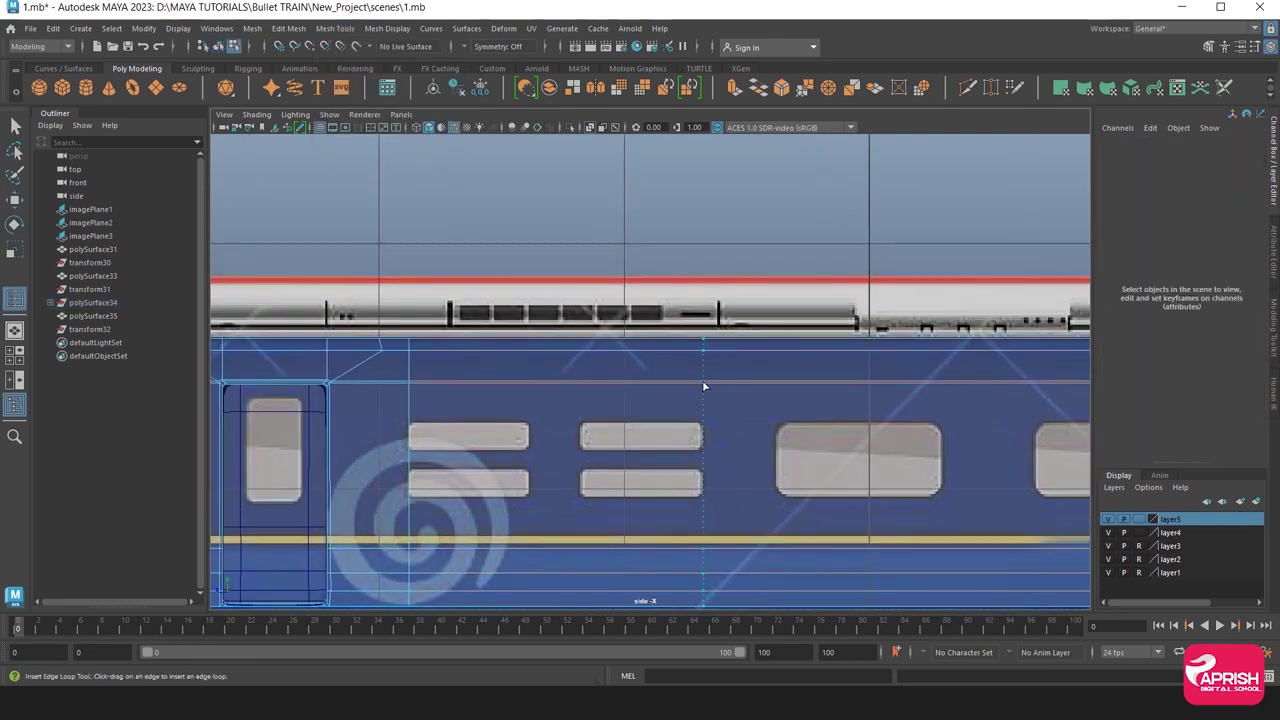
pyautogui.click(703, 386)
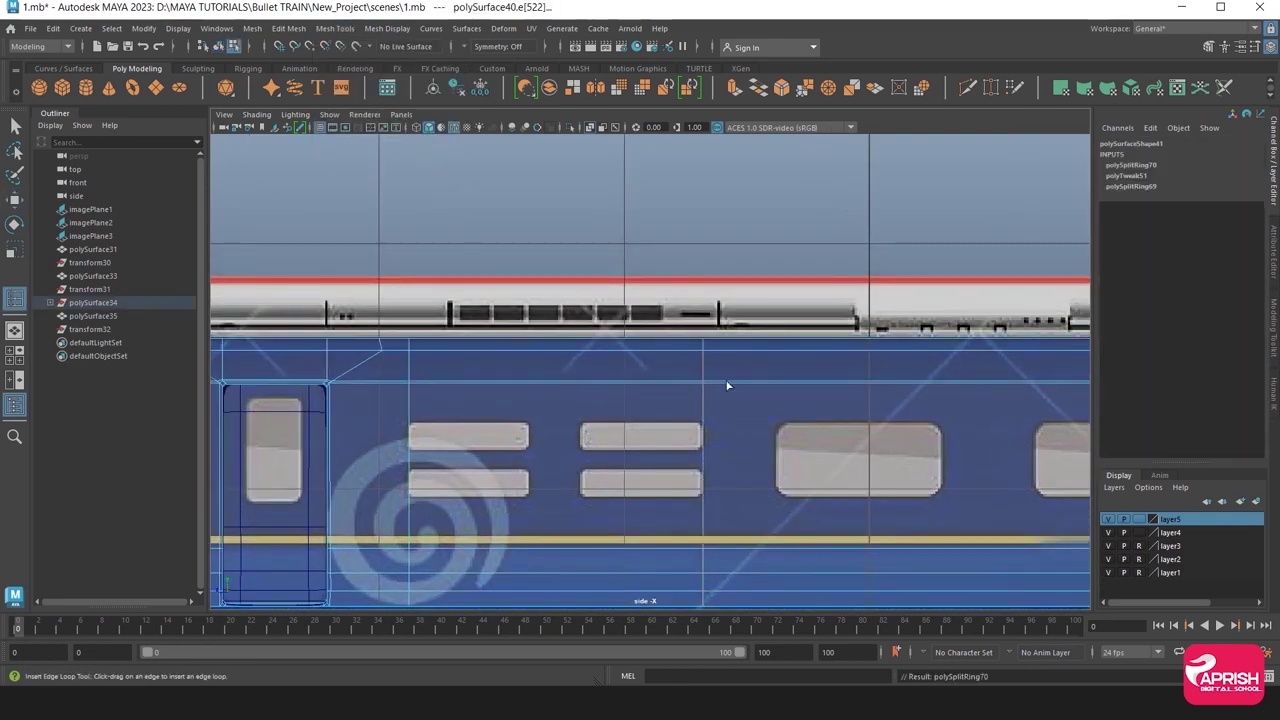
pyautogui.click(410, 427)
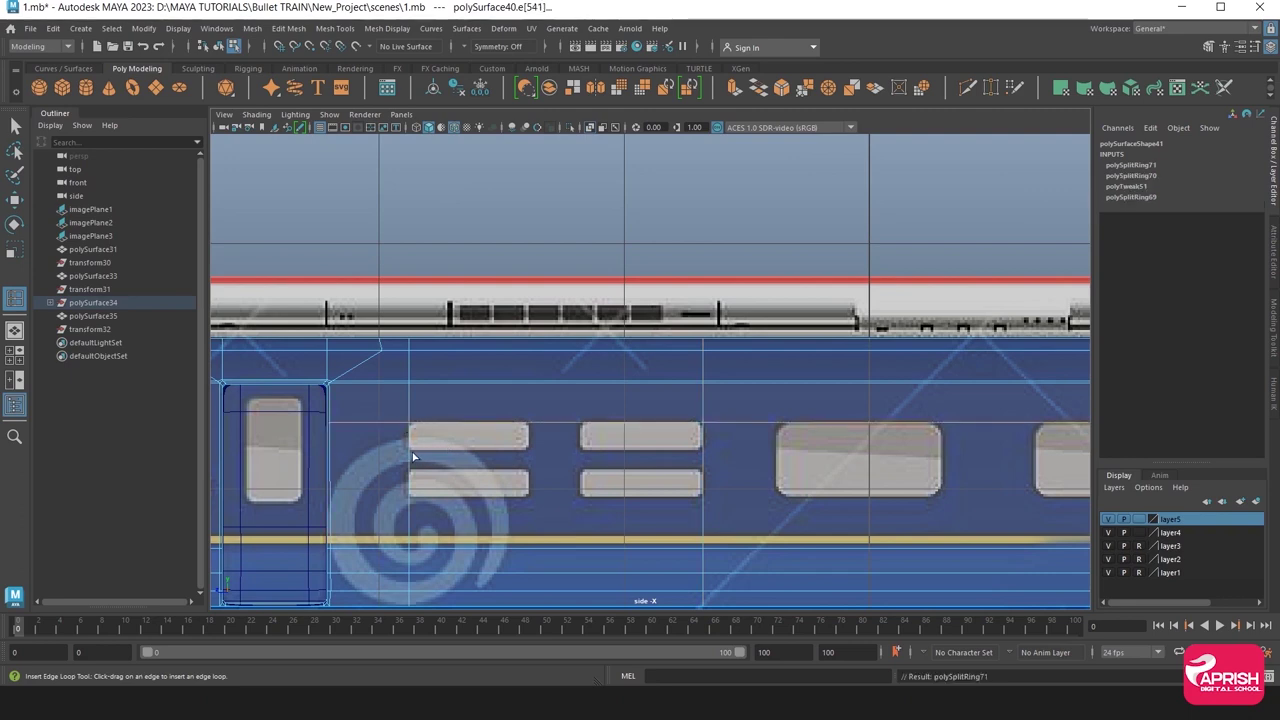
pyautogui.click(409, 456)
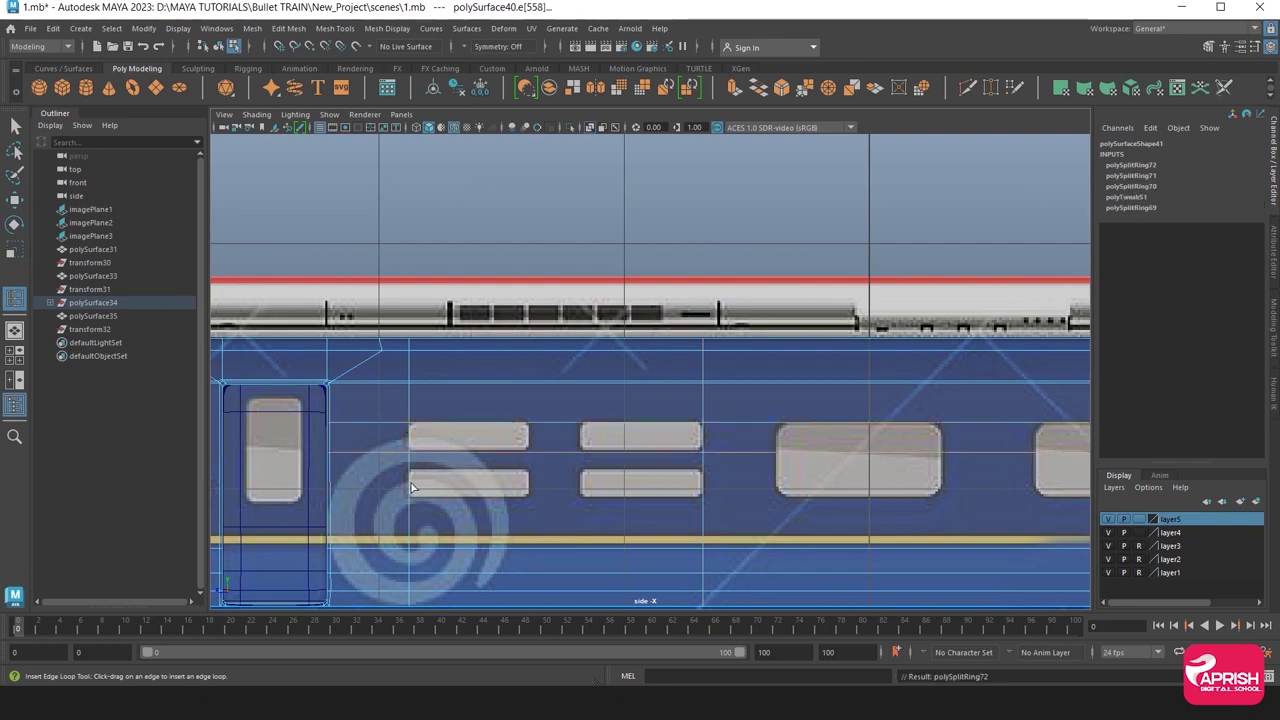
pyautogui.click(409, 474)
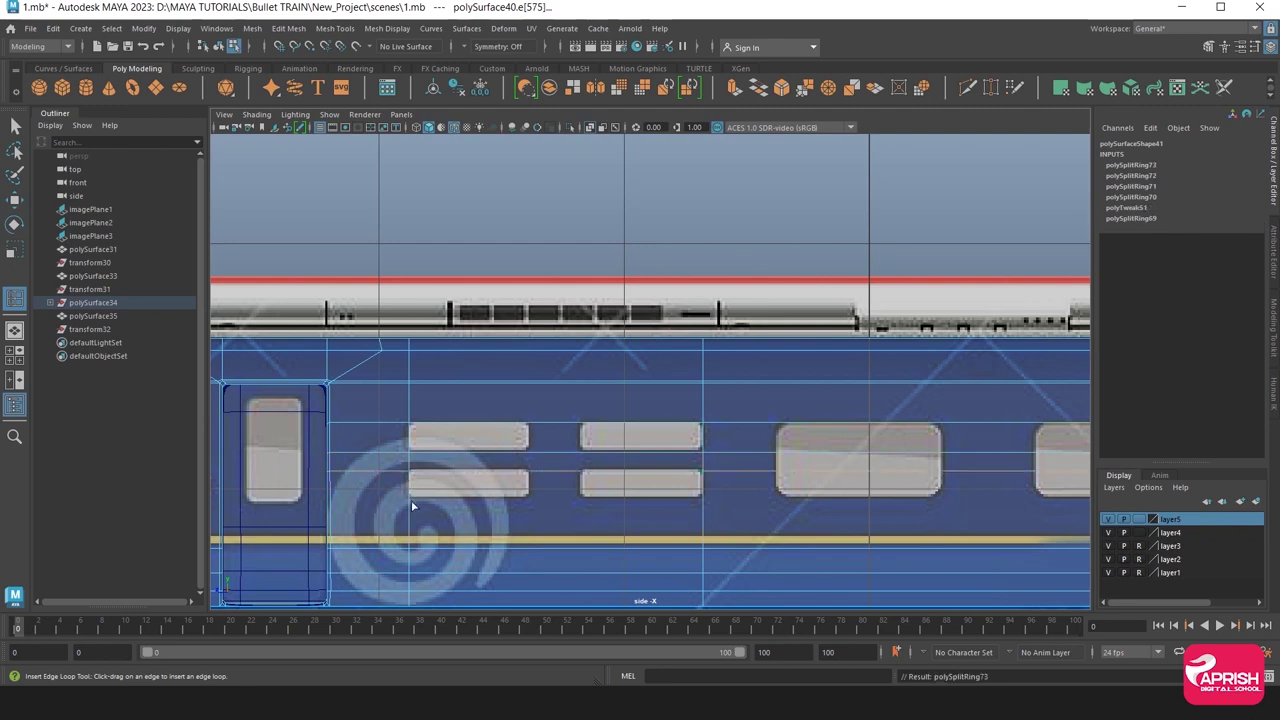
pyautogui.click(411, 497)
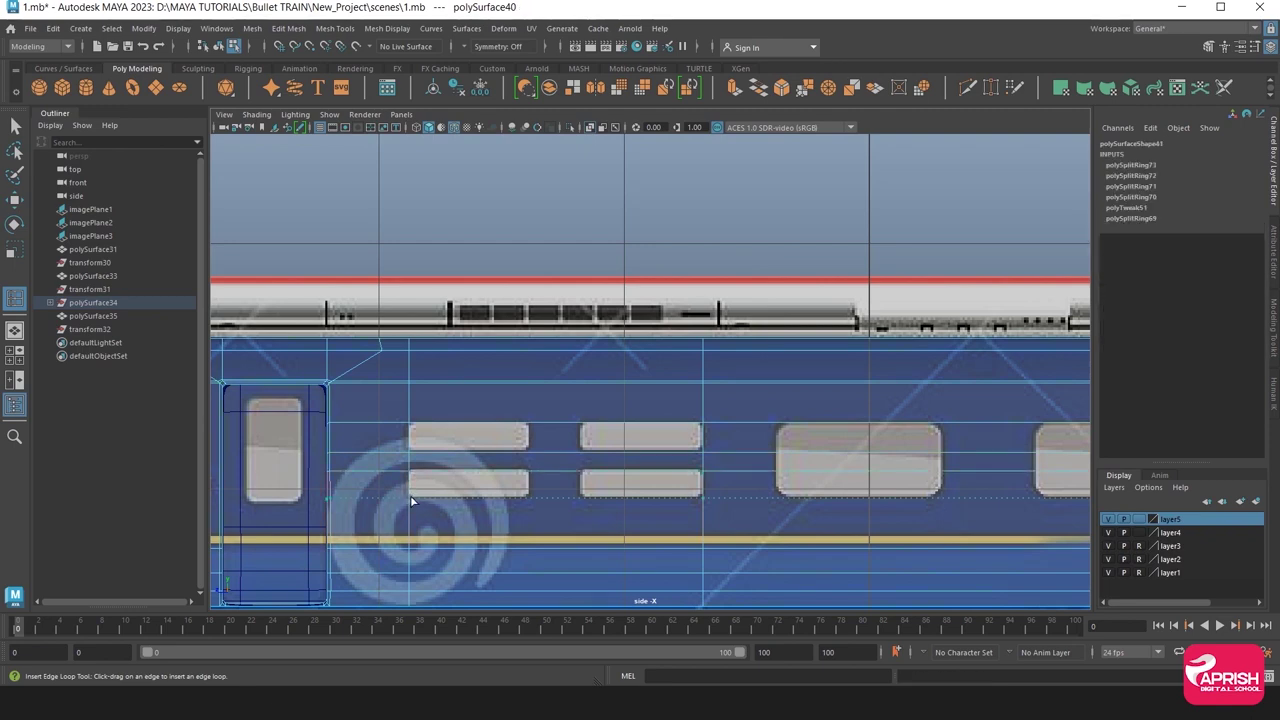
# Add vertical loops at the next window edges, undoing and re-placing one misplaced loop.
pyautogui.click(537, 384)
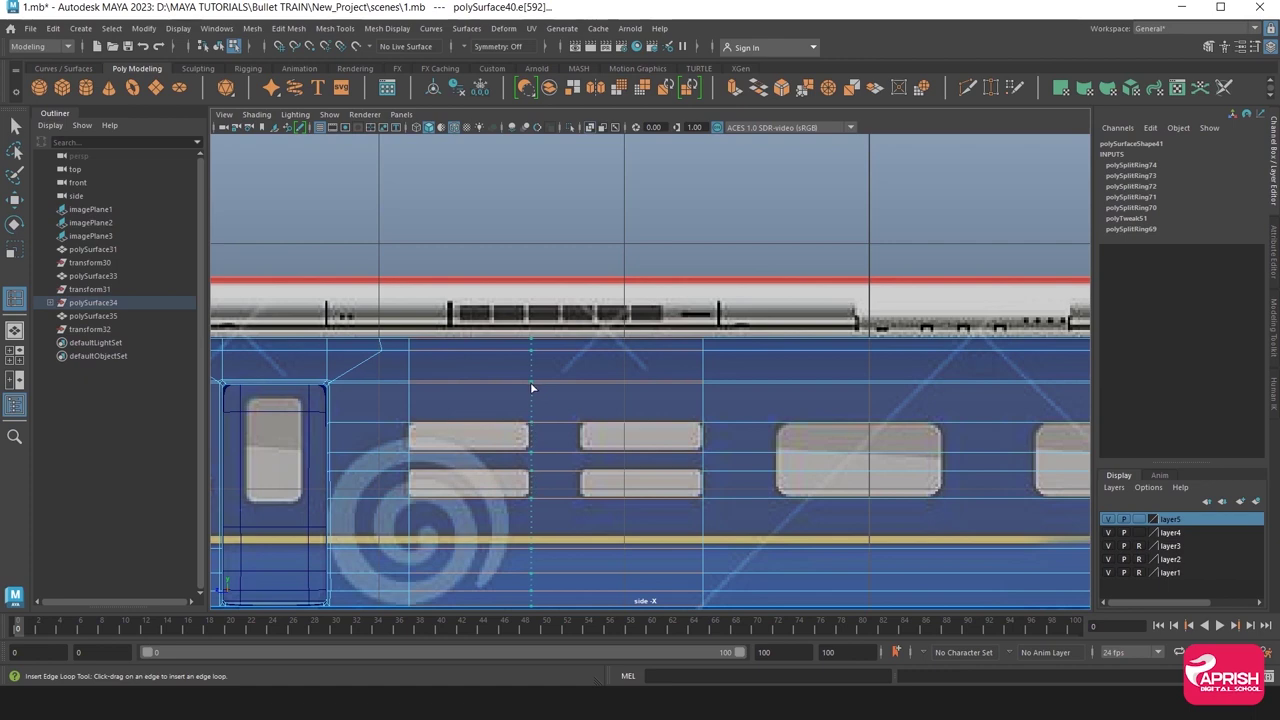
pyautogui.click(530, 388)
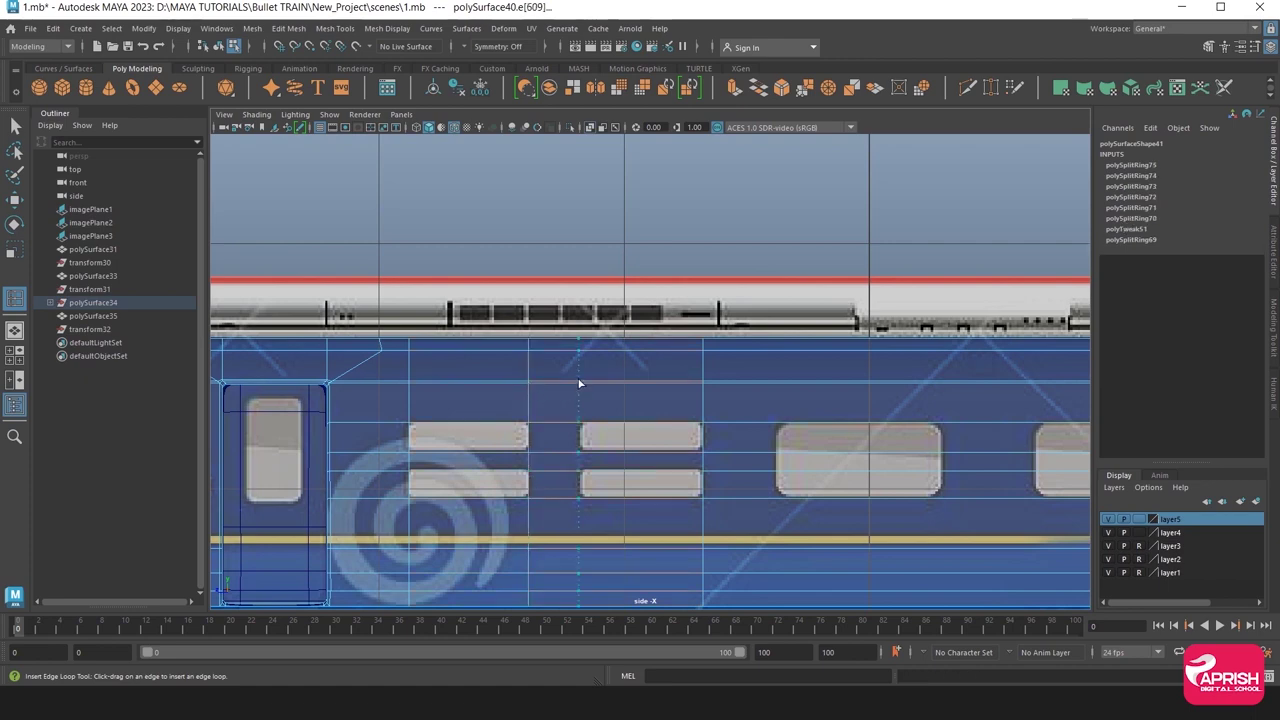
pyautogui.click(580, 383)
pyautogui.keyDown('alt'); pyautogui.moveTo(744, 424); pyautogui.dragTo(508, 397, button='middle'); pyautogui.keyUp('alt')
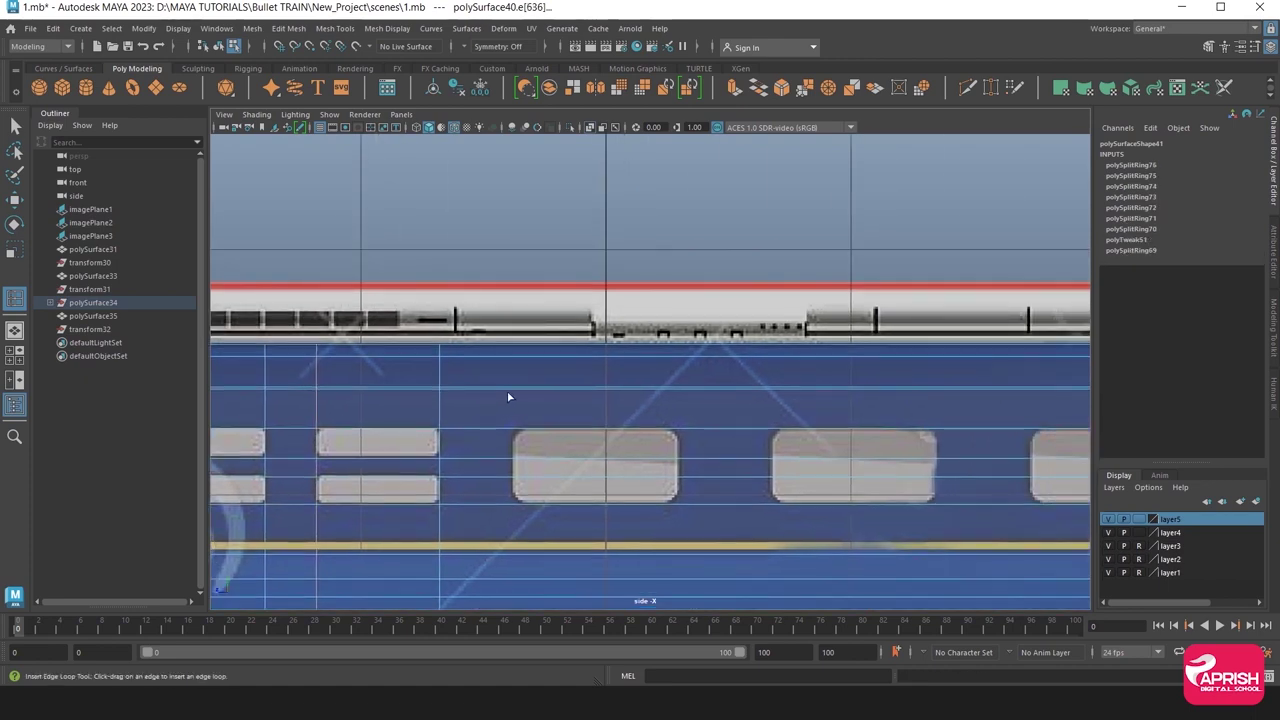
pyautogui.click(511, 387)
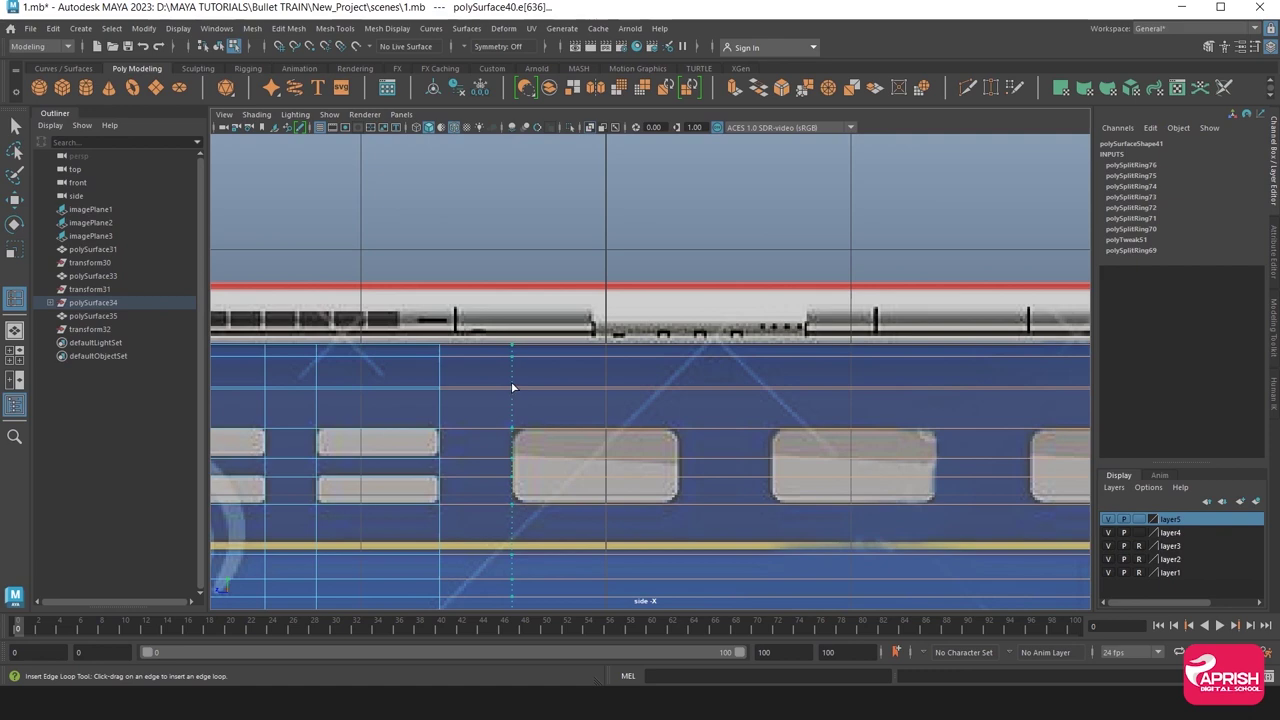
pyautogui.click(680, 392)
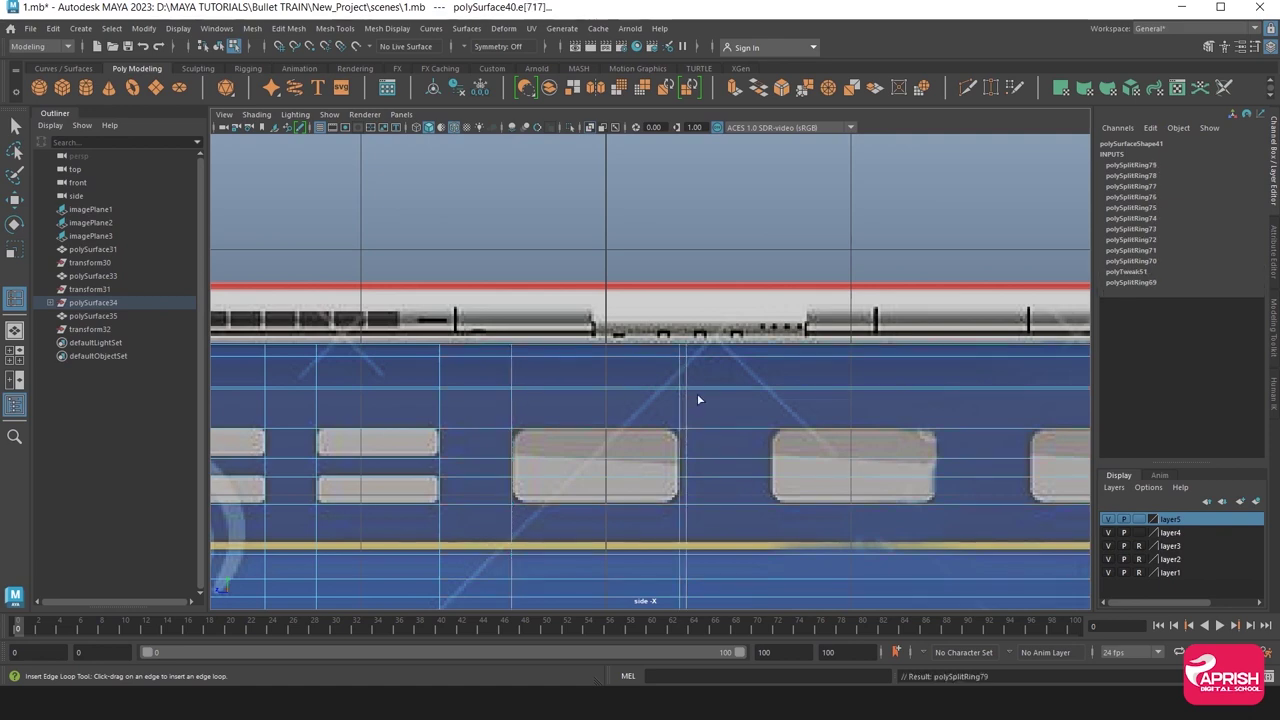
pyautogui.hotkey('ctrl', 'z')
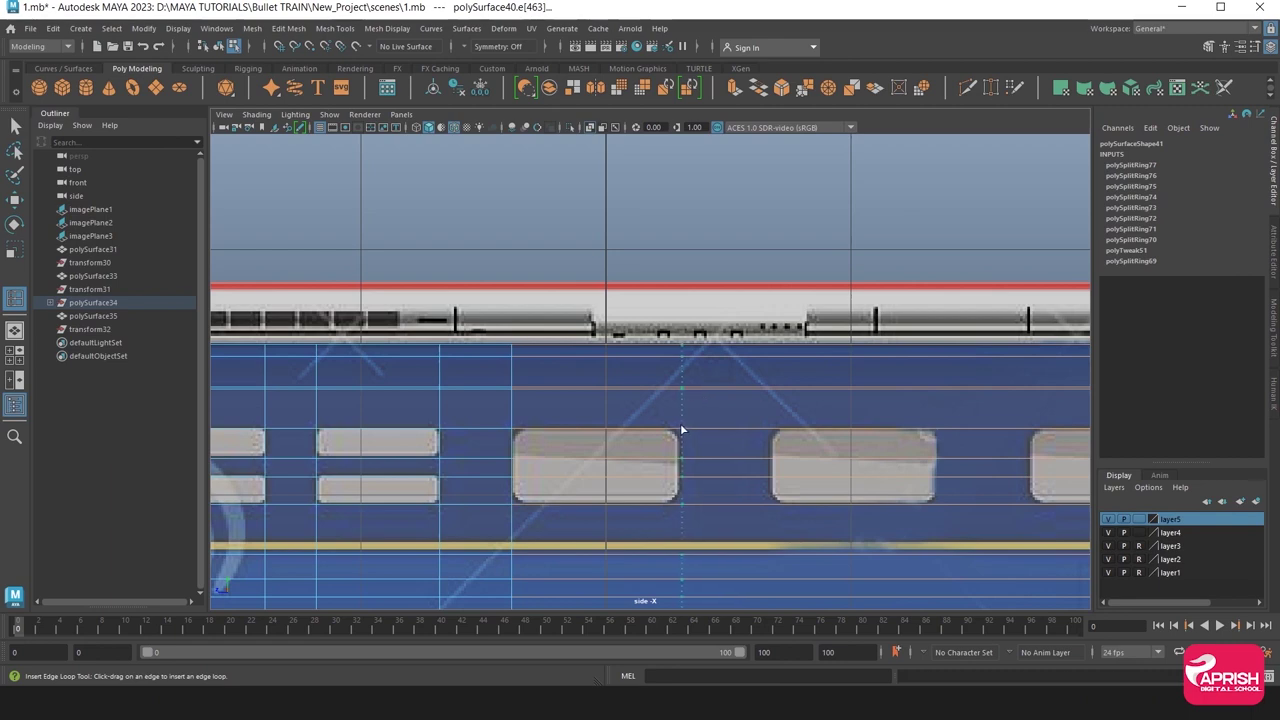
pyautogui.click(680, 430)
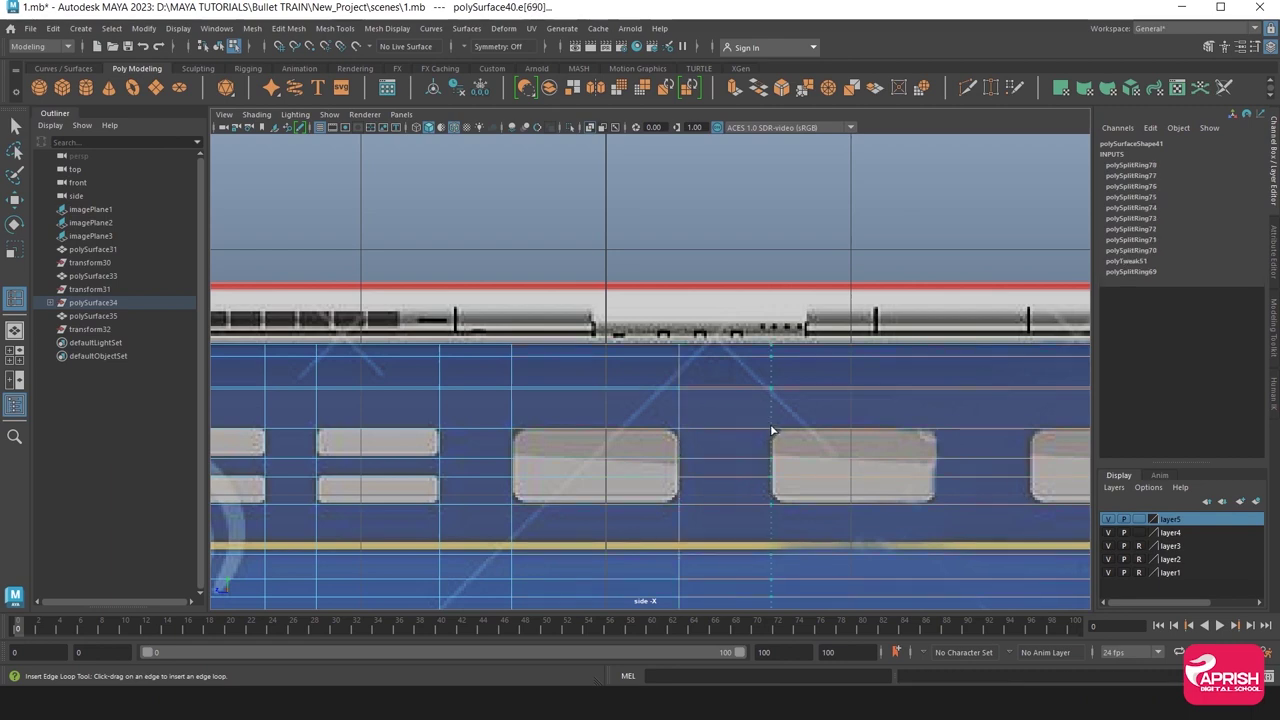
pyautogui.click(771, 430)
# Add the remaining vertical loops at the window edges toward the train's front end.
pyautogui.keyDown('alt'); pyautogui.moveTo(863, 451); pyautogui.dragTo(606, 463, button='middle'); pyautogui.keyUp('alt')
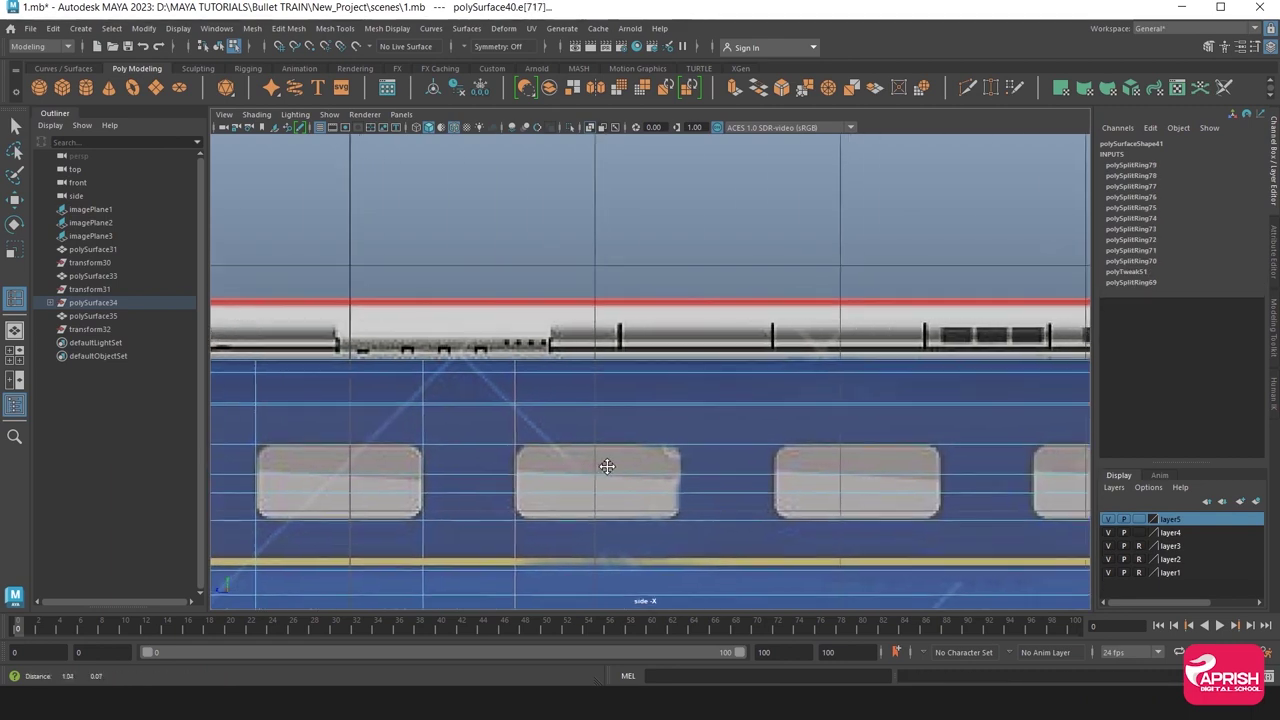
pyautogui.click(687, 446)
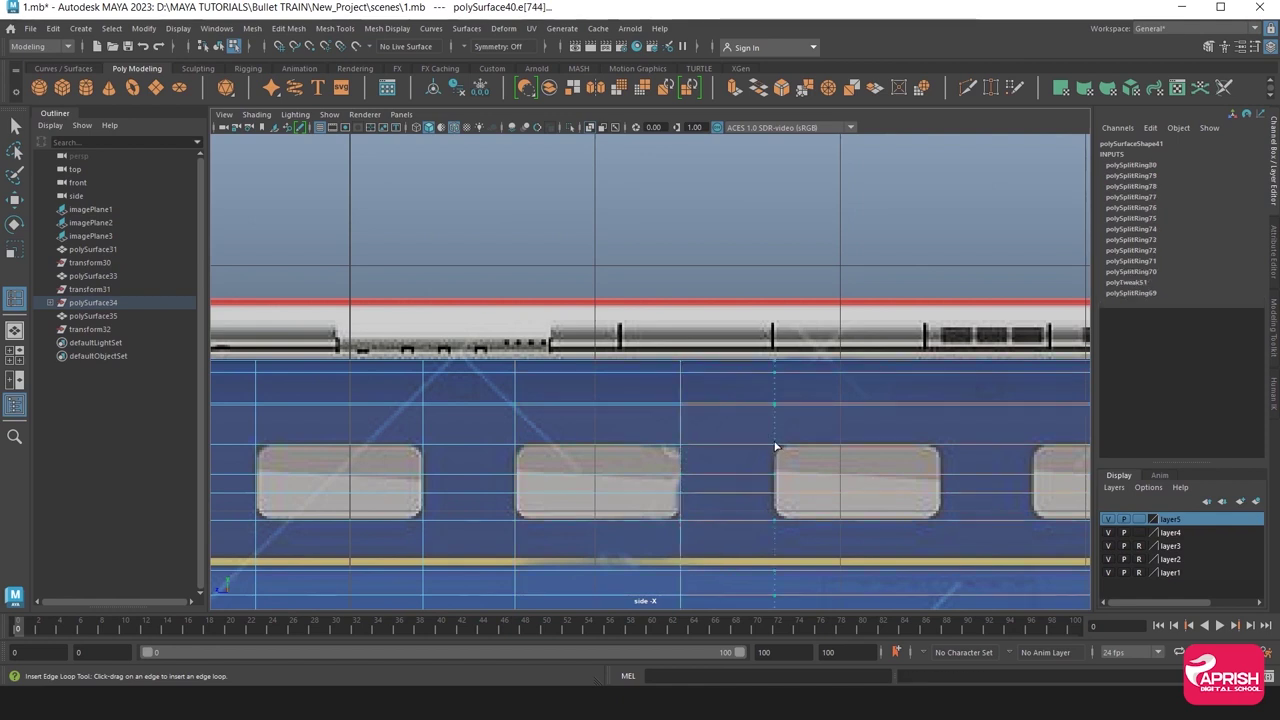
pyautogui.click(775, 447)
pyautogui.keyDown('alt'); pyautogui.moveTo(800, 463); pyautogui.dragTo(614, 466, button='middle'); pyautogui.keyUp('alt')
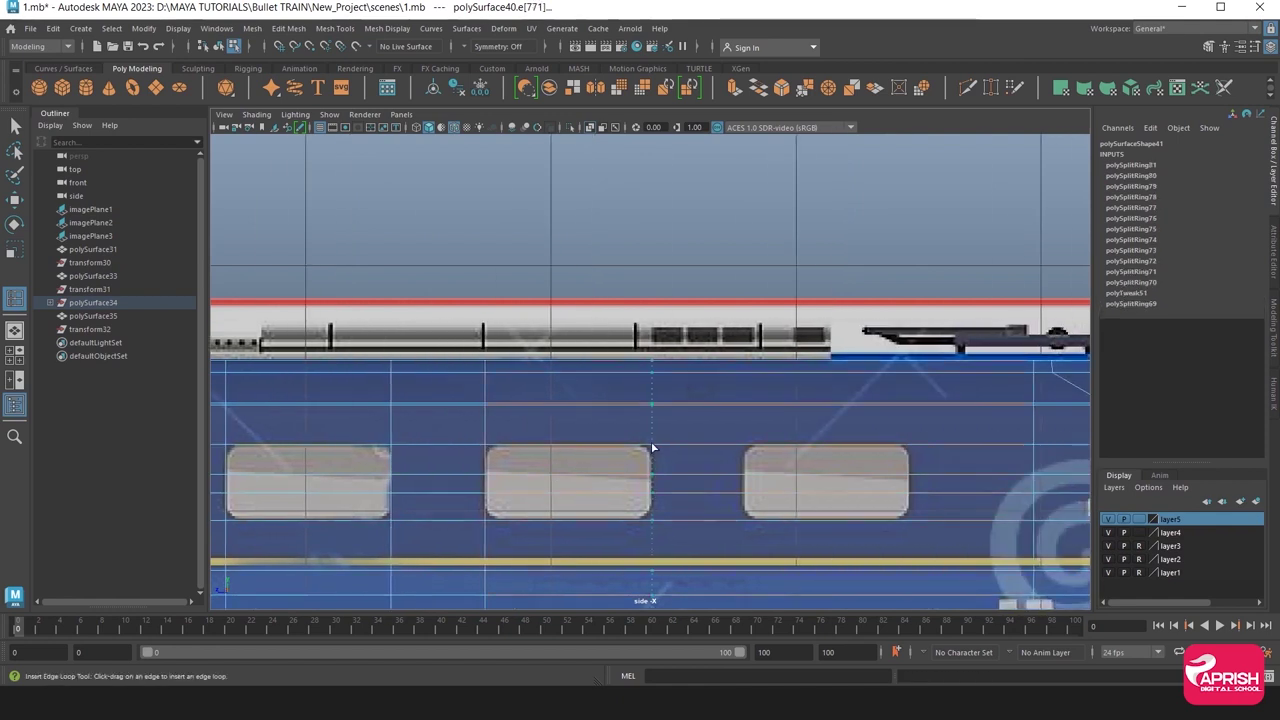
pyautogui.click(652, 448)
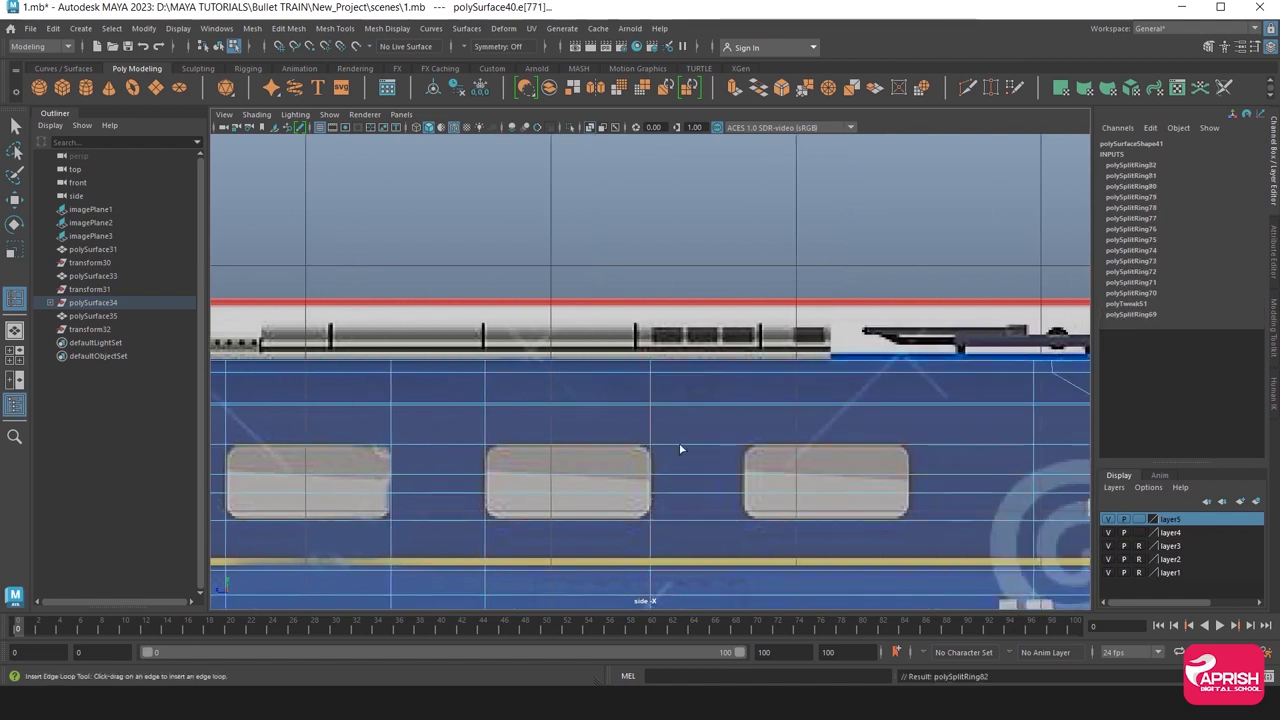
pyautogui.click(744, 449)
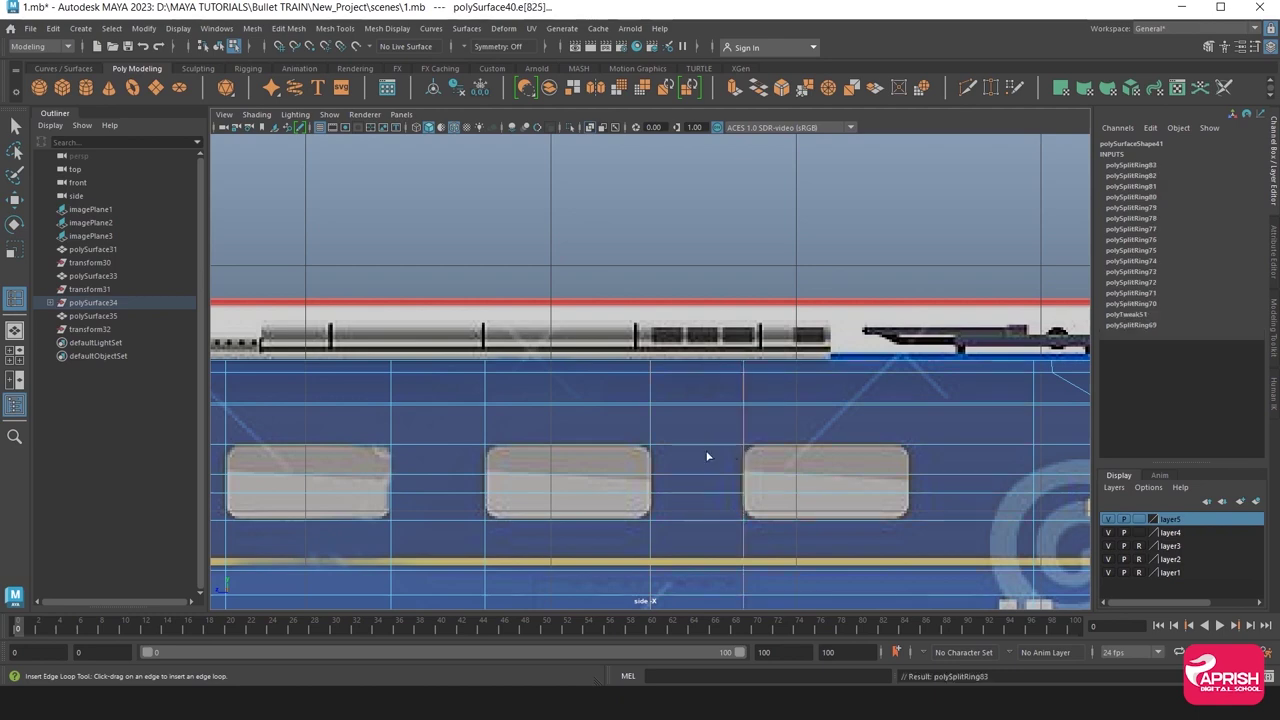
pyautogui.click(910, 448)
pyautogui.scroll(-8, 905, 448)
pyautogui.scroll(-2, 900, 440)
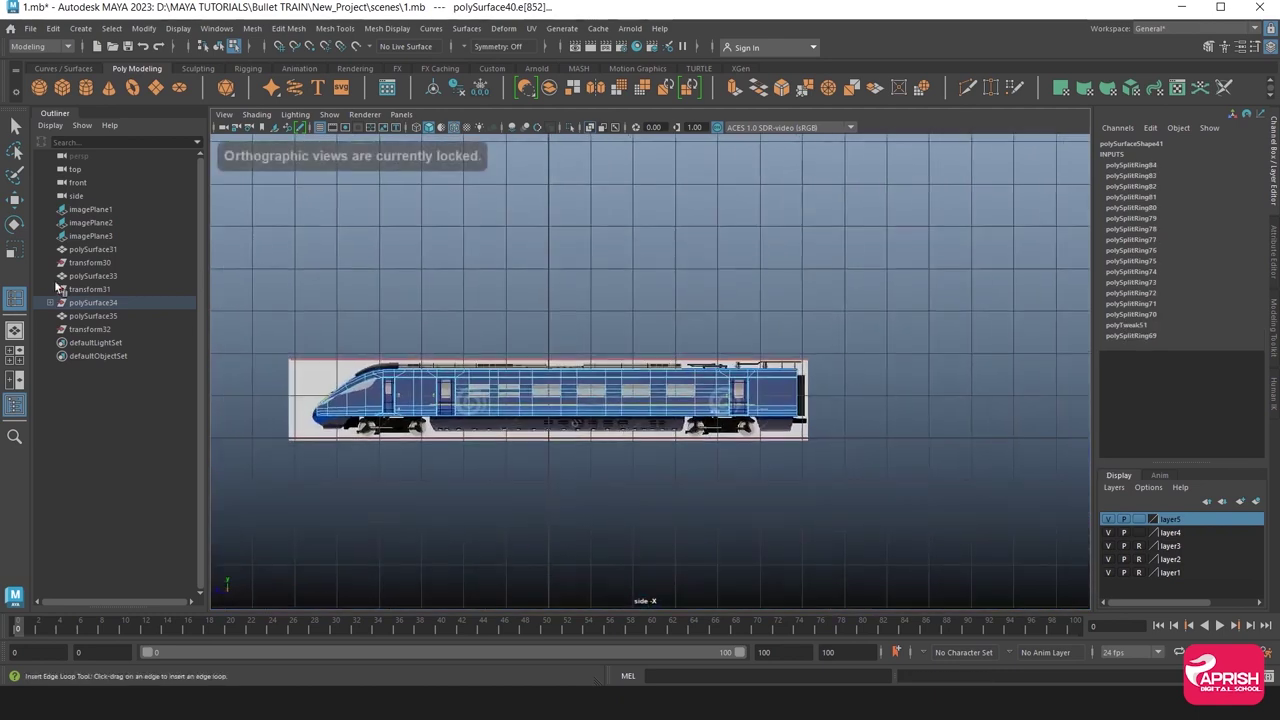
# Select the train body and turn off X-Ray shading.
pyautogui.click(15, 200)
pyautogui.moveTo(480, 360); pyautogui.dragTo(545, 302, button='right')
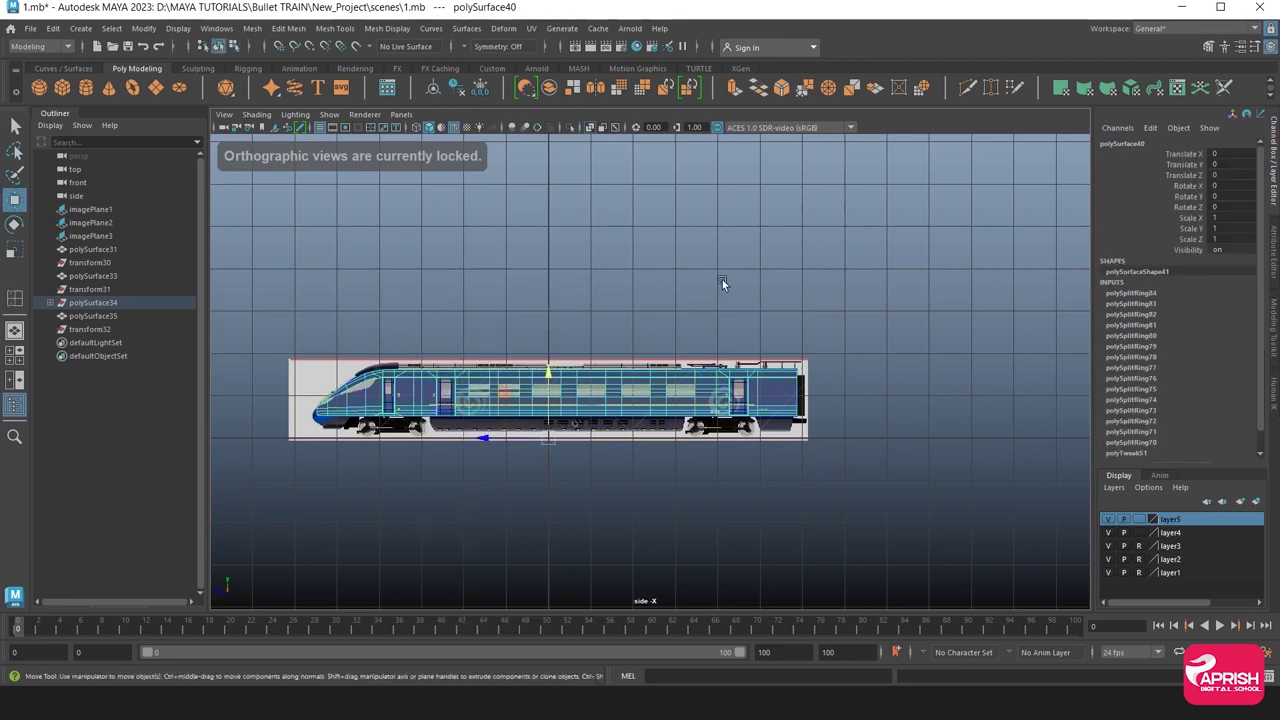
pyautogui.press('space')
pyautogui.press('space')
pyautogui.click(256, 114)
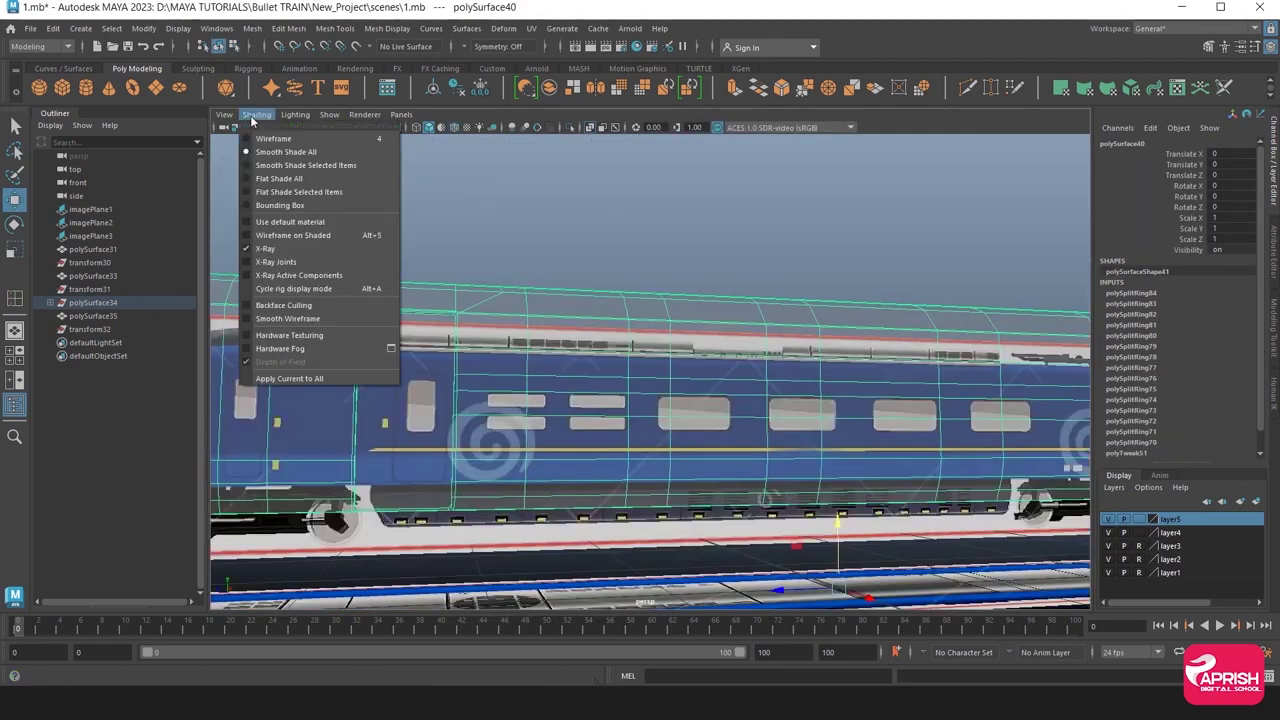
pyautogui.click(268, 249)
# Orbit the perspective view to inspect the body as a solid mesh.
pyautogui.keyDown('alt'); pyautogui.moveTo(618, 260); pyautogui.dragTo(686, 402); pyautogui.keyUp('alt')
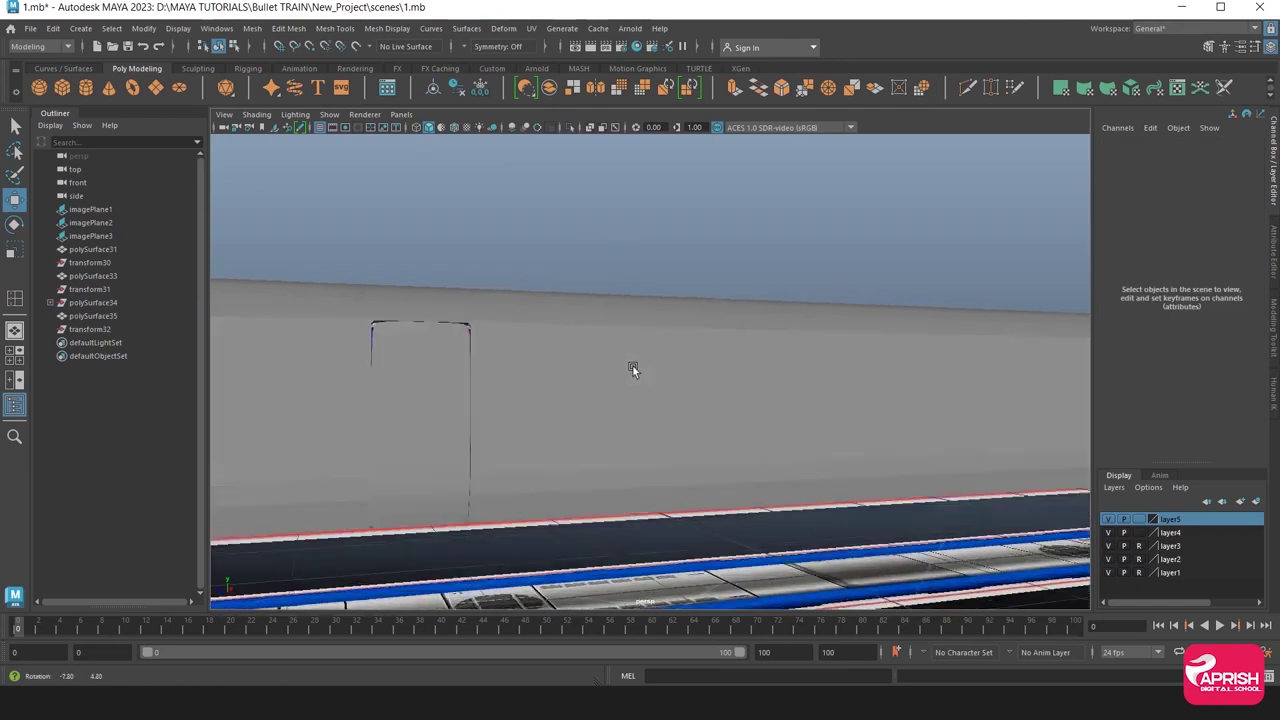
pyautogui.click(704, 398)
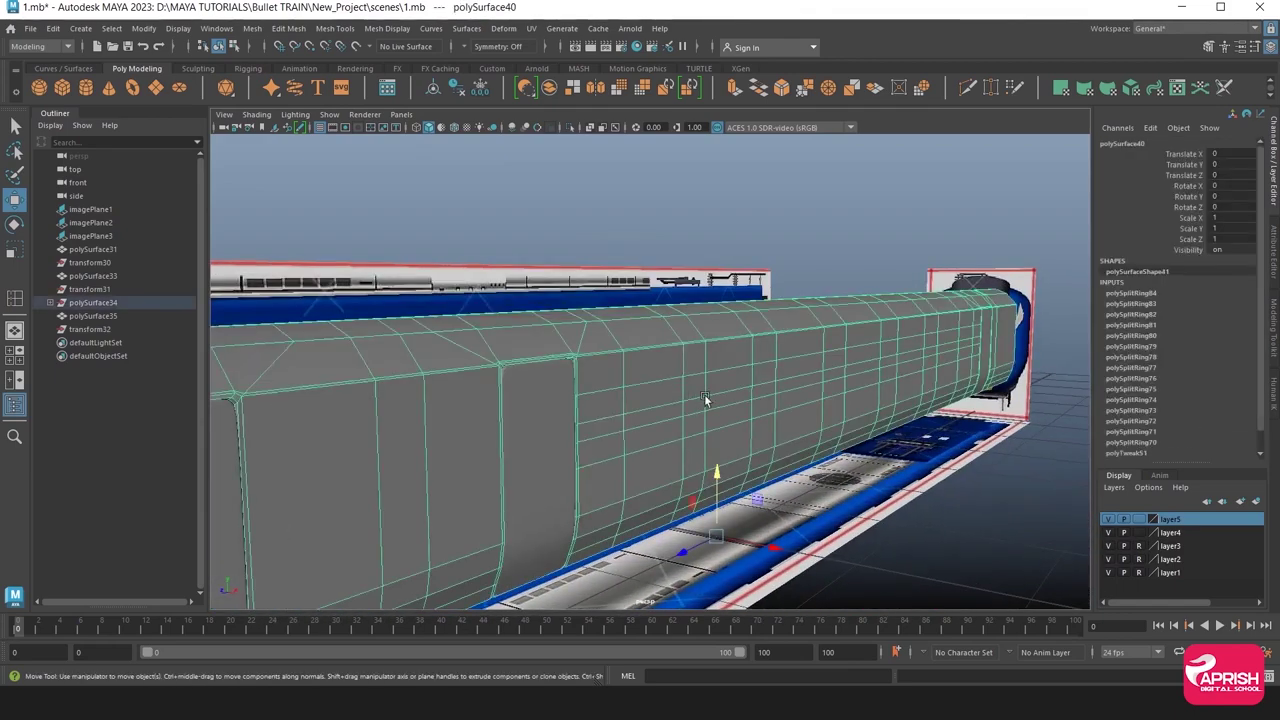
pyautogui.click(893, 514)
pyautogui.moveTo(893, 514)
pyautogui.keyDown('alt'); pyautogui.mouseDown()
pyautogui.moveTo(773, 494)
pyautogui.moveTo(632, 500)
pyautogui.moveTo(848, 446)
pyautogui.moveTo(737, 451)
pyautogui.moveTo(700, 429)
pyautogui.moveTo(651, 449)
pyautogui.moveTo(707, 449)
pyautogui.moveTo(630, 497)
pyautogui.mouseUp(); pyautogui.keyUp('alt')
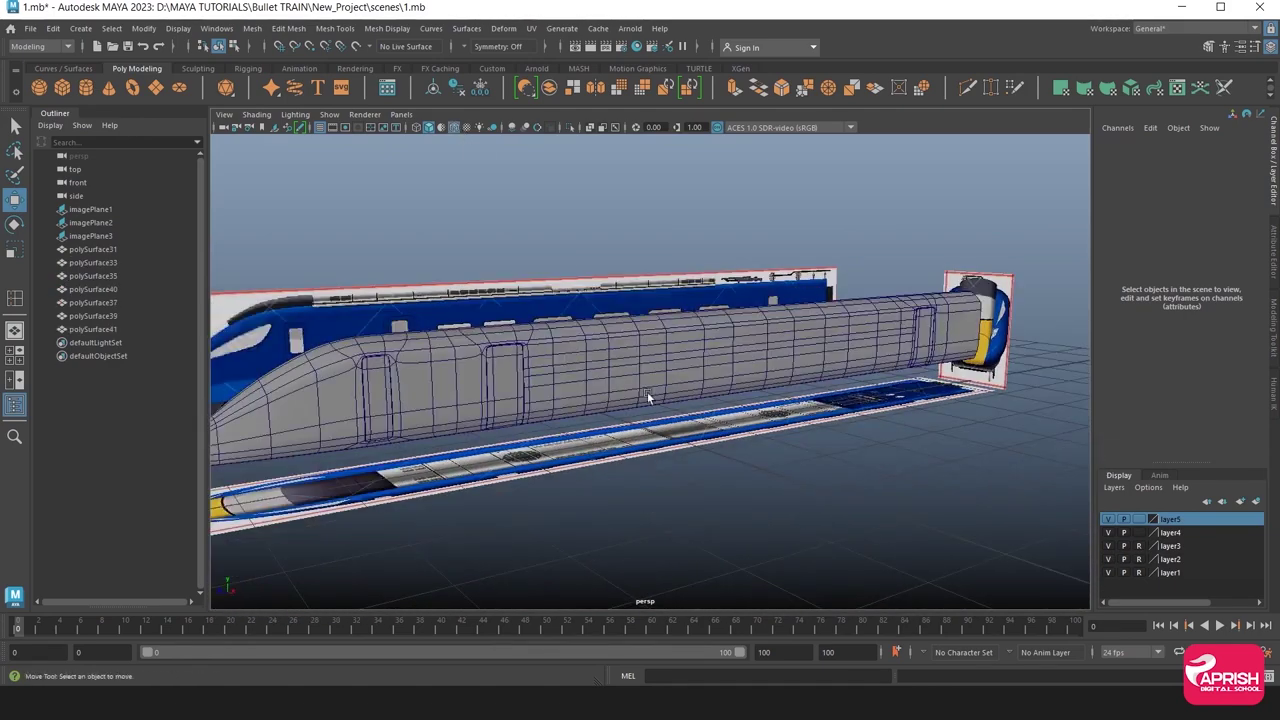
# Return to the side view, zoomed in on the windows and door.
pyautogui.press('space')
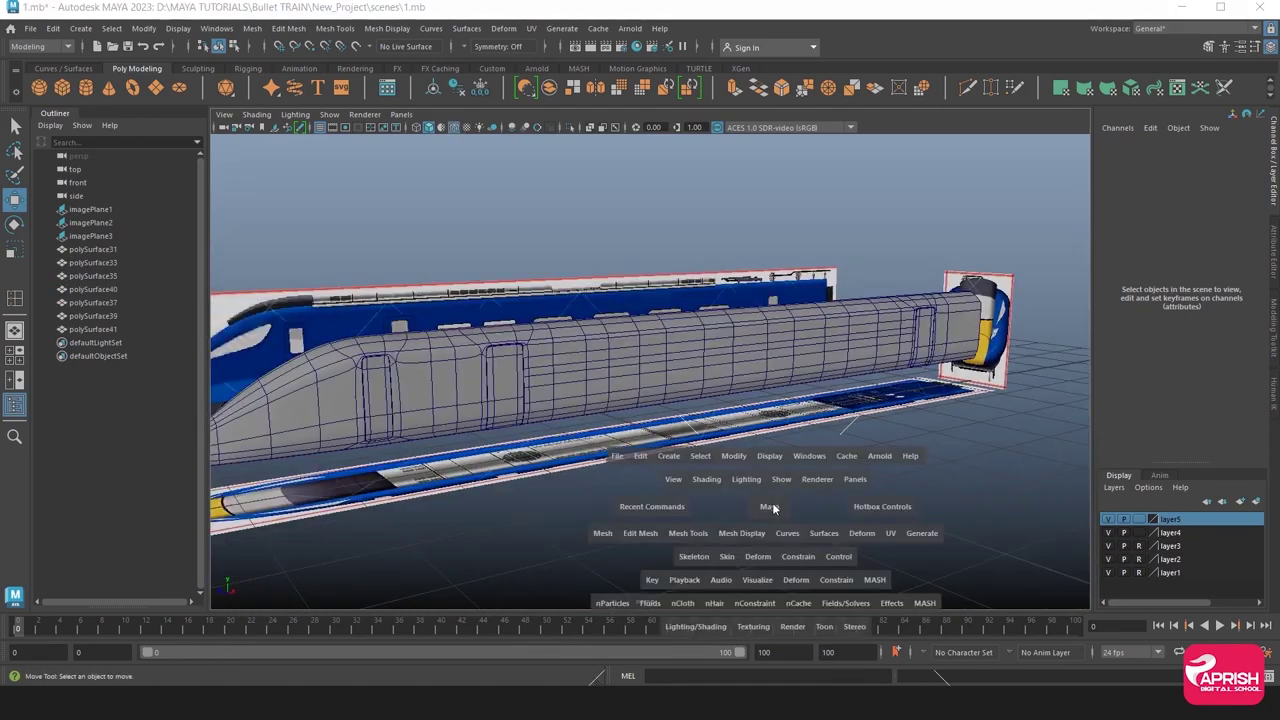
pyautogui.press('space')
pyautogui.scroll(5, 518, 480)
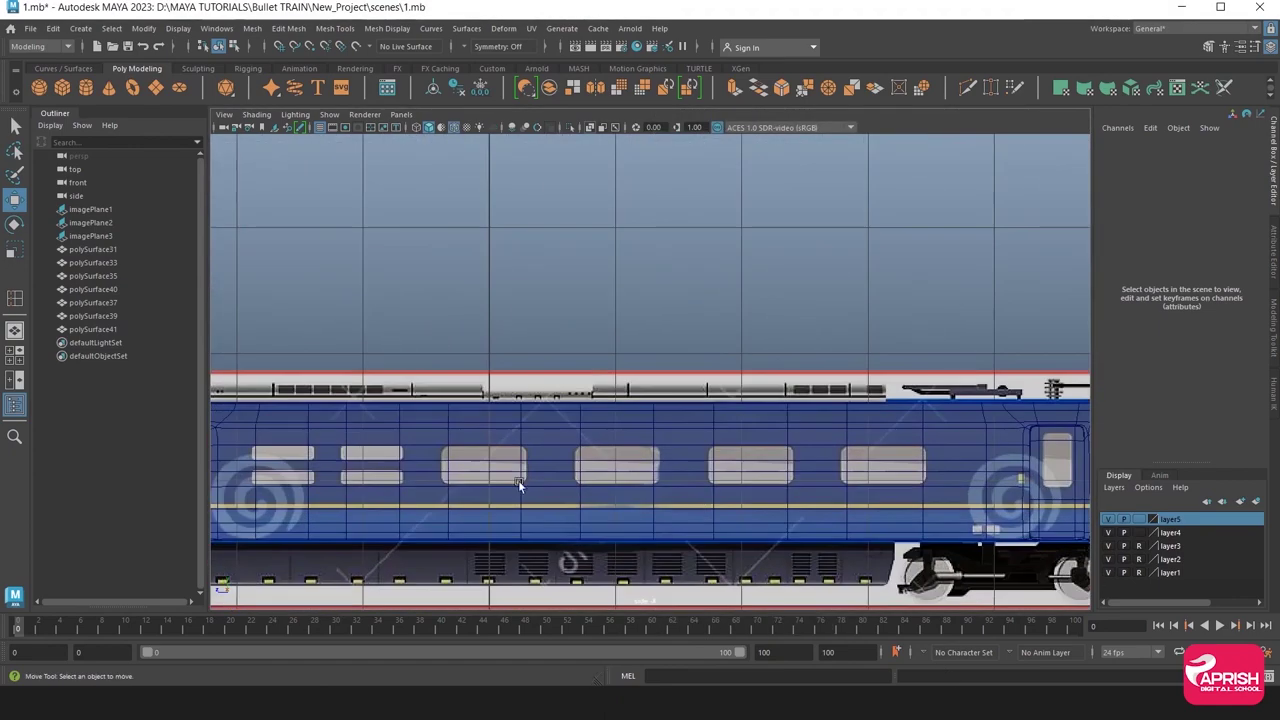
pyautogui.keyDown('alt'); pyautogui.moveTo(518, 480); pyautogui.dragTo(733, 443, button='middle'); pyautogui.keyUp('alt')
pyautogui.scroll(2, 753, 499)
pyautogui.scroll(2, 686, 458)
# Show the body unsmoothed and select the first windows' faces.
pyautogui.scroll(1, 566, 465)
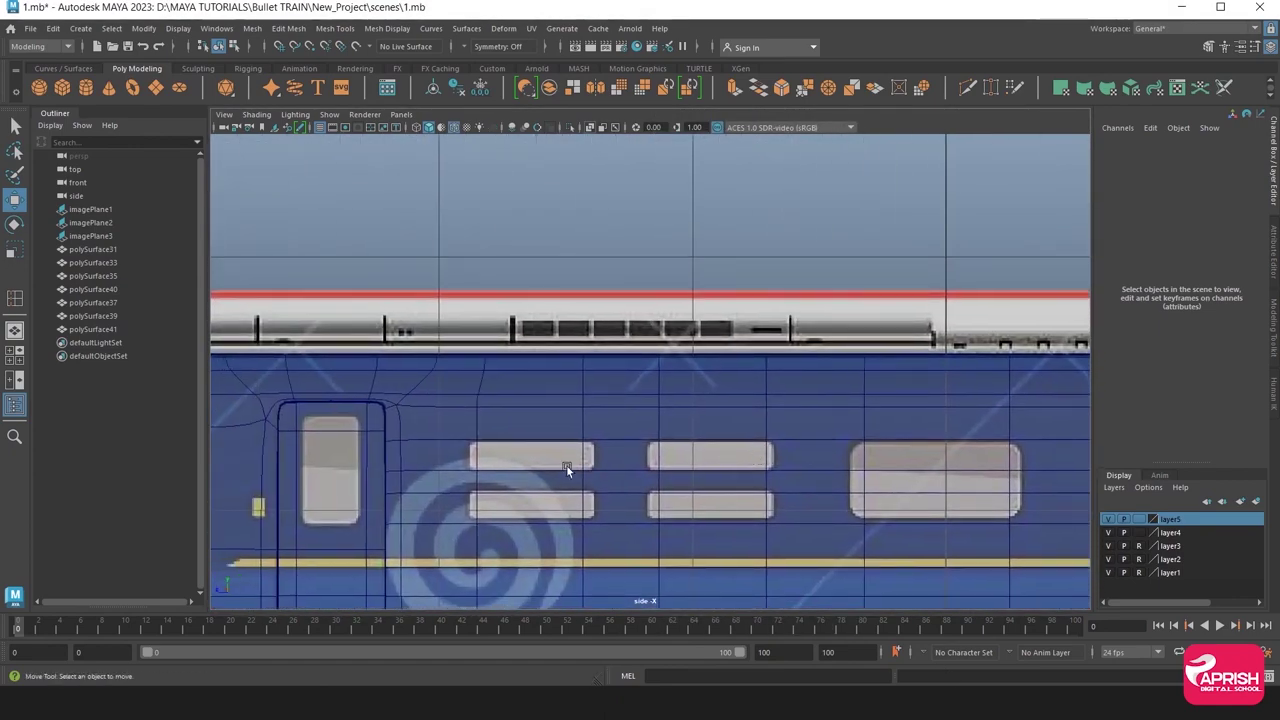
pyautogui.click(566, 465)
pyautogui.press('1')
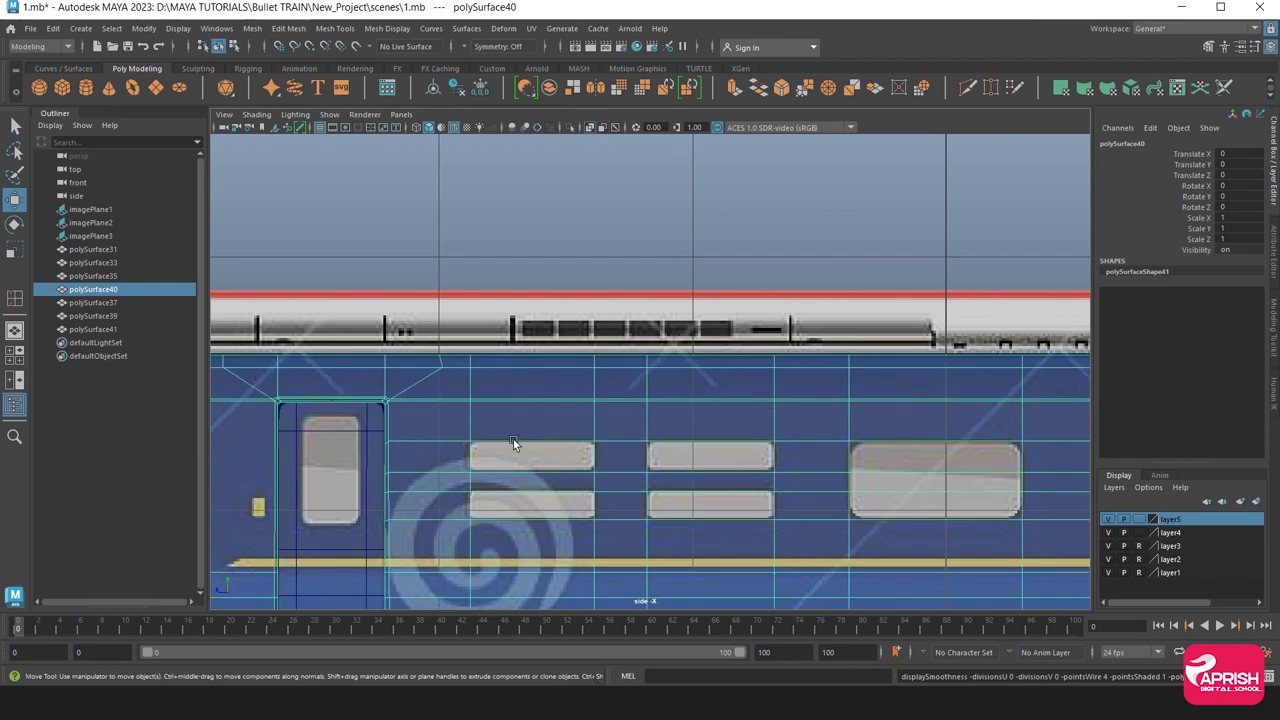
pyautogui.moveTo(513, 439); pyautogui.dragTo(514, 326, button='right')
pyautogui.click(518, 458)
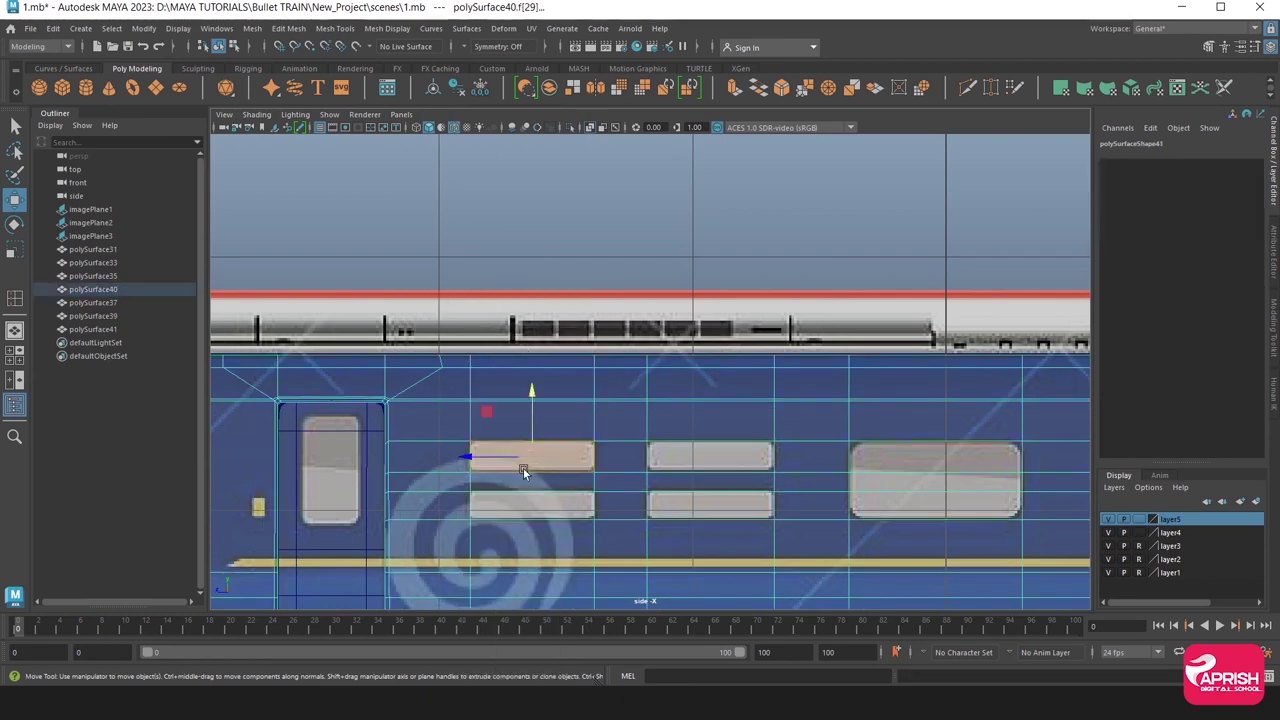
pyautogui.keyDown('shift'); pyautogui.click(528, 508); pyautogui.keyUp('shift')
pyautogui.keyDown('shift'); pyautogui.click(697, 455); pyautogui.keyUp('shift')
pyautogui.keyDown('shift'); pyautogui.click(694, 505); pyautogui.keyUp('shift')
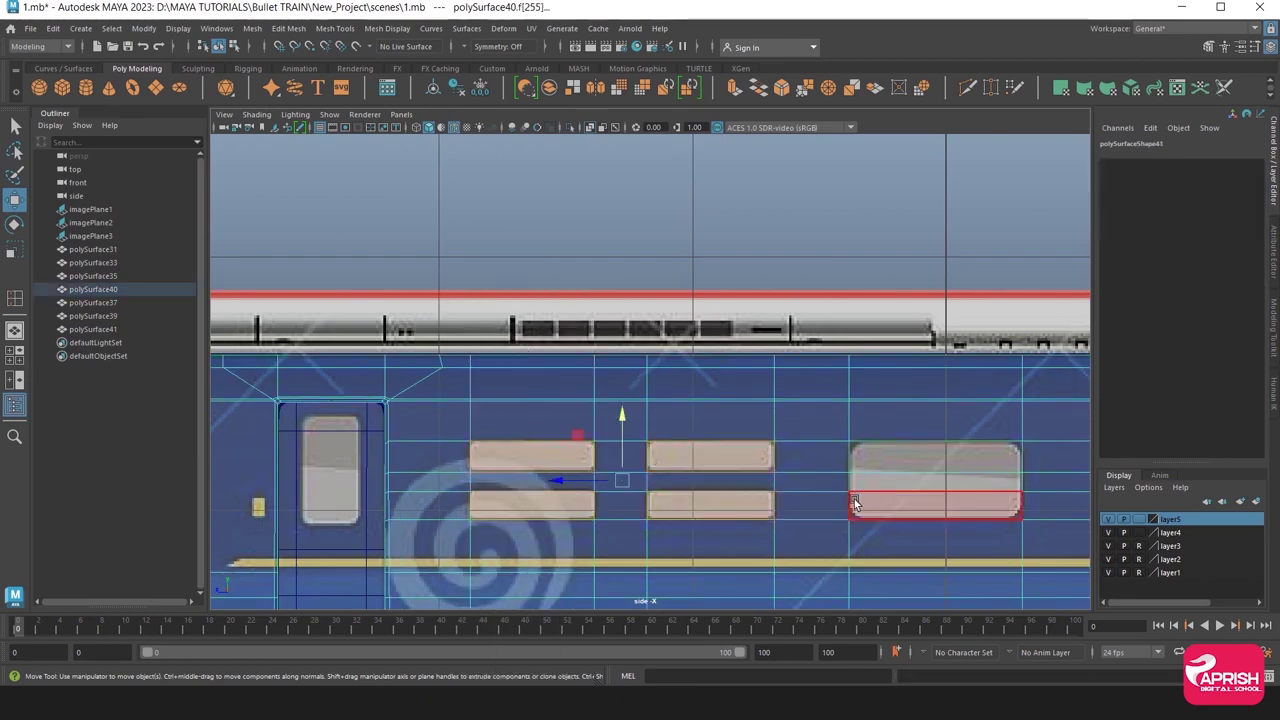
# Add the upper, middle and lower faces of the second and third windows.
pyautogui.keyDown('alt'); pyautogui.moveTo(855, 503); pyautogui.dragTo(525, 505, button='middle'); pyautogui.keyUp('alt')
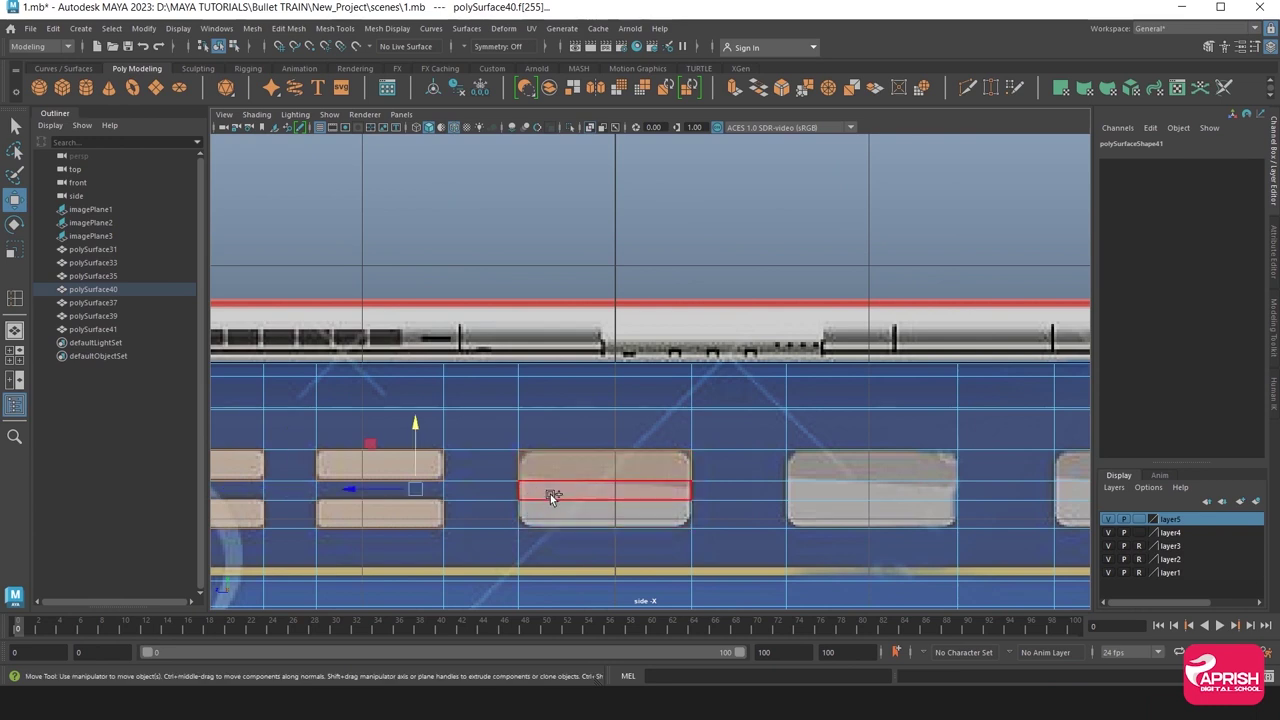
pyautogui.keyDown('alt'); pyautogui.moveTo(801, 513); pyautogui.dragTo(462, 513, button='middle'); pyautogui.keyUp('alt')
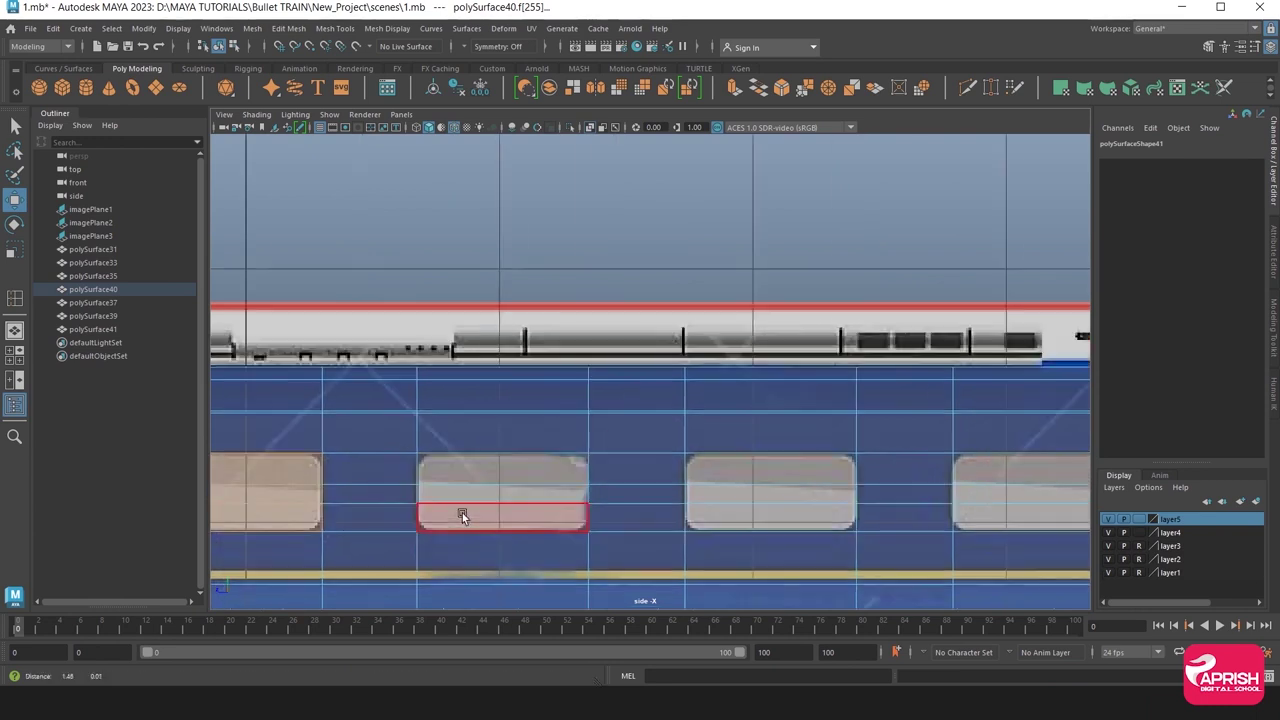
pyautogui.keyDown('shift'); pyautogui.click(462, 513); pyautogui.keyUp('shift')
pyautogui.keyDown('shift'); pyautogui.click(497, 472); pyautogui.keyUp('shift')
pyautogui.keyDown('shift'); pyautogui.click(493, 491); pyautogui.keyUp('shift')
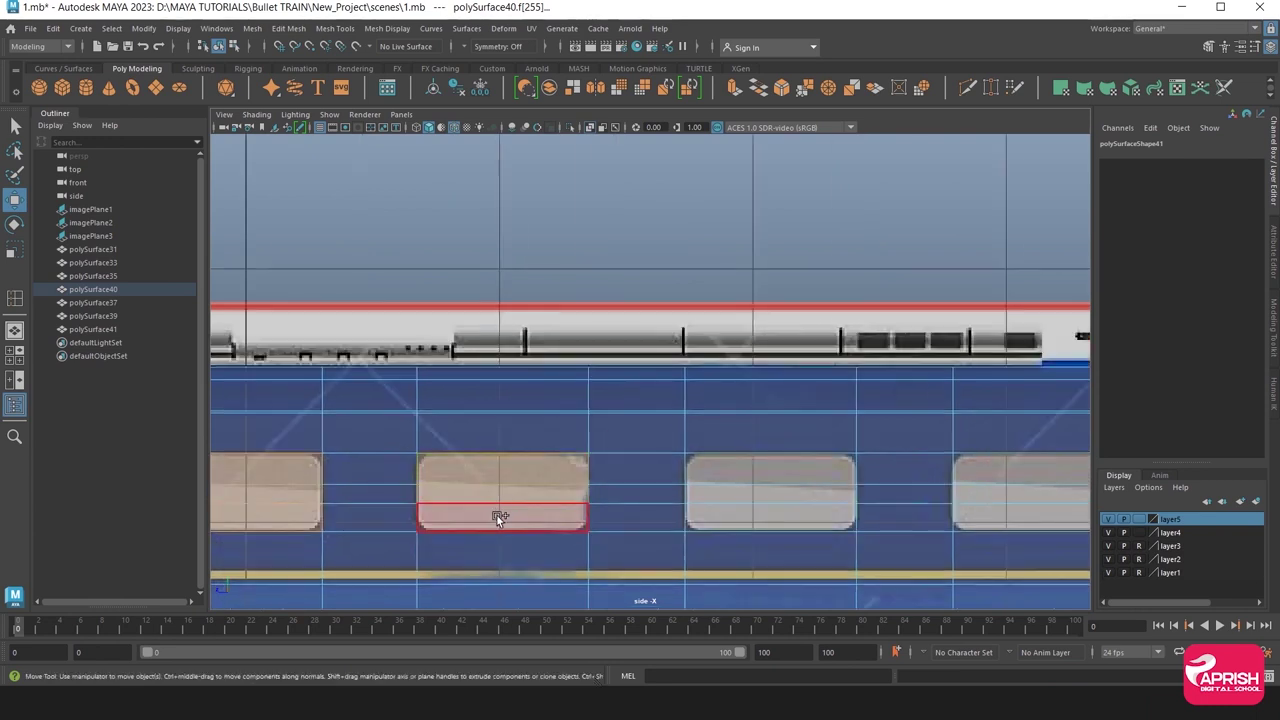
pyautogui.keyDown('shift'); pyautogui.click(496, 514); pyautogui.keyUp('shift')
pyautogui.keyDown('shift'); pyautogui.click(759, 468); pyautogui.keyUp('shift')
pyautogui.keyDown('shift'); pyautogui.click(752, 501); pyautogui.keyUp('shift')
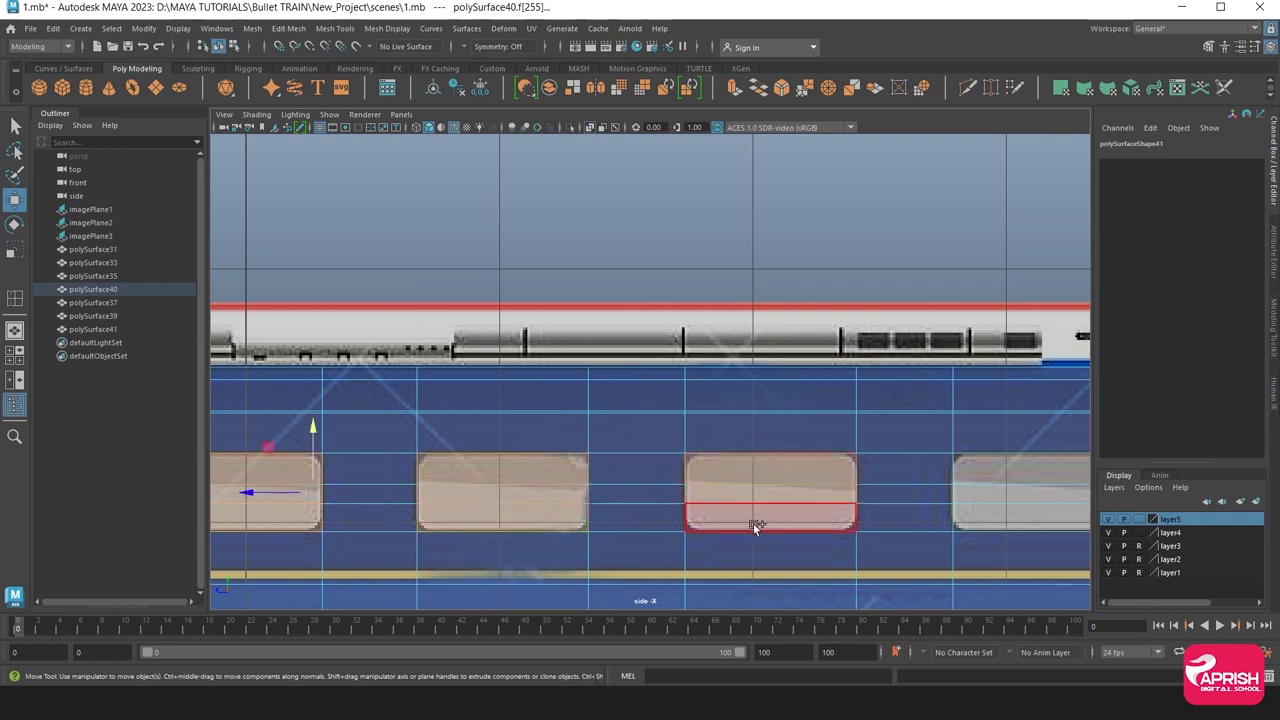
pyautogui.keyDown('shift'); pyautogui.click(754, 521); pyautogui.keyUp('shift')
# Add the last window's faces and check the selection in the perspective view.
pyautogui.keyDown('alt'); pyautogui.moveTo(910, 462); pyautogui.dragTo(623, 467, button='middle'); pyautogui.keyUp('alt')
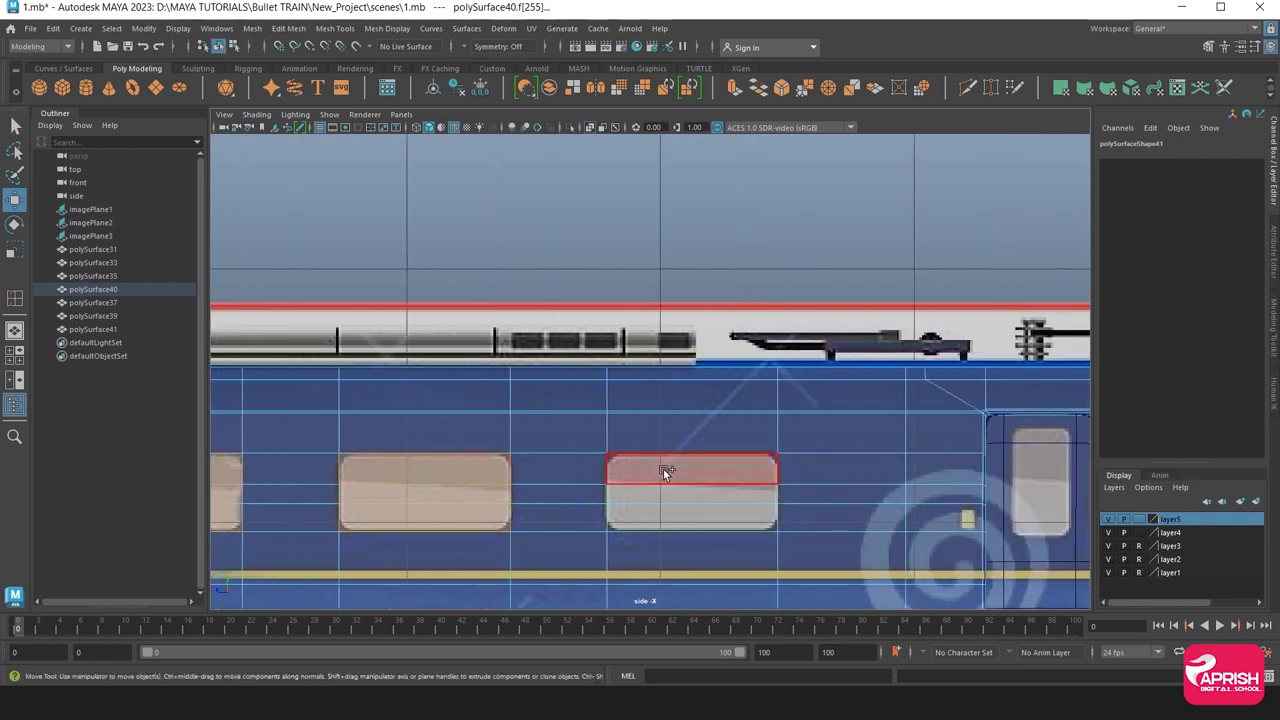
pyautogui.keyDown('shift'); pyautogui.click(663, 468); pyautogui.keyUp('shift')
pyautogui.keyDown('shift'); pyautogui.click(659, 500); pyautogui.keyUp('shift')
pyautogui.keyDown('shift'); pyautogui.click(662, 518); pyautogui.keyUp('shift')
pyautogui.scroll(-5, 771, 497)
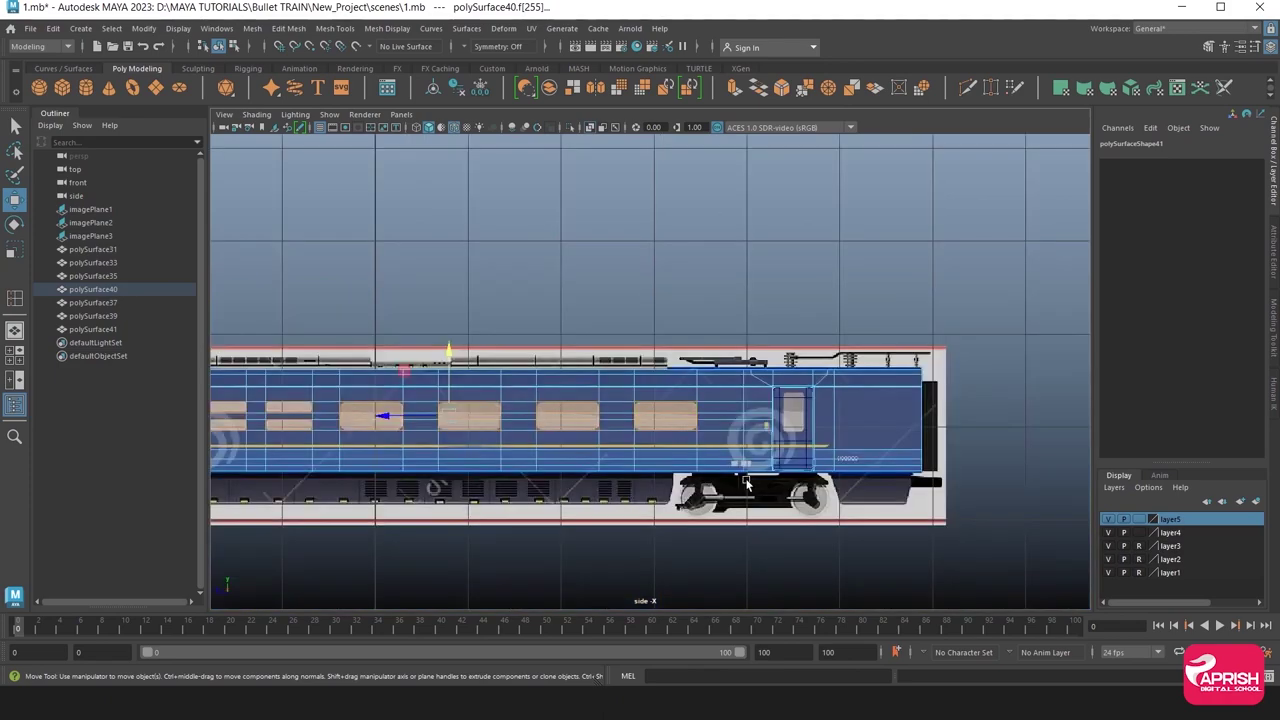
pyautogui.press('space')
pyautogui.press('space')
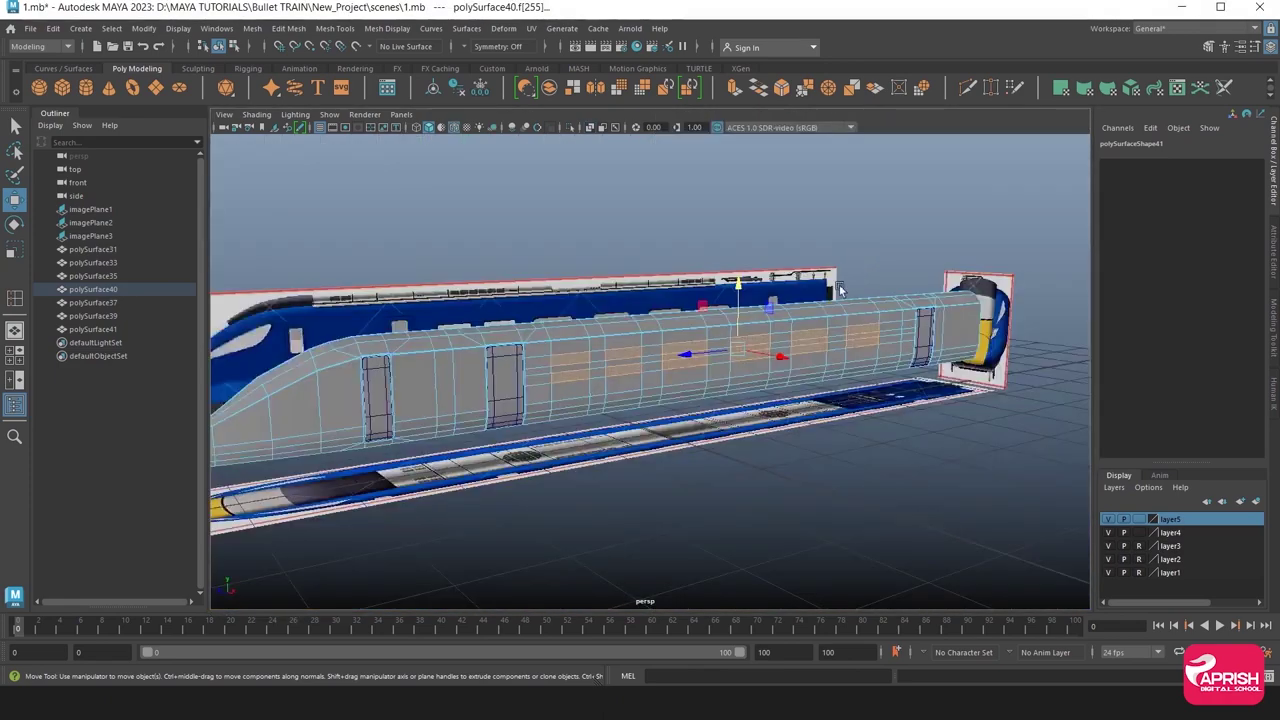
pyautogui.moveTo(680, 460)
pyautogui.keyDown('alt'); pyautogui.mouseDown()
pyautogui.moveTo(565, 473)
pyautogui.moveTo(640, 440)
pyautogui.mouseUp(); pyautogui.keyUp('alt')
pyautogui.scroll(3, 640, 440)
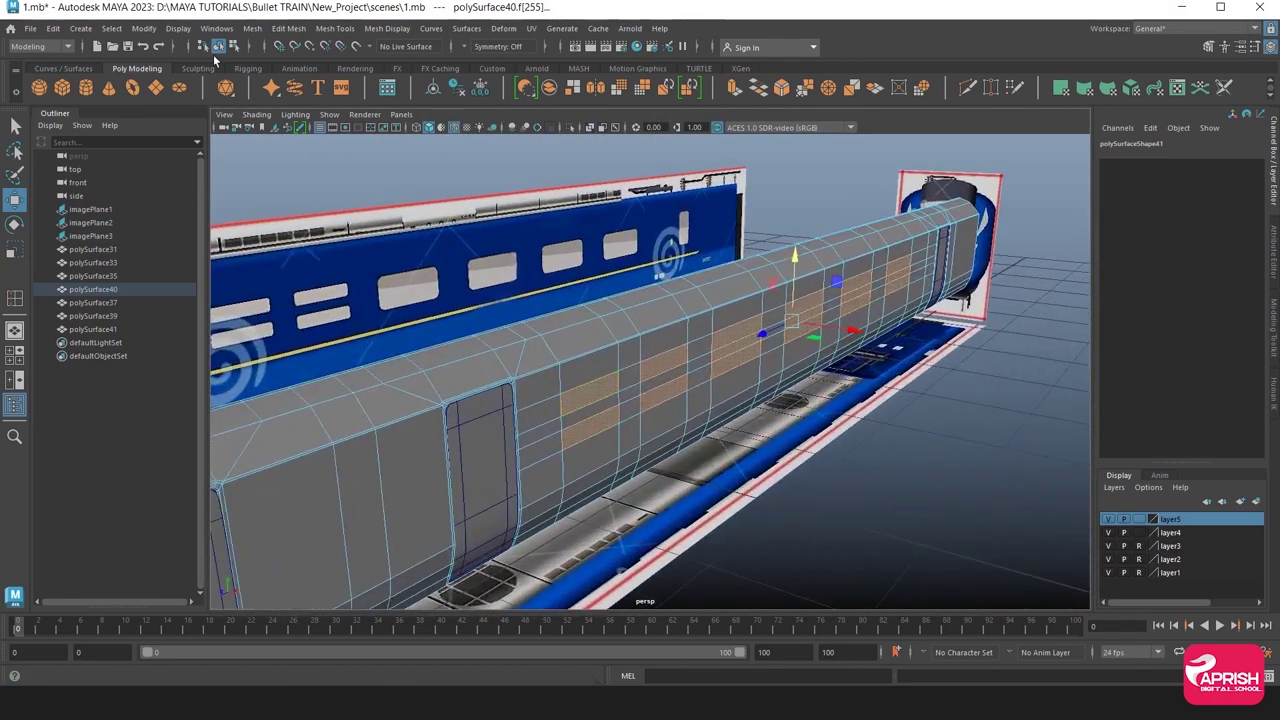
# Extract the selected window faces with Edit Mesh > Extract and return to object selection.
pyautogui.click(252, 28)
pyautogui.click(252, 28)
pyautogui.click(288, 28)
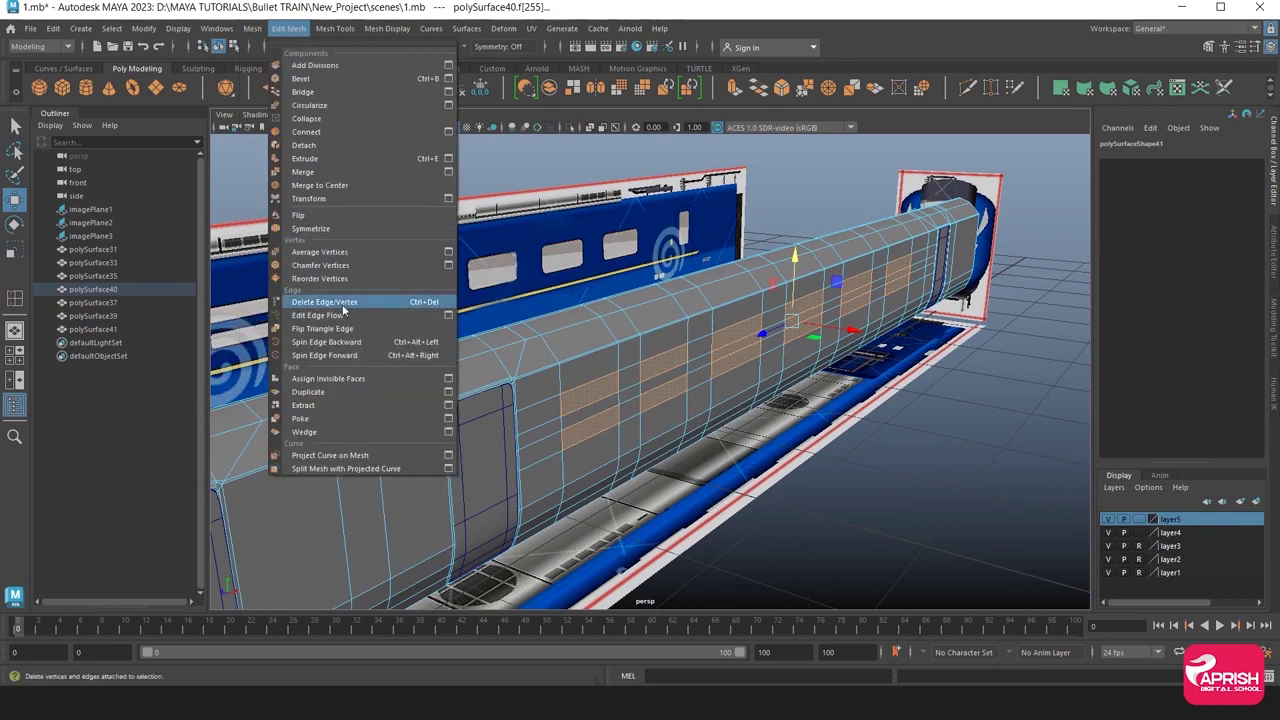
pyautogui.click(302, 404)
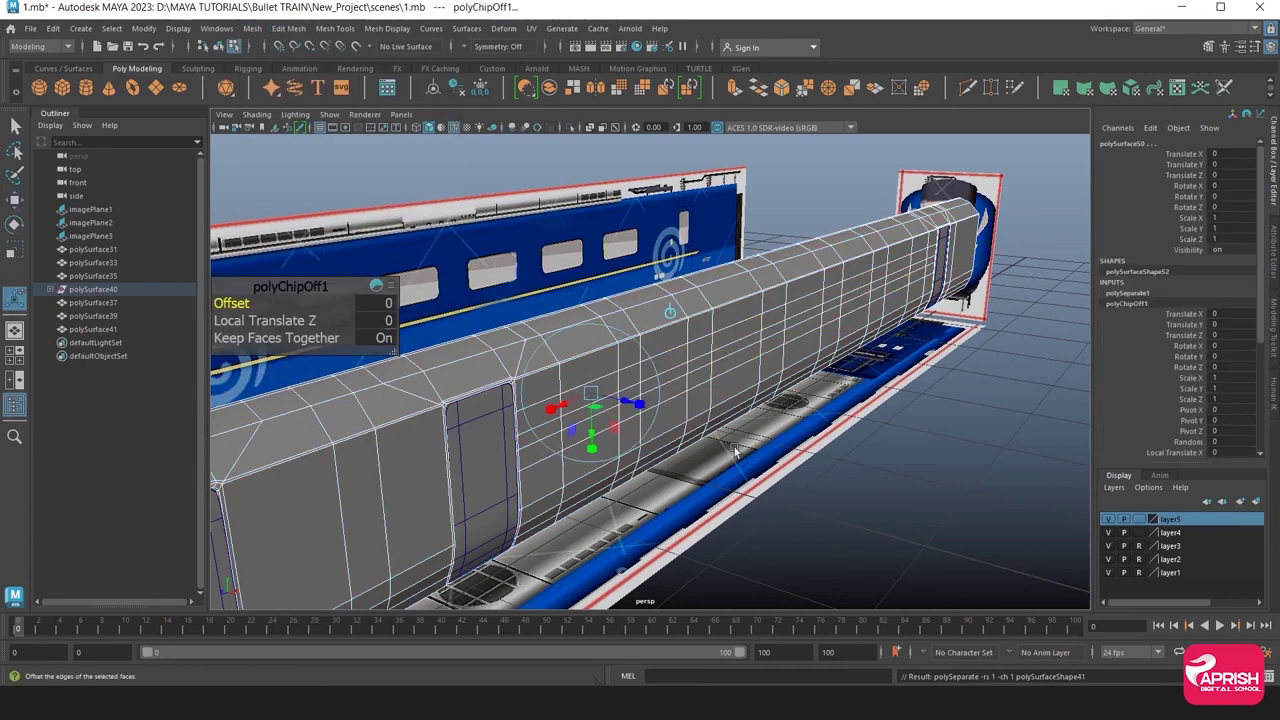
pyautogui.click(807, 488)
pyautogui.press('q')
pyautogui.moveTo(598, 315); pyautogui.dragTo(777, 491, button='right')
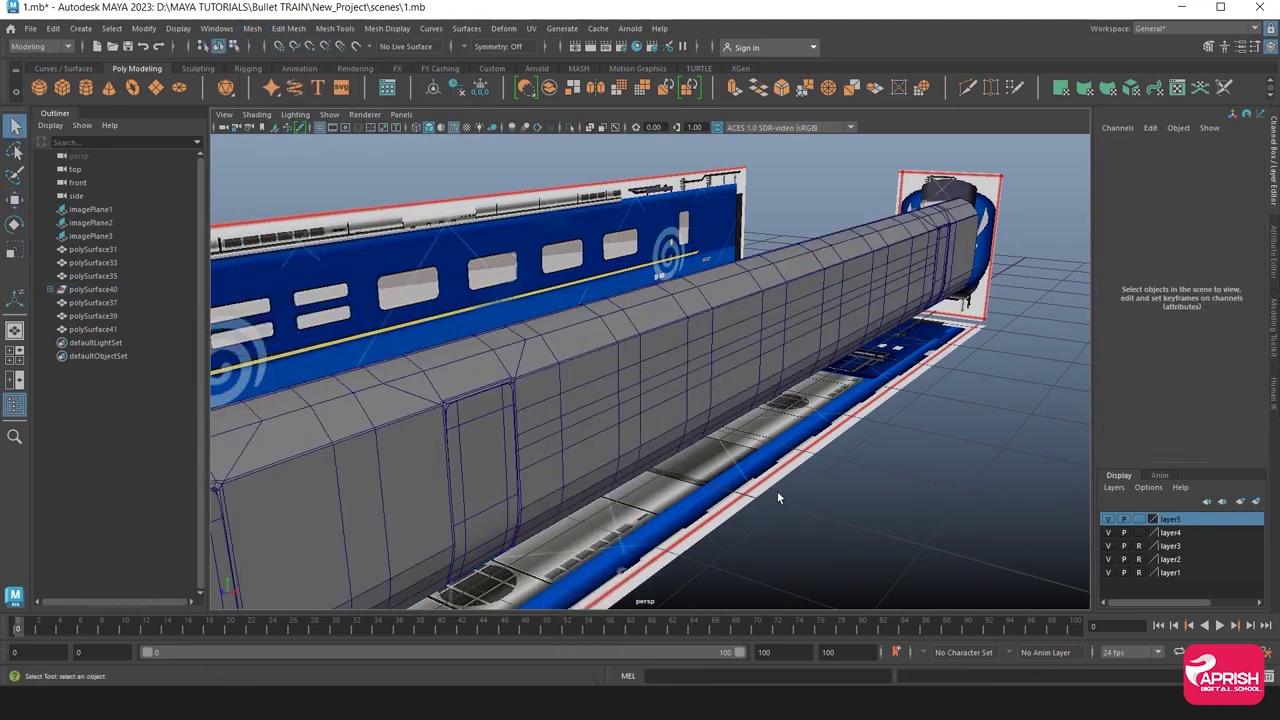
# Select the extracted window piece, test-move it to confirm separation, then undo the move.
pyautogui.keyDown('alt'); pyautogui.moveTo(766, 476); pyautogui.dragTo(586, 452); pyautogui.keyUp('alt')
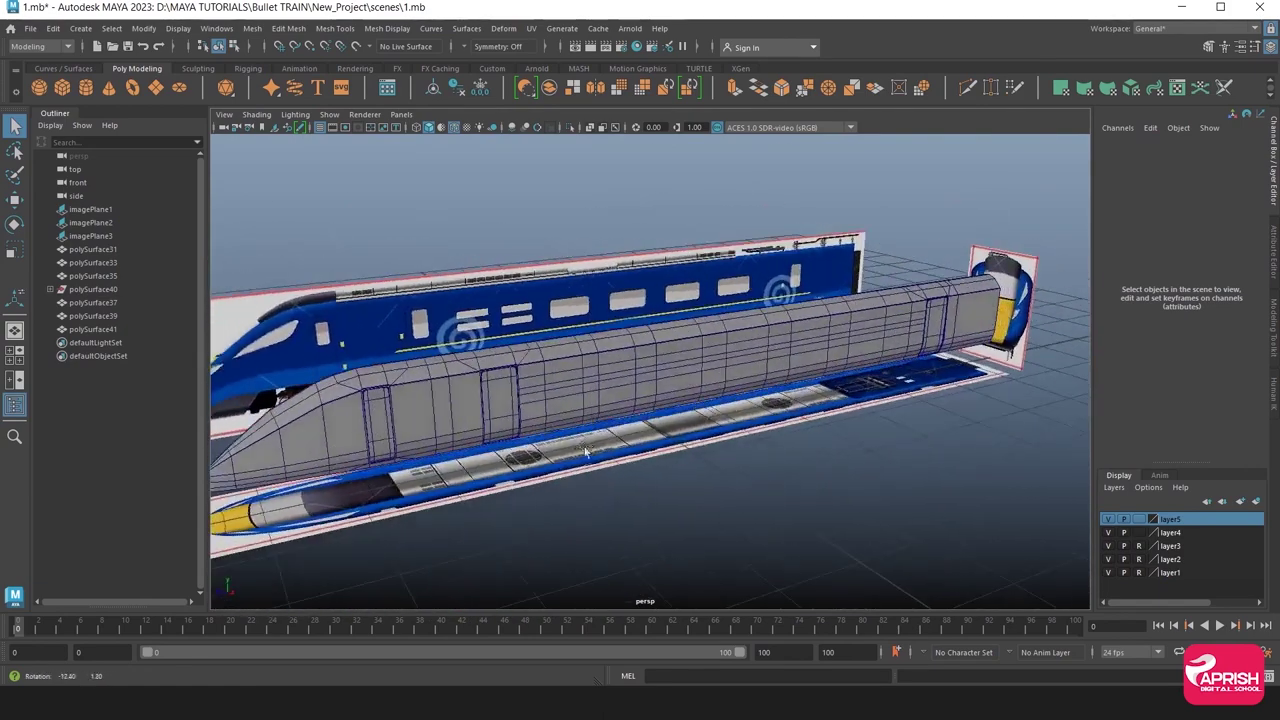
pyautogui.click(15, 199)
pyautogui.moveTo(555, 292); pyautogui.dragTo(996, 500)
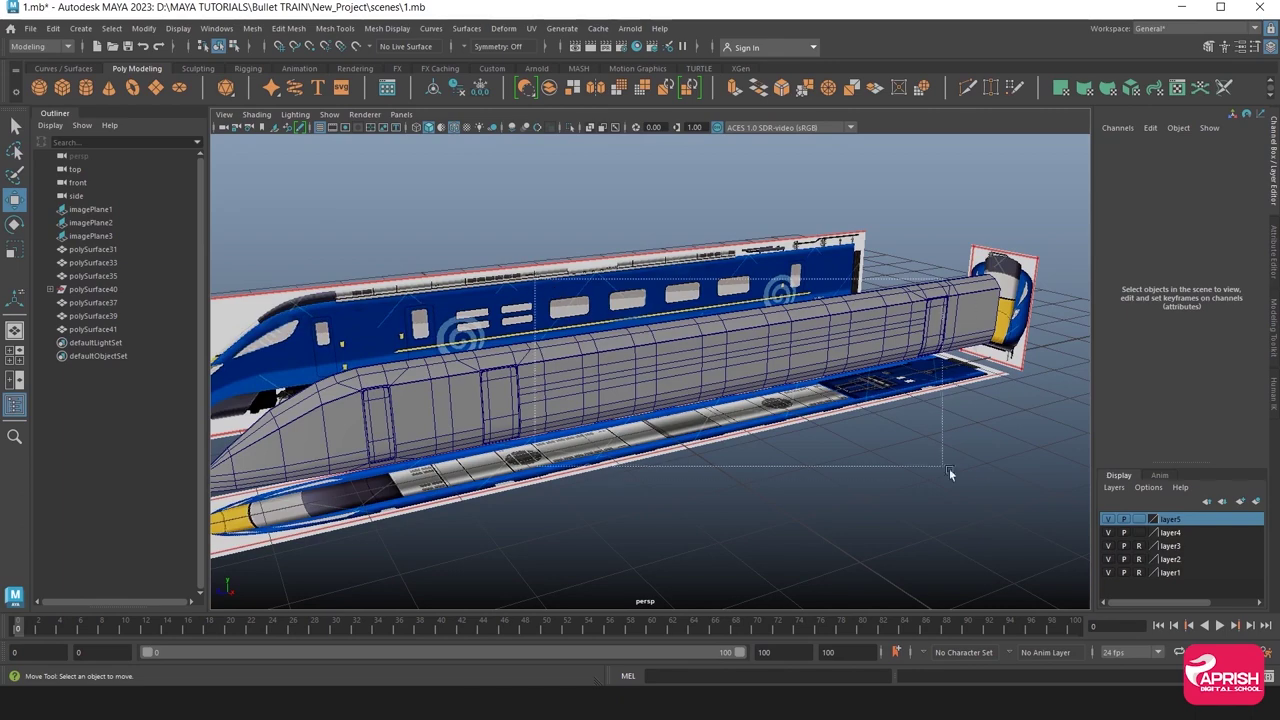
pyautogui.press('F11')
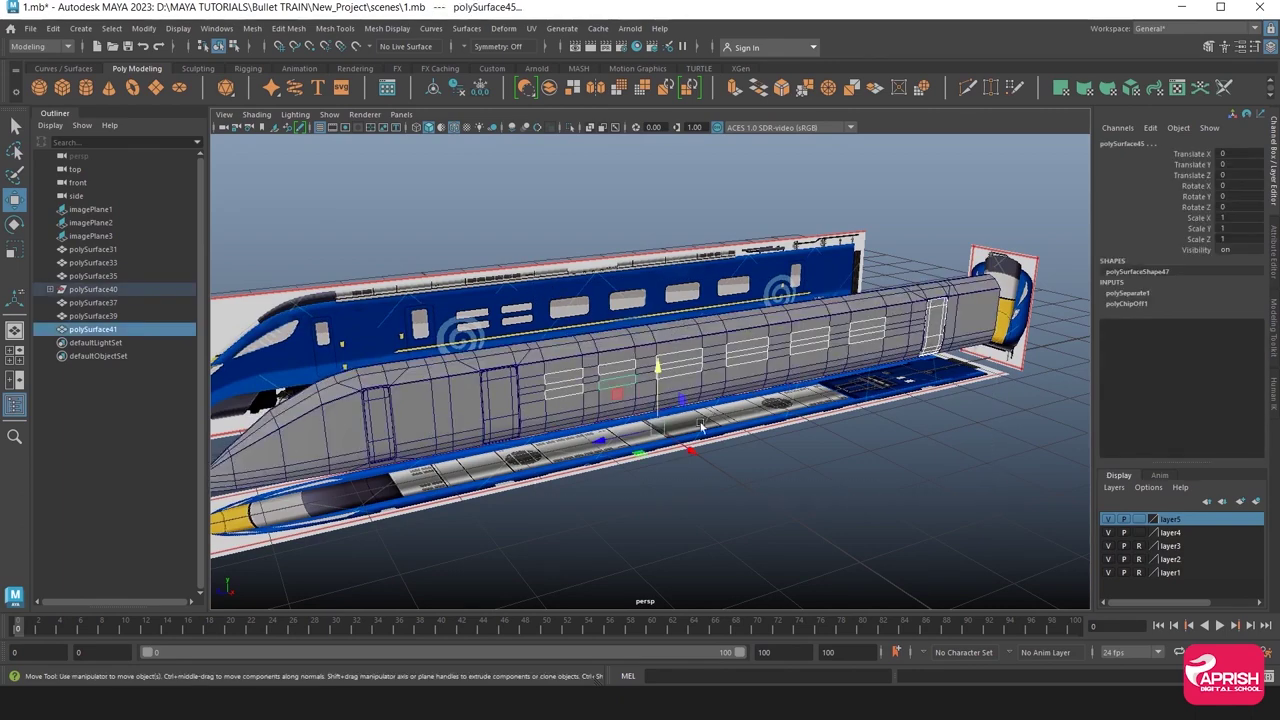
pyautogui.moveTo(701, 427)
pyautogui.keyDown('alt'); pyautogui.mouseDown()
pyautogui.moveTo(761, 429)
pyautogui.moveTo(591, 442)
pyautogui.mouseUp(); pyautogui.keyUp('alt')
pyautogui.hotkey('ctrl', 'z')
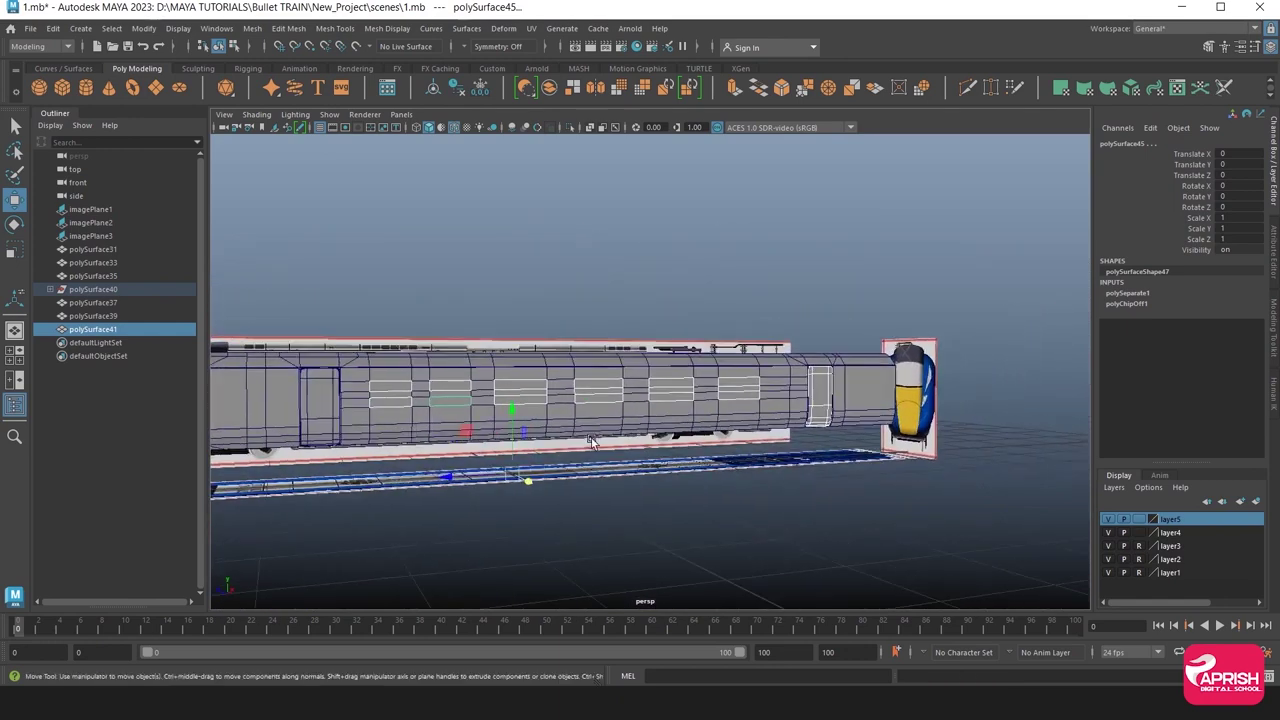
pyautogui.click(838, 422)
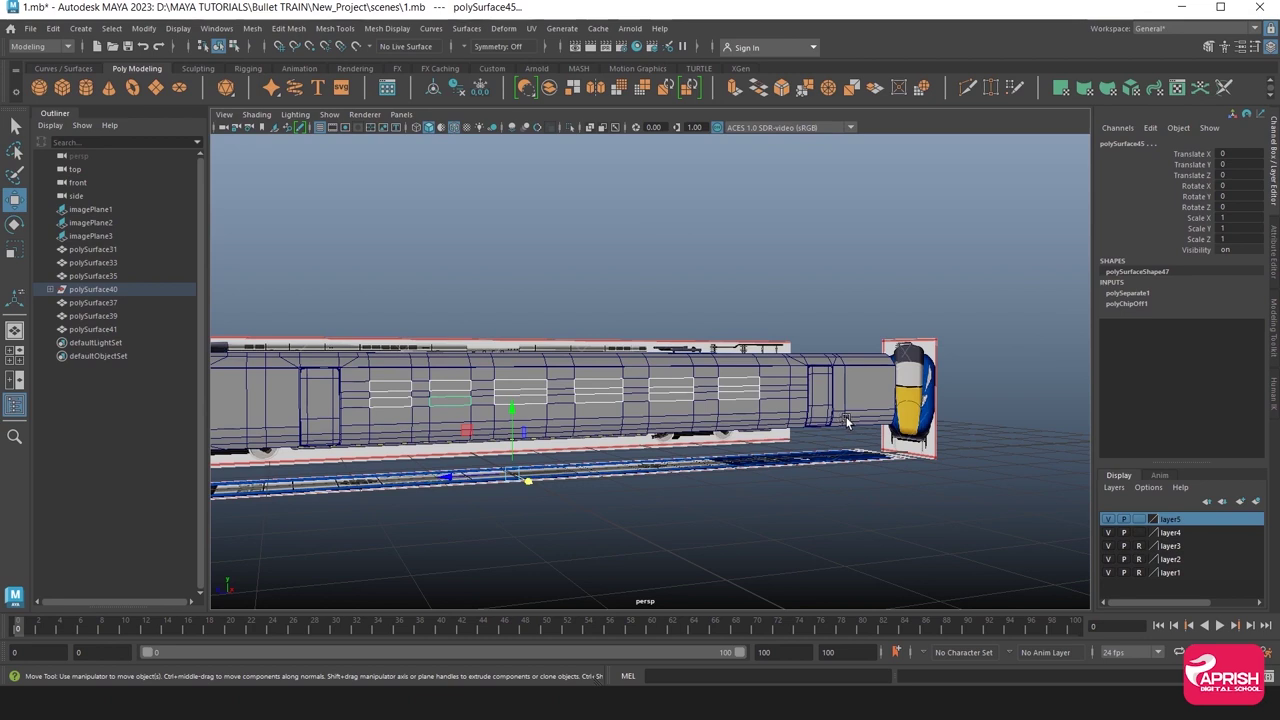
# Bake the pivot of the extracted window piece.
pyautogui.click(146, 29)
pyautogui.click(168, 141)
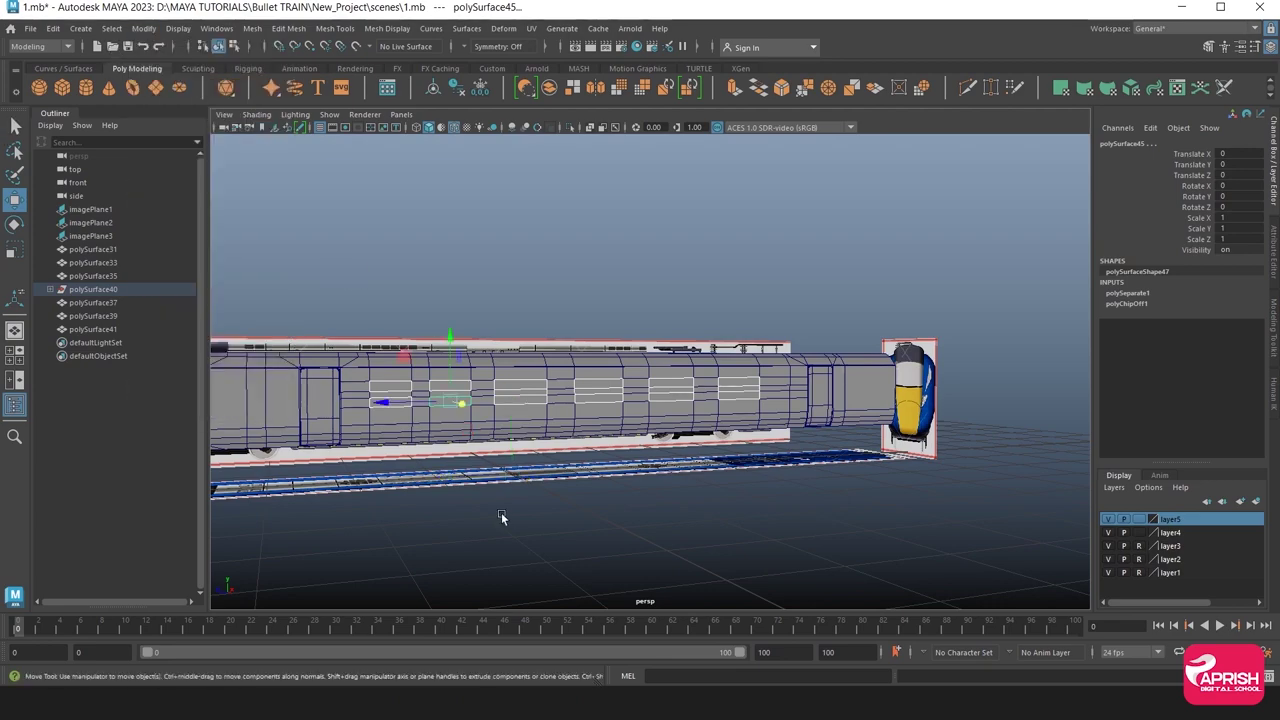
pyautogui.moveTo(503, 517)
pyautogui.keyDown('alt'); pyautogui.mouseDown()
pyautogui.moveTo(476, 469)
pyautogui.moveTo(637, 480)
pyautogui.moveTo(589, 416)
pyautogui.moveTo(550, 479)
pyautogui.moveTo(583, 461)
pyautogui.moveTo(516, 474)
pyautogui.moveTo(817, 537)
pyautogui.mouseUp(); pyautogui.keyUp('alt')
# Put the window pieces on a new layer, layer6, and hide it.
pyautogui.click(1113, 487)
pyautogui.click(1125, 517)
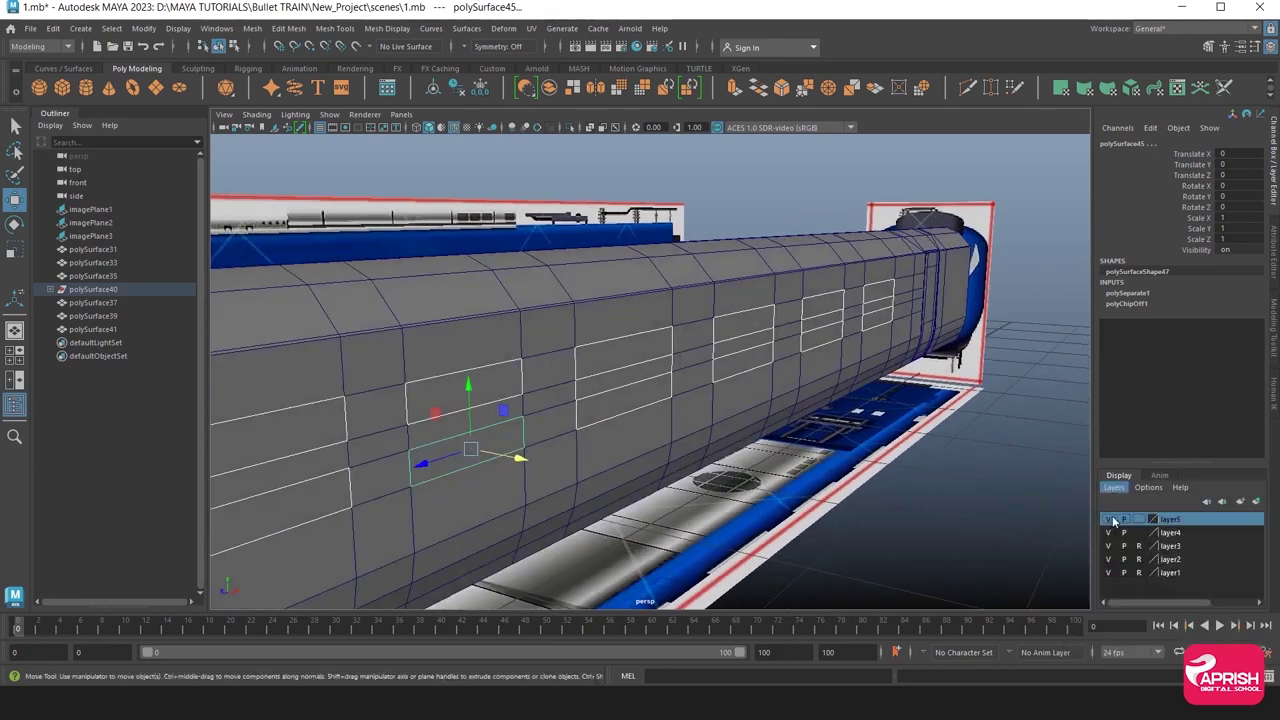
pyautogui.click(1108, 520)
pyautogui.click(958, 535)
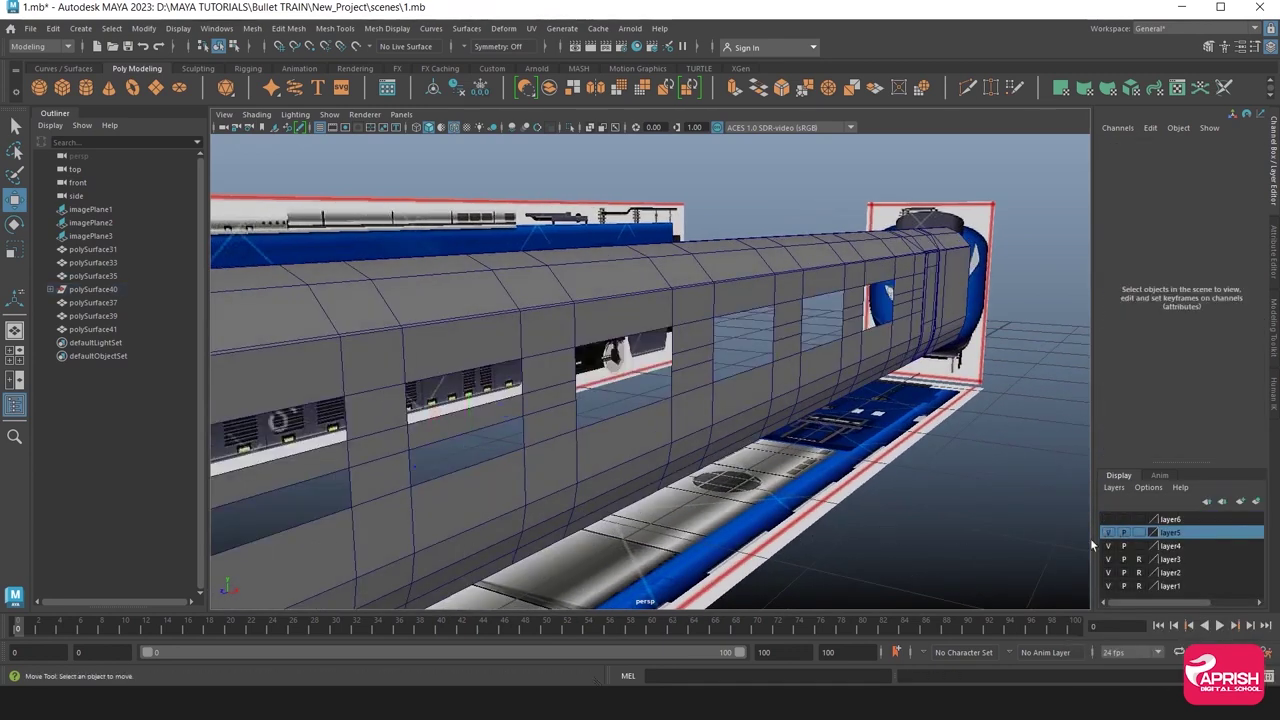
pyautogui.click(1109, 527)
pyautogui.click(1108, 521)
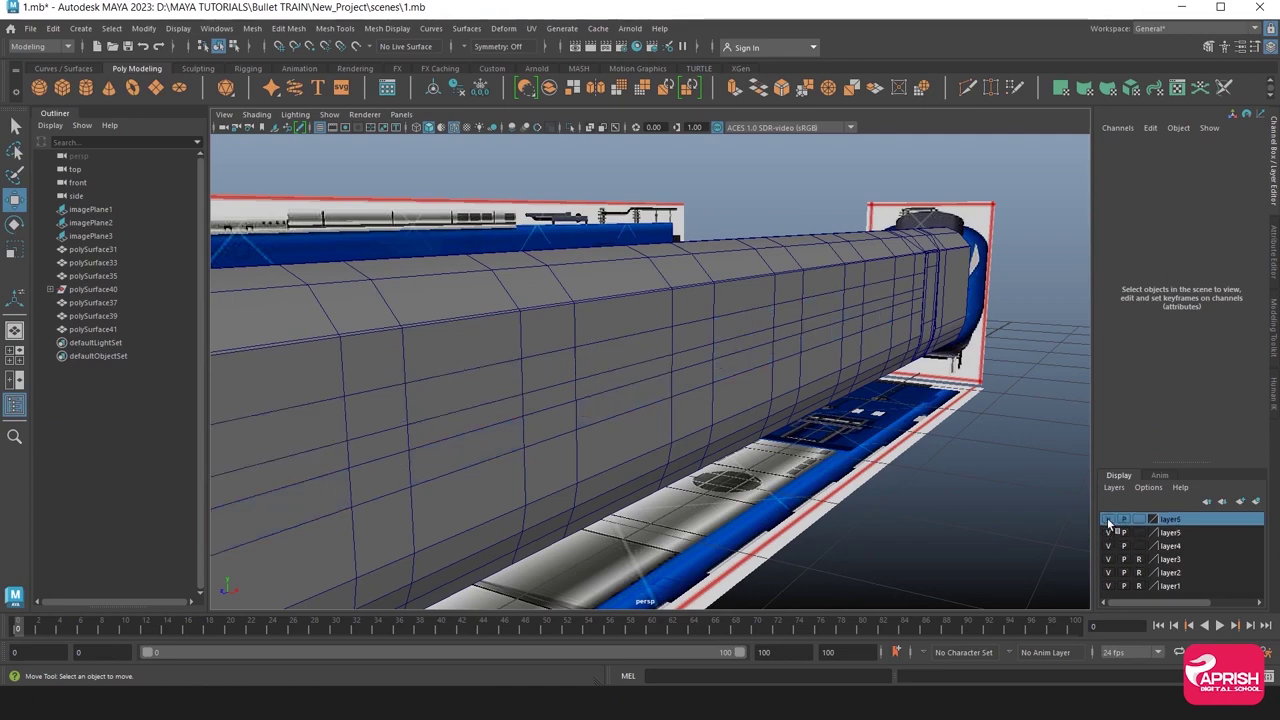
pyautogui.click(1108, 521)
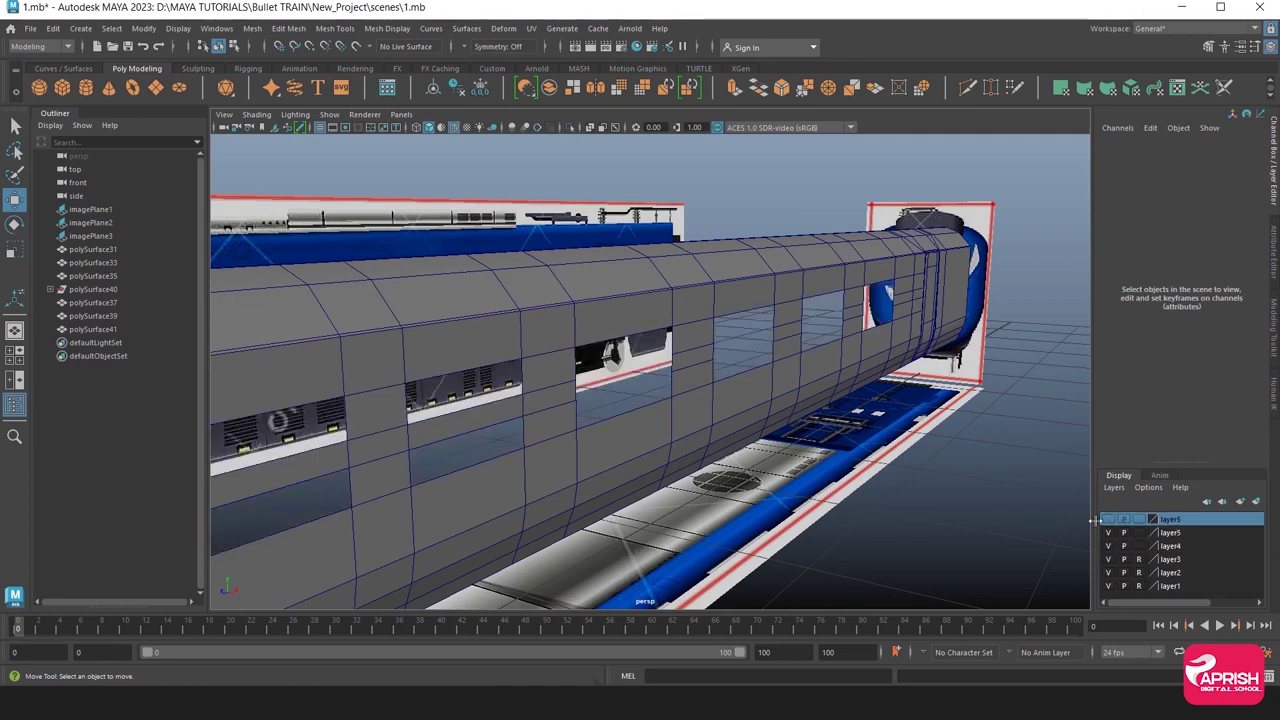
pyautogui.moveTo(639, 513)
pyautogui.keyDown('alt'); pyautogui.mouseDown()
pyautogui.moveTo(708, 493)
pyautogui.moveTo(698, 459)
pyautogui.moveTo(486, 414)
pyautogui.moveTo(529, 395)
pyautogui.mouseUp(); pyautogui.keyUp('alt')
# Switch the train body to edge selection and try picking the window strip's top edge.
pyautogui.click(492, 347)
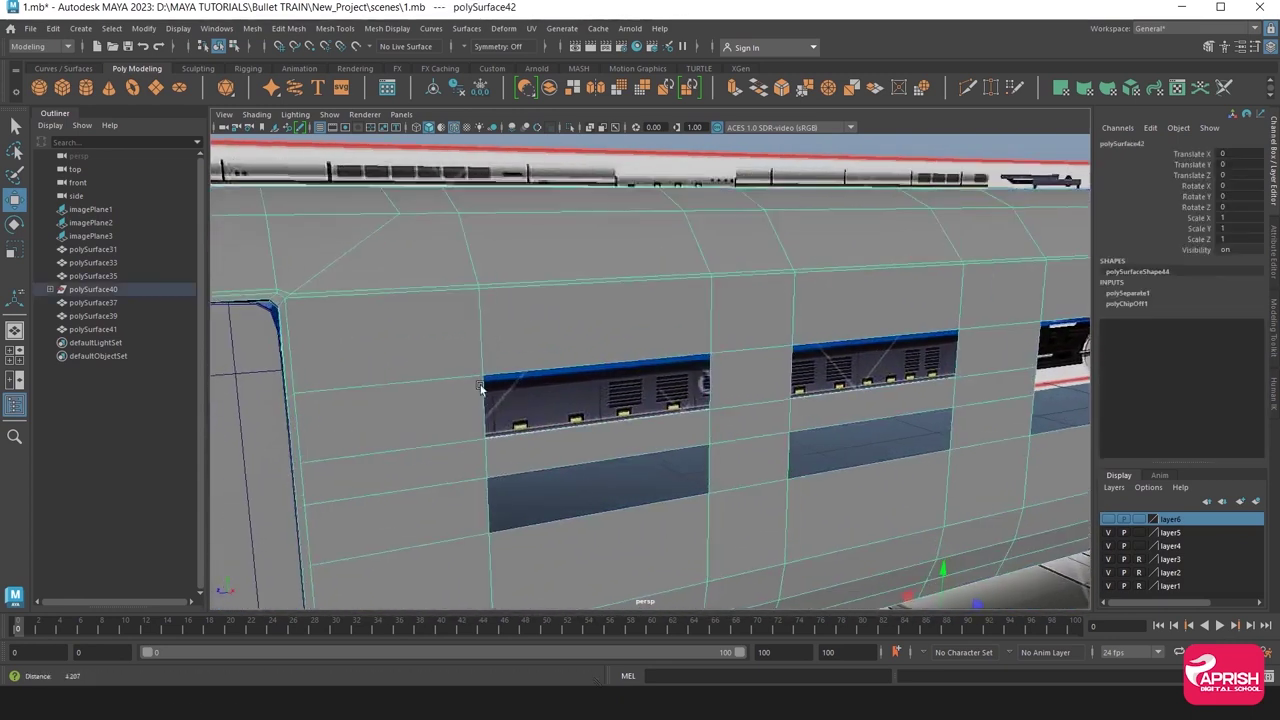
pyautogui.scroll(3, 480, 330)
pyautogui.rightClick(475, 305)
pyautogui.click(467, 270)
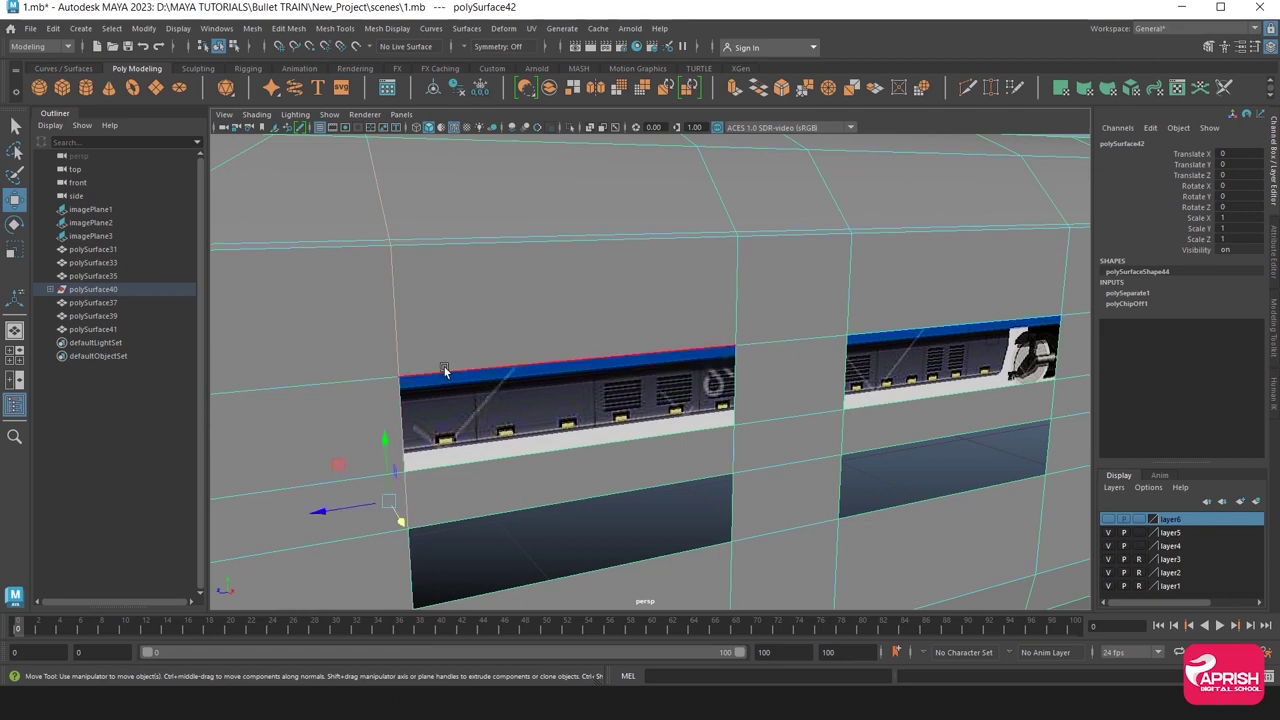
pyautogui.click(443, 370)
pyautogui.rightClick(452, 344)
pyautogui.click(506, 325)
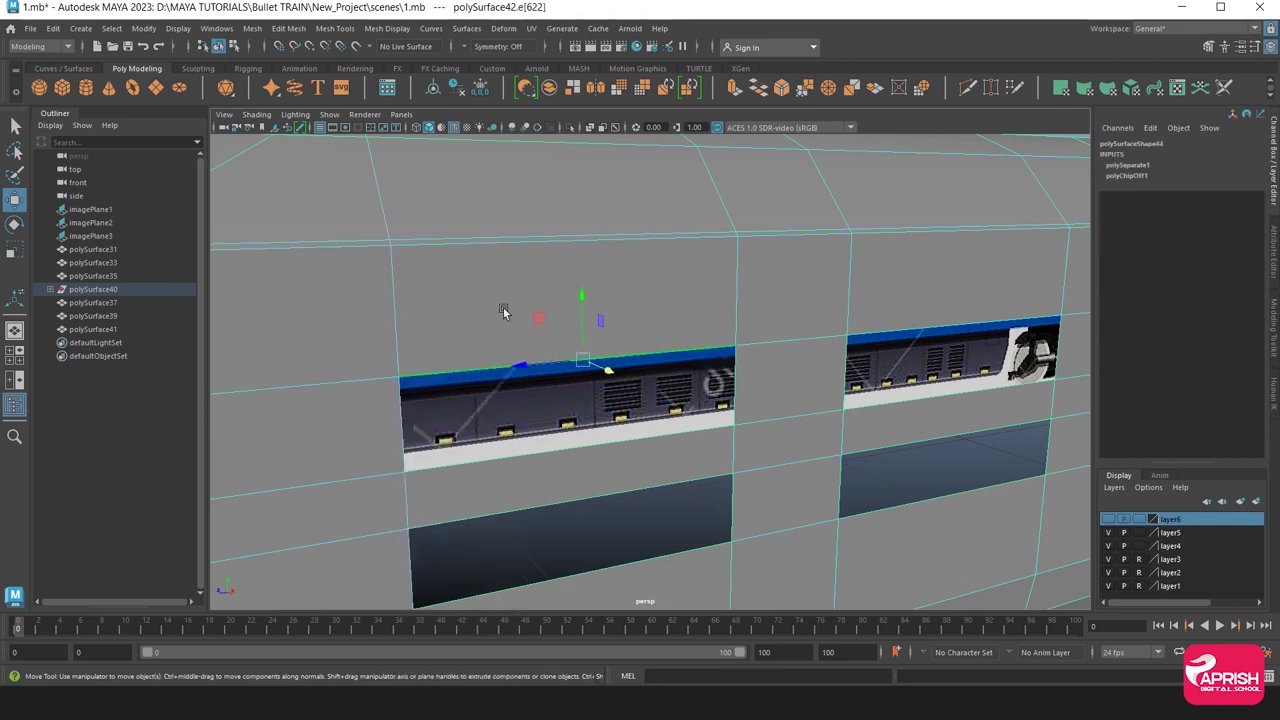
pyautogui.scroll(-5, 560, 360)
# Select the top and lower edges of the window opening.
pyautogui.press('F8')
pyautogui.scroll(3, 636, 360)
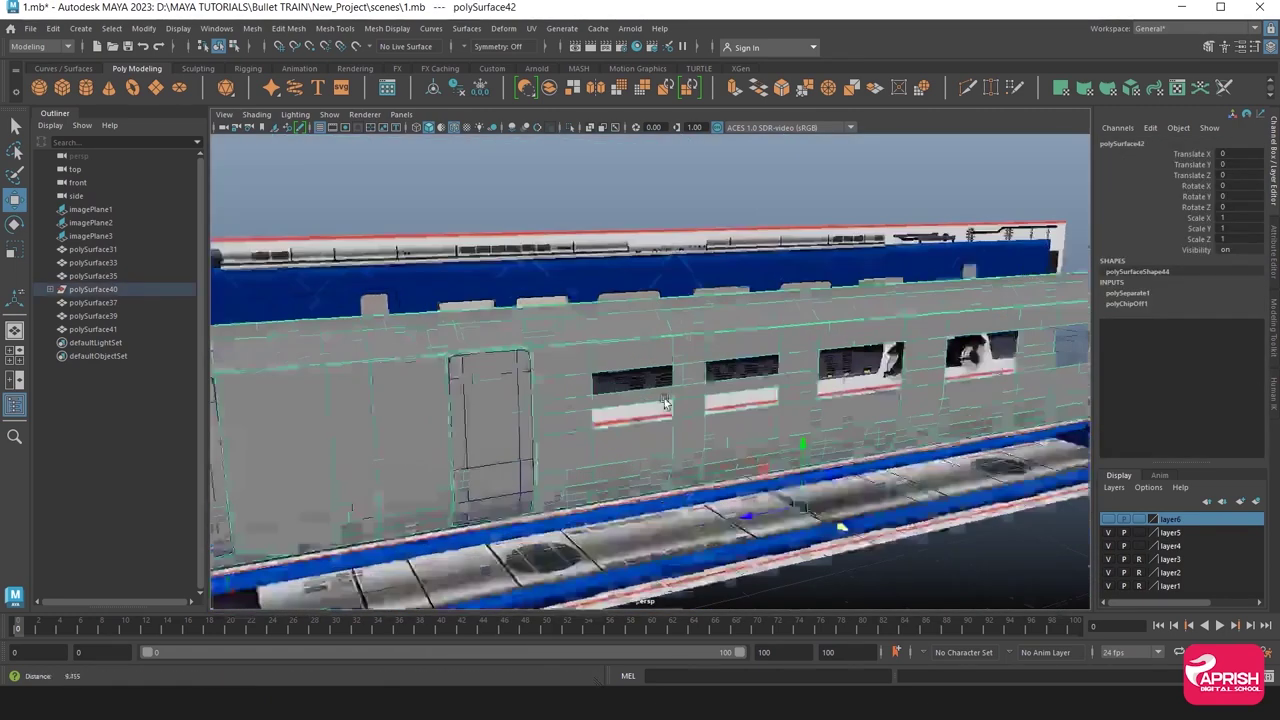
pyautogui.scroll(3, 625, 370)
pyautogui.scroll(2, 620, 375)
pyautogui.scroll(2, 613, 380)
pyautogui.keyDown('alt'); pyautogui.moveTo(613, 380); pyautogui.dragTo(625, 386, button='middle'); pyautogui.keyUp('alt')
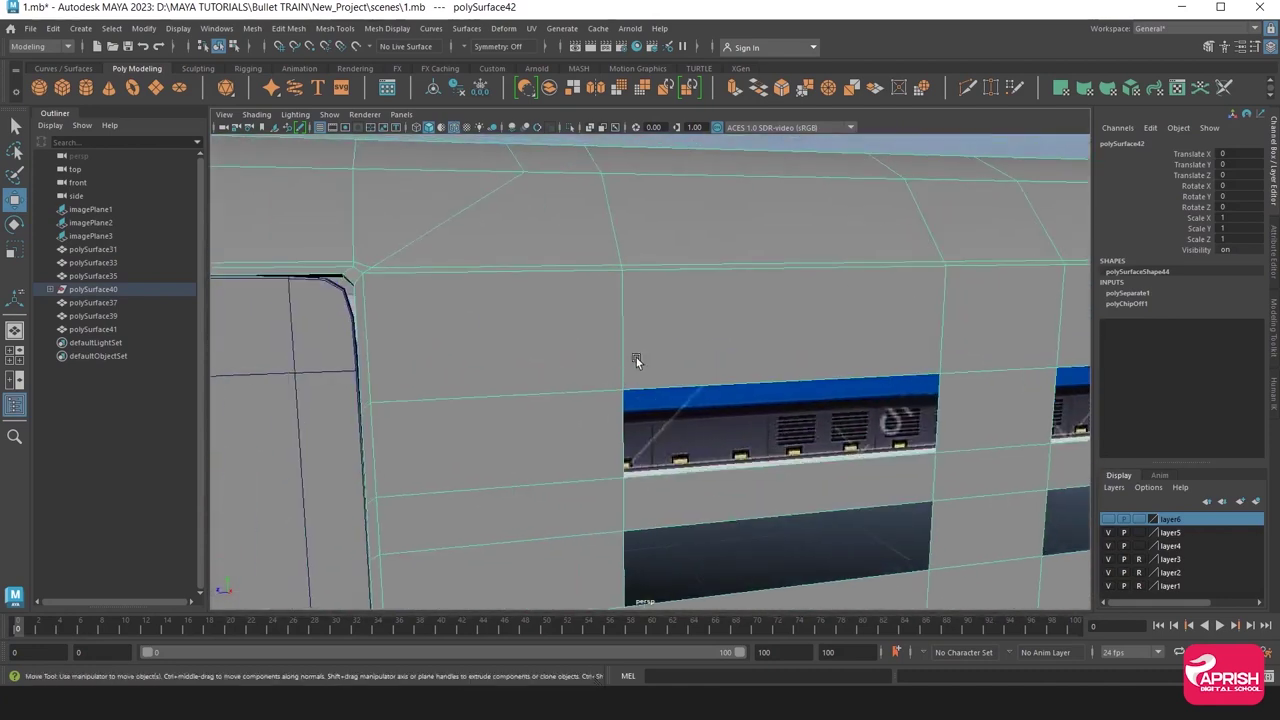
pyautogui.moveTo(620, 310); pyautogui.dragTo(636, 264, button='right')
pyautogui.click(716, 390)
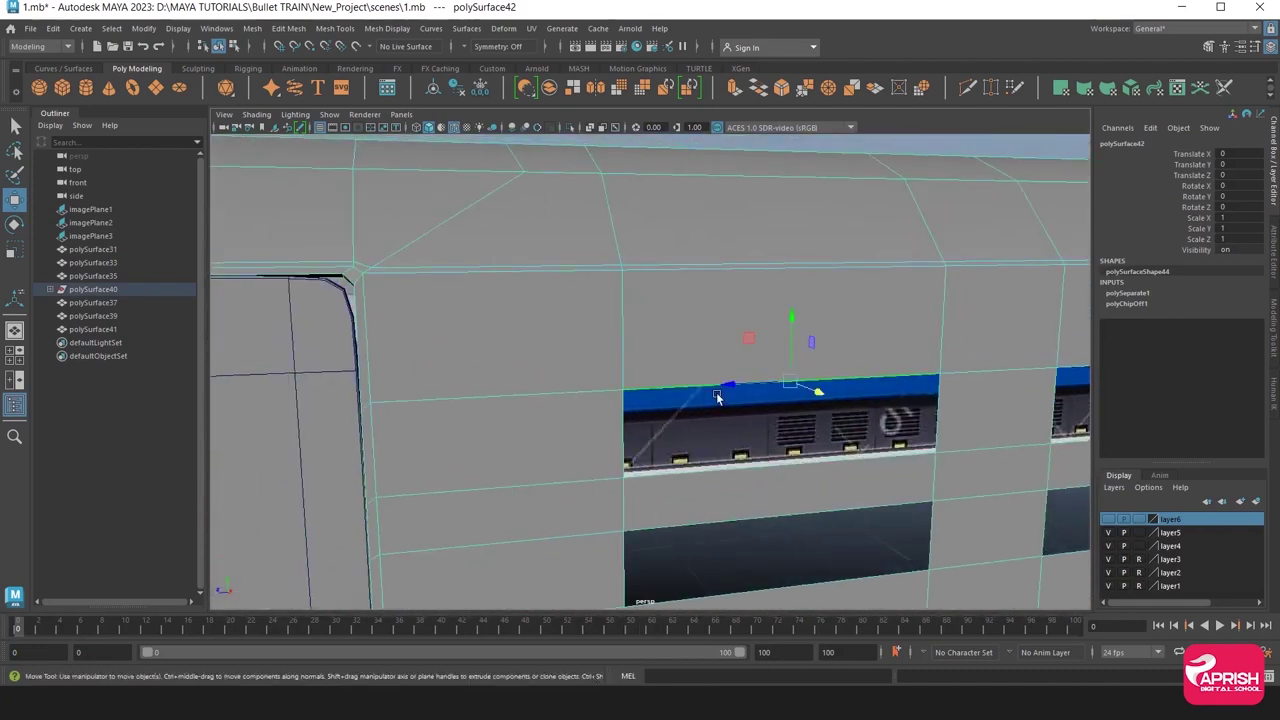
pyautogui.click(661, 390)
pyautogui.scroll(-2, 655, 385)
pyautogui.moveTo(651, 432)
pyautogui.keyDown('alt'); pyautogui.mouseDown()
pyautogui.moveTo(423, 434)
pyautogui.moveTo(449, 434)
pyautogui.mouseUp(); pyautogui.keyUp('alt')
pyautogui.keyDown('alt'); pyautogui.moveTo(449, 434); pyautogui.dragTo(509, 457, button='right'); pyautogui.keyUp('alt')
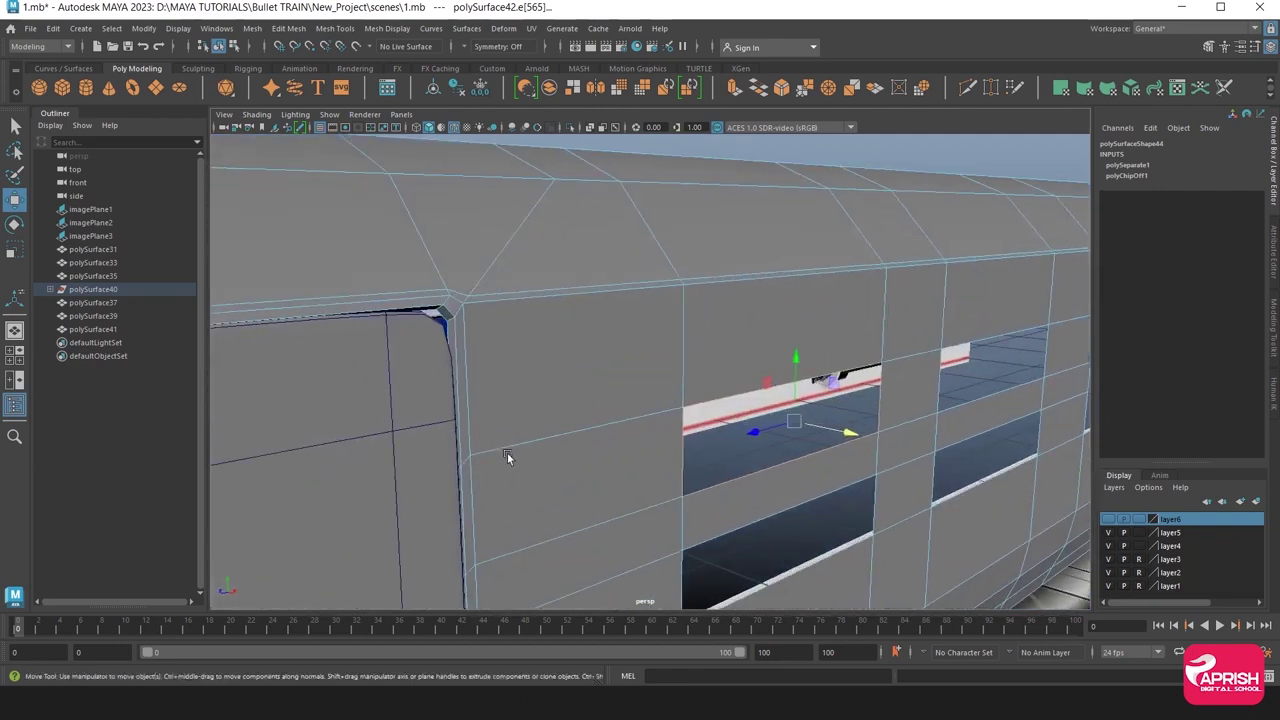
# Try an edge extrusion, undo it, and select the next window's edge.
pyautogui.click(733, 88)
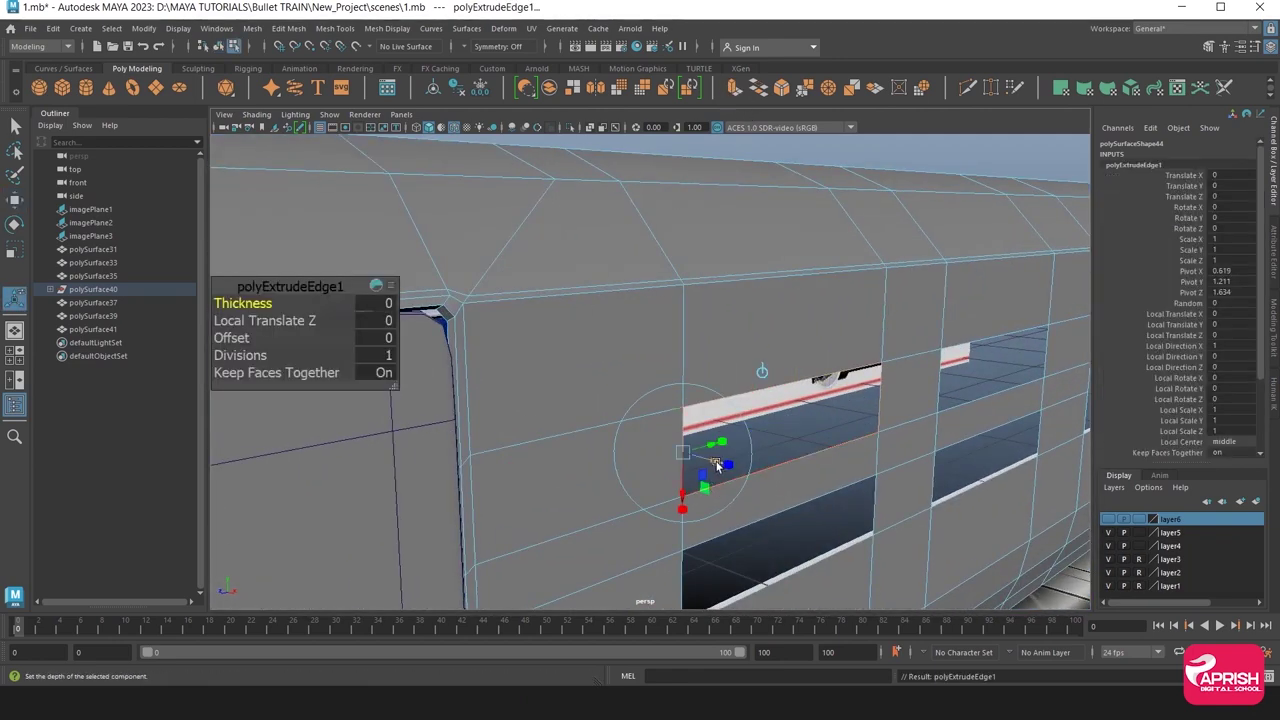
pyautogui.hotkey('ctrl', 'z')
pyautogui.moveTo(694, 449); pyautogui.dragTo(734, 451)
pyautogui.hotkey('ctrl', 'z')
pyautogui.hotkey('ctrl', 'z')
pyautogui.click(715, 462)
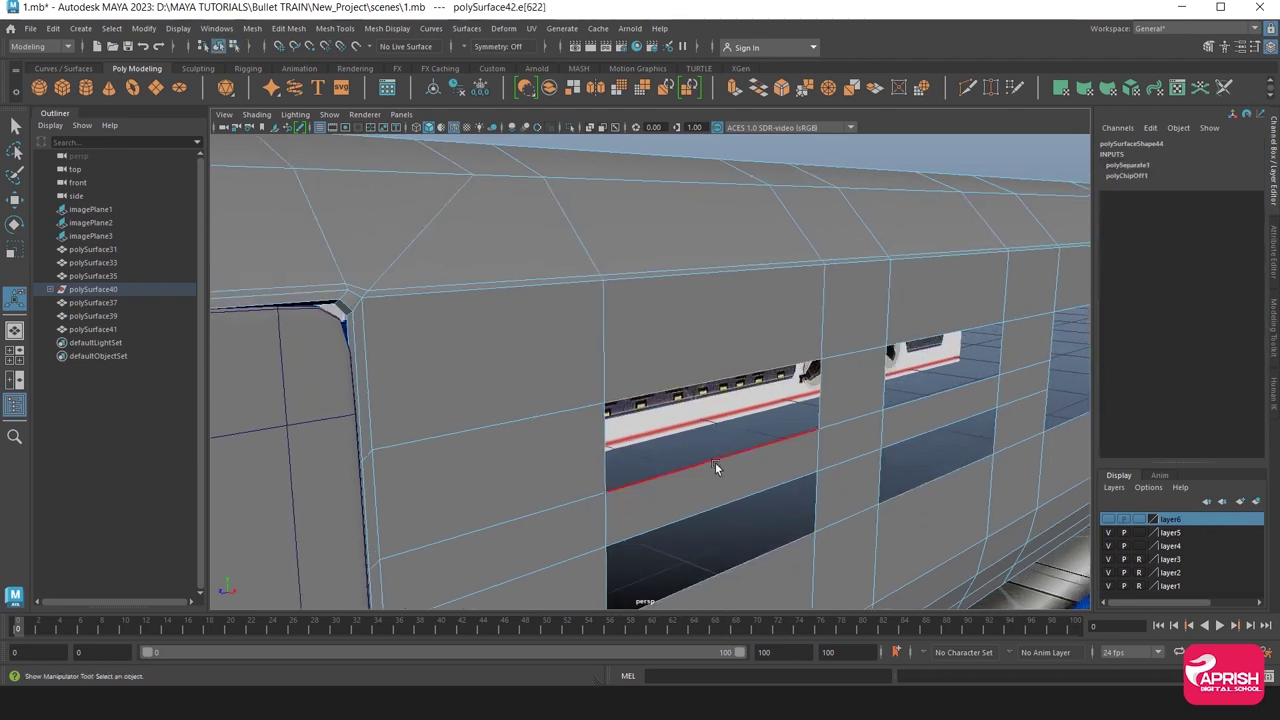
pyautogui.click(900, 401)
# Extrude the window-opening edges inward to about -0.0126 Local Translate Z.
pyautogui.keyDown('alt'); pyautogui.moveTo(844, 503); pyautogui.dragTo(674, 372); pyautogui.keyUp('alt')
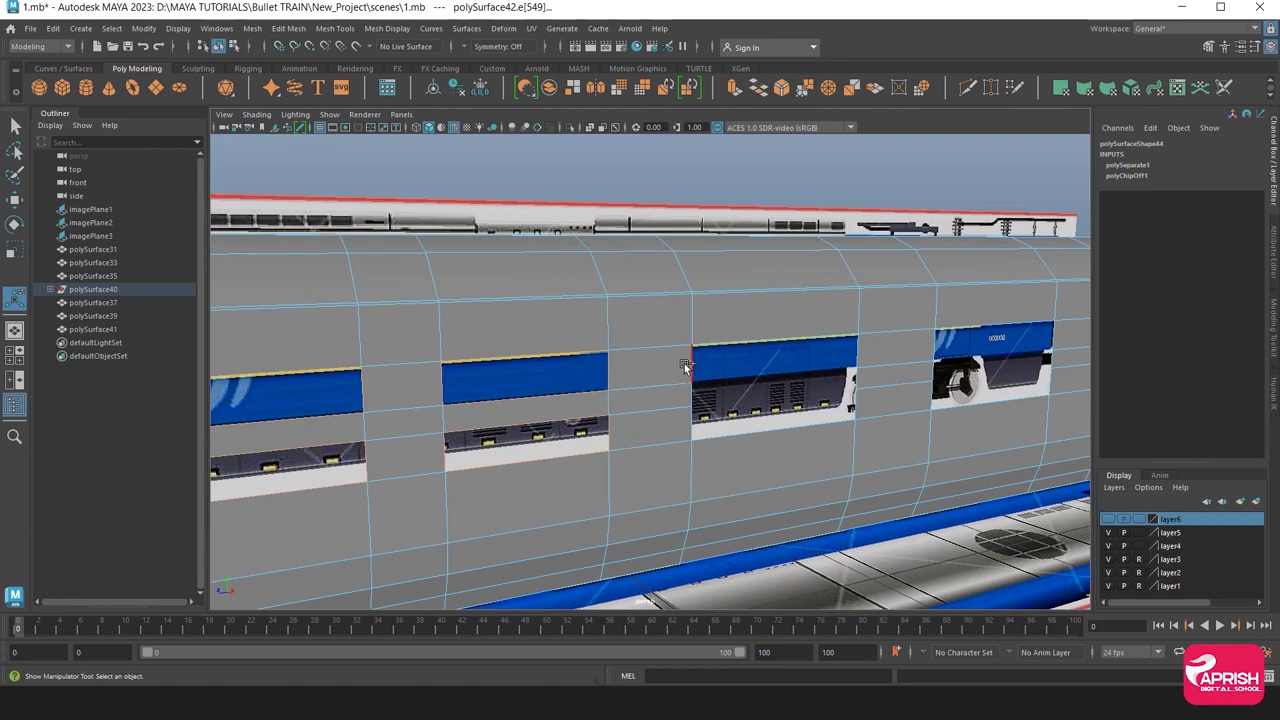
pyautogui.moveTo(829, 443)
pyautogui.keyDown('alt'); pyautogui.mouseDown()
pyautogui.moveTo(536, 488)
pyautogui.moveTo(521, 466)
pyautogui.mouseUp(); pyautogui.keyUp('alt')
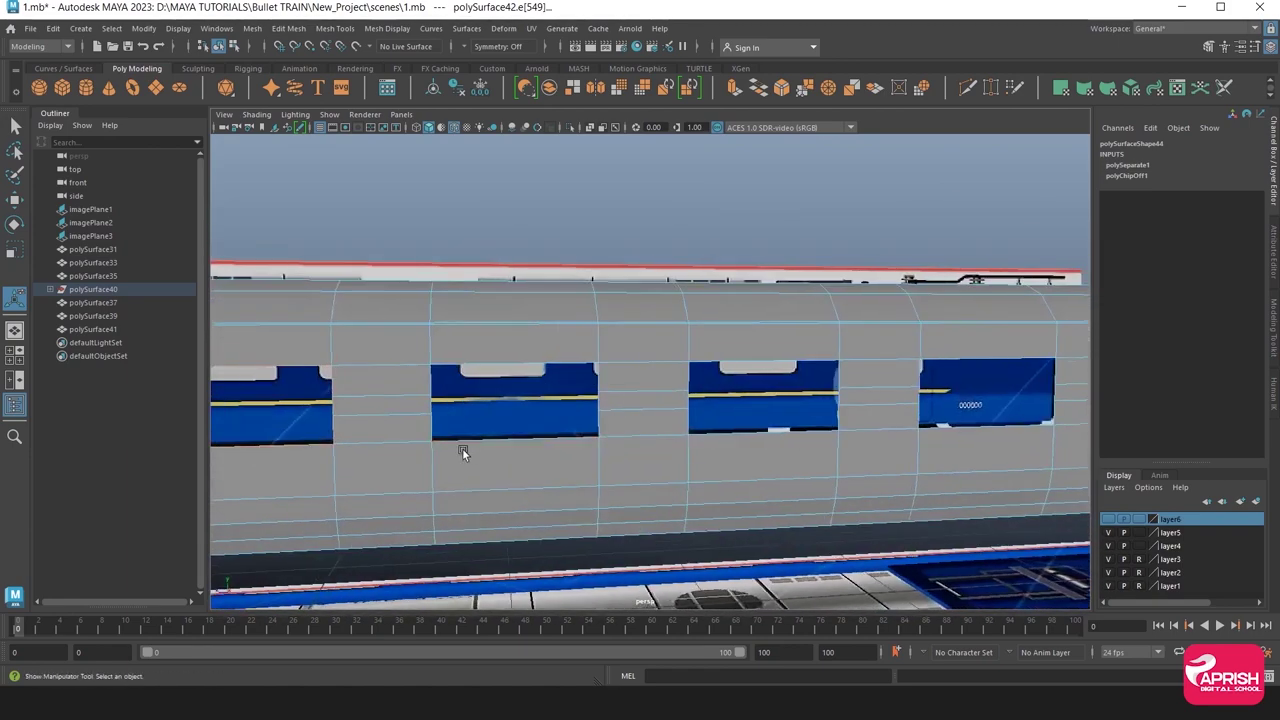
pyautogui.keyDown('alt'); pyautogui.moveTo(521, 466); pyautogui.dragTo(508, 407, button='middle'); pyautogui.keyUp('alt')
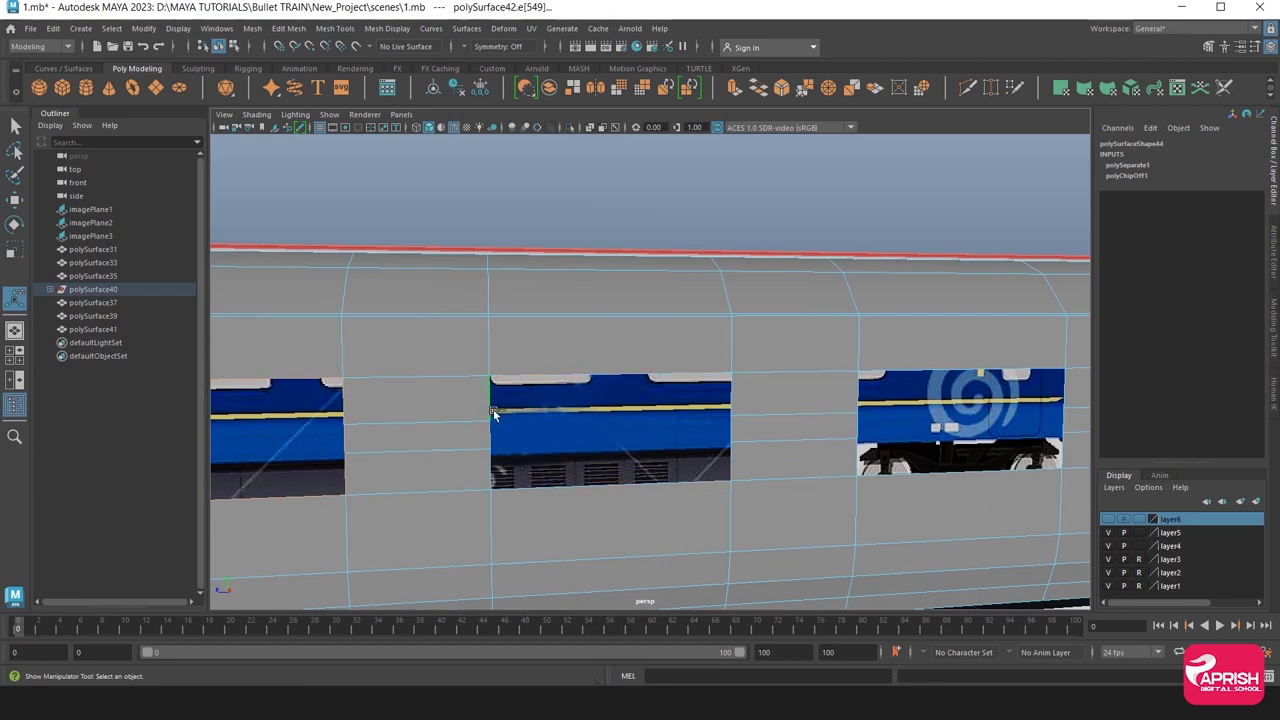
pyautogui.keyDown('alt'); pyautogui.moveTo(828, 453); pyautogui.dragTo(604, 481); pyautogui.keyUp('alt')
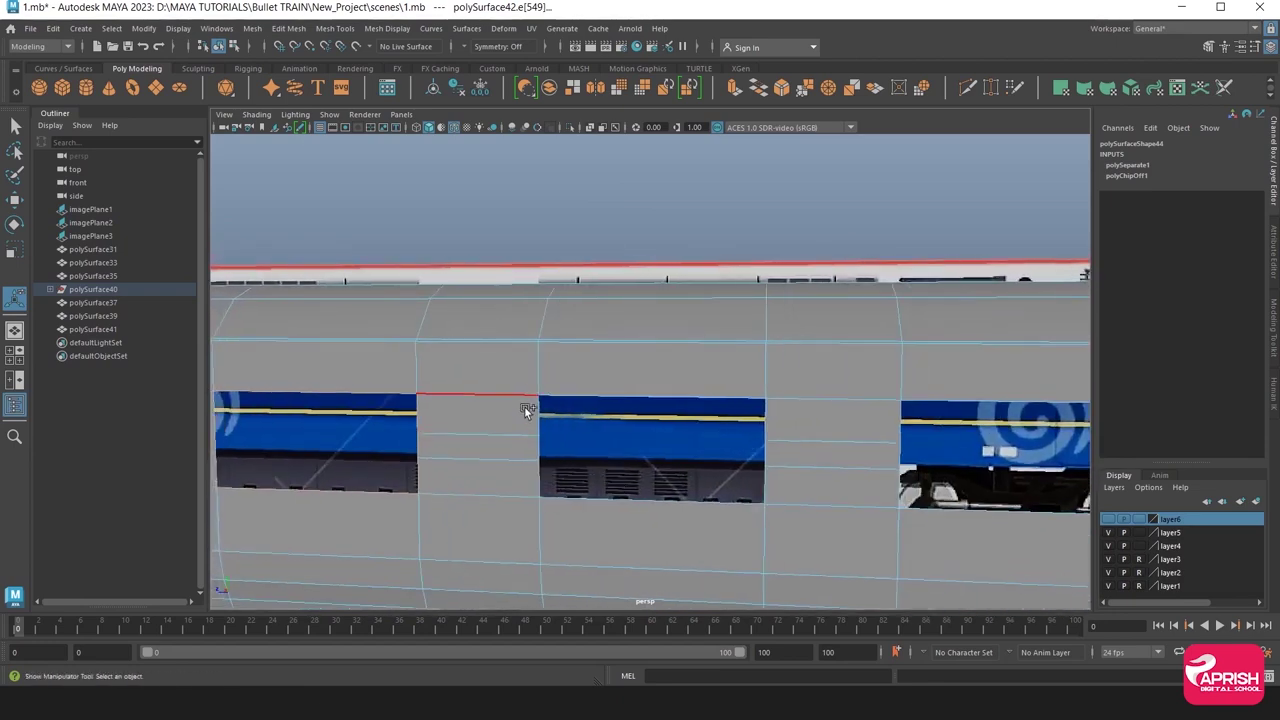
pyautogui.moveTo(537, 411)
pyautogui.keyDown('alt'); pyautogui.mouseDown()
pyautogui.moveTo(814, 463)
pyautogui.moveTo(658, 459)
pyautogui.moveTo(640, 503)
pyautogui.moveTo(603, 506)
pyautogui.moveTo(662, 526)
pyautogui.moveTo(669, 505)
pyautogui.moveTo(608, 503)
pyautogui.mouseUp(); pyautogui.keyUp('alt')
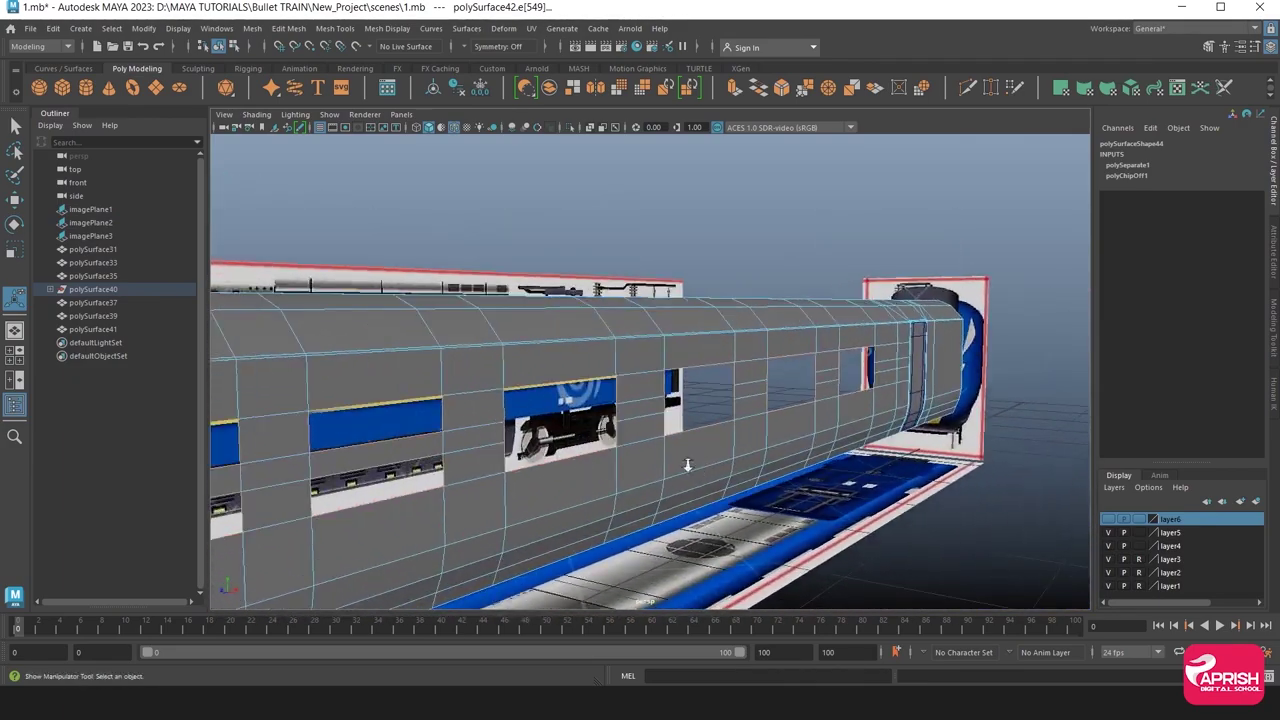
pyautogui.keyDown('alt'); pyautogui.moveTo(608, 503); pyautogui.dragTo(628, 461, button='middle'); pyautogui.keyUp('alt')
pyautogui.moveTo(628, 461)
pyautogui.keyDown('alt'); pyautogui.mouseDown()
pyautogui.moveTo(632, 485)
pyautogui.moveTo(549, 482)
pyautogui.moveTo(610, 515)
pyautogui.mouseUp(); pyautogui.keyUp('alt')
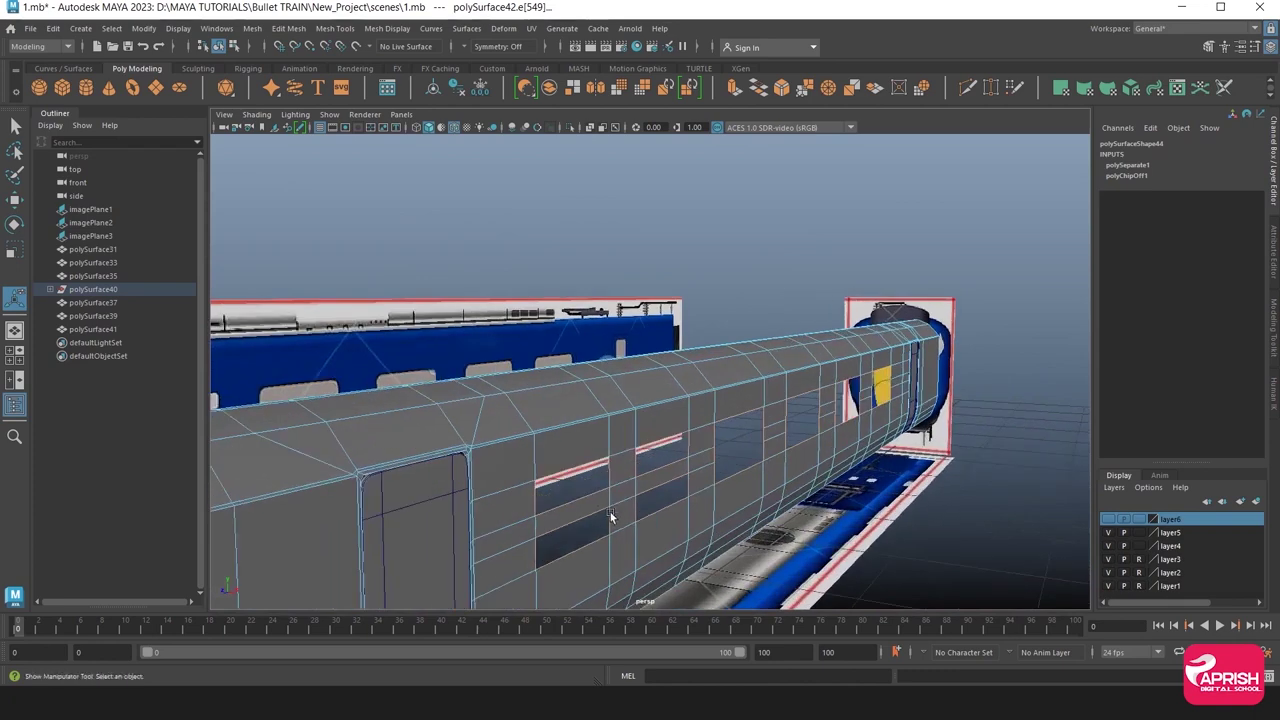
pyautogui.hotkey('ctrl', 'e')
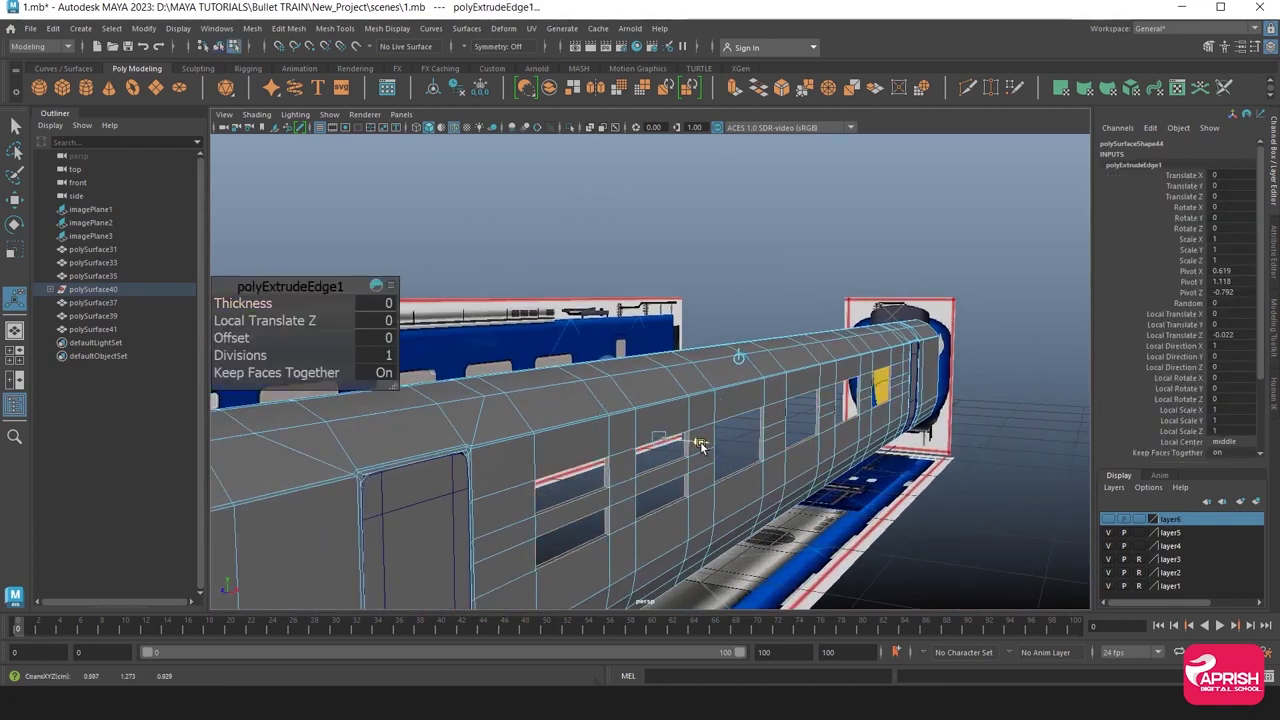
pyautogui.moveTo(700, 442); pyautogui.dragTo(703, 446)
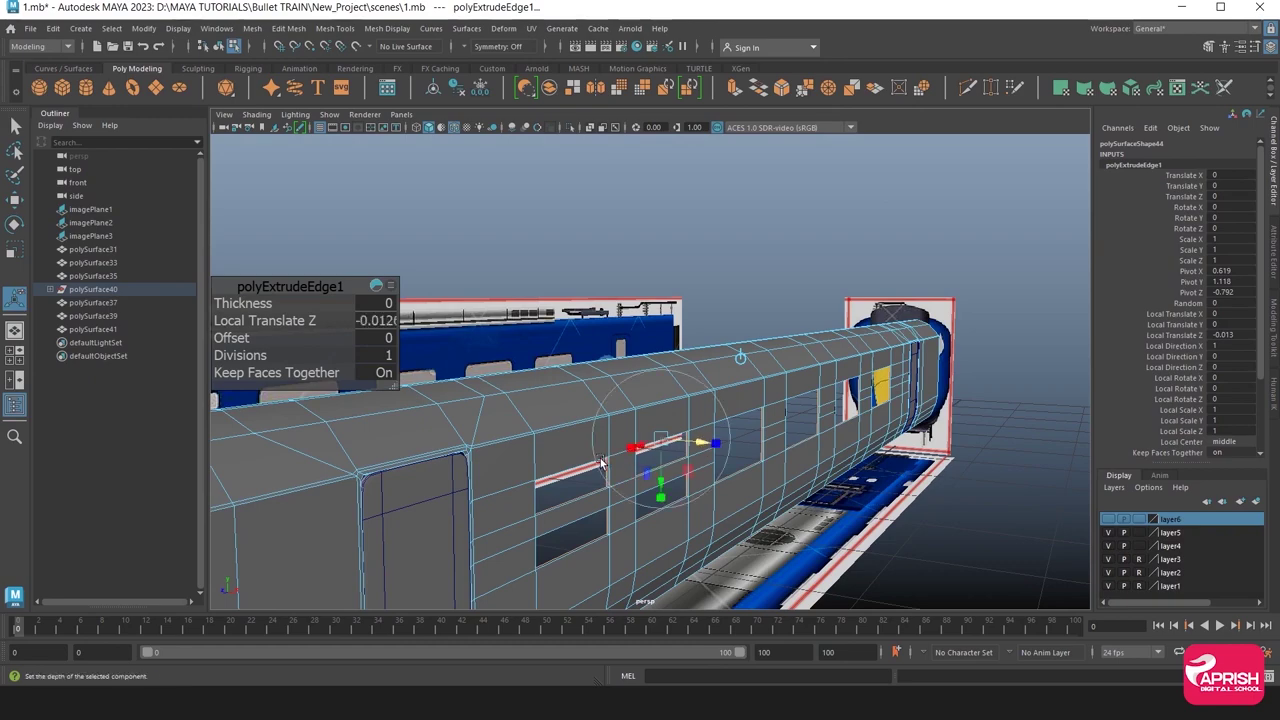
pyautogui.rightClick(550, 320)
# Deselect everything and orbit in close to inspect the recessed side window frames.
pyautogui.press('q')
pyautogui.click(883, 548)
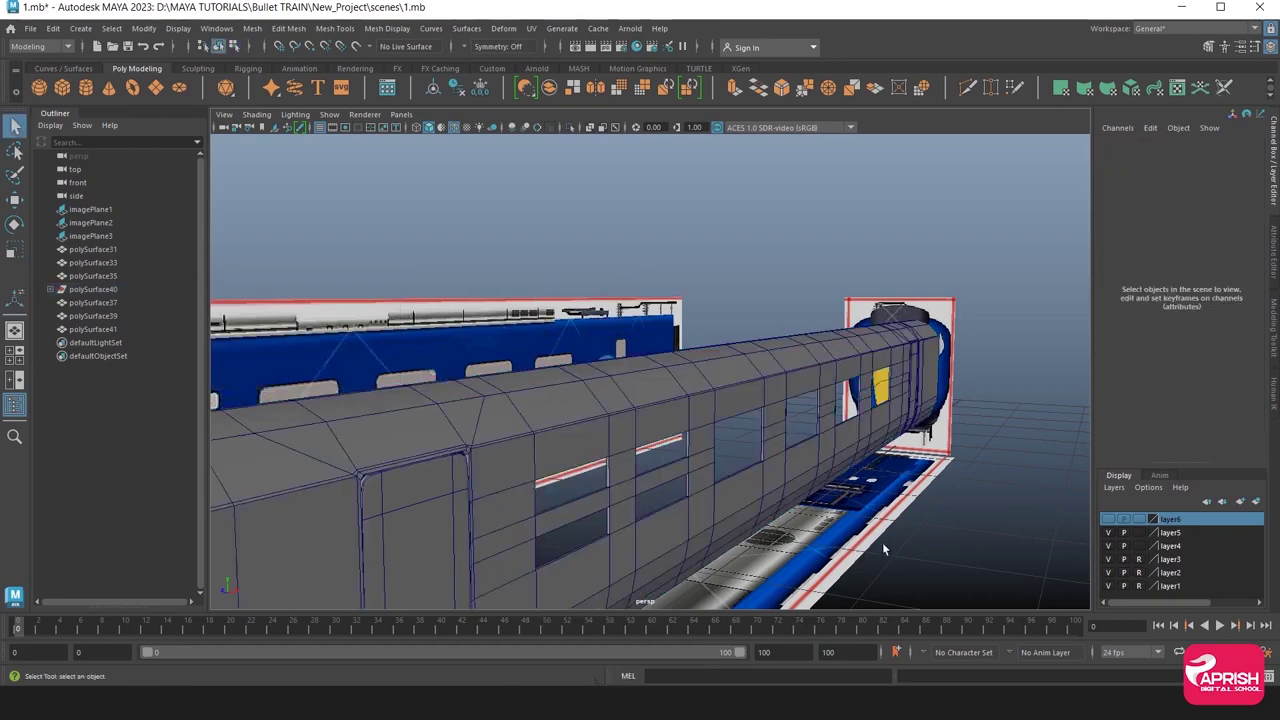
pyautogui.keyDown('alt'); pyautogui.moveTo(702, 529); pyautogui.dragTo(496, 453); pyautogui.keyUp('alt')
pyautogui.keyDown('alt'); pyautogui.moveTo(496, 453); pyautogui.dragTo(819, 489, button='right'); pyautogui.keyUp('alt')
pyautogui.keyDown('alt'); pyautogui.moveTo(819, 489); pyautogui.dragTo(500, 443); pyautogui.keyUp('alt')
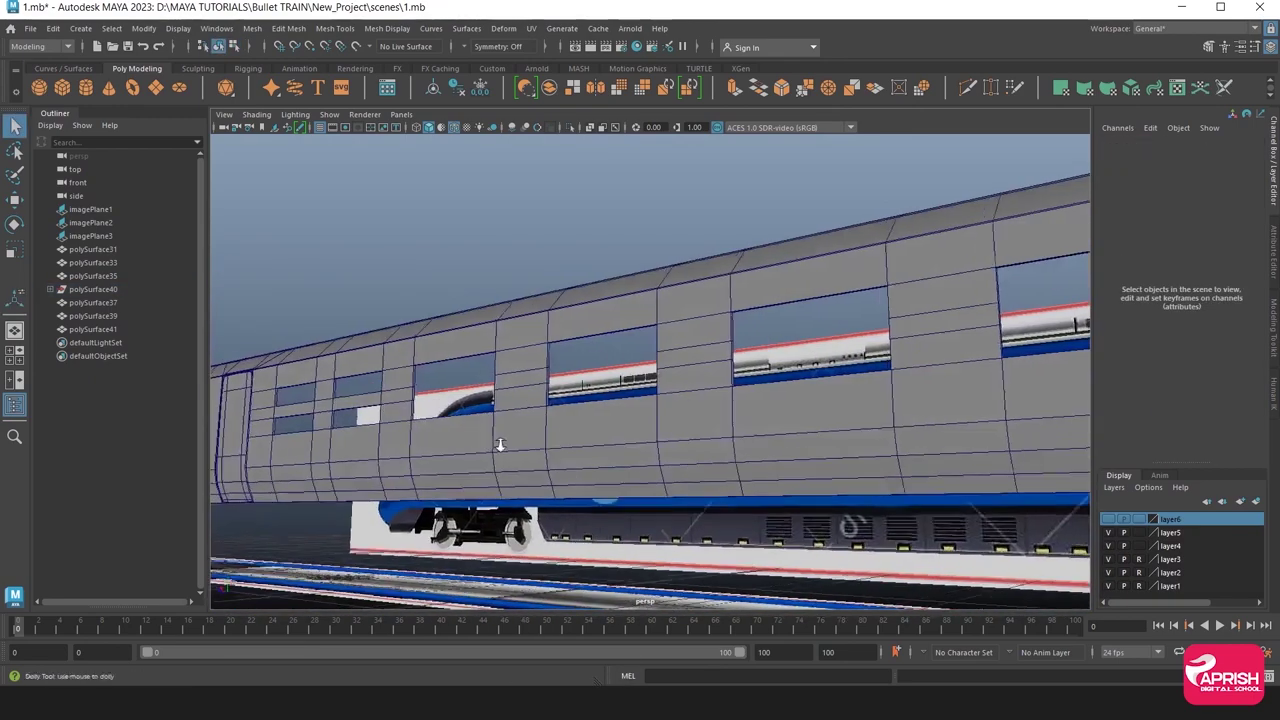
pyautogui.keyDown('alt'); pyautogui.moveTo(500, 443); pyautogui.dragTo(676, 478, button='middle'); pyautogui.keyUp('alt')
pyautogui.moveTo(676, 478)
pyautogui.keyDown('alt'); pyautogui.mouseDown()
pyautogui.moveTo(829, 529)
pyautogui.moveTo(434, 499)
pyautogui.mouseUp(); pyautogui.keyUp('alt')
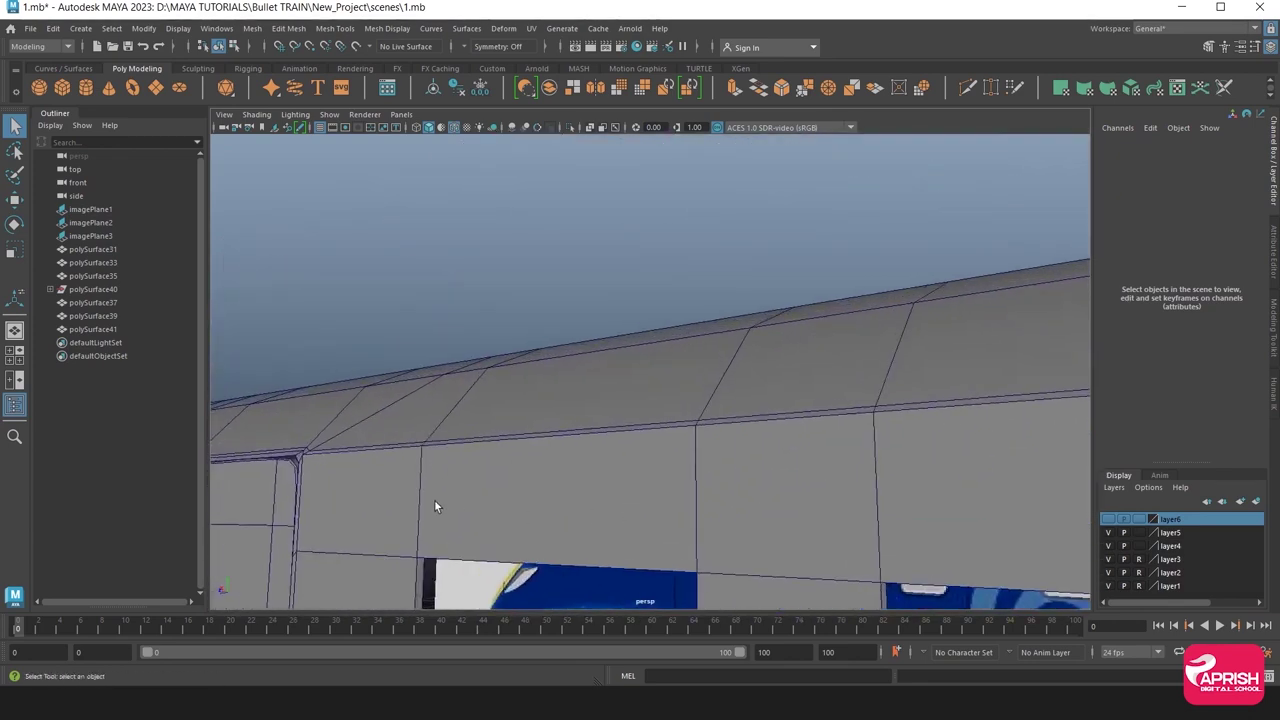
pyautogui.keyDown('alt'); pyautogui.moveTo(434, 499); pyautogui.dragTo(403, 457, button='right'); pyautogui.keyUp('alt')
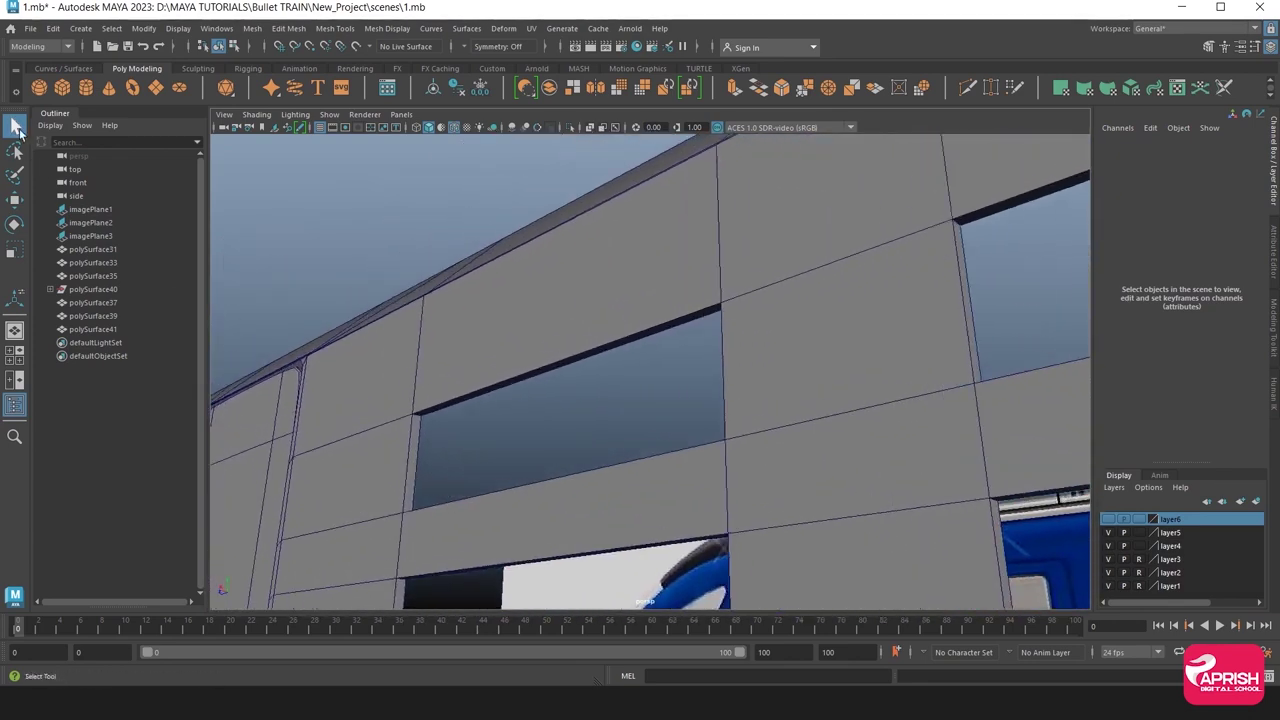
# Switch the body to edge mode and zoom in tight on a window frame corner.
pyautogui.moveTo(425, 380); pyautogui.dragTo(416, 385, button='right')
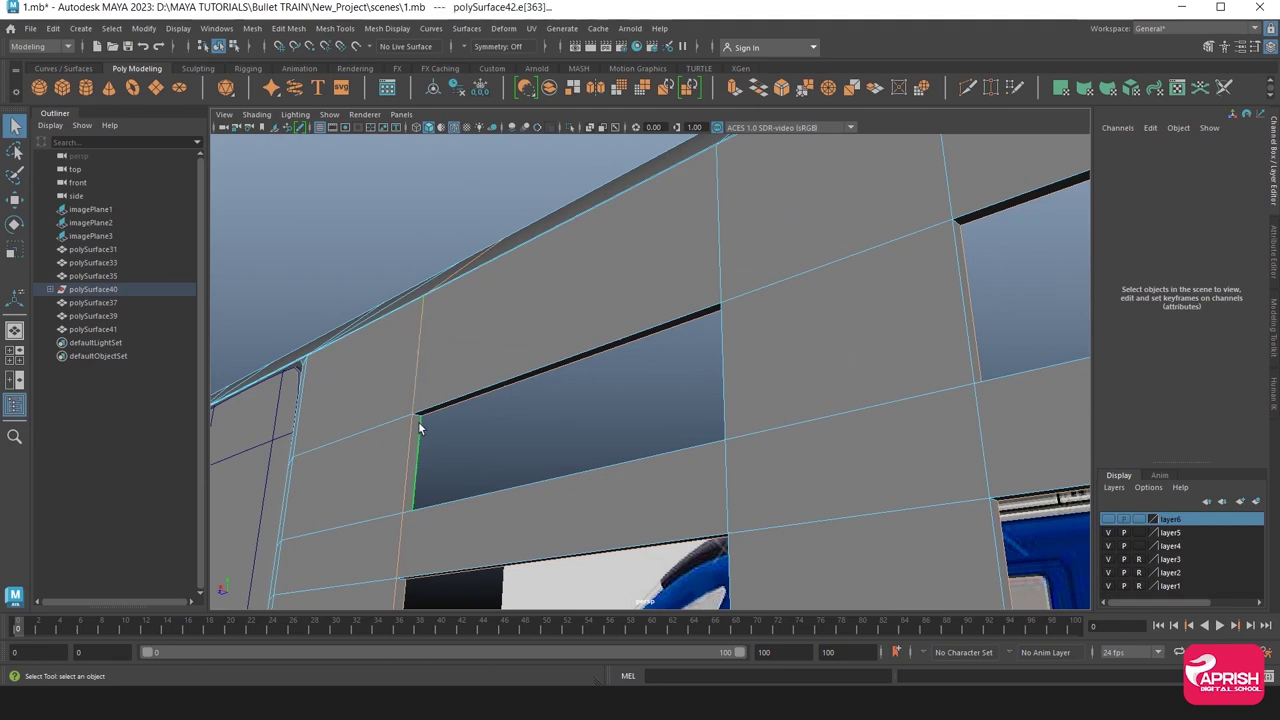
pyautogui.click(417, 415)
pyautogui.moveTo(423, 474)
pyautogui.keyDown('alt'); pyautogui.mouseDown()
pyautogui.moveTo(518, 465)
pyautogui.moveTo(214, 438)
pyautogui.moveTo(519, 454)
pyautogui.moveTo(329, 449)
pyautogui.moveTo(778, 434)
pyautogui.mouseUp(); pyautogui.keyUp('alt')
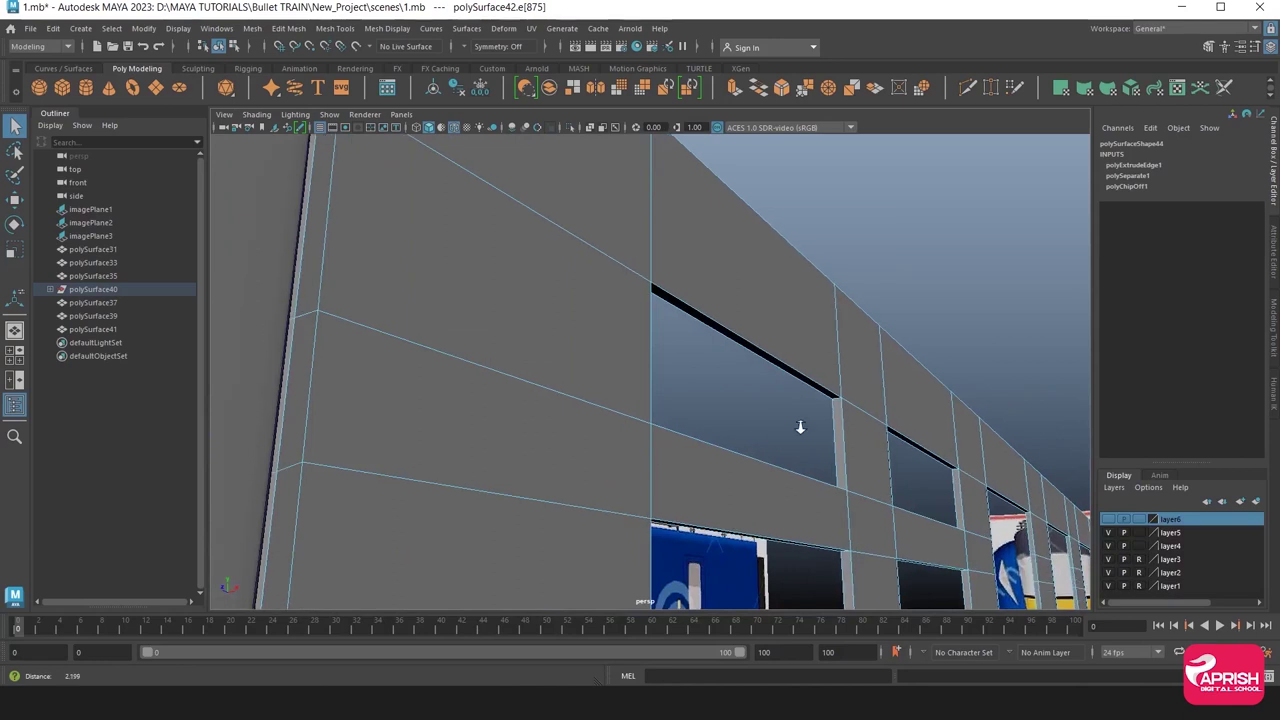
pyautogui.moveTo(800, 427)
pyautogui.keyDown('alt'); pyautogui.mouseDown(button='right')
pyautogui.moveTo(843, 400)
pyautogui.moveTo(869, 437)
pyautogui.moveTo(930, 459)
pyautogui.mouseUp(button='right'); pyautogui.keyUp('alt')
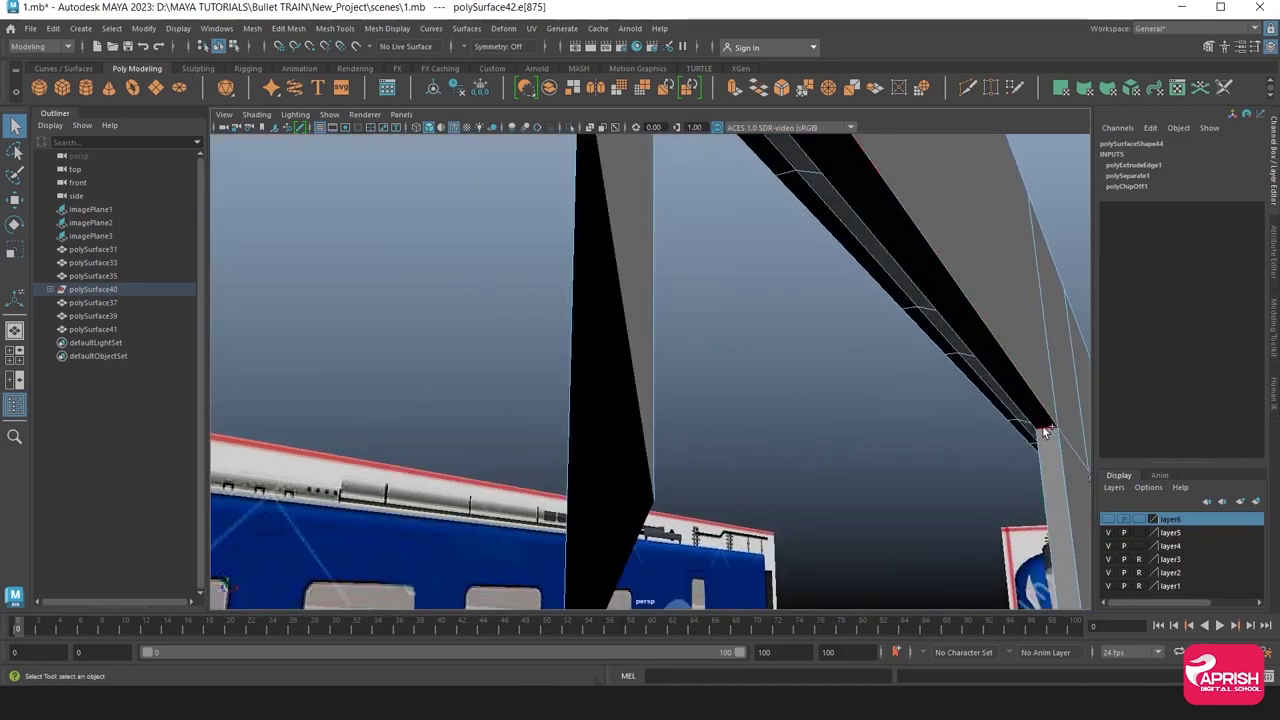
pyautogui.moveTo(1045, 430)
pyautogui.keyDown('alt'); pyautogui.mouseDown()
pyautogui.moveTo(940, 474)
pyautogui.moveTo(640, 523)
pyautogui.mouseUp(); pyautogui.keyUp('alt')
pyautogui.moveTo(894, 508)
pyautogui.keyDown('alt'); pyautogui.mouseDown()
pyautogui.moveTo(487, 440)
pyautogui.moveTo(556, 517)
pyautogui.mouseUp(); pyautogui.keyUp('alt')
pyautogui.keyDown('alt'); pyautogui.moveTo(556, 517); pyautogui.dragTo(686, 525, button='right'); pyautogui.keyUp('alt')
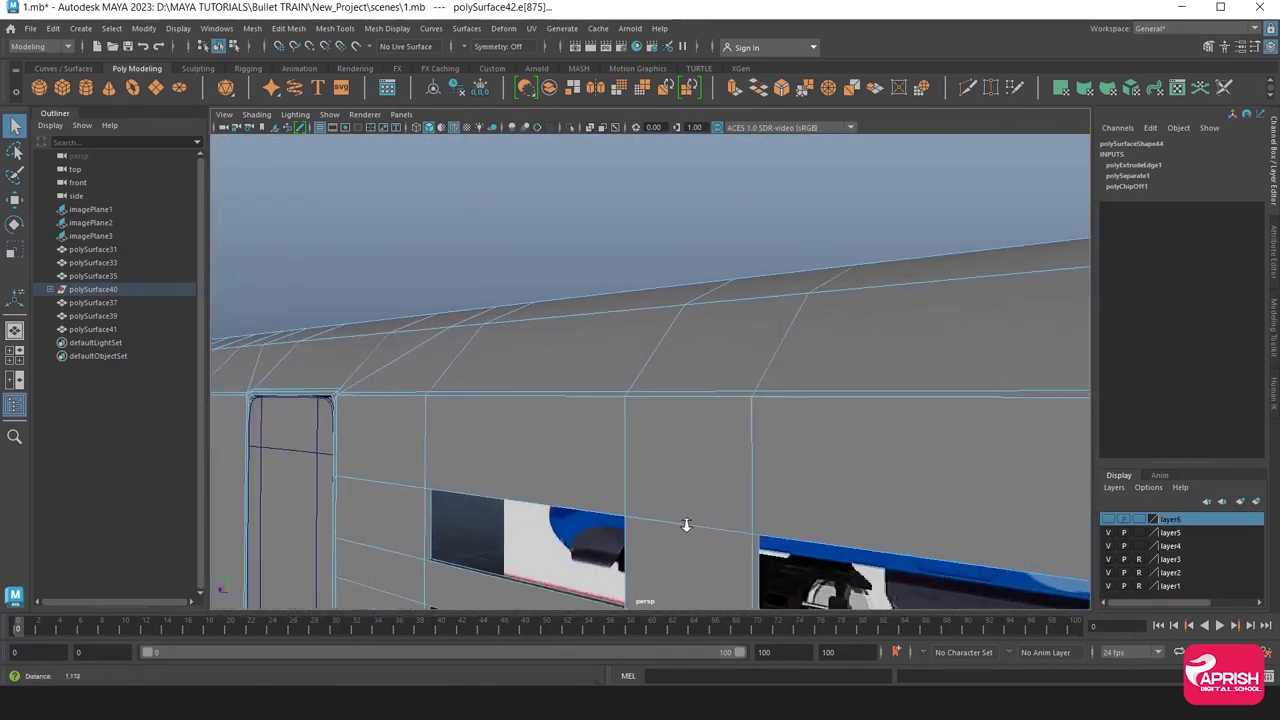
pyautogui.moveTo(686, 525)
pyautogui.keyDown('alt'); pyautogui.mouseDown()
pyautogui.moveTo(454, 400)
pyautogui.moveTo(449, 449)
pyautogui.mouseUp(); pyautogui.keyUp('alt')
pyautogui.moveTo(449, 449)
pyautogui.keyDown('alt'); pyautogui.mouseDown(button='right')
pyautogui.moveTo(597, 509)
pyautogui.moveTo(466, 502)
pyautogui.mouseUp(button='right'); pyautogui.keyUp('alt')
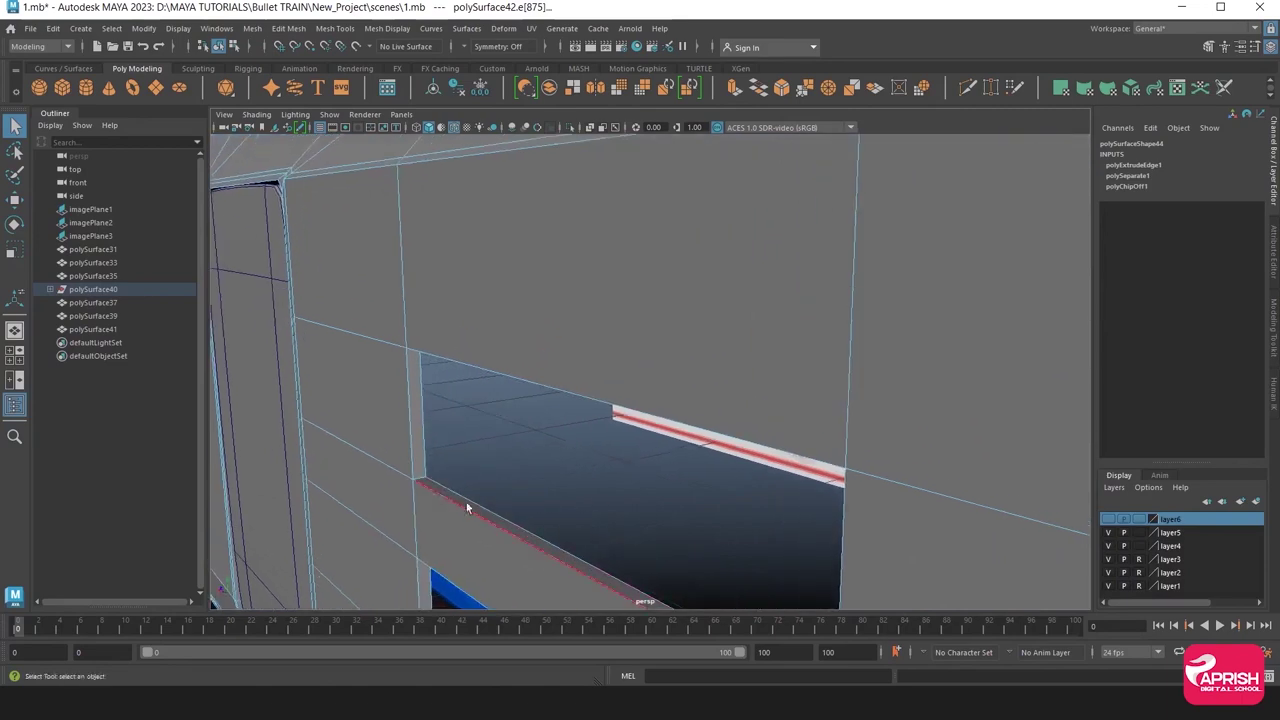
pyautogui.moveTo(419, 474)
pyautogui.keyDown('alt'); pyautogui.mouseDown()
pyautogui.moveTo(371, 509)
pyautogui.moveTo(380, 528)
pyautogui.mouseUp(); pyautogui.keyUp('alt')
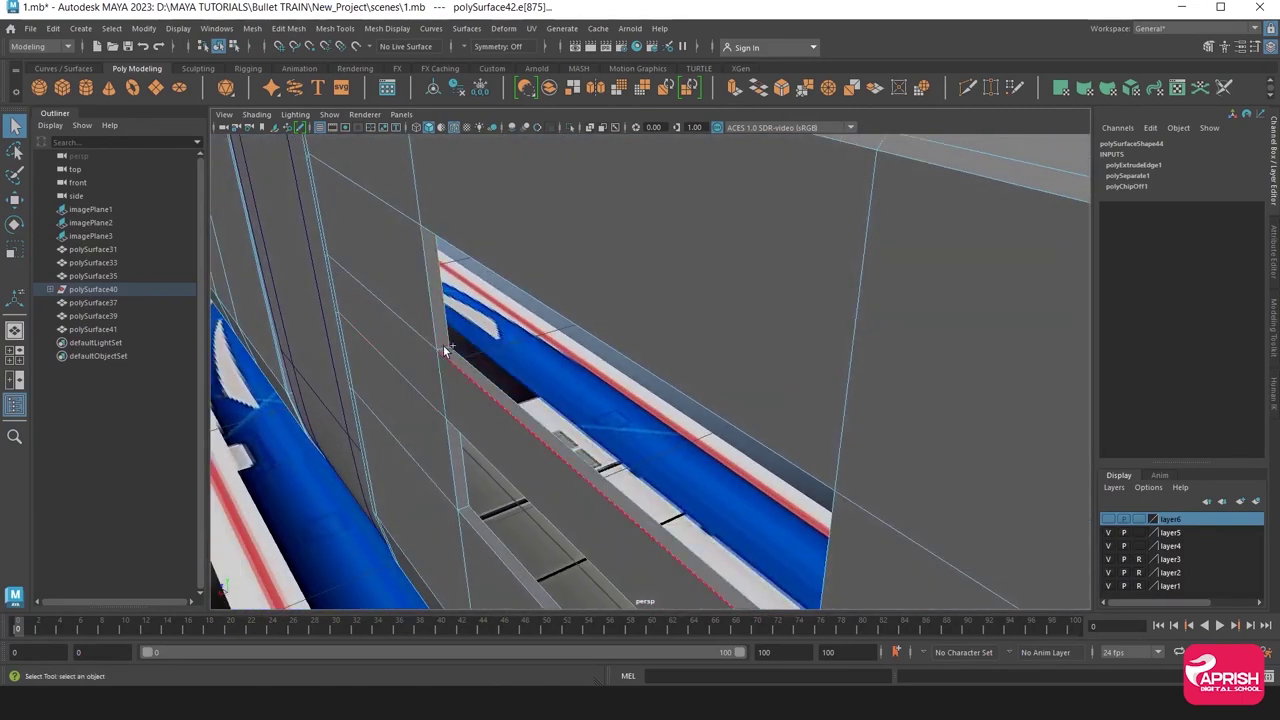
pyautogui.keyDown('alt'); pyautogui.moveTo(443, 345); pyautogui.dragTo(428, 415, button='right'); pyautogui.keyUp('alt')
pyautogui.keyDown('alt'); pyautogui.moveTo(428, 415); pyautogui.dragTo(256, 344); pyautogui.keyUp('alt')
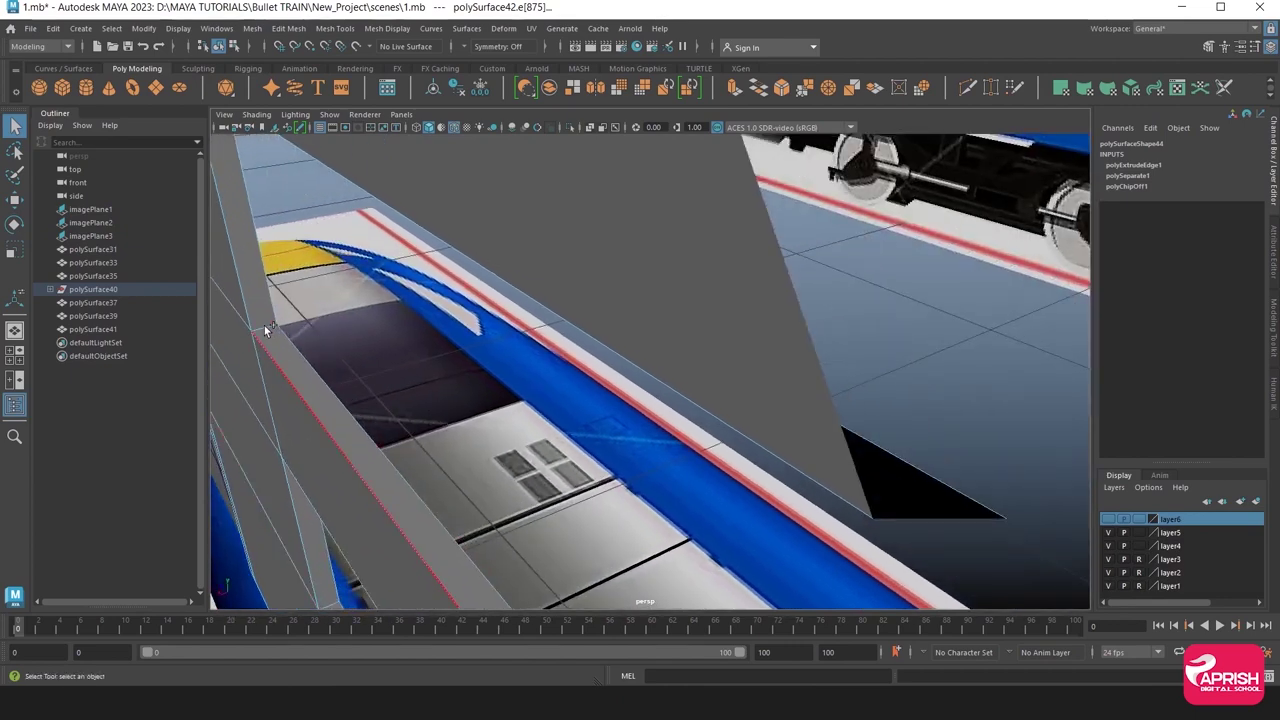
pyautogui.keyDown('alt'); pyautogui.moveTo(263, 323); pyautogui.dragTo(384, 412, button='right'); pyautogui.keyUp('alt')
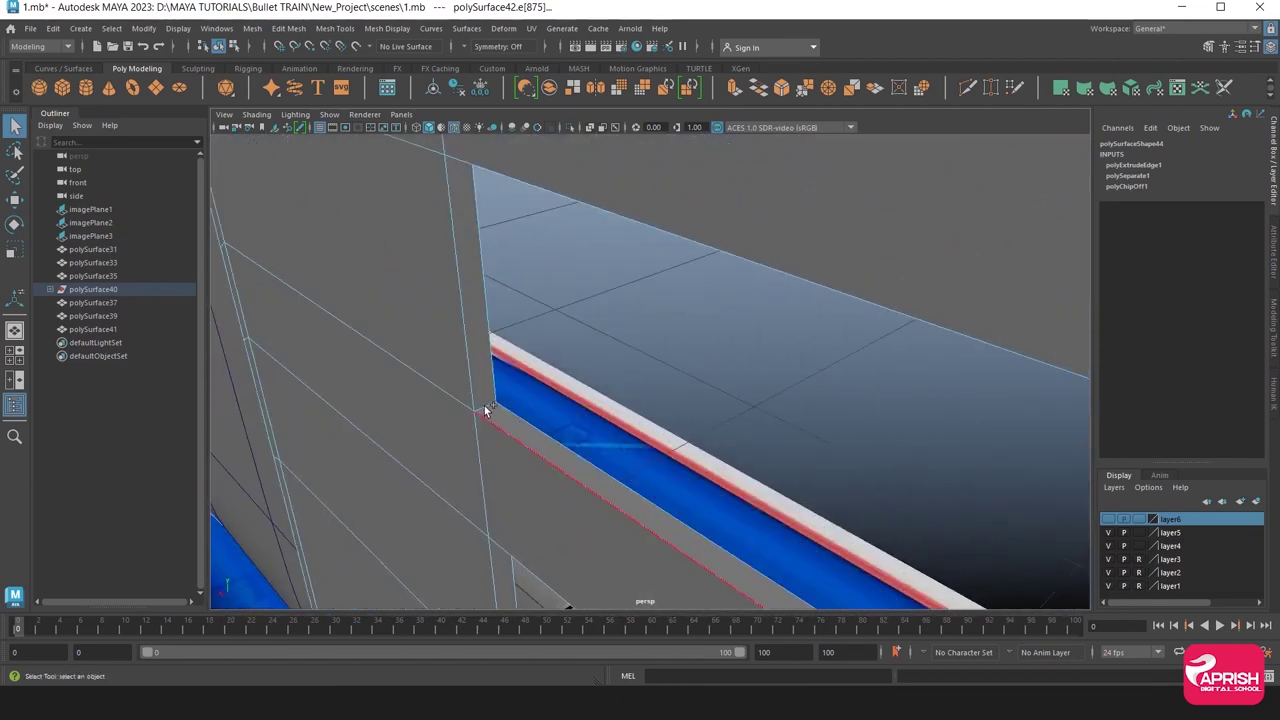
# Select the window frame's corner edges to be beveled.
pyautogui.click(484, 406)
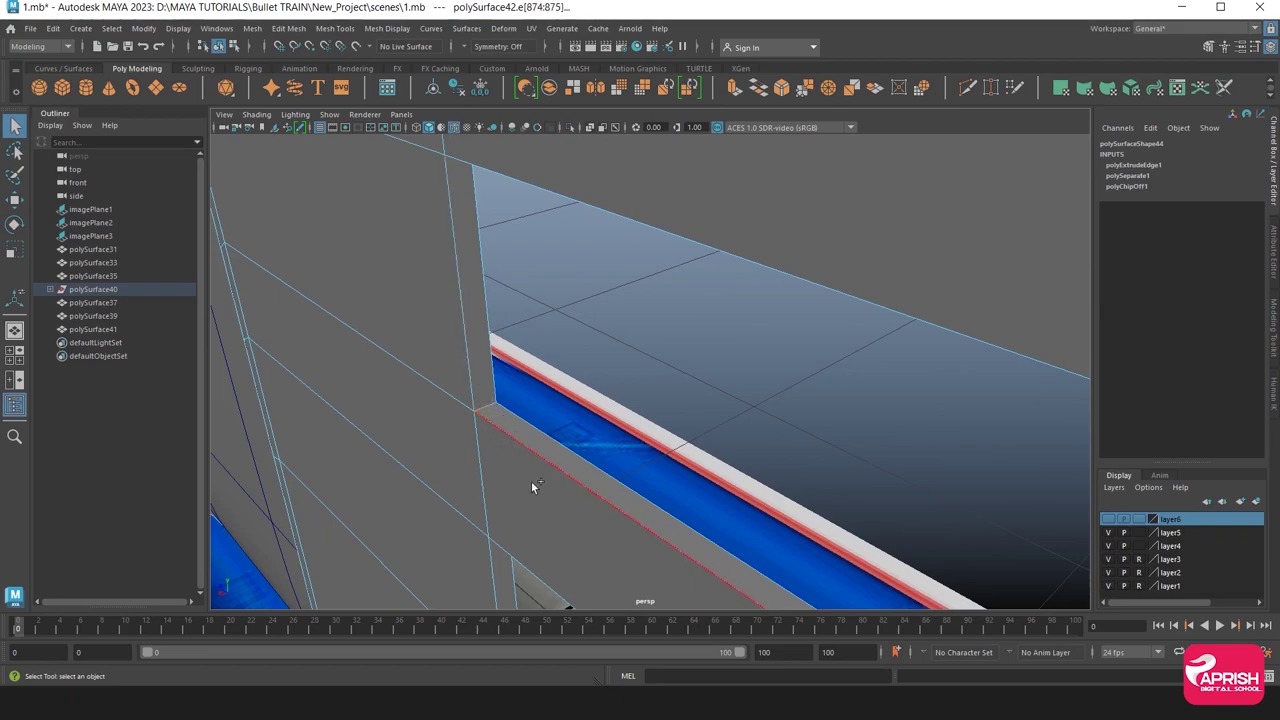
pyautogui.click(528, 528)
pyautogui.moveTo(529, 463)
pyautogui.keyDown('alt'); pyautogui.mouseDown()
pyautogui.moveTo(741, 438)
pyautogui.moveTo(640, 544)
pyautogui.mouseUp(); pyautogui.keyUp('alt')
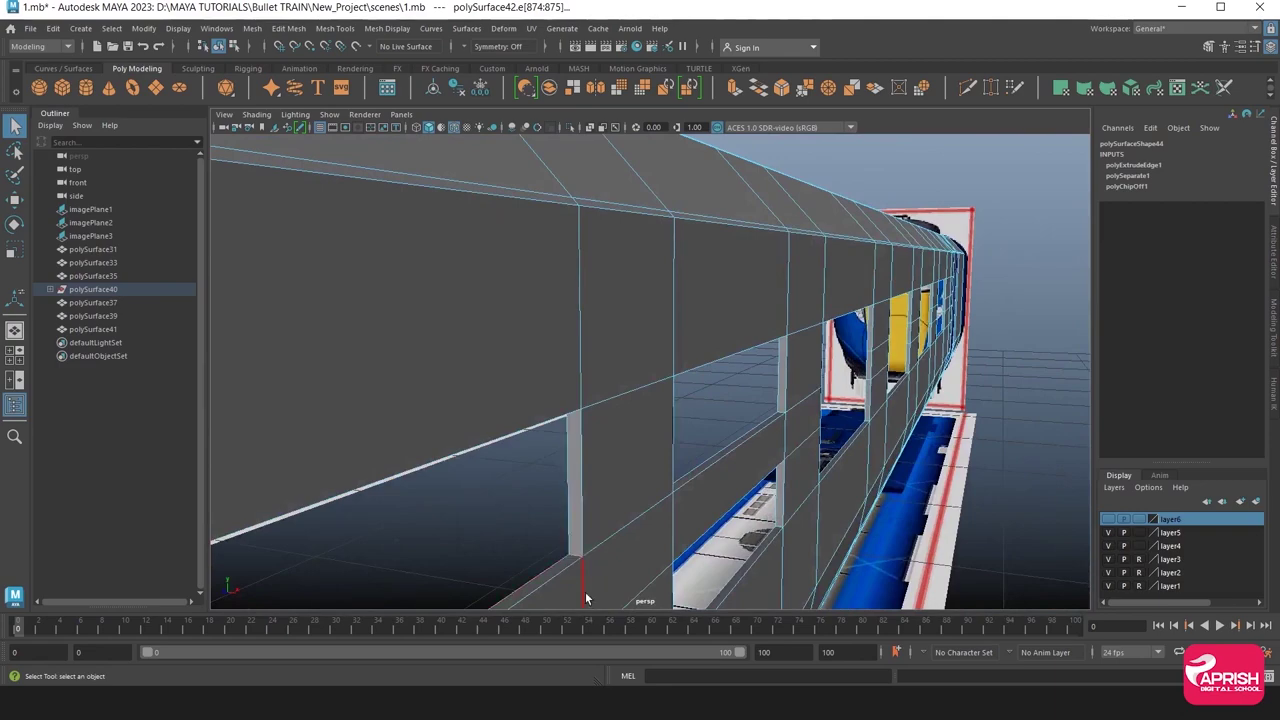
pyautogui.keyDown('alt'); pyautogui.moveTo(585, 591); pyautogui.dragTo(535, 484, button='right'); pyautogui.keyUp('alt')
pyautogui.moveTo(535, 484)
pyautogui.keyDown('alt'); pyautogui.mouseDown()
pyautogui.moveTo(614, 494)
pyautogui.moveTo(309, 484)
pyautogui.moveTo(673, 520)
pyautogui.moveTo(481, 504)
pyautogui.moveTo(711, 547)
pyautogui.moveTo(674, 546)
pyautogui.moveTo(806, 543)
pyautogui.moveTo(597, 511)
pyautogui.moveTo(700, 521)
pyautogui.moveTo(778, 549)
pyautogui.moveTo(586, 457)
pyautogui.moveTo(613, 538)
pyautogui.mouseUp(); pyautogui.keyUp('alt')
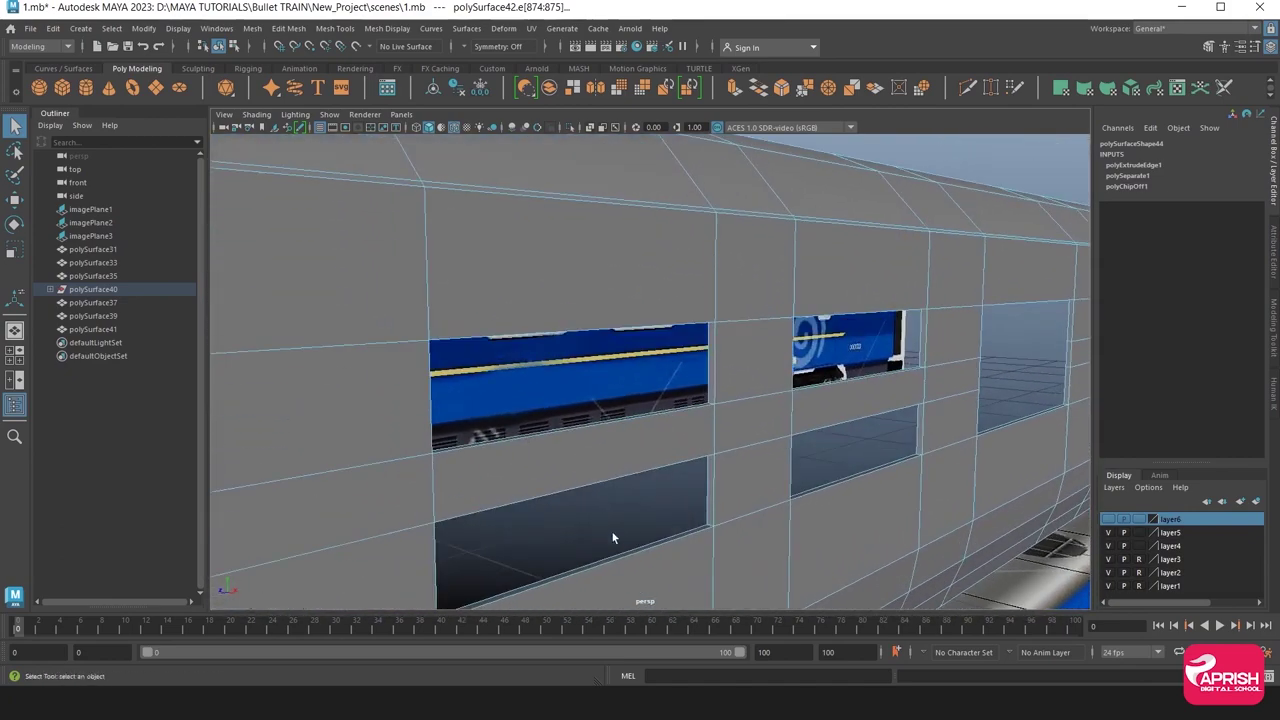
pyautogui.click(450, 336)
# Bevel the selected frame corner edges with a Fraction of 0.2.
pyautogui.press('f')
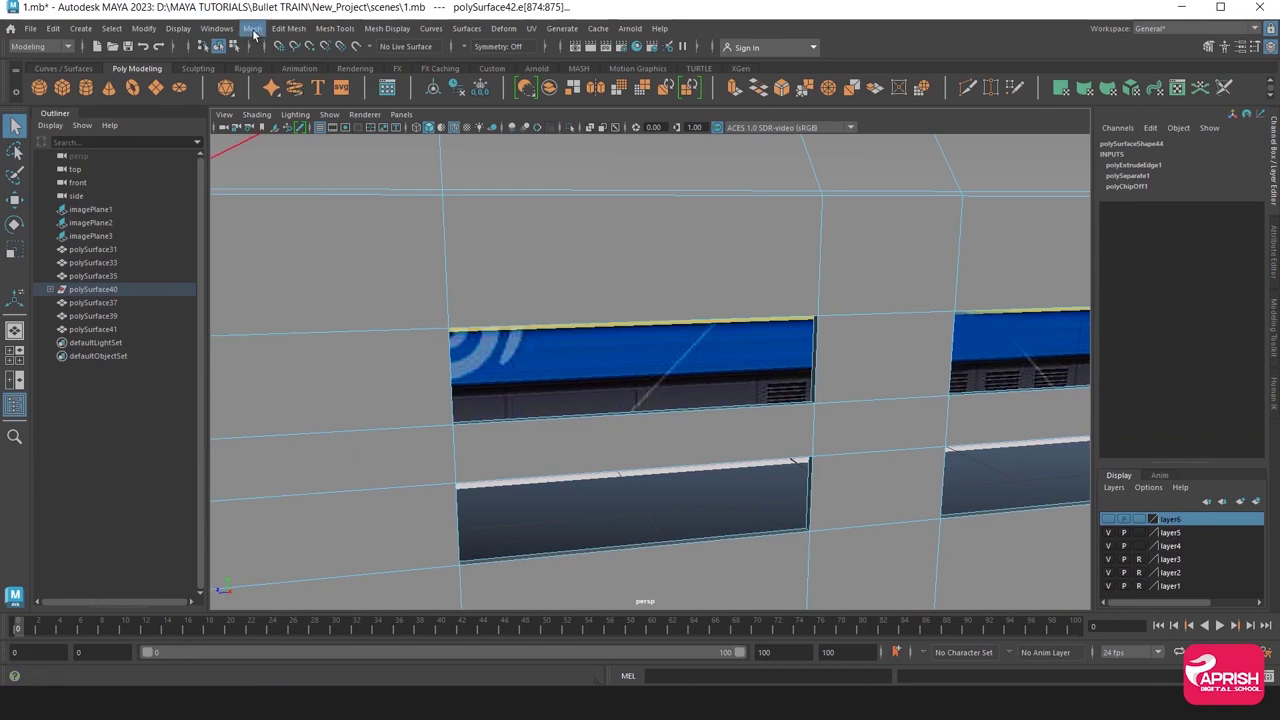
pyautogui.click(254, 30)
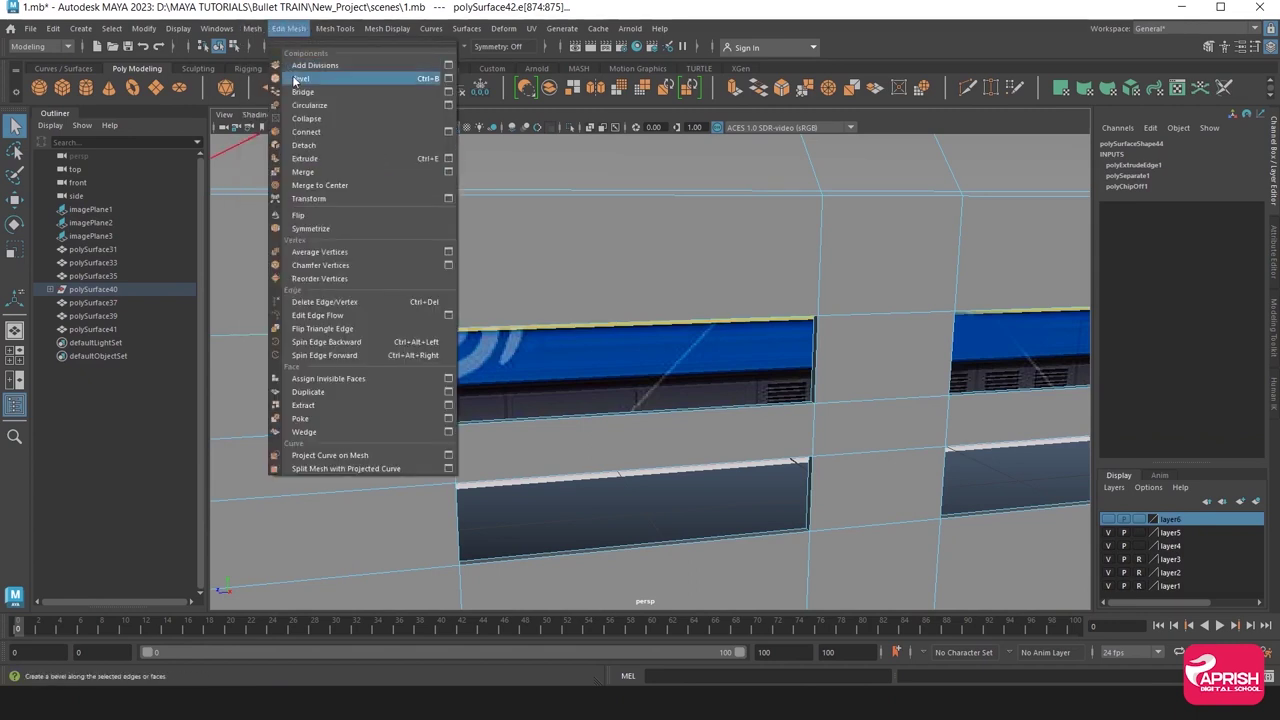
pyautogui.click(293, 80)
pyautogui.click(330, 303)
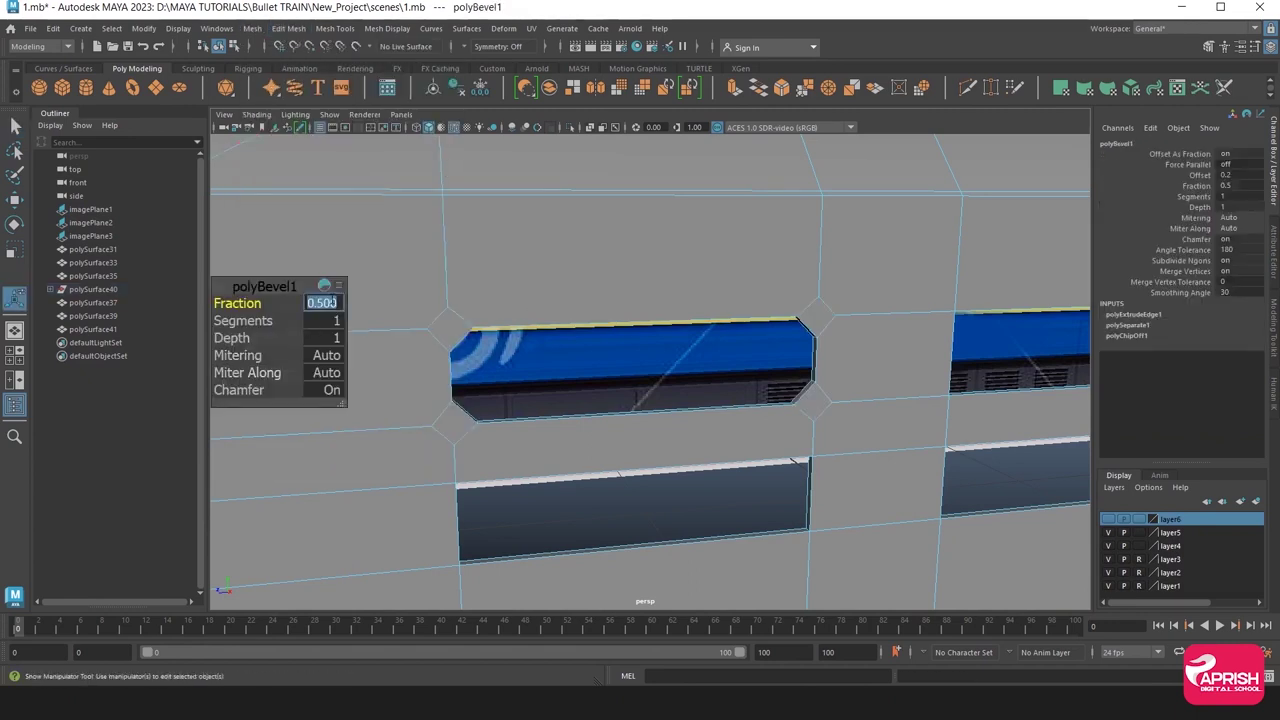
pyautogui.write('0.2')
pyautogui.press('Return')
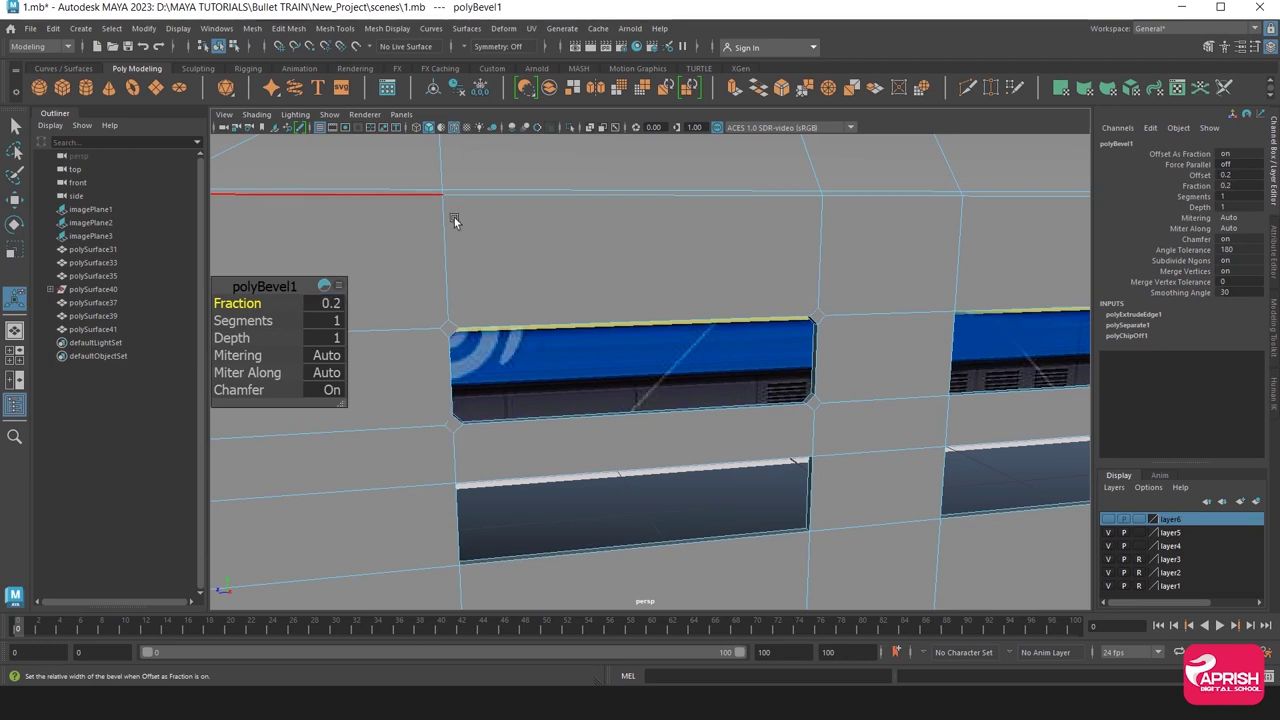
pyautogui.press('q')
pyautogui.press('F8')
# Inspect the chamfered corners and select the vertical edges at another frame corner.
pyautogui.moveTo(551, 334)
pyautogui.keyDown('alt'); pyautogui.mouseDown()
pyautogui.moveTo(501, 388)
pyautogui.moveTo(609, 414)
pyautogui.moveTo(557, 377)
pyautogui.mouseUp(); pyautogui.keyUp('alt')
pyautogui.scroll(3, 543, 394)
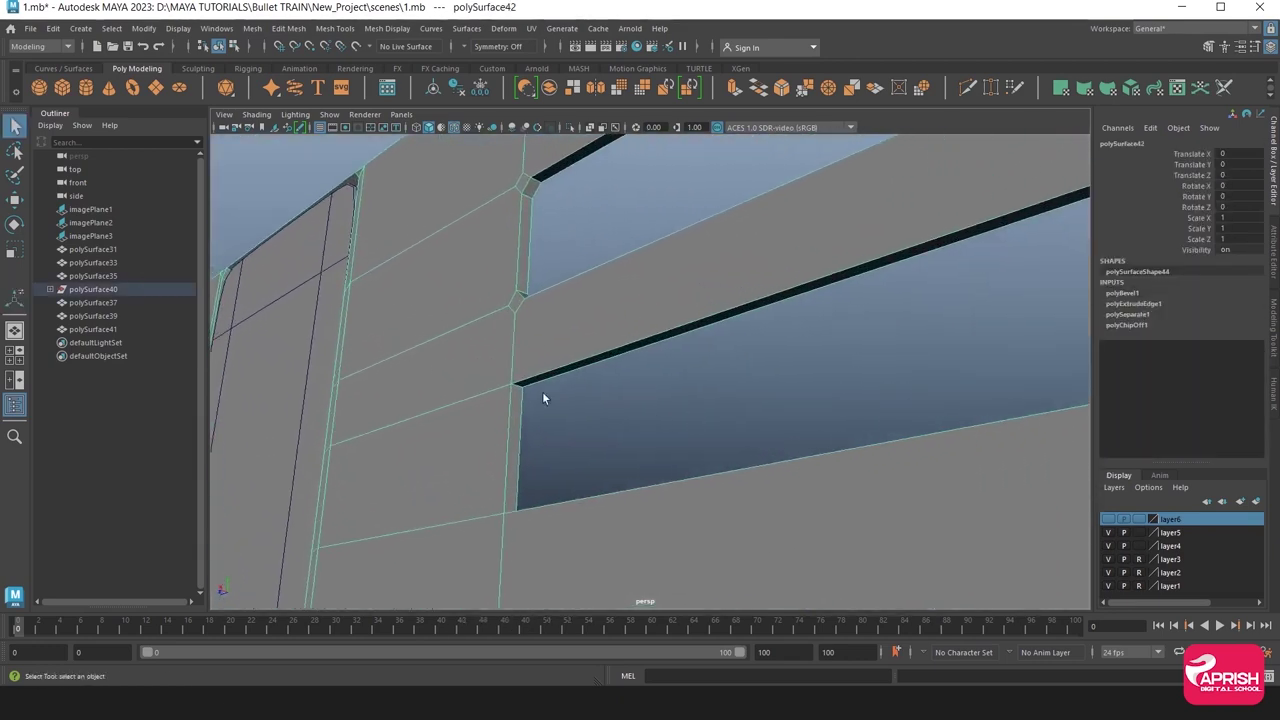
pyautogui.moveTo(530, 305); pyautogui.dragTo(525, 352, button='right')
pyautogui.click(521, 386)
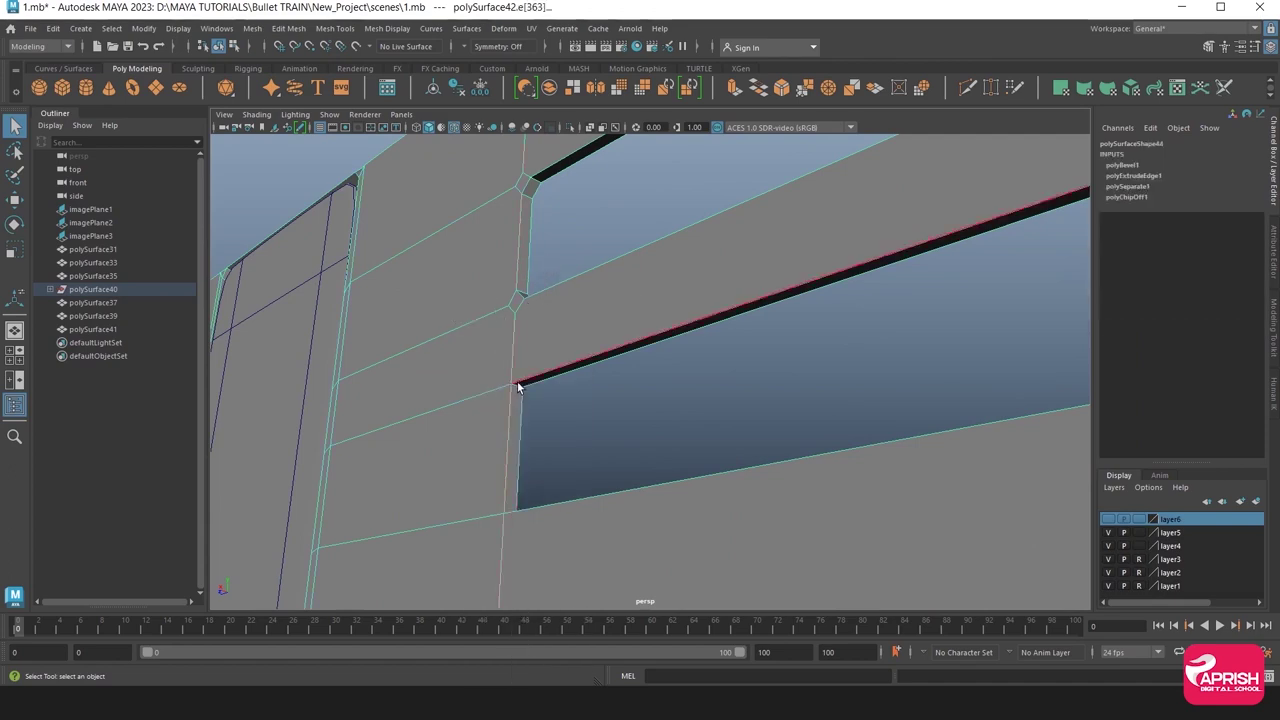
pyautogui.moveTo(517, 381)
pyautogui.keyDown('alt'); pyautogui.mouseDown()
pyautogui.moveTo(490, 412)
pyautogui.moveTo(657, 458)
pyautogui.moveTo(604, 517)
pyautogui.moveTo(522, 332)
pyautogui.mouseUp(); pyautogui.keyUp('alt')
pyautogui.click(590, 458)
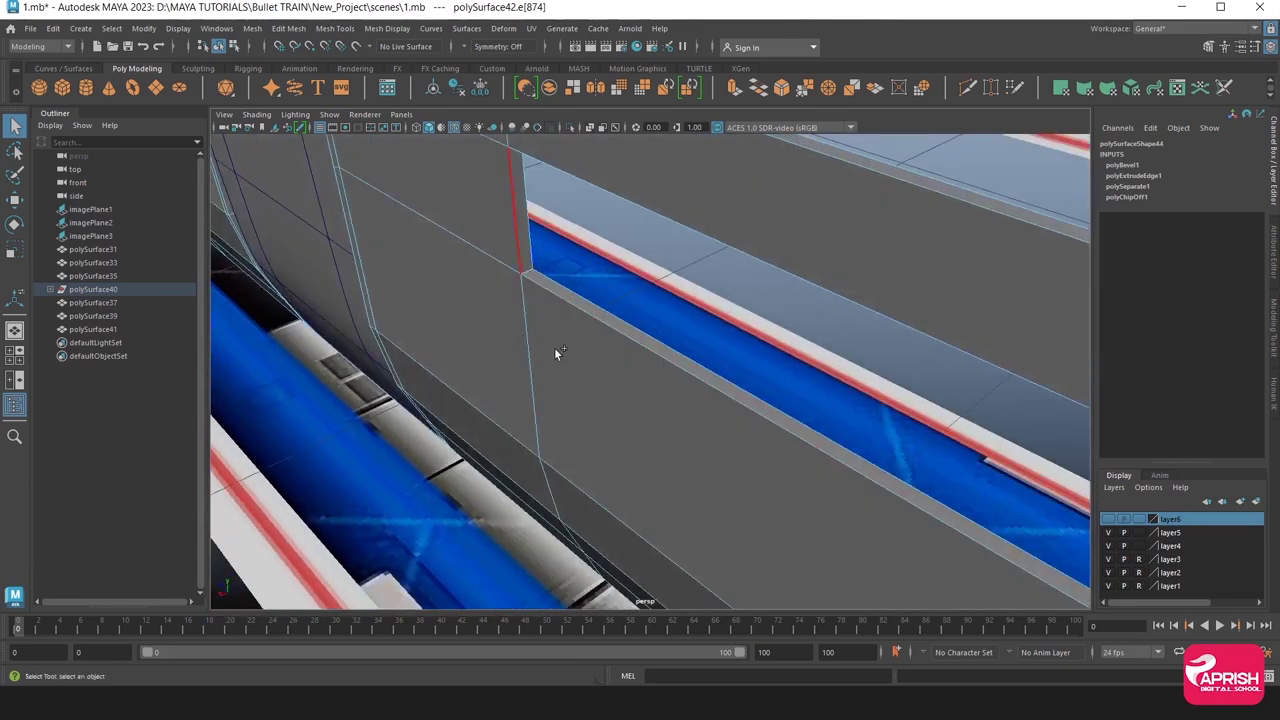
# Add the neighbouring window corner edge to the selection and turn the view to face the wall.
pyautogui.keyDown('shift'); pyautogui.click(555, 318); pyautogui.keyUp('shift')
pyautogui.moveTo(555, 318)
pyautogui.keyDown('alt'); pyautogui.mouseDown()
pyautogui.moveTo(616, 393)
pyautogui.moveTo(814, 474)
pyautogui.mouseUp(); pyautogui.keyUp('alt')
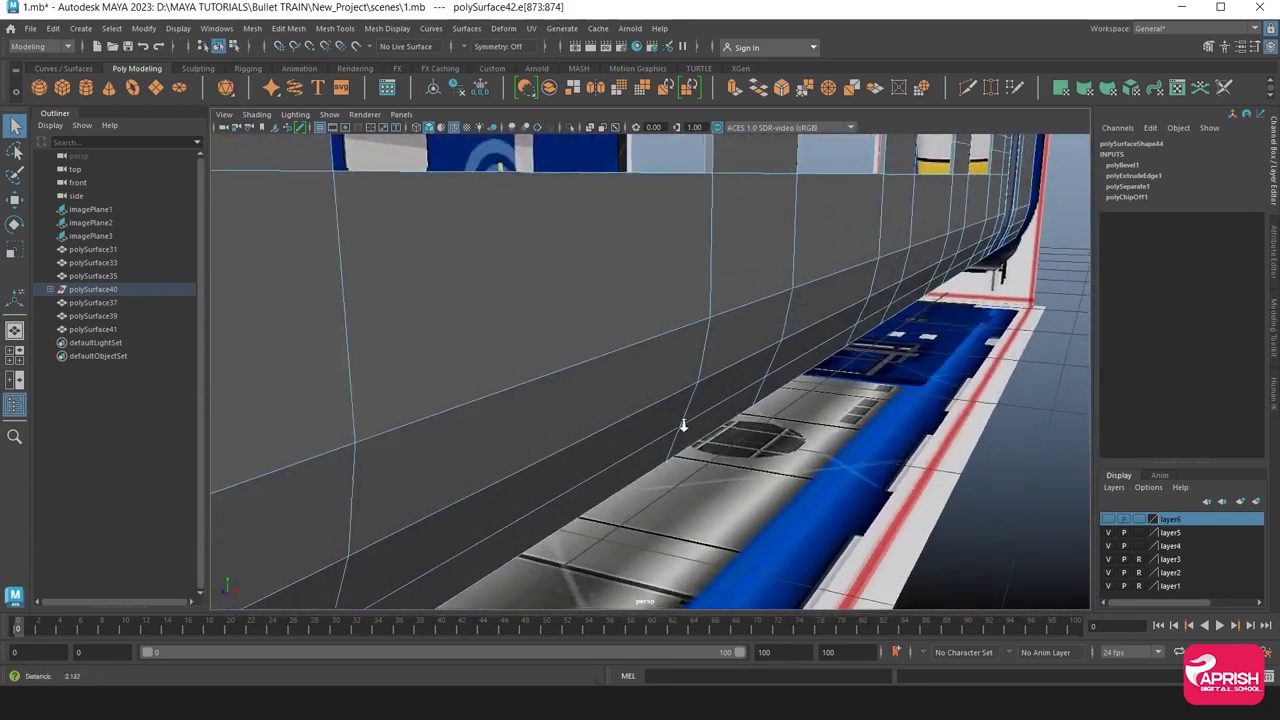
pyautogui.keyDown('alt'); pyautogui.moveTo(814, 474); pyautogui.dragTo(650, 420, button='middle'); pyautogui.keyUp('alt')
pyautogui.keyDown('alt'); pyautogui.moveTo(650, 420); pyautogui.dragTo(666, 542); pyautogui.keyUp('alt')
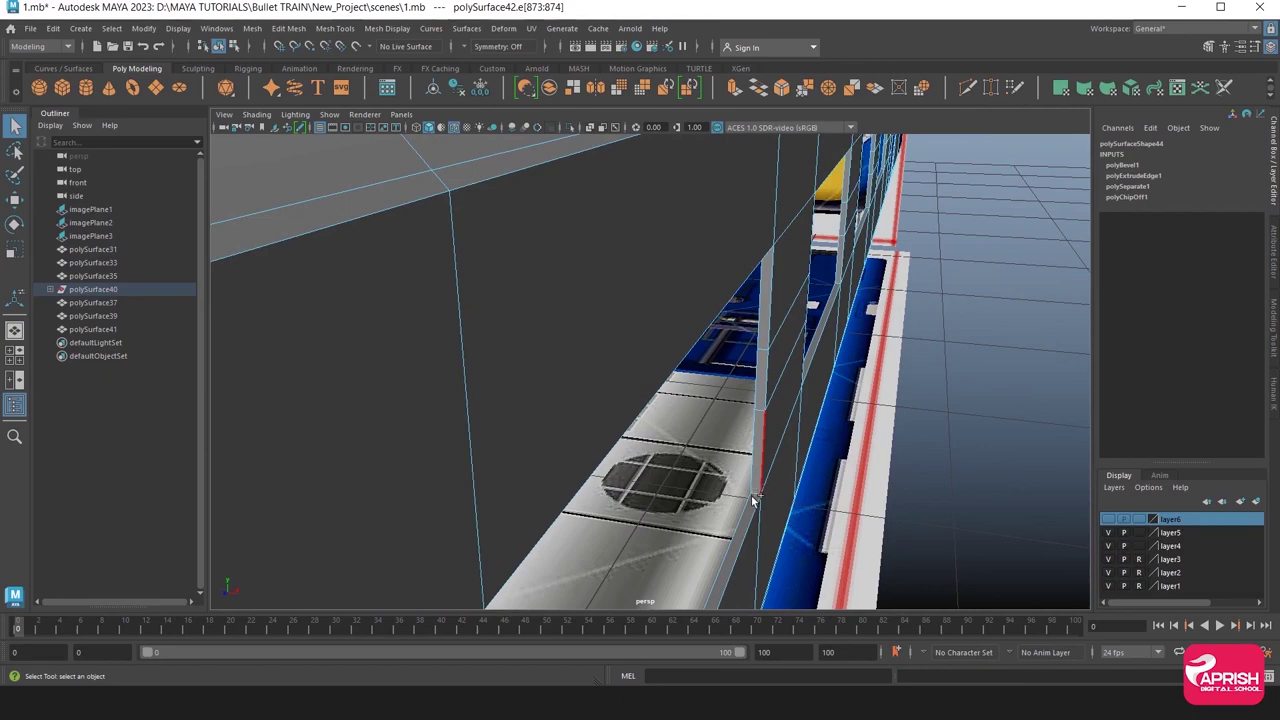
pyautogui.keyDown('alt'); pyautogui.moveTo(757, 511); pyautogui.dragTo(710, 400); pyautogui.keyUp('alt')
pyautogui.keyDown('alt'); pyautogui.moveTo(710, 400); pyautogui.dragTo(696, 374, button='middle'); pyautogui.keyUp('alt')
pyautogui.moveTo(696, 374)
pyautogui.keyDown('alt'); pyautogui.mouseDown()
pyautogui.moveTo(740, 508)
pyautogui.moveTo(677, 380)
pyautogui.moveTo(697, 357)
pyautogui.mouseUp(); pyautogui.keyUp('alt')
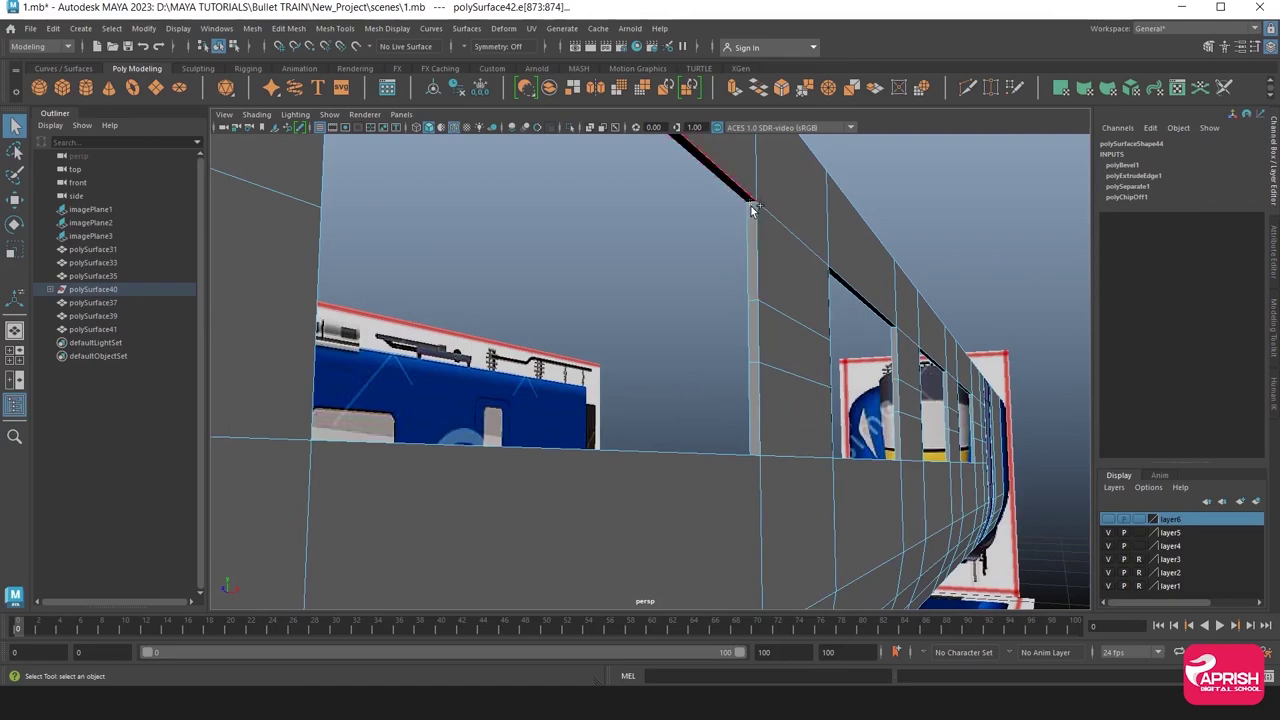
pyautogui.moveTo(773, 330)
pyautogui.keyDown('alt'); pyautogui.mouseDown()
pyautogui.moveTo(609, 423)
pyautogui.moveTo(517, 429)
pyautogui.moveTo(572, 440)
pyautogui.moveTo(491, 400)
pyautogui.moveTo(829, 460)
pyautogui.moveTo(549, 383)
pyautogui.moveTo(475, 446)
pyautogui.moveTo(474, 466)
pyautogui.moveTo(493, 452)
pyautogui.mouseUp(); pyautogui.keyUp('alt')
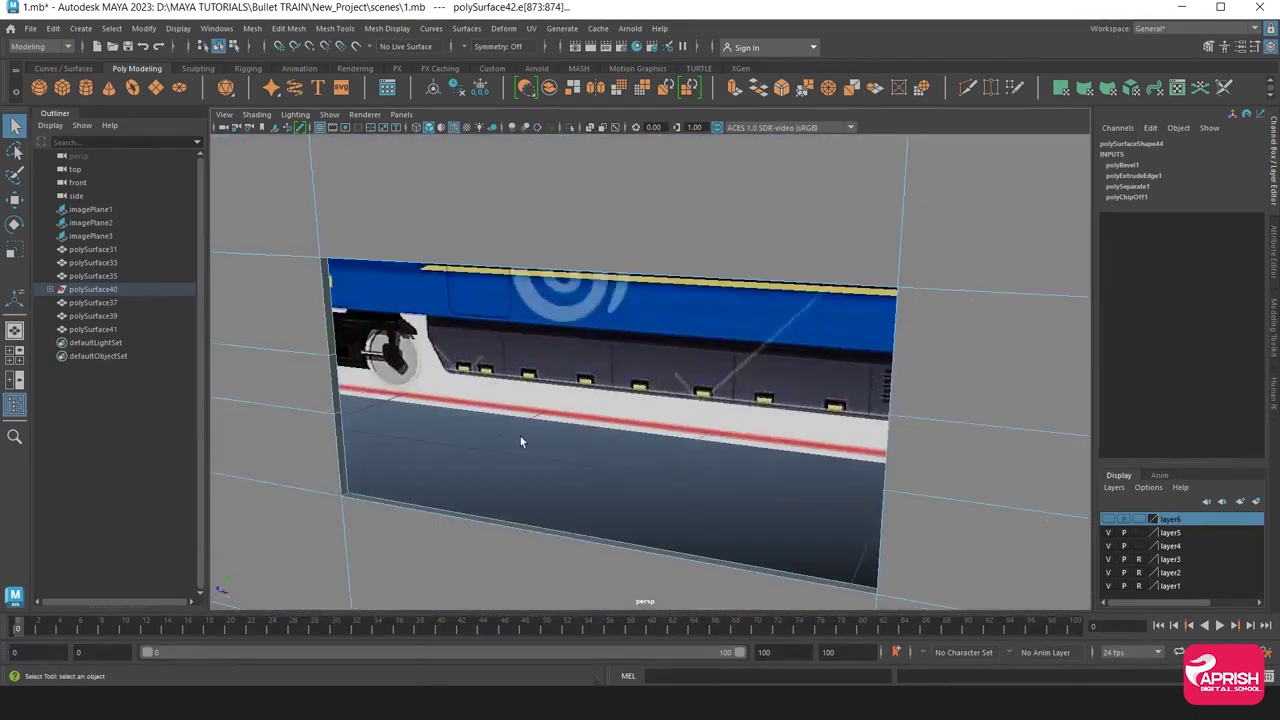
# Clear the selection and pick the top and matching corner edges of one window opening.
pyautogui.click(520, 441)
pyautogui.keyDown('alt'); pyautogui.moveTo(520, 441); pyautogui.dragTo(595, 429, button='right'); pyautogui.keyUp('alt')
pyautogui.moveTo(595, 429)
pyautogui.keyDown('alt'); pyautogui.mouseDown()
pyautogui.moveTo(723, 414)
pyautogui.moveTo(337, 394)
pyautogui.moveTo(633, 368)
pyautogui.moveTo(480, 388)
pyautogui.moveTo(631, 409)
pyautogui.mouseUp(); pyautogui.keyUp('alt')
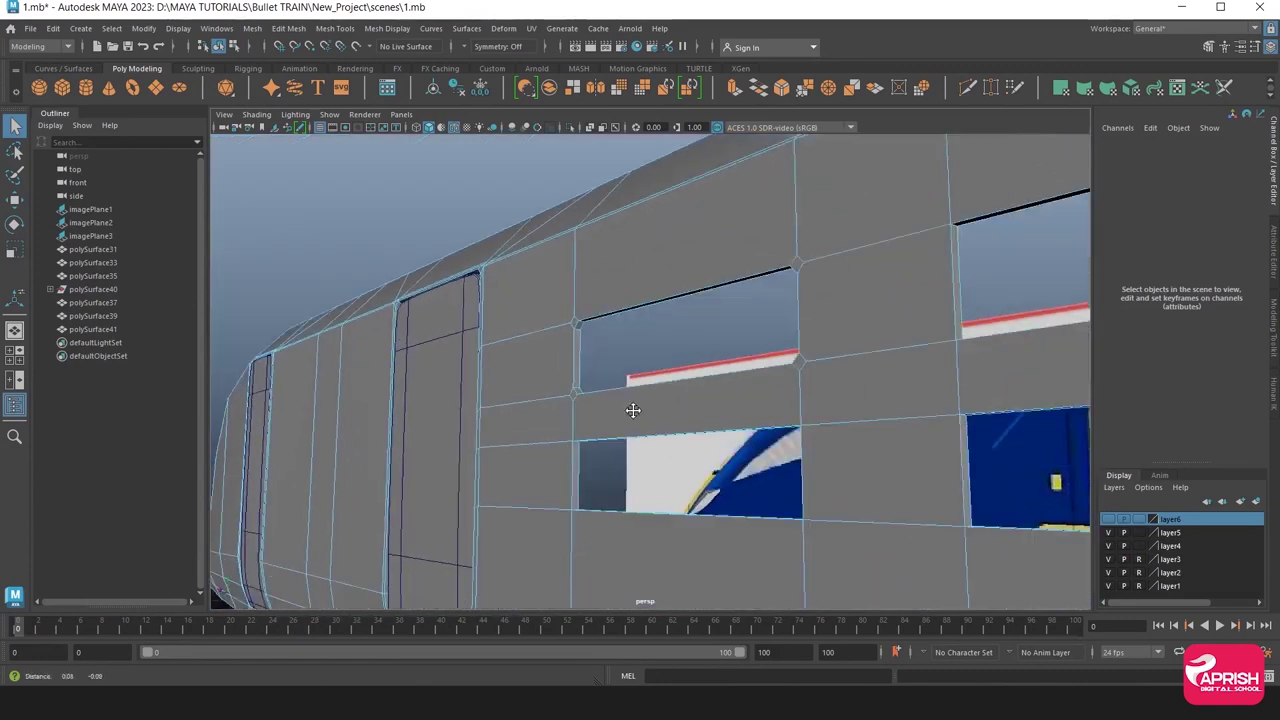
pyautogui.keyDown('alt'); pyautogui.moveTo(631, 409); pyautogui.dragTo(501, 301, button='right'); pyautogui.keyUp('alt')
pyautogui.scroll(3, 501, 301)
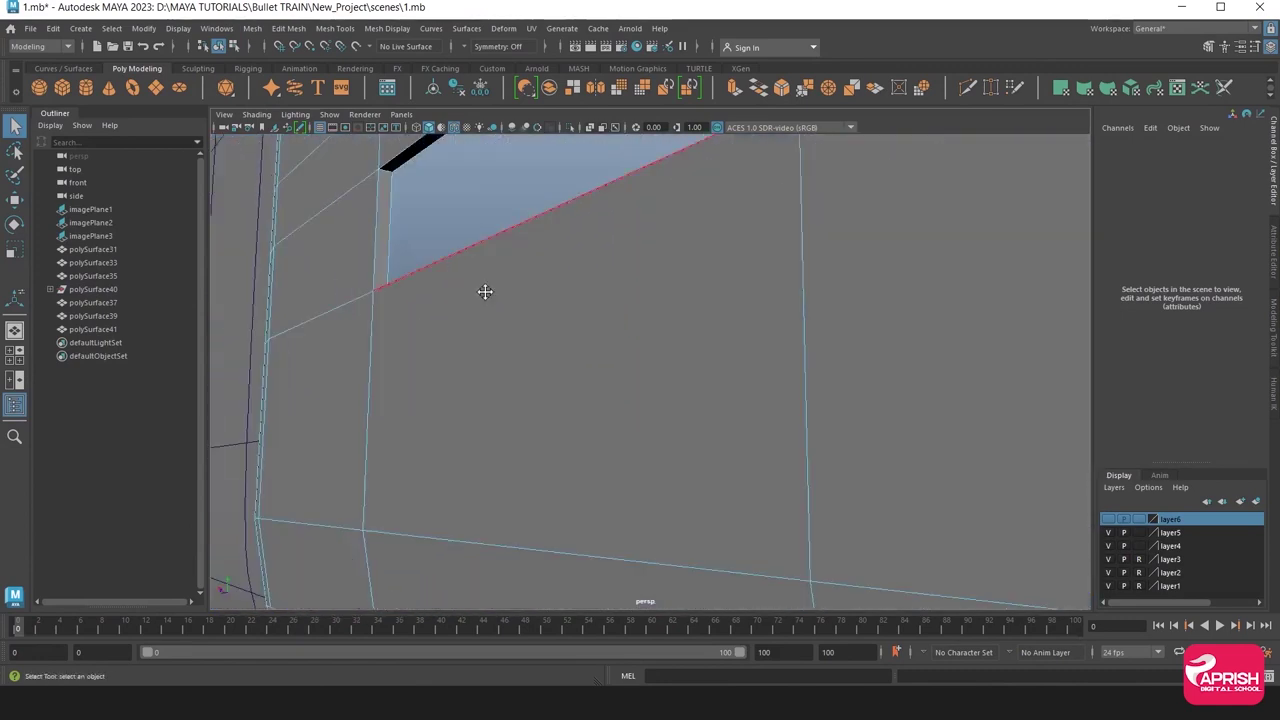
pyautogui.scroll(-3, 556, 372)
pyautogui.keyDown('alt'); pyautogui.moveTo(556, 372); pyautogui.dragTo(528, 366); pyautogui.keyUp('alt')
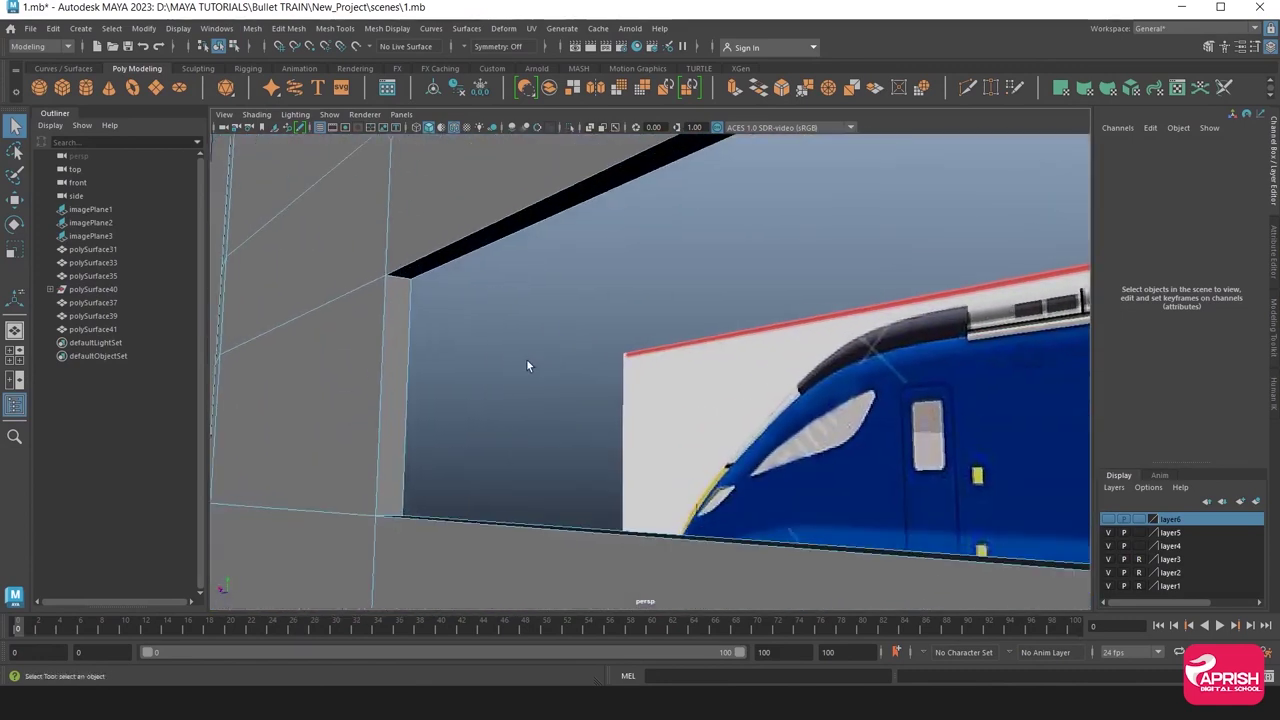
pyautogui.click(400, 283)
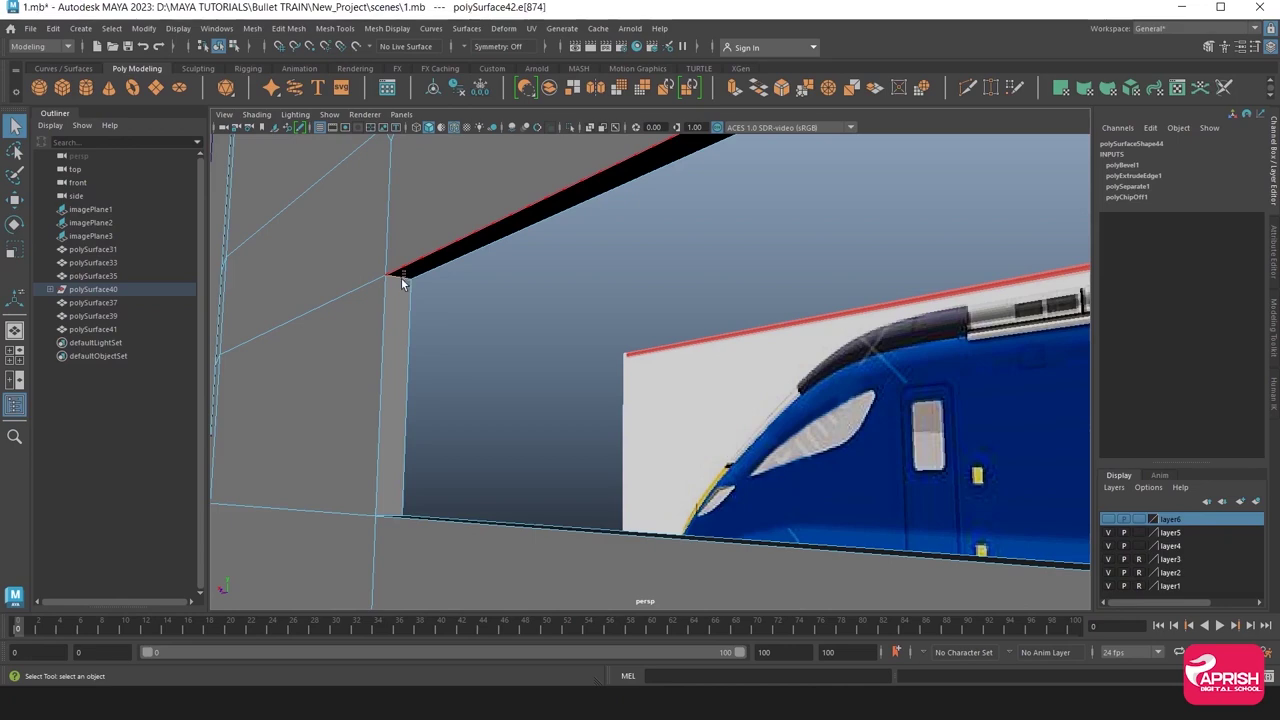
pyautogui.moveTo(400, 478)
pyautogui.keyDown('alt'); pyautogui.mouseDown()
pyautogui.moveTo(397, 509)
pyautogui.moveTo(449, 374)
pyautogui.moveTo(484, 463)
pyautogui.moveTo(495, 384)
pyautogui.mouseUp(); pyautogui.keyUp('alt')
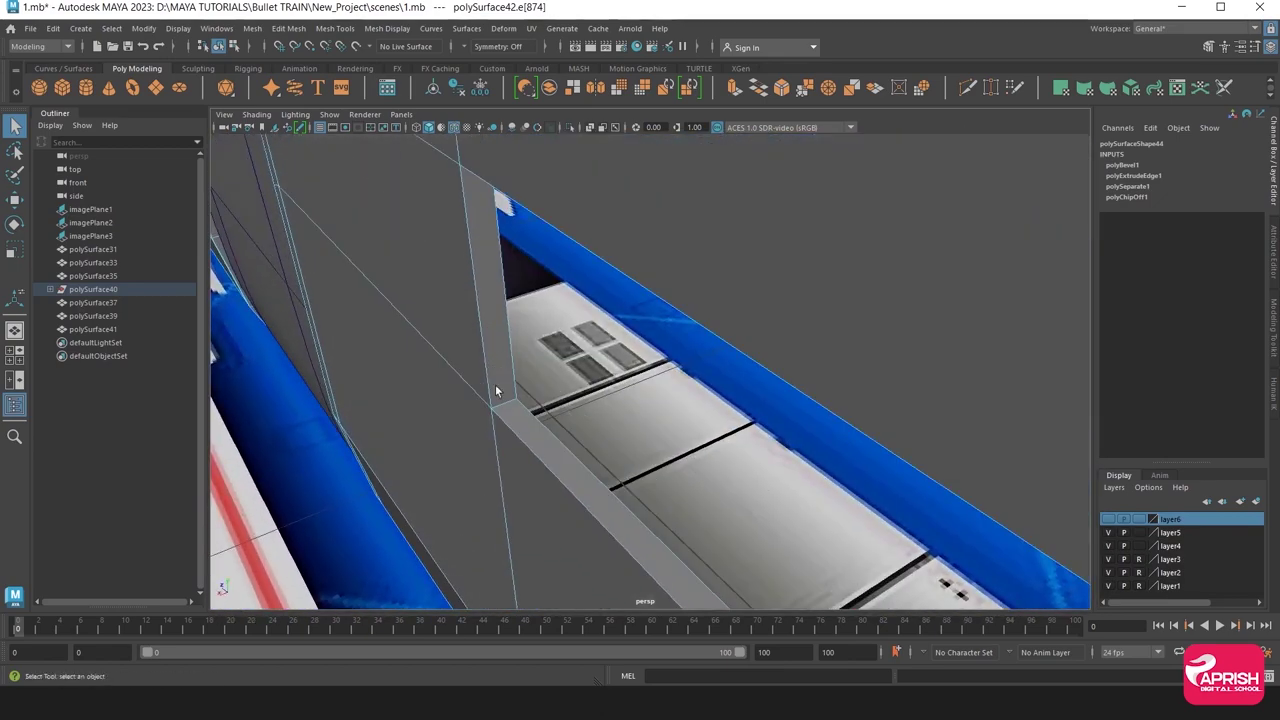
pyautogui.keyDown('shift'); pyautogui.click(505, 410); pyautogui.keyUp('shift')
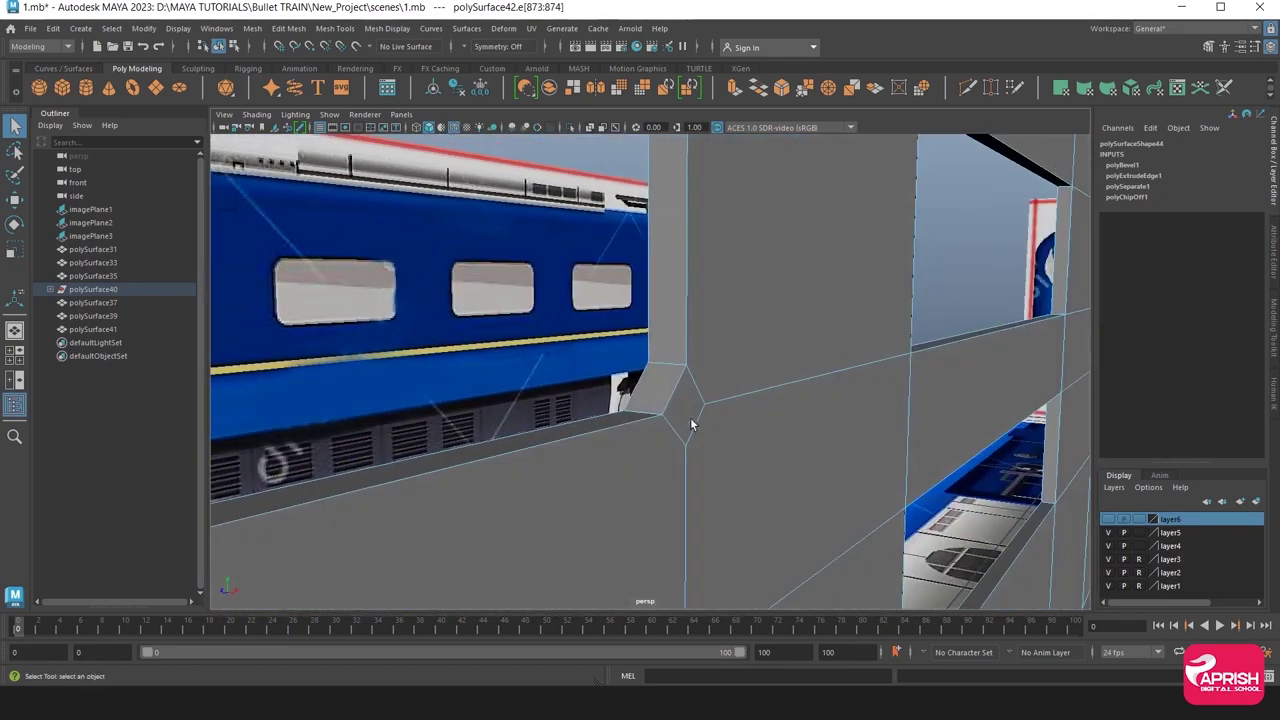
# Pull back and level the view on the carriage side's window openings.
pyautogui.keyDown('alt'); pyautogui.moveTo(505, 410); pyautogui.dragTo(427, 401); pyautogui.keyUp('alt')
pyautogui.scroll(3, 475, 425)
pyautogui.scroll(3, 686, 432)
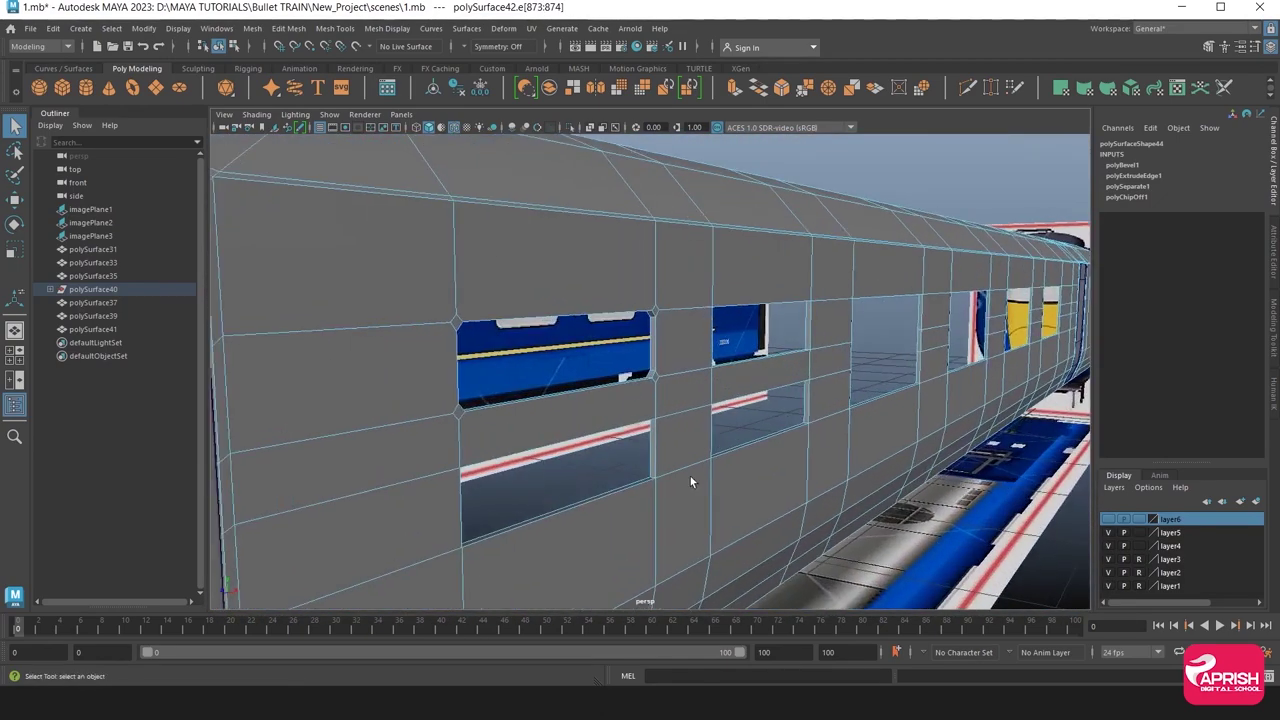
pyautogui.scroll(3, 690, 476)
pyautogui.scroll(3, 729, 406)
pyautogui.moveTo(729, 406)
pyautogui.keyDown('alt'); pyautogui.mouseDown()
pyautogui.moveTo(694, 511)
pyautogui.moveTo(729, 357)
pyautogui.moveTo(660, 437)
pyautogui.mouseUp(); pyautogui.keyUp('alt')
pyautogui.scroll(3, 668, 420)
pyautogui.scroll(3, 668, 420)
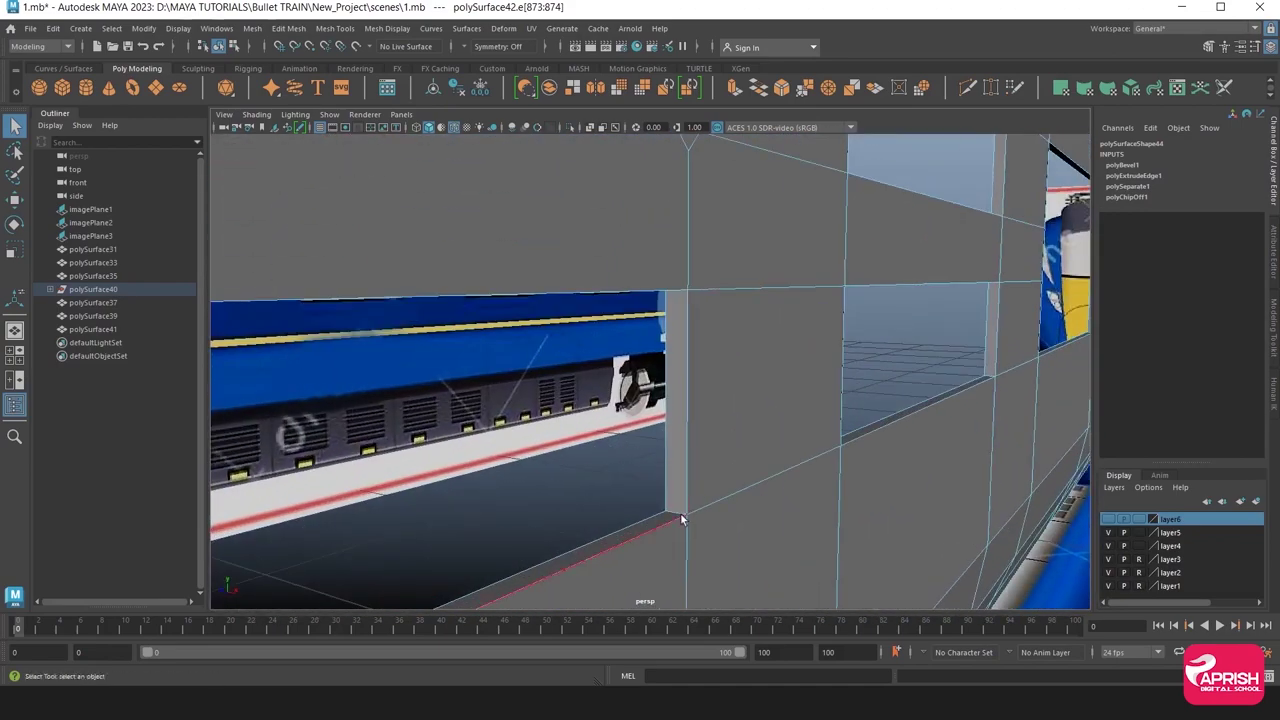
pyautogui.keyDown('alt'); pyautogui.moveTo(656, 450); pyautogui.dragTo(657, 414); pyautogui.keyUp('alt')
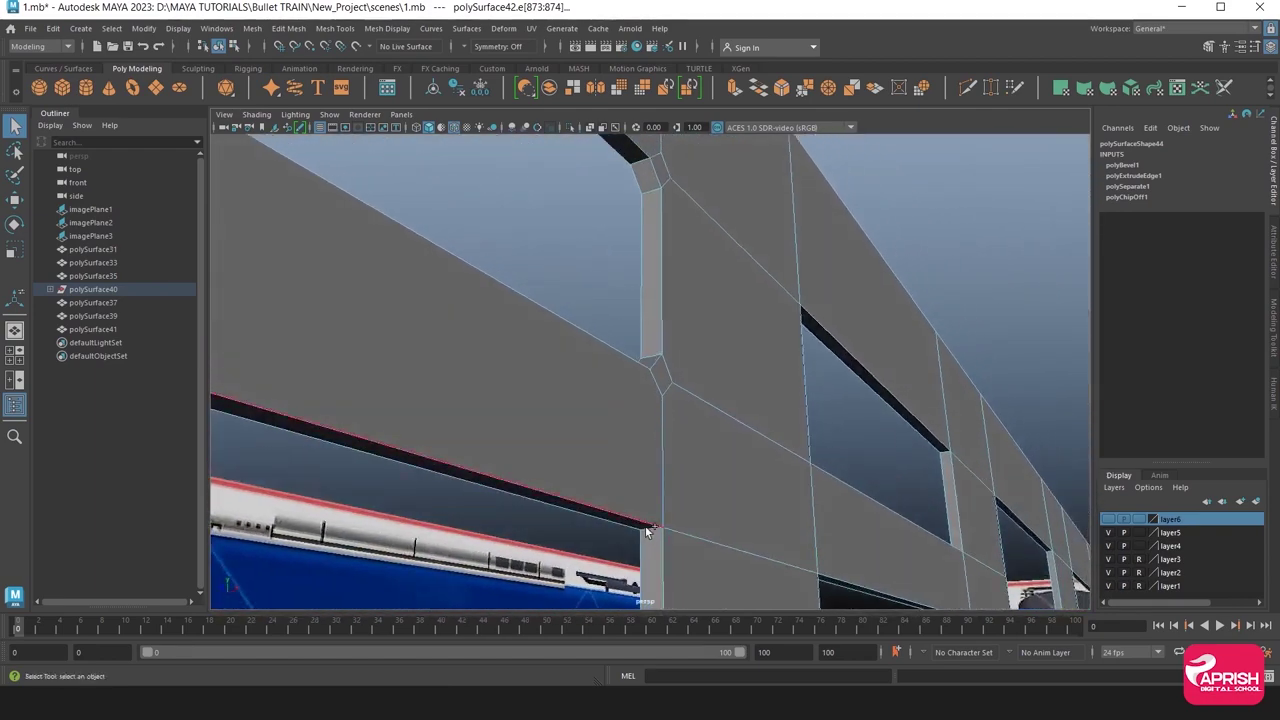
pyautogui.scroll(-5, 722, 521)
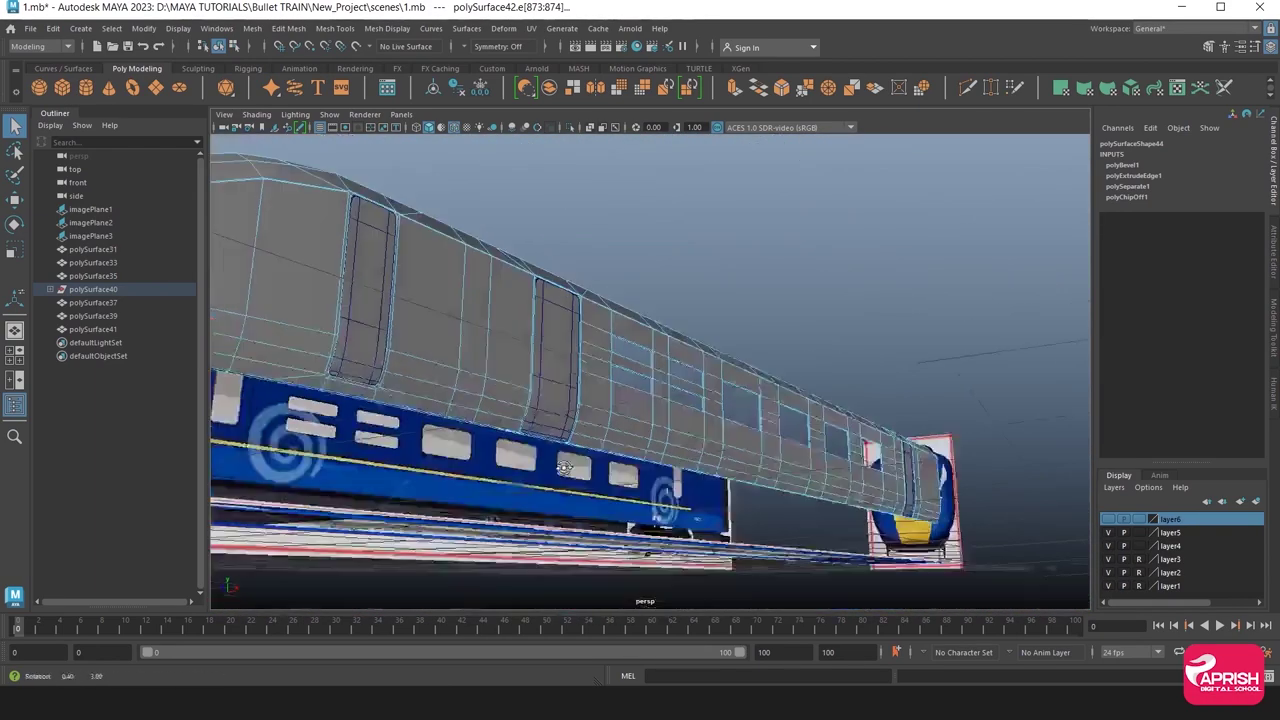
pyautogui.moveTo(722, 521)
pyautogui.keyDown('alt'); pyautogui.mouseDown()
pyautogui.moveTo(485, 494)
pyautogui.moveTo(628, 443)
pyautogui.moveTo(536, 436)
pyautogui.moveTo(529, 414)
pyautogui.moveTo(594, 457)
pyautogui.mouseUp(); pyautogui.keyUp('alt')
# Bevel the selected window corner edges at fraction 0.2 (polyBevel2), then return to object mode.
pyautogui.click(252, 28)
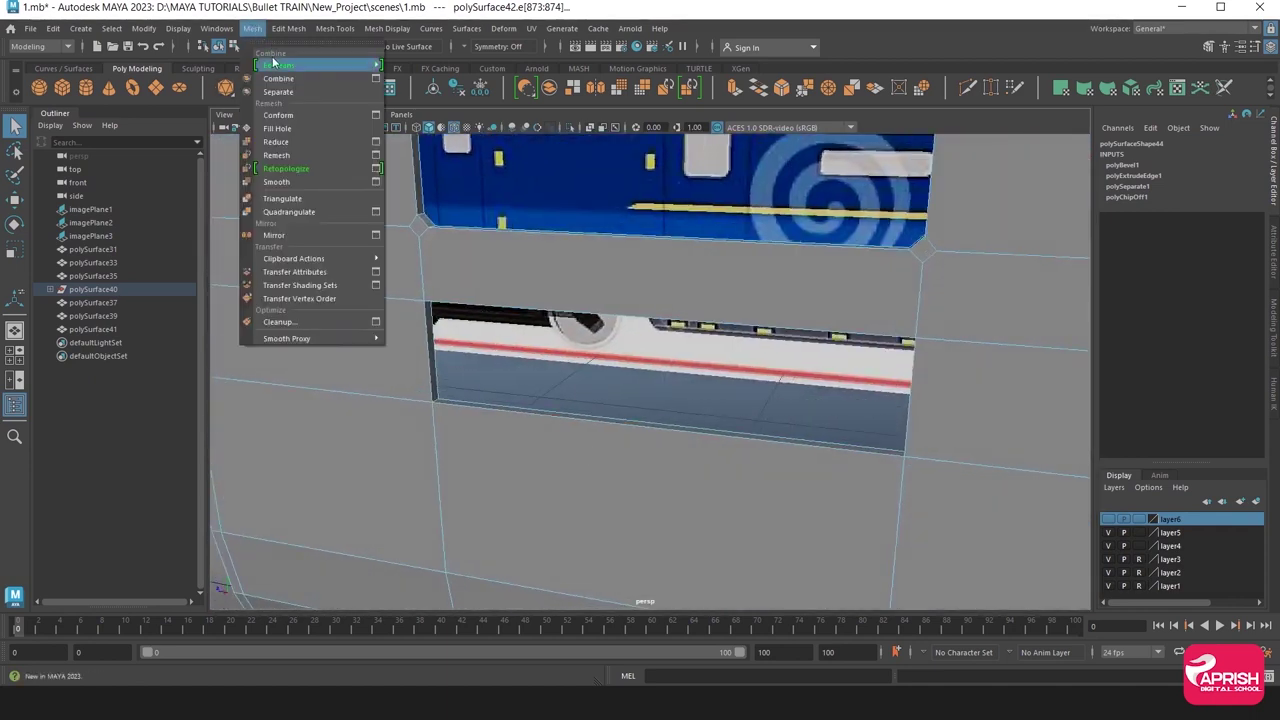
pyautogui.click(301, 79)
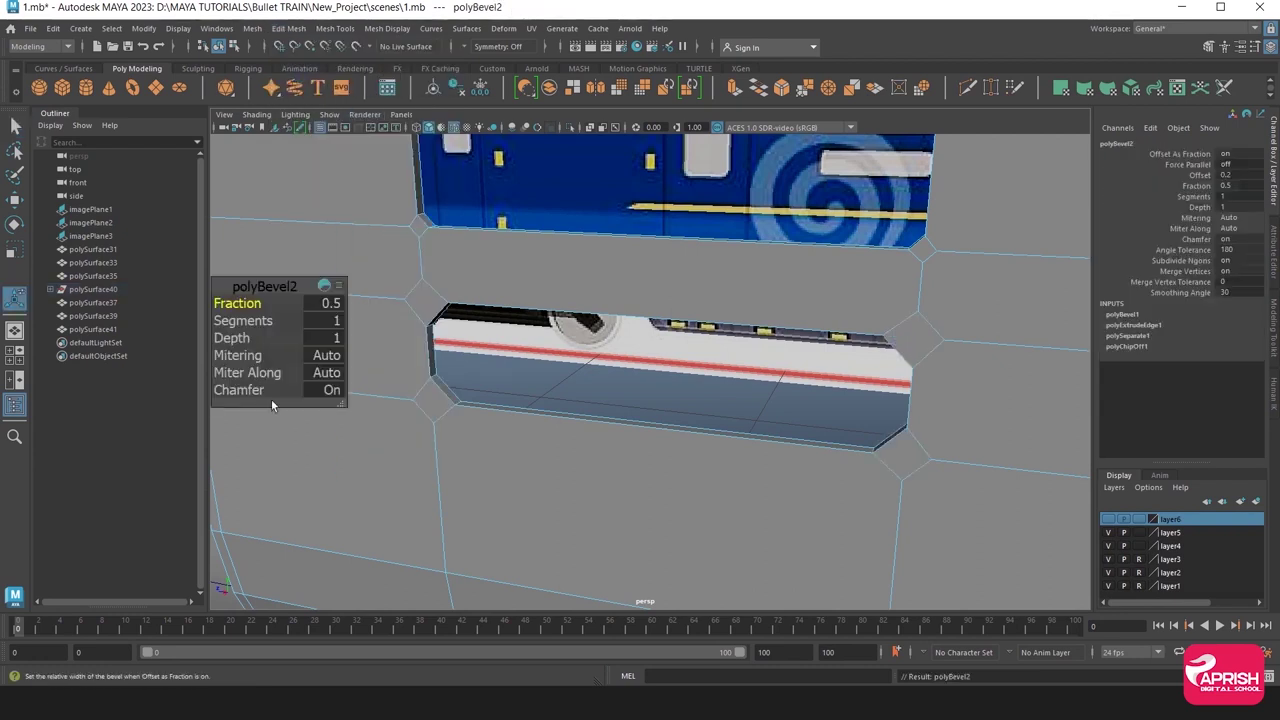
pyautogui.click(333, 304)
pyautogui.write('.2')
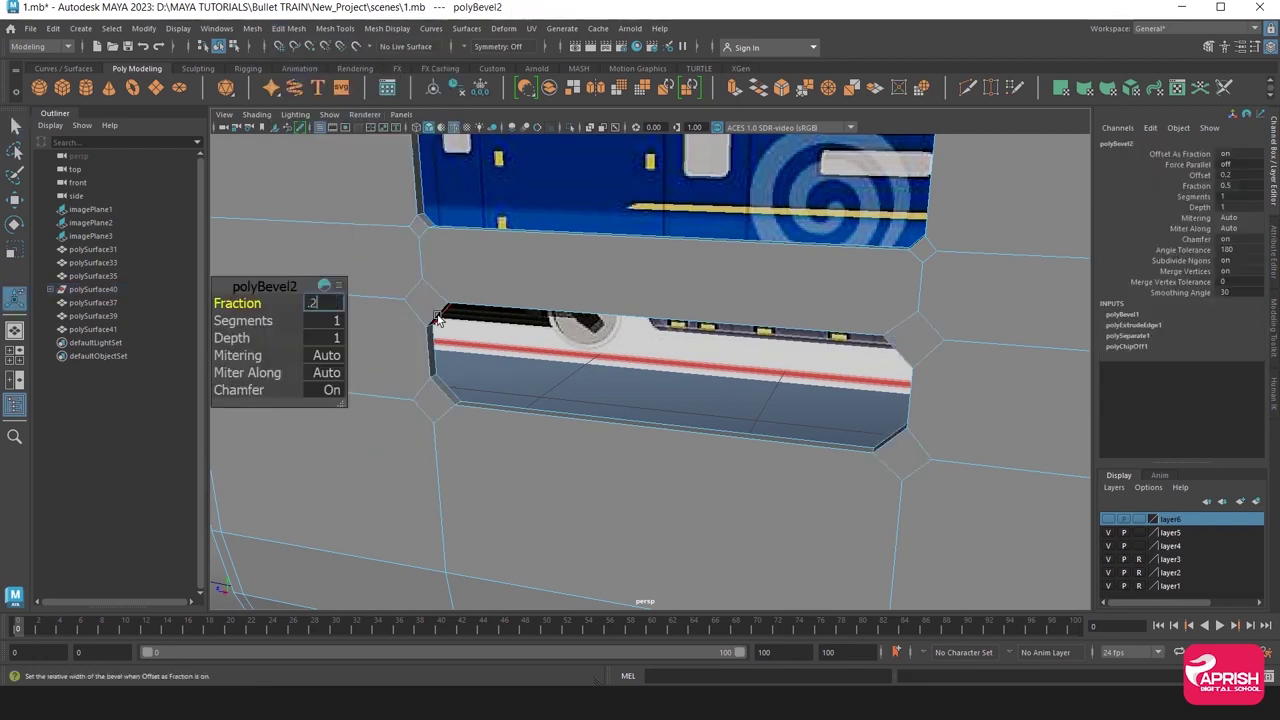
pyautogui.press('Return')
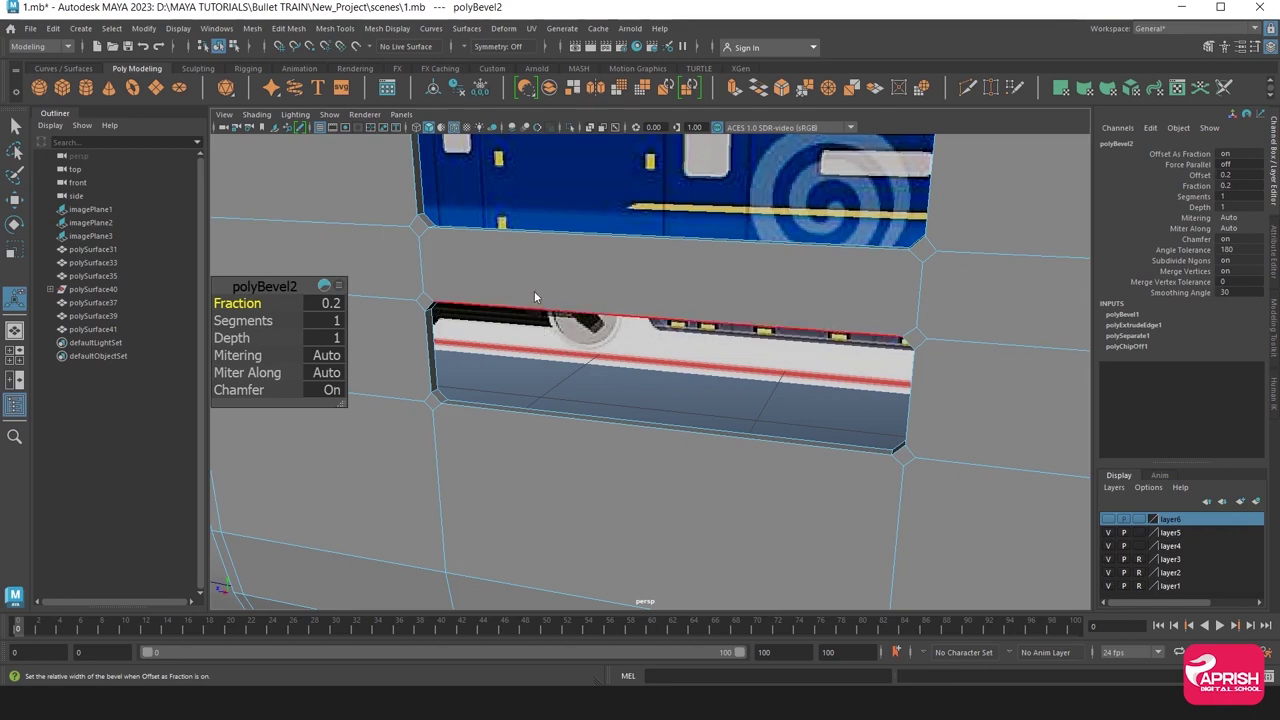
pyautogui.moveTo(534, 291); pyautogui.dragTo(567, 339, button='right')
pyautogui.press('f')
pyautogui.moveTo(524, 424)
pyautogui.keyDown('alt'); pyautogui.mouseDown()
pyautogui.moveTo(786, 320)
pyautogui.moveTo(714, 394)
pyautogui.moveTo(609, 340)
pyautogui.moveTo(794, 294)
pyautogui.mouseUp(); pyautogui.keyUp('alt')
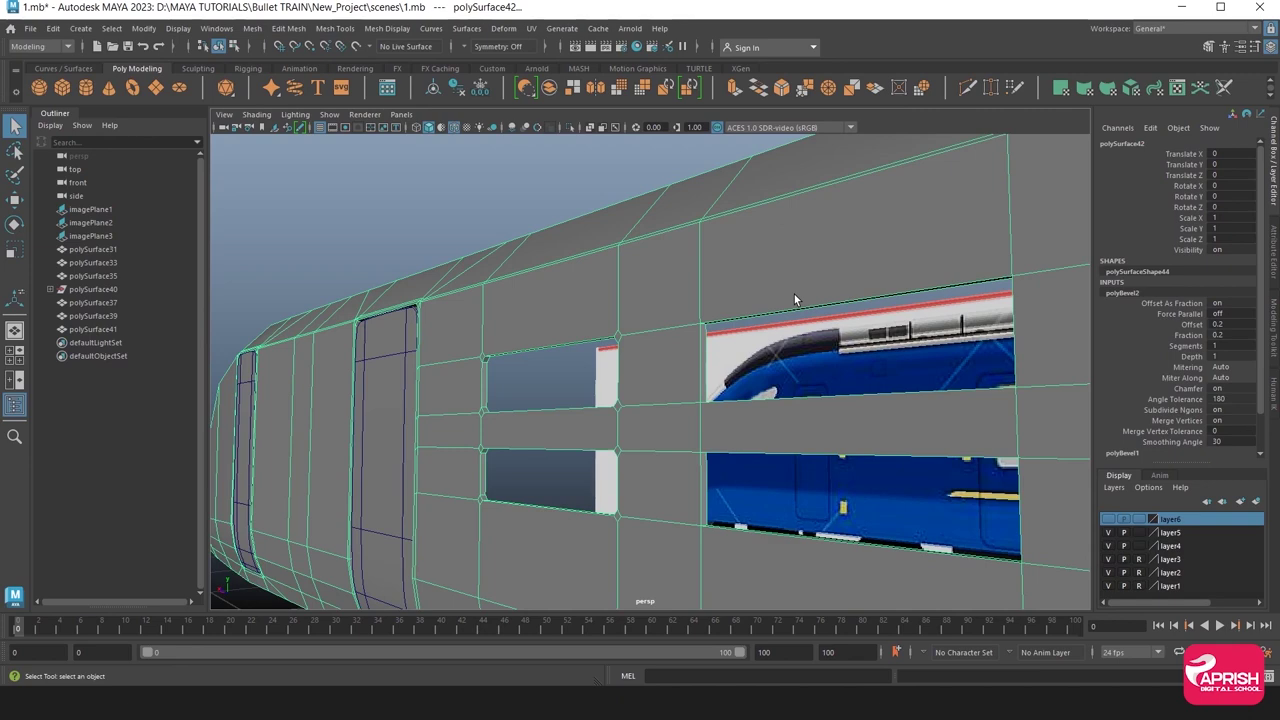
# Select a corner edge of the next window opening and check it from a side view.
pyautogui.moveTo(794, 294)
pyautogui.keyDown('alt'); pyautogui.mouseDown()
pyautogui.moveTo(592, 391)
pyautogui.moveTo(676, 383)
pyautogui.moveTo(634, 353)
pyautogui.moveTo(692, 320)
pyautogui.moveTo(677, 400)
pyautogui.mouseUp(); pyautogui.keyUp('alt')
pyautogui.click(693, 300)
pyautogui.click(688, 313)
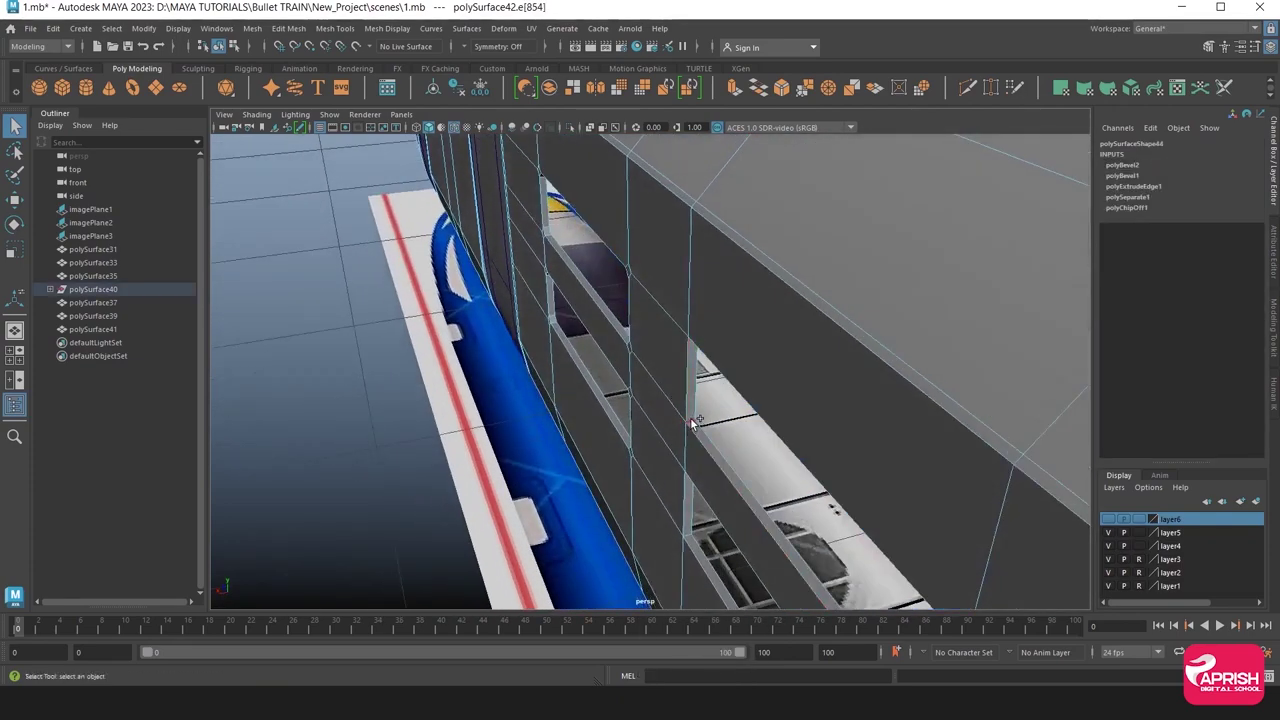
pyautogui.moveTo(641, 443)
pyautogui.keyDown('alt'); pyautogui.mouseDown()
pyautogui.moveTo(814, 423)
pyautogui.moveTo(1058, 454)
pyautogui.moveTo(803, 382)
pyautogui.moveTo(857, 371)
pyautogui.moveTo(780, 342)
pyautogui.moveTo(768, 400)
pyautogui.moveTo(838, 447)
pyautogui.moveTo(800, 440)
pyautogui.mouseUp(); pyautogui.keyUp('alt')
pyautogui.scroll(3, 780, 342)
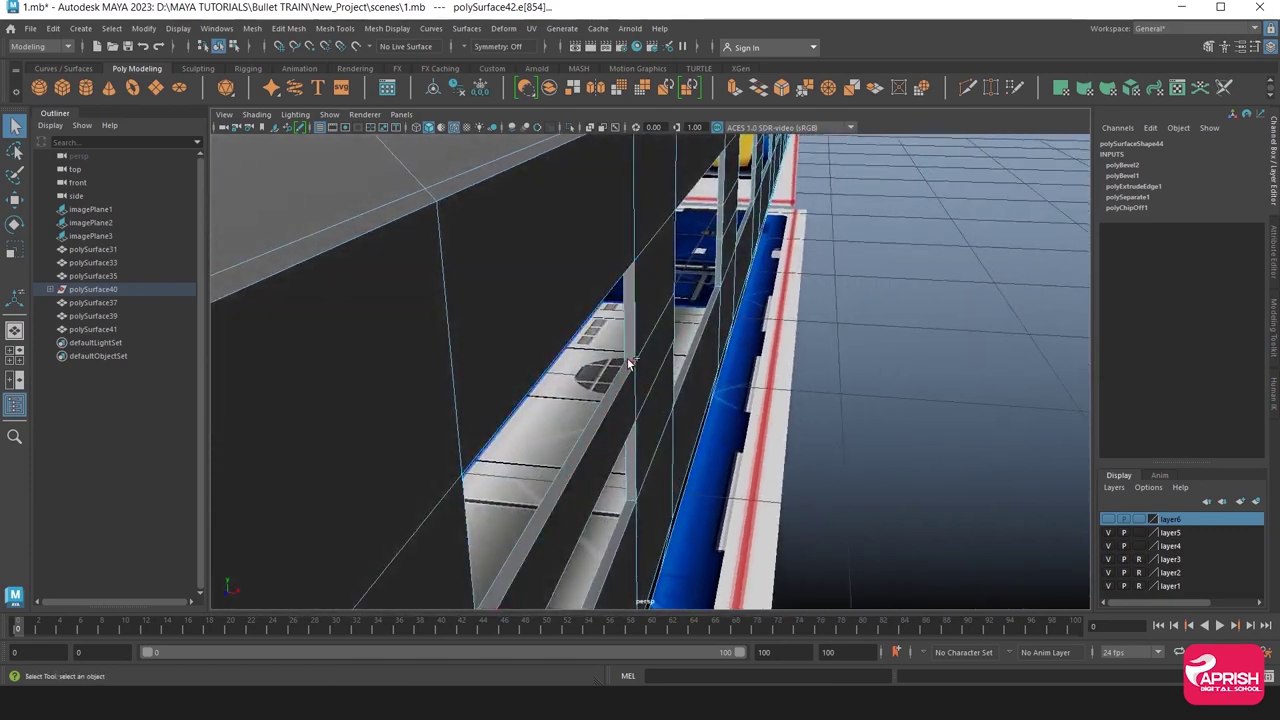
pyautogui.moveTo(663, 420)
pyautogui.keyDown('alt'); pyautogui.mouseDown(button='right')
pyautogui.moveTo(634, 366)
pyautogui.moveTo(651, 324)
pyautogui.moveTo(654, 374)
pyautogui.moveTo(654, 325)
pyautogui.mouseUp(button='right'); pyautogui.keyUp('alt')
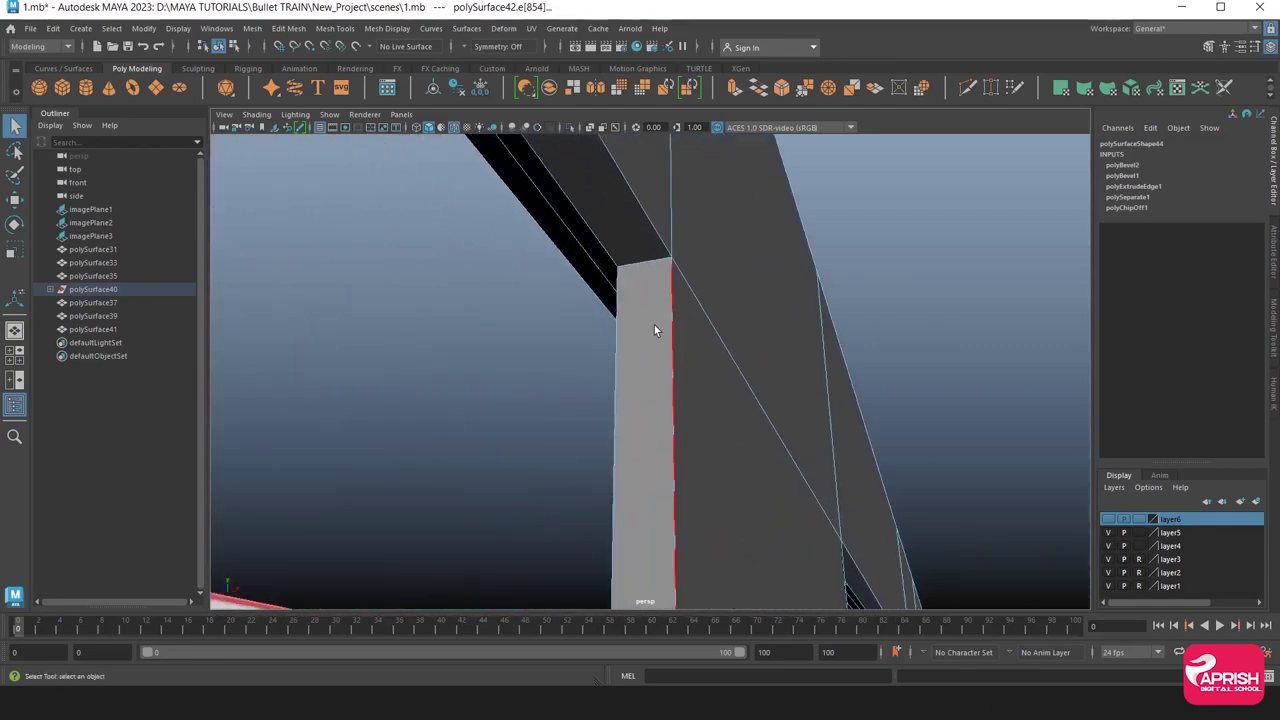
pyautogui.moveTo(643, 269)
pyautogui.keyDown('alt'); pyautogui.mouseDown()
pyautogui.moveTo(709, 335)
pyautogui.moveTo(465, 369)
pyautogui.moveTo(300, 121)
pyautogui.mouseUp(); pyautogui.keyUp('alt')
# Bevel the second window's corner edges with Fraction .2 in polyBevel3.
pyautogui.click(247, 31)
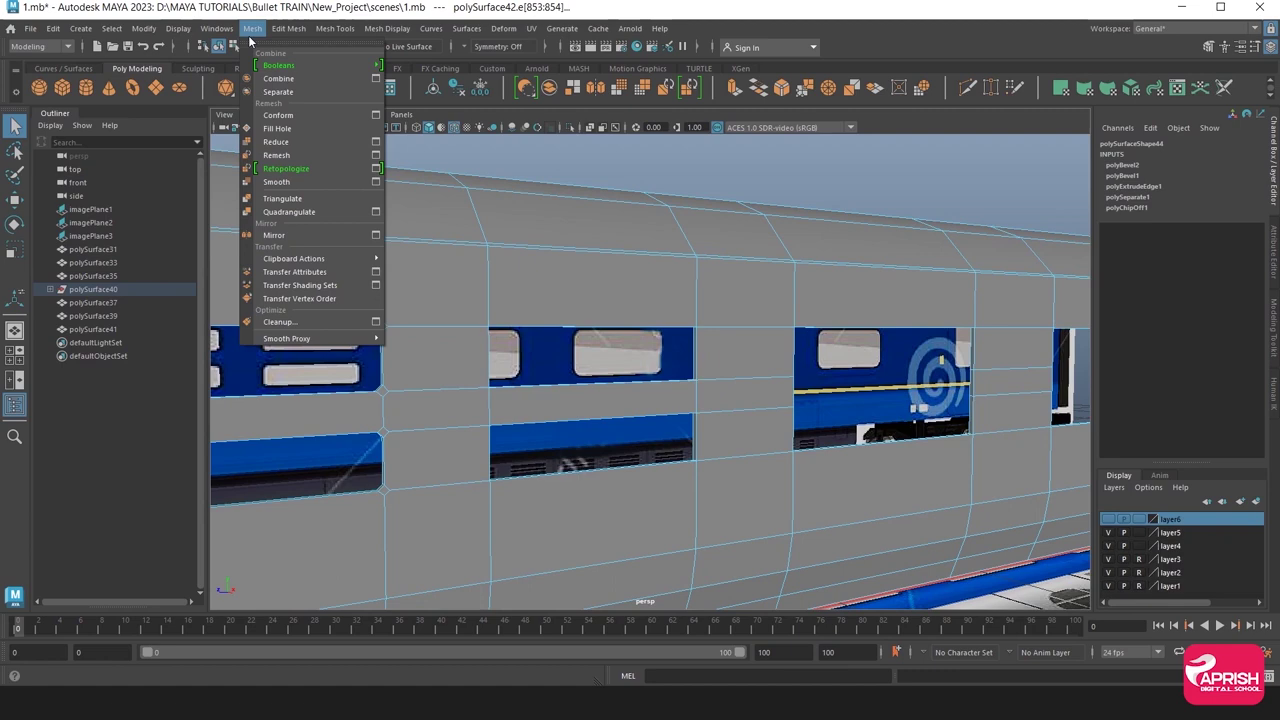
pyautogui.click(299, 80)
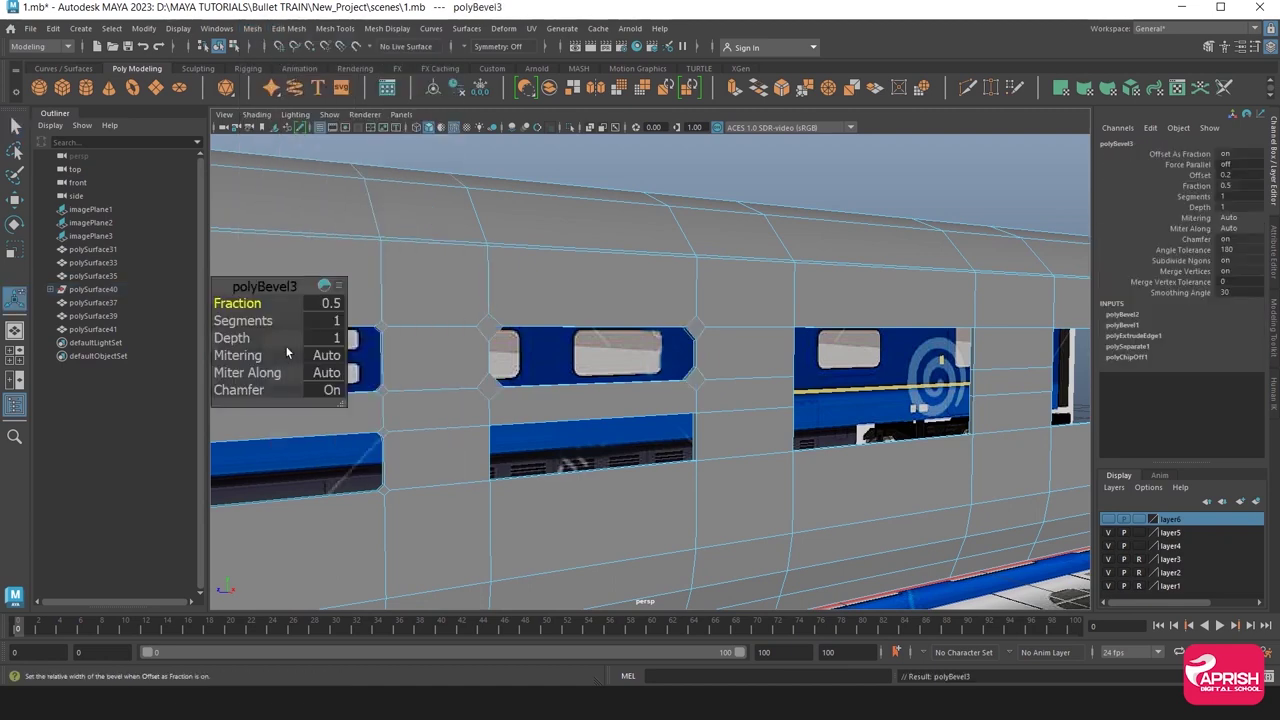
pyautogui.write('.2')
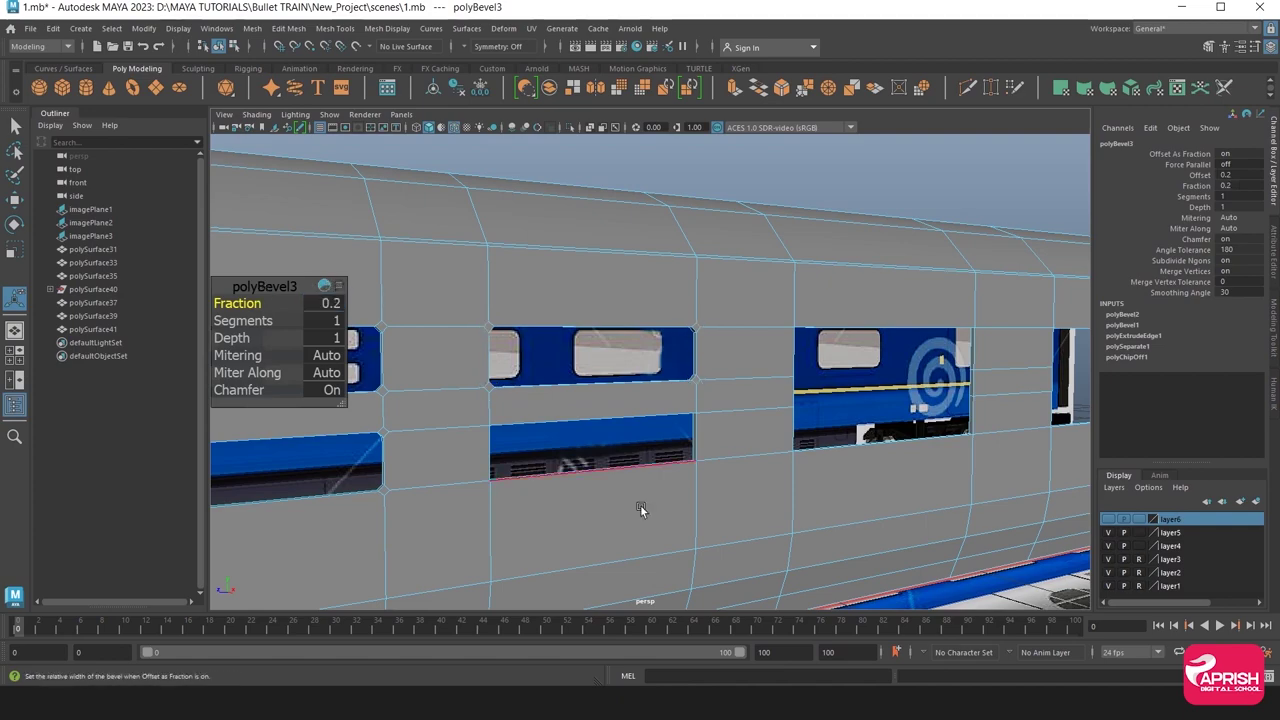
pyautogui.moveTo(687, 447)
pyautogui.keyDown('alt'); pyautogui.mouseDown()
pyautogui.moveTo(538, 435)
pyautogui.moveTo(631, 503)
pyautogui.moveTo(592, 366)
pyautogui.mouseUp(); pyautogui.keyUp('alt')
pyautogui.moveTo(592, 366)
pyautogui.keyDown('alt'); pyautogui.mouseDown(button='right')
pyautogui.moveTo(577, 371)
pyautogui.moveTo(703, 454)
pyautogui.moveTo(678, 421)
pyautogui.mouseUp(button='right'); pyautogui.keyUp('alt')
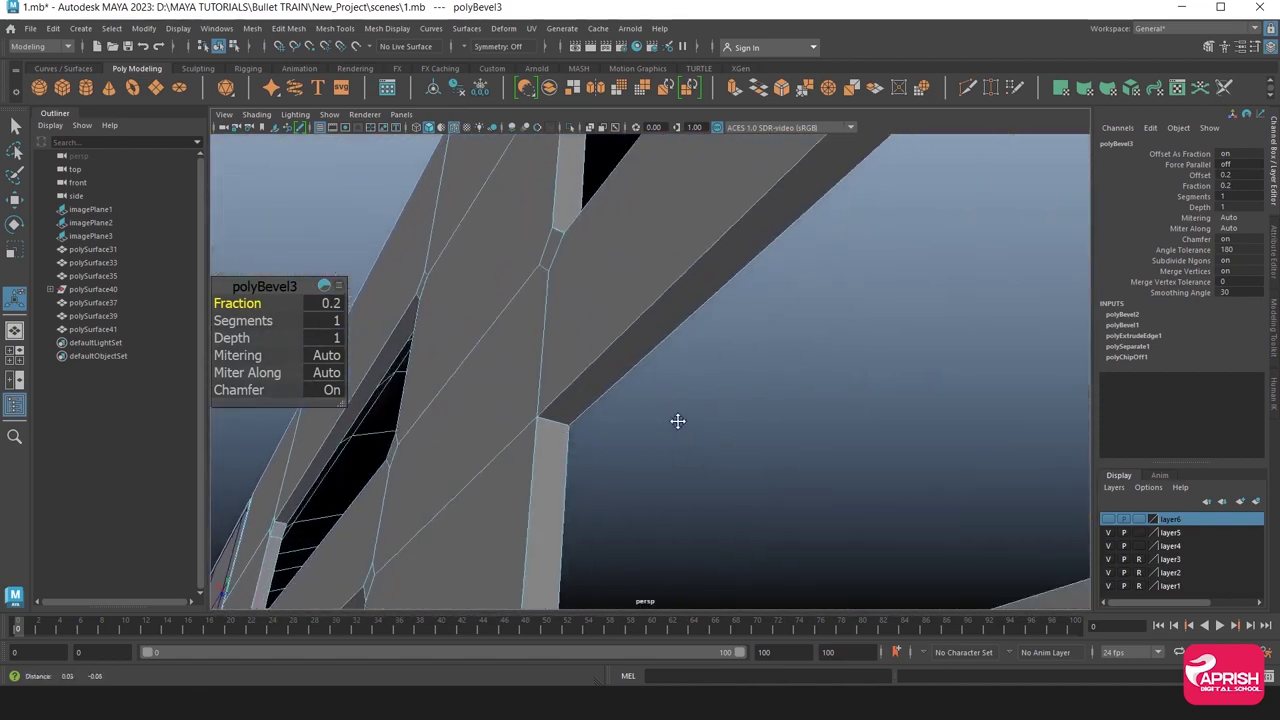
# Select another window corner edge and inspect it from around the carriage side.
pyautogui.click(555, 423)
pyautogui.keyDown('alt'); pyautogui.moveTo(554, 423); pyautogui.dragTo(557, 463); pyautogui.keyUp('alt')
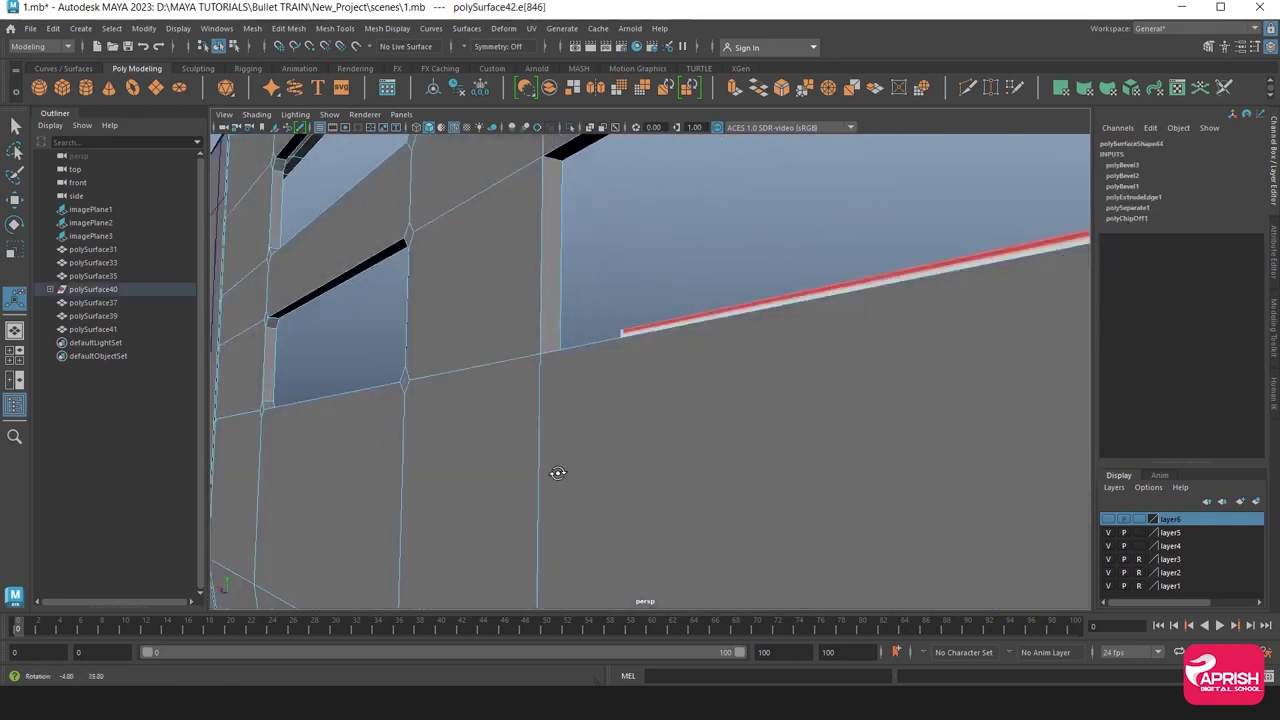
pyautogui.moveTo(557, 463)
pyautogui.keyDown('alt'); pyautogui.mouseDown(button='right')
pyautogui.moveTo(544, 388)
pyautogui.moveTo(569, 469)
pyautogui.mouseUp(button='right'); pyautogui.keyUp('alt')
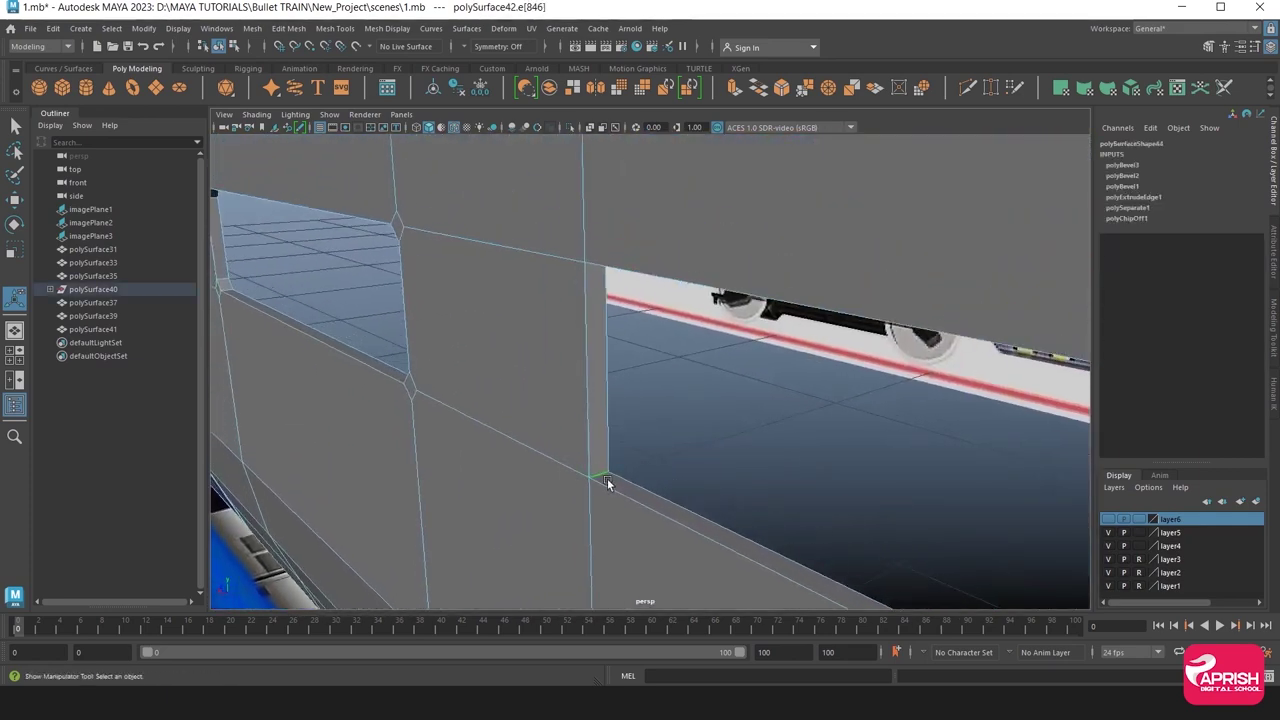
pyautogui.moveTo(607, 483)
pyautogui.keyDown('alt'); pyautogui.mouseDown()
pyautogui.moveTo(751, 500)
pyautogui.moveTo(800, 480)
pyautogui.moveTo(664, 532)
pyautogui.moveTo(631, 509)
pyautogui.moveTo(631, 489)
pyautogui.moveTo(586, 537)
pyautogui.moveTo(623, 509)
pyautogui.moveTo(600, 530)
pyautogui.mouseUp(); pyautogui.keyUp('alt')
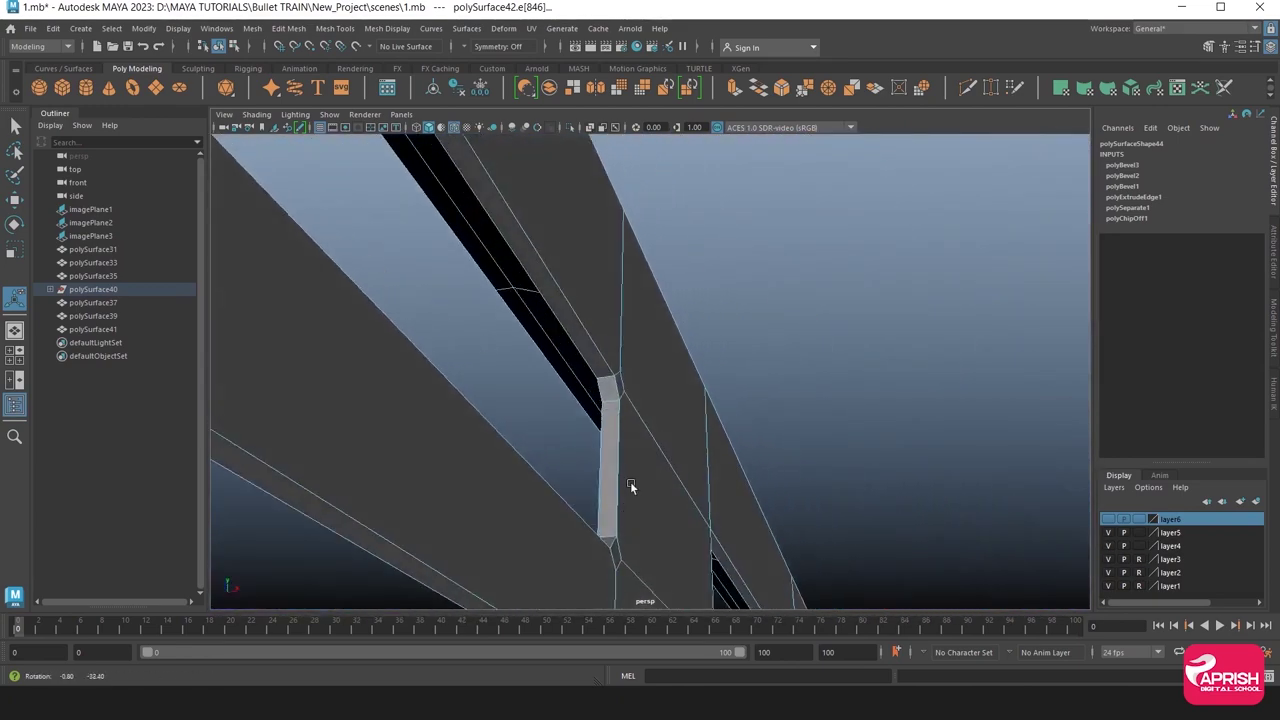
pyautogui.keyDown('alt'); pyautogui.moveTo(600, 530); pyautogui.dragTo(625, 453, button='middle'); pyautogui.keyUp('alt')
pyautogui.moveTo(625, 453)
pyautogui.keyDown('alt'); pyautogui.mouseDown()
pyautogui.moveTo(600, 457)
pyautogui.moveTo(603, 514)
pyautogui.moveTo(639, 455)
pyautogui.mouseUp(); pyautogui.keyUp('alt')
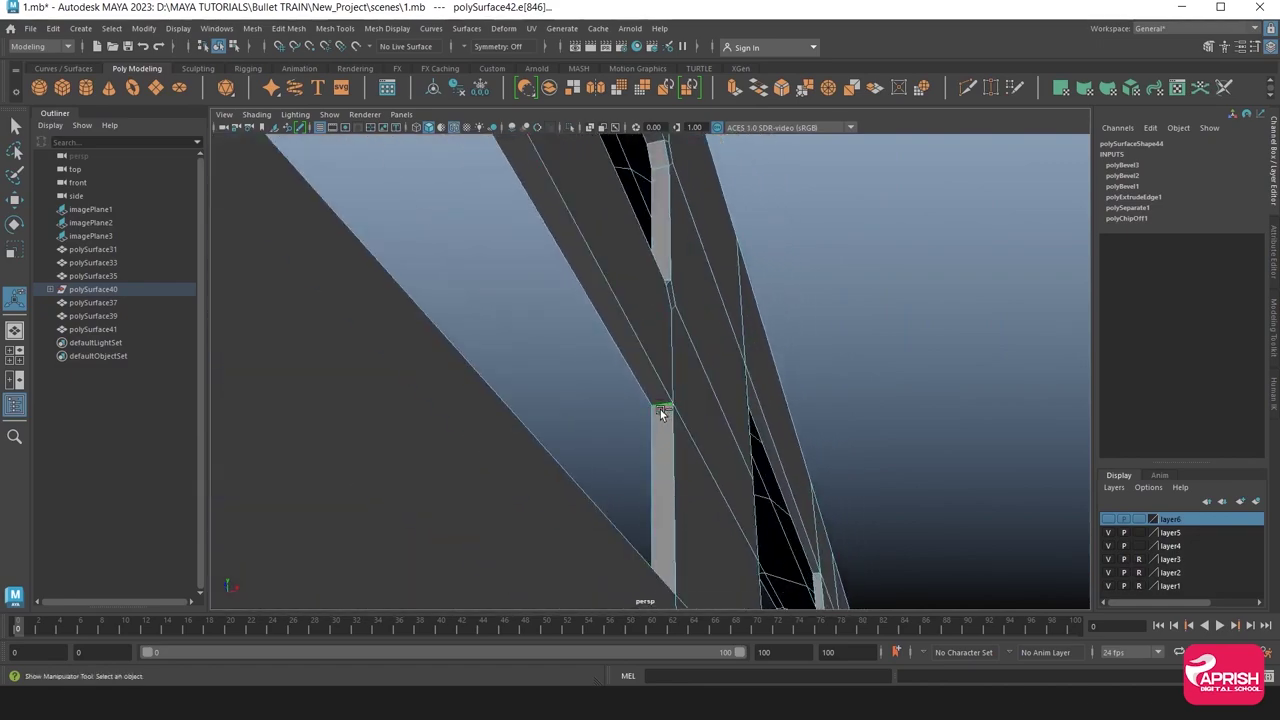
pyautogui.moveTo(660, 409)
pyautogui.keyDown('alt'); pyautogui.mouseDown()
pyautogui.moveTo(606, 443)
pyautogui.moveTo(432, 466)
pyautogui.mouseUp(); pyautogui.keyUp('alt')
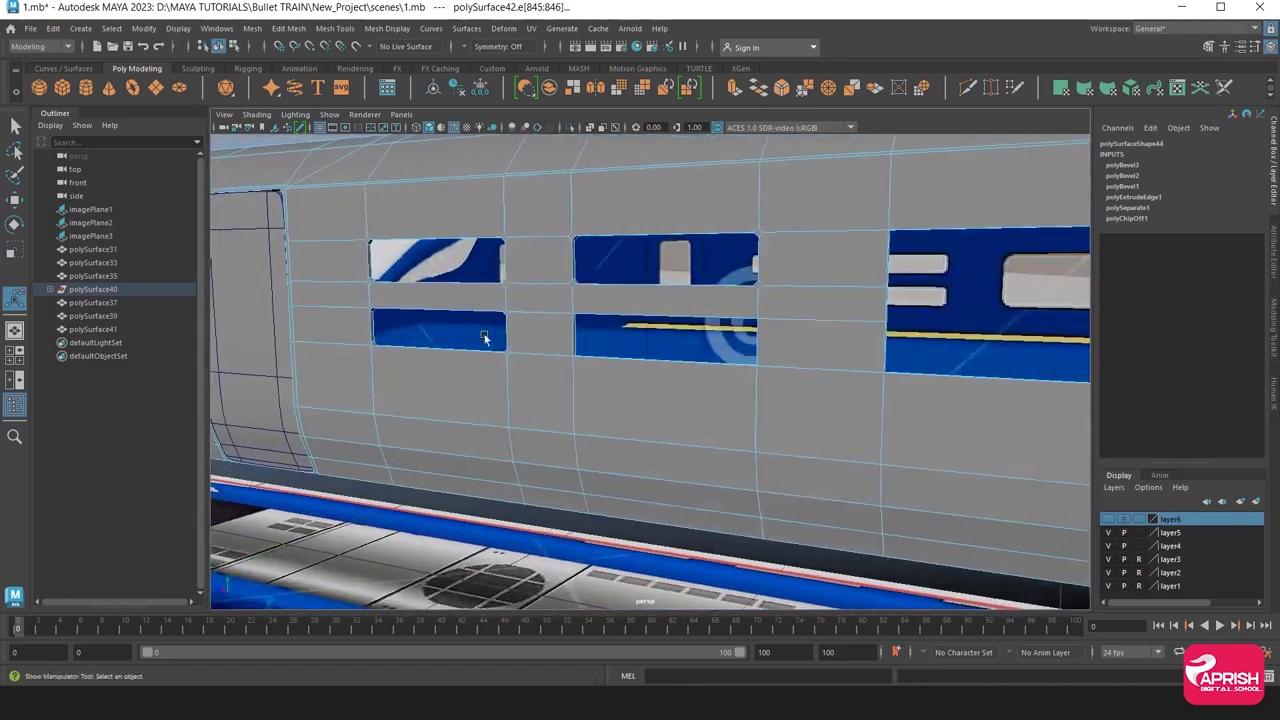
# Bevel the chosen window corner edges as polyBevel4, confirming Fraction 0.2.
pyautogui.click(290, 28)
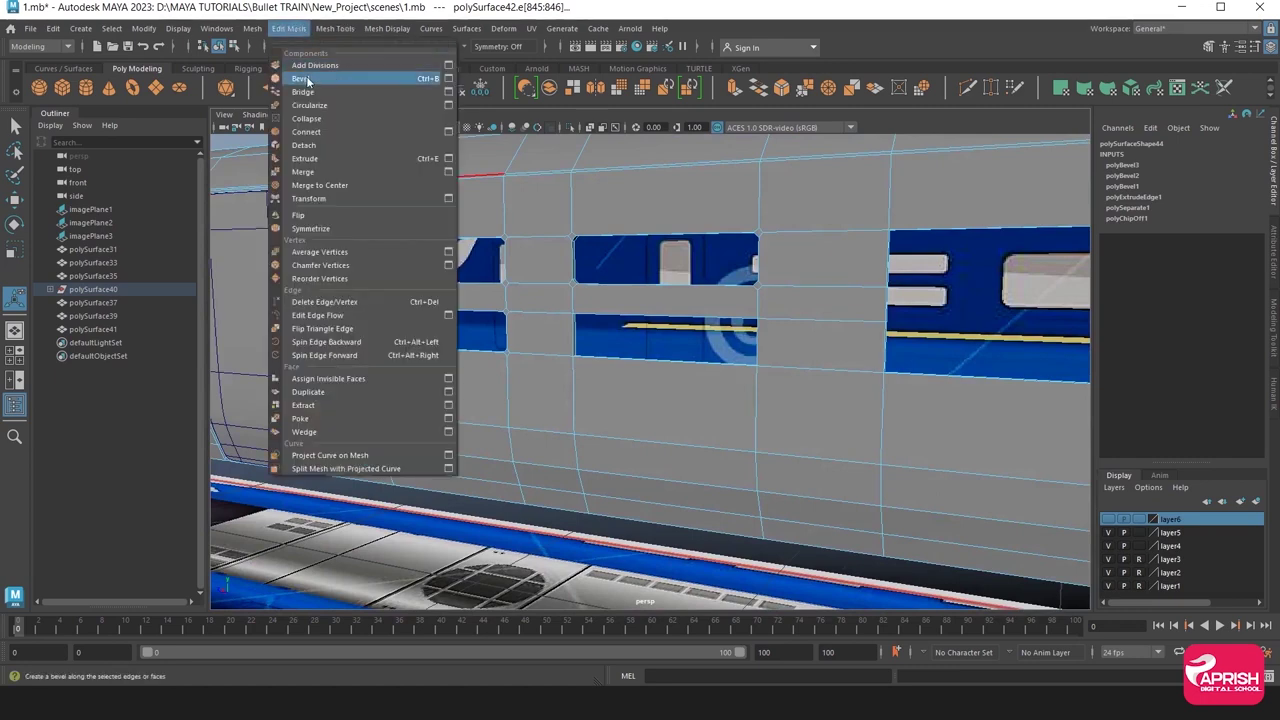
pyautogui.click(310, 78)
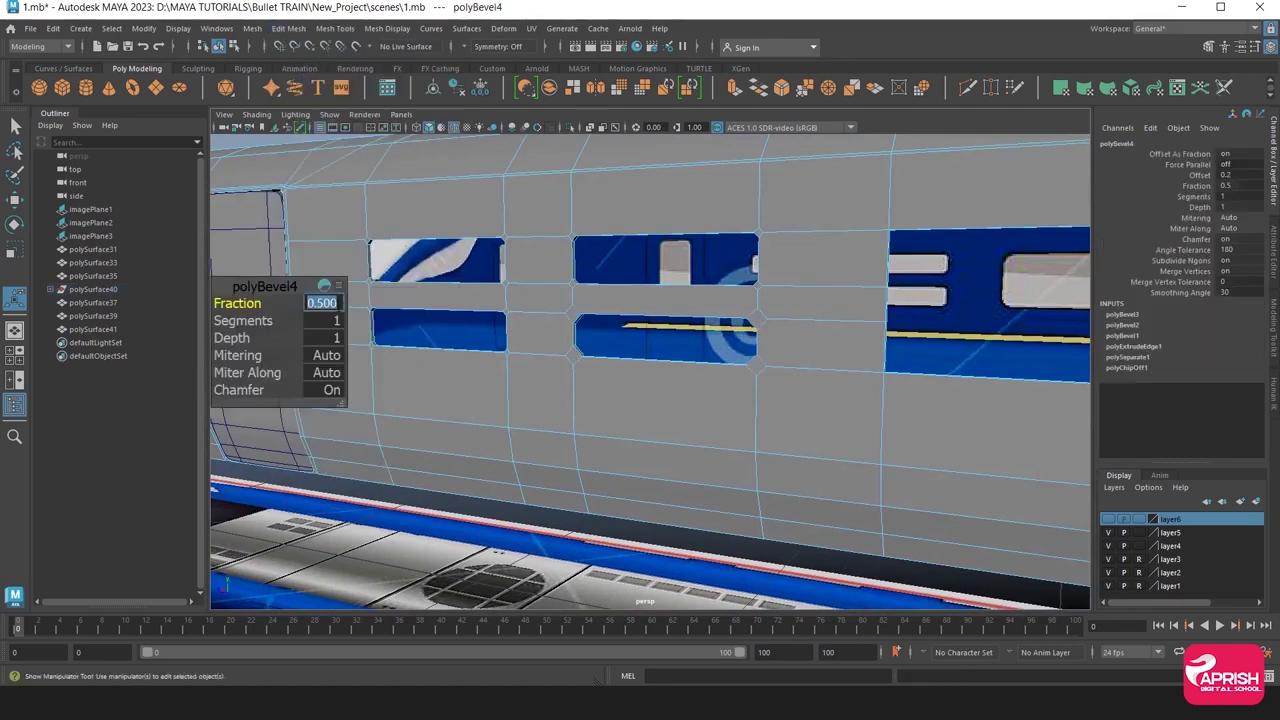
pyautogui.write('0.2')
pyautogui.press('Return')
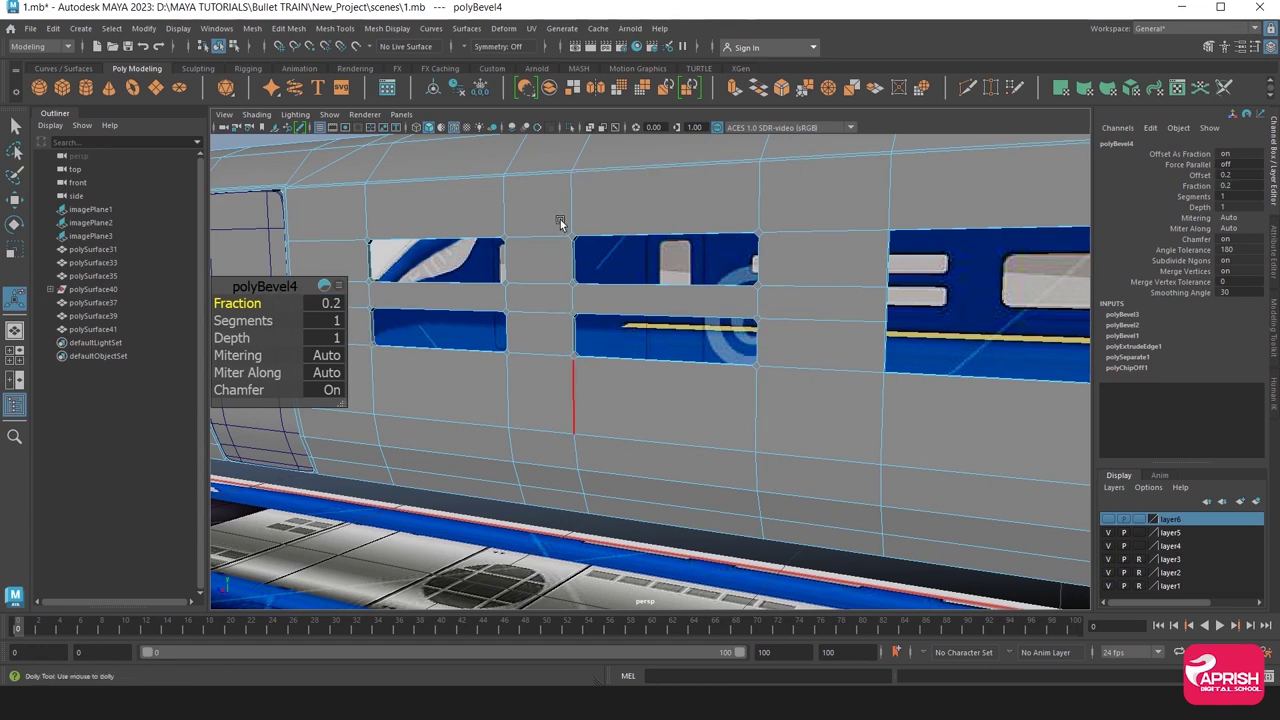
pyautogui.keyDown('alt'); pyautogui.moveTo(561, 222); pyautogui.dragTo(565, 222, button='right'); pyautogui.keyUp('alt')
# Deselect, then select the carriage wall mesh from a wider view of the side.
pyautogui.scroll(-3, 580, 350)
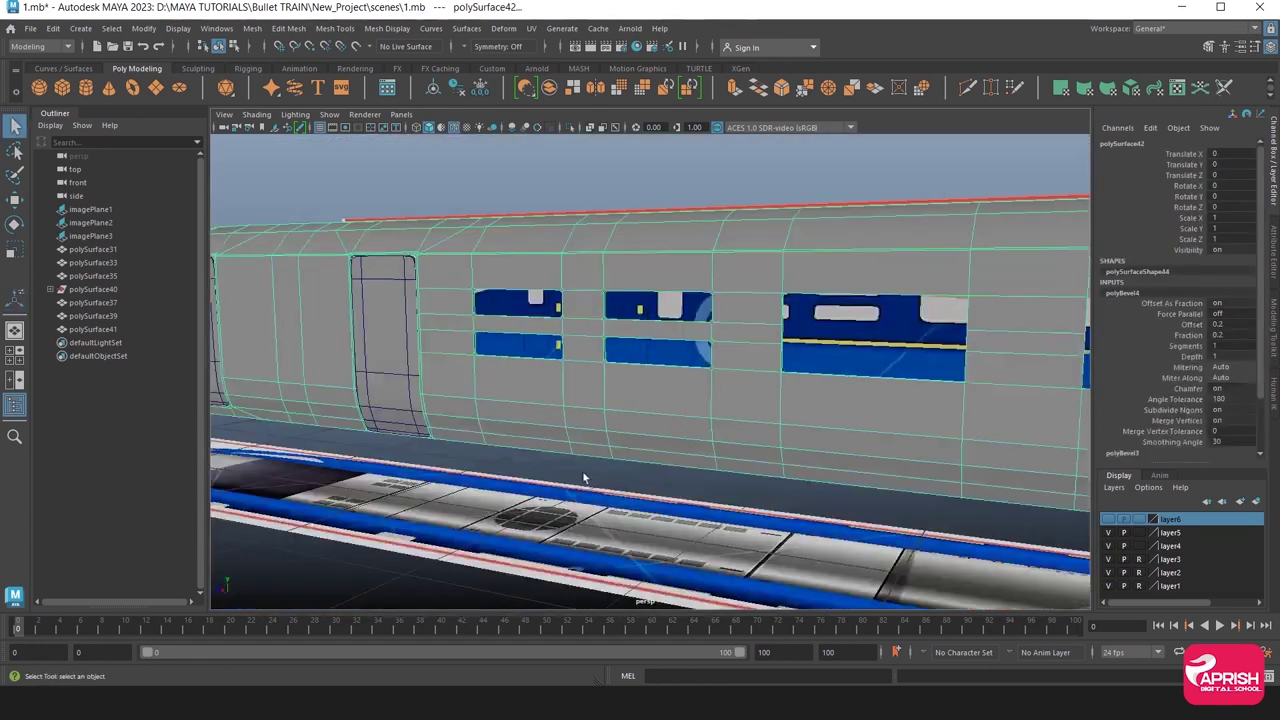
pyautogui.click(508, 522)
pyautogui.moveTo(514, 509)
pyautogui.keyDown('alt'); pyautogui.mouseDown()
pyautogui.moveTo(551, 456)
pyautogui.moveTo(840, 368)
pyautogui.mouseUp(); pyautogui.keyUp('alt')
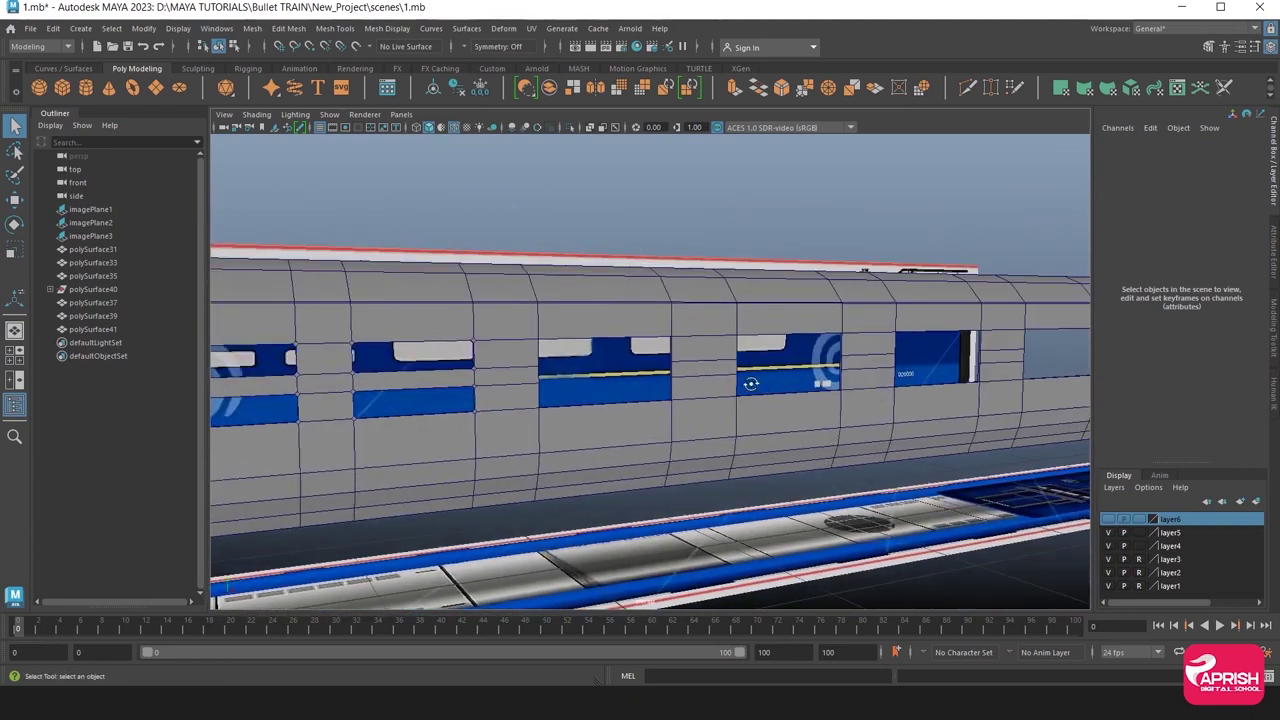
pyautogui.scroll(3, 620, 350)
pyautogui.scroll(3, 508, 340)
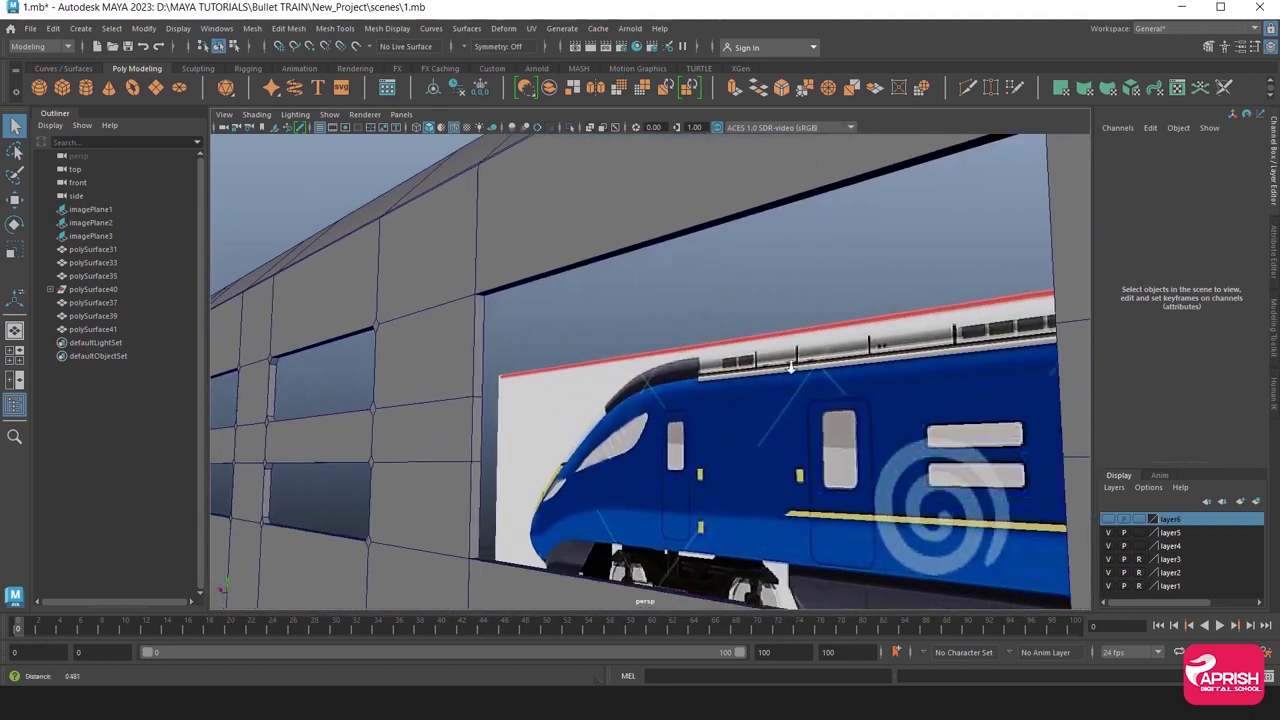
pyautogui.scroll(2, 542, 300)
pyautogui.click(481, 280)
pyautogui.keyDown('alt'); pyautogui.moveTo(481, 280); pyautogui.dragTo(504, 306); pyautogui.keyUp('alt')
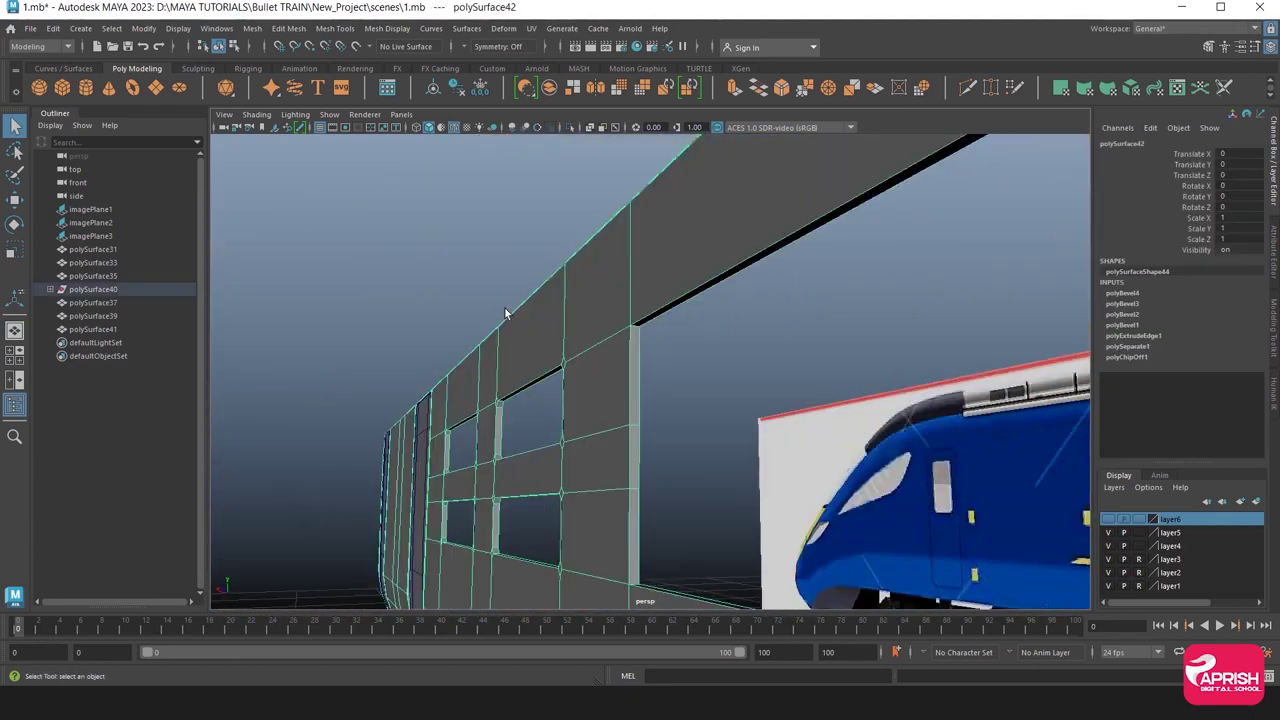
pyautogui.moveTo(504, 306)
pyautogui.keyDown('alt'); pyautogui.mouseDown(button='middle')
pyautogui.moveTo(523, 301)
pyautogui.moveTo(500, 320)
pyautogui.moveTo(626, 323)
pyautogui.moveTo(650, 341)
pyautogui.mouseUp(button='middle'); pyautogui.keyUp('alt')
pyautogui.scroll(-3, 650, 341)
pyautogui.moveTo(625, 305)
pyautogui.keyDown('alt'); pyautogui.mouseDown()
pyautogui.moveTo(514, 286)
pyautogui.moveTo(671, 304)
pyautogui.mouseUp(); pyautogui.keyUp('alt')
# Switch to edge mode and select the pillar's top window-corner edge.
pyautogui.rightClick(538, 248)
pyautogui.click(537, 207)
pyautogui.click(566, 261)
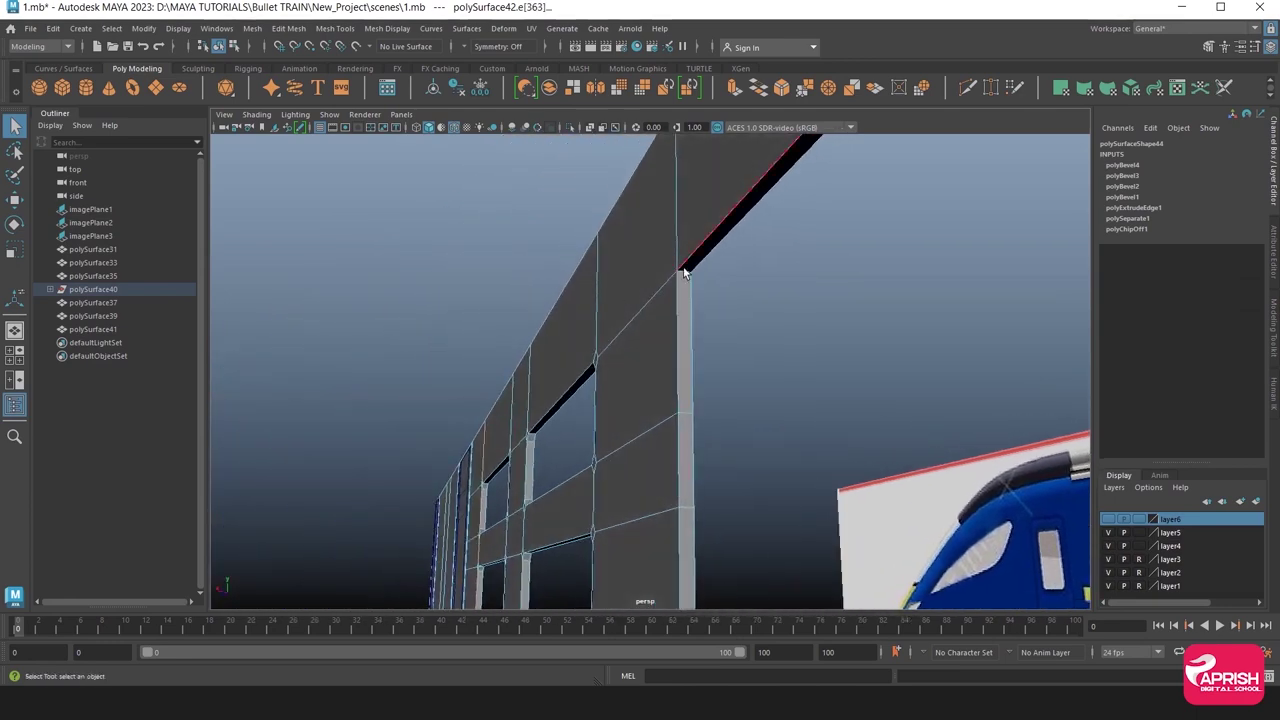
pyautogui.scroll(5, 682, 277)
pyautogui.scroll(3, 766, 323)
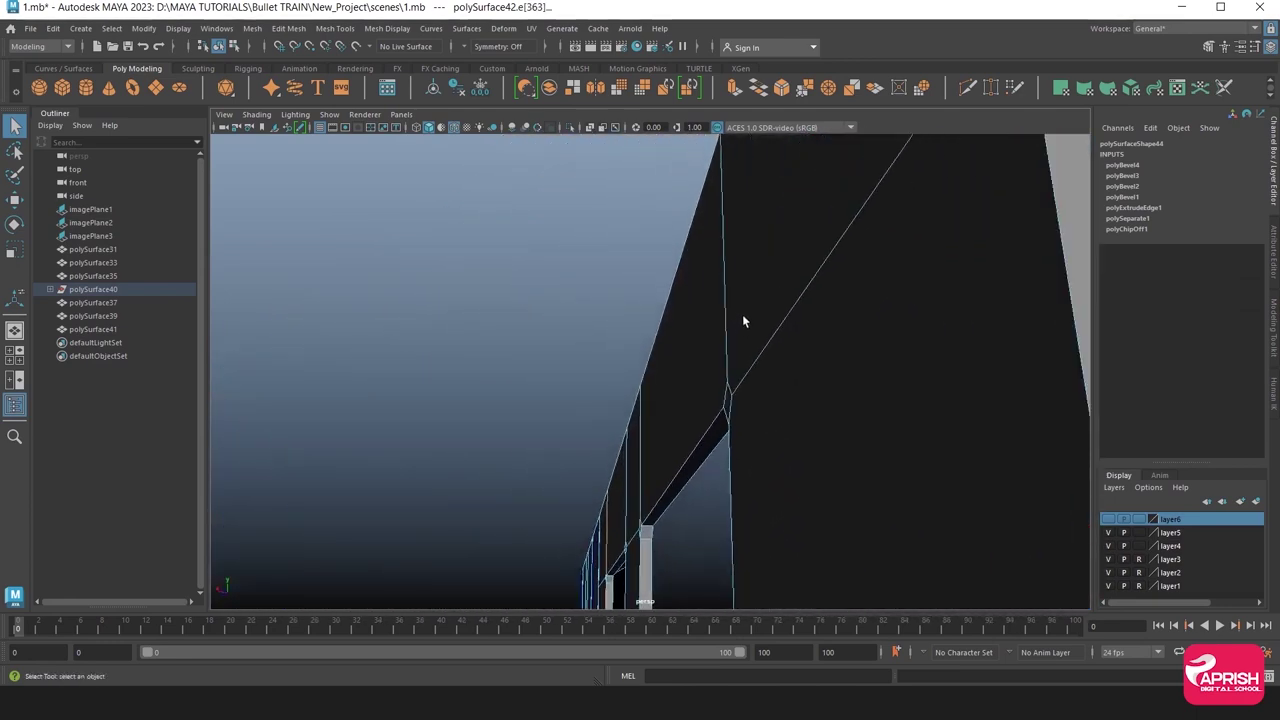
pyautogui.moveTo(743, 320)
pyautogui.keyDown('alt'); pyautogui.mouseDown(button='middle')
pyautogui.moveTo(729, 328)
pyautogui.moveTo(754, 308)
pyautogui.mouseUp(button='middle'); pyautogui.keyUp('alt')
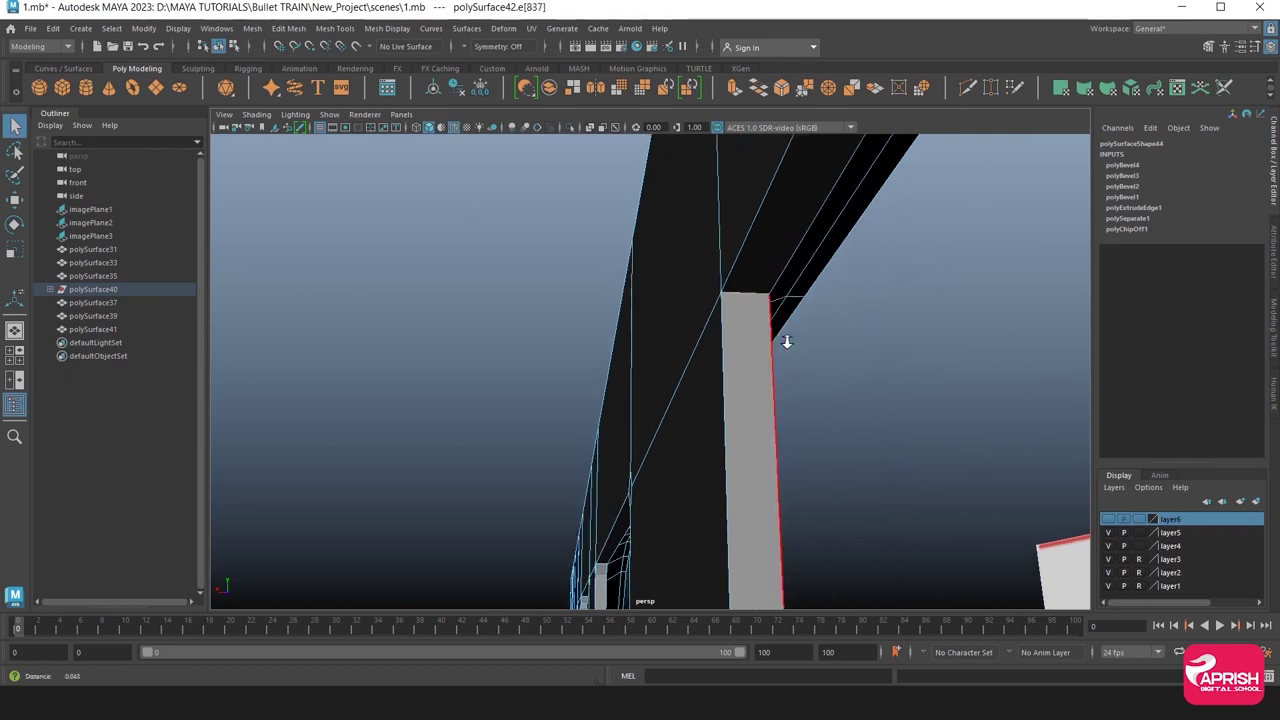
pyautogui.scroll(-4, 728, 363)
pyautogui.scroll(-5, 728, 363)
pyautogui.scroll(-3, 676, 425)
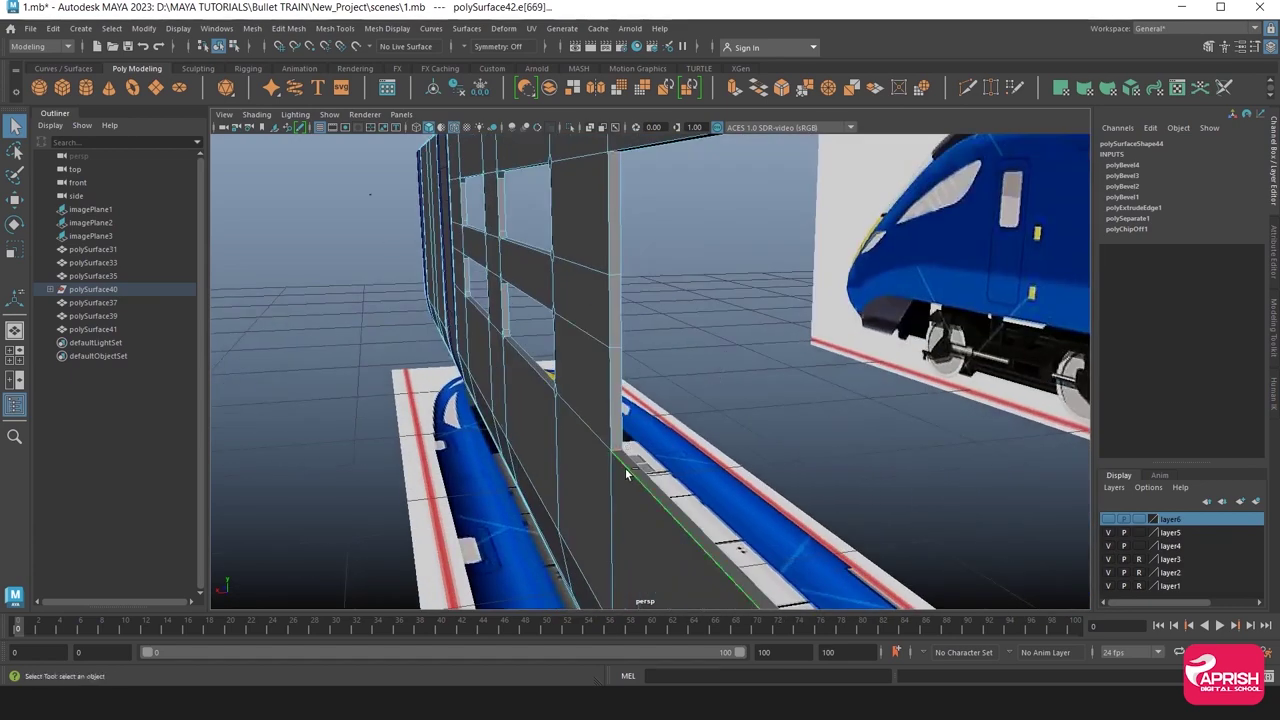
pyautogui.scroll(3, 625, 470)
pyautogui.scroll(3, 700, 440)
pyautogui.scroll(2, 788, 427)
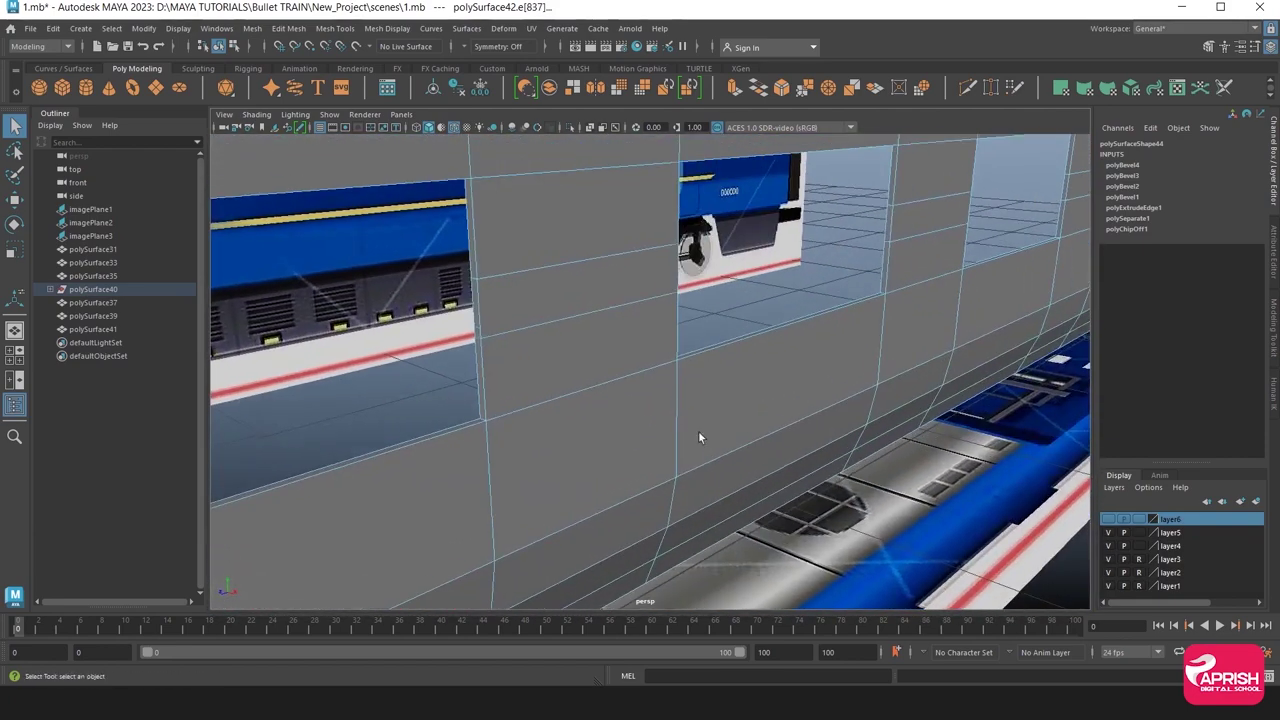
# Bevel the chosen window corner edges at fraction .2, then return to object selection.
pyautogui.keyDown('alt'); pyautogui.moveTo(698, 437); pyautogui.dragTo(710, 405); pyautogui.keyUp('alt')
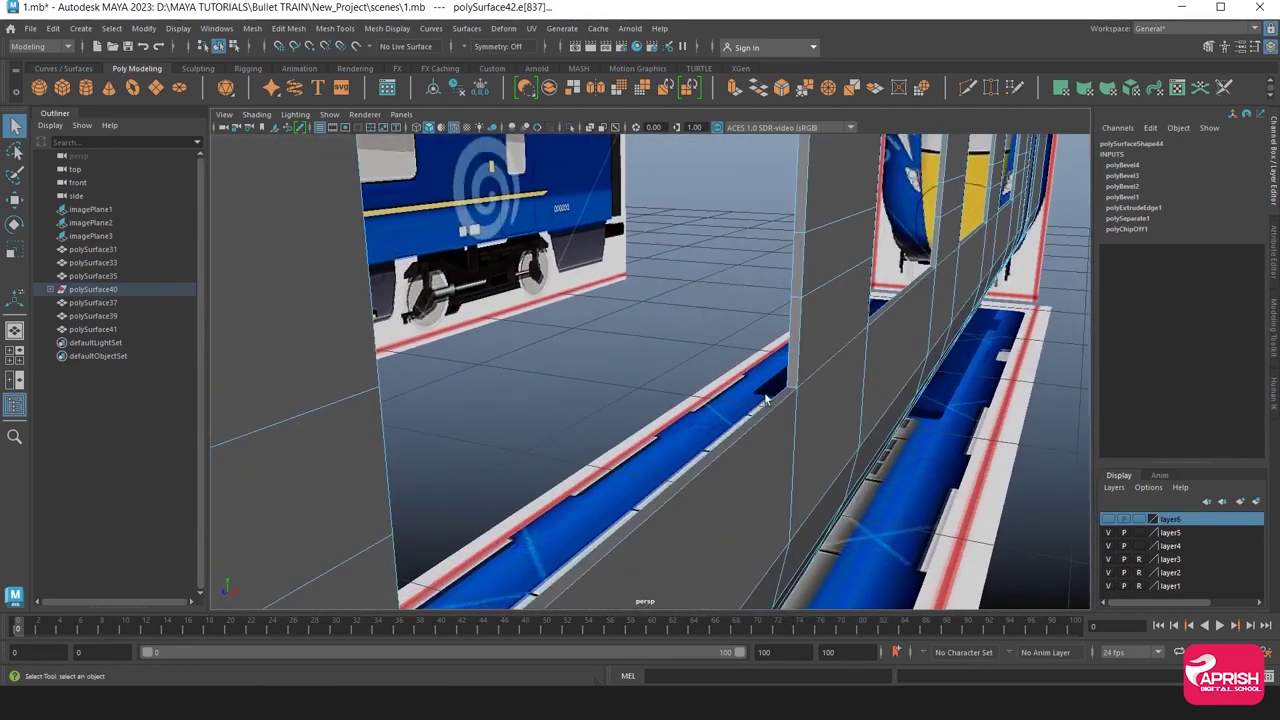
pyautogui.scroll(2, 765, 400)
pyautogui.scroll(2, 740, 405)
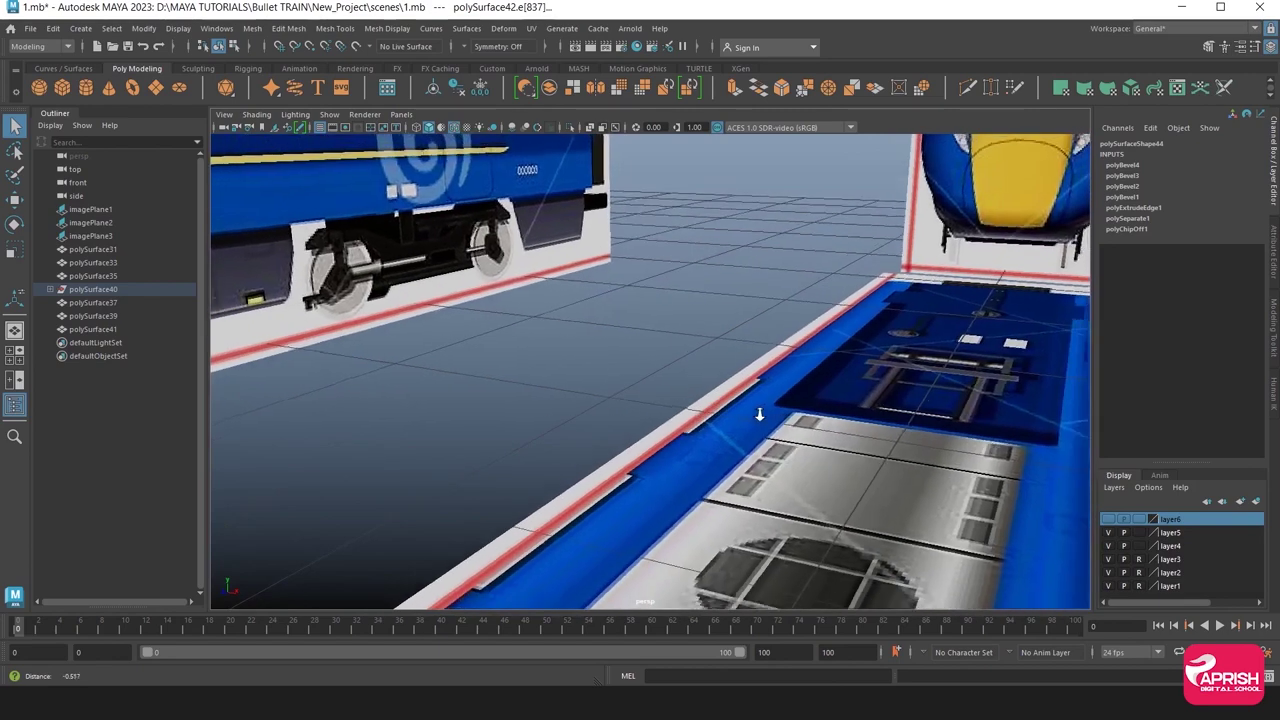
pyautogui.scroll(2, 706, 413)
pyautogui.moveTo(919, 449)
pyautogui.keyDown('alt'); pyautogui.mouseDown()
pyautogui.moveTo(957, 429)
pyautogui.moveTo(749, 391)
pyautogui.moveTo(763, 354)
pyautogui.moveTo(632, 296)
pyautogui.moveTo(714, 306)
pyautogui.mouseUp(); pyautogui.keyUp('alt')
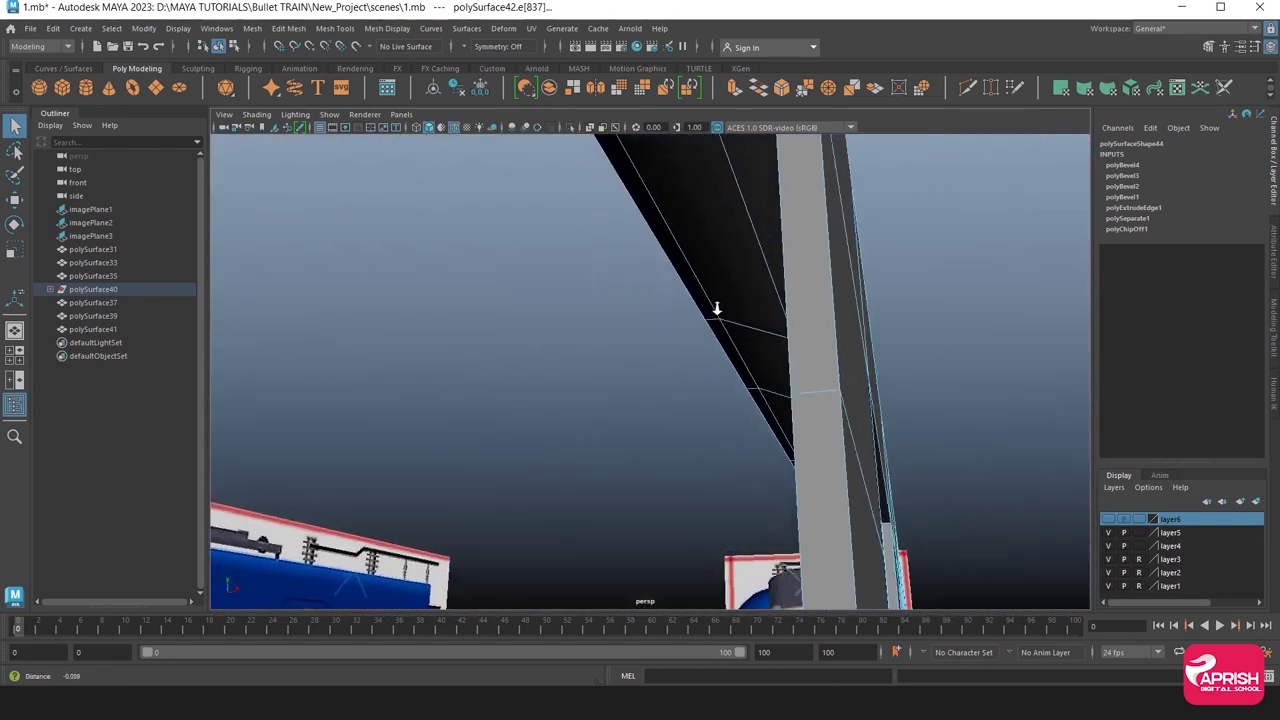
pyautogui.keyDown('alt'); pyautogui.moveTo(768, 271); pyautogui.dragTo(788, 301); pyautogui.keyUp('alt')
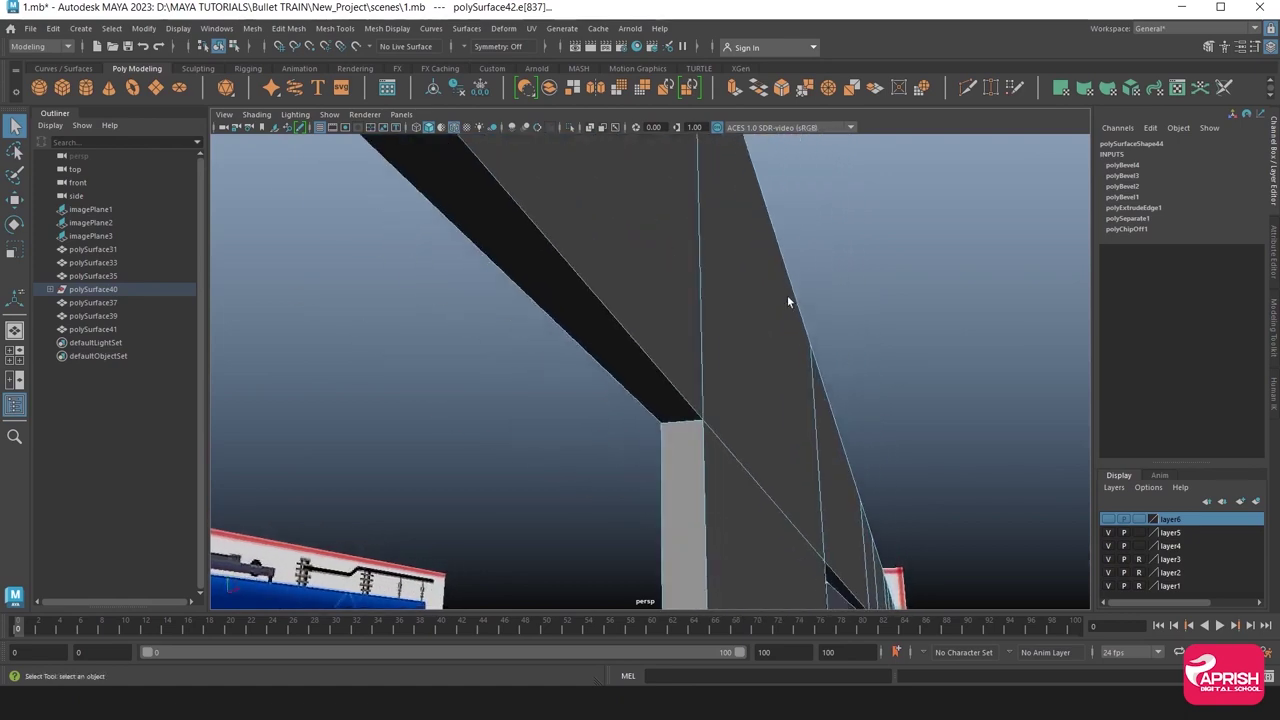
pyautogui.keyDown('alt'); pyautogui.moveTo(679, 433); pyautogui.dragTo(426, 260); pyautogui.keyUp('alt')
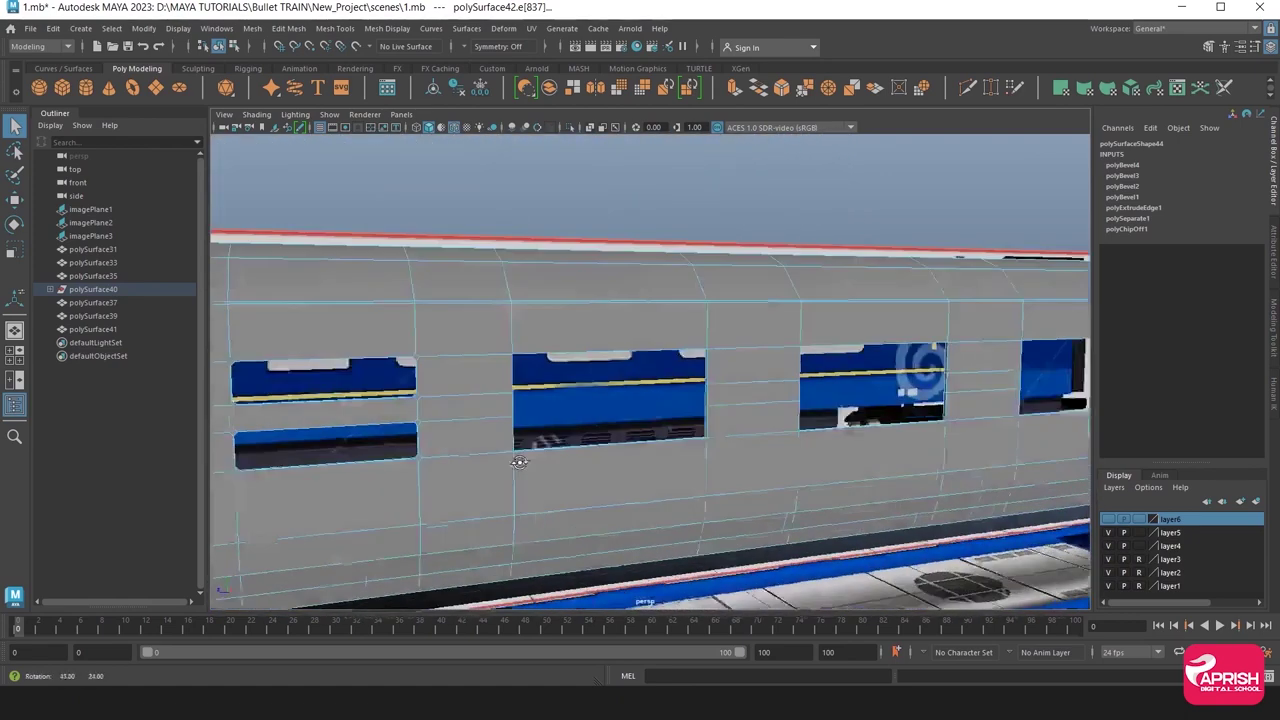
pyautogui.click(291, 29)
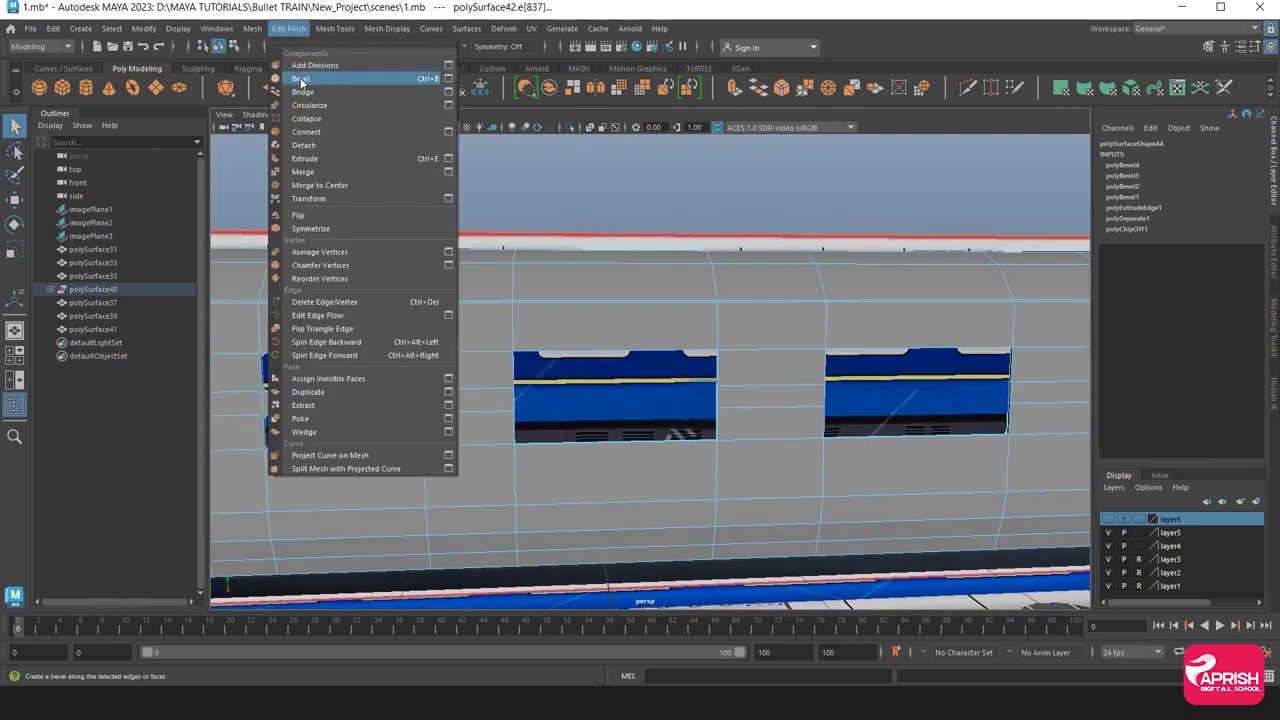
pyautogui.click(343, 80)
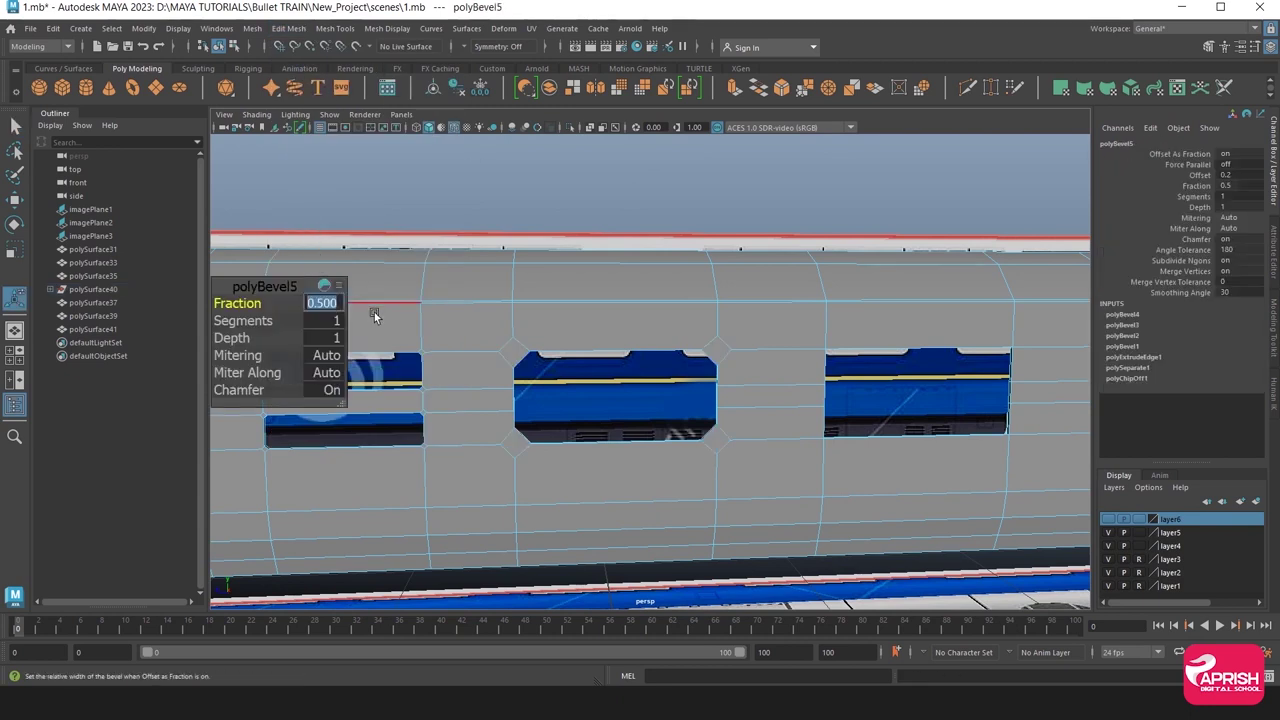
pyautogui.write('.2')
pyautogui.press('Return')
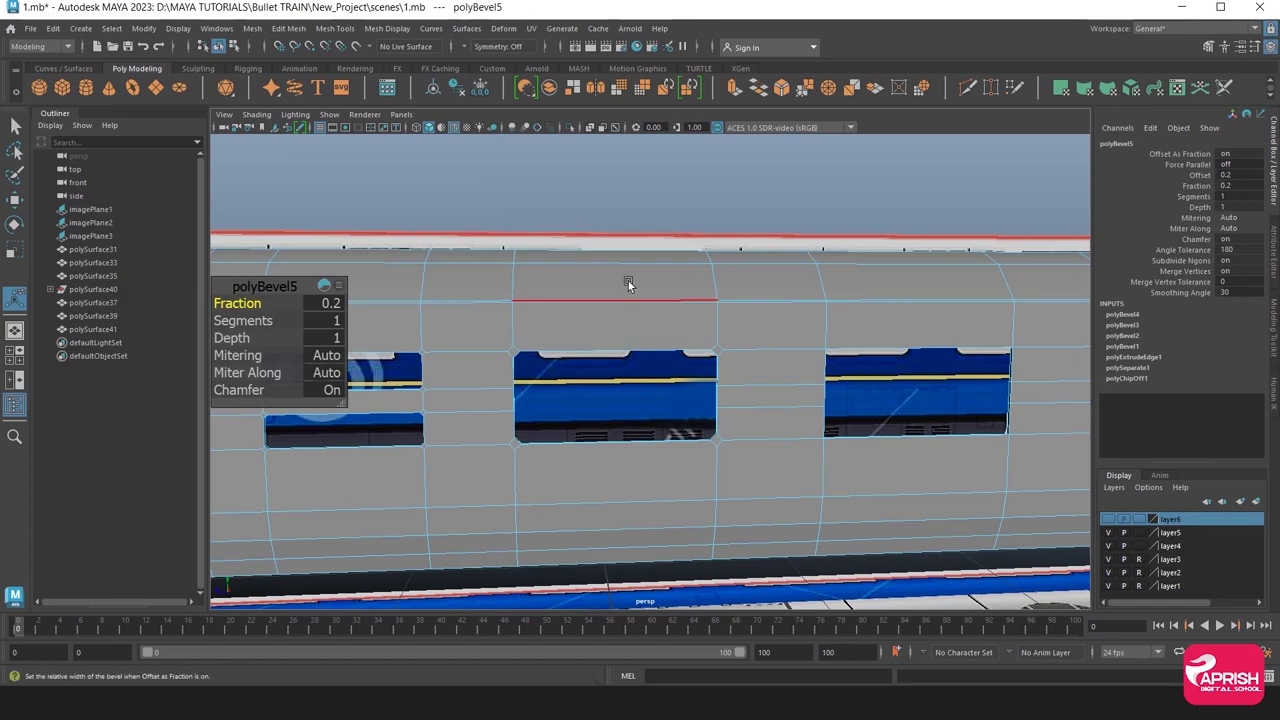
pyautogui.moveTo(628, 285); pyautogui.dragTo(646, 293, button='right')
pyautogui.keyDown('alt'); pyautogui.moveTo(338, 365); pyautogui.dragTo(523, 417, button='middle'); pyautogui.keyUp('alt')
pyautogui.moveTo(523, 417)
pyautogui.keyDown('alt'); pyautogui.mouseDown()
pyautogui.moveTo(466, 420)
pyautogui.moveTo(720, 457)
pyautogui.moveTo(678, 378)
pyautogui.moveTo(729, 434)
pyautogui.moveTo(800, 460)
pyautogui.moveTo(773, 470)
pyautogui.mouseUp(); pyautogui.keyUp('alt')
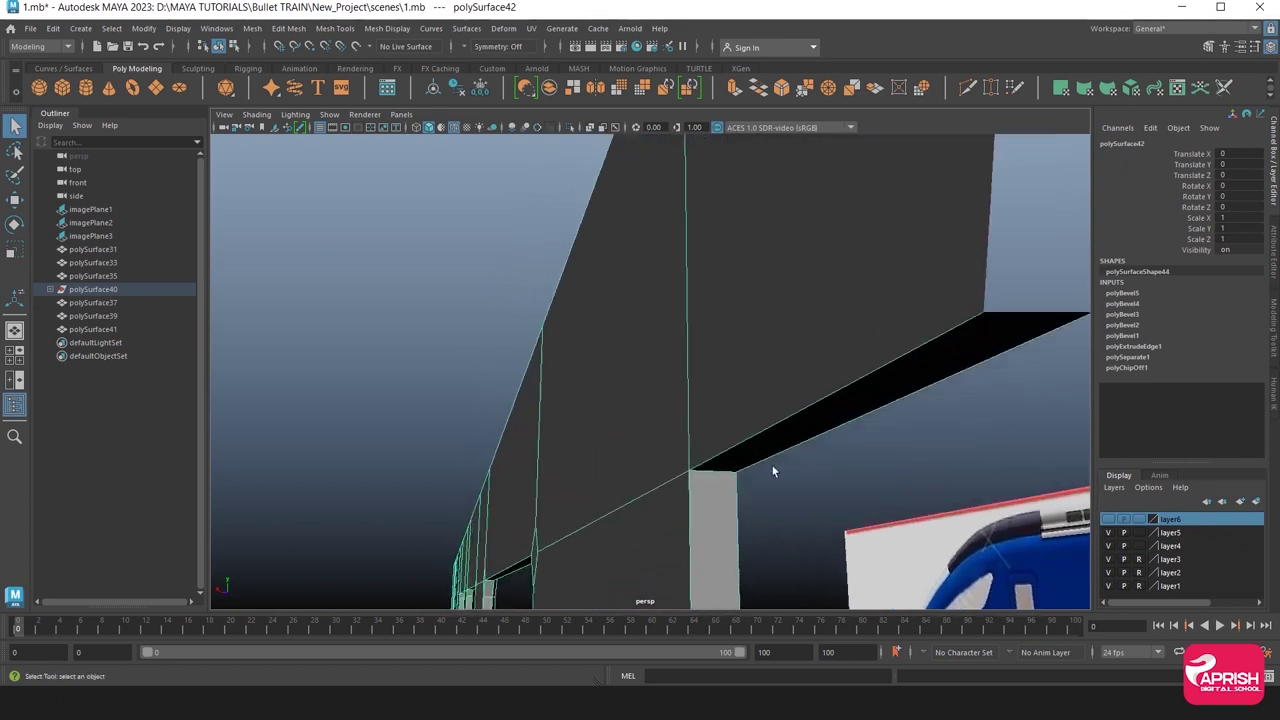
# In edge mode, select the next pillar's top edge and check it from several angles.
pyautogui.moveTo(709, 305); pyautogui.dragTo(707, 269, button='right')
pyautogui.click(719, 472)
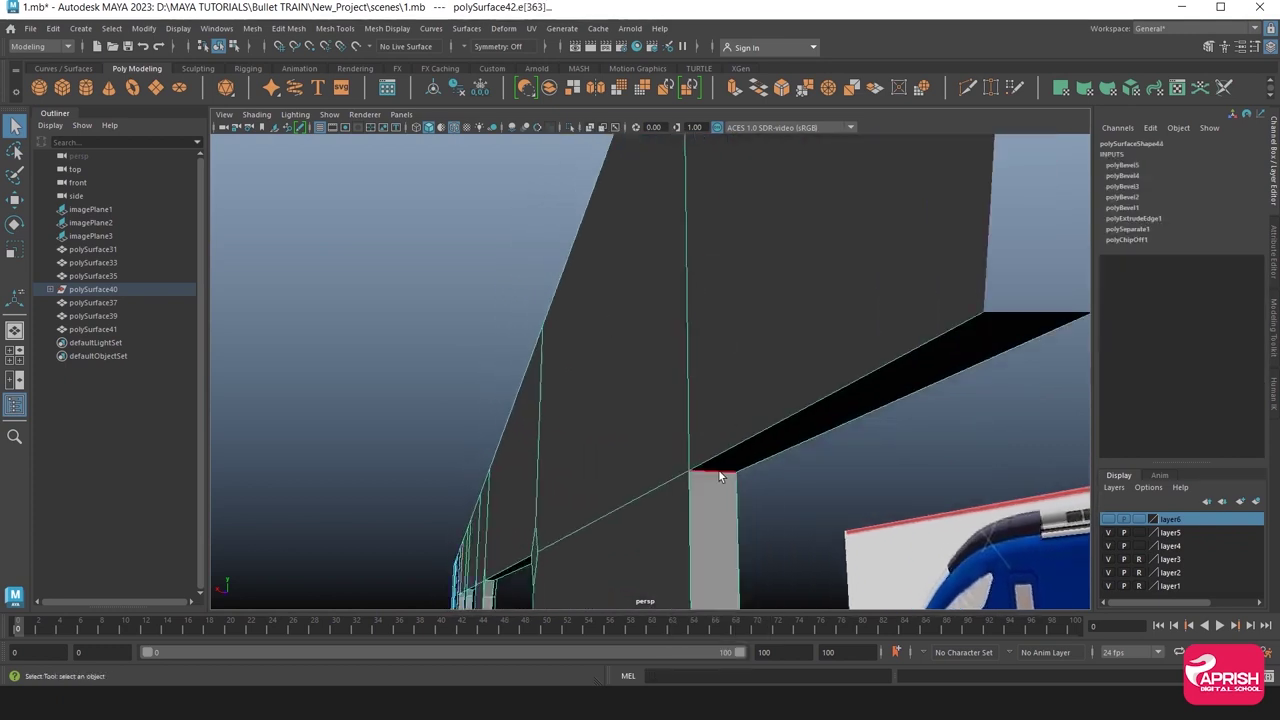
pyautogui.moveTo(732, 488)
pyautogui.keyDown('alt'); pyautogui.mouseDown(button='middle')
pyautogui.moveTo(716, 491)
pyautogui.moveTo(711, 422)
pyautogui.mouseUp(button='middle'); pyautogui.keyUp('alt')
pyautogui.moveTo(711, 422)
pyautogui.keyDown('alt'); pyautogui.mouseDown()
pyautogui.moveTo(685, 451)
pyautogui.moveTo(685, 486)
pyautogui.moveTo(660, 319)
pyautogui.mouseUp(); pyautogui.keyUp('alt')
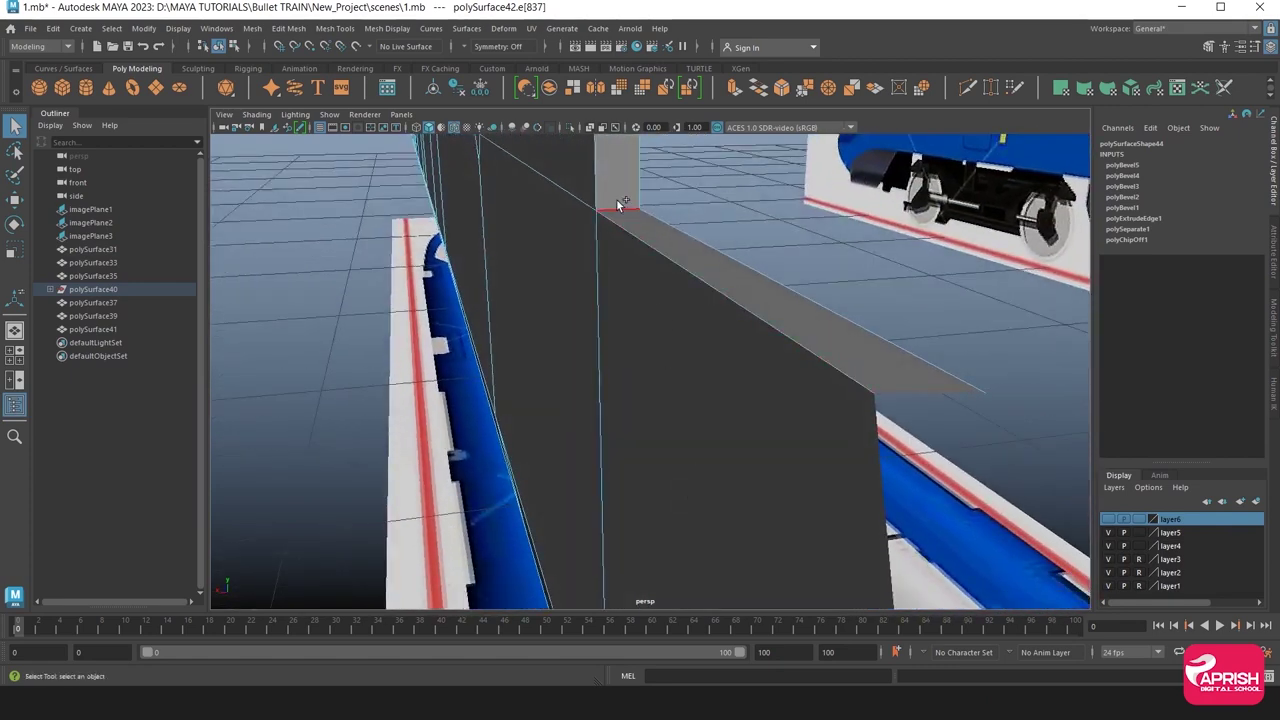
pyautogui.moveTo(616, 199)
pyautogui.keyDown('alt'); pyautogui.mouseDown()
pyautogui.moveTo(617, 266)
pyautogui.moveTo(691, 380)
pyautogui.moveTo(640, 349)
pyautogui.moveTo(510, 321)
pyautogui.moveTo(817, 414)
pyautogui.moveTo(797, 351)
pyautogui.moveTo(629, 465)
pyautogui.moveTo(645, 503)
pyautogui.moveTo(568, 386)
pyautogui.mouseUp(); pyautogui.keyUp('alt')
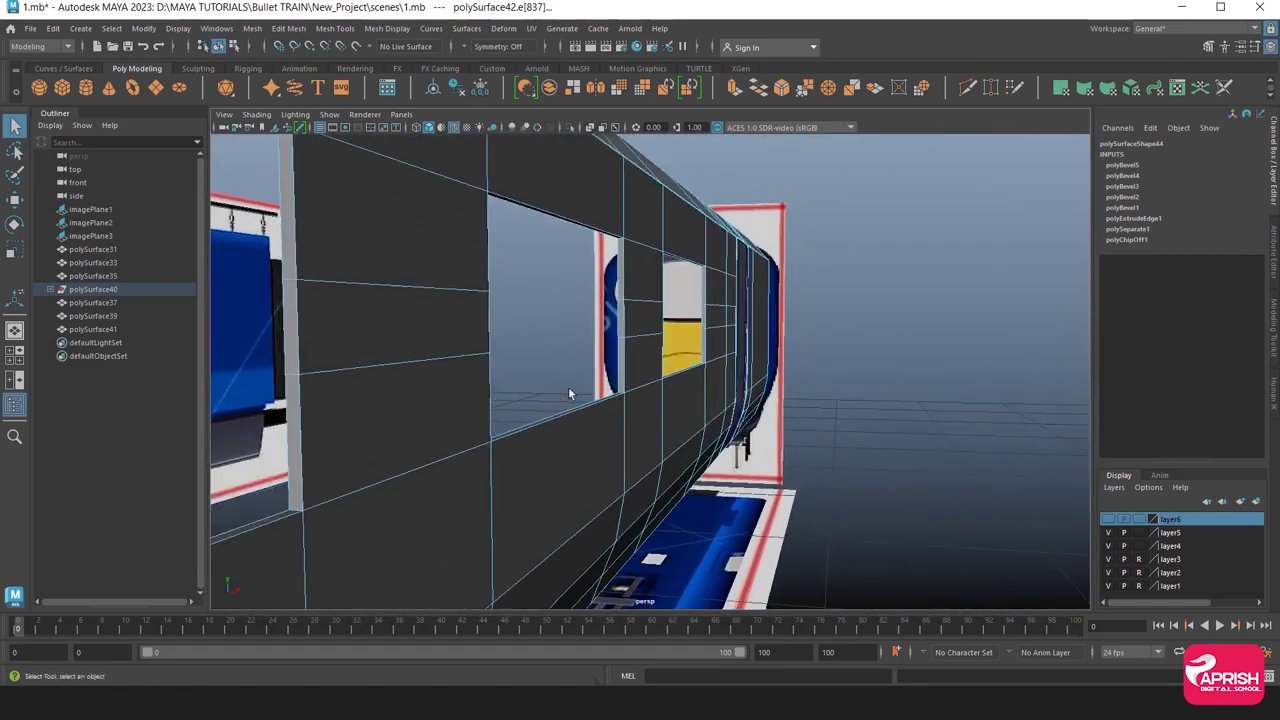
pyautogui.moveTo(568, 386)
pyautogui.keyDown('alt'); pyautogui.mouseDown(button='right')
pyautogui.moveTo(659, 421)
pyautogui.moveTo(580, 437)
pyautogui.moveTo(563, 360)
pyautogui.mouseUp(button='right'); pyautogui.keyUp('alt')
pyautogui.moveTo(563, 360)
pyautogui.keyDown('alt'); pyautogui.mouseDown()
pyautogui.moveTo(583, 408)
pyautogui.moveTo(692, 403)
pyautogui.mouseUp(); pyautogui.keyUp('alt')
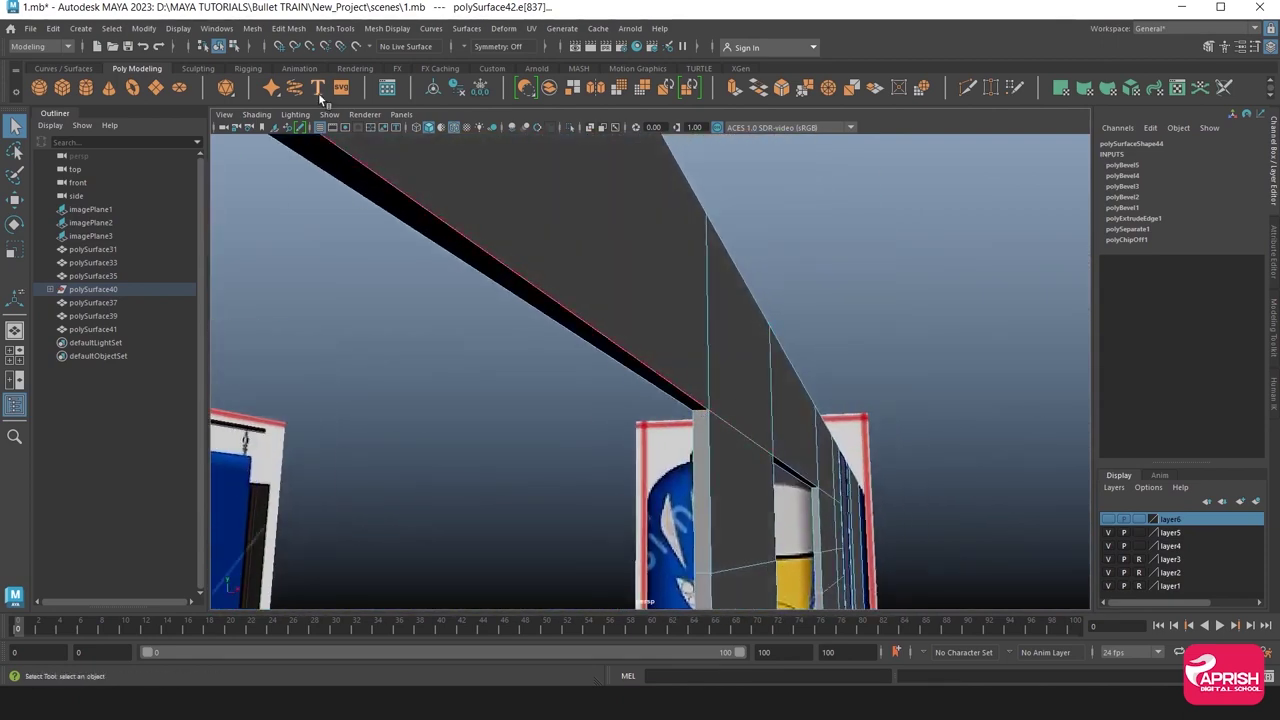
# Bevel the pillar edge at Fraction .2 (polyBevel6), then reselect the carriage body mesh.
pyautogui.click(323, 29)
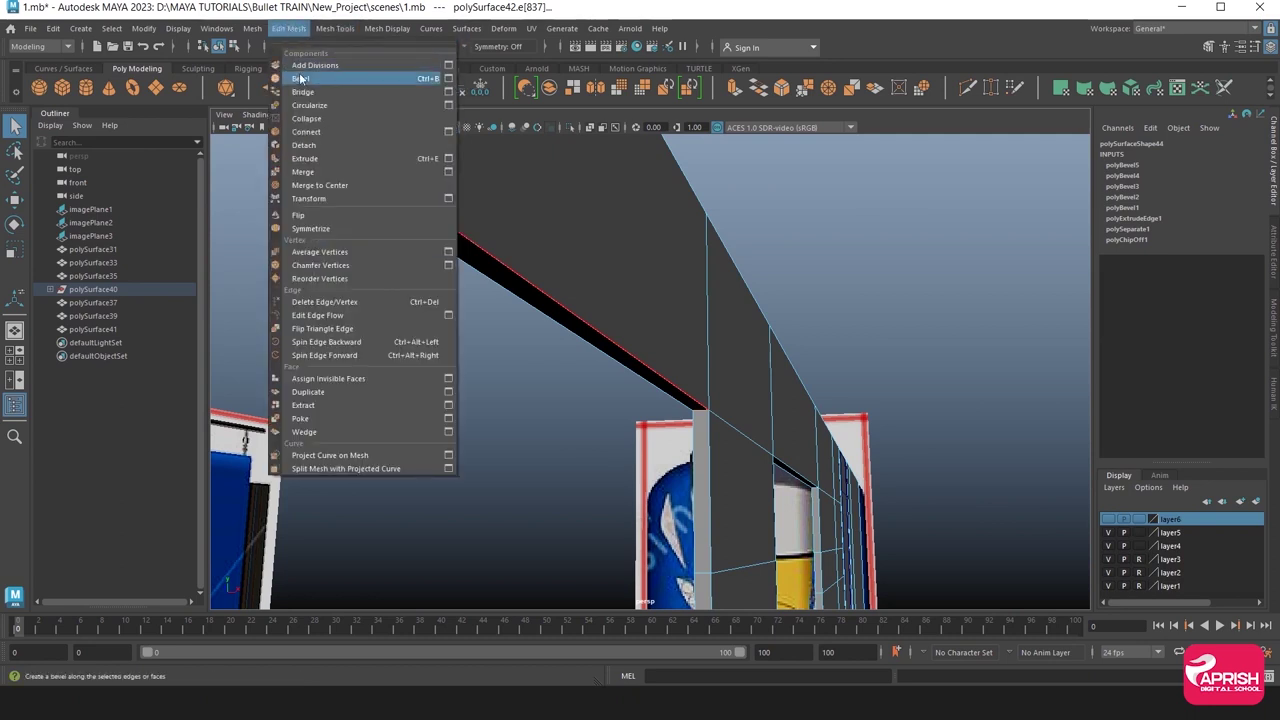
pyautogui.click(345, 77)
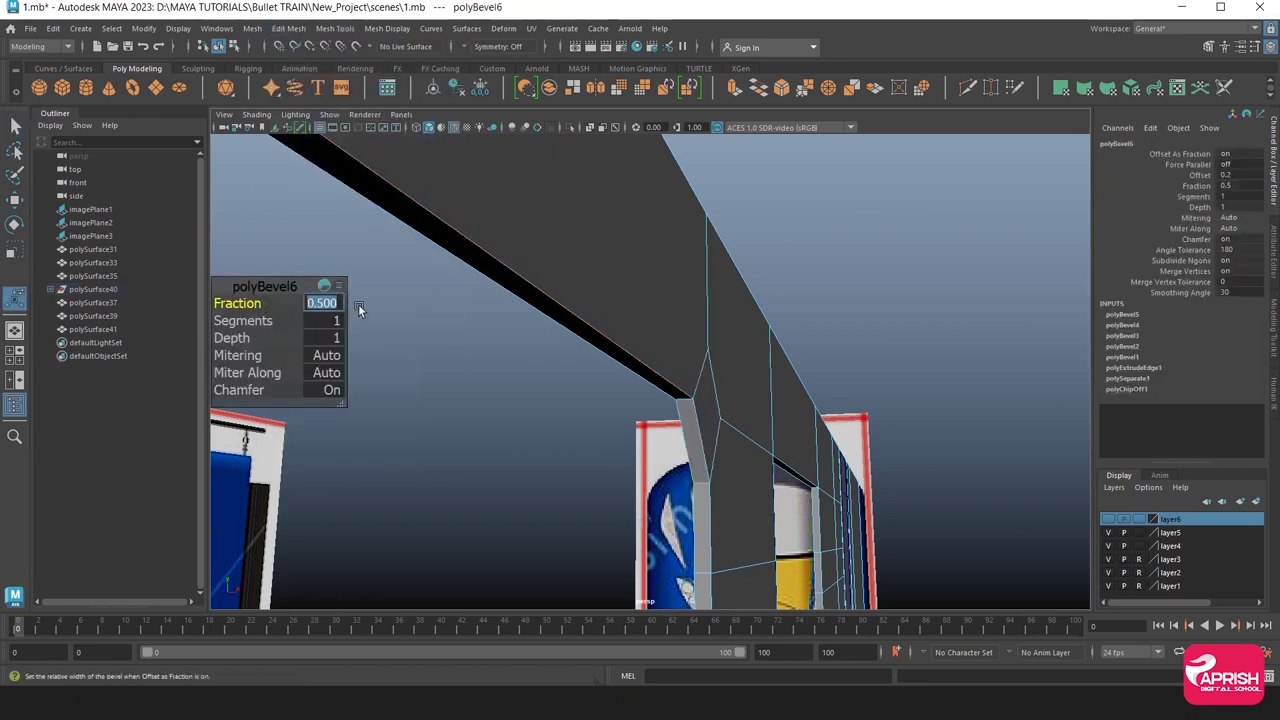
pyautogui.write('.2')
pyautogui.press('Return')
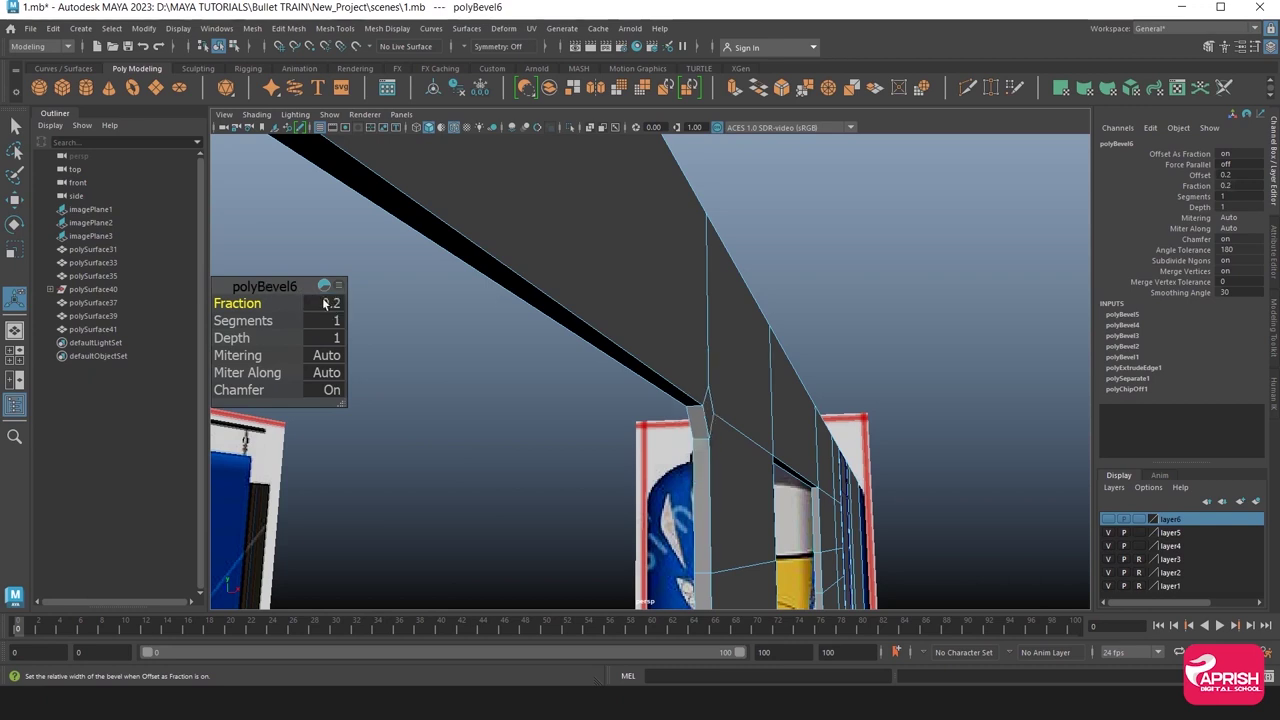
pyautogui.moveTo(603, 266); pyautogui.dragTo(612, 261, button='right')
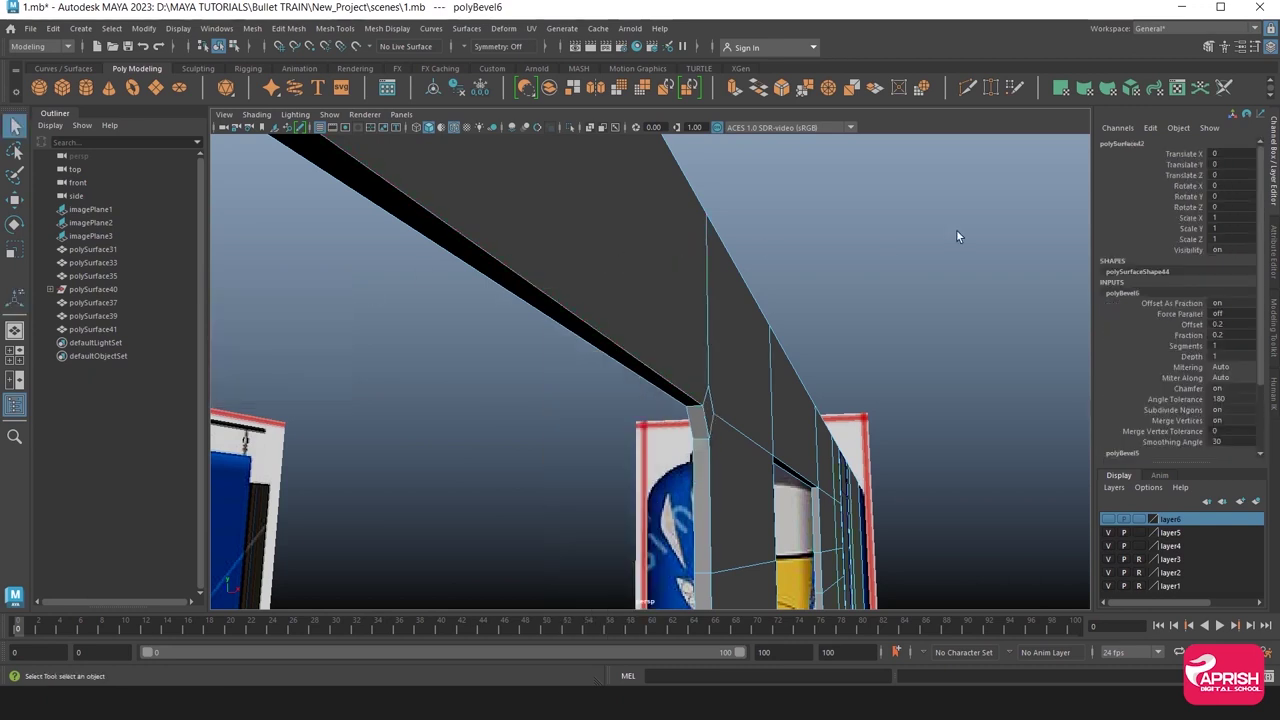
pyautogui.moveTo(612, 261)
pyautogui.keyDown('alt'); pyautogui.mouseDown()
pyautogui.moveTo(810, 325)
pyautogui.moveTo(644, 374)
pyautogui.moveTo(590, 320)
pyautogui.mouseUp(); pyautogui.keyUp('alt')
pyautogui.click(583, 311)
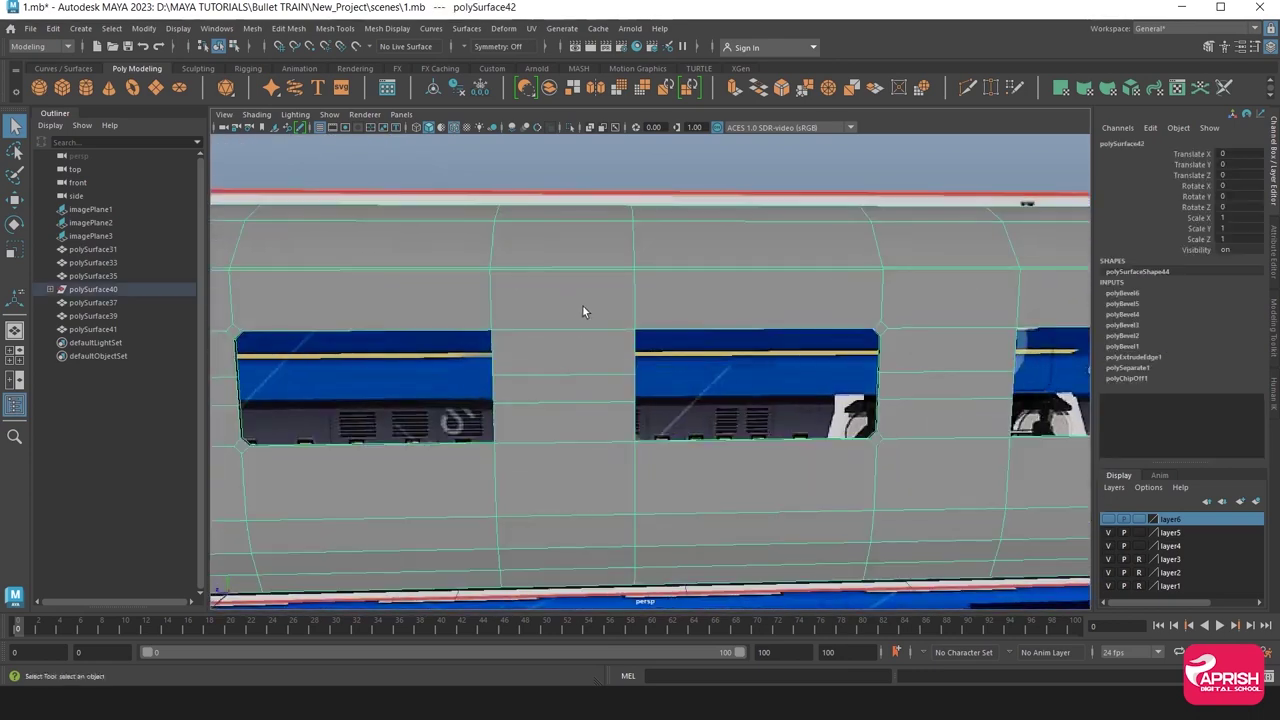
# Delete the carriage mesh's history using Edit > Delete by Type > History.
pyautogui.click(54, 29)
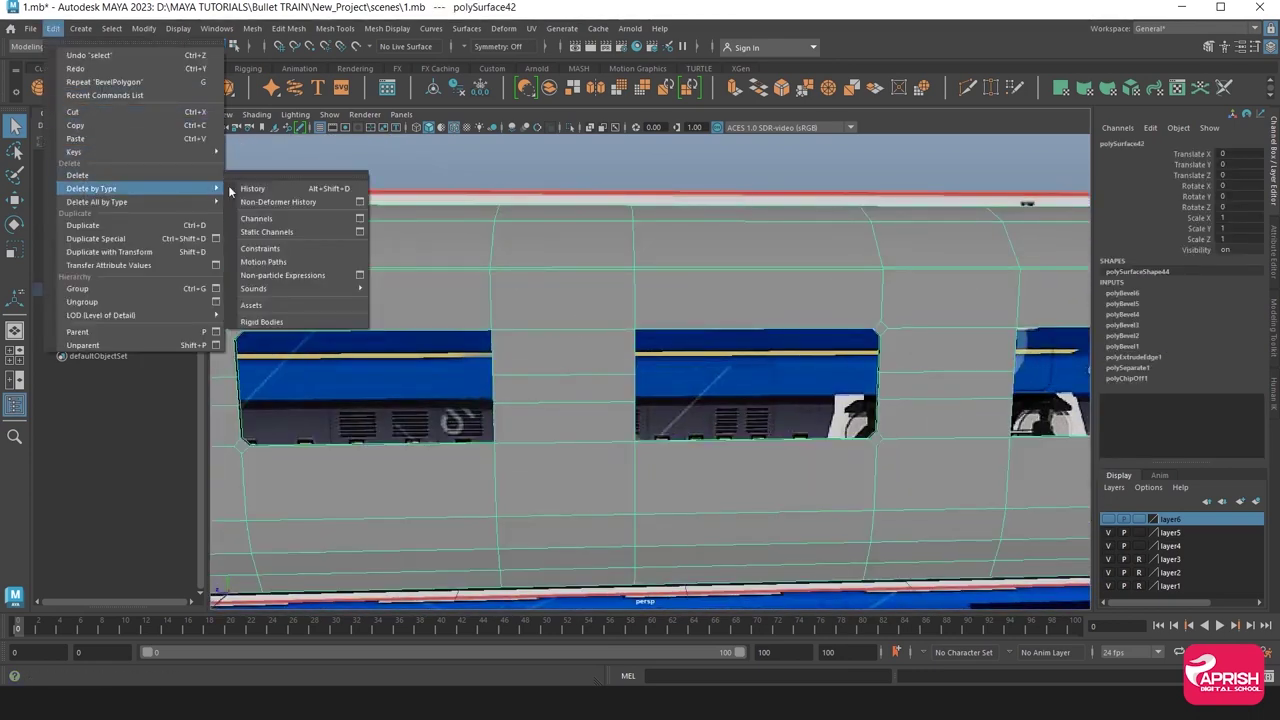
pyautogui.click(280, 184)
pyautogui.moveTo(420, 250)
pyautogui.keyDown('alt'); pyautogui.mouseDown()
pyautogui.moveTo(570, 392)
pyautogui.moveTo(561, 370)
pyautogui.mouseUp(); pyautogui.keyUp('alt')
pyautogui.scroll(5, 545, 378)
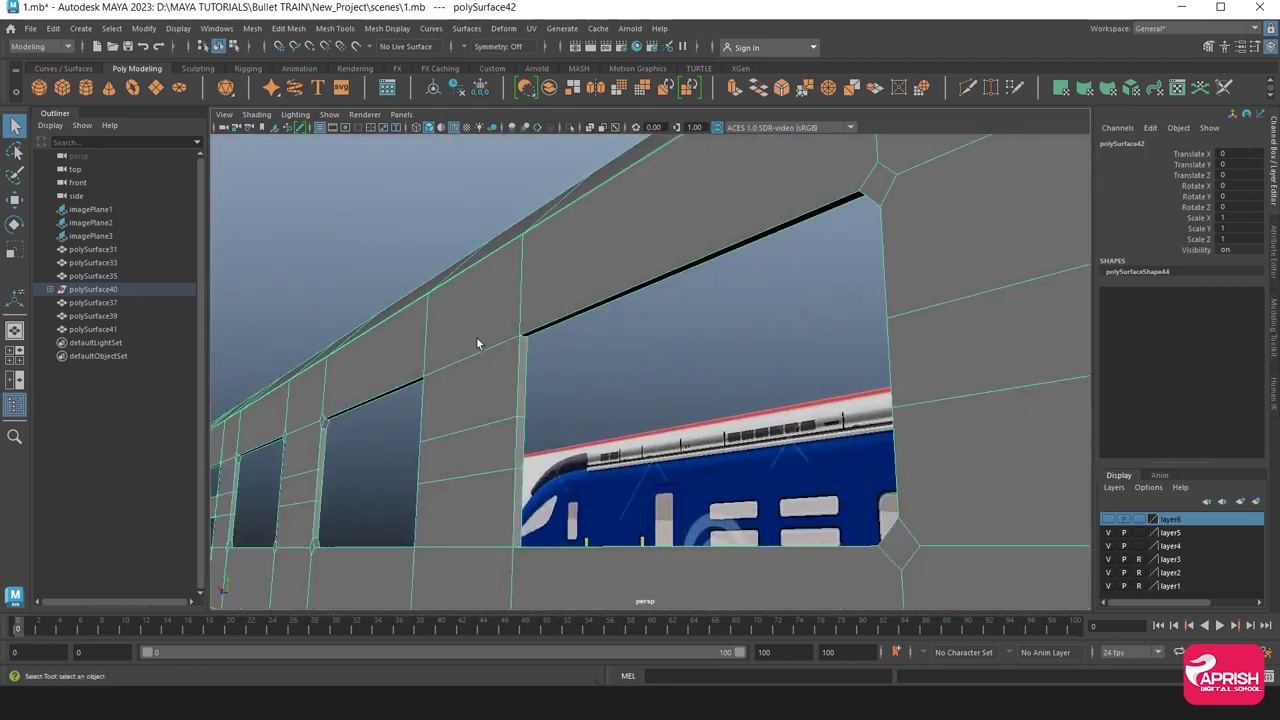
# Switch the mesh to edge mode and pick a window corner edge.
pyautogui.moveTo(480, 343)
pyautogui.keyDown('alt'); pyautogui.mouseDown()
pyautogui.moveTo(628, 372)
pyautogui.moveTo(686, 363)
pyautogui.moveTo(469, 341)
pyautogui.moveTo(706, 386)
pyautogui.moveTo(489, 351)
pyautogui.mouseUp(); pyautogui.keyUp('alt')
pyautogui.moveTo(490, 350); pyautogui.dragTo(488, 278, button='right')
pyautogui.moveTo(488, 278)
pyautogui.keyDown('alt'); pyautogui.mouseDown()
pyautogui.moveTo(457, 349)
pyautogui.moveTo(398, 352)
pyautogui.moveTo(376, 380)
pyautogui.moveTo(529, 457)
pyautogui.moveTo(677, 457)
pyautogui.moveTo(543, 458)
pyautogui.mouseUp(); pyautogui.keyUp('alt')
pyautogui.click(529, 457)
# Bevel the corner edge, entering 0.5 then narrowing it to 0.2, and return to object mode.
pyautogui.click(289, 28)
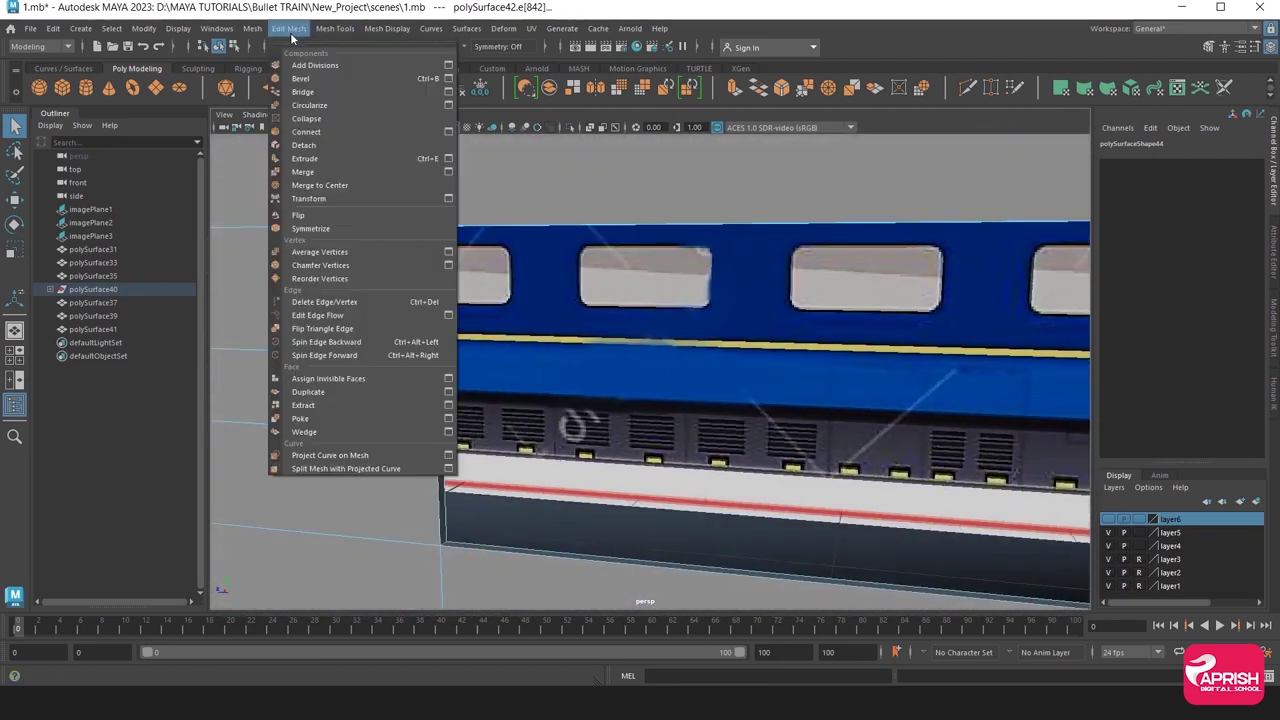
pyautogui.click(310, 87)
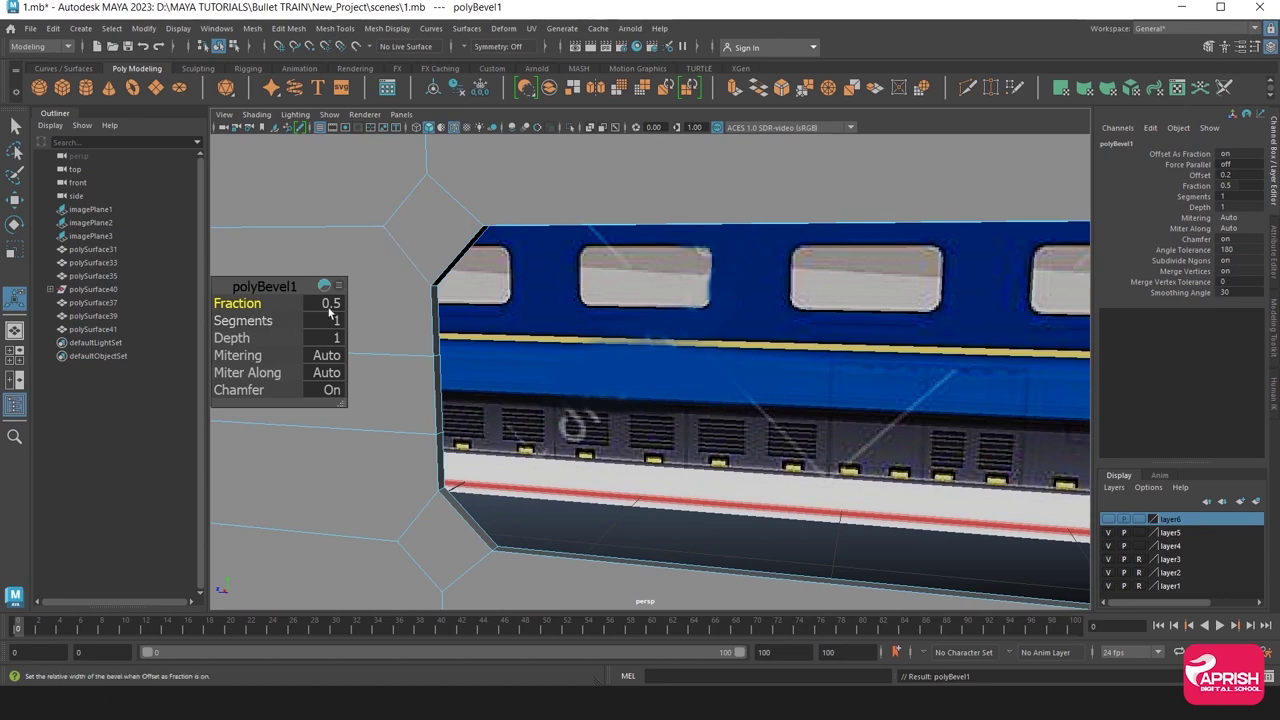
pyautogui.write('0.5')
pyautogui.press('Return')
pyautogui.moveTo(268, 288); pyautogui.dragTo(507, 256, button='middle')
pyautogui.moveTo(650, 274)
pyautogui.keyDown('alt'); pyautogui.mouseDown(button='right')
pyautogui.moveTo(540, 277)
pyautogui.moveTo(611, 280)
pyautogui.mouseUp(button='right'); pyautogui.keyUp('alt')
pyautogui.keyDown('alt'); pyautogui.moveTo(611, 280); pyautogui.dragTo(329, 284, button='middle'); pyautogui.keyUp('alt')
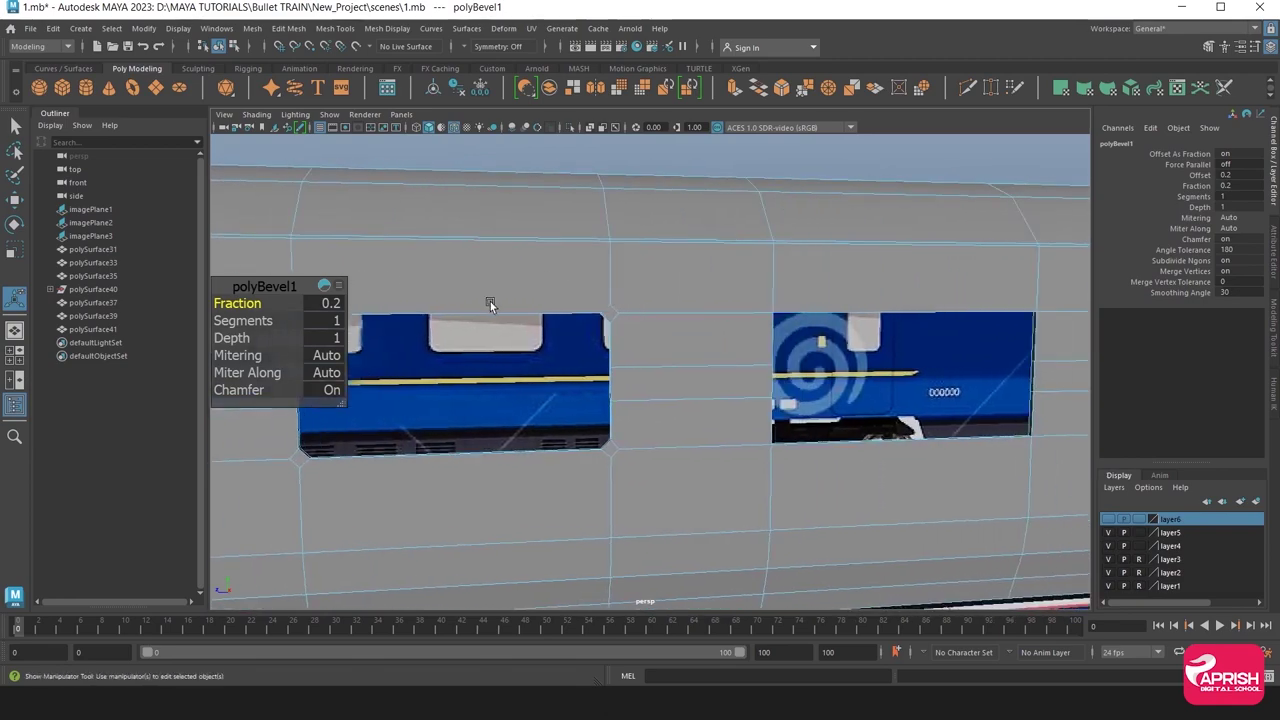
pyautogui.moveTo(440, 293); pyautogui.dragTo(512, 252, button='right')
# Orbit to the carriage's far side and switch the mesh to edge selection.
pyautogui.keyDown('alt'); pyautogui.moveTo(512, 252); pyautogui.dragTo(507, 259); pyautogui.keyUp('alt')
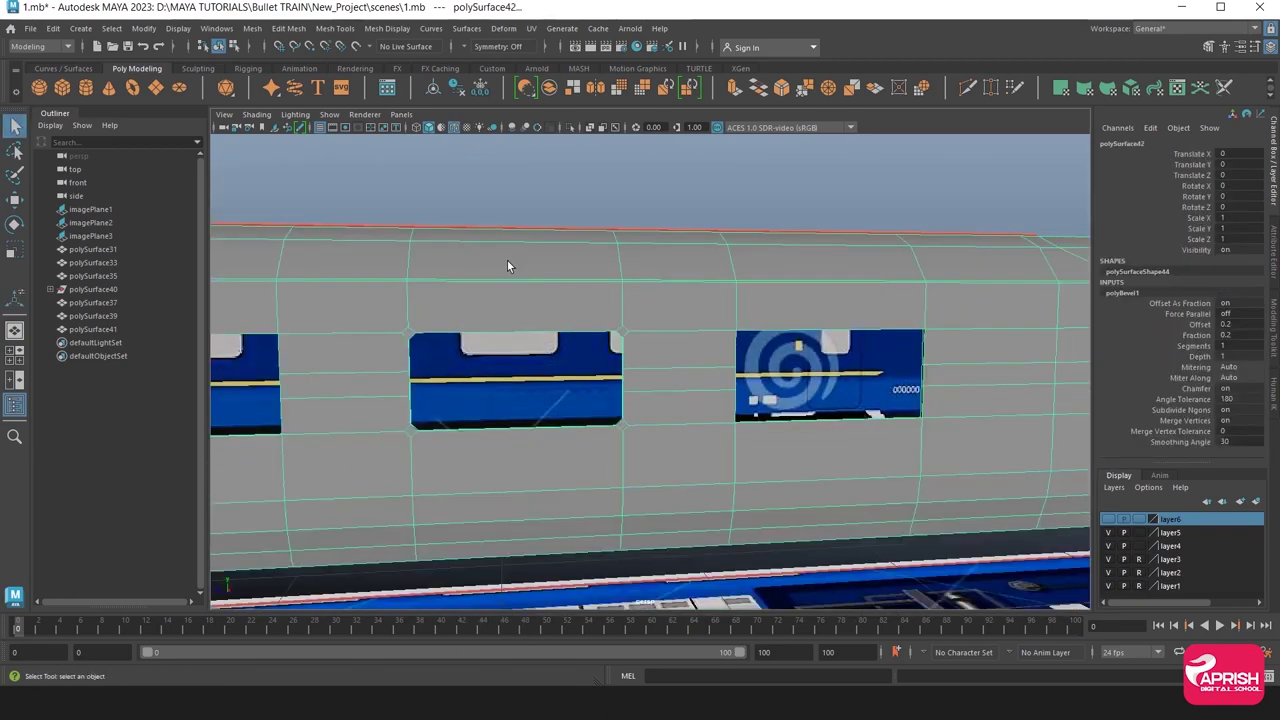
pyautogui.keyDown('alt'); pyautogui.moveTo(595, 327); pyautogui.dragTo(560, 330, button='right'); pyautogui.keyUp('alt')
pyautogui.moveTo(560, 330)
pyautogui.keyDown('alt'); pyautogui.mouseDown()
pyautogui.moveTo(595, 352)
pyautogui.moveTo(526, 349)
pyautogui.mouseUp(); pyautogui.keyUp('alt')
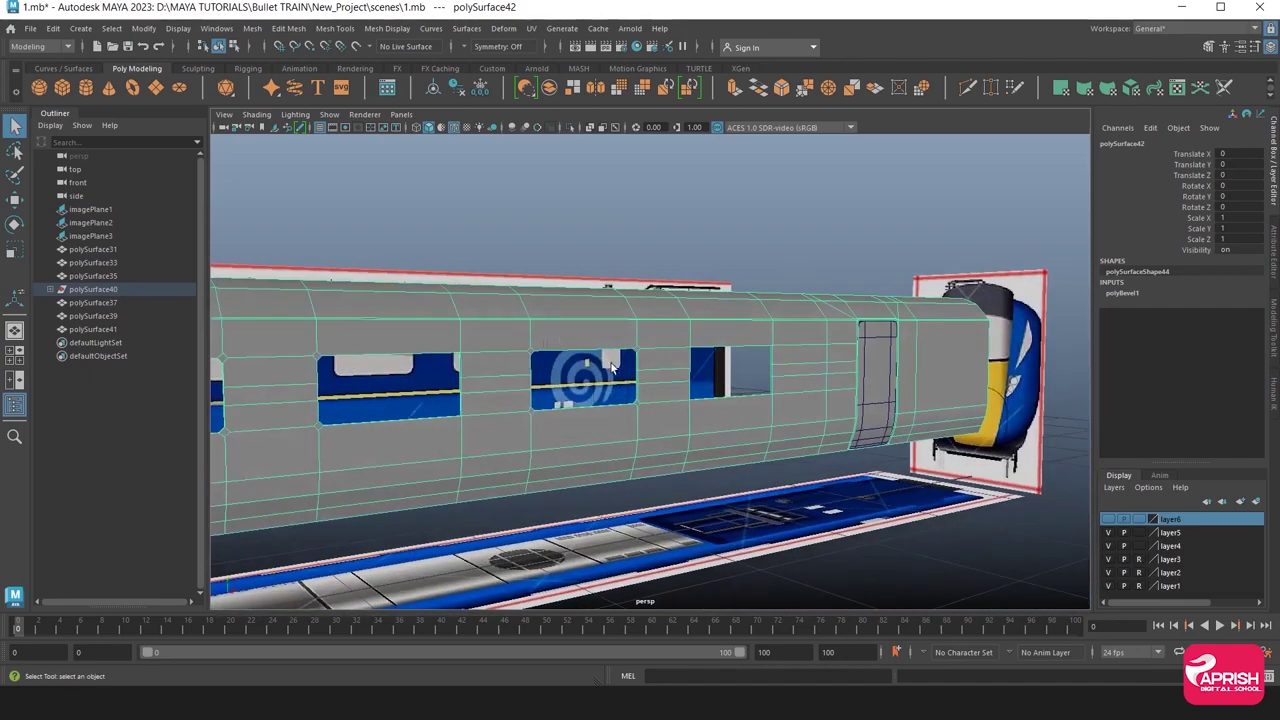
pyautogui.moveTo(612, 367)
pyautogui.keyDown('alt'); pyautogui.mouseDown()
pyautogui.moveTo(575, 394)
pyautogui.moveTo(531, 388)
pyautogui.moveTo(540, 351)
pyautogui.mouseUp(); pyautogui.keyUp('alt')
pyautogui.moveTo(540, 351)
pyautogui.keyDown('alt'); pyautogui.mouseDown(button='right')
pyautogui.moveTo(620, 420)
pyautogui.moveTo(529, 304)
pyautogui.mouseUp(button='right'); pyautogui.keyUp('alt')
pyautogui.rightClick(529, 304)
pyautogui.click(529, 271)
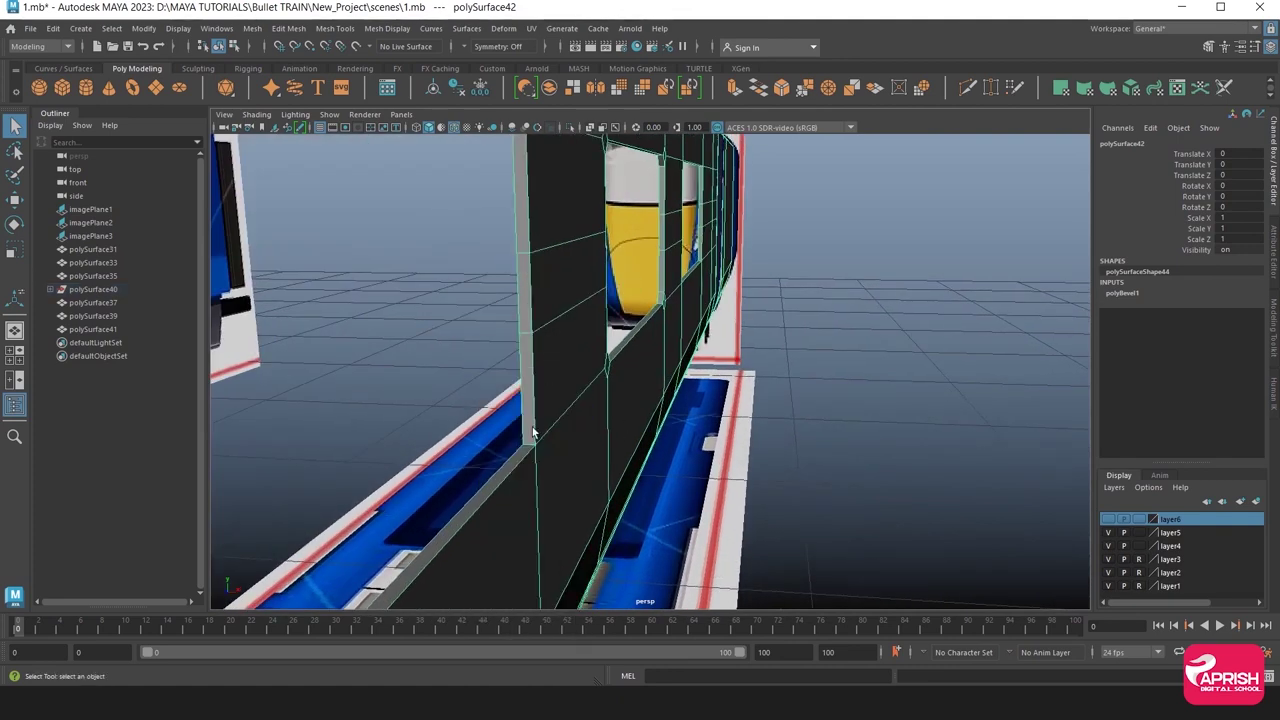
# Select the lower and upper corner edges of the next window's pillars.
pyautogui.click(529, 450)
pyautogui.scroll(5, 515, 460)
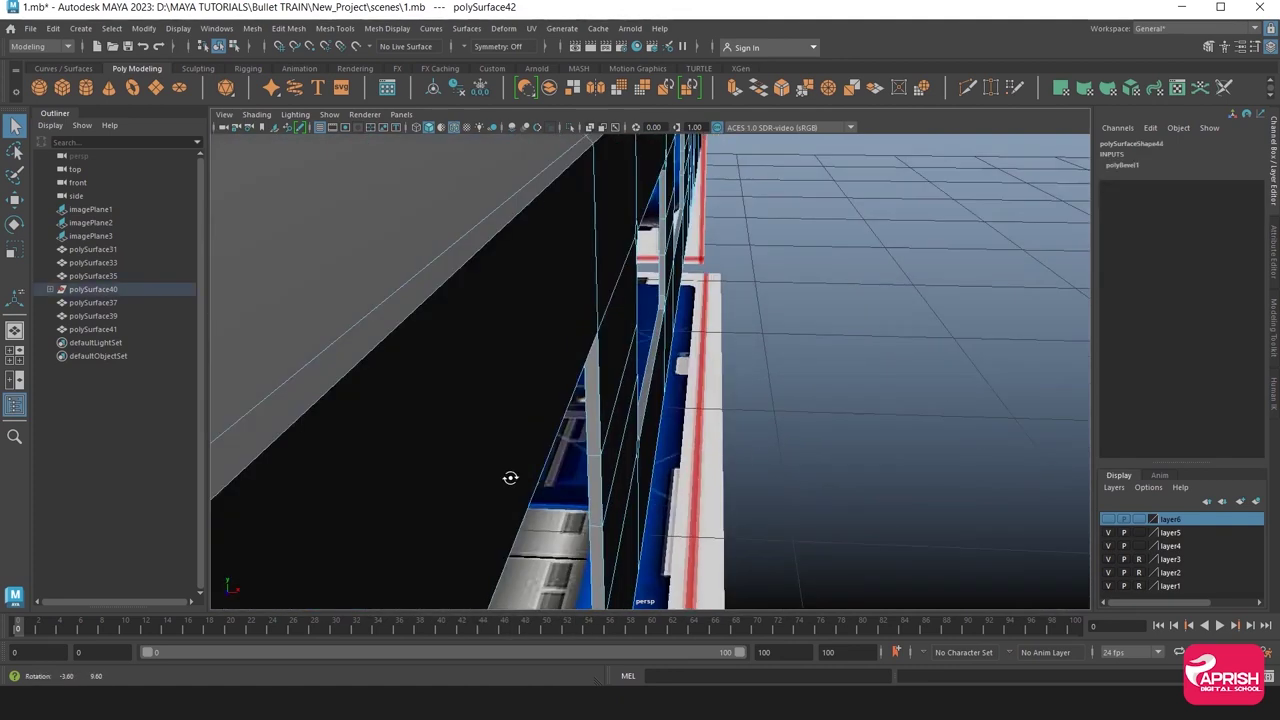
pyautogui.scroll(1, 524, 435)
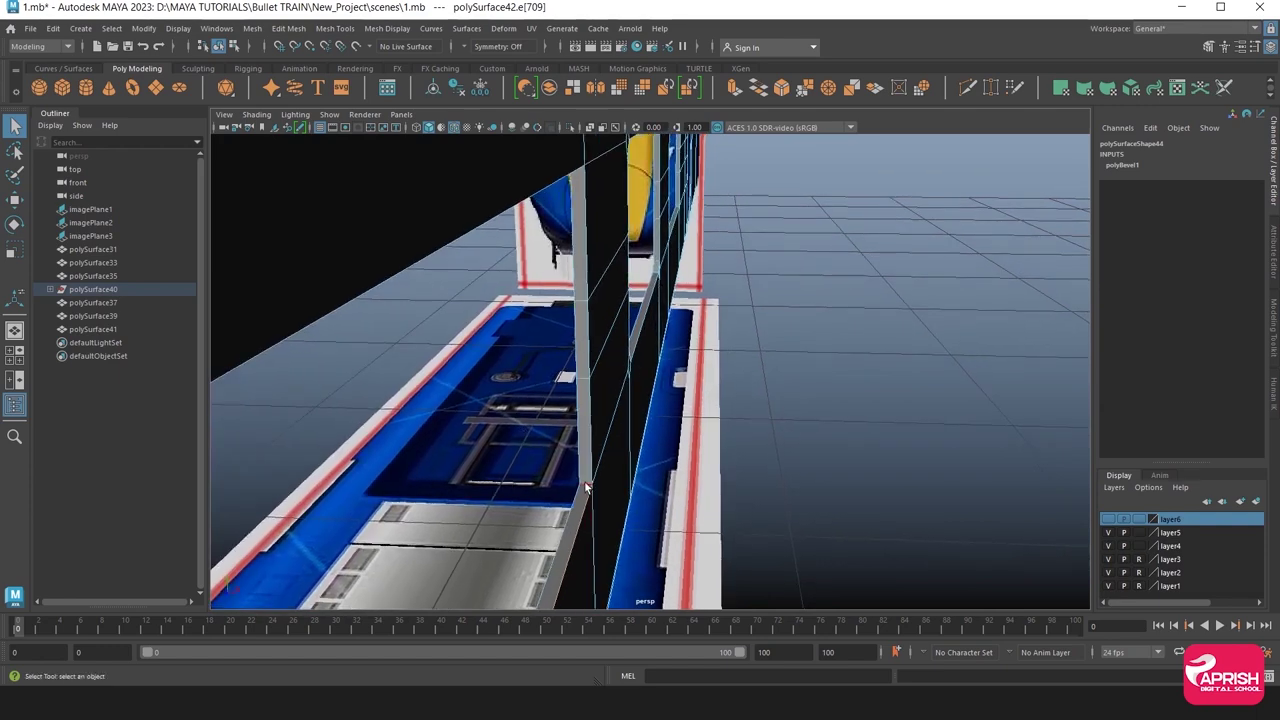
pyautogui.click(584, 481)
pyautogui.keyDown('alt'); pyautogui.moveTo(615, 508); pyautogui.dragTo(548, 449); pyautogui.keyUp('alt')
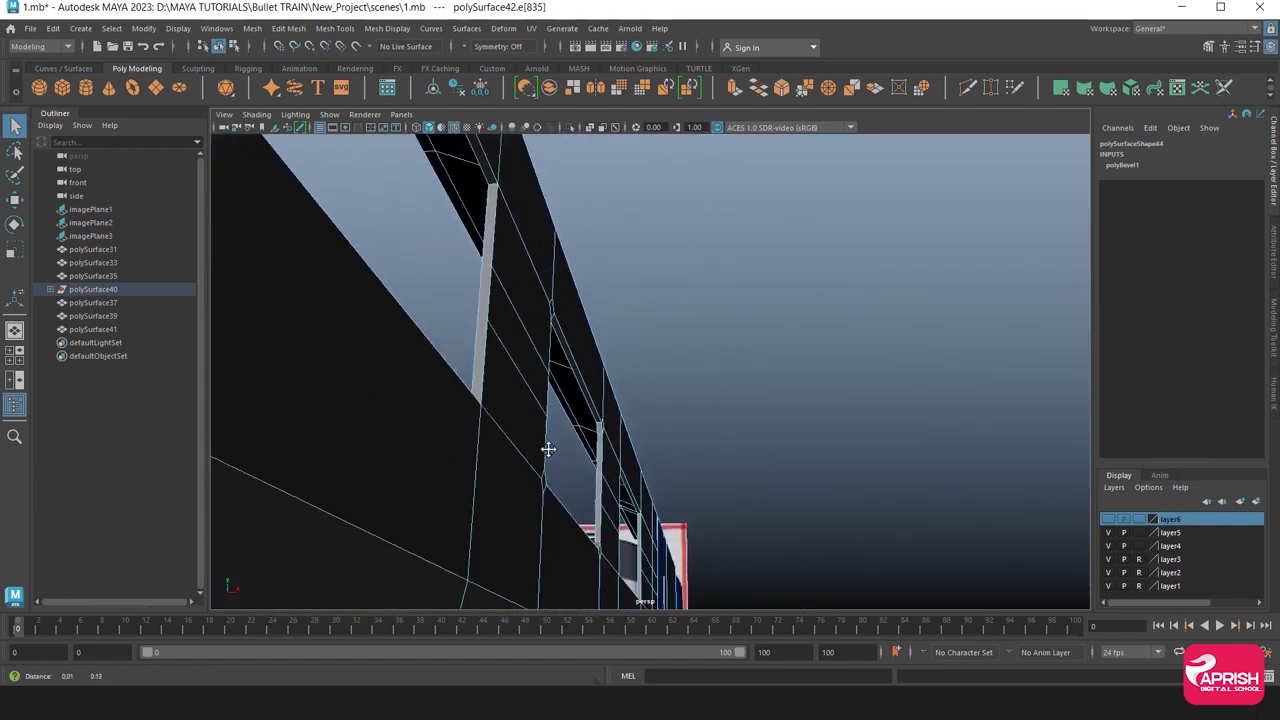
pyautogui.keyDown('alt'); pyautogui.moveTo(548, 449); pyautogui.dragTo(529, 451, button='middle'); pyautogui.keyUp('alt')
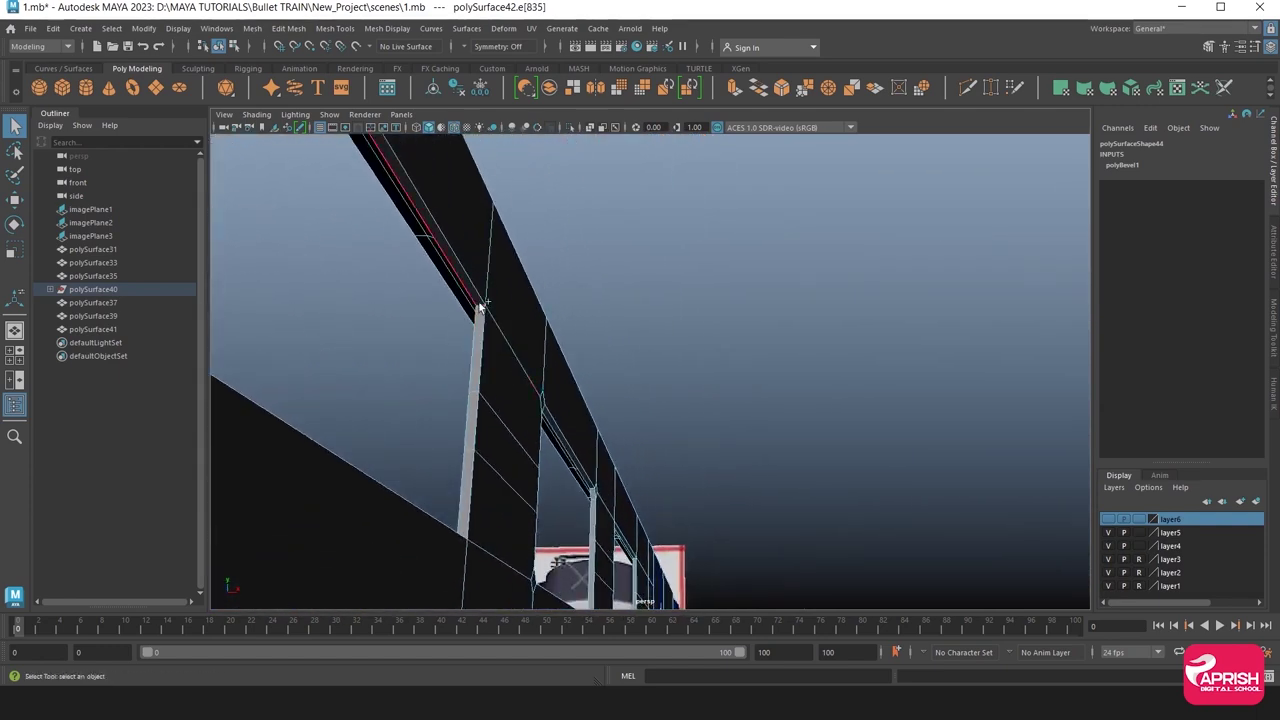
pyautogui.moveTo(480, 310)
pyautogui.keyDown('alt'); pyautogui.mouseDown()
pyautogui.moveTo(486, 337)
pyautogui.moveTo(534, 371)
pyautogui.moveTo(290, 272)
pyautogui.moveTo(271, 334)
pyautogui.mouseUp(); pyautogui.keyUp('alt')
pyautogui.click(310, 244)
pyautogui.moveTo(271, 334)
pyautogui.keyDown('alt'); pyautogui.mouseDown(button='middle')
pyautogui.moveTo(437, 349)
pyautogui.moveTo(571, 275)
pyautogui.mouseUp(button='middle'); pyautogui.keyUp('alt')
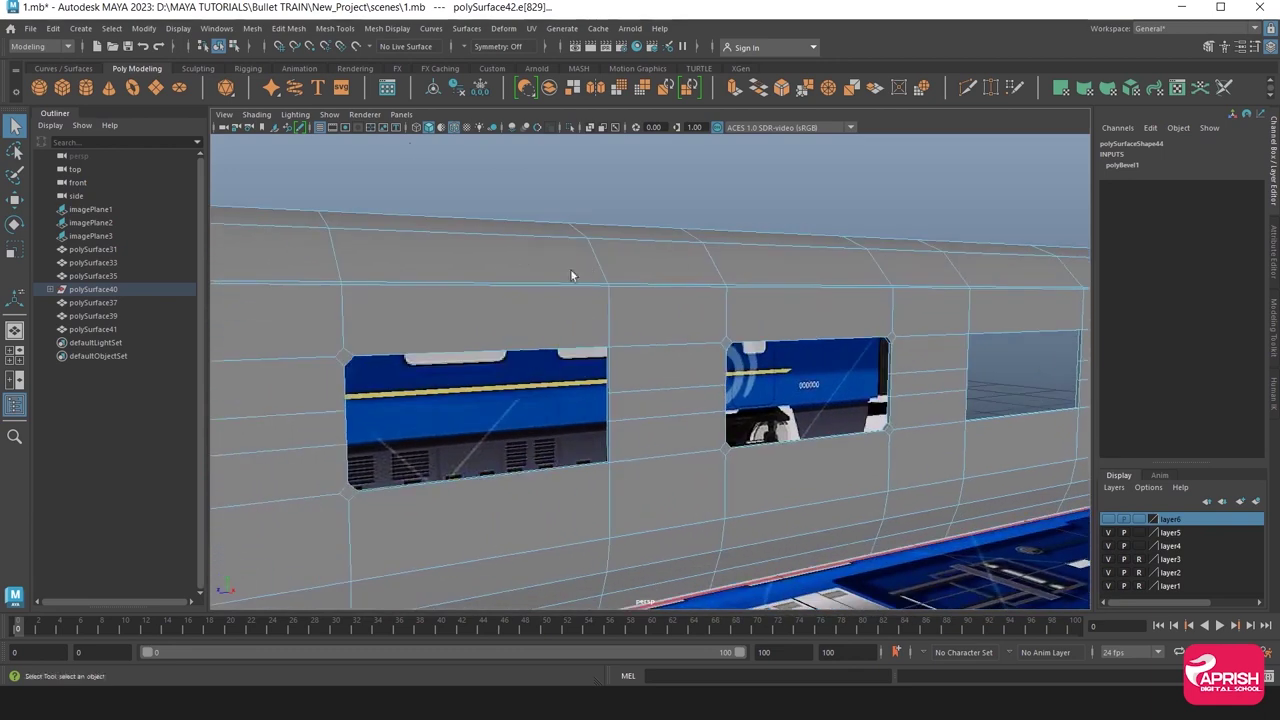
# Bevel the selected corner edges with fraction 0.2 and return to Object Mode.
pyautogui.click(284, 32)
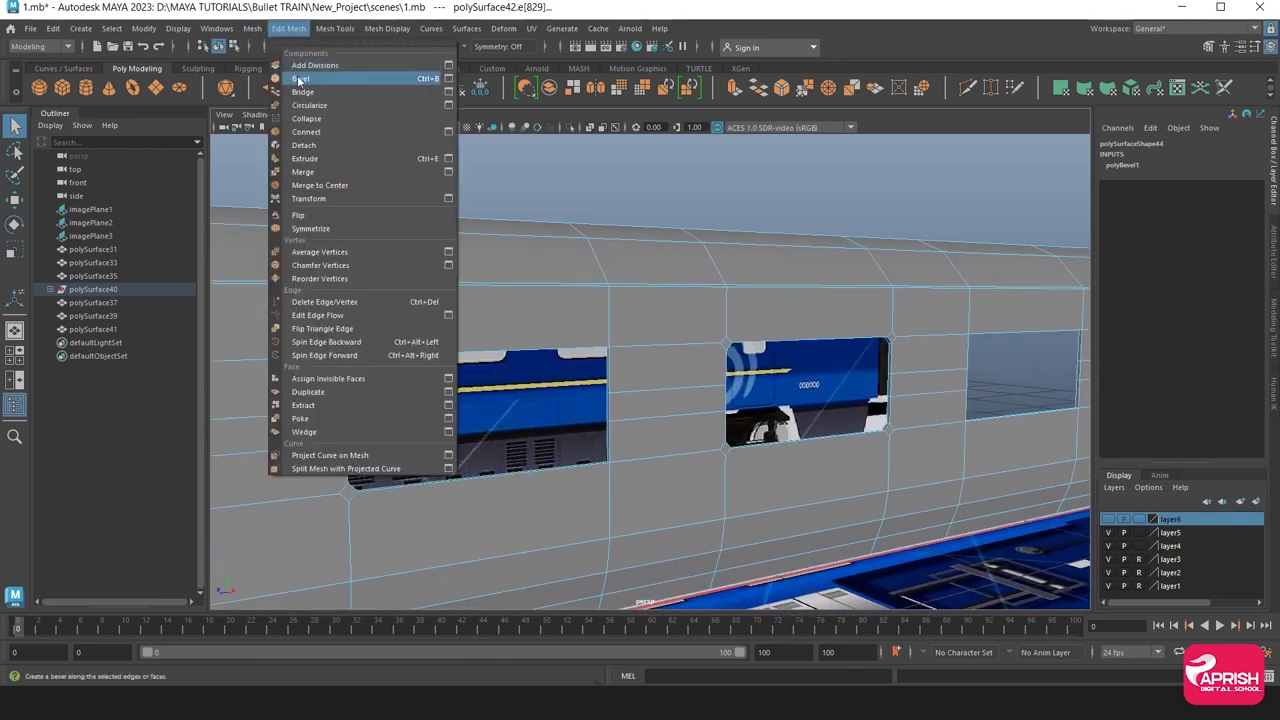
pyautogui.click(301, 78)
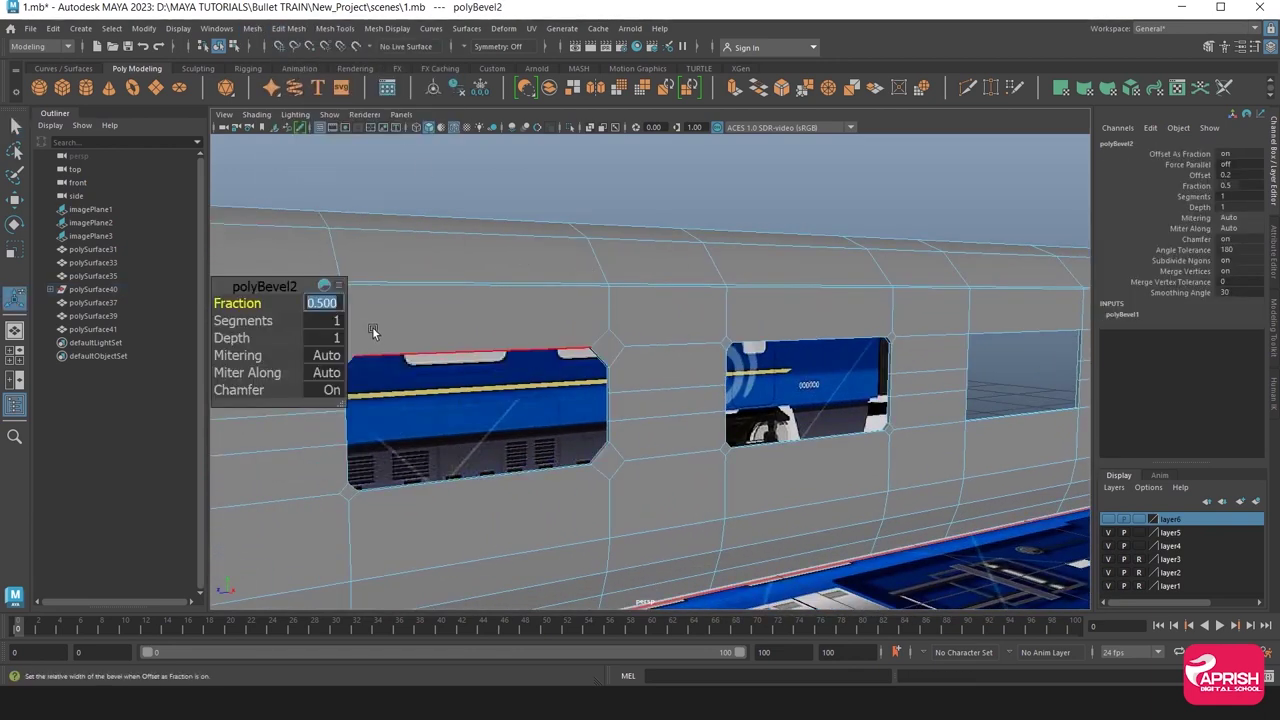
pyautogui.write('.2')
pyautogui.press('Return')
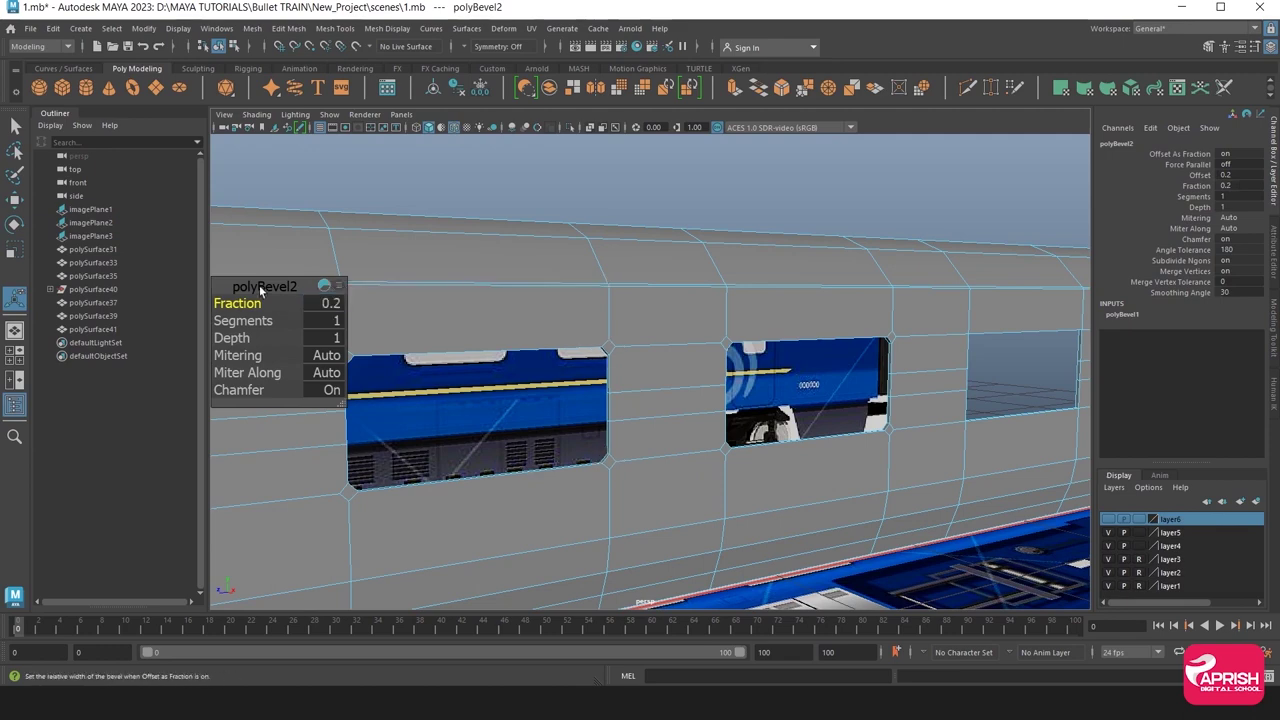
pyautogui.keyDown('alt'); pyautogui.moveTo(591, 365); pyautogui.dragTo(594, 323); pyautogui.keyUp('alt')
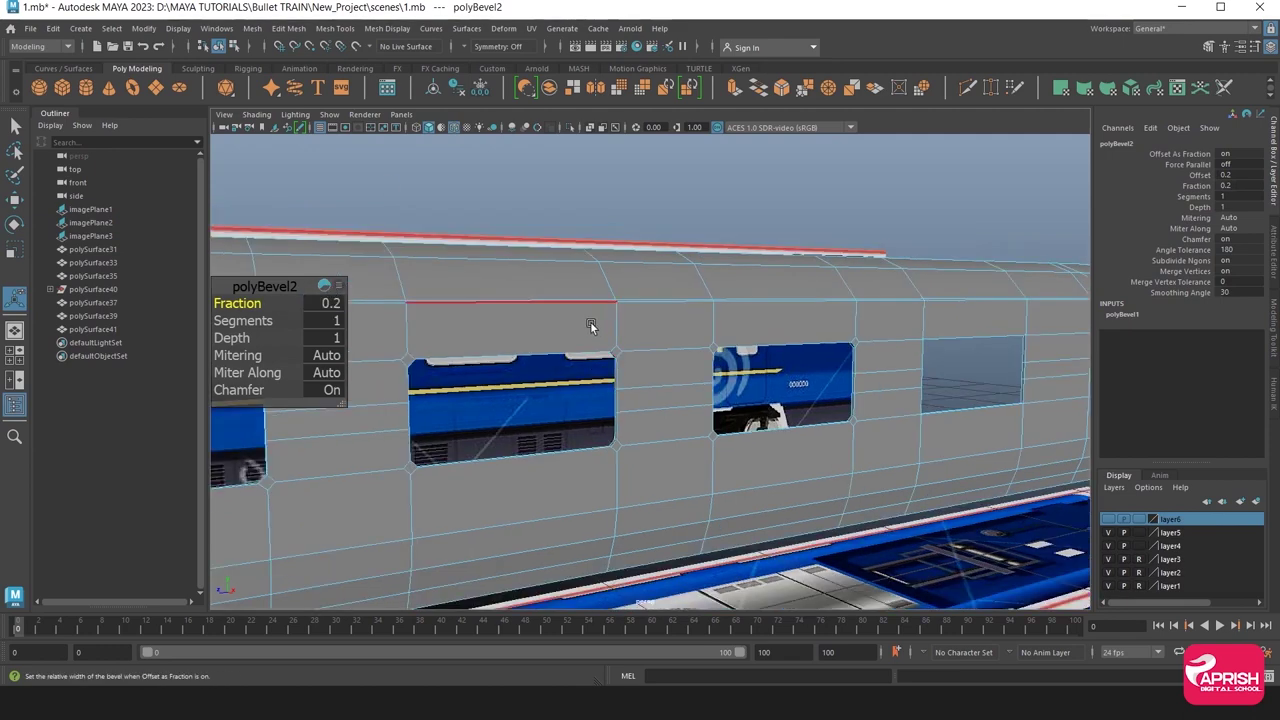
pyautogui.moveTo(594, 323); pyautogui.dragTo(586, 268, button='right')
pyautogui.moveTo(586, 268)
pyautogui.keyDown('alt'); pyautogui.mouseDown()
pyautogui.moveTo(626, 337)
pyautogui.moveTo(623, 393)
pyautogui.moveTo(594, 400)
pyautogui.moveTo(788, 420)
pyautogui.moveTo(700, 340)
pyautogui.moveTo(657, 245)
pyautogui.moveTo(694, 286)
pyautogui.moveTo(639, 190)
pyautogui.mouseUp(); pyautogui.keyUp('alt')
# In edge mode, select corner edges on the remaining wall pillars and window openings.
pyautogui.rightClick(657, 245)
pyautogui.click(723, 223)
pyautogui.click(624, 290)
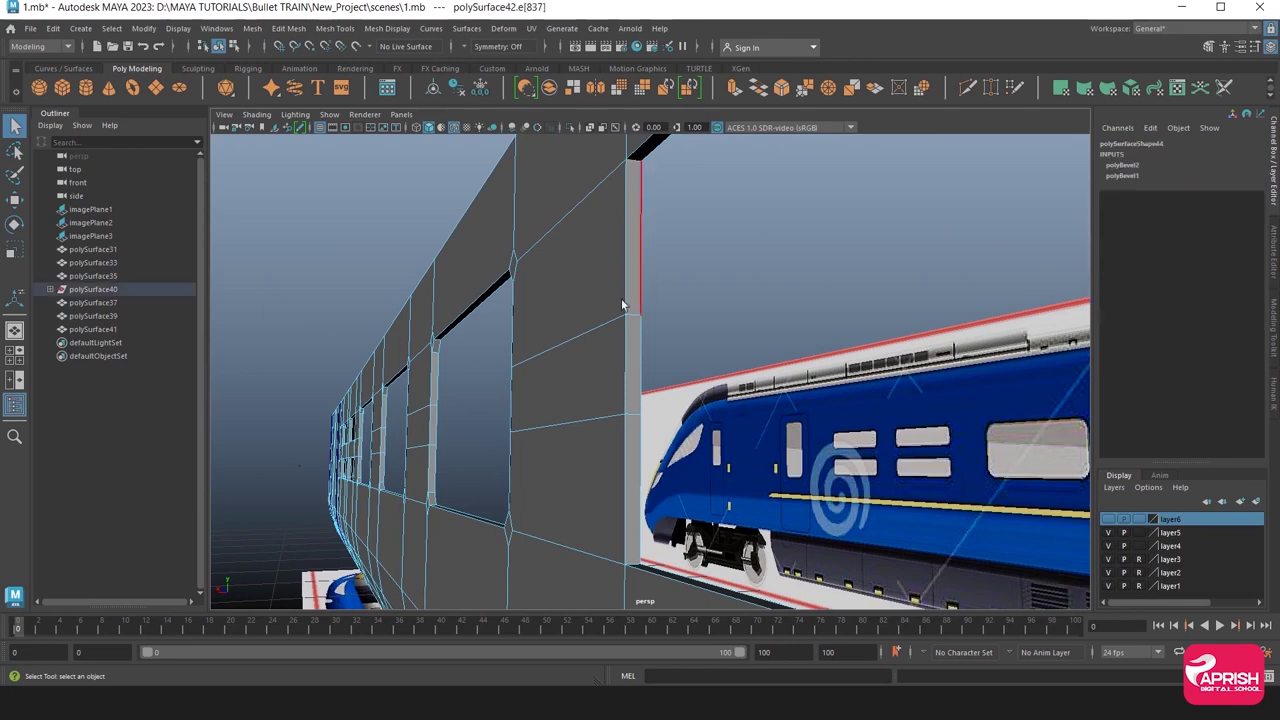
pyautogui.moveTo(621, 298)
pyautogui.keyDown('alt'); pyautogui.mouseDown()
pyautogui.moveTo(621, 354)
pyautogui.moveTo(571, 243)
pyautogui.moveTo(502, 143)
pyautogui.mouseUp(); pyautogui.keyUp('alt')
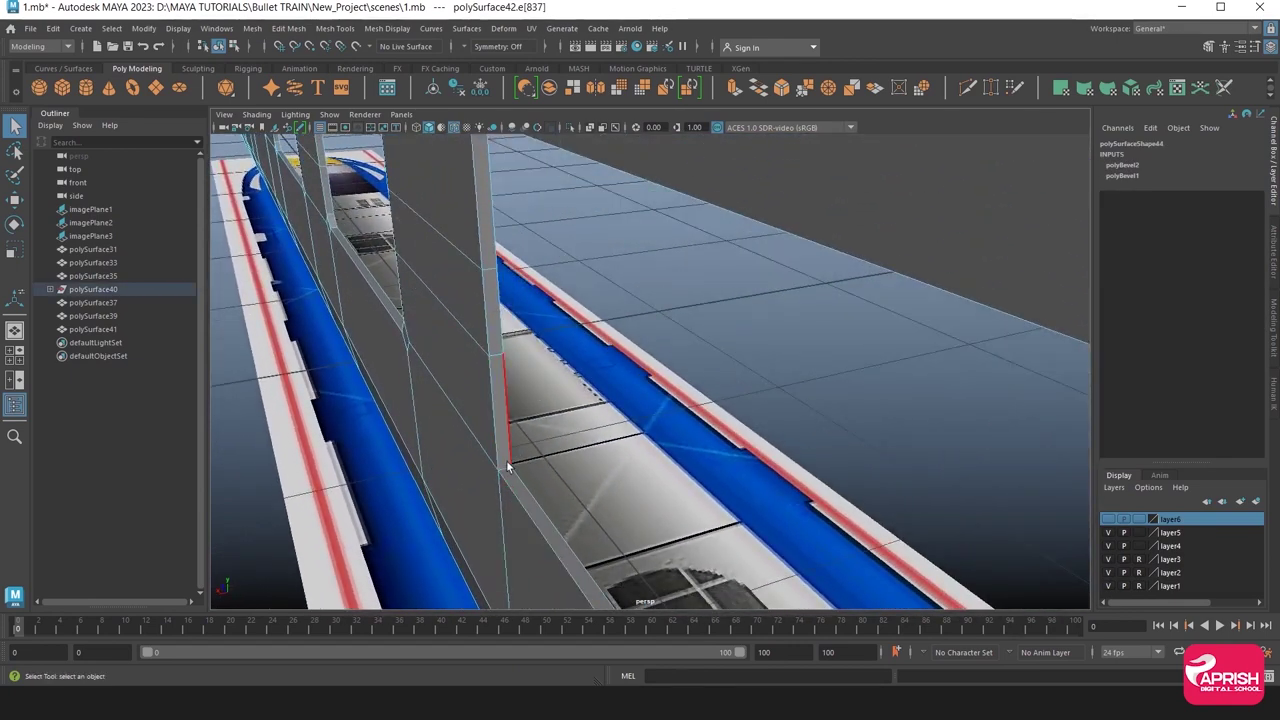
pyautogui.moveTo(507, 467)
pyautogui.keyDown('alt'); pyautogui.mouseDown()
pyautogui.moveTo(491, 480)
pyautogui.moveTo(586, 500)
pyautogui.moveTo(404, 541)
pyautogui.mouseUp(); pyautogui.keyUp('alt')
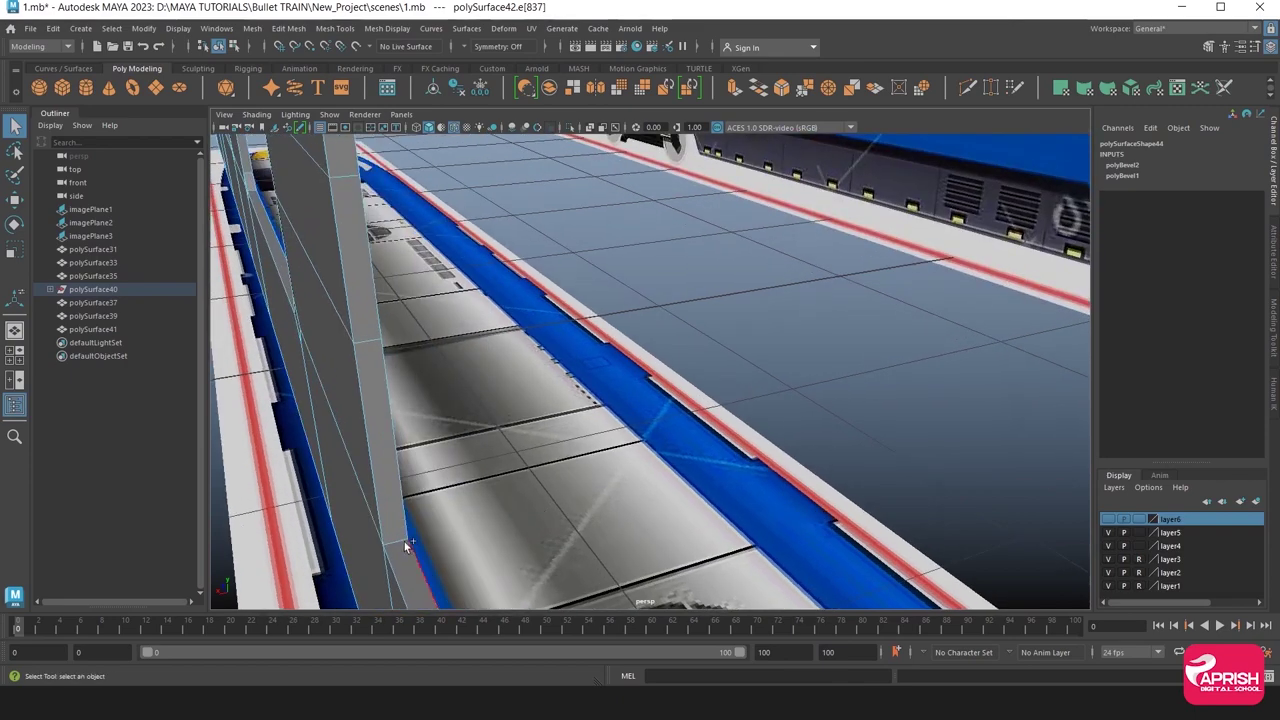
pyautogui.click(396, 545)
pyautogui.keyDown('alt'); pyautogui.moveTo(537, 512); pyautogui.dragTo(600, 480); pyautogui.keyUp('alt')
pyautogui.keyDown('alt'); pyautogui.moveTo(600, 480); pyautogui.dragTo(659, 454, button='middle'); pyautogui.keyUp('alt')
pyautogui.keyDown('alt'); pyautogui.moveTo(659, 454); pyautogui.dragTo(300, 580, button='right'); pyautogui.keyUp('alt')
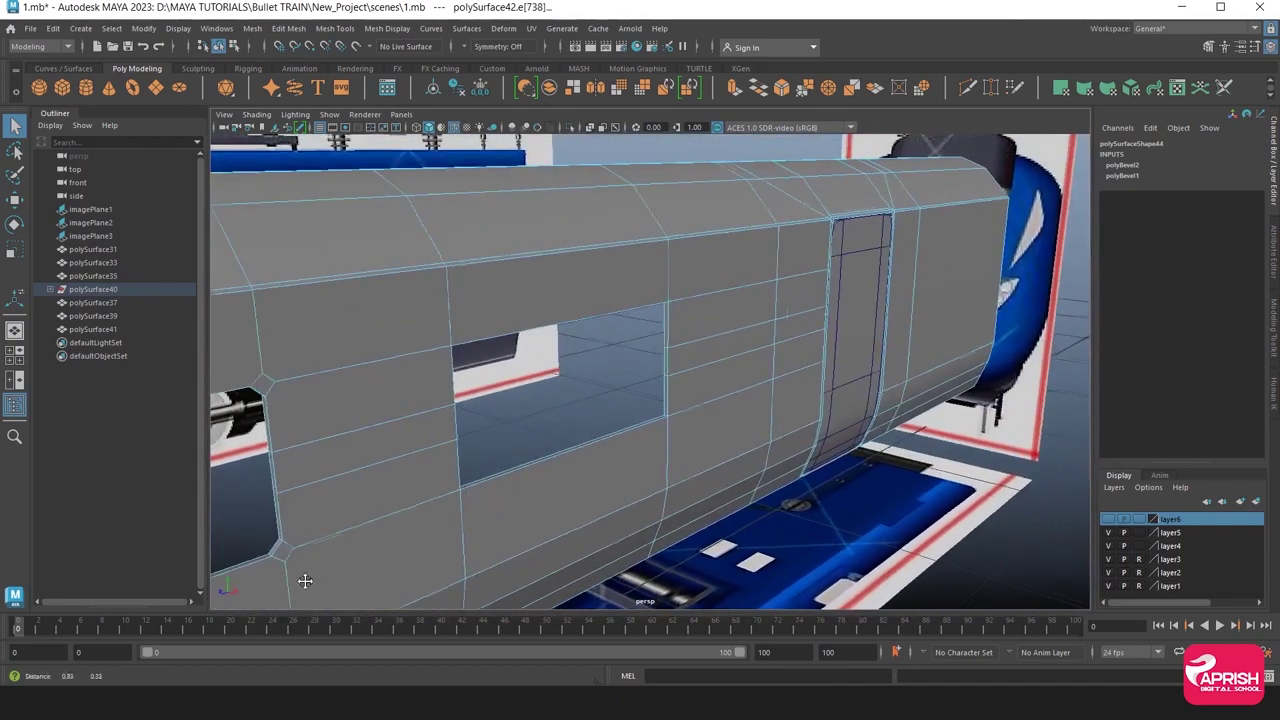
pyautogui.moveTo(300, 580)
pyautogui.keyDown('alt'); pyautogui.mouseDown()
pyautogui.moveTo(605, 457)
pyautogui.moveTo(746, 564)
pyautogui.moveTo(488, 470)
pyautogui.mouseUp(); pyautogui.keyUp('alt')
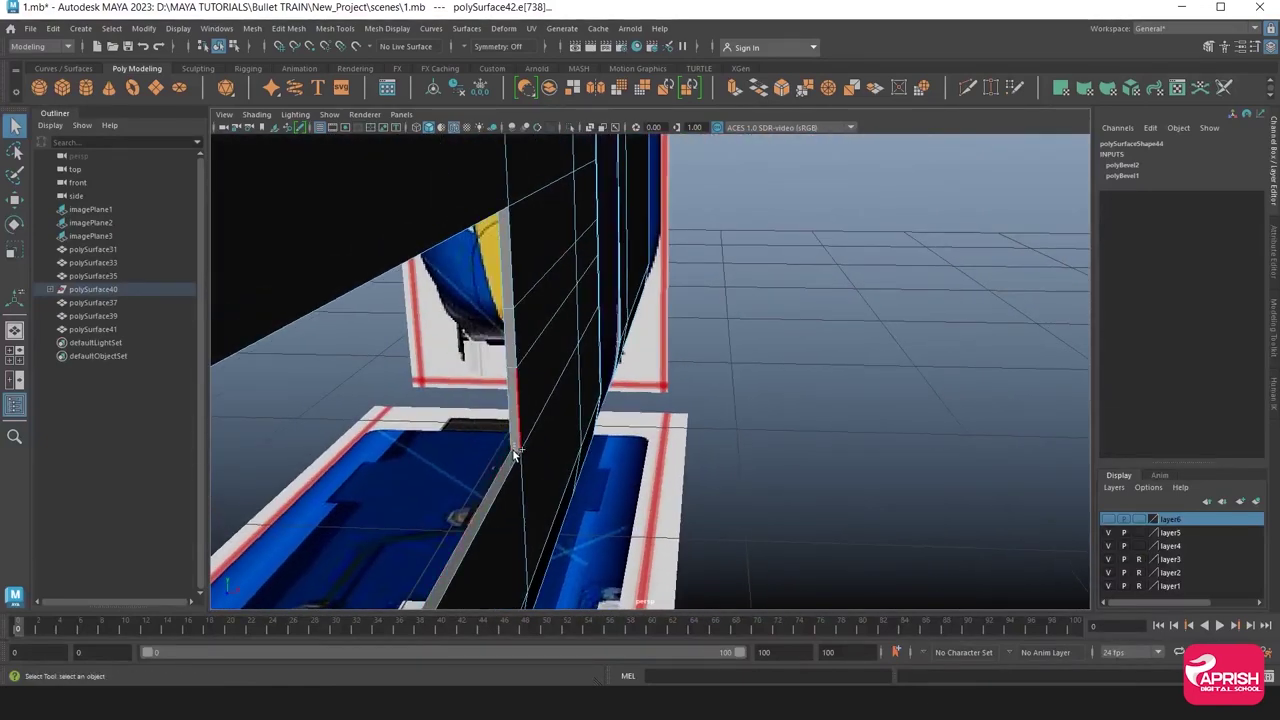
pyautogui.moveTo(547, 468)
pyautogui.keyDown('alt'); pyautogui.mouseDown()
pyautogui.moveTo(534, 408)
pyautogui.moveTo(514, 437)
pyautogui.moveTo(443, 426)
pyautogui.moveTo(505, 430)
pyautogui.mouseUp(); pyautogui.keyUp('alt')
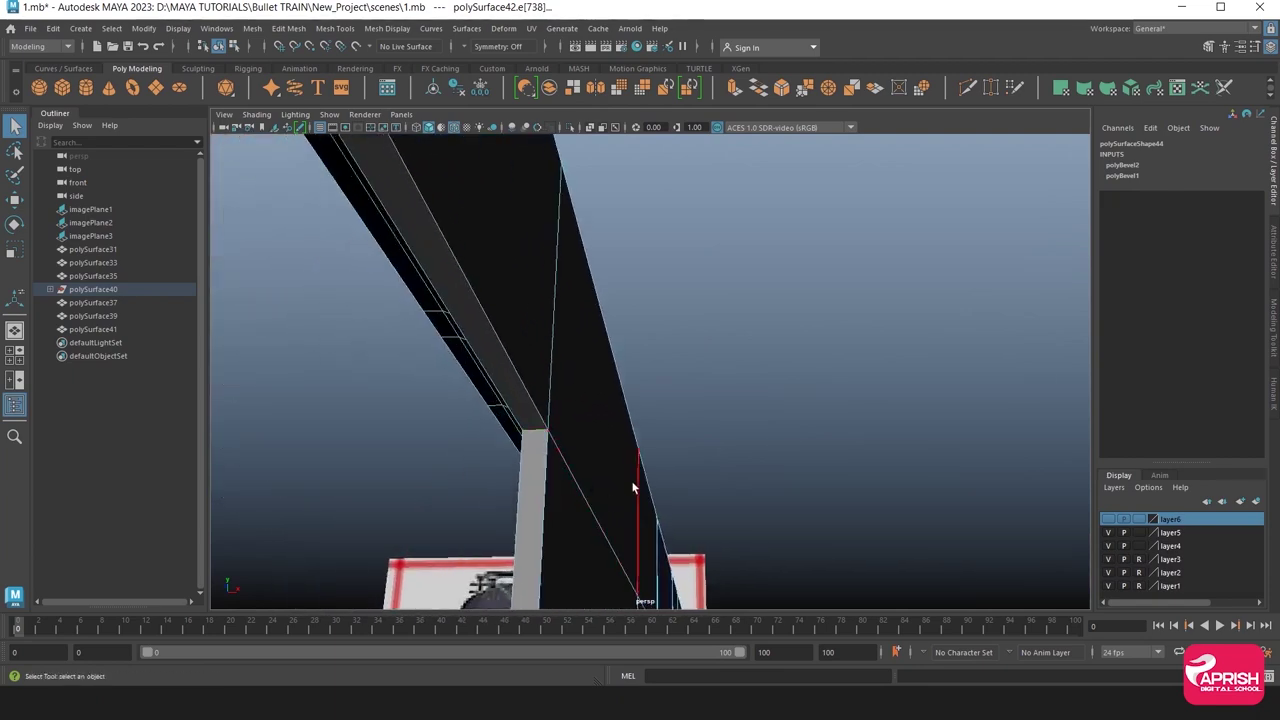
pyautogui.moveTo(634, 488)
pyautogui.keyDown('alt'); pyautogui.mouseDown()
pyautogui.moveTo(649, 507)
pyautogui.moveTo(637, 521)
pyautogui.moveTo(486, 523)
pyautogui.moveTo(406, 466)
pyautogui.moveTo(320, 450)
pyautogui.mouseUp(); pyautogui.keyUp('alt')
# Apply polyBevel3 at fraction 0.2 to the selected window corners, then return to Object Mode.
pyautogui.click(288, 28)
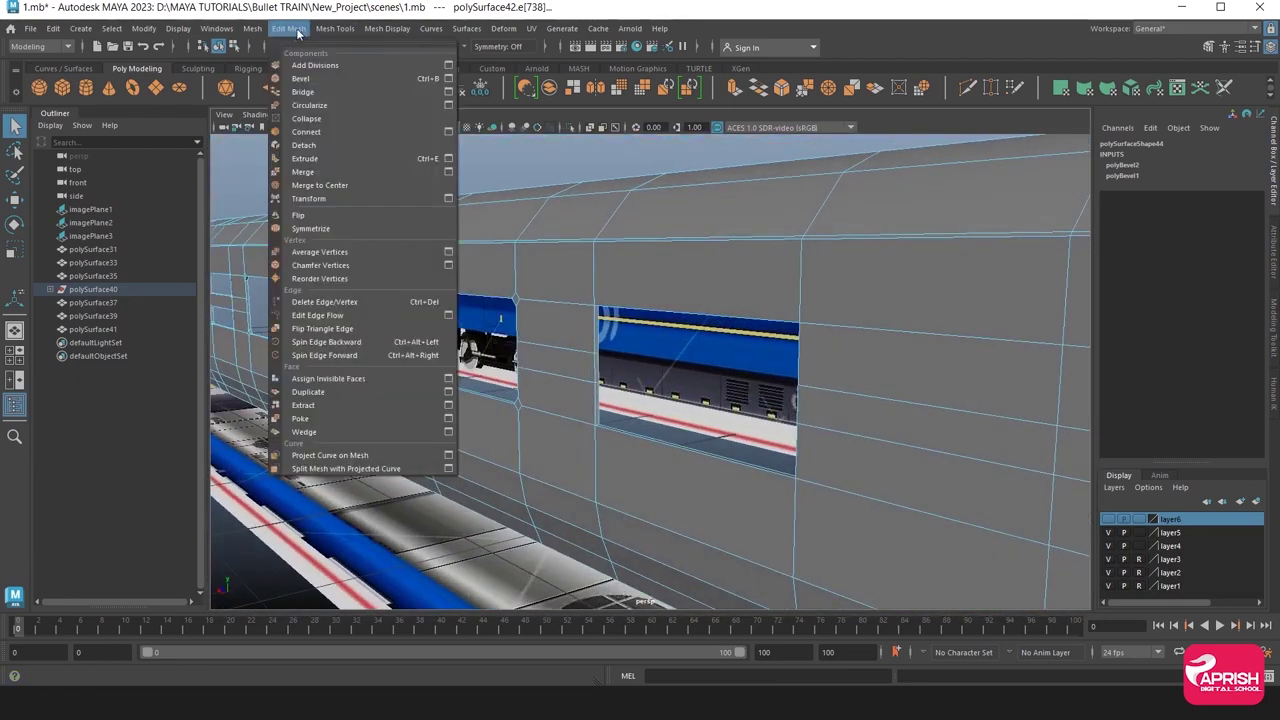
pyautogui.click(300, 79)
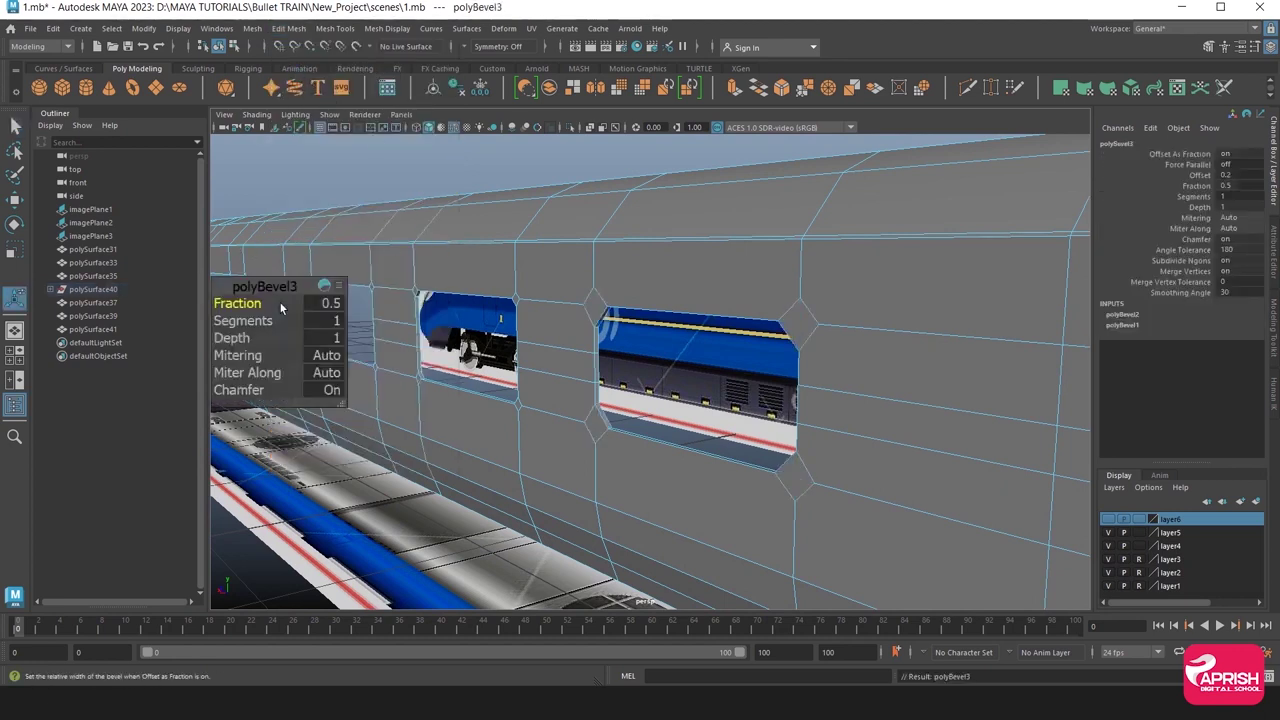
pyautogui.click(322, 303)
pyautogui.write('.2')
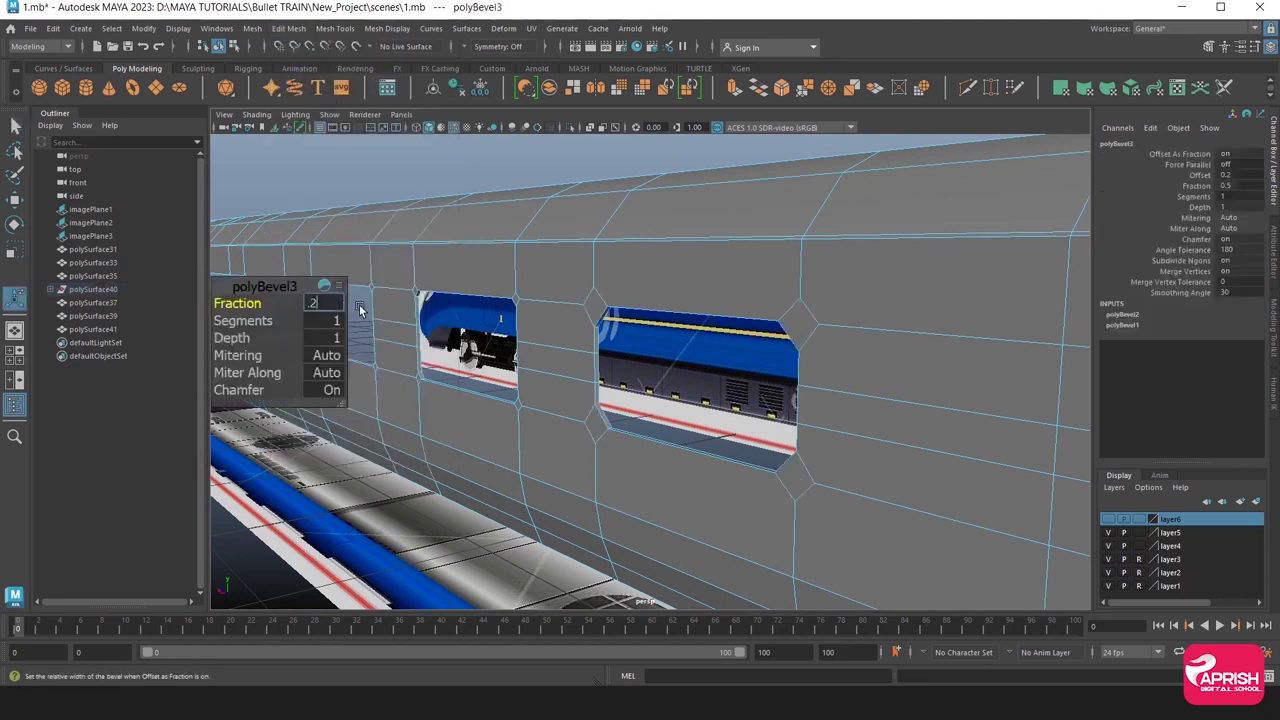
pyautogui.press('Return')
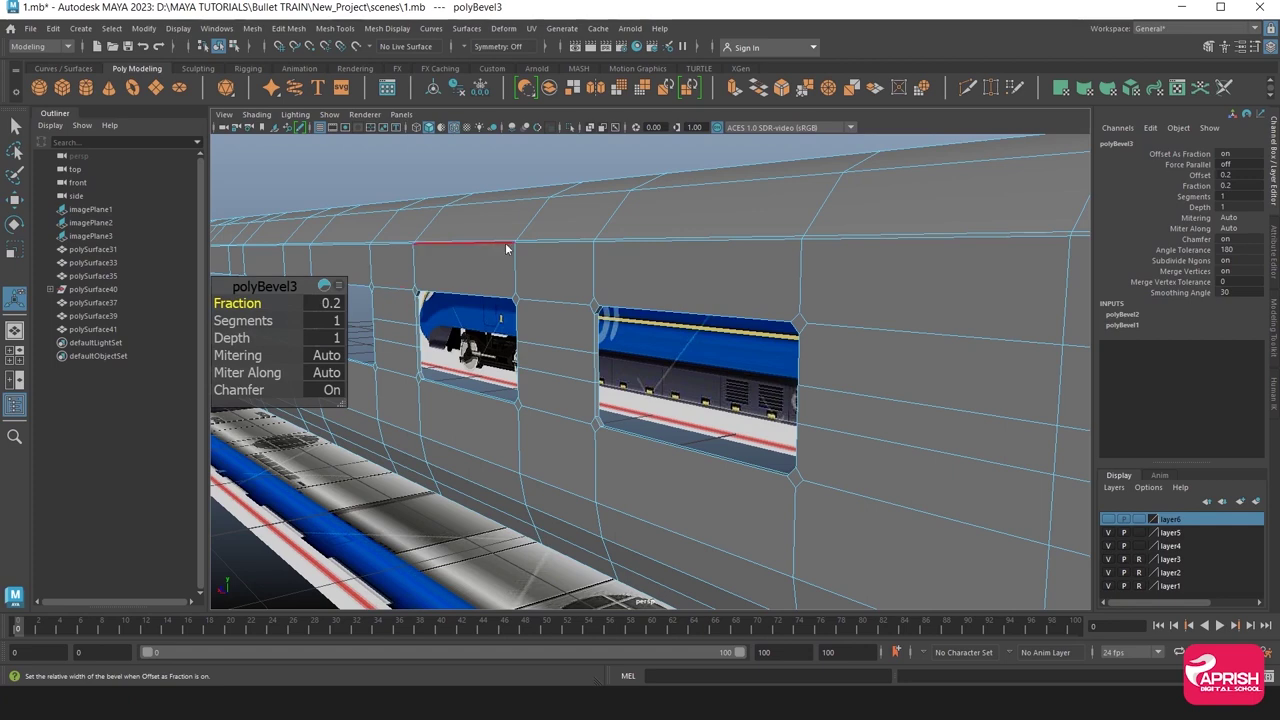
pyautogui.moveTo(505, 243); pyautogui.dragTo(609, 215, button='right')
pyautogui.keyDown('alt'); pyautogui.moveTo(437, 156); pyautogui.dragTo(589, 383); pyautogui.keyUp('alt')
pyautogui.scroll(5, 575, 350)
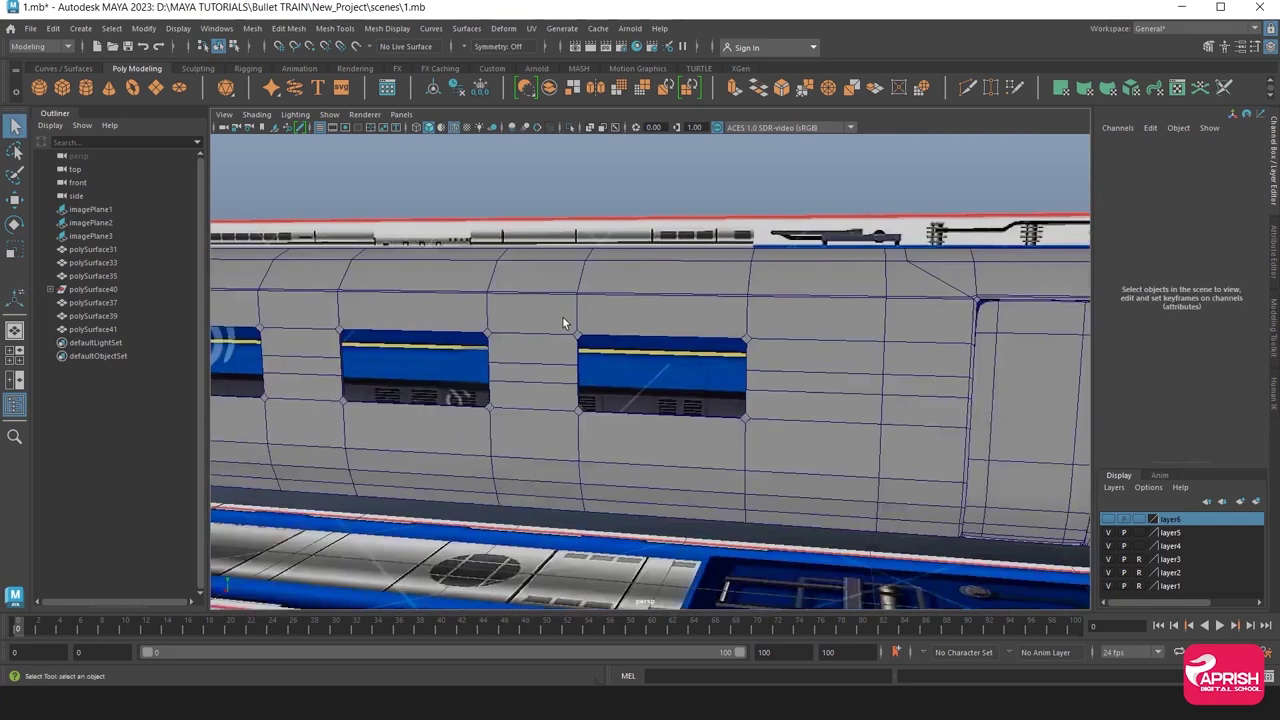
pyautogui.click(53, 28)
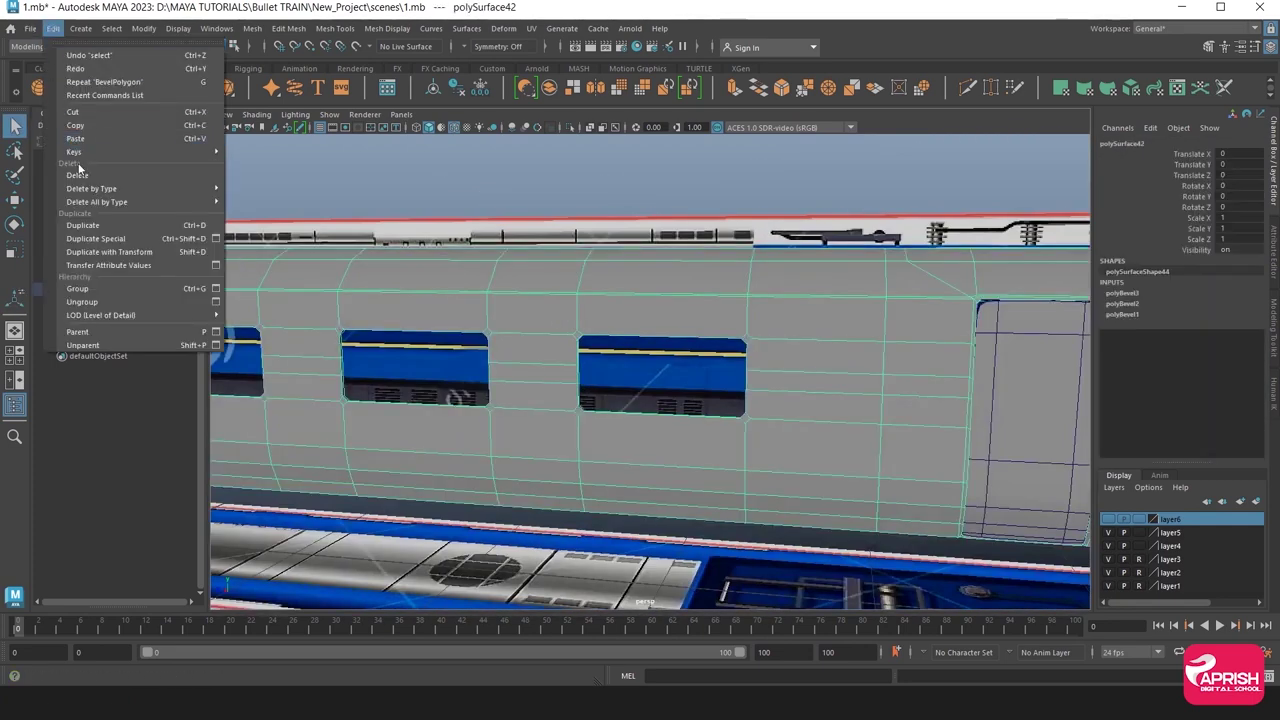
# Undo the accidental body deletion and delete the carriage body's construction history.
pyautogui.click(223, 172)
pyautogui.hotkey('ctrl', 'z')
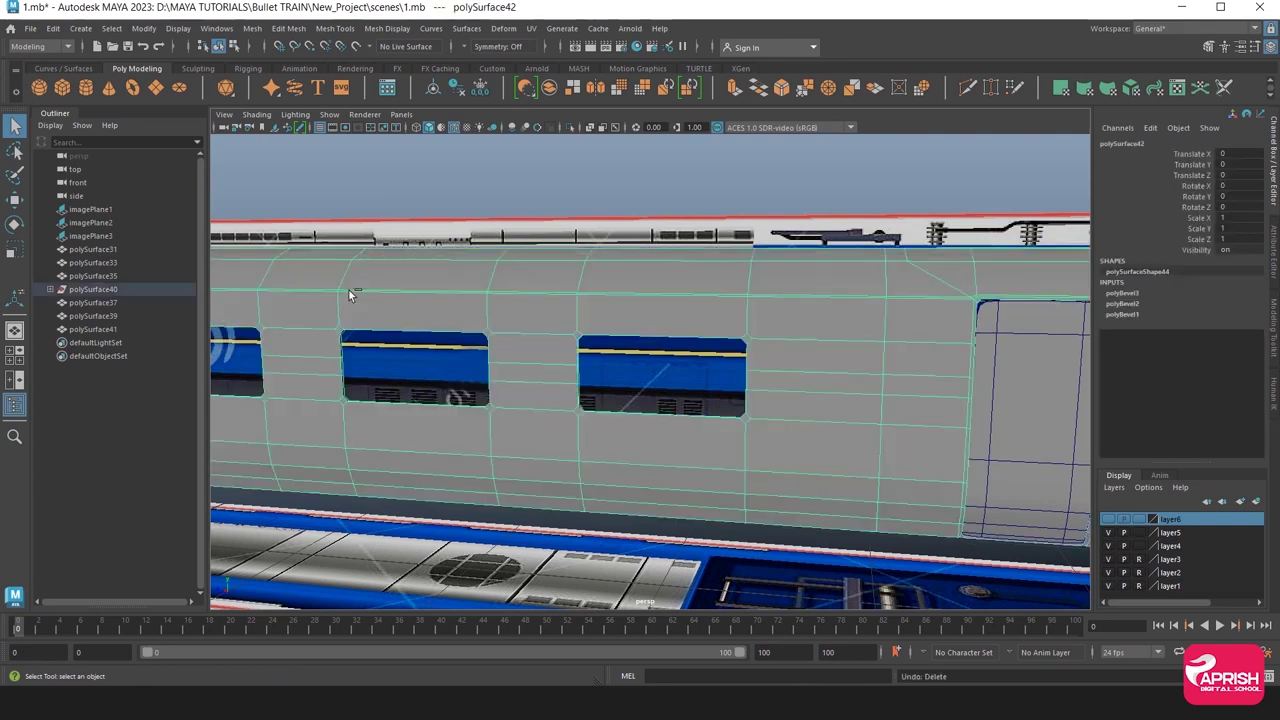
pyautogui.click(53, 28)
pyautogui.moveTo(92, 188)
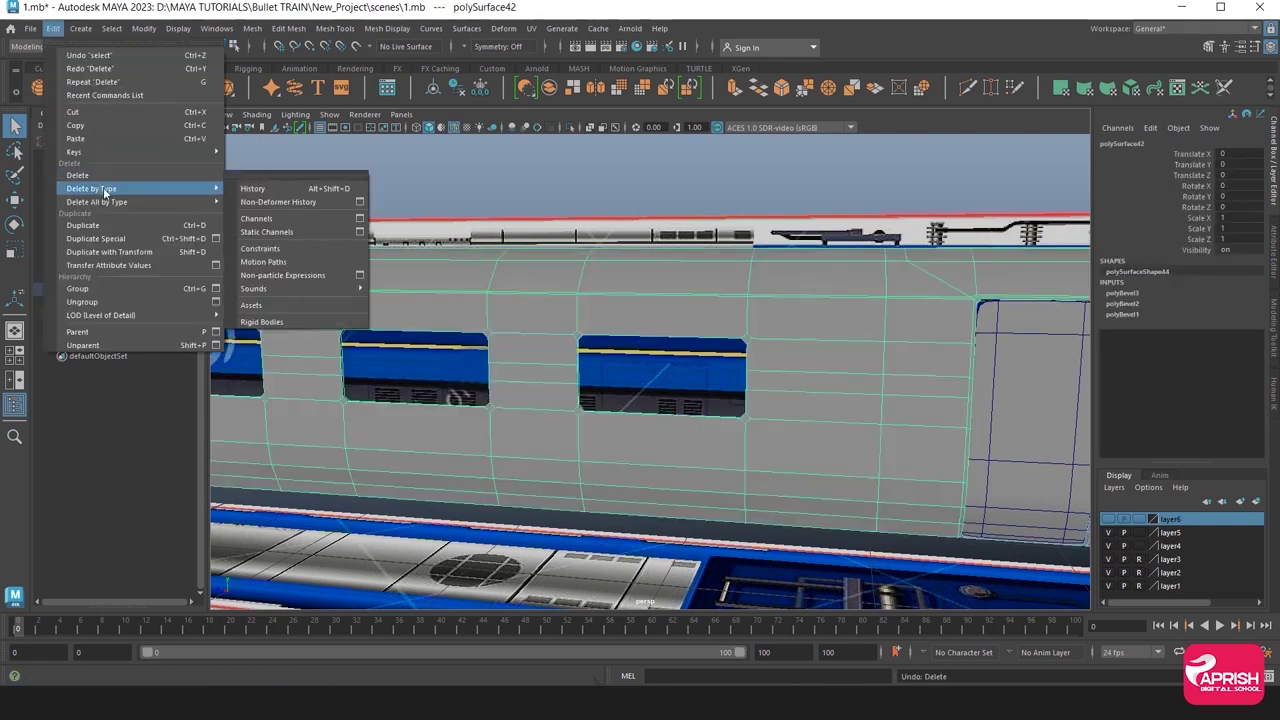
pyautogui.click(251, 197)
pyautogui.scroll(-3, 406, 198)
pyautogui.scroll(-3, 500, 300)
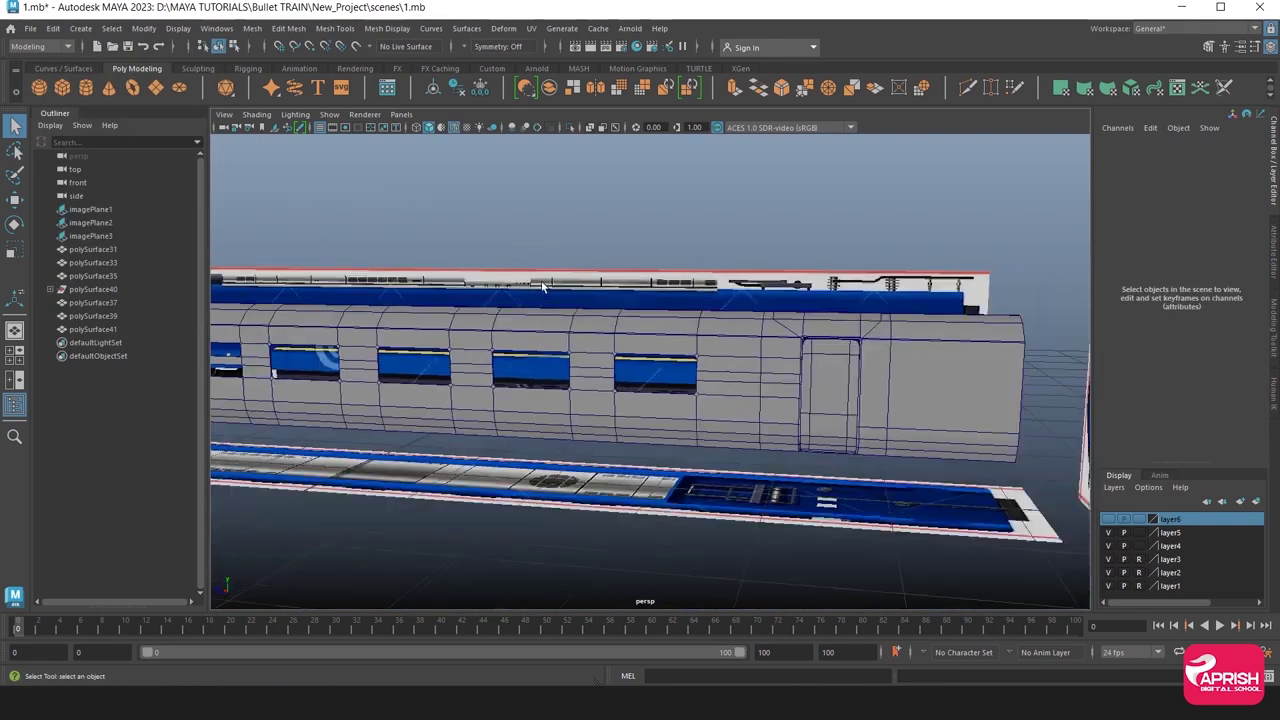
# Deselect the carriage body and turn off the wireframe-on-shaded overlay.
pyautogui.moveTo(586, 349)
pyautogui.keyDown('alt'); pyautogui.mouseDown()
pyautogui.moveTo(597, 525)
pyautogui.moveTo(748, 494)
pyautogui.mouseUp(); pyautogui.keyUp('alt')
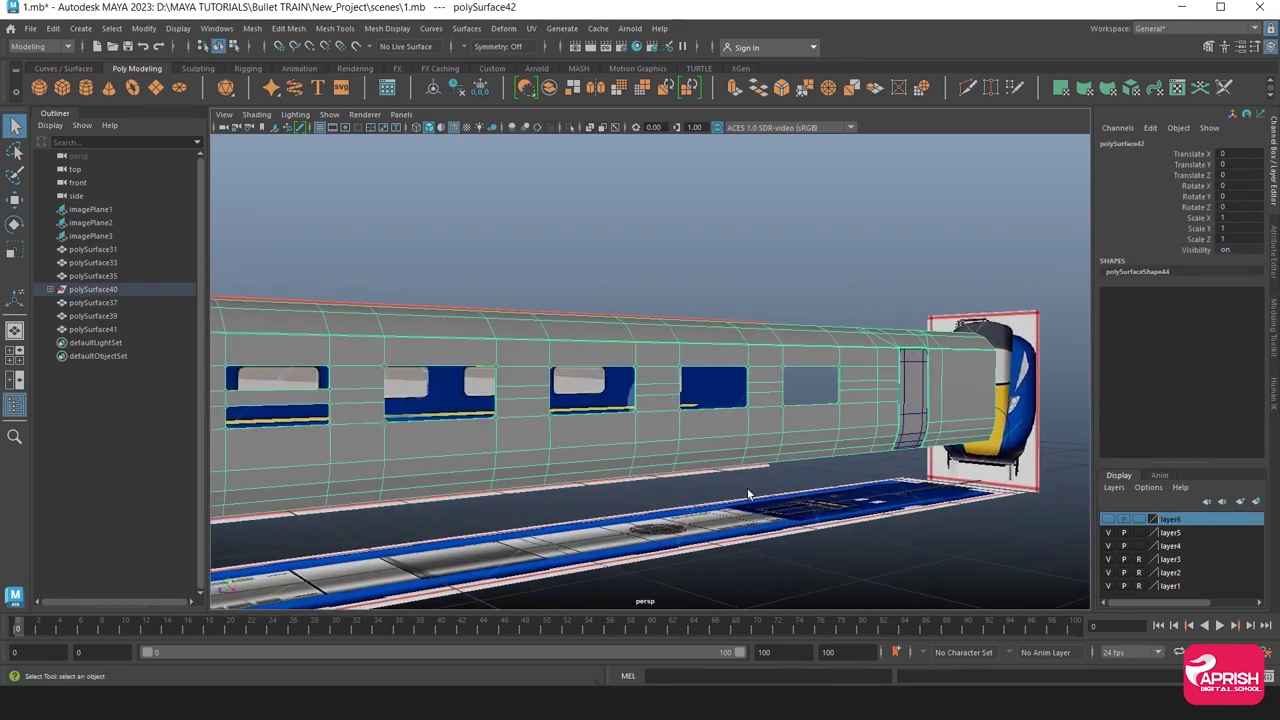
pyautogui.press('e')
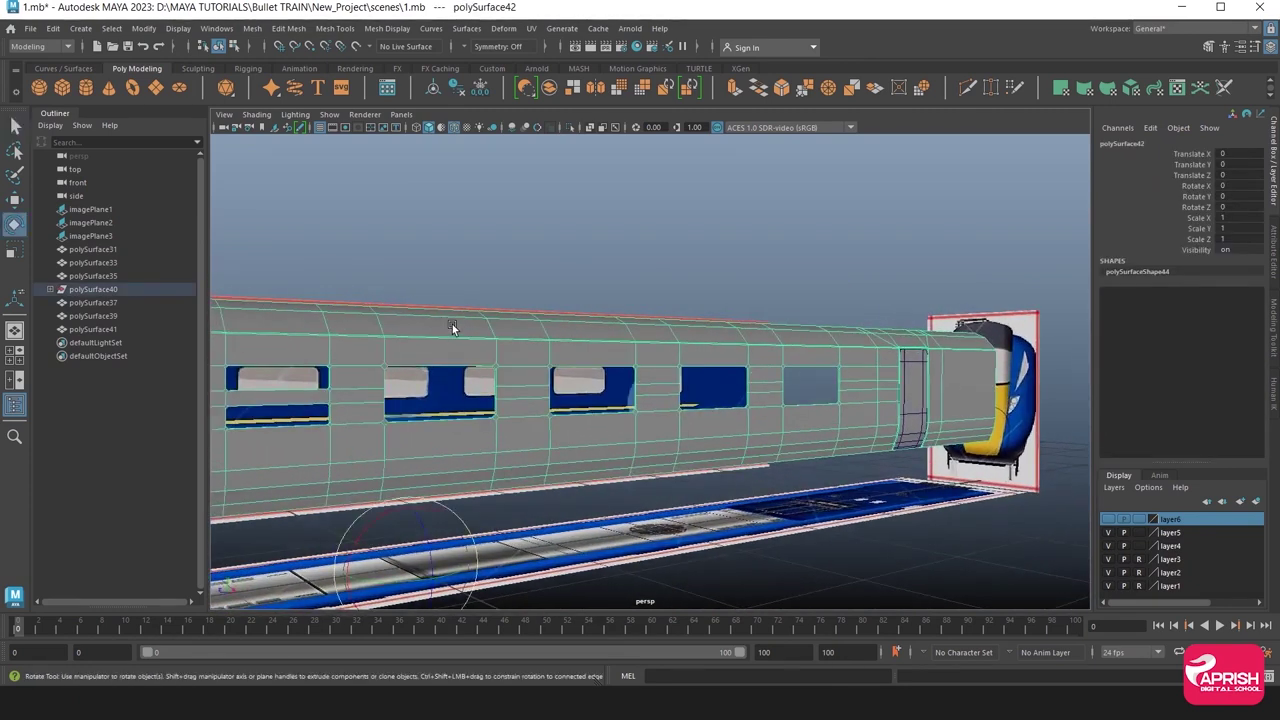
pyautogui.click(513, 291)
pyautogui.keyDown('alt'); pyautogui.moveTo(513, 291); pyautogui.dragTo(535, 543); pyautogui.keyUp('alt')
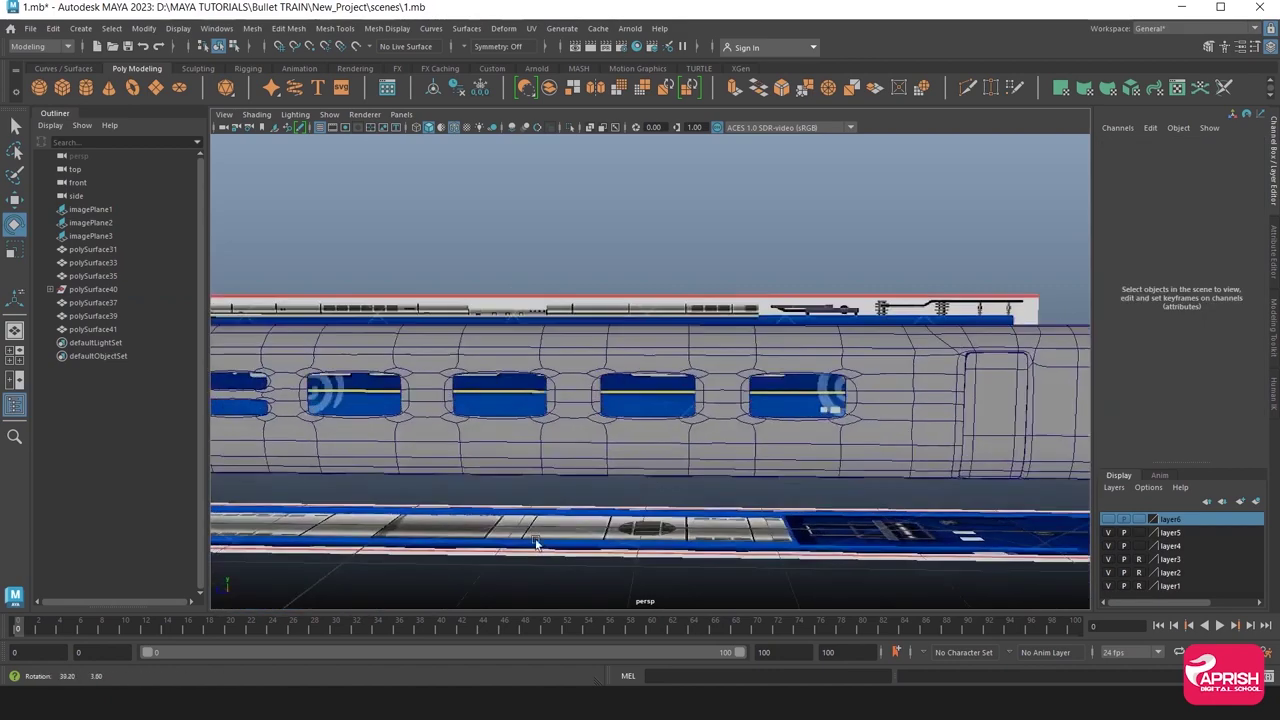
pyautogui.click(458, 127)
pyautogui.moveTo(480, 400)
pyautogui.keyDown('alt'); pyautogui.mouseDown()
pyautogui.moveTo(556, 345)
pyautogui.moveTo(775, 389)
pyautogui.mouseUp(); pyautogui.keyUp('alt')
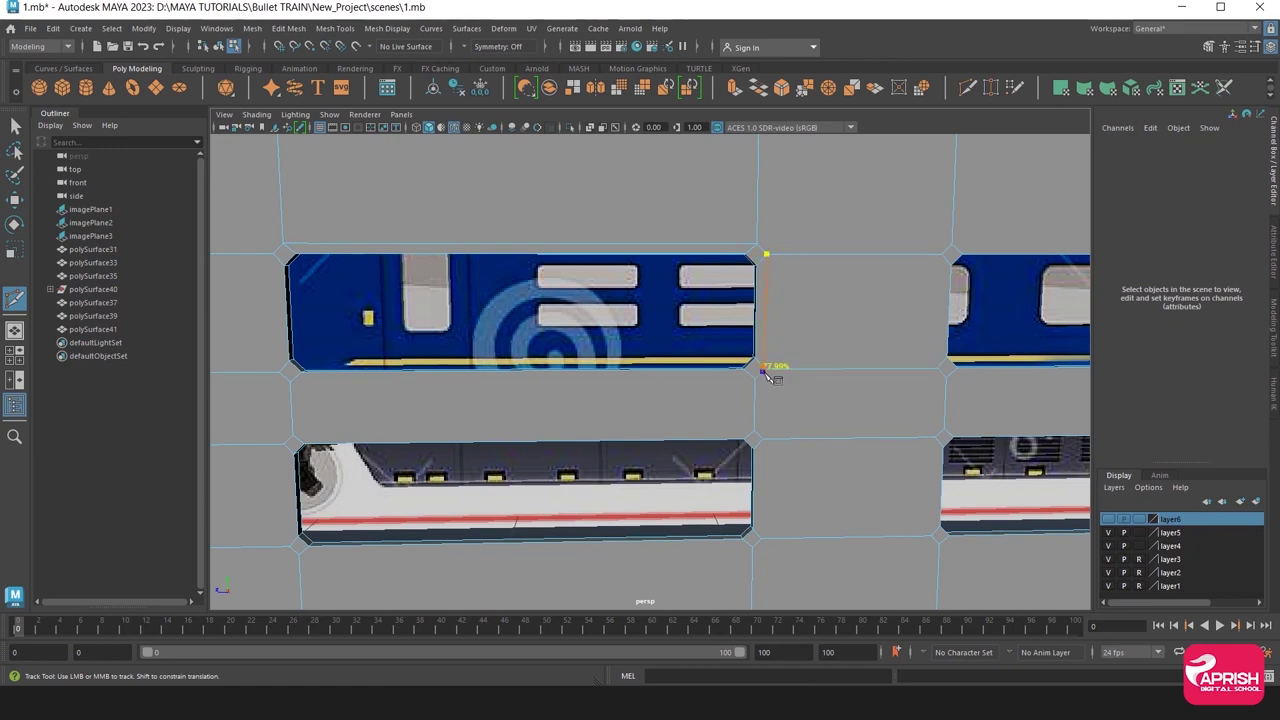
# Cut a vertical edge between the windows from the top edge to the lower edge.
pyautogui.click(769, 370)
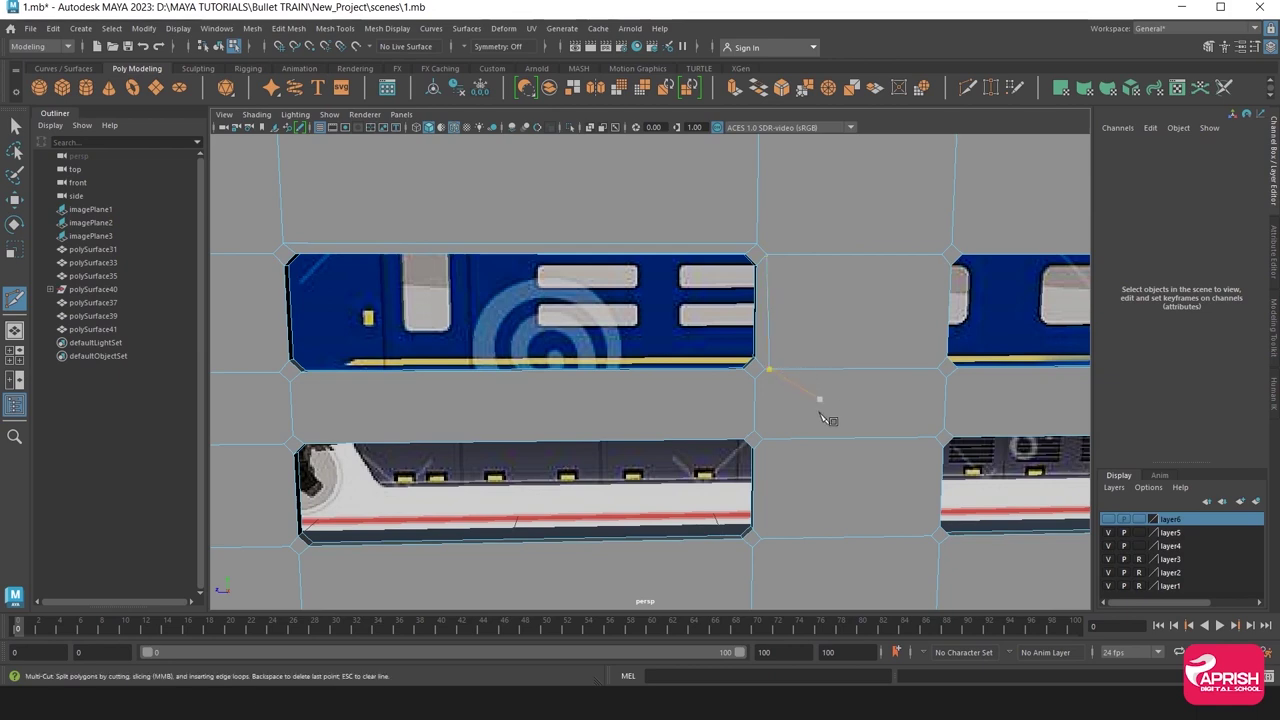
pyautogui.keyDown('alt'); pyautogui.moveTo(720, 428); pyautogui.dragTo(718, 410, button='right'); pyautogui.keyUp('alt')
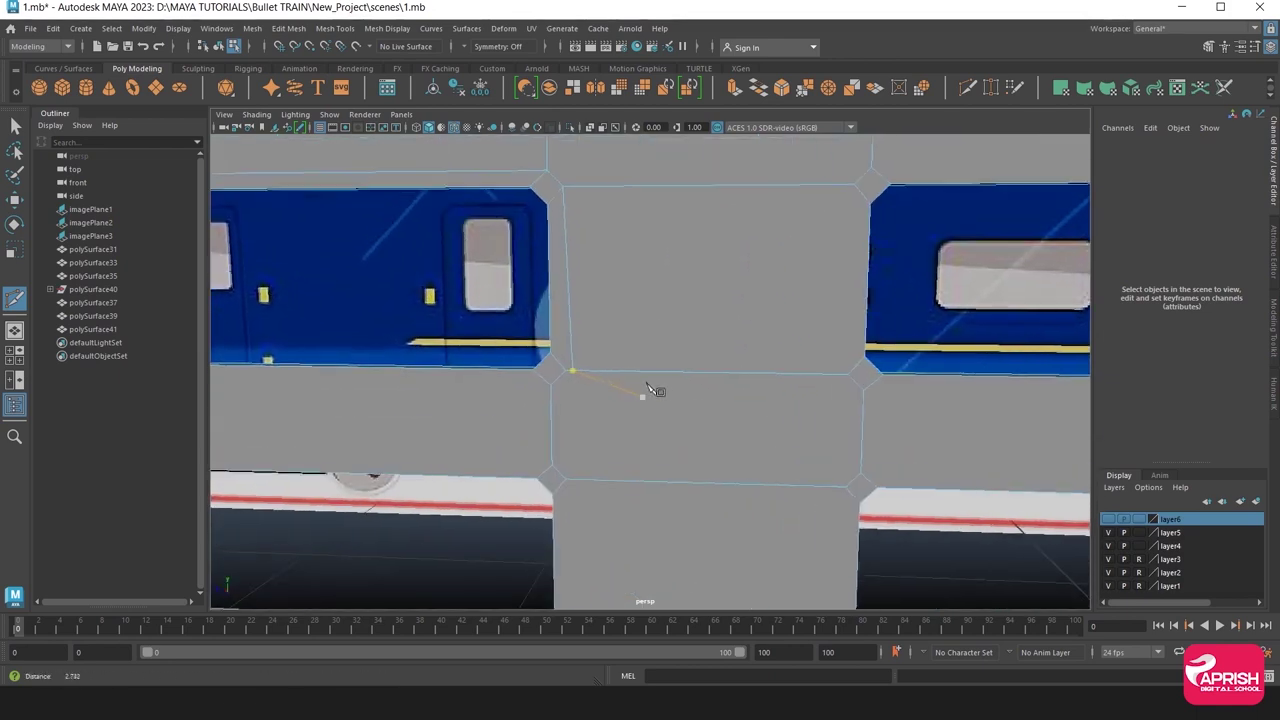
pyautogui.press('Return')
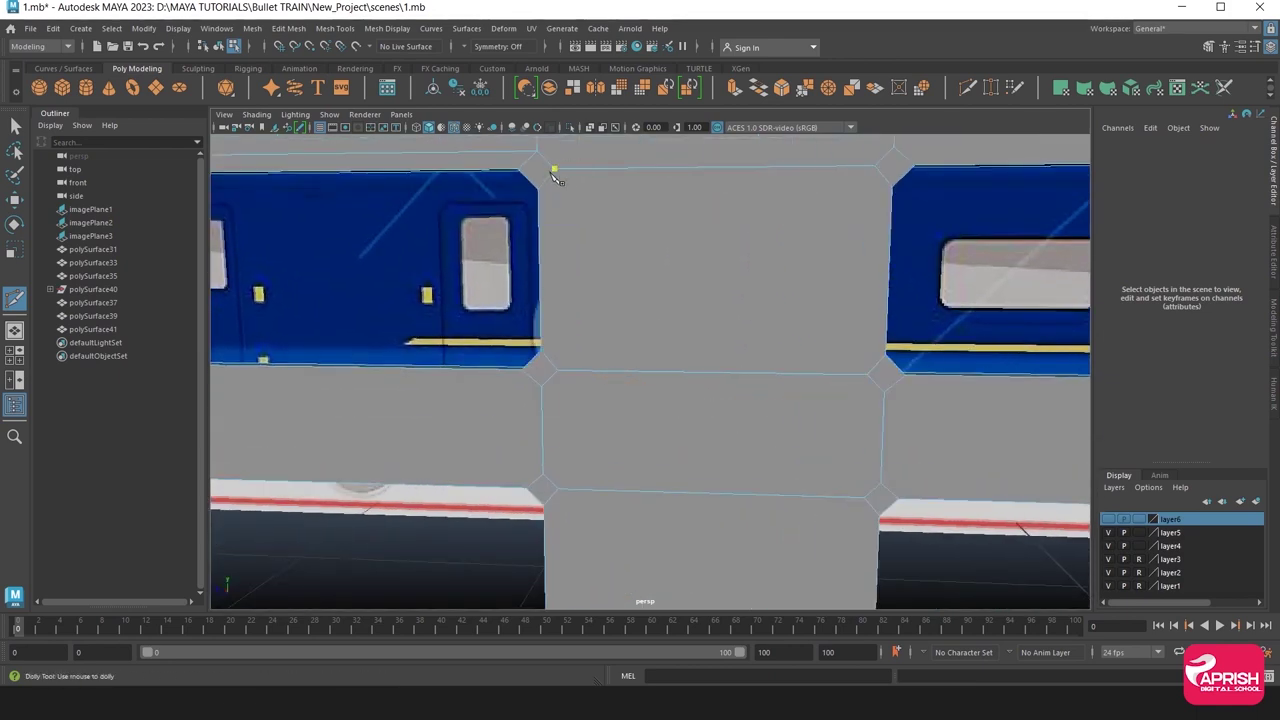
pyautogui.click(554, 168)
pyautogui.click(557, 371)
pyautogui.press('Return')
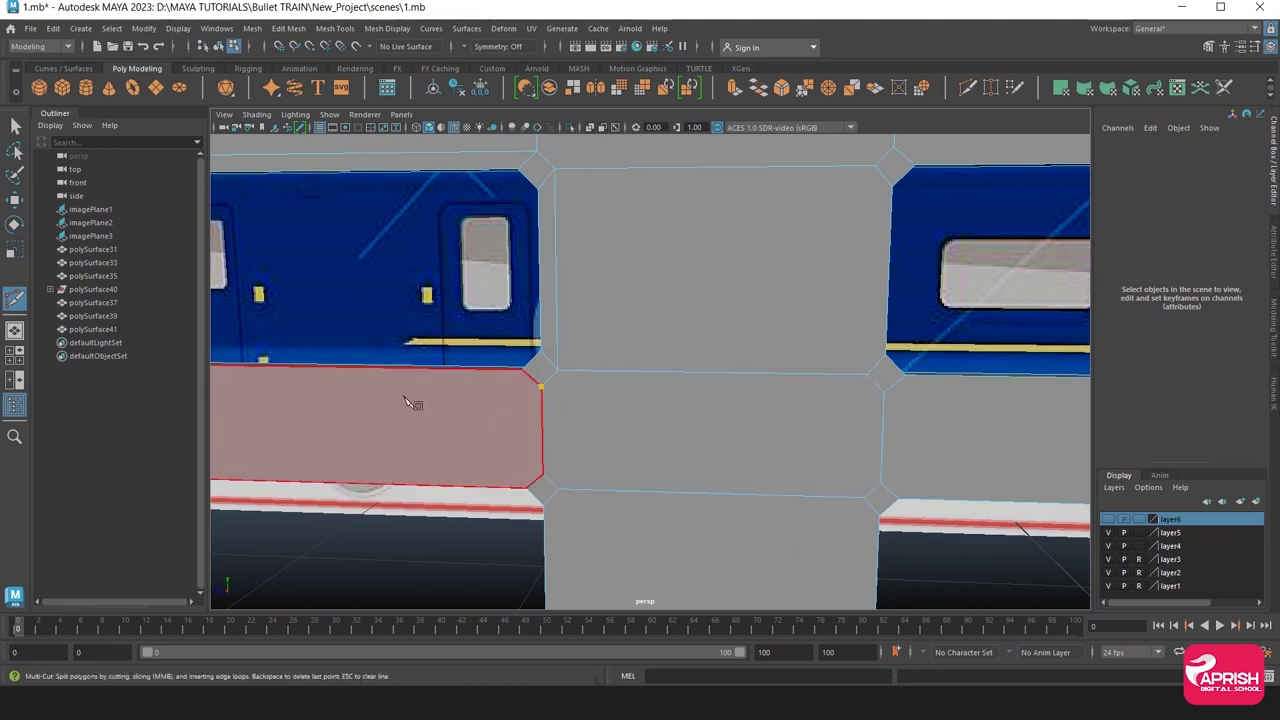
# Place cut points around the next window, then remove a misplaced point and cancel.
pyautogui.keyDown('alt'); pyautogui.moveTo(414, 406); pyautogui.dragTo(586, 414, button='middle'); pyautogui.keyUp('alt')
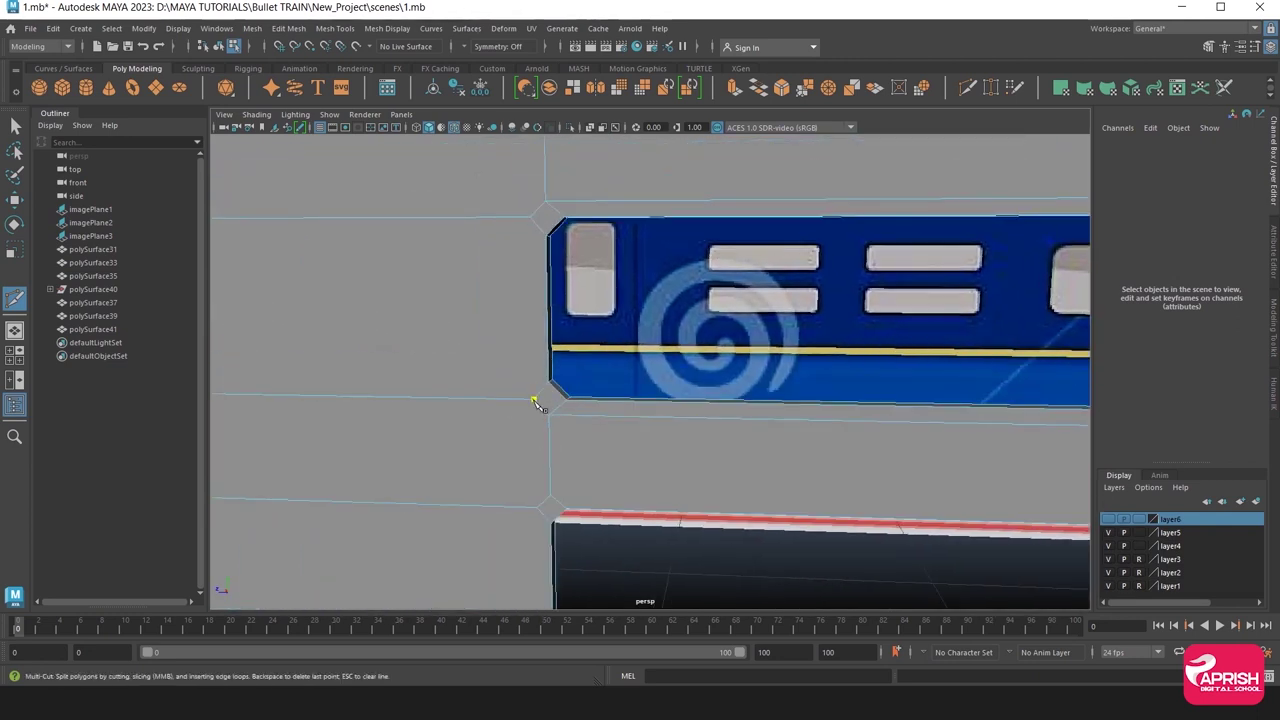
pyautogui.click(530, 217)
pyautogui.scroll(-5, 533, 236)
pyautogui.keyDown('alt'); pyautogui.moveTo(523, 277); pyautogui.dragTo(509, 340, button='middle'); pyautogui.keyUp('alt')
pyautogui.scroll(3, 509, 340)
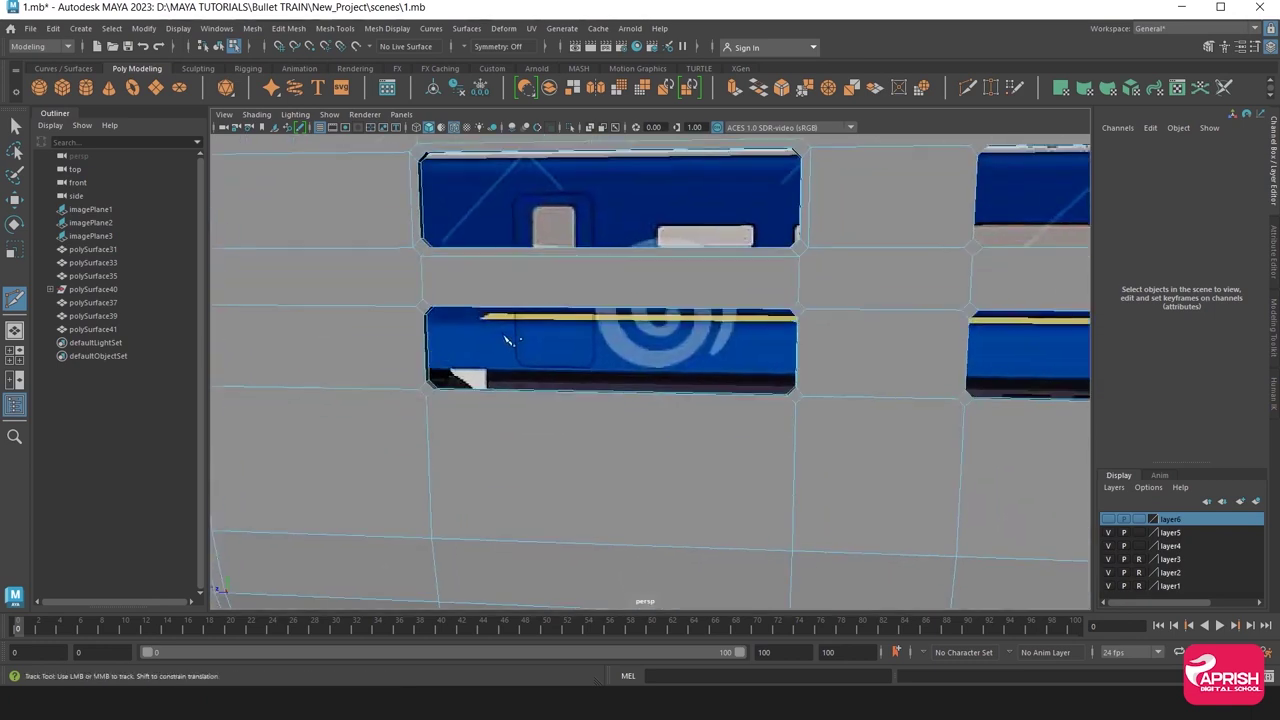
pyautogui.scroll(3, 540, 318)
pyautogui.scroll(-5, 537, 317)
pyautogui.scroll(1, 491, 349)
pyautogui.scroll(1, 491, 349)
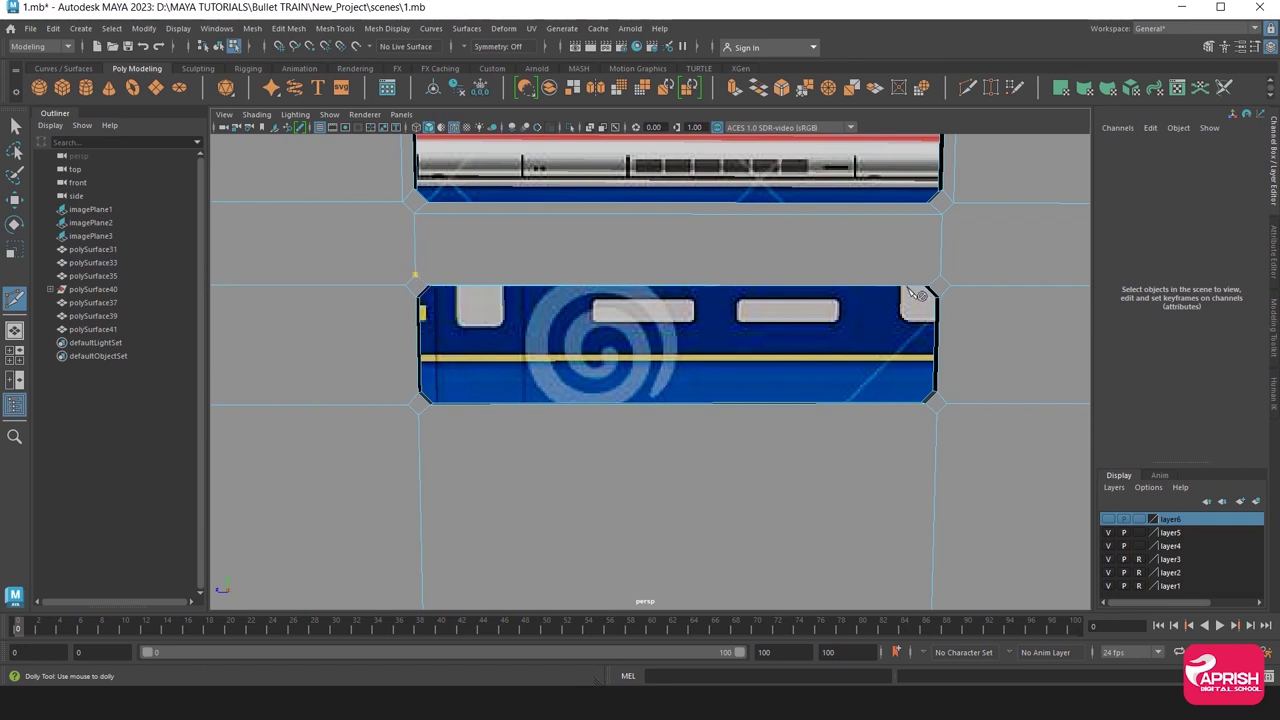
pyautogui.click(942, 275)
pyautogui.keyDown('alt'); pyautogui.moveTo(945, 368); pyautogui.dragTo(918, 355, button='middle'); pyautogui.keyUp('alt')
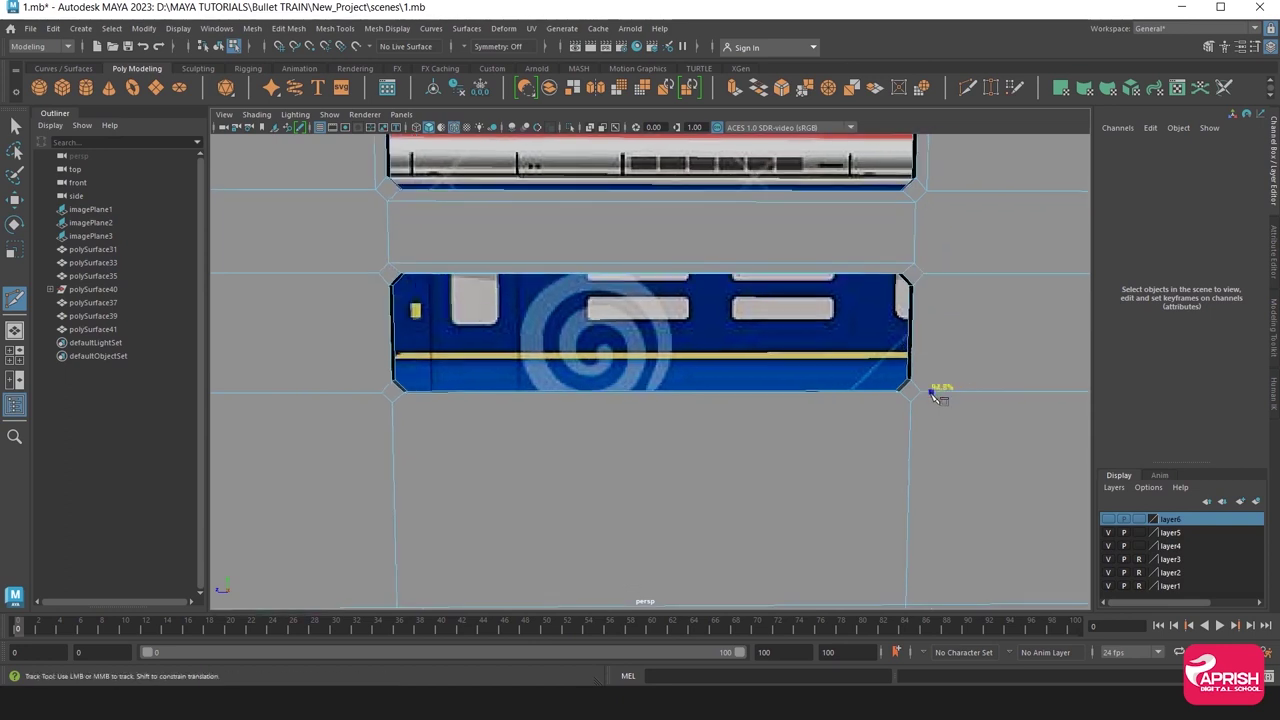
pyautogui.click(922, 278)
pyautogui.press('Return')
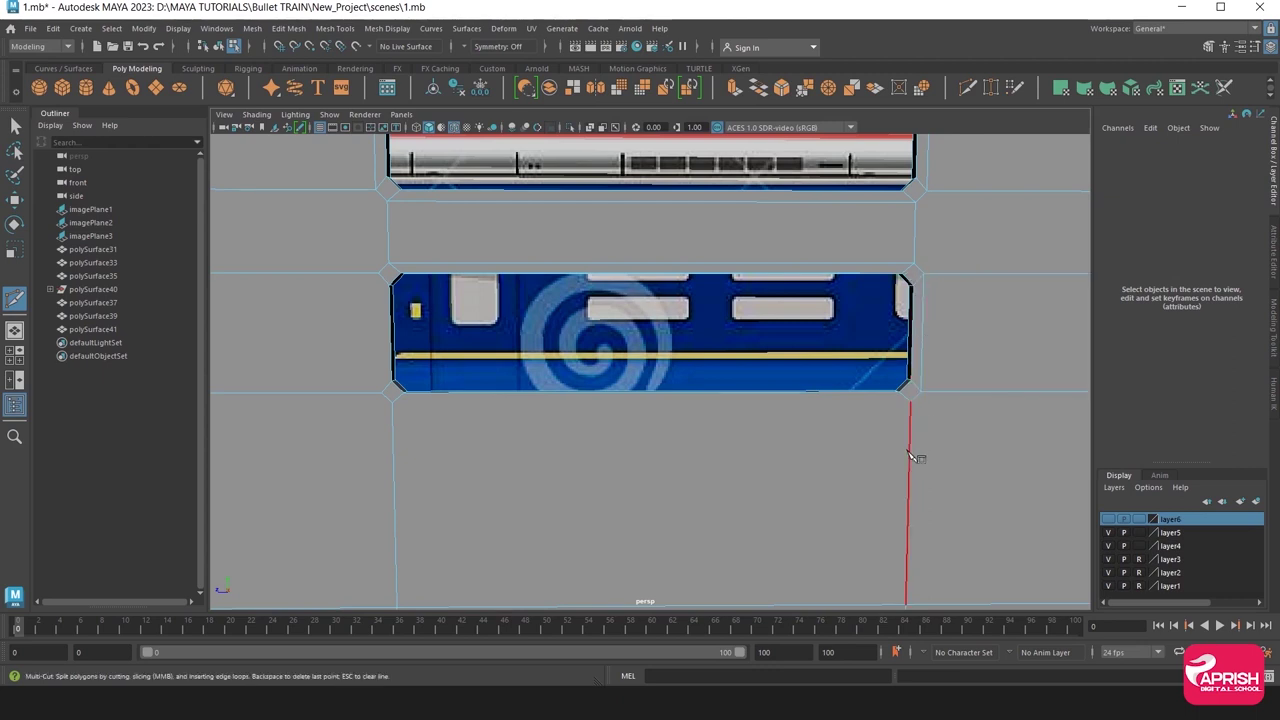
# Cut along the window bottom from its lower-right corner and add a cut above the left corner.
pyautogui.click(910, 402)
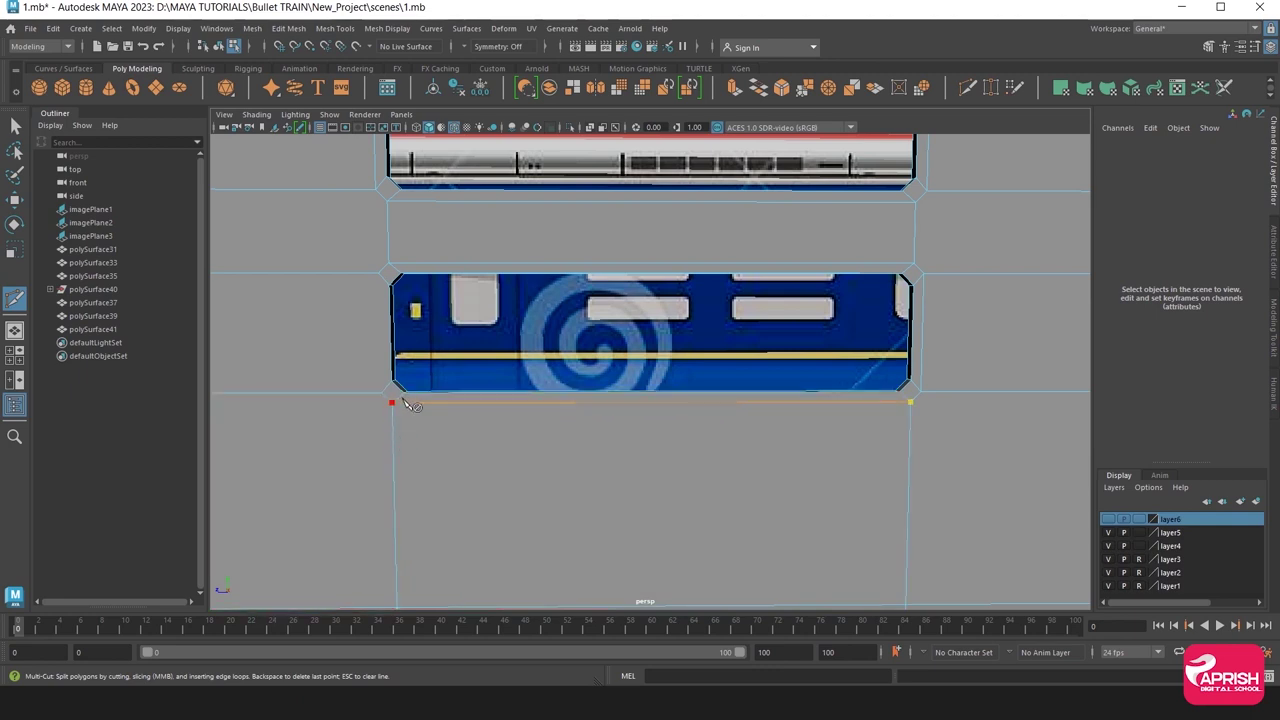
pyautogui.press('Return')
pyautogui.click(380, 274)
pyautogui.scroll(-2, 557, 420)
pyautogui.scroll(-2, 543, 423)
# Commit the cut along the next window's lower edge and begin one on its left edge.
pyautogui.scroll(-2, 534, 409)
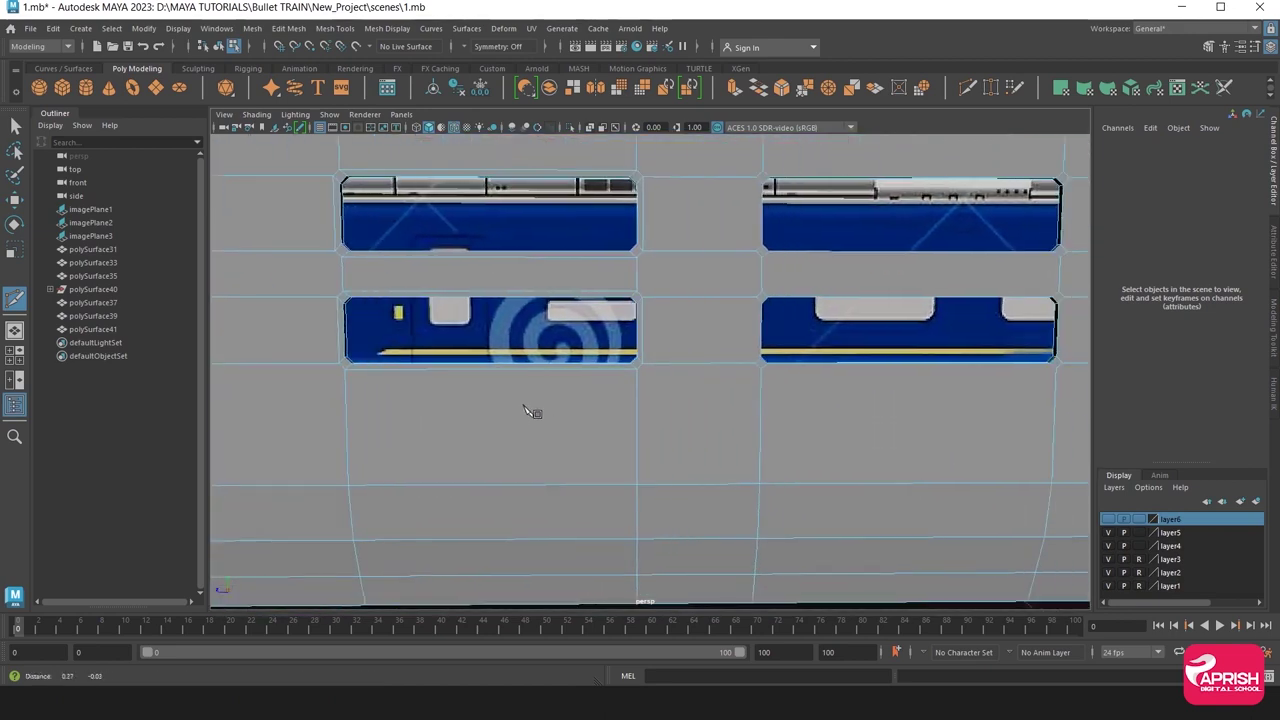
pyautogui.scroll(-1, 520, 401)
pyautogui.moveTo(522, 400)
pyautogui.keyDown('alt'); pyautogui.mouseDown(button='middle')
pyautogui.moveTo(490, 365)
pyautogui.moveTo(449, 380)
pyautogui.mouseUp(button='middle'); pyautogui.keyUp('alt')
pyautogui.scroll(3, 449, 375)
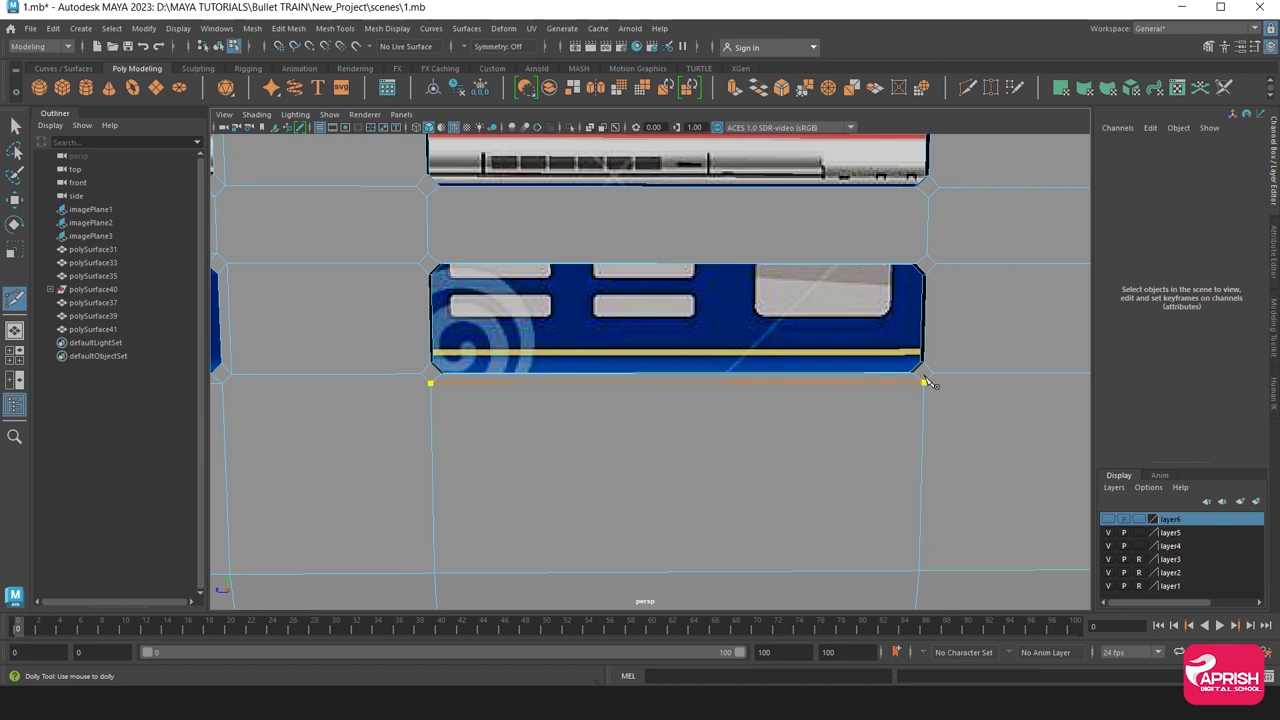
pyautogui.press('Return')
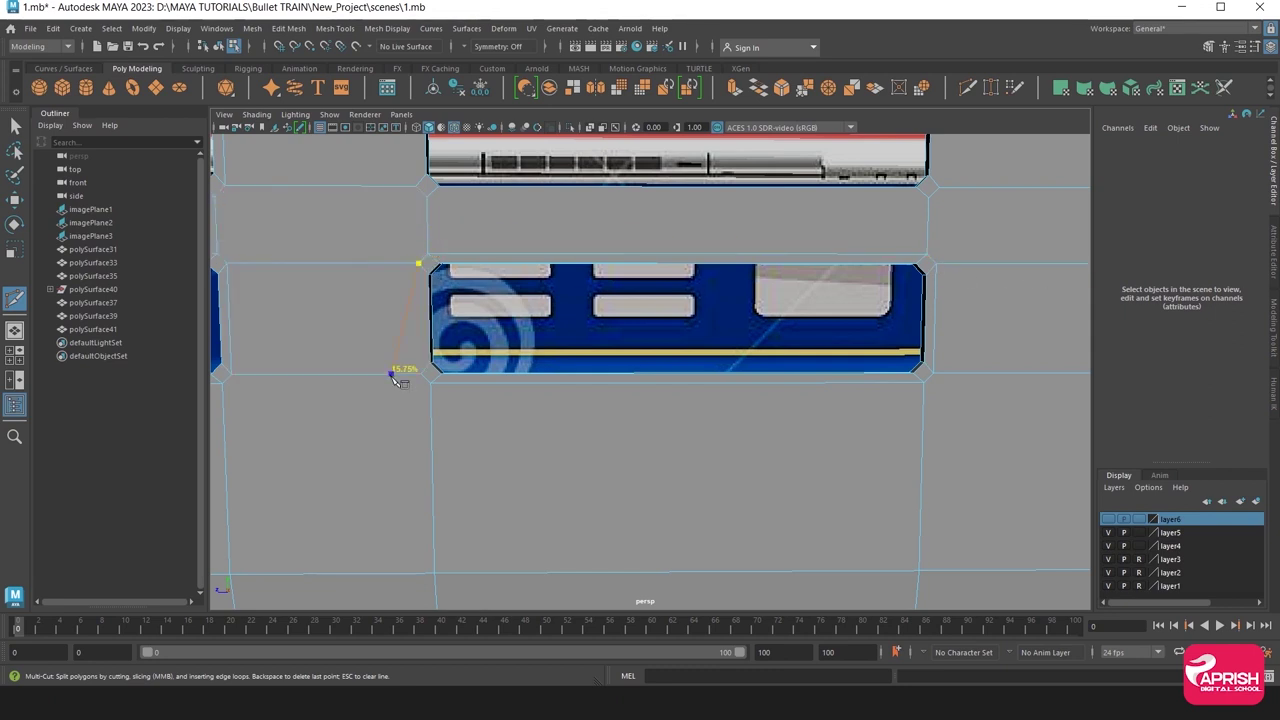
pyautogui.keyDown('alt'); pyautogui.moveTo(428, 386); pyautogui.dragTo(418, 368, button='middle'); pyautogui.keyUp('alt')
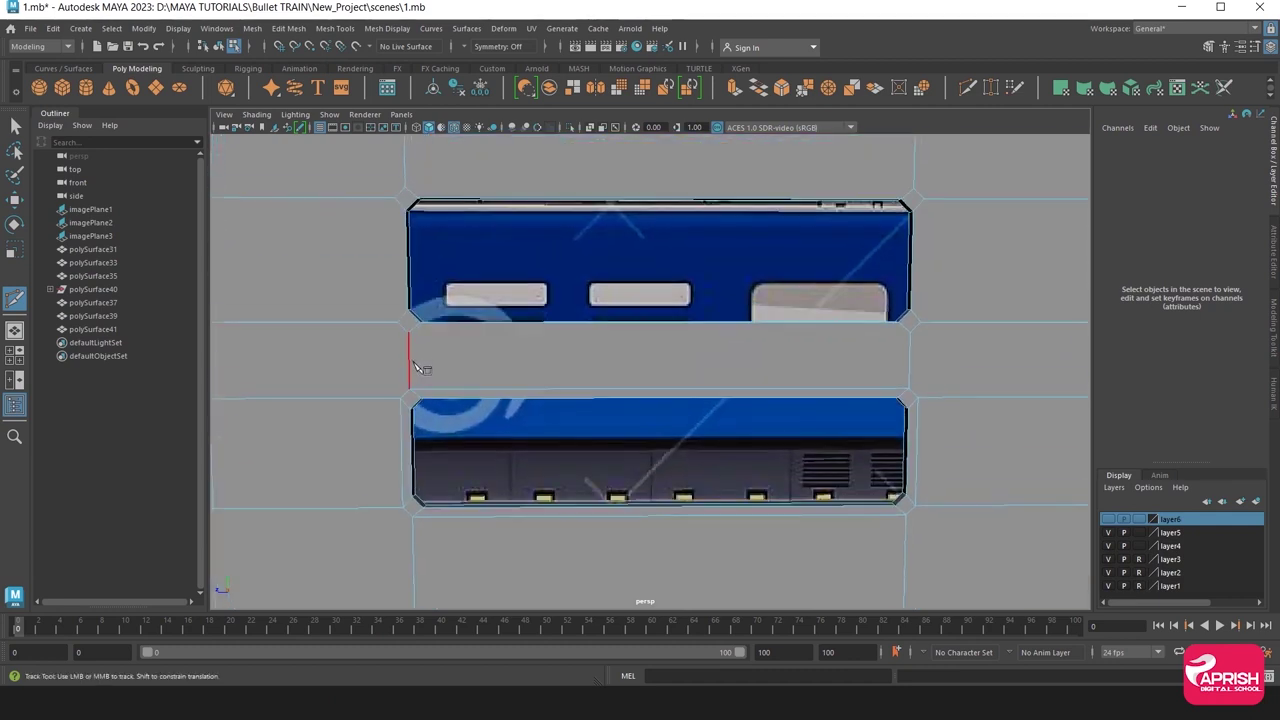
pyautogui.click(409, 333)
pyautogui.press('Escape')
# Cut a vertical edge up from the top-right corner and another from the top-left corner.
pyautogui.click(920, 322)
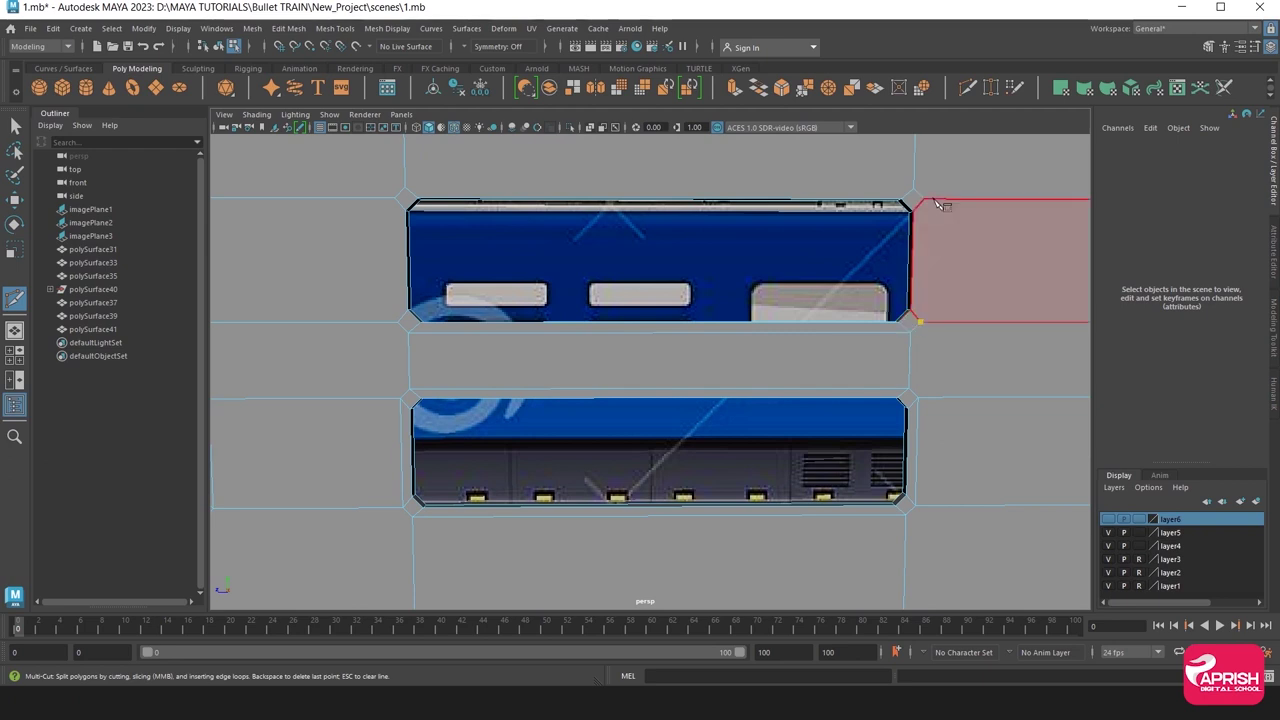
pyautogui.click(921, 199)
pyautogui.press('Return')
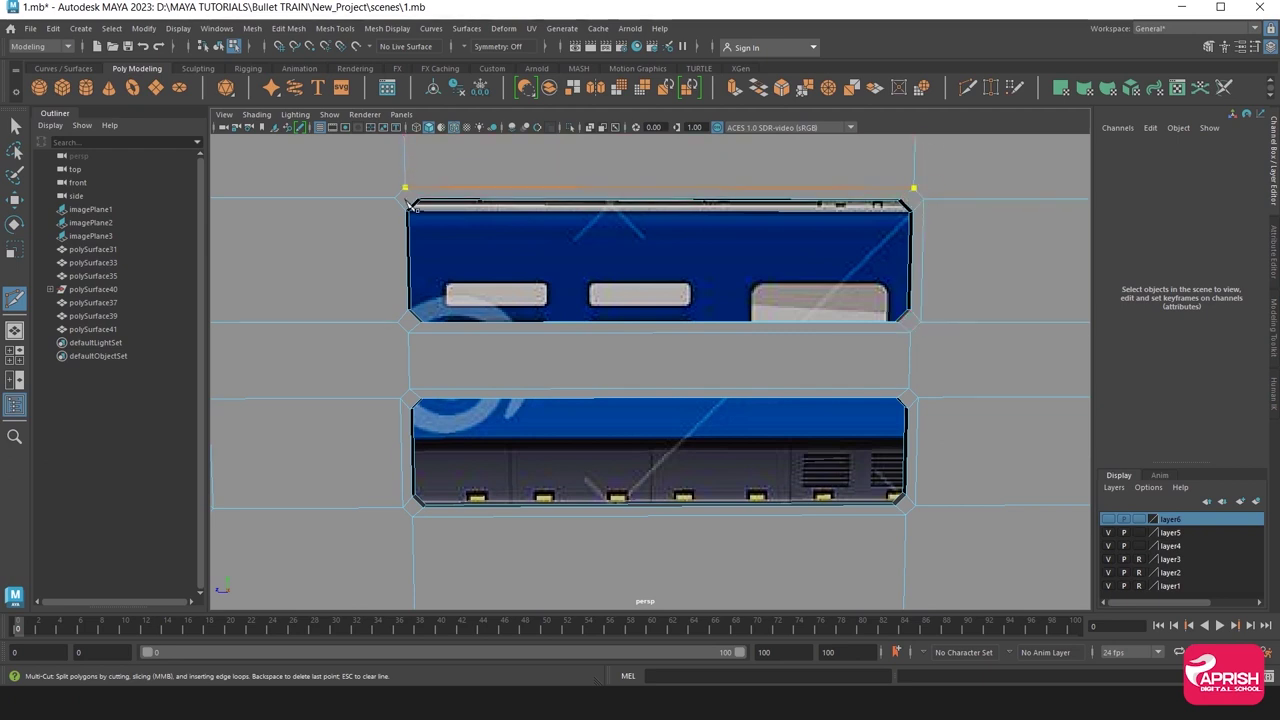
pyautogui.press('Return')
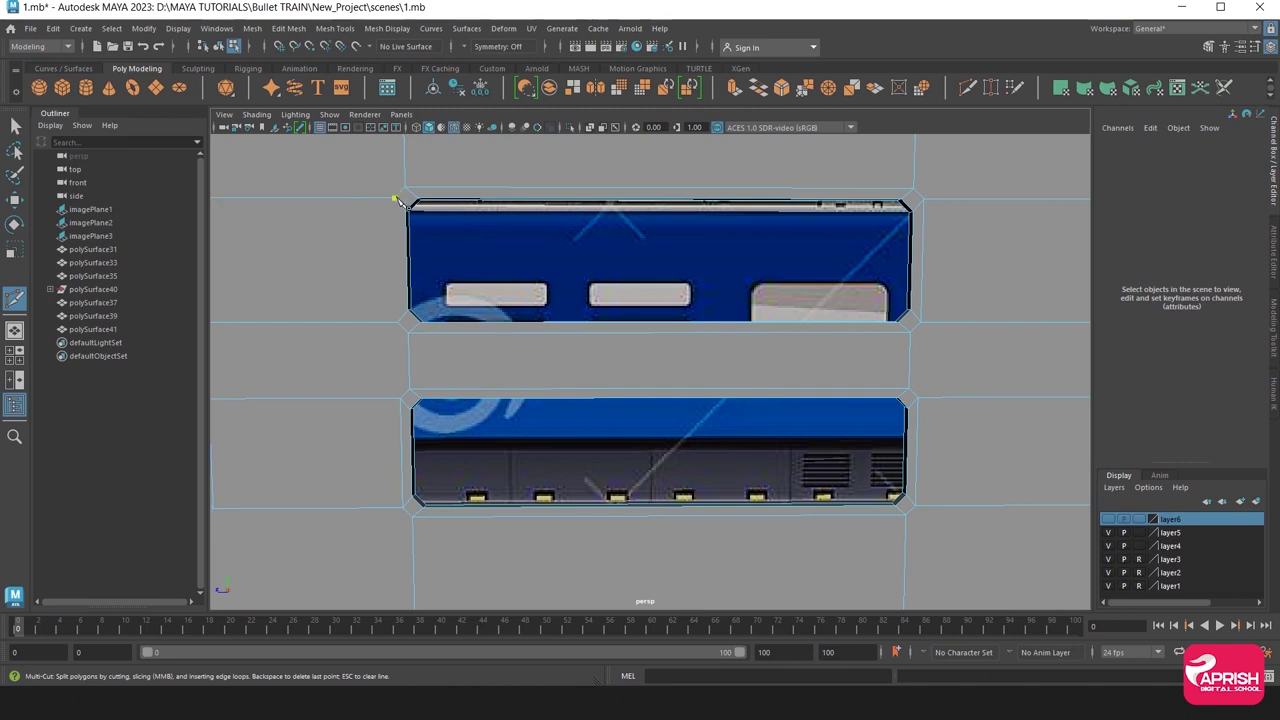
pyautogui.click(395, 198)
pyautogui.click(398, 322)
pyautogui.press('Return')
pyautogui.scroll(5, 451, 386)
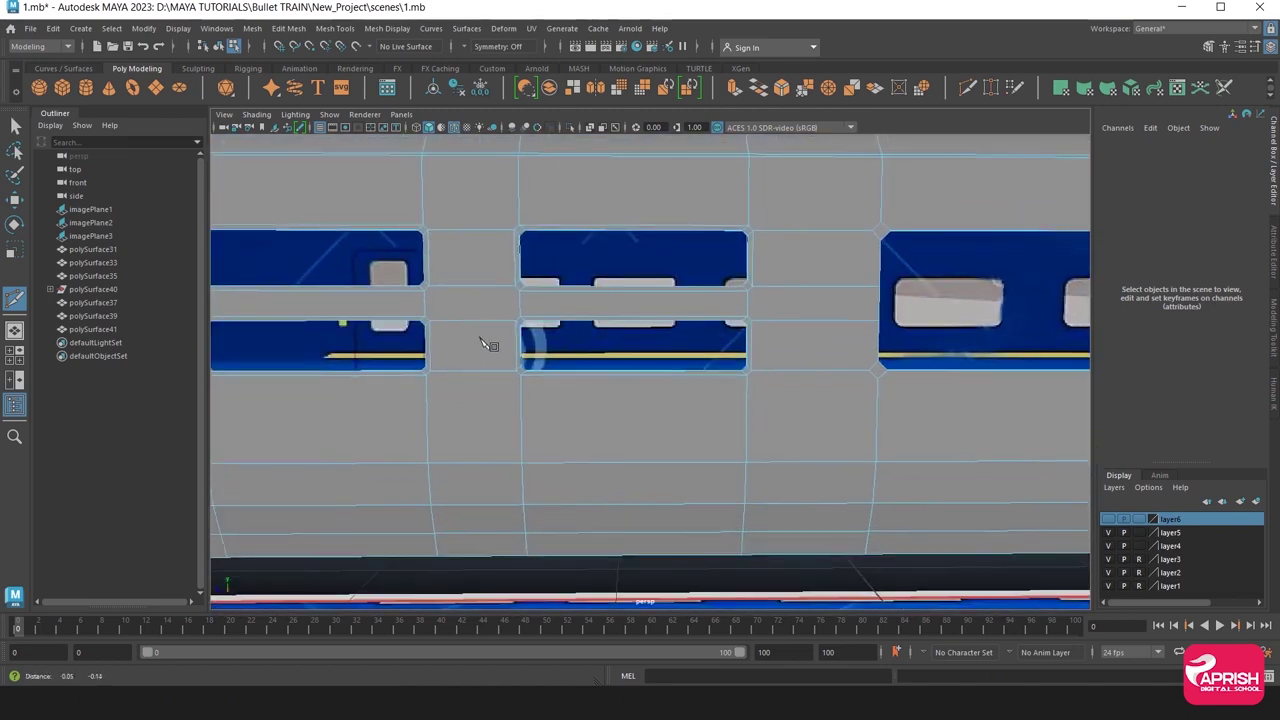
# Cut a vertical edge from the upper window corner to the lower edge, plus one below the window.
pyautogui.keyDown('alt'); pyautogui.moveTo(487, 345); pyautogui.dragTo(600, 360, button='middle'); pyautogui.keyUp('alt')
pyautogui.scroll(3, 648, 370)
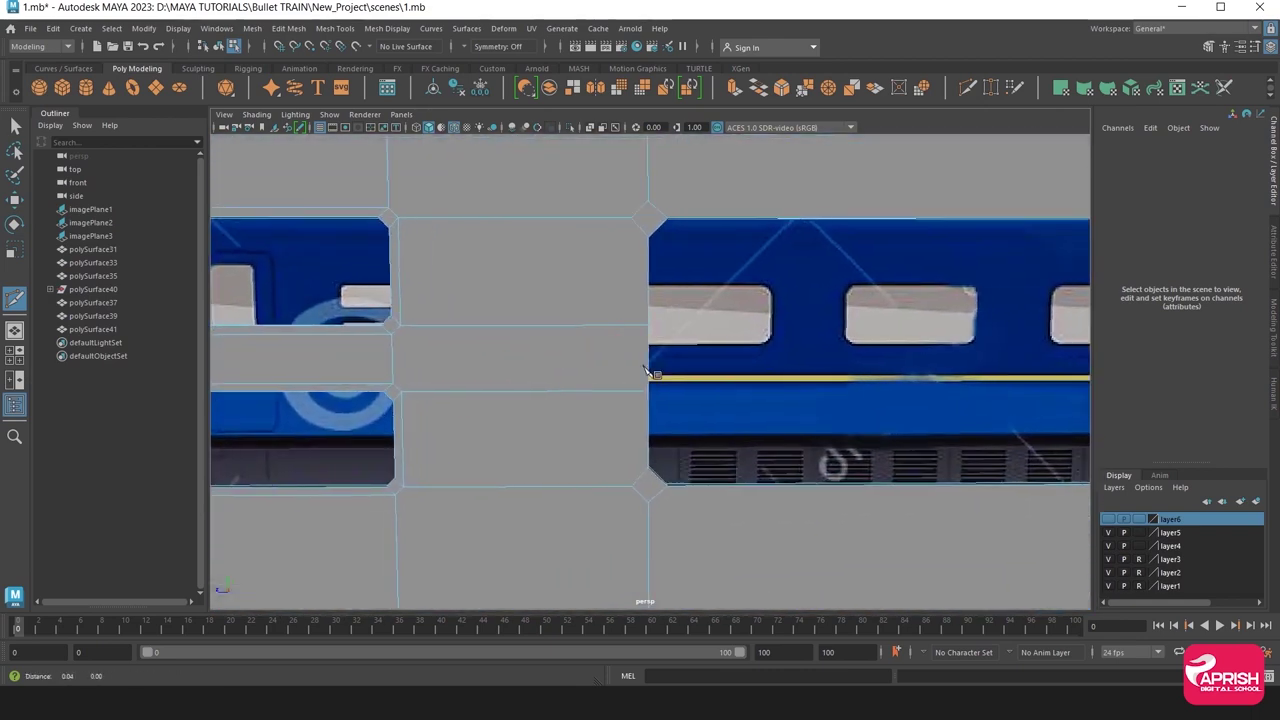
pyautogui.click(631, 217)
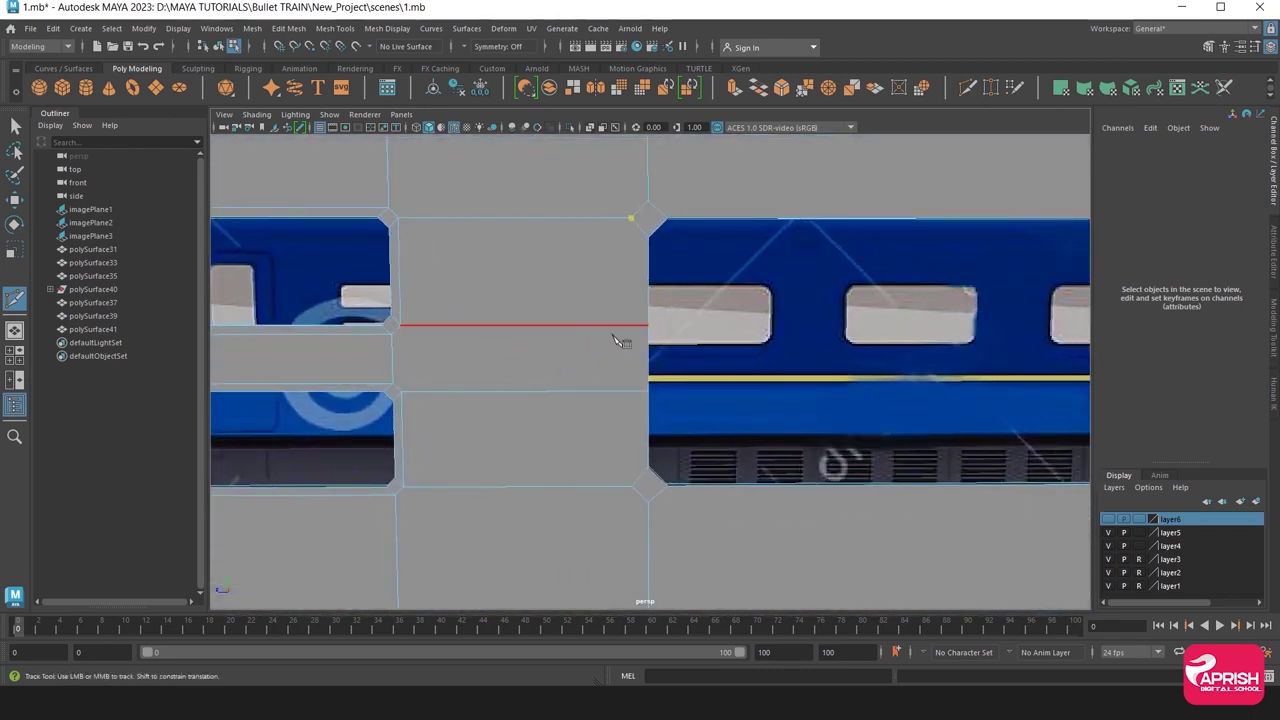
pyautogui.click(637, 490)
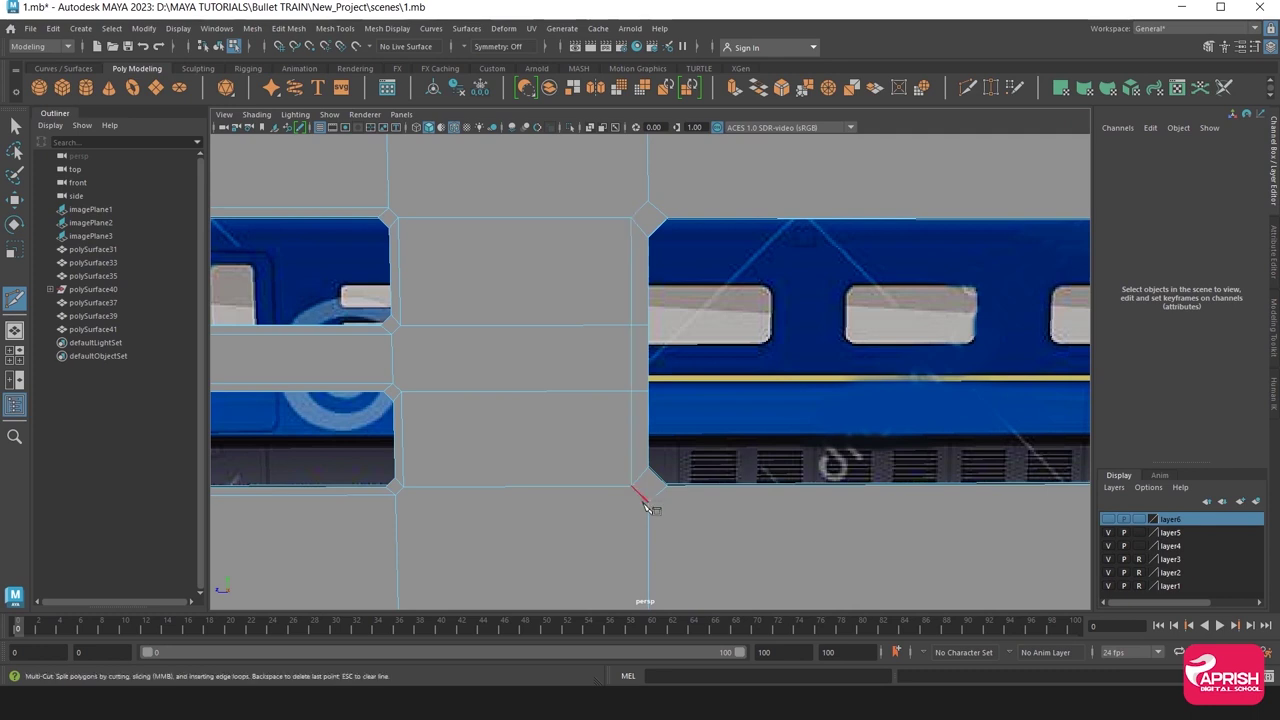
pyautogui.keyDown('alt'); pyautogui.moveTo(646, 503); pyautogui.dragTo(594, 480, button='middle'); pyautogui.keyUp('alt')
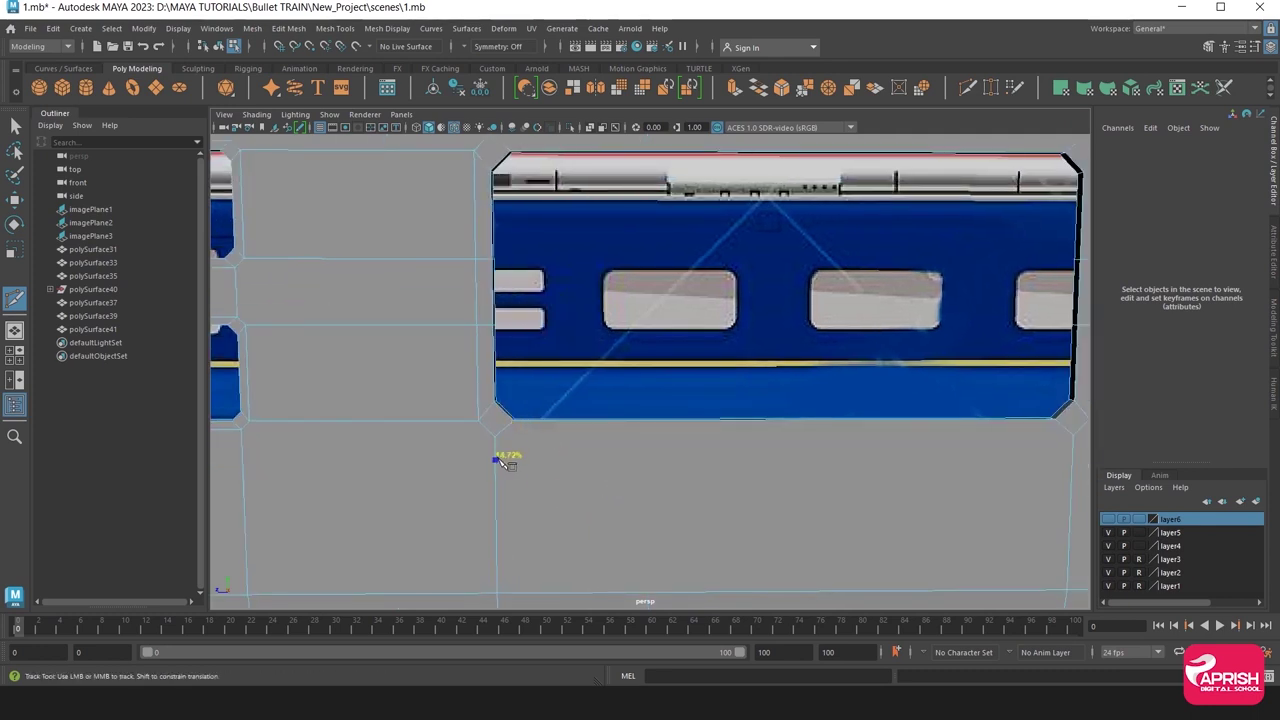
pyautogui.keyDown('alt'); pyautogui.moveTo(640, 446); pyautogui.dragTo(706, 452, button='middle'); pyautogui.keyUp('alt')
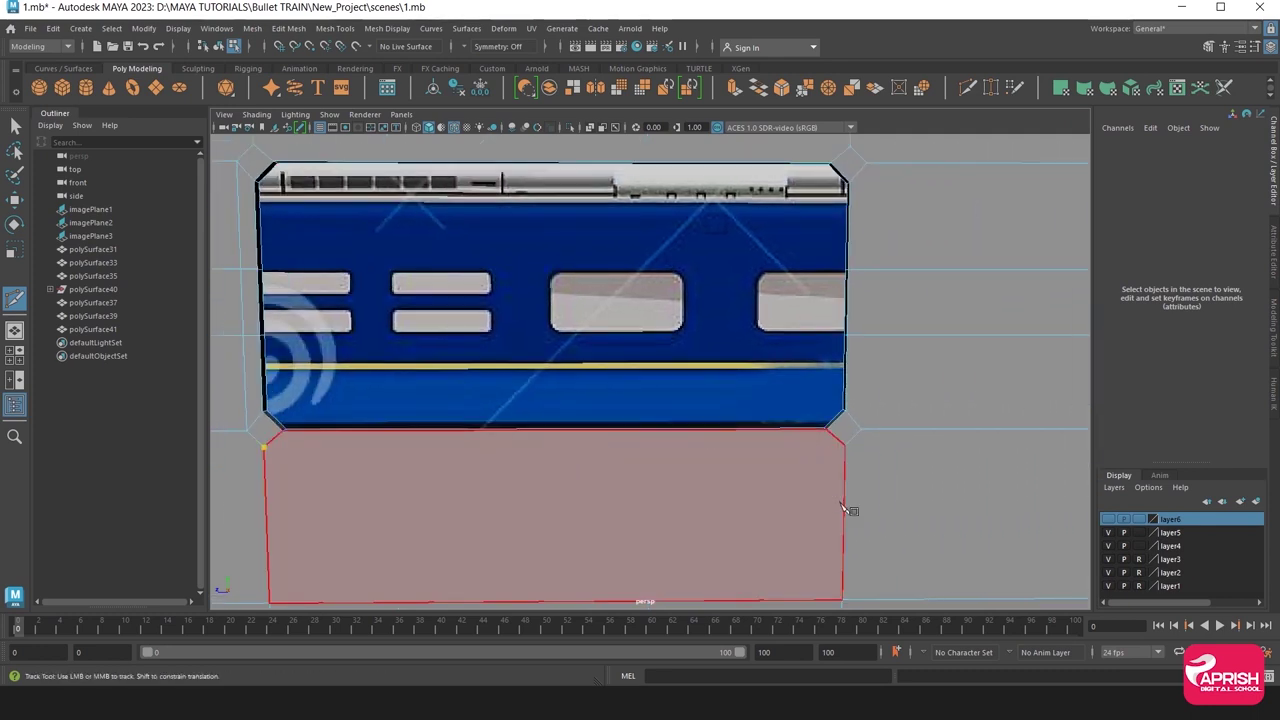
pyautogui.click(845, 445)
pyautogui.rightClick(851, 443)
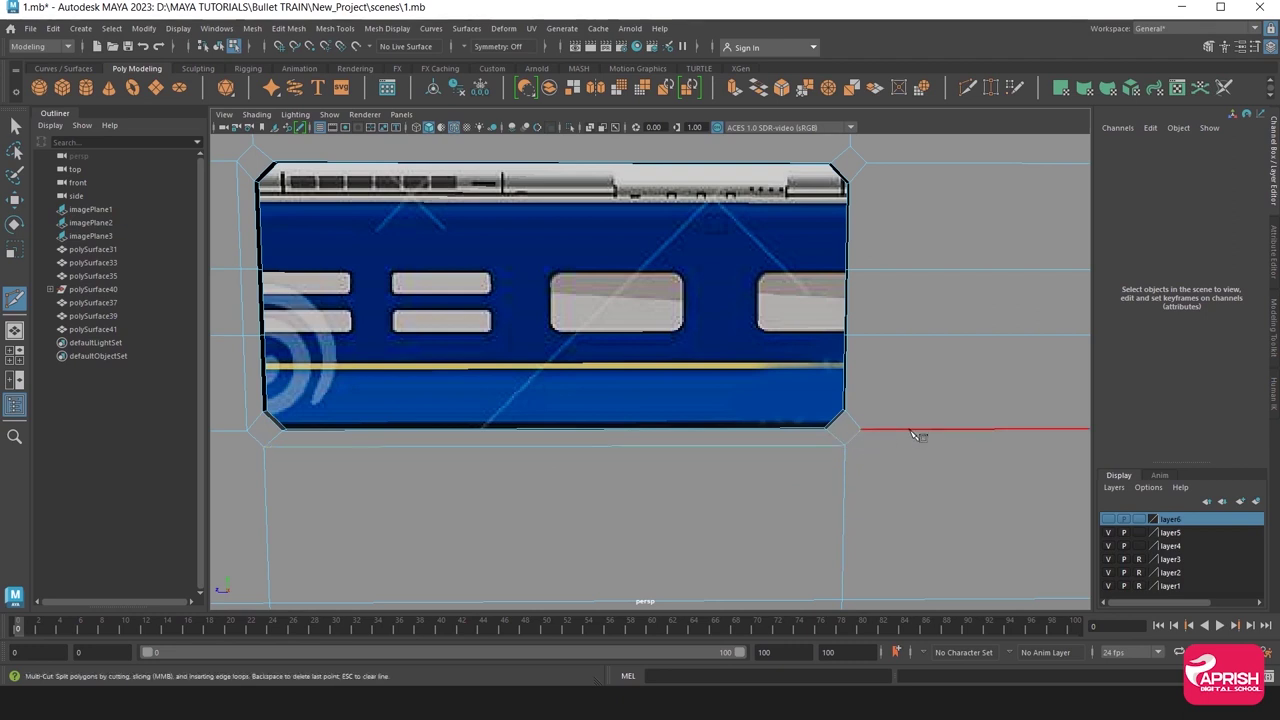
# Cut between the window's right-side corners and add a horizontal cut above it.
pyautogui.click(860, 429)
pyautogui.click(862, 163)
pyautogui.keyDown('alt'); pyautogui.moveTo(860, 170); pyautogui.dragTo(868, 248, button='middle'); pyautogui.keyUp('alt')
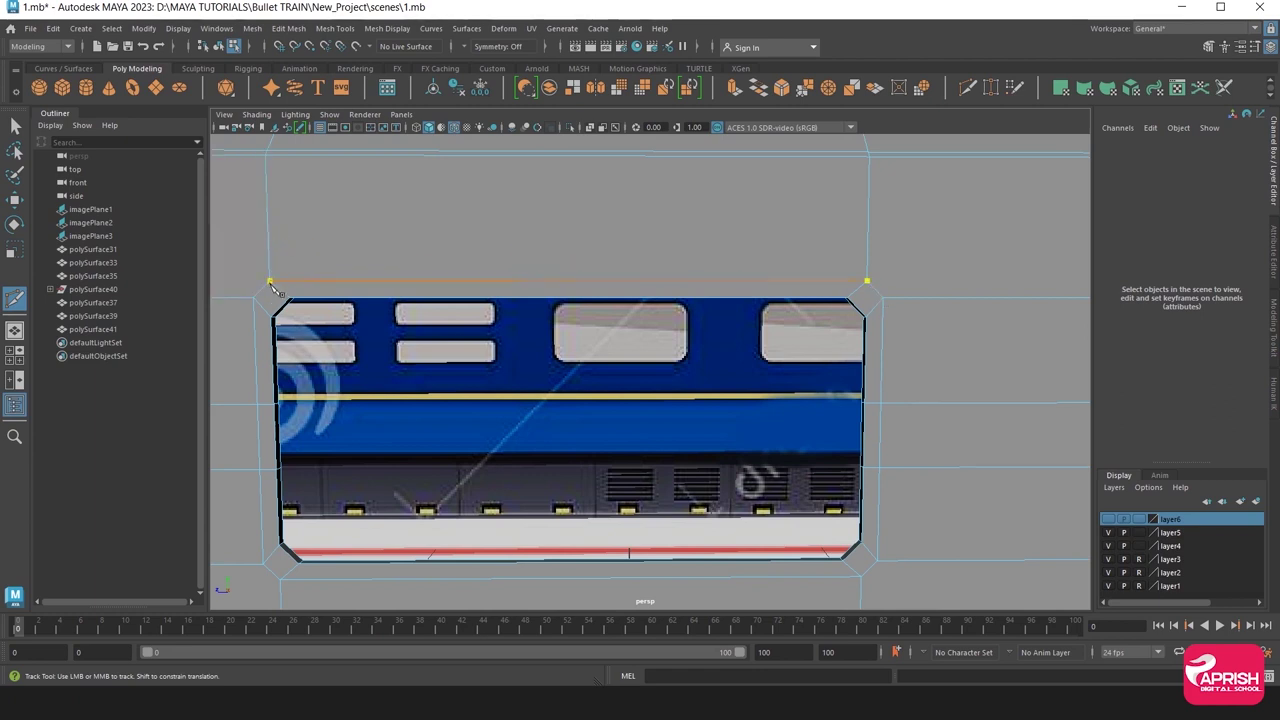
pyautogui.keyDown('alt'); pyautogui.moveTo(272, 287); pyautogui.dragTo(497, 287, button='middle'); pyautogui.keyUp('alt')
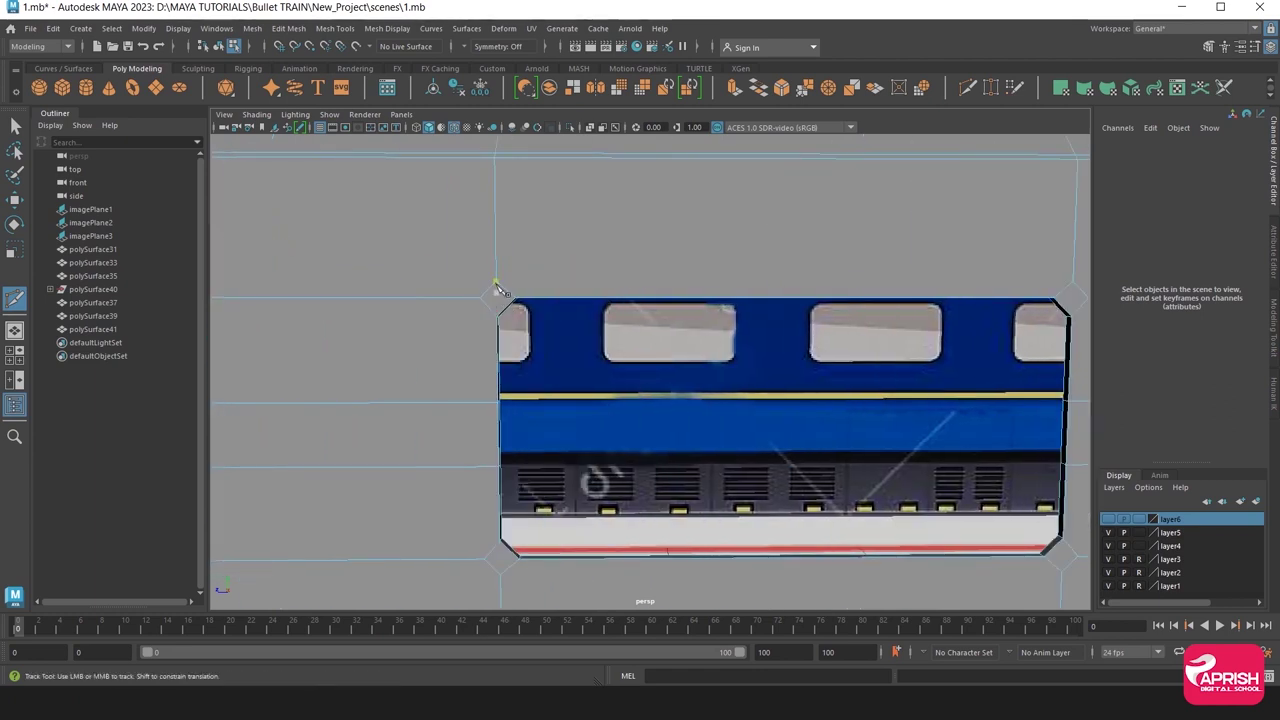
pyautogui.keyDown('alt'); pyautogui.moveTo(580, 297); pyautogui.dragTo(507, 298, button='middle'); pyautogui.keyUp('alt')
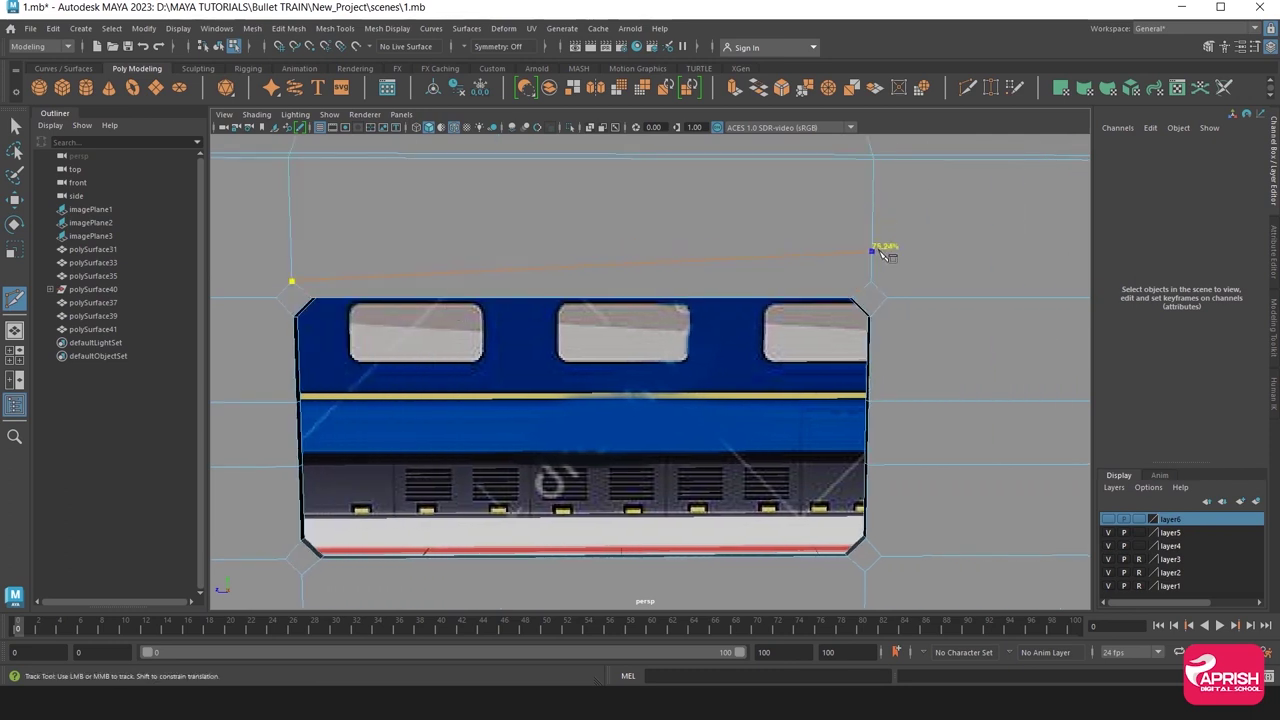
pyautogui.click(872, 281)
pyautogui.press('Return')
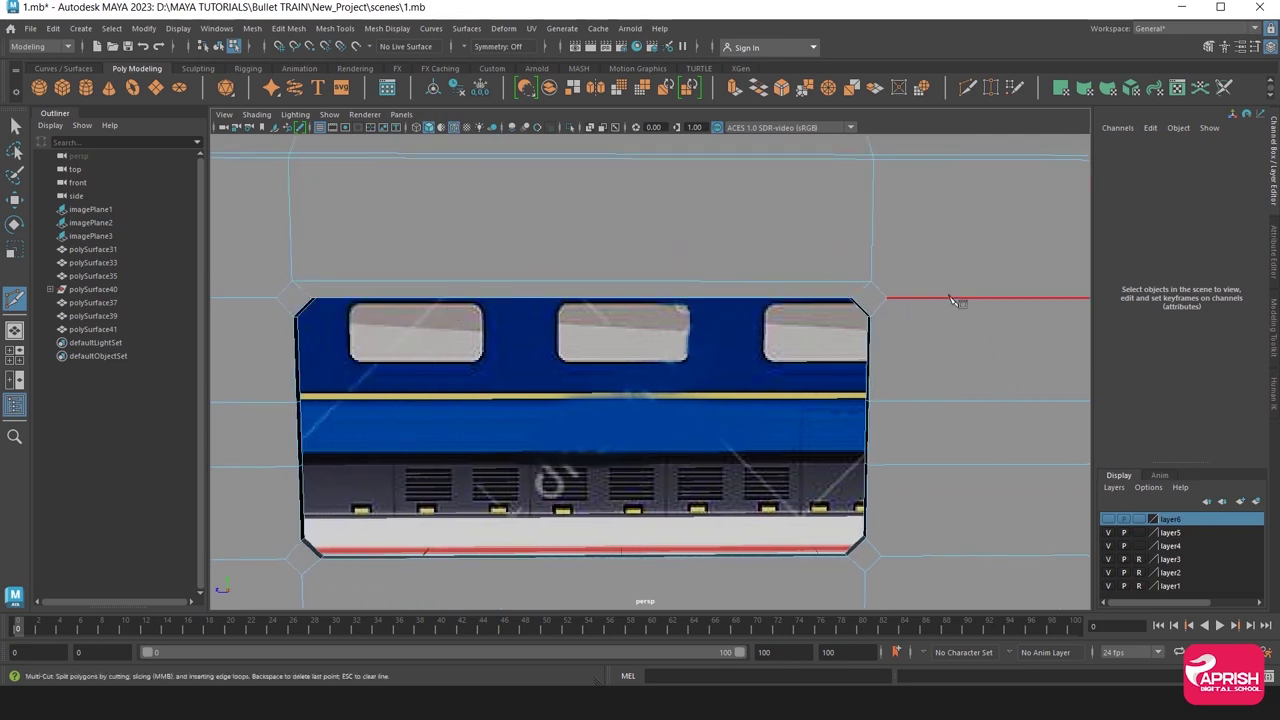
# Add a vertical cut at the right corner and cuts from the lower-right and lower-left corners.
pyautogui.click(884, 300)
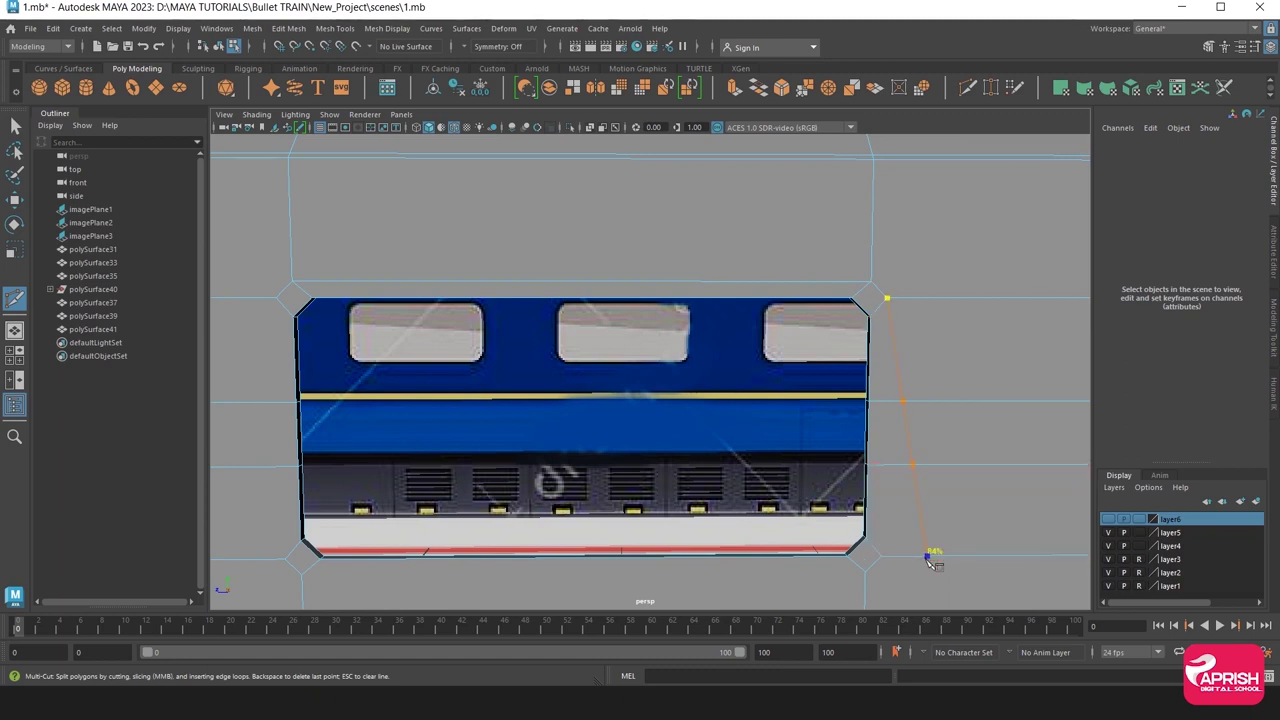
pyautogui.press('Return')
pyautogui.keyDown('alt'); pyautogui.moveTo(885, 571); pyautogui.dragTo(897, 551, button='middle'); pyautogui.keyUp('alt')
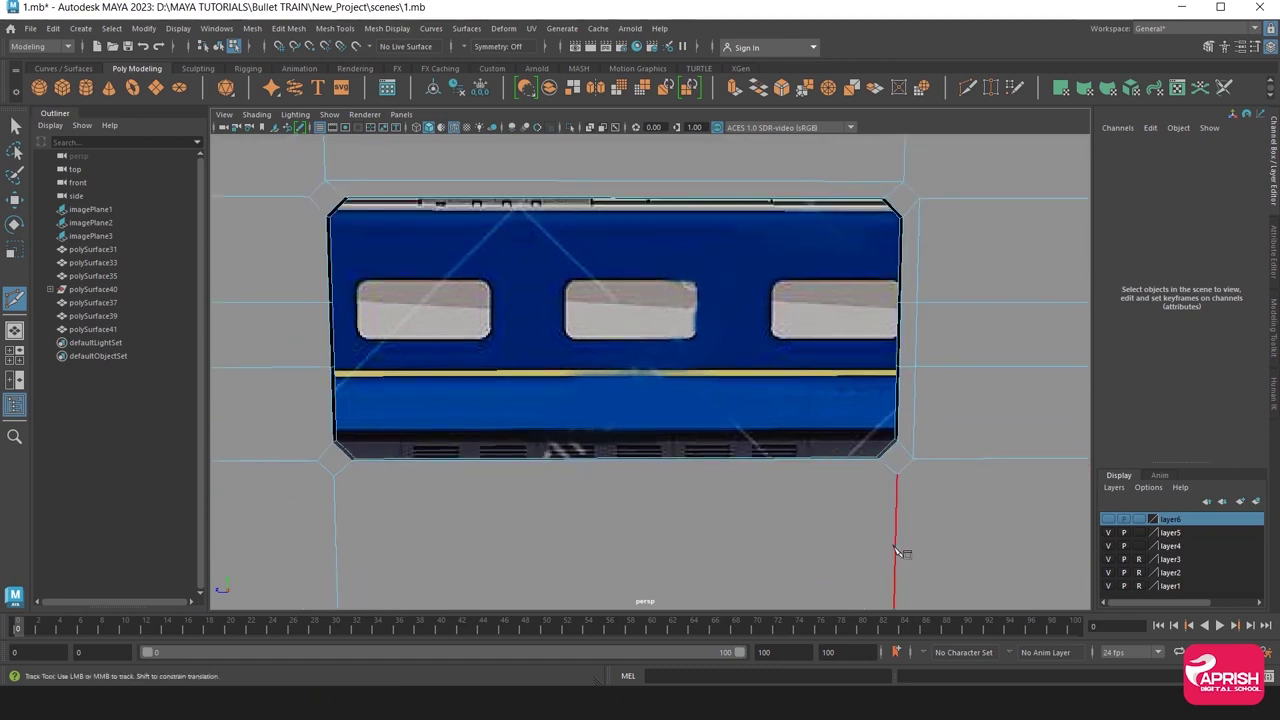
pyautogui.click(898, 474)
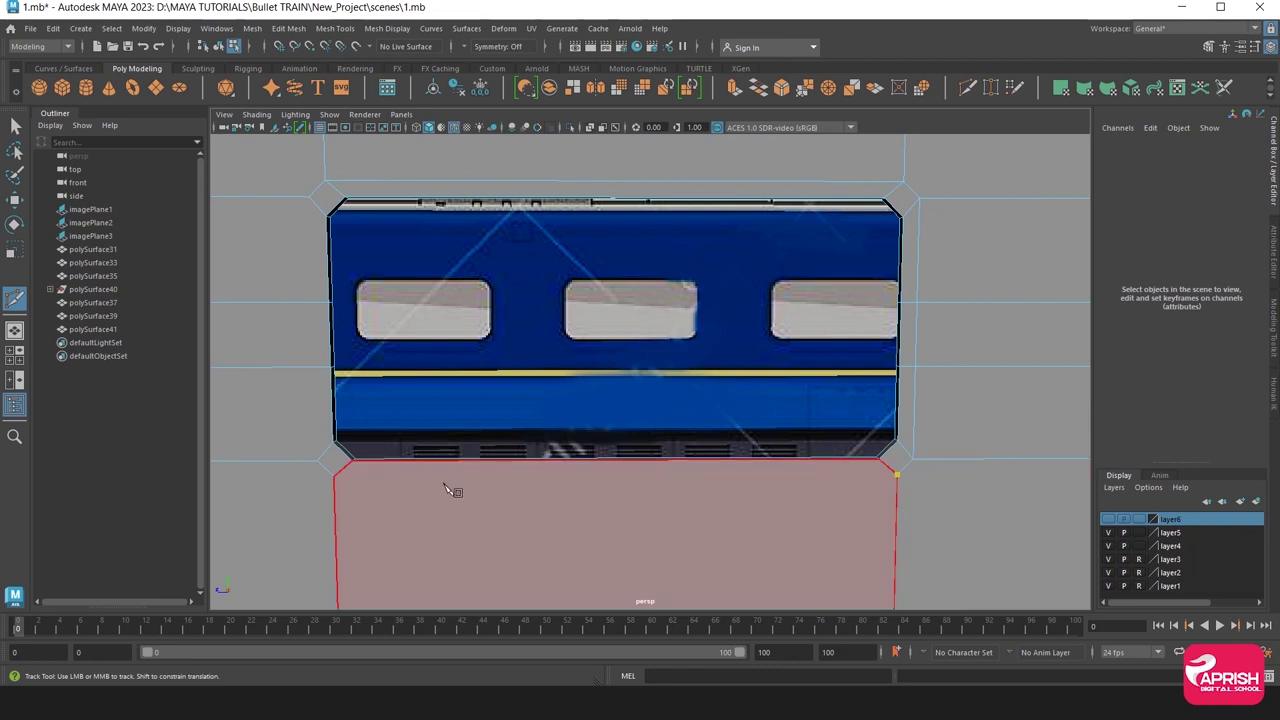
pyautogui.press('Return')
pyautogui.click(316, 461)
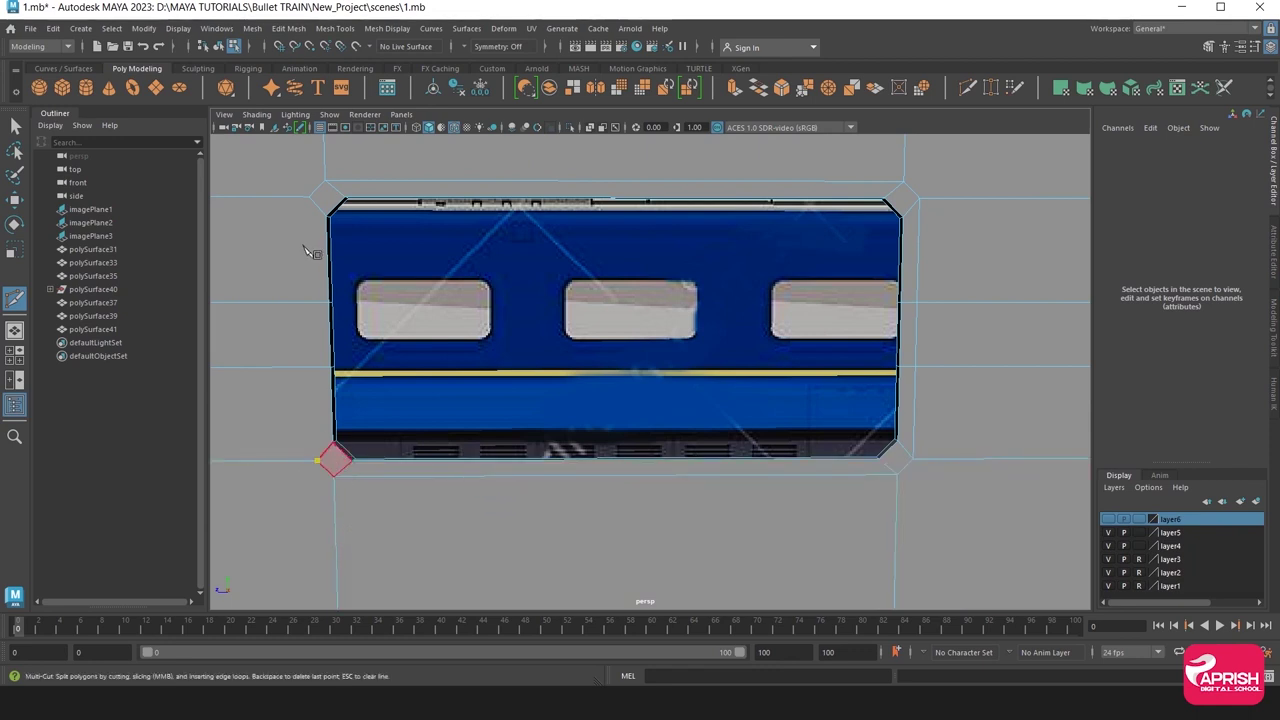
pyautogui.press('Return')
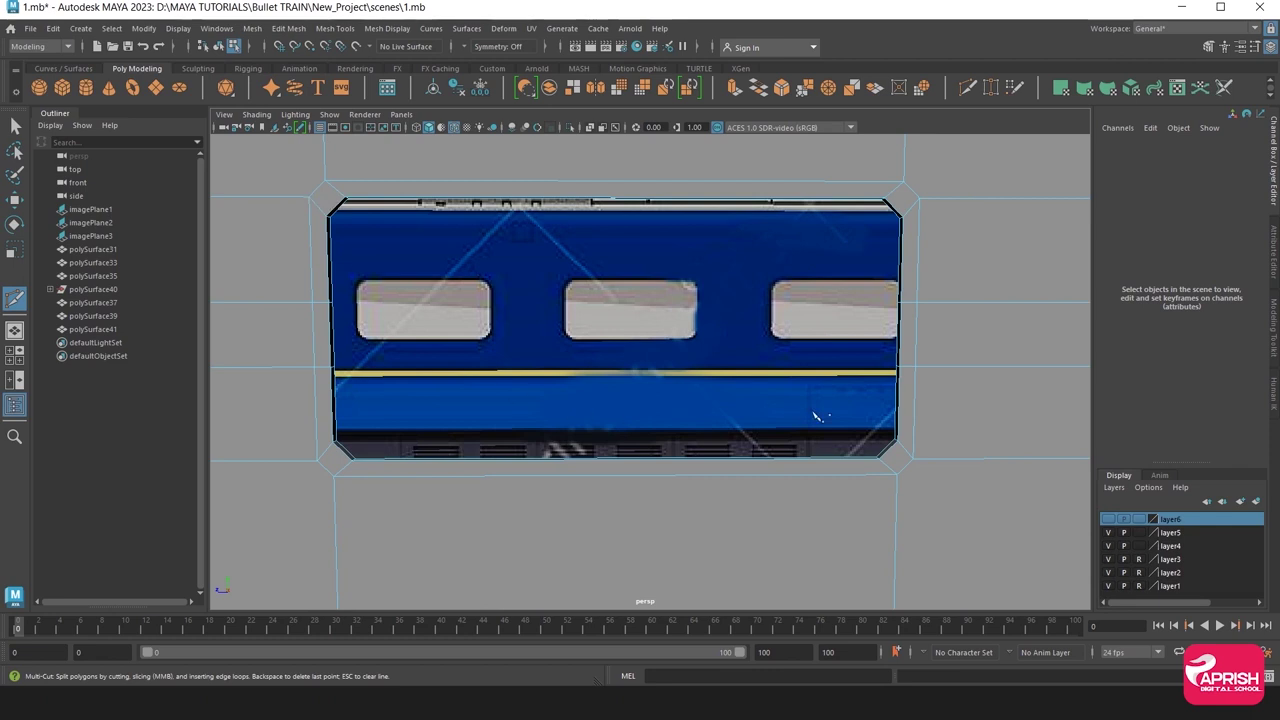
# Box in the next window with cuts above it, down its right side and along its bottom.
pyautogui.scroll(-2, 871, 380)
pyautogui.keyDown('alt'); pyautogui.moveTo(583, 334); pyautogui.dragTo(600, 409, button='middle'); pyautogui.keyUp('alt')
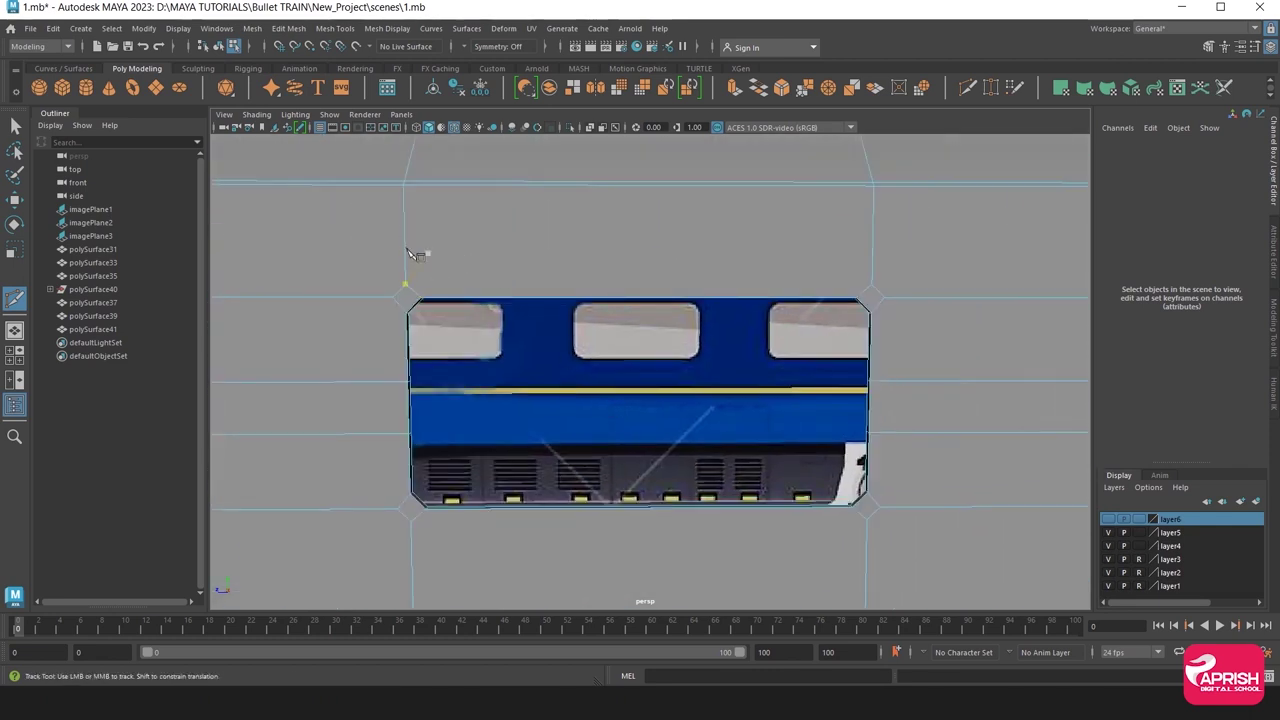
pyautogui.click(405, 285)
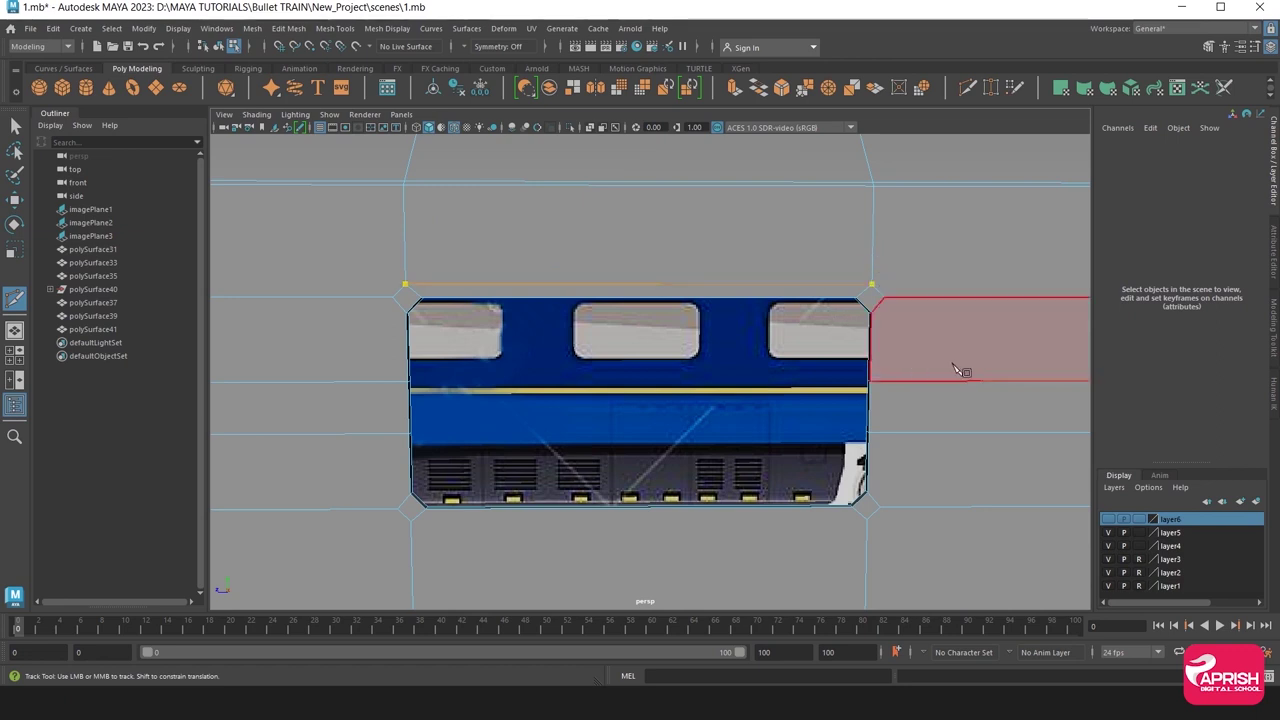
pyautogui.press('Return')
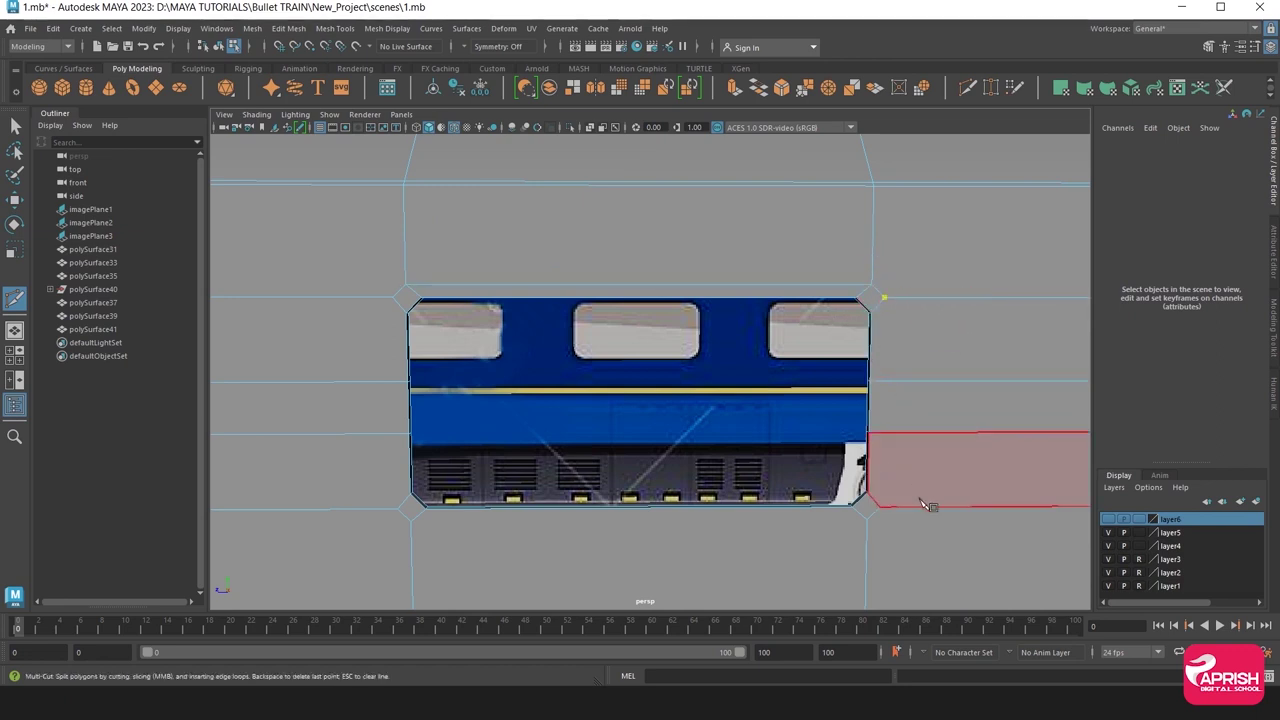
pyautogui.click(879, 508)
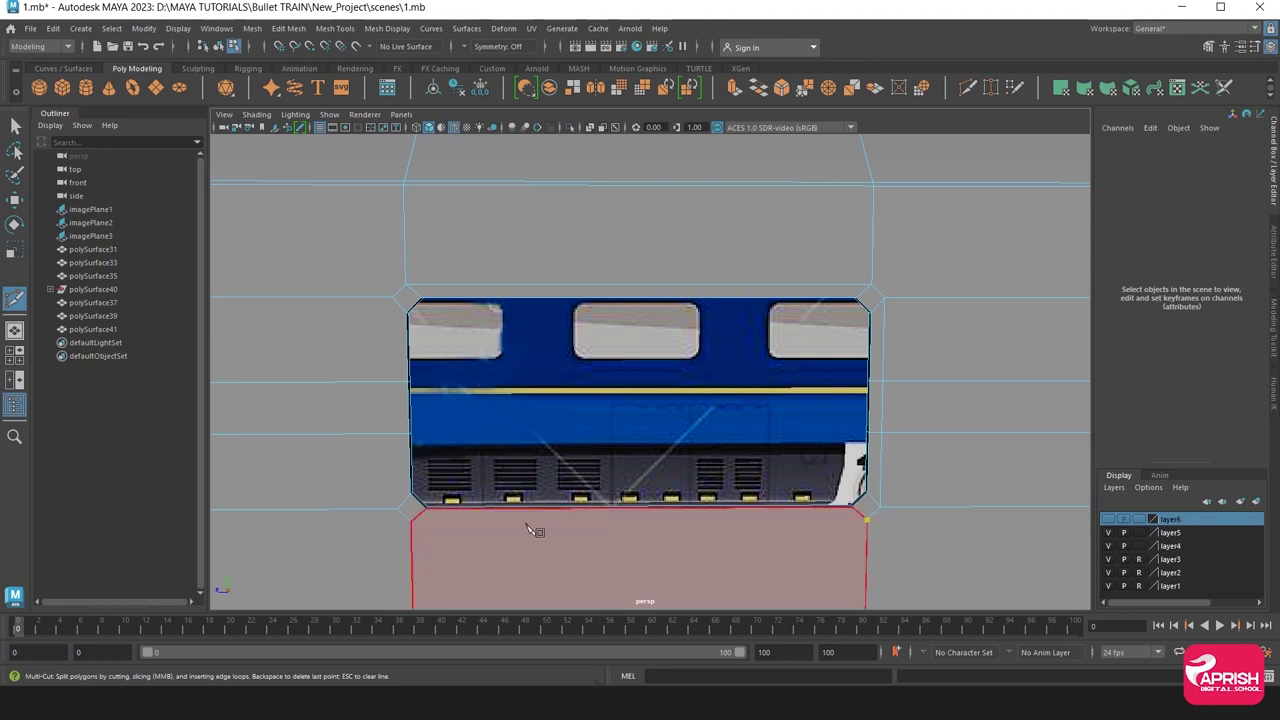
pyautogui.click(412, 518)
pyautogui.press('Return')
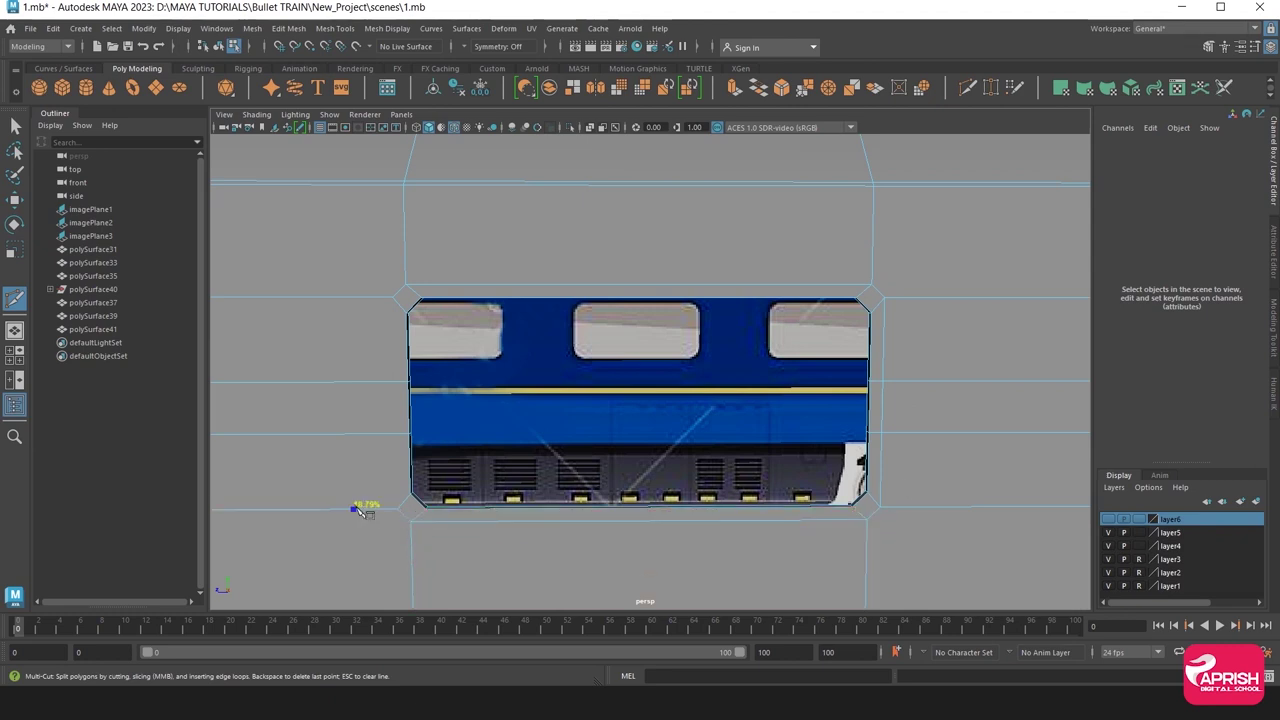
pyautogui.click(392, 298)
pyautogui.scroll(-3, 560, 345)
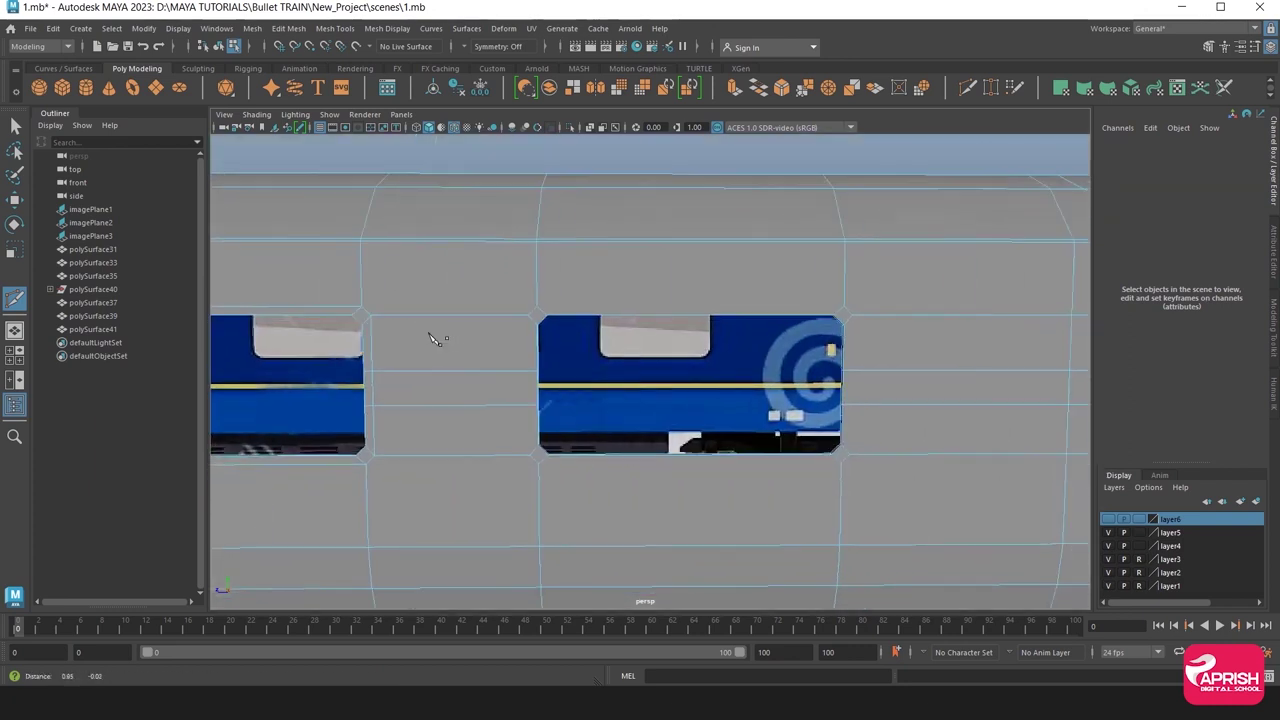
# Commit the cut beside the window's right side, then anchor cuts at its lower corners.
pyautogui.keyDown('alt'); pyautogui.moveTo(560, 340); pyautogui.dragTo(435, 337, button='middle'); pyautogui.keyUp('alt')
pyautogui.scroll(3, 400, 337)
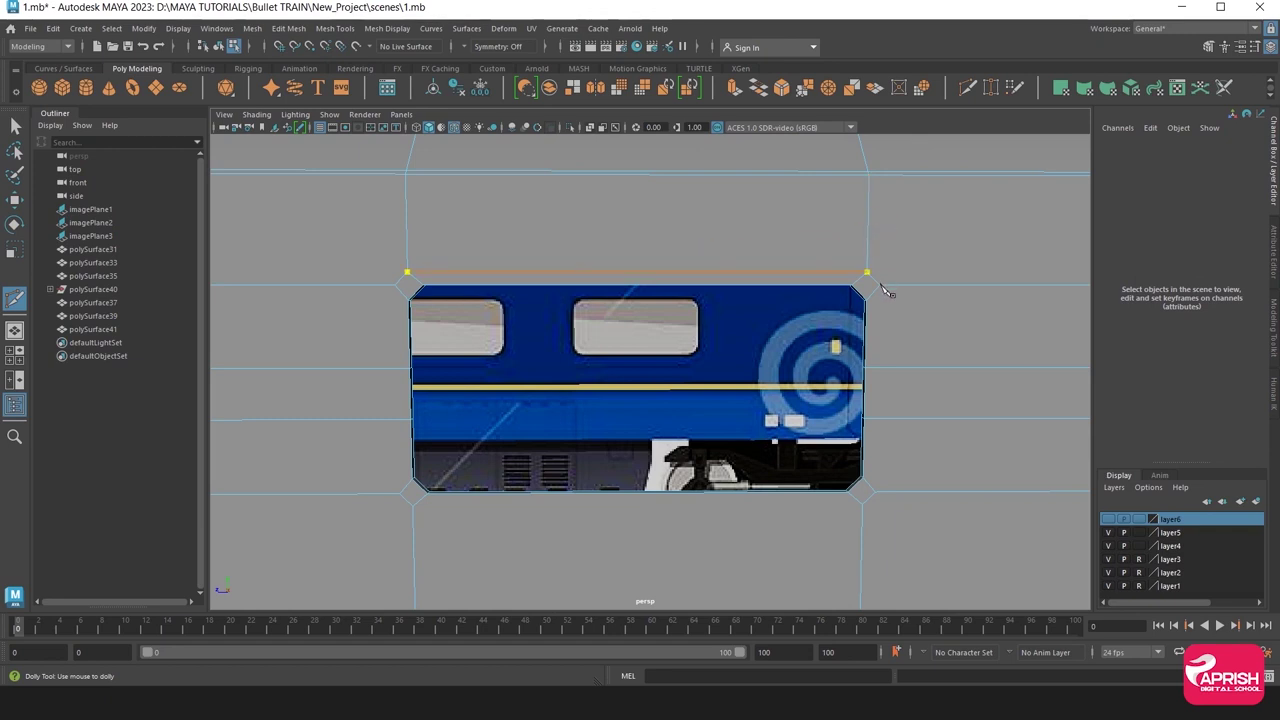
pyautogui.press('Escape')
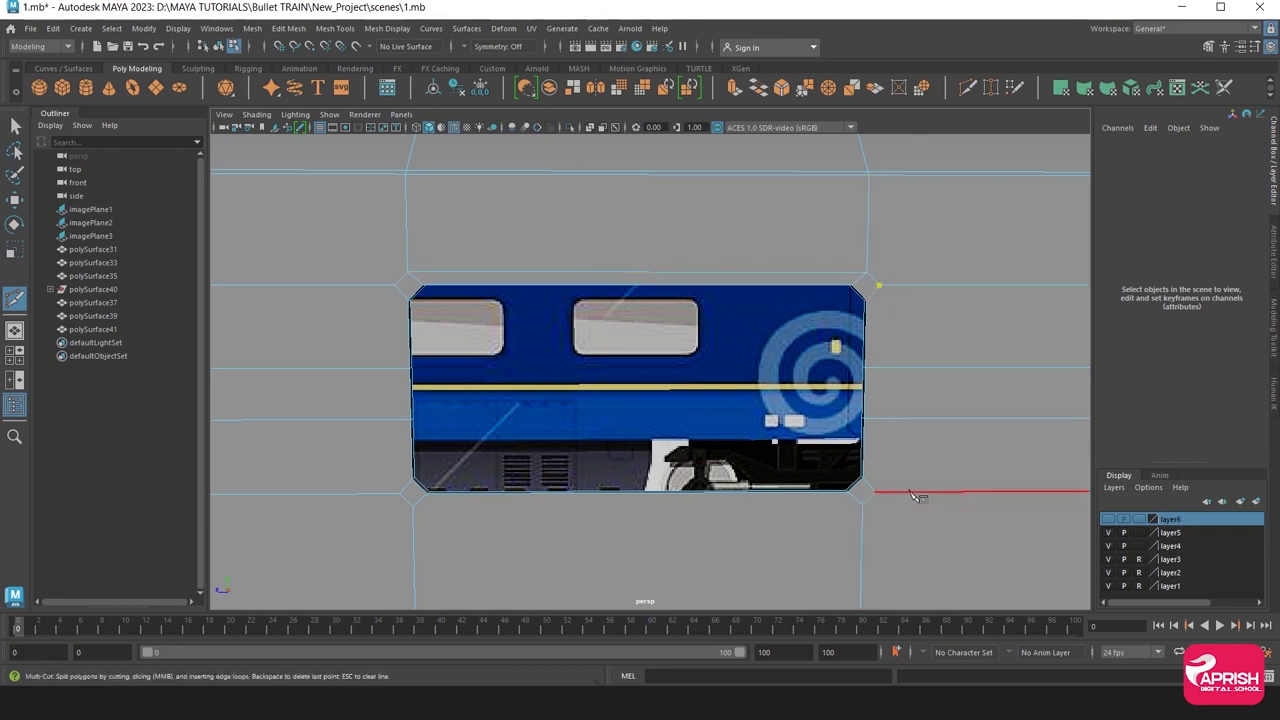
pyautogui.press('Return')
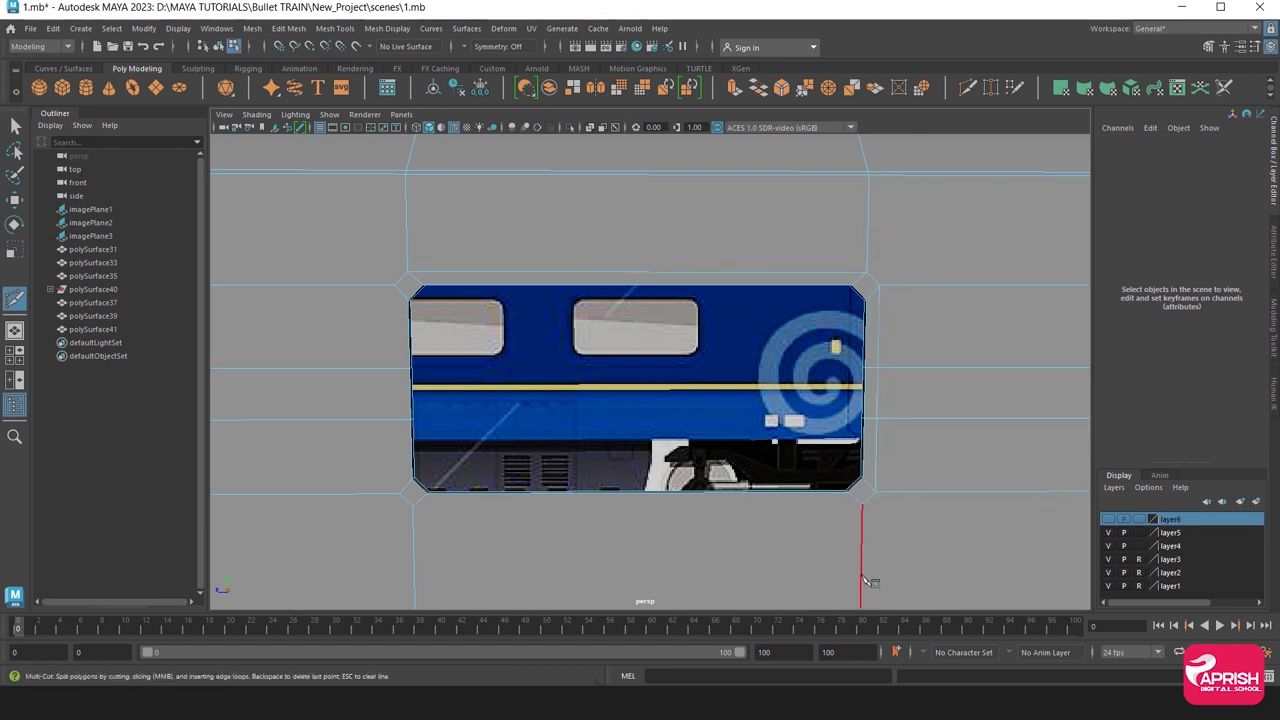
pyautogui.click(863, 506)
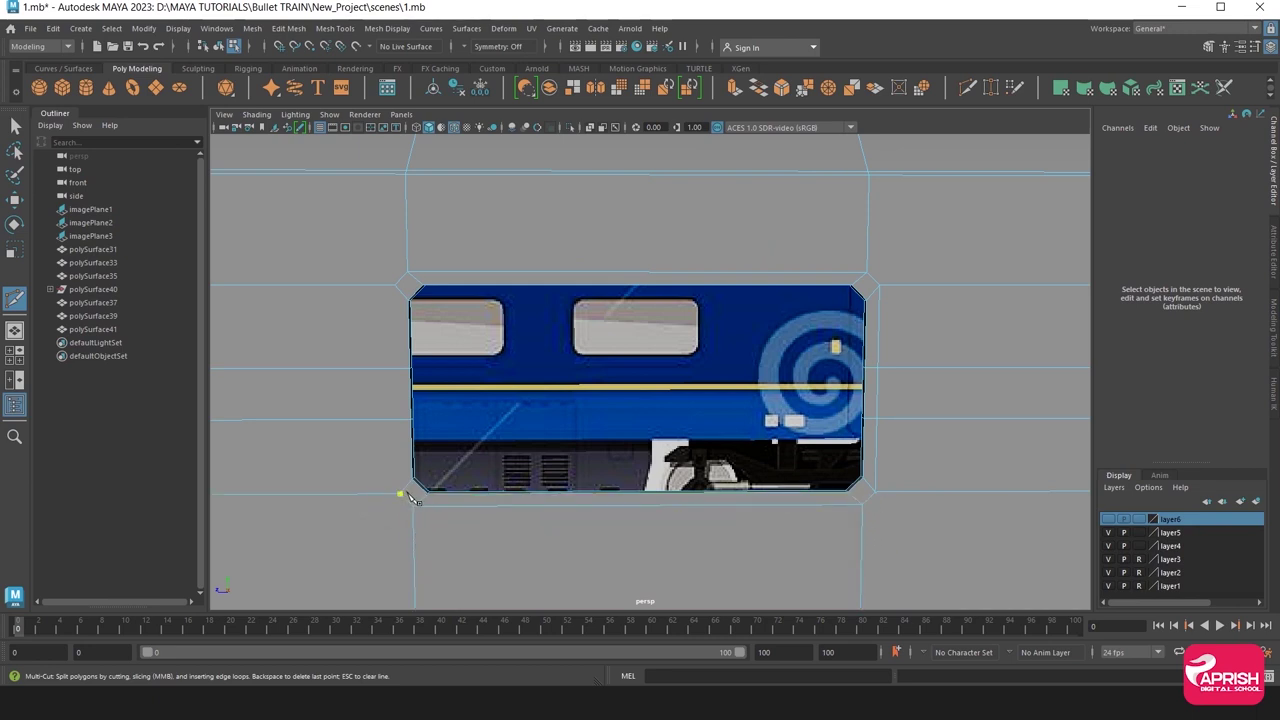
pyautogui.click(408, 495)
# Frame the door outline and fix a cut point on the upper edge.
pyautogui.scroll(-5, 533, 332)
pyautogui.keyDown('alt'); pyautogui.moveTo(814, 323); pyautogui.dragTo(703, 373, button='middle'); pyautogui.keyUp('alt')
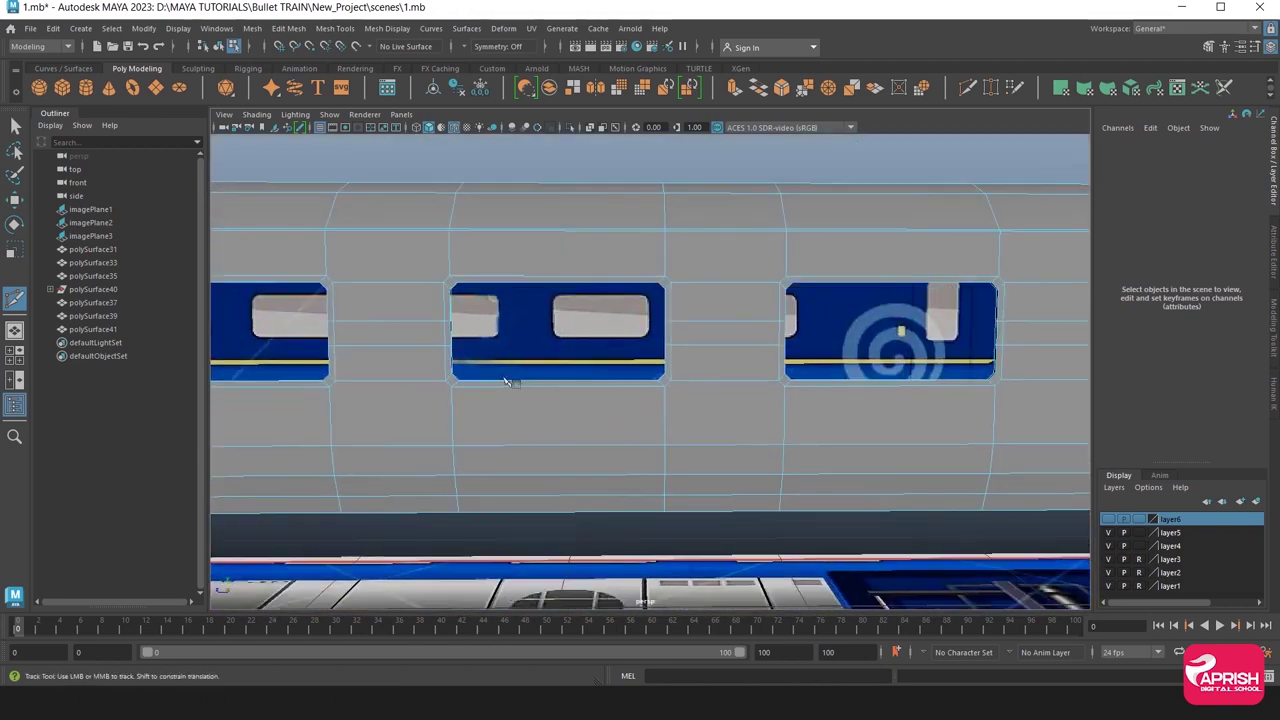
pyautogui.scroll(2, 423, 349)
pyautogui.moveTo(423, 349)
pyautogui.keyDown('alt'); pyautogui.mouseDown(button='middle')
pyautogui.moveTo(703, 360)
pyautogui.moveTo(723, 343)
pyautogui.mouseUp(button='middle'); pyautogui.keyUp('alt')
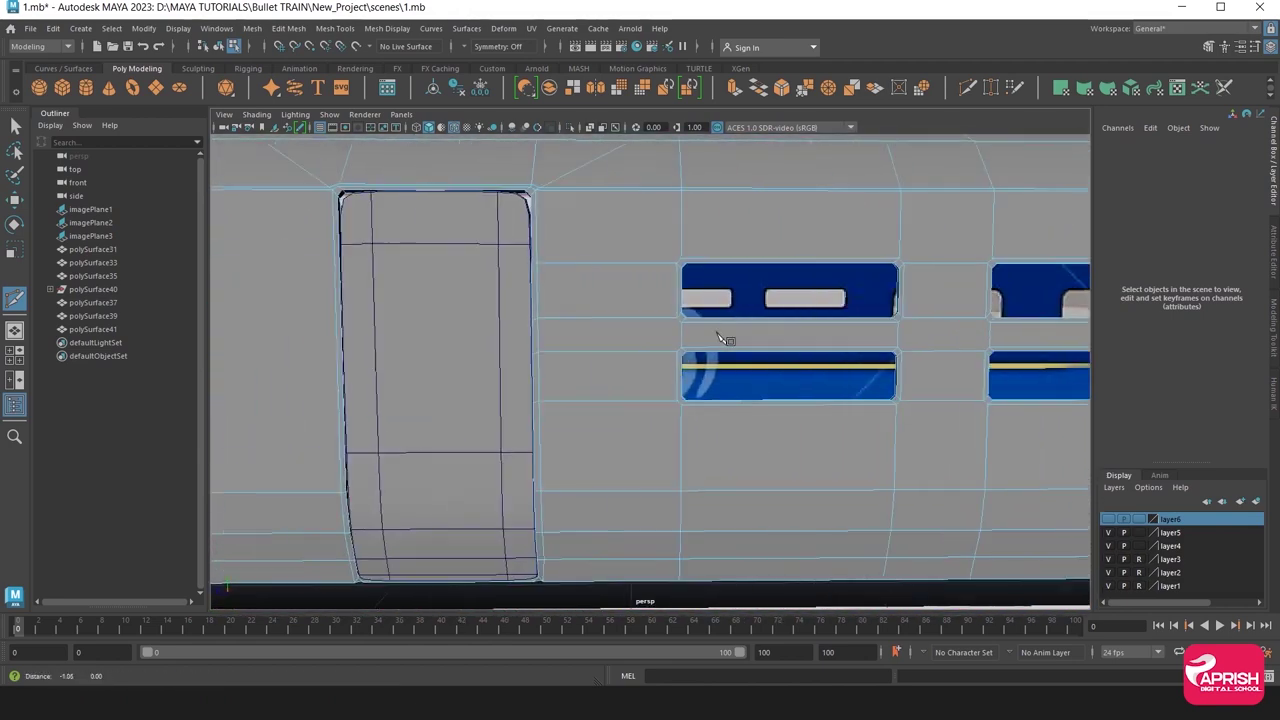
pyautogui.scroll(2, 660, 338)
pyautogui.scroll(2, 660, 338)
pyautogui.scroll(3, 651, 391)
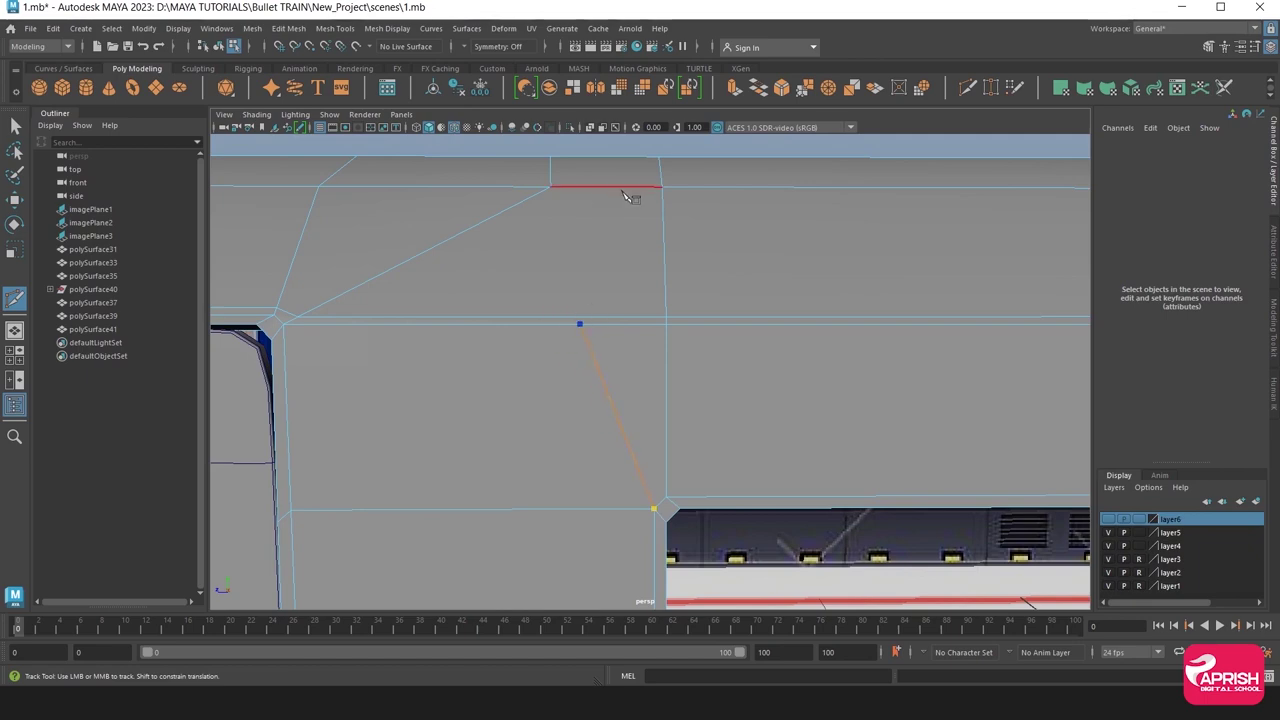
pyautogui.click(581, 186)
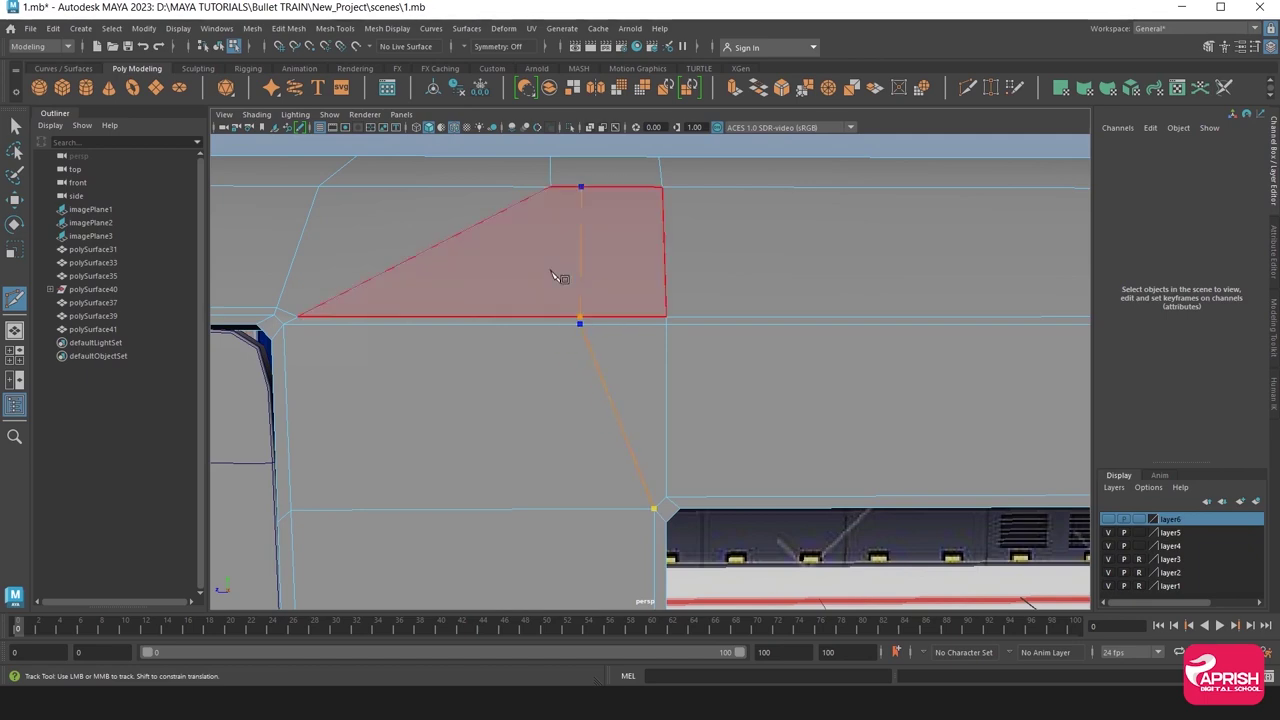
# Extend the cut from the window corner vertex up to the upper edge.
pyautogui.keyDown('alt'); pyautogui.moveTo(560, 274); pyautogui.dragTo(672, 334); pyautogui.keyUp('alt')
pyautogui.moveTo(672, 334)
pyautogui.keyDown('alt'); pyautogui.mouseDown(button='middle')
pyautogui.moveTo(657, 289)
pyautogui.moveTo(643, 286)
pyautogui.mouseUp(button='middle'); pyautogui.keyUp('alt')
pyautogui.moveTo(643, 369)
pyautogui.keyDown('alt'); pyautogui.mouseDown()
pyautogui.moveTo(636, 404)
pyautogui.moveTo(620, 283)
pyautogui.mouseUp(); pyautogui.keyUp('alt')
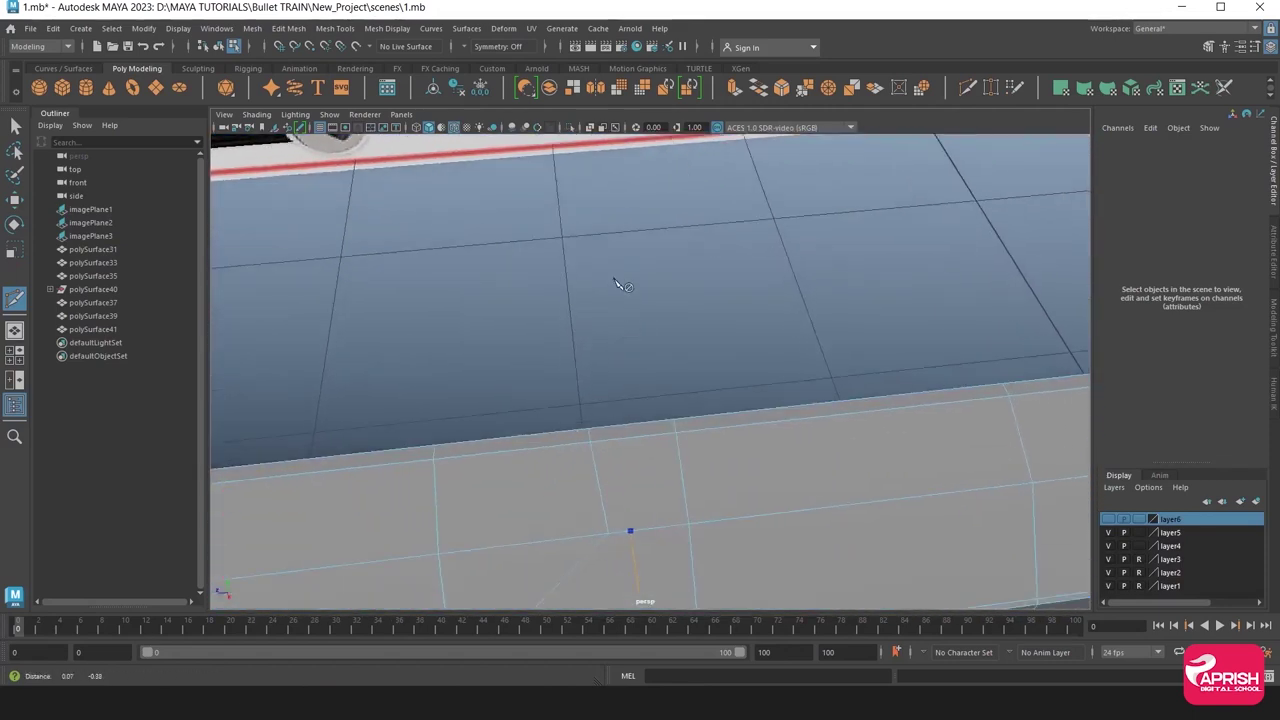
pyautogui.keyDown('alt'); pyautogui.moveTo(620, 283); pyautogui.dragTo(622, 369, button='middle'); pyautogui.keyUp('alt')
pyautogui.click(620, 402)
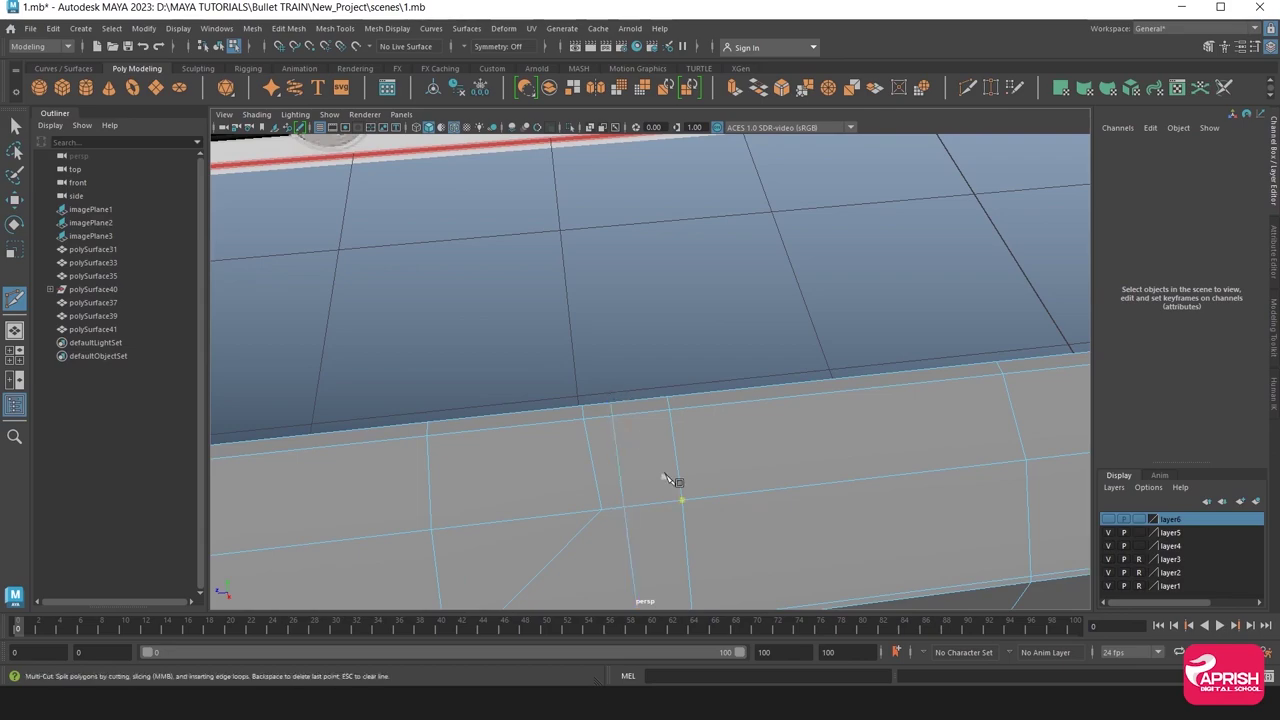
# End the cut on the panel edge below the train-side windows.
pyautogui.keyDown('alt'); pyautogui.moveTo(670, 480); pyautogui.dragTo(612, 406); pyautogui.keyUp('alt')
pyautogui.scroll(2, 612, 420)
pyautogui.scroll(2, 614, 466)
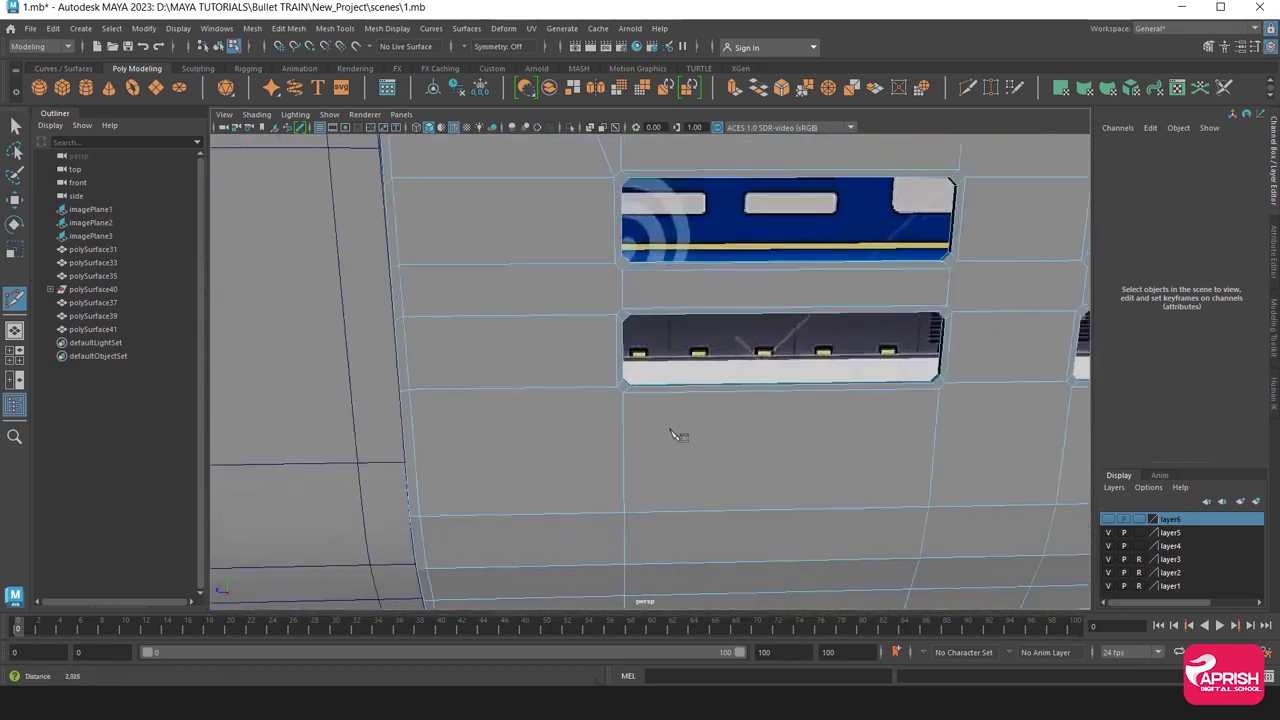
pyautogui.scroll(2, 677, 434)
pyautogui.scroll(1, 643, 385)
pyautogui.scroll(2, 620, 370)
pyautogui.scroll(2, 640, 334)
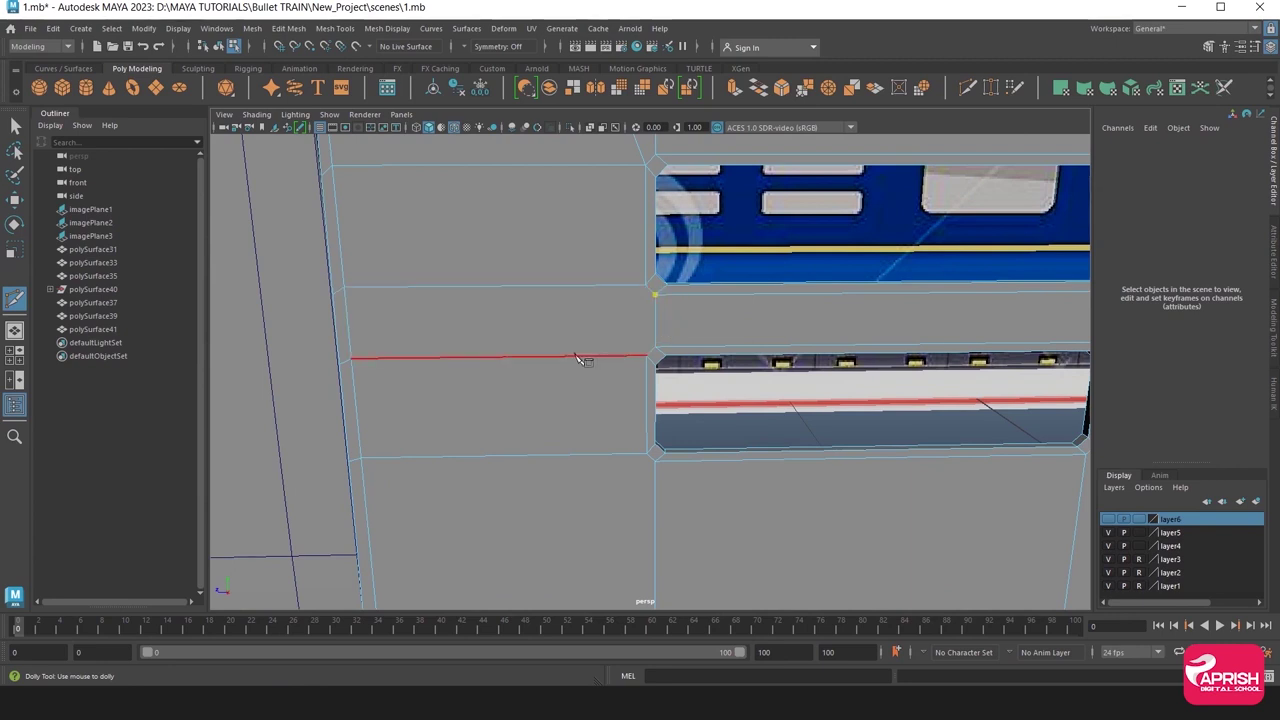
pyautogui.click(506, 368)
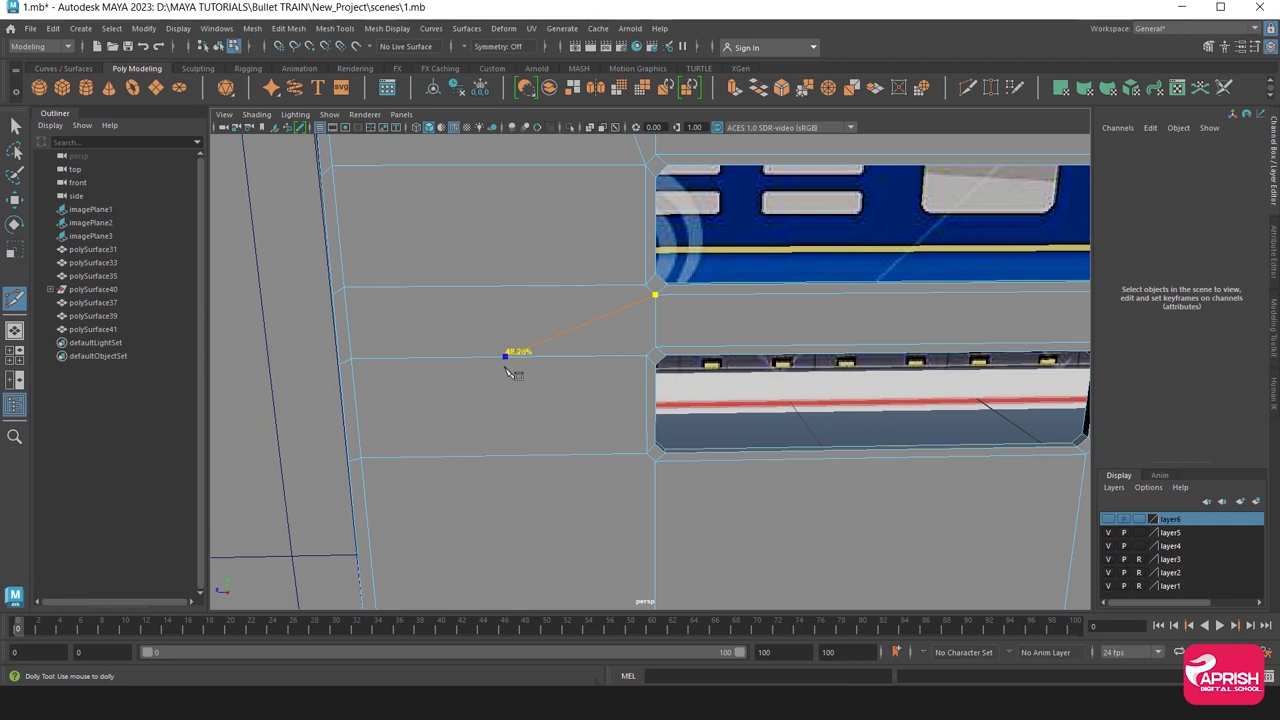
# Start a new cut from the window's lower corner.
pyautogui.keyDown('alt'); pyautogui.moveTo(560, 390); pyautogui.dragTo(572, 356, button='middle'); pyautogui.keyUp('alt')
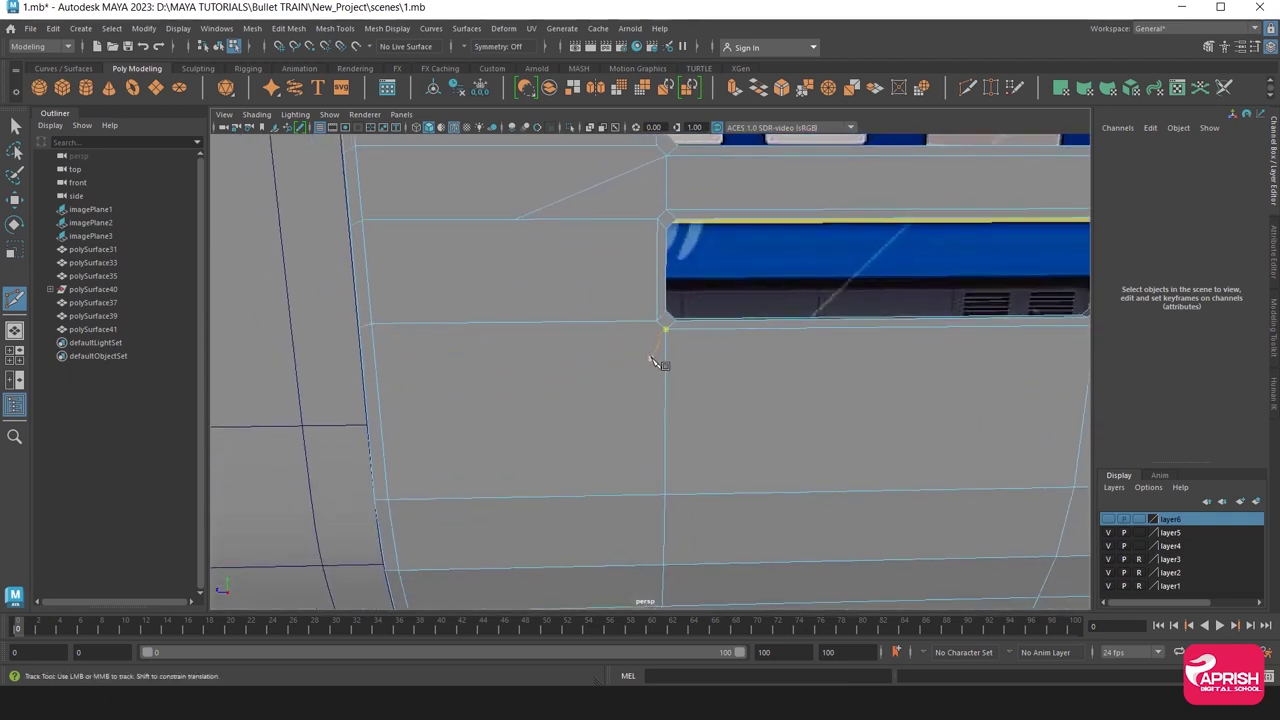
pyautogui.click(563, 495)
pyautogui.keyDown('alt'); pyautogui.moveTo(541, 501); pyautogui.dragTo(580, 420); pyautogui.keyUp('alt')
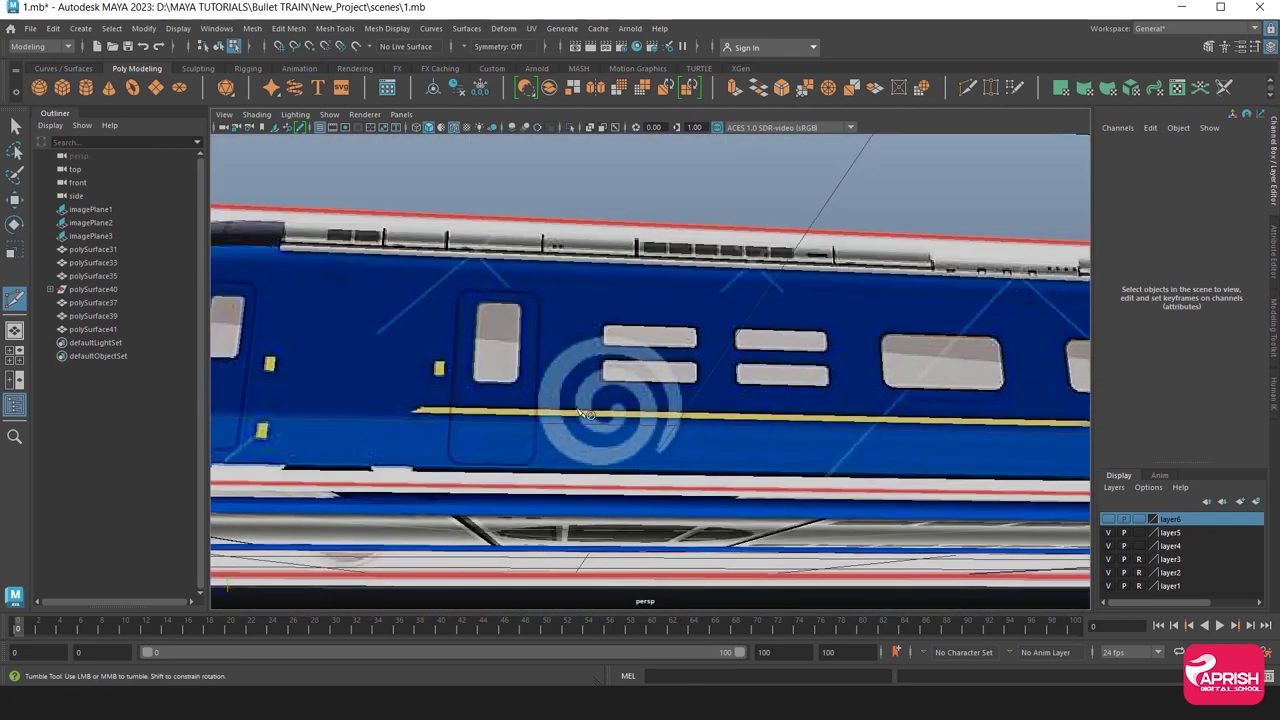
# Carry the cut across the horizontal panel edge to the panel edge and commit it.
pyautogui.keyDown('alt'); pyautogui.moveTo(580, 420); pyautogui.dragTo(572, 428, button='middle'); pyautogui.keyUp('alt')
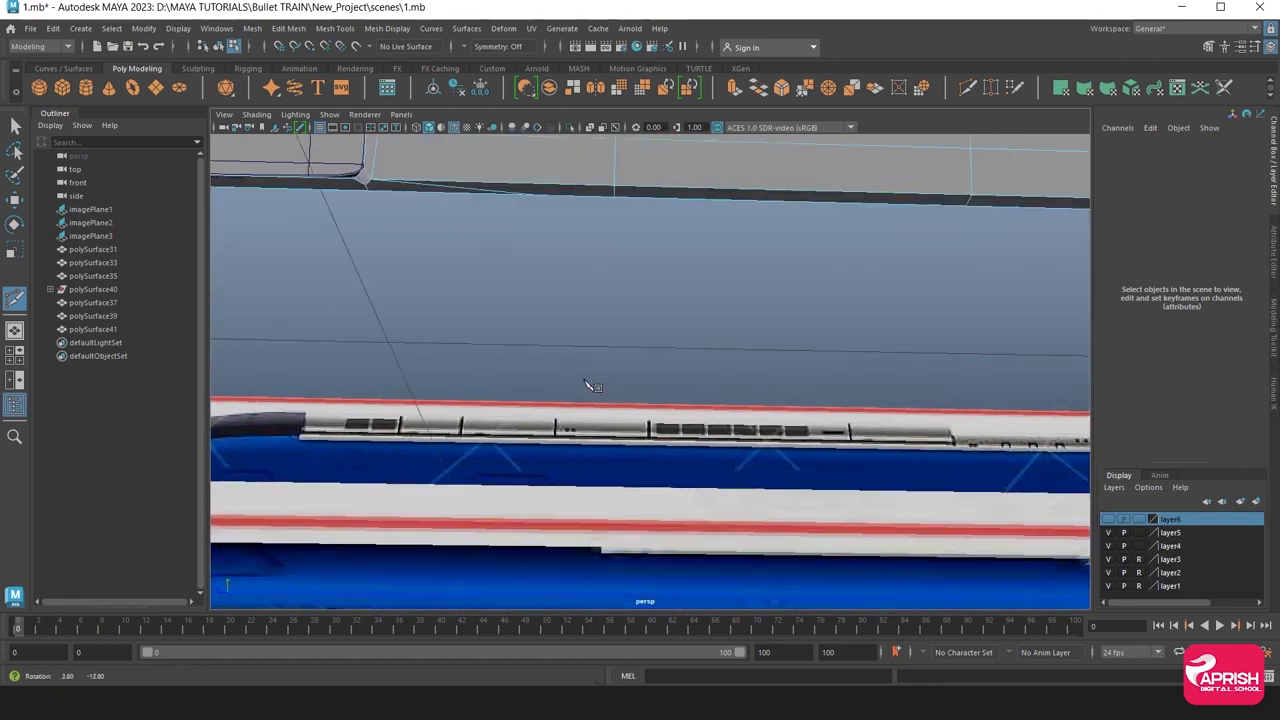
pyautogui.keyDown('alt'); pyautogui.moveTo(585, 388); pyautogui.dragTo(606, 482, button='middle'); pyautogui.keyUp('alt')
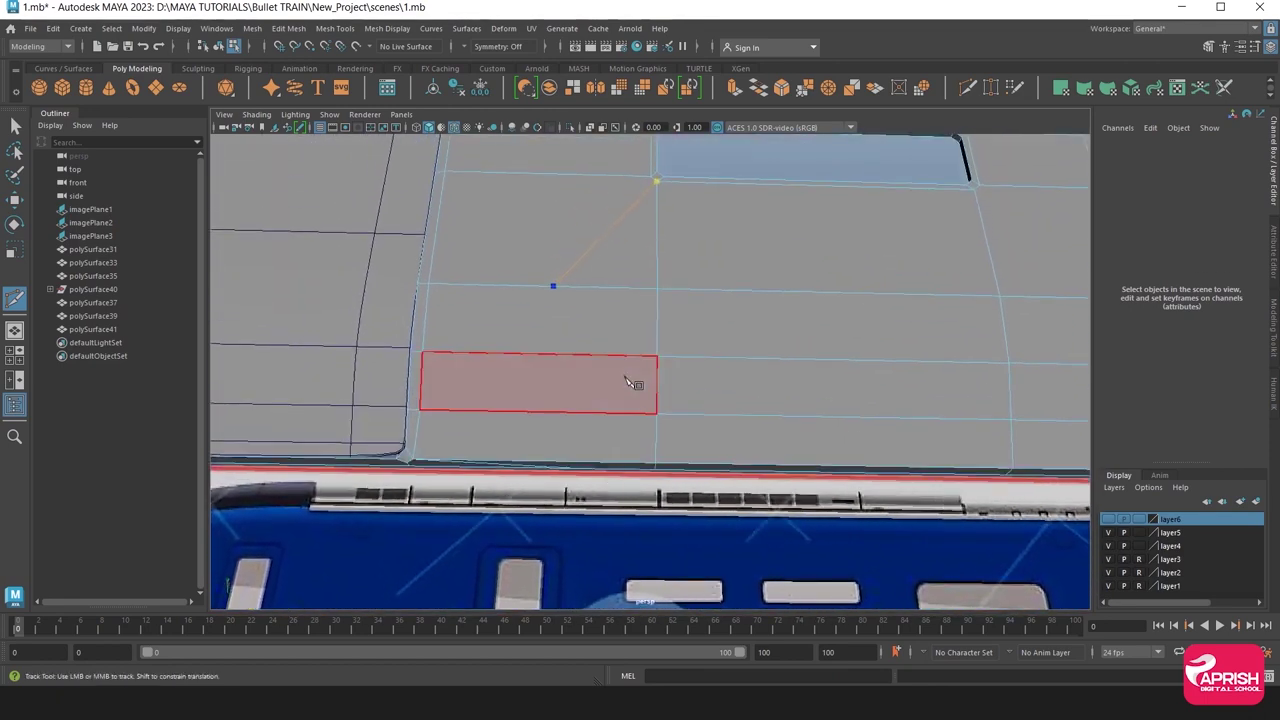
pyautogui.click(594, 289)
pyautogui.moveTo(603, 443)
pyautogui.keyDown('alt'); pyautogui.mouseDown(button='right')
pyautogui.moveTo(591, 360)
pyautogui.moveTo(605, 306)
pyautogui.mouseUp(button='right'); pyautogui.keyUp('alt')
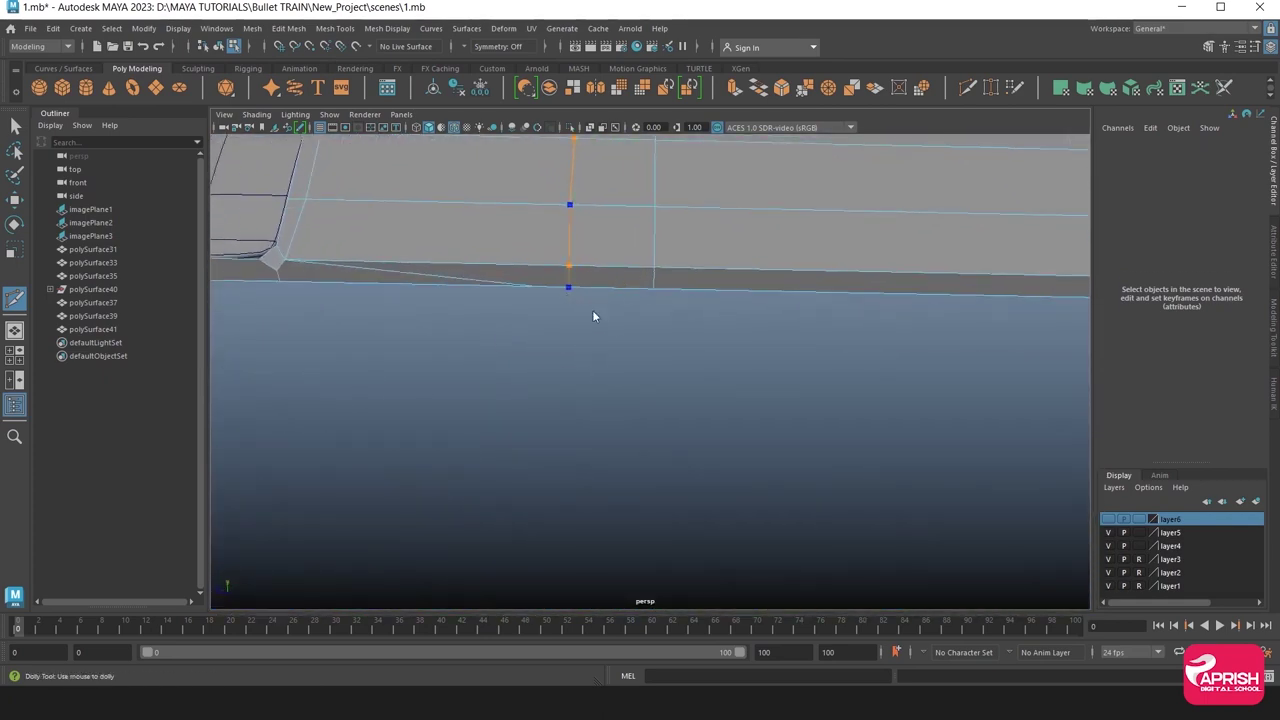
pyautogui.moveTo(543, 277)
pyautogui.keyDown('alt'); pyautogui.mouseDown(button='right')
pyautogui.moveTo(586, 349)
pyautogui.moveTo(586, 274)
pyautogui.mouseUp(button='right'); pyautogui.keyUp('alt')
pyautogui.keyDown('alt'); pyautogui.moveTo(586, 274); pyautogui.dragTo(467, 387, button='middle'); pyautogui.keyUp('alt')
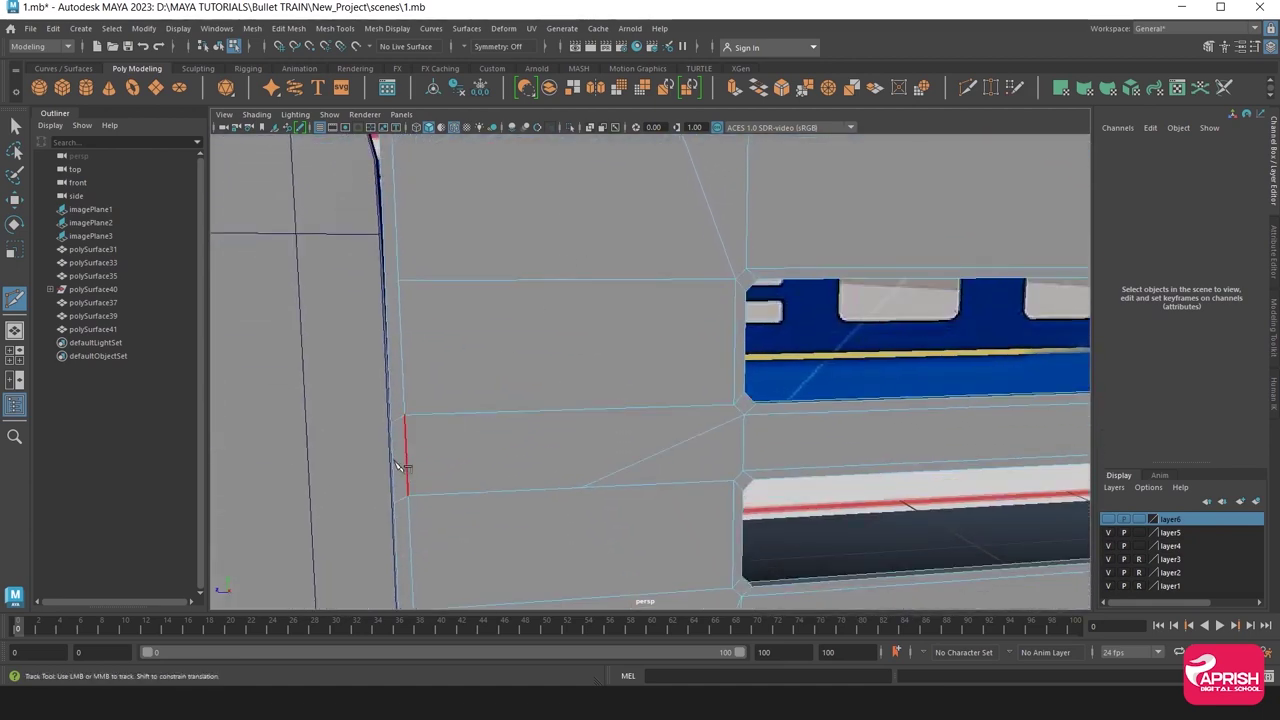
pyautogui.click(740, 422)
pyautogui.press('Return')
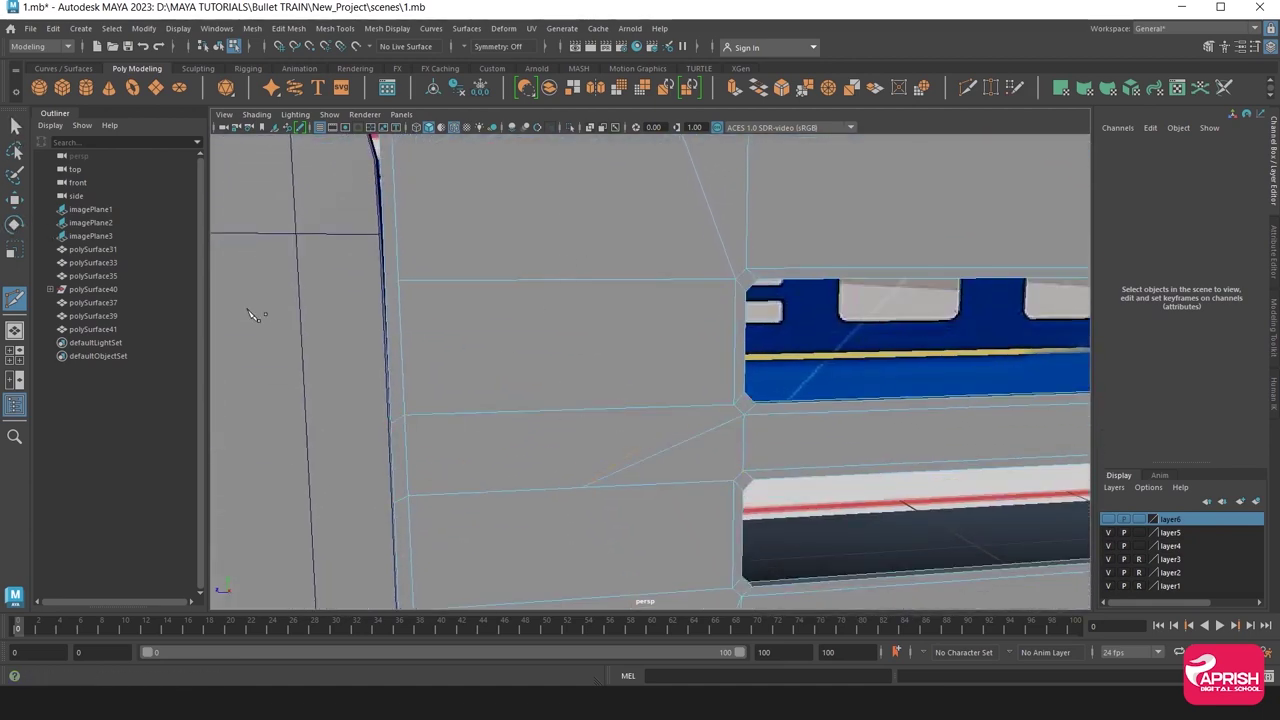
# Cut from the next window's lower corner down through successive edges to the bottom edge.
pyautogui.moveTo(255, 315)
pyautogui.keyDown('alt'); pyautogui.mouseDown(button='right')
pyautogui.moveTo(614, 471)
pyautogui.moveTo(512, 467)
pyautogui.moveTo(771, 426)
pyautogui.mouseUp(button='right'); pyautogui.keyUp('alt')
pyautogui.moveTo(771, 426)
pyautogui.keyDown('alt'); pyautogui.mouseDown(button='middle')
pyautogui.moveTo(748, 467)
pyautogui.moveTo(762, 424)
pyautogui.mouseUp(button='middle'); pyautogui.keyUp('alt')
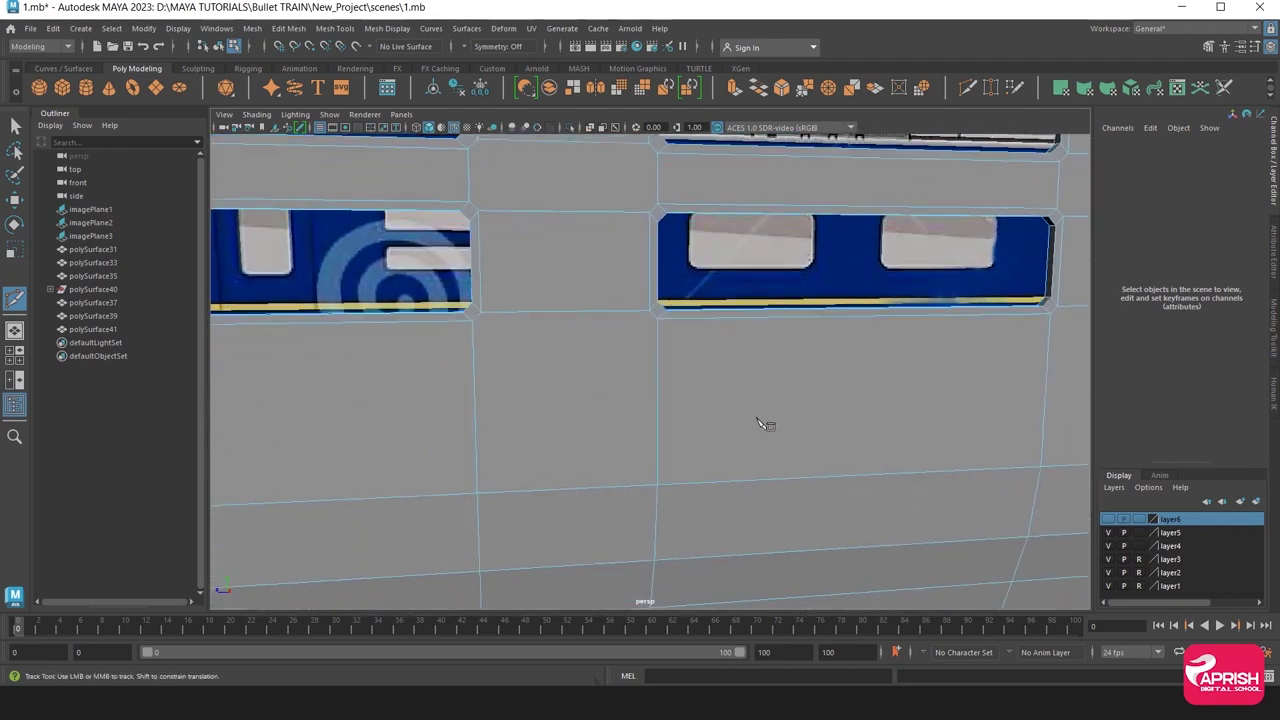
pyautogui.click(481, 313)
pyautogui.click(531, 491)
pyautogui.keyDown('alt'); pyautogui.moveTo(620, 540); pyautogui.dragTo(597, 515); pyautogui.keyUp('alt')
pyautogui.scroll(-2, 597, 515)
pyautogui.keyDown('alt'); pyautogui.moveTo(597, 515); pyautogui.dragTo(597, 430, button='middle'); pyautogui.keyUp('alt')
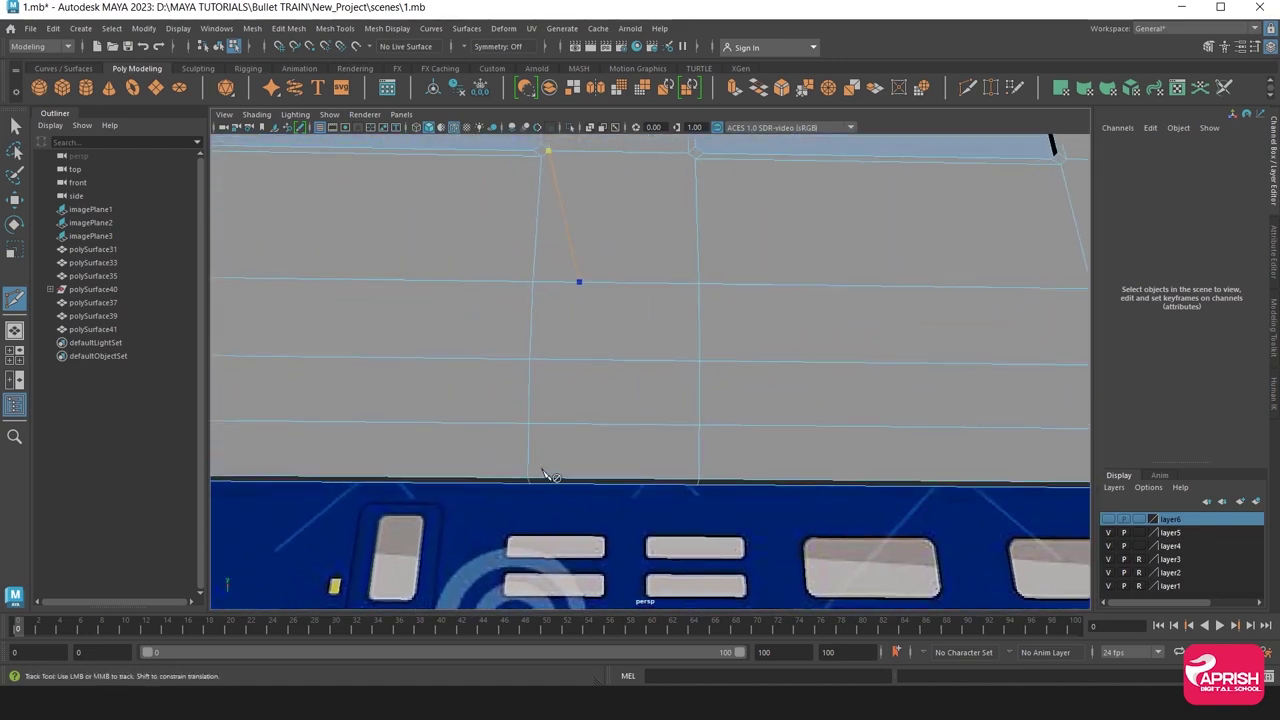
pyautogui.click(583, 425)
pyautogui.keyDown('alt'); pyautogui.moveTo(557, 457); pyautogui.dragTo(543, 434); pyautogui.keyUp('alt')
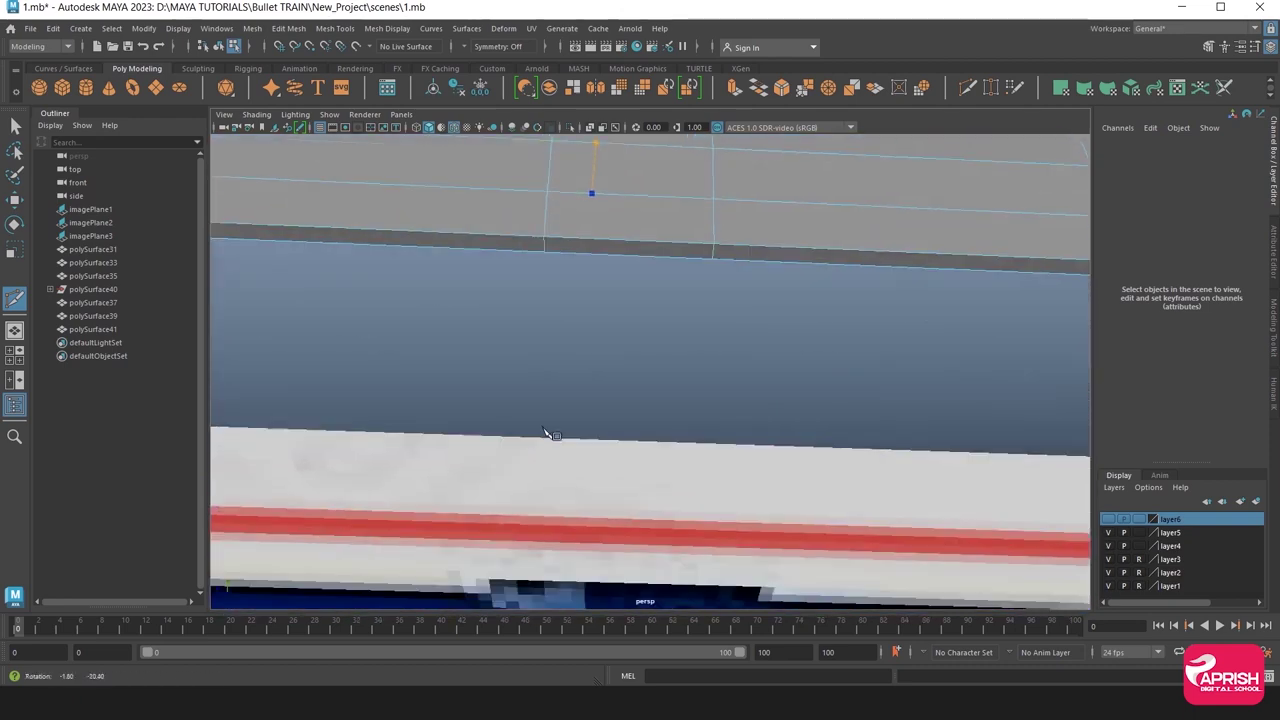
pyautogui.click(595, 256)
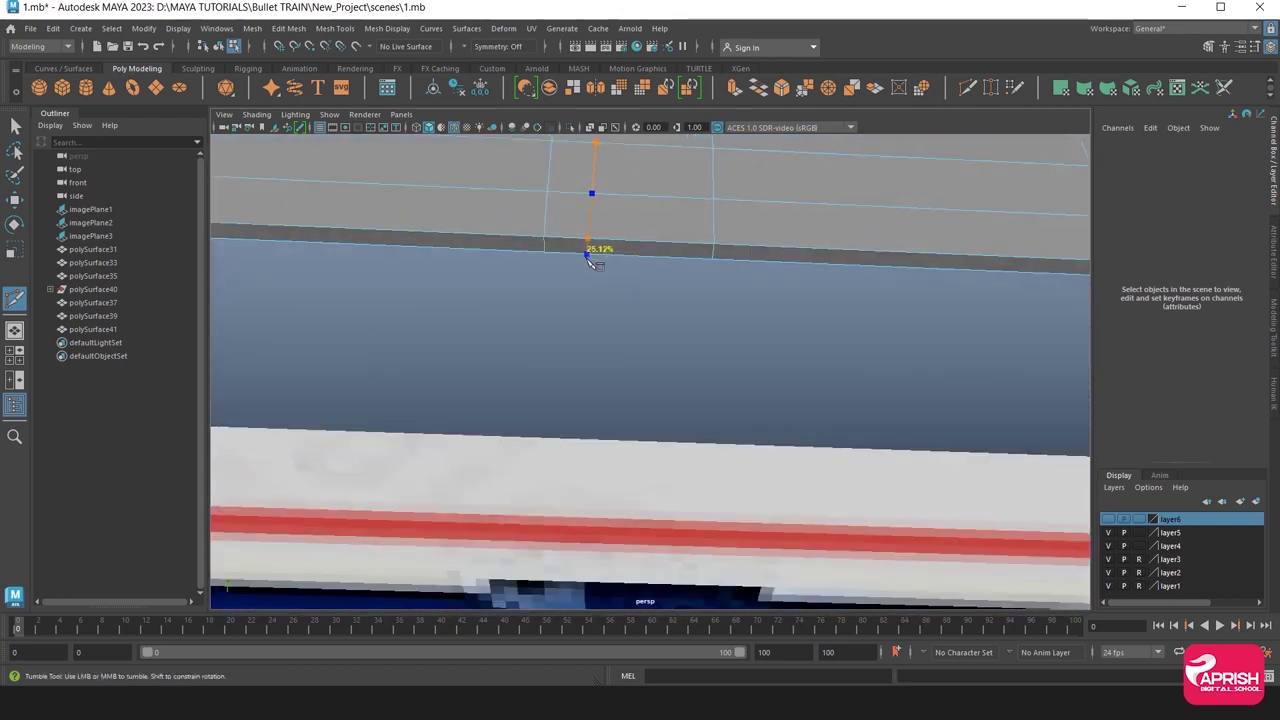
# Cut from the next window corner to the panel edge below and commit it.
pyautogui.keyDown('alt'); pyautogui.moveTo(614, 309); pyautogui.dragTo(620, 349); pyautogui.keyUp('alt')
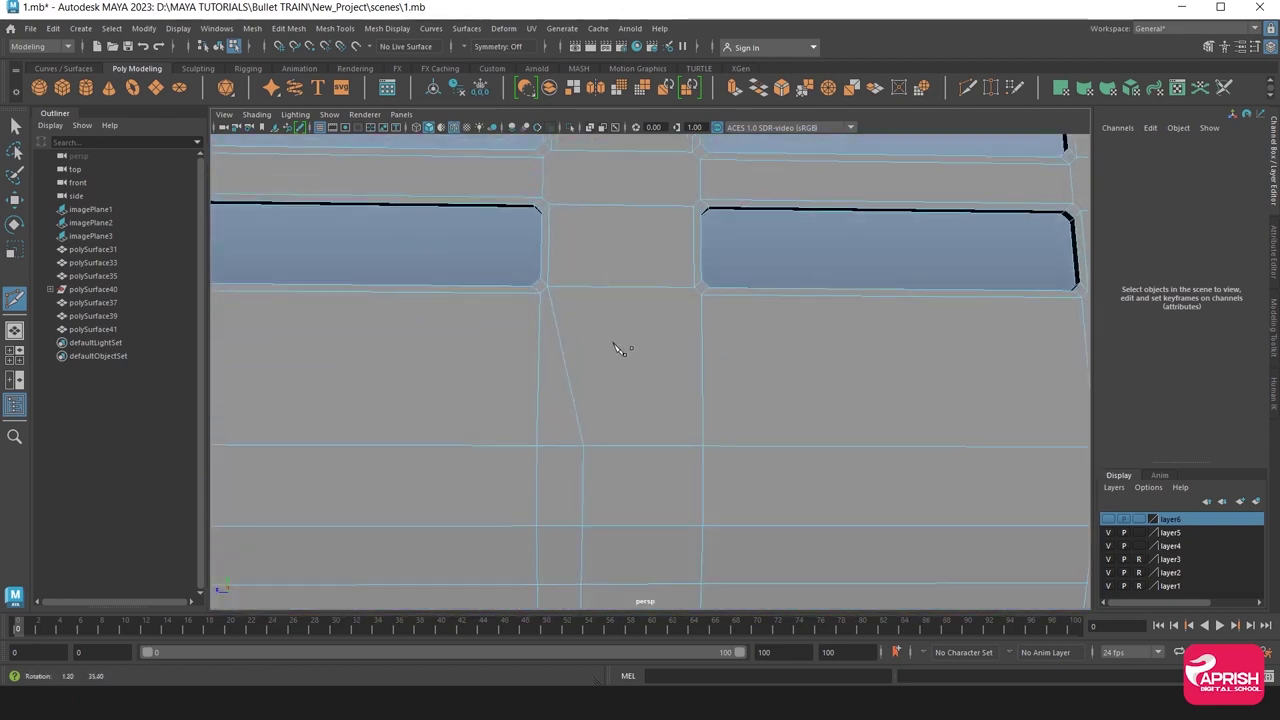
pyautogui.click(676, 288)
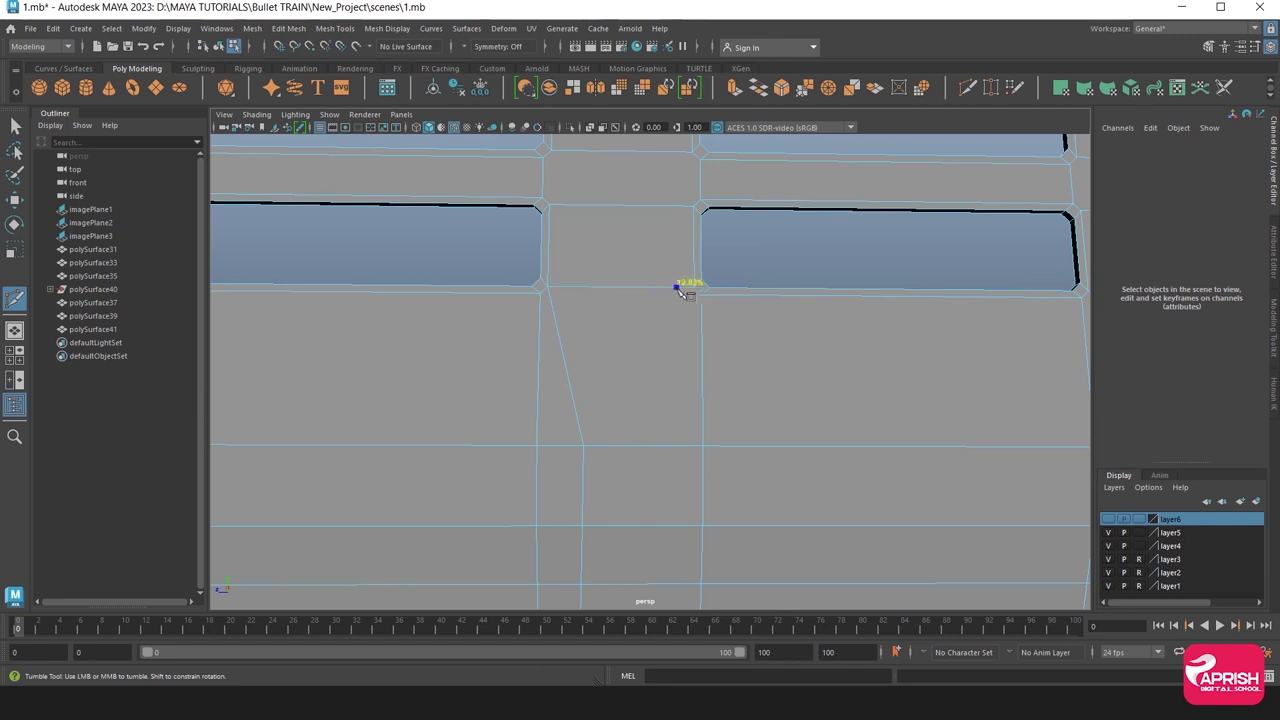
pyautogui.click(645, 447)
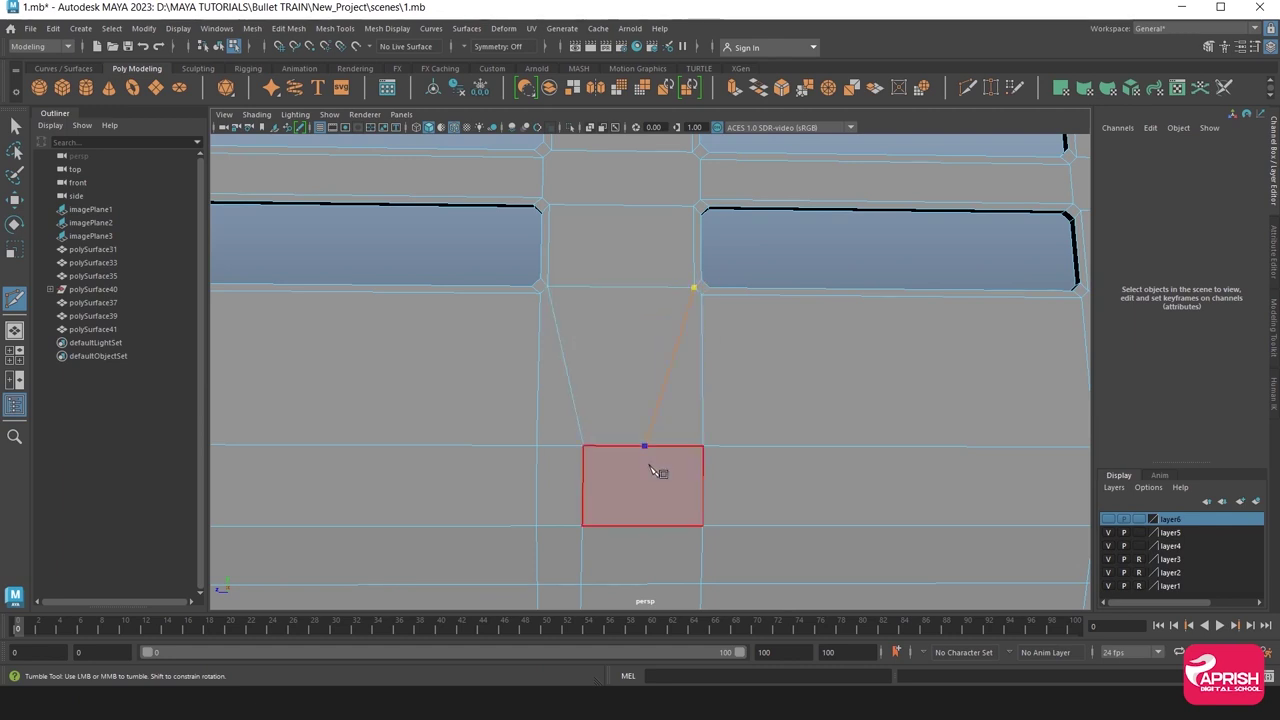
pyautogui.keyDown('alt'); pyautogui.moveTo(663, 471); pyautogui.dragTo(657, 428); pyautogui.keyUp('alt')
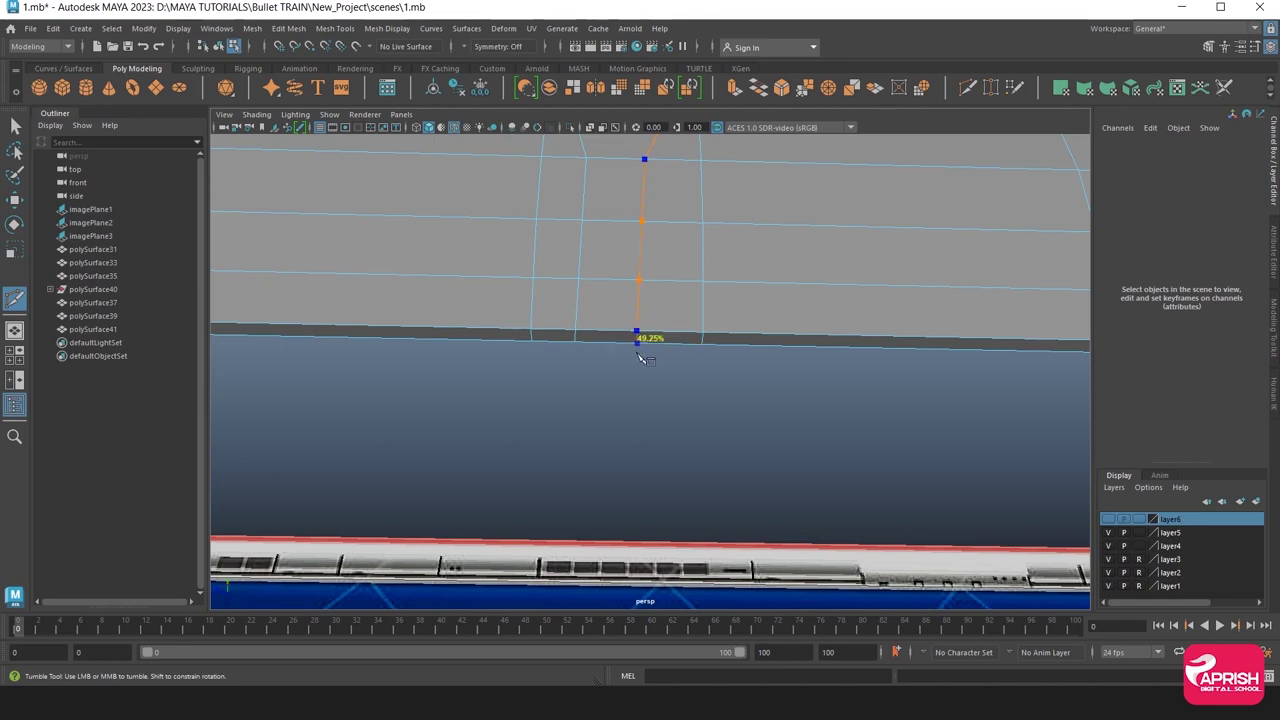
pyautogui.press('Return')
# Reframe the train side and pick a window corner vertex as a cut start.
pyautogui.keyDown('alt'); pyautogui.moveTo(623, 266); pyautogui.dragTo(655, 345); pyautogui.keyUp('alt')
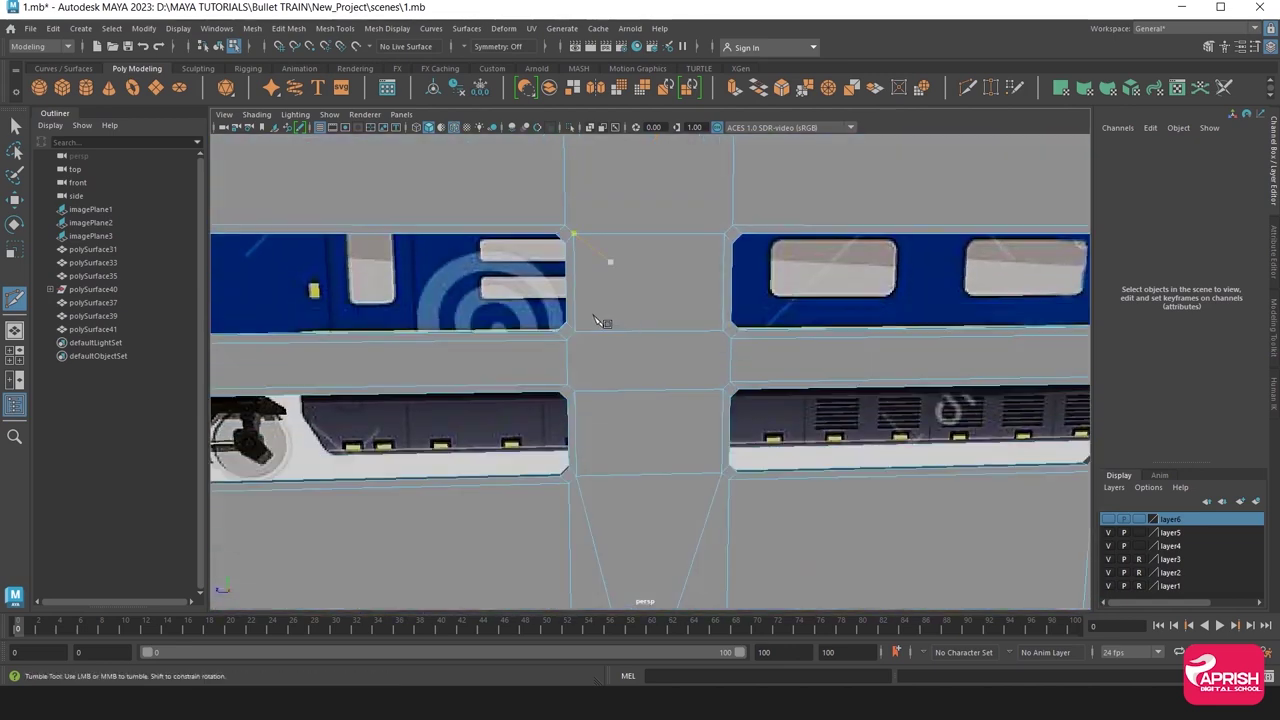
pyautogui.click(528, 308)
pyautogui.keyDown('alt'); pyautogui.moveTo(648, 323); pyautogui.dragTo(625, 449, button='middle'); pyautogui.keyUp('alt')
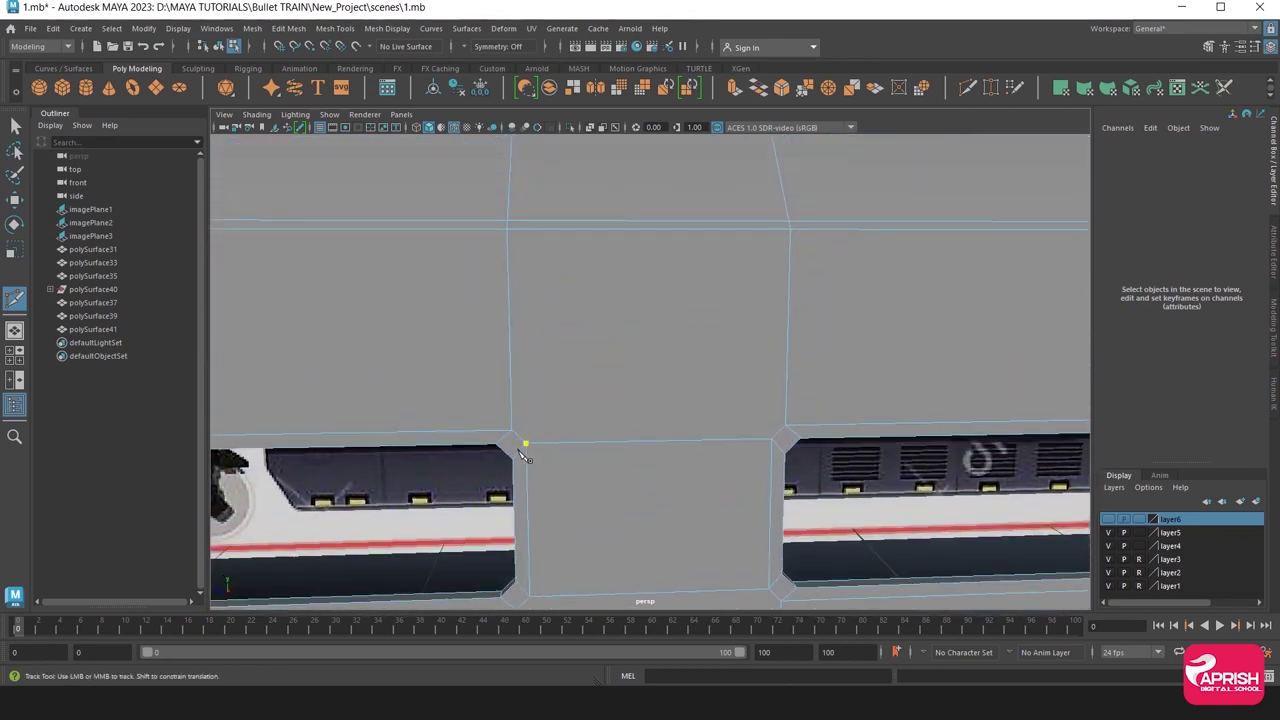
pyautogui.moveTo(523, 443)
pyautogui.keyDown('alt'); pyautogui.mouseDown(button='middle')
pyautogui.moveTo(545, 393)
pyautogui.moveTo(548, 428)
pyautogui.mouseUp(button='middle'); pyautogui.keyUp('alt')
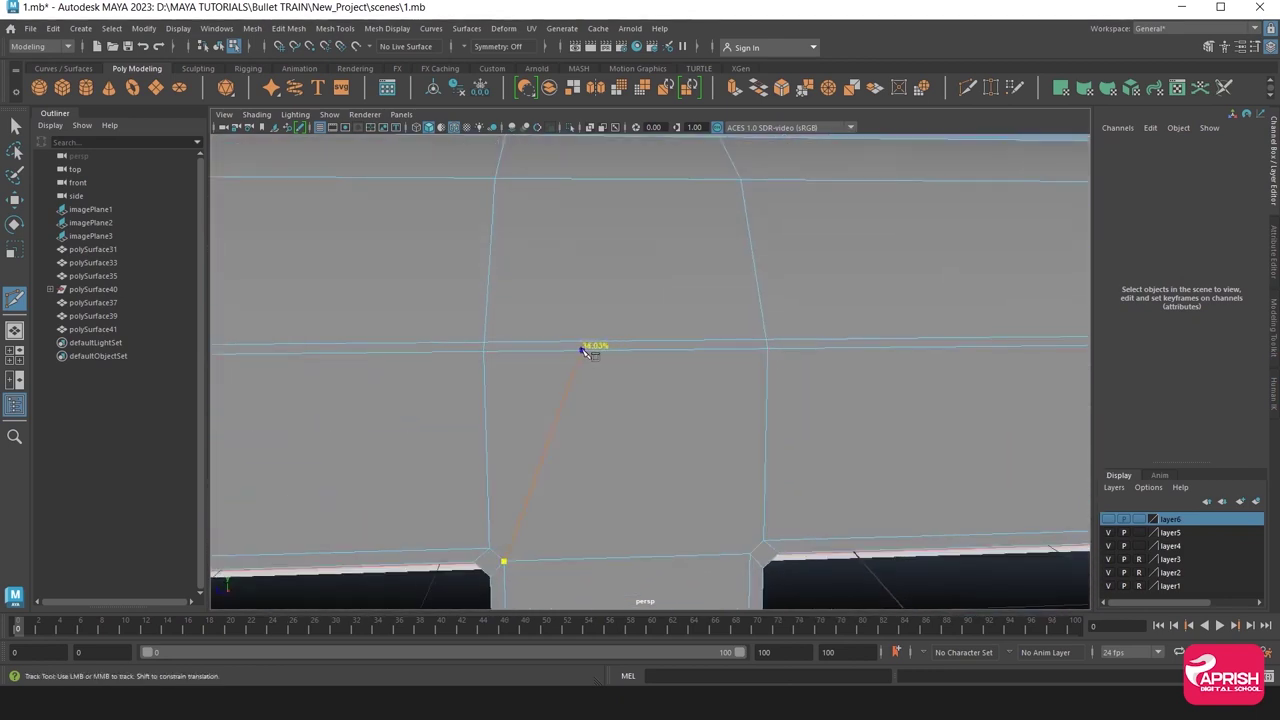
pyautogui.keyDown('alt'); pyautogui.moveTo(594, 323); pyautogui.dragTo(591, 349); pyautogui.keyUp('alt')
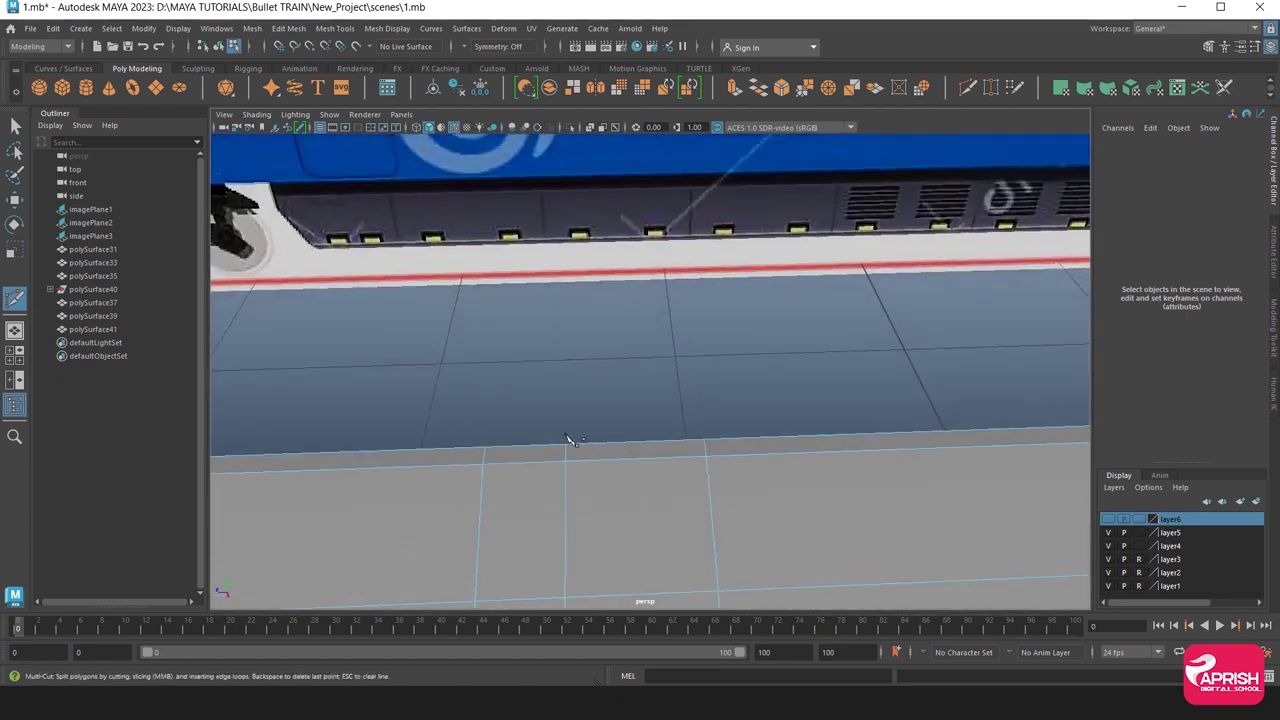
pyautogui.moveTo(571, 443)
pyautogui.keyDown('alt'); pyautogui.mouseDown(button='middle')
pyautogui.moveTo(617, 331)
pyautogui.moveTo(597, 220)
pyautogui.moveTo(626, 343)
pyautogui.mouseUp(button='middle'); pyautogui.keyUp('alt')
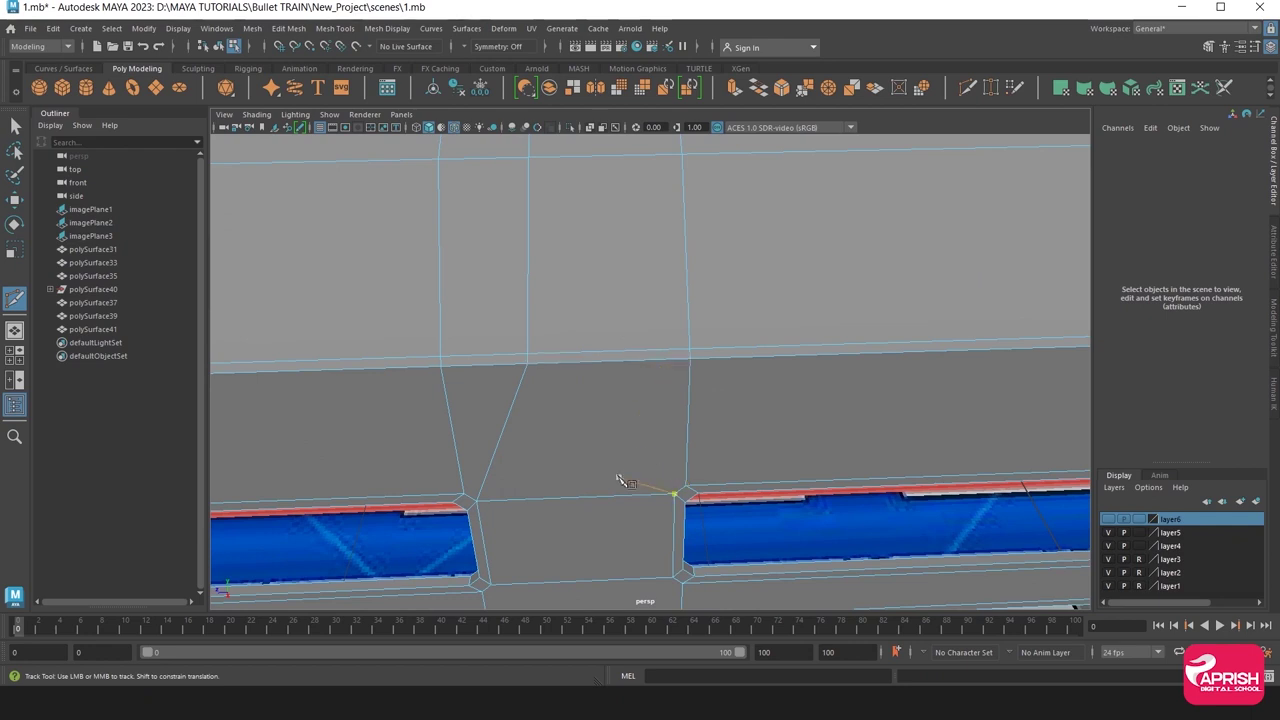
pyautogui.click(676, 497)
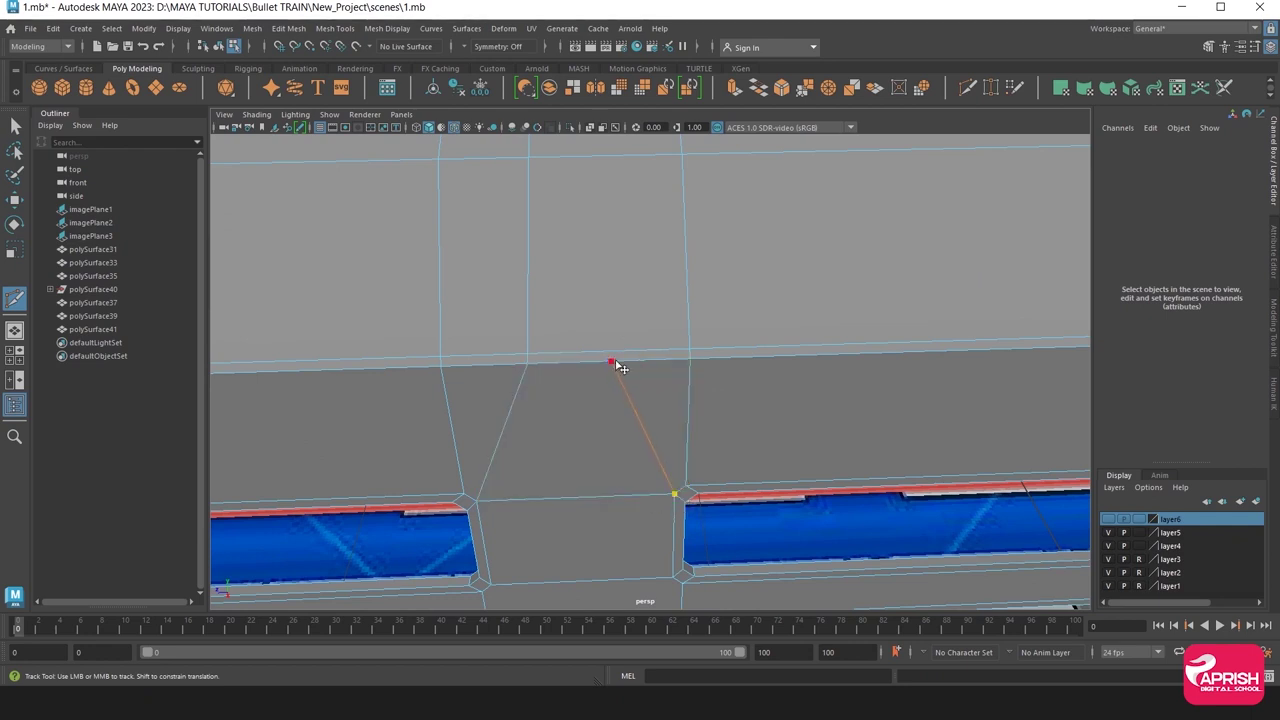
pyautogui.keyDown('alt'); pyautogui.moveTo(620, 366); pyautogui.dragTo(620, 331); pyautogui.keyUp('alt')
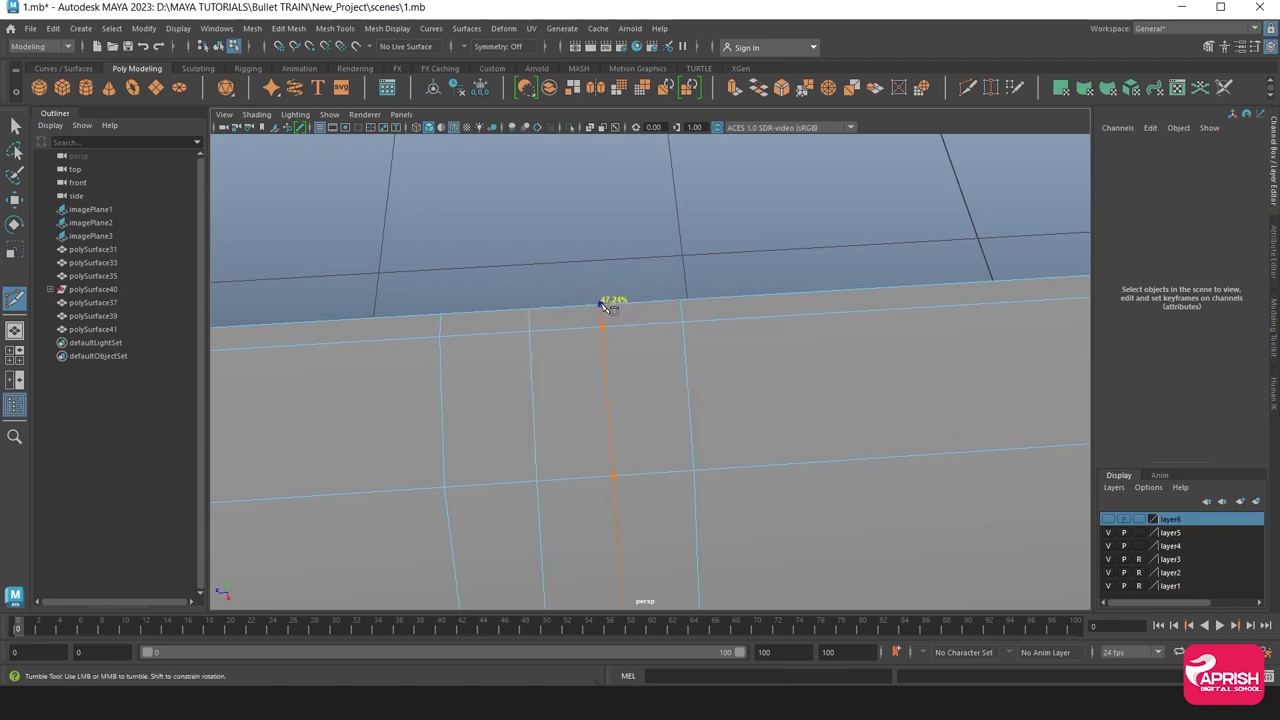
pyautogui.moveTo(608, 306)
pyautogui.keyDown('alt'); pyautogui.mouseDown()
pyautogui.moveTo(534, 331)
pyautogui.moveTo(566, 309)
pyautogui.moveTo(540, 285)
pyautogui.mouseUp(); pyautogui.keyUp('alt')
pyautogui.scroll(3, 540, 285)
pyautogui.scroll(3, 543, 300)
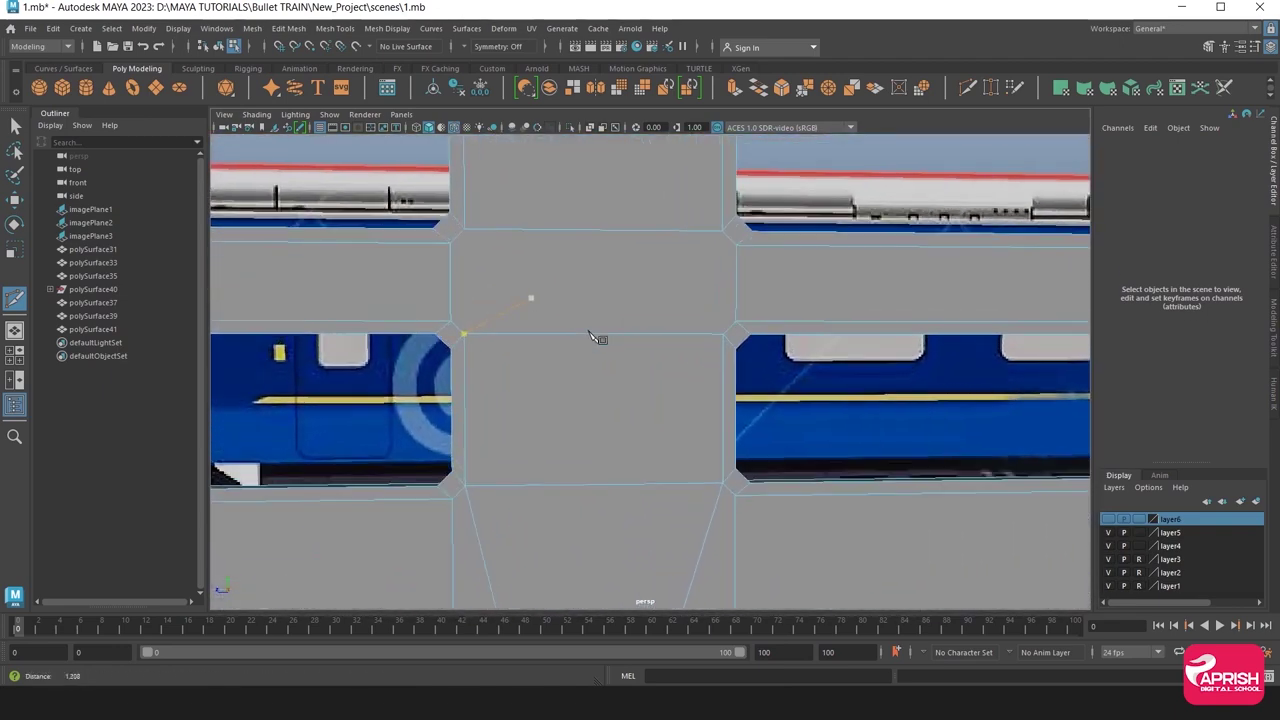
# Add two horizontal edges linking opposite window corners across the gap between windows.
pyautogui.click(450, 243)
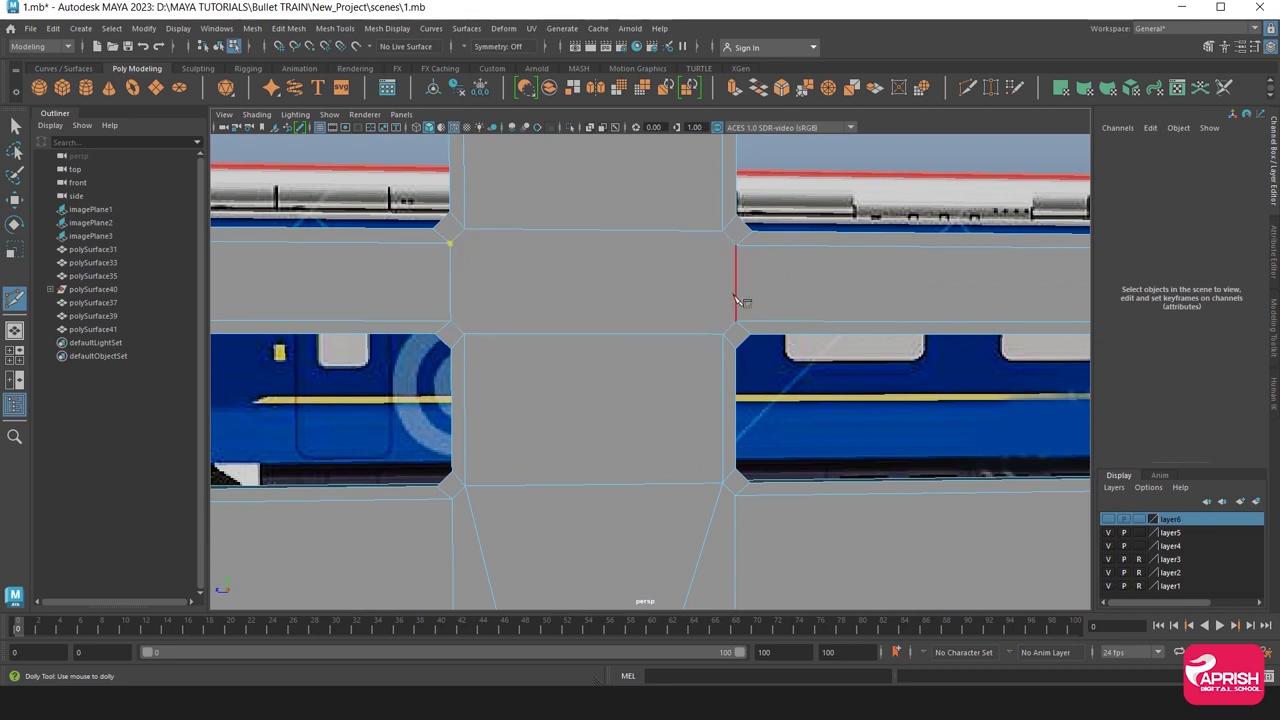
pyautogui.click(736, 245)
pyautogui.rightClick(745, 249)
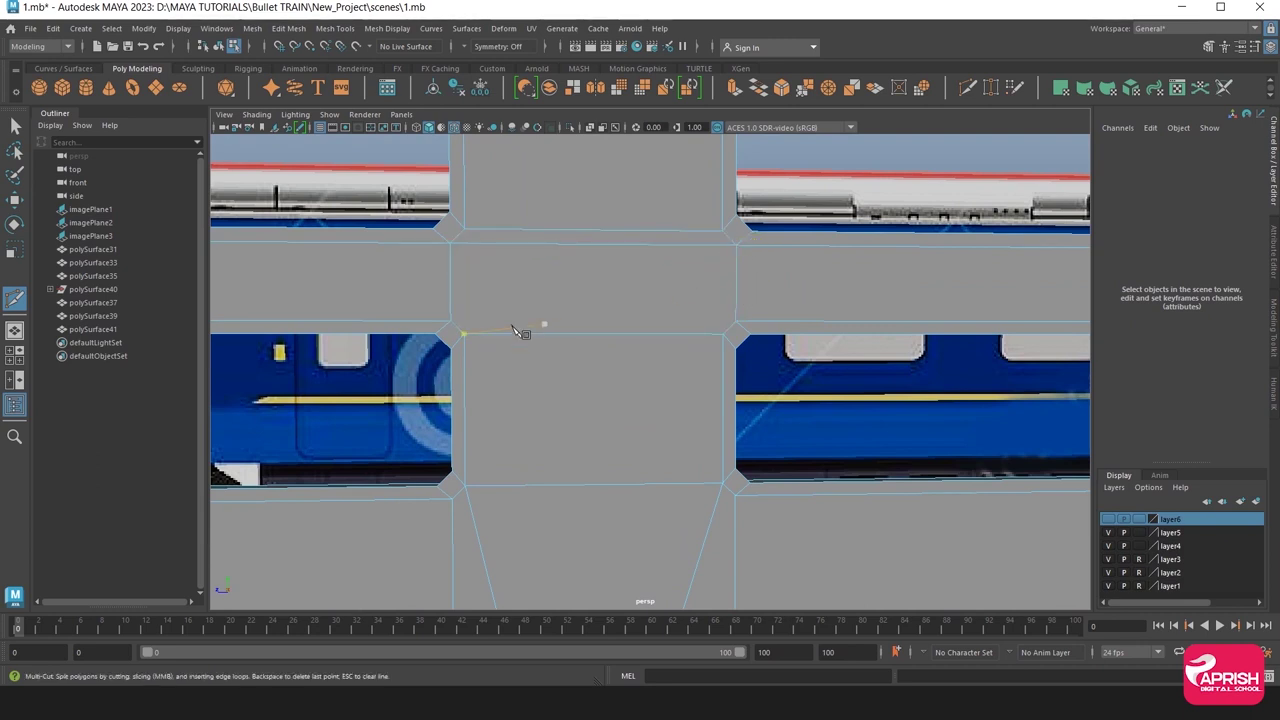
pyautogui.click(456, 326)
pyautogui.click(737, 322)
pyautogui.rightClick(745, 331)
# Start a vertical cut from another window's lower corner down across two panel edges.
pyautogui.click(722, 484)
pyautogui.scroll(-3, 677, 374)
pyautogui.moveTo(819, 380)
pyautogui.keyDown('alt'); pyautogui.mouseDown(button='middle')
pyautogui.moveTo(565, 383)
pyautogui.moveTo(728, 380)
pyautogui.mouseUp(button='middle'); pyautogui.keyUp('alt')
pyautogui.scroll(2, 640, 380)
pyautogui.keyDown('alt'); pyautogui.moveTo(640, 380); pyautogui.dragTo(523, 266, button='middle'); pyautogui.keyUp('alt')
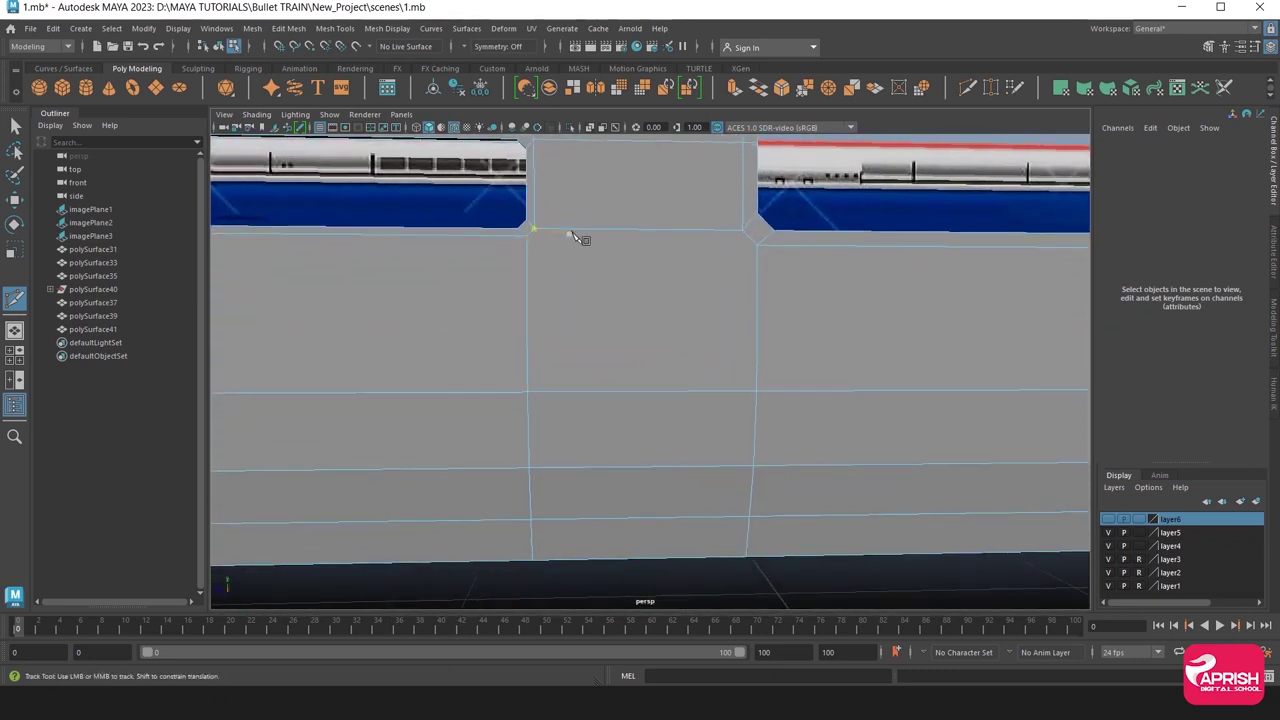
pyautogui.click(534, 229)
pyautogui.click(587, 392)
pyautogui.click(587, 468)
pyautogui.keyDown('alt'); pyautogui.moveTo(590, 472); pyautogui.dragTo(603, 397, button='middle'); pyautogui.keyUp('alt')
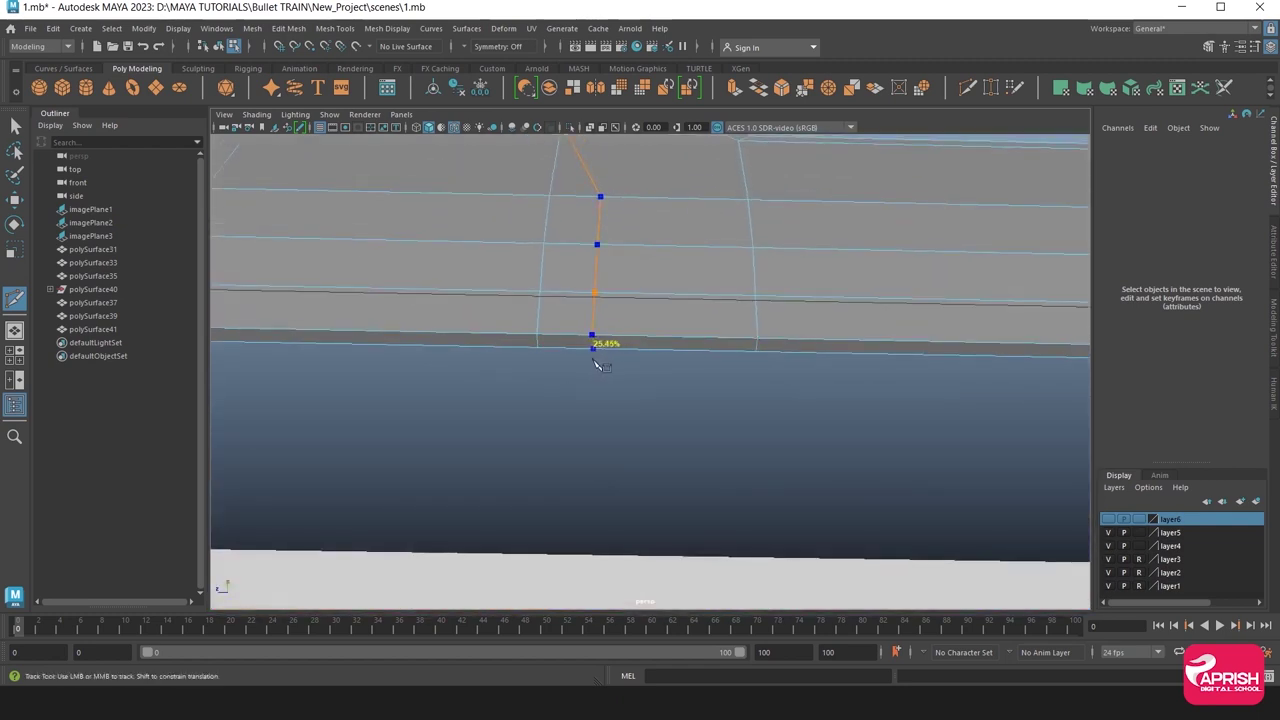
# Commit the current cut, then cut from the next window corner down to the panel's bottom edge.
pyautogui.click(594, 362)
pyautogui.press('Return')
pyautogui.keyDown('alt'); pyautogui.moveTo(594, 362); pyautogui.dragTo(705, 297); pyautogui.keyUp('alt')
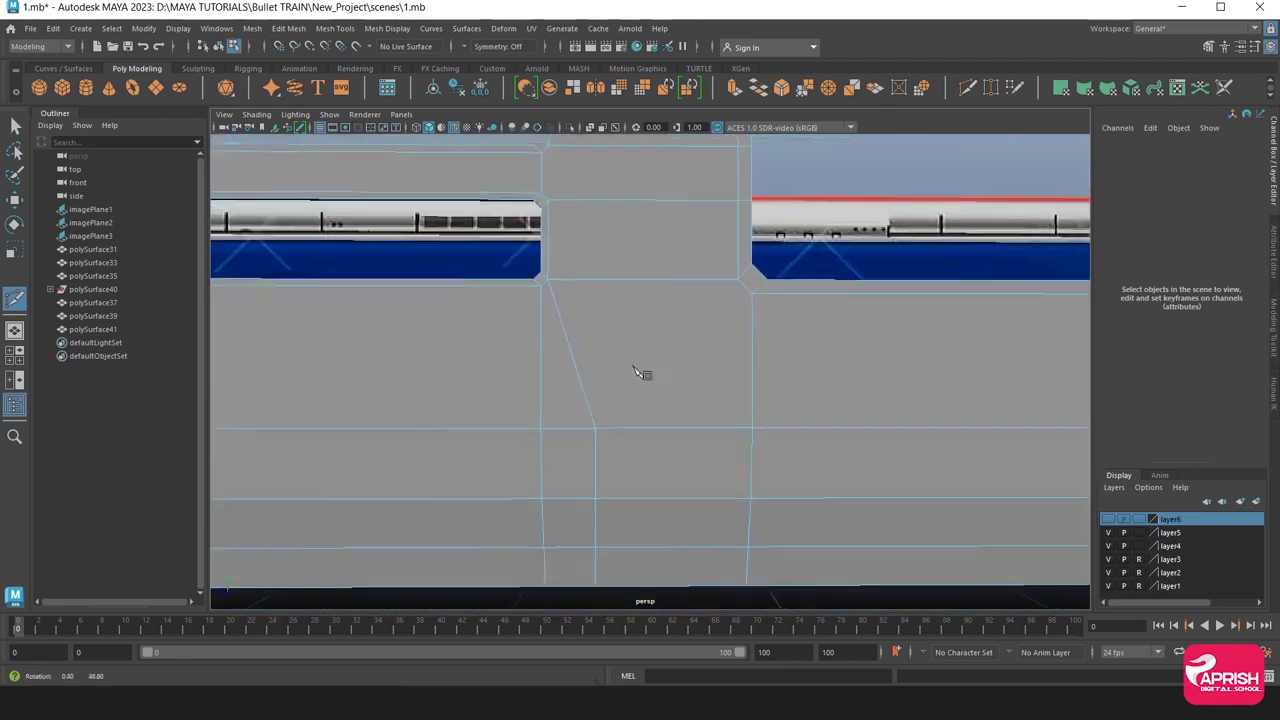
pyautogui.click(738, 289)
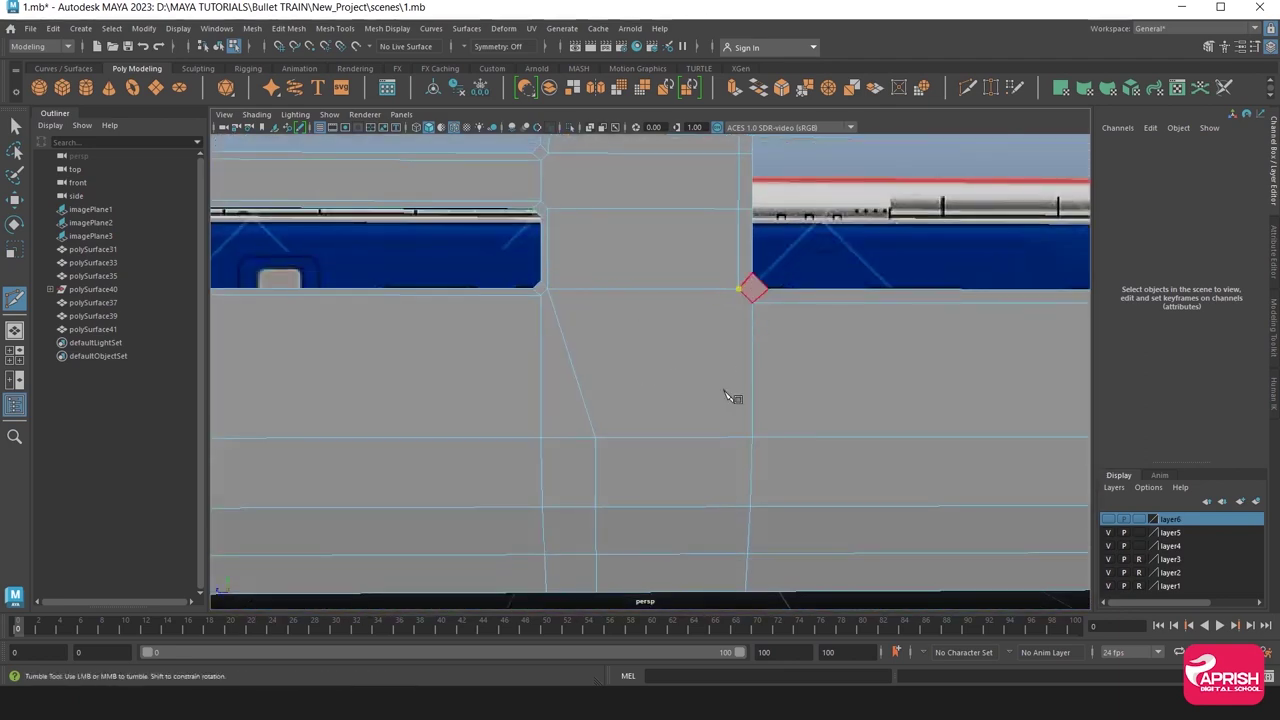
pyautogui.click(679, 437)
pyautogui.keyDown('alt'); pyautogui.moveTo(663, 452); pyautogui.dragTo(678, 398); pyautogui.keyUp('alt')
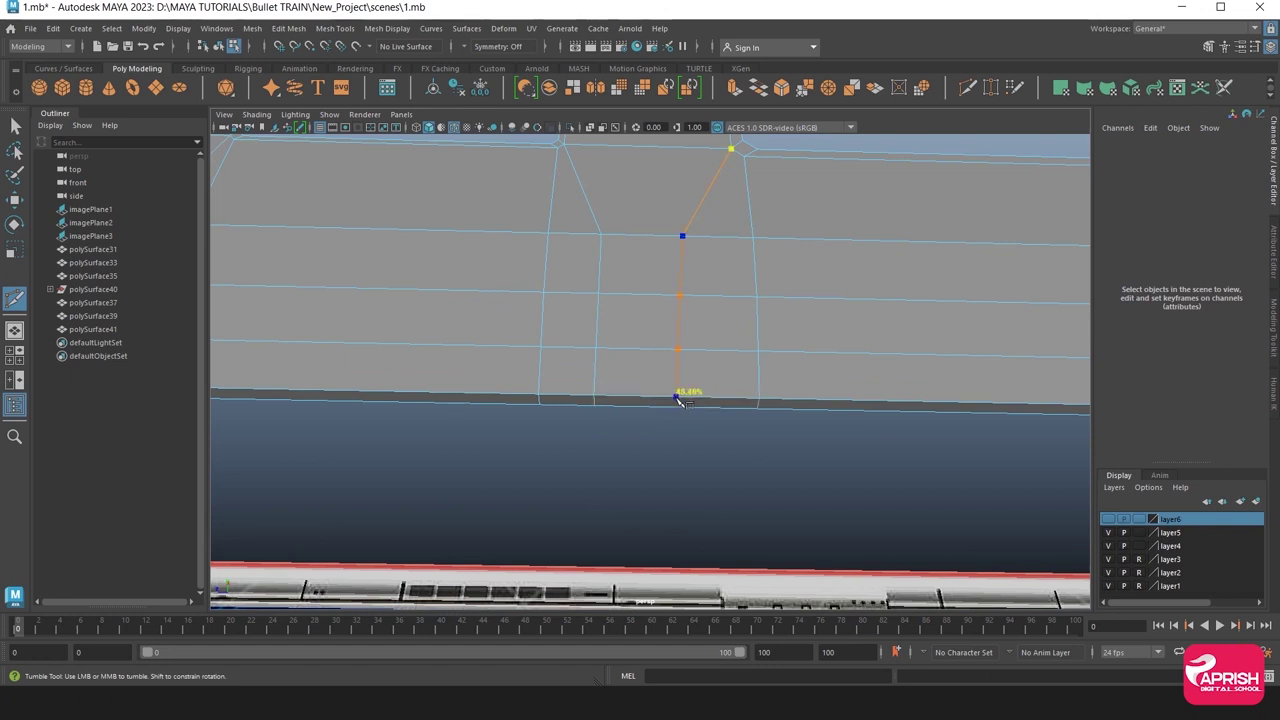
pyautogui.click(680, 400)
# Start a cut at a window's top corner and carry it up toward the roof panel.
pyautogui.keyDown('alt'); pyautogui.moveTo(711, 491); pyautogui.dragTo(629, 469); pyautogui.keyUp('alt')
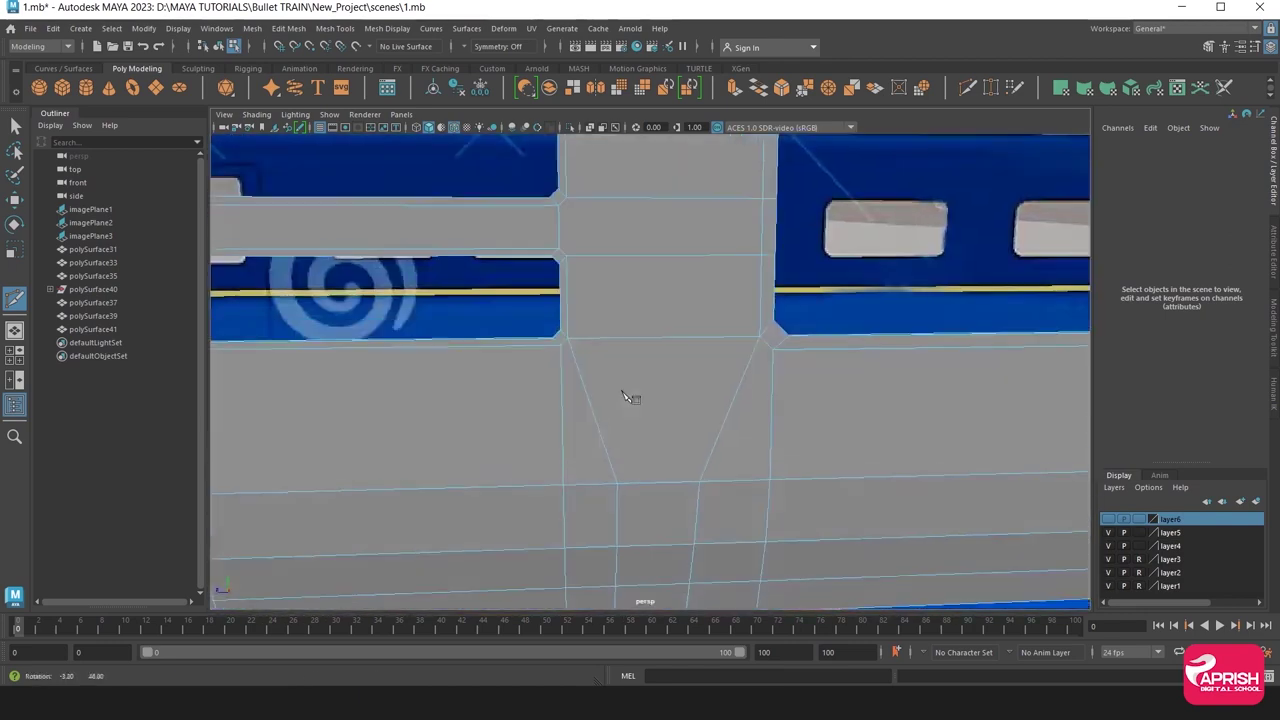
pyautogui.keyDown('alt'); pyautogui.moveTo(597, 320); pyautogui.dragTo(590, 427, button='middle'); pyautogui.keyUp('alt')
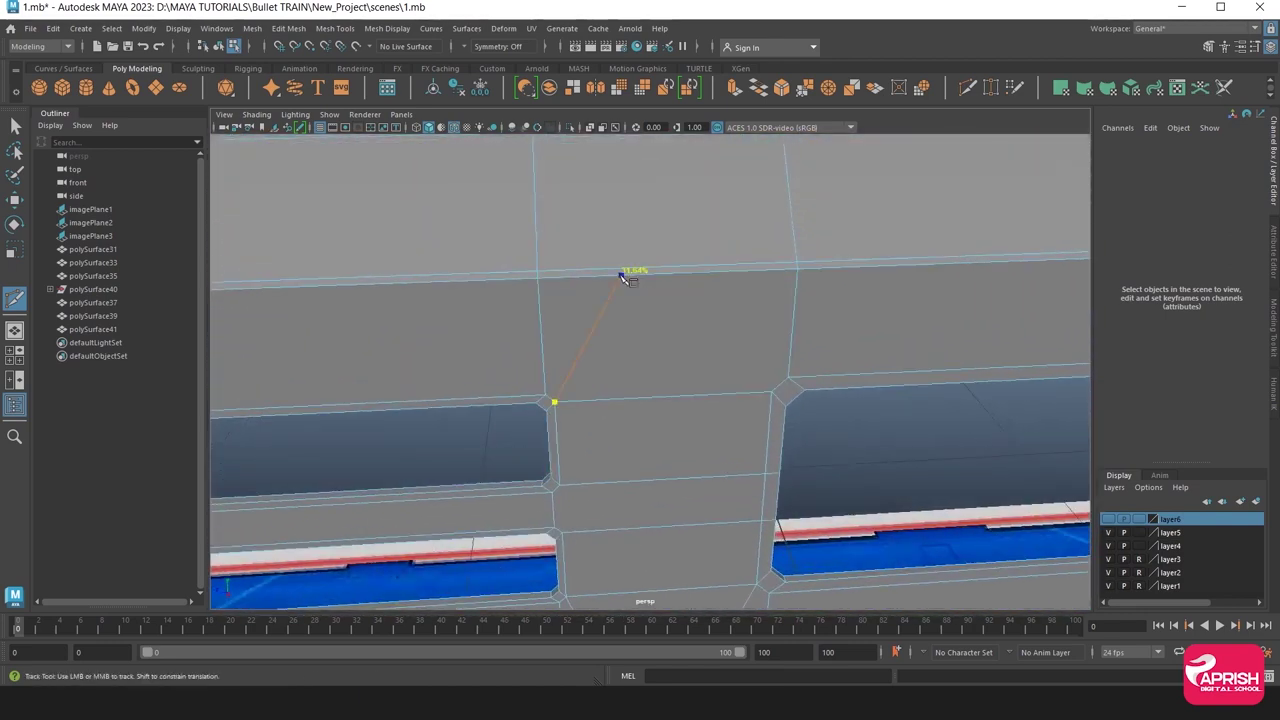
pyautogui.keyDown('alt'); pyautogui.moveTo(608, 246); pyautogui.dragTo(626, 300); pyautogui.keyUp('alt')
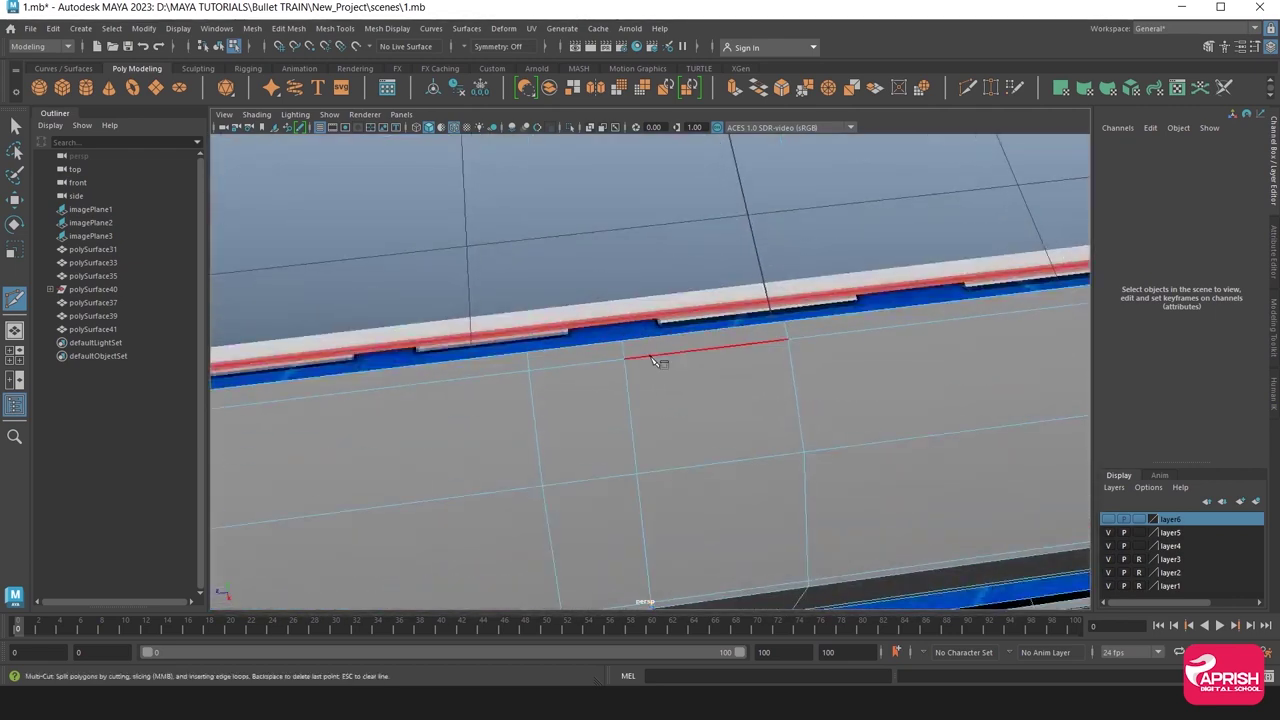
pyautogui.keyDown('alt'); pyautogui.moveTo(628, 345); pyautogui.dragTo(634, 320); pyautogui.keyUp('alt')
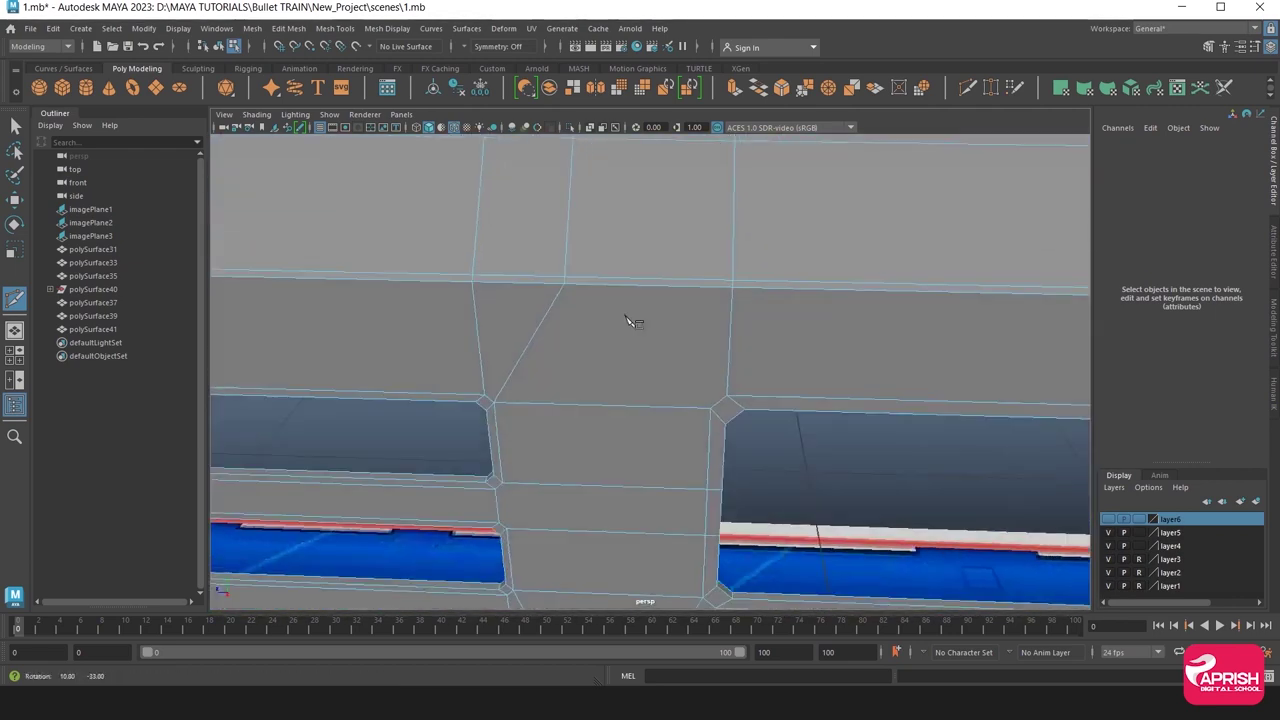
pyautogui.click(710, 409)
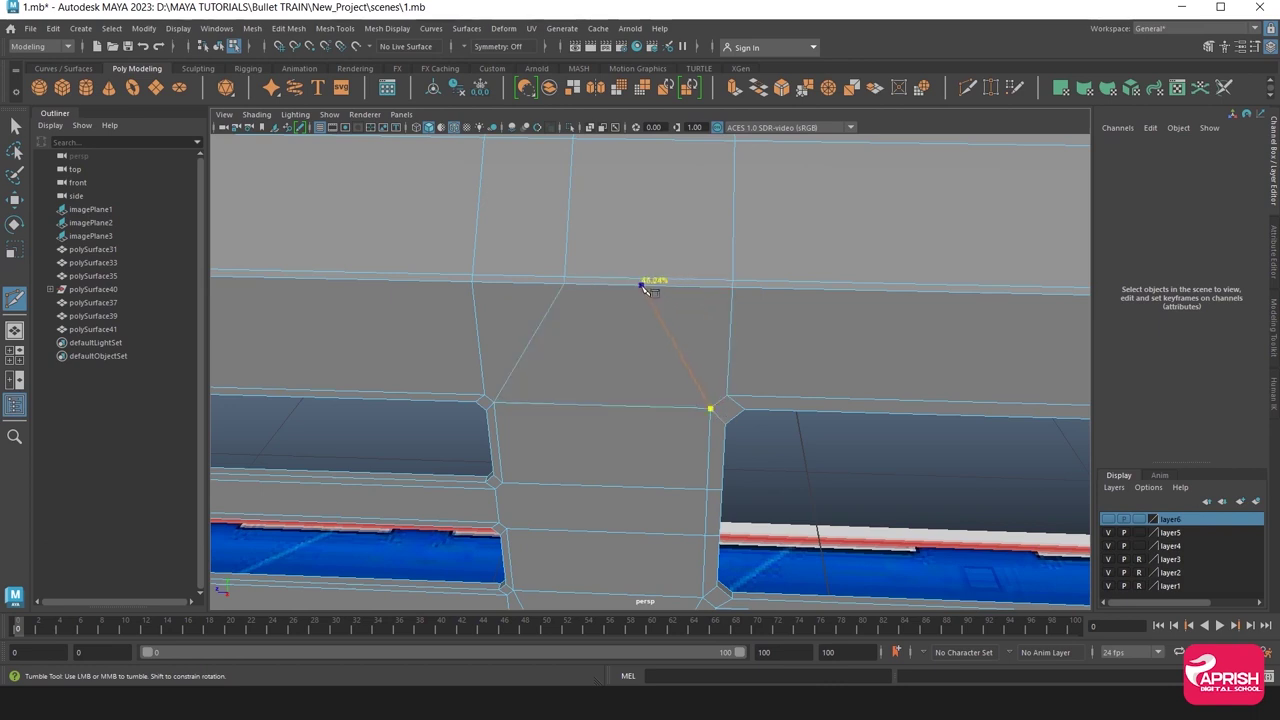
pyautogui.click(640, 282)
pyautogui.keyDown('alt'); pyautogui.moveTo(640, 282); pyautogui.dragTo(680, 294); pyautogui.keyUp('alt')
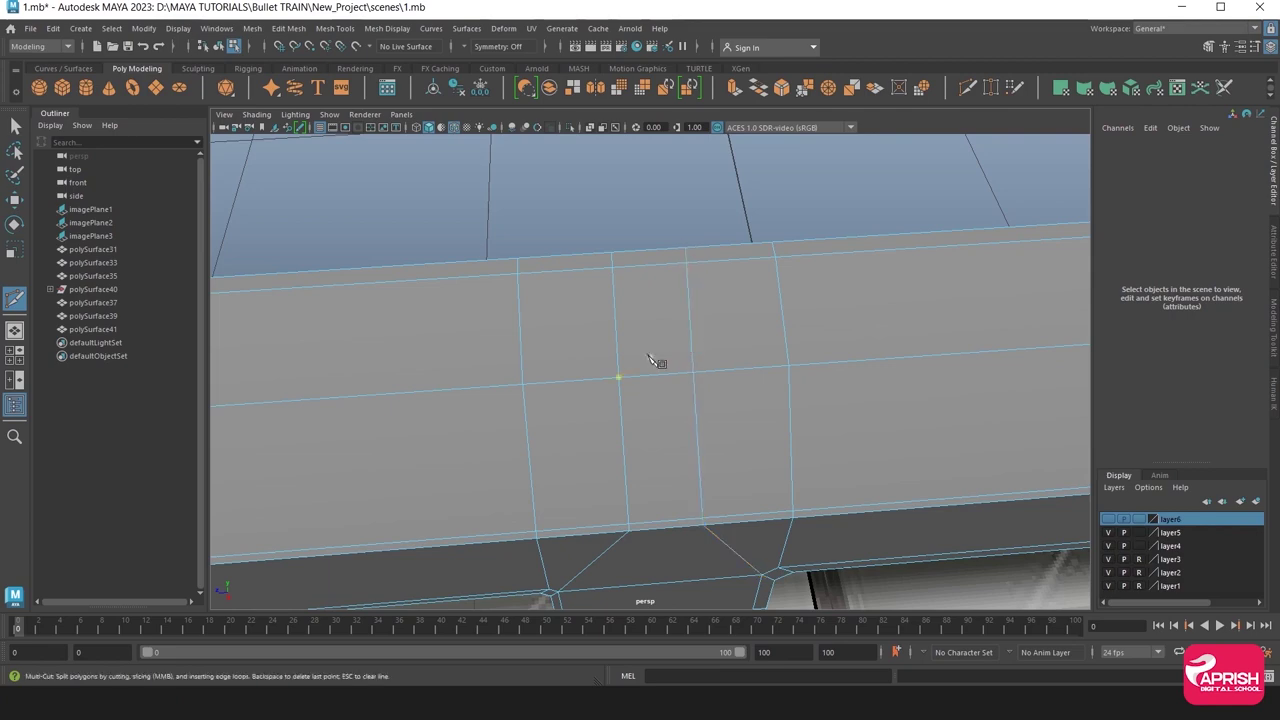
pyautogui.moveTo(660, 360)
pyautogui.keyDown('alt'); pyautogui.mouseDown()
pyautogui.moveTo(660, 317)
pyautogui.moveTo(643, 337)
pyautogui.moveTo(566, 337)
pyautogui.mouseUp(); pyautogui.keyUp('alt')
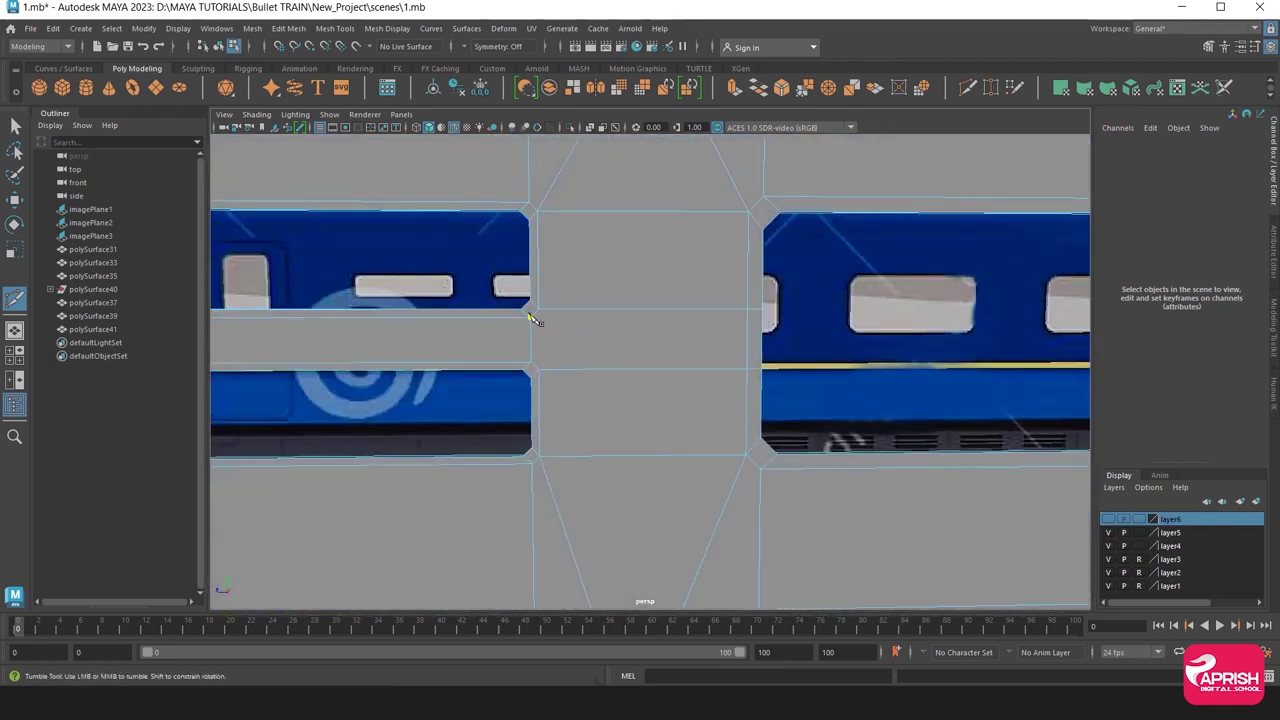
# Finish the horizontal cut between the two windows at the opposite corner.
pyautogui.keyDown('alt'); pyautogui.moveTo(752, 338); pyautogui.dragTo(731, 338, button='middle'); pyautogui.keyUp('alt')
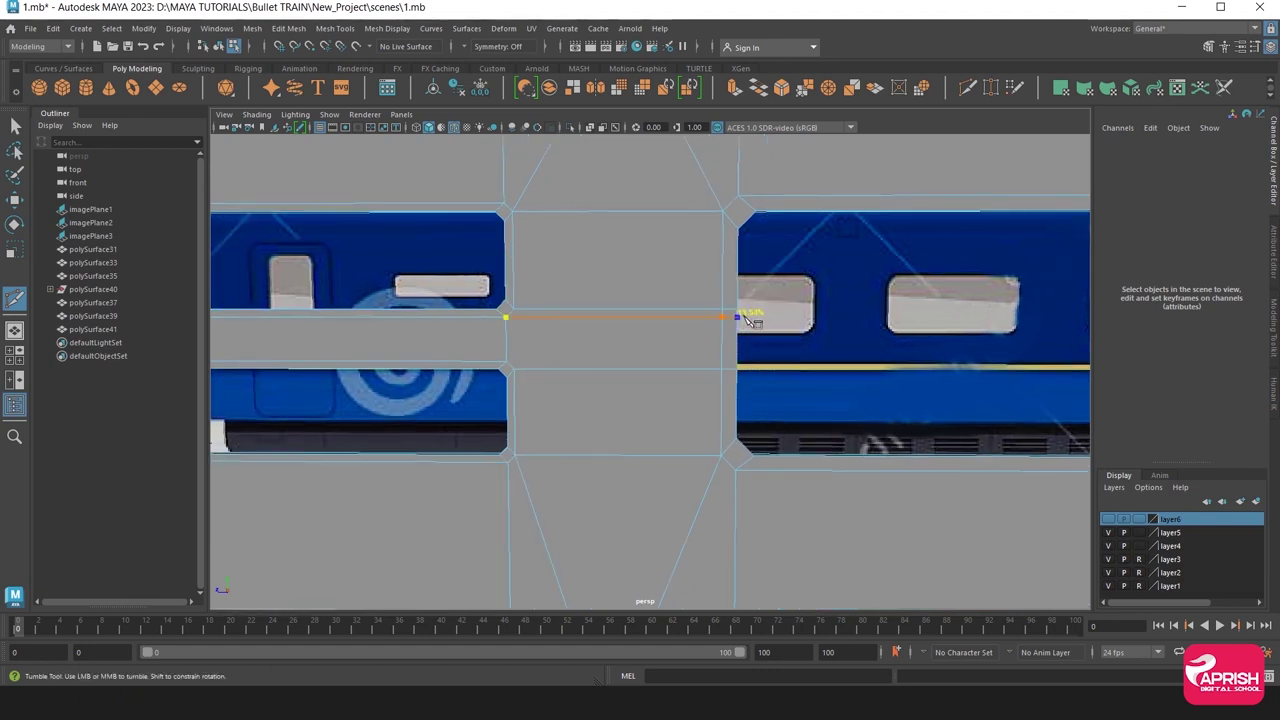
pyautogui.click(750, 321)
pyautogui.rightClick(750, 321)
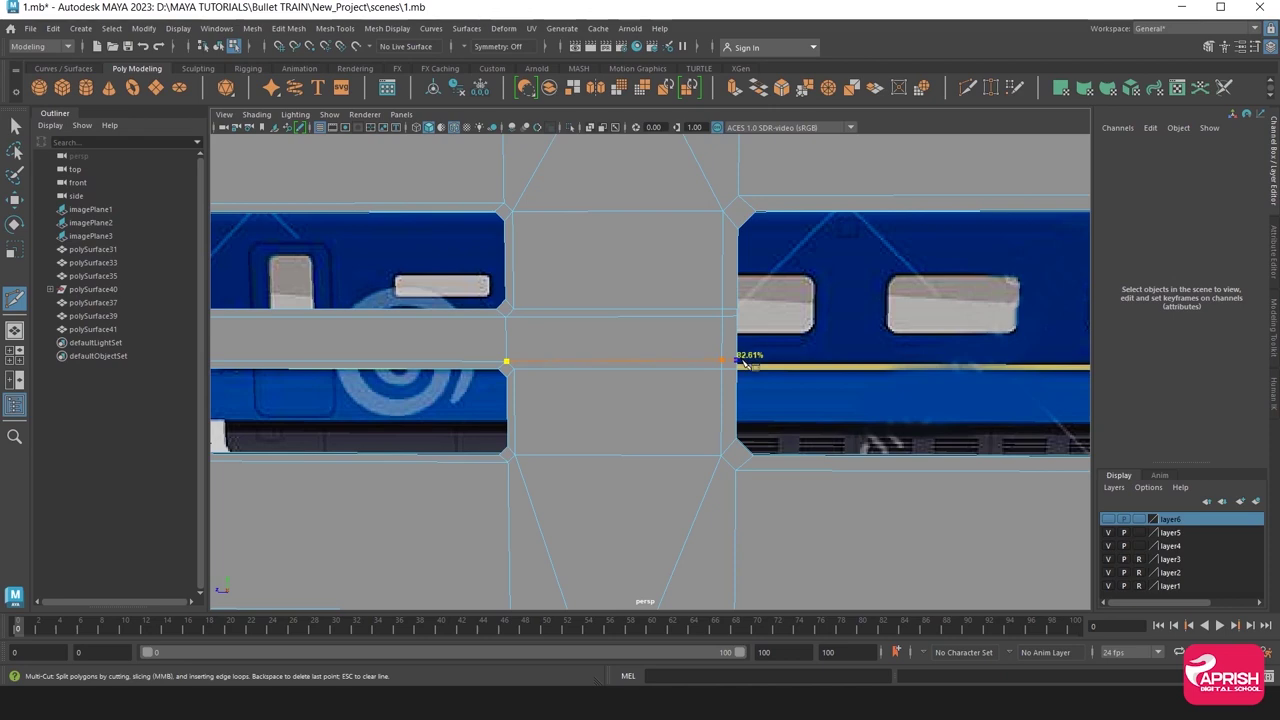
# Run cuts from both corners of another window up to the edges above.
pyautogui.moveTo(848, 470)
pyautogui.keyDown('alt'); pyautogui.mouseDown(button='middle')
pyautogui.moveTo(718, 416)
pyautogui.moveTo(671, 449)
pyautogui.mouseUp(button='middle'); pyautogui.keyUp('alt')
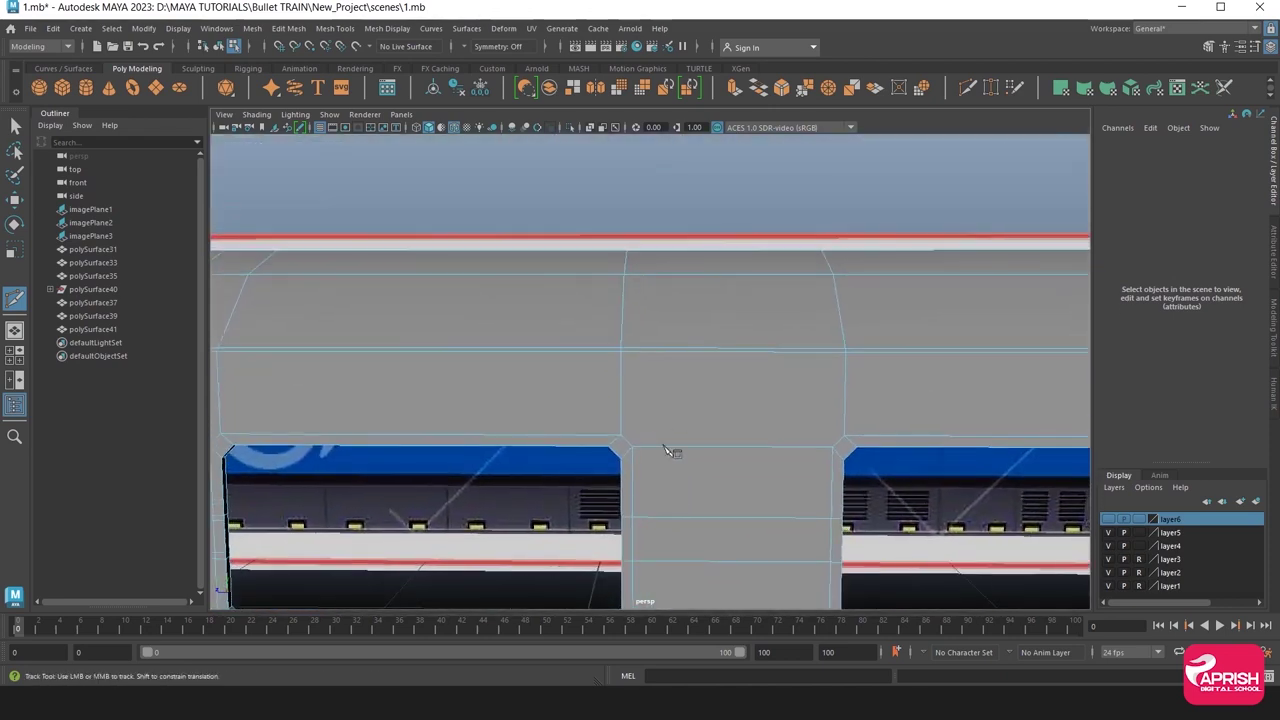
pyautogui.click(630, 447)
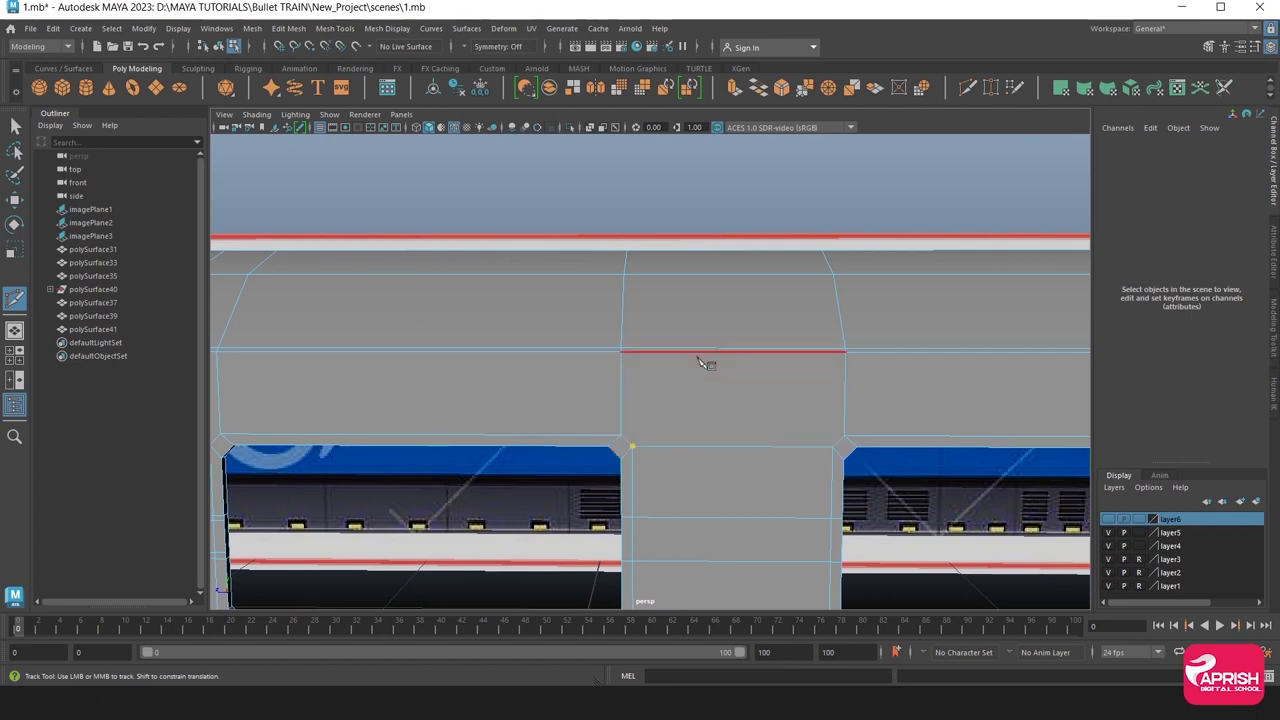
pyautogui.click(703, 350)
pyautogui.keyDown('alt'); pyautogui.moveTo(703, 352); pyautogui.dragTo(778, 468); pyautogui.keyUp('alt')
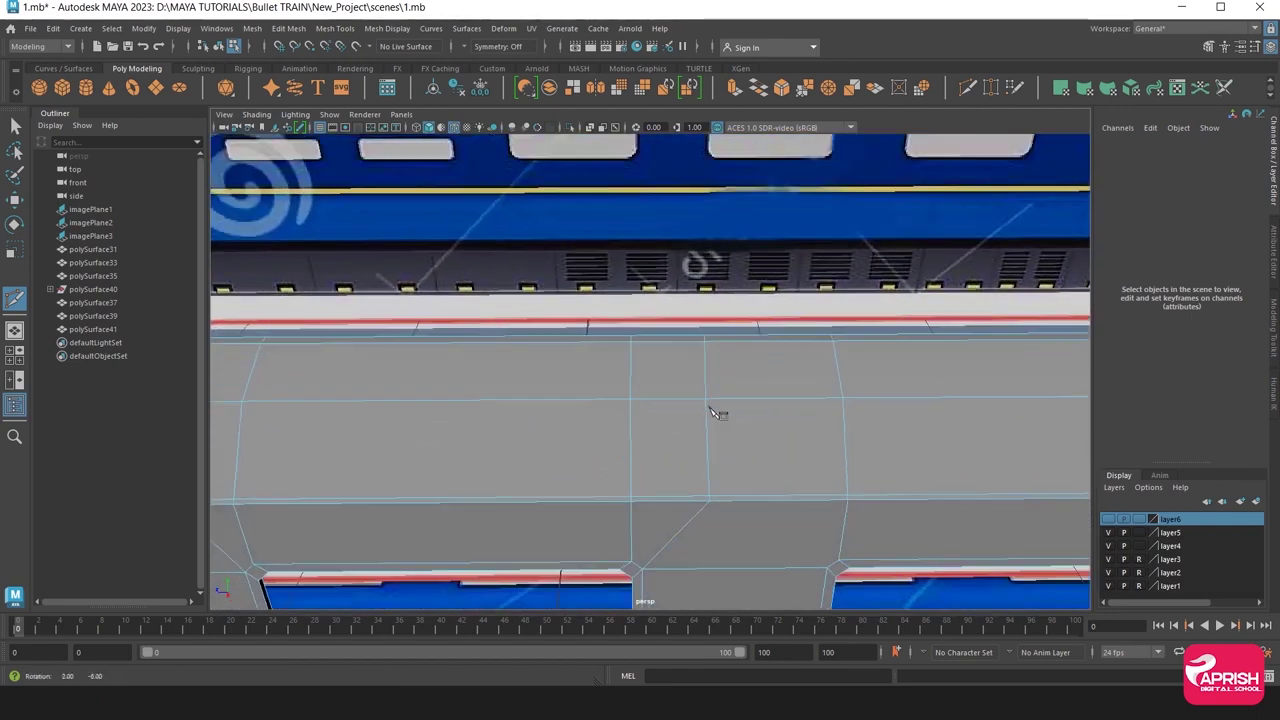
pyautogui.click(805, 464)
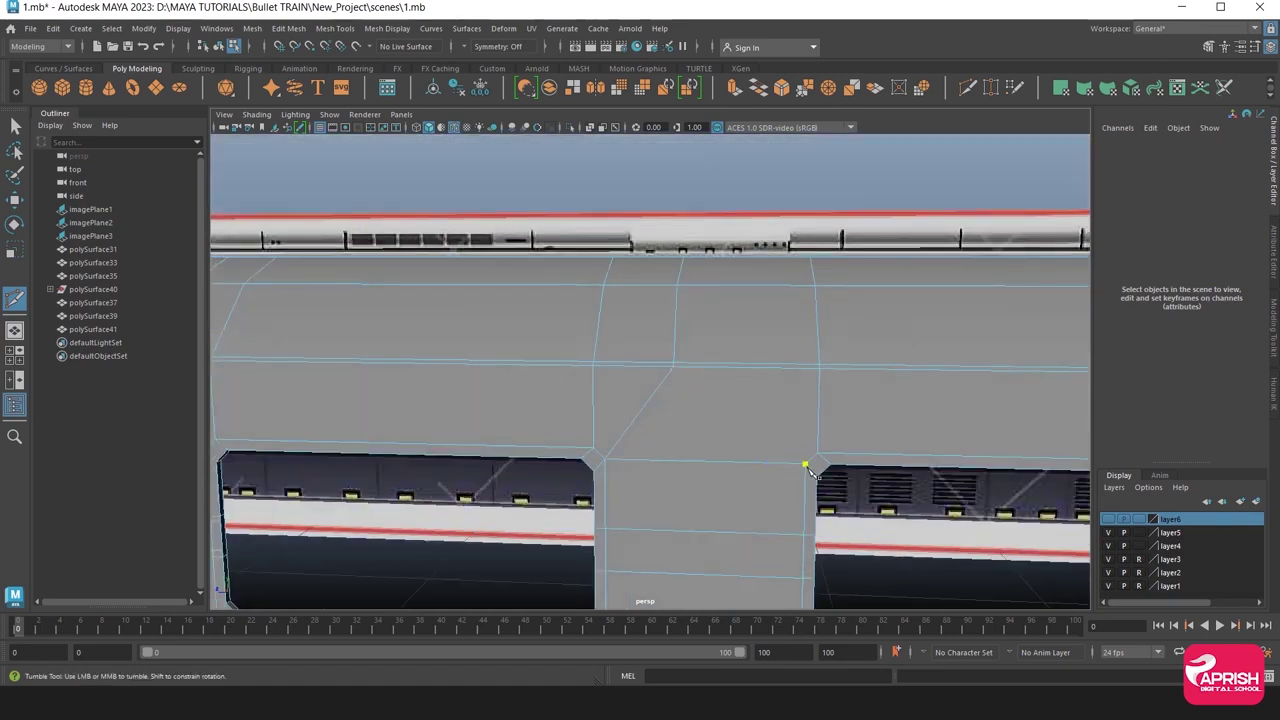
pyautogui.click(745, 367)
pyautogui.keyDown('alt'); pyautogui.moveTo(745, 367); pyautogui.dragTo(763, 363); pyautogui.keyUp('alt')
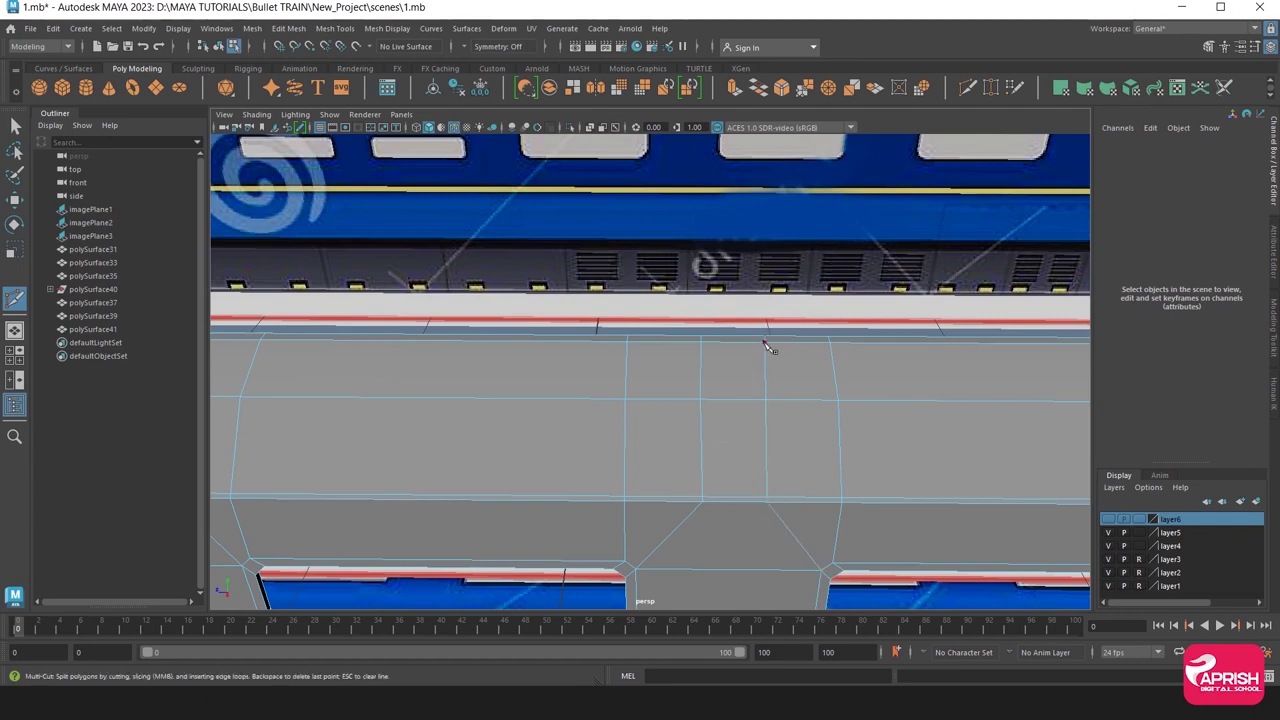
pyautogui.moveTo(767, 340)
pyautogui.keyDown('alt'); pyautogui.mouseDown()
pyautogui.moveTo(755, 425)
pyautogui.moveTo(737, 380)
pyautogui.mouseUp(); pyautogui.keyUp('alt')
pyautogui.keyDown('alt'); pyautogui.moveTo(737, 380); pyautogui.dragTo(717, 320, button='middle'); pyautogui.keyUp('alt')
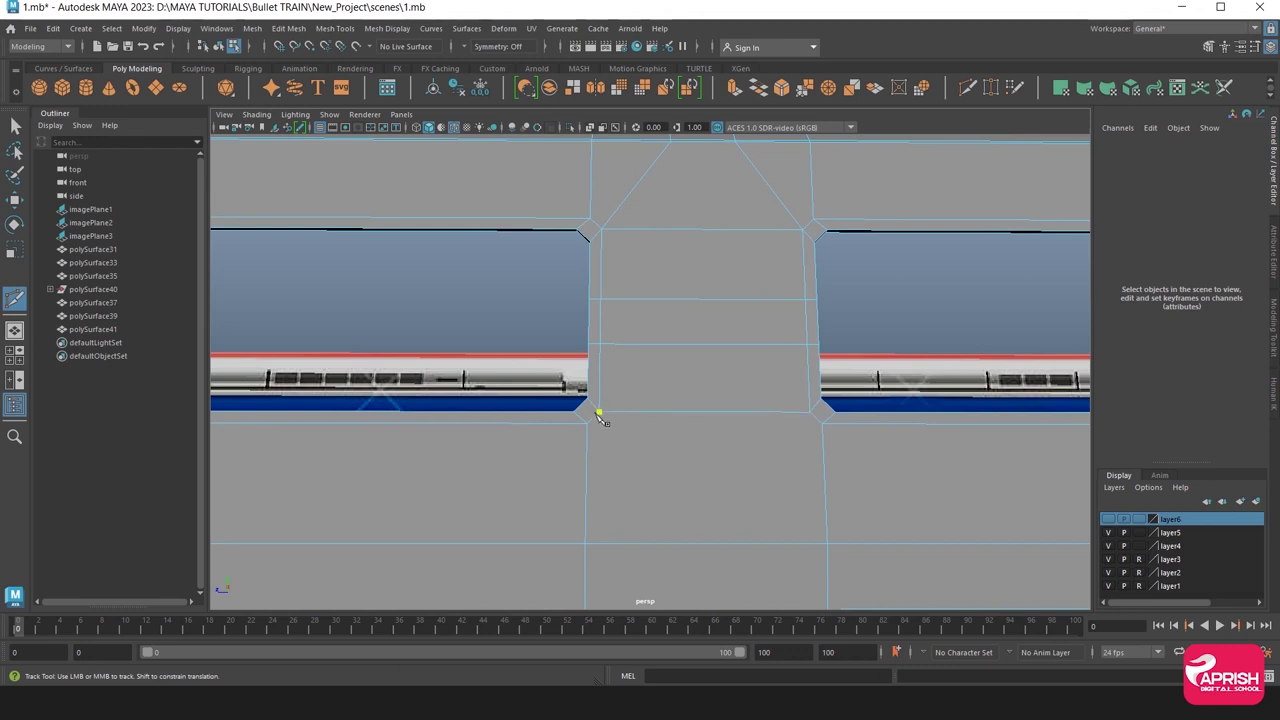
# Start a cut on the panel's top edge at the next window gap.
pyautogui.moveTo(598, 418)
pyautogui.keyDown('alt'); pyautogui.mouseDown(button='middle')
pyautogui.moveTo(651, 420)
pyautogui.moveTo(628, 392)
pyautogui.mouseUp(button='middle'); pyautogui.keyUp('alt')
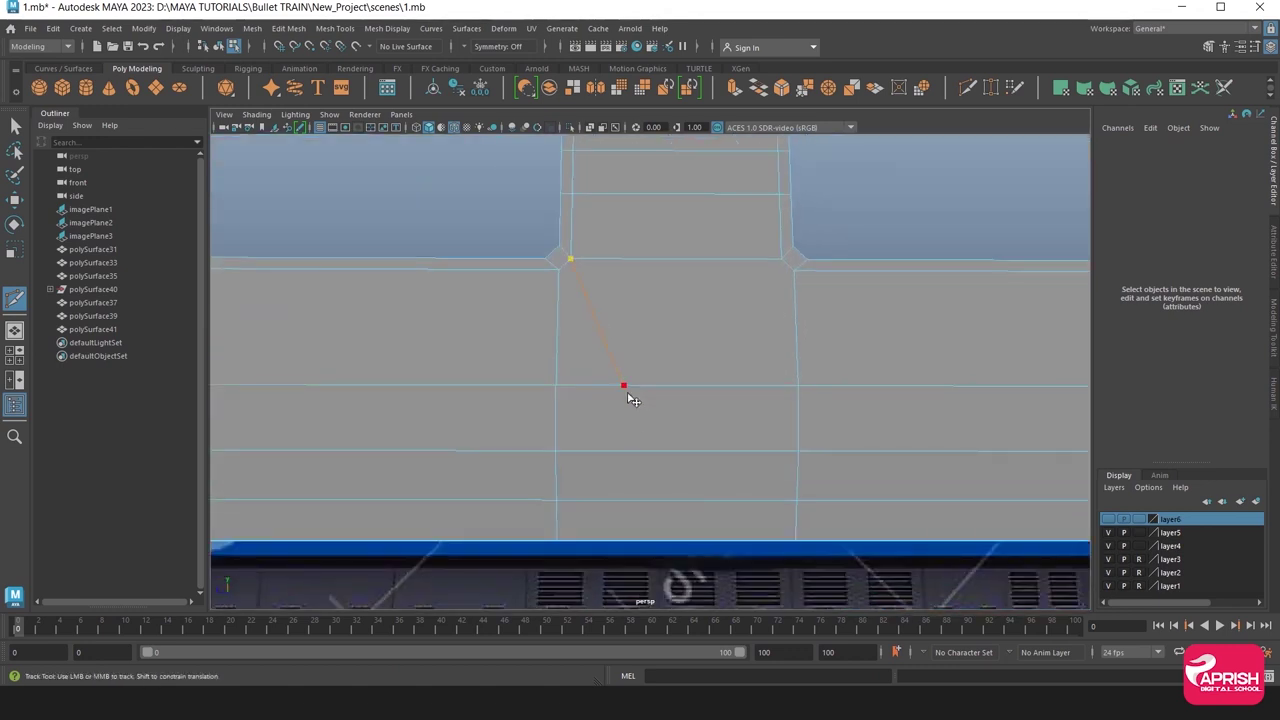
pyautogui.moveTo(633, 399)
pyautogui.keyDown('alt'); pyautogui.mouseDown()
pyautogui.moveTo(634, 414)
pyautogui.moveTo(640, 309)
pyautogui.mouseUp(); pyautogui.keyUp('alt')
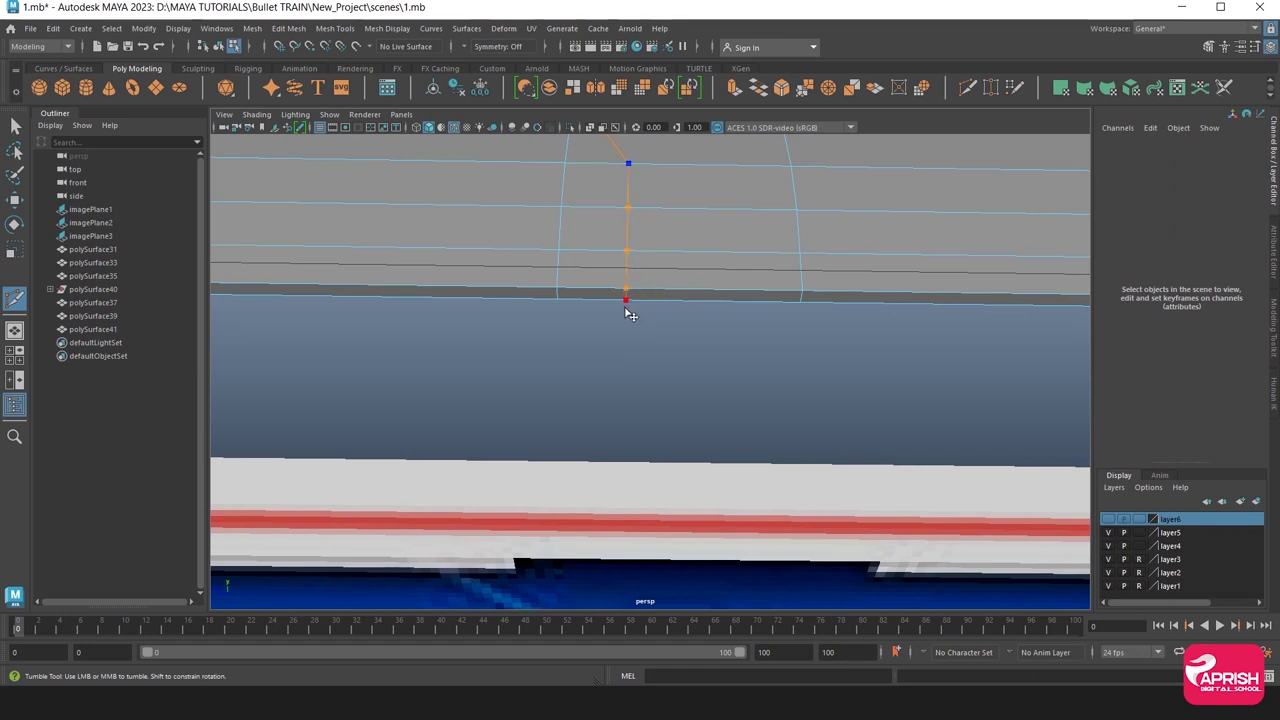
pyautogui.moveTo(630, 315)
pyautogui.keyDown('alt'); pyautogui.mouseDown()
pyautogui.moveTo(694, 420)
pyautogui.moveTo(797, 295)
pyautogui.mouseUp(); pyautogui.keyUp('alt')
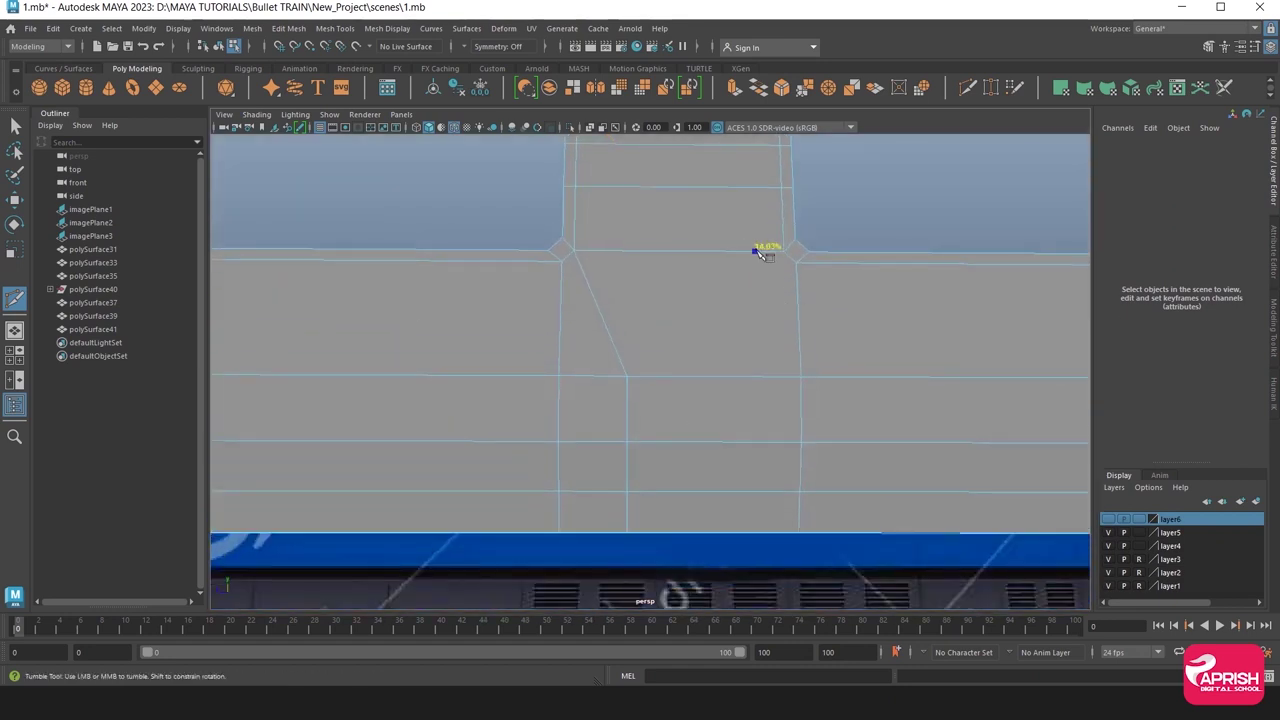
pyautogui.click(785, 252)
pyautogui.keyDown('ctrl'); pyautogui.keyDown('alt'); pyautogui.moveTo(724, 390); pyautogui.dragTo(800, 440); pyautogui.keyUp('alt'); pyautogui.keyUp('ctrl')
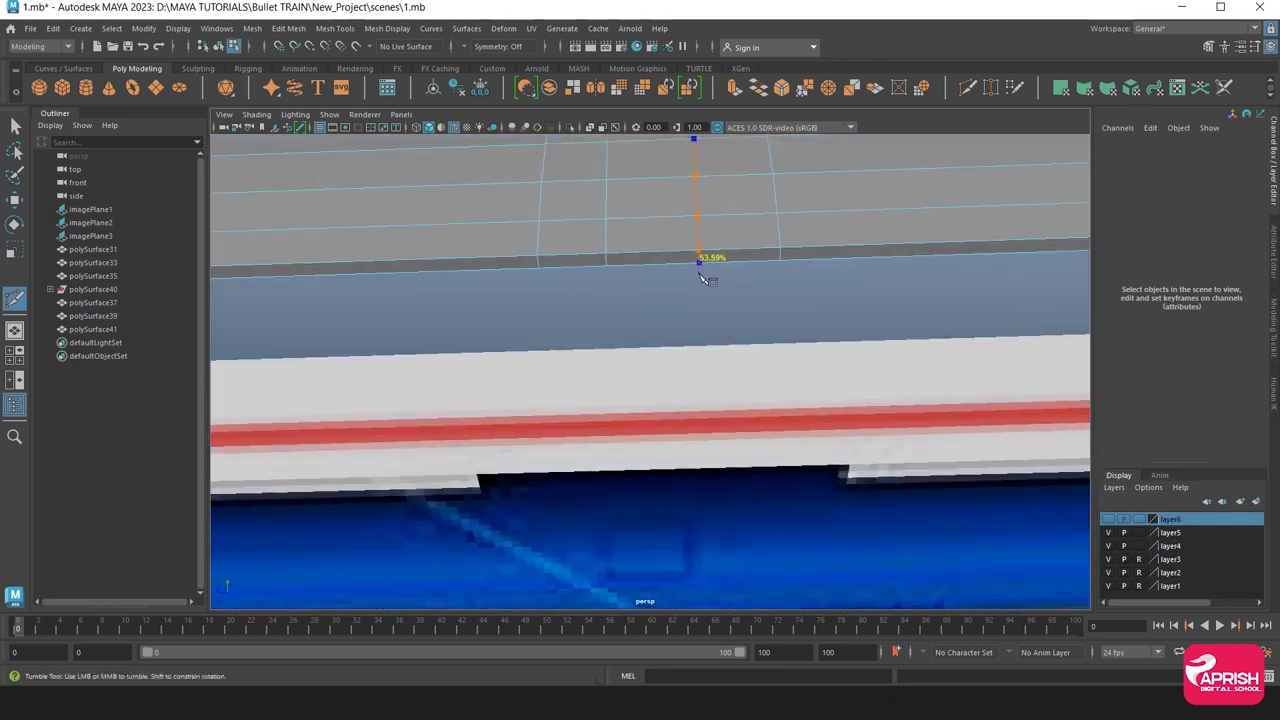
pyautogui.scroll(-5, 720, 329)
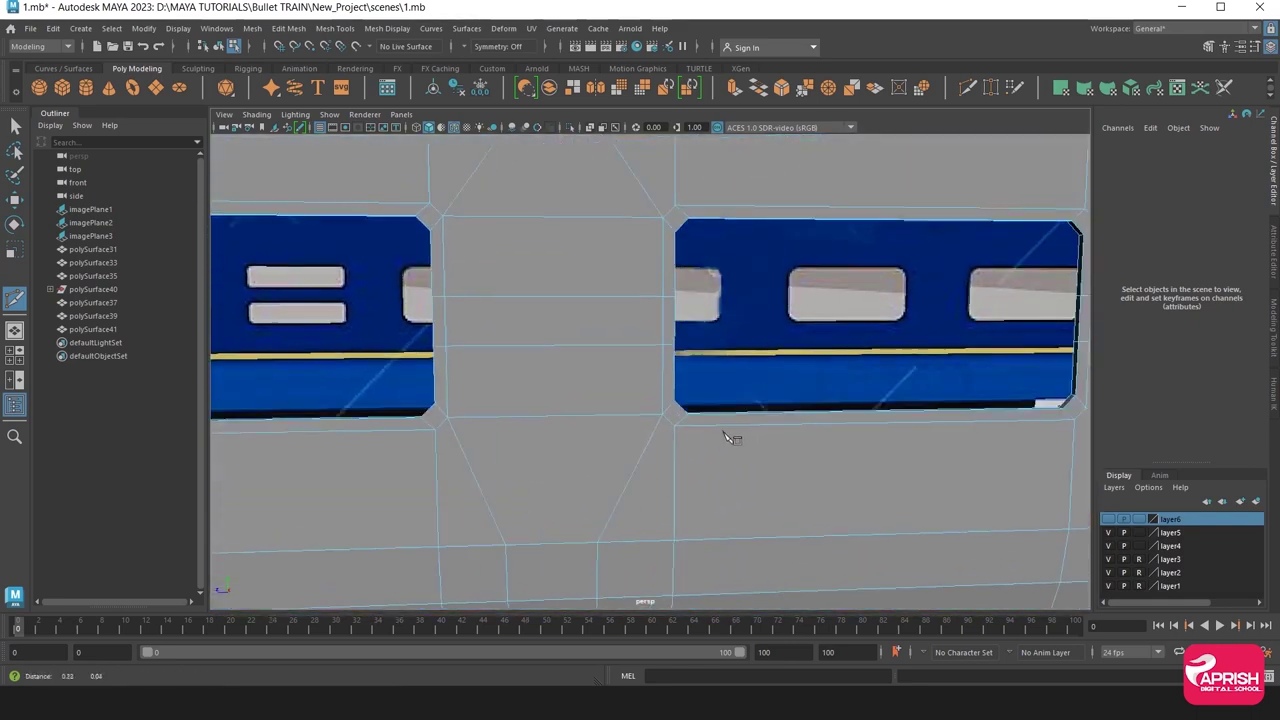
pyautogui.scroll(3, 734, 434)
# Carry the cut through the middle edge to the panel's lower edge and commit it.
pyautogui.keyDown('alt'); pyautogui.moveTo(764, 465); pyautogui.dragTo(580, 409, button='middle'); pyautogui.keyUp('alt')
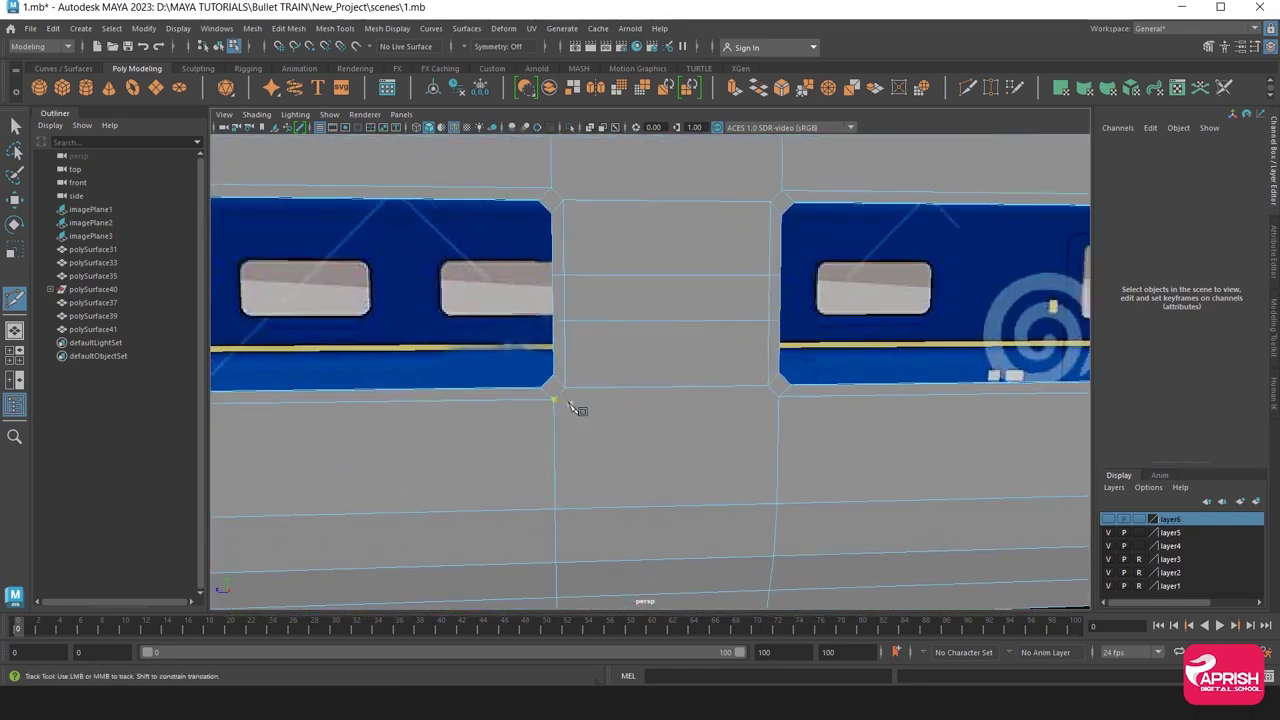
pyautogui.moveTo(563, 398)
pyautogui.keyDown('alt'); pyautogui.mouseDown()
pyautogui.moveTo(592, 434)
pyautogui.moveTo(586, 411)
pyautogui.mouseUp(); pyautogui.keyUp('alt')
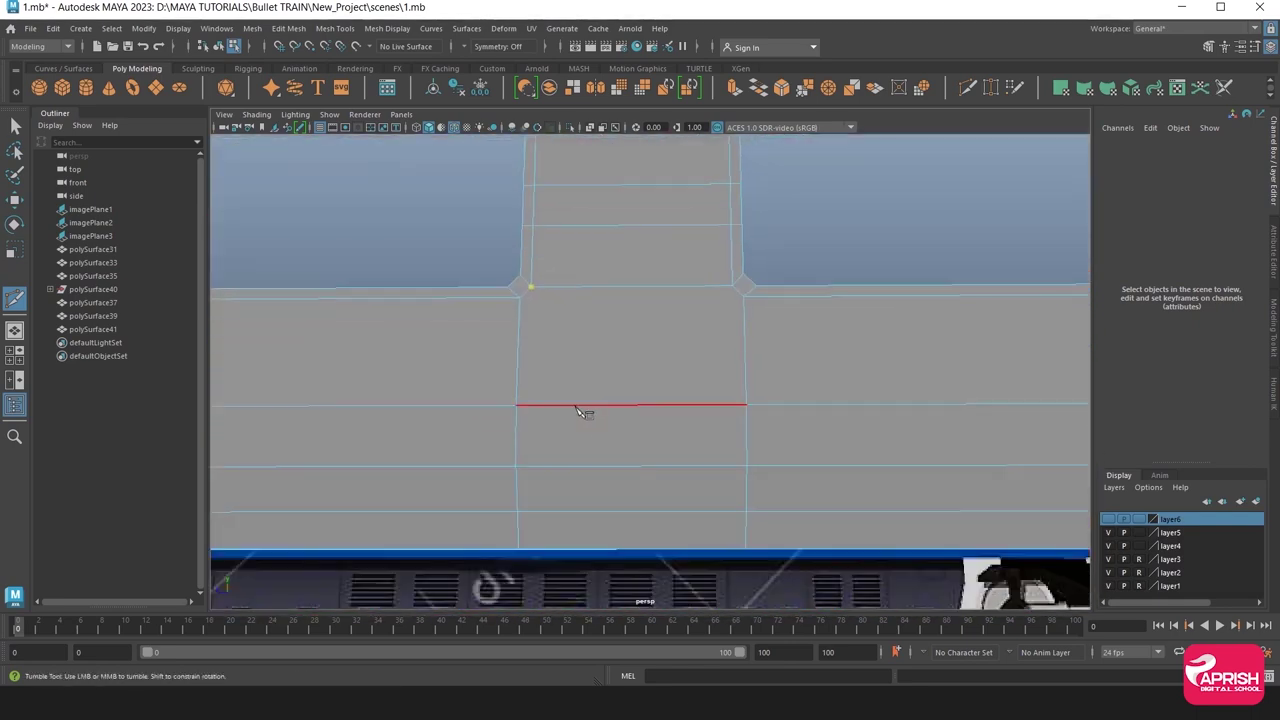
pyautogui.click(585, 395)
pyautogui.keyDown('alt'); pyautogui.moveTo(610, 470); pyautogui.dragTo(606, 437); pyautogui.keyUp('alt')
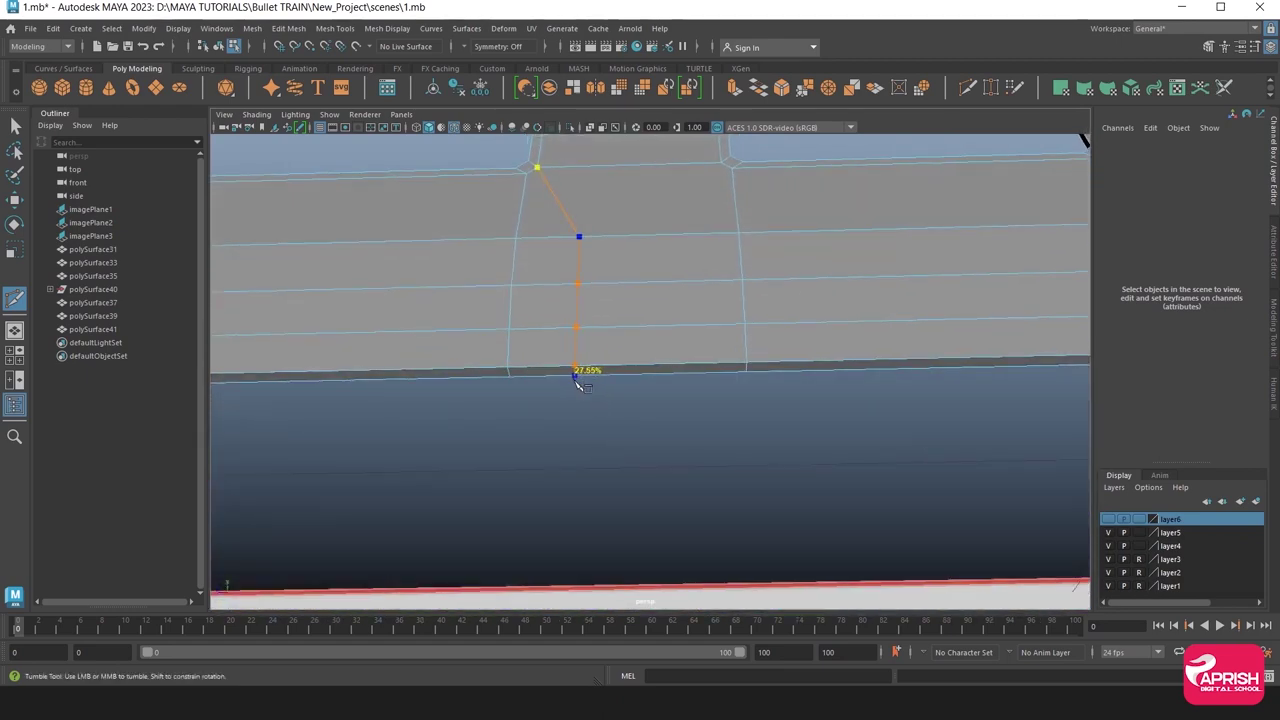
pyautogui.click(576, 377)
pyautogui.press('Return')
# Orbit the view back around to the window openings.
pyautogui.moveTo(586, 397)
pyautogui.keyDown('alt'); pyautogui.mouseDown()
pyautogui.moveTo(617, 408)
pyautogui.moveTo(677, 349)
pyautogui.mouseUp(); pyautogui.keyUp('alt')
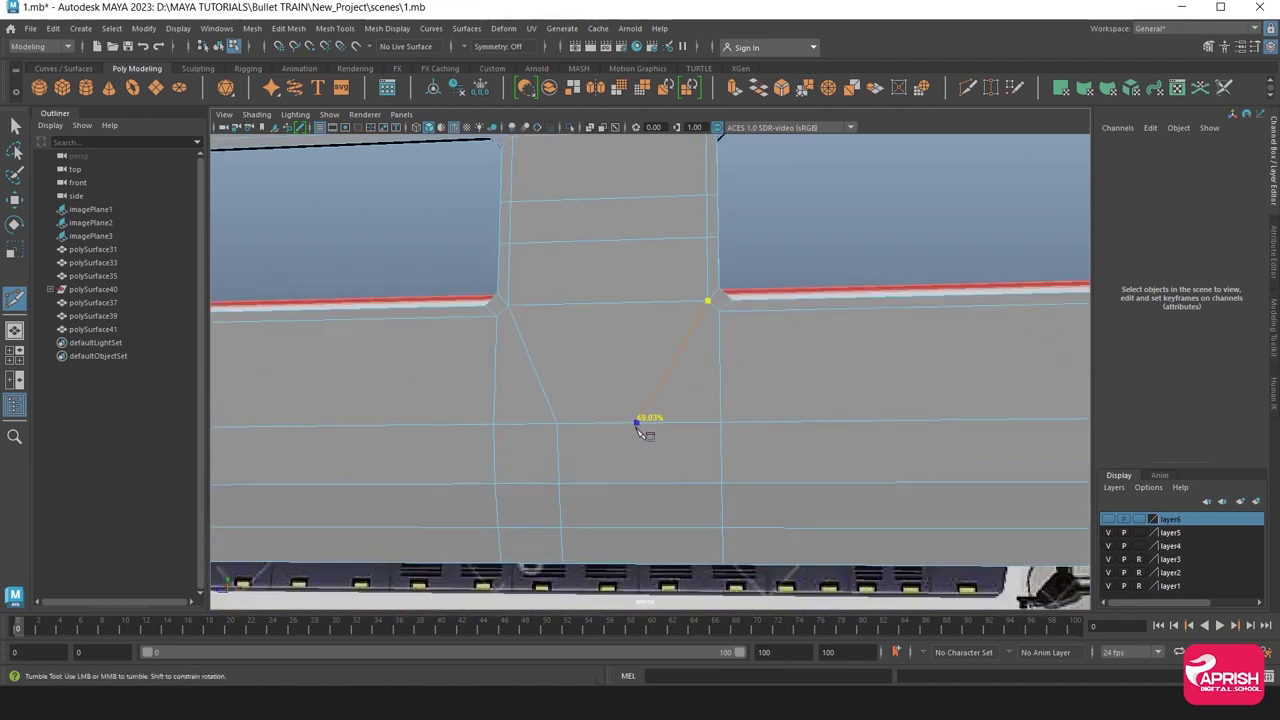
pyautogui.moveTo(655, 465)
pyautogui.keyDown('alt'); pyautogui.mouseDown()
pyautogui.moveTo(674, 440)
pyautogui.moveTo(671, 406)
pyautogui.mouseUp(); pyautogui.keyUp('alt')
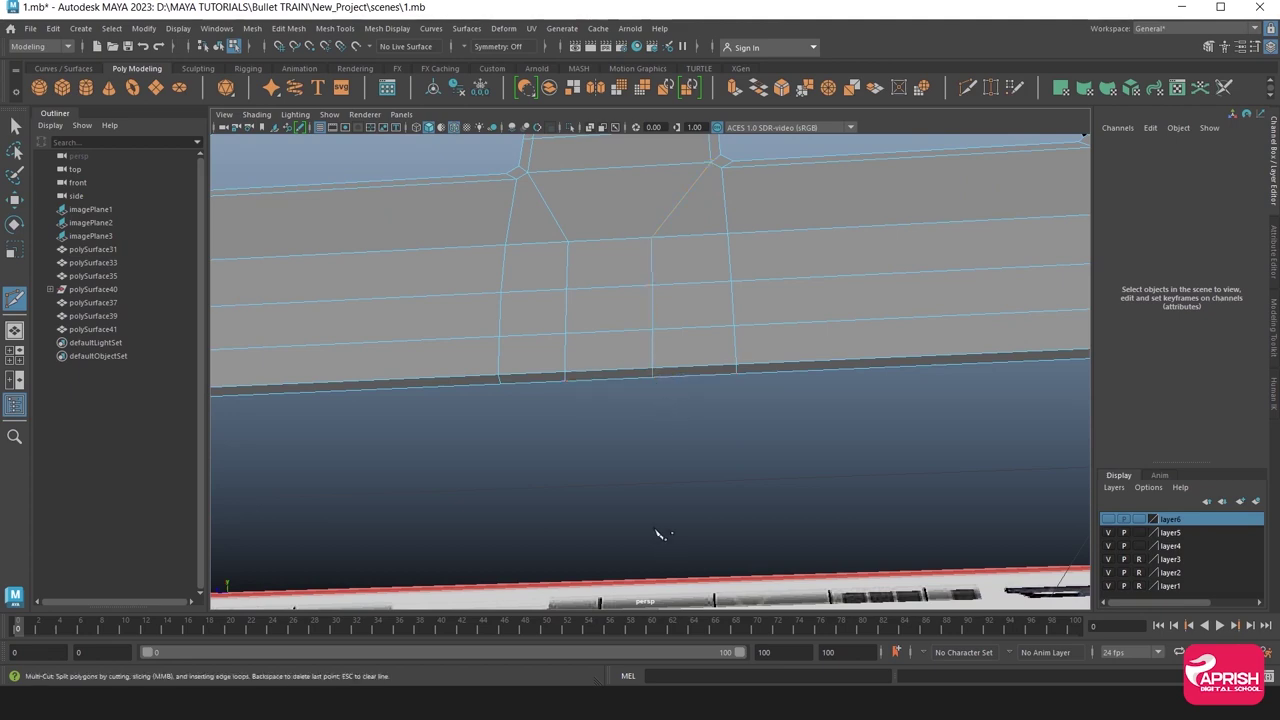
pyautogui.moveTo(657, 531)
pyautogui.keyDown('alt'); pyautogui.mouseDown()
pyautogui.moveTo(634, 397)
pyautogui.moveTo(637, 417)
pyautogui.mouseUp(); pyautogui.keyUp('alt')
pyautogui.moveTo(637, 417)
pyautogui.keyDown('alt'); pyautogui.mouseDown(button='middle')
pyautogui.moveTo(634, 474)
pyautogui.moveTo(563, 457)
pyautogui.mouseUp(button='middle'); pyautogui.keyUp('alt')
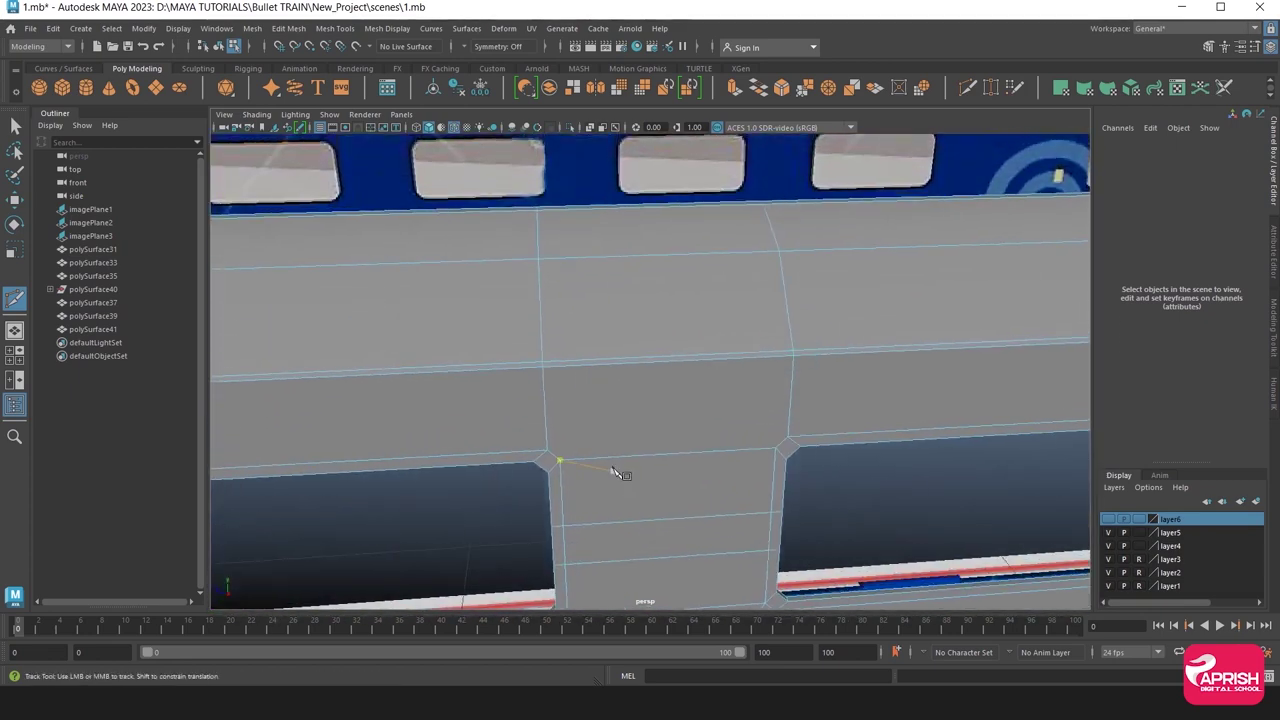
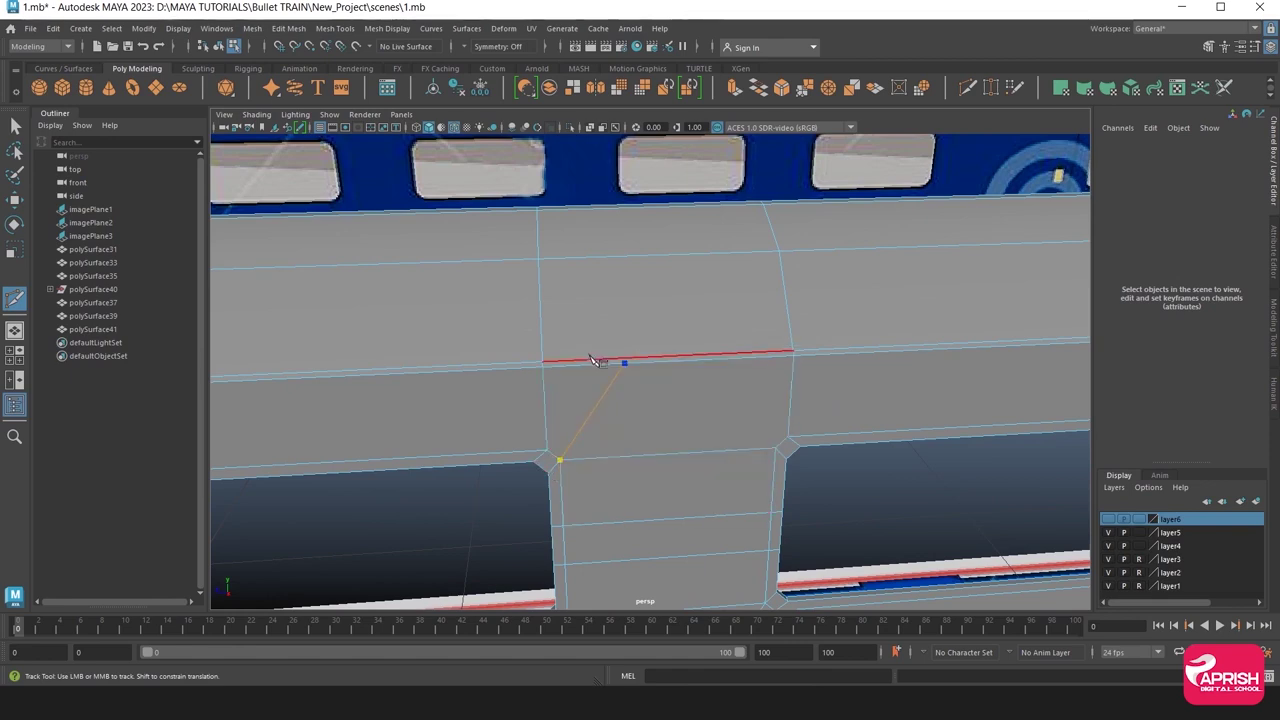
# Multi-Cut a new edge from a window corner vertex up to the body's top edge.
pyautogui.keyDown('alt'); pyautogui.moveTo(591, 358); pyautogui.dragTo(603, 399); pyautogui.keyUp('alt')
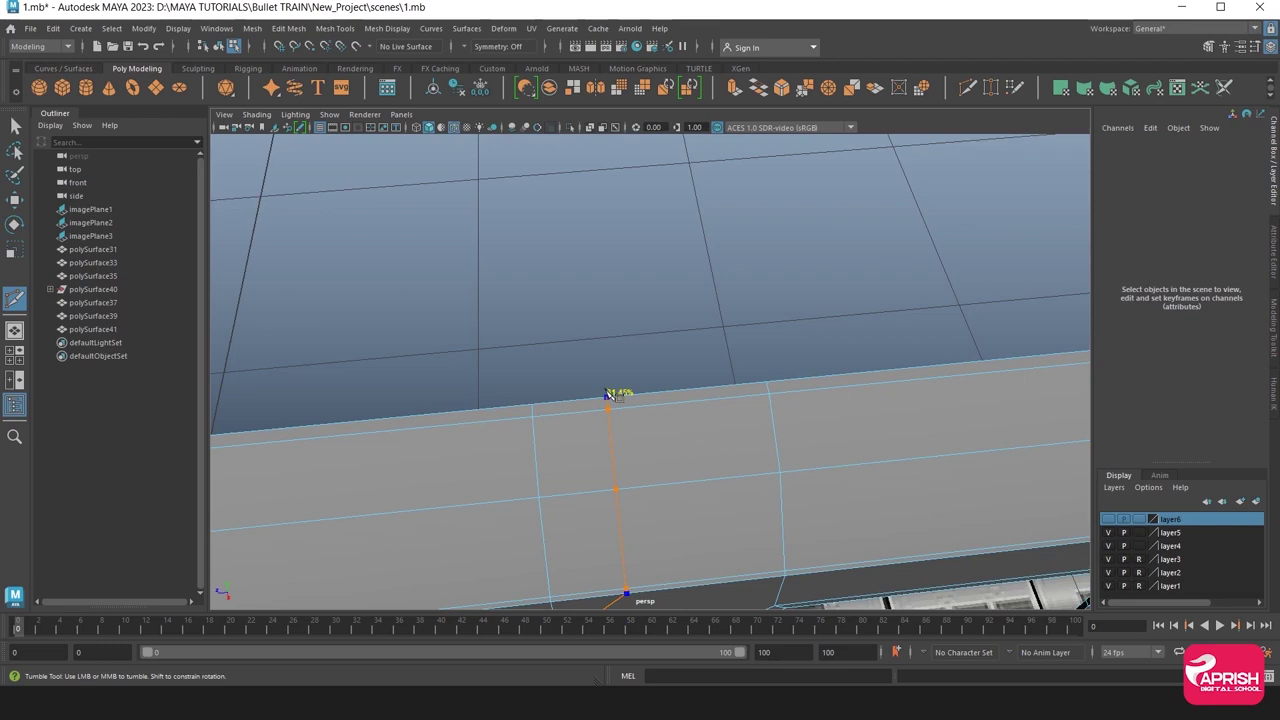
pyautogui.moveTo(606, 389)
pyautogui.keyDown('alt'); pyautogui.mouseDown()
pyautogui.moveTo(666, 391)
pyautogui.moveTo(666, 406)
pyautogui.mouseUp(); pyautogui.keyUp('alt')
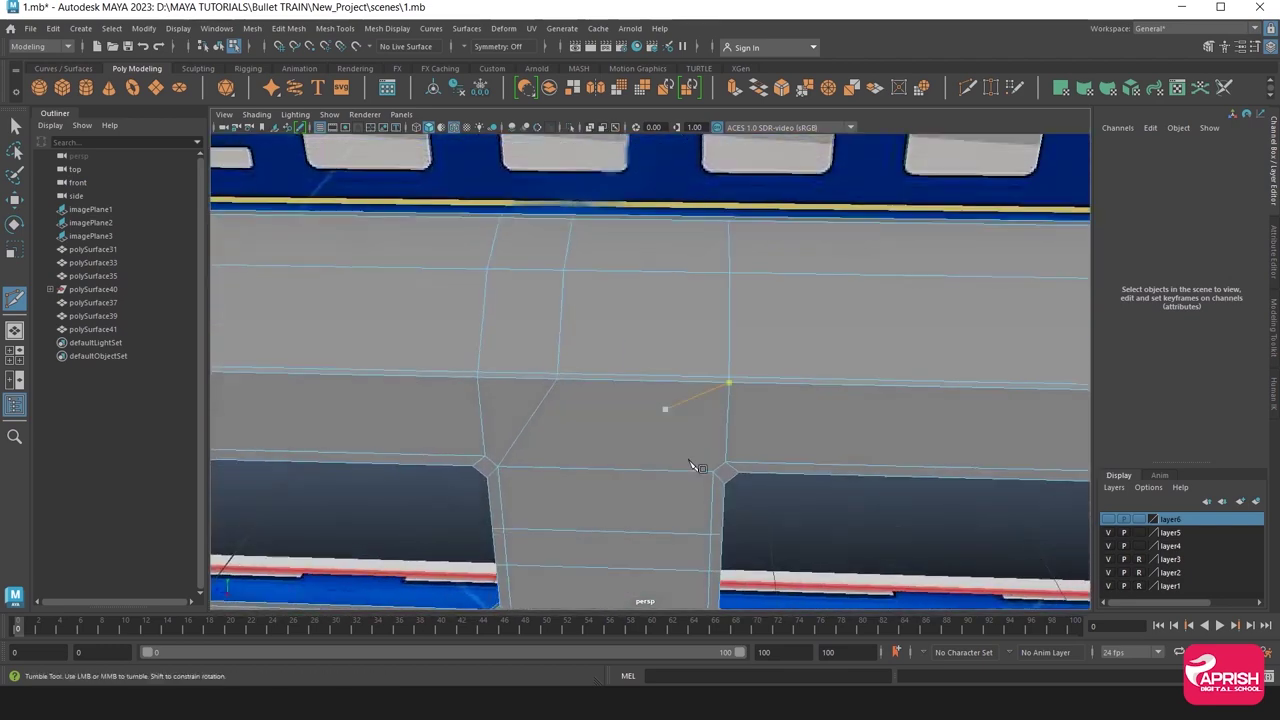
pyautogui.click(714, 472)
pyautogui.click(636, 380)
pyautogui.keyDown('alt'); pyautogui.moveTo(636, 380); pyautogui.dragTo(669, 337); pyautogui.keyUp('alt')
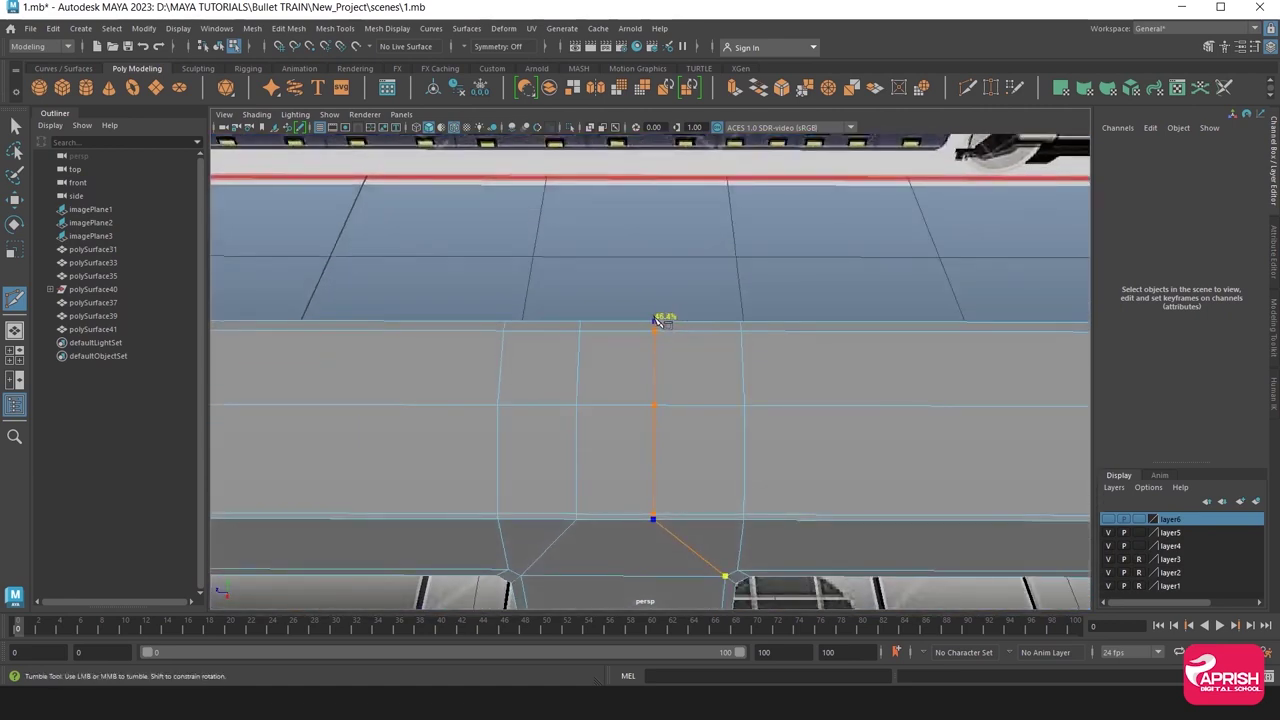
pyautogui.click(657, 320)
# Cut and commit another edge from partway along the side edge up to the top edge.
pyautogui.keyDown('alt'); pyautogui.moveTo(668, 344); pyautogui.dragTo(740, 480); pyautogui.keyUp('alt')
pyautogui.moveTo(740, 480)
pyautogui.keyDown('alt'); pyautogui.mouseDown(button='middle')
pyautogui.moveTo(631, 451)
pyautogui.moveTo(612, 398)
pyautogui.mouseUp(button='middle'); pyautogui.keyUp('alt')
pyautogui.scroll(-1, 631, 451)
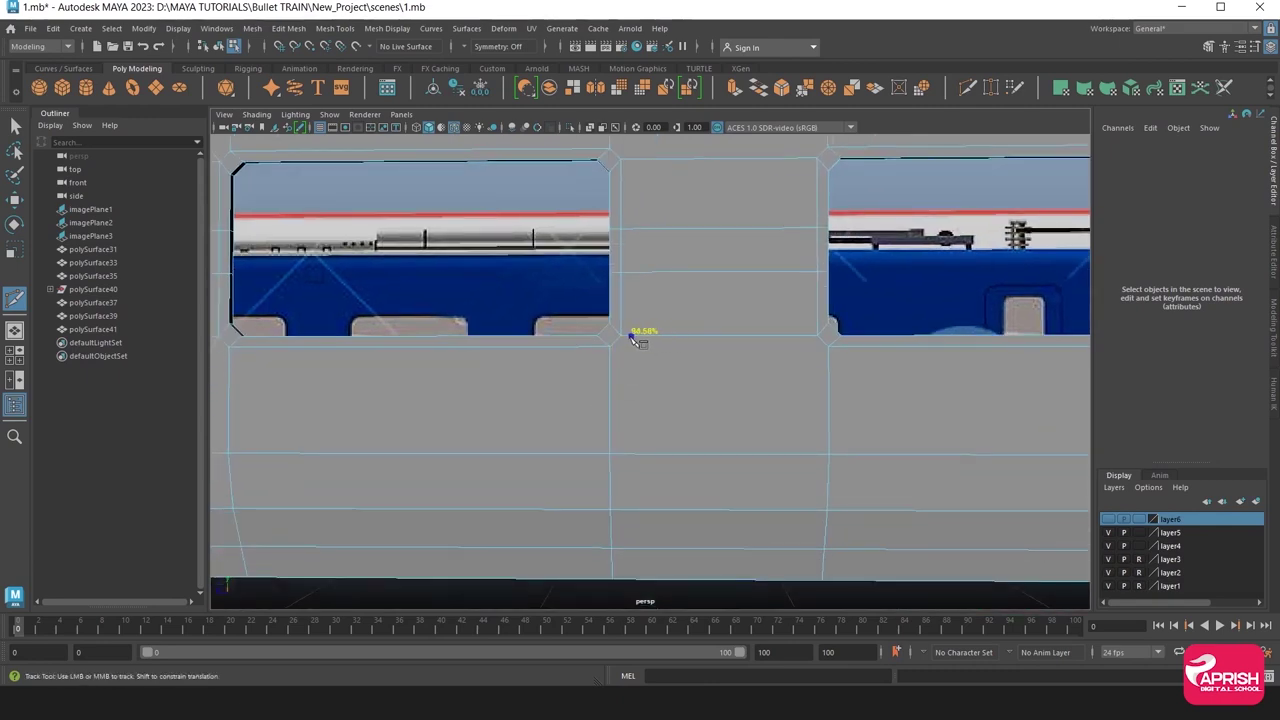
pyautogui.click(674, 455)
pyautogui.moveTo(676, 456)
pyautogui.keyDown('alt'); pyautogui.mouseDown()
pyautogui.moveTo(703, 474)
pyautogui.moveTo(690, 356)
pyautogui.mouseUp(); pyautogui.keyUp('alt')
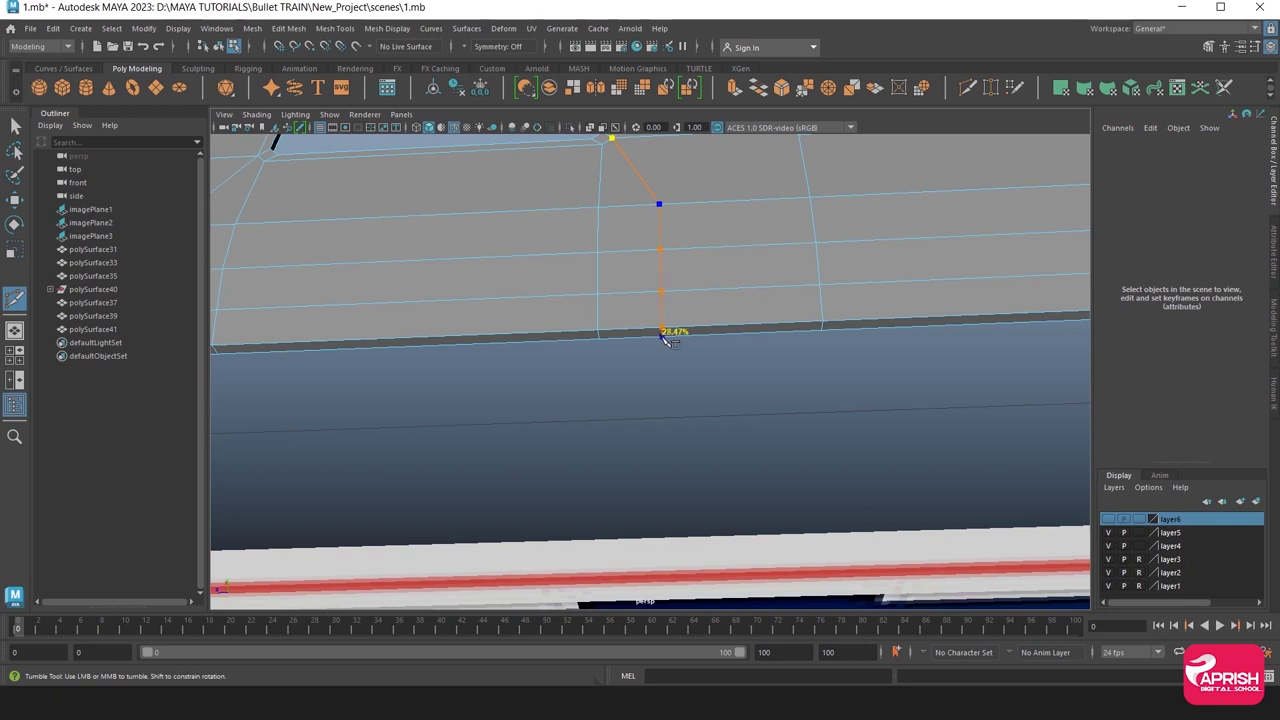
pyautogui.click(669, 346)
pyautogui.press('Return')
# Cut and commit an edge from the next window corner up to the top edge.
pyautogui.keyDown('alt'); pyautogui.moveTo(683, 380); pyautogui.dragTo(730, 358); pyautogui.keyUp('alt')
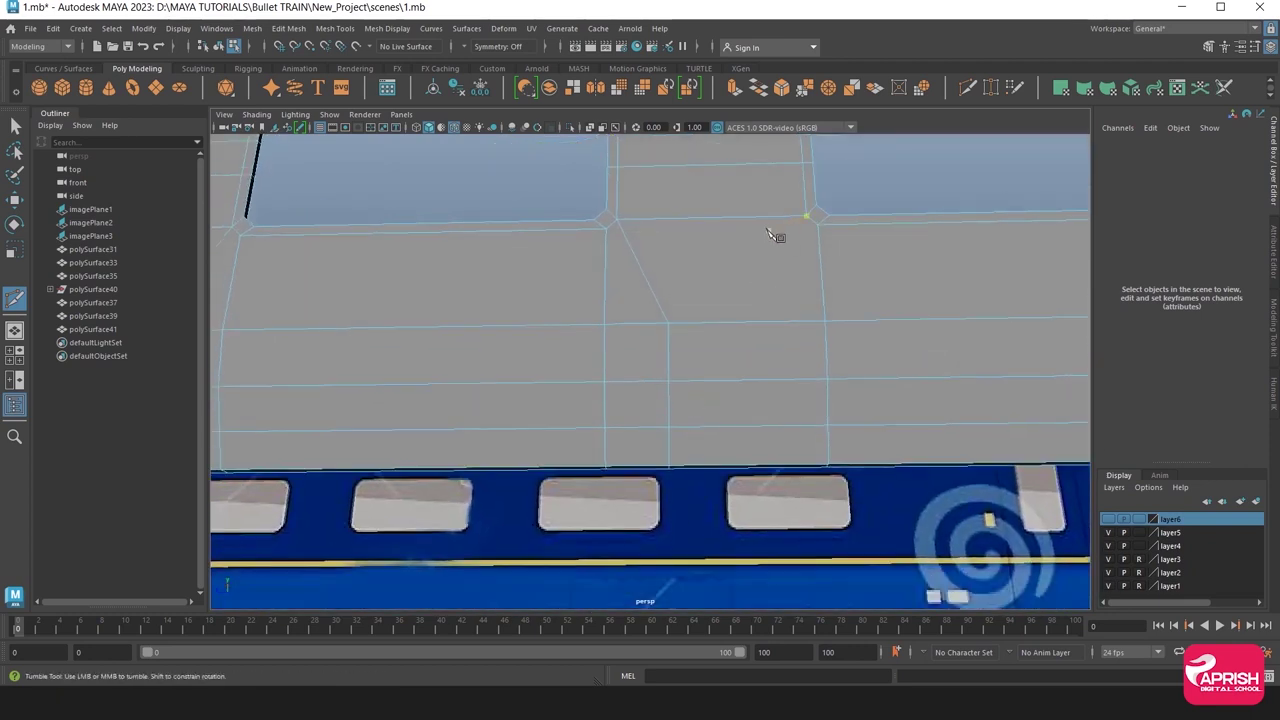
pyautogui.click(806, 216)
pyautogui.click(754, 321)
pyautogui.keyDown('alt'); pyautogui.moveTo(754, 322); pyautogui.dragTo(760, 368); pyautogui.keyUp('alt')
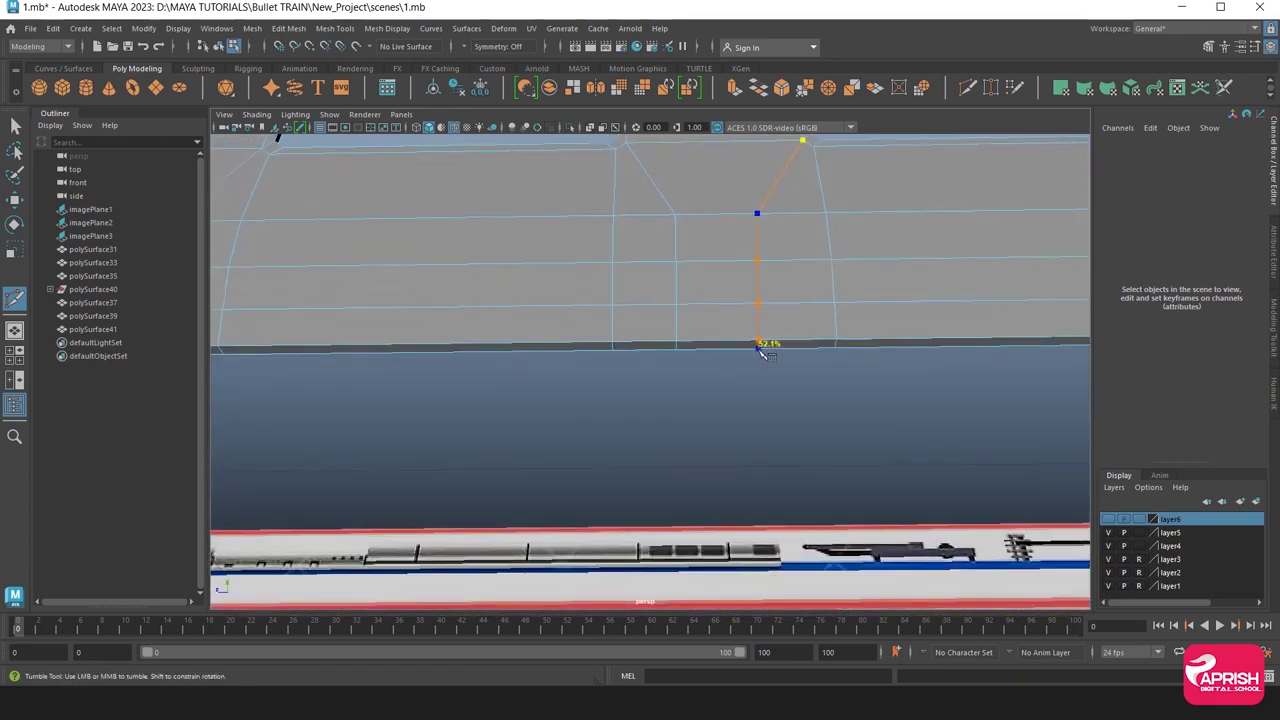
pyautogui.click(760, 345)
pyautogui.press('Return')
# Add an edge from the horizontal edge to the top edge, then begin a cut at the next window corner.
pyautogui.moveTo(763, 346)
pyautogui.keyDown('alt'); pyautogui.mouseDown()
pyautogui.moveTo(706, 309)
pyautogui.moveTo(669, 429)
pyautogui.moveTo(640, 391)
pyautogui.moveTo(655, 408)
pyautogui.moveTo(640, 423)
pyautogui.moveTo(646, 503)
pyautogui.mouseUp(); pyautogui.keyUp('alt')
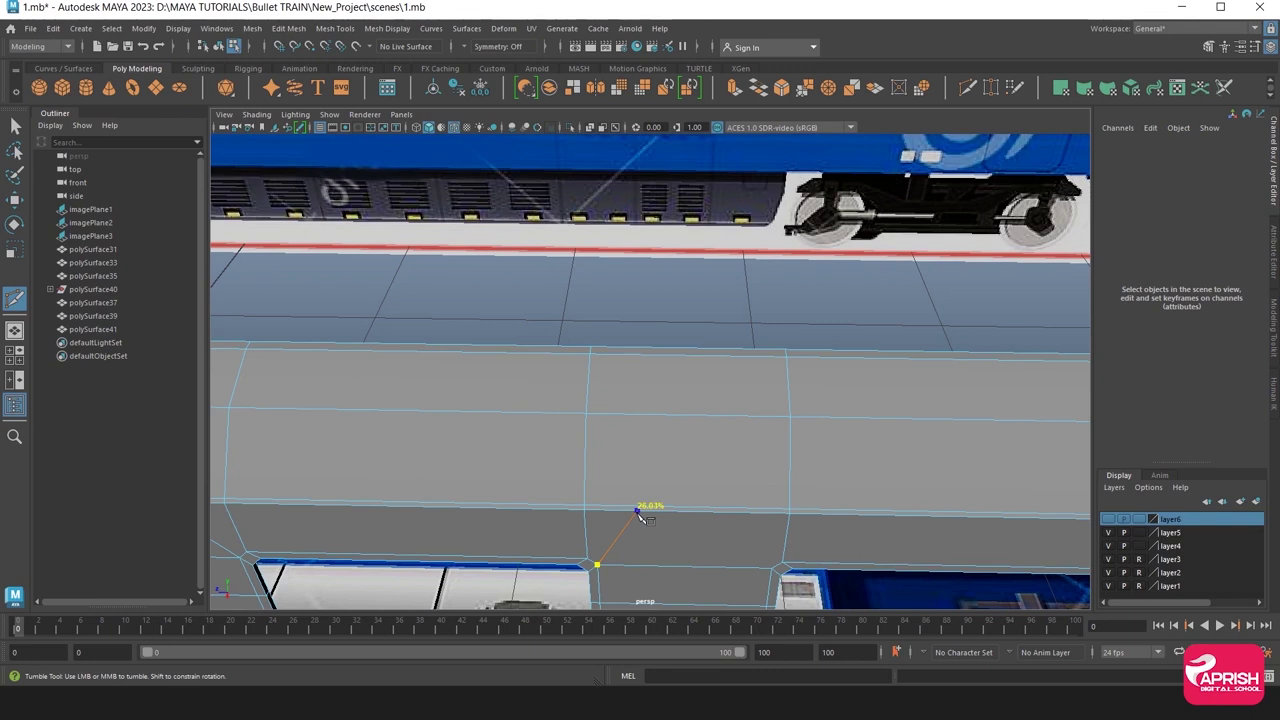
pyautogui.click(637, 511)
pyautogui.click(643, 345)
pyautogui.press('Return')
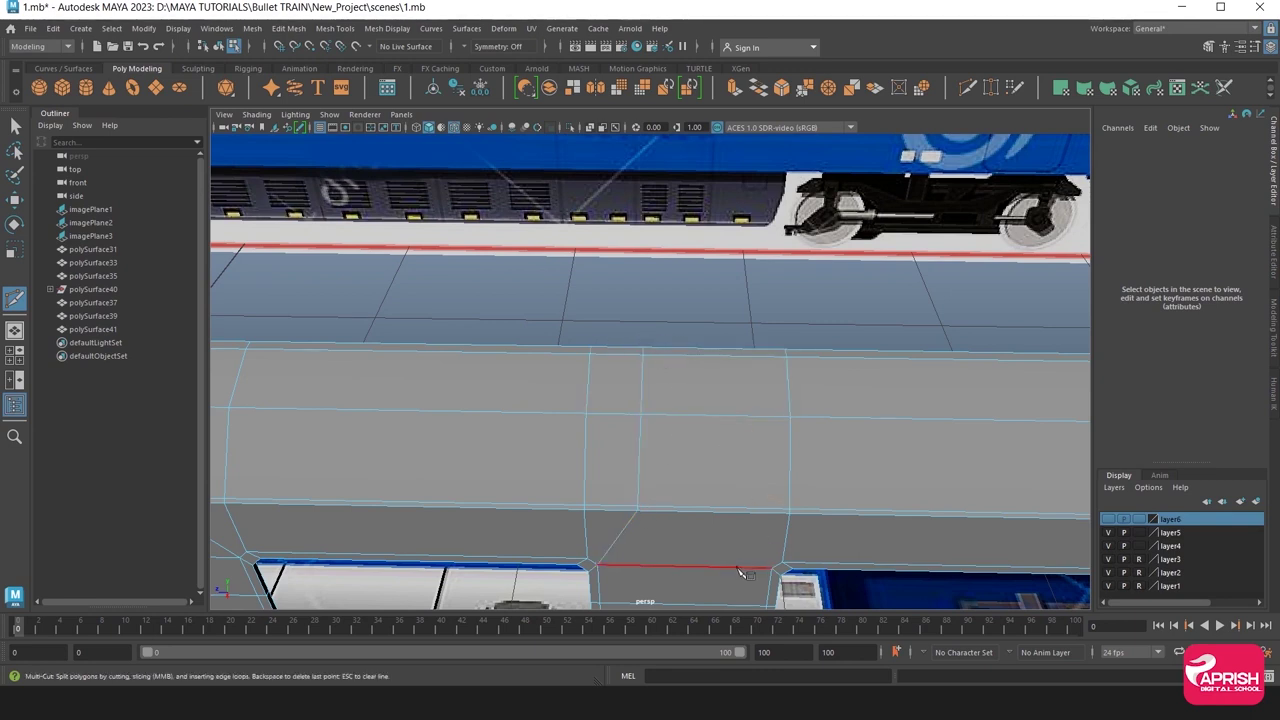
pyautogui.click(772, 568)
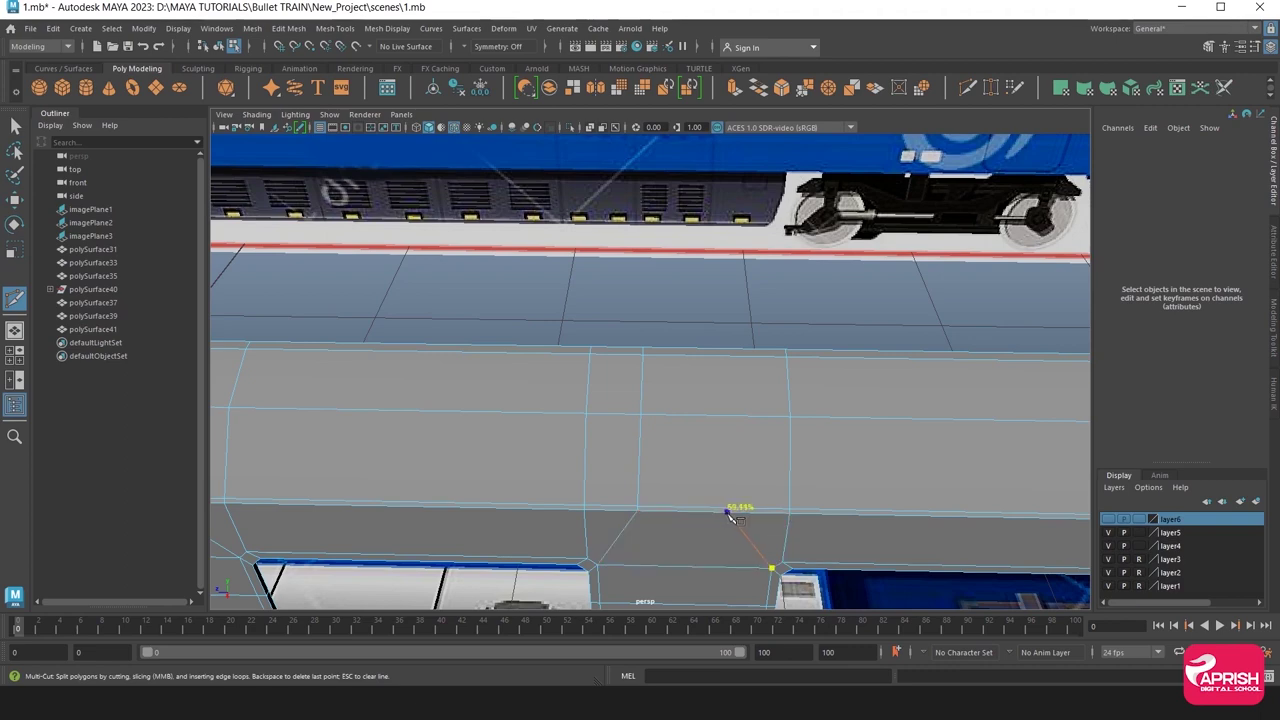
pyautogui.click(729, 512)
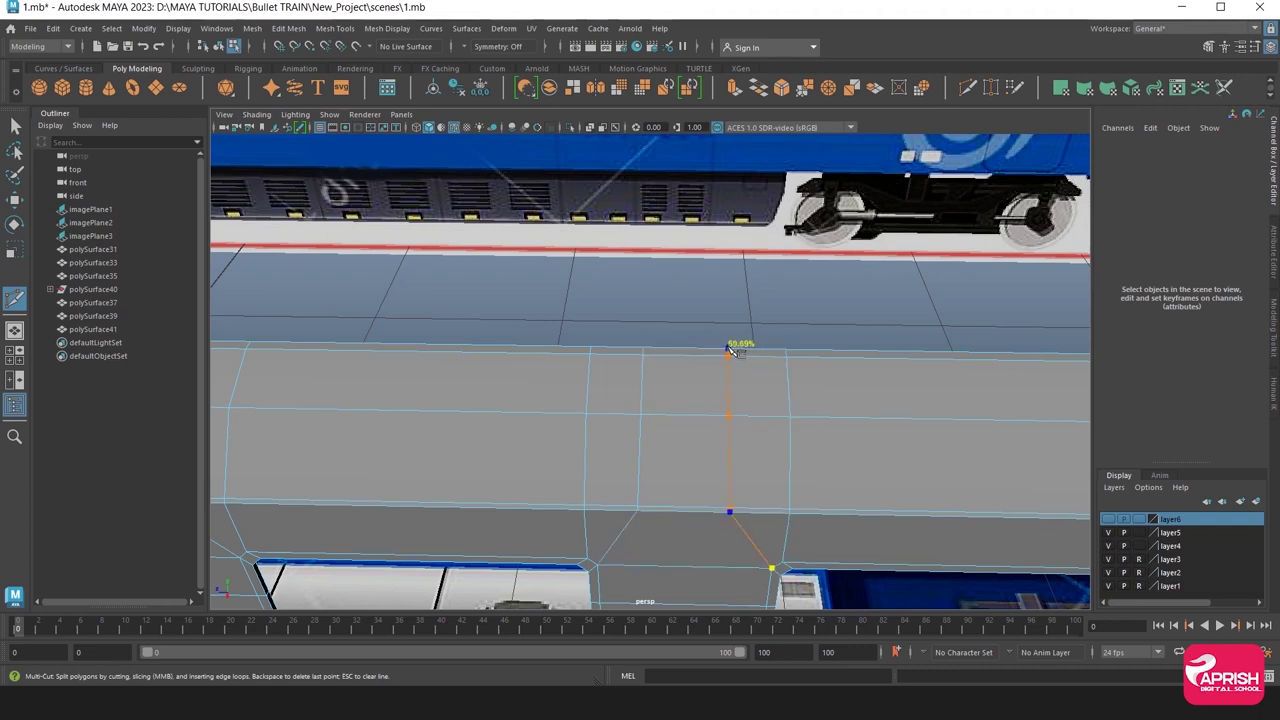
# Orbit and pan the view to face the flat side panel beside the windows.
pyautogui.scroll(3, 830, 488)
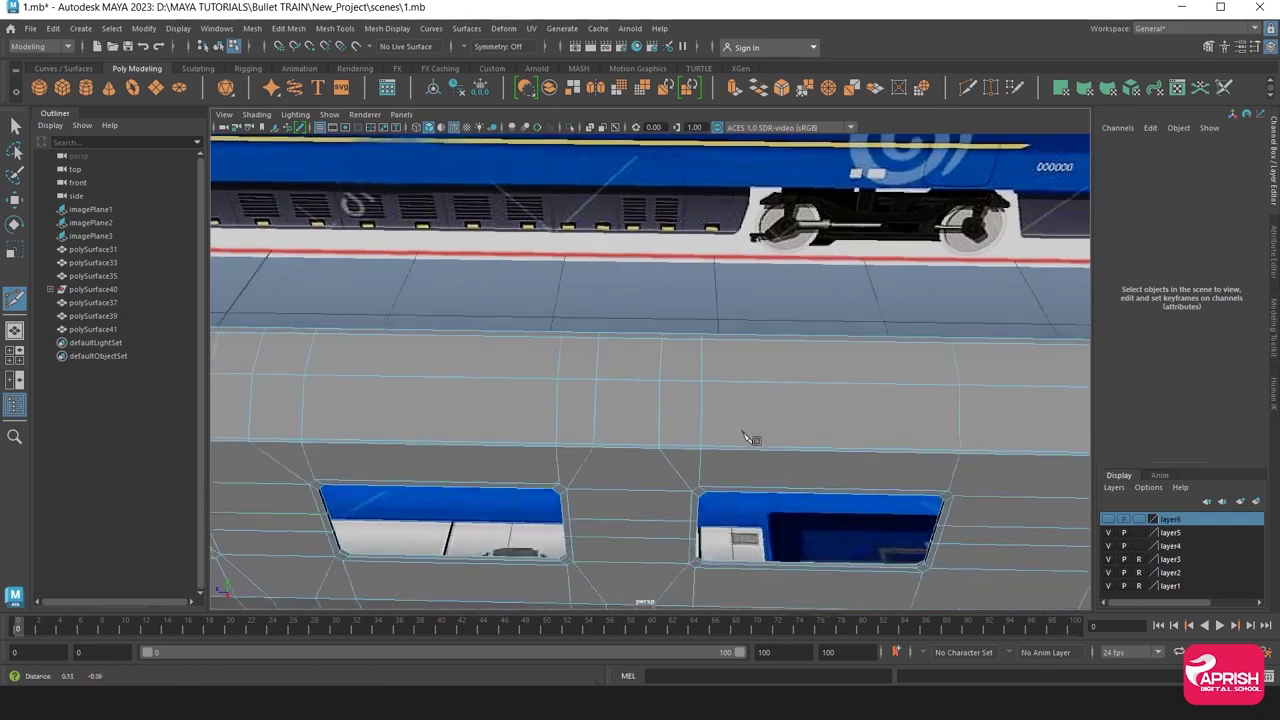
pyautogui.scroll(3, 752, 437)
pyautogui.scroll(3, 752, 433)
pyautogui.scroll(2, 790, 432)
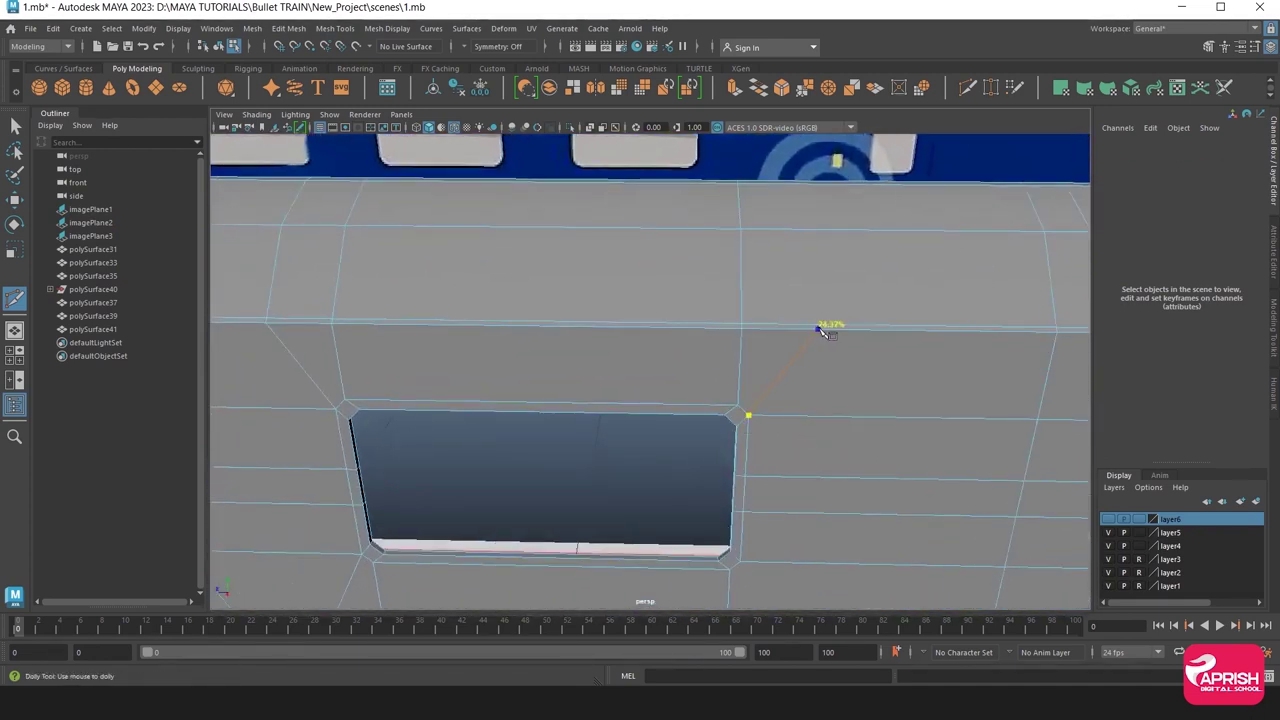
pyautogui.keyDown('alt'); pyautogui.moveTo(820, 330); pyautogui.dragTo(822, 314); pyautogui.keyUp('alt')
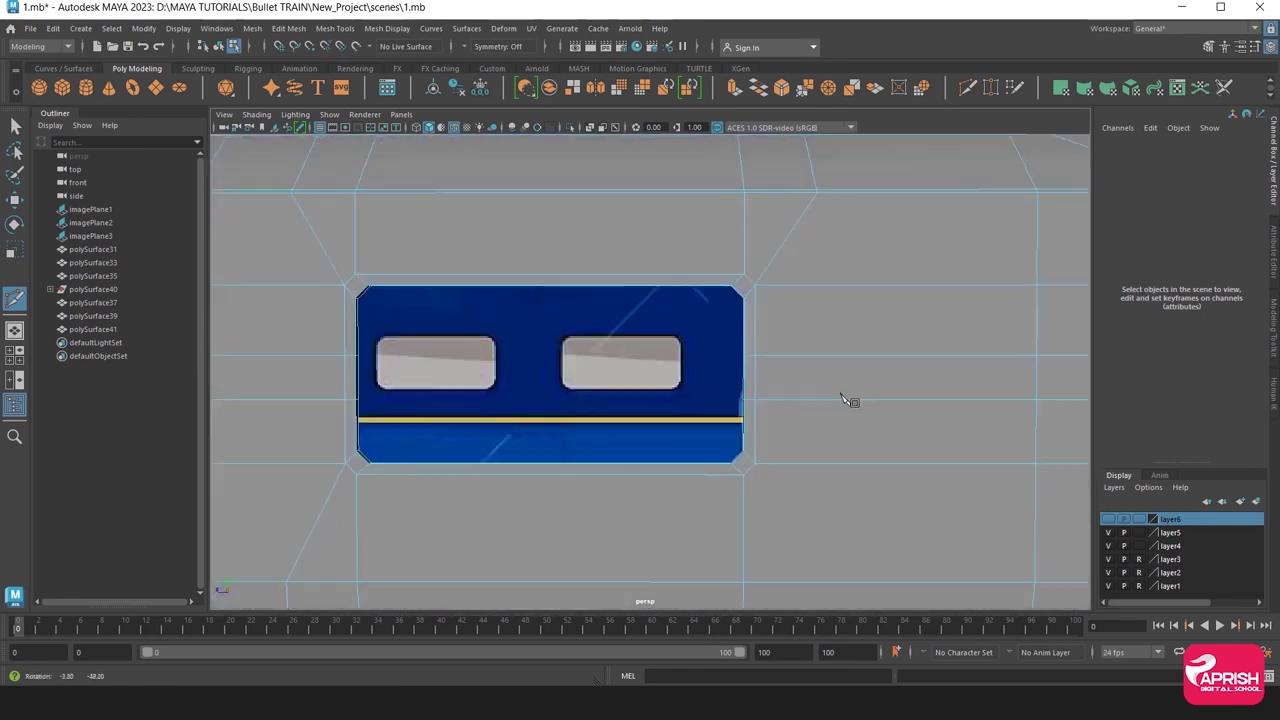
pyautogui.keyDown('alt'); pyautogui.moveTo(826, 314); pyautogui.dragTo(837, 400); pyautogui.keyUp('alt')
pyautogui.keyDown('alt'); pyautogui.moveTo(837, 400); pyautogui.dragTo(771, 380, button='middle'); pyautogui.keyUp('alt')
pyautogui.moveTo(666, 423)
pyautogui.keyDown('alt'); pyautogui.mouseDown(button='middle')
pyautogui.moveTo(694, 437)
pyautogui.moveTo(680, 471)
pyautogui.mouseUp(button='middle'); pyautogui.keyUp('alt')
pyautogui.moveTo(700, 530)
pyautogui.keyDown('alt'); pyautogui.mouseDown()
pyautogui.moveTo(643, 380)
pyautogui.moveTo(691, 457)
pyautogui.mouseUp(); pyautogui.keyUp('alt')
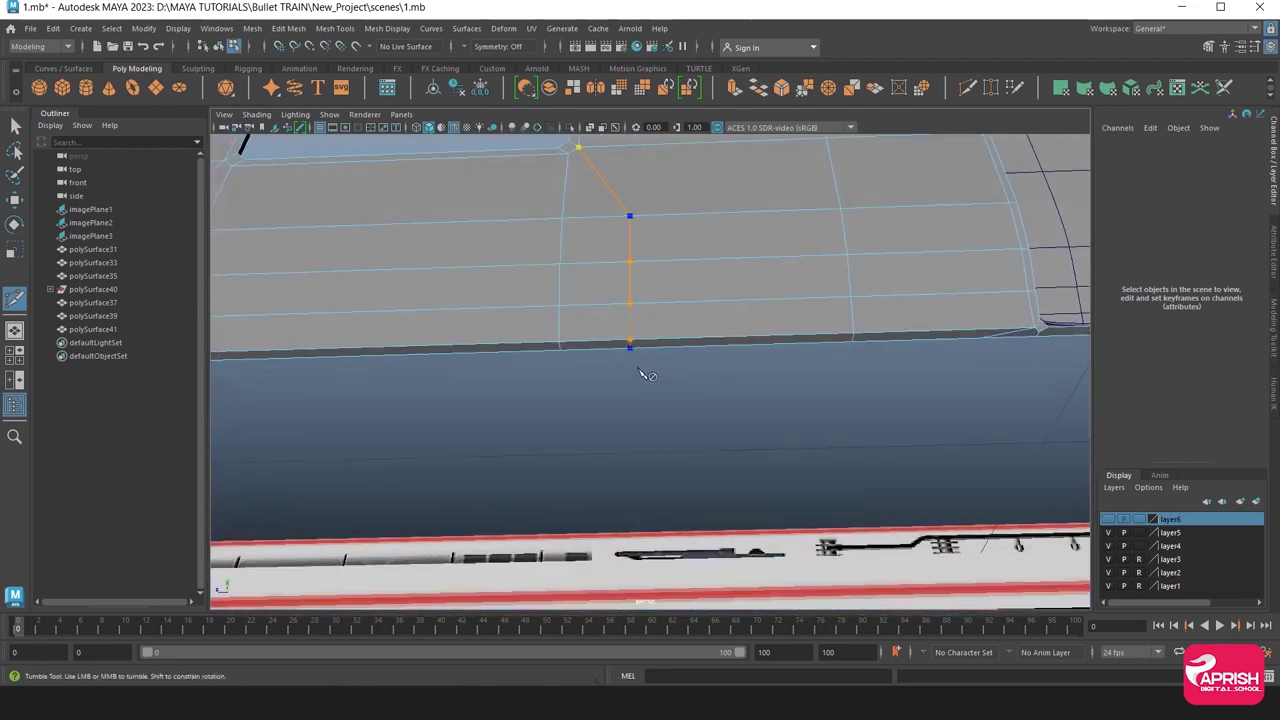
pyautogui.moveTo(640, 372)
pyautogui.keyDown('alt'); pyautogui.mouseDown()
pyautogui.moveTo(703, 380)
pyautogui.moveTo(757, 449)
pyautogui.moveTo(598, 427)
pyautogui.moveTo(634, 434)
pyautogui.mouseUp(); pyautogui.keyUp('alt')
pyautogui.moveTo(634, 434)
pyautogui.keyDown('alt'); pyautogui.mouseDown(button='middle')
pyautogui.moveTo(775, 433)
pyautogui.moveTo(609, 417)
pyautogui.moveTo(723, 471)
pyautogui.mouseUp(button='middle'); pyautogui.keyUp('alt')
# Cut a diagonal edge across the flat panel and place a point on its outer edge.
pyautogui.scroll(-3, 775, 433)
pyautogui.scroll(3, 650, 424)
pyautogui.scroll(-3, 650, 424)
pyautogui.scroll(3, 723, 471)
pyautogui.scroll(2, 751, 437)
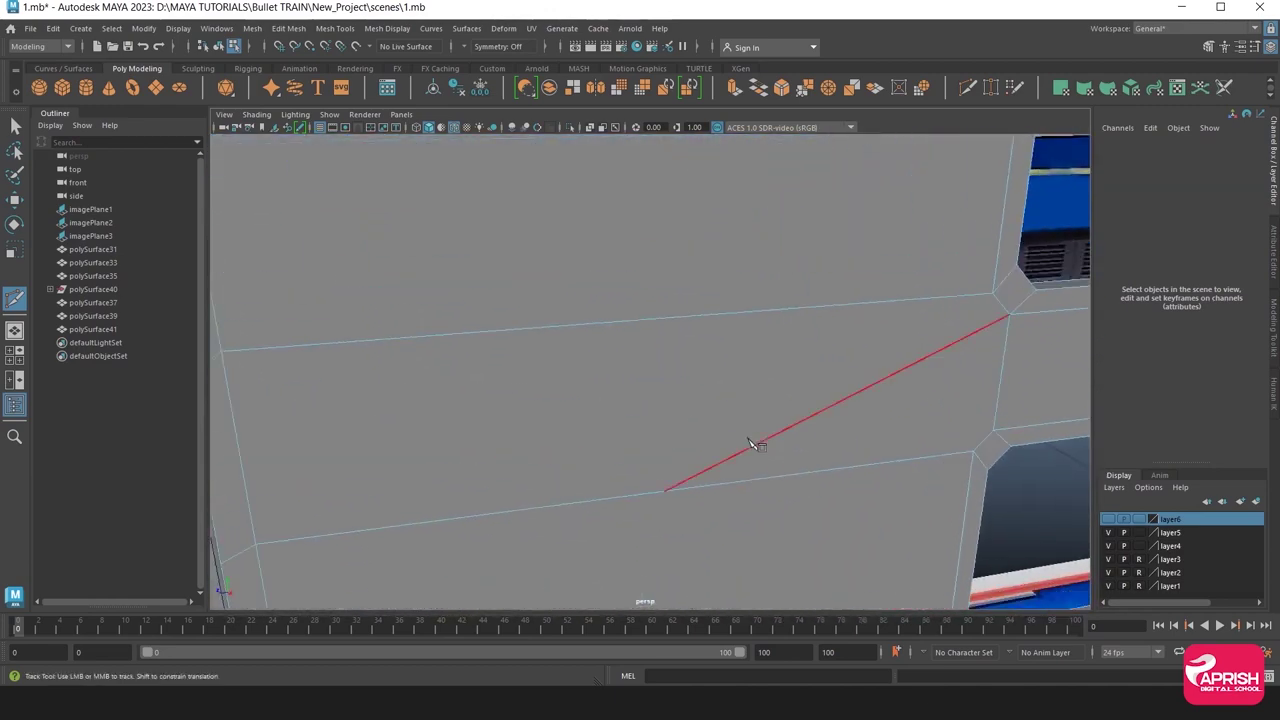
pyautogui.click(1006, 318)
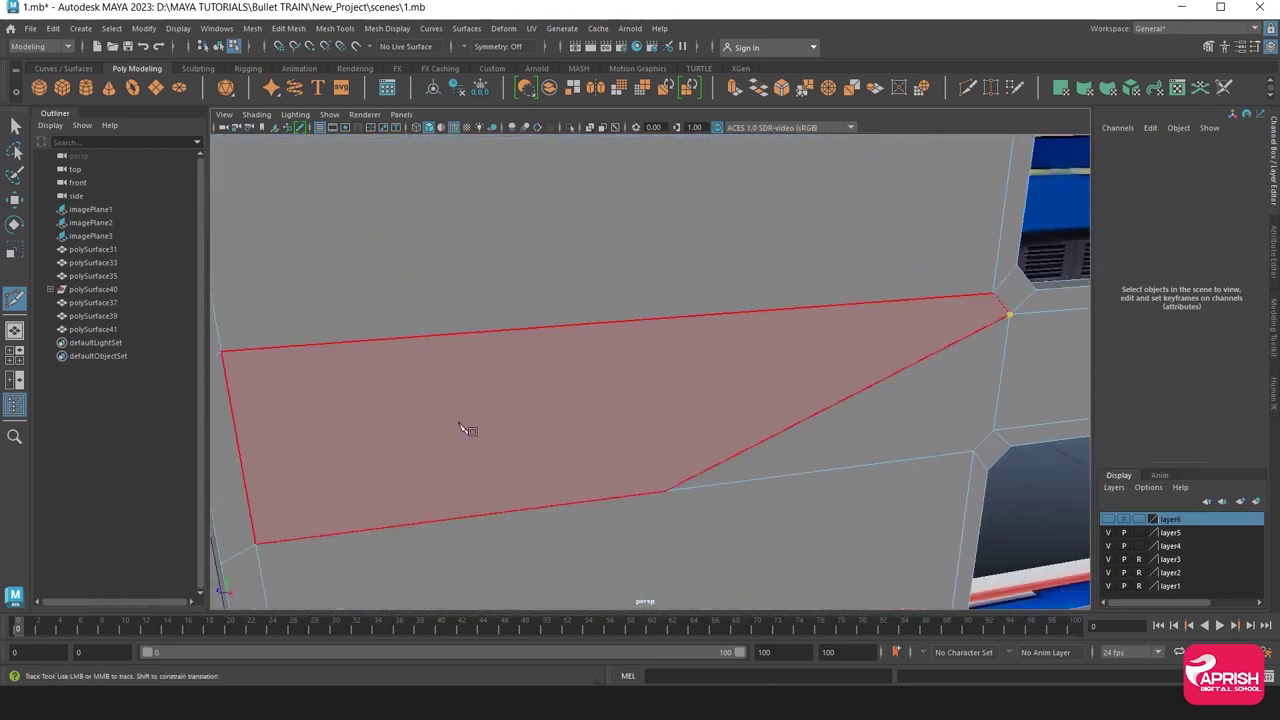
pyautogui.scroll(3, 543, 423)
pyautogui.keyDown('alt'); pyautogui.moveTo(543, 423); pyautogui.dragTo(523, 423, button='middle'); pyautogui.keyUp('alt')
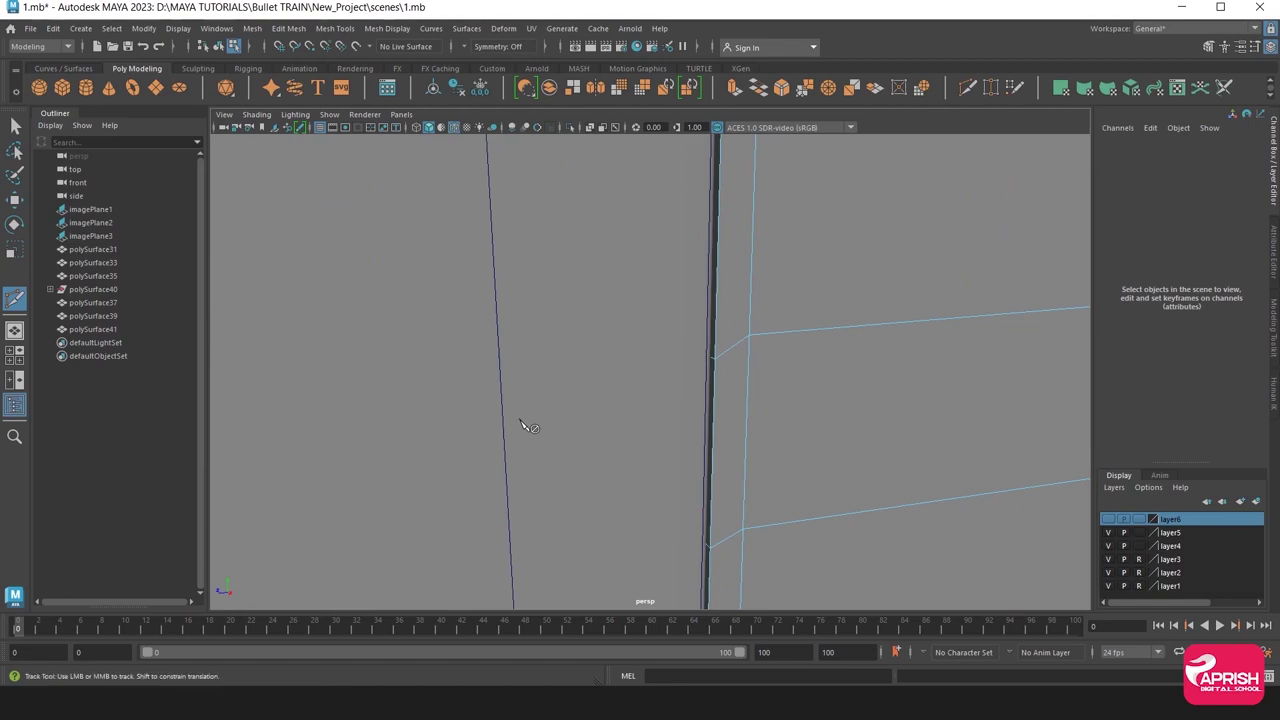
pyautogui.click(746, 388)
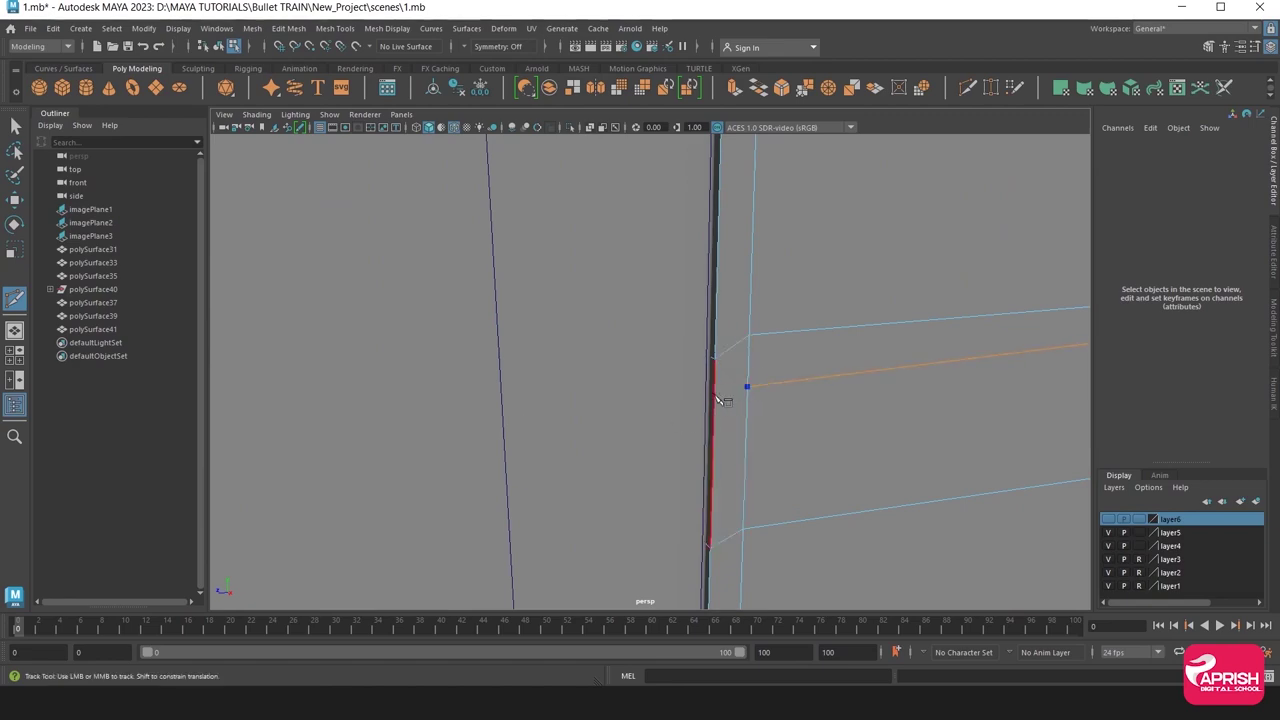
pyautogui.scroll(-5, 716, 398)
pyautogui.keyDown('alt'); pyautogui.moveTo(711, 466); pyautogui.dragTo(518, 383); pyautogui.keyUp('alt')
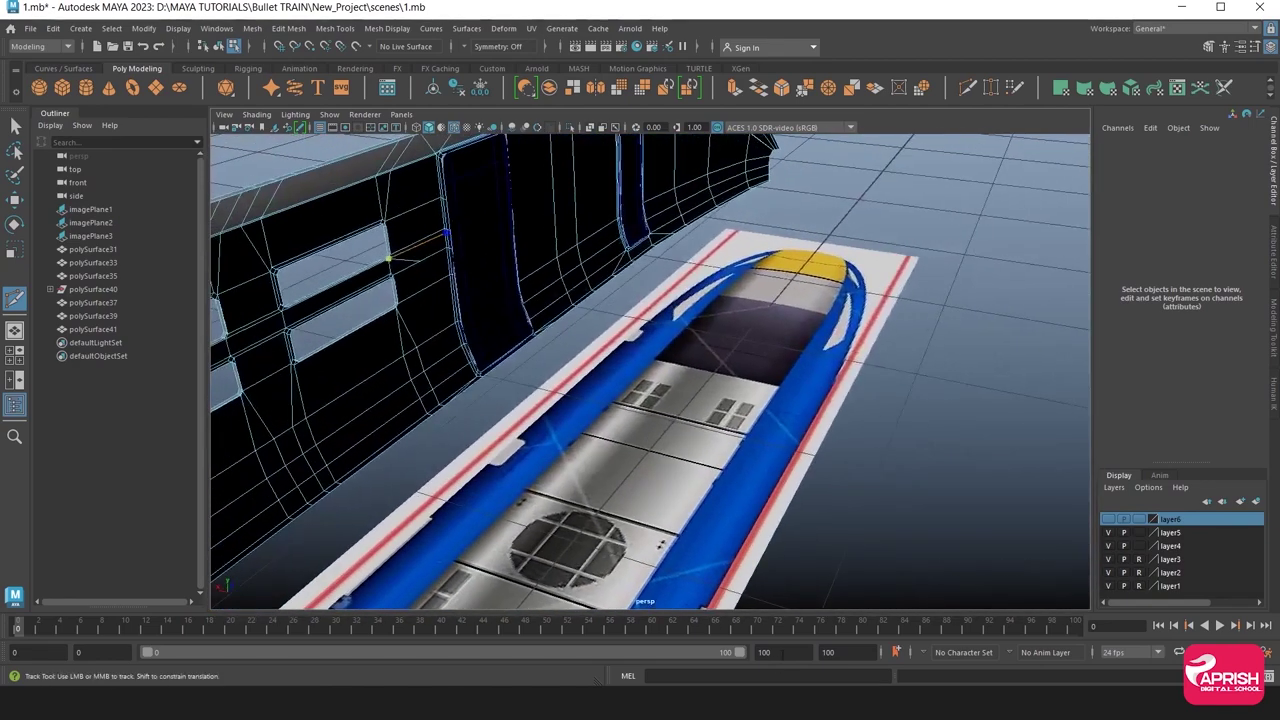
pyautogui.keyDown('alt'); pyautogui.moveTo(518, 383); pyautogui.dragTo(592, 432, button='middle'); pyautogui.keyUp('alt')
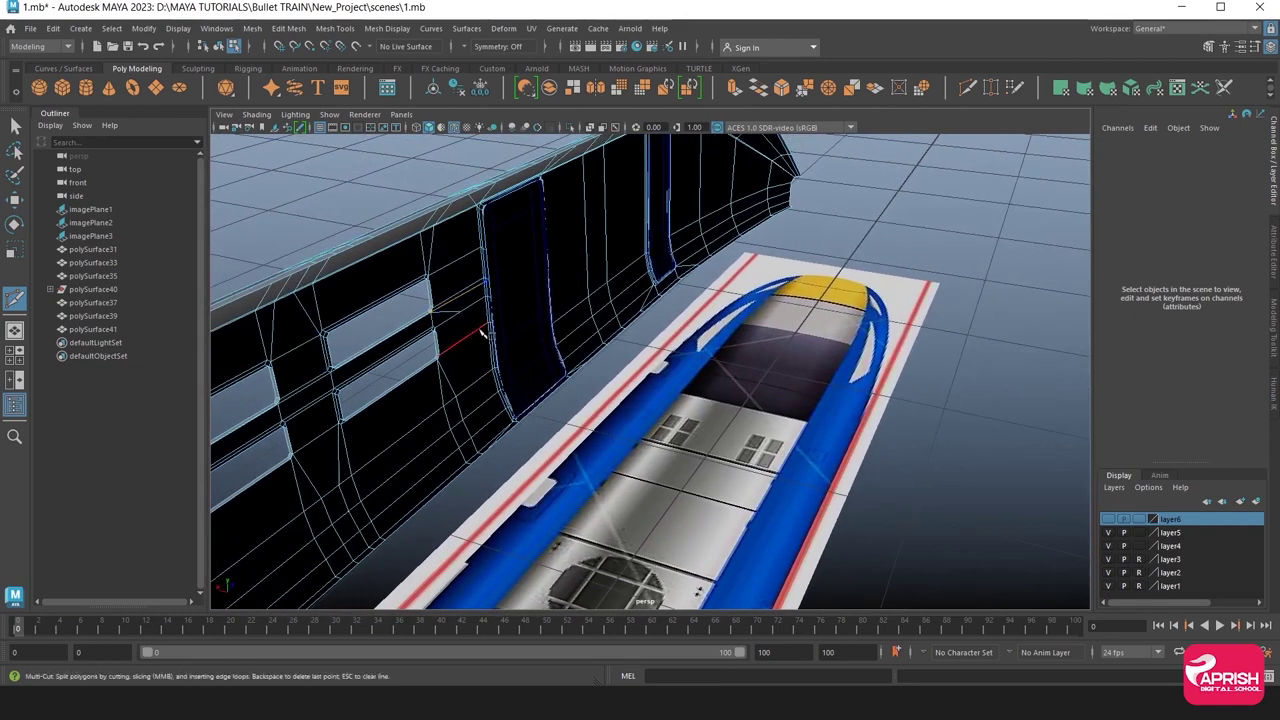
pyautogui.scroll(5, 481, 333)
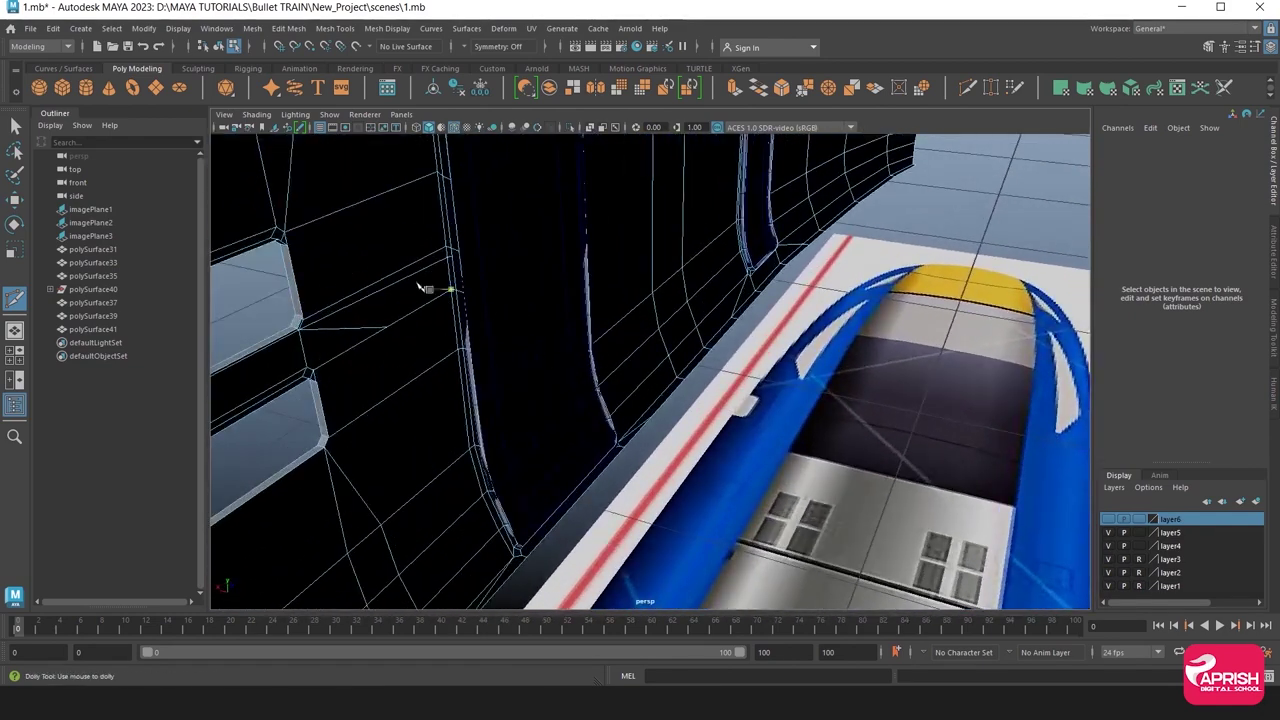
pyautogui.scroll(2, 410, 282)
pyautogui.moveTo(400, 277)
pyautogui.keyDown('alt'); pyautogui.mouseDown(button='middle')
pyautogui.moveTo(457, 263)
pyautogui.moveTo(563, 277)
pyautogui.mouseUp(button='middle'); pyautogui.keyUp('alt')
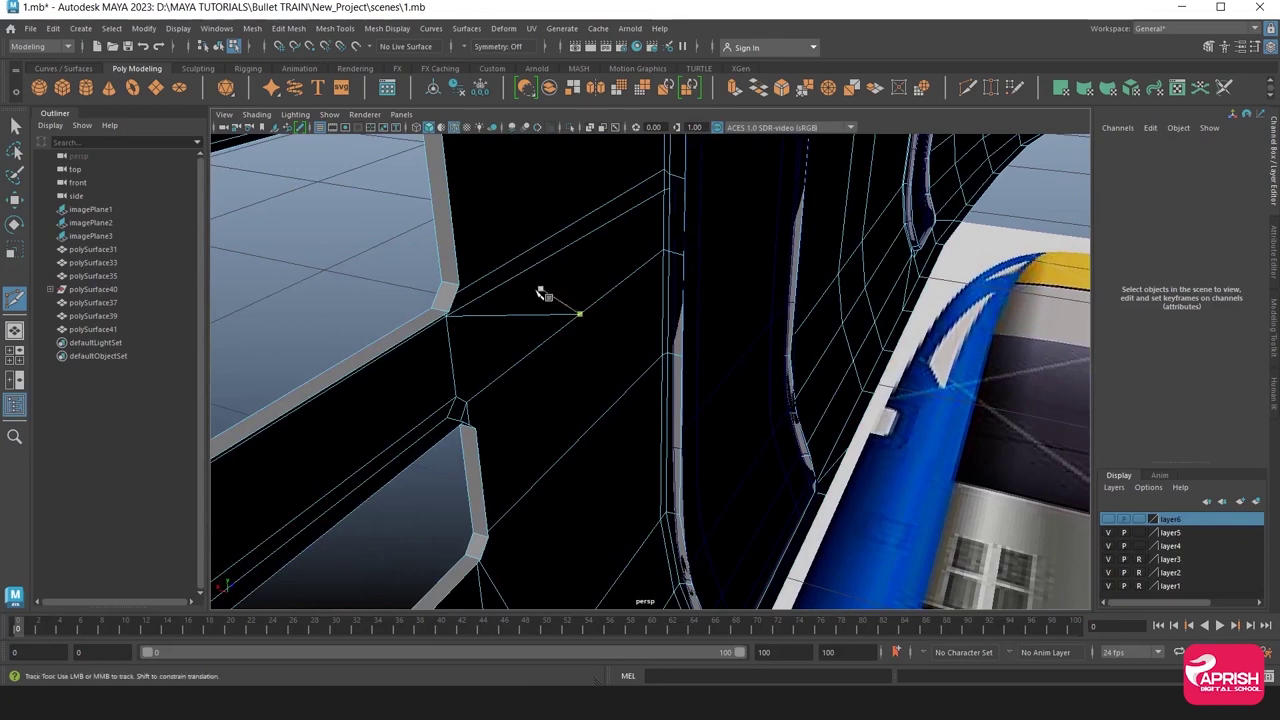
pyautogui.moveTo(540, 293)
pyautogui.keyDown('alt'); pyautogui.mouseDown()
pyautogui.moveTo(508, 286)
pyautogui.moveTo(533, 296)
pyautogui.mouseUp(); pyautogui.keyUp('alt')
pyautogui.scroll(3, 590, 305)
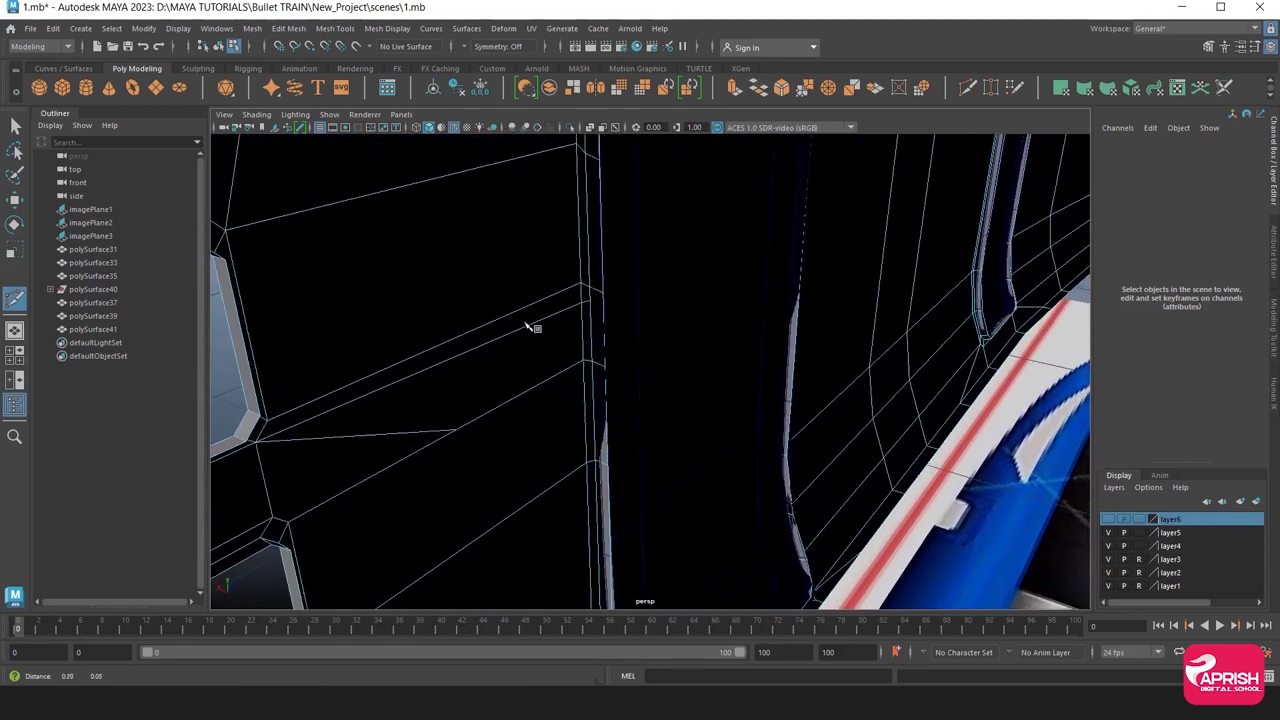
pyautogui.scroll(2, 585, 335)
pyautogui.scroll(1, 590, 300)
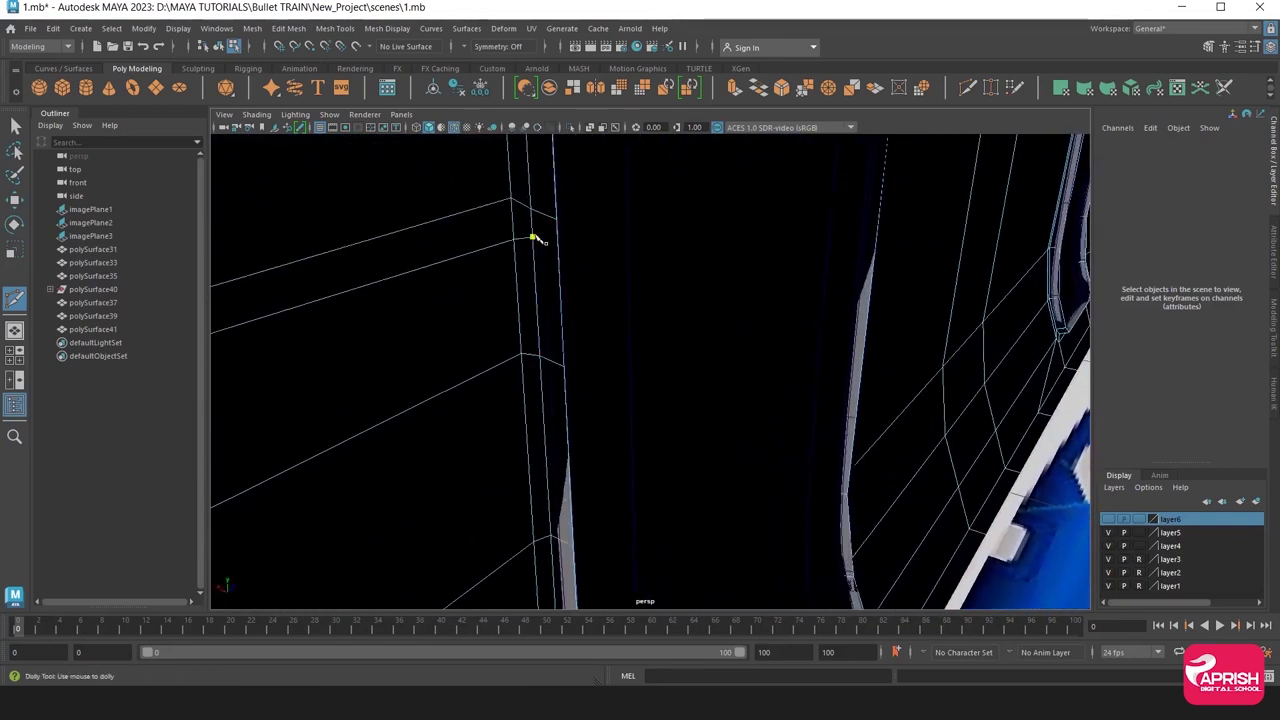
pyautogui.click(532, 237)
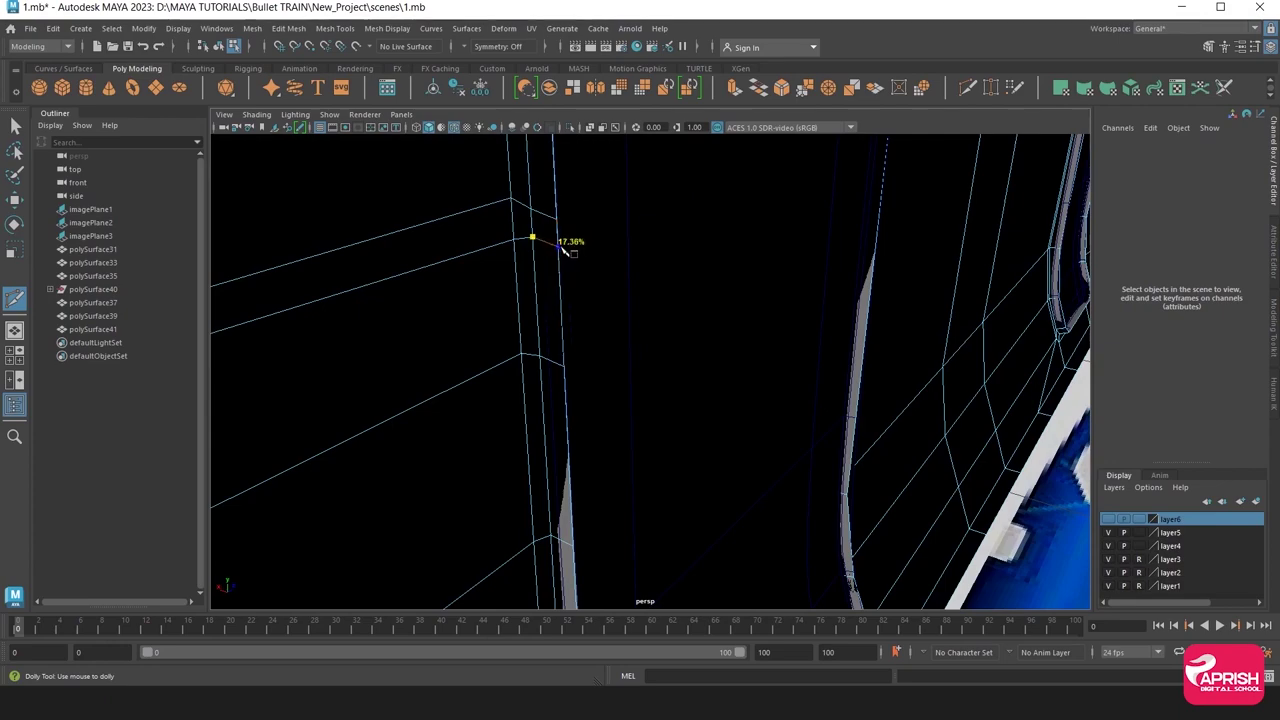
pyautogui.scroll(-2, 565, 250)
pyautogui.scroll(-5, 560, 270)
pyautogui.scroll(-5, 555, 285)
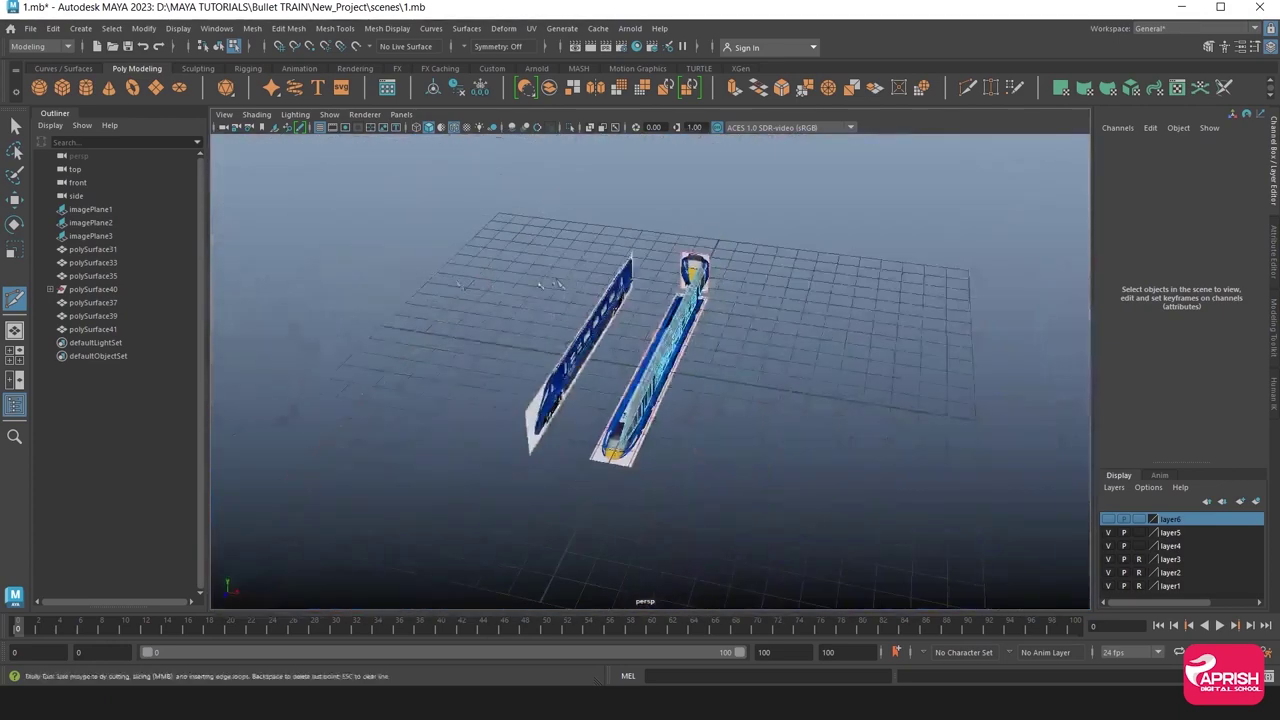
pyautogui.keyDown('alt'); pyautogui.moveTo(555, 285); pyautogui.dragTo(640, 300); pyautogui.keyUp('alt')
pyautogui.scroll(5, 700, 400)
pyautogui.scroll(2, 800, 420)
pyautogui.scroll(2, 872, 430)
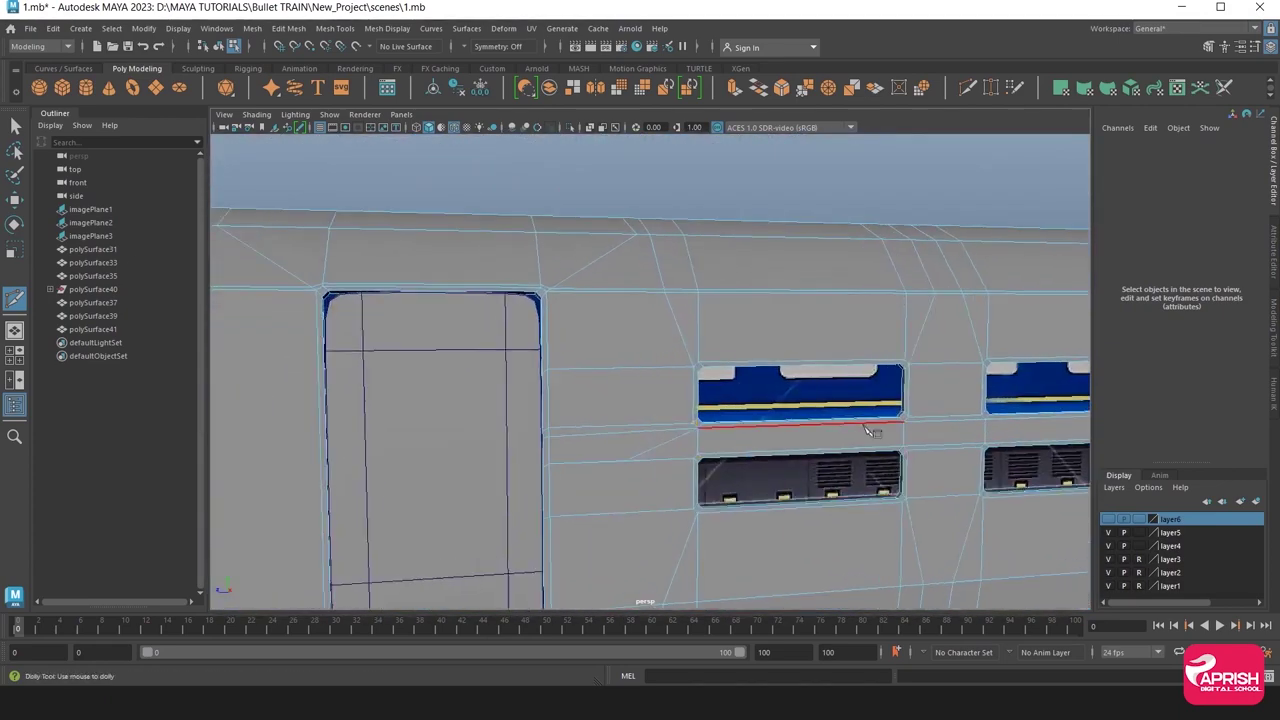
pyautogui.click(15, 126)
pyautogui.scroll(2, 655, 498)
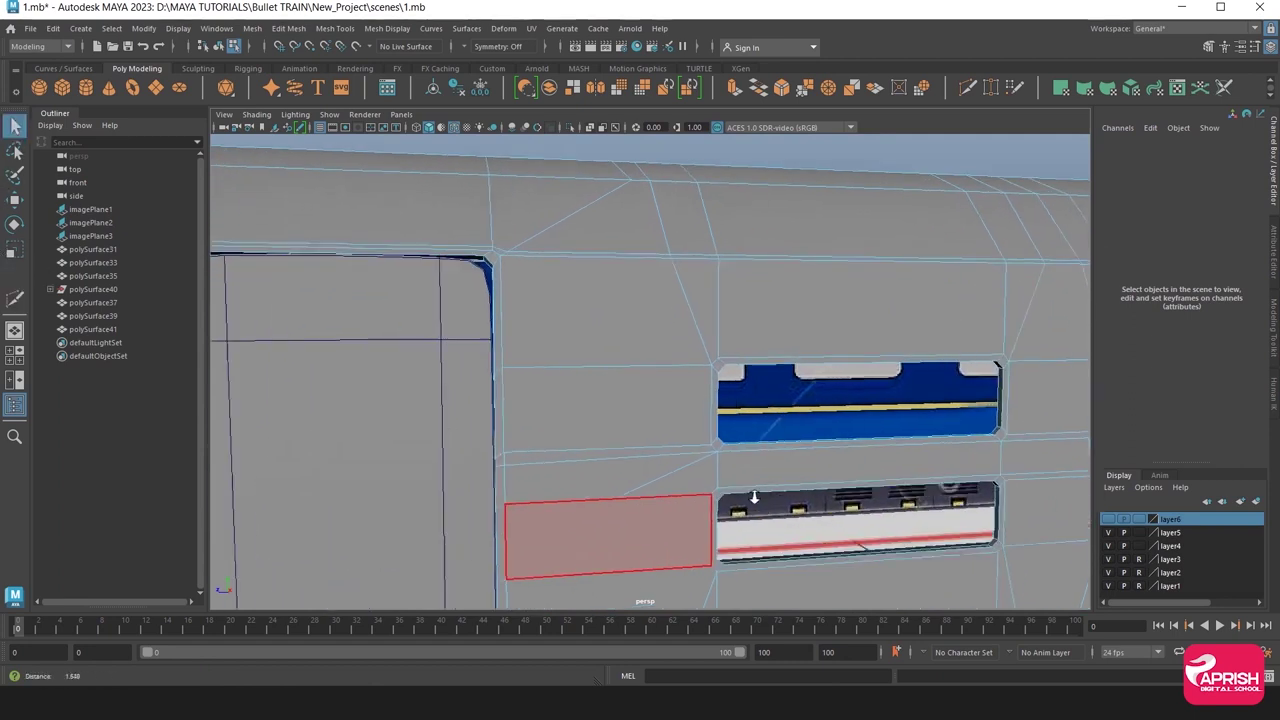
pyautogui.scroll(1, 680, 490)
pyautogui.click(673, 482)
pyautogui.press('F11')
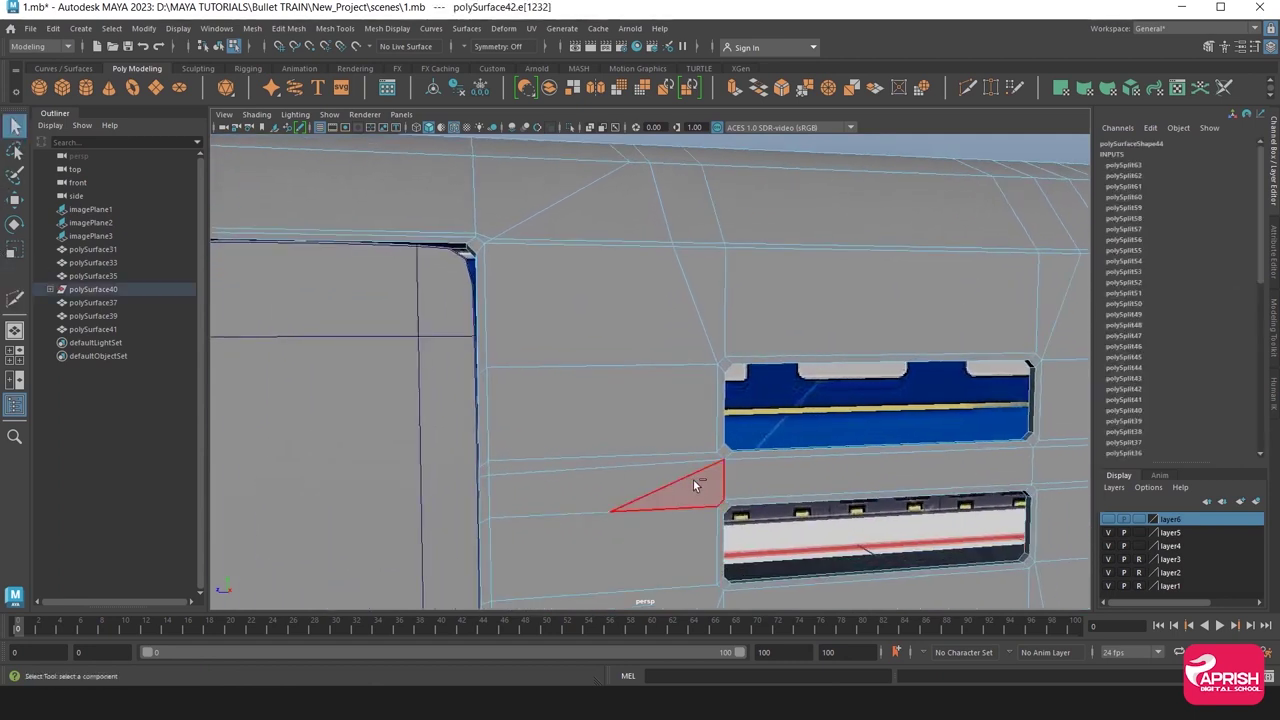
pyautogui.press('Delete')
pyautogui.scroll(-3, 711, 478)
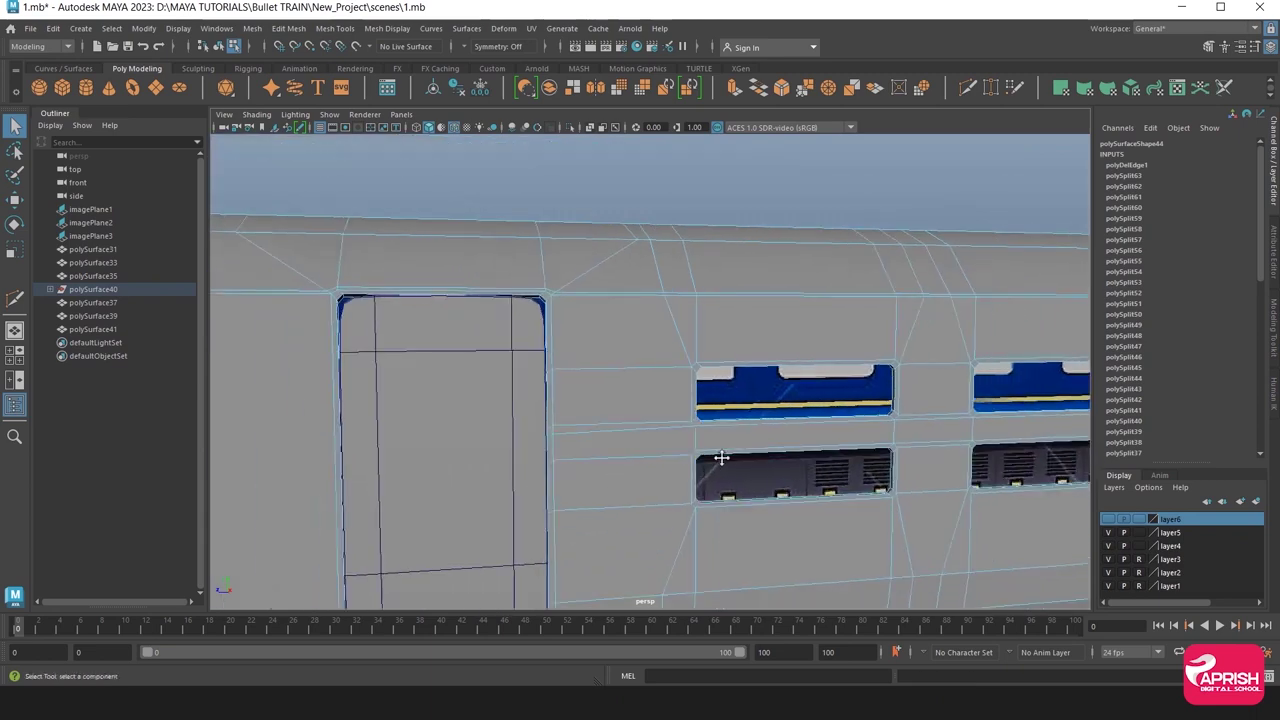
pyautogui.scroll(-2, 520, 391)
pyautogui.moveTo(522, 318); pyautogui.dragTo(620, 288, button='right')
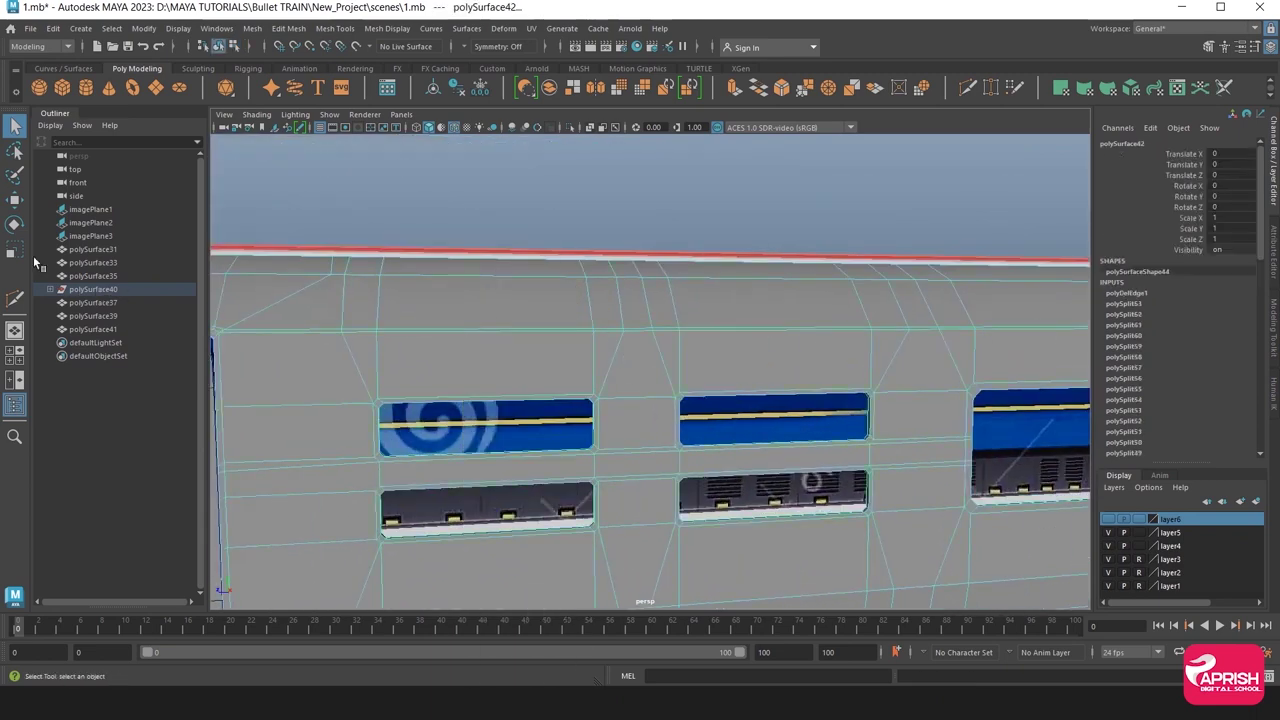
pyautogui.press('w')
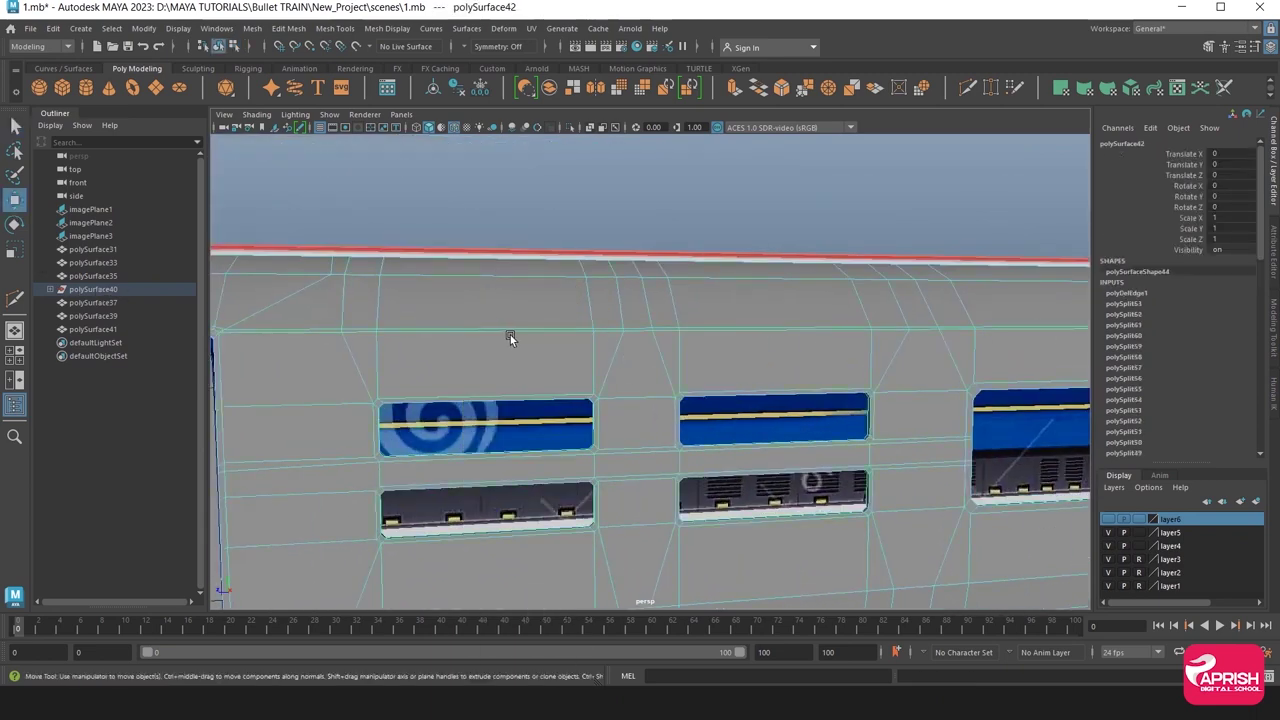
pyautogui.click(527, 215)
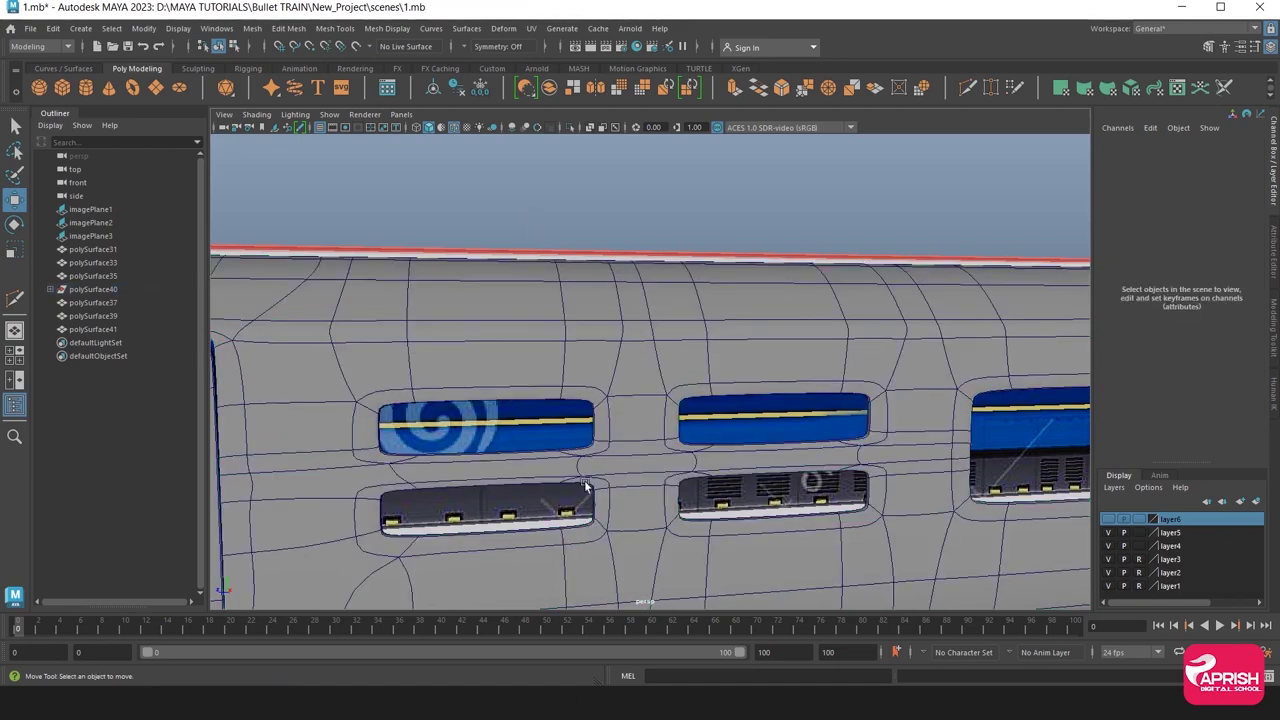
pyautogui.keyDown('alt'); pyautogui.moveTo(584, 480); pyautogui.dragTo(610, 496); pyautogui.keyUp('alt')
pyautogui.moveTo(460, 145)
pyautogui.keyDown('alt'); pyautogui.mouseDown()
pyautogui.moveTo(657, 414)
pyautogui.moveTo(749, 423)
pyautogui.moveTo(534, 434)
pyautogui.moveTo(730, 439)
pyautogui.moveTo(612, 435)
pyautogui.moveTo(575, 390)
pyautogui.moveTo(594, 381)
pyautogui.moveTo(583, 457)
pyautogui.mouseUp(); pyautogui.keyUp('alt')
# Select polySurface42 and insert an edge loop beside the first window with Insert Edge Loop.
pyautogui.click(594, 386)
pyautogui.click(330, 29)
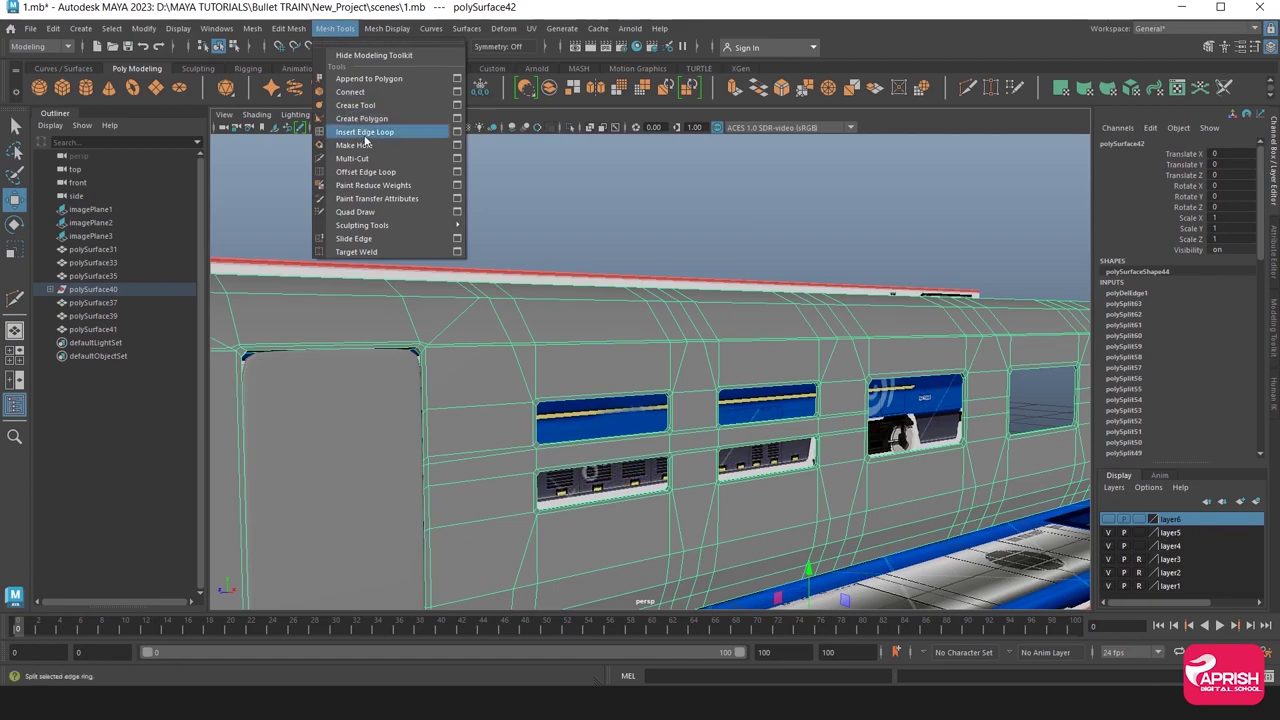
pyautogui.click(364, 131)
pyautogui.keyDown('alt'); pyautogui.moveTo(420, 194); pyautogui.dragTo(566, 343); pyautogui.keyUp('alt')
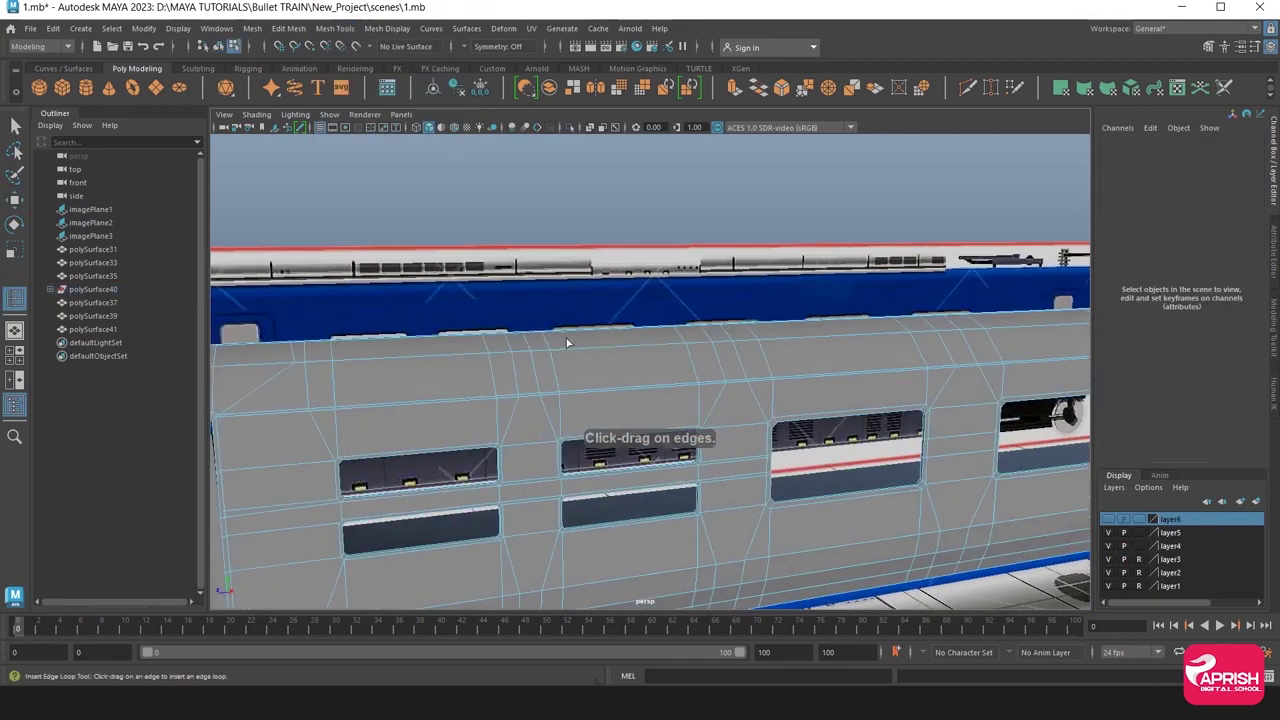
pyautogui.click(414, 402)
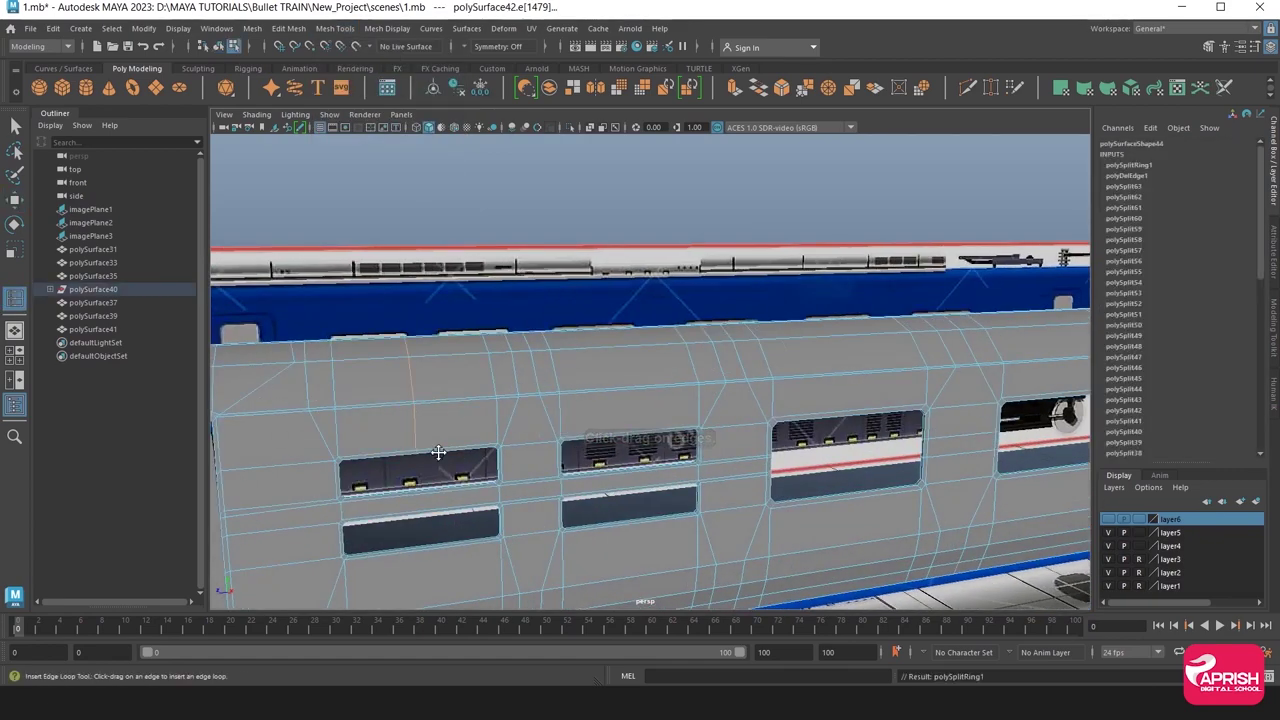
# Insert edge loops beside the next windows and around the large window.
pyautogui.keyDown('alt'); pyautogui.moveTo(437, 451); pyautogui.dragTo(475, 303); pyautogui.keyUp('alt')
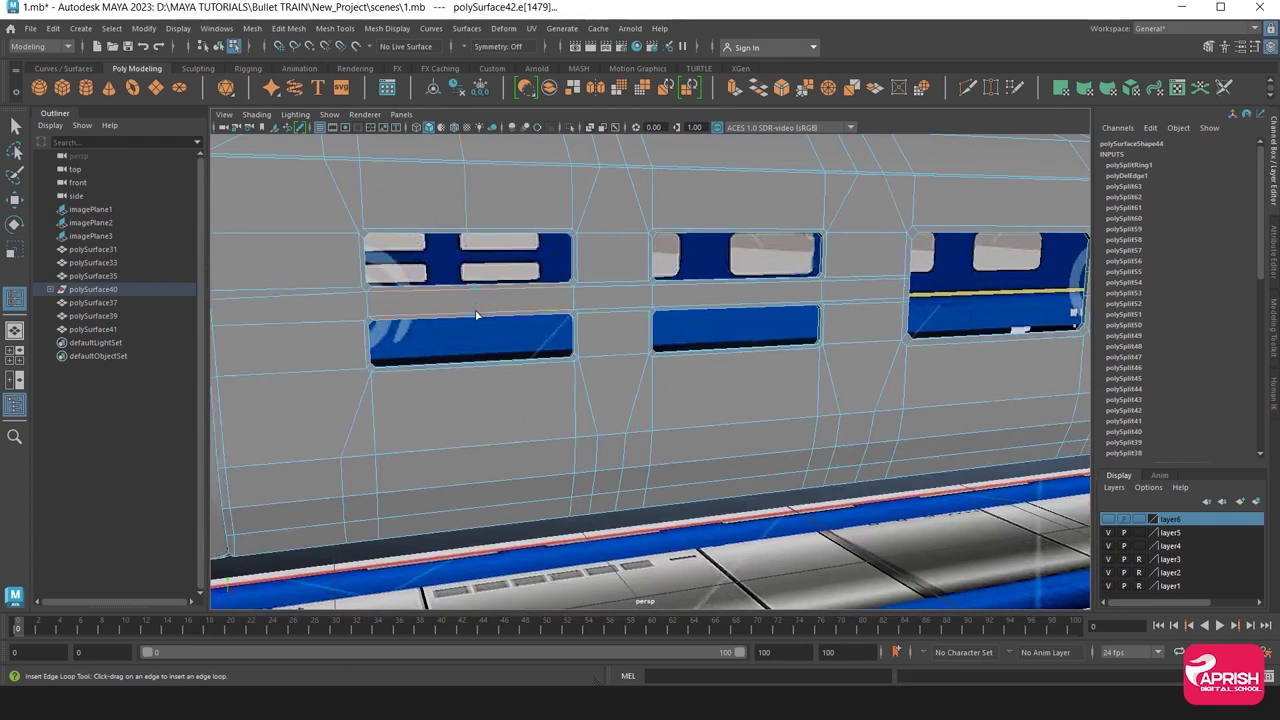
pyautogui.click(475, 316)
pyautogui.click(476, 442)
pyautogui.keyDown('alt'); pyautogui.moveTo(496, 434); pyautogui.dragTo(617, 398); pyautogui.keyUp('alt')
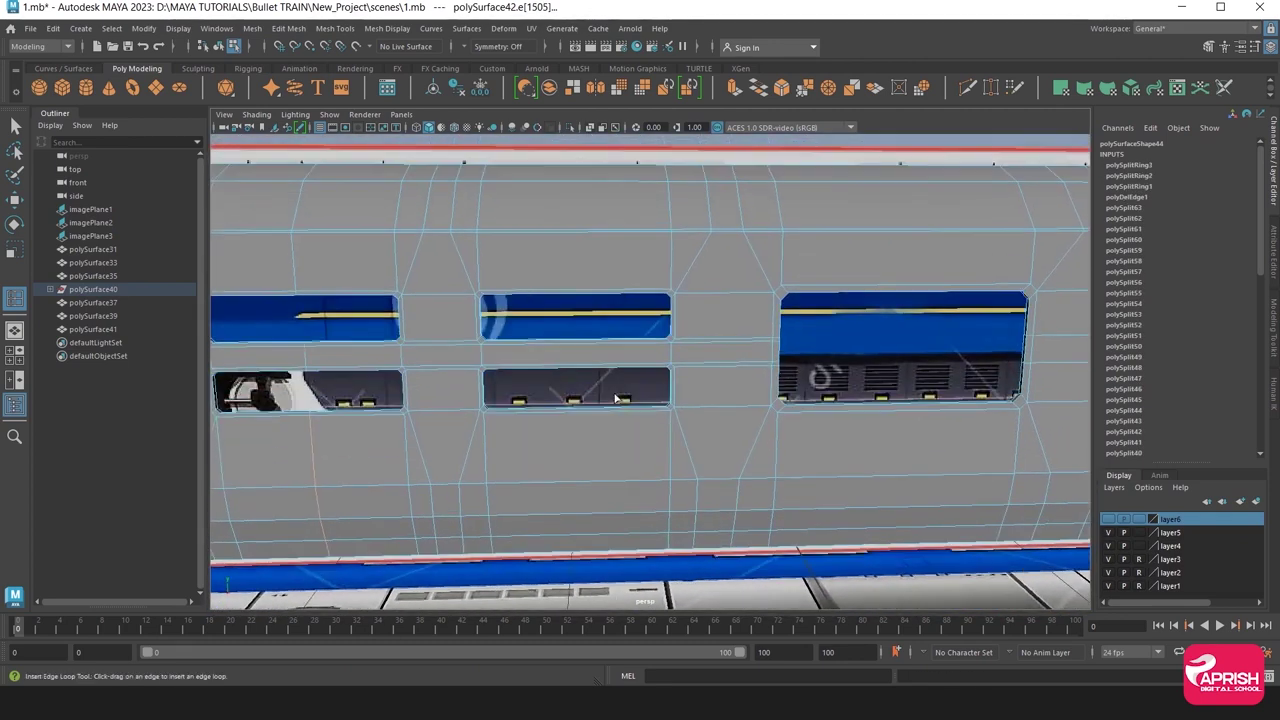
pyautogui.click(571, 233)
pyautogui.click(566, 402)
pyautogui.click(572, 410)
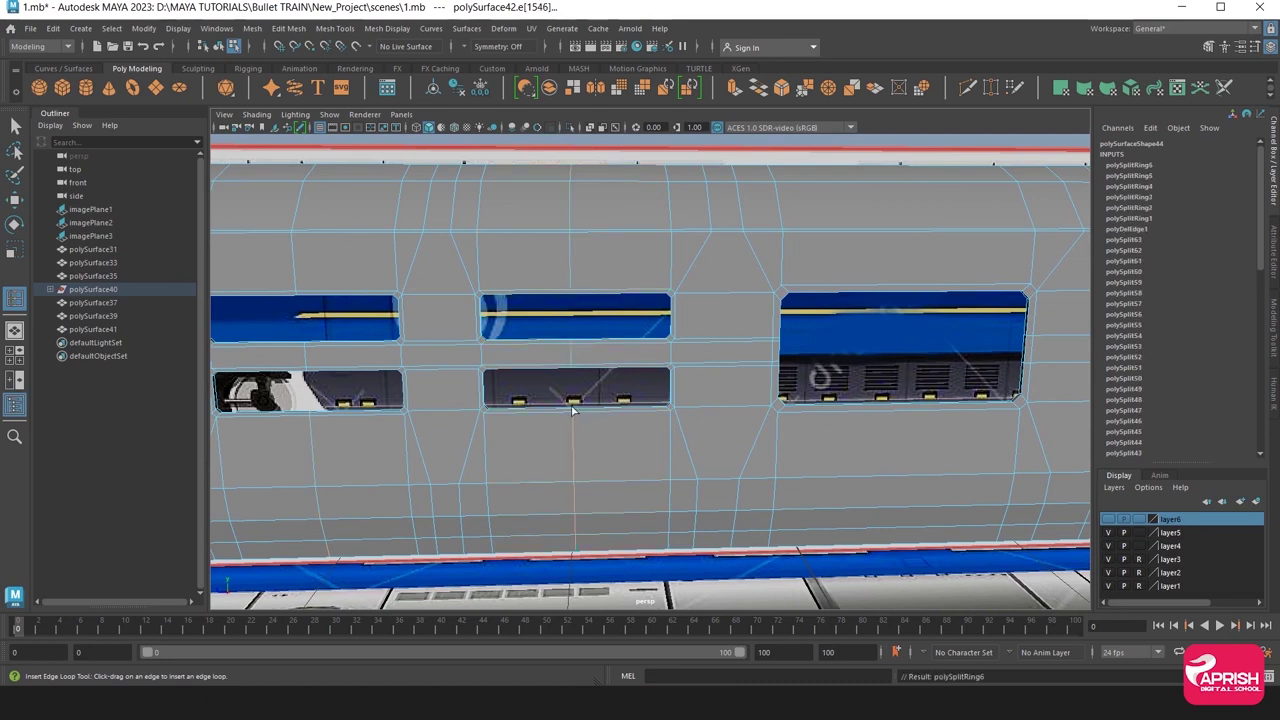
pyautogui.click(906, 286)
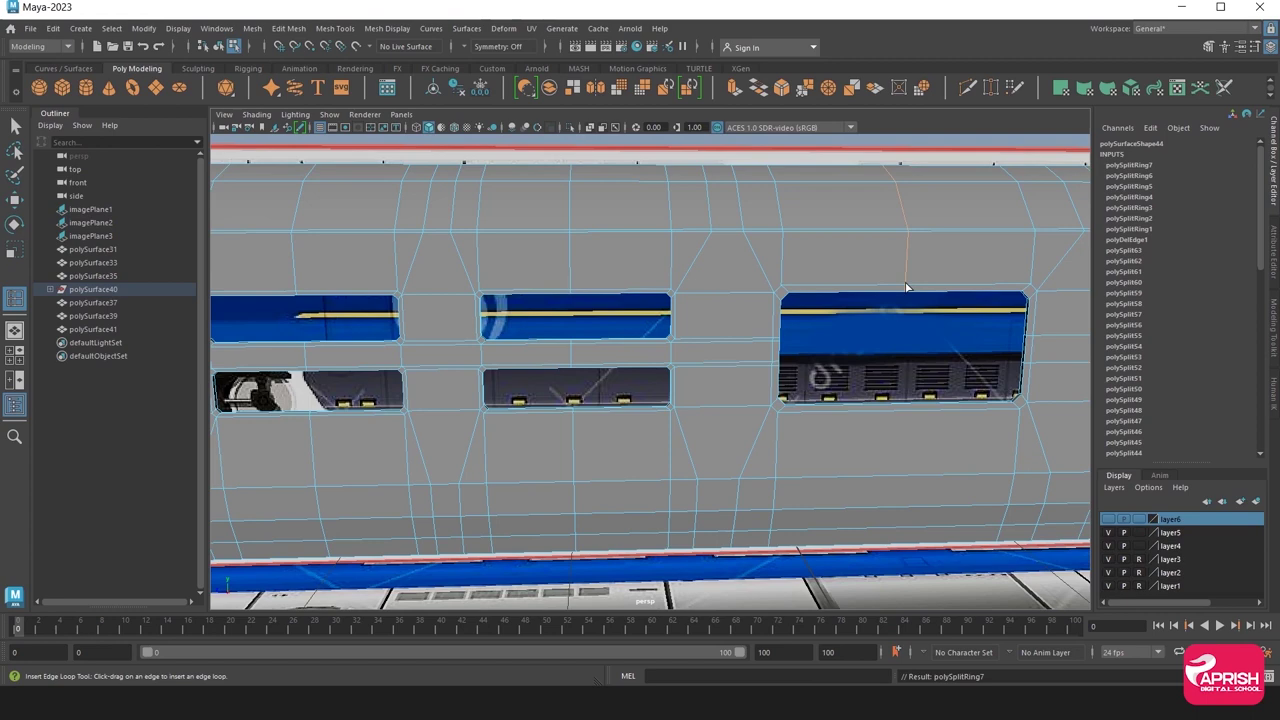
pyautogui.click(902, 410)
# Insert the remaining edge loops beside windows through to the last window.
pyautogui.scroll(2, 936, 390)
pyautogui.keyDown('alt'); pyautogui.moveTo(650, 250); pyautogui.dragTo(746, 292, button='middle'); pyautogui.keyUp('alt')
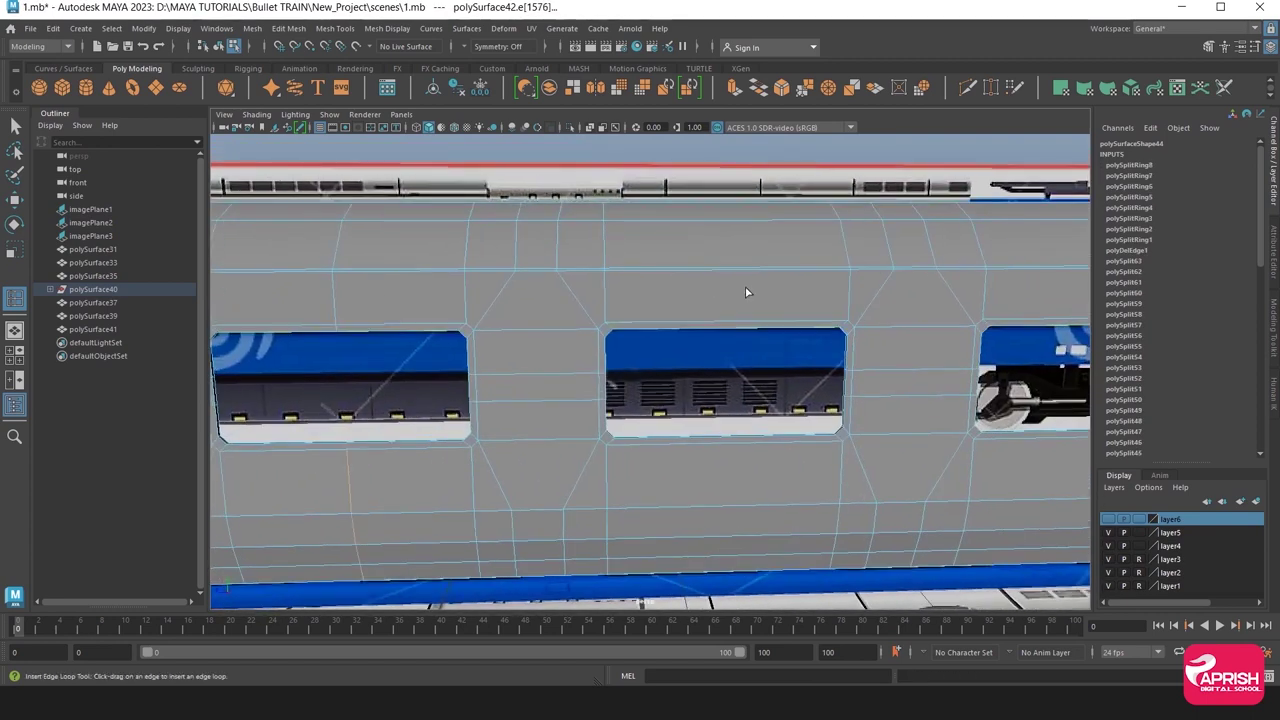
pyautogui.click(724, 271)
pyautogui.click(725, 441)
pyautogui.click(722, 441)
pyautogui.keyDown('alt'); pyautogui.moveTo(729, 443); pyautogui.dragTo(618, 422, button='middle'); pyautogui.keyUp('alt')
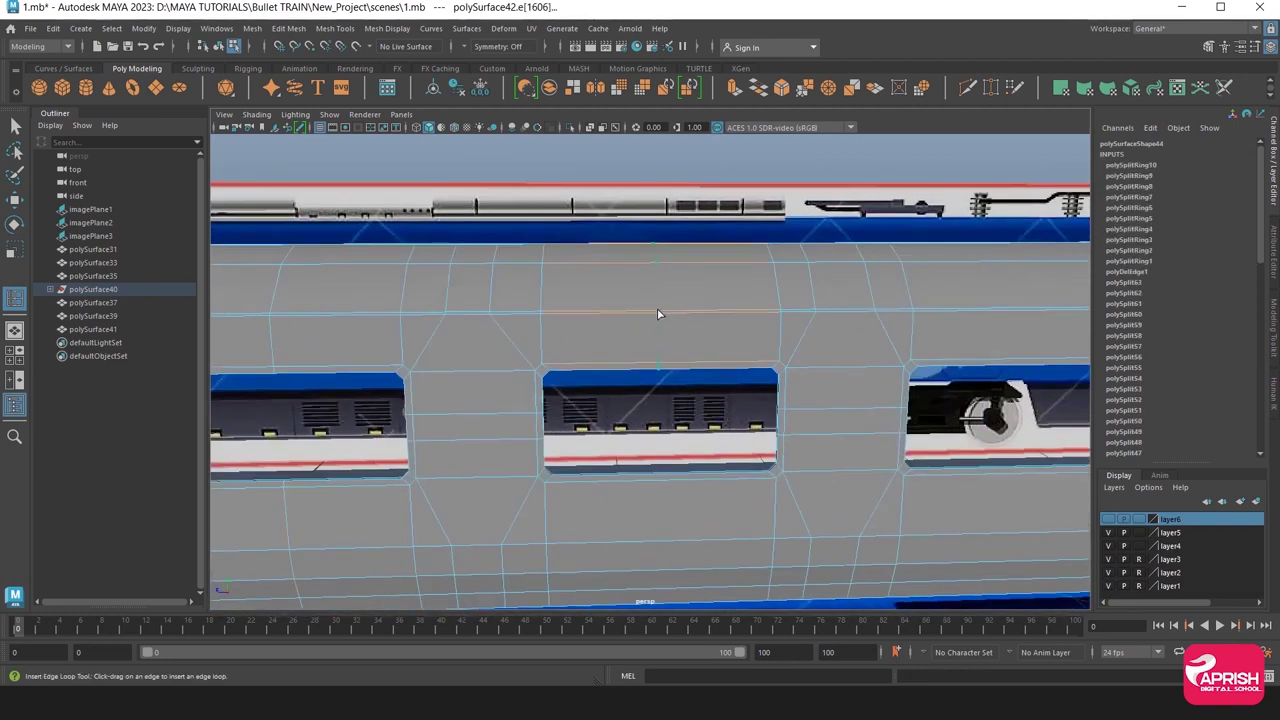
pyautogui.moveTo(660, 473); pyautogui.dragTo(657, 472)
pyautogui.keyDown('alt'); pyautogui.moveTo(900, 410); pyautogui.dragTo(643, 383); pyautogui.keyUp('alt')
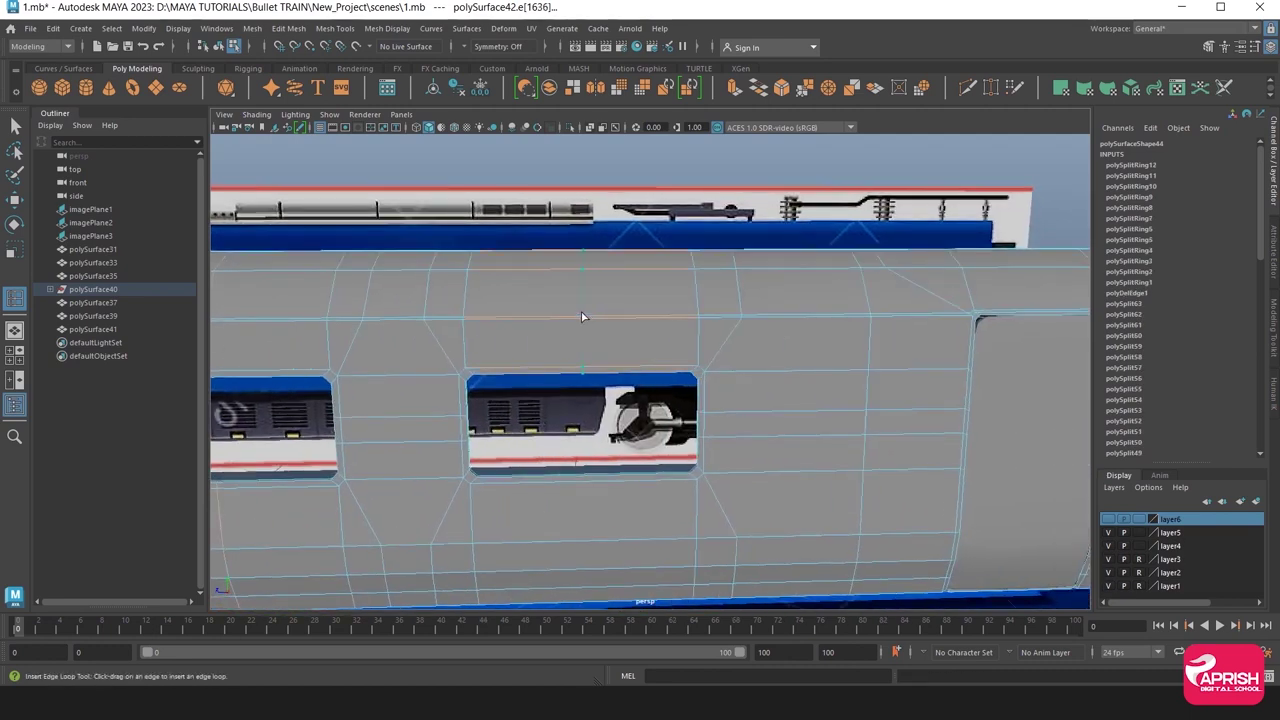
pyautogui.click(580, 478)
pyautogui.scroll(-3, 600, 460)
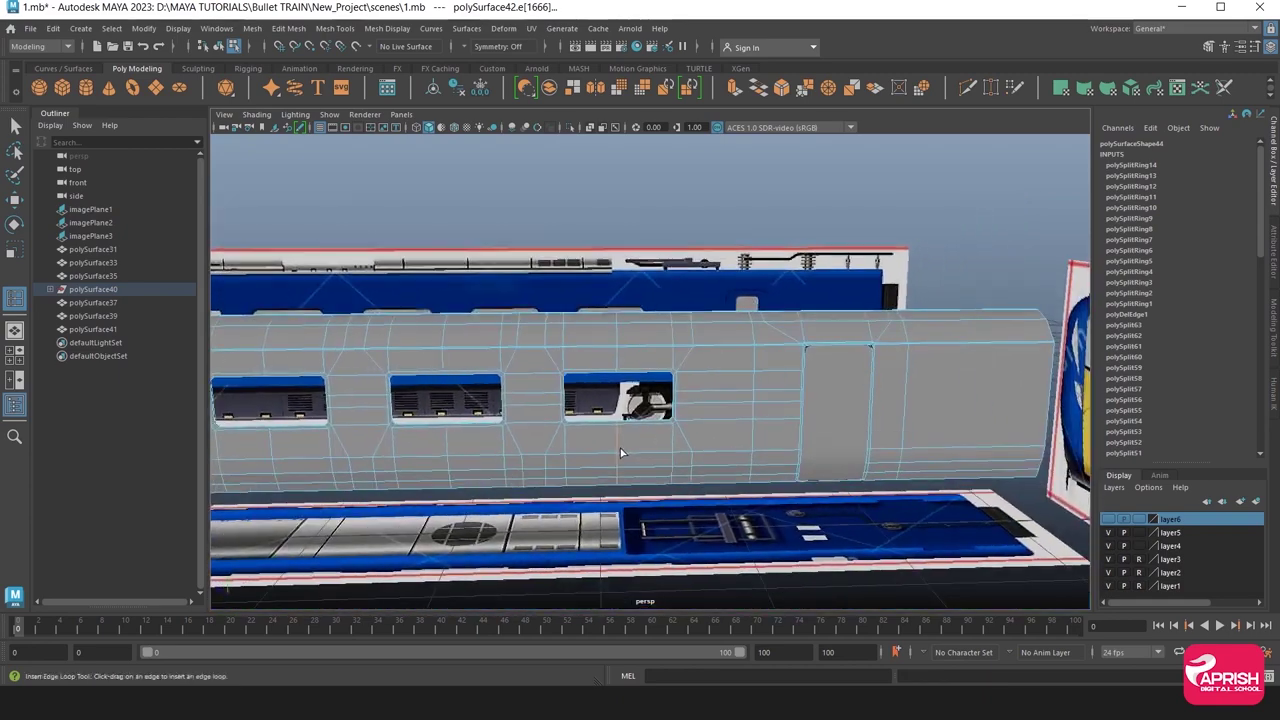
pyautogui.keyDown('alt'); pyautogui.moveTo(620, 448); pyautogui.dragTo(641, 438, button='middle'); pyautogui.keyUp('alt')
pyautogui.moveTo(641, 438)
pyautogui.keyDown('alt'); pyautogui.mouseDown()
pyautogui.moveTo(916, 451)
pyautogui.moveTo(657, 449)
pyautogui.mouseUp(); pyautogui.keyUp('alt')
# Switch to the Move tool and orbit around to inspect the train's side and end.
pyautogui.press('w')
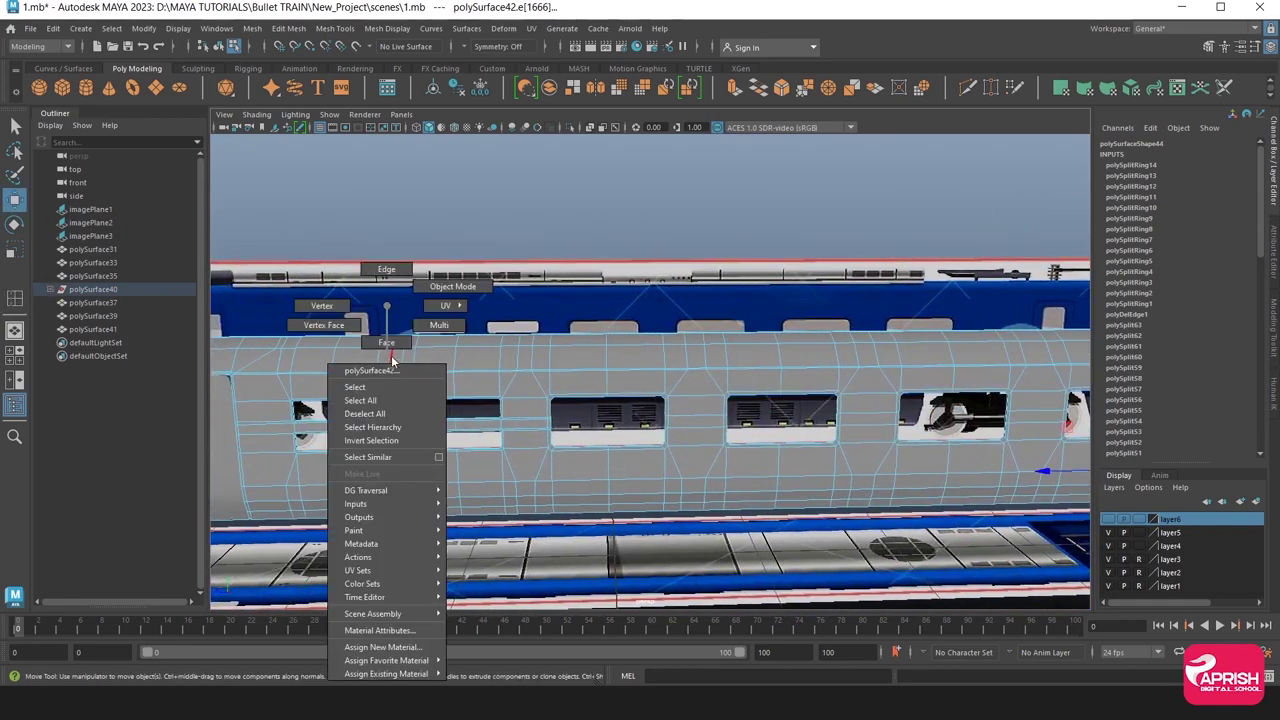
pyautogui.moveTo(386, 322); pyautogui.dragTo(505, 383, button='right')
pyautogui.moveTo(494, 378)
pyautogui.keyDown('alt'); pyautogui.mouseDown()
pyautogui.moveTo(538, 357)
pyautogui.moveTo(534, 320)
pyautogui.mouseUp(); pyautogui.keyUp('alt')
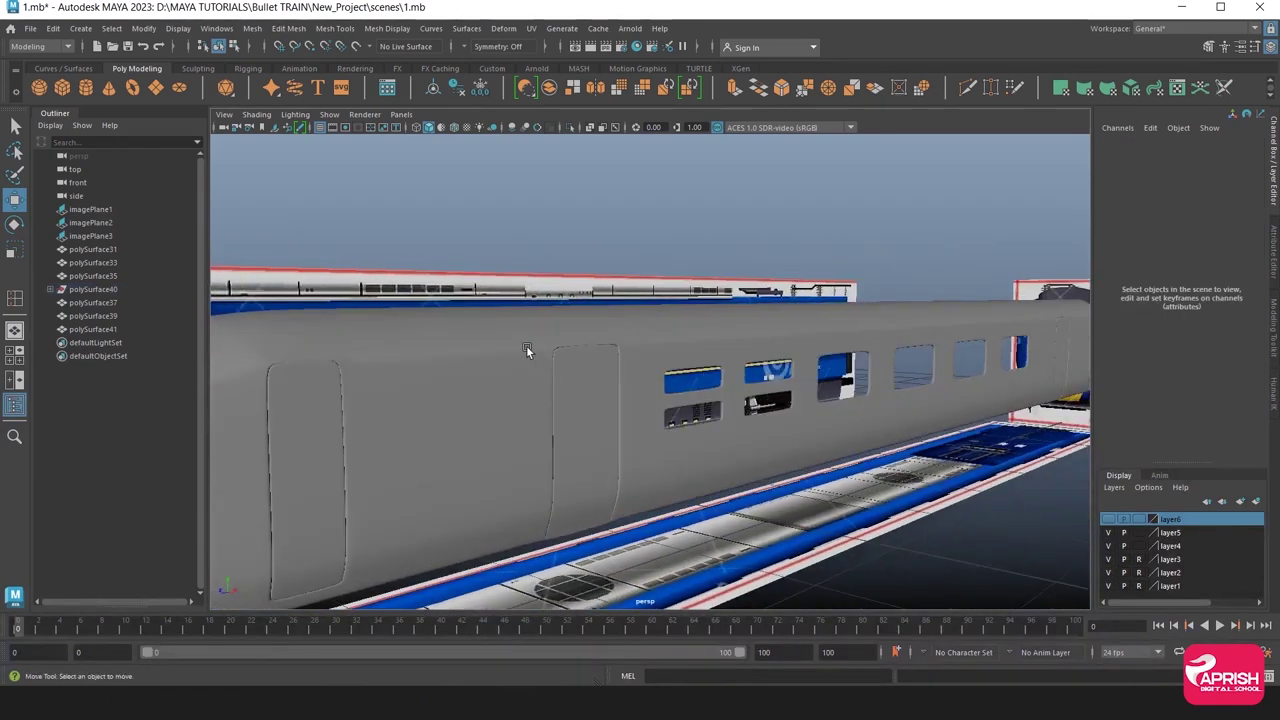
pyautogui.keyDown('alt'); pyautogui.moveTo(534, 320); pyautogui.dragTo(768, 410, button='right'); pyautogui.keyUp('alt')
pyautogui.moveTo(768, 410)
pyautogui.keyDown('alt'); pyautogui.mouseDown()
pyautogui.moveTo(626, 397)
pyautogui.moveTo(641, 403)
pyautogui.moveTo(594, 411)
pyautogui.mouseUp(); pyautogui.keyUp('alt')
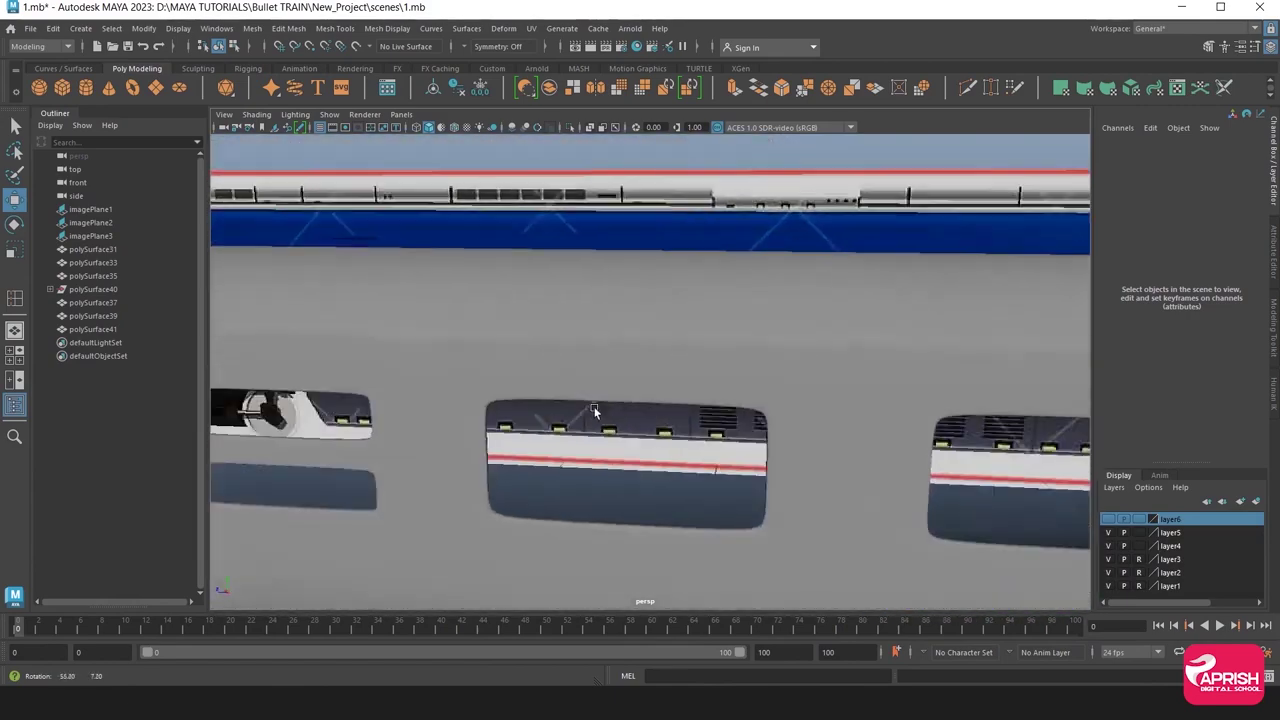
pyautogui.keyDown('alt'); pyautogui.moveTo(594, 411); pyautogui.dragTo(516, 378, button='right'); pyautogui.keyUp('alt')
pyautogui.moveTo(516, 378)
pyautogui.keyDown('alt'); pyautogui.mouseDown()
pyautogui.moveTo(614, 372)
pyautogui.moveTo(703, 426)
pyautogui.moveTo(774, 403)
pyautogui.moveTo(748, 466)
pyautogui.moveTo(771, 443)
pyautogui.moveTo(403, 454)
pyautogui.moveTo(540, 440)
pyautogui.mouseUp(); pyautogui.keyUp('alt')
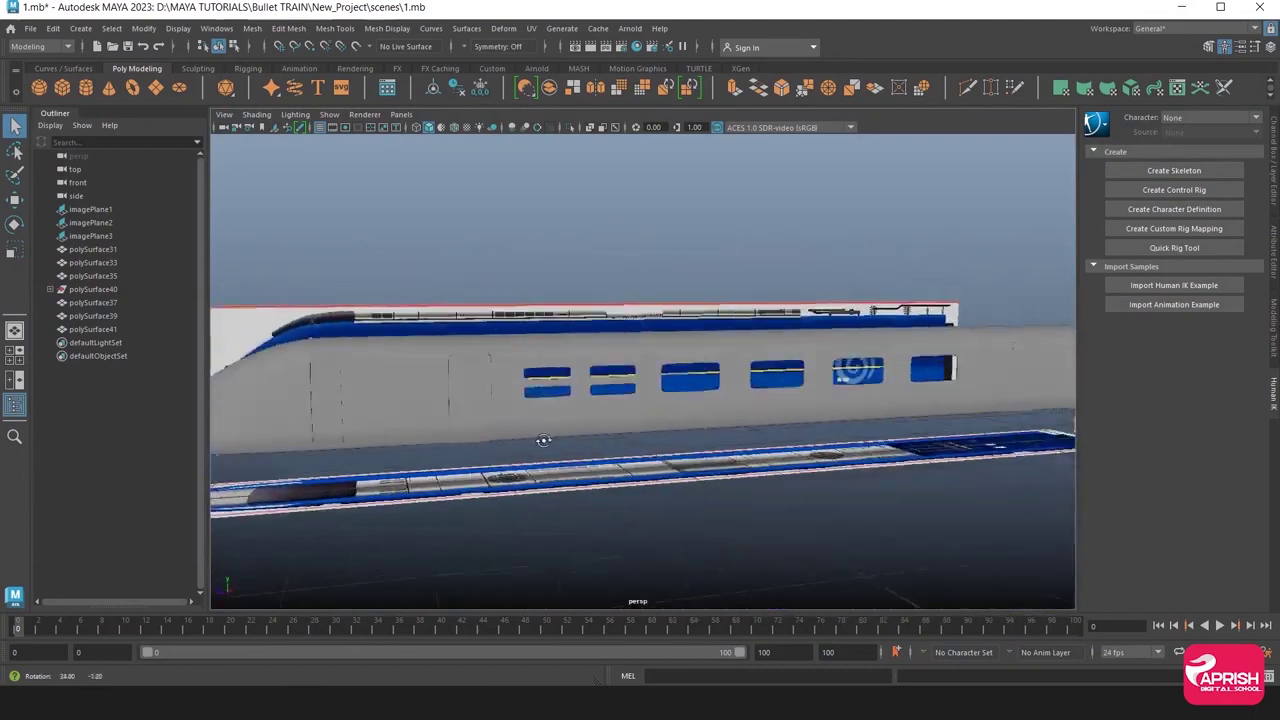
pyautogui.moveTo(540, 440)
pyautogui.keyDown('alt'); pyautogui.mouseDown(button='middle')
pyautogui.moveTo(529, 443)
pyautogui.moveTo(574, 441)
pyautogui.moveTo(556, 455)
pyautogui.mouseUp(button='middle'); pyautogui.keyUp('alt')
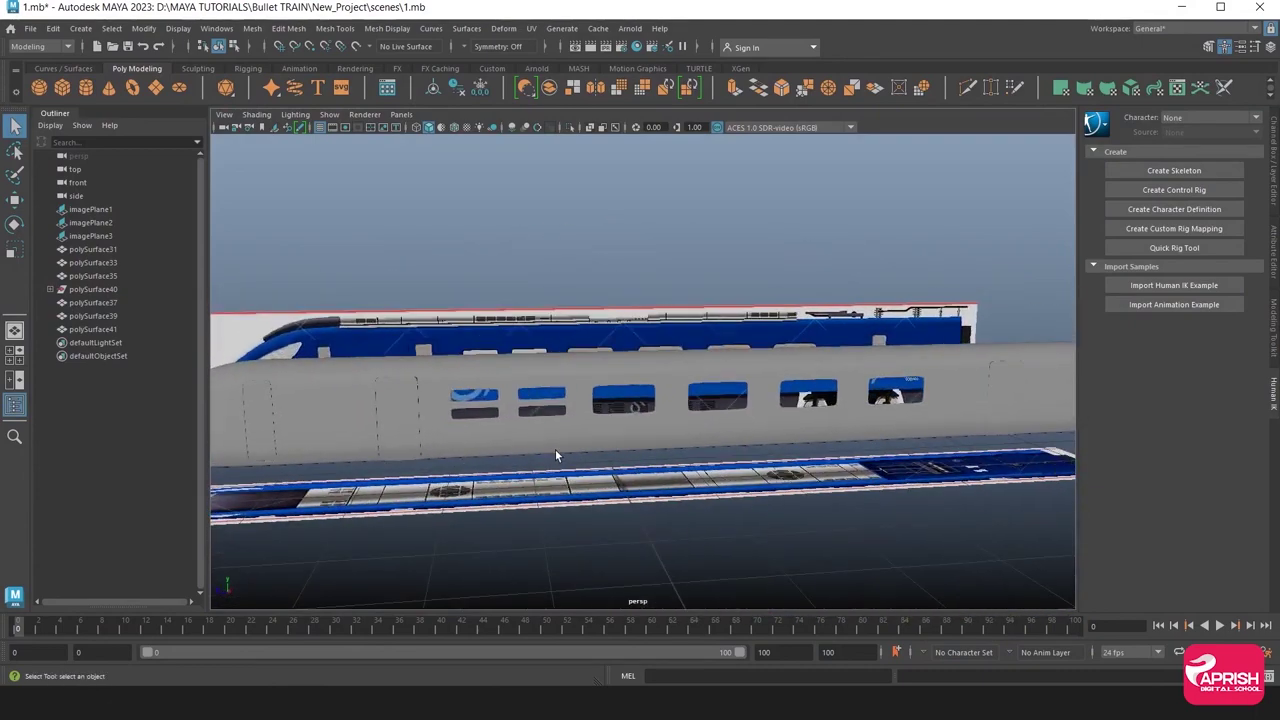
# Frame the train body and hide layer6's geometry in the Layer Editor.
pyautogui.click(449, 128)
pyautogui.click(449, 128)
pyautogui.click(556, 375)
pyautogui.press('f')
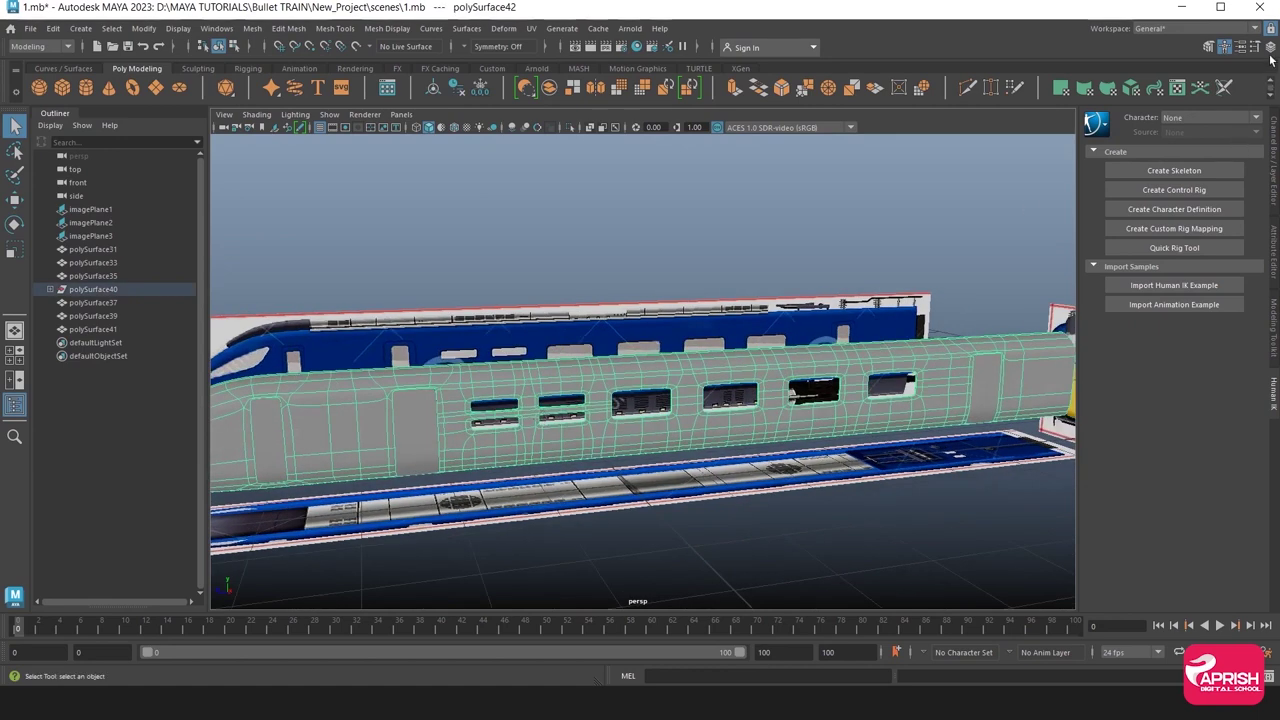
pyautogui.click(1270, 48)
pyautogui.click(1108, 519)
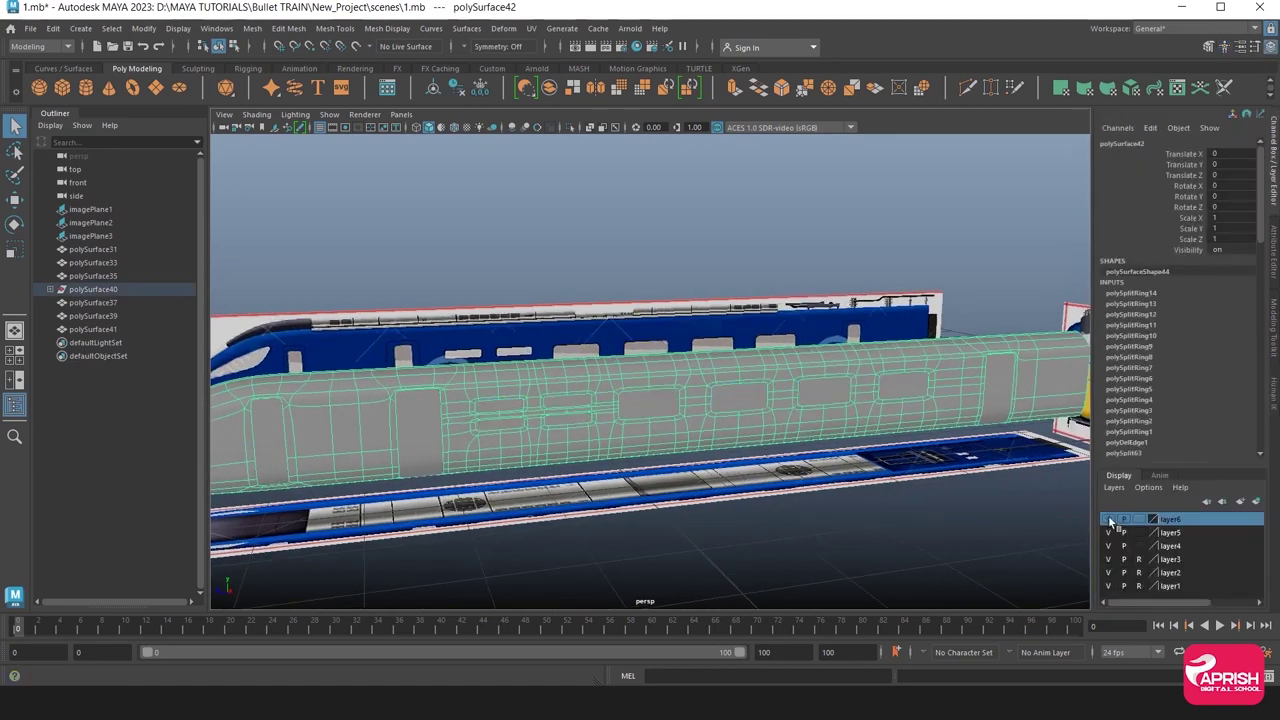
pyautogui.click(713, 505)
# Select the window panel polySurface43 and zoom in close on it.
pyautogui.scroll(6, 560, 420)
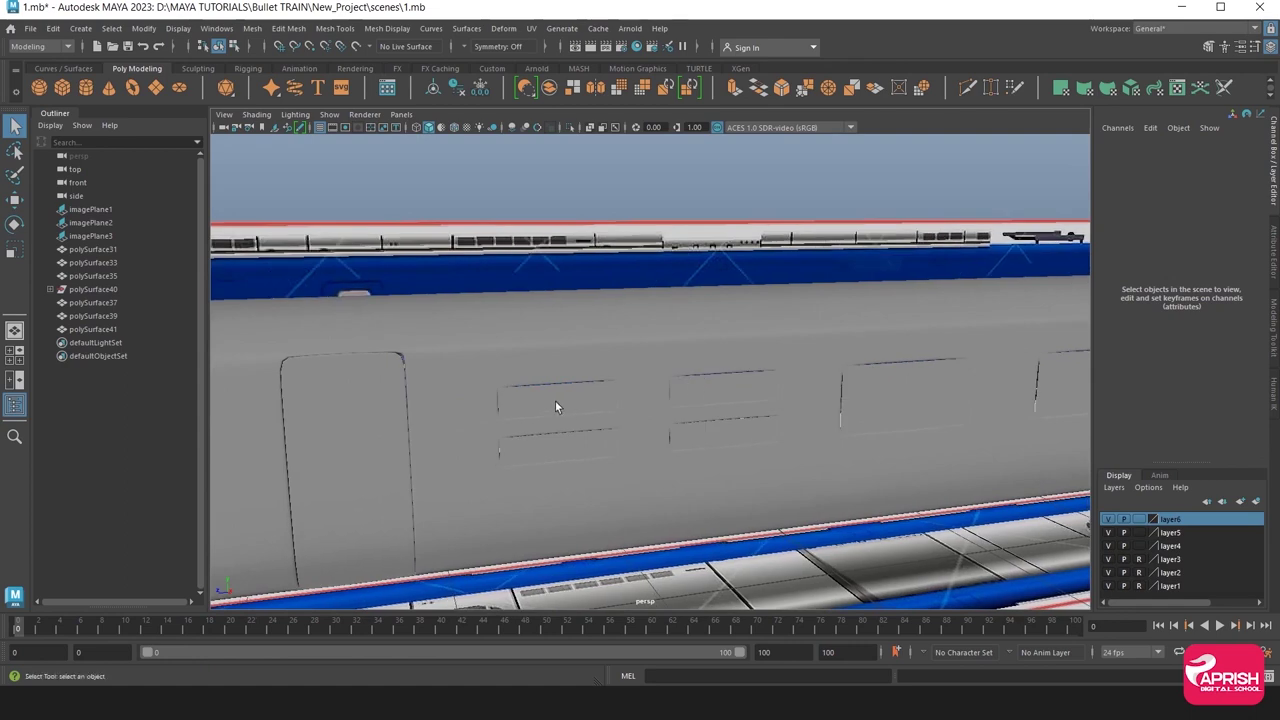
pyautogui.click(556, 405)
pyautogui.scroll(3, 540, 415)
pyautogui.scroll(3, 528, 420)
pyautogui.keyDown('alt'); pyautogui.moveTo(528, 420); pyautogui.dragTo(614, 399, button='middle'); pyautogui.keyUp('alt')
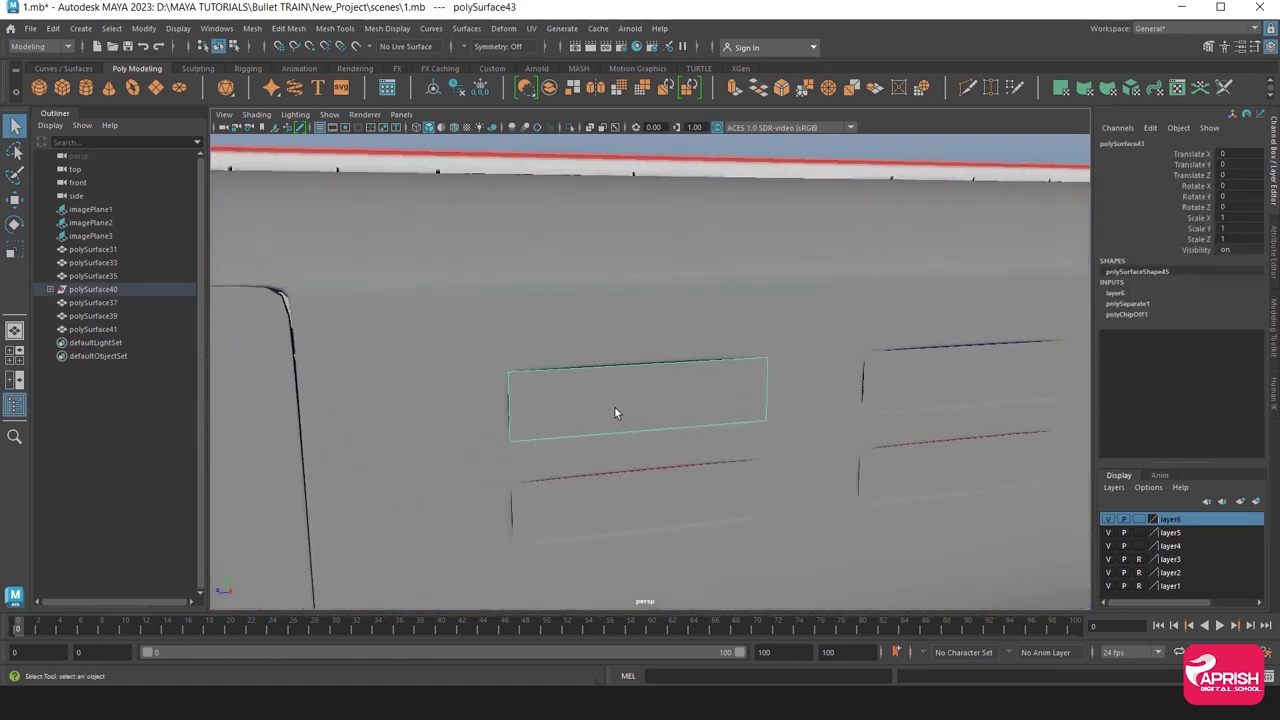
# Isolate polySurface43 and extrude its border edges back to Local Translate Z -0.018.
pyautogui.click(567, 127)
pyautogui.moveTo(577, 386); pyautogui.dragTo(574, 280, button='right')
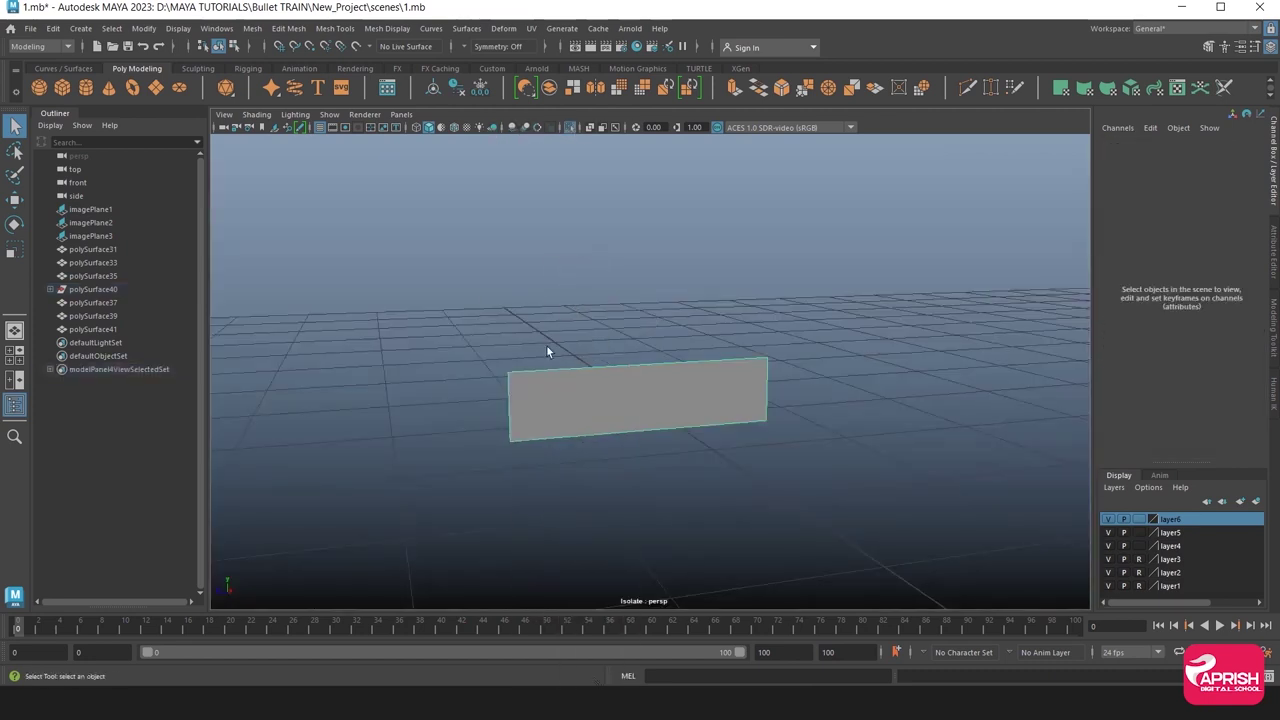
pyautogui.click(543, 372)
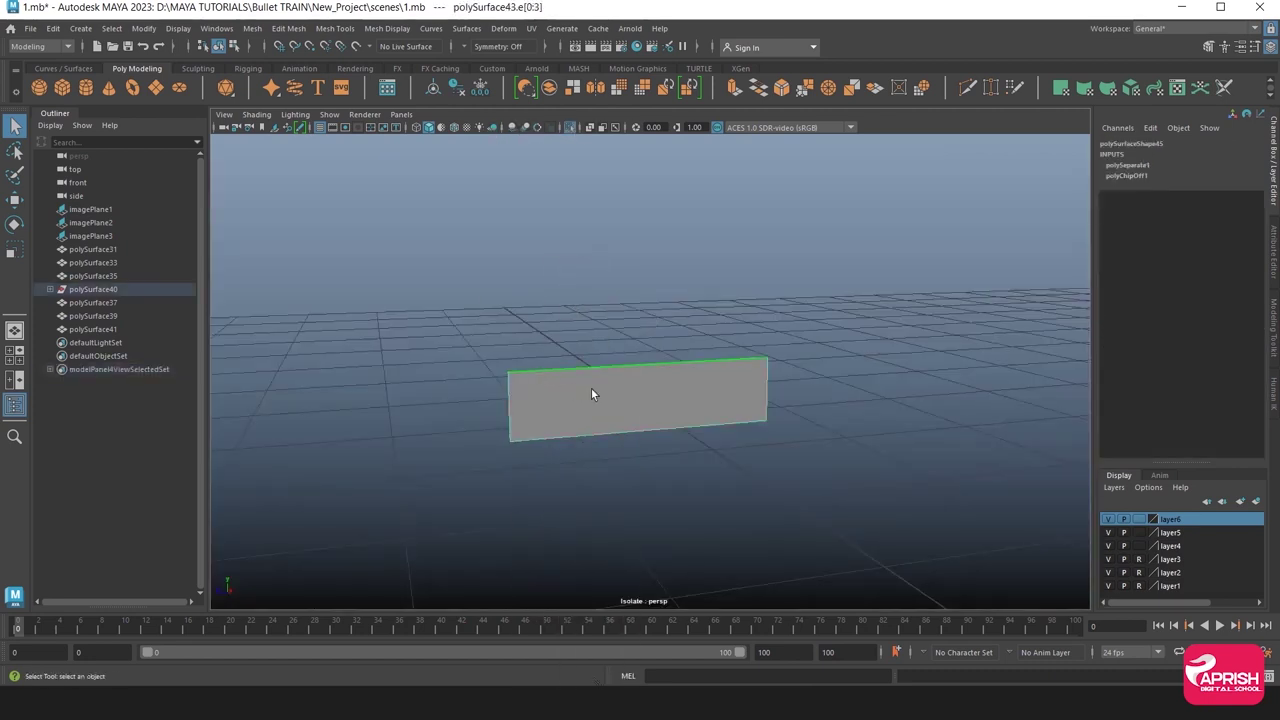
pyautogui.click(15, 201)
pyautogui.keyDown('alt'); pyautogui.moveTo(641, 385); pyautogui.dragTo(477, 394); pyautogui.keyUp('alt')
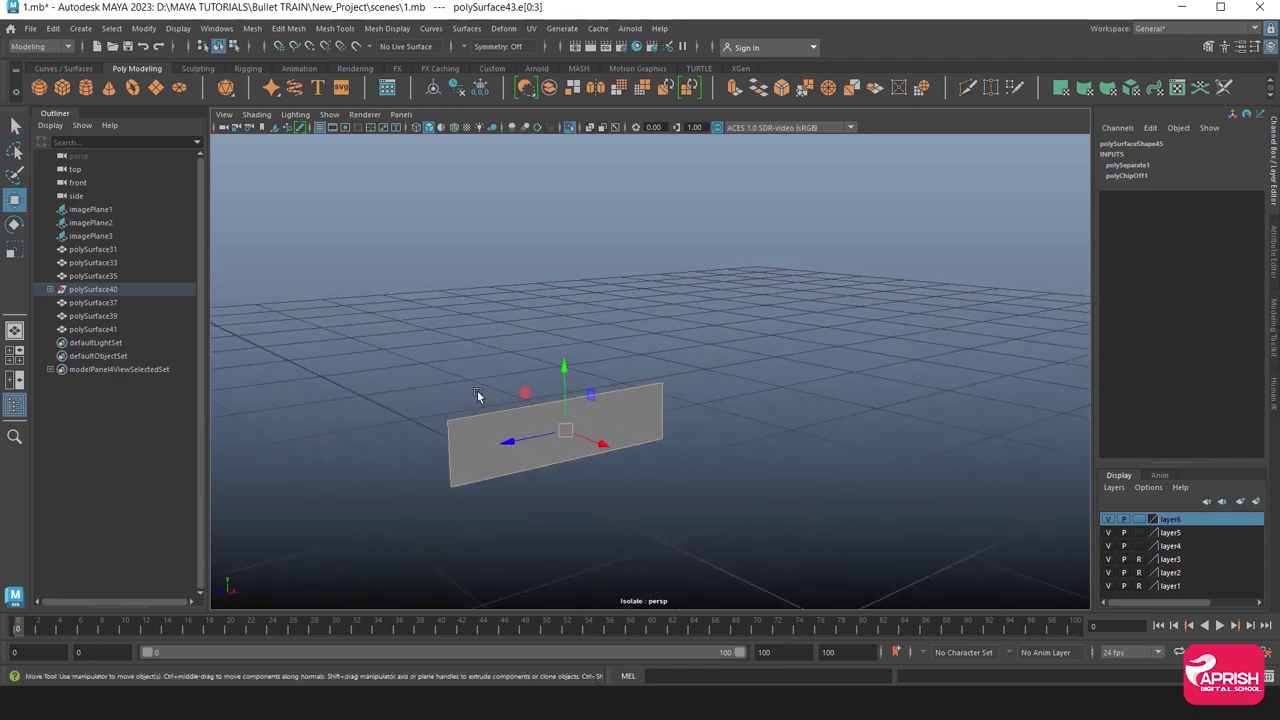
pyautogui.keyDown('alt'); pyautogui.moveTo(477, 390); pyautogui.dragTo(581, 371, button='right'); pyautogui.keyUp('alt')
pyautogui.click(734, 88)
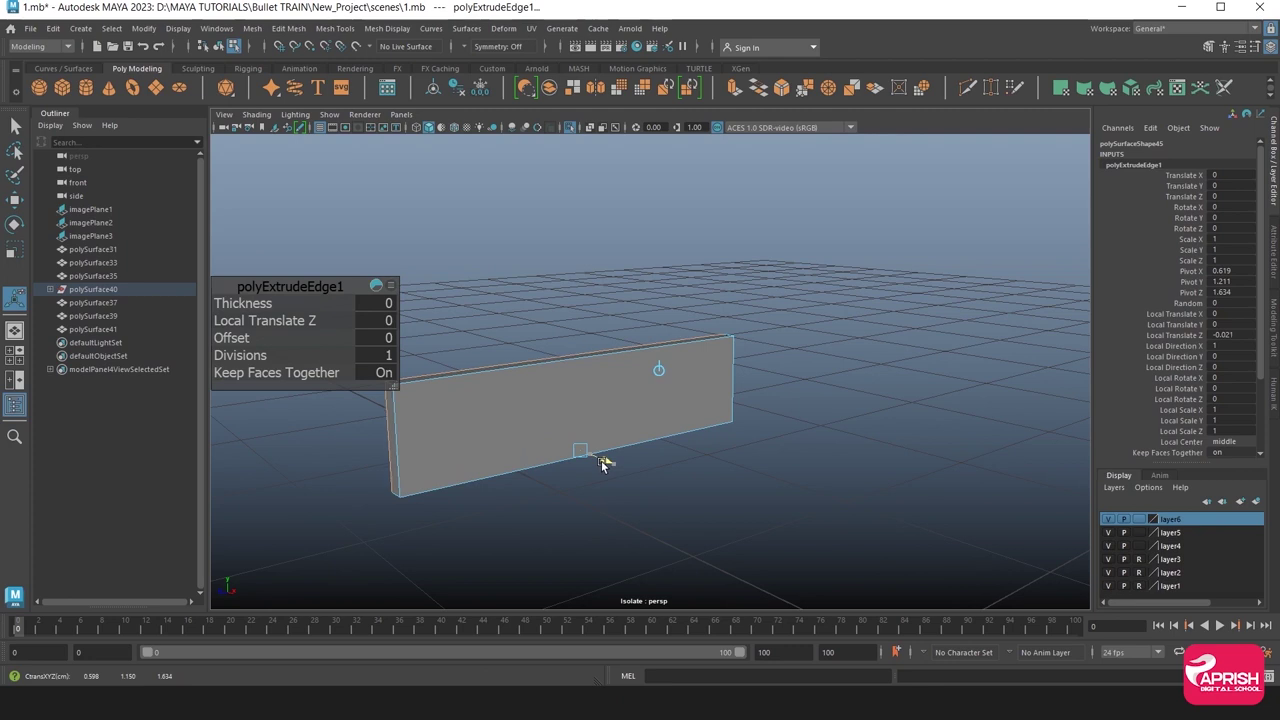
pyautogui.moveTo(602, 461); pyautogui.dragTo(605, 459)
# Return to Object Mode and show all other objects again.
pyautogui.moveTo(530, 410); pyautogui.dragTo(584, 321, button='right')
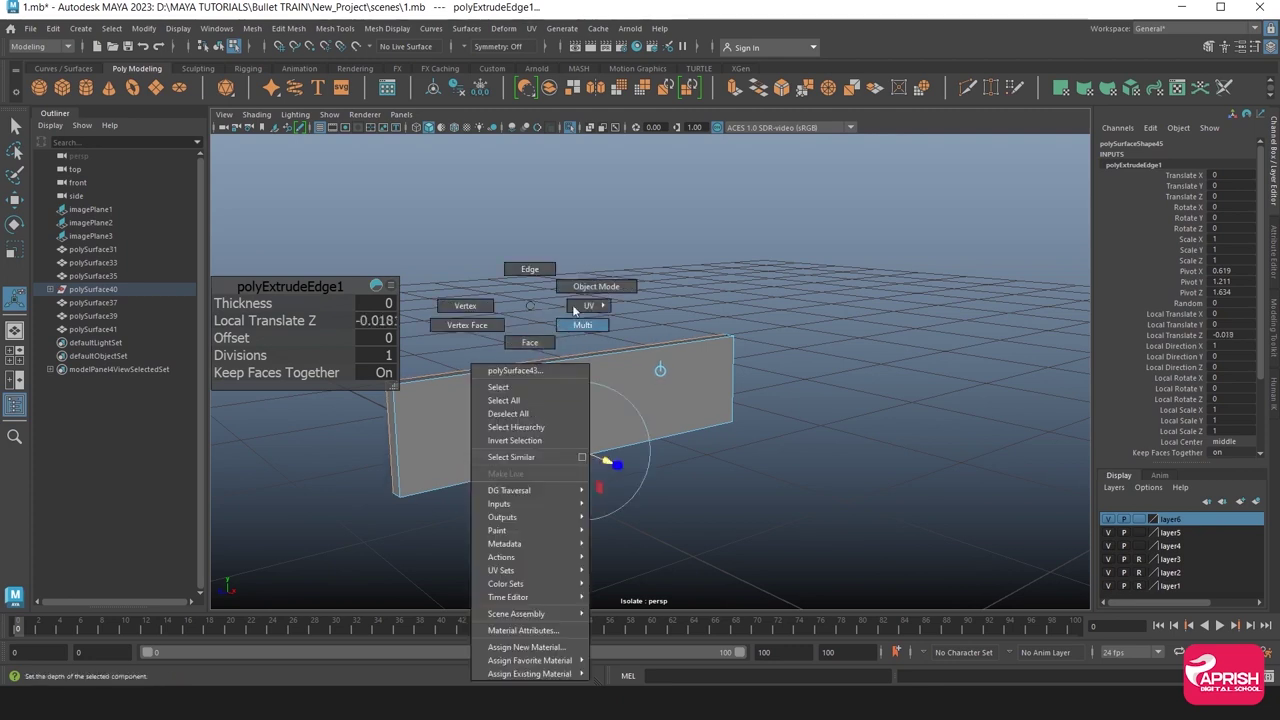
pyautogui.moveTo(460, 424)
pyautogui.keyDown('alt'); pyautogui.mouseDown()
pyautogui.moveTo(489, 457)
pyautogui.moveTo(597, 449)
pyautogui.moveTo(557, 451)
pyautogui.mouseUp(); pyautogui.keyUp('alt')
pyautogui.keyDown('alt'); pyautogui.moveTo(557, 451); pyautogui.dragTo(586, 457, button='right'); pyautogui.keyUp('alt')
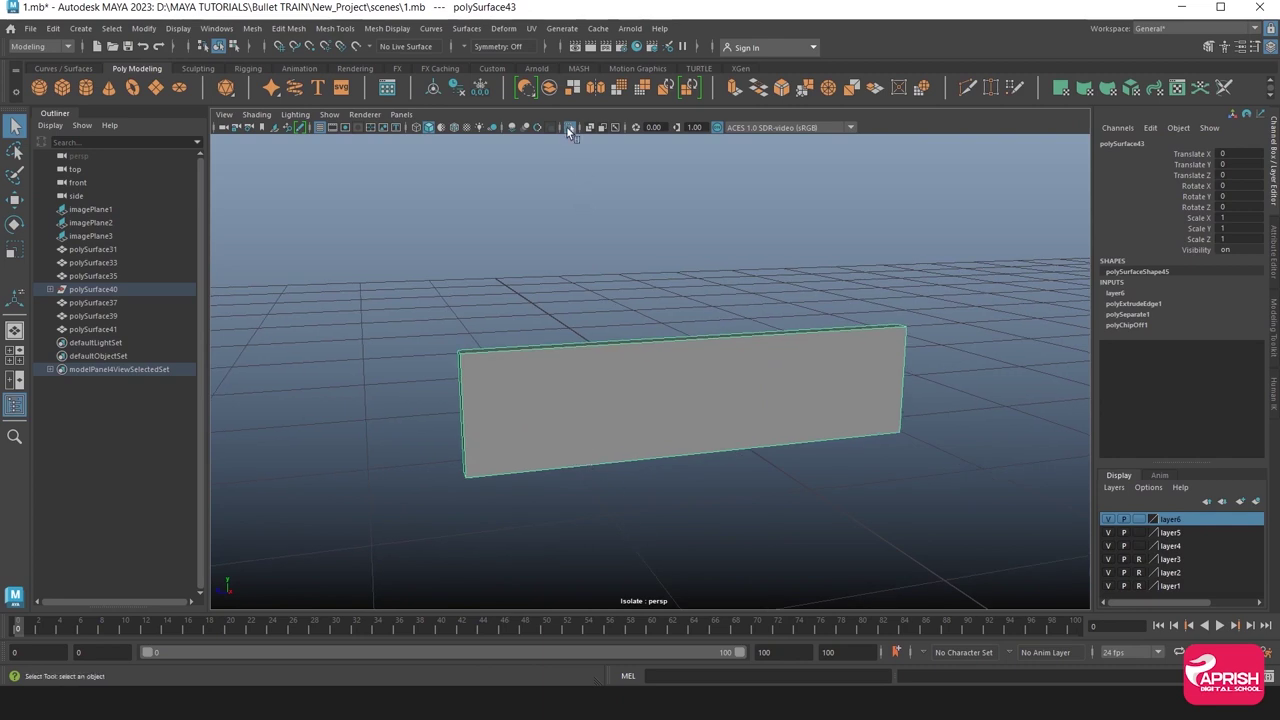
pyautogui.click(569, 129)
pyautogui.click(387, 28)
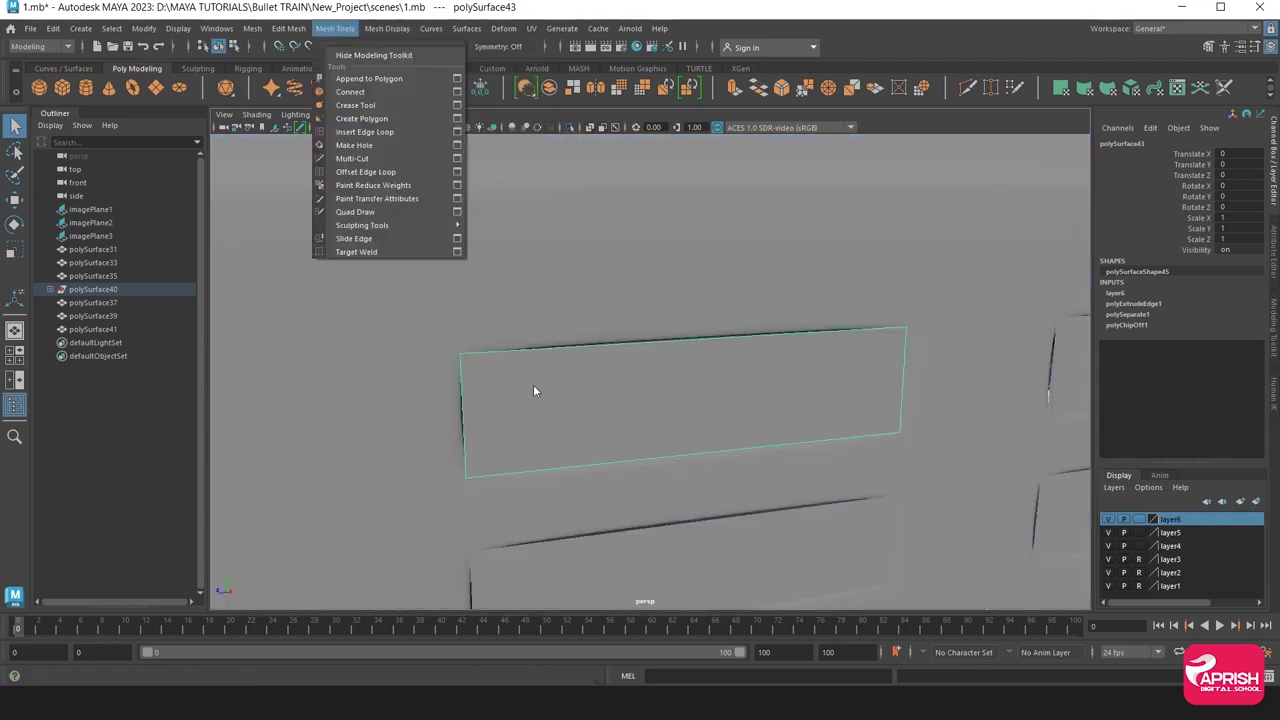
# Add edge loops near both ends and two horizontal loops across the upper window panel.
pyautogui.click(533, 391)
pyautogui.press('3')
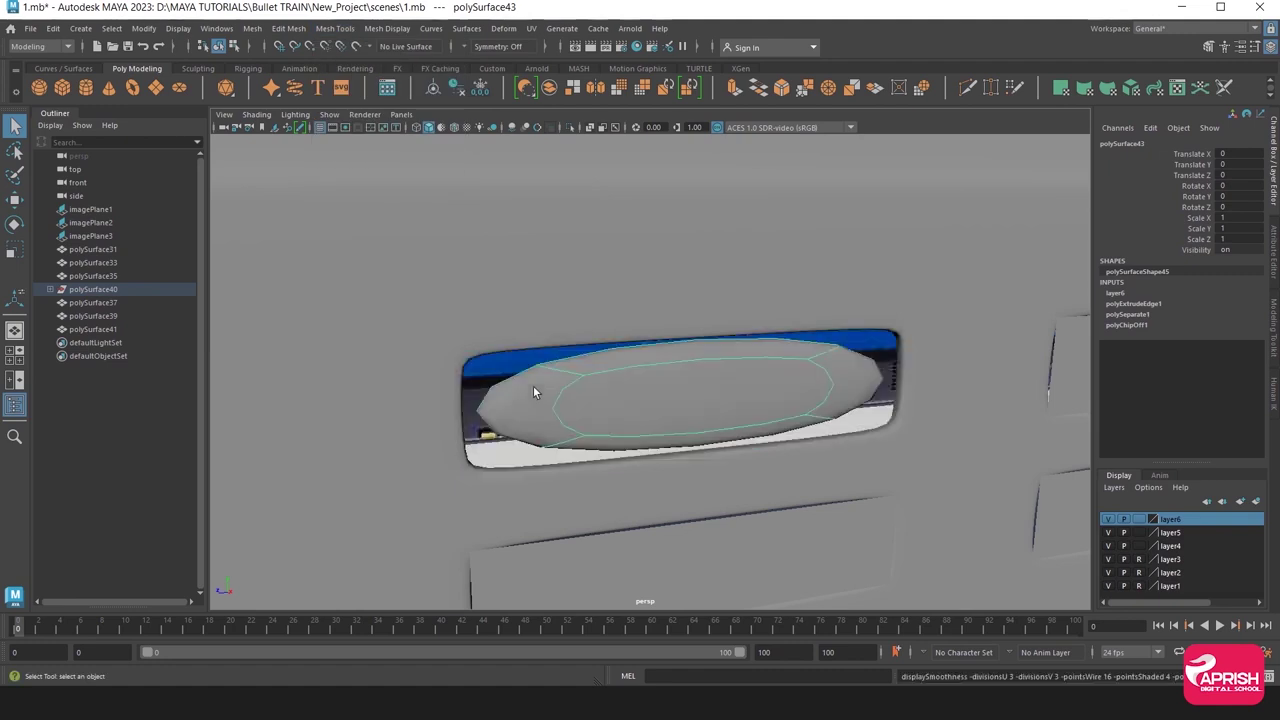
pyautogui.press('1')
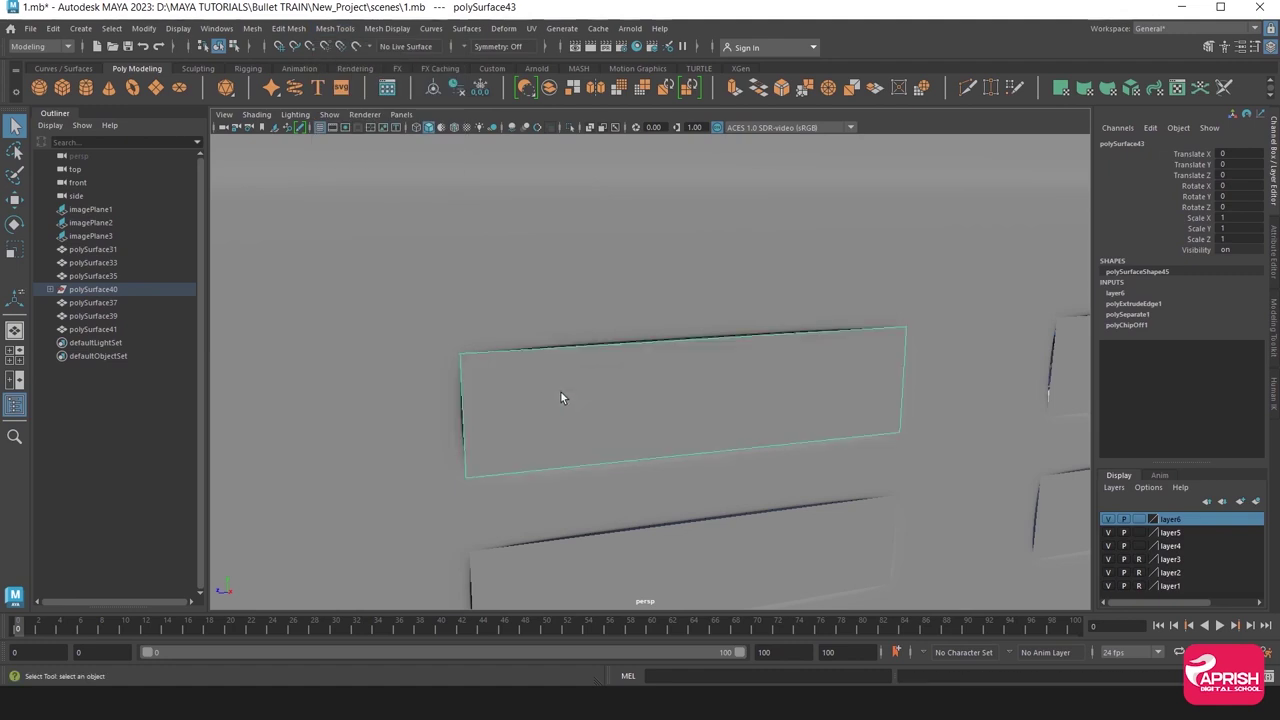
pyautogui.click(335, 28)
pyautogui.click(360, 131)
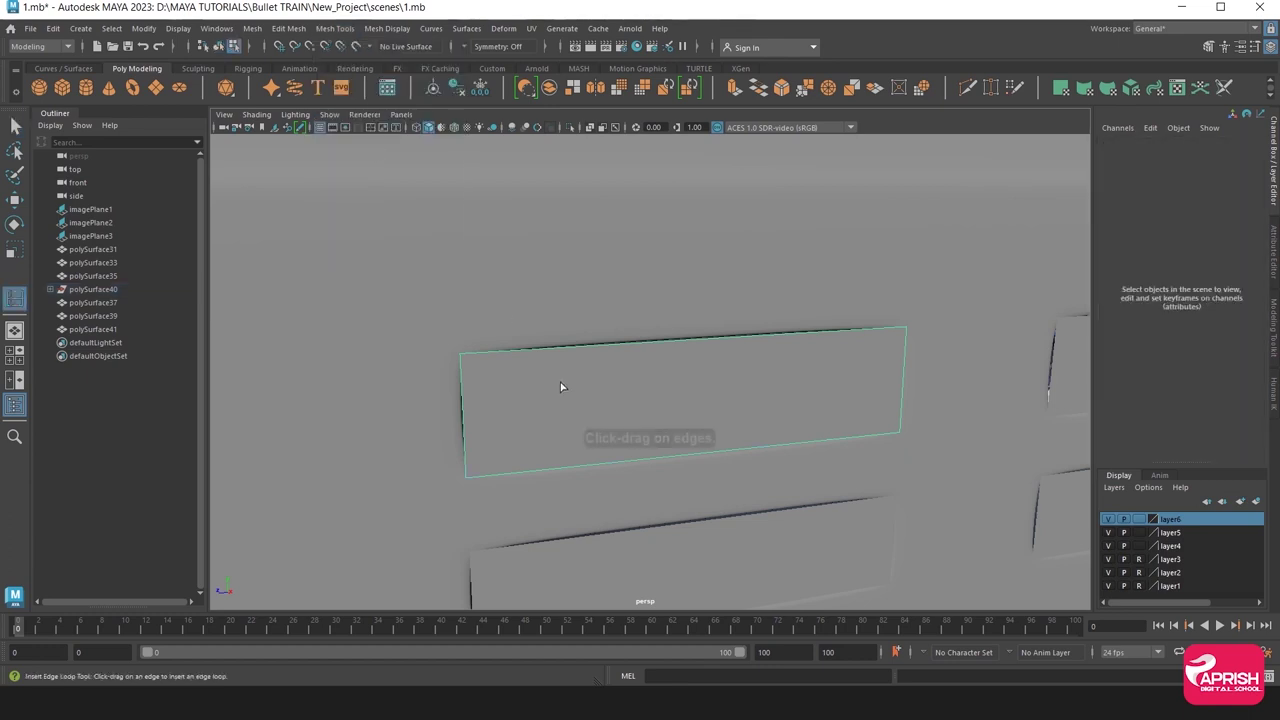
pyautogui.click(522, 352)
pyautogui.keyDown('alt'); pyautogui.moveTo(743, 354); pyautogui.dragTo(687, 303); pyautogui.keyUp('alt')
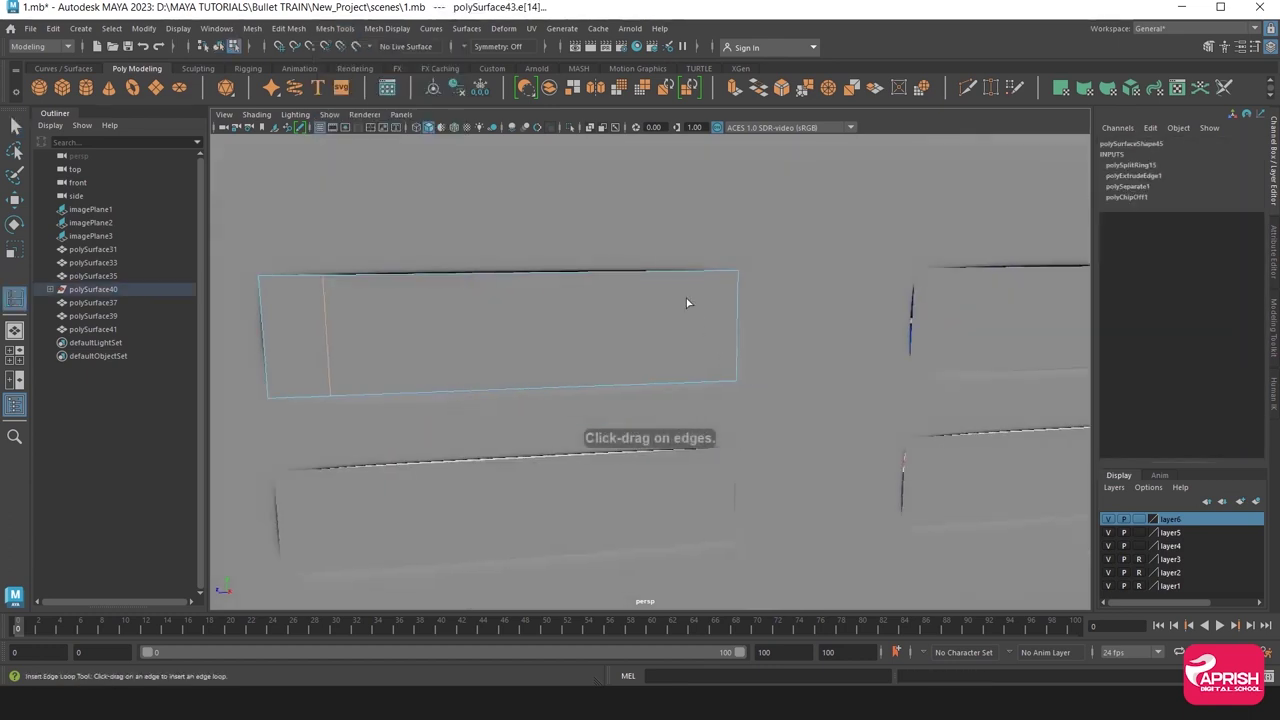
pyautogui.click(673, 270)
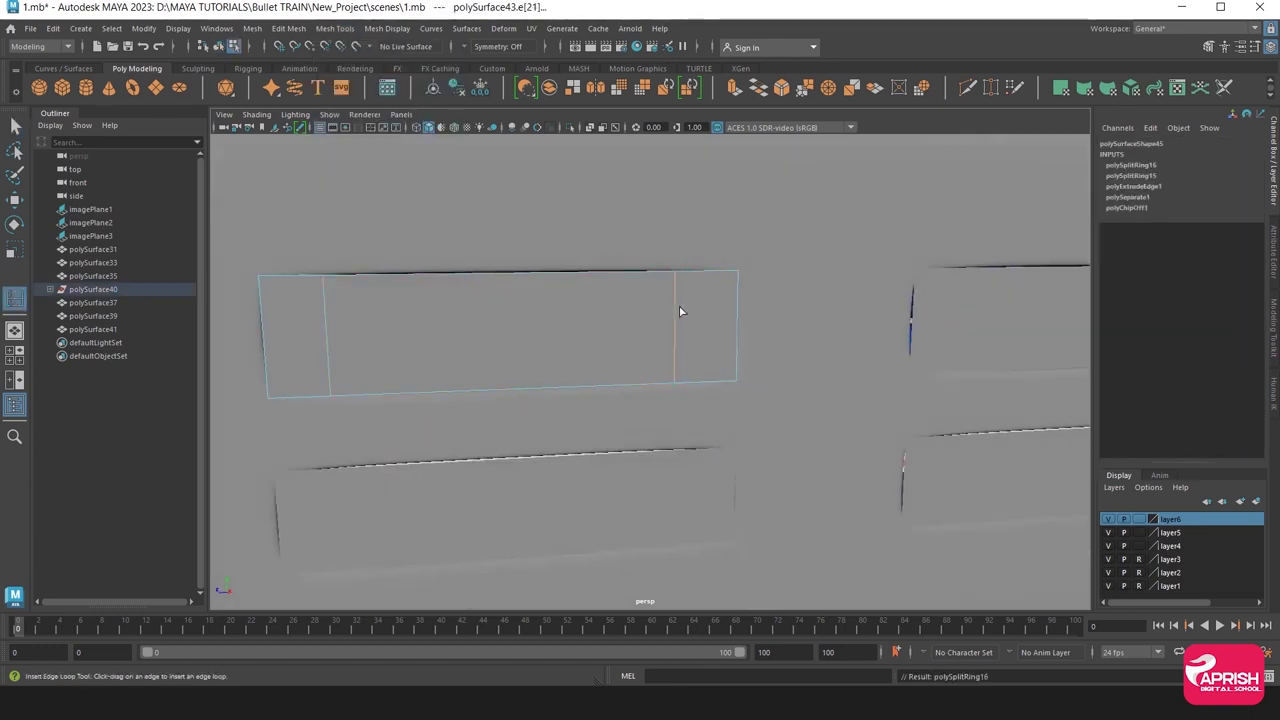
pyautogui.moveTo(676, 306); pyautogui.dragTo(675, 300)
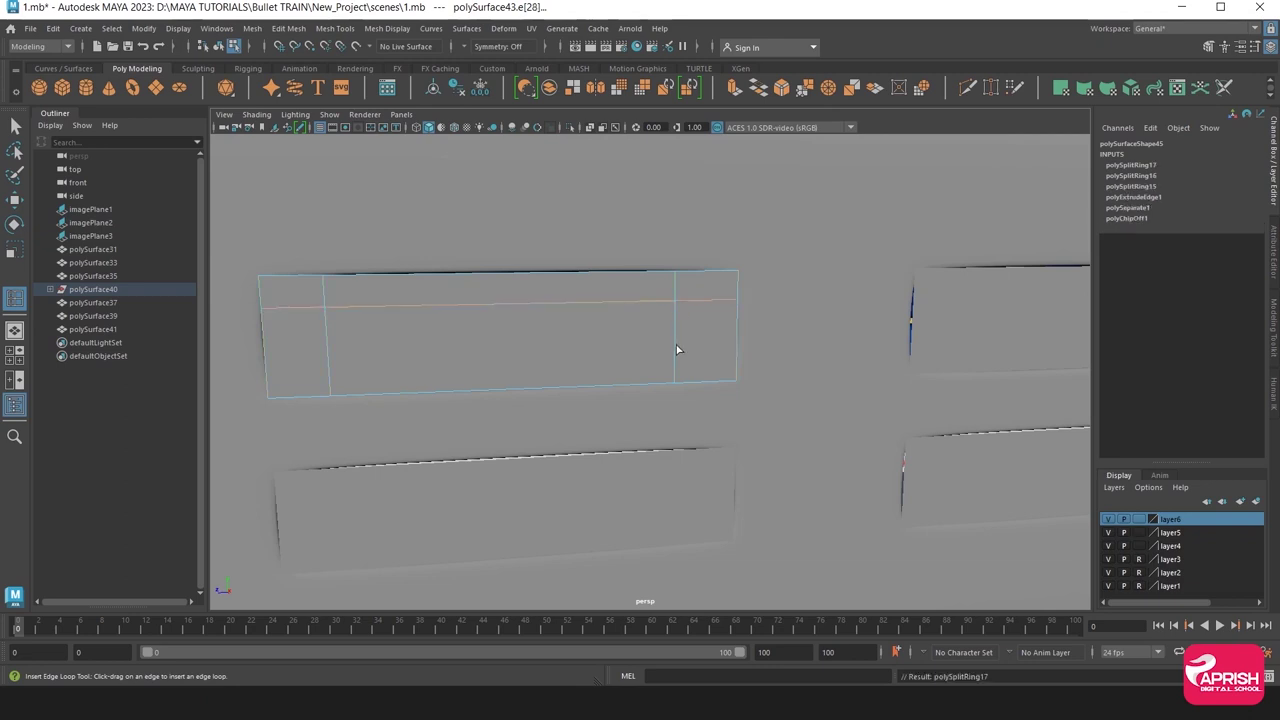
pyautogui.click(675, 347)
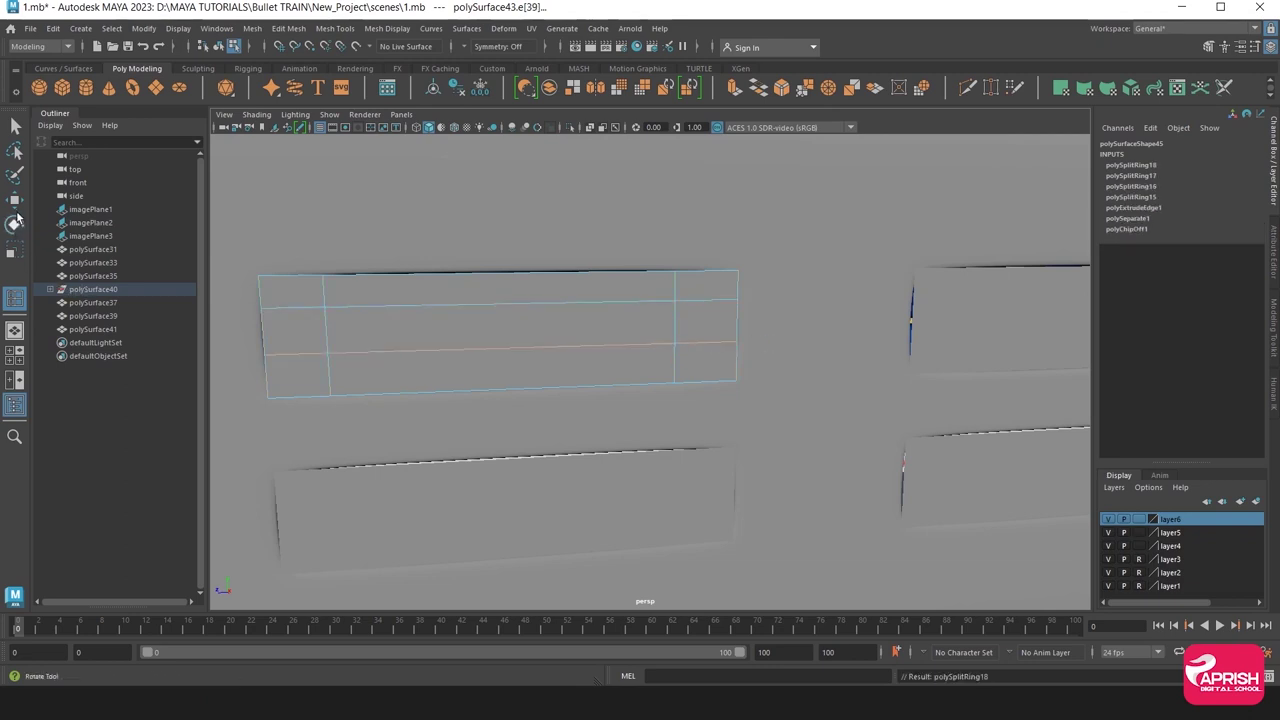
# Preview the upper window panel smoothed and inspect it from the train's side.
pyautogui.press('w')
pyautogui.click(360, 304)
pyautogui.press('F8')
pyautogui.press('3')
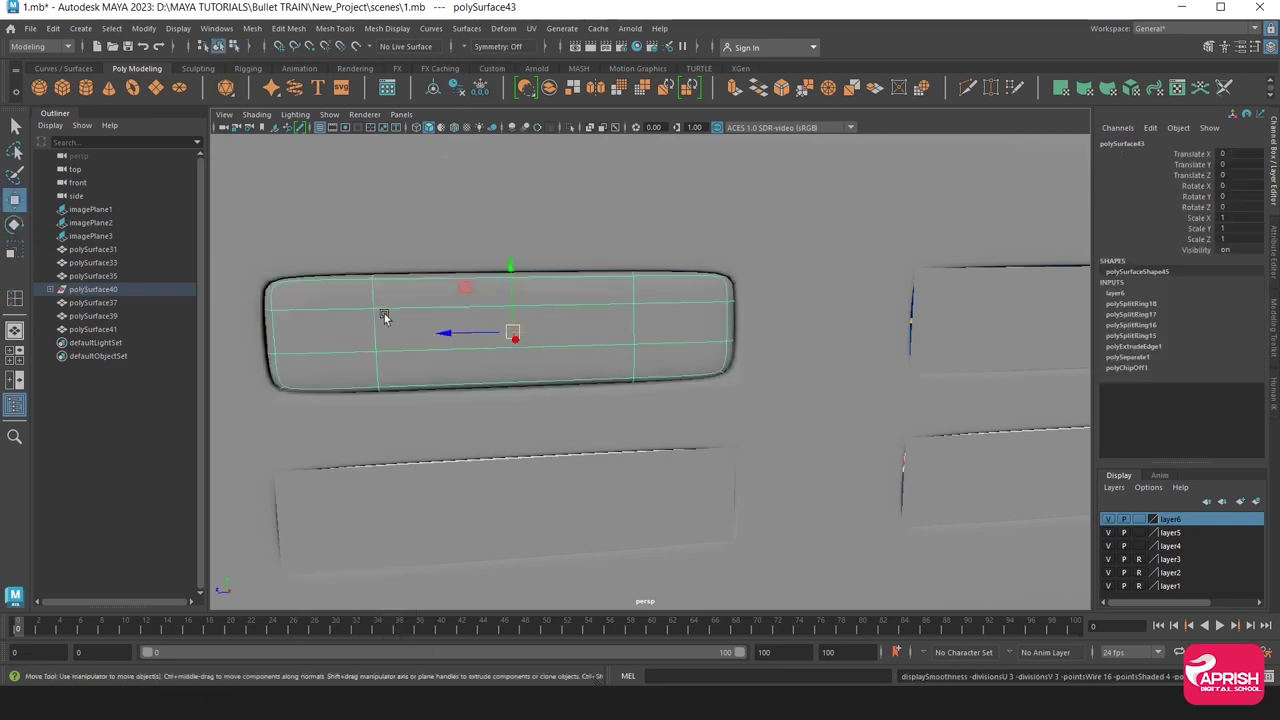
pyautogui.scroll(-5, 379, 322)
pyautogui.keyDown('alt'); pyautogui.moveTo(543, 357); pyautogui.dragTo(470, 270); pyautogui.keyUp('alt')
pyautogui.click(500, 189)
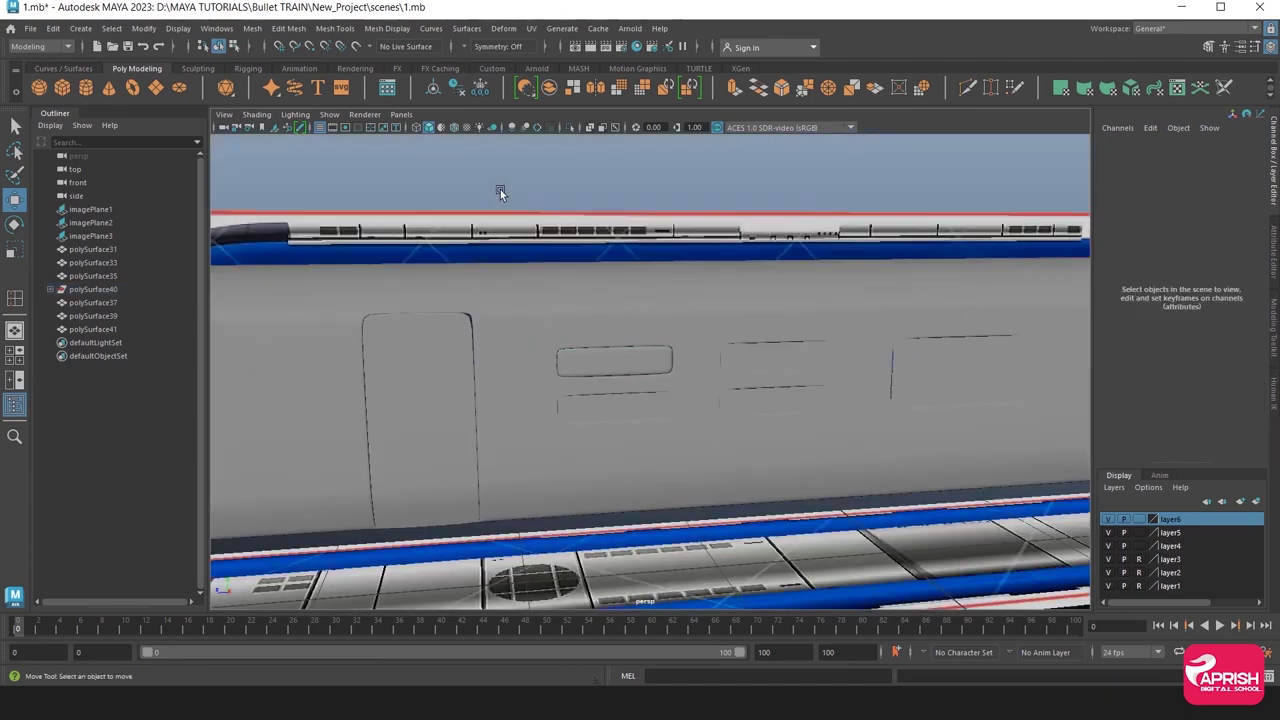
pyautogui.scroll(3, 515, 386)
pyautogui.scroll(2, 513, 390)
pyautogui.scroll(2, 490, 388)
pyautogui.scroll(2, 470, 387)
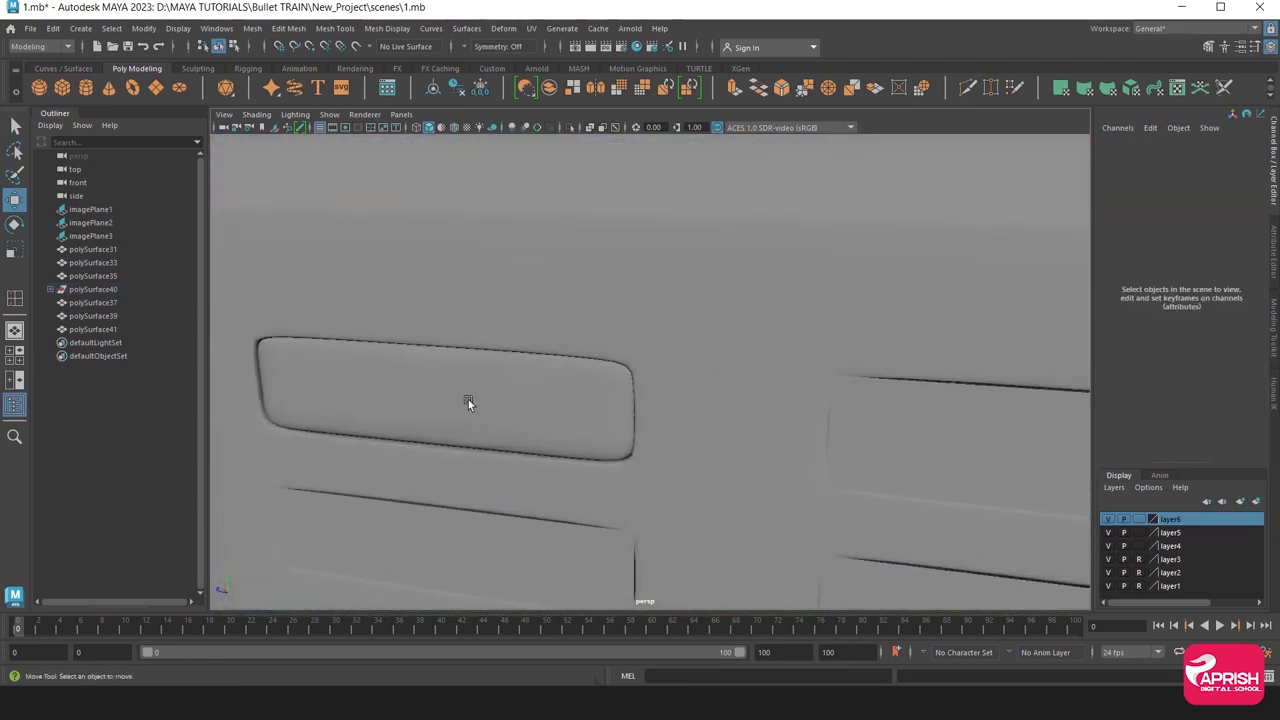
# Isolate the window panel and insert an edge loop close to its end.
pyautogui.click(468, 400)
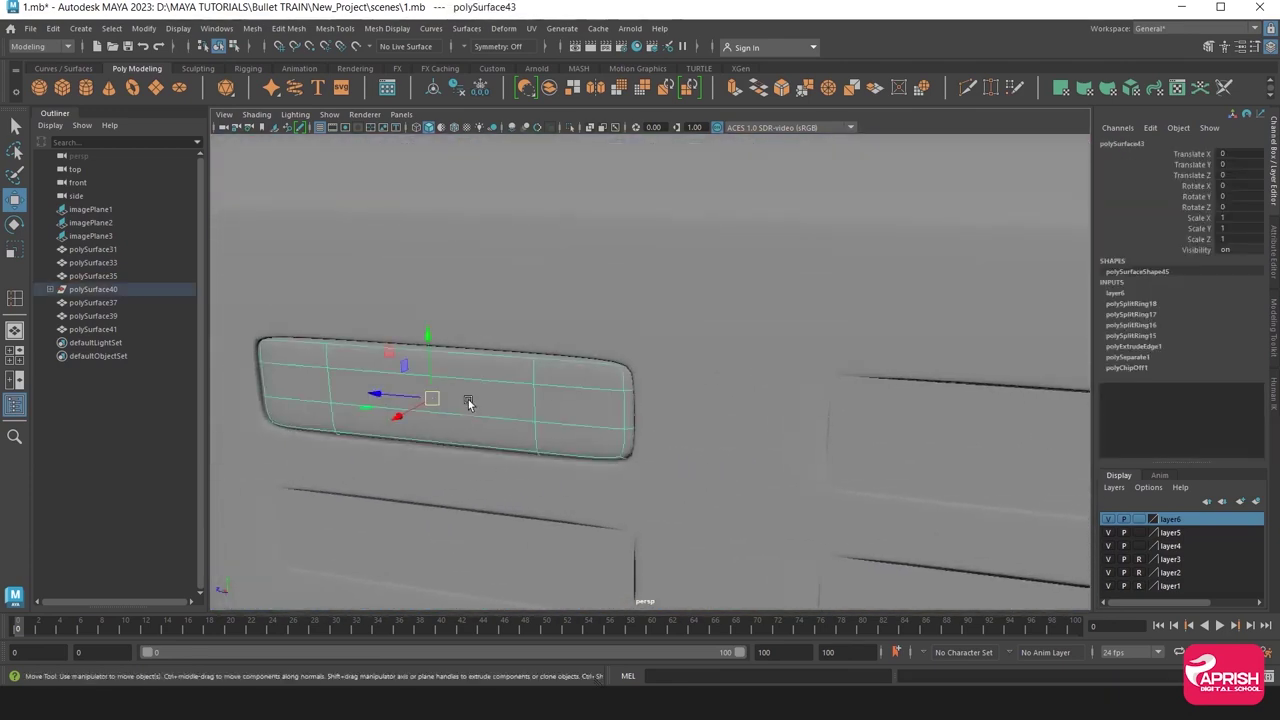
pyautogui.click(569, 127)
pyautogui.moveTo(560, 160)
pyautogui.keyDown('alt'); pyautogui.mouseDown()
pyautogui.moveTo(467, 335)
pyautogui.moveTo(533, 323)
pyautogui.mouseUp(); pyautogui.keyUp('alt')
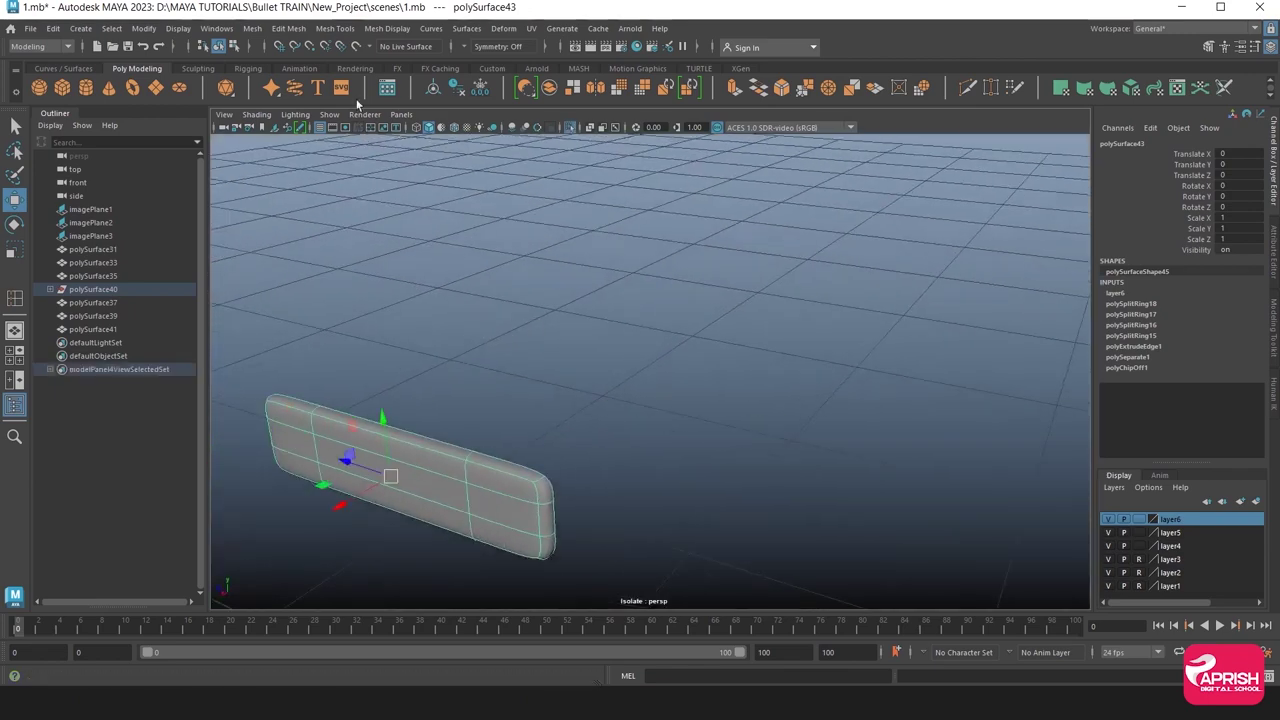
pyautogui.click(335, 28)
pyautogui.click(370, 129)
pyautogui.moveTo(366, 414)
pyautogui.keyDown('alt'); pyautogui.mouseDown(button='right')
pyautogui.moveTo(411, 446)
pyautogui.moveTo(527, 461)
pyautogui.mouseUp(button='right'); pyautogui.keyUp('alt')
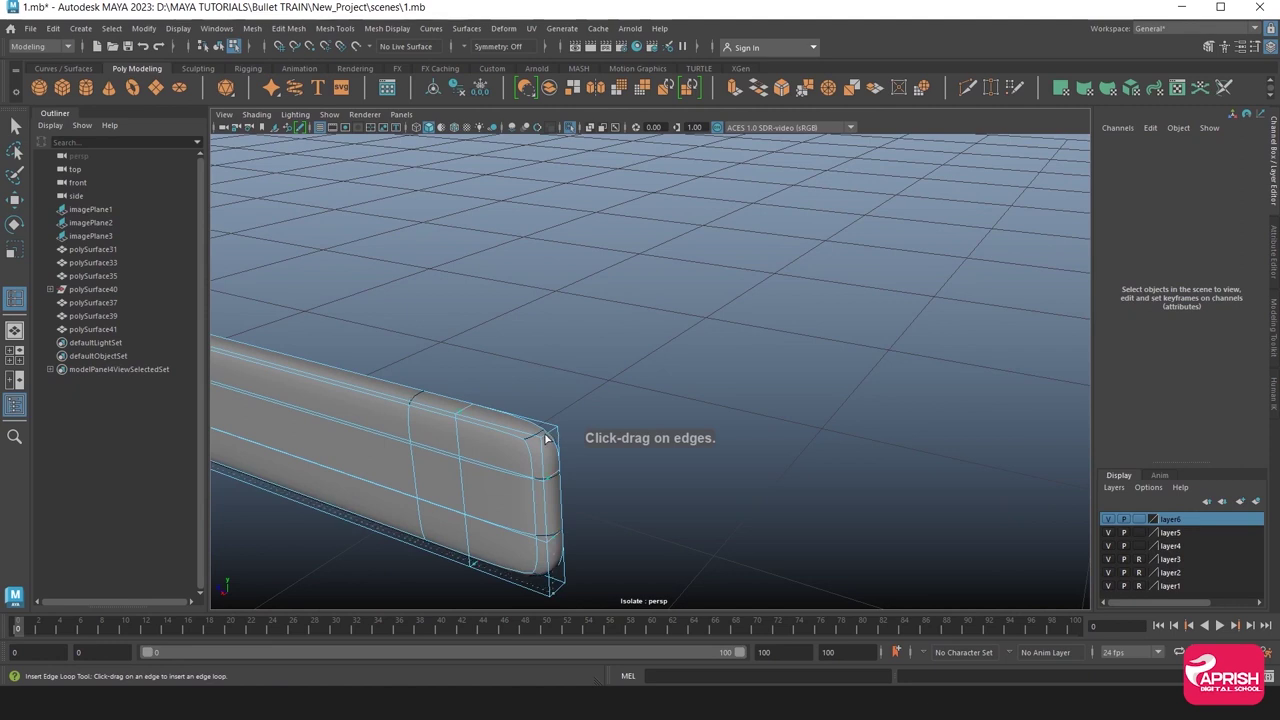
pyautogui.click(547, 437)
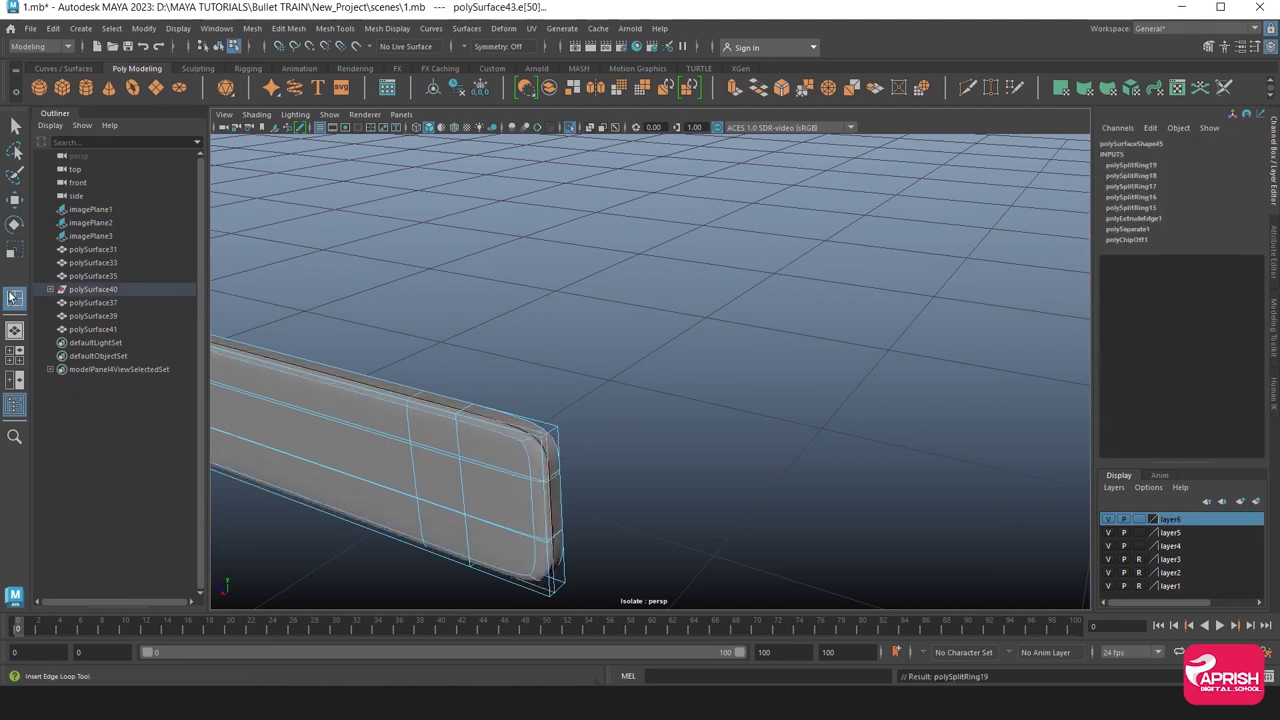
pyautogui.press('w')
pyautogui.moveTo(471, 306); pyautogui.dragTo(522, 274, button='right')
pyautogui.click(572, 421)
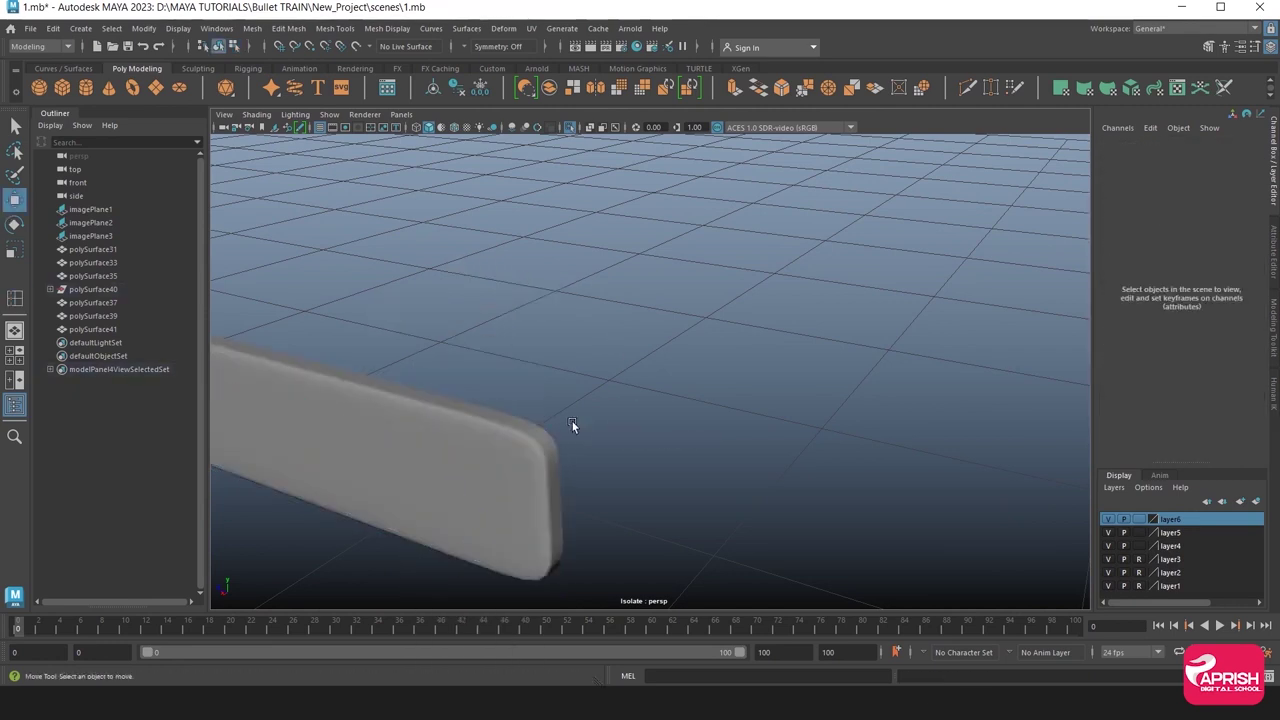
pyautogui.moveTo(572, 421)
pyautogui.keyDown('alt'); pyautogui.mouseDown()
pyautogui.moveTo(614, 394)
pyautogui.moveTo(593, 403)
pyautogui.moveTo(601, 424)
pyautogui.mouseUp(); pyautogui.keyUp('alt')
# With the full train visible, insert another vertical edge loop through the panel.
pyautogui.click(568, 128)
pyautogui.click(593, 403)
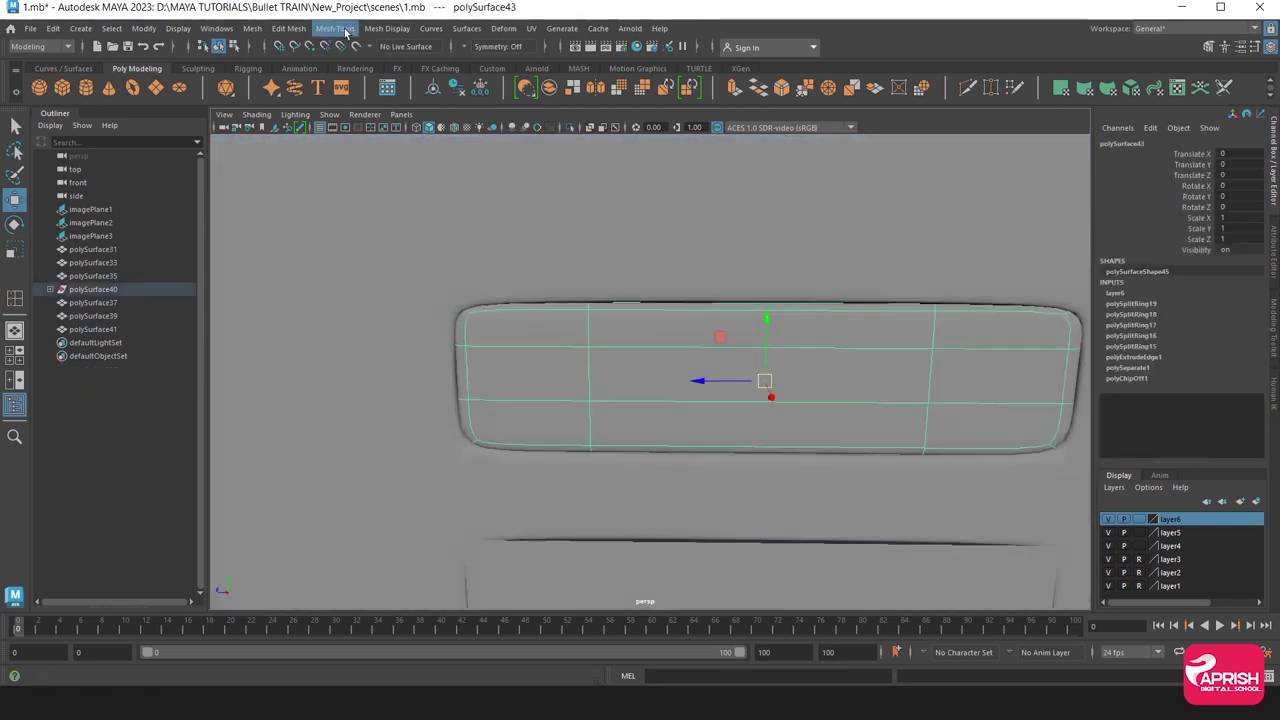
pyautogui.click(336, 28)
pyautogui.click(370, 131)
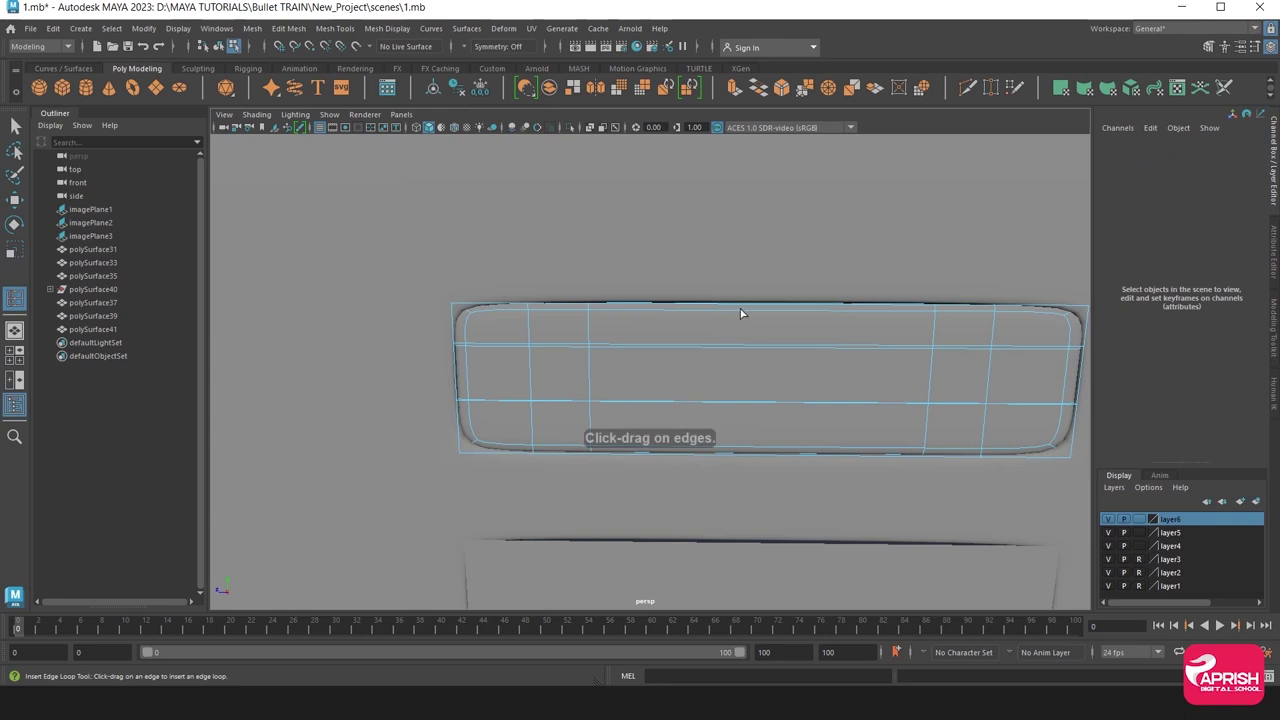
pyautogui.click(748, 348)
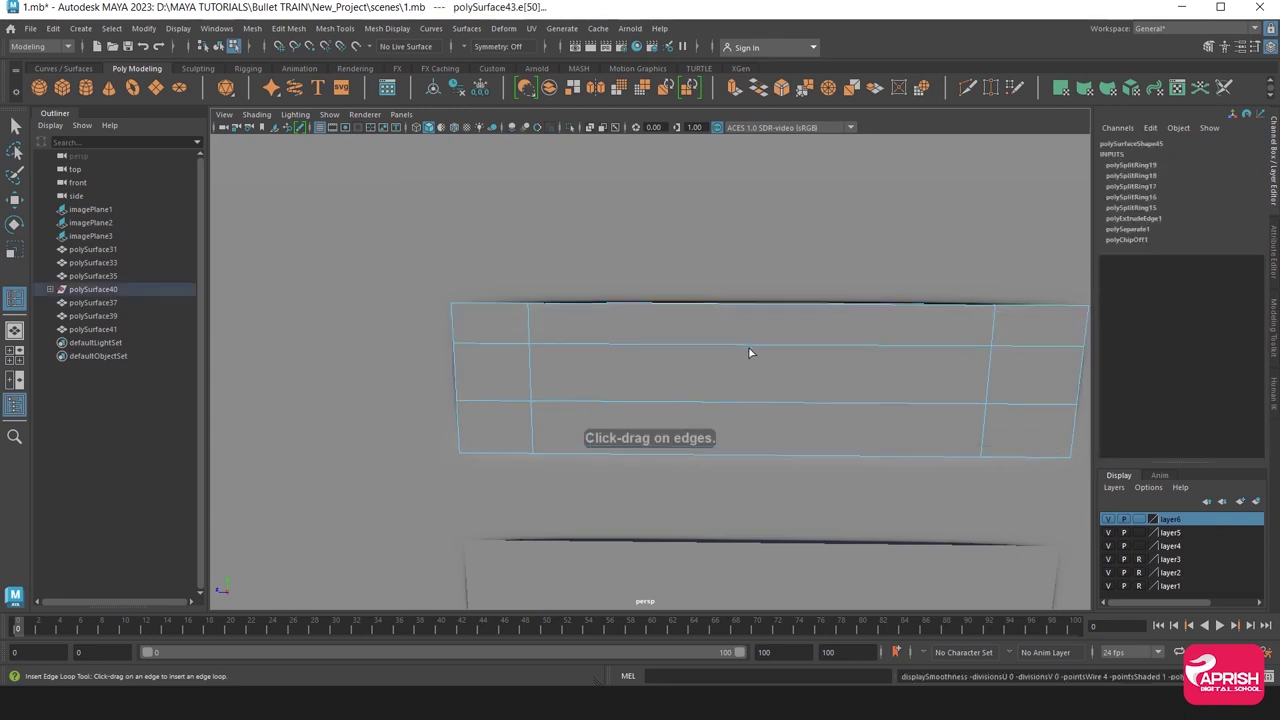
pyautogui.click(752, 348)
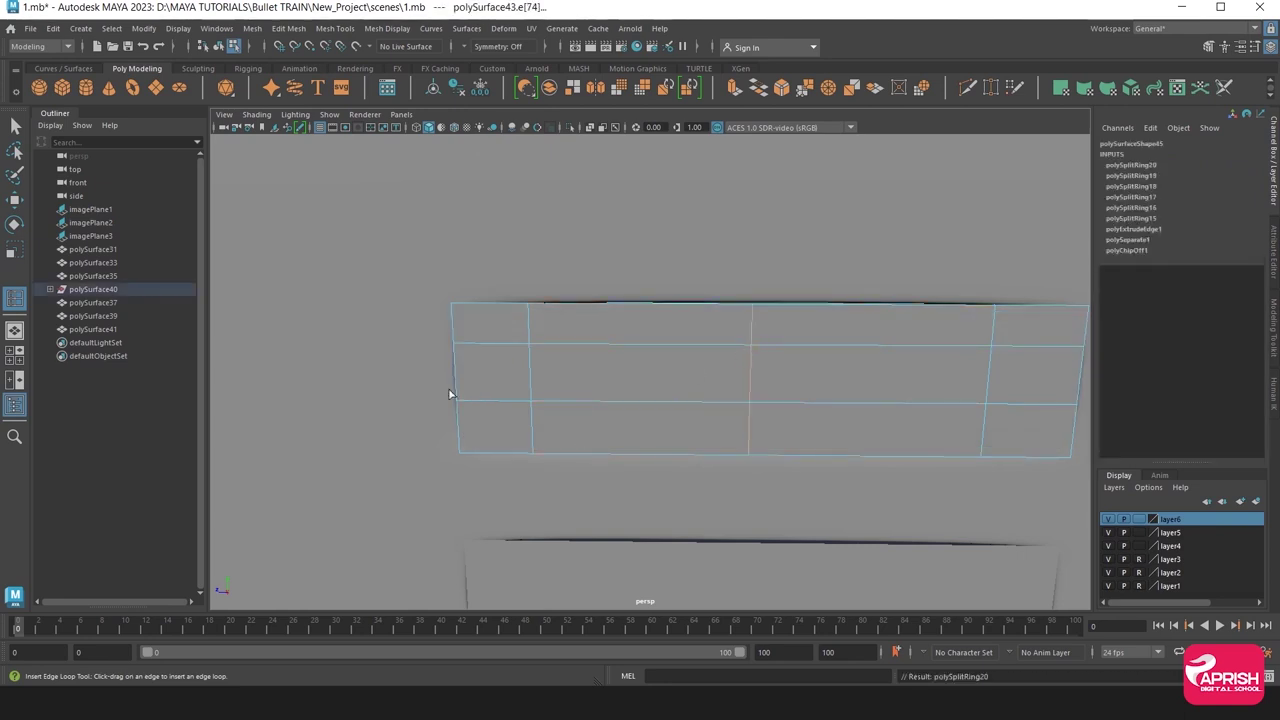
pyautogui.click(15, 248)
pyautogui.click(15, 224)
pyautogui.click(15, 199)
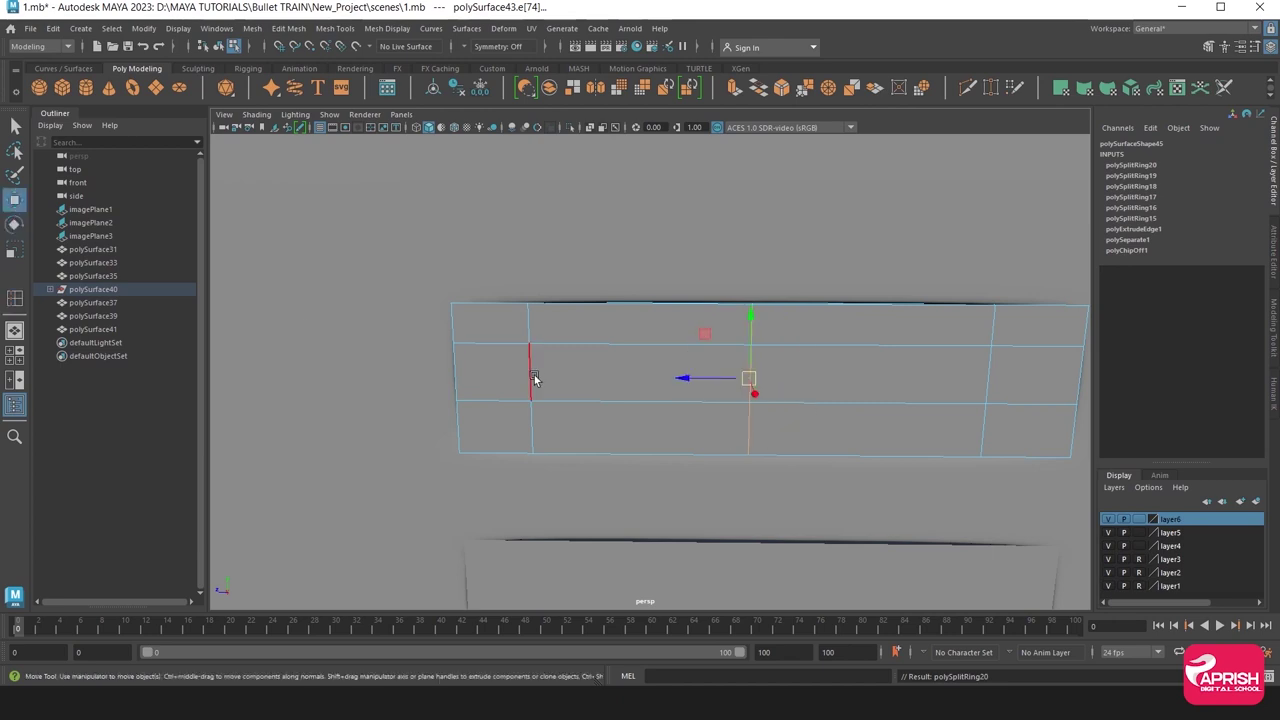
pyautogui.moveTo(545, 312); pyautogui.dragTo(579, 271, button='right')
# Preview the panel smoothed and orbit to a side-on view of the windows.
pyautogui.press('3')
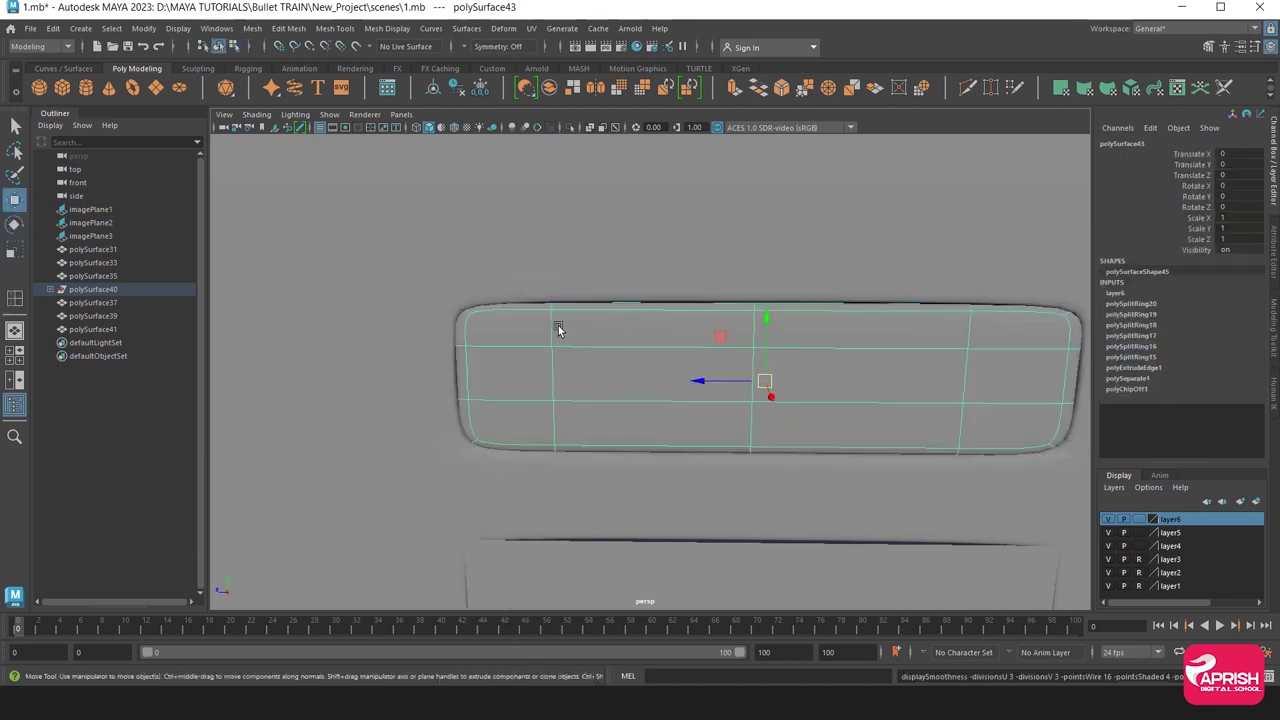
pyautogui.scroll(-4, 582, 377)
pyautogui.scroll(-4, 629, 318)
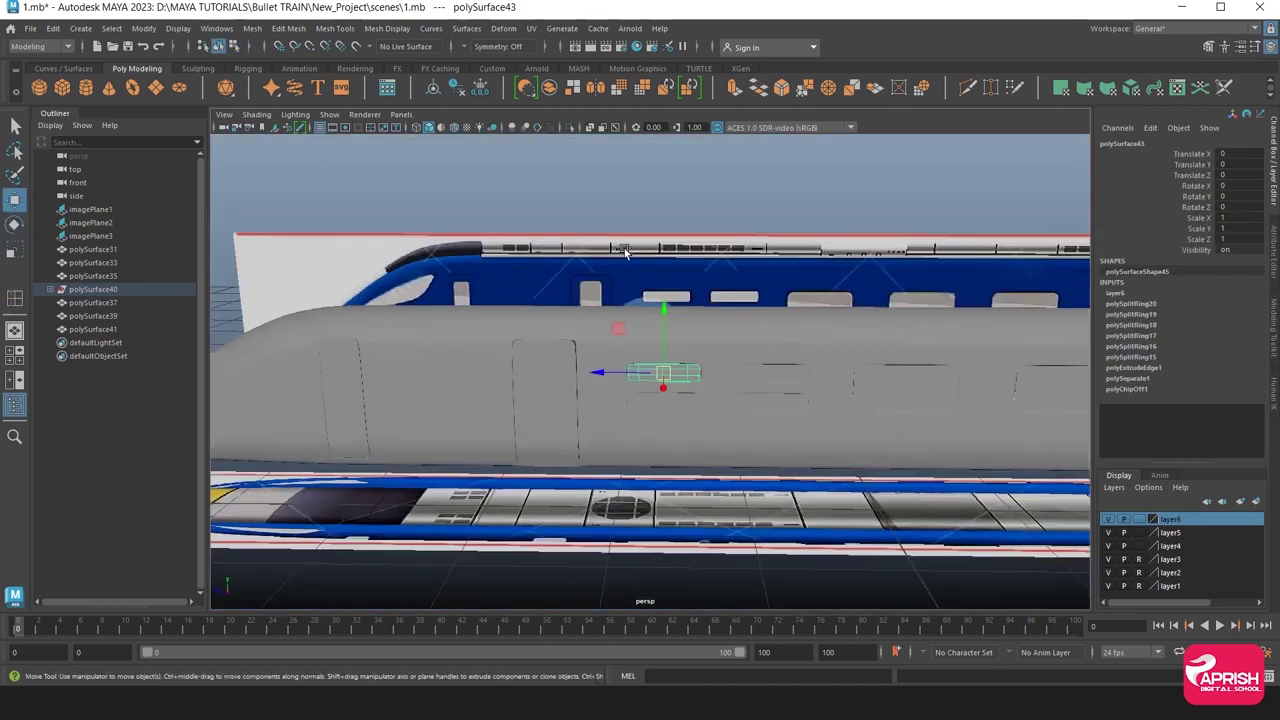
pyautogui.click(625, 252)
pyautogui.scroll(3, 618, 331)
pyautogui.scroll(3, 792, 391)
pyautogui.scroll(2, 719, 392)
pyautogui.scroll(2, 533, 325)
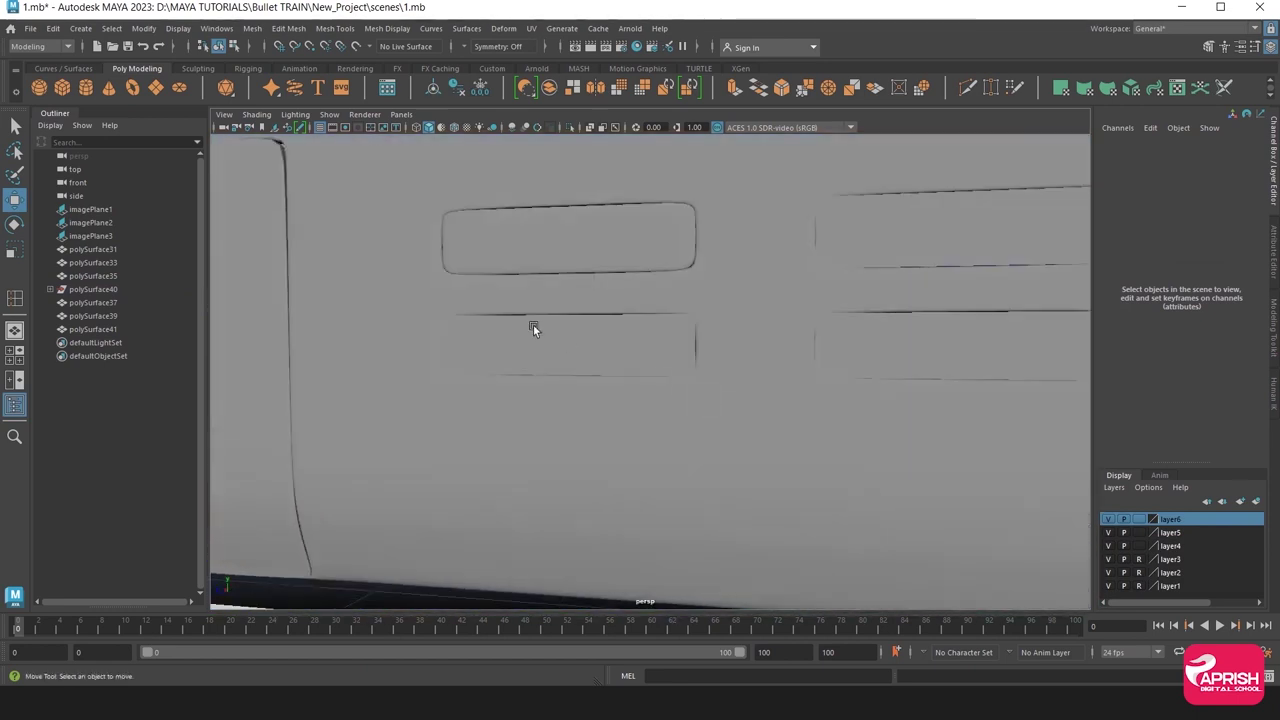
pyautogui.scroll(2, 533, 325)
pyautogui.keyDown('alt'); pyautogui.moveTo(603, 343); pyautogui.dragTo(614, 429, button='middle'); pyautogui.keyUp('alt')
pyautogui.click(561, 392)
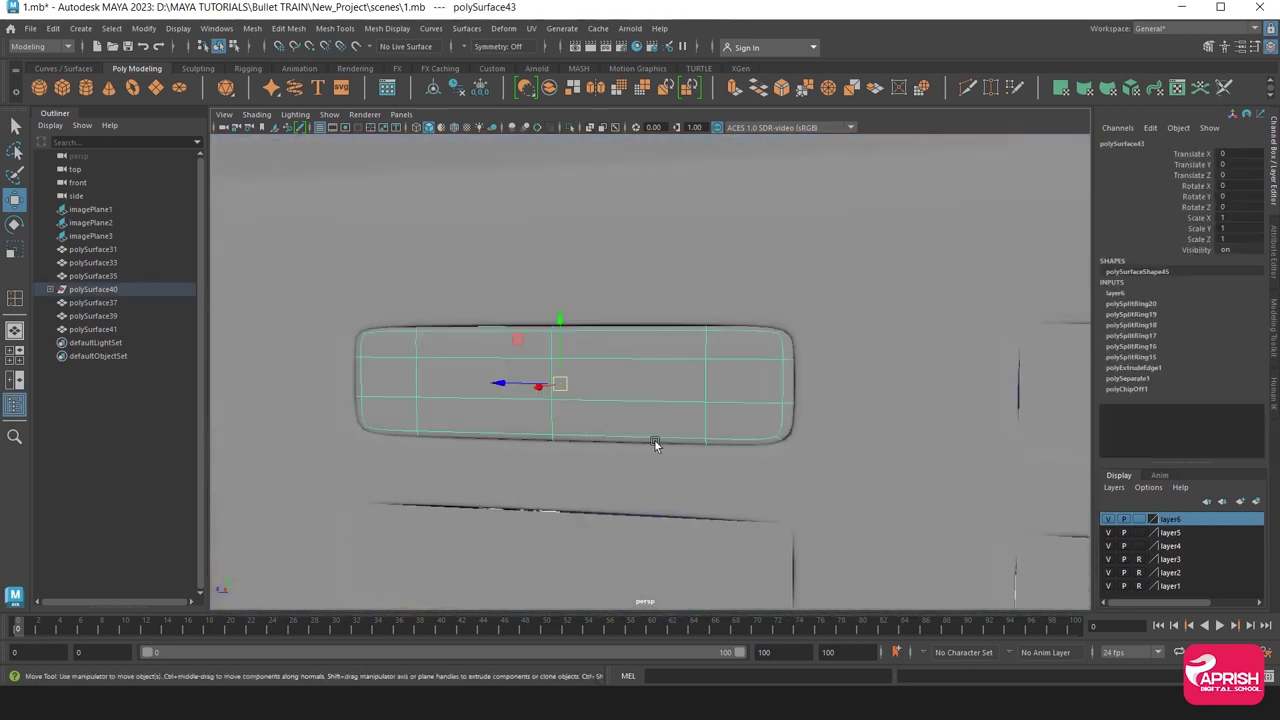
pyautogui.scroll(-3, 560, 425)
pyautogui.click(586, 226)
pyautogui.moveTo(586, 226)
pyautogui.keyDown('alt'); pyautogui.mouseDown()
pyautogui.moveTo(592, 430)
pyautogui.moveTo(740, 421)
pyautogui.mouseUp(); pyautogui.keyUp('alt')
pyautogui.keyDown('alt'); pyautogui.moveTo(740, 421); pyautogui.dragTo(594, 389, button='middle'); pyautogui.keyUp('alt')
pyautogui.scroll(2, 714, 443)
# Extrude polySurface44's border edges back with Local Translate Z -0.015, then return to object mode.
pyautogui.click(700, 428)
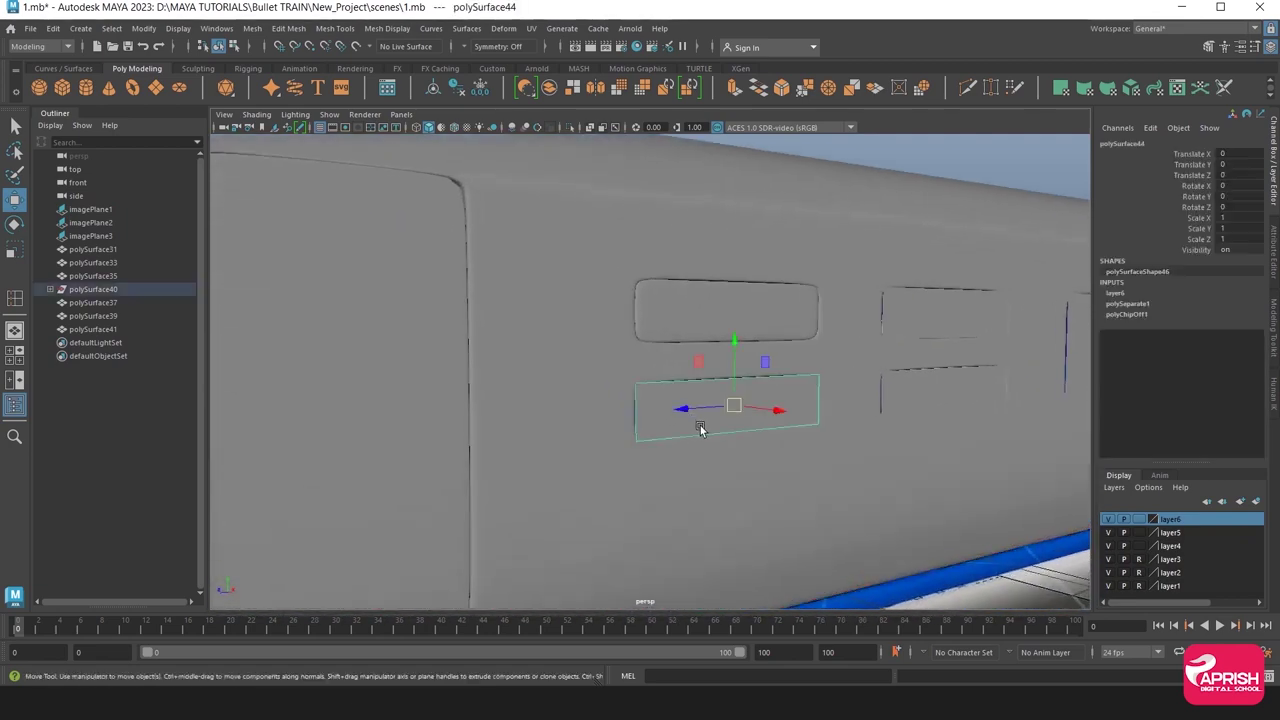
pyautogui.keyDown('alt'); pyautogui.moveTo(700, 428); pyautogui.dragTo(577, 394); pyautogui.keyUp('alt')
pyautogui.scroll(3, 680, 458)
pyautogui.moveTo(586, 306); pyautogui.dragTo(586, 272, button='right')
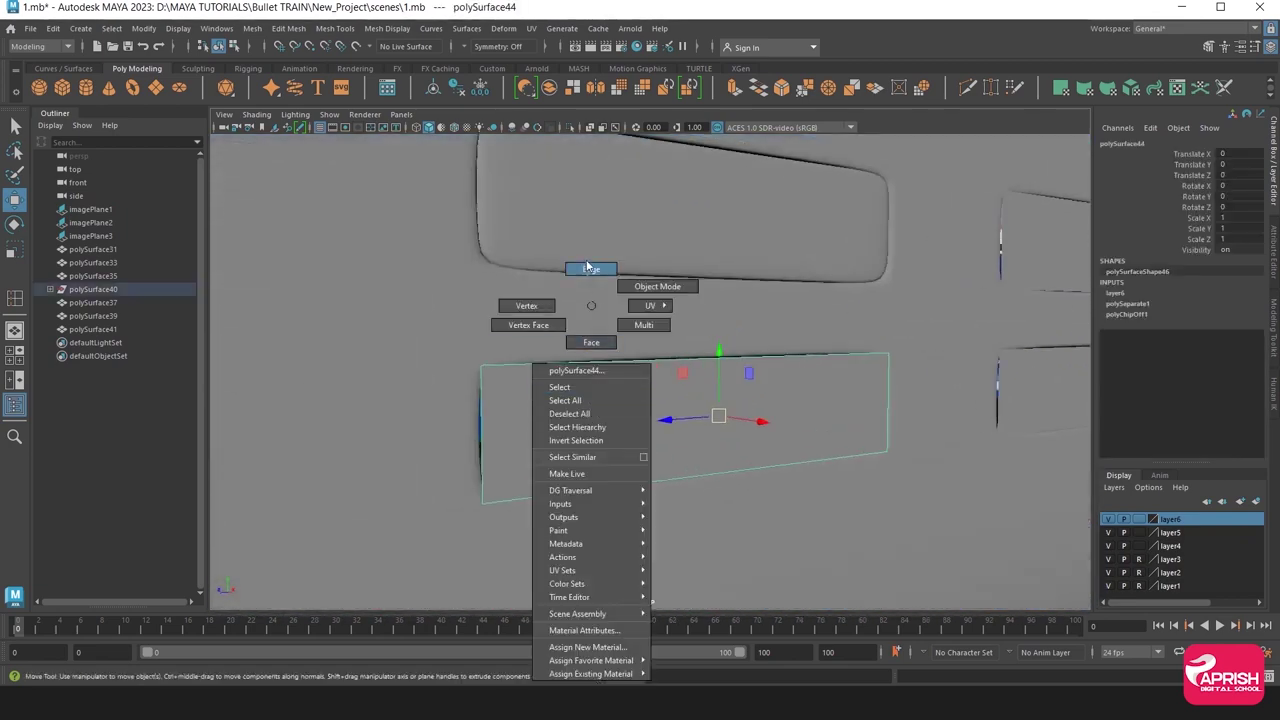
pyautogui.click(576, 364)
pyautogui.keyDown('alt'); pyautogui.moveTo(650, 436); pyautogui.dragTo(656, 440); pyautogui.keyUp('alt')
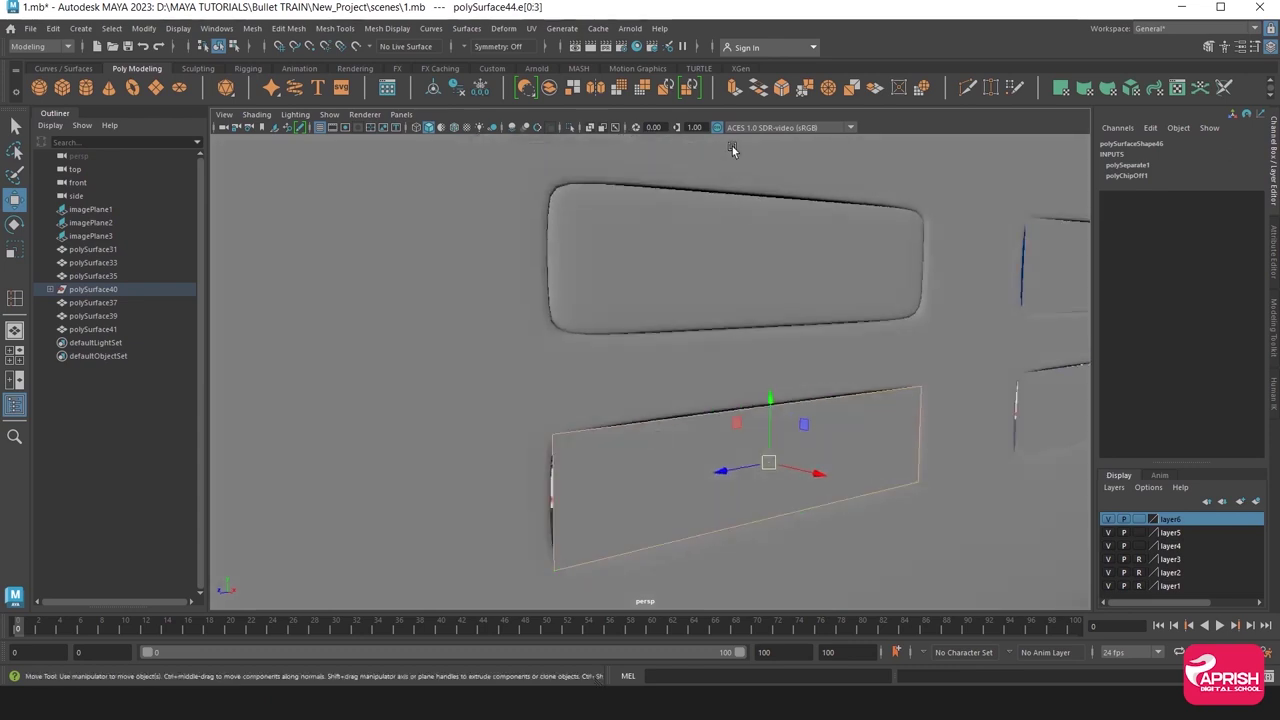
pyautogui.click(735, 89)
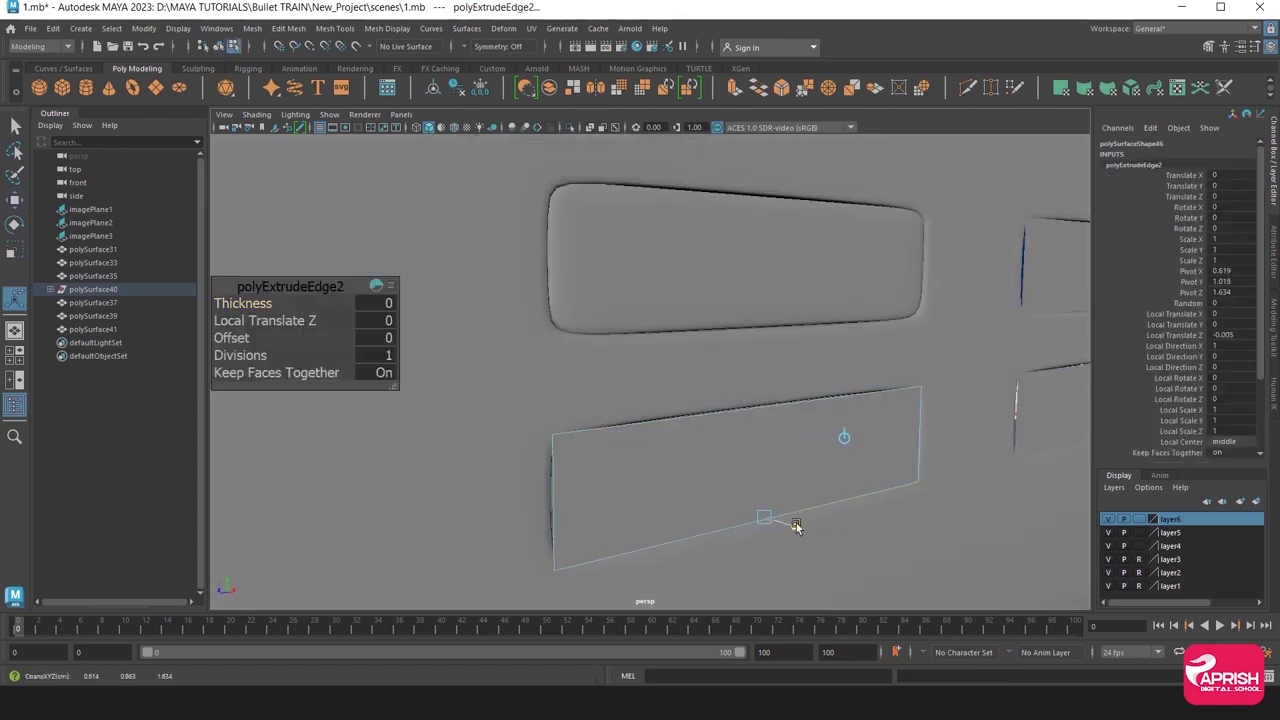
pyautogui.moveTo(789, 525); pyautogui.dragTo(562, 471)
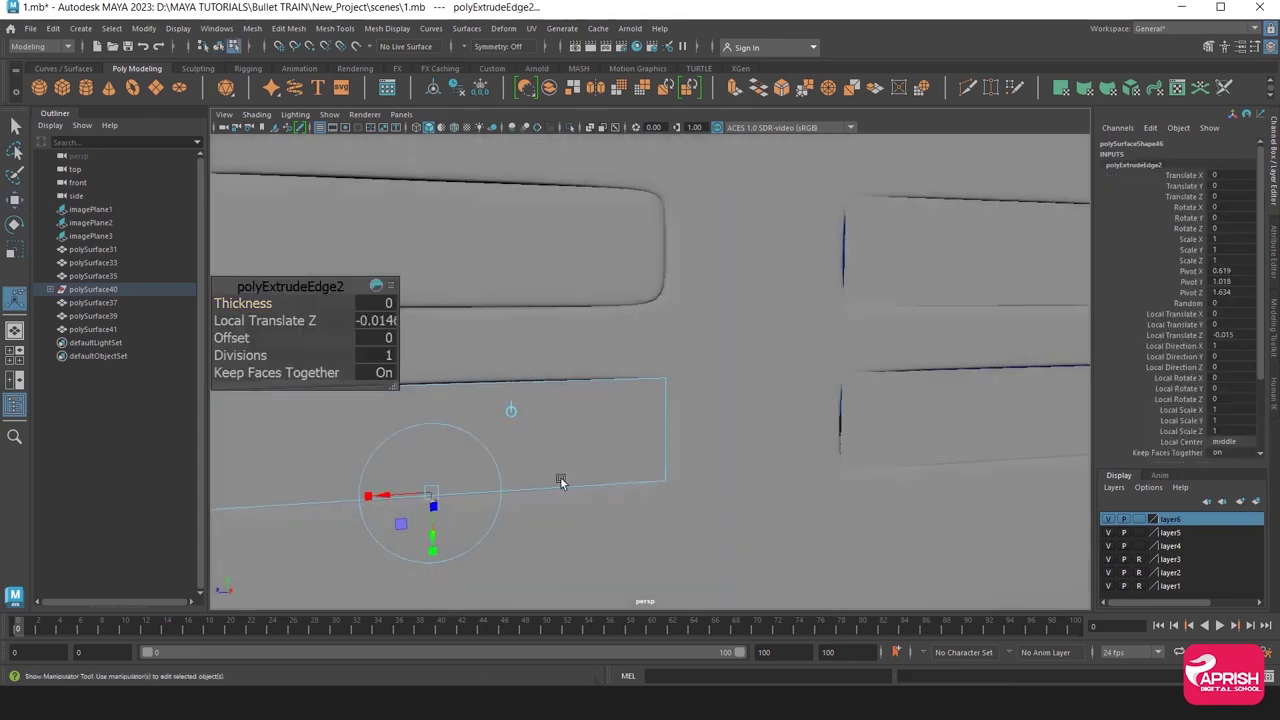
pyautogui.moveTo(481, 305); pyautogui.dragTo(483, 441, button='right')
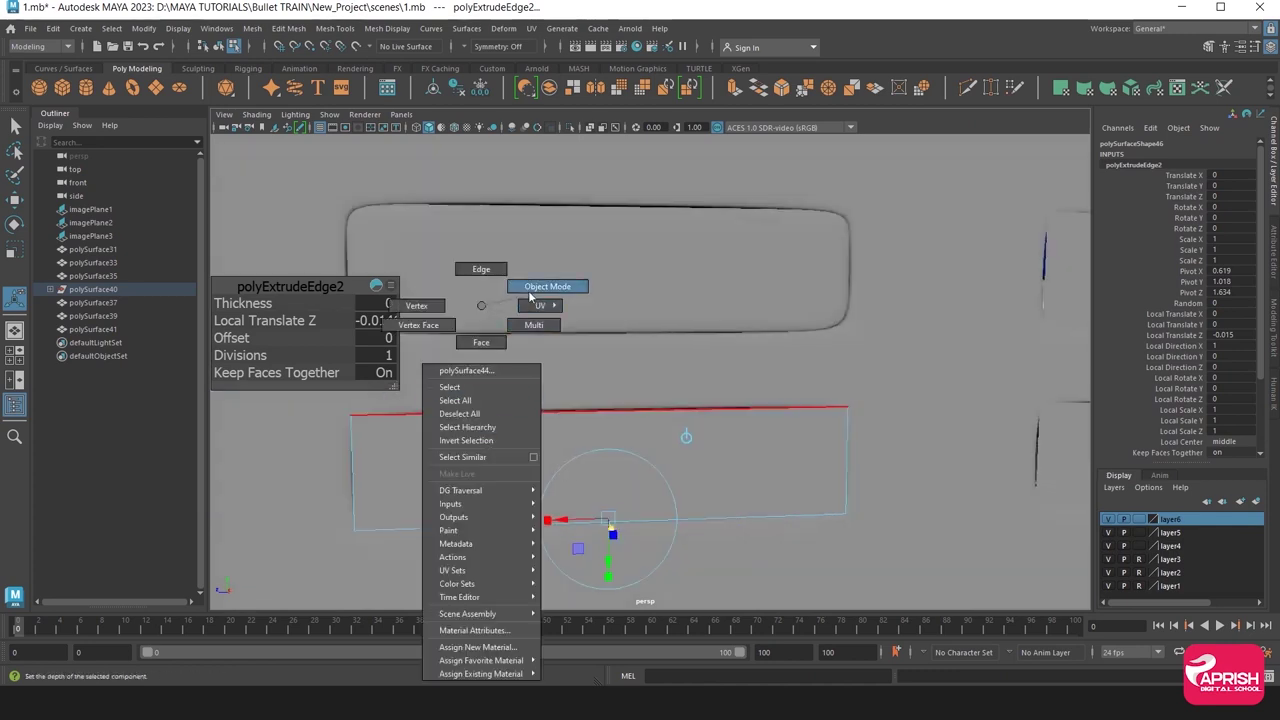
pyautogui.moveTo(529, 291); pyautogui.dragTo(530, 291, button='right')
# Turn on wireframe on shaded and hide the upper window panel, selecting the lower one.
pyautogui.click(335, 30)
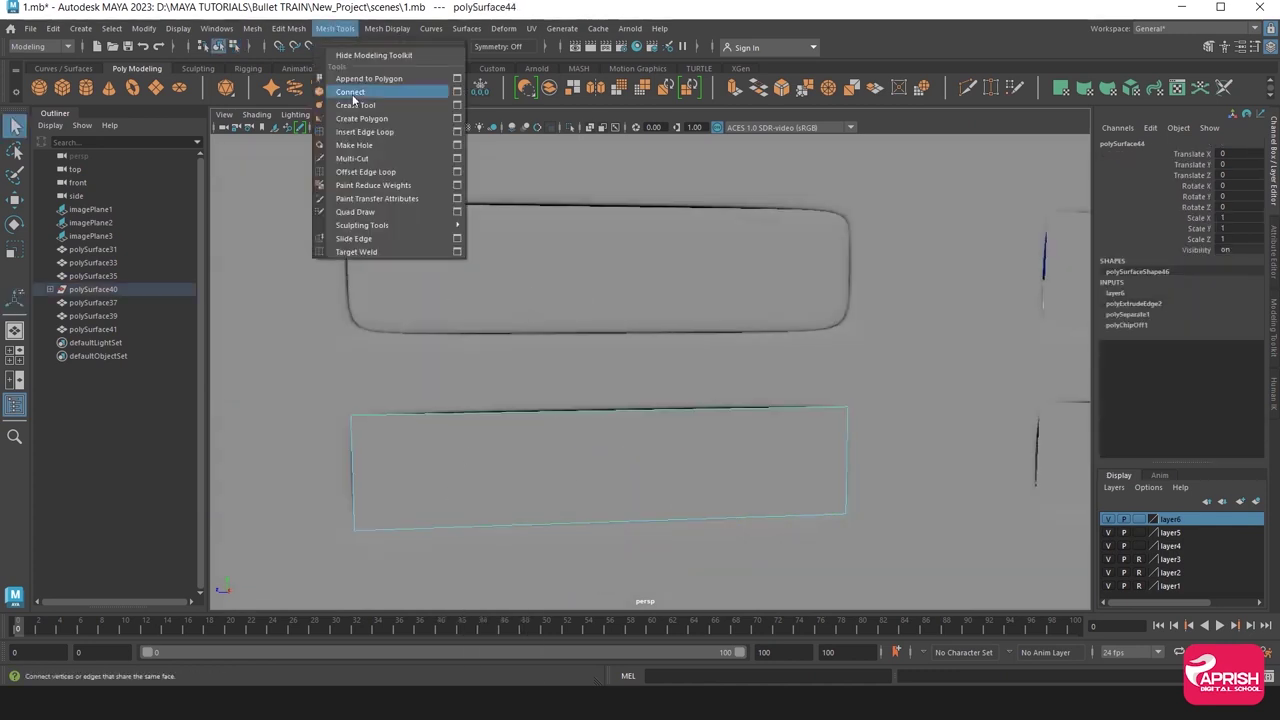
pyautogui.click(360, 131)
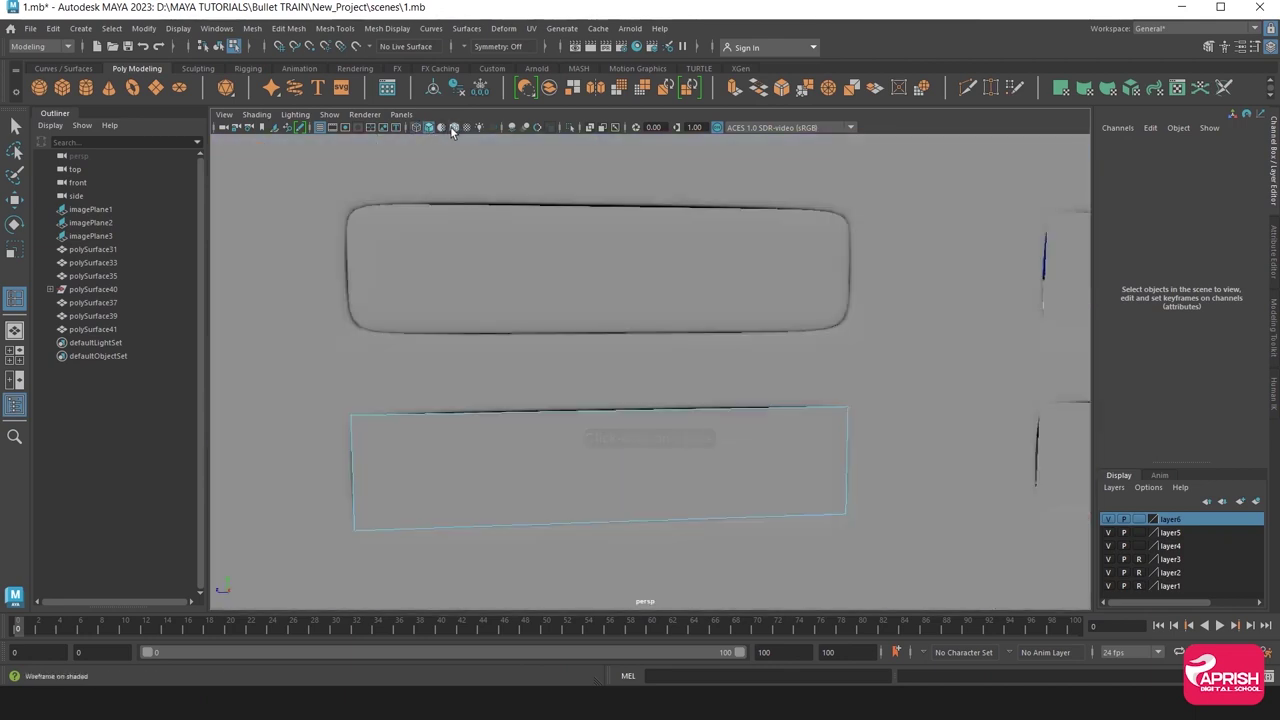
pyautogui.click(452, 127)
pyautogui.click(461, 334)
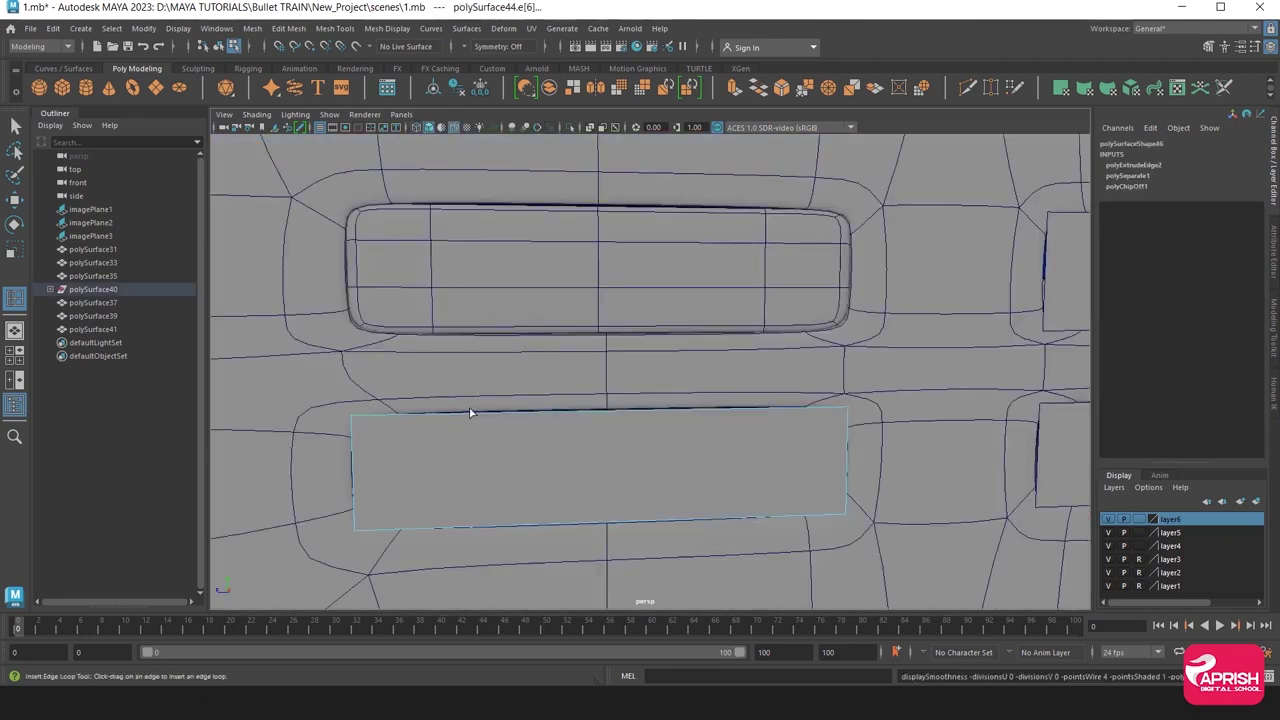
pyautogui.click(447, 307)
pyautogui.press('Delete')
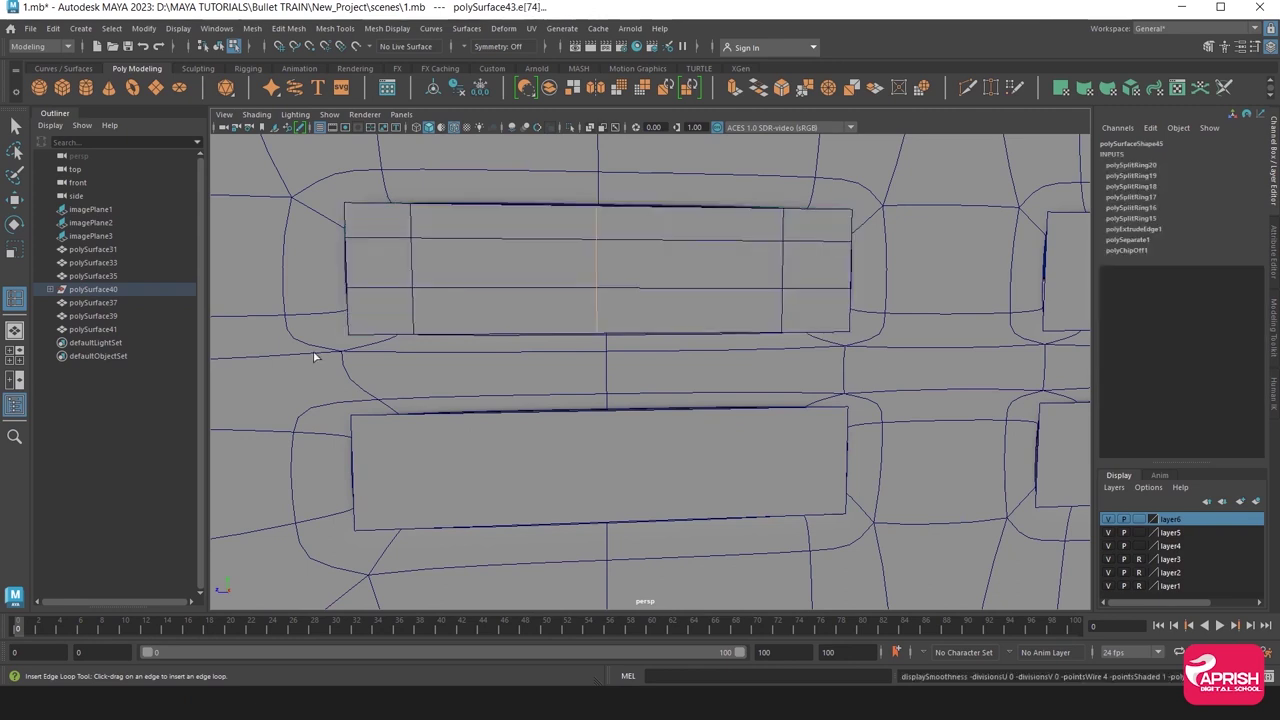
pyautogui.click(407, 474)
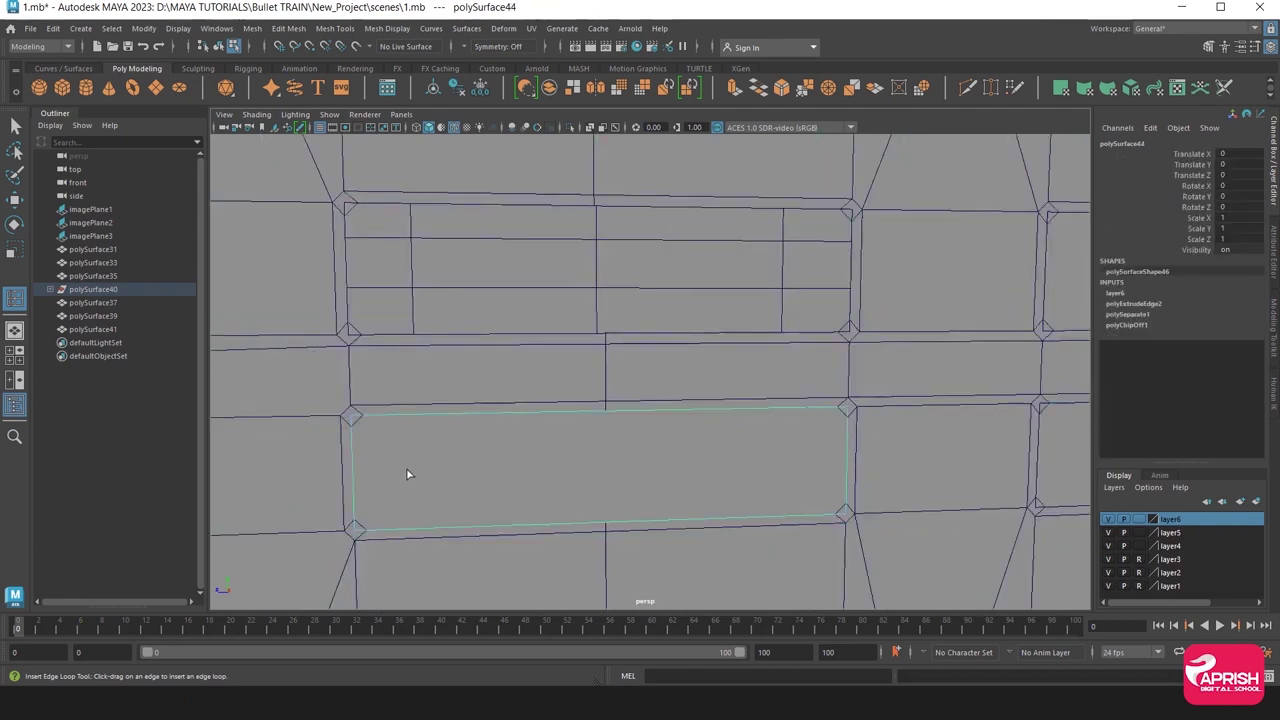
# Add three vertical edge loops and one horizontal loop to the lower window panel.
pyautogui.click(416, 413)
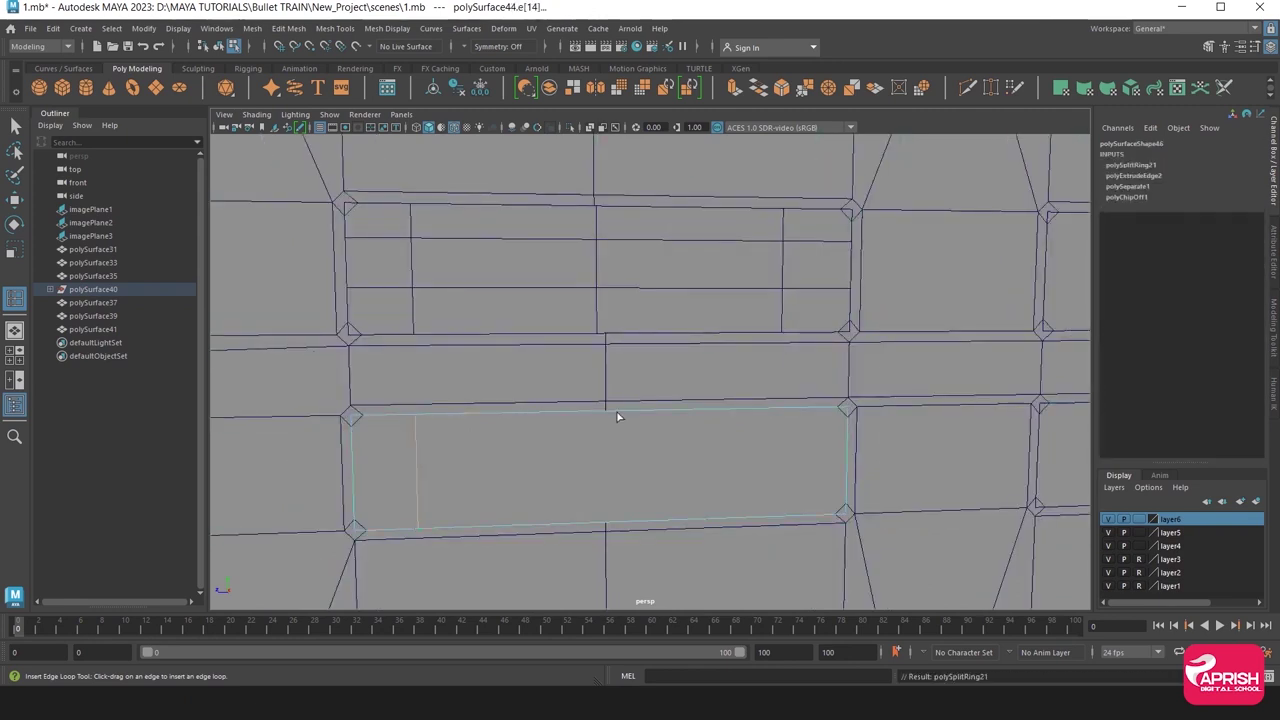
pyautogui.click(605, 413)
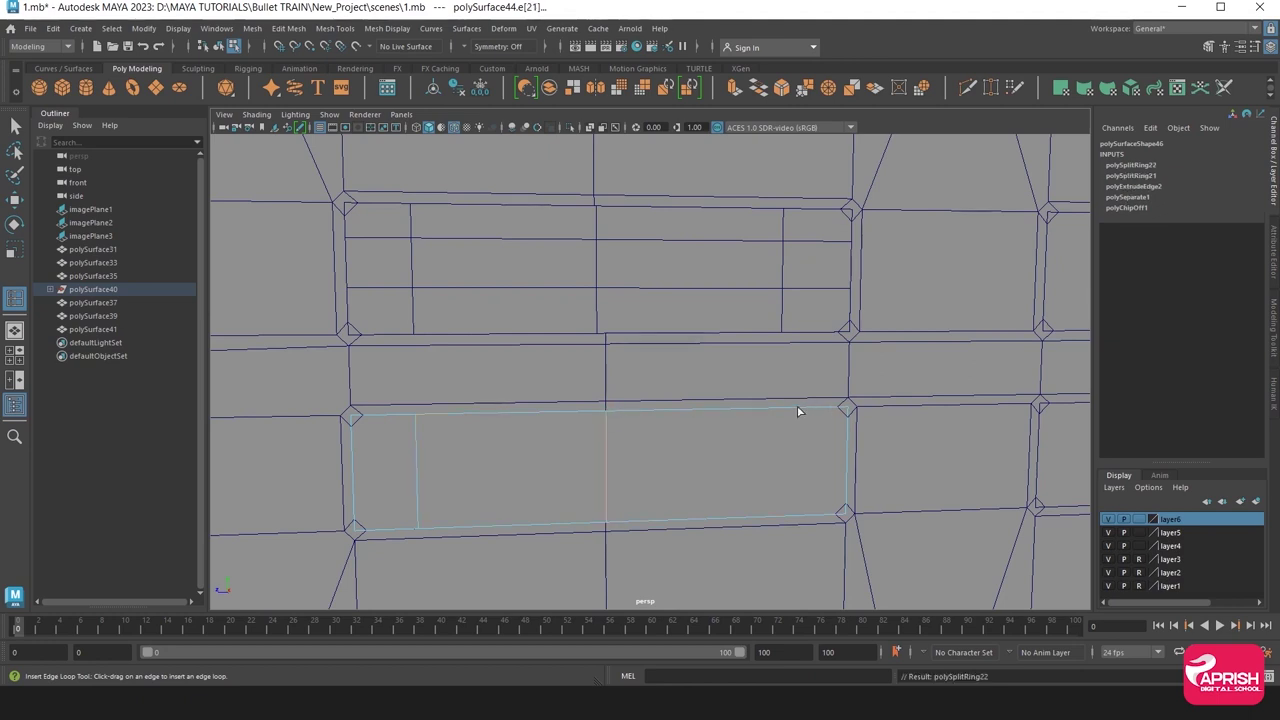
pyautogui.click(787, 412)
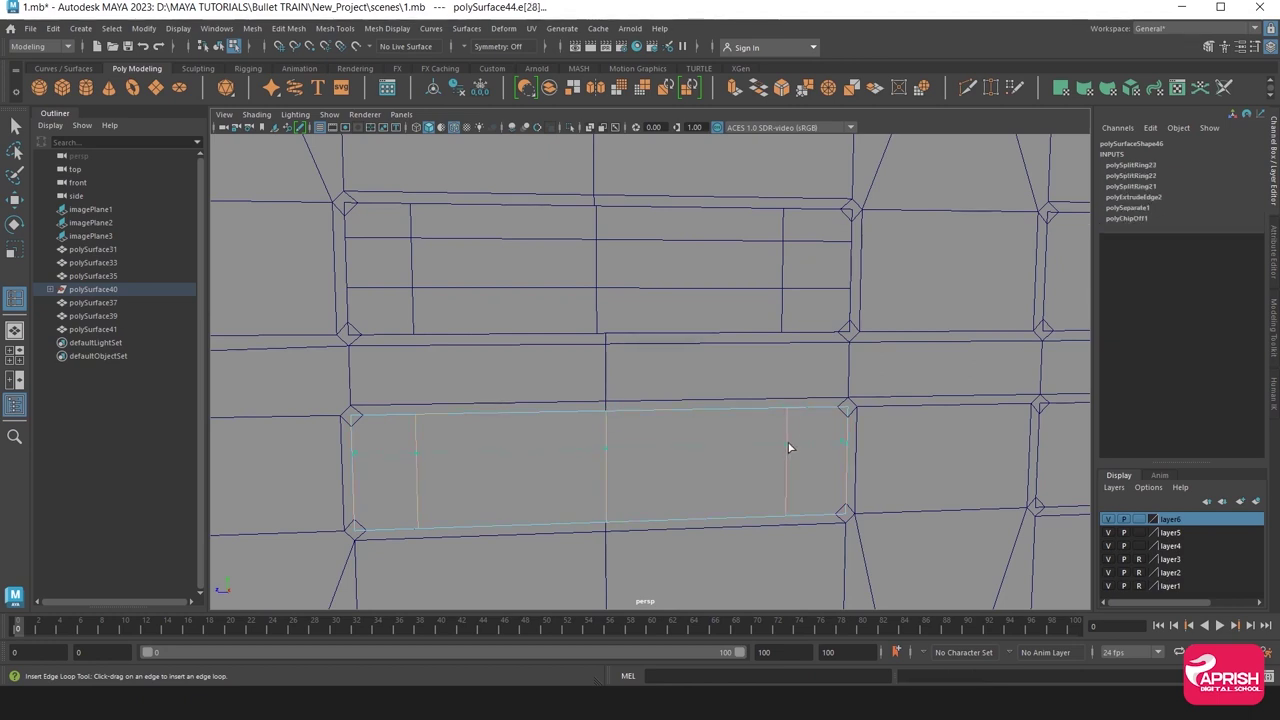
pyautogui.click(788, 442)
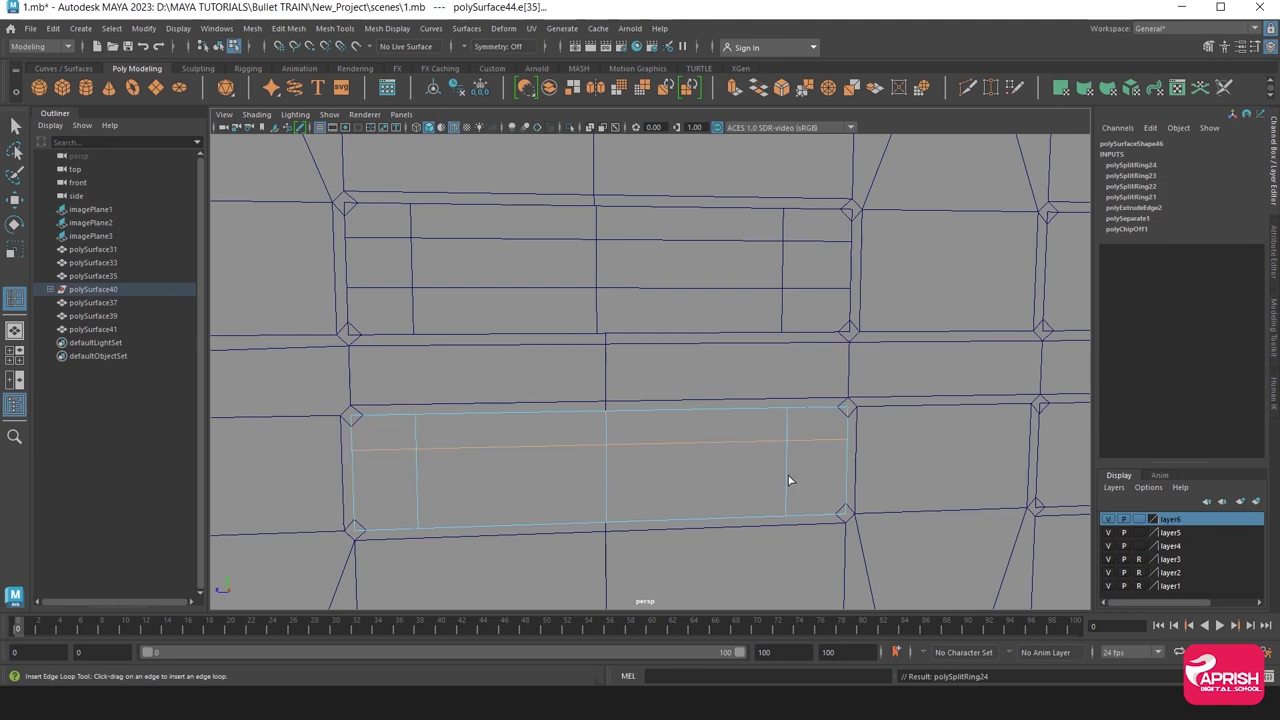
pyautogui.click(15, 199)
pyautogui.moveTo(434, 306); pyautogui.dragTo(500, 285, button='right')
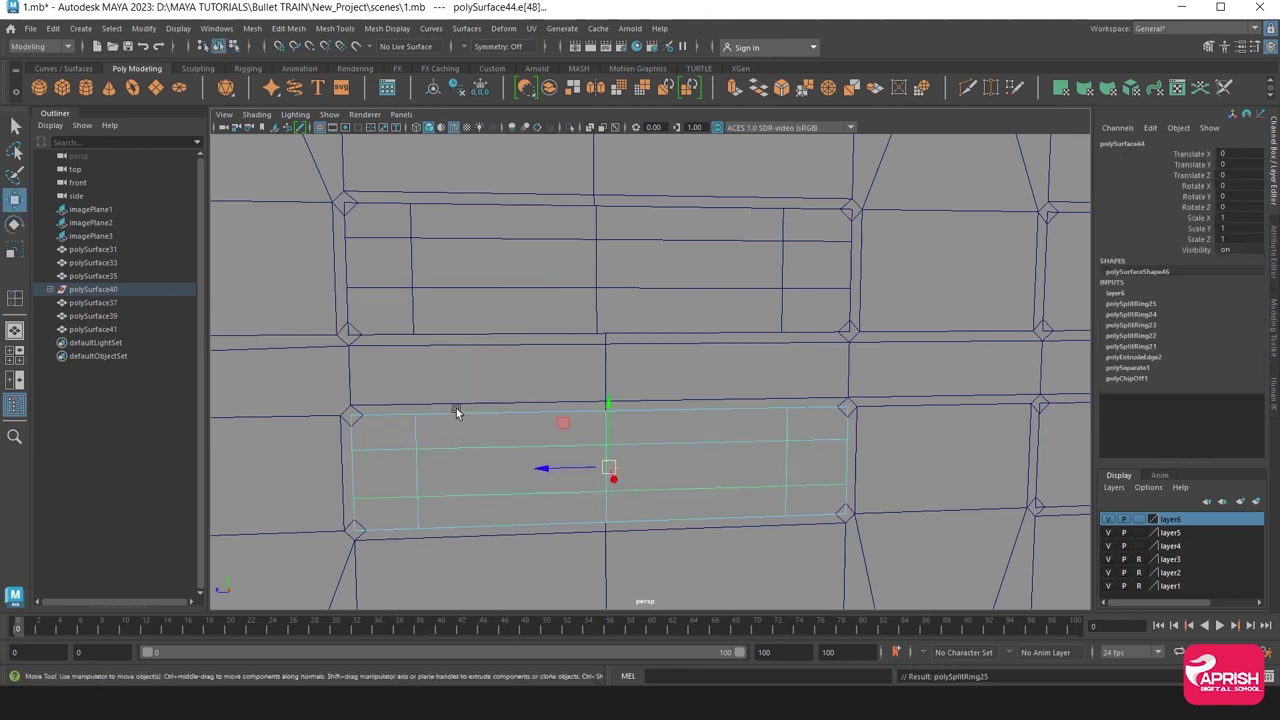
# Isolate the lower panel and add an edge loop along its thickness.
pyautogui.click(568, 127)
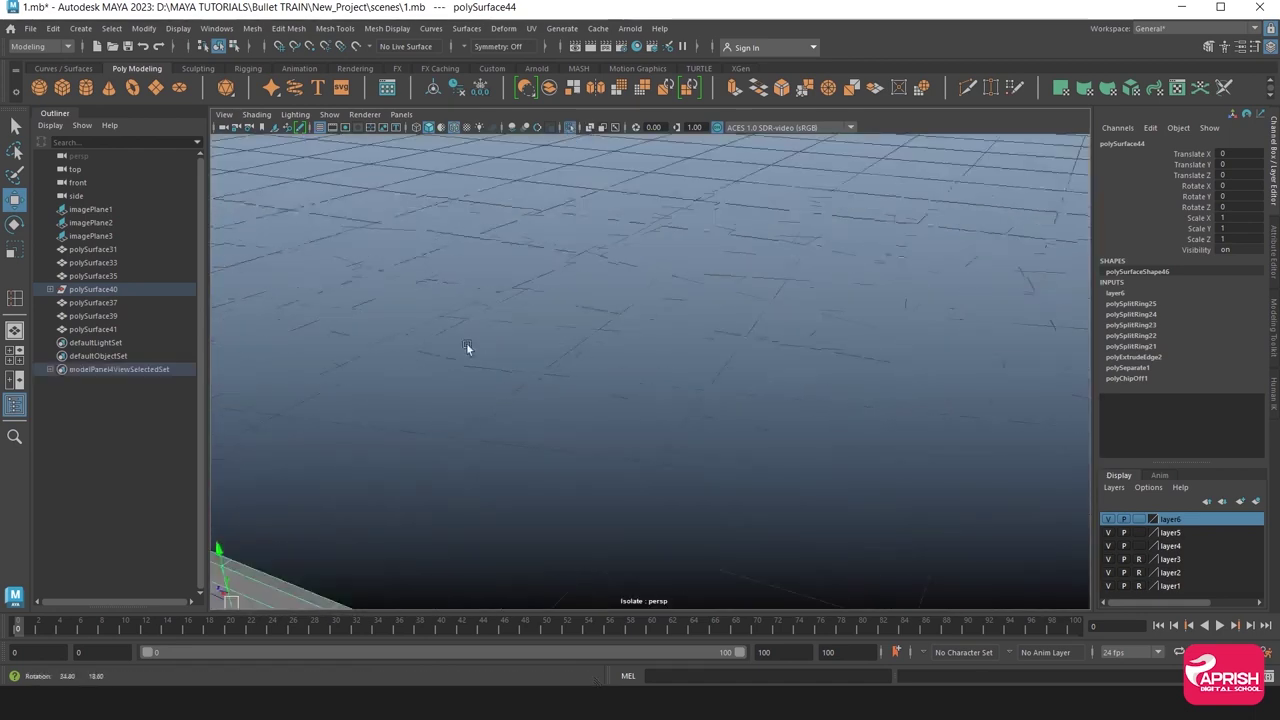
pyautogui.moveTo(466, 342)
pyautogui.keyDown('alt'); pyautogui.mouseDown()
pyautogui.moveTo(644, 202)
pyautogui.moveTo(578, 327)
pyautogui.mouseUp(); pyautogui.keyUp('alt')
pyautogui.scroll(5, 578, 327)
pyautogui.click(335, 28)
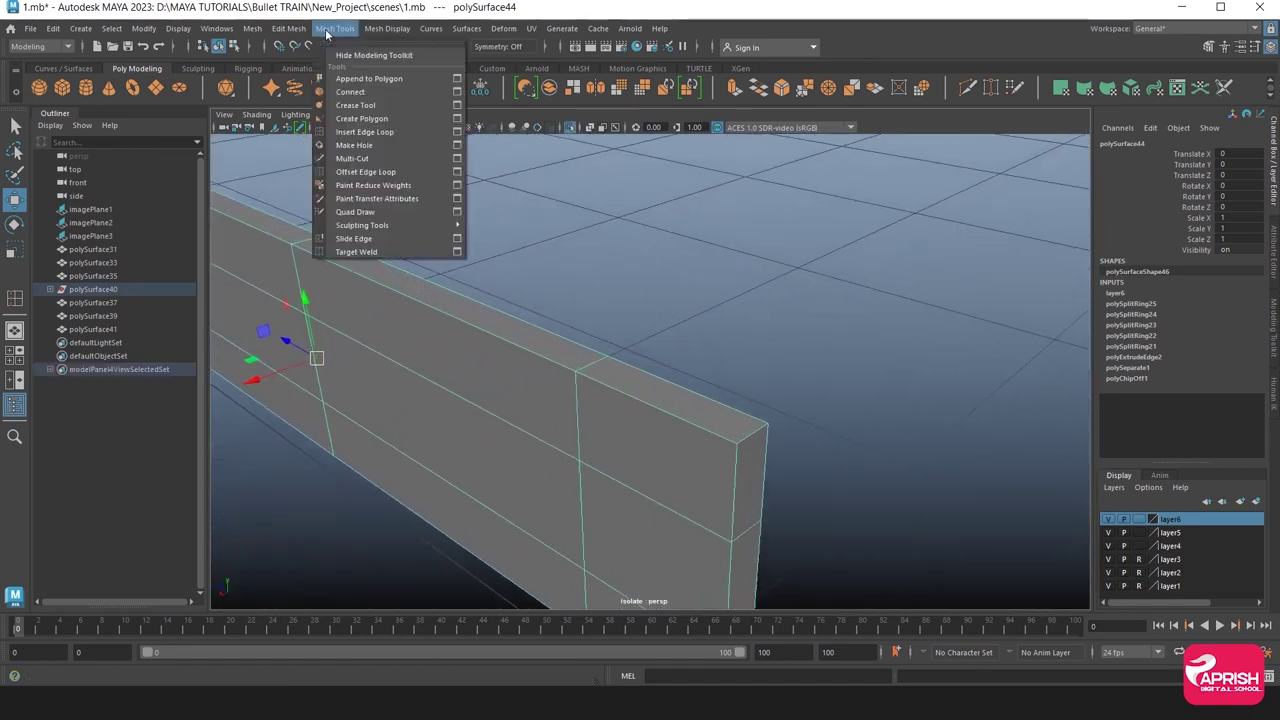
pyautogui.click(344, 134)
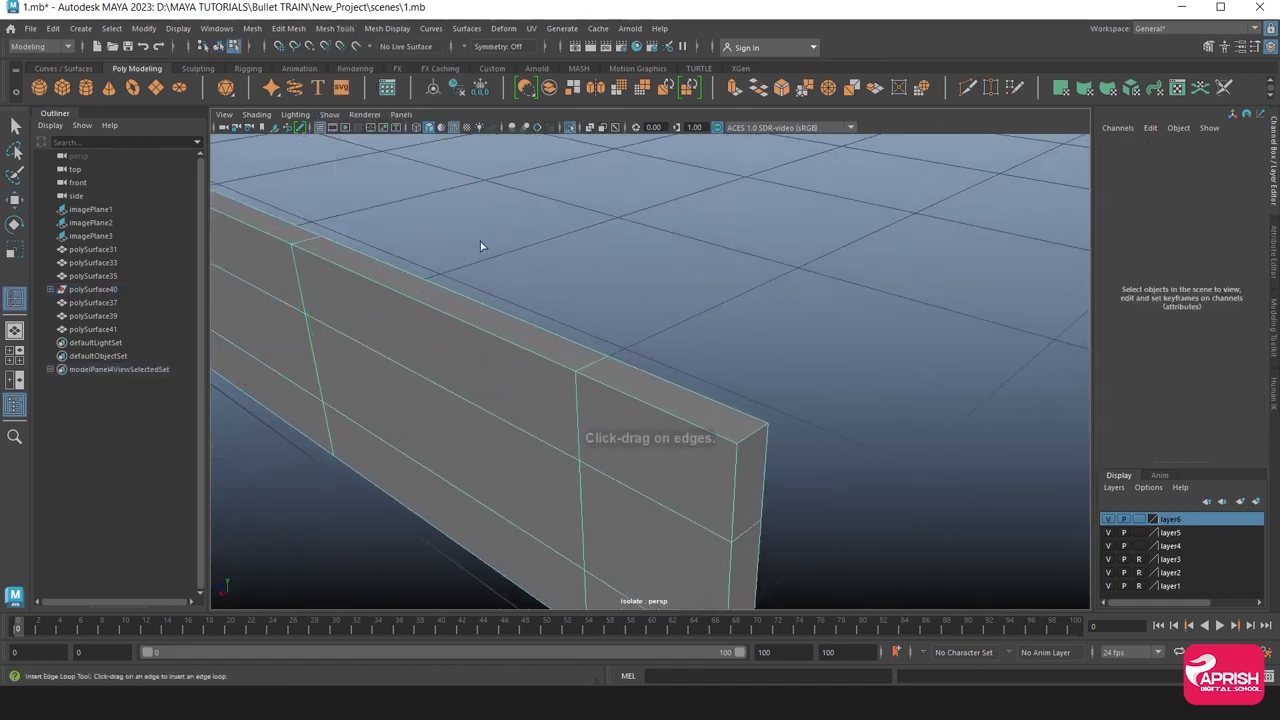
pyautogui.click(742, 441)
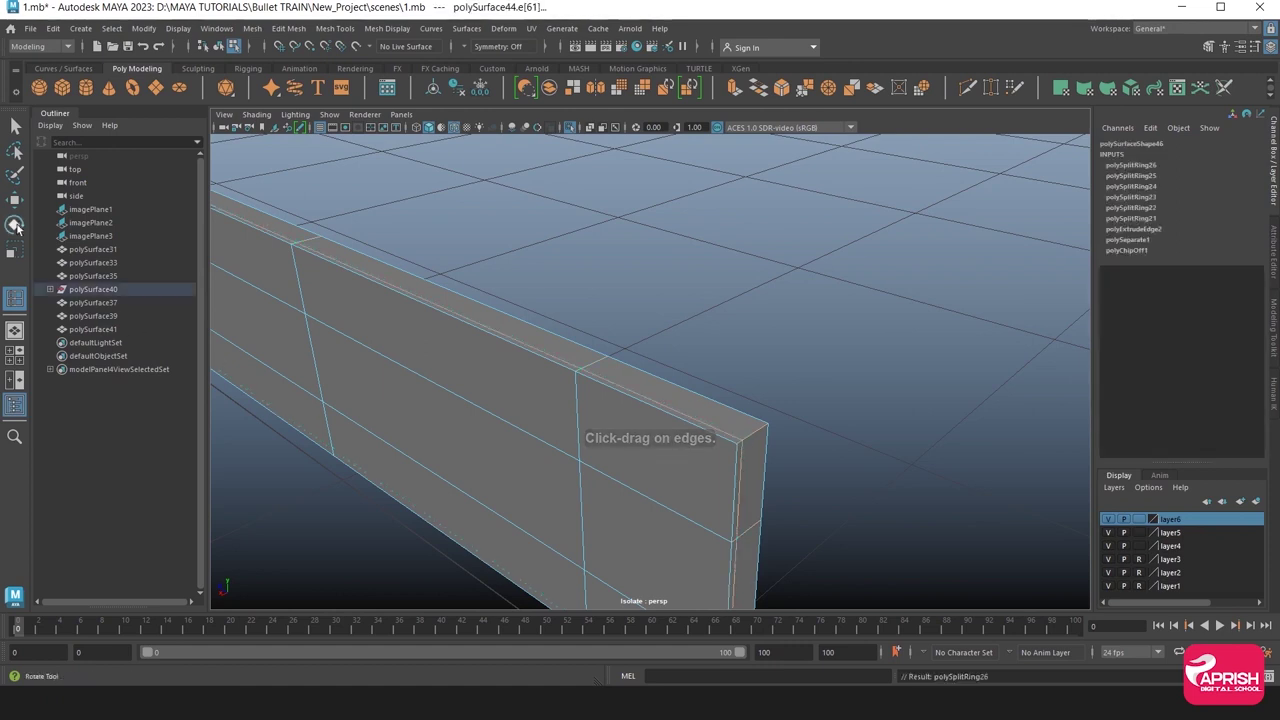
pyautogui.press('w')
pyautogui.moveTo(338, 302); pyautogui.dragTo(381, 275, button='right')
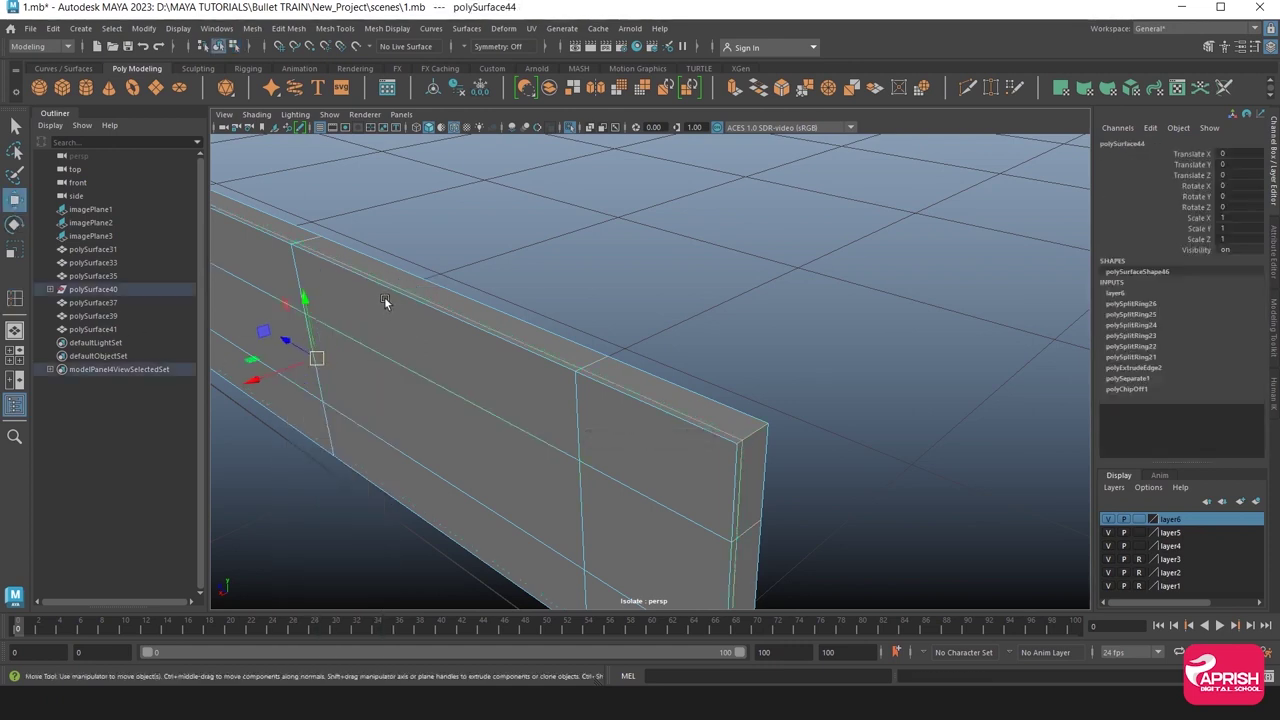
# Preview the lower window panel and the train body with smoothing.
pyautogui.press('3')
pyautogui.click(569, 125)
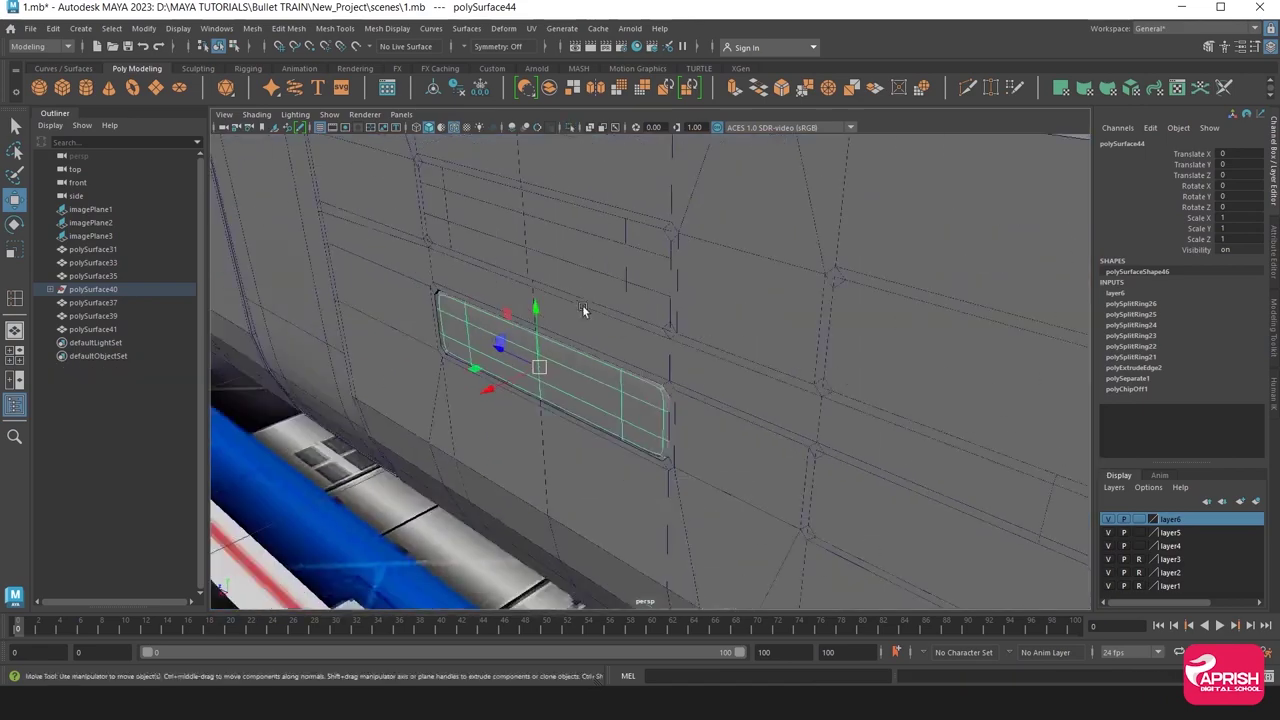
pyautogui.moveTo(582, 304)
pyautogui.keyDown('alt'); pyautogui.mouseDown()
pyautogui.moveTo(423, 487)
pyautogui.moveTo(497, 390)
pyautogui.moveTo(430, 441)
pyautogui.mouseUp(); pyautogui.keyUp('alt')
pyautogui.click(420, 490)
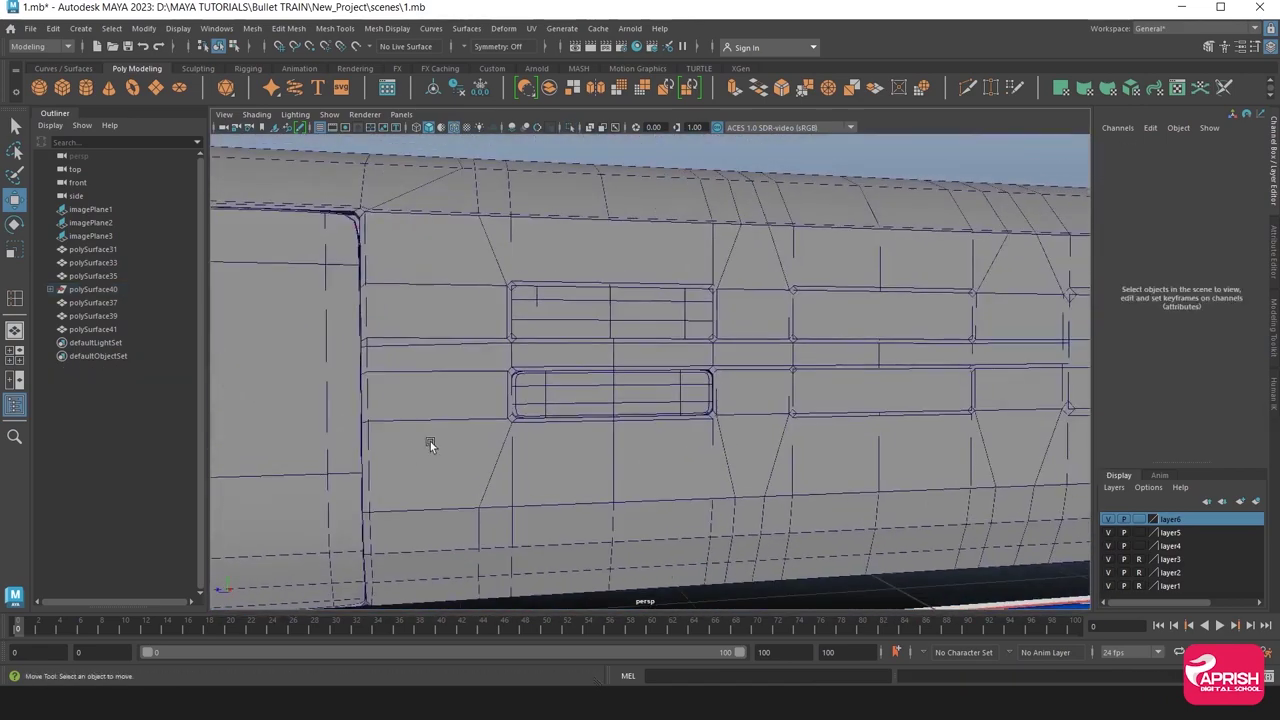
pyautogui.click(430, 441)
pyautogui.press('3')
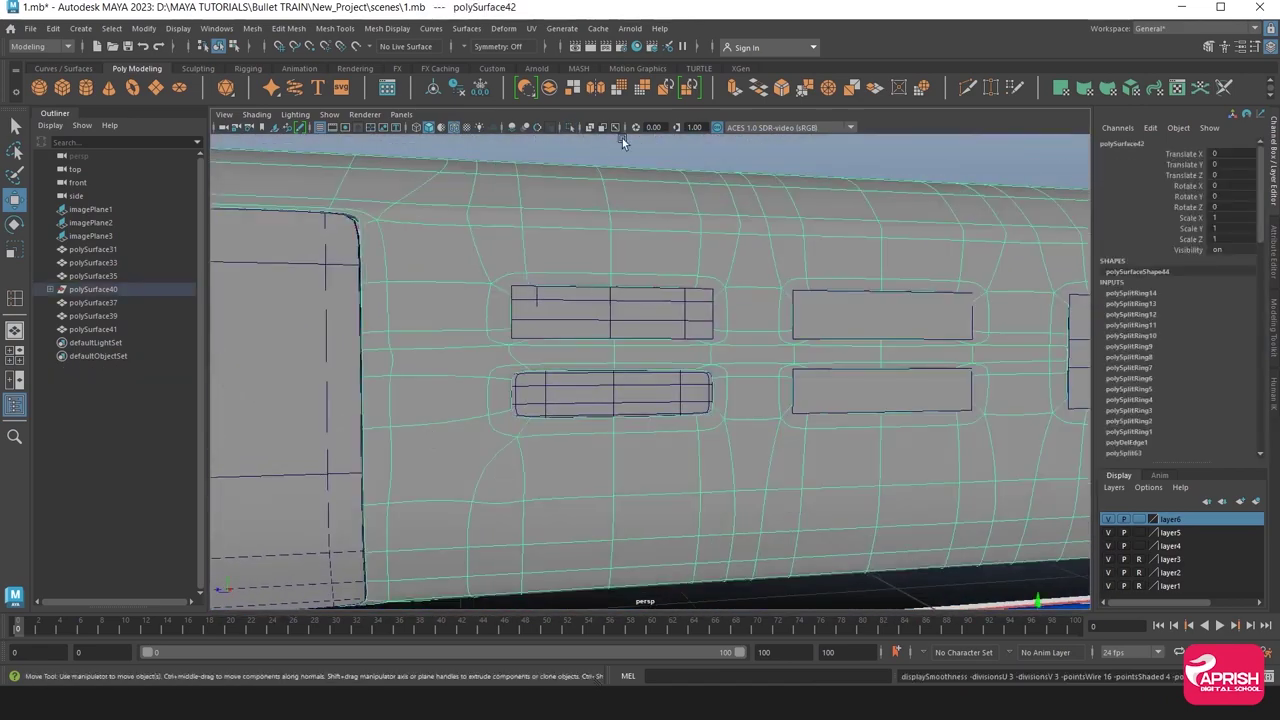
pyautogui.click(622, 138)
pyautogui.moveTo(612, 294)
pyautogui.keyDown('alt'); pyautogui.mouseDown()
pyautogui.moveTo(588, 301)
pyautogui.moveTo(572, 232)
pyautogui.mouseUp(); pyautogui.keyUp('alt')
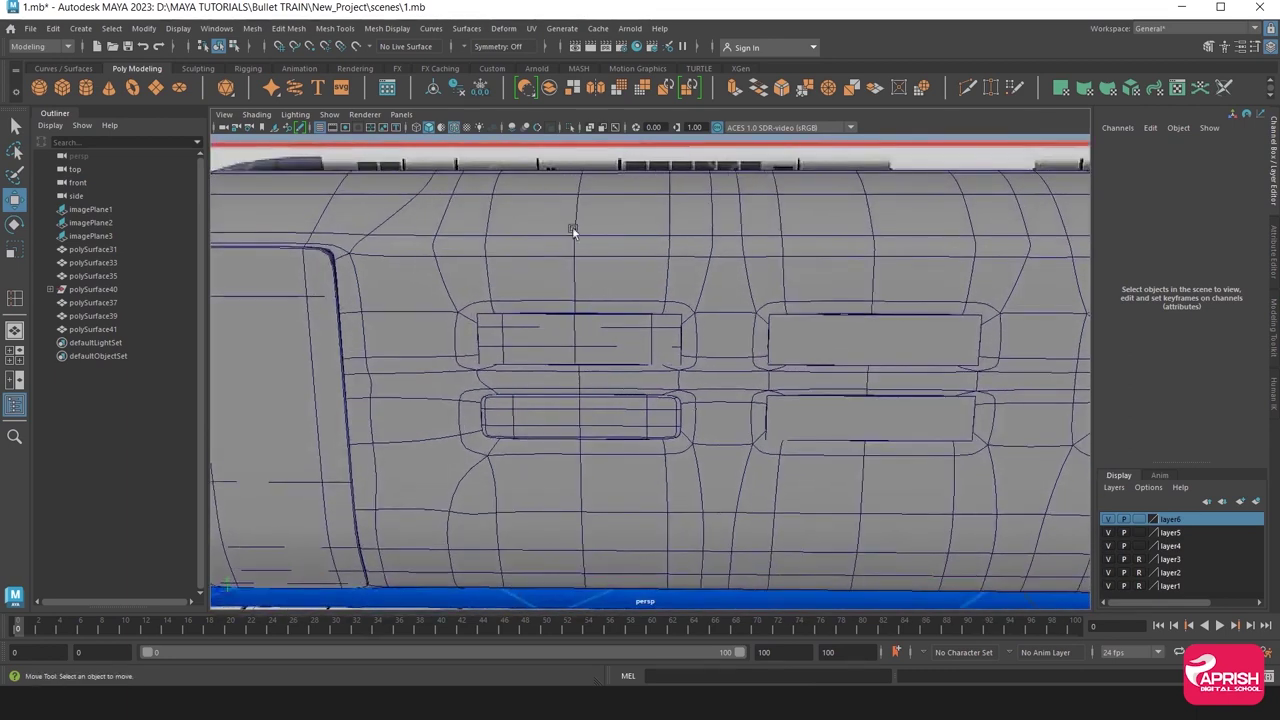
pyautogui.click(568, 128)
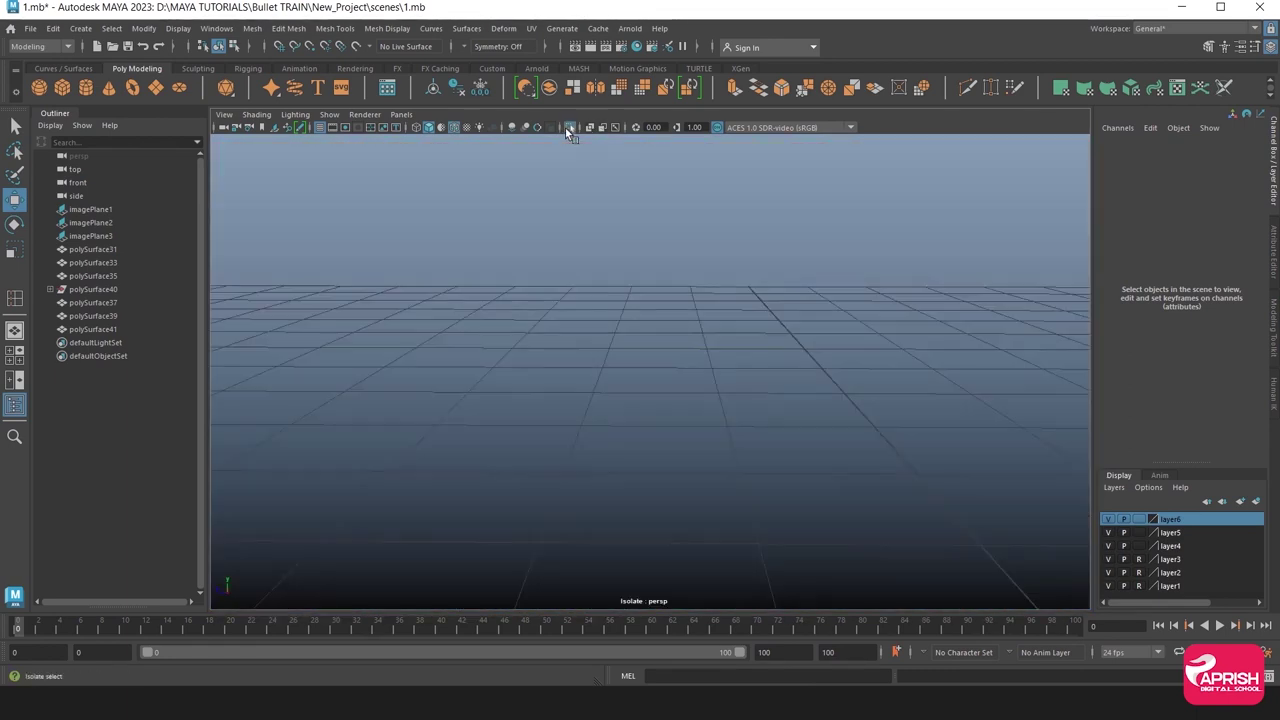
pyautogui.click(568, 128)
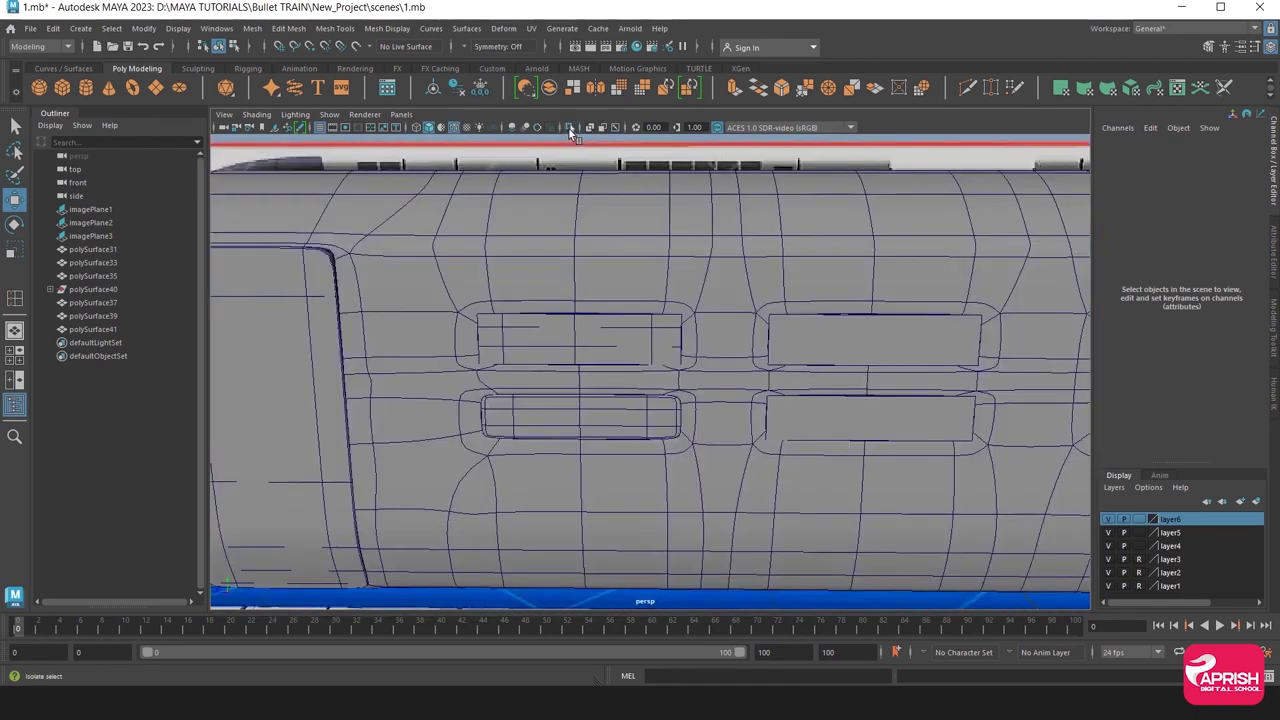
# Turn off wireframe on shaded and orbit to a close side-on view of the windows.
pyautogui.click(574, 350)
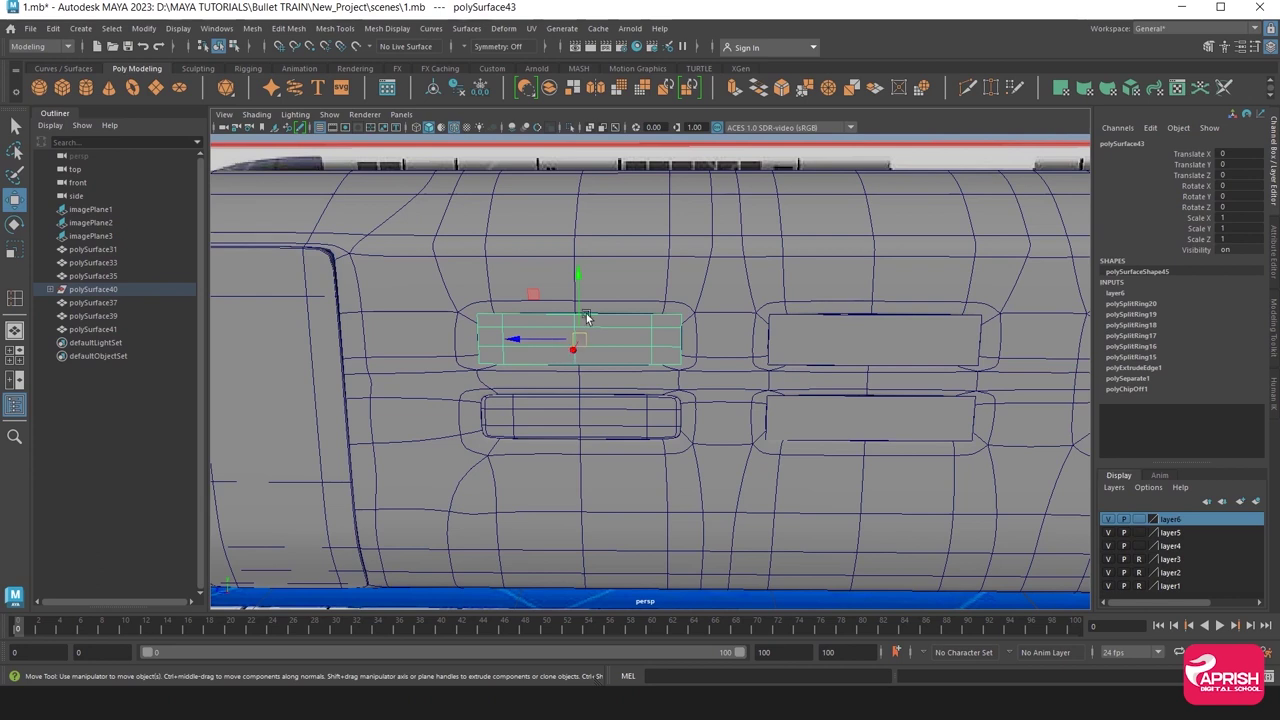
pyautogui.click(452, 128)
pyautogui.scroll(-3, 545, 333)
pyautogui.moveTo(507, 213)
pyautogui.keyDown('alt'); pyautogui.mouseDown()
pyautogui.moveTo(534, 323)
pyautogui.moveTo(600, 352)
pyautogui.mouseUp(); pyautogui.keyUp('alt')
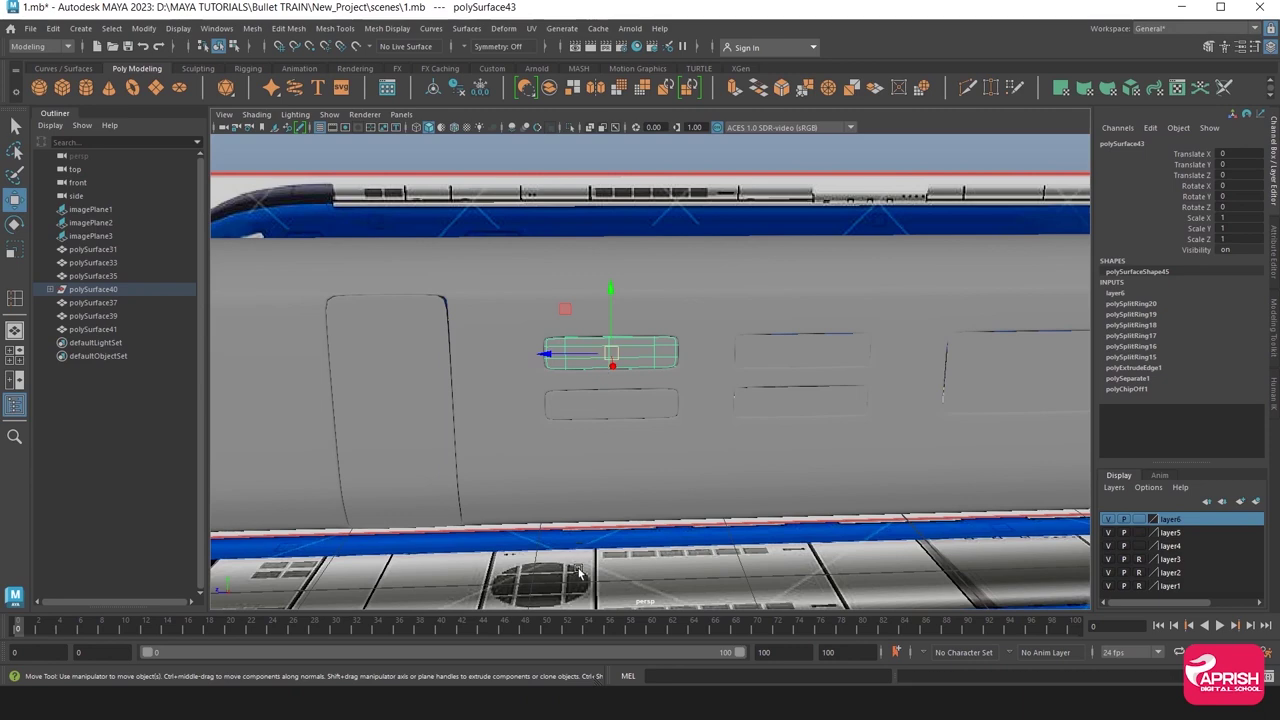
pyautogui.click(597, 529)
pyautogui.moveTo(597, 529)
pyautogui.keyDown('alt'); pyautogui.mouseDown()
pyautogui.moveTo(496, 538)
pyautogui.moveTo(563, 523)
pyautogui.moveTo(506, 506)
pyautogui.mouseUp(); pyautogui.keyUp('alt')
pyautogui.keyDown('alt'); pyautogui.moveTo(506, 506); pyautogui.dragTo(756, 503, button='right'); pyautogui.keyUp('alt')
# Extrude the upper window panel's top edge with Ctrl+E, Local Translate Z -0.026.
pyautogui.click(689, 434)
pyautogui.moveTo(689, 434)
pyautogui.keyDown('alt'); pyautogui.mouseDown()
pyautogui.moveTo(586, 406)
pyautogui.moveTo(601, 415)
pyautogui.mouseUp(); pyautogui.keyUp('alt')
pyautogui.keyDown('alt'); pyautogui.moveTo(601, 415); pyautogui.dragTo(651, 443, button='right'); pyautogui.keyUp('alt')
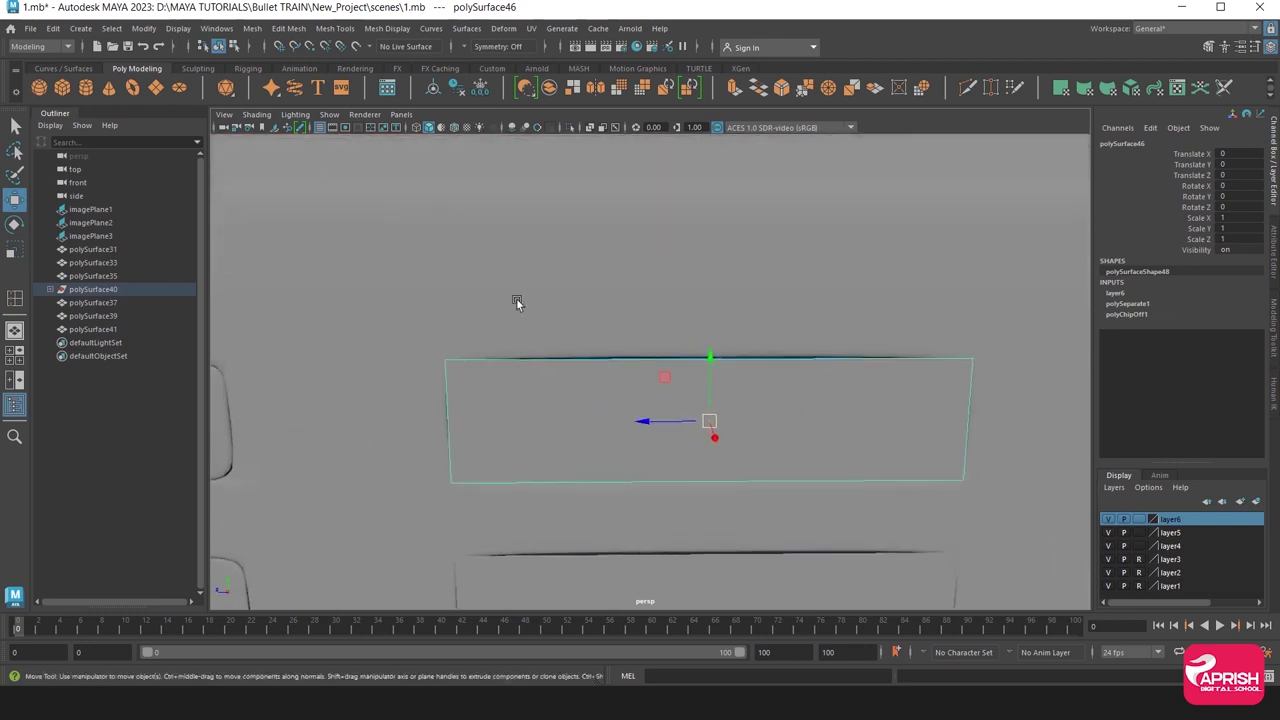
pyautogui.moveTo(525, 305); pyautogui.dragTo(522, 272, button='right')
pyautogui.click(515, 358)
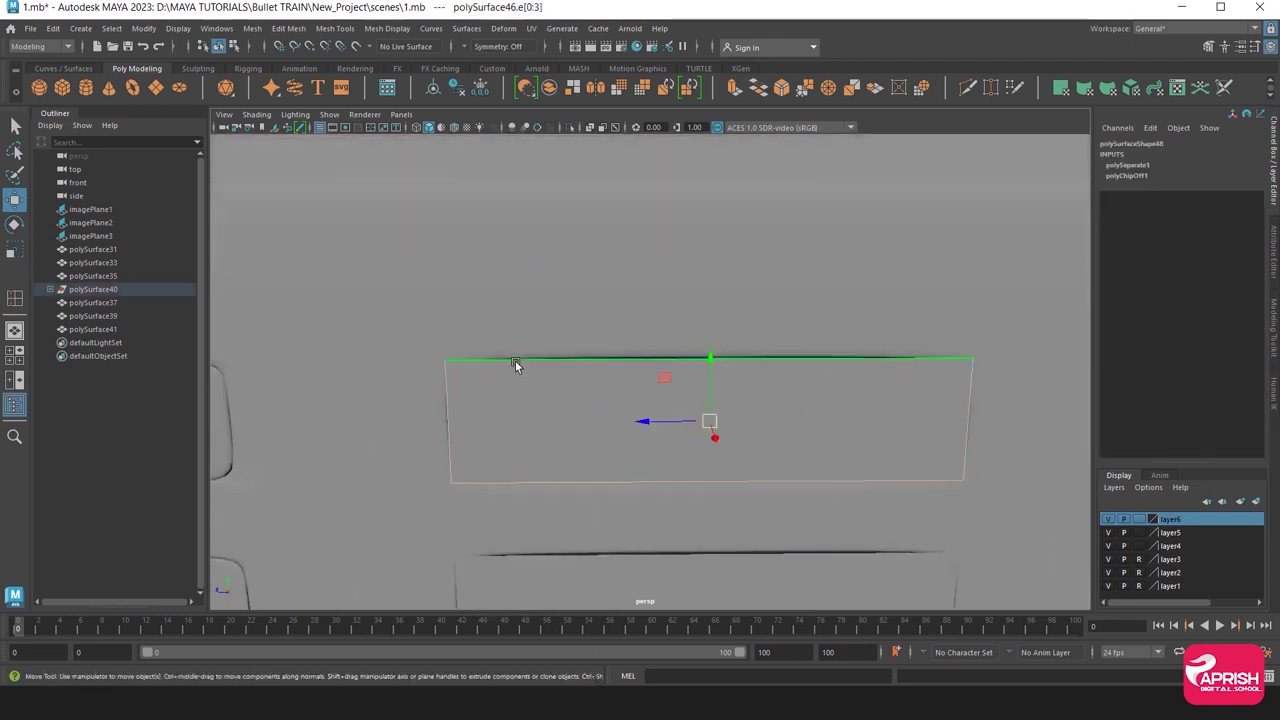
pyautogui.moveTo(515, 358)
pyautogui.keyDown('alt'); pyautogui.mouseDown()
pyautogui.moveTo(438, 402)
pyautogui.moveTo(568, 147)
pyautogui.mouseUp(); pyautogui.keyUp('alt')
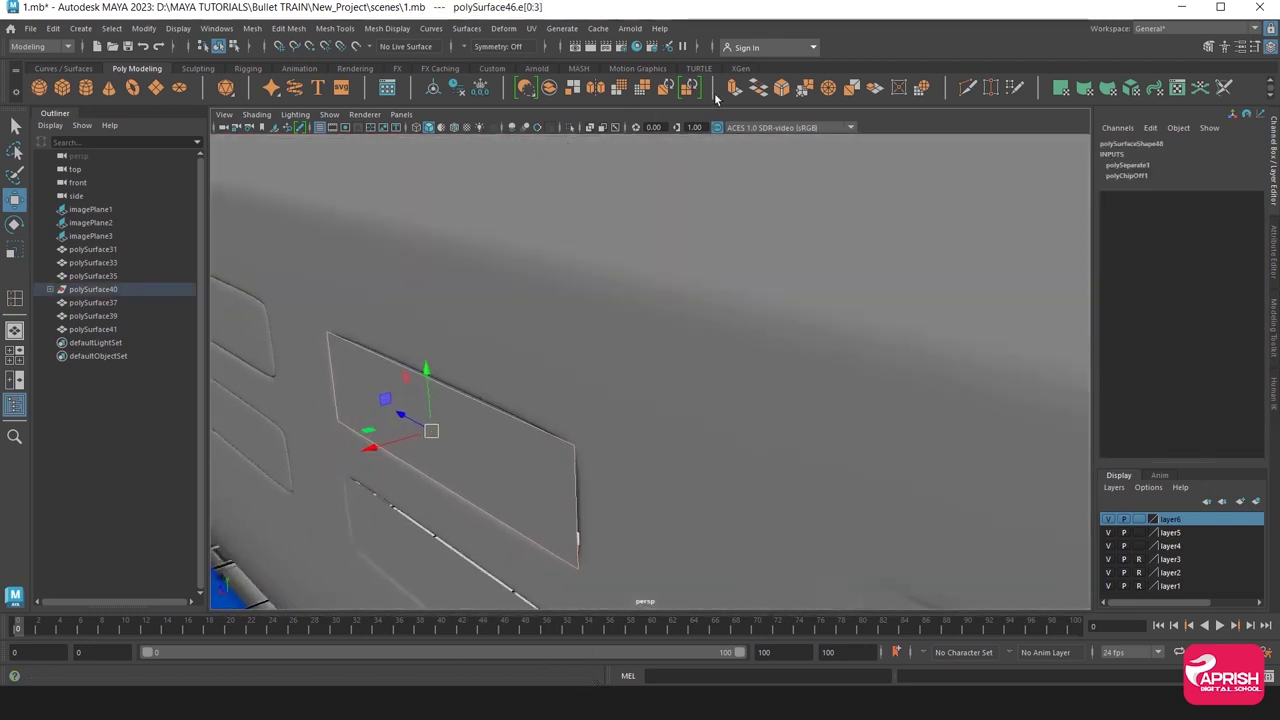
pyautogui.hotkey('ctrl', 'e')
pyautogui.moveTo(514, 430)
pyautogui.keyDown('alt'); pyautogui.mouseDown()
pyautogui.moveTo(469, 429)
pyautogui.moveTo(498, 466)
pyautogui.moveTo(461, 432)
pyautogui.mouseUp(); pyautogui.keyUp('alt')
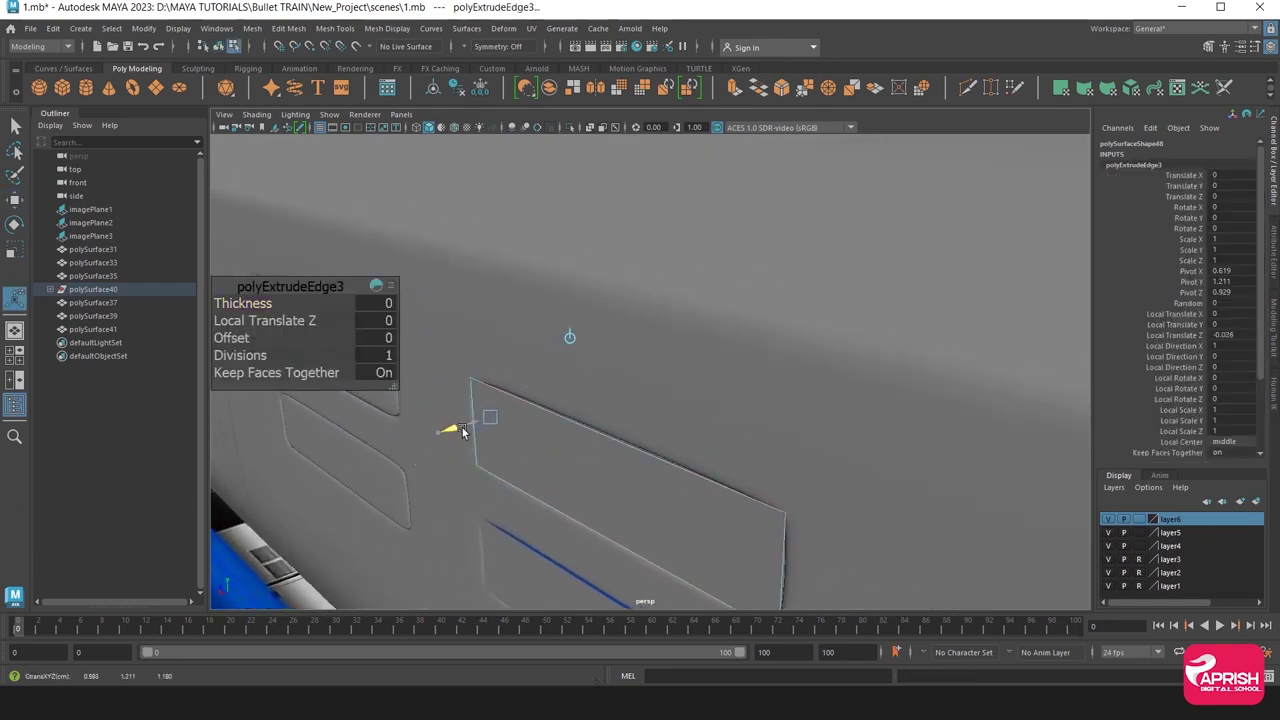
pyautogui.moveTo(543, 318); pyautogui.dragTo(608, 348, button='right')
pyautogui.keyDown('alt'); pyautogui.moveTo(538, 464); pyautogui.dragTo(600, 440); pyautogui.keyUp('alt')
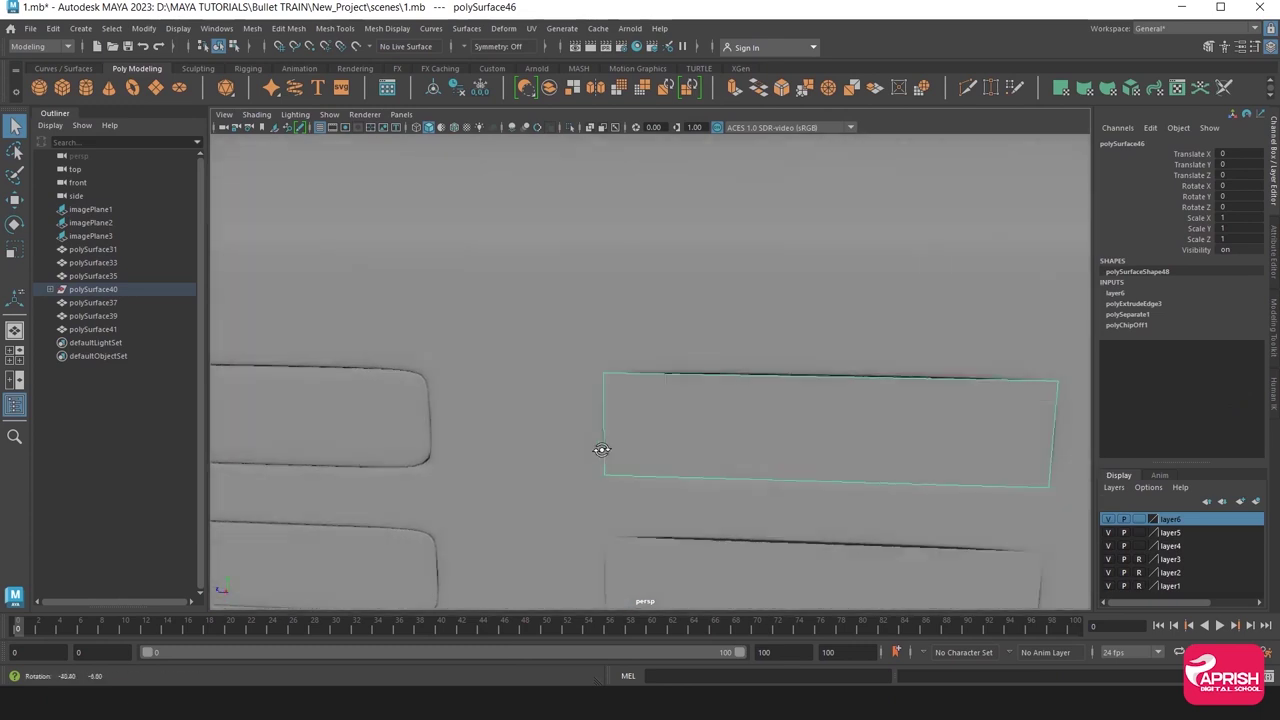
# Insert three vertical and two horizontal edge loops across the upper window panel.
pyautogui.click(335, 28)
pyautogui.click(372, 130)
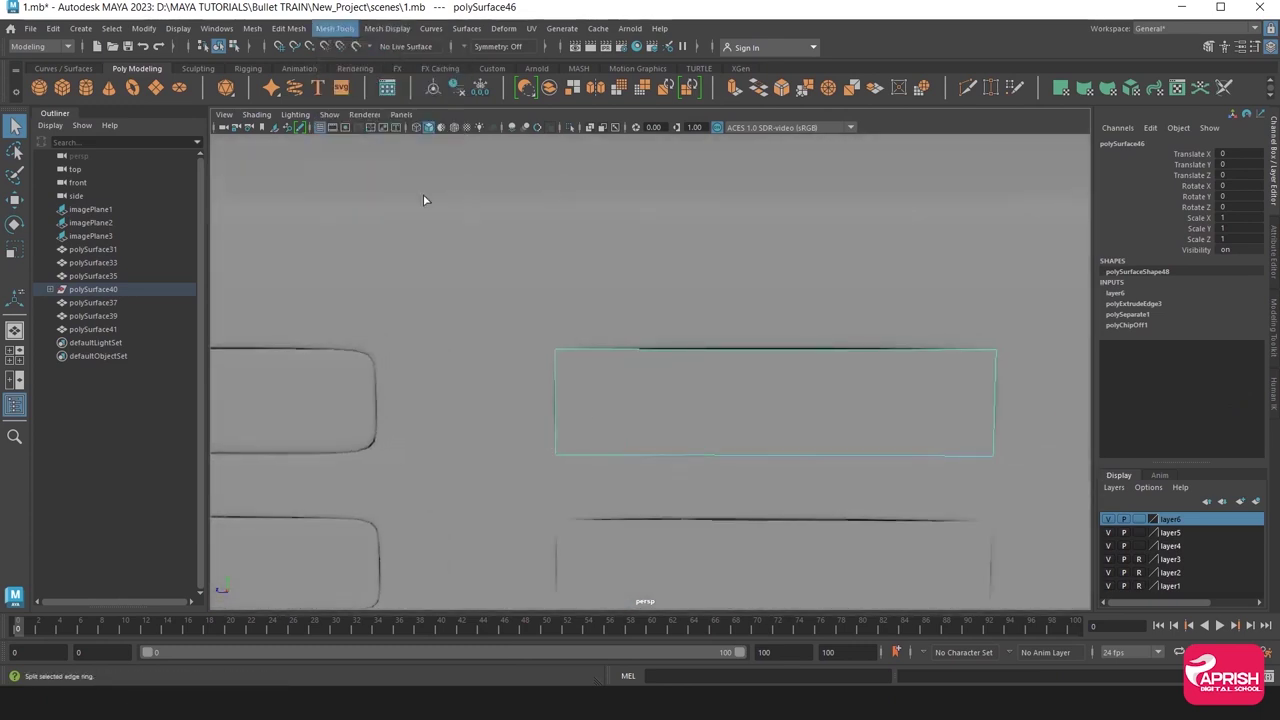
pyautogui.click(615, 350)
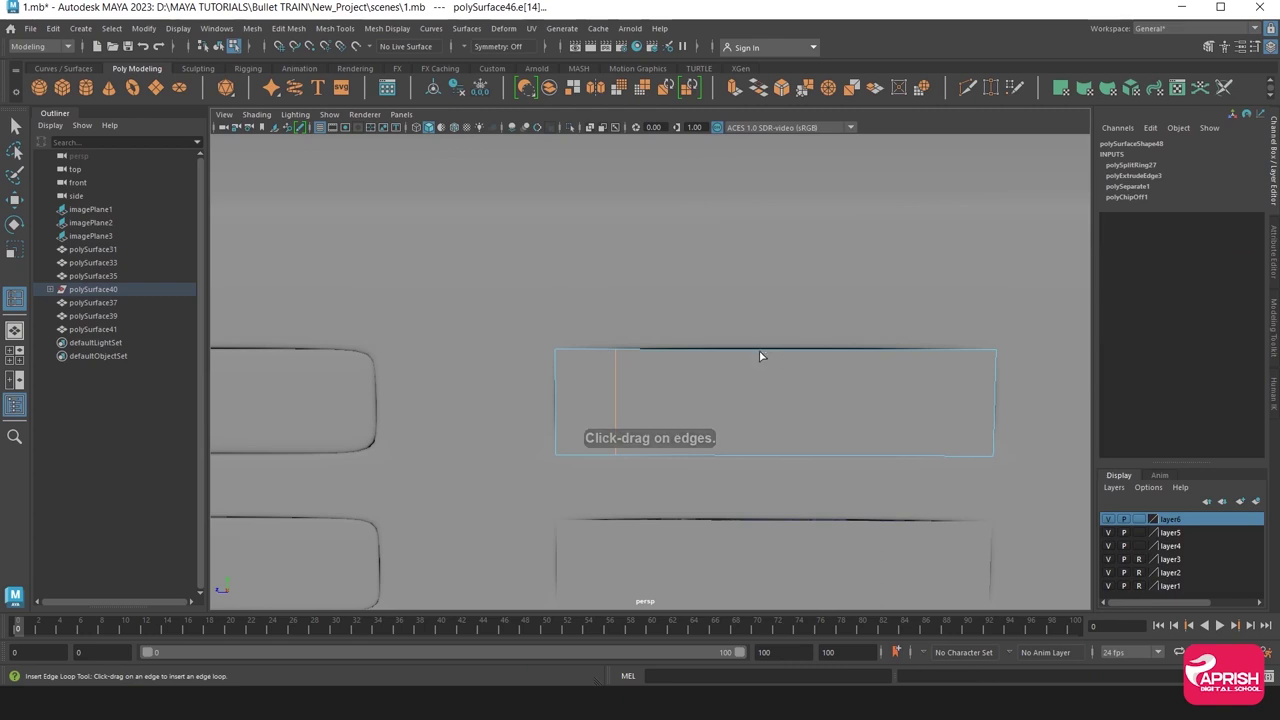
pyautogui.click(759, 352)
pyautogui.click(764, 352)
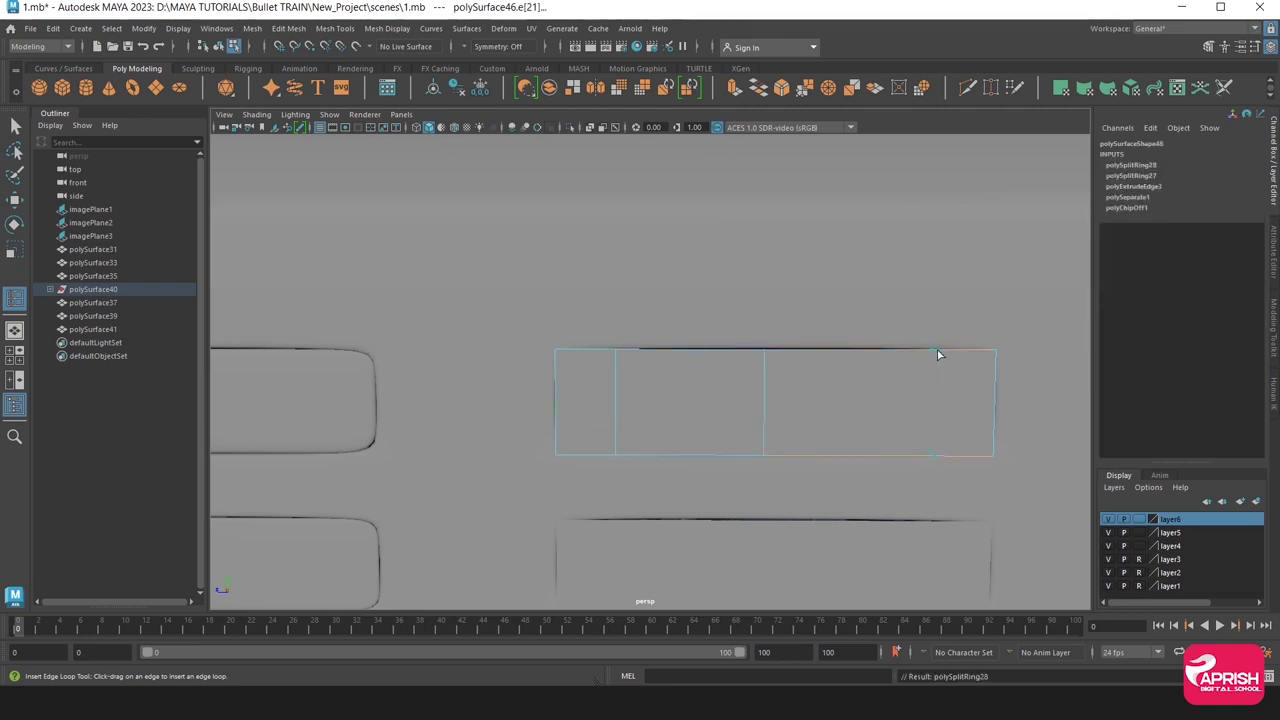
pyautogui.click(940, 352)
pyautogui.press('F8')
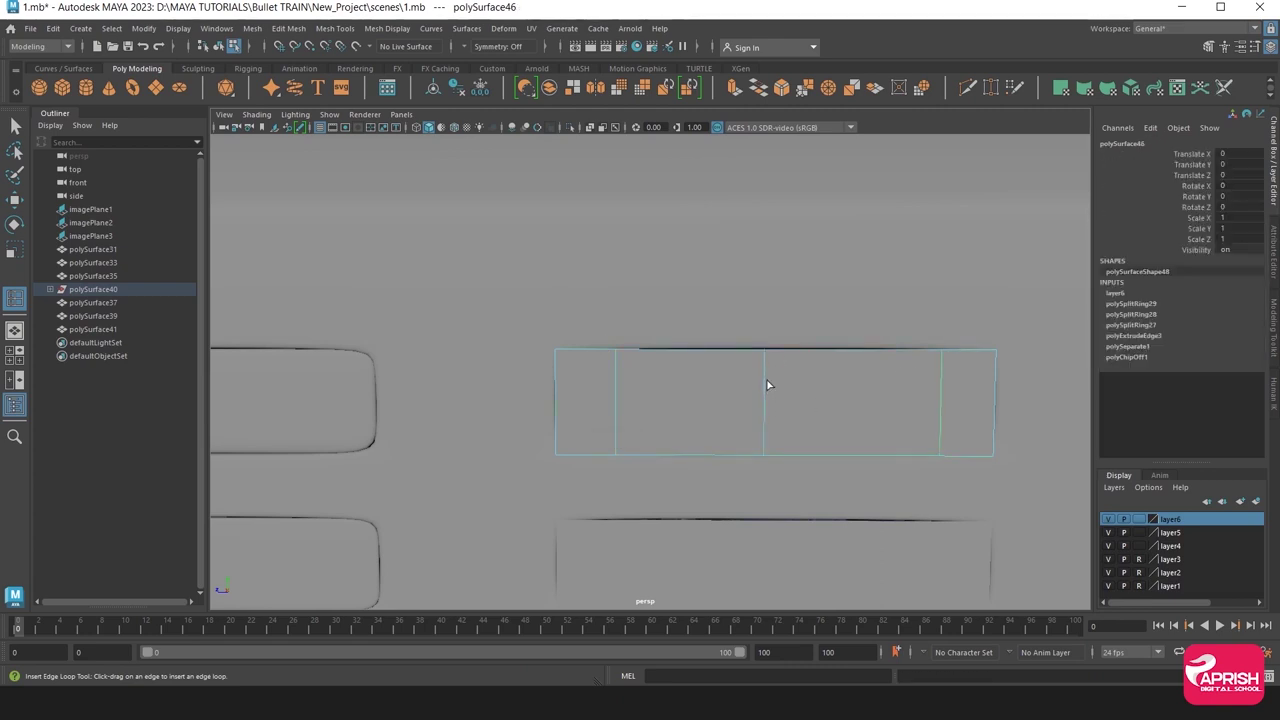
pyautogui.click(765, 402)
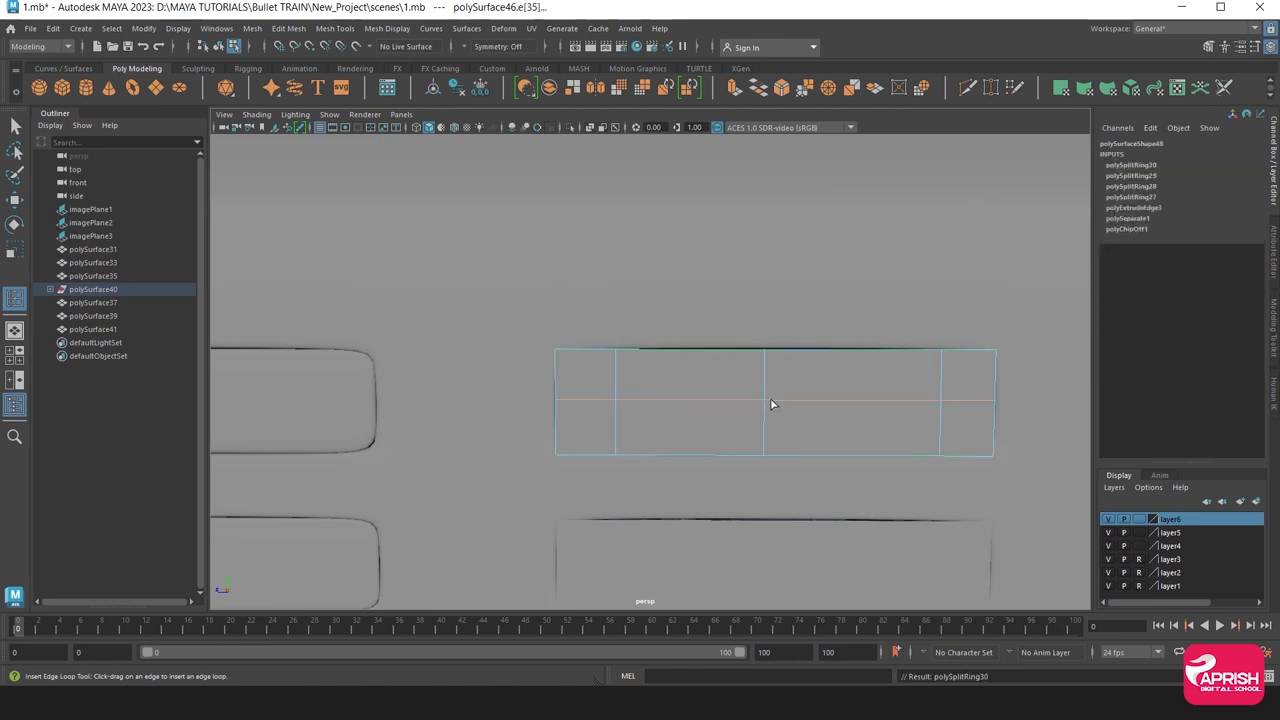
pyautogui.hotkey('ctrl', 'z')
pyautogui.click(770, 383)
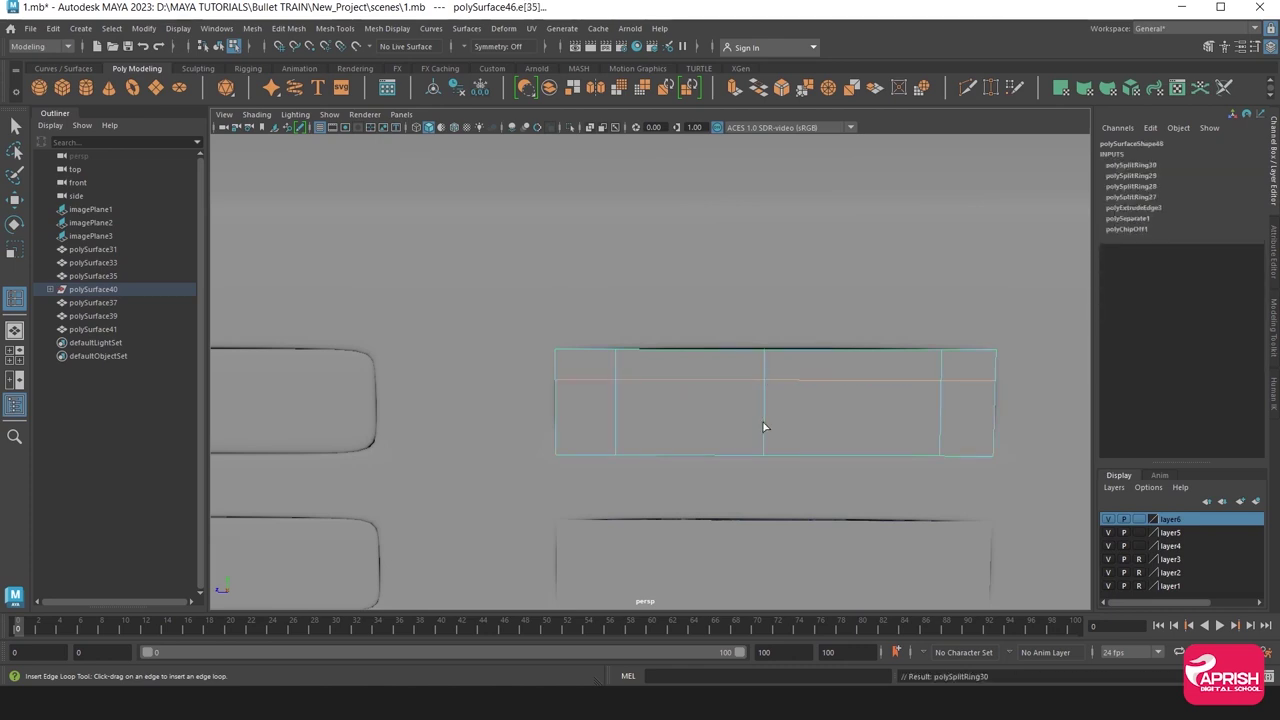
pyautogui.click(764, 426)
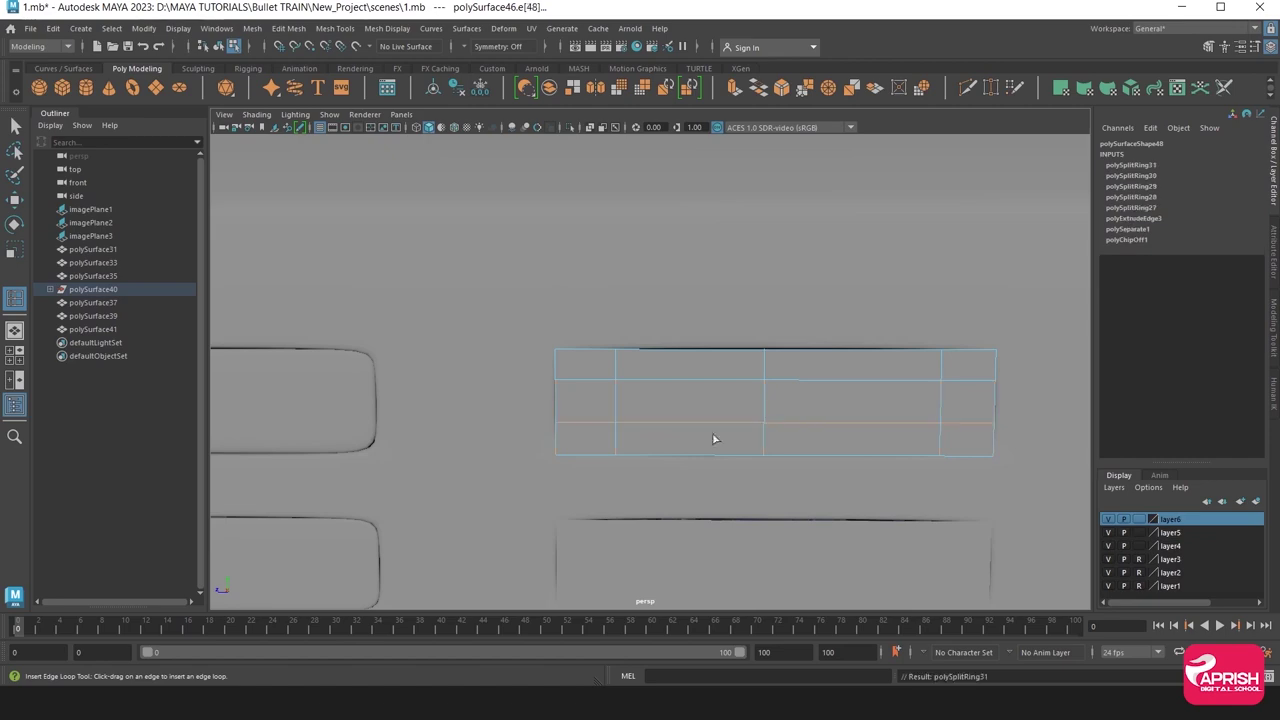
# Reselect the whole upper panel, isolate it, and add then undo a trial edge loop.
pyautogui.moveTo(595, 307); pyautogui.dragTo(663, 287, button='right')
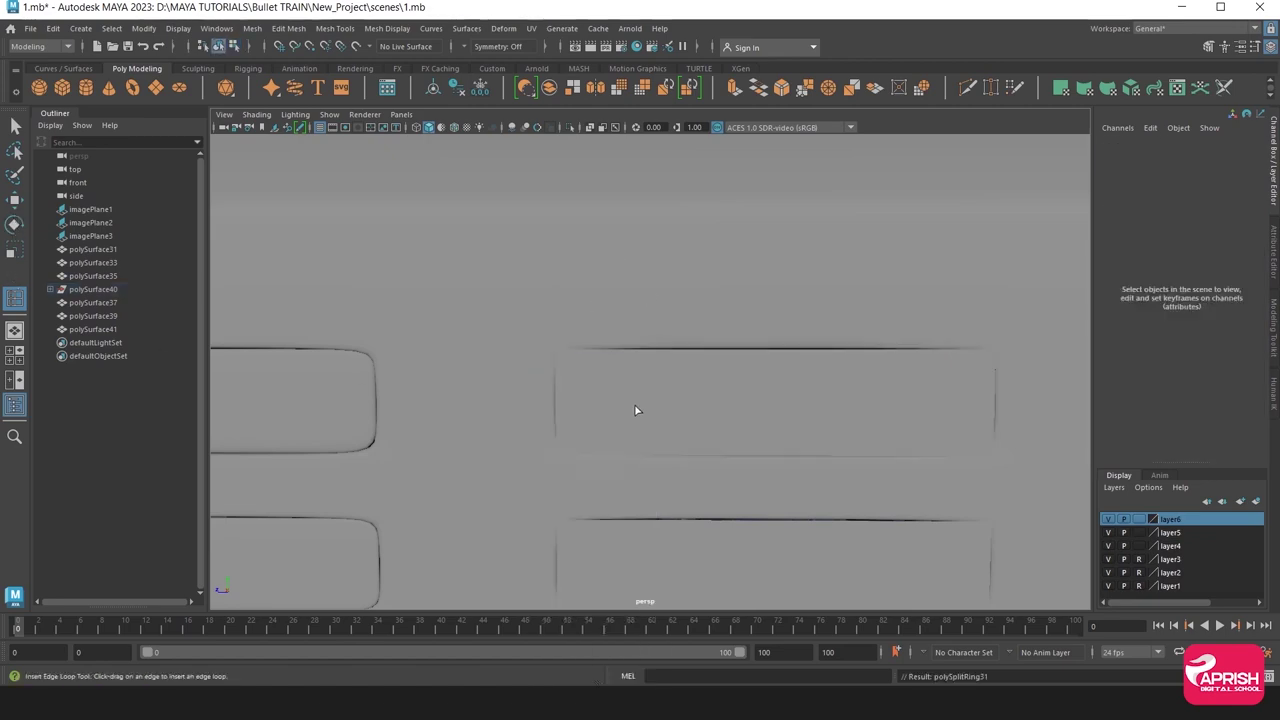
pyautogui.click(634, 408)
pyautogui.scroll(-2, 643, 432)
pyautogui.keyDown('alt'); pyautogui.moveTo(643, 432); pyautogui.dragTo(635, 430, button='middle'); pyautogui.keyUp('alt')
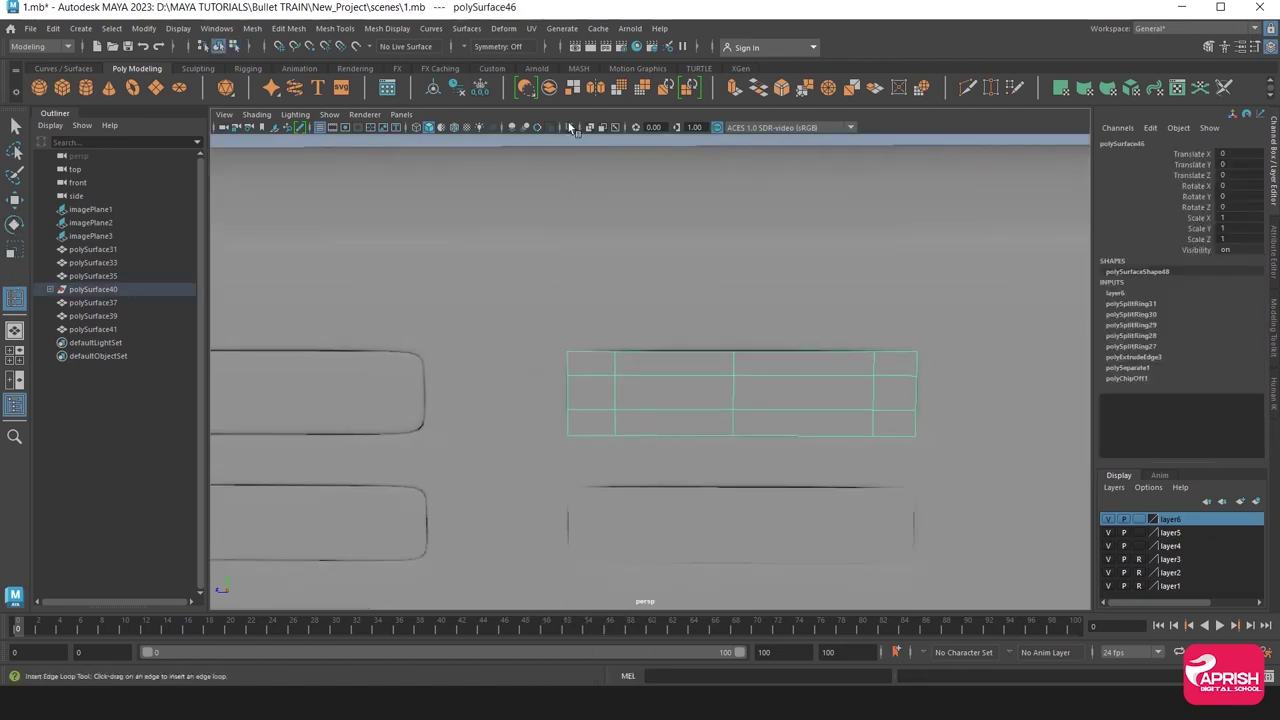
pyautogui.click(569, 127)
pyautogui.moveTo(514, 311)
pyautogui.keyDown('alt'); pyautogui.mouseDown()
pyautogui.moveTo(560, 377)
pyautogui.moveTo(597, 341)
pyautogui.mouseUp(); pyautogui.keyUp('alt')
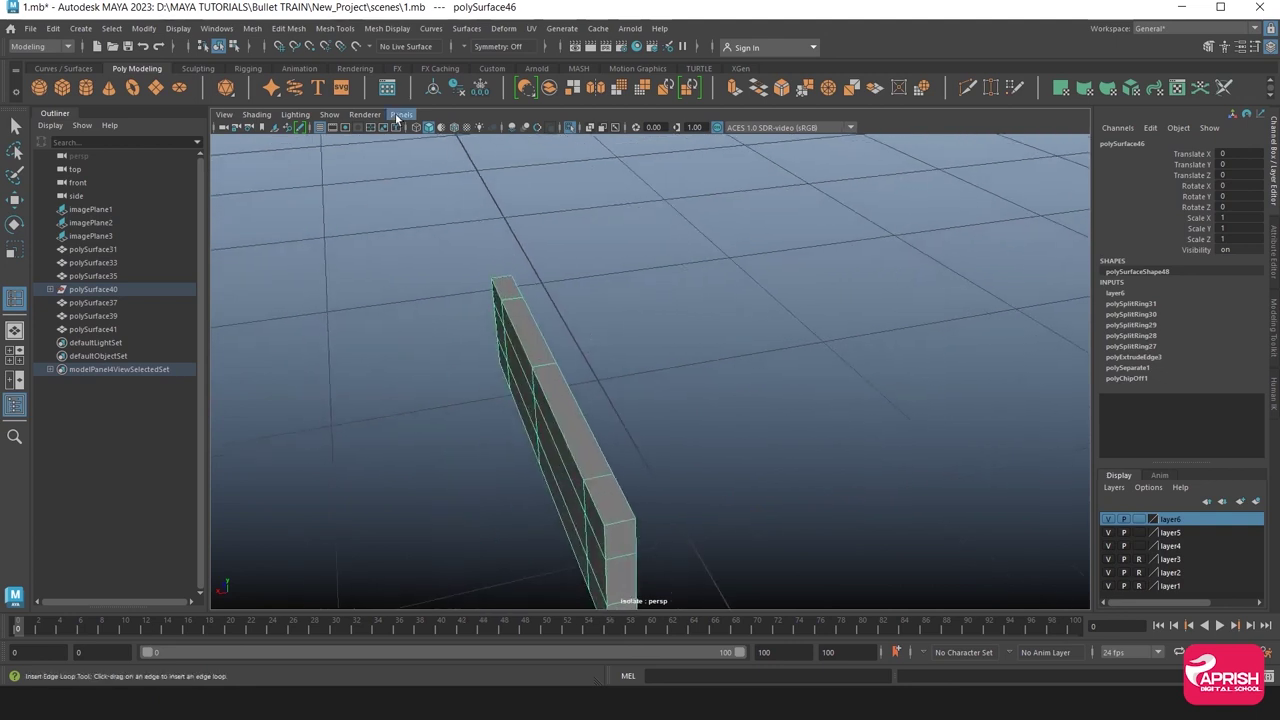
pyautogui.click(536, 326)
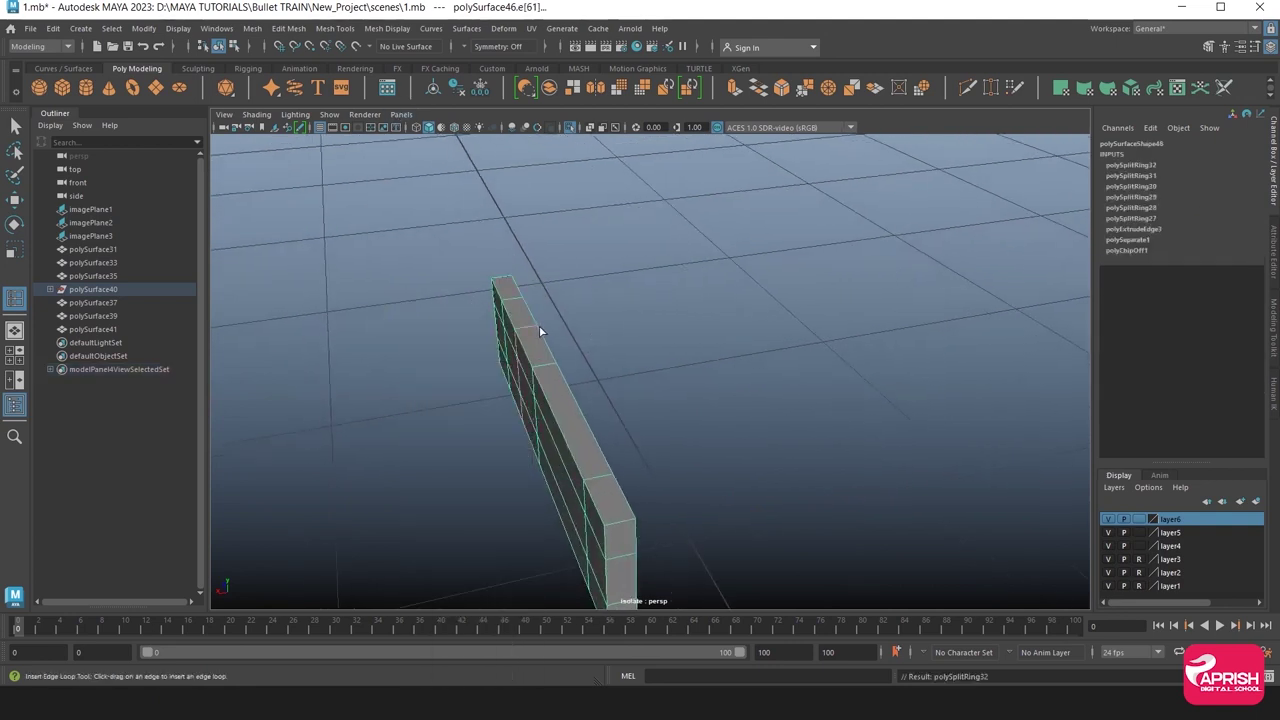
pyautogui.hotkey('ctrl', 'z')
# Add another edge loop across the panel, reselect it as an object and exit Isolate Select.
pyautogui.click(385, 28)
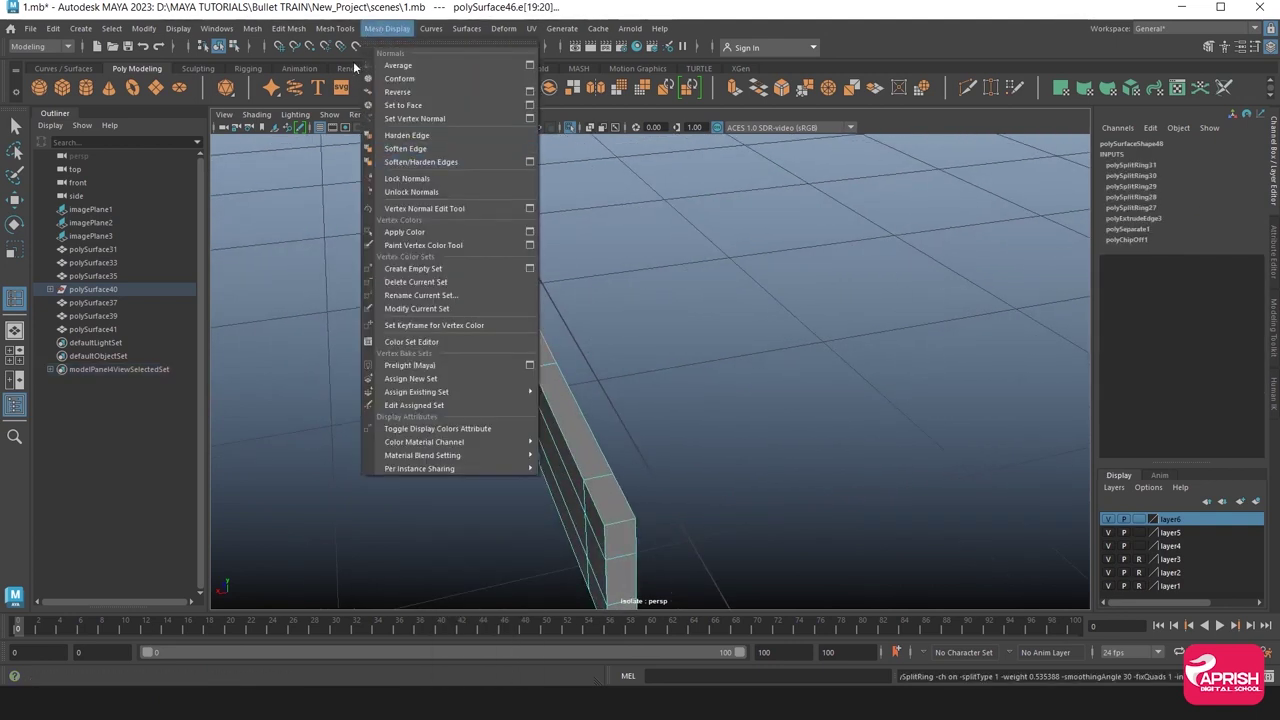
pyautogui.click(385, 131)
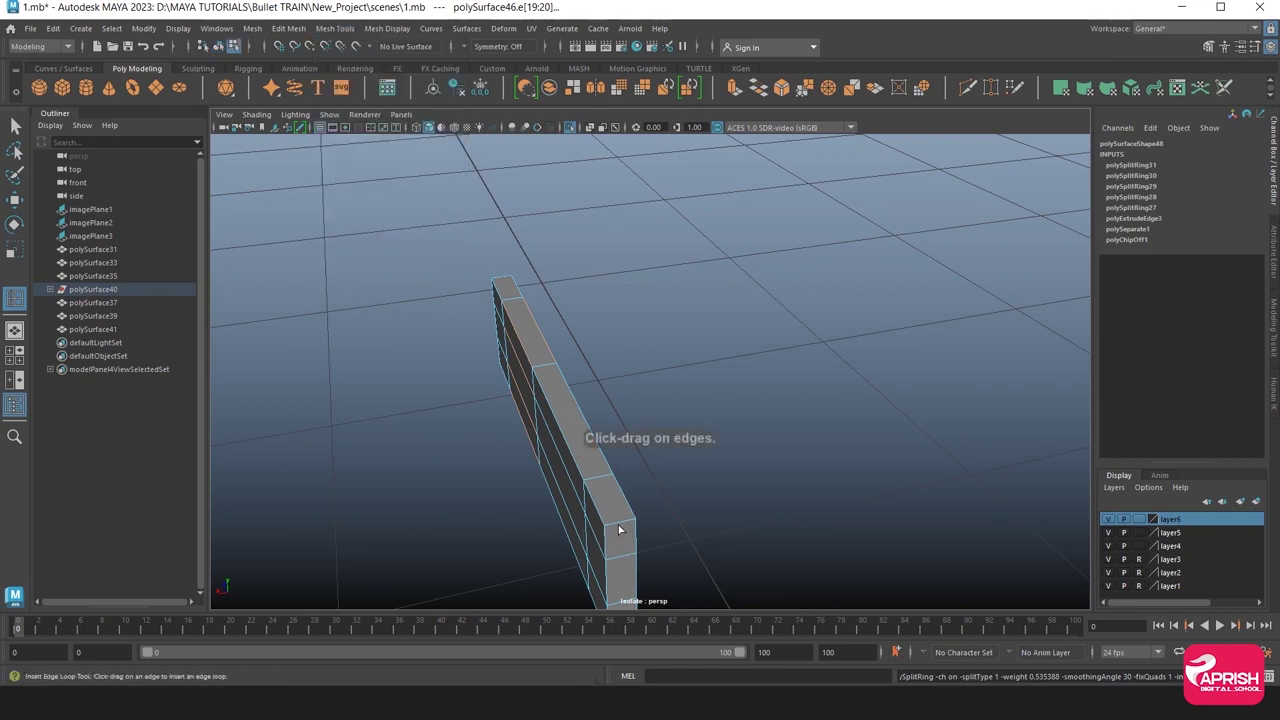
pyautogui.click(611, 528)
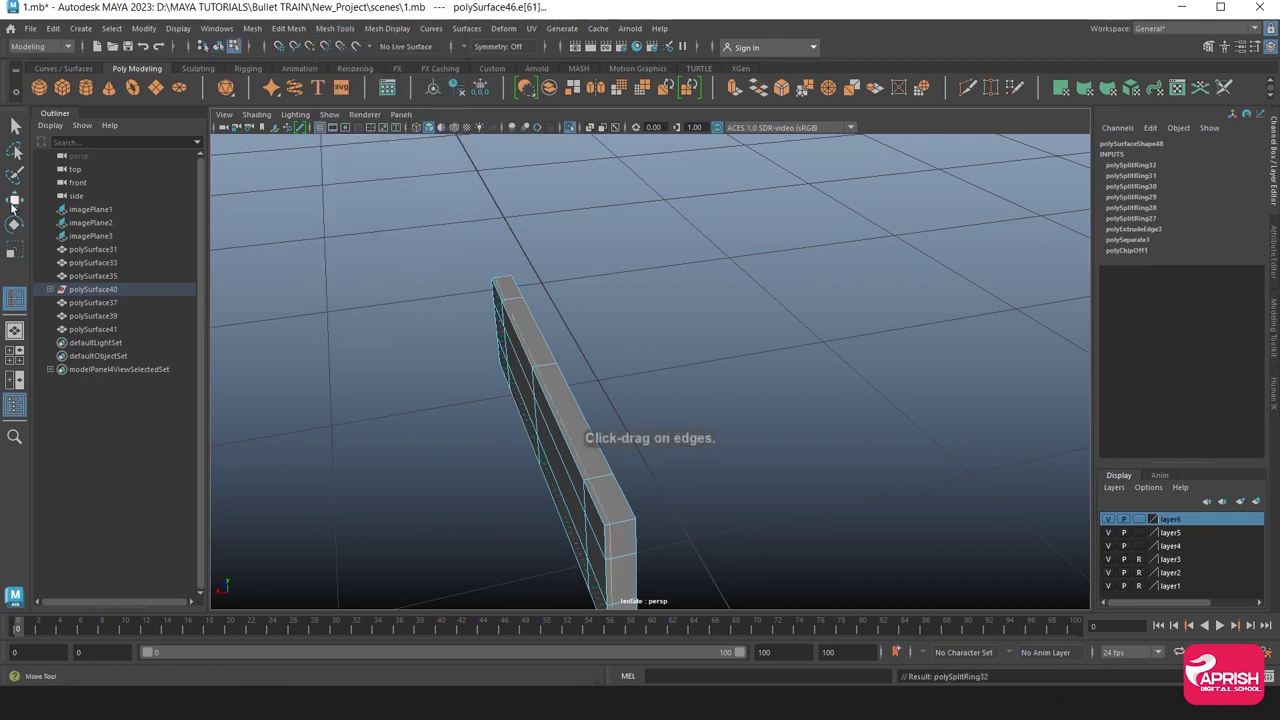
pyautogui.click(14, 200)
pyautogui.moveTo(529, 309); pyautogui.dragTo(551, 150, button='right')
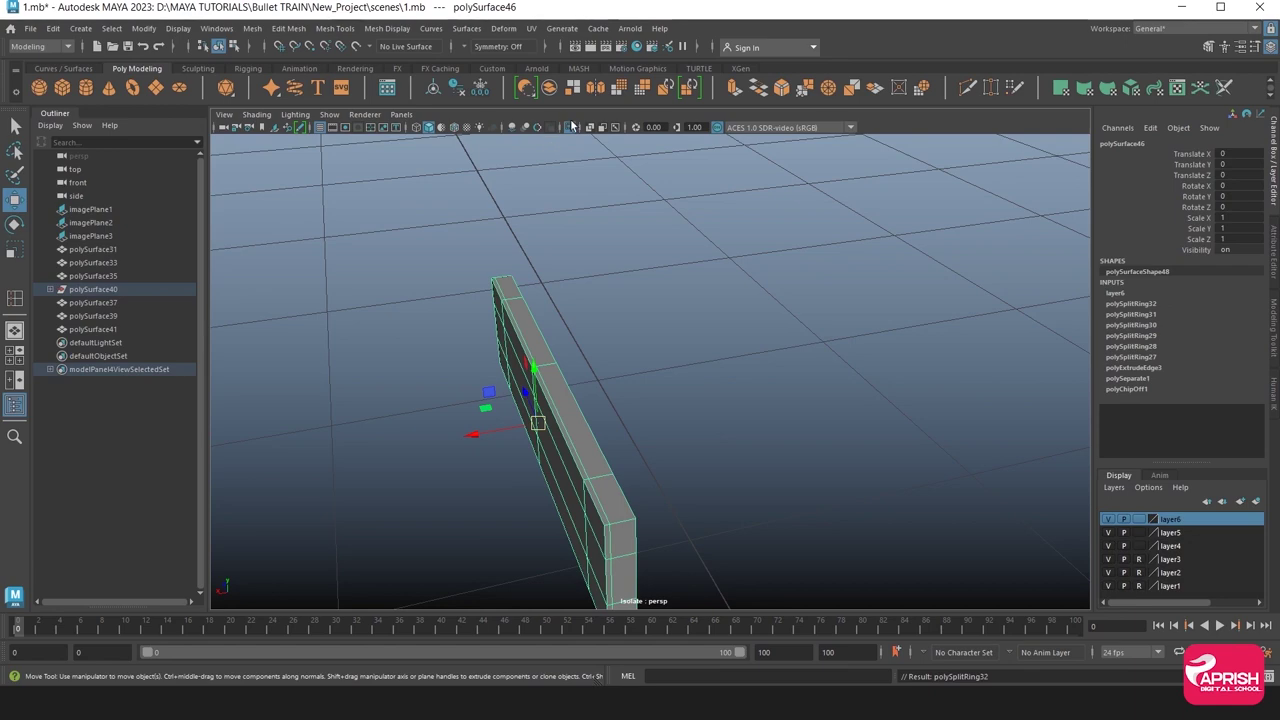
pyautogui.press('f')
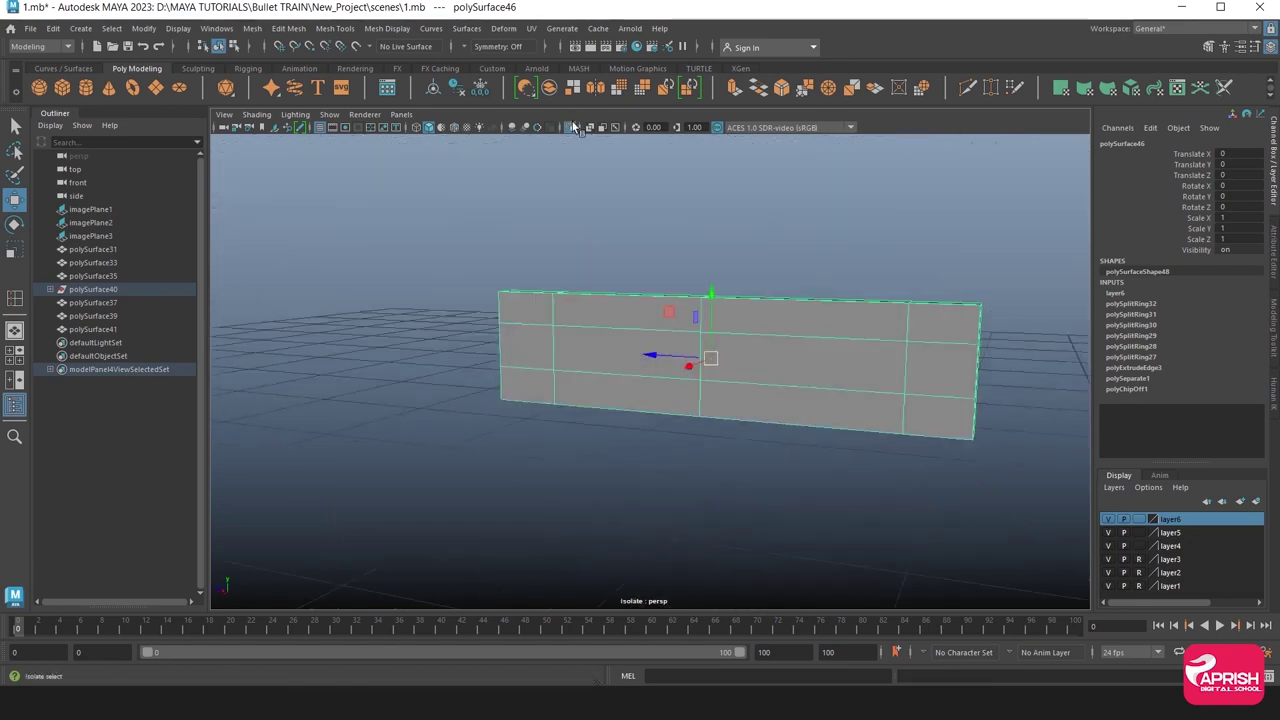
pyautogui.click(575, 127)
# Extrude the lower window panel's top border edges and push them slightly inward.
pyautogui.hotkey('ctrl', 'z')
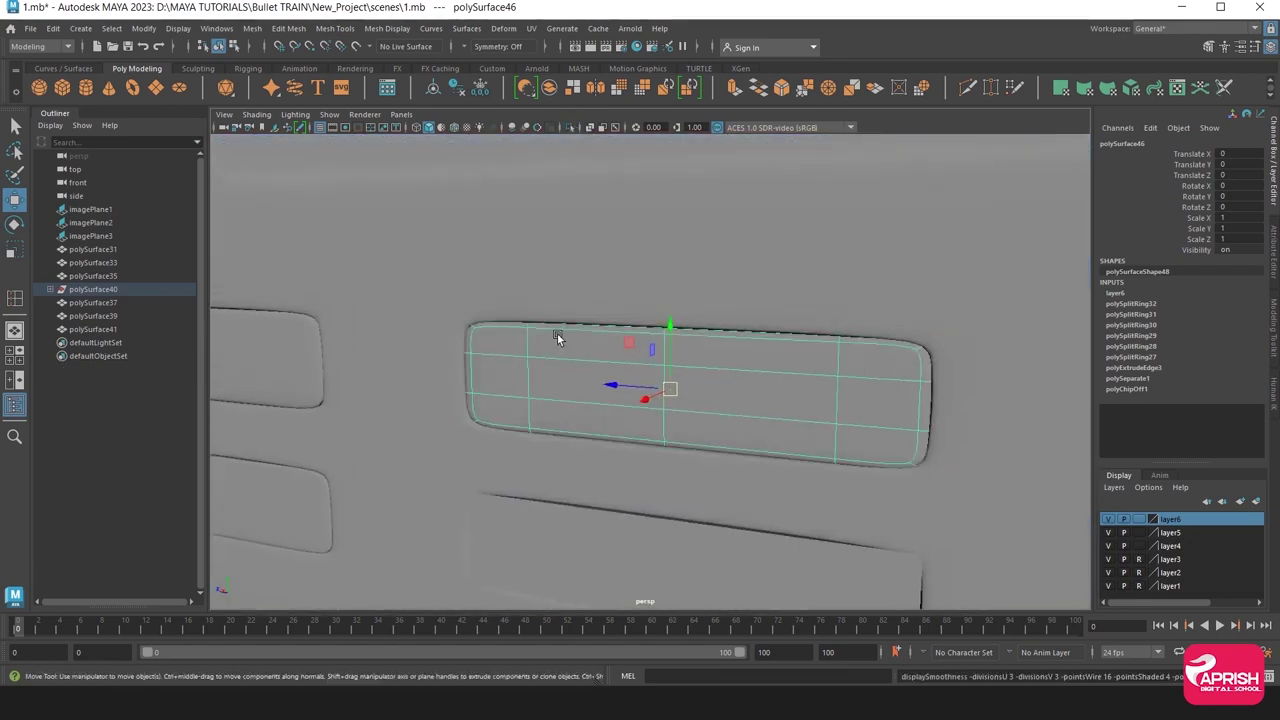
pyautogui.hotkey('ctrl', 'z')
pyautogui.hotkey('ctrl', 'z')
pyautogui.hotkey('ctrl', 'z')
pyautogui.rightClick(541, 437)
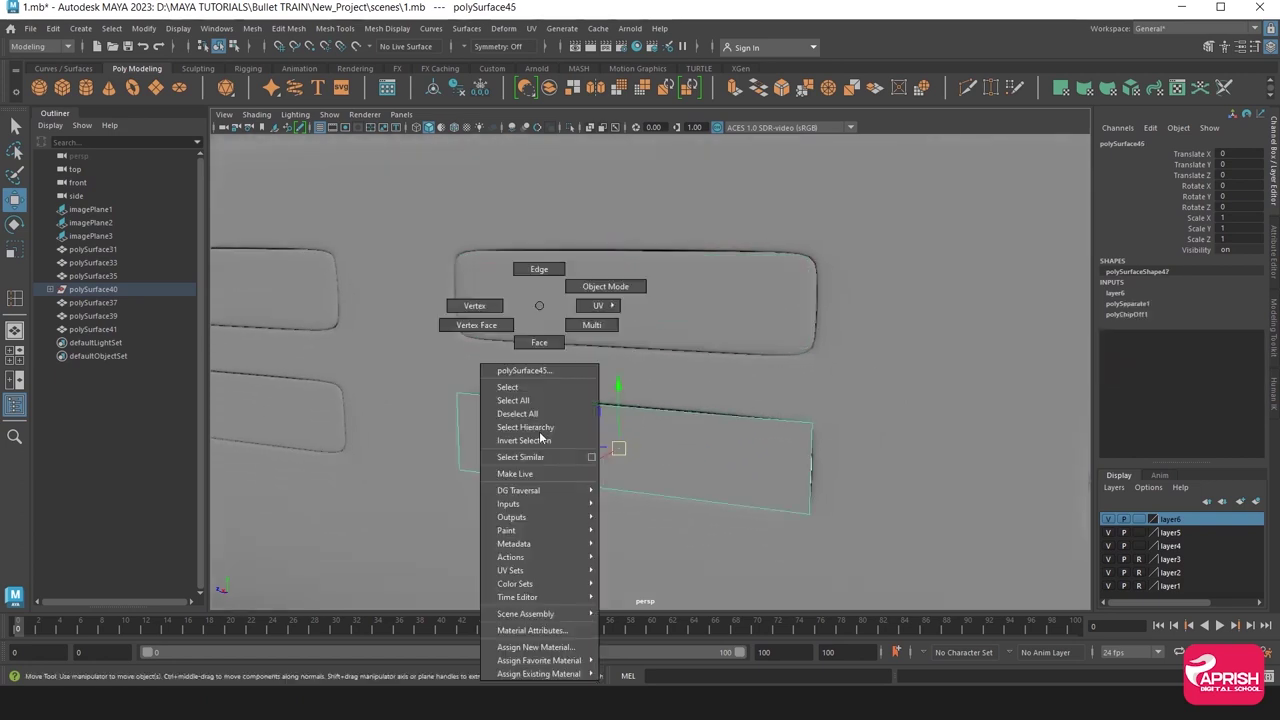
pyautogui.click(539, 268)
pyautogui.doubleClick(508, 395)
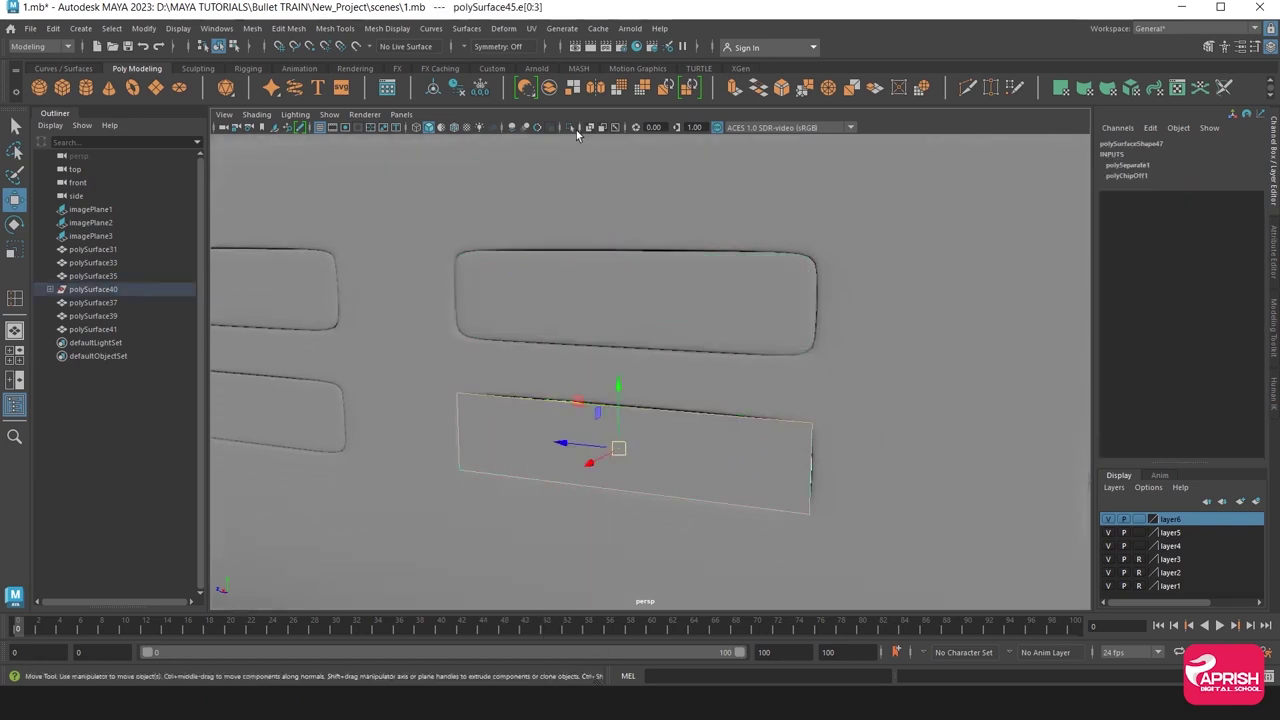
pyautogui.click(735, 88)
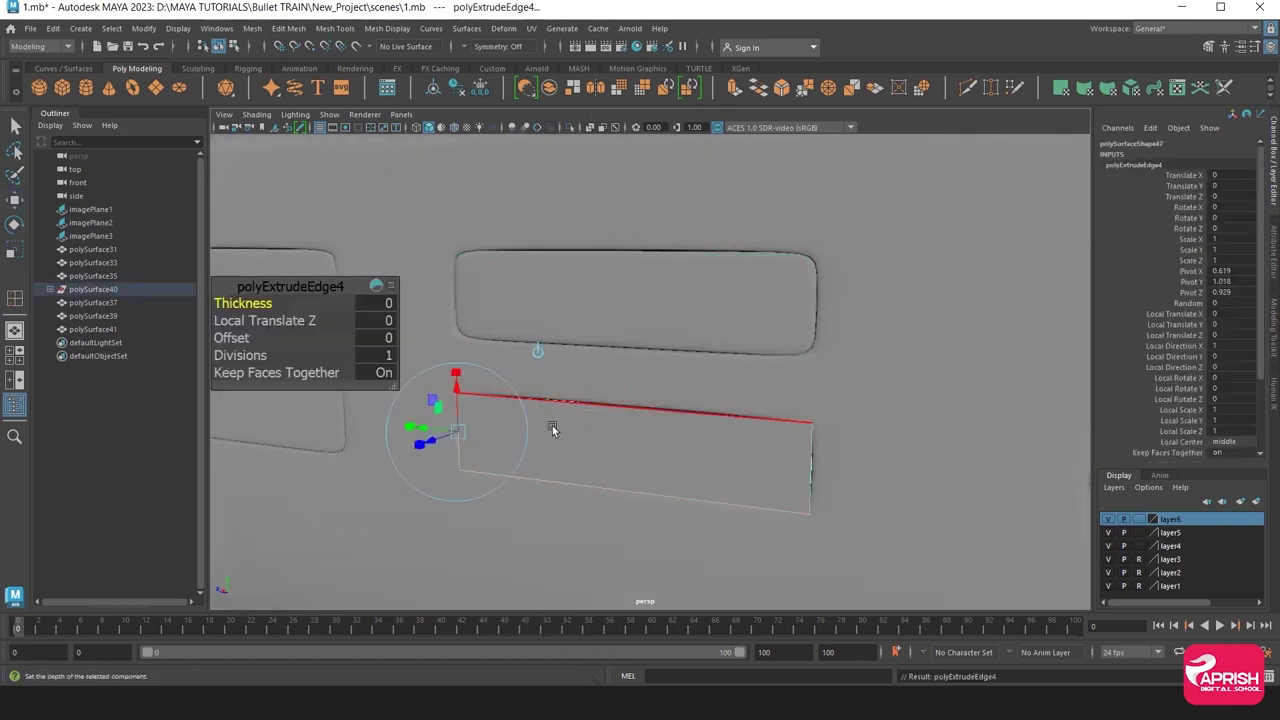
pyautogui.moveTo(552, 425)
pyautogui.keyDown('alt'); pyautogui.mouseDown()
pyautogui.moveTo(426, 432)
pyautogui.moveTo(551, 460)
pyautogui.mouseUp(); pyautogui.keyUp('alt')
pyautogui.moveTo(600, 305)
pyautogui.mouseDown(button='right')
pyautogui.moveTo(628, 383)
pyautogui.moveTo(666, 286)
pyautogui.mouseUp(button='right')
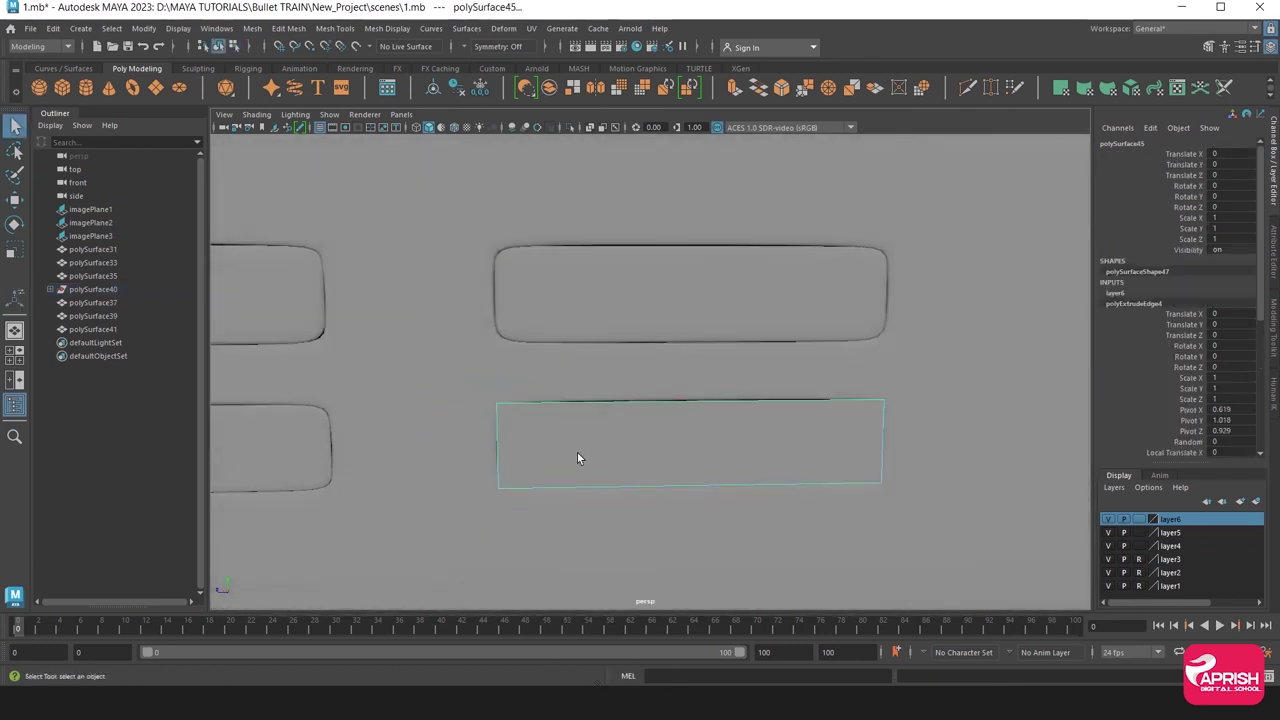
# Insert three vertical and two horizontal edge loops on the lower panel.
pyautogui.click(335, 28)
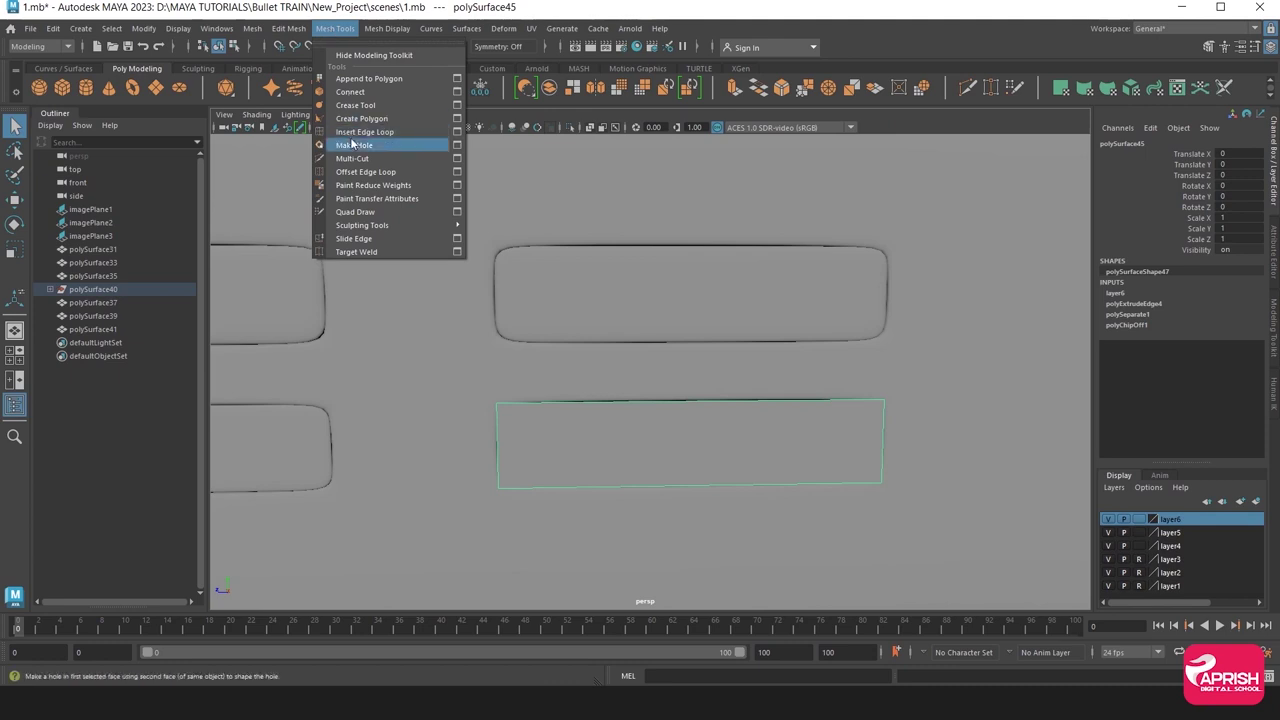
pyautogui.click(375, 143)
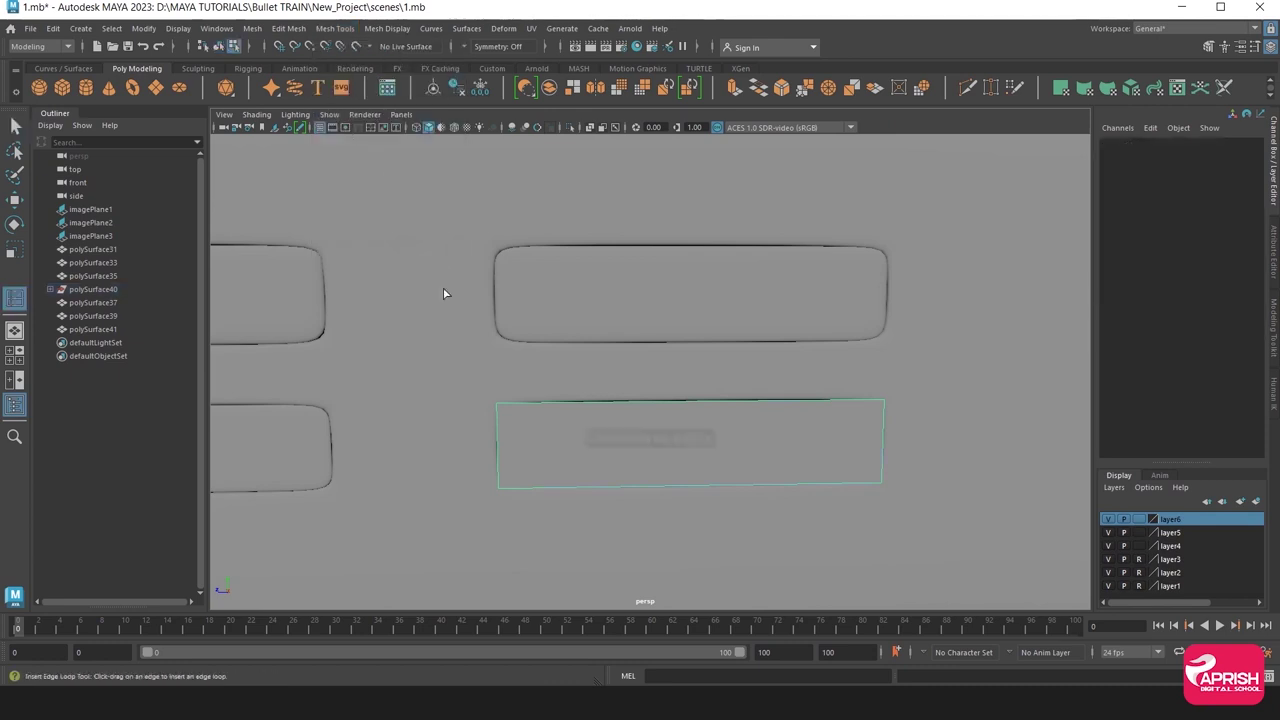
pyautogui.click(551, 406)
pyautogui.click(830, 403)
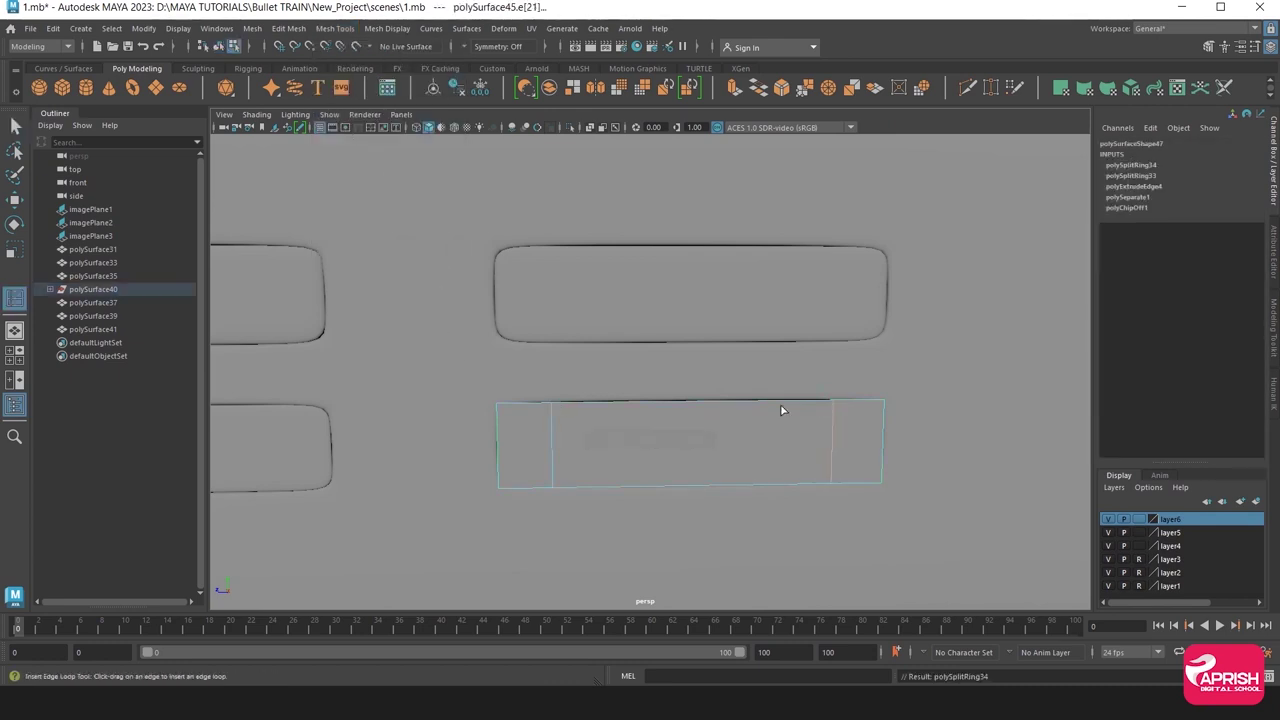
pyautogui.click(679, 405)
pyautogui.click(552, 429)
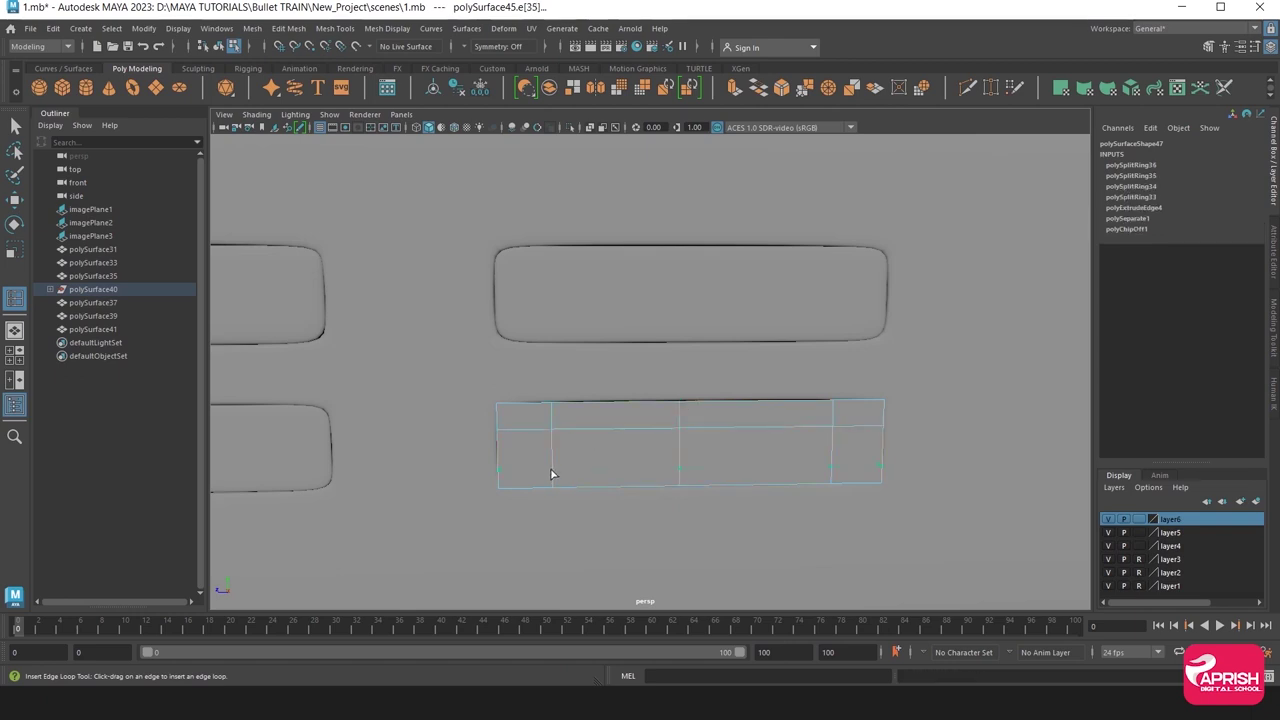
pyautogui.click(555, 465)
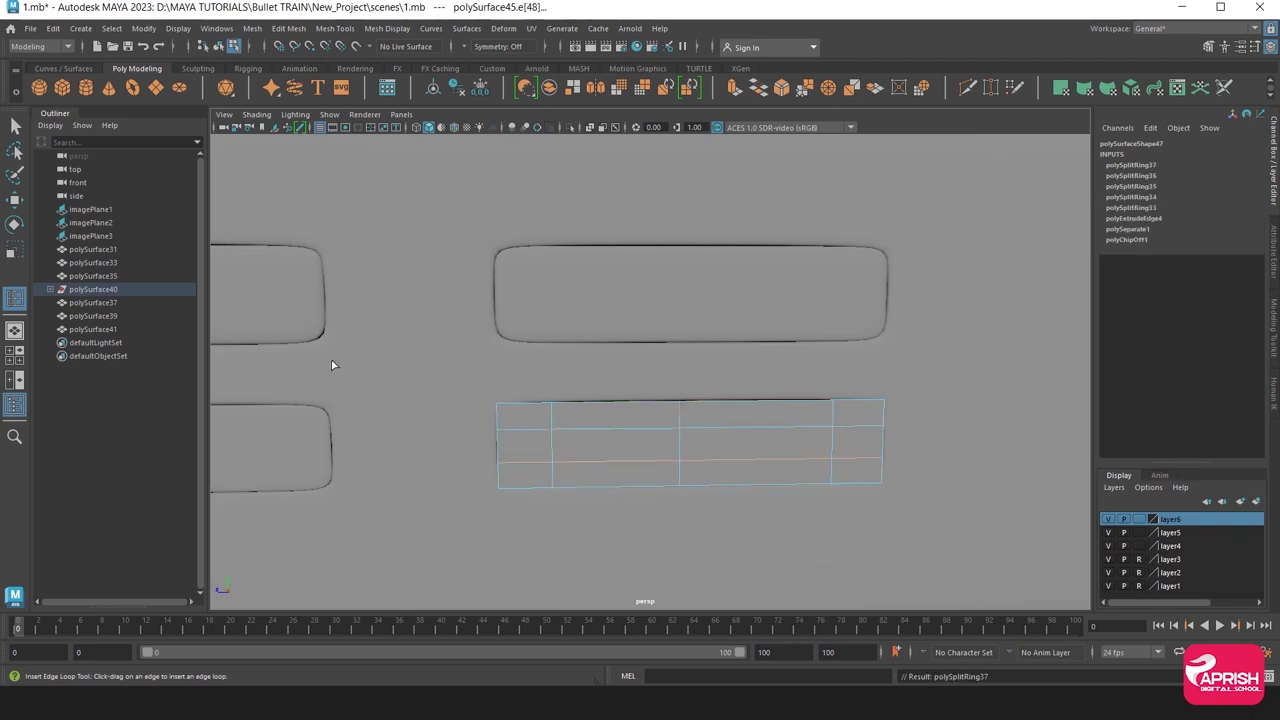
# Isolate the lower panel in object mode, add one more edge loop, and return to object mode.
pyautogui.click(13, 212)
pyautogui.moveTo(523, 332); pyautogui.dragTo(557, 305, button='right')
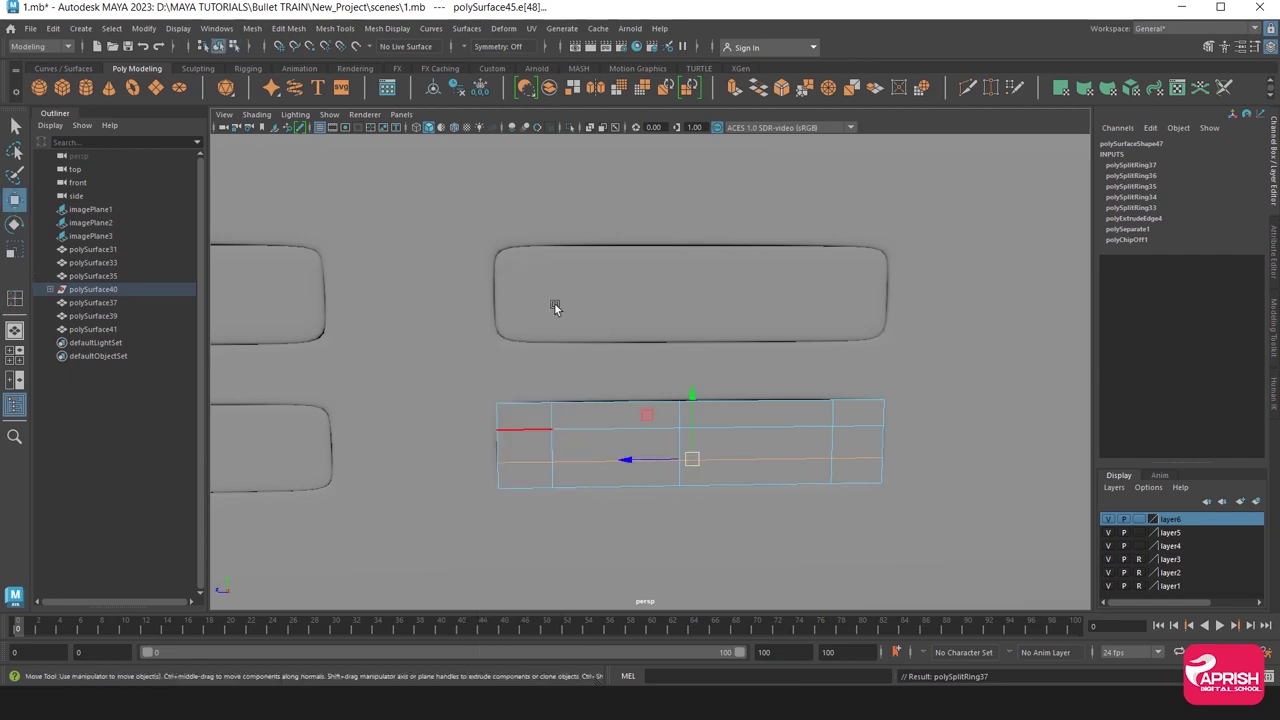
pyautogui.click(570, 127)
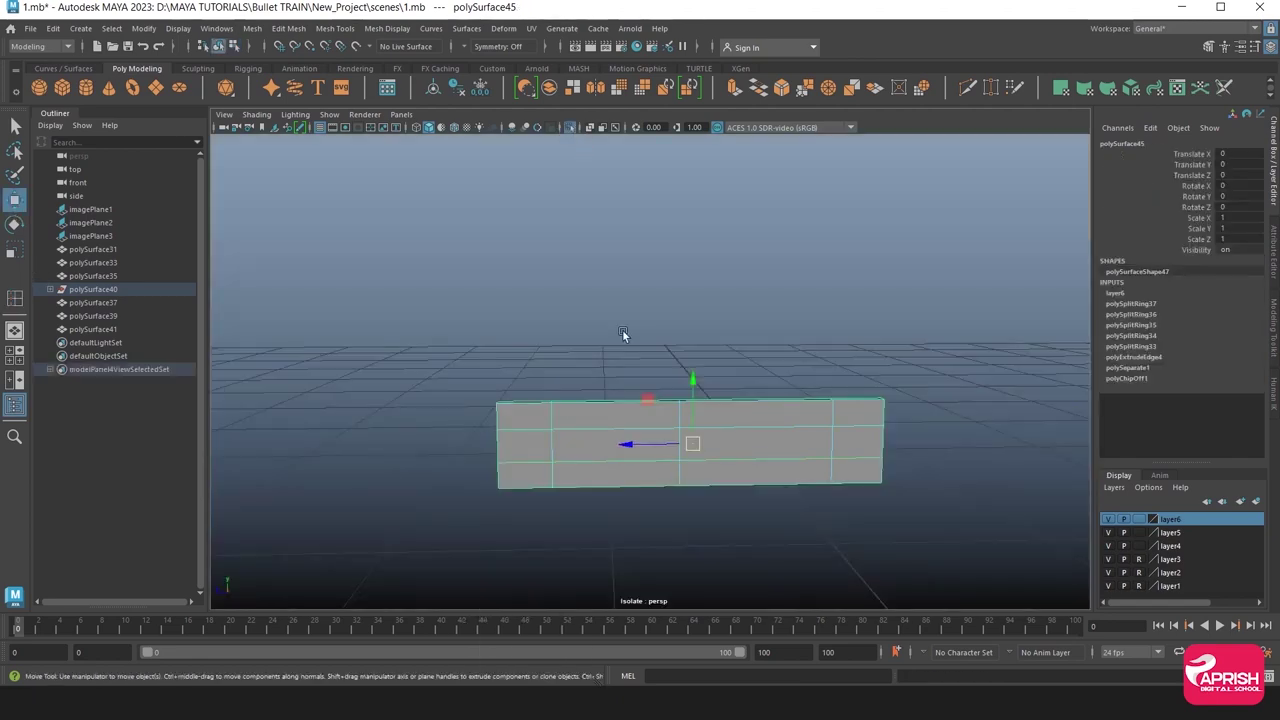
pyautogui.moveTo(622, 329)
pyautogui.keyDown('alt'); pyautogui.mouseDown()
pyautogui.moveTo(475, 321)
pyautogui.moveTo(440, 300)
pyautogui.mouseUp(); pyautogui.keyUp('alt')
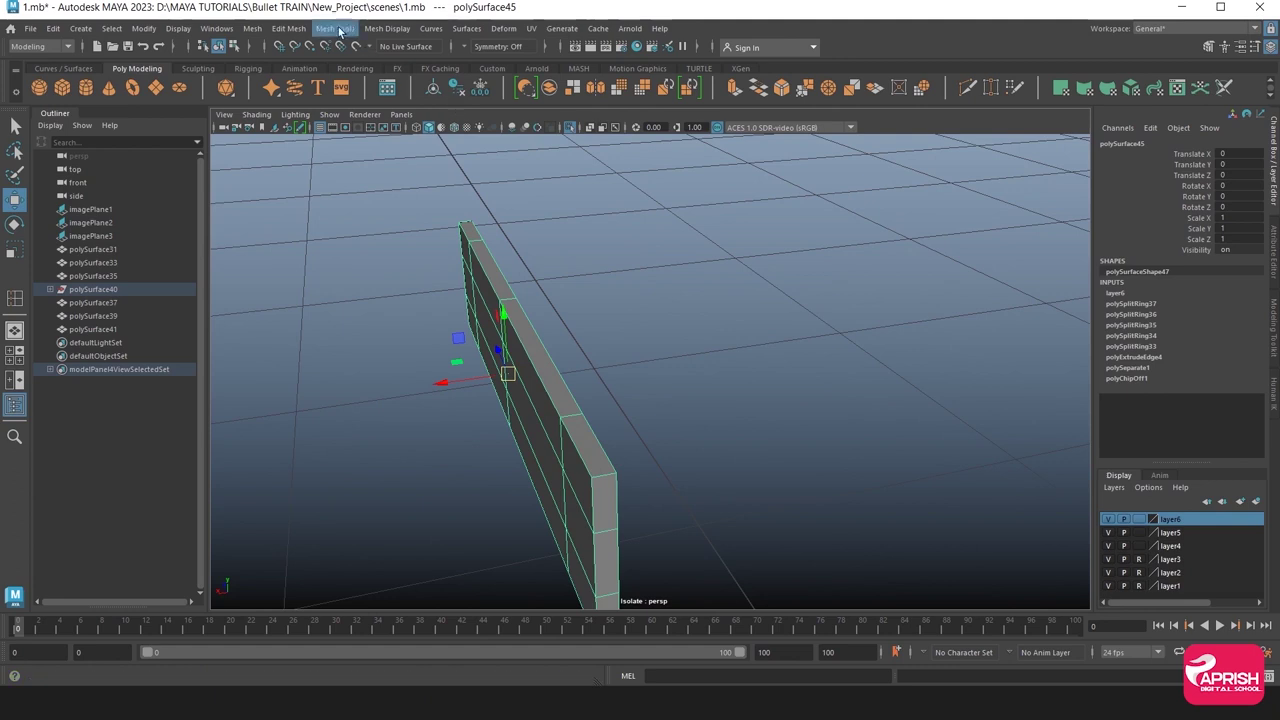
pyautogui.click(335, 28)
pyautogui.click(355, 135)
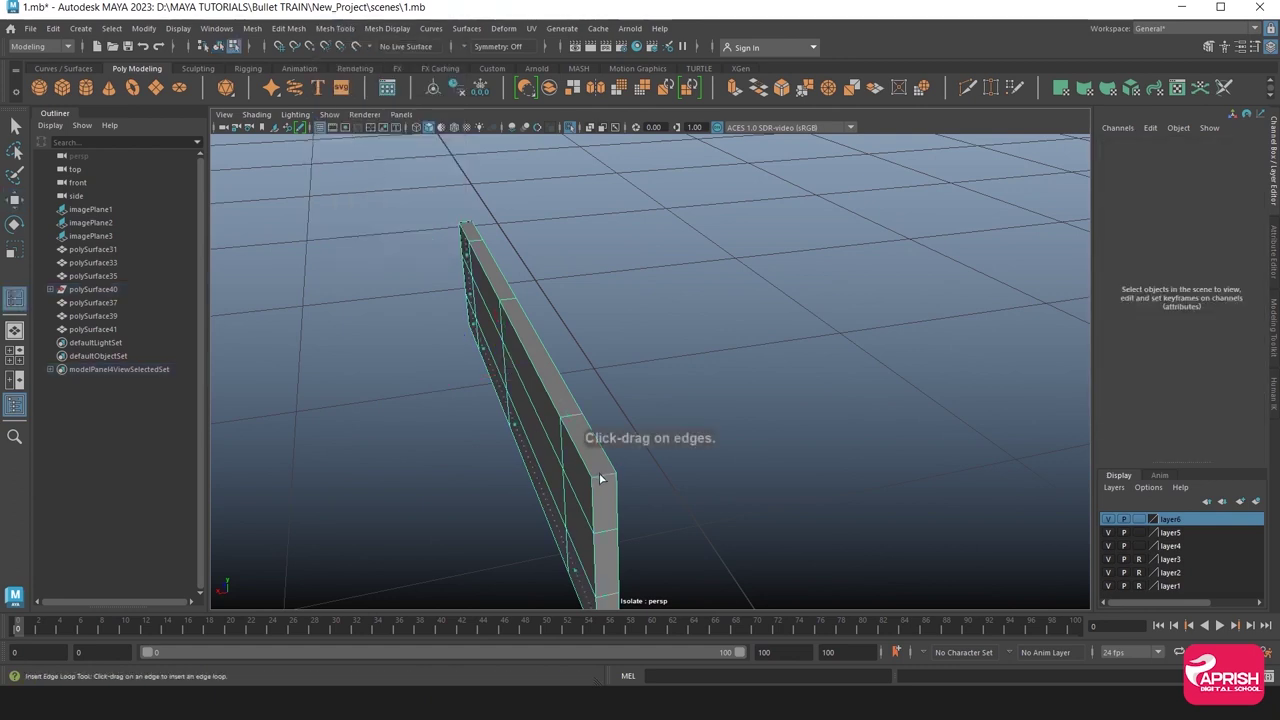
pyautogui.click(600, 479)
pyautogui.click(14, 199)
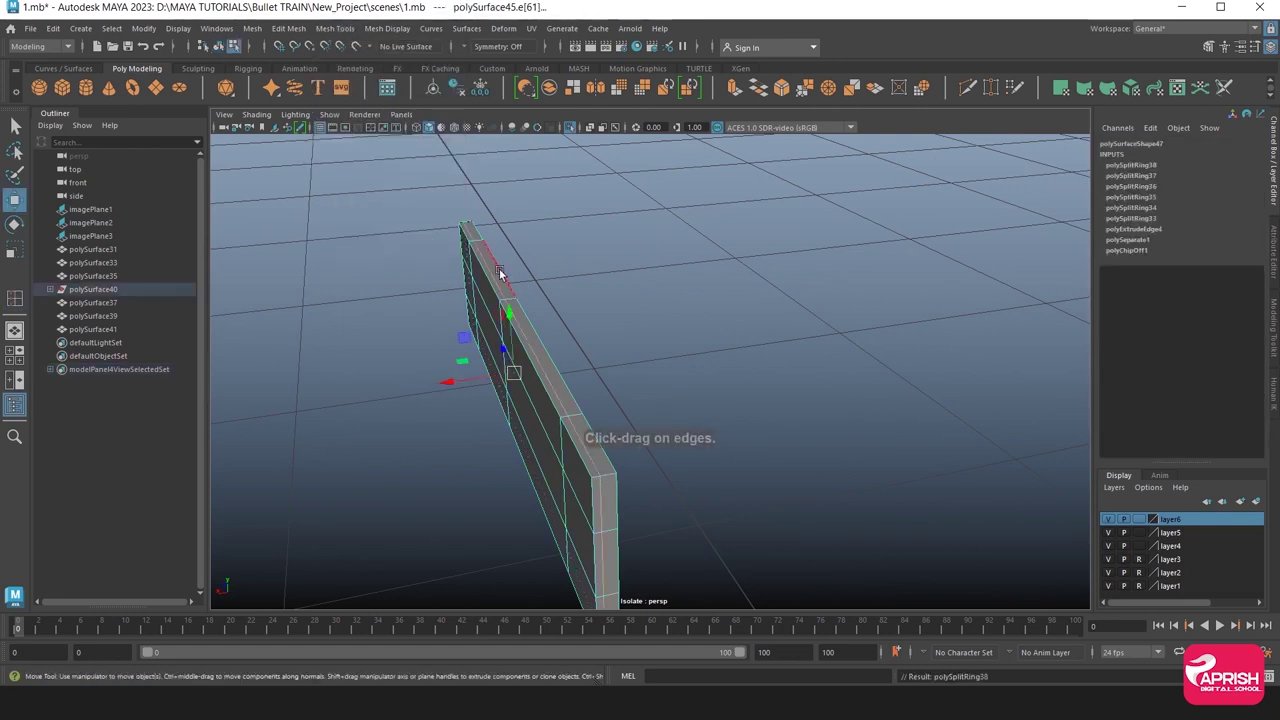
pyautogui.moveTo(500, 272); pyautogui.dragTo(543, 235, button='right')
# Show the full train again and select the door panel polySurface47.
pyautogui.hotkey('ctrl', '1')
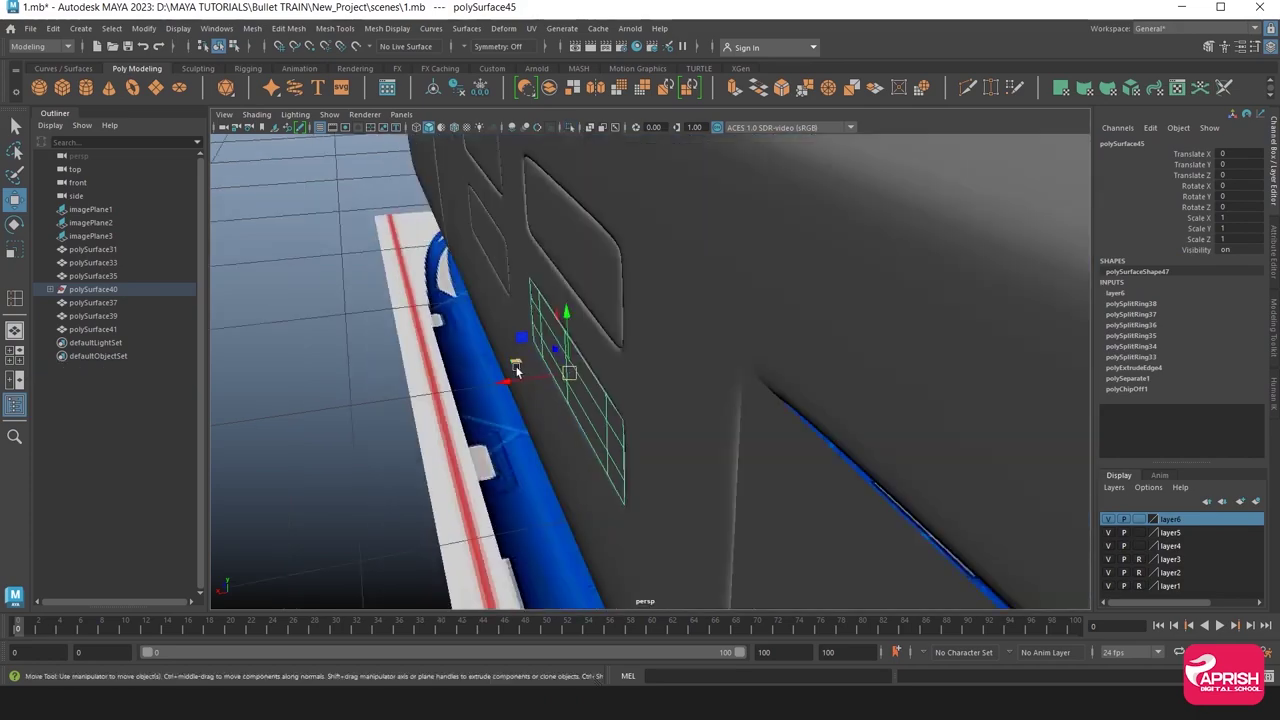
pyautogui.moveTo(516, 370)
pyautogui.keyDown('alt'); pyautogui.mouseDown()
pyautogui.moveTo(557, 386)
pyautogui.moveTo(516, 455)
pyautogui.moveTo(463, 420)
pyautogui.mouseUp(); pyautogui.keyUp('alt')
pyautogui.scroll(-3, 550, 395)
pyautogui.click(545, 407)
pyautogui.keyDown('alt'); pyautogui.moveTo(463, 420); pyautogui.dragTo(834, 443, button='right'); pyautogui.keyUp('alt')
pyautogui.click(700, 409)
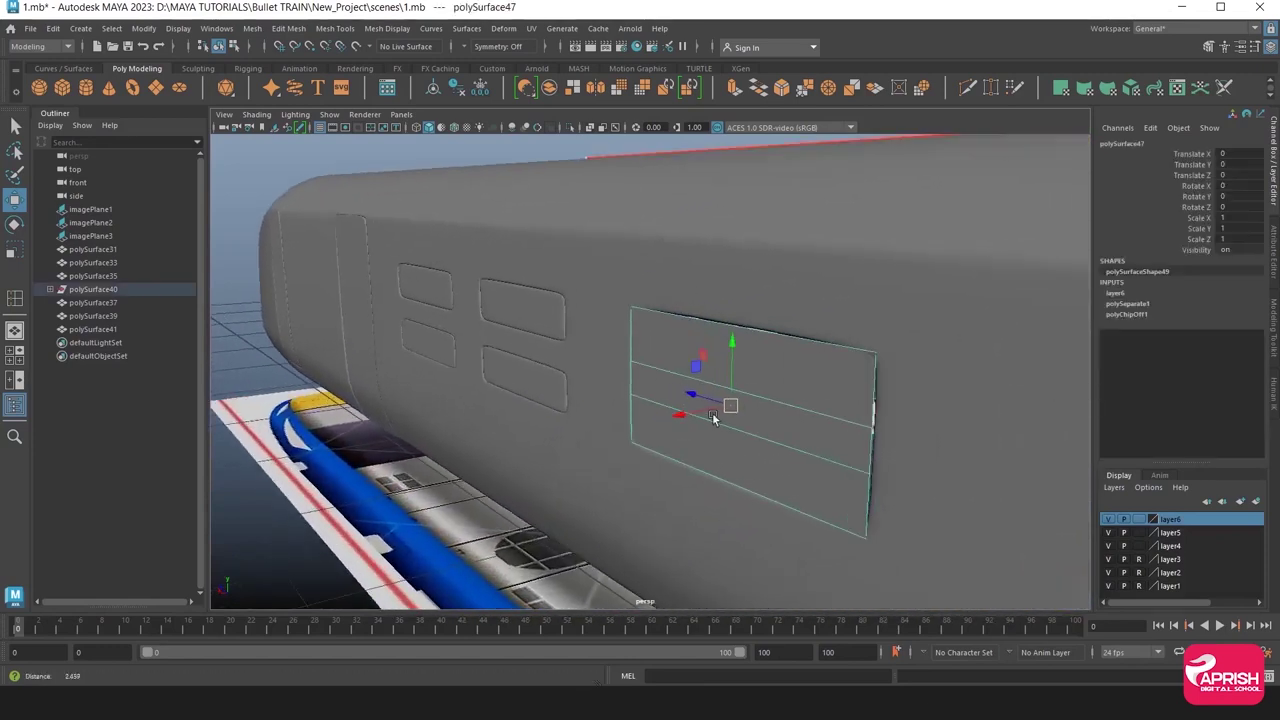
pyautogui.scroll(2, 705, 395)
# Extrude the door panel's top edge back by -0.01, then isolate and frame the panel.
pyautogui.moveTo(690, 297); pyautogui.dragTo(692, 272, button='right')
pyautogui.click(696, 285)
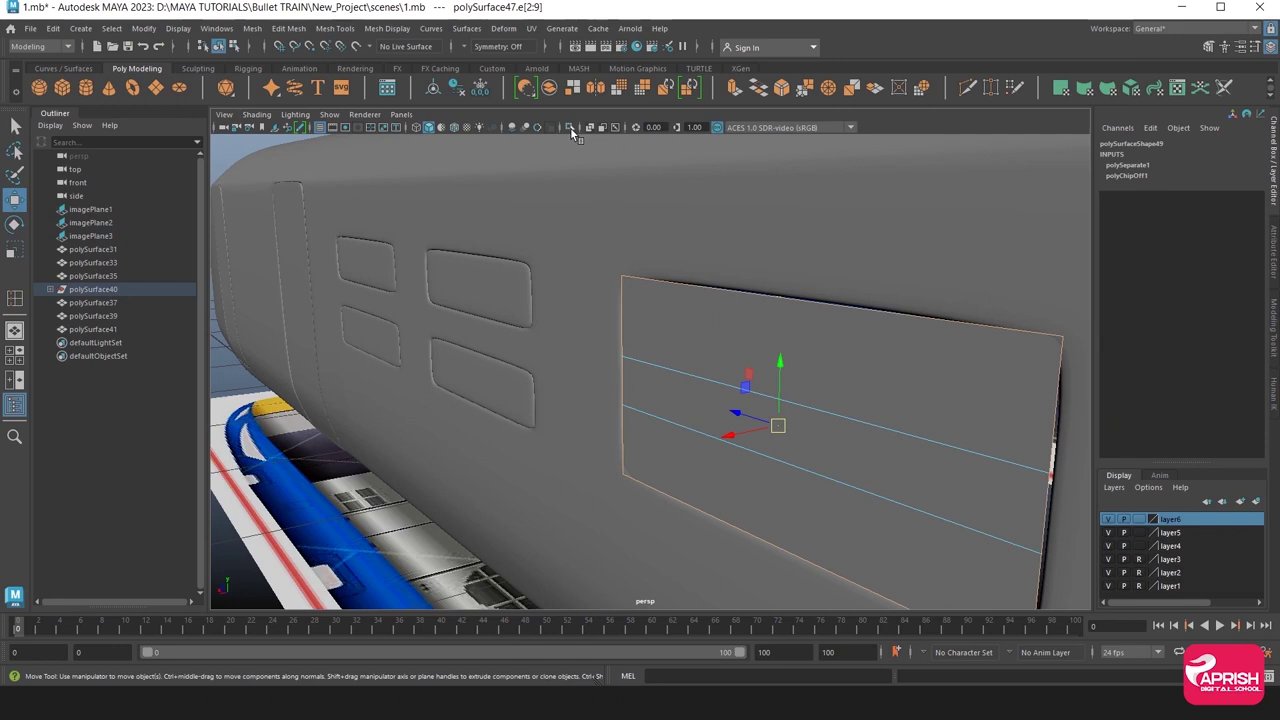
pyautogui.click(738, 88)
pyautogui.keyDown('alt'); pyautogui.moveTo(678, 426); pyautogui.dragTo(600, 458); pyautogui.keyUp('alt')
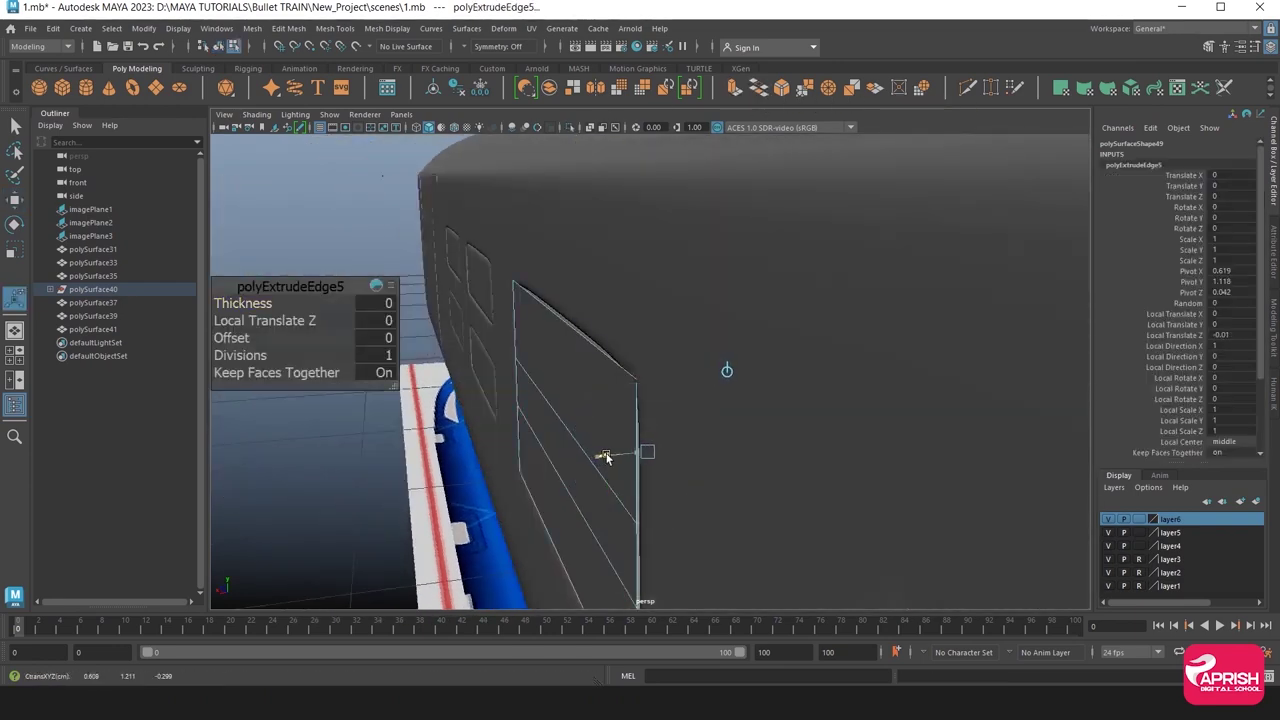
pyautogui.moveTo(544, 377); pyautogui.dragTo(540, 366, button='right')
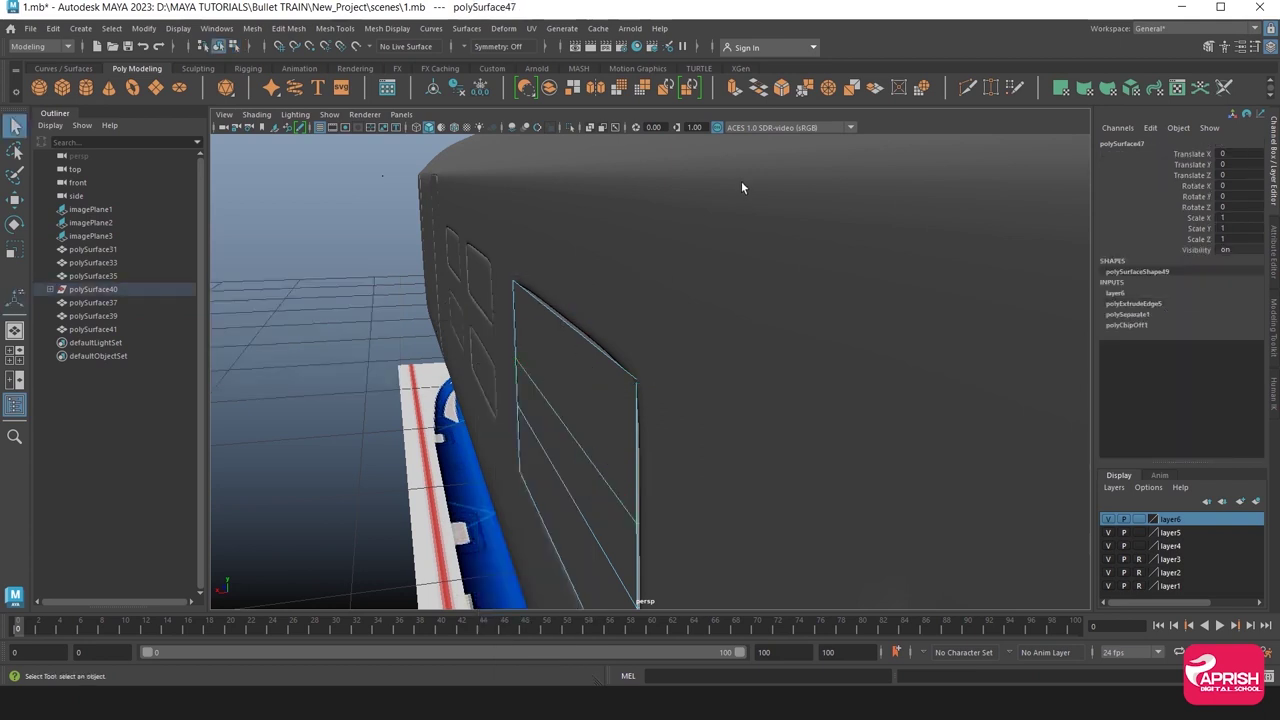
pyautogui.hotkey('ctrl', '1')
pyautogui.press('f')
pyautogui.keyDown('alt'); pyautogui.moveTo(567, 123); pyautogui.dragTo(608, 340); pyautogui.keyUp('alt')
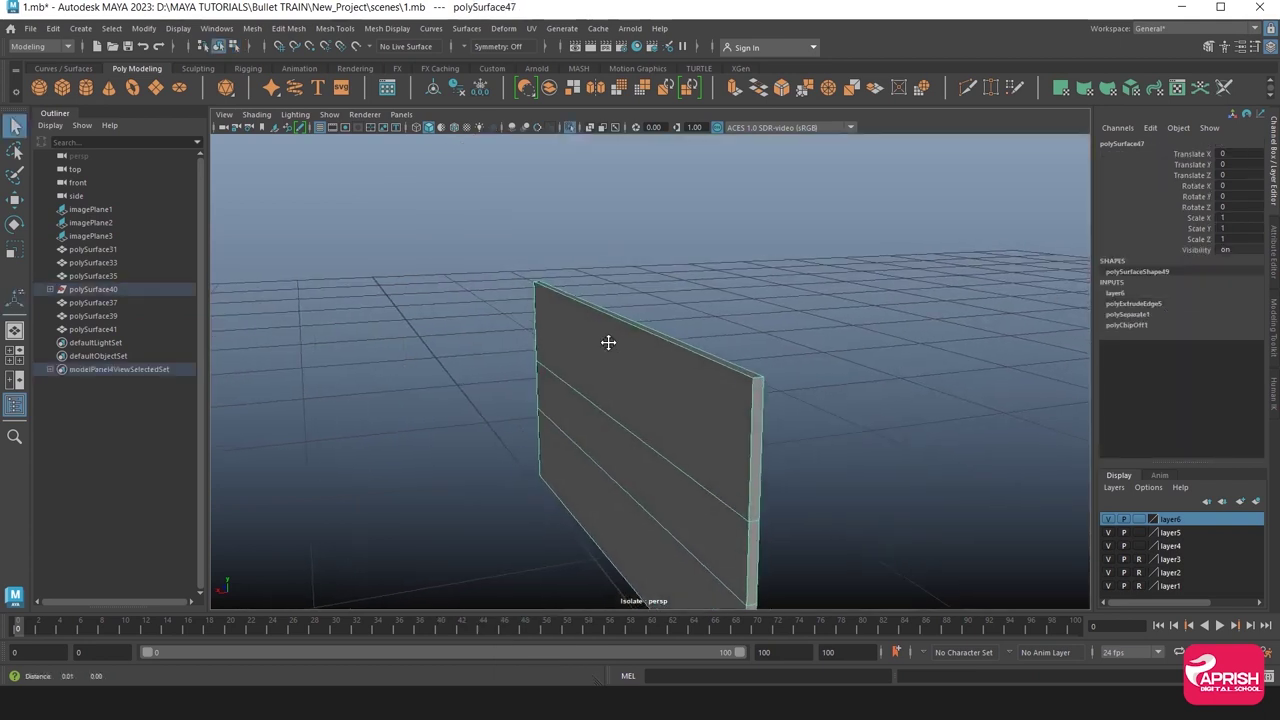
# Move the isolated door panel sideways along X and select it as a whole object.
pyautogui.moveTo(624, 305)
pyautogui.mouseDown(button='right')
pyautogui.moveTo(627, 330)
pyautogui.moveTo(632, 316)
pyautogui.mouseUp(button='right')
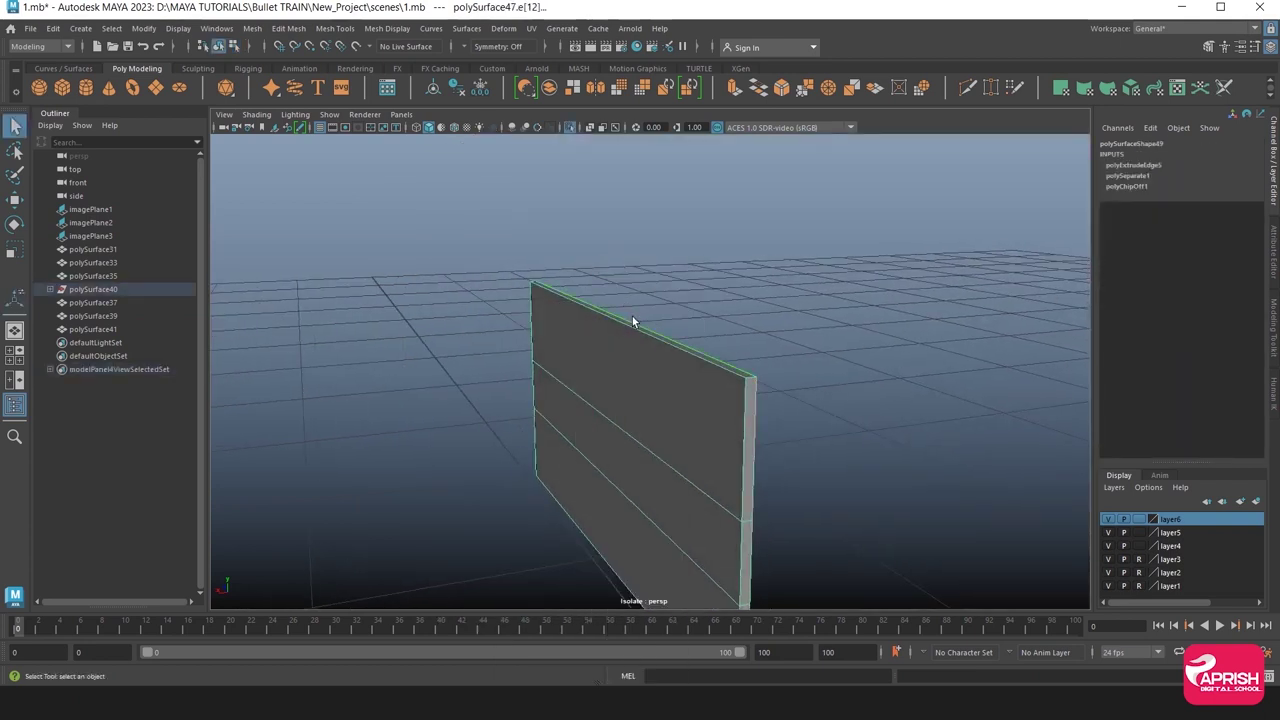
pyautogui.click(14, 199)
pyautogui.moveTo(543, 444)
pyautogui.mouseDown()
pyautogui.moveTo(566, 449)
pyautogui.moveTo(574, 429)
pyautogui.moveTo(449, 417)
pyautogui.mouseUp()
pyautogui.moveTo(449, 417)
pyautogui.keyDown('alt'); pyautogui.mouseDown(button='right')
pyautogui.moveTo(583, 434)
pyautogui.moveTo(553, 318)
pyautogui.mouseUp(button='right'); pyautogui.keyUp('alt')
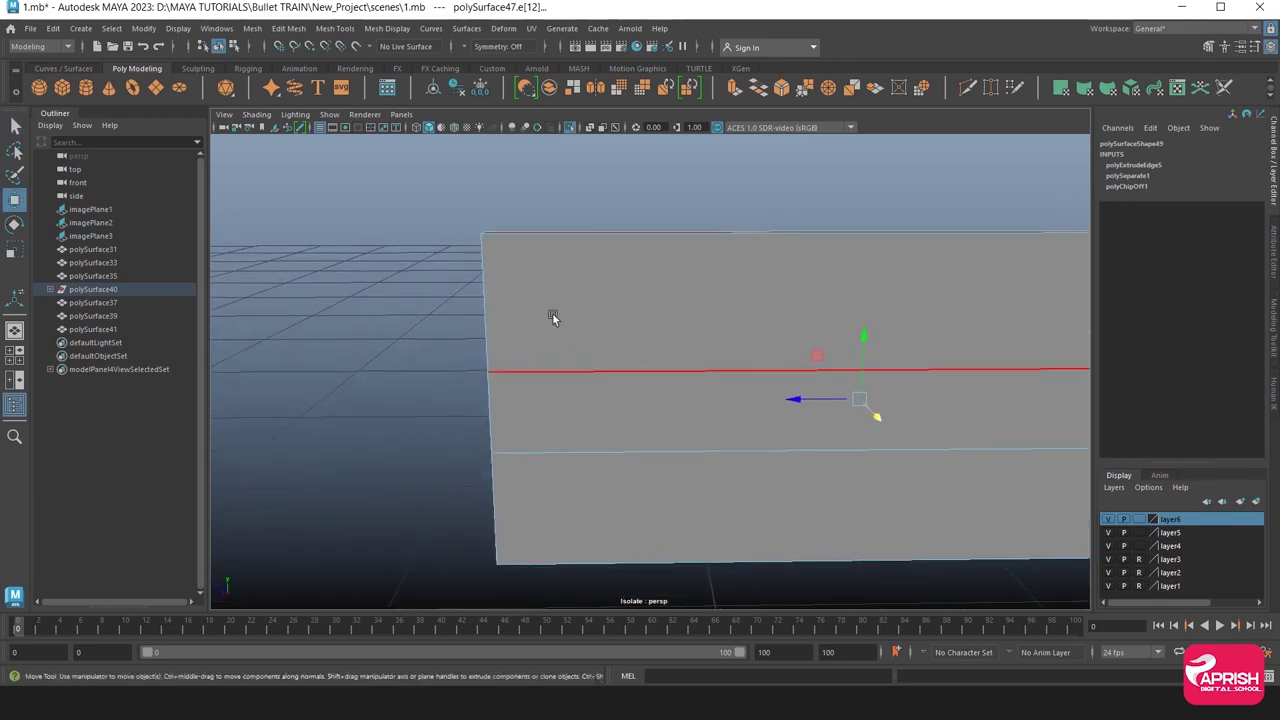
pyautogui.press('F8')
# Insert four support edge loops on the door panel, including one across its thickness.
pyautogui.click(386, 28)
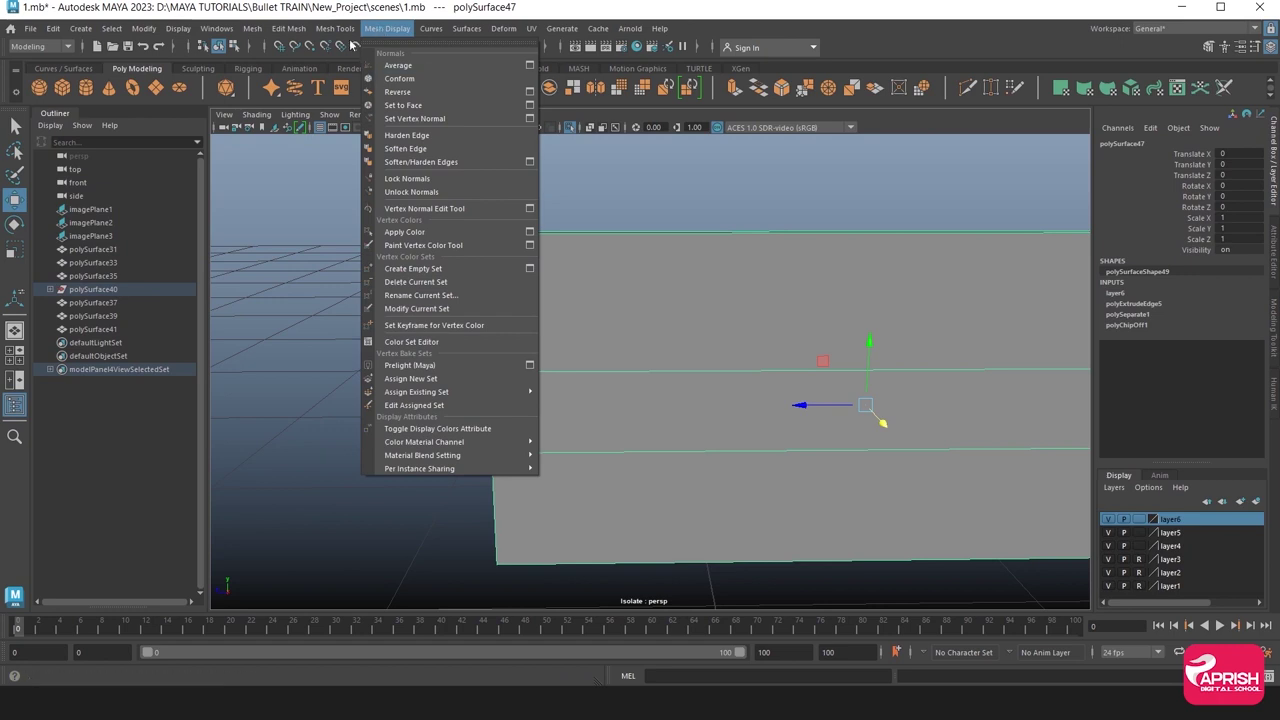
pyautogui.click(365, 131)
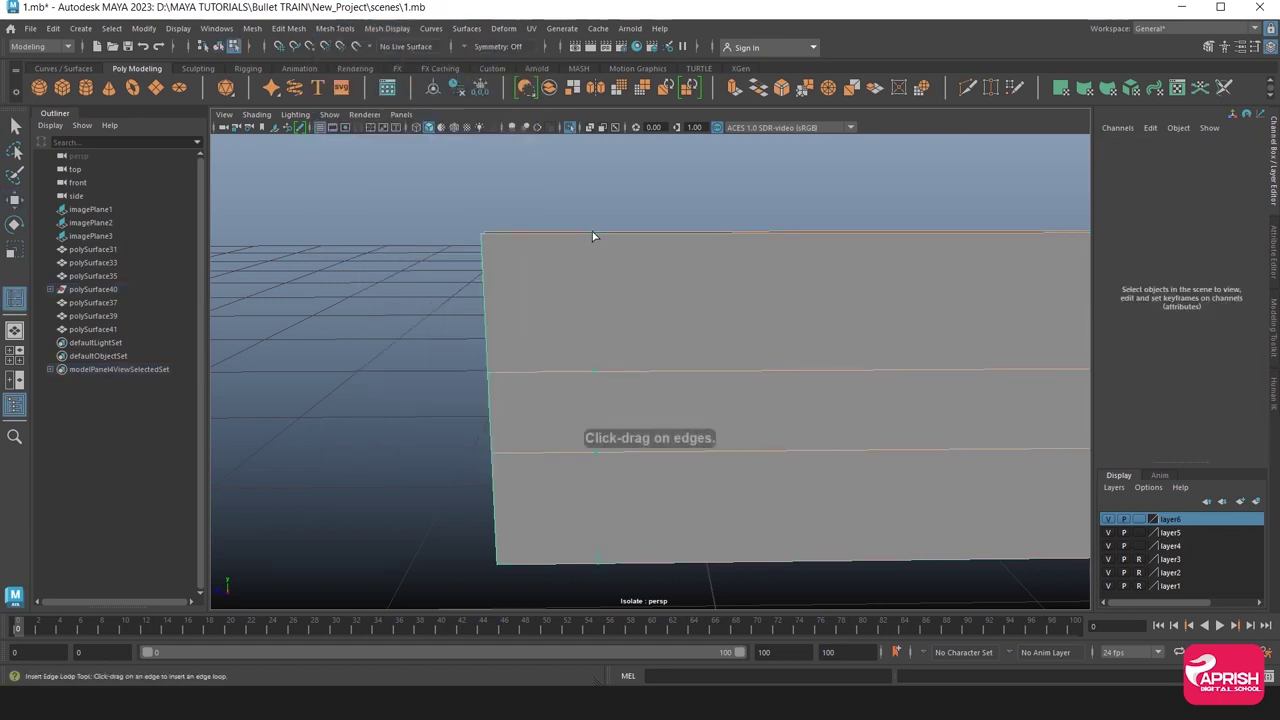
pyautogui.click(592, 236)
pyautogui.press('a')
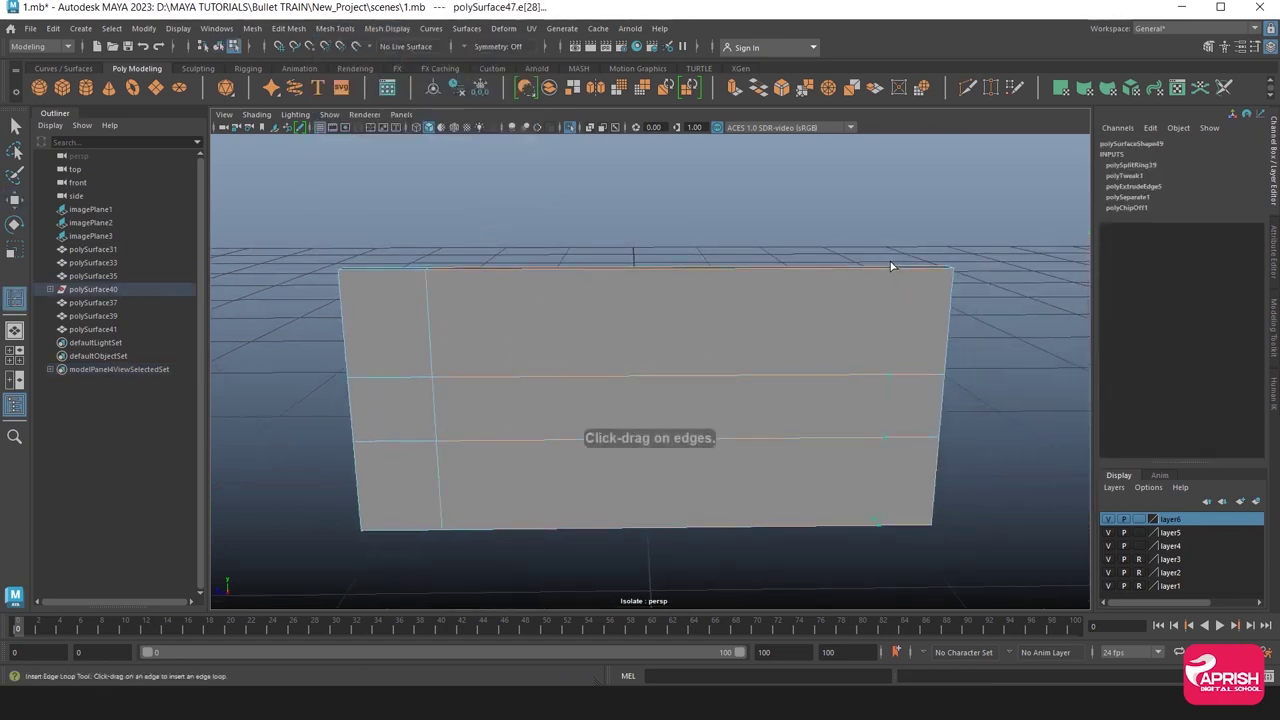
pyautogui.click(875, 268)
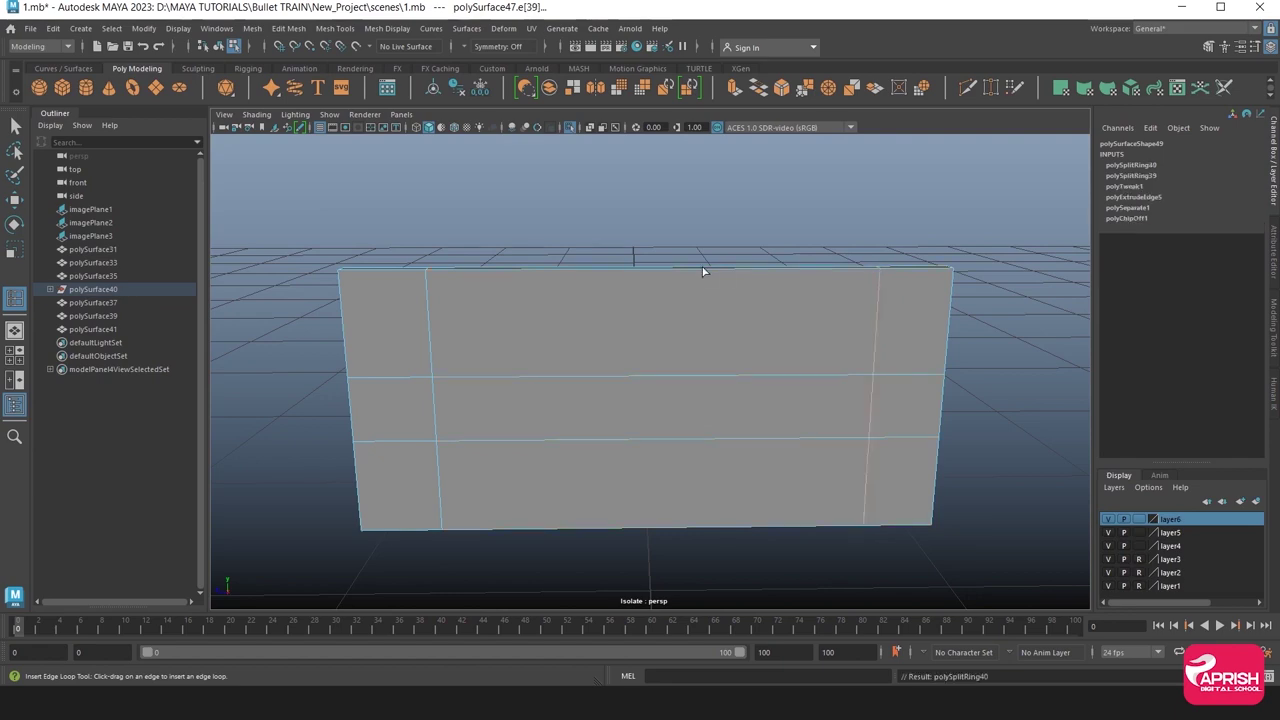
pyautogui.click(642, 275)
pyautogui.moveTo(669, 331)
pyautogui.keyDown('alt'); pyautogui.mouseDown()
pyautogui.moveTo(543, 343)
pyautogui.moveTo(591, 314)
pyautogui.moveTo(578, 342)
pyautogui.mouseUp(); pyautogui.keyUp('alt')
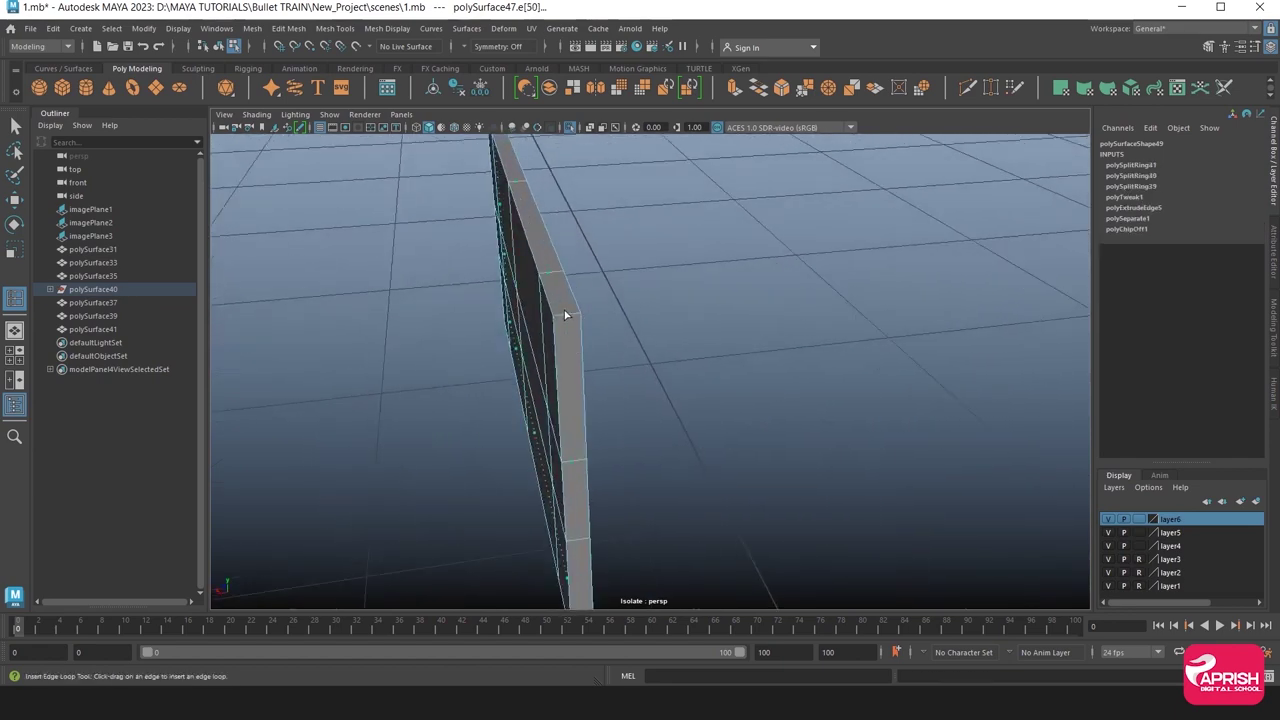
pyautogui.click(565, 312)
# Exit Isolate Select back in object mode and reselect the window panel in the full scene.
pyautogui.click(15, 200)
pyautogui.moveTo(457, 320); pyautogui.dragTo(525, 254, button='right')
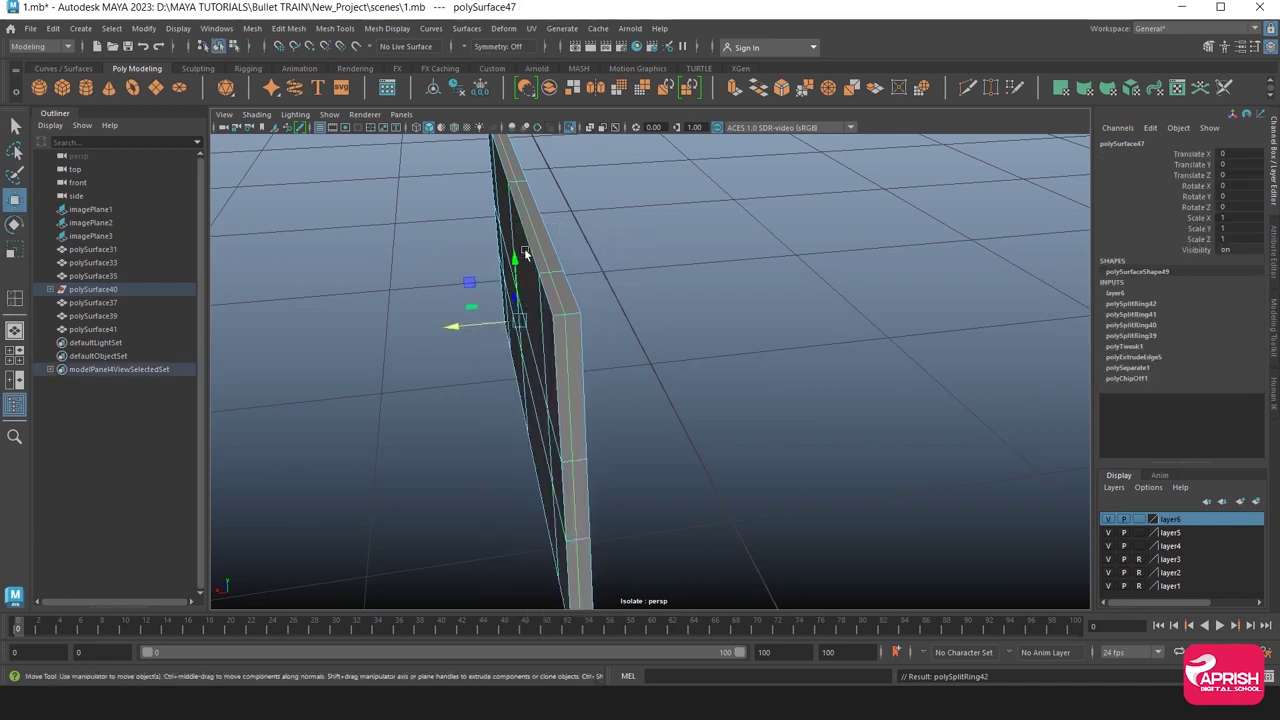
pyautogui.click(568, 127)
pyautogui.moveTo(571, 343)
pyautogui.keyDown('alt'); pyautogui.mouseDown()
pyautogui.moveTo(608, 394)
pyautogui.moveTo(626, 384)
pyautogui.moveTo(504, 513)
pyautogui.mouseUp(); pyautogui.keyUp('alt')
pyautogui.scroll(-5, 617, 387)
pyautogui.click(479, 527)
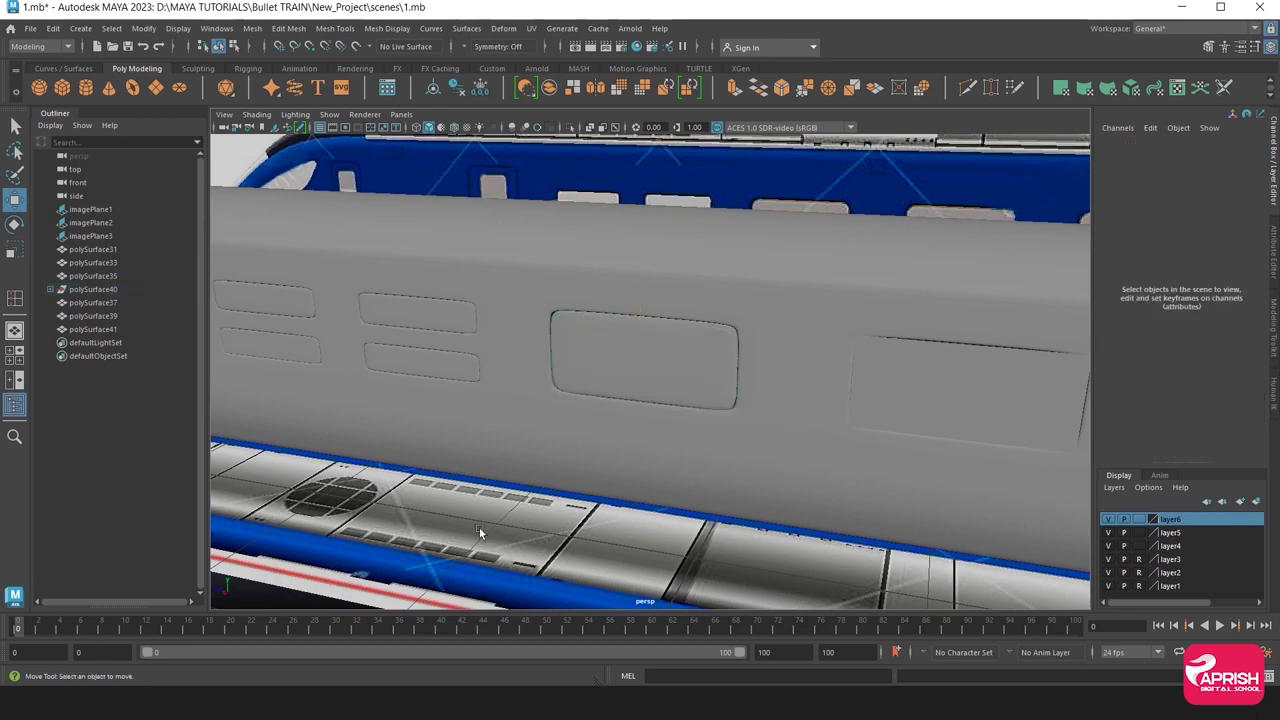
pyautogui.scroll(5, 520, 513)
pyautogui.scroll(3, 697, 489)
pyautogui.scroll(1, 597, 389)
pyautogui.keyDown('alt'); pyautogui.moveTo(597, 389); pyautogui.dragTo(657, 437, button='middle'); pyautogui.keyUp('alt')
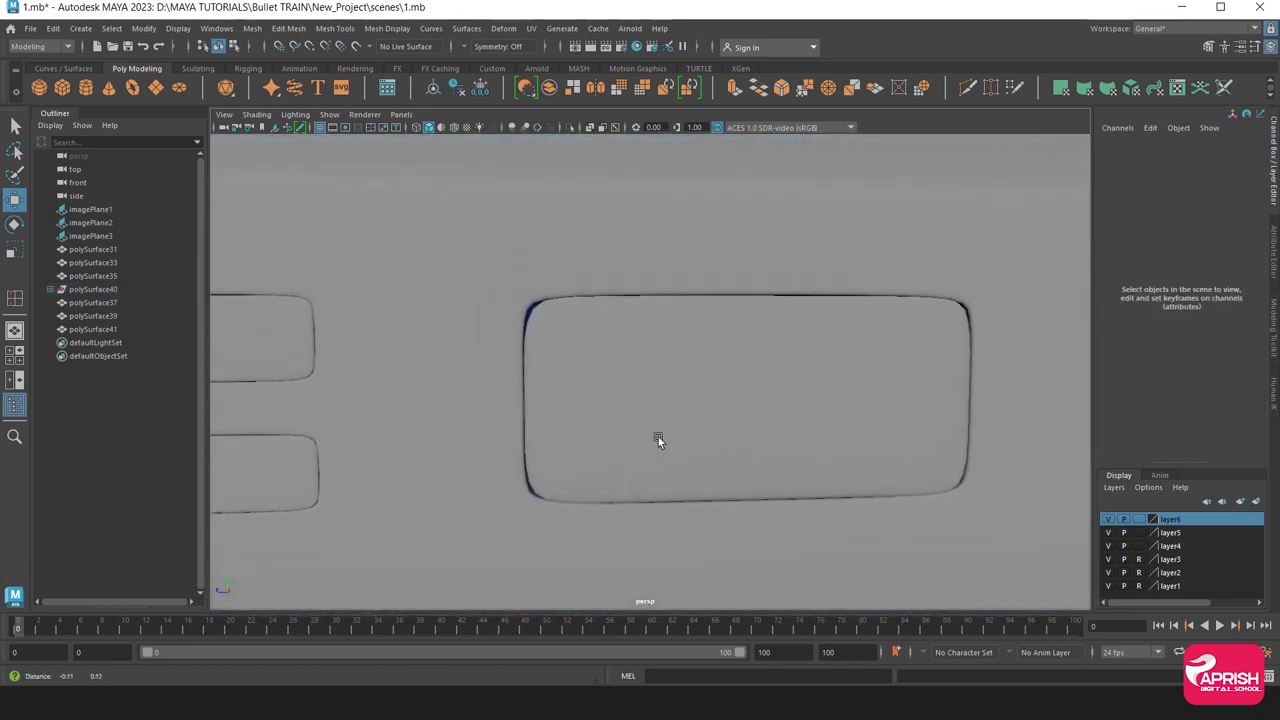
pyautogui.scroll(-1, 657, 437)
pyautogui.click(535, 376)
pyautogui.scroll(2, 548, 386)
# Add vertical loops near the panel's left and right borders, preview smoothing, then deselect.
pyautogui.press('1')
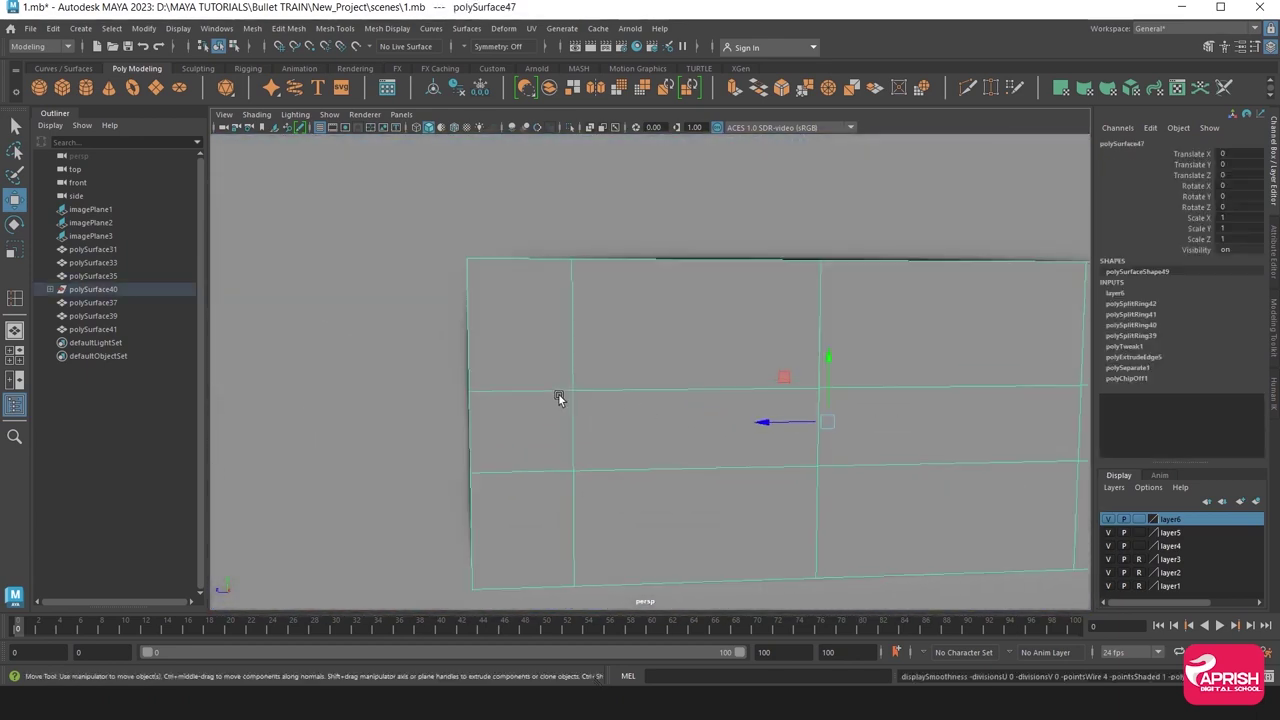
pyautogui.click(335, 28)
pyautogui.moveTo(288, 28)
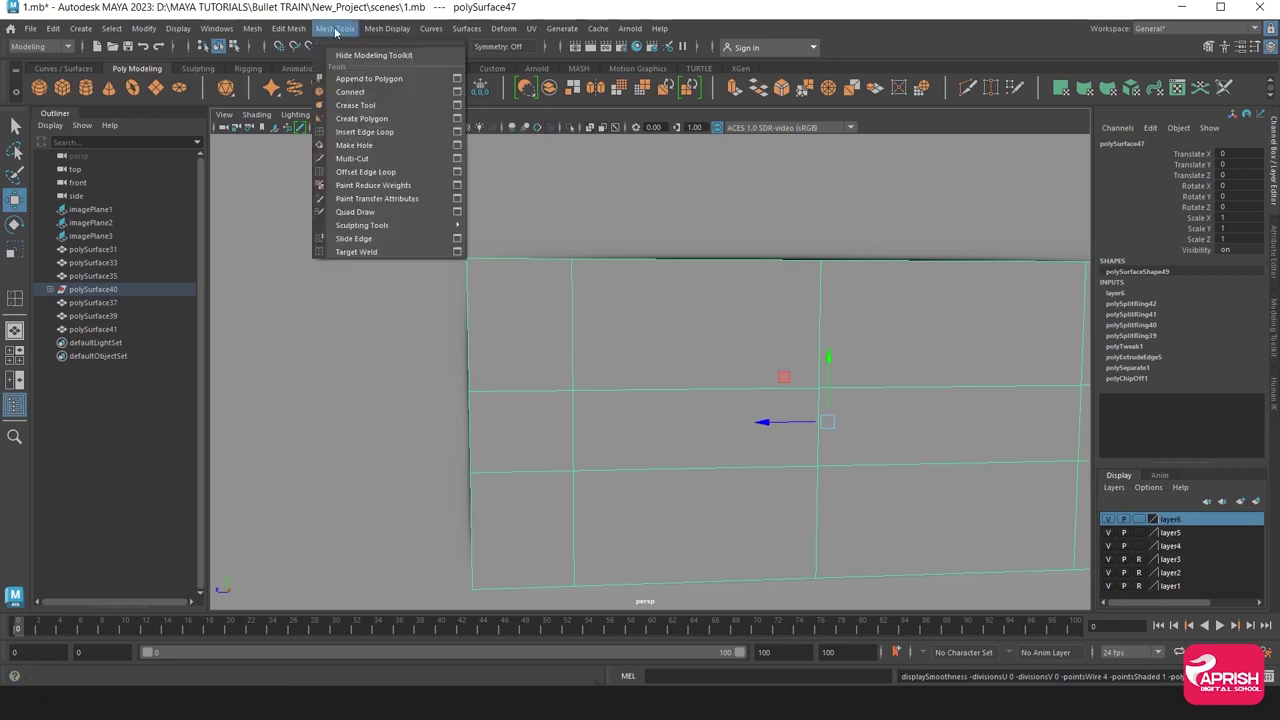
pyautogui.click(360, 131)
pyautogui.click(516, 391)
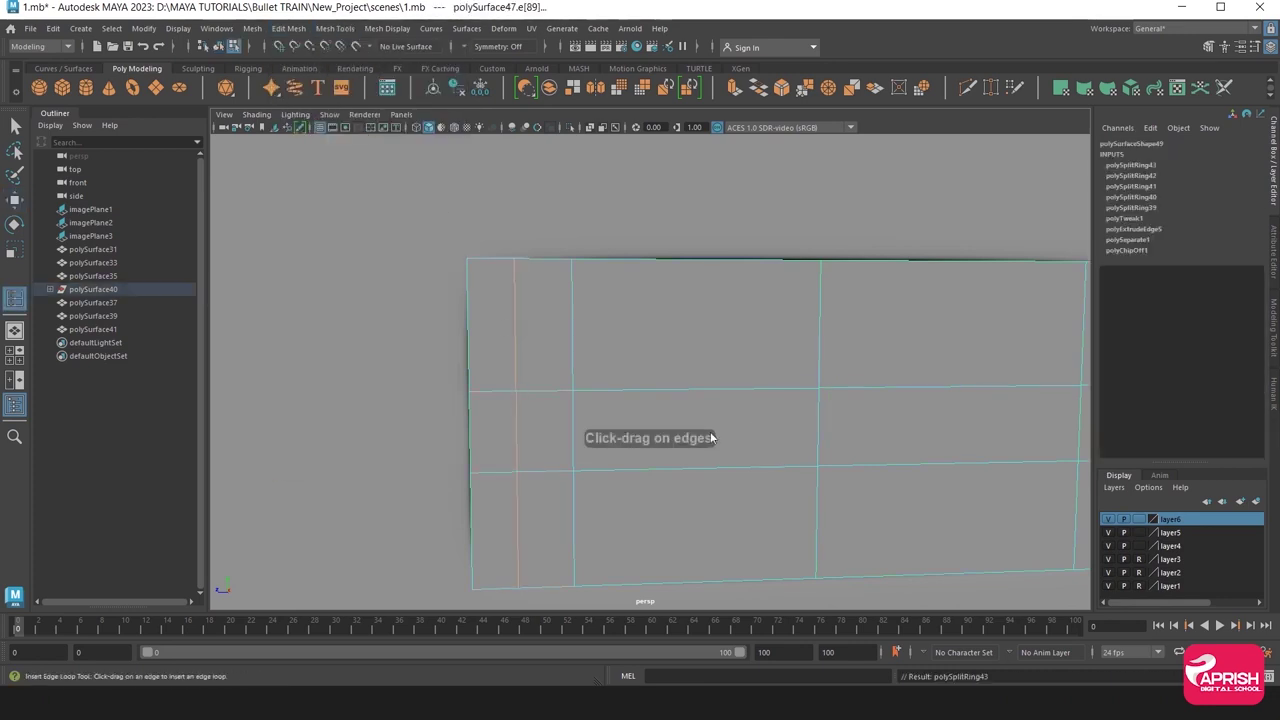
pyautogui.keyDown('alt'); pyautogui.moveTo(516, 391); pyautogui.dragTo(481, 406, button='middle'); pyautogui.keyUp('alt')
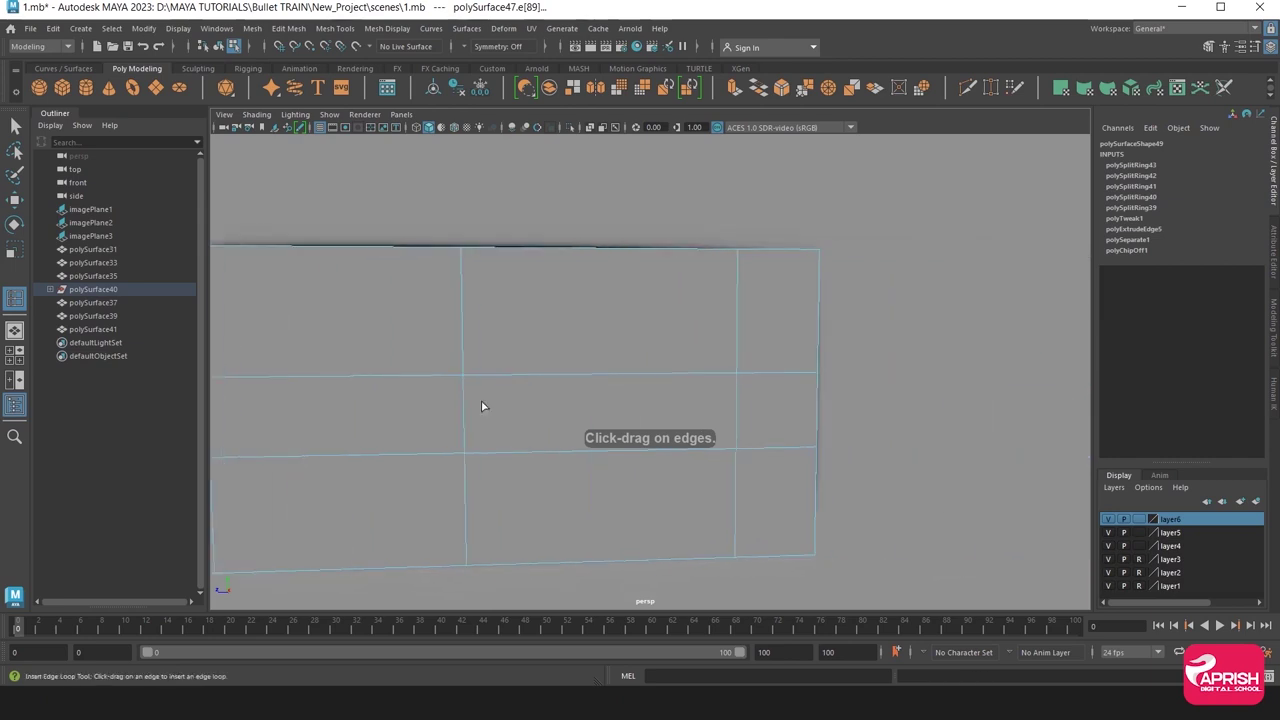
pyautogui.click(781, 377)
pyautogui.press('3')
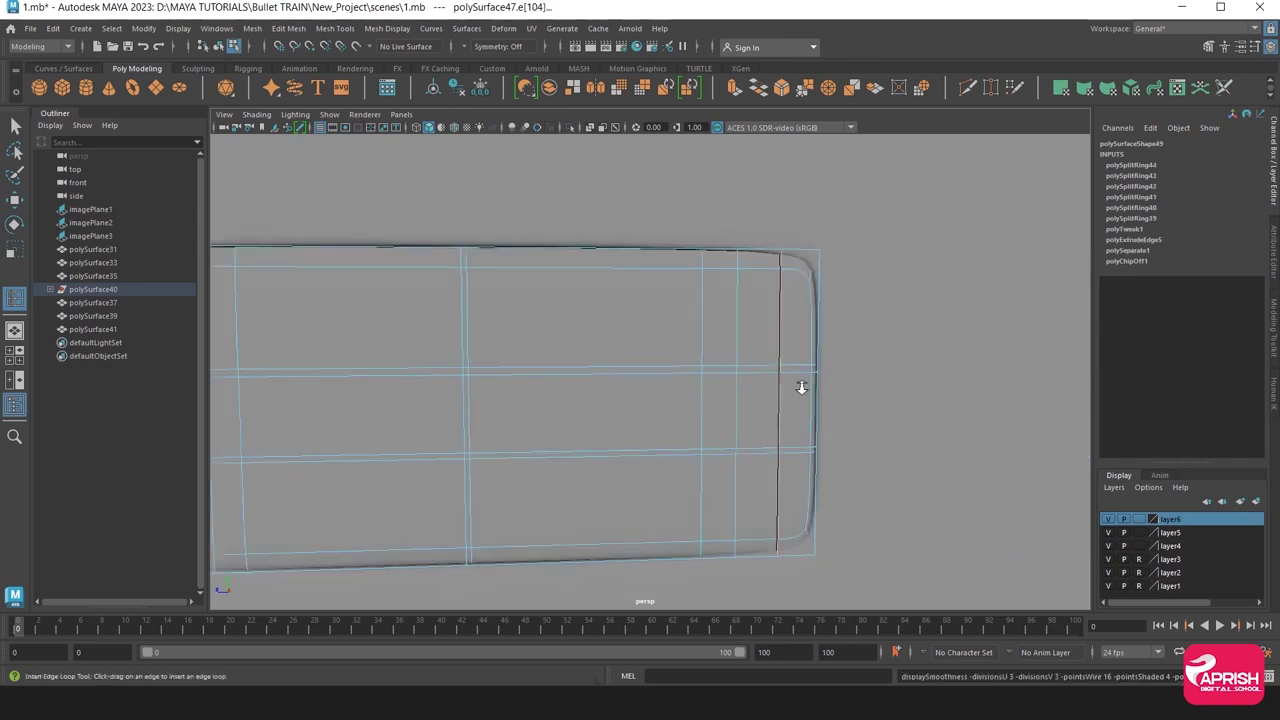
pyautogui.keyDown('alt'); pyautogui.moveTo(801, 387); pyautogui.dragTo(685, 373, button='right'); pyautogui.keyUp('alt')
pyautogui.click(14, 200)
pyautogui.moveTo(428, 322)
pyautogui.mouseDown(button='right')
pyautogui.moveTo(489, 323)
pyautogui.moveTo(563, 529)
pyautogui.mouseUp(button='right')
pyautogui.click(690, 485)
# Delete the three grey window pieces over the middle and further windows.
pyautogui.keyDown('alt'); pyautogui.moveTo(690, 485); pyautogui.dragTo(429, 503, button='middle'); pyautogui.keyUp('alt')
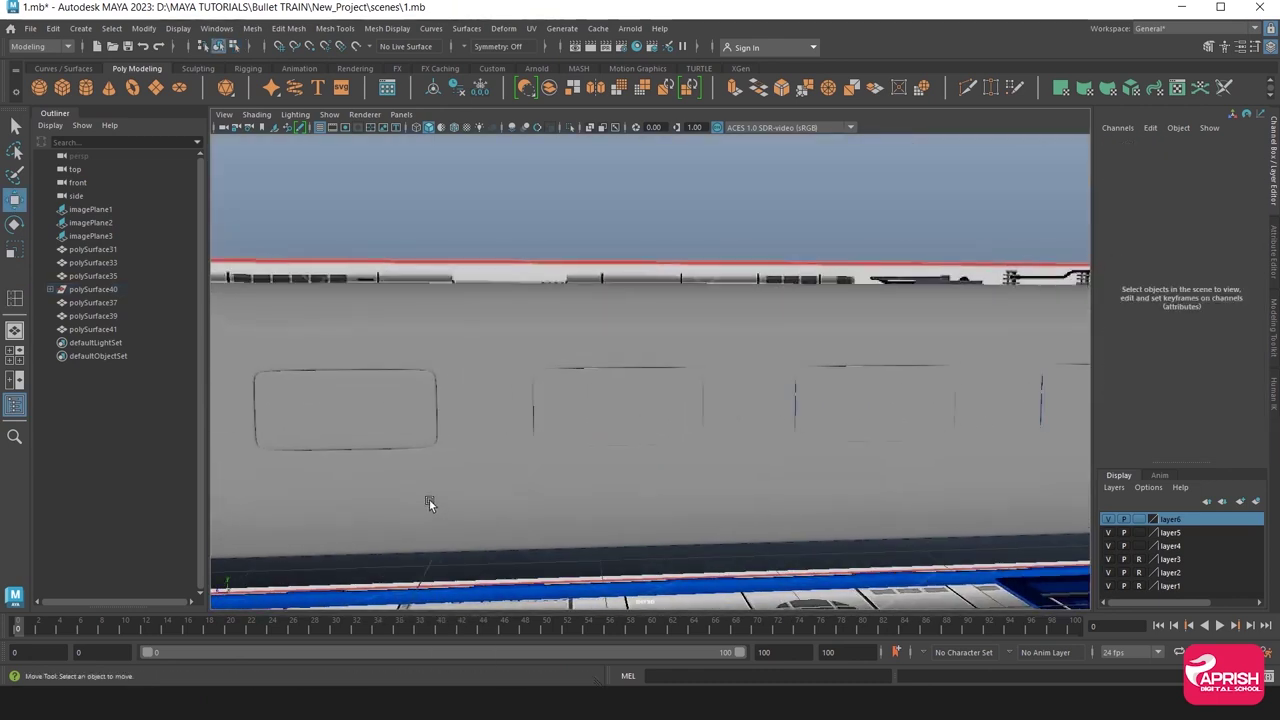
pyautogui.click(605, 402)
pyautogui.press('Delete')
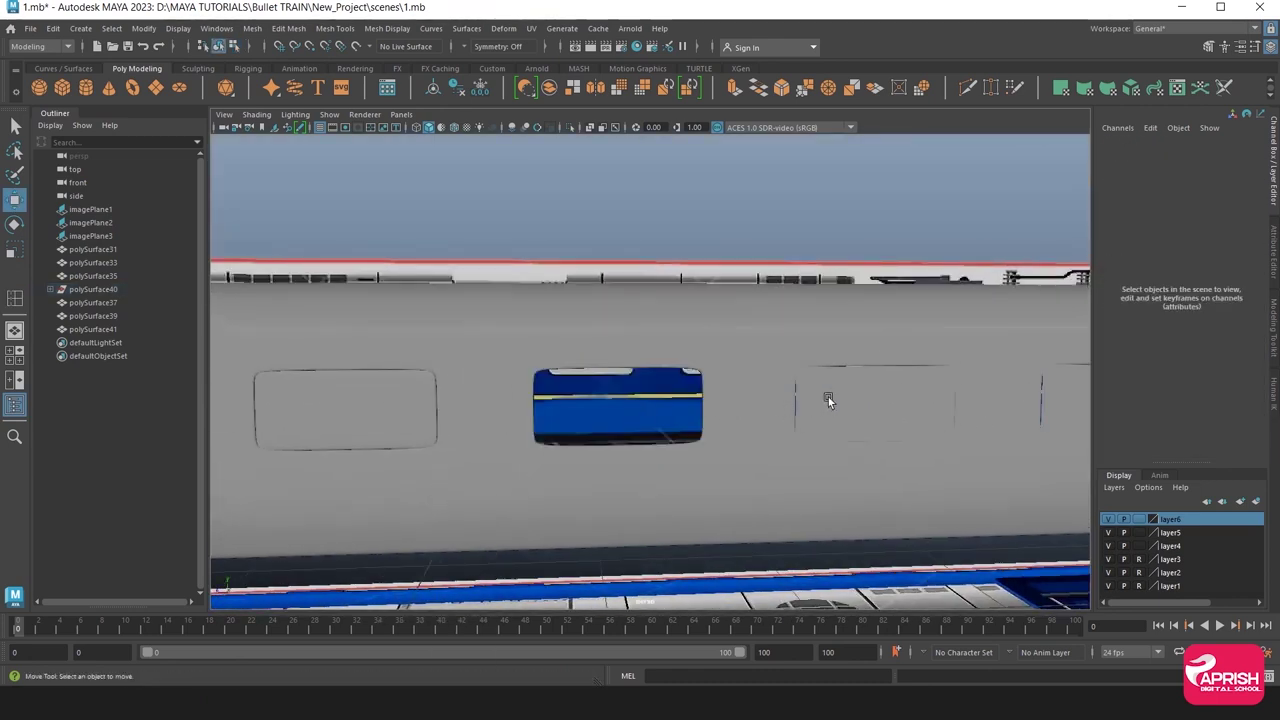
pyautogui.click(828, 397)
pyautogui.press('Delete')
pyautogui.scroll(-1, 835, 398)
pyautogui.click(905, 396)
pyautogui.press('Delete')
pyautogui.scroll(-2, 915, 396)
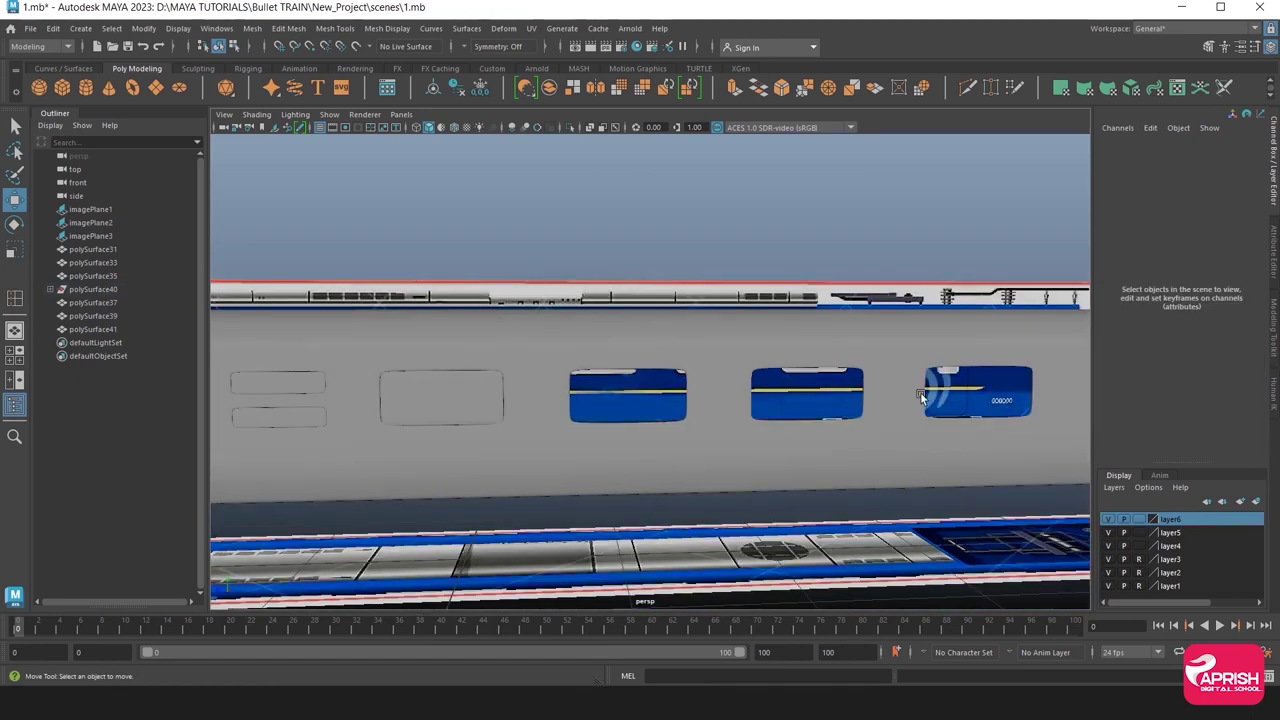
# Duplicate the refined window panel and slide the copies along Z onto the next blue windows.
pyautogui.click(421, 402)
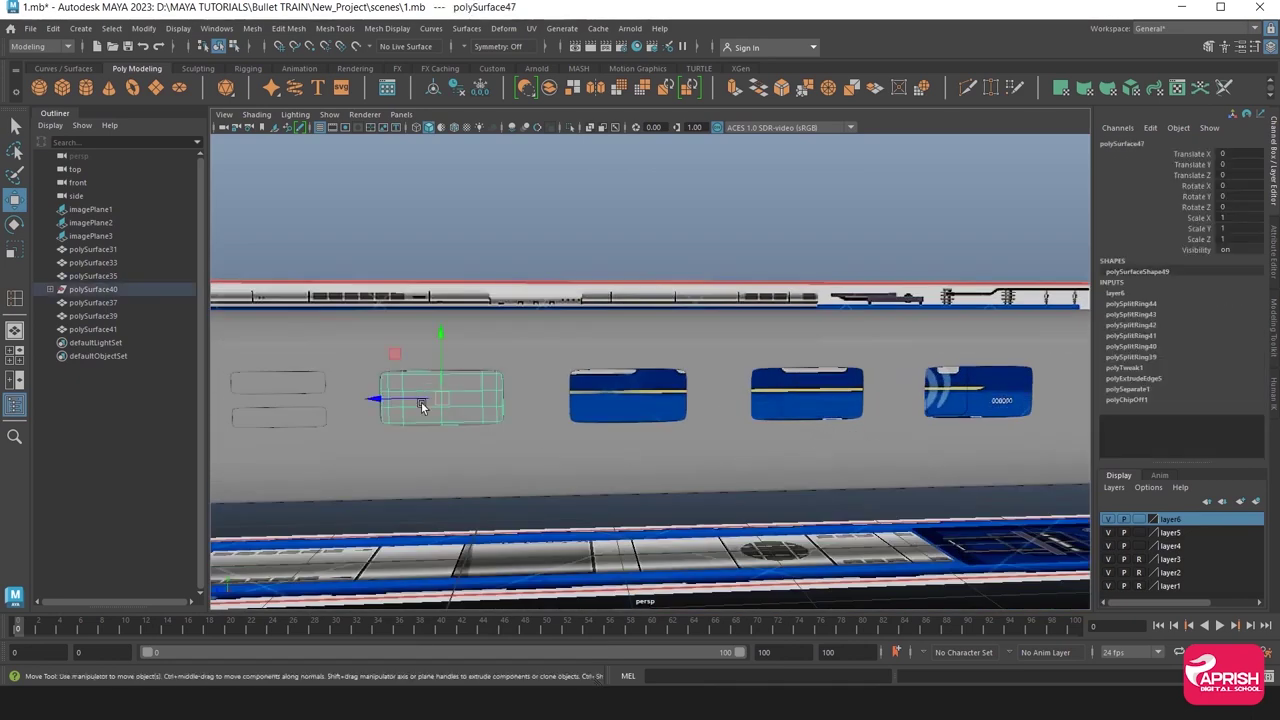
pyautogui.scroll(3, 421, 402)
pyautogui.keyDown('alt'); pyautogui.moveTo(408, 389); pyautogui.dragTo(578, 369, button='middle'); pyautogui.keyUp('alt')
pyautogui.hotkey('ctrl', 'd')
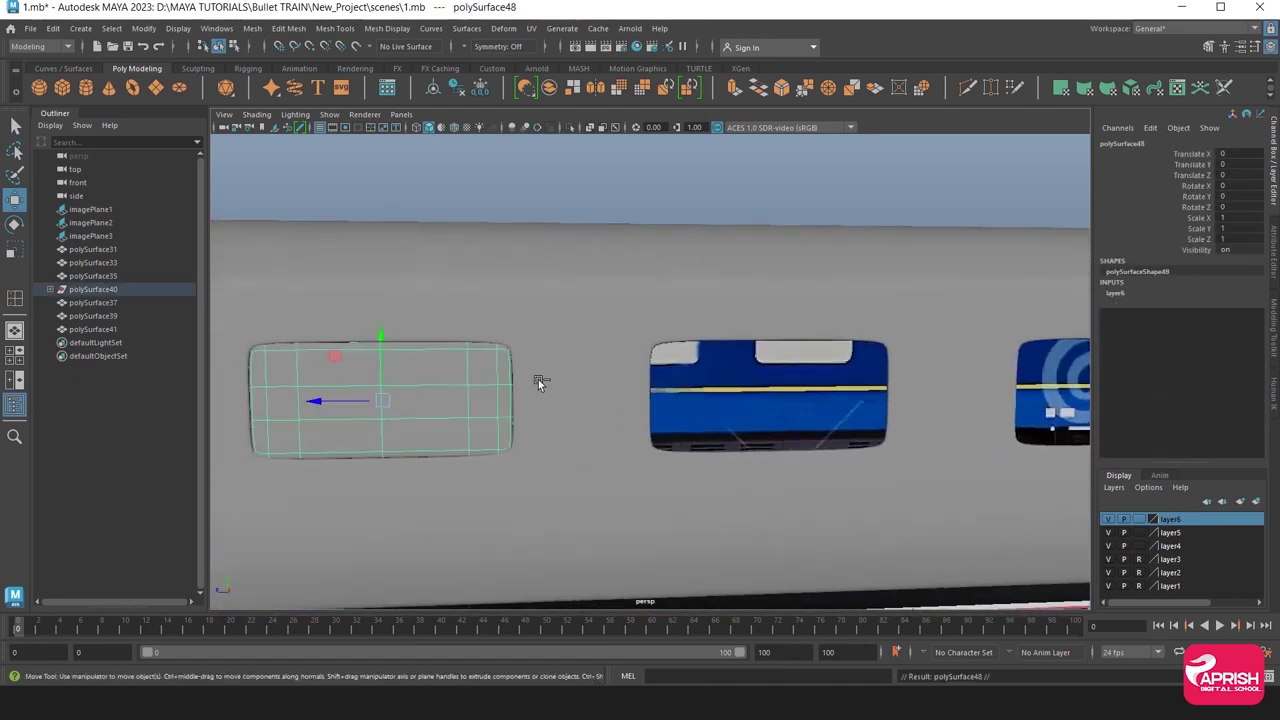
pyautogui.moveTo(326, 408); pyautogui.dragTo(711, 416)
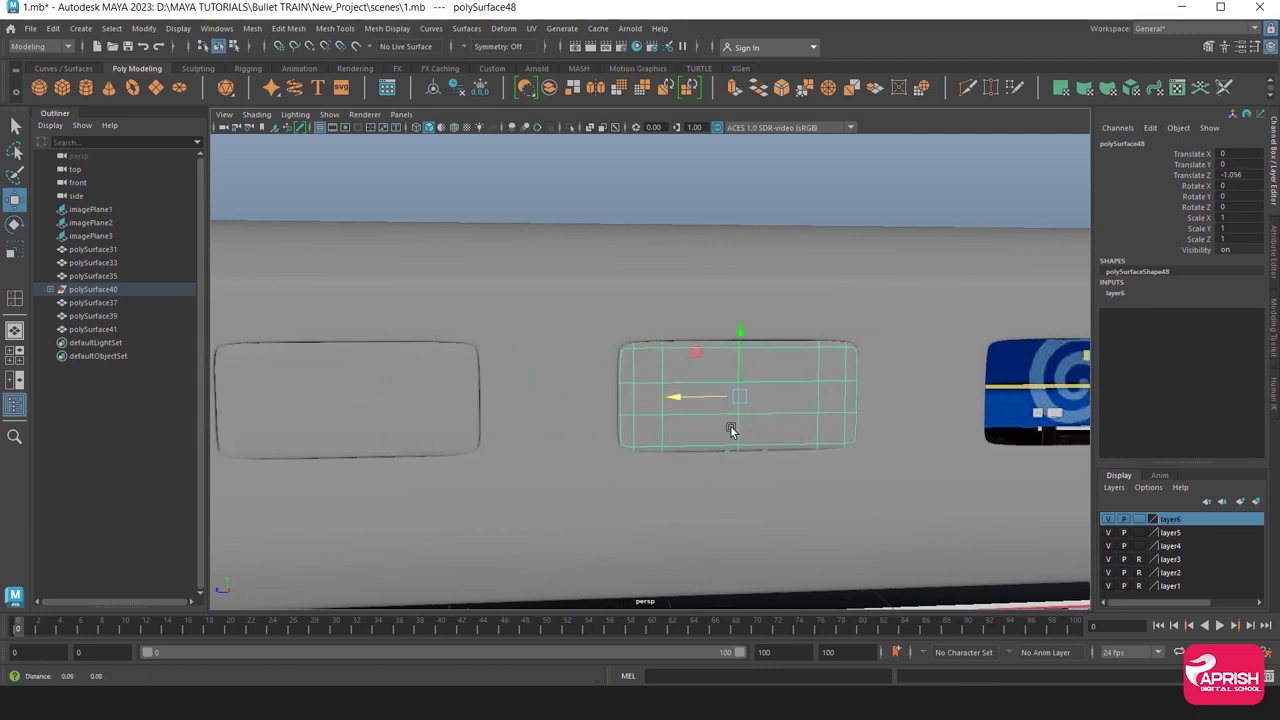
pyautogui.keyDown('alt'); pyautogui.moveTo(712, 417); pyautogui.dragTo(396, 464, button='middle'); pyautogui.keyUp('alt')
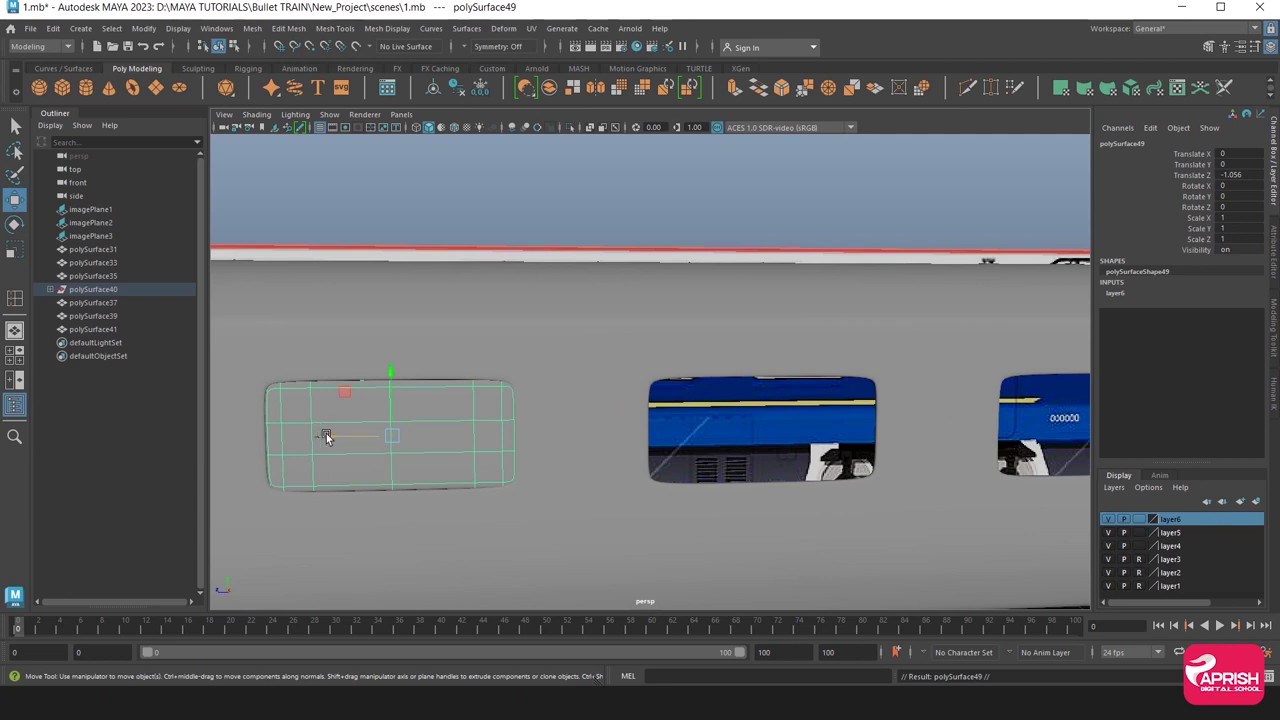
pyautogui.moveTo(326, 436); pyautogui.dragTo(700, 443)
pyautogui.keyDown('alt'); pyautogui.moveTo(700, 443); pyautogui.dragTo(412, 492, button='middle'); pyautogui.keyUp('alt')
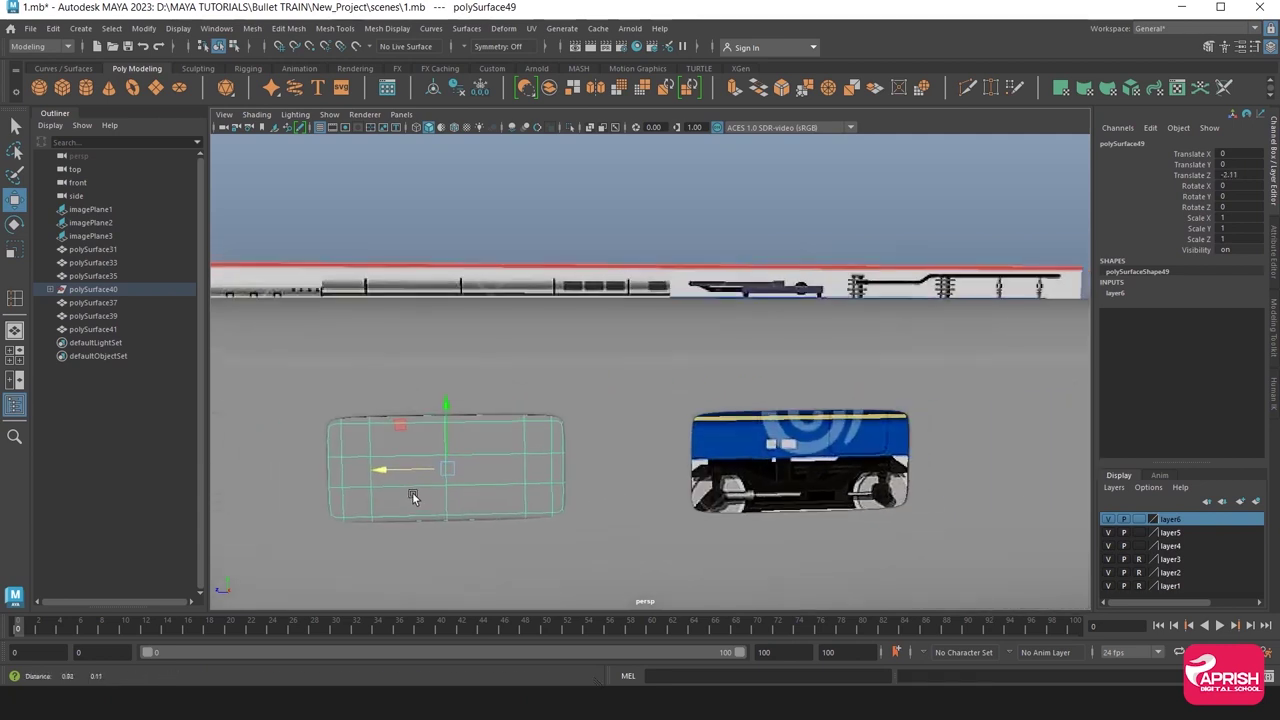
pyautogui.moveTo(391, 473); pyautogui.dragTo(738, 473)
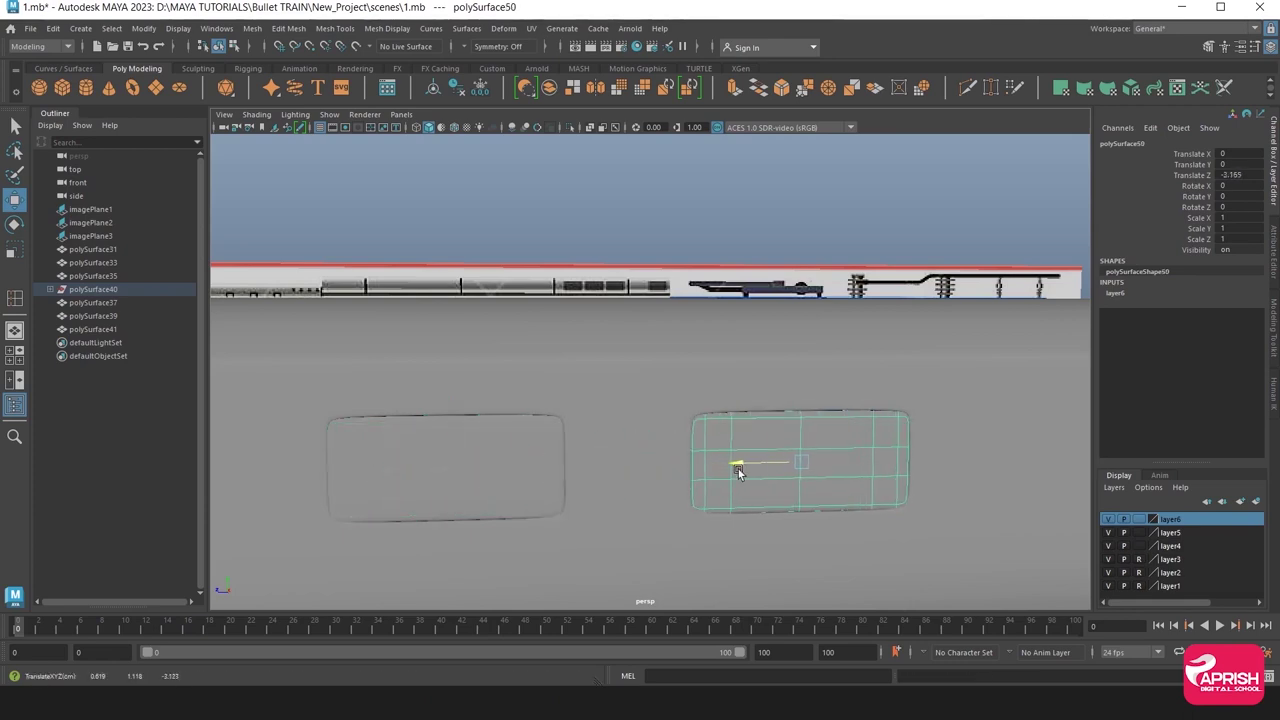
pyautogui.click(669, 276)
pyautogui.moveTo(669, 276)
pyautogui.keyDown('alt'); pyautogui.mouseDown()
pyautogui.moveTo(697, 366)
pyautogui.moveTo(681, 449)
pyautogui.moveTo(656, 438)
pyautogui.moveTo(710, 442)
pyautogui.mouseUp(); pyautogui.keyUp('alt')
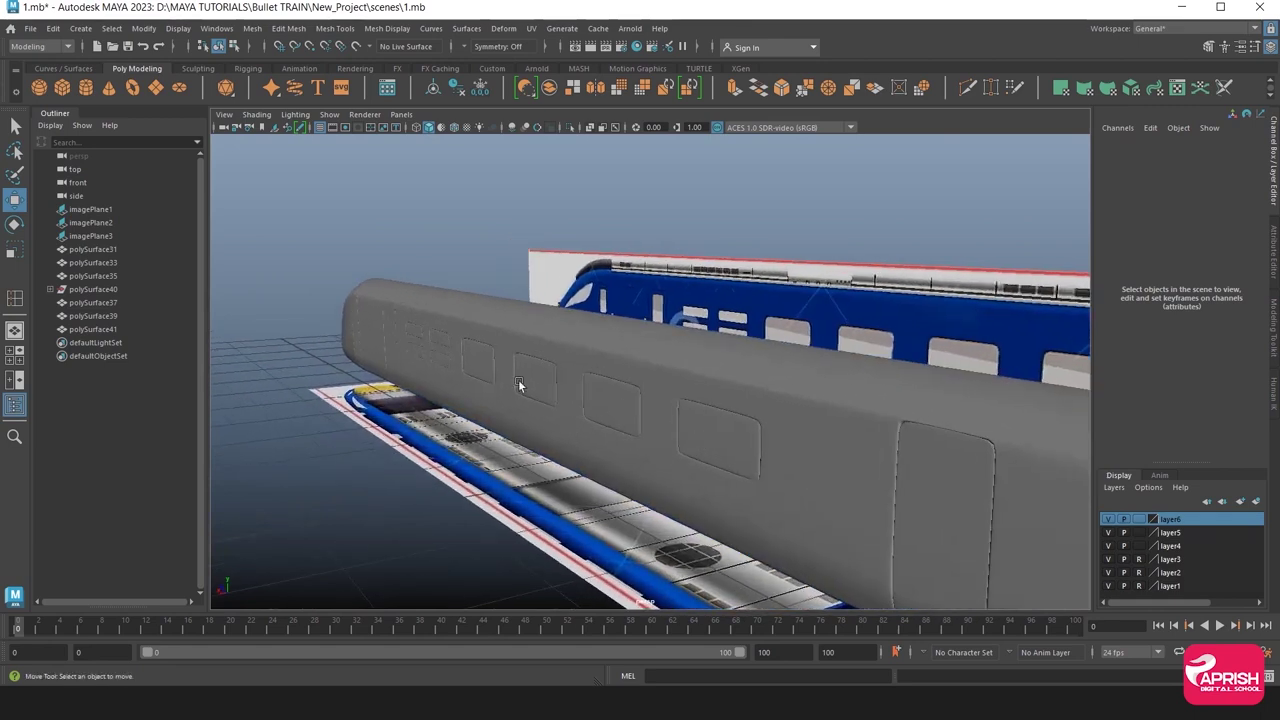
pyautogui.moveTo(600, 420)
pyautogui.keyDown('alt'); pyautogui.mouseDown()
pyautogui.moveTo(557, 395)
pyautogui.moveTo(605, 392)
pyautogui.moveTo(409, 395)
pyautogui.mouseUp(); pyautogui.keyUp('alt')
pyautogui.keyDown('alt'); pyautogui.moveTo(637, 400); pyautogui.dragTo(1020, 457, button='right'); pyautogui.keyUp('alt')
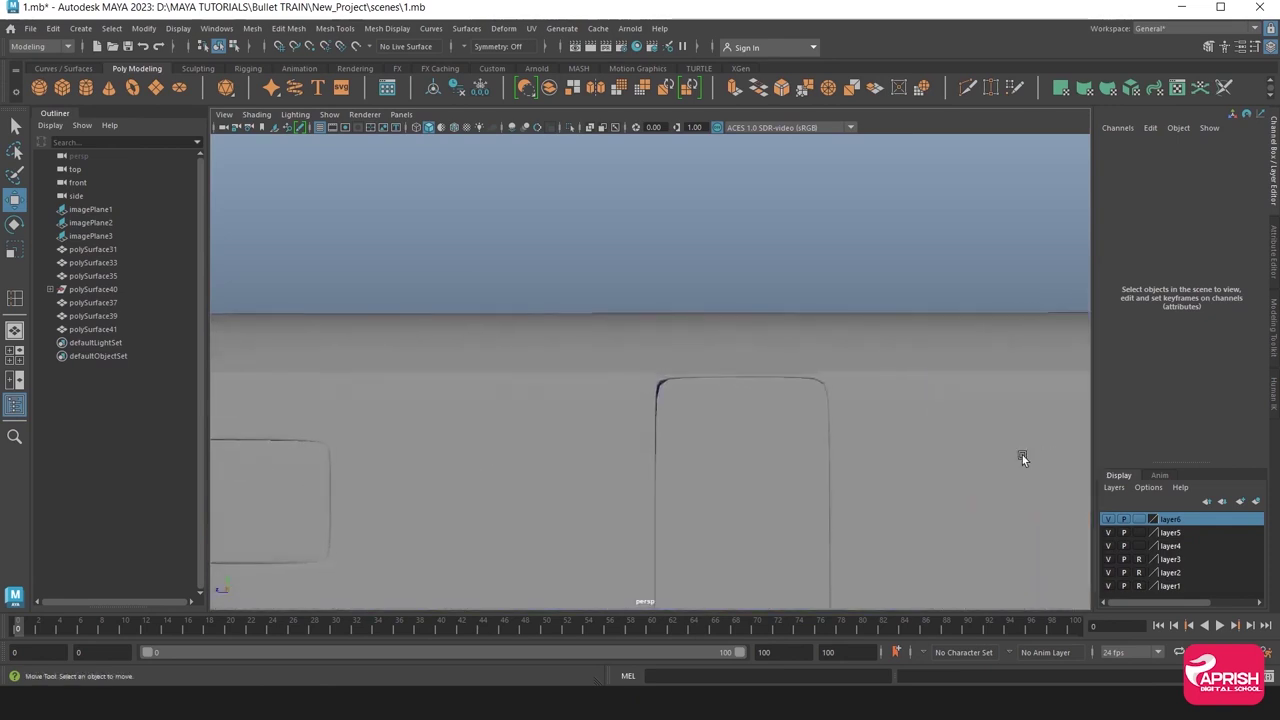
pyautogui.click(754, 351)
pyautogui.moveTo(754, 351)
pyautogui.keyDown('alt'); pyautogui.mouseDown()
pyautogui.moveTo(720, 383)
pyautogui.moveTo(586, 380)
pyautogui.mouseUp(); pyautogui.keyUp('alt')
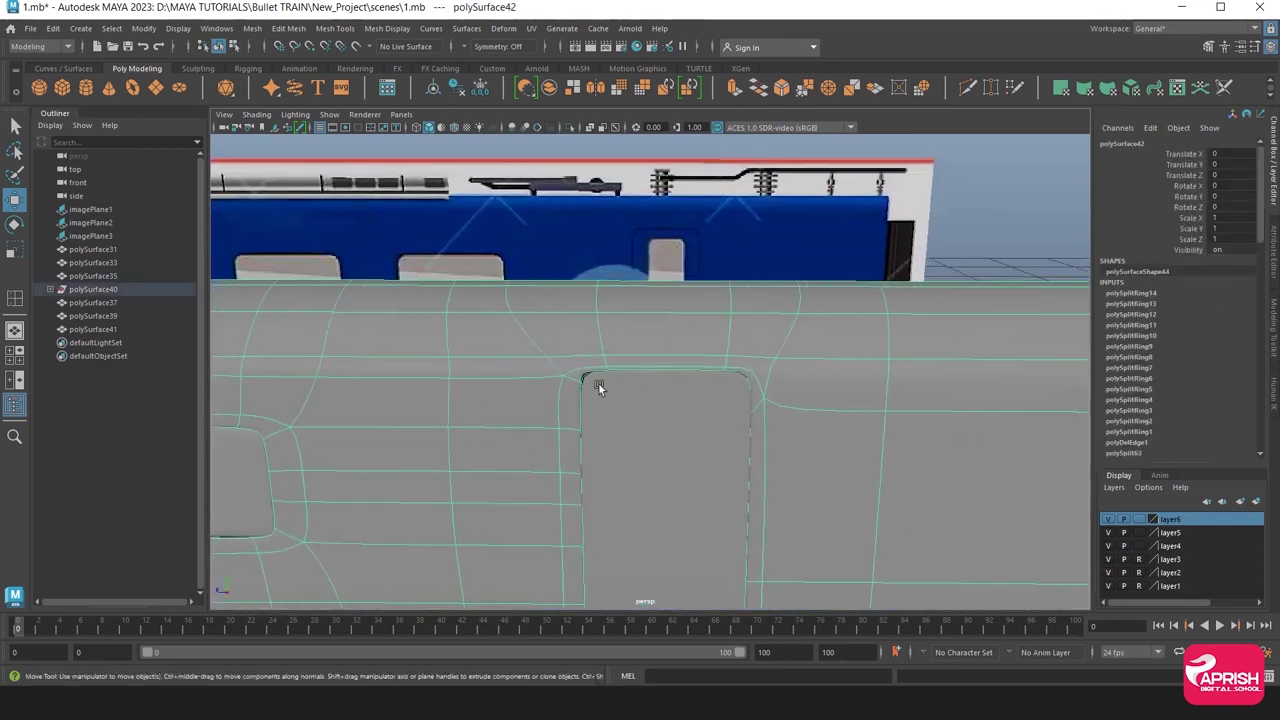
pyautogui.keyDown('alt'); pyautogui.moveTo(586, 380); pyautogui.dragTo(880, 420, button='right'); pyautogui.keyUp('alt')
pyautogui.moveTo(624, 400)
pyautogui.keyDown('alt'); pyautogui.mouseDown()
pyautogui.moveTo(596, 463)
pyautogui.moveTo(682, 458)
pyautogui.moveTo(580, 443)
pyautogui.moveTo(677, 469)
pyautogui.moveTo(557, 449)
pyautogui.moveTo(646, 391)
pyautogui.moveTo(654, 463)
pyautogui.moveTo(667, 460)
pyautogui.moveTo(640, 472)
pyautogui.moveTo(376, 424)
pyautogui.mouseUp(); pyautogui.keyUp('alt')
pyautogui.click(614, 445)
pyautogui.press('1')
pyautogui.click(376, 424)
pyautogui.scroll(-3, 460, 437)
pyautogui.click(685, 507)
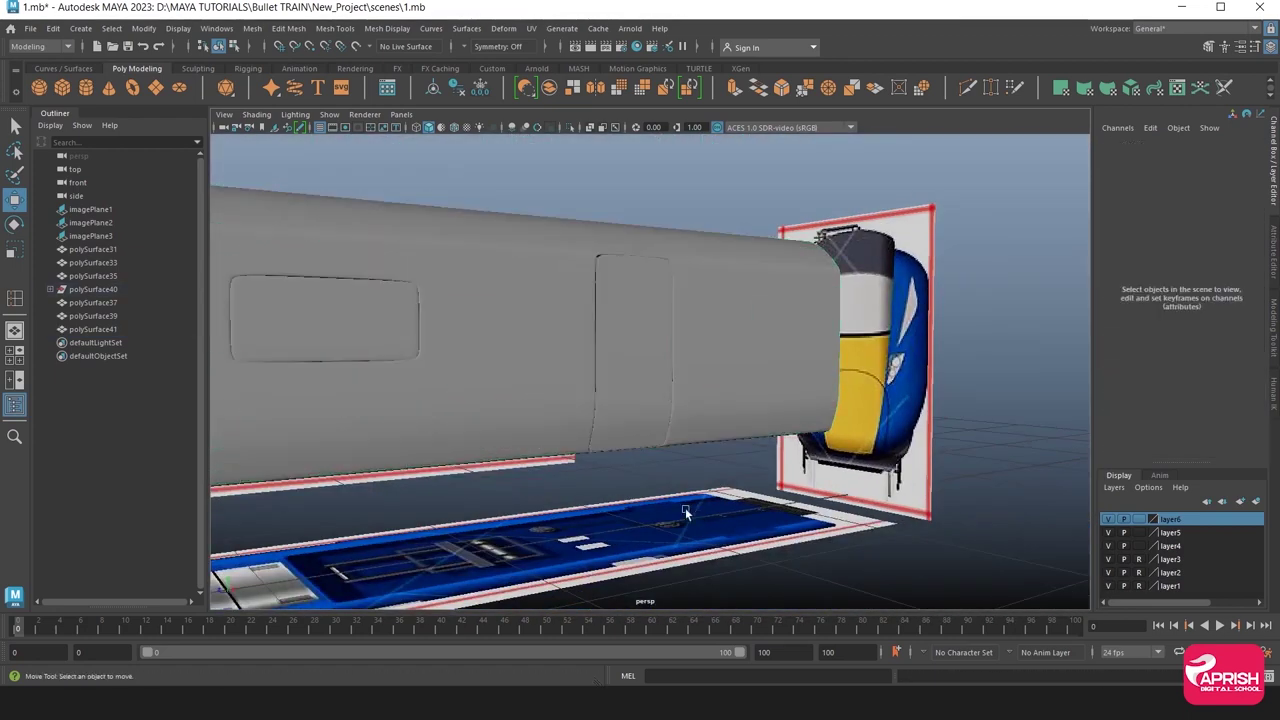
pyautogui.keyDown('alt'); pyautogui.moveTo(685, 507); pyautogui.dragTo(742, 341); pyautogui.keyUp('alt')
pyautogui.click(742, 341)
pyautogui.scroll(2, 722, 387)
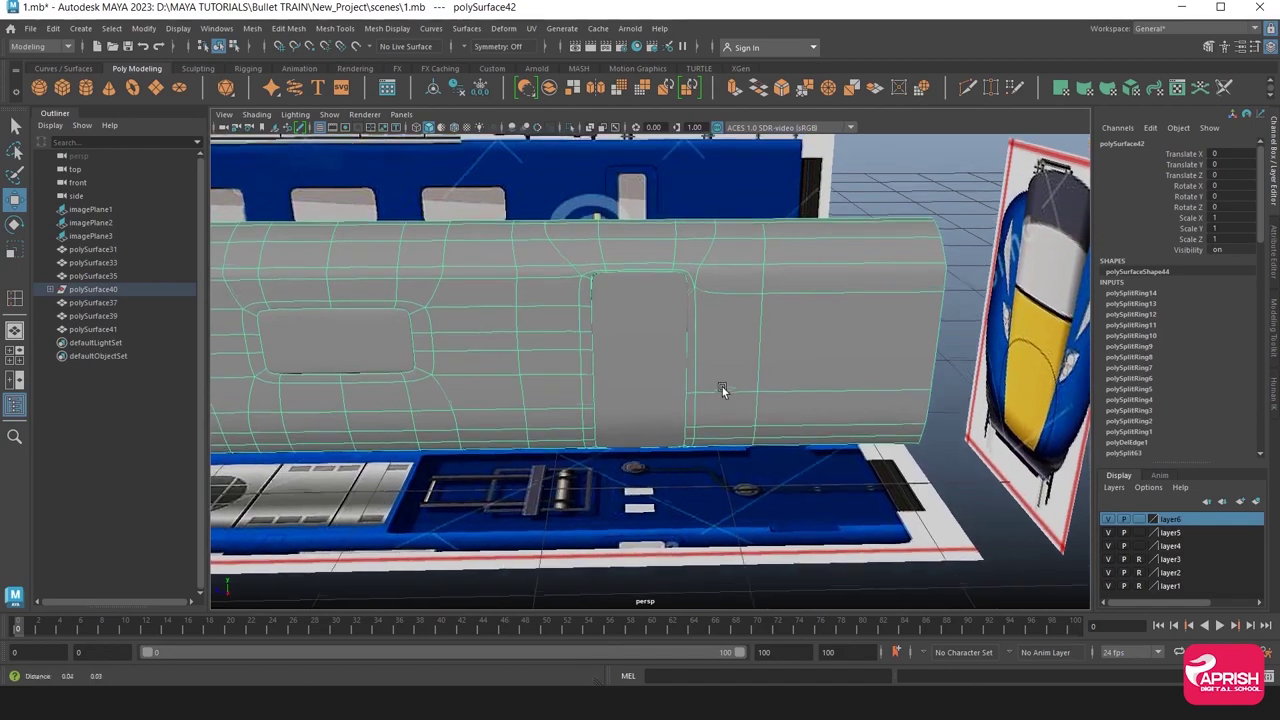
pyautogui.keyDown('alt'); pyautogui.moveTo(547, 376); pyautogui.dragTo(554, 297); pyautogui.keyUp('alt')
pyautogui.scroll(3, 648, 436)
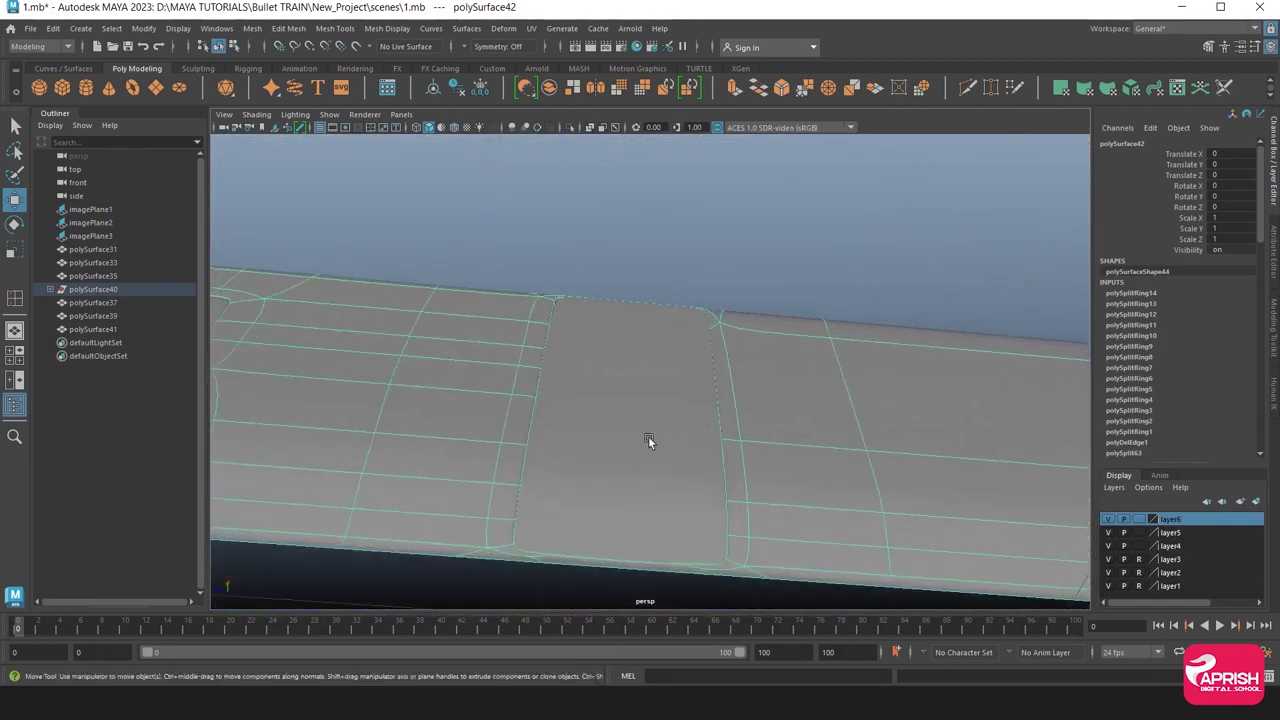
pyautogui.moveTo(648, 436)
pyautogui.keyDown('alt'); pyautogui.mouseDown()
pyautogui.moveTo(676, 374)
pyautogui.moveTo(675, 467)
pyautogui.moveTo(526, 416)
pyautogui.moveTo(529, 428)
pyautogui.moveTo(485, 426)
pyautogui.moveTo(472, 399)
pyautogui.moveTo(533, 414)
pyautogui.moveTo(650, 330)
pyautogui.moveTo(858, 484)
pyautogui.mouseUp(); pyautogui.keyUp('alt')
pyautogui.scroll(-3, 529, 428)
pyautogui.scroll(-1, 484, 425)
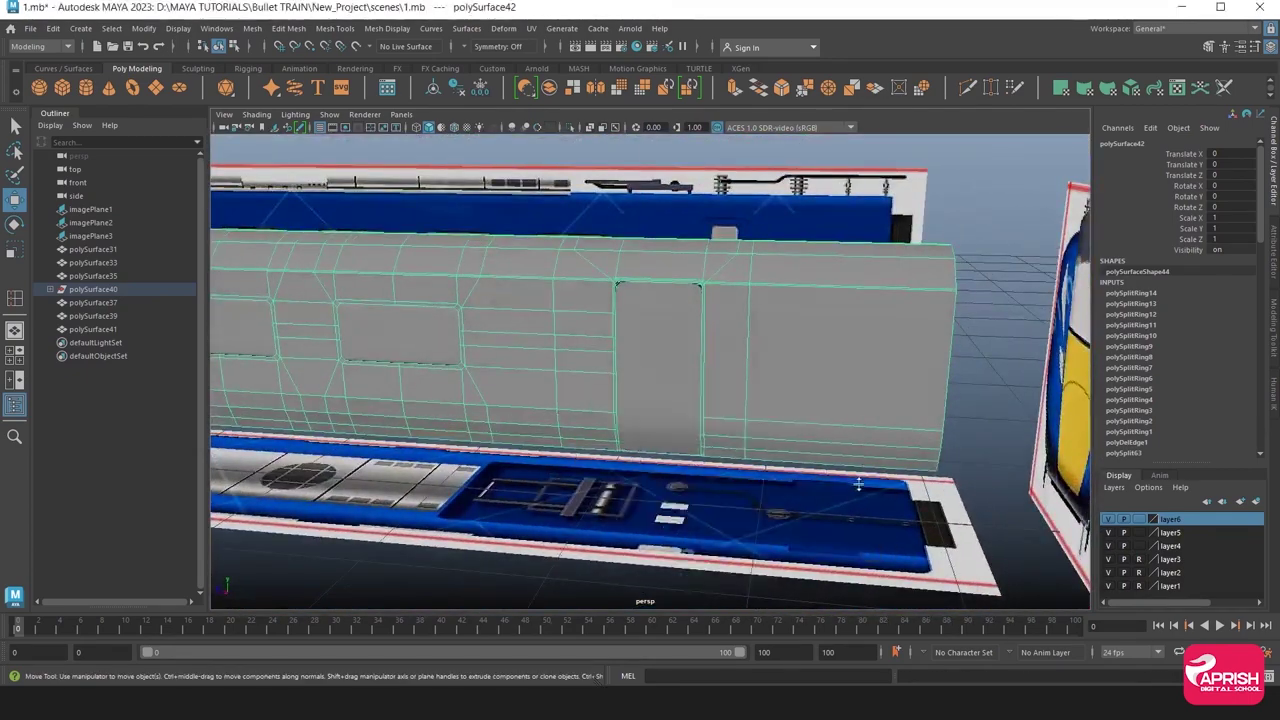
pyautogui.press('space')
pyautogui.press('space')
pyautogui.scroll(3, 663, 441)
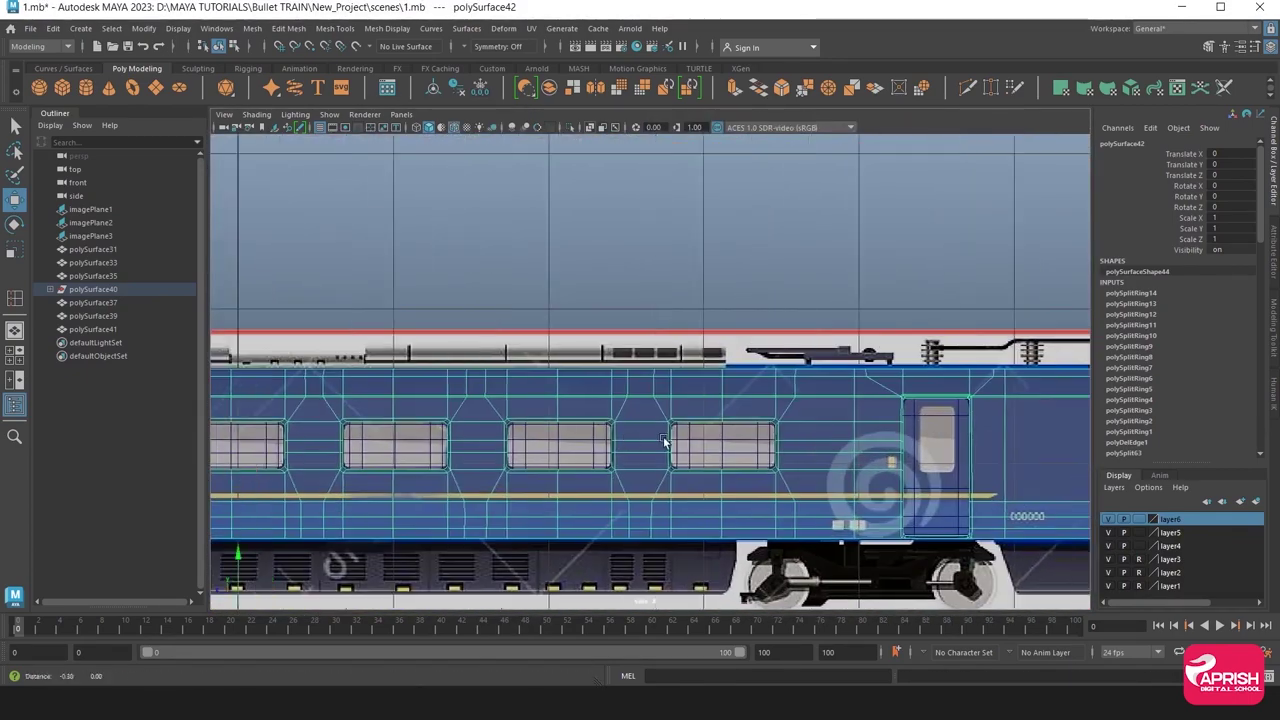
pyautogui.keyDown('alt'); pyautogui.moveTo(663, 441); pyautogui.dragTo(900, 420, button='middle'); pyautogui.keyUp('alt')
pyautogui.keyDown('alt'); pyautogui.moveTo(620, 420); pyautogui.dragTo(630, 416, button='middle'); pyautogui.keyUp('alt')
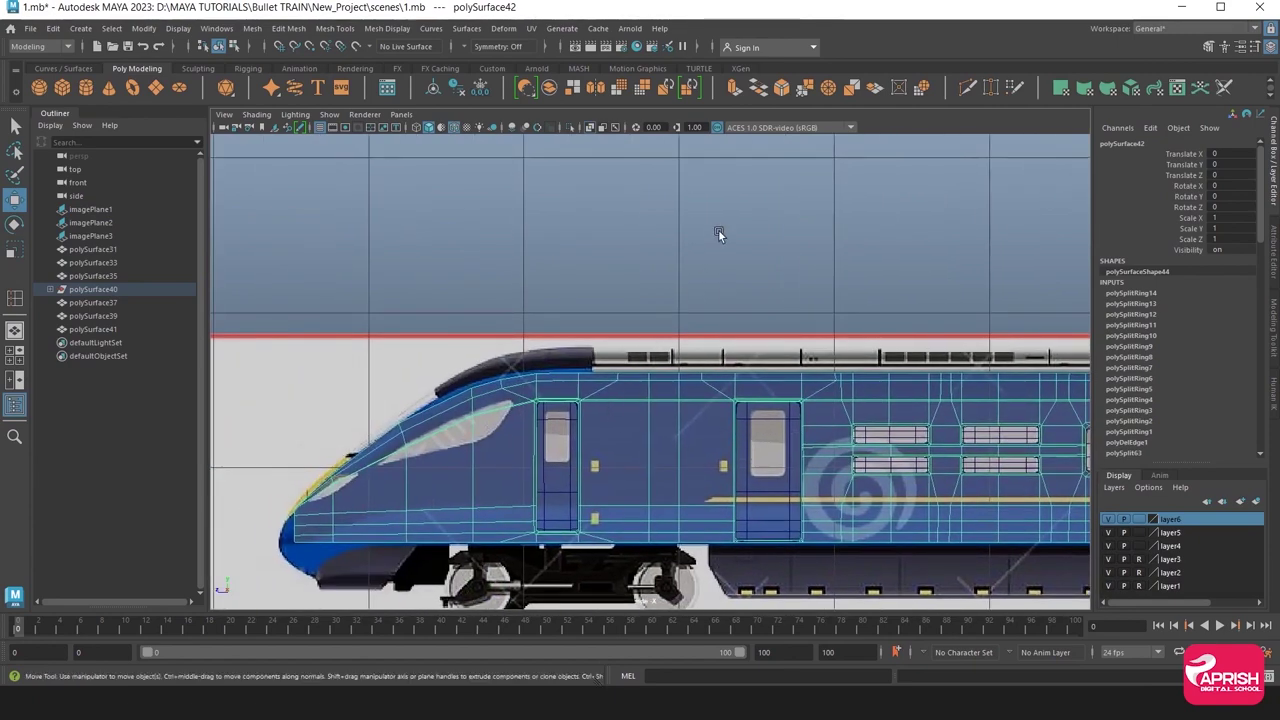
pyautogui.press('space')
pyautogui.press('space')
pyautogui.moveTo(700, 400)
pyautogui.keyDown('alt'); pyautogui.mouseDown()
pyautogui.moveTo(813, 420)
pyautogui.moveTo(602, 407)
pyautogui.mouseUp(); pyautogui.keyUp('alt')
pyautogui.click(813, 416)
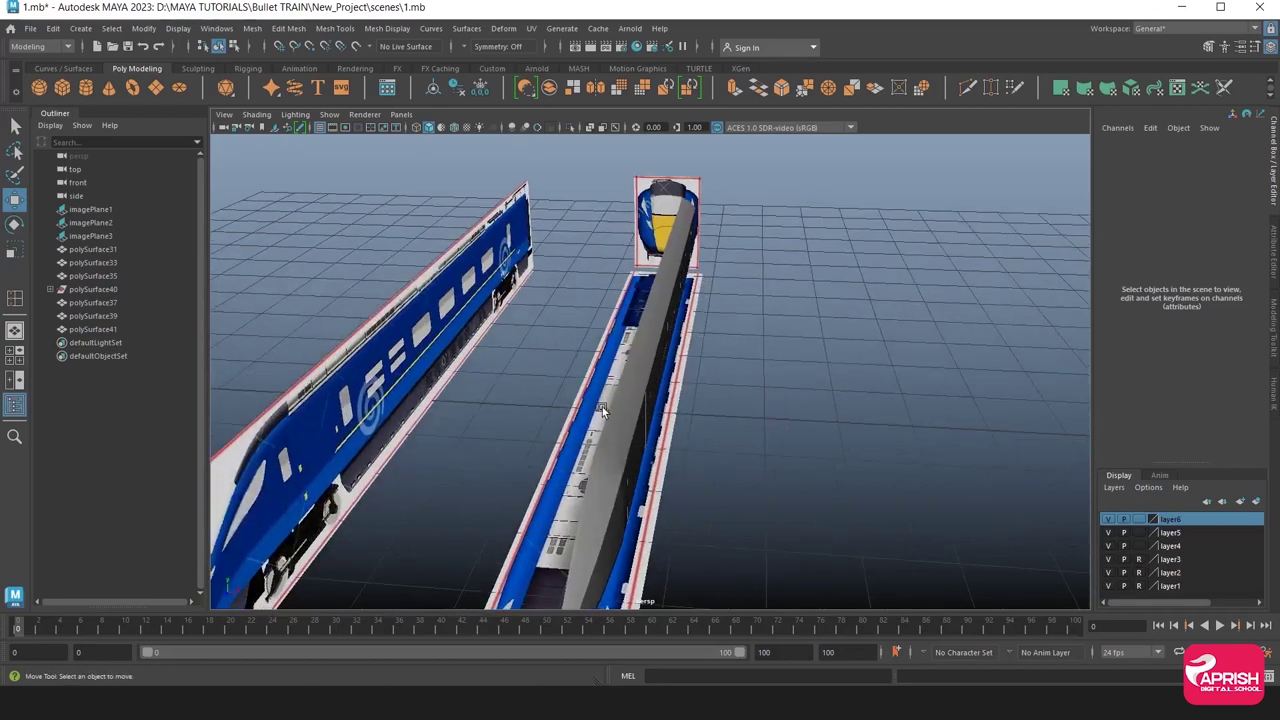
# Group polySurface37, polySurface39 and polySurface41 into the body half group1.
pyautogui.click(620, 411)
pyautogui.moveTo(640, 410)
pyautogui.keyDown('alt'); pyautogui.mouseDown()
pyautogui.moveTo(686, 400)
pyautogui.moveTo(606, 171)
pyautogui.mouseUp(); pyautogui.keyUp('alt')
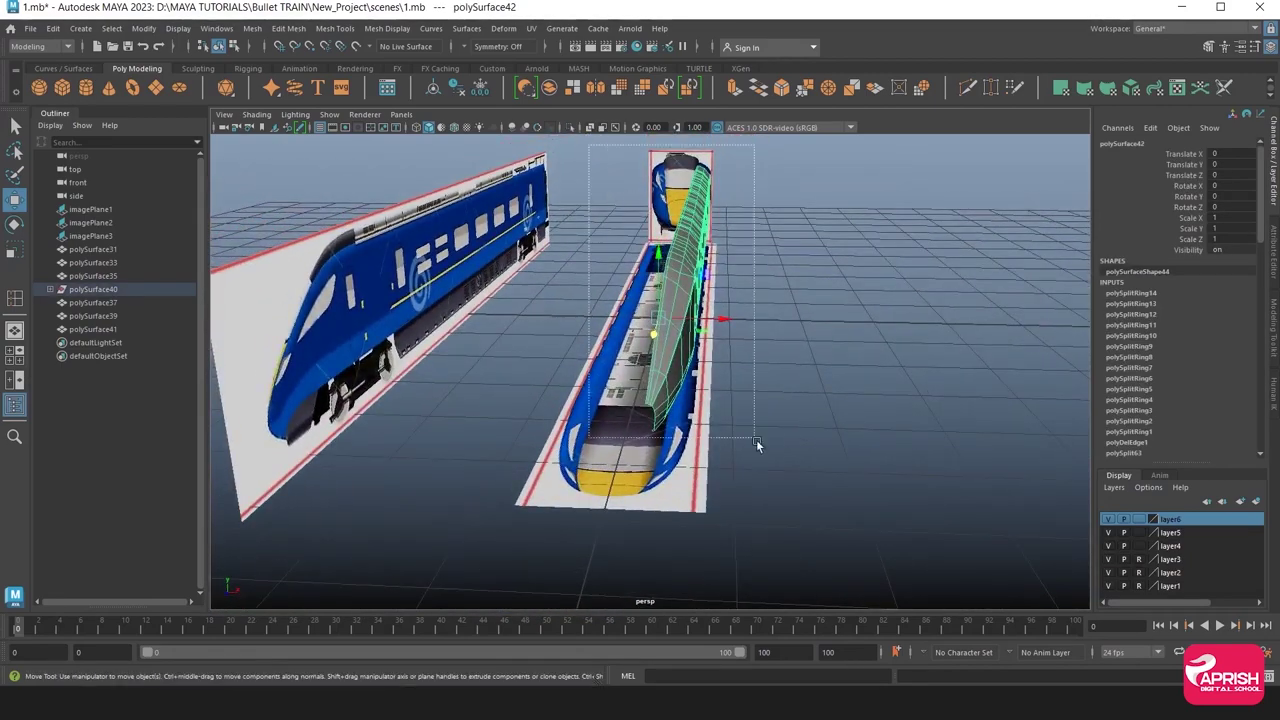
pyautogui.moveTo(756, 439)
pyautogui.mouseDown()
pyautogui.moveTo(788, 478)
pyautogui.moveTo(708, 440)
pyautogui.mouseUp()
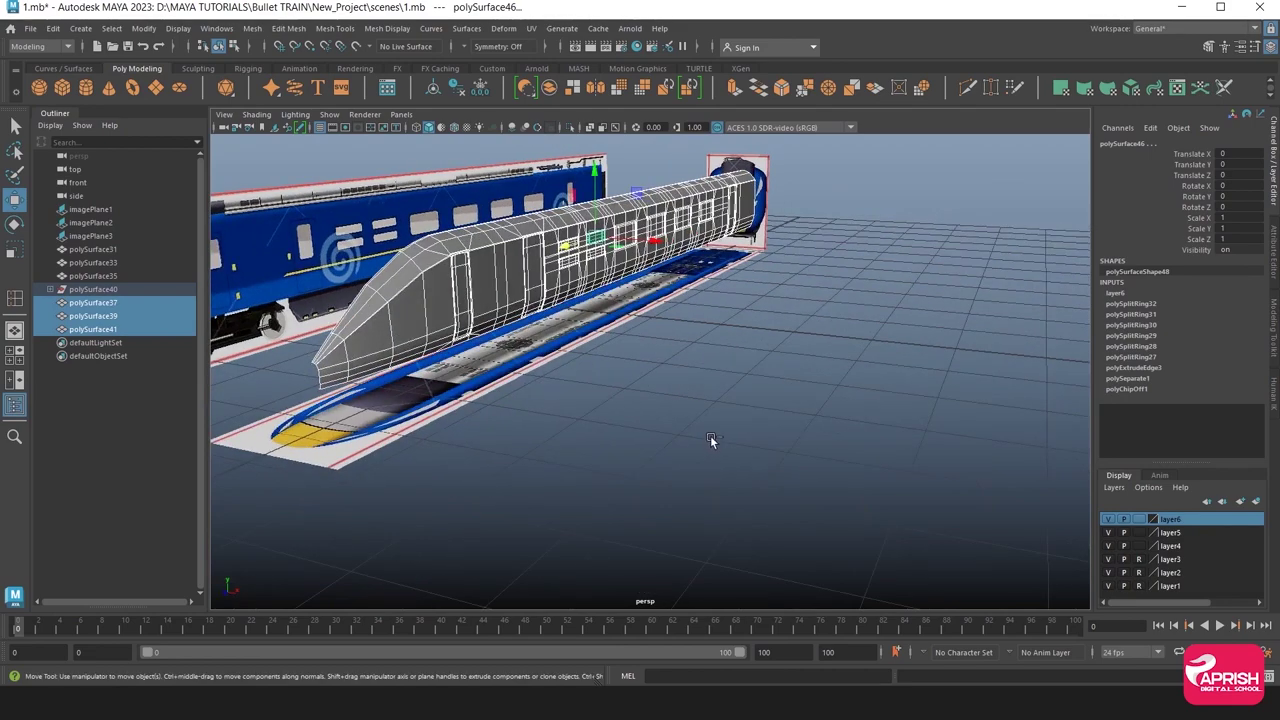
pyautogui.hotkey('ctrl', 'g')
pyautogui.keyDown('alt'); pyautogui.moveTo(608, 428); pyautogui.dragTo(630, 420); pyautogui.keyUp('alt')
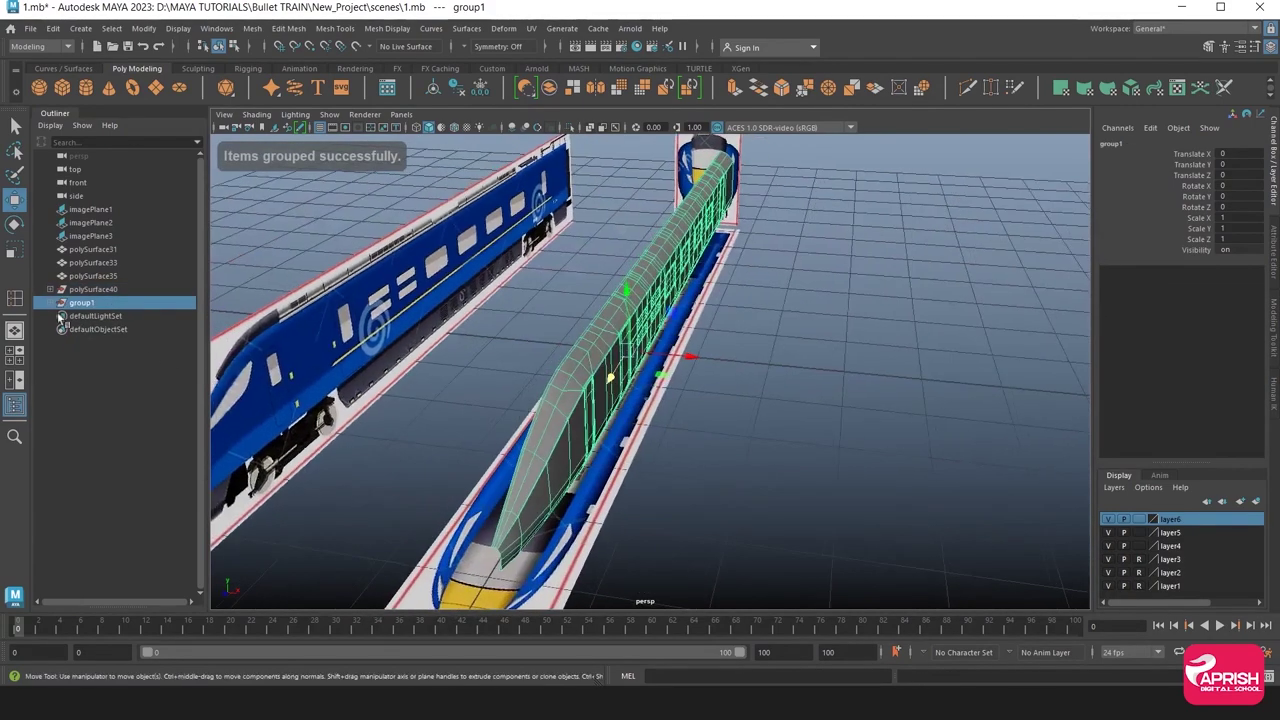
# In the top view, duplicate group1 with Scale X -1 to mirror it, then return to perspective.
pyautogui.press('space')
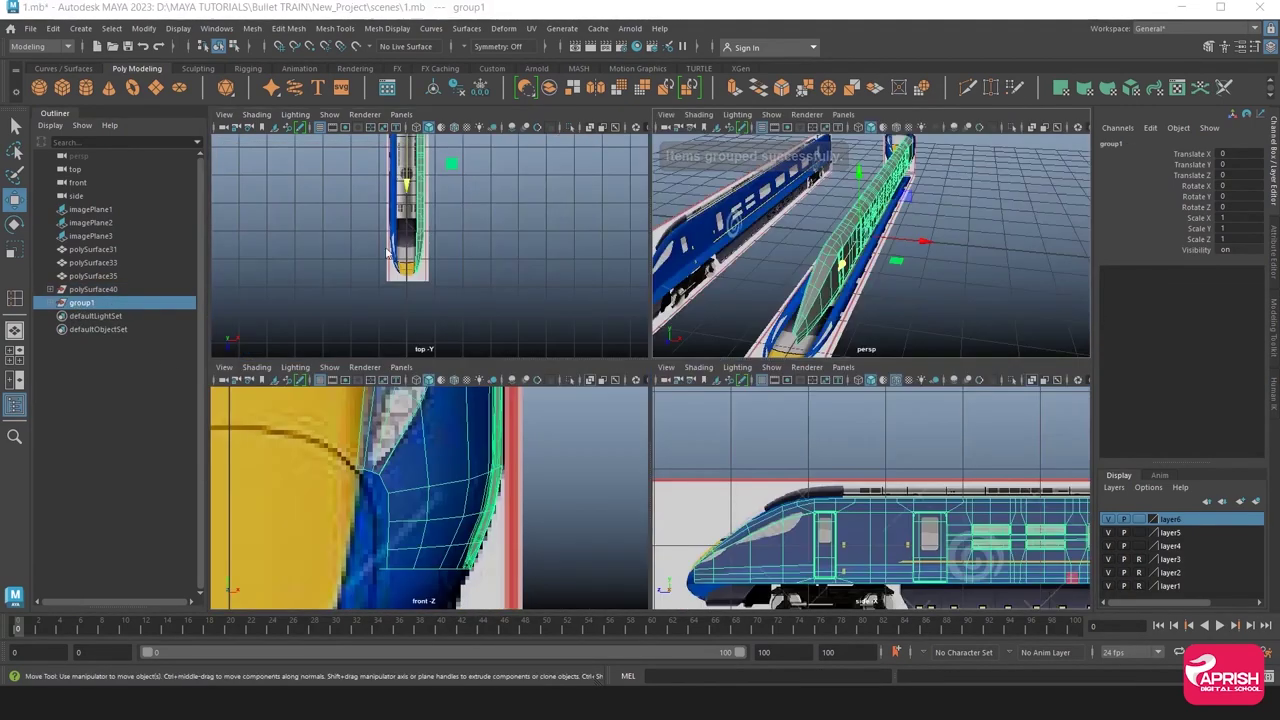
pyautogui.press('space')
pyautogui.scroll(2, 619, 314)
pyautogui.scroll(1, 522, 333)
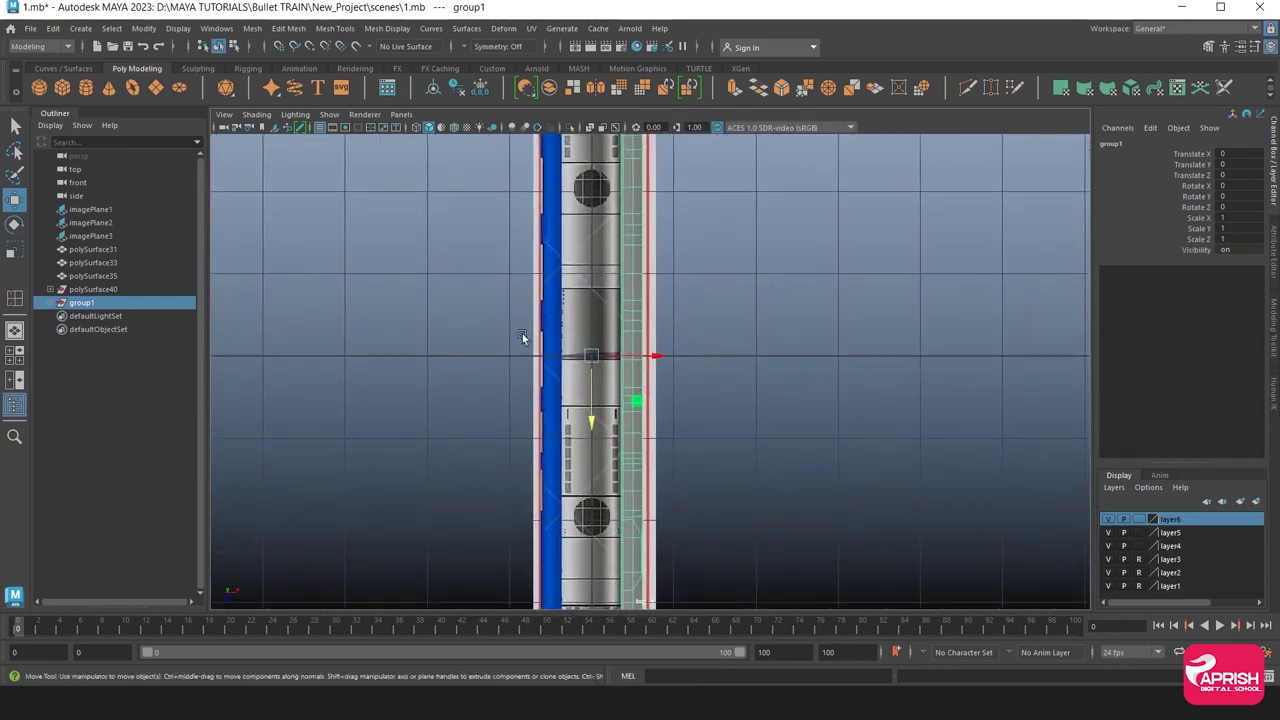
pyautogui.scroll(2, 522, 333)
pyautogui.hotkey('ctrl', 'd')
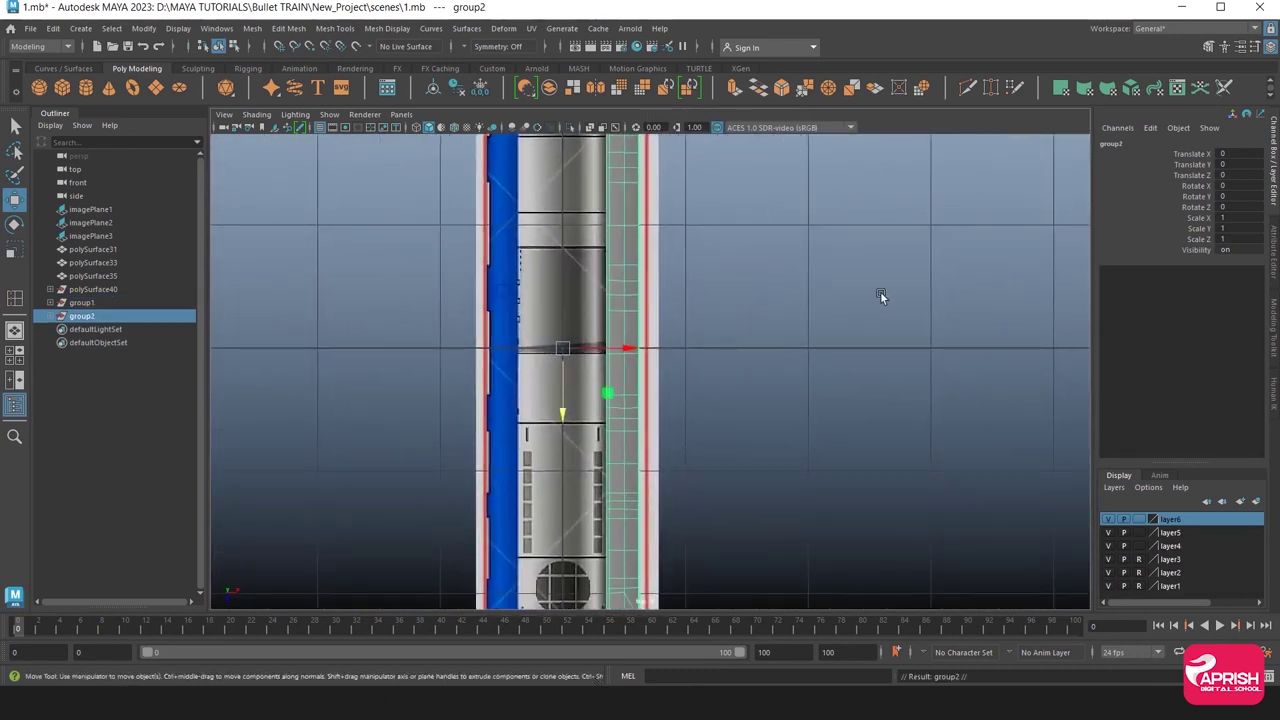
pyautogui.click(1238, 216)
pyautogui.press('Return')
pyautogui.click(794, 357)
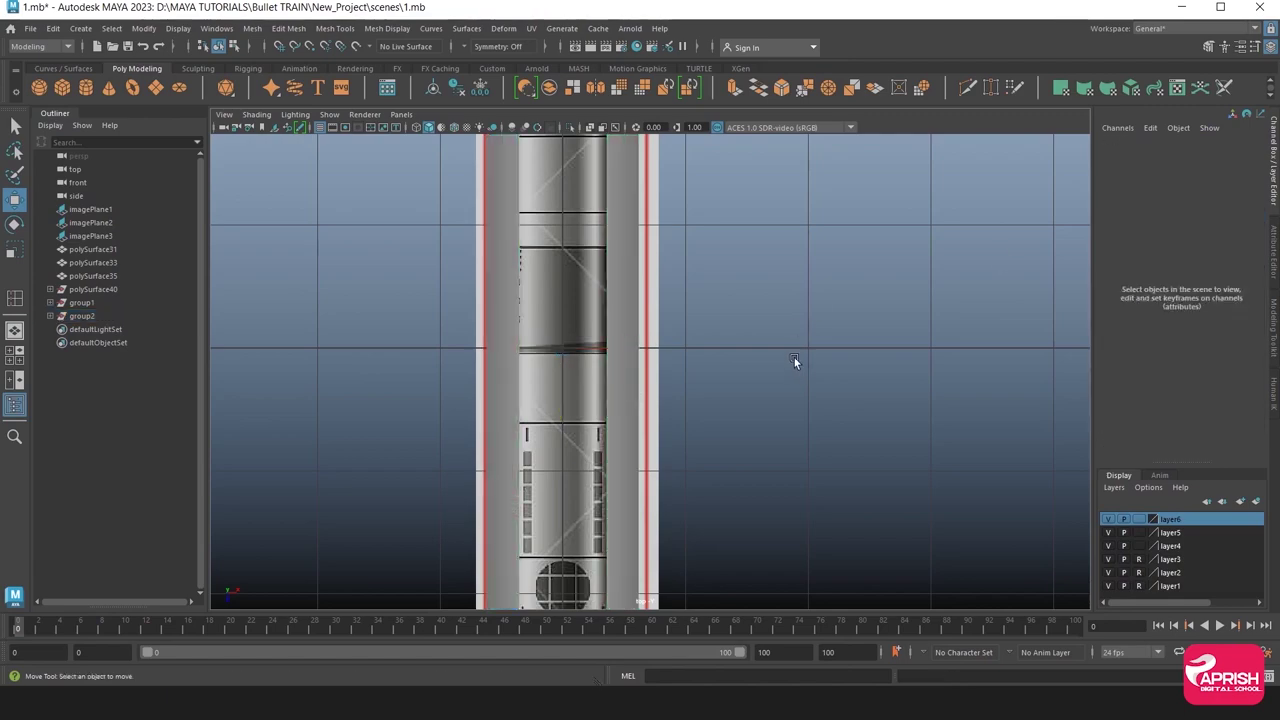
pyautogui.press('space')
pyautogui.press('space')
pyautogui.moveTo(785, 208)
pyautogui.keyDown('alt'); pyautogui.mouseDown()
pyautogui.moveTo(604, 380)
pyautogui.moveTo(368, 368)
pyautogui.moveTo(726, 331)
pyautogui.mouseUp(); pyautogui.keyUp('alt')
# Select both train body halves and Combine them into a single mesh.
pyautogui.click(726, 331)
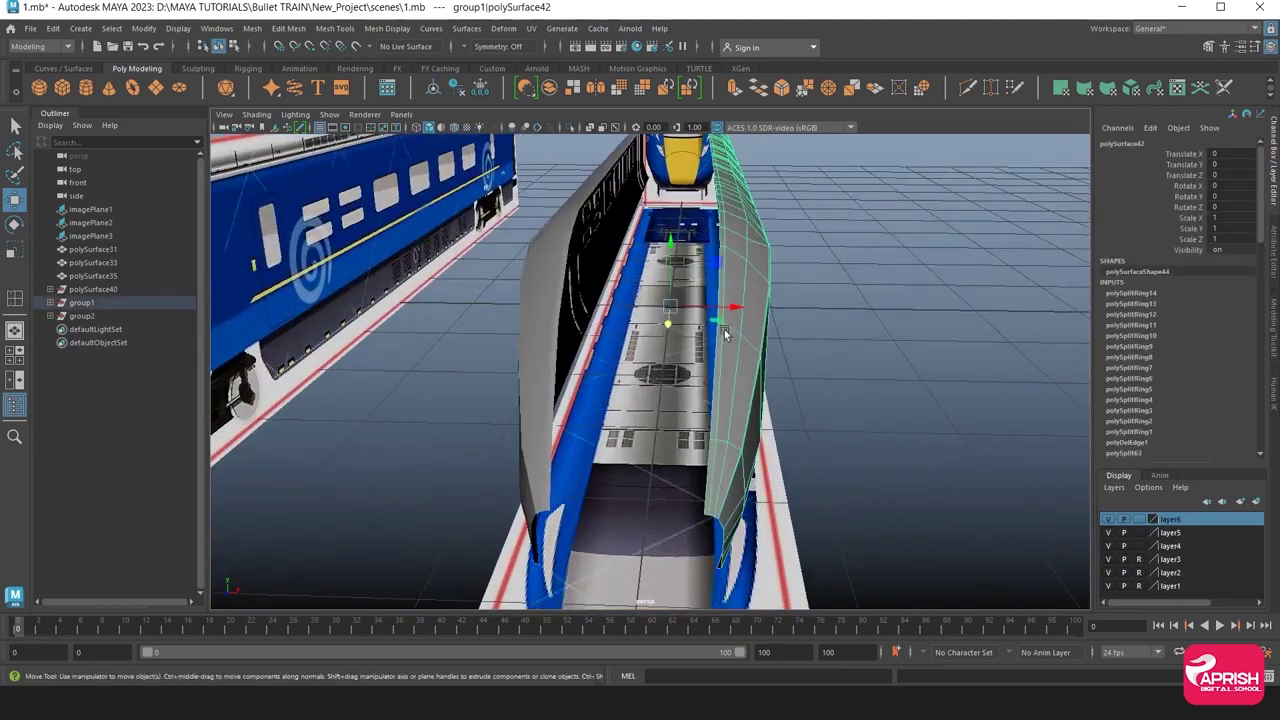
pyautogui.keyDown('shift'); pyautogui.click(557, 325); pyautogui.keyUp('shift')
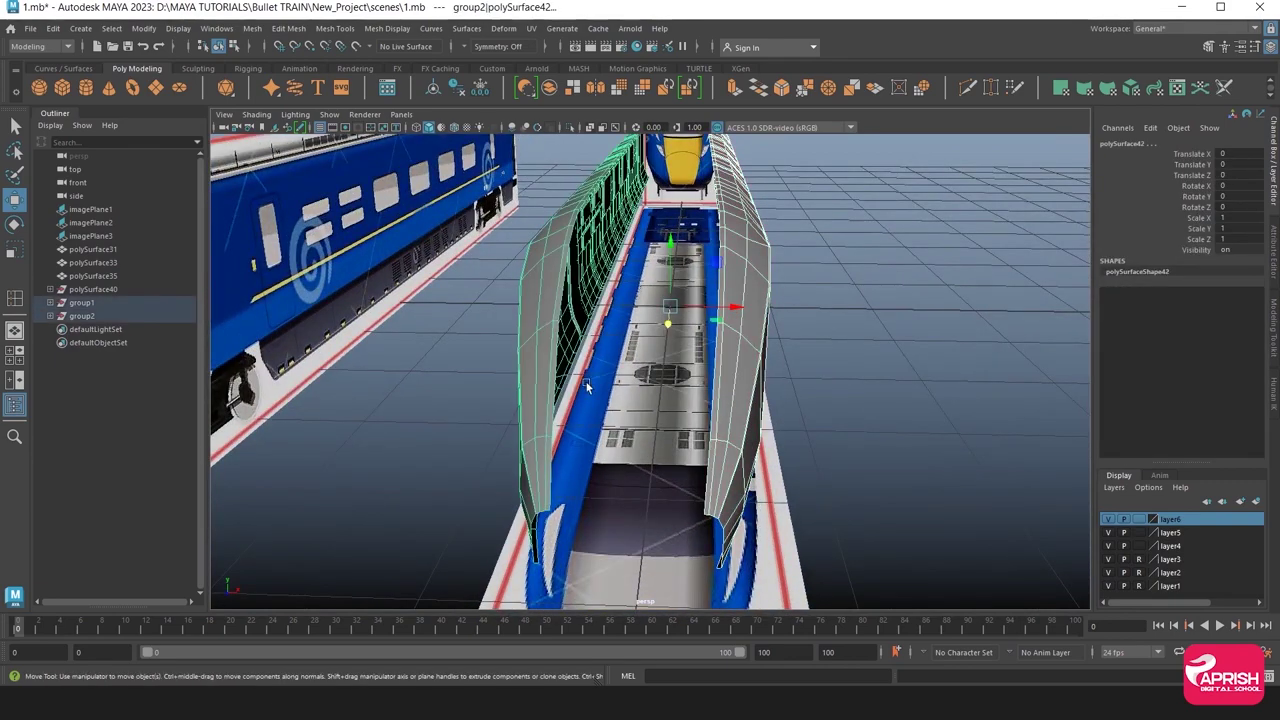
pyautogui.click(549, 88)
# Switch the combined mesh to edge mode and select the first centre seam edges on the roof.
pyautogui.moveTo(573, 341)
pyautogui.keyDown('alt'); pyautogui.mouseDown()
pyautogui.moveTo(576, 357)
pyautogui.moveTo(498, 225)
pyautogui.moveTo(536, 289)
pyautogui.mouseUp(); pyautogui.keyUp('alt')
pyautogui.moveTo(568, 310); pyautogui.dragTo(568, 275, button='right')
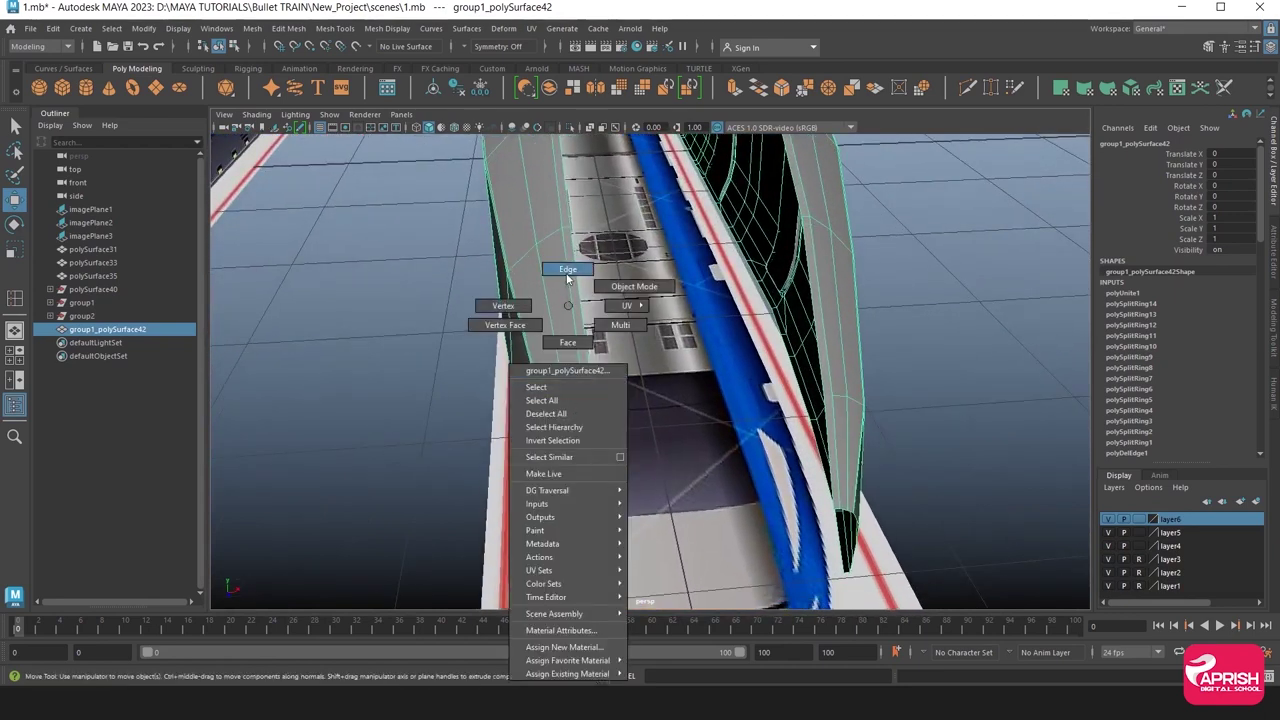
pyautogui.click(595, 427)
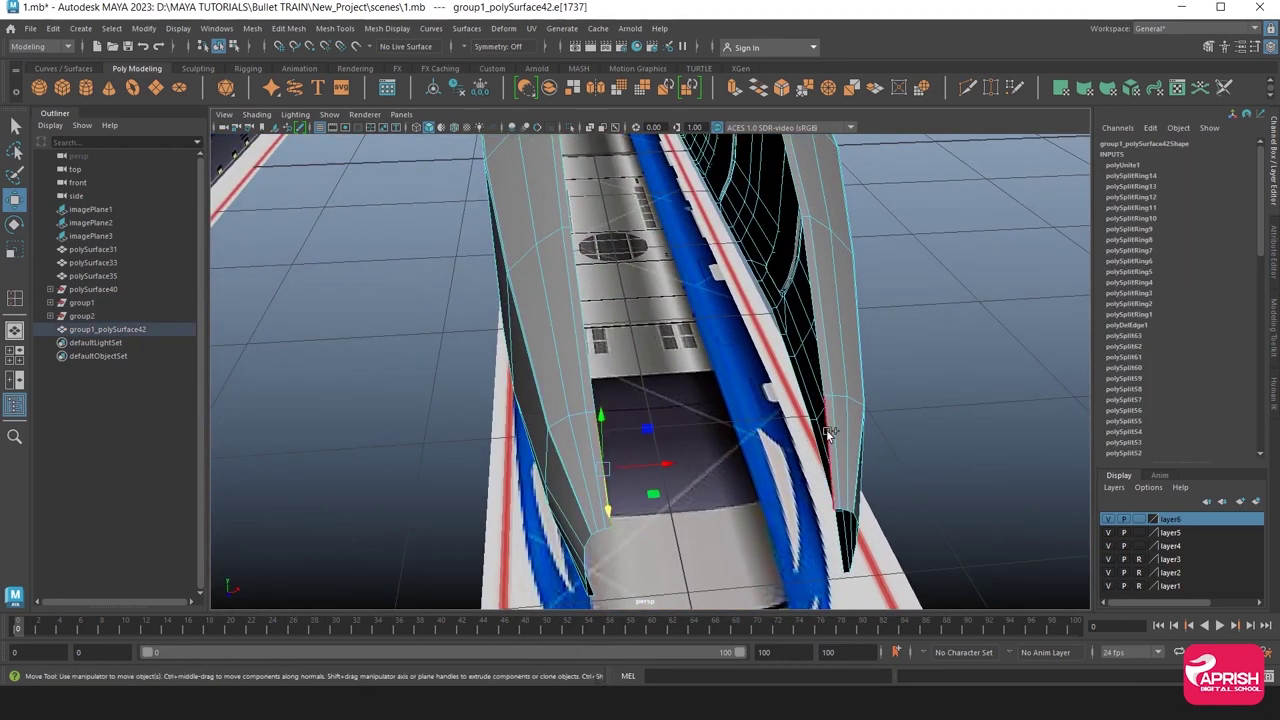
pyautogui.moveTo(590, 343)
pyautogui.keyDown('alt'); pyautogui.mouseDown()
pyautogui.moveTo(808, 511)
pyautogui.moveTo(767, 463)
pyautogui.moveTo(667, 474)
pyautogui.mouseUp(); pyautogui.keyUp('alt')
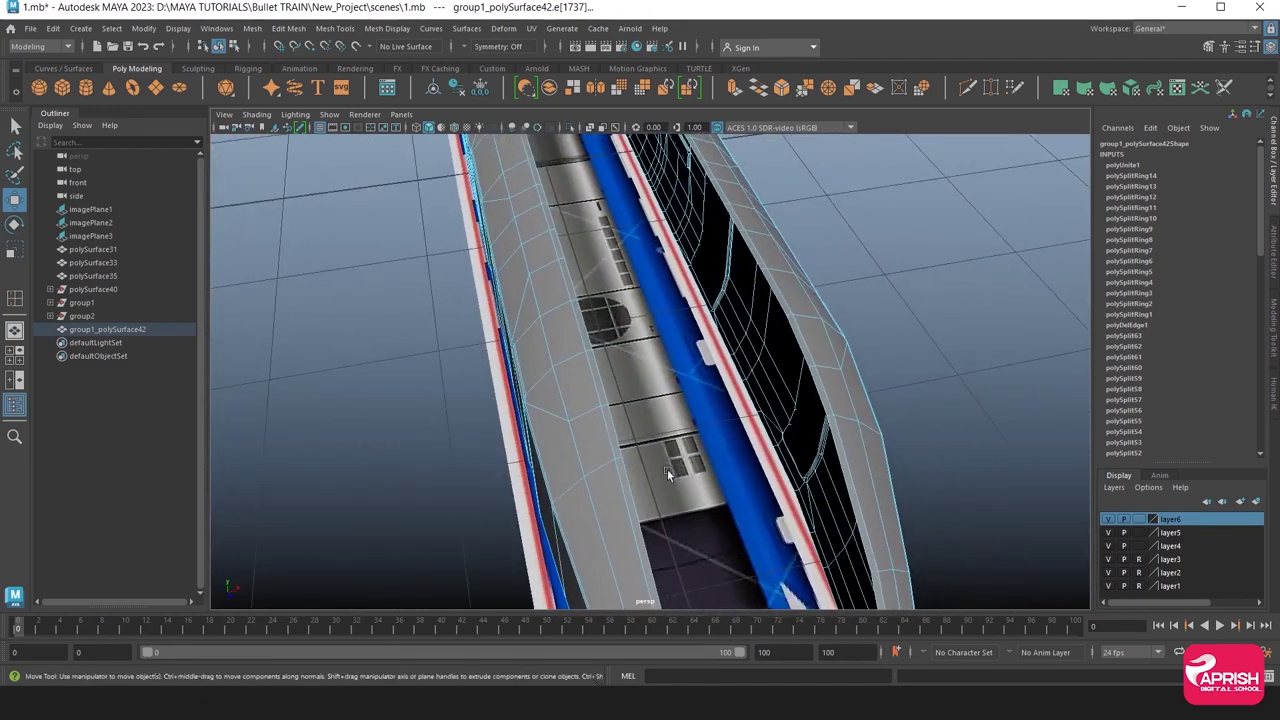
pyautogui.click(625, 432)
pyautogui.keyDown('shift'); pyautogui.click(584, 310); pyautogui.keyUp('shift')
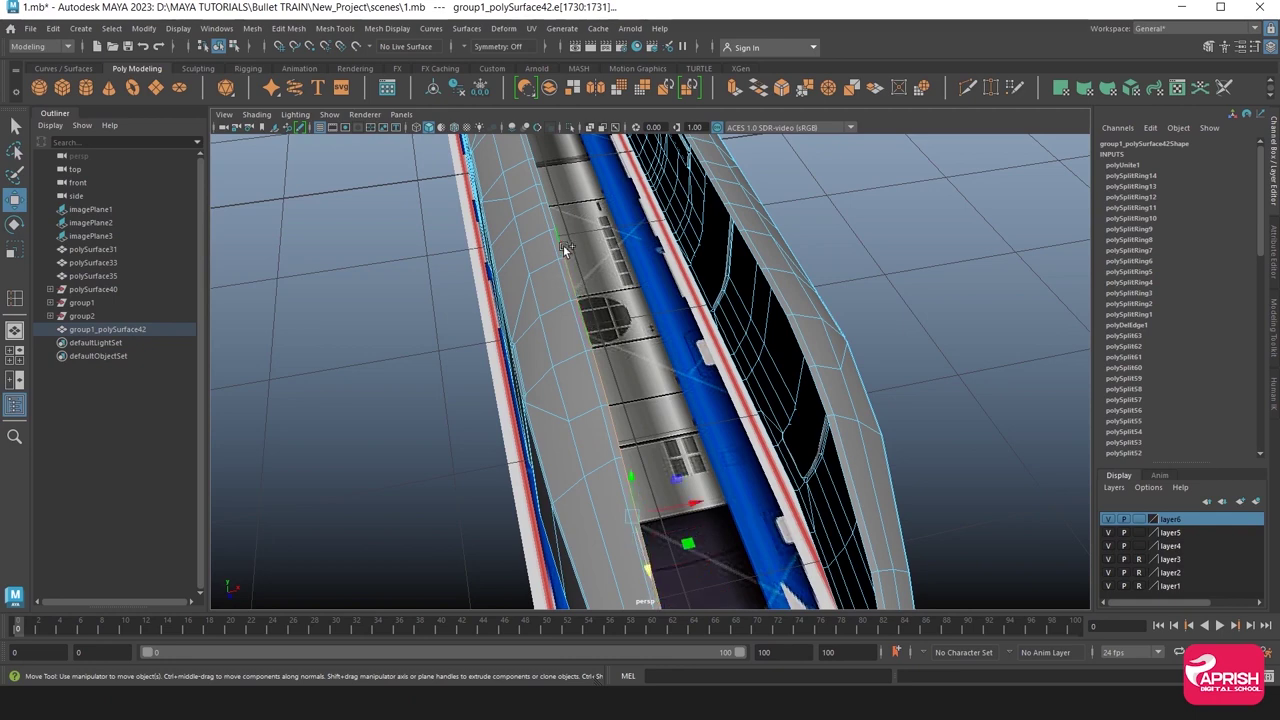
# Work along the roof and add the seam edge beside the round hatch.
pyautogui.keyDown('alt'); pyautogui.moveTo(576, 288); pyautogui.dragTo(672, 458, button='middle'); pyautogui.keyUp('alt')
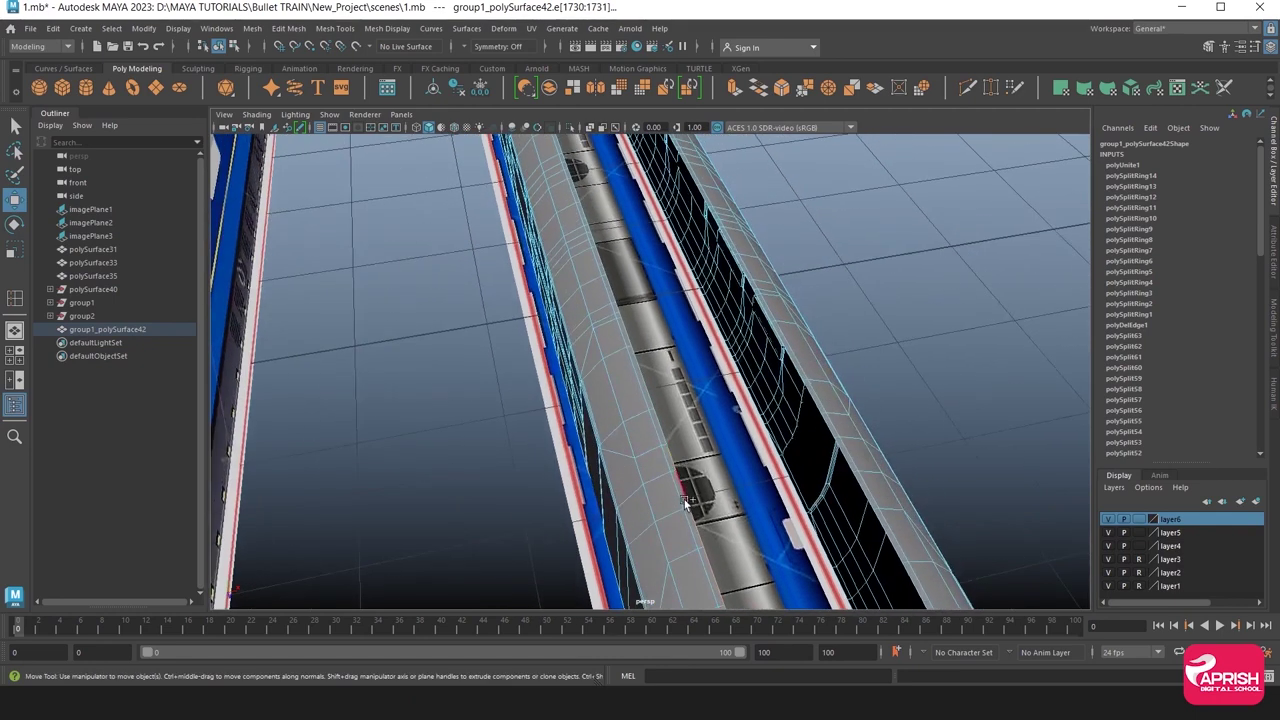
pyautogui.scroll(3, 624, 322)
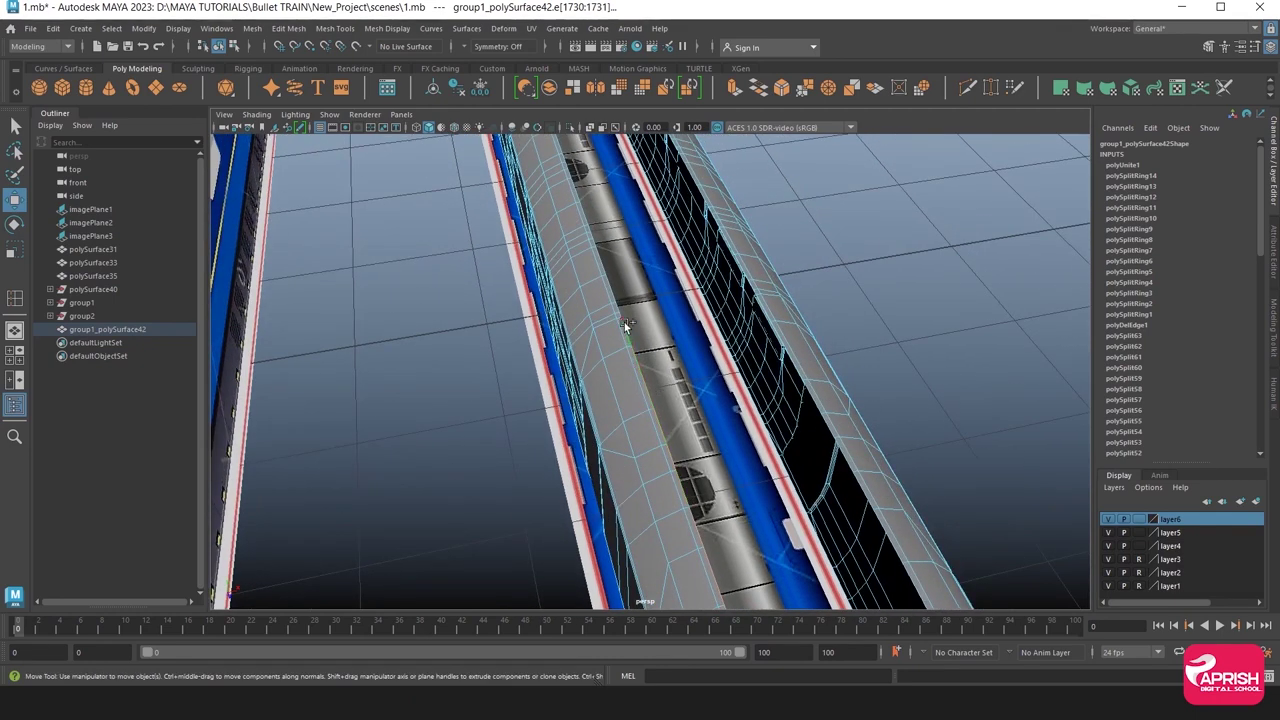
pyautogui.scroll(3, 624, 322)
pyautogui.scroll(2, 692, 379)
pyautogui.moveTo(640, 349)
pyautogui.keyDown('alt'); pyautogui.mouseDown()
pyautogui.moveTo(614, 346)
pyautogui.moveTo(646, 351)
pyautogui.moveTo(651, 371)
pyautogui.mouseUp(); pyautogui.keyUp('alt')
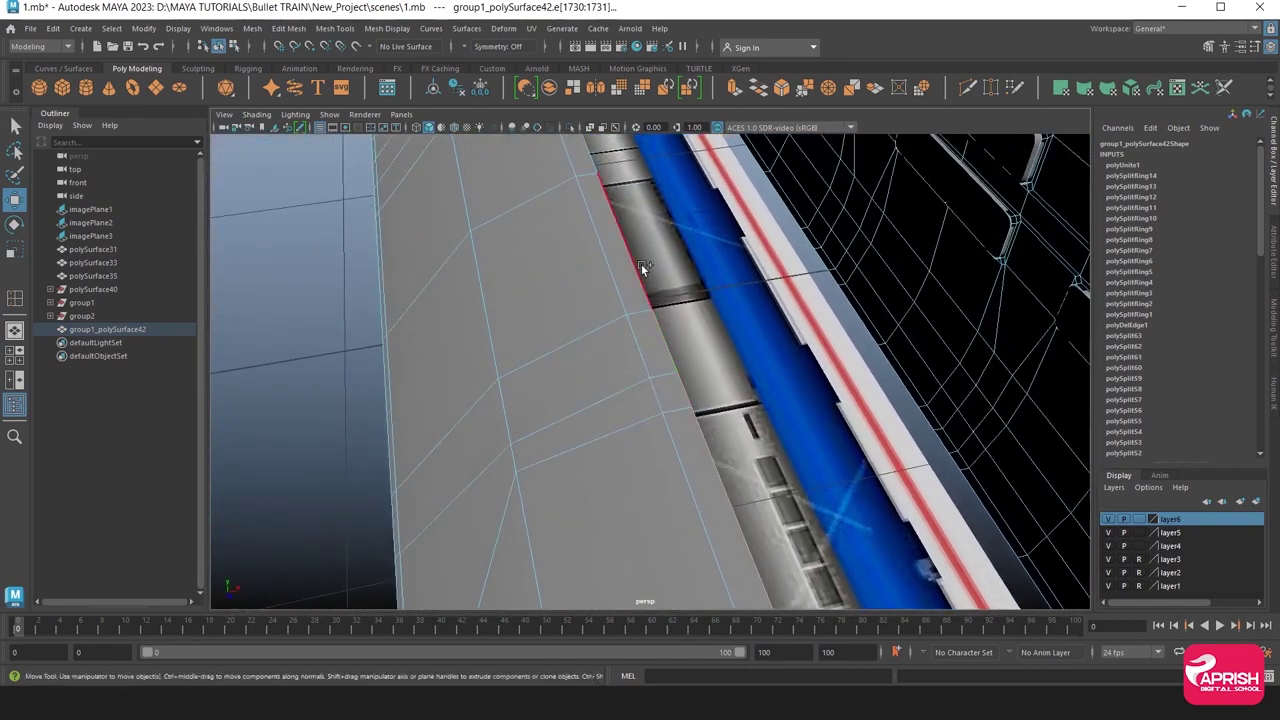
pyautogui.moveTo(641, 263)
pyautogui.keyDown('alt'); pyautogui.mouseDown()
pyautogui.moveTo(645, 368)
pyautogui.moveTo(676, 367)
pyautogui.mouseUp(); pyautogui.keyUp('alt')
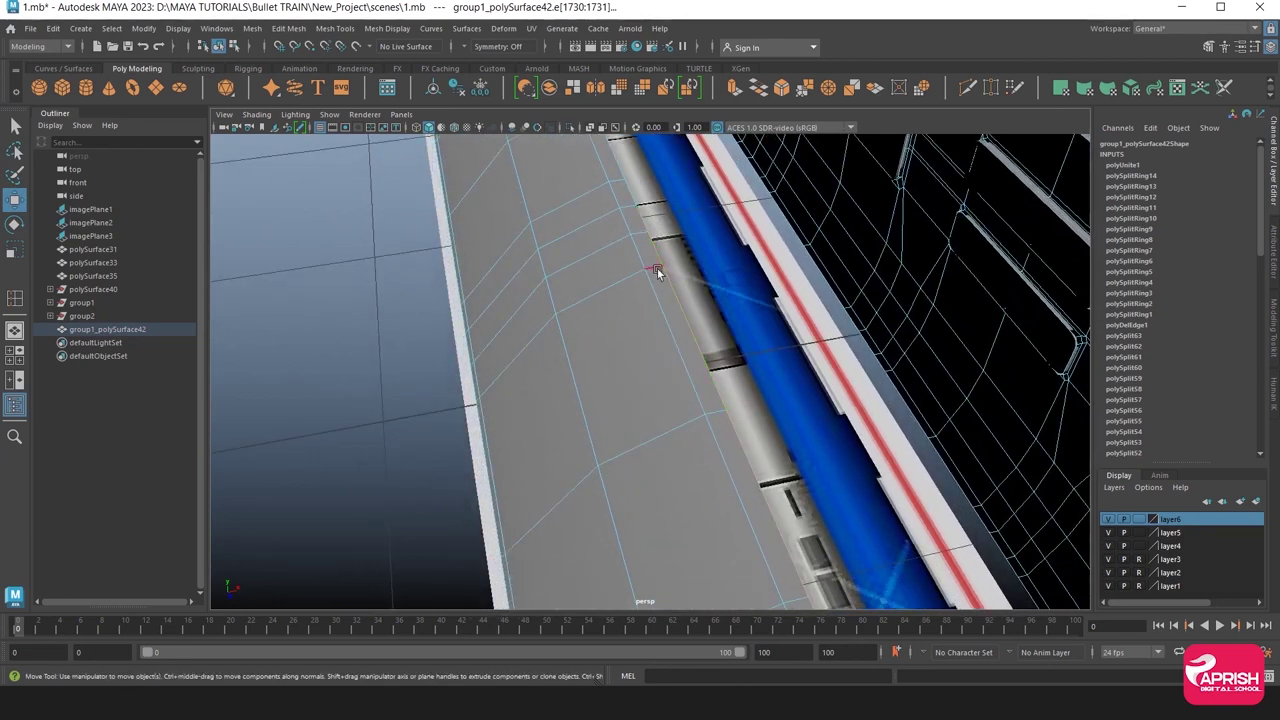
pyautogui.keyDown('alt'); pyautogui.moveTo(657, 268); pyautogui.dragTo(673, 317); pyautogui.keyUp('alt')
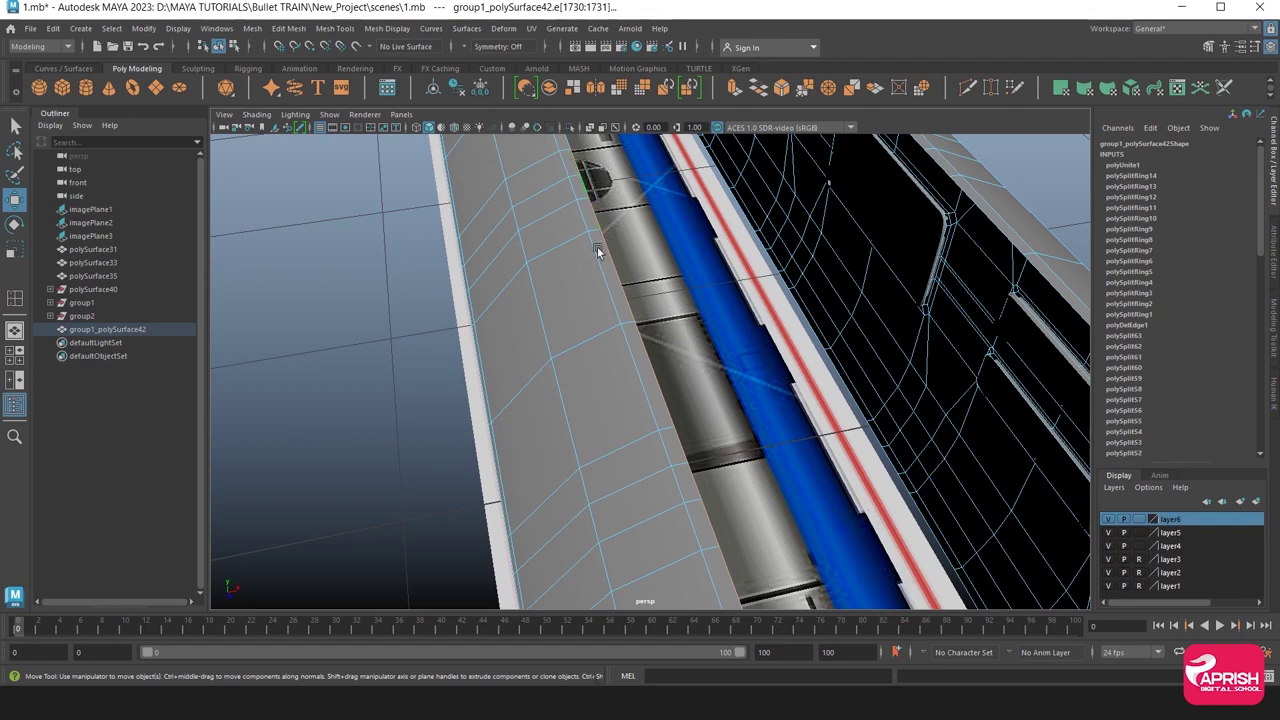
pyautogui.keyDown('alt'); pyautogui.moveTo(597, 250); pyautogui.dragTo(632, 402); pyautogui.keyUp('alt')
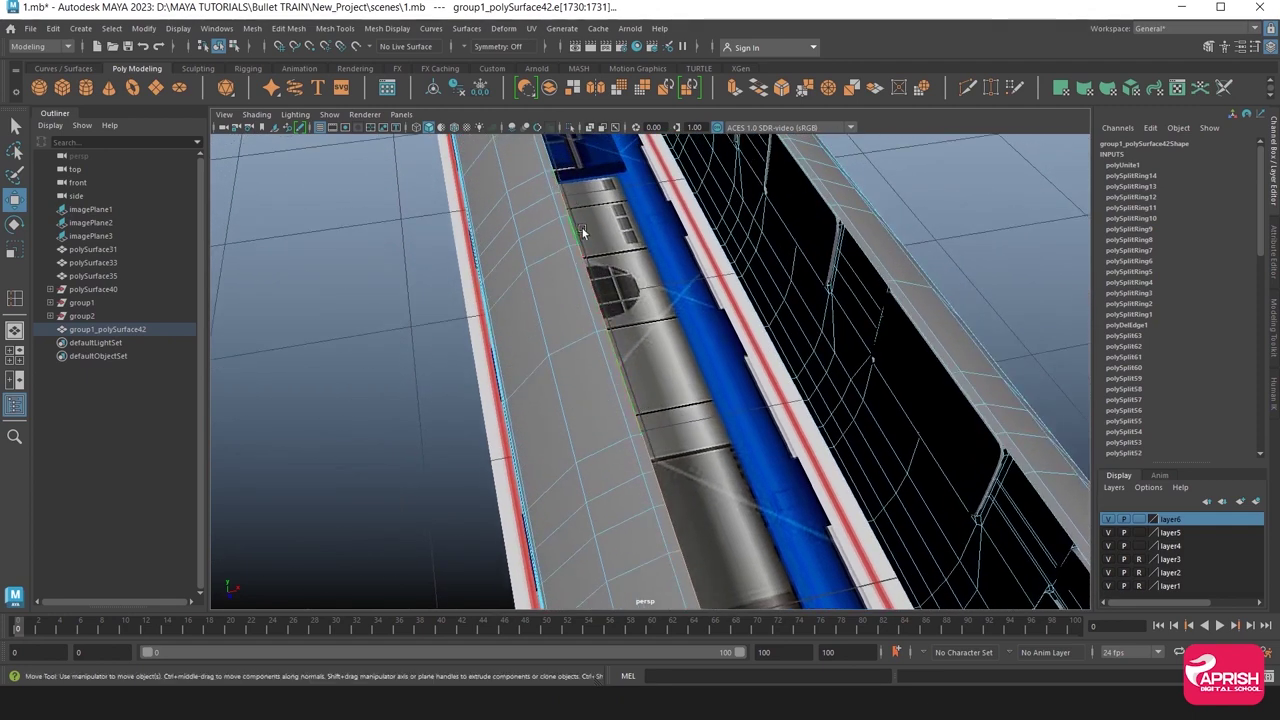
pyautogui.moveTo(583, 233)
pyautogui.keyDown('alt'); pyautogui.mouseDown()
pyautogui.moveTo(618, 364)
pyautogui.moveTo(616, 481)
pyautogui.mouseUp(); pyautogui.keyUp('alt')
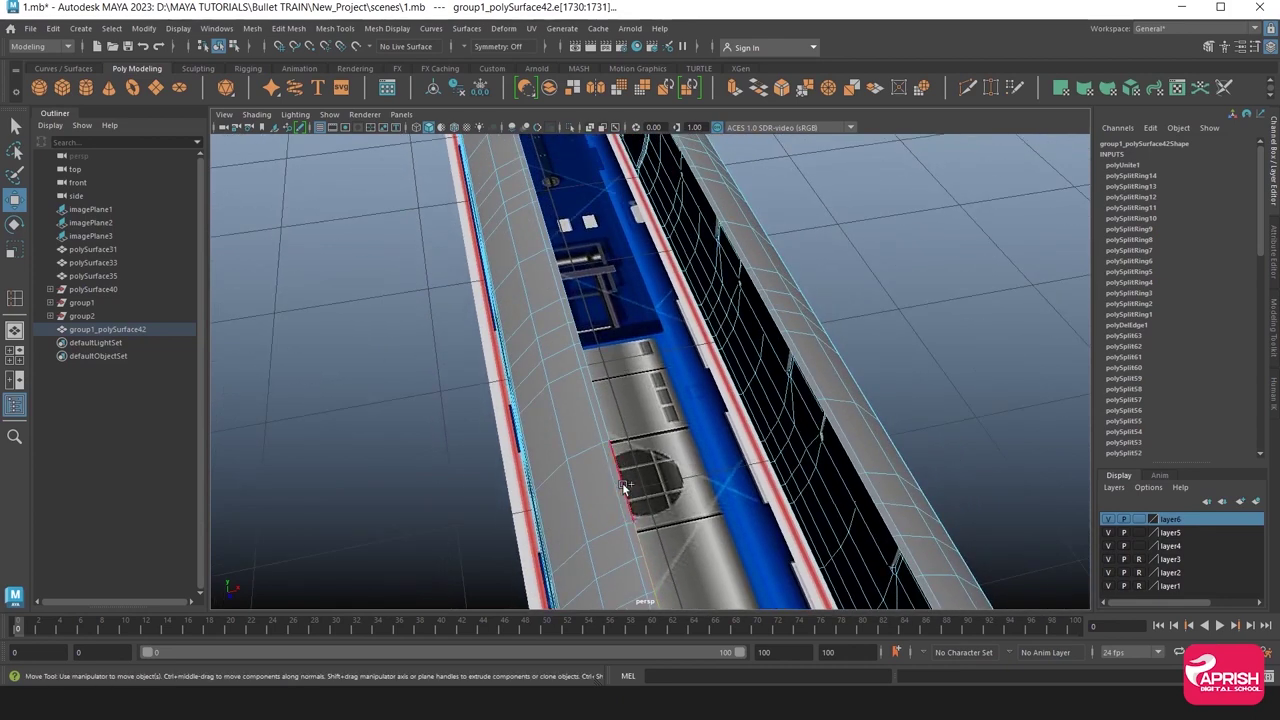
pyautogui.click(623, 483)
# Add the seam edge at the blue panel's corner to the selection.
pyautogui.keyDown('shift'); pyautogui.click(601, 341); pyautogui.keyUp('shift')
pyautogui.scroll(3, 607, 411)
pyautogui.scroll(4, 617, 438)
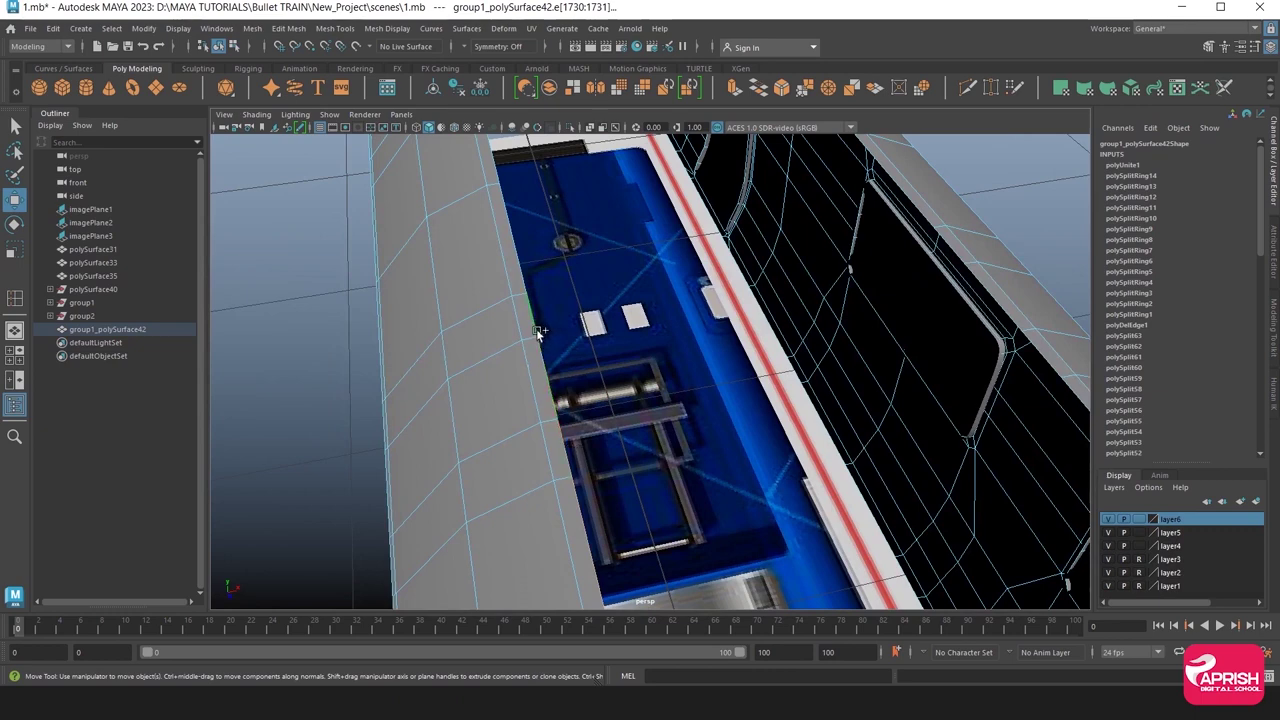
pyautogui.scroll(-3, 545, 285)
pyautogui.scroll(-2, 548, 300)
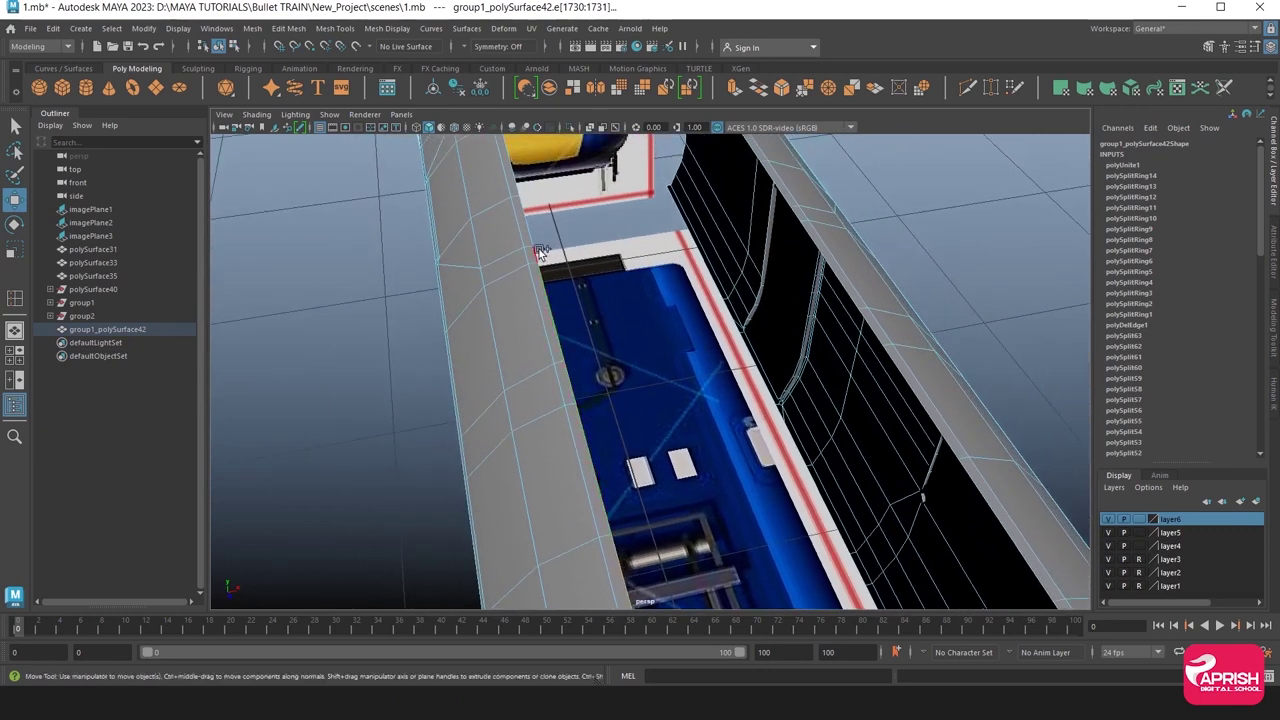
pyautogui.scroll(-2, 530, 221)
pyautogui.scroll(-2, 555, 380)
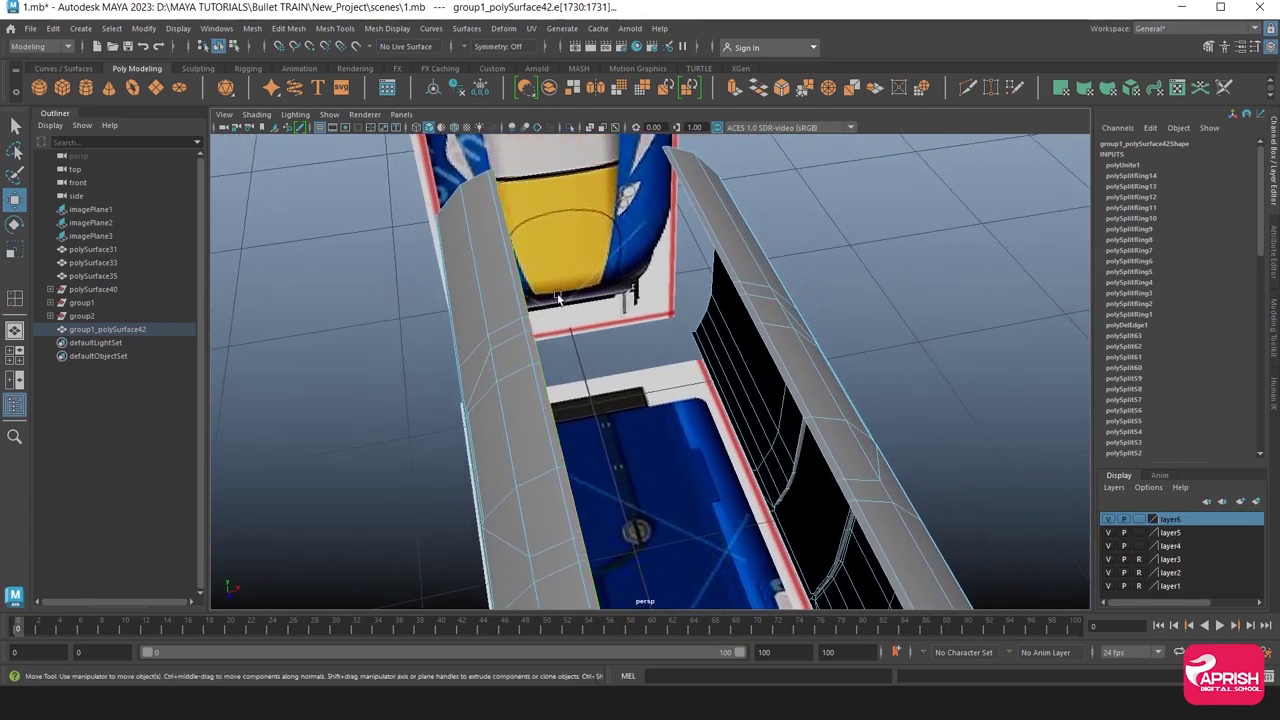
pyautogui.scroll(-3, 558, 298)
pyautogui.scroll(5, 472, 304)
# Orbit and zoom along the train body to inspect further sections of the centre seam.
pyautogui.keyDown('alt'); pyautogui.moveTo(645, 296); pyautogui.dragTo(684, 363); pyautogui.keyUp('alt')
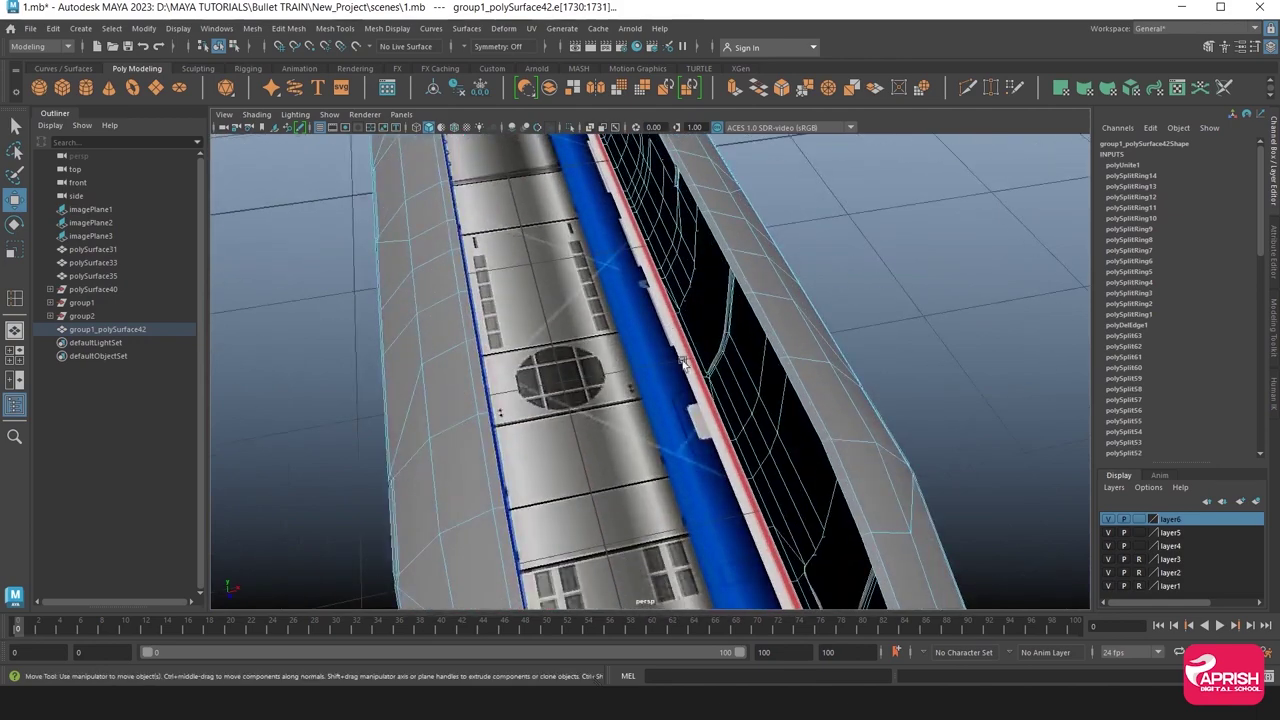
pyautogui.scroll(-2, 684, 363)
pyautogui.scroll(-2, 680, 370)
pyautogui.scroll(-1, 676, 380)
pyautogui.scroll(-2, 672, 388)
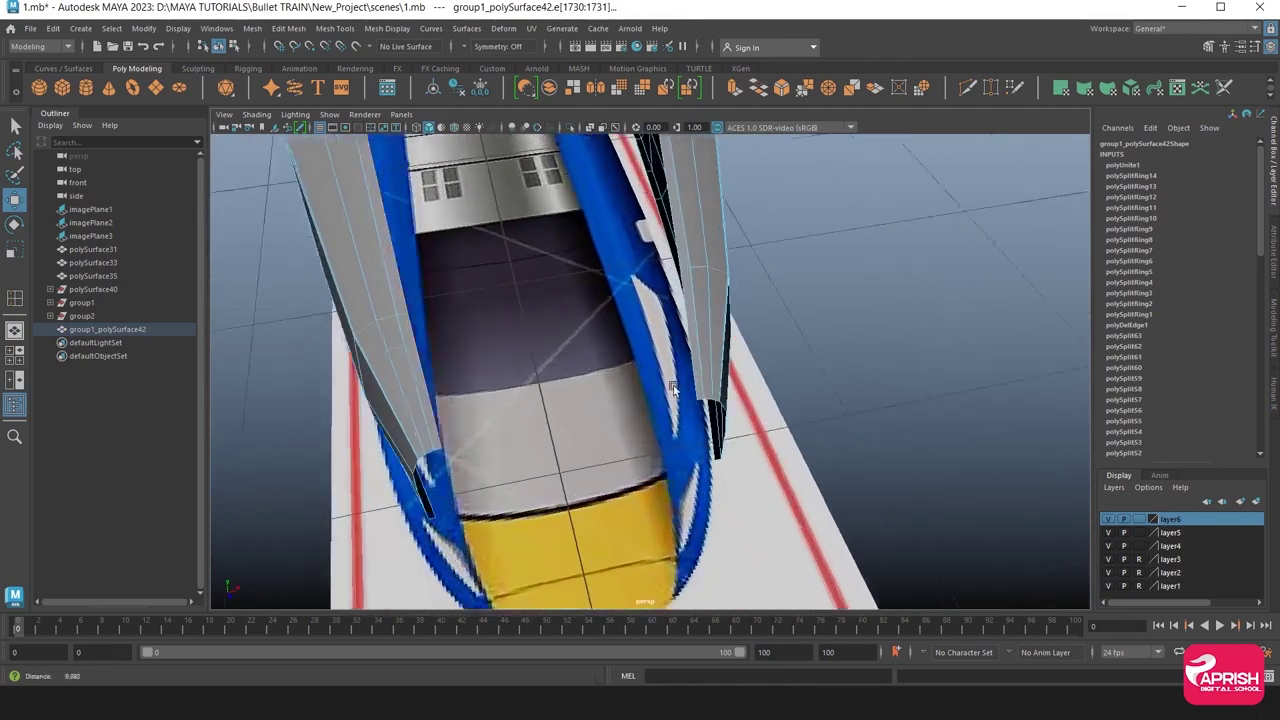
pyautogui.scroll(2, 709, 343)
pyautogui.scroll(3, 710, 368)
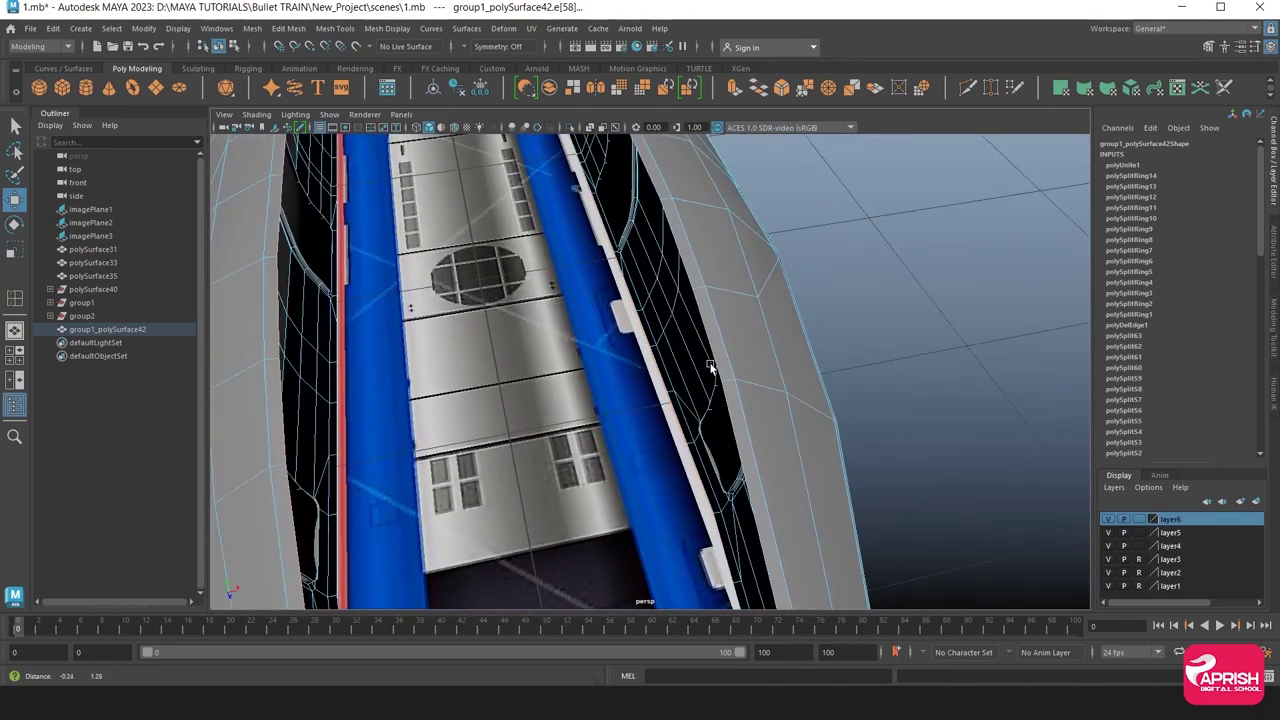
pyautogui.scroll(2, 705, 355)
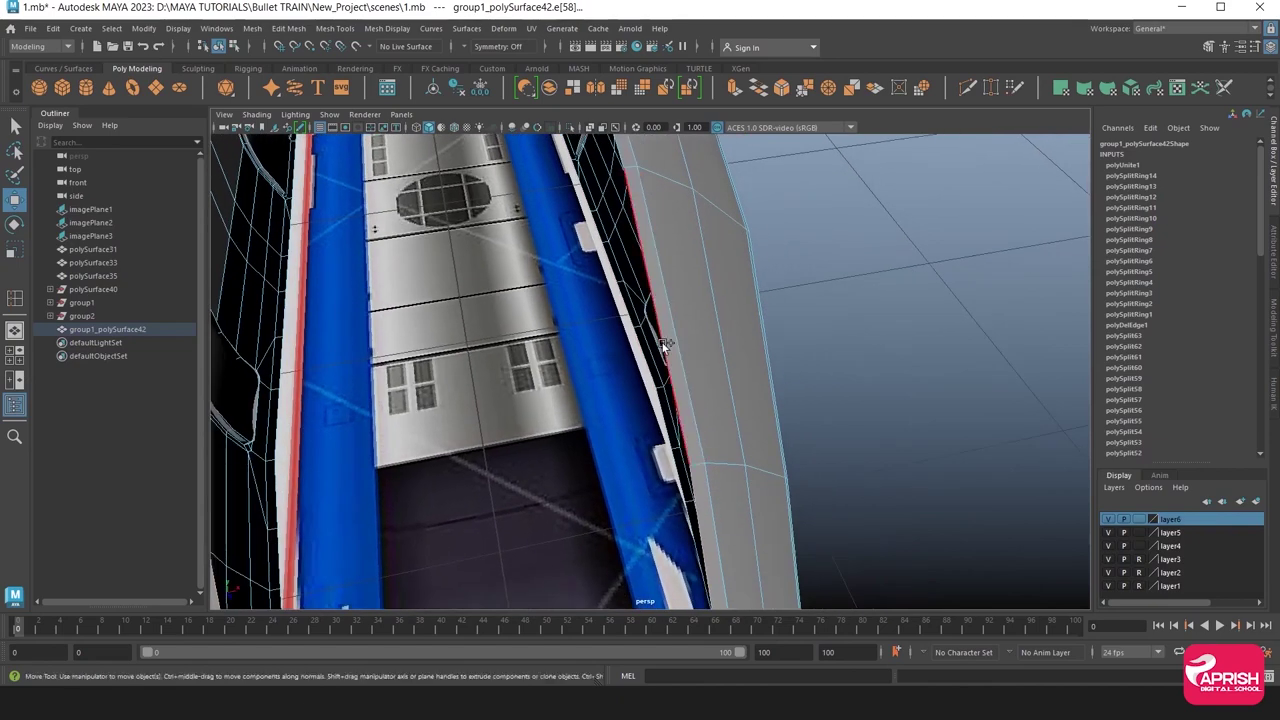
pyautogui.scroll(-2, 645, 350)
pyautogui.keyDown('alt'); pyautogui.moveTo(644, 441); pyautogui.dragTo(657, 391); pyautogui.keyUp('alt')
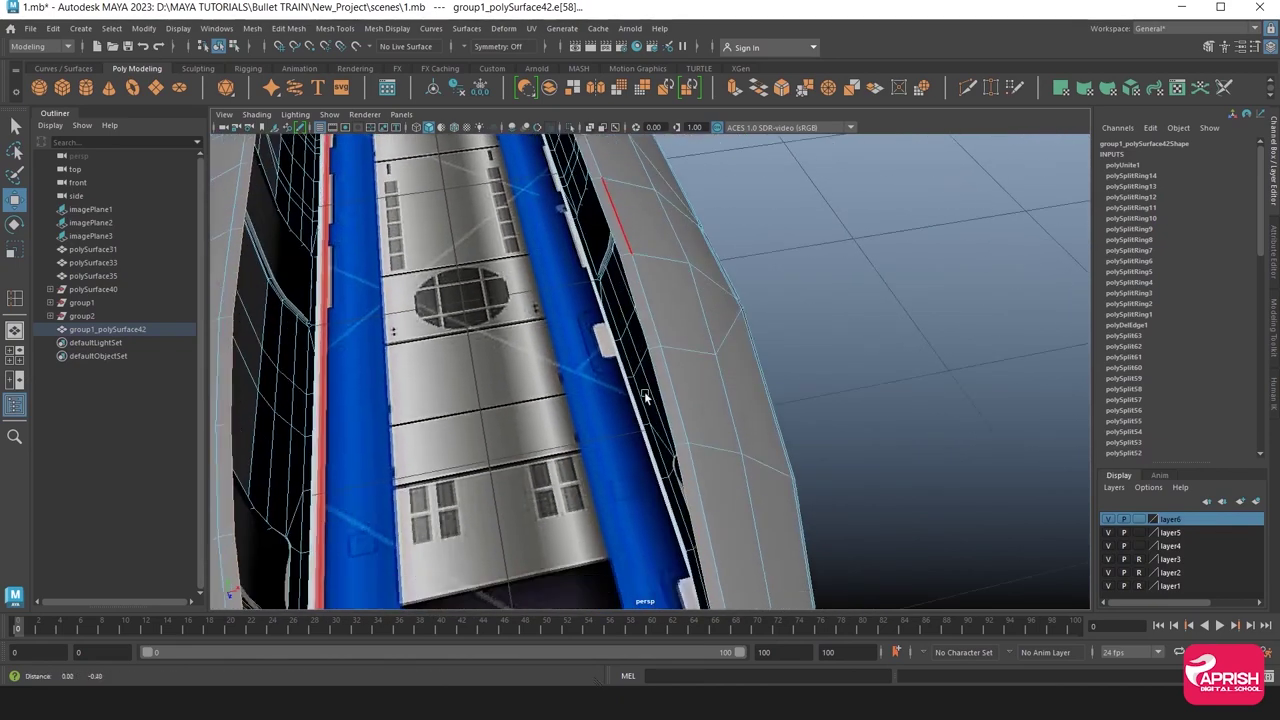
pyautogui.keyDown('alt'); pyautogui.moveTo(632, 224); pyautogui.dragTo(628, 351); pyautogui.keyUp('alt')
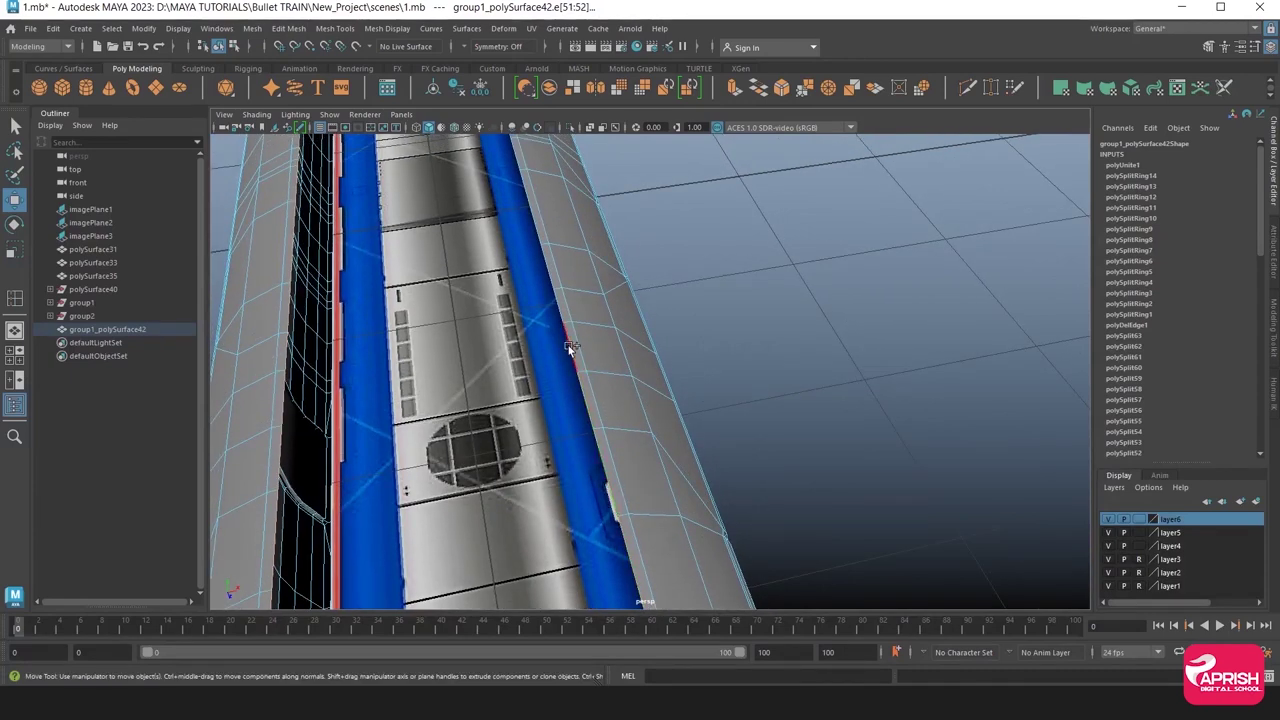
pyautogui.moveTo(537, 220)
pyautogui.keyDown('alt'); pyautogui.mouseDown()
pyautogui.moveTo(592, 486)
pyautogui.moveTo(575, 580)
pyautogui.mouseUp(); pyautogui.keyUp('alt')
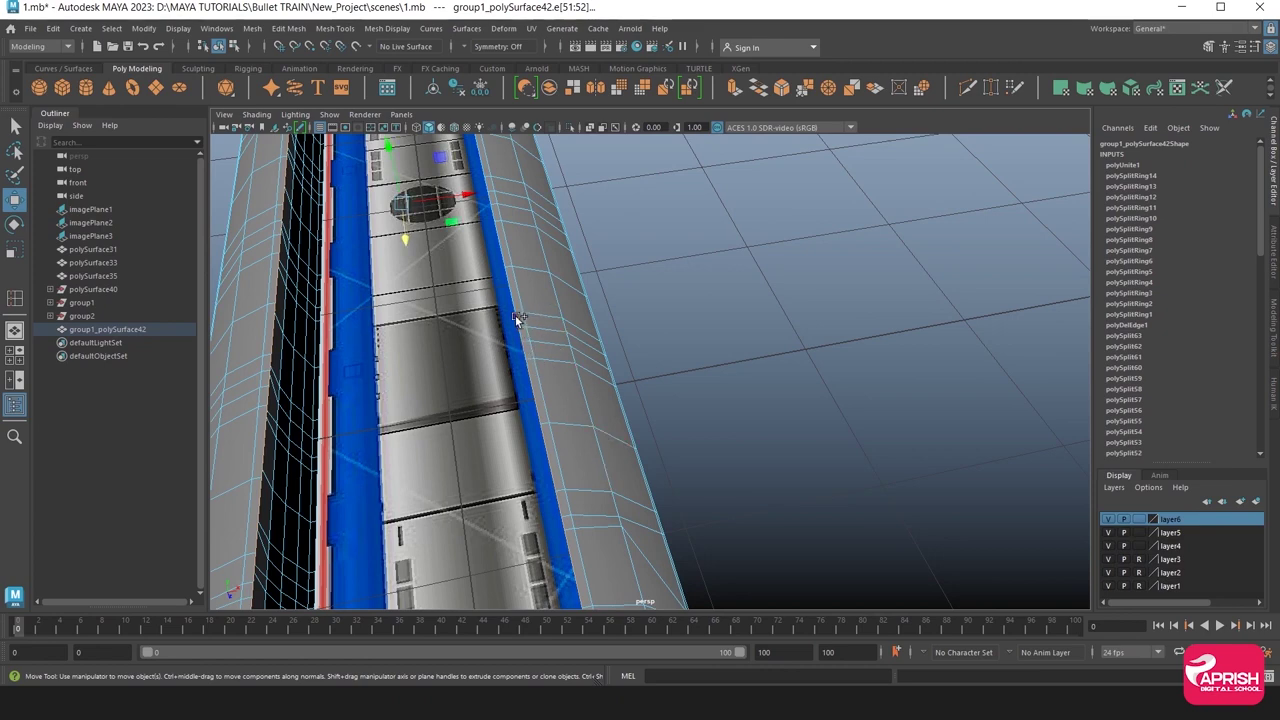
# Zoom and pan across the train roof to inspect the selected roof edges.
pyautogui.scroll(3, 575, 403)
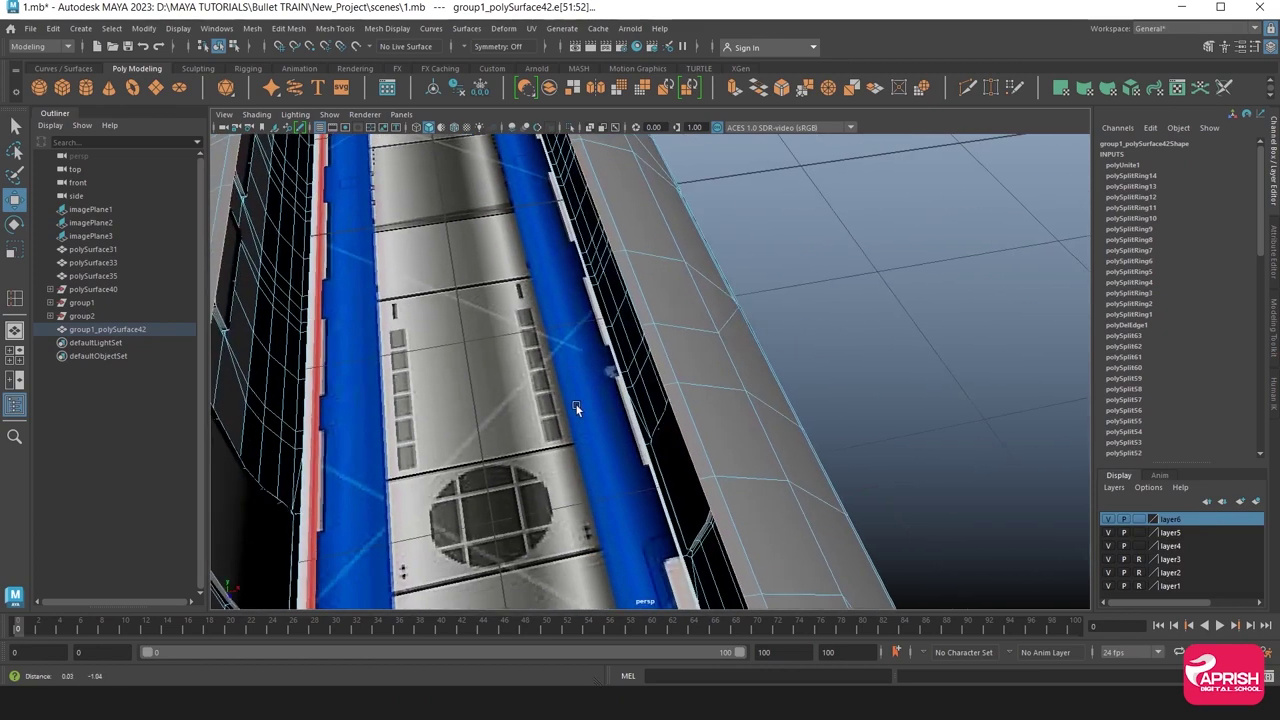
pyautogui.scroll(1, 588, 369)
pyautogui.scroll(2, 590, 370)
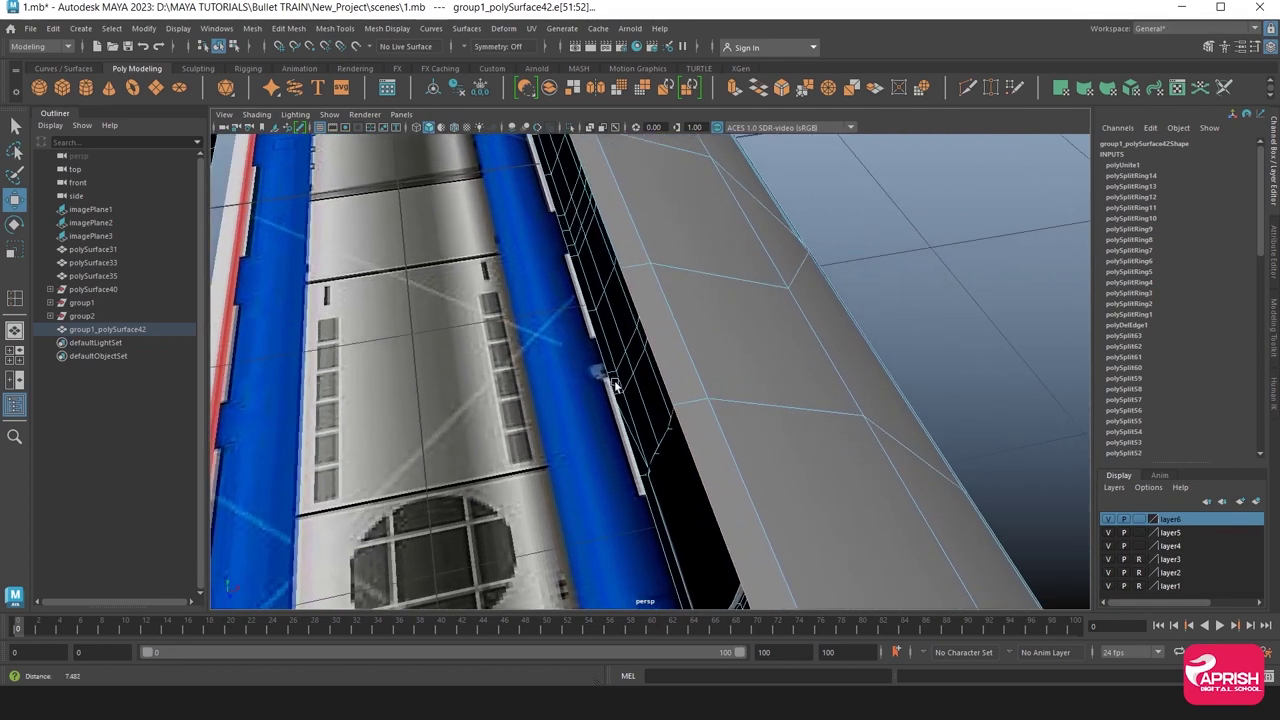
pyautogui.scroll(2, 605, 371)
pyautogui.scroll(1, 620, 388)
pyautogui.scroll(-1, 645, 395)
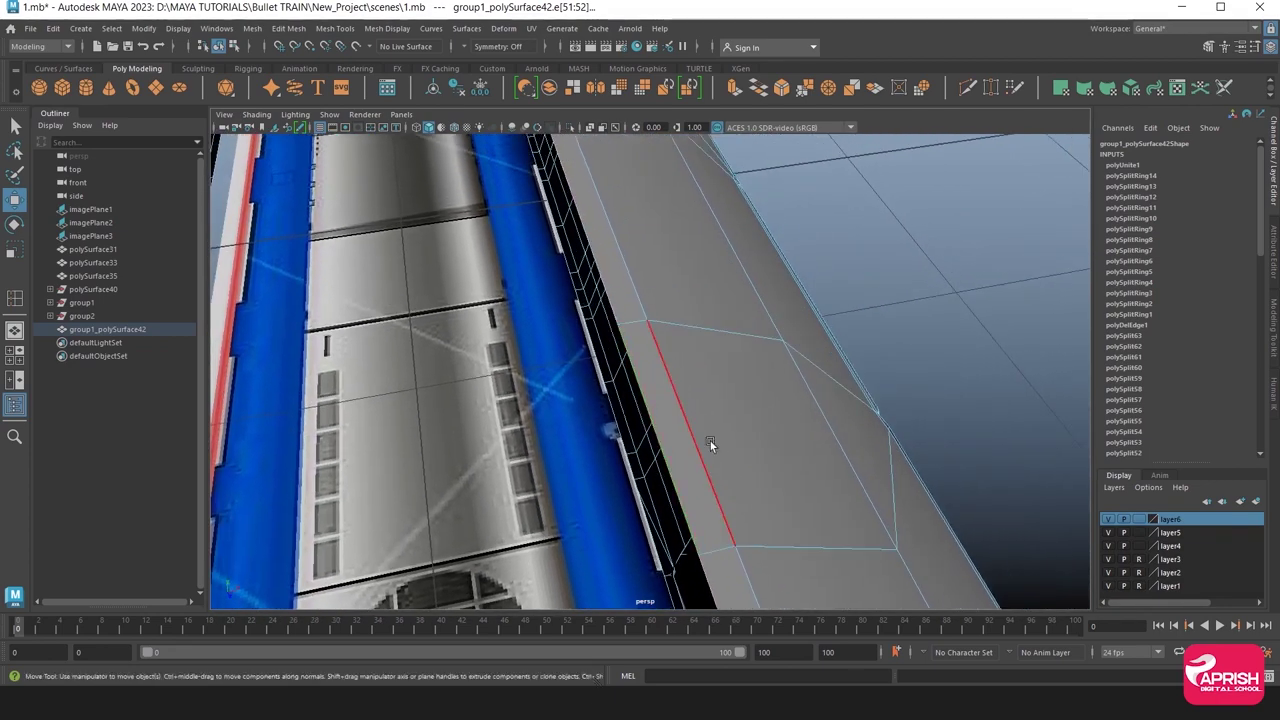
pyautogui.scroll(-2, 710, 400)
pyautogui.scroll(-1, 627, 425)
pyautogui.moveTo(627, 425)
pyautogui.keyDown('alt'); pyautogui.mouseDown(button='middle')
pyautogui.moveTo(603, 393)
pyautogui.moveTo(583, 395)
pyautogui.mouseUp(button='middle'); pyautogui.keyUp('alt')
pyautogui.scroll(-3, 583, 395)
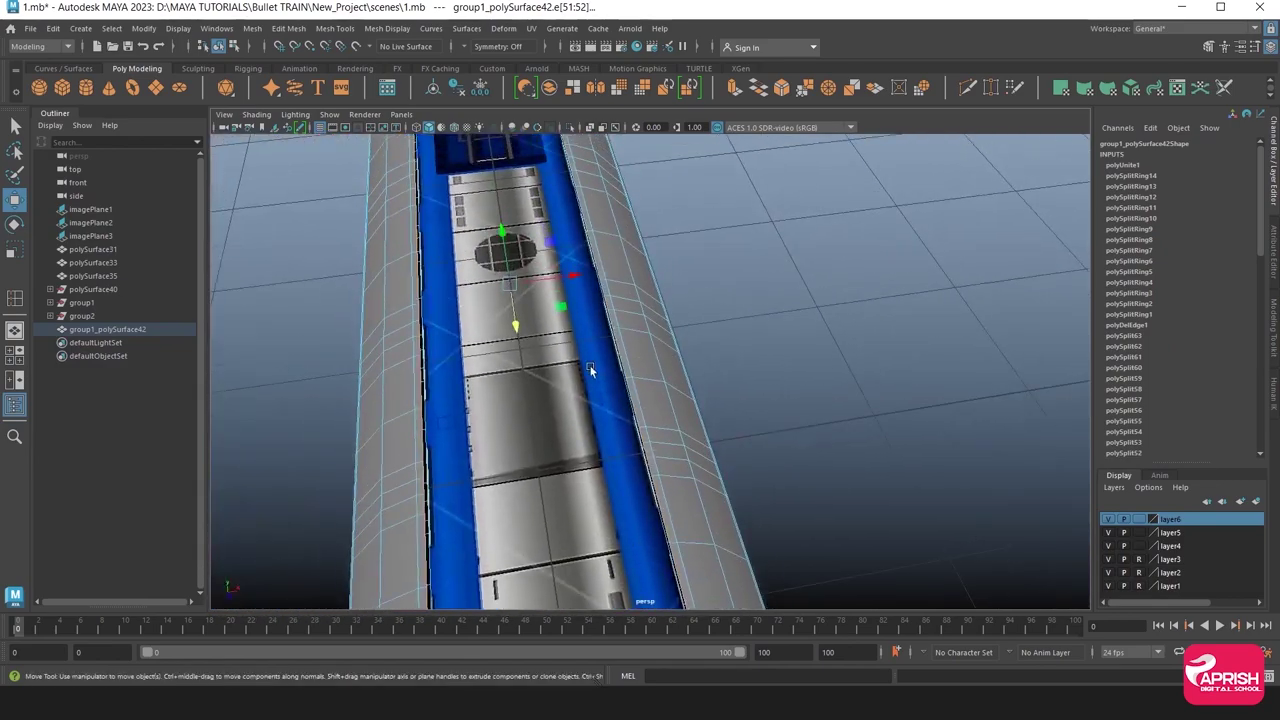
pyautogui.scroll(1, 650, 410)
pyautogui.scroll(1, 704, 425)
pyautogui.scroll(3, 704, 425)
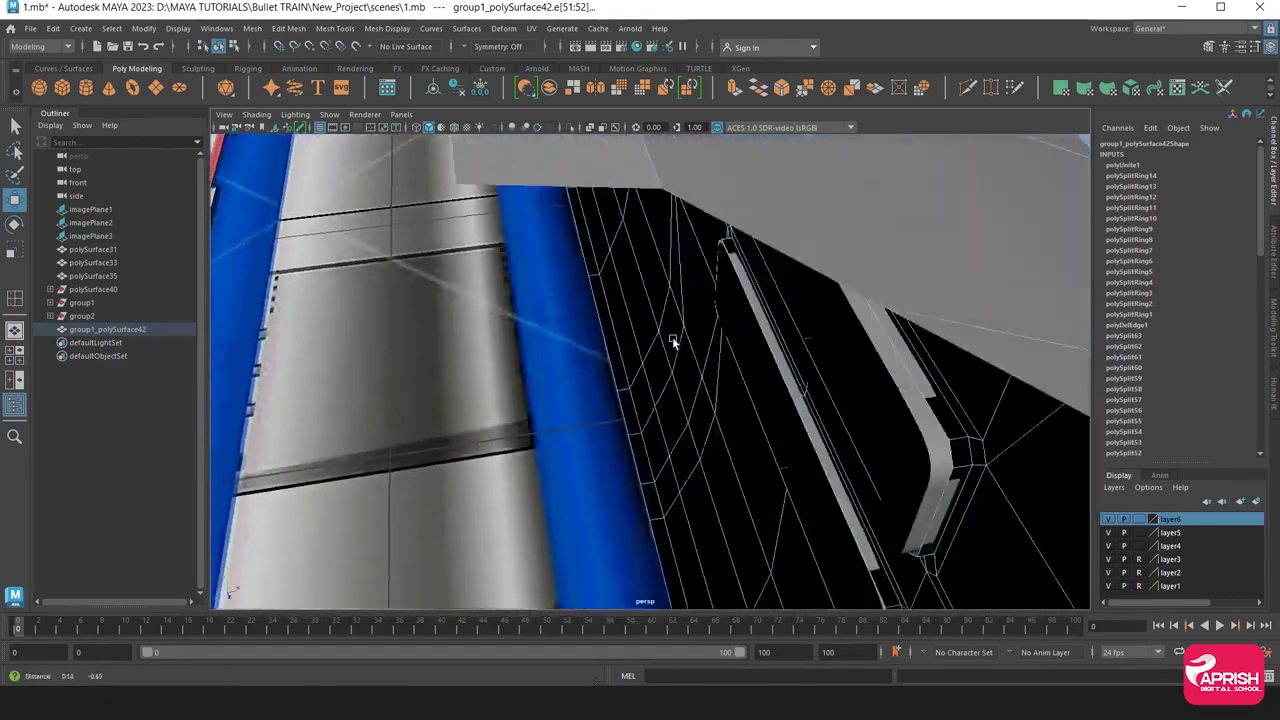
pyautogui.scroll(-3, 677, 327)
pyautogui.scroll(1, 616, 383)
pyautogui.scroll(1, 616, 381)
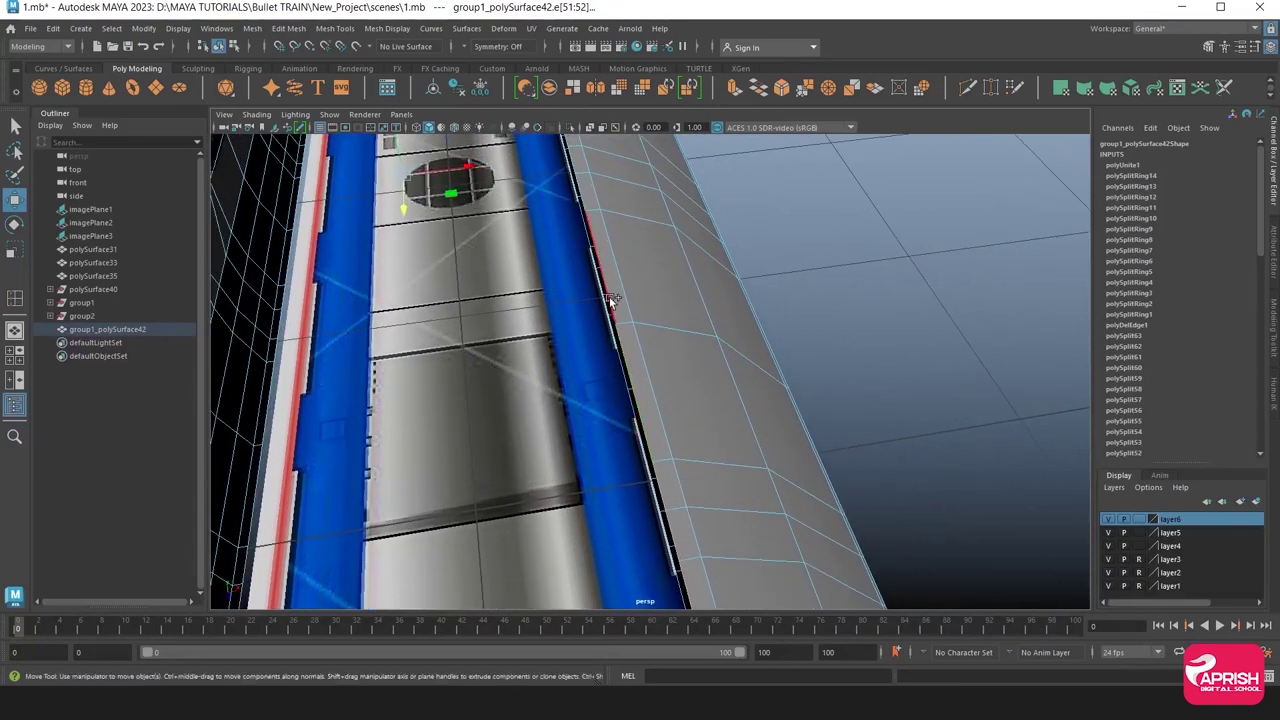
# Orbit over the roof and nose, pull back to the whole shell, and bring up Edit Mesh.
pyautogui.keyDown('alt'); pyautogui.moveTo(610, 300); pyautogui.dragTo(617, 378, button='middle'); pyautogui.keyUp('alt')
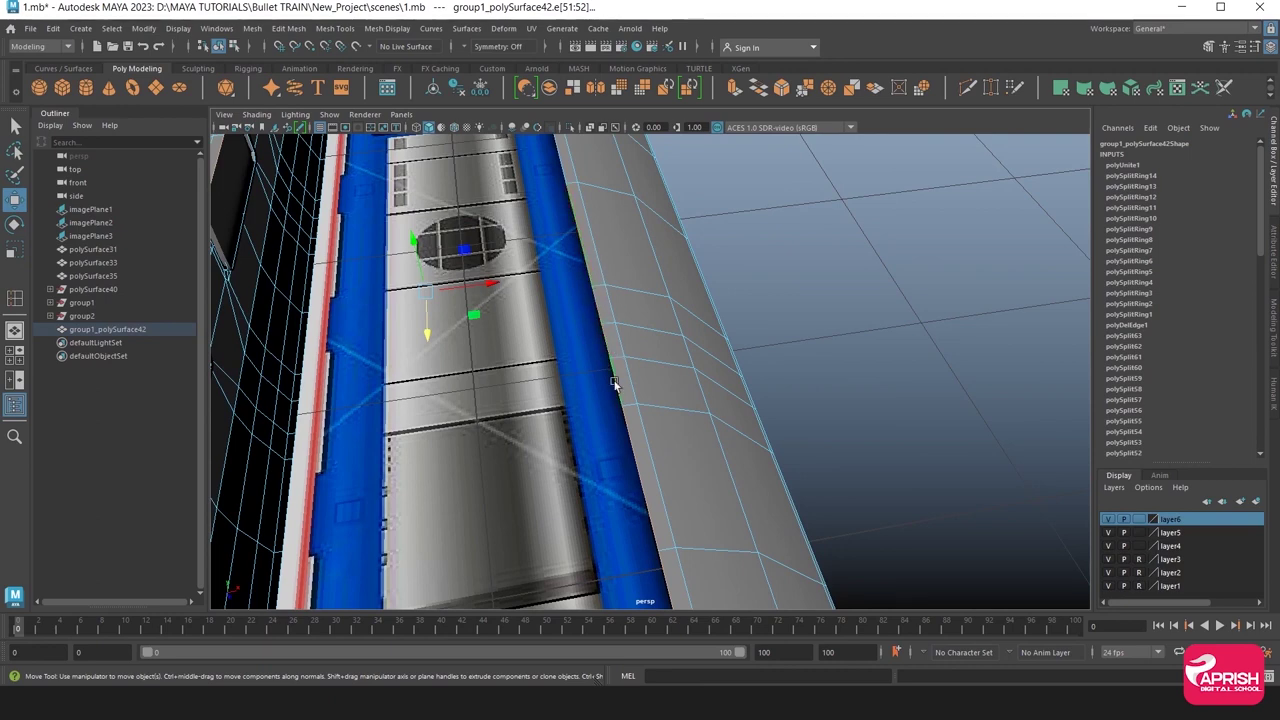
pyautogui.moveTo(612, 385)
pyautogui.keyDown('alt'); pyautogui.mouseDown(button='middle')
pyautogui.moveTo(614, 458)
pyautogui.moveTo(591, 482)
pyautogui.mouseUp(button='middle'); pyautogui.keyUp('alt')
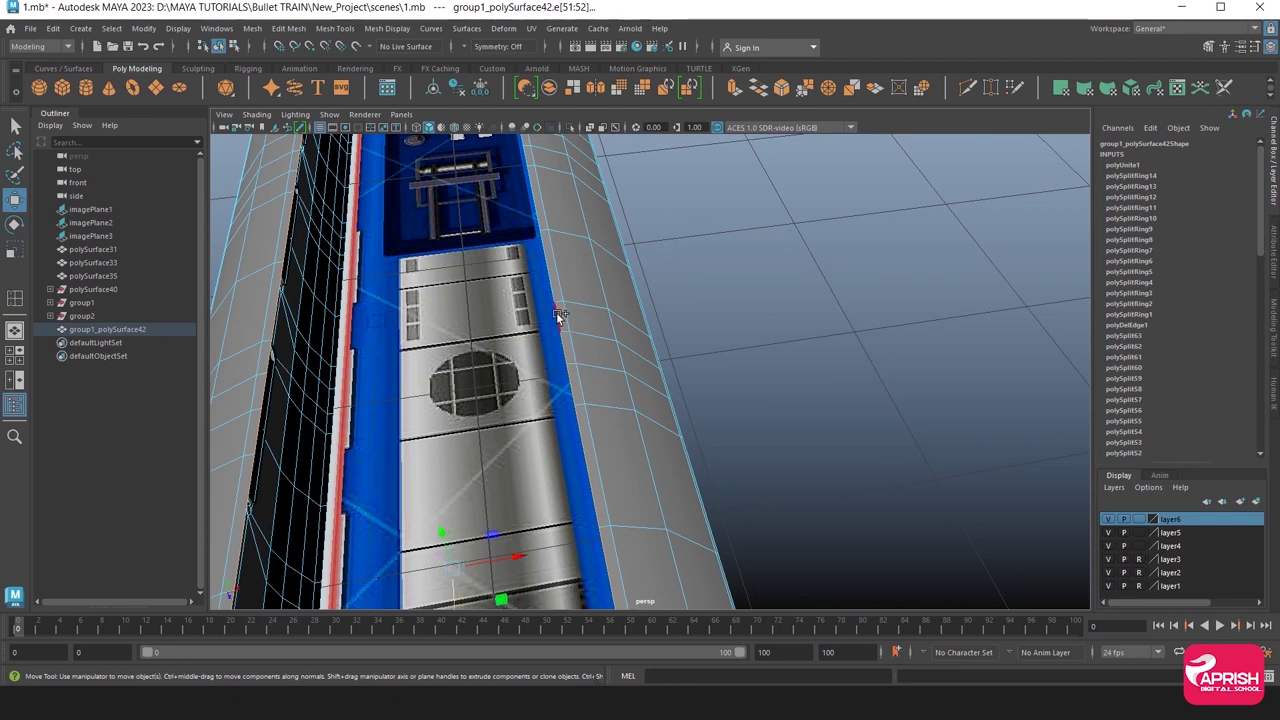
pyautogui.keyDown('alt'); pyautogui.moveTo(560, 315); pyautogui.dragTo(556, 432); pyautogui.keyUp('alt')
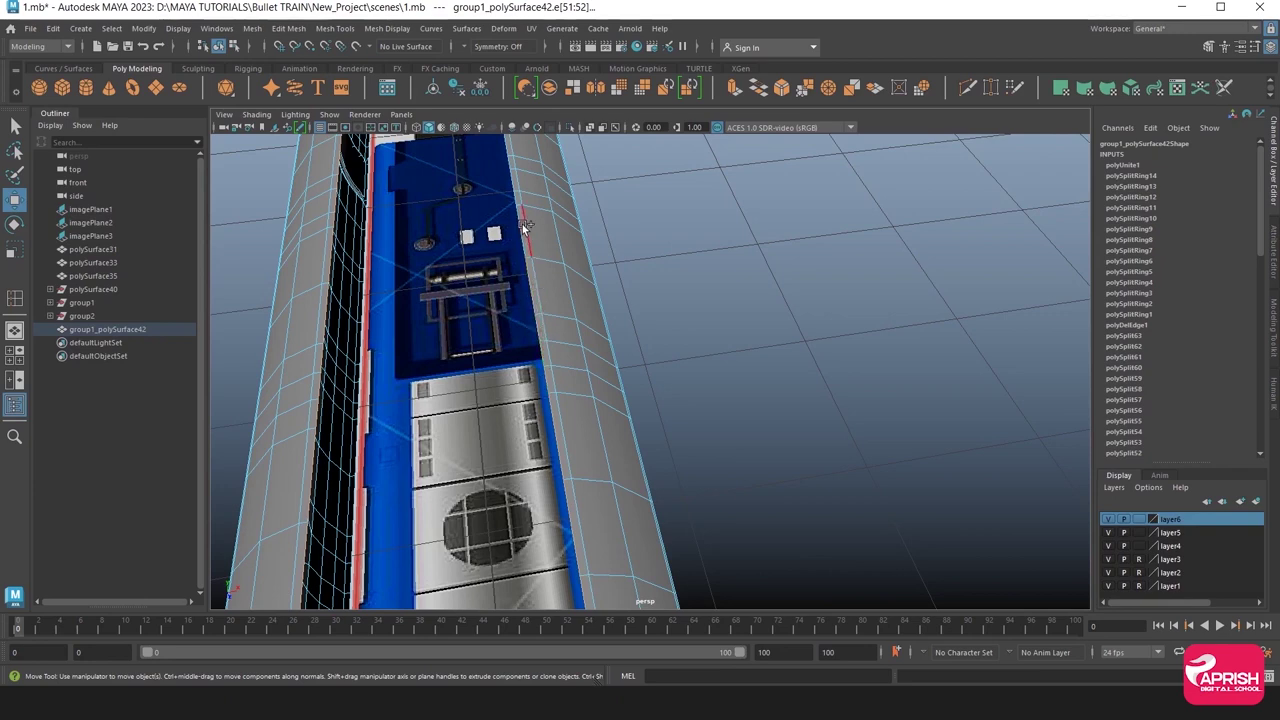
pyautogui.keyDown('alt'); pyautogui.moveTo(521, 226); pyautogui.dragTo(556, 376); pyautogui.keyUp('alt')
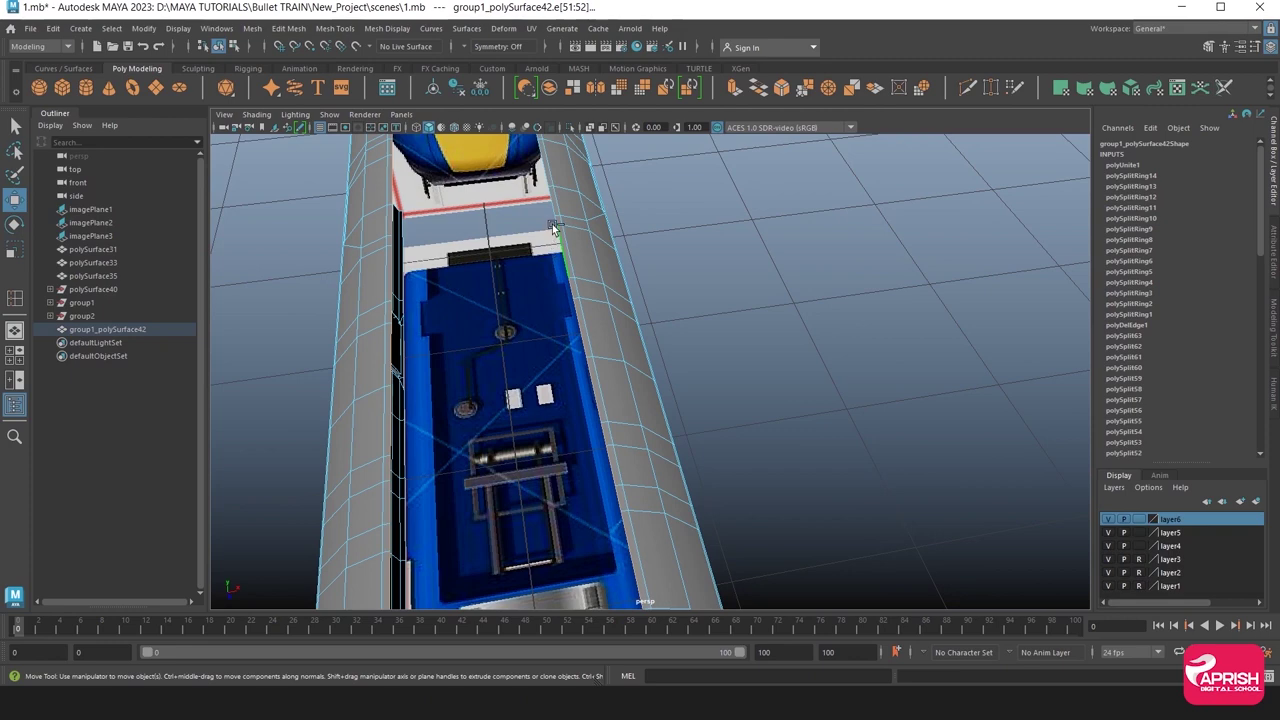
pyautogui.keyDown('alt'); pyautogui.moveTo(528, 280); pyautogui.dragTo(580, 521); pyautogui.keyUp('alt')
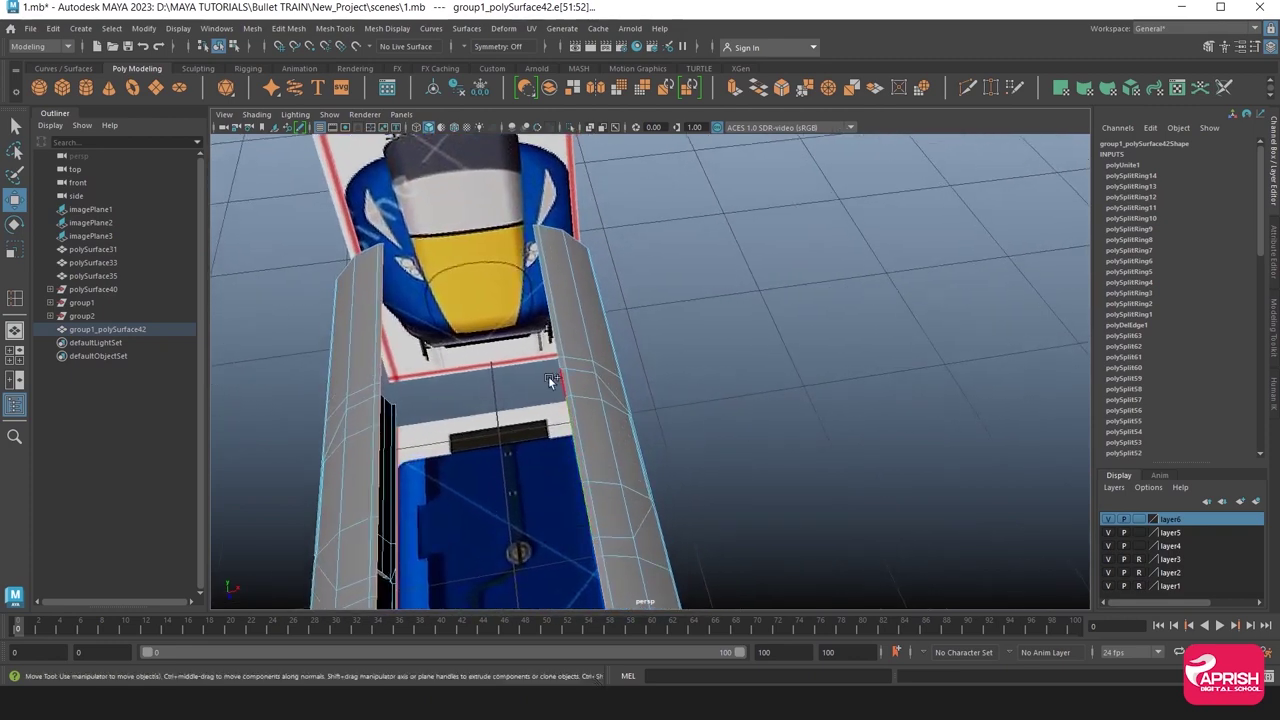
pyautogui.moveTo(548, 362)
pyautogui.keyDown('alt'); pyautogui.mouseDown()
pyautogui.moveTo(680, 484)
pyautogui.moveTo(392, 136)
pyautogui.mouseUp(); pyautogui.keyUp('alt')
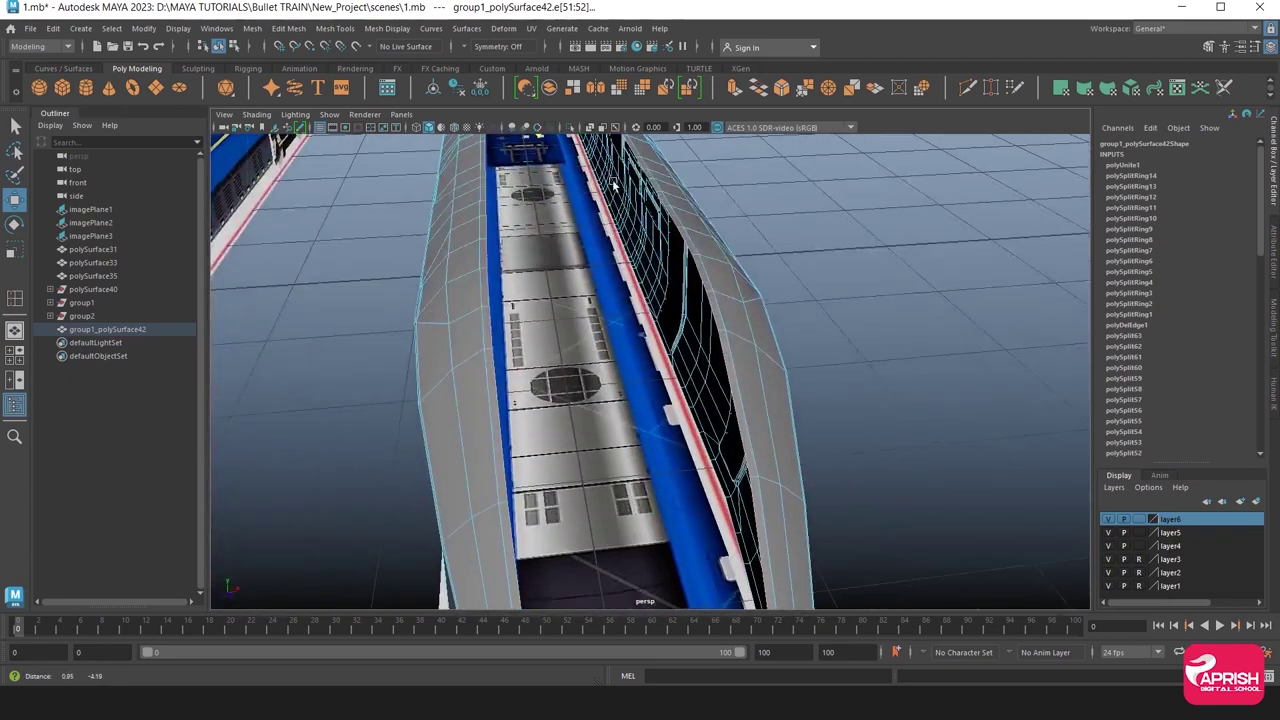
pyautogui.click(251, 28)
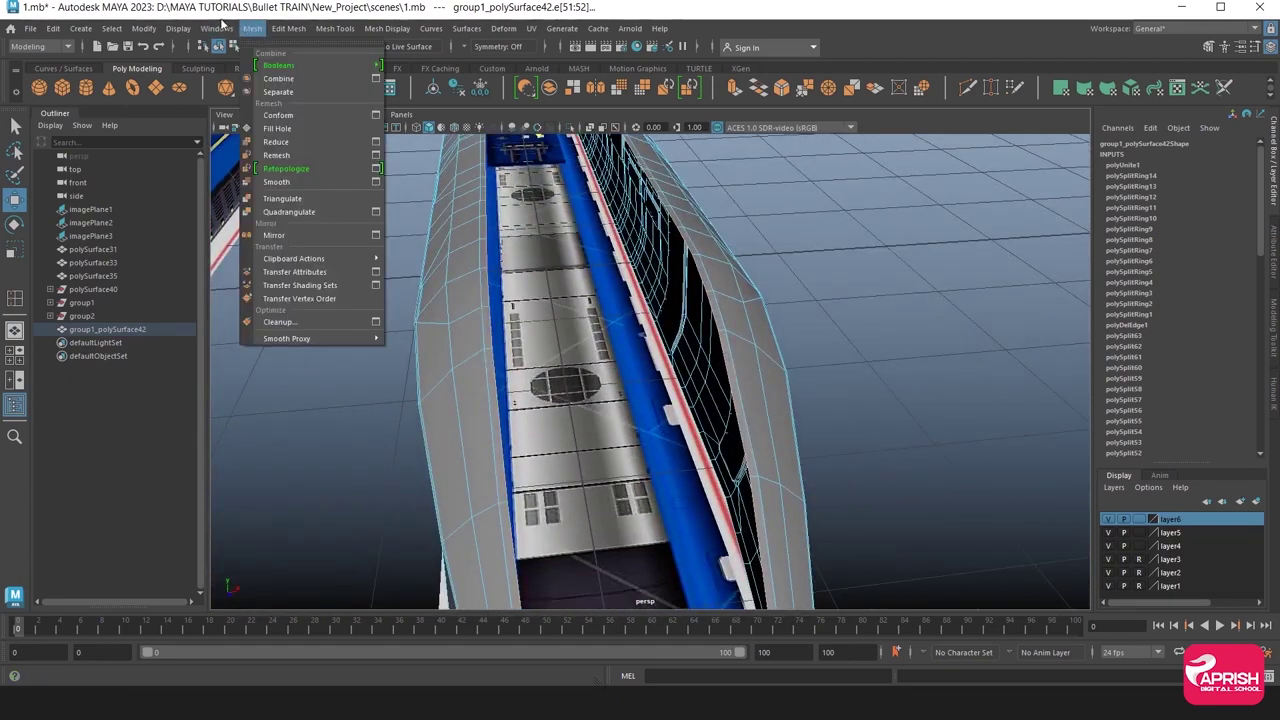
pyautogui.moveTo(288, 28)
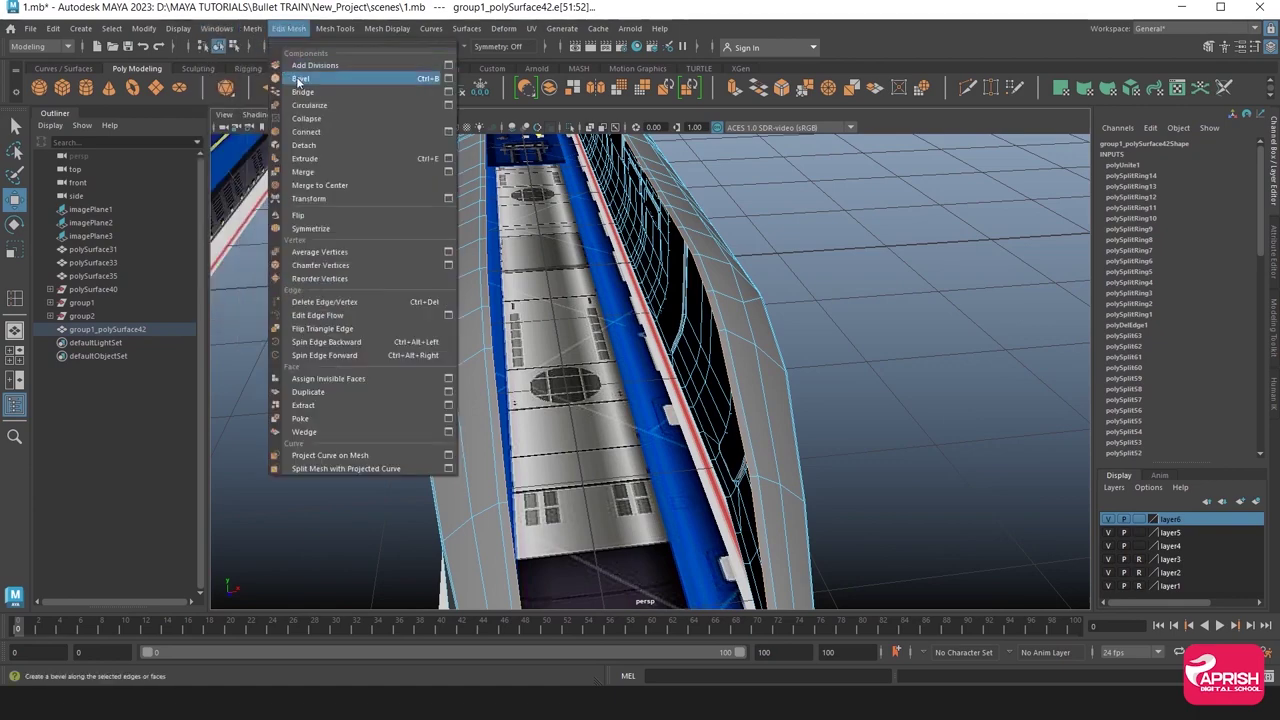
# Bridge the selected roof edges, inspect the new surface, and return to Object Mode.
pyautogui.click(302, 91)
pyautogui.moveTo(692, 362)
pyautogui.keyDown('alt'); pyautogui.mouseDown()
pyautogui.moveTo(640, 340)
pyautogui.moveTo(420, 376)
pyautogui.mouseUp(); pyautogui.keyUp('alt')
pyautogui.moveTo(796, 277)
pyautogui.keyDown('alt'); pyautogui.mouseDown()
pyautogui.moveTo(808, 247)
pyautogui.moveTo(674, 485)
pyautogui.mouseUp(); pyautogui.keyUp('alt')
pyautogui.moveTo(620, 320); pyautogui.dragTo(698, 282, button='right')
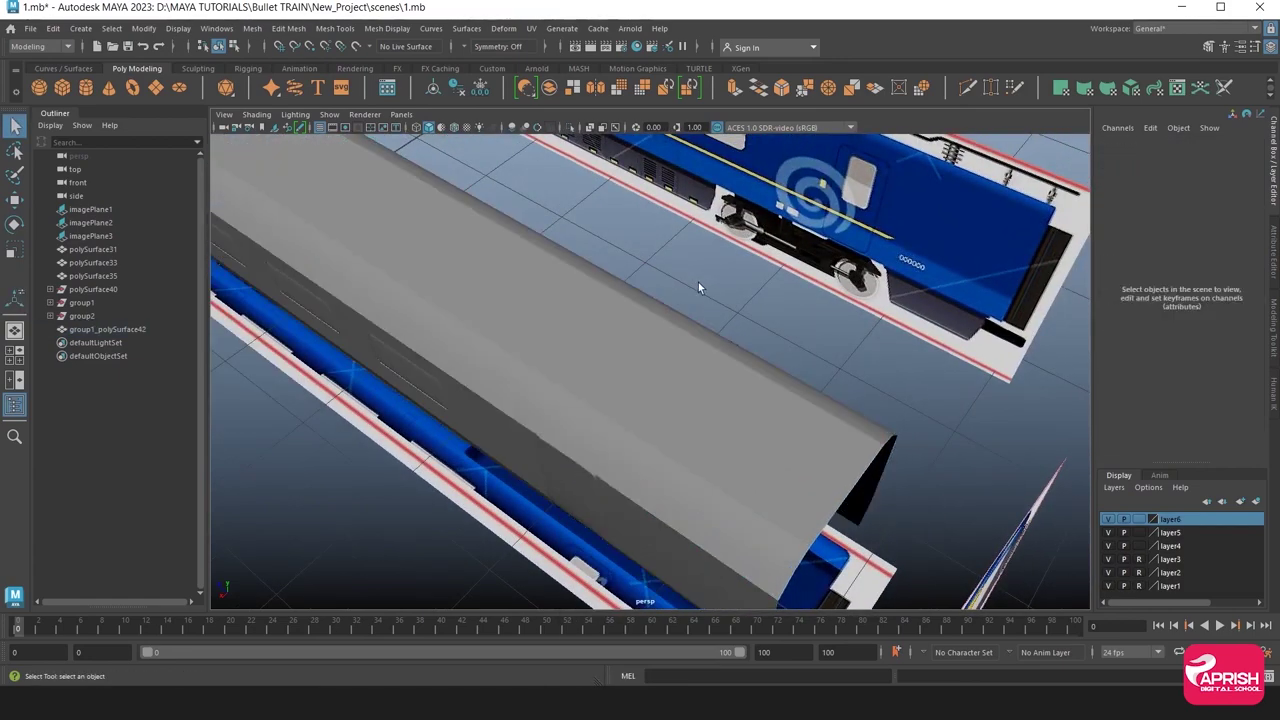
pyautogui.keyDown('alt'); pyautogui.moveTo(698, 288); pyautogui.dragTo(715, 348); pyautogui.keyUp('alt')
# Select the grey body shell, preview it smoothed, and reselect it from a high view.
pyautogui.click(812, 358)
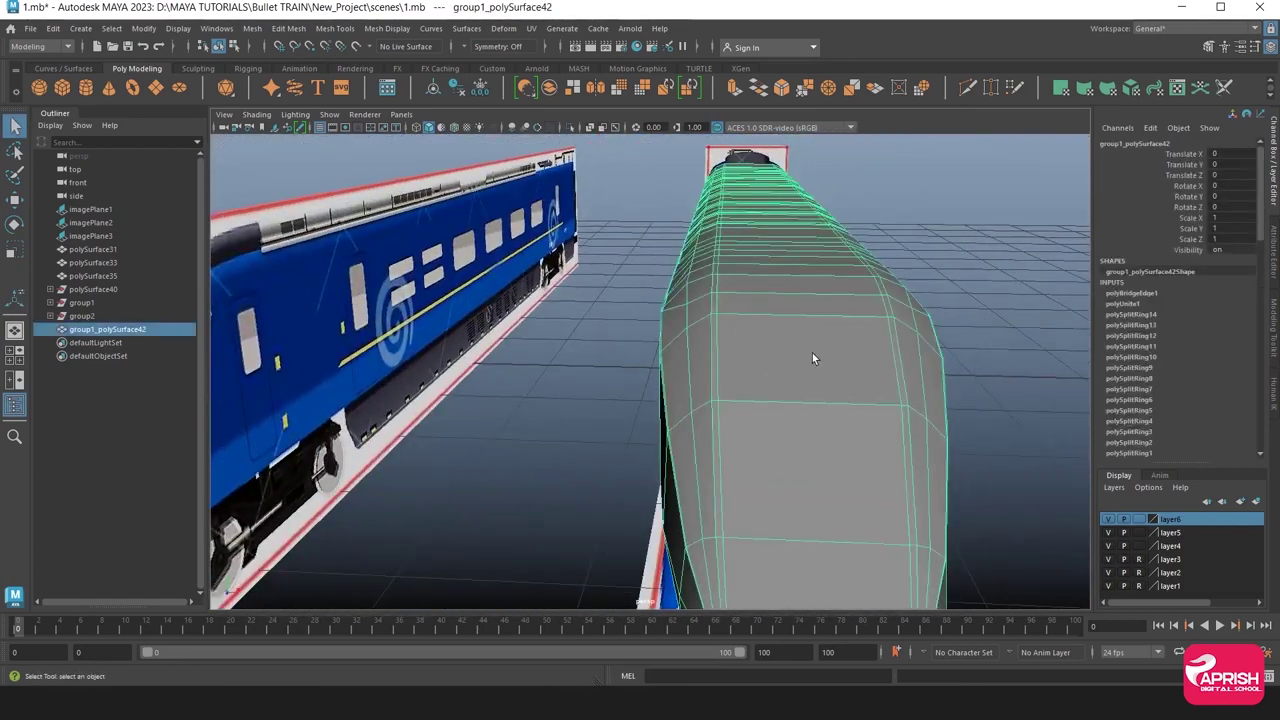
pyautogui.press('3')
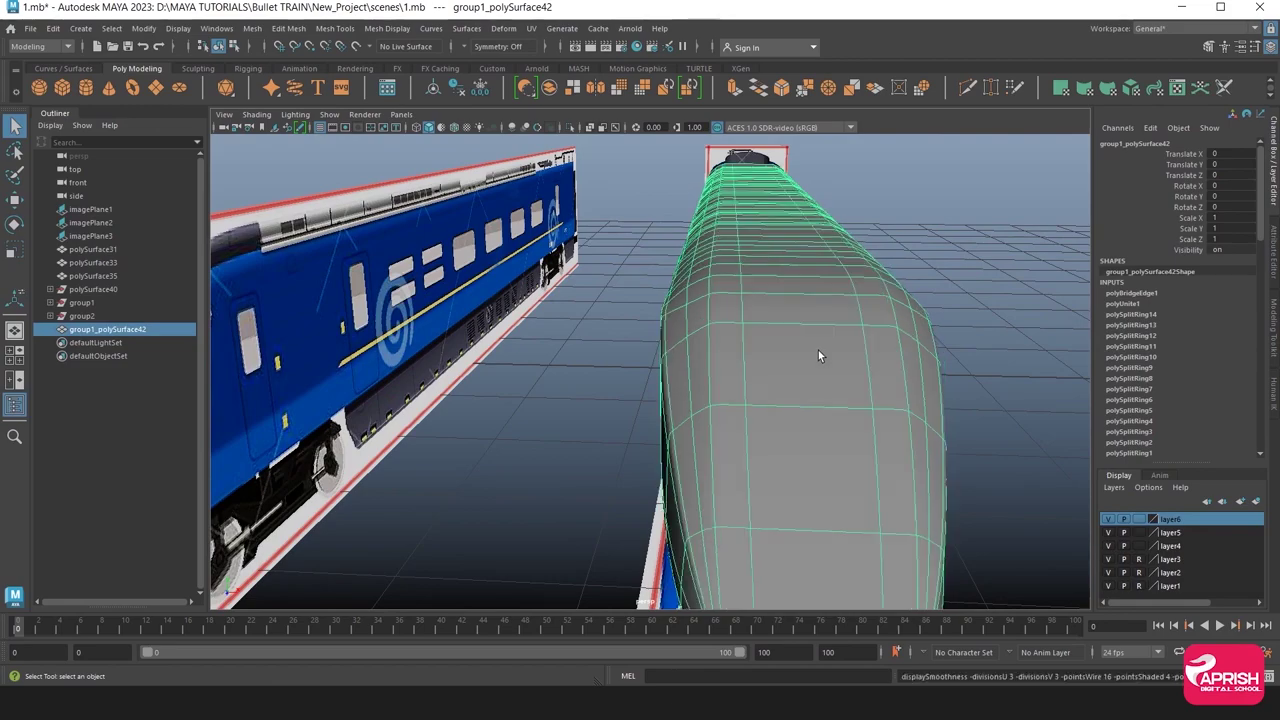
pyautogui.click(922, 298)
pyautogui.moveTo(922, 303)
pyautogui.keyDown('alt'); pyautogui.mouseDown()
pyautogui.moveTo(814, 320)
pyautogui.moveTo(611, 306)
pyautogui.moveTo(857, 320)
pyautogui.moveTo(553, 361)
pyautogui.moveTo(503, 316)
pyautogui.moveTo(557, 323)
pyautogui.moveTo(649, 291)
pyautogui.moveTo(577, 286)
pyautogui.mouseUp(); pyautogui.keyUp('alt')
pyautogui.click(649, 291)
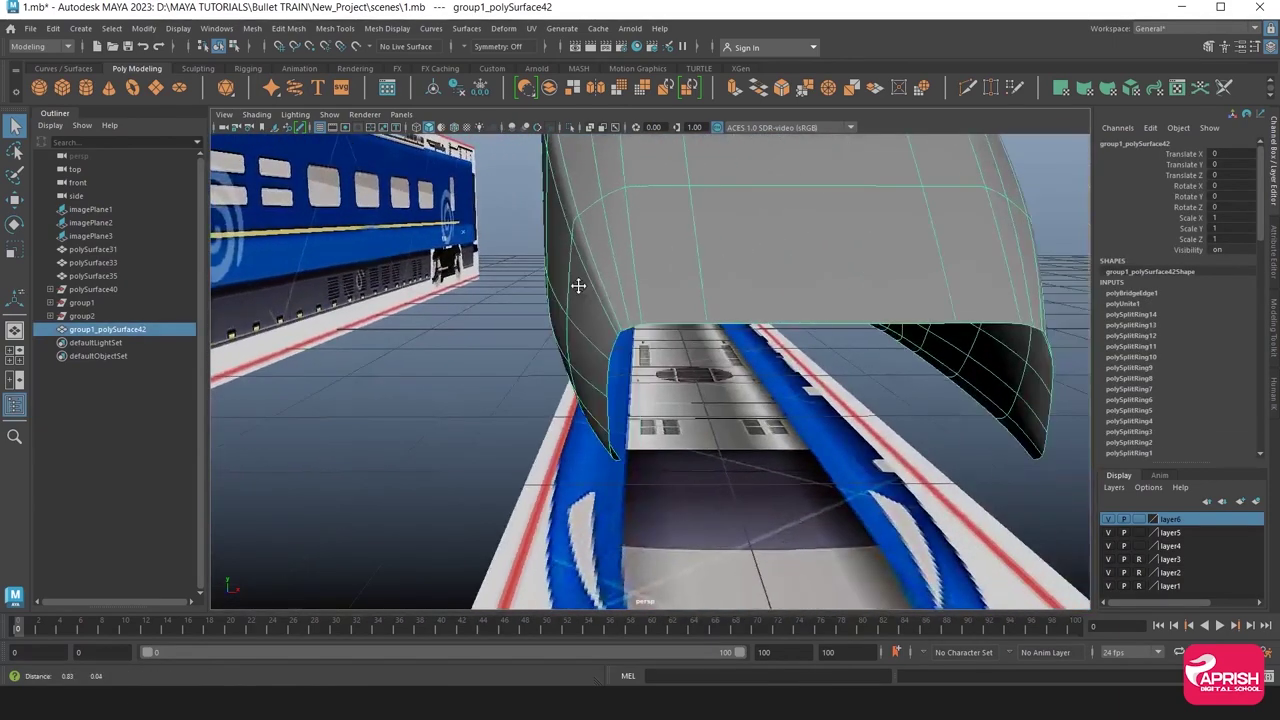
pyautogui.keyDown('alt'); pyautogui.moveTo(668, 274); pyautogui.dragTo(661, 282); pyautogui.keyUp('alt')
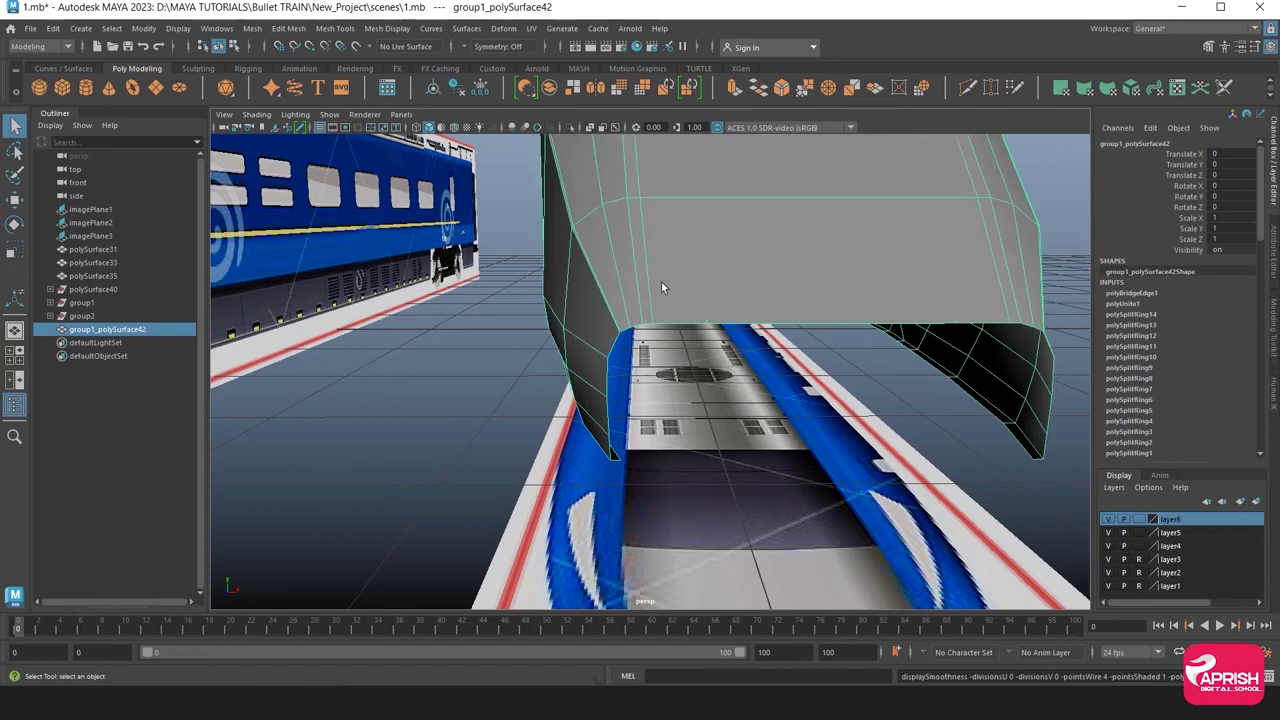
# Switch the shell to Edge mode and centre the nose panel in view.
pyautogui.moveTo(597, 305); pyautogui.dragTo(598, 272, button='right')
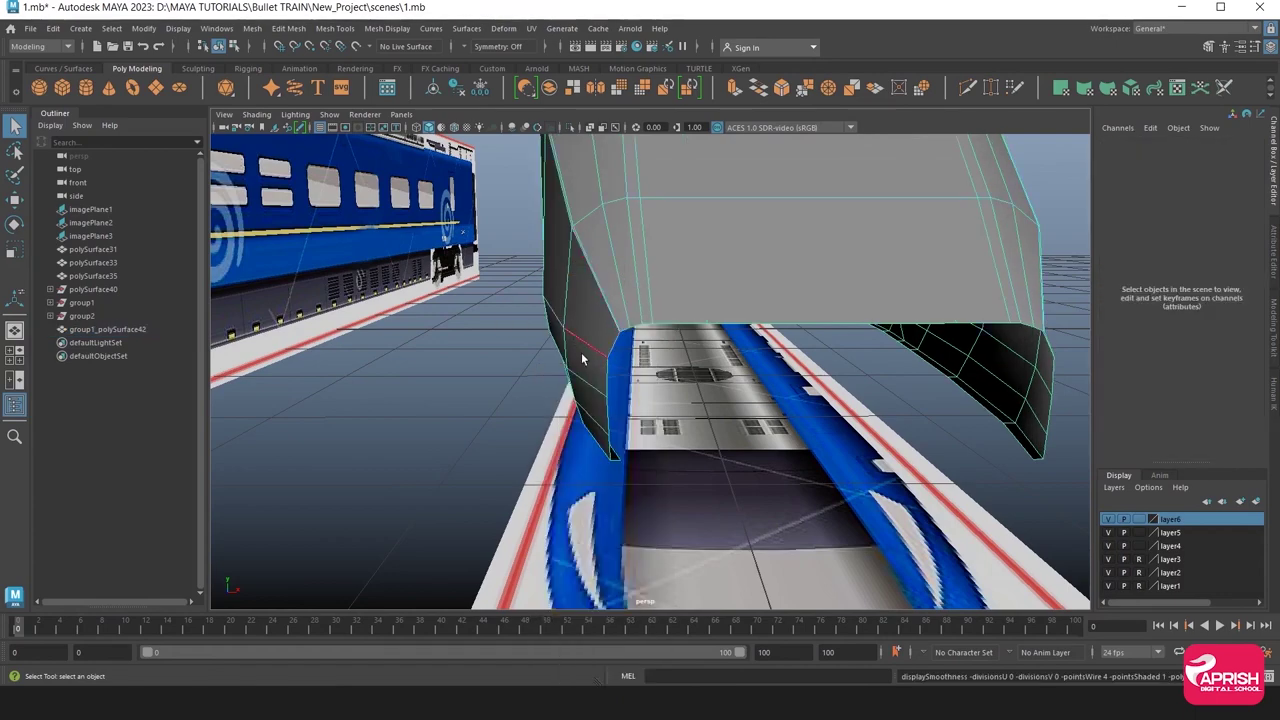
pyautogui.keyDown('alt'); pyautogui.moveTo(581, 352); pyautogui.dragTo(608, 323); pyautogui.keyUp('alt')
pyautogui.moveTo(608, 323)
pyautogui.keyDown('alt'); pyautogui.mouseDown(button='right')
pyautogui.moveTo(573, 291)
pyautogui.moveTo(651, 294)
pyautogui.moveTo(592, 287)
pyautogui.moveTo(524, 305)
pyautogui.mouseUp(button='right'); pyautogui.keyUp('alt')
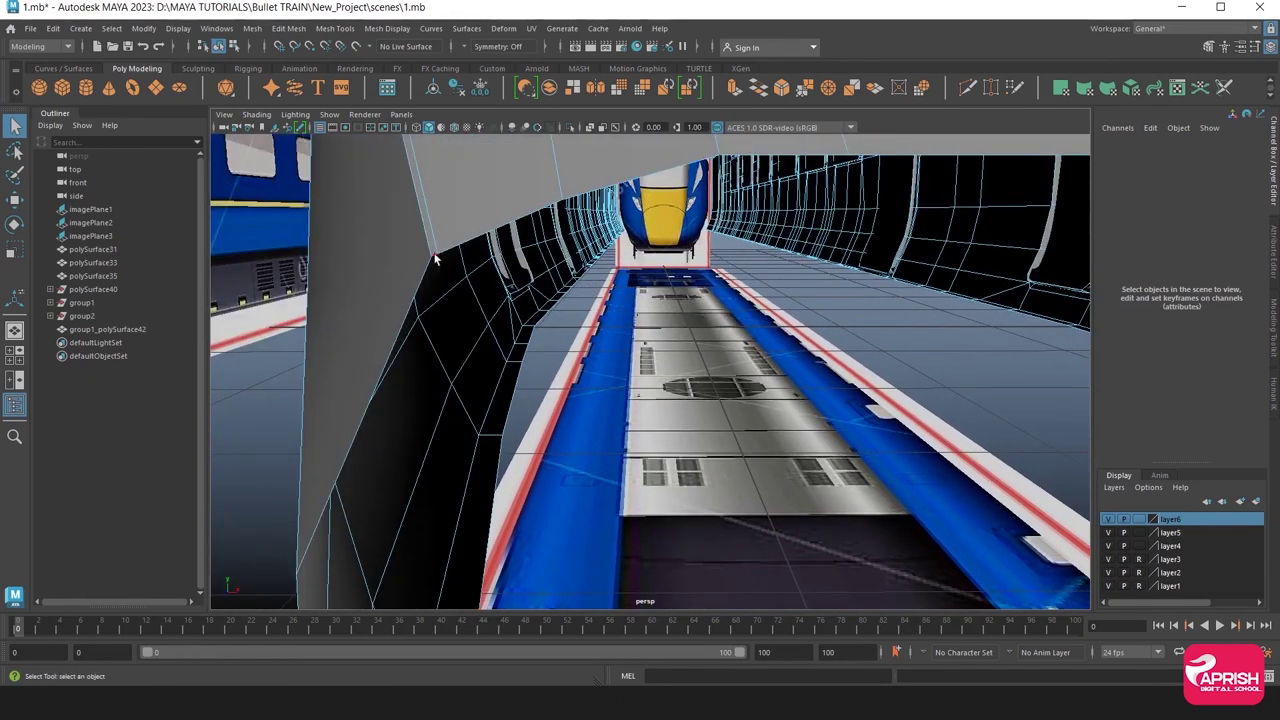
# Select two edges on the lower nose opening, orbiting to check the side panel.
pyautogui.click(419, 325)
pyautogui.click(400, 330)
pyautogui.moveTo(400, 330)
pyautogui.keyDown('alt'); pyautogui.mouseDown()
pyautogui.moveTo(600, 305)
pyautogui.moveTo(604, 270)
pyautogui.mouseUp(); pyautogui.keyUp('alt')
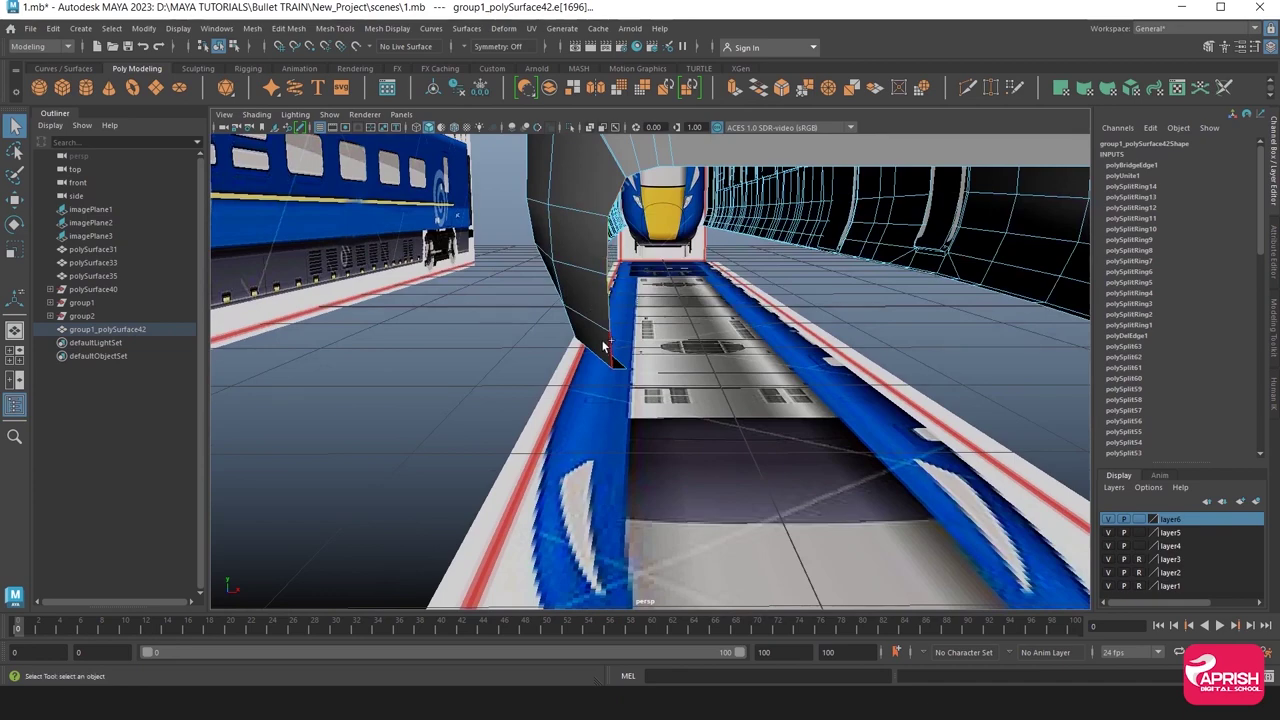
pyautogui.moveTo(808, 292)
pyautogui.keyDown('alt'); pyautogui.mouseDown()
pyautogui.moveTo(672, 309)
pyautogui.moveTo(613, 293)
pyautogui.mouseUp(); pyautogui.keyUp('alt')
pyautogui.scroll(3, 613, 293)
pyautogui.scroll(3, 614, 294)
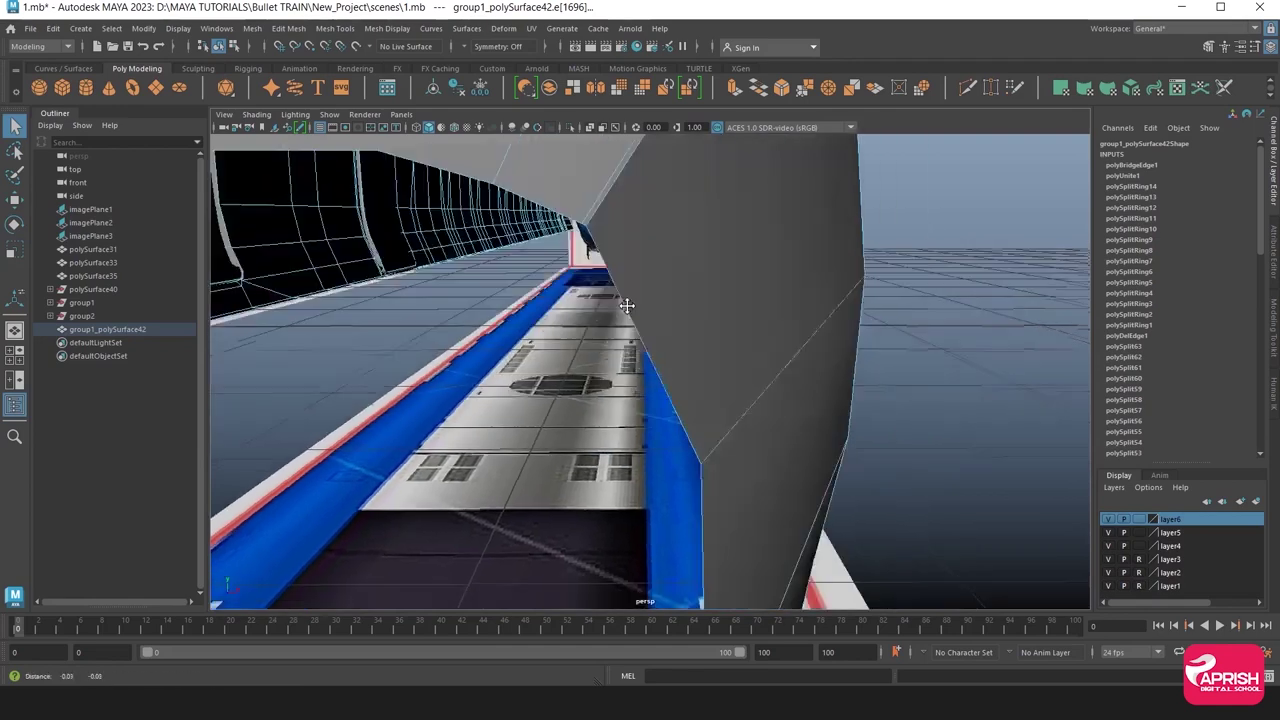
pyautogui.scroll(2, 614, 285)
pyautogui.scroll(2, 614, 277)
pyautogui.keyDown('alt'); pyautogui.moveTo(614, 277); pyautogui.dragTo(618, 283, button='middle'); pyautogui.keyUp('alt')
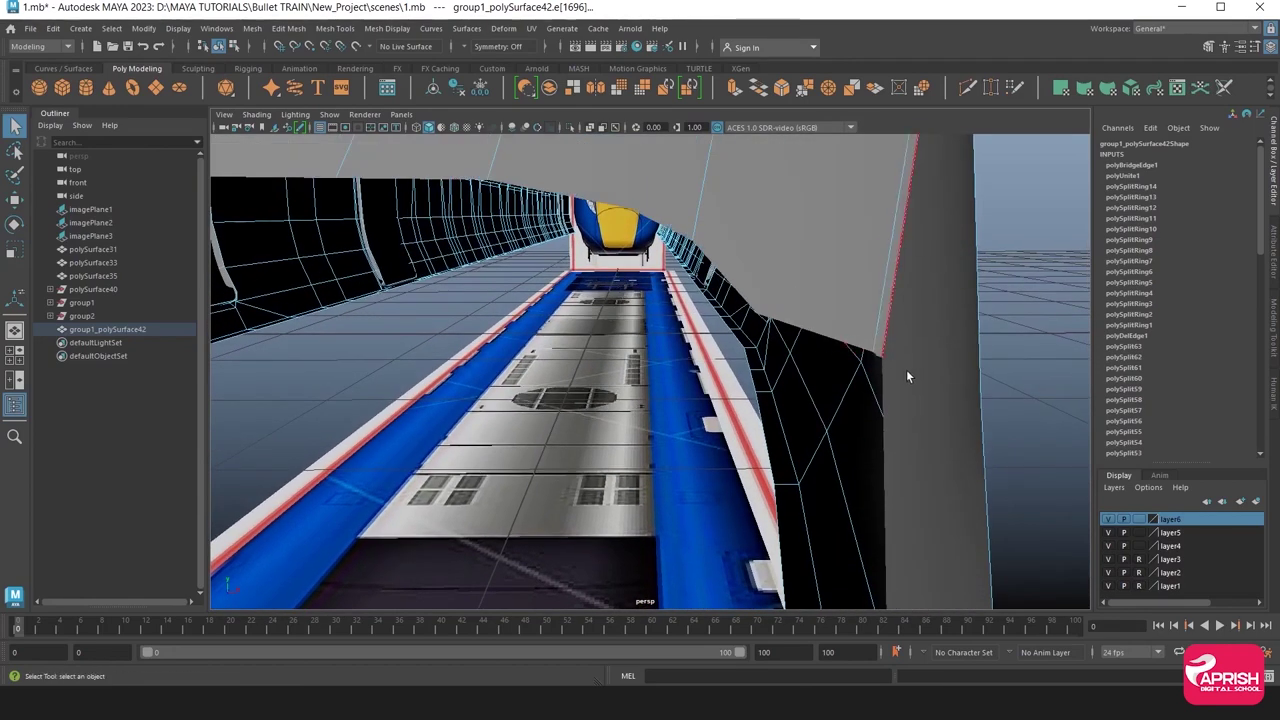
pyautogui.scroll(3, 906, 369)
pyautogui.scroll(-1, 814, 422)
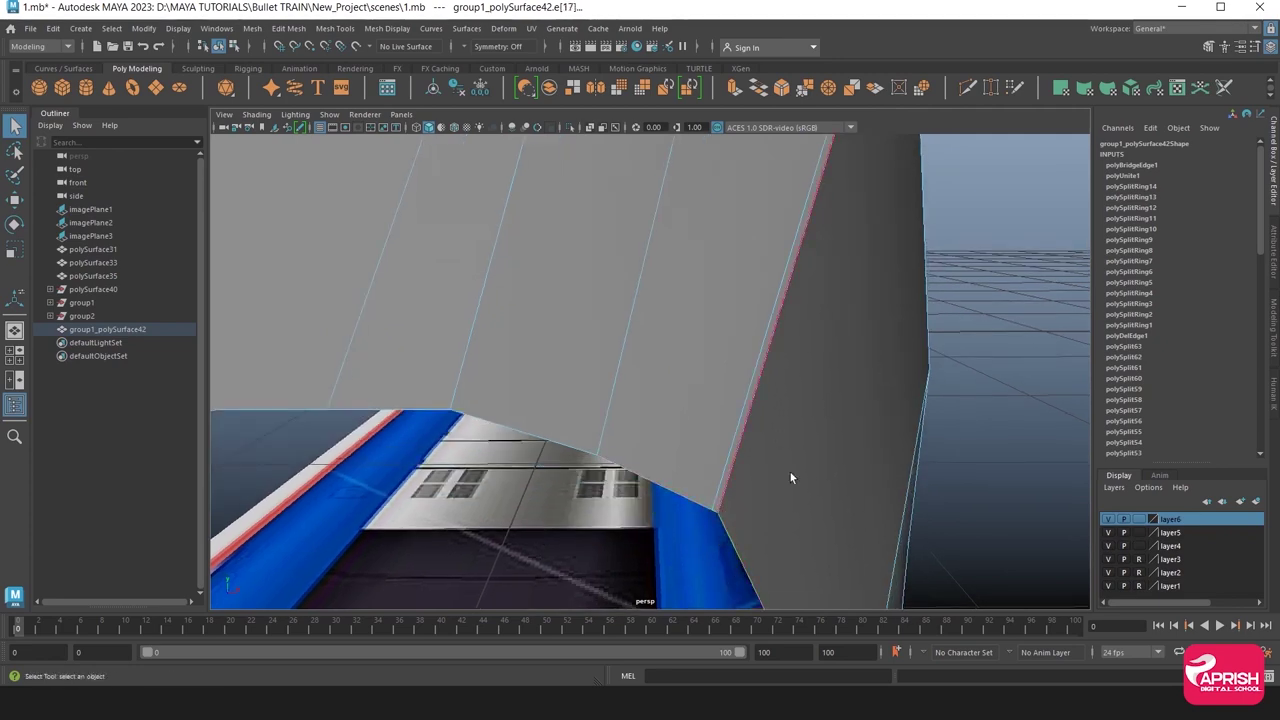
pyautogui.moveTo(790, 472)
pyautogui.keyDown('alt'); pyautogui.mouseDown(button='middle')
pyautogui.moveTo(789, 417)
pyautogui.moveTo(703, 428)
pyautogui.mouseUp(button='middle'); pyautogui.keyUp('alt')
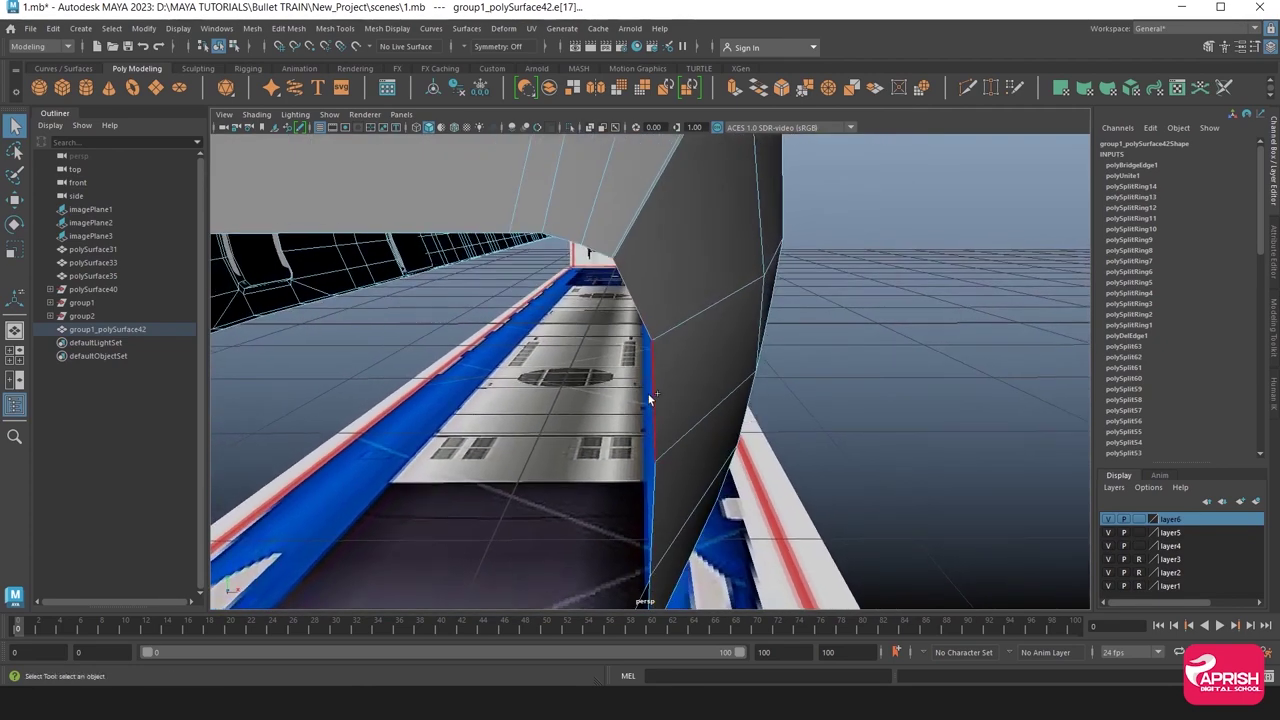
pyautogui.keyDown('alt'); pyautogui.moveTo(655, 520); pyautogui.dragTo(700, 414, button='middle'); pyautogui.keyUp('alt')
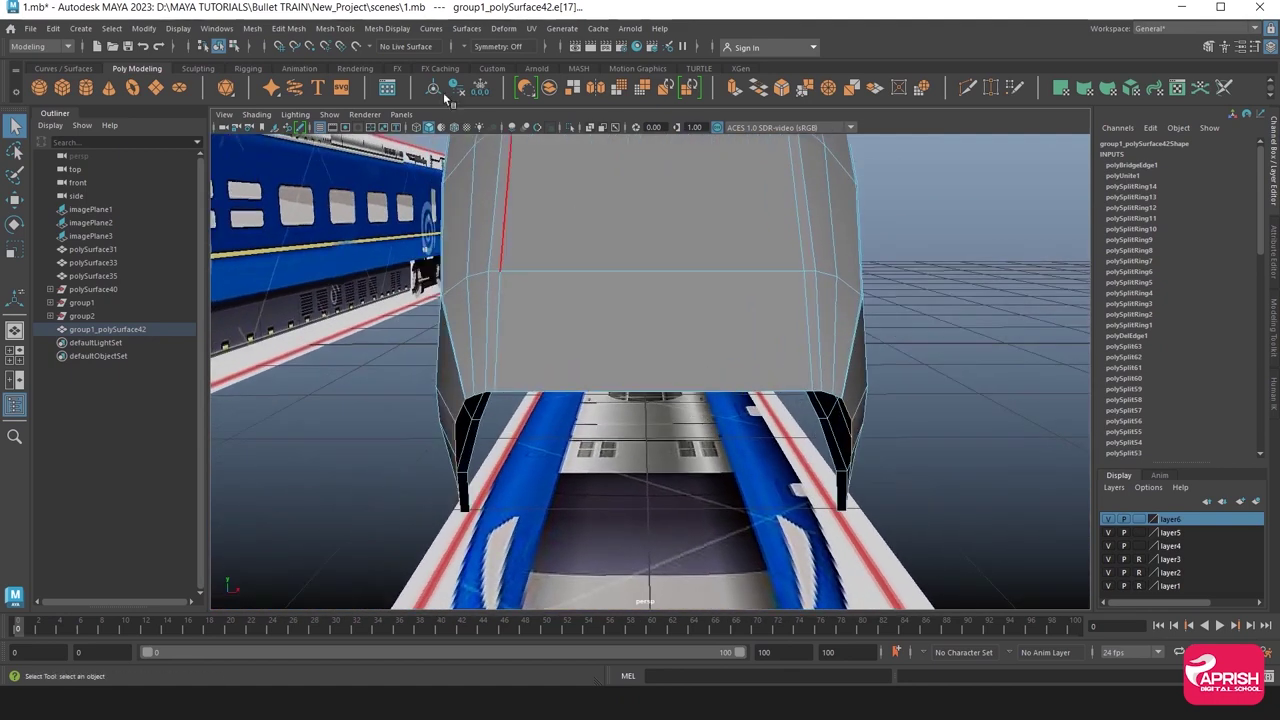
# Bridge the lower front edges with 0 divisions and return to Object Mode.
pyautogui.click(289, 29)
pyautogui.click(298, 96)
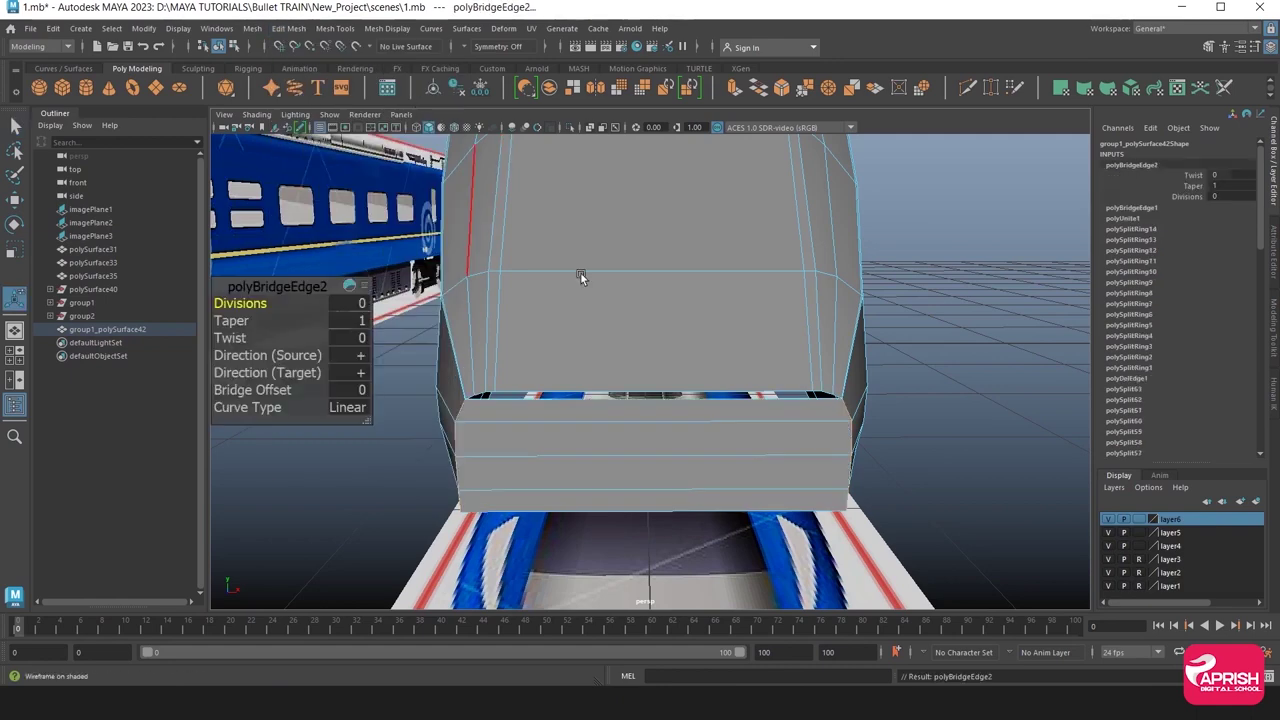
pyautogui.moveTo(582, 359)
pyautogui.keyDown('alt'); pyautogui.mouseDown()
pyautogui.moveTo(589, 335)
pyautogui.moveTo(648, 348)
pyautogui.mouseUp(); pyautogui.keyUp('alt')
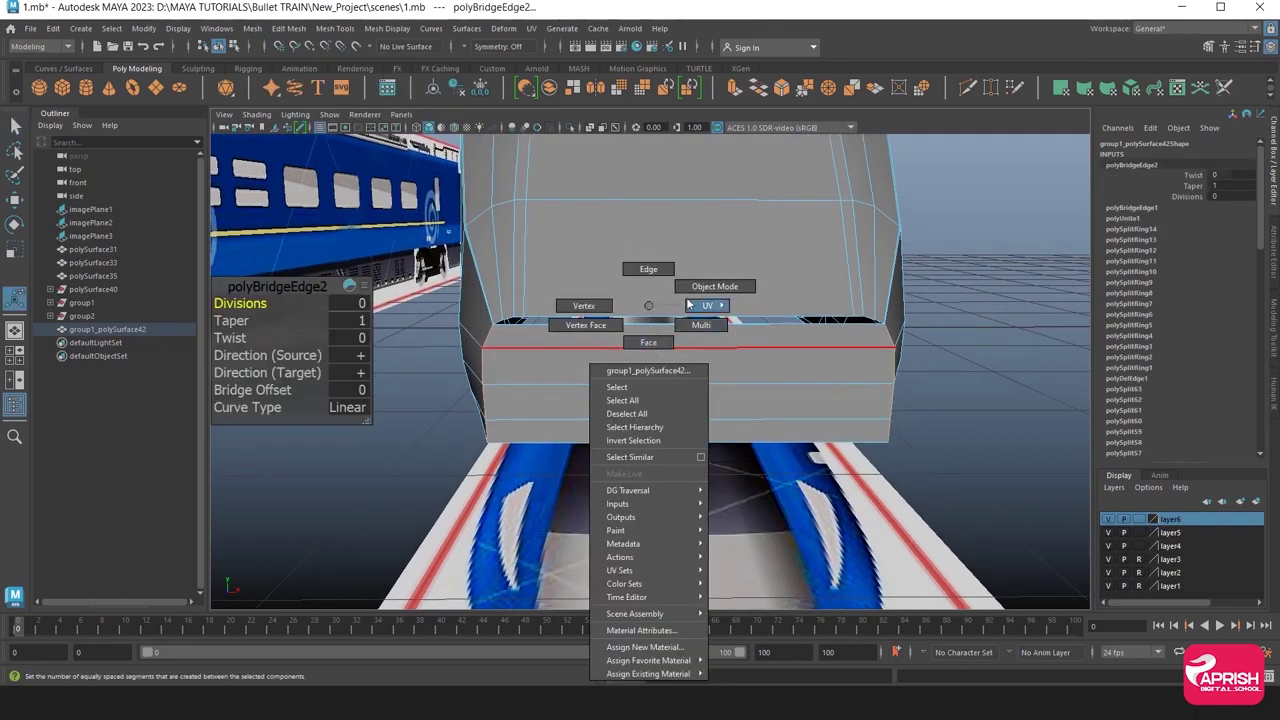
pyautogui.moveTo(648, 348); pyautogui.dragTo(705, 300, button='right')
pyautogui.keyDown('alt'); pyautogui.moveTo(553, 345); pyautogui.dragTo(563, 335, button='right'); pyautogui.keyUp('alt')
pyautogui.keyDown('alt'); pyautogui.moveTo(563, 335); pyautogui.dragTo(579, 342); pyautogui.keyUp('alt')
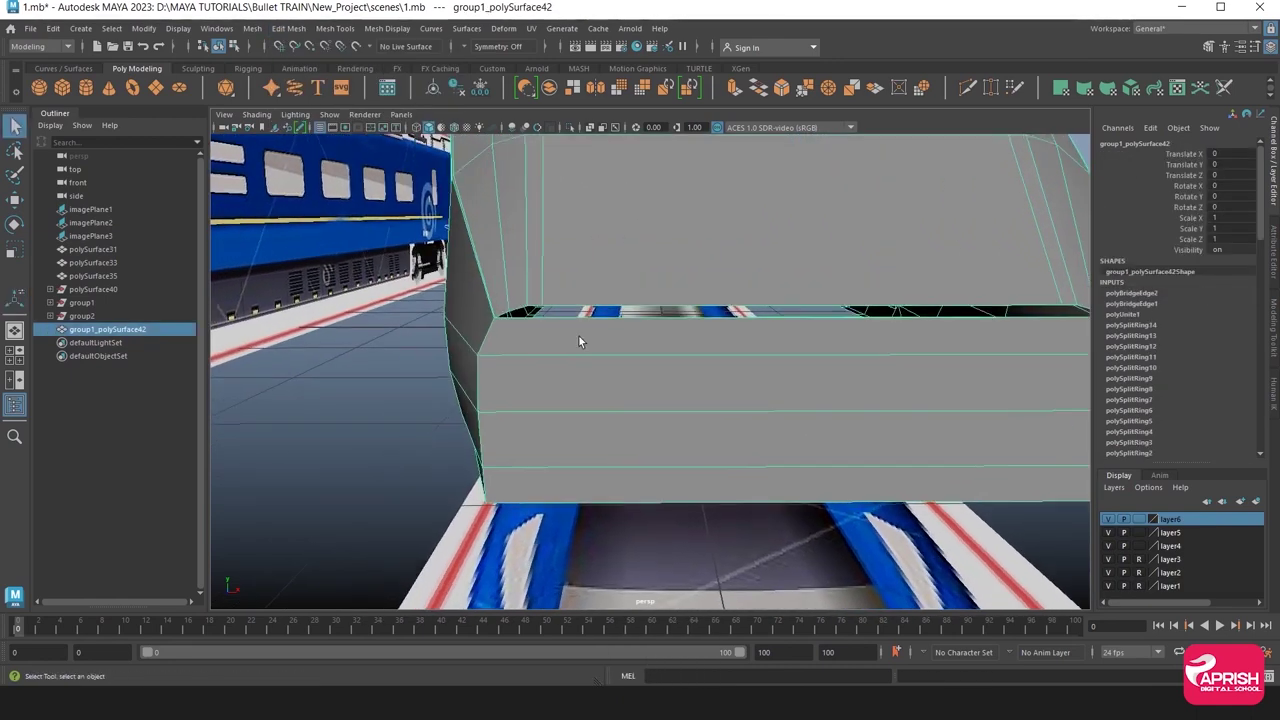
pyautogui.click(335, 28)
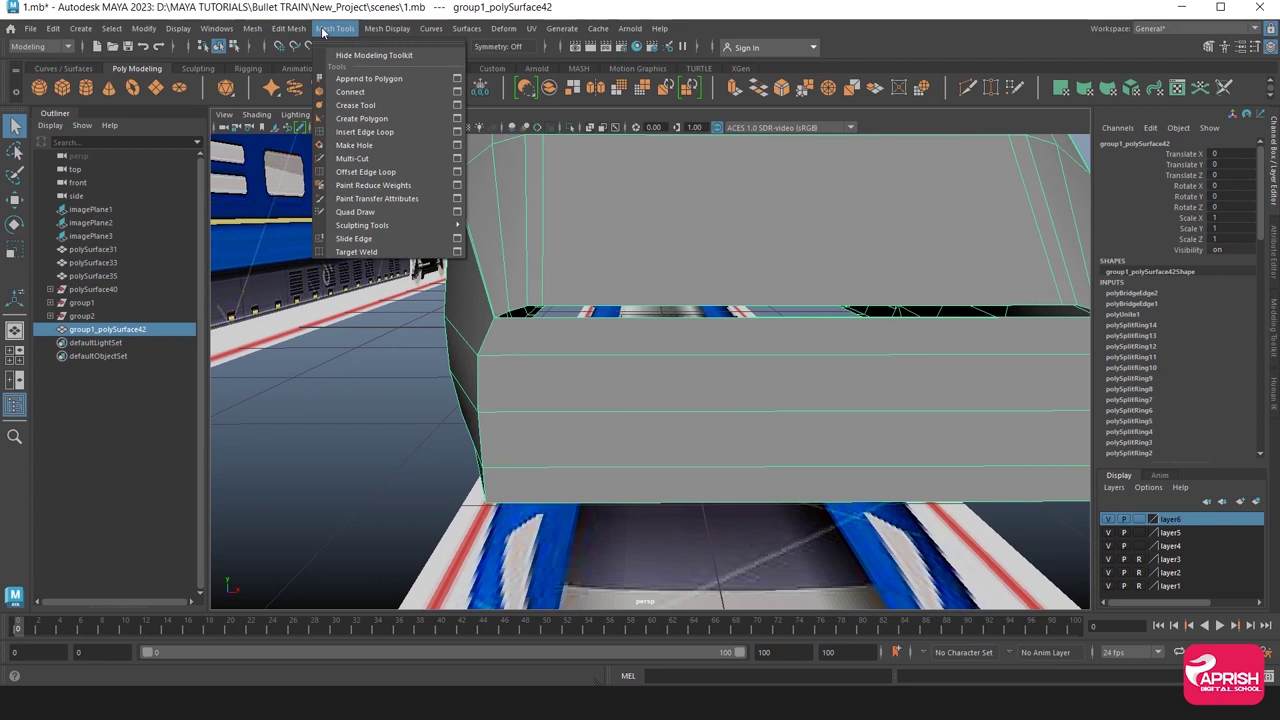
# Insert edge loops near the corners of the lower front block and side.
pyautogui.click(365, 134)
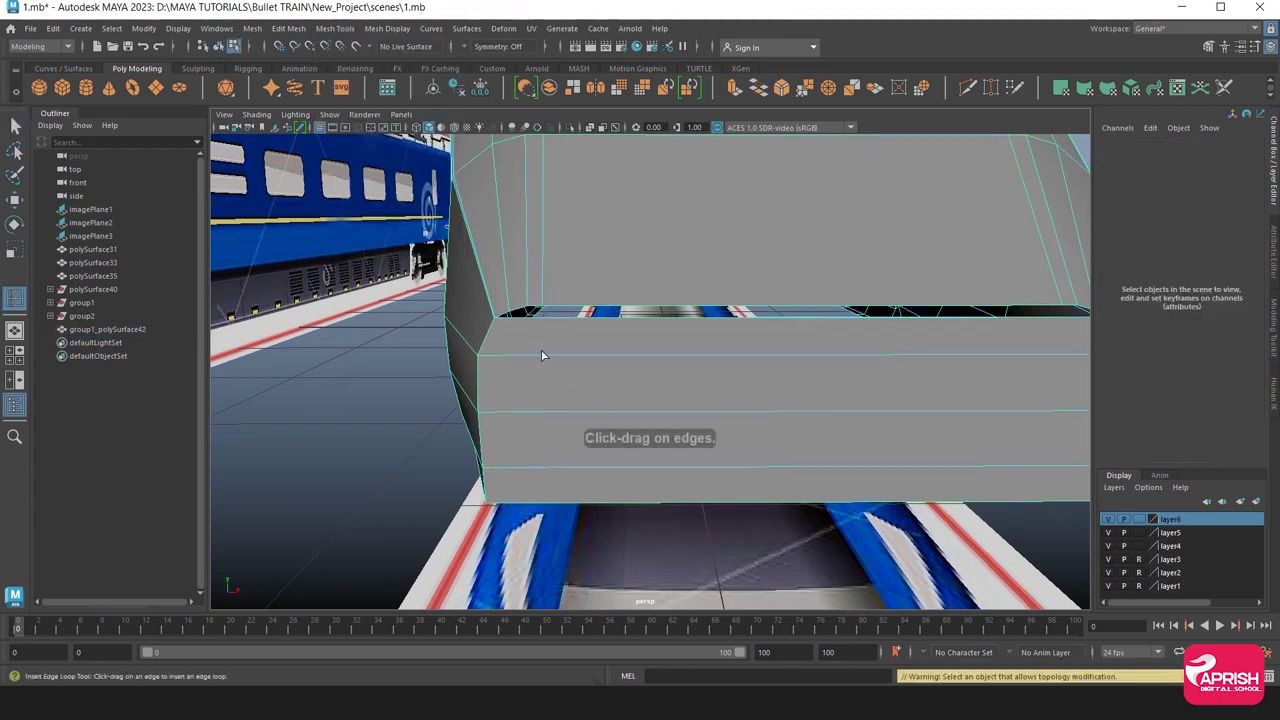
pyautogui.moveTo(533, 355); pyautogui.dragTo(548, 356)
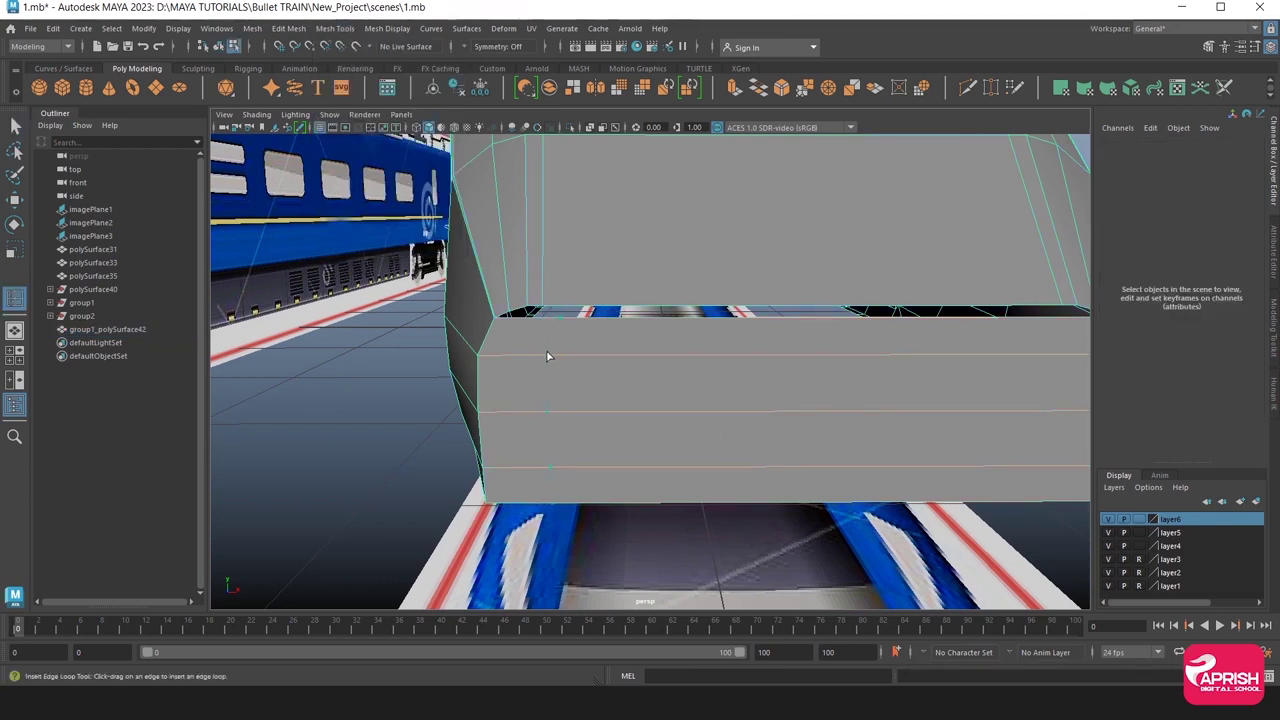
pyautogui.click(520, 357)
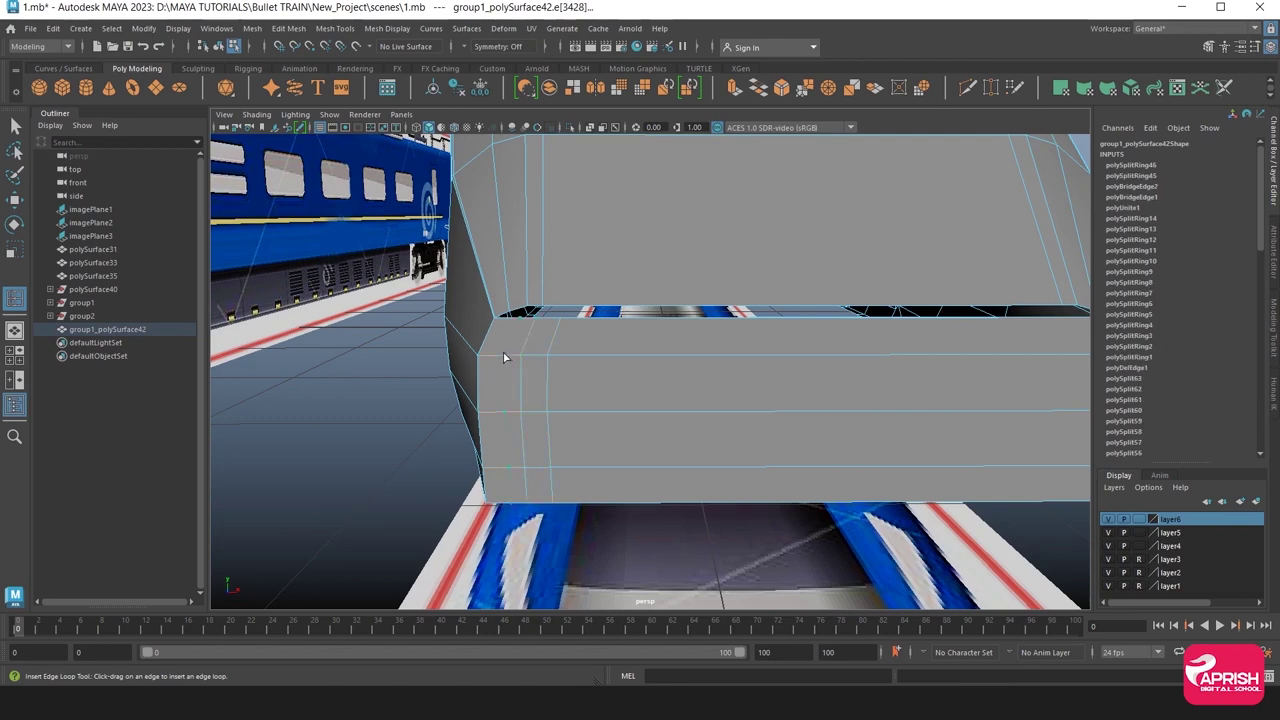
pyautogui.click(491, 357)
pyautogui.keyDown('alt'); pyautogui.moveTo(491, 357); pyautogui.dragTo(600, 394); pyautogui.keyUp('alt')
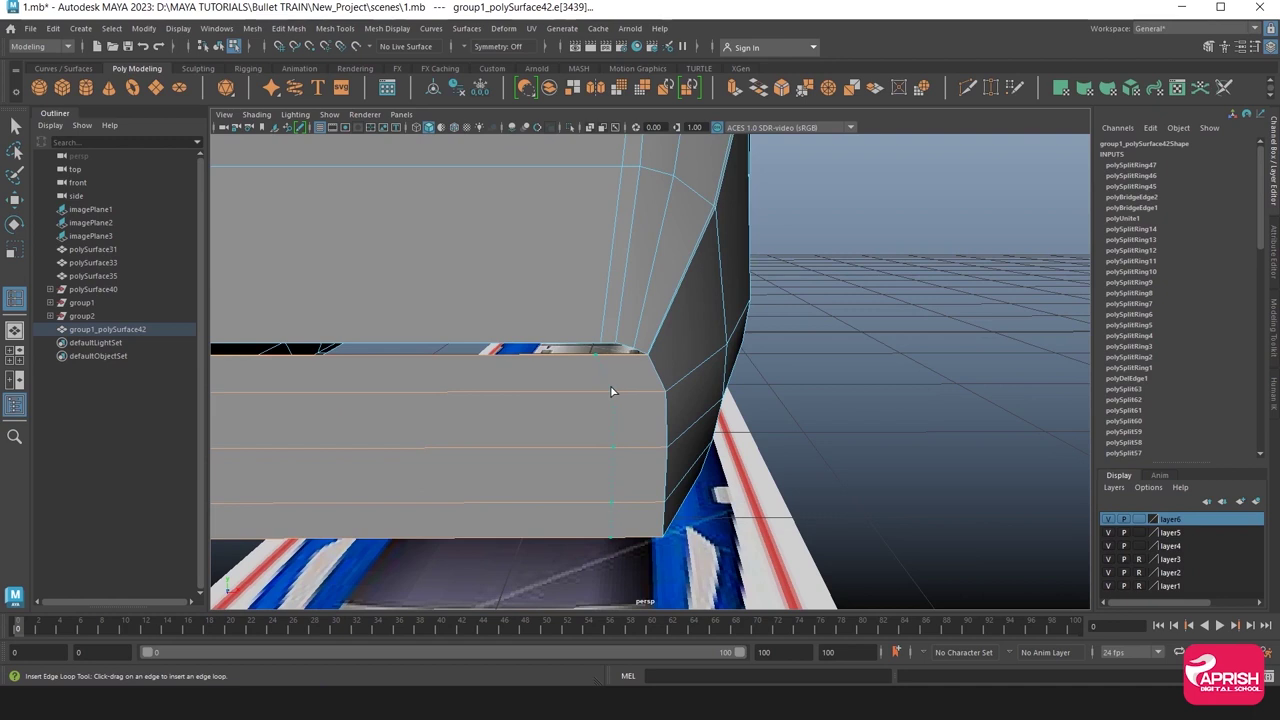
pyautogui.click(612, 392)
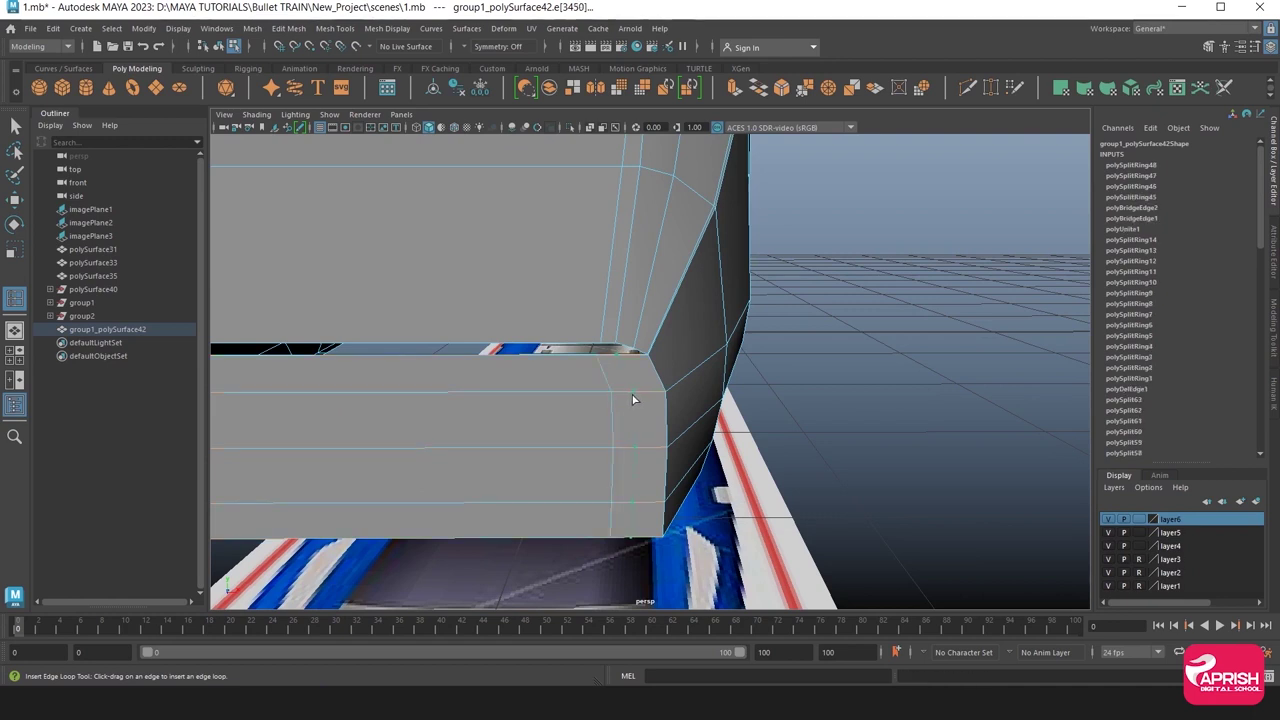
pyautogui.click(633, 399)
# Add another corner loop, a horizontal loop across the nose, and a vertical front-centre loop.
pyautogui.press('F8')
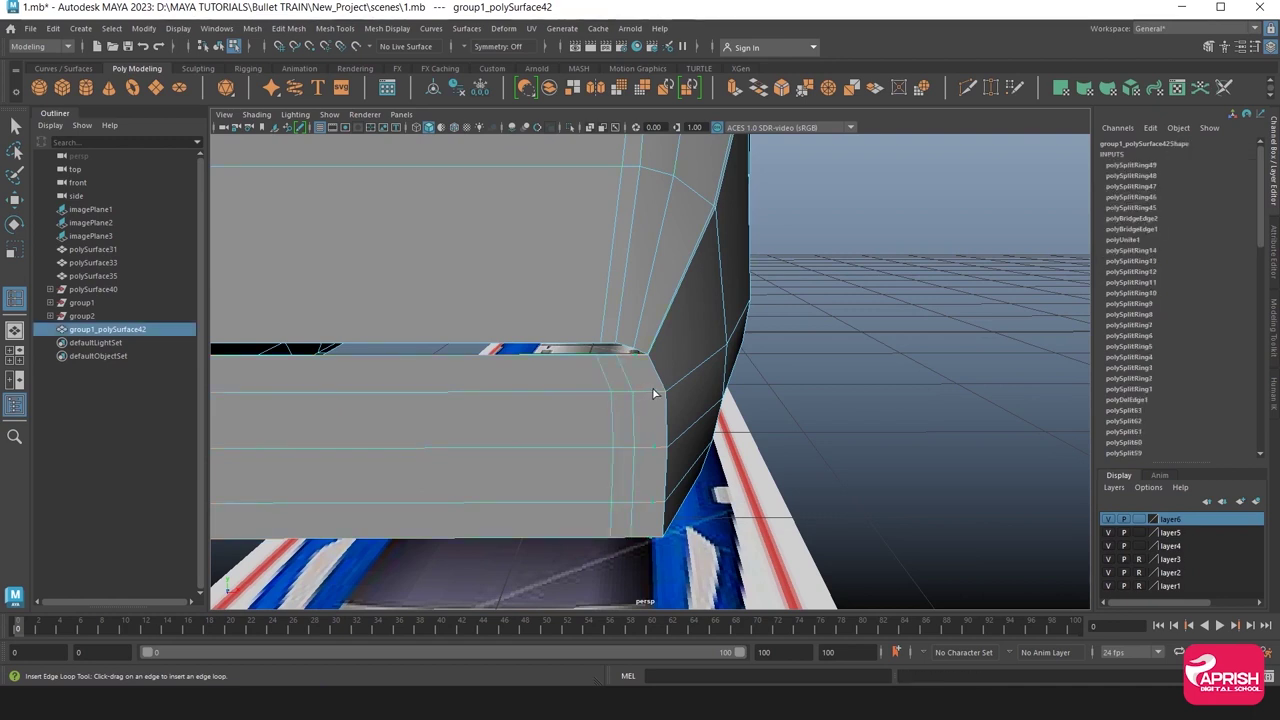
pyautogui.click(653, 393)
pyautogui.keyDown('alt'); pyautogui.moveTo(654, 394); pyautogui.dragTo(540, 330); pyautogui.keyUp('alt')
pyautogui.scroll(5, 522, 324)
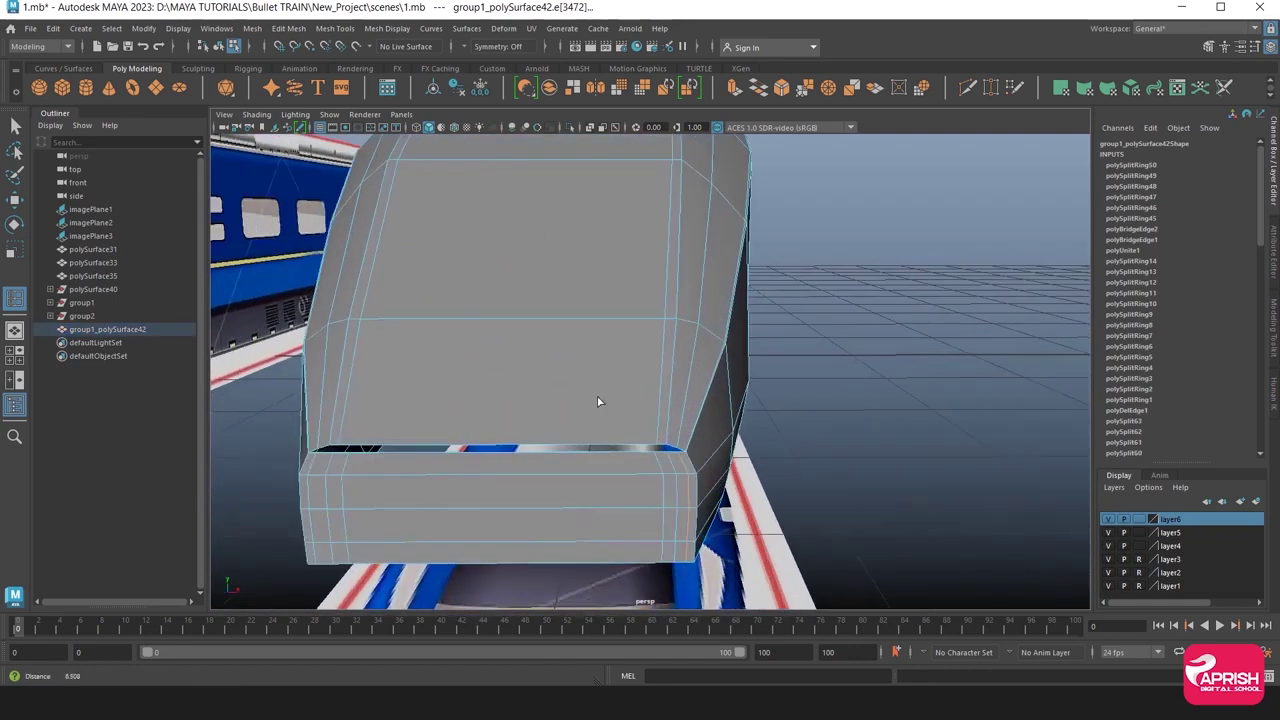
pyautogui.click(502, 321)
pyautogui.keyDown('alt'); pyautogui.moveTo(502, 321); pyautogui.dragTo(569, 425); pyautogui.keyUp('alt')
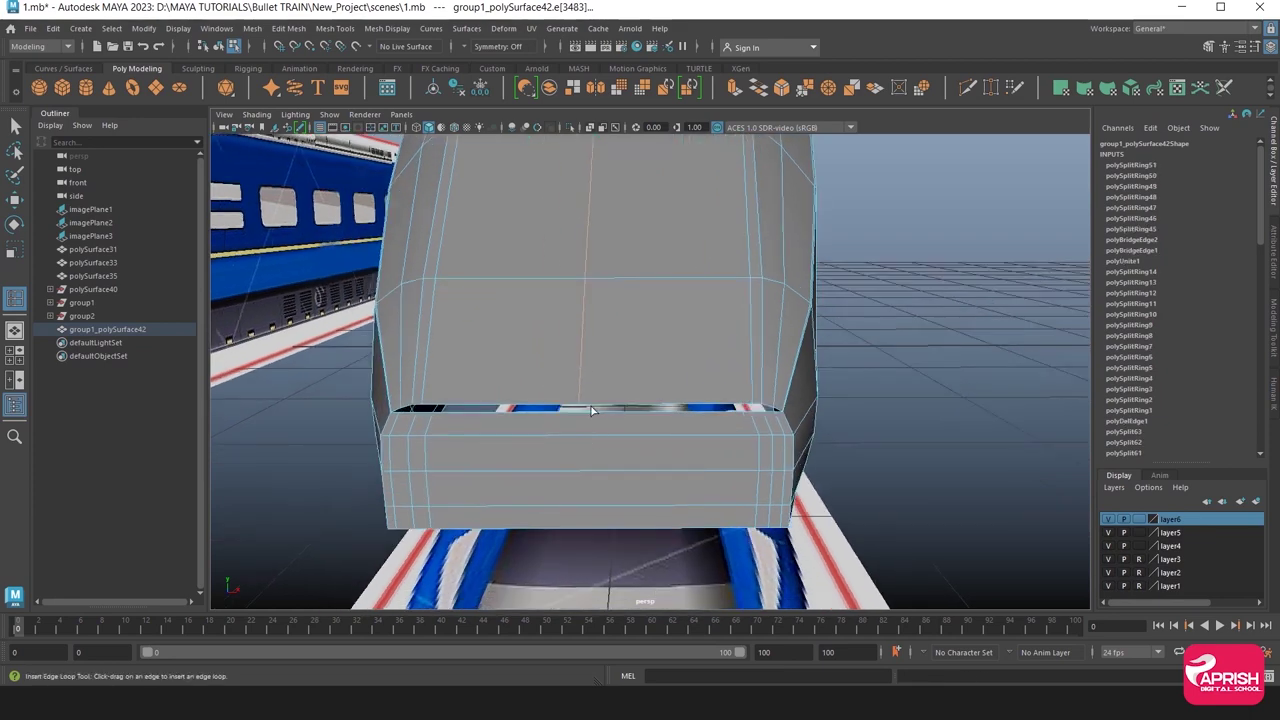
pyautogui.click(588, 434)
pyautogui.click(590, 434)
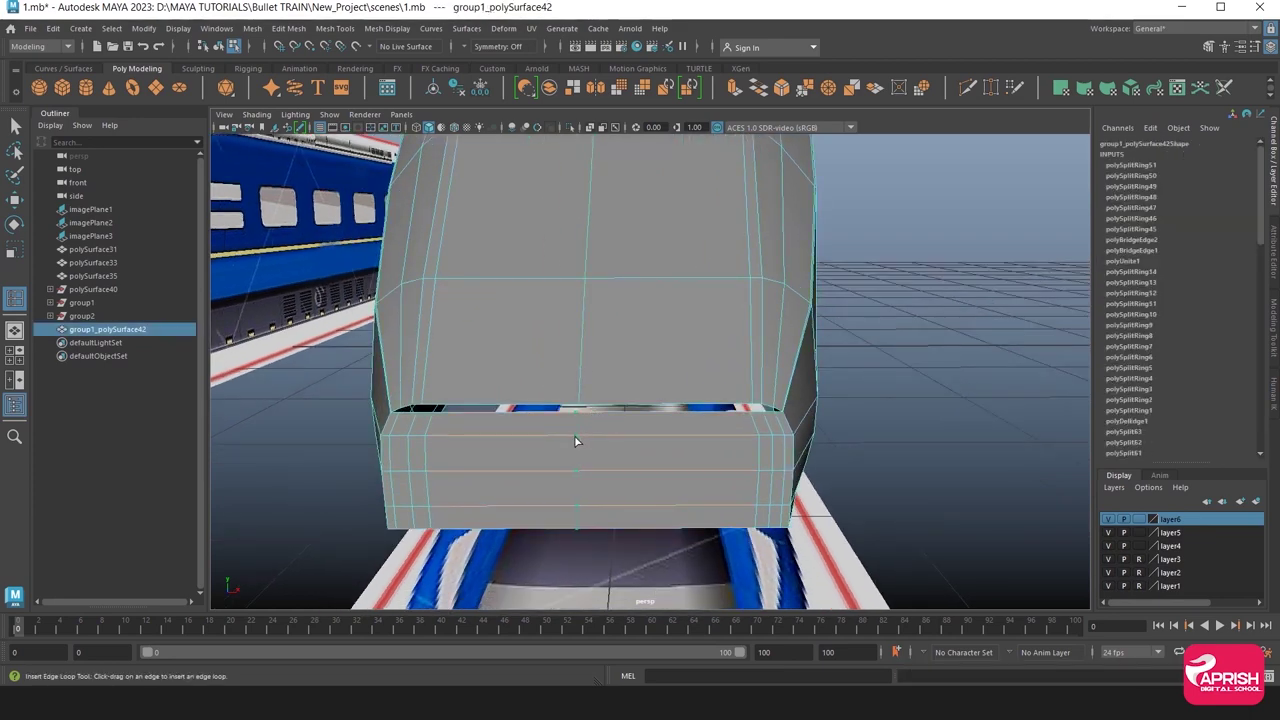
pyautogui.click(579, 442)
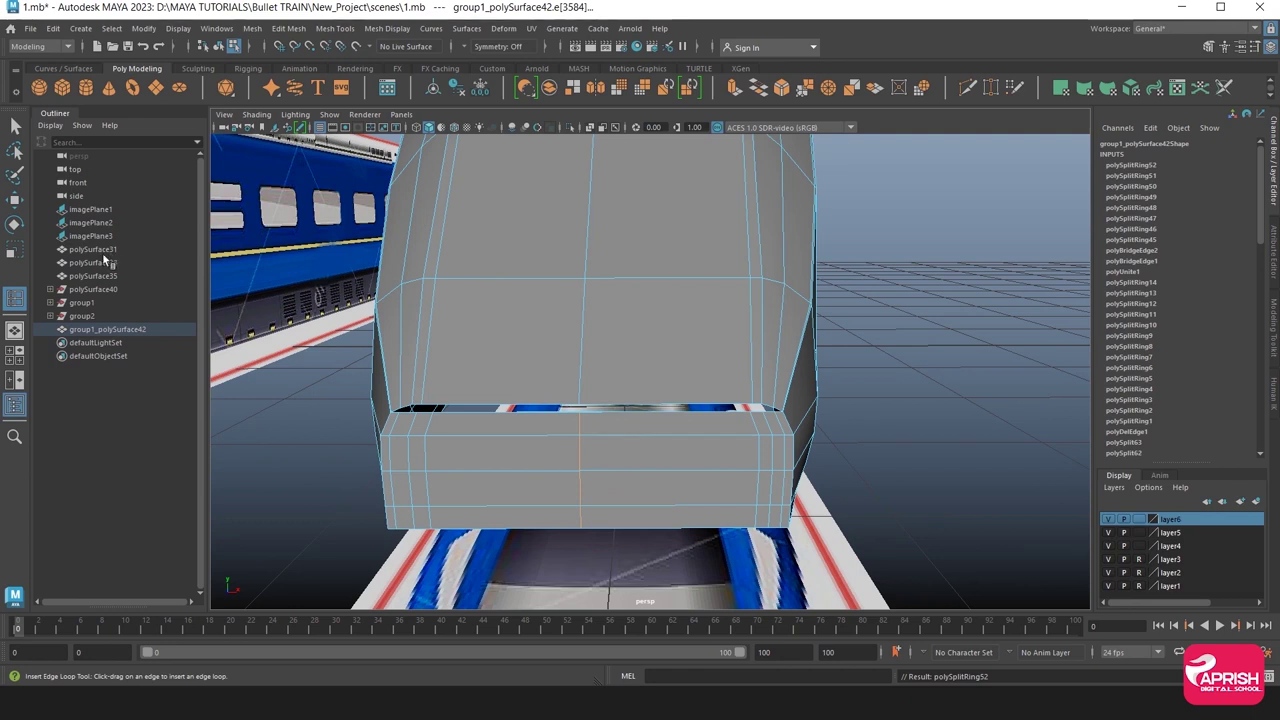
# Merge the close vertices at the seam centre with Edit Mesh > Merge.
pyautogui.press('q')
pyautogui.moveTo(645, 390); pyautogui.dragTo(584, 330, button='right')
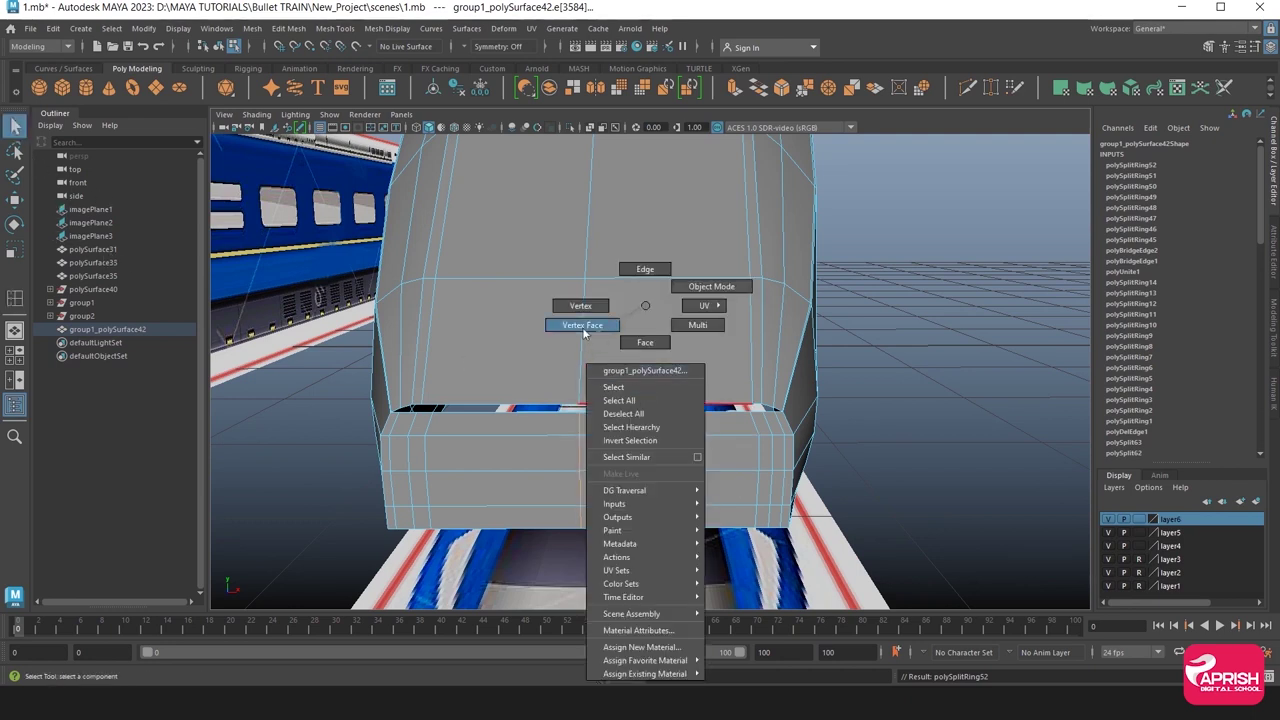
pyautogui.moveTo(585, 412); pyautogui.dragTo(588, 416)
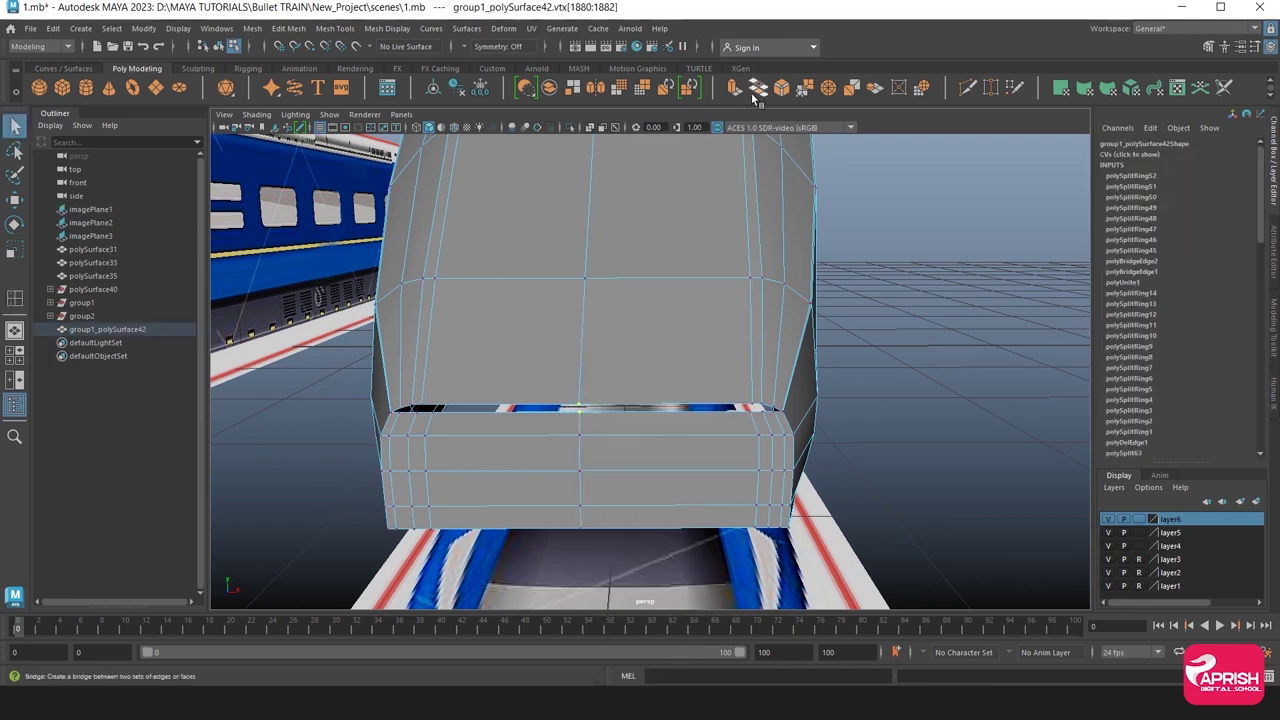
pyautogui.click(805, 89)
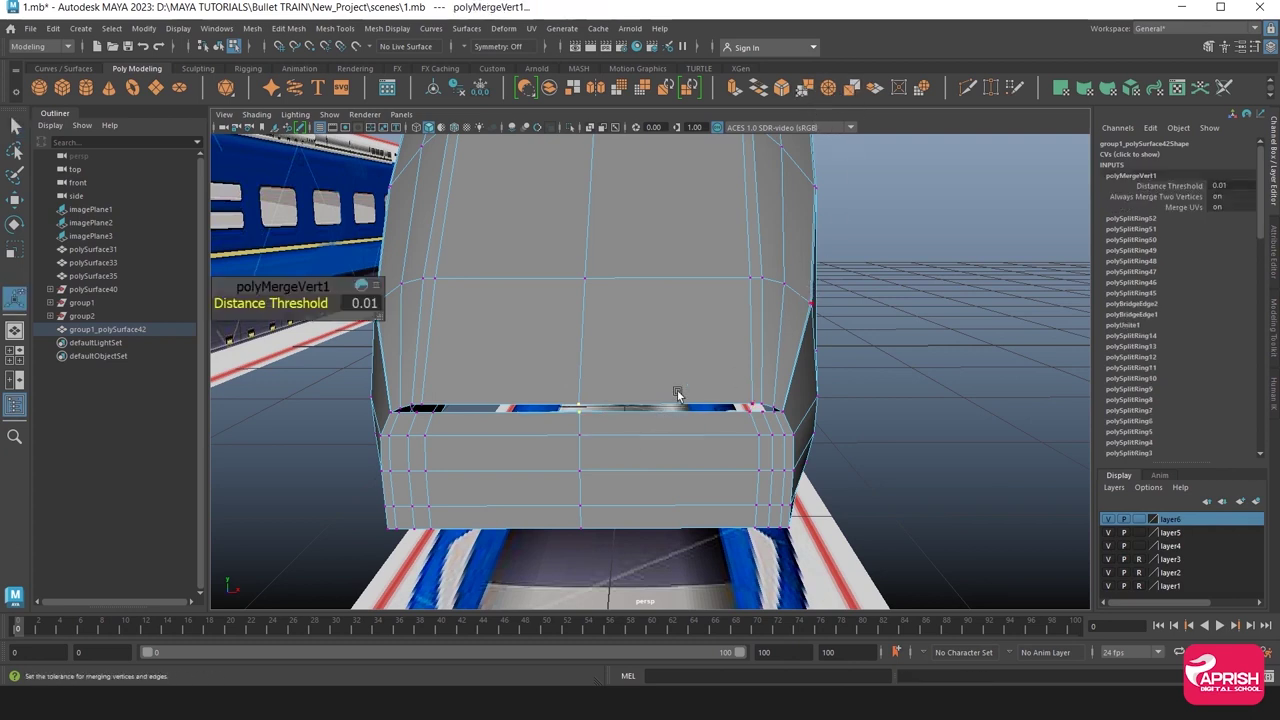
pyautogui.moveTo(572, 400); pyautogui.dragTo(602, 418)
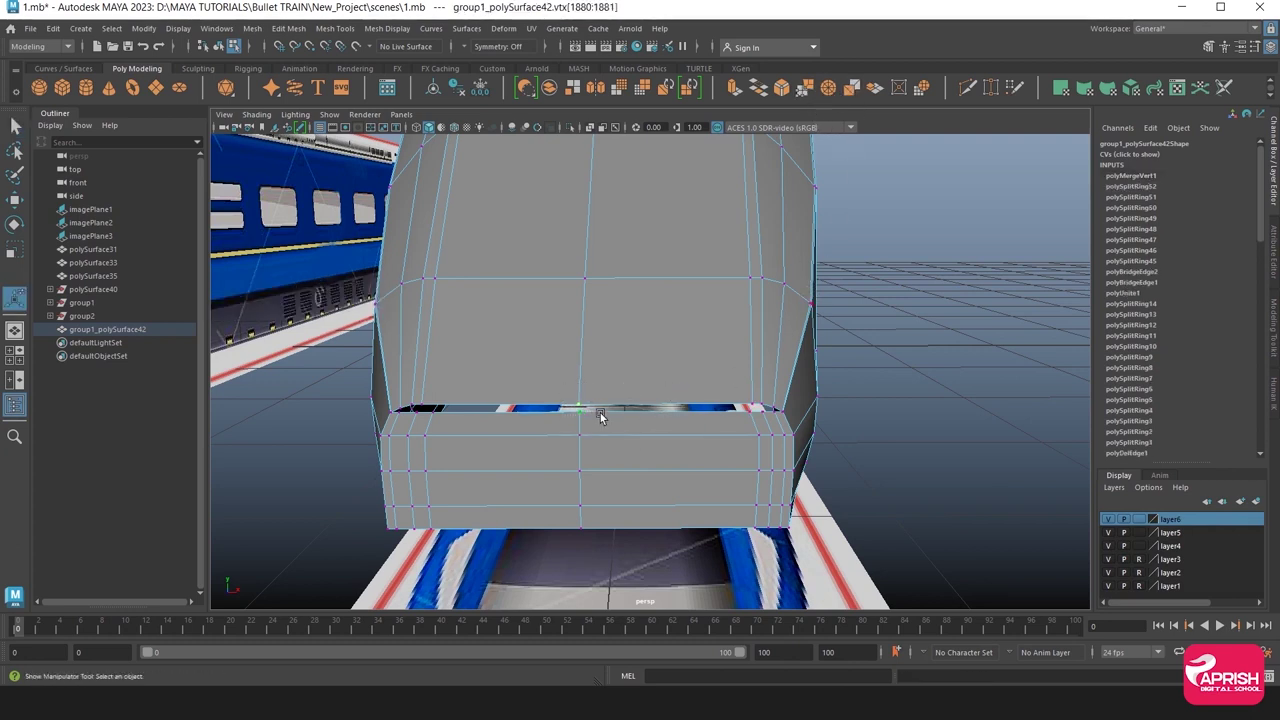
pyautogui.click(805, 89)
# Merge more seam-end vertices by repeating the command, then undo the last merges.
pyautogui.scroll(3, 715, 350)
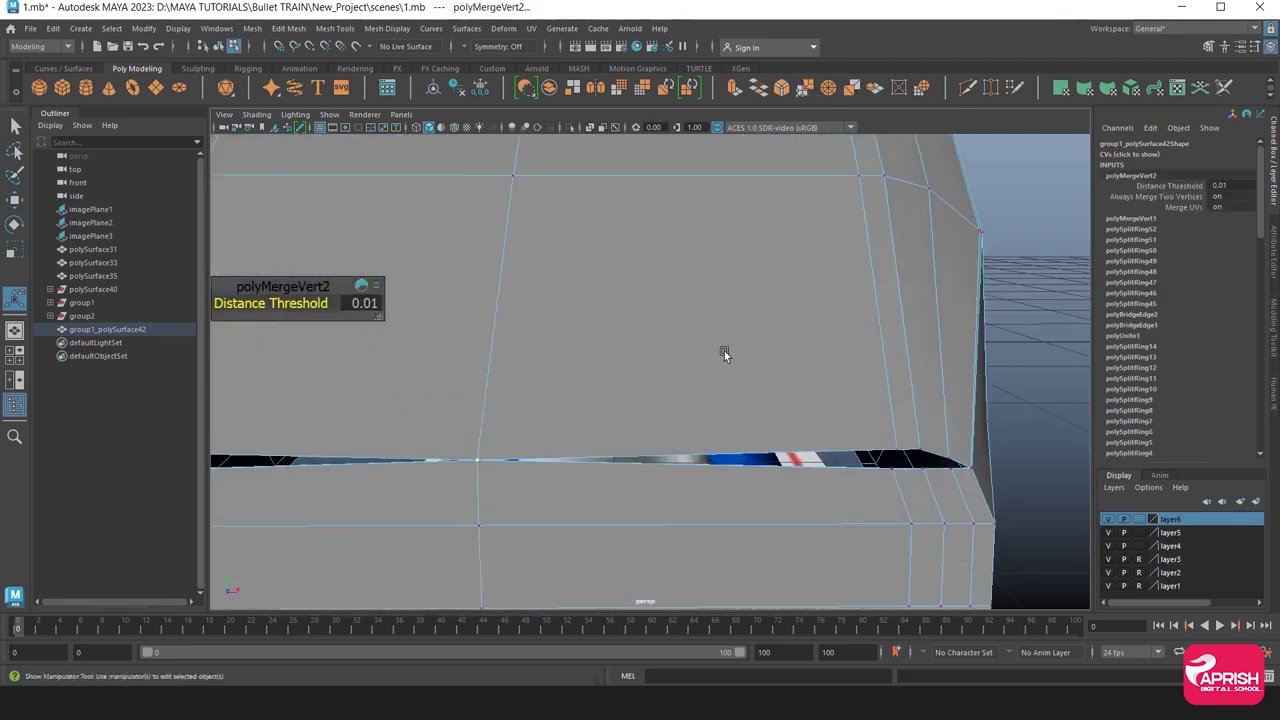
pyautogui.scroll(3, 705, 350)
pyautogui.moveTo(729, 329); pyautogui.dragTo(700, 377)
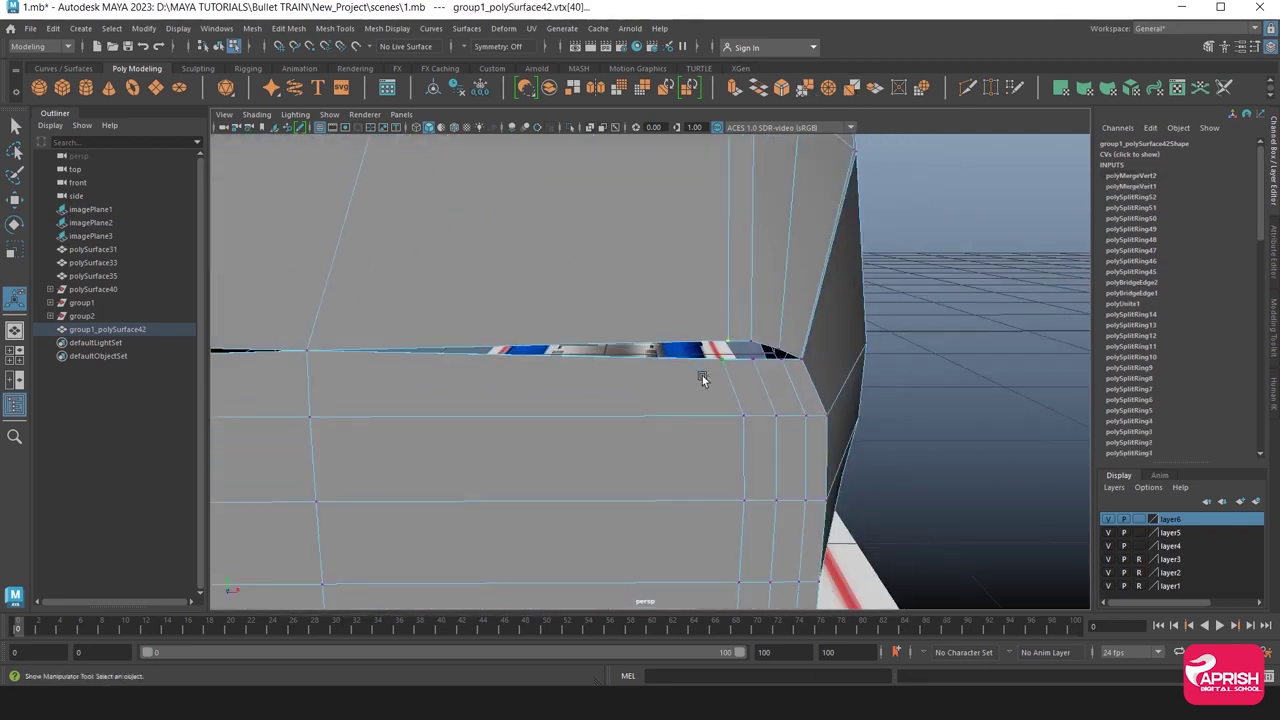
pyautogui.press('g')
pyautogui.moveTo(754, 340)
pyautogui.mouseDown()
pyautogui.moveTo(760, 363)
pyautogui.moveTo(643, 391)
pyautogui.moveTo(606, 366)
pyautogui.mouseUp()
pyautogui.press('g')
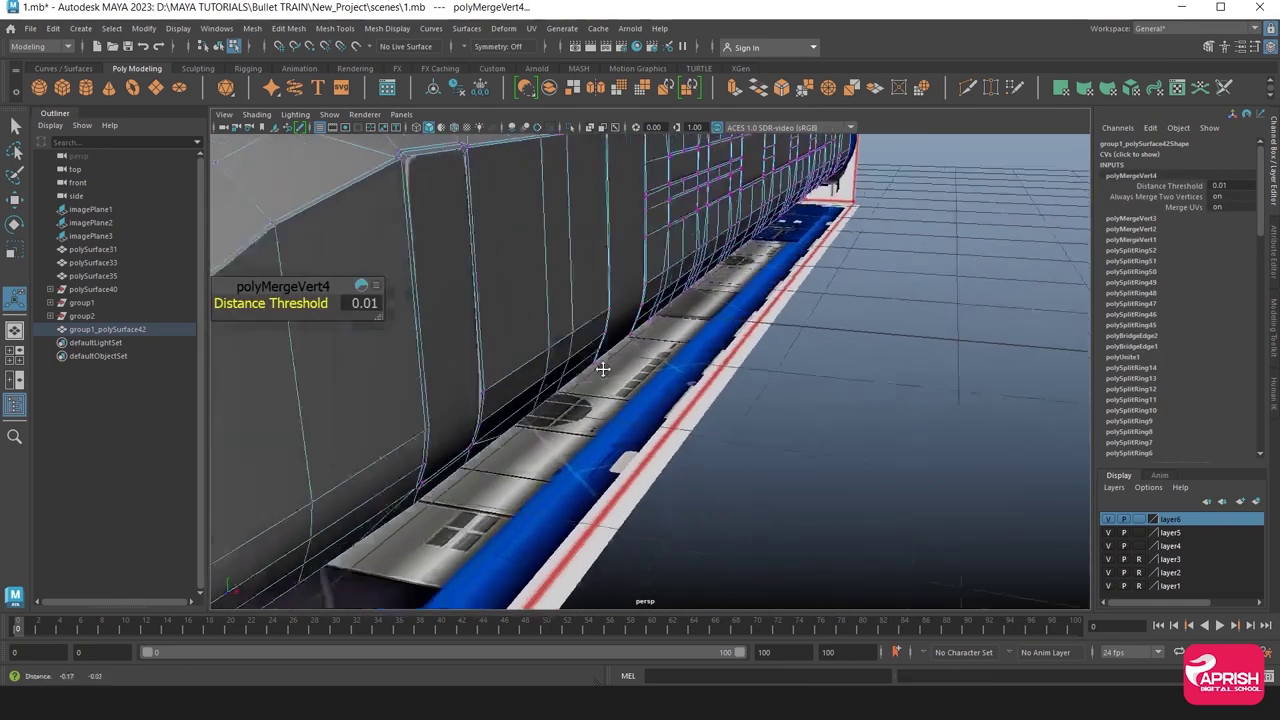
pyautogui.scroll(3, 720, 340)
pyautogui.moveTo(720, 341)
pyautogui.keyDown('alt'); pyautogui.mouseDown()
pyautogui.moveTo(737, 283)
pyautogui.moveTo(766, 300)
pyautogui.moveTo(736, 364)
pyautogui.mouseUp(); pyautogui.keyUp('alt')
pyautogui.scroll(5, 737, 283)
pyautogui.hotkey('ctrl', 'z')
pyautogui.hotkey('ctrl', 'z')
pyautogui.hotkey('ctrl', 'z')
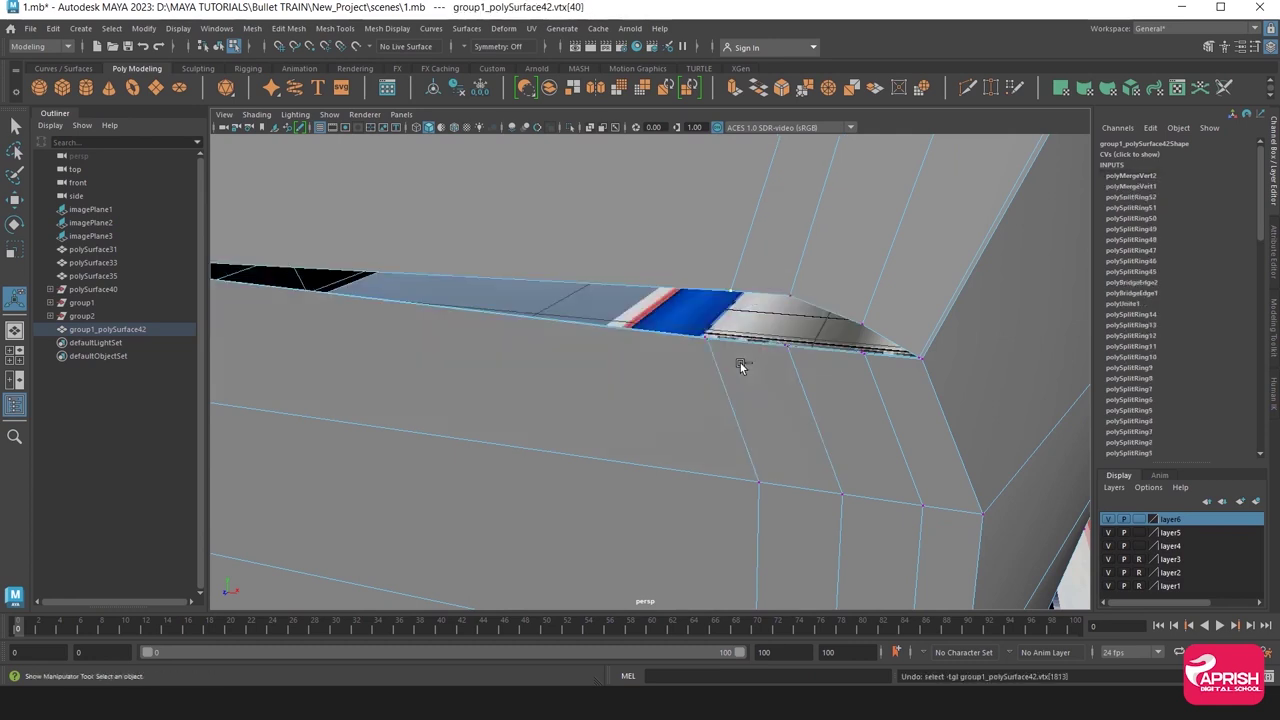
# Merge the vertices along the gap's tip with Ctrl+M to close the gap.
pyautogui.click(826, 280)
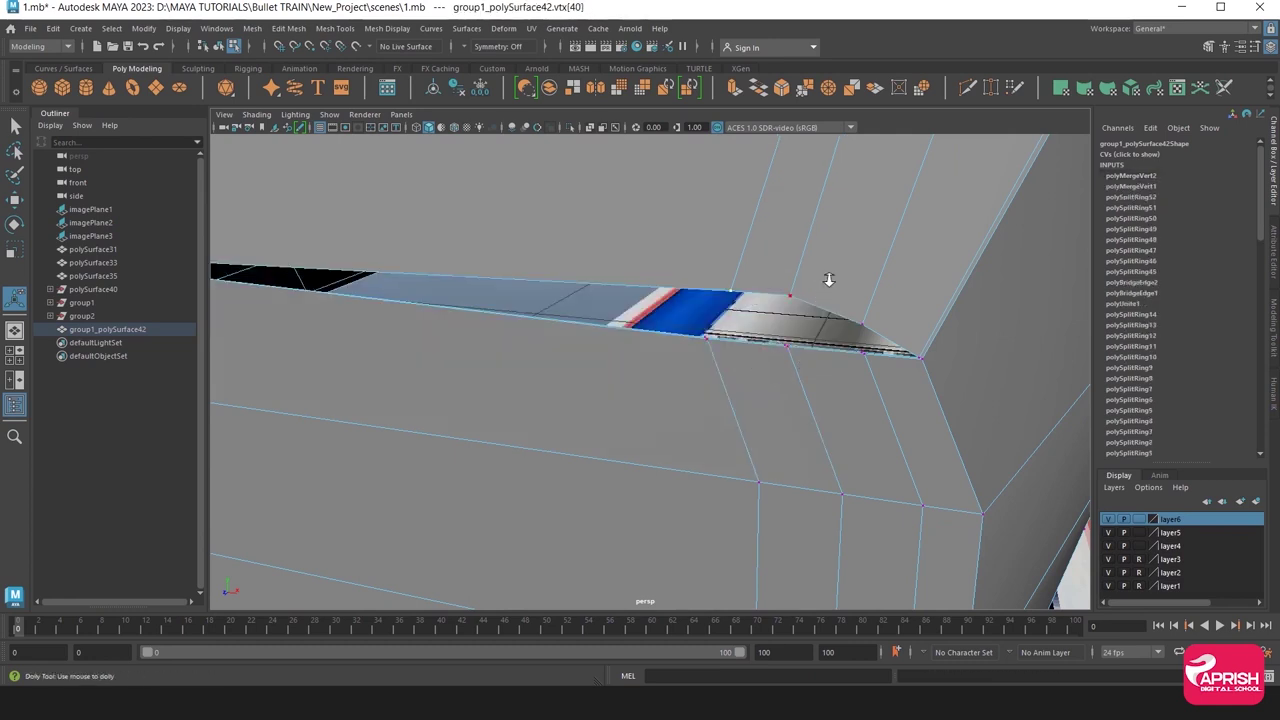
pyautogui.press('3')
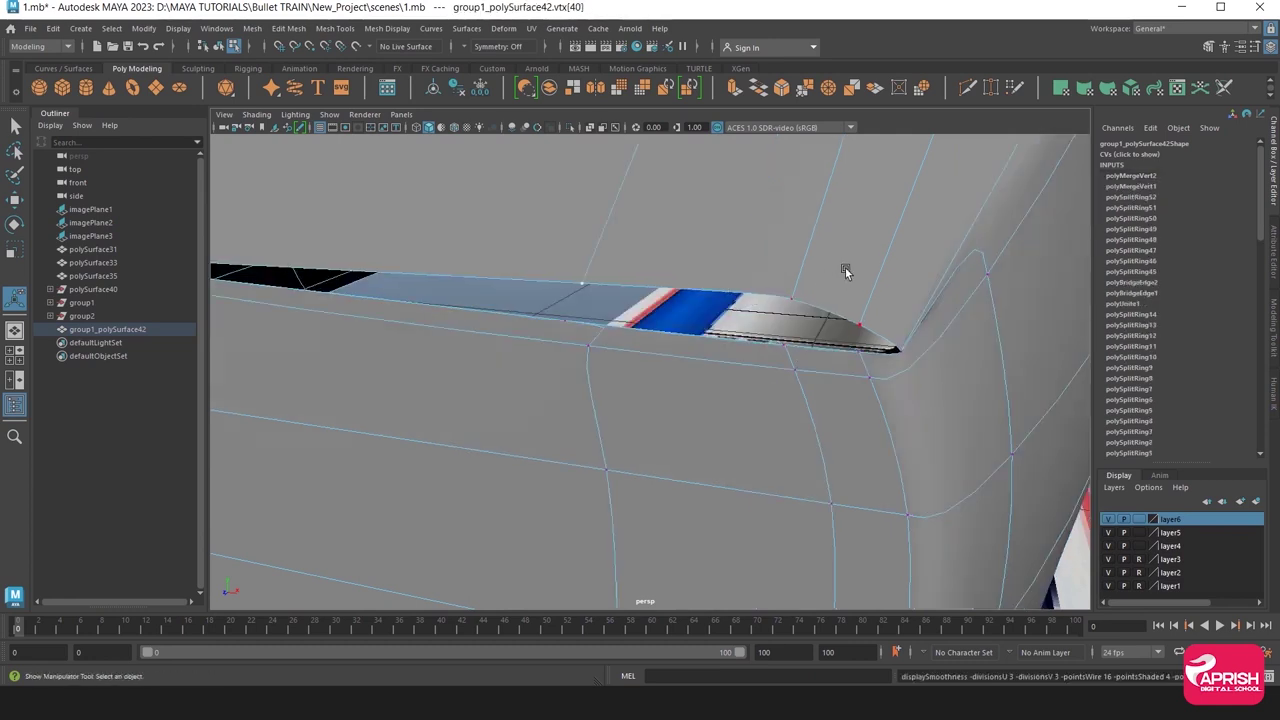
pyautogui.click(867, 348)
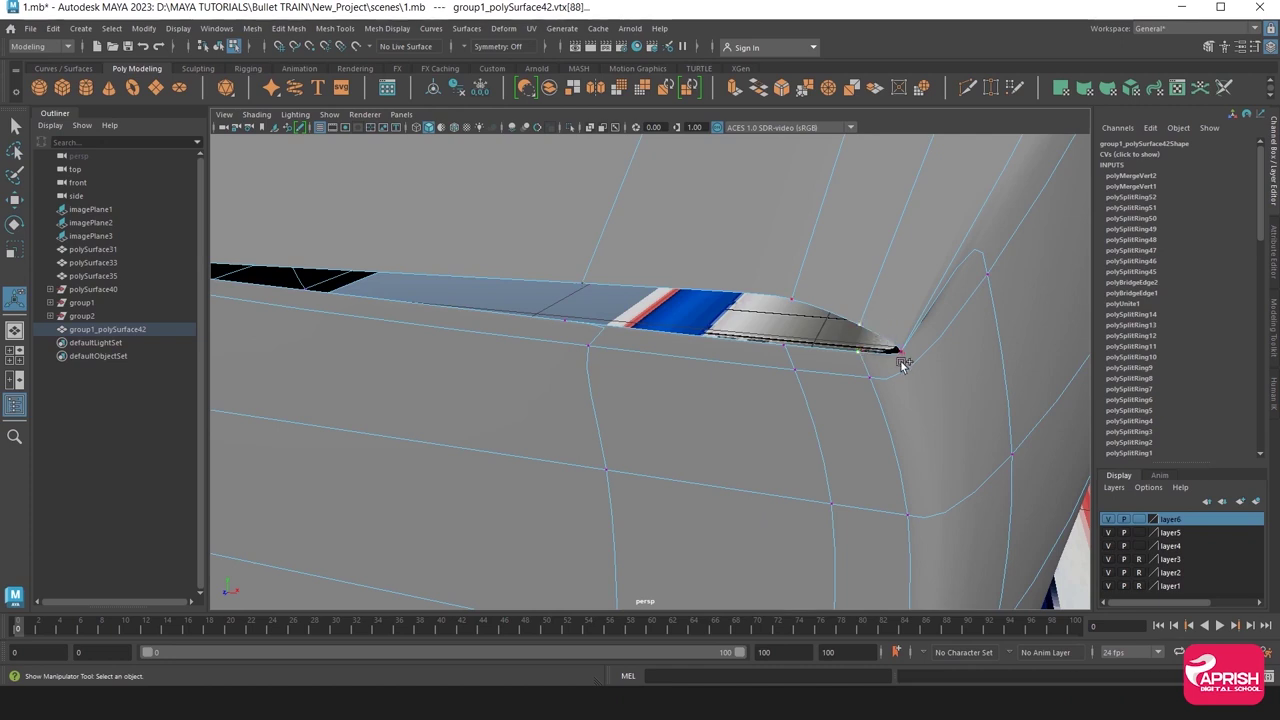
pyautogui.hotkey('ctrl', 'm')
pyautogui.click(793, 299)
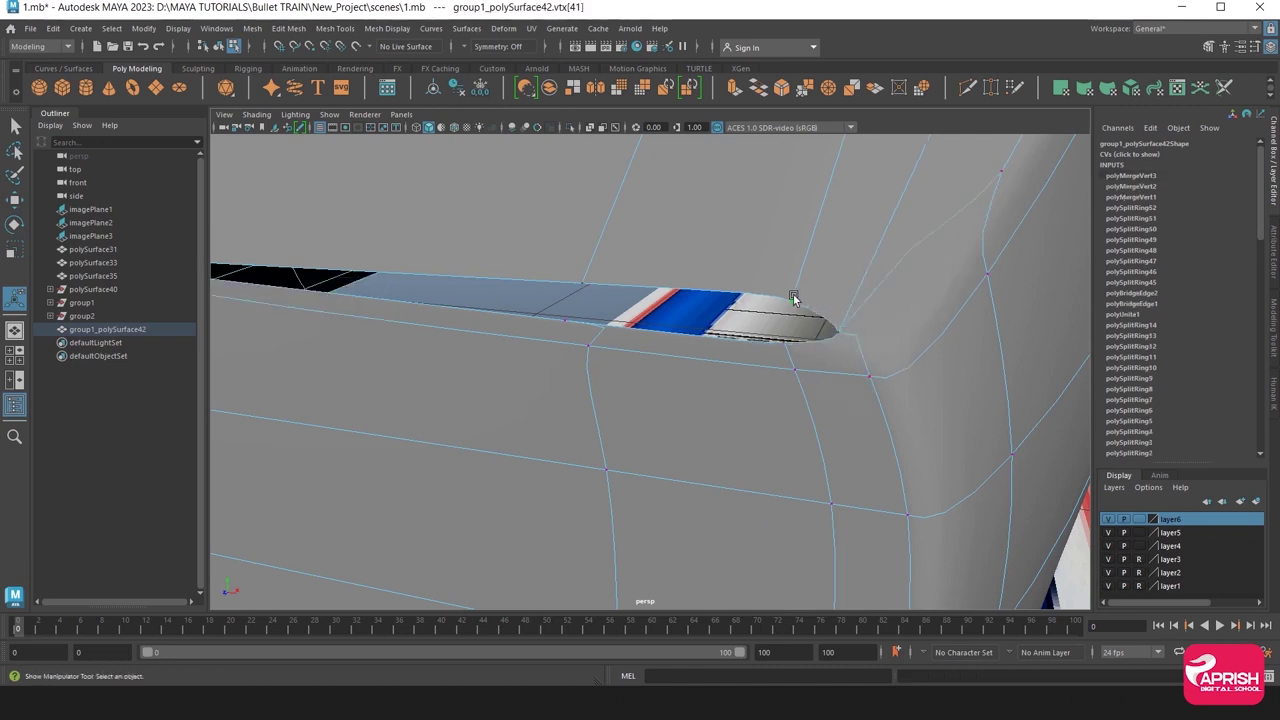
pyautogui.hotkey('ctrl', 'm')
pyautogui.click(594, 289)
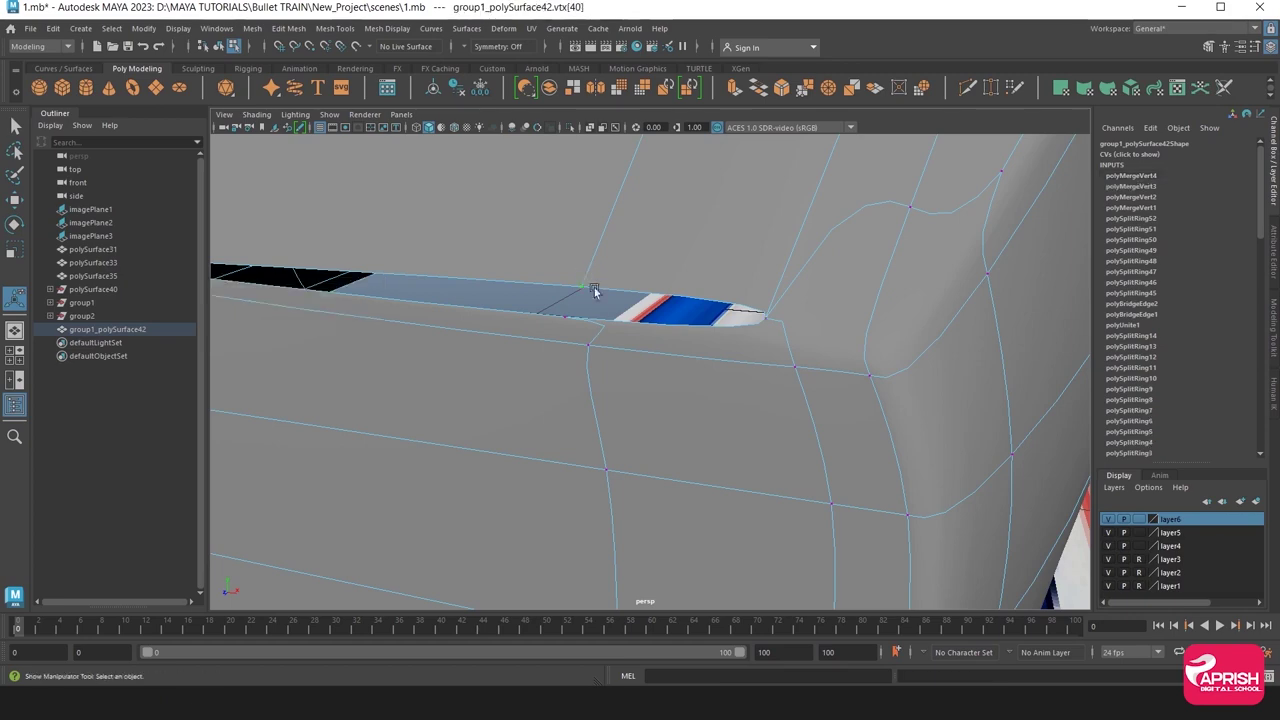
pyautogui.hotkey('ctrl', 'm')
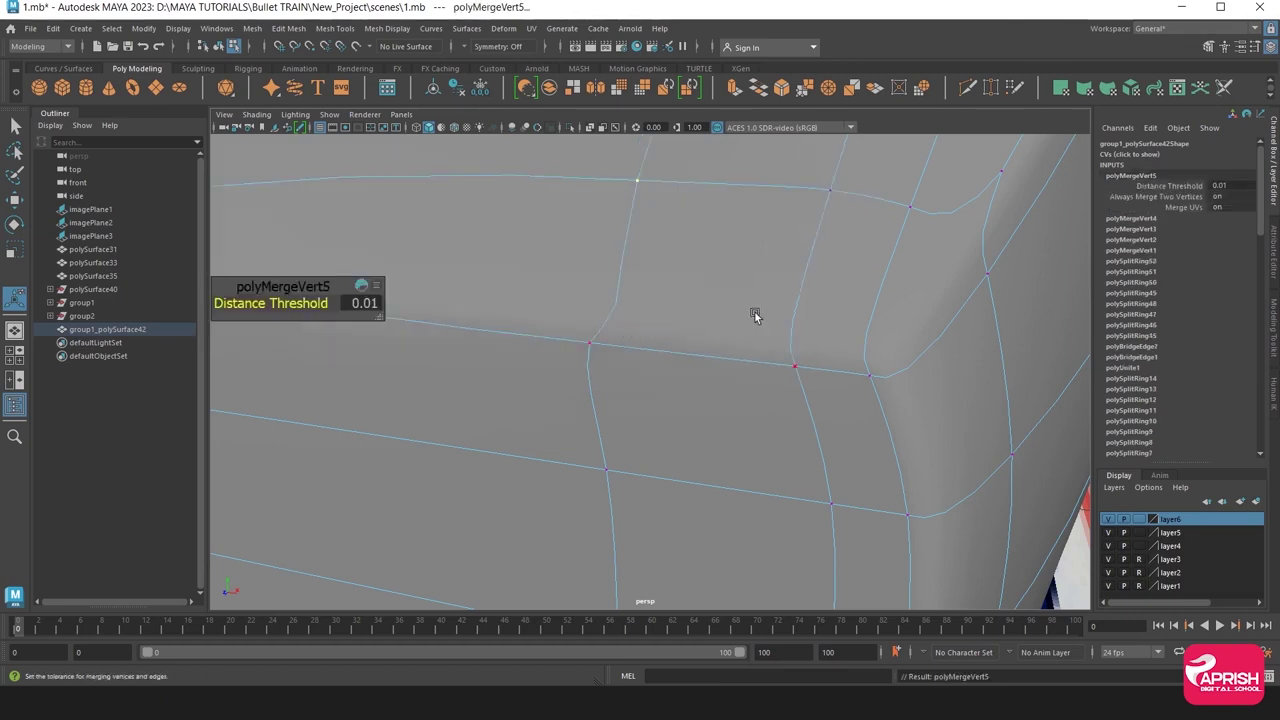
# Merge the overlapping vertex pairs near the side stripe gap.
pyautogui.moveTo(755, 312)
pyautogui.keyDown('alt'); pyautogui.mouseDown()
pyautogui.moveTo(604, 307)
pyautogui.moveTo(935, 287)
pyautogui.mouseUp(); pyautogui.keyUp('alt')
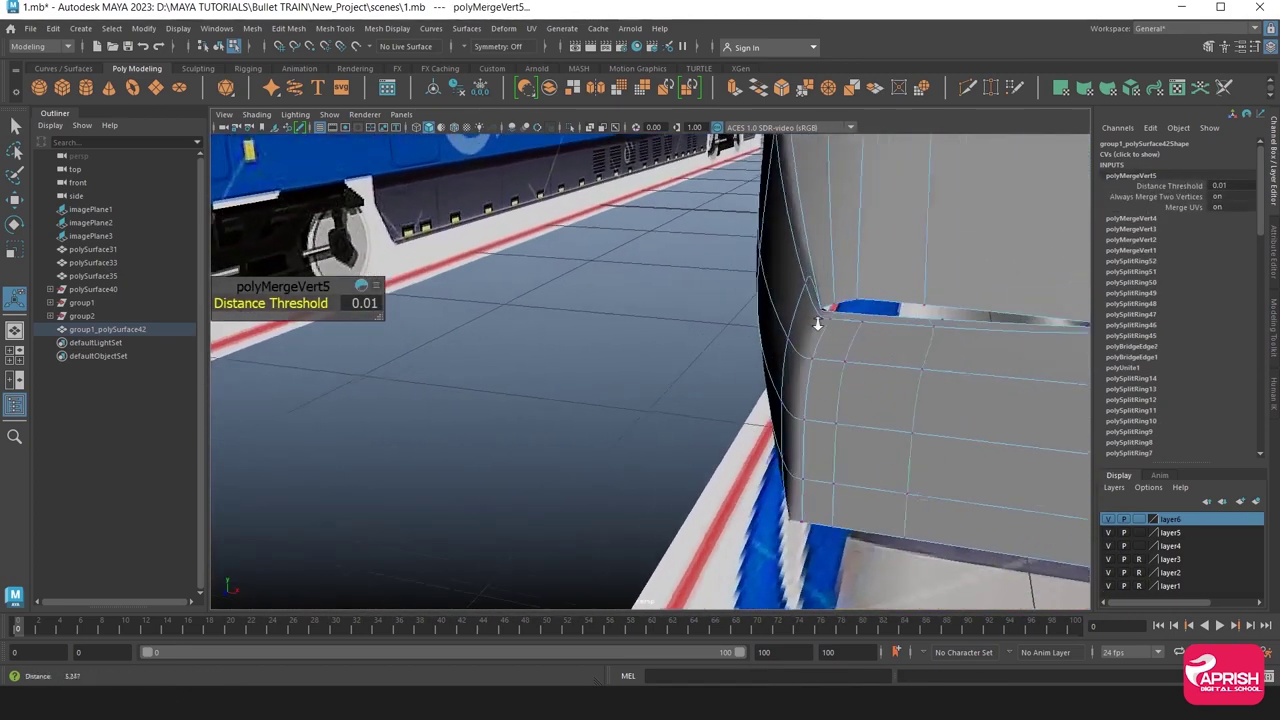
pyautogui.click(968, 303)
pyautogui.click(944, 307)
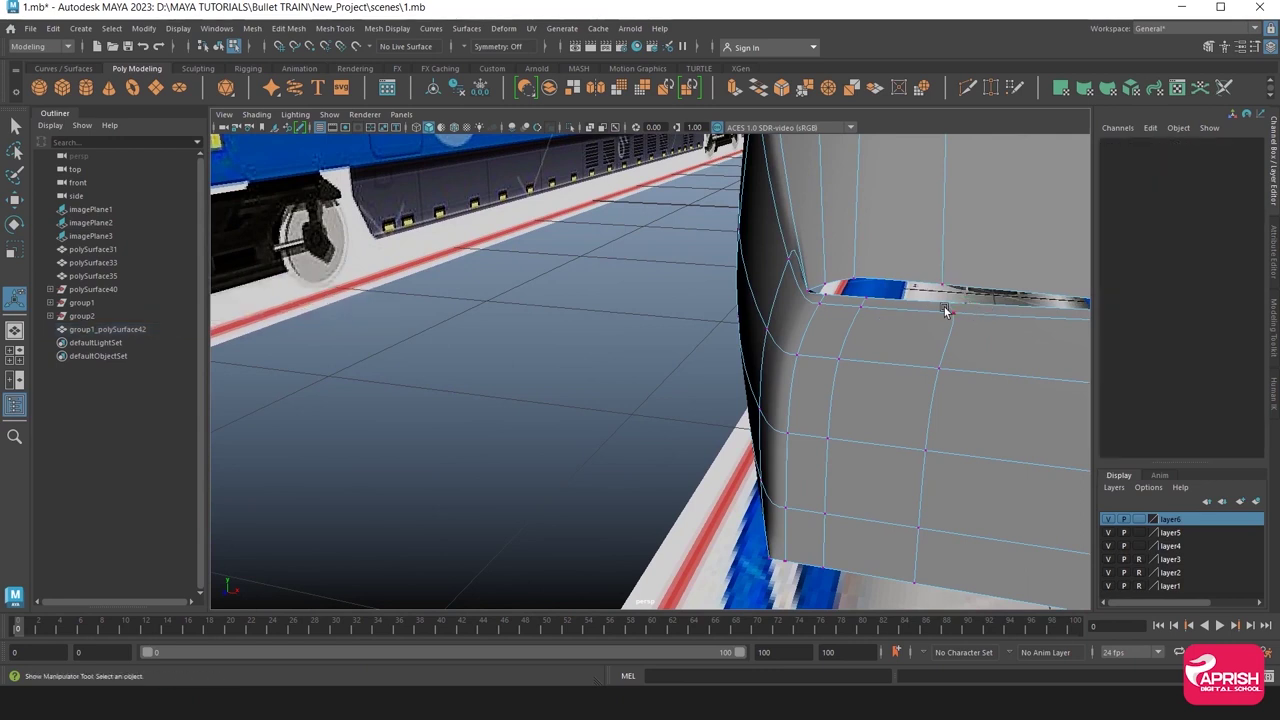
pyautogui.click(970, 303)
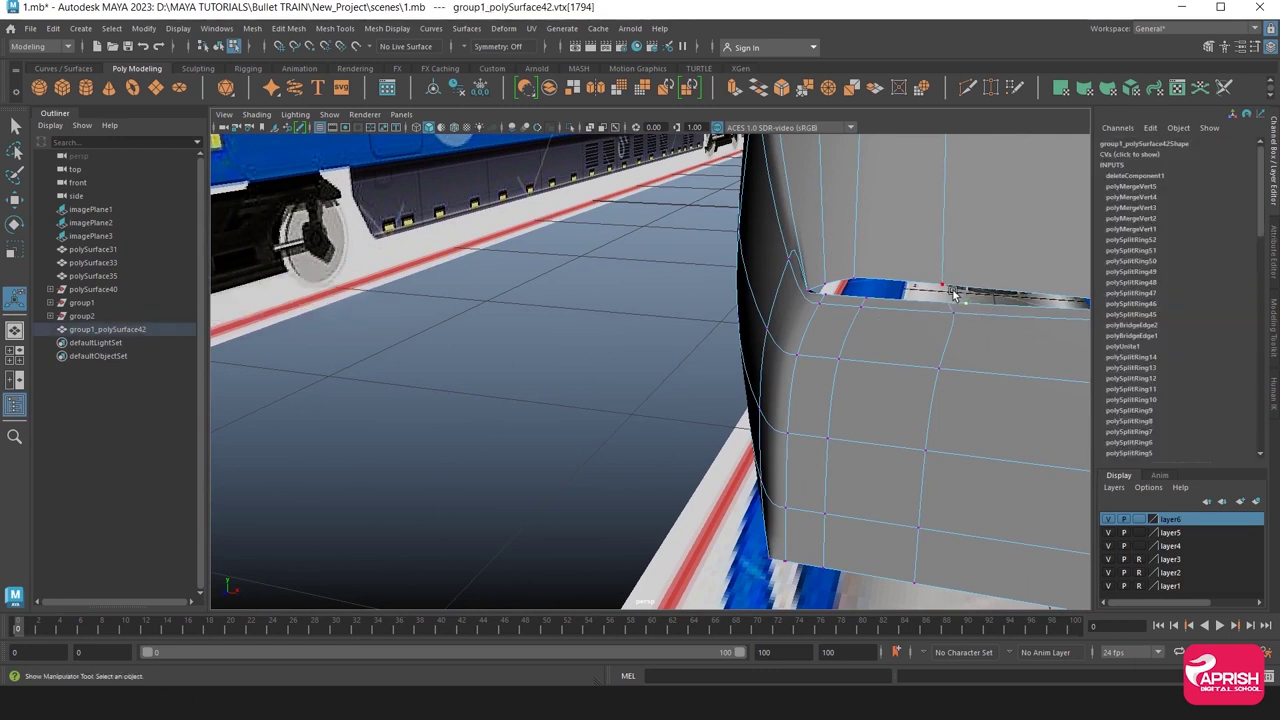
pyautogui.hotkey('ctrl', 'm')
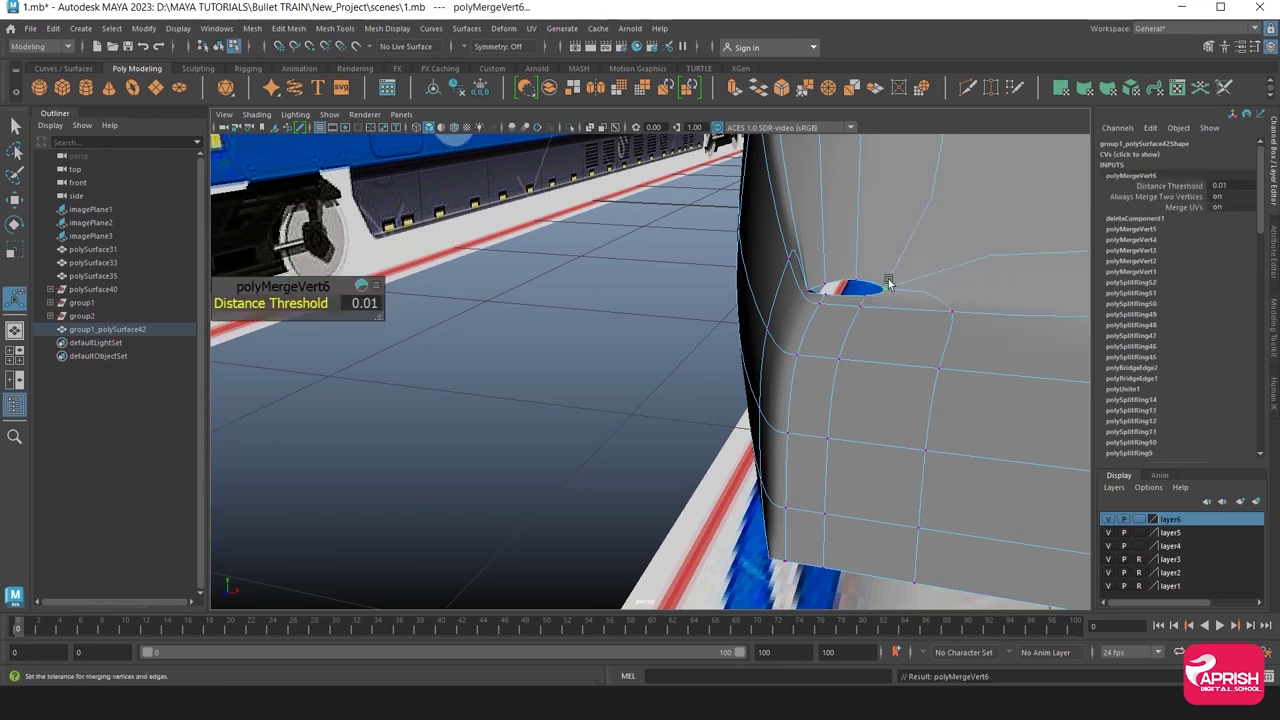
pyautogui.click(868, 283)
pyautogui.hotkey('ctrl', 'm')
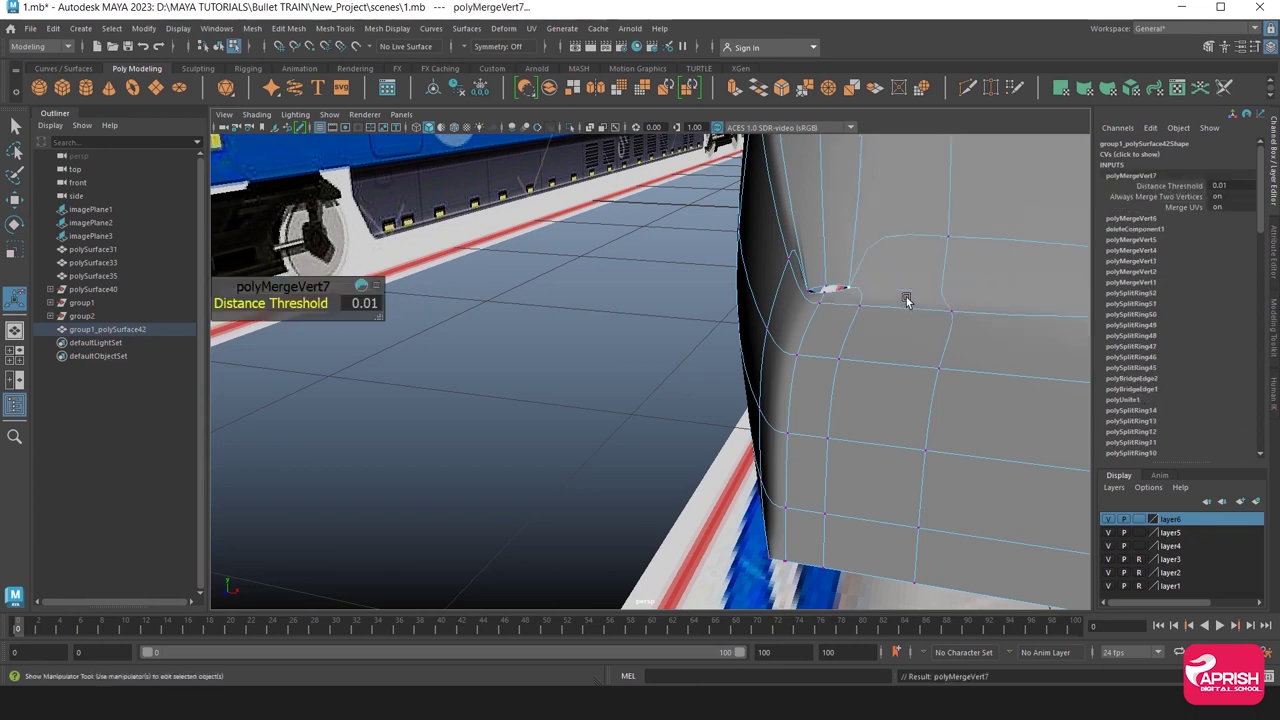
pyautogui.click(830, 290)
pyautogui.click(843, 295)
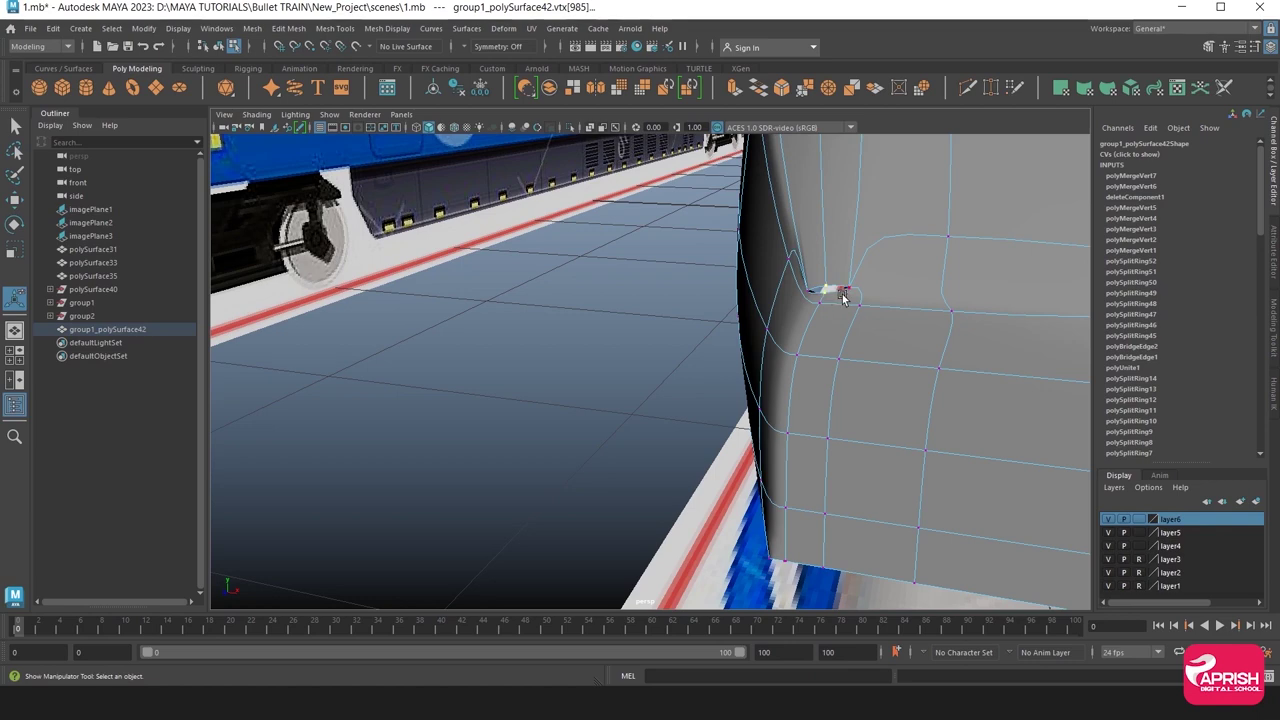
pyautogui.hotkey('ctrl', 'm')
# Check the merges around the nose and switch the mesh to Face mode.
pyautogui.moveTo(845, 289)
pyautogui.keyDown('alt'); pyautogui.mouseDown()
pyautogui.moveTo(768, 345)
pyautogui.moveTo(729, 334)
pyautogui.mouseUp(); pyautogui.keyUp('alt')
pyautogui.moveTo(766, 334); pyautogui.dragTo(829, 286, button='right')
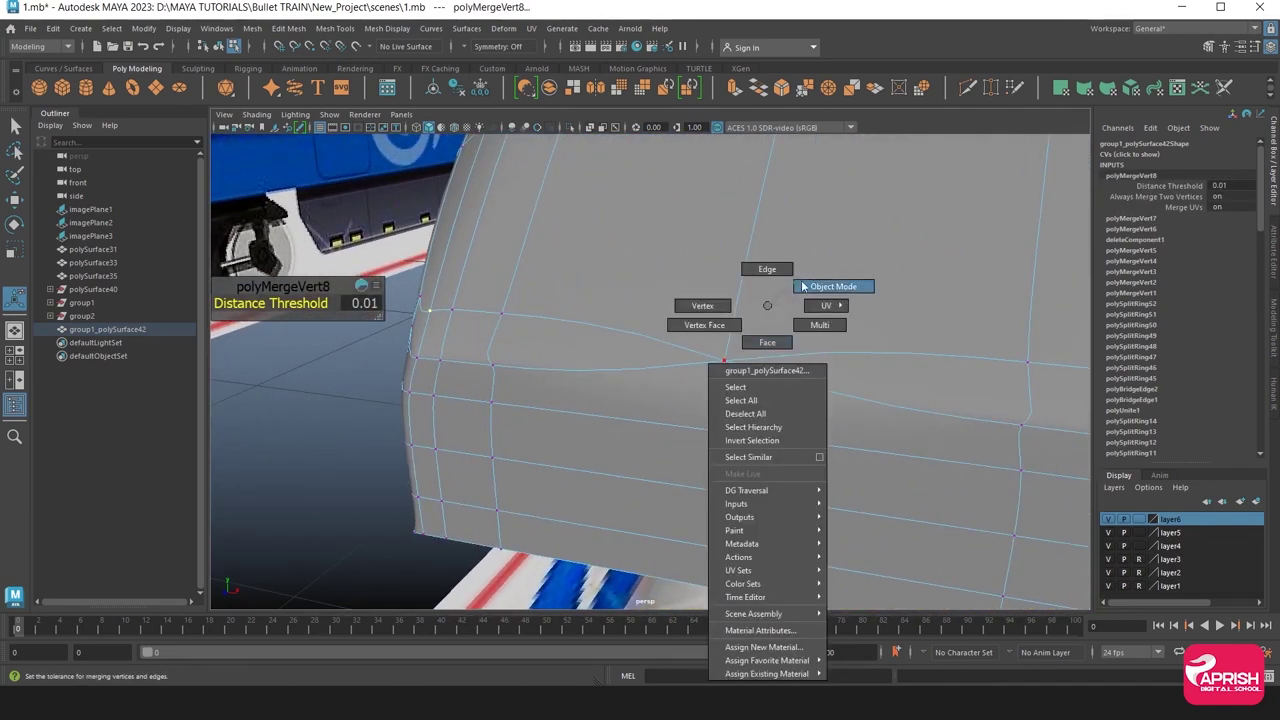
pyautogui.keyDown('alt'); pyautogui.moveTo(817, 380); pyautogui.dragTo(692, 350); pyautogui.keyUp('alt')
pyautogui.moveTo(680, 306); pyautogui.dragTo(683, 336, button='right')
# Frame a top face, then select and delete the partial horizontal edge on the panel.
pyautogui.click(683, 336)
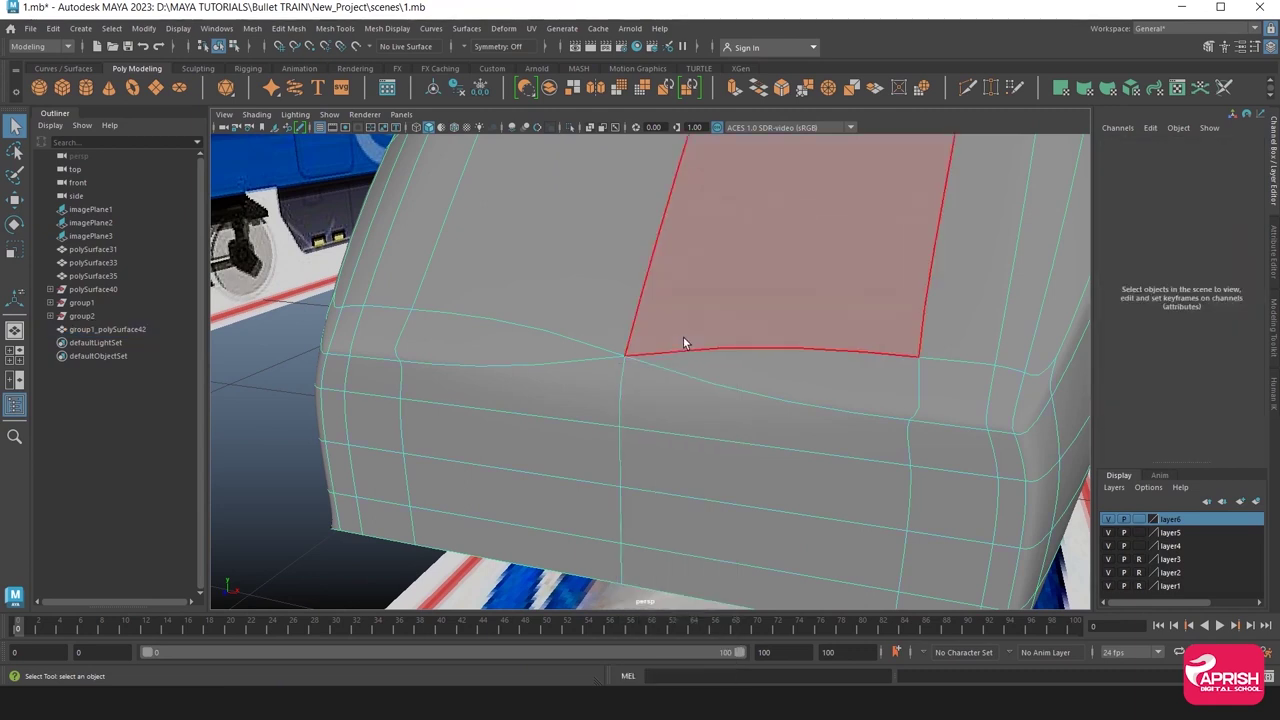
pyautogui.press('f')
pyautogui.moveTo(497, 308); pyautogui.dragTo(498, 270, button='right')
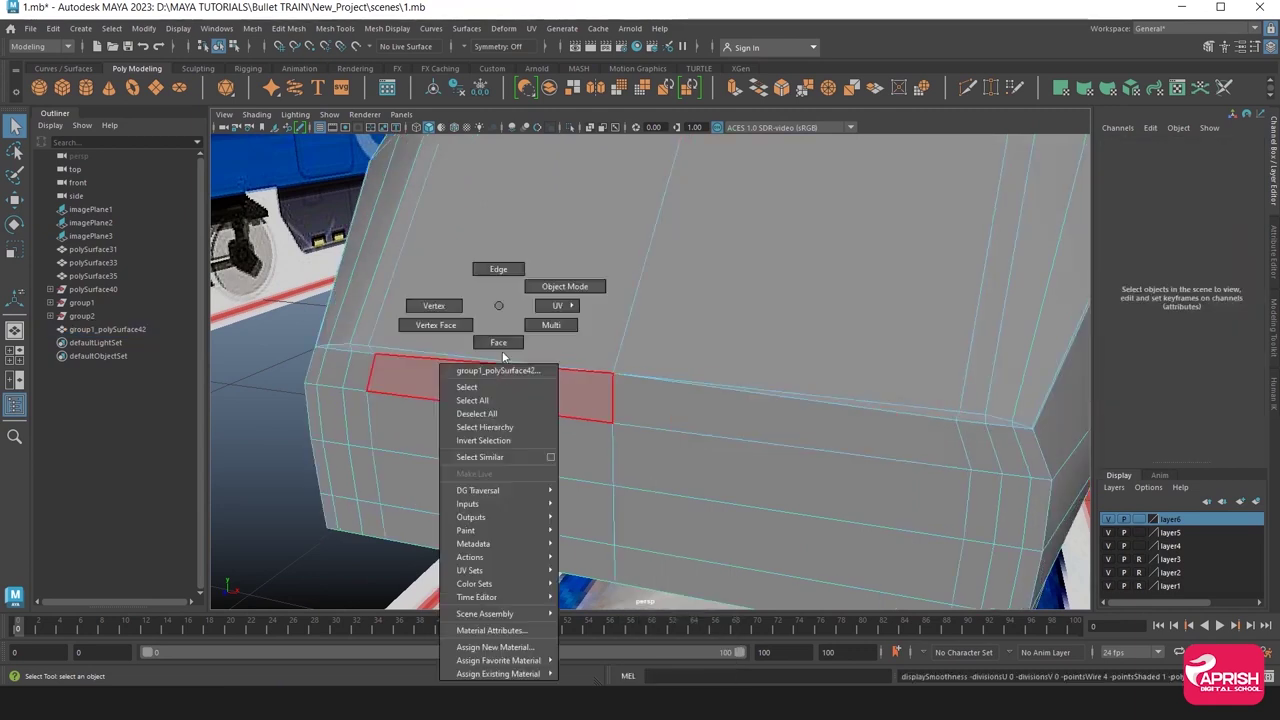
pyautogui.click(423, 366)
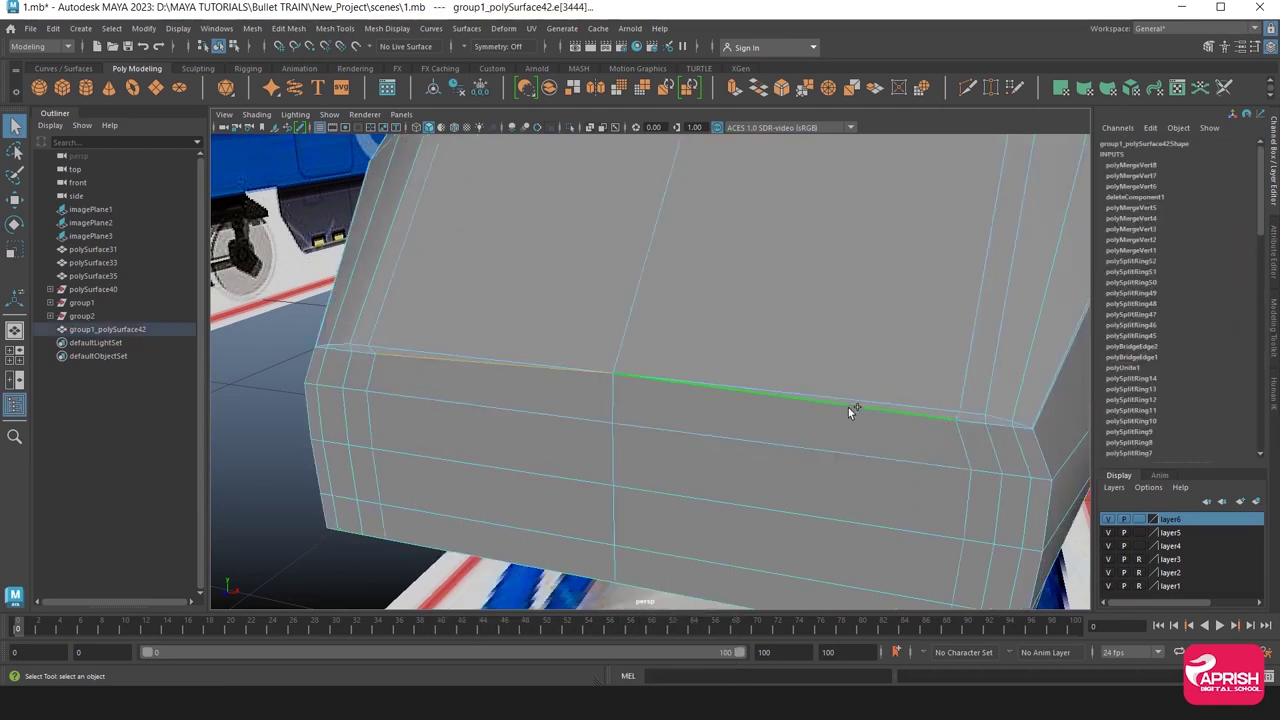
pyautogui.press('Delete')
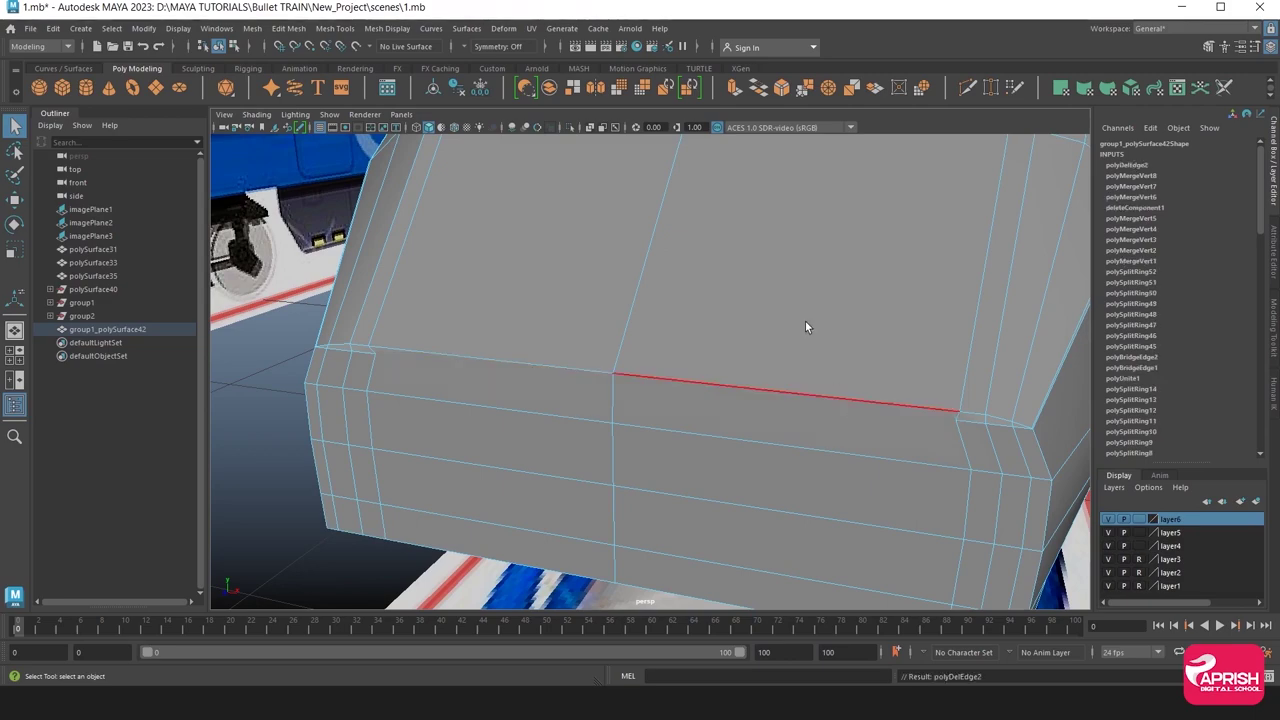
# Return to Object Mode and orbit to face the nose front in Vertex mode.
pyautogui.moveTo(805, 321); pyautogui.dragTo(868, 267, button='right')
pyautogui.scroll(-10, 546, 376)
pyautogui.keyDown('alt'); pyautogui.moveTo(546, 376); pyautogui.dragTo(769, 373, button='right'); pyautogui.keyUp('alt')
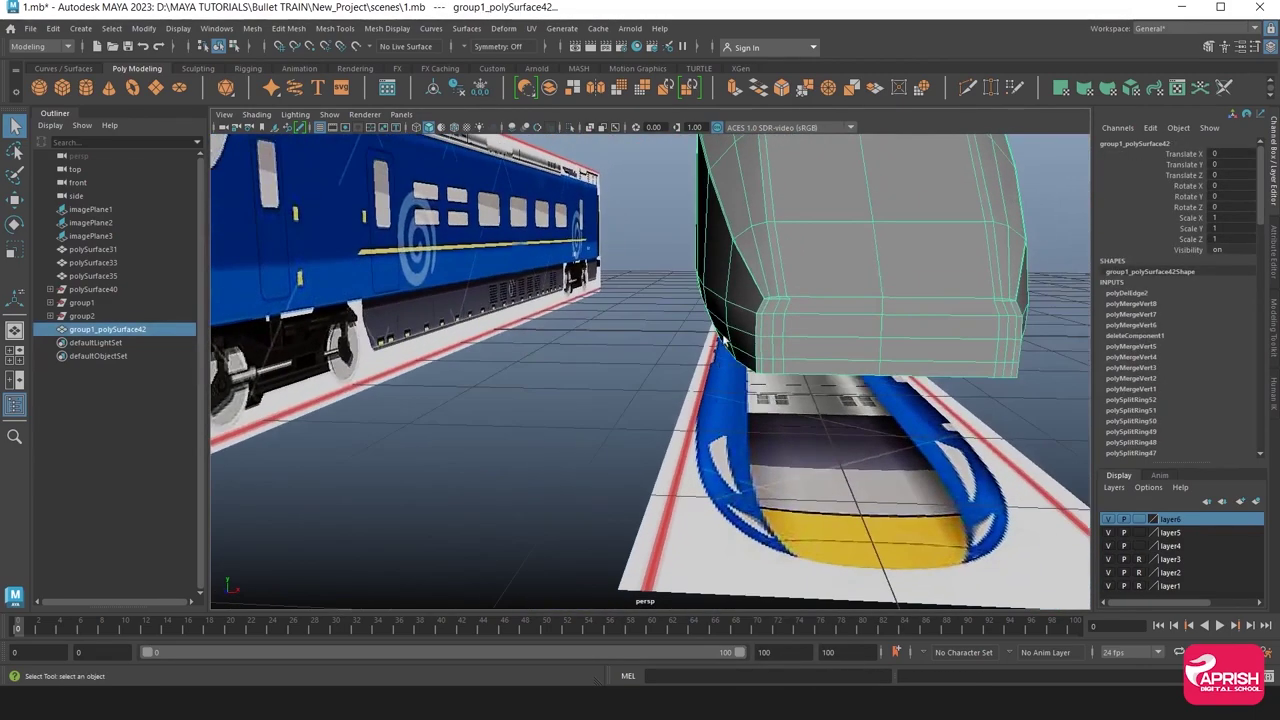
pyautogui.keyDown('alt'); pyautogui.moveTo(769, 373); pyautogui.dragTo(649, 285); pyautogui.keyUp('alt')
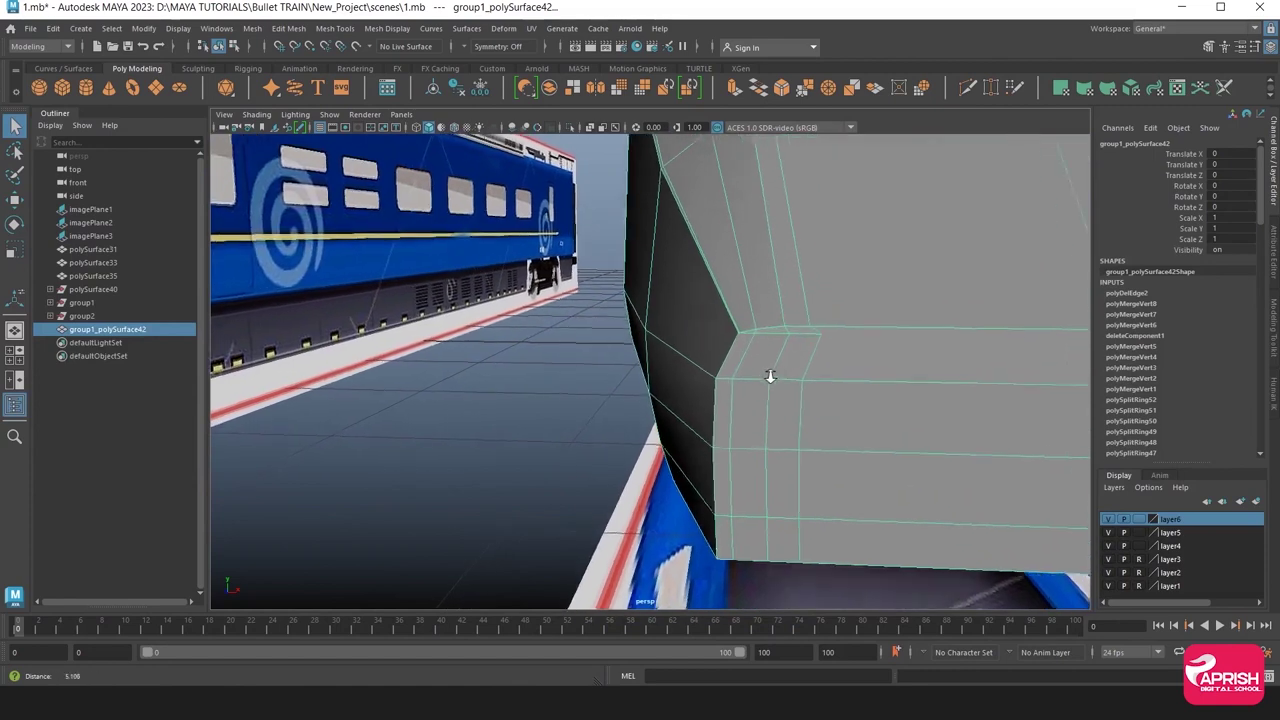
pyautogui.moveTo(649, 279)
pyautogui.mouseDown(button='right')
pyautogui.moveTo(650, 262)
pyautogui.moveTo(673, 341)
pyautogui.mouseUp(button='right')
pyautogui.moveTo(673, 341)
pyautogui.keyDown('alt'); pyautogui.mouseDown()
pyautogui.moveTo(784, 341)
pyautogui.moveTo(751, 334)
pyautogui.moveTo(766, 347)
pyautogui.mouseUp(); pyautogui.keyUp('alt')
pyautogui.scroll(-2, 775, 347)
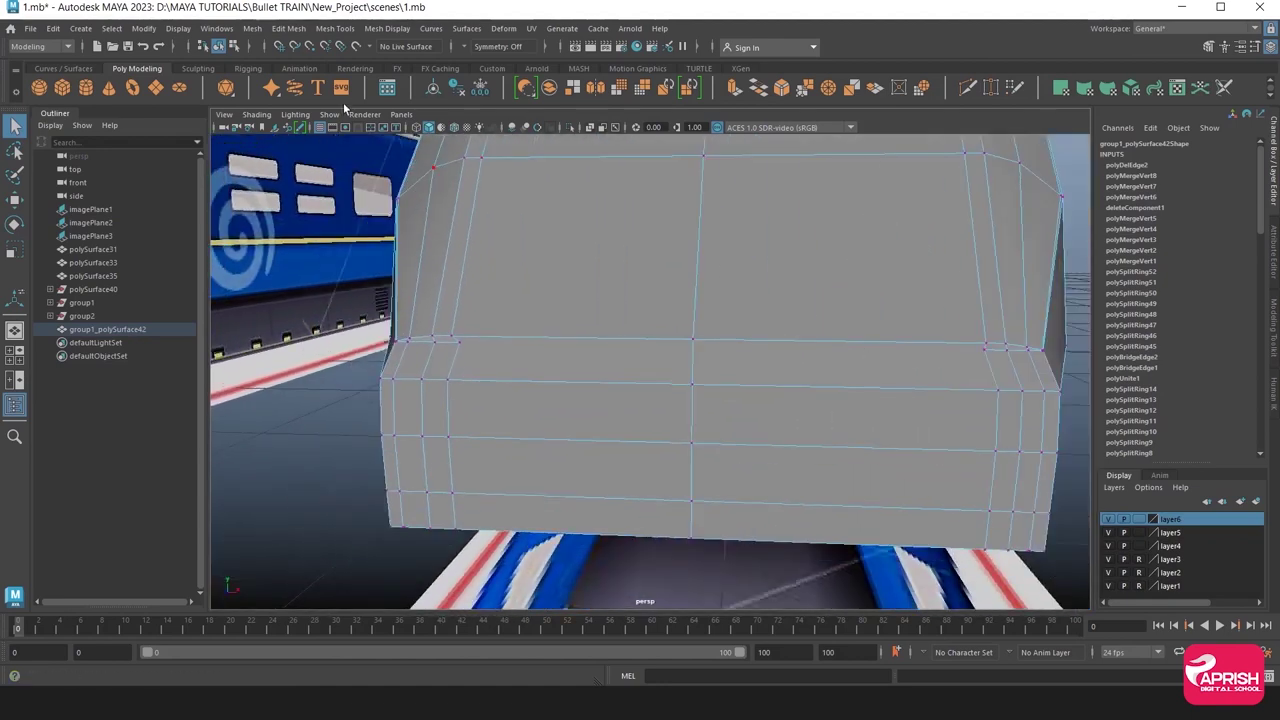
# Multi-Cut a new edge across the nose front from the left vertex to the right edge.
pyautogui.click(292, 30)
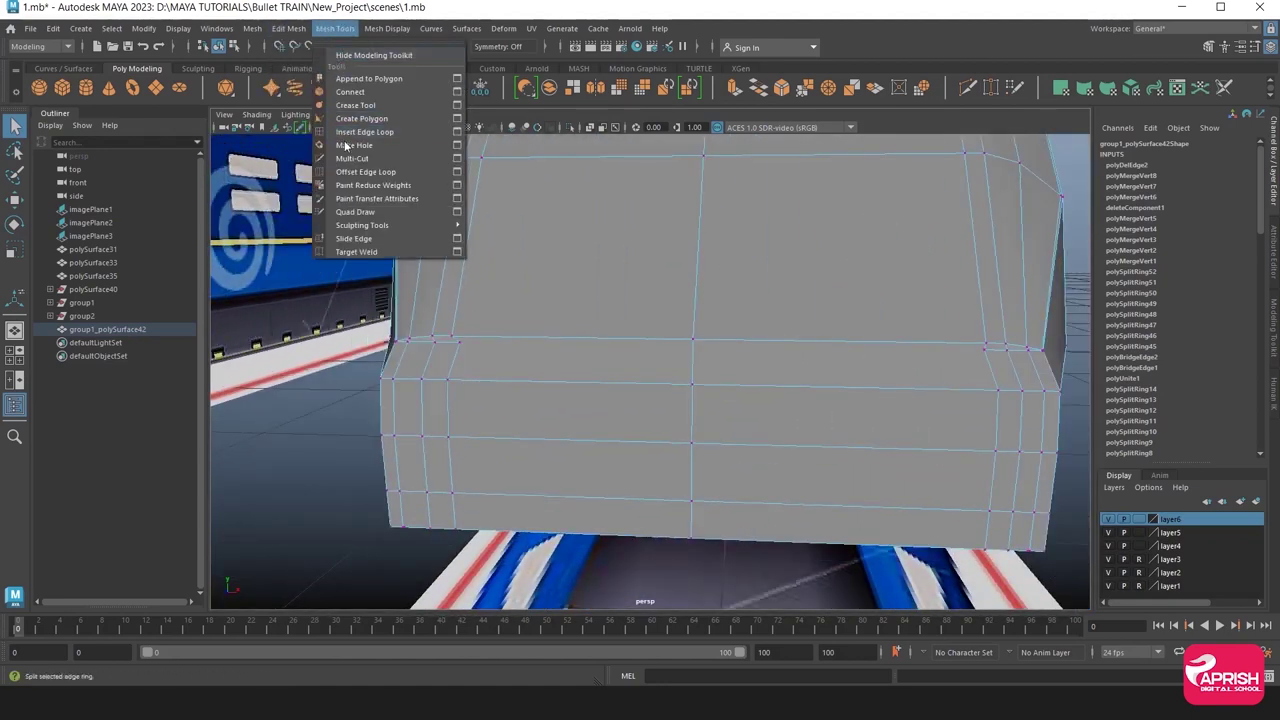
pyautogui.click(365, 153)
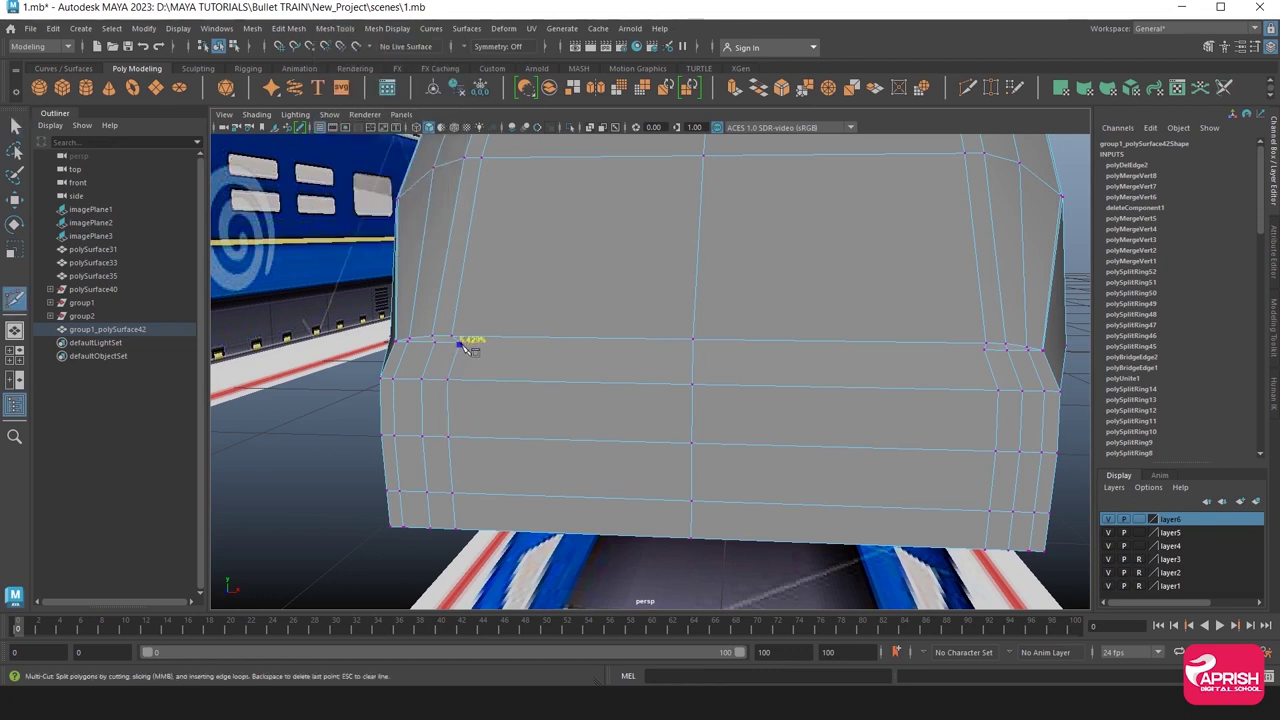
pyautogui.click(692, 343)
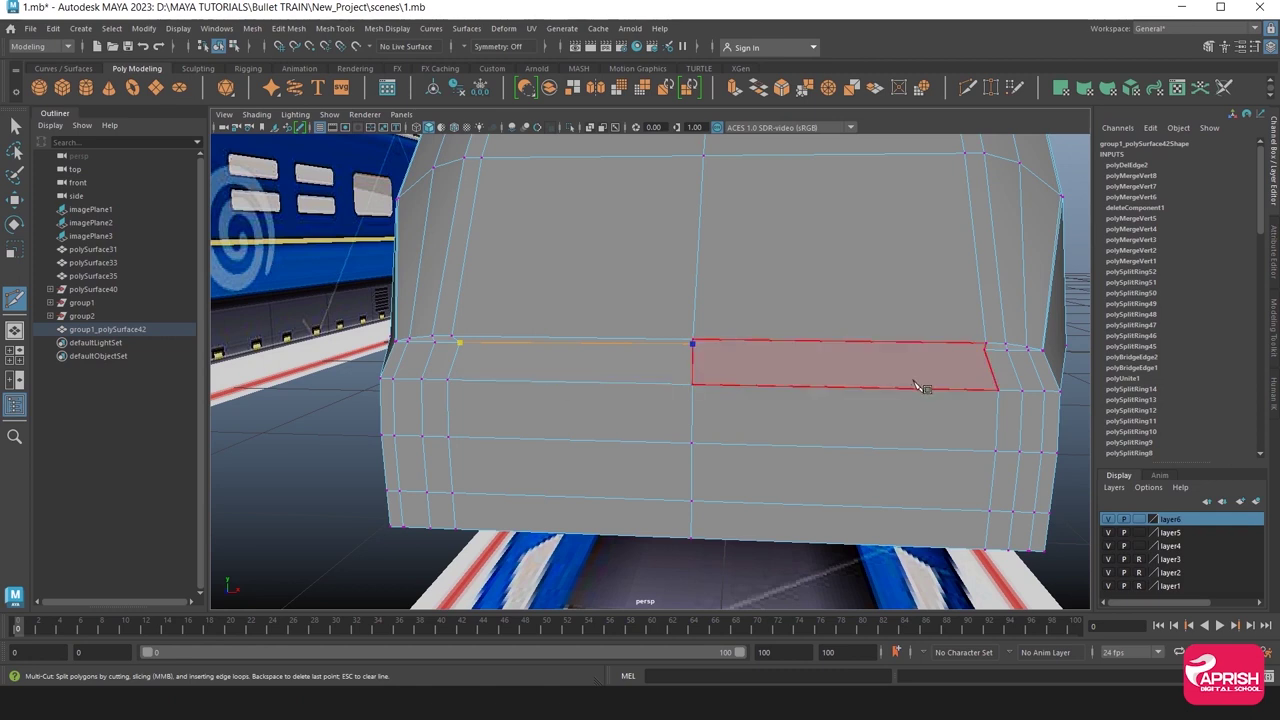
pyautogui.click(985, 349)
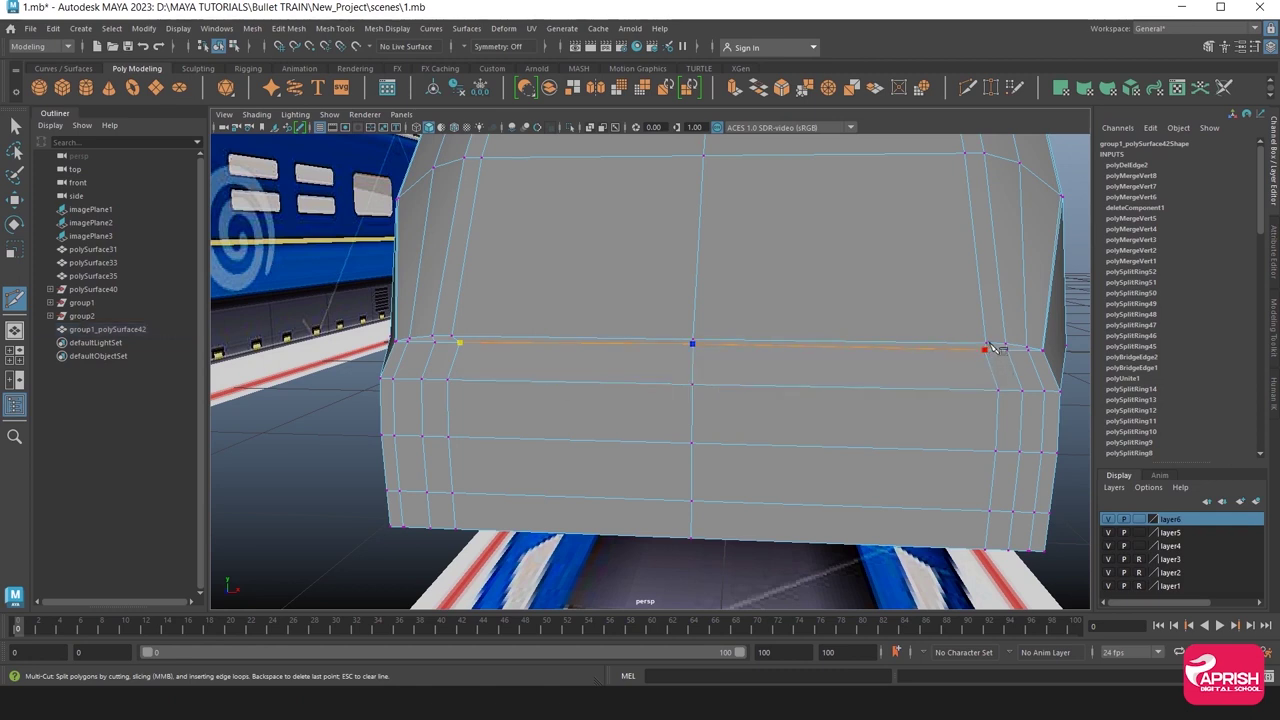
pyautogui.press('Return')
# Slide the corner vertices along the new edge to even out the nose's edge flow.
pyautogui.press('w')
pyautogui.moveTo(582, 305); pyautogui.dragTo(583, 343, button='right')
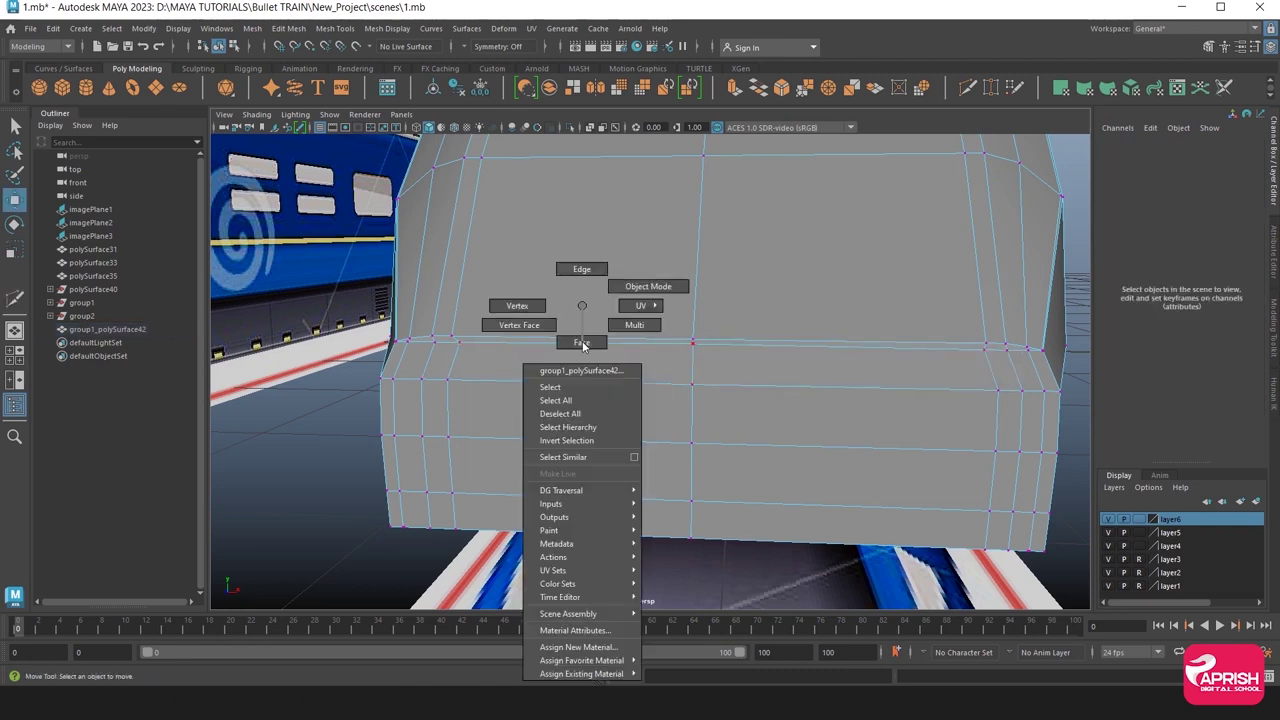
pyautogui.click(537, 323)
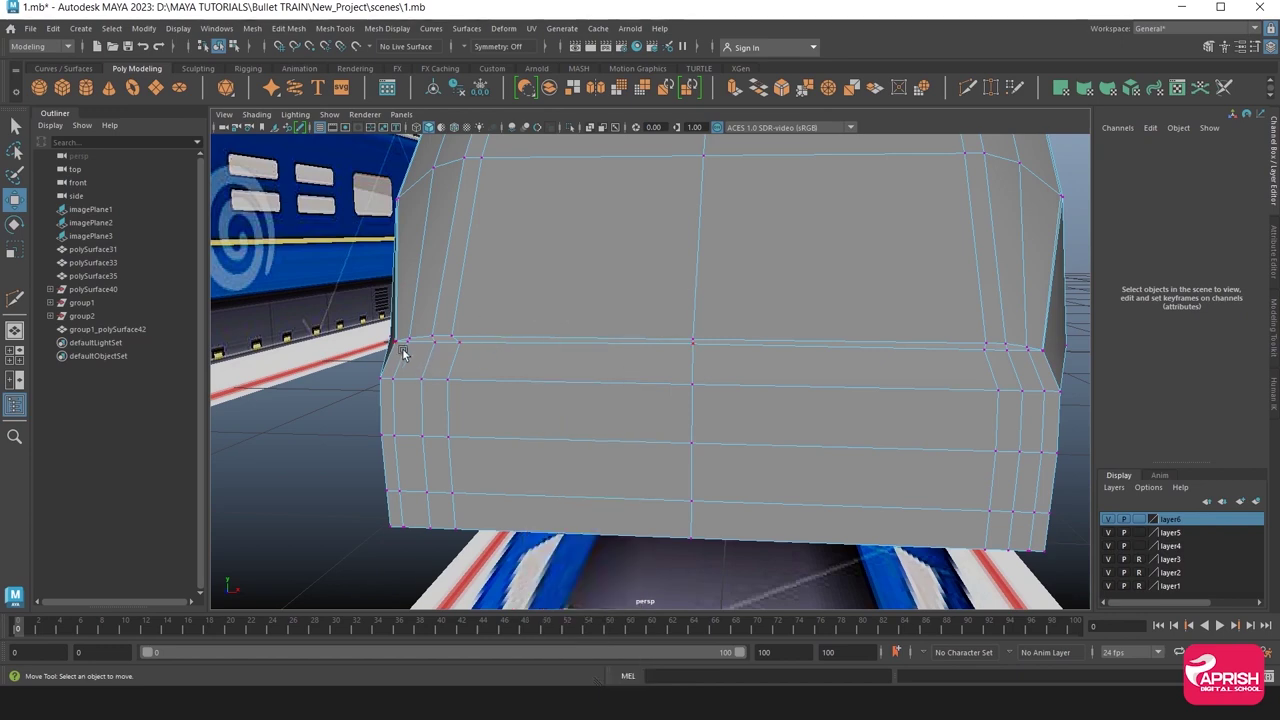
pyautogui.scroll(5, 403, 353)
pyautogui.moveTo(449, 366)
pyautogui.keyDown('alt'); pyautogui.mouseDown()
pyautogui.moveTo(508, 363)
pyautogui.moveTo(496, 360)
pyautogui.mouseUp(); pyautogui.keyUp('alt')
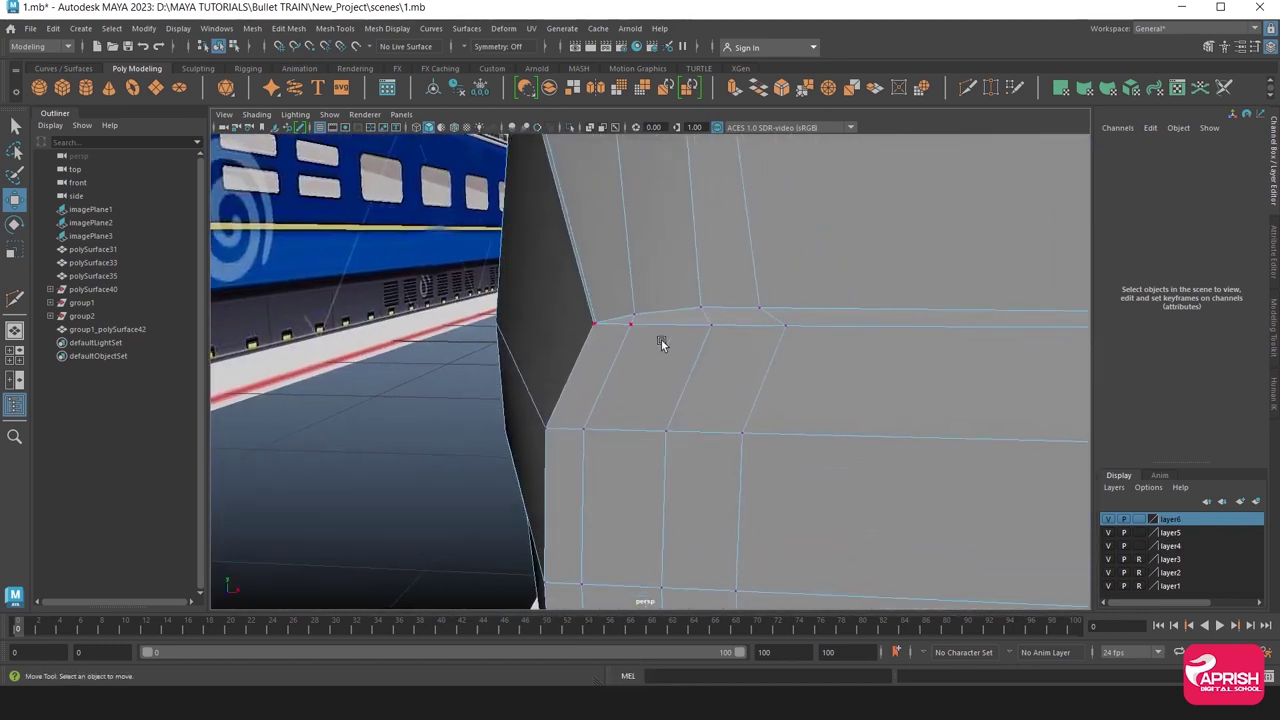
pyautogui.click(702, 337)
pyautogui.moveTo(777, 331)
pyautogui.mouseDown()
pyautogui.moveTo(760, 331)
pyautogui.moveTo(834, 337)
pyautogui.moveTo(791, 391)
pyautogui.moveTo(698, 399)
pyautogui.moveTo(745, 405)
pyautogui.moveTo(735, 390)
pyautogui.mouseUp()
pyautogui.click(825, 332)
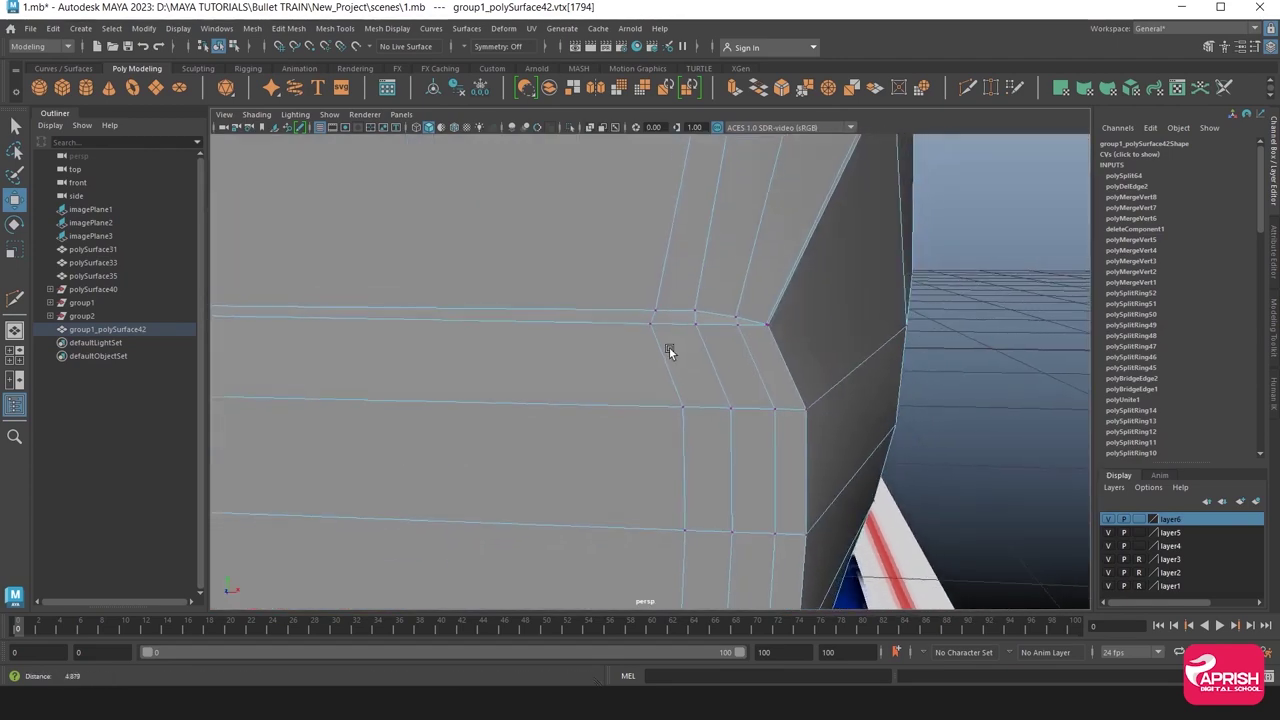
pyautogui.click(656, 334)
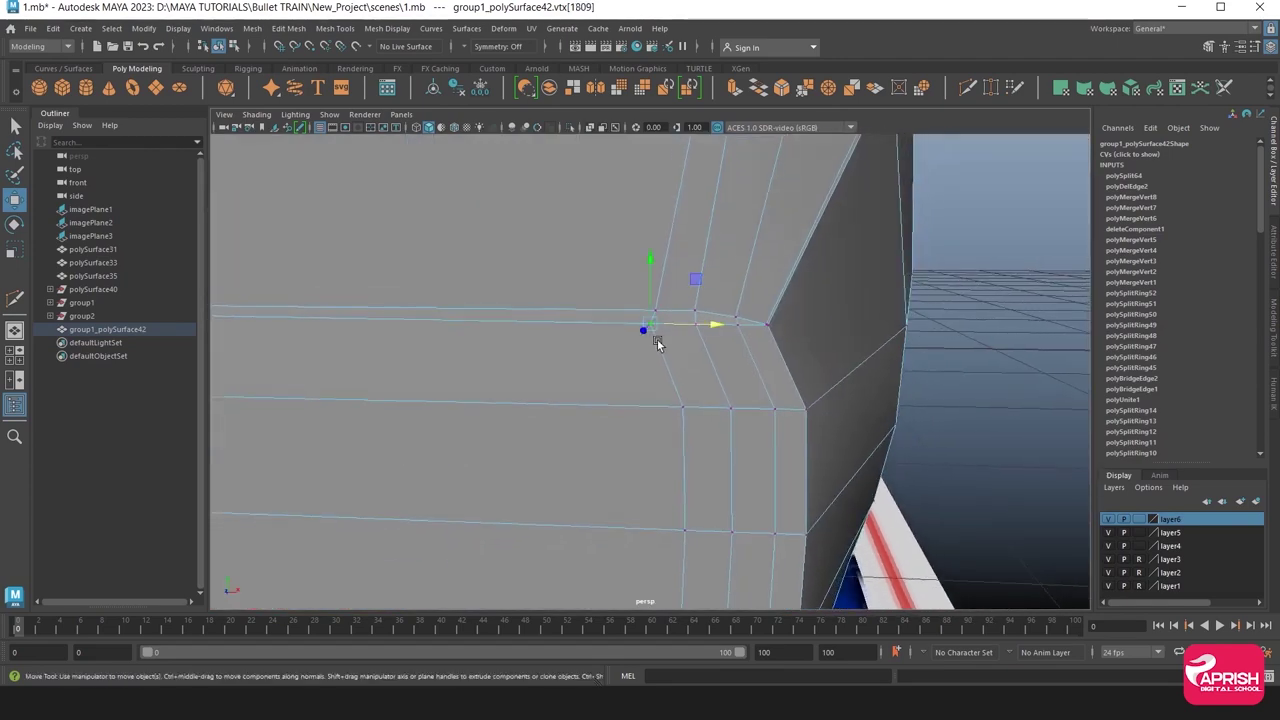
pyautogui.moveTo(711, 322); pyautogui.dragTo(771, 330)
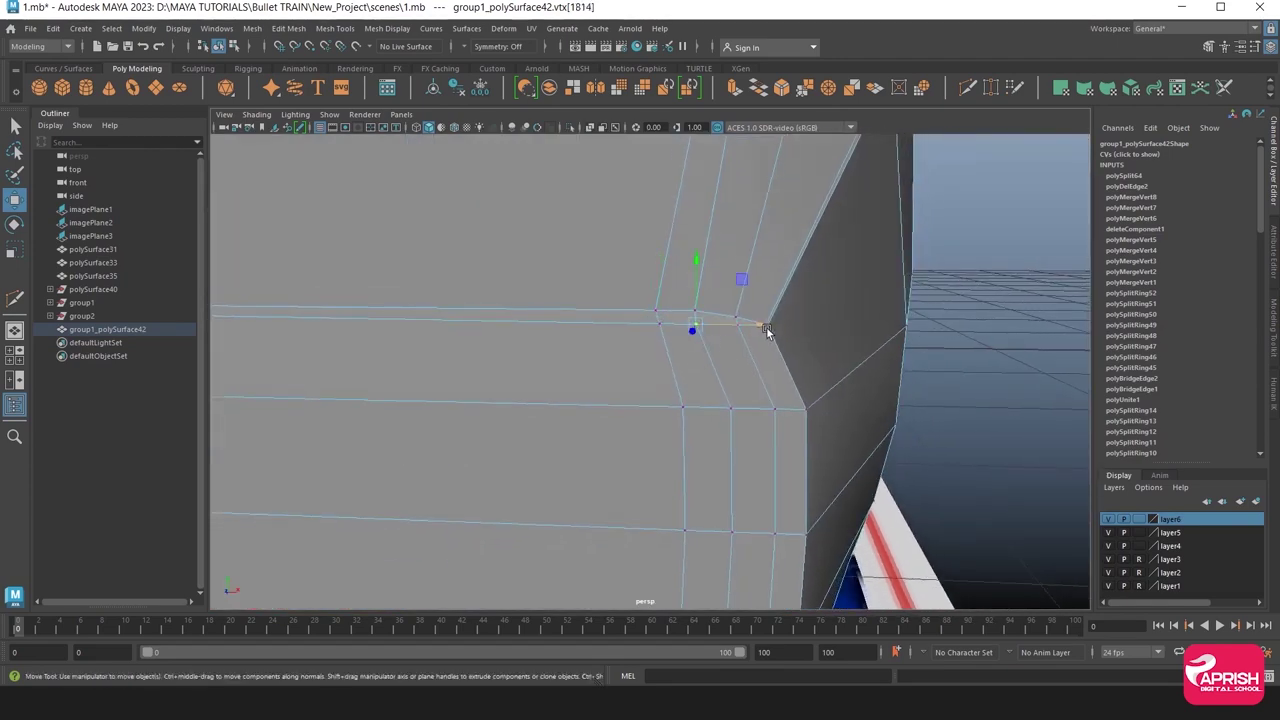
pyautogui.moveTo(669, 294); pyautogui.dragTo(717, 266, button='right')
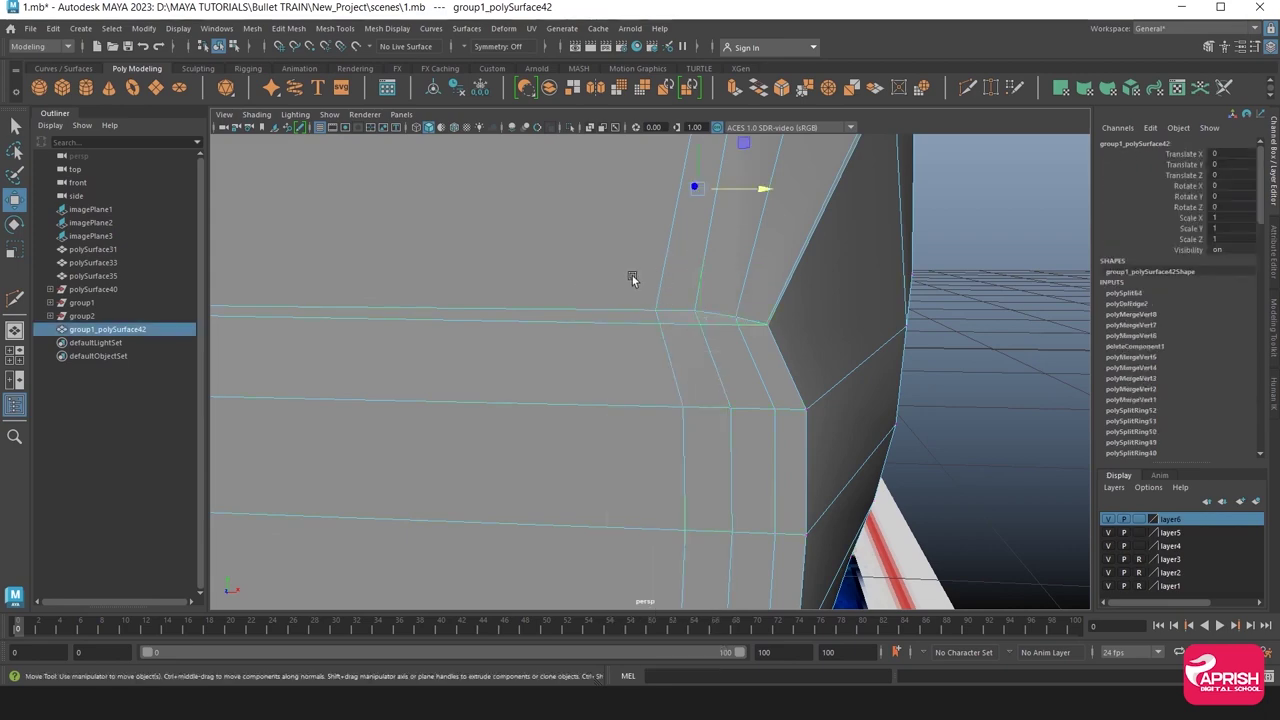
pyautogui.scroll(-2, 635, 276)
pyautogui.scroll(-5, 691, 345)
# Select the train shell and frame its nose tip in the top view.
pyautogui.click(804, 391)
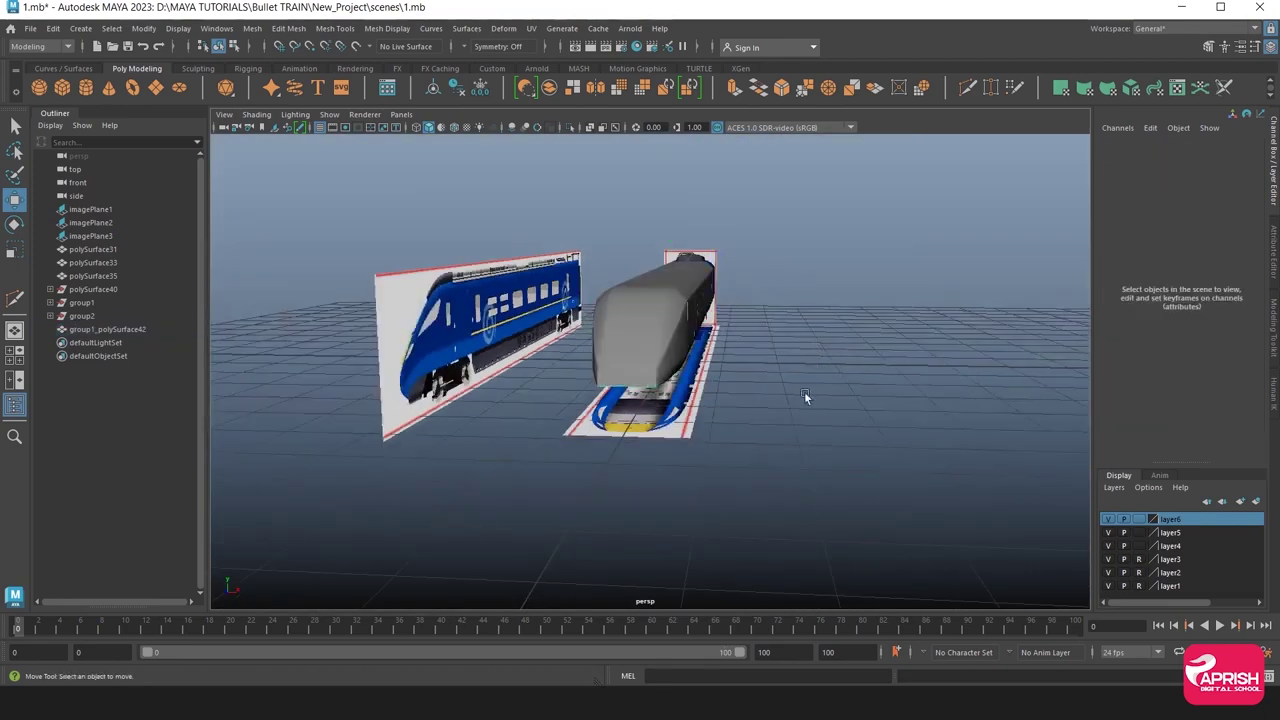
pyautogui.moveTo(804, 391)
pyautogui.keyDown('alt'); pyautogui.mouseDown()
pyautogui.moveTo(698, 409)
pyautogui.moveTo(601, 356)
pyautogui.mouseUp(); pyautogui.keyUp('alt')
pyautogui.scroll(3, 698, 495)
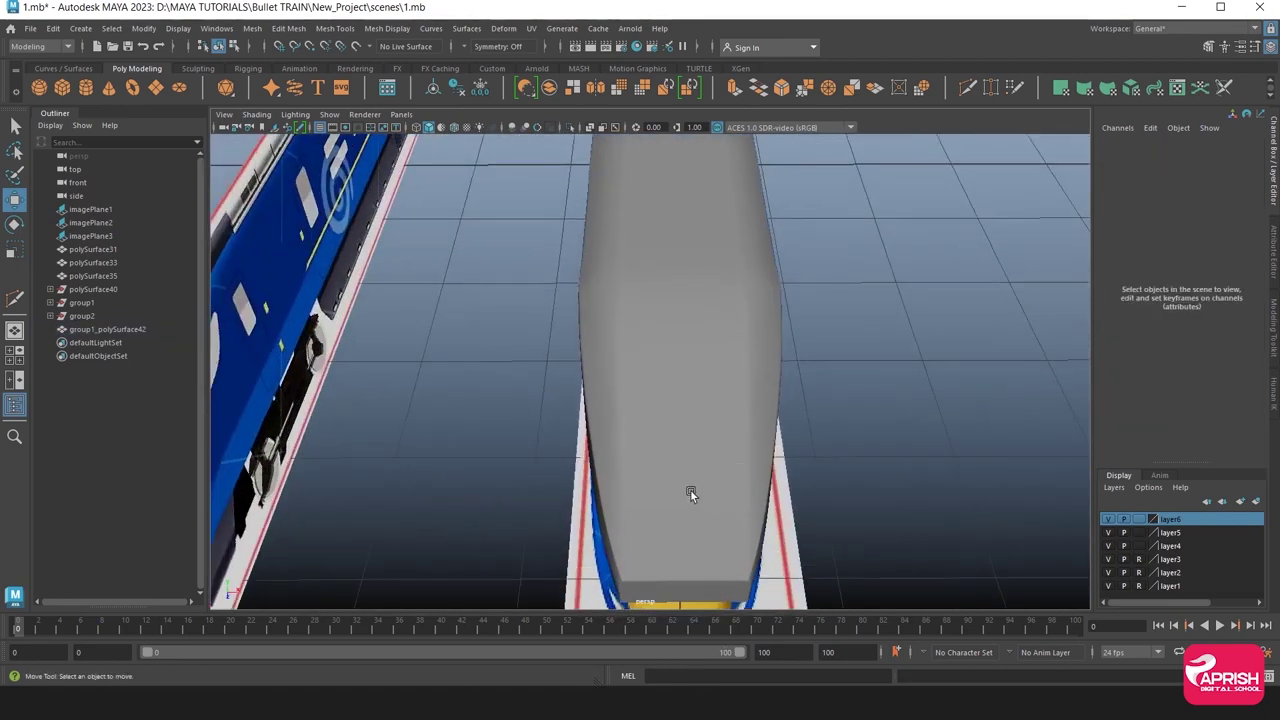
pyautogui.click(690, 489)
pyautogui.scroll(-1, 674, 361)
pyautogui.press('space')
pyautogui.press('space')
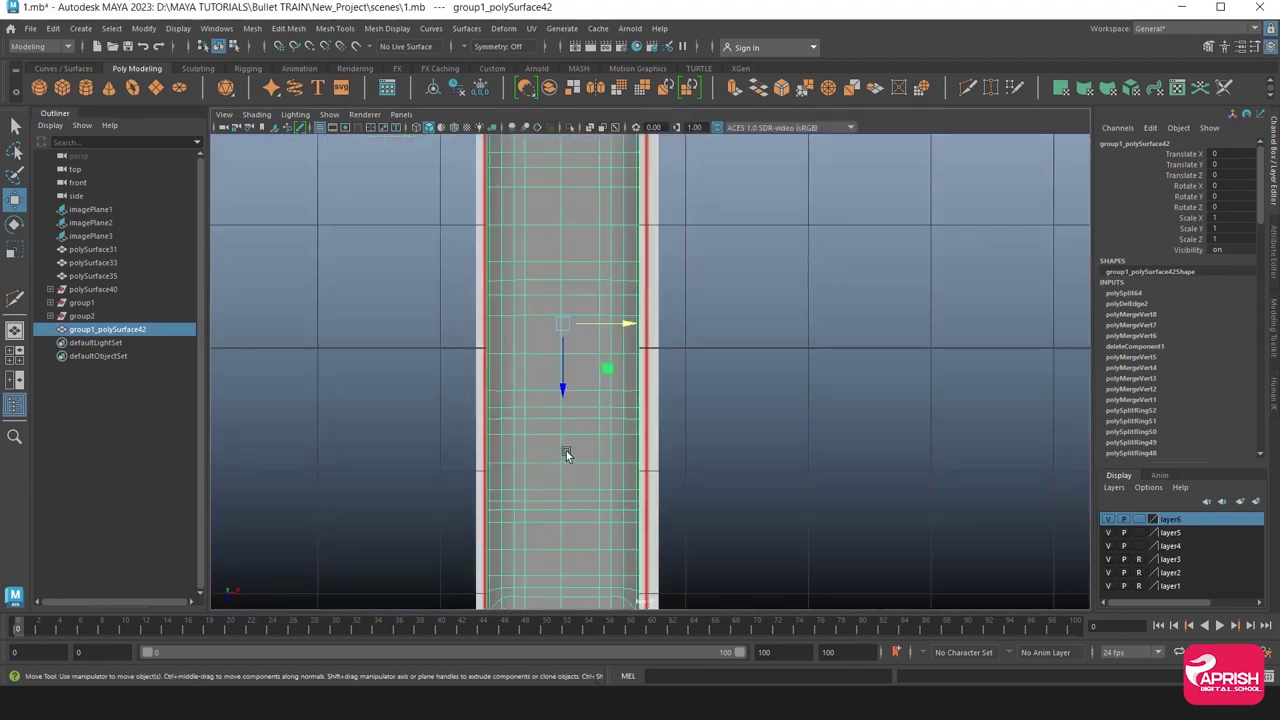
pyautogui.keyDown('alt'); pyautogui.moveTo(566, 451); pyautogui.dragTo(607, 213, button='middle'); pyautogui.keyUp('alt')
pyautogui.keyDown('alt'); pyautogui.moveTo(600, 490); pyautogui.dragTo(588, 294, button='middle'); pyautogui.keyUp('alt')
pyautogui.scroll(2, 548, 438)
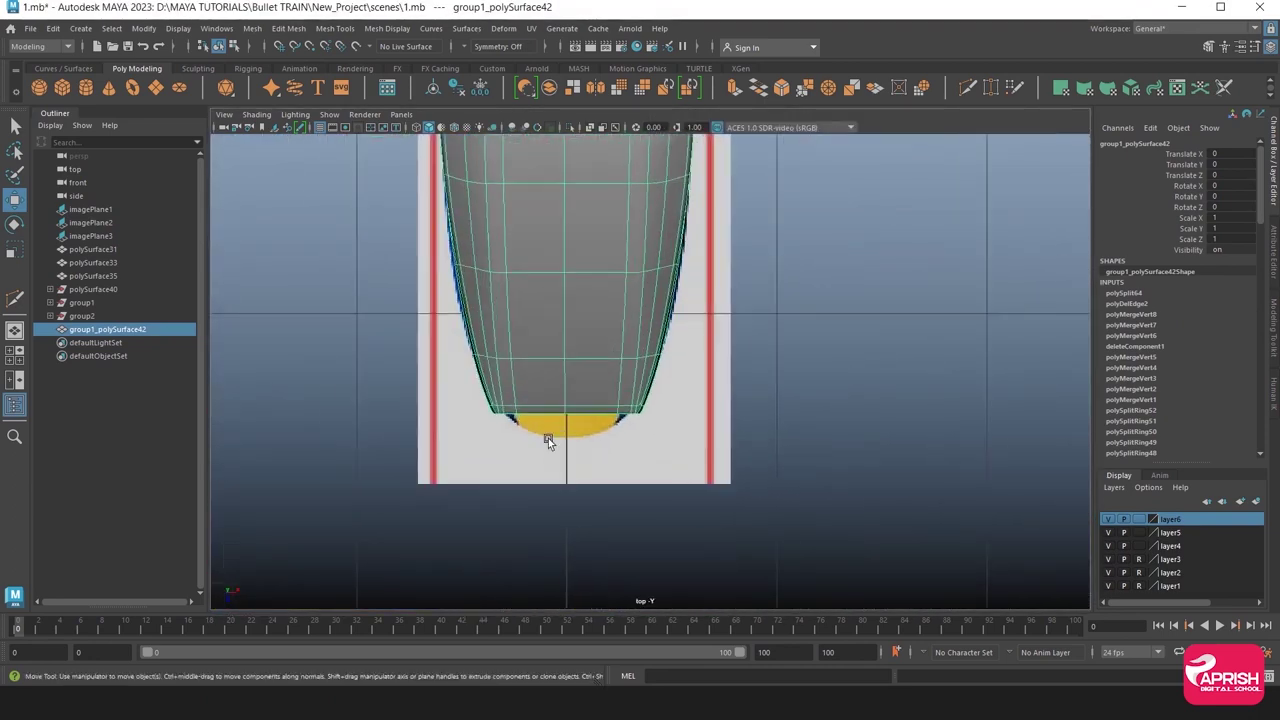
pyautogui.scroll(1, 590, 448)
pyautogui.scroll(1, 677, 429)
# Move the nose-tip vertex onto the blueprint's tip with the low-poly cage shown.
pyautogui.moveTo(586, 303); pyautogui.dragTo(531, 303, button='right')
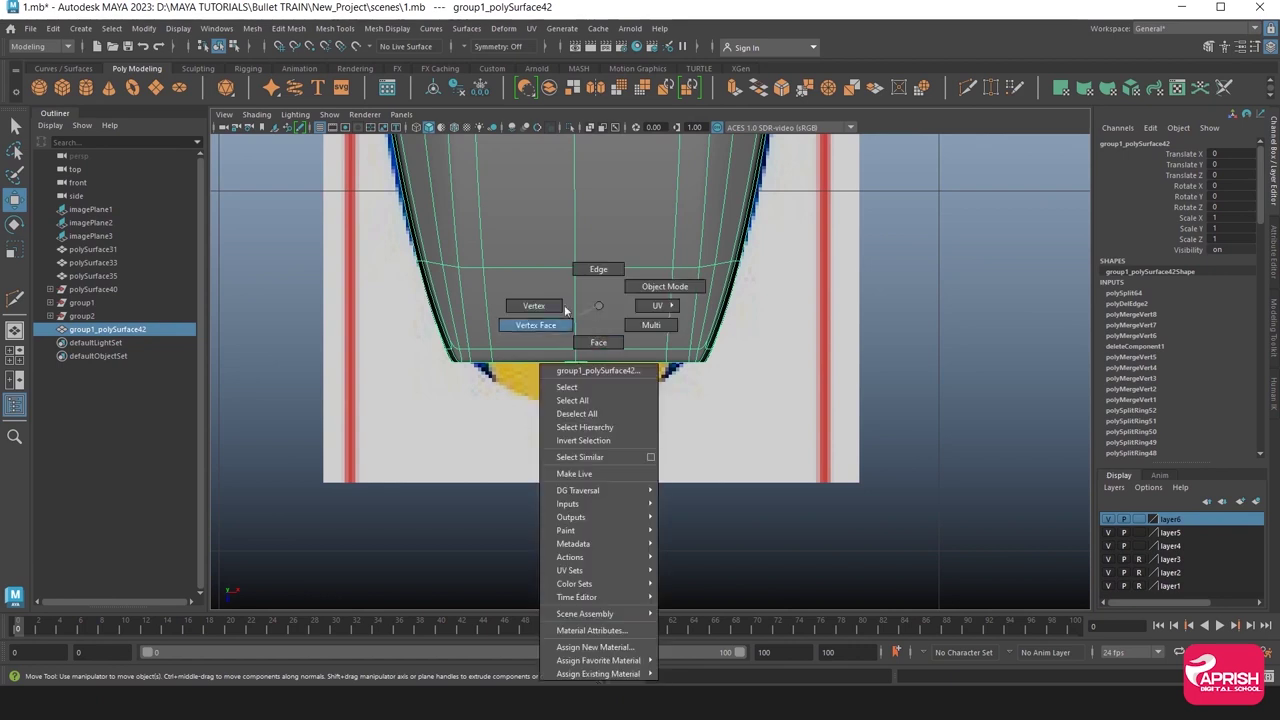
pyautogui.moveTo(550, 309)
pyautogui.mouseDown()
pyautogui.moveTo(599, 394)
pyautogui.moveTo(593, 483)
pyautogui.mouseUp()
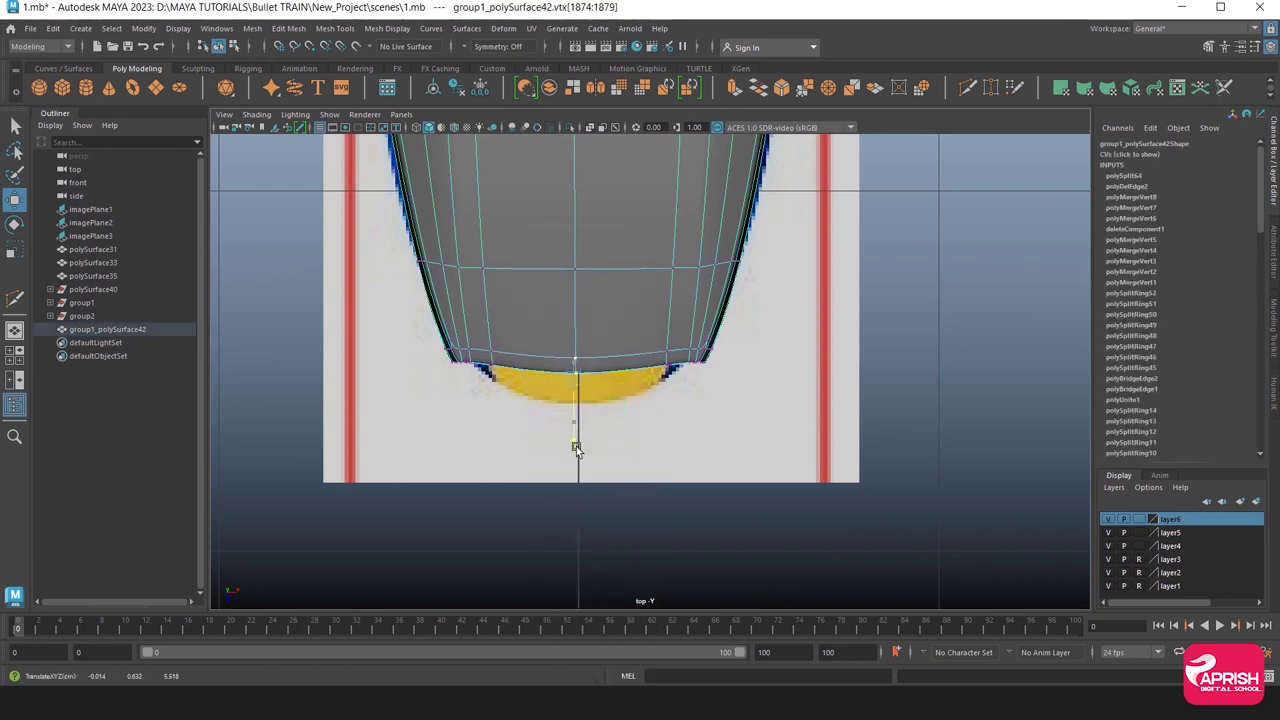
pyautogui.scroll(2, 766, 489)
pyautogui.keyDown('alt'); pyautogui.moveTo(766, 489); pyautogui.dragTo(639, 420, button='middle'); pyautogui.keyUp('alt')
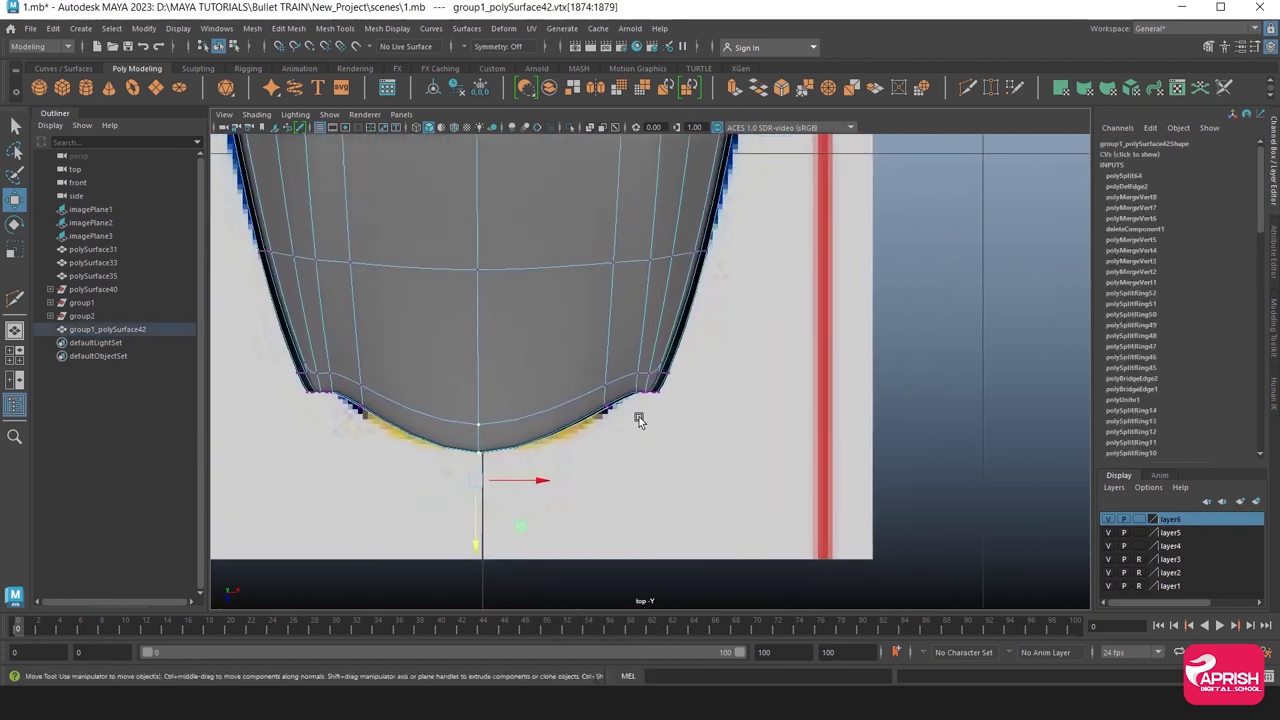
pyautogui.press('1')
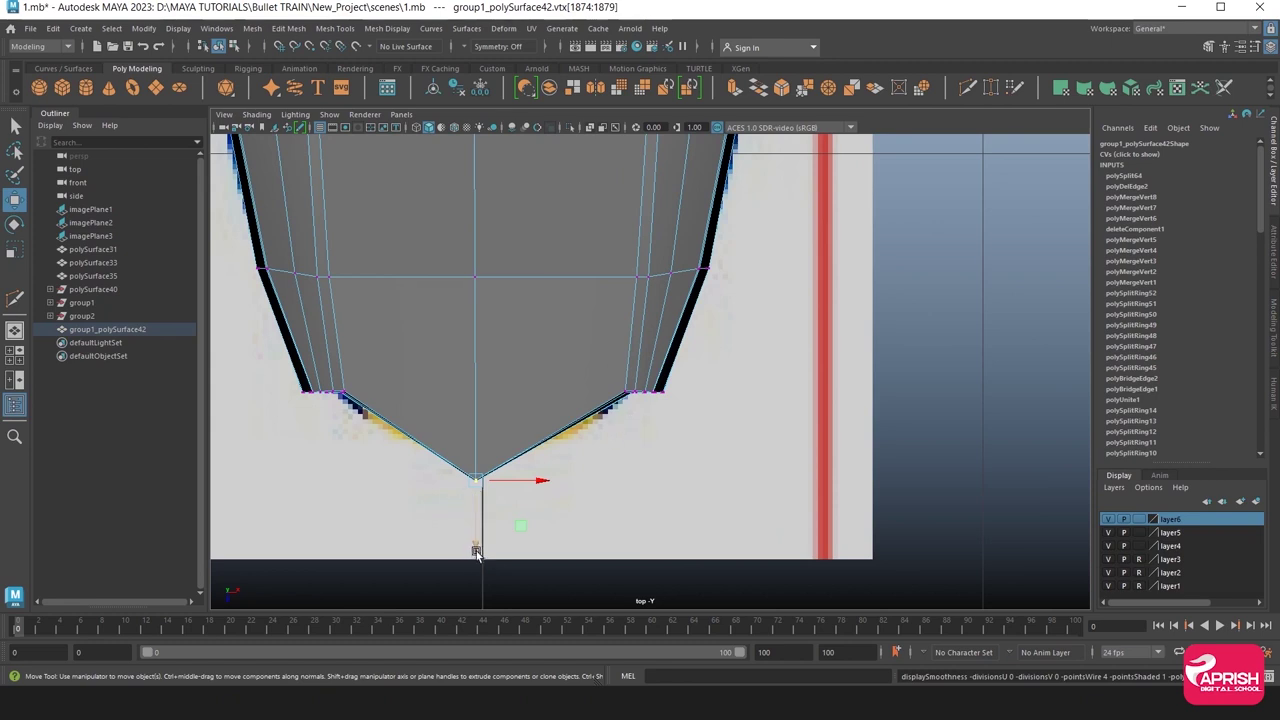
pyautogui.moveTo(476, 553); pyautogui.dragTo(478, 512)
pyautogui.keyDown('alt'); pyautogui.moveTo(558, 398); pyautogui.dragTo(547, 416, button='middle'); pyautogui.keyUp('alt')
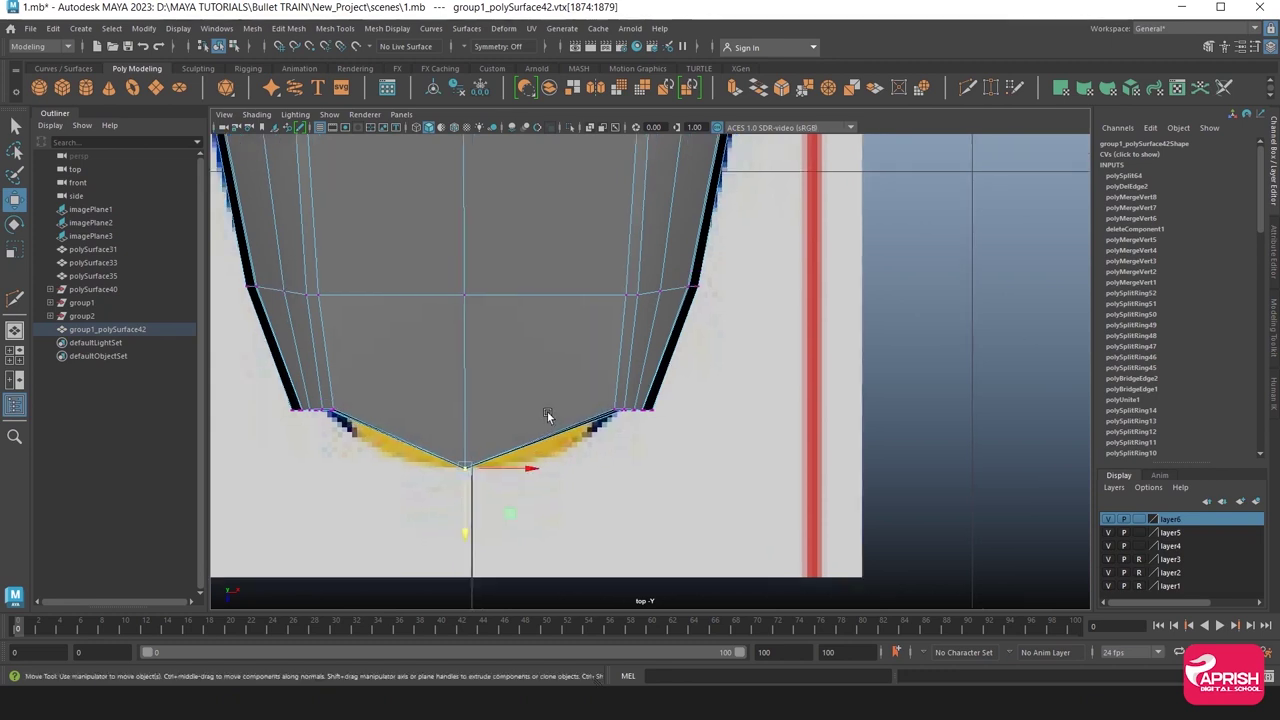
pyautogui.scroll(3, 547, 416)
pyautogui.scroll(2, 640, 486)
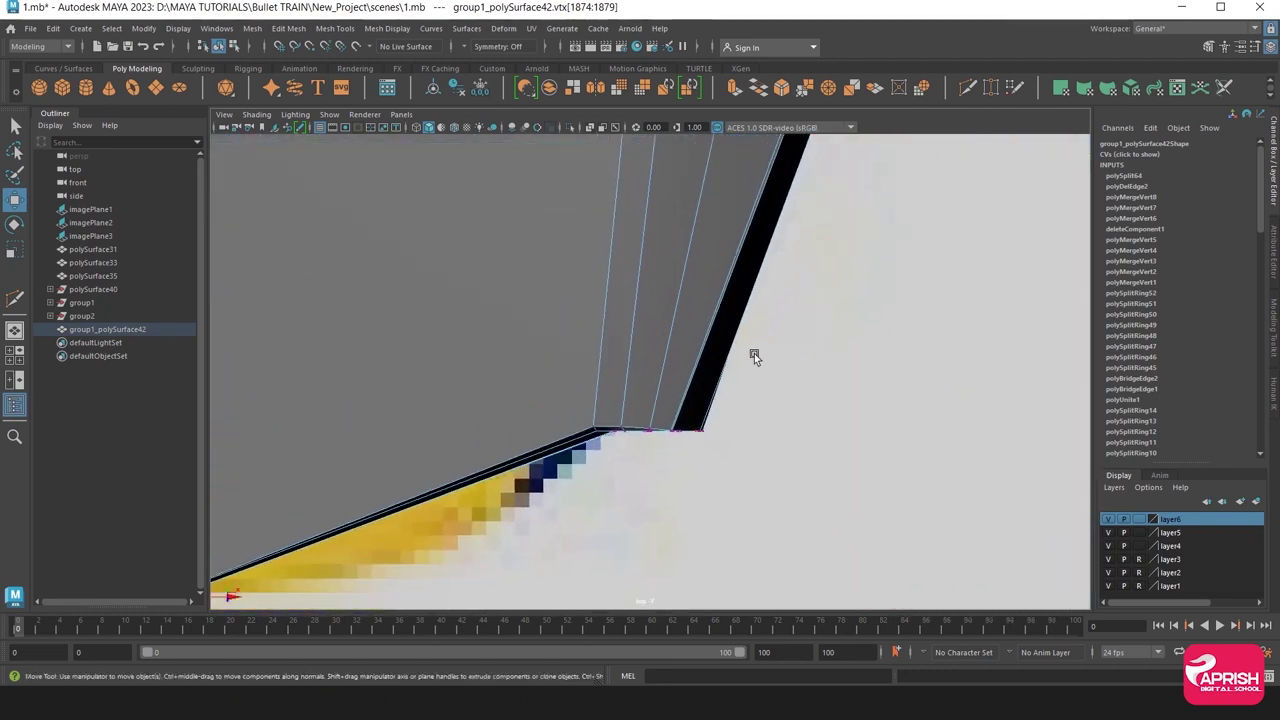
# In perspective, pull the two short edges at the nose's right corner downward.
pyautogui.press('space')
pyautogui.press('space')
pyautogui.scroll(2, 776, 394)
pyautogui.scroll(3, 891, 460)
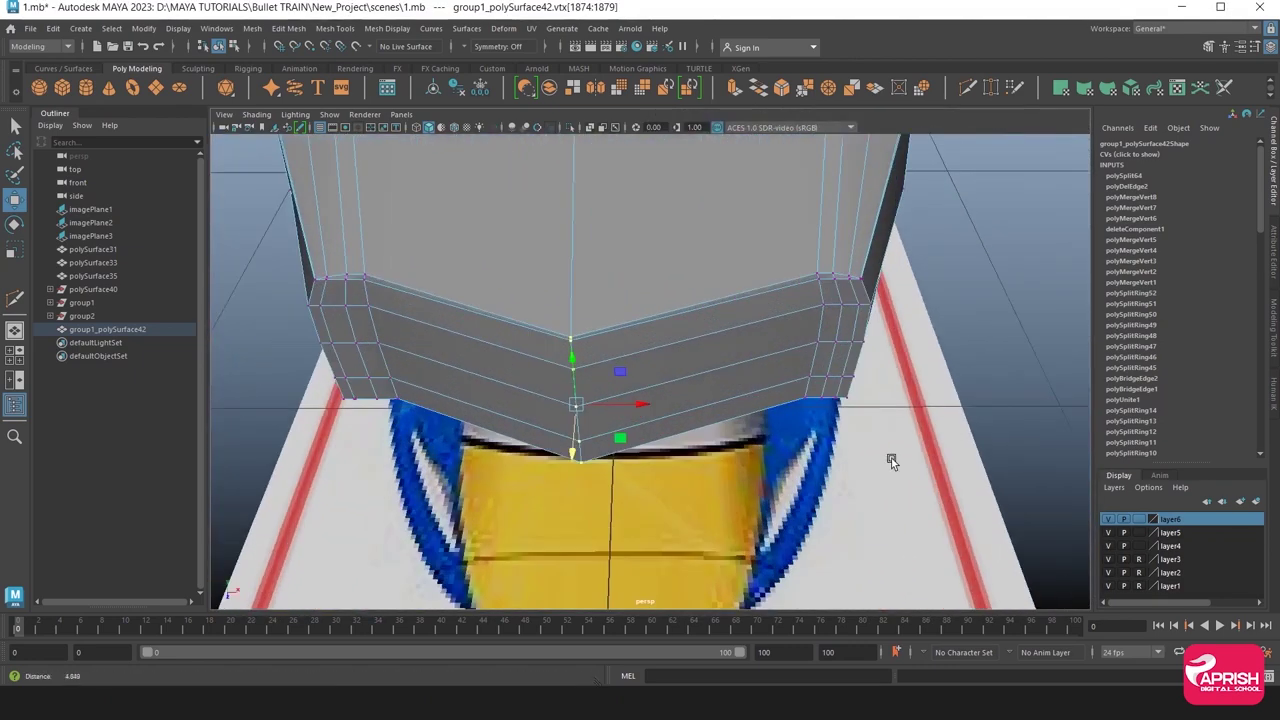
pyautogui.scroll(3, 891, 458)
pyautogui.moveTo(633, 407)
pyautogui.keyDown('alt'); pyautogui.mouseDown()
pyautogui.moveTo(644, 371)
pyautogui.moveTo(673, 393)
pyautogui.mouseUp(); pyautogui.keyUp('alt')
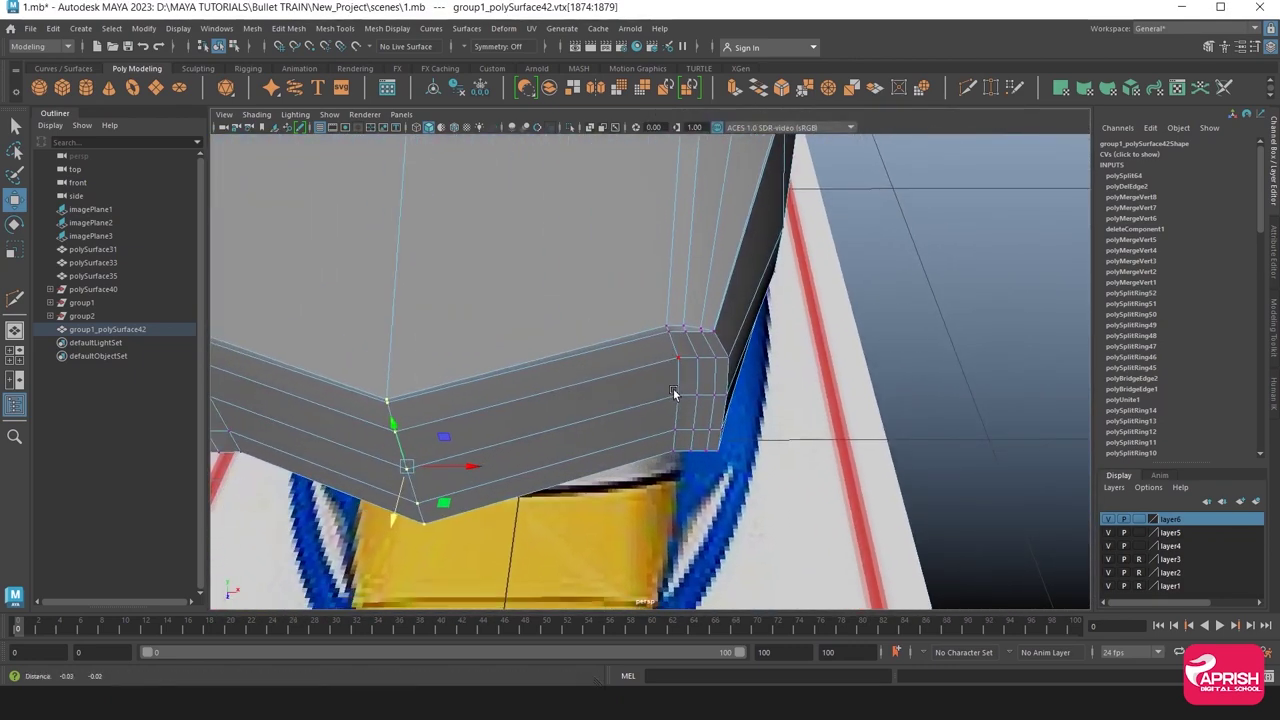
pyautogui.moveTo(651, 362); pyautogui.dragTo(656, 331, button='right')
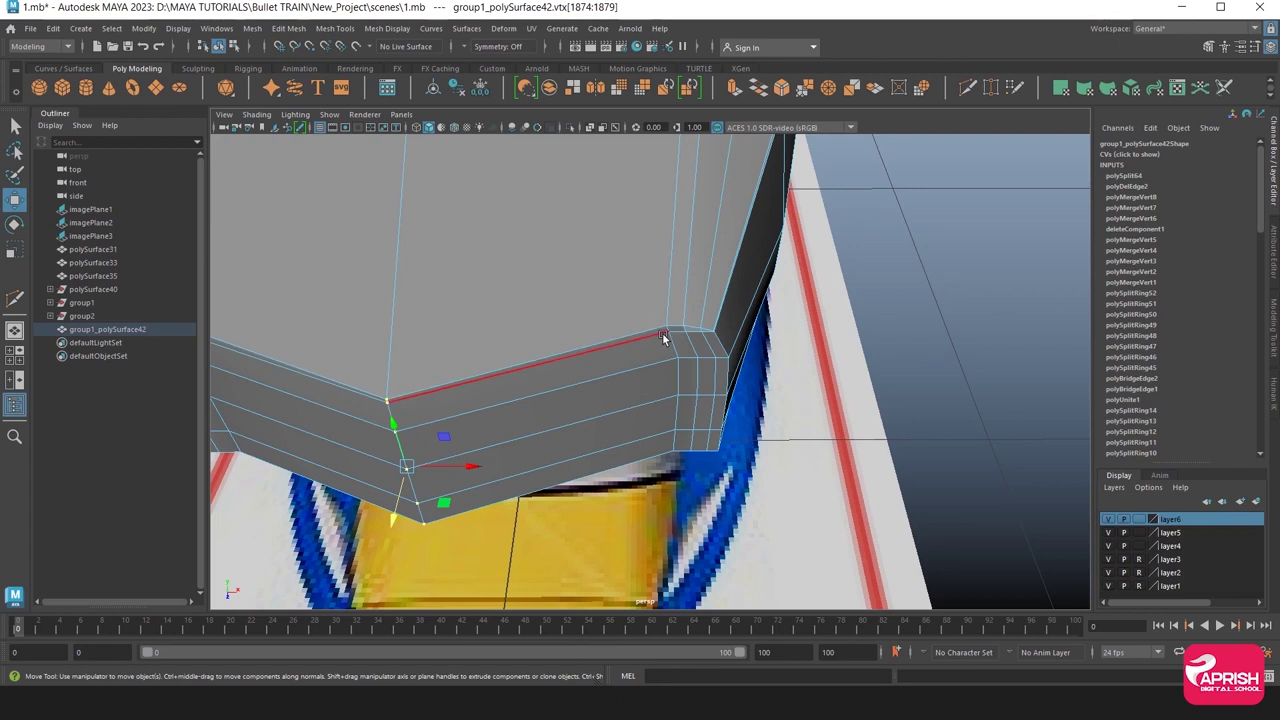
pyautogui.click(676, 343)
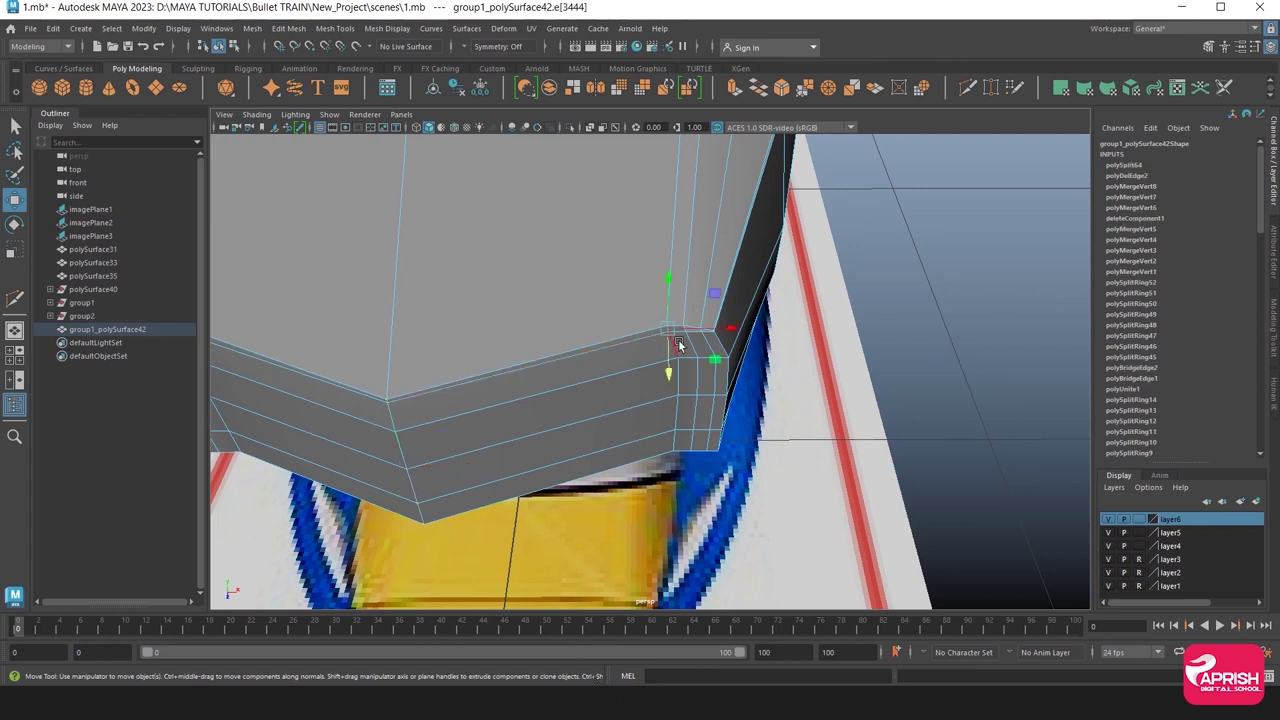
pyautogui.keyDown('shift'); pyautogui.click(677, 345); pyautogui.keyUp('shift')
pyautogui.moveTo(686, 383); pyautogui.dragTo(683, 452)
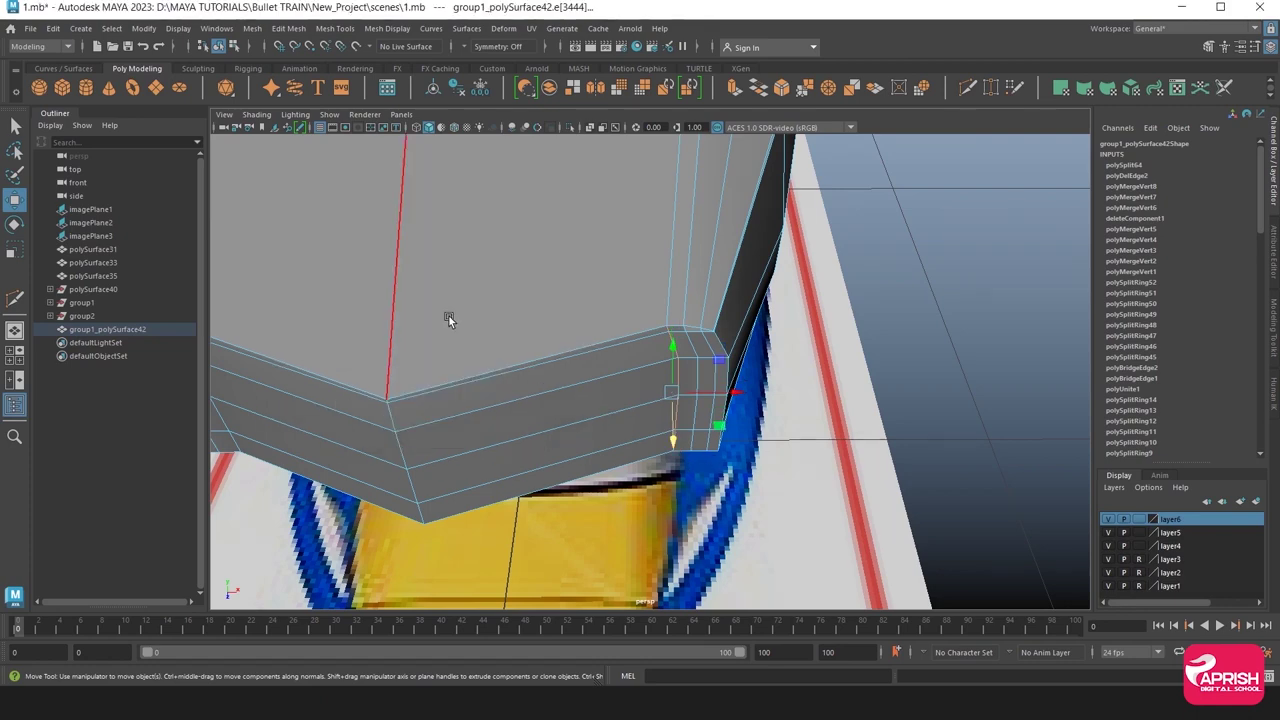
# Nudge the nose corner vertex down and left onto the blueprint outline in top view.
pyautogui.press('space')
pyautogui.press('space')
pyautogui.scroll(-3, 537, 400)
pyautogui.scroll(-1, 543, 380)
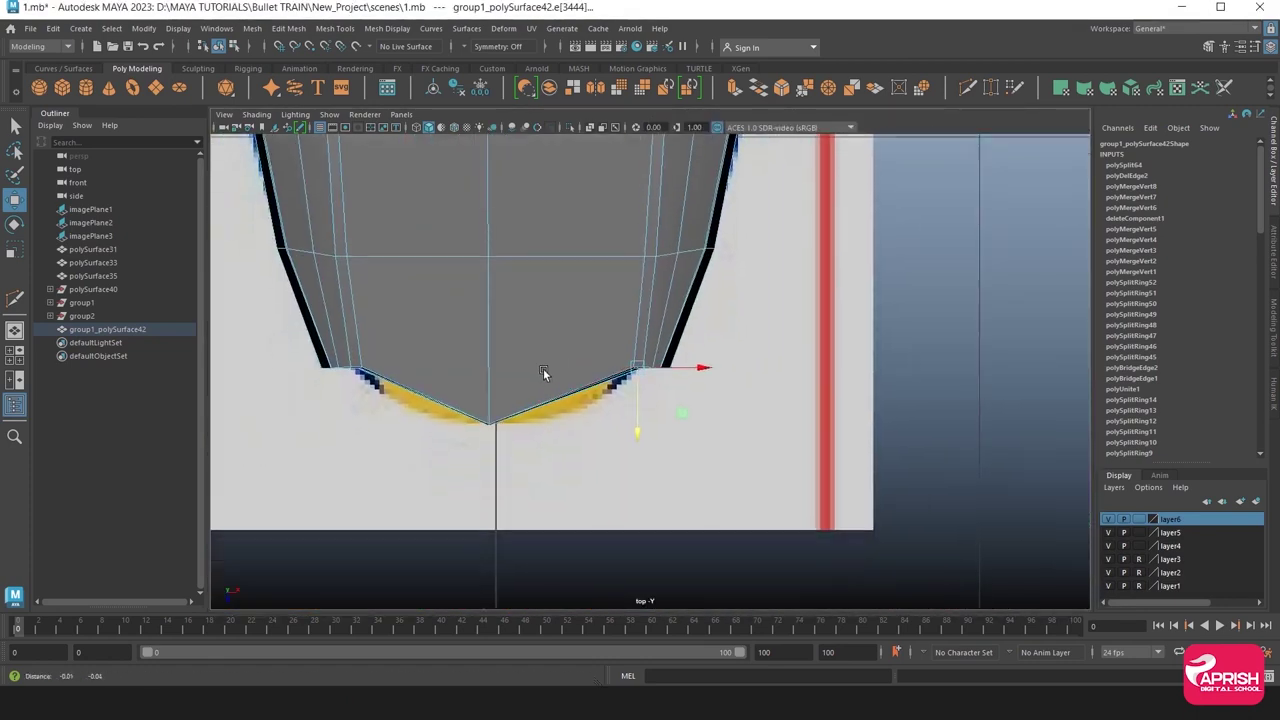
pyautogui.scroll(1, 543, 373)
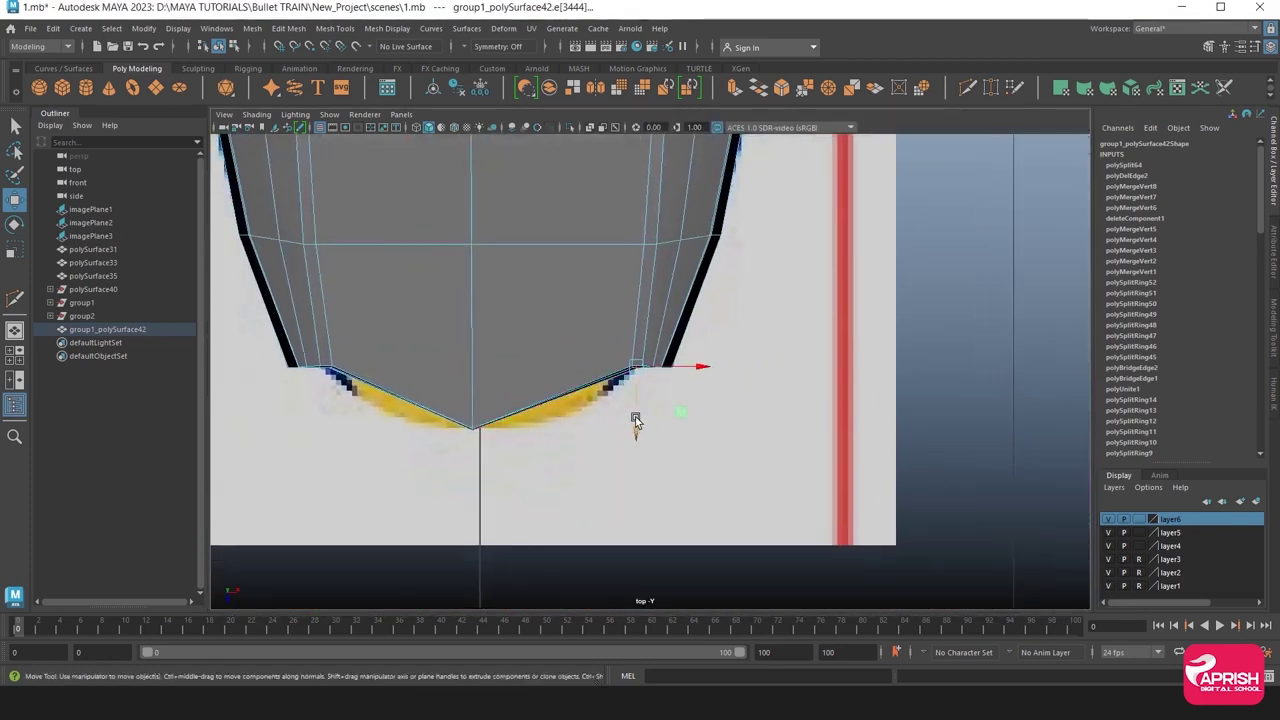
pyautogui.moveTo(635, 420); pyautogui.dragTo(634, 433)
pyautogui.moveTo(698, 387); pyautogui.dragTo(679, 386)
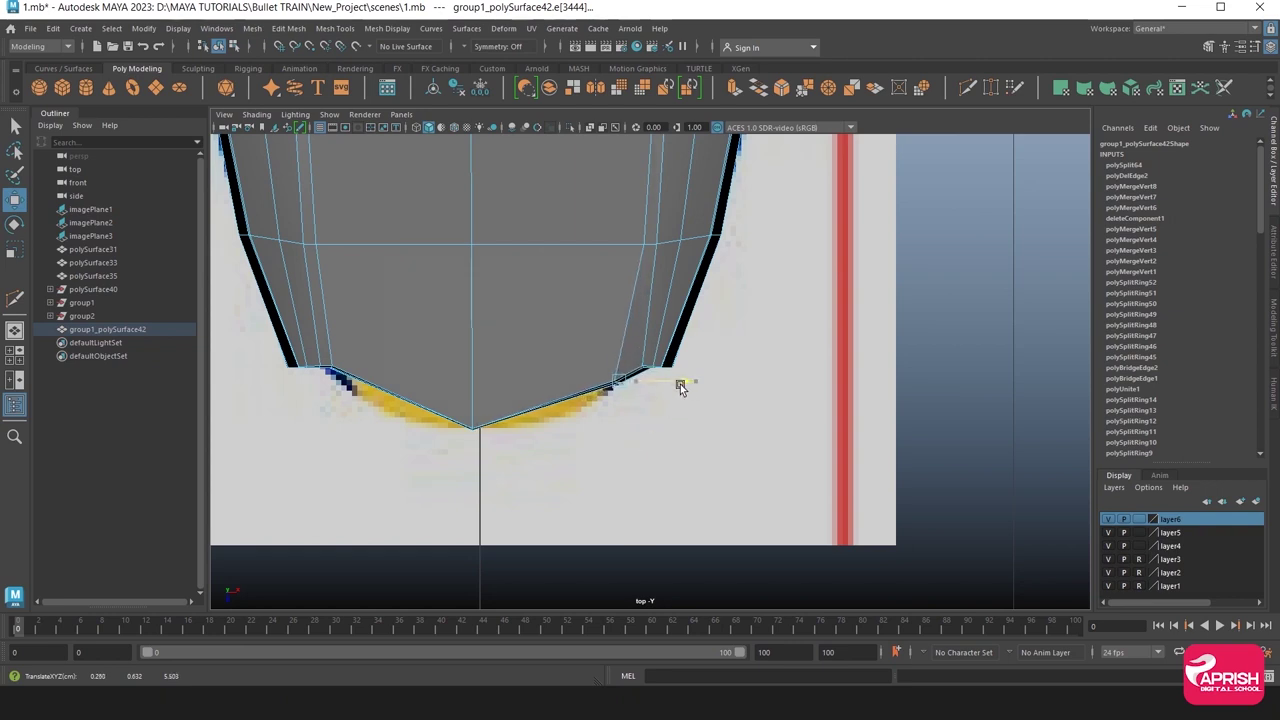
pyautogui.click(618, 446)
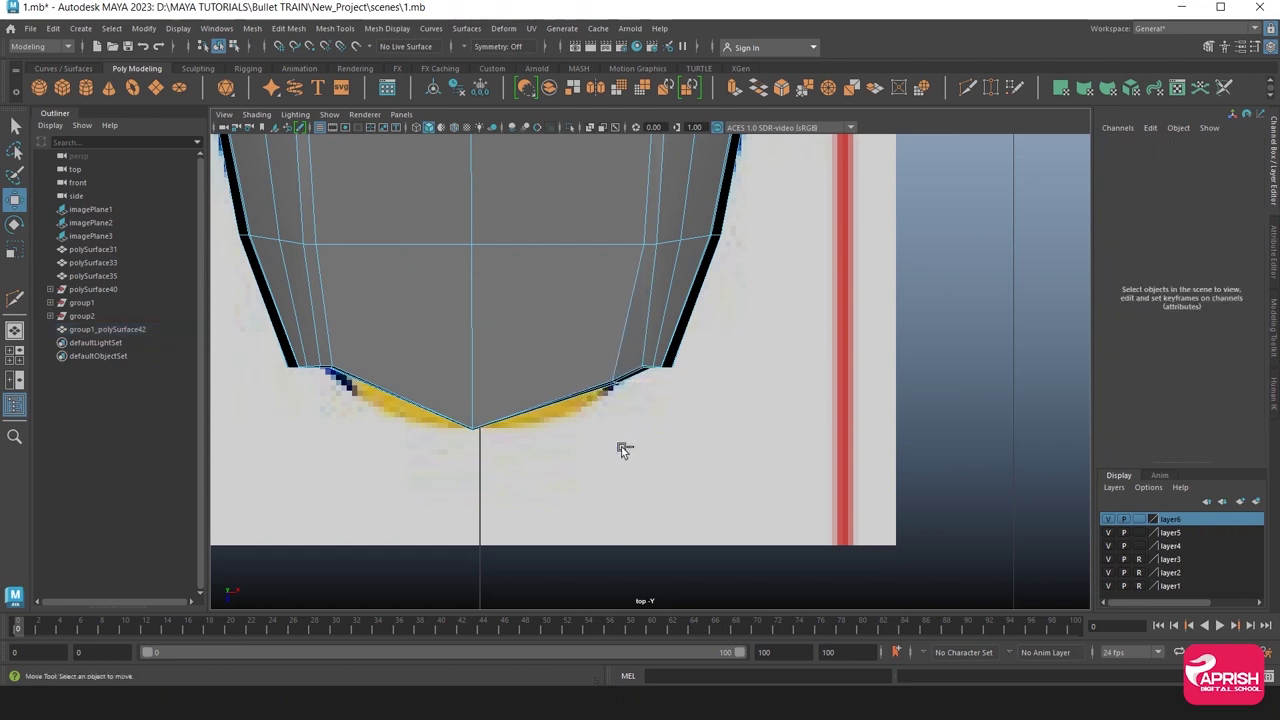
pyautogui.moveTo(615, 444); pyautogui.dragTo(616, 449)
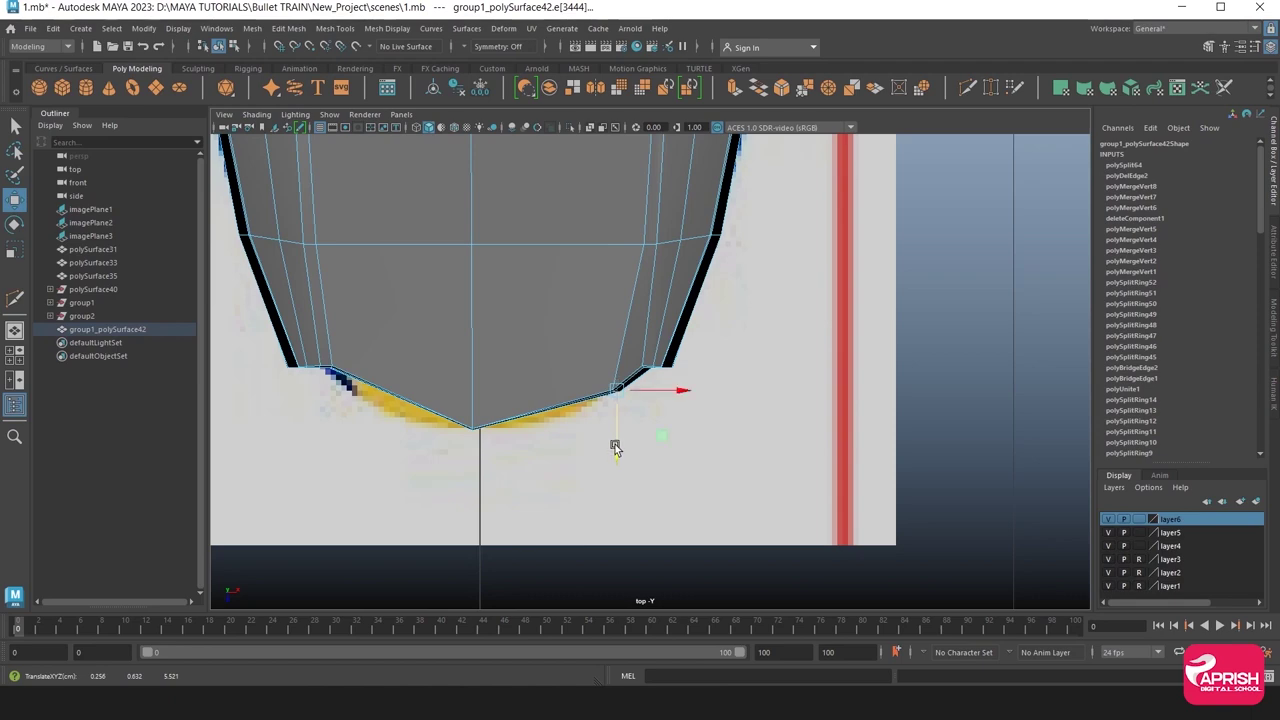
pyautogui.scroll(1, 640, 400)
pyautogui.scroll(1, 656, 372)
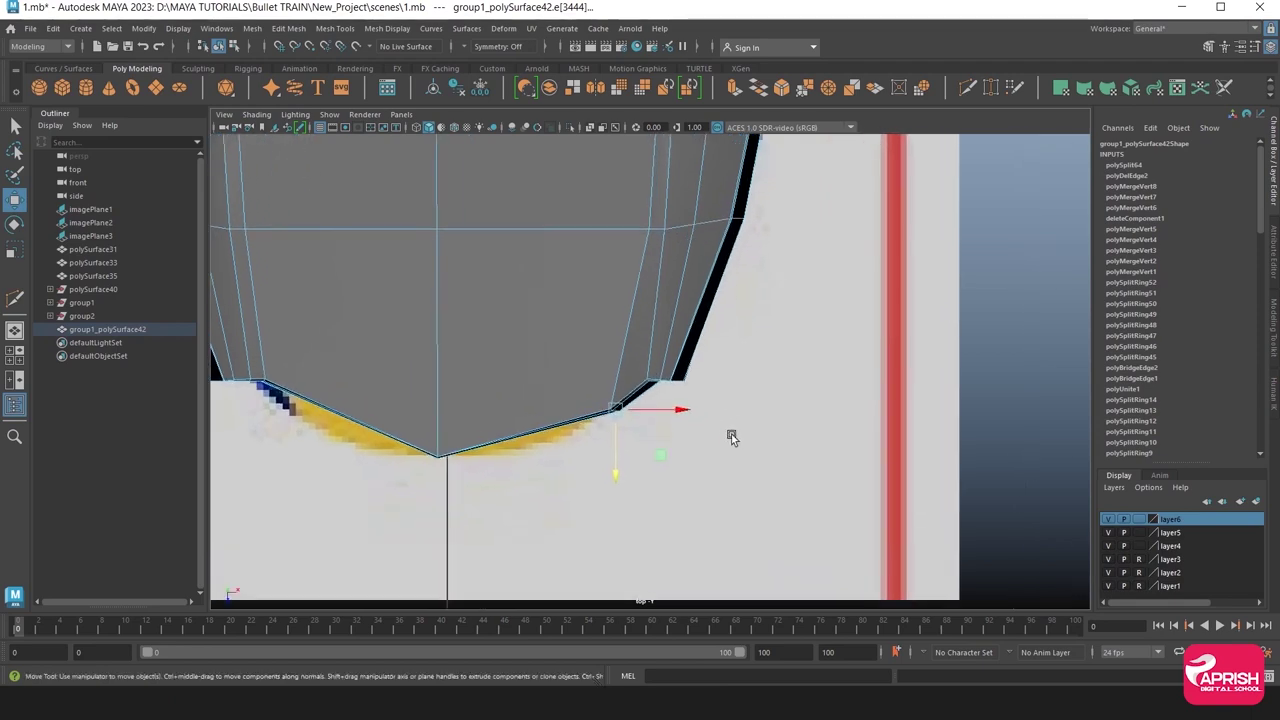
# Select four vertices down the nose corner and move them slightly down onto the outline.
pyautogui.press('space')
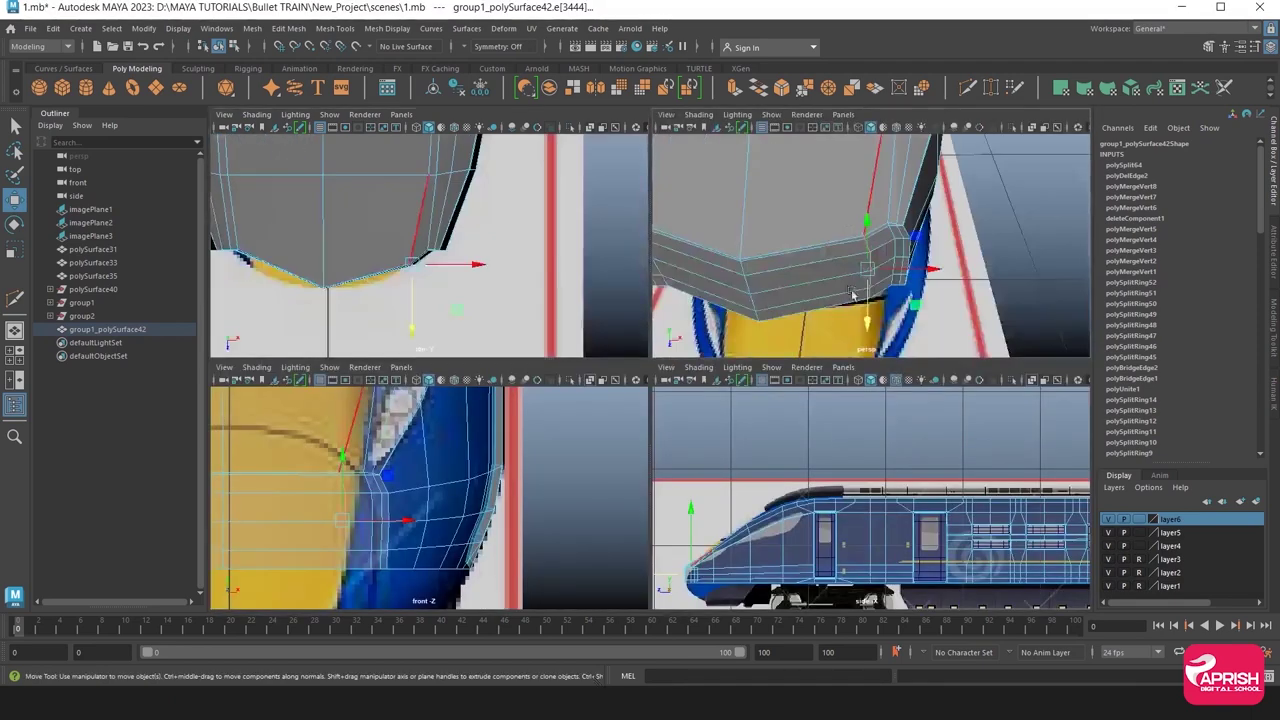
pyautogui.press('space')
pyautogui.moveTo(793, 302)
pyautogui.keyDown('alt'); pyautogui.mouseDown()
pyautogui.moveTo(727, 317)
pyautogui.moveTo(610, 295)
pyautogui.mouseUp(); pyautogui.keyUp('alt')
pyautogui.rightClick(610, 295)
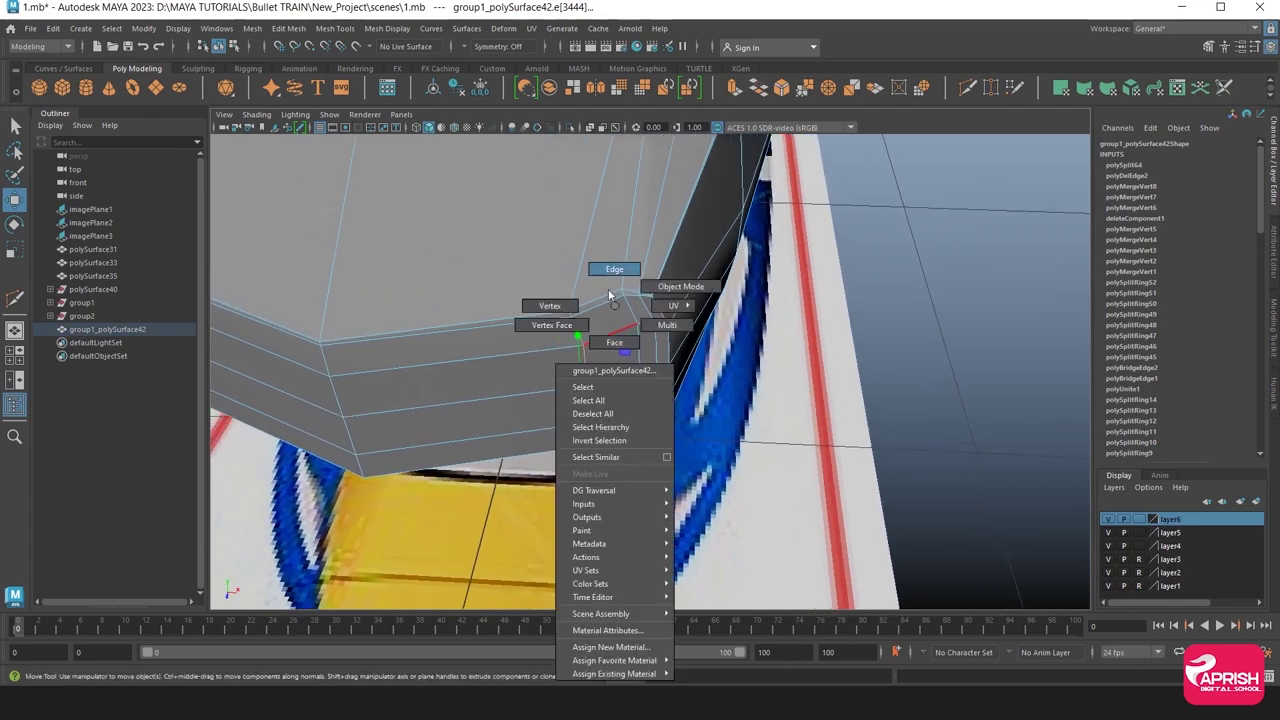
pyautogui.click(550, 305)
pyautogui.click(621, 293)
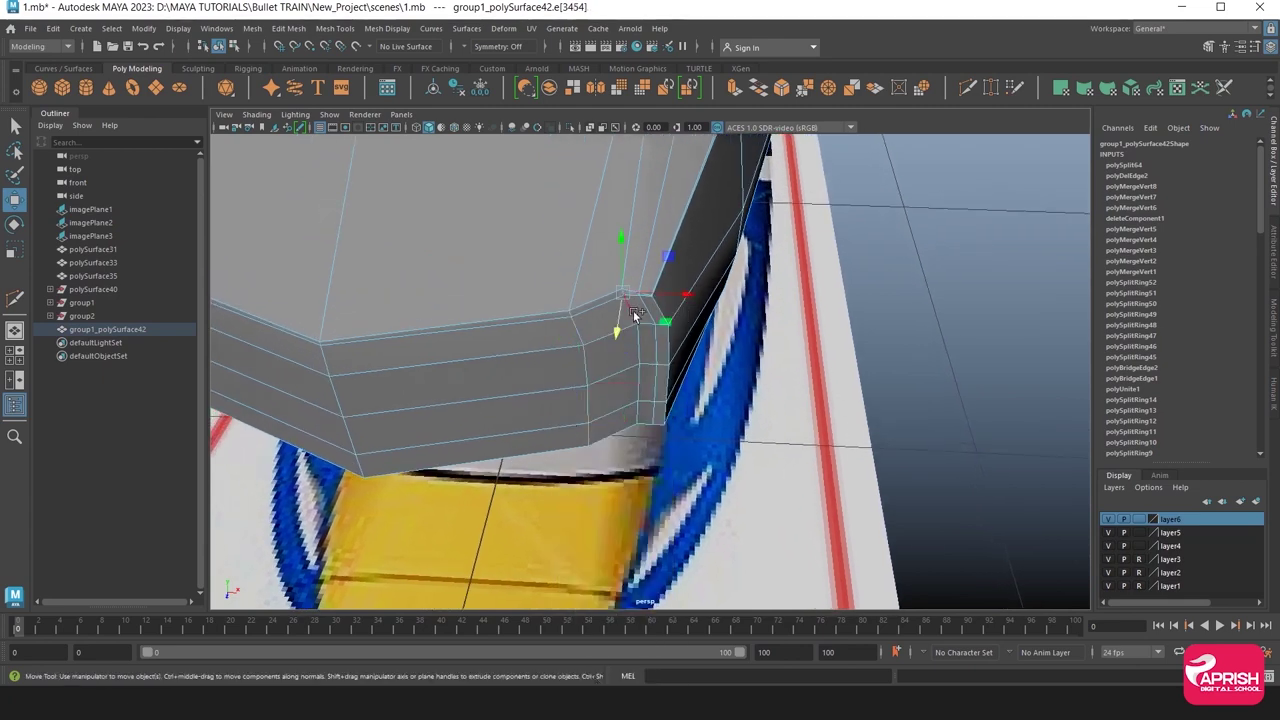
pyautogui.click(630, 312)
pyautogui.click(629, 329)
pyautogui.click(644, 408)
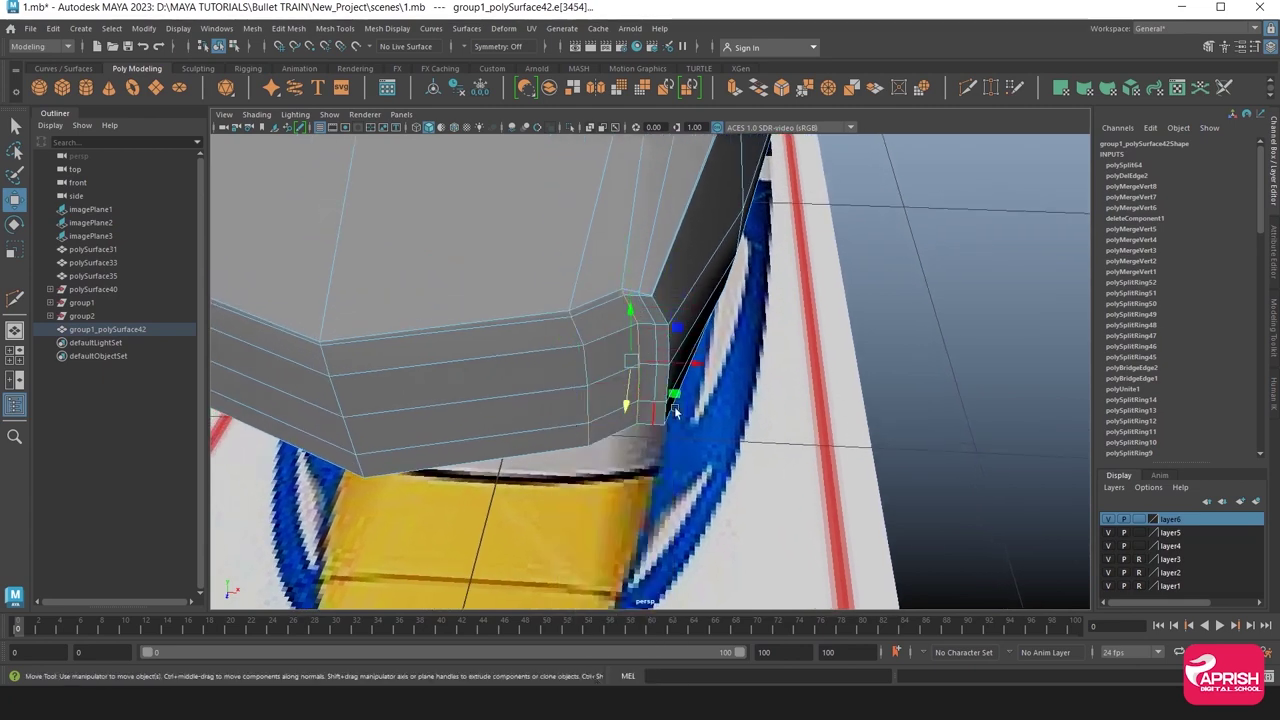
pyautogui.press('space')
pyautogui.press('space')
pyautogui.scroll(3, 650, 400)
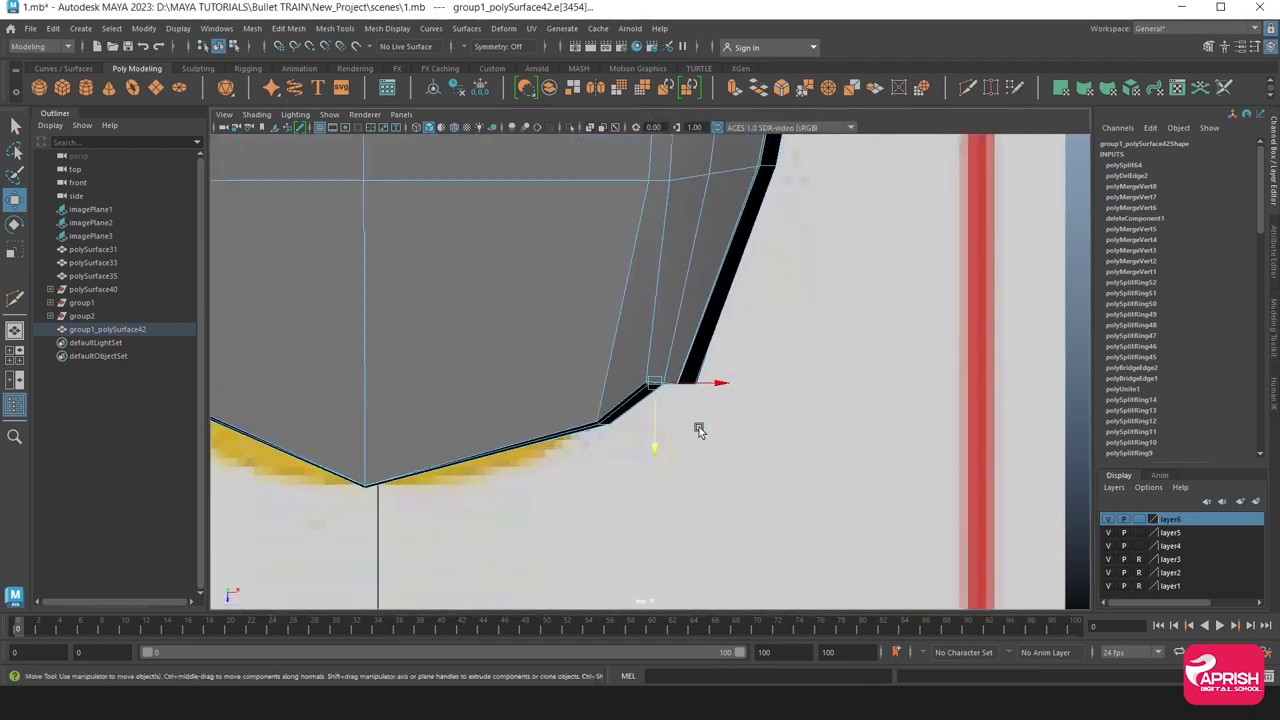
pyautogui.moveTo(654, 446); pyautogui.dragTo(651, 463)
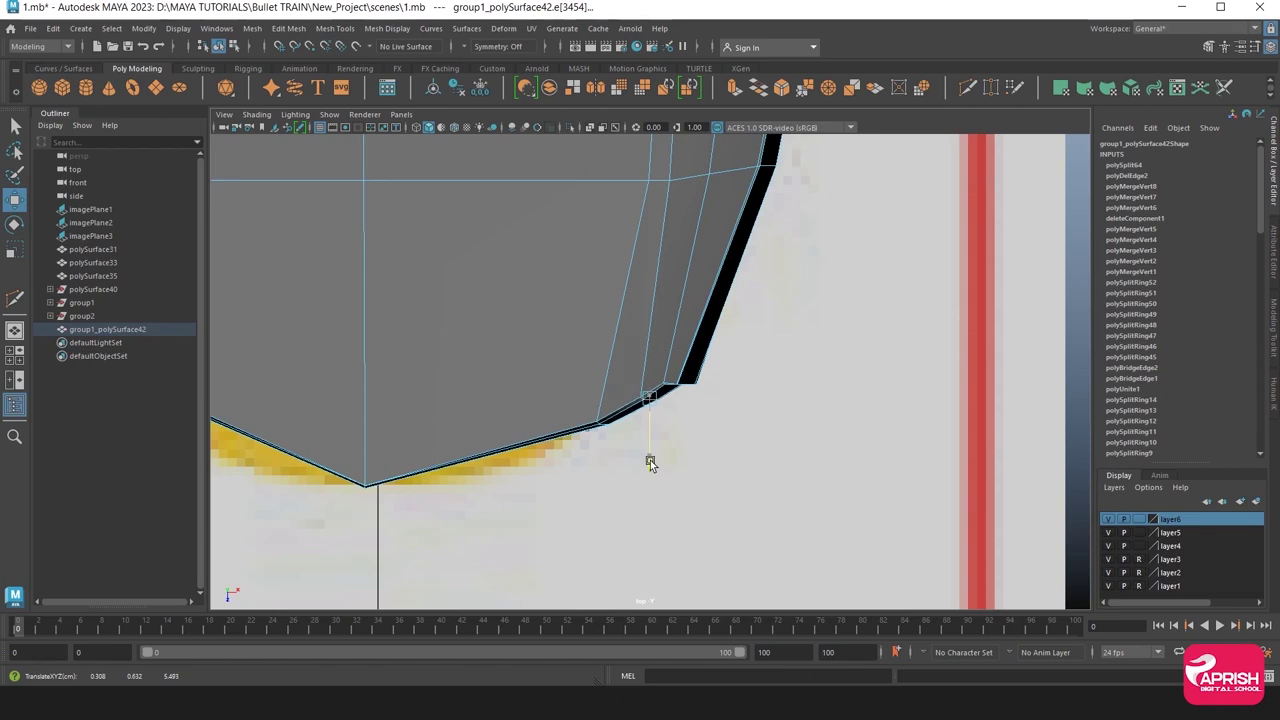
# Select a corner vertex and vertical edge and nudge them along the outline in top view.
pyautogui.press('space')
pyautogui.press('space')
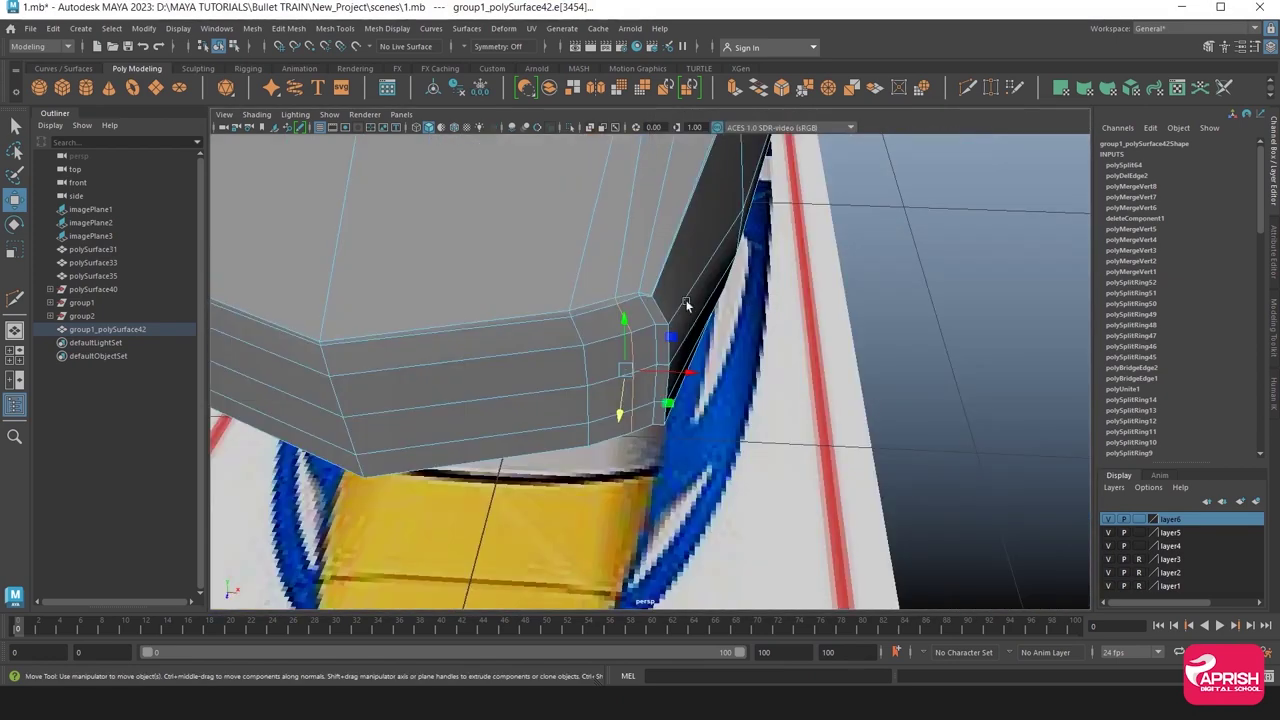
pyautogui.moveTo(686, 303)
pyautogui.keyDown('alt'); pyautogui.mouseDown()
pyautogui.moveTo(581, 280)
pyautogui.moveTo(606, 327)
pyautogui.moveTo(554, 263)
pyautogui.mouseUp(); pyautogui.keyUp('alt')
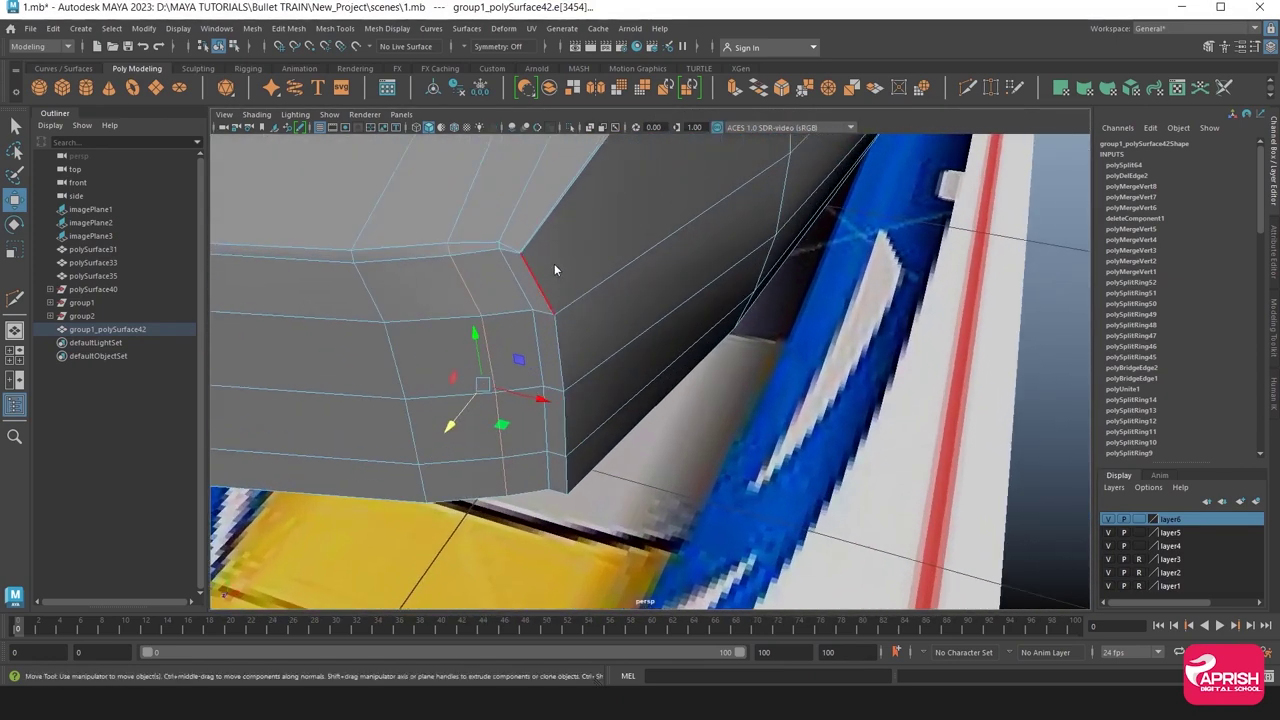
pyautogui.rightClick(554, 264)
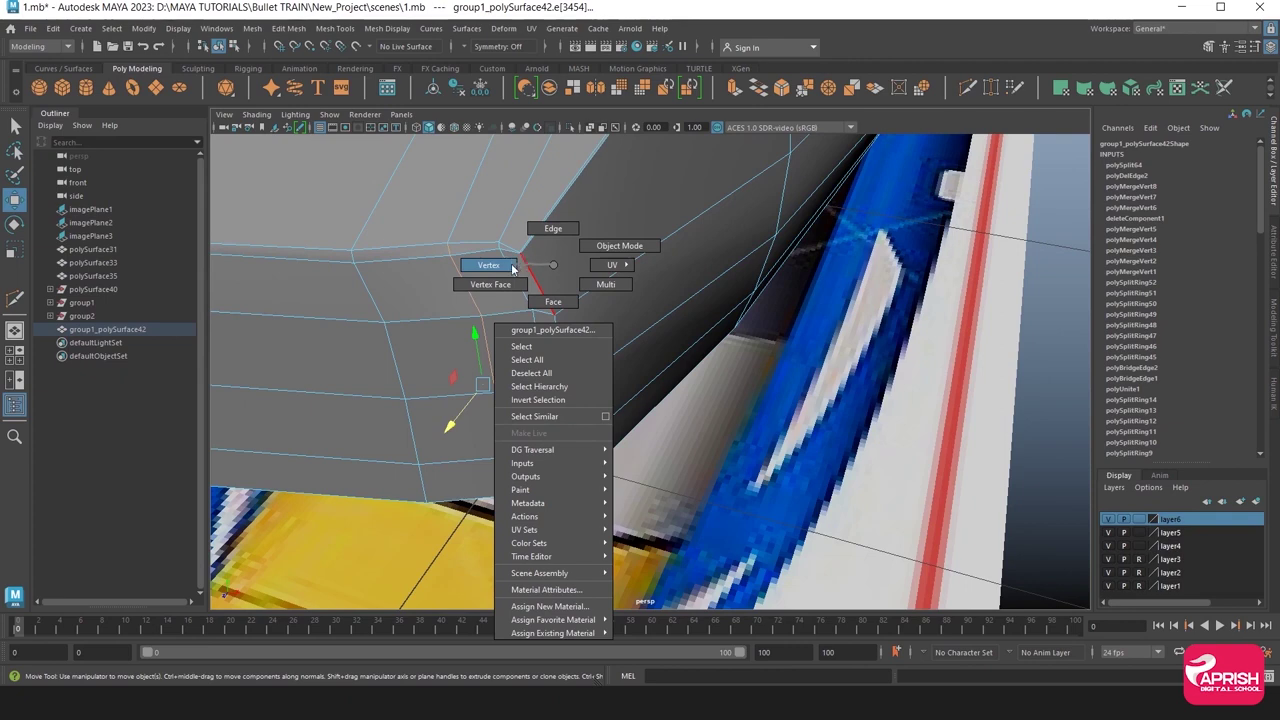
pyautogui.click(513, 267)
pyautogui.click(542, 284)
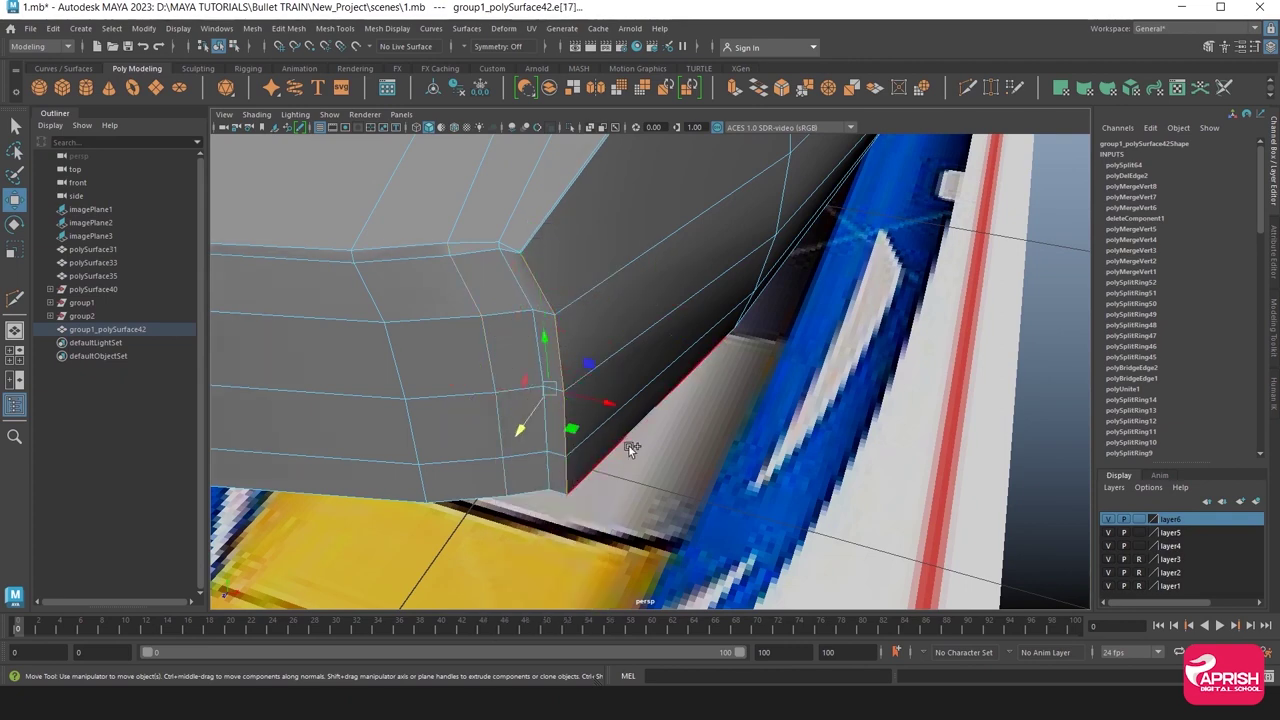
pyautogui.click(570, 397)
pyautogui.press('space')
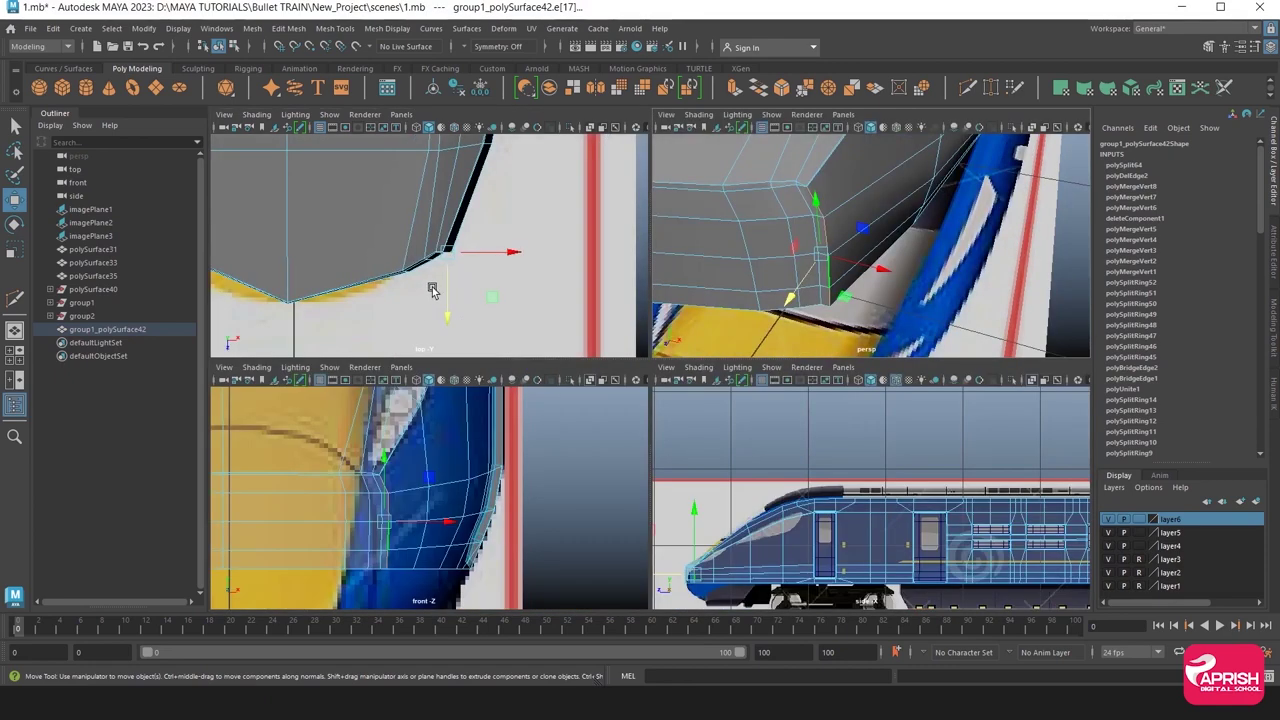
pyautogui.press('space')
pyautogui.press('space')
pyautogui.press('space')
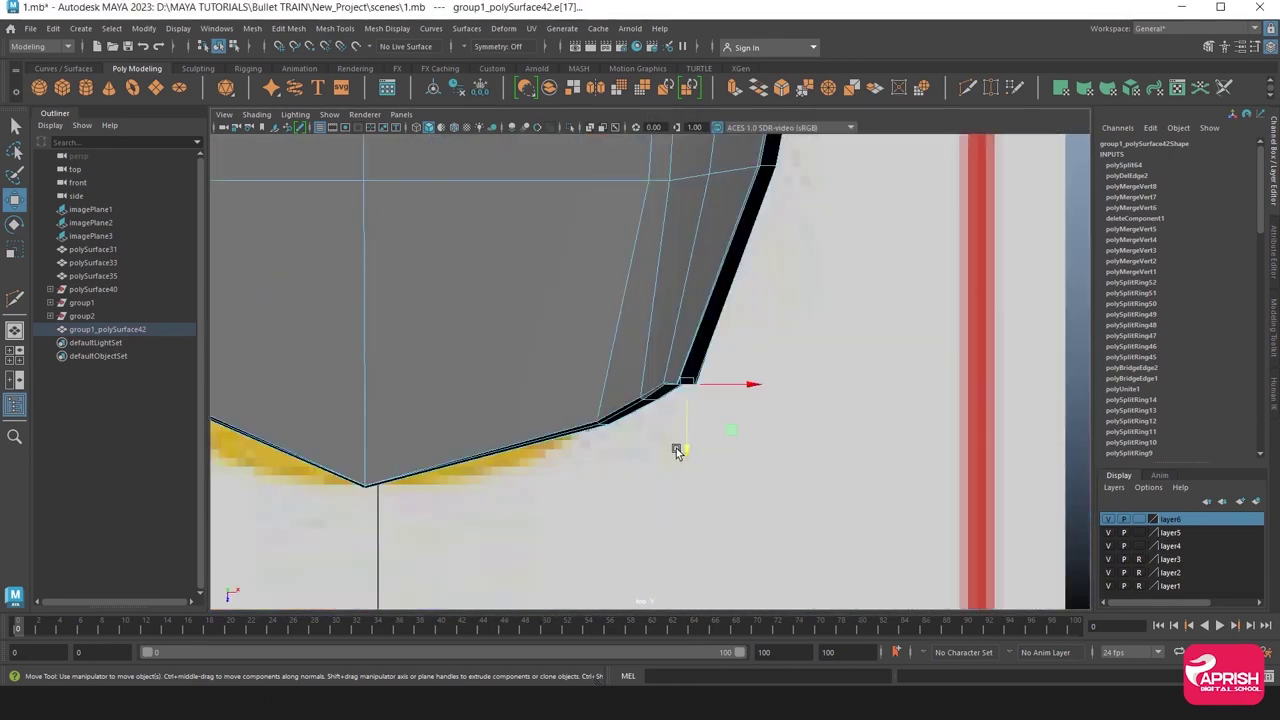
pyautogui.moveTo(677, 451); pyautogui.dragTo(674, 446)
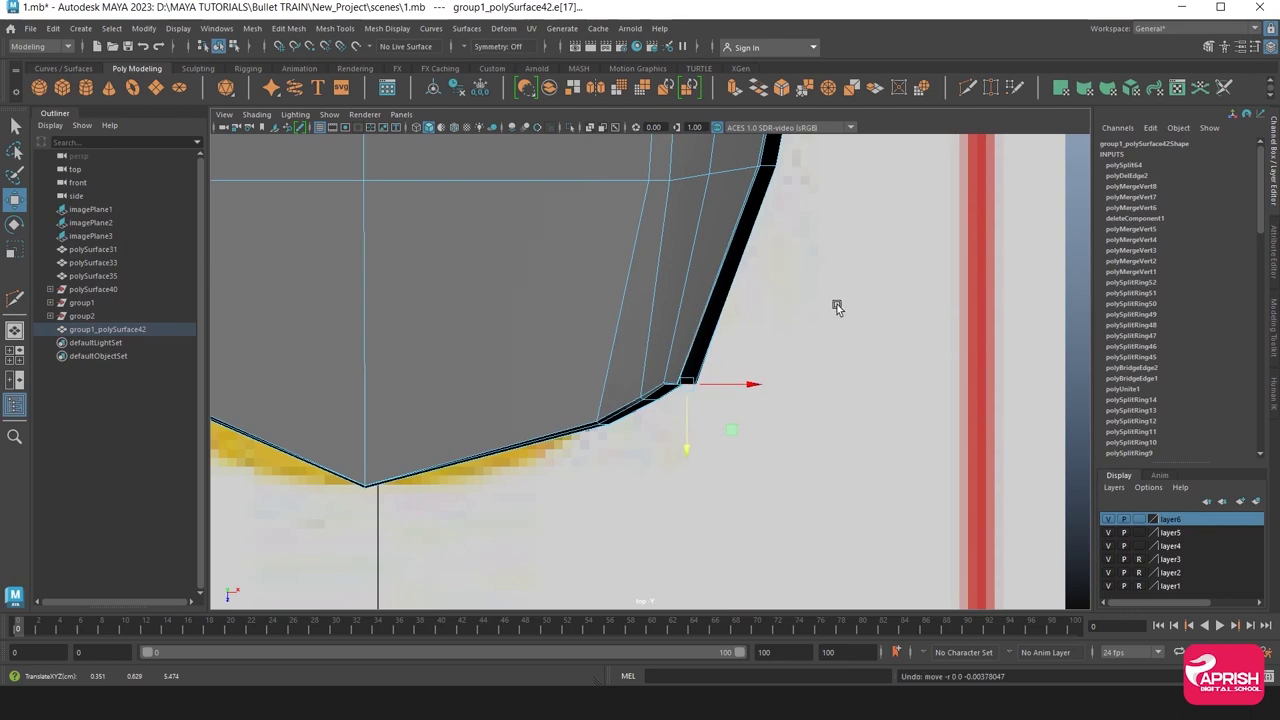
pyautogui.press('space')
pyautogui.press('space')
pyautogui.keyDown('alt'); pyautogui.moveTo(724, 337); pyautogui.dragTo(624, 314); pyautogui.keyUp('alt')
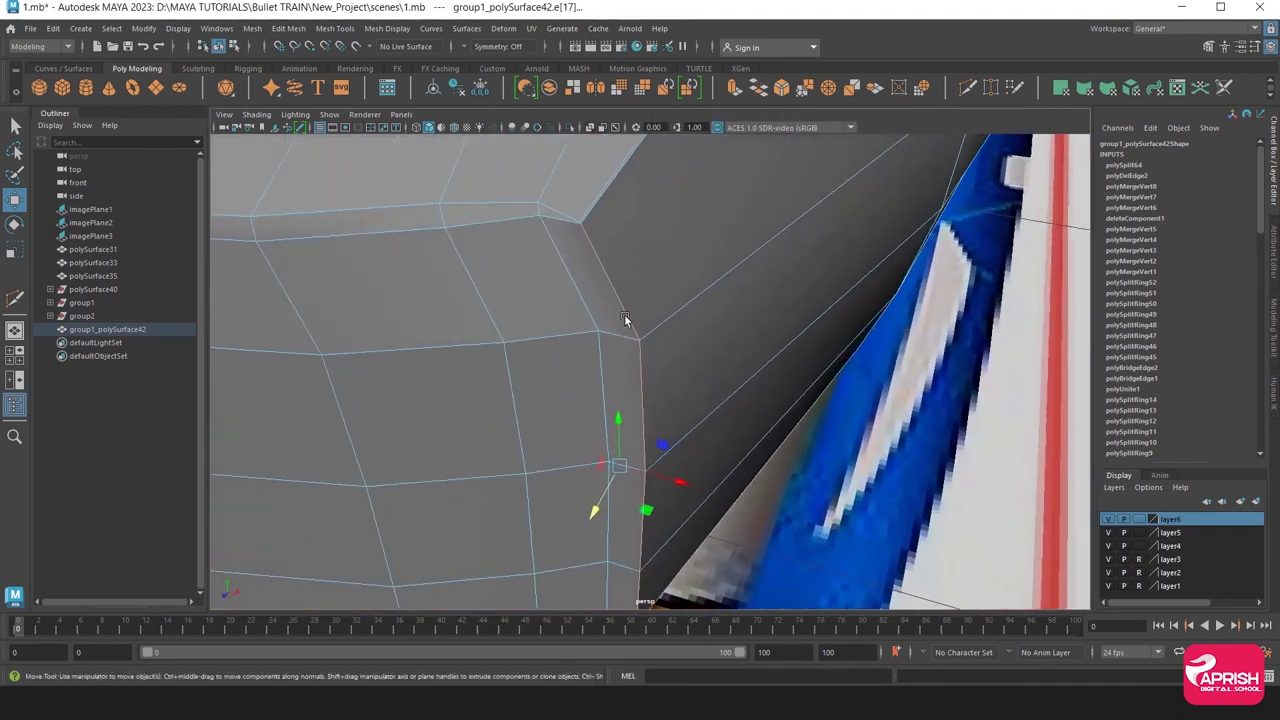
pyautogui.moveTo(585, 217); pyautogui.dragTo(586, 180, button='right')
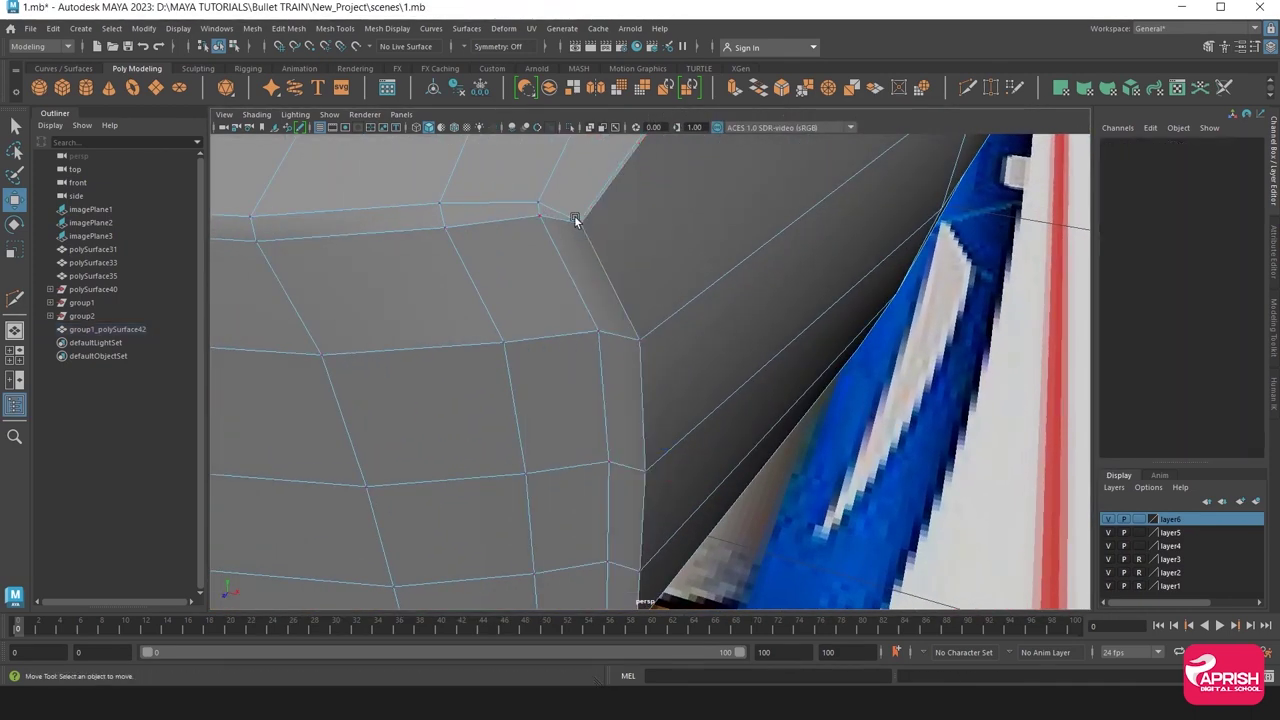
# Fit the corner vertices to the outline and place the bottom nose vertex on the centre line.
pyautogui.click(579, 222)
pyautogui.keyDown('shift'); pyautogui.click(631, 328); pyautogui.keyUp('shift')
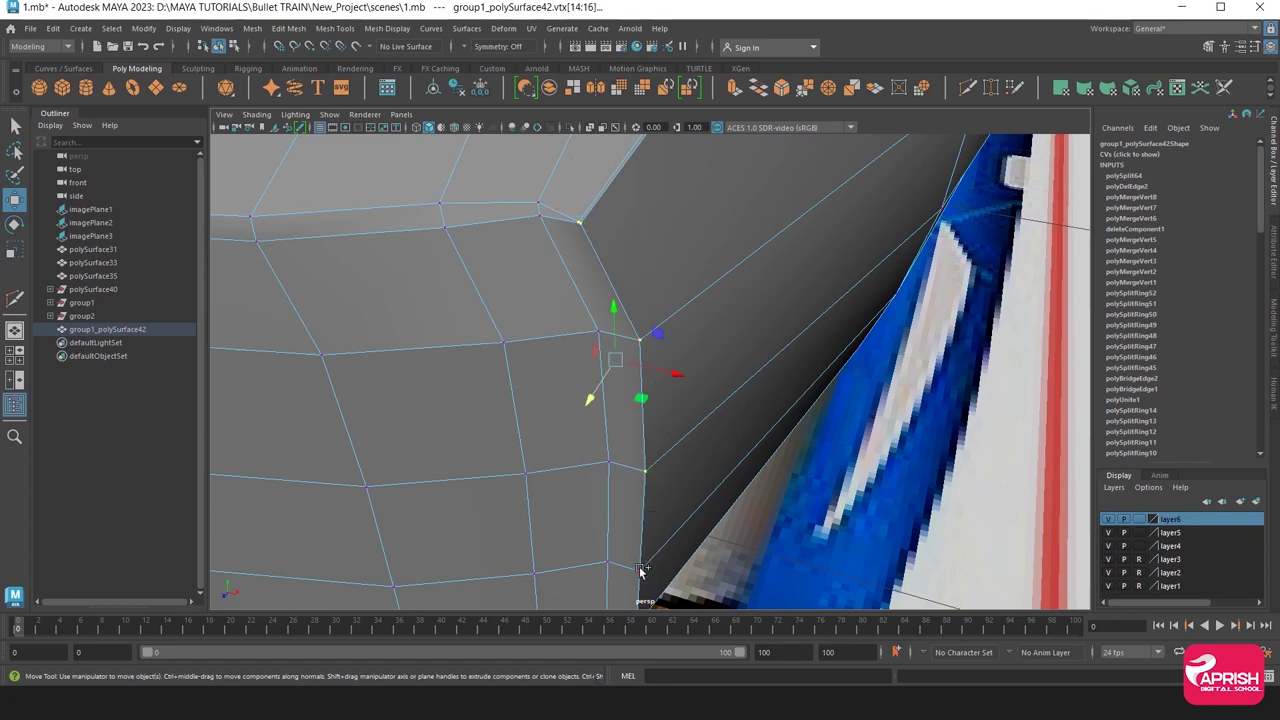
pyautogui.keyDown('alt'); pyautogui.moveTo(714, 547); pyautogui.dragTo(707, 438); pyautogui.keyUp('alt')
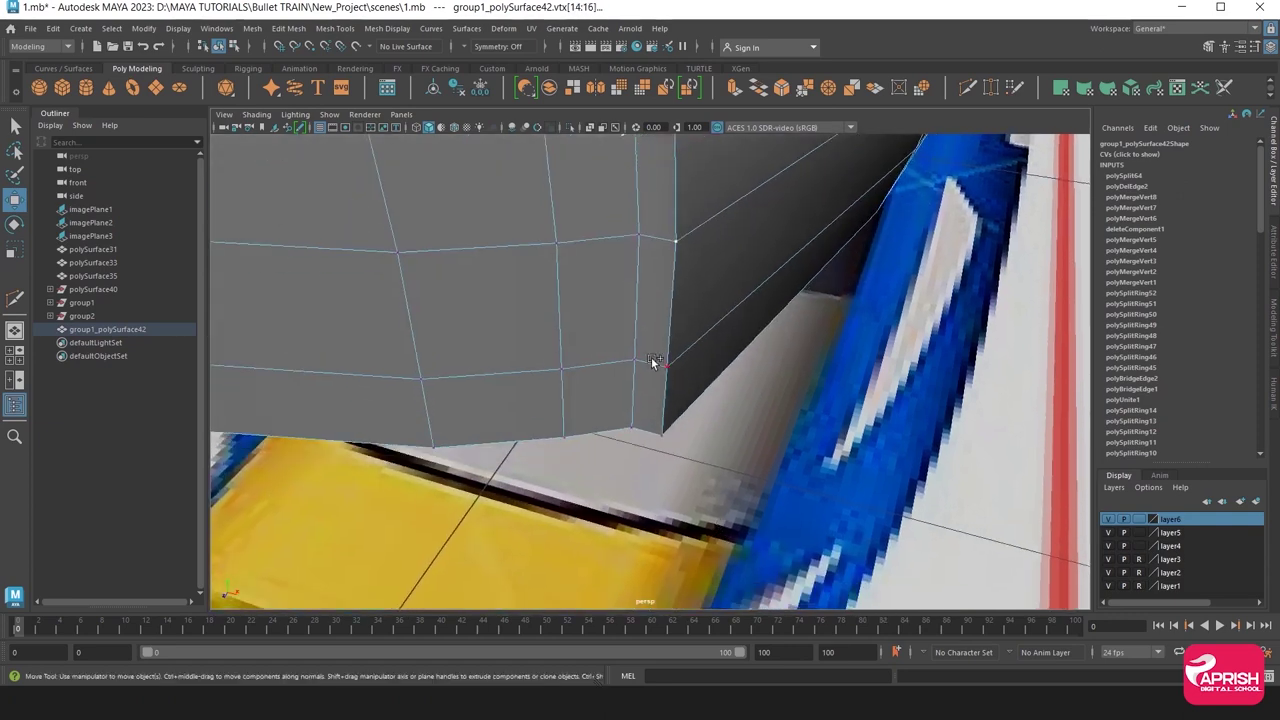
pyautogui.press('f')
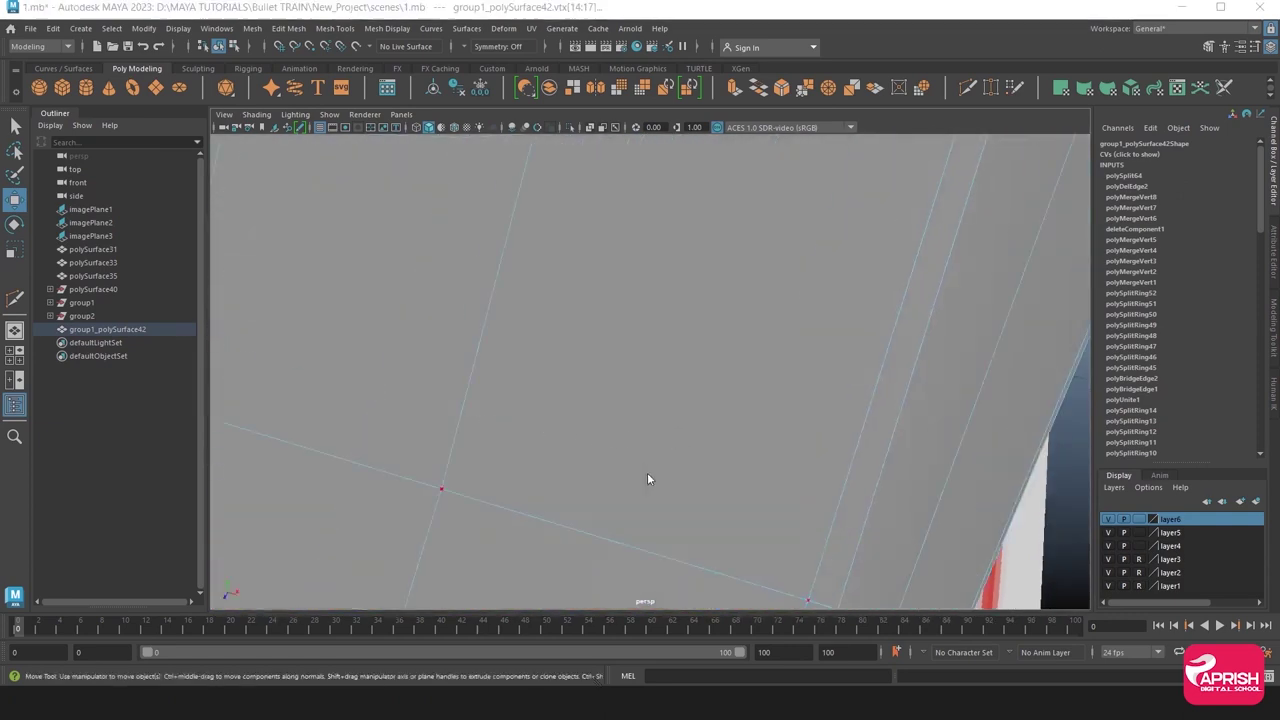
pyautogui.press('space')
pyautogui.press('space')
pyautogui.scroll(2, 635, 430)
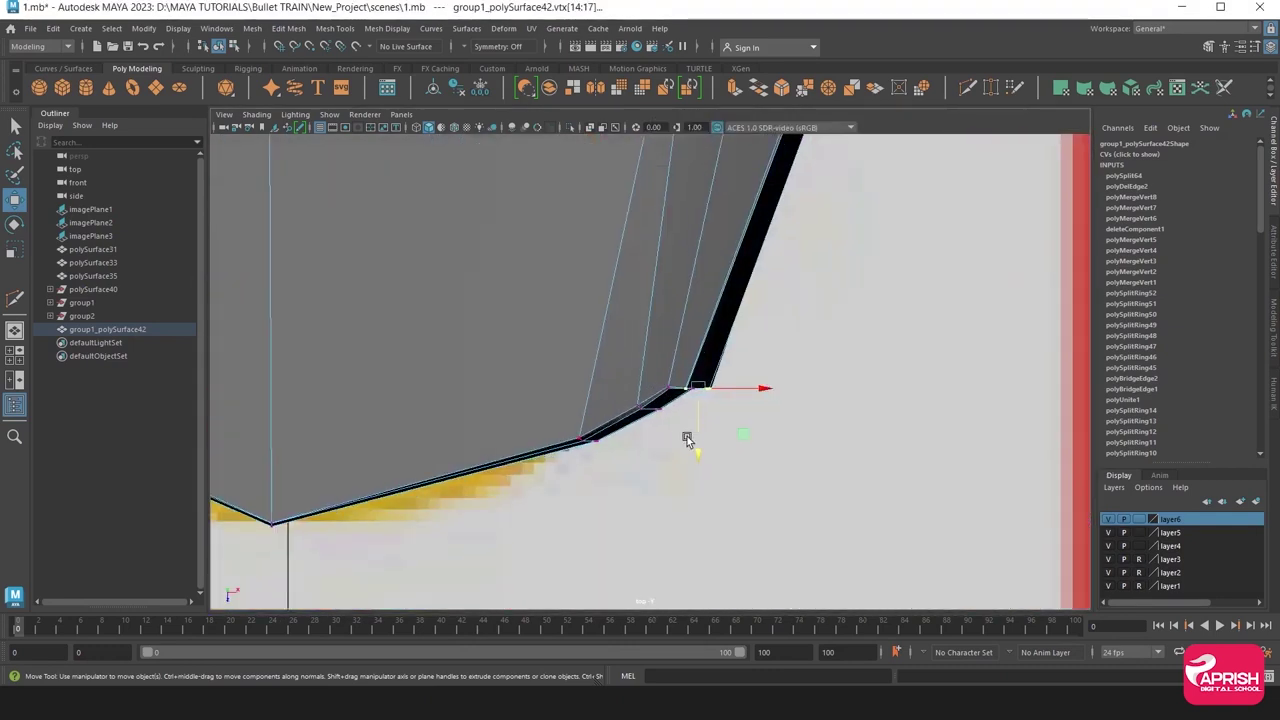
pyautogui.moveTo(697, 453); pyautogui.dragTo(709, 420)
pyautogui.moveTo(752, 370); pyautogui.dragTo(757, 370)
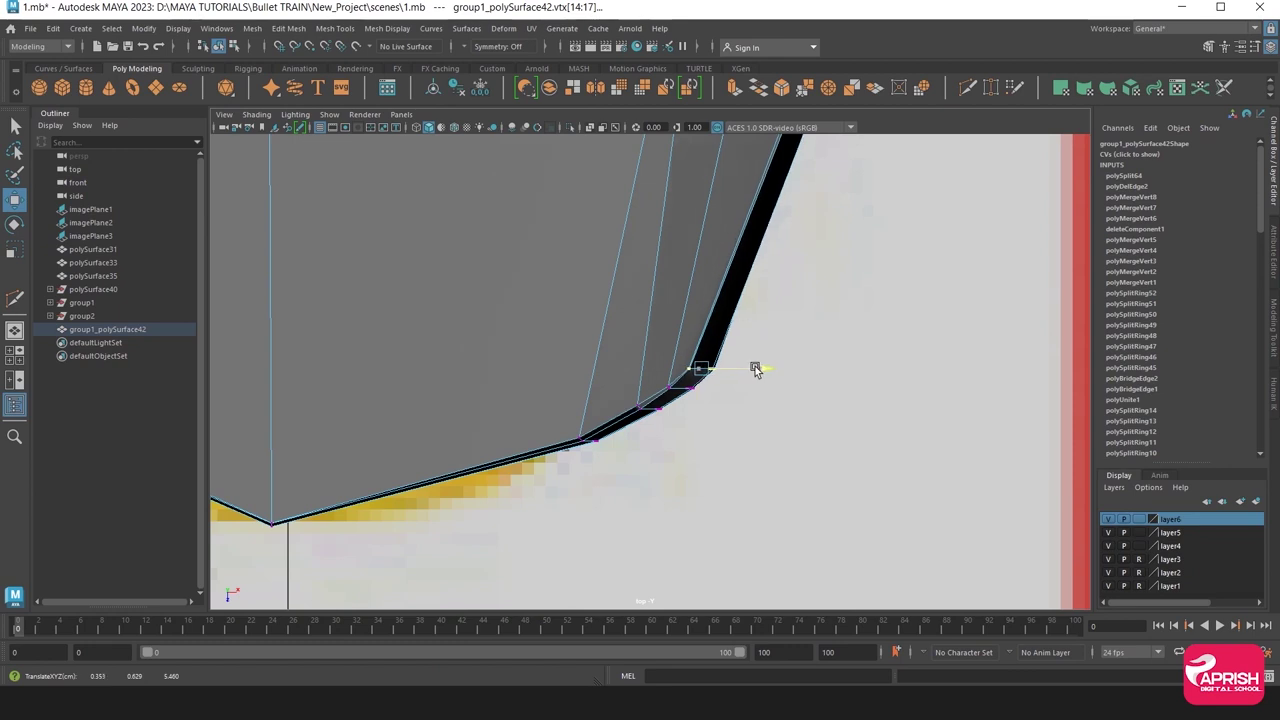
pyautogui.keyDown('alt'); pyautogui.moveTo(407, 487); pyautogui.dragTo(603, 460, button='middle'); pyautogui.keyUp('alt')
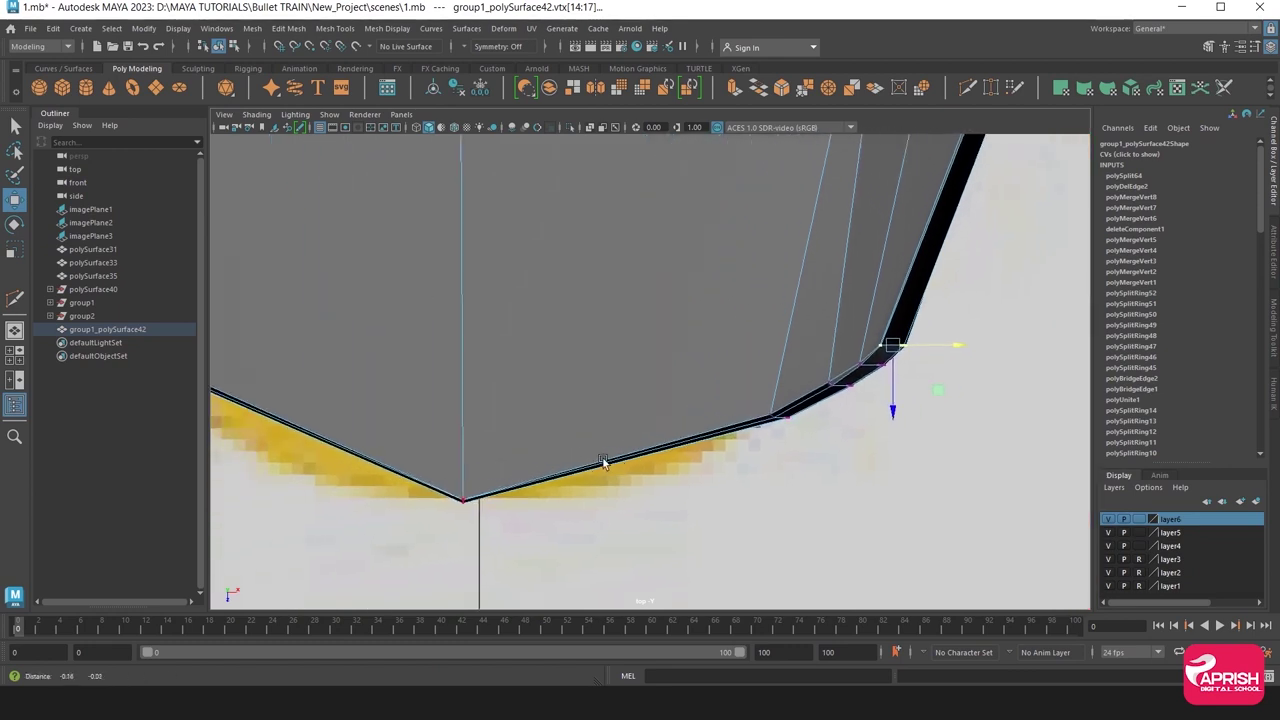
pyautogui.moveTo(446, 476)
pyautogui.mouseDown()
pyautogui.moveTo(525, 510)
pyautogui.moveTo(545, 500)
pyautogui.mouseUp()
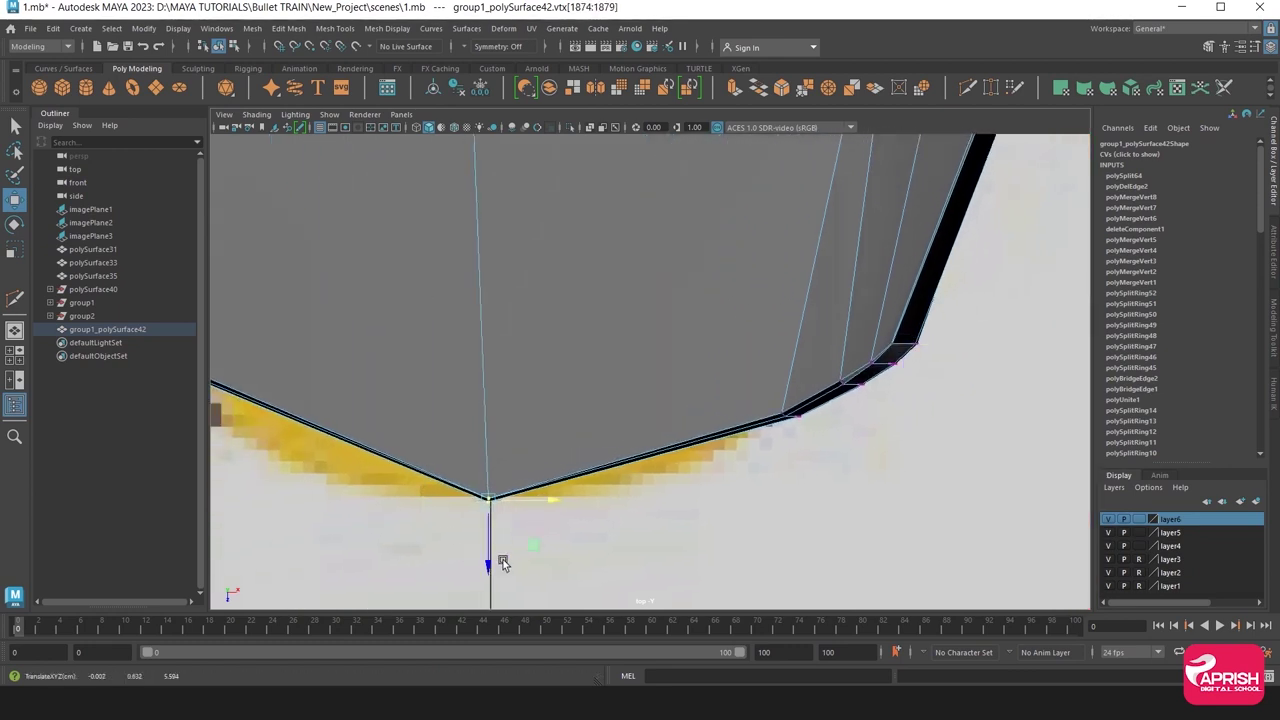
pyautogui.moveTo(493, 562); pyautogui.dragTo(493, 553)
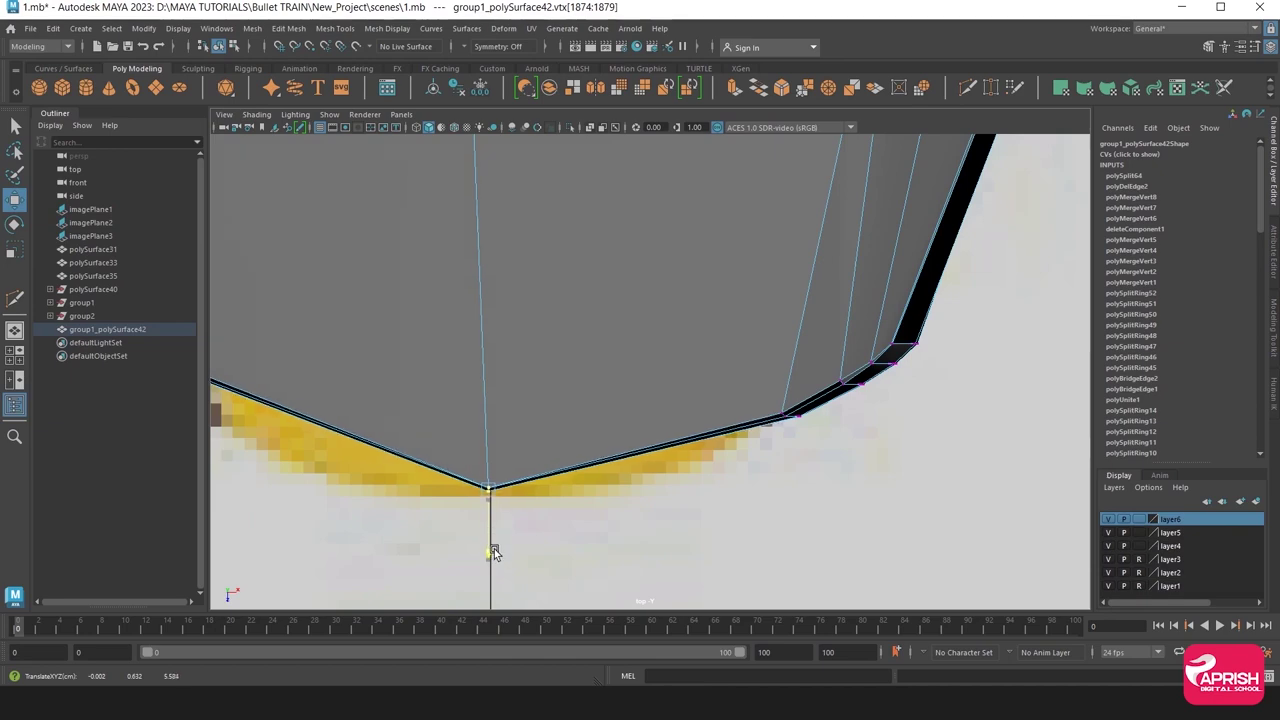
# Select the nose-tip vertices and scale them narrower in X to about 0.56.
pyautogui.press('space')
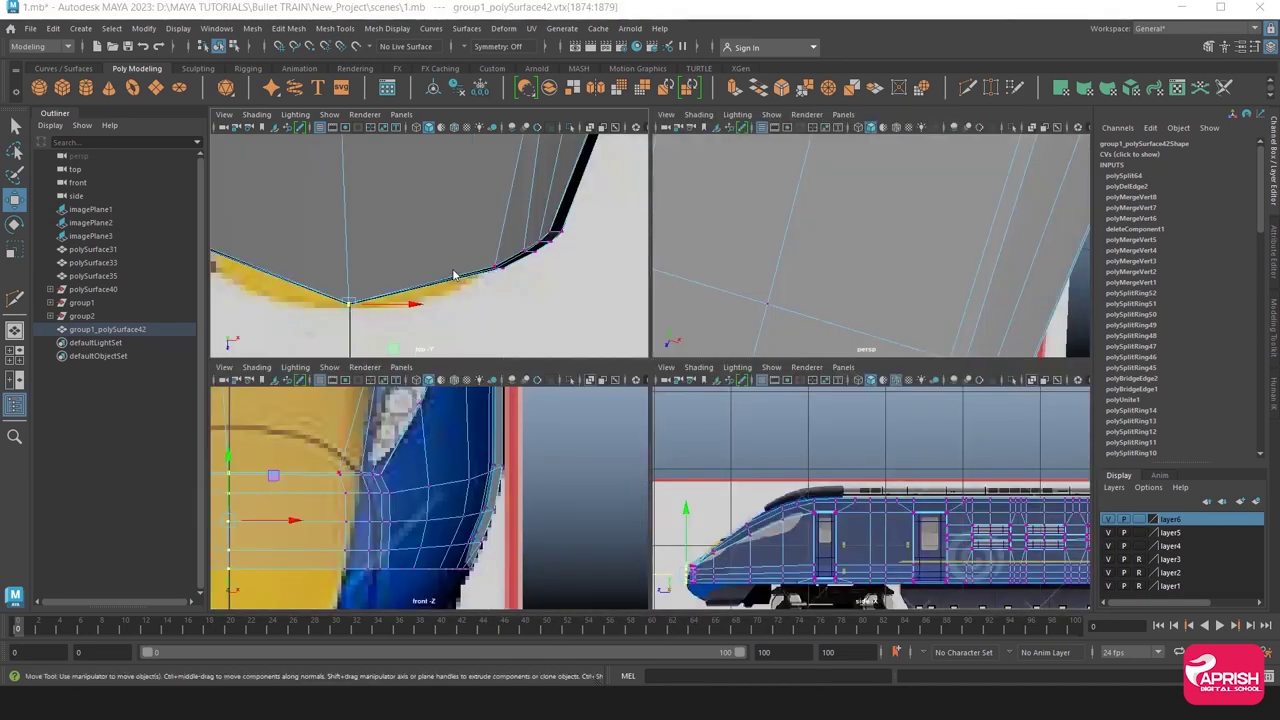
pyautogui.press('space')
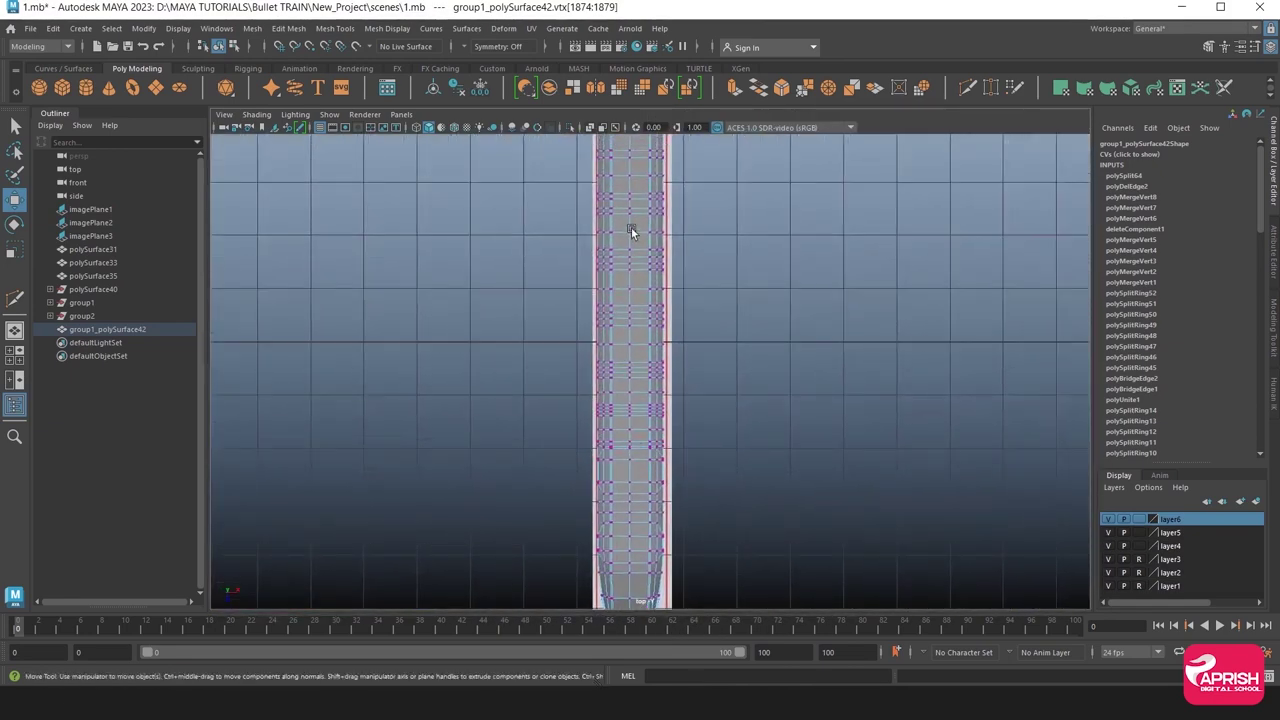
pyautogui.keyDown('alt'); pyautogui.moveTo(631, 227); pyautogui.dragTo(624, 348, button='middle'); pyautogui.keyUp('alt')
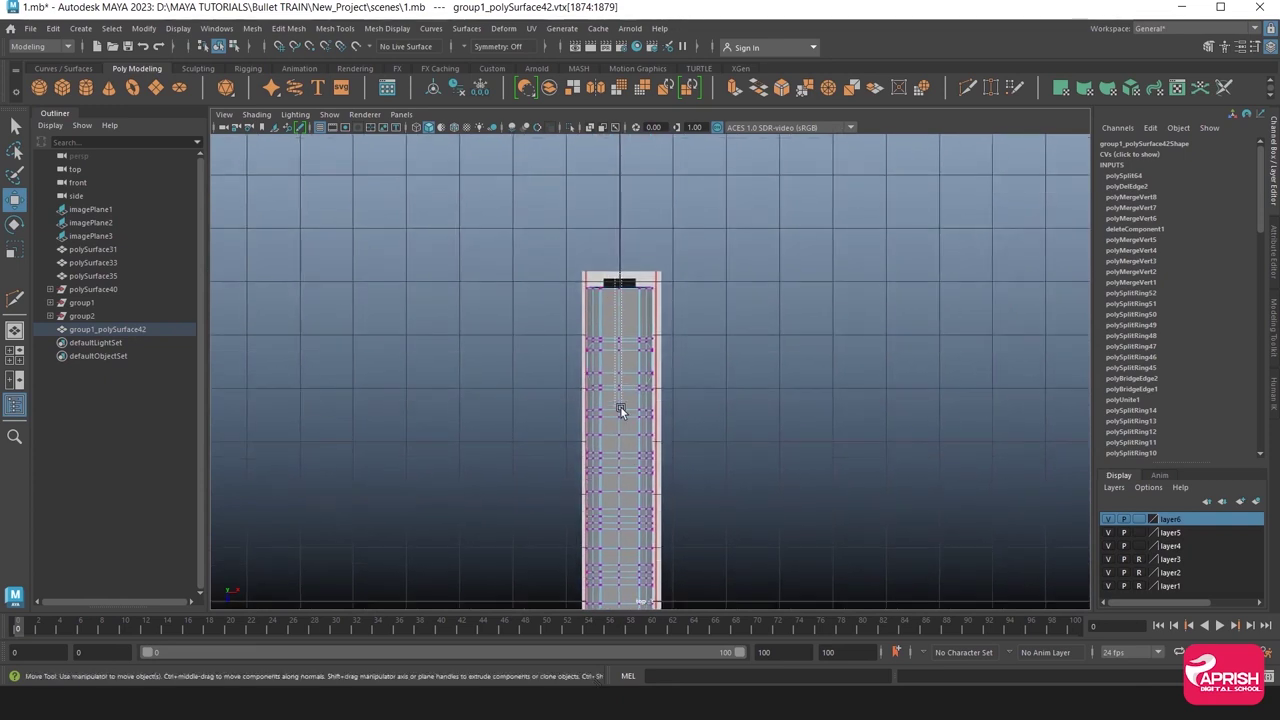
pyautogui.keyDown('alt'); pyautogui.moveTo(623, 468); pyautogui.dragTo(620, 325, button='middle'); pyautogui.keyUp('alt')
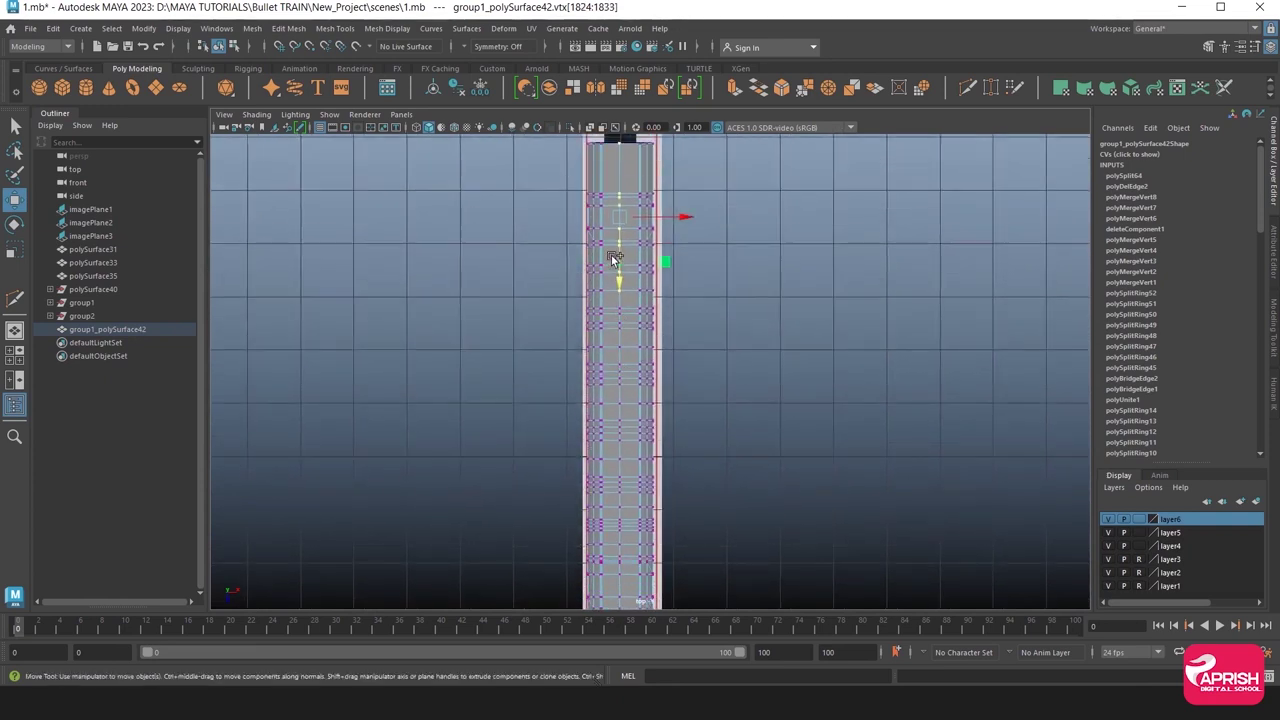
pyautogui.keyDown('shift'); pyautogui.click(626, 477); pyautogui.keyUp('shift')
pyautogui.keyDown('alt'); pyautogui.moveTo(623, 492); pyautogui.dragTo(607, 398, button='middle'); pyautogui.keyUp('alt')
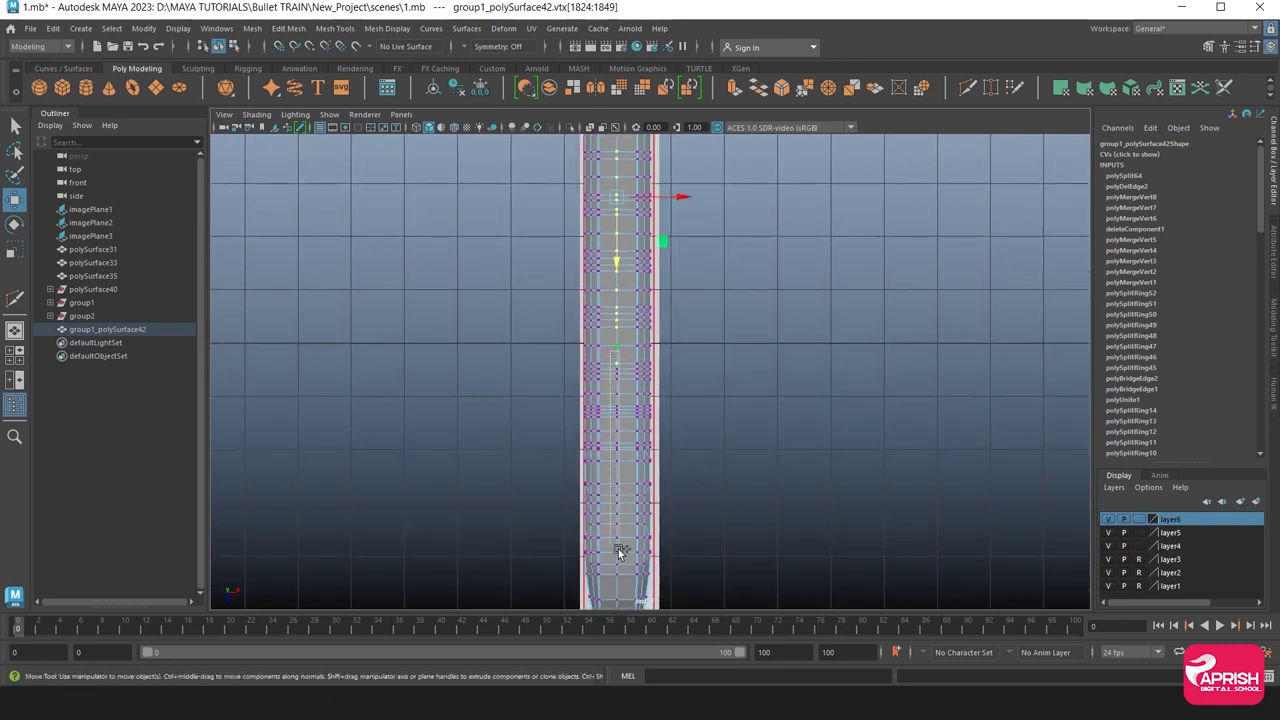
pyautogui.keyDown('alt'); pyautogui.moveTo(616, 521); pyautogui.dragTo(619, 315, button='middle'); pyautogui.keyUp('alt')
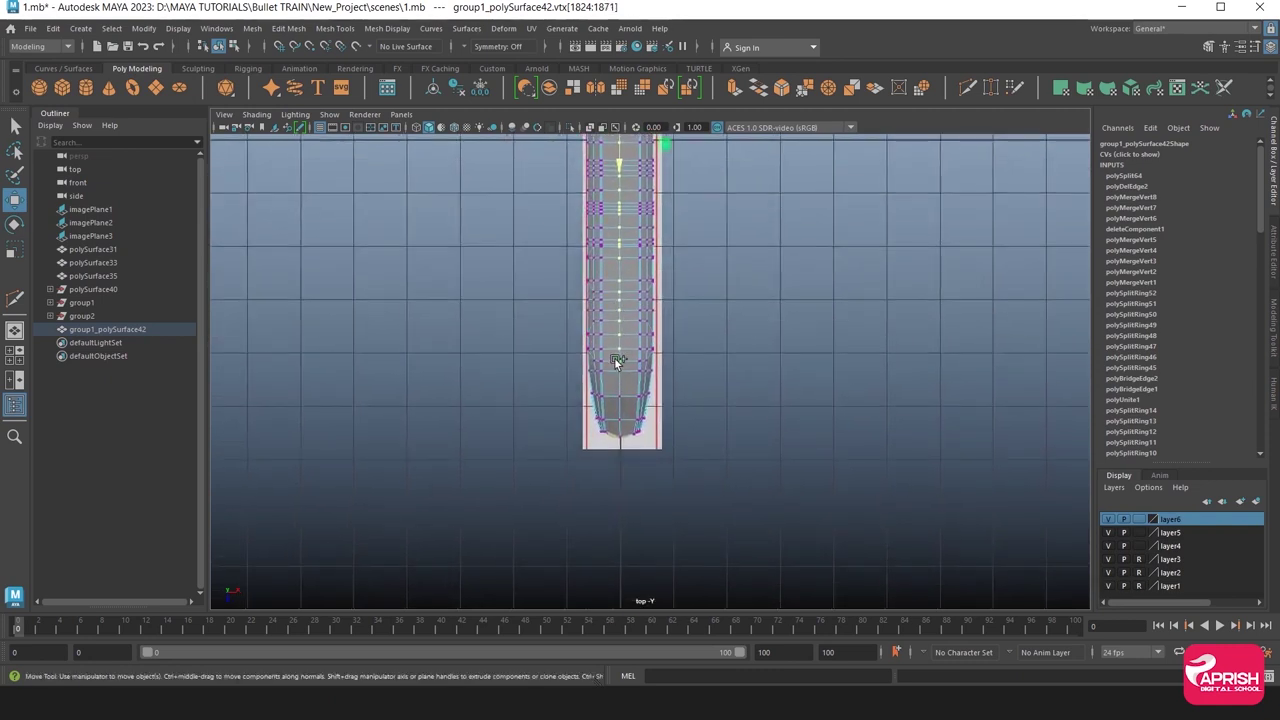
pyautogui.keyDown('shift'); pyautogui.moveTo(610, 354); pyautogui.dragTo(622, 474); pyautogui.keyUp('shift')
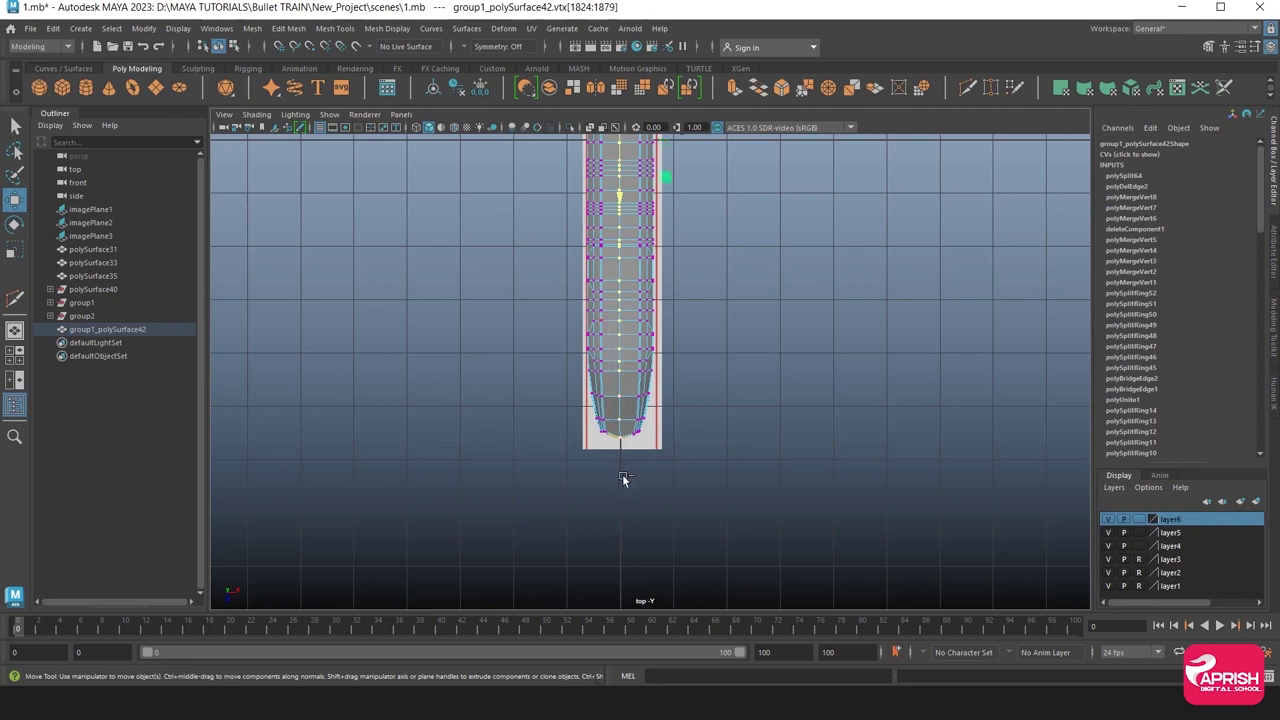
pyautogui.press('r')
pyautogui.keyDown('alt'); pyautogui.moveTo(555, 280); pyautogui.dragTo(545, 318, button='middle'); pyautogui.keyUp('alt')
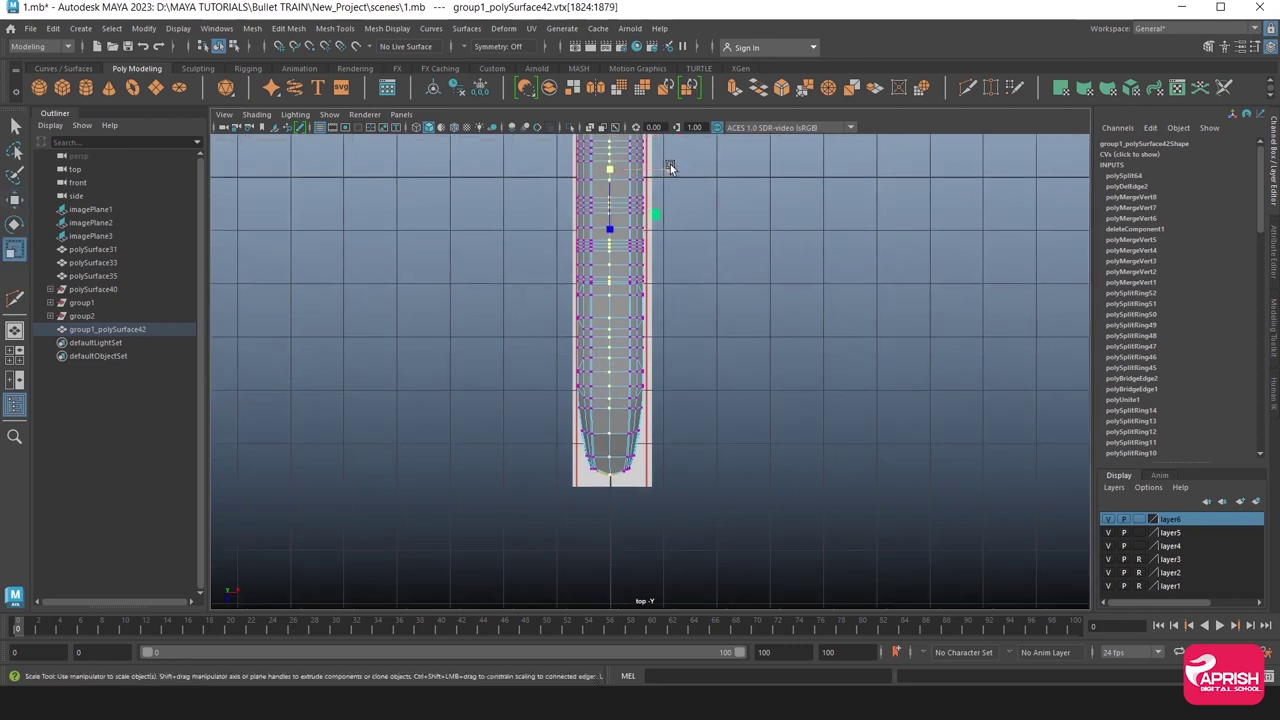
pyautogui.moveTo(670, 167); pyautogui.dragTo(631, 179)
pyautogui.click(14, 199)
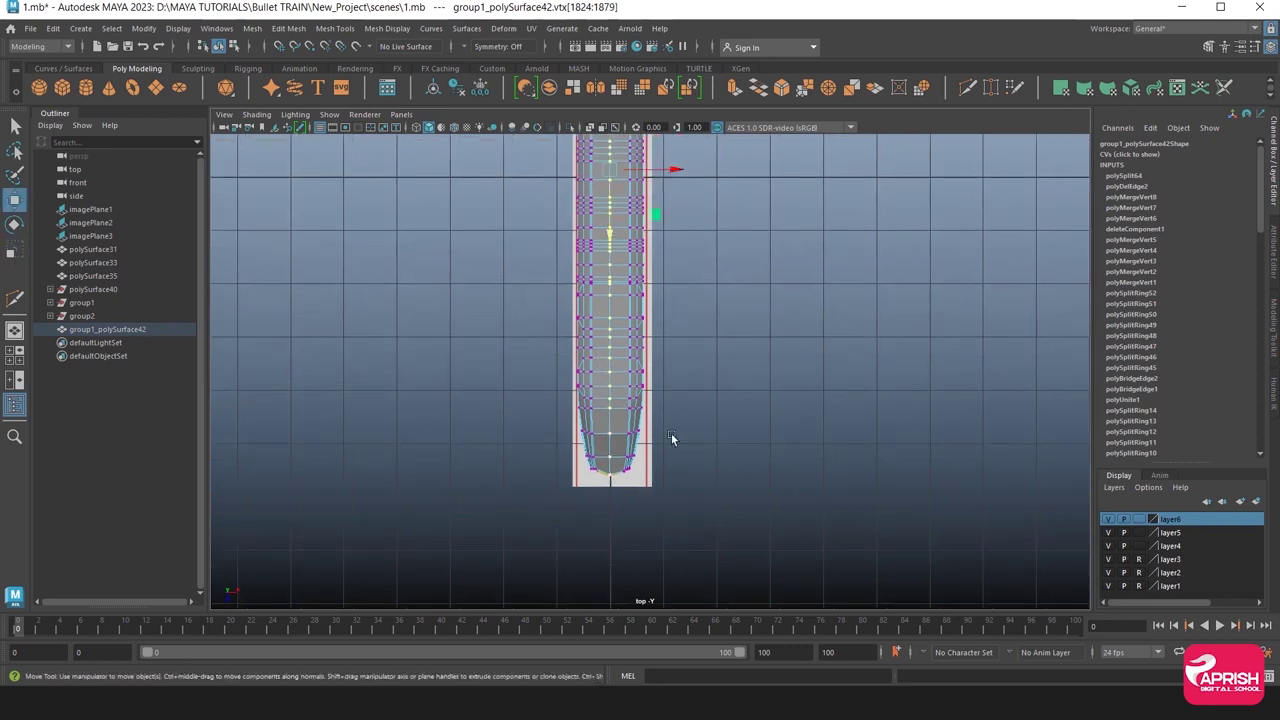
pyautogui.scroll(3, 671, 433)
# Preview the train shell smoothed (key 3) and orbit around the rounded nose.
pyautogui.moveTo(618, 343); pyautogui.dragTo(688, 283, button='right')
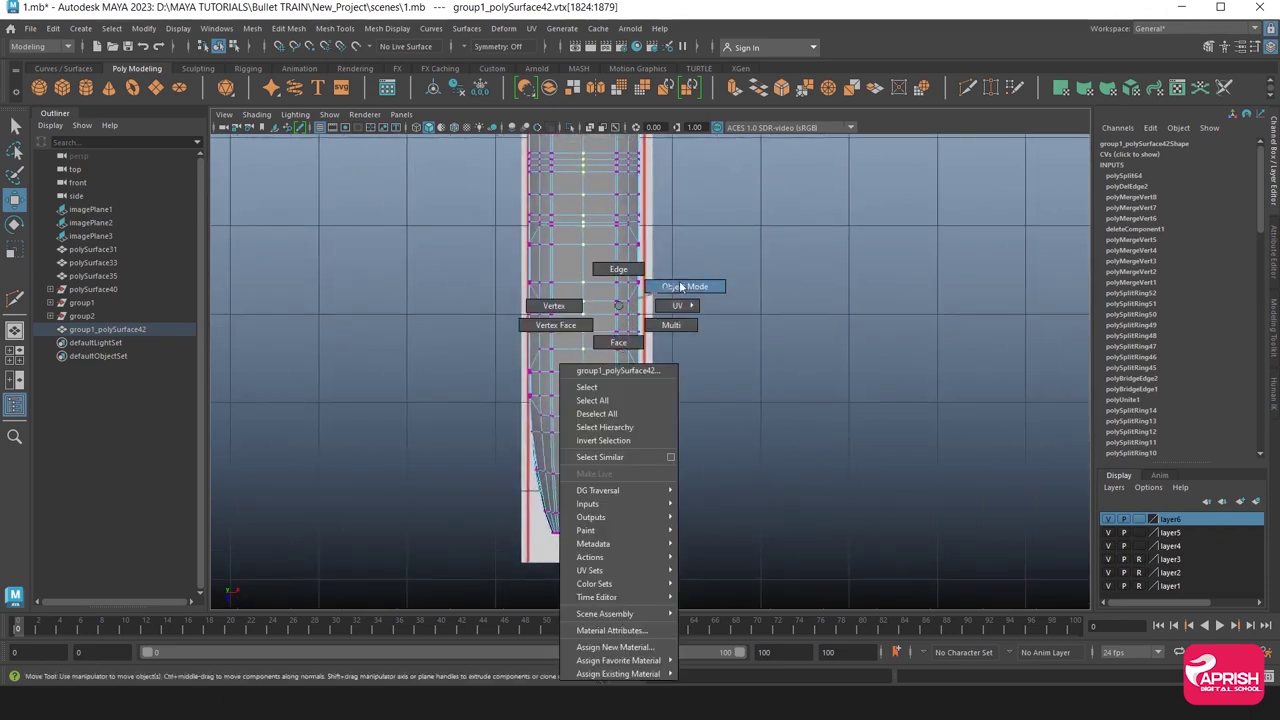
pyautogui.press('space')
pyautogui.press('space')
pyautogui.scroll(-5, 812, 318)
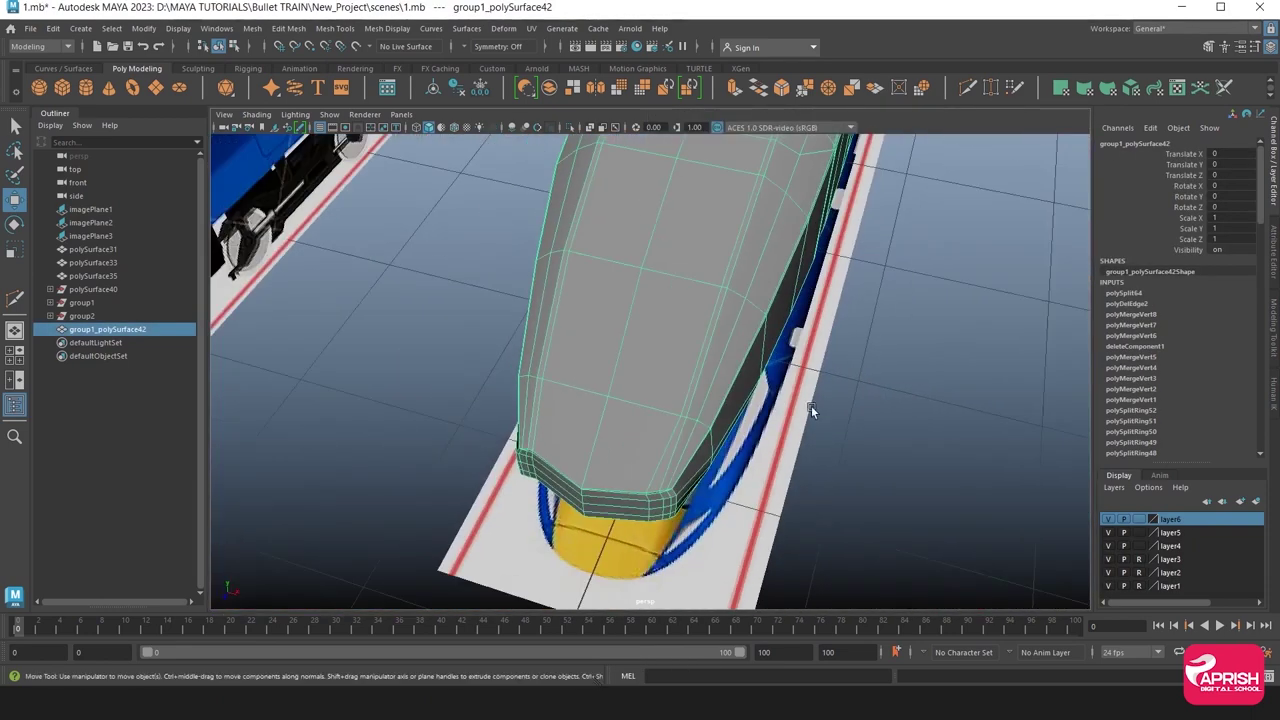
pyautogui.moveTo(811, 405)
pyautogui.keyDown('alt'); pyautogui.mouseDown()
pyautogui.moveTo(627, 358)
pyautogui.moveTo(650, 360)
pyautogui.mouseUp(); pyautogui.keyUp('alt')
pyautogui.scroll(3, 670, 362)
pyautogui.scroll(3, 670, 362)
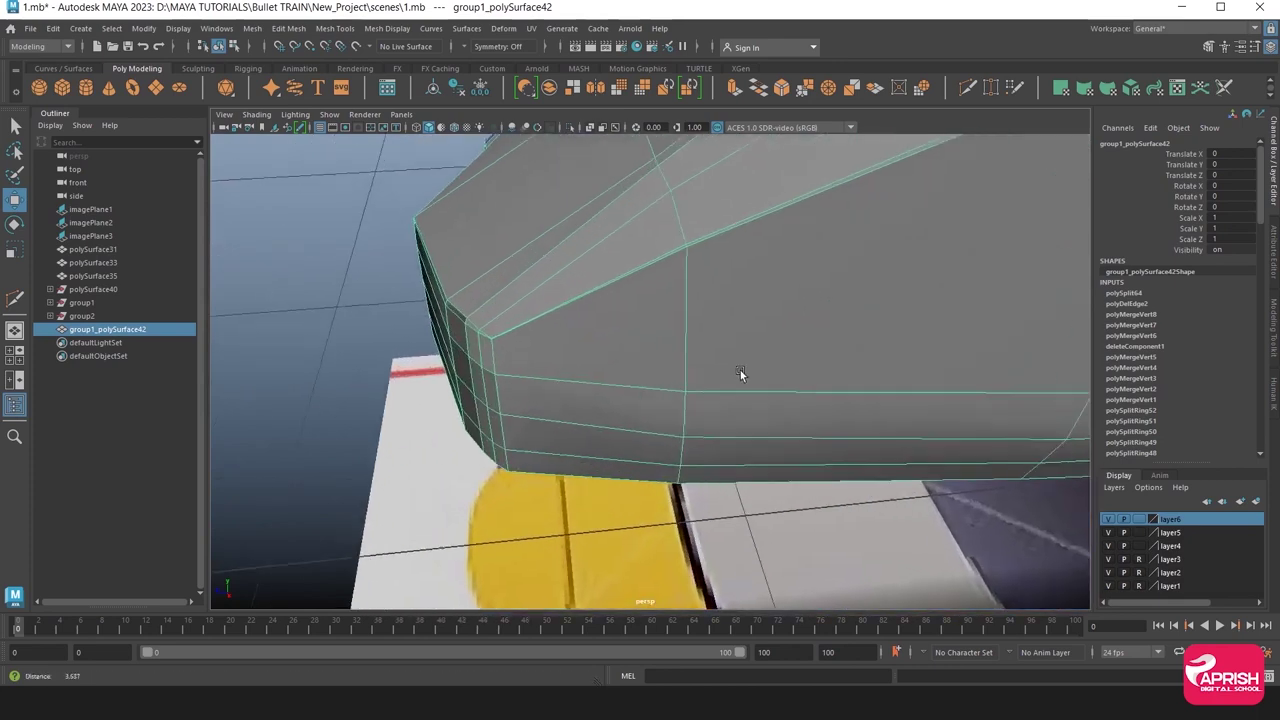
pyautogui.press('3')
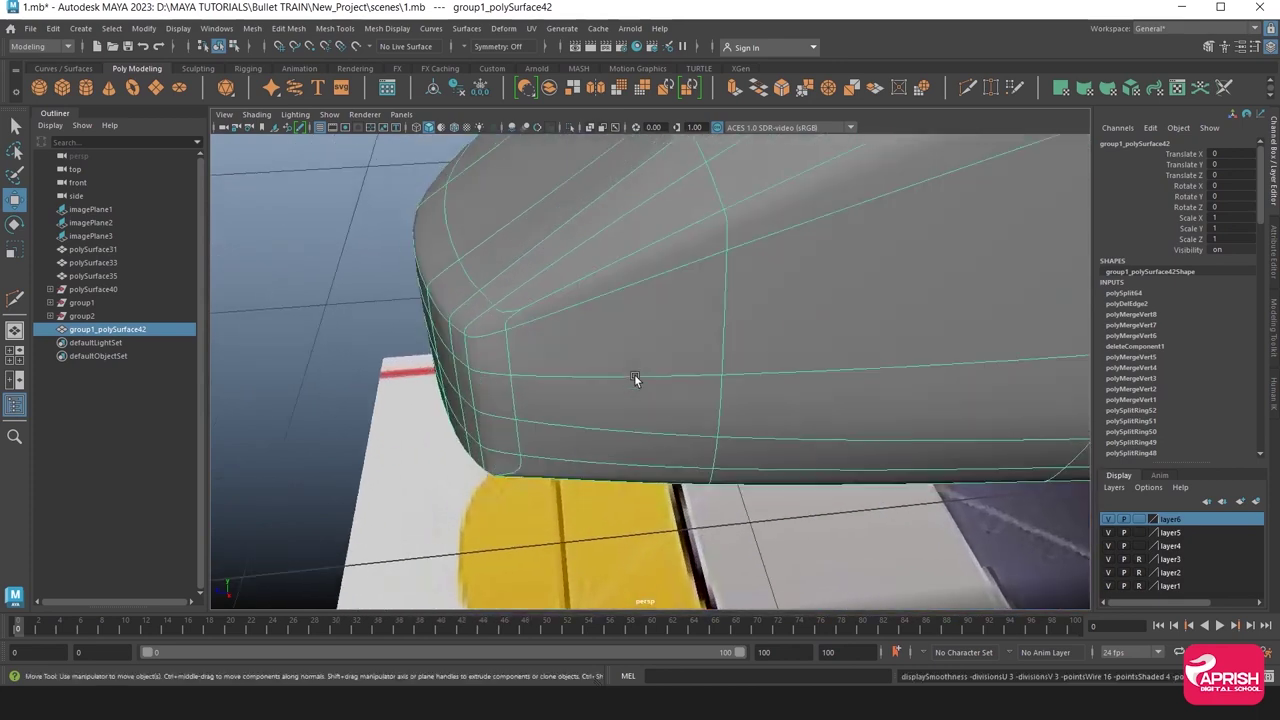
pyautogui.click(309, 420)
pyautogui.moveTo(309, 420)
pyautogui.keyDown('alt'); pyautogui.mouseDown()
pyautogui.moveTo(730, 399)
pyautogui.moveTo(639, 443)
pyautogui.mouseUp(); pyautogui.keyUp('alt')
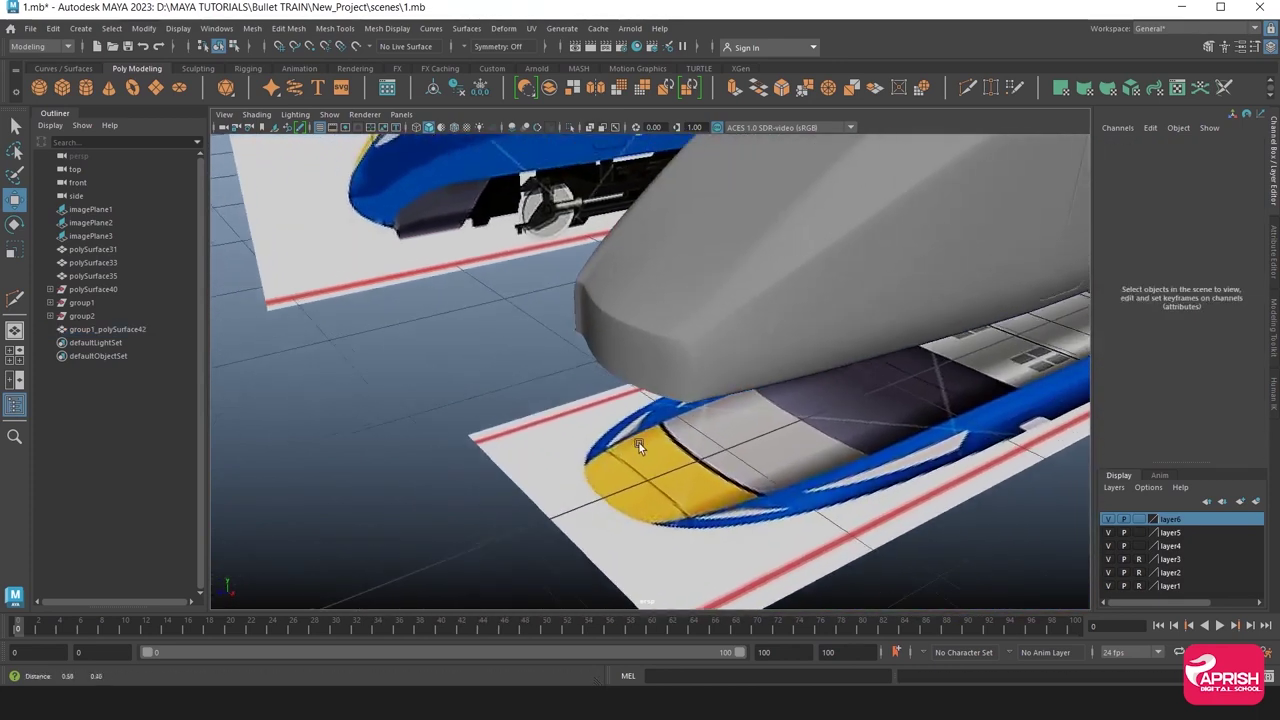
pyautogui.scroll(4, 786, 458)
# Return the shell to its low-poly cage and zoom into the nose in the side view.
pyautogui.click(745, 404)
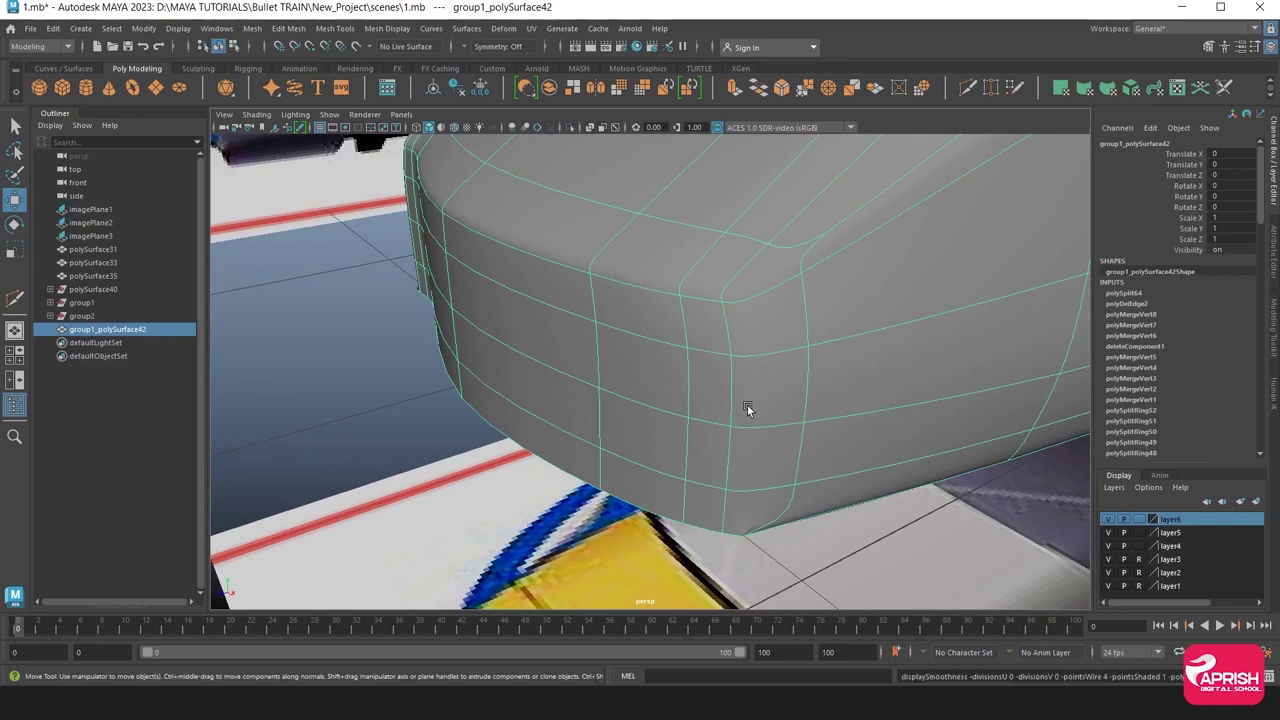
pyautogui.press('1')
pyautogui.keyDown('alt'); pyautogui.moveTo(664, 392); pyautogui.dragTo(681, 435); pyautogui.keyUp('alt')
pyautogui.press('space')
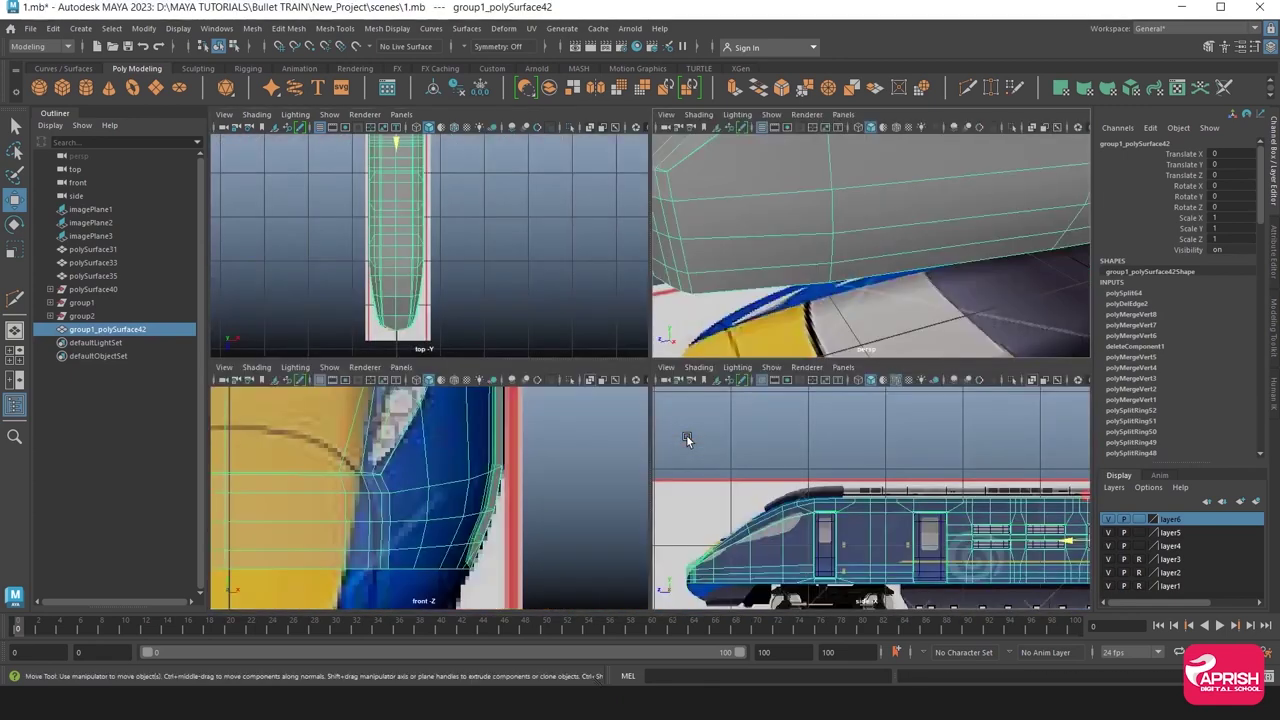
pyautogui.press('space')
pyautogui.scroll(3, 801, 440)
pyautogui.scroll(2, 701, 359)
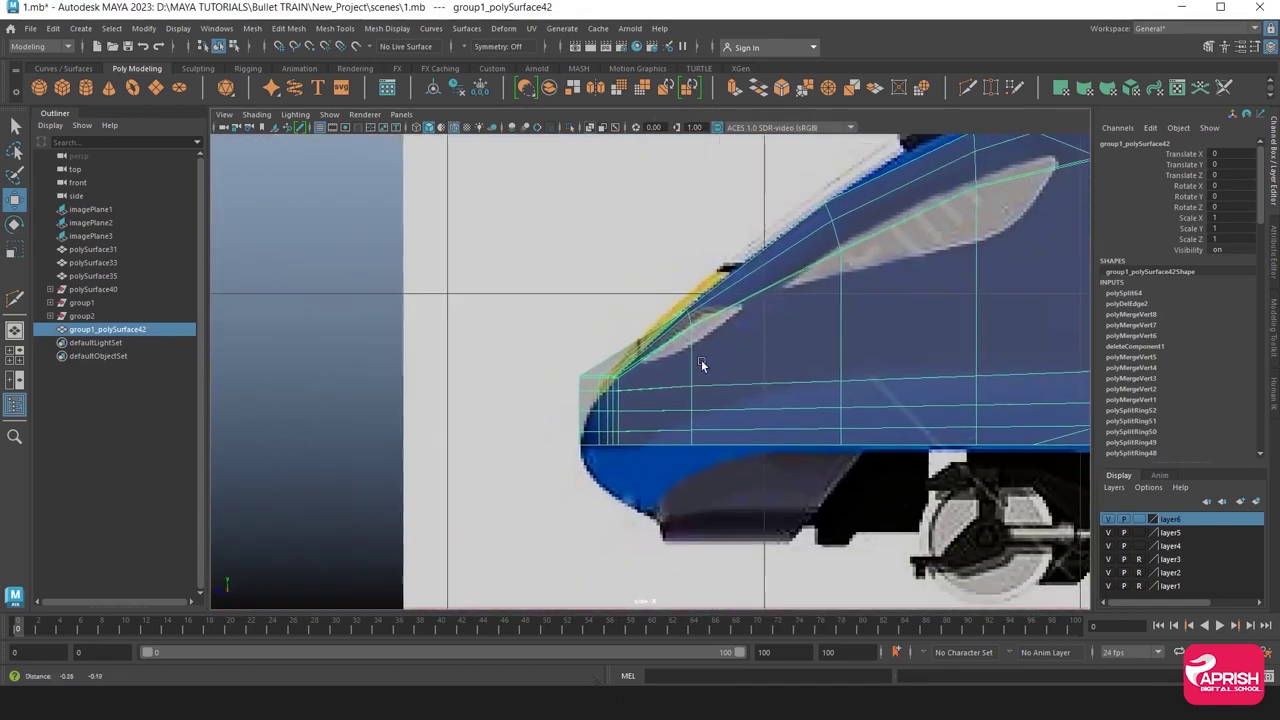
pyautogui.scroll(2, 877, 429)
pyautogui.scroll(1, 663, 423)
pyautogui.scroll(1, 621, 385)
# In vertex mode, pull the top nose-edge vertex onto the side blueprint's outline.
pyautogui.scroll(1, 621, 385)
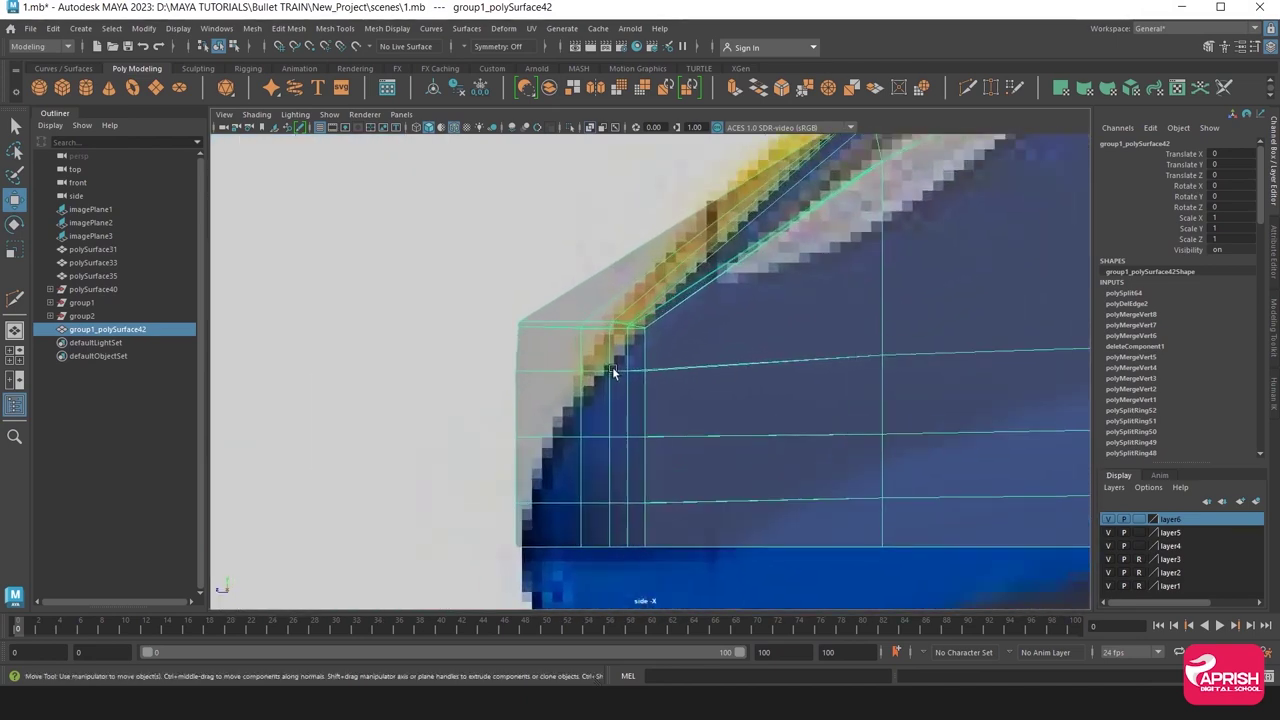
pyautogui.moveTo(587, 313); pyautogui.dragTo(403, 278, button='right')
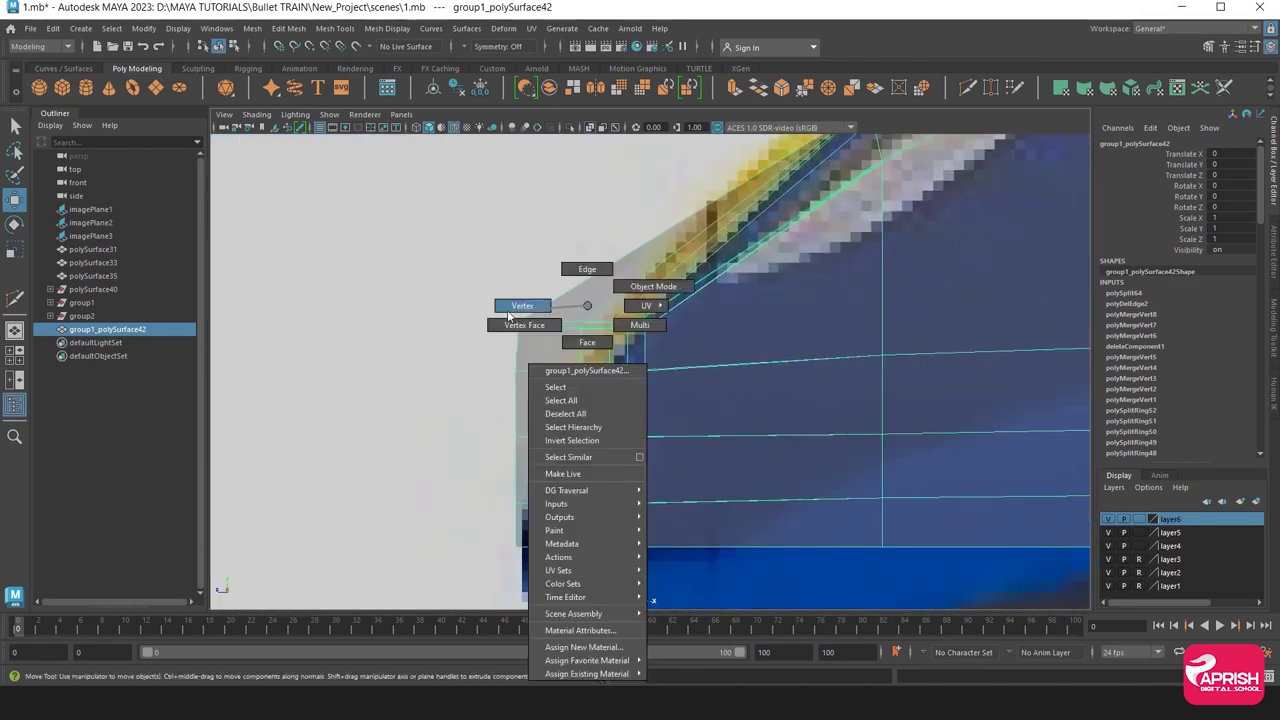
pyautogui.moveTo(403, 278); pyautogui.dragTo(725, 362)
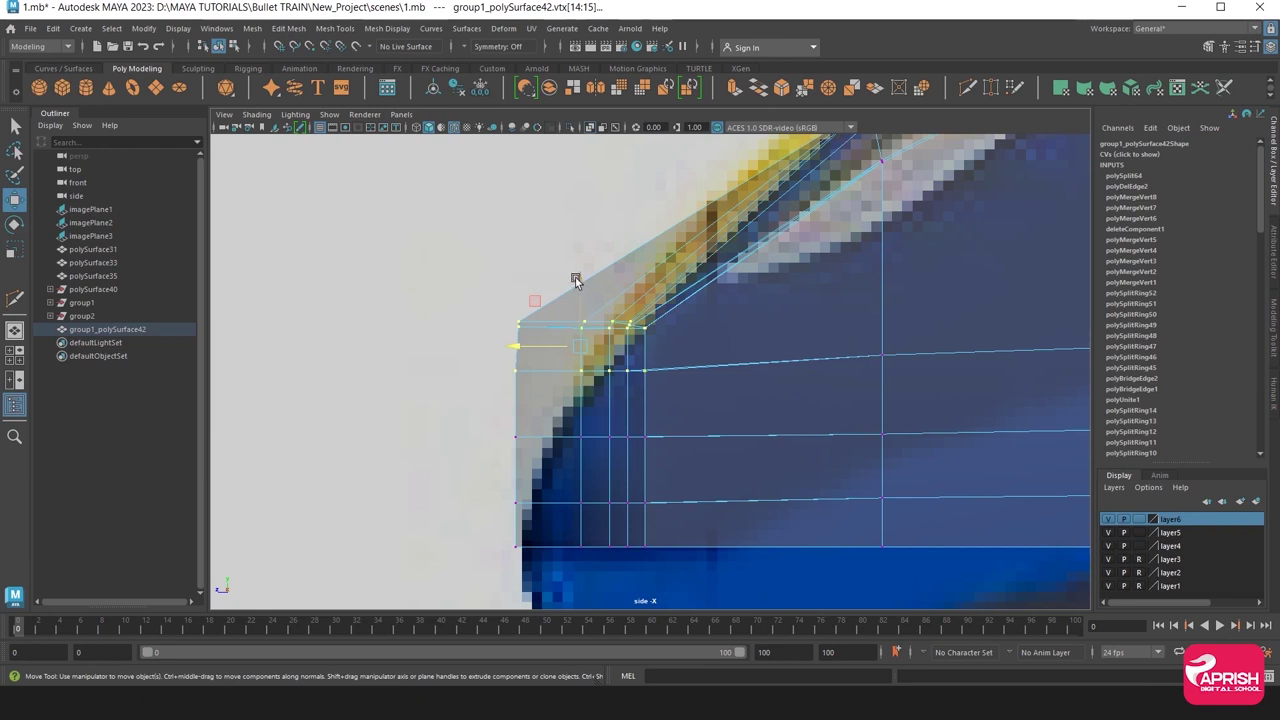
pyautogui.moveTo(578, 285); pyautogui.dragTo(581, 316)
pyautogui.hotkey('ctrl', 'z')
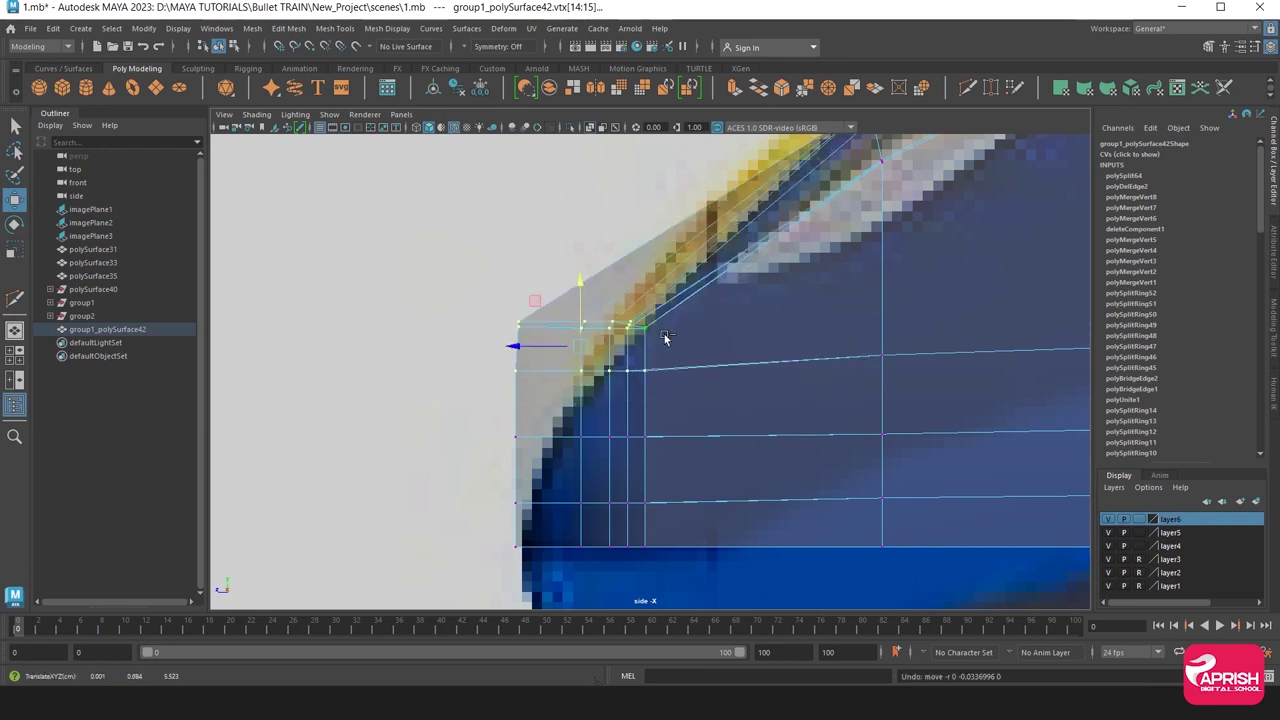
pyautogui.moveTo(686, 356); pyautogui.dragTo(686, 354)
pyautogui.moveTo(530, 326)
pyautogui.mouseDown()
pyautogui.moveTo(656, 335)
pyautogui.moveTo(604, 334)
pyautogui.mouseUp()
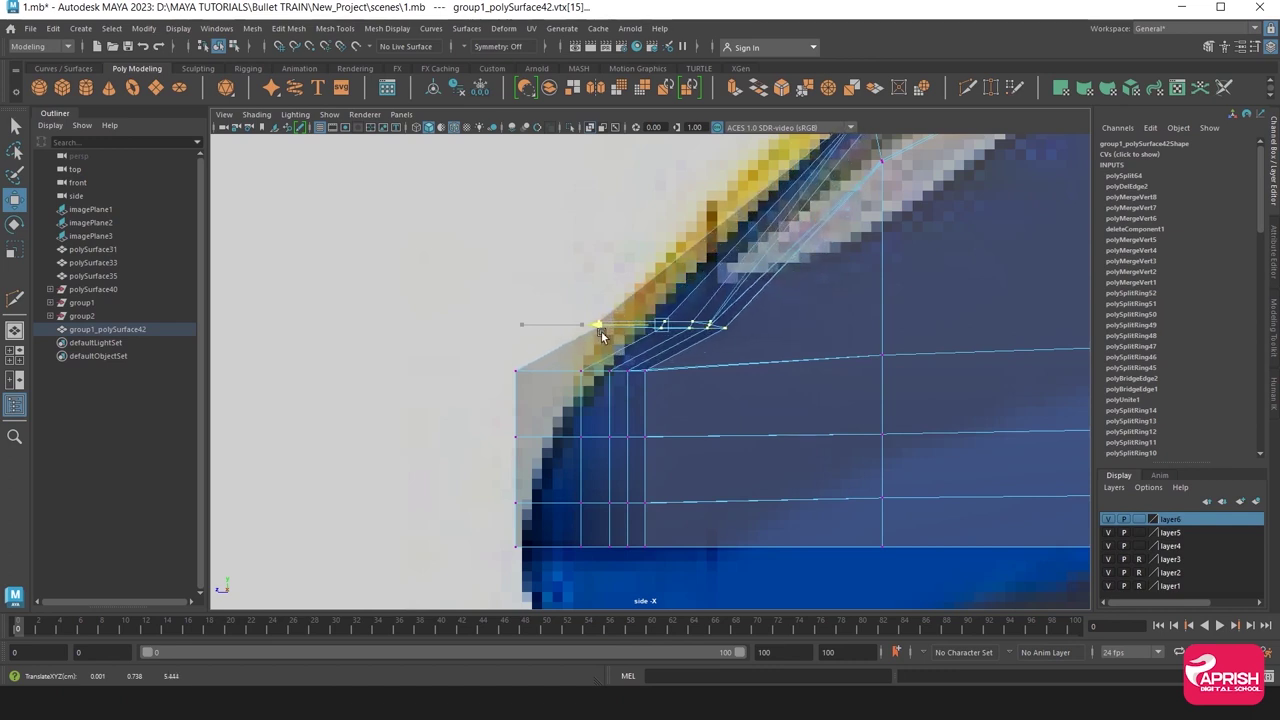
# Shift the next two lower nose vertices right to follow the blueprint curve.
pyautogui.click(514, 371)
pyautogui.moveTo(562, 393); pyautogui.dragTo(682, 393)
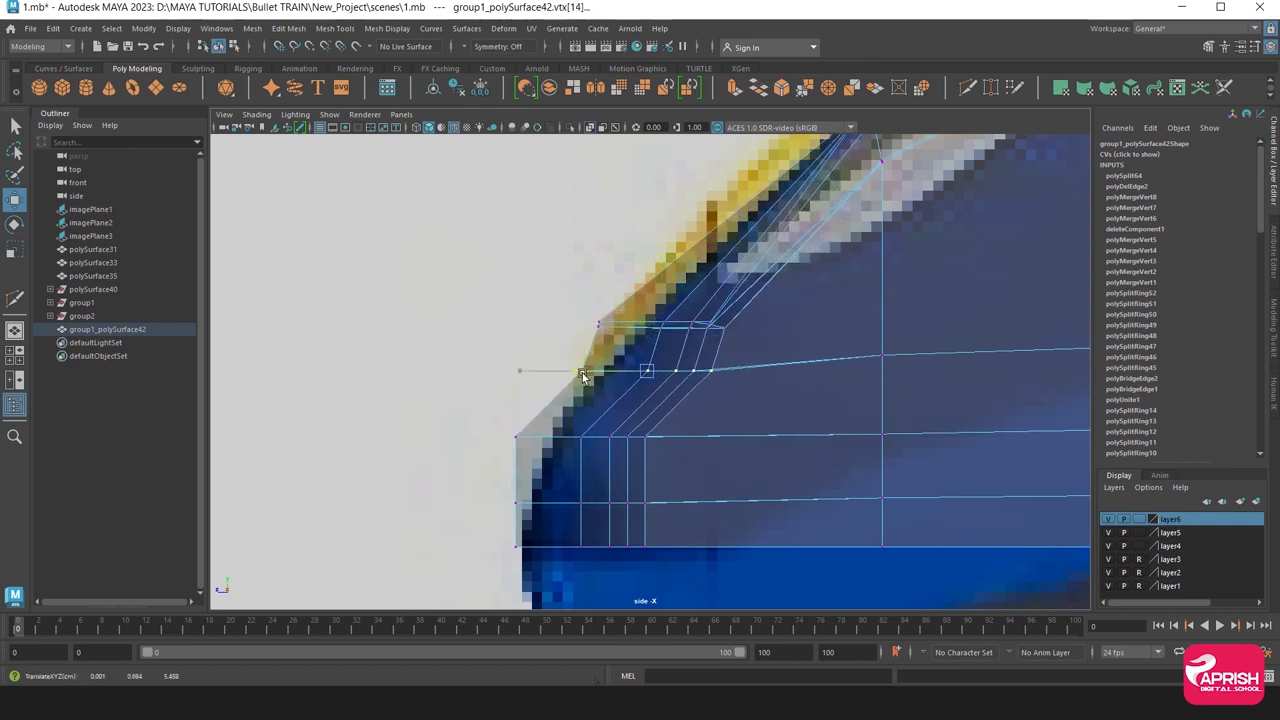
pyautogui.moveTo(471, 413); pyautogui.dragTo(688, 441)
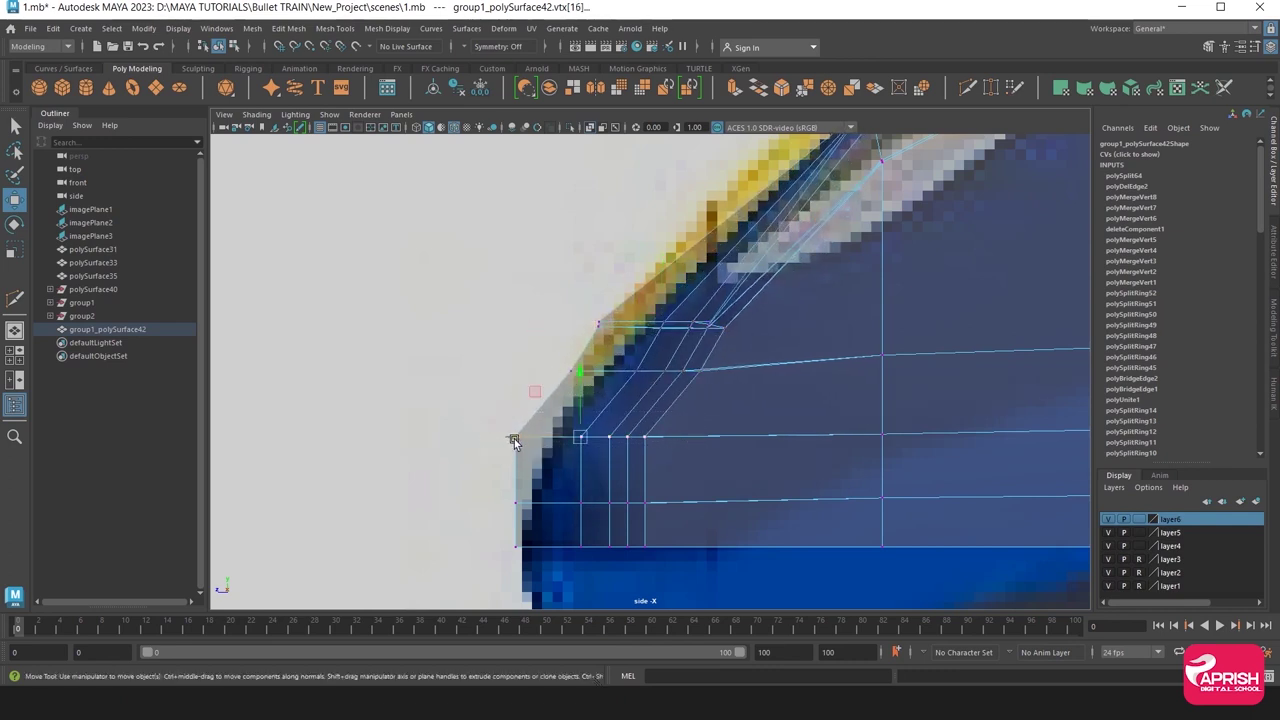
pyautogui.moveTo(514, 443)
pyautogui.mouseDown()
pyautogui.moveTo(535, 443)
pyautogui.moveTo(685, 575)
pyautogui.mouseUp()
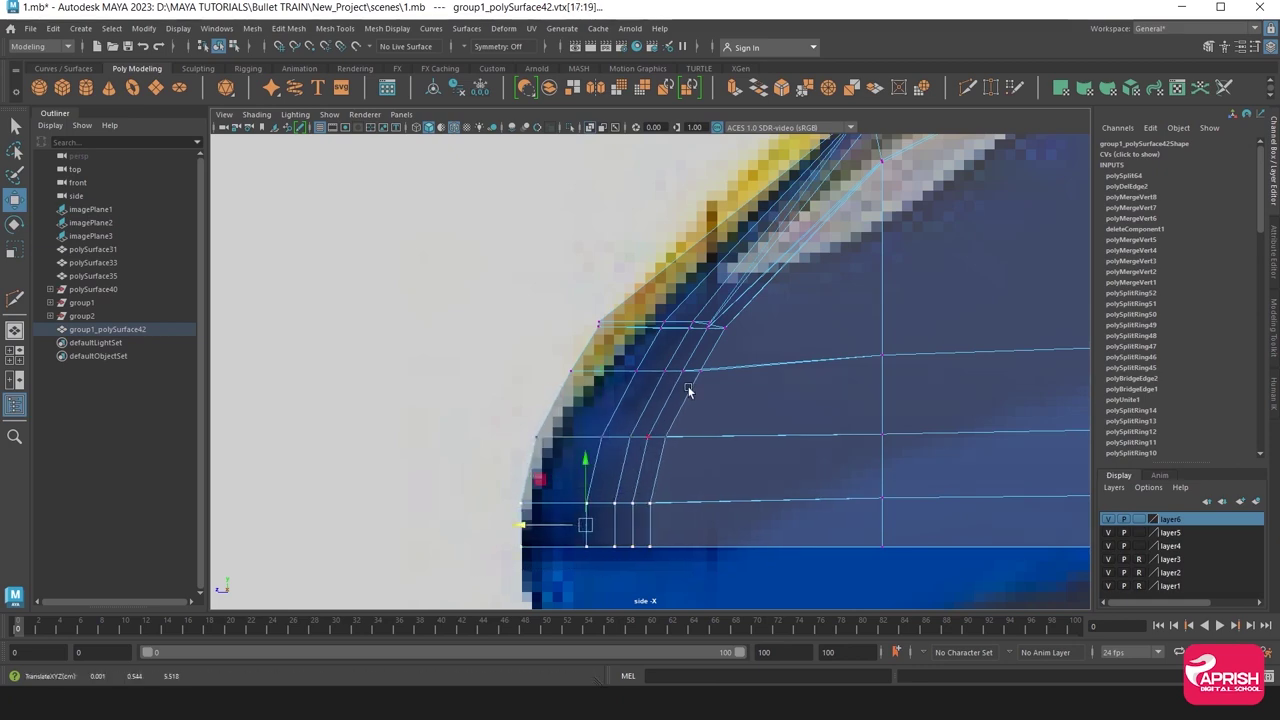
# Inspect the reshaped nose in the four-view, perspective and top views.
pyautogui.keyDown('alt'); pyautogui.moveTo(688, 390); pyautogui.dragTo(565, 521, button='middle'); pyautogui.keyUp('alt')
pyautogui.press('space')
pyautogui.press('space')
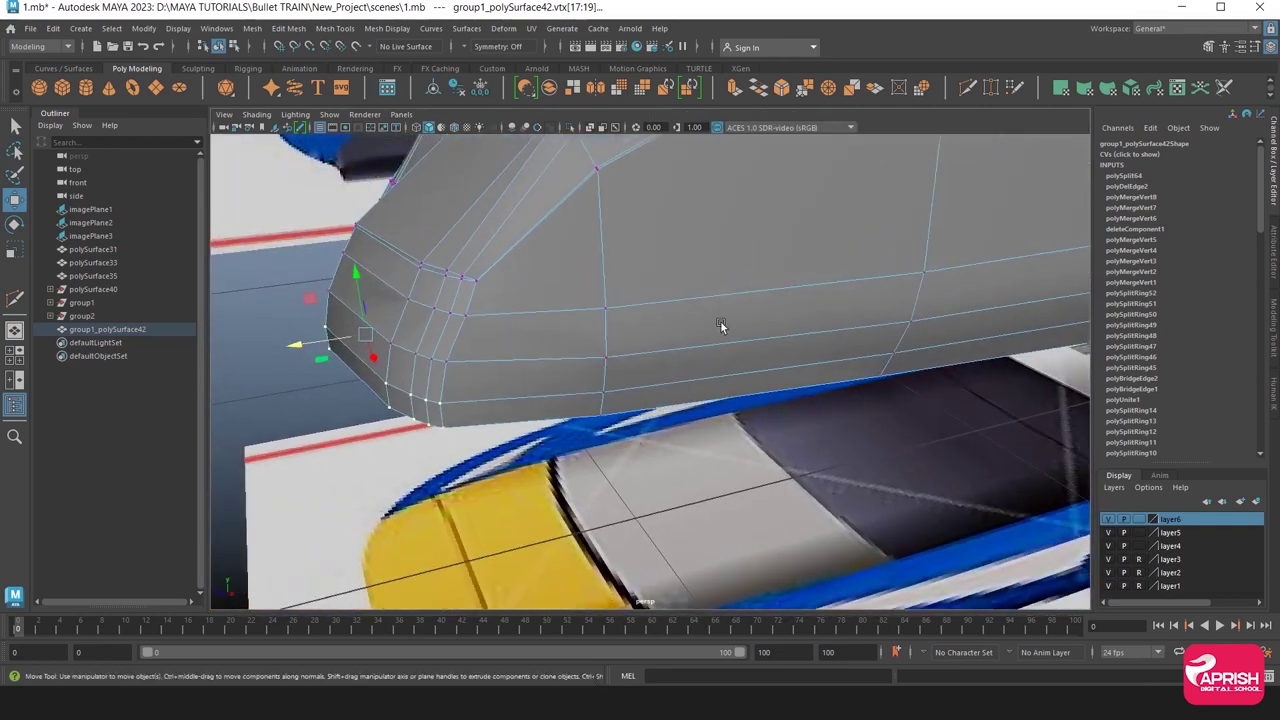
pyautogui.moveTo(720, 320)
pyautogui.keyDown('alt'); pyautogui.mouseDown()
pyautogui.moveTo(794, 329)
pyautogui.moveTo(606, 379)
pyautogui.mouseUp(); pyautogui.keyUp('alt')
pyautogui.press('space')
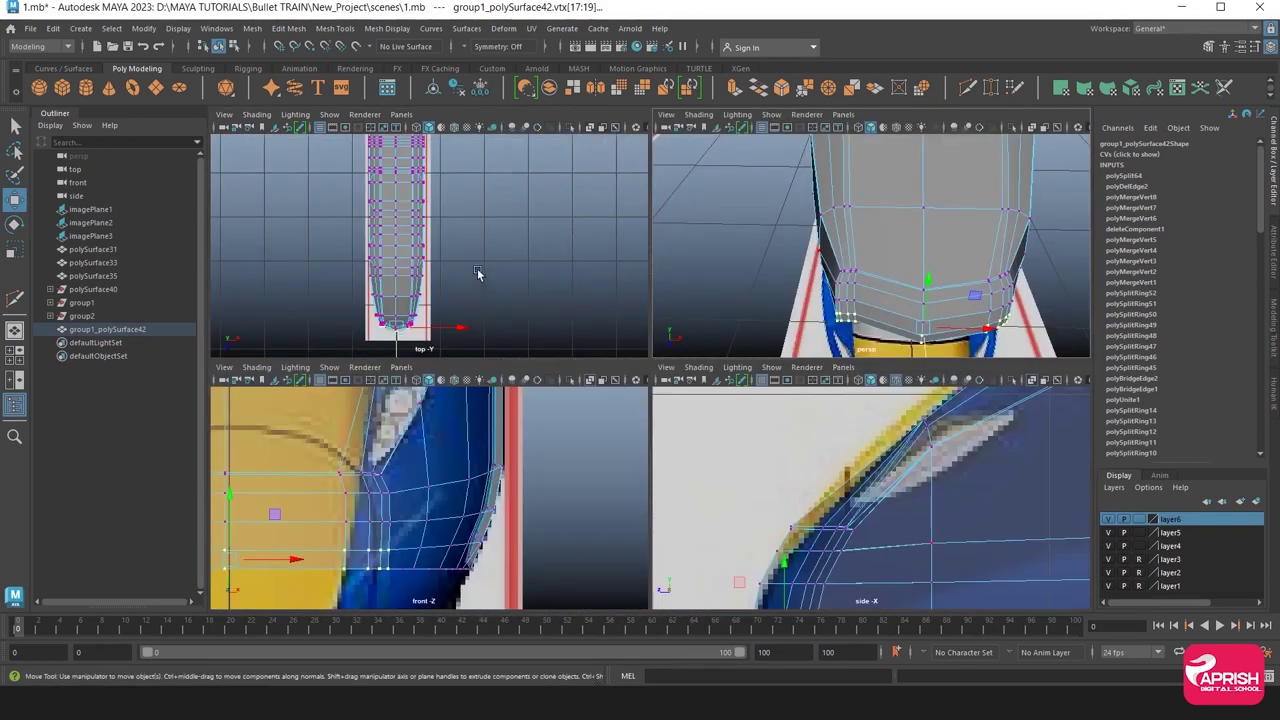
pyautogui.press('space')
pyautogui.rightClick(541, 229)
pyautogui.click(541, 286)
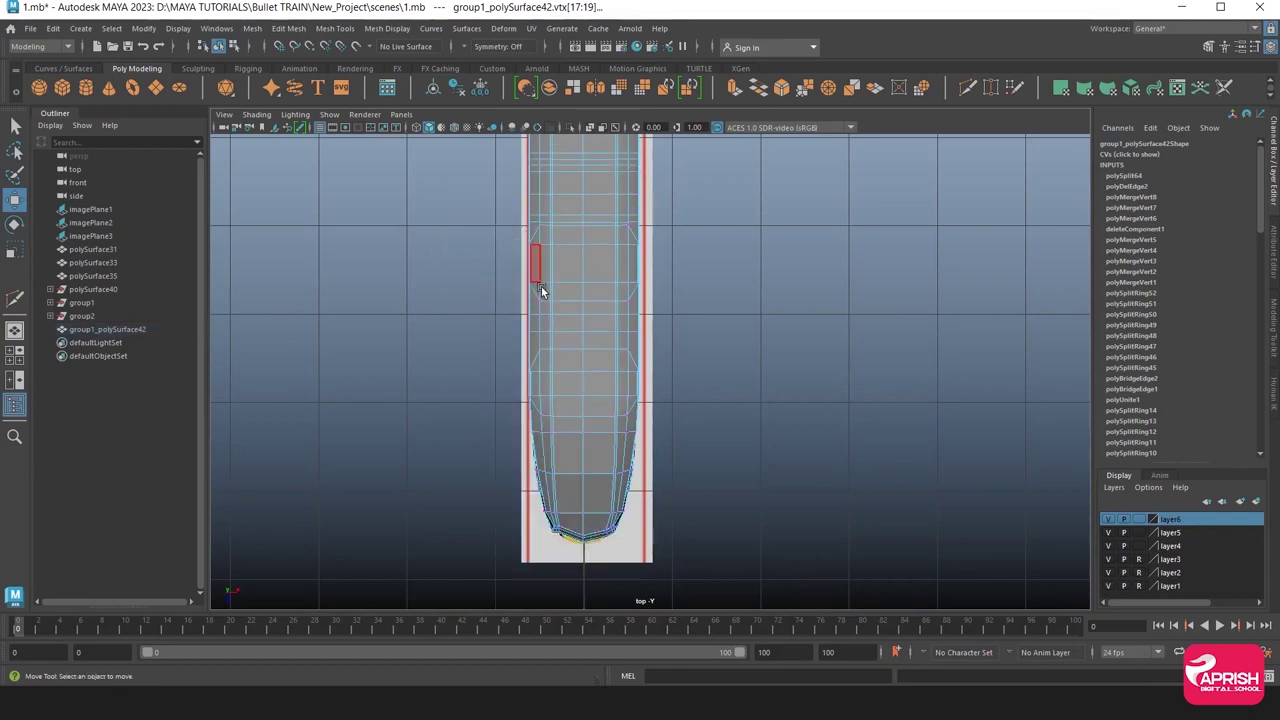
pyautogui.scroll(-3, 540, 280)
pyautogui.moveTo(444, 191); pyautogui.dragTo(607, 578)
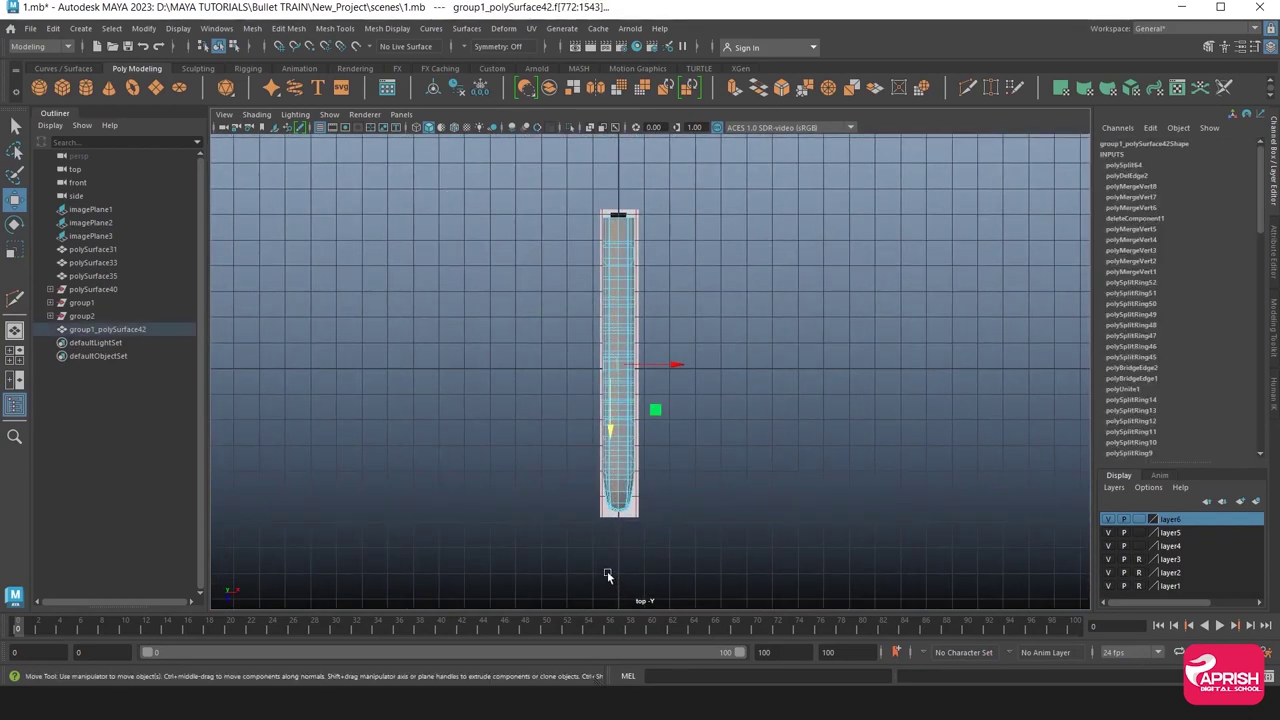
pyautogui.click(607, 576)
pyautogui.click(633, 370)
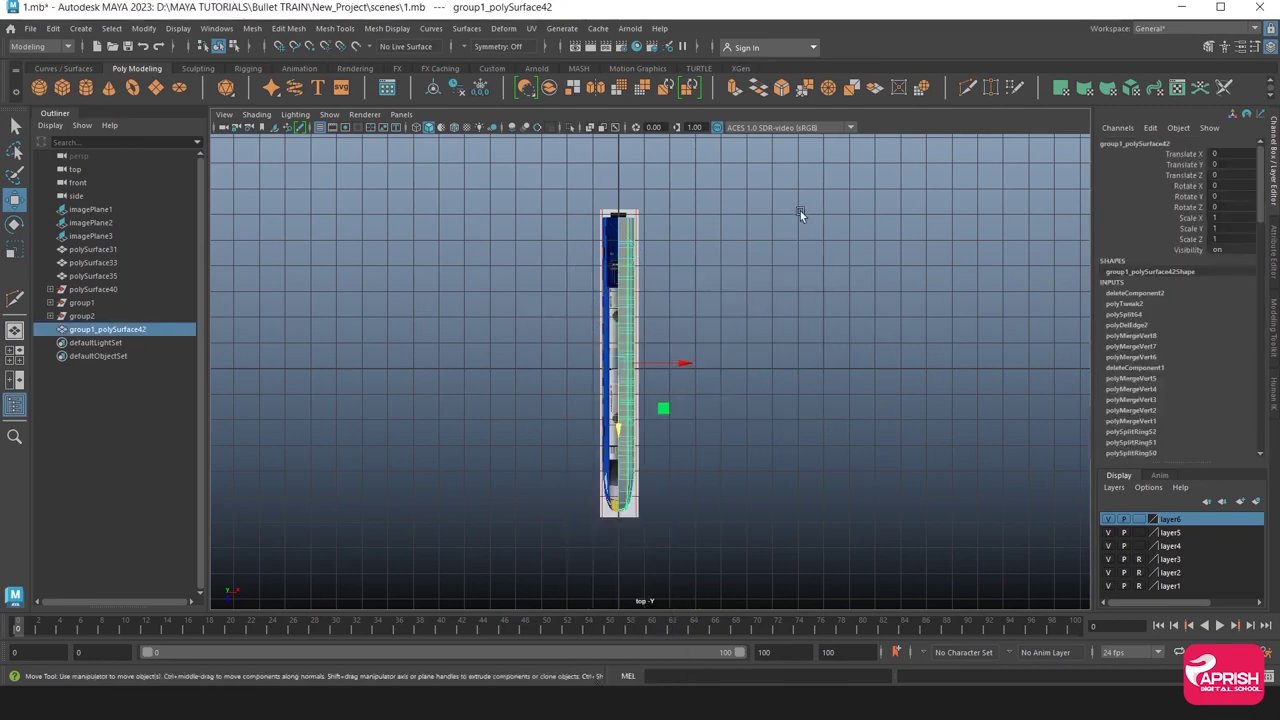
pyautogui.press('f')
pyautogui.moveTo(782, 239)
pyautogui.keyDown('alt'); pyautogui.mouseDown()
pyautogui.moveTo(684, 374)
pyautogui.moveTo(588, 376)
pyautogui.moveTo(814, 469)
pyautogui.moveTo(641, 363)
pyautogui.moveTo(613, 432)
pyautogui.moveTo(638, 424)
pyautogui.moveTo(689, 463)
pyautogui.mouseUp(); pyautogui.keyUp('alt')
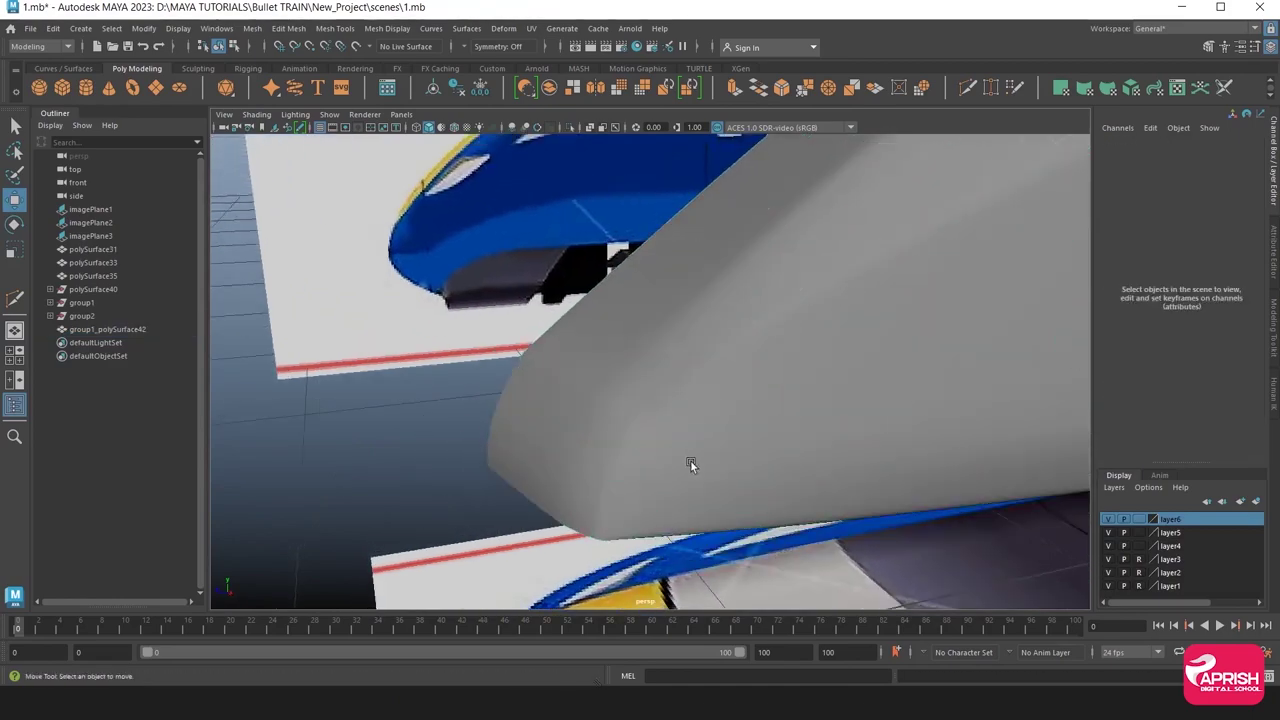
pyautogui.moveTo(689, 463)
pyautogui.keyDown('alt'); pyautogui.mouseDown(button='right')
pyautogui.moveTo(749, 440)
pyautogui.moveTo(760, 420)
pyautogui.mouseUp(button='right'); pyautogui.keyUp('alt')
pyautogui.keyDown('alt'); pyautogui.moveTo(761, 421); pyautogui.dragTo(678, 415); pyautogui.keyUp('alt')
pyautogui.keyDown('alt'); pyautogui.moveTo(678, 415); pyautogui.dragTo(625, 421, button='right'); pyautogui.keyUp('alt')
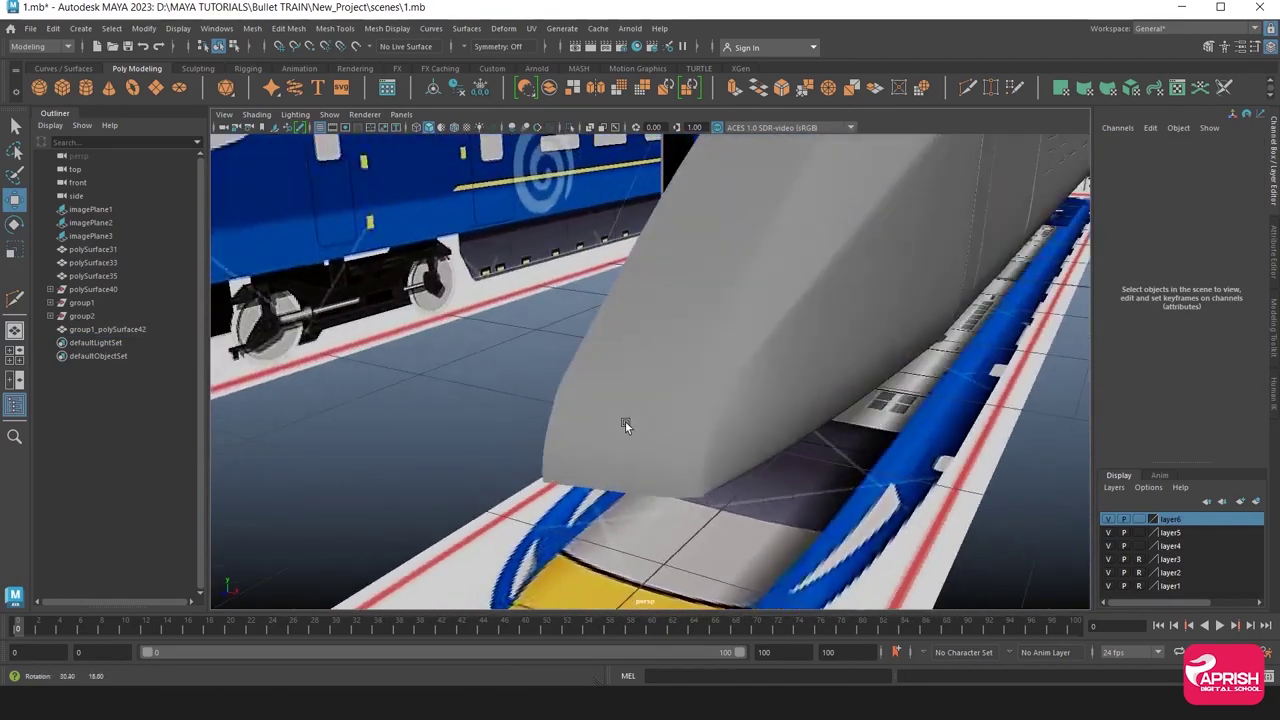
pyautogui.moveTo(625, 421)
pyautogui.keyDown('alt'); pyautogui.mouseDown()
pyautogui.moveTo(701, 458)
pyautogui.moveTo(634, 470)
pyautogui.moveTo(572, 448)
pyautogui.moveTo(638, 451)
pyautogui.moveTo(578, 435)
pyautogui.mouseUp(); pyautogui.keyUp('alt')
pyautogui.click(701, 458)
pyautogui.keyDown('alt'); pyautogui.moveTo(578, 435); pyautogui.dragTo(576, 419, button='right'); pyautogui.keyUp('alt')
pyautogui.moveTo(576, 419)
pyautogui.keyDown('alt'); pyautogui.mouseDown()
pyautogui.moveTo(743, 455)
pyautogui.moveTo(624, 406)
pyautogui.moveTo(631, 416)
pyautogui.moveTo(607, 414)
pyautogui.moveTo(629, 414)
pyautogui.mouseUp(); pyautogui.keyUp('alt')
# Nudge two roof corner vertices along depth so the angled front lines up with the roof.
pyautogui.keyDown('alt'); pyautogui.moveTo(583, 375); pyautogui.dragTo(593, 371); pyautogui.keyUp('alt')
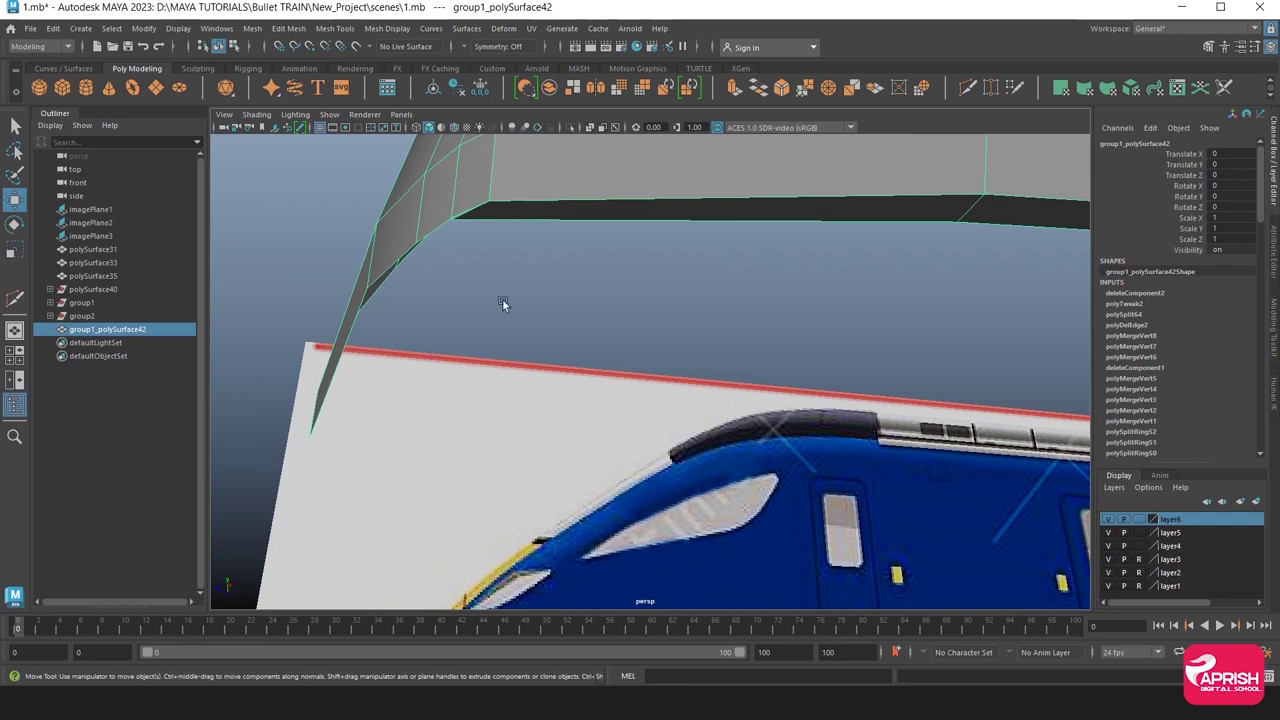
pyautogui.moveTo(470, 210); pyautogui.dragTo(464, 218, button='right')
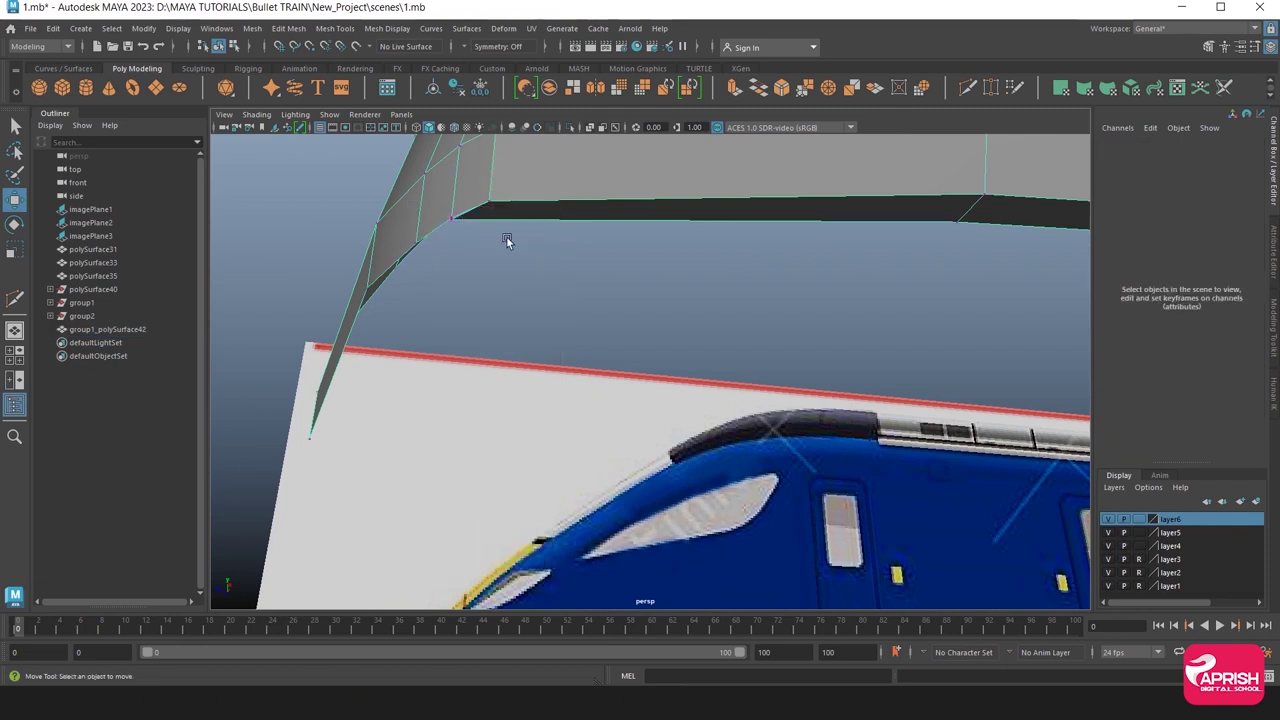
pyautogui.click(457, 218)
pyautogui.moveTo(420, 213); pyautogui.dragTo(408, 211)
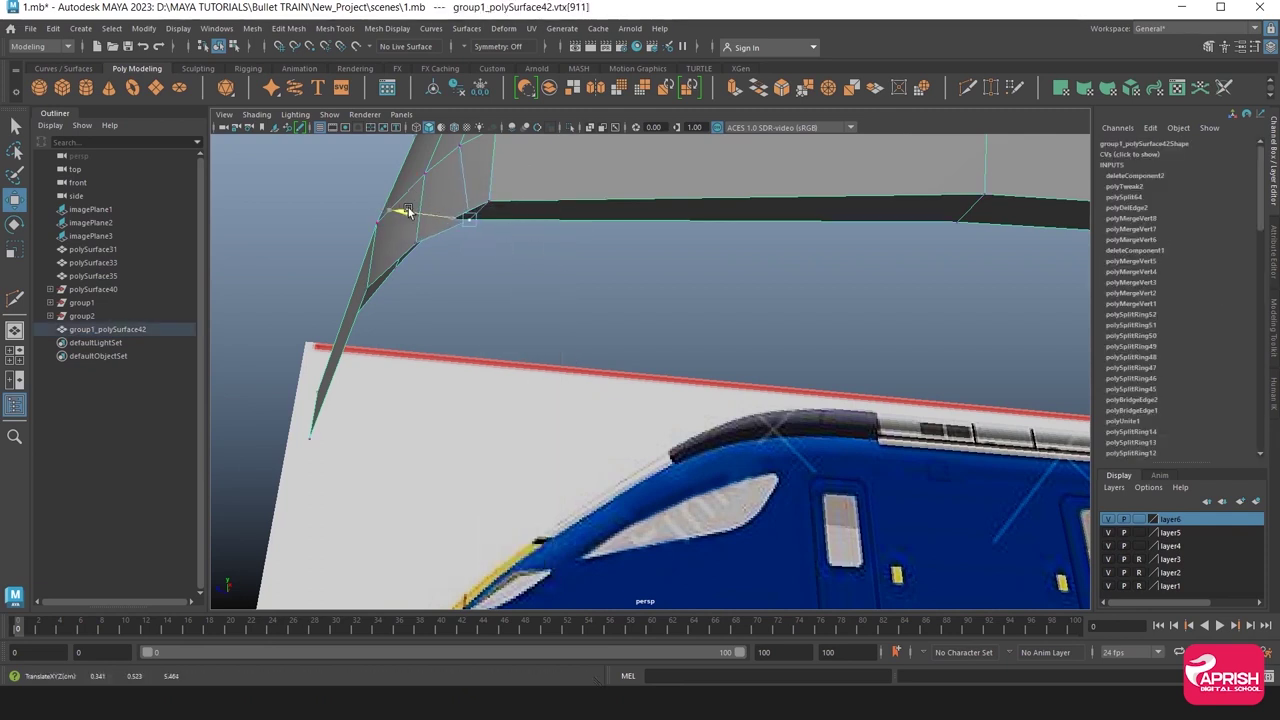
pyautogui.click(455, 229)
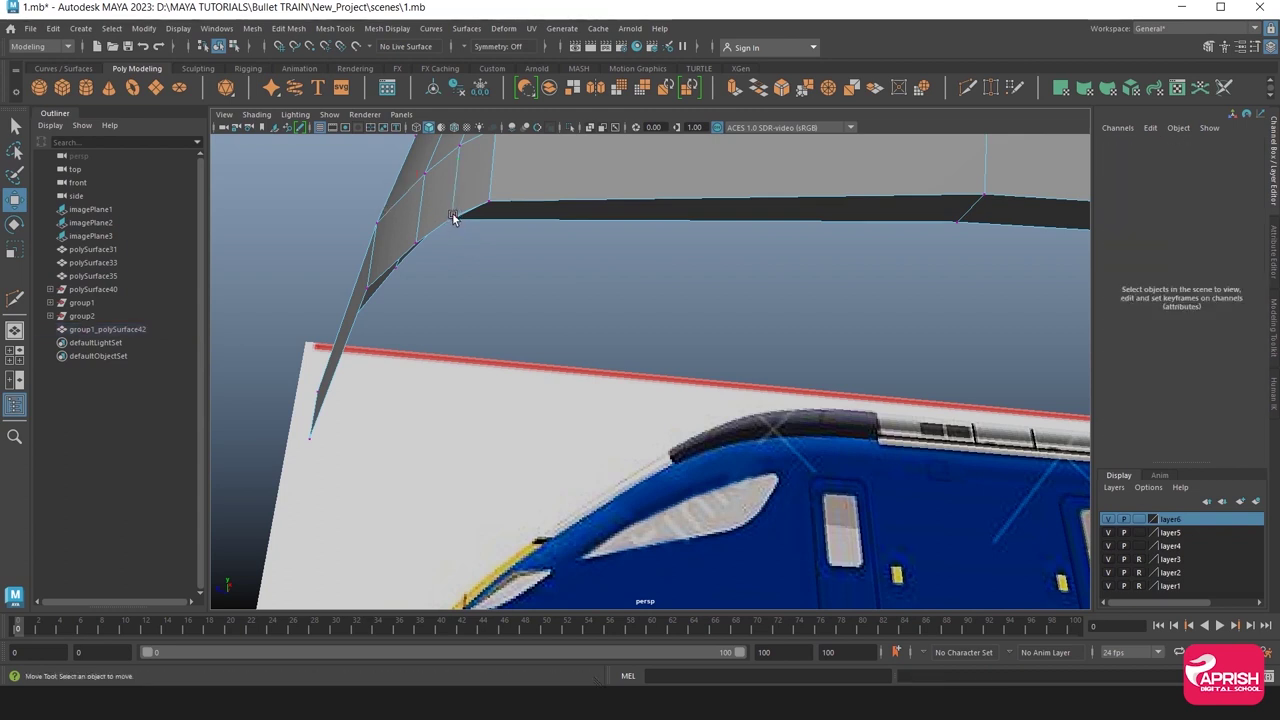
pyautogui.click(453, 218)
pyautogui.moveTo(392, 214); pyautogui.dragTo(407, 213)
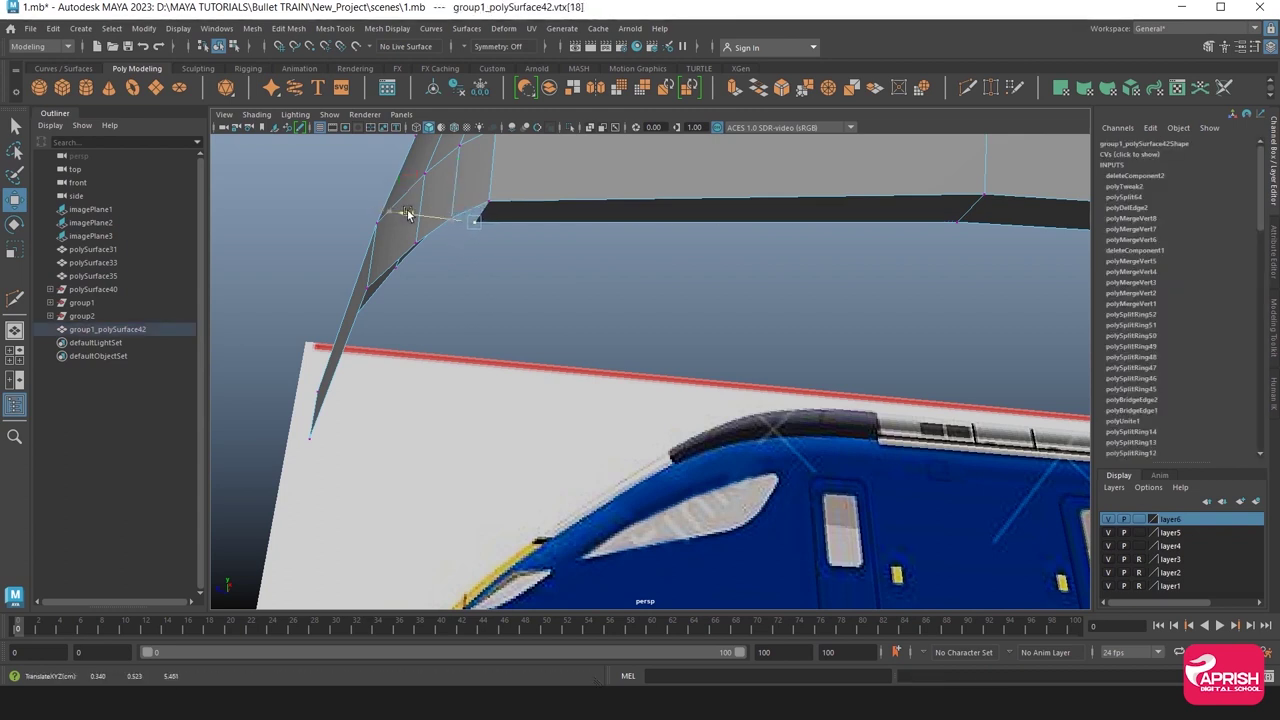
# Extrude the top corner edge into a thin strip at Local Translate Z -0.015.
pyautogui.rightClick(350, 275)
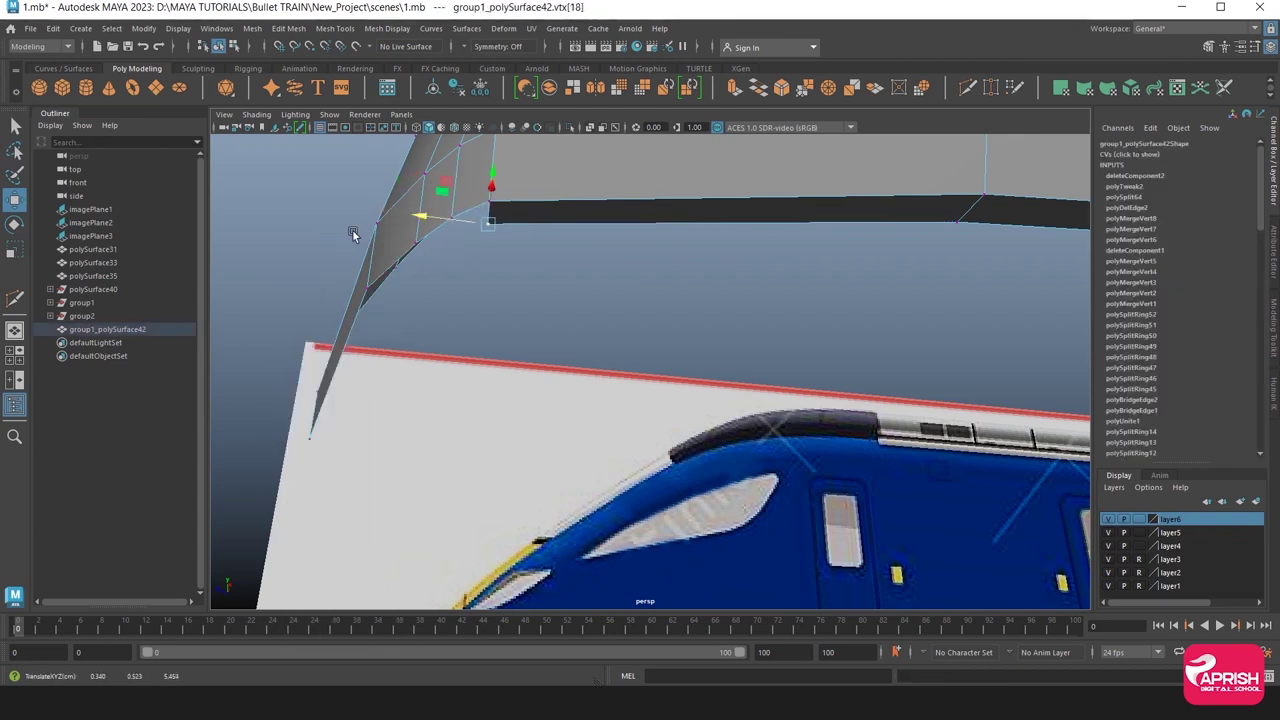
pyautogui.click(355, 310)
pyautogui.keyDown('alt'); pyautogui.moveTo(355, 310); pyautogui.dragTo(350, 331); pyautogui.keyUp('alt')
pyautogui.click(313, 388)
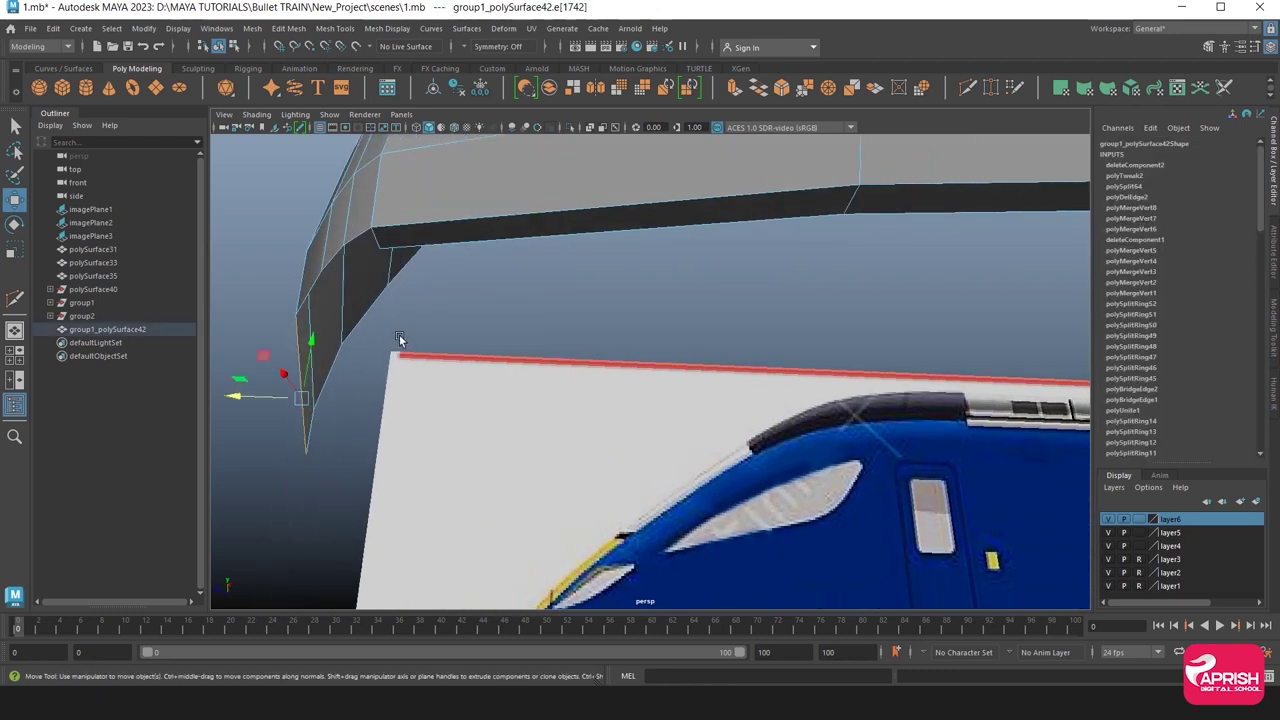
pyautogui.keyDown('alt'); pyautogui.moveTo(320, 380); pyautogui.dragTo(422, 293); pyautogui.keyUp('alt')
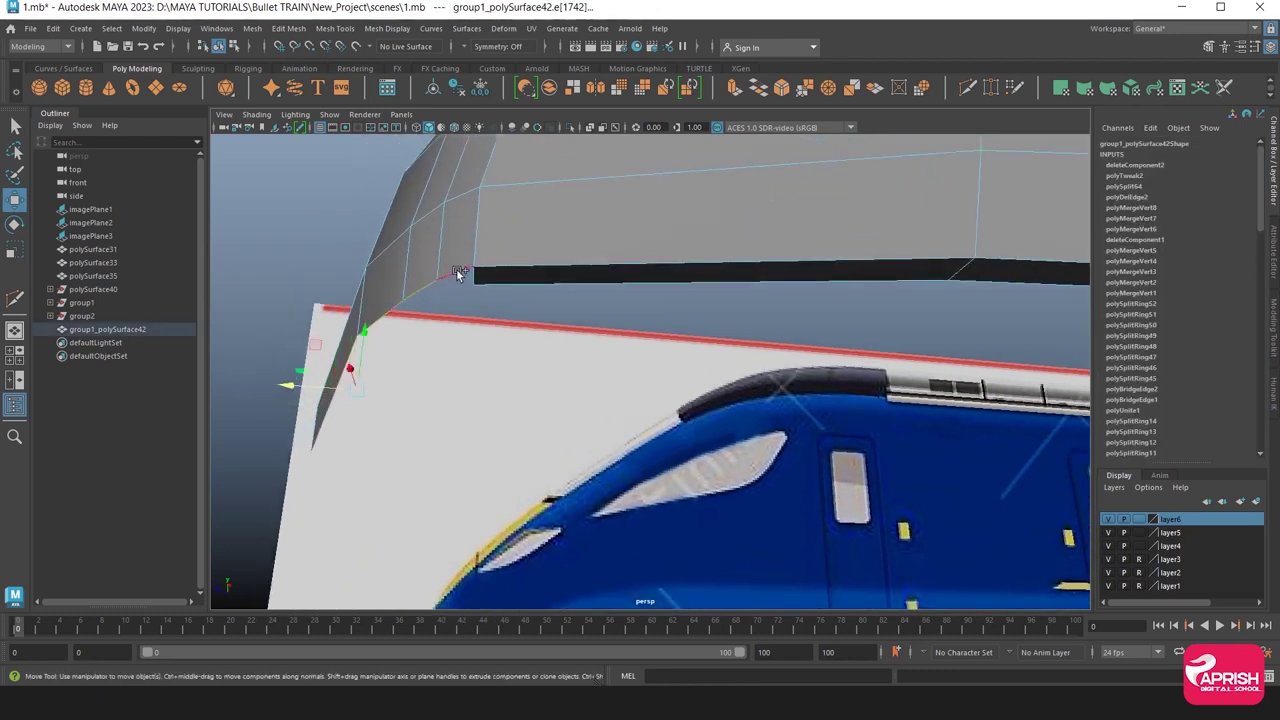
pyautogui.click(456, 272)
pyautogui.click(735, 88)
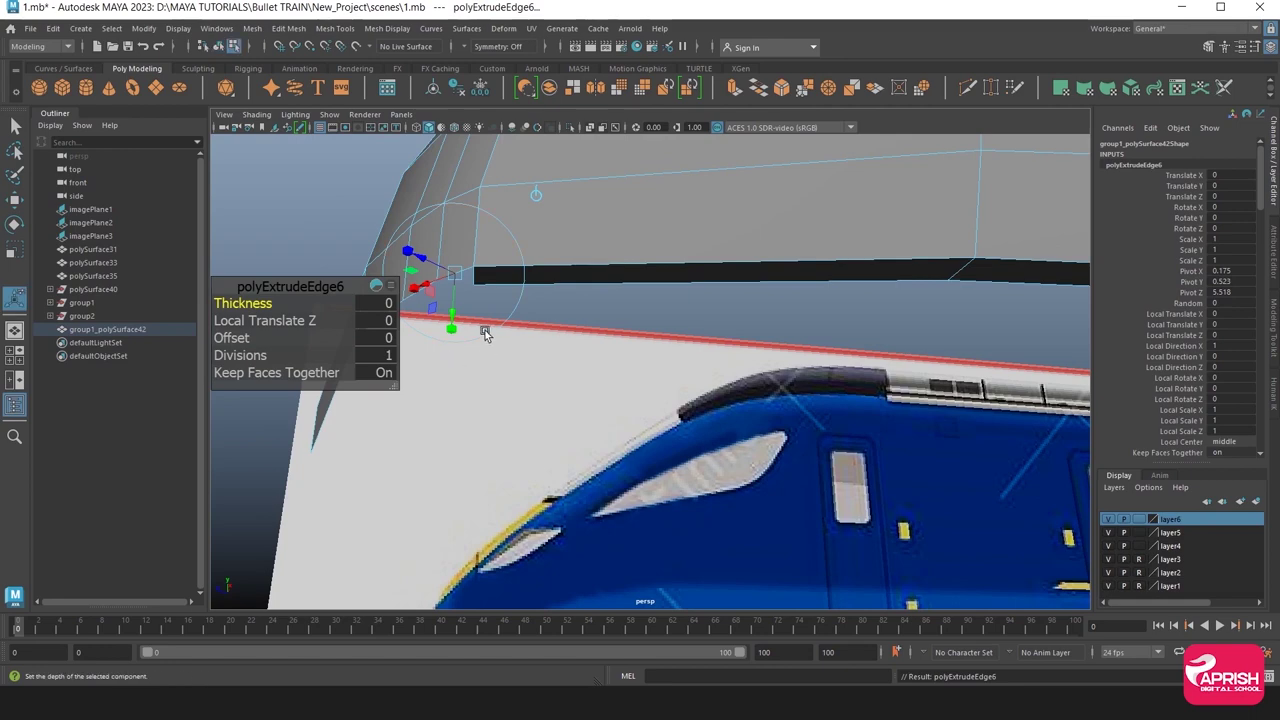
pyautogui.keyDown('alt'); pyautogui.moveTo(486, 329); pyautogui.dragTo(530, 372); pyautogui.keyUp('alt')
pyautogui.moveTo(655, 310)
pyautogui.mouseDown()
pyautogui.moveTo(670, 342)
pyautogui.moveTo(676, 285)
pyautogui.mouseUp()
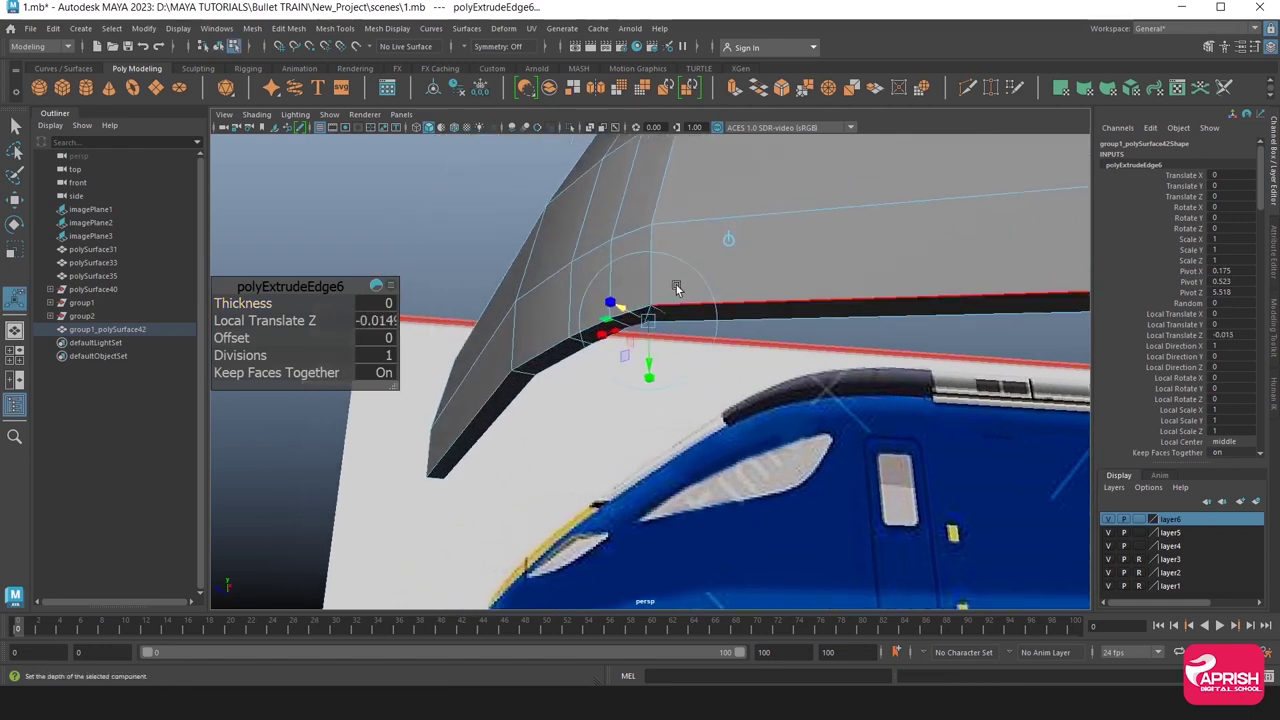
pyautogui.moveTo(676, 287); pyautogui.dragTo(688, 335, button='right')
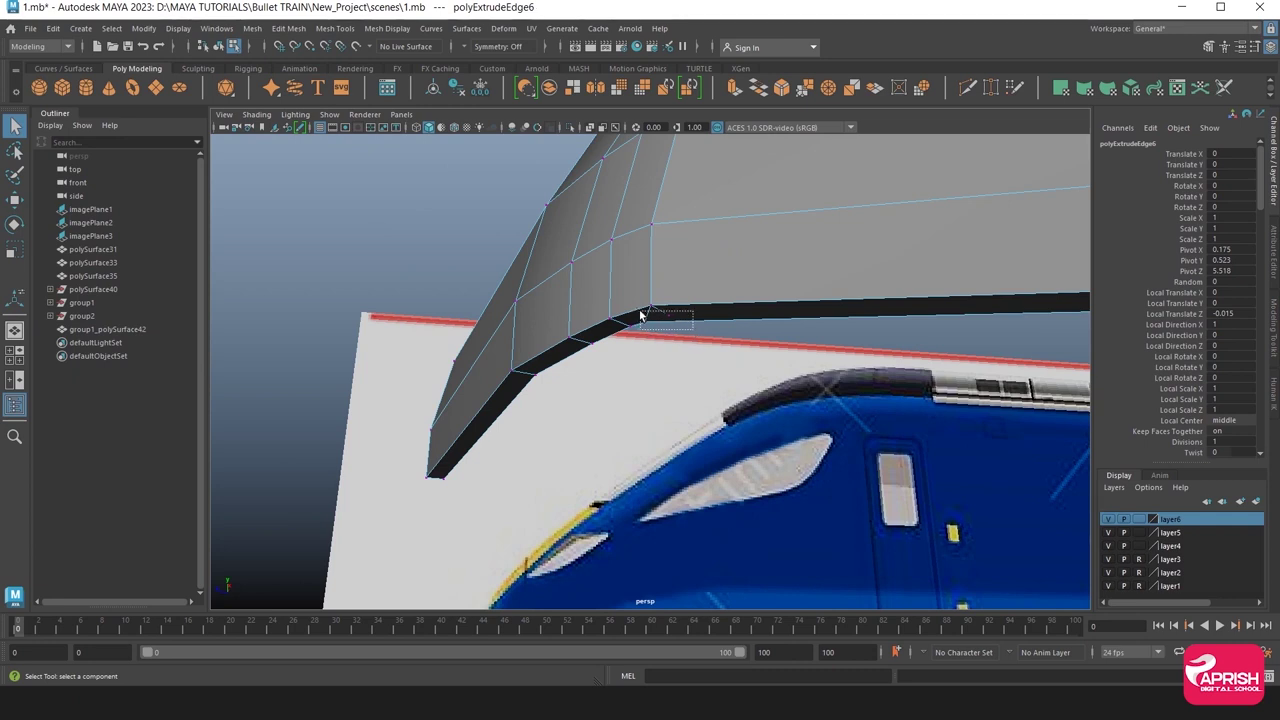
pyautogui.moveTo(692, 330); pyautogui.dragTo(640, 312)
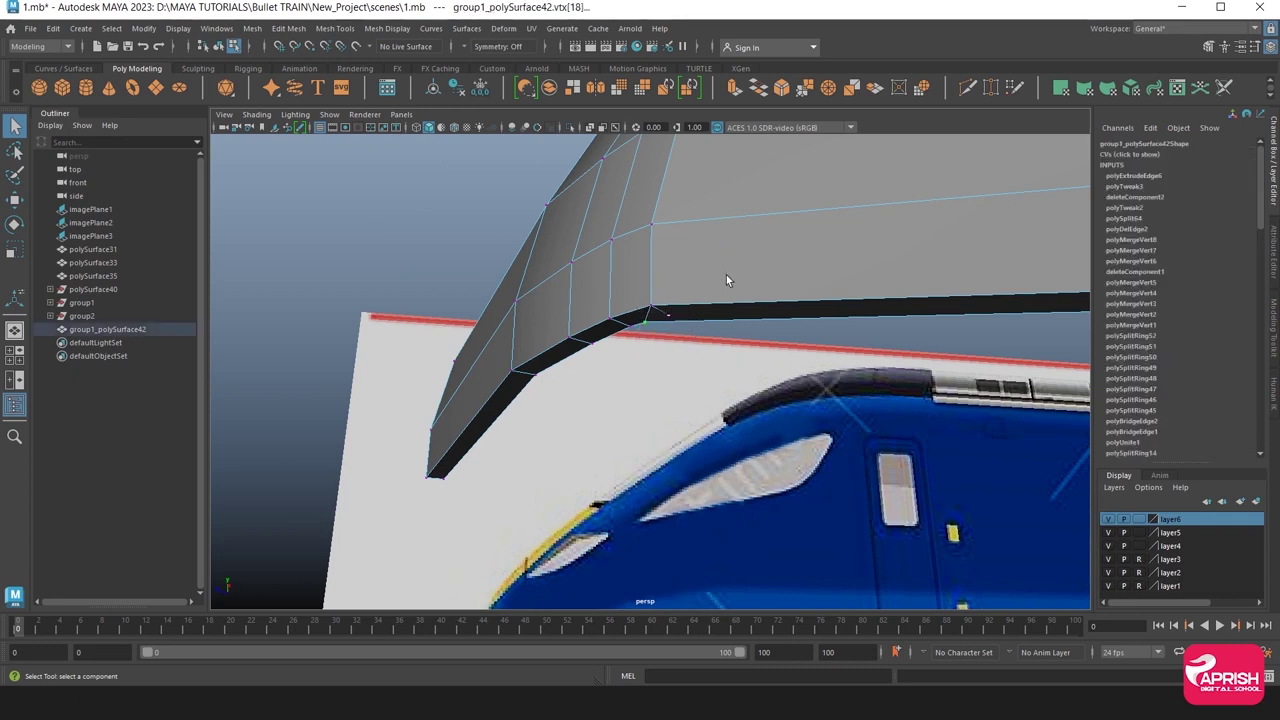
# Merge the overlapping corner vertices and orbit to check the merged corner.
pyautogui.click(811, 99)
pyautogui.moveTo(611, 251); pyautogui.dragTo(677, 221, button='right')
pyautogui.moveTo(677, 221)
pyautogui.keyDown('alt'); pyautogui.mouseDown()
pyautogui.moveTo(656, 290)
pyautogui.moveTo(690, 358)
pyautogui.moveTo(654, 337)
pyautogui.moveTo(756, 396)
pyautogui.moveTo(662, 361)
pyautogui.moveTo(796, 378)
pyautogui.moveTo(694, 346)
pyautogui.mouseUp(); pyautogui.keyUp('alt')
# Select a nose-side vertex in side view and open the Select Tool's settings.
pyautogui.moveTo(690, 305); pyautogui.dragTo(637, 315, button='right')
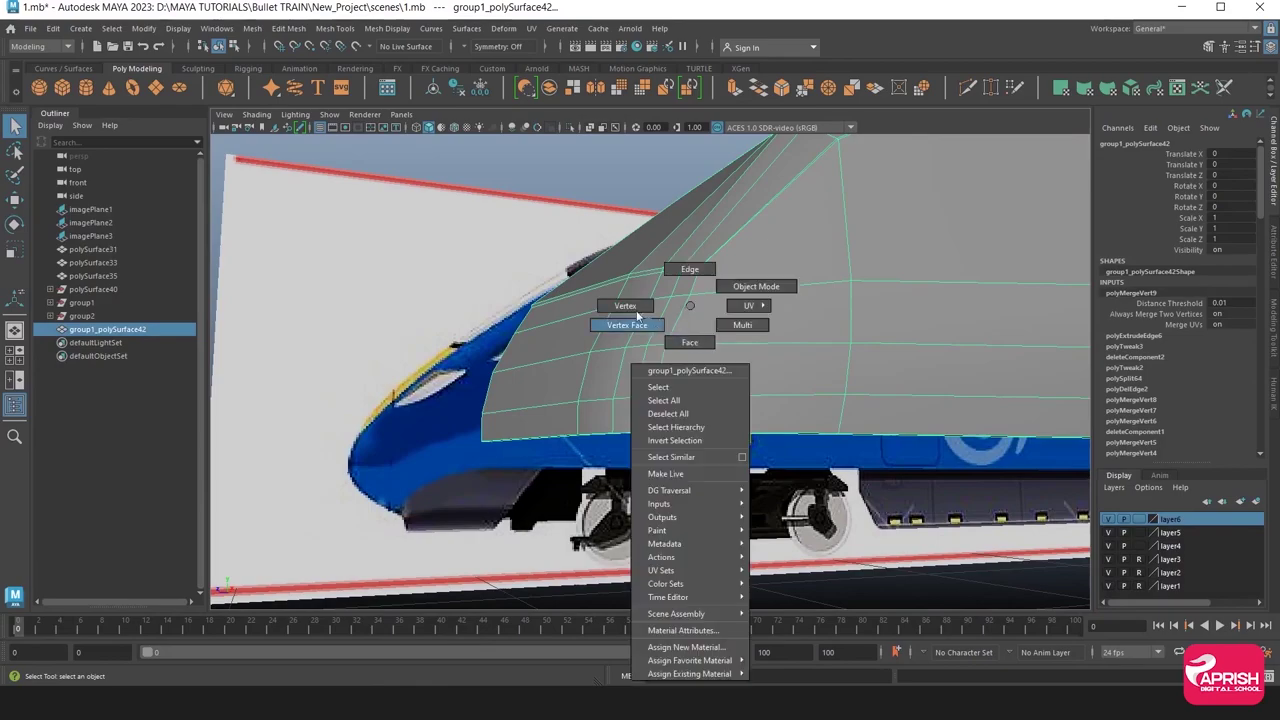
pyautogui.moveTo(689, 388)
pyautogui.keyDown('alt'); pyautogui.mouseDown()
pyautogui.moveTo(755, 383)
pyautogui.moveTo(626, 374)
pyautogui.moveTo(671, 374)
pyautogui.moveTo(669, 423)
pyautogui.mouseUp(); pyautogui.keyUp('alt')
pyautogui.click(664, 421)
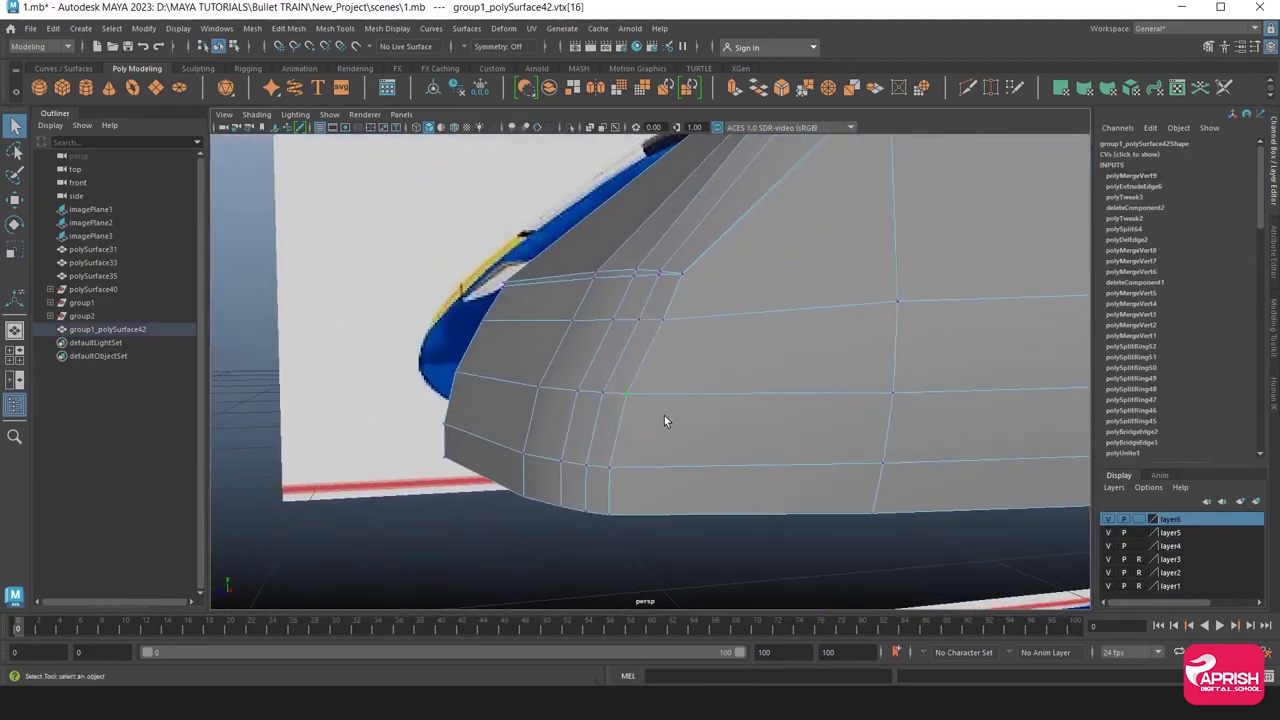
pyautogui.press('space')
pyautogui.press('space')
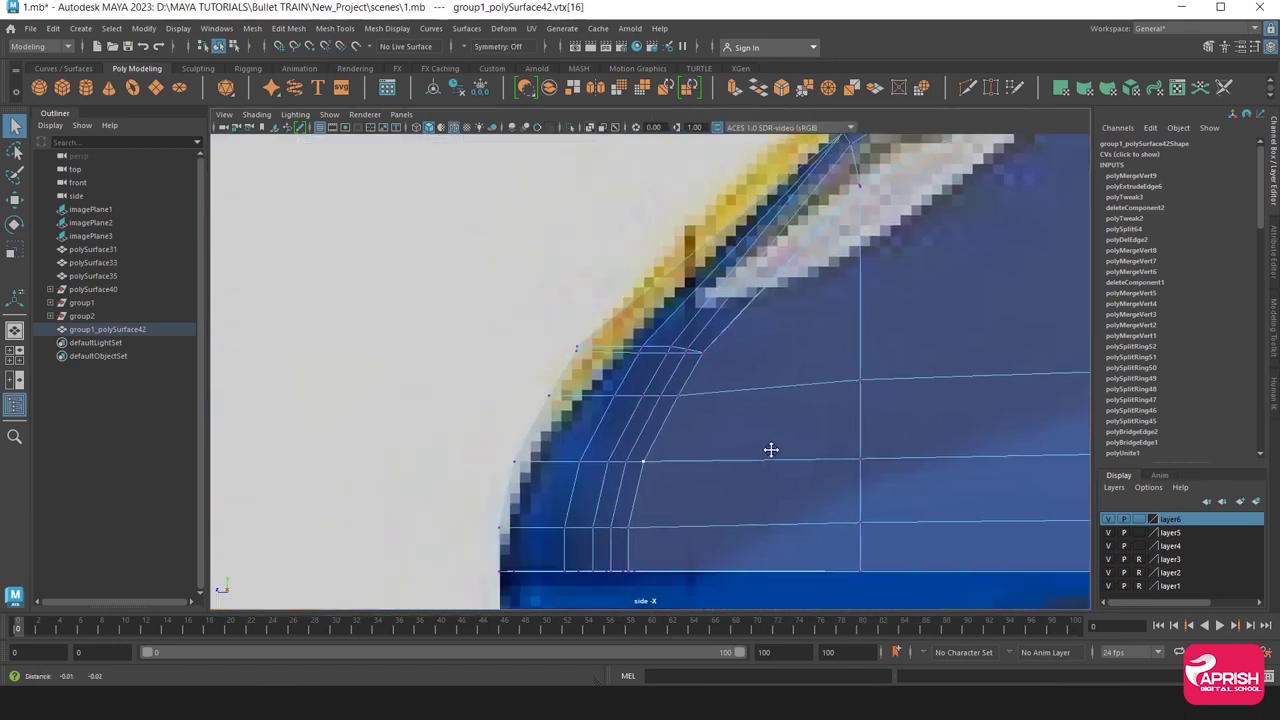
pyautogui.click(1253, 47)
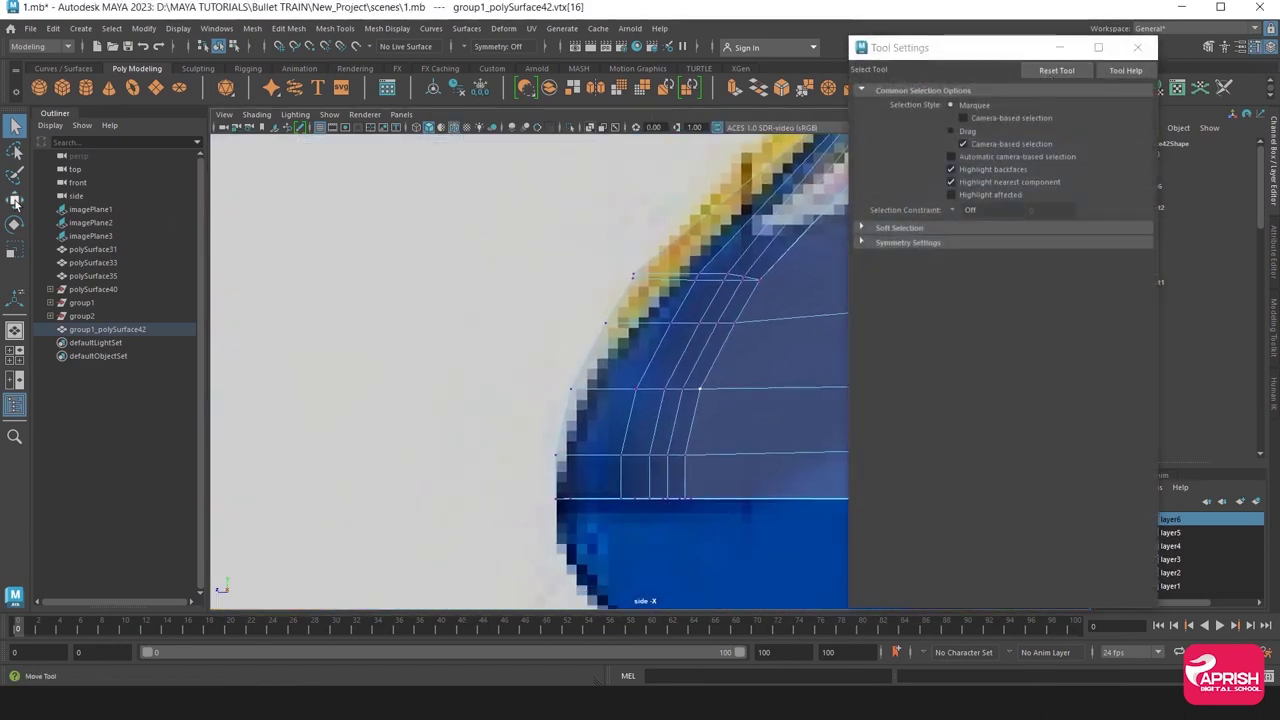
# Set Move axis orientation to Normal and slide the nose vertices along their edges.
pyautogui.press('w')
pyautogui.click(953, 108)
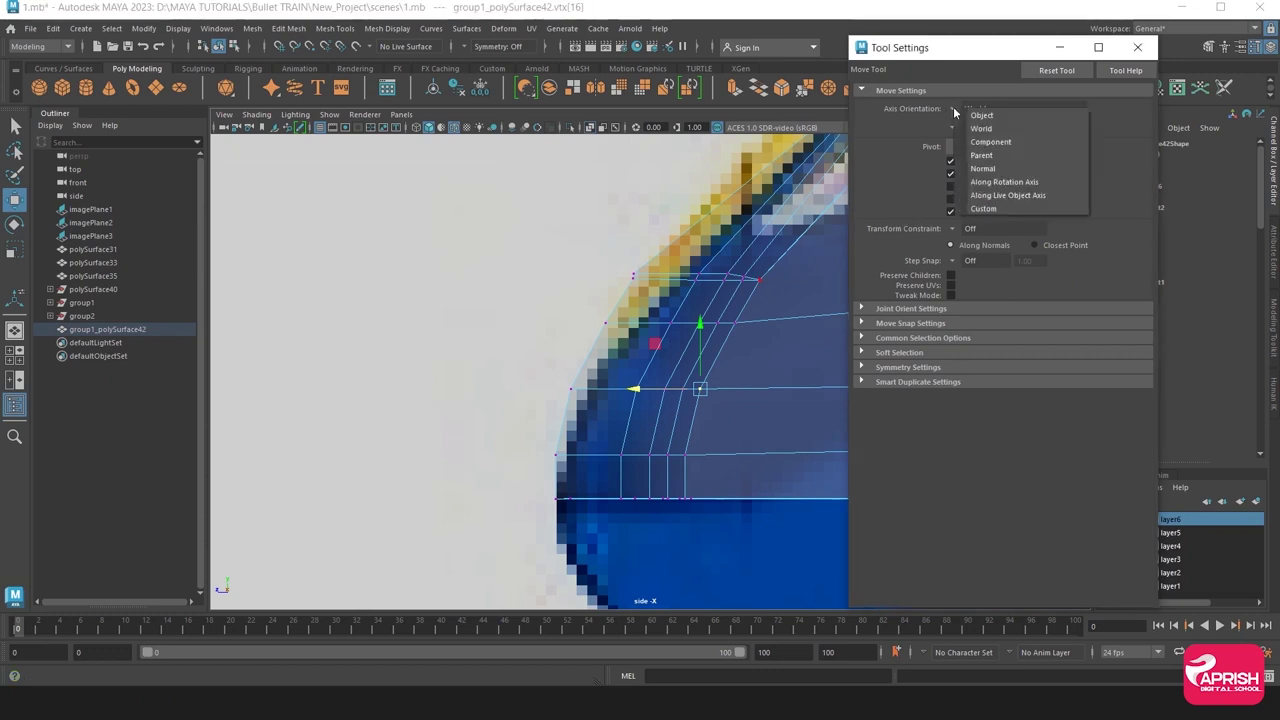
pyautogui.click(983, 168)
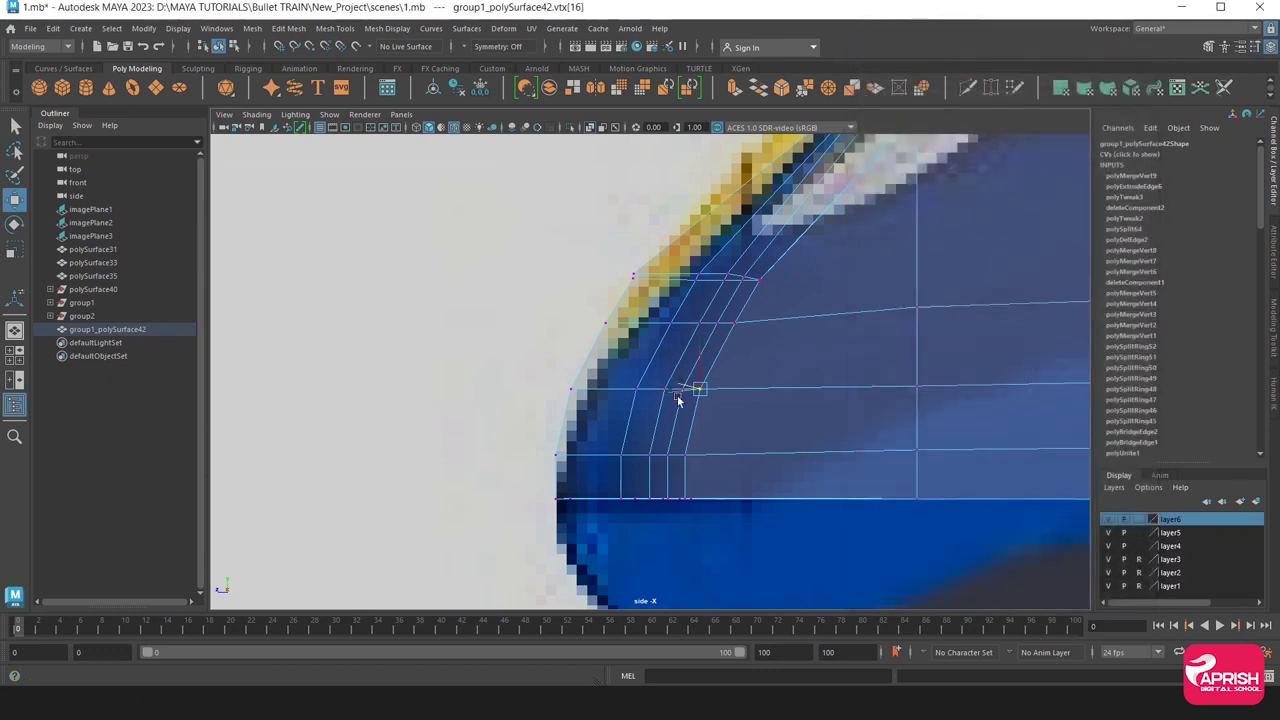
pyautogui.keyDown('alt'); pyautogui.moveTo(806, 420); pyautogui.dragTo(868, 419, button='right'); pyautogui.keyUp('alt')
pyautogui.moveTo(747, 316); pyautogui.dragTo(761, 305)
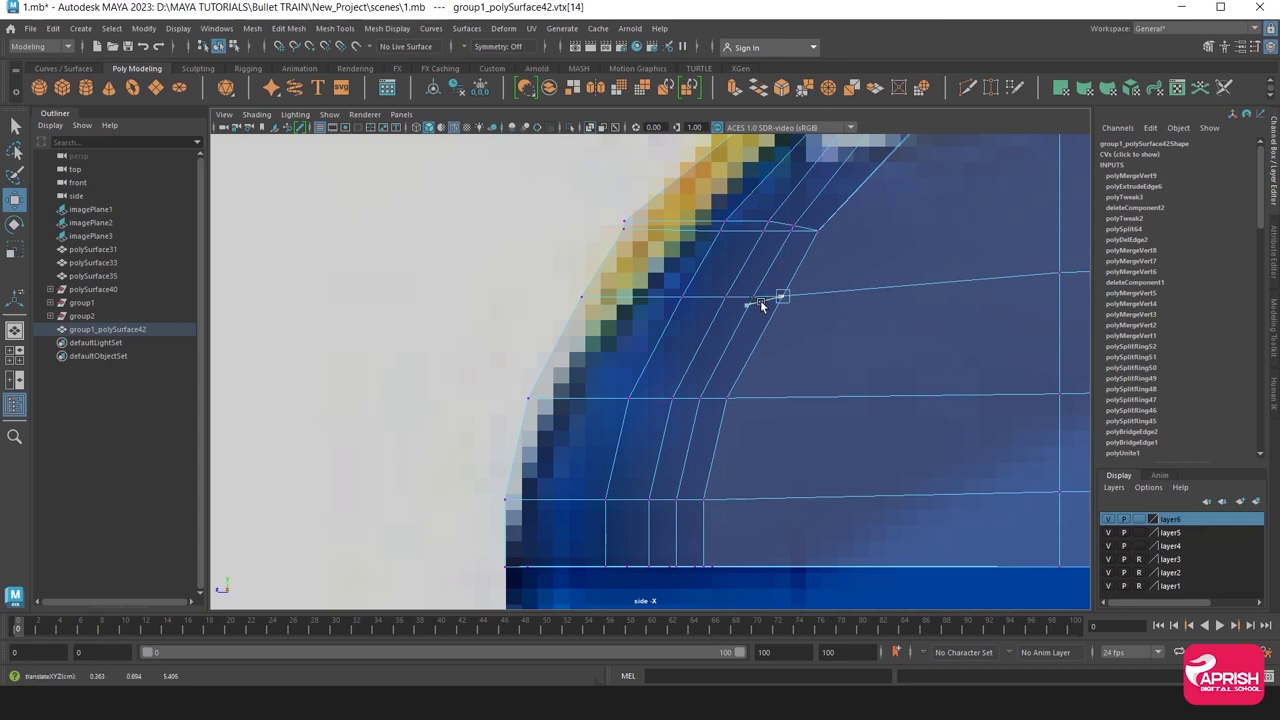
pyautogui.moveTo(689, 418); pyautogui.dragTo(722, 405)
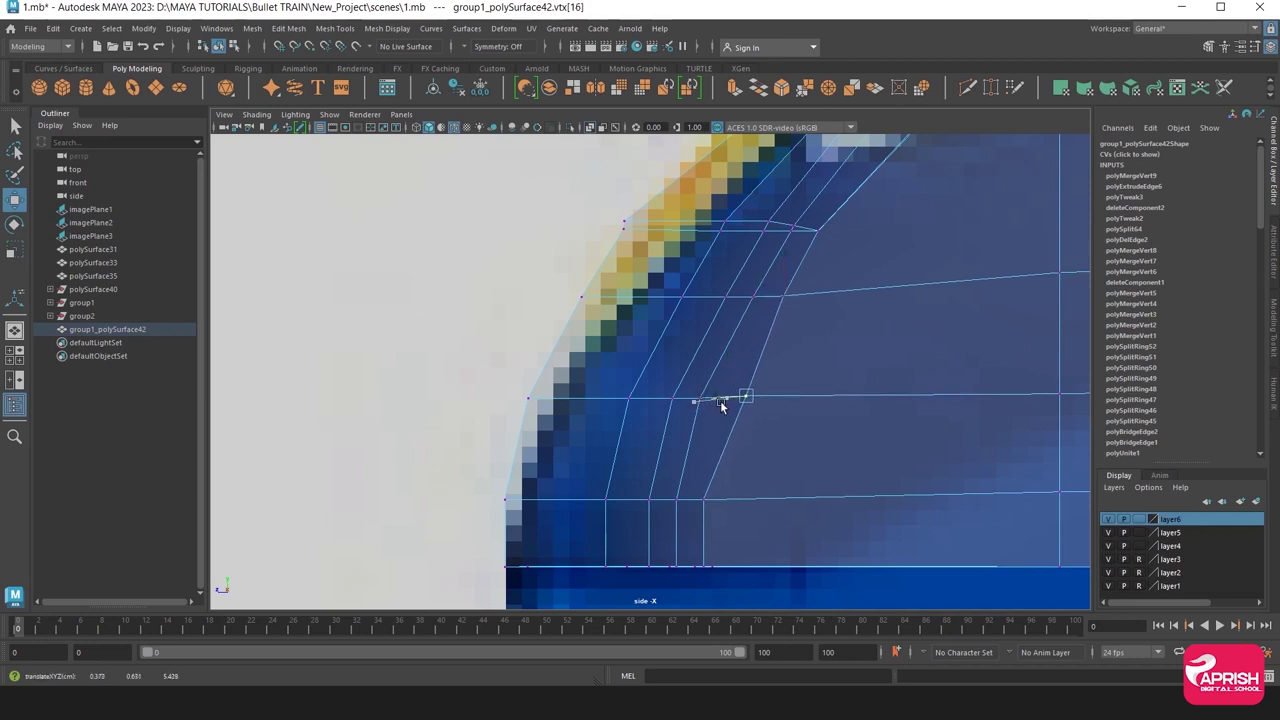
pyautogui.moveTo(669, 504); pyautogui.dragTo(690, 505)
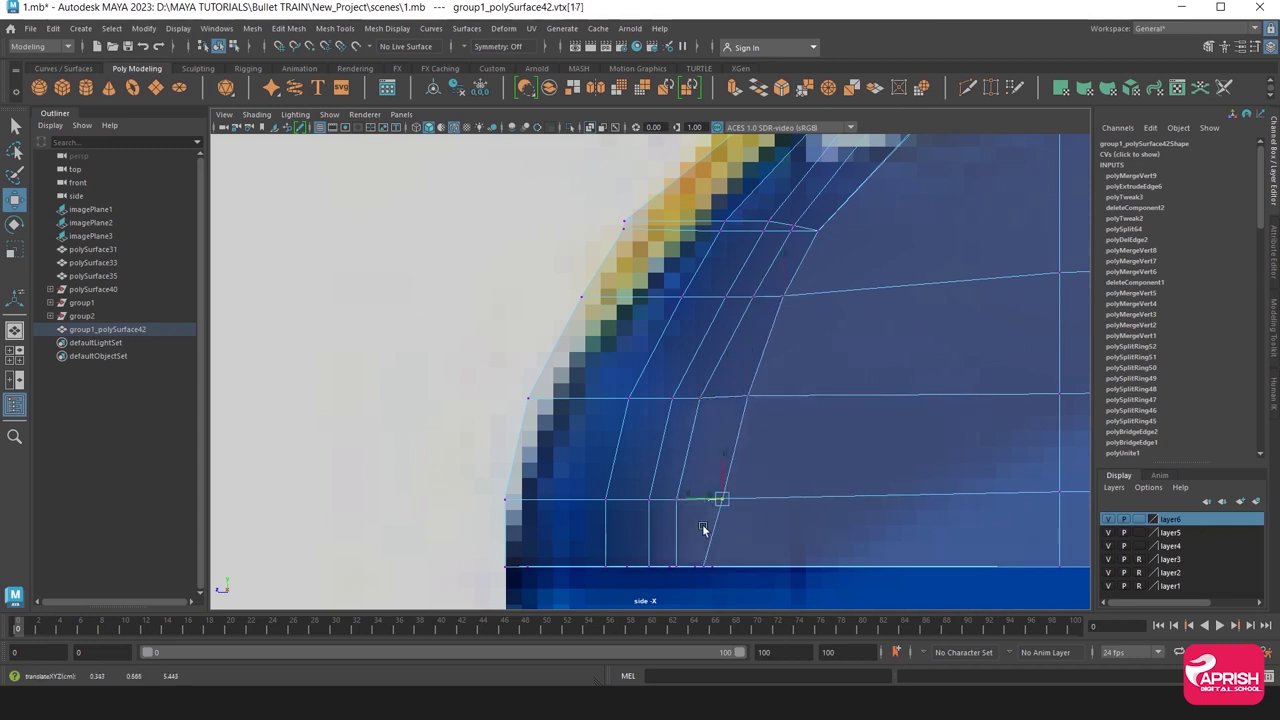
# Check the nose in perspective, then slide bottom-edge vertices right in side view.
pyautogui.scroll(-2, 720, 480)
pyautogui.scroll(-2, 737, 379)
pyautogui.press('space')
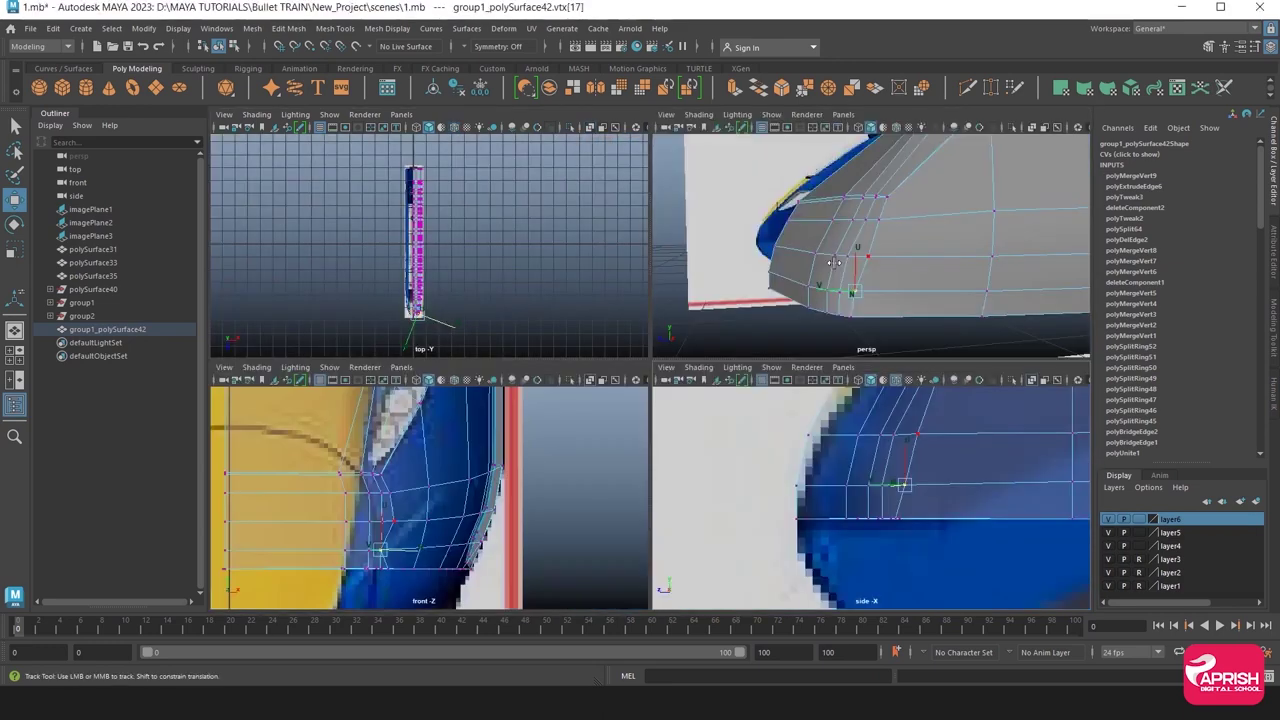
pyautogui.press('space')
pyautogui.moveTo(749, 402)
pyautogui.keyDown('alt'); pyautogui.mouseDown()
pyautogui.moveTo(772, 379)
pyautogui.moveTo(732, 365)
pyautogui.mouseUp(); pyautogui.keyUp('alt')
pyautogui.keyDown('alt'); pyautogui.moveTo(732, 365); pyautogui.dragTo(680, 282, button='right'); pyautogui.keyUp('alt')
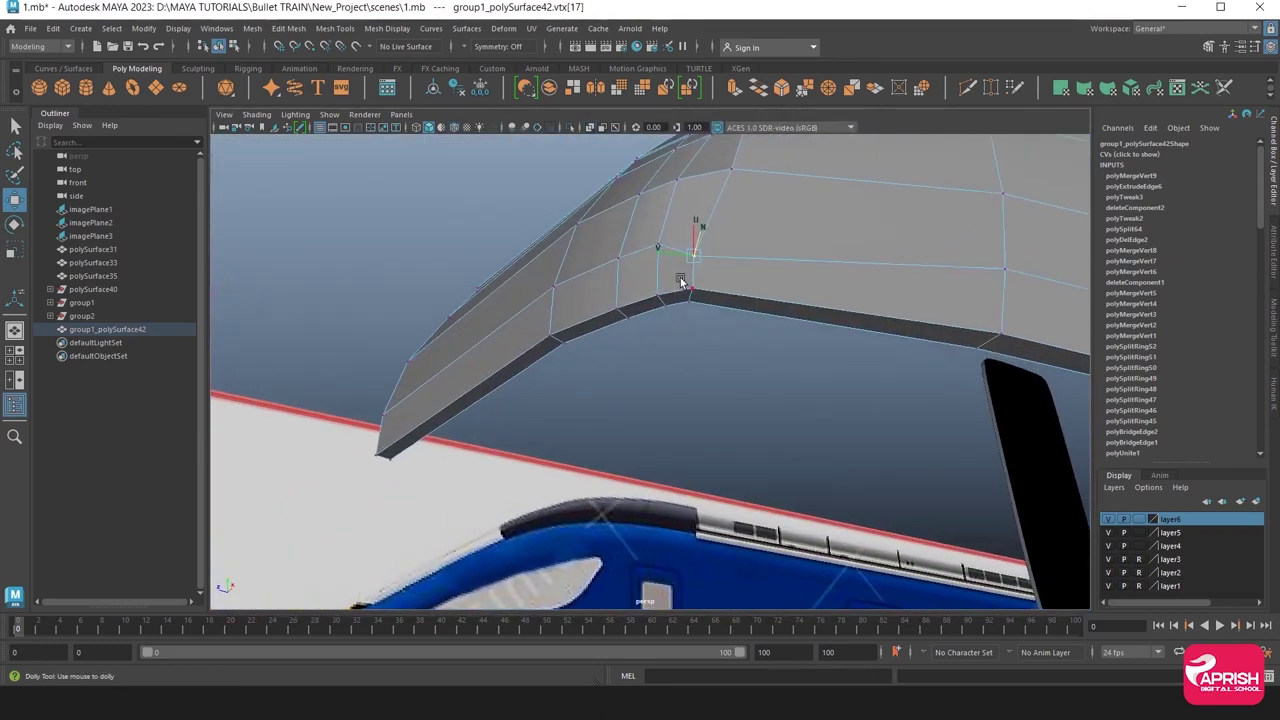
pyautogui.press('space')
pyautogui.press('space')
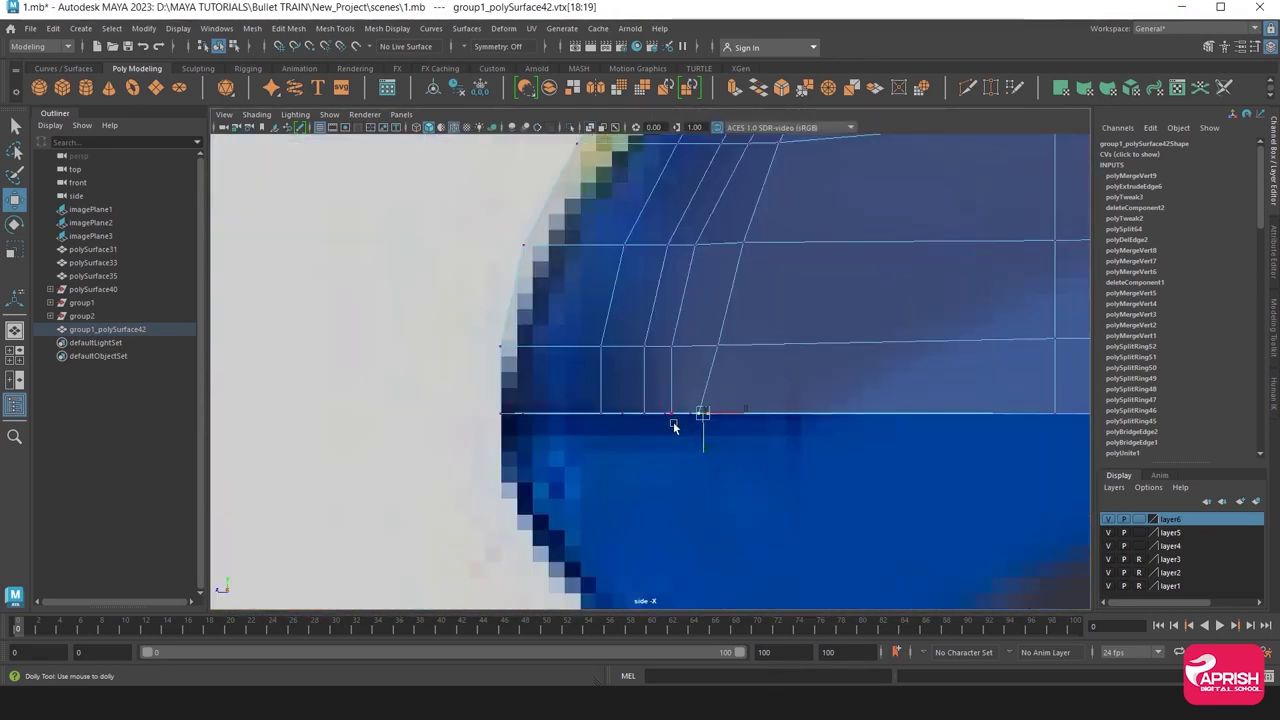
pyautogui.moveTo(731, 413)
pyautogui.mouseDown()
pyautogui.moveTo(742, 413)
pyautogui.moveTo(727, 453)
pyautogui.mouseUp()
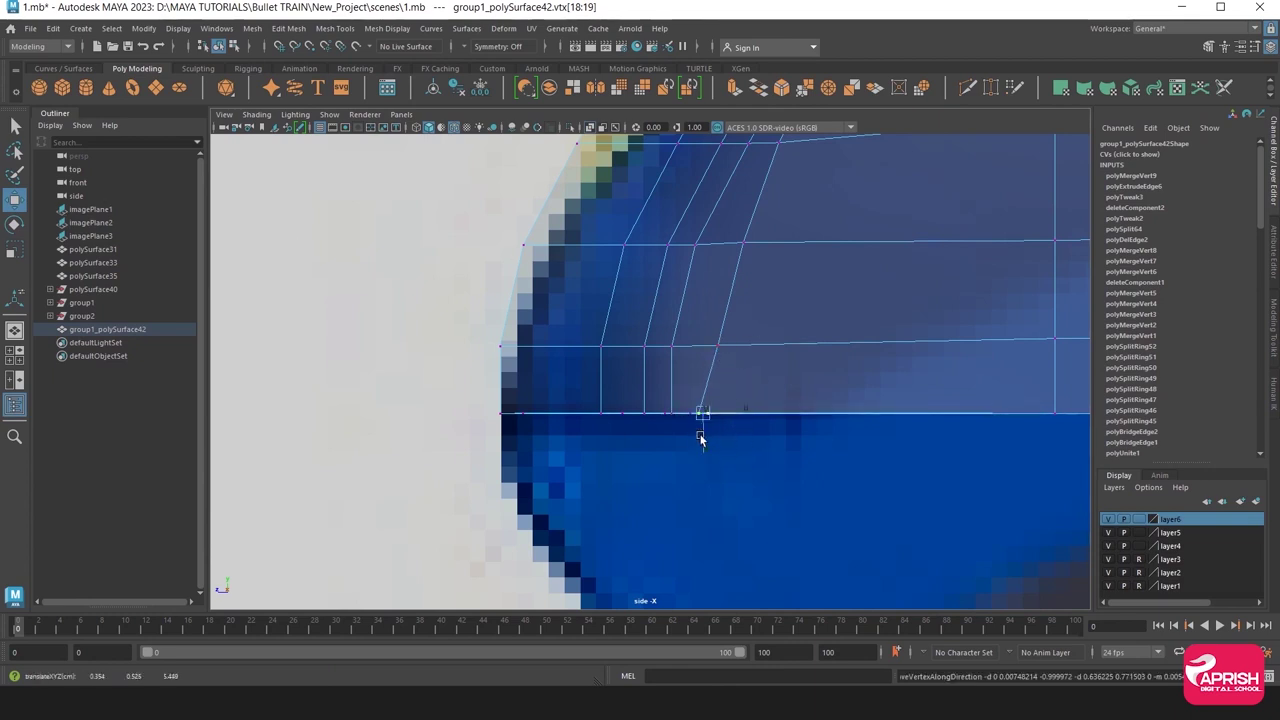
pyautogui.keyDown('alt'); pyautogui.moveTo(700, 440); pyautogui.dragTo(737, 466, button='right'); pyautogui.keyUp('alt')
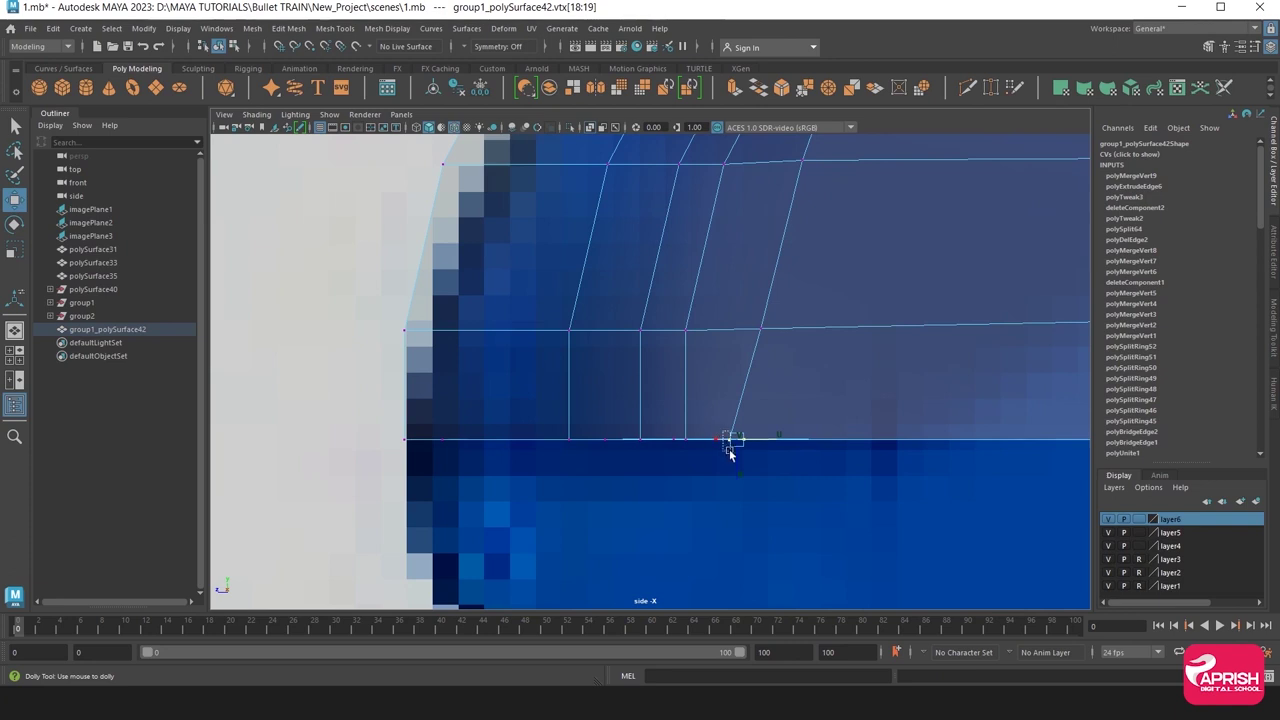
pyautogui.moveTo(707, 443)
pyautogui.mouseDown()
pyautogui.moveTo(733, 444)
pyautogui.moveTo(757, 418)
pyautogui.moveTo(737, 436)
pyautogui.mouseUp()
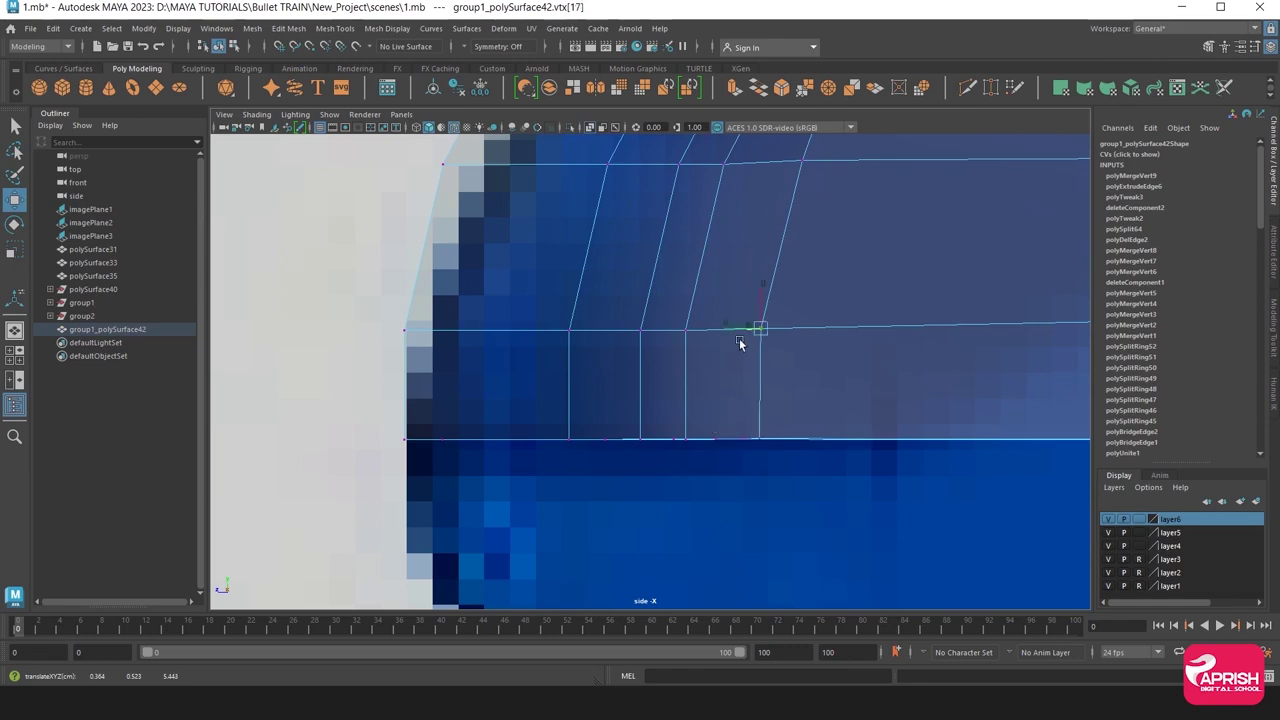
# Nudge nose-curve vertices onto the blueprint outline and select the outer-edge vertices.
pyautogui.scroll(-5, 745, 400)
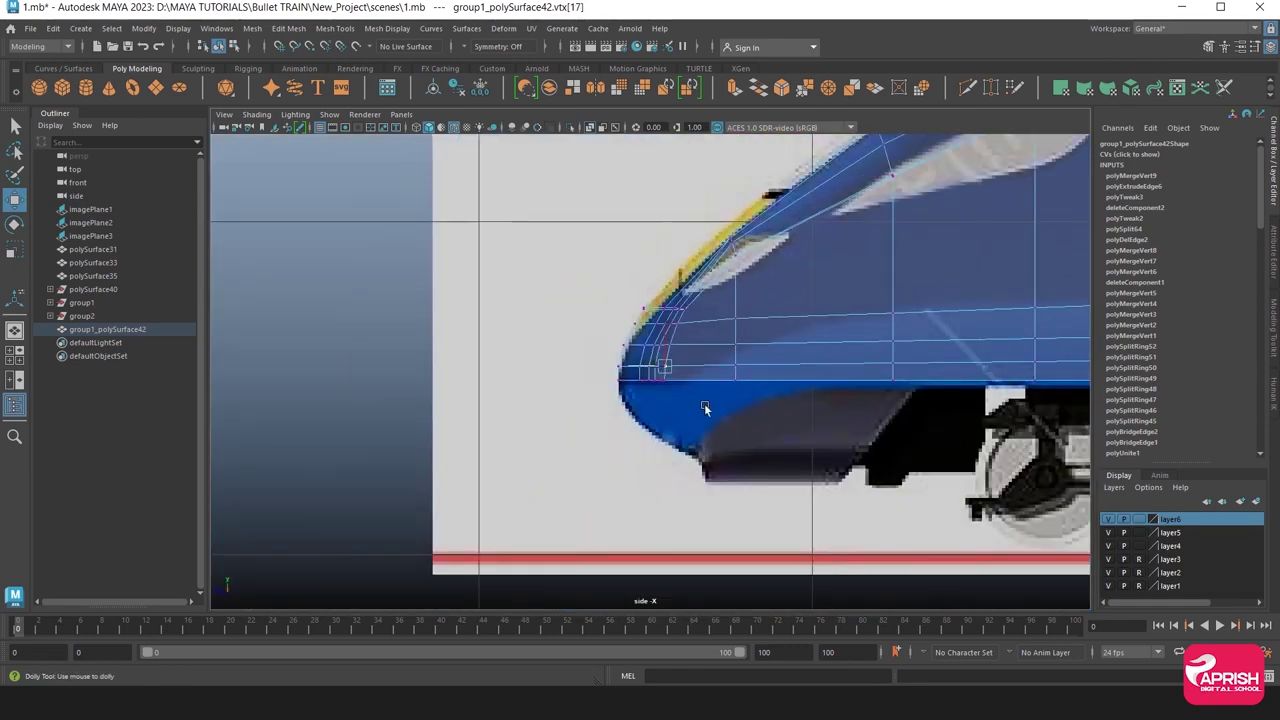
pyautogui.scroll(2, 703, 408)
pyautogui.scroll(3, 703, 408)
pyautogui.scroll(1, 785, 420)
pyautogui.scroll(1, 700, 350)
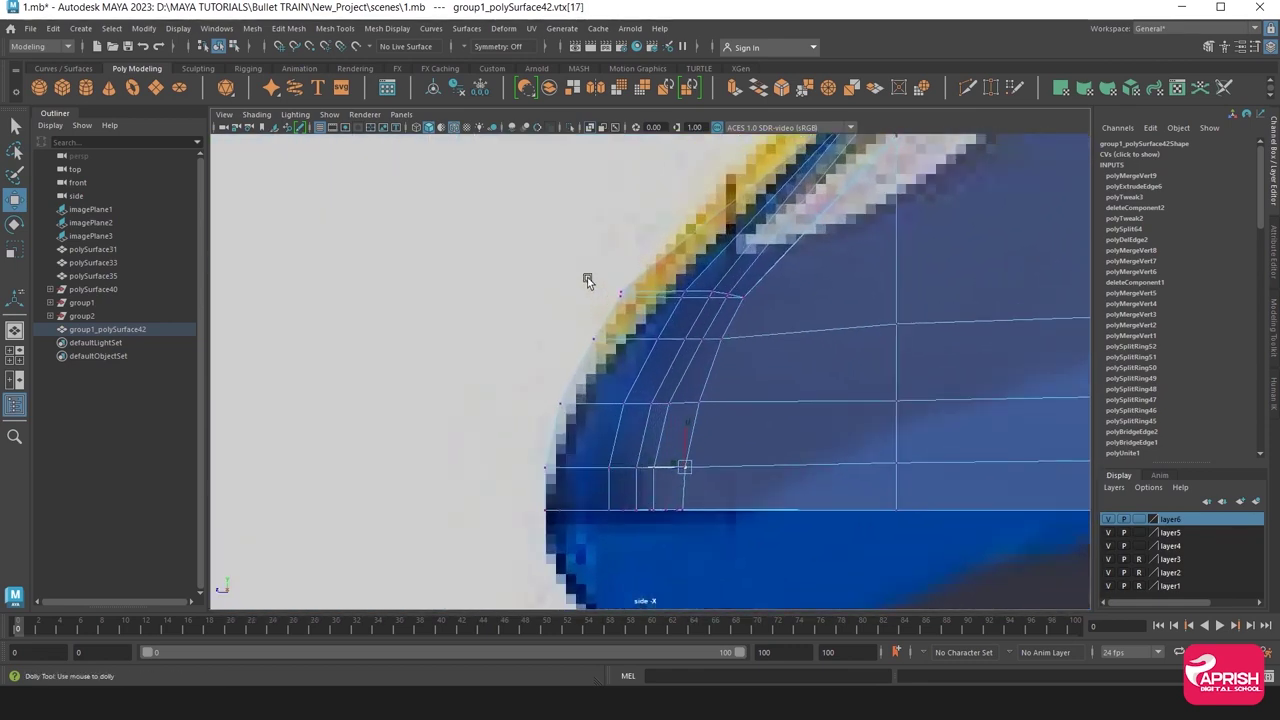
pyautogui.moveTo(598, 284); pyautogui.dragTo(609, 290)
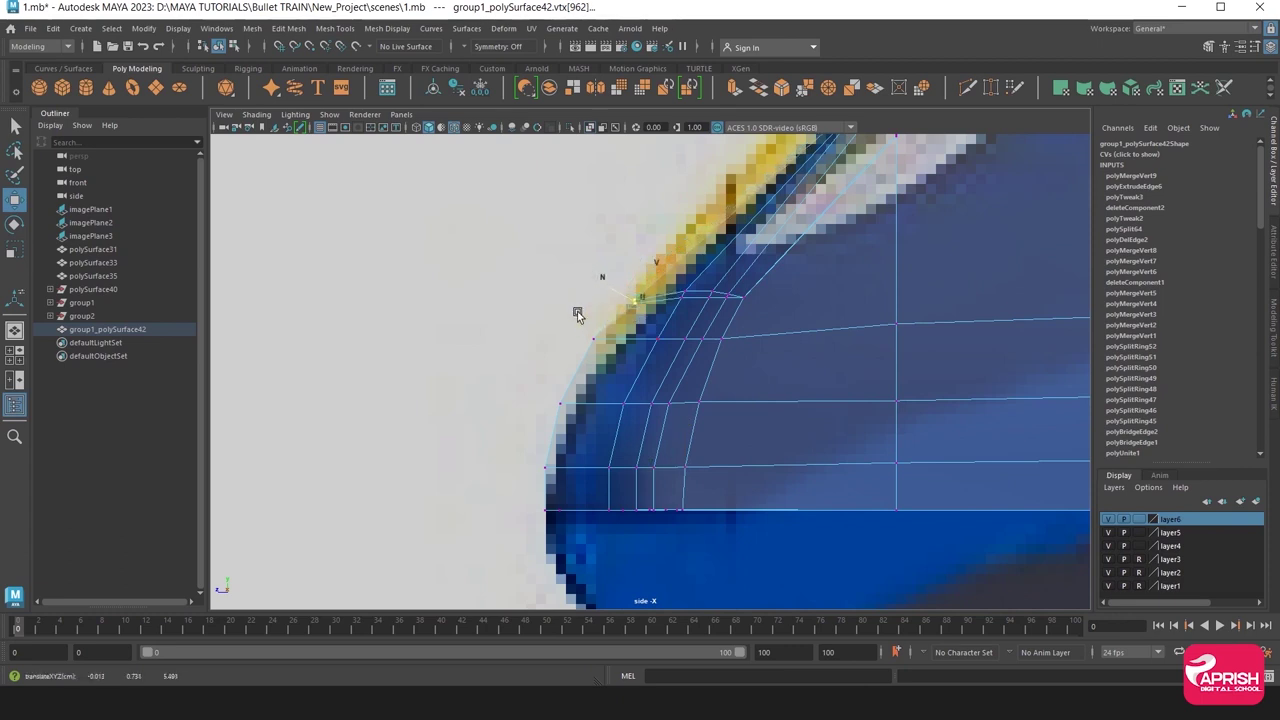
pyautogui.moveTo(606, 345); pyautogui.dragTo(580, 325)
pyautogui.moveTo(570, 525); pyautogui.dragTo(572, 527)
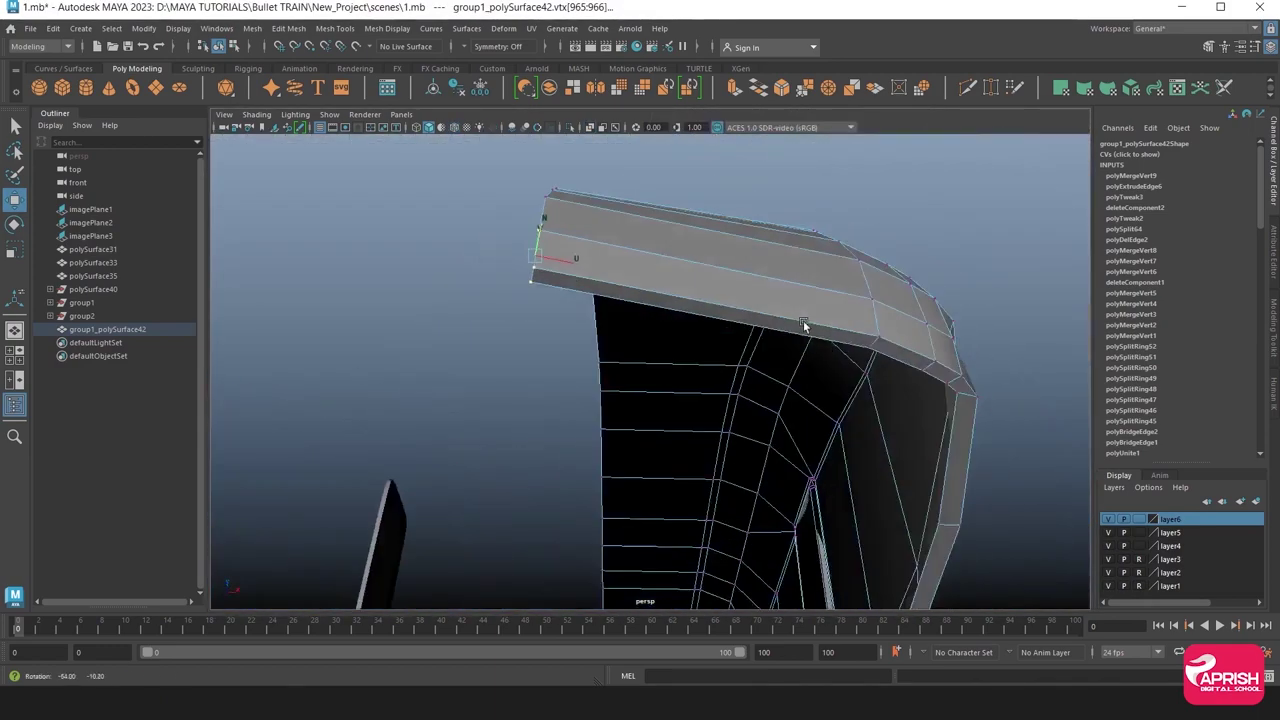
# Orbit around the nose and slide the lower corner vertex slightly right.
pyautogui.moveTo(803, 321)
pyautogui.keyDown('alt'); pyautogui.mouseDown()
pyautogui.moveTo(729, 368)
pyautogui.moveTo(578, 345)
pyautogui.moveTo(813, 370)
pyautogui.moveTo(633, 370)
pyautogui.mouseUp(); pyautogui.keyUp('alt')
pyautogui.scroll(2, 633, 370)
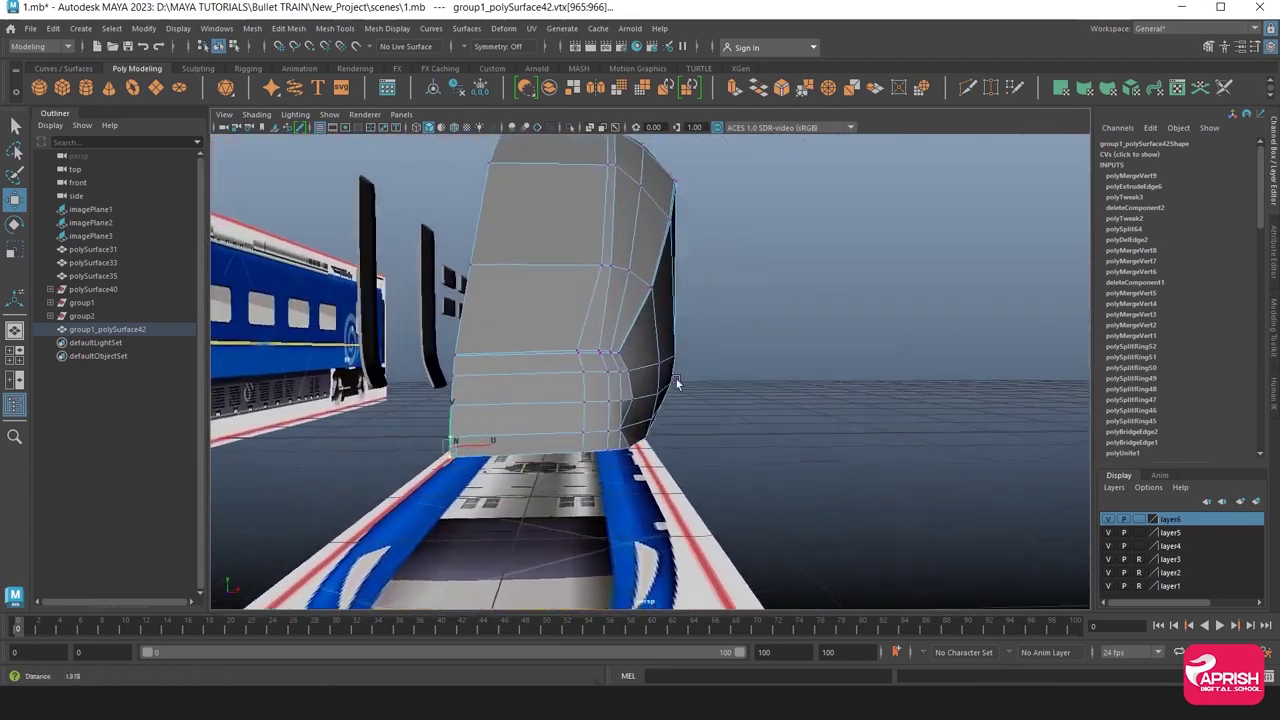
pyautogui.keyDown('alt'); pyautogui.moveTo(756, 368); pyautogui.dragTo(673, 422, button='middle'); pyautogui.keyUp('alt')
pyautogui.keyDown('alt'); pyautogui.moveTo(690, 433); pyautogui.dragTo(677, 429); pyautogui.keyUp('alt')
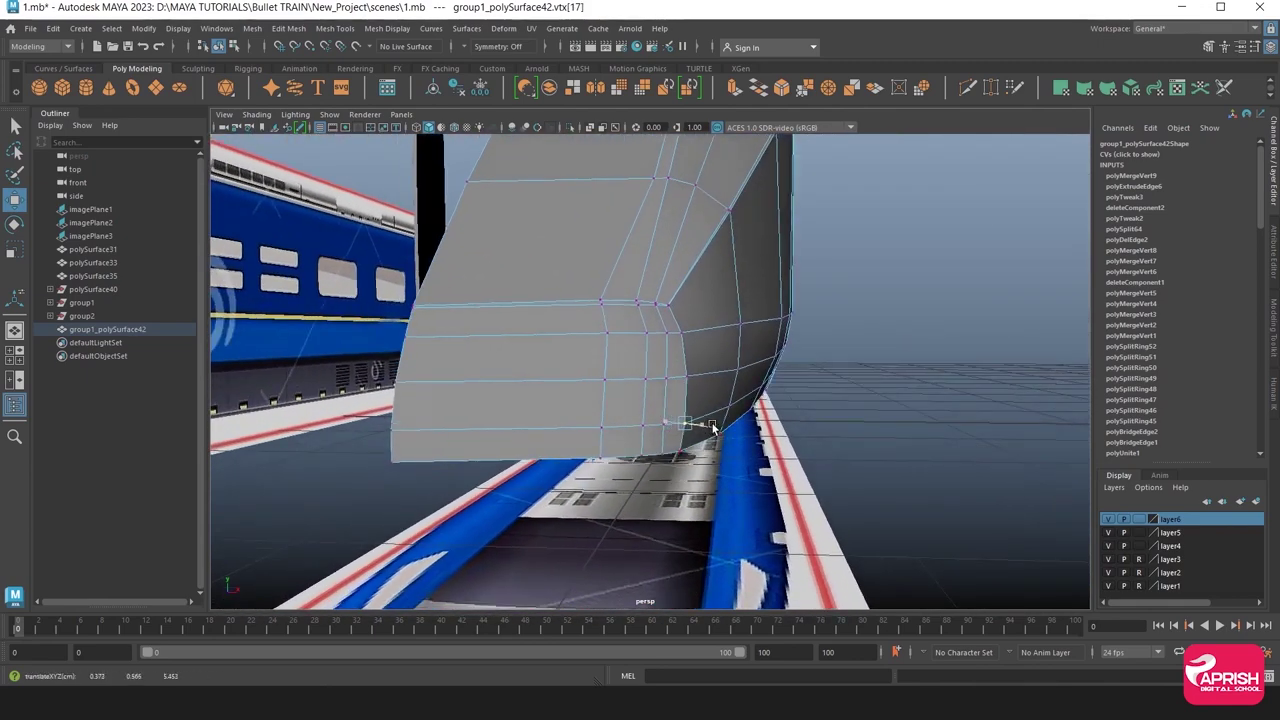
pyautogui.moveTo(710, 427)
pyautogui.keyDown('alt'); pyautogui.mouseDown()
pyautogui.moveTo(642, 395)
pyautogui.moveTo(690, 441)
pyautogui.mouseUp(); pyautogui.keyUp('alt')
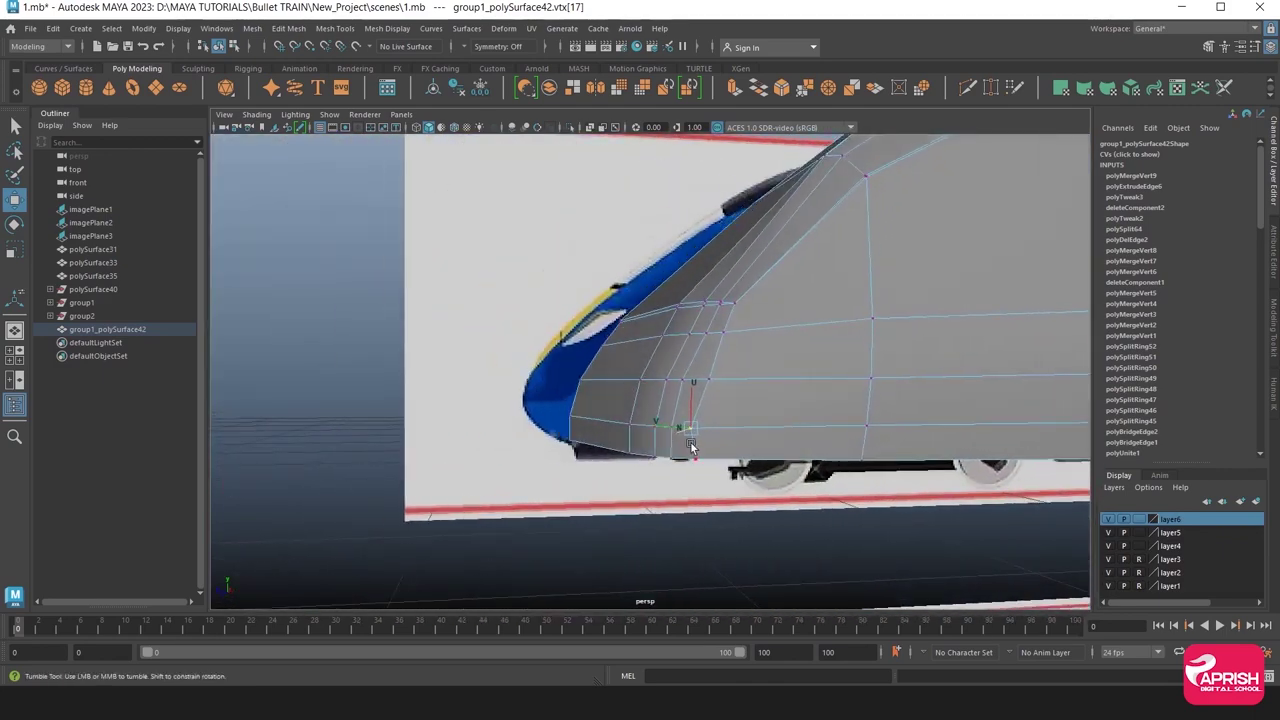
pyautogui.moveTo(659, 428); pyautogui.dragTo(666, 428, button='middle')
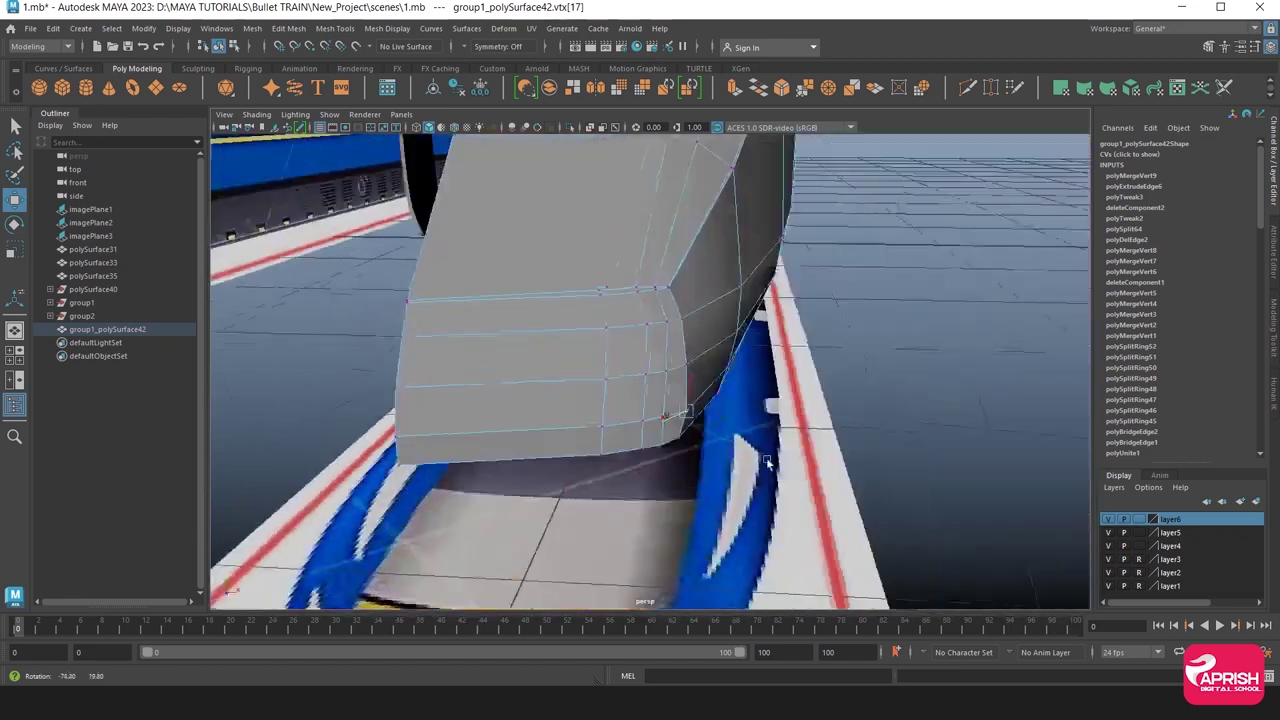
pyautogui.keyDown('alt'); pyautogui.moveTo(671, 443); pyautogui.dragTo(671, 363); pyautogui.keyUp('alt')
pyautogui.keyDown('alt'); pyautogui.moveTo(671, 363); pyautogui.dragTo(628, 335, button='right'); pyautogui.keyUp('alt')
# Slide several rounded-corner vertices slightly left to even the corner curve.
pyautogui.click(586, 338)
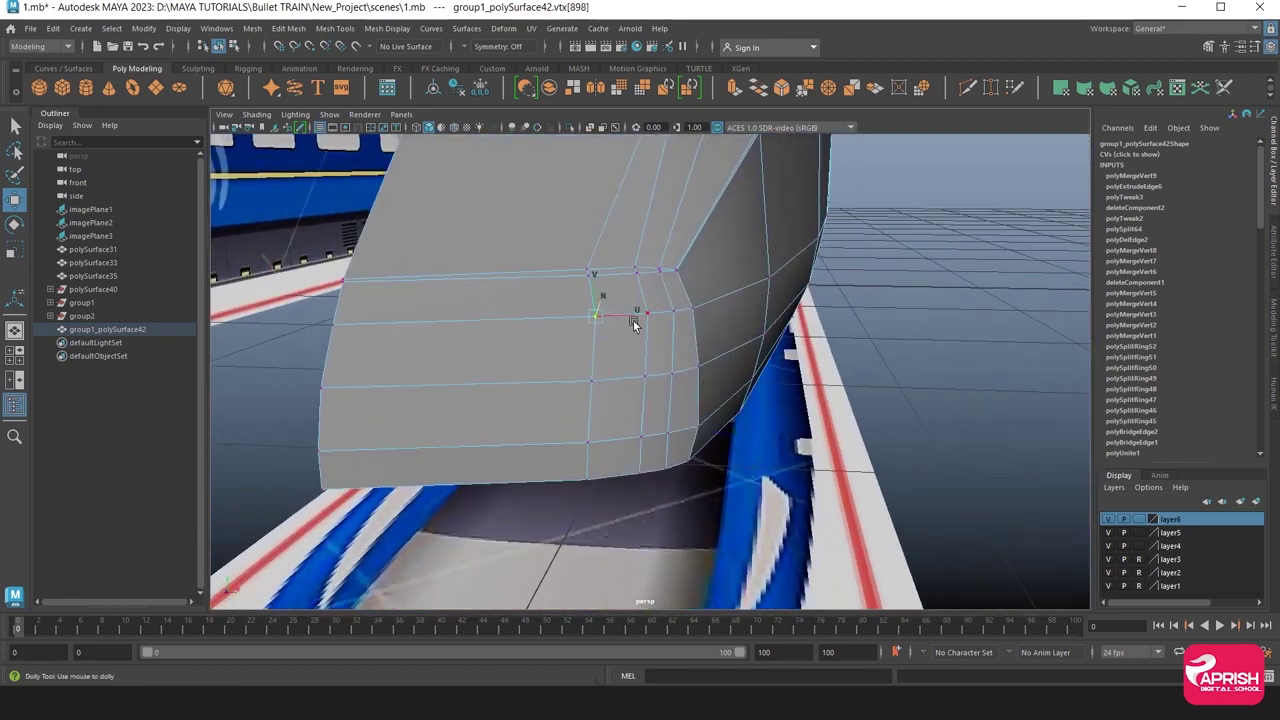
pyautogui.moveTo(633, 320); pyautogui.dragTo(610, 314, button='middle')
pyautogui.click(596, 381)
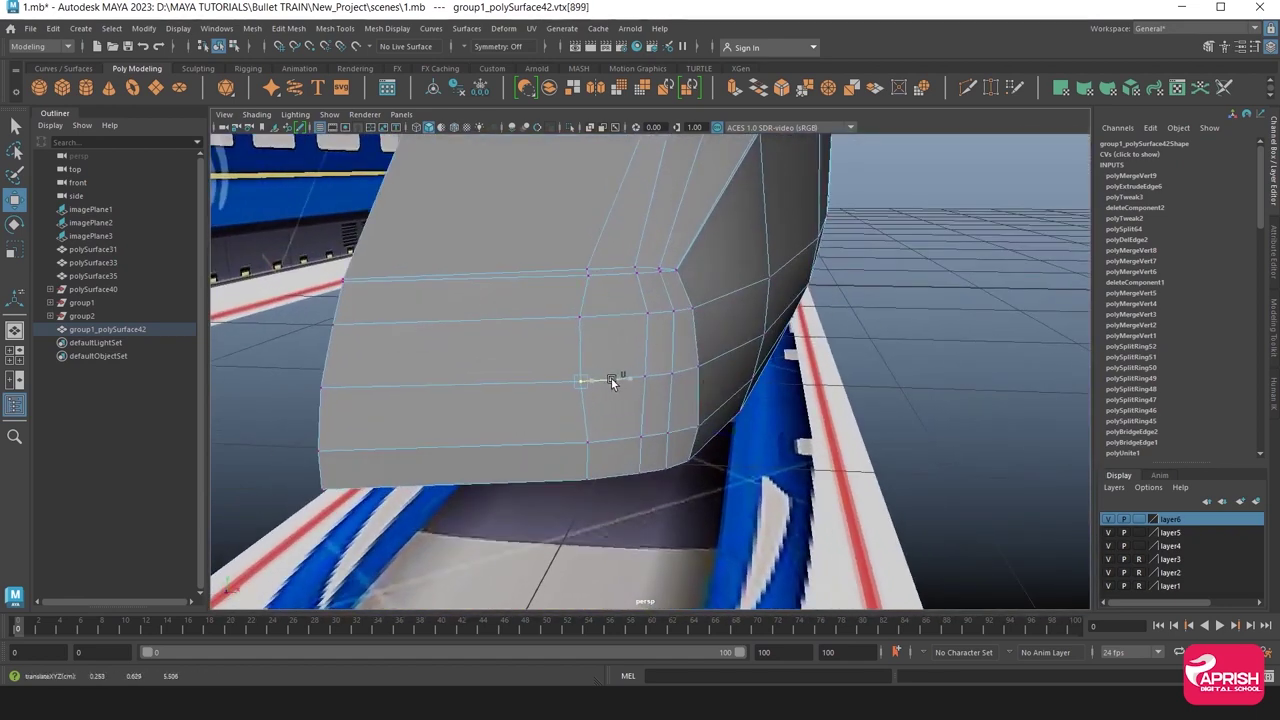
pyautogui.click(600, 441)
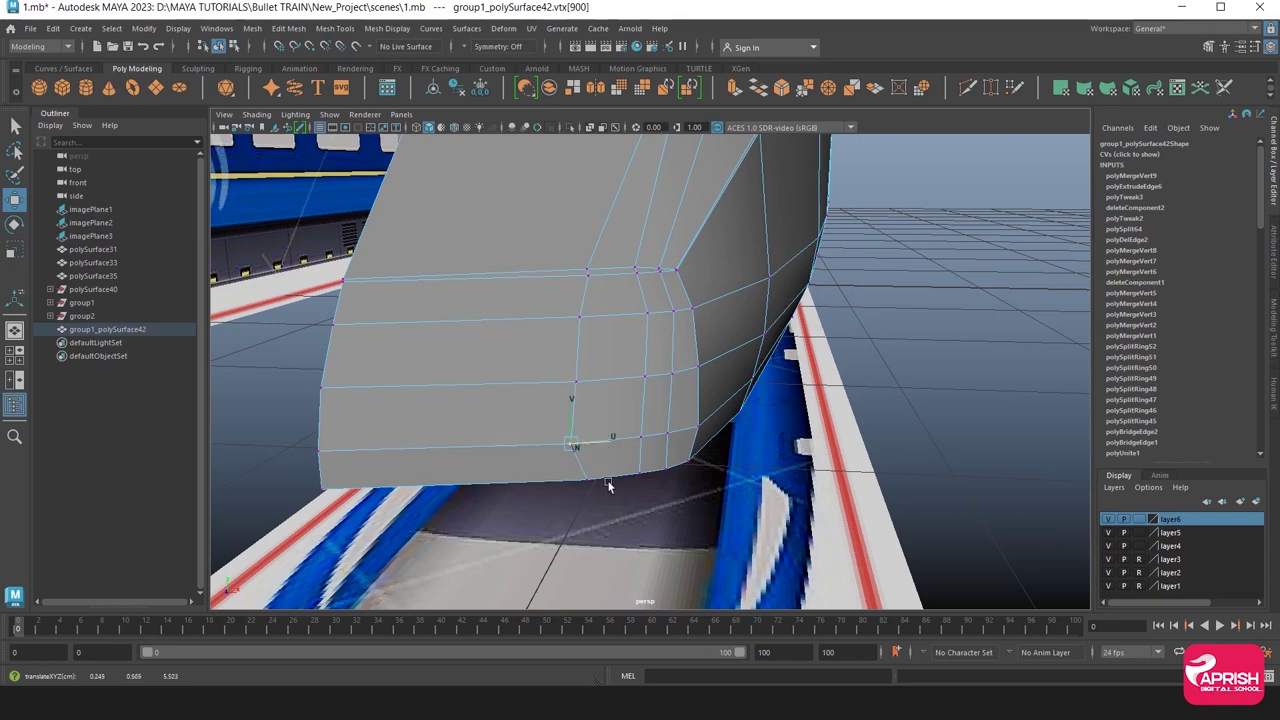
pyautogui.moveTo(613, 469); pyautogui.dragTo(595, 472, button='middle')
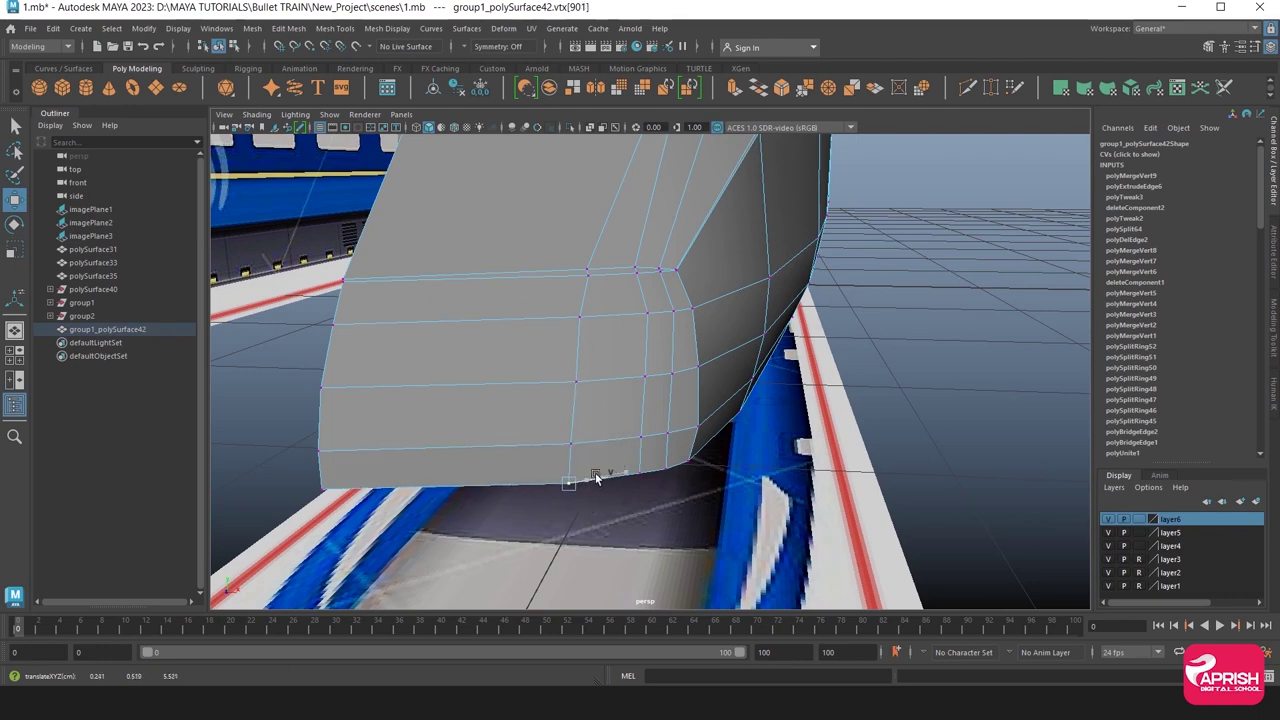
pyautogui.click(648, 318)
pyautogui.click(677, 372)
pyautogui.moveTo(658, 466); pyautogui.dragTo(650, 468, button='middle')
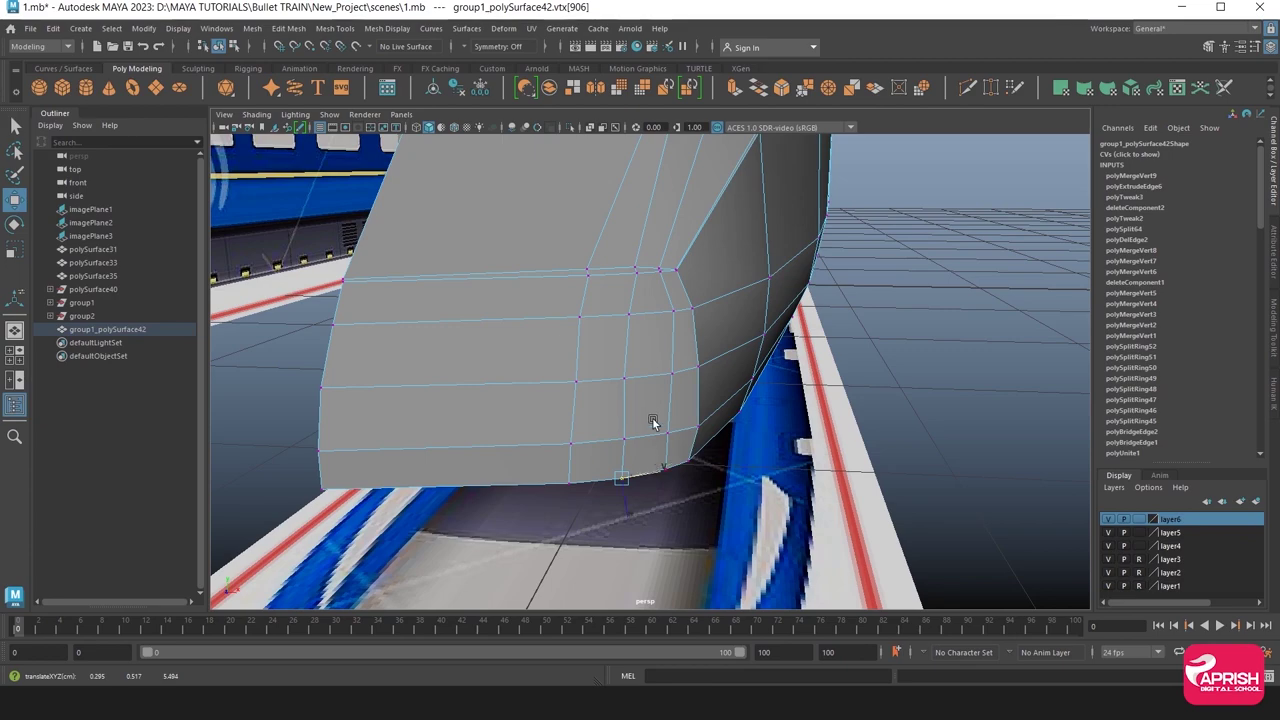
# Nudge the last lower-corner vertices (910, 911) left and inspect the rounded corner.
pyautogui.moveTo(652, 422)
pyautogui.keyDown('alt'); pyautogui.mouseDown()
pyautogui.moveTo(532, 399)
pyautogui.moveTo(685, 328)
pyautogui.moveTo(743, 318)
pyautogui.mouseUp(); pyautogui.keyUp('alt')
pyautogui.click(685, 328)
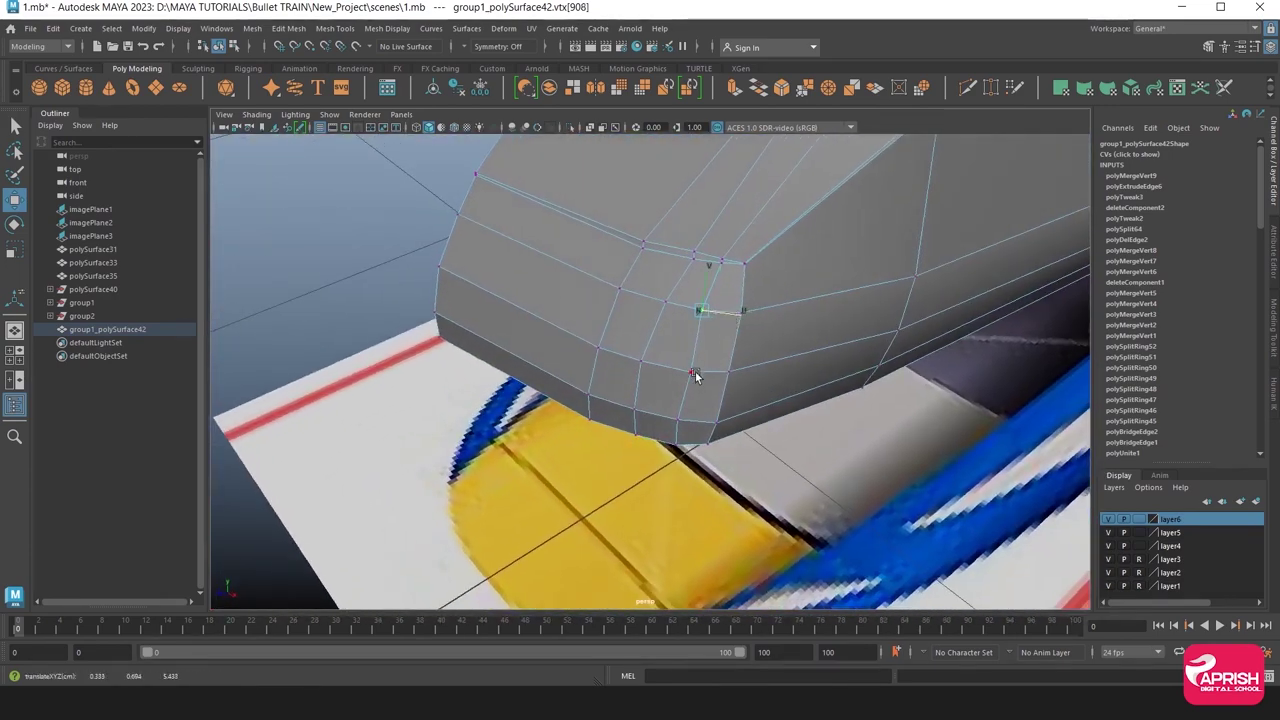
pyautogui.moveTo(731, 388); pyautogui.dragTo(714, 380, button='middle')
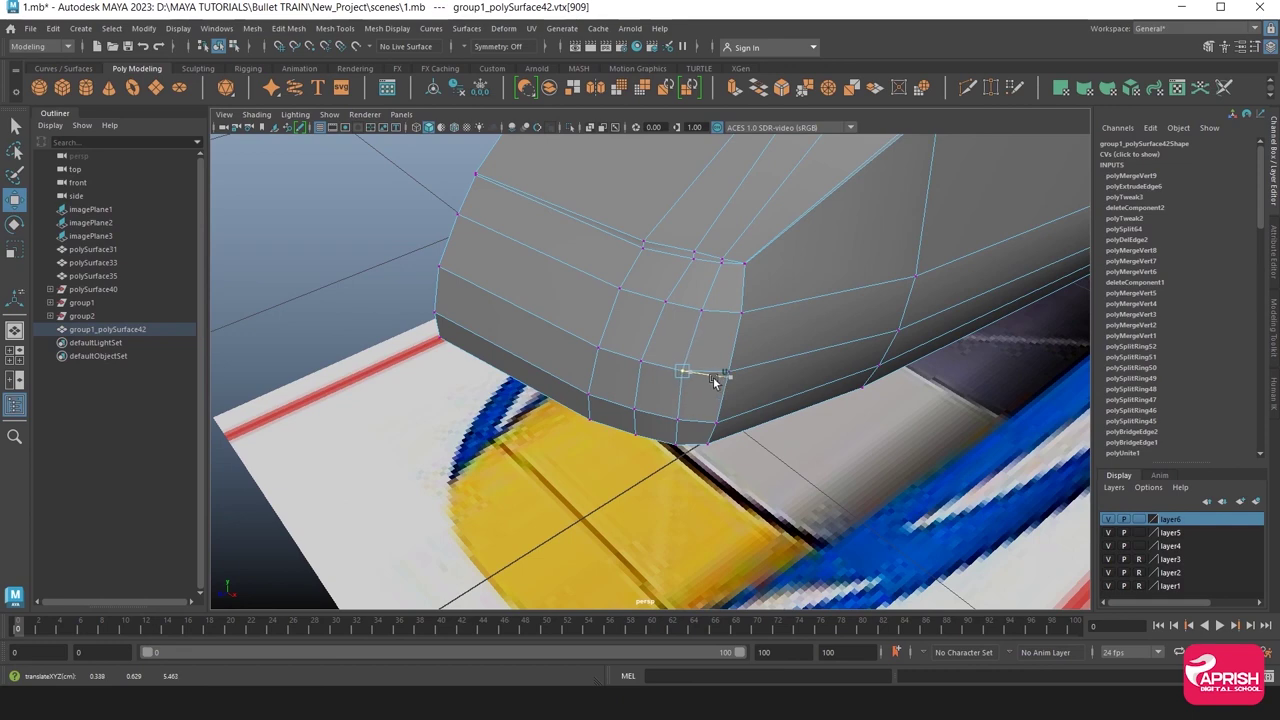
pyautogui.click(686, 444)
pyautogui.keyDown('alt'); pyautogui.moveTo(686, 444); pyautogui.dragTo(697, 440); pyautogui.keyUp('alt')
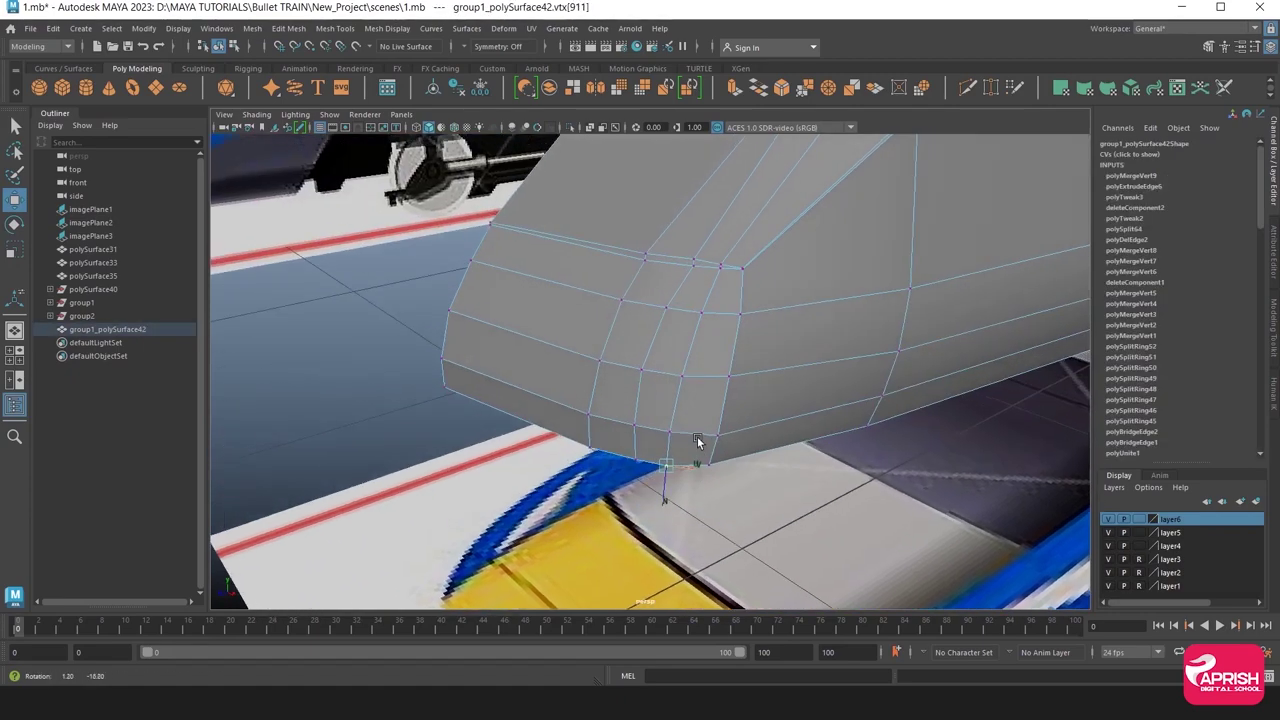
pyautogui.keyDown('alt'); pyautogui.moveTo(654, 307); pyautogui.dragTo(685, 346); pyautogui.keyUp('alt')
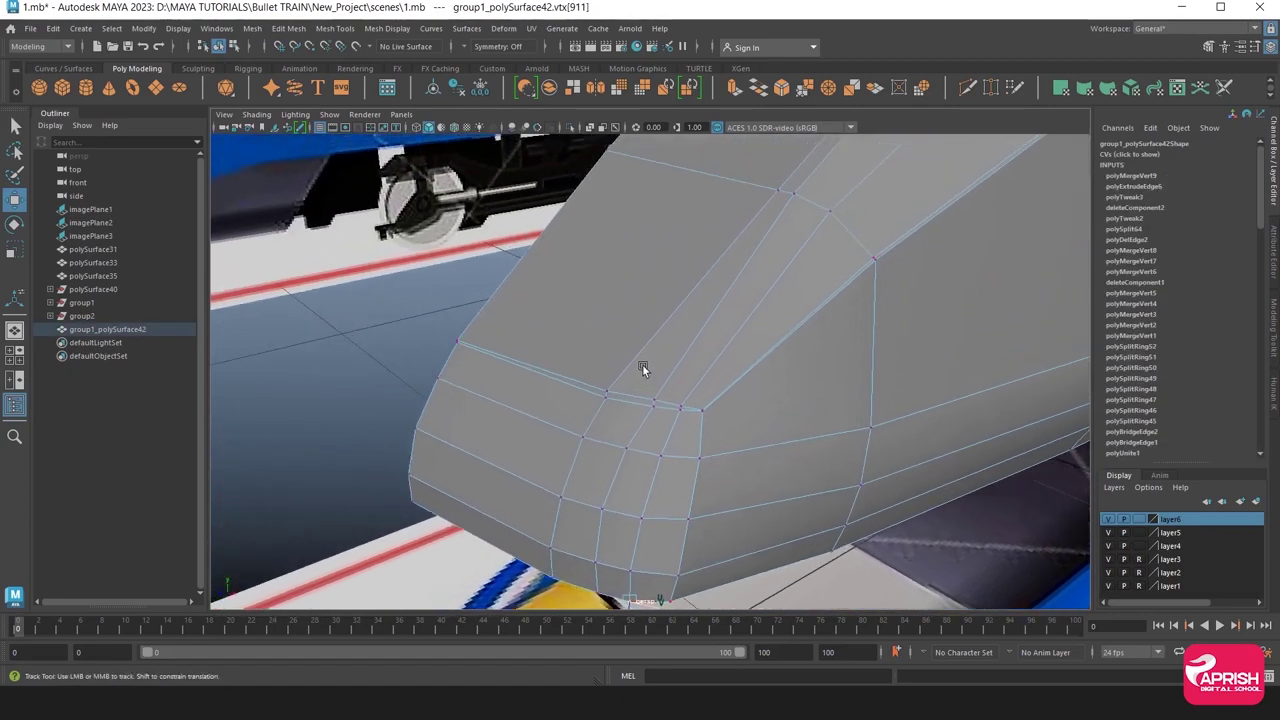
pyautogui.keyDown('alt'); pyautogui.moveTo(685, 346); pyautogui.dragTo(650, 379, button='middle'); pyautogui.keyUp('alt')
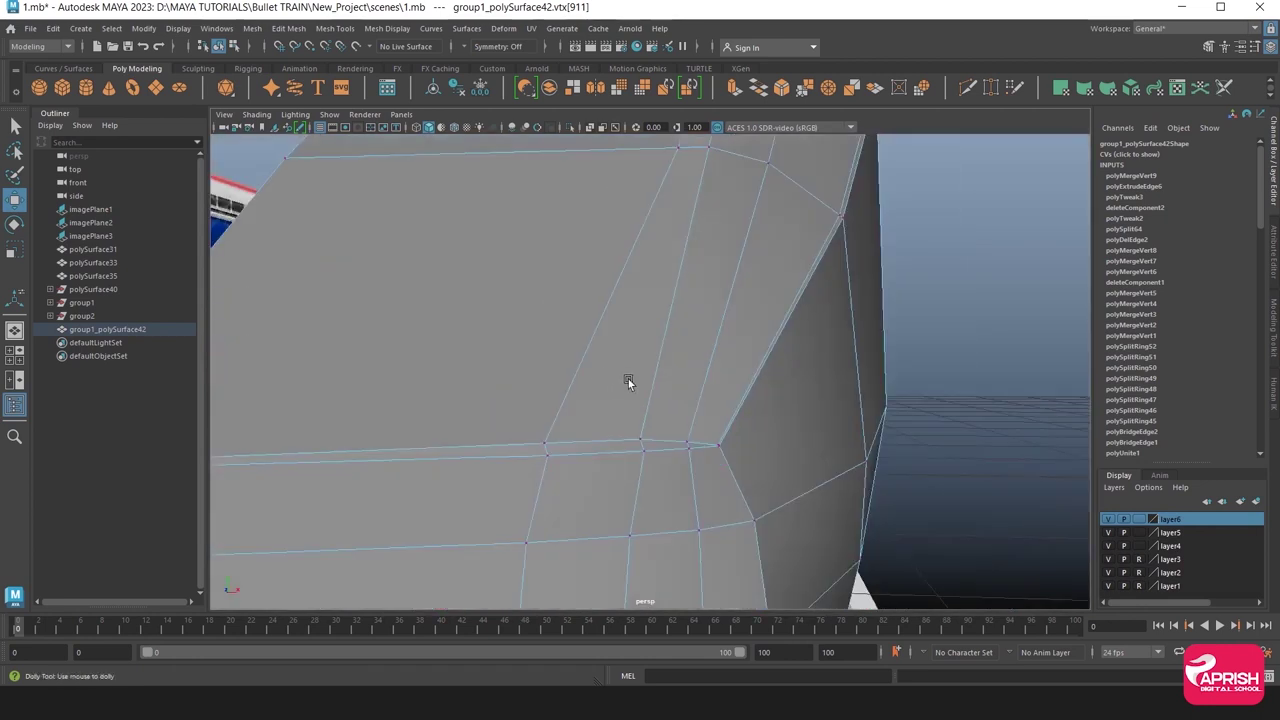
pyautogui.moveTo(631, 386)
pyautogui.keyDown('alt'); pyautogui.mouseDown()
pyautogui.moveTo(674, 371)
pyautogui.moveTo(692, 387)
pyautogui.moveTo(603, 378)
pyautogui.mouseUp(); pyautogui.keyUp('alt')
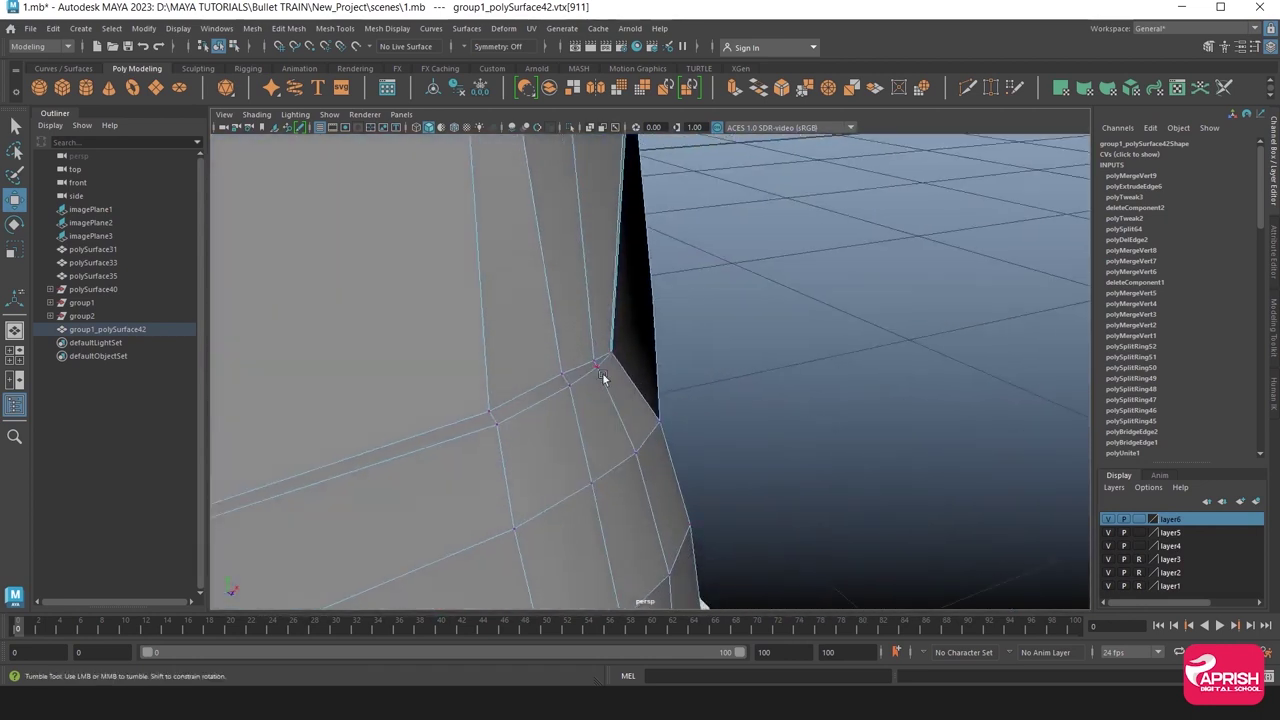
# Raise and shift the selected vertex to close the gap at the nose's side edge.
pyautogui.click(1256, 47)
pyautogui.click(1137, 47)
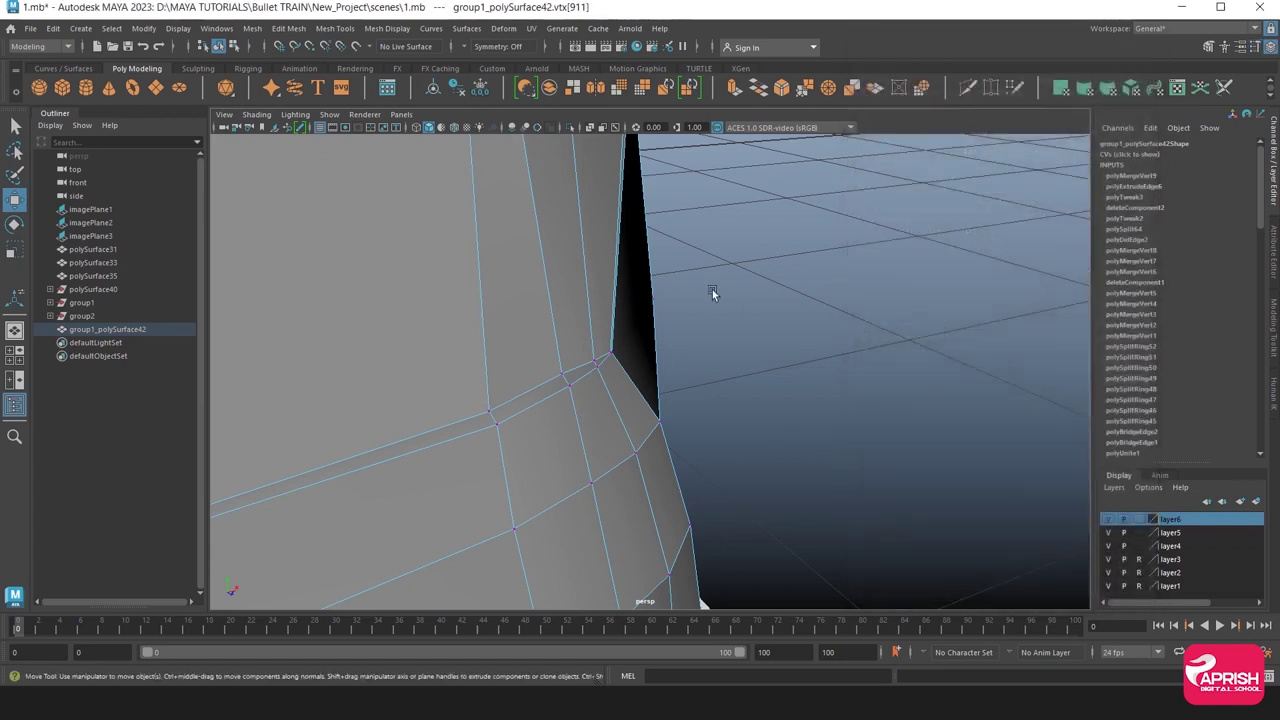
pyautogui.moveTo(712, 289)
pyautogui.keyDown('alt'); pyautogui.mouseDown()
pyautogui.moveTo(663, 306)
pyautogui.moveTo(675, 383)
pyautogui.mouseUp(); pyautogui.keyUp('alt')
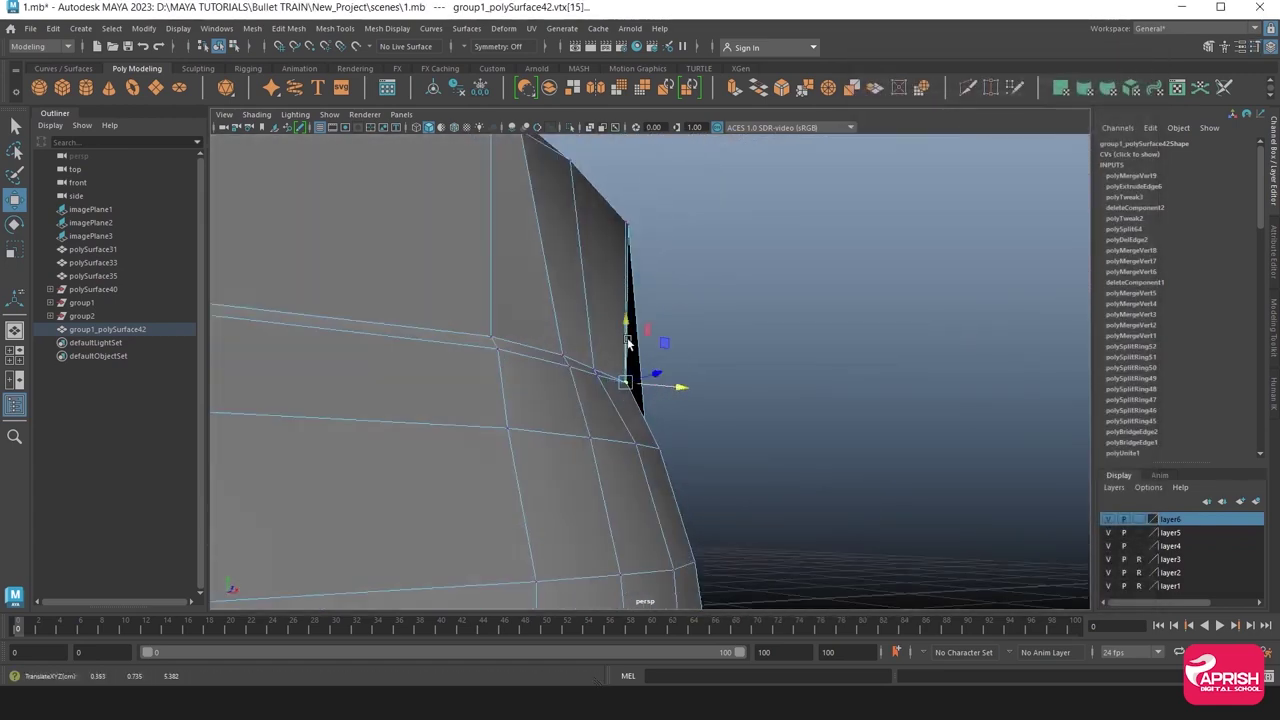
pyautogui.moveTo(628, 342); pyautogui.dragTo(630, 330)
pyautogui.moveTo(670, 378)
pyautogui.mouseDown()
pyautogui.moveTo(569, 365)
pyautogui.moveTo(723, 383)
pyautogui.moveTo(680, 401)
pyautogui.moveTo(694, 414)
pyautogui.moveTo(669, 444)
pyautogui.moveTo(763, 394)
pyautogui.moveTo(586, 378)
pyautogui.mouseUp()
# Nudge two neighbouring side-edge vertices to straighten the nose edge.
pyautogui.click(589, 376)
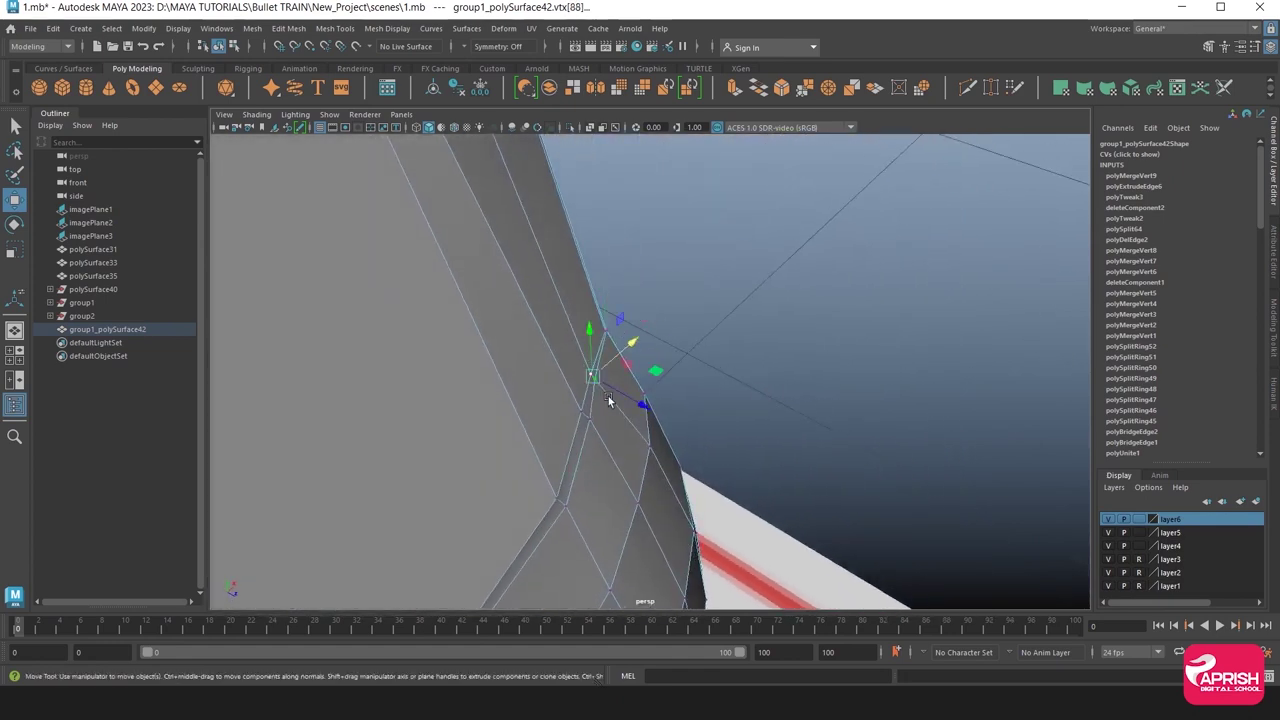
pyautogui.moveTo(625, 400); pyautogui.dragTo(596, 340, button='middle')
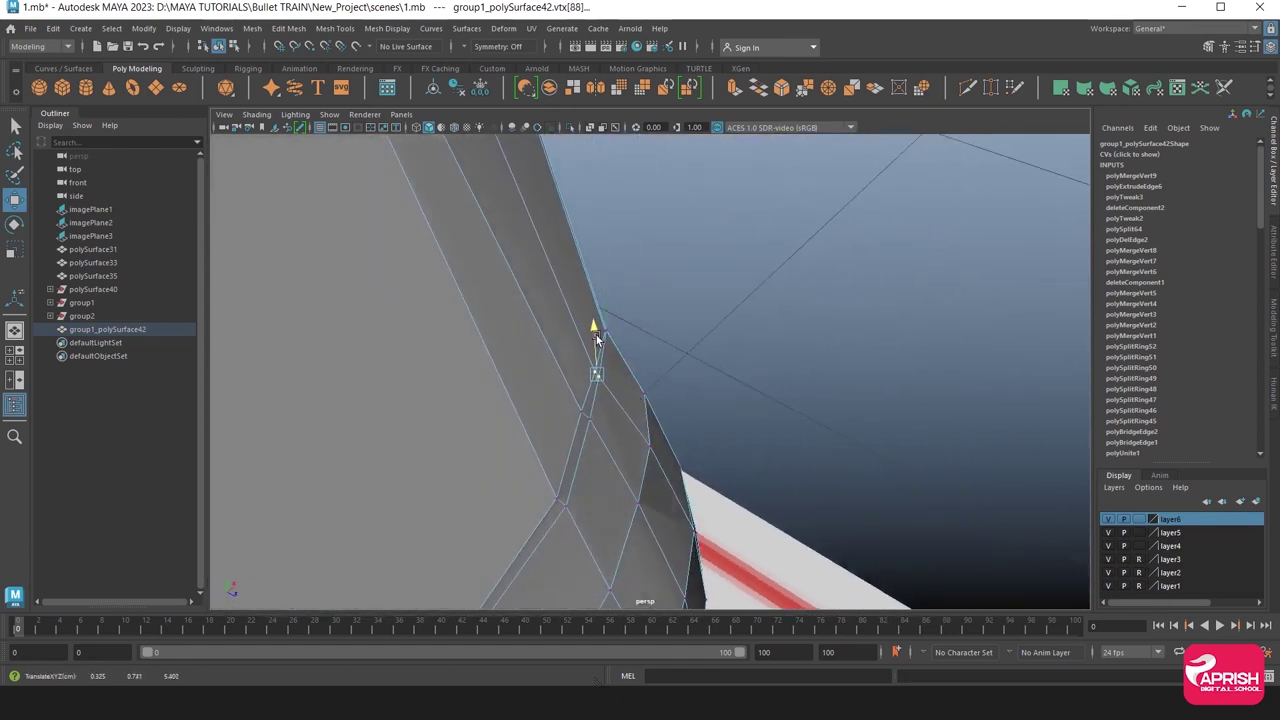
pyautogui.moveTo(632, 410); pyautogui.dragTo(646, 398, button='middle')
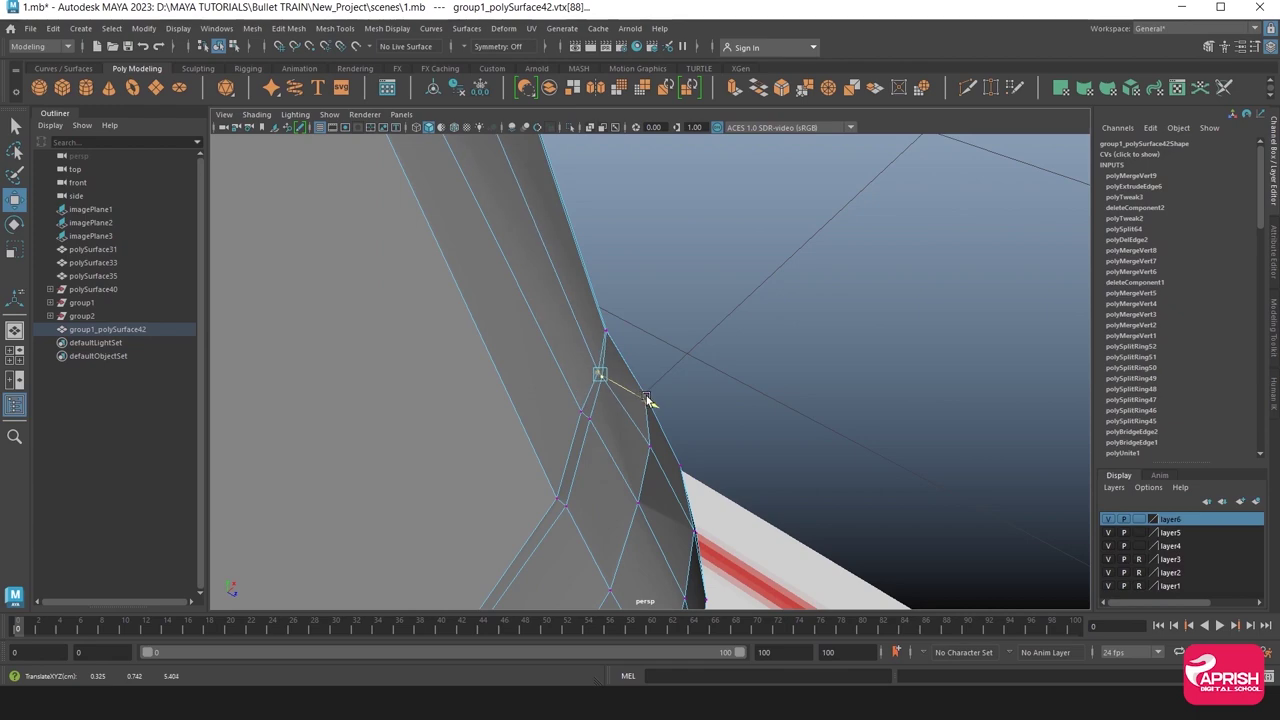
pyautogui.click(582, 412)
pyautogui.moveTo(623, 447); pyautogui.dragTo(632, 440, button='middle')
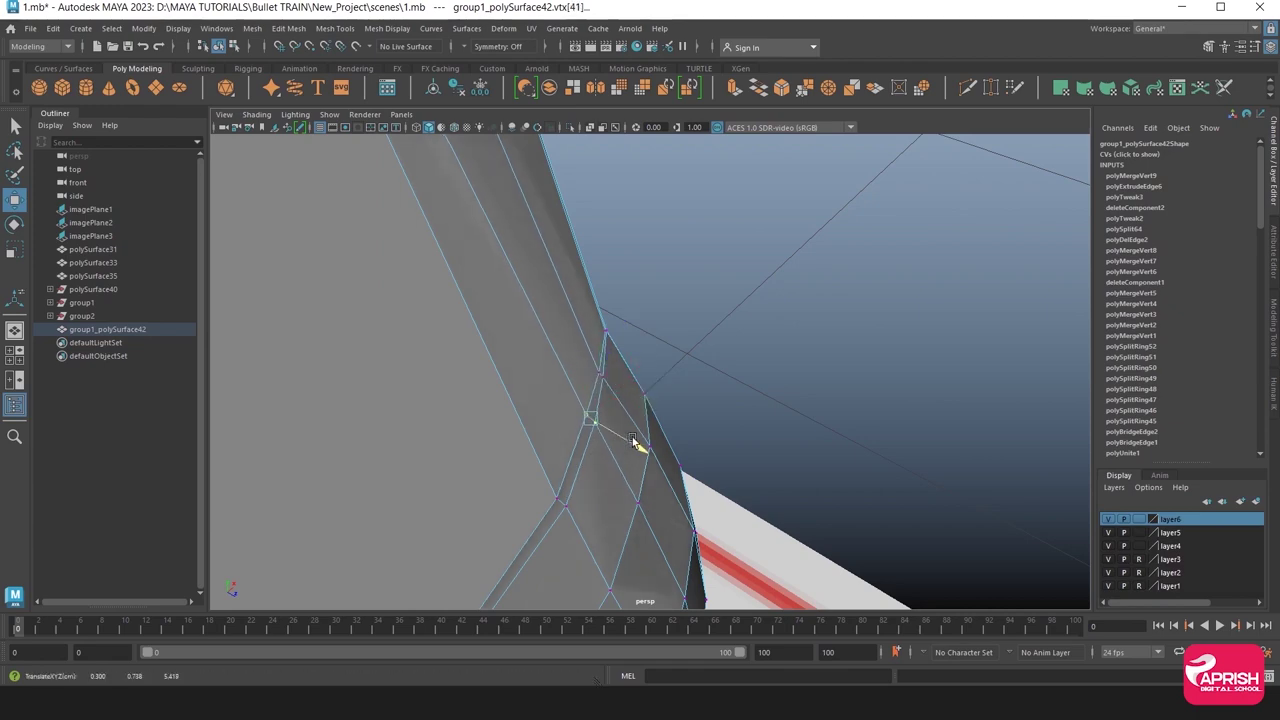
# Reposition vertex 41, where the rim lip meets the nose, to even that corner.
pyautogui.keyDown('alt'); pyautogui.moveTo(633, 442); pyautogui.dragTo(487, 378); pyautogui.keyUp('alt')
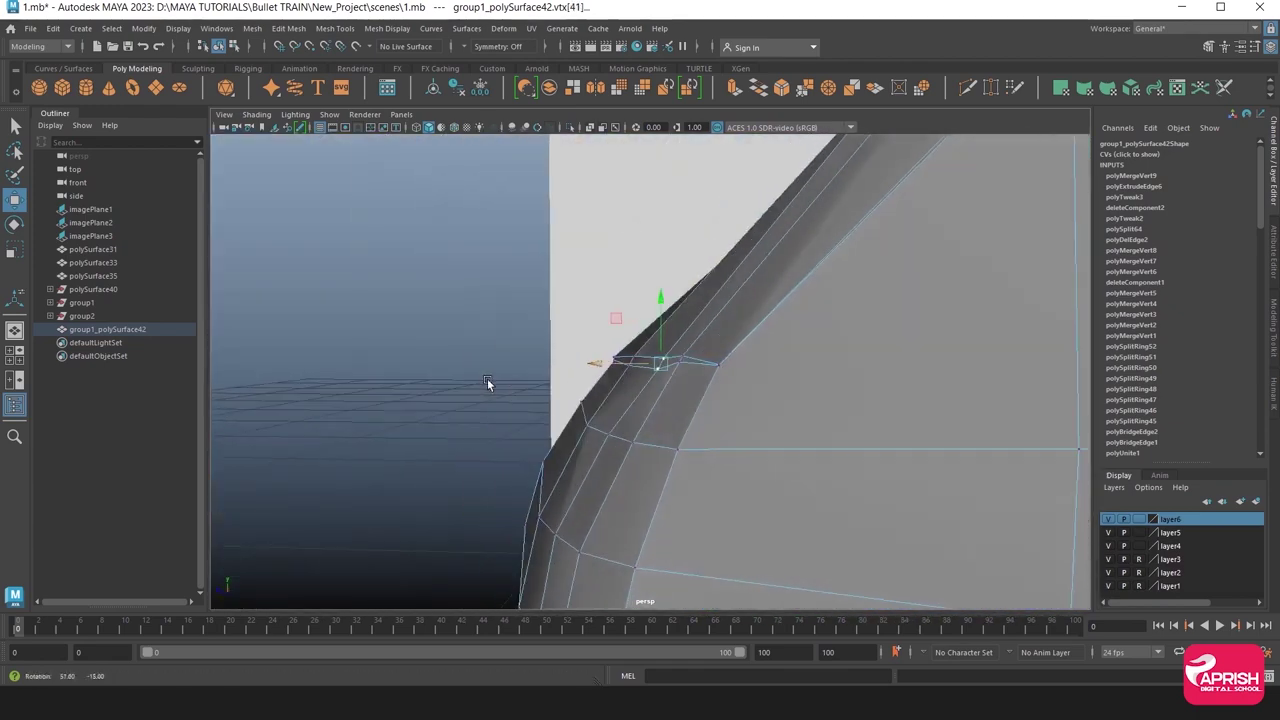
pyautogui.scroll(-5, 637, 413)
pyautogui.scroll(5, 597, 408)
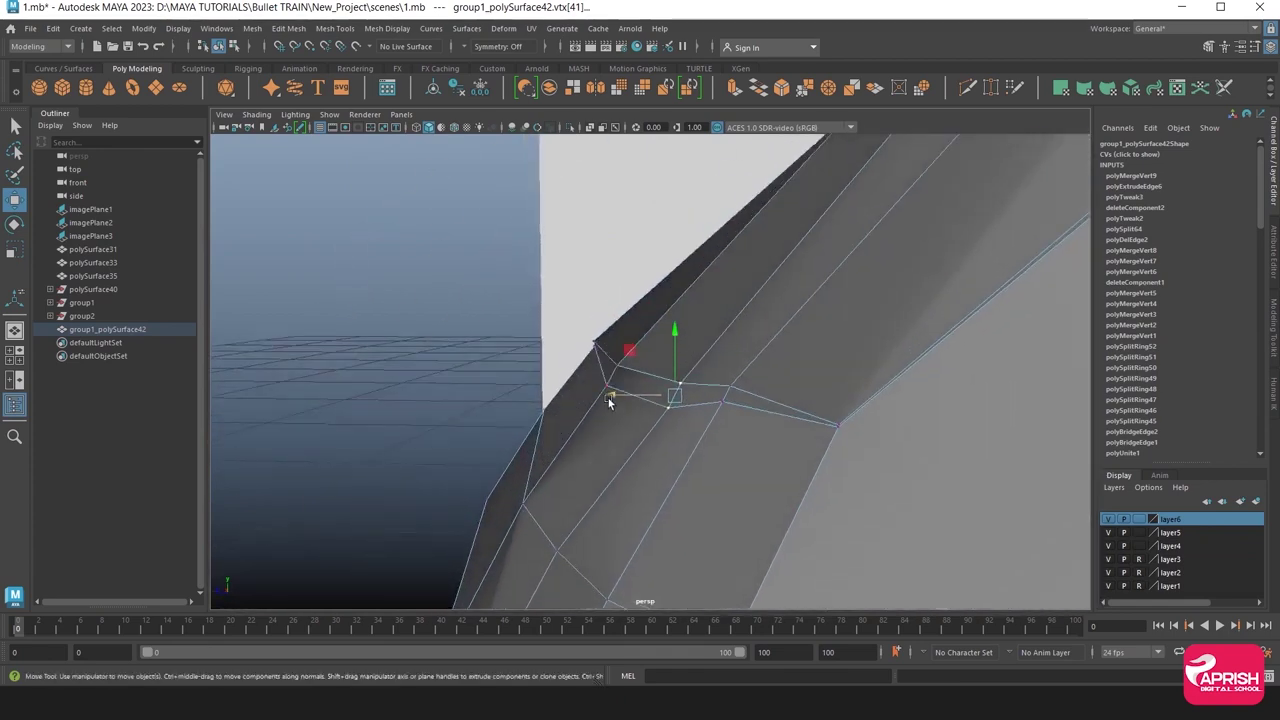
pyautogui.moveTo(608, 398); pyautogui.dragTo(599, 395, button='middle')
pyautogui.moveTo(663, 345); pyautogui.dragTo(662, 336)
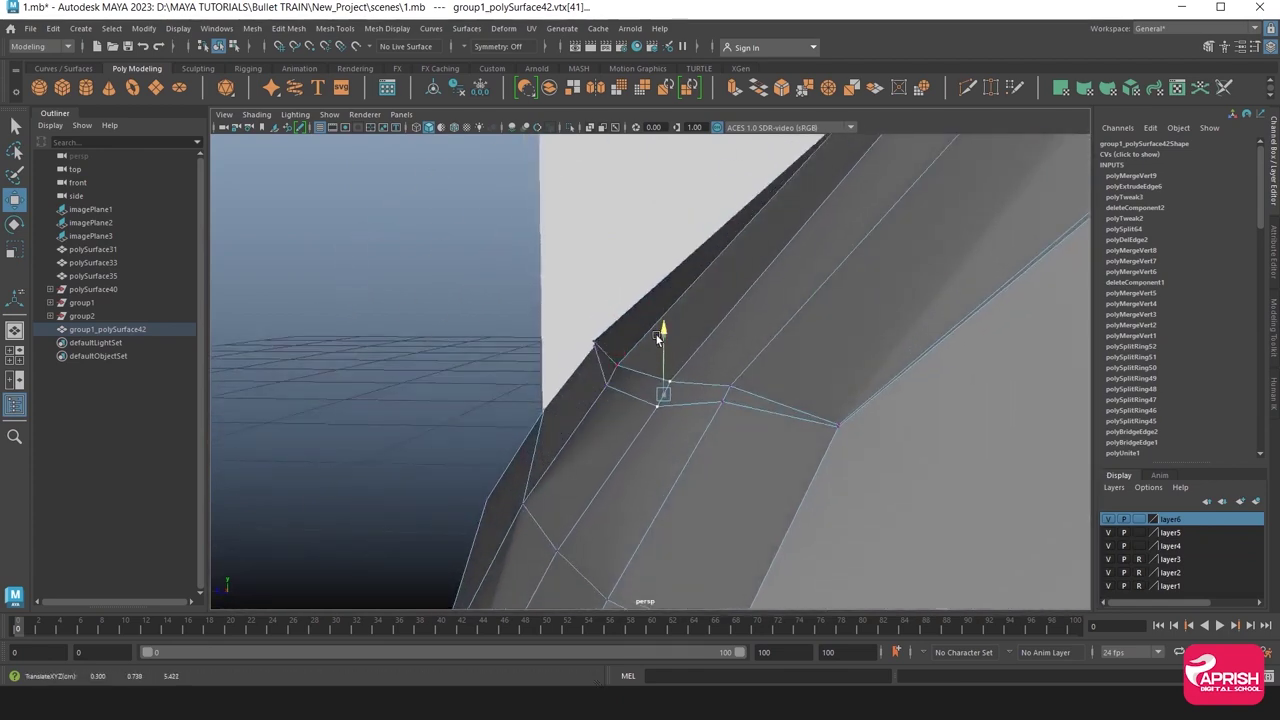
pyautogui.moveTo(615, 379)
pyautogui.mouseDown()
pyautogui.moveTo(592, 389)
pyautogui.moveTo(586, 428)
pyautogui.moveTo(703, 437)
pyautogui.moveTo(651, 434)
pyautogui.moveTo(737, 398)
pyautogui.mouseUp()
pyautogui.click(783, 362)
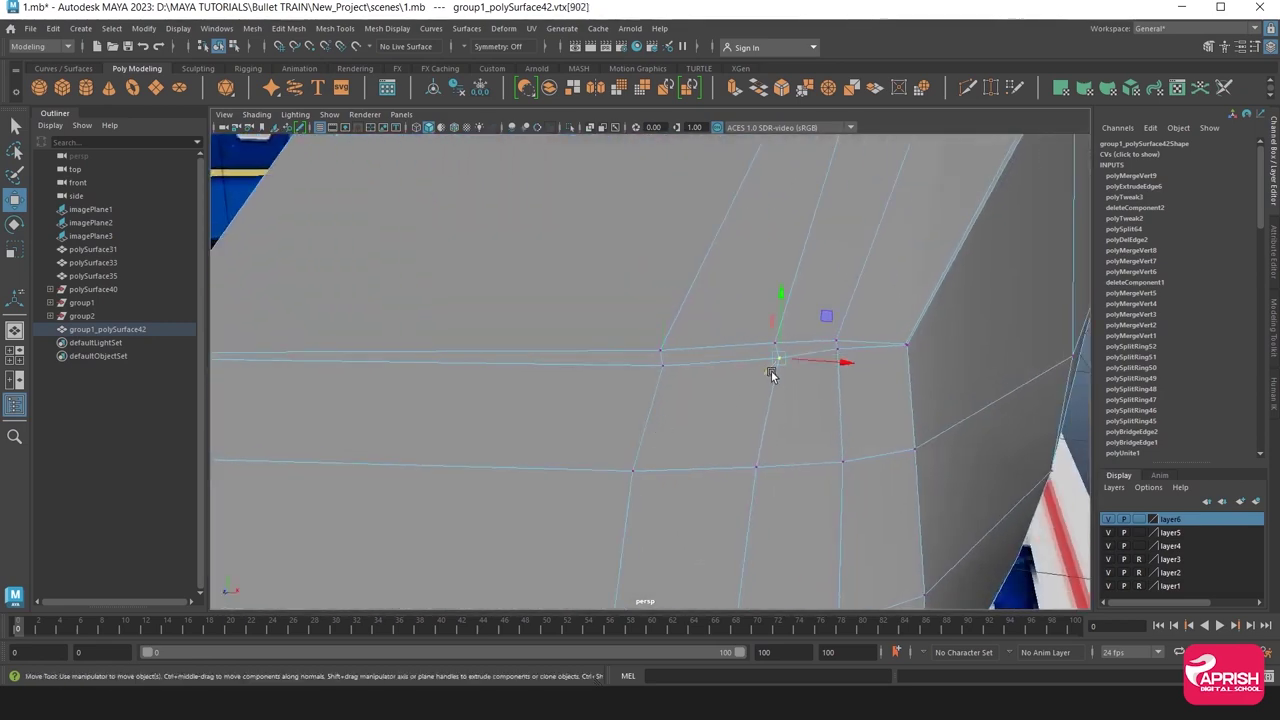
# Delete a stray short edge and the extra horizontal edge loop from the nose.
pyautogui.moveTo(771, 374); pyautogui.dragTo(754, 268, button='right')
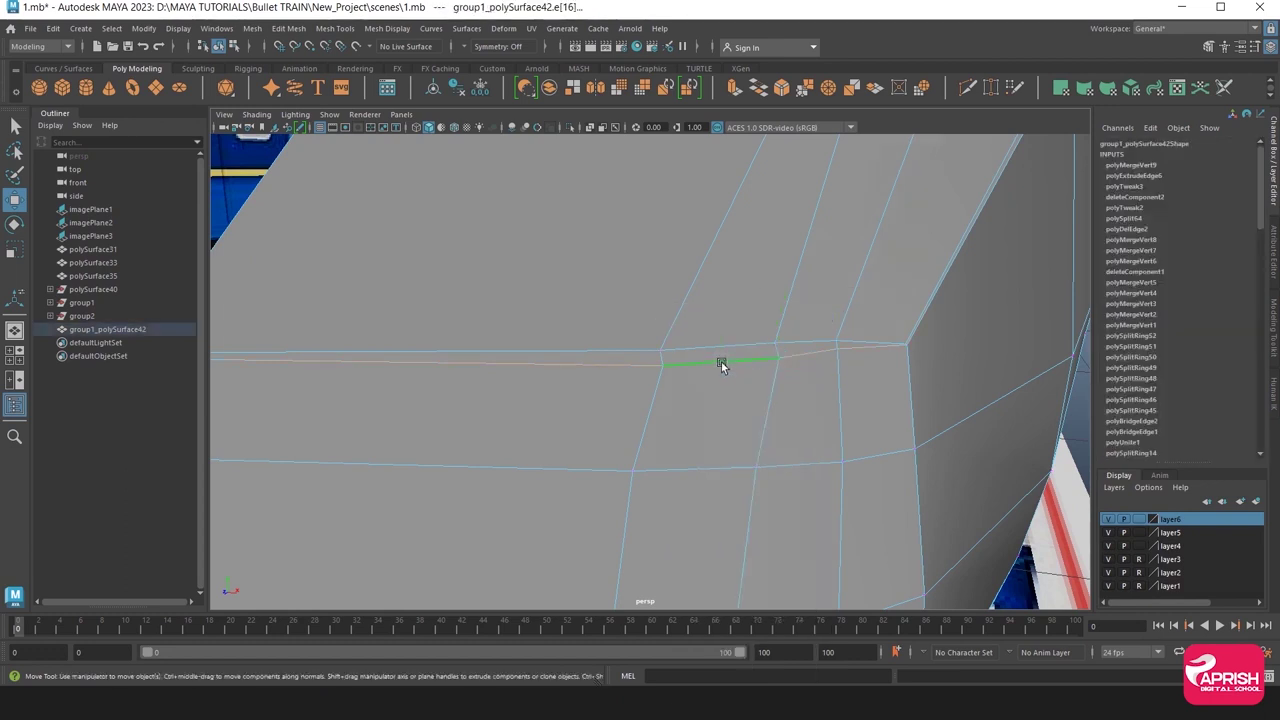
pyautogui.click(863, 350)
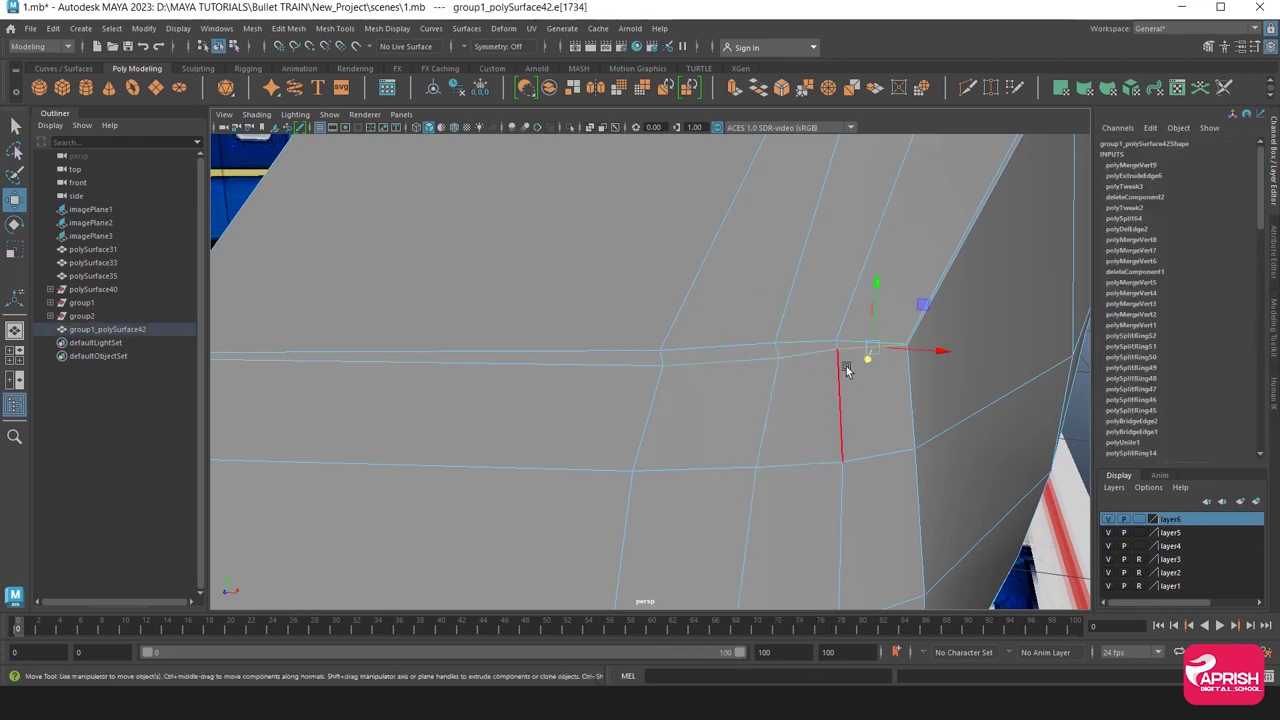
pyautogui.press('Delete')
pyautogui.doubleClick(790, 358)
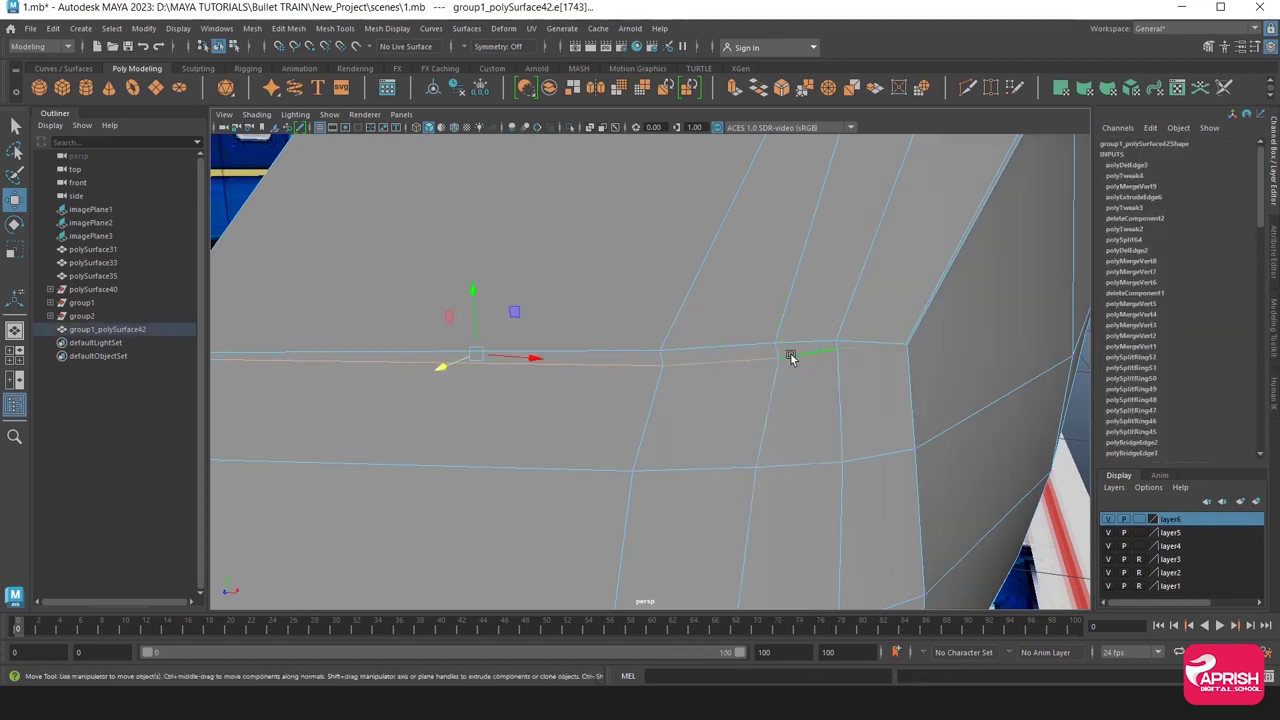
pyautogui.press('Delete')
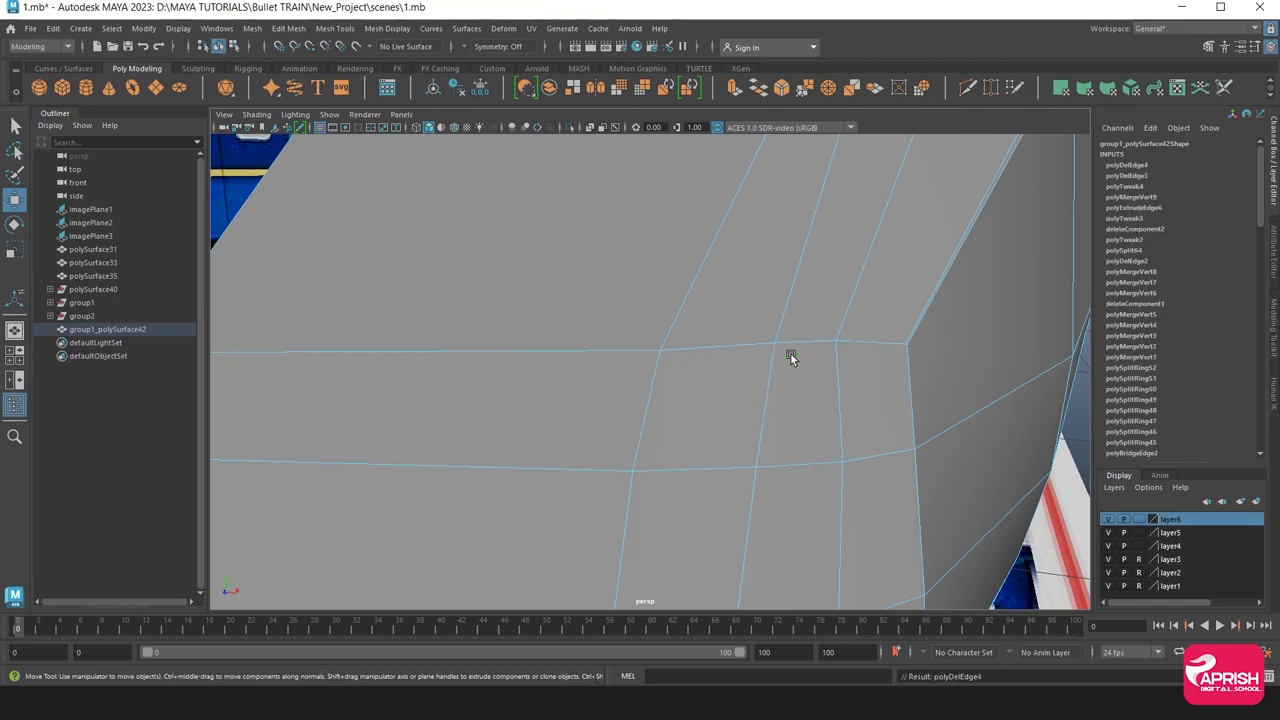
# Push a nose-side vertex outward along X to smooth that edge's flow.
pyautogui.moveTo(769, 377)
pyautogui.keyDown('alt'); pyautogui.mouseDown()
pyautogui.moveTo(704, 371)
pyautogui.moveTo(711, 398)
pyautogui.moveTo(786, 398)
pyautogui.moveTo(723, 347)
pyautogui.moveTo(677, 365)
pyautogui.moveTo(697, 314)
pyautogui.moveTo(680, 371)
pyautogui.moveTo(634, 343)
pyautogui.moveTo(609, 289)
pyautogui.moveTo(622, 288)
pyautogui.mouseUp(); pyautogui.keyUp('alt')
pyautogui.moveTo(677, 318); pyautogui.dragTo(630, 355, button='right')
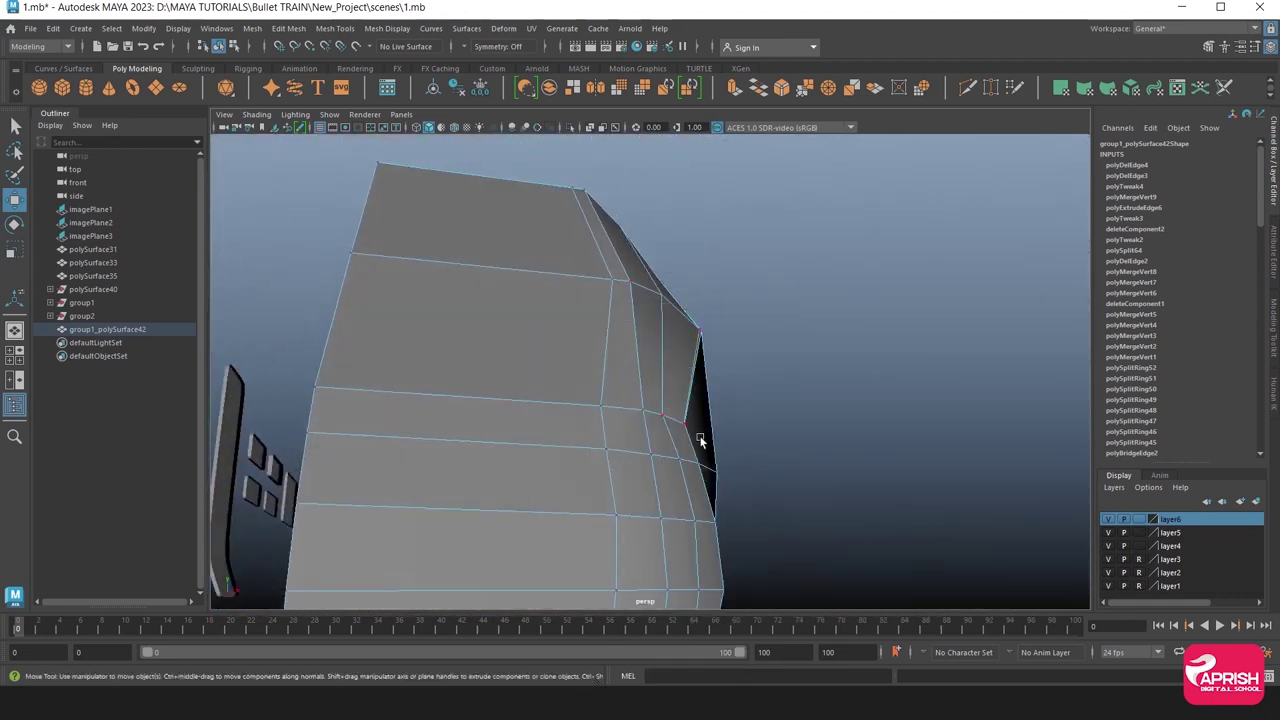
pyautogui.click(690, 427)
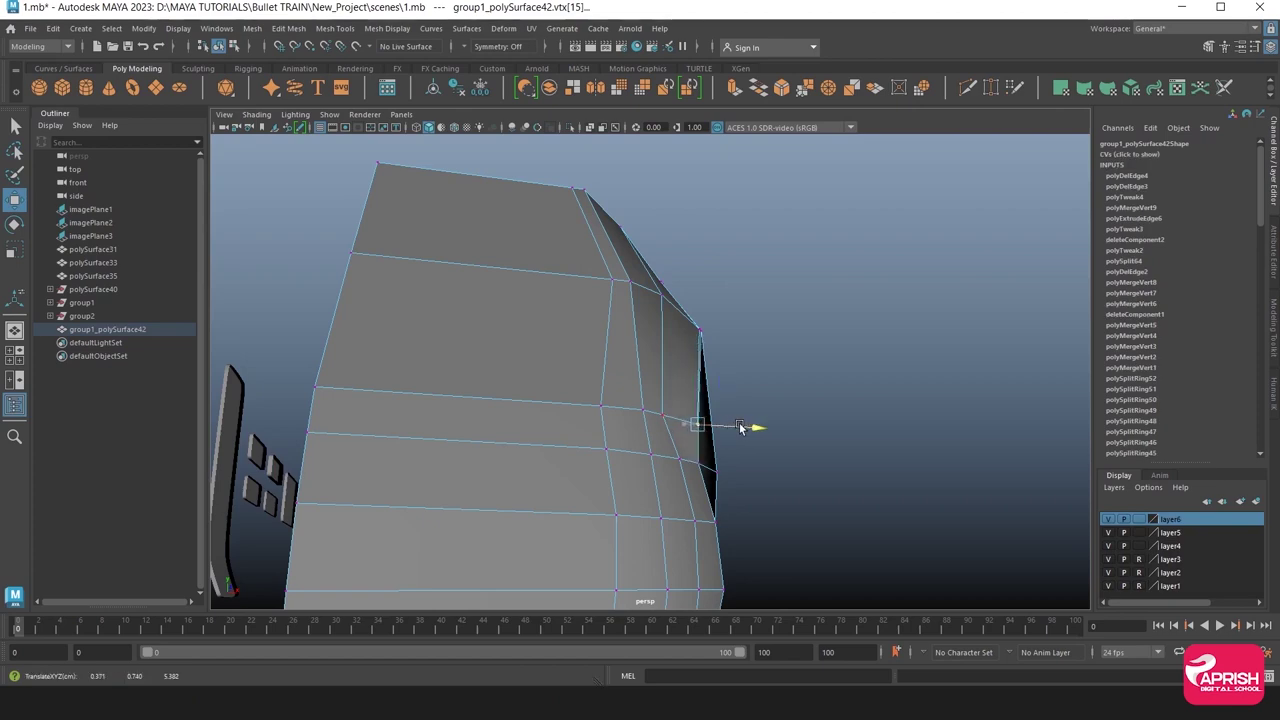
pyautogui.moveTo(737, 428)
pyautogui.keyDown('alt'); pyautogui.mouseDown()
pyautogui.moveTo(708, 467)
pyautogui.moveTo(620, 470)
pyautogui.moveTo(594, 485)
pyautogui.mouseUp(); pyautogui.keyUp('alt')
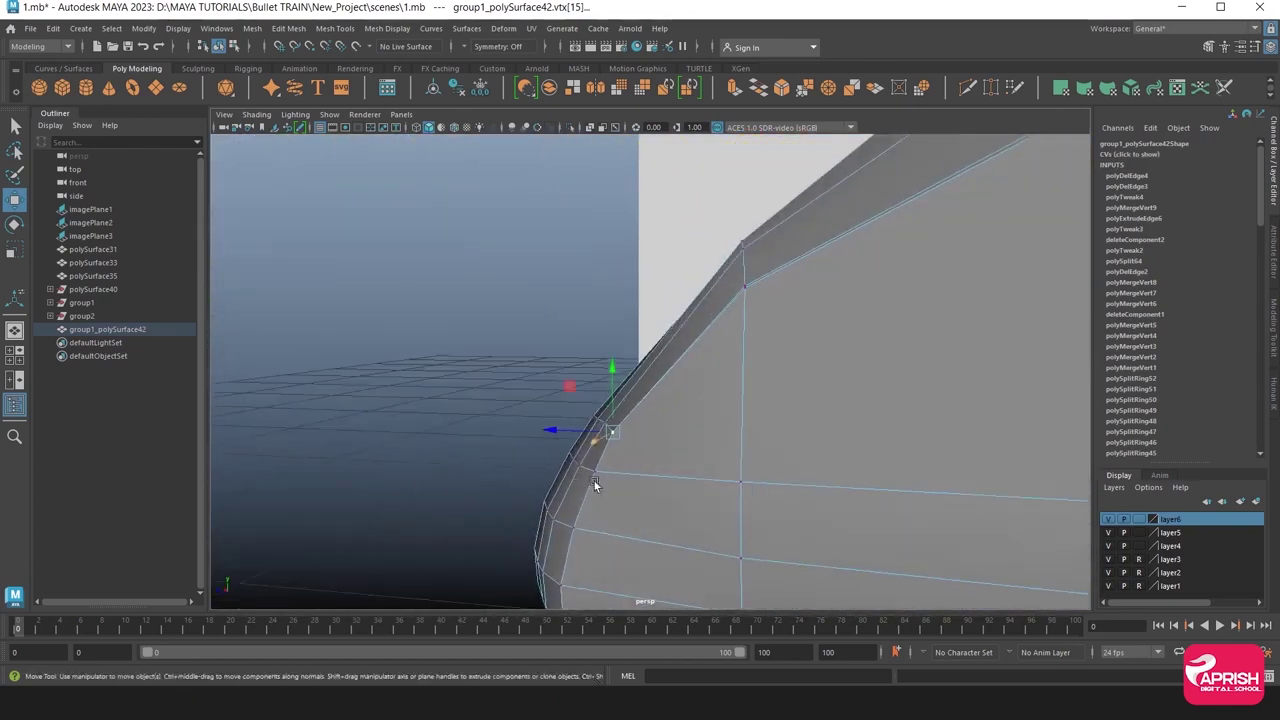
pyautogui.keyDown('alt'); pyautogui.moveTo(555, 428); pyautogui.dragTo(750, 483); pyautogui.keyUp('alt')
pyautogui.moveTo(750, 429); pyautogui.dragTo(744, 428)
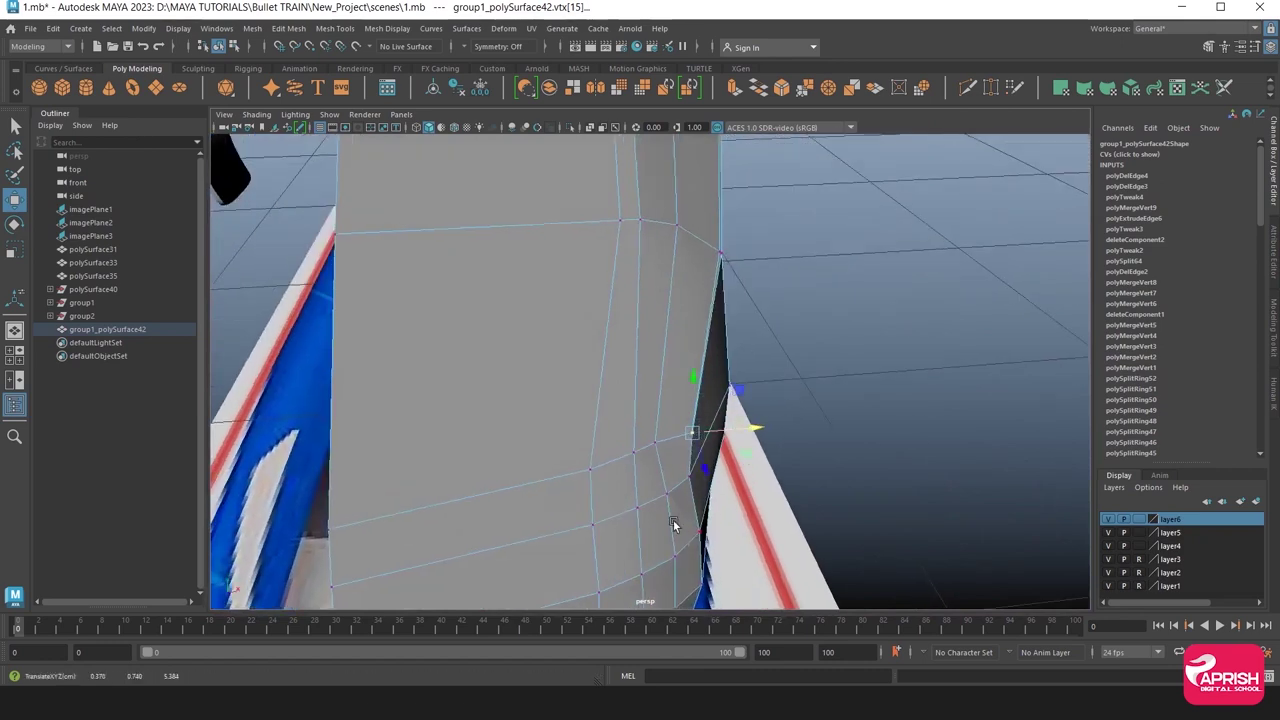
pyautogui.moveTo(724, 481)
pyautogui.mouseDown()
pyautogui.moveTo(529, 457)
pyautogui.moveTo(628, 505)
pyautogui.moveTo(740, 480)
pyautogui.moveTo(751, 449)
pyautogui.moveTo(765, 464)
pyautogui.moveTo(654, 517)
pyautogui.moveTo(494, 500)
pyautogui.moveTo(537, 514)
pyautogui.moveTo(639, 509)
pyautogui.moveTo(609, 403)
pyautogui.mouseUp()
# Return the shell to Object Mode, zoom out, and turn off smooth preview.
pyautogui.click(758, 461)
pyautogui.moveTo(607, 305); pyautogui.dragTo(672, 292, button='right')
pyautogui.moveTo(418, 349)
pyautogui.keyDown('alt'); pyautogui.mouseDown()
pyautogui.moveTo(527, 497)
pyautogui.moveTo(622, 447)
pyautogui.moveTo(603, 360)
pyautogui.moveTo(600, 406)
pyautogui.moveTo(609, 434)
pyautogui.moveTo(620, 360)
pyautogui.moveTo(620, 371)
pyautogui.mouseUp(); pyautogui.keyUp('alt')
pyautogui.press('1')
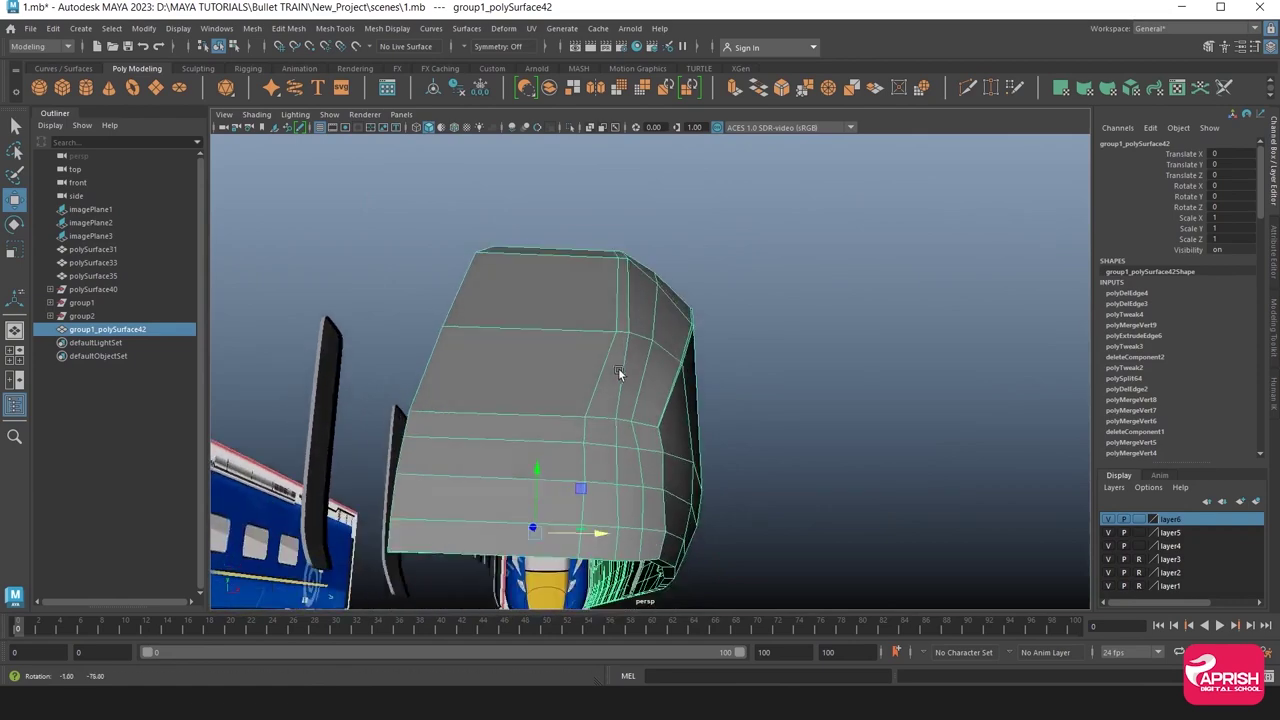
# Push the mid-height side vertex and the one below it outward along X.
pyautogui.moveTo(618, 305)
pyautogui.mouseDown(button='right')
pyautogui.moveTo(607, 412)
pyautogui.moveTo(591, 375)
pyautogui.mouseUp(button='right')
pyautogui.click(634, 429)
pyautogui.moveTo(634, 429)
pyautogui.keyDown('alt'); pyautogui.mouseDown()
pyautogui.moveTo(715, 429)
pyautogui.moveTo(699, 496)
pyautogui.mouseUp(); pyautogui.keyUp('alt')
pyautogui.click(662, 448)
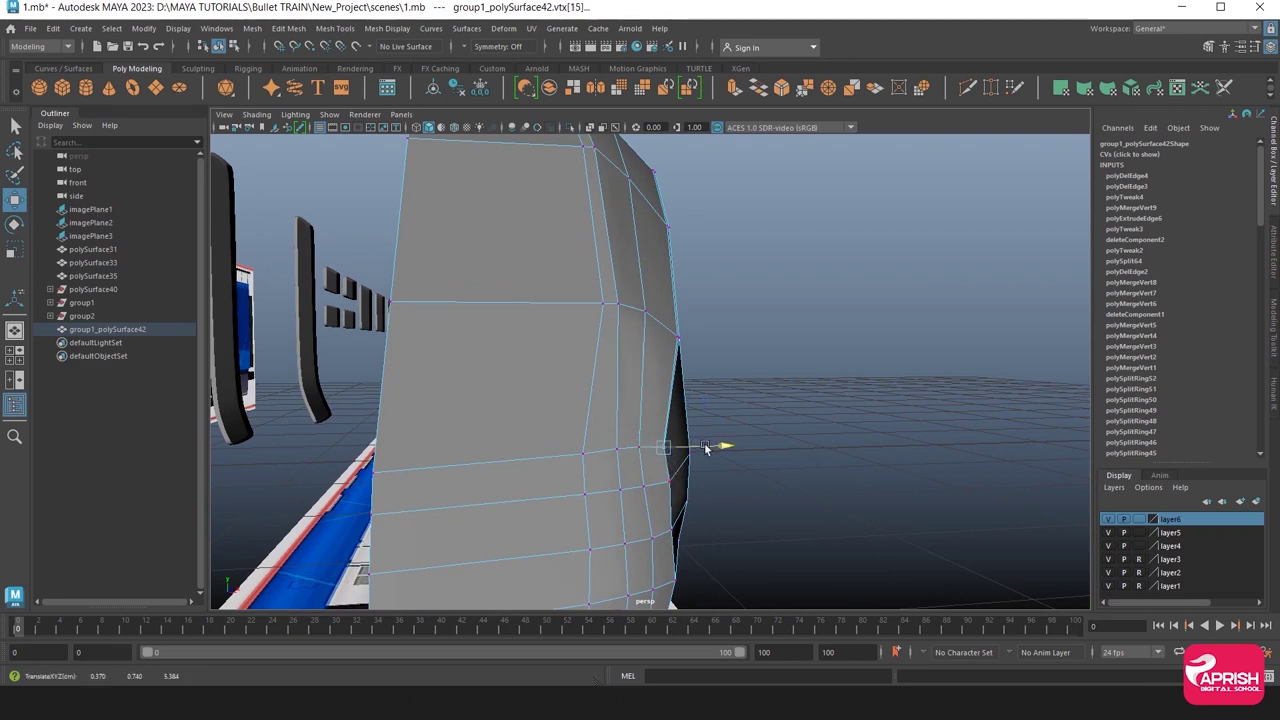
pyautogui.moveTo(700, 446); pyautogui.dragTo(715, 446)
pyautogui.click(703, 470)
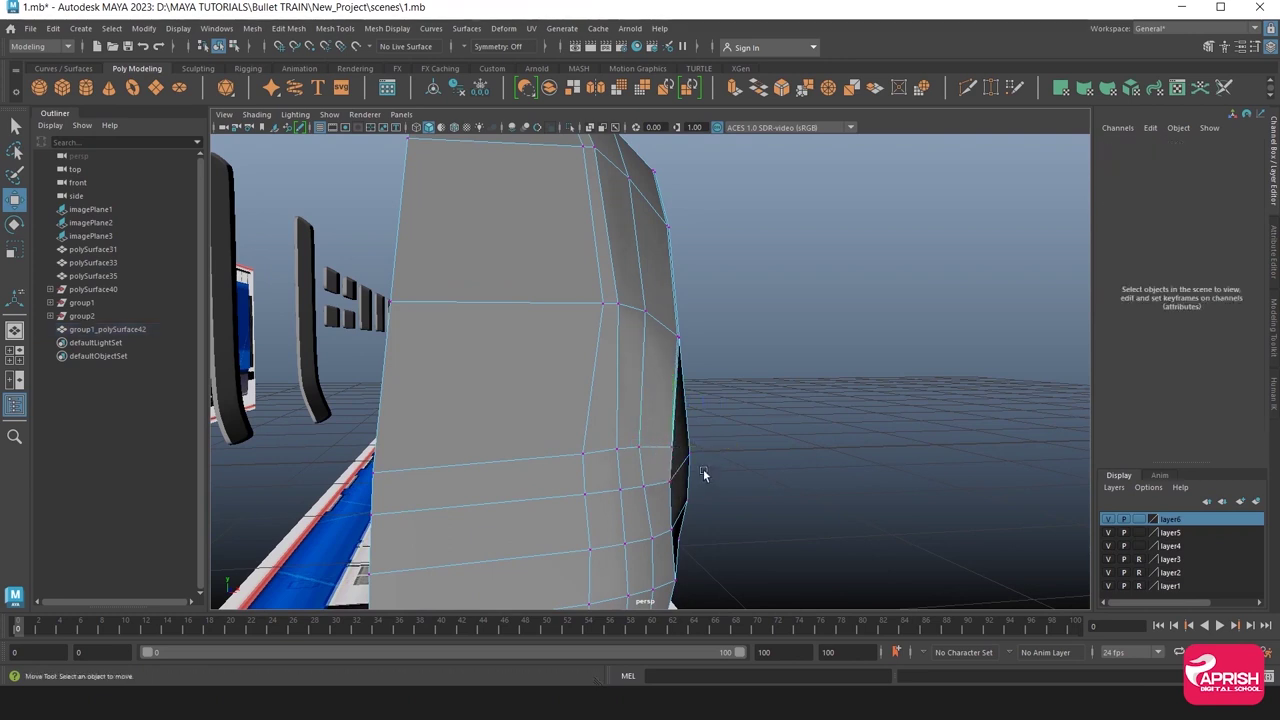
pyautogui.click(690, 448)
pyautogui.moveTo(752, 459)
pyautogui.mouseDown()
pyautogui.moveTo(741, 469)
pyautogui.moveTo(697, 452)
pyautogui.moveTo(712, 432)
pyautogui.moveTo(697, 543)
pyautogui.mouseUp()
# Pull a mid-side vertex near the lower corner outward along X and raise it slightly.
pyautogui.click(696, 527)
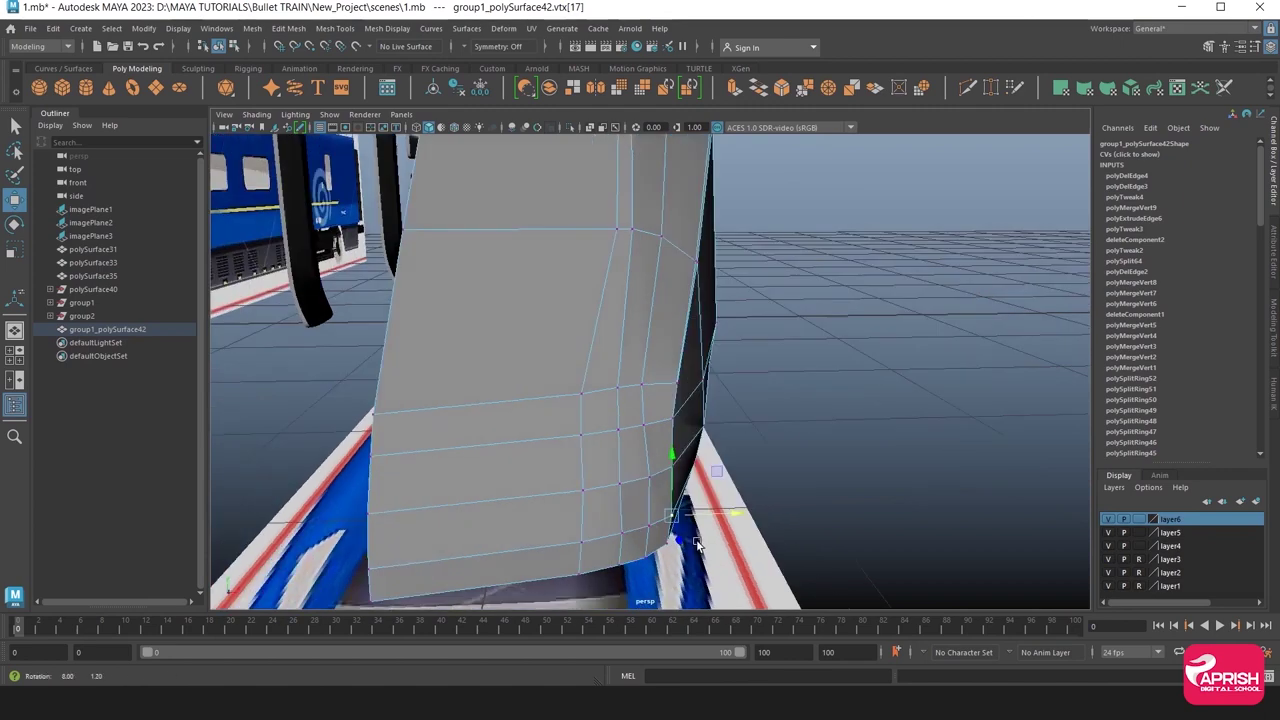
pyautogui.click(703, 428)
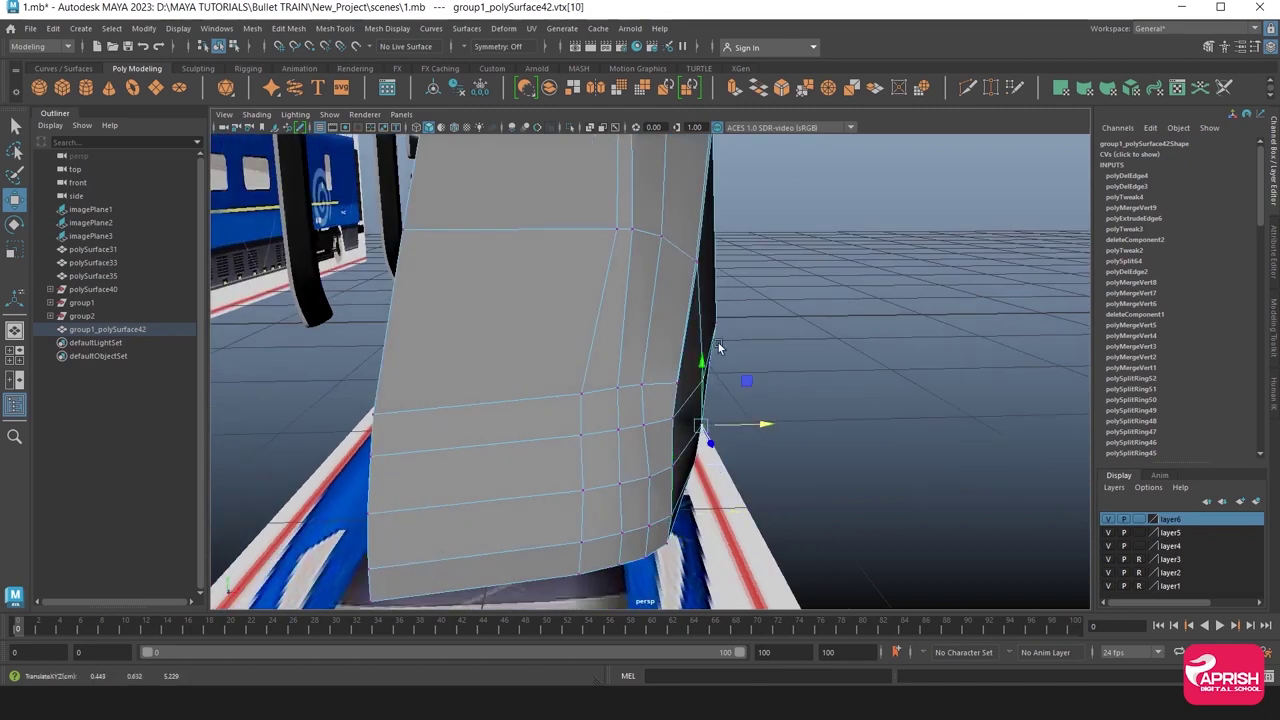
pyautogui.keyDown('alt'); pyautogui.moveTo(718, 343); pyautogui.dragTo(740, 322); pyautogui.keyUp('alt')
pyautogui.click(756, 315)
pyautogui.moveTo(740, 488)
pyautogui.keyDown('alt'); pyautogui.mouseDown()
pyautogui.moveTo(510, 473)
pyautogui.moveTo(562, 435)
pyautogui.moveTo(594, 443)
pyautogui.moveTo(600, 391)
pyautogui.moveTo(586, 371)
pyautogui.moveTo(571, 384)
pyautogui.moveTo(643, 390)
pyautogui.mouseUp(); pyautogui.keyUp('alt')
pyautogui.click(707, 371)
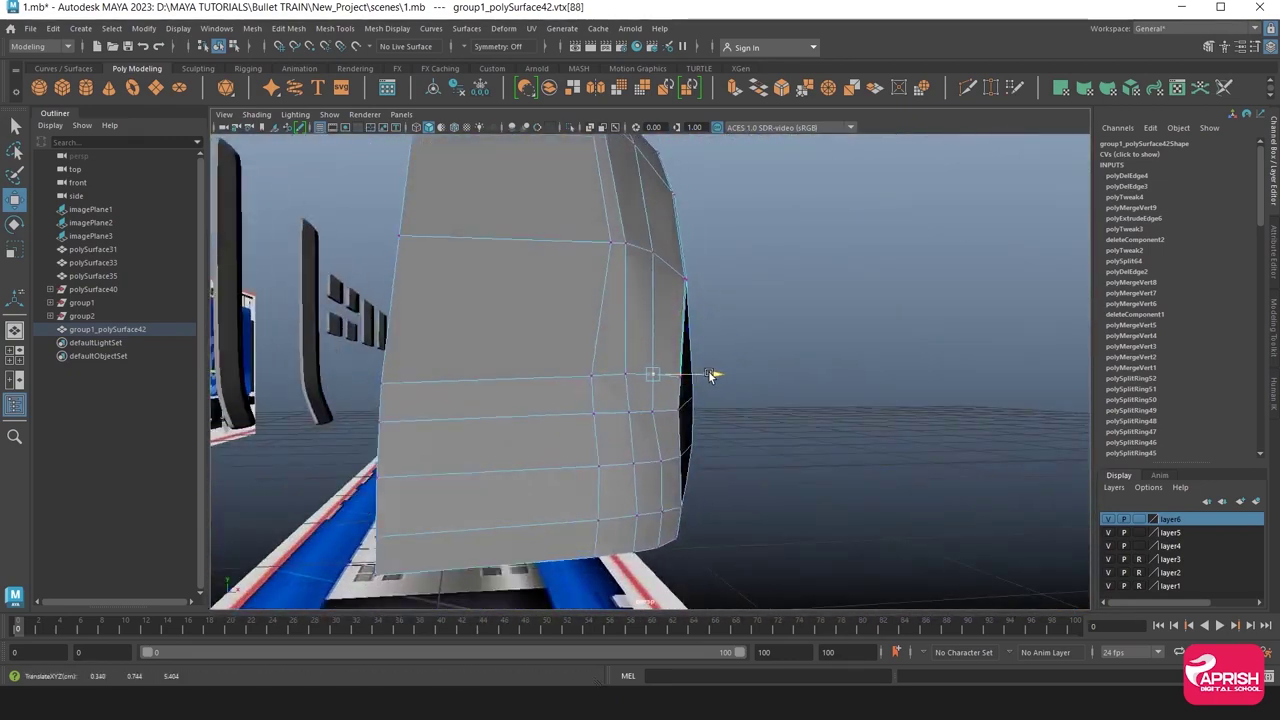
pyautogui.click(652, 413)
pyautogui.moveTo(709, 417)
pyautogui.mouseDown()
pyautogui.moveTo(663, 397)
pyautogui.moveTo(530, 400)
pyautogui.moveTo(462, 420)
pyautogui.moveTo(621, 483)
pyautogui.moveTo(513, 440)
pyautogui.moveTo(499, 344)
pyautogui.moveTo(454, 340)
pyautogui.mouseUp()
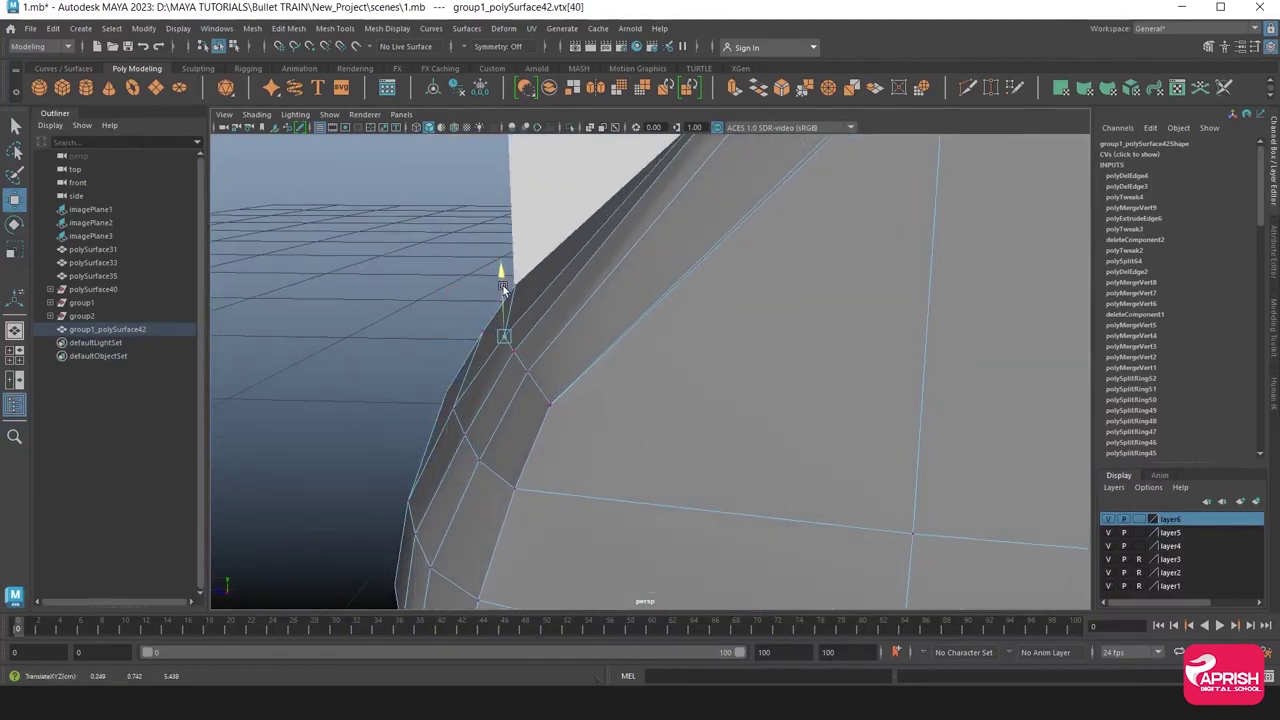
pyautogui.moveTo(503, 287); pyautogui.dragTo(503, 278)
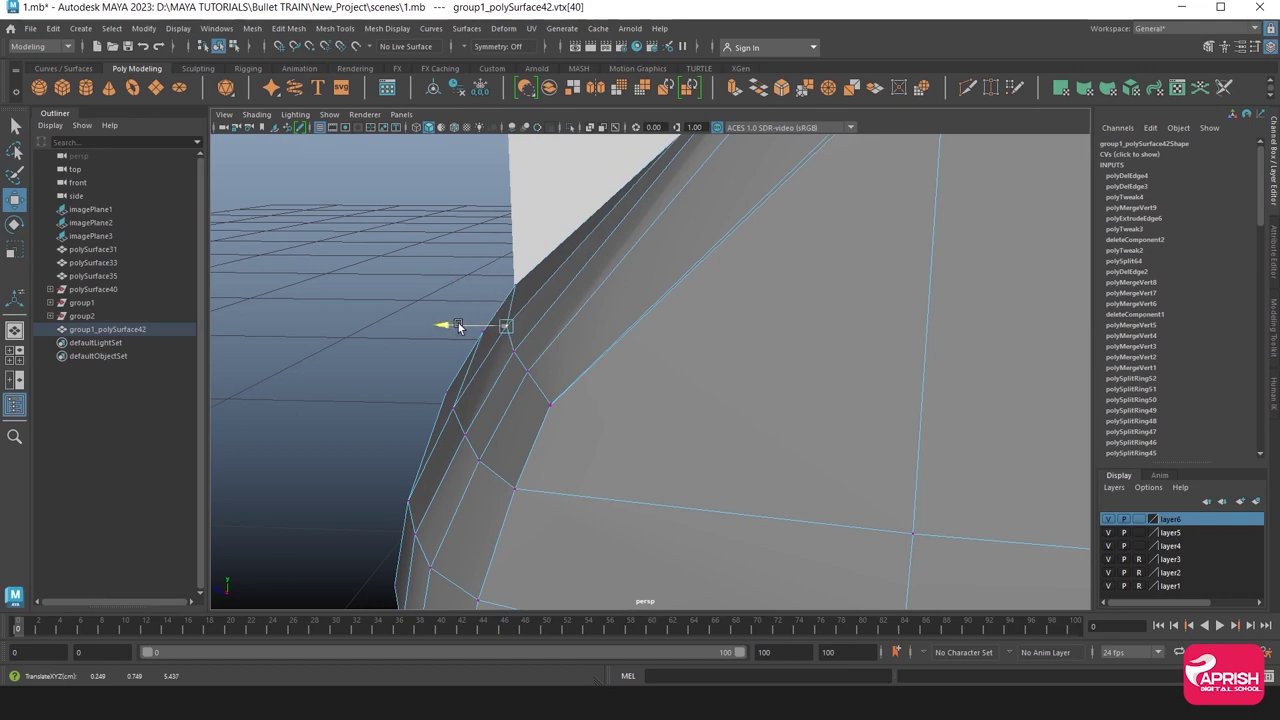
# Slide the upper side vertex inward along X and frame the view on it.
pyautogui.moveTo(466, 415)
pyautogui.keyDown('alt'); pyautogui.mouseDown()
pyautogui.moveTo(577, 426)
pyautogui.moveTo(586, 463)
pyautogui.moveTo(691, 466)
pyautogui.moveTo(617, 427)
pyautogui.moveTo(494, 440)
pyautogui.moveTo(642, 453)
pyautogui.moveTo(585, 415)
pyautogui.moveTo(580, 400)
pyautogui.moveTo(614, 390)
pyautogui.moveTo(411, 346)
pyautogui.moveTo(449, 446)
pyautogui.mouseUp(); pyautogui.keyUp('alt')
pyautogui.click(578, 394)
pyautogui.click(517, 283)
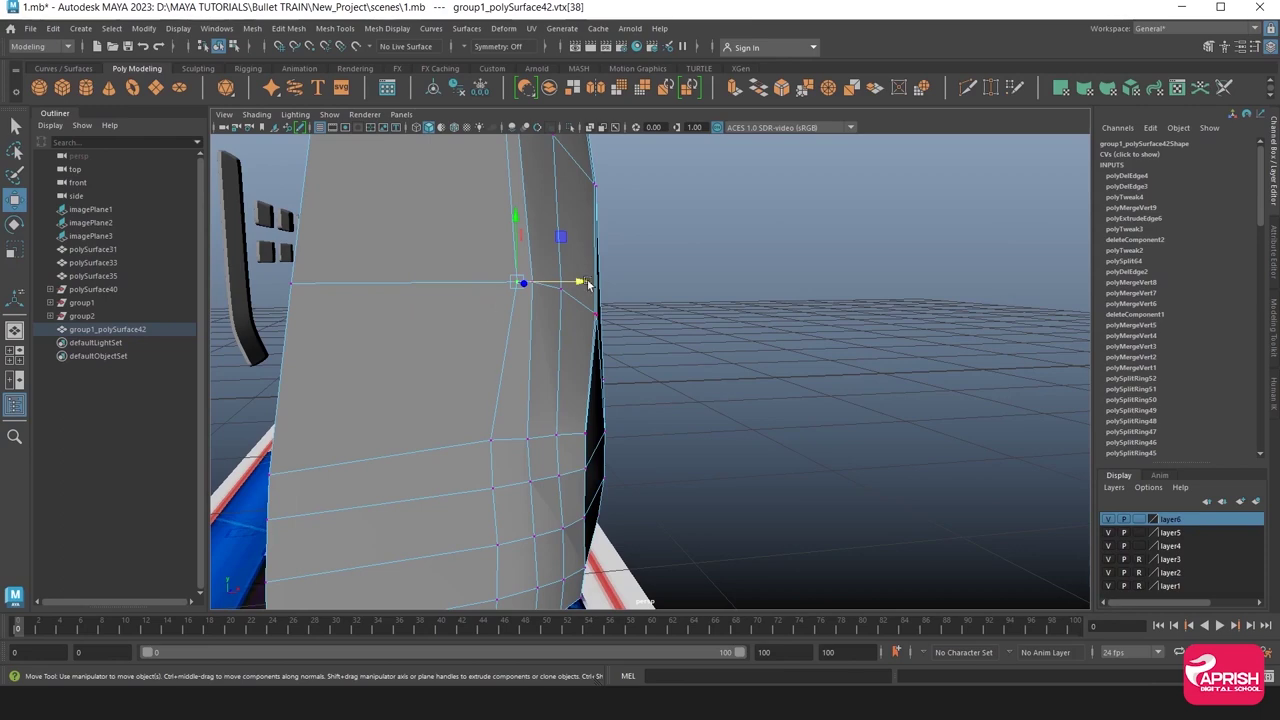
pyautogui.moveTo(588, 284)
pyautogui.mouseDown()
pyautogui.moveTo(565, 284)
pyautogui.moveTo(514, 380)
pyautogui.moveTo(434, 374)
pyautogui.moveTo(746, 465)
pyautogui.moveTo(734, 478)
pyautogui.moveTo(745, 427)
pyautogui.moveTo(688, 430)
pyautogui.moveTo(771, 489)
pyautogui.moveTo(914, 537)
pyautogui.mouseUp()
pyautogui.moveTo(914, 537)
pyautogui.keyDown('alt'); pyautogui.mouseDown(button='right')
pyautogui.moveTo(654, 491)
pyautogui.moveTo(634, 444)
pyautogui.mouseUp(button='right'); pyautogui.keyUp('alt')
pyautogui.press('f')
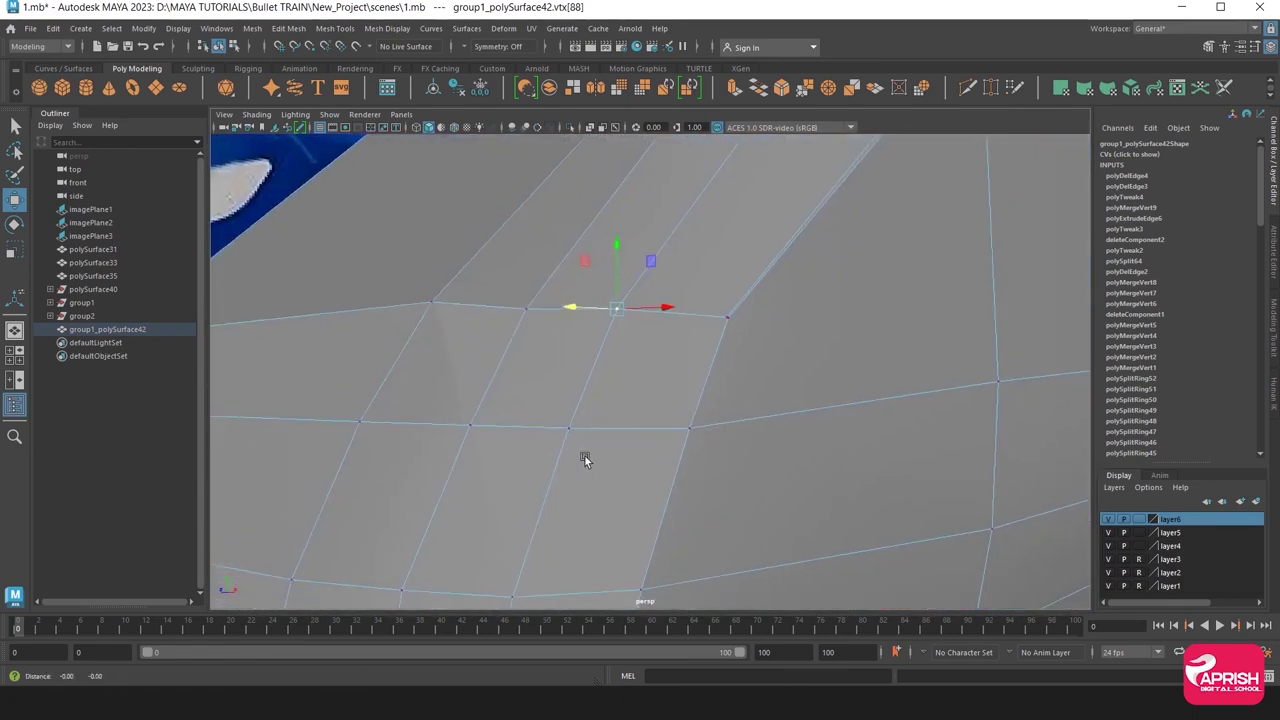
pyautogui.click(452, 366)
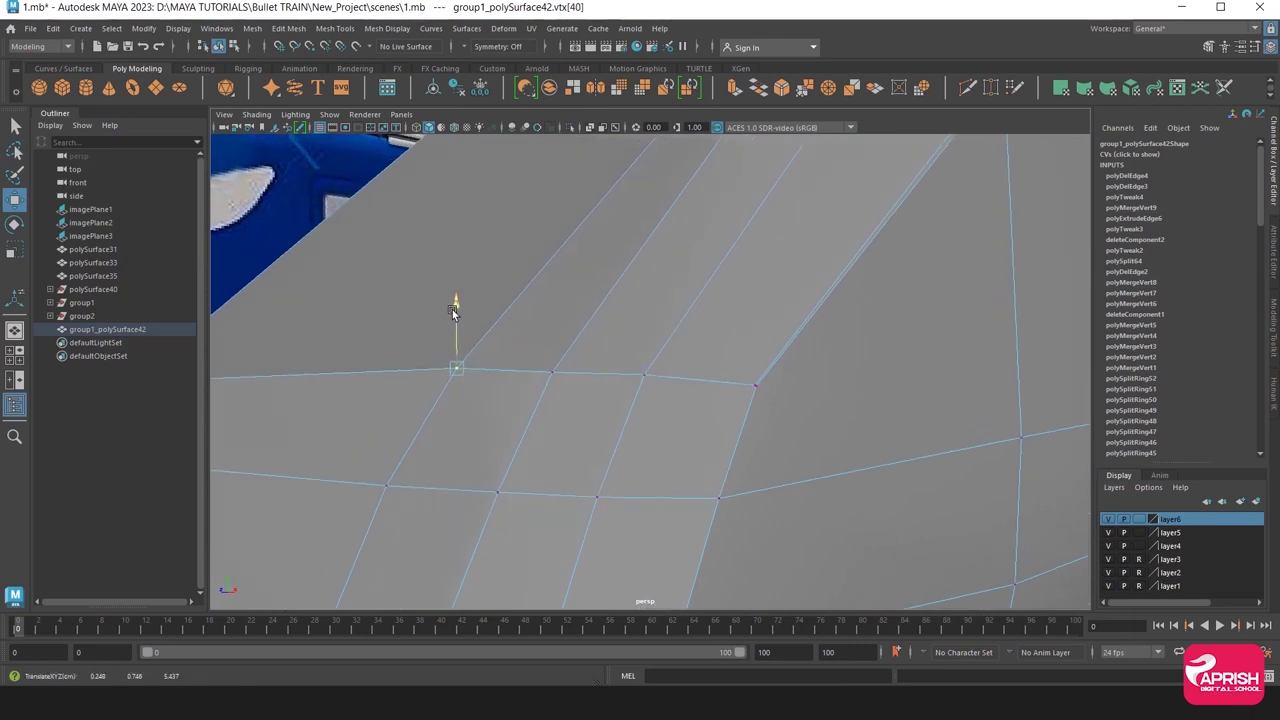
pyautogui.moveTo(459, 308)
pyautogui.keyDown('alt'); pyautogui.mouseDown()
pyautogui.moveTo(436, 388)
pyautogui.moveTo(460, 406)
pyautogui.moveTo(529, 293)
pyautogui.moveTo(529, 371)
pyautogui.mouseUp(); pyautogui.keyUp('alt')
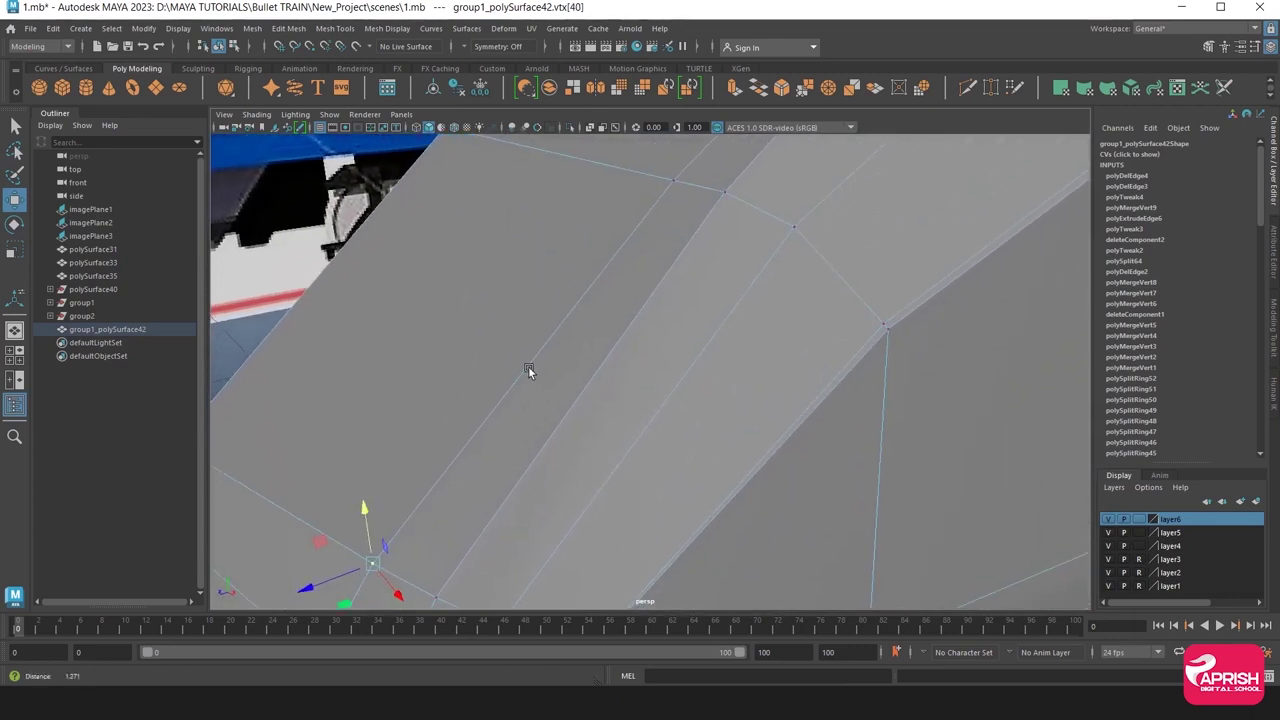
# Begin placing a new edge loop on the nose shell with Insert Edge Loop.
pyautogui.click(300, 586)
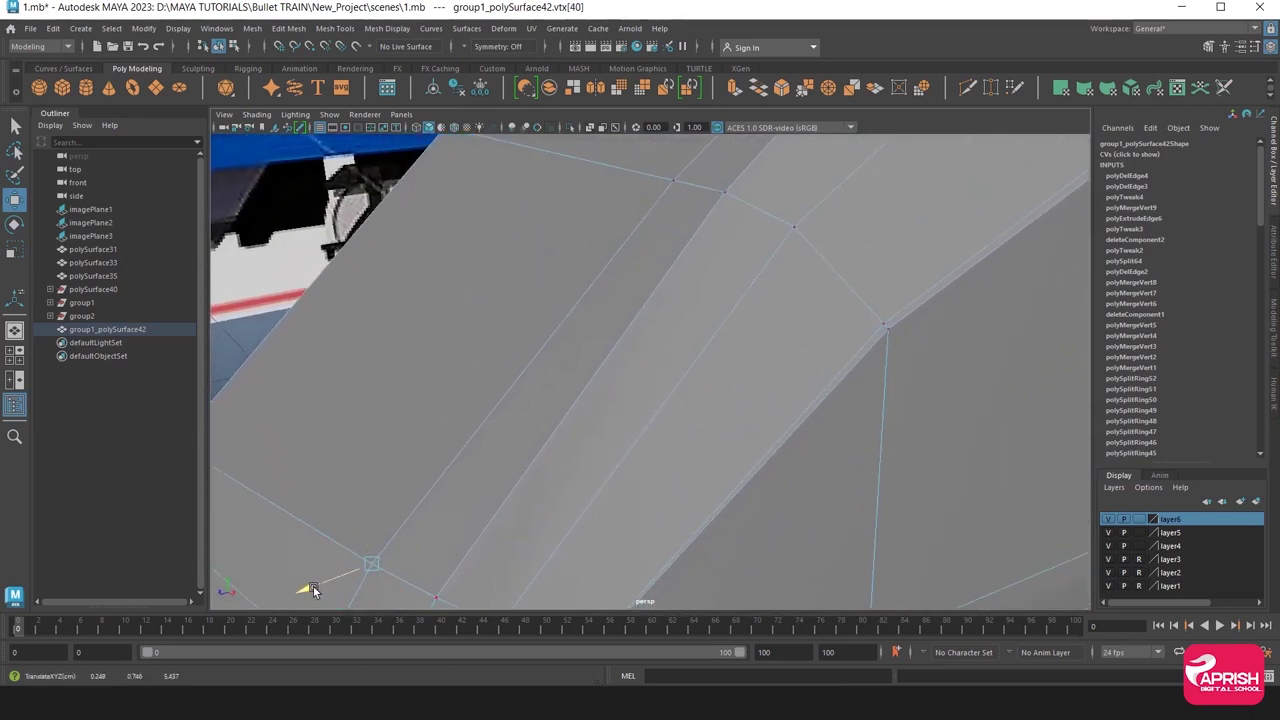
pyautogui.click(335, 28)
pyautogui.click(390, 143)
pyautogui.keyDown('alt'); pyautogui.moveTo(594, 386); pyautogui.dragTo(617, 310, button='middle'); pyautogui.keyUp('alt')
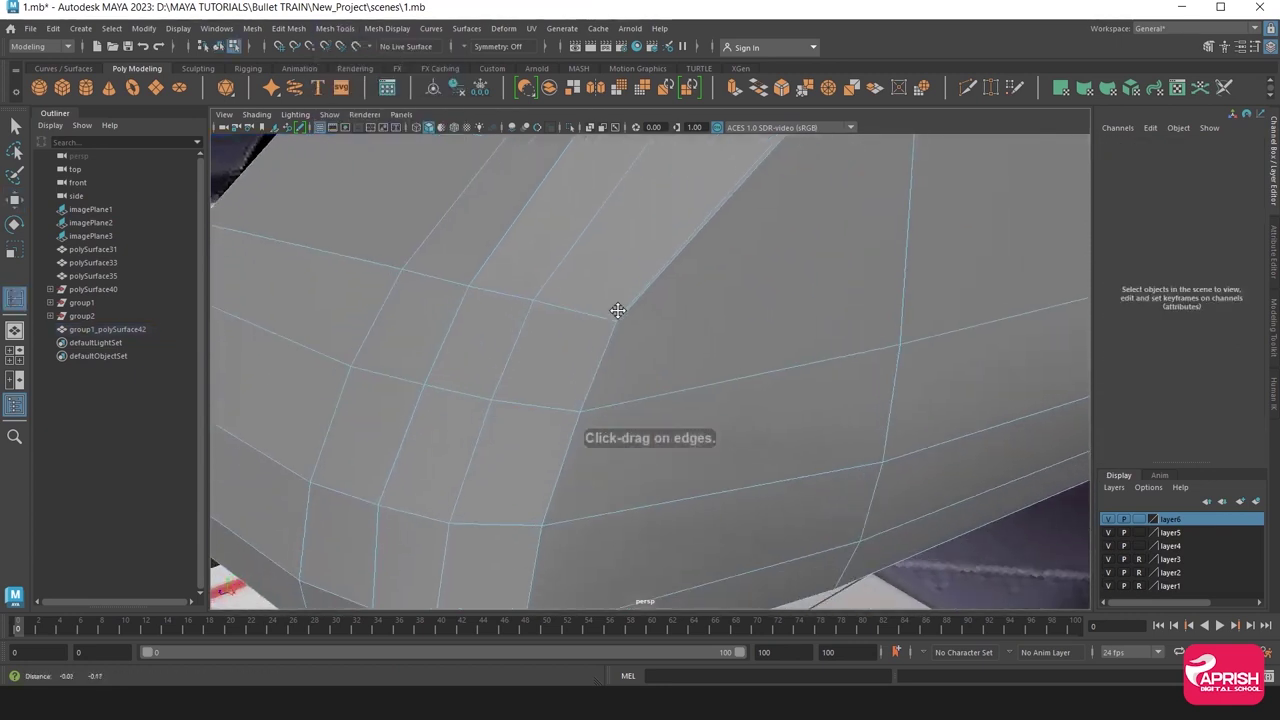
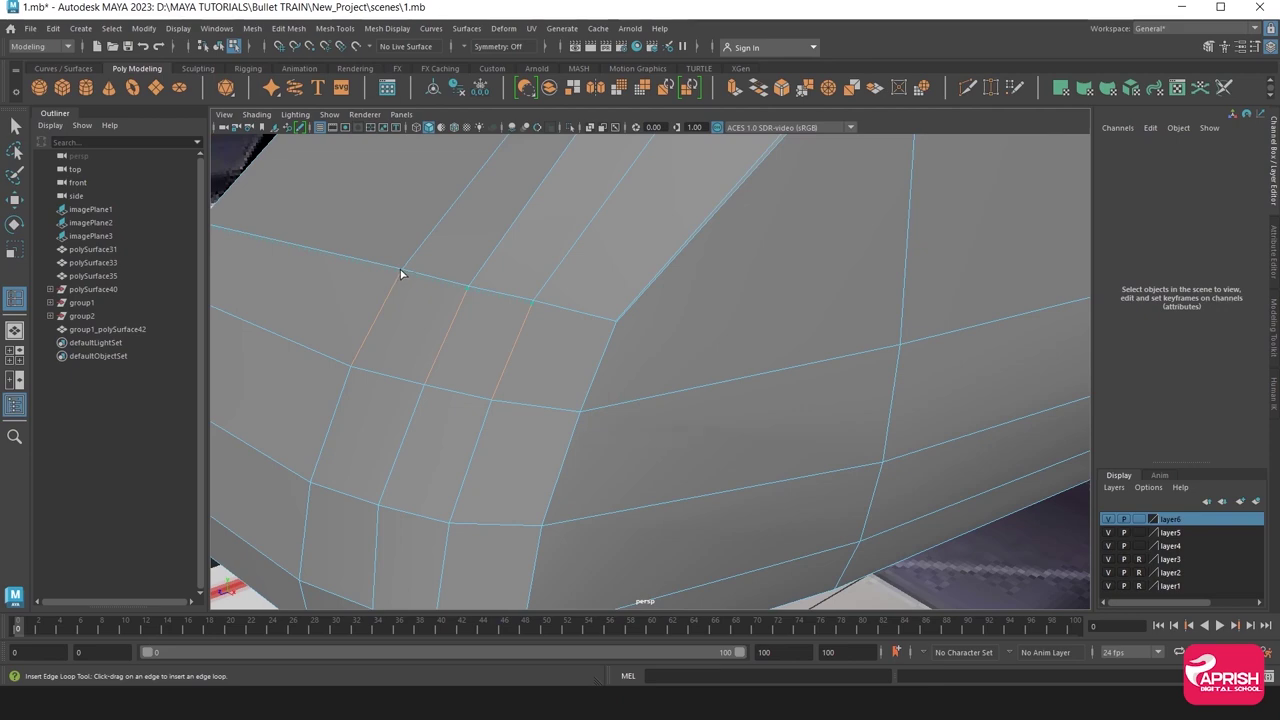
# Zoom in on the train nose and activate the Mesh Tools Multi-Cut tool.
pyautogui.scroll(3, 533, 340)
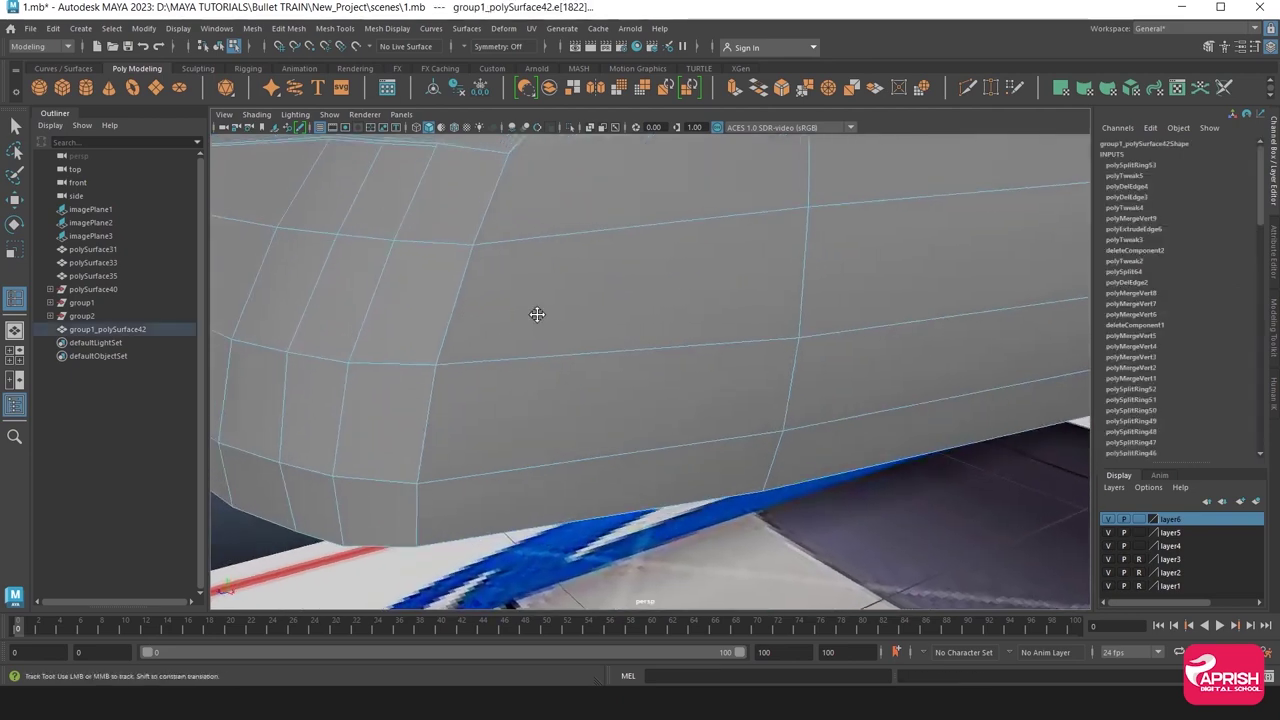
pyautogui.scroll(3, 531, 314)
pyautogui.scroll(3, 574, 386)
pyautogui.scroll(1, 608, 409)
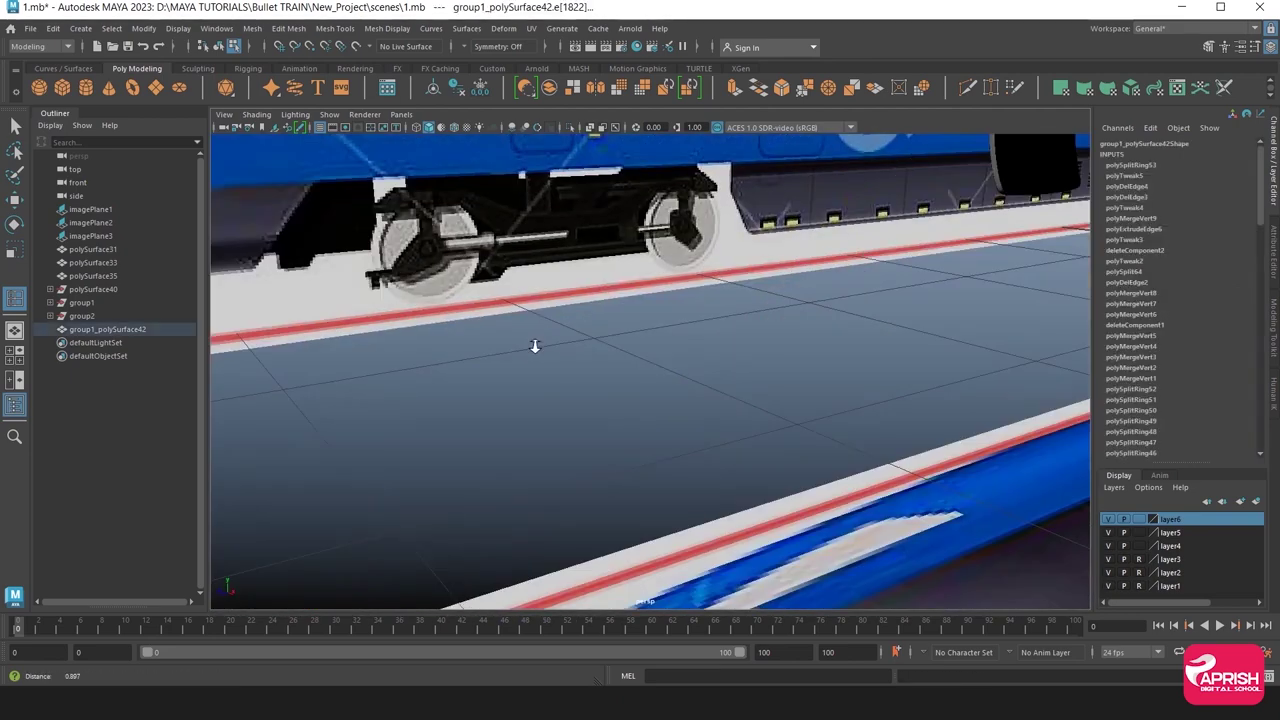
pyautogui.scroll(1, 608, 361)
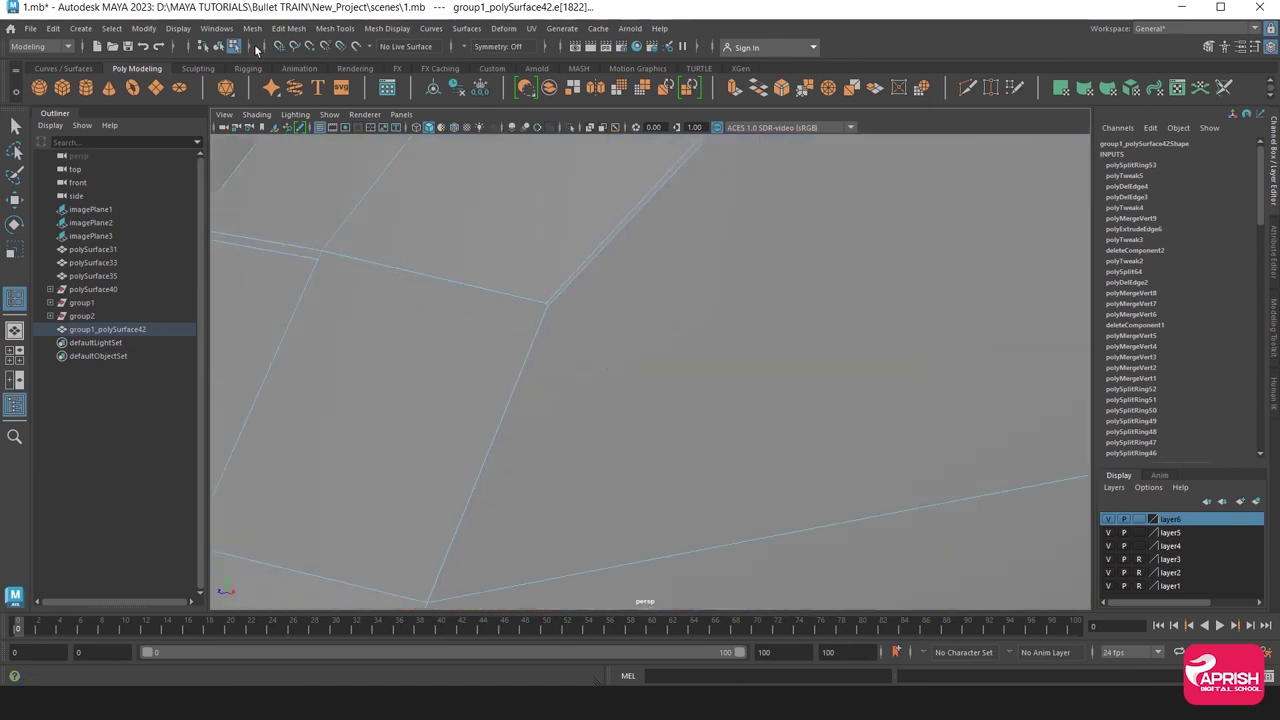
pyautogui.click(340, 28)
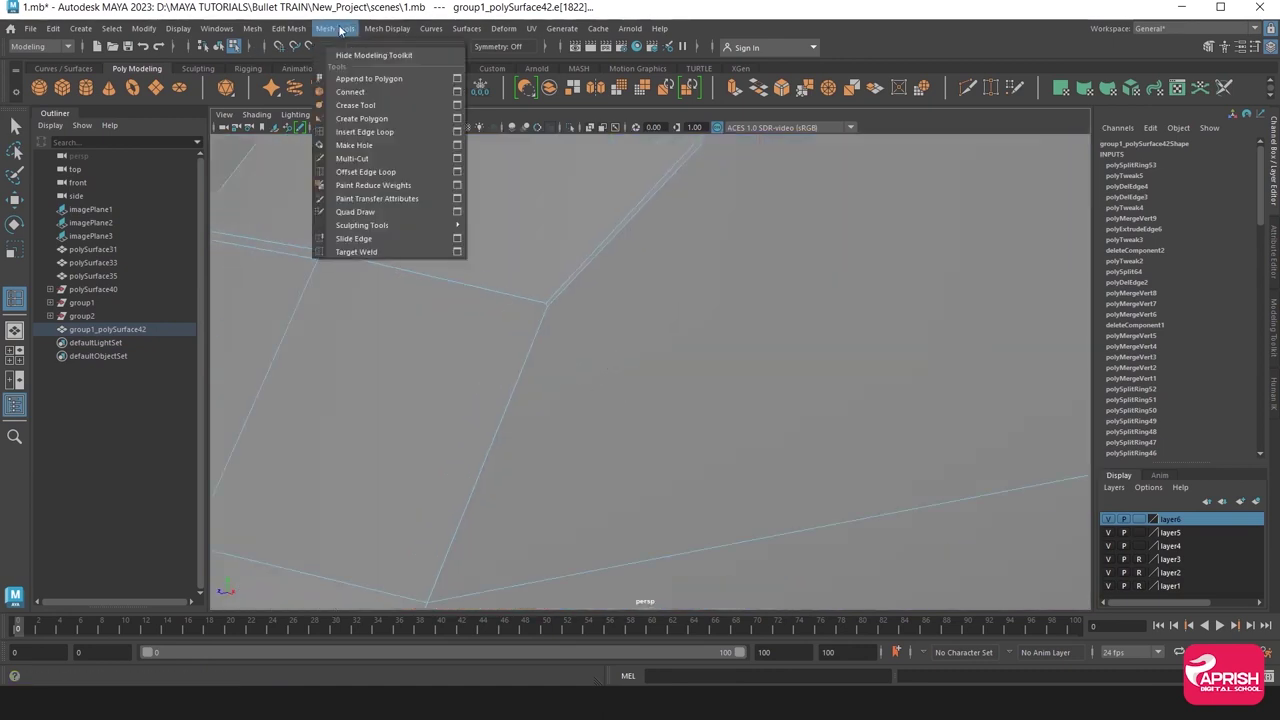
pyautogui.click(352, 158)
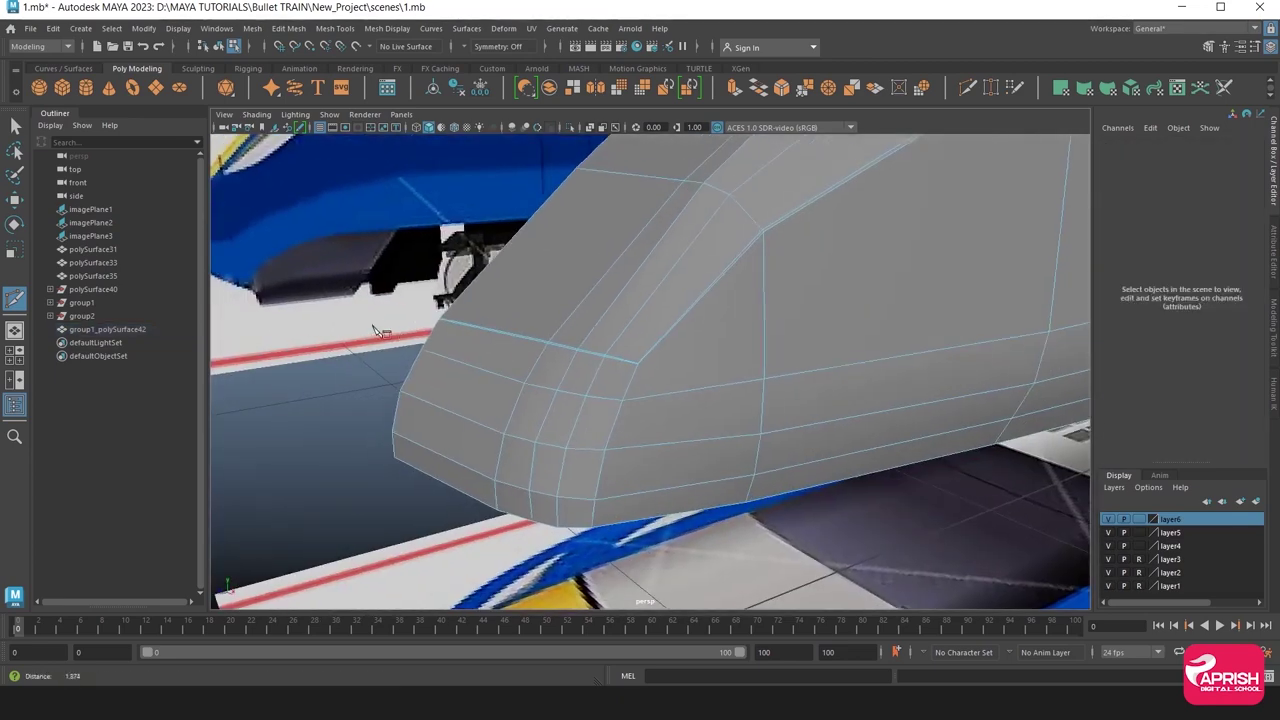
# Return to object mode, deselect the body and preview it smoothed while orbiting to the nose.
pyautogui.keyDown('alt'); pyautogui.moveTo(428, 300); pyautogui.dragTo(478, 358); pyautogui.keyUp('alt')
pyautogui.press('3')
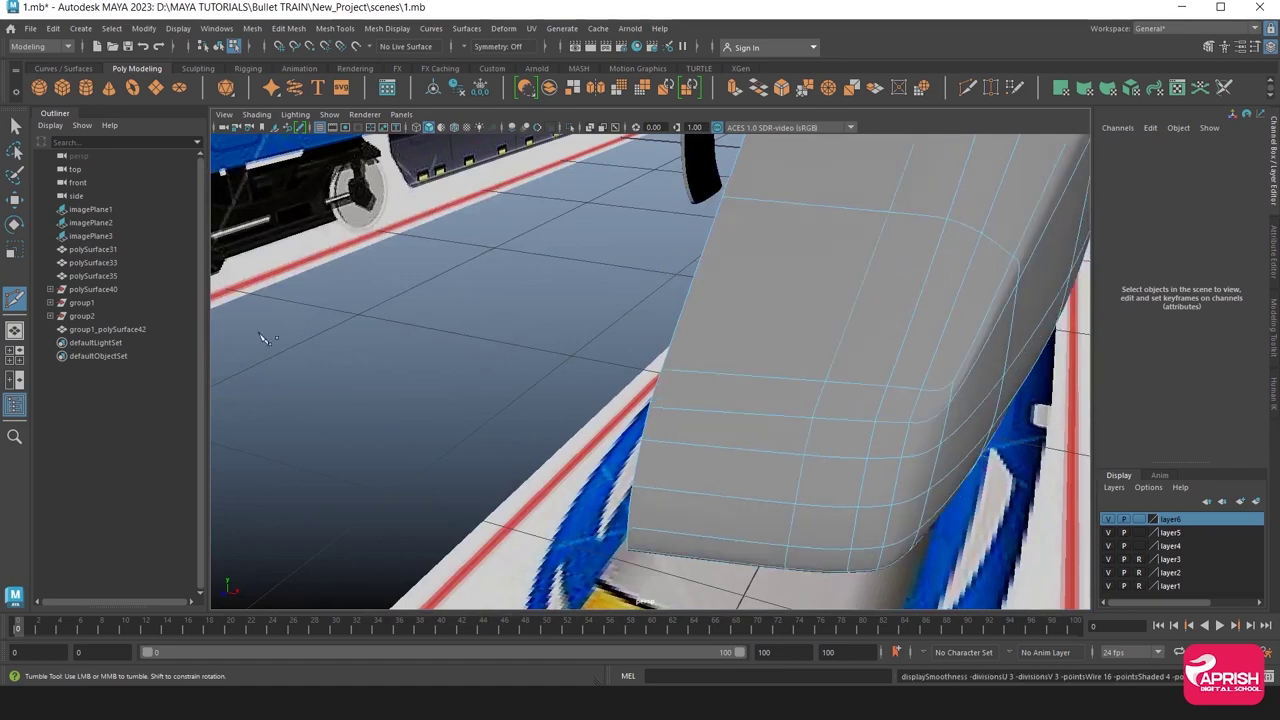
pyautogui.click(14, 199)
pyautogui.moveTo(705, 314); pyautogui.dragTo(777, 286, button='right')
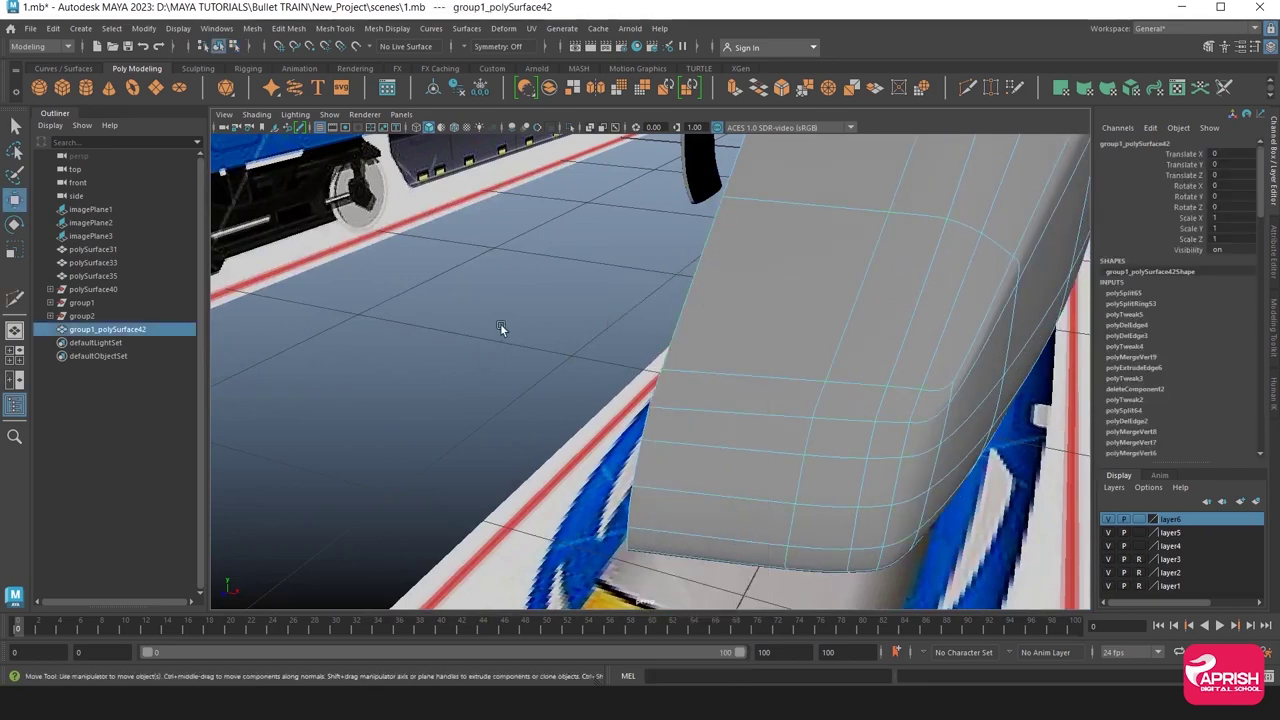
pyautogui.click(500, 323)
pyautogui.moveTo(500, 323)
pyautogui.keyDown('alt'); pyautogui.mouseDown()
pyautogui.moveTo(527, 357)
pyautogui.moveTo(658, 445)
pyautogui.moveTo(531, 442)
pyautogui.moveTo(736, 430)
pyautogui.moveTo(703, 503)
pyautogui.moveTo(547, 462)
pyautogui.moveTo(614, 374)
pyautogui.mouseUp(); pyautogui.keyUp('alt')
# Select the half train body and frame it in an enlarged front view.
pyautogui.keyDown('alt'); pyautogui.moveTo(614, 374); pyautogui.dragTo(770, 495, button='right'); pyautogui.keyUp('alt')
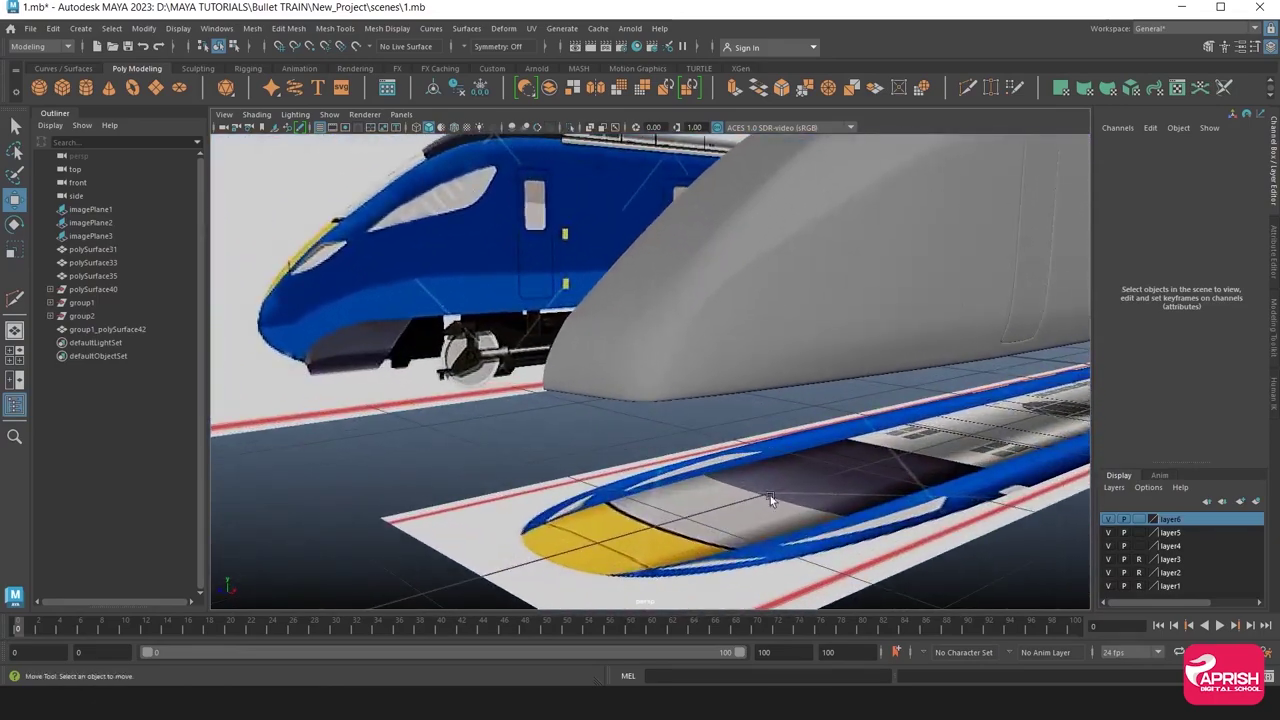
pyautogui.moveTo(770, 495)
pyautogui.keyDown('alt'); pyautogui.mouseDown()
pyautogui.moveTo(643, 405)
pyautogui.moveTo(608, 404)
pyautogui.moveTo(639, 367)
pyautogui.moveTo(673, 364)
pyautogui.moveTo(640, 372)
pyautogui.mouseUp(); pyautogui.keyUp('alt')
pyautogui.click(569, 366)
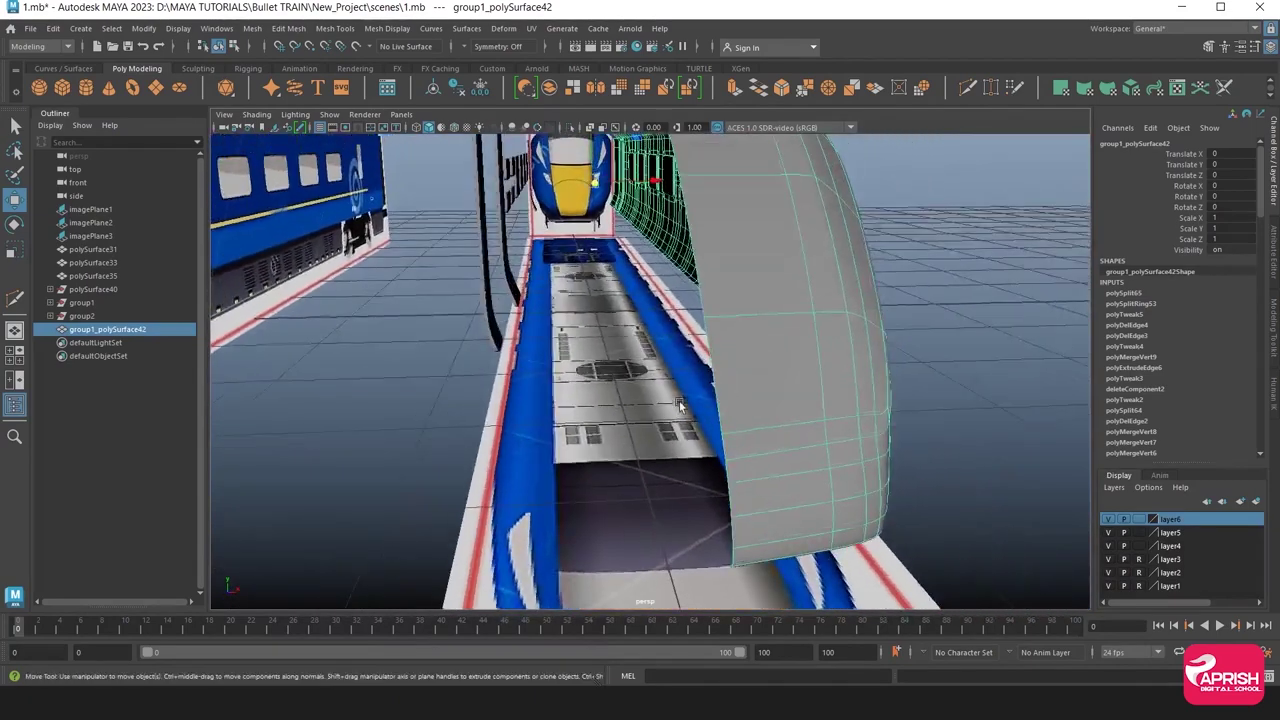
pyautogui.keyDown('alt'); pyautogui.moveTo(640, 372); pyautogui.dragTo(522, 388, button='right'); pyautogui.keyUp('alt')
pyautogui.press('space')
pyautogui.hotkey('shift', 'f')
pyautogui.press('space')
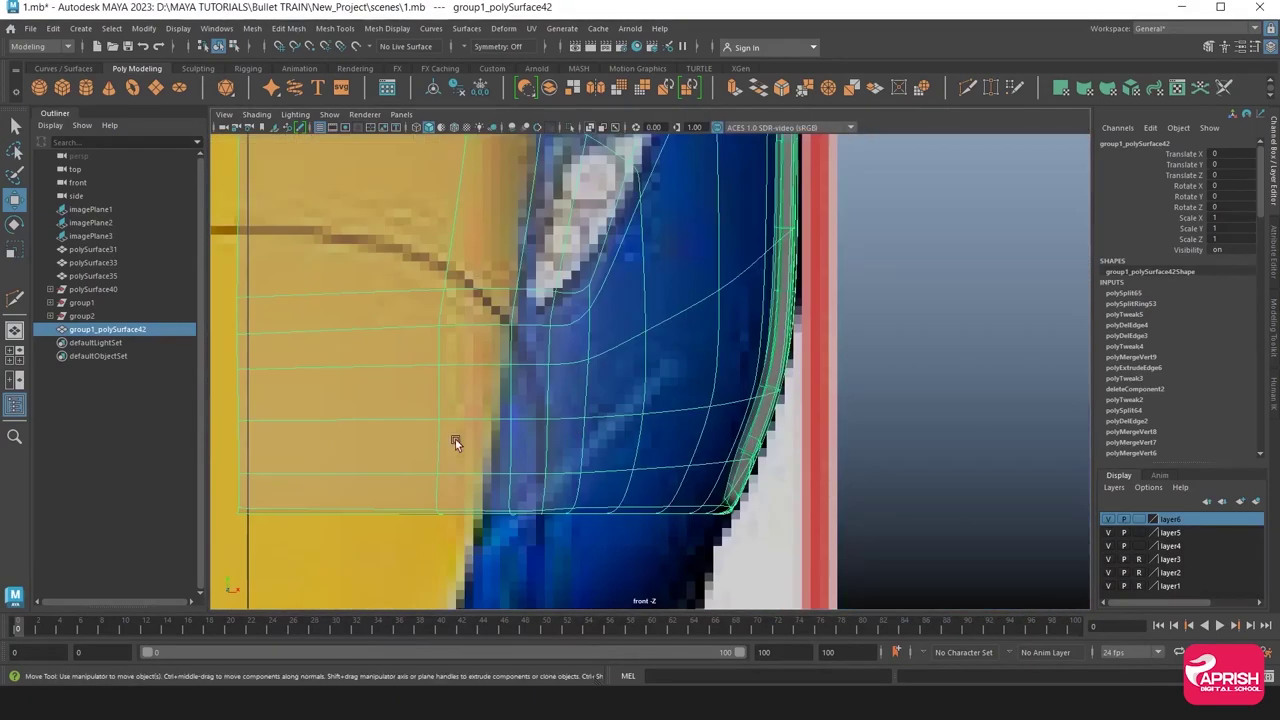
pyautogui.scroll(-5, 600, 400)
pyautogui.scroll(1, 607, 378)
pyautogui.scroll(1, 609, 374)
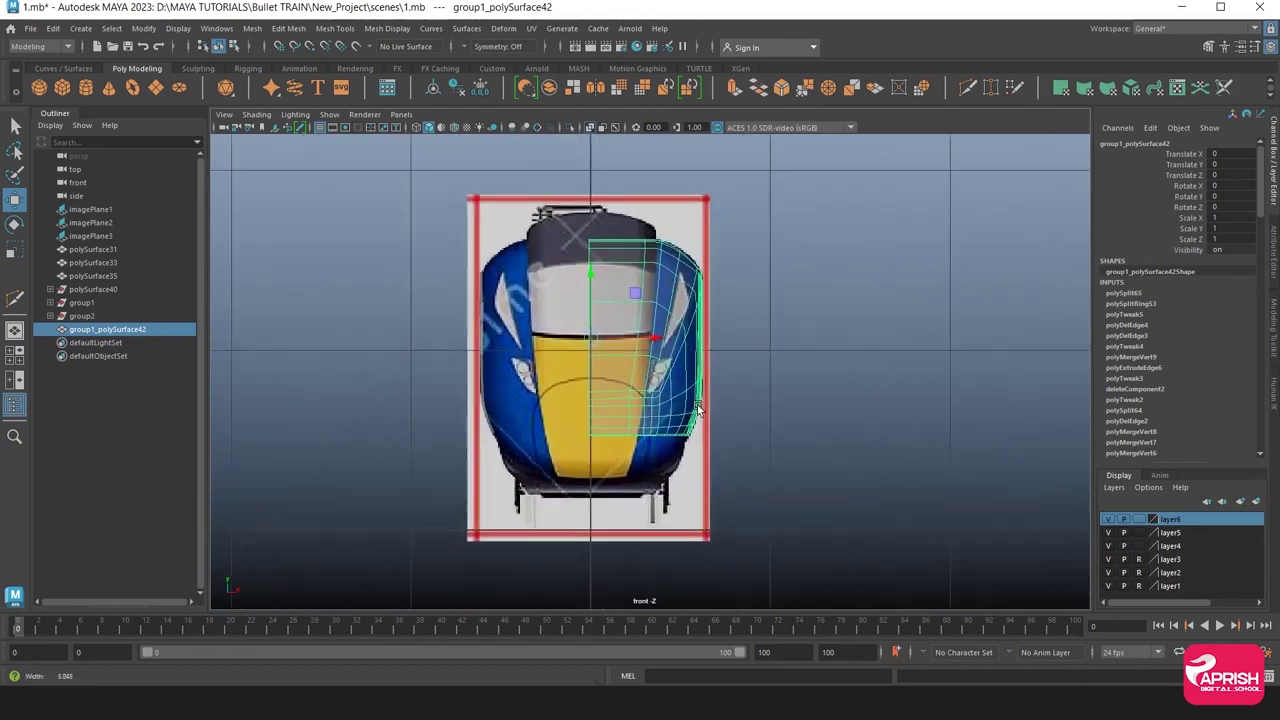
pyautogui.scroll(2, 630, 365)
# Scale and move the centre-column vertices into a straight line on the mirror axis.
pyautogui.moveTo(568, 220); pyautogui.dragTo(519, 290, button='right')
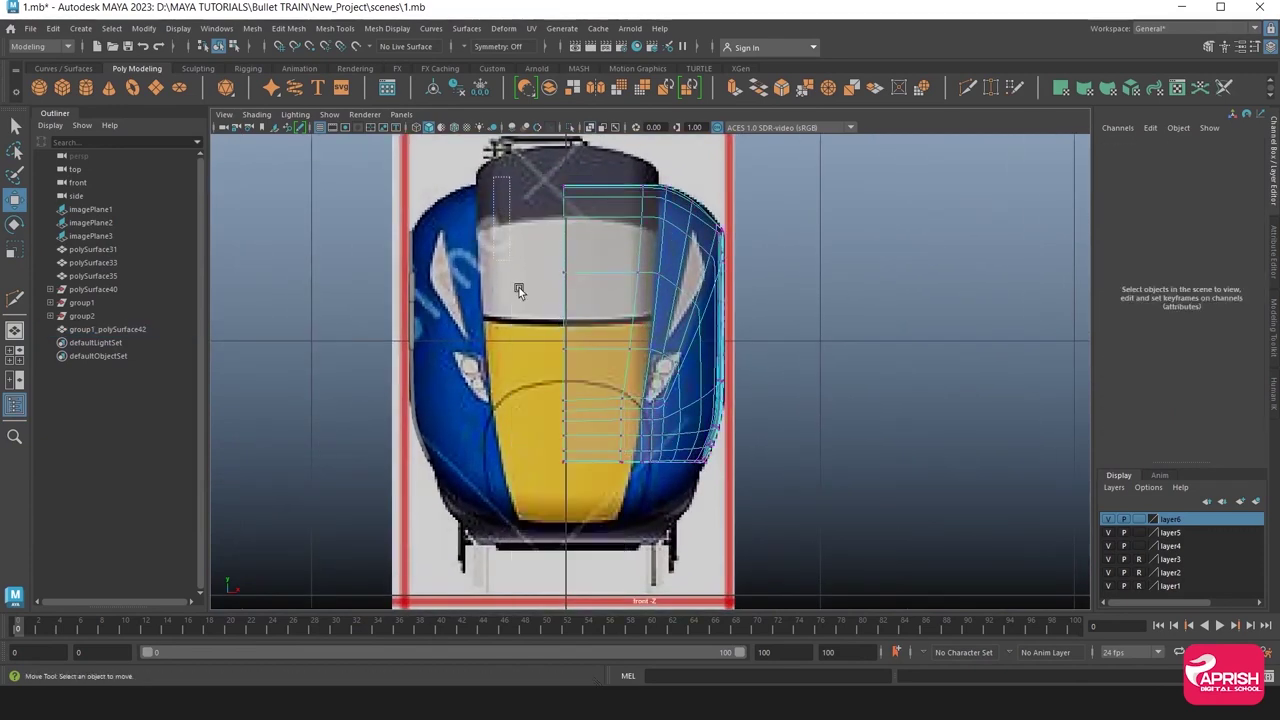
pyautogui.moveTo(593, 550); pyautogui.dragTo(594, 548)
pyautogui.click(14, 250)
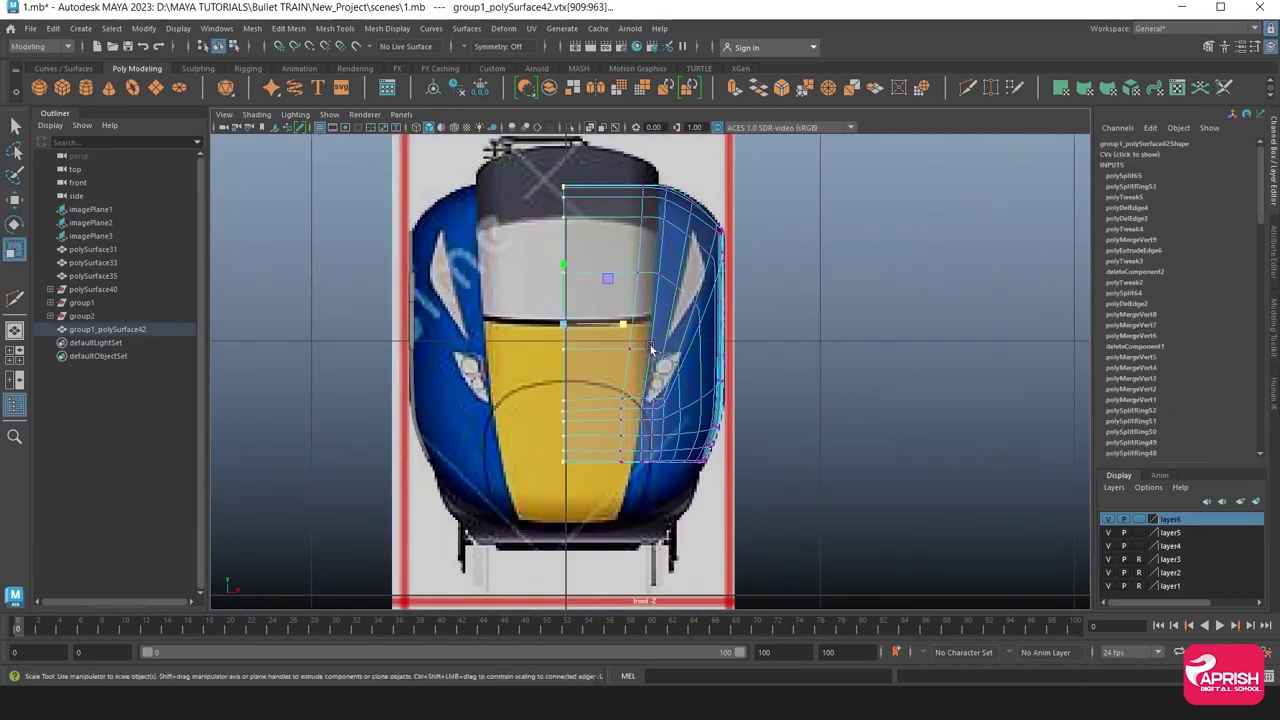
pyautogui.keyDown('shift'); pyautogui.click(618, 322); pyautogui.keyUp('shift')
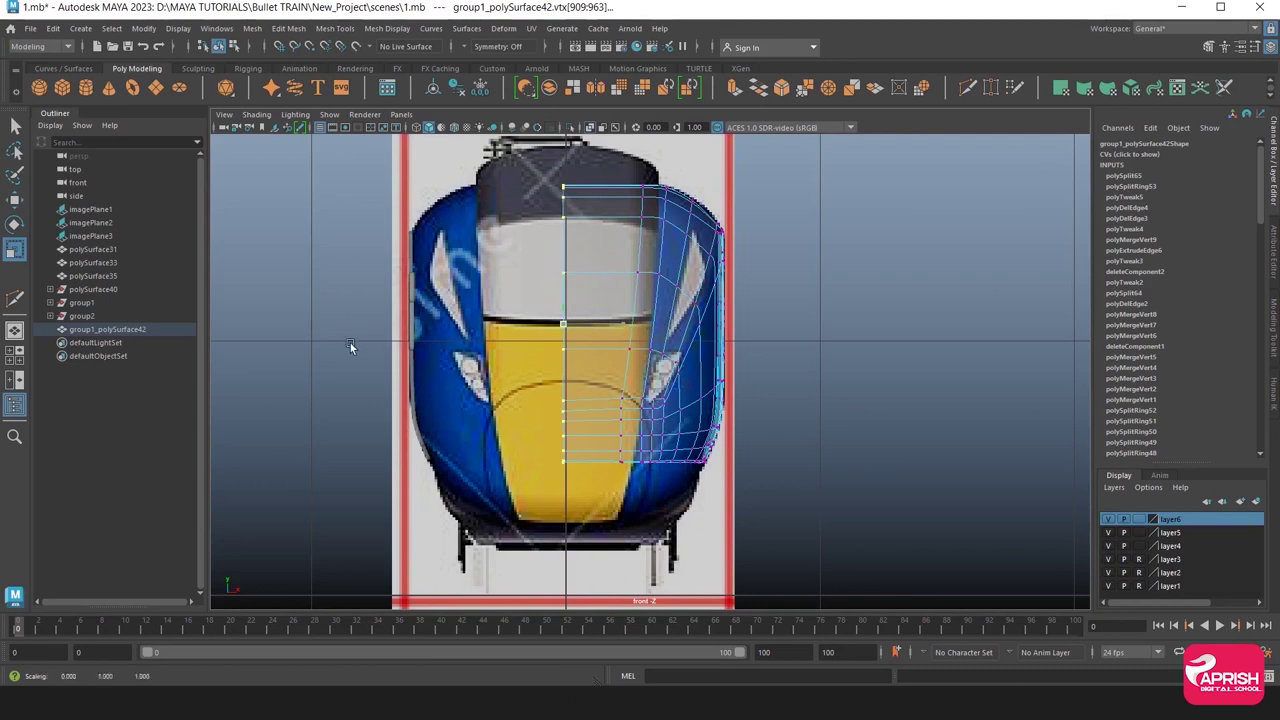
pyautogui.click(14, 200)
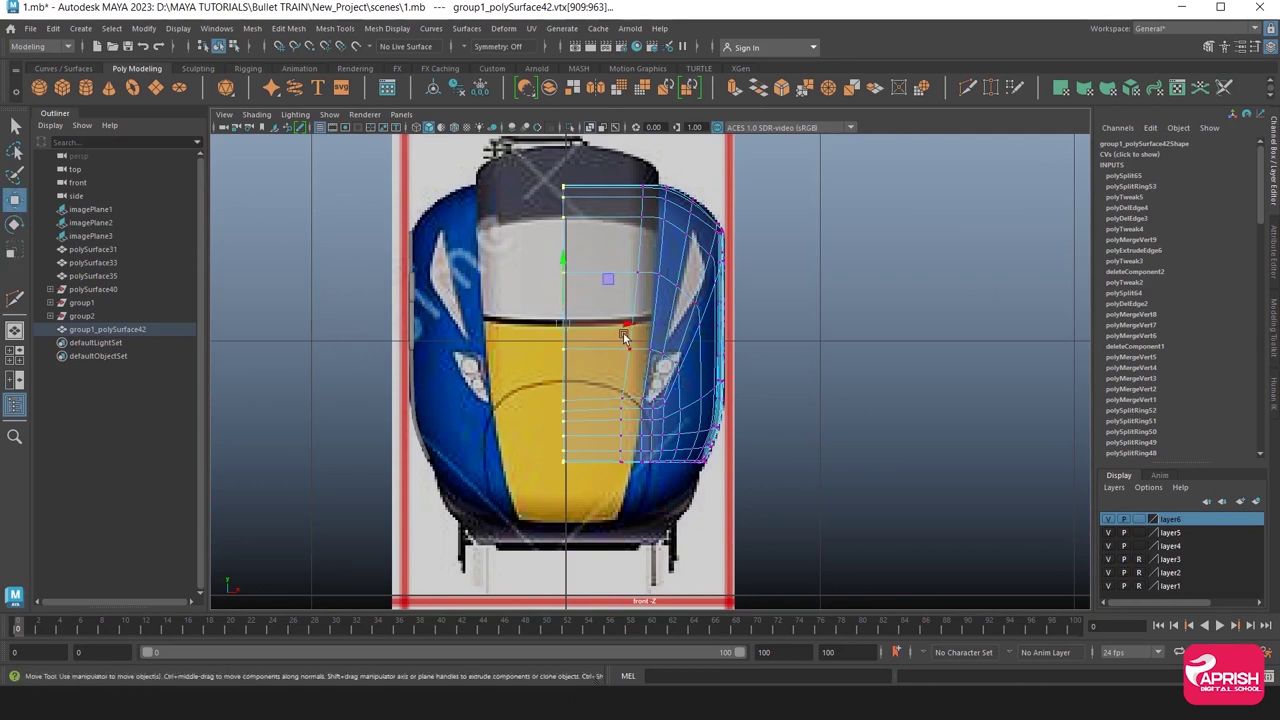
pyautogui.click(630, 322)
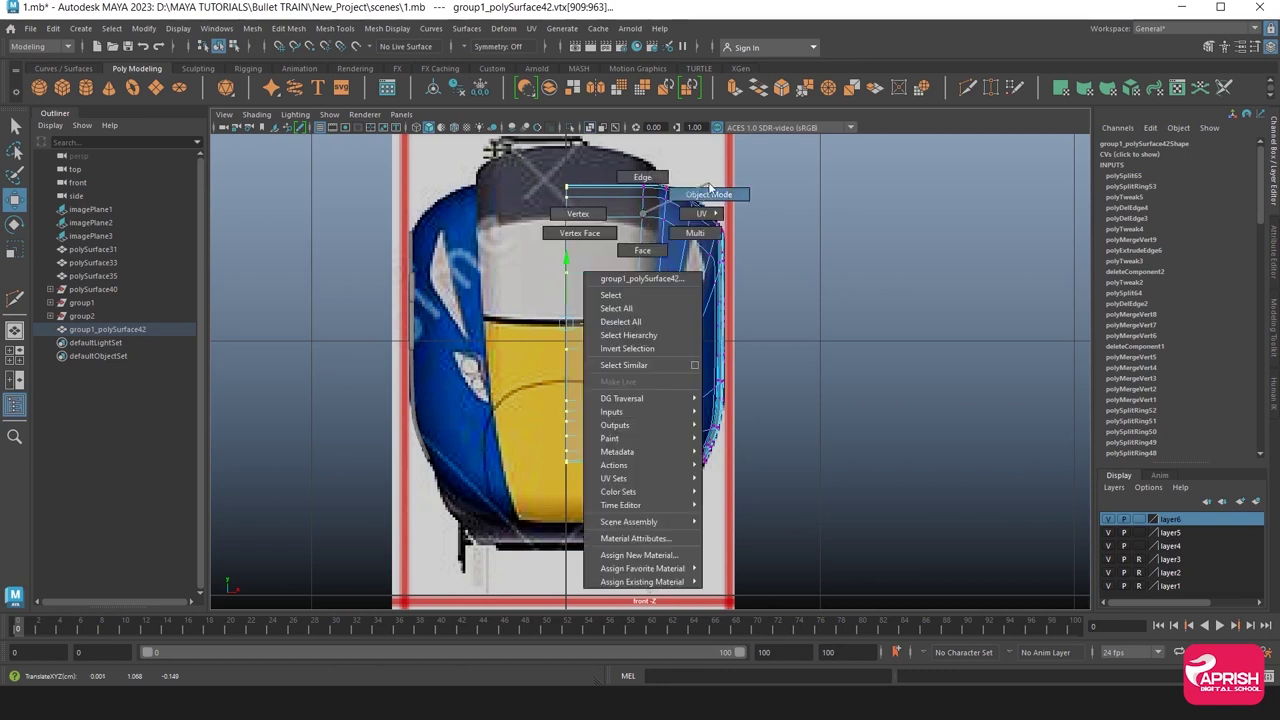
pyautogui.moveTo(643, 216); pyautogui.dragTo(685, 232, button='right')
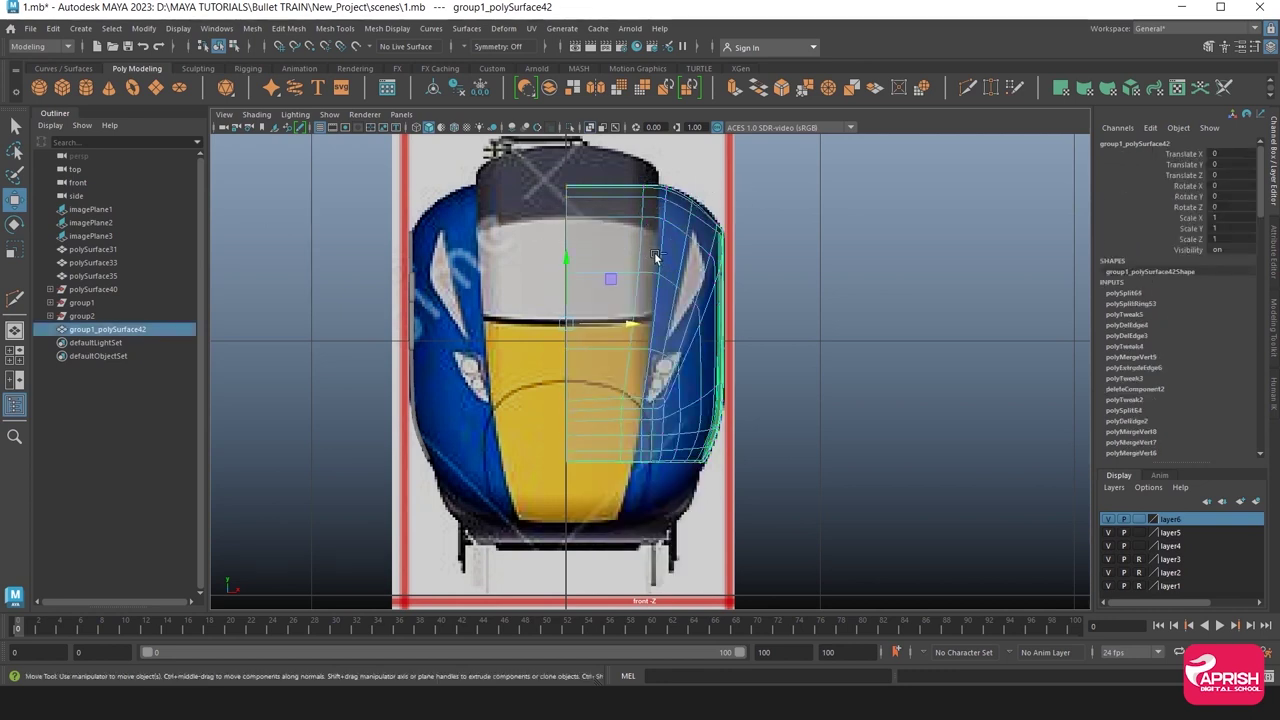
# Duplicate the half body with Scale X -1 and combine both halves into one mesh.
pyautogui.hotkey('ctrl', 'd')
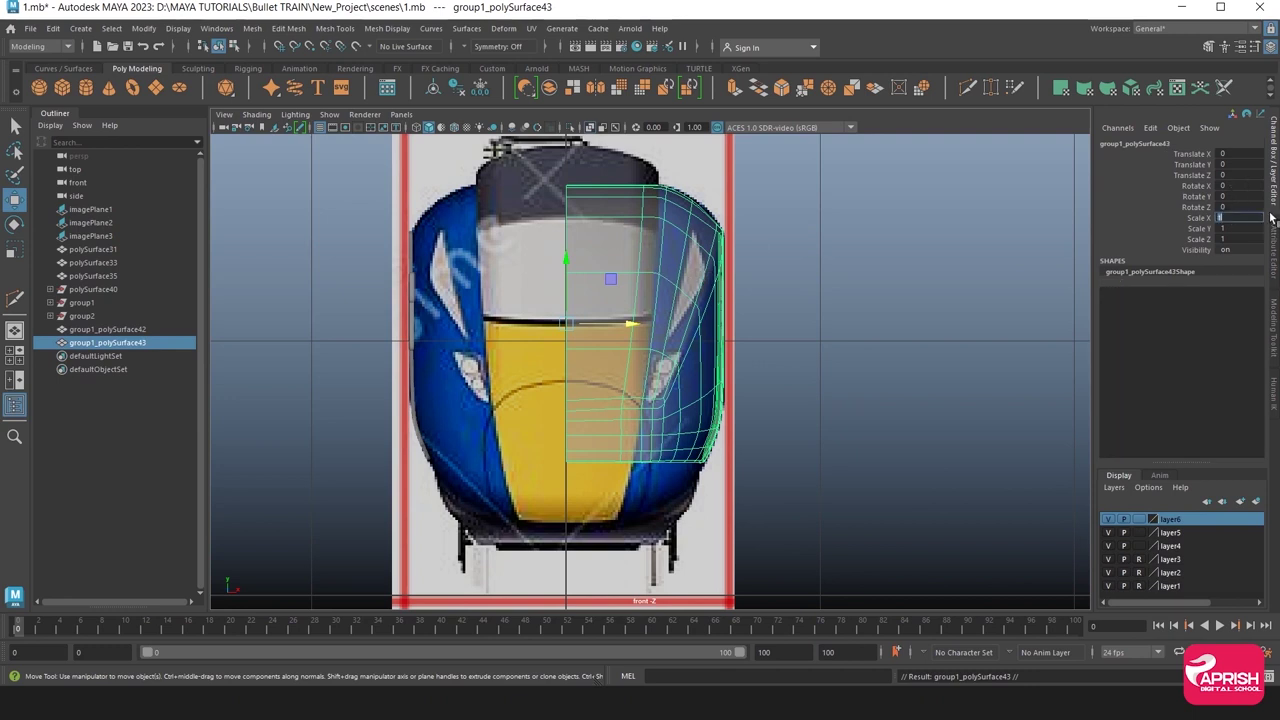
pyautogui.write('-1')
pyautogui.press('Return')
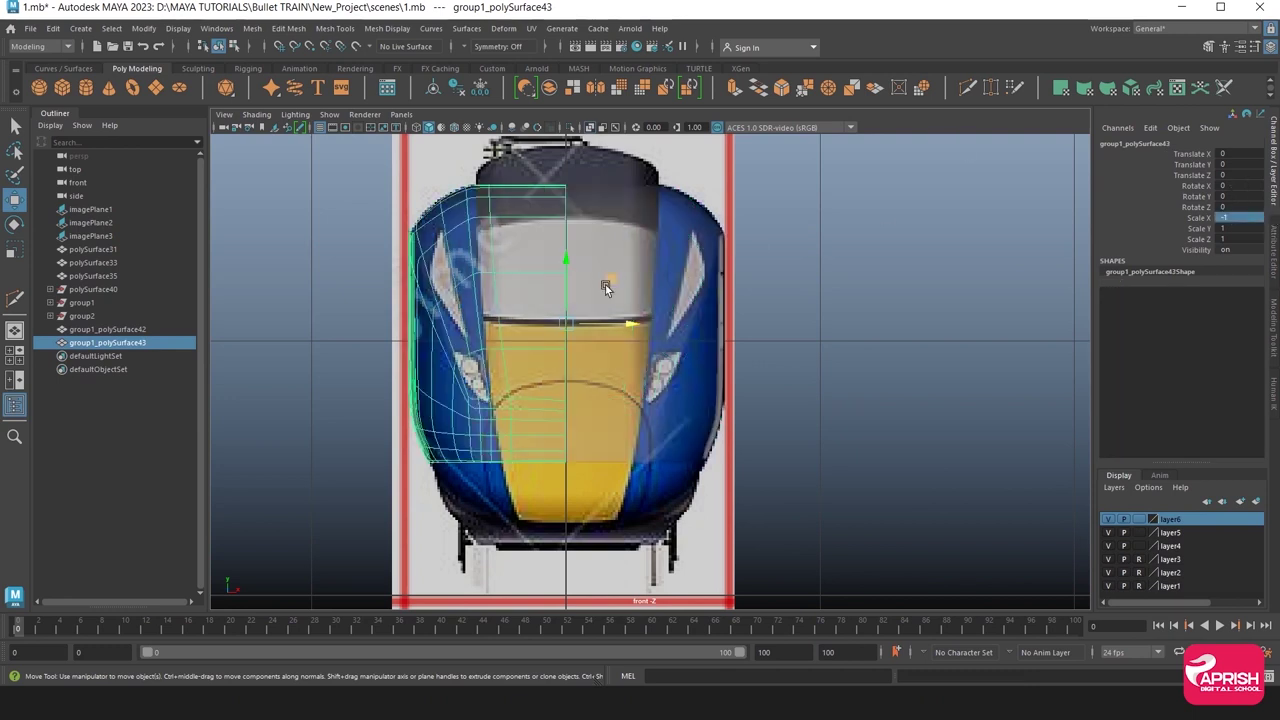
pyautogui.click(617, 249)
pyautogui.keyDown('shift'); pyautogui.click(480, 218); pyautogui.keyUp('shift')
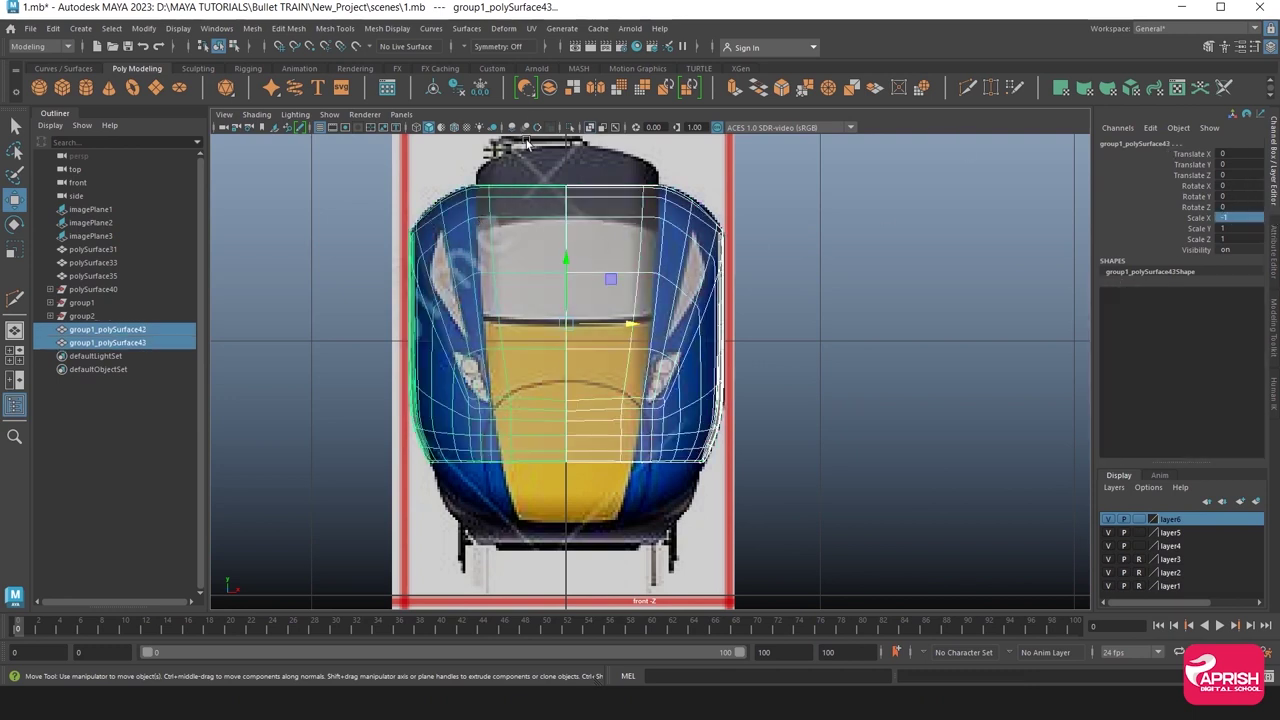
pyautogui.click(549, 88)
pyautogui.click(903, 403)
# Zoom the top view to the train's front end and select the nose-tip vertices.
pyautogui.press('space')
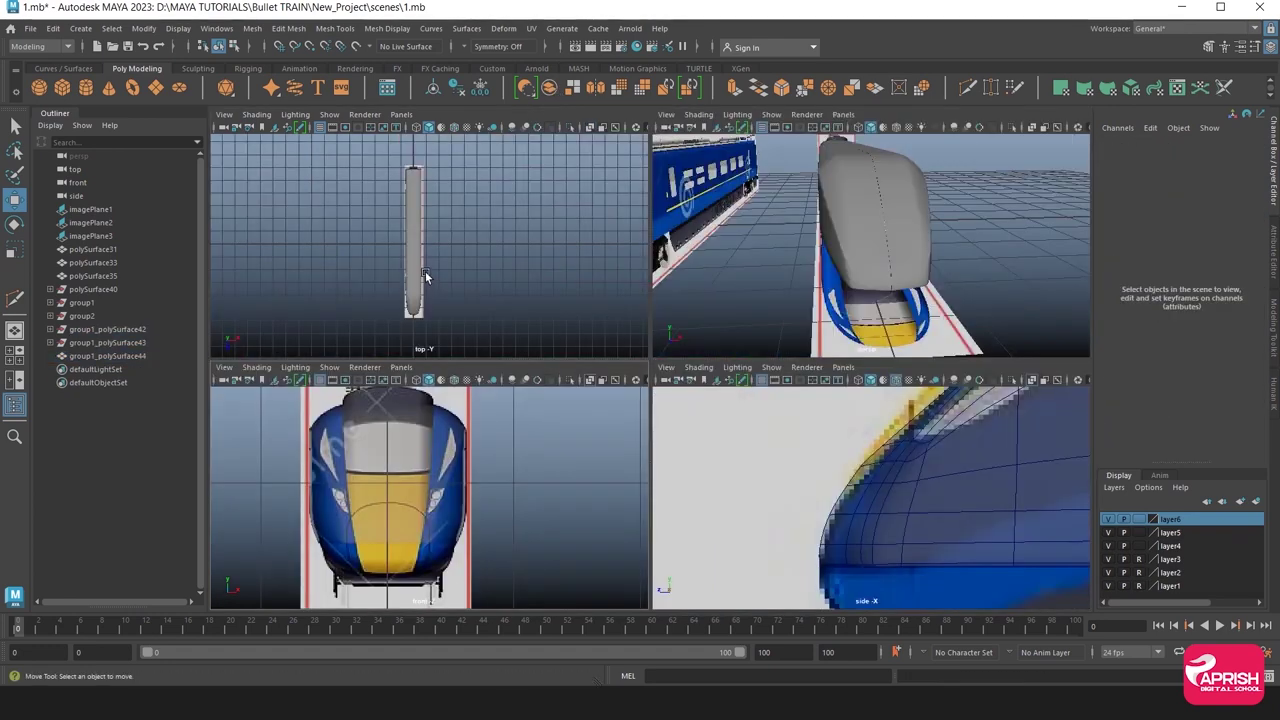
pyautogui.press('space')
pyautogui.scroll(3, 507, 376)
pyautogui.scroll(2, 658, 434)
pyautogui.scroll(2, 582, 360)
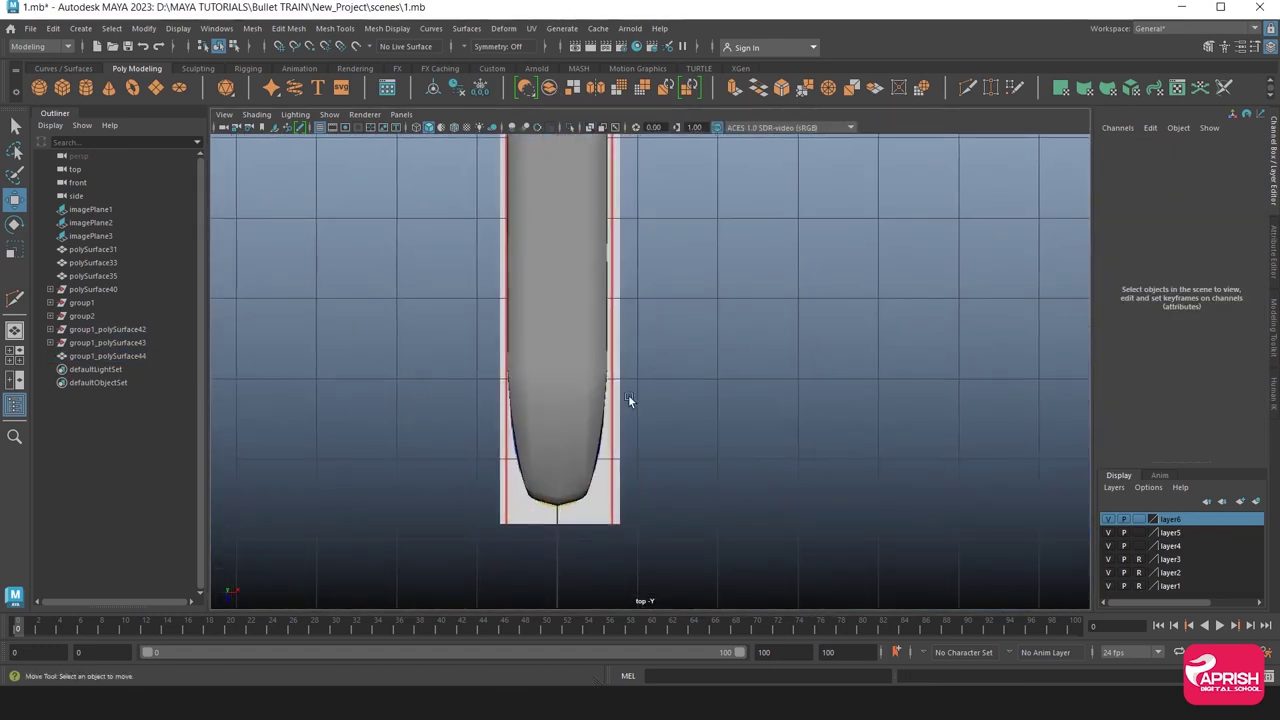
pyautogui.click(556, 384)
pyautogui.keyDown('alt'); pyautogui.moveTo(556, 384); pyautogui.dragTo(643, 337, button='middle'); pyautogui.keyUp('alt')
pyautogui.scroll(3, 643, 337)
pyautogui.scroll(1, 645, 350)
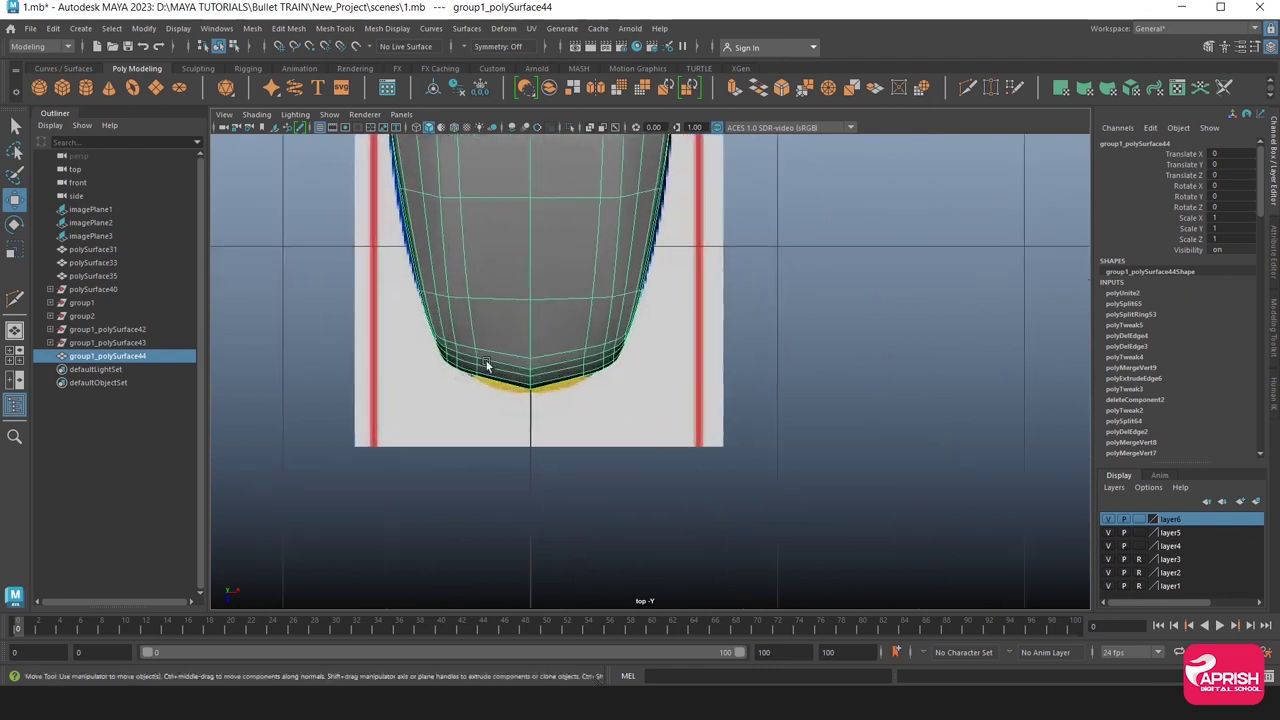
pyautogui.scroll(1, 591, 396)
pyautogui.scroll(2, 591, 396)
pyautogui.scroll(1, 574, 352)
pyautogui.moveTo(584, 364); pyautogui.dragTo(555, 393, button='right')
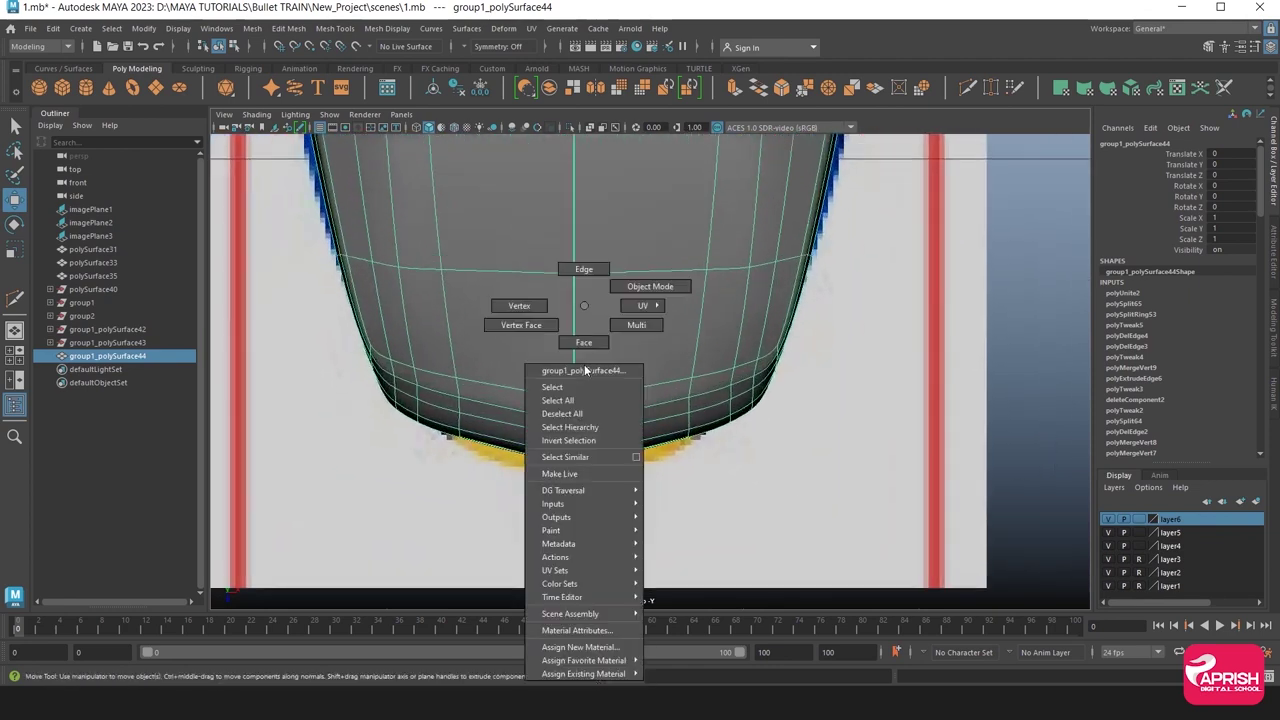
pyautogui.moveTo(545, 355)
pyautogui.mouseDown()
pyautogui.moveTo(605, 513)
pyautogui.moveTo(576, 492)
pyautogui.mouseUp()
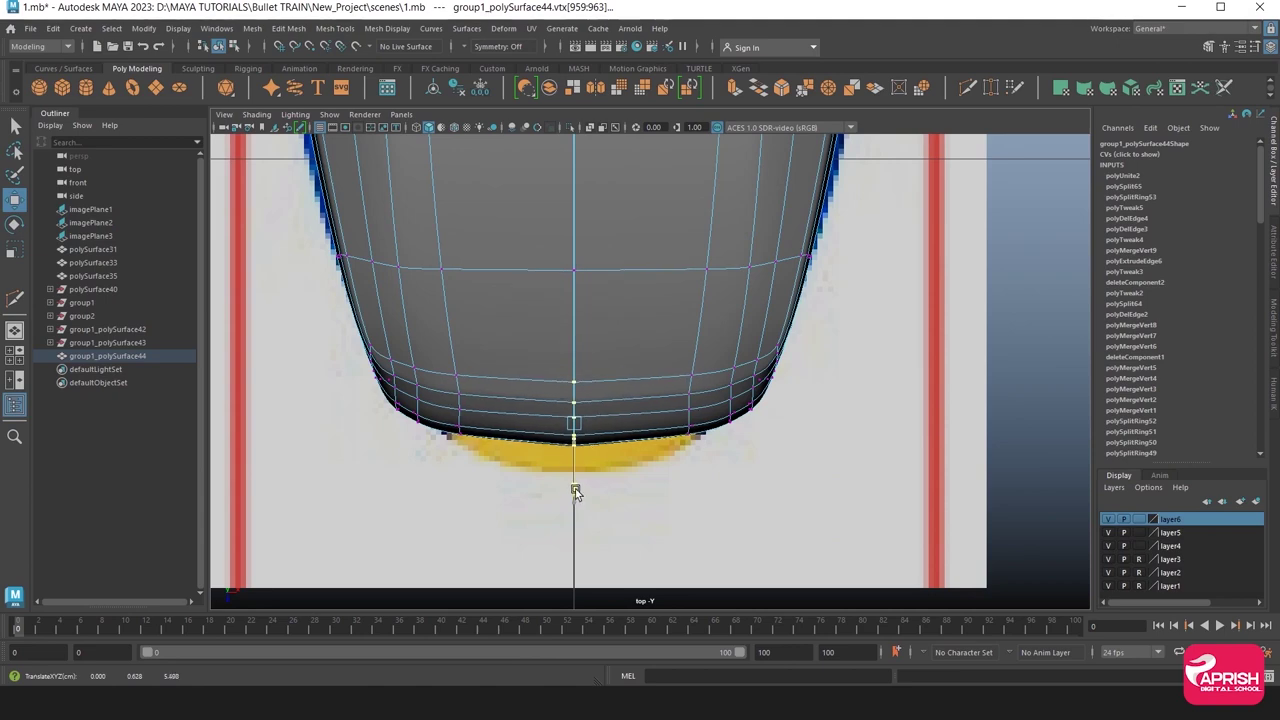
# Select the centre-line seam vertices running along the roof from the perspective view.
pyautogui.press('space')
pyautogui.press('space')
pyautogui.keyDown('alt'); pyautogui.moveTo(740, 340); pyautogui.dragTo(766, 330); pyautogui.keyUp('alt')
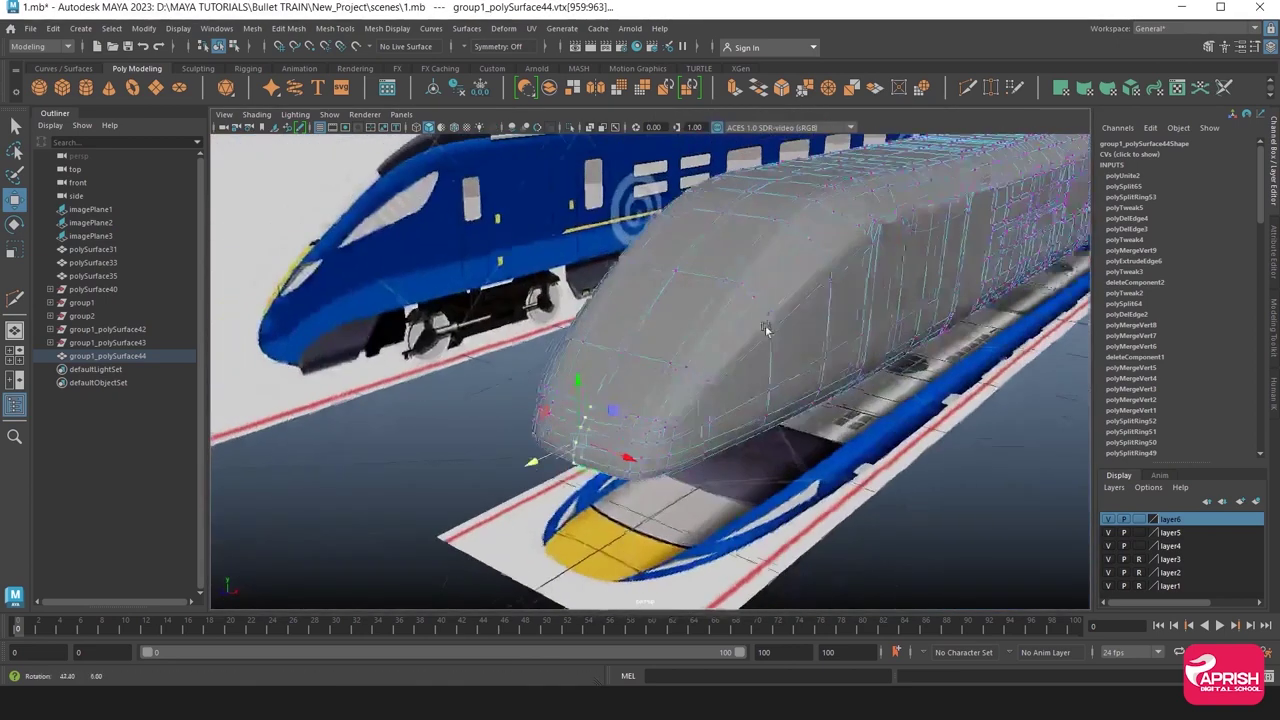
pyautogui.moveTo(742, 318); pyautogui.dragTo(676, 287, button='right')
pyautogui.moveTo(676, 287)
pyautogui.keyDown('alt'); pyautogui.mouseDown()
pyautogui.moveTo(742, 274)
pyautogui.moveTo(717, 258)
pyautogui.moveTo(686, 291)
pyautogui.moveTo(681, 225)
pyautogui.mouseUp(); pyautogui.keyUp('alt')
pyautogui.moveTo(681, 225); pyautogui.dragTo(651, 189, button='right')
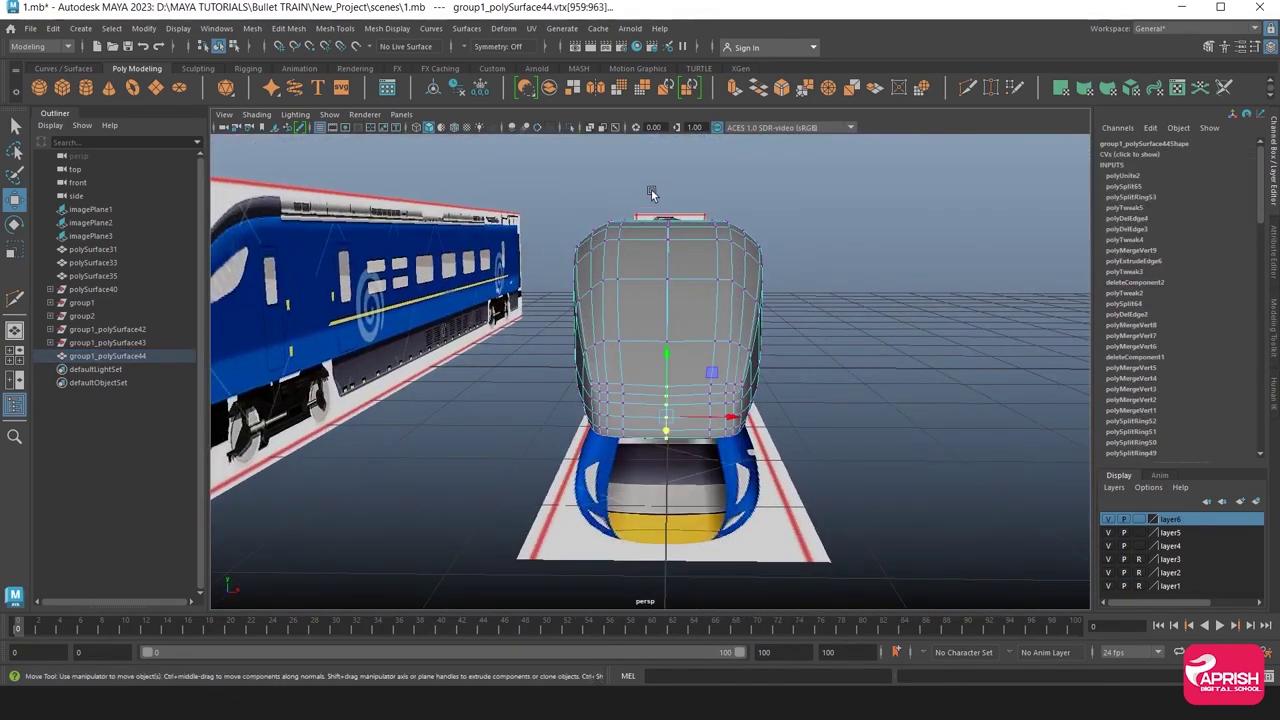
pyautogui.keyDown('shift'); pyautogui.doubleClick(688, 452); pyautogui.keyUp('shift')
pyautogui.keyDown('alt'); pyautogui.moveTo(685, 470); pyautogui.dragTo(656, 262); pyautogui.keyUp('alt')
pyautogui.keyDown('alt'); pyautogui.moveTo(656, 262); pyautogui.dragTo(675, 420, button='right'); pyautogui.keyUp('alt')
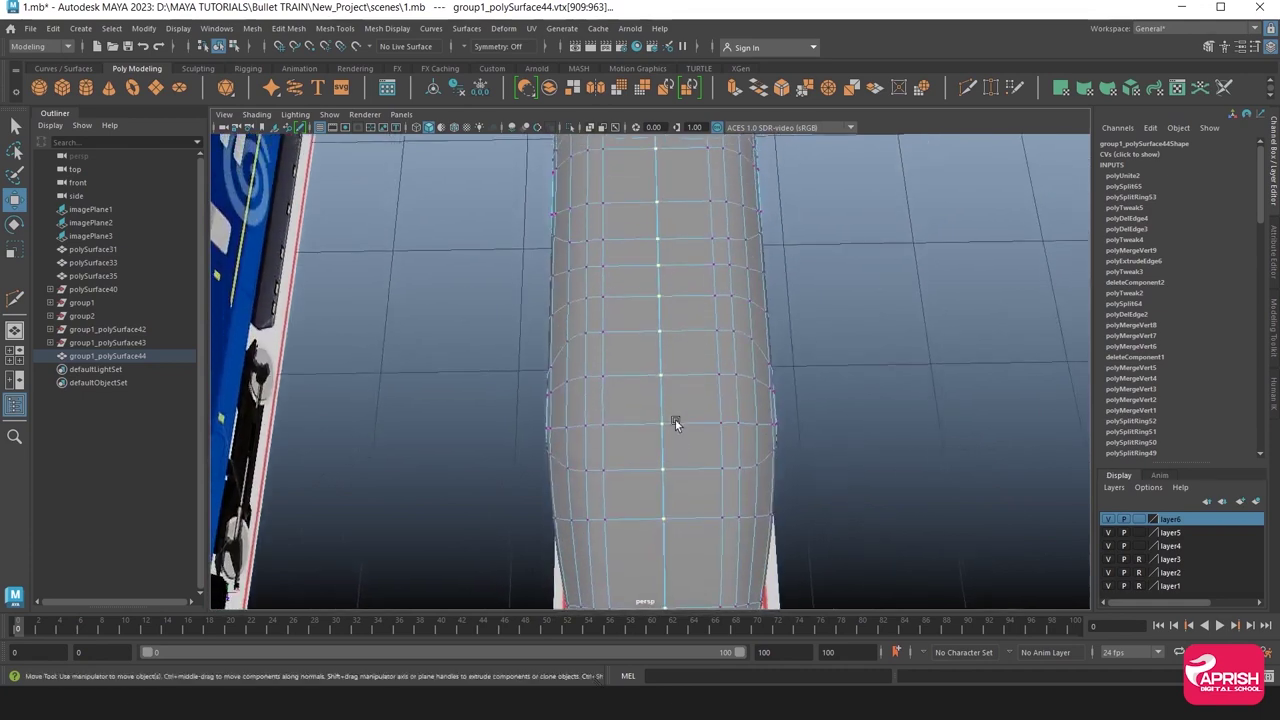
pyautogui.keyDown('alt'); pyautogui.moveTo(675, 420); pyautogui.dragTo(816, 131); pyautogui.keyUp('alt')
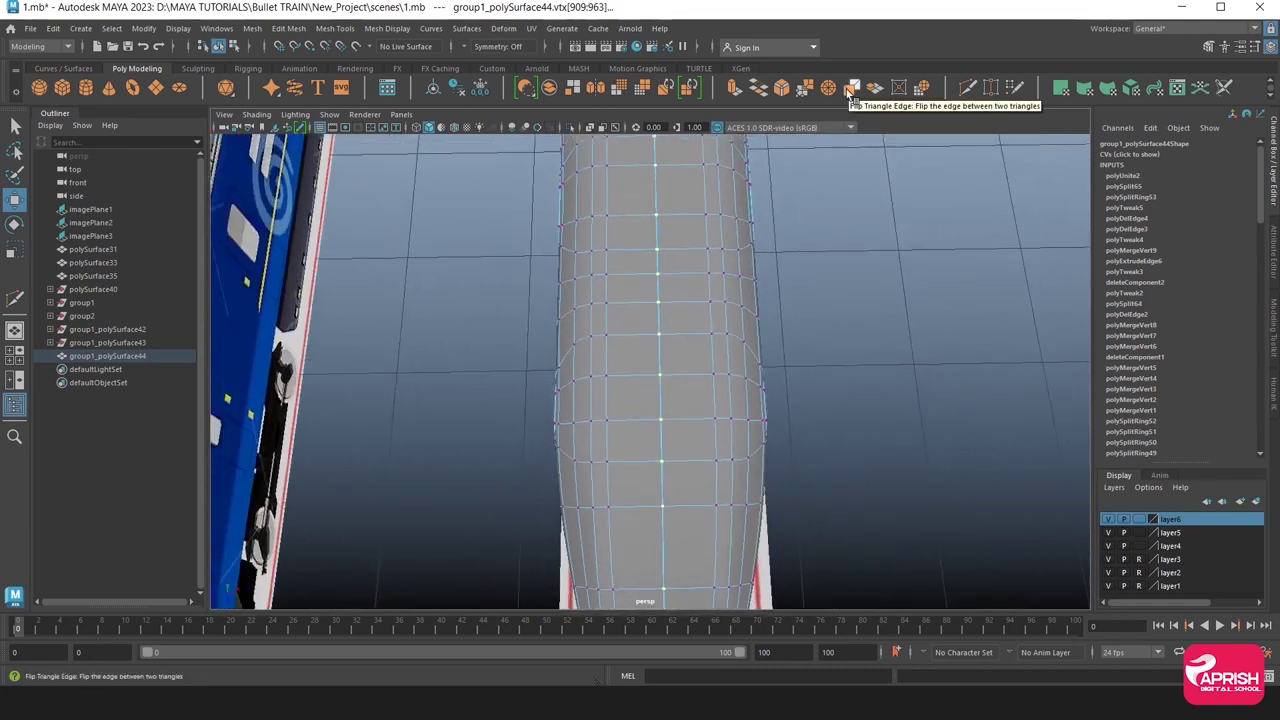
# Merge the seam vertices with a 0.01 distance threshold and return to object mode.
pyautogui.click(802, 91)
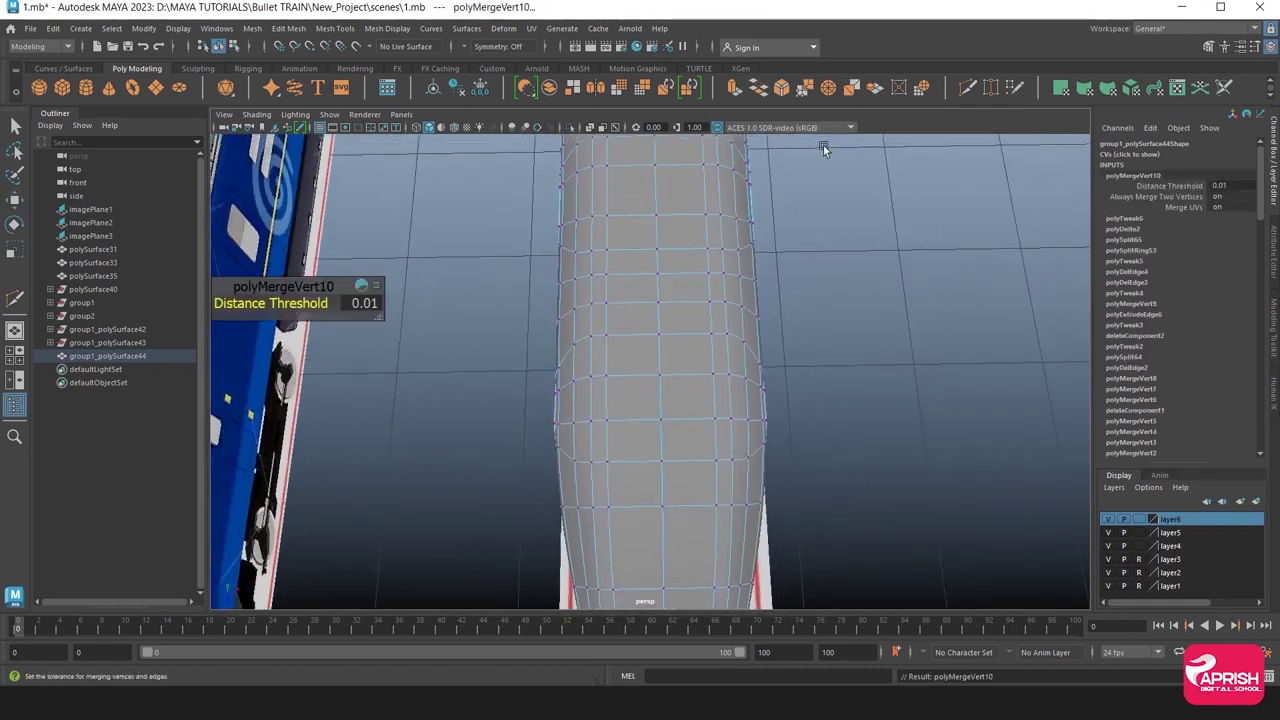
pyautogui.moveTo(818, 232)
pyautogui.keyDown('alt'); pyautogui.mouseDown()
pyautogui.moveTo(734, 251)
pyautogui.moveTo(743, 209)
pyautogui.moveTo(720, 290)
pyautogui.moveTo(691, 273)
pyautogui.moveTo(687, 250)
pyautogui.moveTo(514, 337)
pyautogui.moveTo(809, 406)
pyautogui.moveTo(817, 394)
pyautogui.moveTo(786, 426)
pyautogui.moveTo(688, 374)
pyautogui.moveTo(730, 398)
pyautogui.mouseUp(); pyautogui.keyUp('alt')
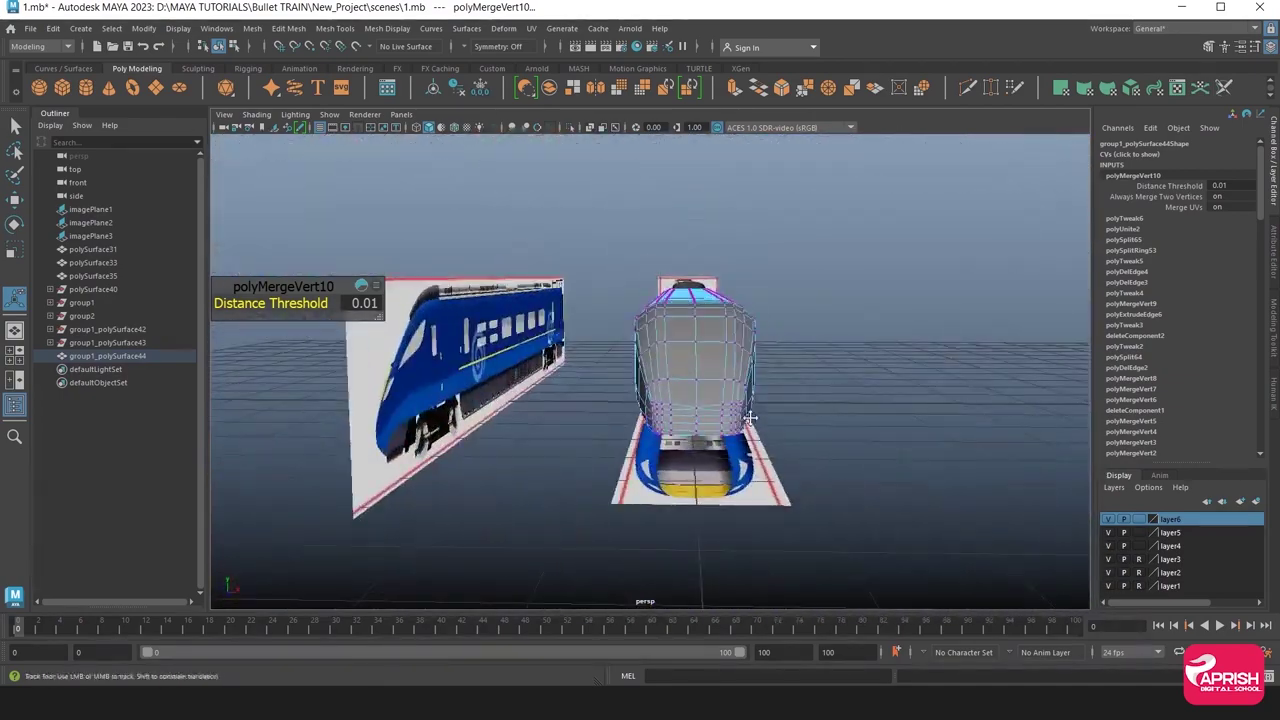
pyautogui.keyDown('alt'); pyautogui.moveTo(730, 398); pyautogui.dragTo(763, 423, button='right'); pyautogui.keyUp('alt')
pyautogui.scroll(5, 763, 423)
pyautogui.scroll(5, 823, 423)
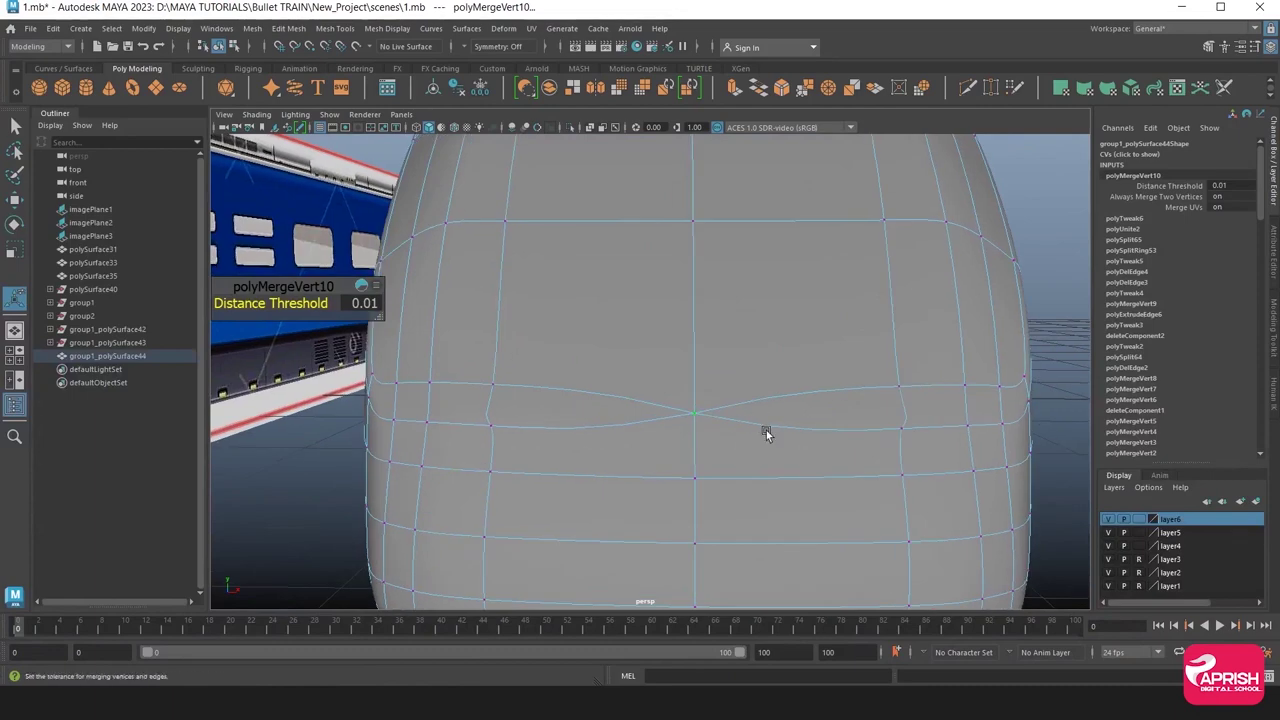
pyautogui.moveTo(667, 384); pyautogui.dragTo(693, 332, button='right')
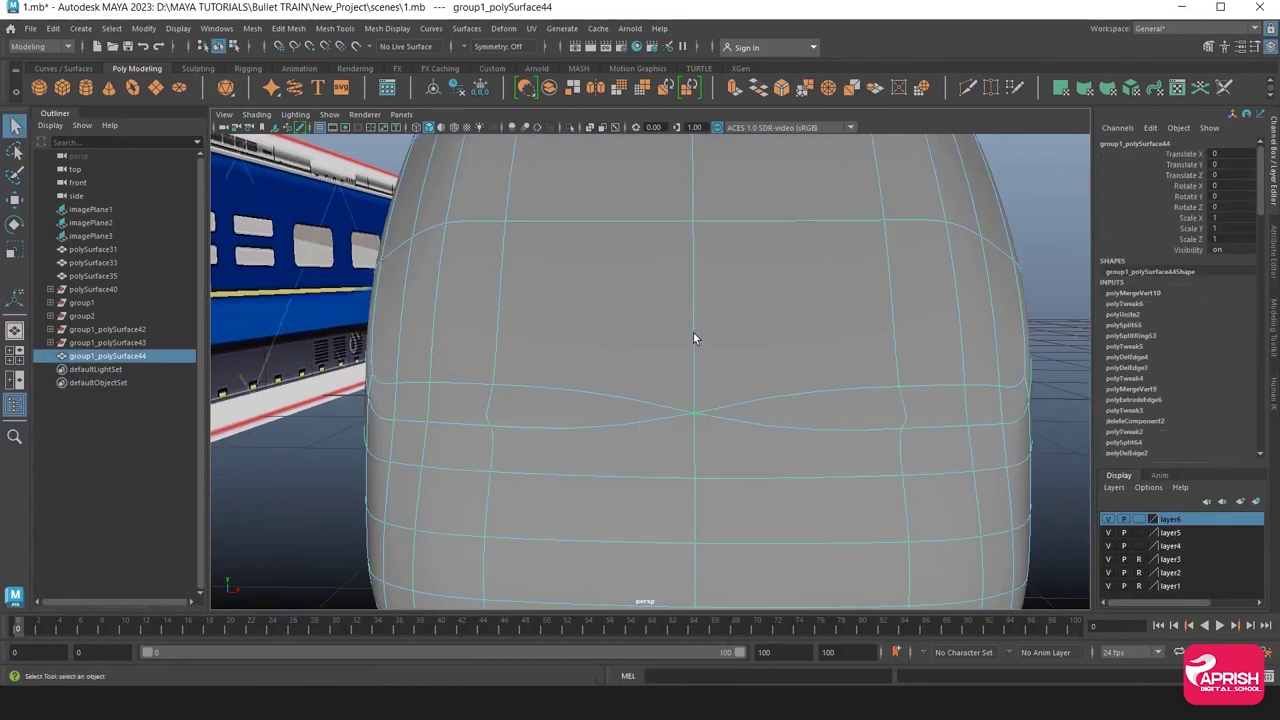
# Show the unsmoothed cage and raise a vertex on the nose front slightly.
pyautogui.press('1')
pyautogui.scroll(-3, 743, 362)
pyautogui.moveTo(674, 357)
pyautogui.keyDown('alt'); pyautogui.mouseDown()
pyautogui.moveTo(639, 308)
pyautogui.moveTo(664, 327)
pyautogui.mouseUp(); pyautogui.keyUp('alt')
pyautogui.scroll(5, 664, 327)
pyautogui.keyDown('alt'); pyautogui.moveTo(677, 339); pyautogui.dragTo(608, 305, button='right'); pyautogui.keyUp('alt')
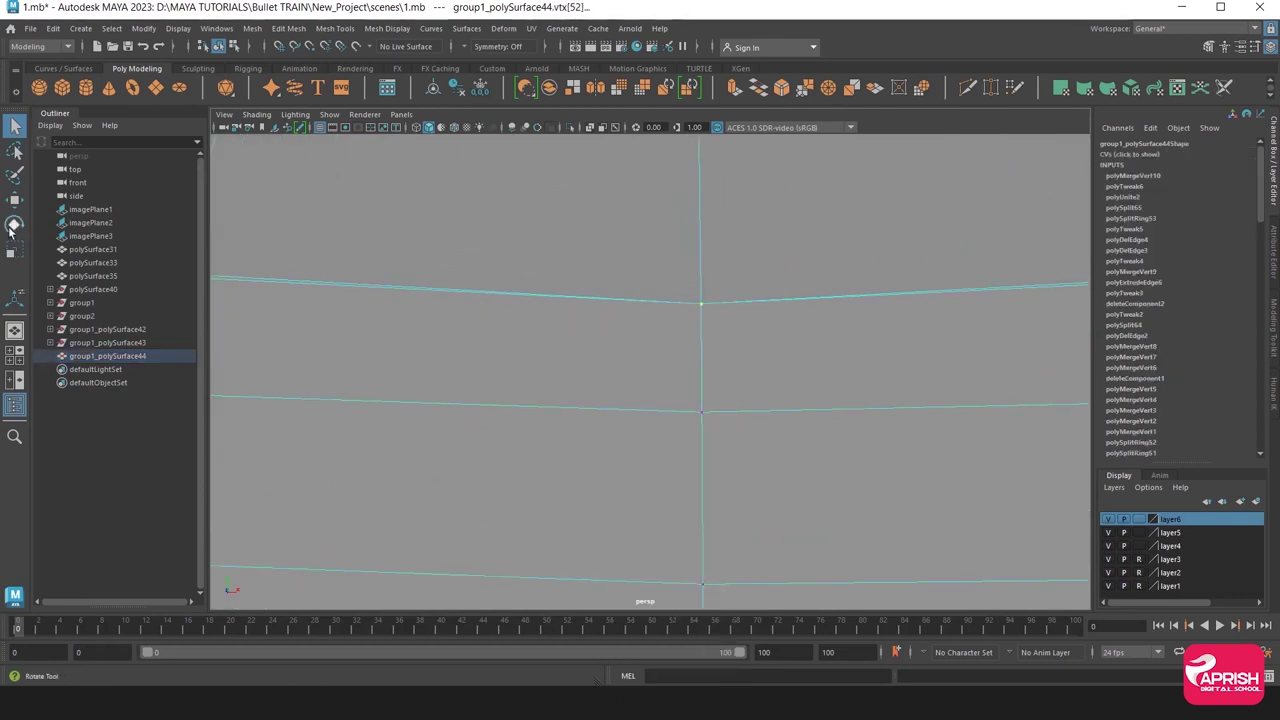
pyautogui.click(15, 199)
pyautogui.moveTo(719, 232); pyautogui.dragTo(720, 224)
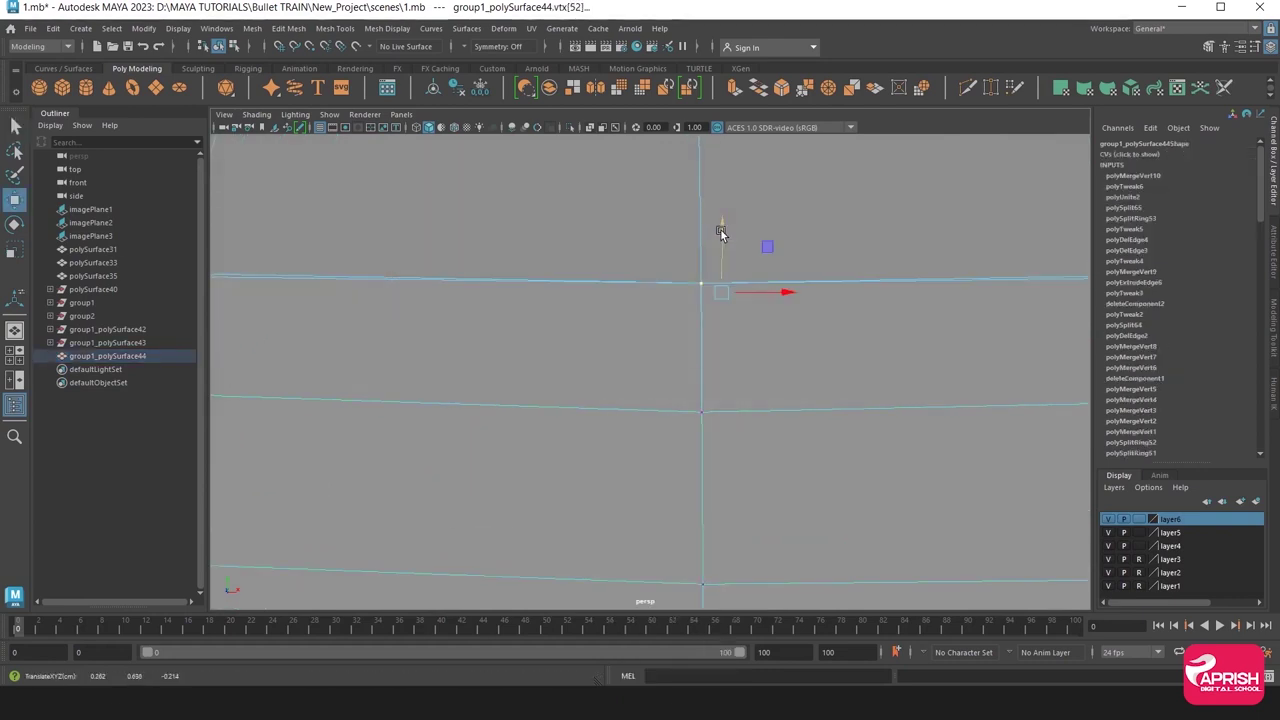
pyautogui.keyDown('alt'); pyautogui.moveTo(729, 270); pyautogui.dragTo(633, 327, button='right'); pyautogui.keyUp('alt')
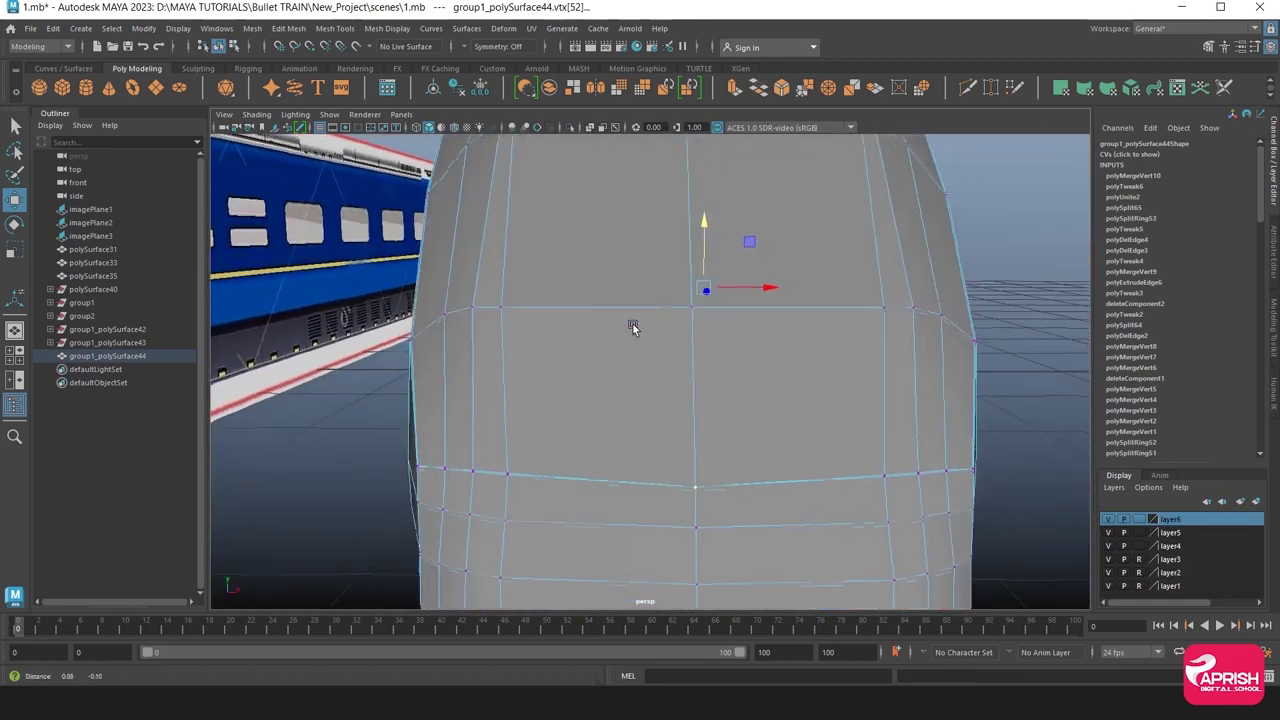
pyautogui.click(700, 490)
pyautogui.moveTo(697, 441); pyautogui.dragTo(695, 426)
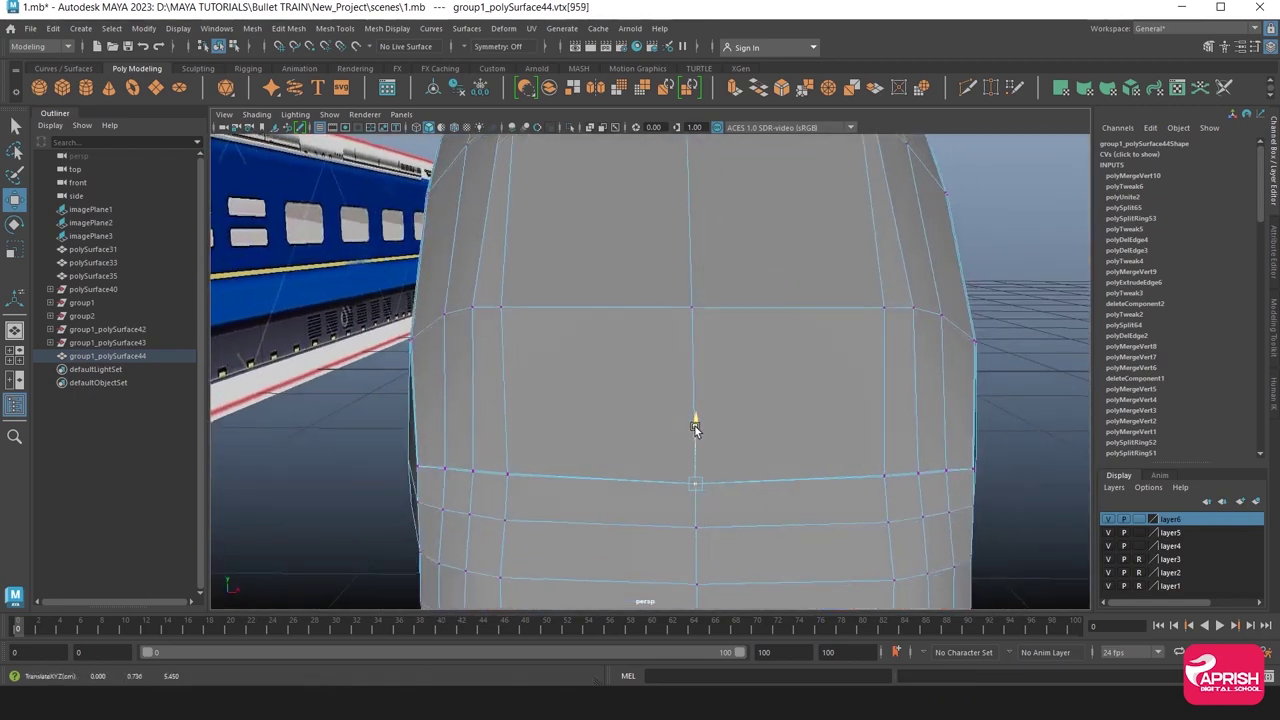
# Cut a new edge across the underside of the nose with Multi-Cut.
pyautogui.keyDown('alt'); pyautogui.moveTo(600, 425); pyautogui.dragTo(562, 377); pyautogui.keyUp('alt')
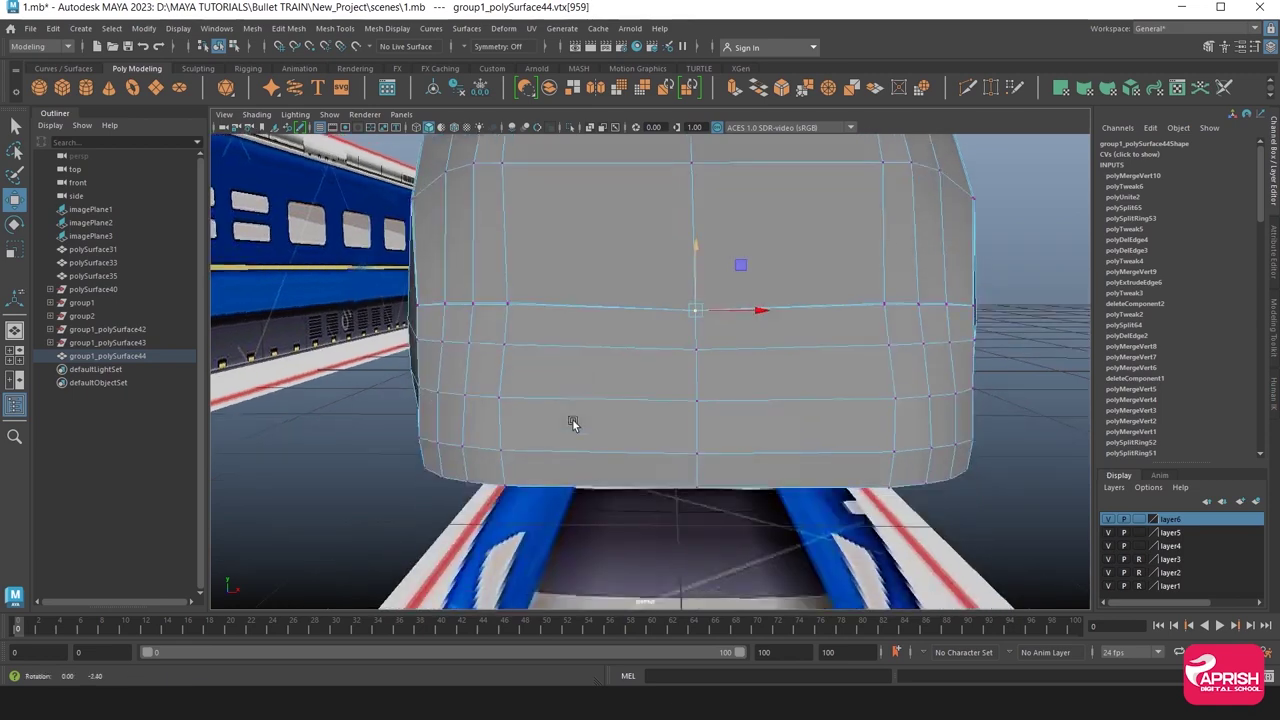
pyautogui.scroll(2, 562, 377)
pyautogui.scroll(2, 562, 377)
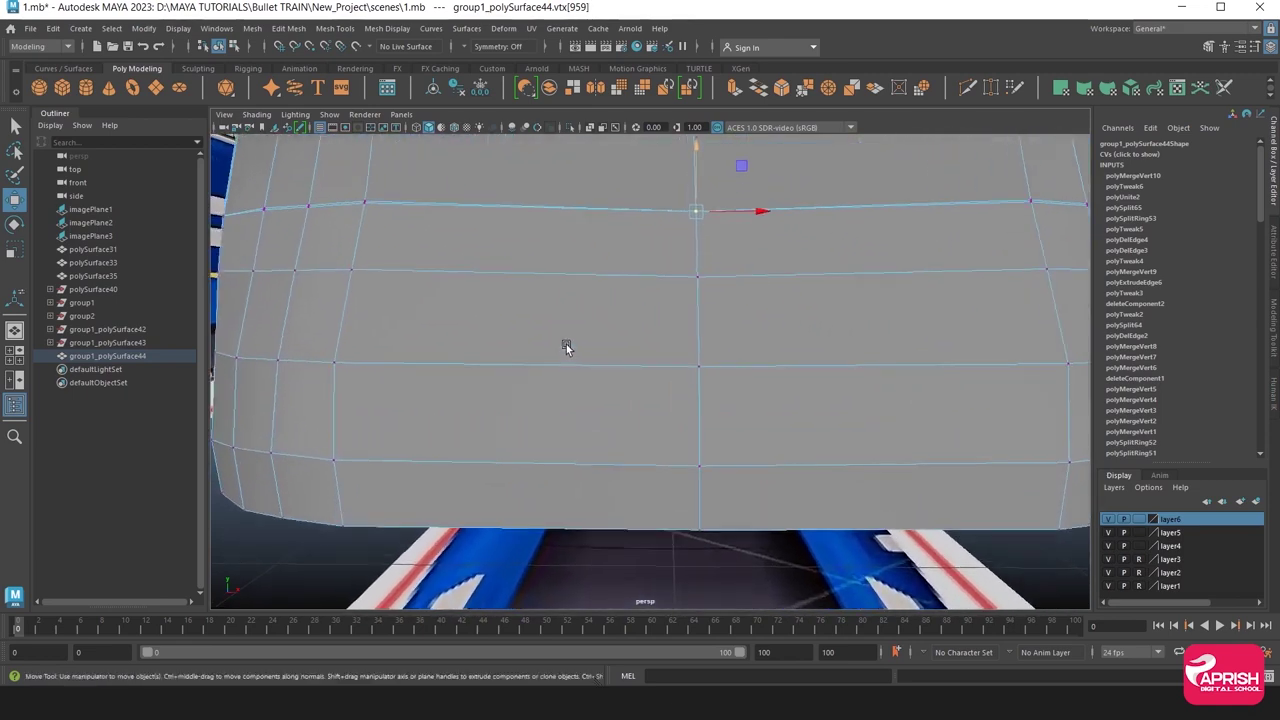
pyautogui.scroll(2, 570, 360)
pyautogui.scroll(1, 574, 360)
pyautogui.scroll(1, 560, 354)
pyautogui.scroll(1, 548, 351)
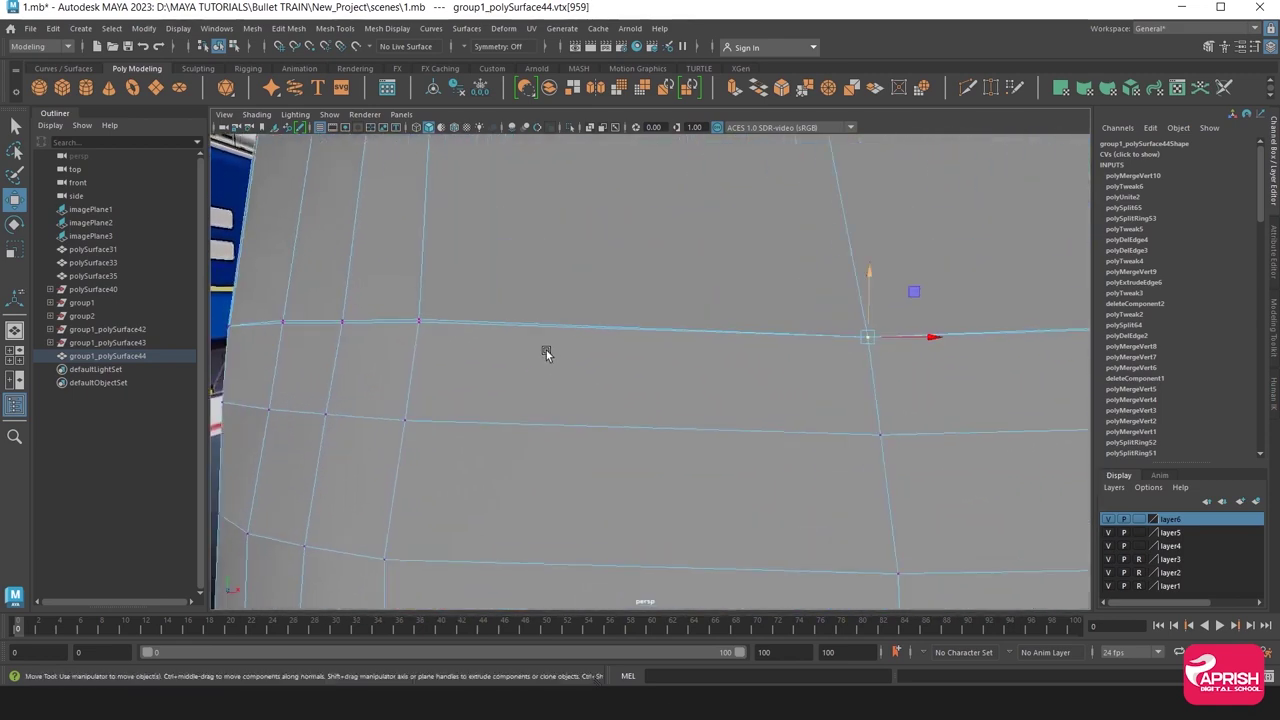
pyautogui.click(335, 28)
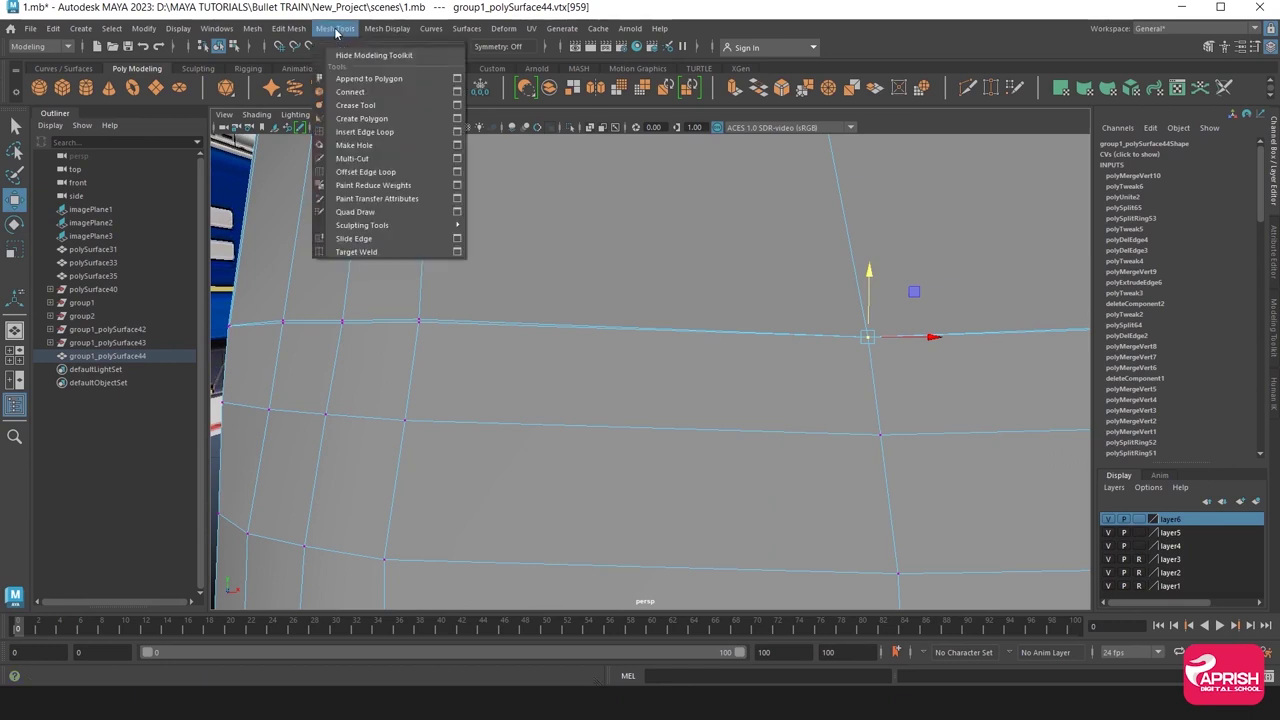
pyautogui.click(370, 162)
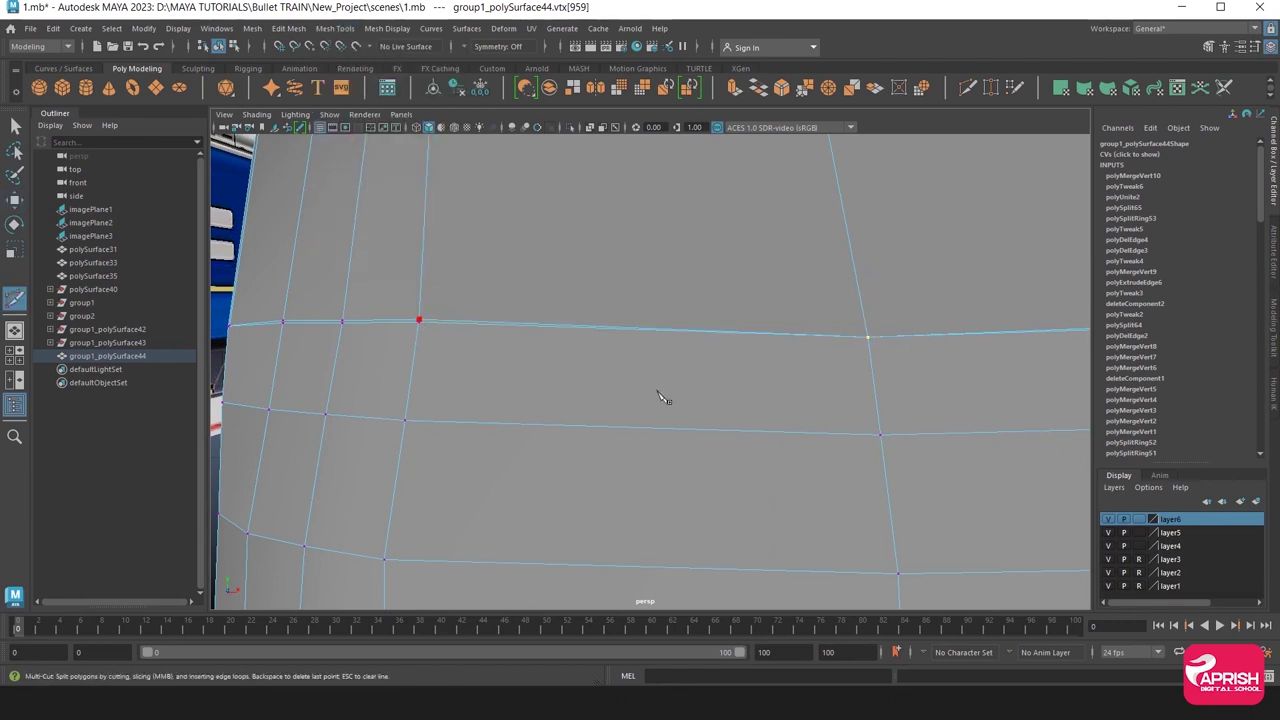
pyautogui.keyDown('alt'); pyautogui.moveTo(660, 397); pyautogui.dragTo(757, 394, button='middle'); pyautogui.keyUp('alt')
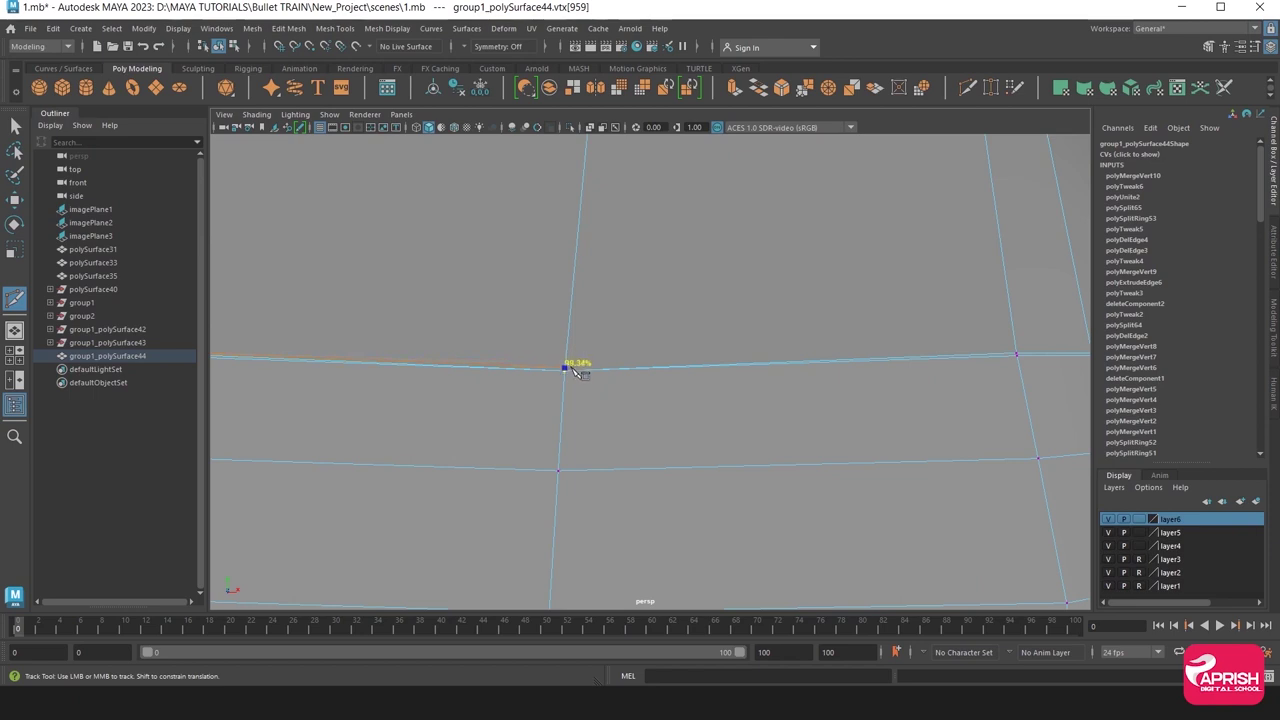
pyautogui.click(575, 369)
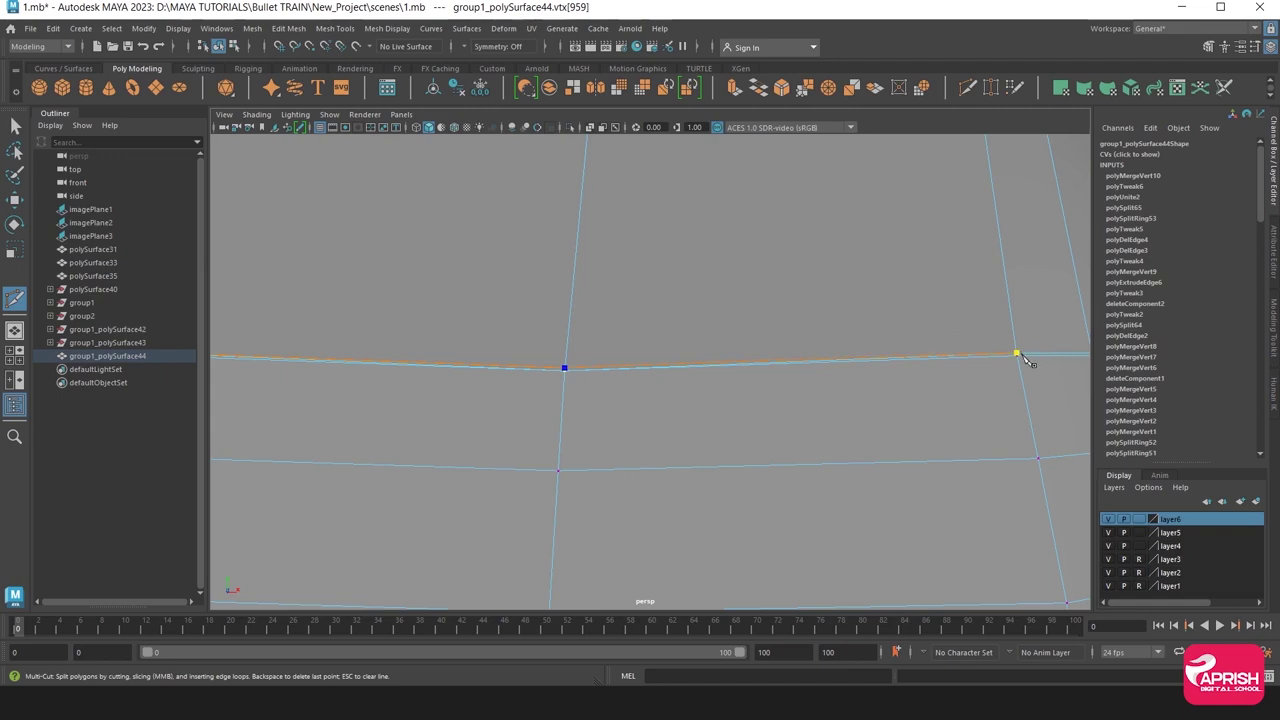
pyautogui.press('Return')
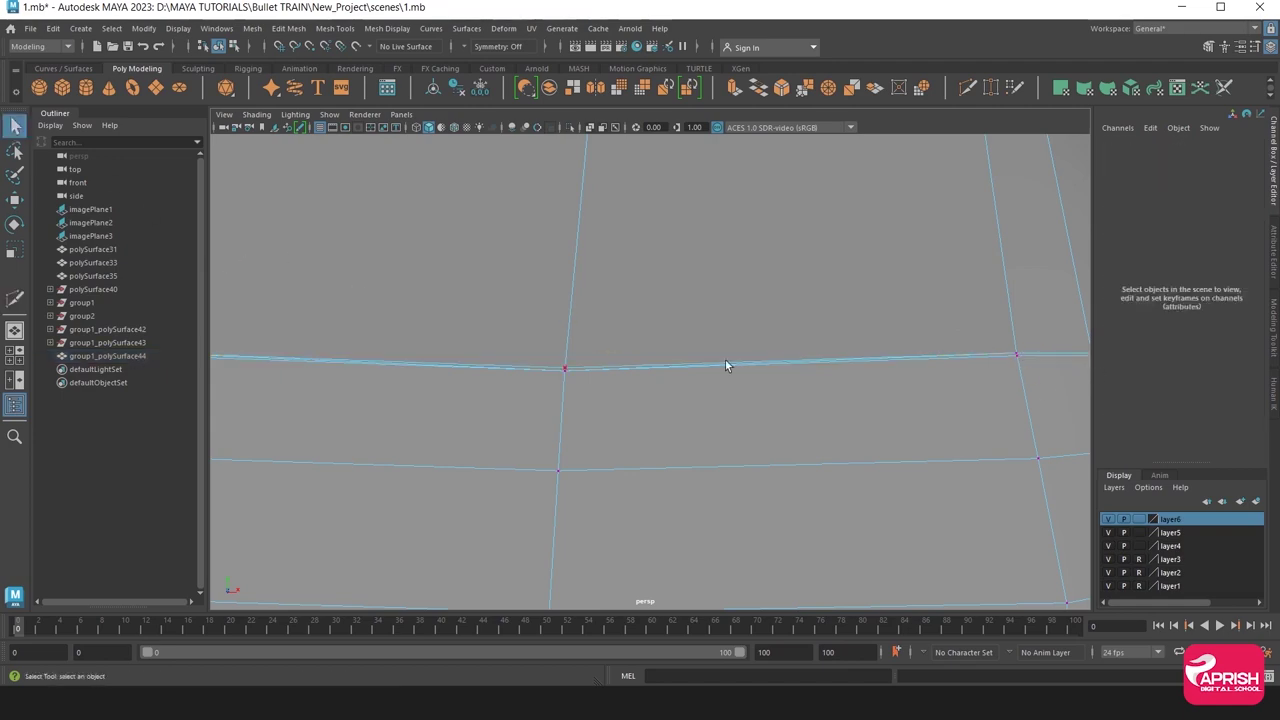
# Switch to edge selection and remove the first stray long edge on the nose.
pyautogui.scroll(-5, 624, 391)
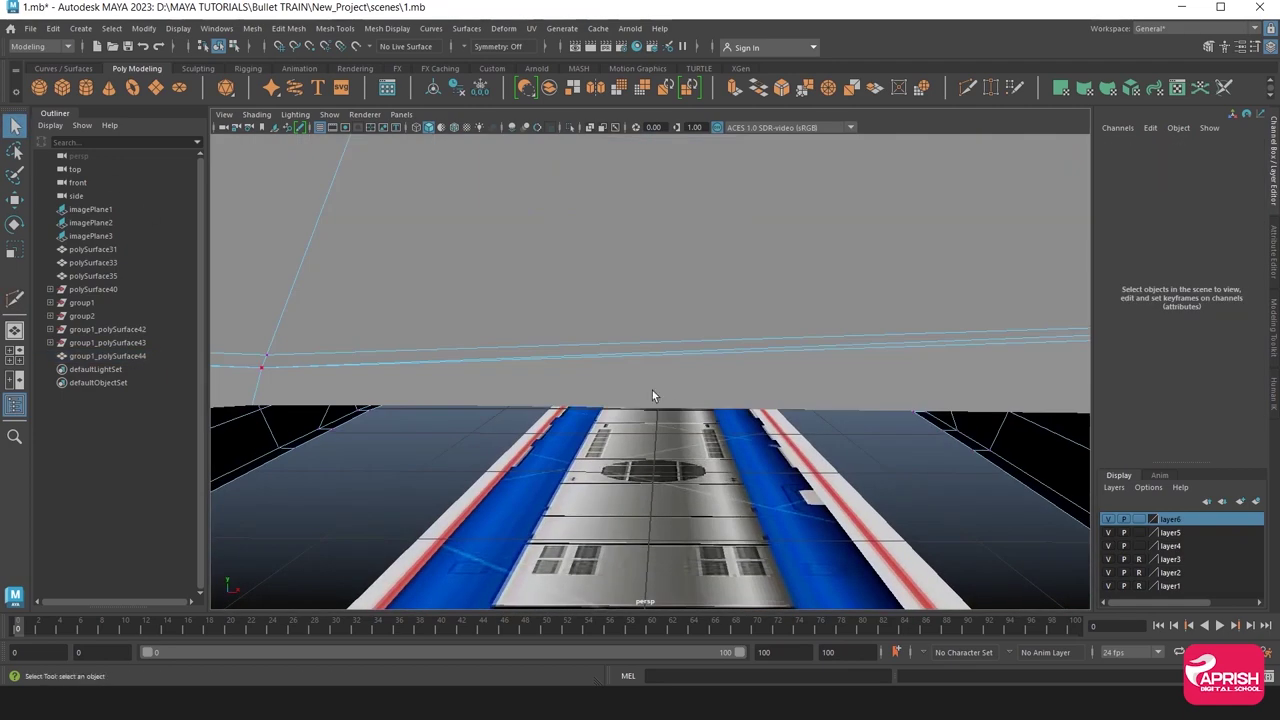
pyautogui.click(770, 350)
pyautogui.keyDown('alt'); pyautogui.moveTo(775, 364); pyautogui.dragTo(758, 367, button='middle'); pyautogui.keyUp('alt')
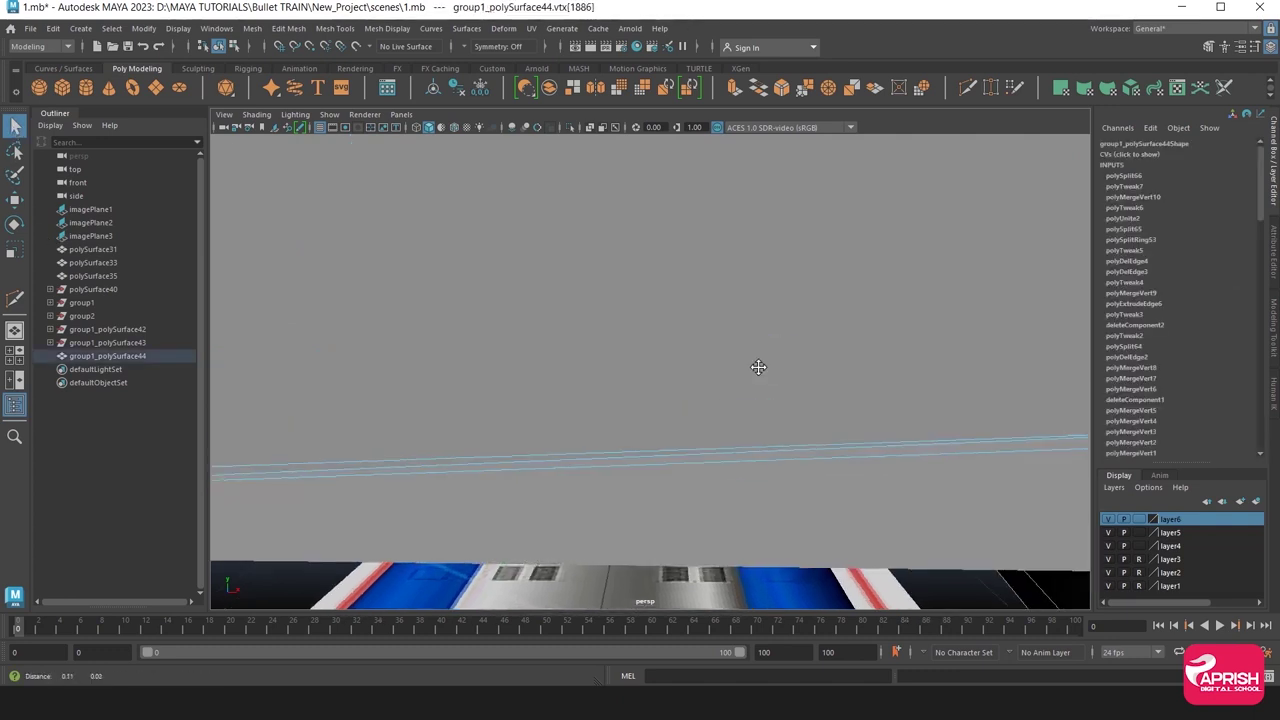
pyautogui.scroll(-3, 758, 367)
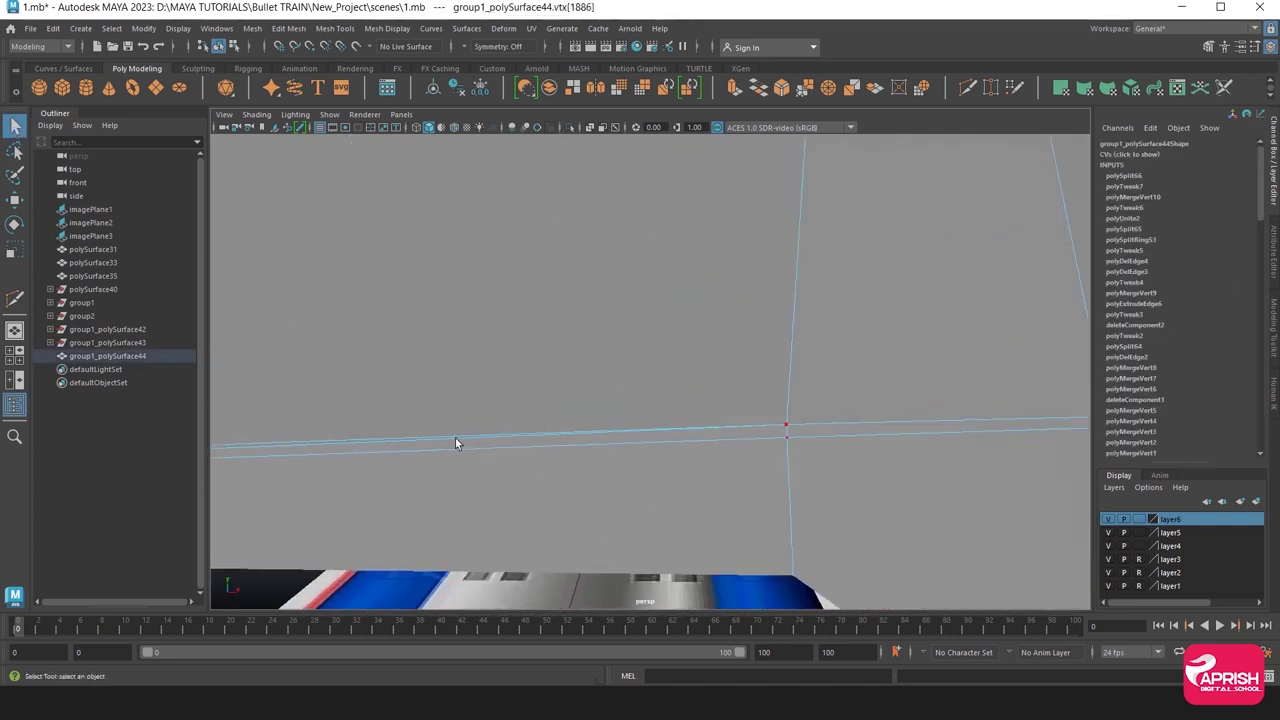
pyautogui.moveTo(451, 306); pyautogui.dragTo(457, 280, button='right')
pyautogui.click(404, 445)
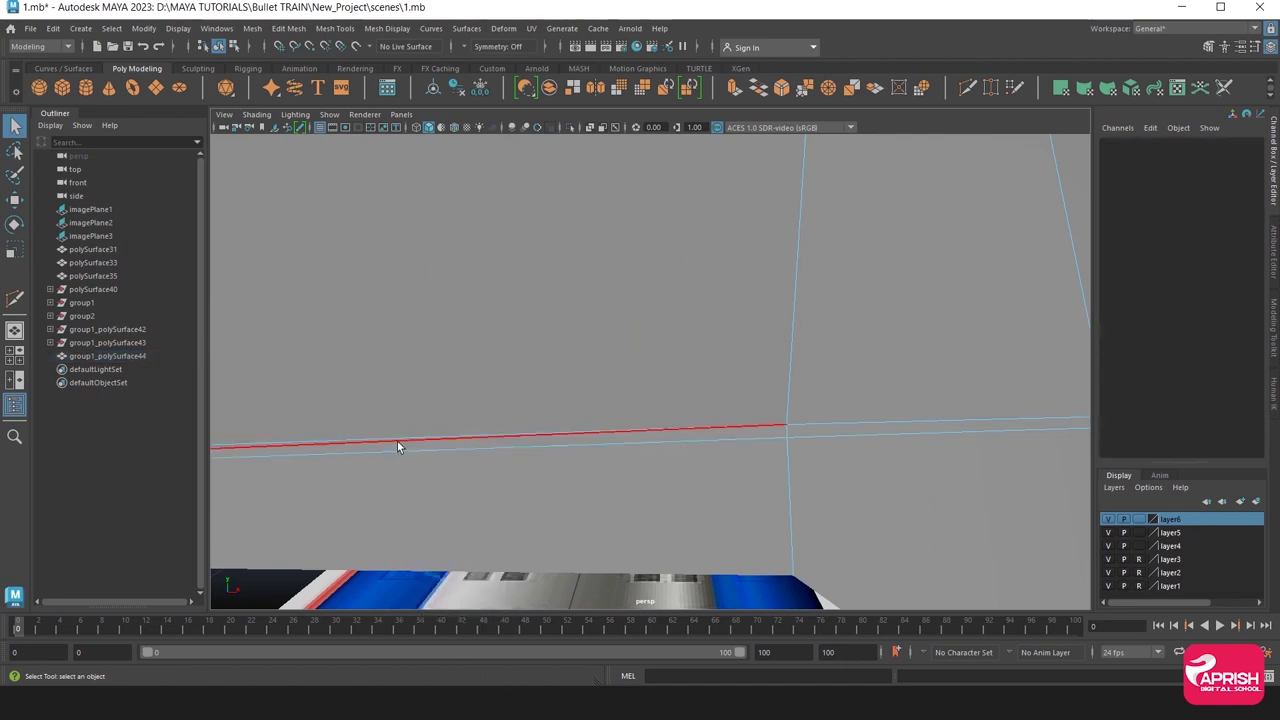
pyautogui.click(397, 441)
pyautogui.click(517, 459)
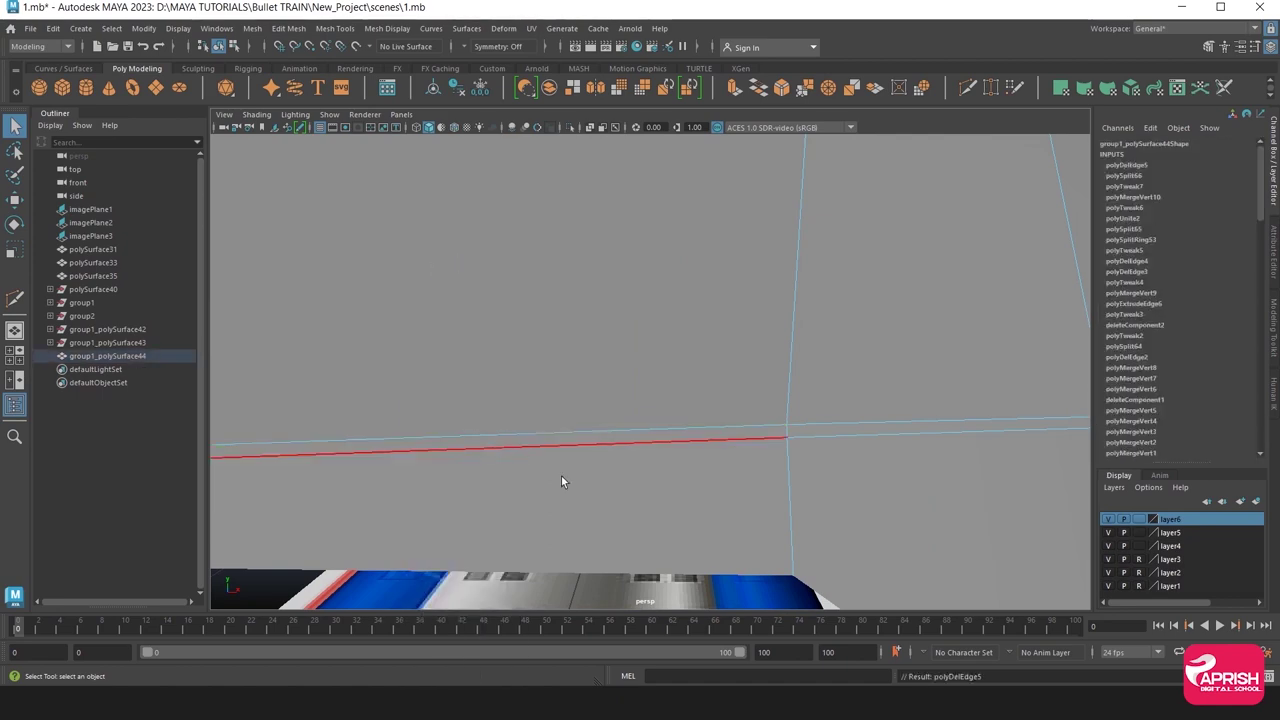
# Remove the remaining stray long edge and pull back to view the nose front.
pyautogui.moveTo(563, 480)
pyautogui.keyDown('alt'); pyautogui.mouseDown(button='middle')
pyautogui.moveTo(442, 404)
pyautogui.moveTo(578, 399)
pyautogui.mouseUp(button='middle'); pyautogui.keyUp('alt')
pyautogui.scroll(2, 578, 399)
pyautogui.scroll(2, 578, 399)
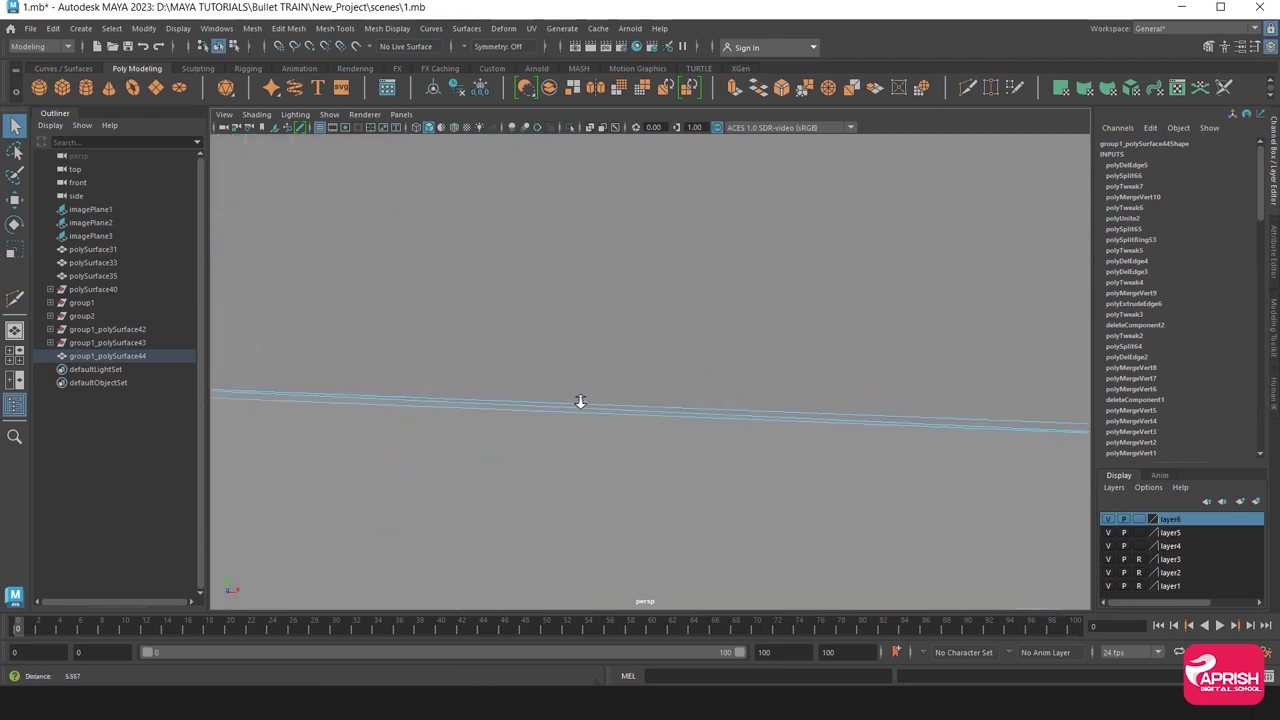
pyautogui.click(578, 412)
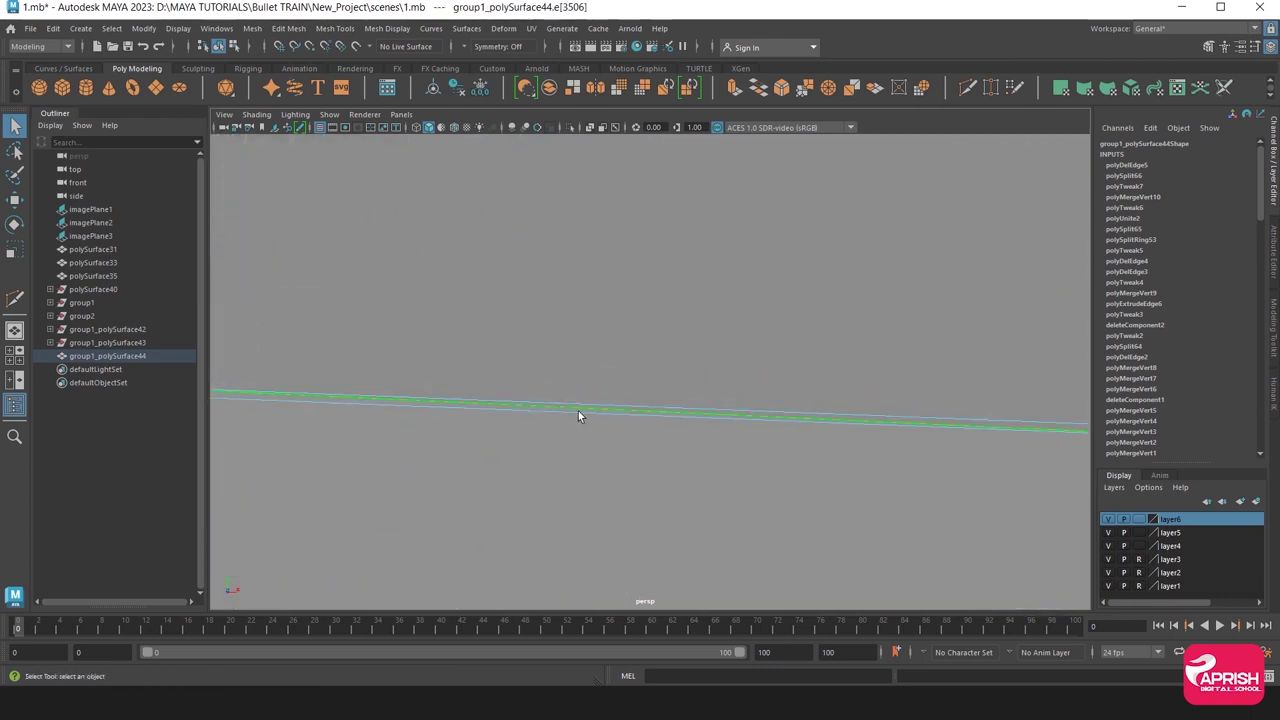
pyautogui.click(847, 448)
pyautogui.moveTo(797, 441)
pyautogui.keyDown('alt'); pyautogui.mouseDown(button='right')
pyautogui.moveTo(677, 419)
pyautogui.moveTo(642, 390)
pyautogui.moveTo(663, 408)
pyautogui.mouseUp(button='right'); pyautogui.keyUp('alt')
pyautogui.keyDown('alt'); pyautogui.moveTo(601, 389); pyautogui.dragTo(602, 393); pyautogui.keyUp('alt')
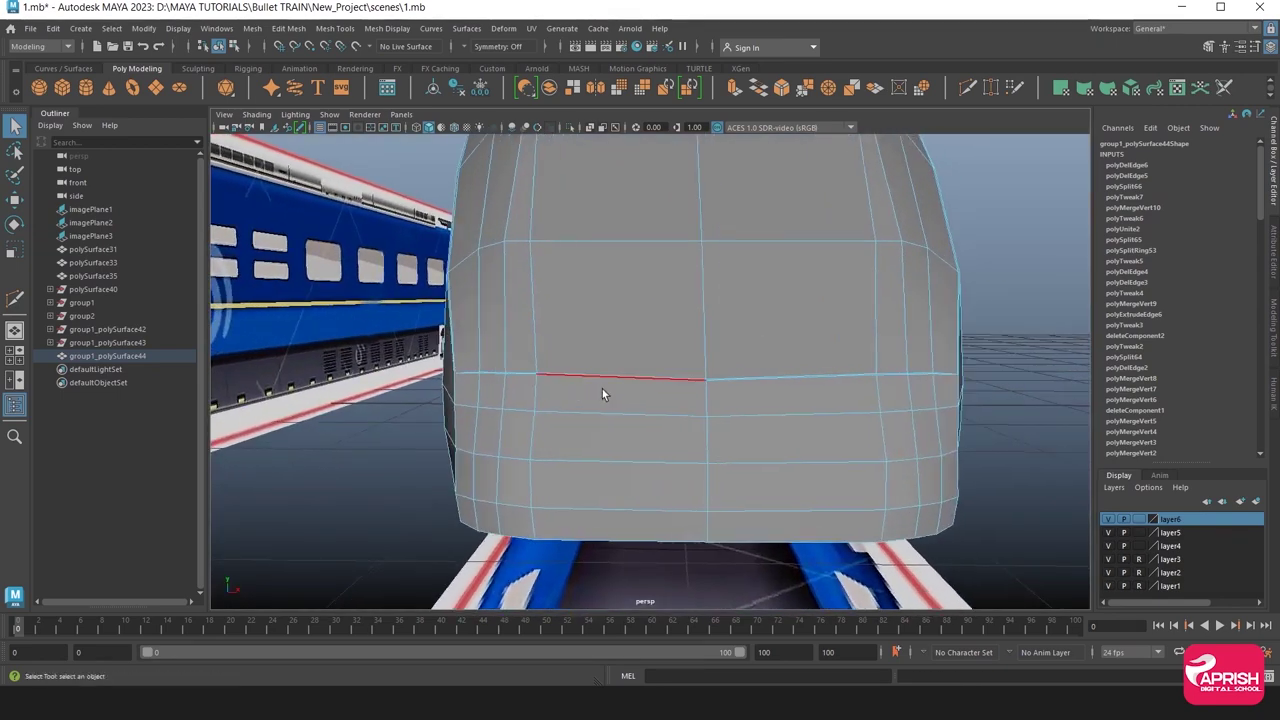
pyautogui.moveTo(608, 389); pyautogui.dragTo(520, 310, button='right')
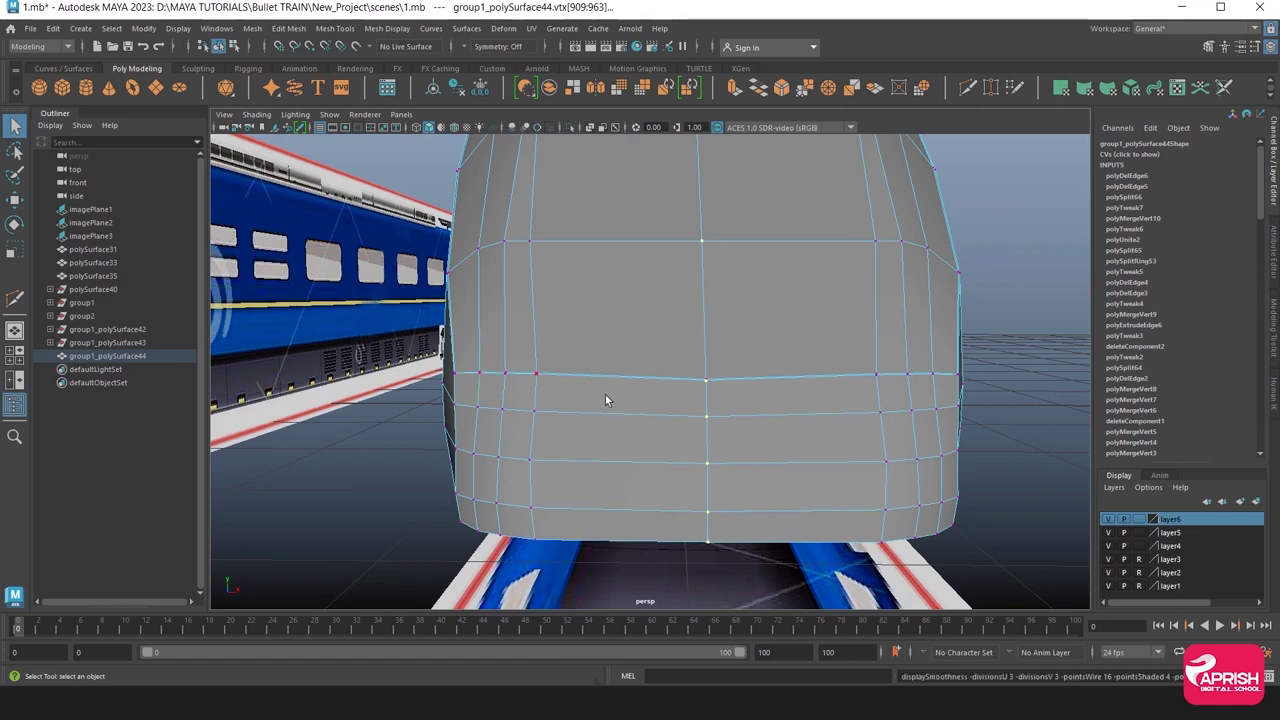
# Preview the body smoothed and reselect the train body mesh from above the nose.
pyautogui.press('3')
pyautogui.scroll(-5, 835, 400)
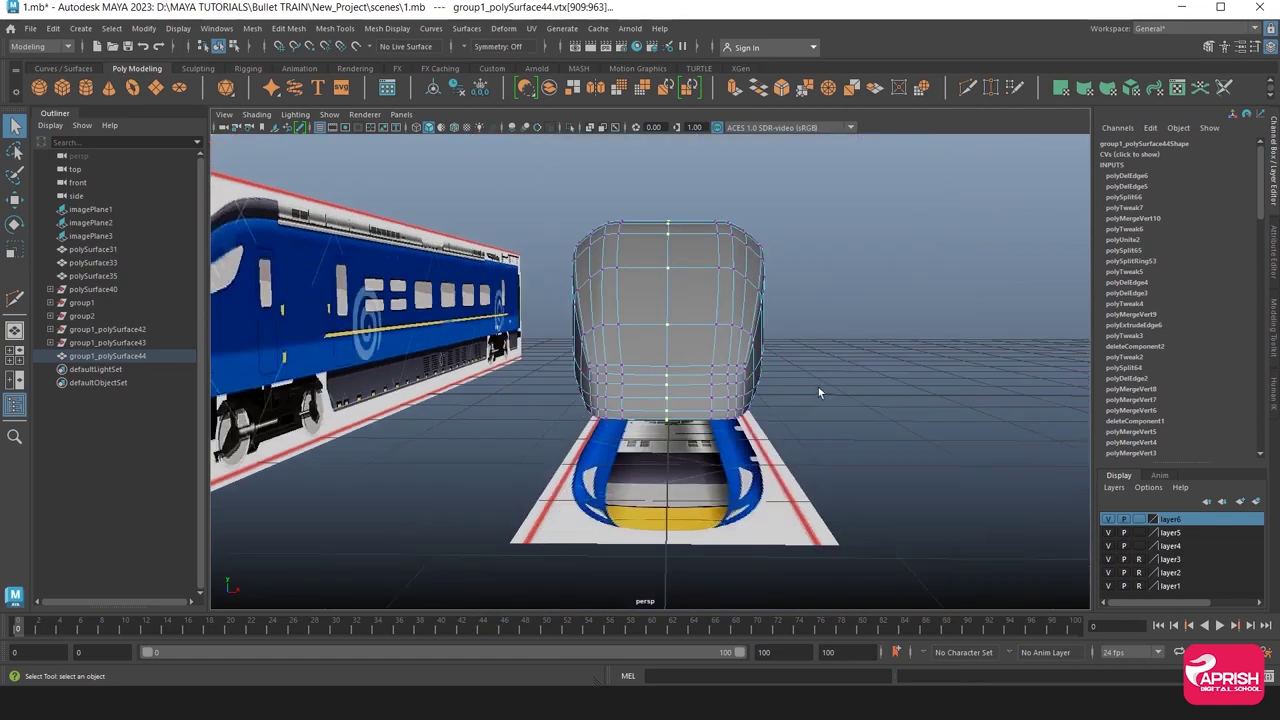
pyautogui.moveTo(818, 387)
pyautogui.keyDown('alt'); pyautogui.mouseDown()
pyautogui.moveTo(793, 429)
pyautogui.moveTo(648, 318)
pyautogui.mouseUp(); pyautogui.keyUp('alt')
pyautogui.moveTo(648, 318); pyautogui.dragTo(722, 288, button='right')
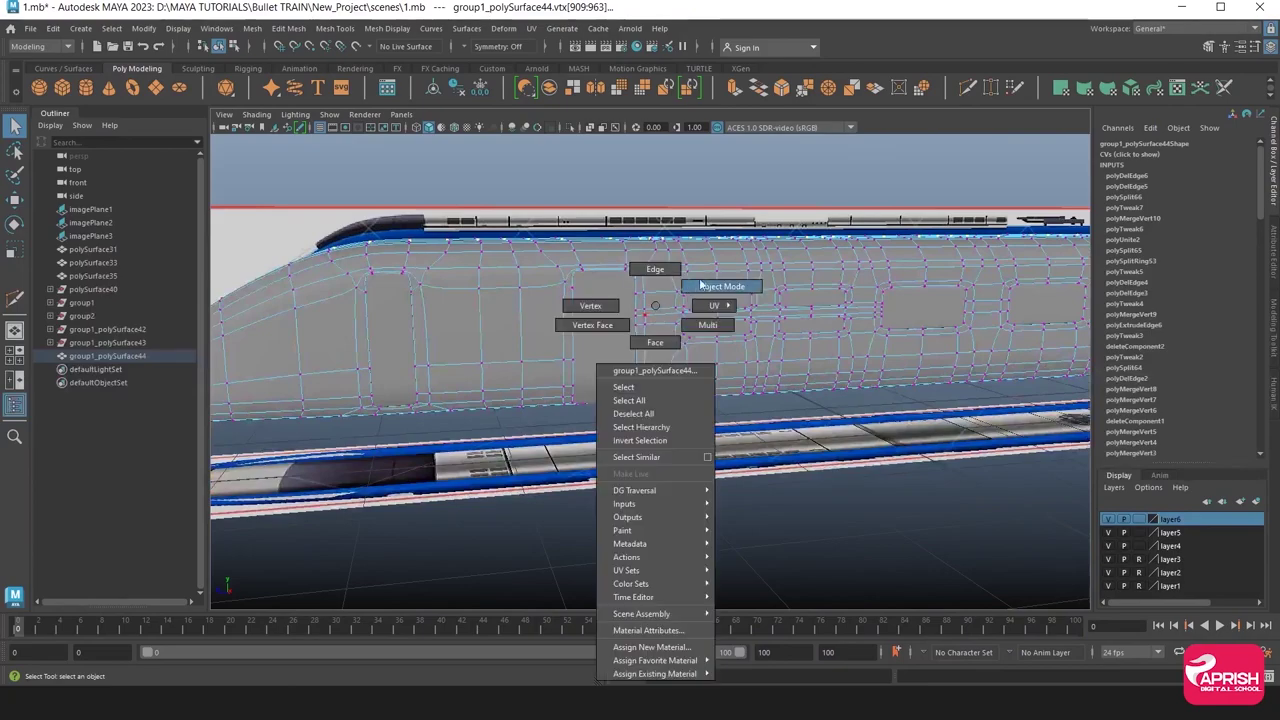
pyautogui.click(765, 500)
pyautogui.moveTo(630, 432)
pyautogui.keyDown('alt'); pyautogui.mouseDown()
pyautogui.moveTo(750, 441)
pyautogui.moveTo(586, 366)
pyautogui.moveTo(424, 409)
pyautogui.moveTo(572, 429)
pyautogui.moveTo(629, 400)
pyautogui.mouseUp(); pyautogui.keyUp('alt')
pyautogui.click(417, 404)
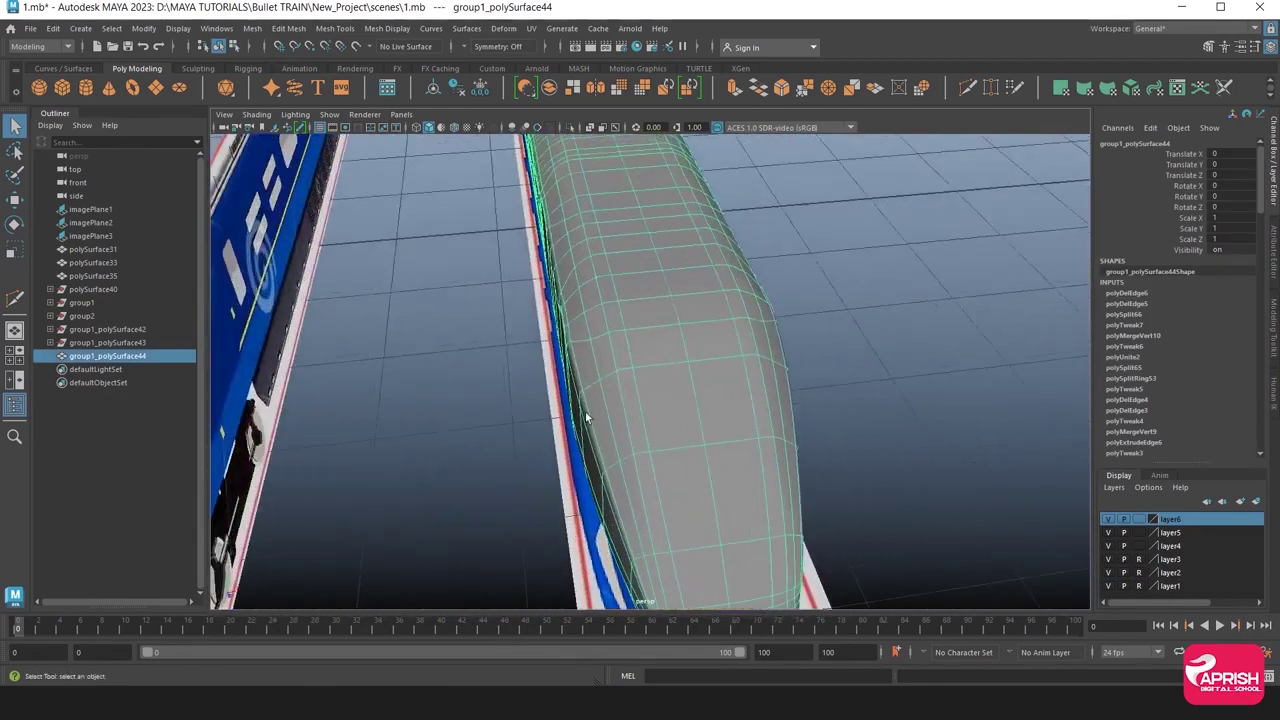
# Pick a few roof faces, then loop-select the full-length roof strip in top view.
pyautogui.rightClick(630, 400)
pyautogui.click(630, 342)
pyautogui.click(645, 440)
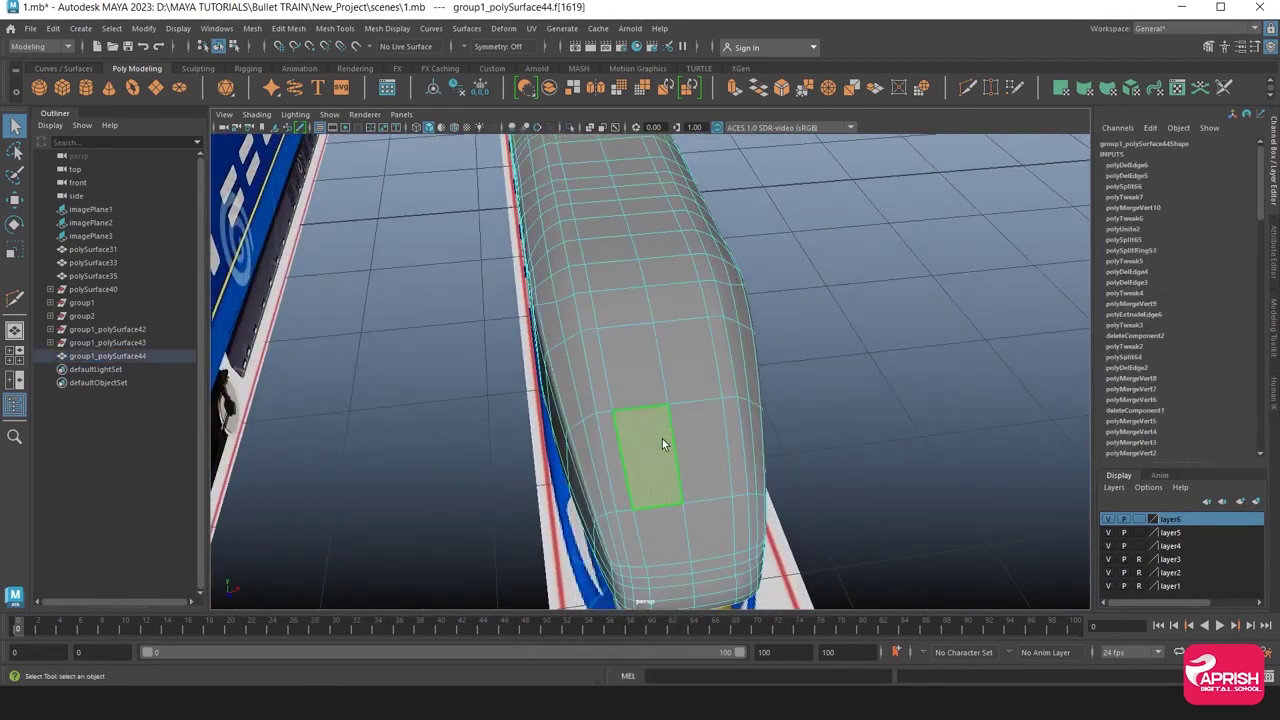
pyautogui.keyDown('shift'); pyautogui.click(677, 361); pyautogui.keyUp('shift')
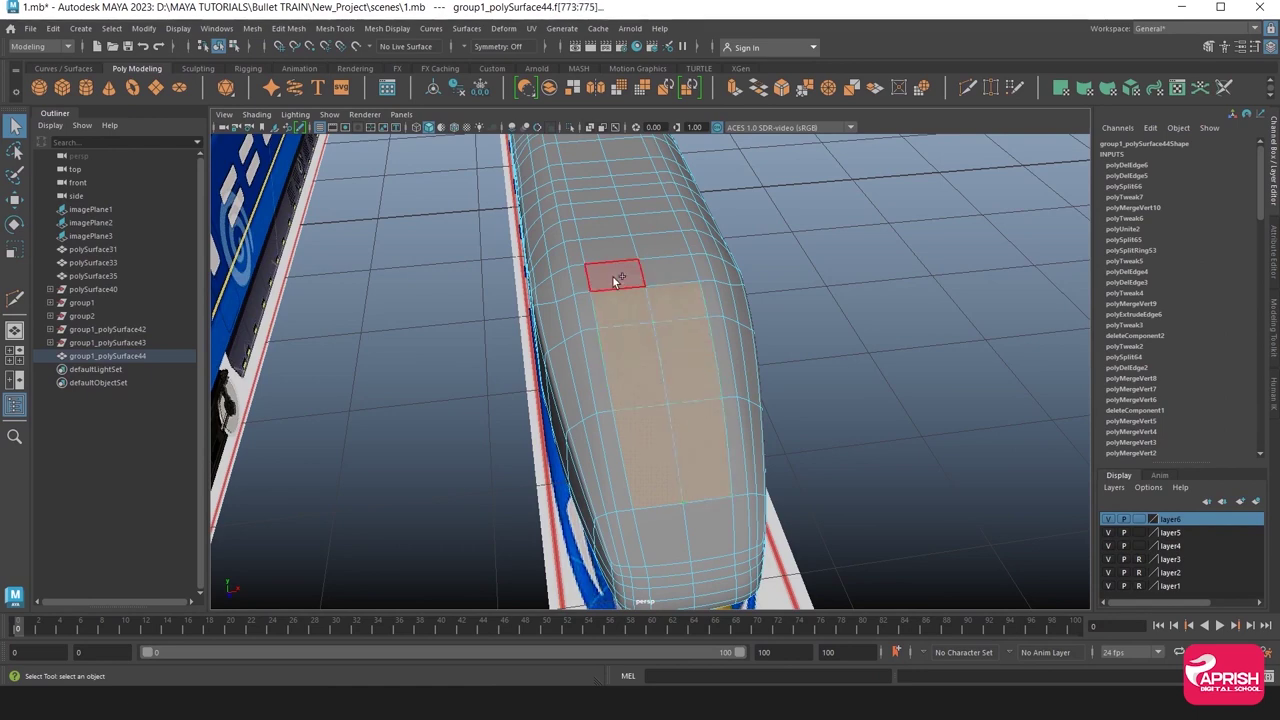
pyautogui.keyDown('shift'); pyautogui.click(613, 277); pyautogui.keyUp('shift')
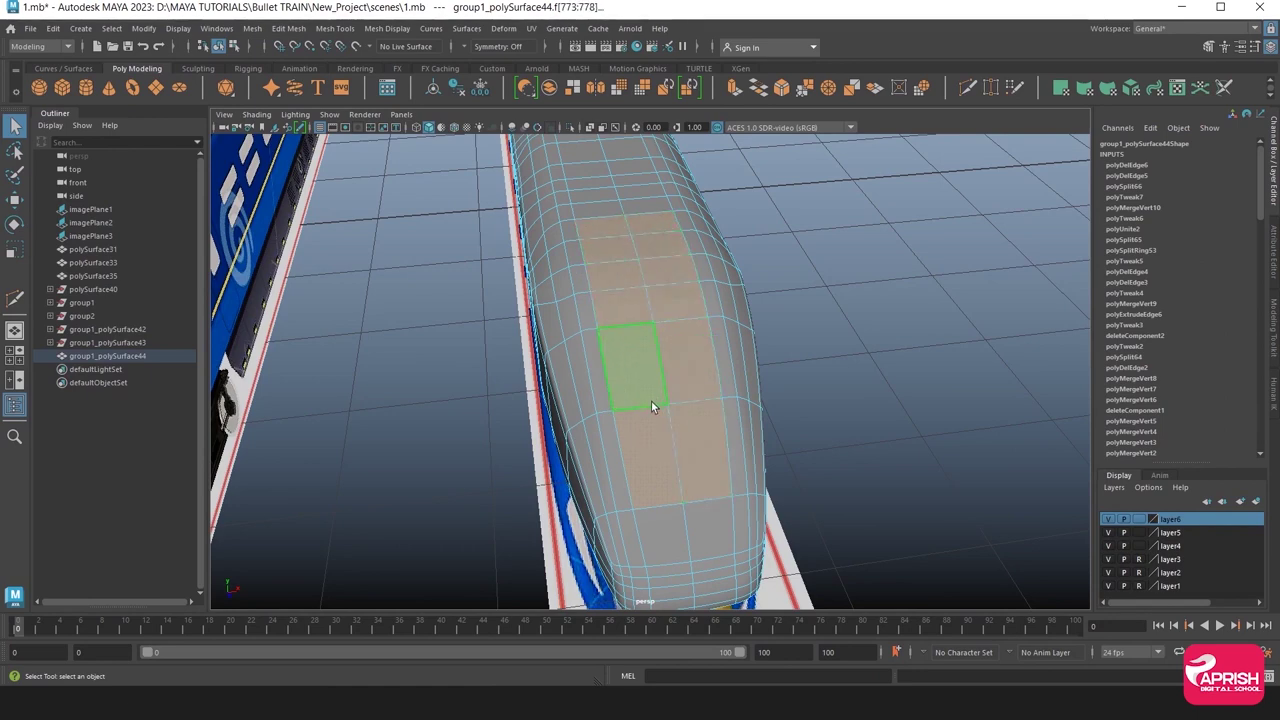
pyautogui.press('space')
pyautogui.press('space')
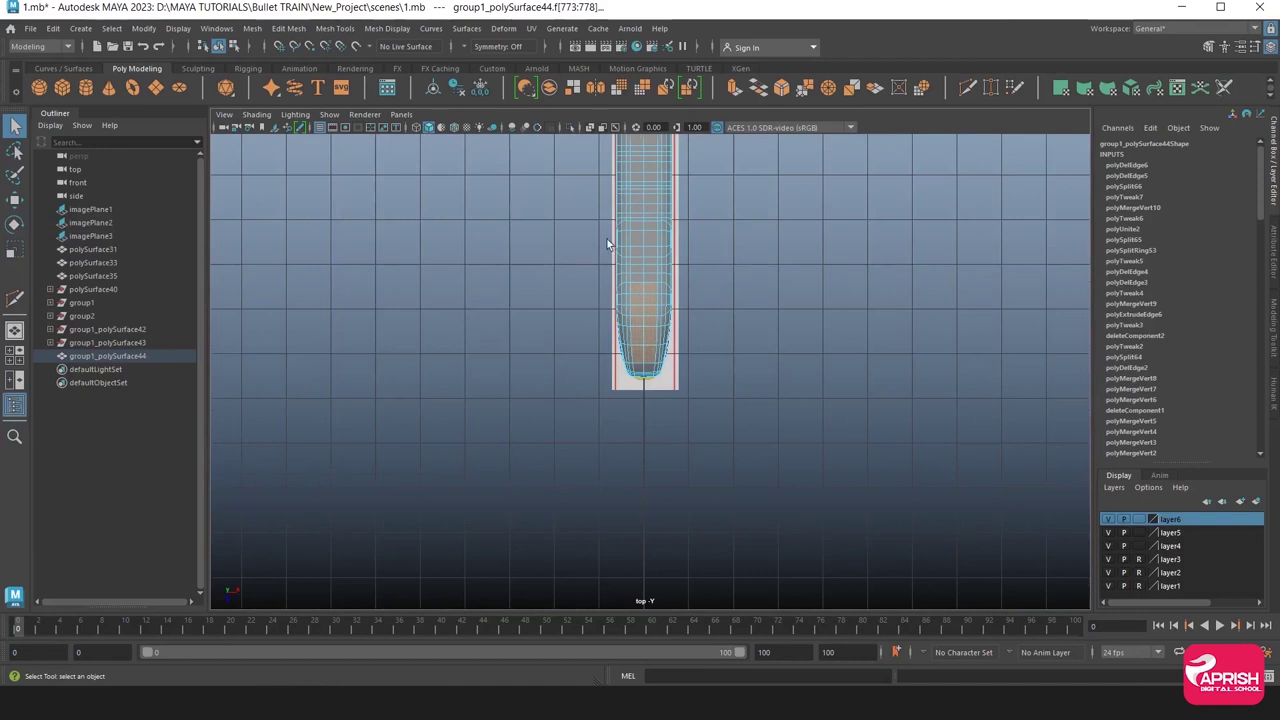
pyautogui.keyDown('alt'); pyautogui.moveTo(607, 244); pyautogui.dragTo(640, 310, button='middle'); pyautogui.keyUp('alt')
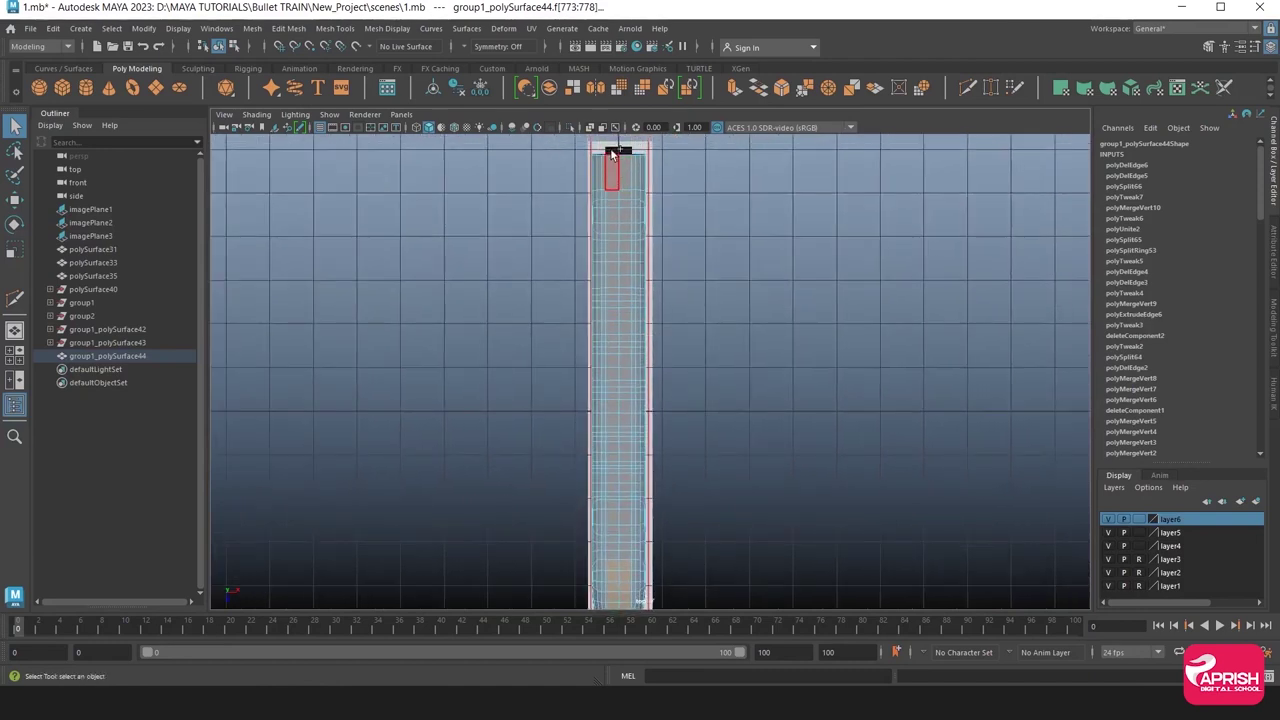
pyautogui.keyDown('shift'); pyautogui.doubleClick(626, 552); pyautogui.keyUp('shift')
pyautogui.press('space')
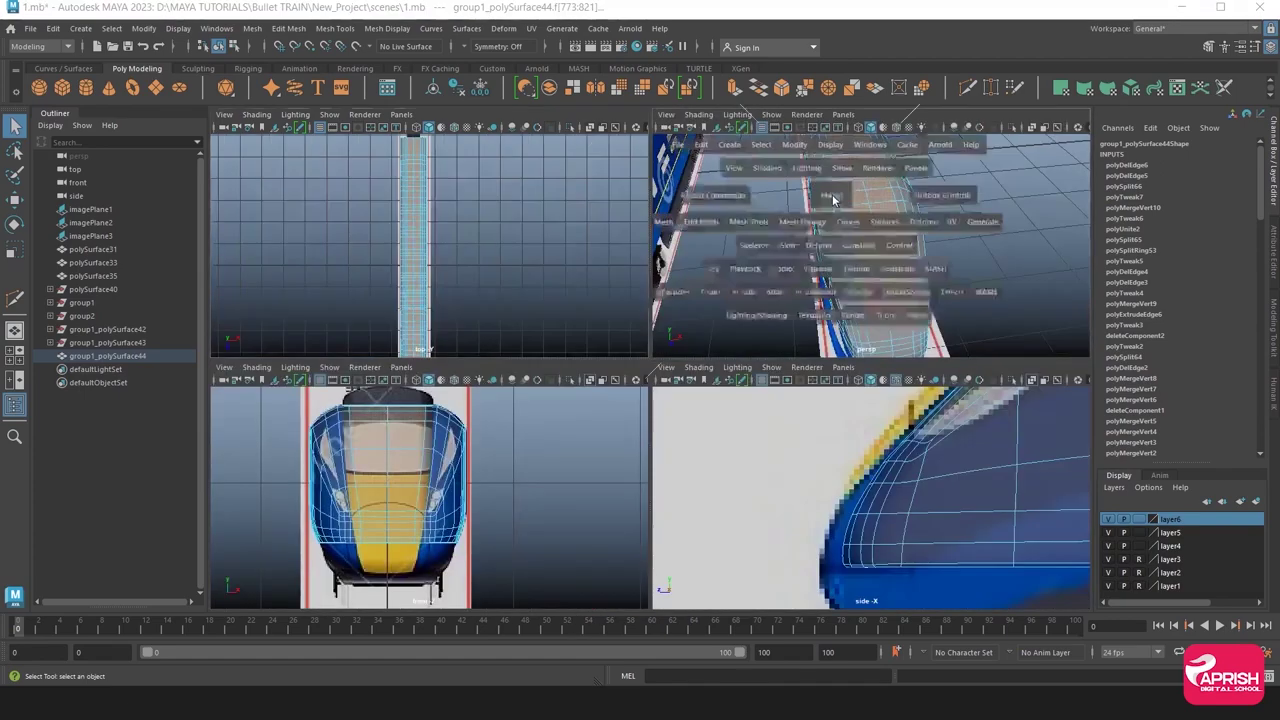
pyautogui.press('space')
pyautogui.moveTo(780, 323)
pyautogui.keyDown('alt'); pyautogui.mouseDown()
pyautogui.moveTo(503, 340)
pyautogui.moveTo(548, 344)
pyautogui.mouseUp(); pyautogui.keyUp('alt')
# Chip off the selected roof faces and select the detached roof strip object.
pyautogui.press('1')
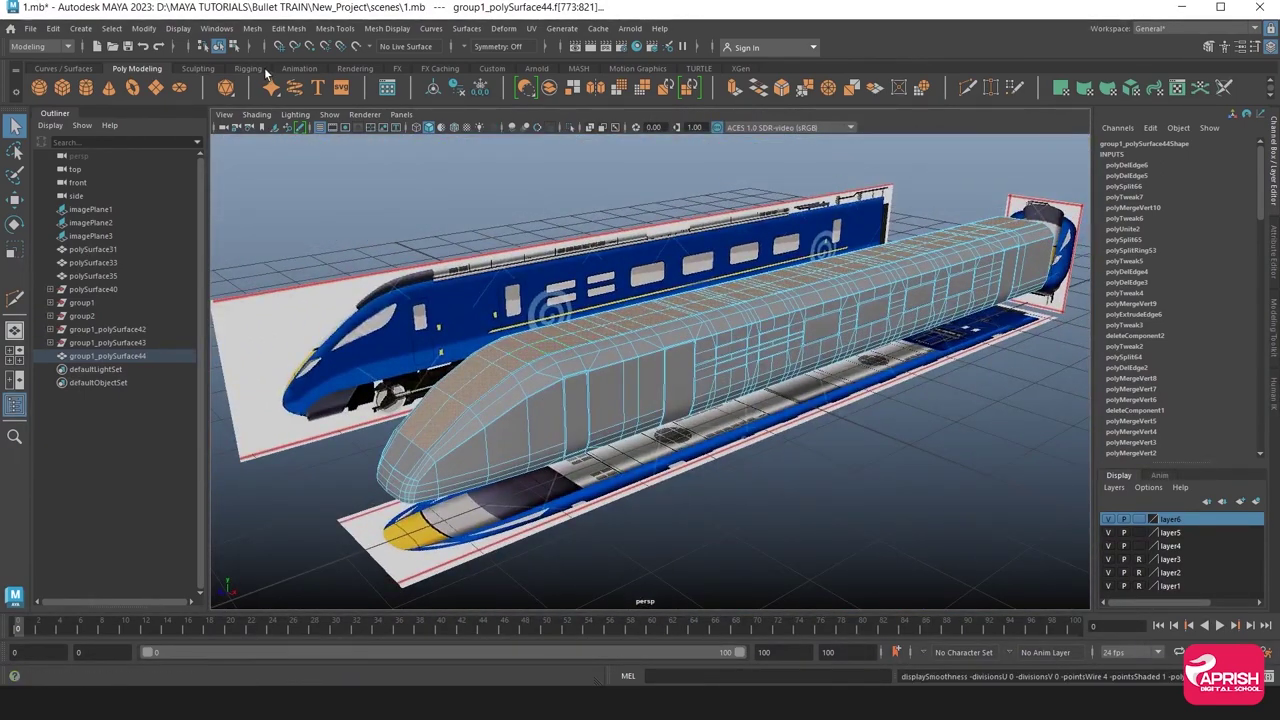
pyautogui.click(288, 28)
pyautogui.click(318, 392)
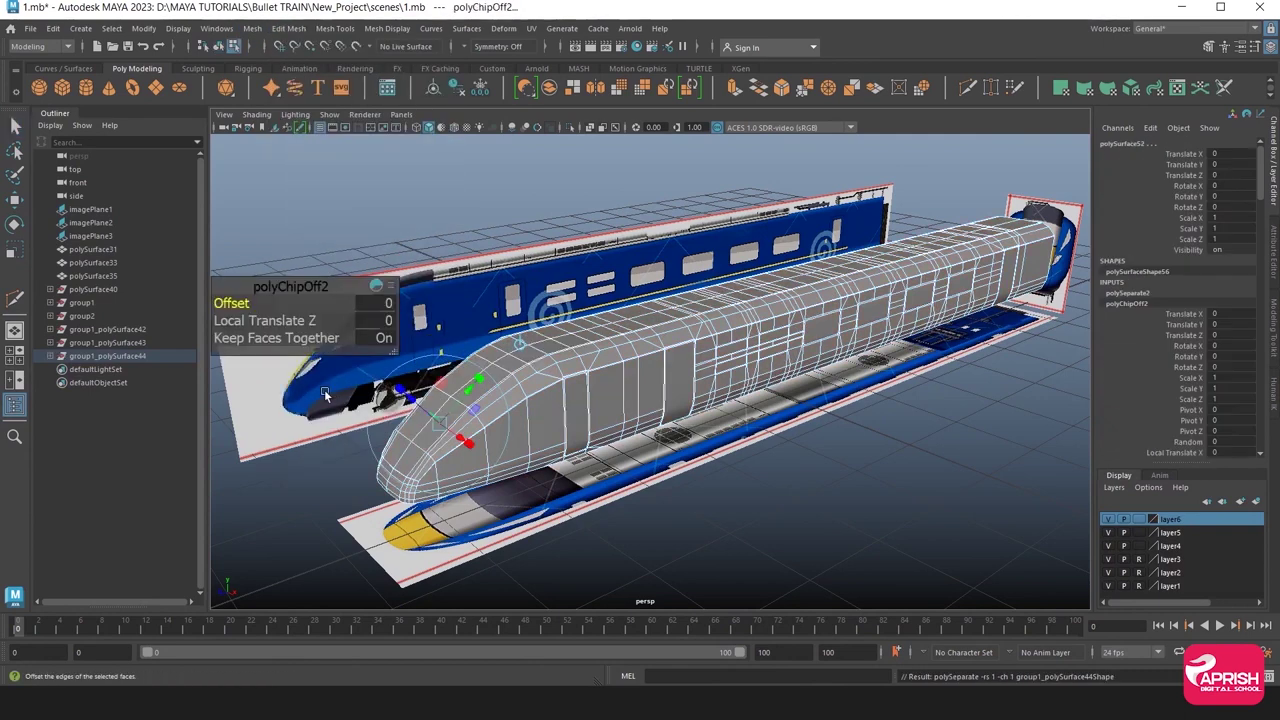
pyautogui.rightClick(645, 323)
pyautogui.click(744, 487)
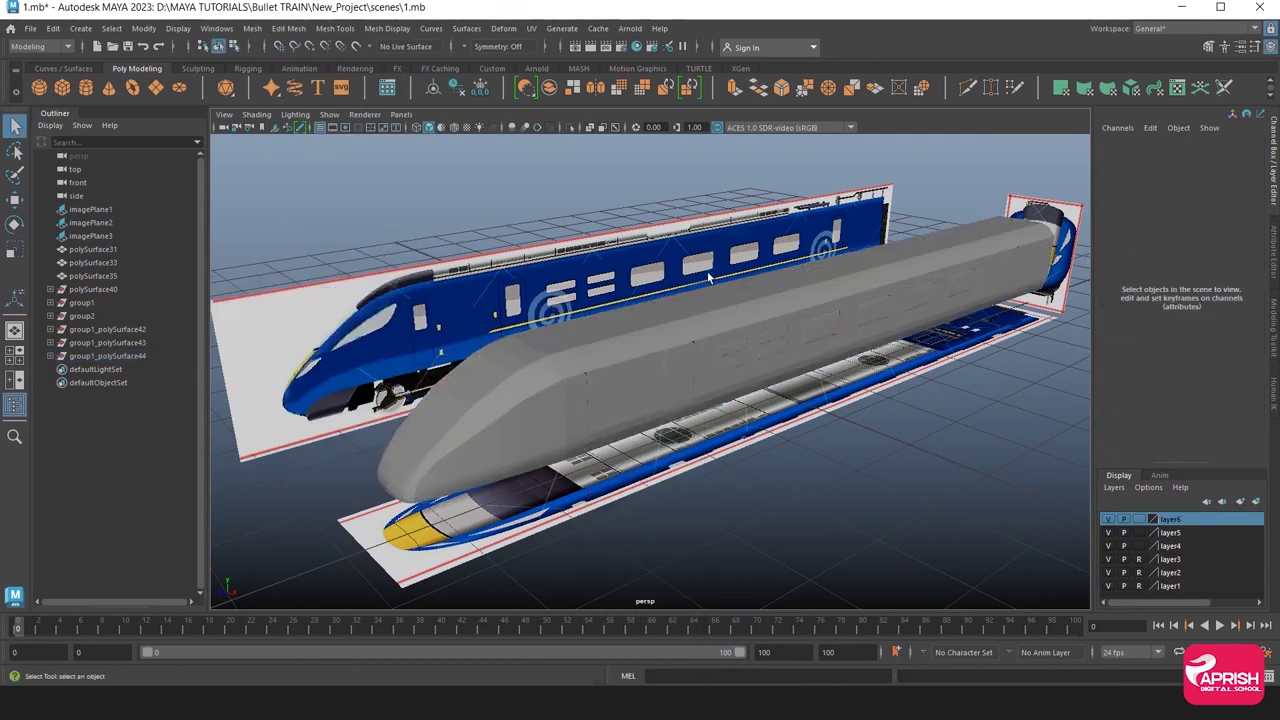
pyautogui.click(733, 406)
# Reselect the roof strip polySurface52 and move to the side view near the nose.
pyautogui.keyDown('alt'); pyautogui.moveTo(634, 430); pyautogui.dragTo(746, 428); pyautogui.keyUp('alt')
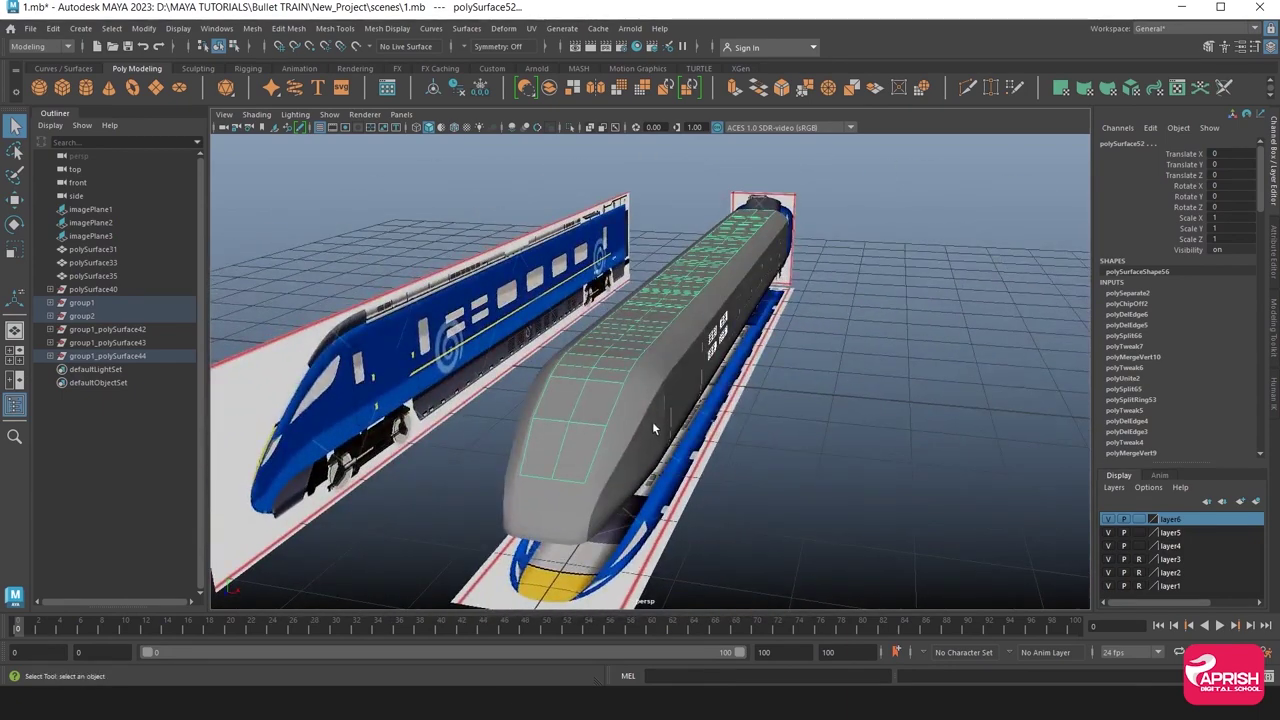
pyautogui.click(820, 449)
pyautogui.click(605, 367)
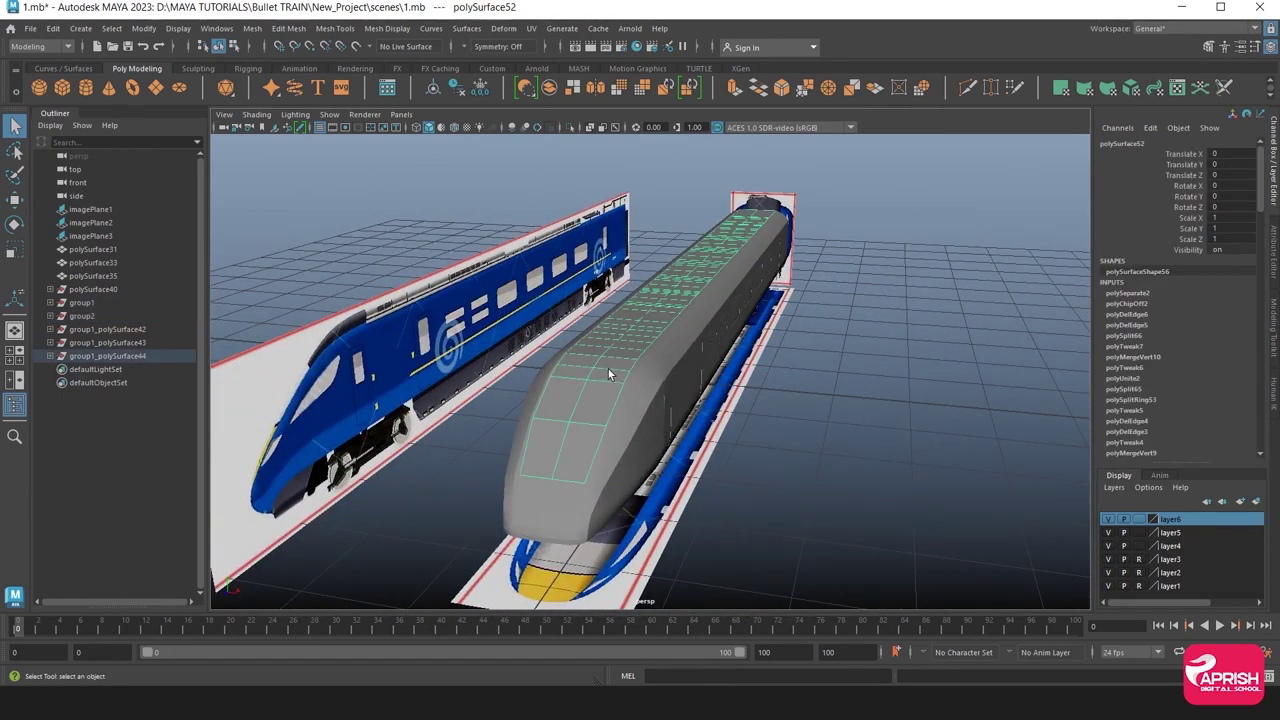
pyautogui.moveTo(608, 369)
pyautogui.keyDown('alt'); pyautogui.mouseDown()
pyautogui.moveTo(488, 409)
pyautogui.moveTo(630, 481)
pyautogui.mouseUp(); pyautogui.keyUp('alt')
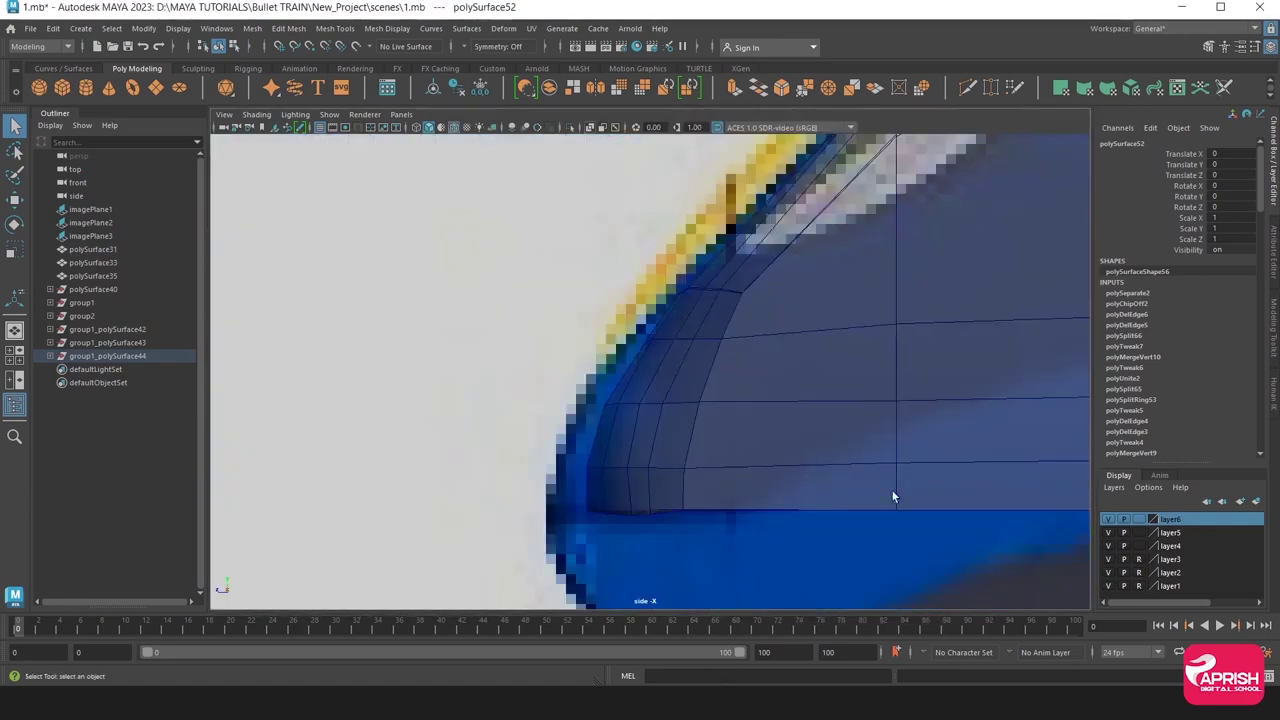
pyautogui.keyDown('alt'); pyautogui.moveTo(891, 489); pyautogui.dragTo(746, 448, button='right'); pyautogui.keyUp('alt')
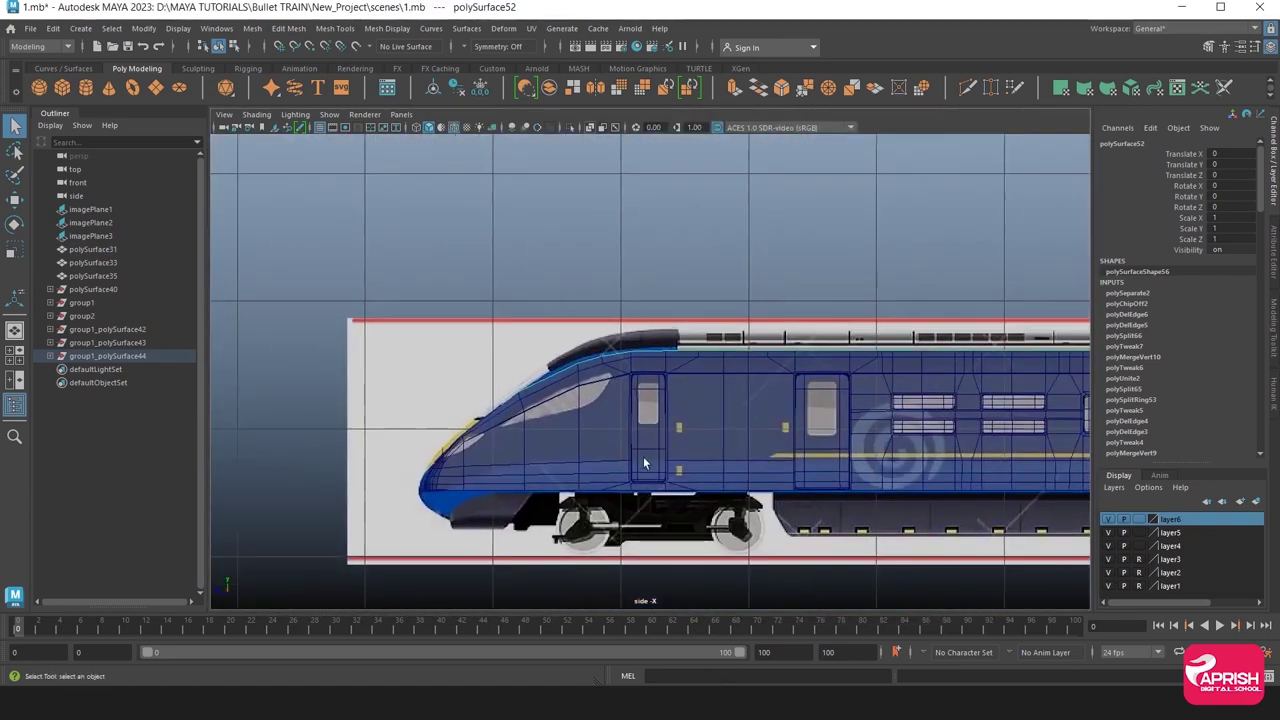
pyautogui.keyDown('alt'); pyautogui.moveTo(746, 448); pyautogui.dragTo(659, 459, button='middle'); pyautogui.keyUp('alt')
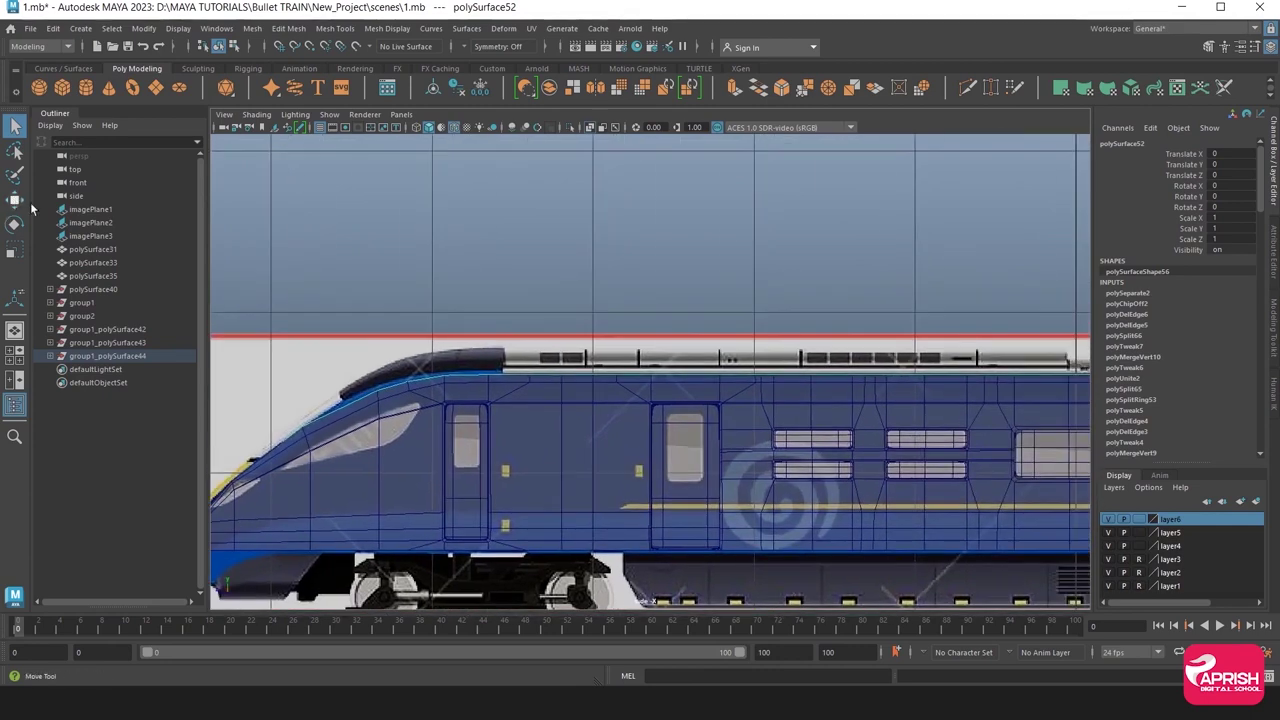
# Extrude the roof strip faces outward by 0.16 to thicken the strip.
pyautogui.click(736, 90)
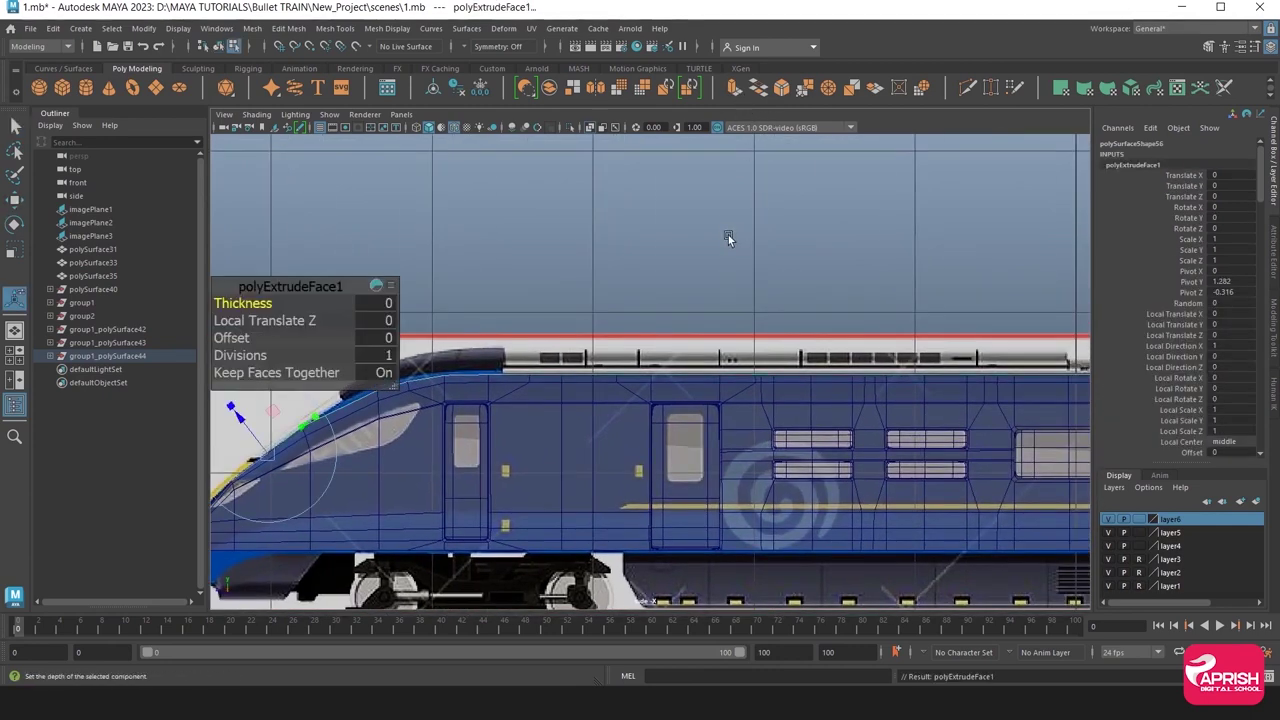
pyautogui.keyDown('alt'); pyautogui.moveTo(614, 320); pyautogui.dragTo(668, 352, button='middle'); pyautogui.keyUp('alt')
pyautogui.moveTo(416, 420); pyautogui.dragTo(406, 391)
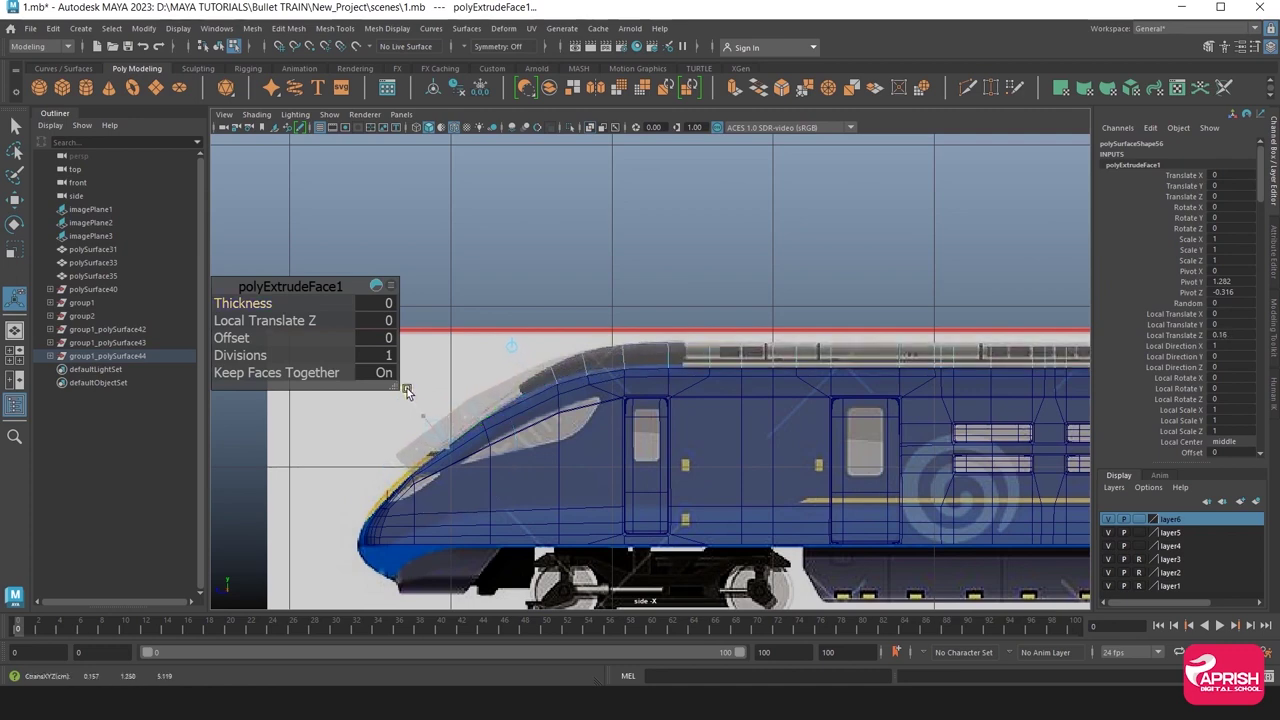
pyautogui.scroll(2, 678, 354)
pyautogui.scroll(2, 678, 354)
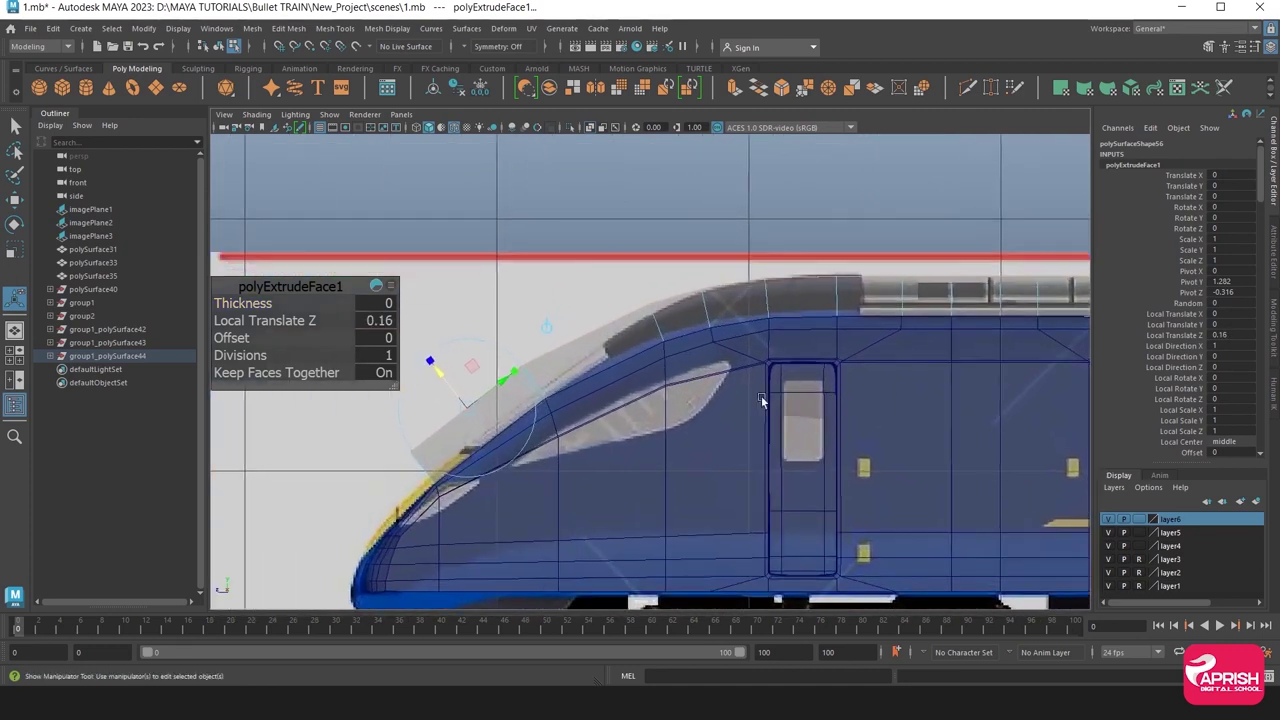
pyautogui.scroll(2, 678, 354)
# Align the strip's upper-edge vertices with the side reference roofline.
pyautogui.moveTo(678, 354); pyautogui.dragTo(649, 329, button='right')
pyautogui.scroll(2, 649, 329)
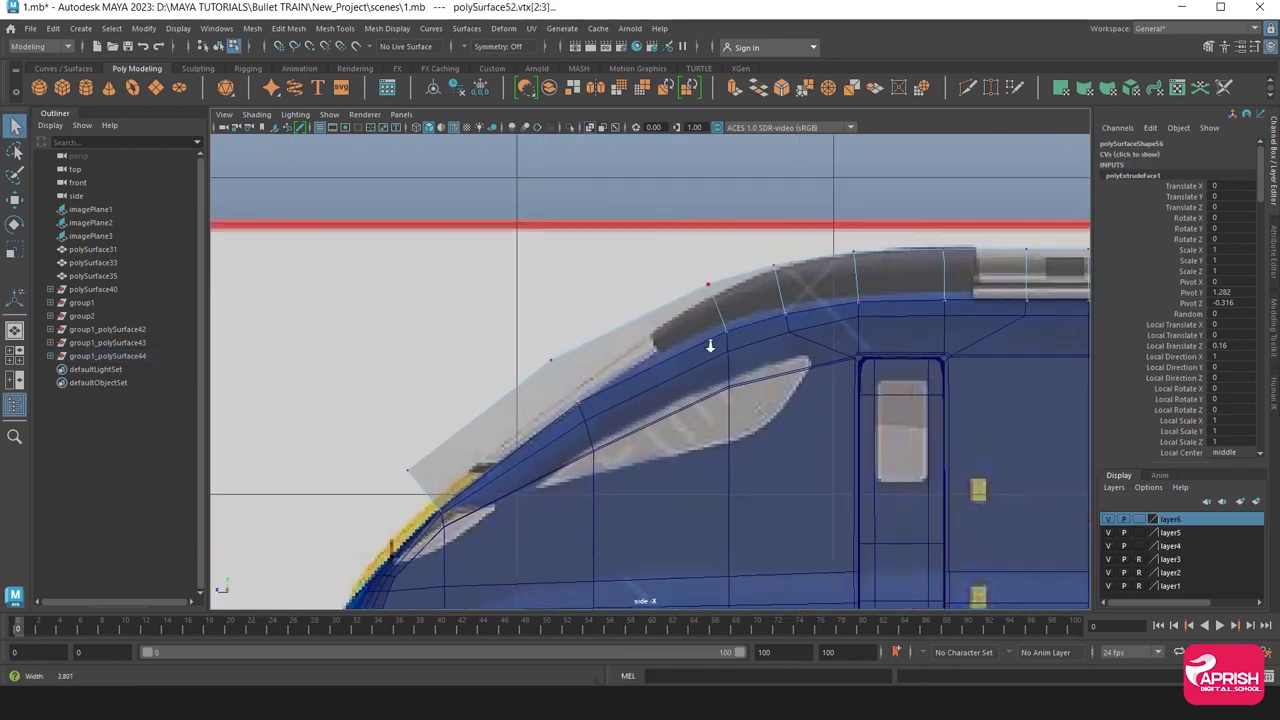
pyautogui.scroll(2, 693, 239)
pyautogui.click(722, 316)
pyautogui.click(14, 199)
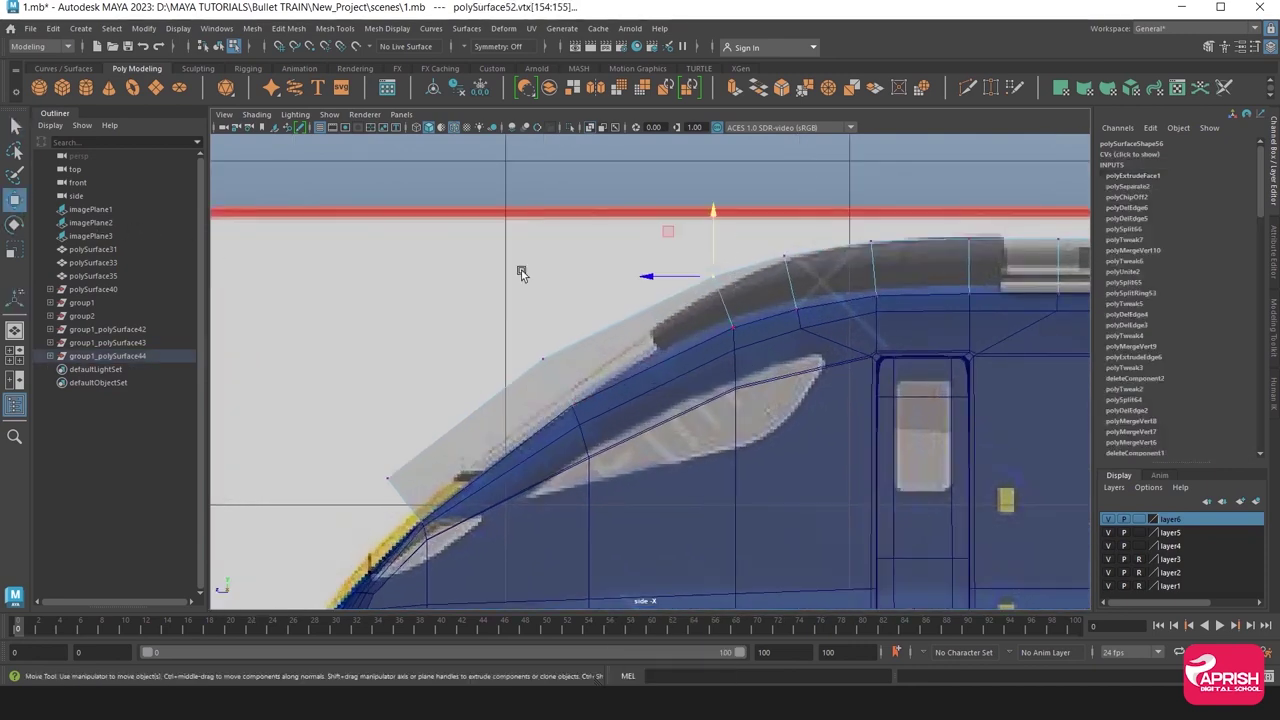
pyautogui.moveTo(711, 270); pyautogui.dragTo(716, 284)
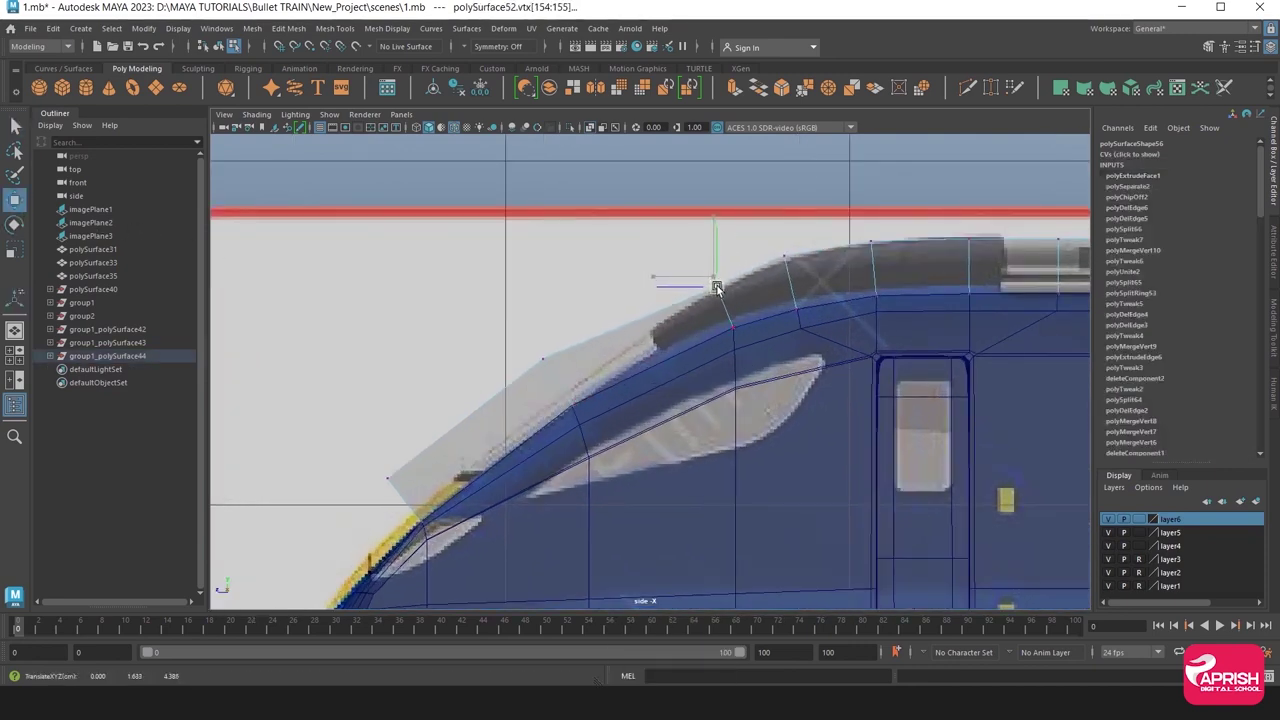
pyautogui.moveTo(784, 258); pyautogui.dragTo(783, 193)
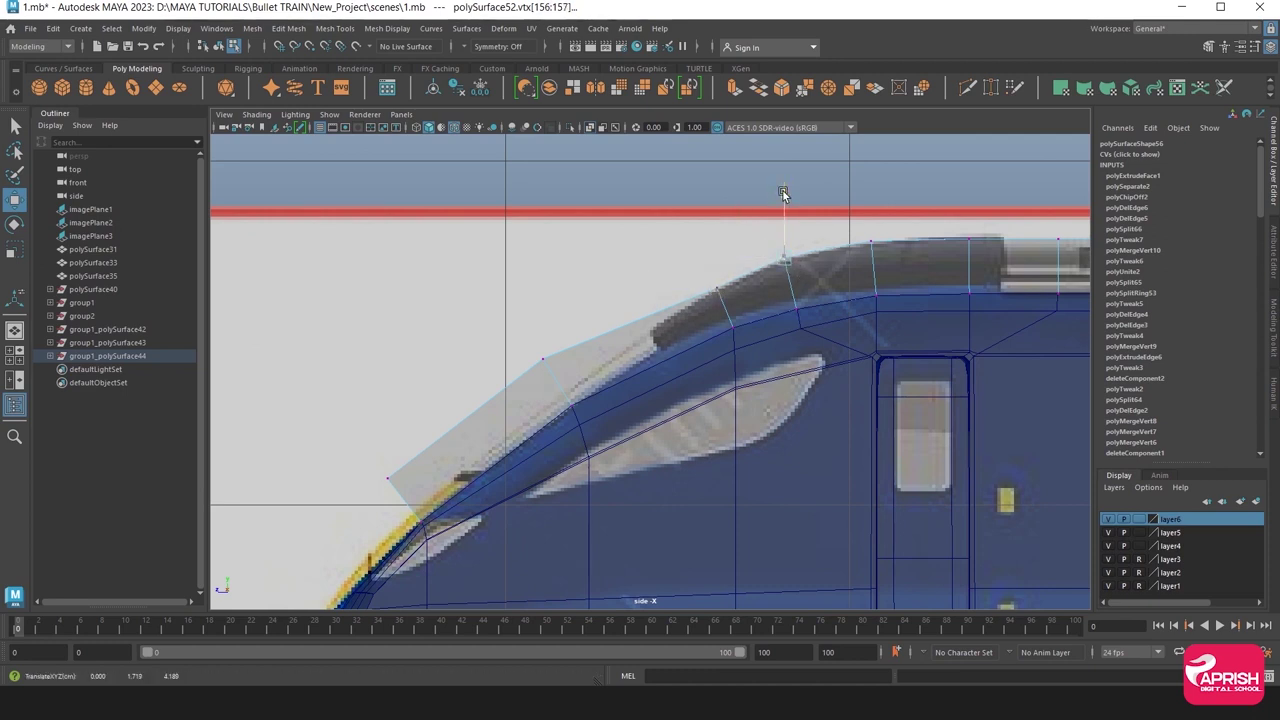
# Pull the nose-end and frontmost vertices onto the nose's yellow outline.
pyautogui.click(542, 358)
pyautogui.moveTo(542, 358); pyautogui.dragTo(560, 393)
pyautogui.scroll(-3, 691, 288)
pyautogui.scroll(5, 700, 340)
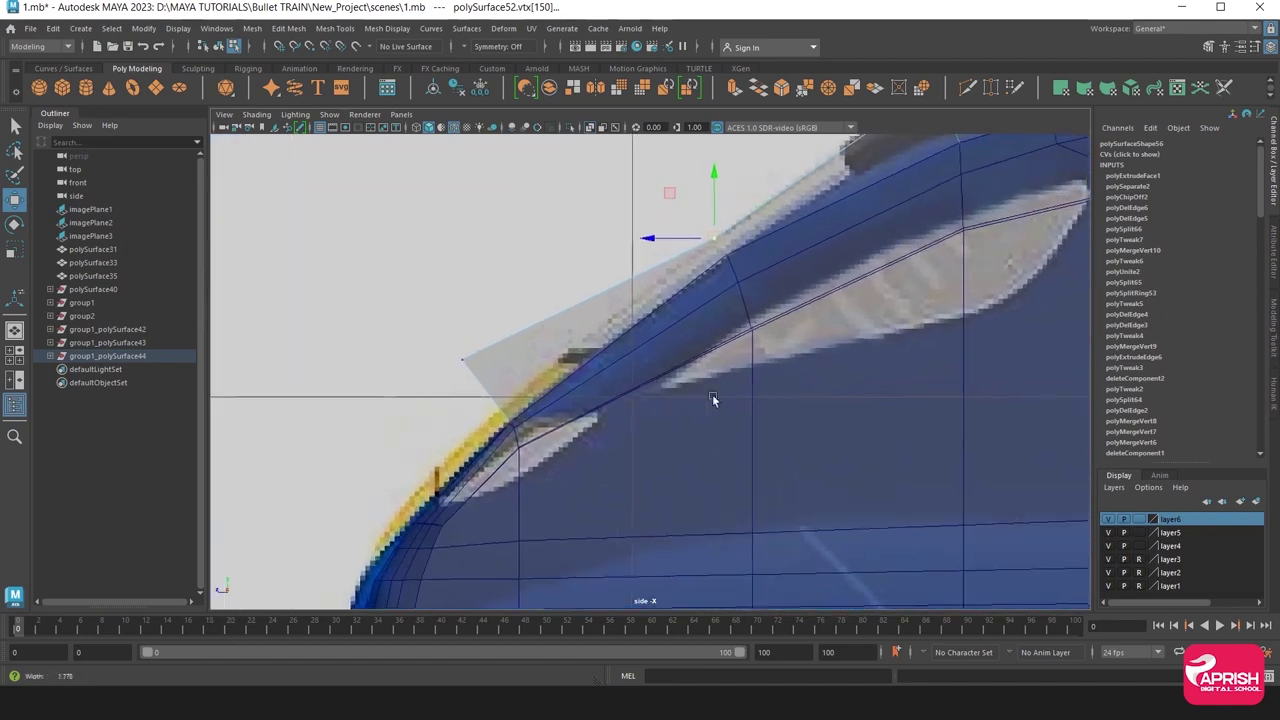
pyautogui.click(460, 359)
pyautogui.moveTo(469, 375); pyautogui.dragTo(505, 412)
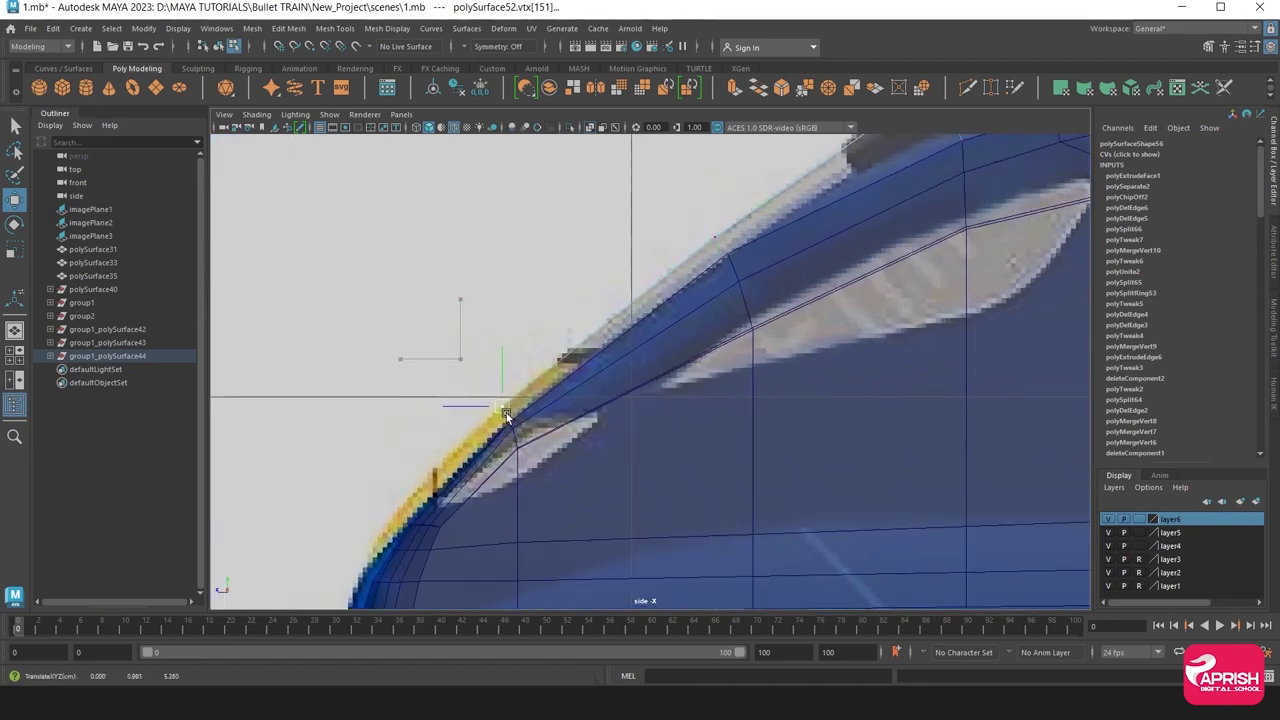
pyautogui.press('space')
pyautogui.press('space')
pyautogui.moveTo(844, 274)
pyautogui.keyDown('alt'); pyautogui.mouseDown()
pyautogui.moveTo(768, 323)
pyautogui.moveTo(829, 315)
pyautogui.moveTo(749, 306)
pyautogui.mouseUp(); pyautogui.keyUp('alt')
pyautogui.moveTo(657, 300); pyautogui.dragTo(728, 284, button='right')
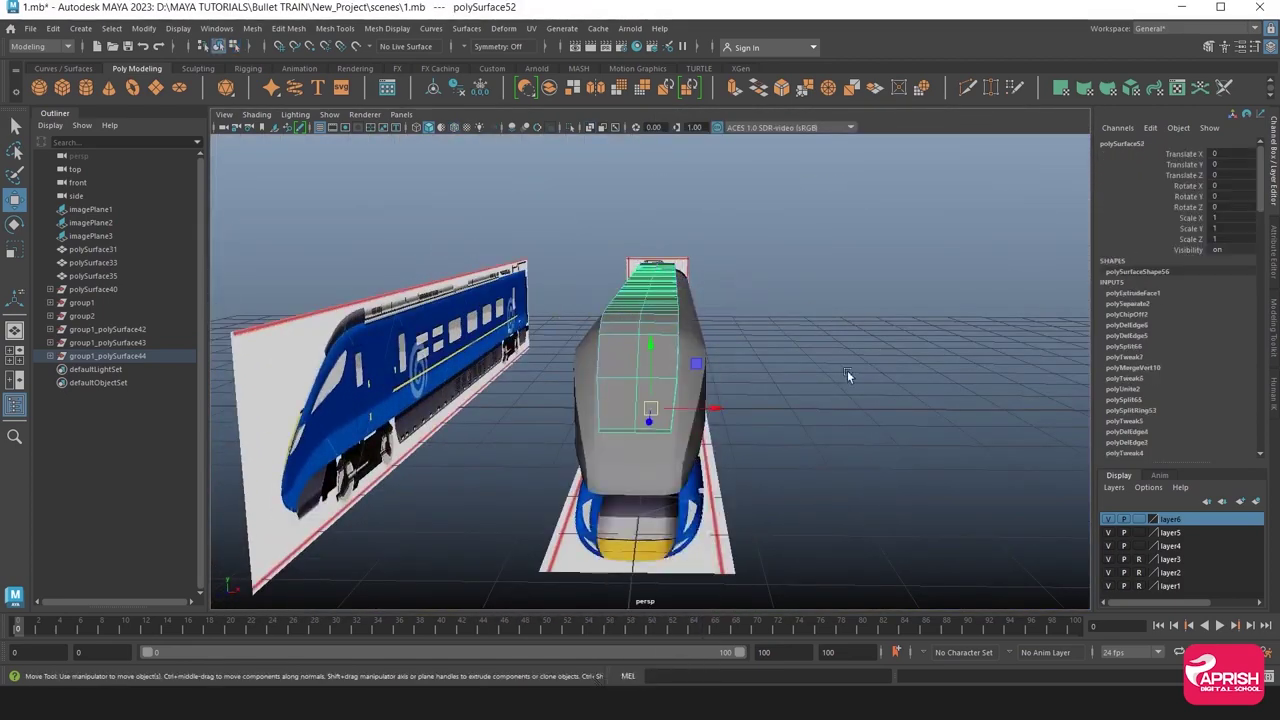
# Select the roof strip object and zoom in on it in front view.
pyautogui.click(848, 375)
pyautogui.moveTo(848, 375)
pyautogui.keyDown('alt'); pyautogui.mouseDown()
pyautogui.moveTo(459, 356)
pyautogui.moveTo(789, 359)
pyautogui.mouseUp(); pyautogui.keyUp('alt')
pyautogui.click(660, 346)
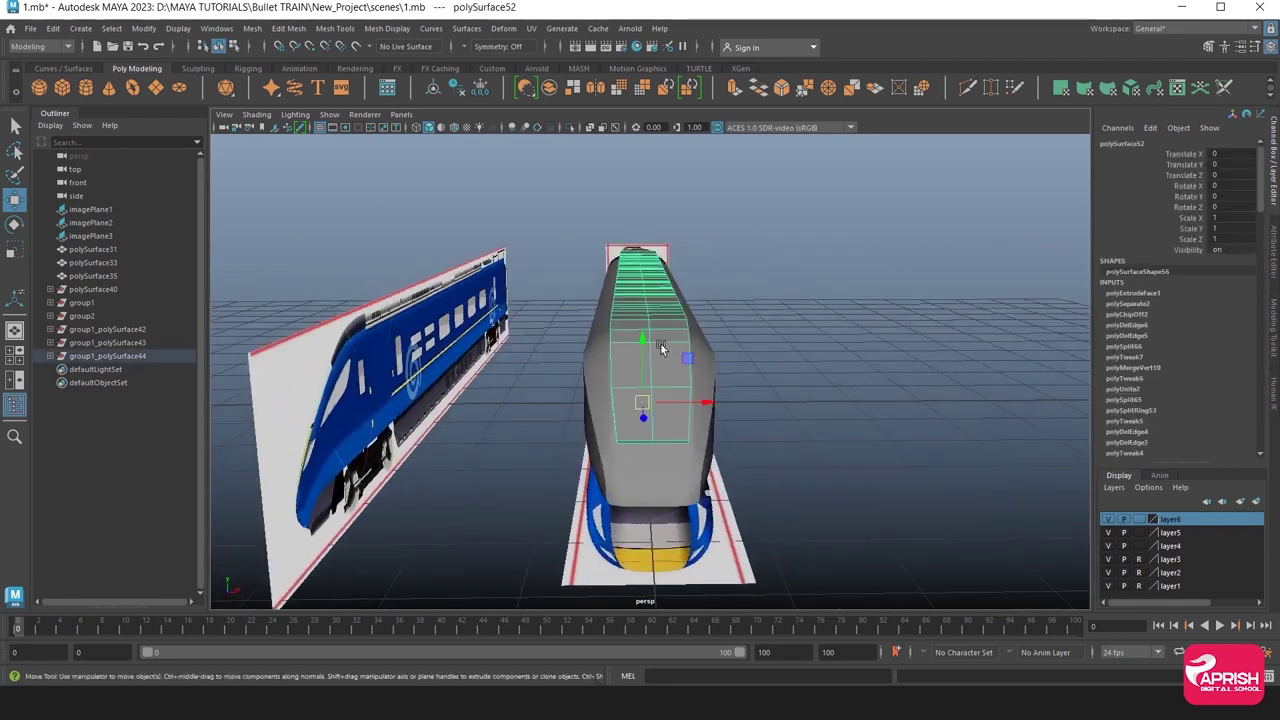
pyautogui.press('space')
pyautogui.press('space')
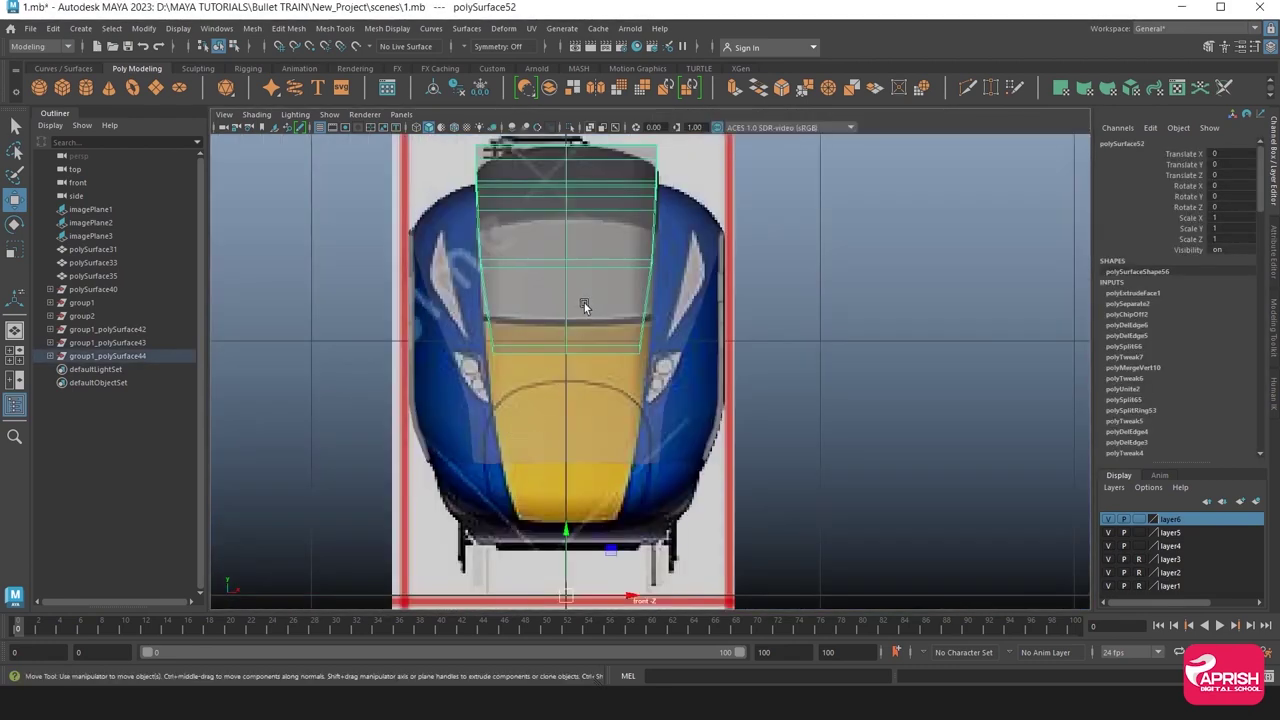
pyautogui.scroll(1, 590, 350)
pyautogui.scroll(2, 657, 400)
pyautogui.scroll(1, 667, 380)
pyautogui.scroll(1, 626, 351)
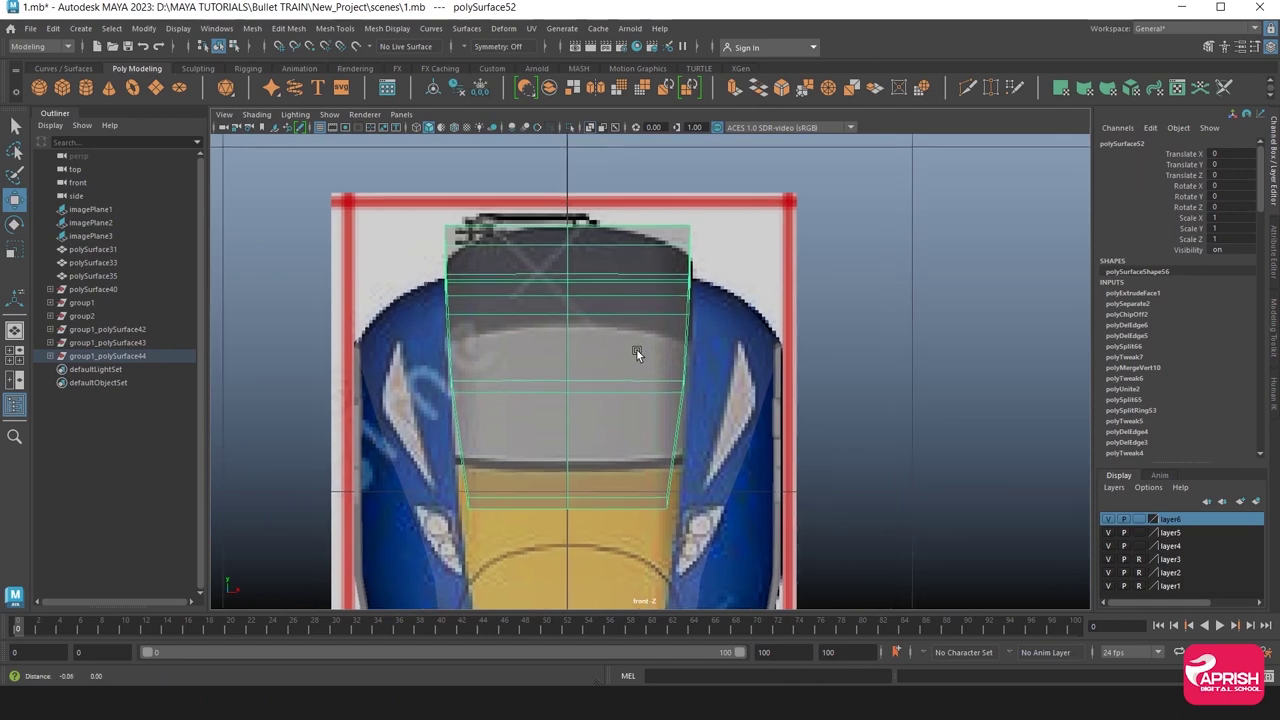
pyautogui.keyDown('alt'); pyautogui.moveTo(637, 350); pyautogui.dragTo(637, 341, button='middle'); pyautogui.keyUp('alt')
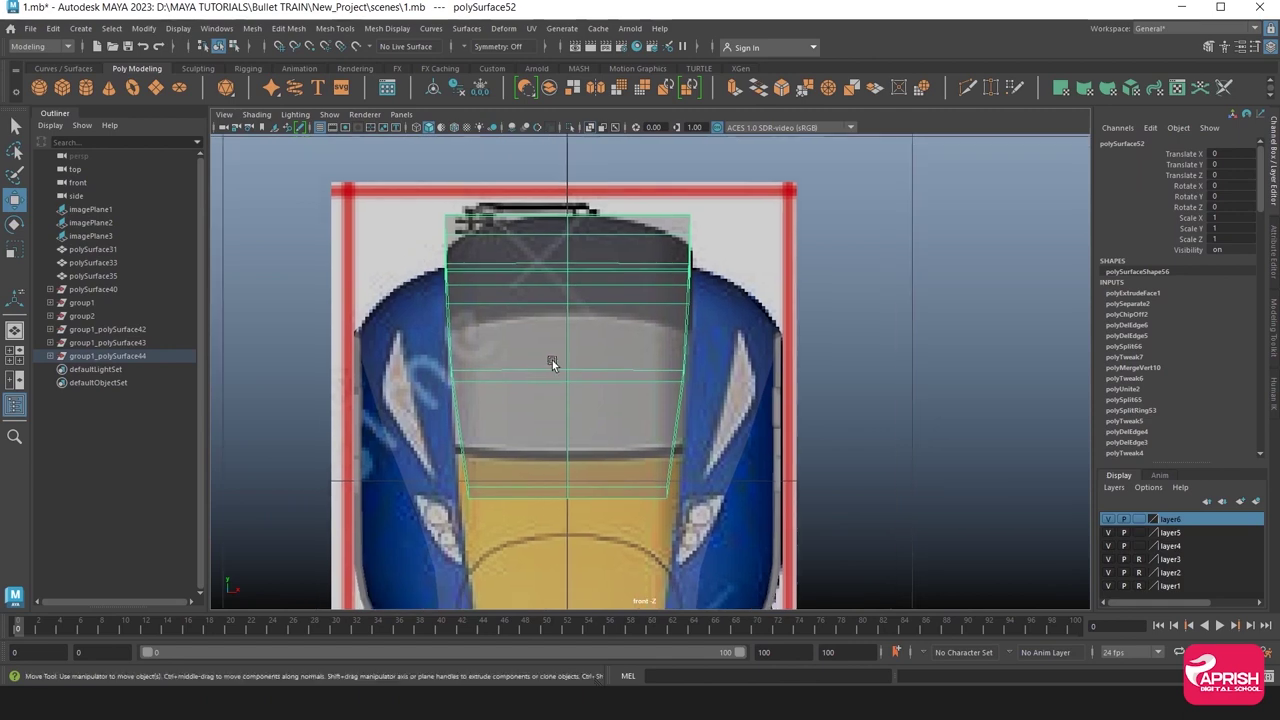
pyautogui.moveTo(515, 363); pyautogui.dragTo(454, 318, button='right')
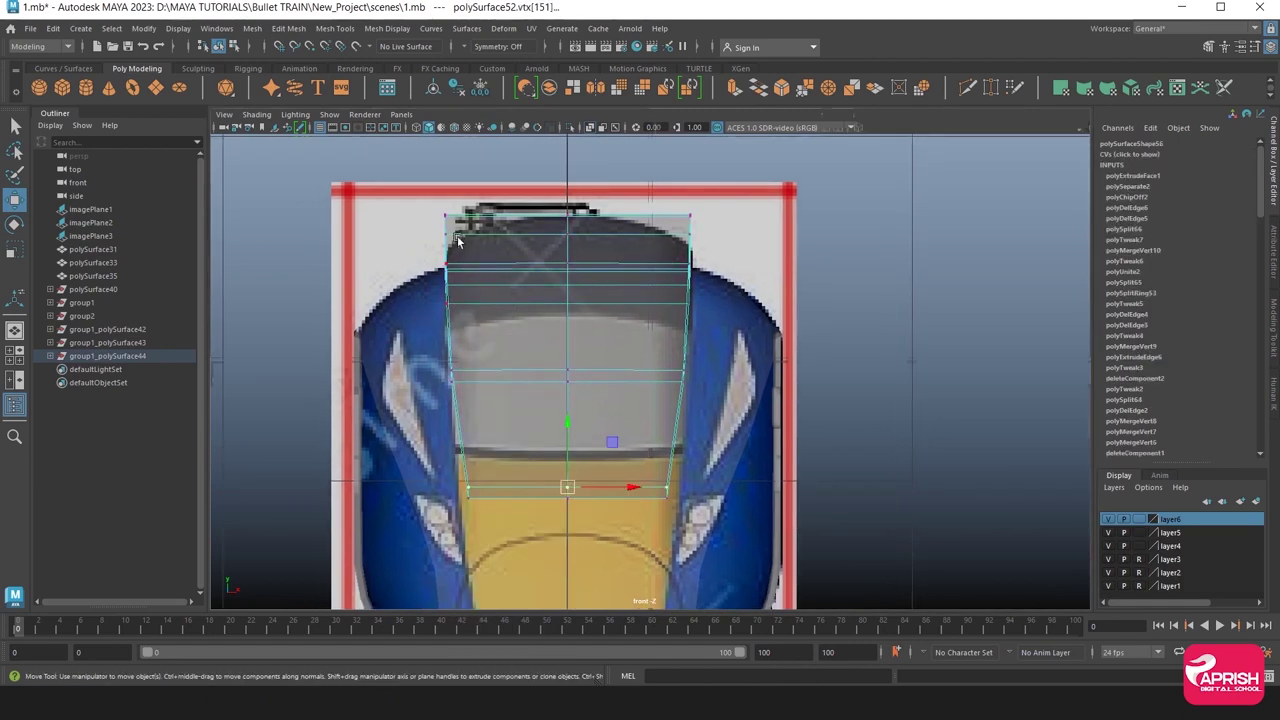
# Insert a lengthwise edge loop near the roof strip's right side.
pyautogui.press('space')
pyautogui.press('space')
pyautogui.press('space')
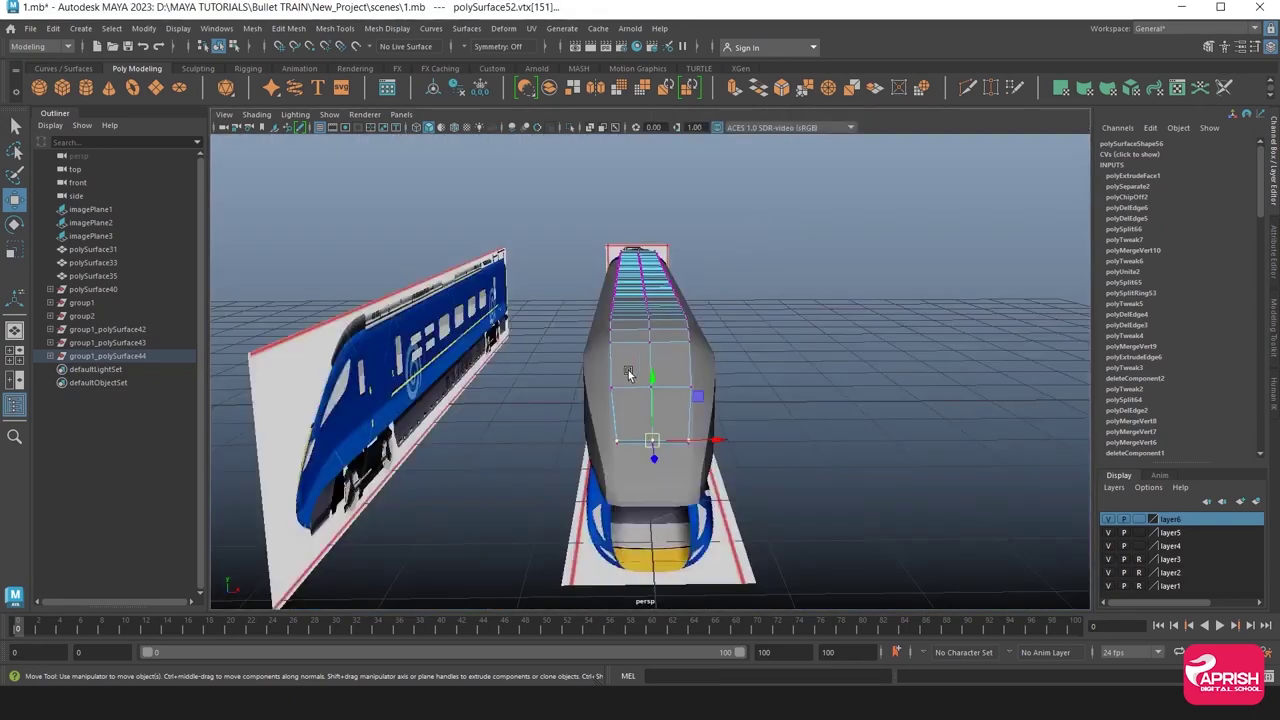
pyautogui.moveTo(630, 375)
pyautogui.keyDown('alt'); pyautogui.mouseDown()
pyautogui.moveTo(577, 379)
pyautogui.moveTo(621, 374)
pyautogui.moveTo(617, 394)
pyautogui.mouseUp(); pyautogui.keyUp('alt')
pyautogui.scroll(3, 614, 390)
pyautogui.scroll(3, 614, 390)
pyautogui.moveTo(580, 300); pyautogui.dragTo(630, 277, button='right')
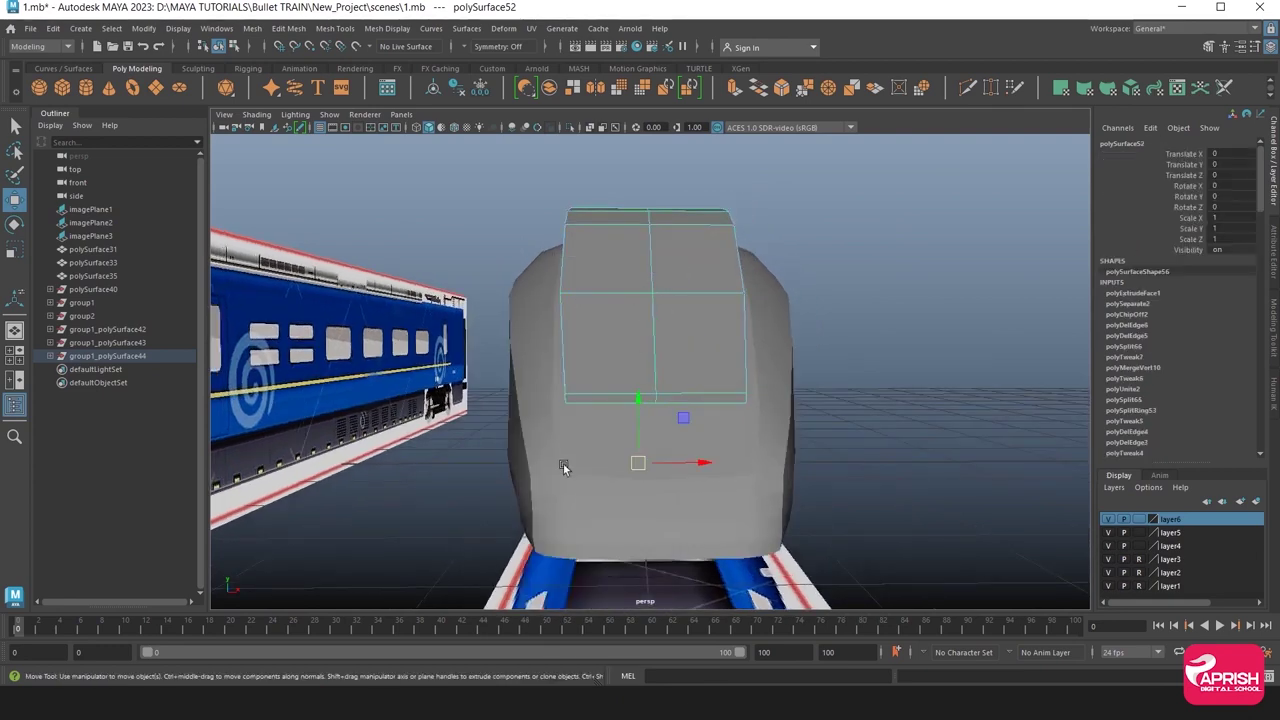
pyautogui.press('space')
pyautogui.press('space')
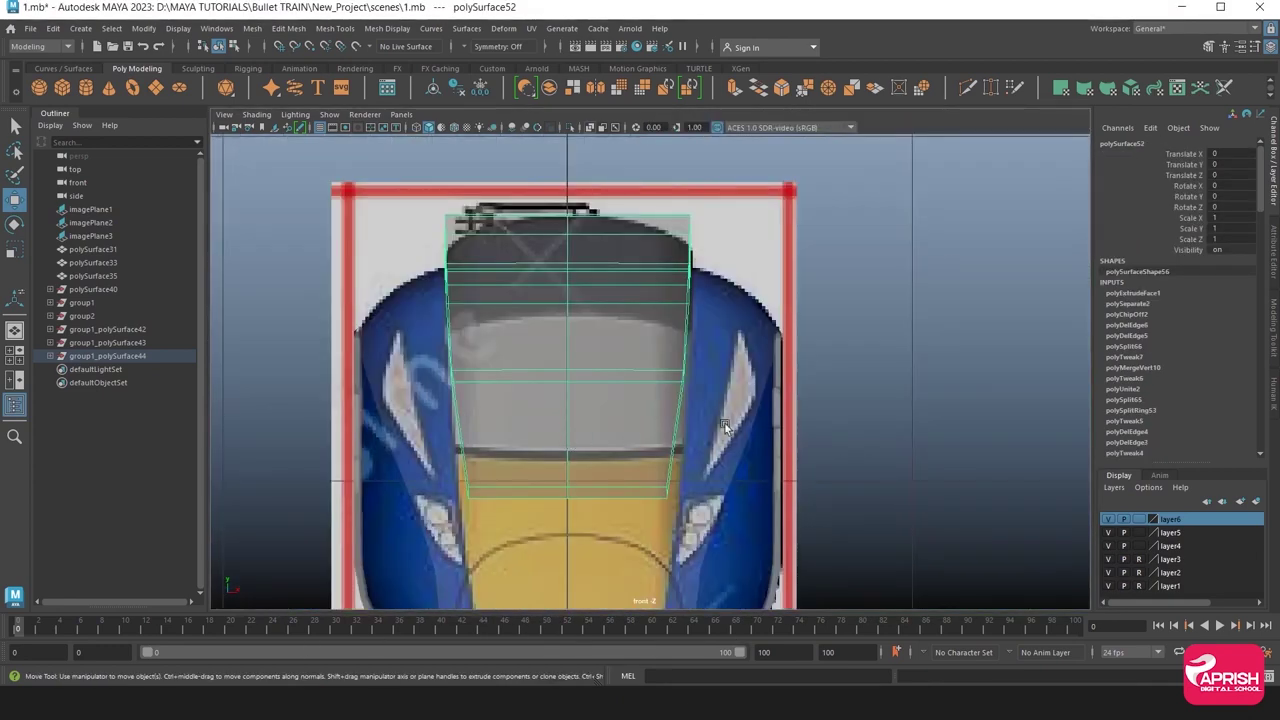
pyautogui.click(336, 28)
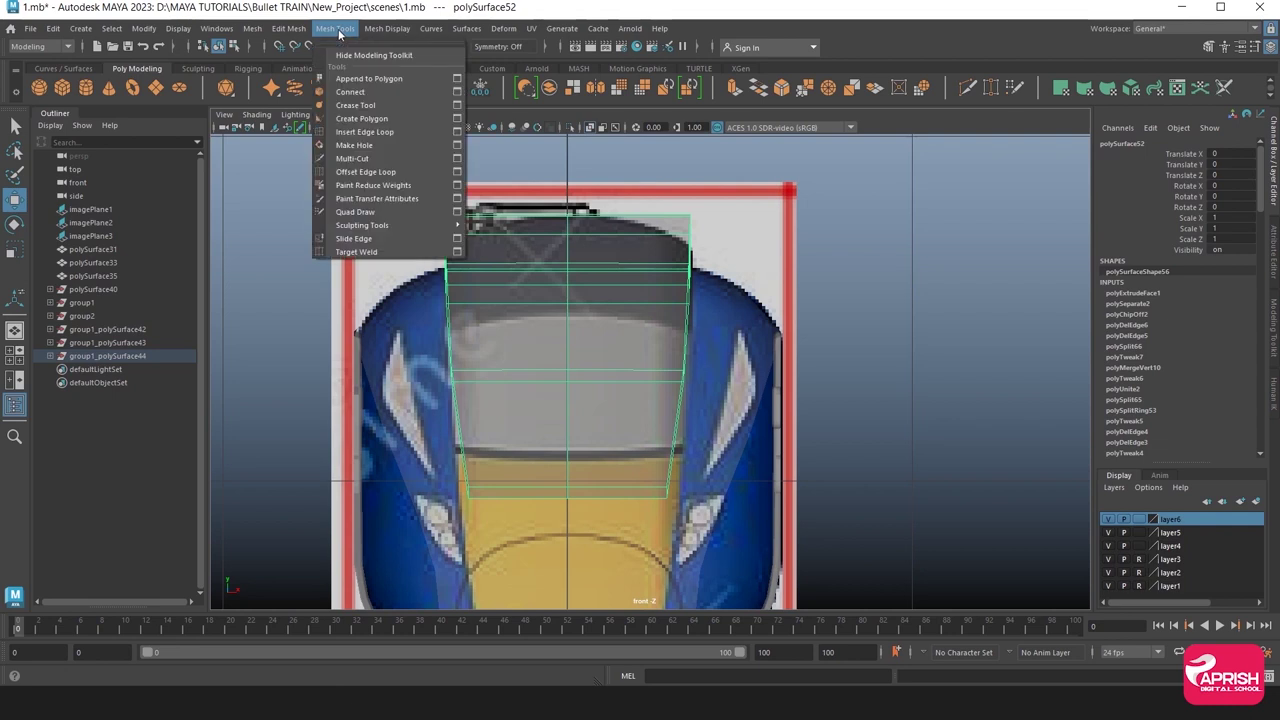
pyautogui.moveTo(335, 28)
pyautogui.click(360, 133)
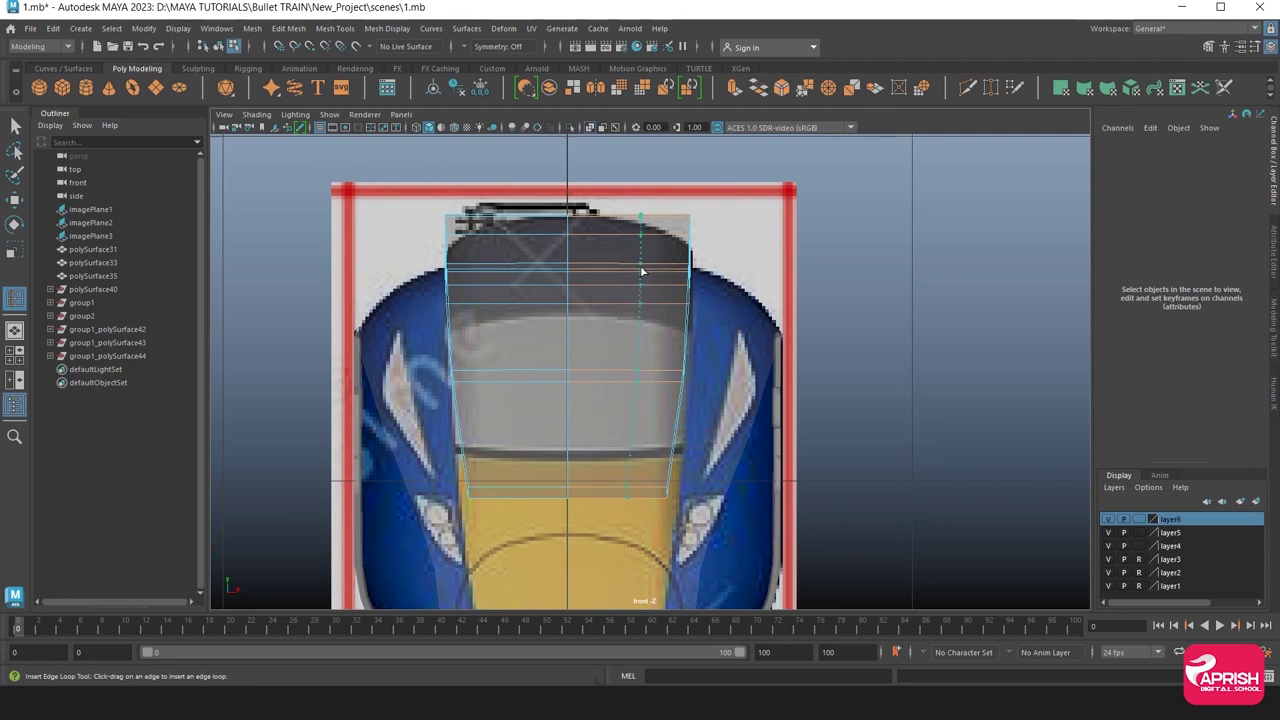
pyautogui.click(642, 271)
pyautogui.press('space')
pyautogui.press('space')
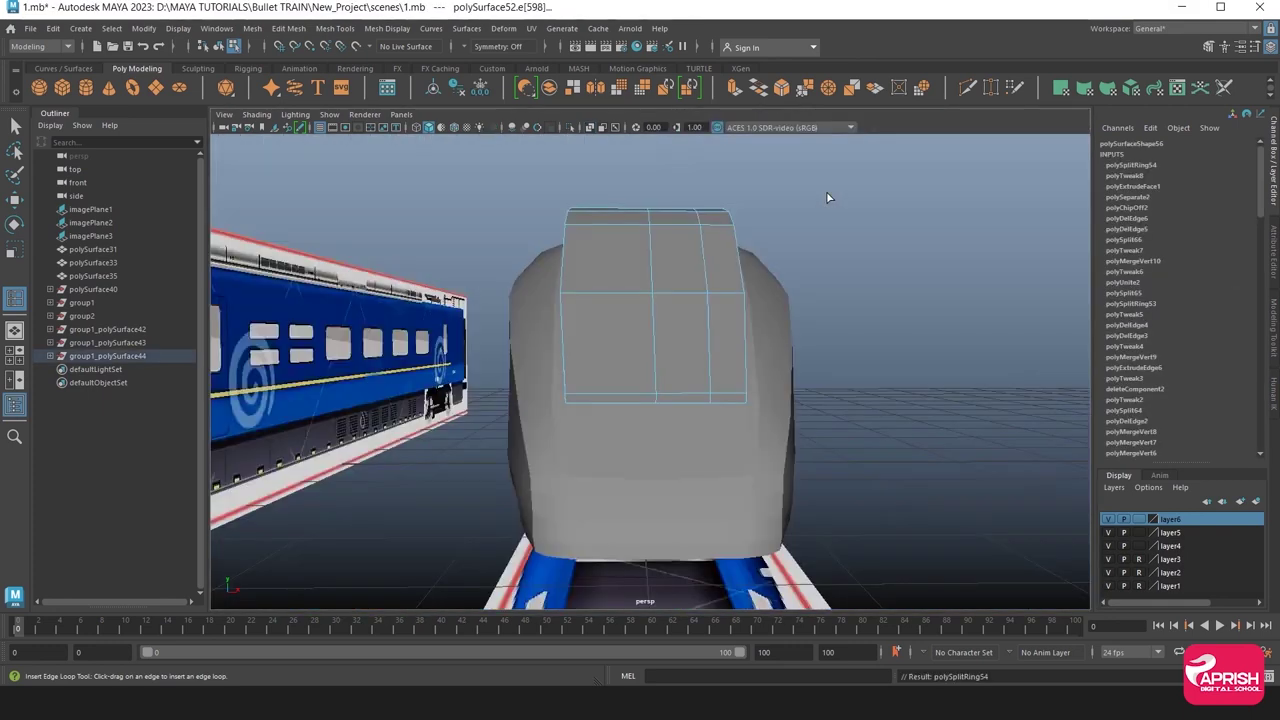
# Pick the new roof edge loop and orbit along the train to inspect it.
pyautogui.keyDown('alt'); pyautogui.moveTo(826, 197); pyautogui.dragTo(700, 215); pyautogui.keyUp('alt')
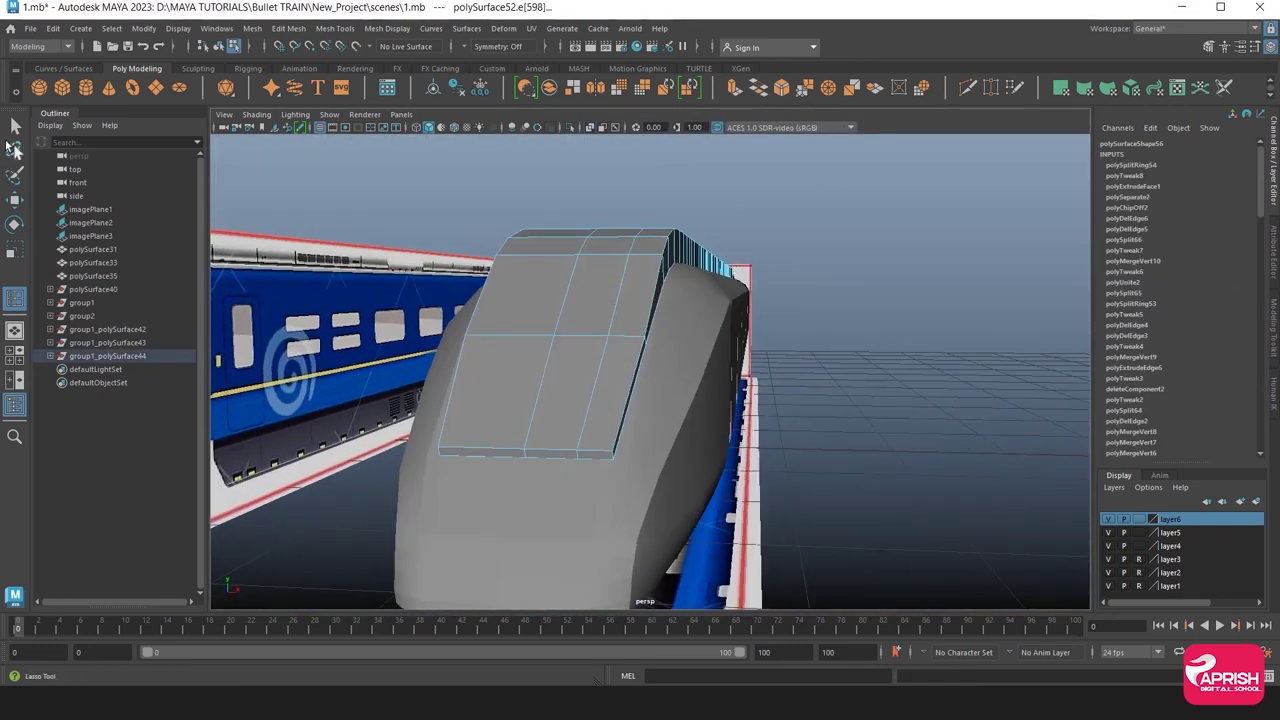
pyautogui.click(15, 125)
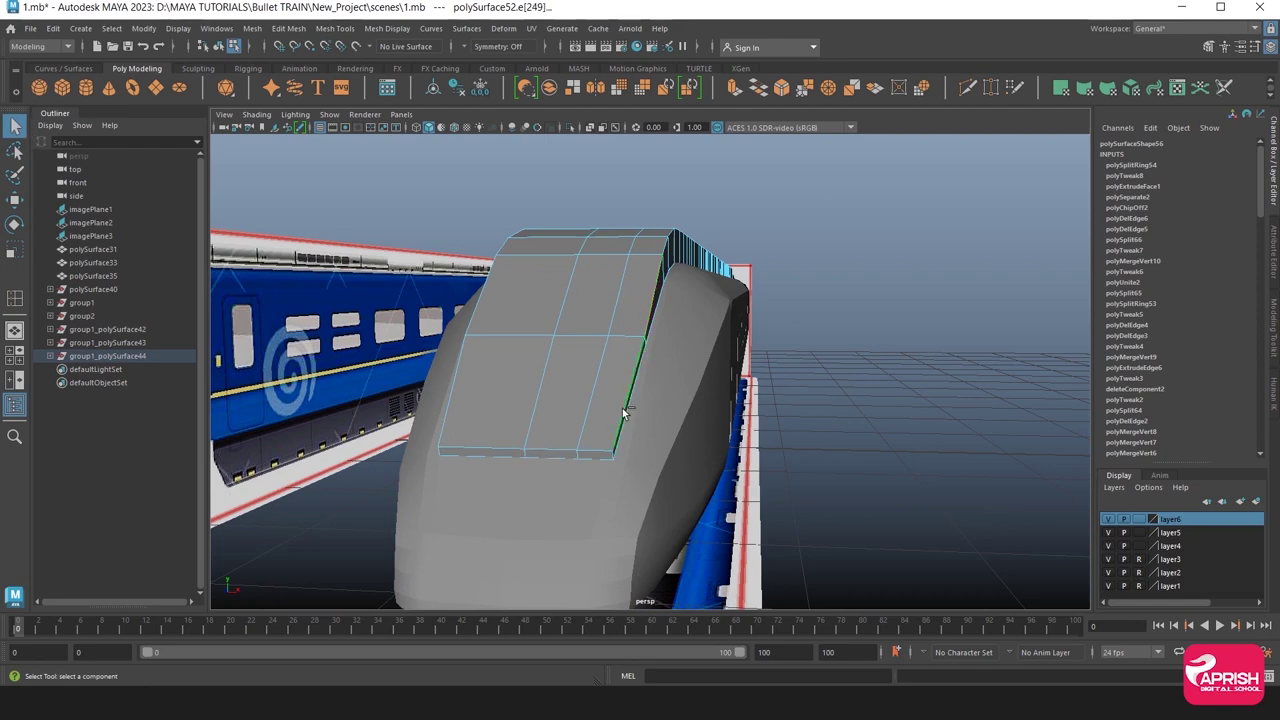
pyautogui.keyDown('alt'); pyautogui.moveTo(622, 412); pyautogui.dragTo(585, 372); pyautogui.keyUp('alt')
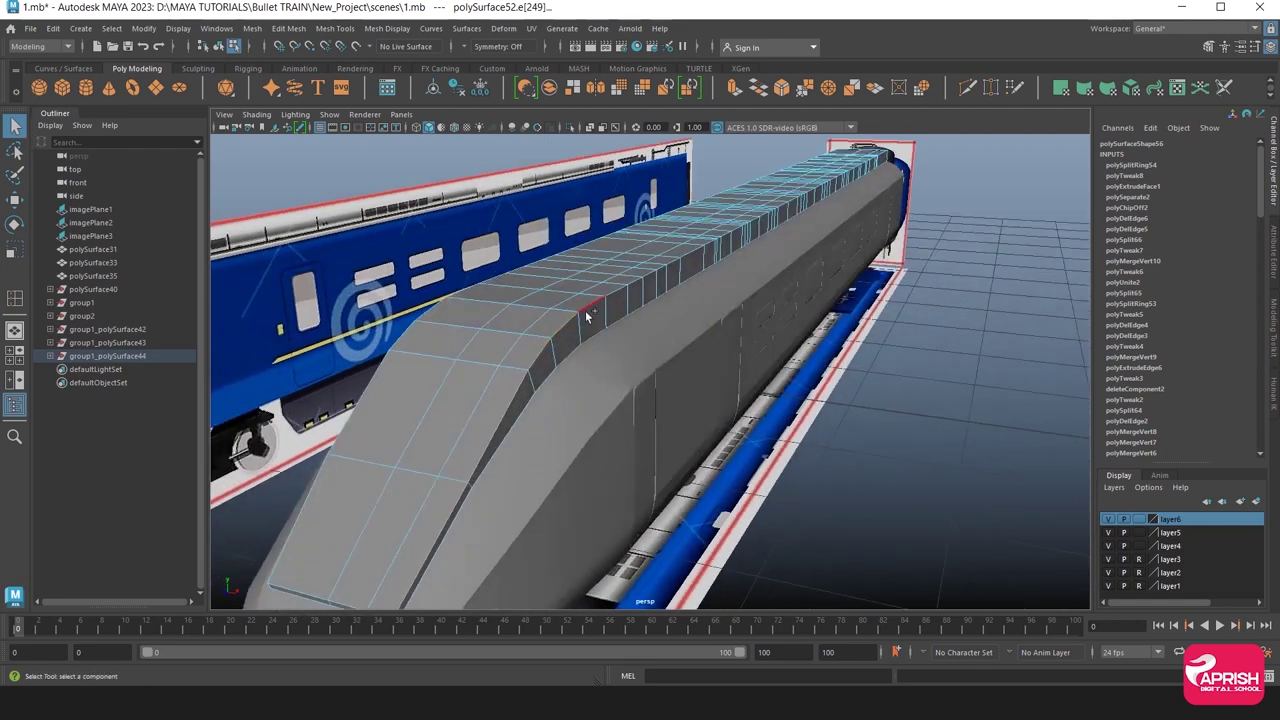
pyautogui.moveTo(630, 279)
pyautogui.keyDown('alt'); pyautogui.mouseDown()
pyautogui.moveTo(694, 311)
pyautogui.moveTo(575, 326)
pyautogui.mouseUp(); pyautogui.keyUp('alt')
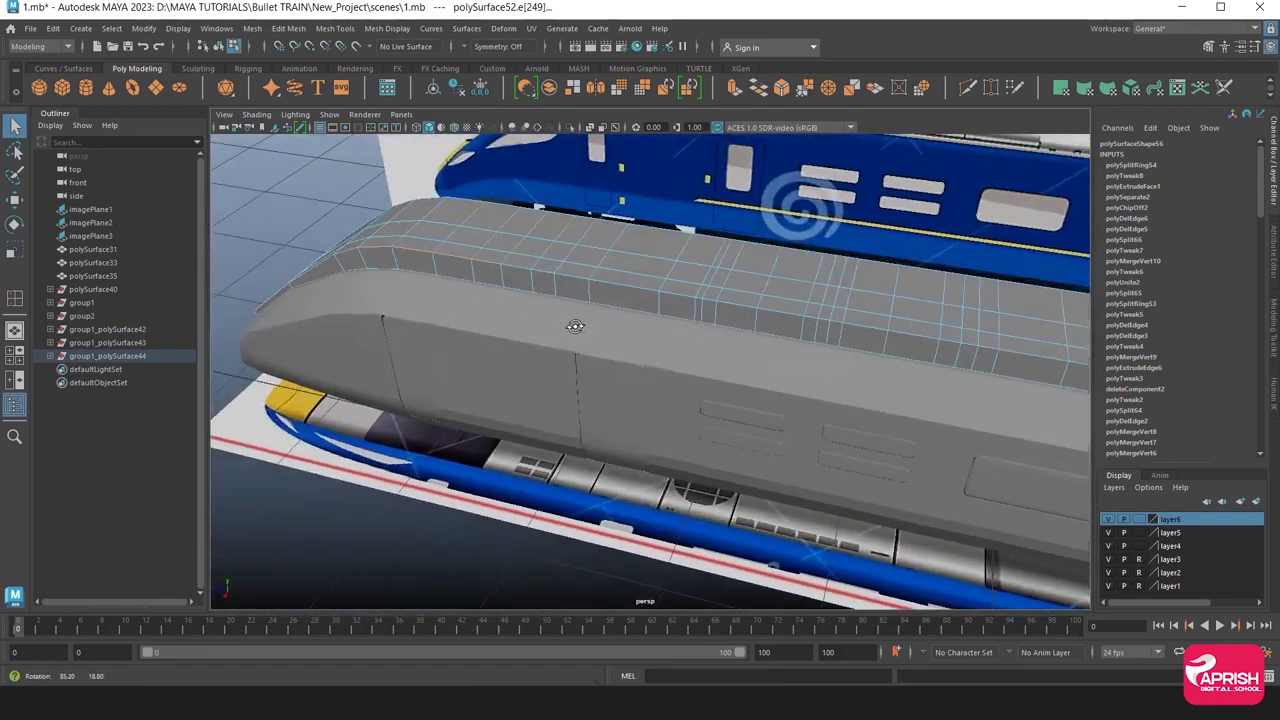
pyautogui.keyDown('alt'); pyautogui.moveTo(603, 300); pyautogui.dragTo(725, 359, button='right'); pyautogui.keyUp('alt')
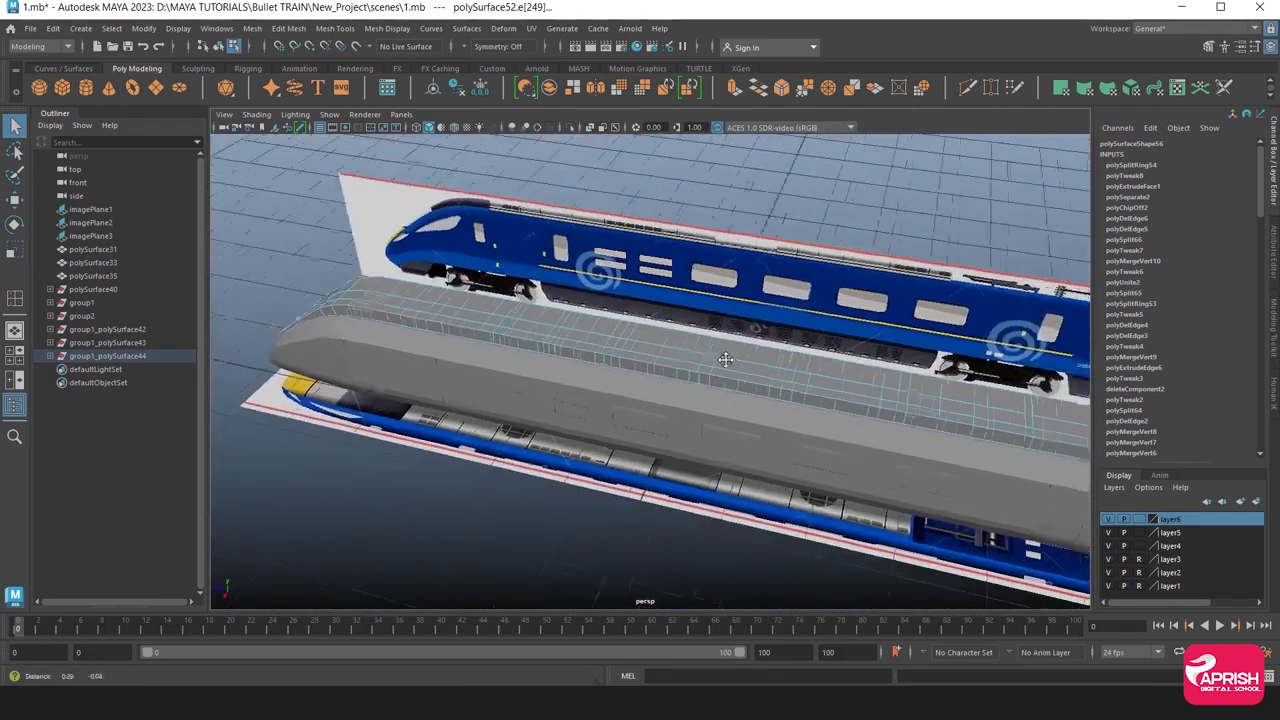
pyautogui.keyDown('alt'); pyautogui.moveTo(725, 359); pyautogui.dragTo(941, 405); pyautogui.keyUp('alt')
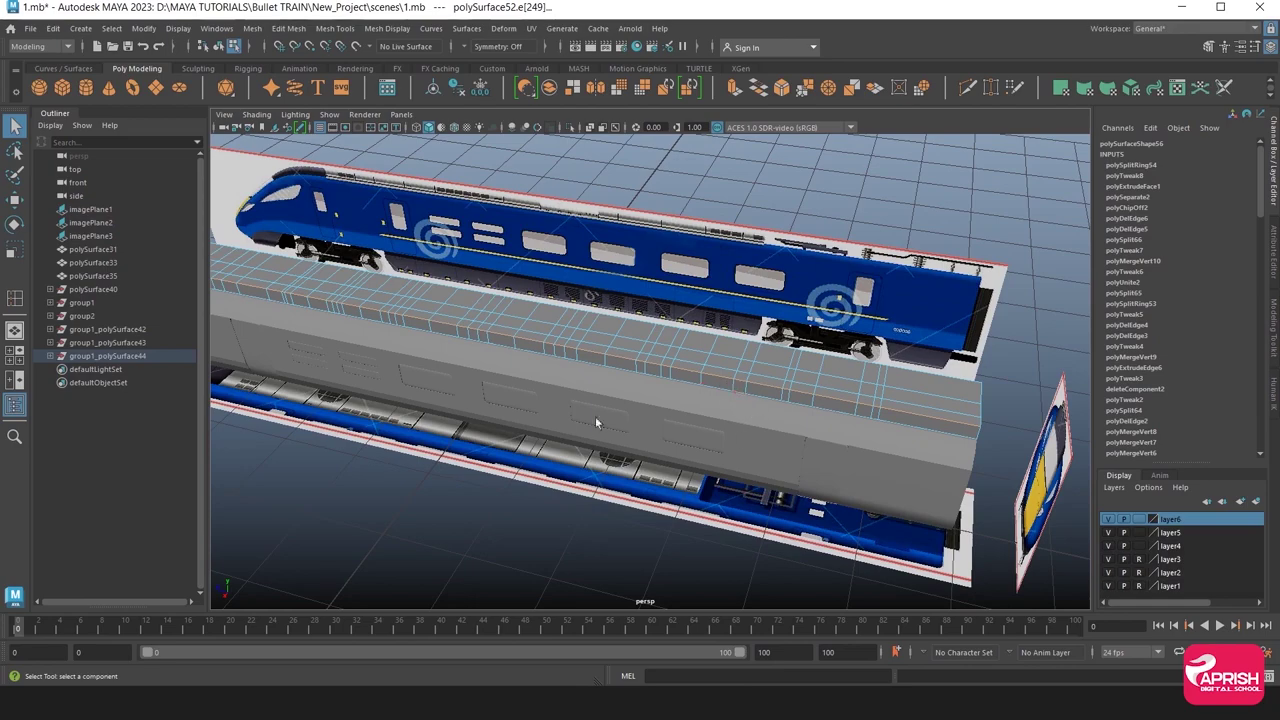
pyautogui.moveTo(595, 420)
pyautogui.keyDown('alt'); pyautogui.mouseDown()
pyautogui.moveTo(823, 385)
pyautogui.moveTo(896, 400)
pyautogui.moveTo(865, 428)
pyautogui.mouseUp(); pyautogui.keyUp('alt')
pyautogui.scroll(5, 896, 400)
pyautogui.scroll(2, 896, 400)
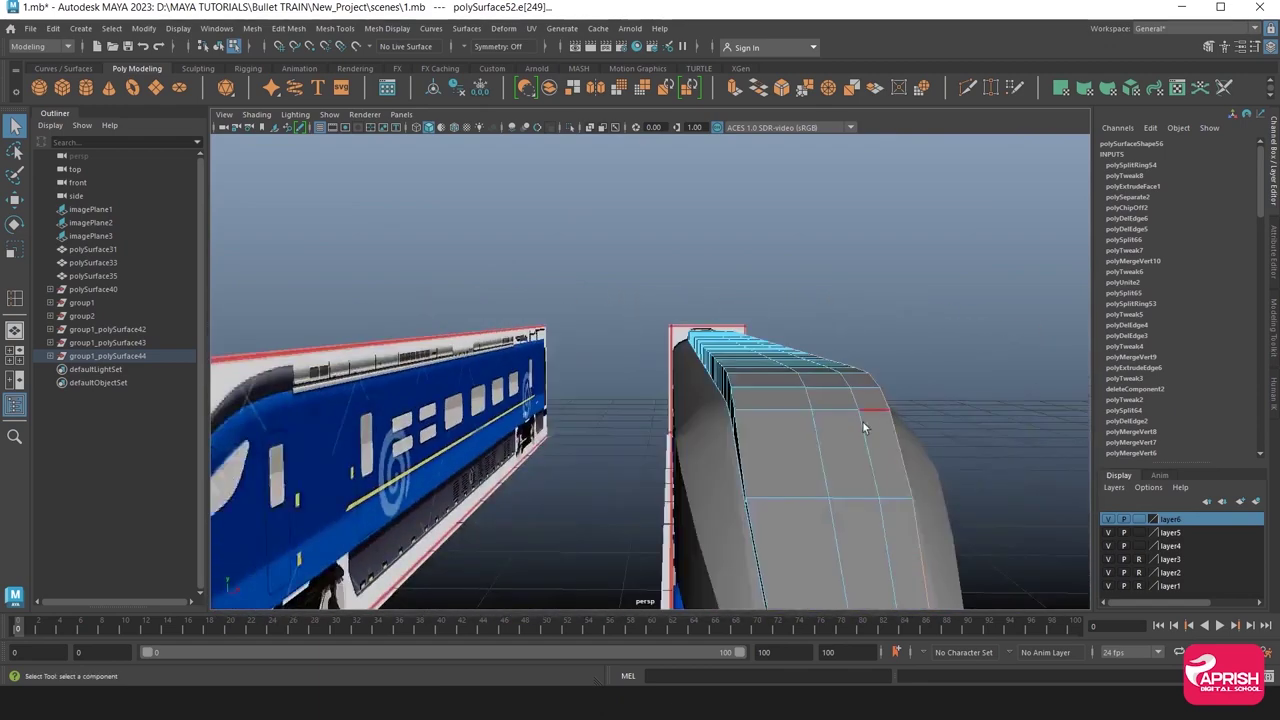
# Try nudging the right-side roof edges in front view, then undo the moves.
pyautogui.press('space')
pyautogui.press('space')
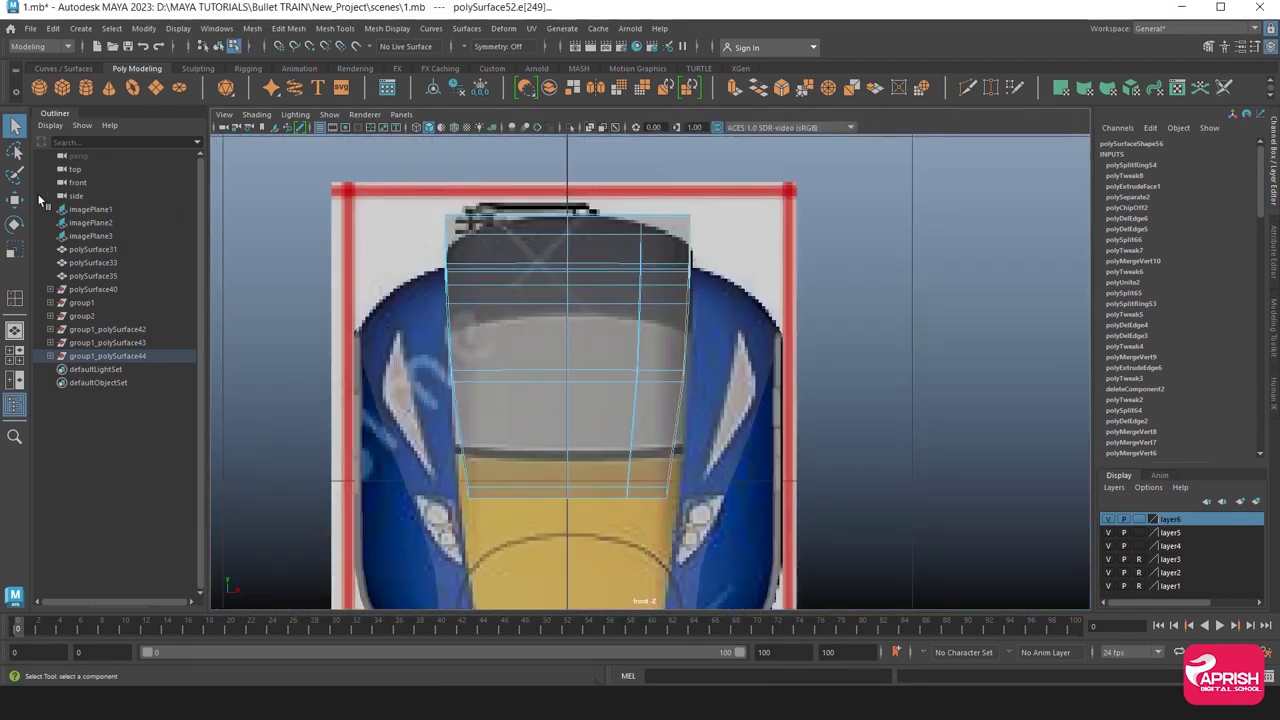
pyautogui.press('w')
pyautogui.scroll(1, 678, 252)
pyautogui.moveTo(716, 350); pyautogui.dragTo(721, 346)
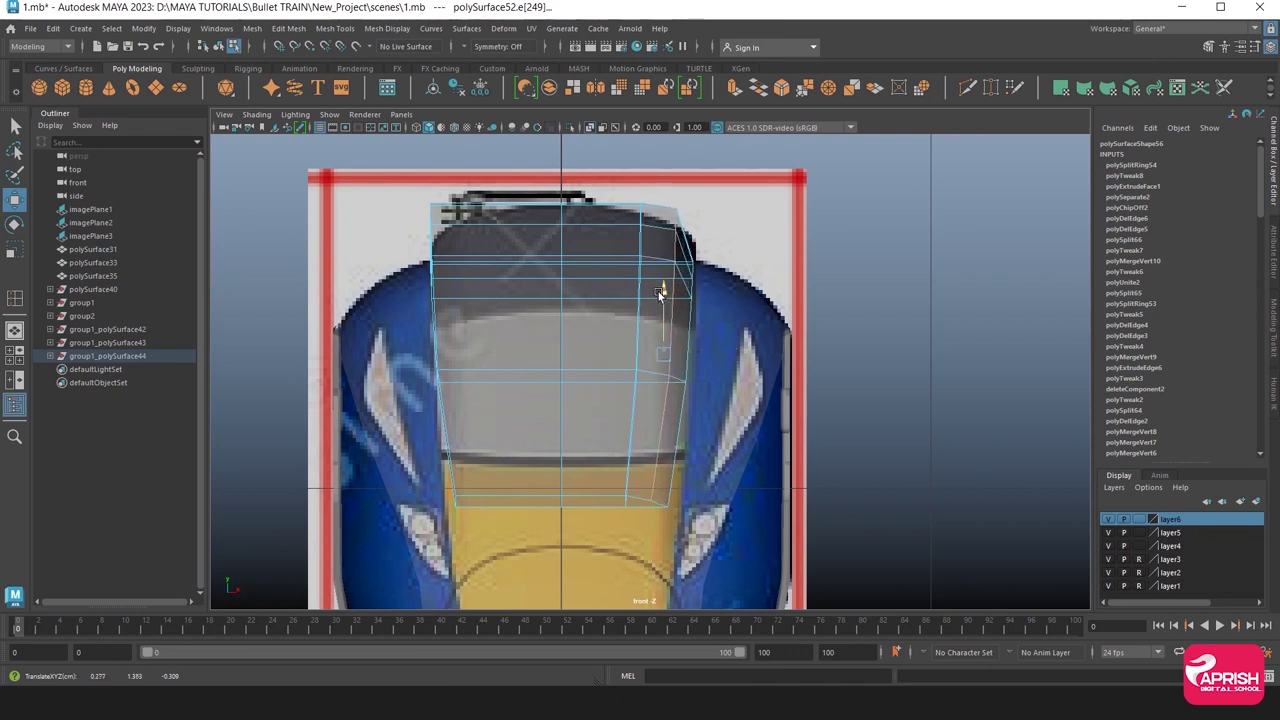
pyautogui.moveTo(662, 291); pyautogui.dragTo(656, 299)
pyautogui.moveTo(702, 358); pyautogui.dragTo(716, 358)
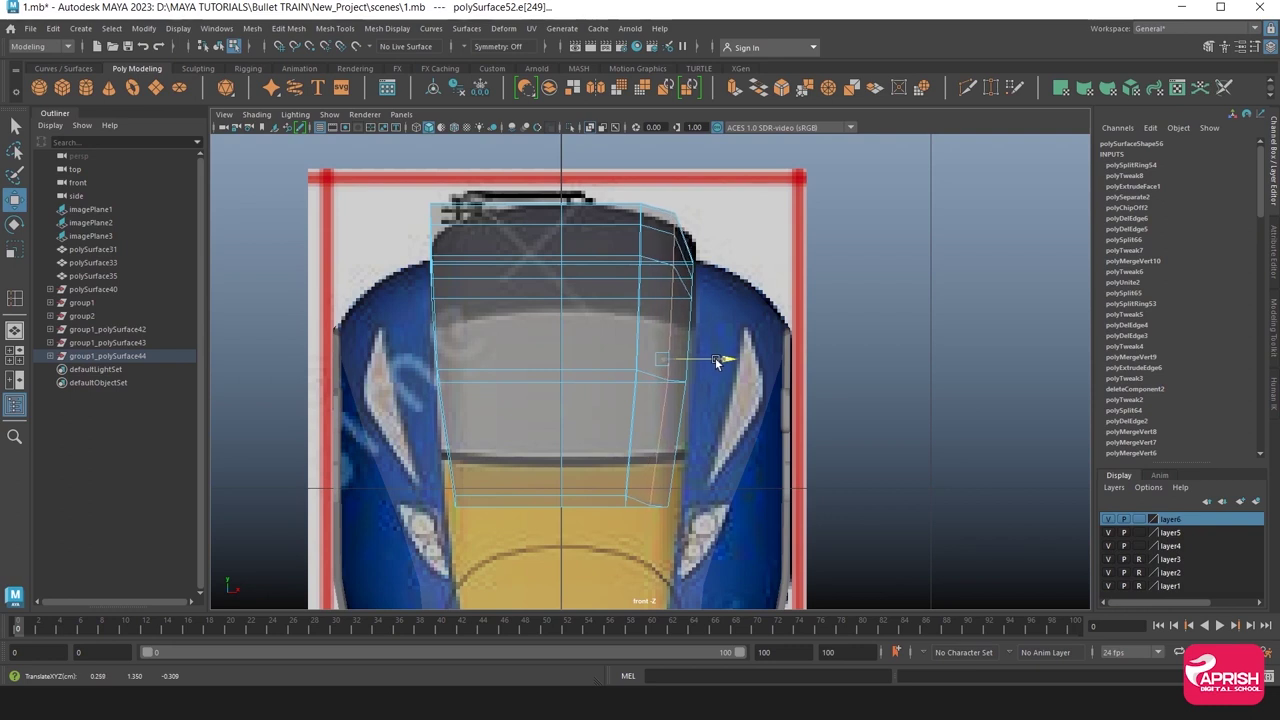
pyautogui.moveTo(662, 302); pyautogui.dragTo(660, 314)
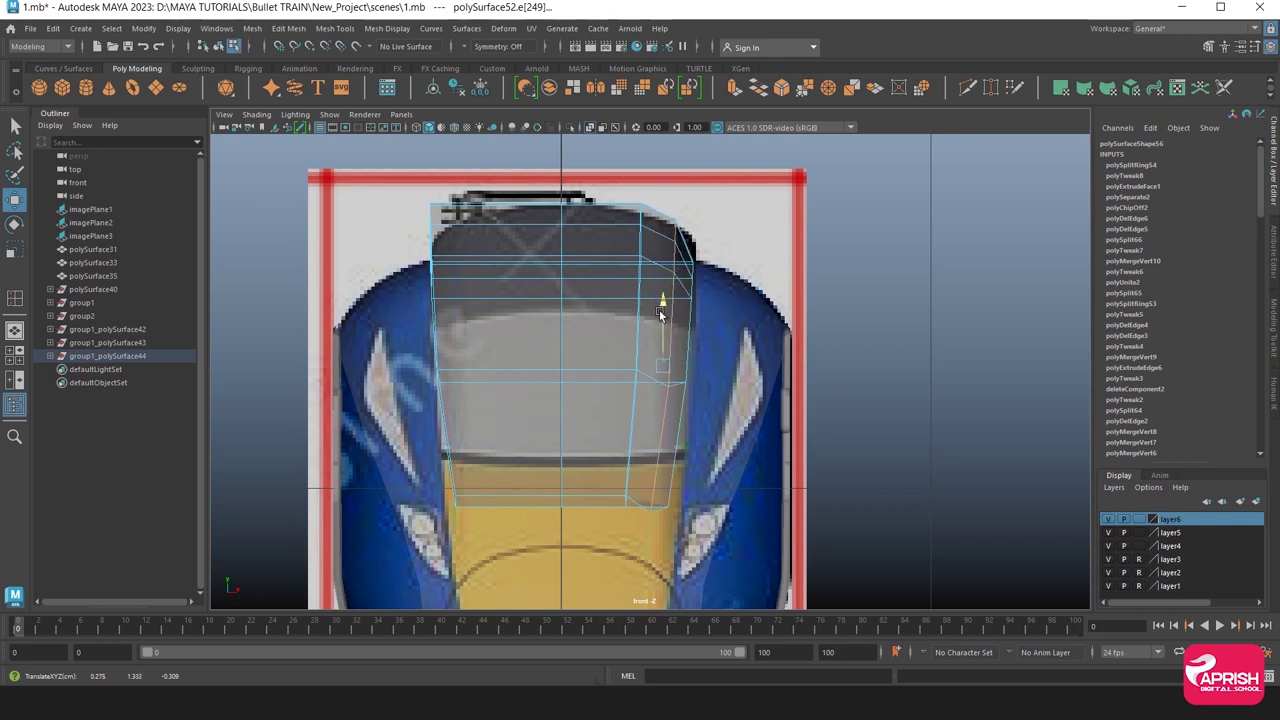
pyautogui.hotkey('ctrl', 'z')
pyautogui.hotkey('ctrl', 'z')
pyautogui.hotkey('ctrl', 'z')
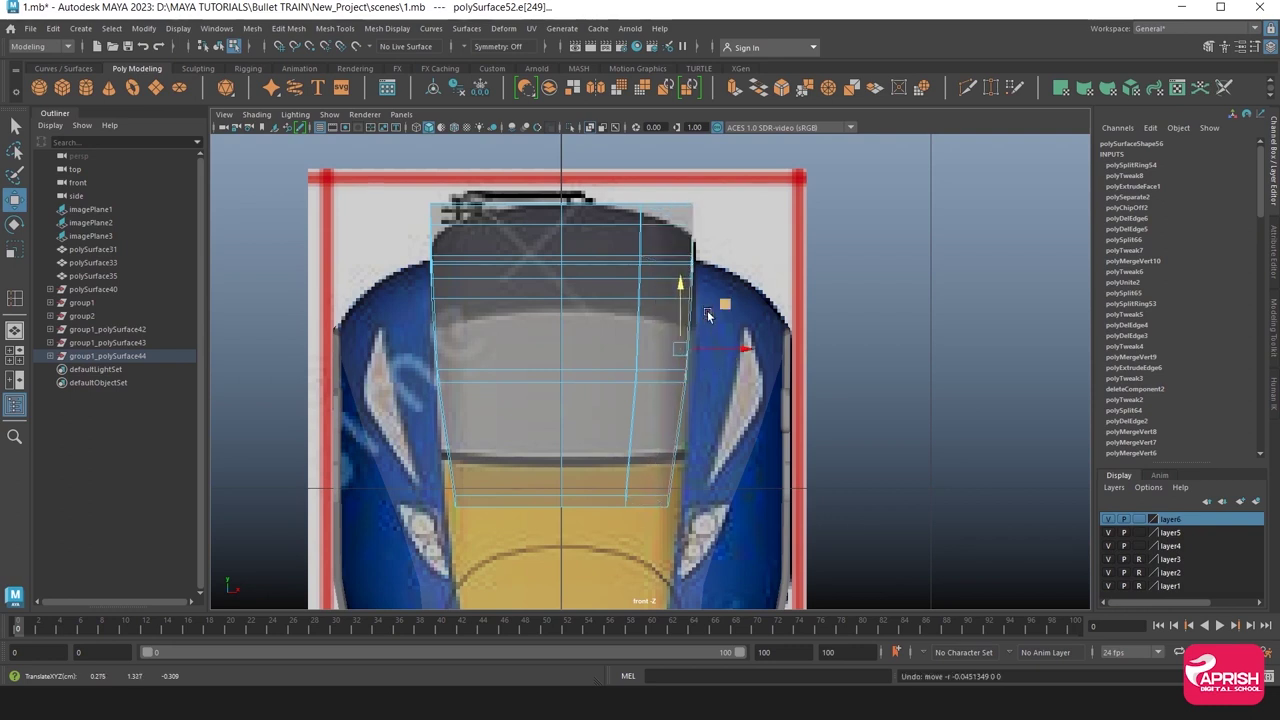
pyautogui.click(252, 28)
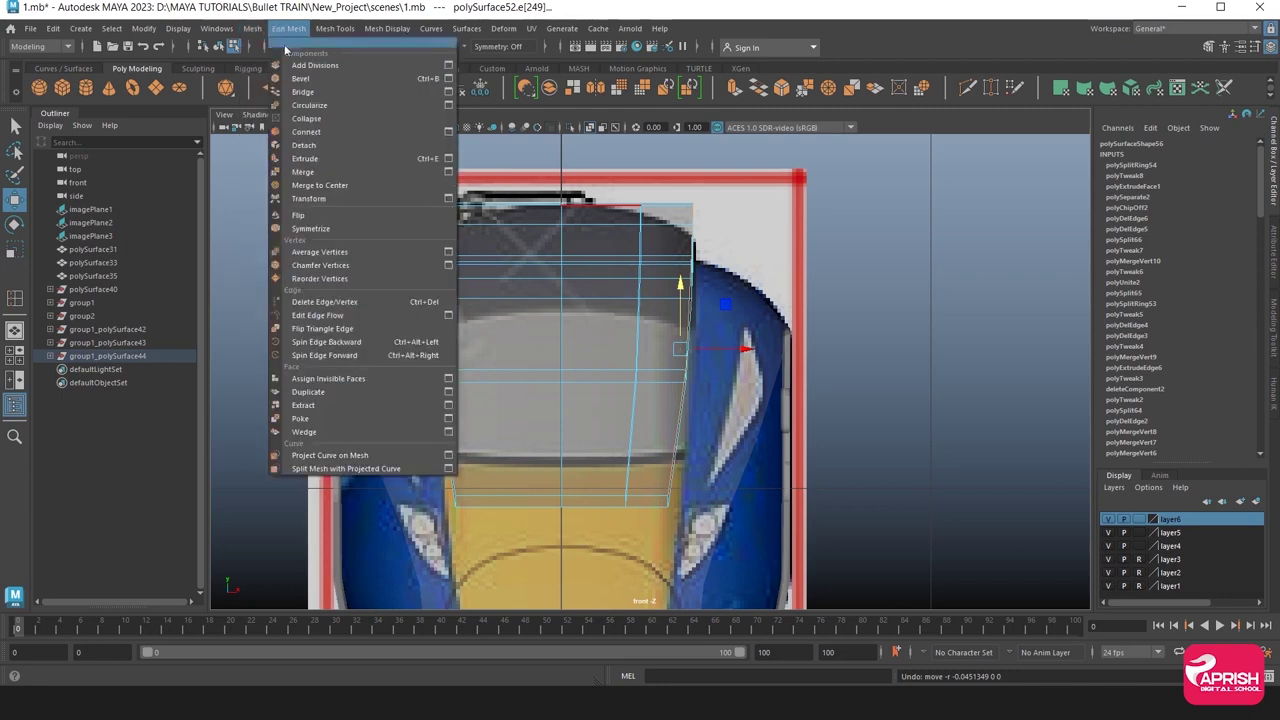
# Bevel the selected roof edges with Fraction 1 and 2 segments.
pyautogui.click(288, 28)
pyautogui.click(295, 85)
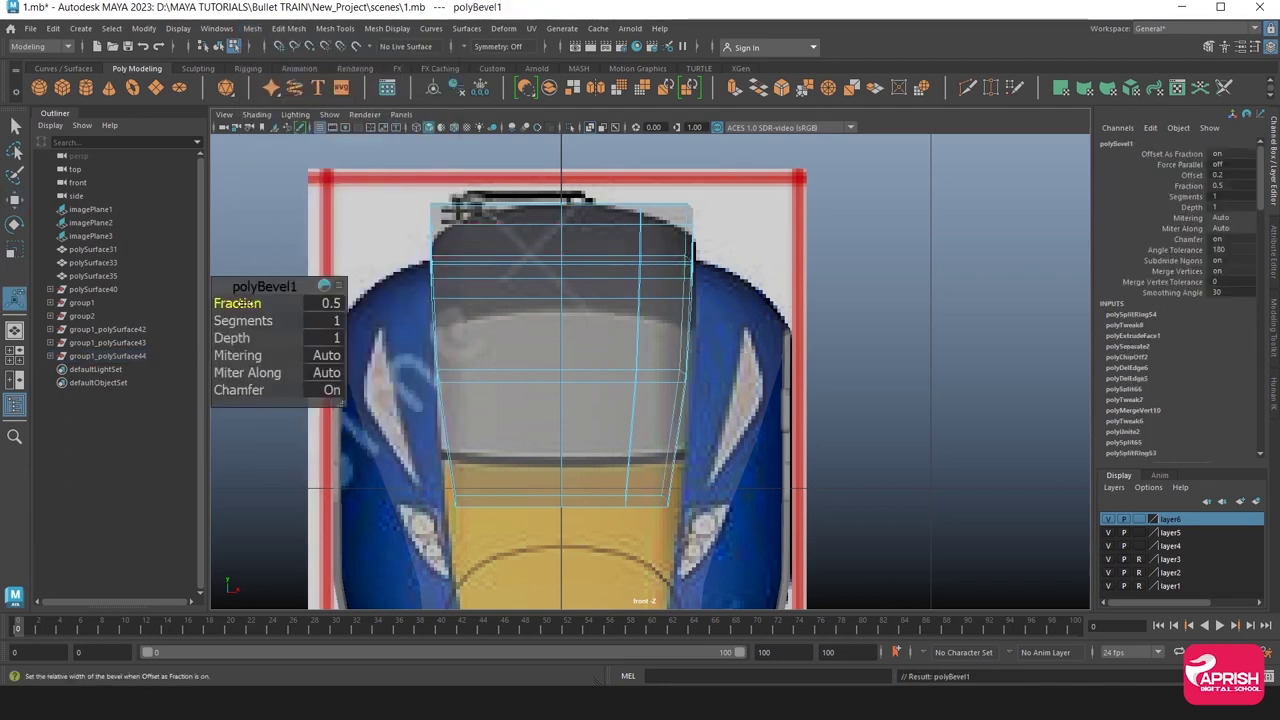
pyautogui.moveTo(243, 303)
pyautogui.mouseDown()
pyautogui.moveTo(260, 313)
pyautogui.moveTo(250, 322)
pyautogui.mouseUp()
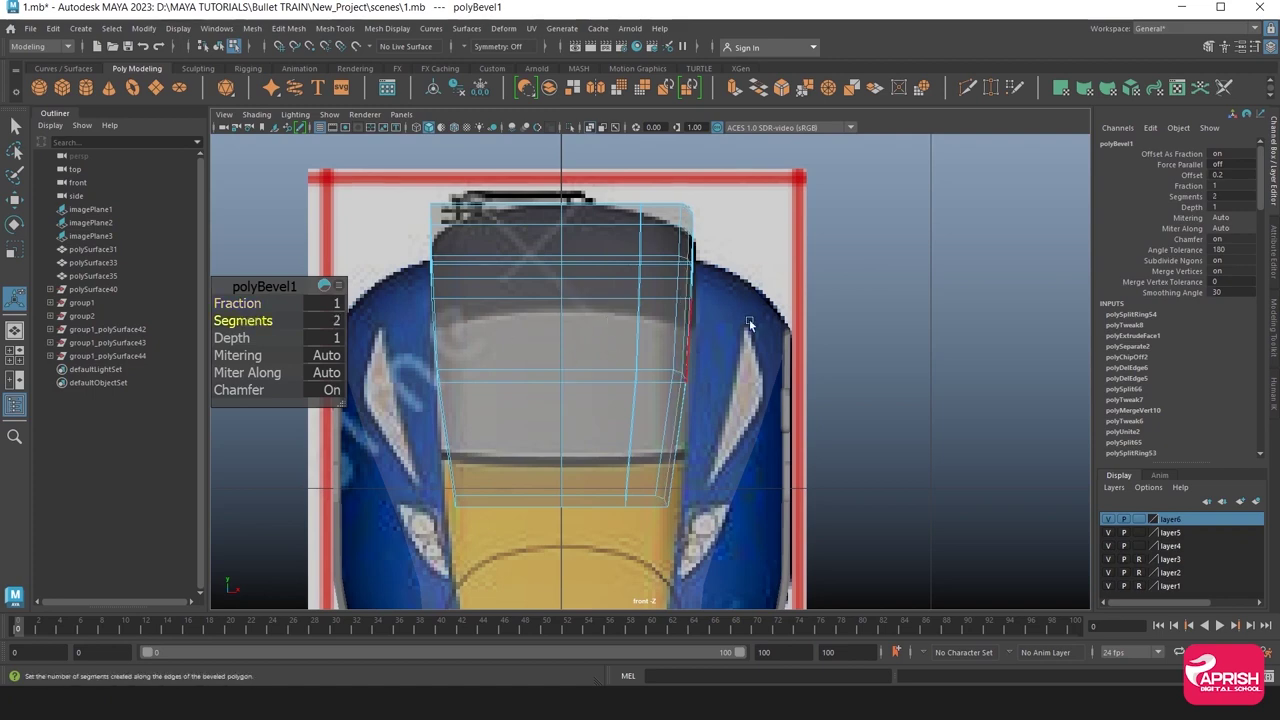
pyautogui.press('space')
pyautogui.press('space')
# Orbit around the nose to inspect the rounded roof edge, undoing a stray body selection.
pyautogui.moveTo(600, 340)
pyautogui.keyDown('alt'); pyautogui.mouseDown()
pyautogui.moveTo(682, 343)
pyautogui.moveTo(620, 345)
pyautogui.mouseUp(); pyautogui.keyUp('alt')
pyautogui.moveTo(600, 335); pyautogui.dragTo(671, 233, button='right')
pyautogui.click(671, 233)
pyautogui.moveTo(671, 233)
pyautogui.keyDown('alt'); pyautogui.mouseDown()
pyautogui.moveTo(641, 323)
pyautogui.moveTo(626, 313)
pyautogui.moveTo(638, 347)
pyautogui.moveTo(578, 329)
pyautogui.moveTo(608, 345)
pyautogui.mouseUp(); pyautogui.keyUp('alt')
pyautogui.click(578, 329)
pyautogui.hotkey('ctrl', 'z')
pyautogui.hotkey('ctrl', 'z')
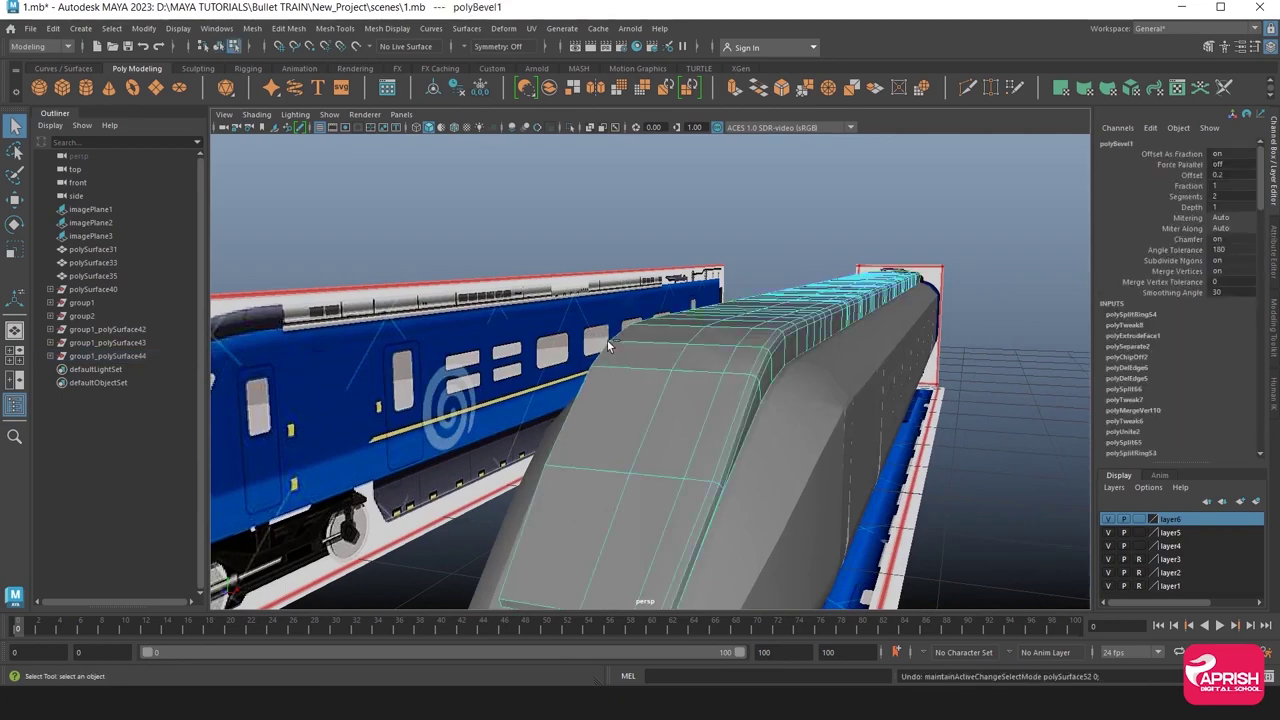
pyautogui.hotkey('ctrl', 'z')
pyautogui.moveTo(778, 373)
pyautogui.keyDown('alt'); pyautogui.mouseDown()
pyautogui.moveTo(691, 366)
pyautogui.moveTo(748, 361)
pyautogui.mouseUp(); pyautogui.keyUp('alt')
pyautogui.press('space')
pyautogui.press('space')
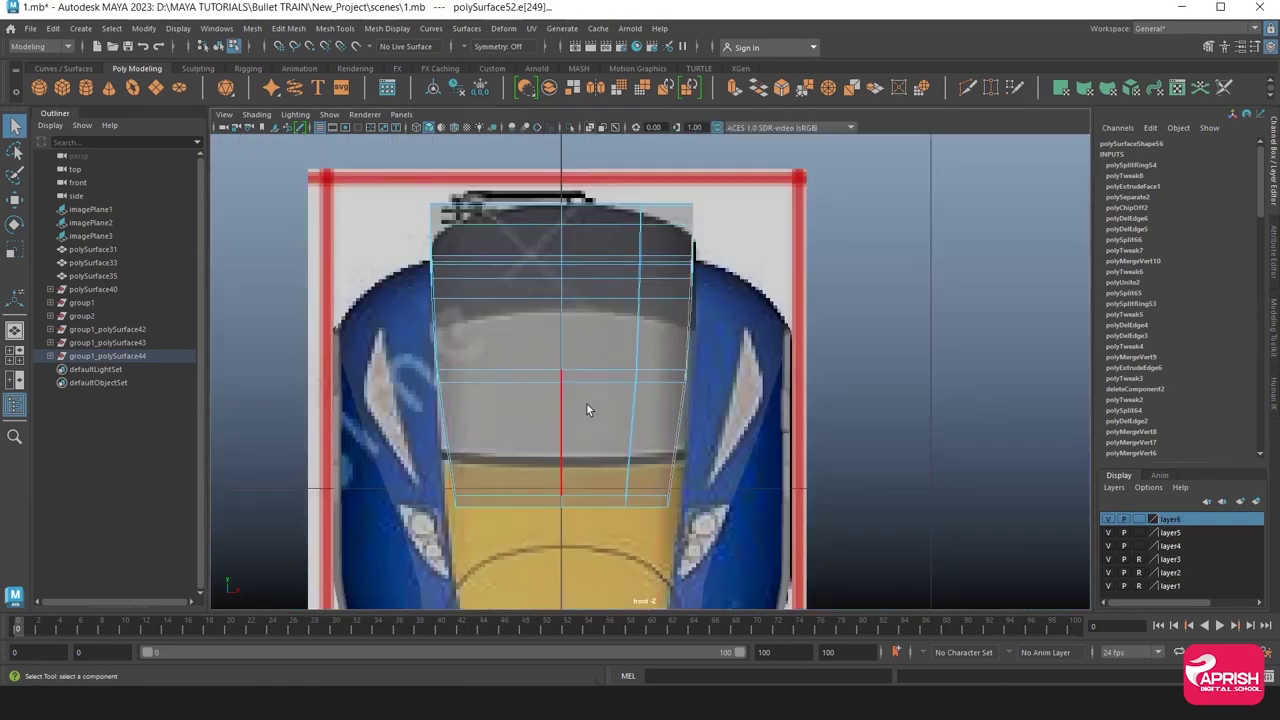
# Lower the strip's top-right and inner roof vertices onto the front reference's curved roofline.
pyautogui.scroll(2, 630, 408)
pyautogui.scroll(1, 666, 417)
pyautogui.scroll(2, 656, 421)
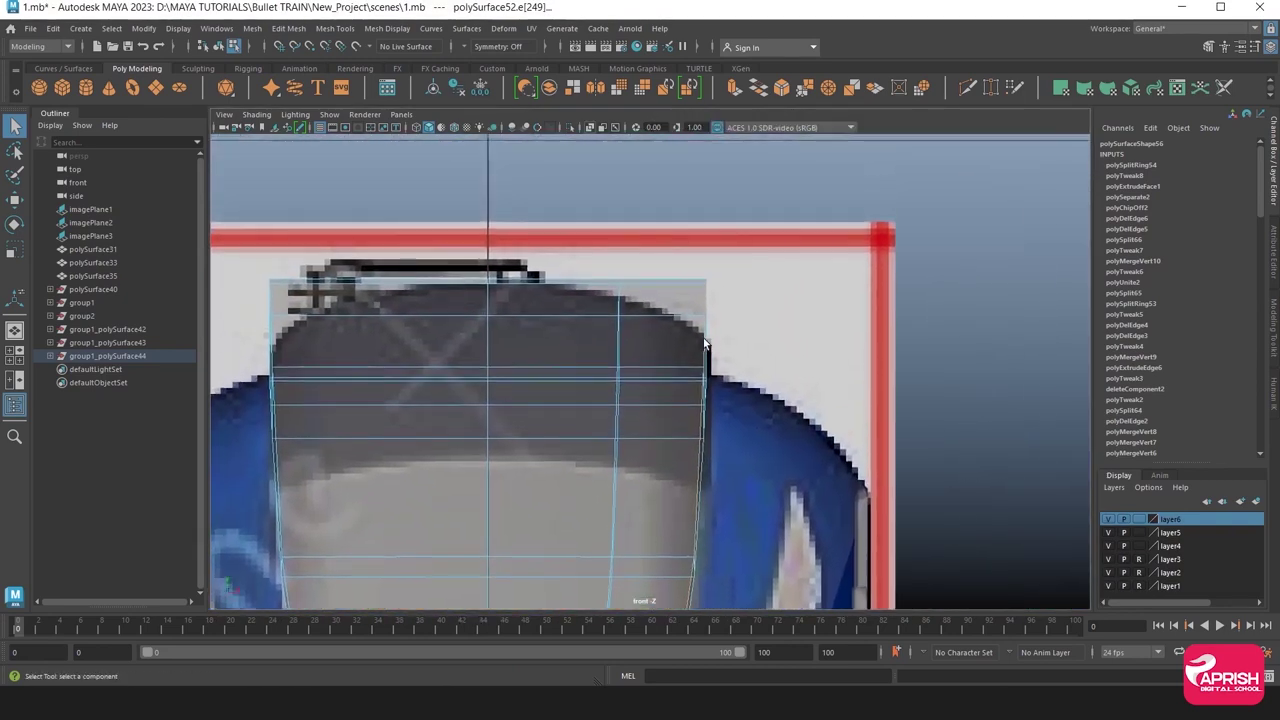
pyautogui.moveTo(680, 310); pyautogui.dragTo(706, 312, button='right')
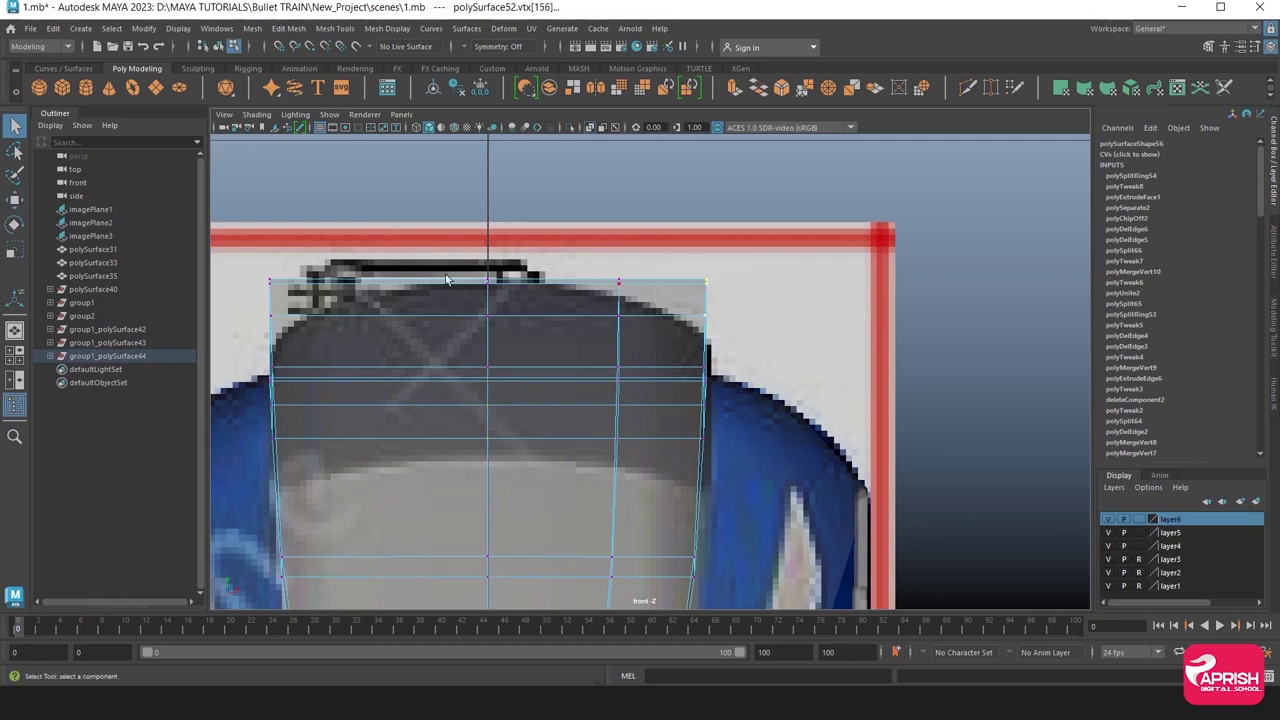
pyautogui.click(14, 200)
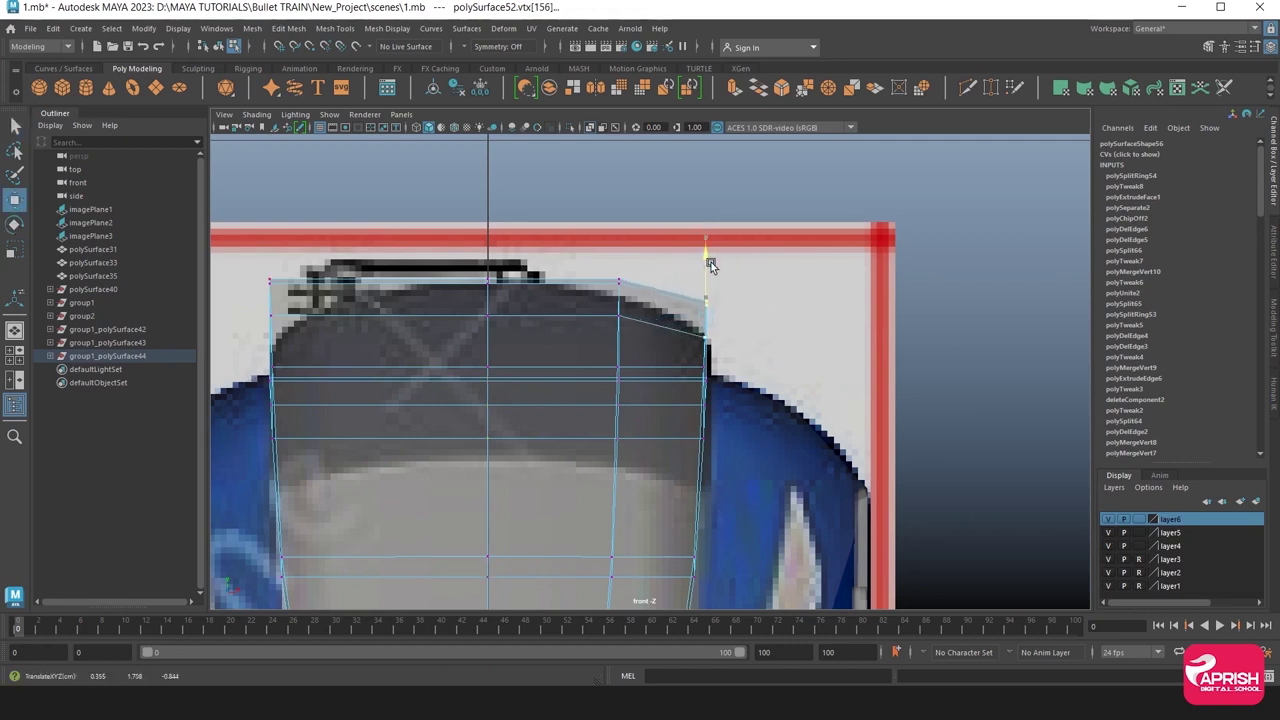
pyautogui.moveTo(711, 264); pyautogui.dragTo(708, 288)
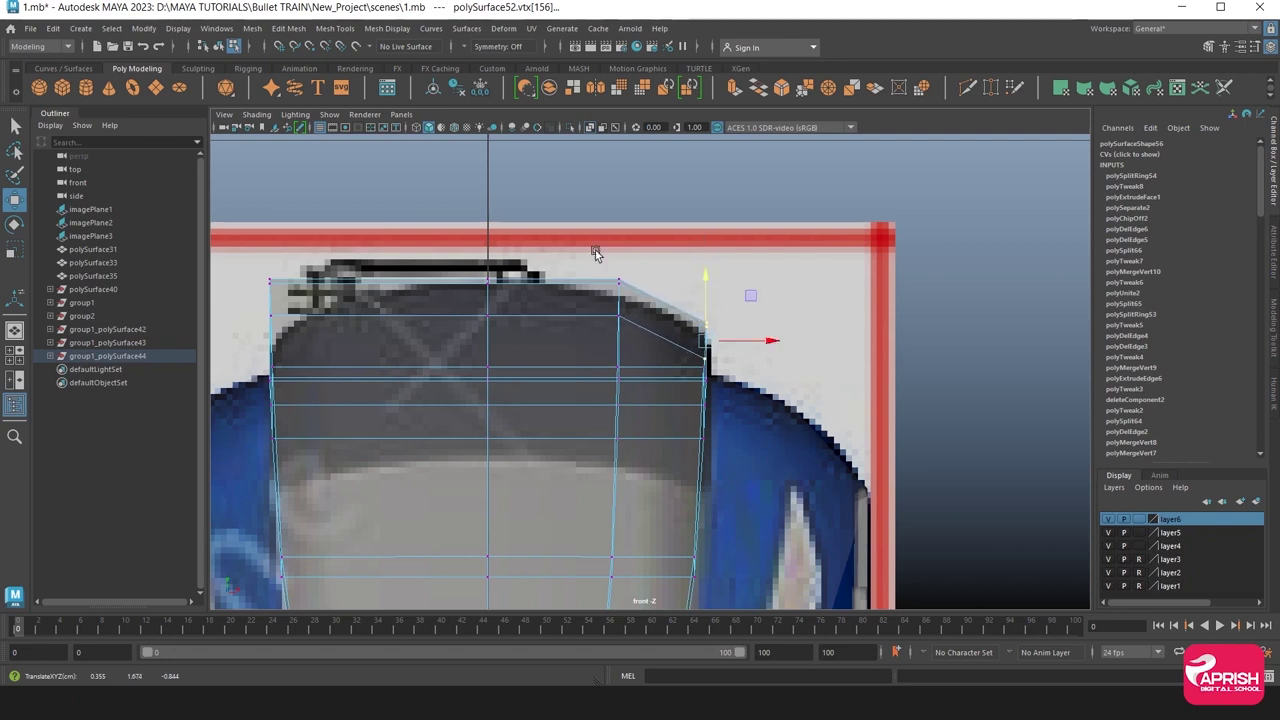
pyautogui.moveTo(595, 250); pyautogui.dragTo(629, 320)
pyautogui.moveTo(620, 240); pyautogui.dragTo(617, 256)
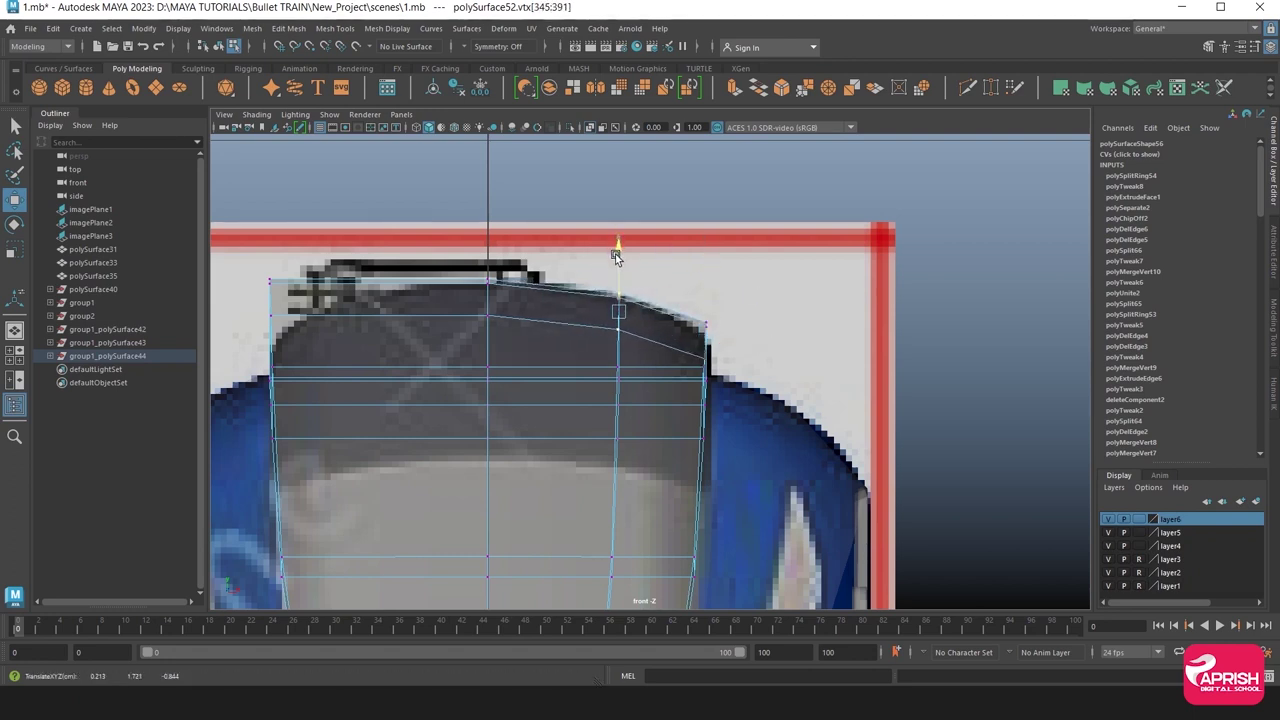
pyautogui.press('space')
pyautogui.press('space')
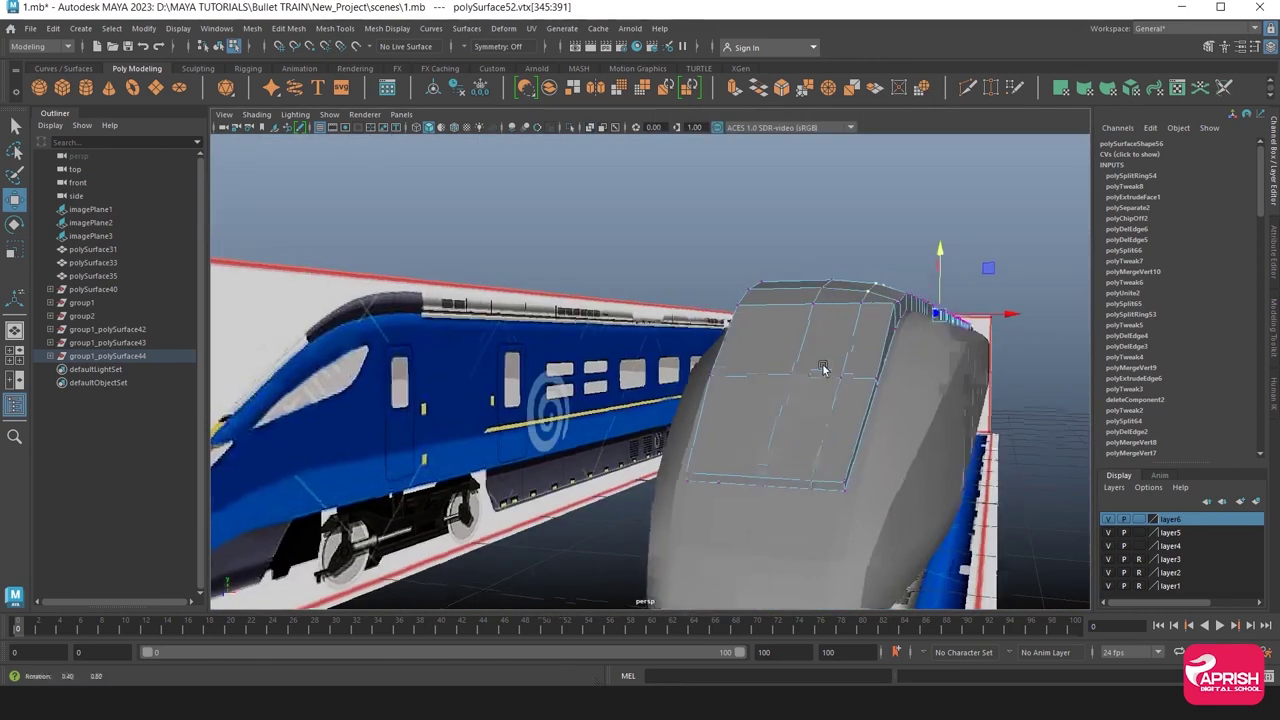
# Select vertices on the strip's front and lower edges near the nose.
pyautogui.moveTo(700, 380)
pyautogui.keyDown('alt'); pyautogui.mouseDown()
pyautogui.moveTo(762, 374)
pyautogui.moveTo(789, 349)
pyautogui.mouseUp(); pyautogui.keyUp('alt')
pyautogui.scroll(3, 789, 349)
pyautogui.scroll(3, 651, 337)
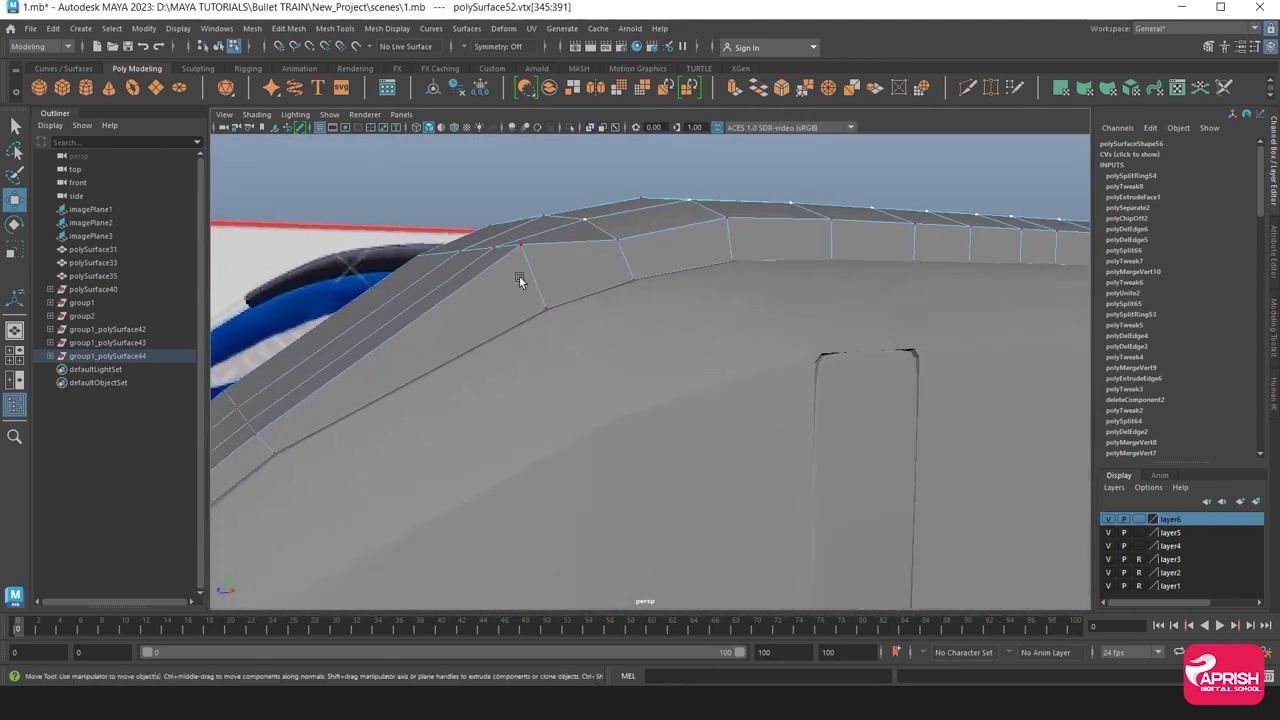
pyautogui.click(520, 275)
pyautogui.moveTo(605, 332)
pyautogui.keyDown('alt'); pyautogui.mouseDown()
pyautogui.moveTo(677, 318)
pyautogui.moveTo(623, 334)
pyautogui.mouseUp(); pyautogui.keyUp('alt')
pyautogui.click(632, 343)
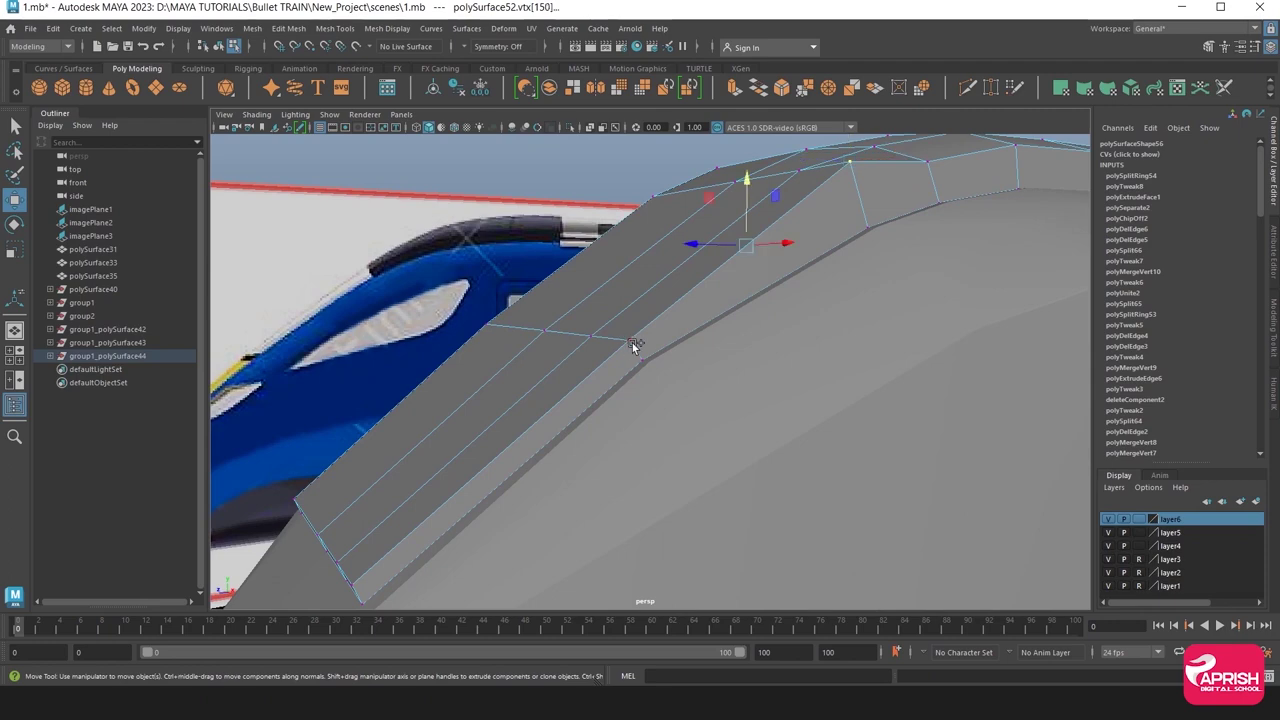
pyautogui.keyDown('shift'); pyautogui.click(361, 570); pyautogui.keyUp('shift')
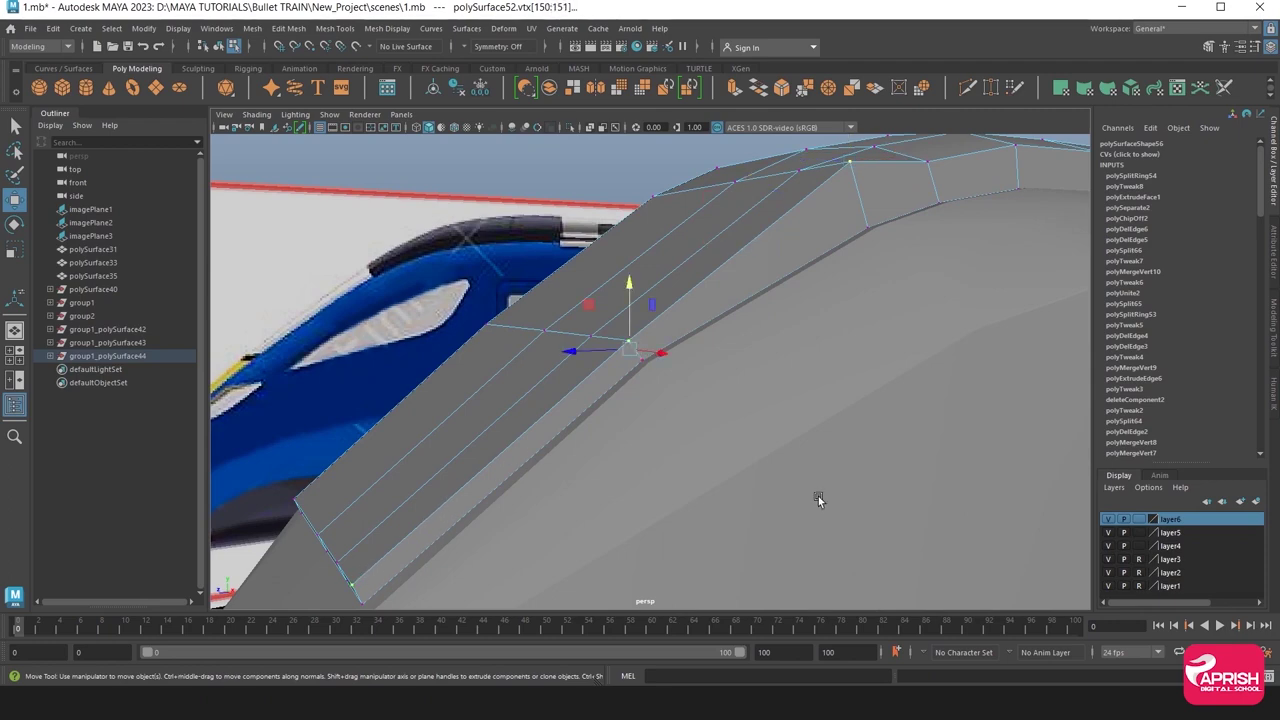
# In side view, move the top vertex near the nose onto the reference roof outline.
pyautogui.press('space')
pyautogui.press('space')
pyautogui.scroll(-3, 614, 514)
pyautogui.scroll(1, 620, 470)
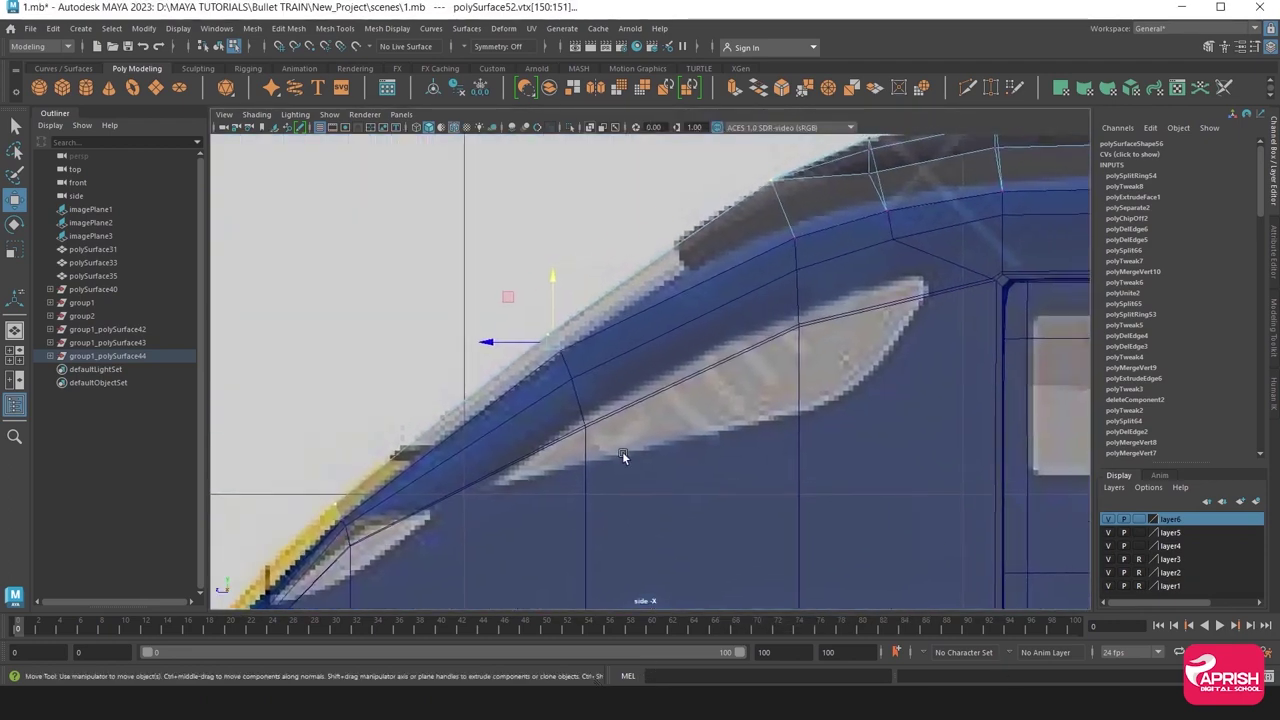
pyautogui.scroll(4, 703, 331)
pyautogui.click(802, 240)
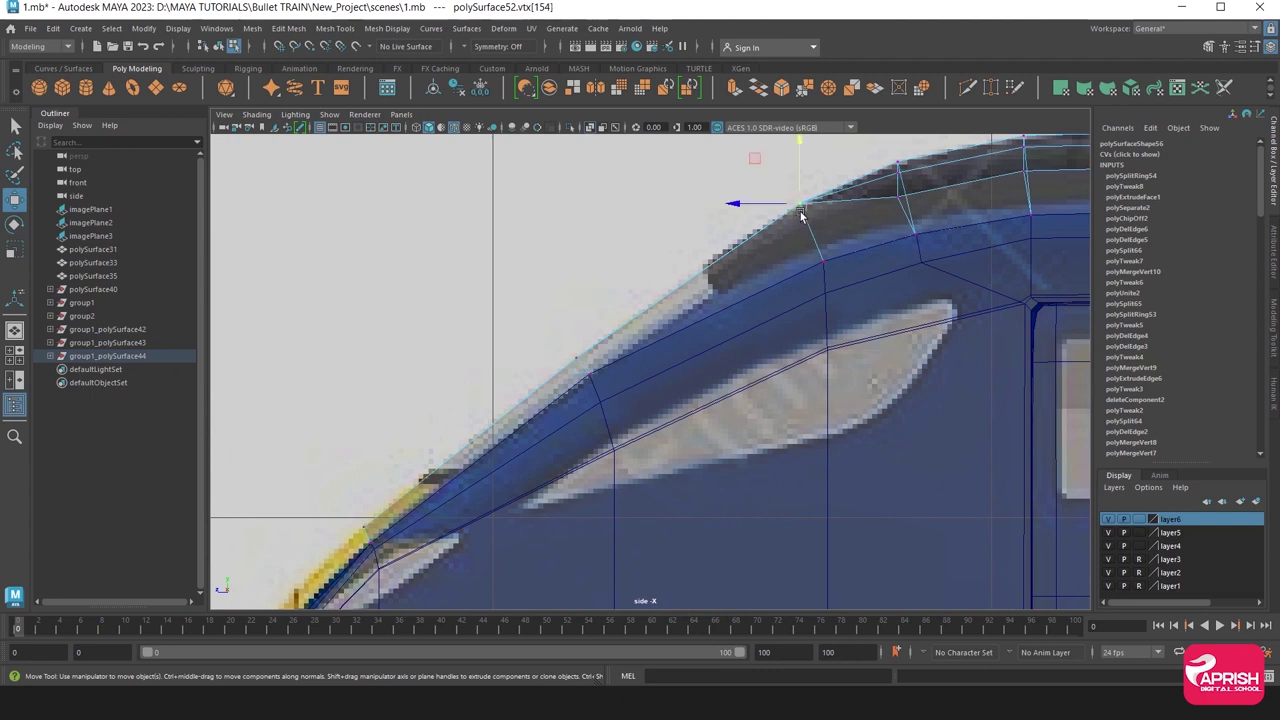
pyautogui.moveTo(800, 215); pyautogui.dragTo(812, 240)
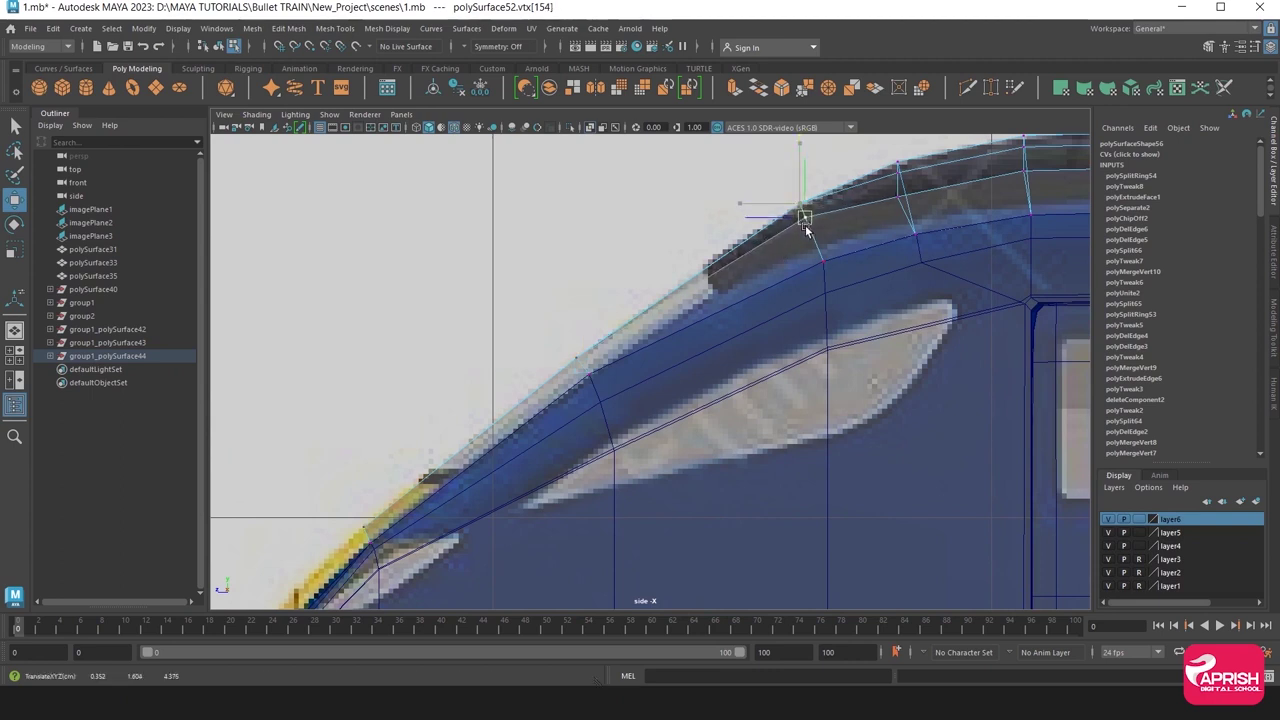
pyautogui.click(904, 196)
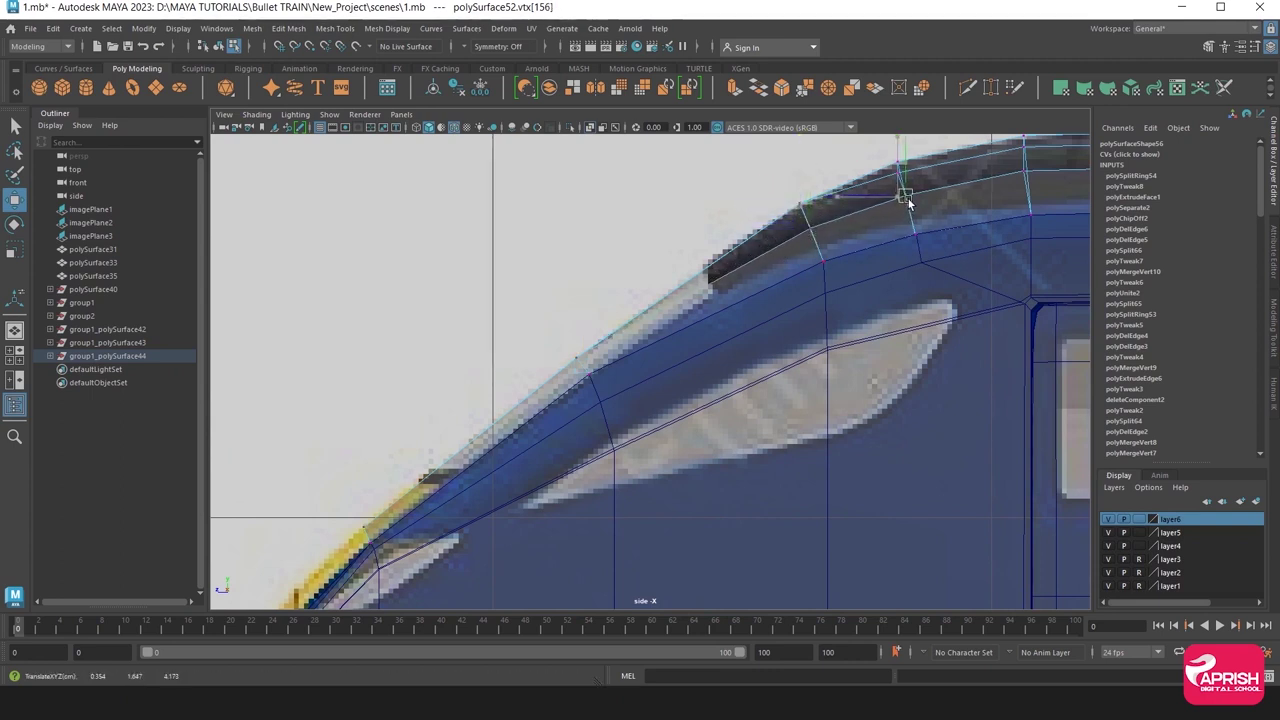
pyautogui.keyDown('alt'); pyautogui.moveTo(908, 196); pyautogui.dragTo(686, 300, button='middle'); pyautogui.keyUp('alt')
# Align the next roof-edge vertices down the nose slope with the reference roof line.
pyautogui.scroll(2, 834, 354)
pyautogui.scroll(2, 864, 333)
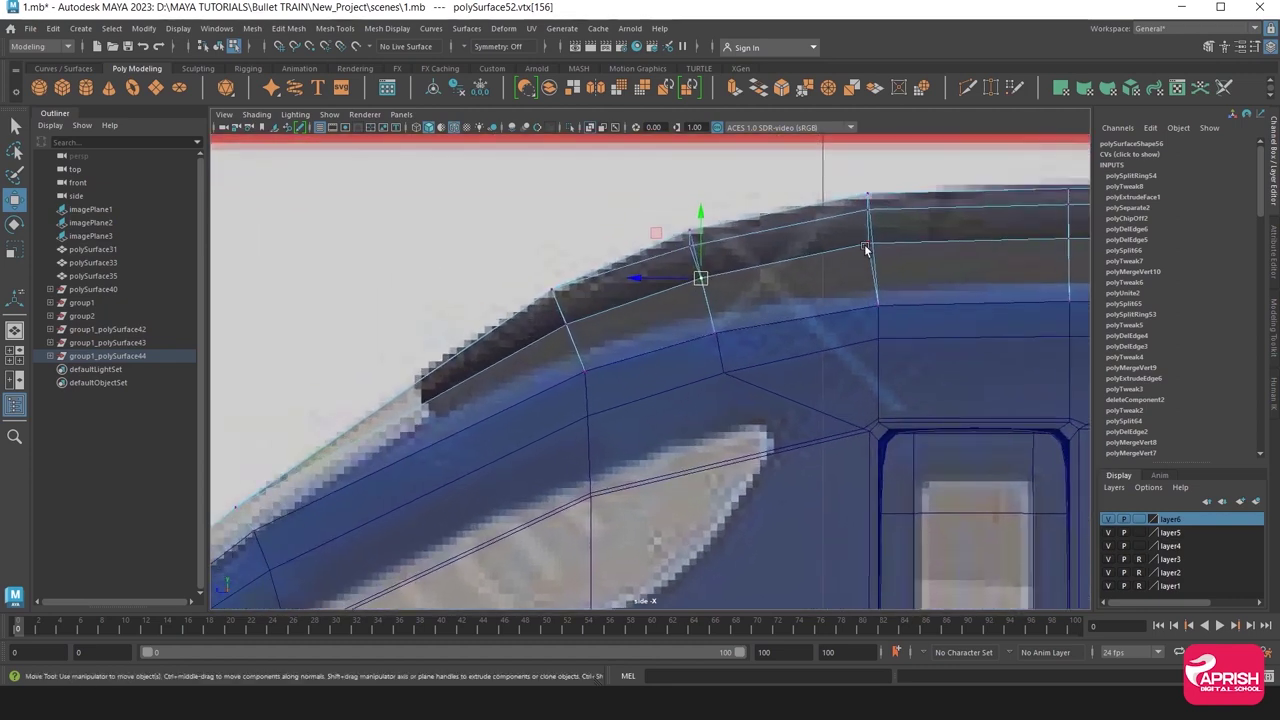
pyautogui.click(866, 249)
pyautogui.moveTo(866, 249); pyautogui.dragTo(871, 246)
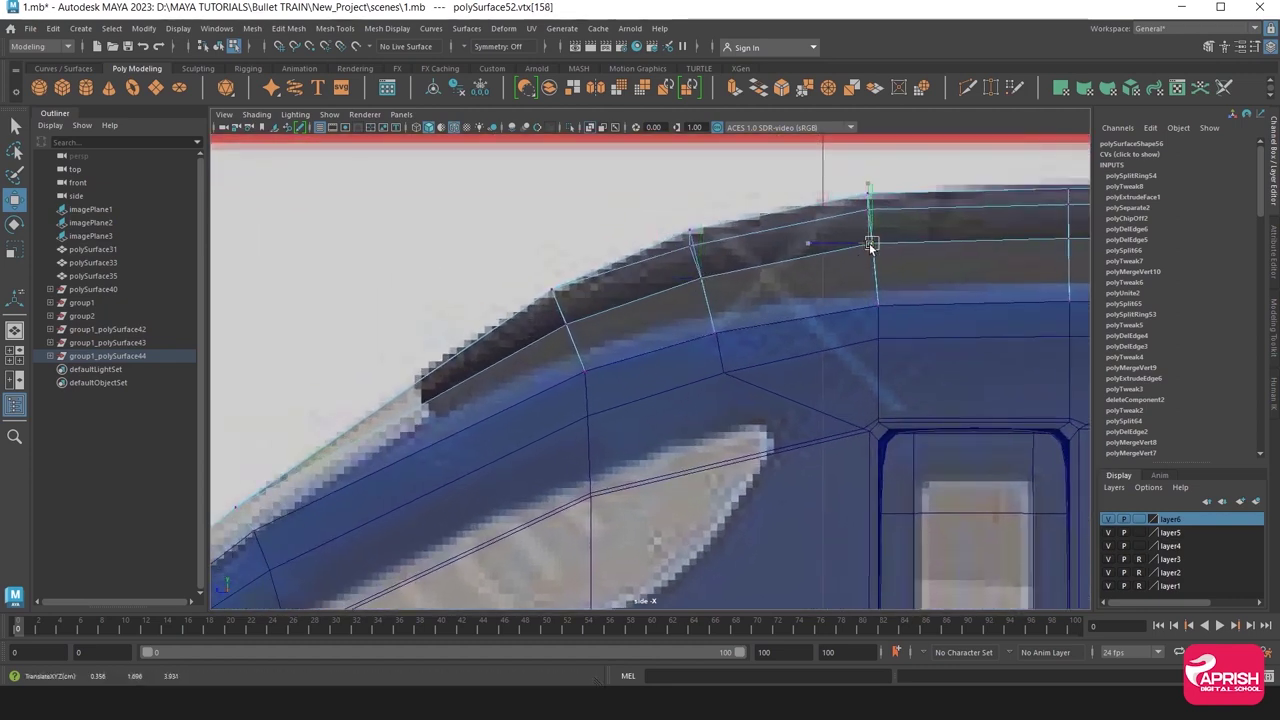
pyautogui.click(692, 246)
pyautogui.moveTo(656, 342)
pyautogui.keyDown('alt'); pyautogui.mouseDown(button='middle')
pyautogui.moveTo(731, 305)
pyautogui.moveTo(700, 327)
pyautogui.moveTo(658, 303)
pyautogui.mouseUp(button='middle'); pyautogui.keyUp('alt')
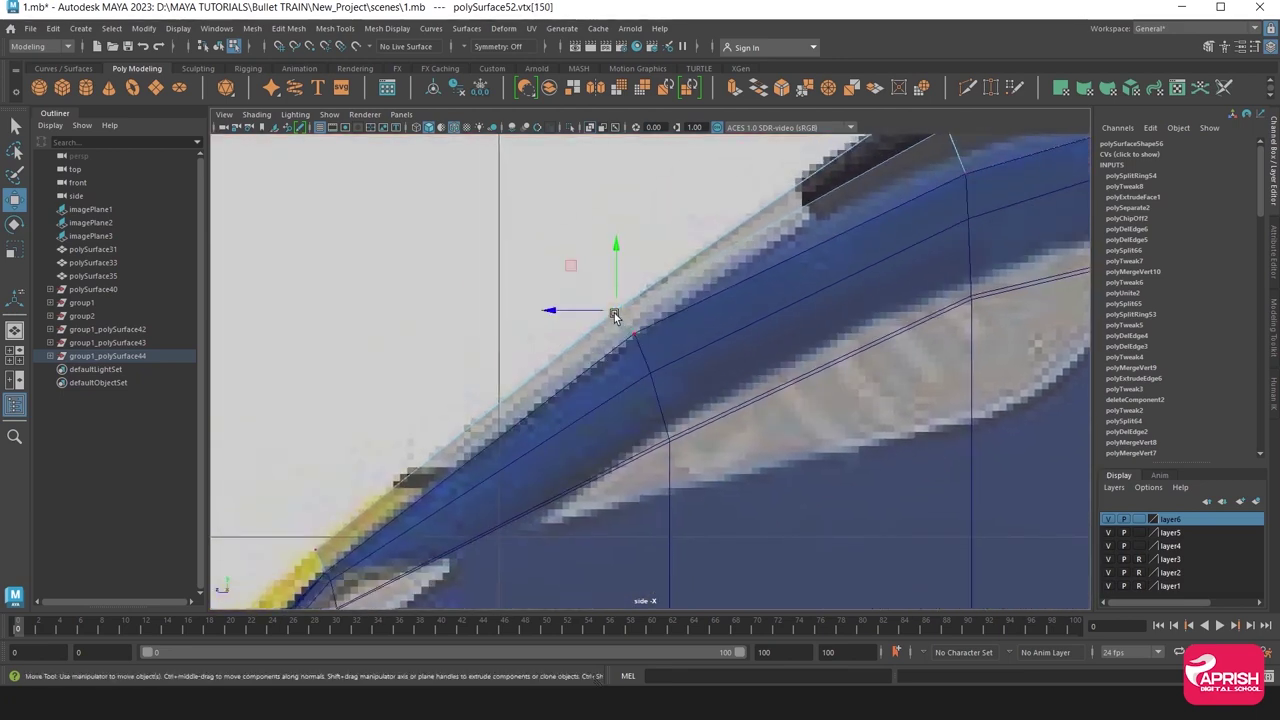
pyautogui.moveTo(614, 315); pyautogui.dragTo(620, 323)
# Nudge the strip's front tip vertex onto the reference nose outline.
pyautogui.moveTo(622, 320)
pyautogui.keyDown('alt'); pyautogui.mouseDown(button='middle')
pyautogui.moveTo(751, 271)
pyautogui.moveTo(646, 423)
pyautogui.moveTo(491, 428)
pyautogui.mouseUp(button='middle'); pyautogui.keyUp('alt')
pyautogui.click(484, 431)
pyautogui.moveTo(484, 431); pyautogui.dragTo(491, 442)
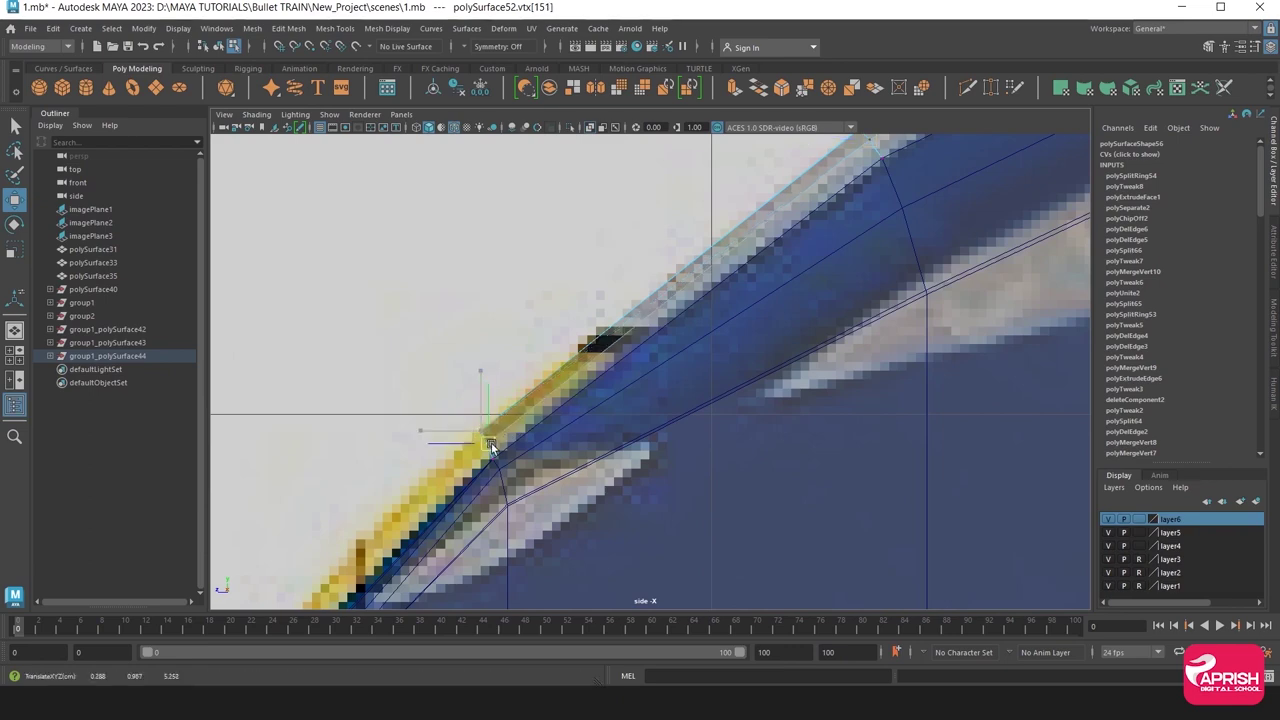
pyautogui.scroll(-3, 814, 289)
pyautogui.scroll(-2, 657, 307)
pyautogui.scroll(-2, 657, 307)
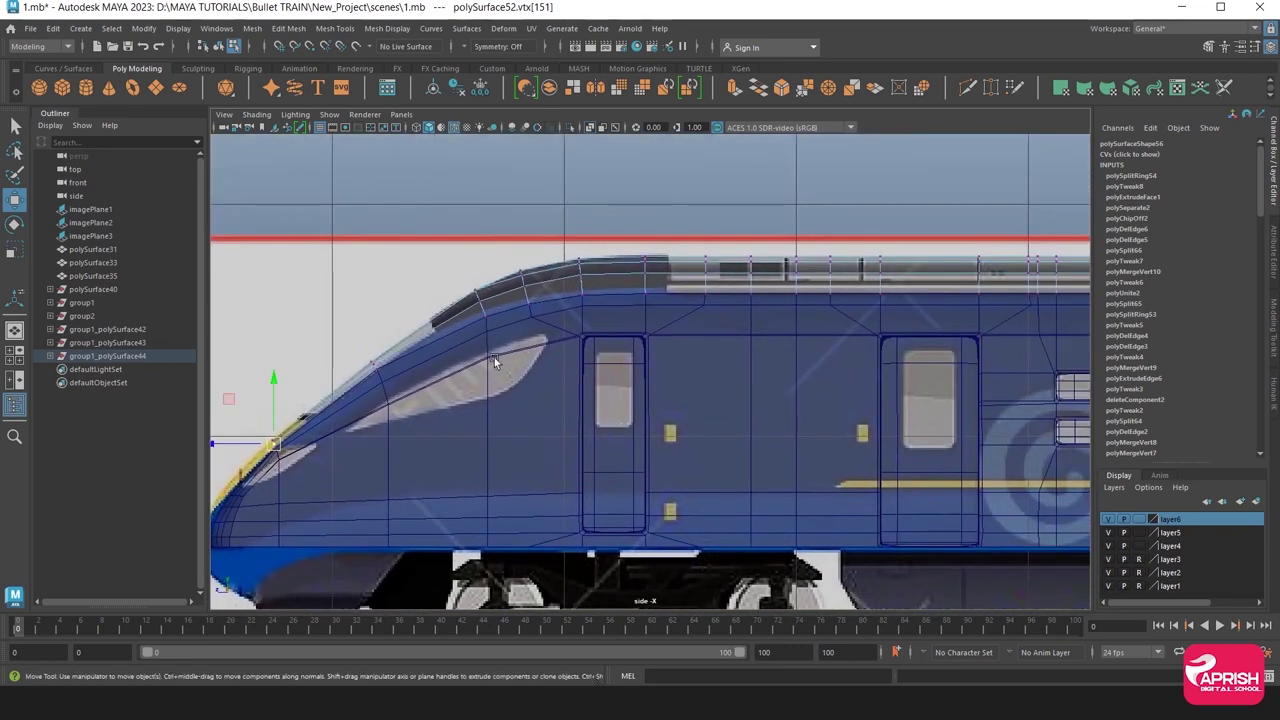
pyautogui.press('space')
pyautogui.press('space')
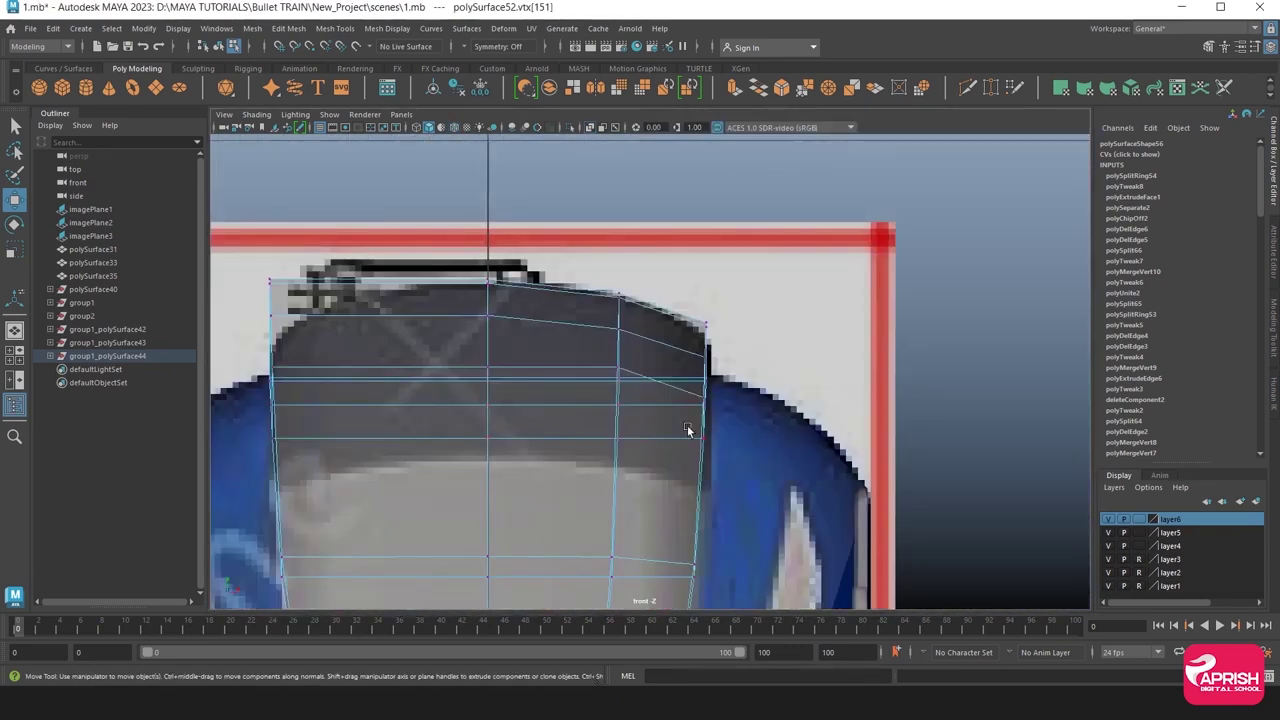
pyautogui.press('space')
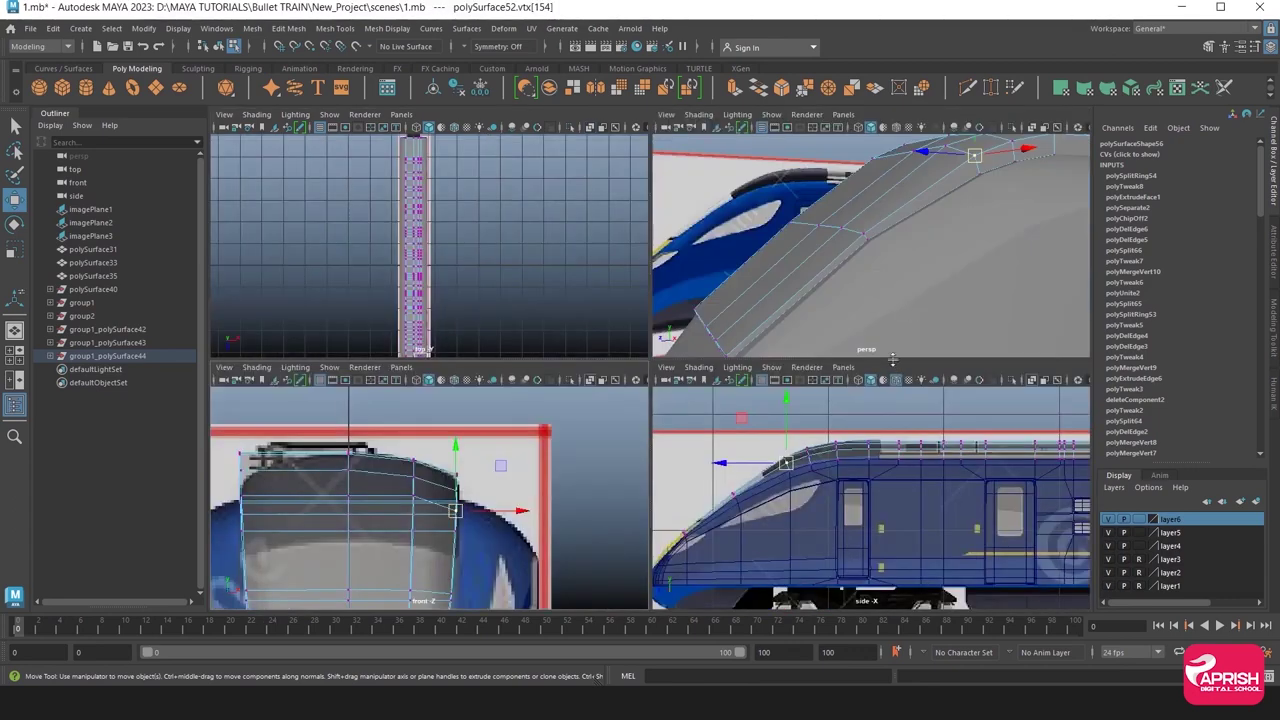
pyautogui.press('space')
pyautogui.scroll(3, 707, 432)
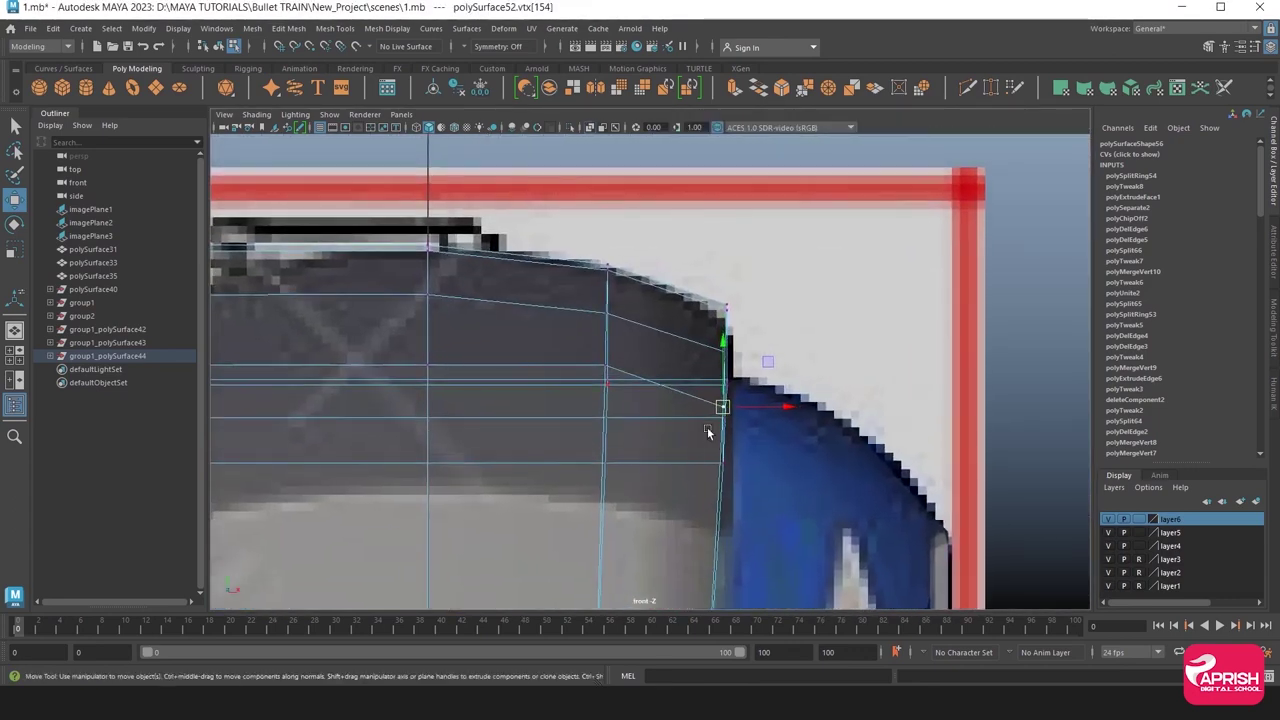
pyautogui.moveTo(726, 358); pyautogui.dragTo(726, 340)
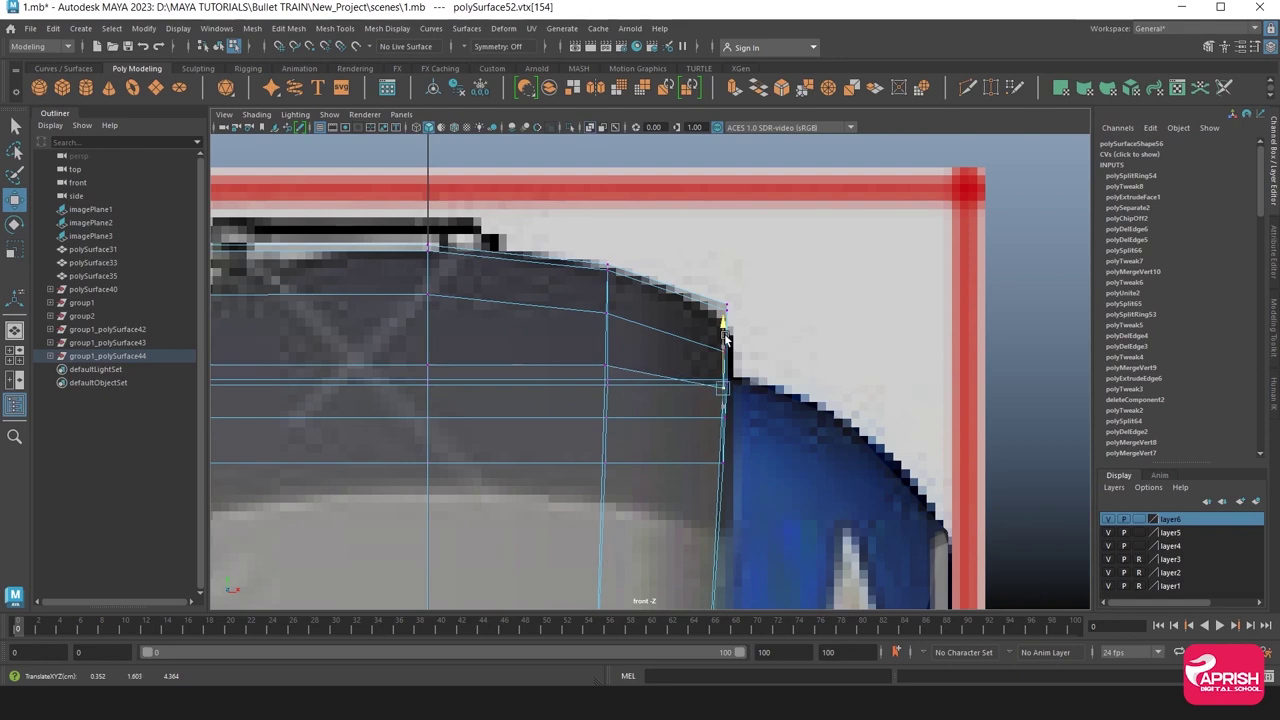
pyautogui.hotkey('ctrl', 'z')
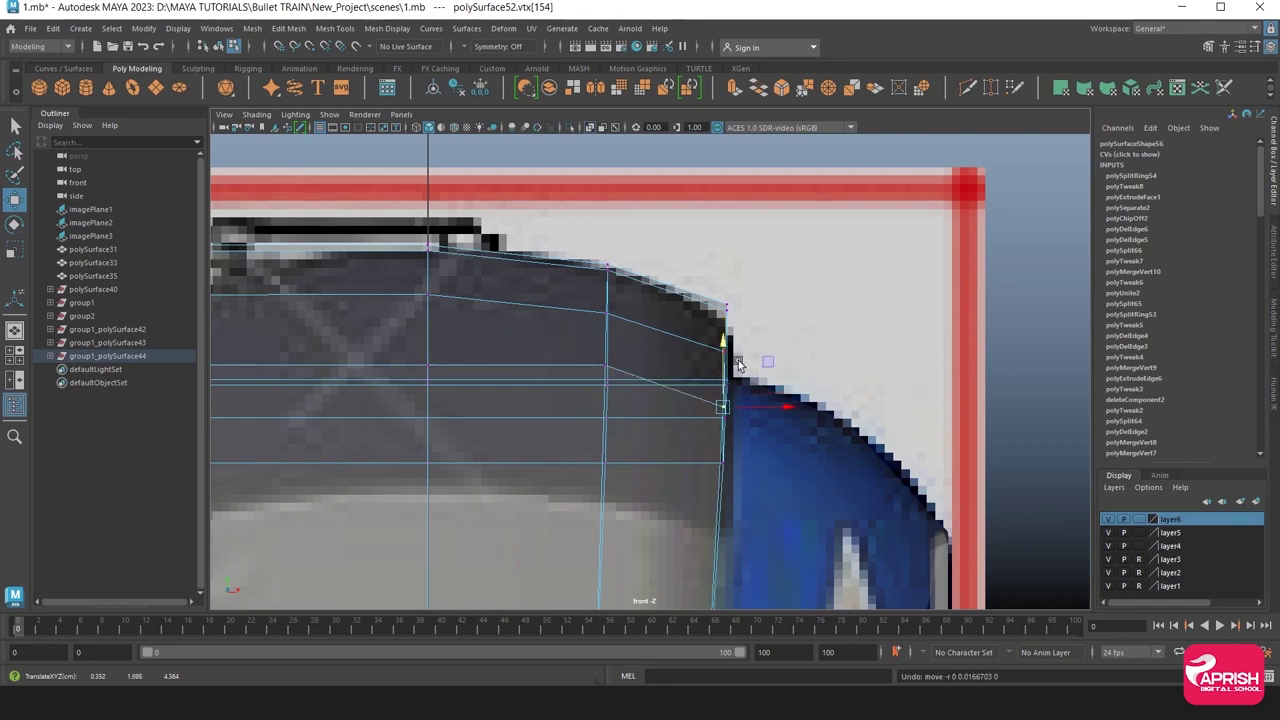
pyautogui.scroll(-5, 894, 240)
pyautogui.press('space')
pyautogui.press('space')
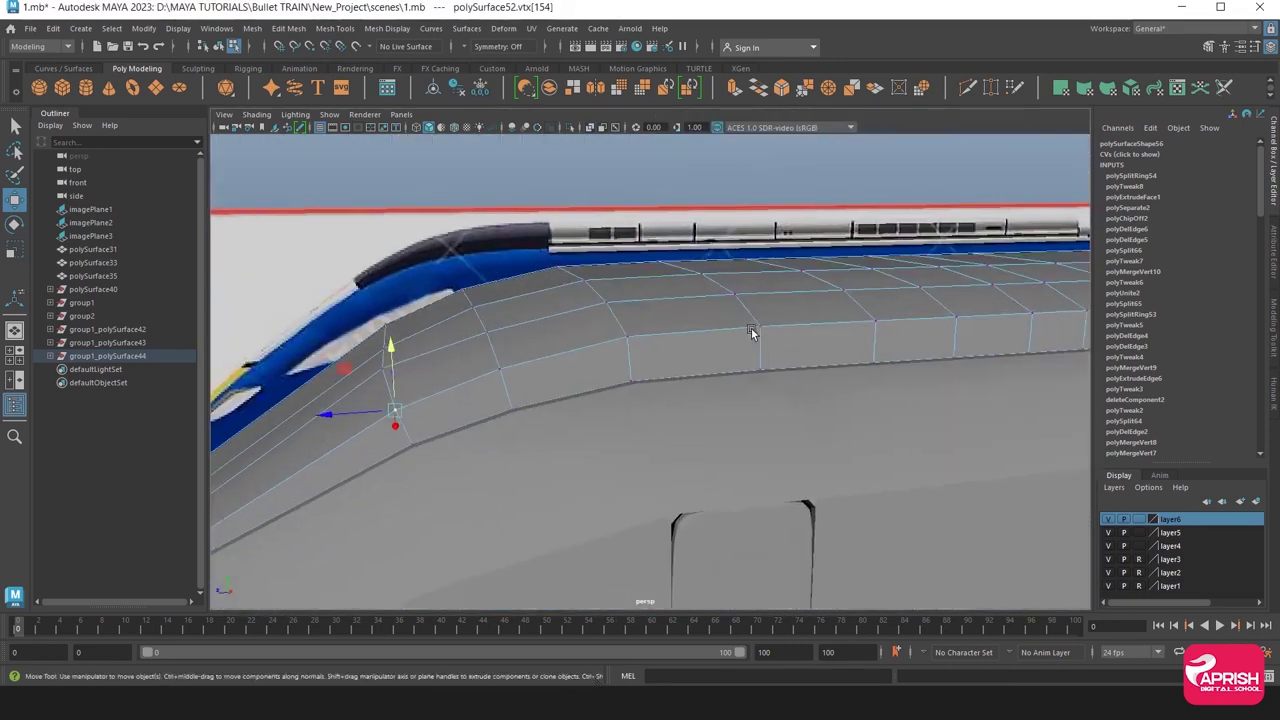
pyautogui.moveTo(752, 333)
pyautogui.keyDown('alt'); pyautogui.mouseDown()
pyautogui.moveTo(662, 320)
pyautogui.moveTo(724, 386)
pyautogui.mouseUp(); pyautogui.keyUp('alt')
pyautogui.press('F8')
pyautogui.scroll(-5, 716, 318)
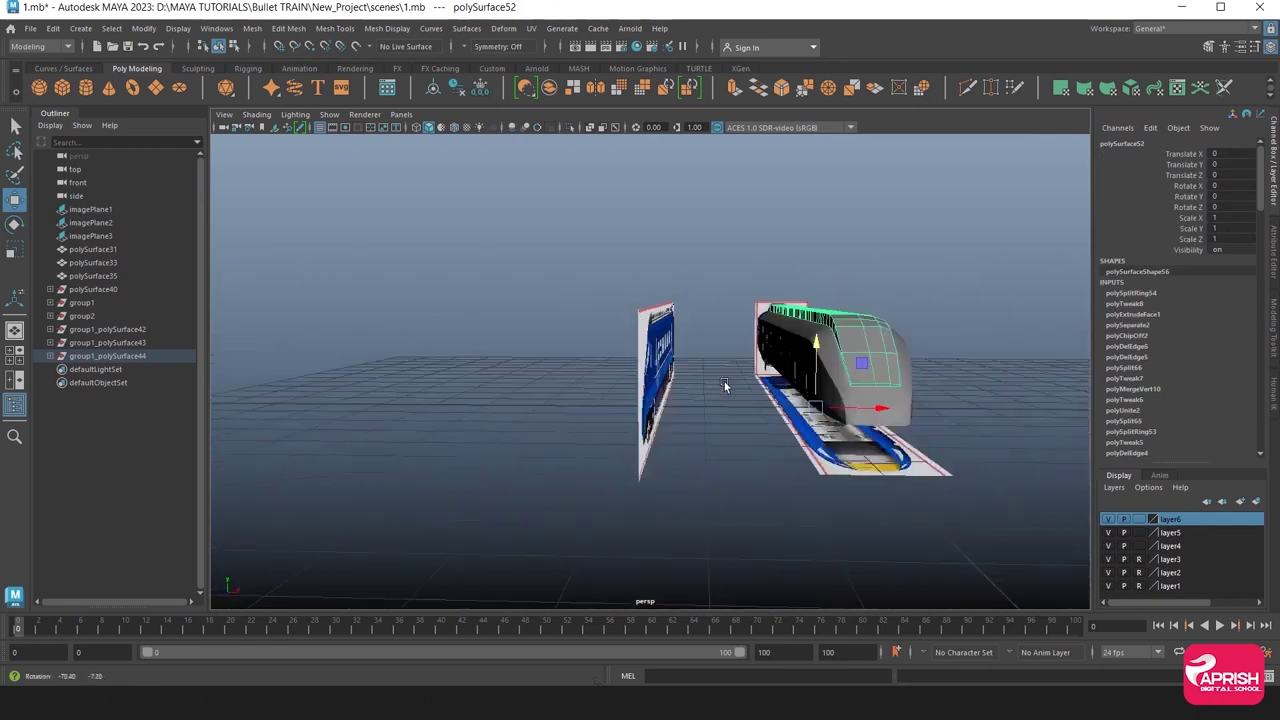
pyautogui.press('space')
pyautogui.press('space')
pyautogui.scroll(-3, 584, 417)
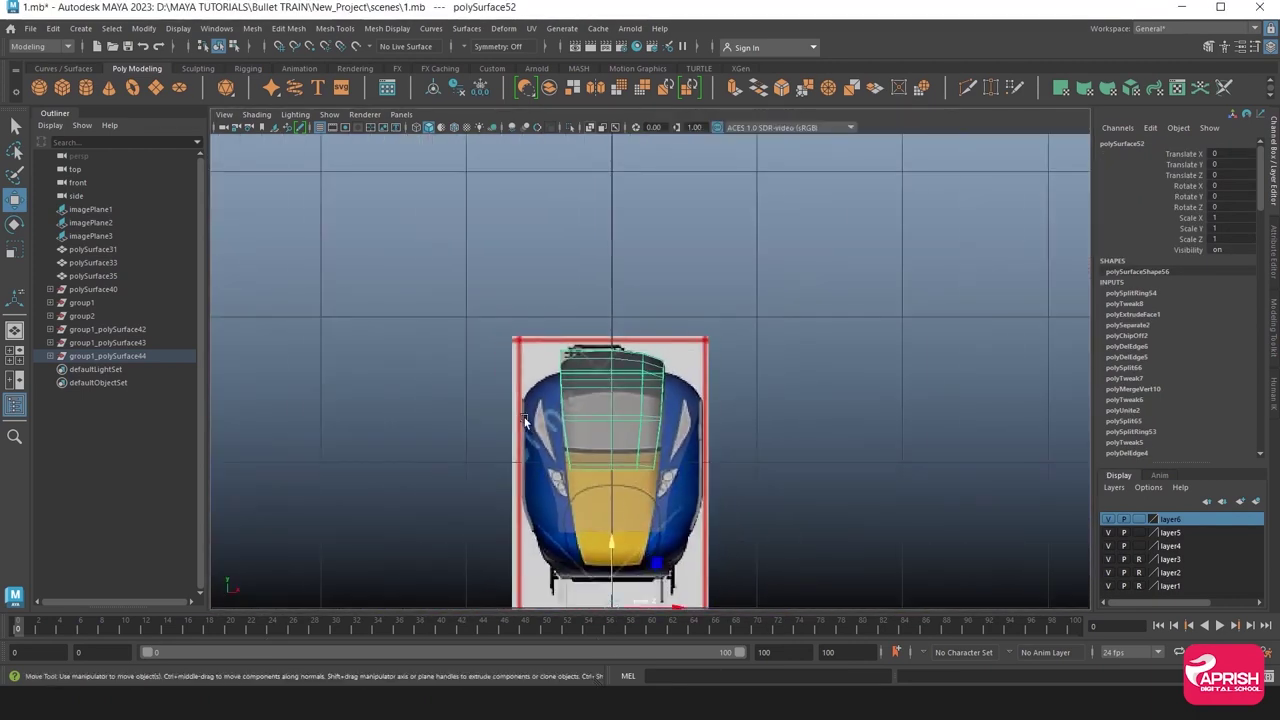
pyautogui.scroll(2, 524, 421)
pyautogui.rightClick(582, 350)
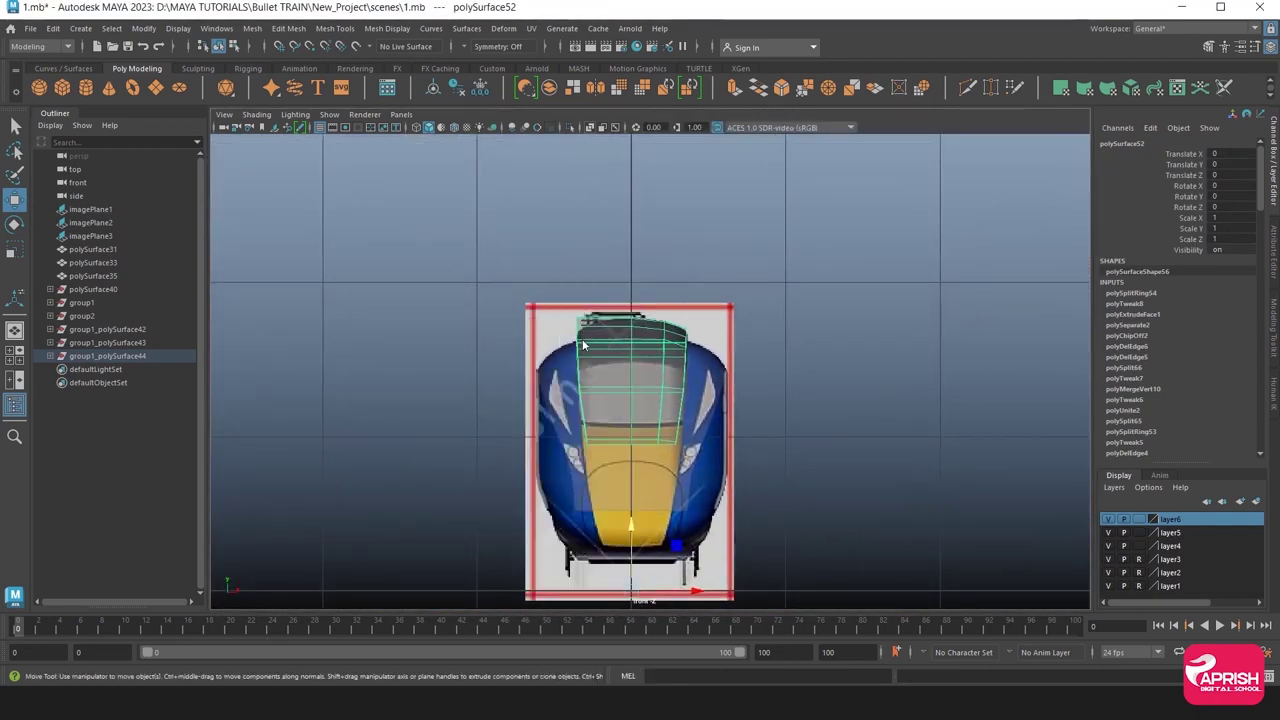
pyautogui.click(611, 500)
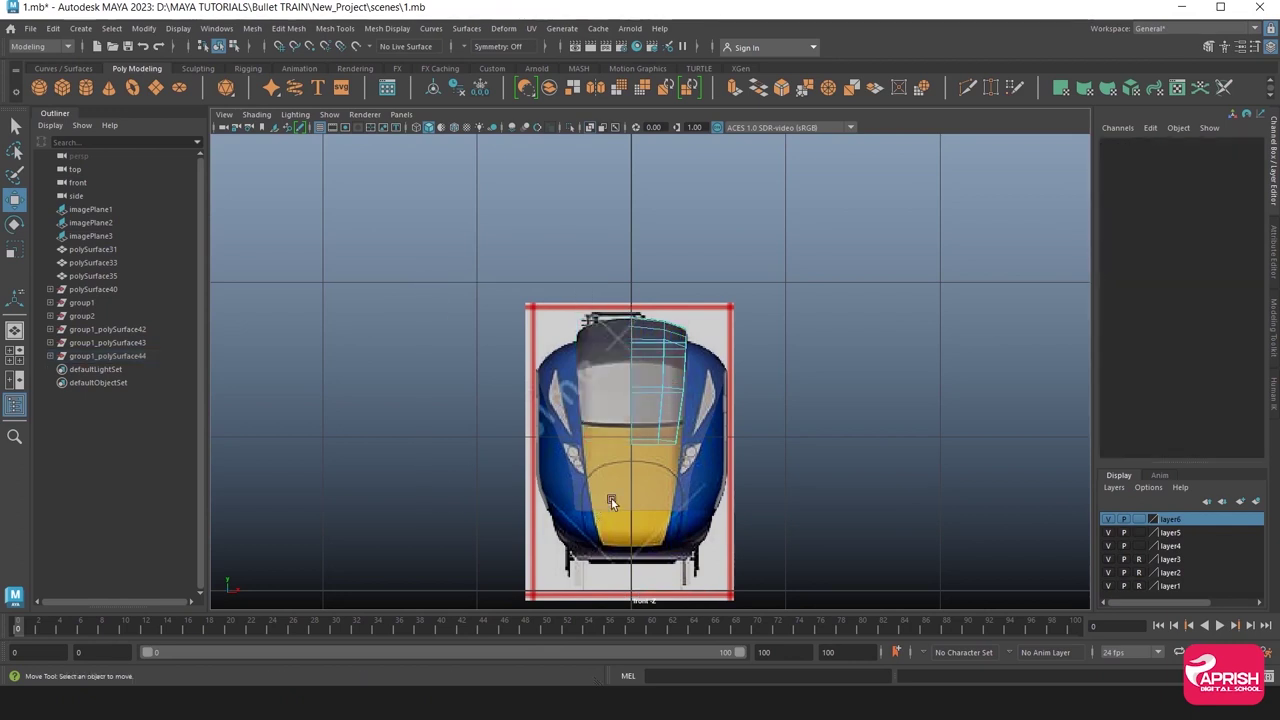
pyautogui.scroll(2, 645, 371)
pyautogui.moveTo(650, 308); pyautogui.dragTo(665, 323, button='right')
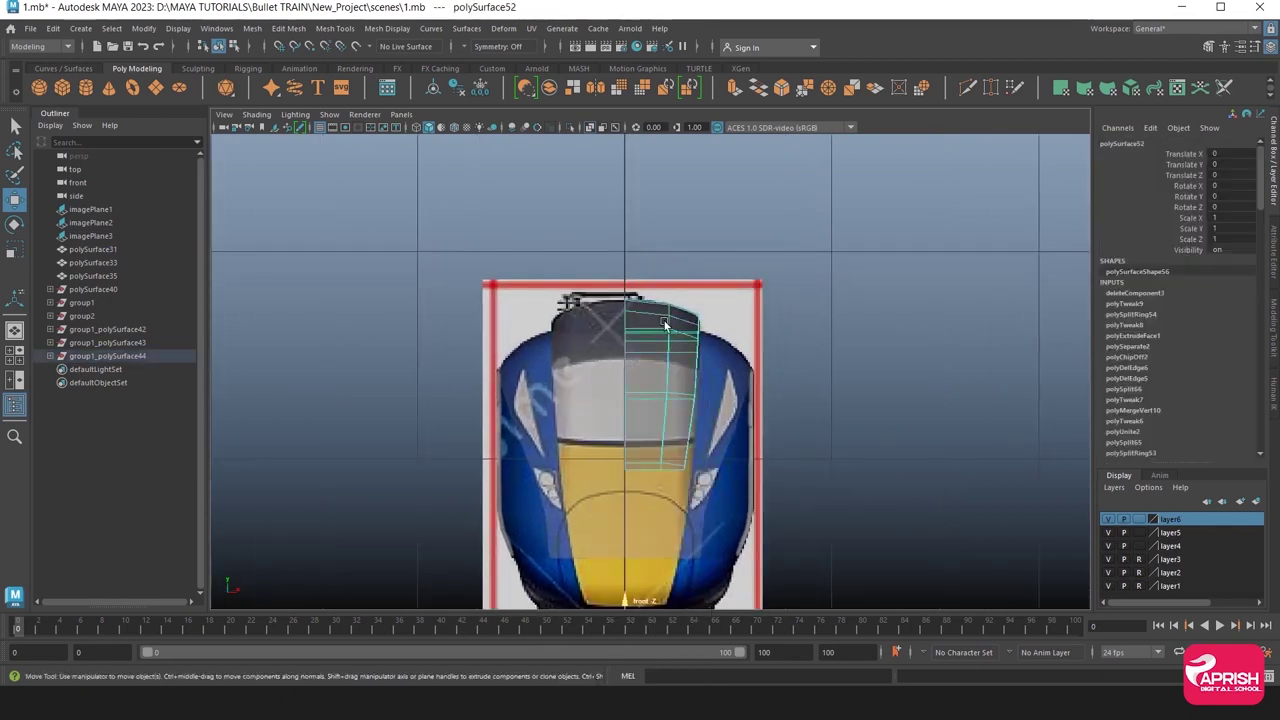
# Duplicate the half roof strip, mirror it with Scale X -1, and combine both halves.
pyautogui.hotkey('ctrl', 'd')
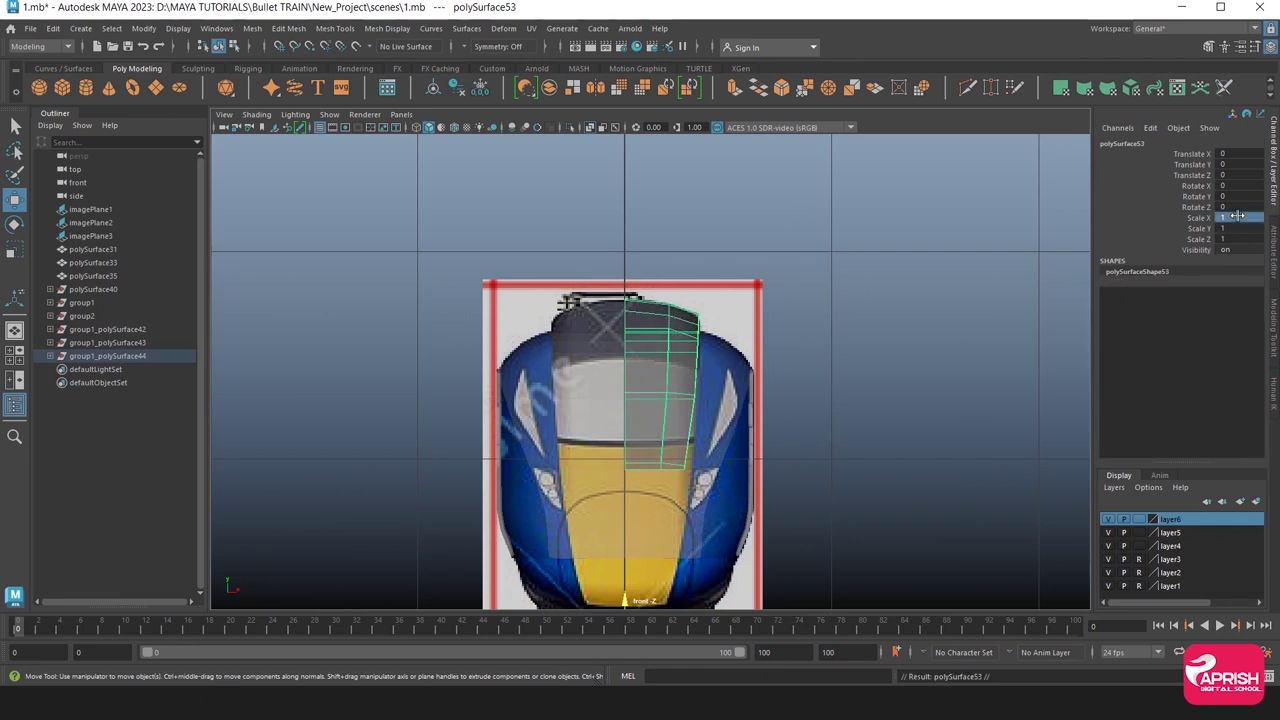
pyautogui.write('-1')
pyautogui.press('Return')
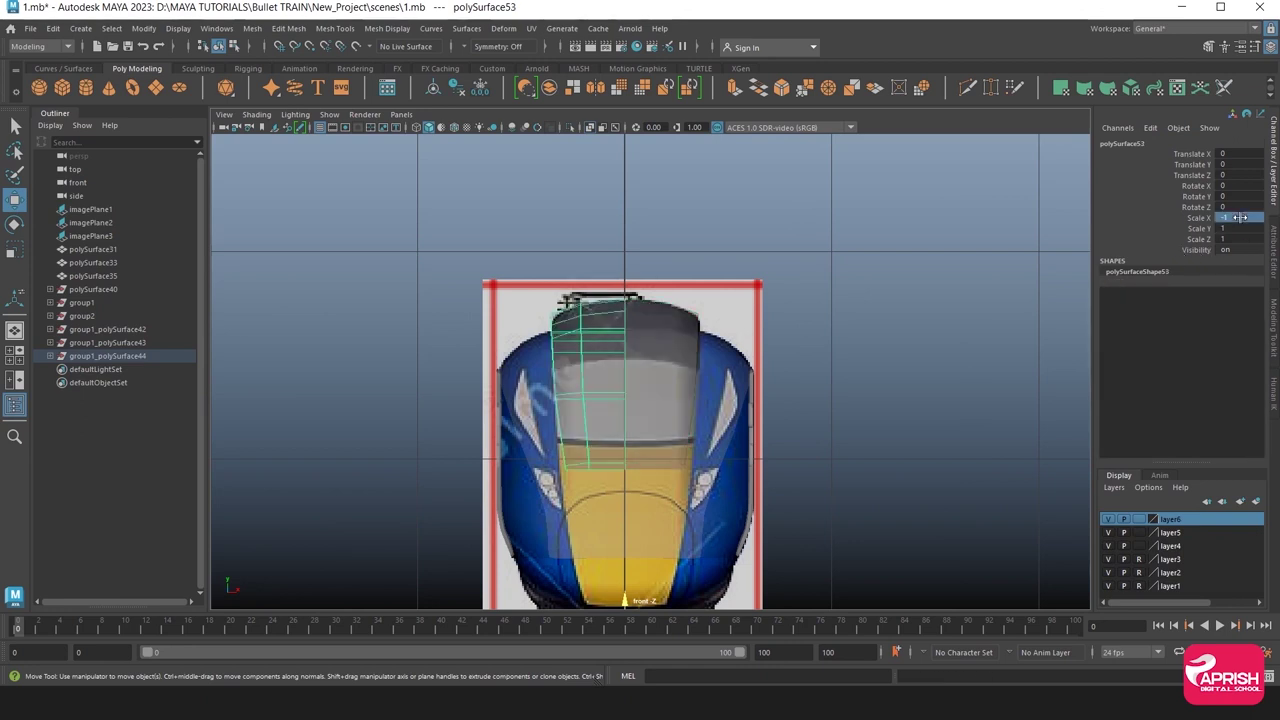
pyautogui.keyDown('shift'); pyautogui.click(684, 328); pyautogui.keyUp('shift')
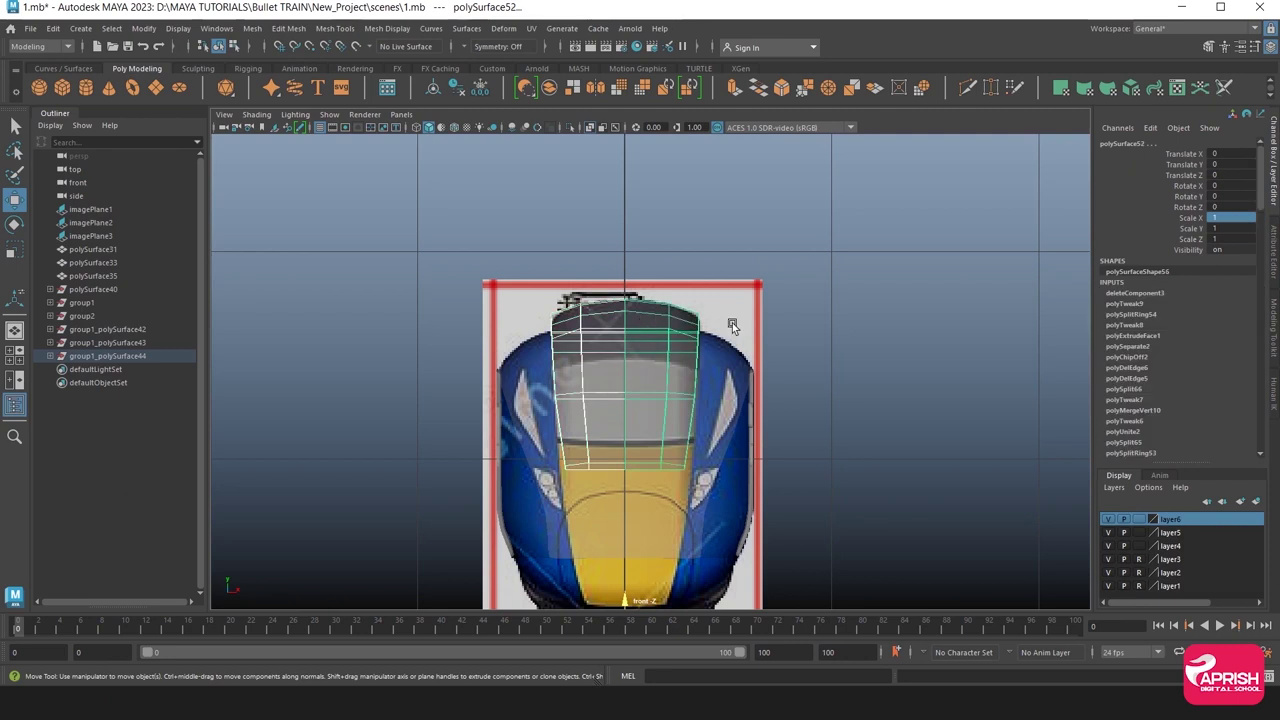
pyautogui.click(549, 87)
# Merge the overlapping centre vertices to weld the halves into one roof piece.
pyautogui.moveTo(568, 310); pyautogui.dragTo(569, 306, button='right')
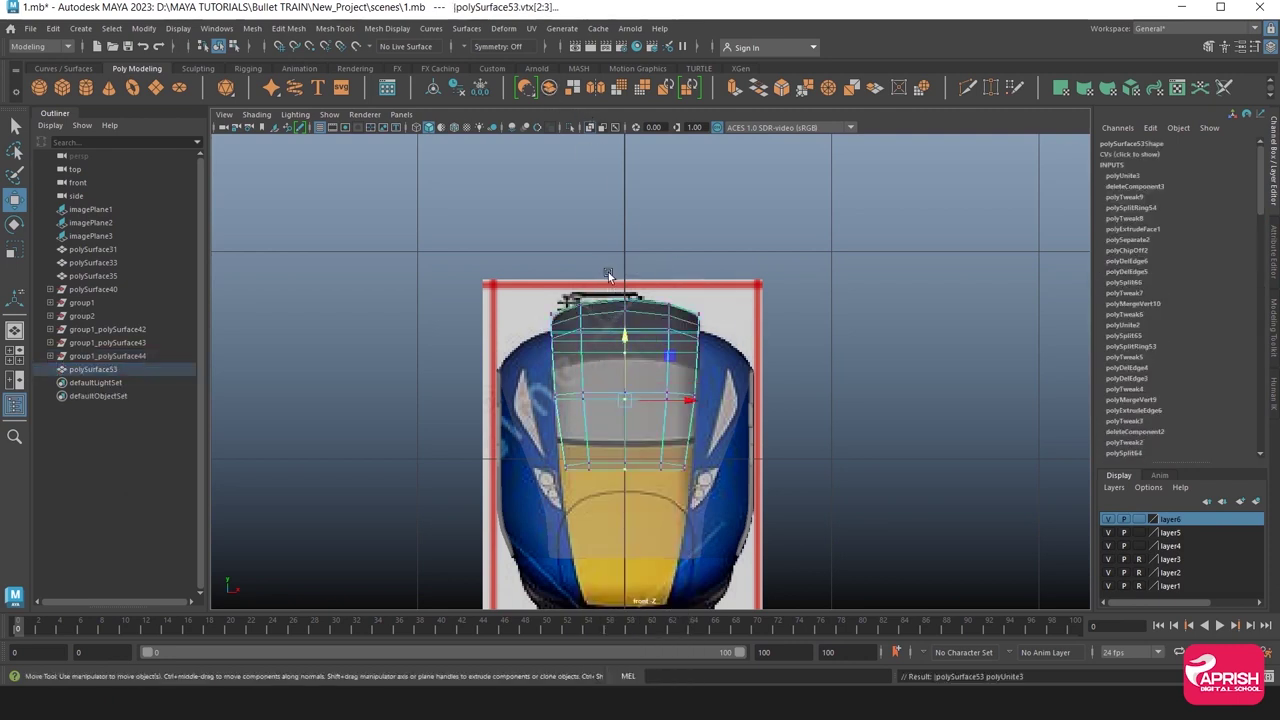
pyautogui.moveTo(652, 470); pyautogui.dragTo(652, 472)
pyautogui.press('q')
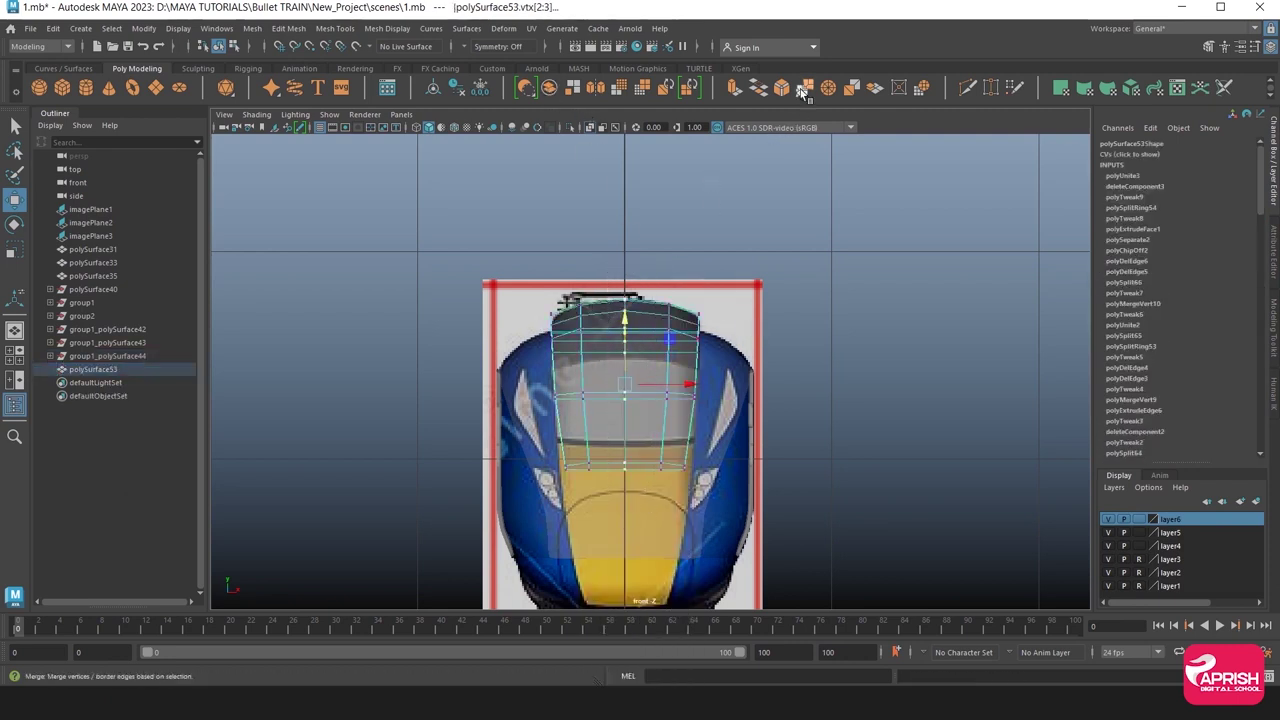
pyautogui.keyDown('shift'); pyautogui.moveTo(770, 200); pyautogui.dragTo(779, 271, button='right'); pyautogui.keyUp('shift')
pyautogui.press('F8')
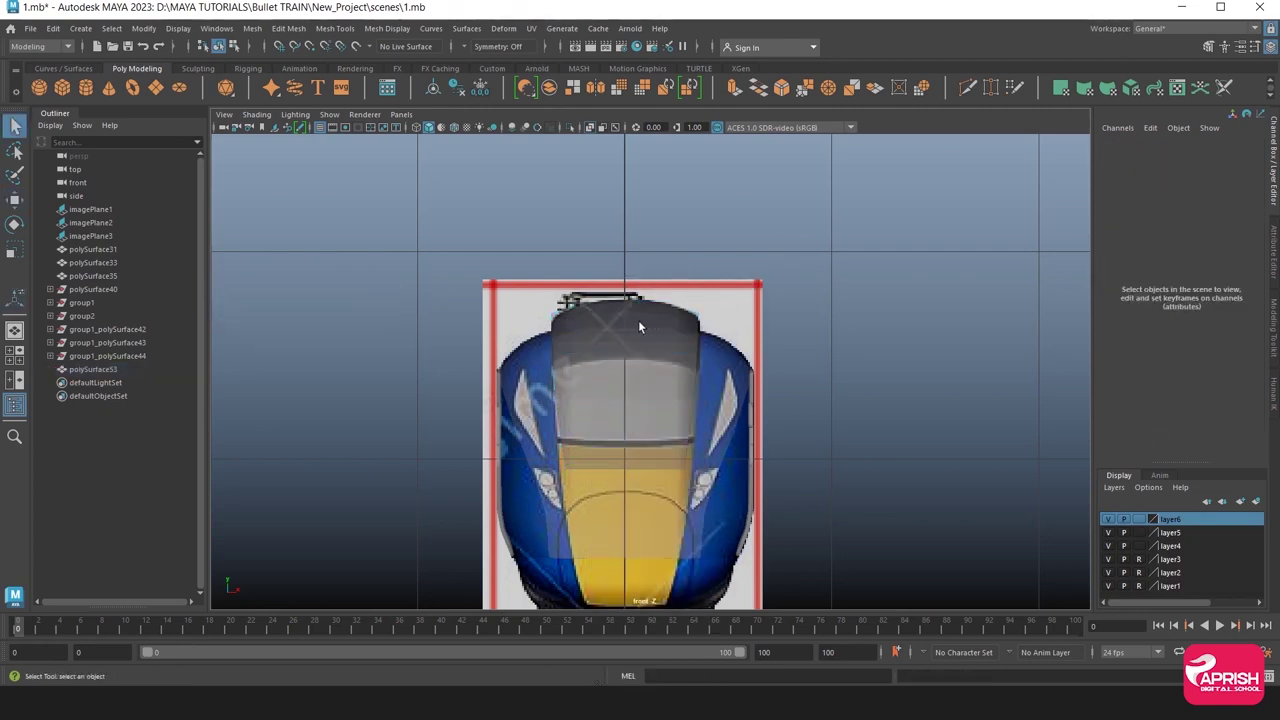
pyautogui.click(638, 320)
pyautogui.press('space')
pyautogui.press('space')
pyautogui.moveTo(700, 350)
pyautogui.keyDown('alt'); pyautogui.mouseDown()
pyautogui.moveTo(791, 290)
pyautogui.moveTo(668, 420)
pyautogui.mouseUp(); pyautogui.keyUp('alt')
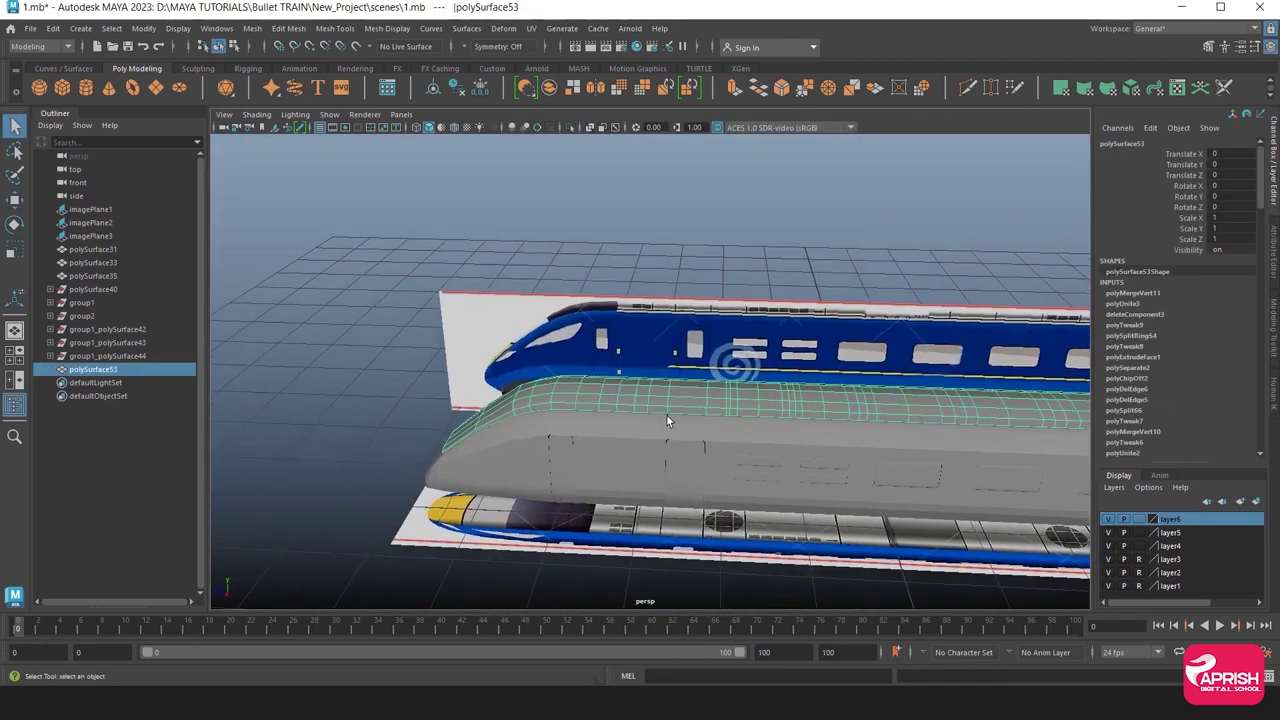
# Select the roof strip polySurface53 from a close, front-angled view.
pyautogui.click(568, 271)
pyautogui.keyDown('alt'); pyautogui.moveTo(568, 271); pyautogui.dragTo(651, 368); pyautogui.keyUp('alt')
pyautogui.scroll(2, 660, 380)
pyautogui.scroll(4, 690, 400)
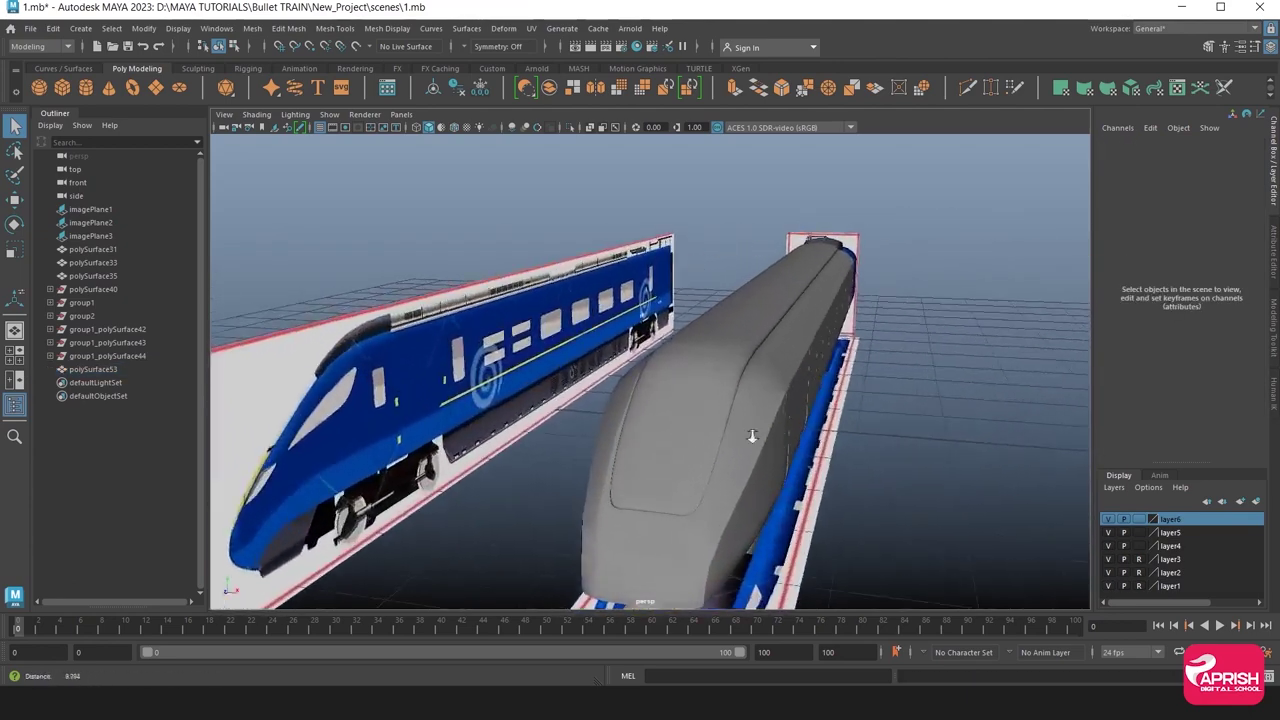
pyautogui.click(712, 412)
pyautogui.keyDown('alt'); pyautogui.moveTo(729, 428); pyautogui.dragTo(640, 386); pyautogui.keyUp('alt')
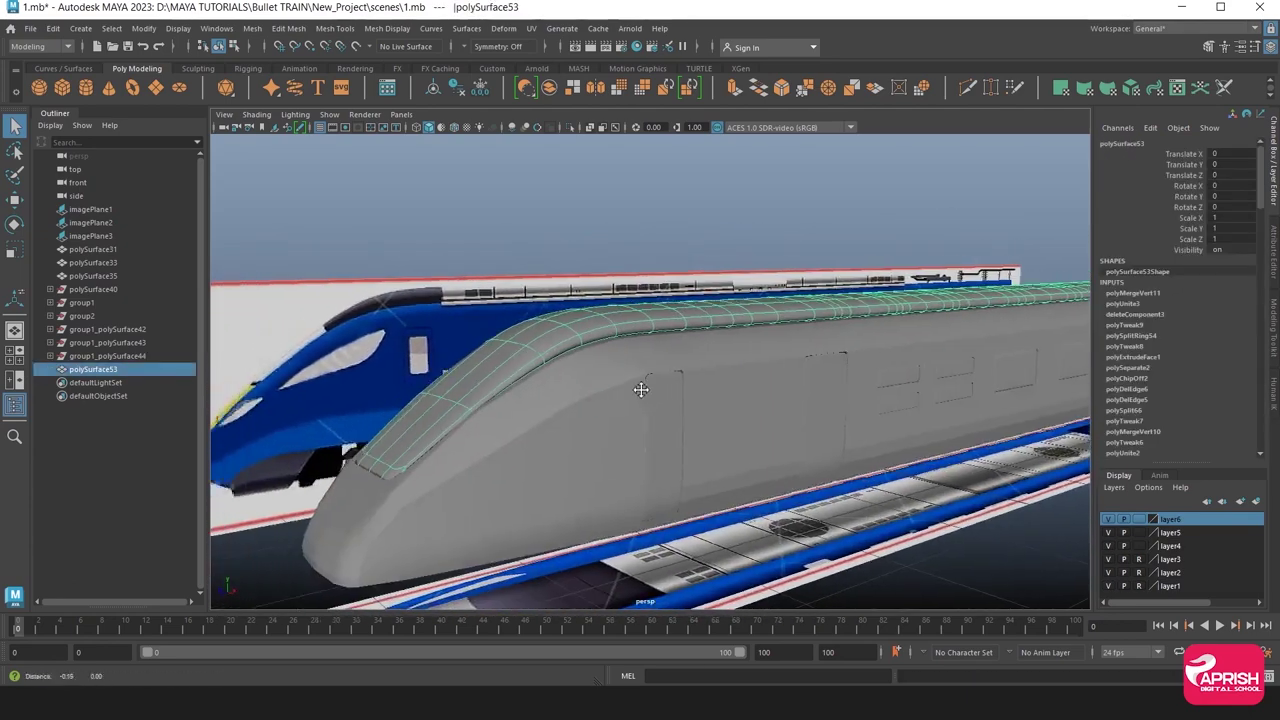
pyautogui.scroll(2, 700, 390)
pyautogui.scroll(2, 716, 430)
pyautogui.scroll(2, 716, 430)
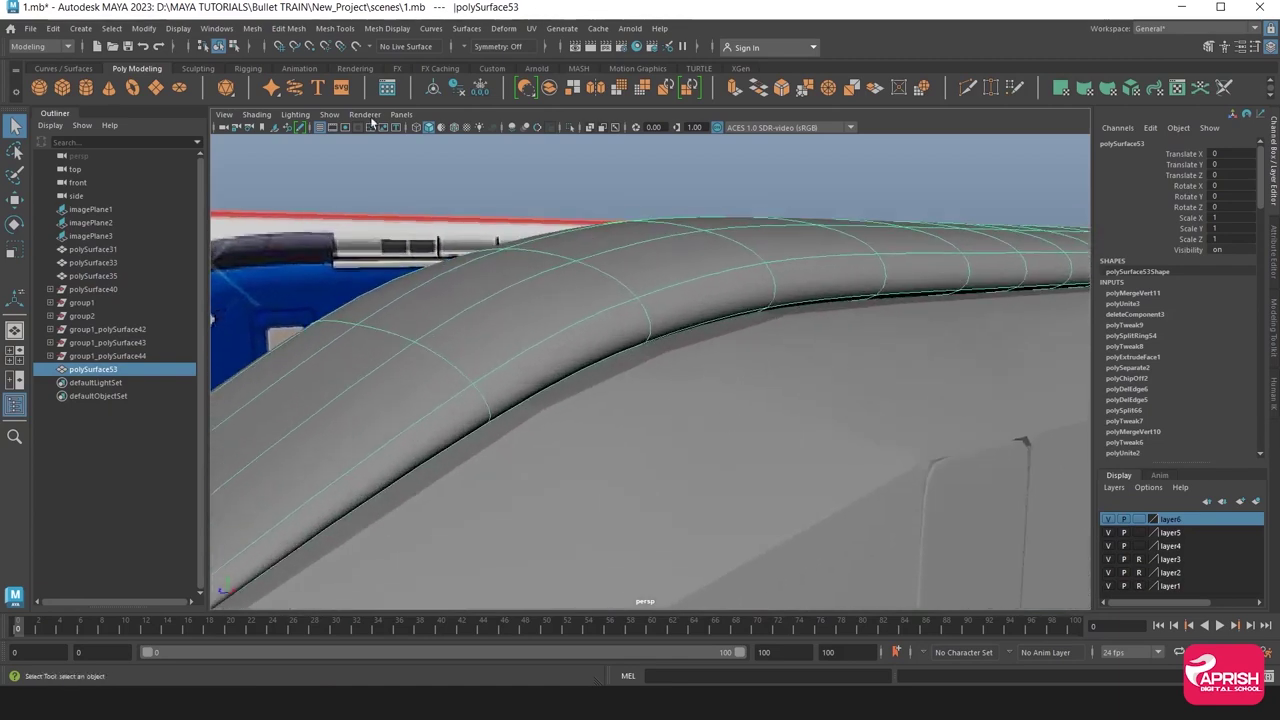
# Insert an edge loop across the roof strip, then return to object selection.
pyautogui.click(289, 28)
pyautogui.moveTo(335, 28)
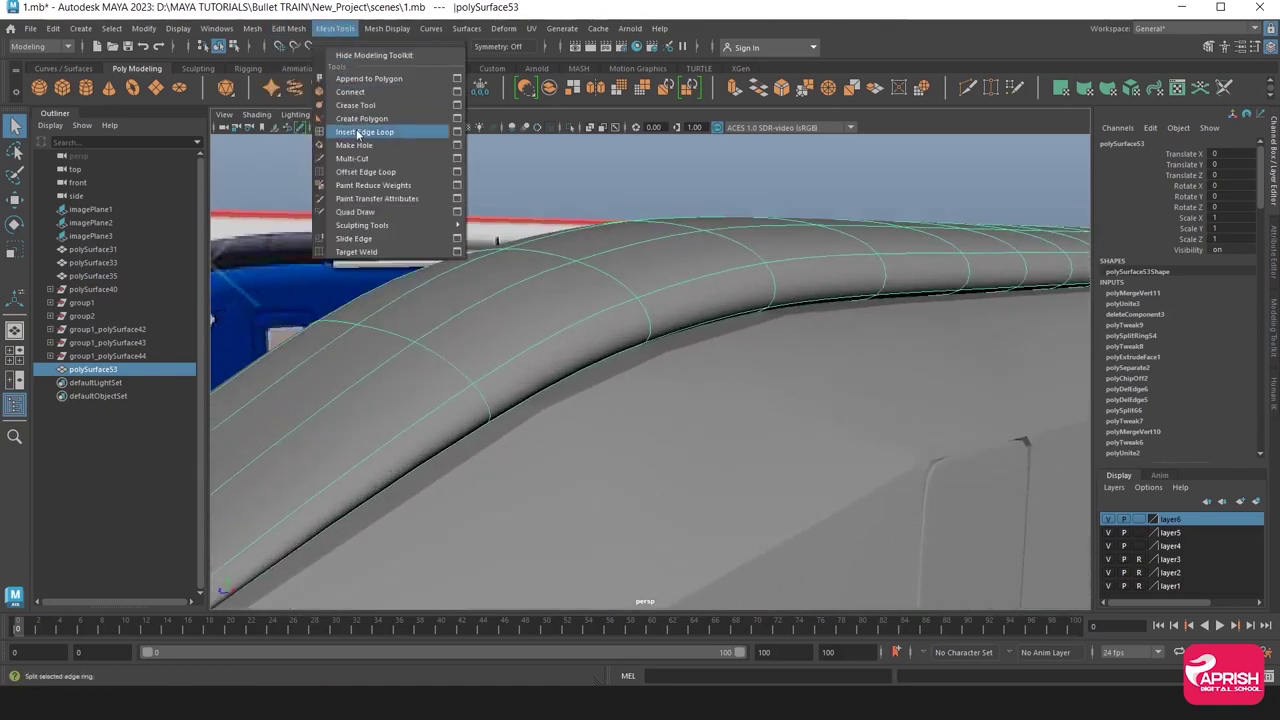
pyautogui.click(362, 129)
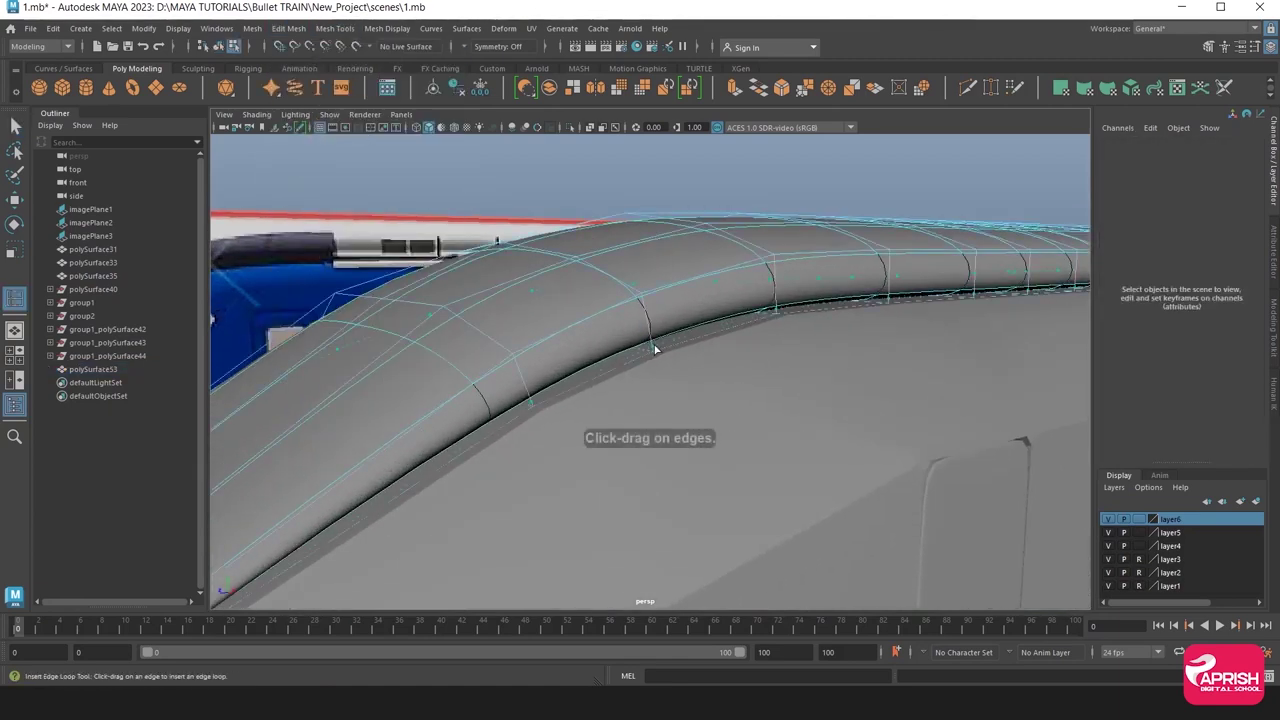
pyautogui.click(655, 350)
pyautogui.moveTo(660, 351)
pyautogui.keyDown('alt'); pyautogui.mouseDown()
pyautogui.moveTo(621, 330)
pyautogui.moveTo(278, 311)
pyautogui.mouseUp(); pyautogui.keyUp('alt')
pyautogui.click(14, 200)
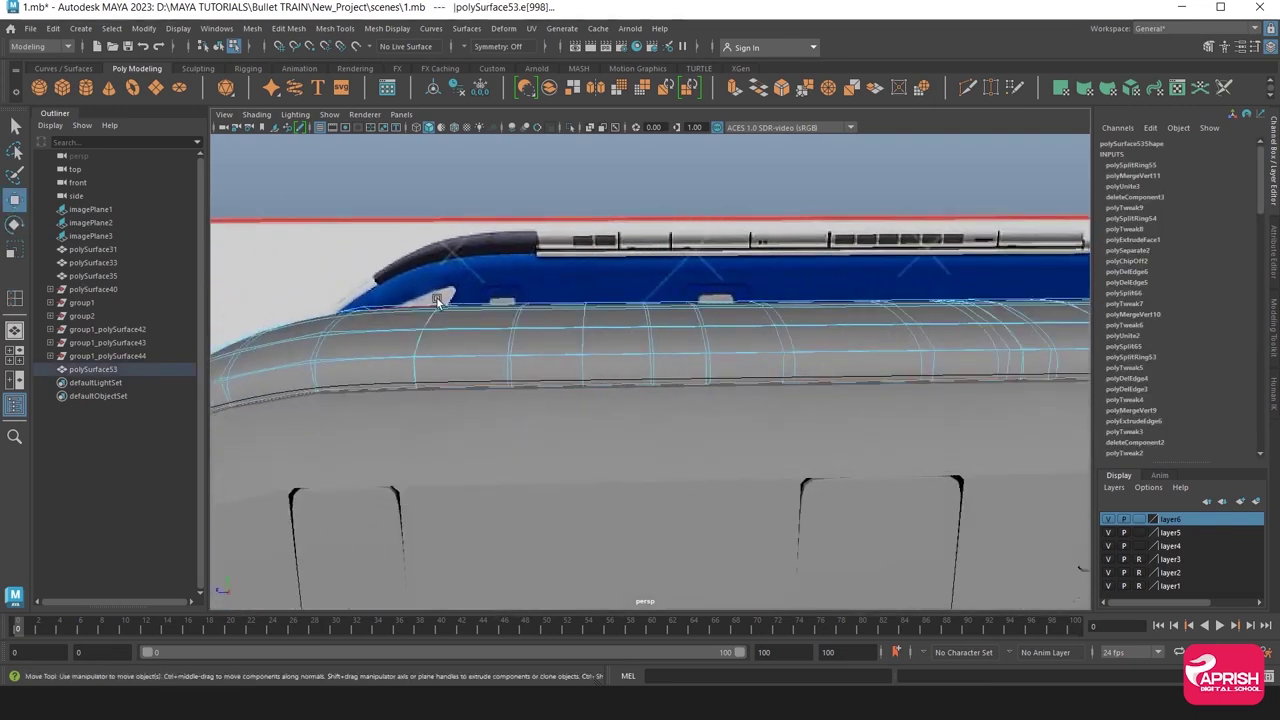
pyautogui.rightClick(430, 340)
pyautogui.click(367, 251)
pyautogui.moveTo(367, 251)
pyautogui.keyDown('alt'); pyautogui.mouseDown()
pyautogui.moveTo(575, 330)
pyautogui.moveTo(558, 395)
pyautogui.moveTo(711, 338)
pyautogui.moveTo(718, 364)
pyautogui.moveTo(713, 343)
pyautogui.moveTo(674, 341)
pyautogui.moveTo(717, 377)
pyautogui.moveTo(780, 368)
pyautogui.moveTo(769, 405)
pyautogui.mouseUp(); pyautogui.keyUp('alt')
# Reframe on the roof strip's front end and reselect polySurface53.
pyautogui.click(778, 413)
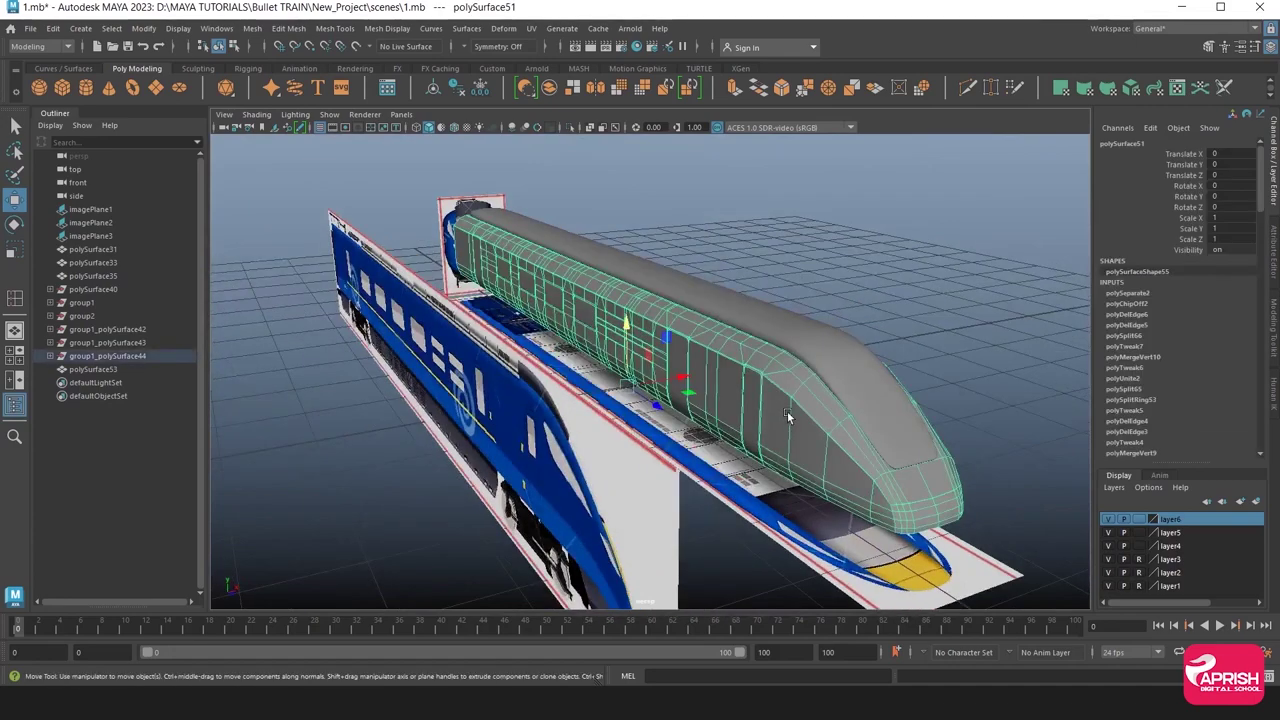
pyautogui.click(908, 312)
pyautogui.moveTo(908, 312)
pyautogui.keyDown('alt'); pyautogui.mouseDown()
pyautogui.moveTo(821, 396)
pyautogui.moveTo(609, 394)
pyautogui.moveTo(625, 388)
pyautogui.mouseUp(); pyautogui.keyUp('alt')
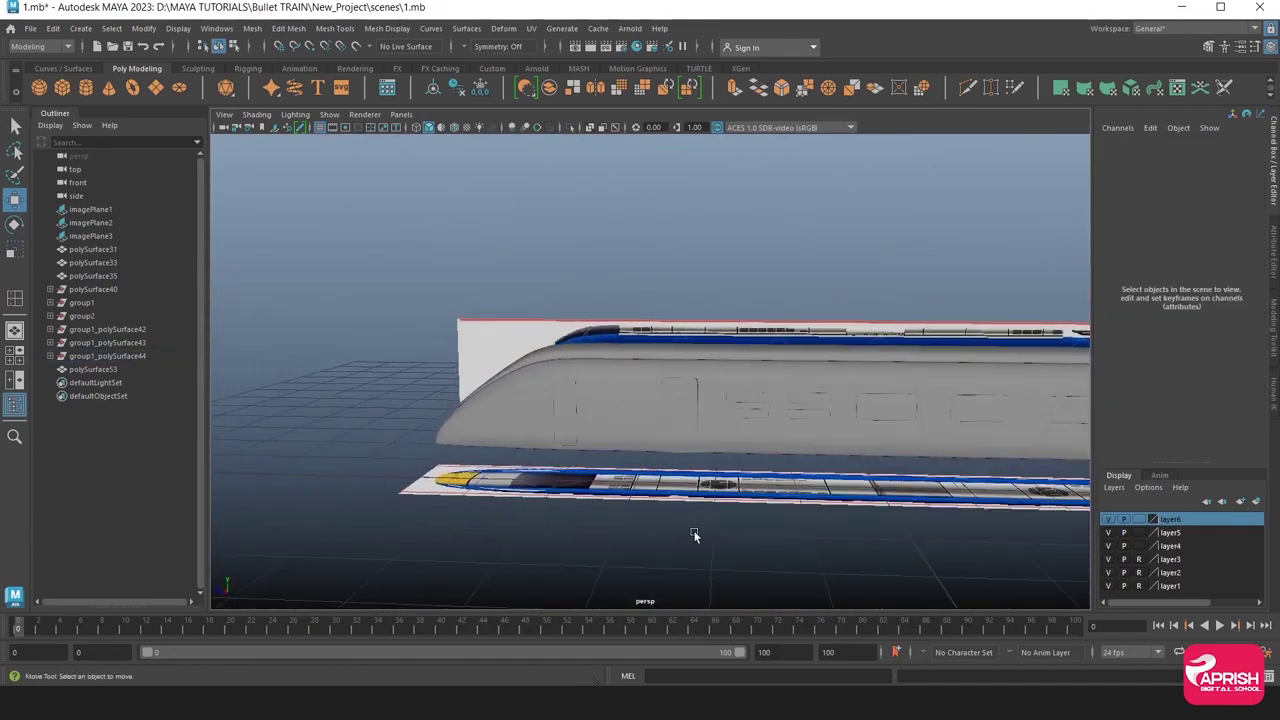
pyautogui.moveTo(695, 536)
pyautogui.keyDown('alt'); pyautogui.mouseDown()
pyautogui.moveTo(778, 510)
pyautogui.moveTo(648, 389)
pyautogui.mouseUp(); pyautogui.keyUp('alt')
pyautogui.keyDown('alt'); pyautogui.moveTo(648, 389); pyautogui.dragTo(717, 402, button='right'); pyautogui.keyUp('alt')
pyautogui.click(720, 399)
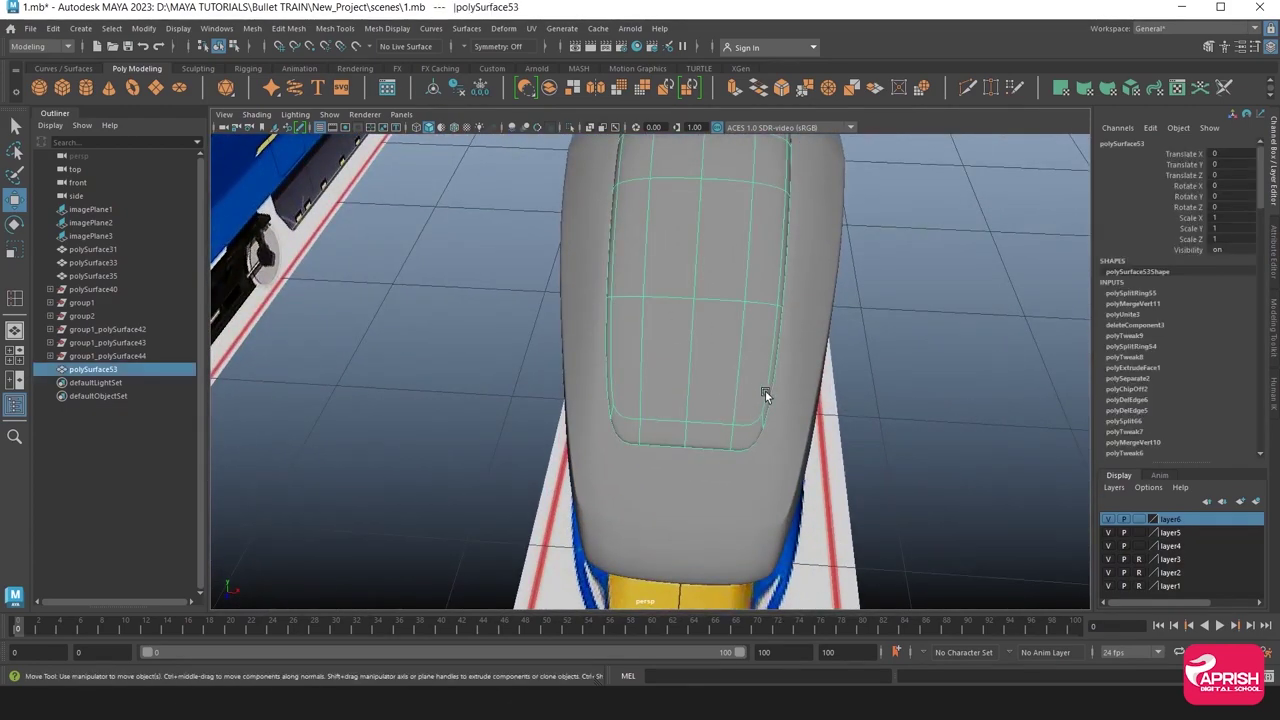
# Insert a second edge loop near the strip's front end, then deselect it.
pyautogui.press('F10')
pyautogui.click(335, 28)
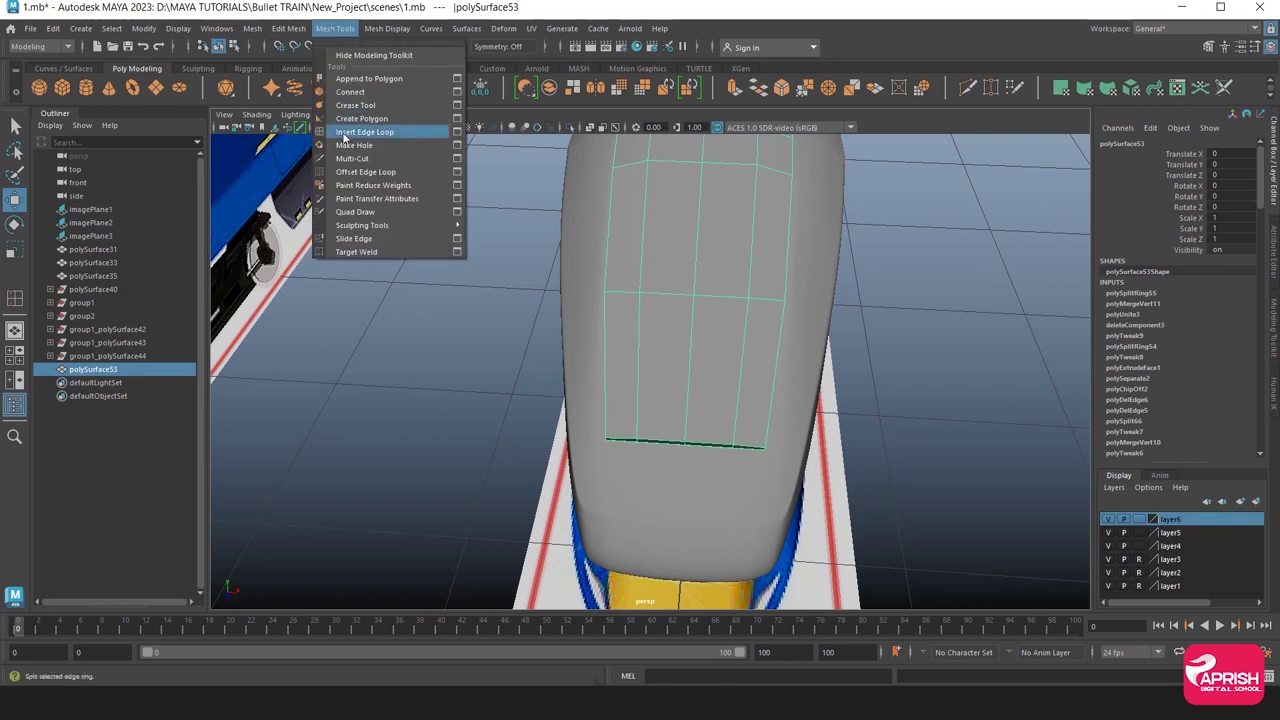
pyautogui.click(344, 134)
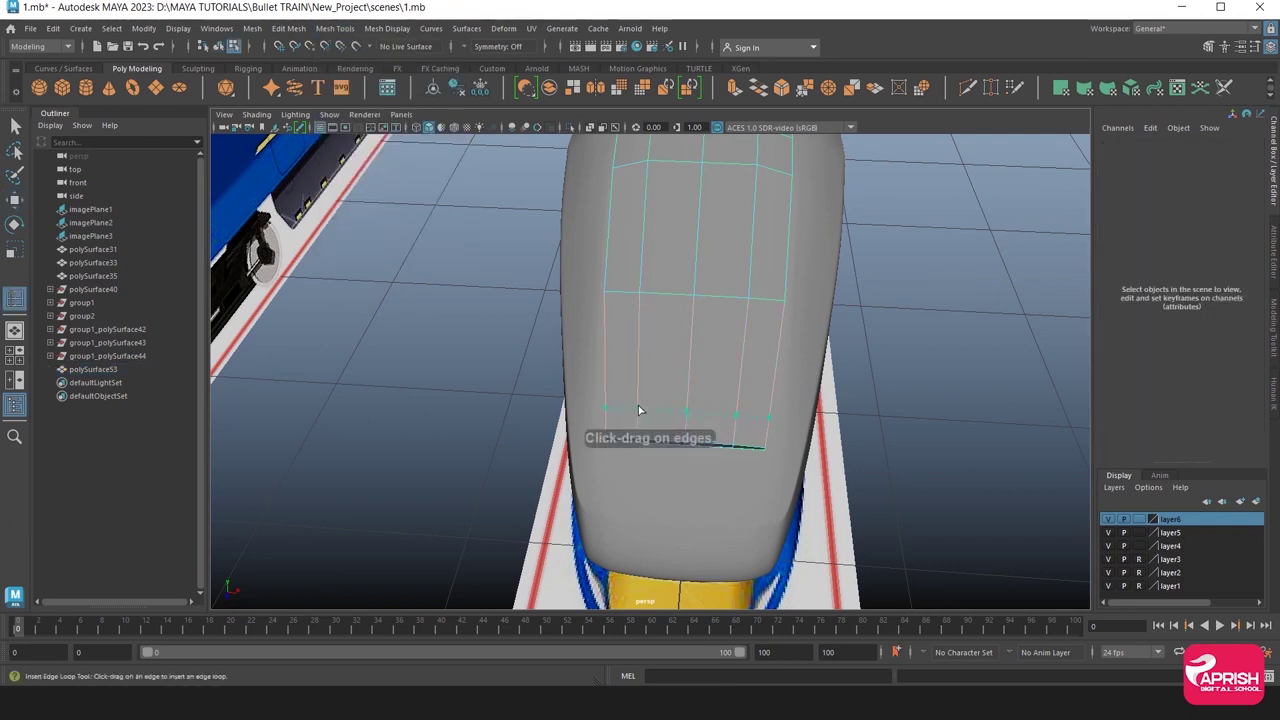
pyautogui.click(639, 410)
pyautogui.press('w')
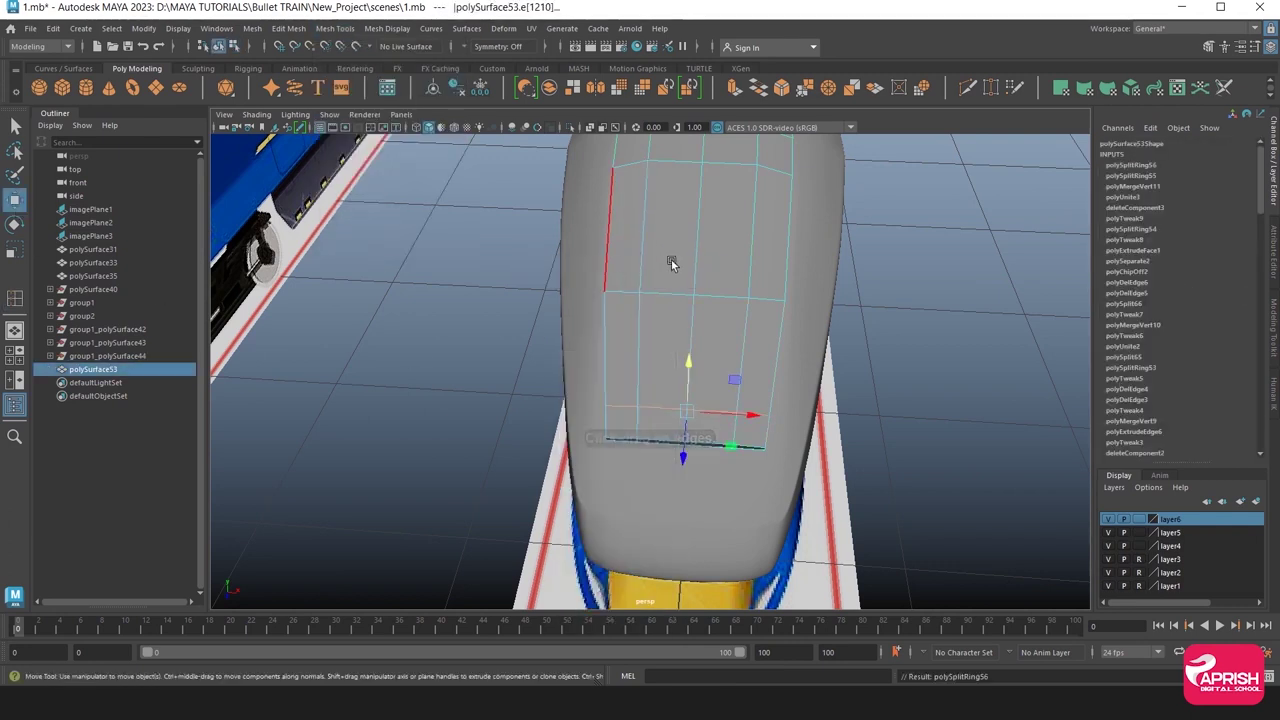
pyautogui.press('F8')
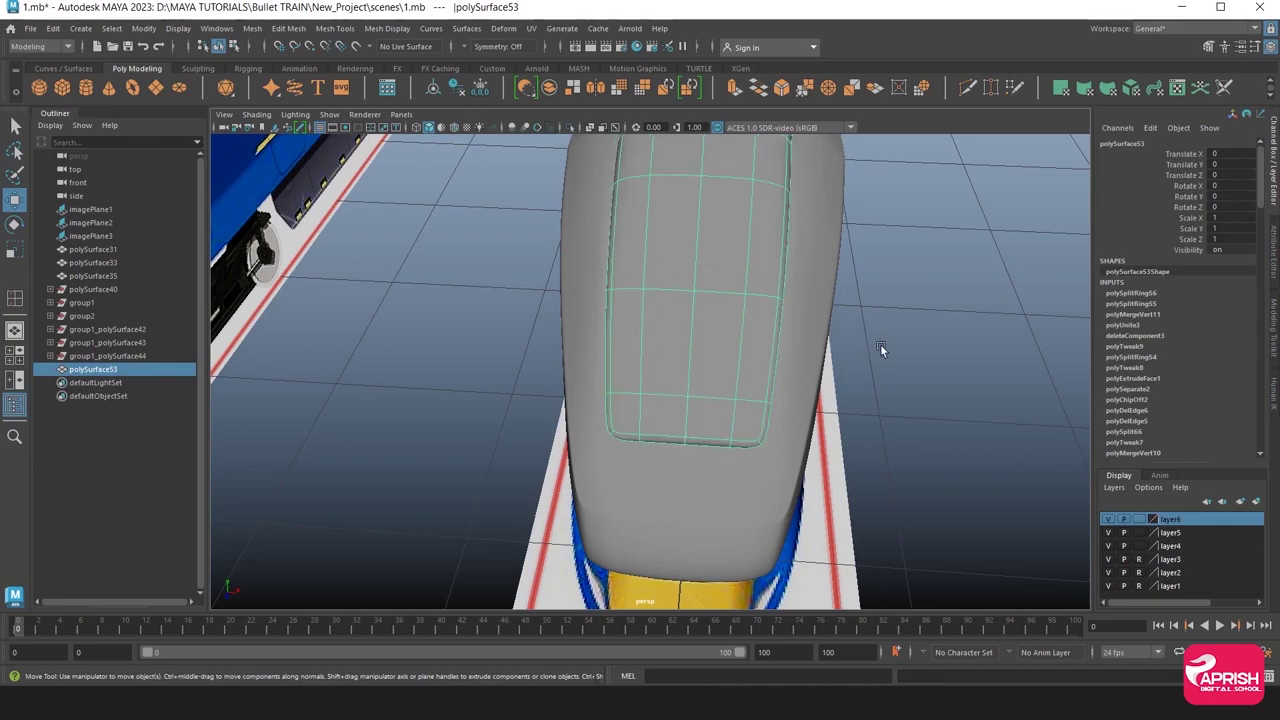
pyautogui.click(880, 344)
pyautogui.moveTo(880, 344)
pyautogui.keyDown('alt'); pyautogui.mouseDown()
pyautogui.moveTo(633, 312)
pyautogui.moveTo(668, 294)
pyautogui.moveTo(769, 320)
pyautogui.moveTo(706, 346)
pyautogui.moveTo(634, 314)
pyautogui.moveTo(688, 389)
pyautogui.moveTo(760, 313)
pyautogui.moveTo(761, 349)
pyautogui.moveTo(697, 427)
pyautogui.mouseUp(); pyautogui.keyUp('alt')
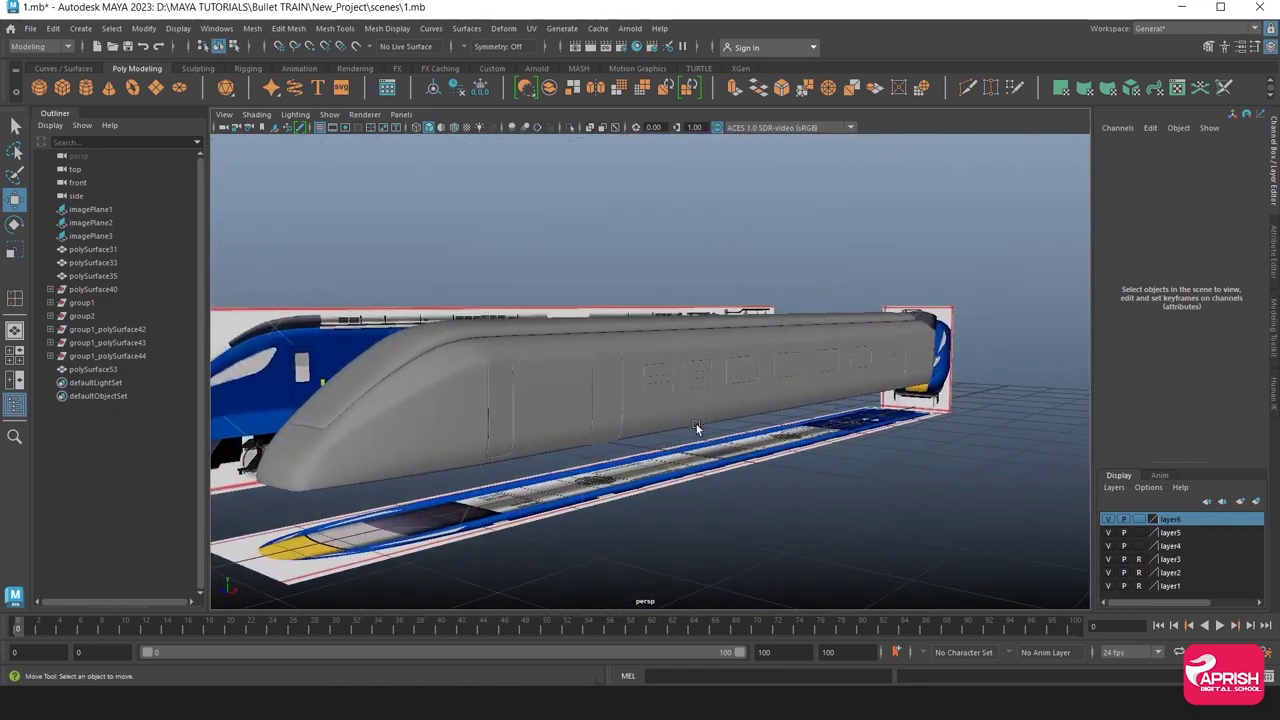
# Select the roof strip and frame the whole car in the maximised side view.
pyautogui.moveTo(796, 434)
pyautogui.keyDown('alt'); pyautogui.mouseDown()
pyautogui.moveTo(786, 418)
pyautogui.moveTo(539, 378)
pyautogui.moveTo(710, 410)
pyautogui.moveTo(692, 433)
pyautogui.moveTo(641, 410)
pyautogui.moveTo(712, 411)
pyautogui.mouseUp(); pyautogui.keyUp('alt')
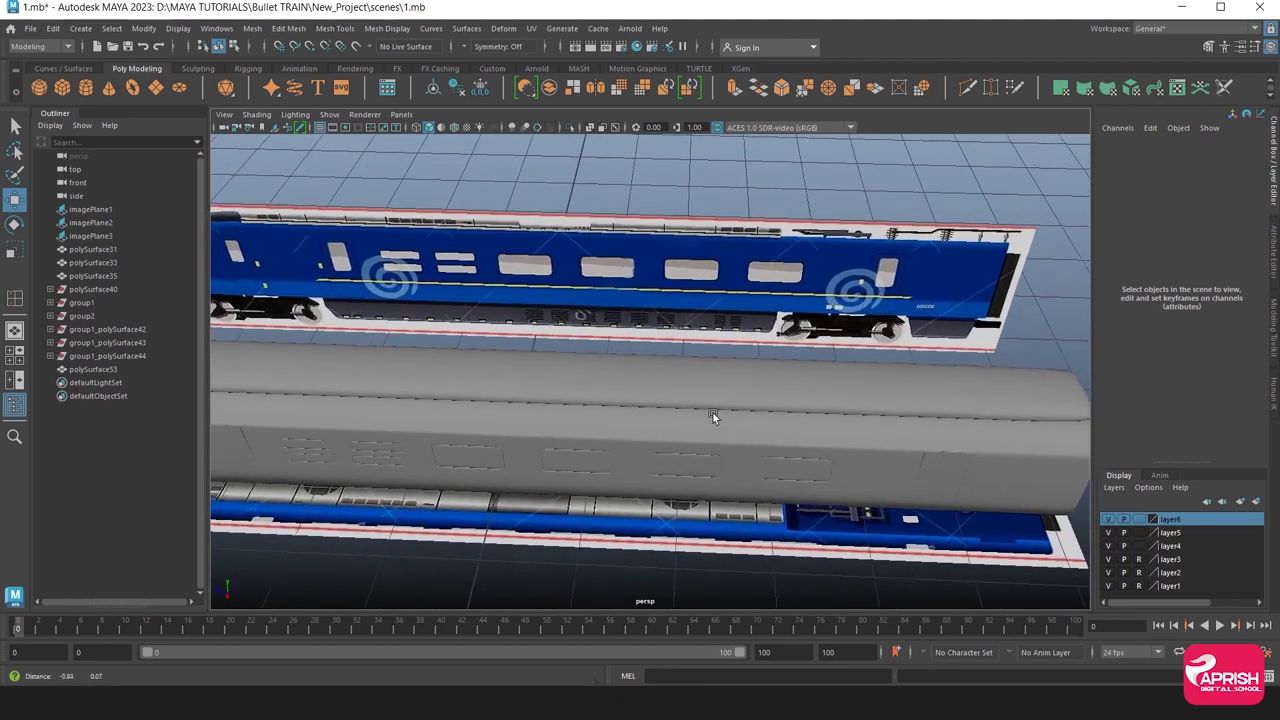
pyautogui.keyDown('alt'); pyautogui.moveTo(712, 411); pyautogui.dragTo(745, 414, button='right'); pyautogui.keyUp('alt')
pyautogui.keyDown('alt'); pyautogui.moveTo(745, 414); pyautogui.dragTo(691, 404); pyautogui.keyUp('alt')
pyautogui.click(717, 394)
pyautogui.press('space')
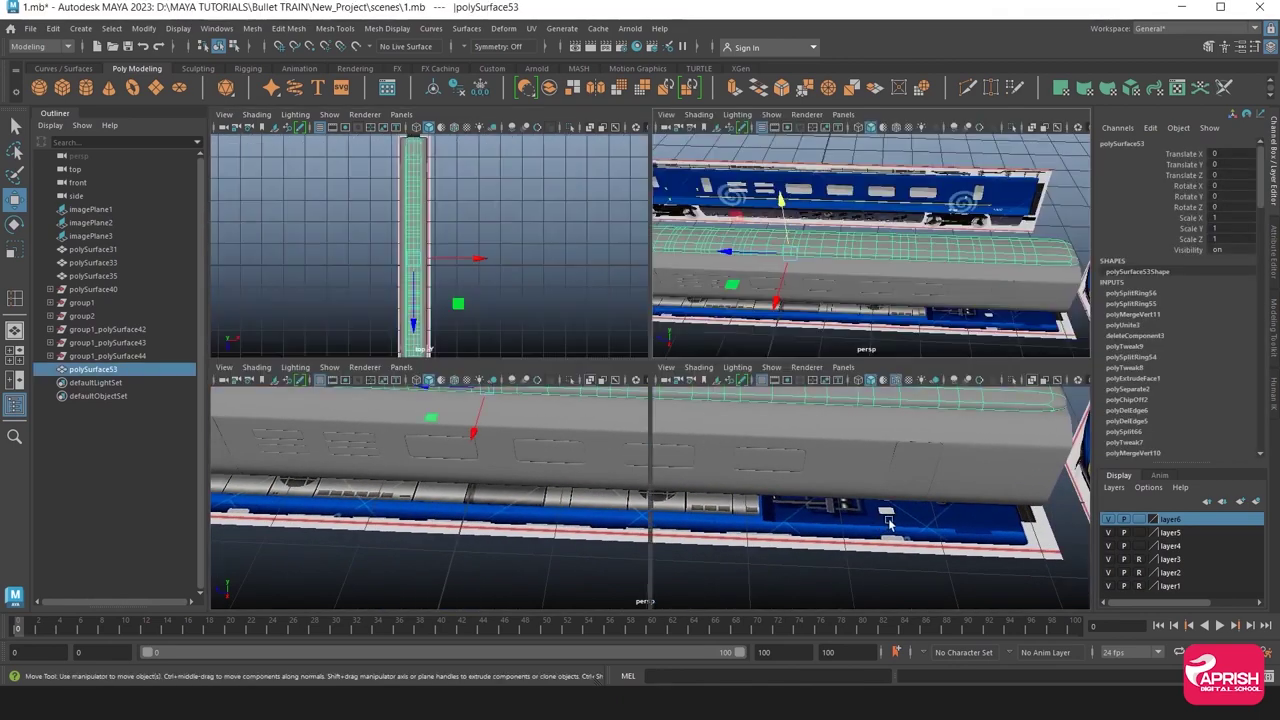
pyautogui.press('space')
pyautogui.keyDown('alt'); pyautogui.moveTo(878, 494); pyautogui.dragTo(474, 416, button='middle'); pyautogui.keyUp('alt')
pyautogui.keyDown('alt'); pyautogui.moveTo(800, 420); pyautogui.dragTo(470, 410, button='middle'); pyautogui.keyUp('alt')
pyautogui.moveTo(760, 400)
pyautogui.keyDown('alt'); pyautogui.mouseDown(button='middle')
pyautogui.moveTo(530, 400)
pyautogui.moveTo(705, 380)
pyautogui.mouseUp(button='middle'); pyautogui.keyUp('alt')
pyautogui.keyDown('alt'); pyautogui.moveTo(705, 385); pyautogui.dragTo(660, 390, button='right'); pyautogui.keyUp('alt')
pyautogui.keyDown('alt'); pyautogui.moveTo(700, 400); pyautogui.dragTo(480, 405, button='middle'); pyautogui.keyUp('alt')
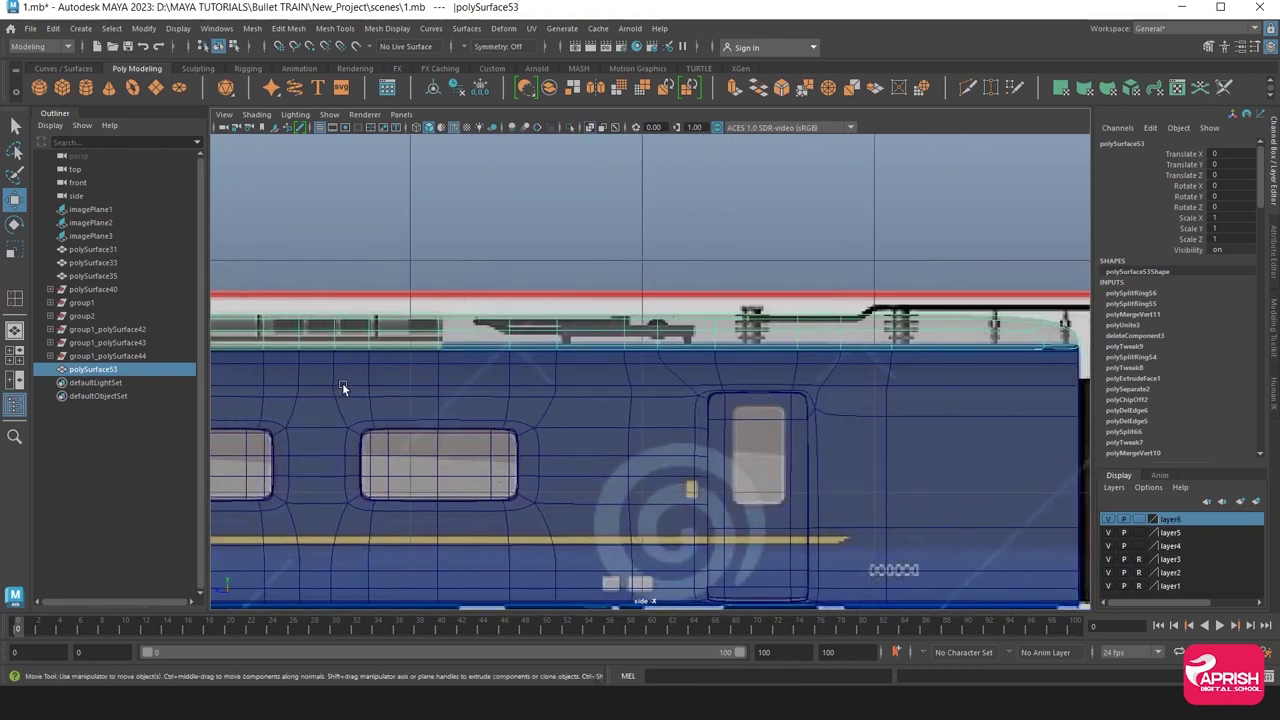
pyautogui.keyDown('alt'); pyautogui.moveTo(455, 412); pyautogui.dragTo(485, 413, button='right'); pyautogui.keyUp('alt')
pyautogui.keyDown('alt'); pyautogui.moveTo(485, 413); pyautogui.dragTo(538, 416, button='middle'); pyautogui.keyUp('alt')
pyautogui.keyDown('alt'); pyautogui.moveTo(760, 409); pyautogui.dragTo(734, 402, button='right'); pyautogui.keyUp('alt')
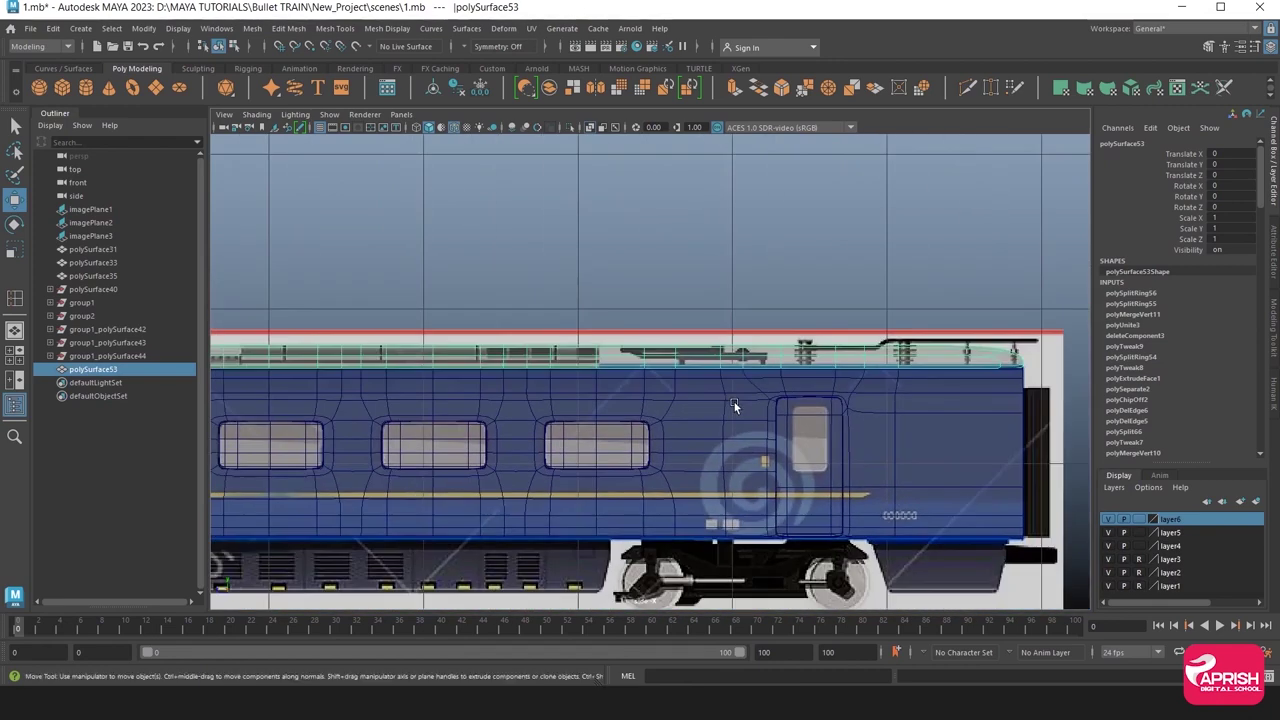
# Delete the rear block of roof strip faces and return to object mode.
pyautogui.rightClick(635, 355)
pyautogui.click(634, 343)
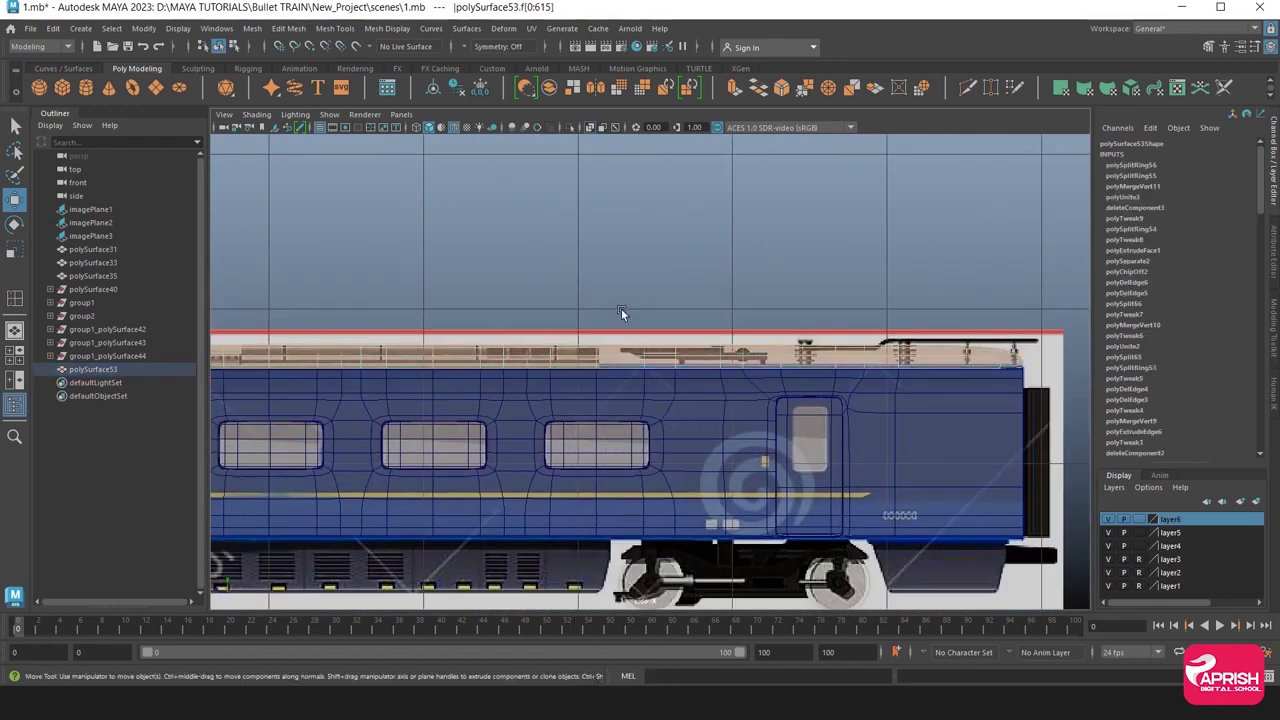
pyautogui.moveTo(621, 308); pyautogui.dragTo(1035, 437)
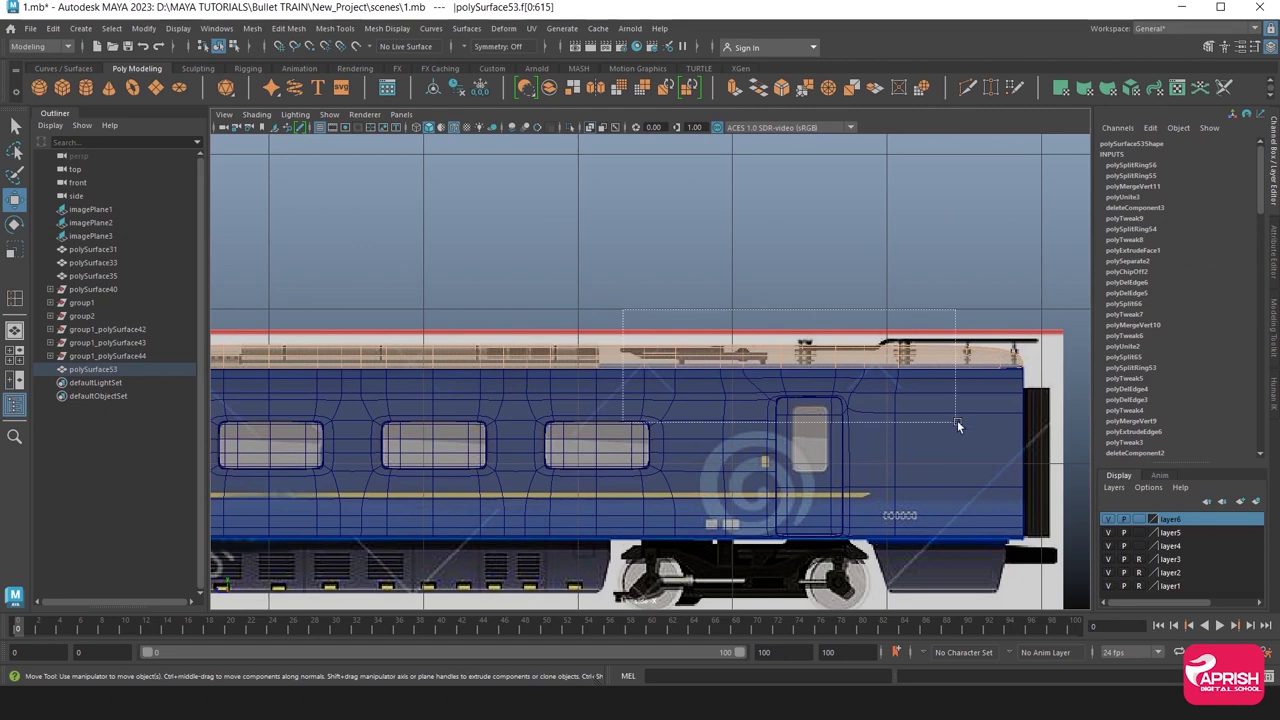
pyautogui.click(1050, 432)
pyautogui.rightClick(562, 372)
pyautogui.click(626, 286)
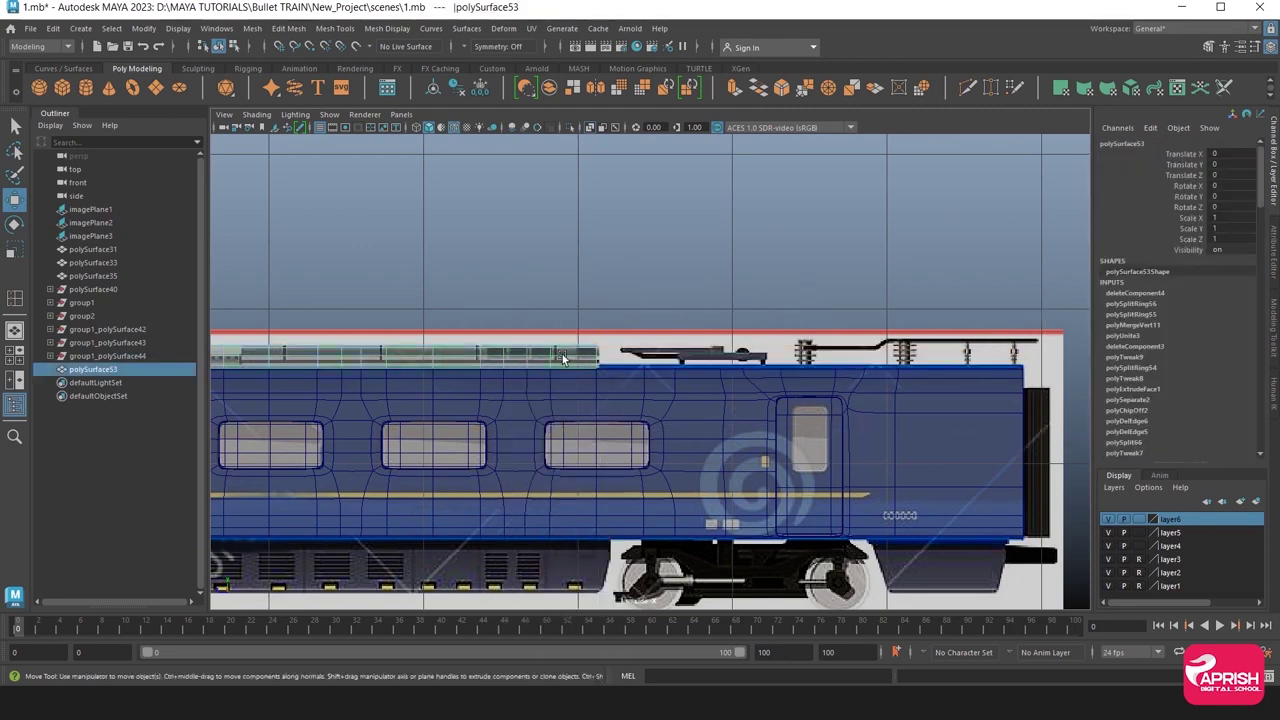
# Turn off smooth preview and go back to the maximised perspective view.
pyautogui.press('1')
pyautogui.press('space')
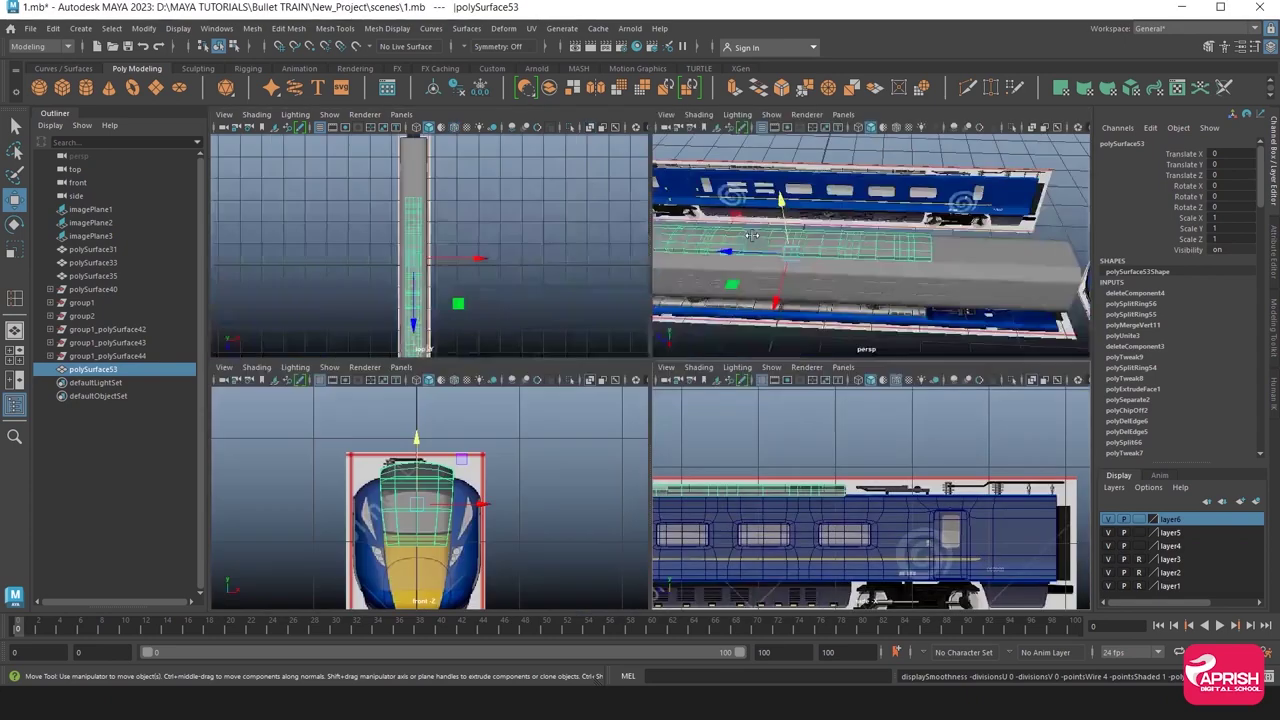
pyautogui.press('space')
pyautogui.moveTo(656, 314)
pyautogui.keyDown('alt'); pyautogui.mouseDown()
pyautogui.moveTo(768, 385)
pyautogui.moveTo(573, 284)
pyautogui.mouseUp(); pyautogui.keyUp('alt')
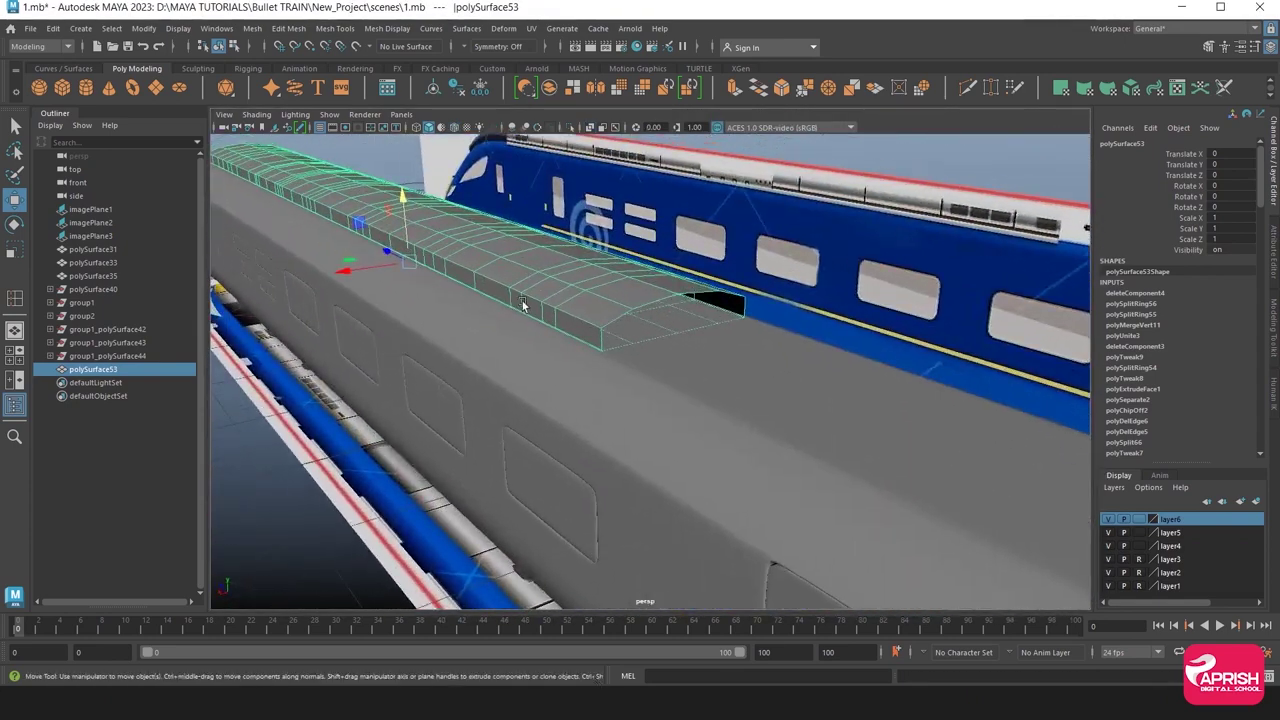
# Cap the open border loop at the roof strip's shortened end.
pyautogui.moveTo(573, 284); pyautogui.dragTo(585, 304, button='right')
pyautogui.click(585, 304)
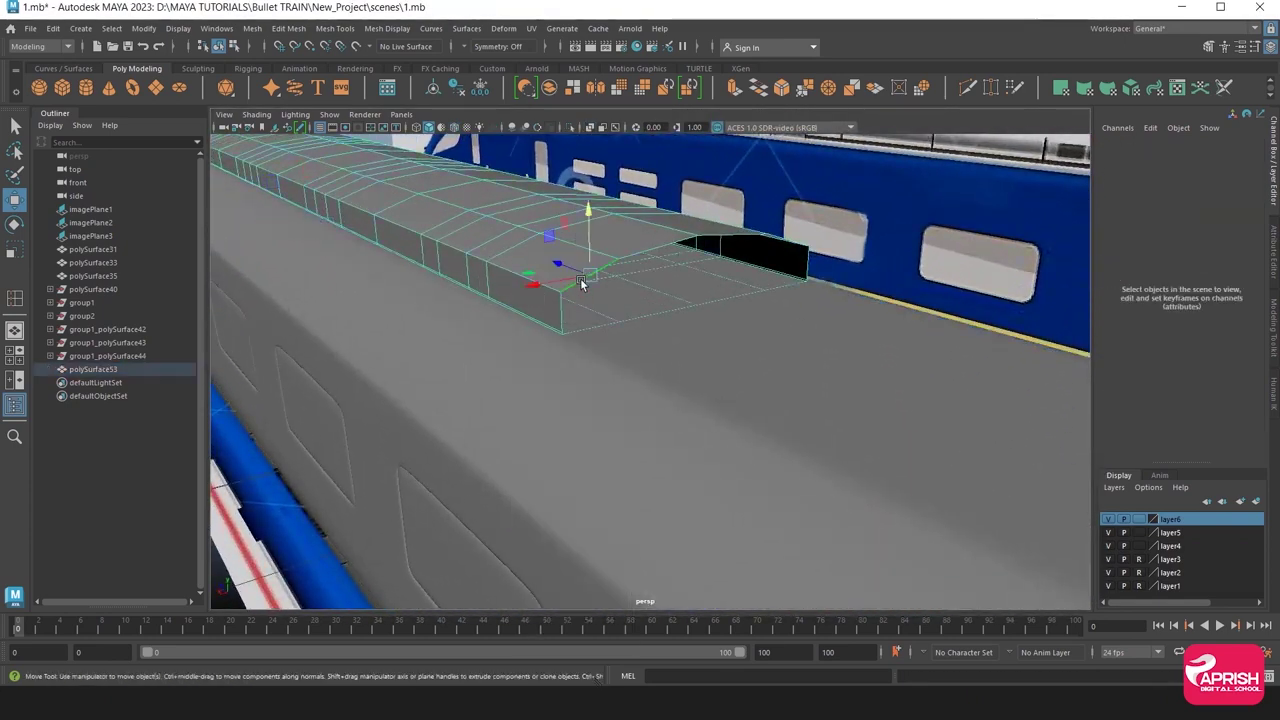
pyautogui.doubleClick(585, 300)
pyautogui.click(287, 28)
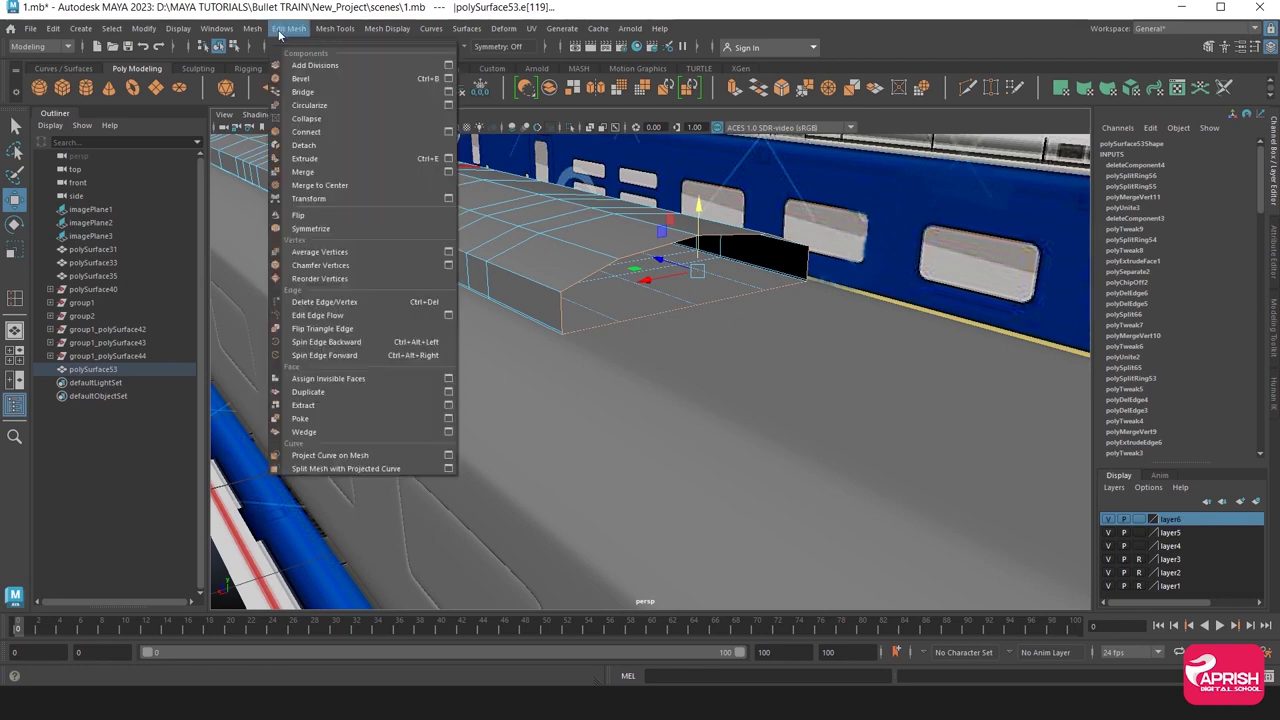
pyautogui.click(282, 131)
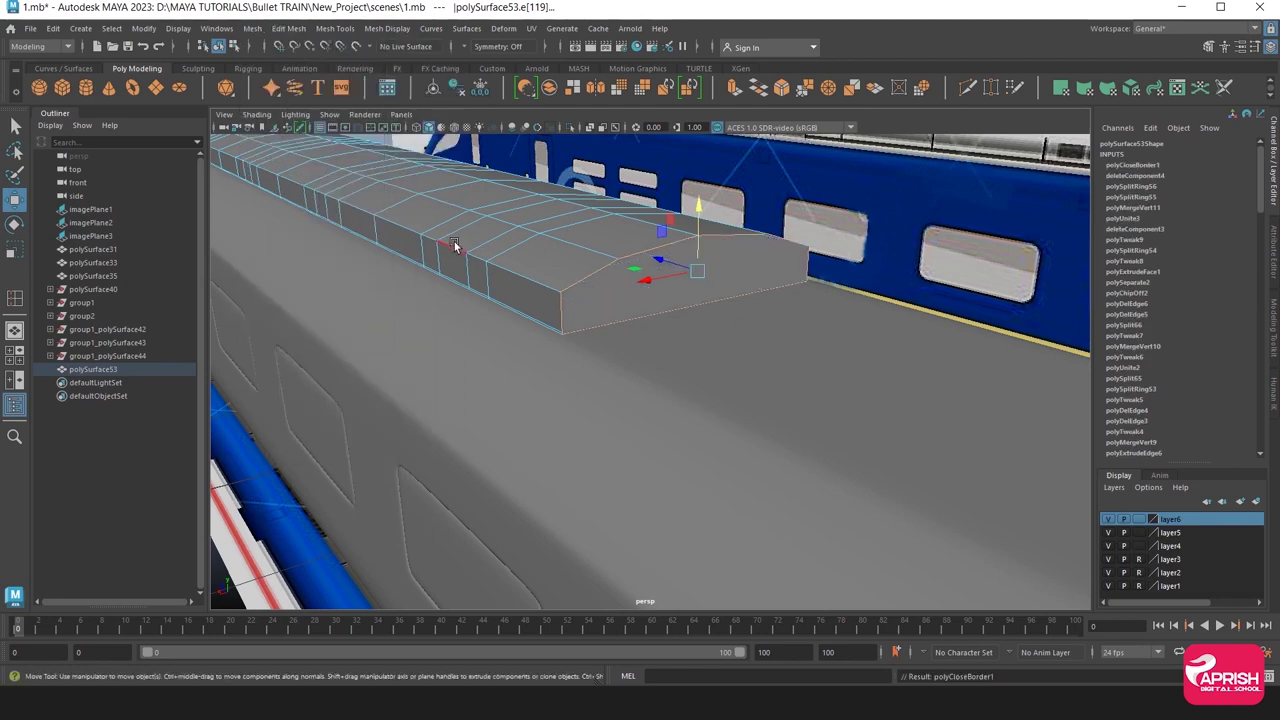
pyautogui.scroll(3, 566, 355)
pyautogui.scroll(3, 612, 362)
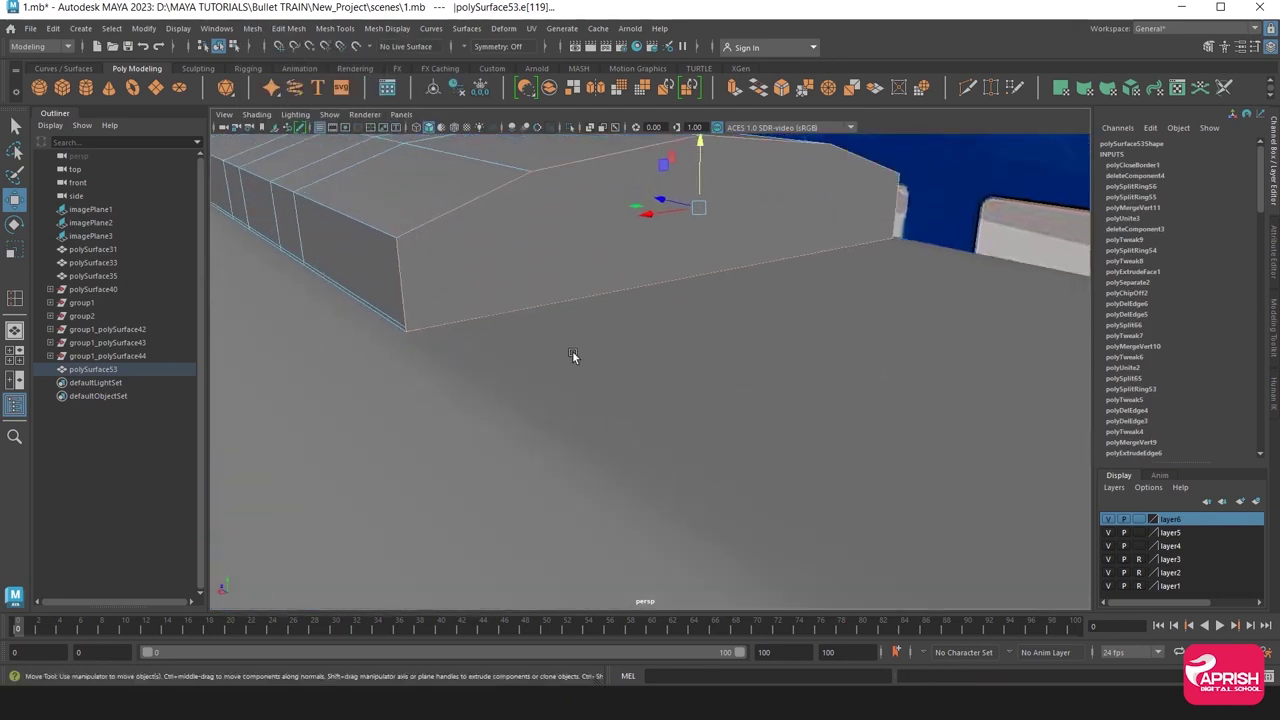
pyautogui.keyDown('alt'); pyautogui.moveTo(570, 360); pyautogui.dragTo(563, 382, button='middle'); pyautogui.keyUp('alt')
# Cut a vertical edge down the roof strip's side face with Multi-Cut.
pyautogui.click(335, 28)
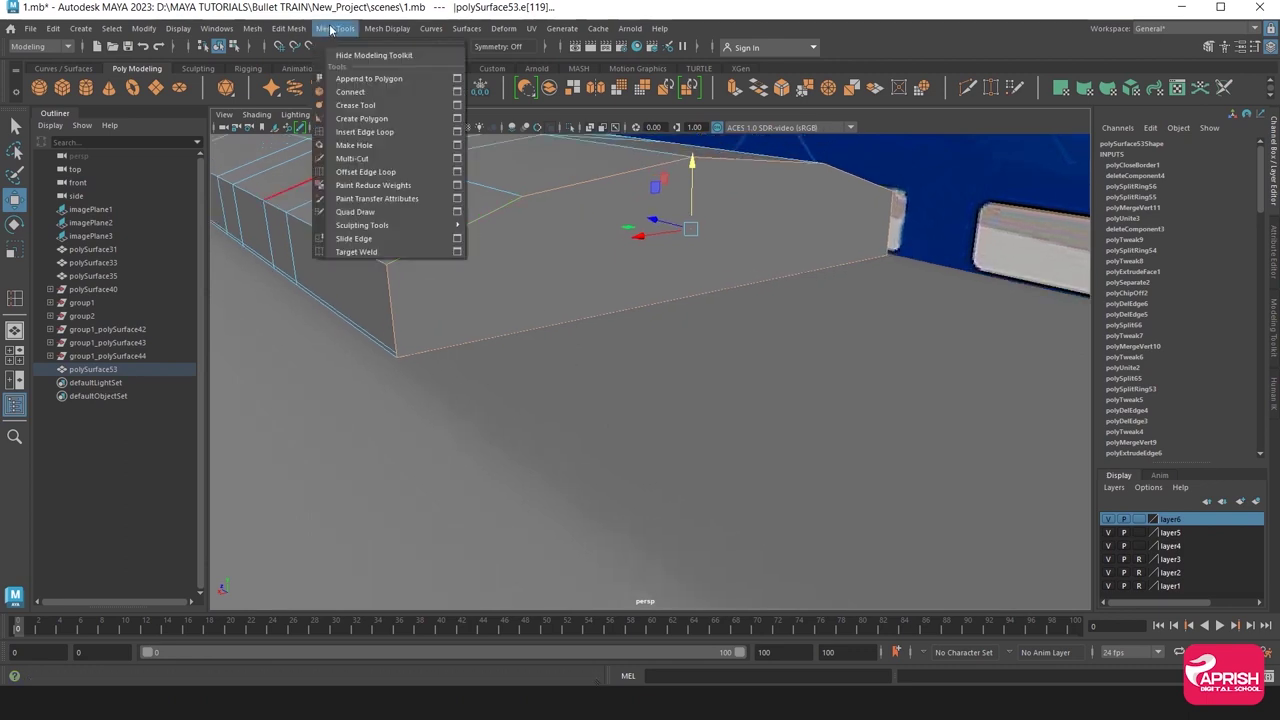
pyautogui.click(352, 158)
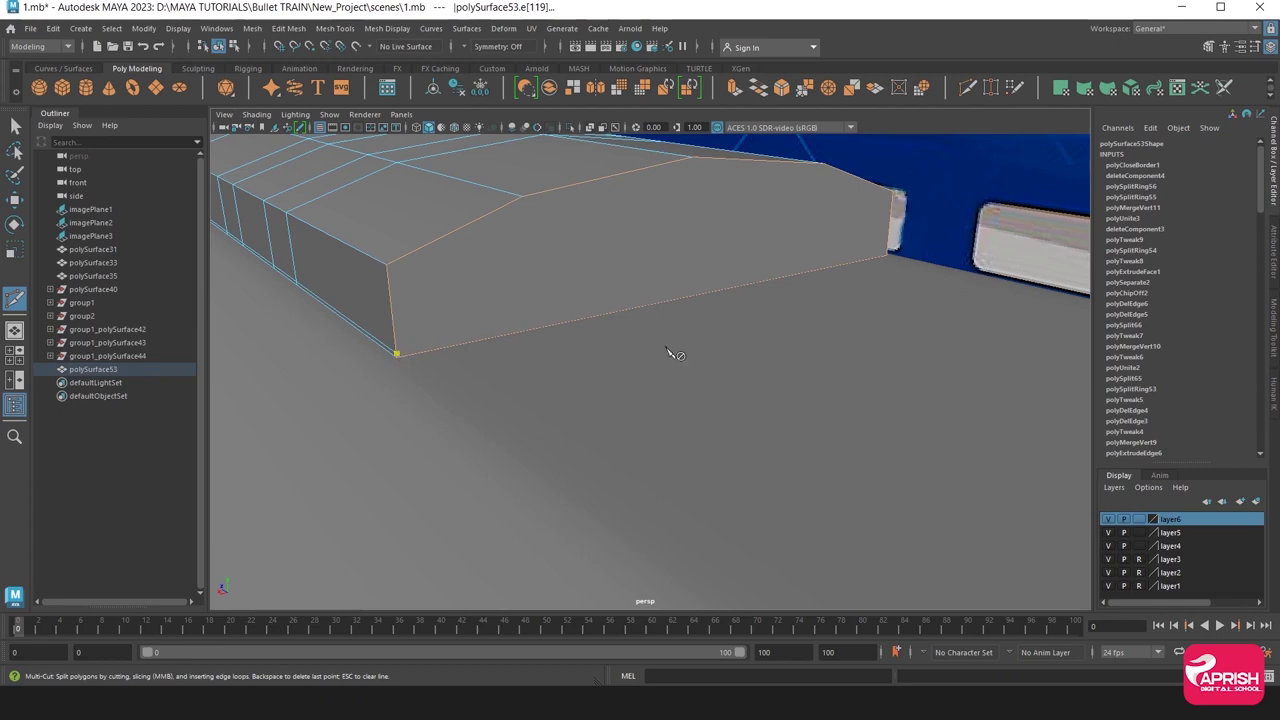
pyautogui.moveTo(676, 353)
pyautogui.keyDown('alt'); pyautogui.mouseDown(button='middle')
pyautogui.moveTo(406, 271)
pyautogui.moveTo(357, 215)
pyautogui.moveTo(457, 277)
pyautogui.mouseUp(button='middle'); pyautogui.keyUp('alt')
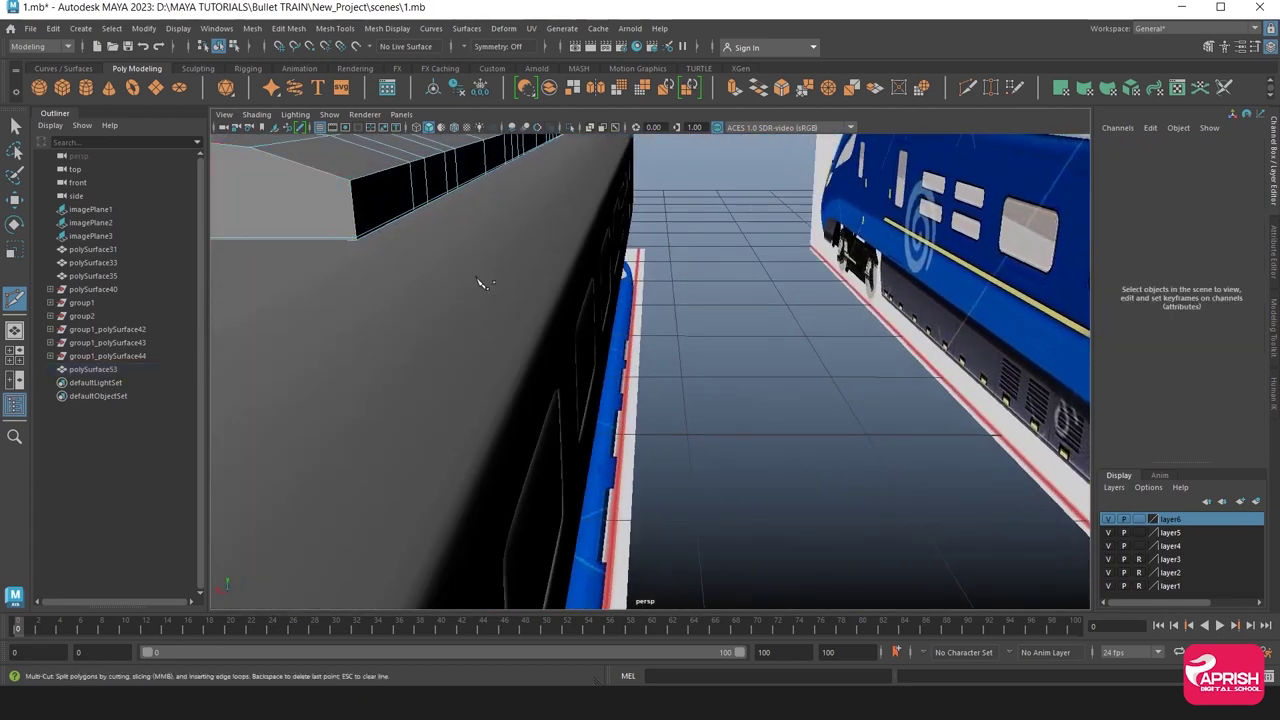
pyautogui.keyDown('alt'); pyautogui.moveTo(457, 314); pyautogui.dragTo(549, 334); pyautogui.keyUp('alt')
pyautogui.keyDown('alt'); pyautogui.moveTo(549, 334); pyautogui.dragTo(490, 252, button='middle'); pyautogui.keyUp('alt')
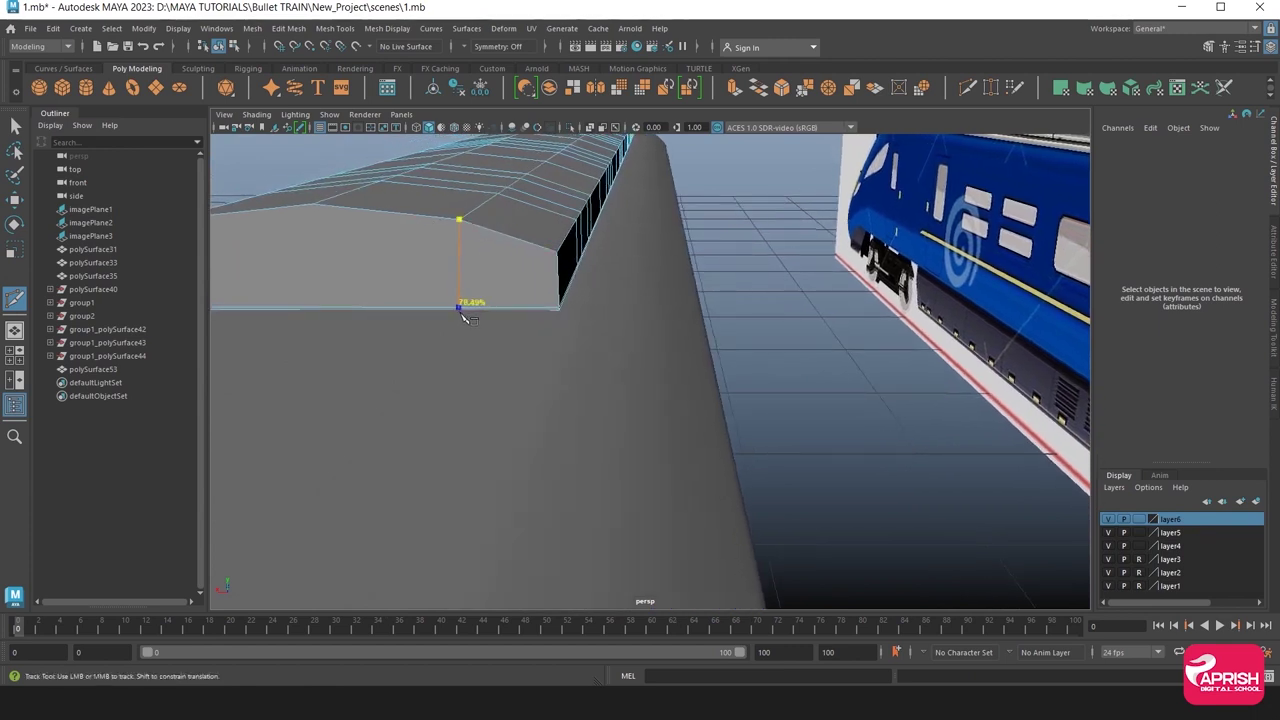
pyautogui.keyDown('alt'); pyautogui.moveTo(470, 323); pyautogui.dragTo(495, 303); pyautogui.keyUp('alt')
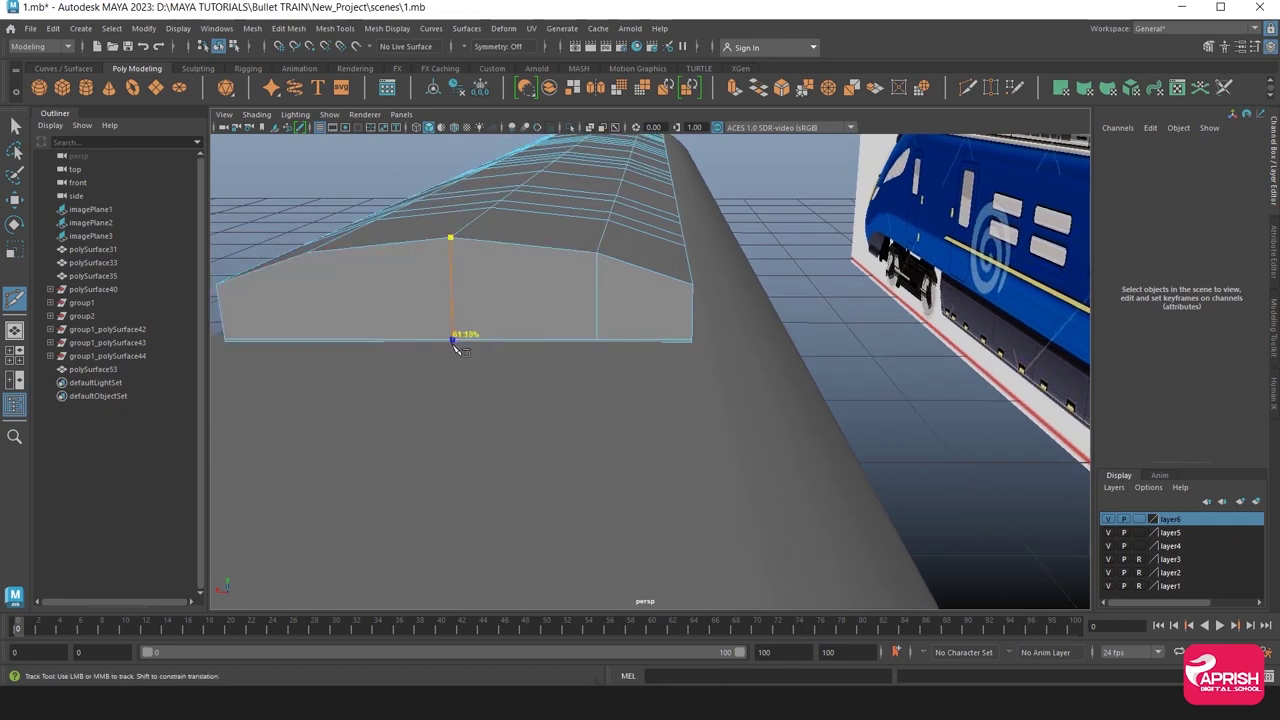
pyautogui.moveTo(452, 344)
pyautogui.keyDown('alt'); pyautogui.mouseDown()
pyautogui.moveTo(471, 349)
pyautogui.moveTo(503, 250)
pyautogui.mouseUp(); pyautogui.keyUp('alt')
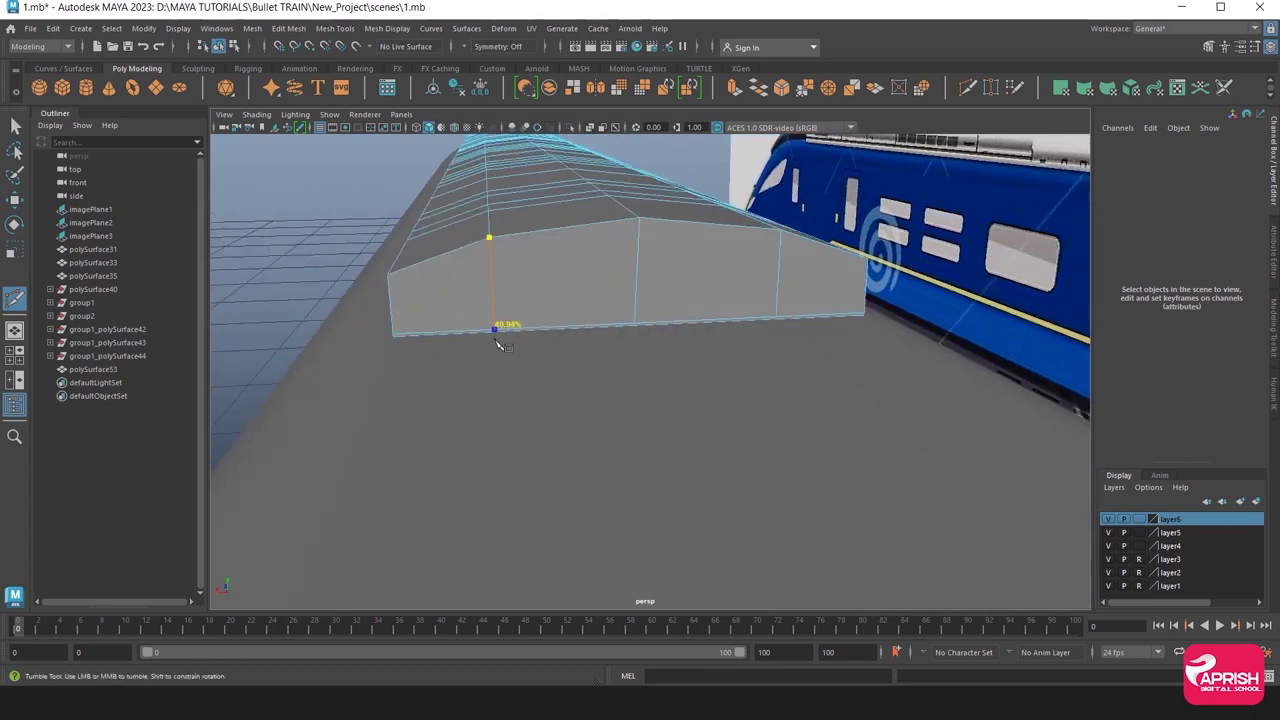
pyautogui.click(494, 330)
pyautogui.rightClick(545, 337)
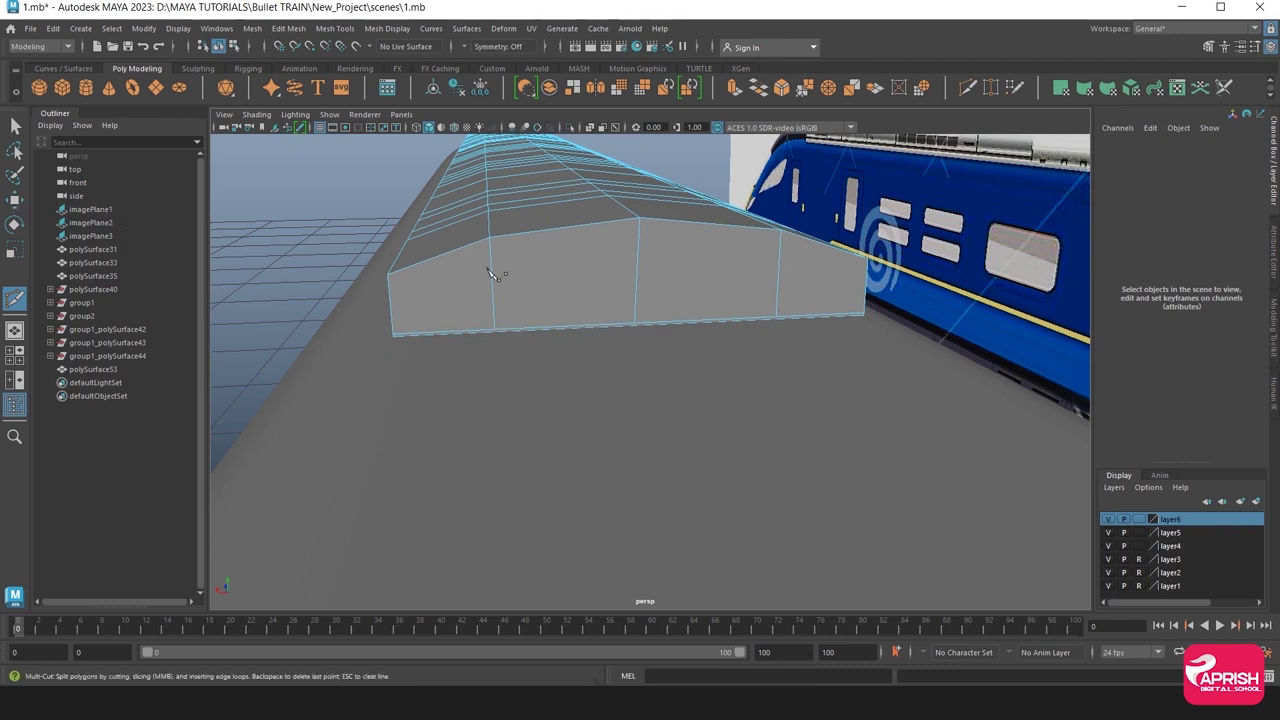
pyautogui.moveTo(490, 272); pyautogui.dragTo(517, 251, button='right')
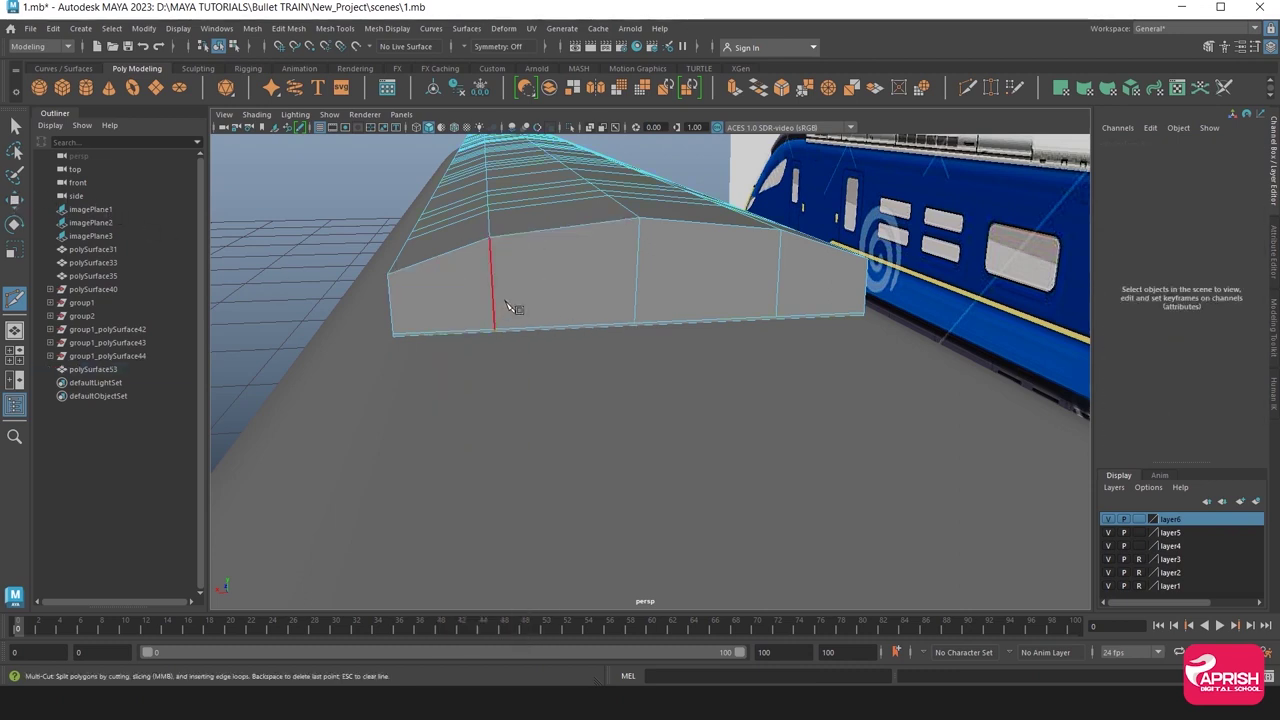
# Undo the stray mesh nudge and isolate polySurface53 on its own.
pyautogui.press('w')
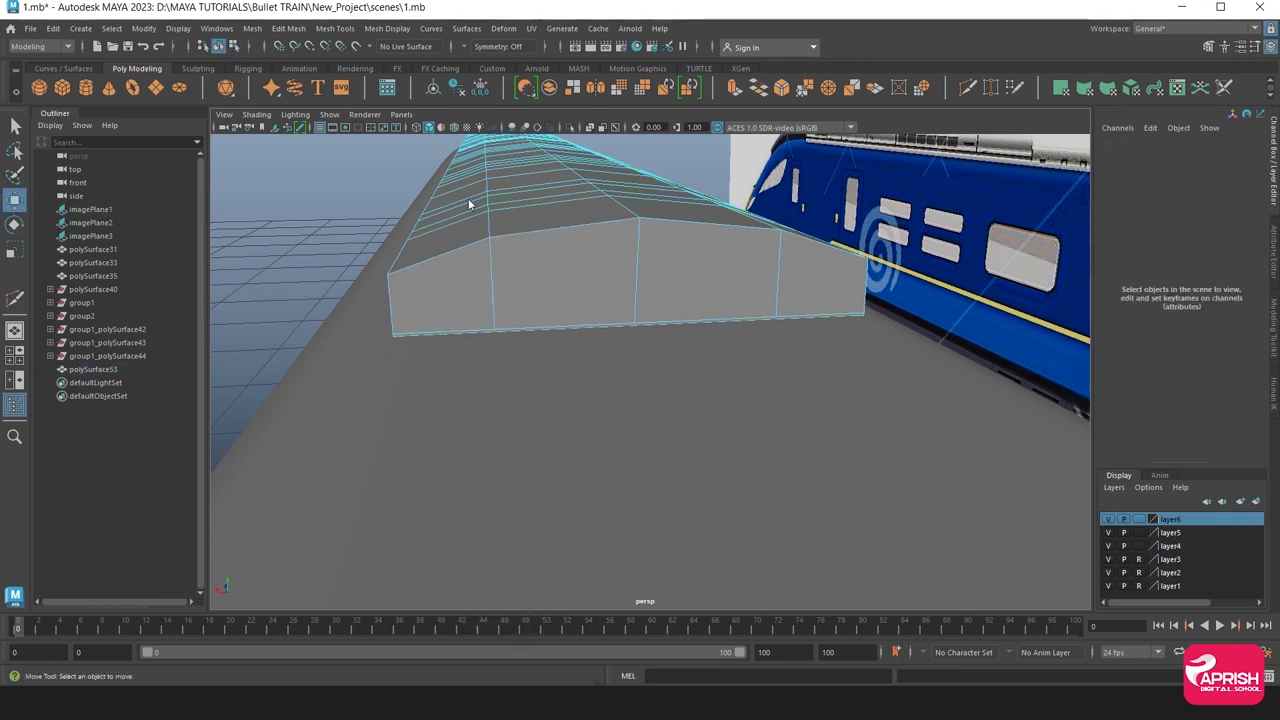
pyautogui.click(469, 204)
pyautogui.hotkey('ctrl', 'z')
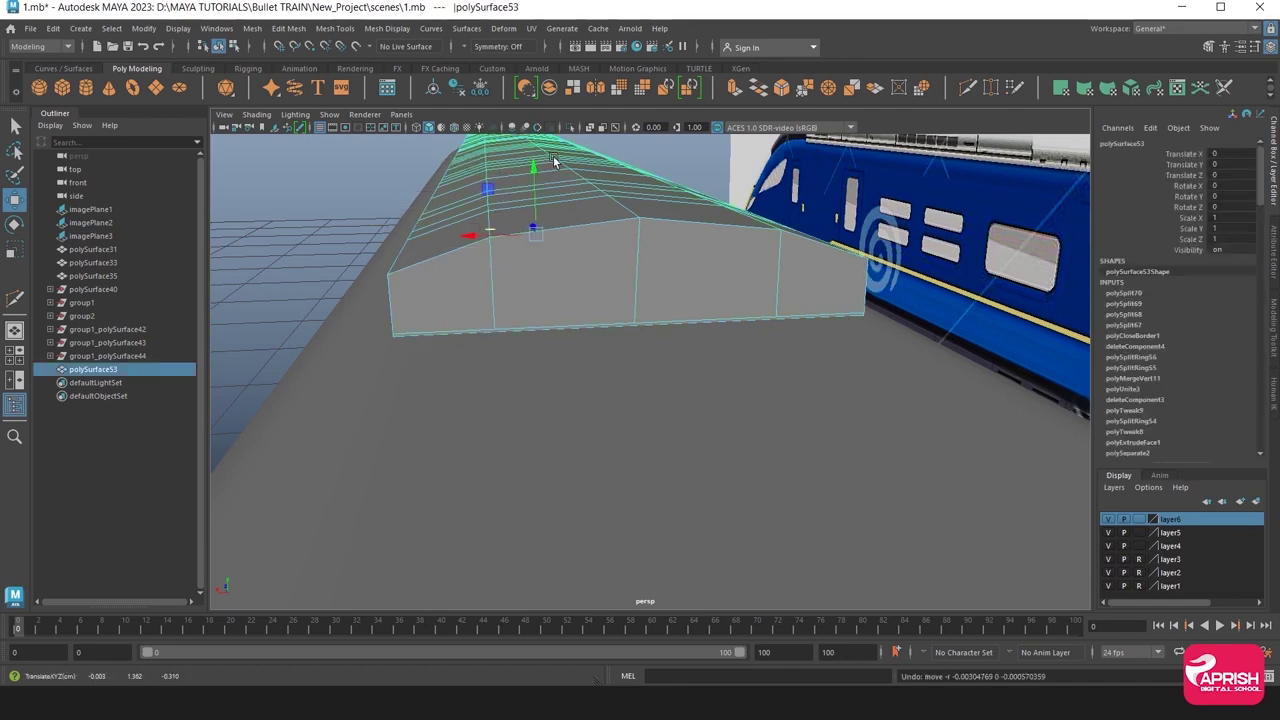
pyautogui.click(569, 127)
pyautogui.moveTo(530, 314)
pyautogui.keyDown('alt'); pyautogui.mouseDown()
pyautogui.moveTo(581, 329)
pyautogui.moveTo(466, 330)
pyautogui.moveTo(621, 340)
pyautogui.moveTo(612, 278)
pyautogui.moveTo(620, 350)
pyautogui.mouseUp(); pyautogui.keyUp('alt')
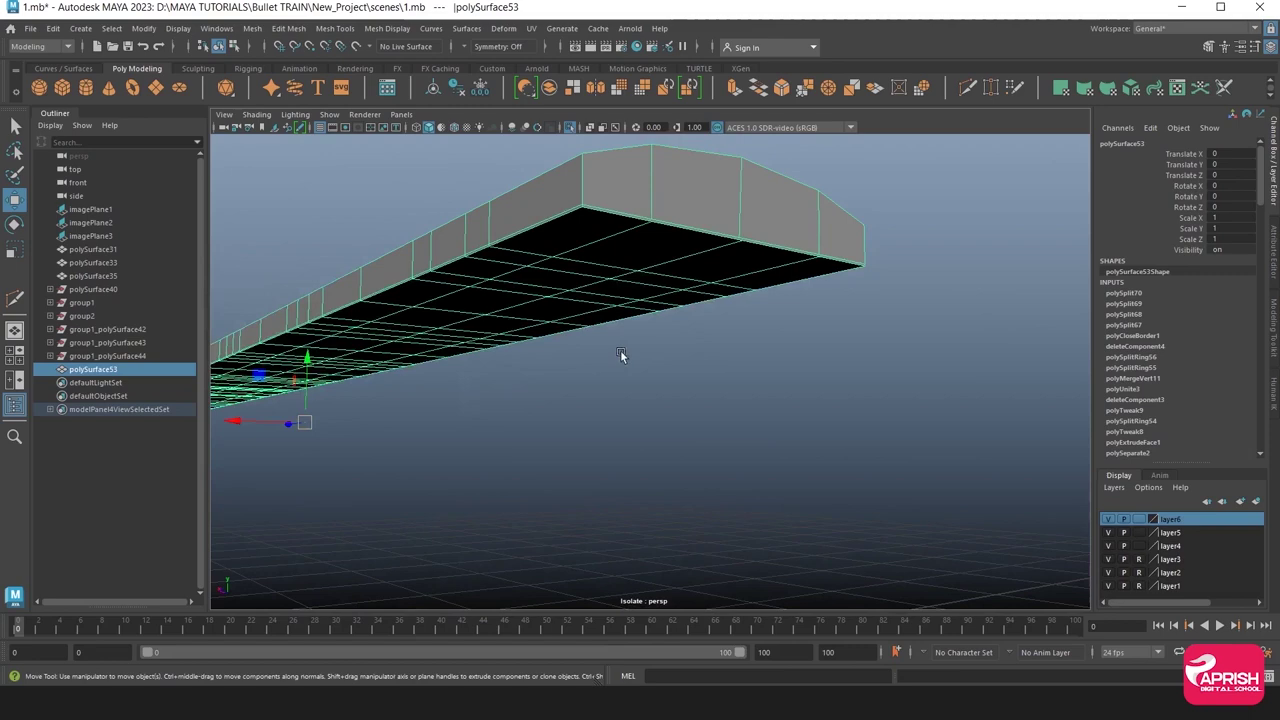
pyautogui.moveTo(577, 243); pyautogui.dragTo(577, 280, button='right')
pyautogui.click(565, 240)
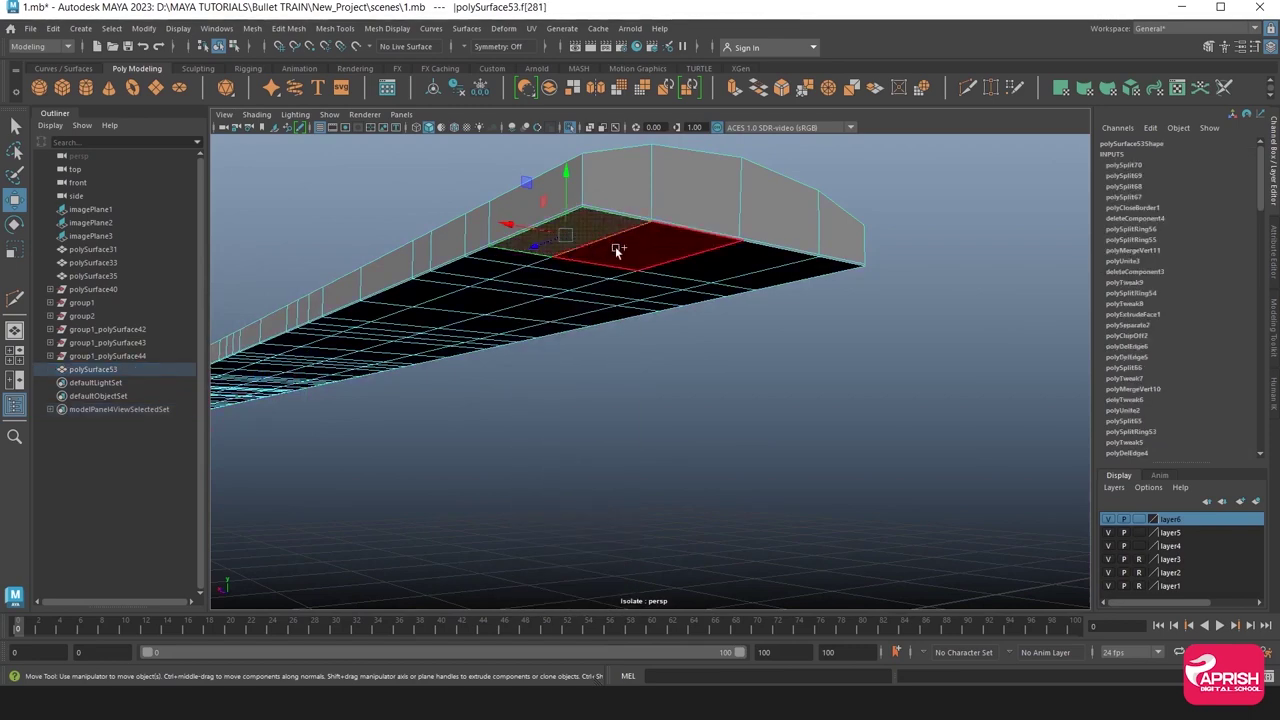
# Select face loops along the strip's top, undoing an accidental face move.
pyautogui.doubleClick(720, 262)
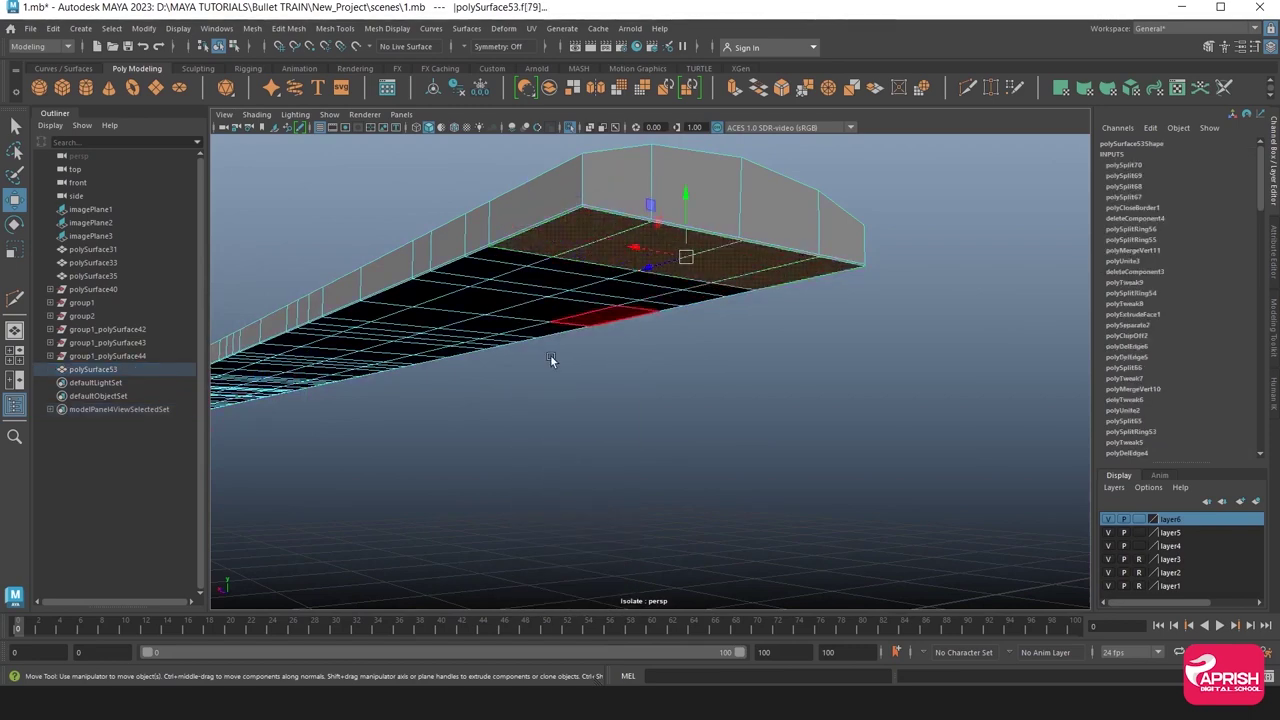
pyautogui.moveTo(429, 363)
pyautogui.keyDown('alt'); pyautogui.mouseDown()
pyautogui.moveTo(534, 294)
pyautogui.moveTo(600, 437)
pyautogui.moveTo(569, 369)
pyautogui.moveTo(612, 333)
pyautogui.moveTo(680, 310)
pyautogui.mouseUp(); pyautogui.keyUp('alt')
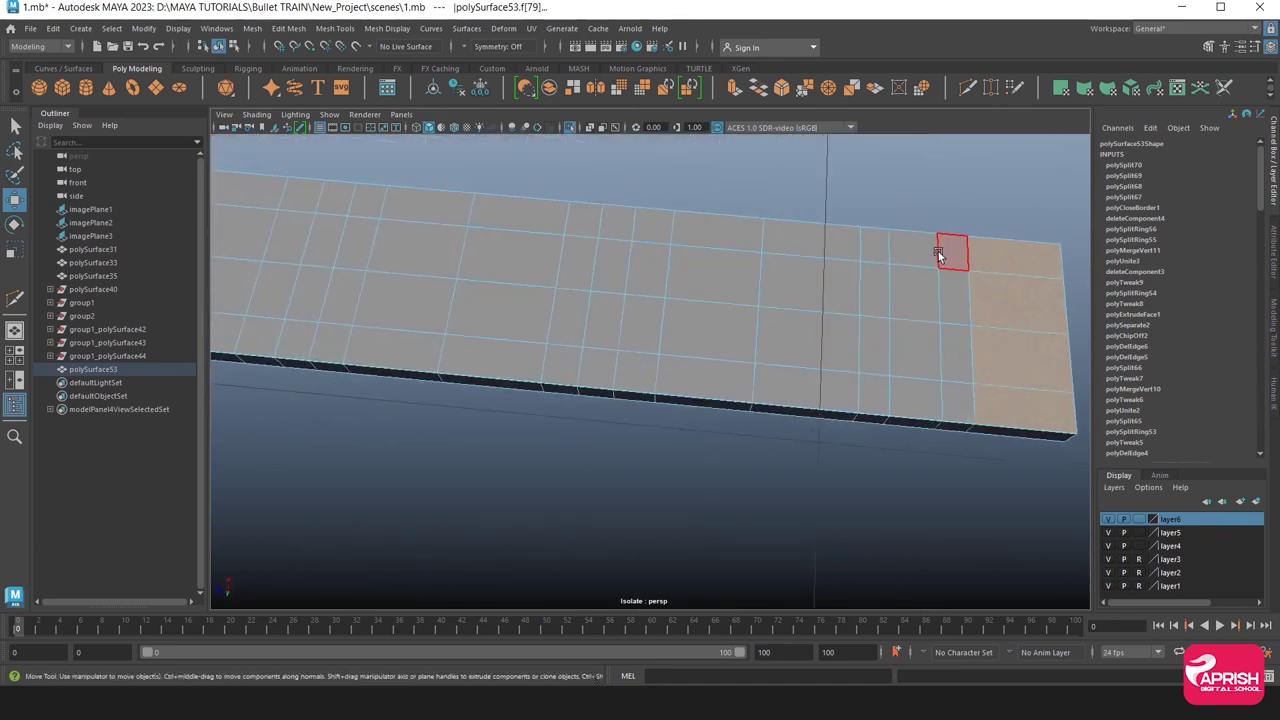
pyautogui.moveTo(938, 255); pyautogui.dragTo(845, 260, button='middle')
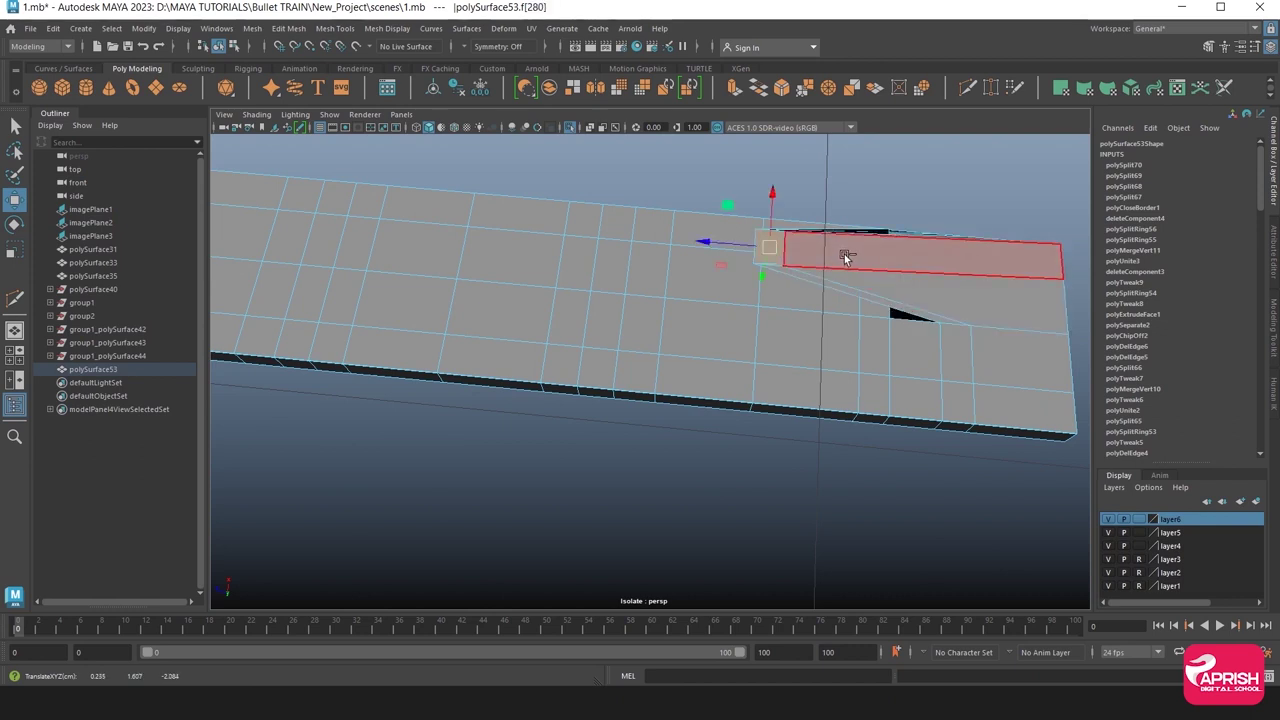
pyautogui.hotkey('ctrl', 'z')
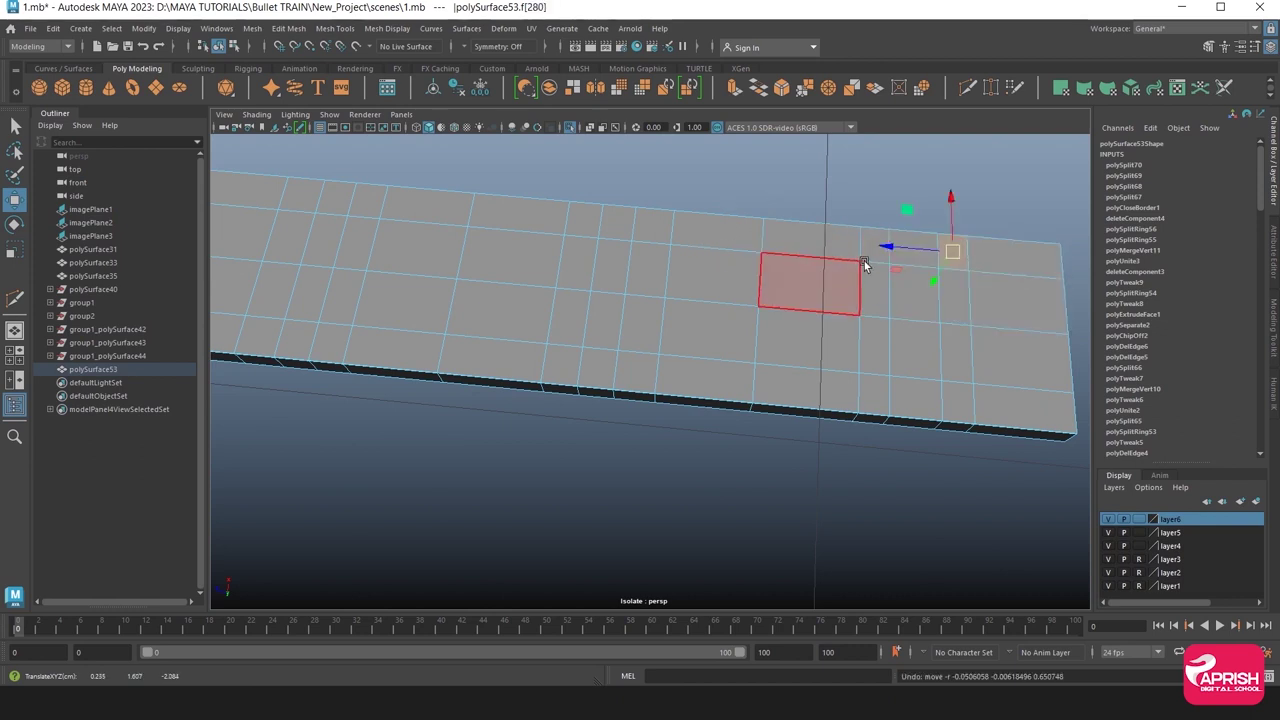
pyautogui.keyDown('shift'); pyautogui.click(1006, 258); pyautogui.keyUp('shift')
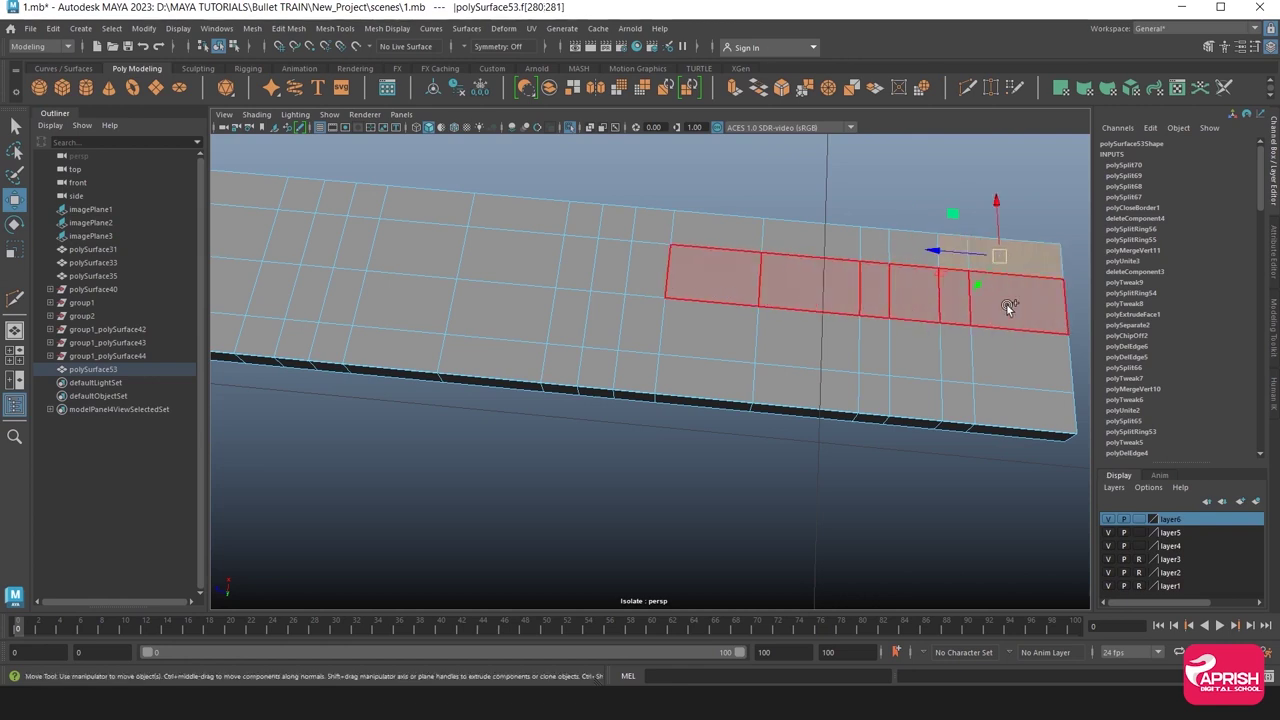
pyautogui.doubleClick(1008, 308)
pyautogui.keyDown('shift'); pyautogui.doubleClick(609, 337); pyautogui.keyUp('shift')
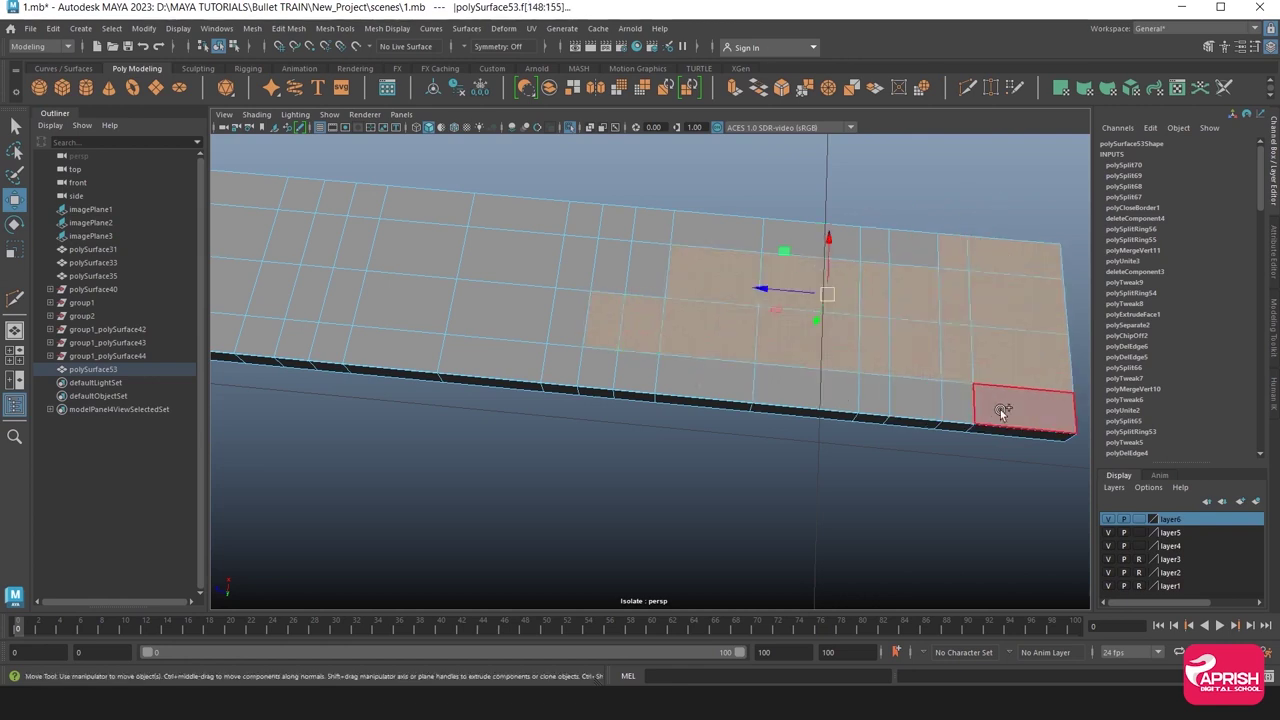
pyautogui.keyDown('shift'); pyautogui.click(600, 362); pyautogui.keyUp('shift')
pyautogui.hotkey('ctrl', 'z')
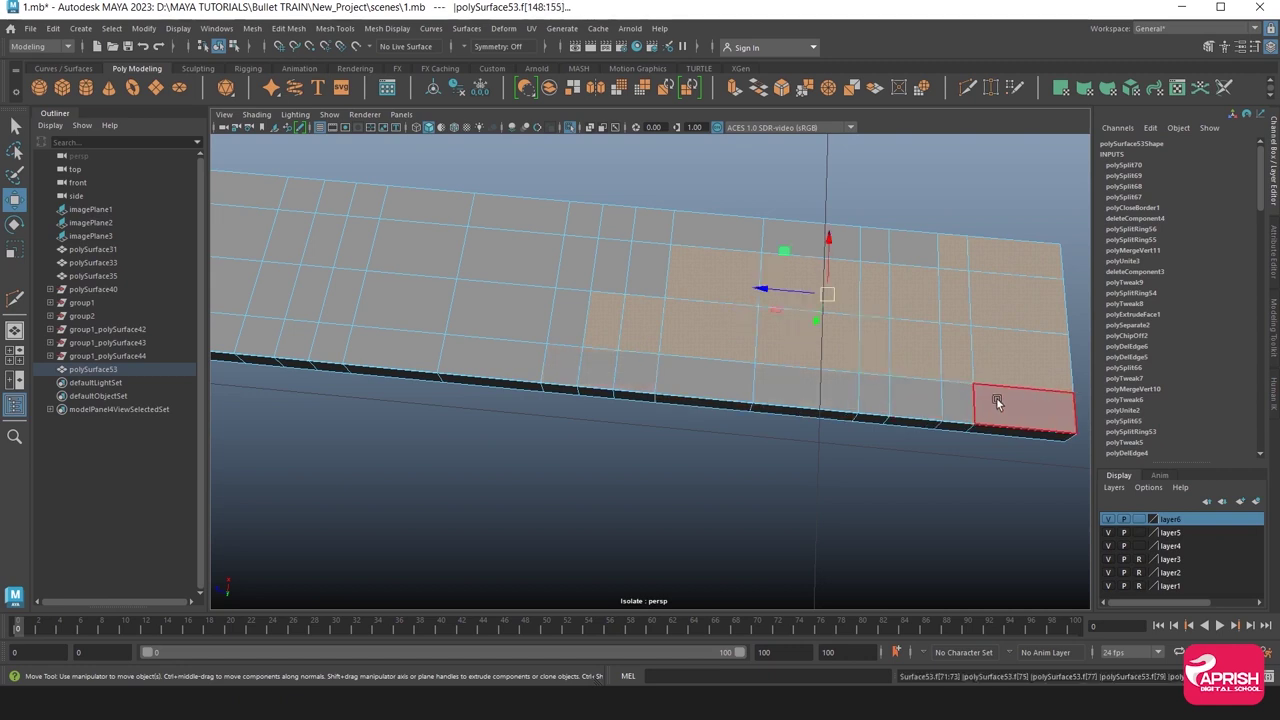
# Add the front, middle, back and top face rows to the selection.
pyautogui.keyDown('shift'); pyautogui.doubleClick(557, 364); pyautogui.keyUp('shift')
pyautogui.keyDown('shift'); pyautogui.moveTo(586, 238); pyautogui.dragTo(955, 245); pyautogui.keyUp('shift')
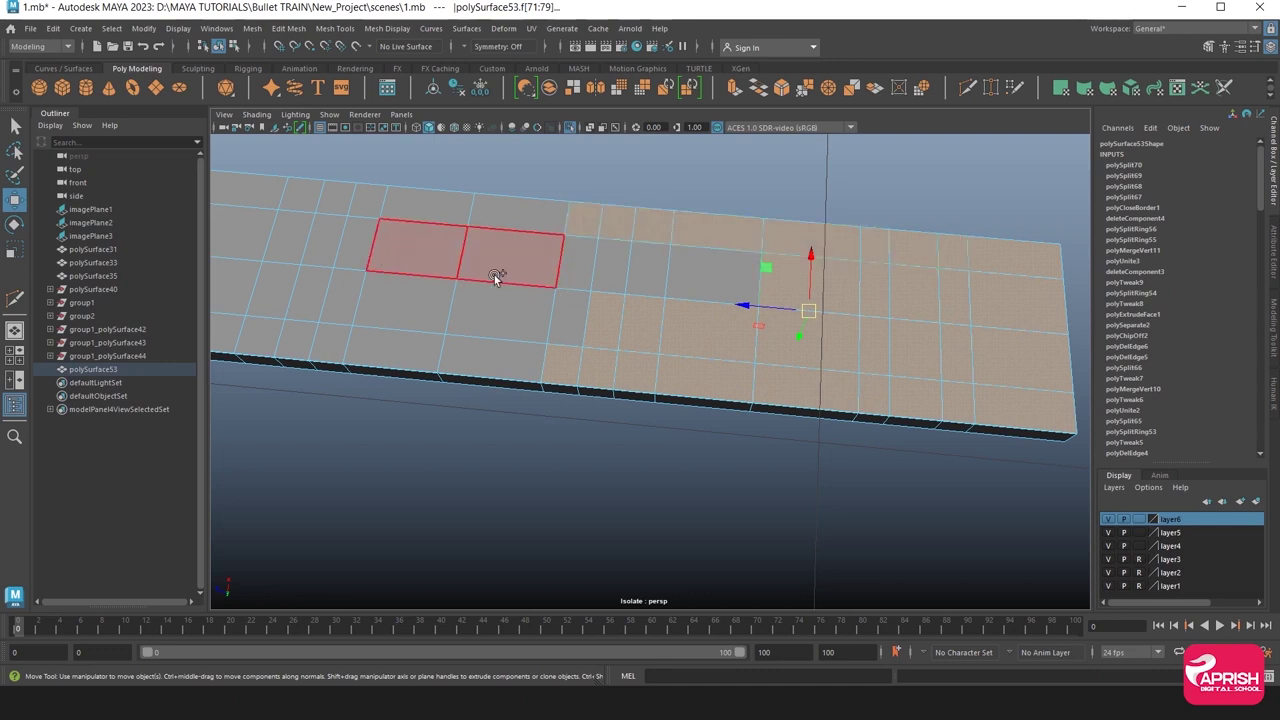
pyautogui.keyDown('shift'); pyautogui.moveTo(410, 262); pyautogui.dragTo(780, 277); pyautogui.keyUp('shift')
pyautogui.keyDown('shift'); pyautogui.moveTo(389, 309); pyautogui.dragTo(621, 321); pyautogui.keyUp('shift')
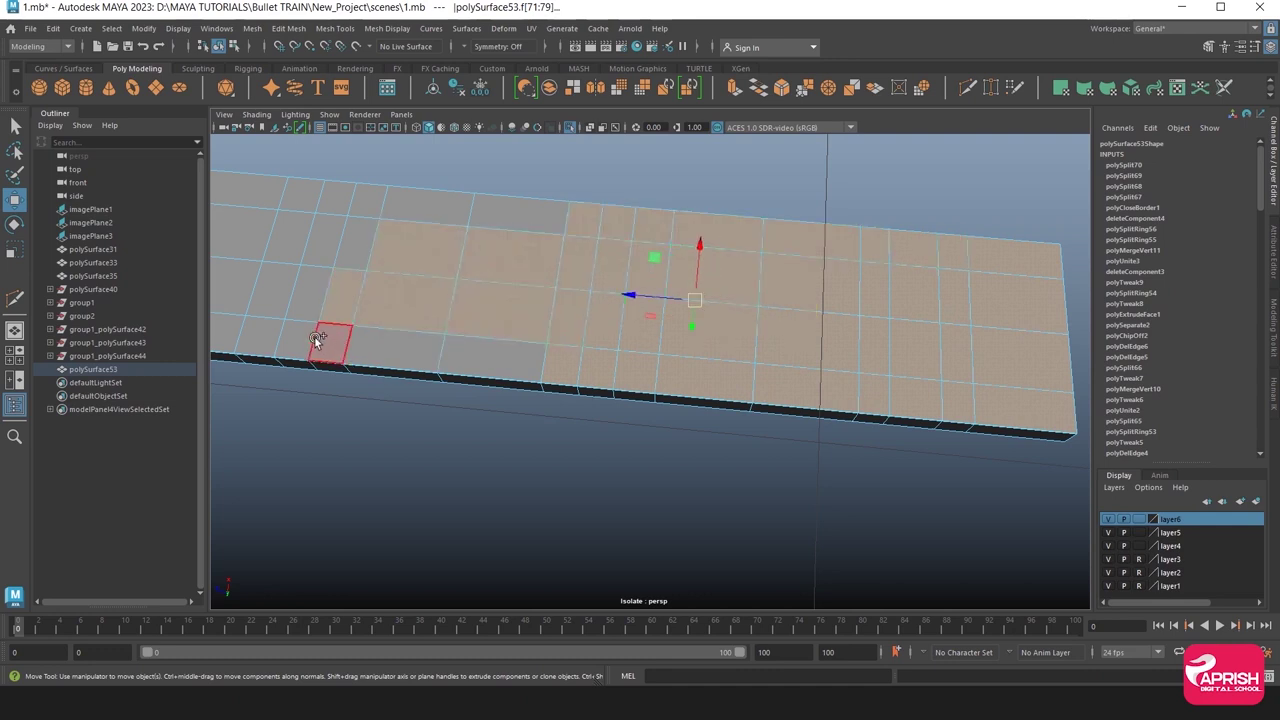
pyautogui.keyDown('shift'); pyautogui.moveTo(314, 336); pyautogui.dragTo(551, 357); pyautogui.keyUp('shift')
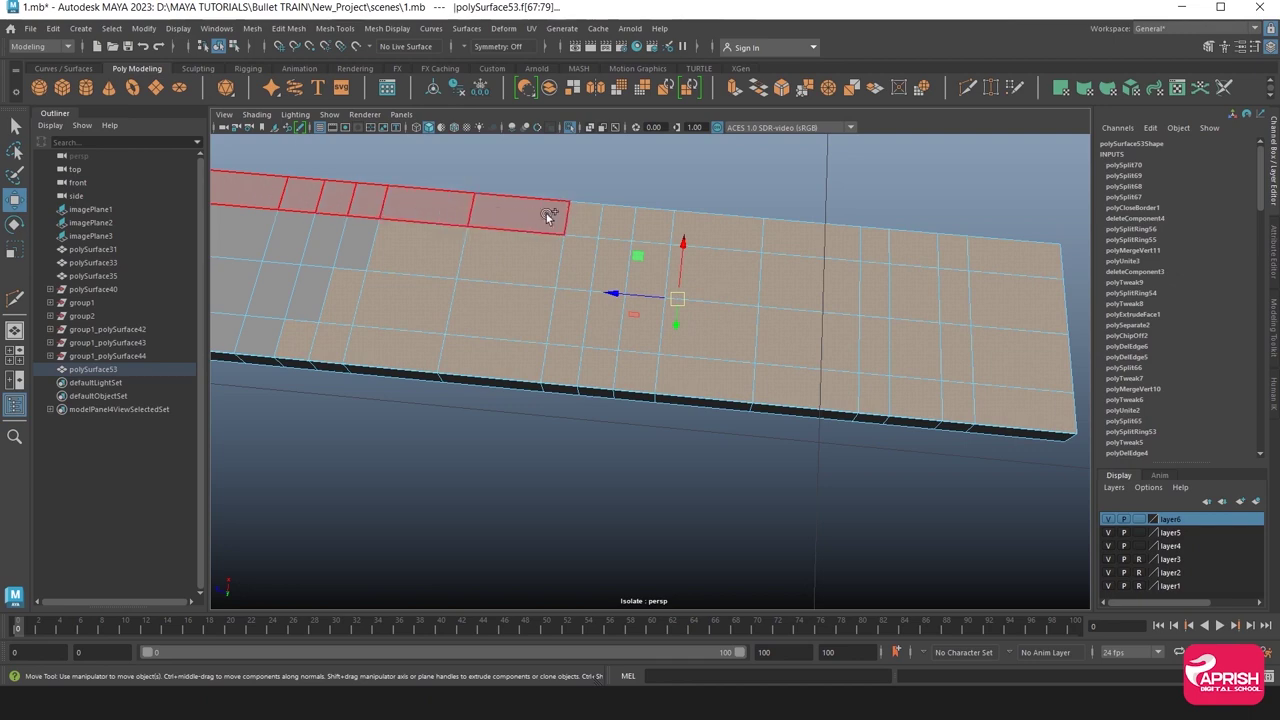
pyautogui.keyDown('shift'); pyautogui.moveTo(548, 216); pyautogui.dragTo(552, 217); pyautogui.keyUp('shift')
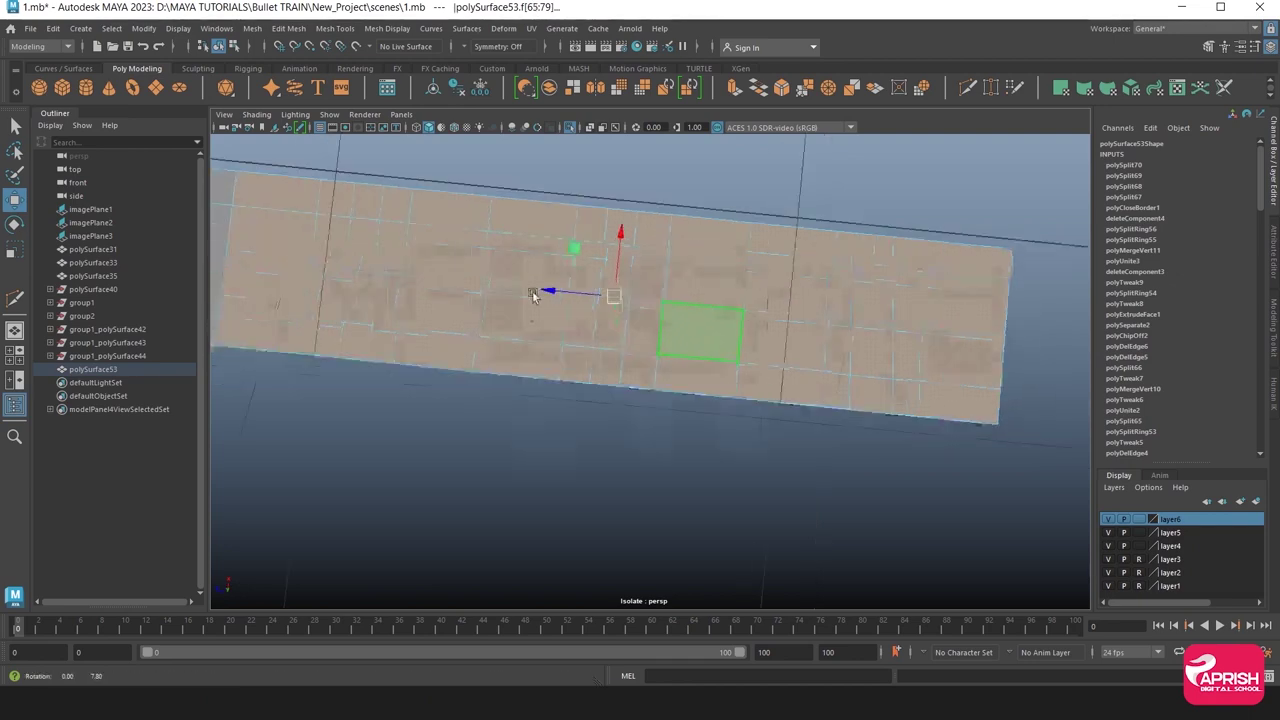
# Add the bottom rows and left-end faces, then inspect the strip from below.
pyautogui.moveTo(666, 363)
pyautogui.keyDown('alt'); pyautogui.mouseDown()
pyautogui.moveTo(532, 335)
pyautogui.moveTo(557, 357)
pyautogui.moveTo(800, 437)
pyautogui.moveTo(483, 360)
pyautogui.moveTo(602, 377)
pyautogui.mouseUp(); pyautogui.keyUp('alt')
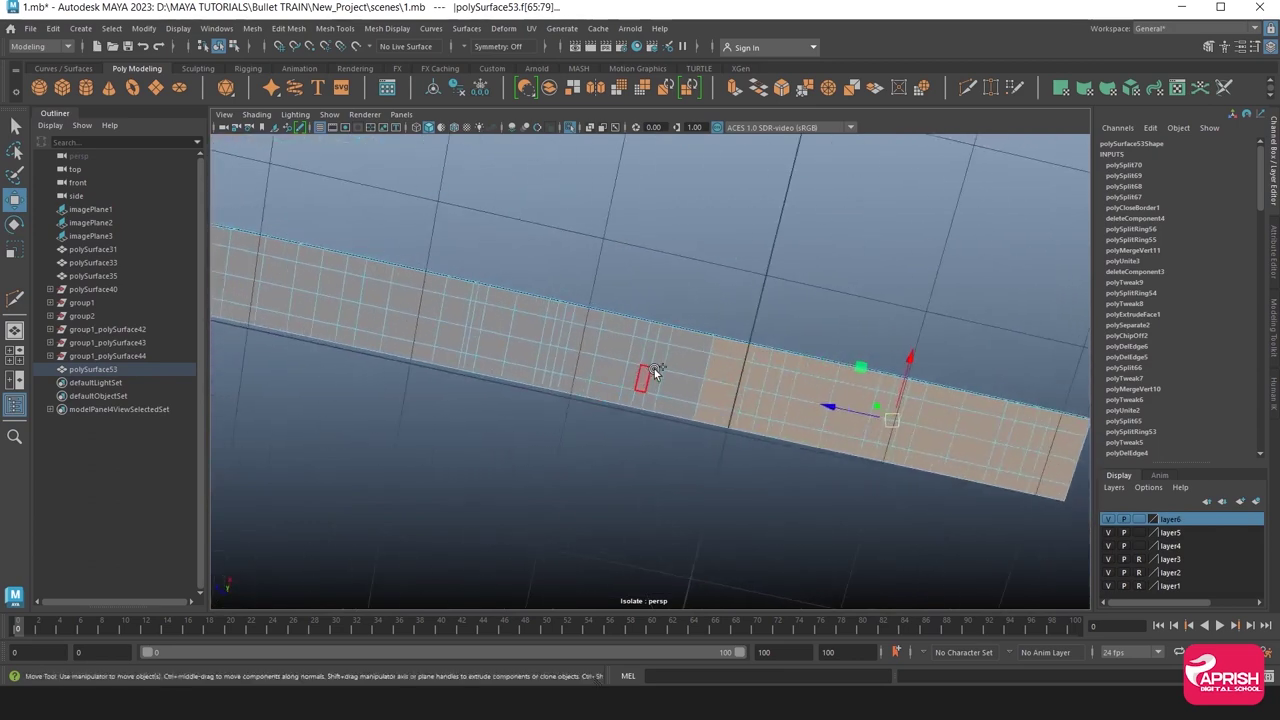
pyautogui.keyDown('shift'); pyautogui.moveTo(704, 345); pyautogui.dragTo(491, 310); pyautogui.keyUp('shift')
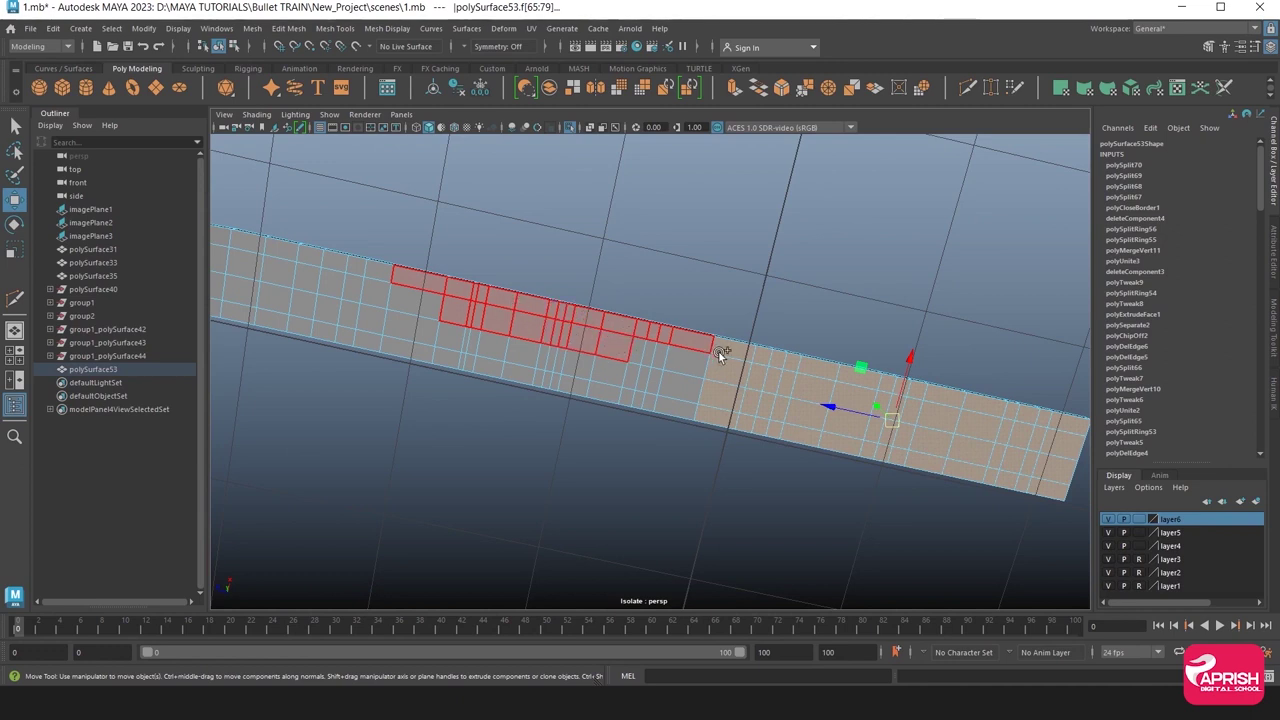
pyautogui.keyDown('shift'); pyautogui.moveTo(561, 375); pyautogui.dragTo(399, 328); pyautogui.keyUp('shift')
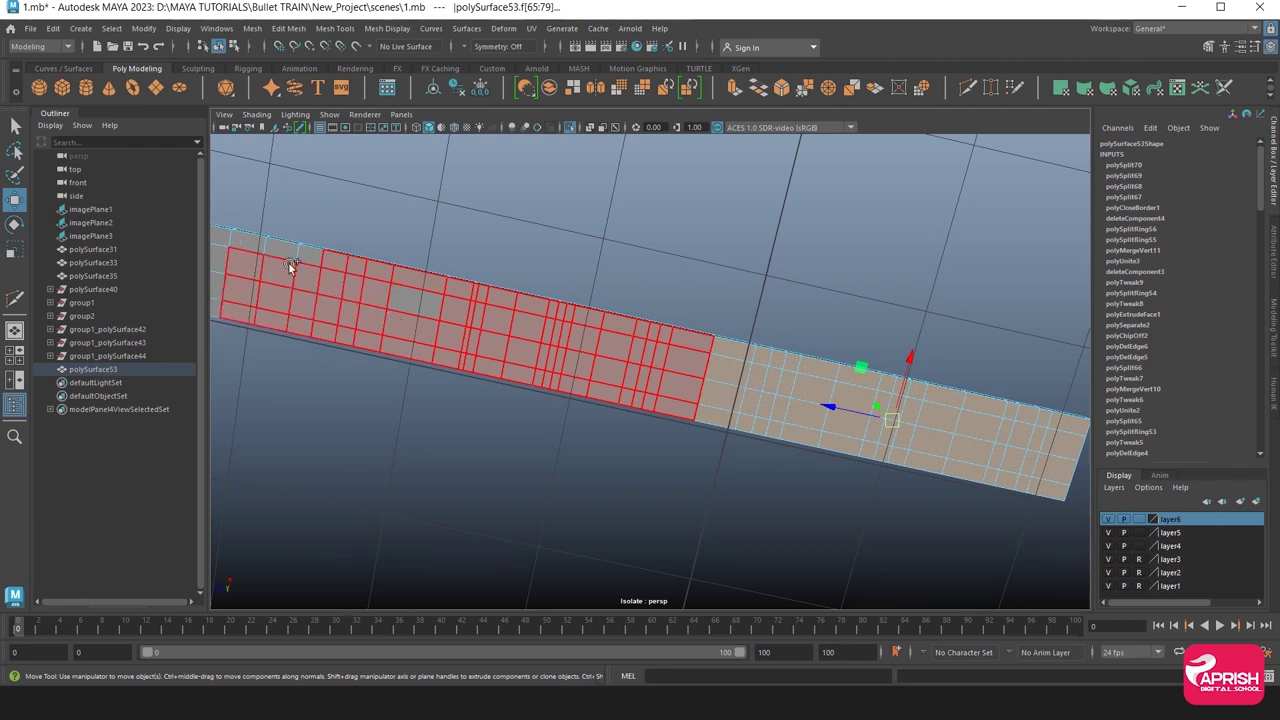
pyautogui.click(528, 348)
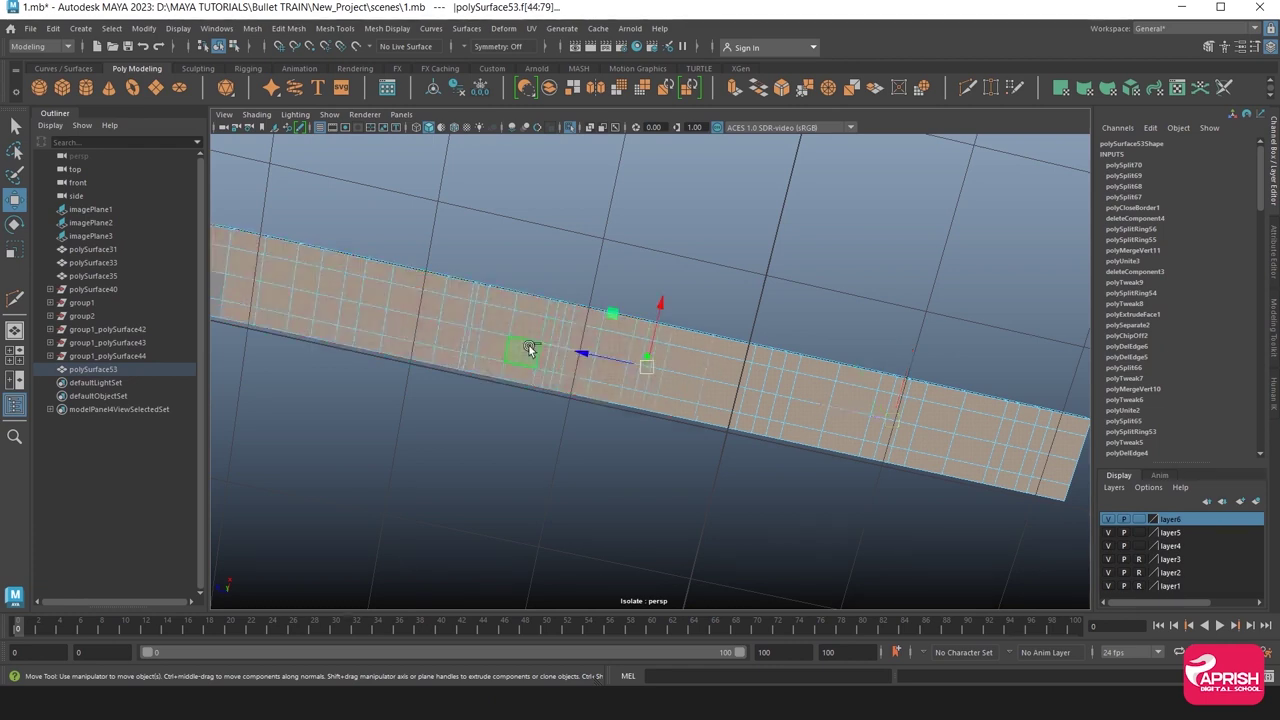
pyautogui.moveTo(446, 310)
pyautogui.keyDown('alt'); pyautogui.mouseDown(button='middle')
pyautogui.moveTo(788, 352)
pyautogui.moveTo(667, 362)
pyautogui.mouseUp(button='middle'); pyautogui.keyUp('alt')
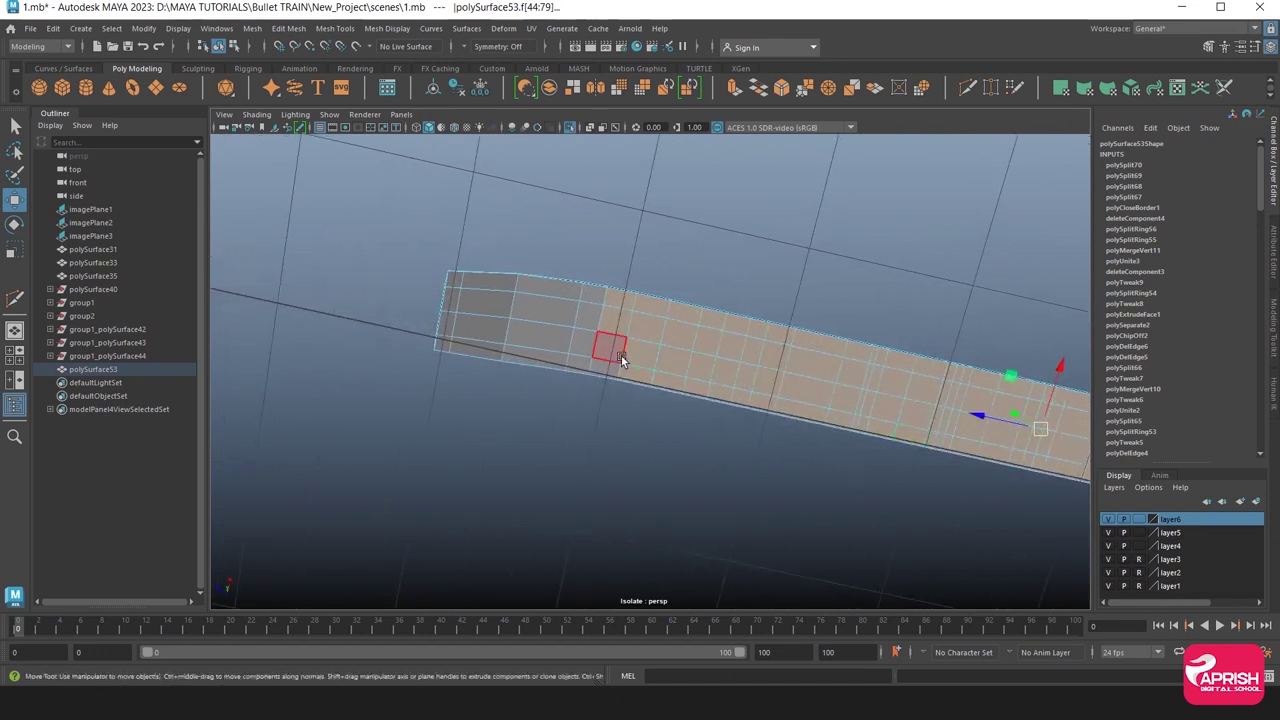
pyautogui.moveTo(621, 364); pyautogui.dragTo(446, 306)
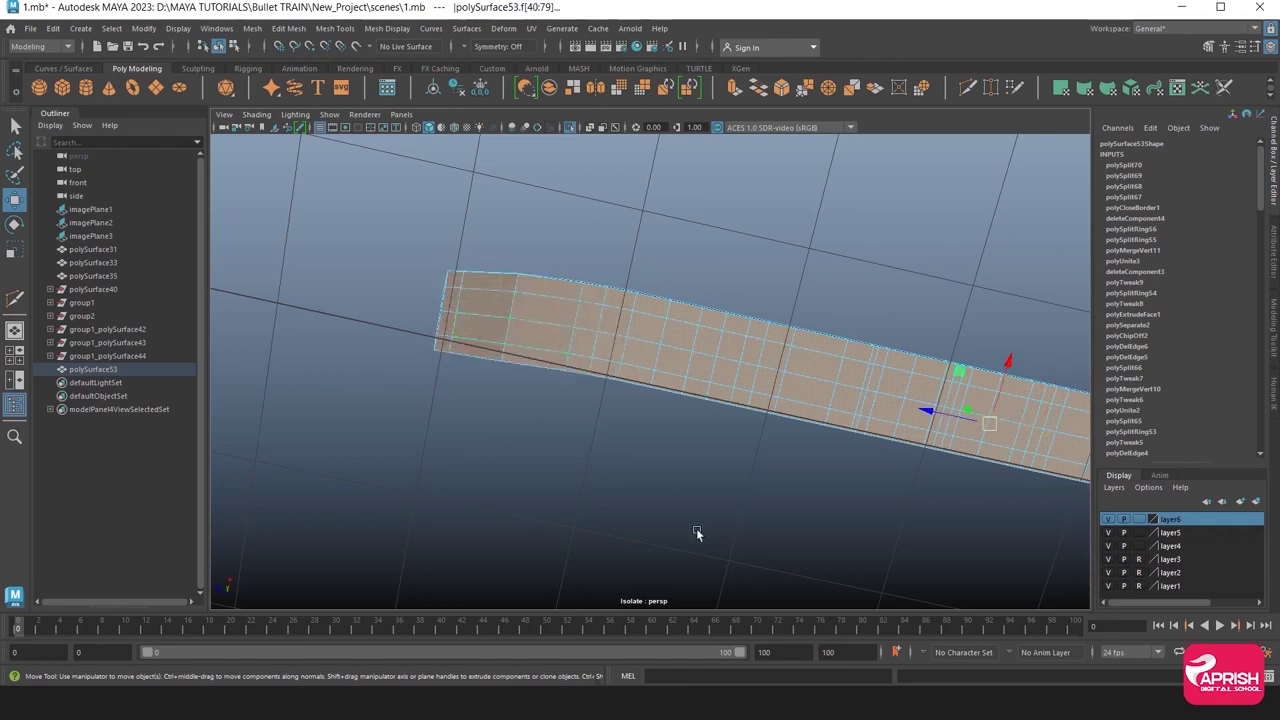
pyautogui.moveTo(696, 528)
pyautogui.keyDown('alt'); pyautogui.mouseDown()
pyautogui.moveTo(642, 432)
pyautogui.moveTo(757, 500)
pyautogui.moveTo(831, 494)
pyautogui.moveTo(846, 451)
pyautogui.moveTo(823, 457)
pyautogui.moveTo(810, 490)
pyautogui.mouseUp(); pyautogui.keyUp('alt')
pyautogui.moveTo(810, 490)
pyautogui.keyDown('alt'); pyautogui.mouseDown(button='right')
pyautogui.moveTo(801, 520)
pyautogui.moveTo(641, 398)
pyautogui.mouseUp(button='right'); pyautogui.keyUp('alt')
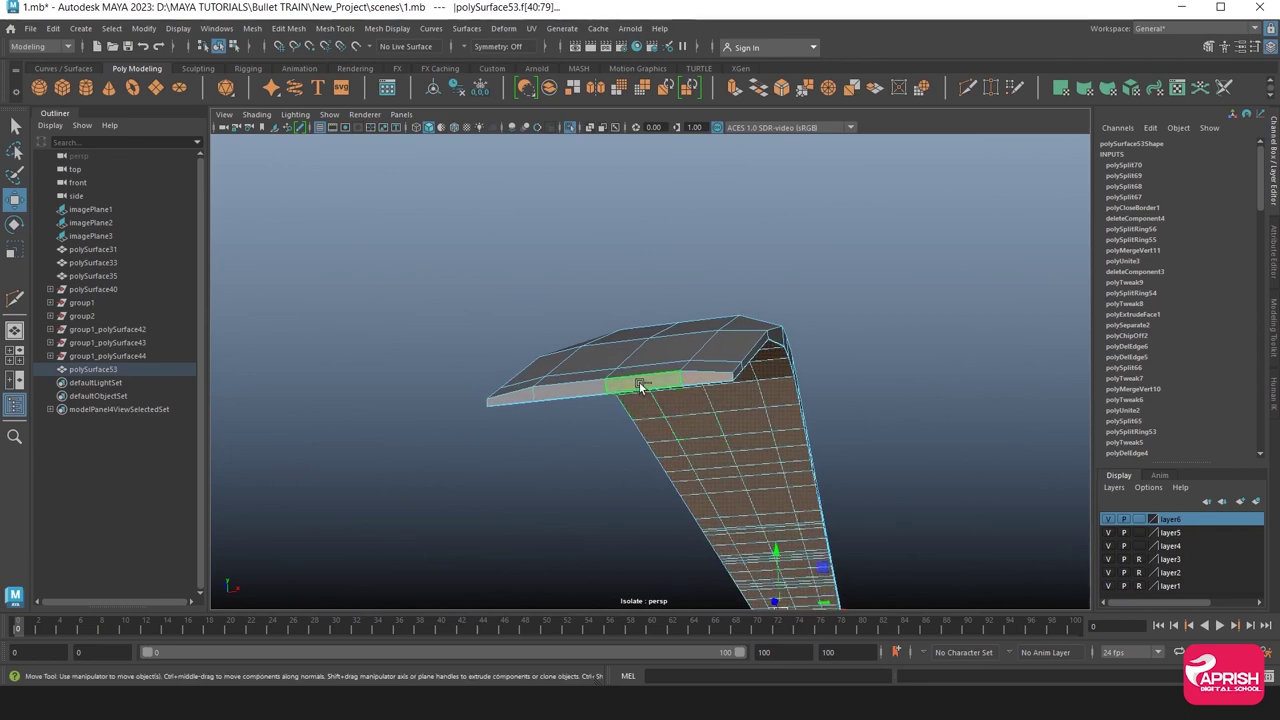
pyautogui.moveTo(707, 383)
pyautogui.keyDown('alt'); pyautogui.mouseDown()
pyautogui.moveTo(740, 430)
pyautogui.moveTo(723, 423)
pyautogui.moveTo(663, 449)
pyautogui.moveTo(783, 381)
pyautogui.moveTo(741, 372)
pyautogui.moveTo(633, 394)
pyautogui.moveTo(698, 423)
pyautogui.mouseUp(); pyautogui.keyUp('alt')
# Exit isolation, reselect the roof strip, and switch to the four-view layout.
pyautogui.click(697, 421)
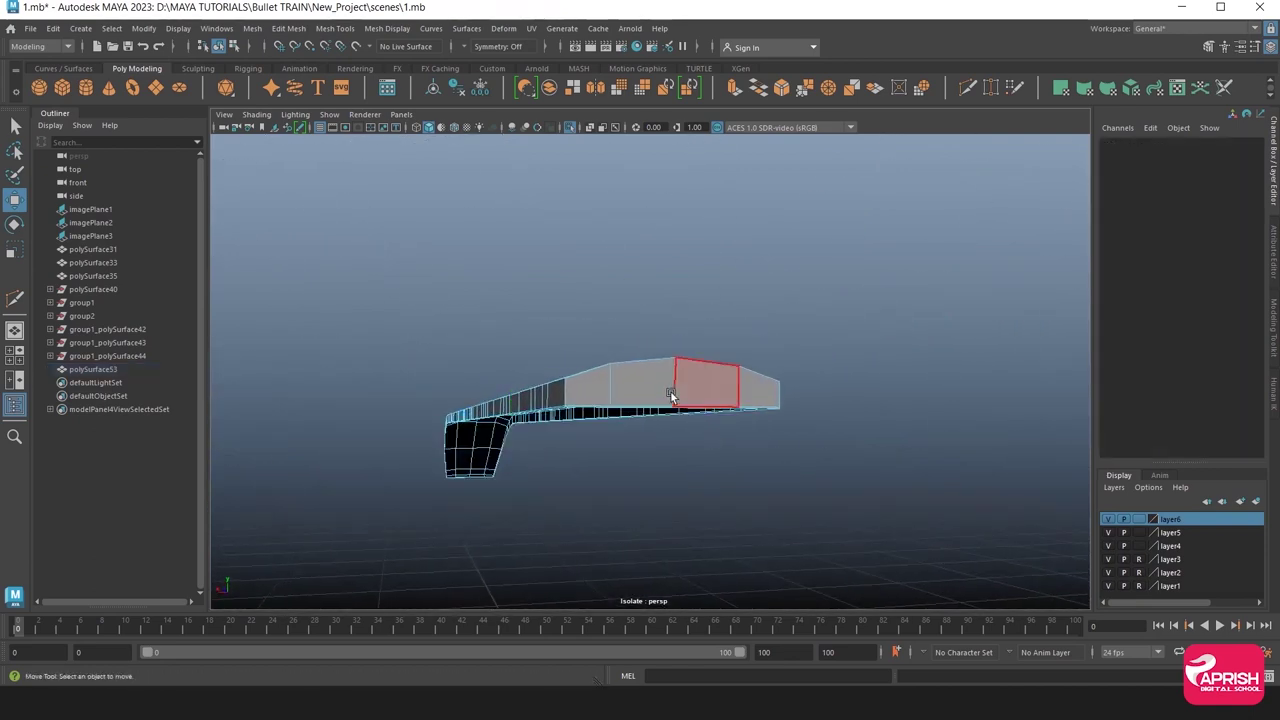
pyautogui.moveTo(571, 441)
pyautogui.keyDown('alt'); pyautogui.mouseDown()
pyautogui.moveTo(737, 462)
pyautogui.moveTo(700, 446)
pyautogui.mouseUp(); pyautogui.keyUp('alt')
pyautogui.moveTo(560, 305); pyautogui.dragTo(544, 409, button='right')
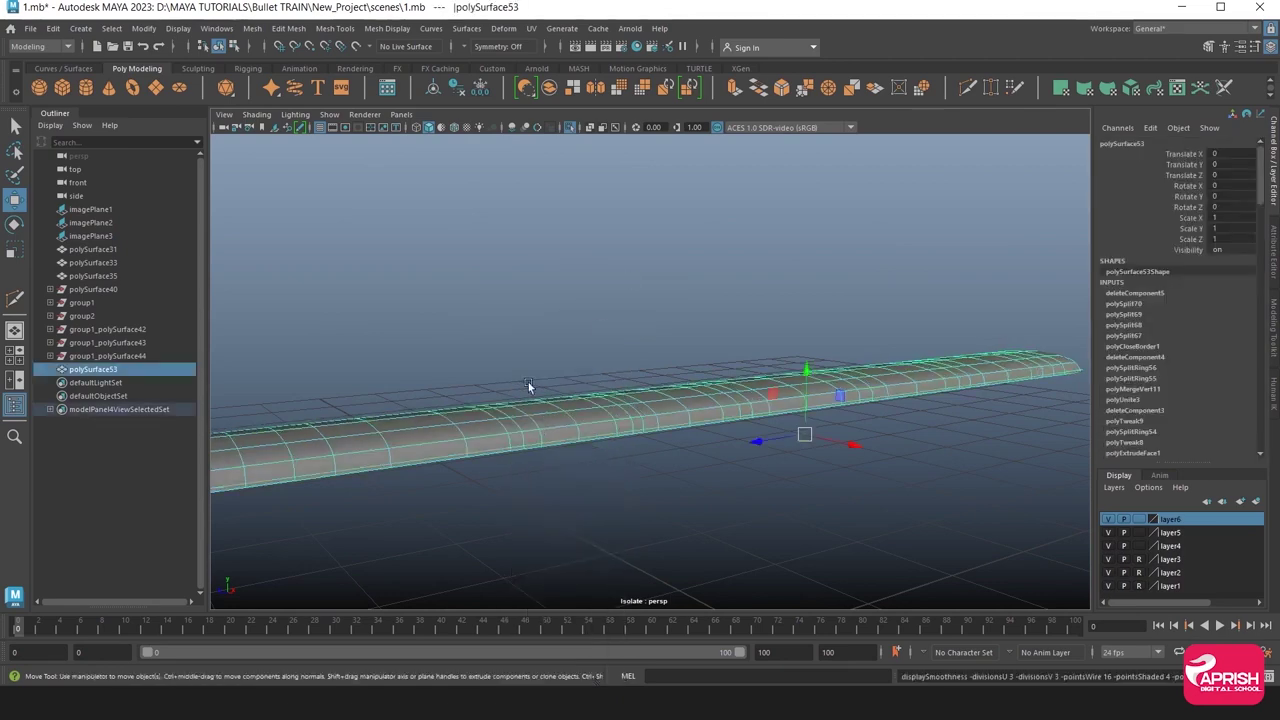
pyautogui.click(528, 382)
pyautogui.moveTo(528, 382)
pyautogui.keyDown('alt'); pyautogui.mouseDown()
pyautogui.moveTo(619, 456)
pyautogui.moveTo(634, 451)
pyautogui.moveTo(608, 423)
pyautogui.mouseUp(); pyautogui.keyUp('alt')
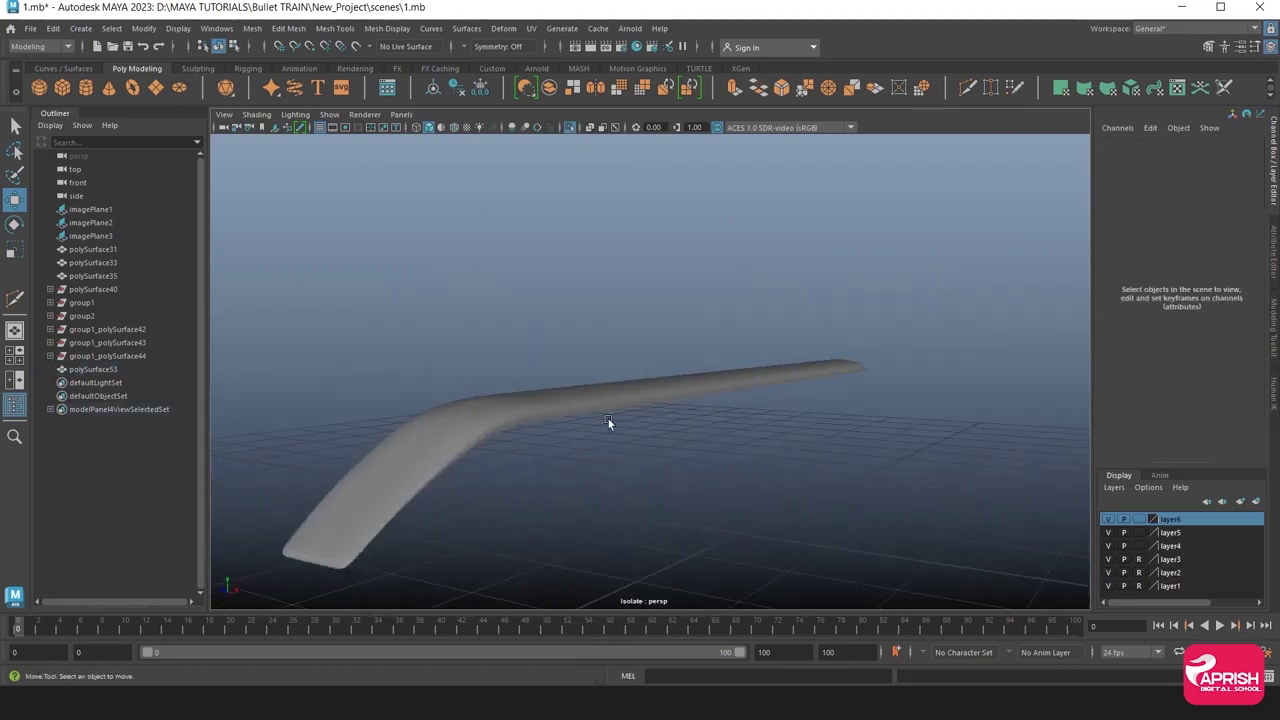
pyautogui.click(565, 129)
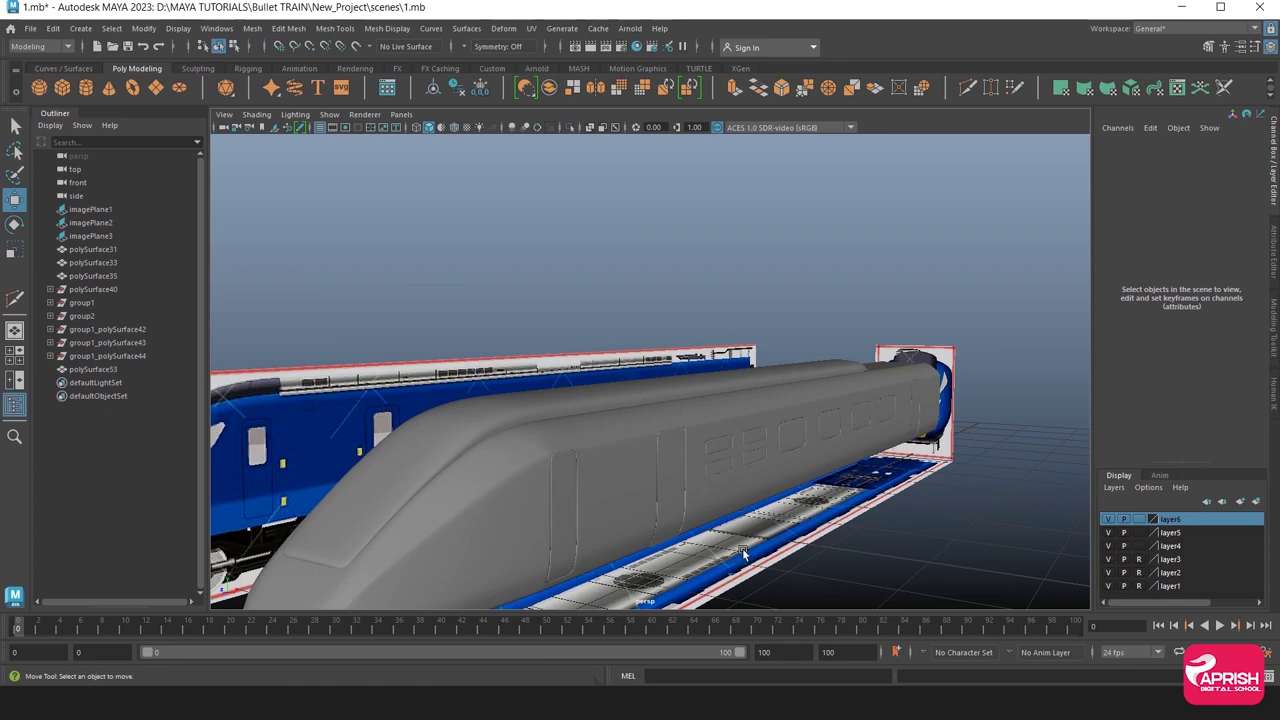
pyautogui.keyDown('alt'); pyautogui.moveTo(512, 457); pyautogui.dragTo(472, 455); pyautogui.keyUp('alt')
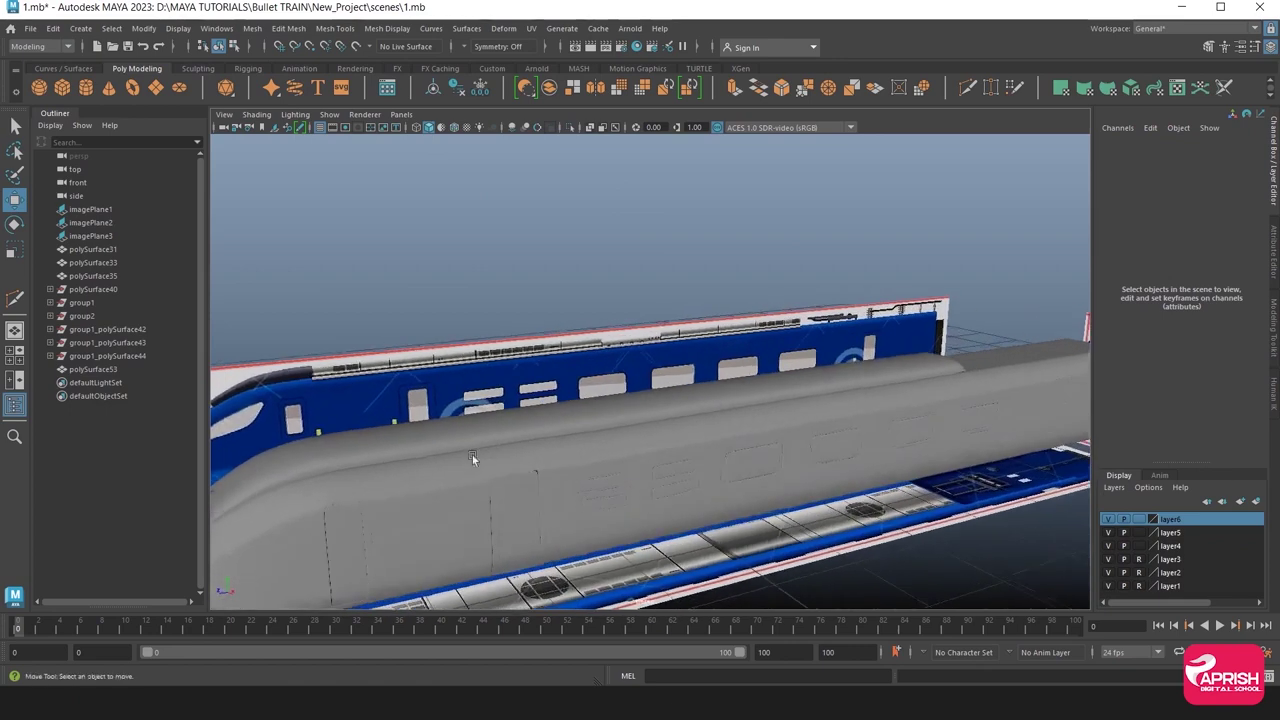
pyautogui.click(475, 456)
pyautogui.press('space')
pyautogui.press('space')
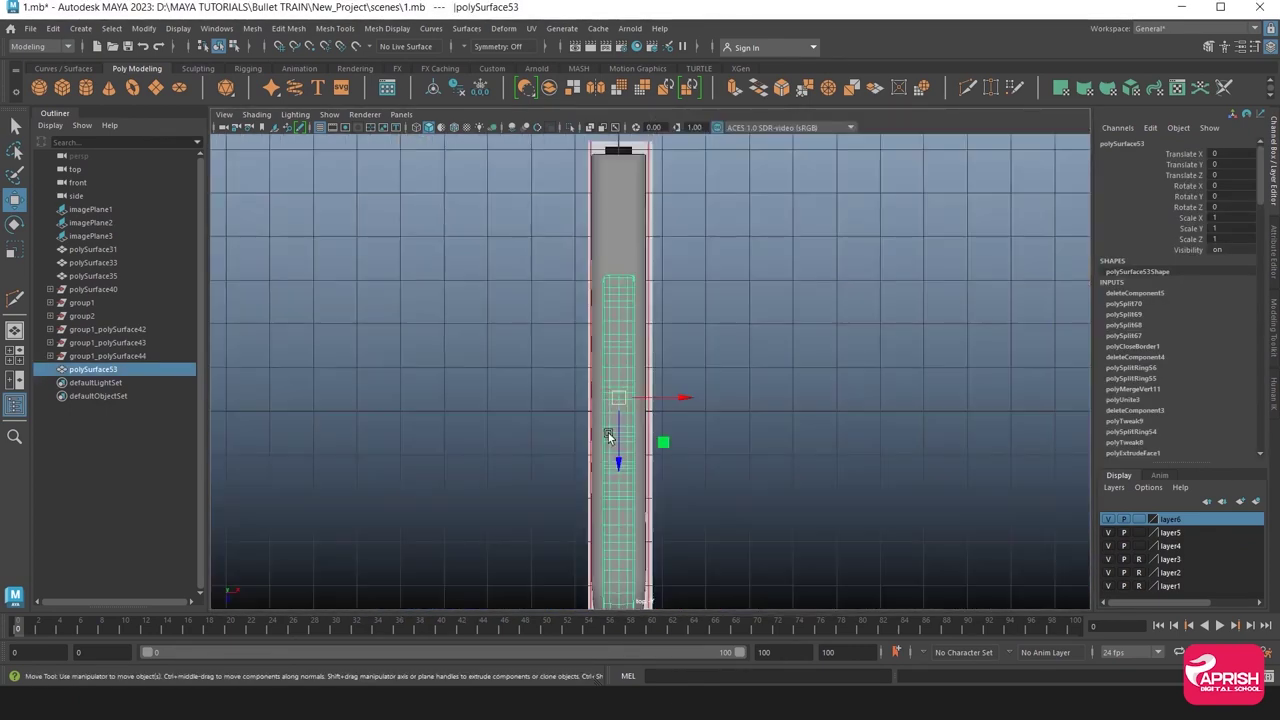
# Hide the body mesh covering the roof strip and shade the strip opaquely over the reference.
pyautogui.keyDown('alt'); pyautogui.moveTo(466, 289); pyautogui.dragTo(566, 267, button='middle'); pyautogui.keyUp('alt')
pyautogui.scroll(2, 714, 480)
pyautogui.scroll(2, 534, 308)
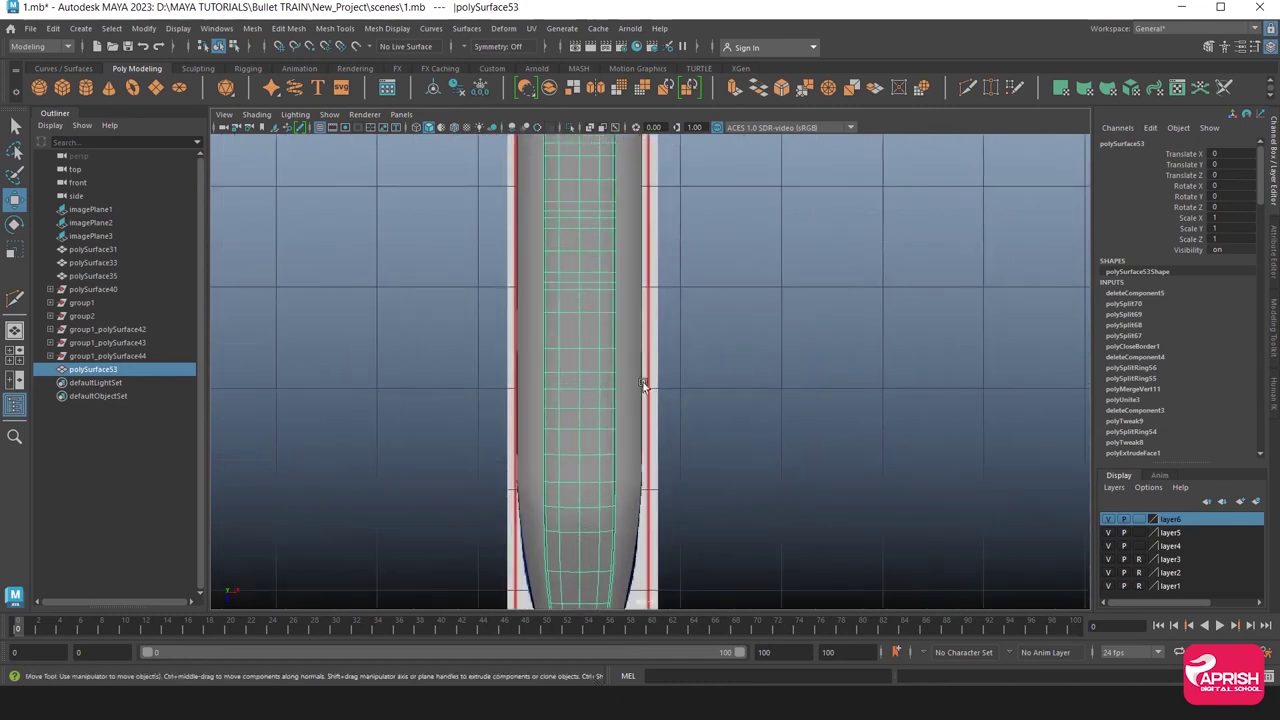
pyautogui.click(625, 372)
pyautogui.hotkey('ctrl', 'h')
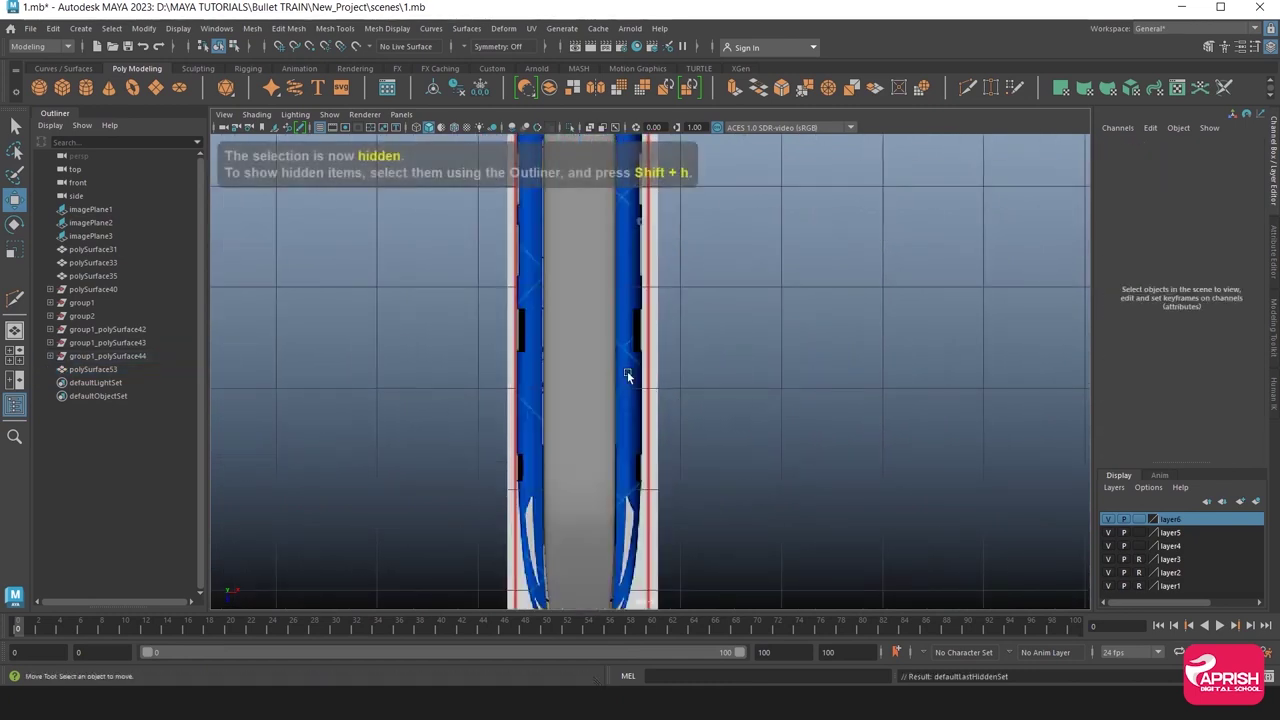
pyautogui.click(571, 401)
pyautogui.click(416, 128)
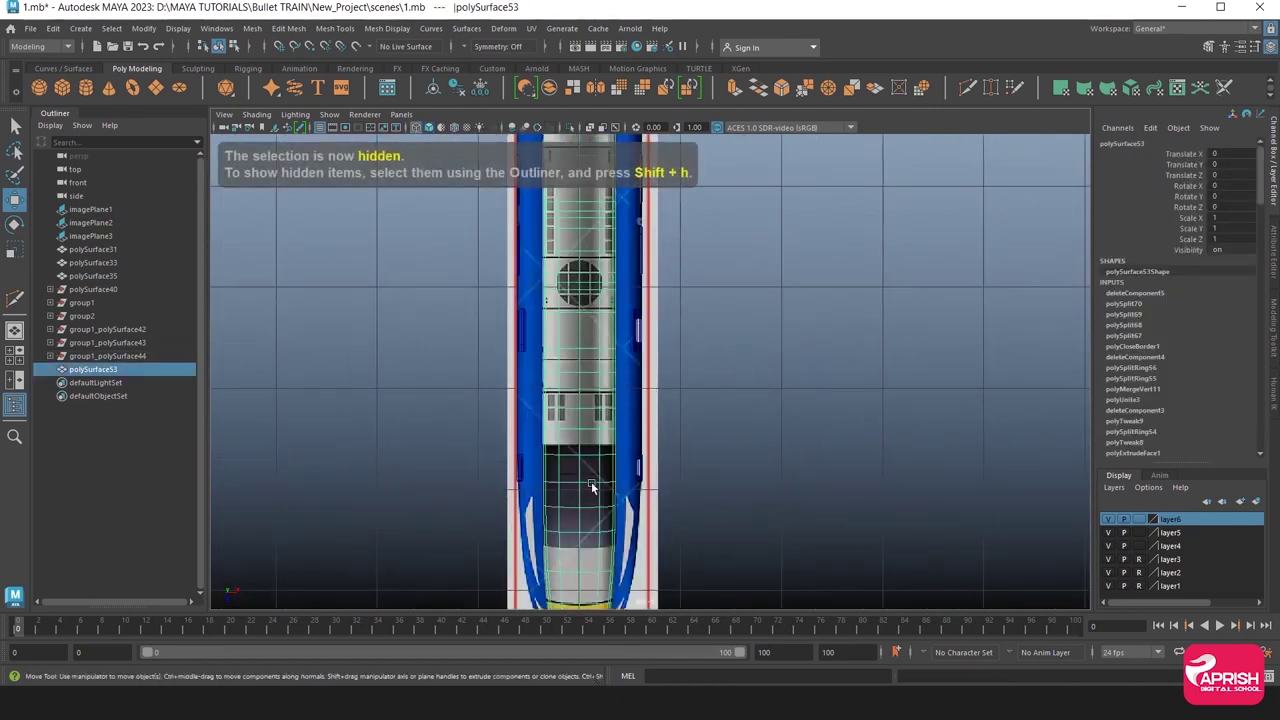
# Turn off the roof strip's smooth preview and center the windows section in view.
pyautogui.scroll(1, 494, 366)
pyautogui.scroll(2, 494, 380)
pyautogui.scroll(1, 494, 392)
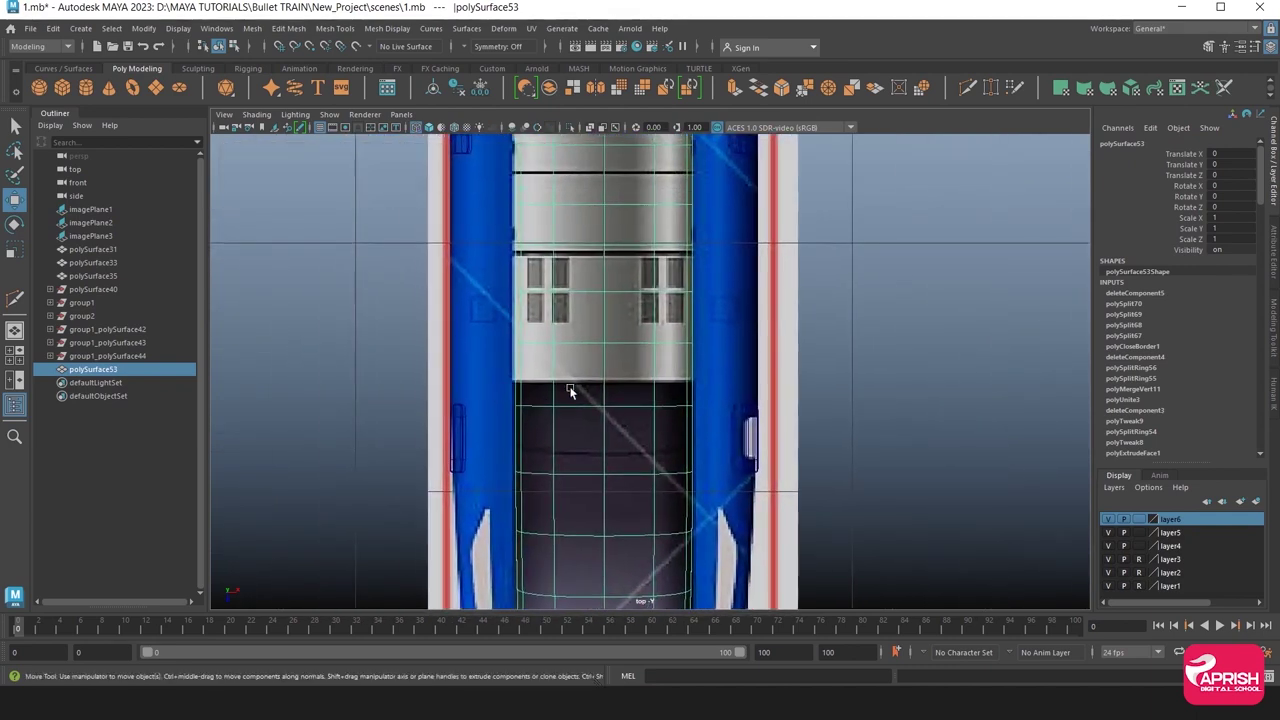
pyautogui.click(570, 391)
pyautogui.click(554, 388)
pyautogui.press('1')
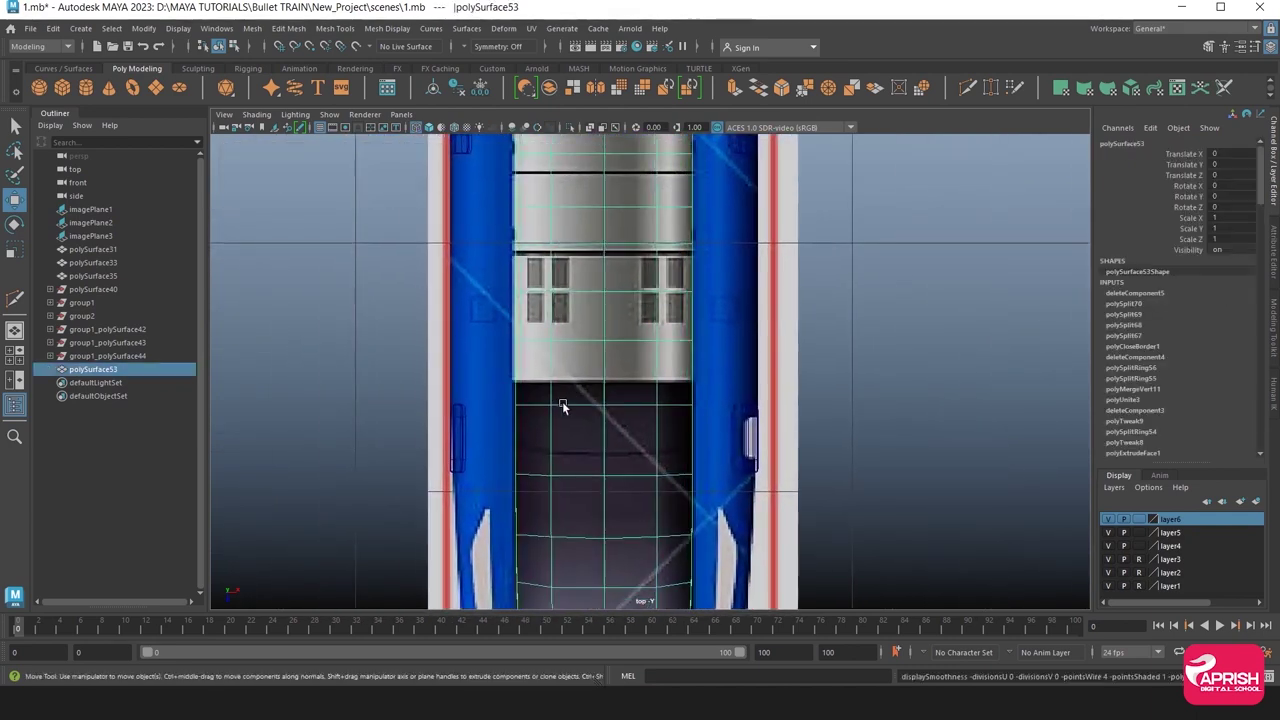
pyautogui.scroll(2, 670, 420)
pyautogui.keyDown('alt'); pyautogui.moveTo(586, 371); pyautogui.dragTo(582, 408, button='middle'); pyautogui.keyUp('alt')
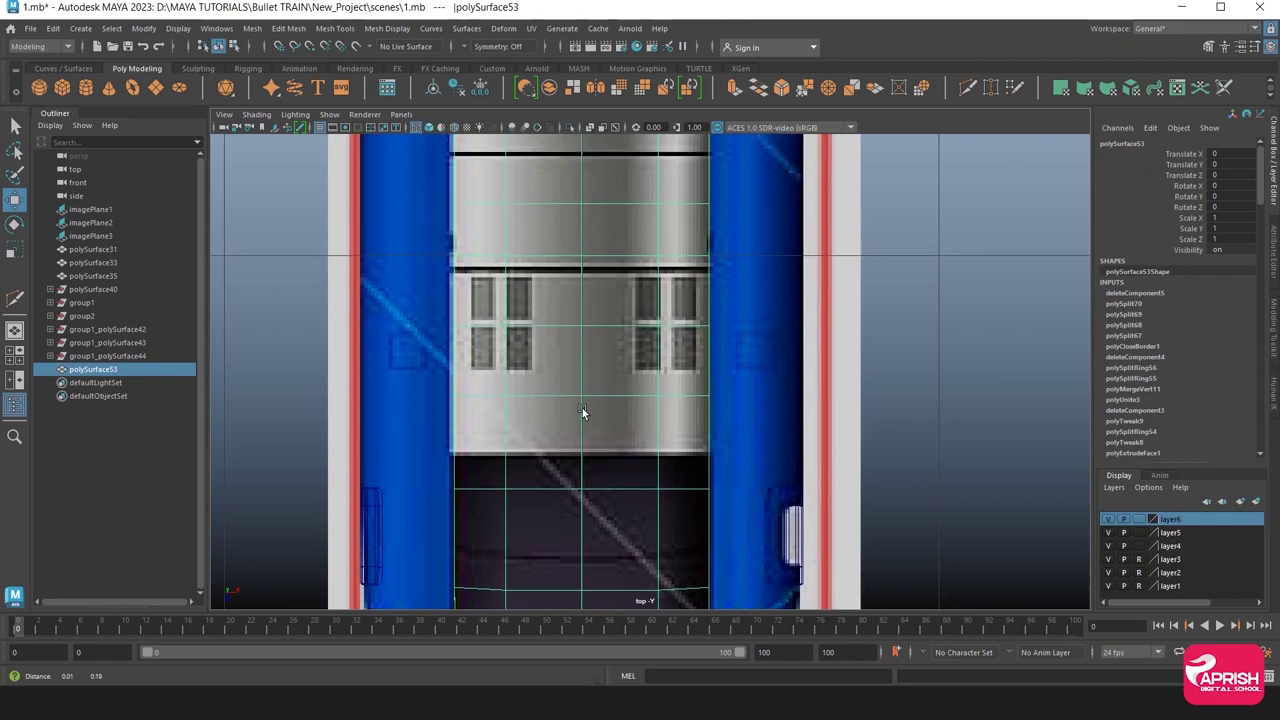
pyautogui.scroll(1, 582, 408)
# Slide the cross edges around the windows onto the seam and window lines.
pyautogui.moveTo(514, 318); pyautogui.dragTo(514, 270, button='right')
pyautogui.click(517, 290)
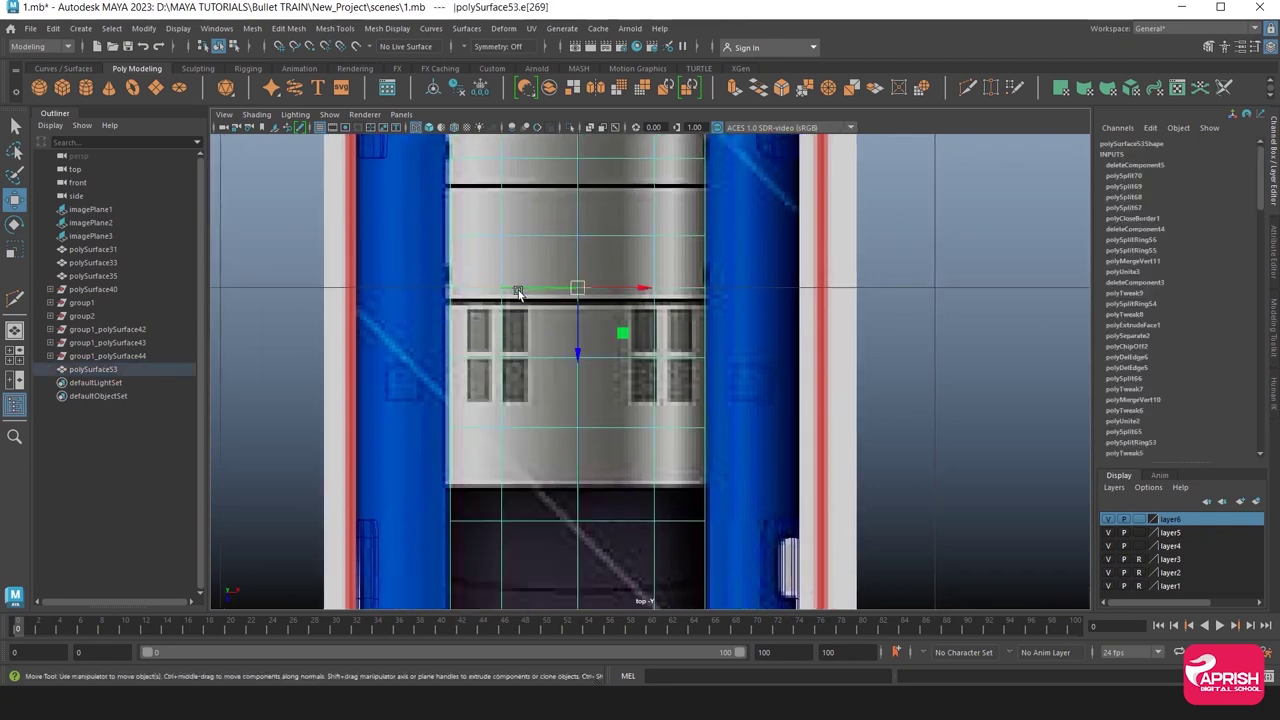
pyautogui.moveTo(576, 347); pyautogui.dragTo(576, 355, button='middle')
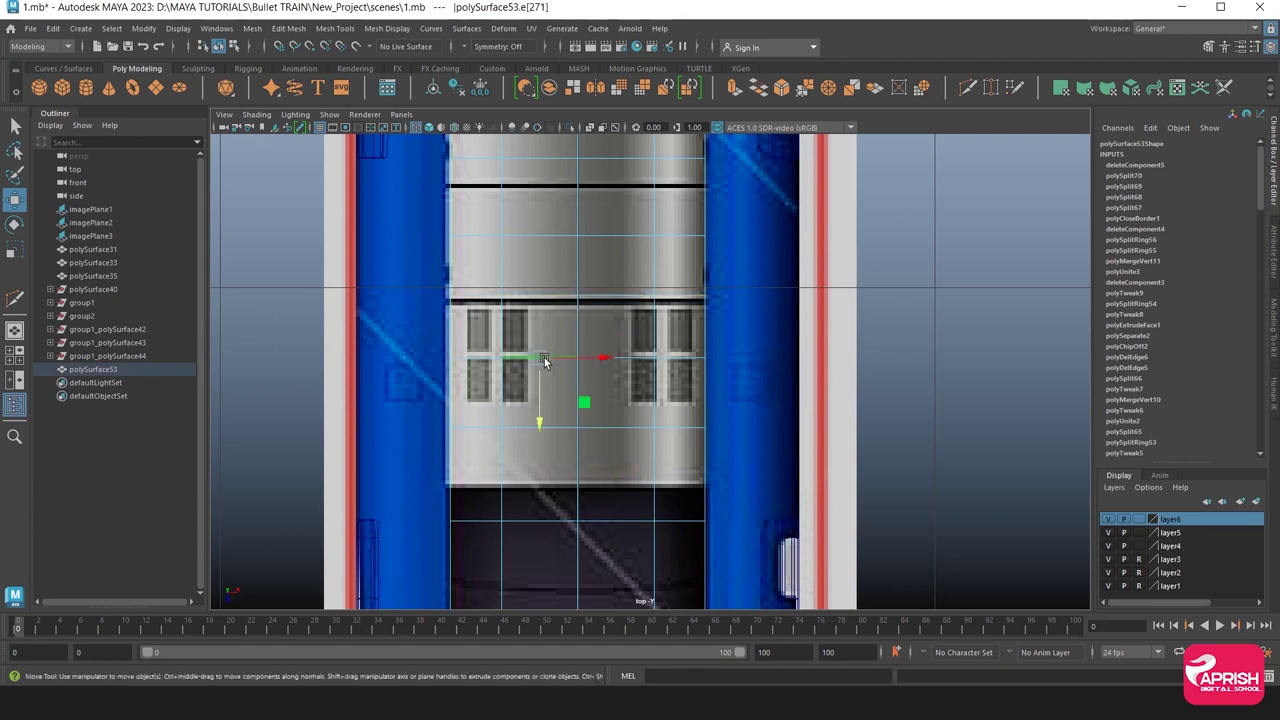
pyautogui.click(576, 390)
pyautogui.moveTo(576, 380); pyautogui.dragTo(576, 372, button='middle')
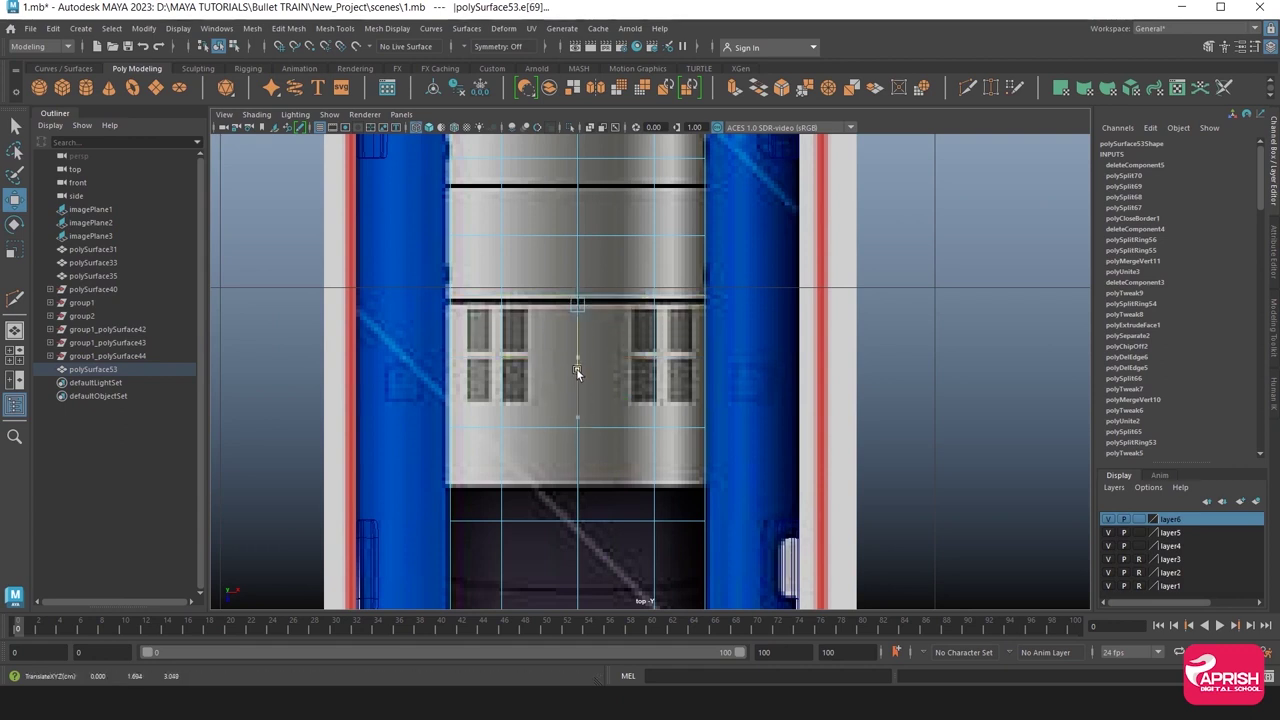
pyautogui.click(548, 427)
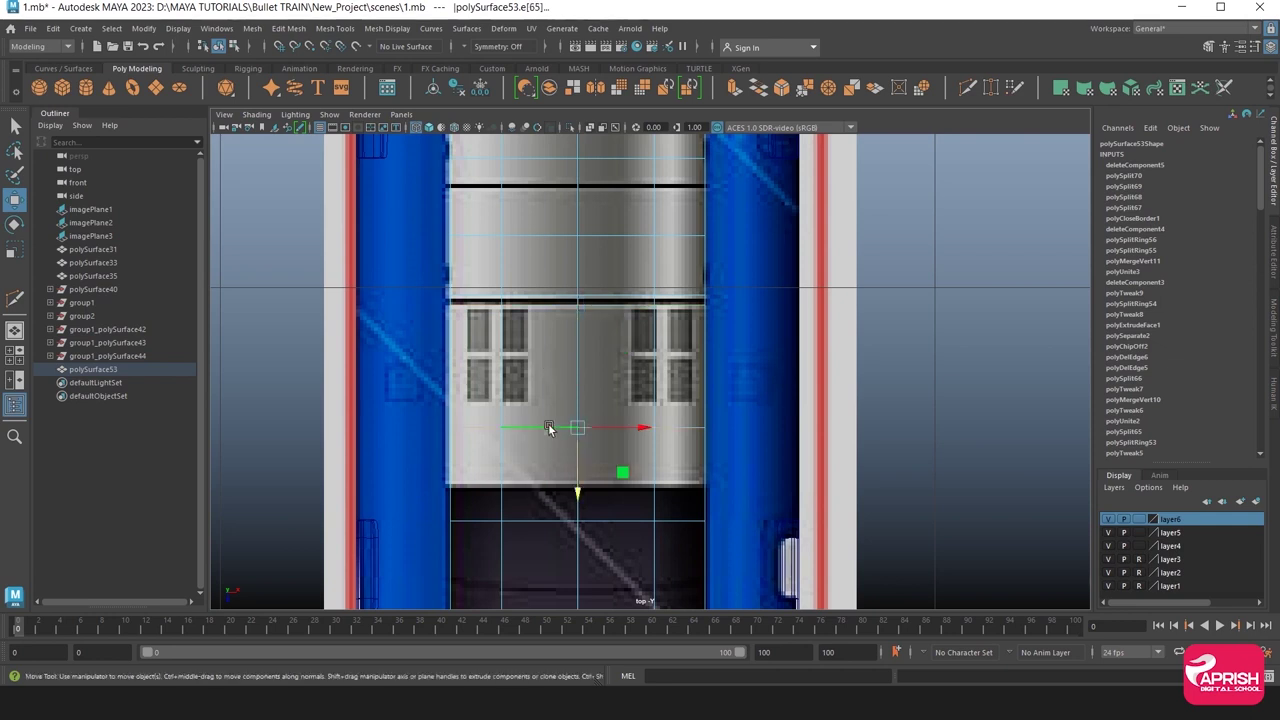
pyautogui.moveTo(577, 497); pyautogui.dragTo(577, 551)
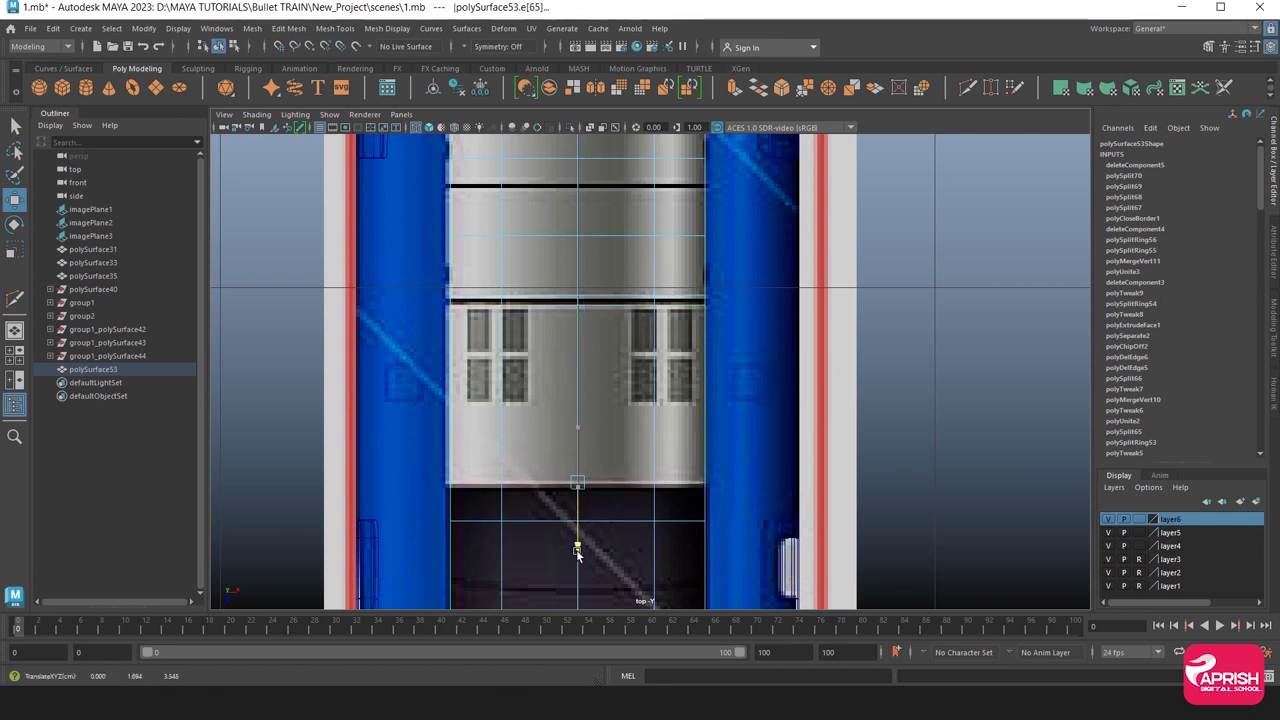
# Move the next two cross edges further up the strip onto their reference seams.
pyautogui.keyDown('alt'); pyautogui.moveTo(537, 409); pyautogui.dragTo(526, 540, button='middle'); pyautogui.keyUp('alt')
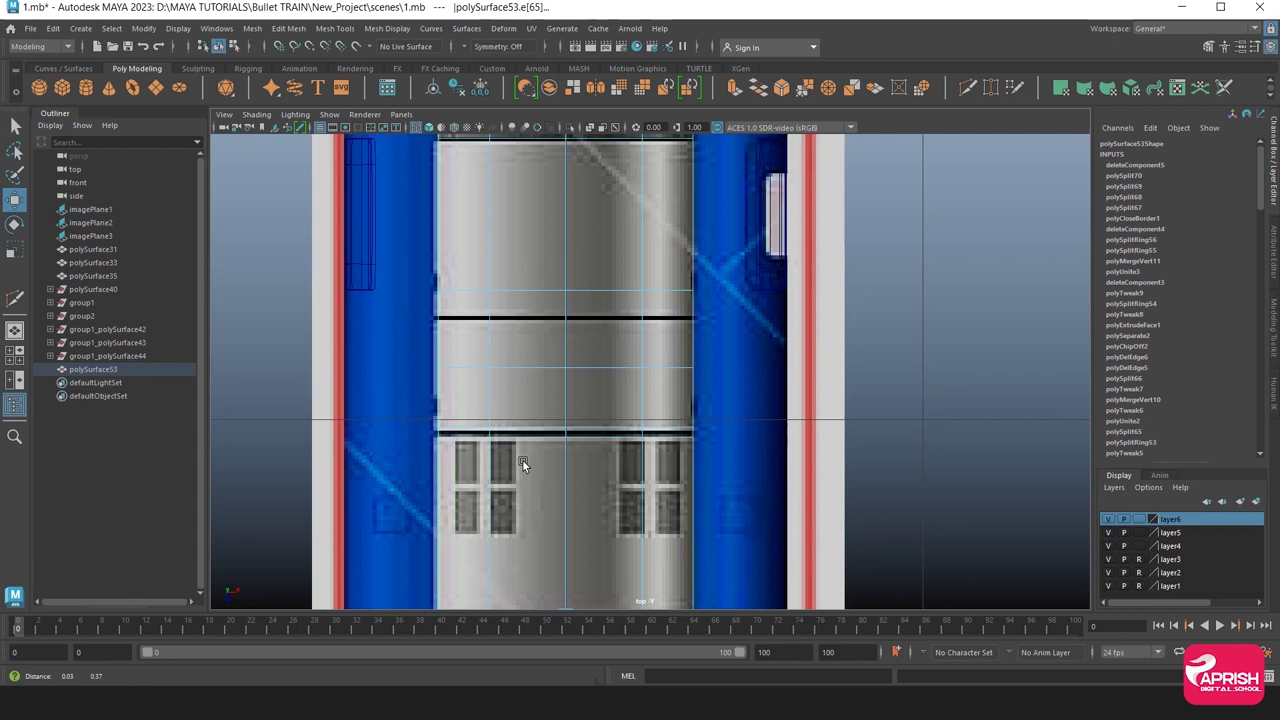
pyautogui.click(532, 367)
pyautogui.moveTo(561, 429); pyautogui.dragTo(566, 395)
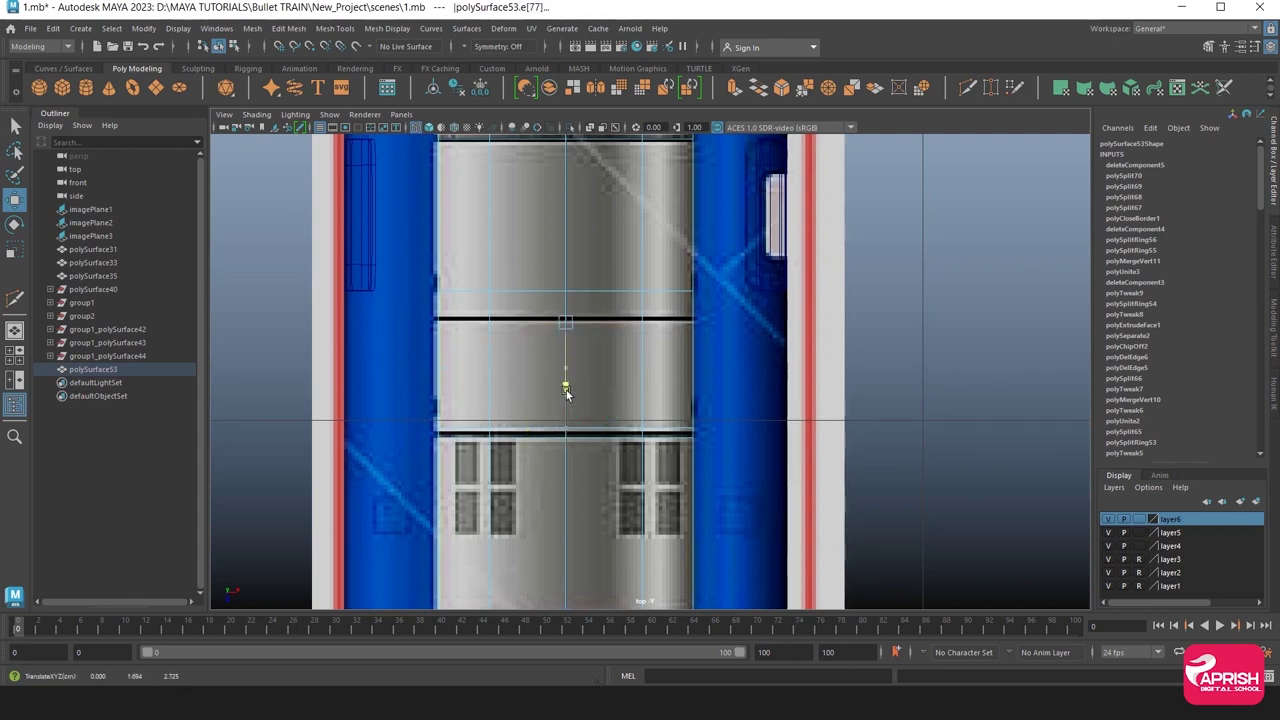
pyautogui.click(524, 287)
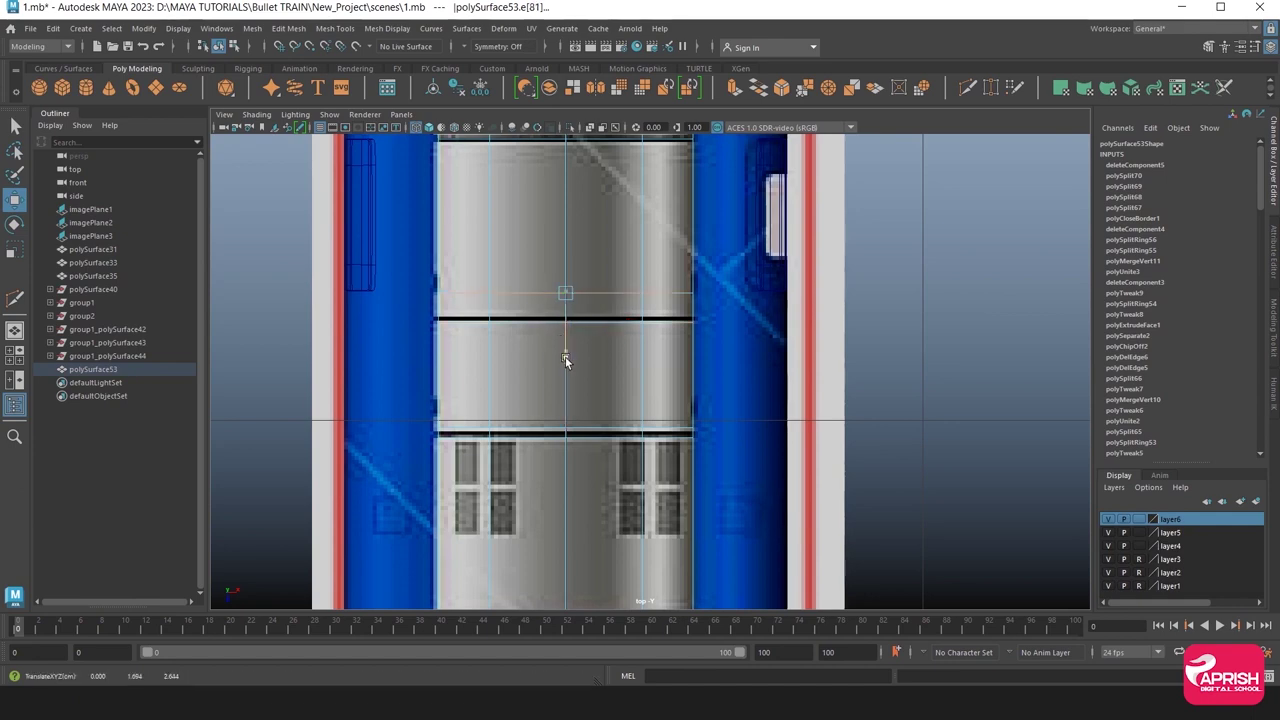
pyautogui.moveTo(565, 377); pyautogui.dragTo(566, 382)
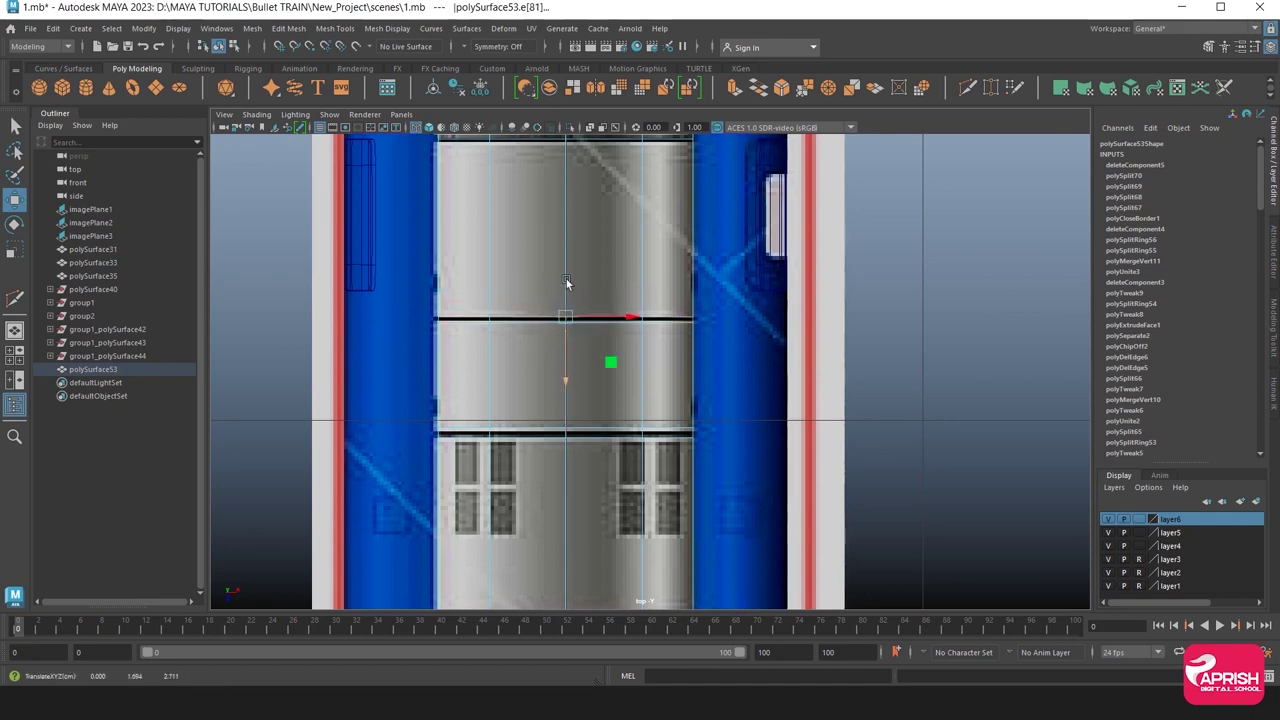
# Align the cross edge near the round window up to the window's rim.
pyautogui.keyDown('alt'); pyautogui.moveTo(566, 279); pyautogui.dragTo(567, 418, button='middle'); pyautogui.keyUp('alt')
pyautogui.scroll(2, 532, 314)
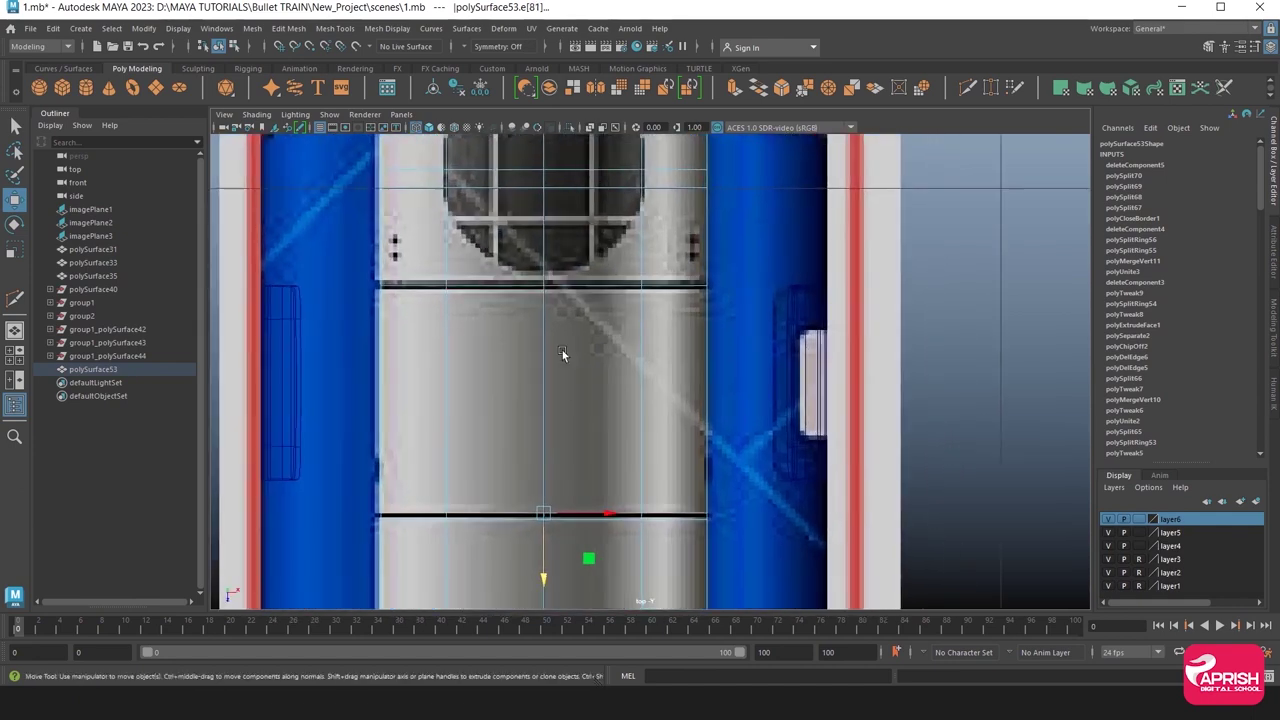
pyautogui.keyDown('alt'); pyautogui.moveTo(562, 350); pyautogui.dragTo(595, 455, button='middle'); pyautogui.keyUp('alt')
pyautogui.click(565, 456)
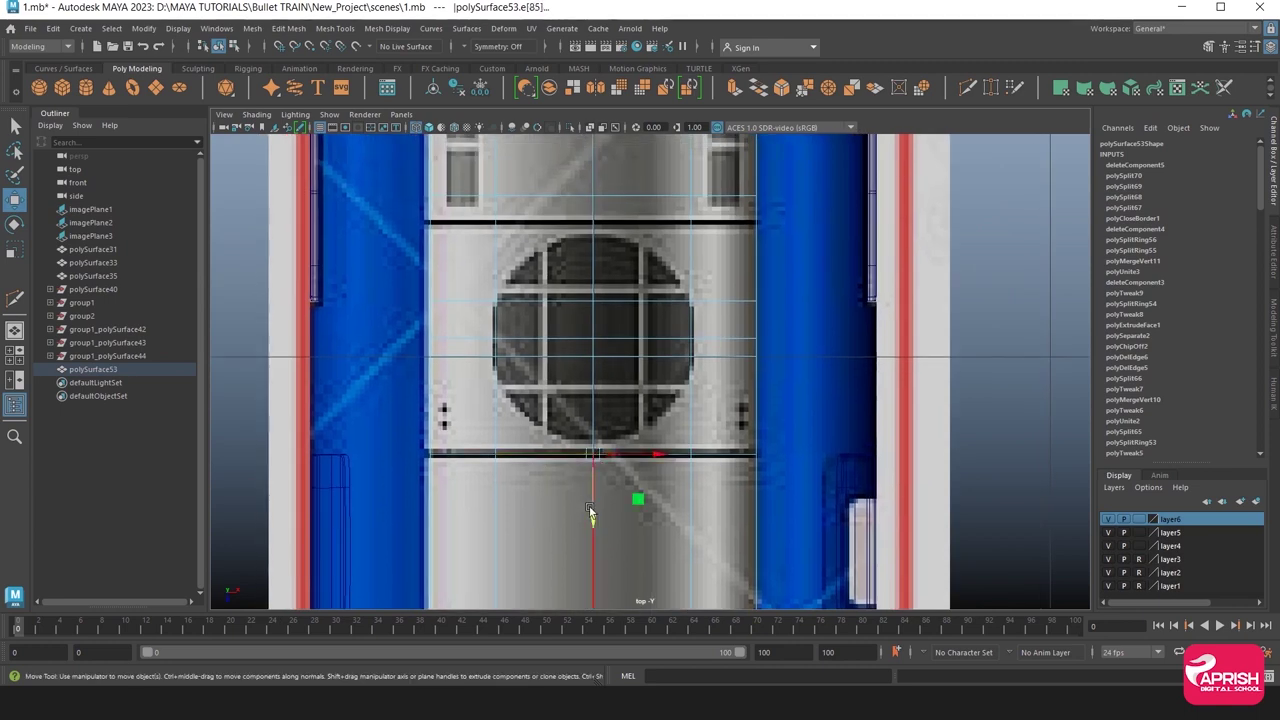
pyautogui.click(556, 370)
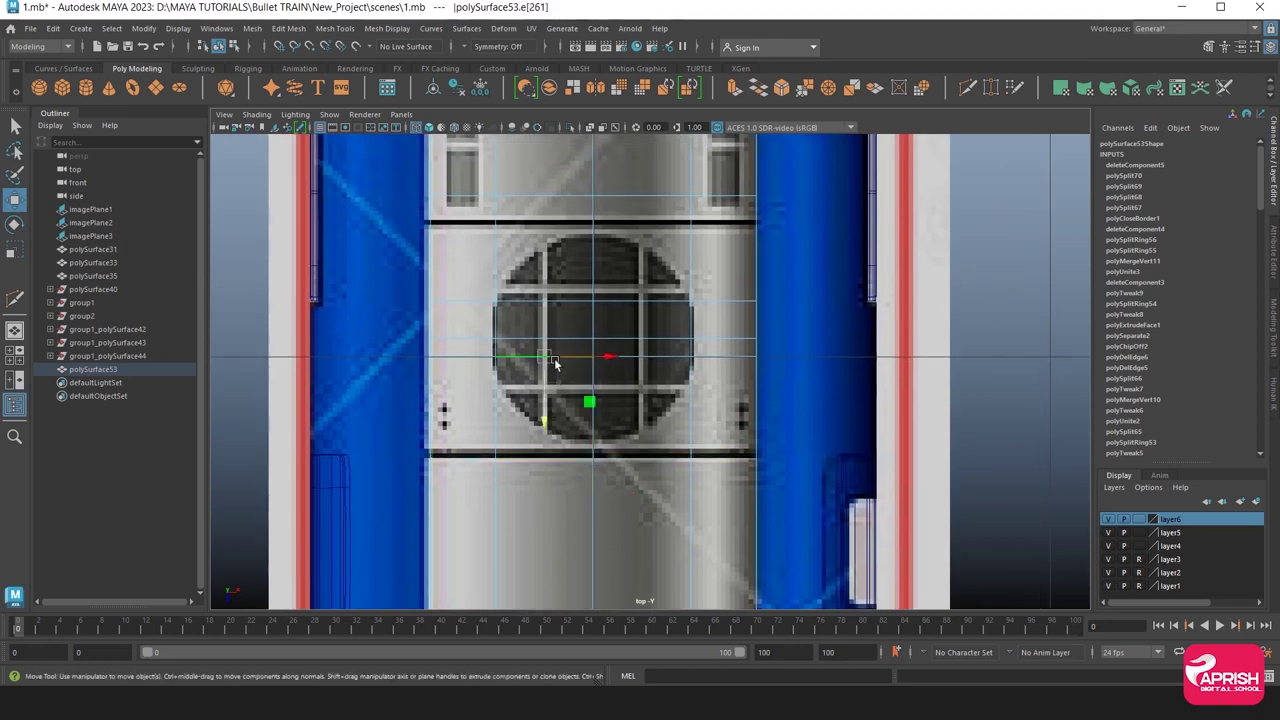
pyautogui.click(592, 440)
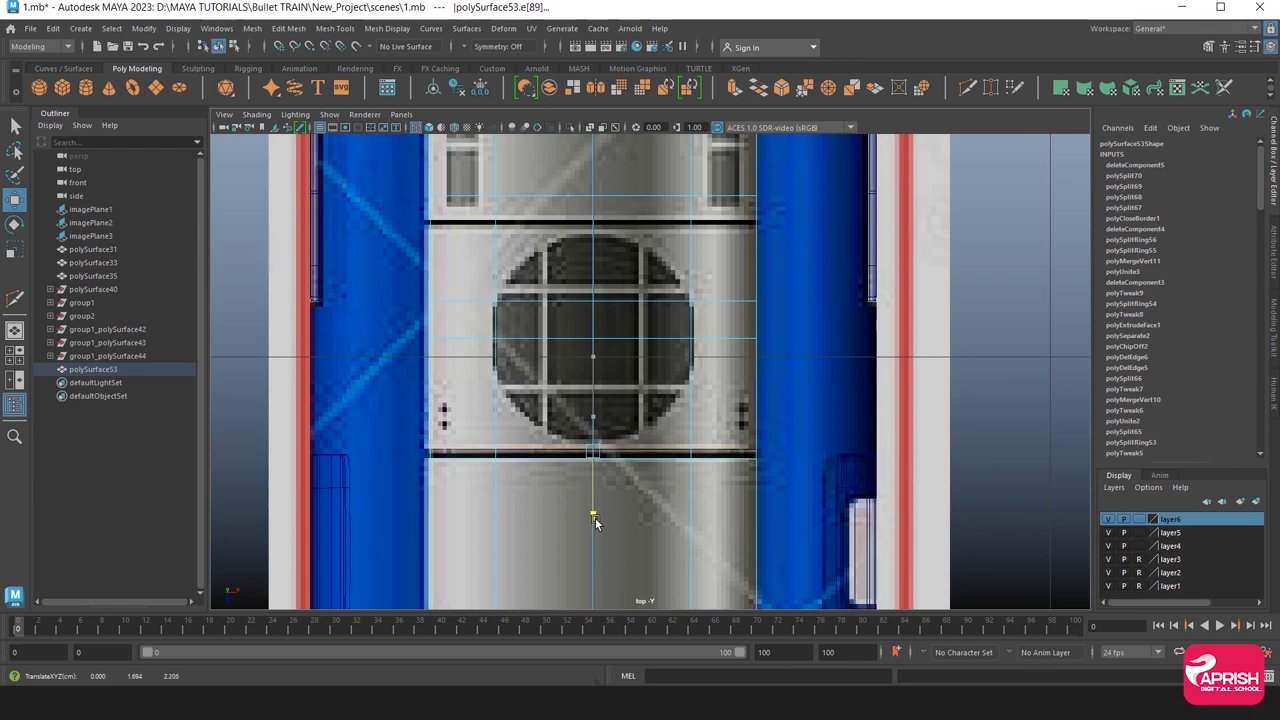
pyautogui.moveTo(595, 515)
pyautogui.keyDown('alt'); pyautogui.mouseDown(button='middle')
pyautogui.moveTo(572, 427)
pyautogui.moveTo(563, 527)
pyautogui.mouseUp(button='middle'); pyautogui.keyUp('alt')
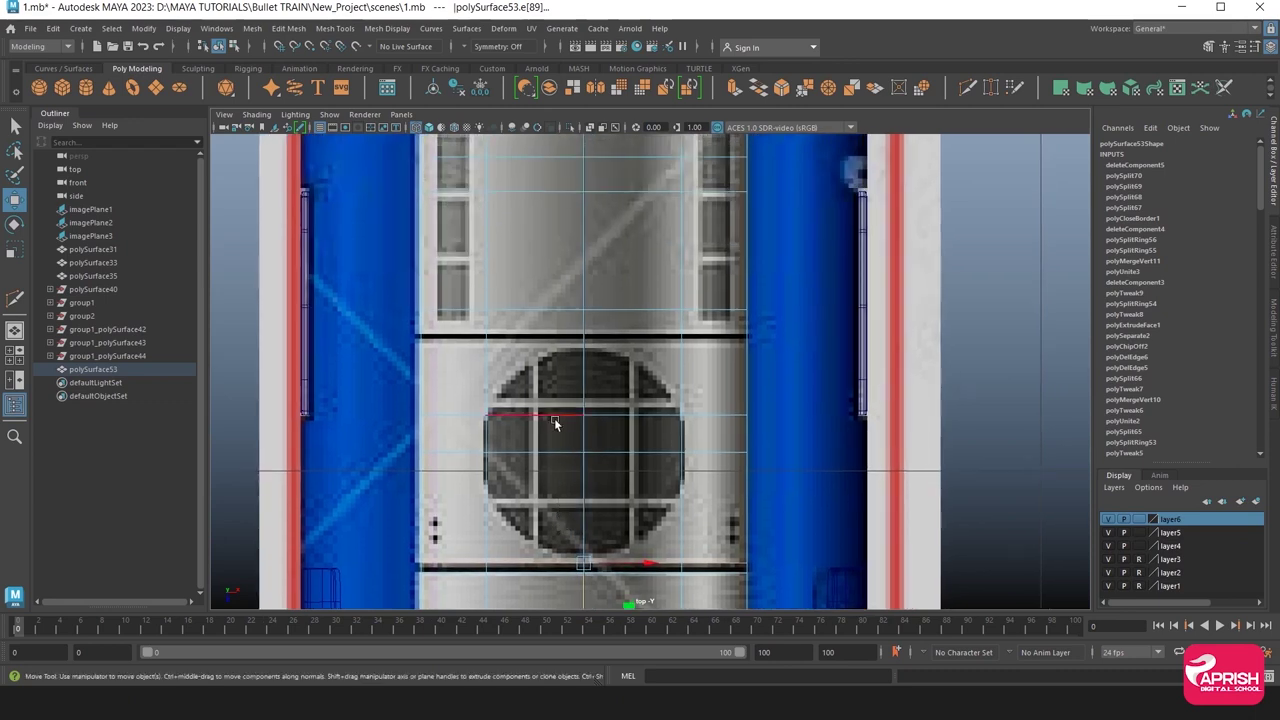
pyautogui.click(584, 452)
pyautogui.moveTo(584, 452); pyautogui.dragTo(579, 410, button='middle')
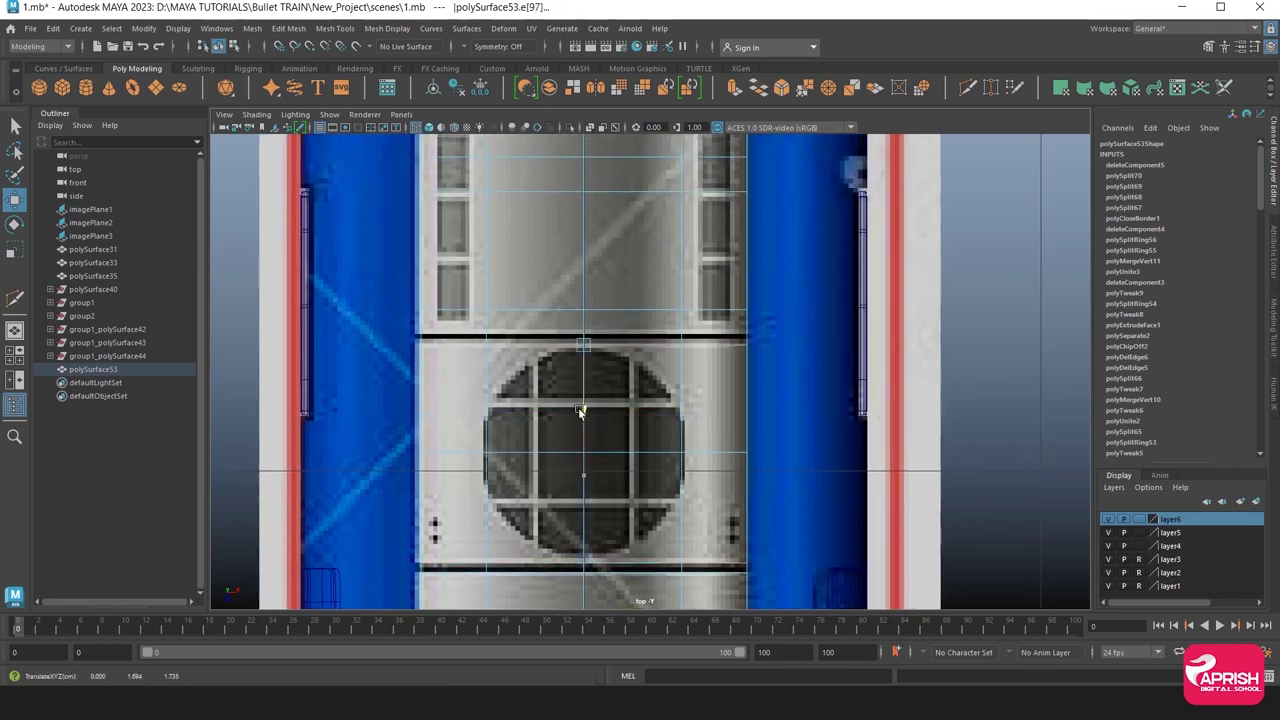
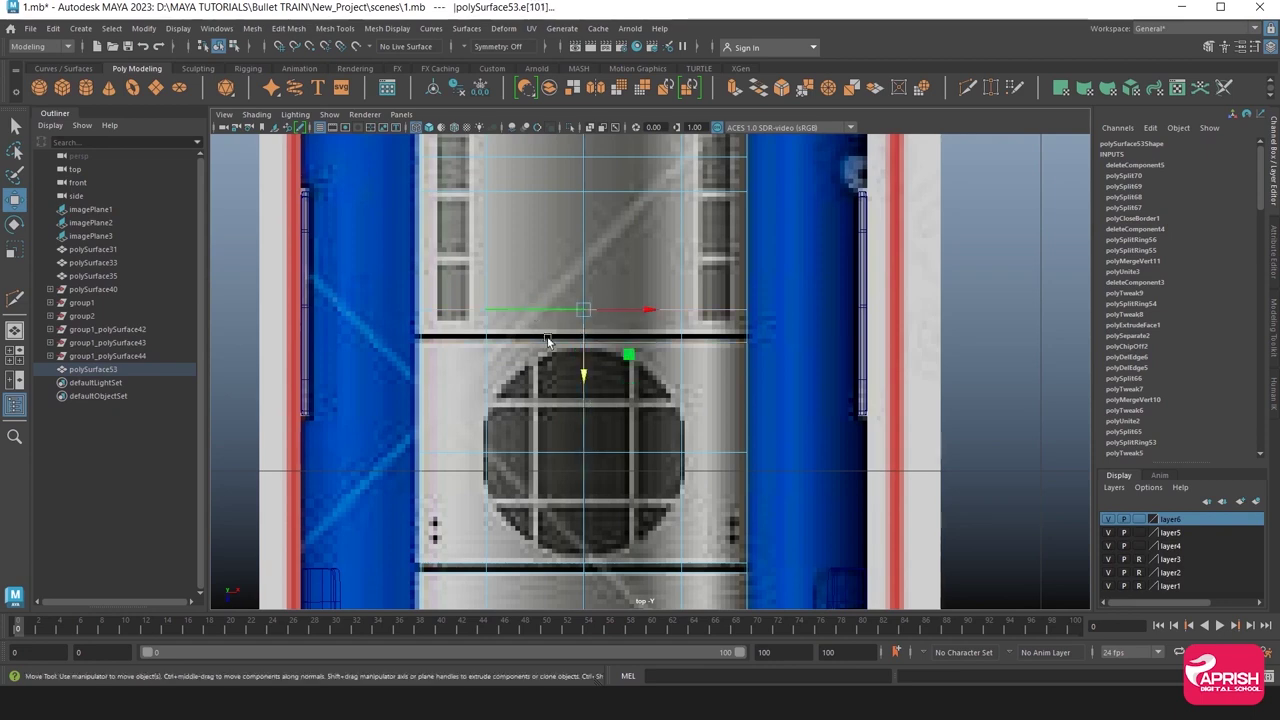
# Move the first roof cross edge along Z onto the dark seam near the upper window panels.
pyautogui.click(584, 368)
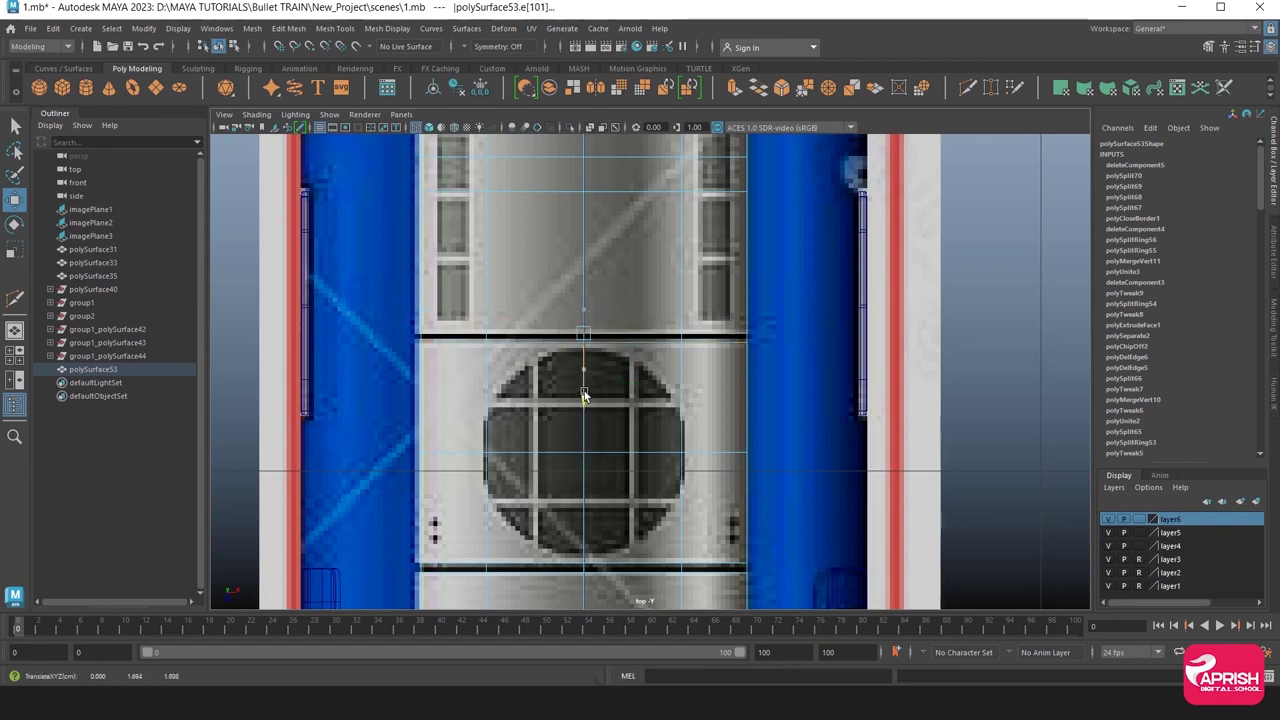
pyautogui.moveTo(584, 395)
pyautogui.keyDown('alt'); pyautogui.mouseDown(button='middle')
pyautogui.moveTo(543, 446)
pyautogui.moveTo(545, 484)
pyautogui.mouseUp(button='middle'); pyautogui.keyUp('alt')
pyautogui.moveTo(568, 420); pyautogui.dragTo(574, 397, button='middle')
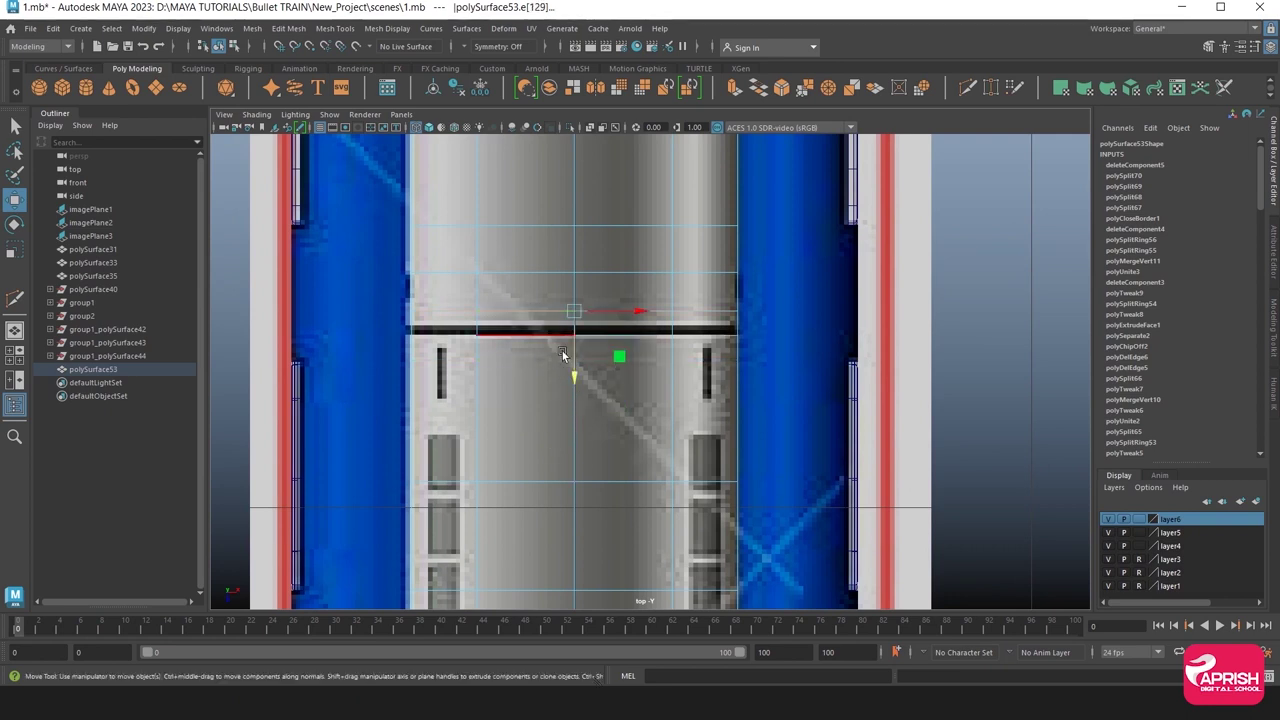
pyautogui.moveTo(574, 397)
pyautogui.mouseDown(button='middle')
pyautogui.moveTo(572, 377)
pyautogui.moveTo(570, 582)
pyautogui.mouseUp(button='middle')
# Align the next cross edge upward onto its seam line in the top-view reference.
pyautogui.click(541, 428)
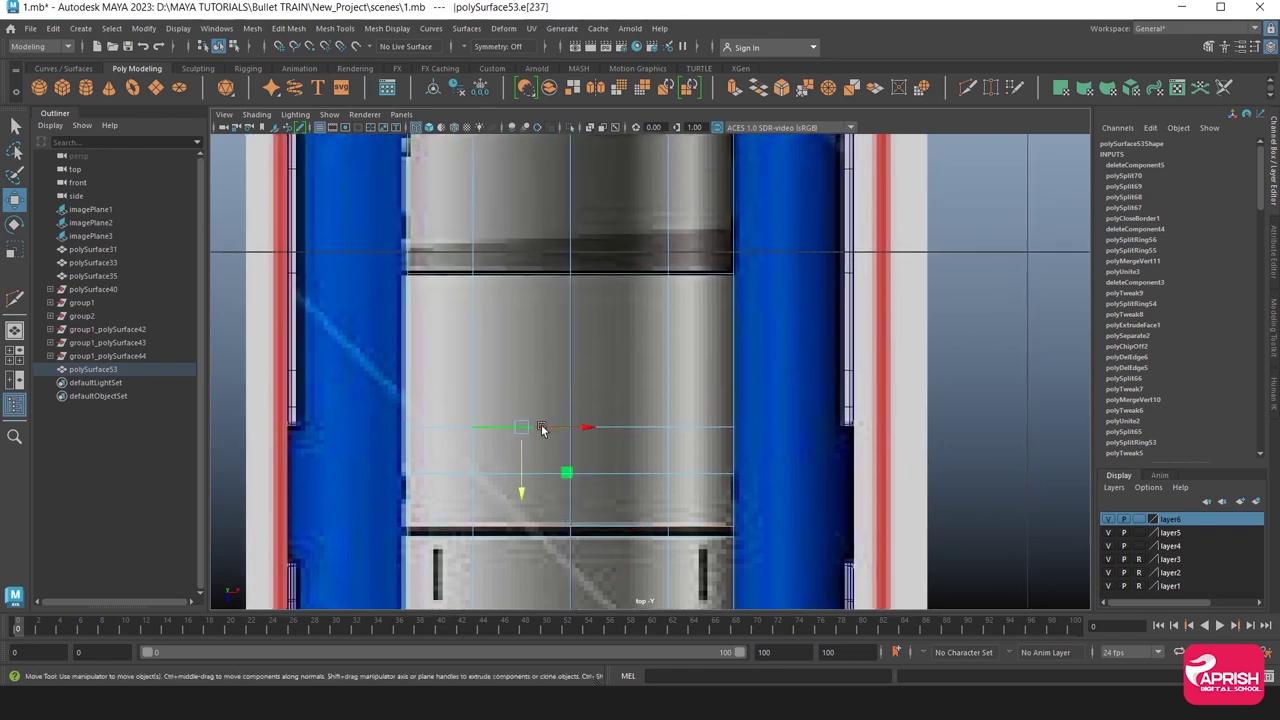
pyautogui.click(520, 472)
pyautogui.click(556, 341)
pyautogui.scroll(2, 628, 436)
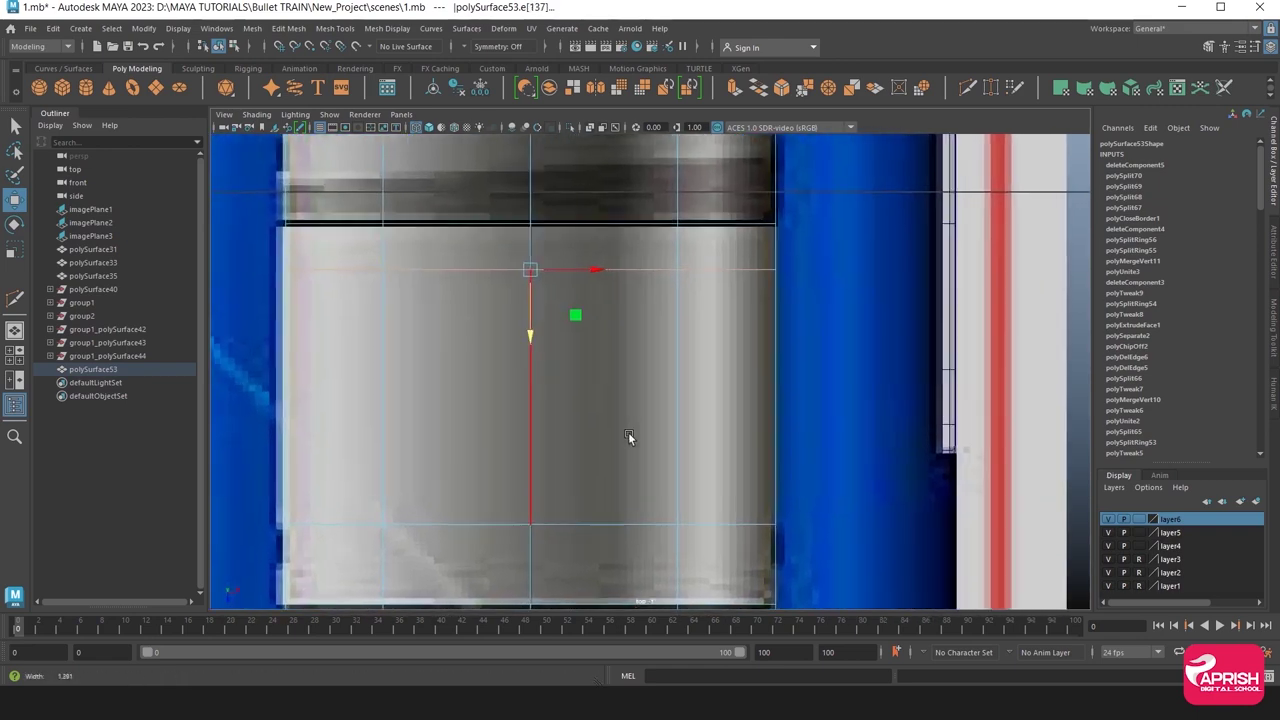
pyautogui.keyDown('alt'); pyautogui.moveTo(628, 436); pyautogui.dragTo(642, 528, button='middle'); pyautogui.keyUp('alt')
pyautogui.click(492, 313)
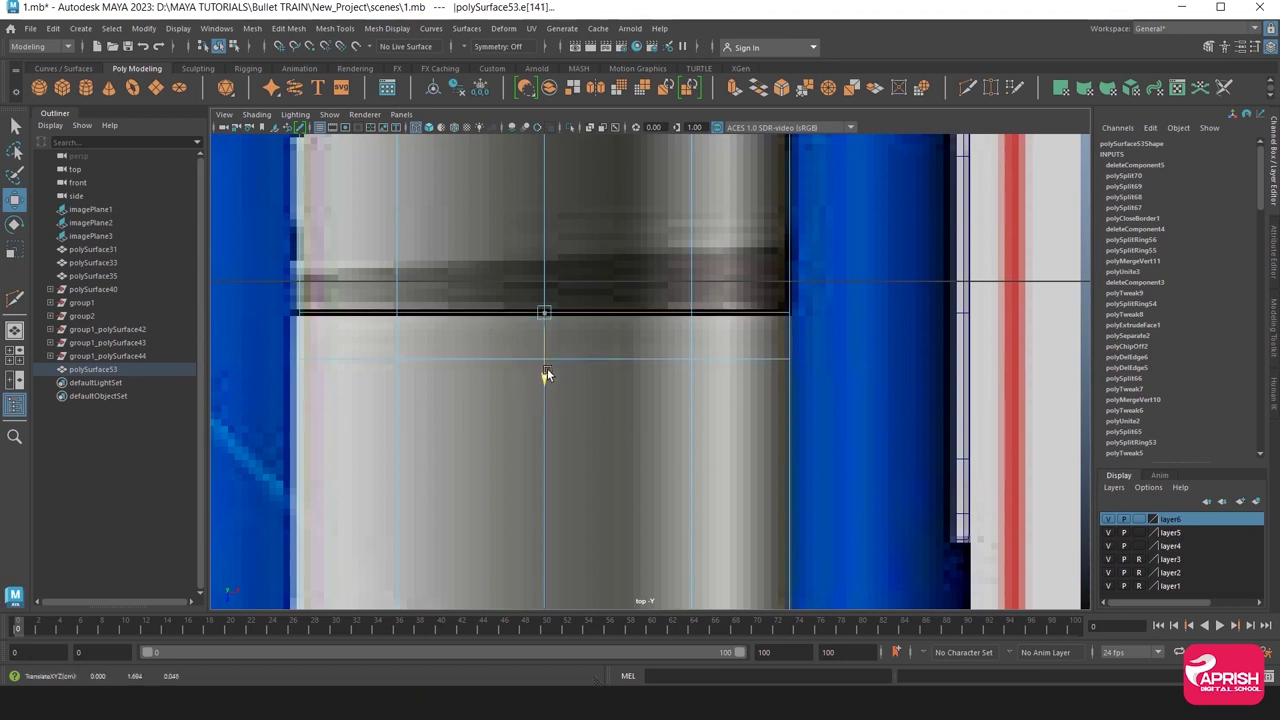
pyautogui.click(543, 420)
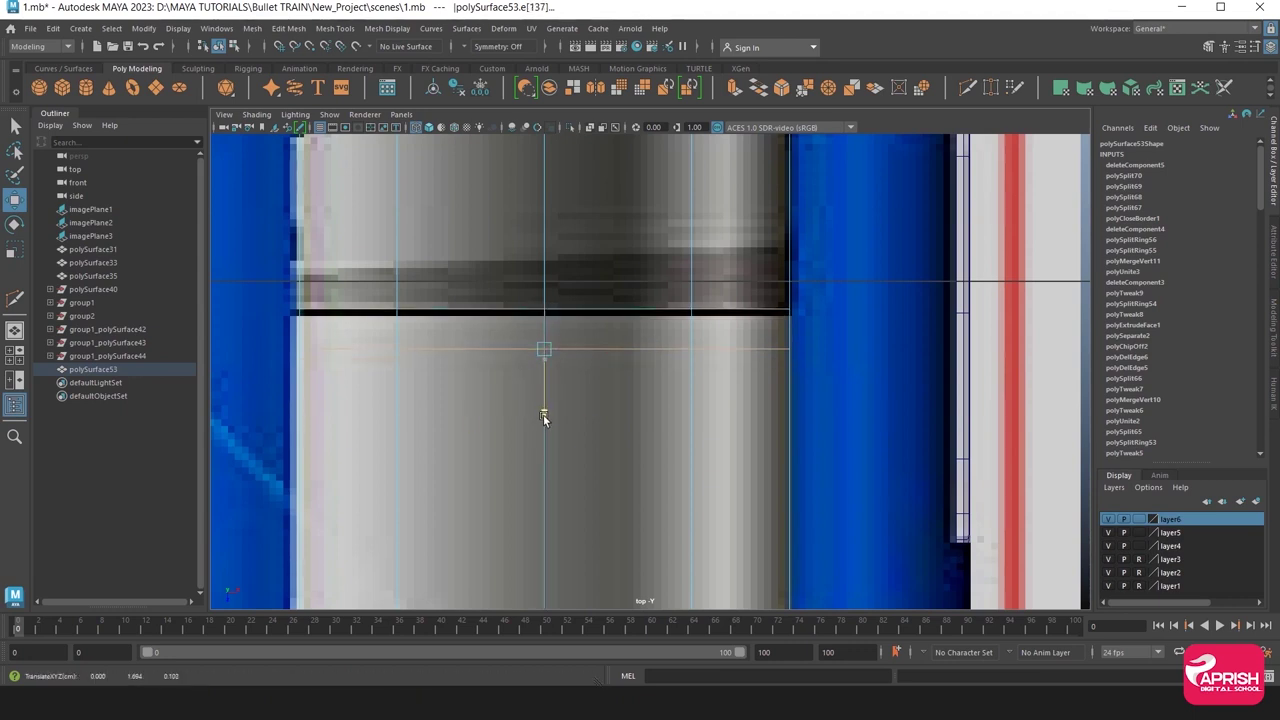
pyautogui.moveTo(543, 418); pyautogui.dragTo(543, 388)
# Move the cross edge near the upper seam down onto the dark seam line.
pyautogui.scroll(-5, 543, 388)
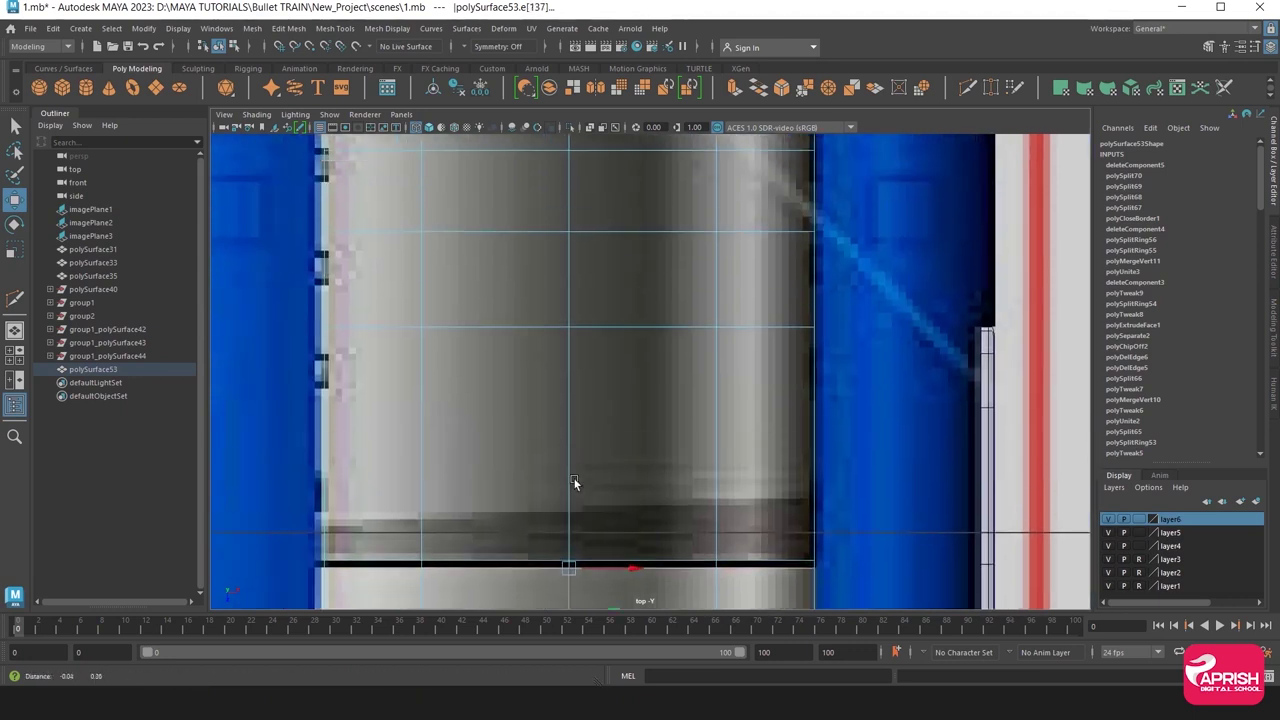
pyautogui.scroll(2, 534, 323)
pyautogui.scroll(2, 457, 350)
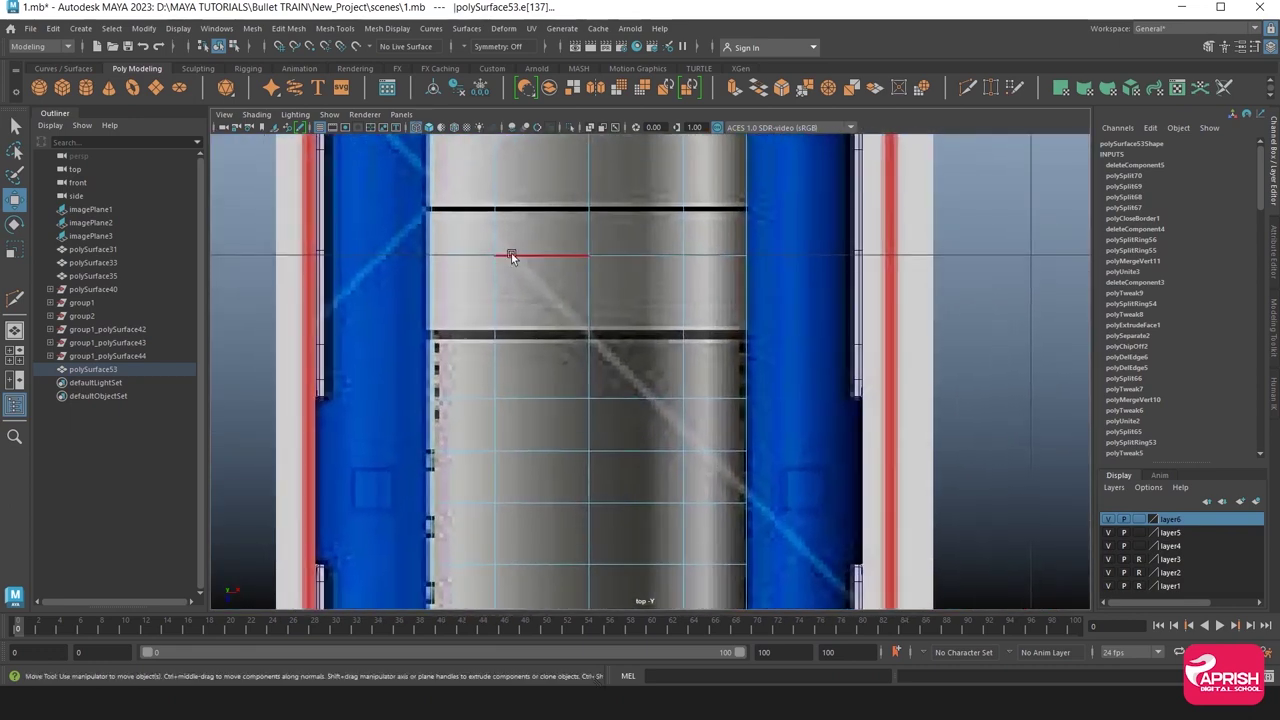
pyautogui.click(516, 254)
pyautogui.click(528, 397)
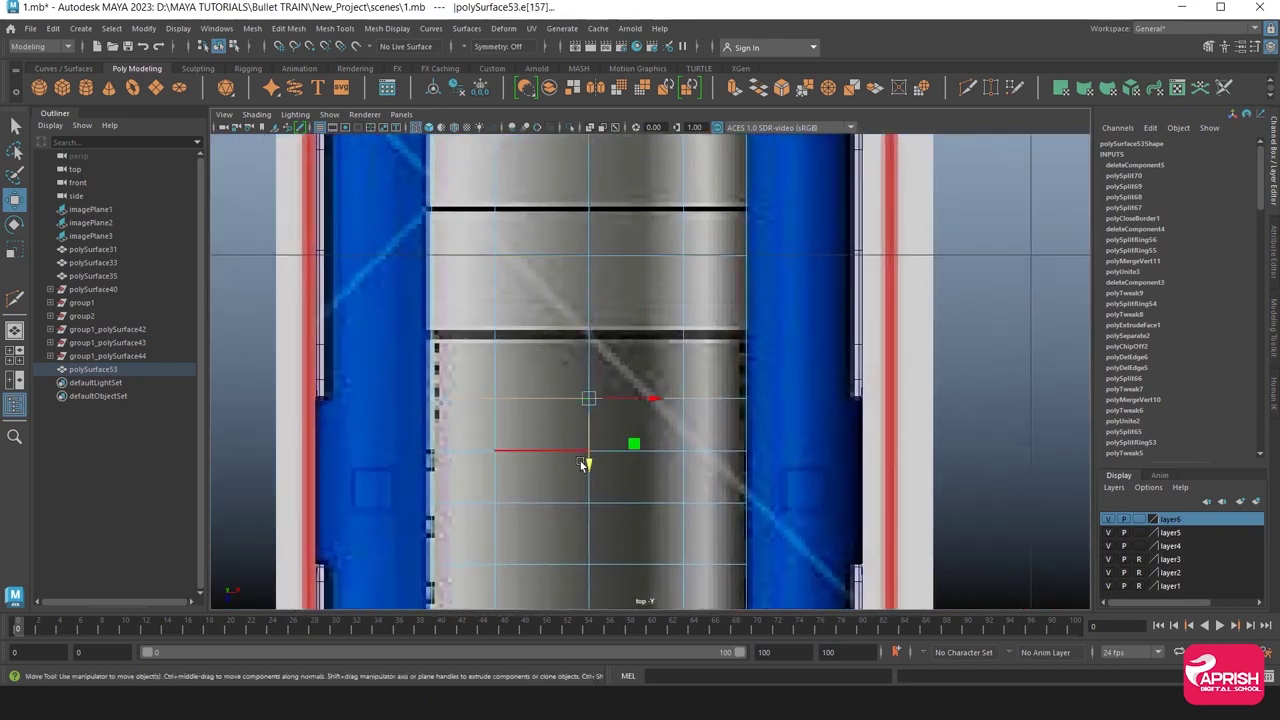
pyautogui.click(540, 257)
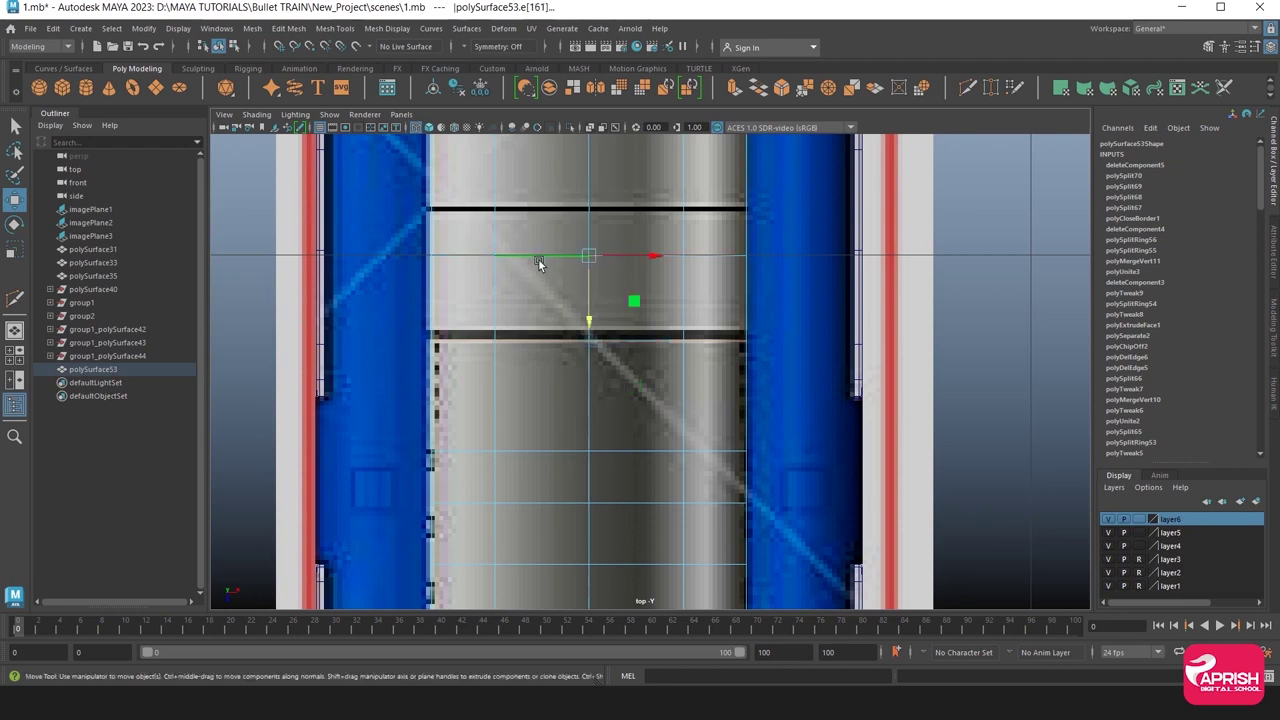
pyautogui.moveTo(588, 322); pyautogui.dragTo(582, 396)
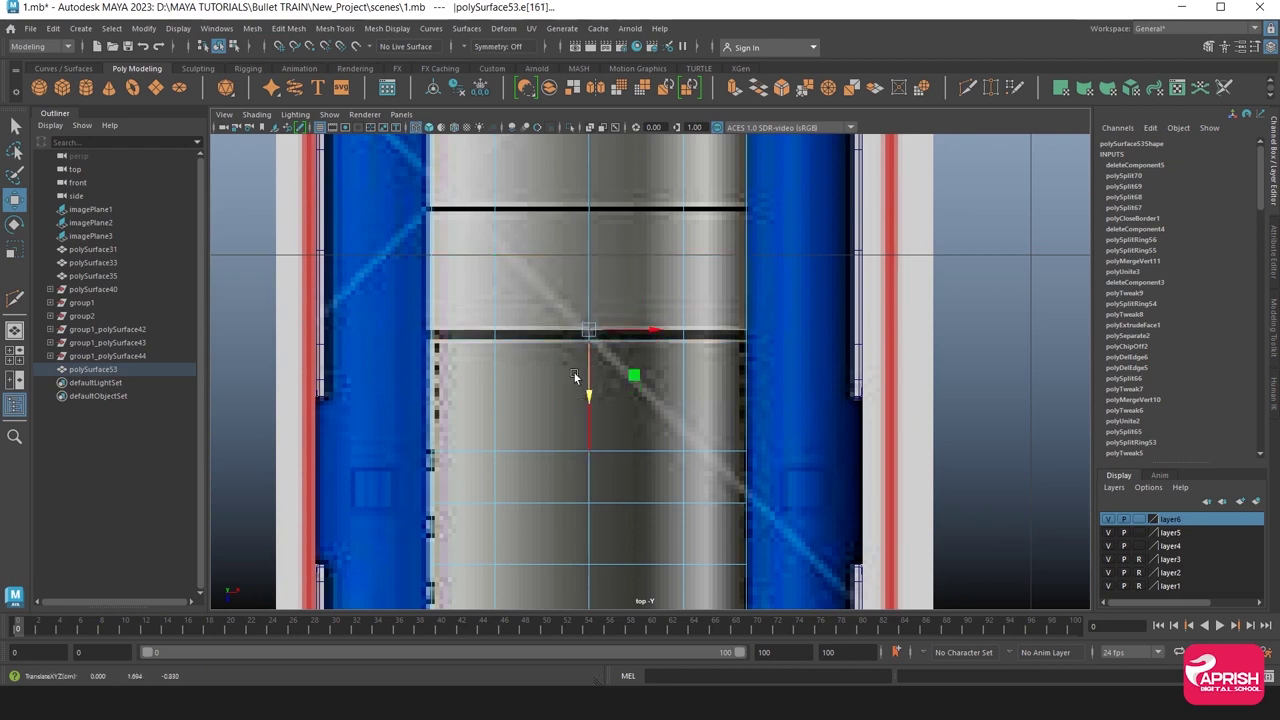
# Drag the next two cross edges down onto their panel seams.
pyautogui.keyDown('alt'); pyautogui.moveTo(566, 272); pyautogui.dragTo(550, 426, button='middle'); pyautogui.keyUp('alt')
pyautogui.click(557, 257)
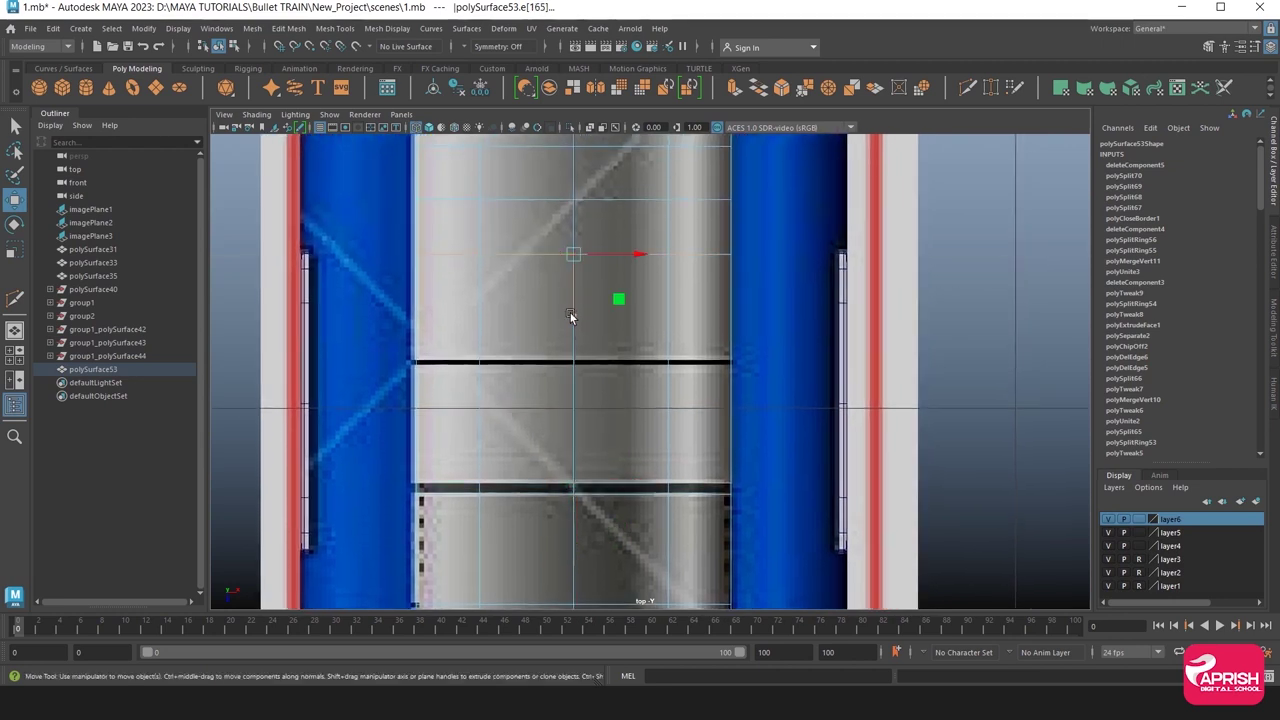
pyautogui.moveTo(571, 316); pyautogui.dragTo(562, 421)
pyautogui.click(524, 206)
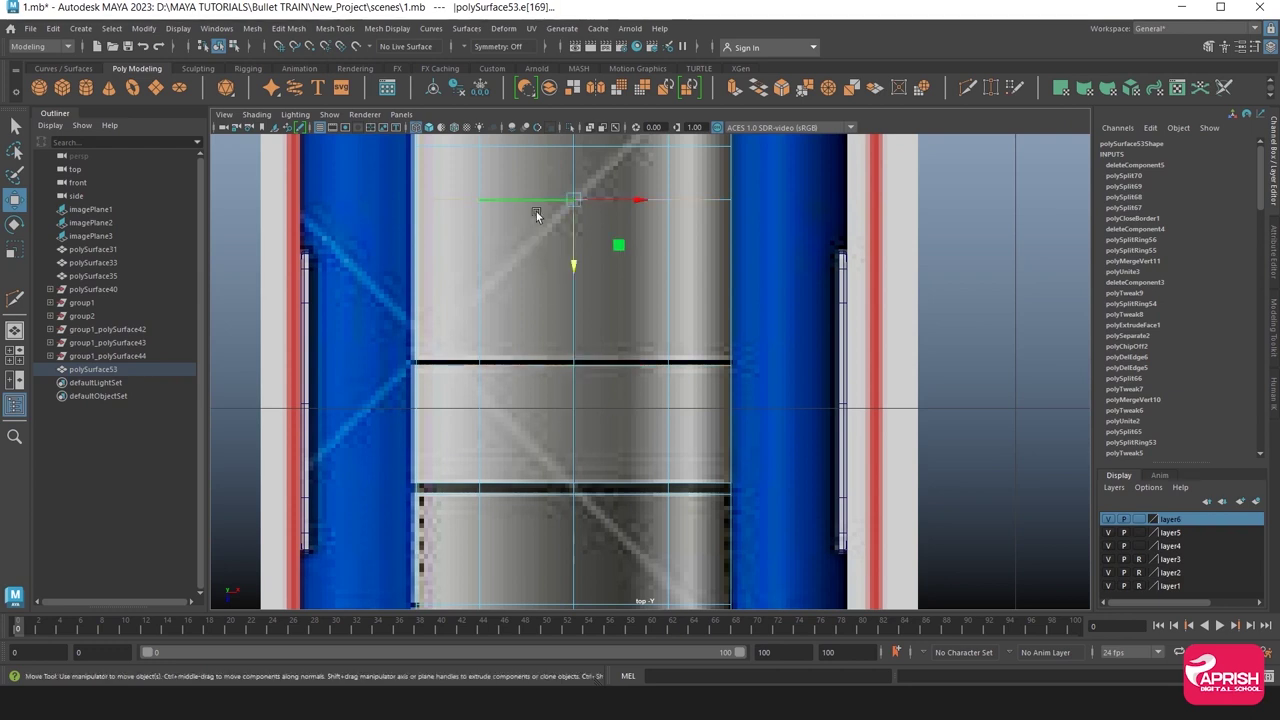
pyautogui.moveTo(573, 261); pyautogui.dragTo(555, 425)
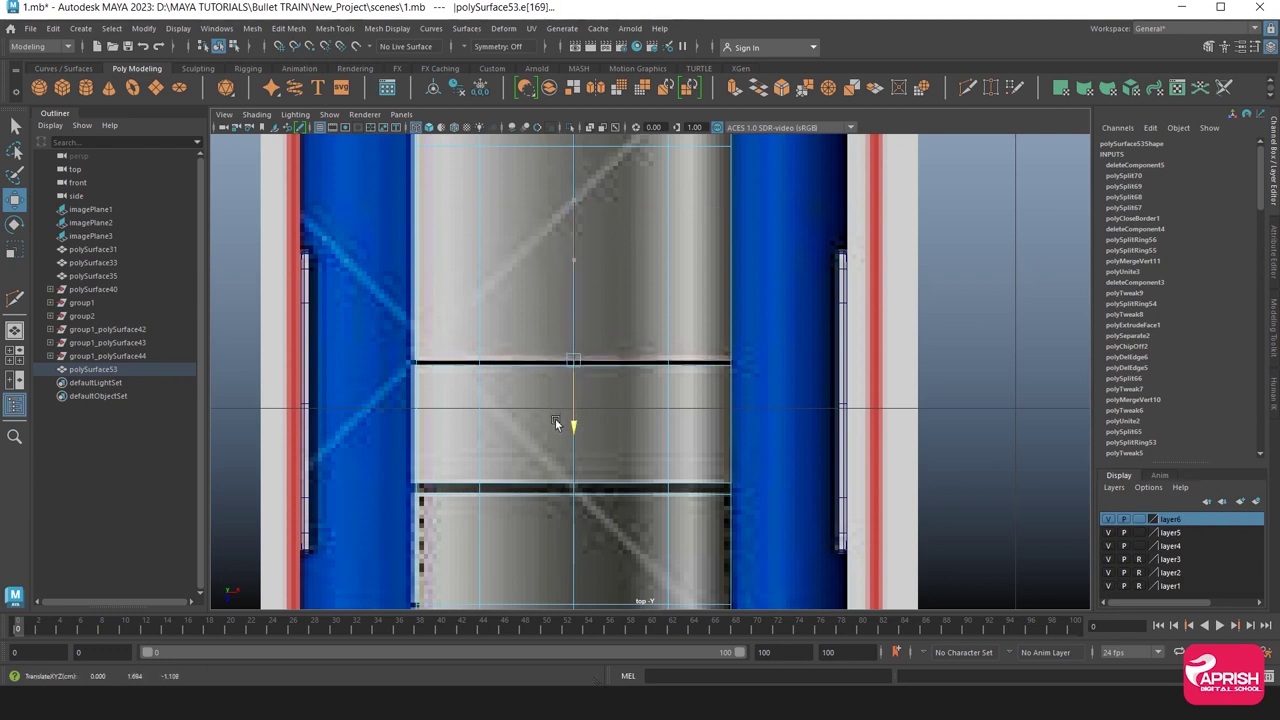
# Nudge the pair of cross edges in the next roof section onto the seam.
pyautogui.keyDown('alt'); pyautogui.moveTo(556, 419); pyautogui.dragTo(524, 370, button='middle'); pyautogui.keyUp('alt')
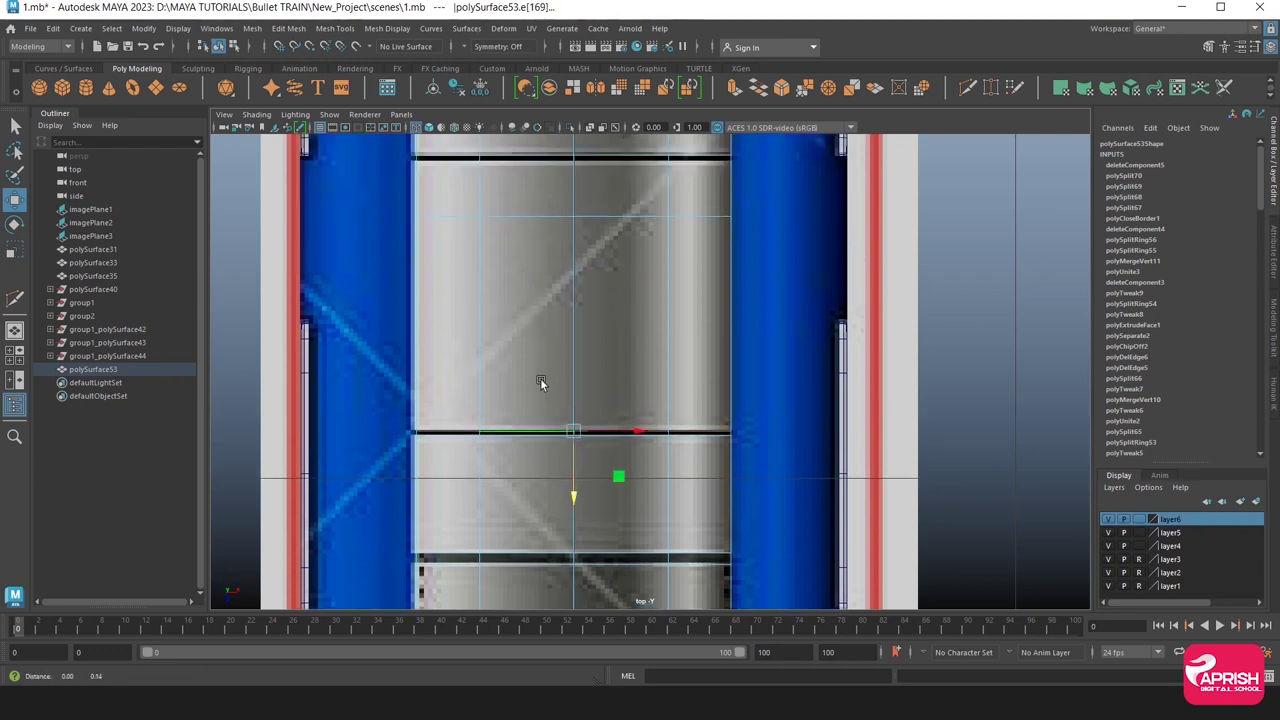
pyautogui.click(526, 358)
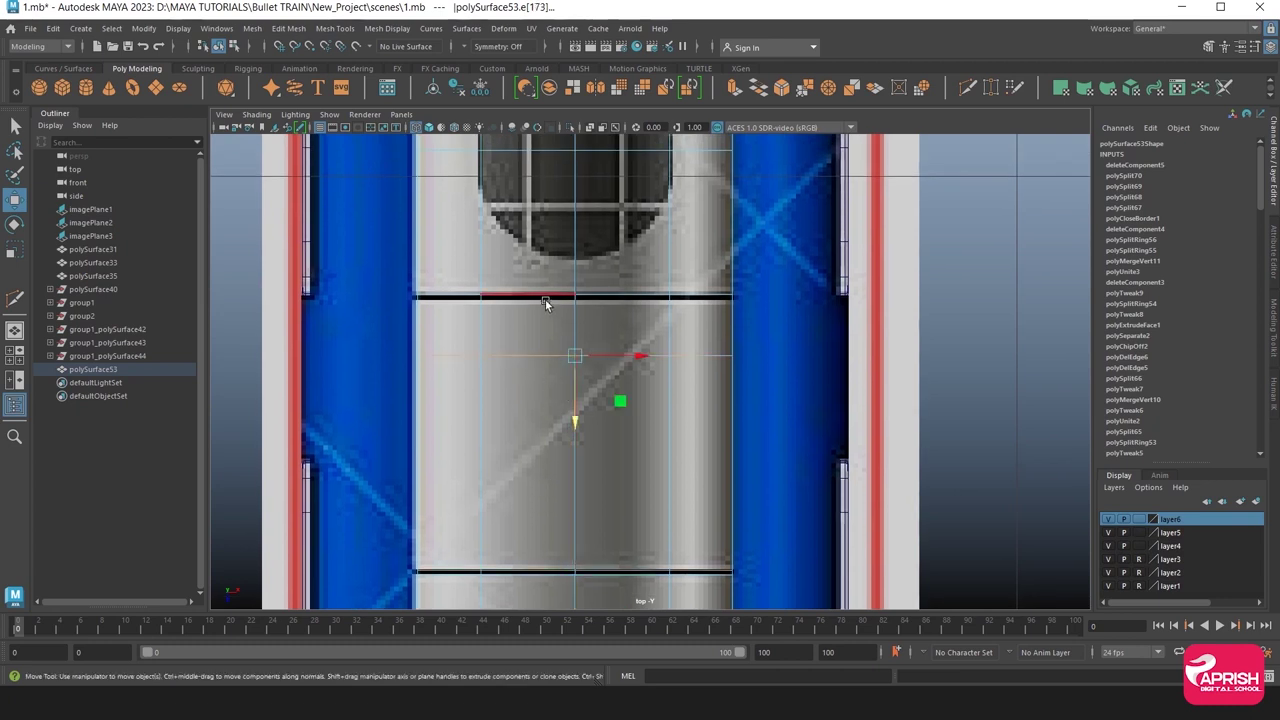
pyautogui.click(577, 360)
pyautogui.moveTo(577, 360); pyautogui.dragTo(572, 352)
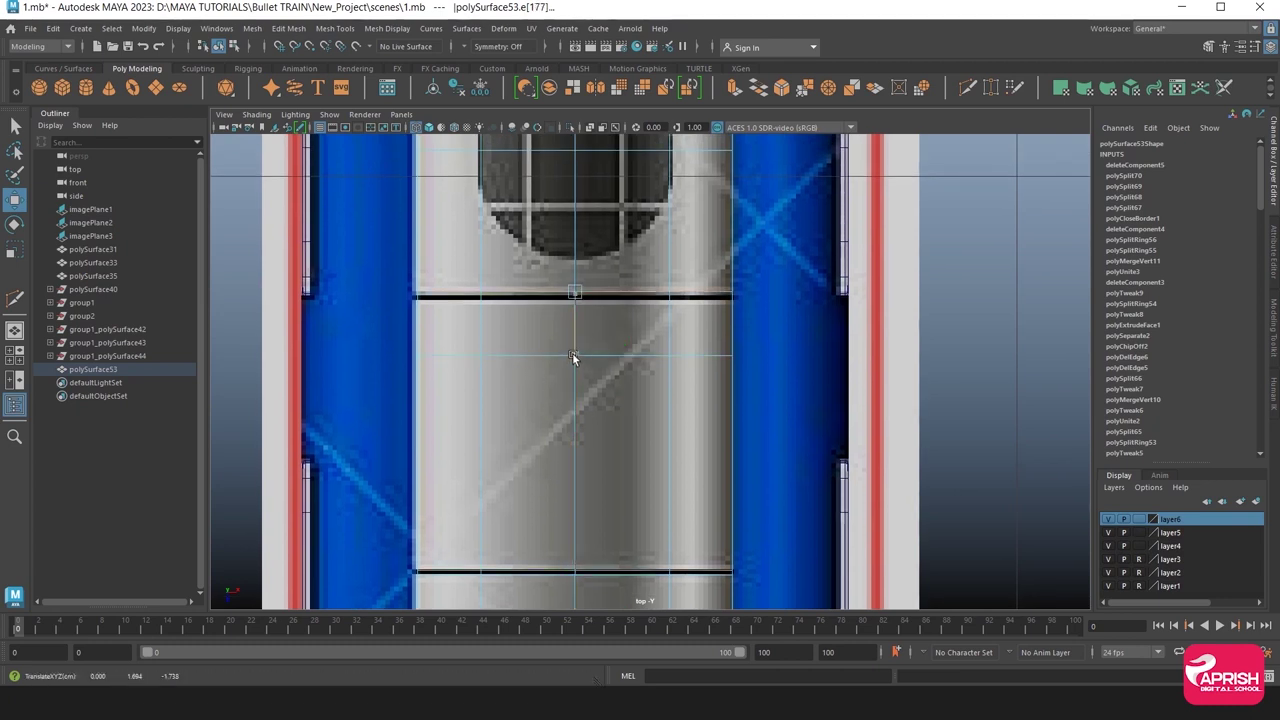
pyautogui.click(572, 400)
pyautogui.moveTo(571, 414); pyautogui.dragTo(567, 365)
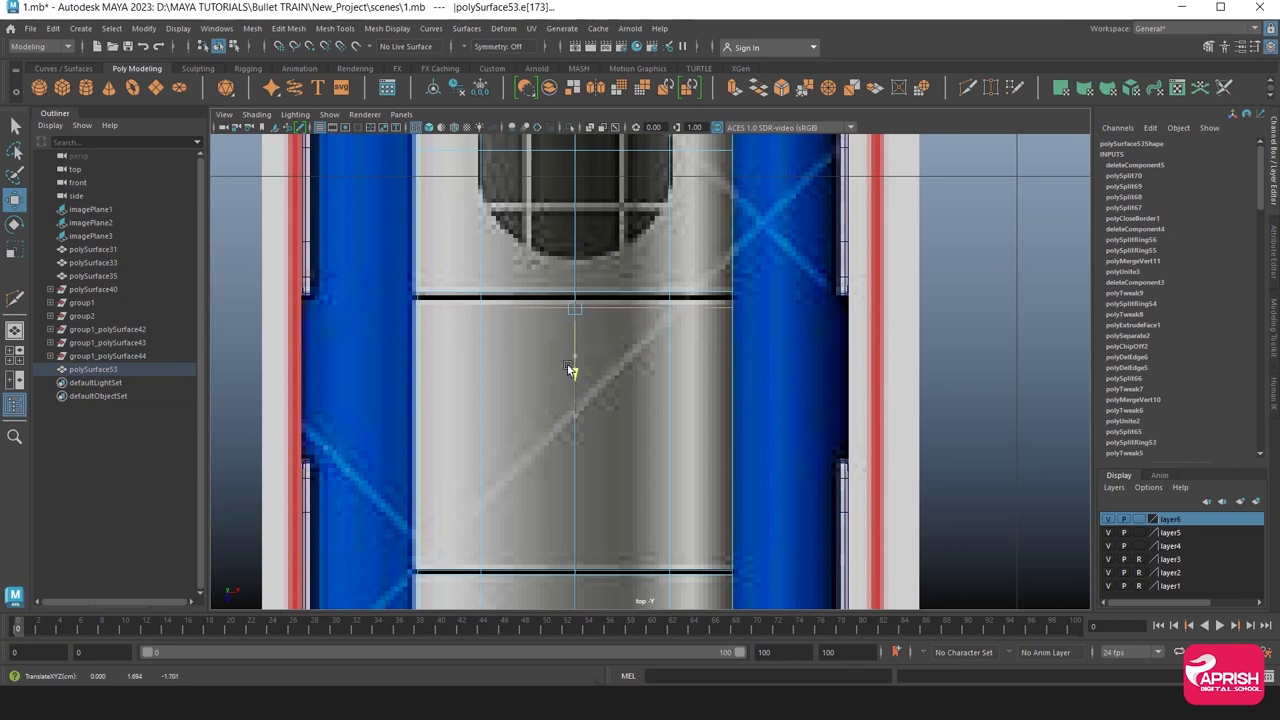
# Move the cross edge above the round grille down to the grille's top.
pyautogui.moveTo(568, 366)
pyautogui.keyDown('alt'); pyautogui.mouseDown(button='middle')
pyautogui.moveTo(547, 387)
pyautogui.moveTo(537, 434)
pyautogui.moveTo(515, 320)
pyautogui.mouseUp(button='middle'); pyautogui.keyUp('alt')
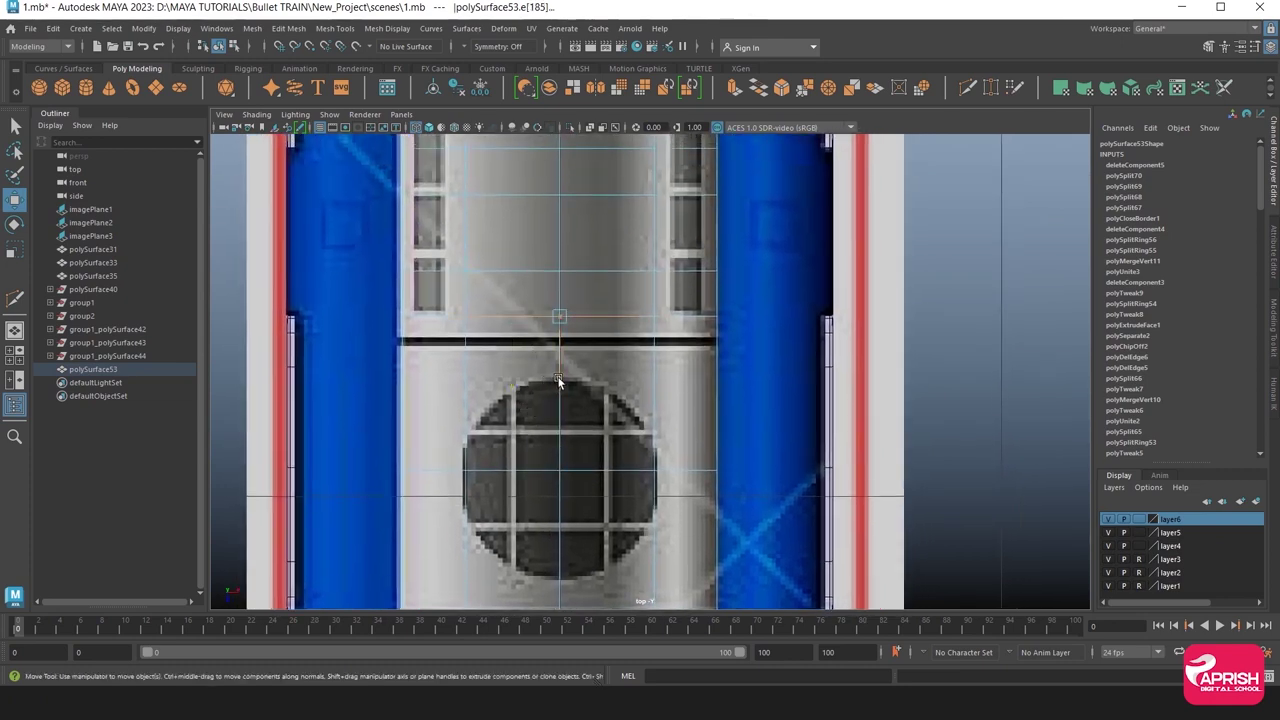
pyautogui.click(556, 405)
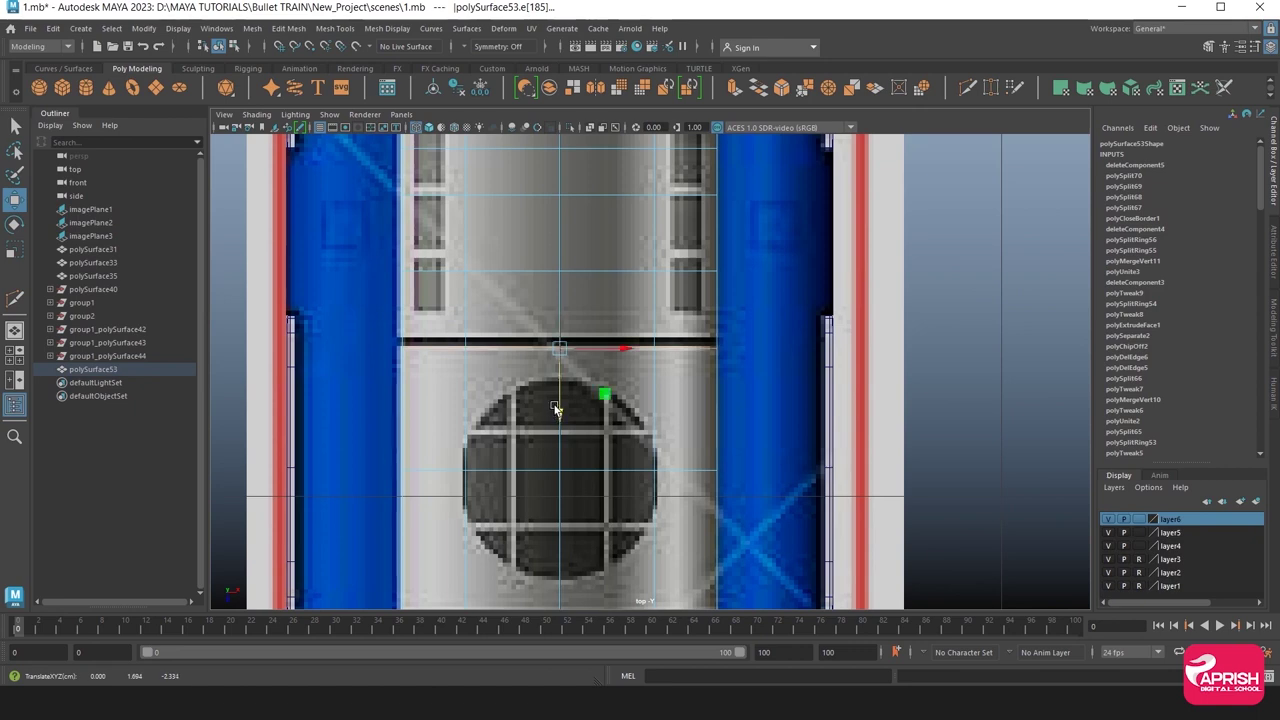
pyautogui.click(519, 273)
pyautogui.moveTo(556, 342); pyautogui.dragTo(560, 403)
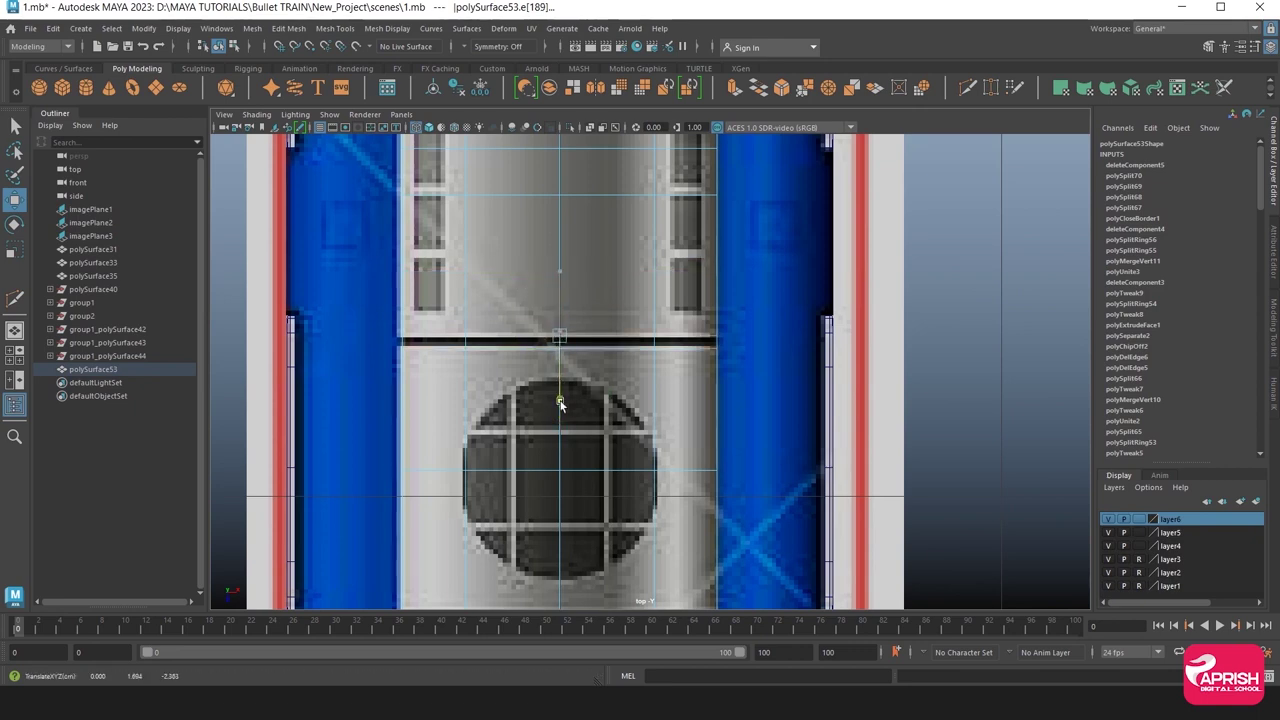
# Align the upper window section's cross edges with their seam, then return to object mode.
pyautogui.keyDown('alt'); pyautogui.moveTo(546, 366); pyautogui.dragTo(505, 339, button='middle'); pyautogui.keyUp('alt')
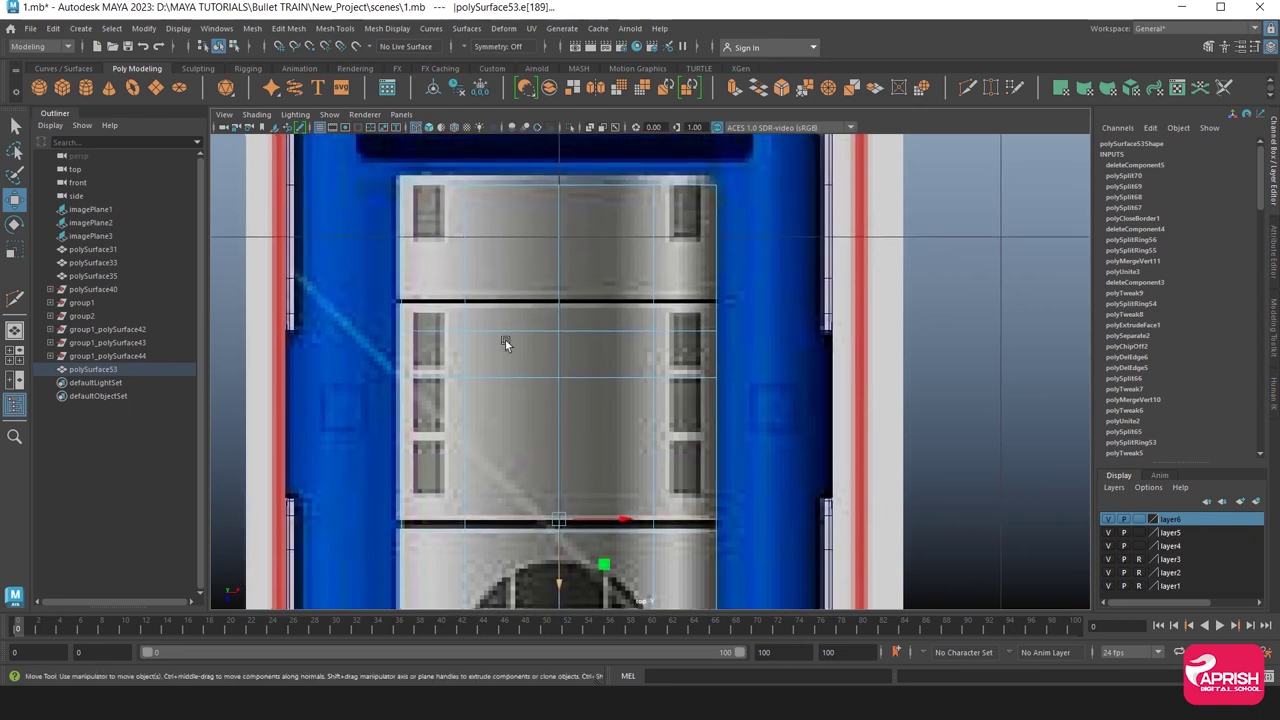
pyautogui.click(506, 330)
pyautogui.moveTo(549, 378); pyautogui.dragTo(555, 373)
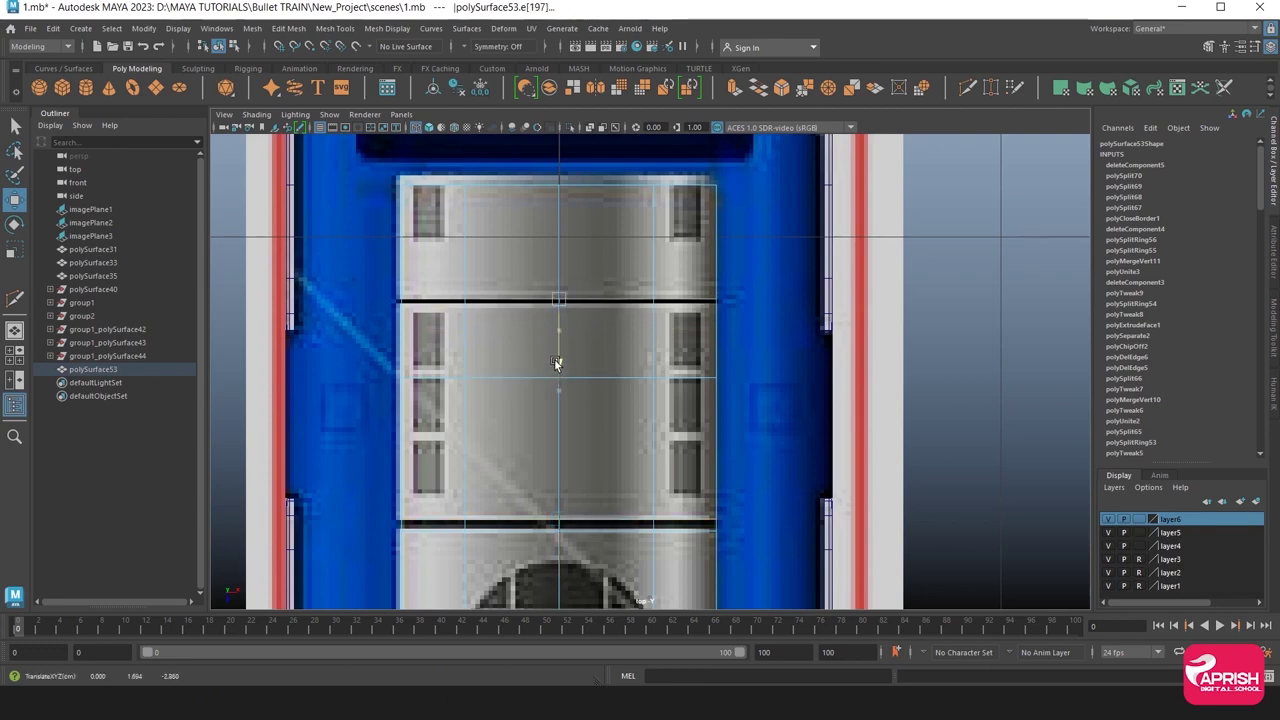
pyautogui.click(555, 360)
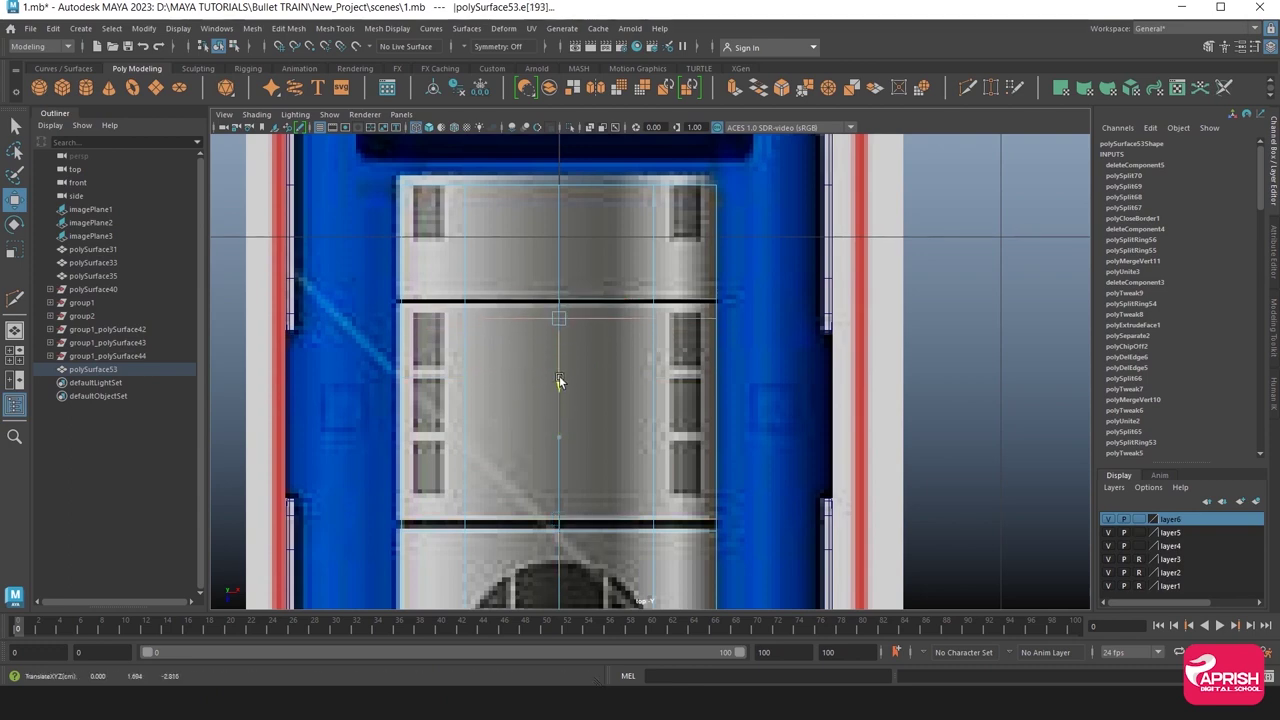
pyautogui.moveTo(558, 380); pyautogui.dragTo(579, 478, button='middle')
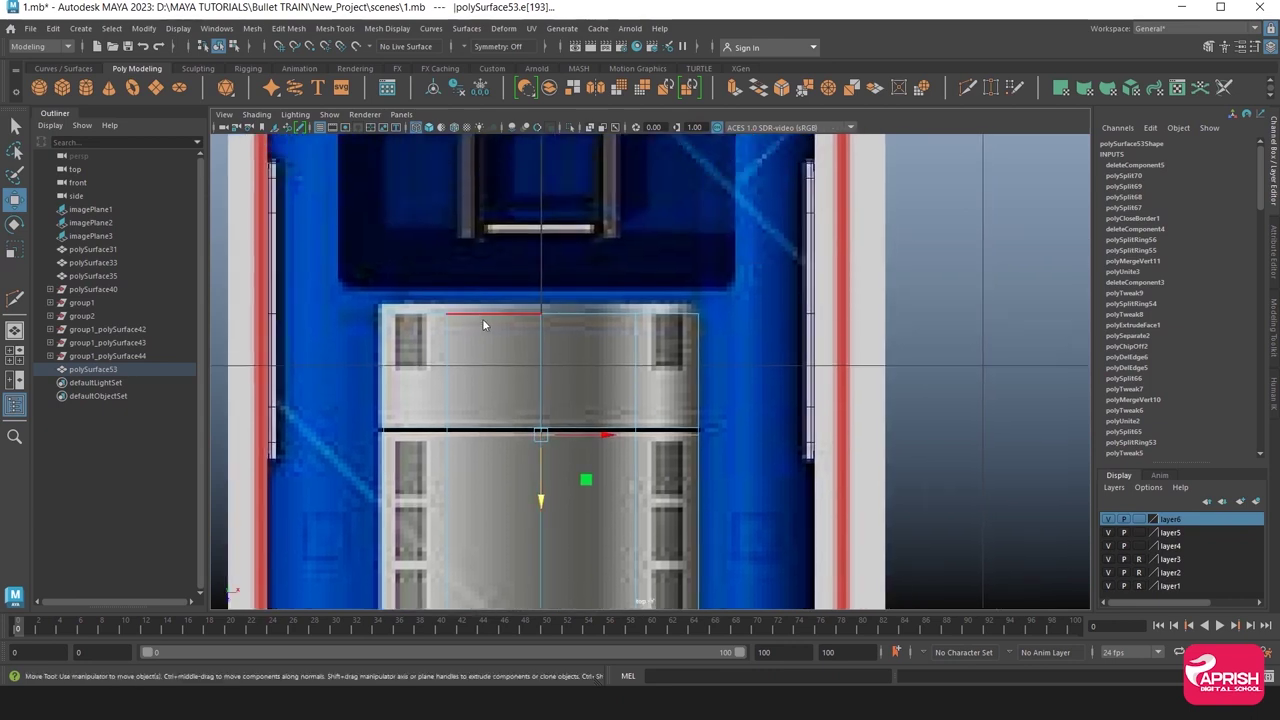
pyautogui.moveTo(482, 308); pyautogui.dragTo(420, 297, button='right')
pyautogui.moveTo(505, 288); pyautogui.dragTo(585, 330)
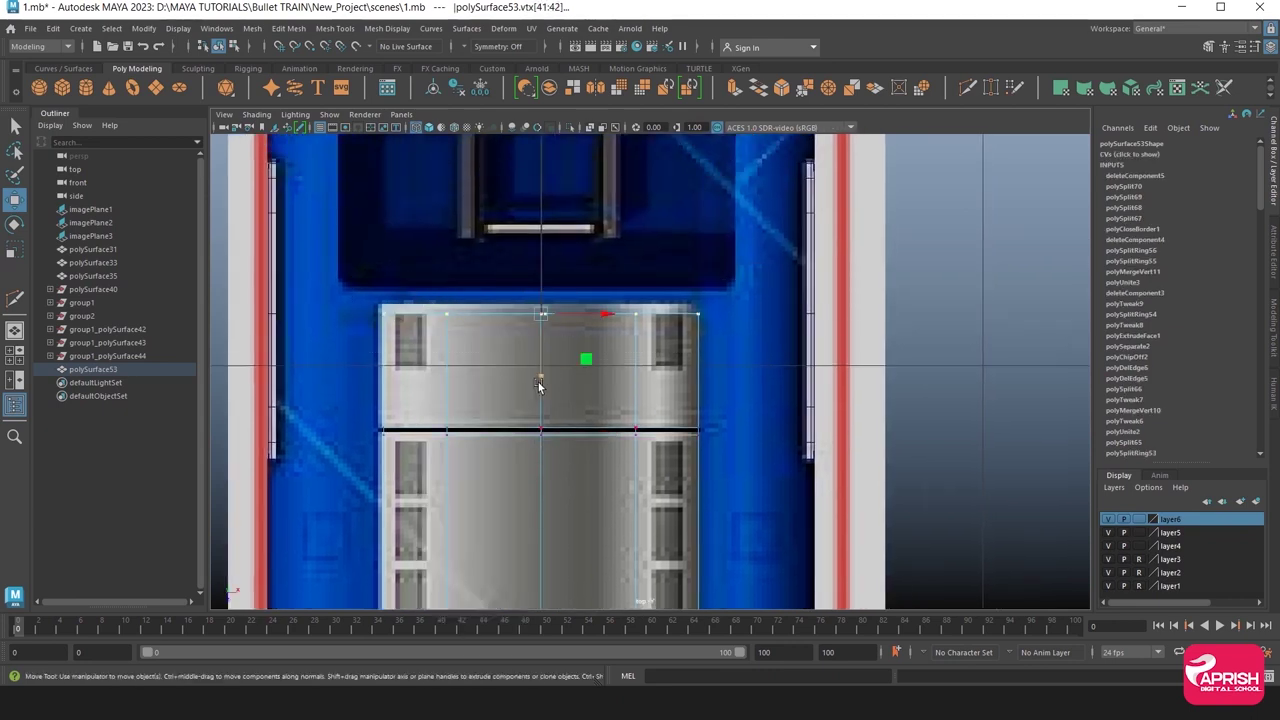
pyautogui.moveTo(536, 345); pyautogui.dragTo(595, 329, button='right')
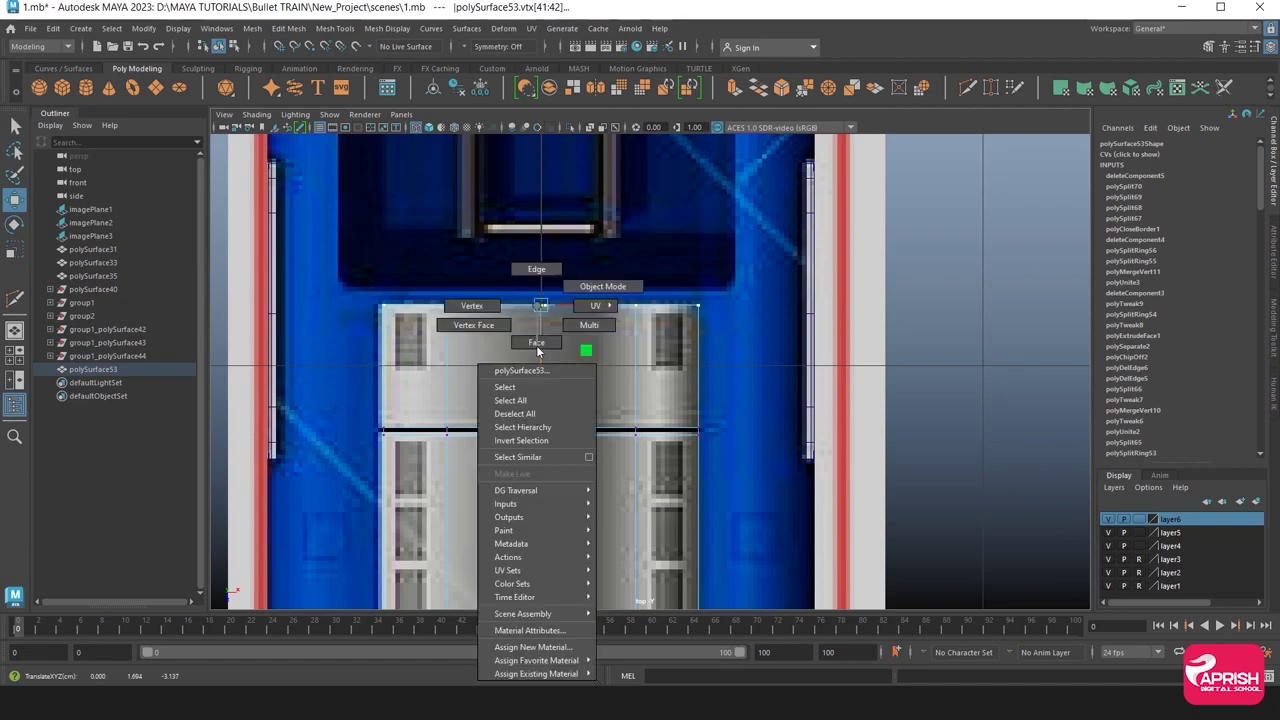
# Frame the roof cover in a full-size perspective view and select it for face editing.
pyautogui.press('f')
pyautogui.press('space')
pyautogui.press('space')
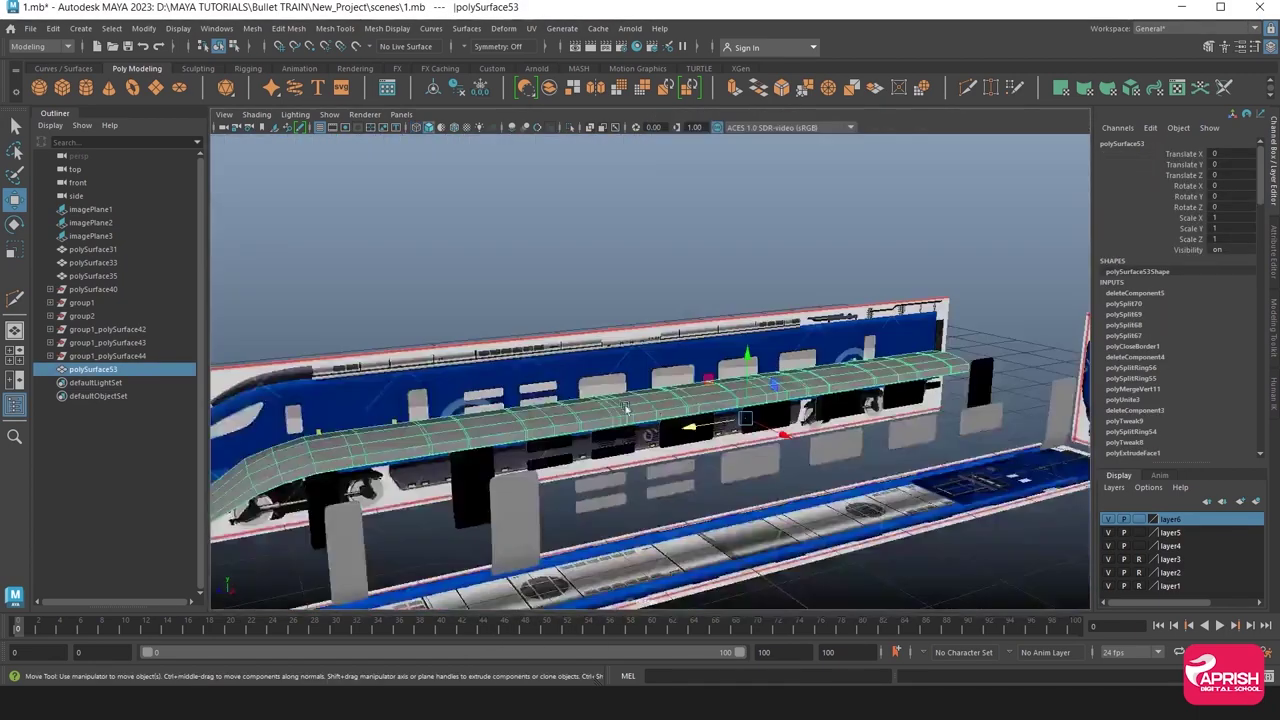
pyautogui.press('f')
pyautogui.click(504, 381)
pyautogui.keyDown('alt'); pyautogui.moveTo(504, 381); pyautogui.dragTo(477, 335); pyautogui.keyUp('alt')
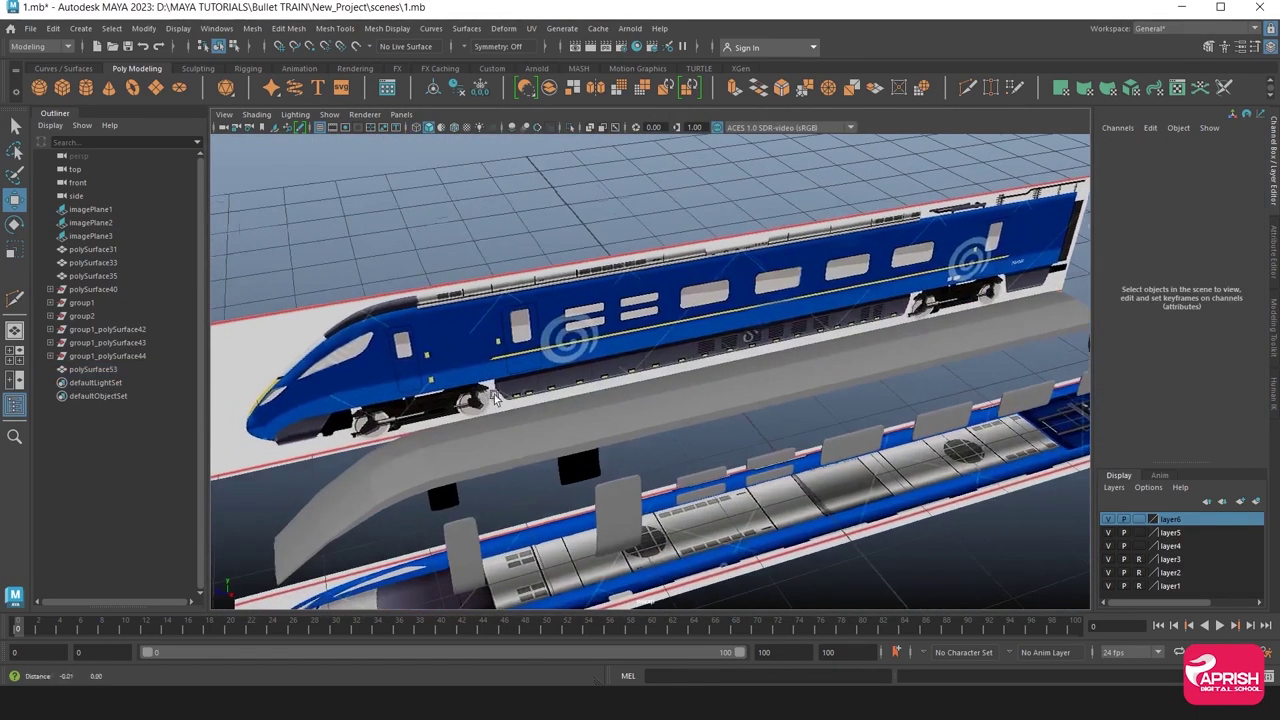
pyautogui.scroll(5, 652, 411)
pyautogui.click(566, 318)
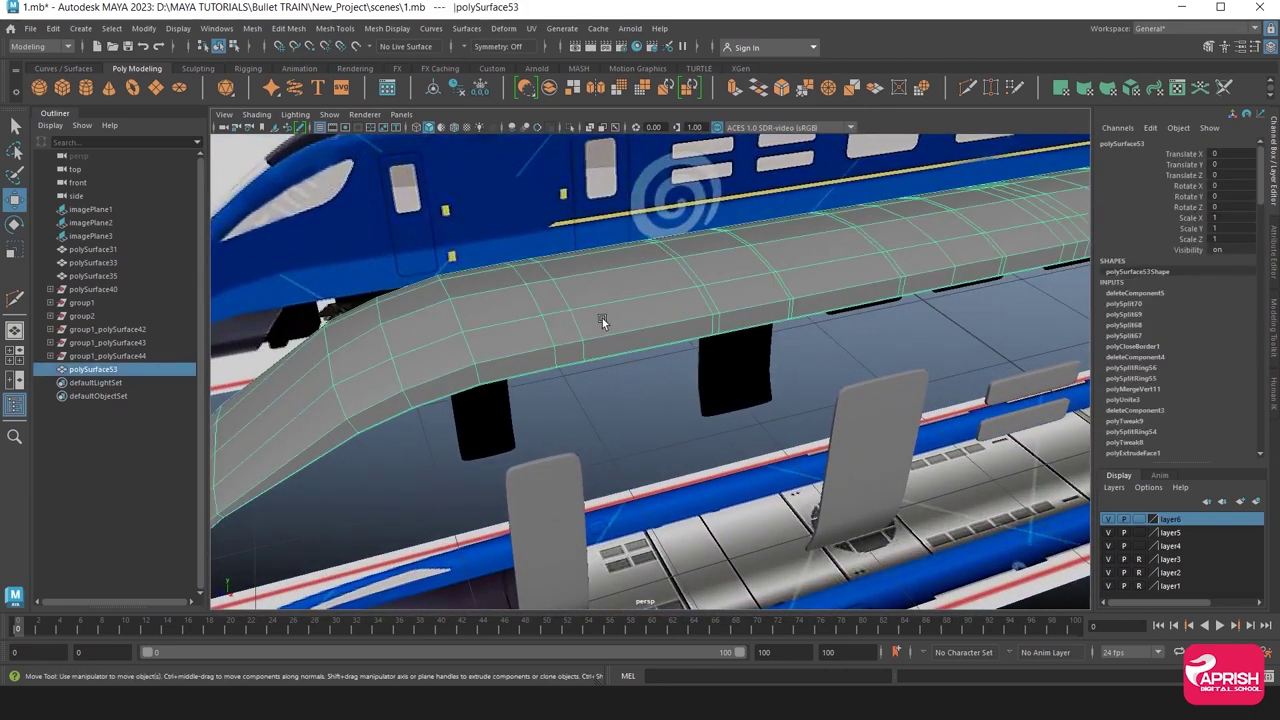
pyautogui.moveTo(602, 318)
pyautogui.keyDown('alt'); pyautogui.mouseDown()
pyautogui.moveTo(612, 323)
pyautogui.moveTo(615, 301)
pyautogui.moveTo(617, 315)
pyautogui.mouseUp(); pyautogui.keyUp('alt')
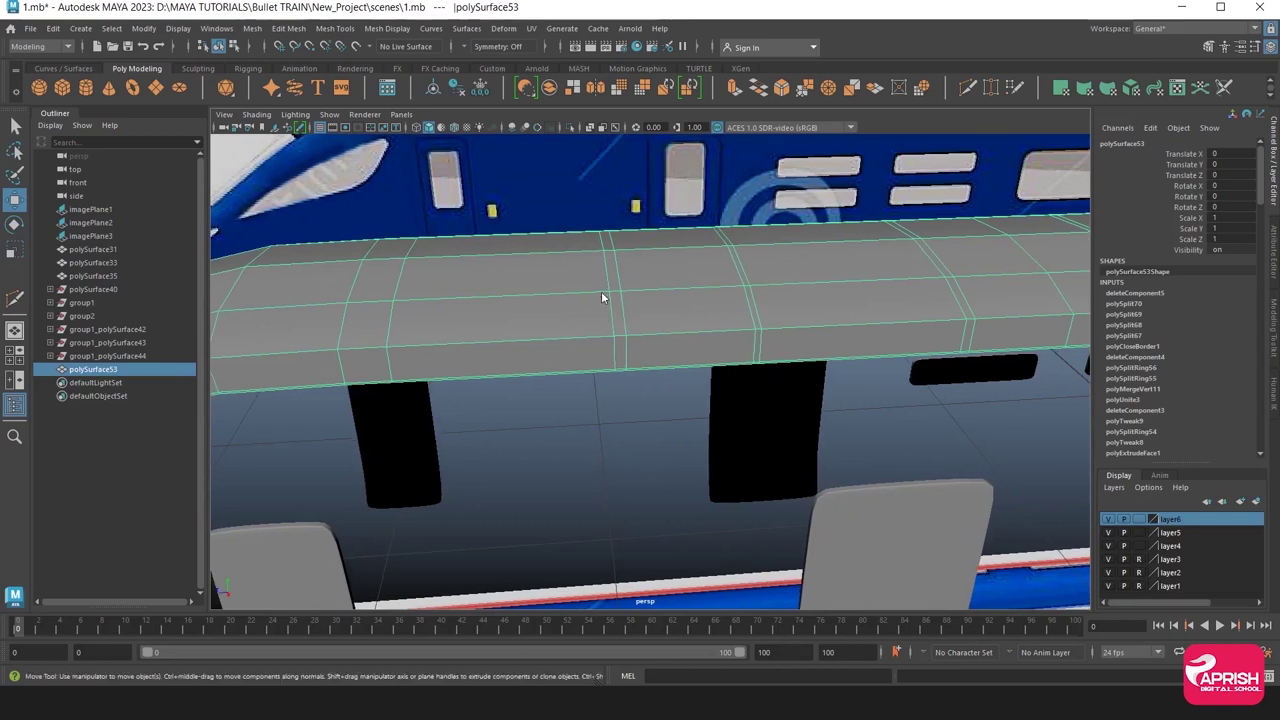
pyautogui.moveTo(601, 292); pyautogui.dragTo(601, 325, button='right')
pyautogui.click(618, 312)
pyautogui.hotkey('ctrl', 'z')
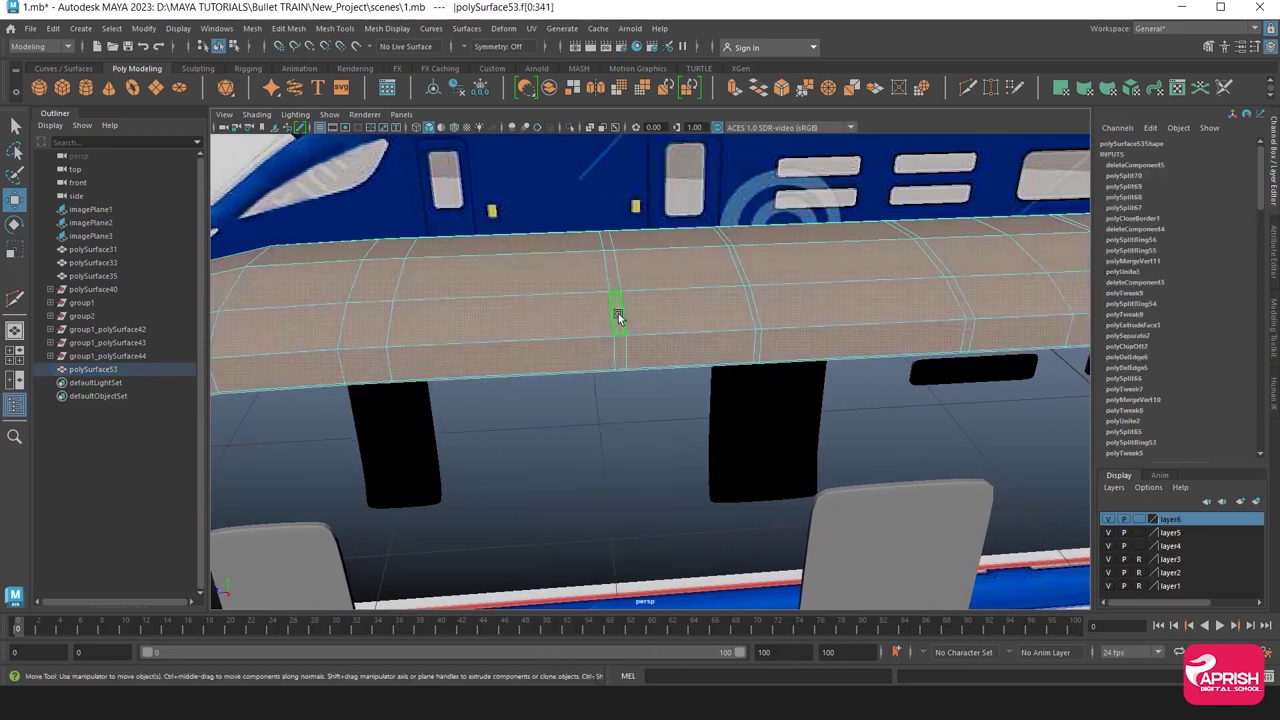
# Delete the roof cover's stray bottom edge and check the smoothed preview.
pyautogui.click(620, 361)
pyautogui.keyDown('alt'); pyautogui.moveTo(621, 373); pyautogui.dragTo(512, 273); pyautogui.keyUp('alt')
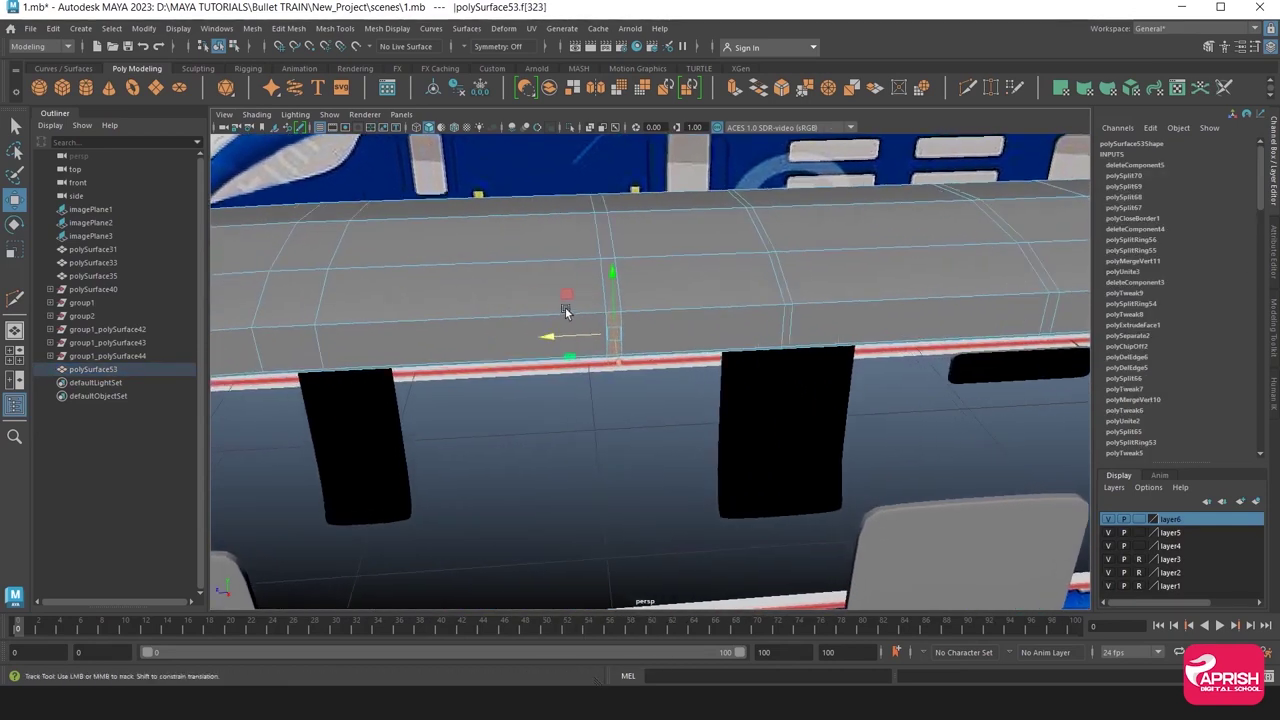
pyautogui.rightClick(512, 273)
pyautogui.click(512, 238)
pyautogui.click(511, 325)
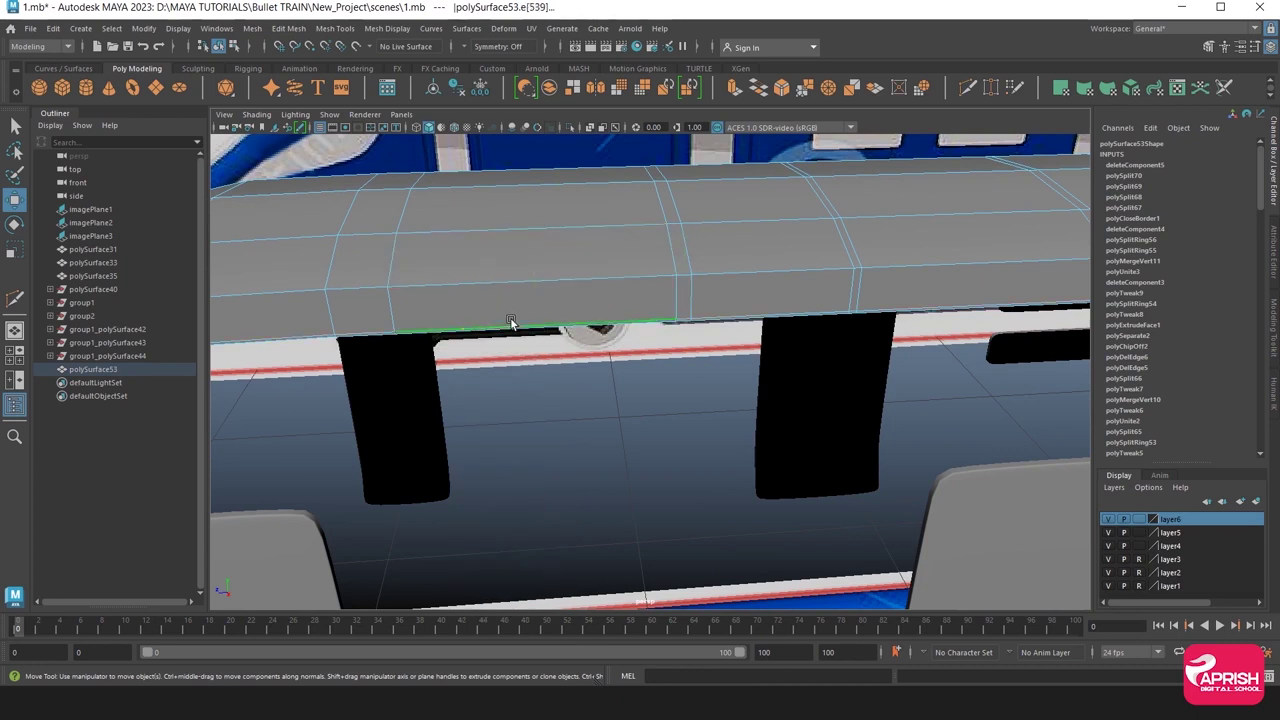
pyautogui.press('Delete')
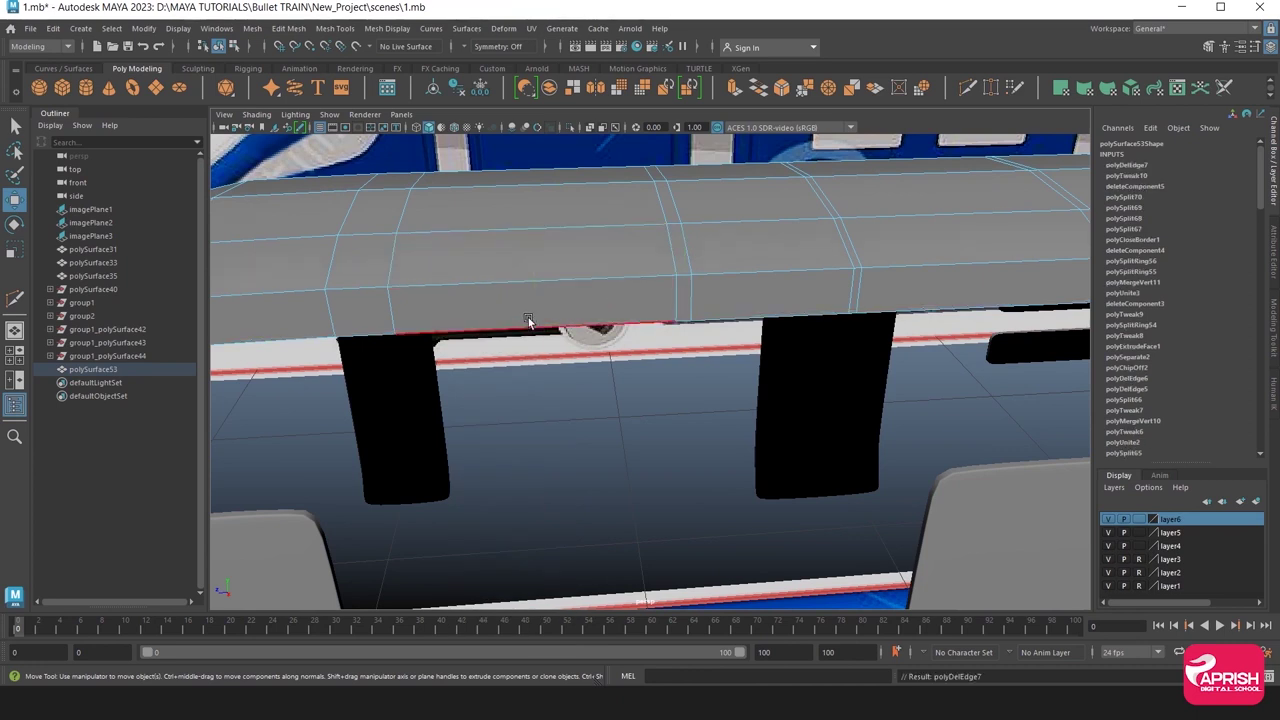
pyautogui.press('3')
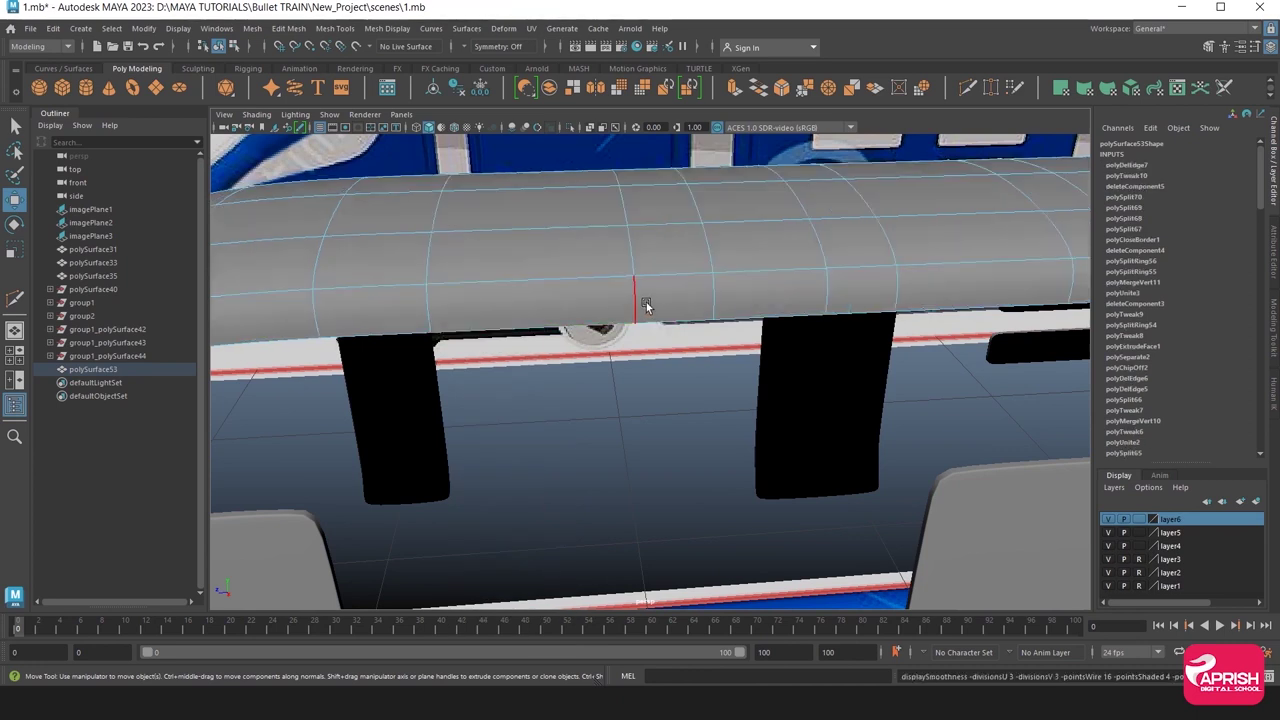
pyautogui.press('1')
# Delete the first two thin face strips between roof panels.
pyautogui.moveTo(680, 276); pyautogui.dragTo(680, 294, button='right')
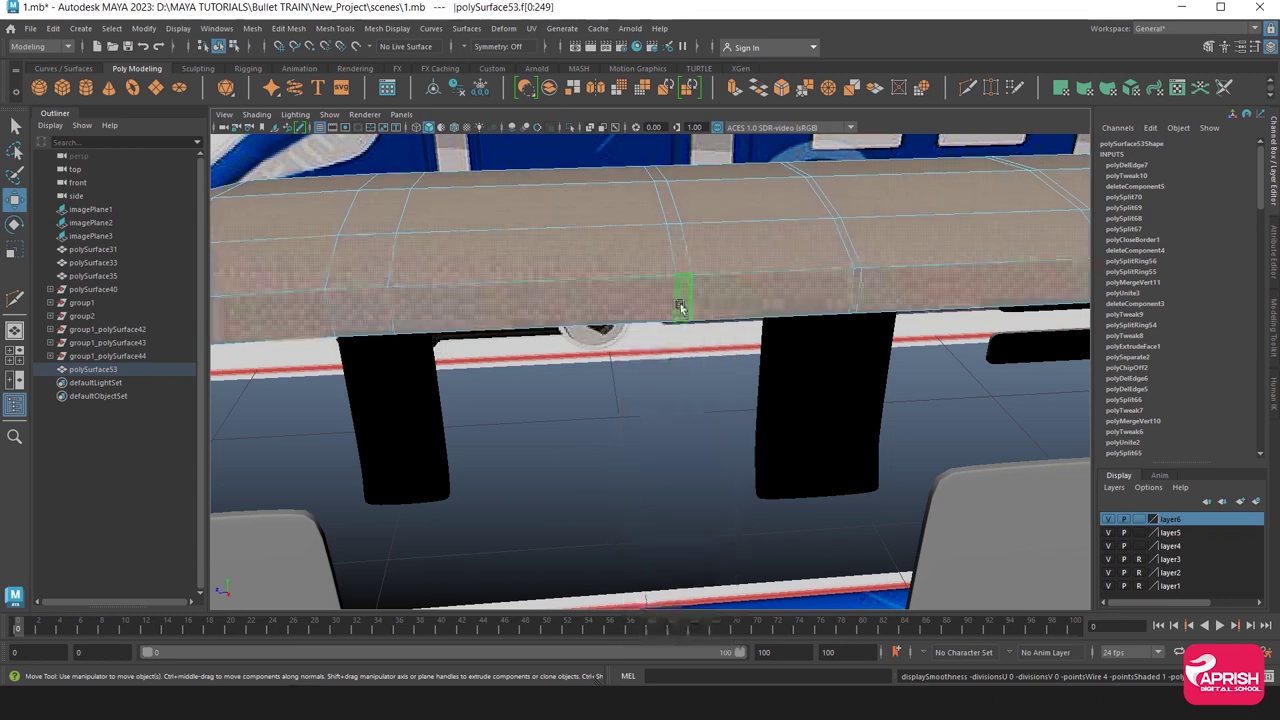
pyautogui.click(683, 333)
pyautogui.click(684, 300)
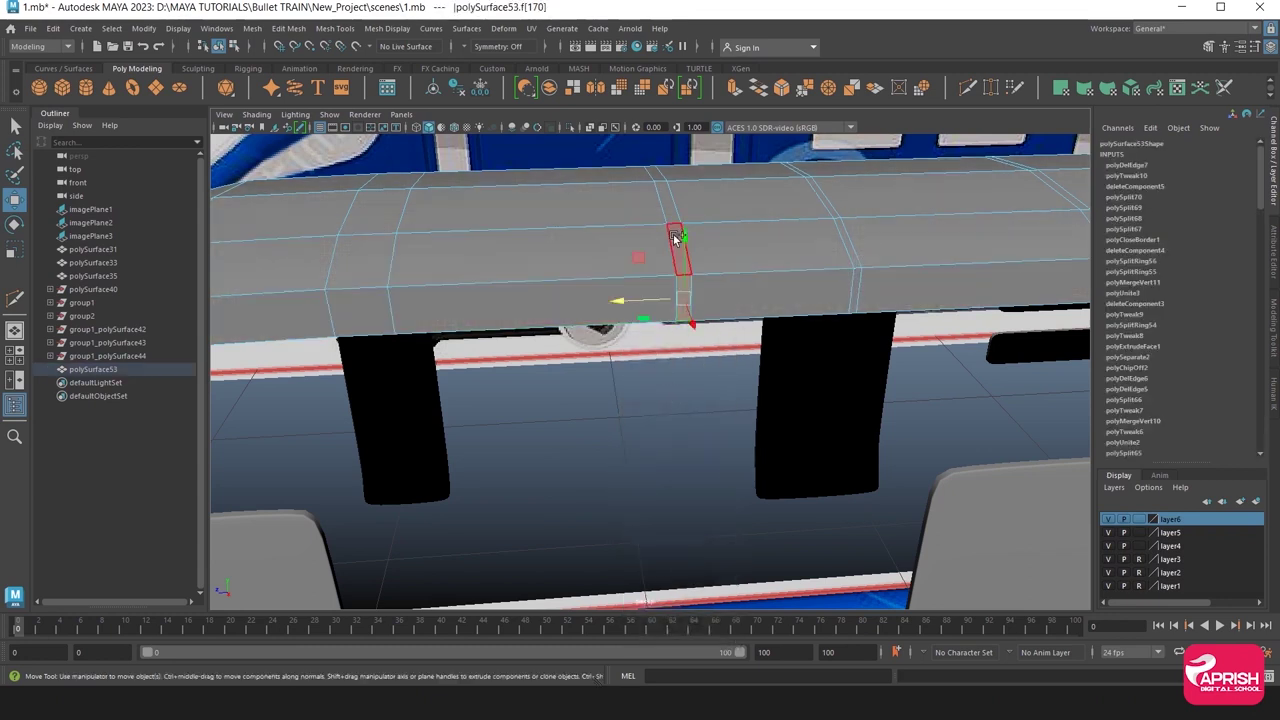
pyautogui.press('q')
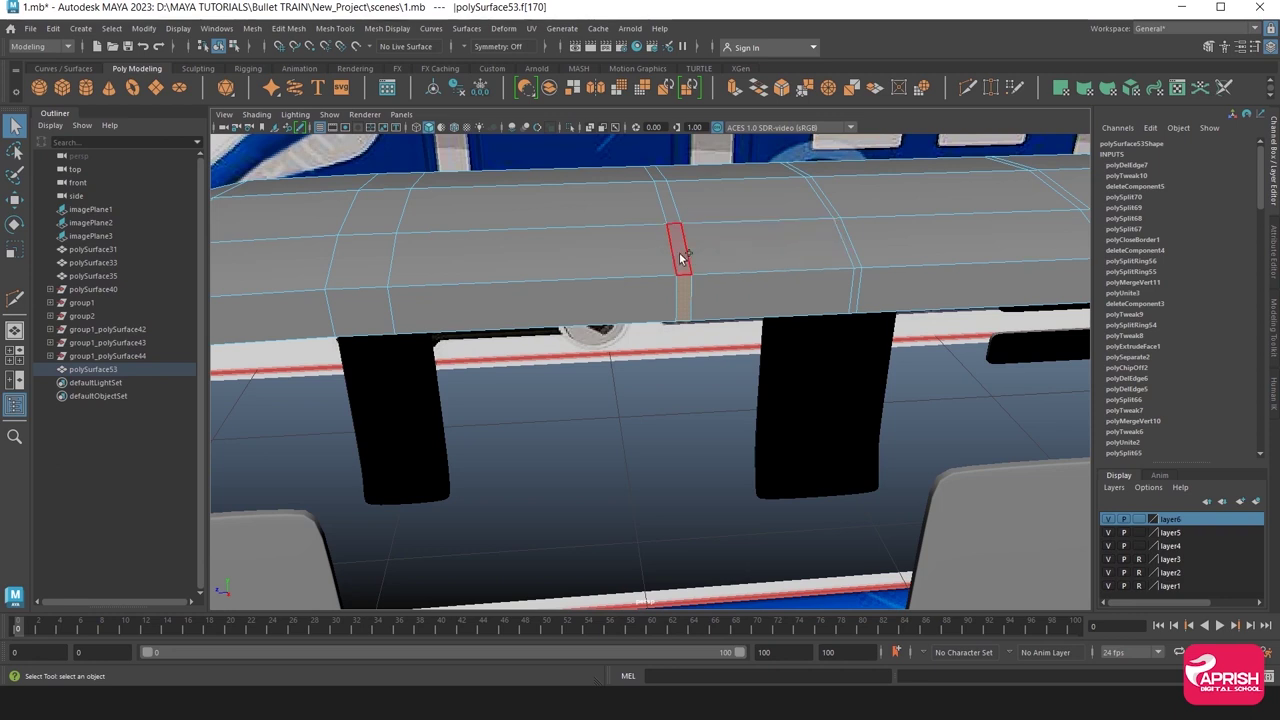
pyautogui.press('Delete')
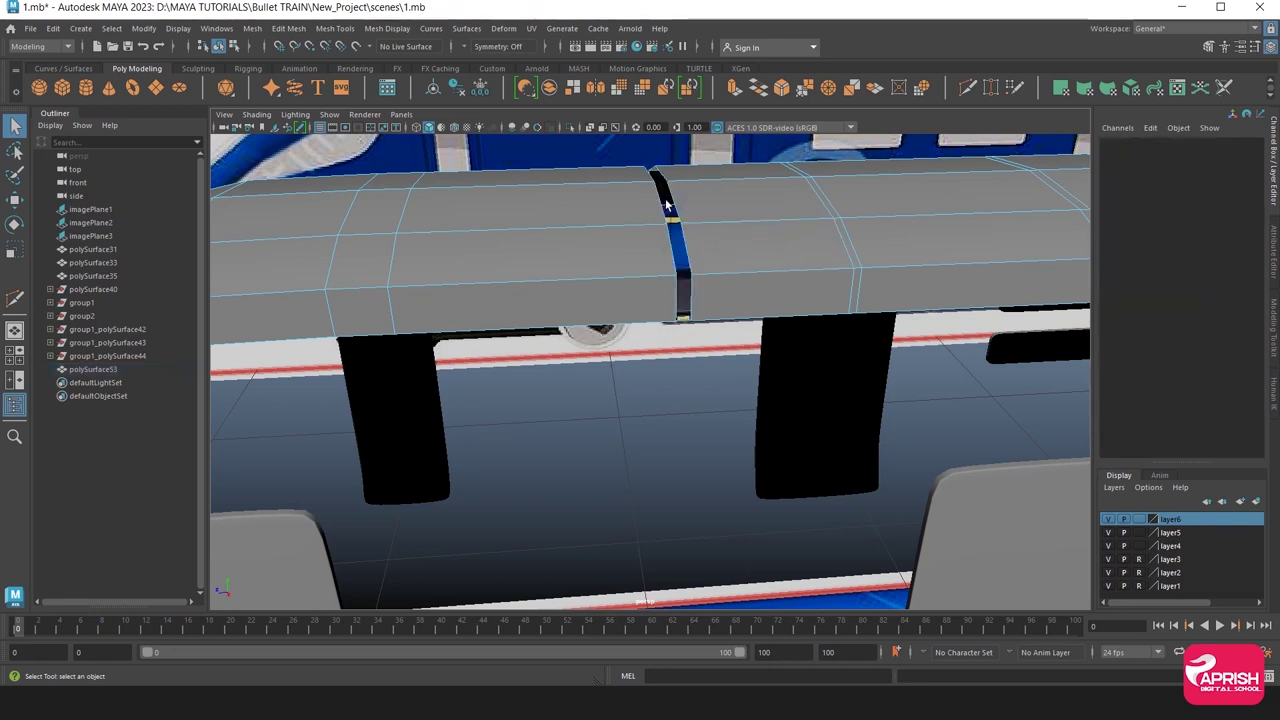
pyautogui.keyDown('alt'); pyautogui.moveTo(760, 300); pyautogui.dragTo(545, 300, button='middle'); pyautogui.keyUp('alt')
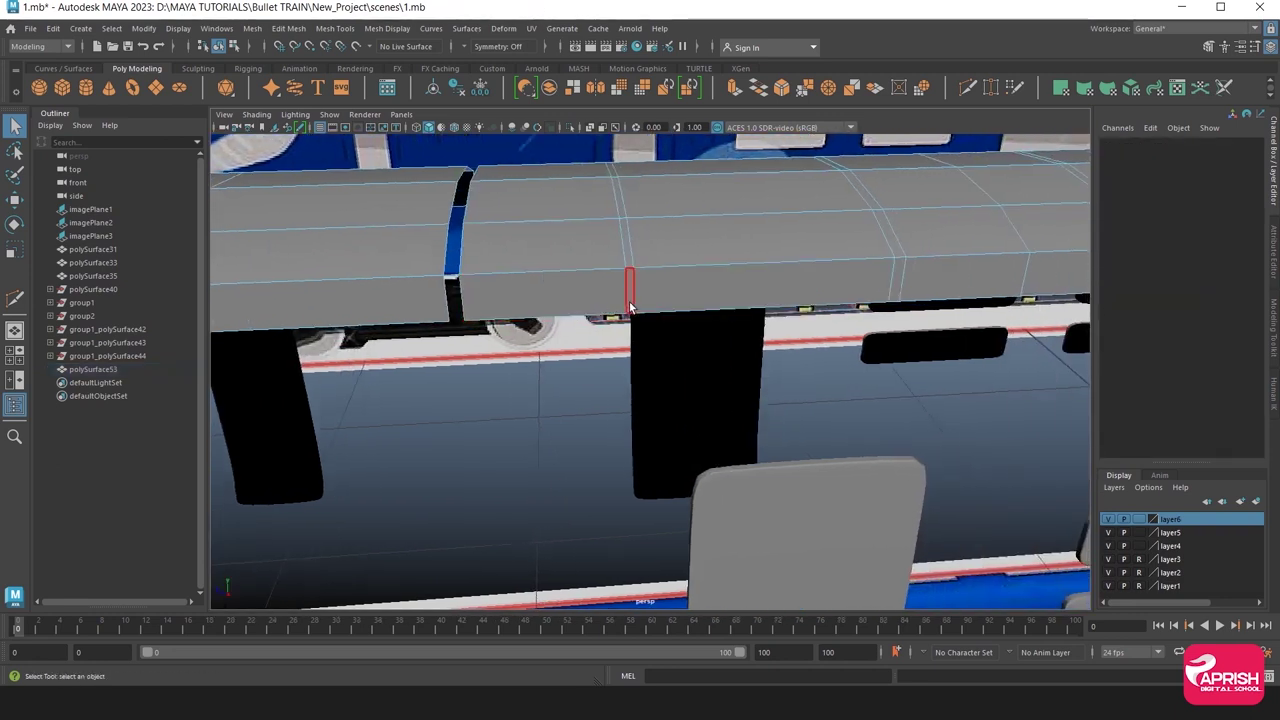
pyautogui.click(629, 303)
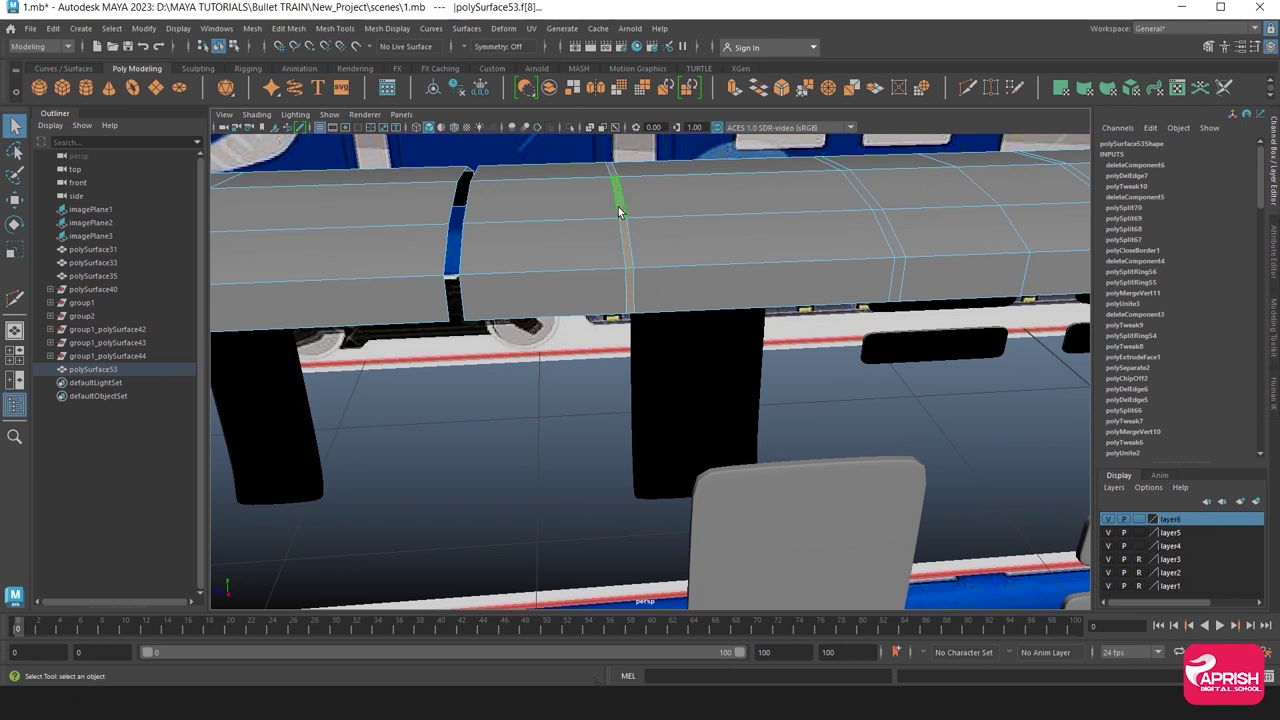
pyautogui.press('Delete')
# Delete the next three thin face strips further along the roof.
pyautogui.click(893, 250)
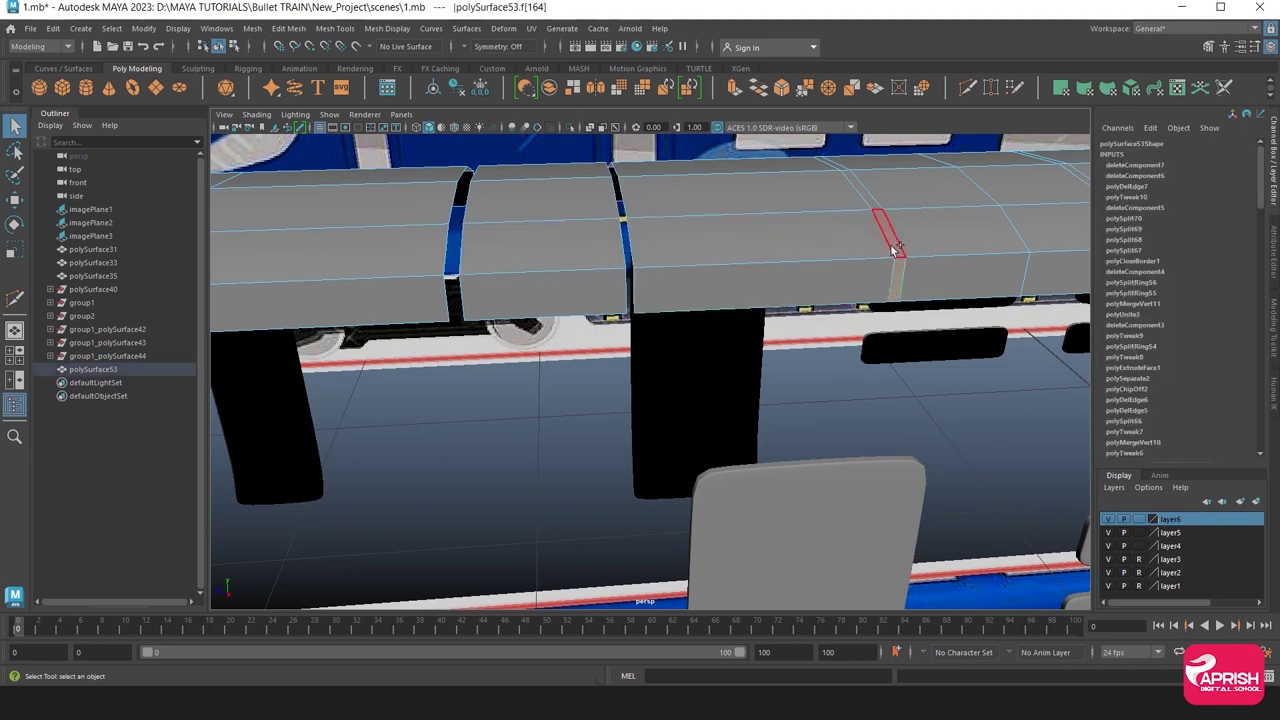
pyautogui.click(878, 216)
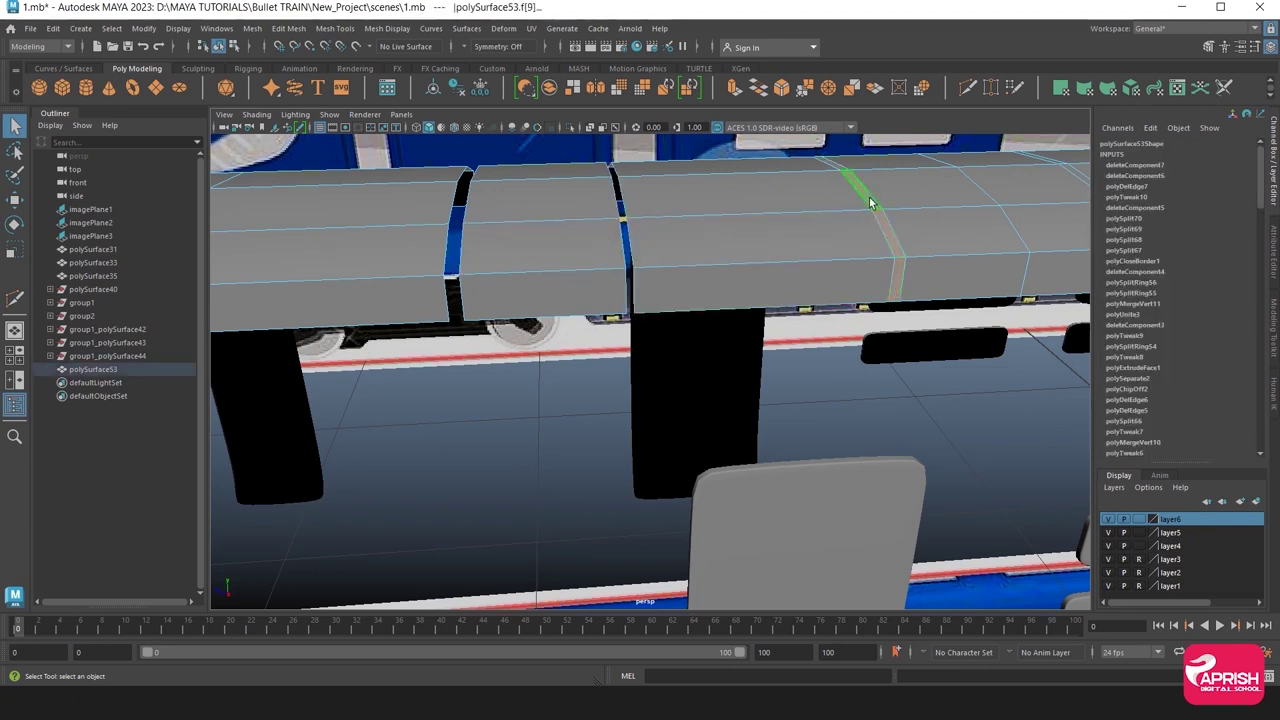
pyautogui.press('Delete')
pyautogui.keyDown('alt'); pyautogui.moveTo(766, 280); pyautogui.dragTo(620, 277); pyautogui.keyUp('alt')
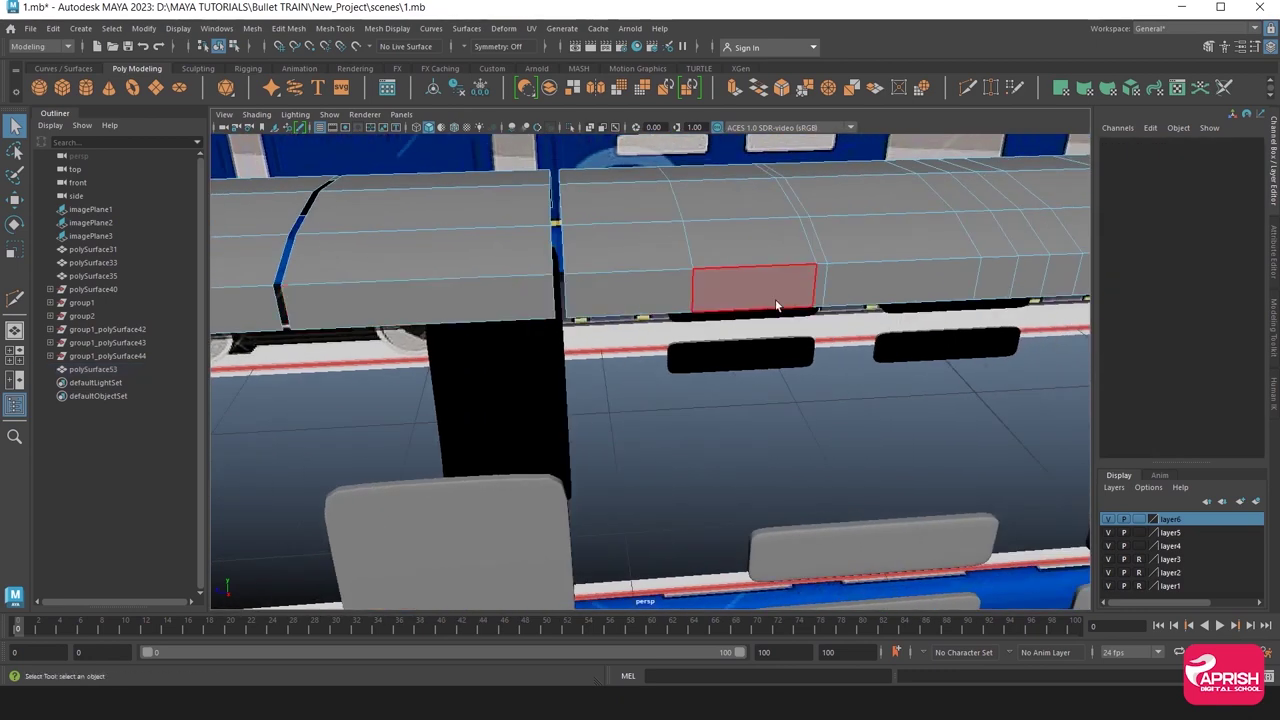
pyautogui.click(822, 275)
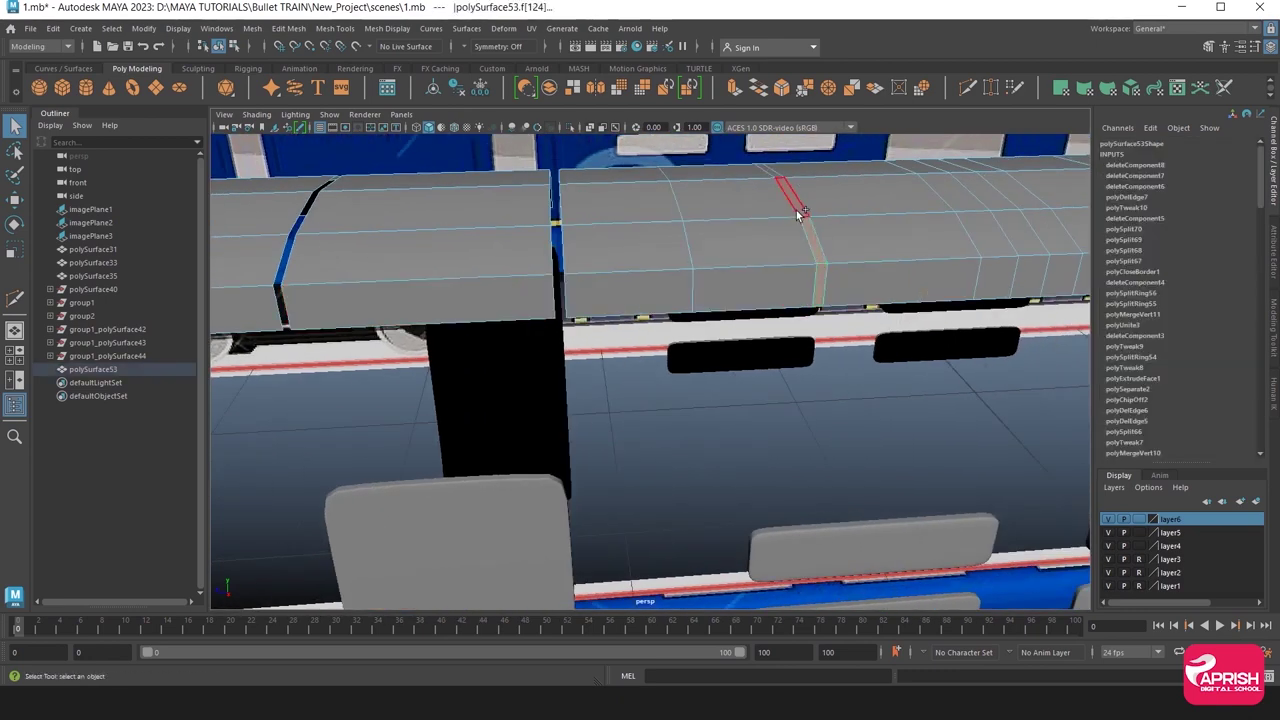
pyautogui.press('Delete')
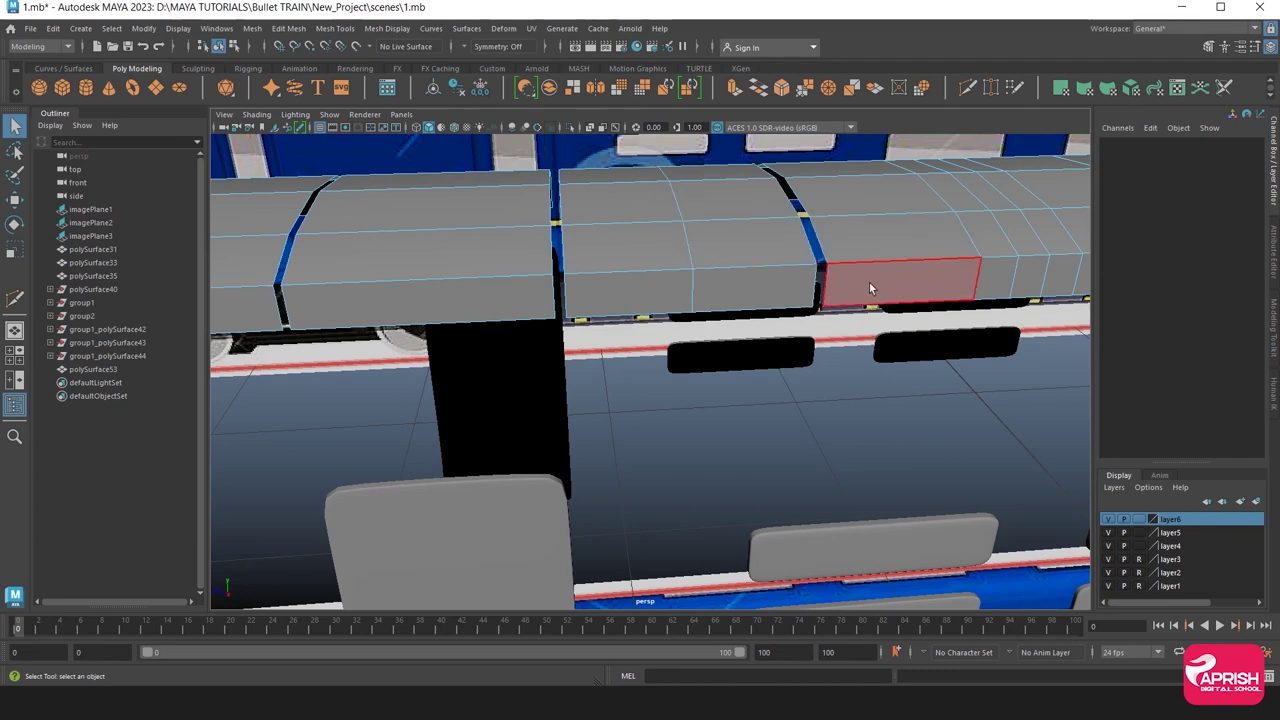
pyautogui.keyDown('alt'); pyautogui.moveTo(869, 281); pyautogui.dragTo(680, 332); pyautogui.keyUp('alt')
pyautogui.click(712, 341)
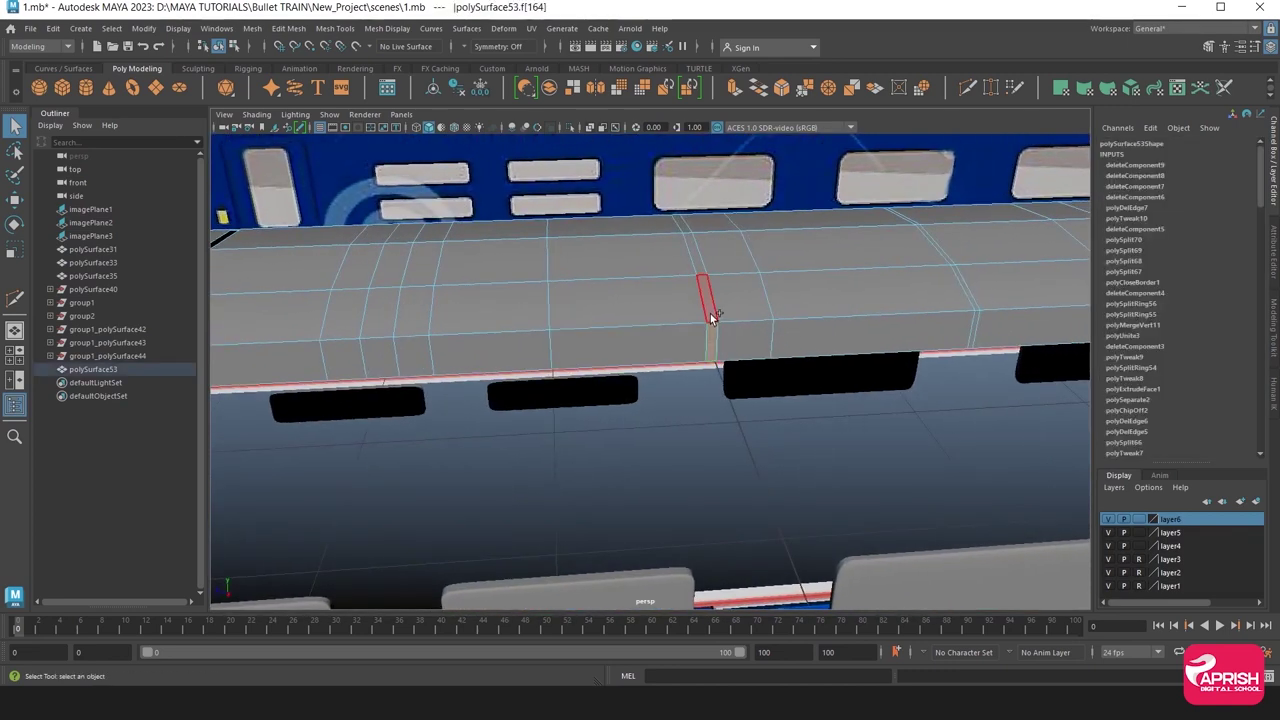
pyautogui.keyDown('shift'); pyautogui.click(694, 252); pyautogui.keyUp('shift')
pyautogui.press('Delete')
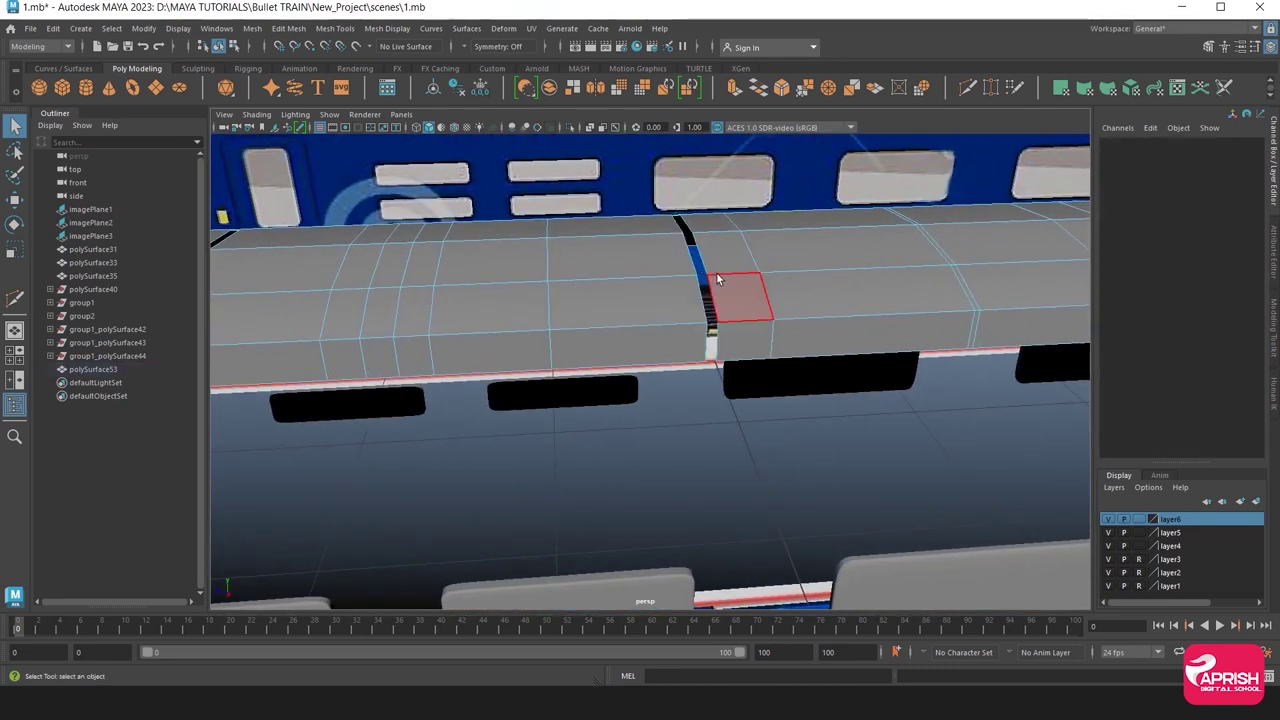
# Delete two more narrow strips on the roof's side.
pyautogui.keyDown('alt'); pyautogui.moveTo(750, 297); pyautogui.dragTo(710, 315); pyautogui.keyUp('alt')
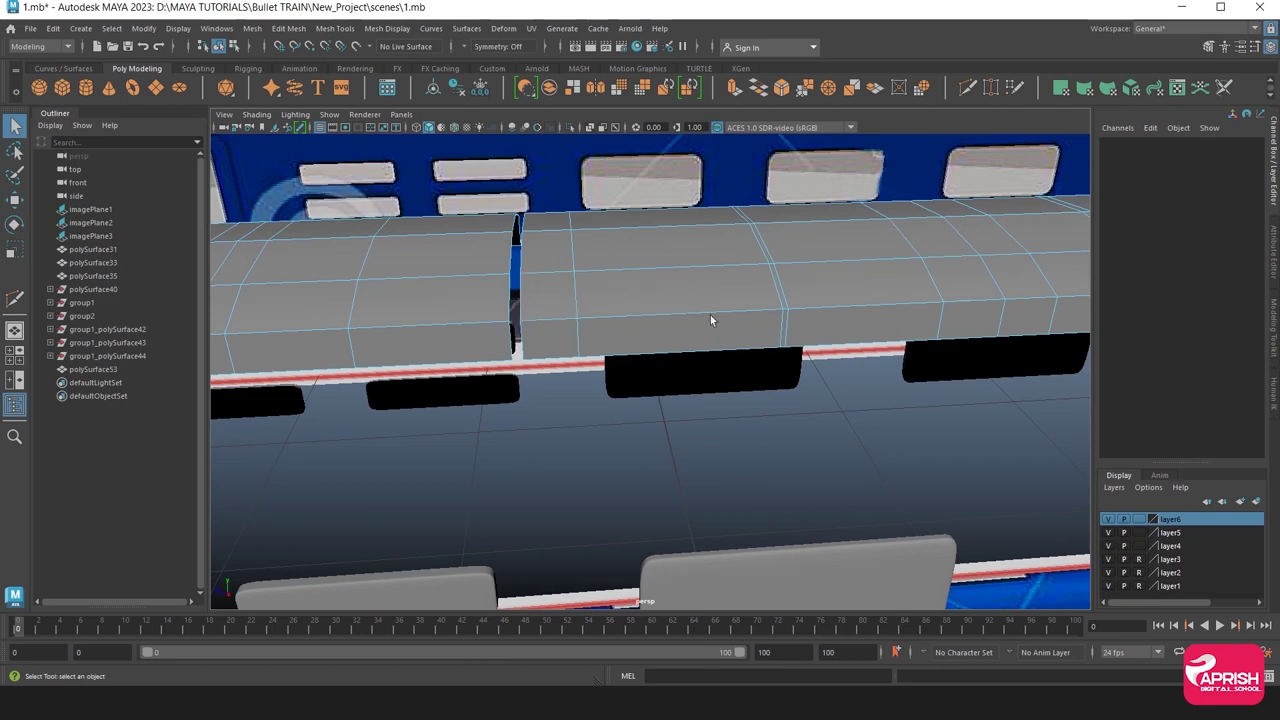
pyautogui.click(784, 302)
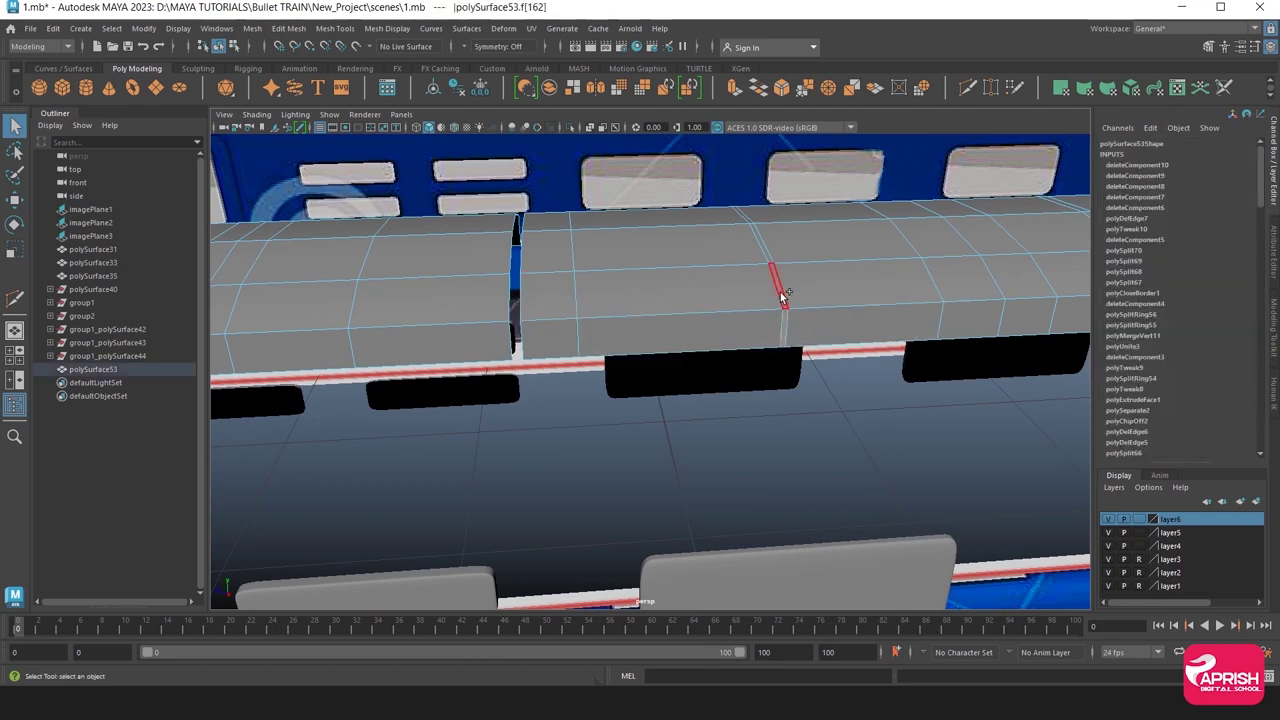
pyautogui.press('Delete')
pyautogui.moveTo(780, 296)
pyautogui.keyDown('alt'); pyautogui.mouseDown()
pyautogui.moveTo(781, 307)
pyautogui.moveTo(484, 338)
pyautogui.mouseUp(); pyautogui.keyUp('alt')
pyautogui.click(573, 358)
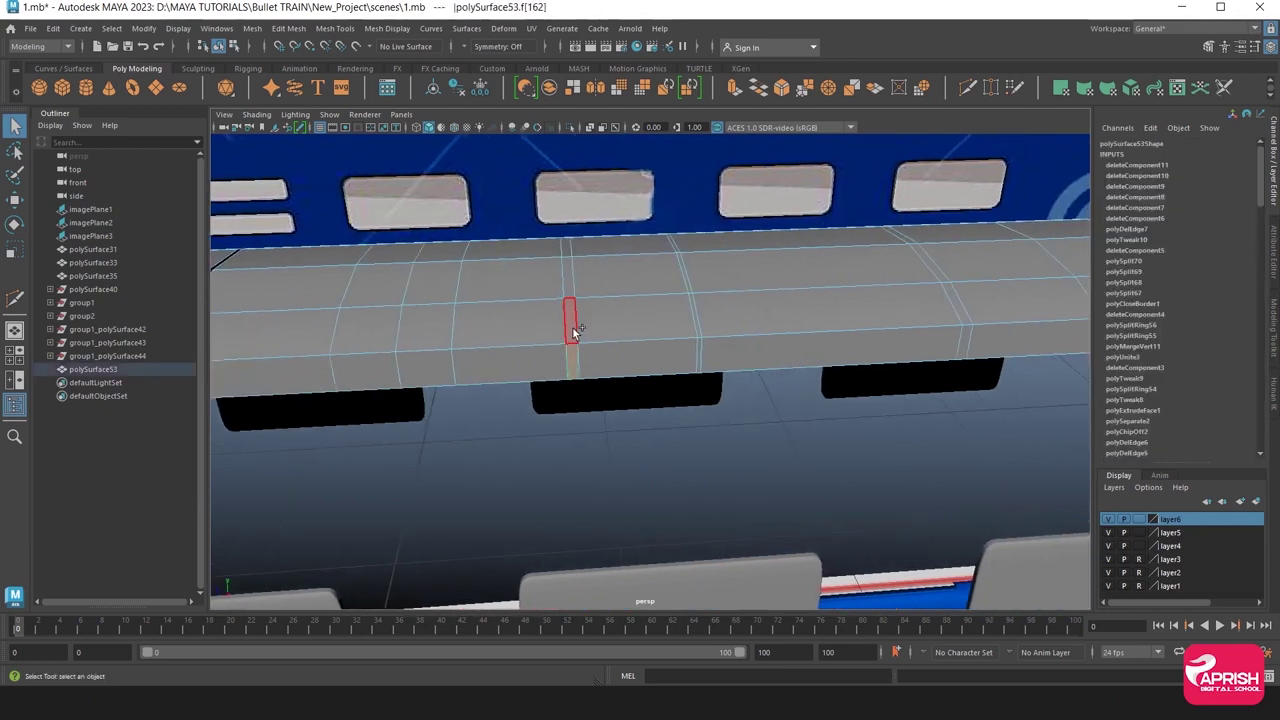
pyautogui.keyDown('shift'); pyautogui.click(572, 322); pyautogui.keyUp('shift')
pyautogui.press('Delete')
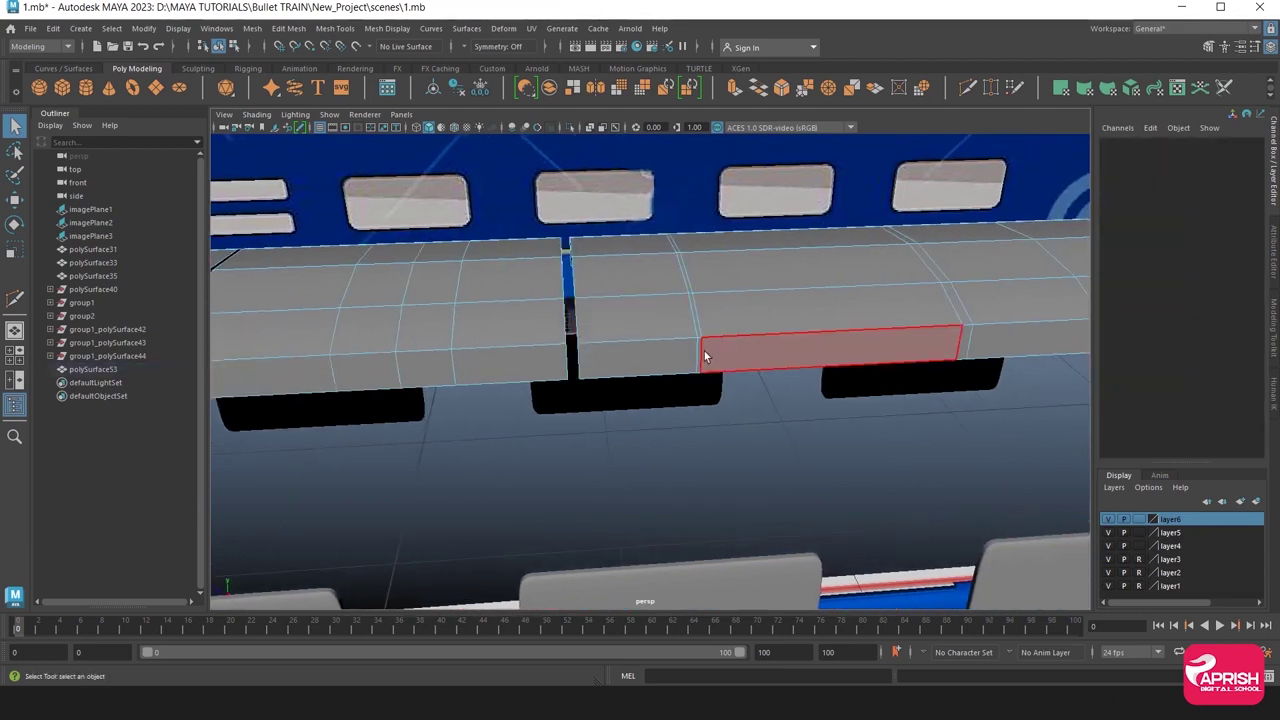
pyautogui.click(698, 354)
pyautogui.press('F10')
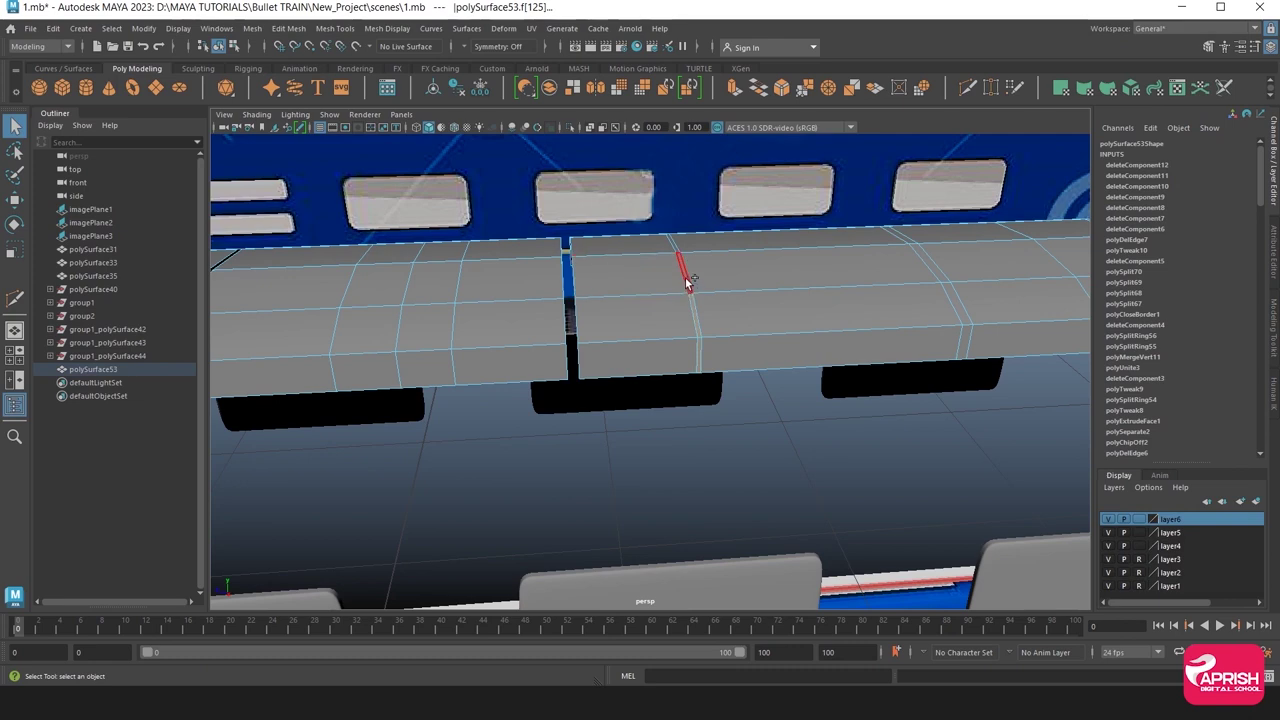
pyautogui.press('F11')
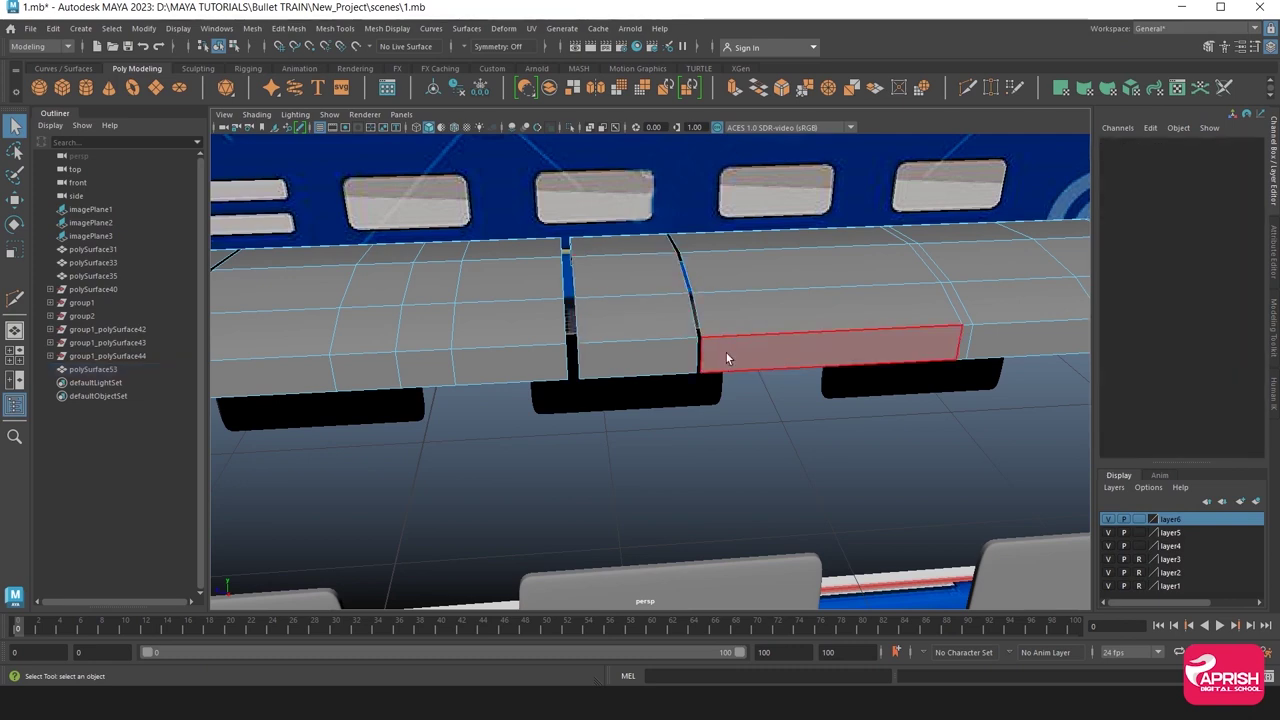
# Delete the remaining narrow face strips and view the roof side-on.
pyautogui.keyDown('alt'); pyautogui.moveTo(726, 353); pyautogui.dragTo(534, 357); pyautogui.keyUp('alt')
pyautogui.click(624, 358)
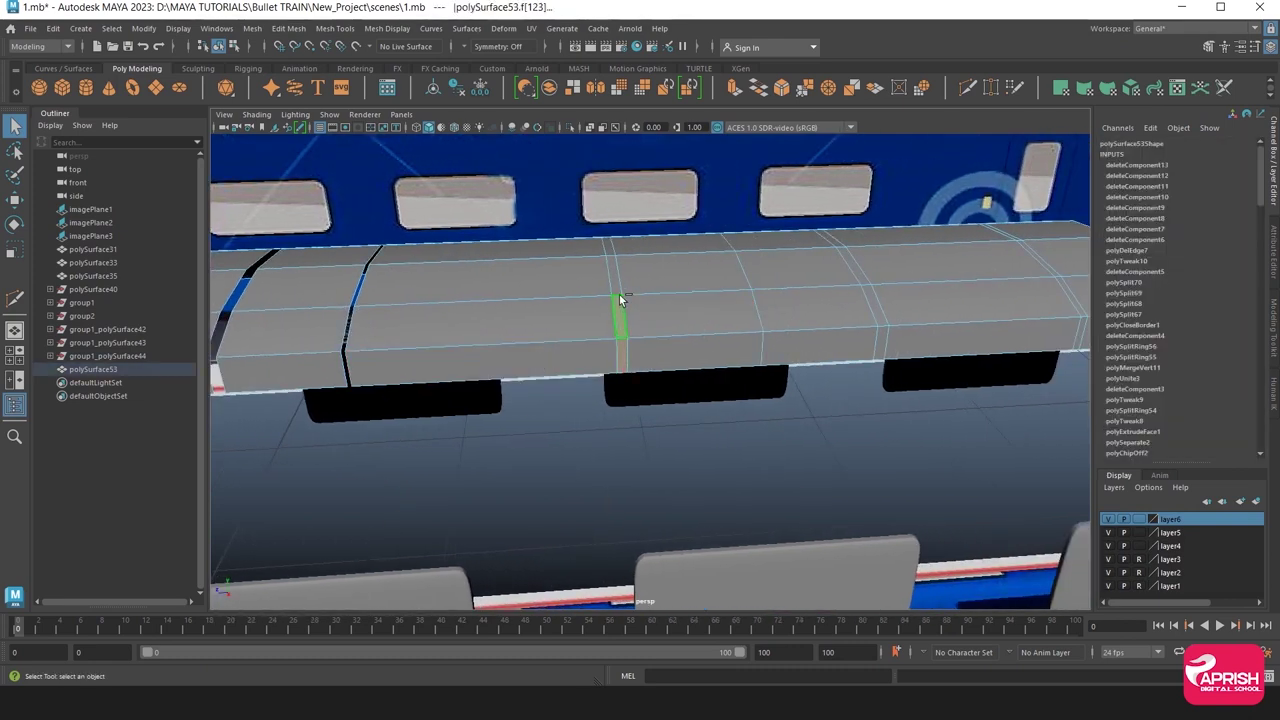
pyautogui.click(615, 288)
pyautogui.keyDown('alt'); pyautogui.moveTo(614, 290); pyautogui.dragTo(600, 330); pyautogui.keyUp('alt')
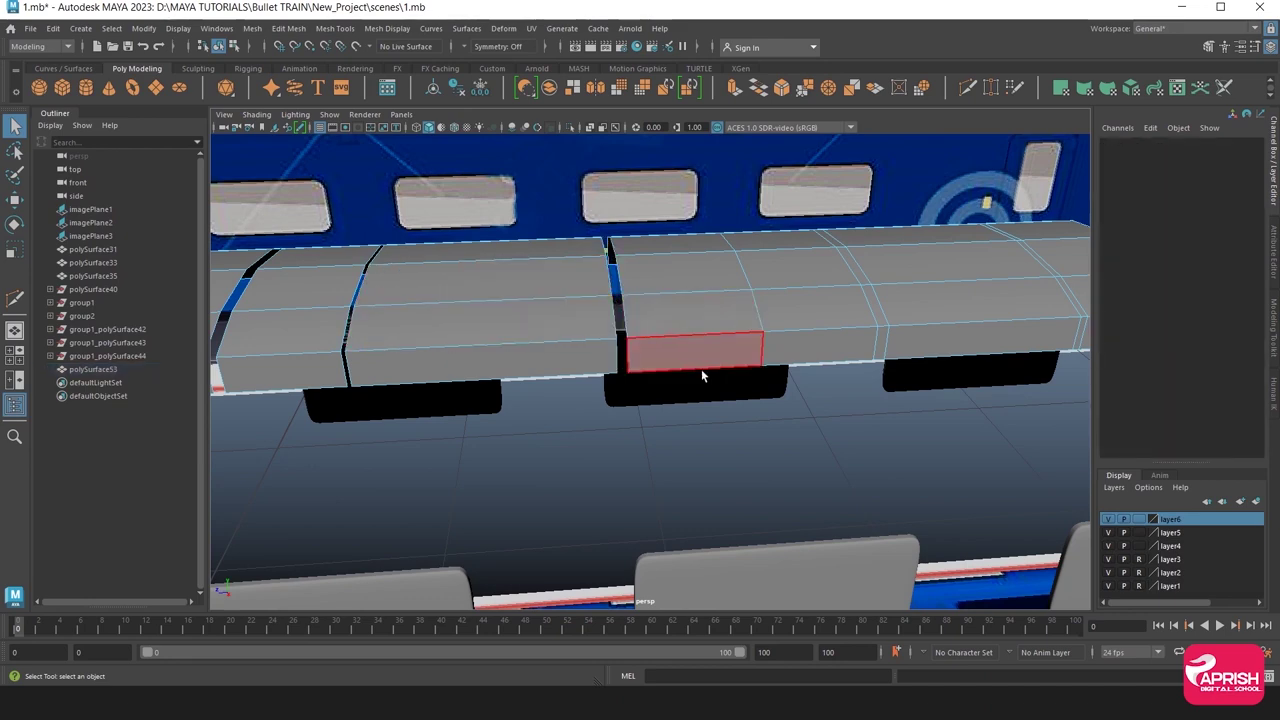
pyautogui.keyDown('alt'); pyautogui.moveTo(701, 369); pyautogui.dragTo(528, 372); pyautogui.keyUp('alt')
pyautogui.click(583, 355)
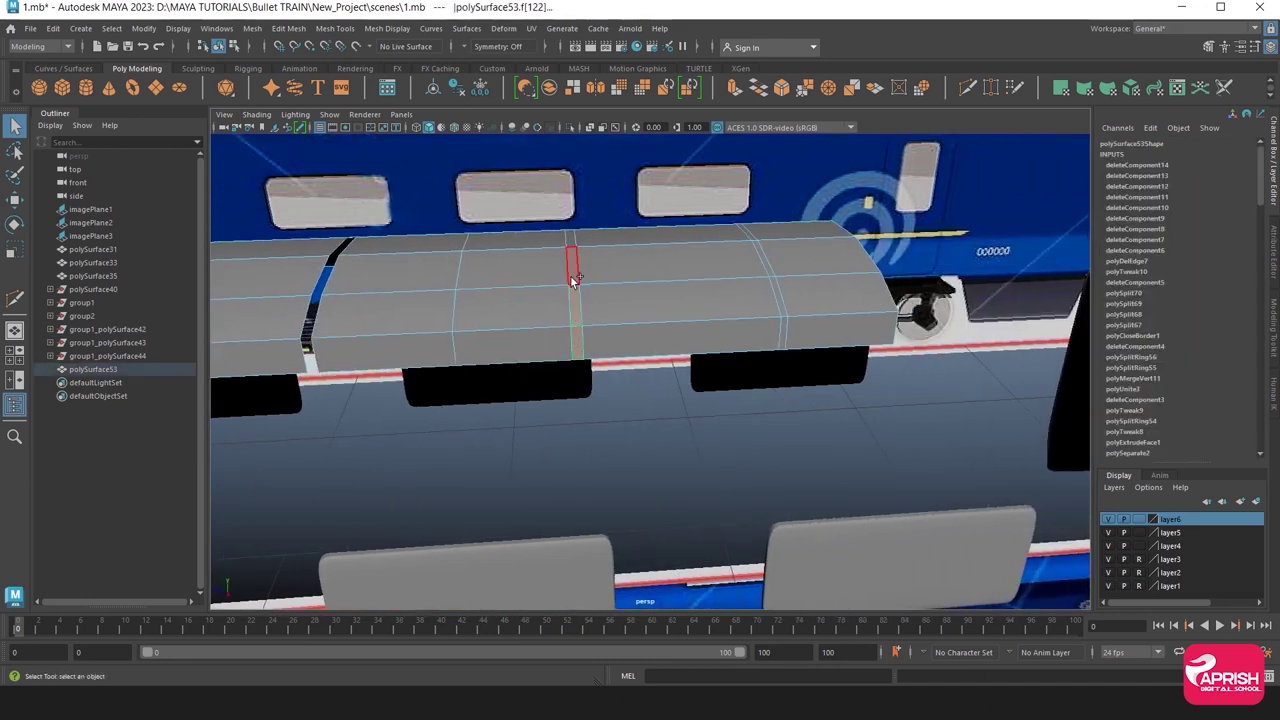
pyautogui.press('Delete')
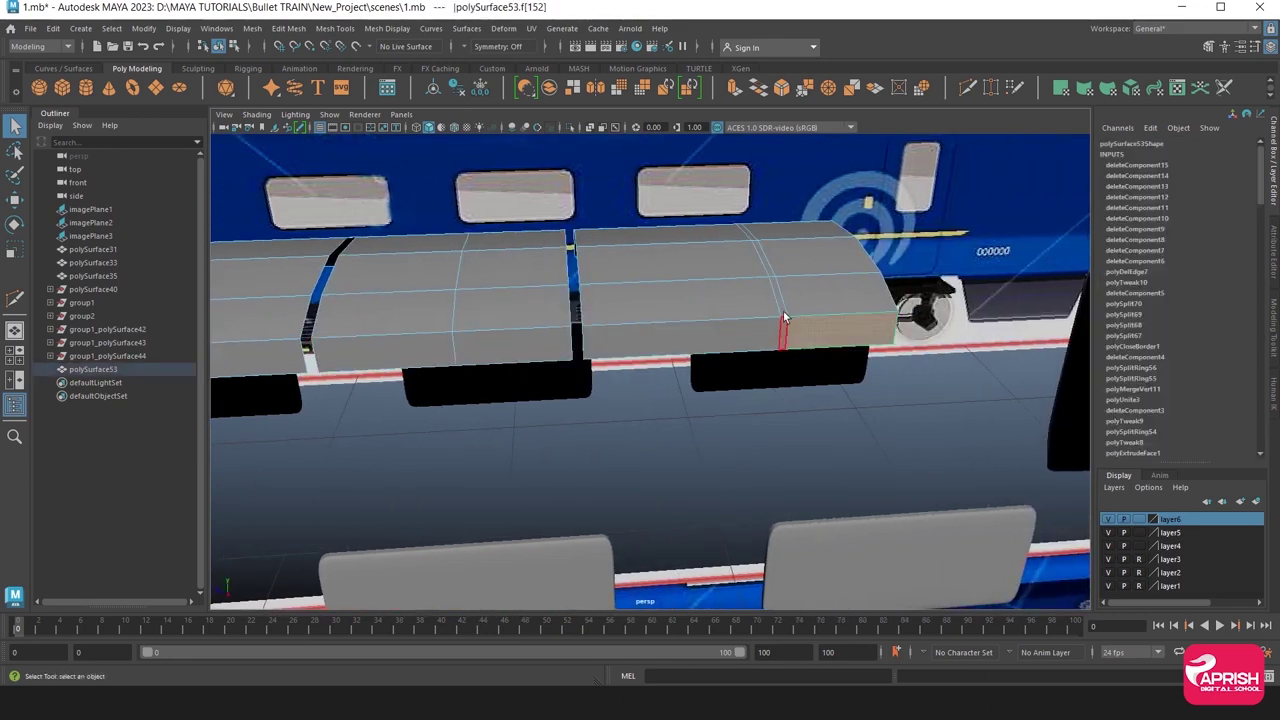
pyautogui.click(783, 313)
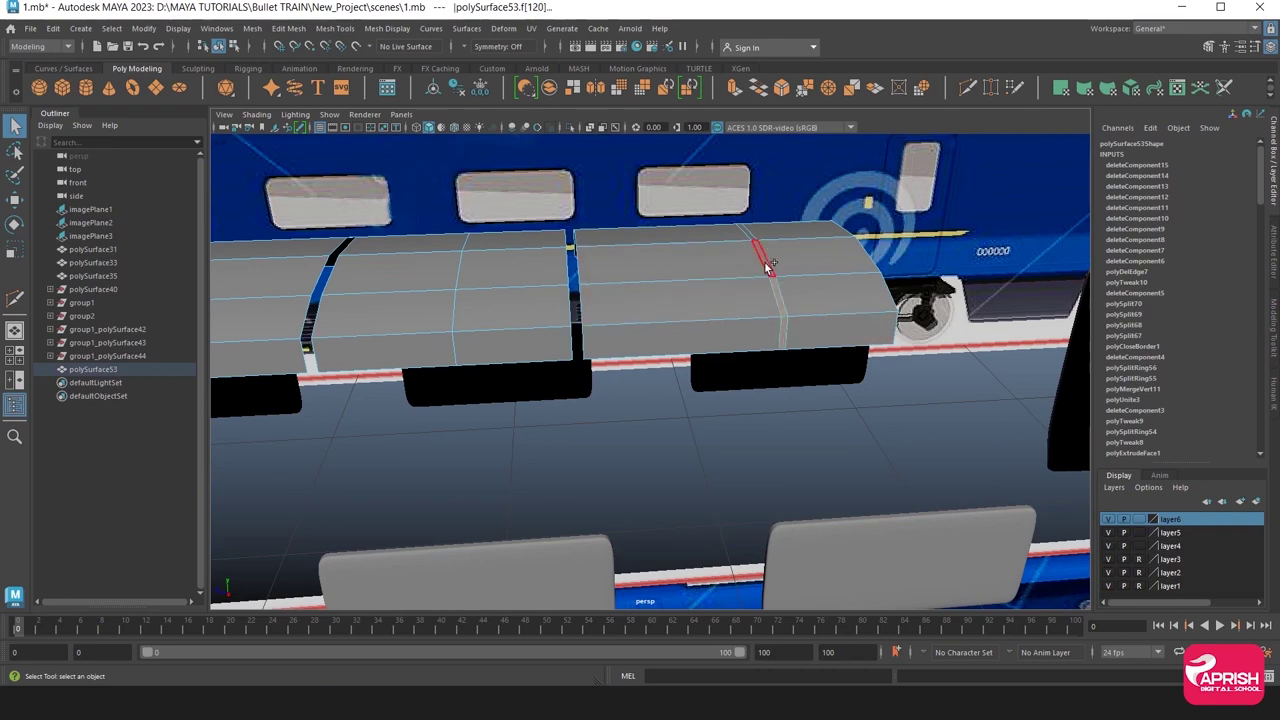
pyautogui.press('Delete')
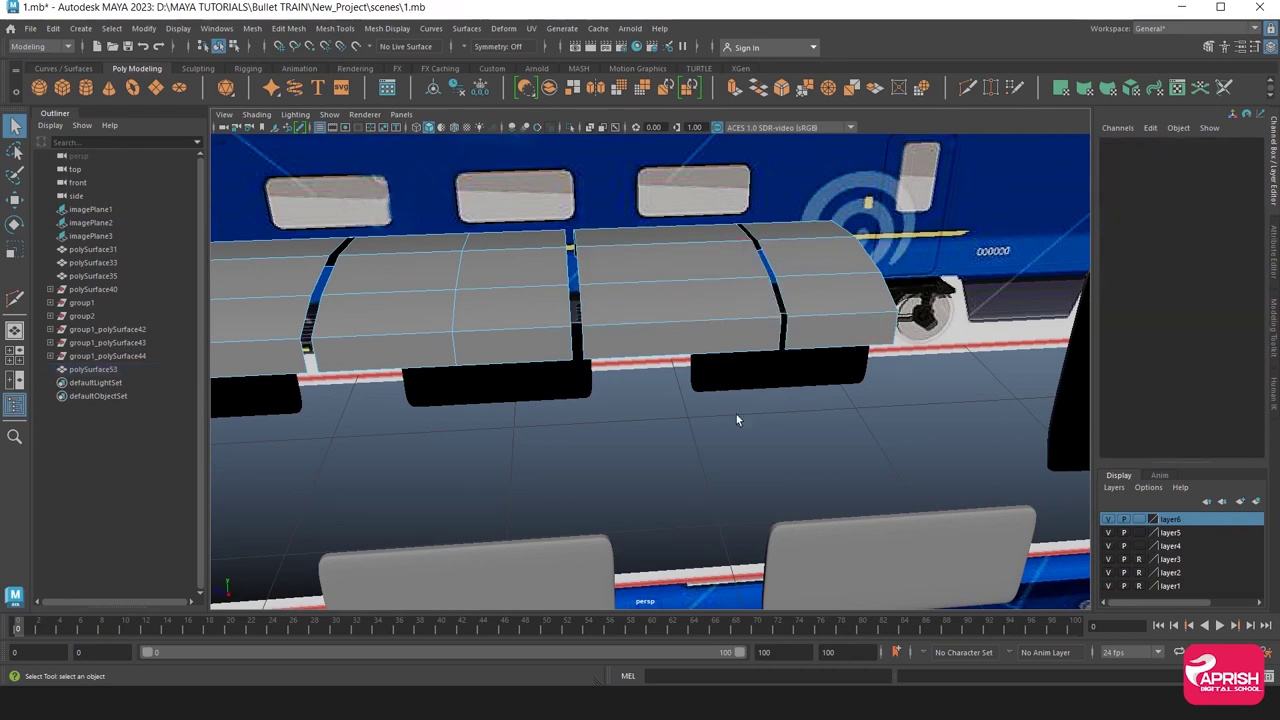
pyautogui.moveTo(736, 414)
pyautogui.keyDown('alt'); pyautogui.mouseDown()
pyautogui.moveTo(571, 346)
pyautogui.moveTo(868, 356)
pyautogui.moveTo(547, 365)
pyautogui.mouseUp(); pyautogui.keyUp('alt')
pyautogui.scroll(-5, 868, 356)
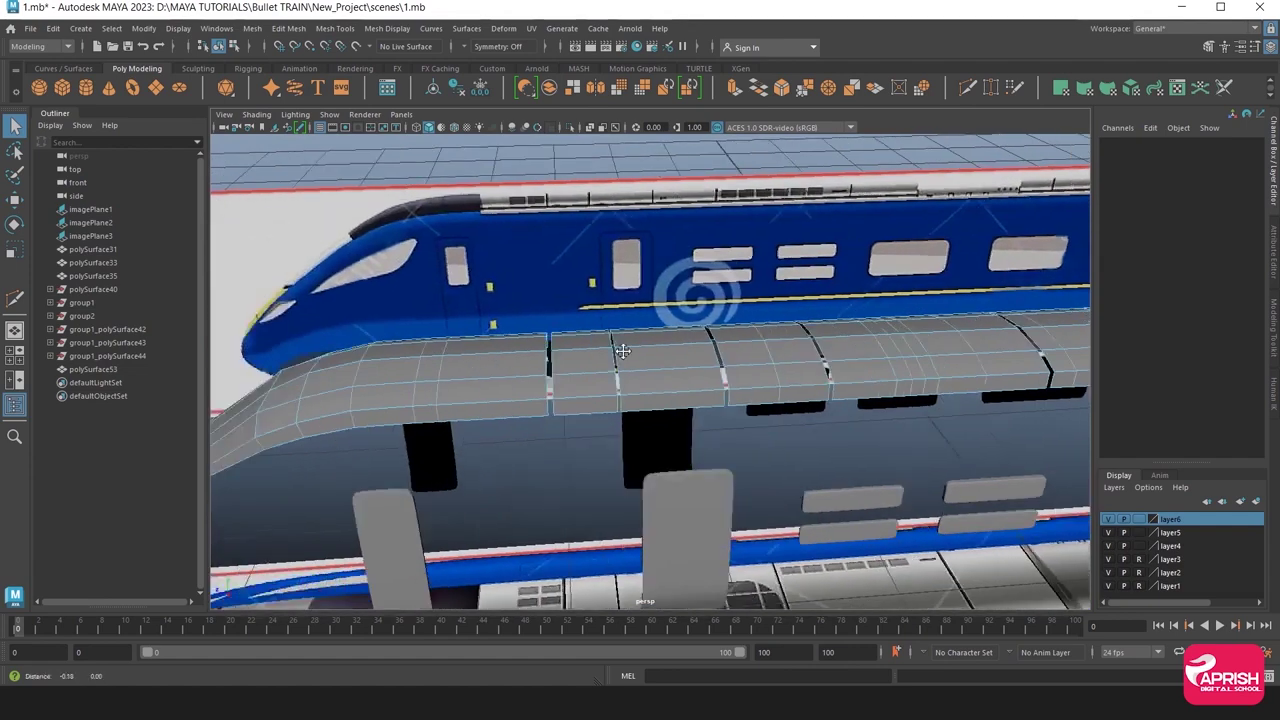
# Separate the roof cover into pieces with Mesh > Separate and isolate the front panel.
pyautogui.moveTo(547, 365); pyautogui.dragTo(545, 373, button='right')
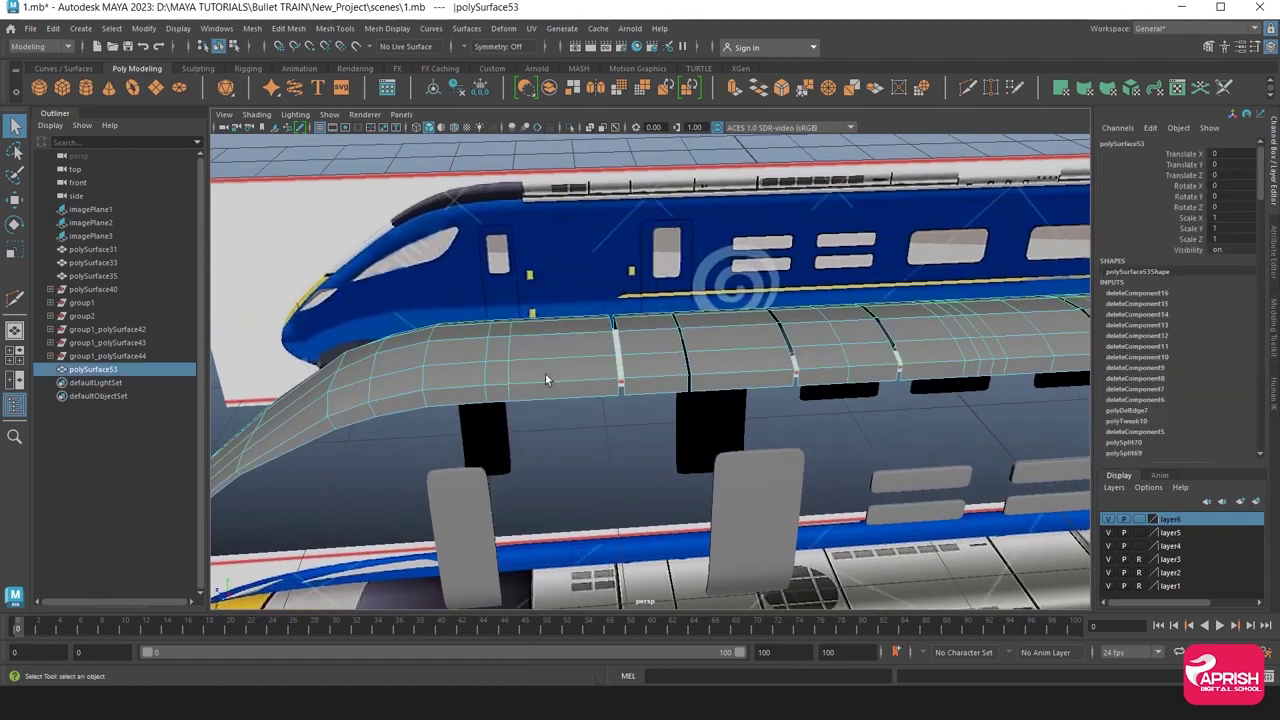
pyautogui.click(253, 28)
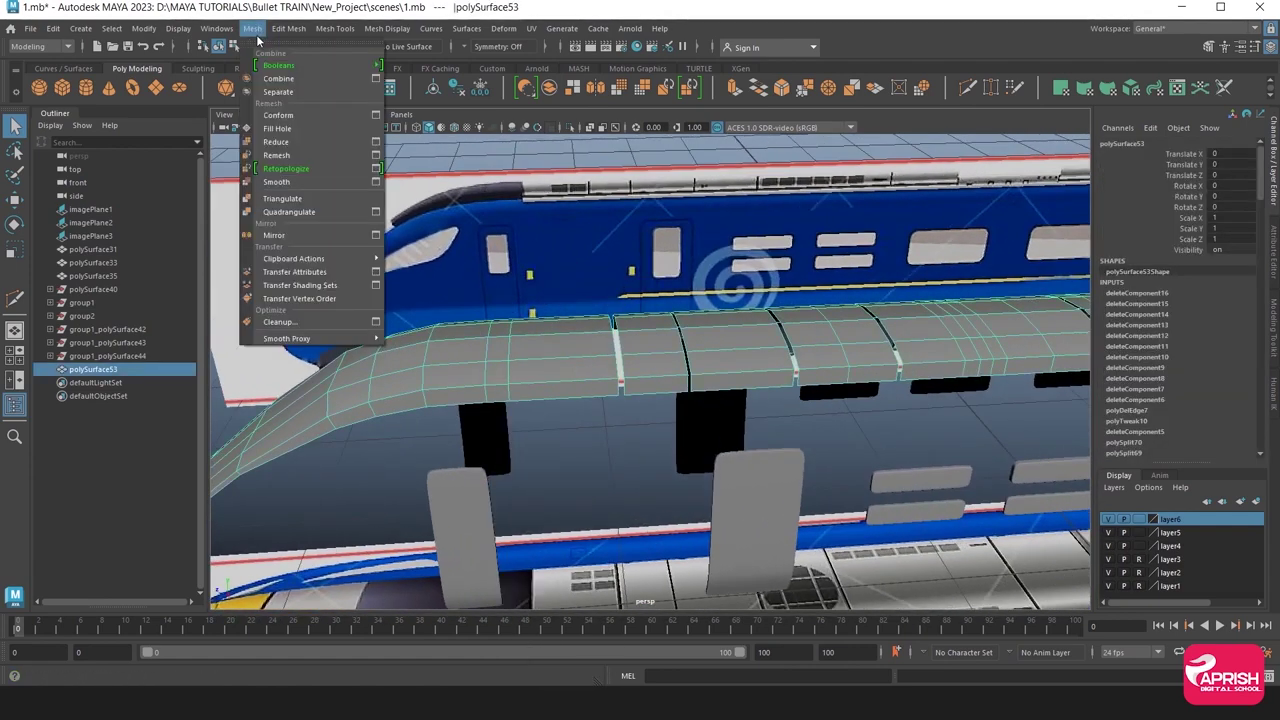
pyautogui.click(278, 91)
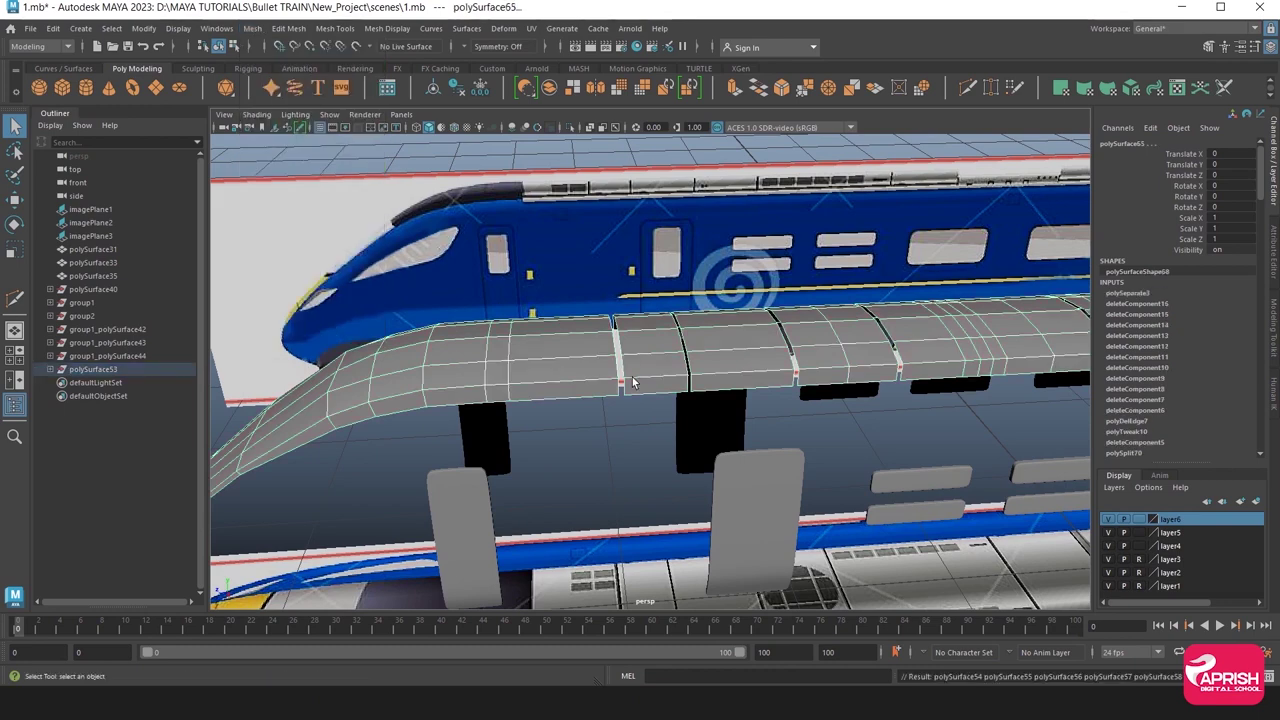
pyautogui.click(572, 351)
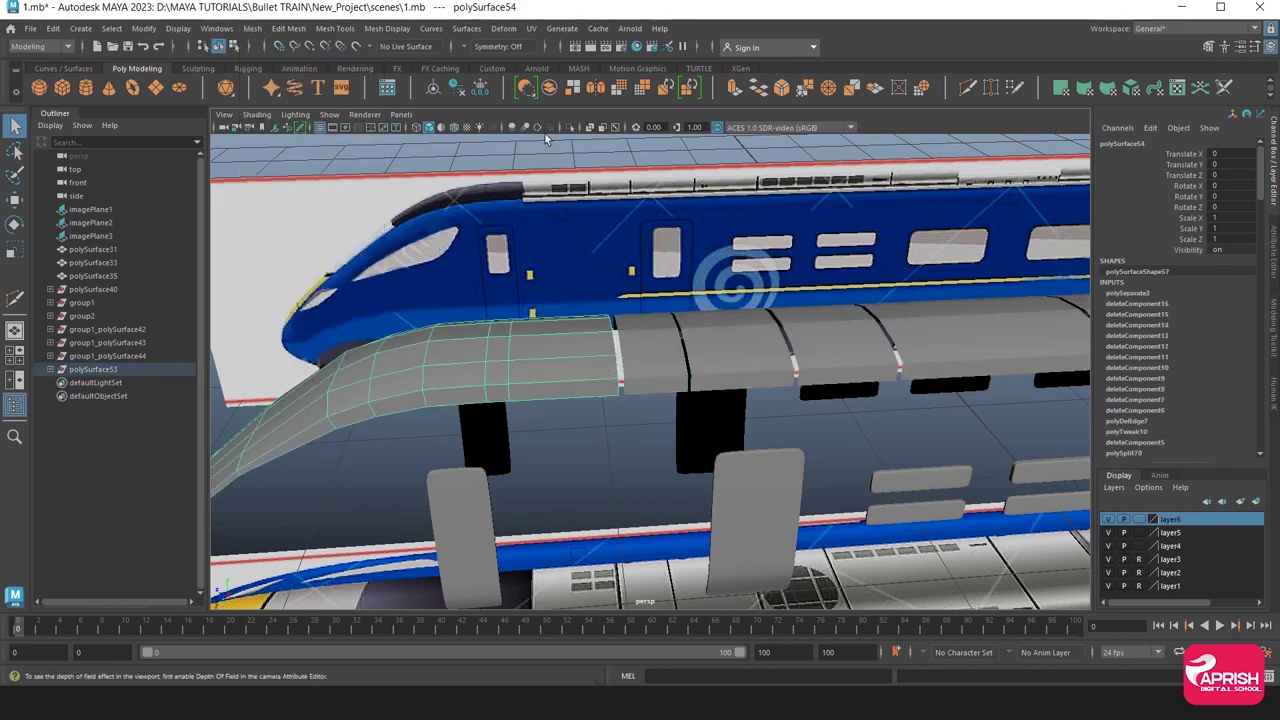
pyautogui.click(569, 127)
# Extrude the front panel's lower side edge downward into a lip.
pyautogui.keyDown('alt'); pyautogui.moveTo(552, 328); pyautogui.dragTo(425, 313); pyautogui.keyUp('alt')
pyautogui.keyDown('alt'); pyautogui.moveTo(425, 313); pyautogui.dragTo(563, 277, button='right'); pyautogui.keyUp('alt')
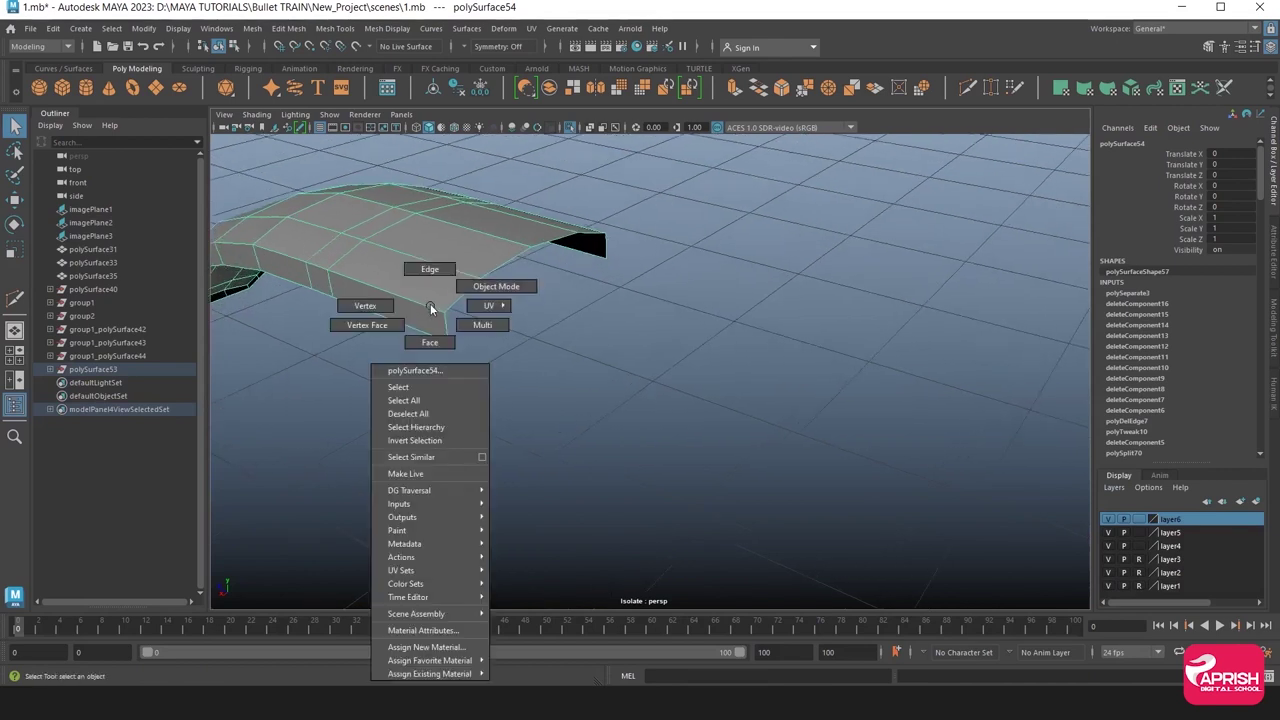
pyautogui.moveTo(429, 305); pyautogui.dragTo(432, 268, button='right')
pyautogui.click(458, 296)
pyautogui.moveTo(458, 296)
pyautogui.keyDown('alt'); pyautogui.mouseDown()
pyautogui.moveTo(501, 261)
pyautogui.moveTo(530, 260)
pyautogui.mouseUp(); pyautogui.keyUp('alt')
pyautogui.click(530, 260)
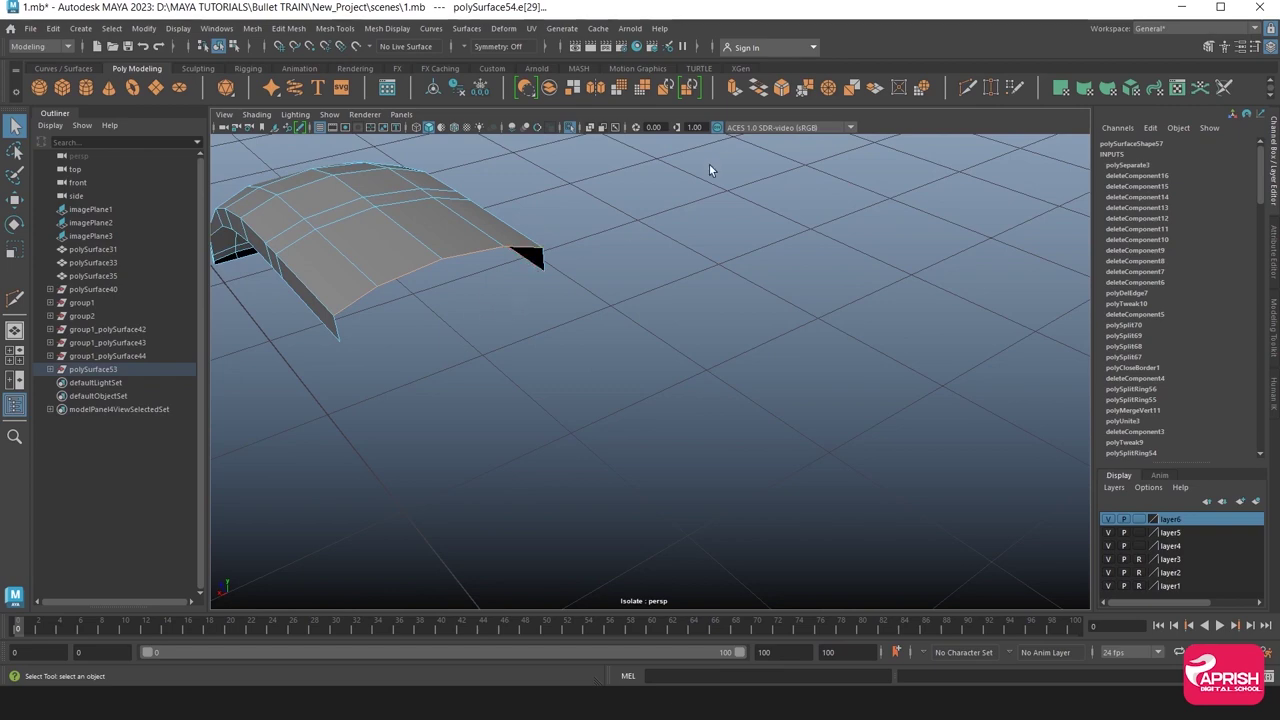
pyautogui.click(743, 88)
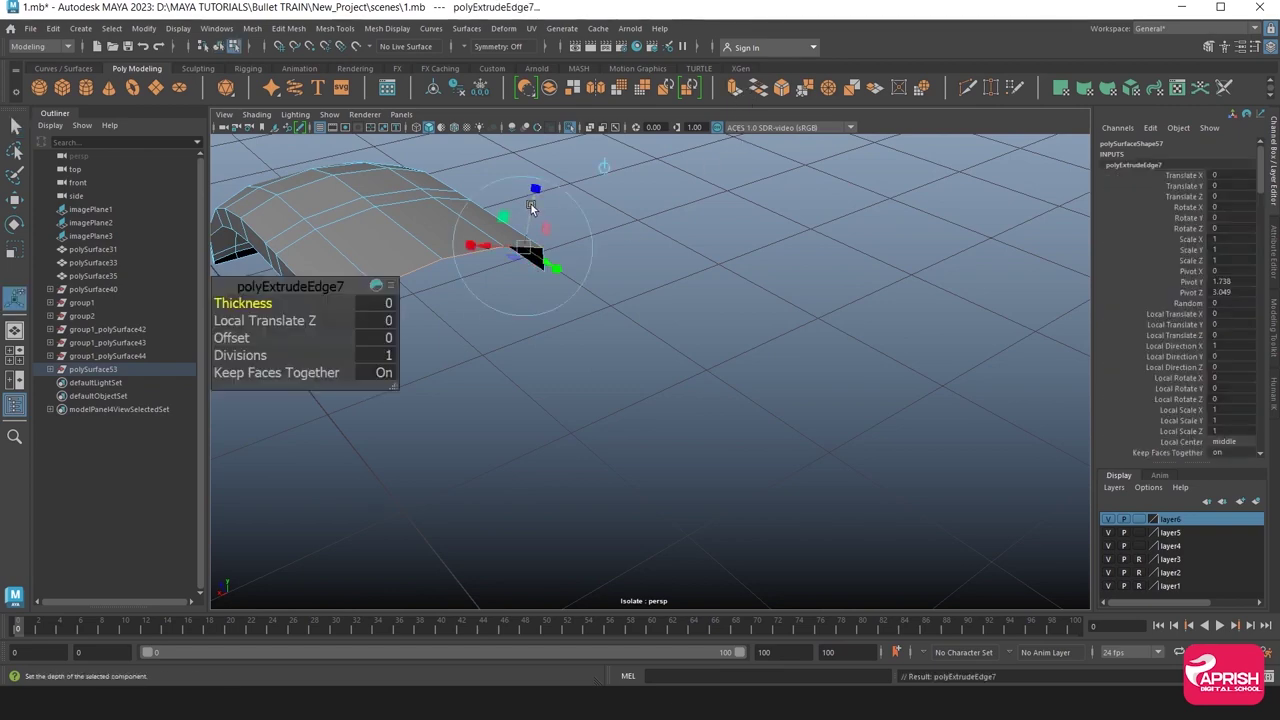
pyautogui.moveTo(531, 207)
pyautogui.mouseDown()
pyautogui.moveTo(538, 255)
pyautogui.moveTo(491, 279)
pyautogui.moveTo(471, 222)
pyautogui.mouseUp()
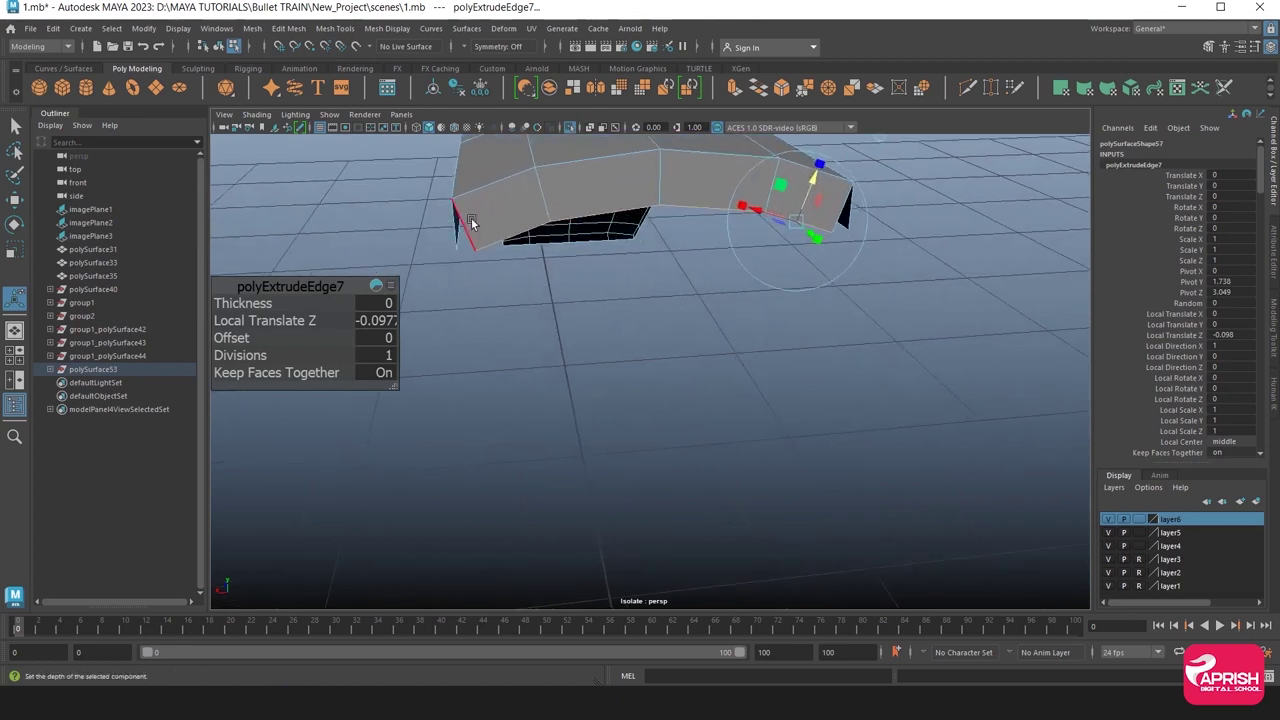
# Move the lip's corner vertices onto their neighbours and merge them at both ends.
pyautogui.moveTo(471, 222); pyautogui.dragTo(410, 219, button='right')
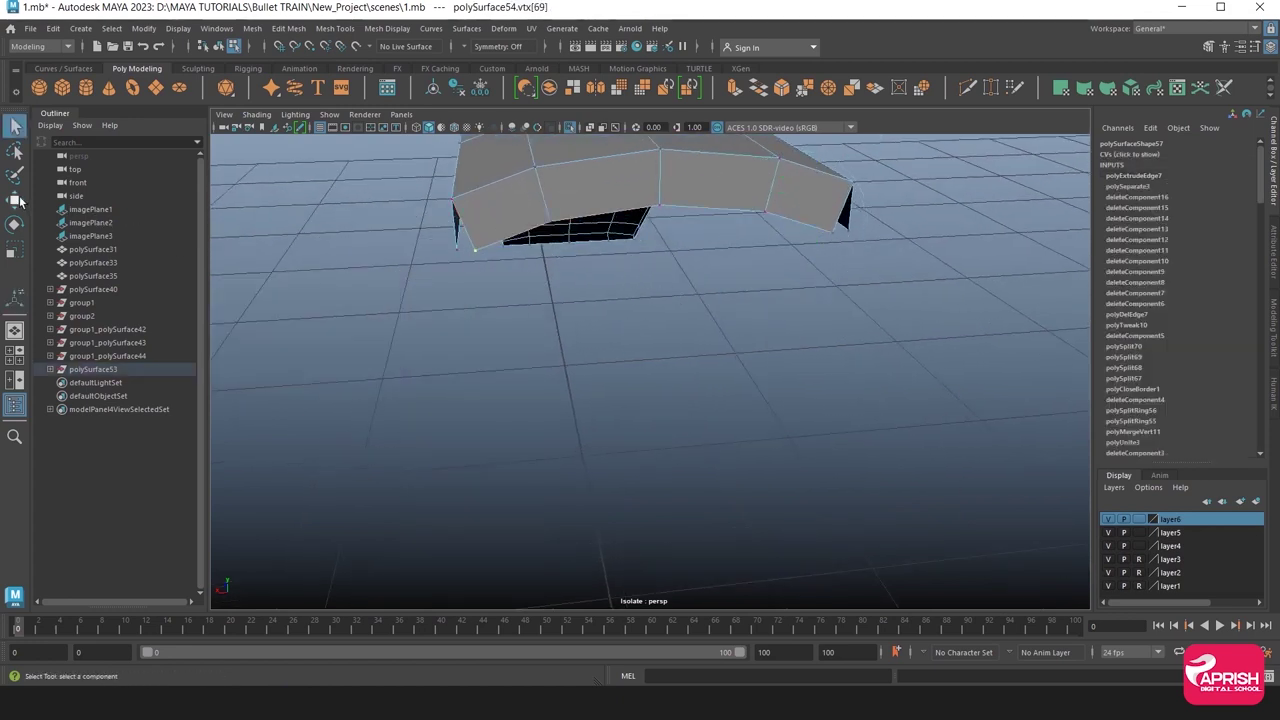
pyautogui.click(16, 200)
pyautogui.moveTo(474, 251); pyautogui.dragTo(456, 251)
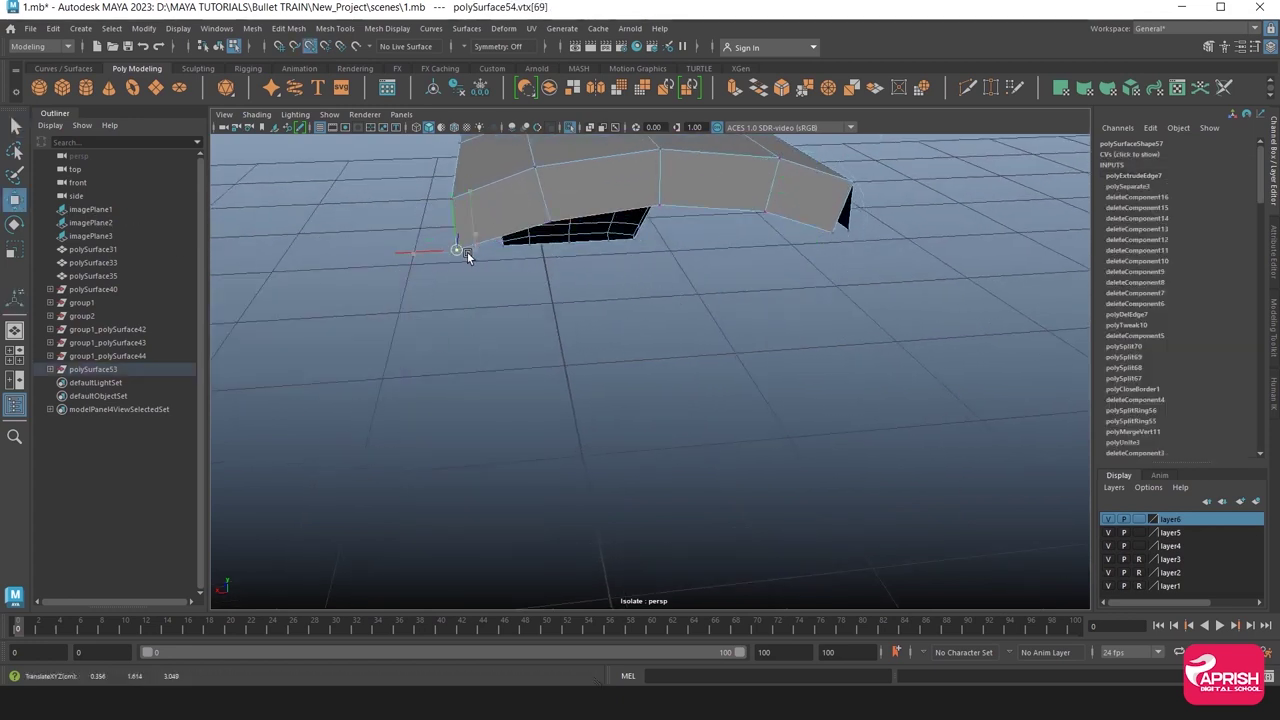
pyautogui.click(830, 235)
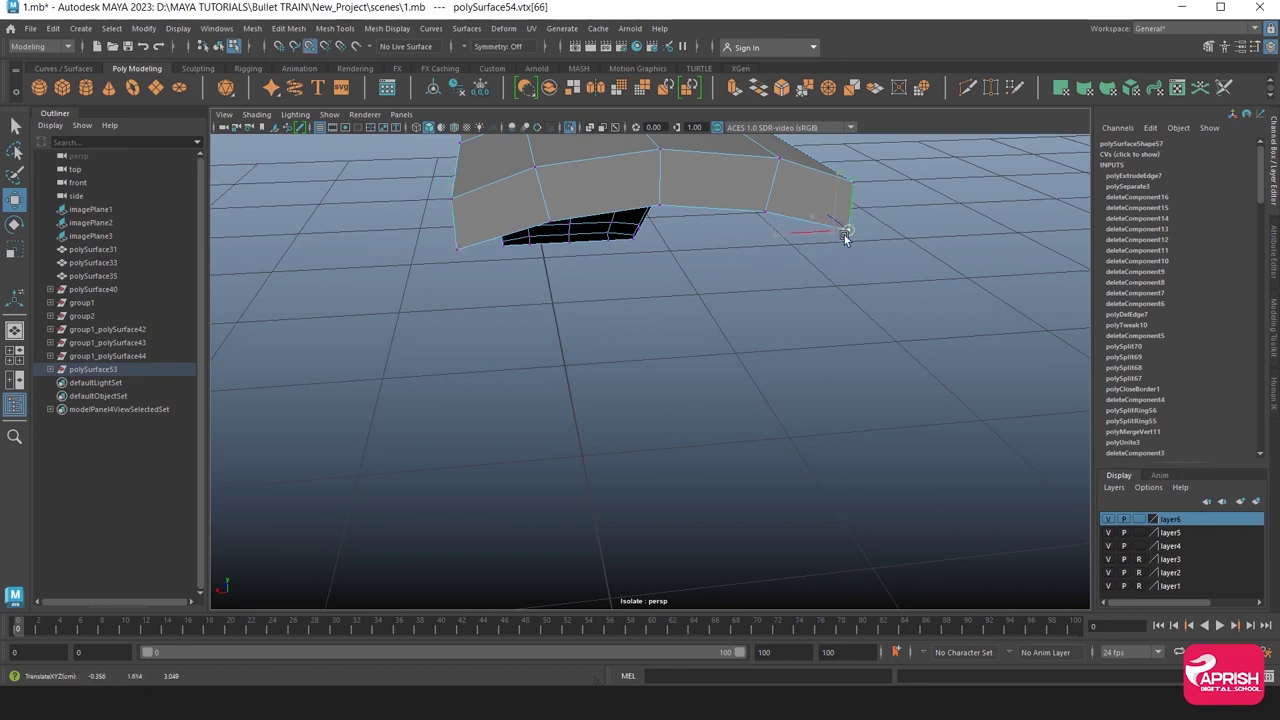
pyautogui.click(803, 88)
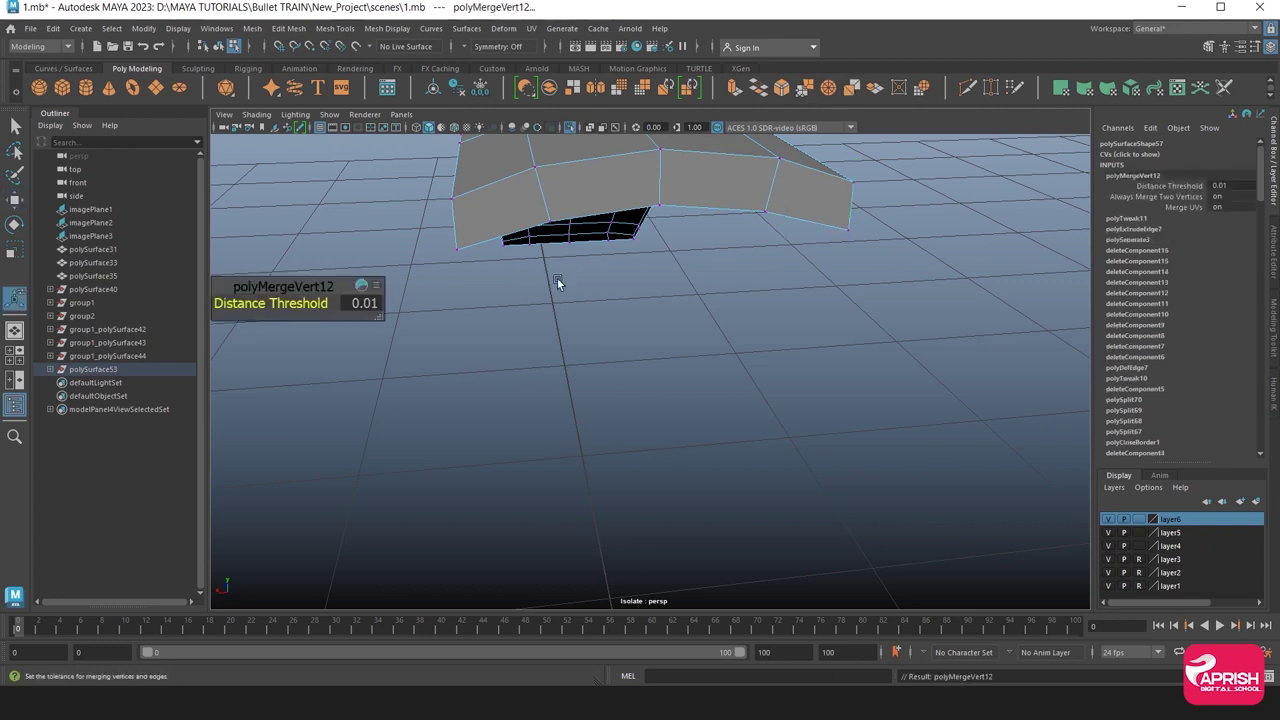
pyautogui.keyDown('alt'); pyautogui.moveTo(459, 286); pyautogui.dragTo(433, 264); pyautogui.keyUp('alt')
pyautogui.click(528, 235)
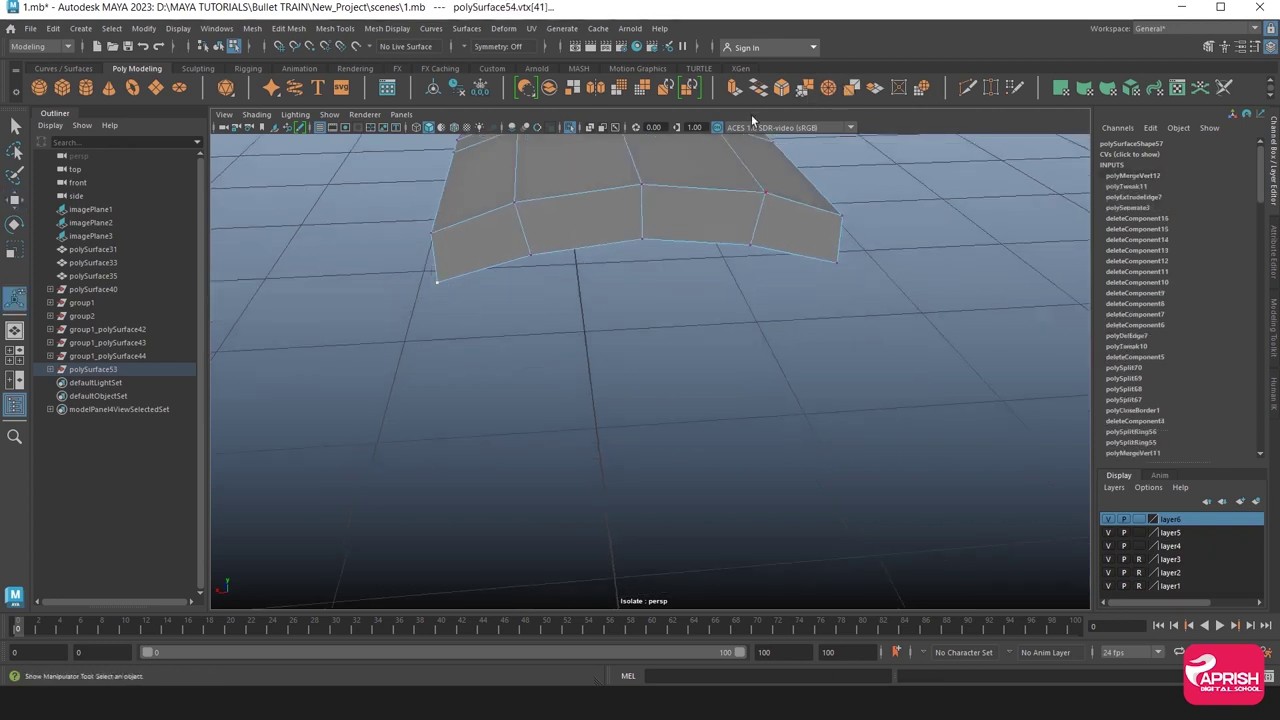
pyautogui.click(803, 88)
# Preview the front panel smoothed and orbit around to inspect it.
pyautogui.press('F8')
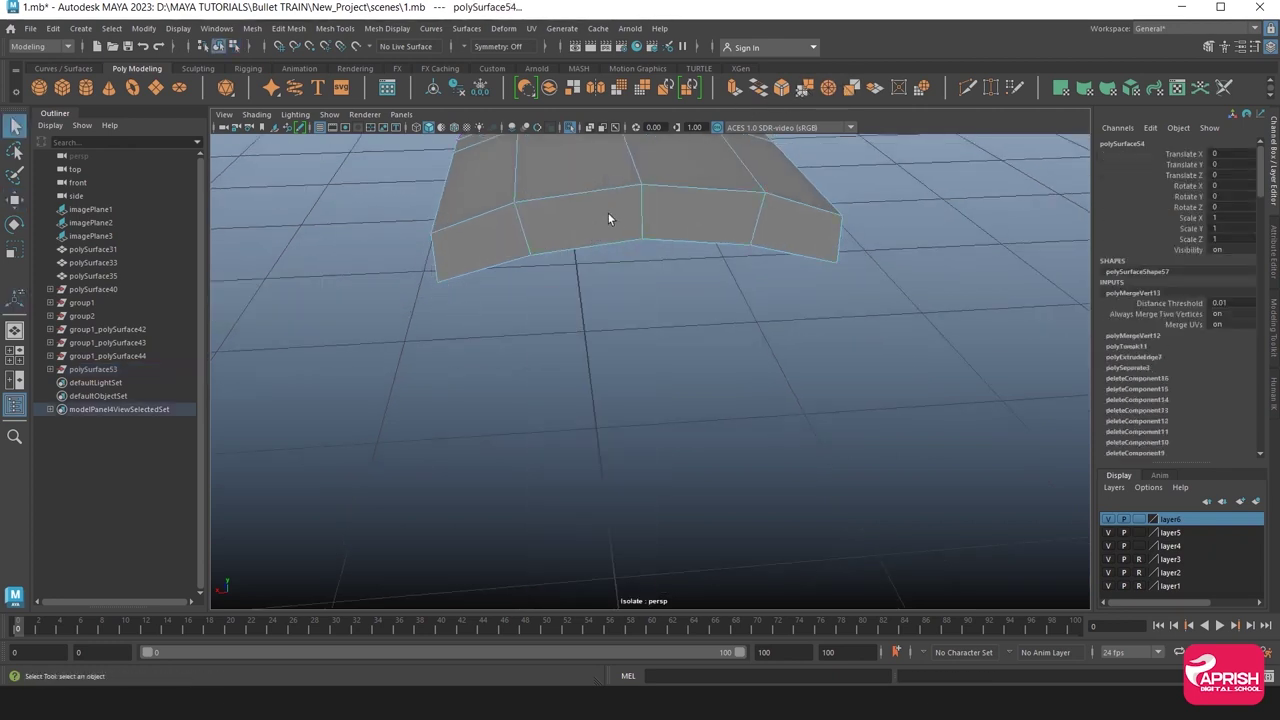
pyautogui.press('3')
pyautogui.moveTo(608, 220)
pyautogui.keyDown('alt'); pyautogui.mouseDown()
pyautogui.moveTo(646, 323)
pyautogui.moveTo(634, 349)
pyautogui.moveTo(610, 353)
pyautogui.mouseUp(); pyautogui.keyUp('alt')
# Insert an edge loop across the front panel with Insert Edge Loop, then restore smooth preview.
pyautogui.click(567, 126)
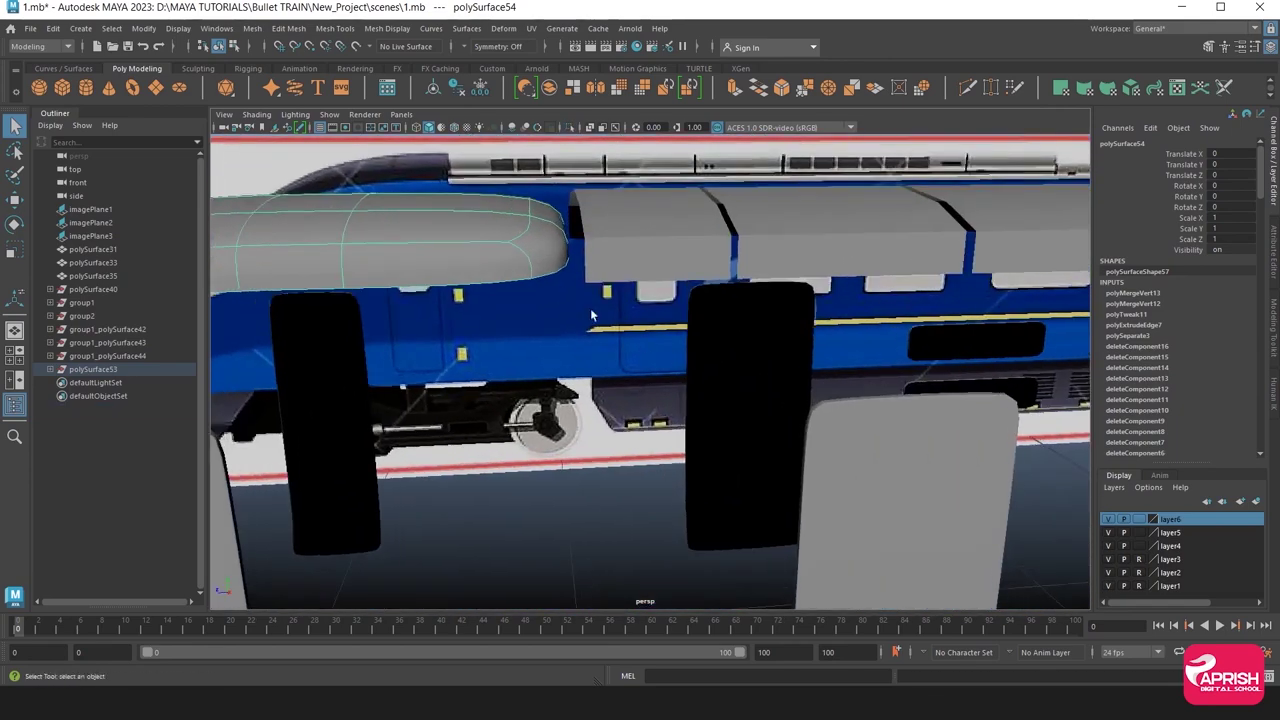
pyautogui.keyDown('alt'); pyautogui.moveTo(591, 316); pyautogui.dragTo(570, 342); pyautogui.keyUp('alt')
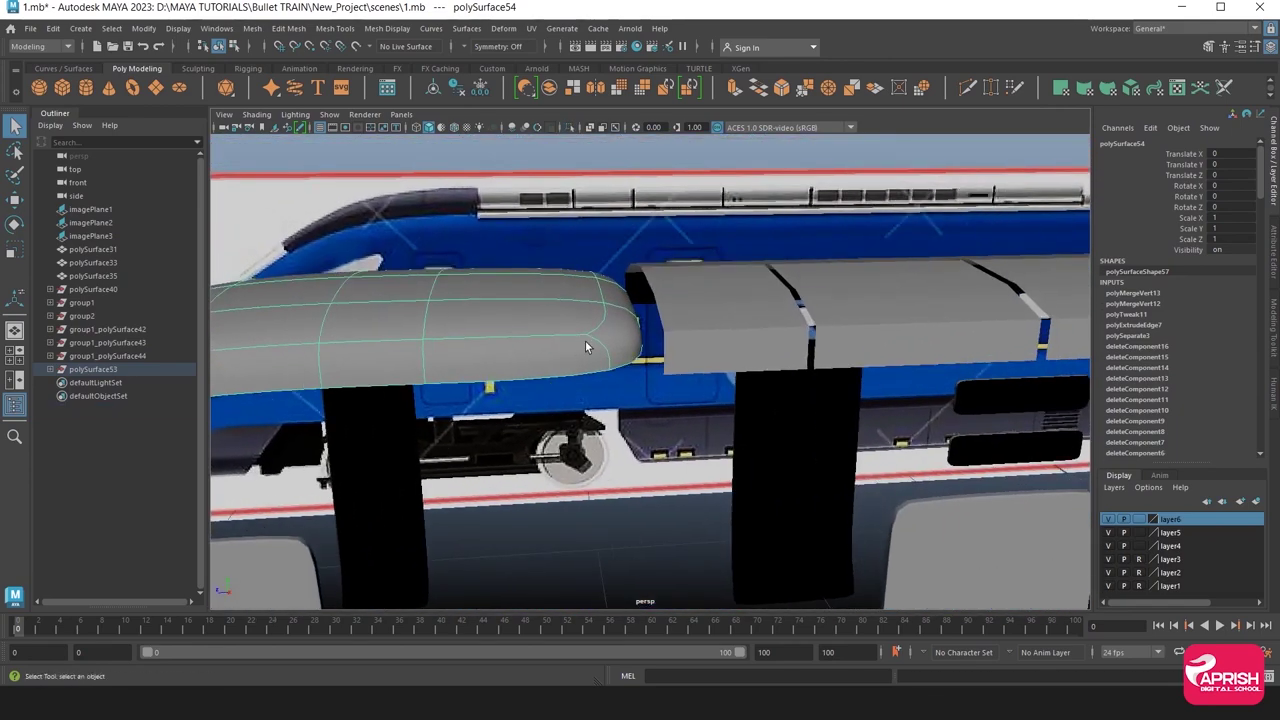
pyautogui.press('1')
pyautogui.click(387, 28)
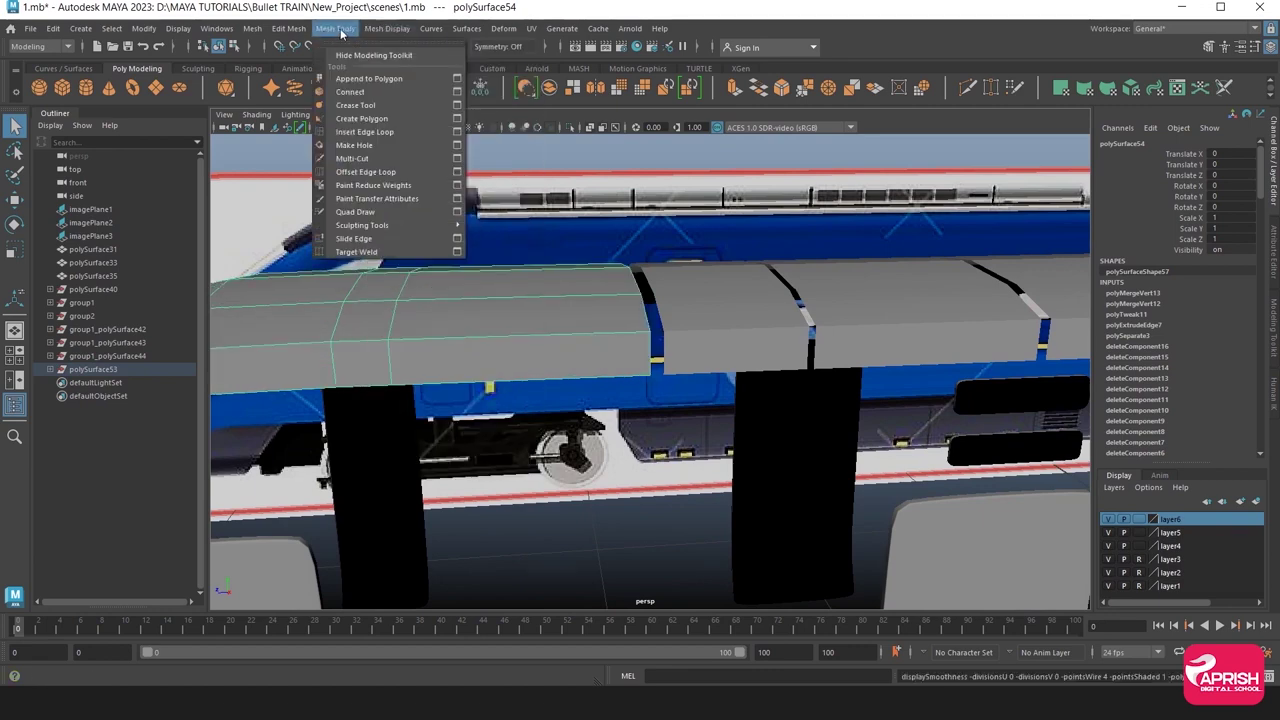
pyautogui.click(370, 131)
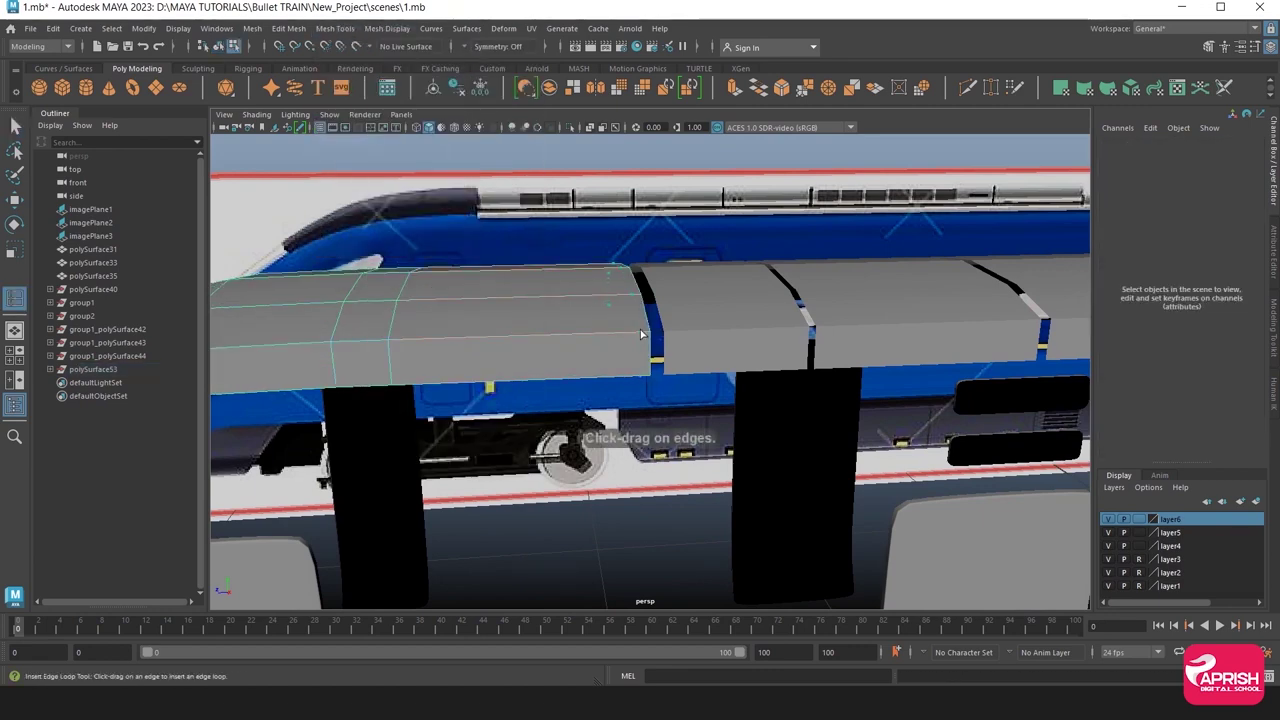
pyautogui.click(636, 300)
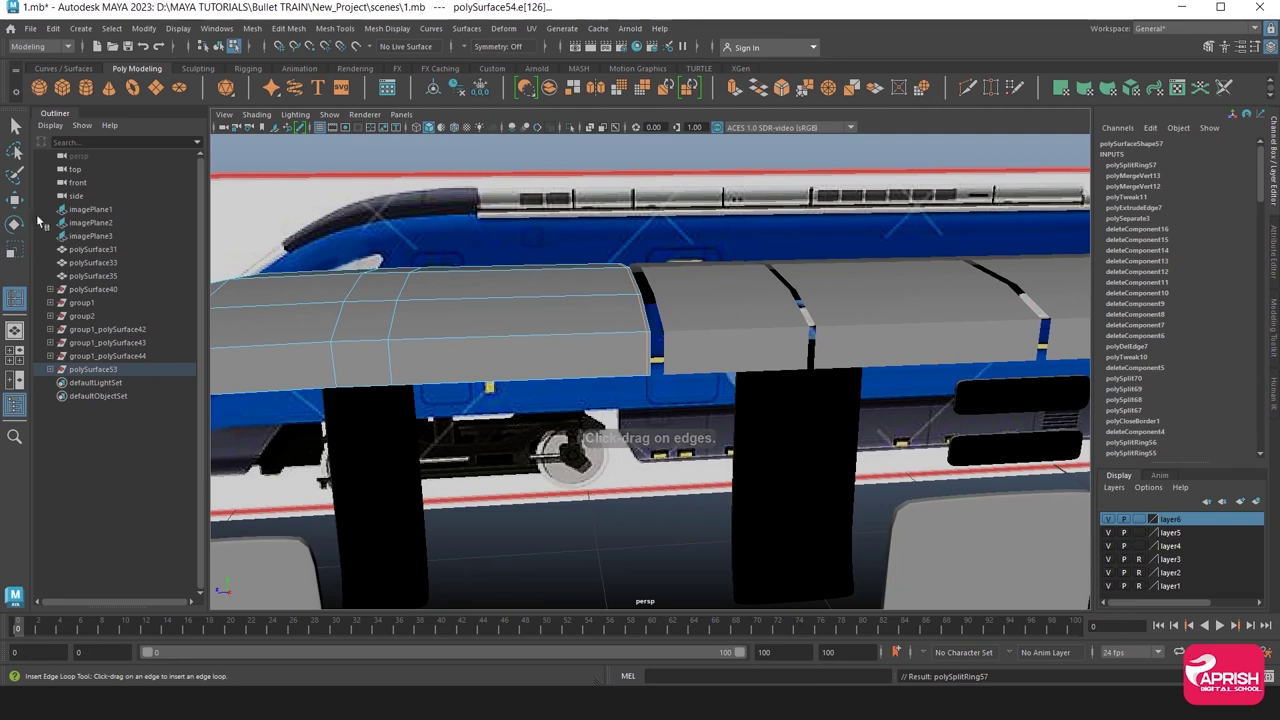
pyautogui.press('w')
pyautogui.press('F8')
pyautogui.press('3')
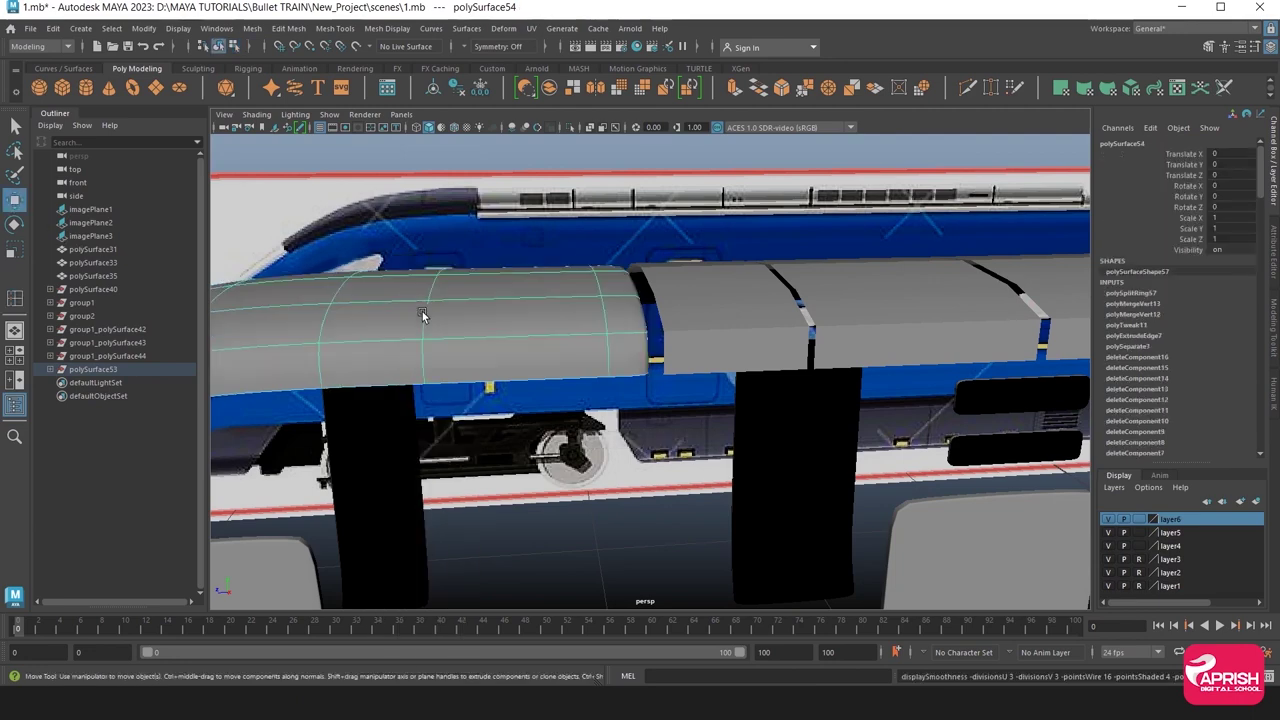
# Isolate the second roof panel, polySurface55, and select one of its side edges.
pyautogui.click(671, 345)
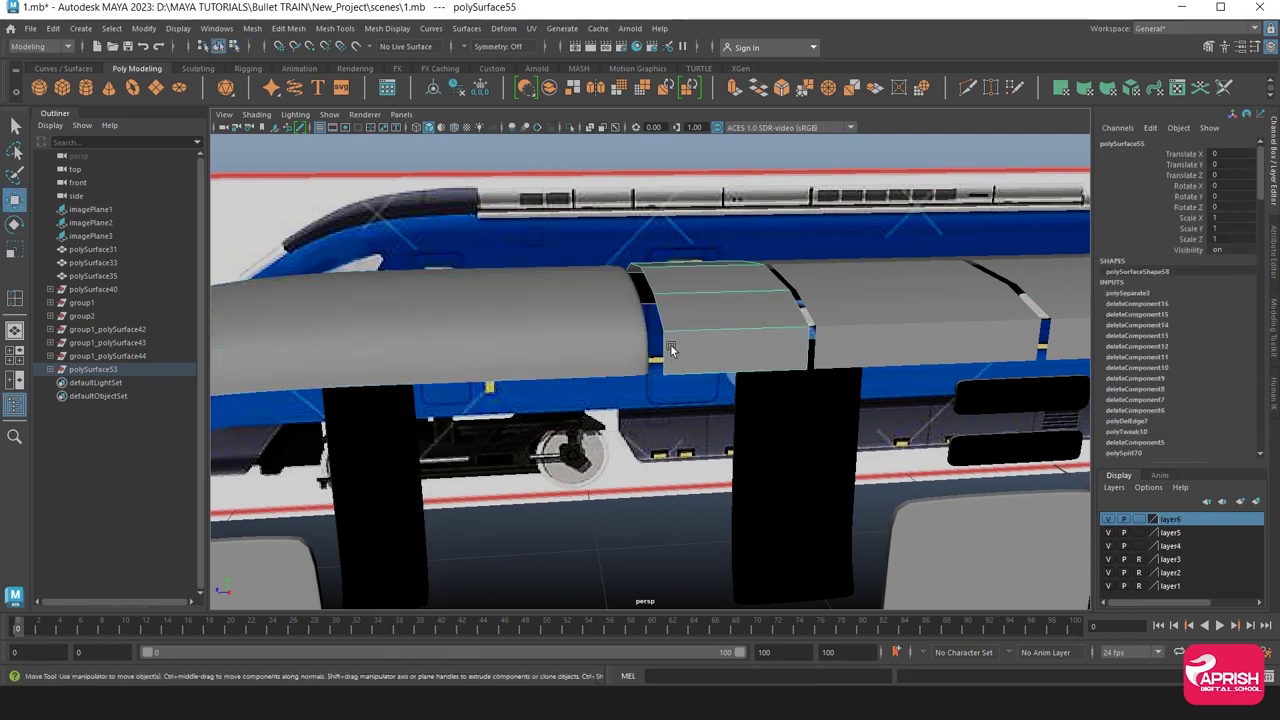
pyautogui.press('f')
pyautogui.click(570, 128)
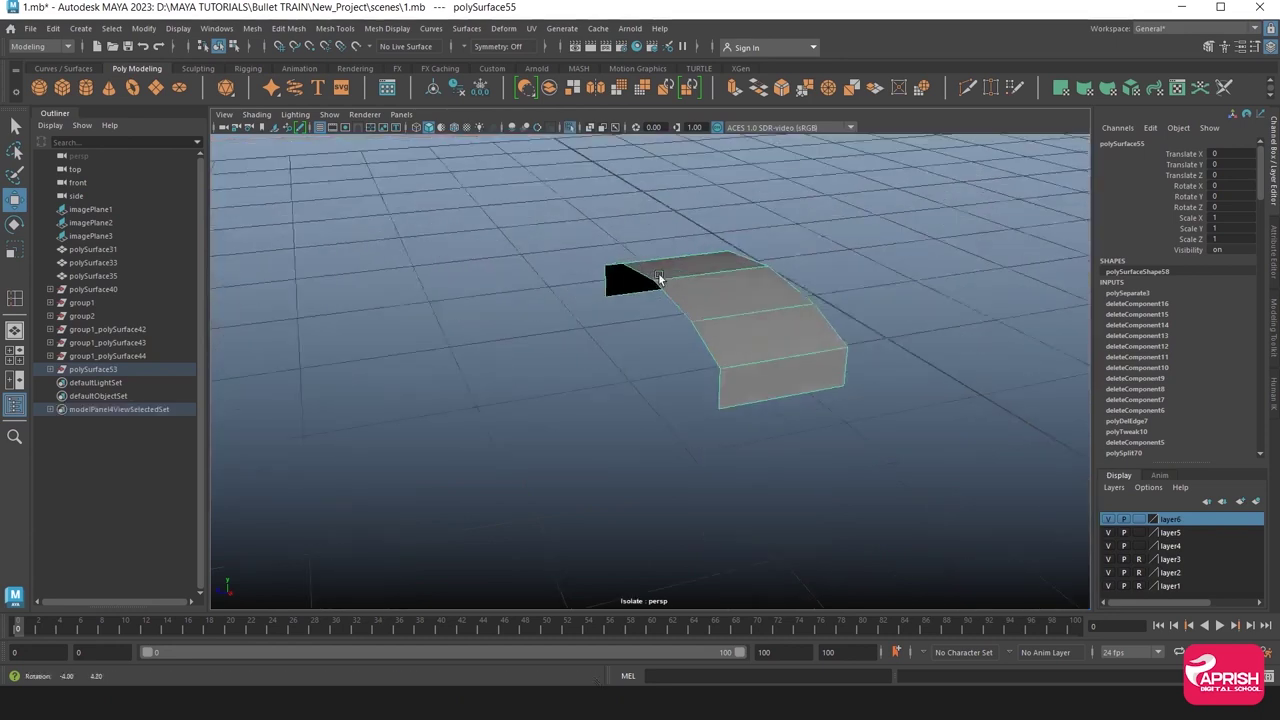
pyautogui.click(652, 319)
pyautogui.moveTo(652, 319)
pyautogui.keyDown('alt'); pyautogui.mouseDown()
pyautogui.moveTo(728, 316)
pyautogui.moveTo(571, 296)
pyautogui.mouseUp(); pyautogui.keyUp('alt')
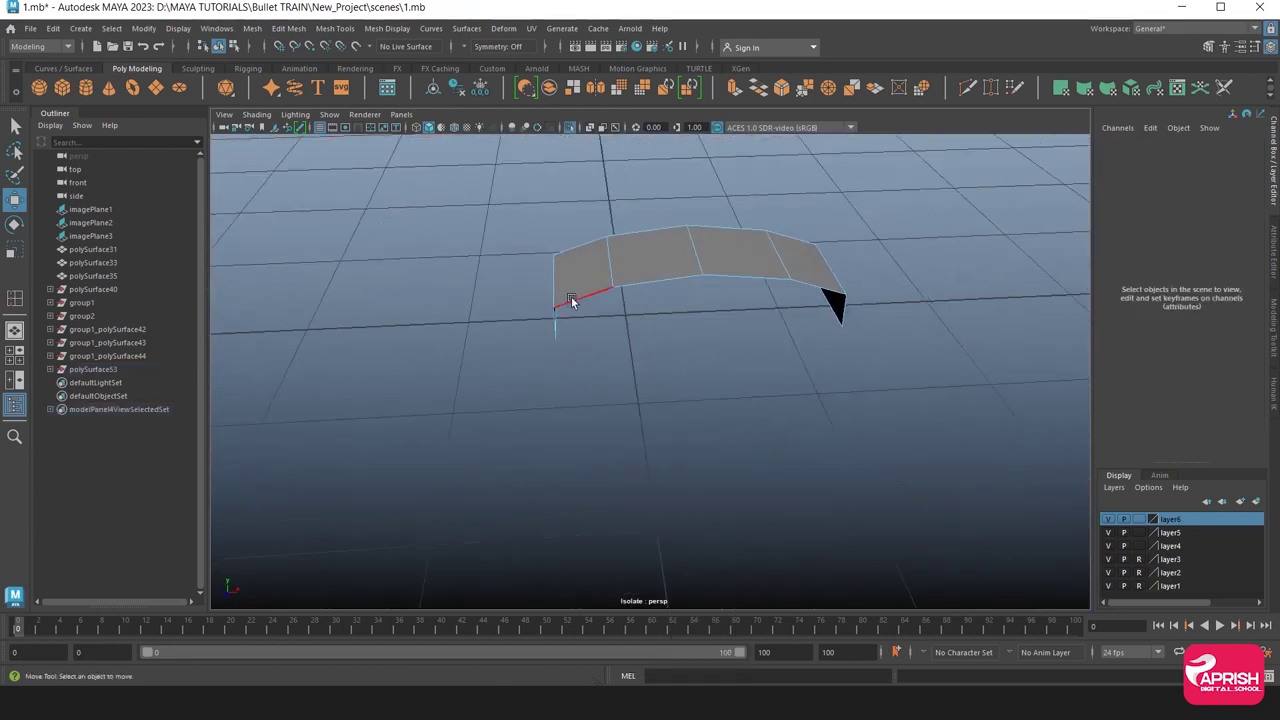
pyautogui.click(571, 296)
pyautogui.moveTo(827, 292)
pyautogui.keyDown('alt'); pyautogui.mouseDown()
pyautogui.moveTo(882, 303)
pyautogui.moveTo(629, 294)
pyautogui.moveTo(514, 319)
pyautogui.mouseUp(); pyautogui.keyUp('alt')
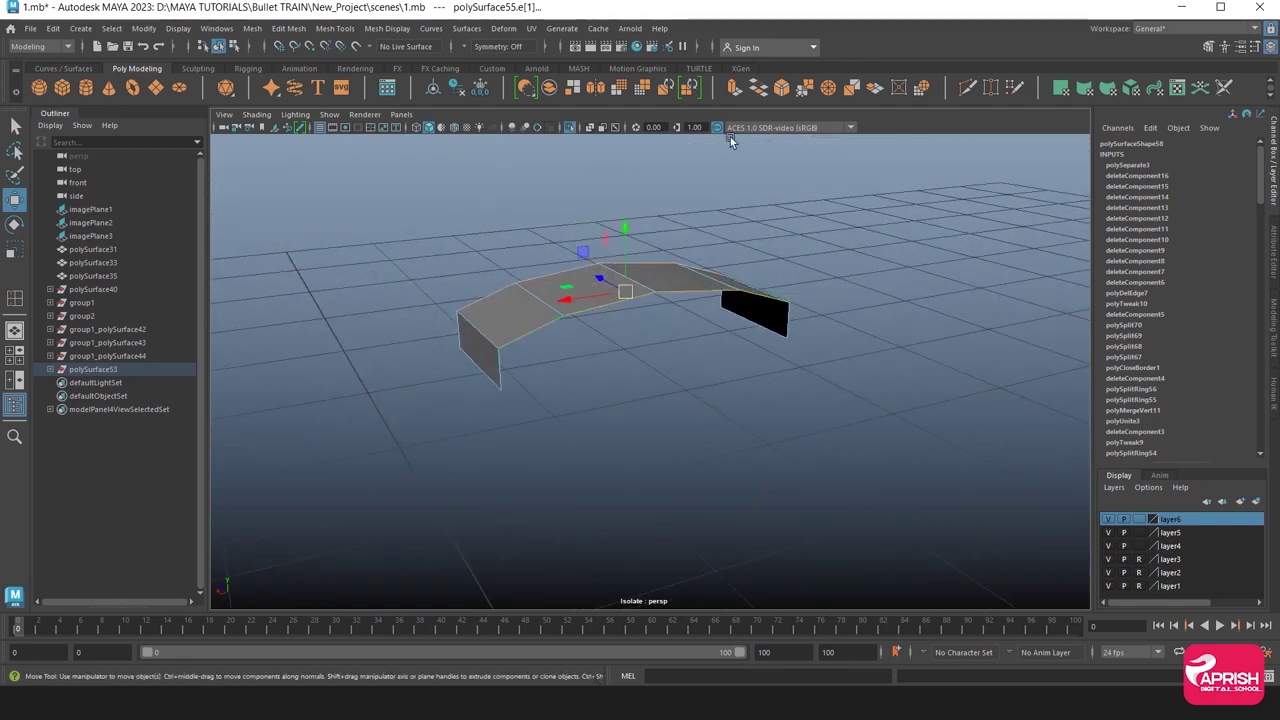
# Extrude the second roof panel's side edge downward into a lip.
pyautogui.click(734, 90)
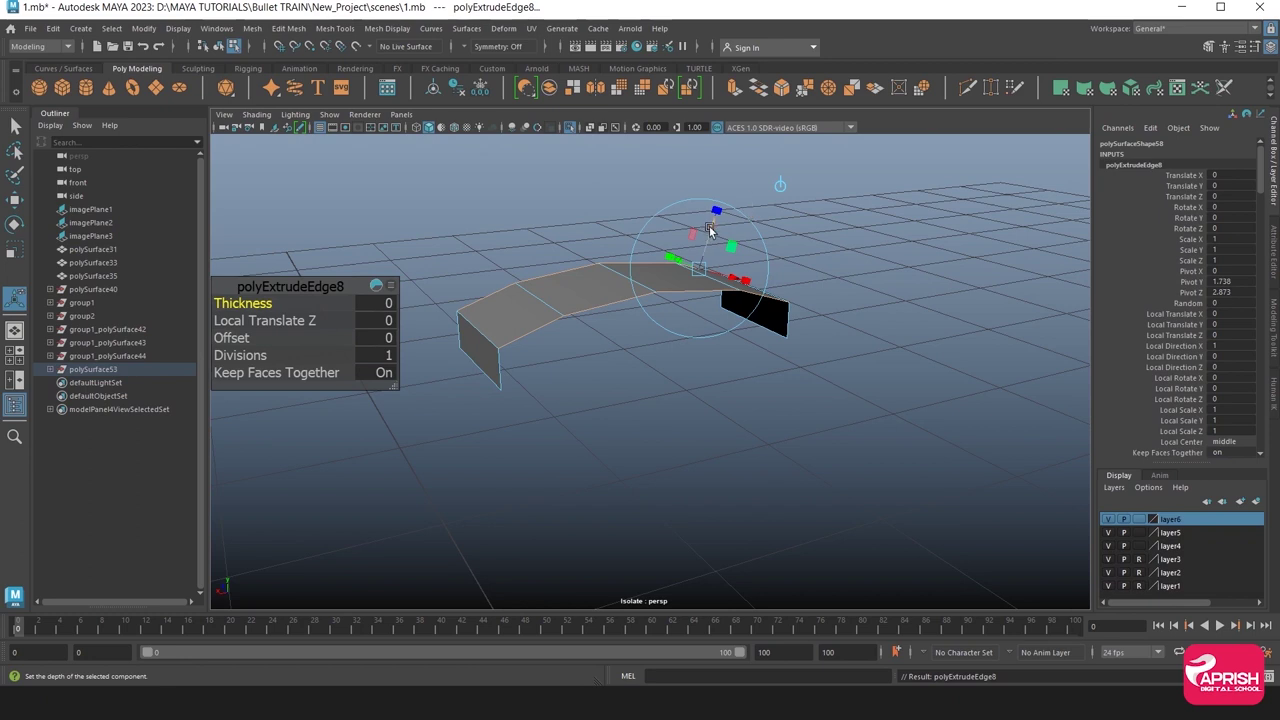
pyautogui.moveTo(709, 230)
pyautogui.mouseDown()
pyautogui.moveTo(697, 288)
pyautogui.moveTo(564, 305)
pyautogui.mouseUp()
pyautogui.moveTo(564, 305); pyautogui.dragTo(554, 341, button='right')
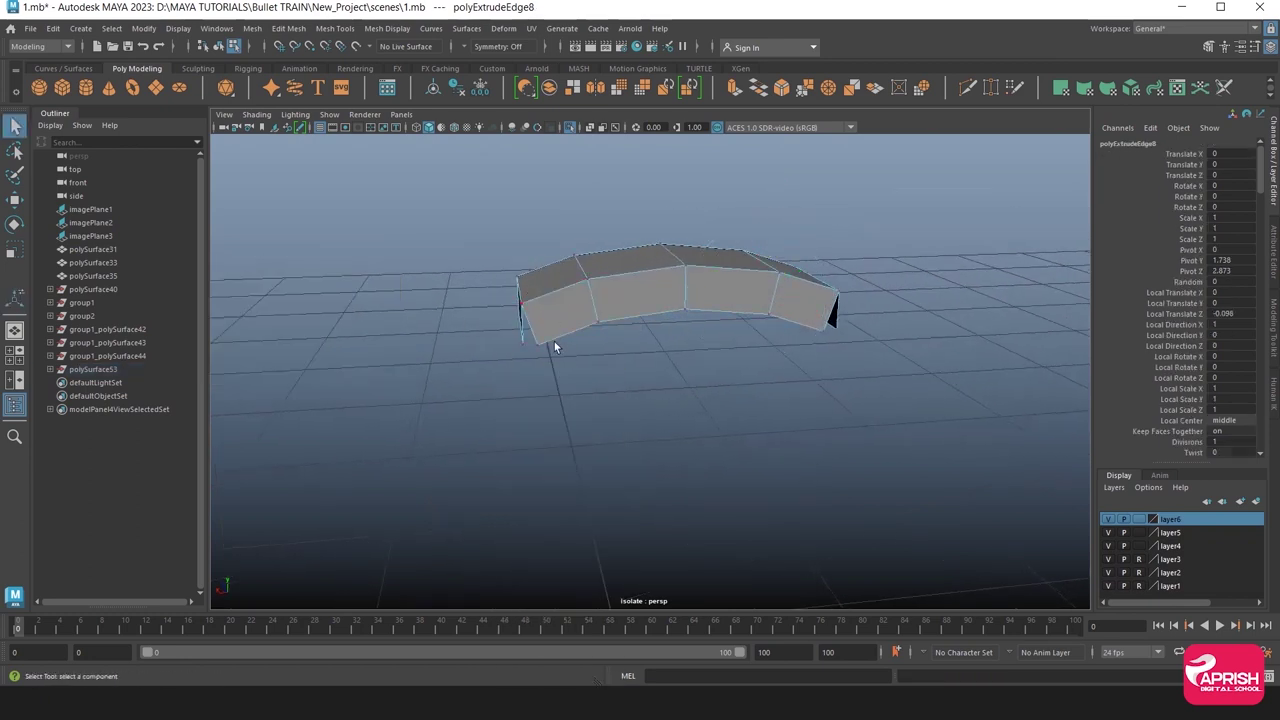
# Select the left and right end corner vertices of polySurface55 and merge them.
pyautogui.press('w')
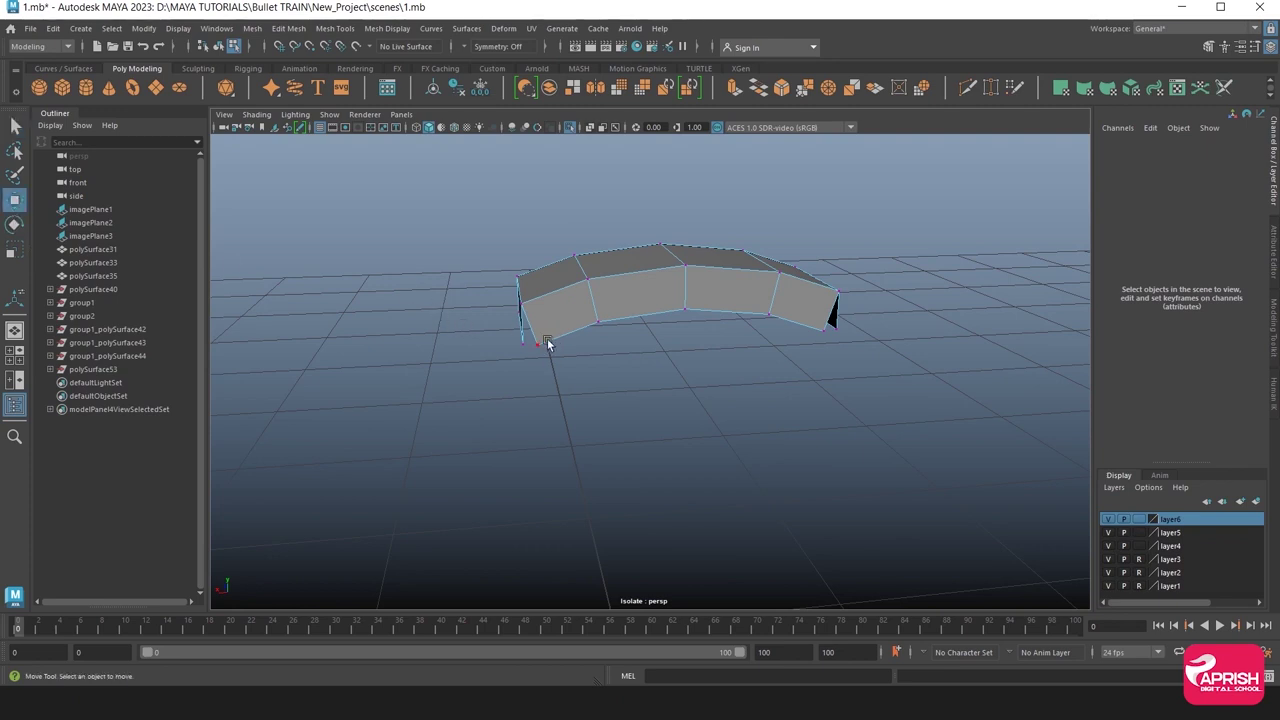
pyautogui.click(537, 345)
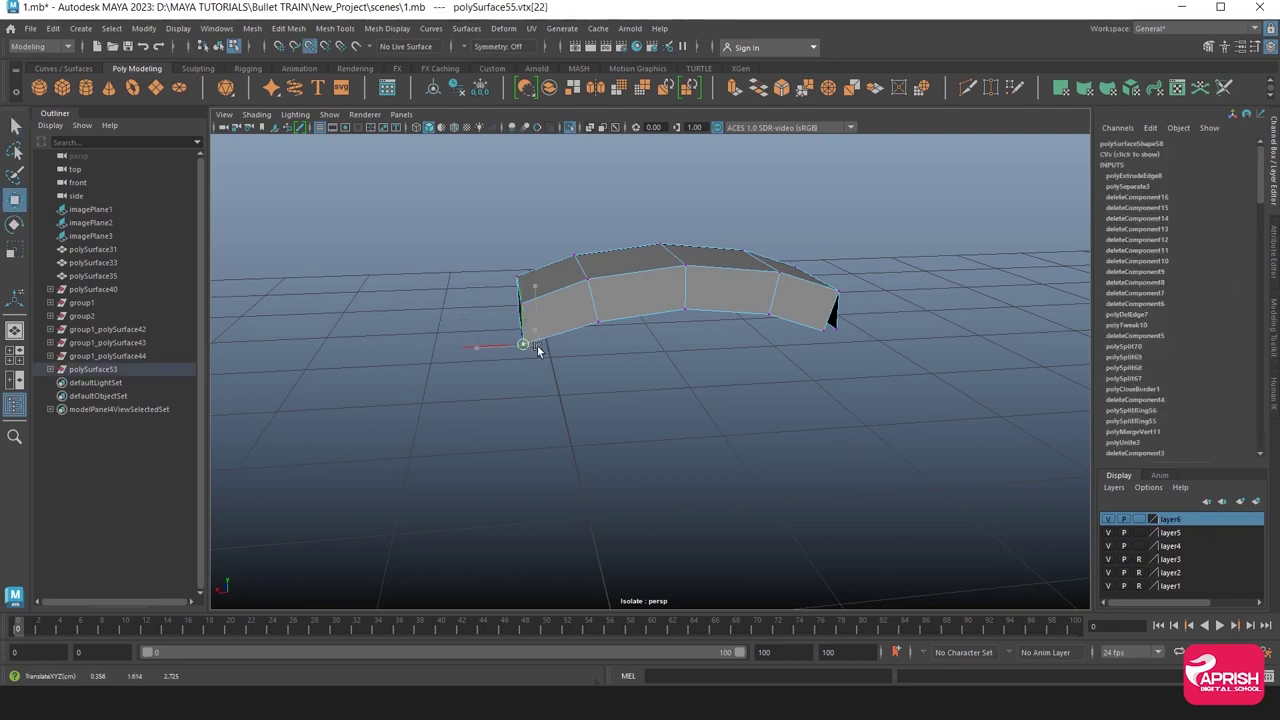
pyautogui.click(824, 340)
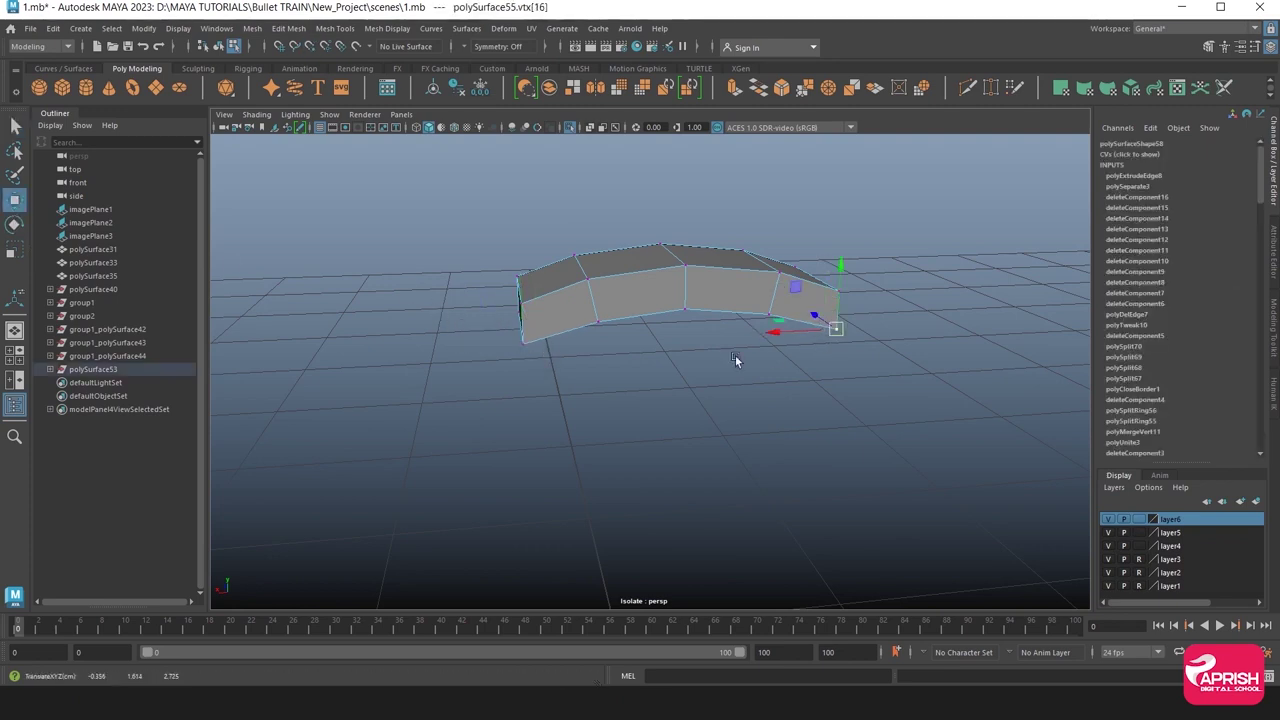
pyautogui.keyDown('alt'); pyautogui.moveTo(737, 357); pyautogui.dragTo(778, 322); pyautogui.keyUp('alt')
pyautogui.click(768, 317)
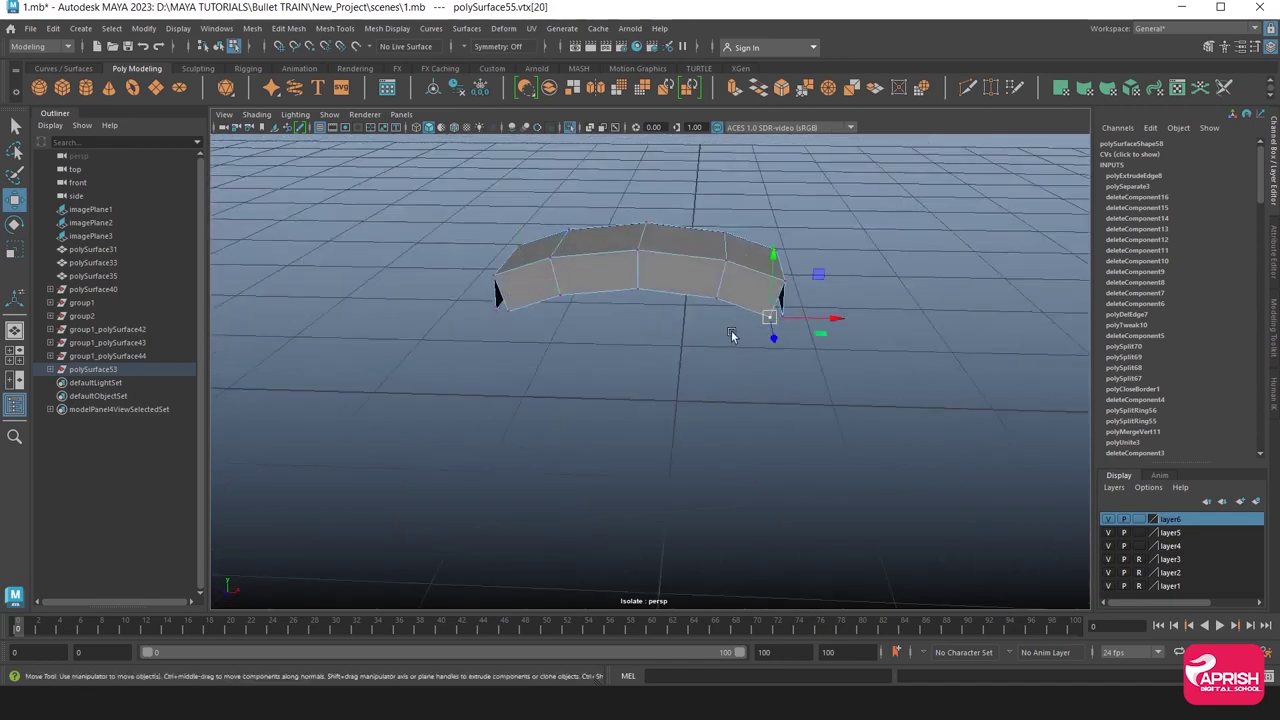
pyautogui.click(500, 312)
pyautogui.click(498, 312)
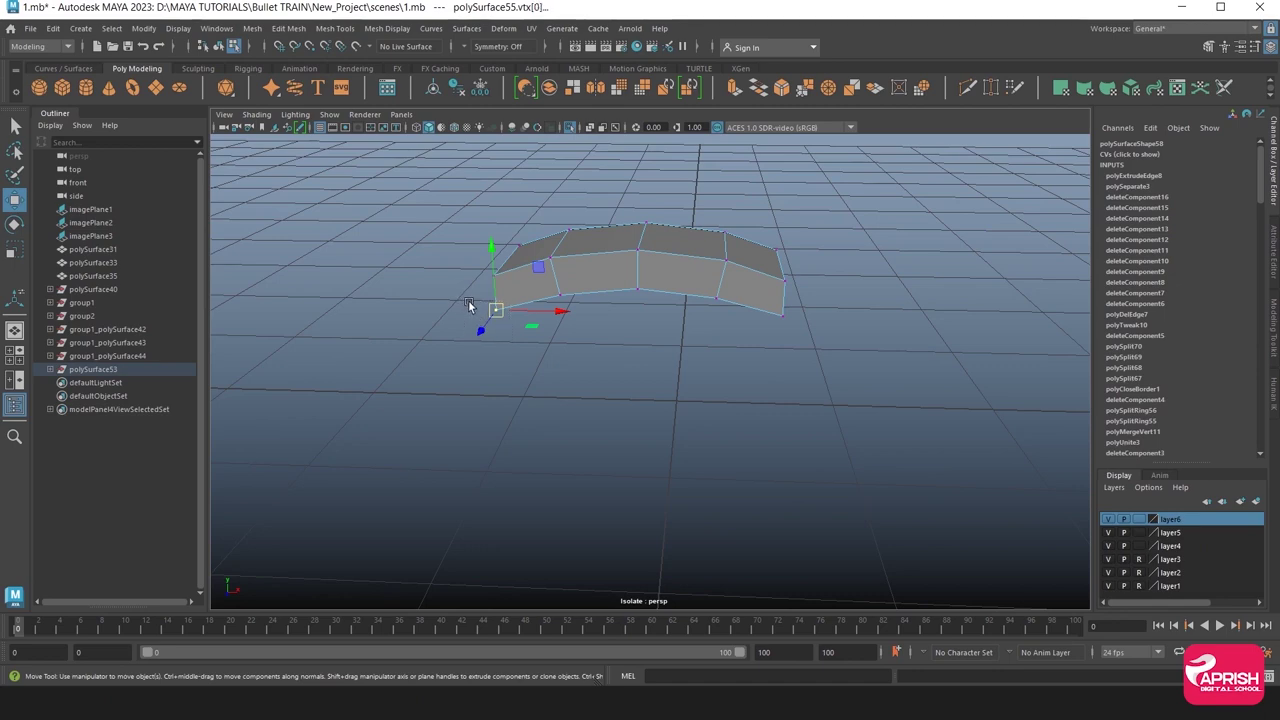
pyautogui.moveTo(829, 346)
pyautogui.keyDown('alt'); pyautogui.mouseDown()
pyautogui.moveTo(640, 329)
pyautogui.moveTo(660, 374)
pyautogui.mouseUp(); pyautogui.keyUp('alt')
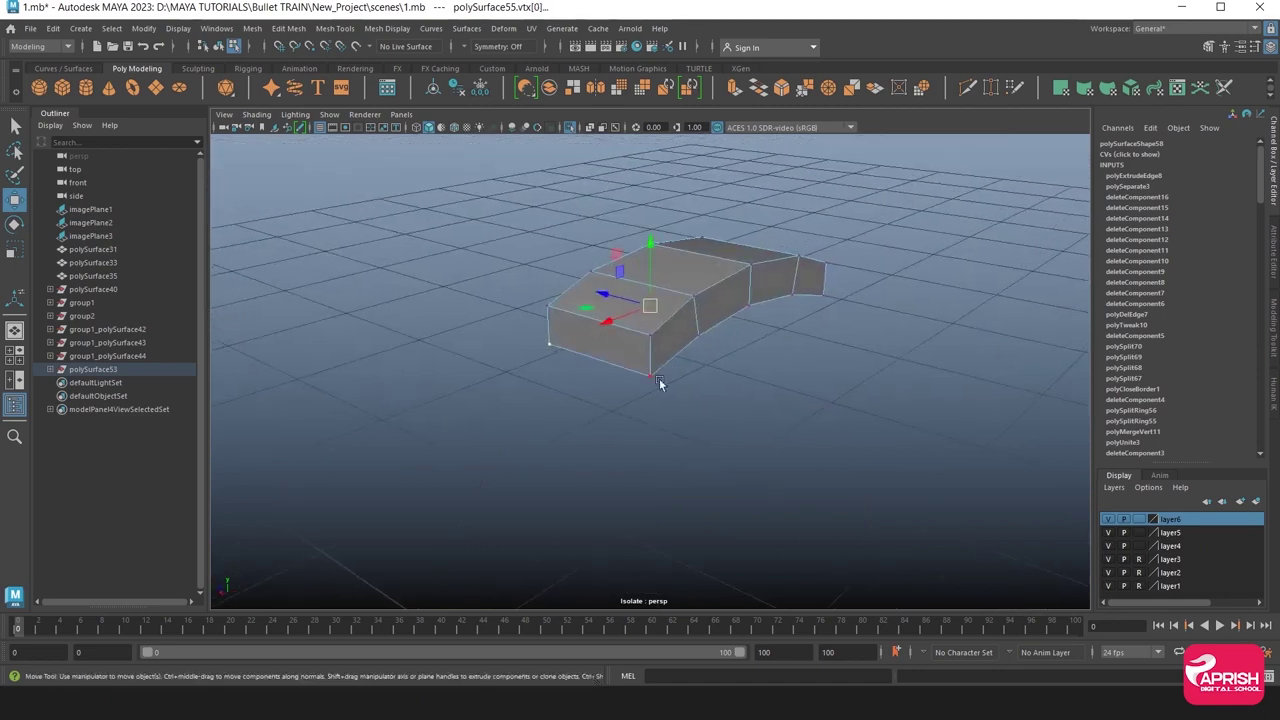
pyautogui.click(805, 88)
pyautogui.moveTo(751, 251); pyautogui.dragTo(820, 229, button='right')
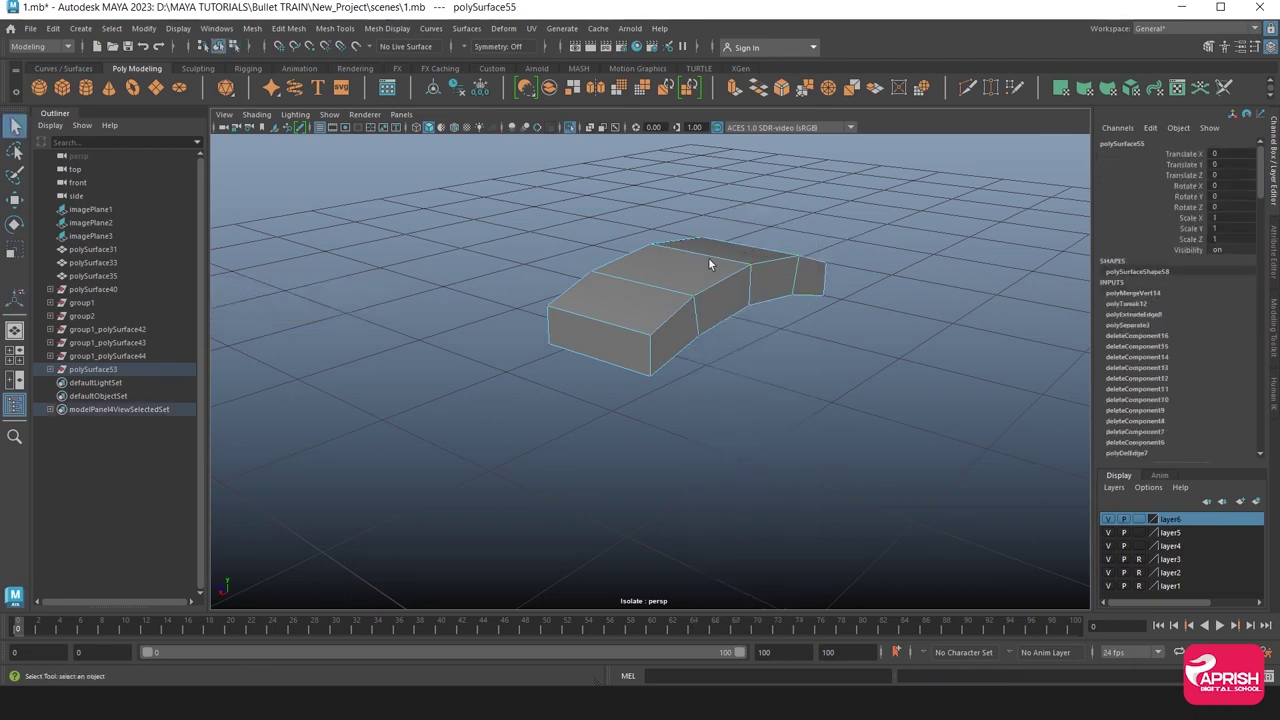
# With the full train visible again, insert two edge loops across roof panel polySurface55.
pyautogui.click(570, 128)
pyautogui.keyDown('alt'); pyautogui.moveTo(640, 340); pyautogui.dragTo(689, 367); pyautogui.keyUp('alt')
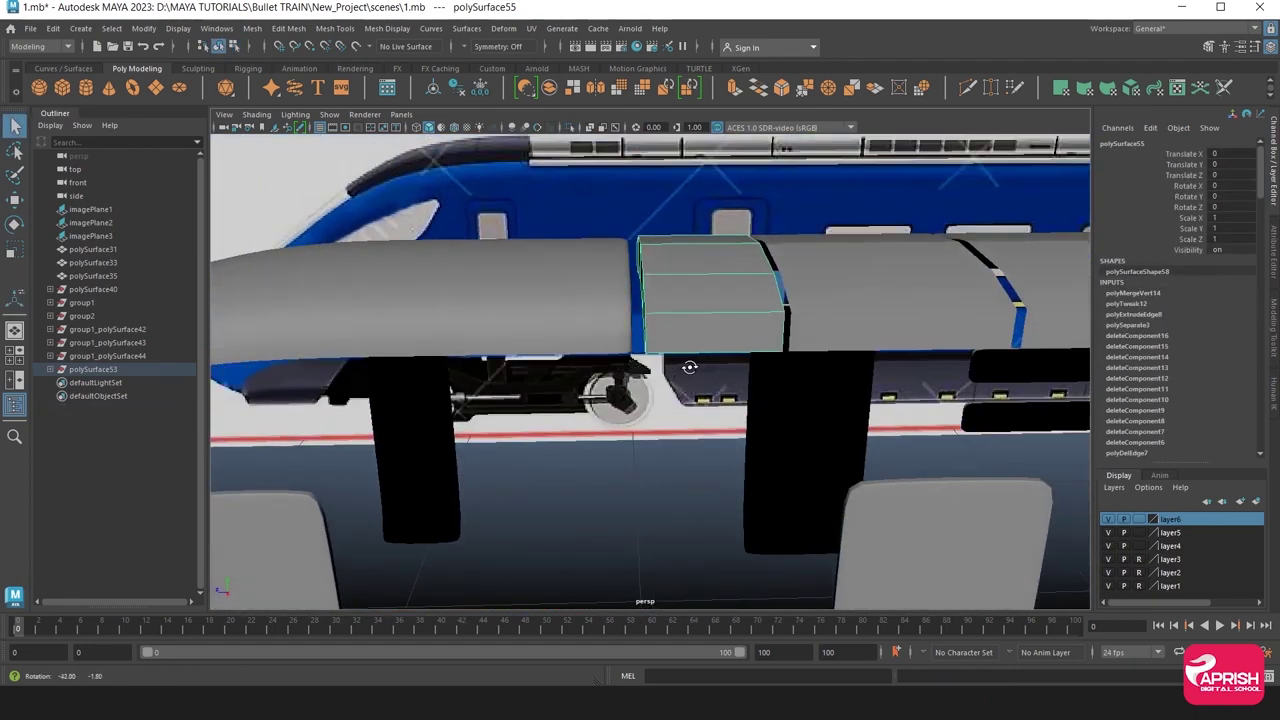
pyautogui.click(335, 28)
pyautogui.click(380, 134)
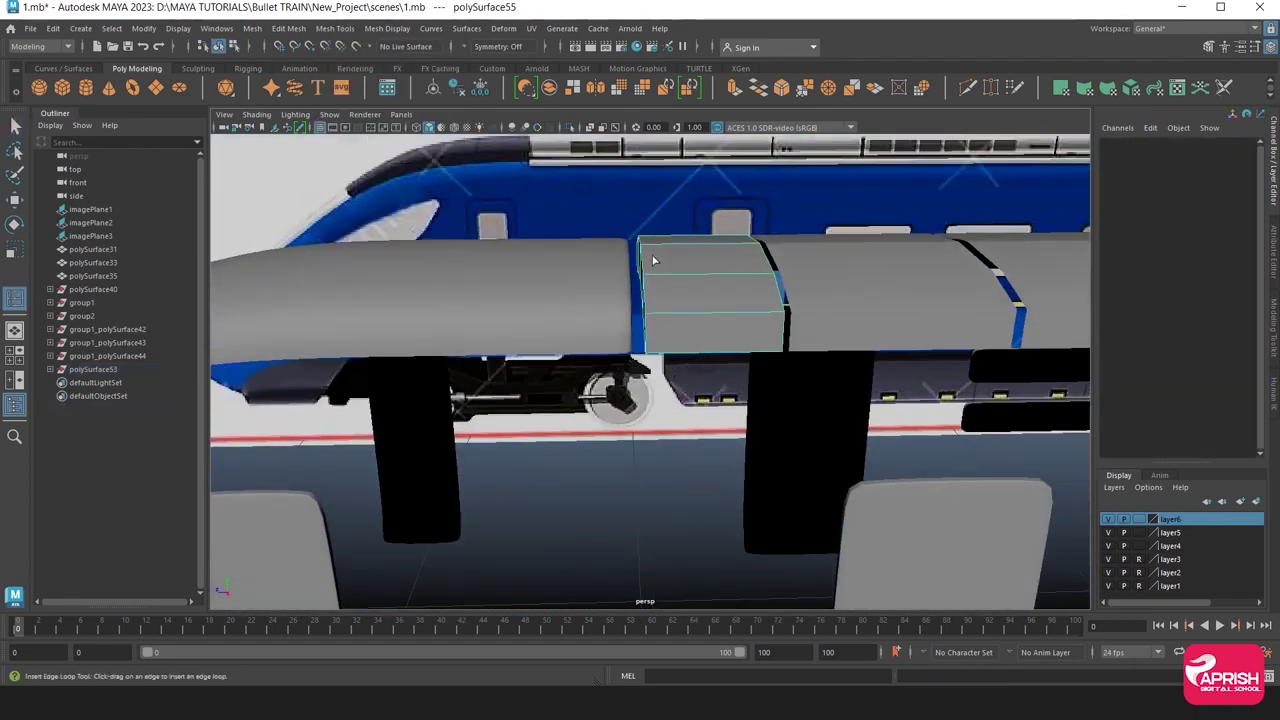
pyautogui.click(650, 318)
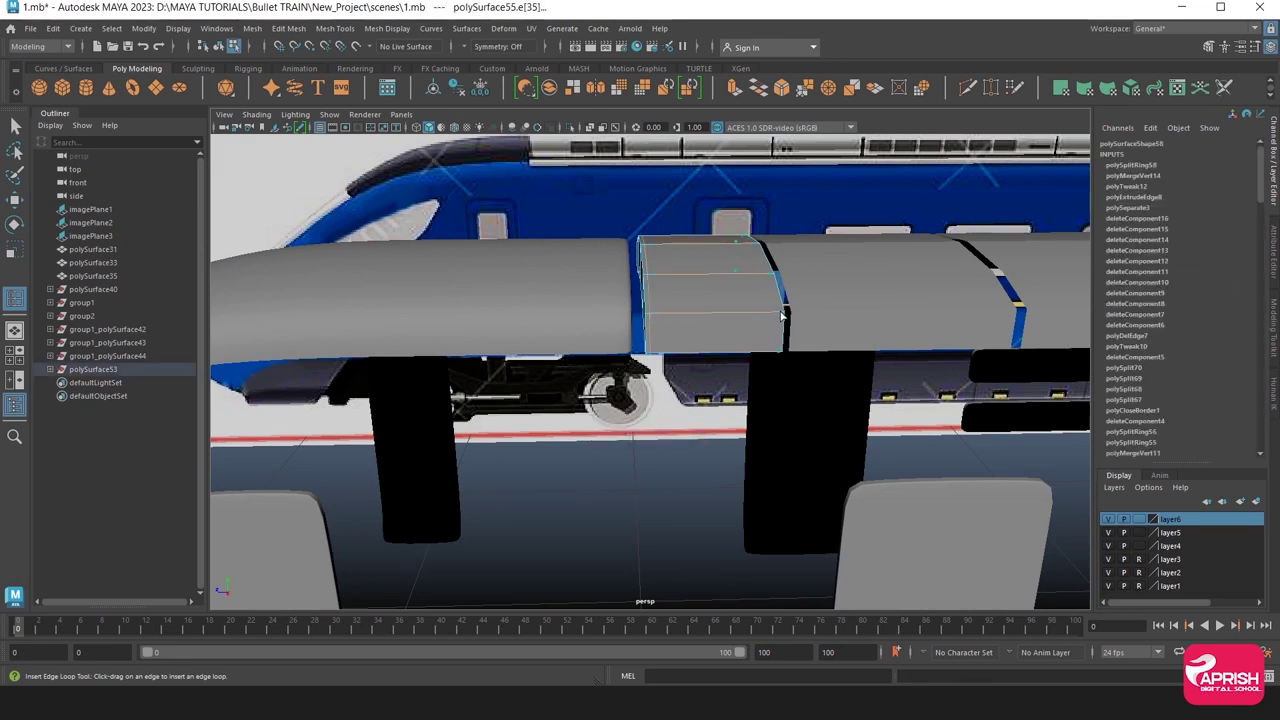
pyautogui.click(782, 317)
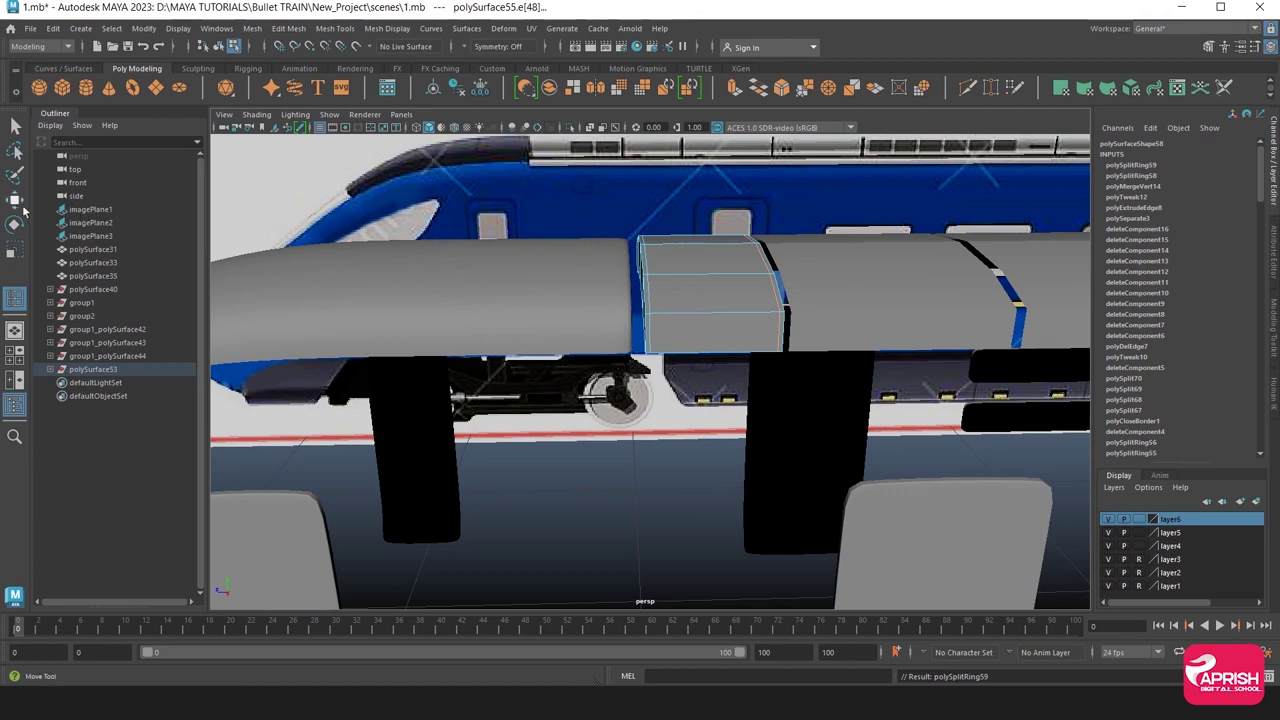
pyautogui.press('w')
pyautogui.moveTo(662, 245); pyautogui.dragTo(645, 262, button='right')
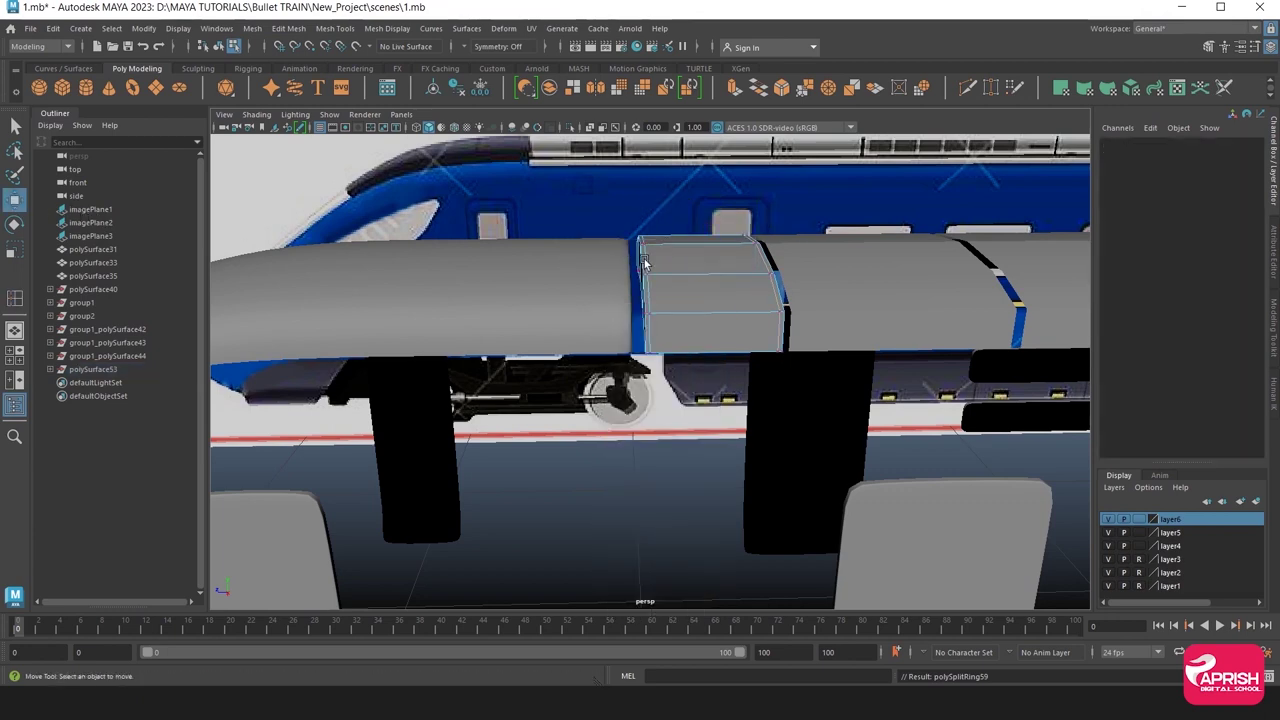
pyautogui.press('space')
pyautogui.press('space')
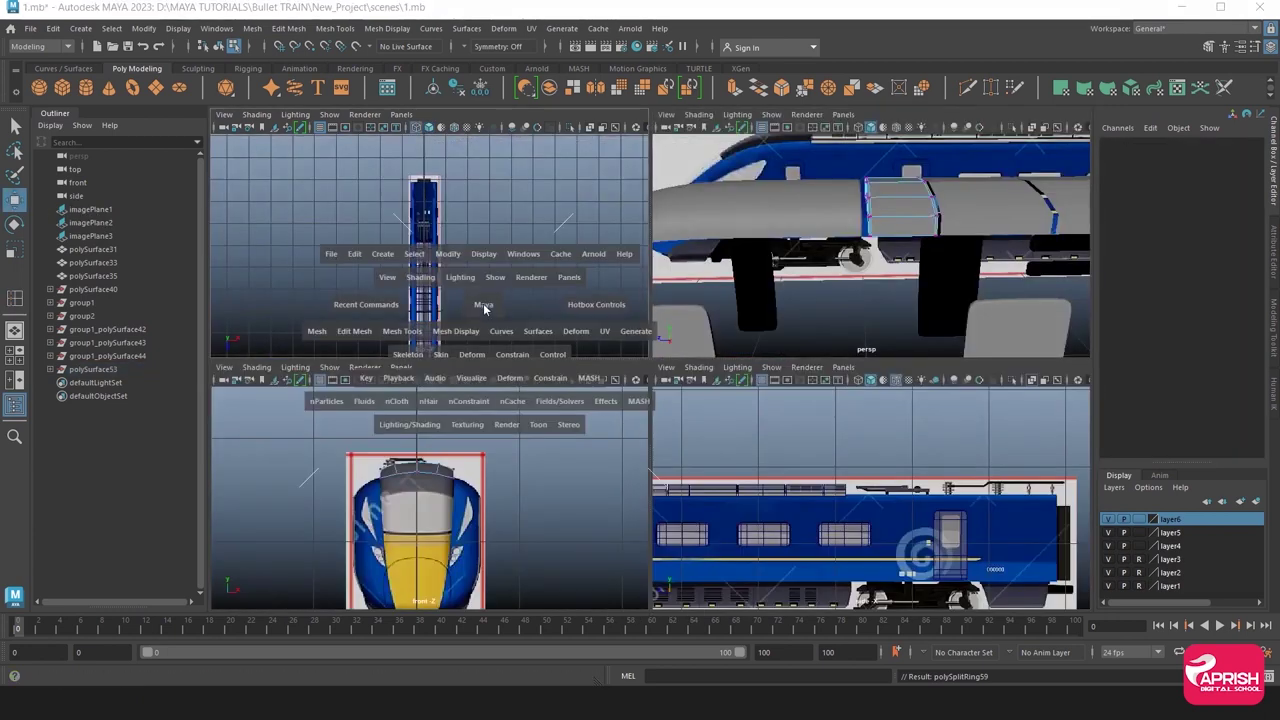
# In the zoomed top view, nudge the first panel's top vertex row down onto the seam.
pyautogui.scroll(3, 483, 374)
pyautogui.scroll(3, 600, 360)
pyautogui.scroll(3, 714, 351)
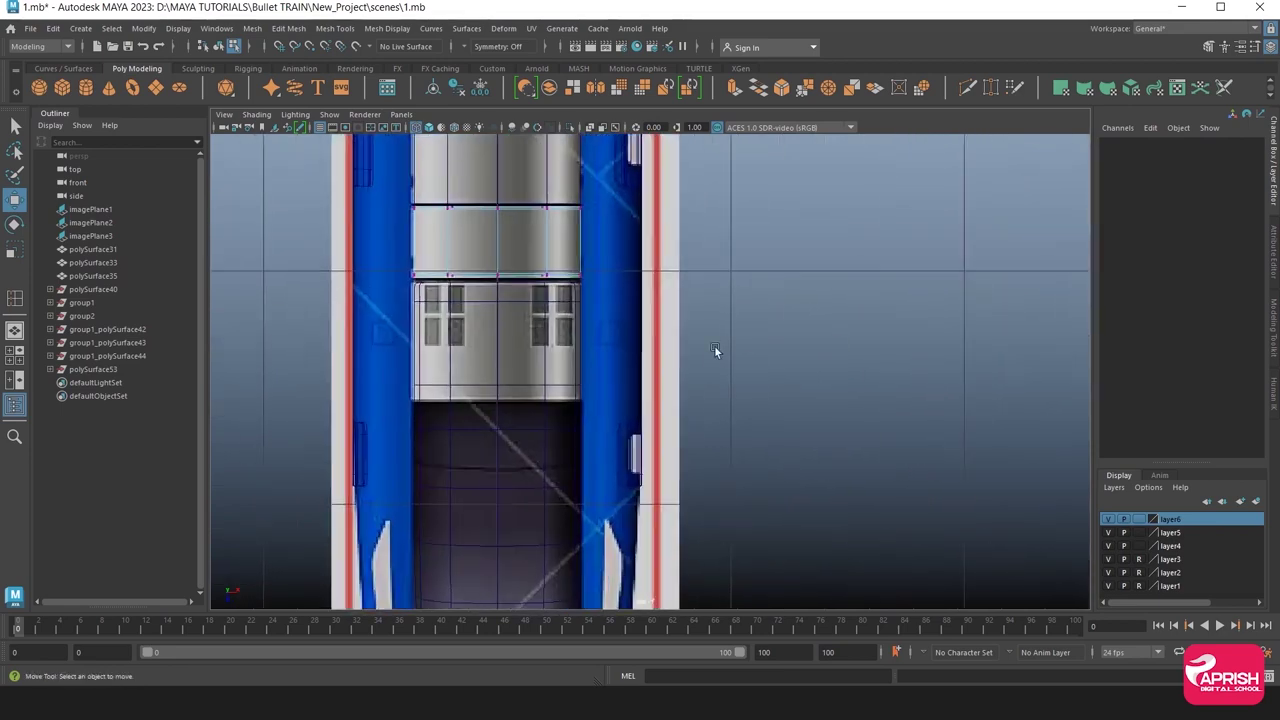
pyautogui.scroll(3, 455, 277)
pyautogui.keyDown('alt'); pyautogui.moveTo(455, 274); pyautogui.dragTo(640, 359, button='middle'); pyautogui.keyUp('alt')
pyautogui.scroll(1, 592, 320)
pyautogui.scroll(2, 480, 274)
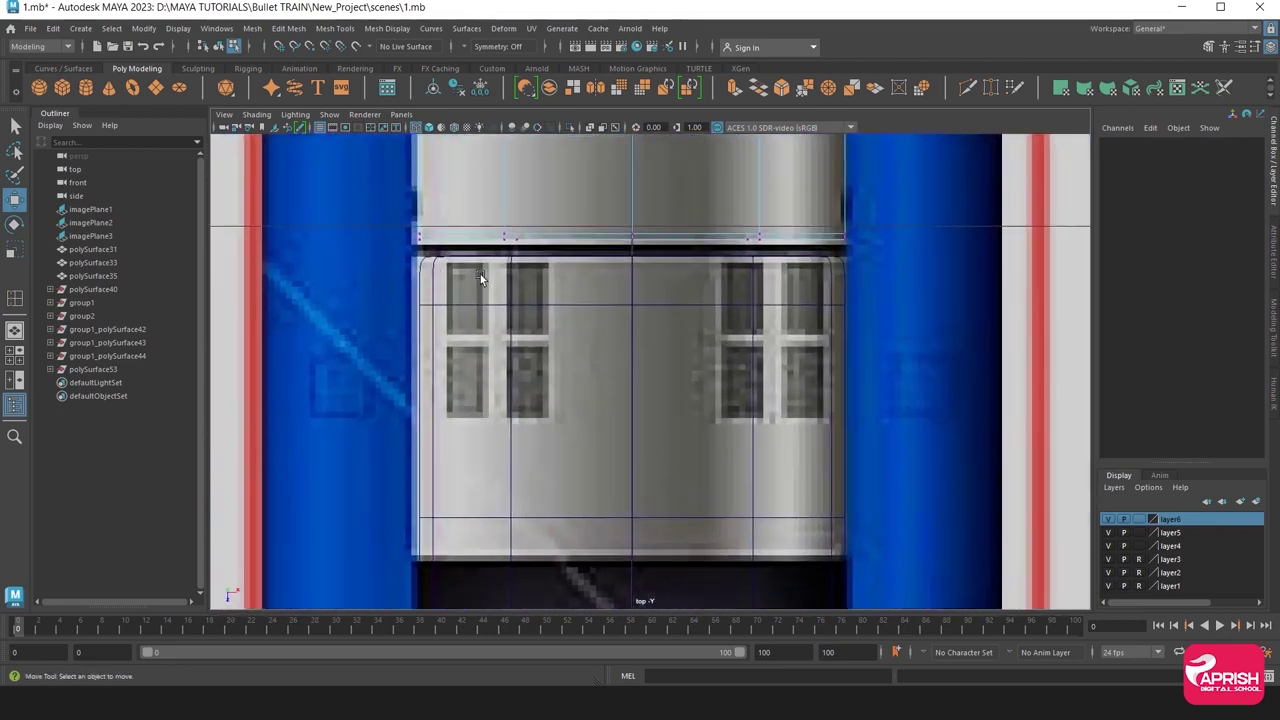
pyautogui.moveTo(748, 250); pyautogui.dragTo(752, 252)
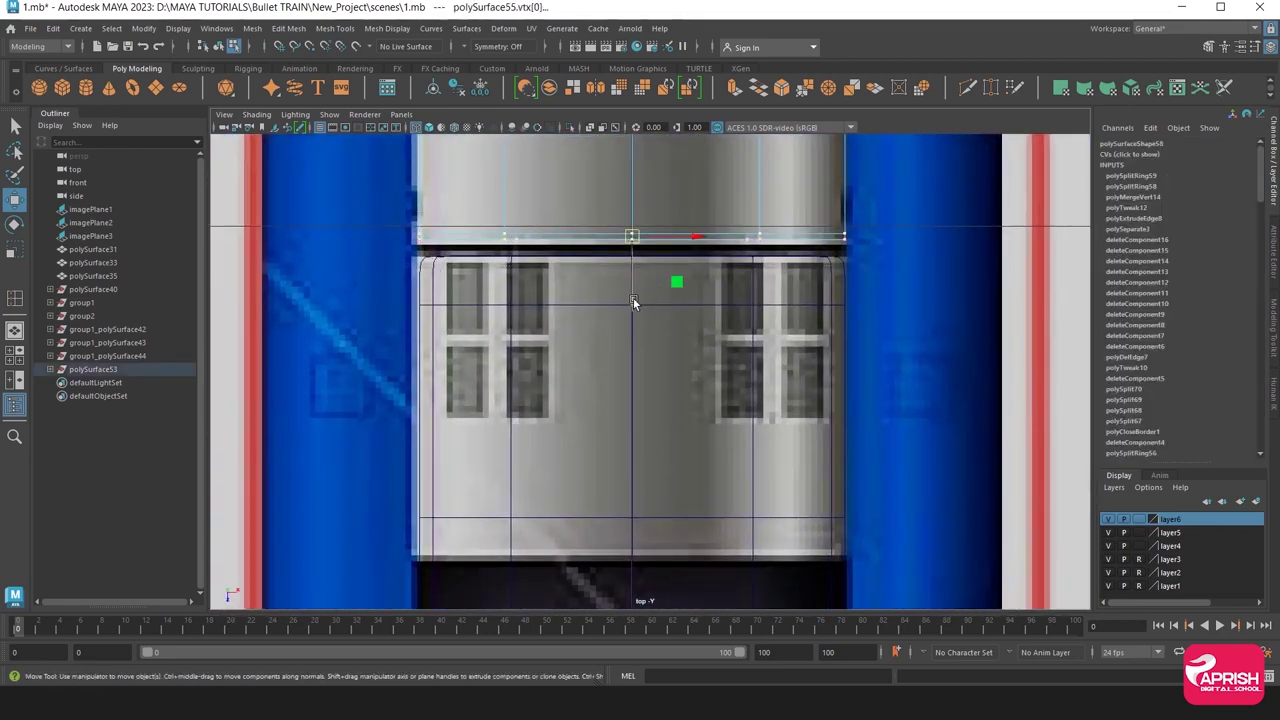
pyautogui.moveTo(633, 297); pyautogui.dragTo(632, 307)
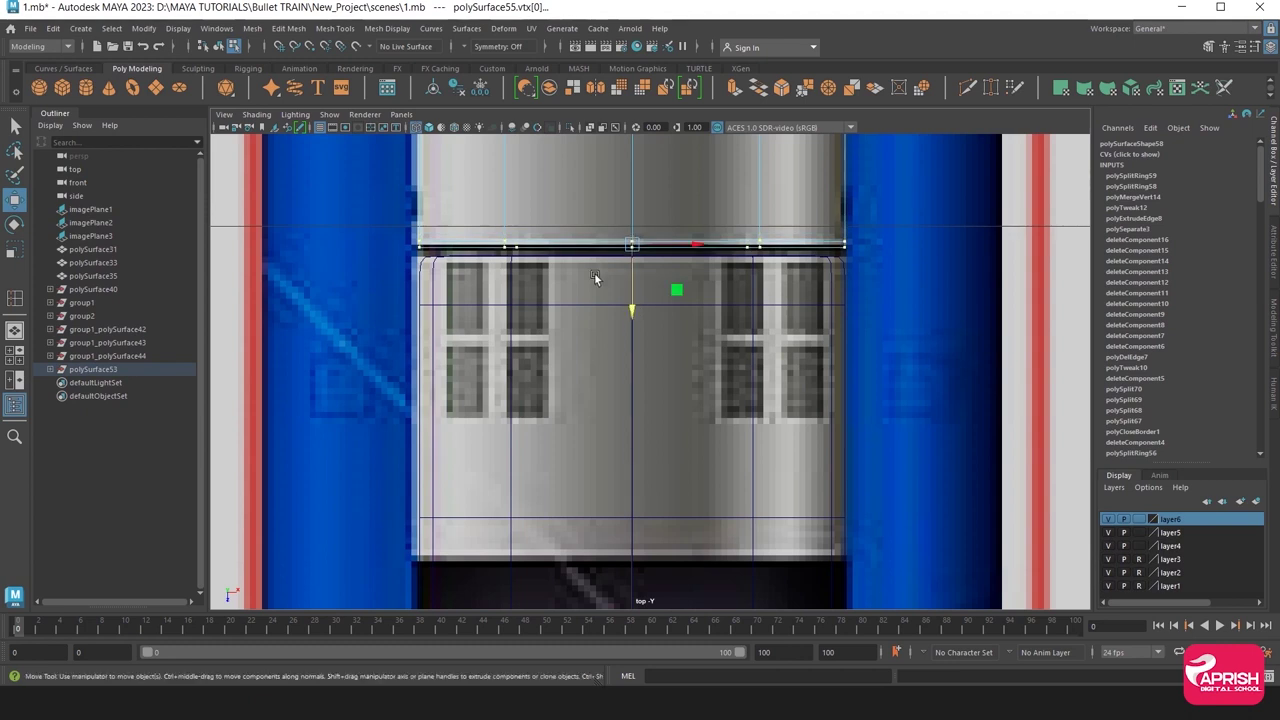
pyautogui.click(594, 272)
# Move the neighbouring panel's top vertex row up to the seam, then reselect polySurface55.
pyautogui.rightClick(557, 302)
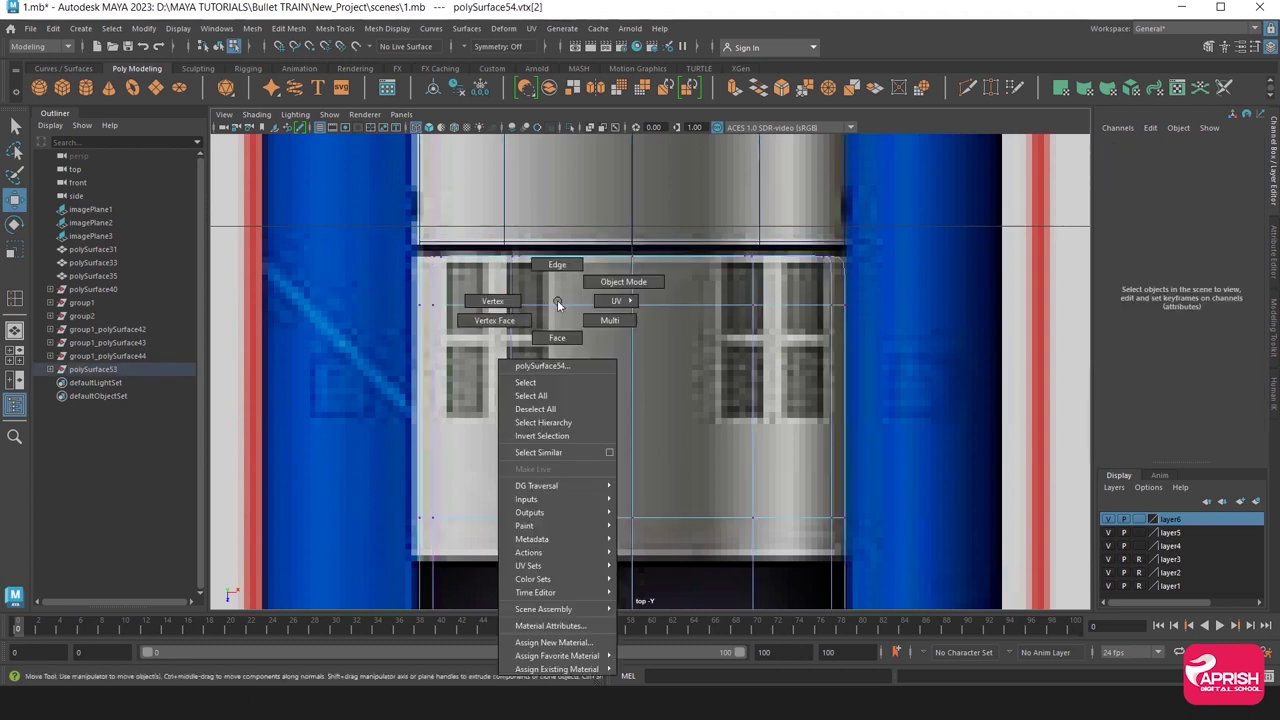
pyautogui.click(492, 301)
pyautogui.moveTo(330, 258); pyautogui.dragTo(914, 284)
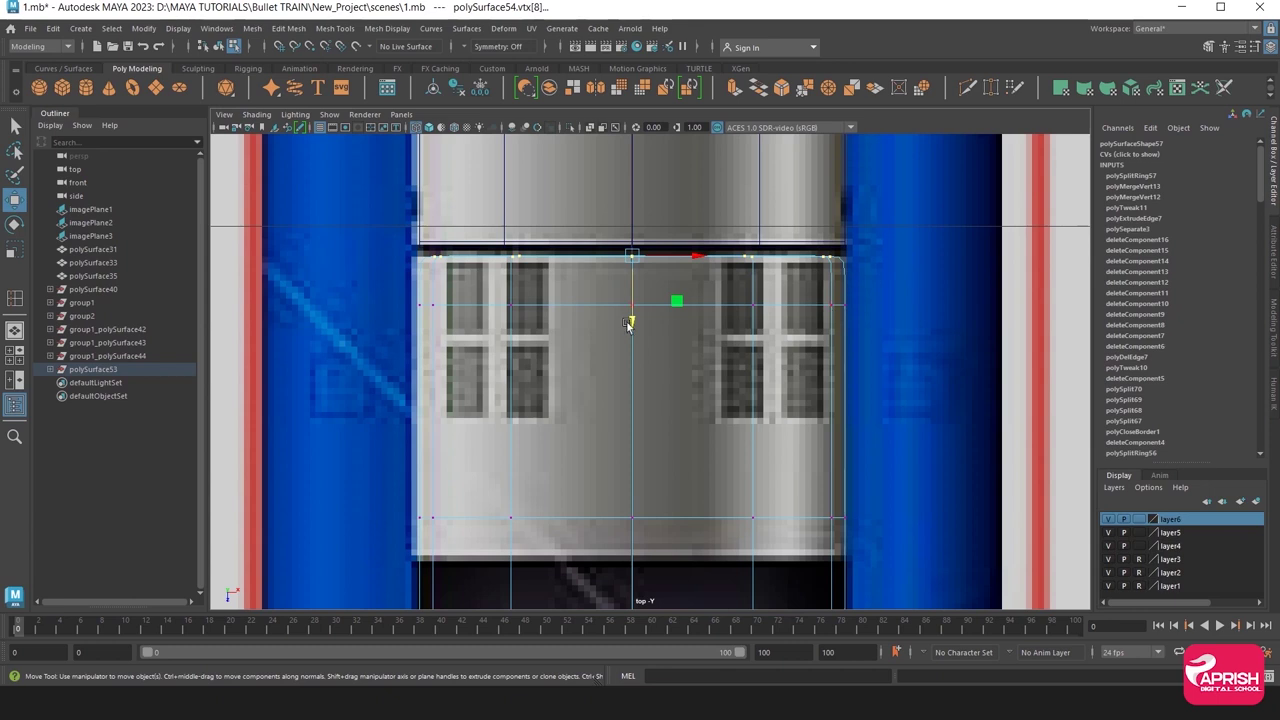
pyautogui.hotkey('ctrl', 'z')
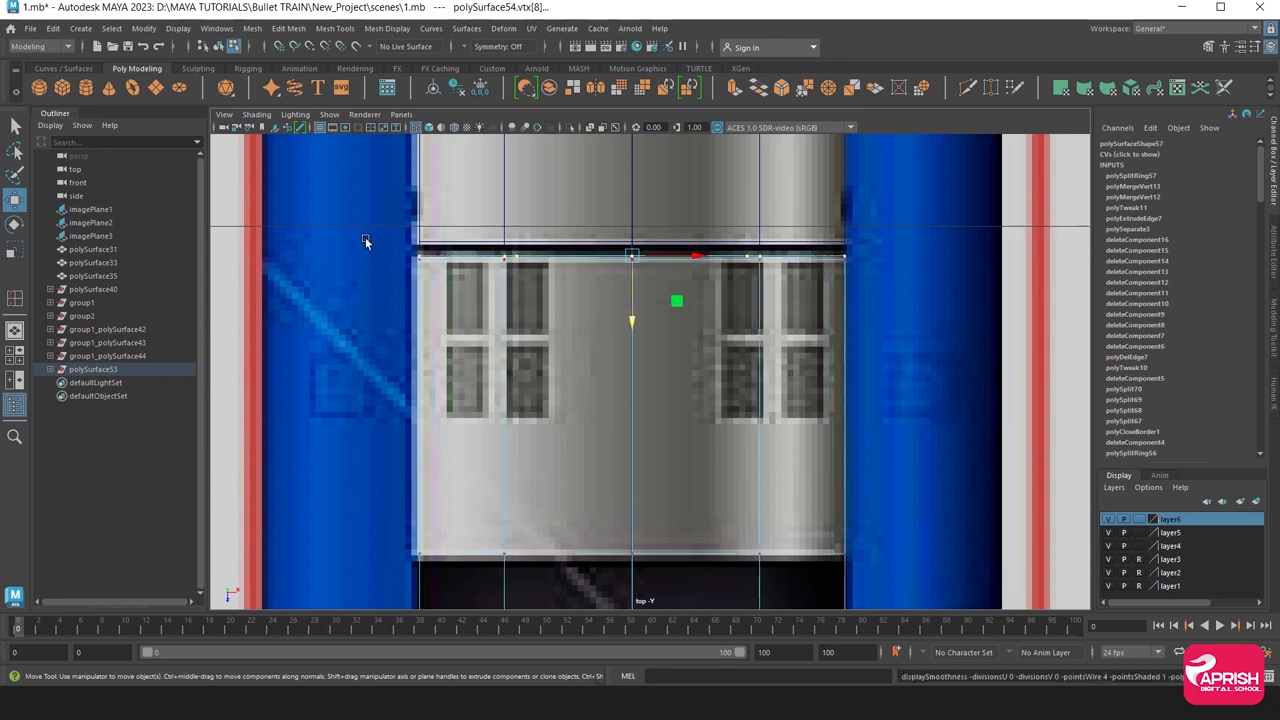
pyautogui.moveTo(636, 325); pyautogui.dragTo(637, 311)
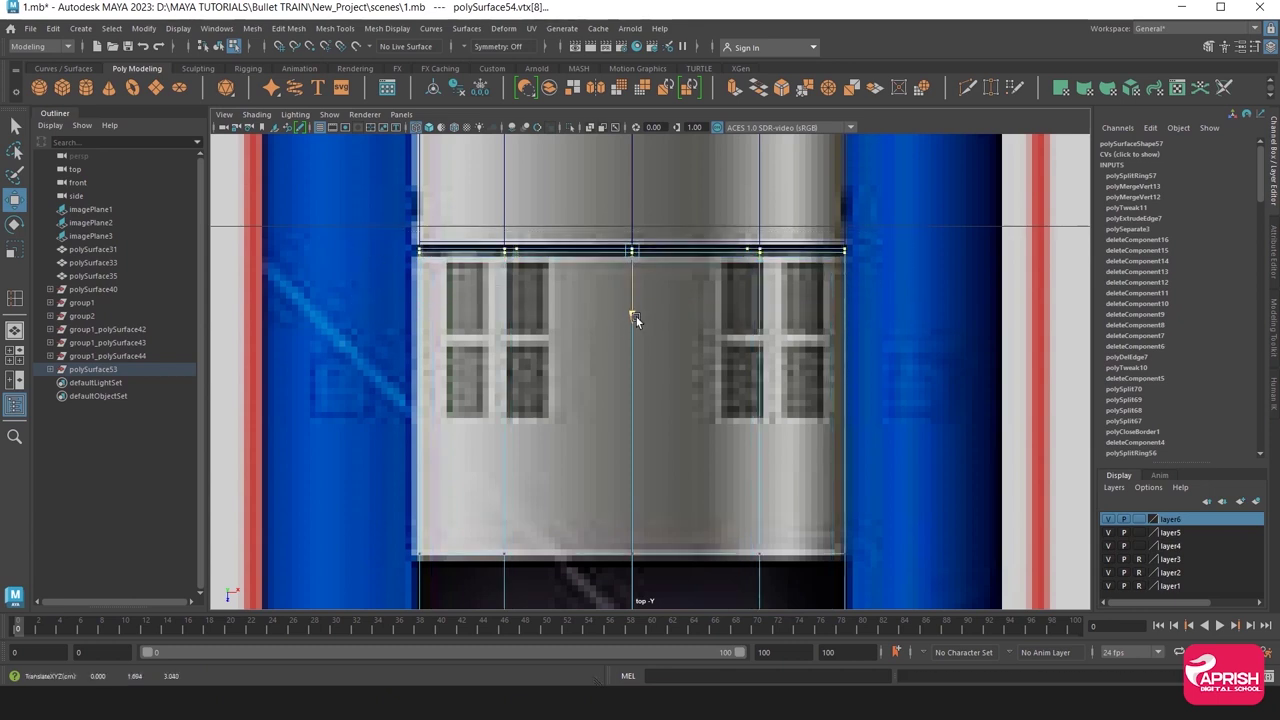
pyautogui.moveTo(540, 305); pyautogui.dragTo(578, 266, button='right')
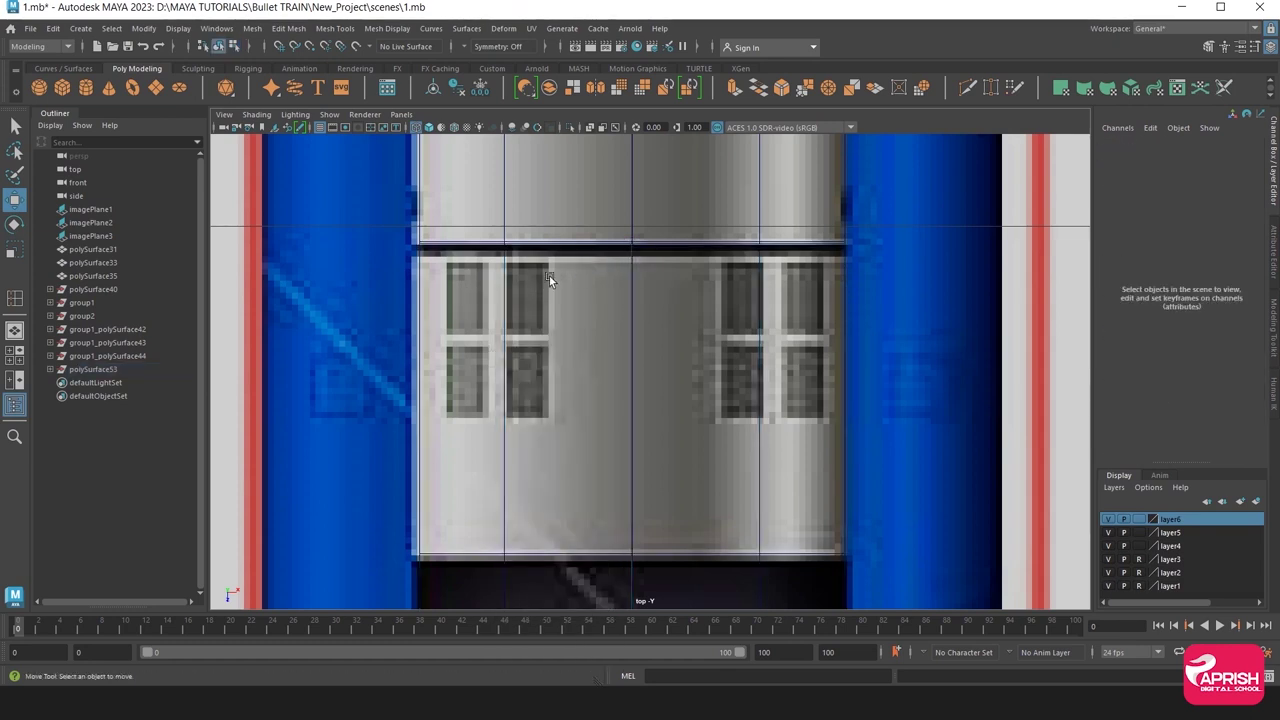
pyautogui.click(504, 259)
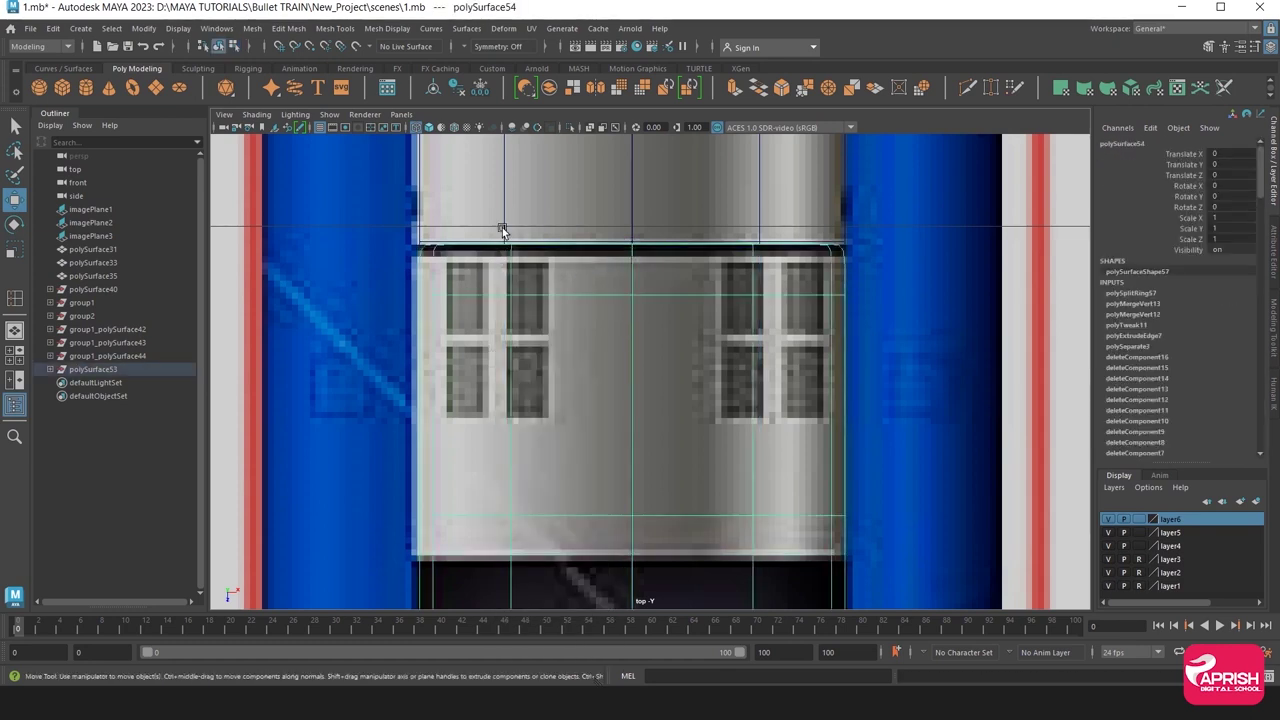
# Back in perspective, select roof panel polySurface56 and isolate it.
pyautogui.press('space')
pyautogui.press('space')
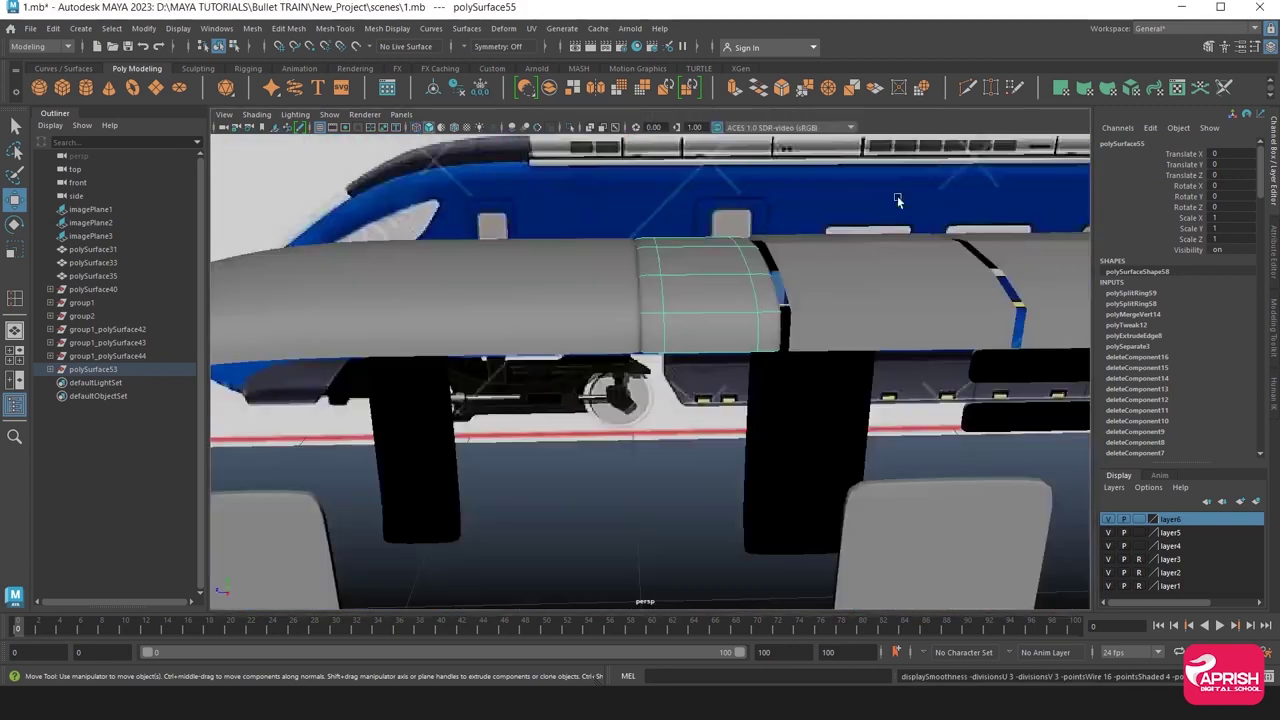
pyautogui.keyDown('alt'); pyautogui.moveTo(650, 481); pyautogui.dragTo(777, 397); pyautogui.keyUp('alt')
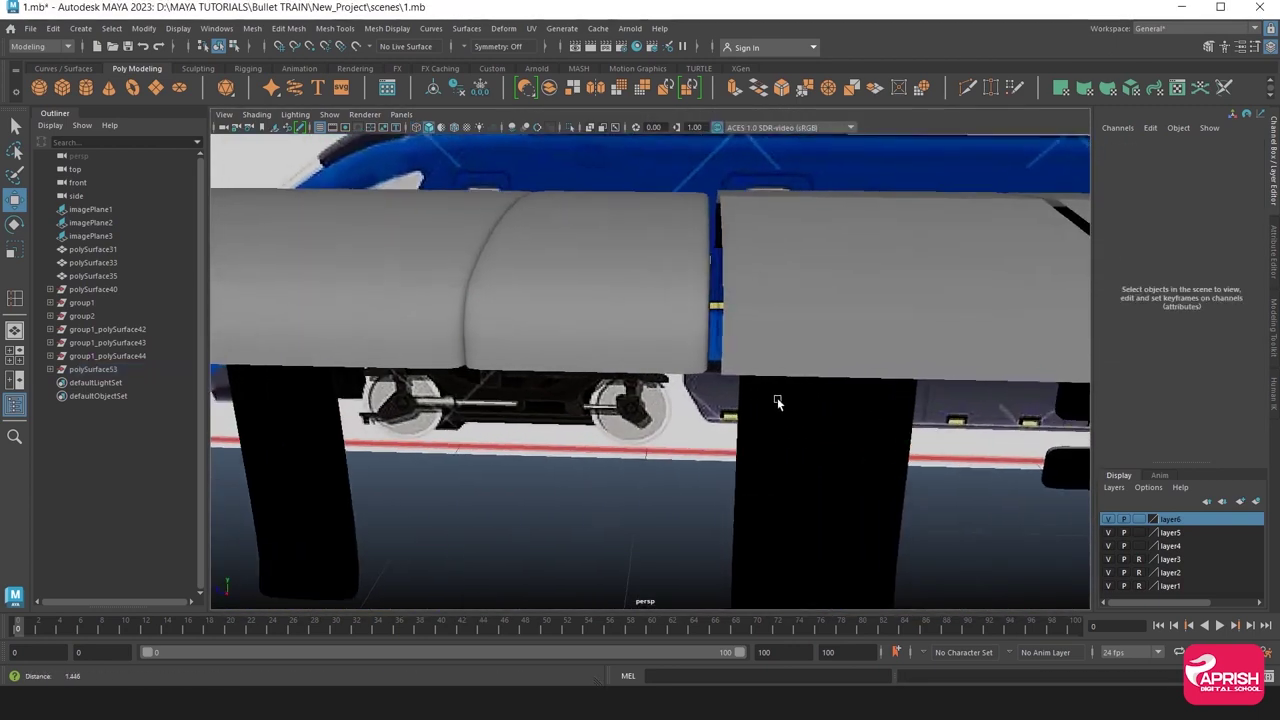
pyautogui.click(798, 335)
pyautogui.keyDown('alt'); pyautogui.moveTo(735, 259); pyautogui.dragTo(626, 194); pyautogui.keyUp('alt')
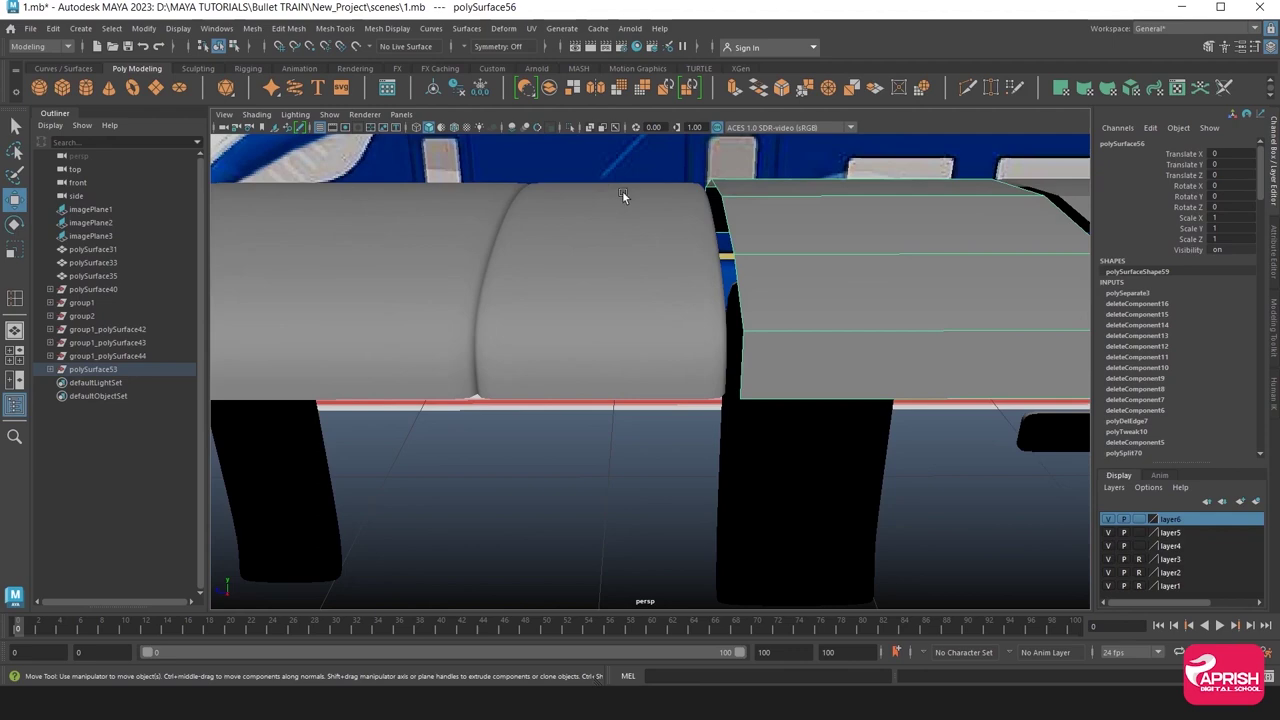
pyautogui.click(570, 127)
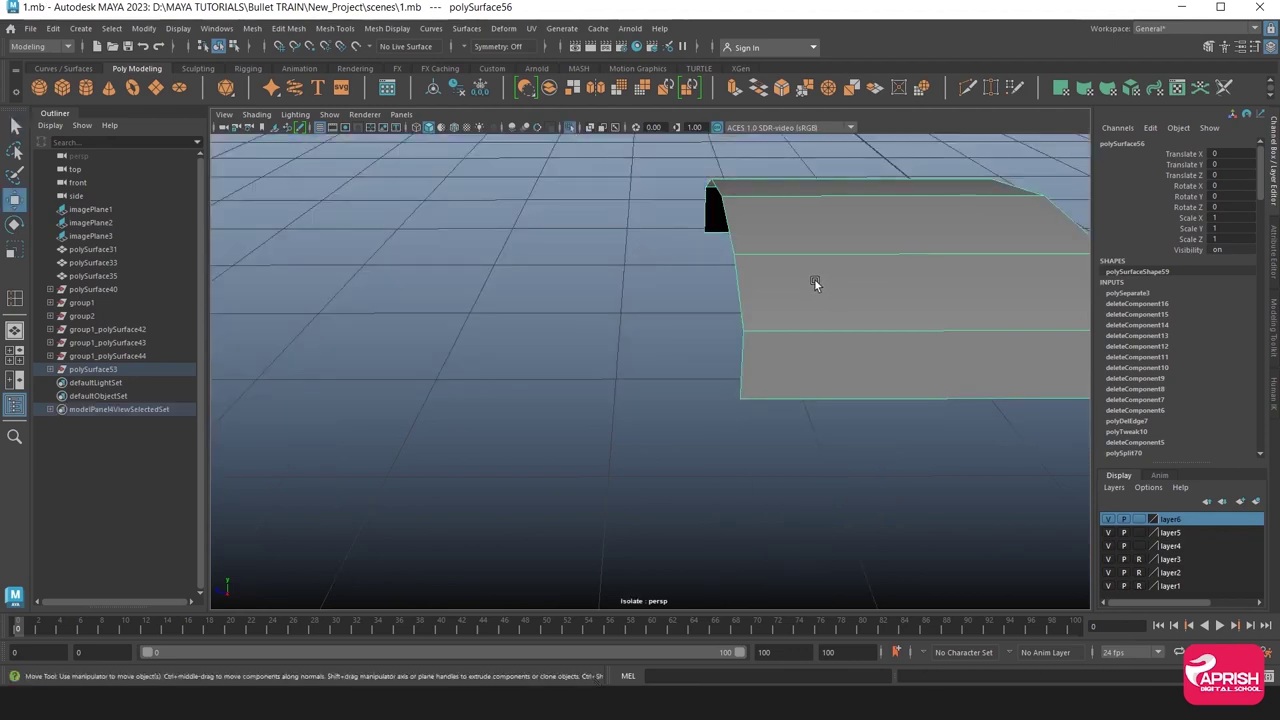
# Select the panel's two open border edges in edge mode.
pyautogui.moveTo(766, 251); pyautogui.dragTo(765, 212, button='right')
pyautogui.keyDown('alt'); pyautogui.moveTo(678, 250); pyautogui.dragTo(618, 236); pyautogui.keyUp('alt')
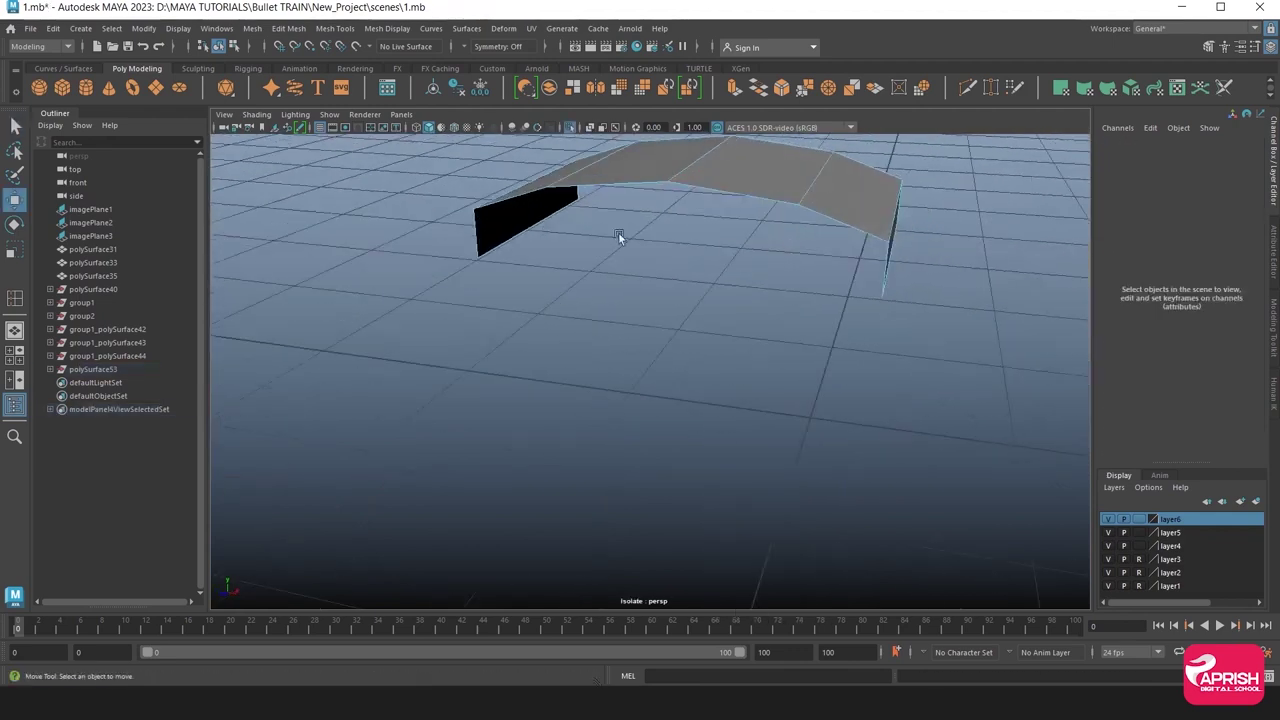
pyautogui.click(518, 196)
pyautogui.press('f')
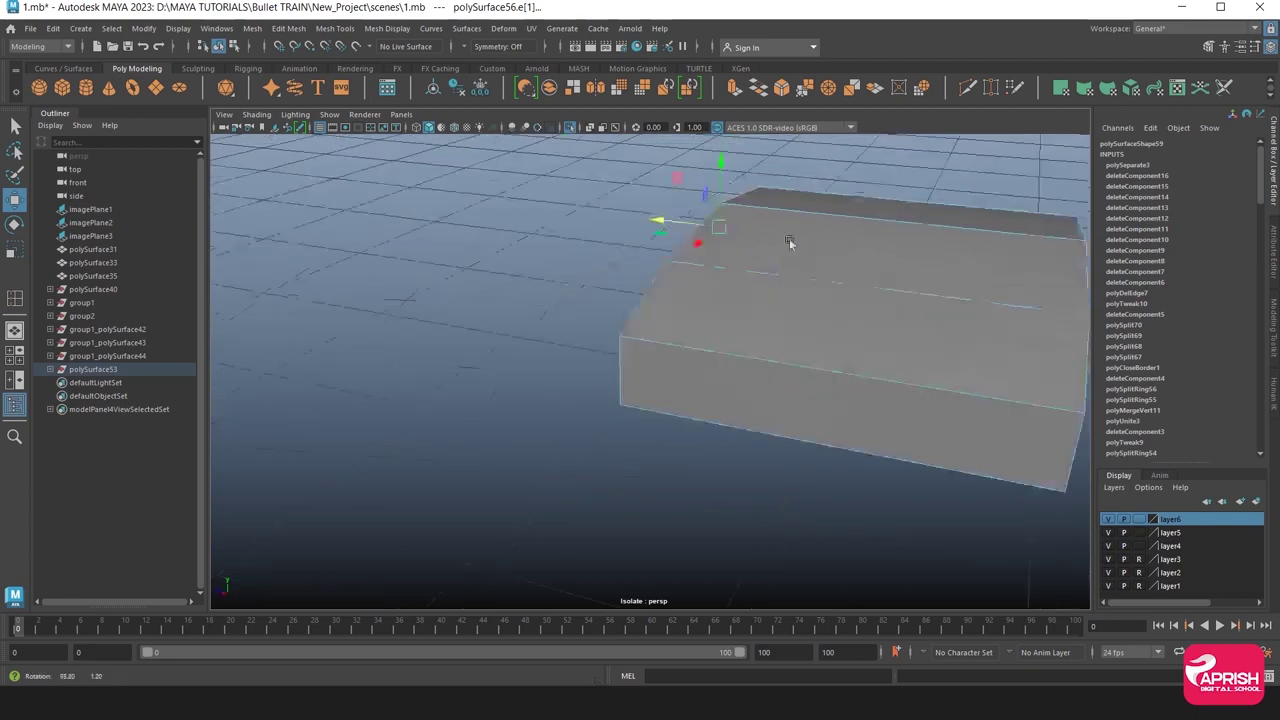
pyautogui.keyDown('alt'); pyautogui.moveTo(789, 238); pyautogui.dragTo(820, 290); pyautogui.keyUp('alt')
pyautogui.keyDown('shift'); pyautogui.click(706, 390); pyautogui.keyUp('shift')
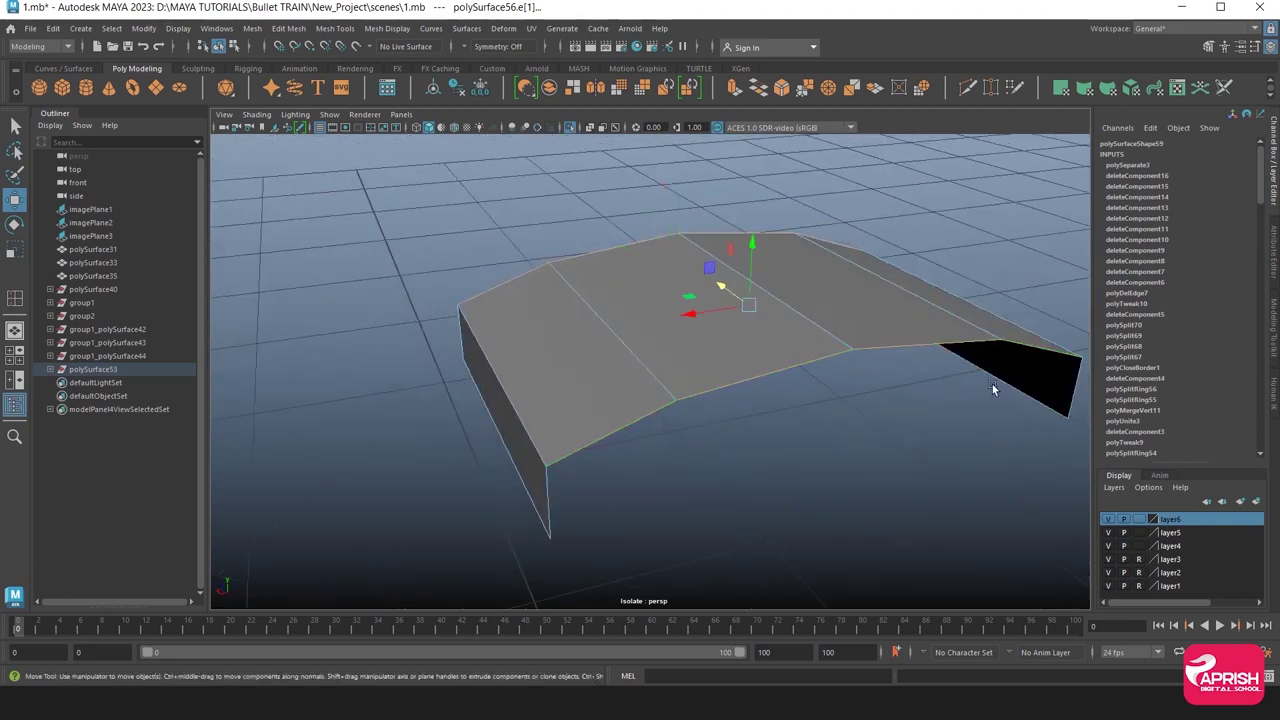
pyautogui.moveTo(992, 388)
pyautogui.keyDown('alt'); pyautogui.mouseDown()
pyautogui.moveTo(766, 363)
pyautogui.moveTo(890, 423)
pyautogui.mouseUp(); pyautogui.keyUp('alt')
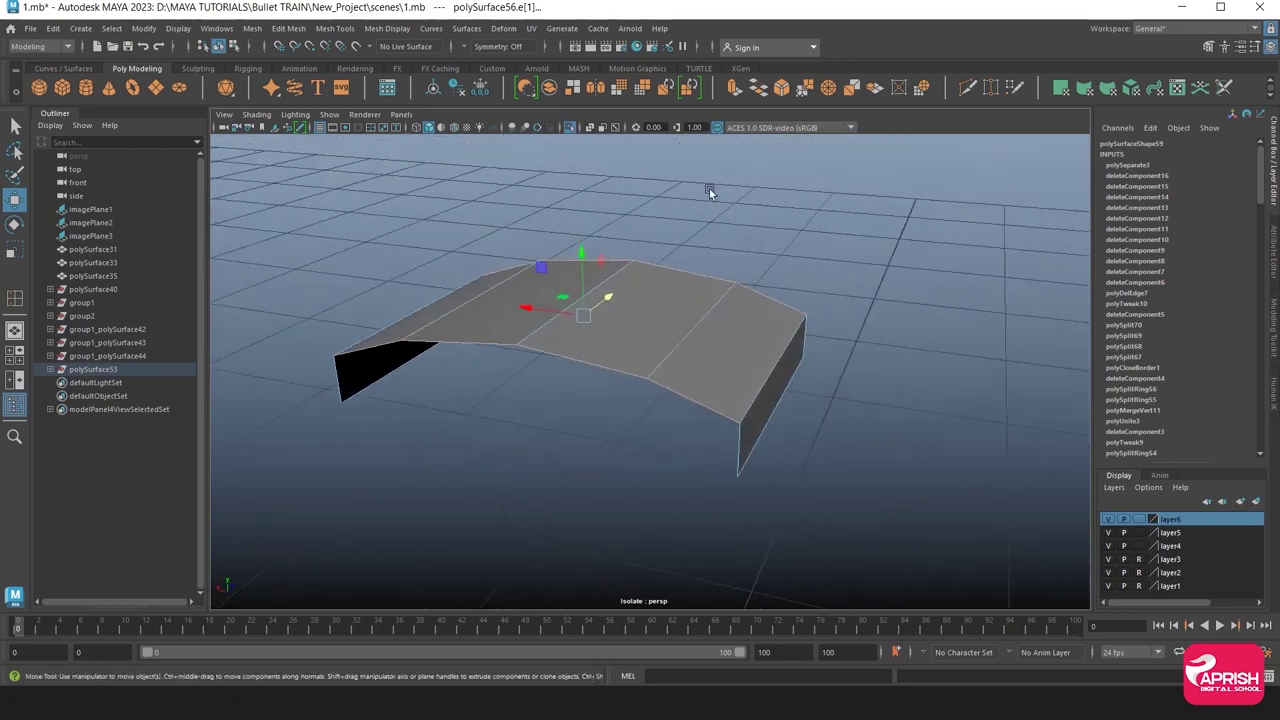
# Extrude the selected border edges of polySurface56 downward into side walls.
pyautogui.click(733, 88)
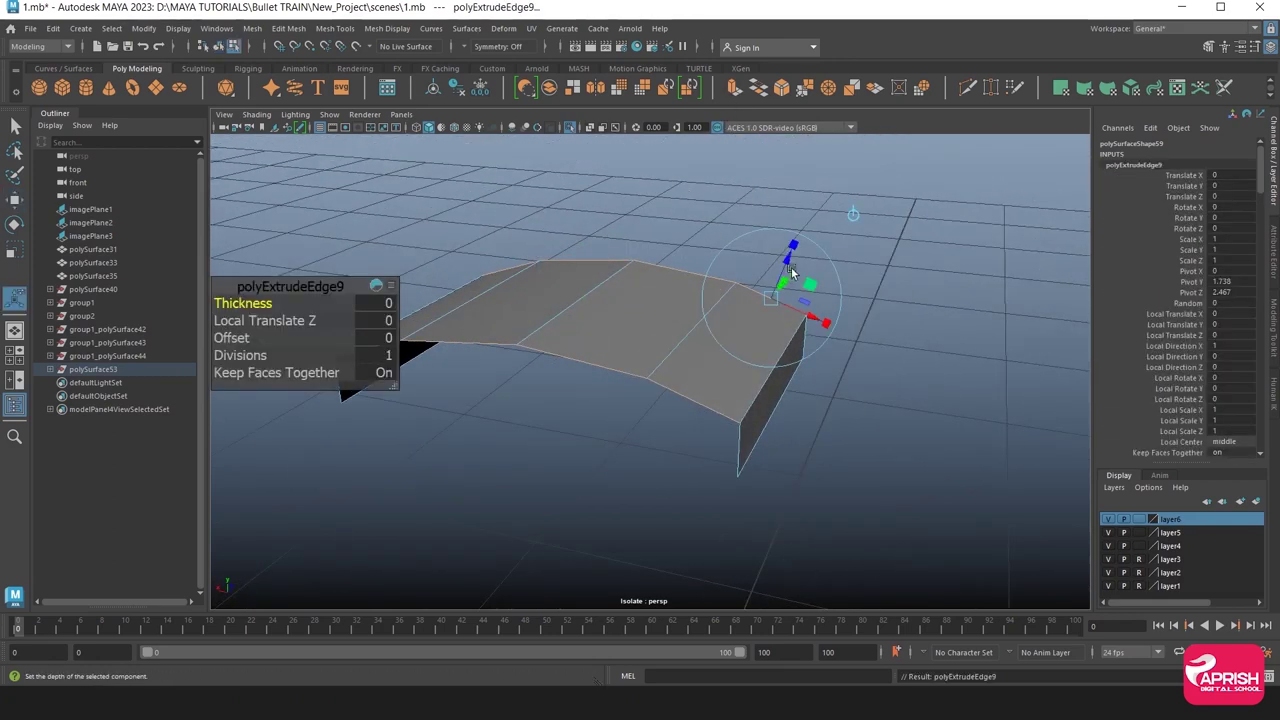
pyautogui.click(650, 306)
pyautogui.moveTo(581, 278); pyautogui.dragTo(582, 320)
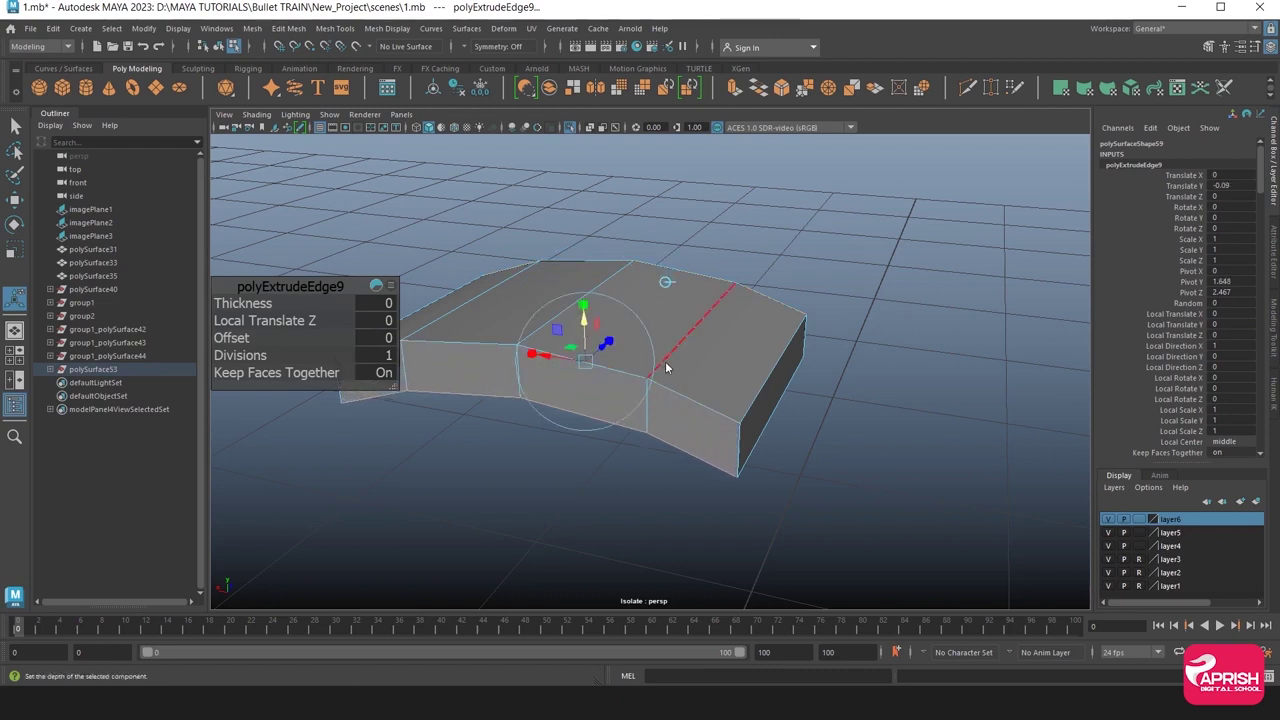
# Merge the panel's corner vertices and turn off Isolate Select to show the full train.
pyautogui.moveTo(645, 310); pyautogui.dragTo(592, 306, button='right')
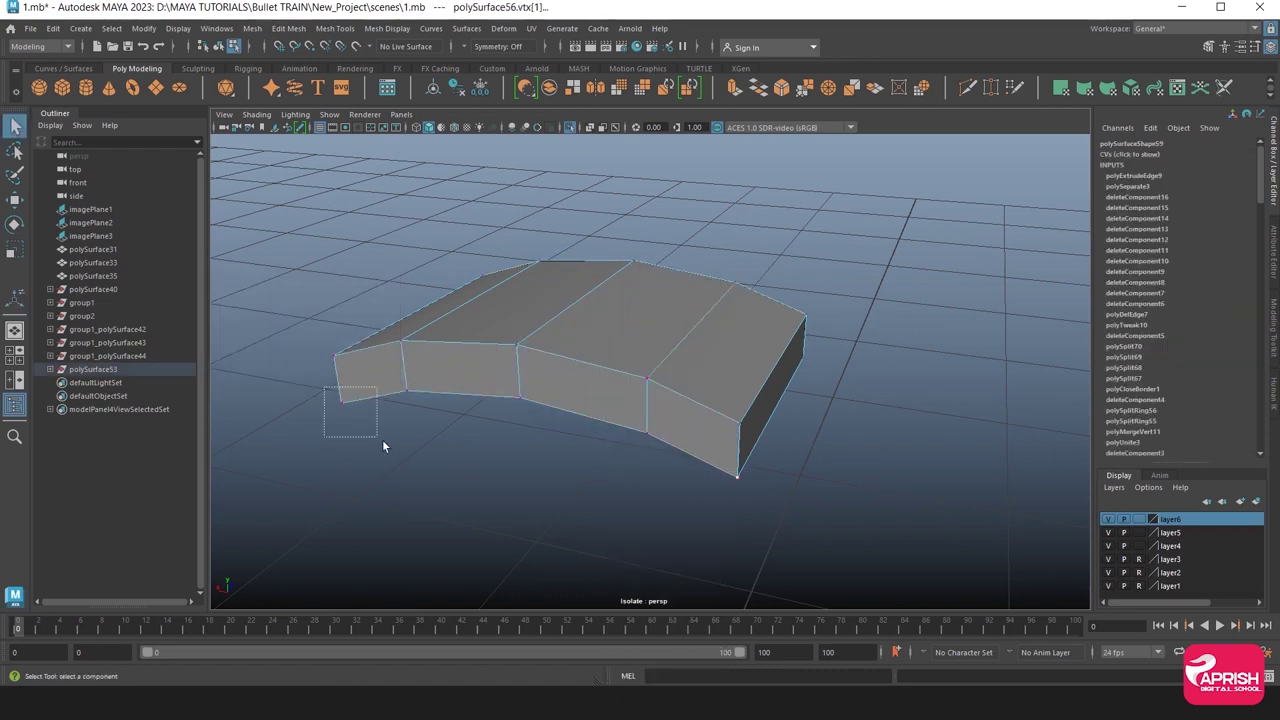
pyautogui.keyDown('alt'); pyautogui.moveTo(707, 221); pyautogui.dragTo(615, 382); pyautogui.keyUp('alt')
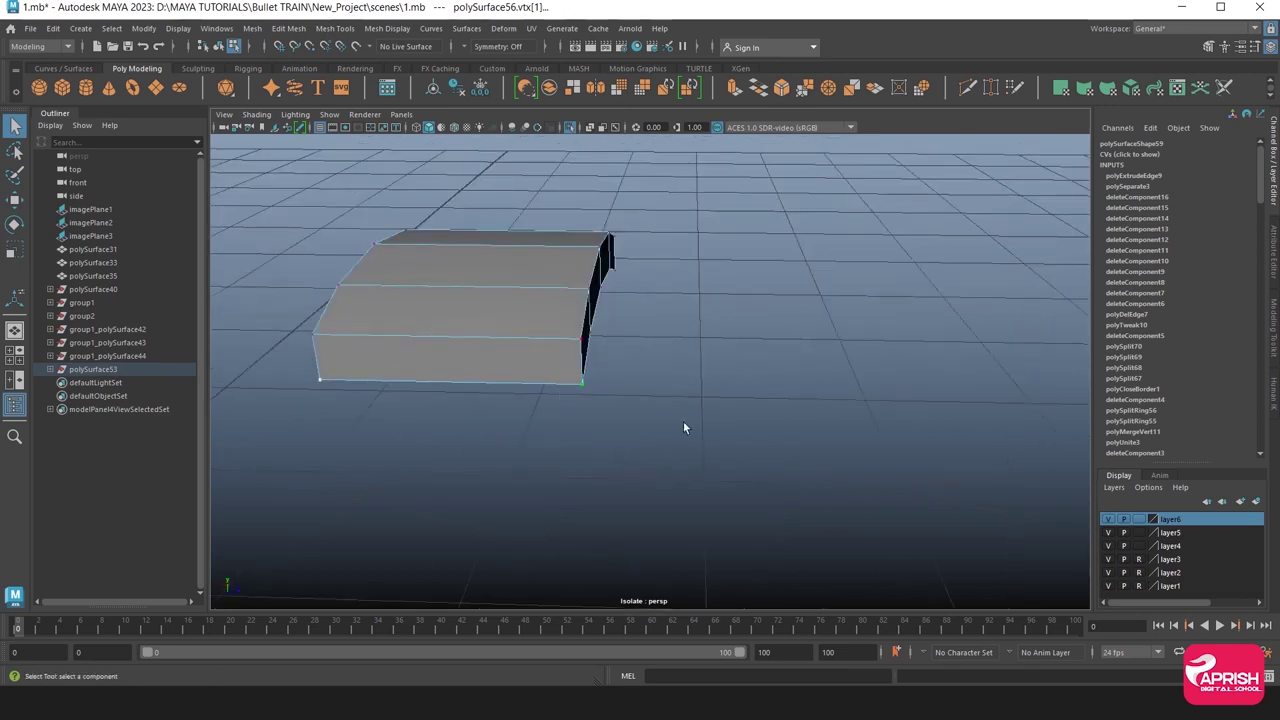
pyautogui.moveTo(684, 428)
pyautogui.keyDown('alt'); pyautogui.mouseDown()
pyautogui.moveTo(654, 326)
pyautogui.moveTo(713, 255)
pyautogui.mouseUp(); pyautogui.keyUp('alt')
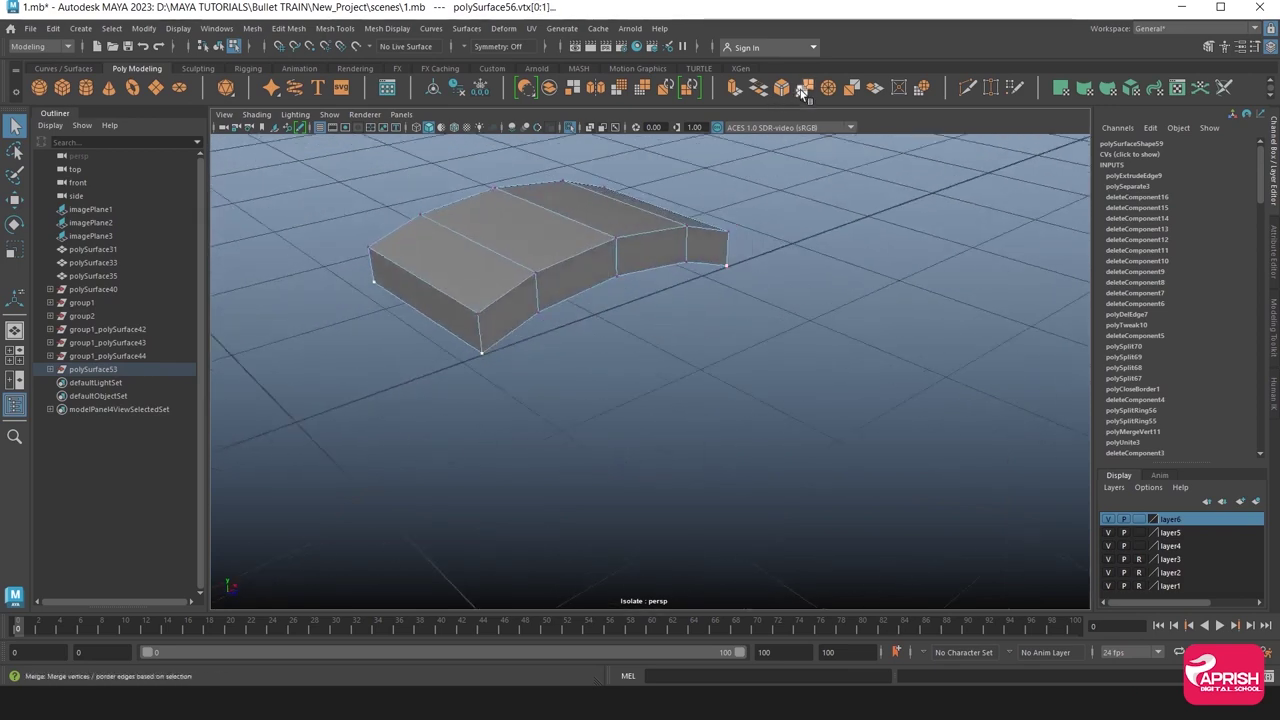
pyautogui.keyDown('shift'); pyautogui.moveTo(743, 210); pyautogui.dragTo(591, 250, button='right'); pyautogui.keyUp('shift')
pyautogui.keyDown('alt'); pyautogui.moveTo(614, 239); pyautogui.dragTo(572, 147); pyautogui.keyUp('alt')
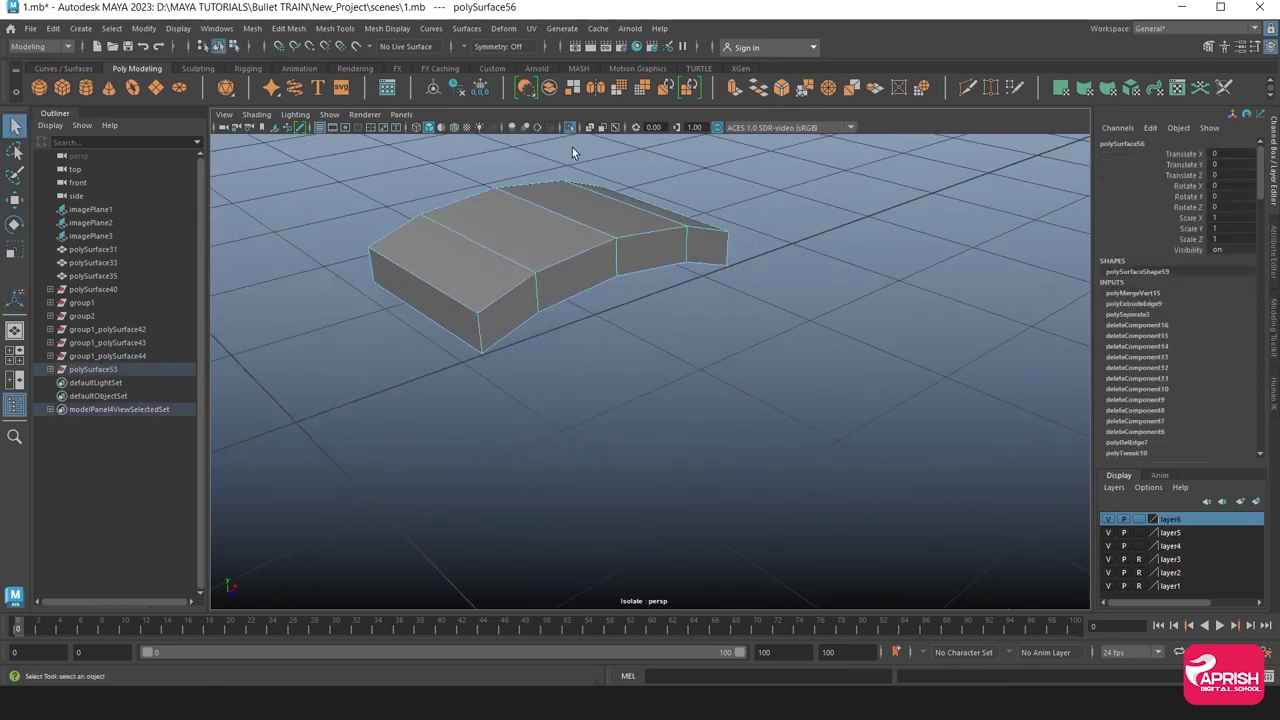
pyautogui.click(573, 129)
pyautogui.moveTo(705, 295)
pyautogui.keyDown('alt'); pyautogui.mouseDown()
pyautogui.moveTo(491, 310)
pyautogui.moveTo(477, 360)
pyautogui.mouseUp(); pyautogui.keyUp('alt')
# In the top view, select vertex rows along polySurface56's middle and top edges.
pyautogui.press('space')
pyautogui.press('space')
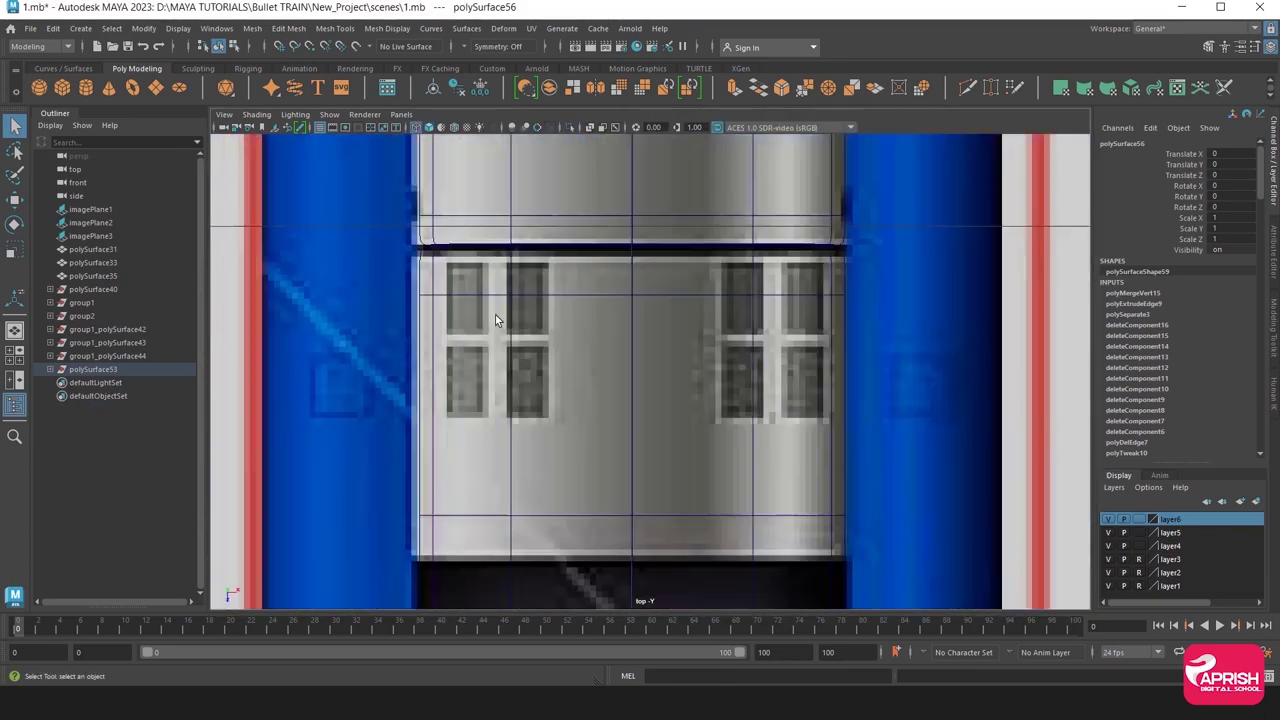
pyautogui.scroll(-5, 495, 314)
pyautogui.scroll(3, 543, 314)
pyautogui.keyDown('alt'); pyautogui.moveTo(543, 314); pyautogui.dragTo(680, 409, button='middle'); pyautogui.keyUp('alt')
pyautogui.scroll(5, 680, 409)
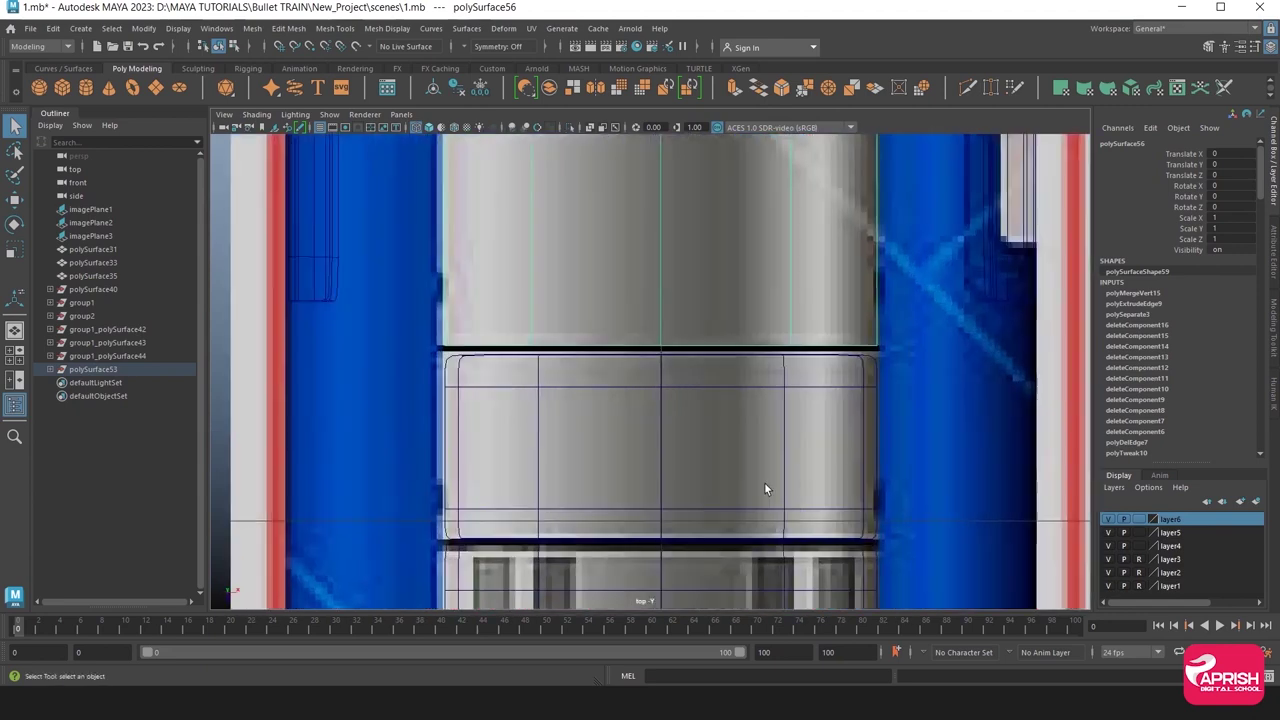
pyautogui.moveTo(552, 349); pyautogui.dragTo(486, 306, button='right')
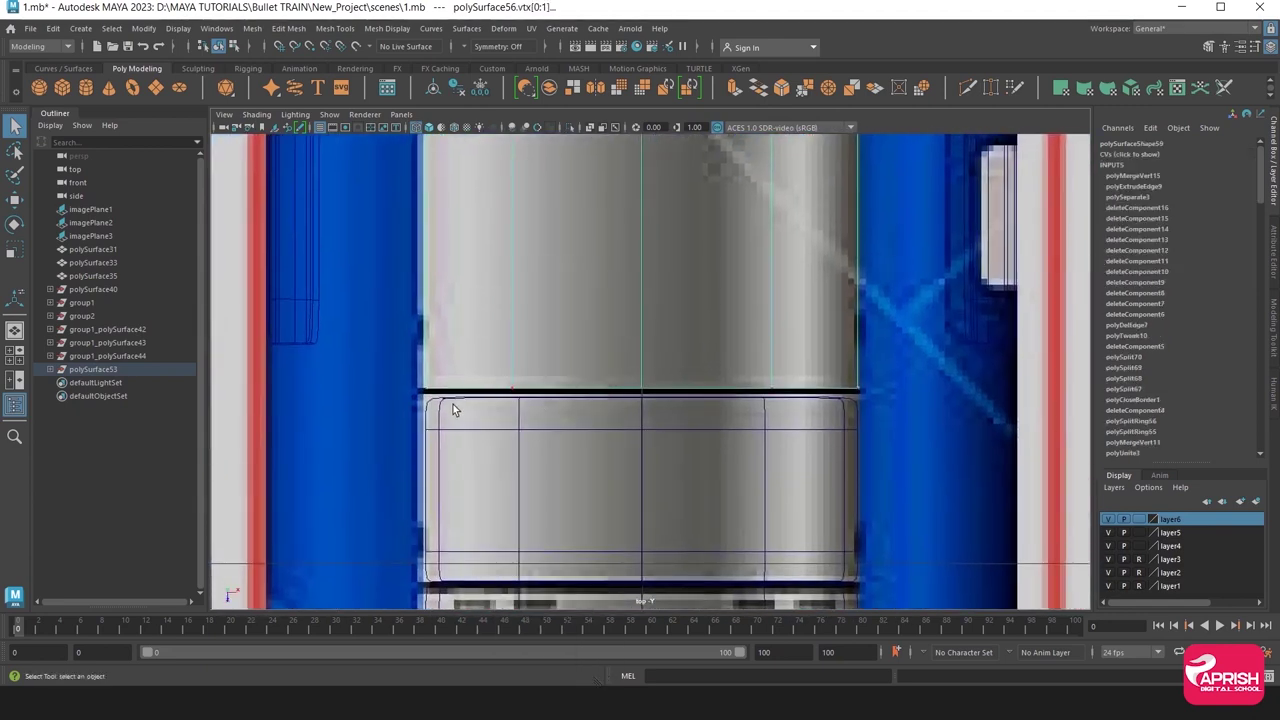
pyautogui.moveTo(391, 357); pyautogui.dragTo(889, 429)
pyautogui.keyDown('alt'); pyautogui.moveTo(297, 291); pyautogui.dragTo(399, 393, button='middle'); pyautogui.keyUp('alt')
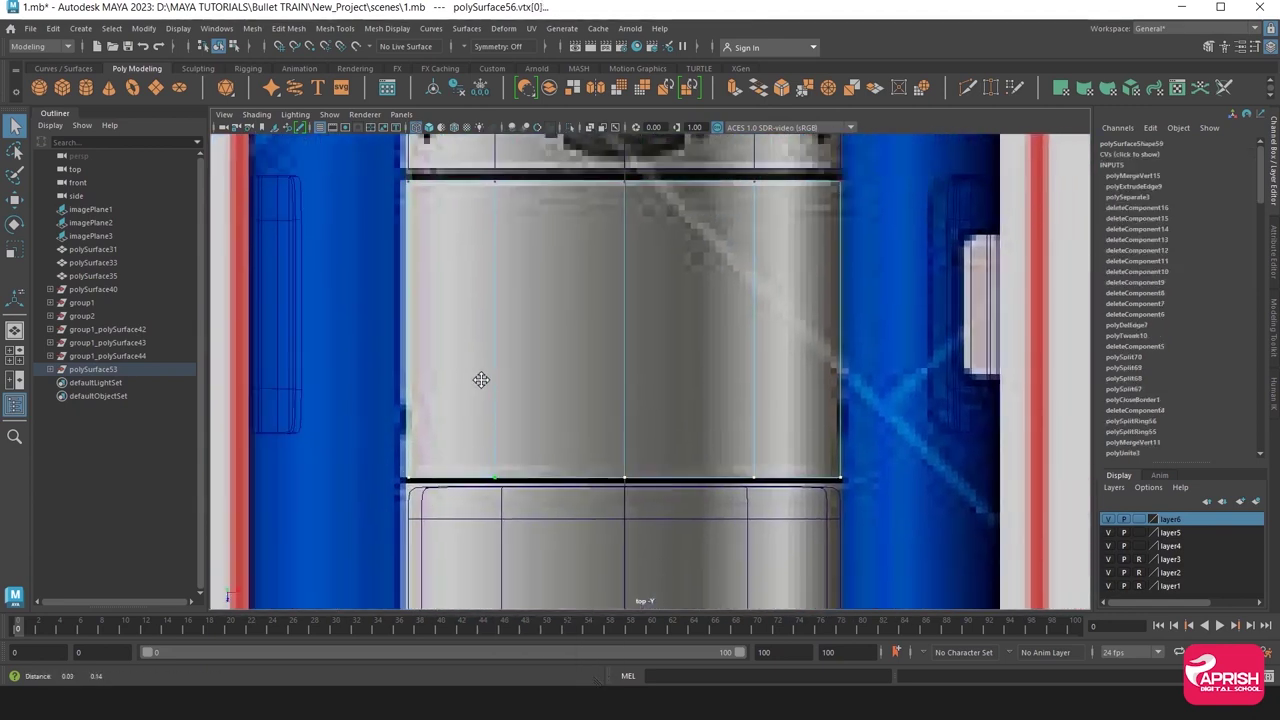
pyautogui.moveTo(329, 214); pyautogui.dragTo(868, 320)
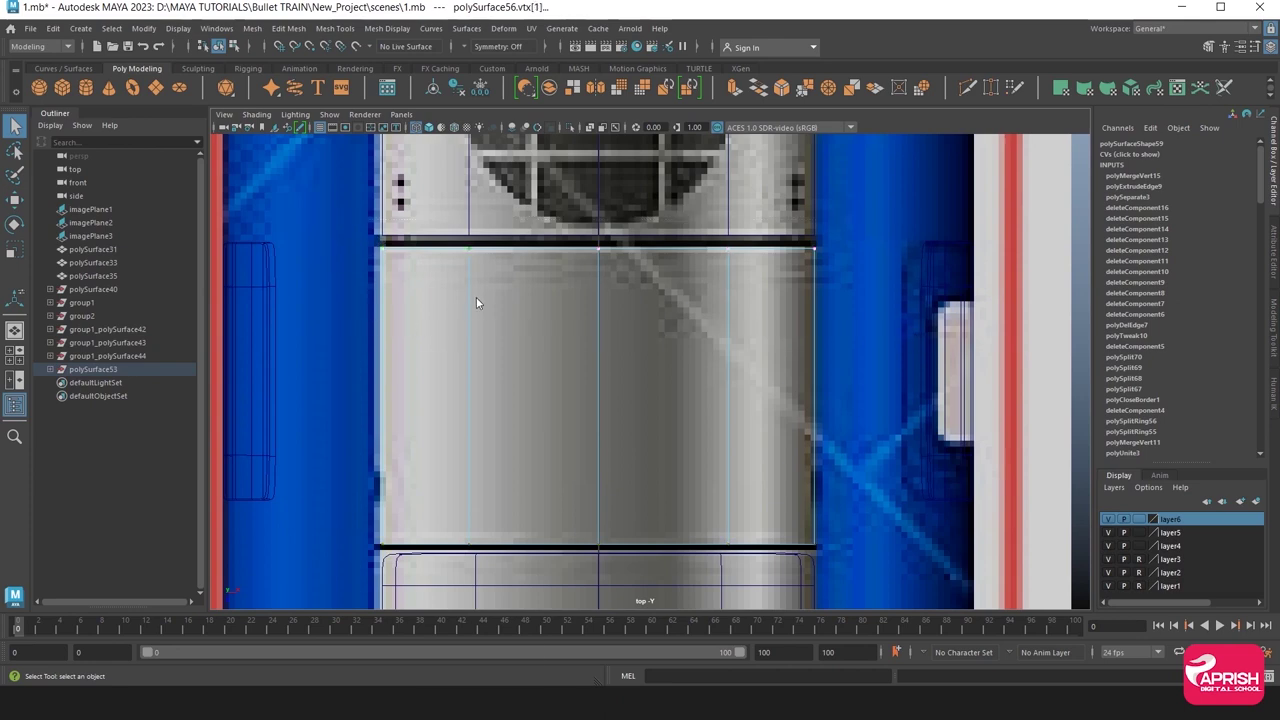
pyautogui.press('F8')
# Insert edge loops near polySurface56's top and bottom edges.
pyautogui.click(288, 28)
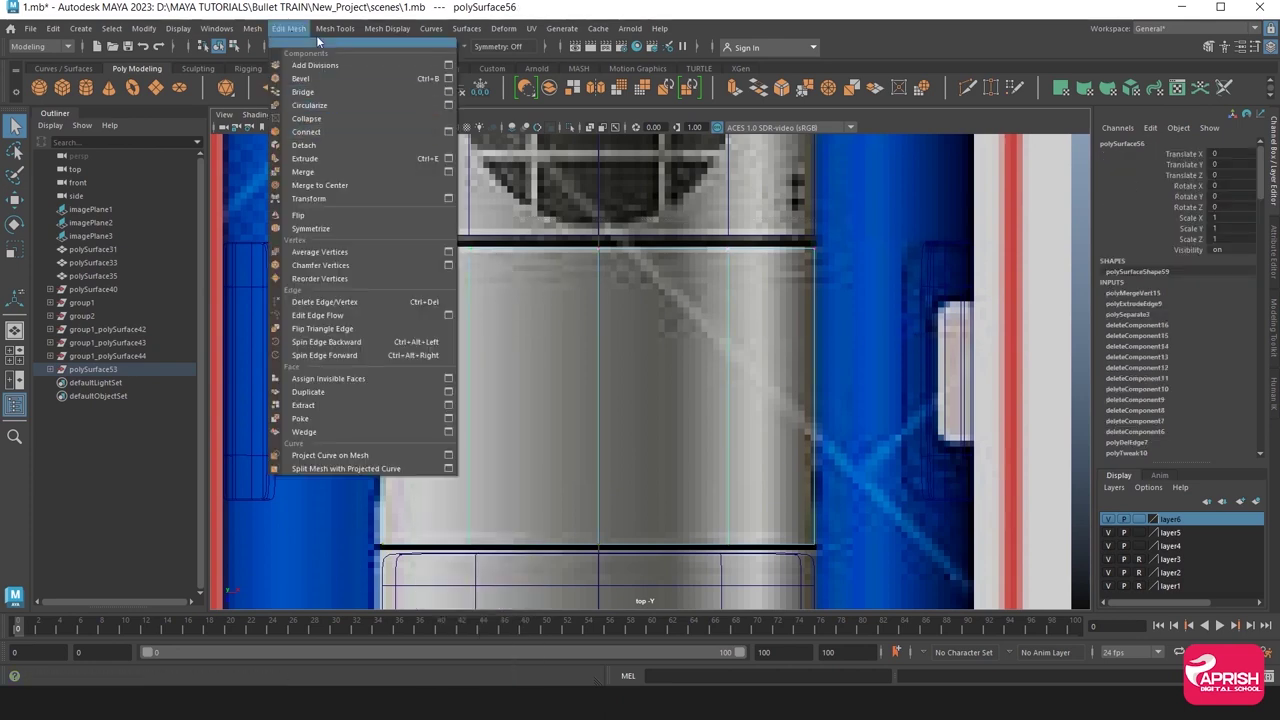
pyautogui.click(352, 130)
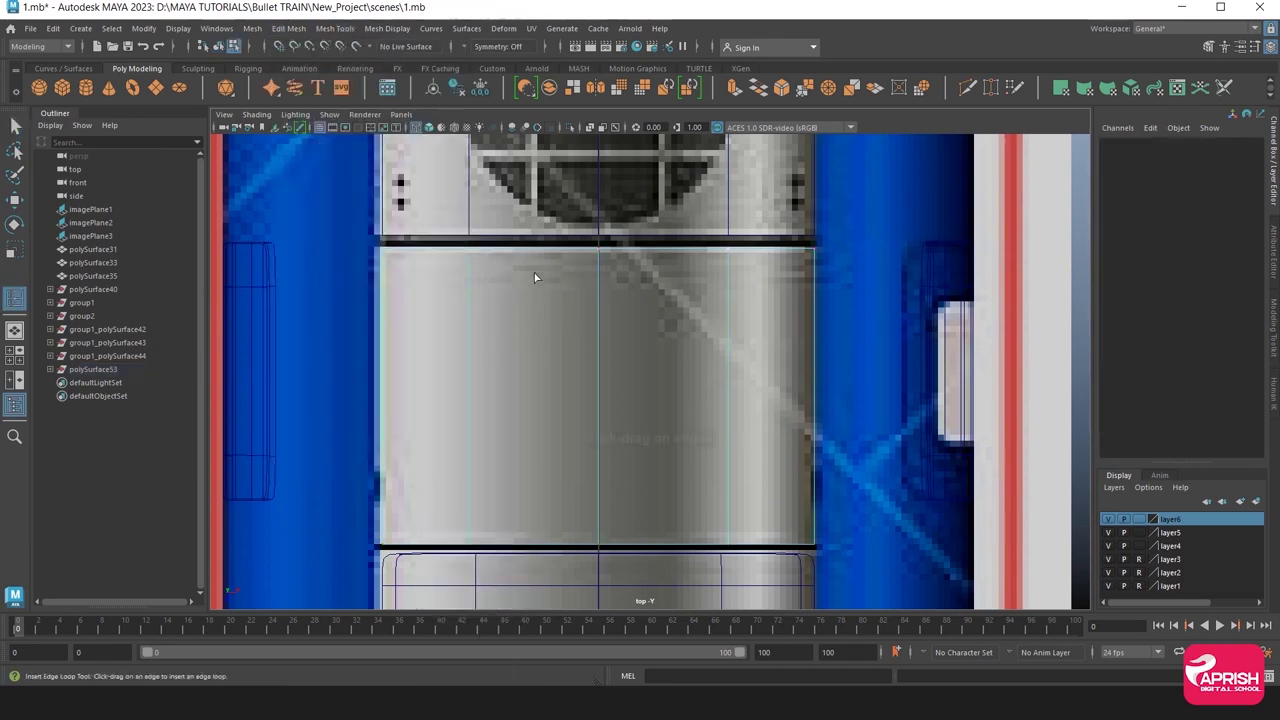
pyautogui.click(470, 256)
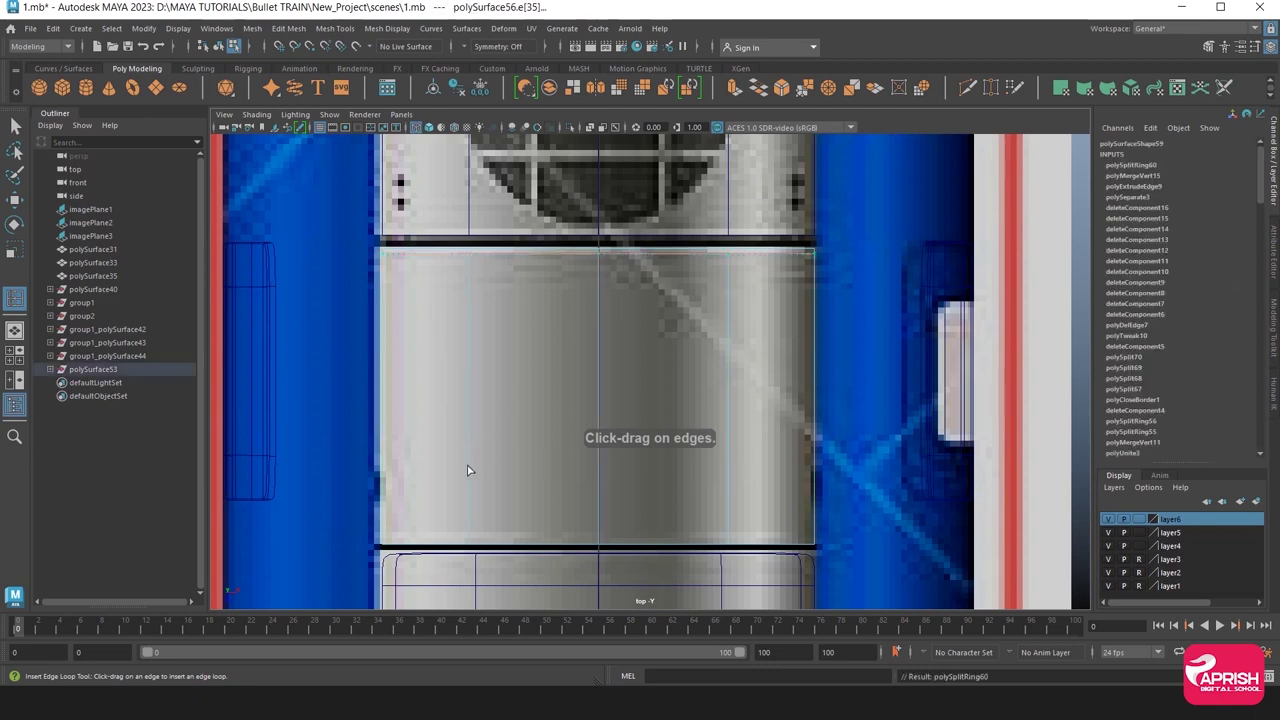
pyautogui.click(474, 541)
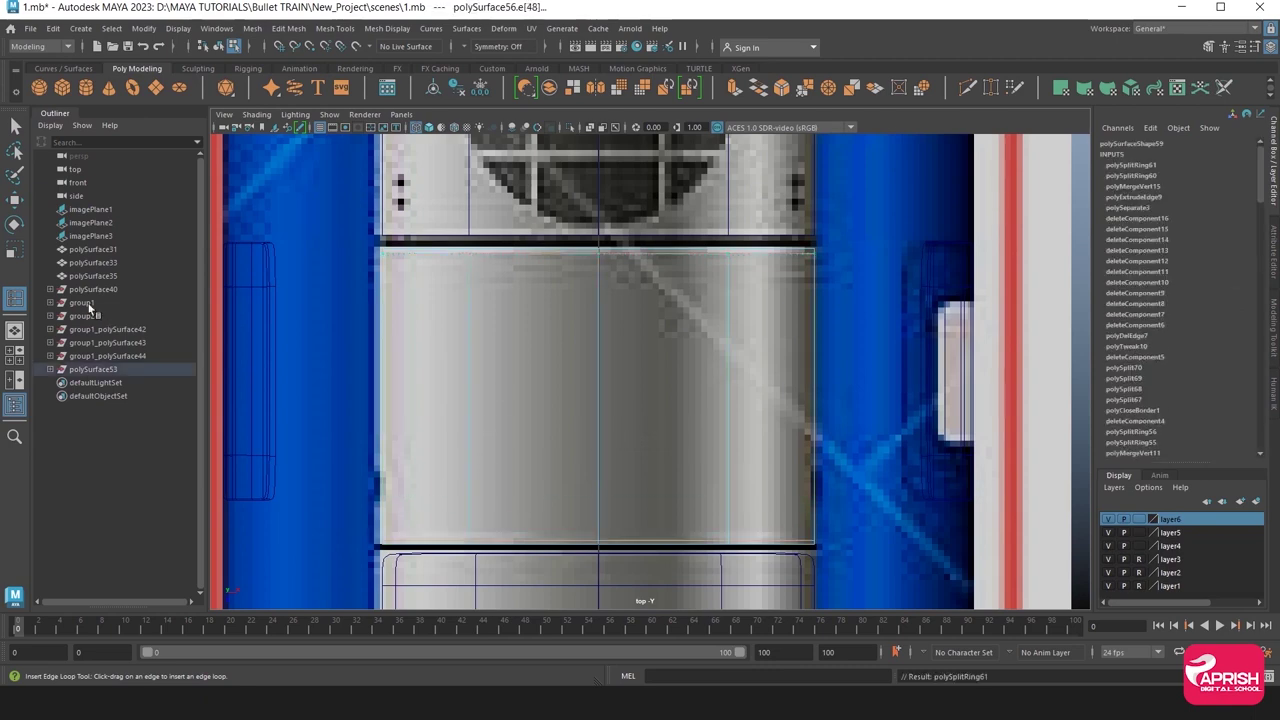
pyautogui.press('w')
pyautogui.rightClick(468, 287)
pyautogui.click(534, 268)
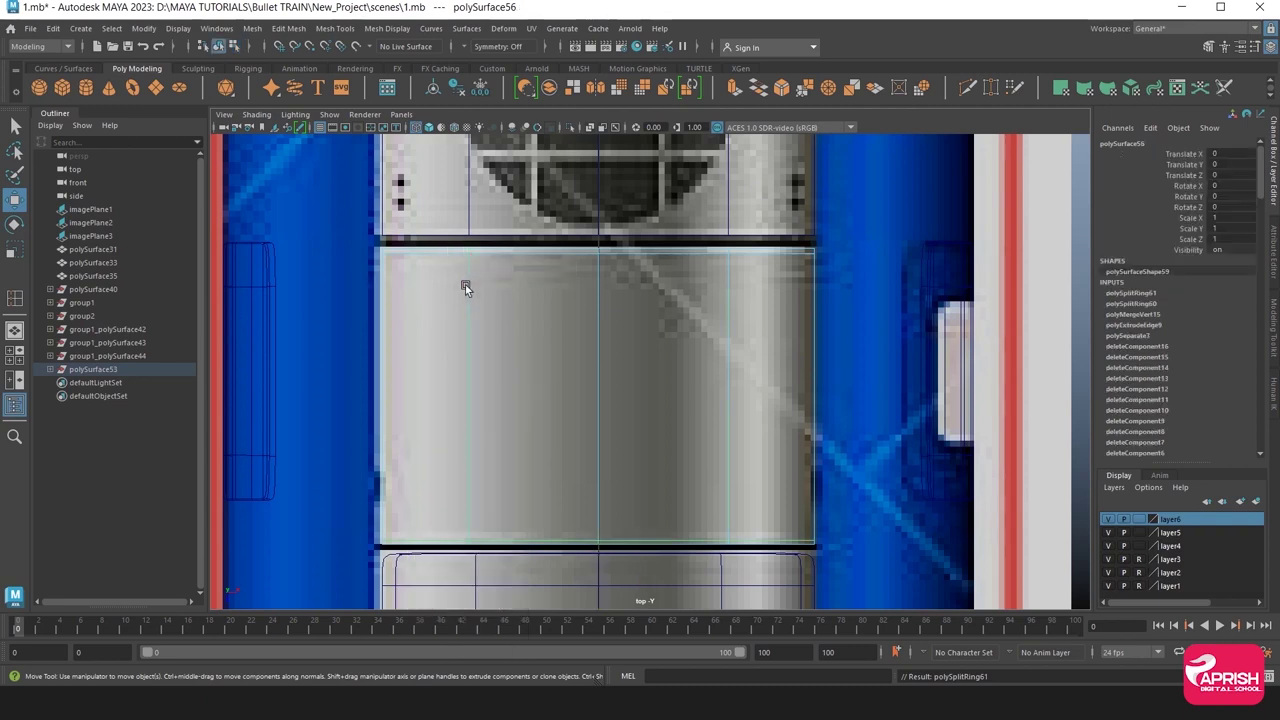
pyautogui.click(469, 318)
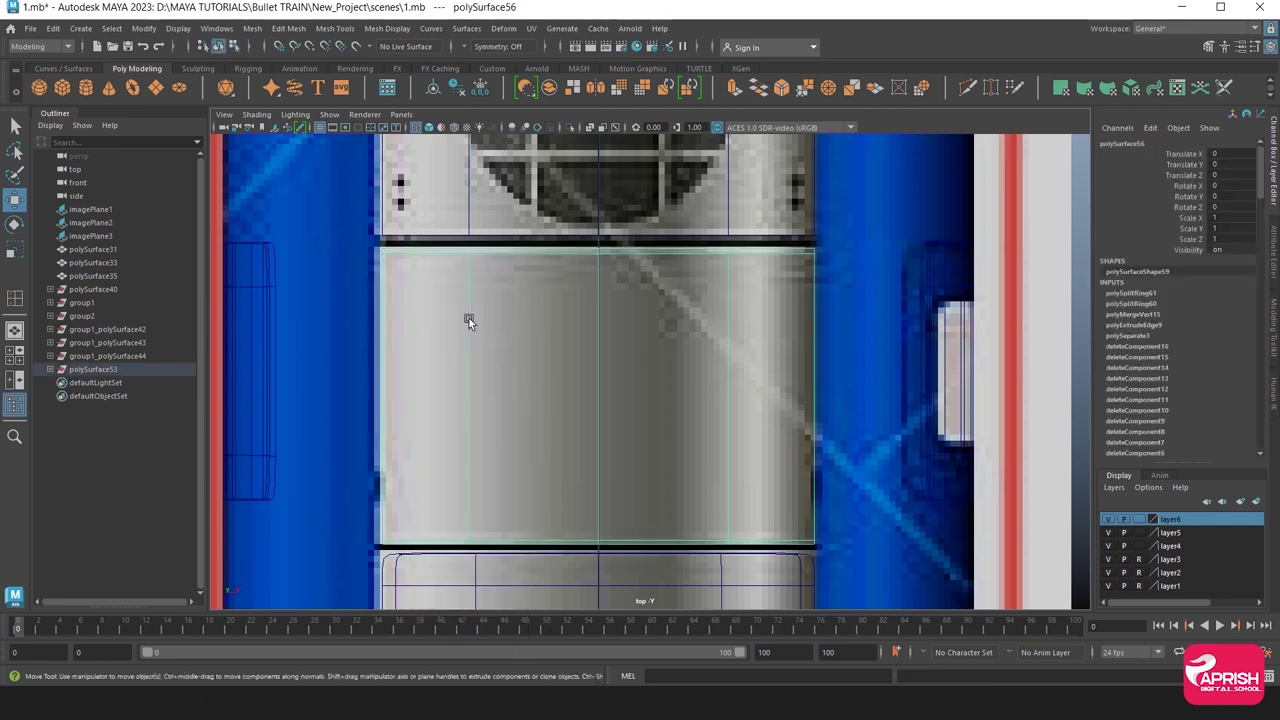
# Return to perspective and select vertices on the left roof tube segment.
pyautogui.press('space')
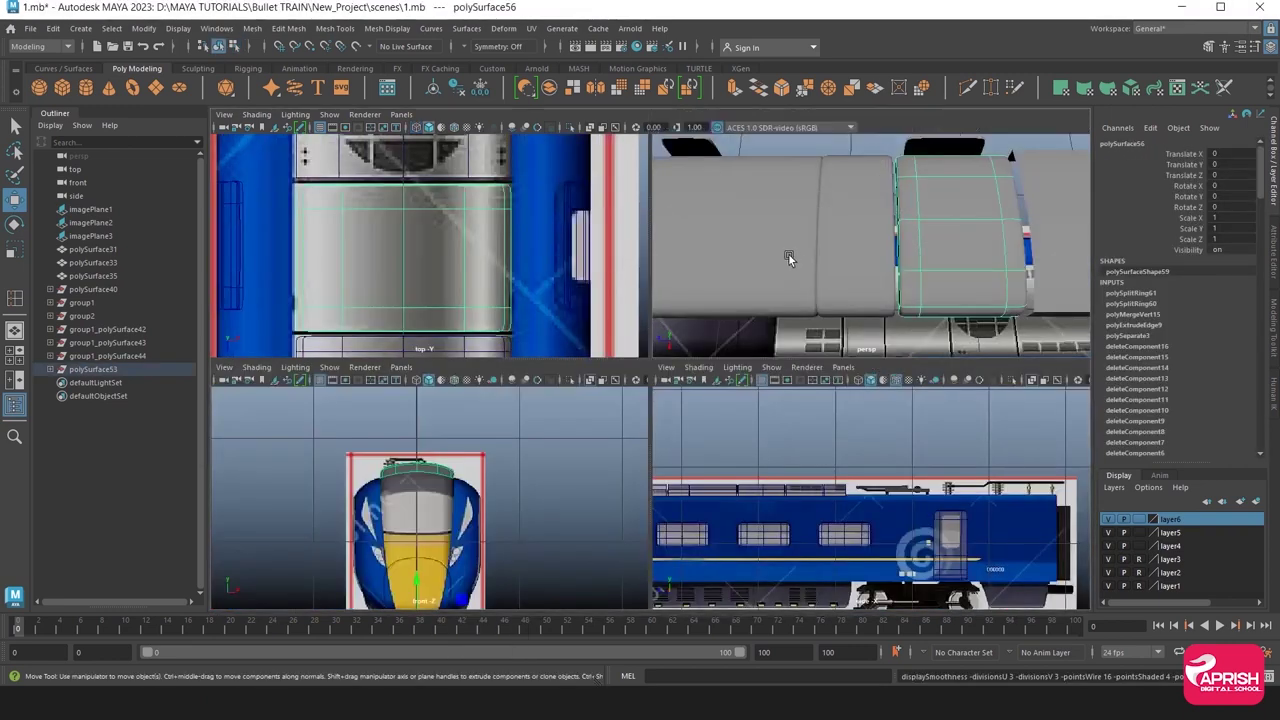
pyautogui.press('space')
pyautogui.moveTo(748, 324)
pyautogui.keyDown('alt'); pyautogui.mouseDown()
pyautogui.moveTo(755, 286)
pyautogui.moveTo(657, 289)
pyautogui.mouseUp(); pyautogui.keyUp('alt')
pyautogui.click(657, 289)
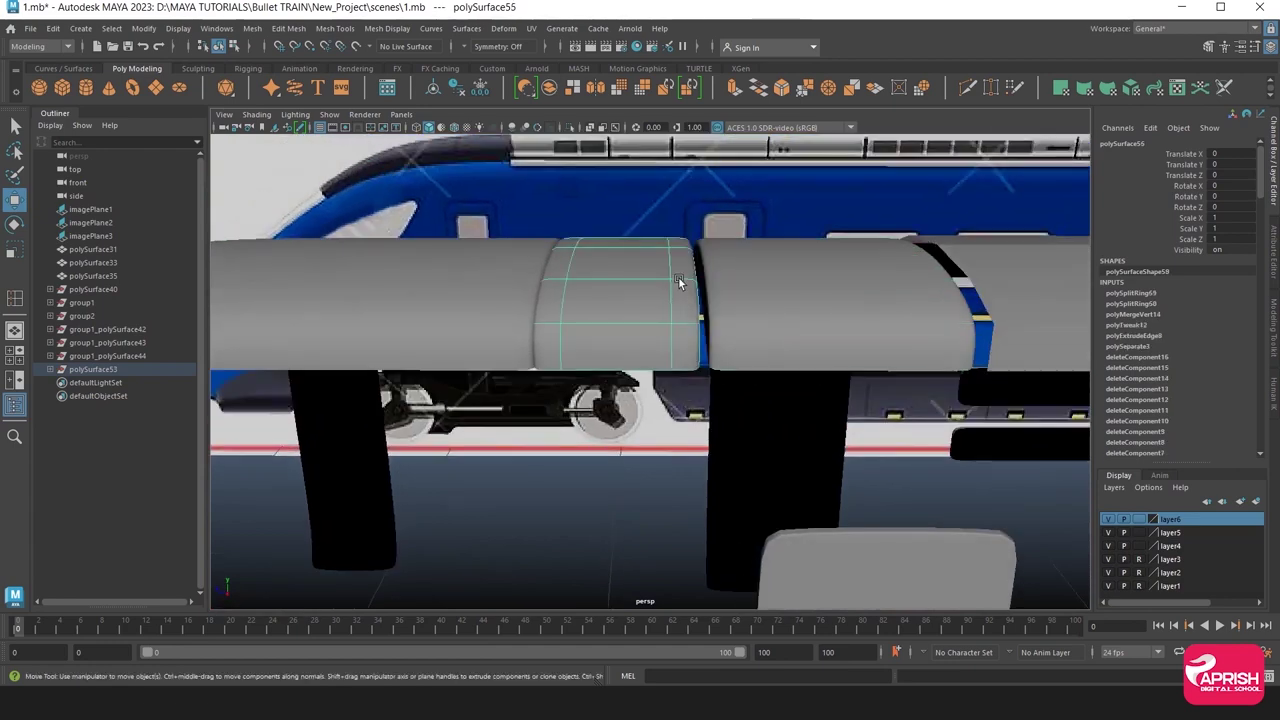
pyautogui.moveTo(677, 277); pyautogui.dragTo(663, 260, button='right')
pyautogui.moveTo(663, 260); pyautogui.dragTo(543, 355)
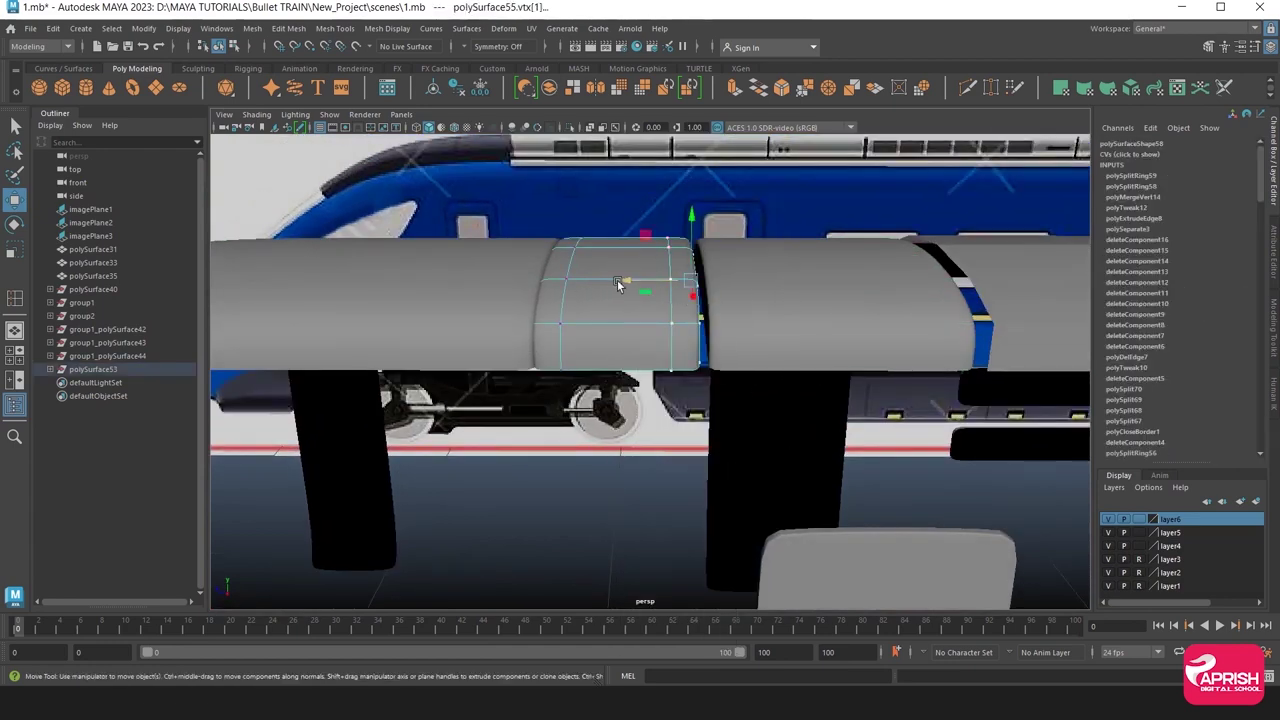
pyautogui.moveTo(711, 346)
pyautogui.keyDown('alt'); pyautogui.mouseDown(button='middle')
pyautogui.moveTo(528, 369)
pyautogui.moveTo(689, 357)
pyautogui.moveTo(745, 323)
pyautogui.mouseUp(button='middle'); pyautogui.keyUp('alt')
pyautogui.click(745, 321)
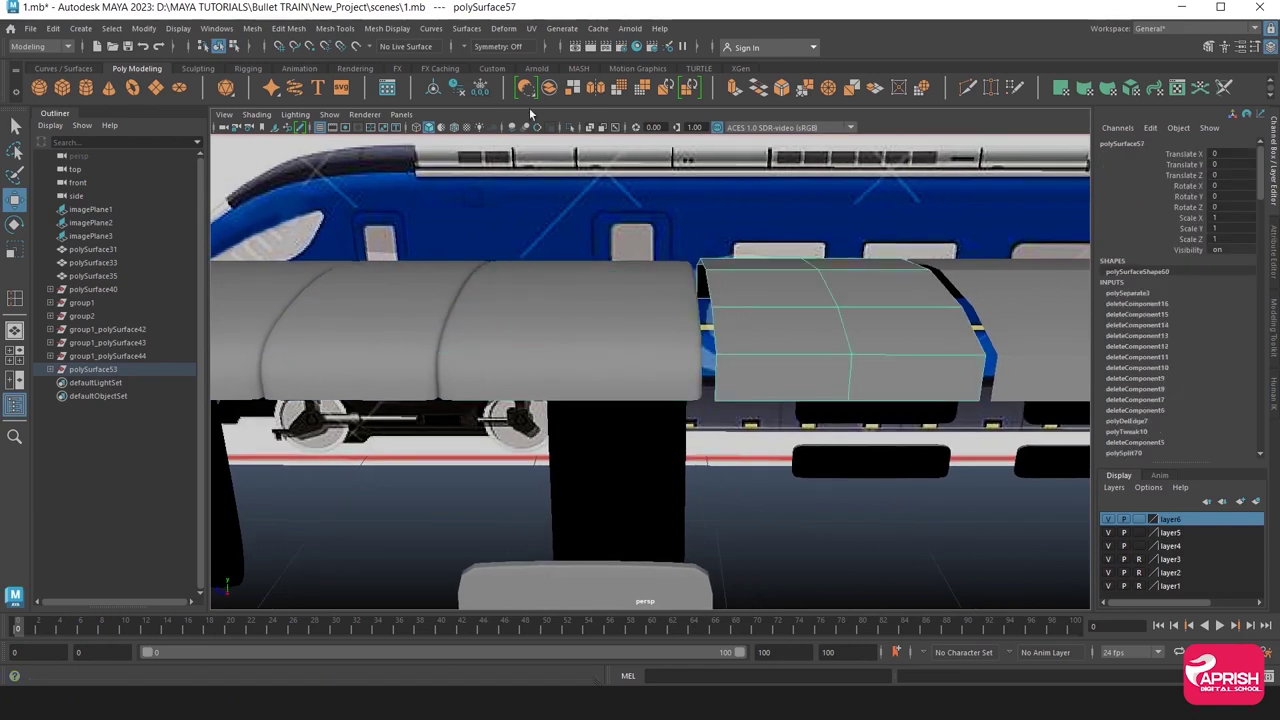
# Isolate roof panel polySurface57 and select its four bottom edges.
pyautogui.click(570, 128)
pyautogui.keyDown('alt'); pyautogui.moveTo(680, 338); pyautogui.dragTo(750, 360); pyautogui.keyUp('alt')
pyautogui.moveTo(709, 255); pyautogui.dragTo(624, 308, button='right')
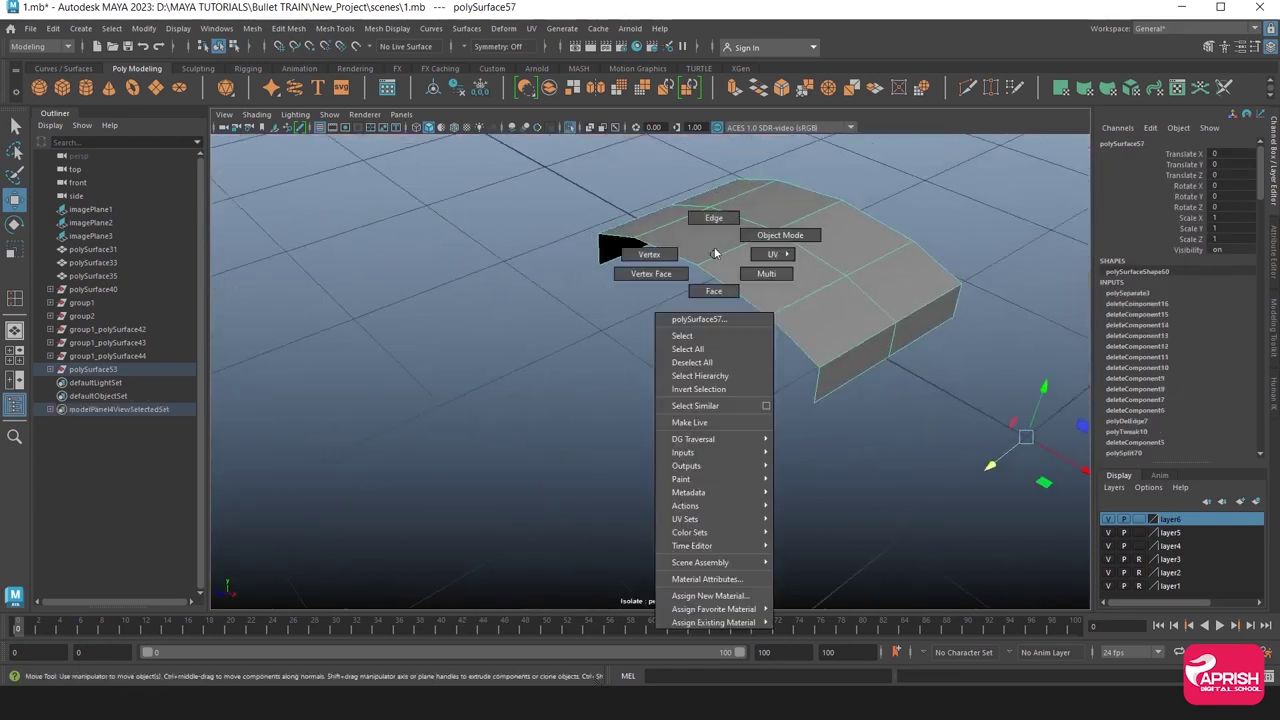
pyautogui.keyDown('alt'); pyautogui.moveTo(624, 308); pyautogui.dragTo(526, 299); pyautogui.keyUp('alt')
pyautogui.click(528, 292)
pyautogui.keyDown('shift'); pyautogui.click(634, 274); pyautogui.keyUp('shift')
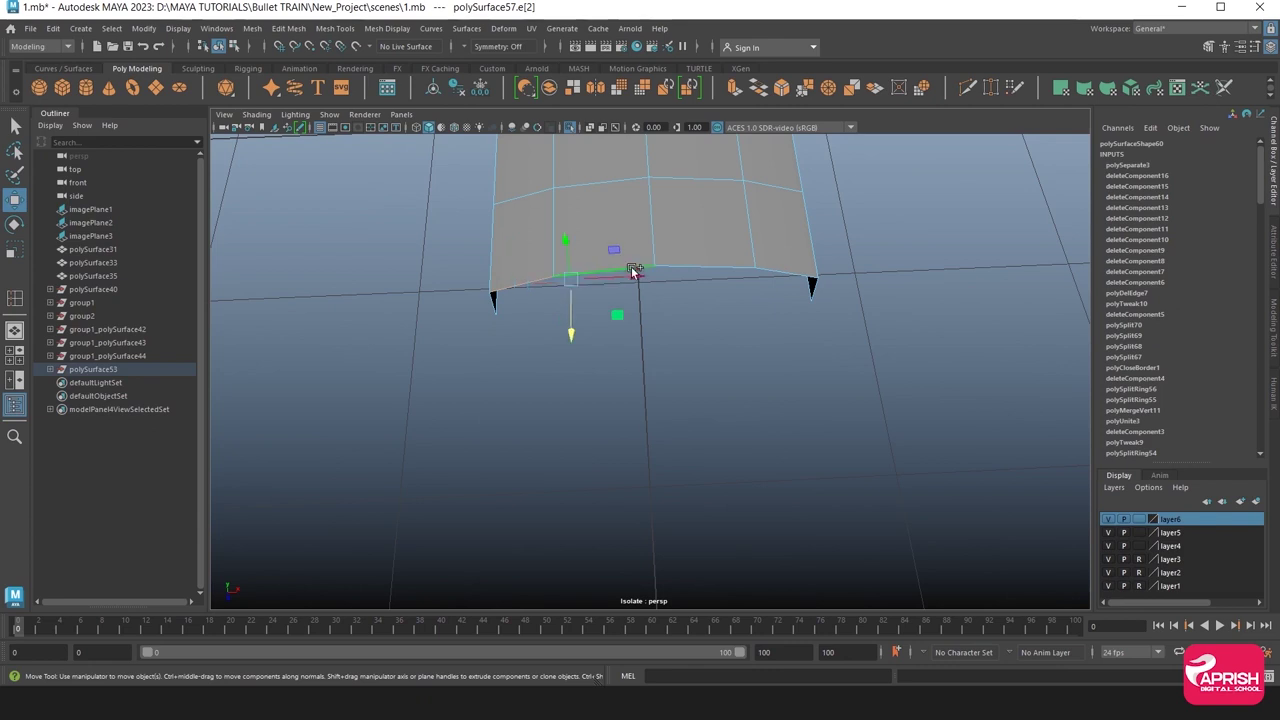
pyautogui.keyDown('shift'); pyautogui.click(718, 272); pyautogui.keyUp('shift')
pyautogui.moveTo(718, 272)
pyautogui.keyDown('alt'); pyautogui.mouseDown()
pyautogui.moveTo(806, 314)
pyautogui.moveTo(820, 258)
pyautogui.mouseUp(); pyautogui.keyUp('alt')
pyautogui.keyDown('shift'); pyautogui.click(820, 258); pyautogui.keyUp('shift')
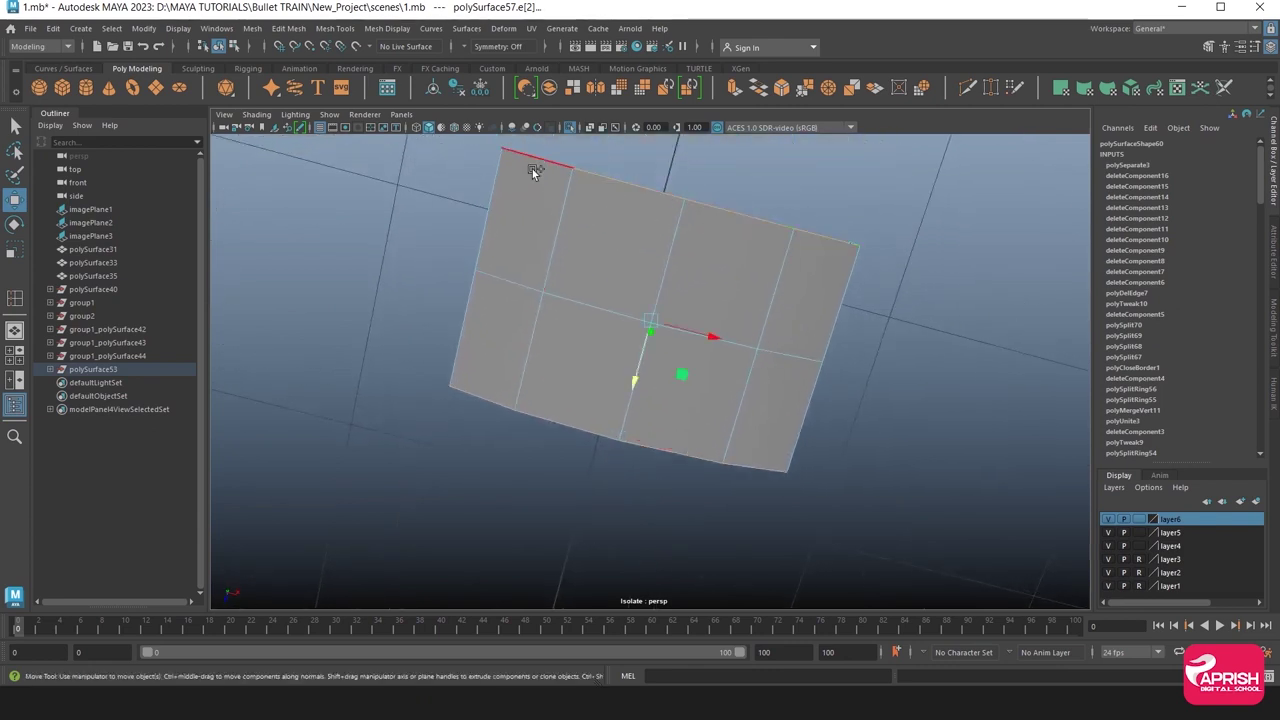
pyautogui.keyDown('alt'); pyautogui.moveTo(600, 305); pyautogui.dragTo(662, 294); pyautogui.keyUp('alt')
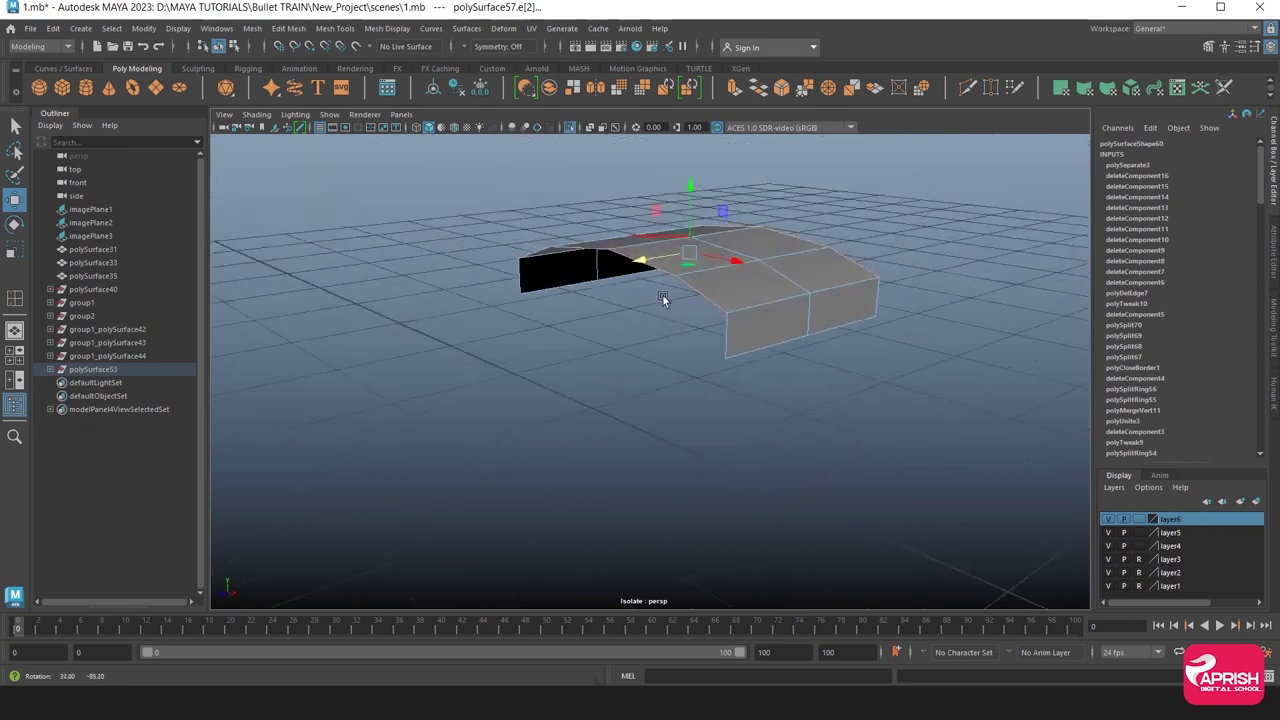
# Extrude the bottom edges down into side walls and merge the overlapping vertices.
pyautogui.click(734, 88)
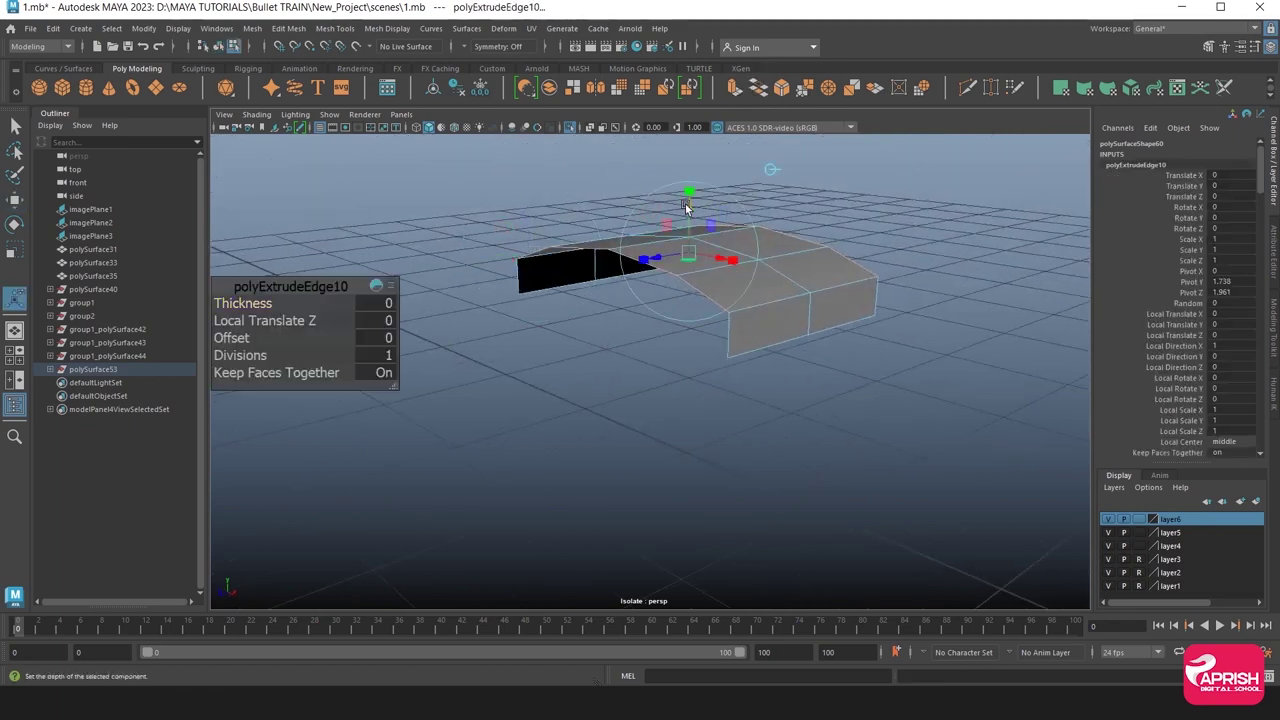
pyautogui.moveTo(685, 207); pyautogui.dragTo(687, 252)
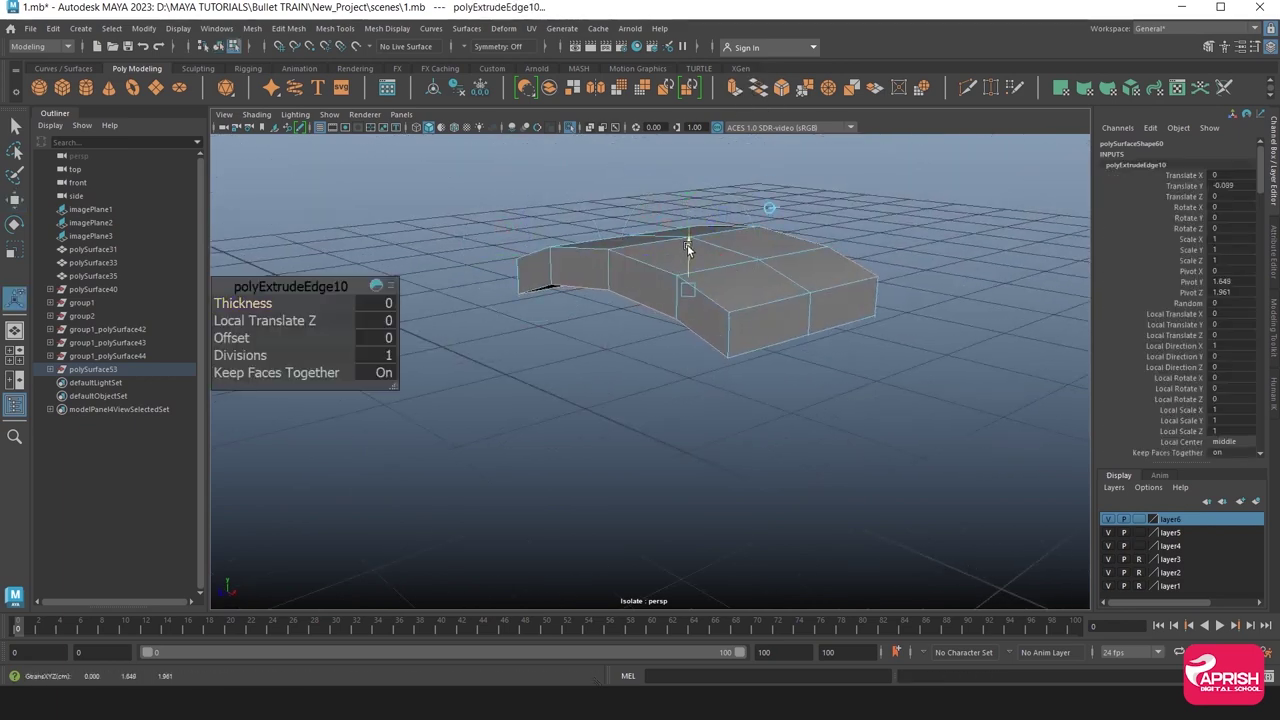
pyautogui.moveTo(520, 274); pyautogui.dragTo(504, 278, button='right')
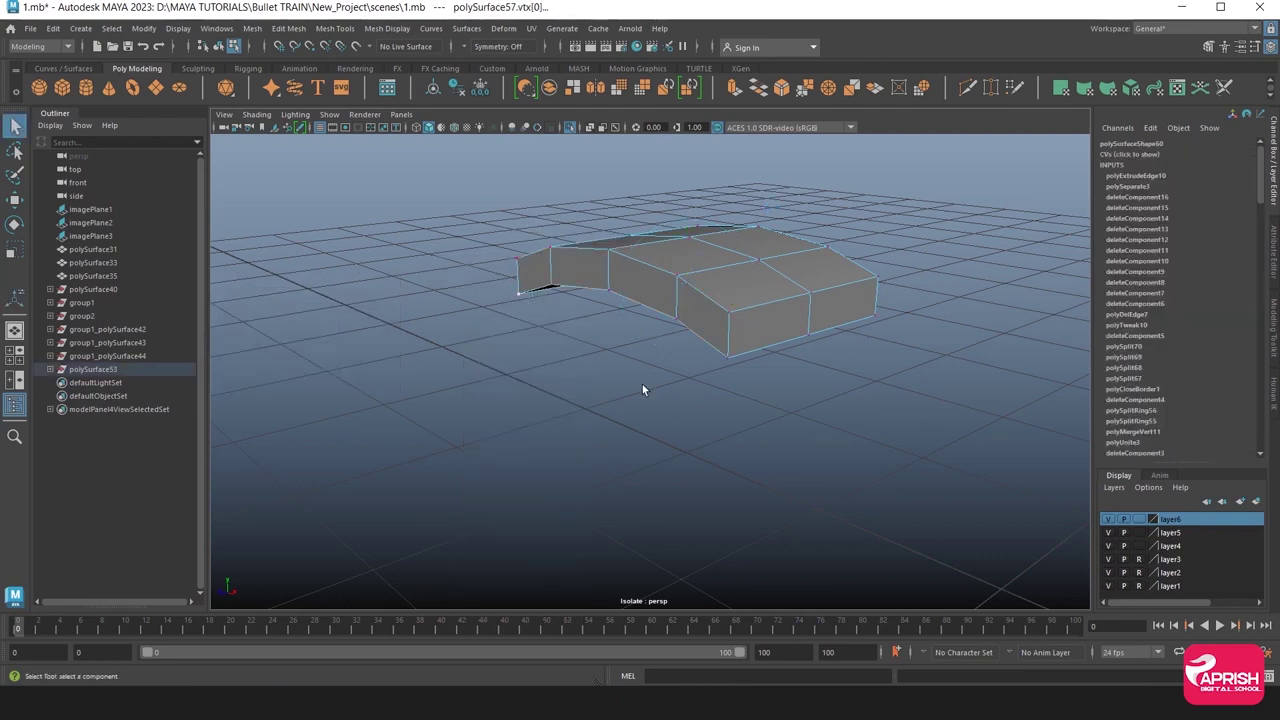
pyautogui.moveTo(894, 342)
pyautogui.keyDown('alt'); pyautogui.mouseDown()
pyautogui.moveTo(831, 317)
pyautogui.moveTo(893, 335)
pyautogui.mouseUp(); pyautogui.keyUp('alt')
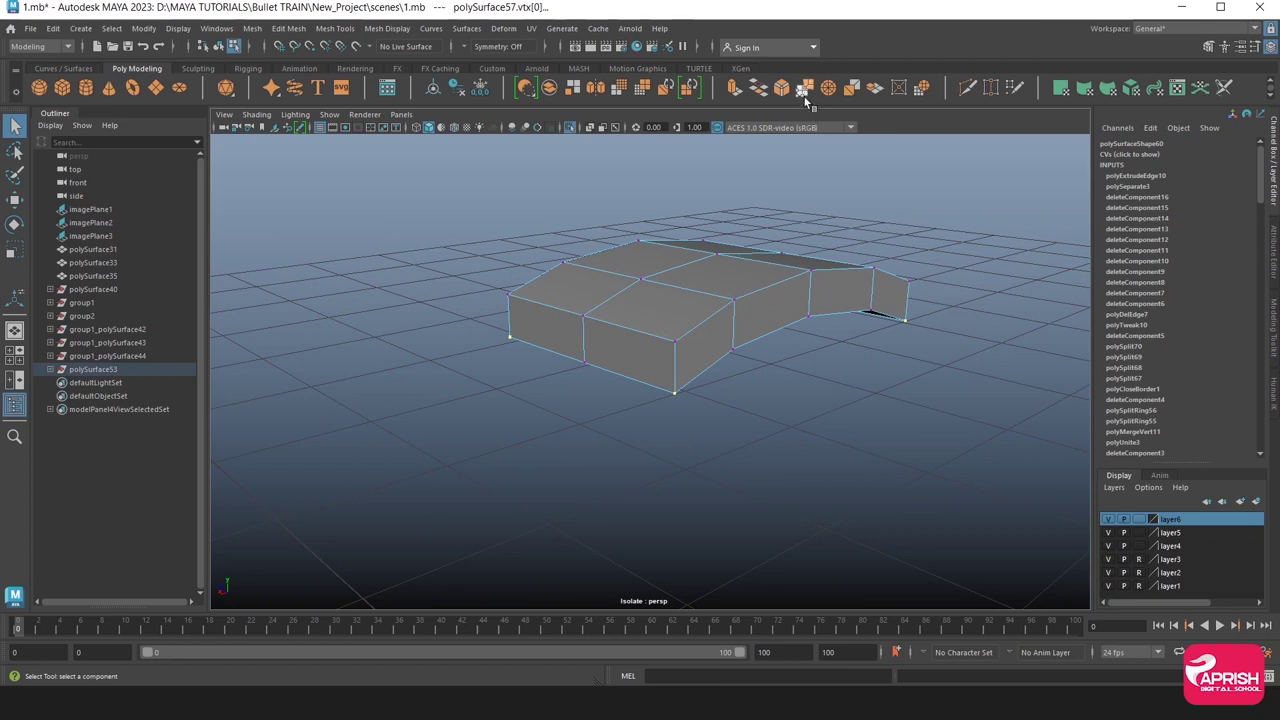
pyautogui.click(805, 95)
pyautogui.keyDown('alt'); pyautogui.moveTo(558, 282); pyautogui.dragTo(634, 297); pyautogui.keyUp('alt')
pyautogui.moveTo(639, 278); pyautogui.dragTo(710, 259, button='right')
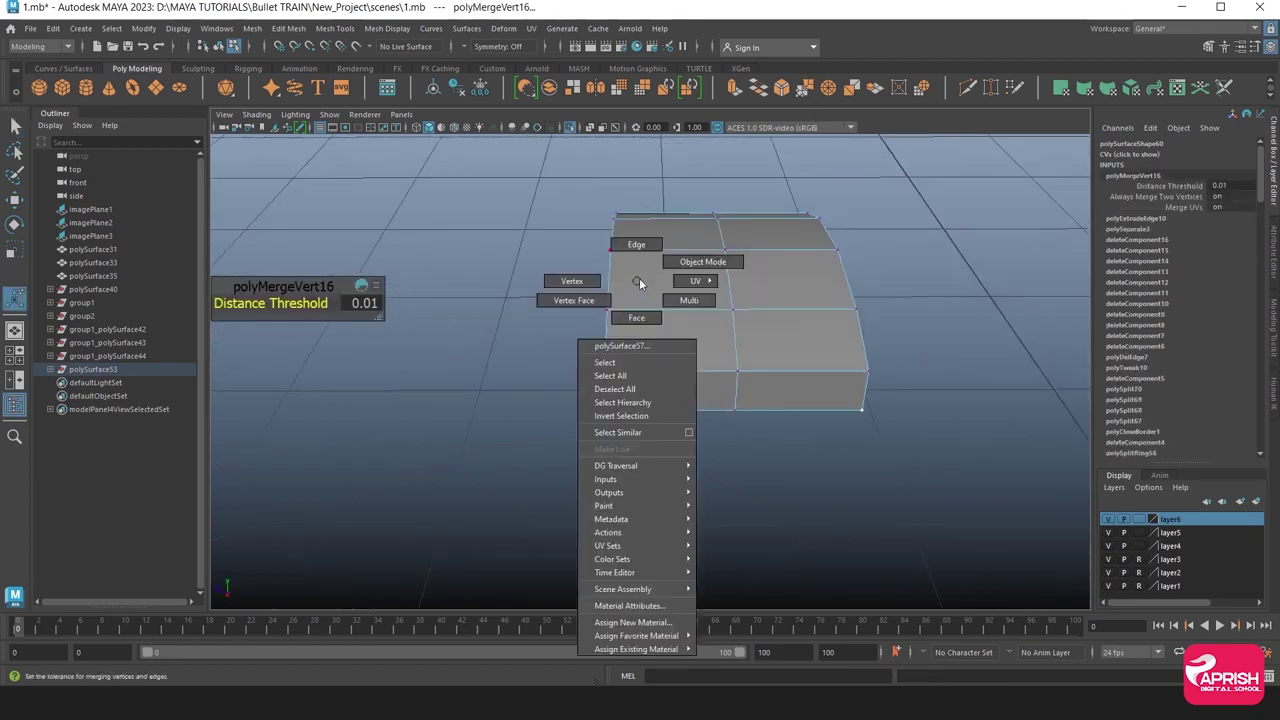
pyautogui.click(378, 30)
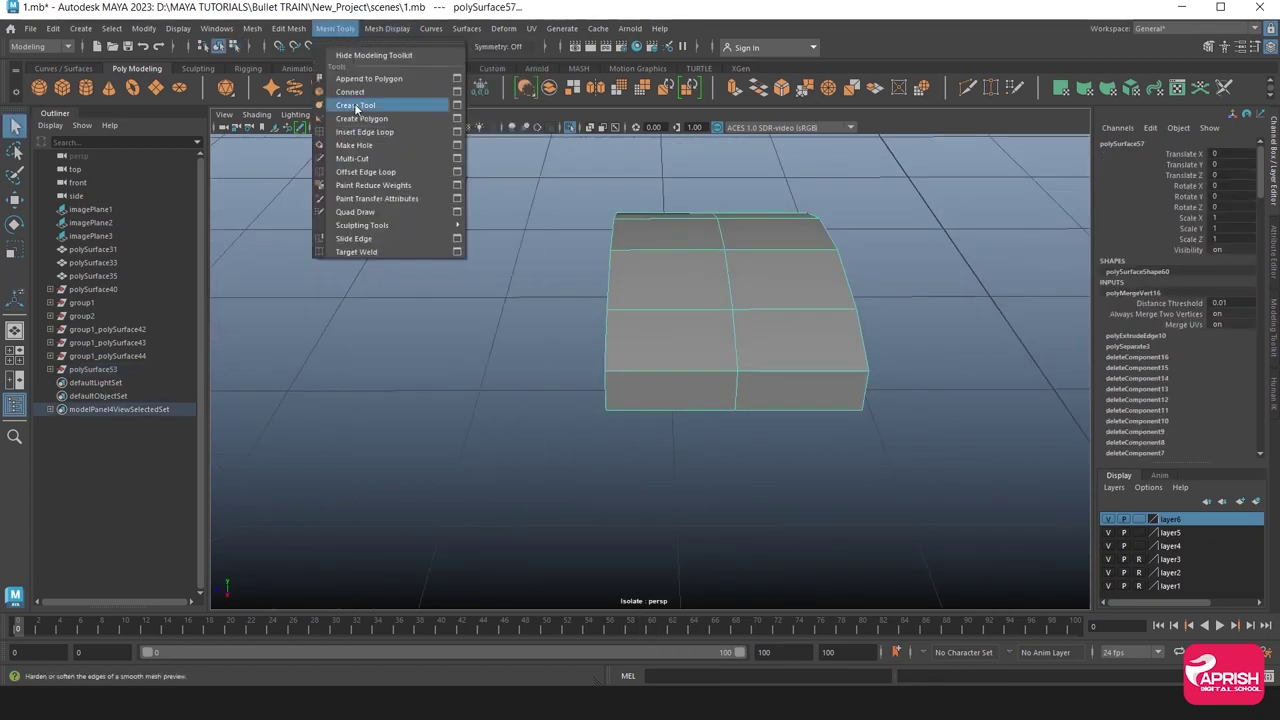
# Insert edge loops near both ends of polySurface57 and exit isolate mode.
pyautogui.click(372, 132)
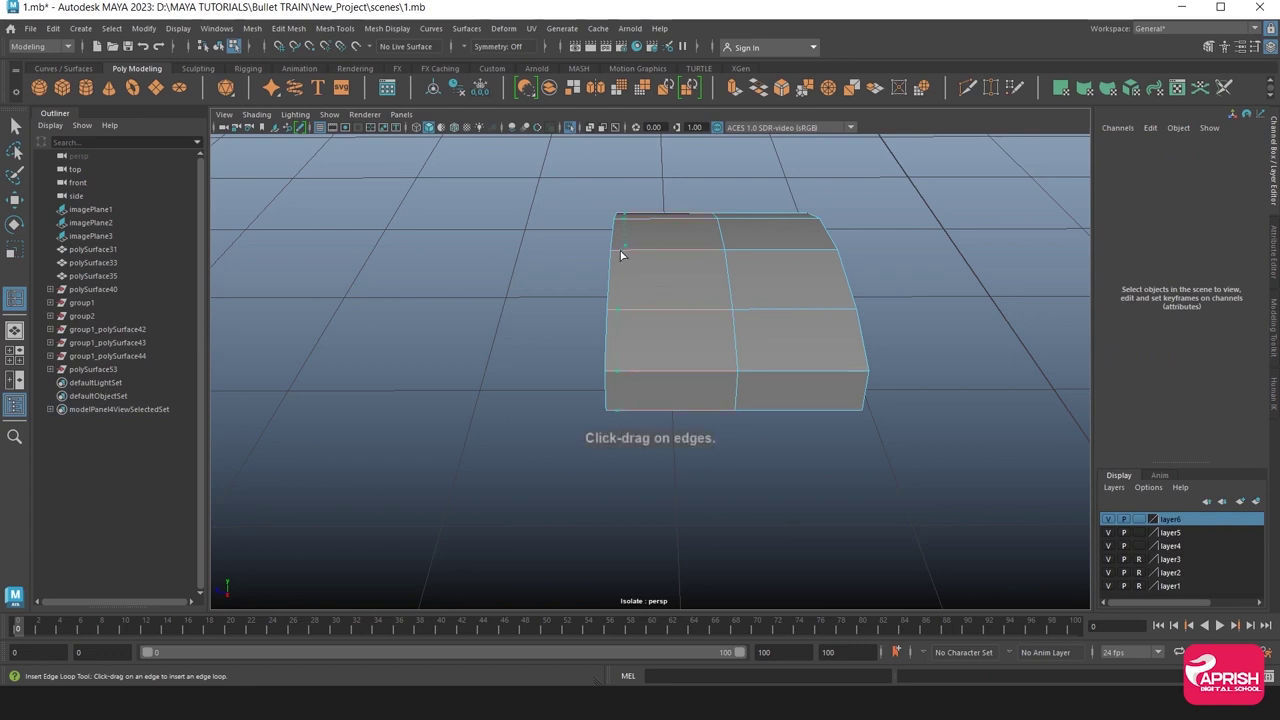
pyautogui.click(617, 258)
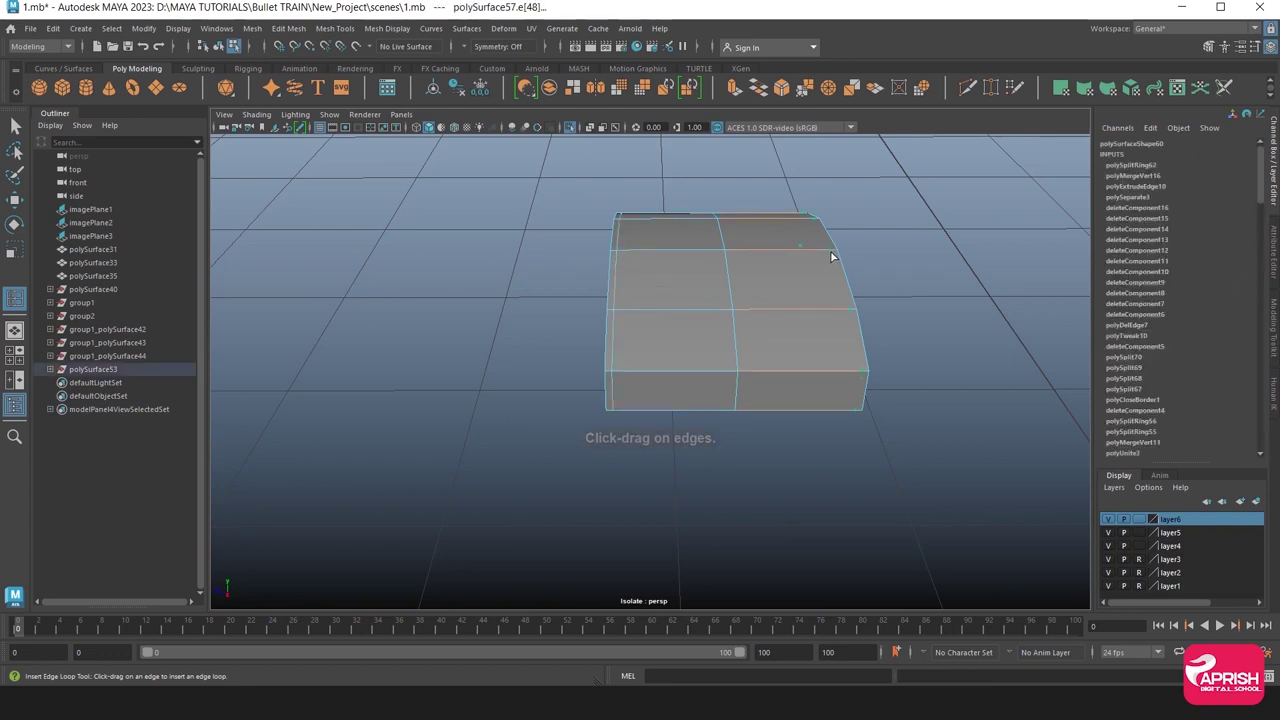
pyautogui.click(831, 257)
pyautogui.click(571, 127)
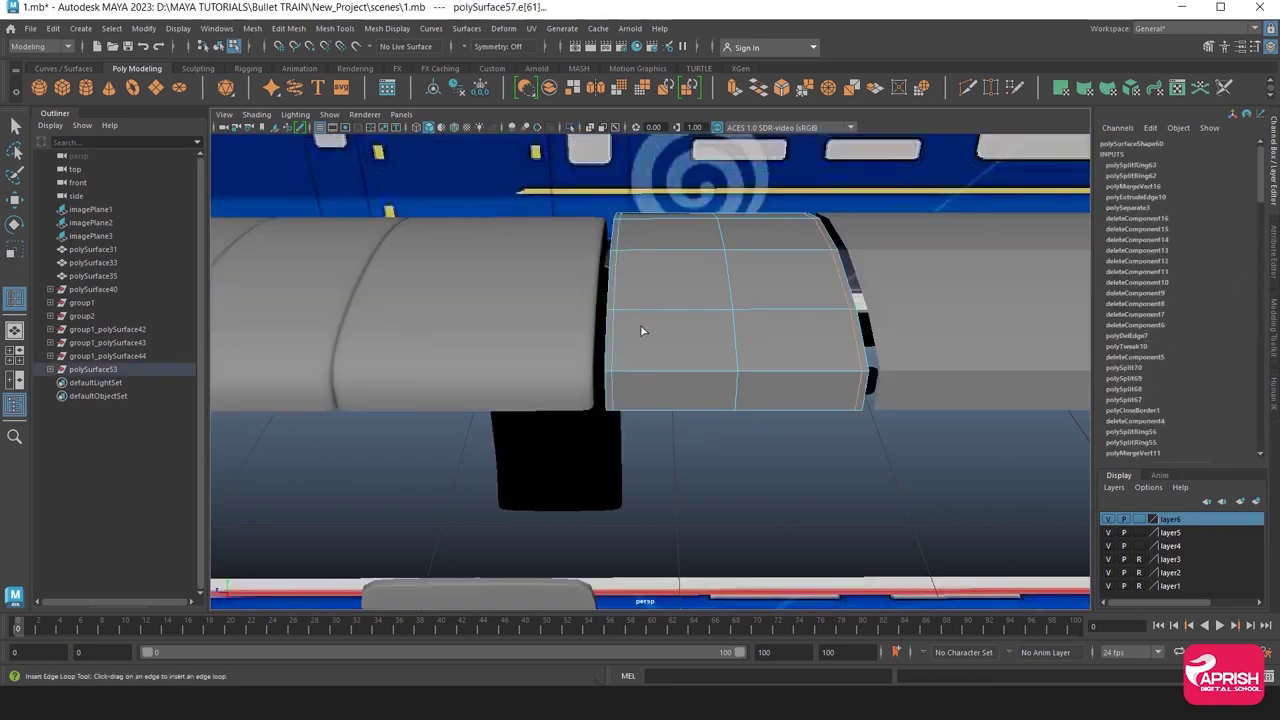
# Slide polySurface57's left vertex column to meet the neighbouring panel, then select its right column.
pyautogui.press('w')
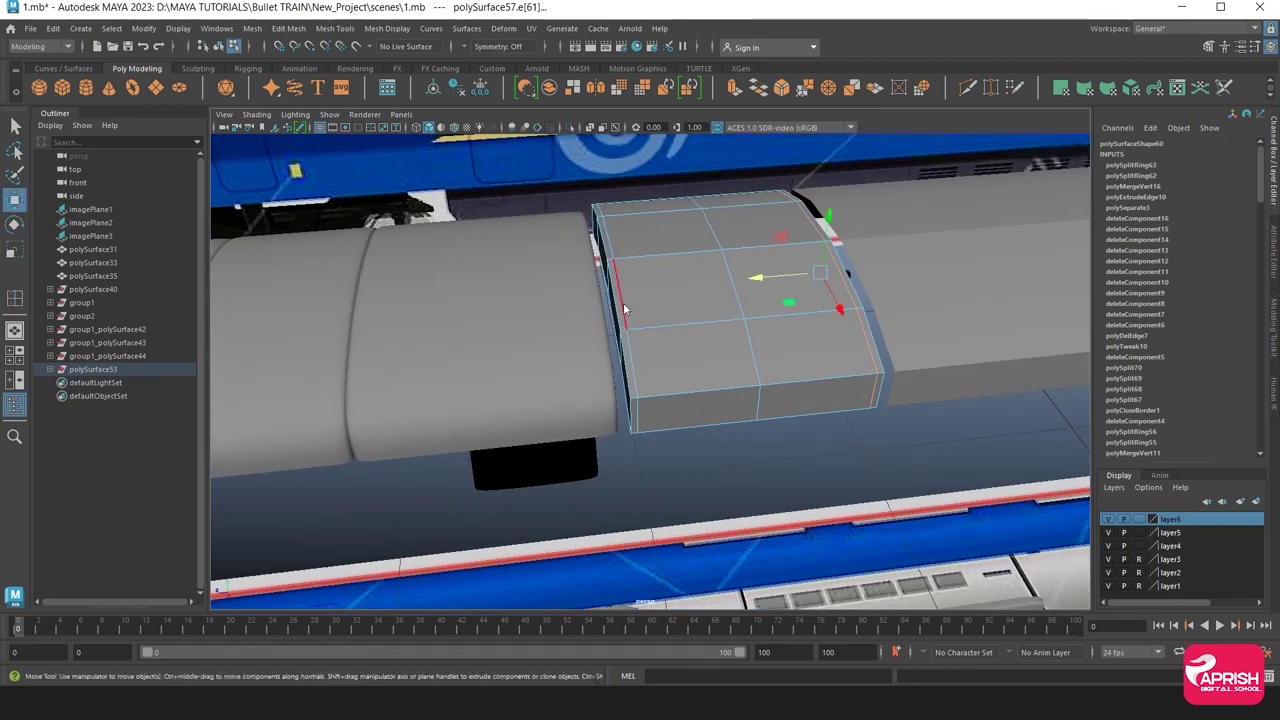
pyautogui.press('F8')
pyautogui.moveTo(672, 266); pyautogui.dragTo(620, 274, button='right')
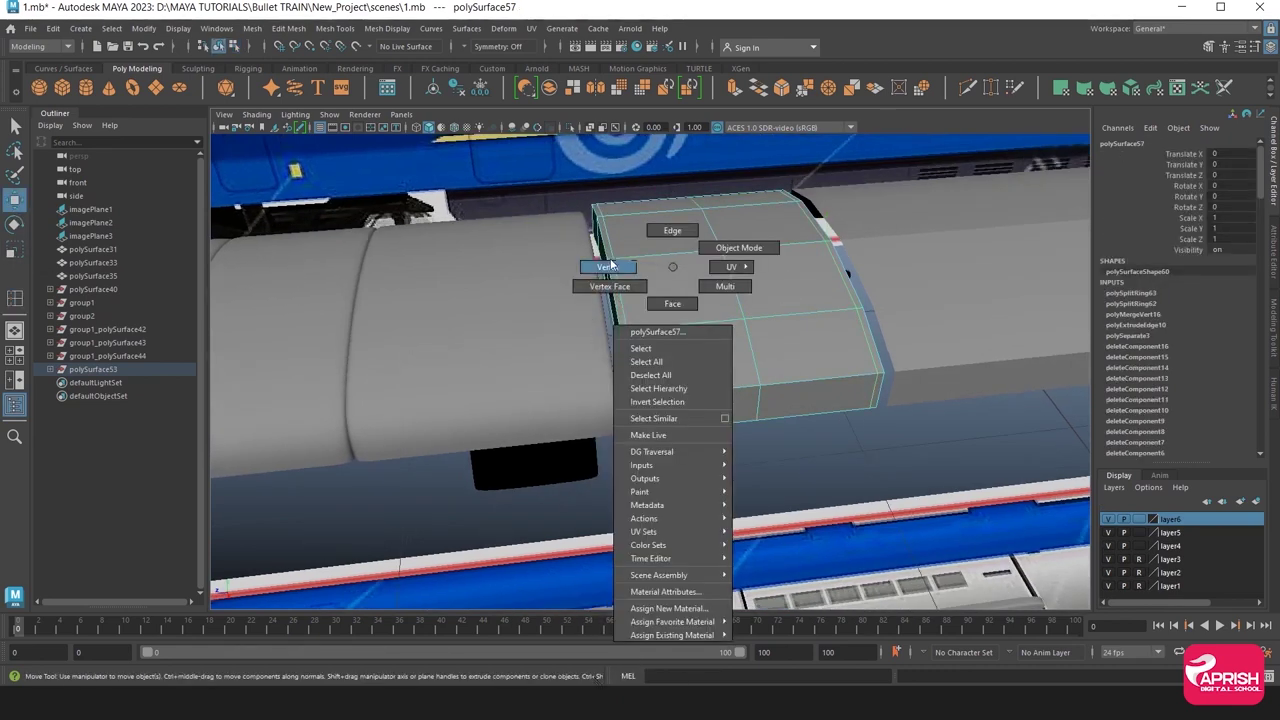
pyautogui.moveTo(630, 313)
pyautogui.keyDown('alt'); pyautogui.mouseDown()
pyautogui.moveTo(613, 317)
pyautogui.moveTo(552, 200)
pyautogui.moveTo(686, 488)
pyautogui.moveTo(666, 503)
pyautogui.mouseUp(); pyautogui.keyUp('alt')
pyautogui.keyDown('alt'); pyautogui.moveTo(666, 503); pyautogui.dragTo(656, 462); pyautogui.keyUp('alt')
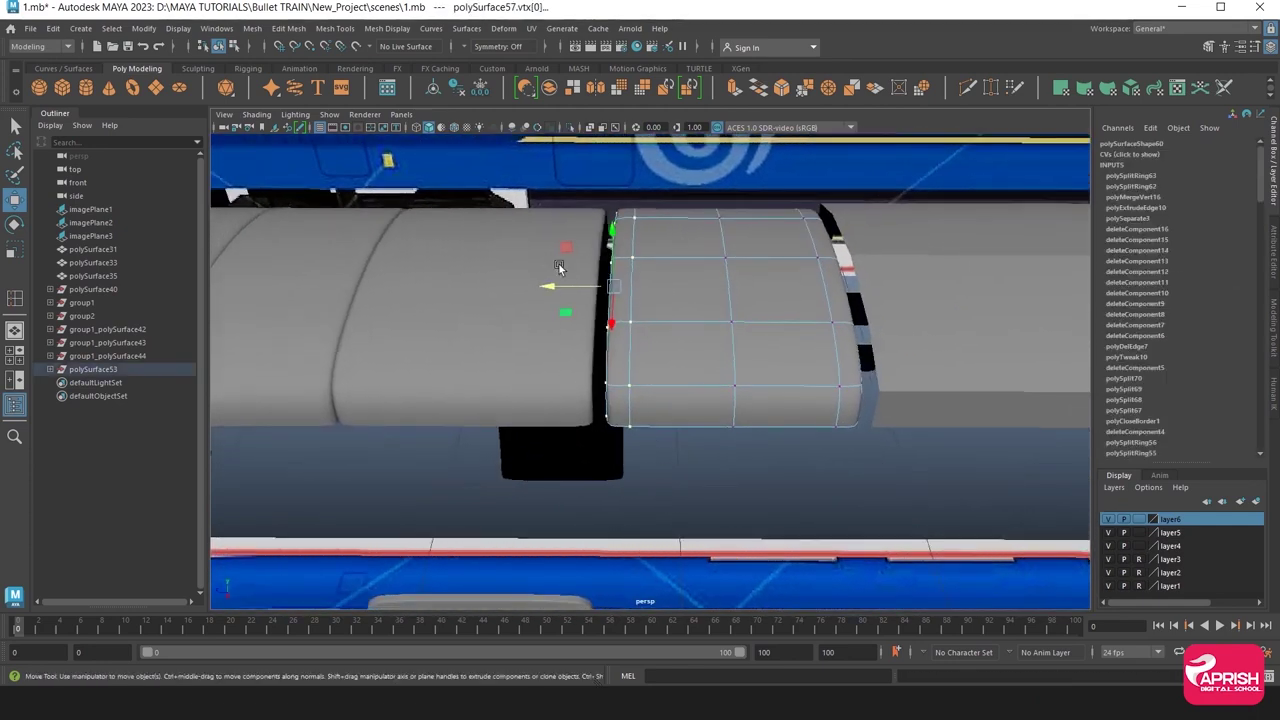
pyautogui.moveTo(548, 207); pyautogui.dragTo(697, 541)
pyautogui.moveTo(571, 291)
pyautogui.mouseDown()
pyautogui.moveTo(546, 291)
pyautogui.moveTo(654, 371)
pyautogui.moveTo(700, 290)
pyautogui.mouseUp()
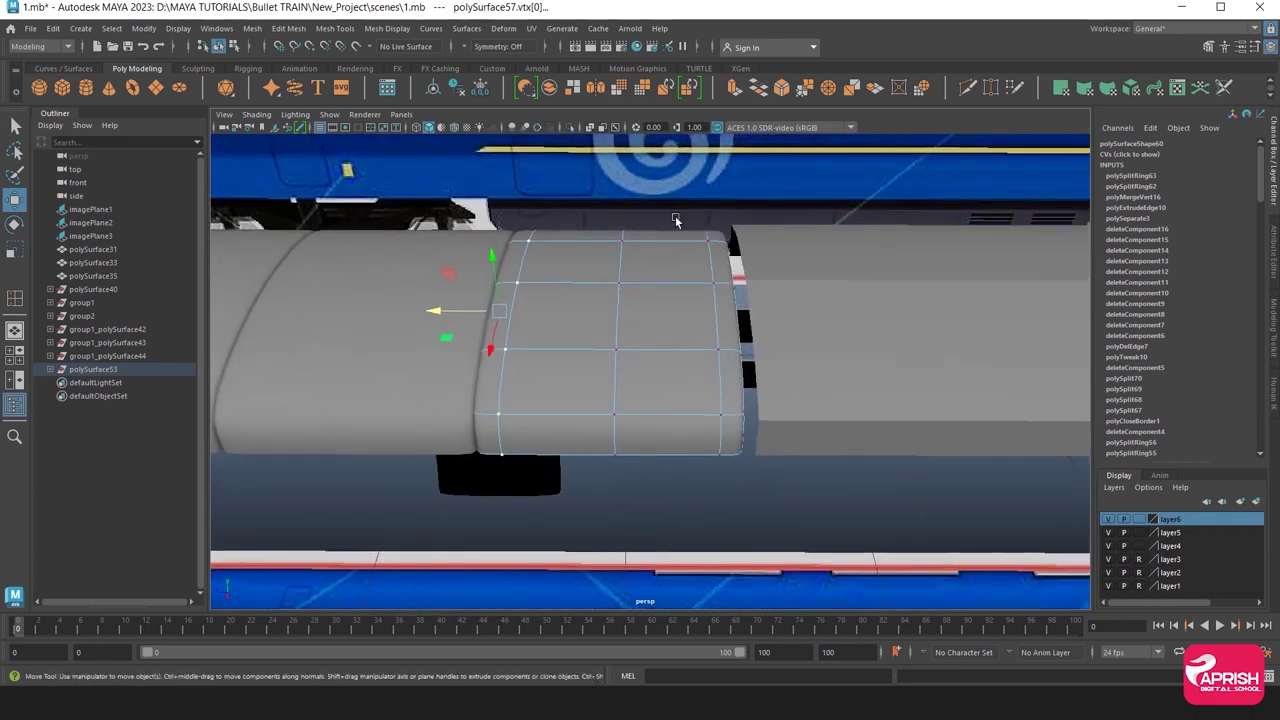
pyautogui.moveTo(672, 208); pyautogui.dragTo(850, 500)
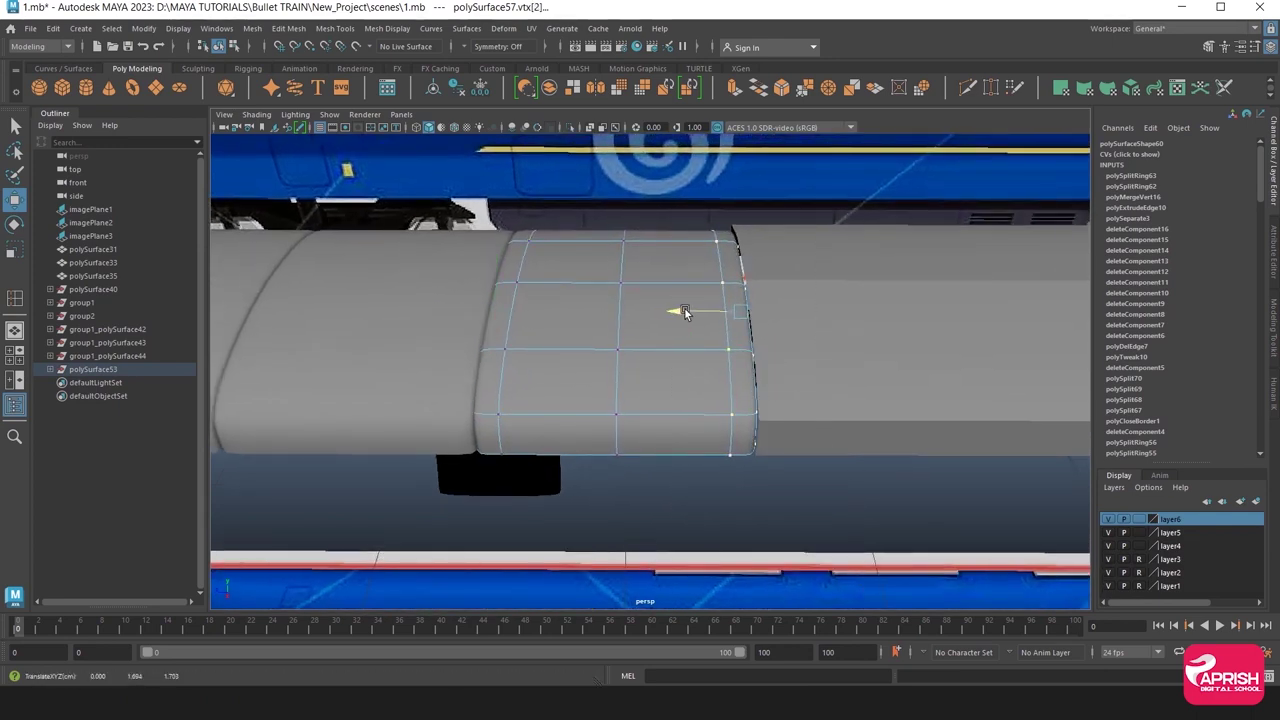
pyautogui.press('F8')
pyautogui.click(834, 306)
# Isolate roof panel polySurface58 and select its three bottom edges.
pyautogui.click(569, 127)
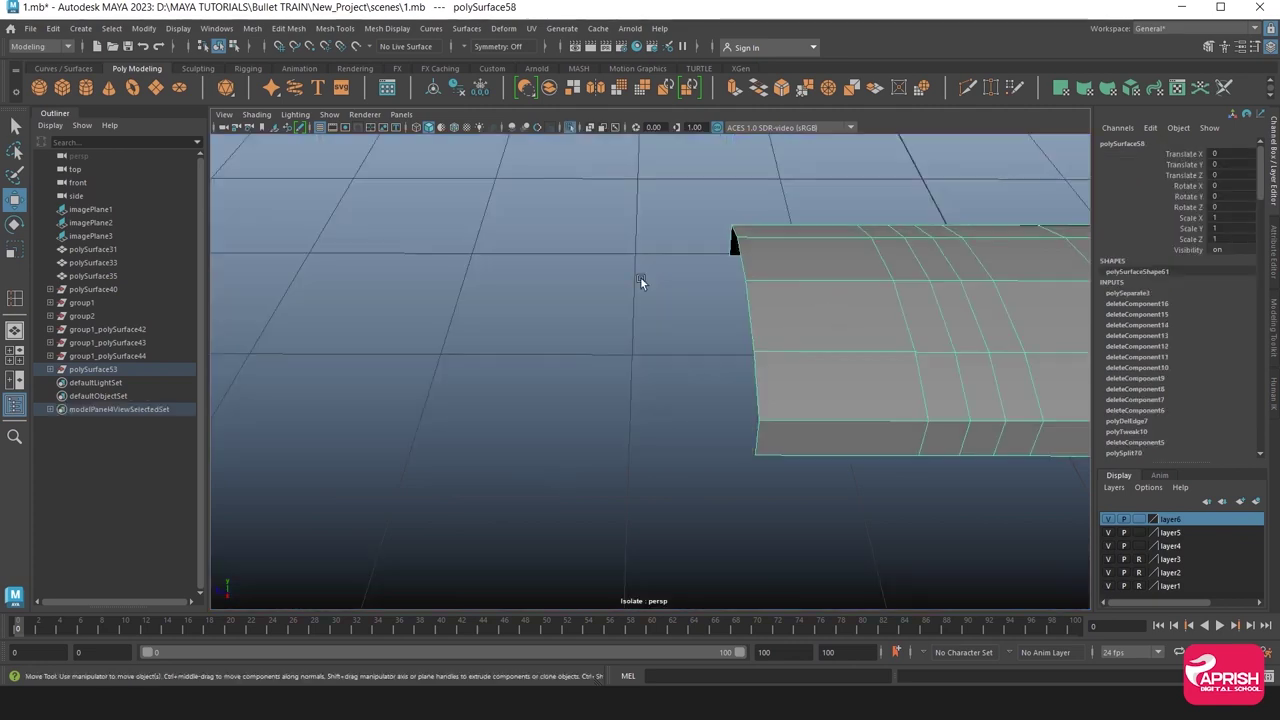
pyautogui.moveTo(640, 277)
pyautogui.keyDown('alt'); pyautogui.mouseDown()
pyautogui.moveTo(748, 272)
pyautogui.moveTo(610, 318)
pyautogui.mouseUp(); pyautogui.keyUp('alt')
pyautogui.moveTo(610, 318); pyautogui.dragTo(606, 278, button='right')
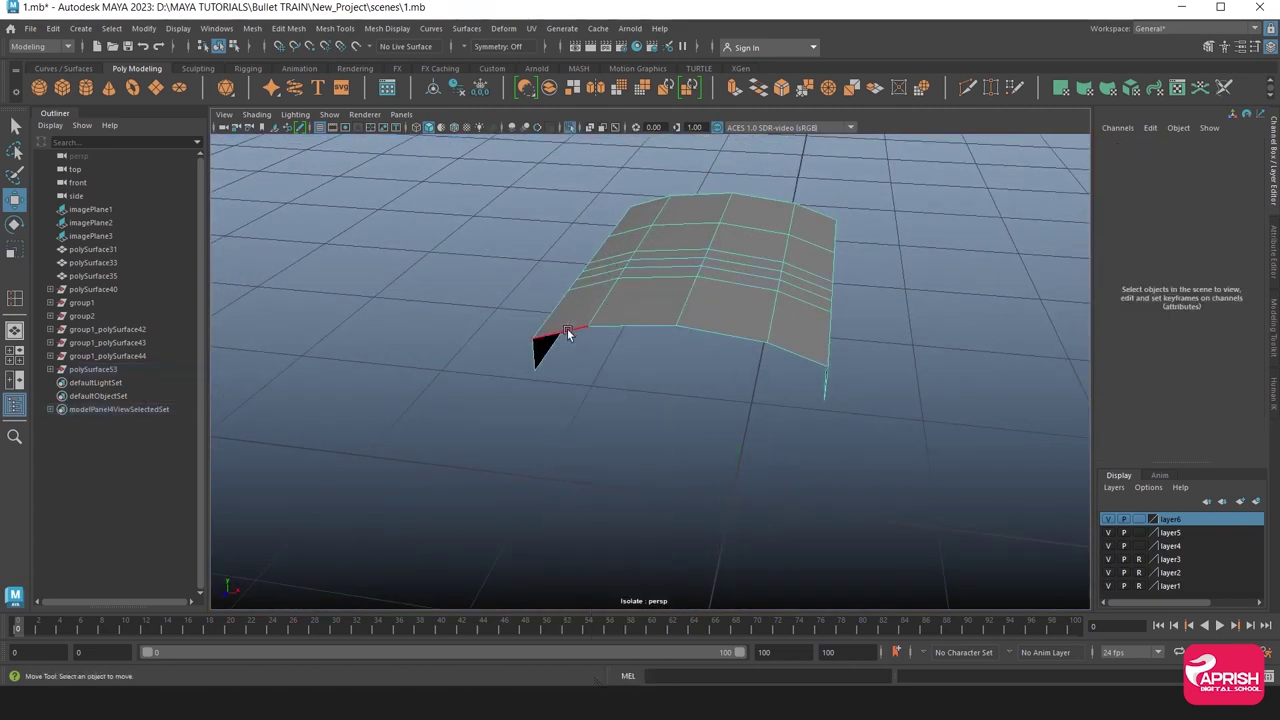
pyautogui.click(700, 333)
pyautogui.keyDown('shift'); pyautogui.click(786, 346); pyautogui.keyUp('shift')
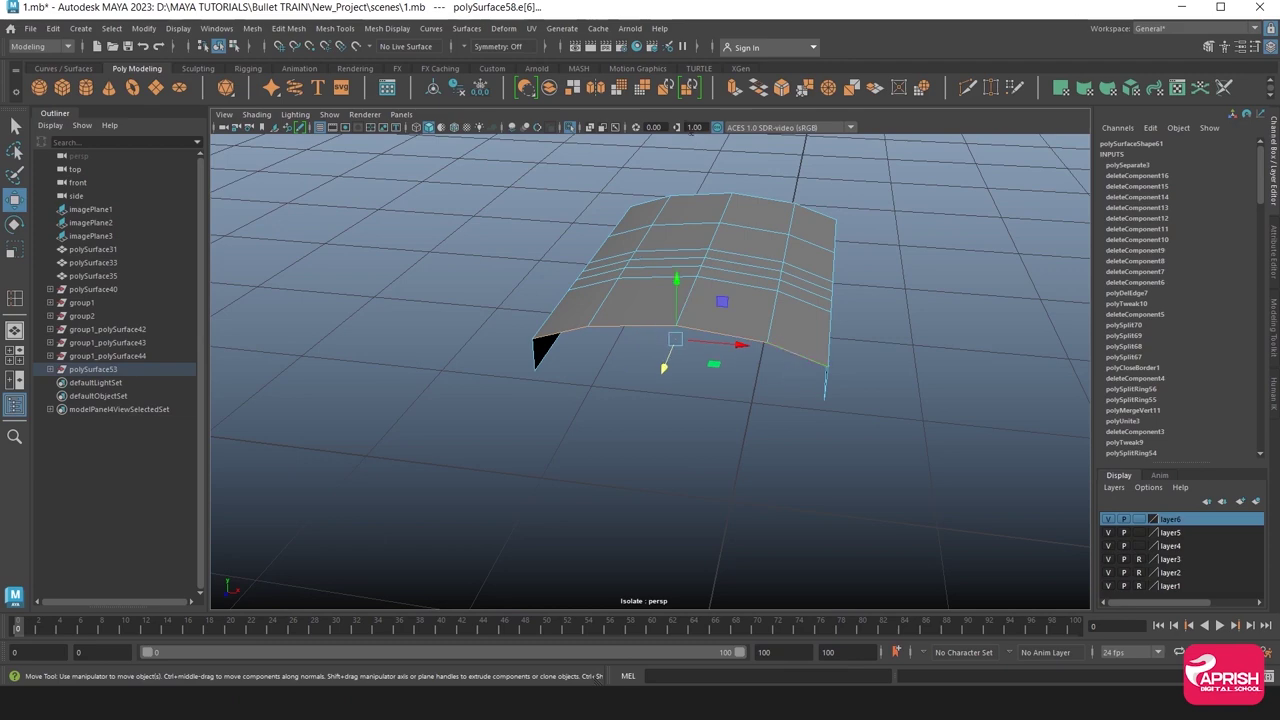
pyautogui.moveTo(972, 293)
pyautogui.keyDown('alt'); pyautogui.mouseDown()
pyautogui.moveTo(720, 342)
pyautogui.moveTo(774, 296)
pyautogui.moveTo(652, 329)
pyautogui.moveTo(494, 426)
pyautogui.mouseUp(); pyautogui.keyUp('alt')
pyautogui.keyDown('shift'); pyautogui.click(496, 425); pyautogui.keyUp('shift')
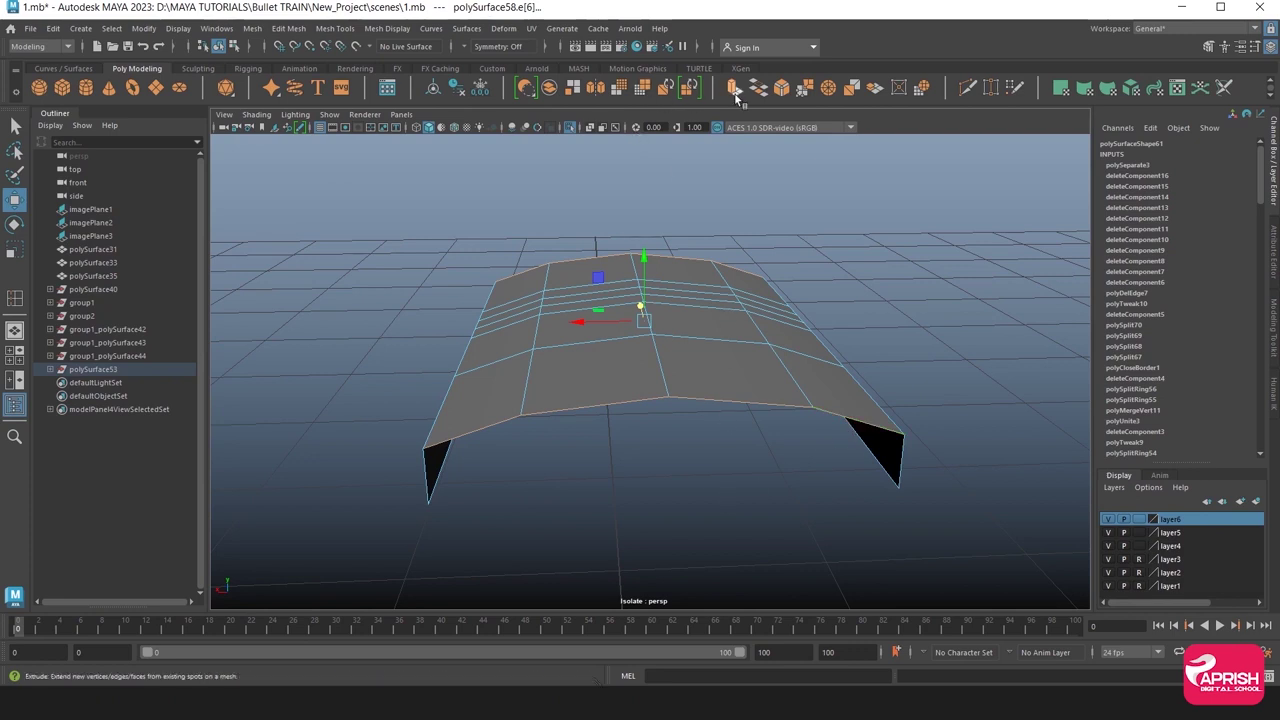
# Extrude the bottom edges down with Ctrl+E and merge the overlapping corner vertices.
pyautogui.hotkey('ctrl', 'e')
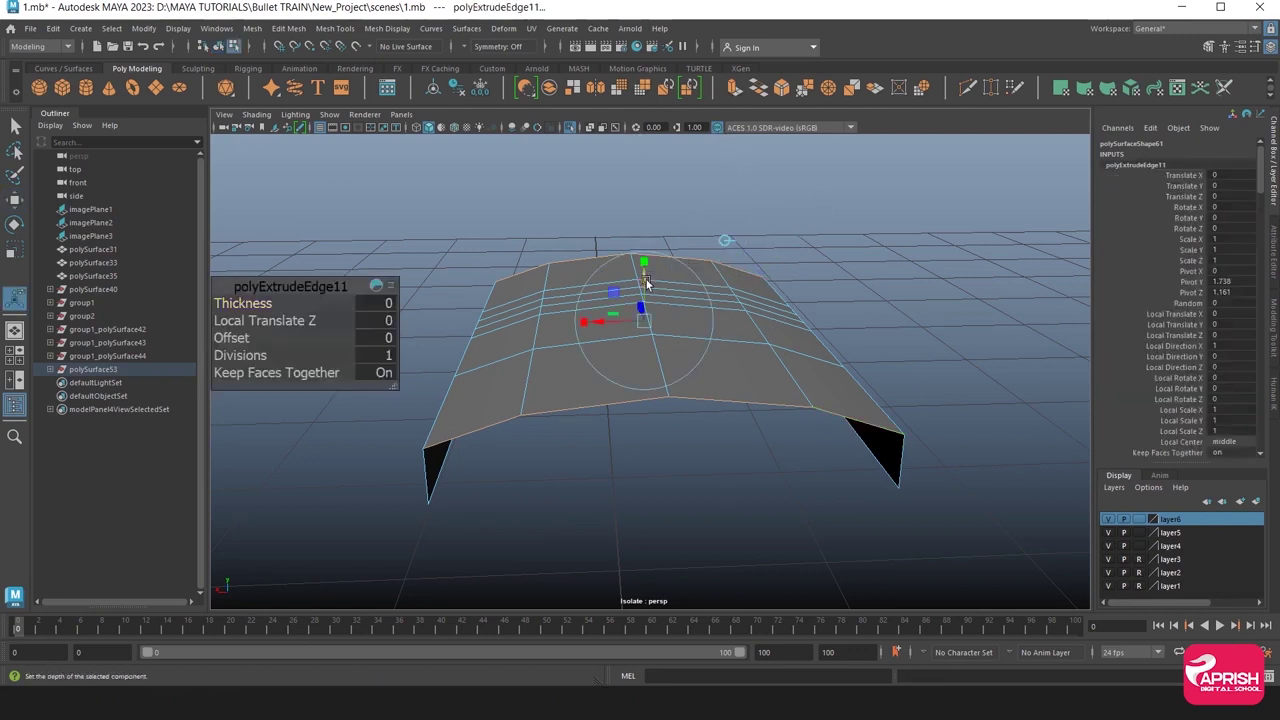
pyautogui.moveTo(644, 285); pyautogui.dragTo(643, 325)
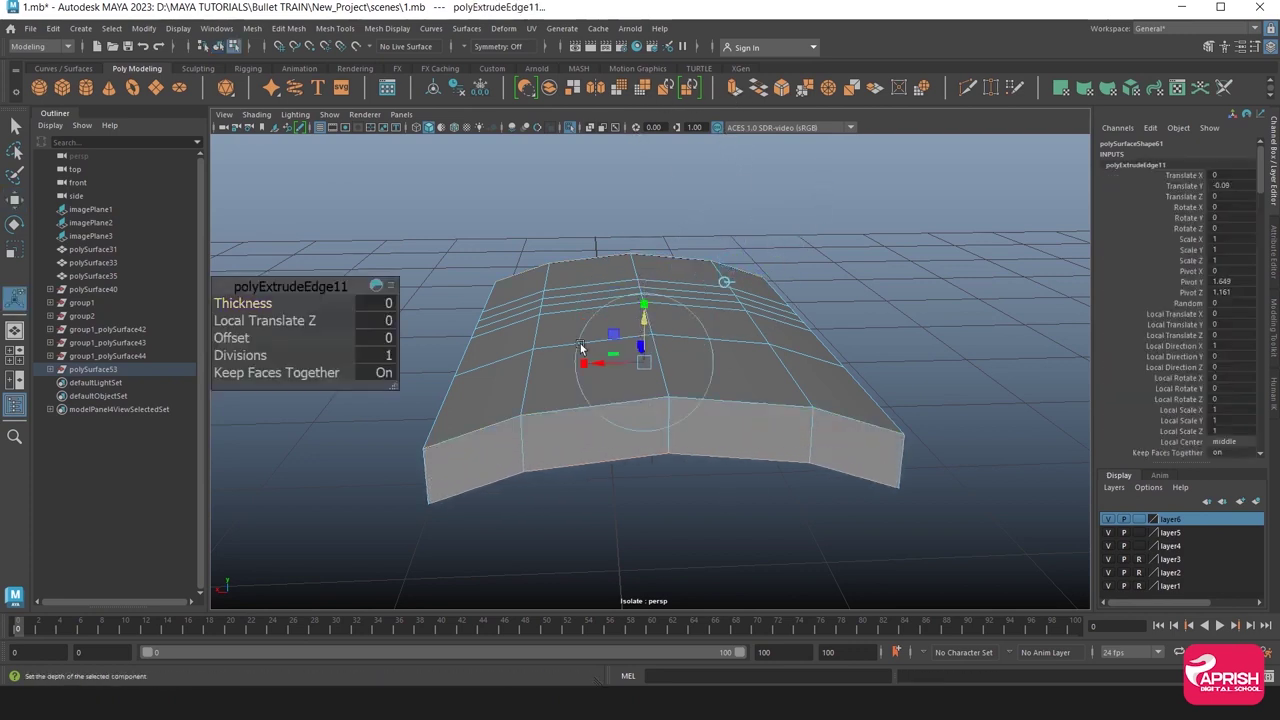
pyautogui.moveTo(474, 383); pyautogui.dragTo(540, 383, button='right')
pyautogui.click(428, 502)
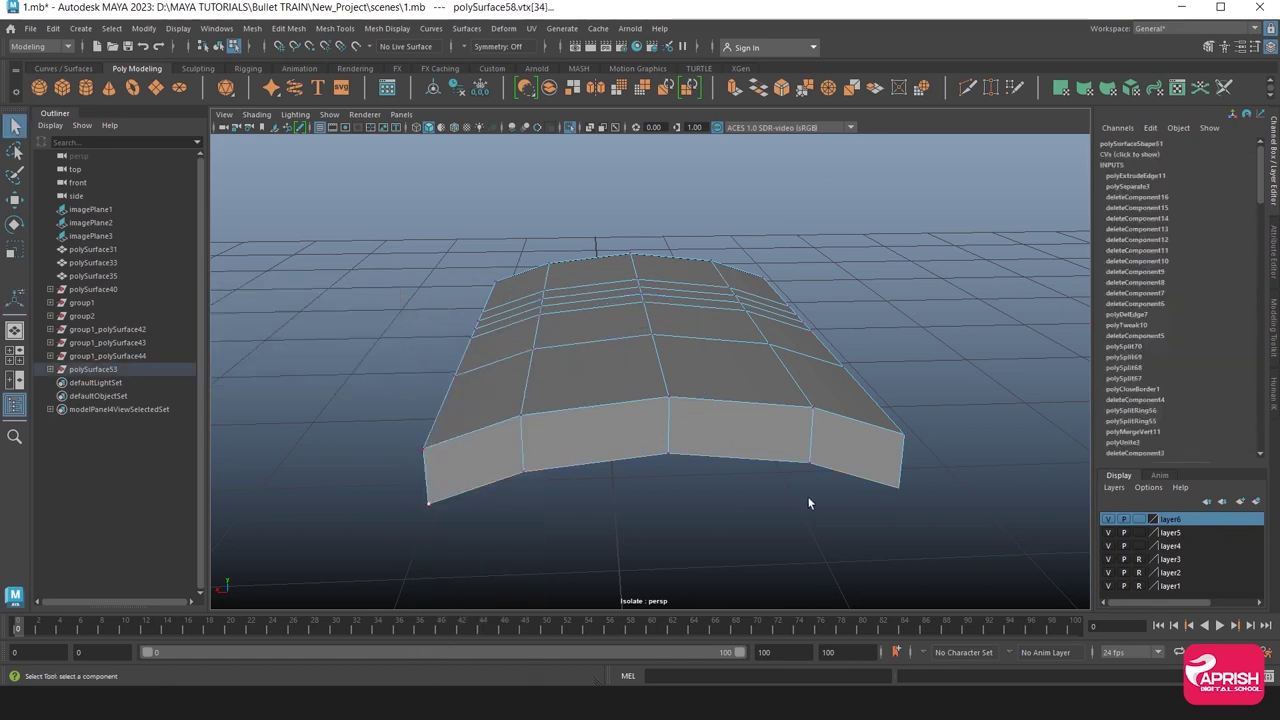
pyautogui.keyDown('alt'); pyautogui.moveTo(933, 442); pyautogui.dragTo(669, 340); pyautogui.keyUp('alt')
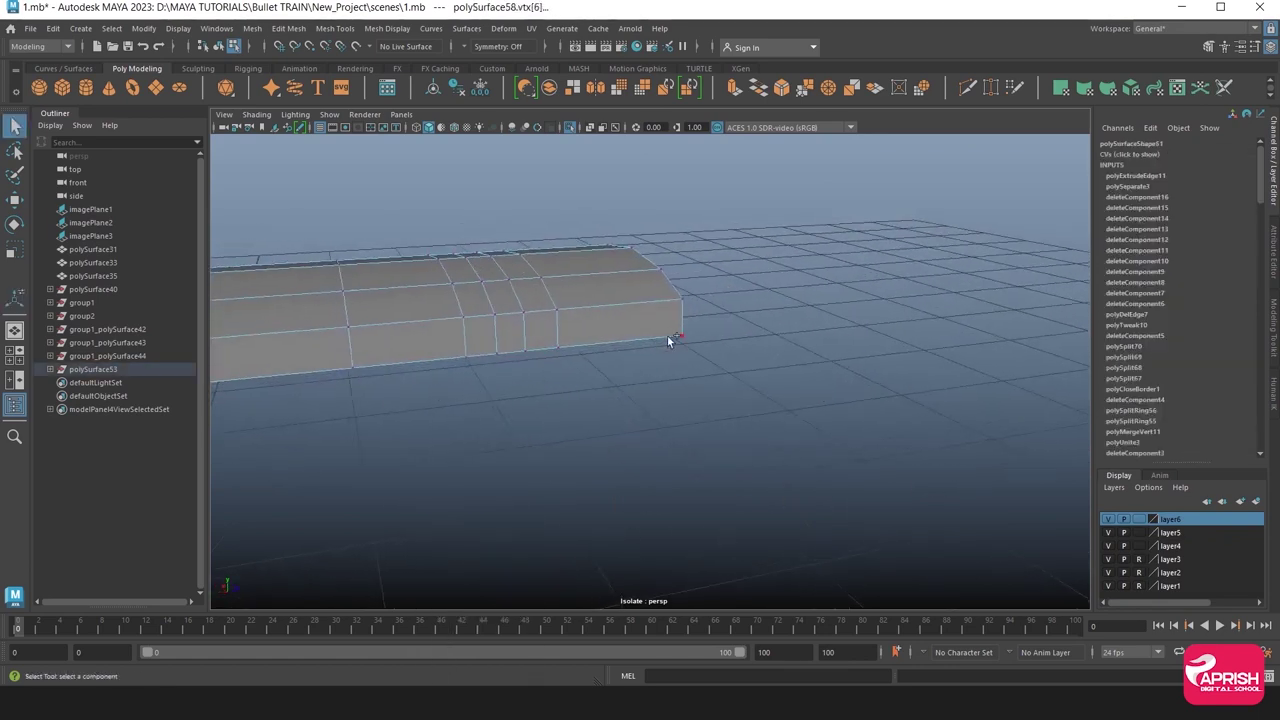
pyautogui.moveTo(769, 373)
pyautogui.keyDown('alt'); pyautogui.mouseDown()
pyautogui.moveTo(700, 343)
pyautogui.moveTo(764, 305)
pyautogui.mouseUp(); pyautogui.keyUp('alt')
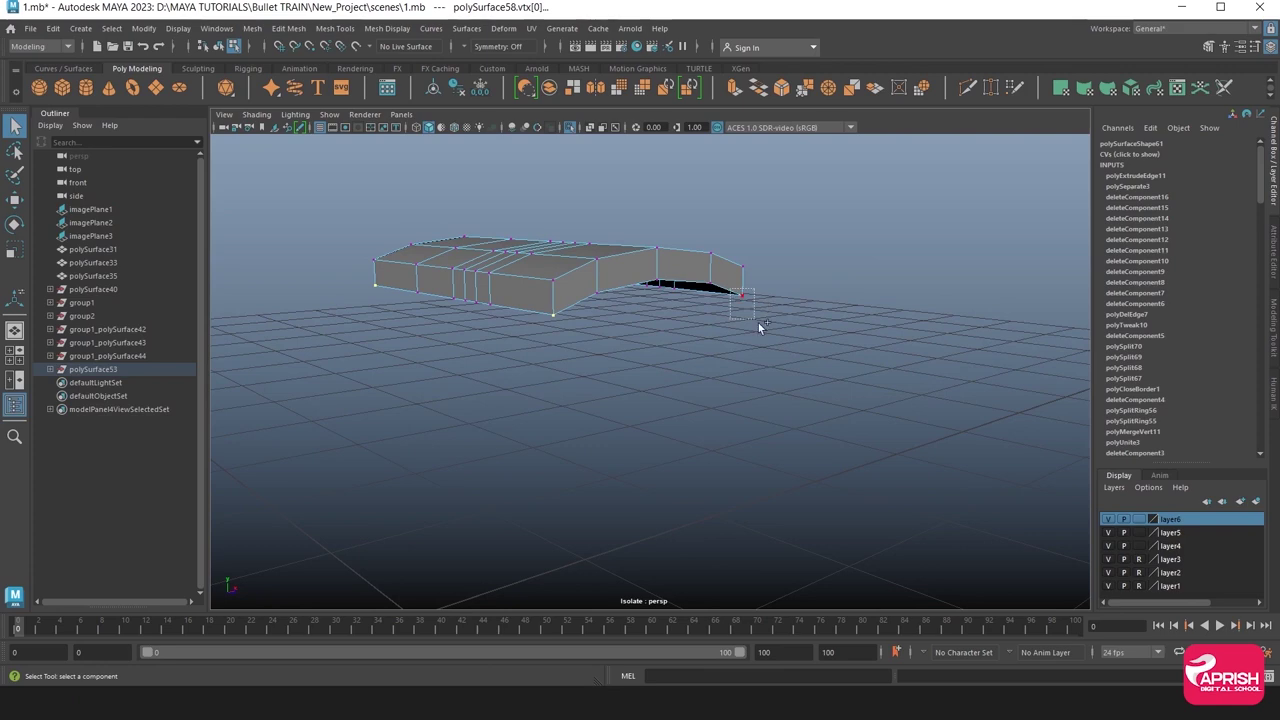
pyautogui.click(802, 90)
pyautogui.moveTo(526, 289); pyautogui.dragTo(575, 252, button='right')
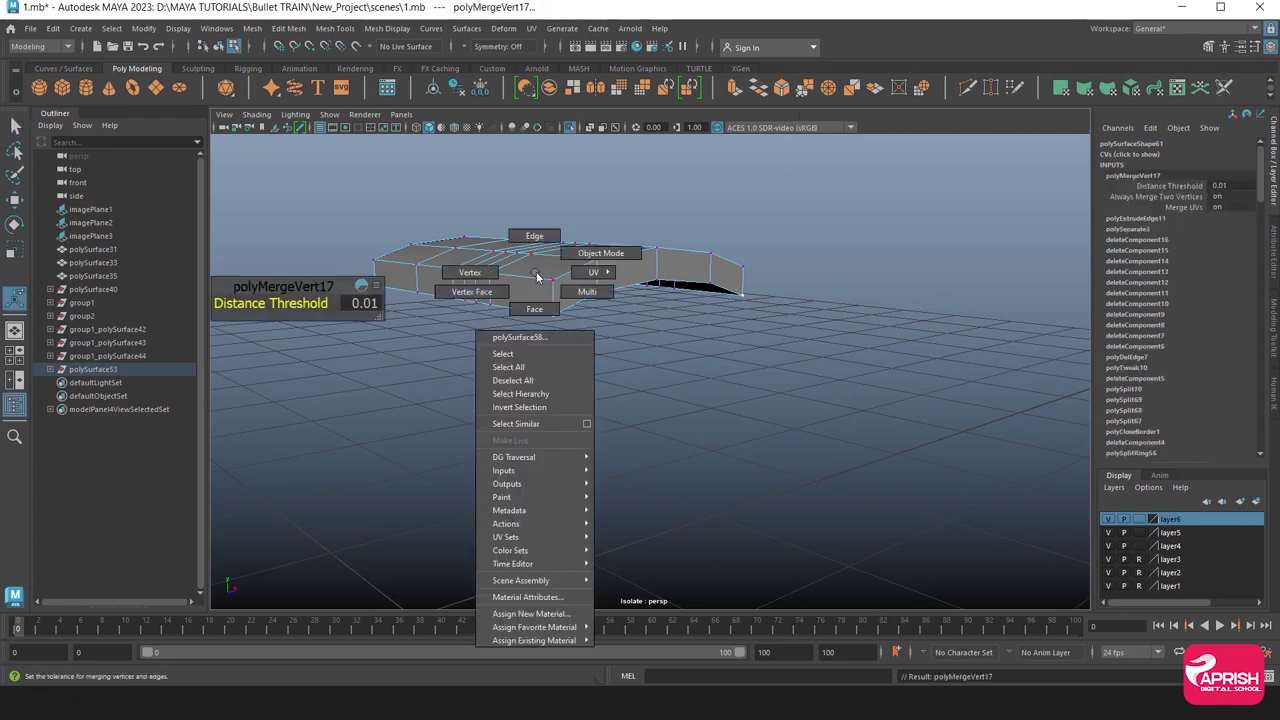
pyautogui.moveTo(508, 277)
pyautogui.keyDown('alt'); pyautogui.mouseDown()
pyautogui.moveTo(580, 279)
pyautogui.moveTo(709, 340)
pyautogui.moveTo(780, 330)
pyautogui.mouseUp(); pyautogui.keyUp('alt')
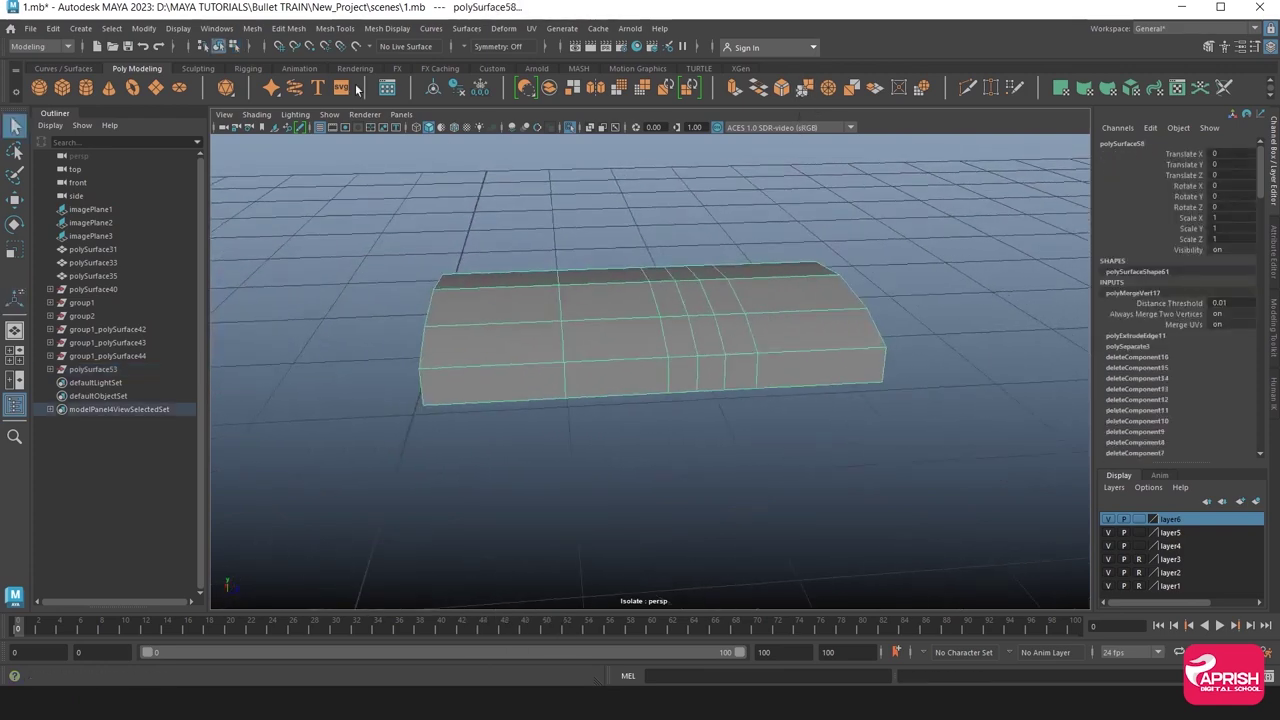
# Insert two edge loops along the side walls of roof panel polySurface58.
pyautogui.click(288, 28)
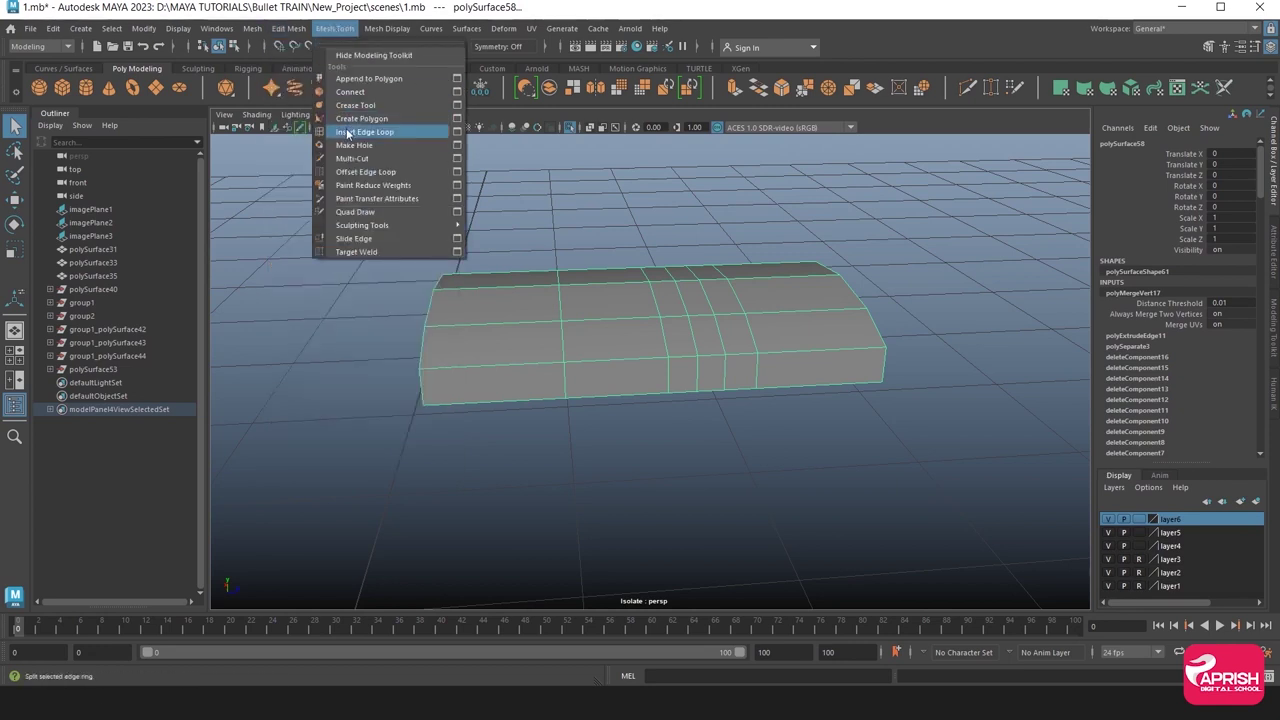
pyautogui.click(350, 128)
pyautogui.click(441, 328)
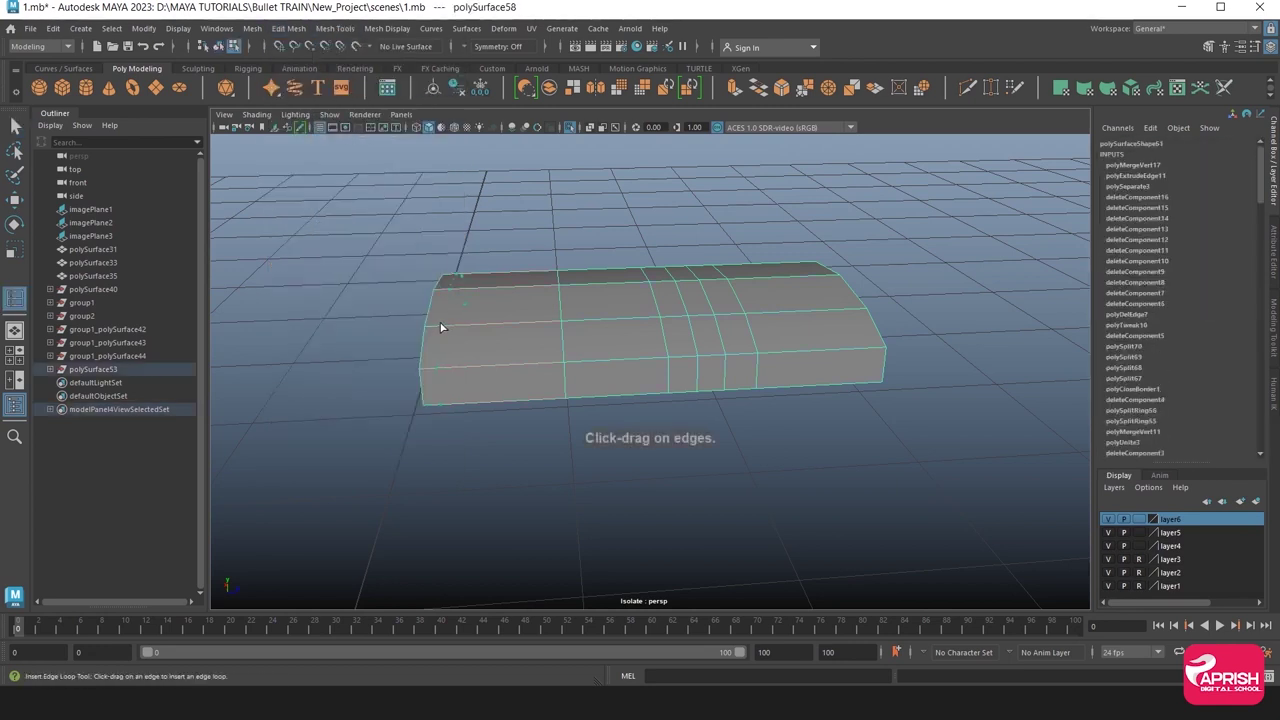
pyautogui.moveTo(429, 330); pyautogui.dragTo(684, 340)
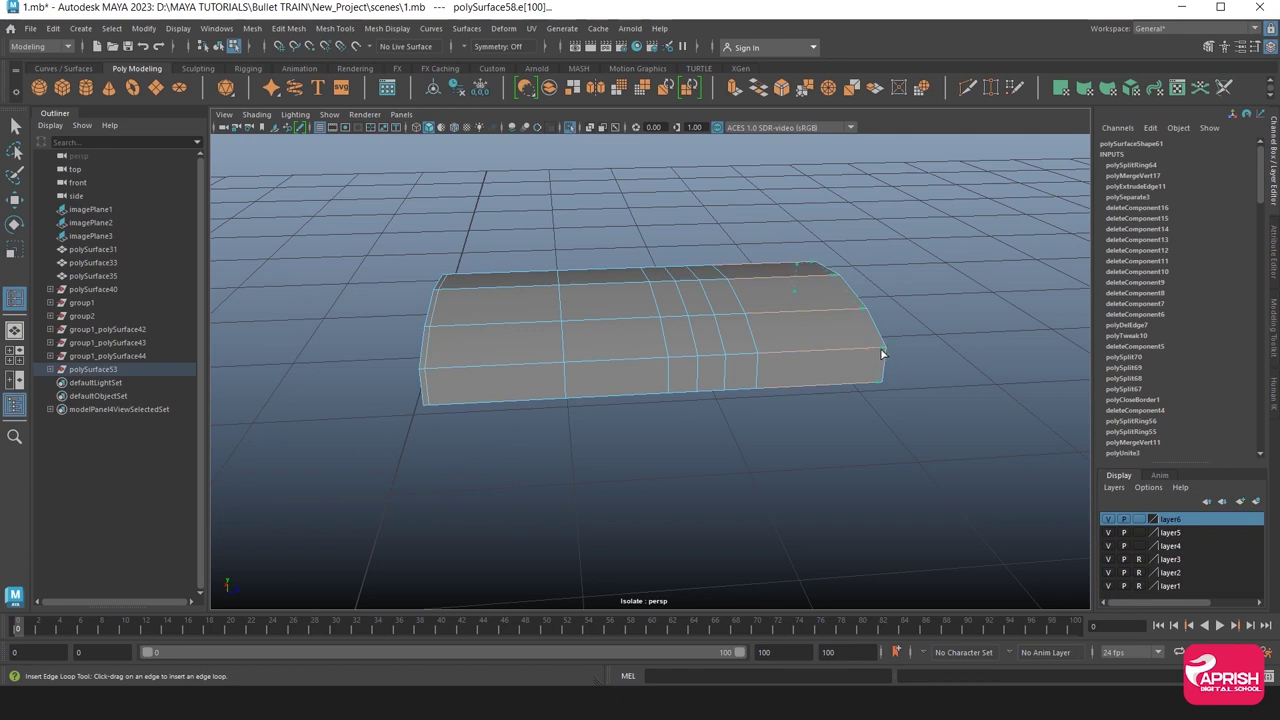
pyautogui.click(882, 353)
# Show the full train again and deselect the roof panel.
pyautogui.click(569, 127)
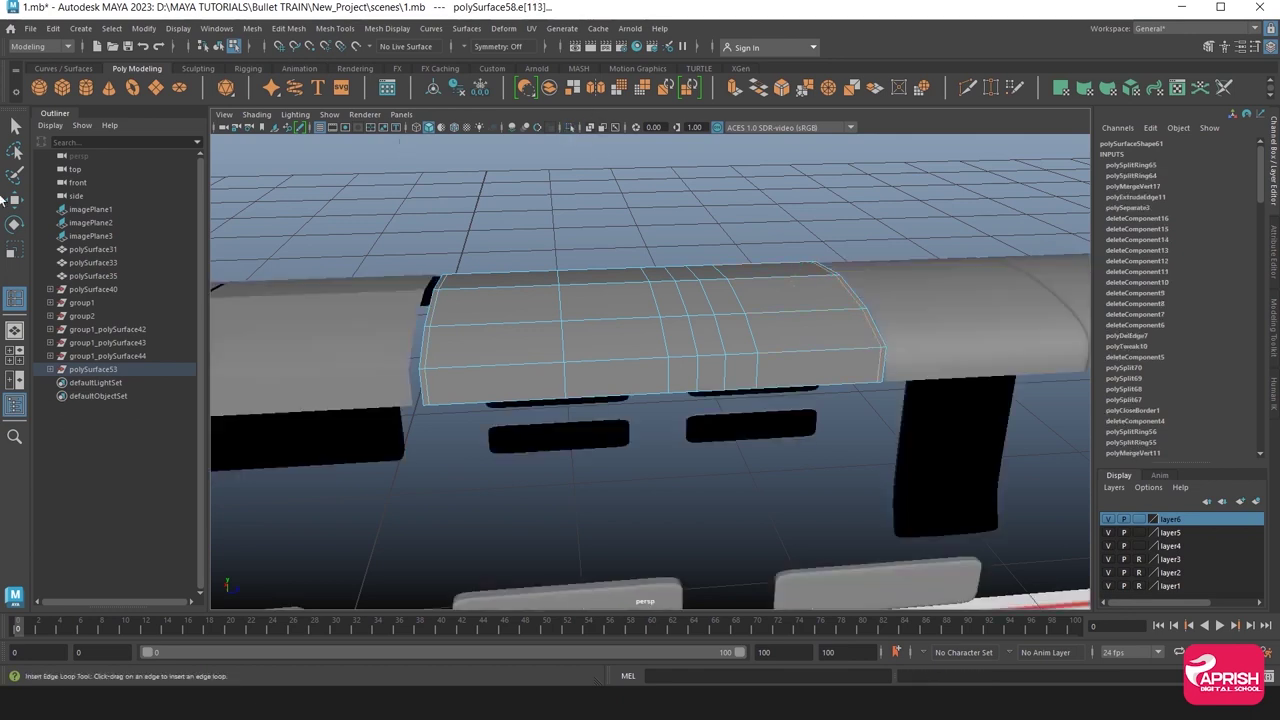
pyautogui.moveTo(514, 305); pyautogui.dragTo(559, 303, button='right')
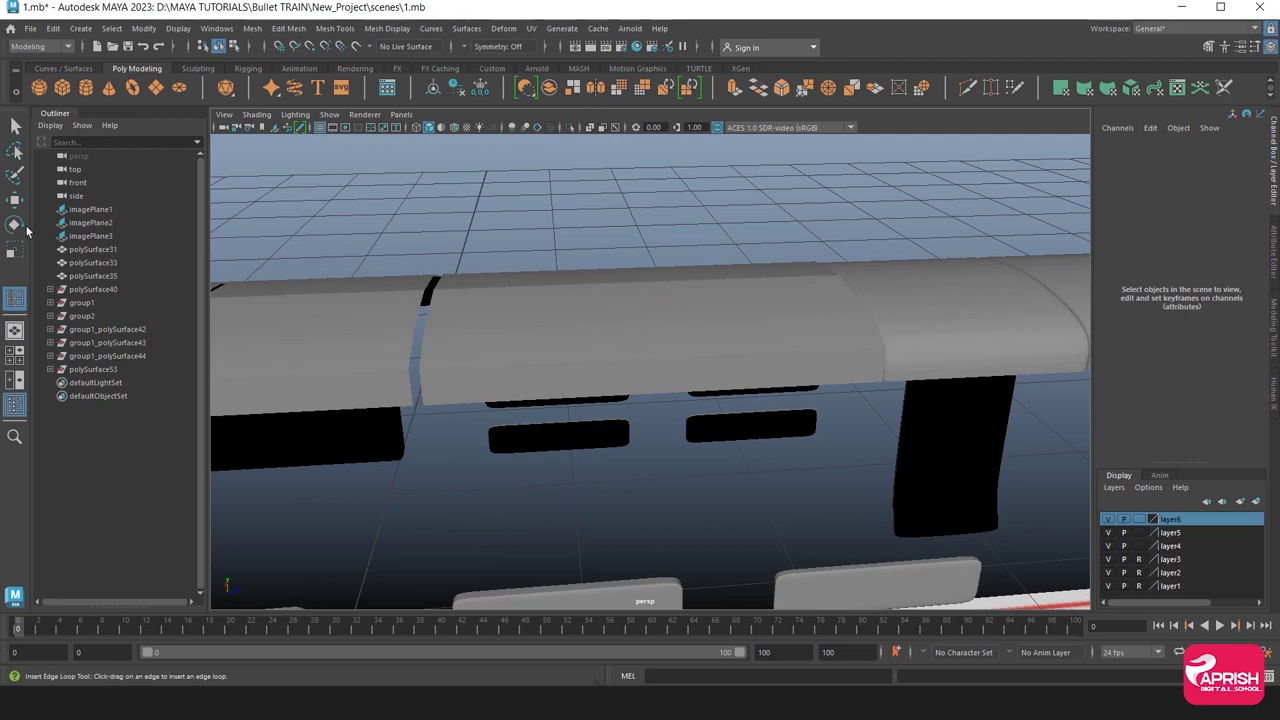
pyautogui.click(14, 199)
# Move the panel's end vertices to close the gap to the neighbouring roof piece.
pyautogui.click(409, 360)
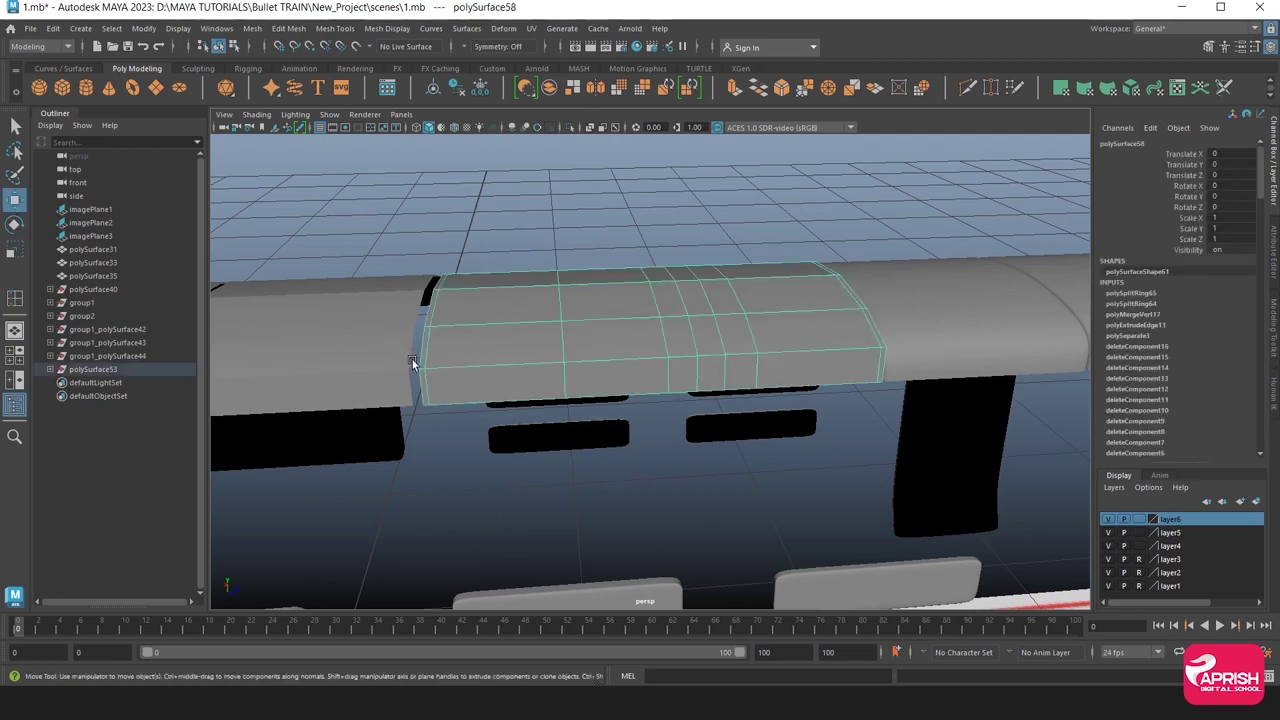
pyautogui.moveTo(412, 363)
pyautogui.keyDown('alt'); pyautogui.mouseDown()
pyautogui.moveTo(381, 391)
pyautogui.moveTo(623, 351)
pyautogui.mouseUp(); pyautogui.keyUp('alt')
pyautogui.click(630, 350)
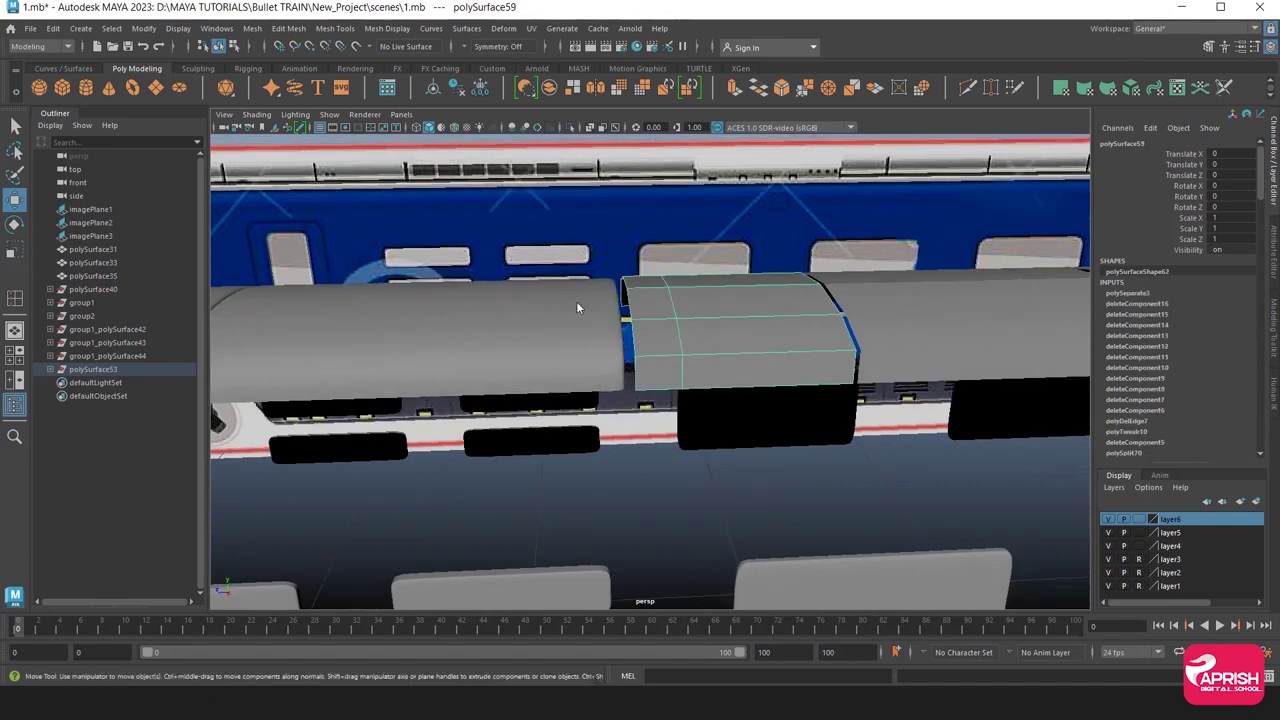
pyautogui.moveTo(576, 307); pyautogui.dragTo(570, 268, button='right')
pyautogui.click(603, 322)
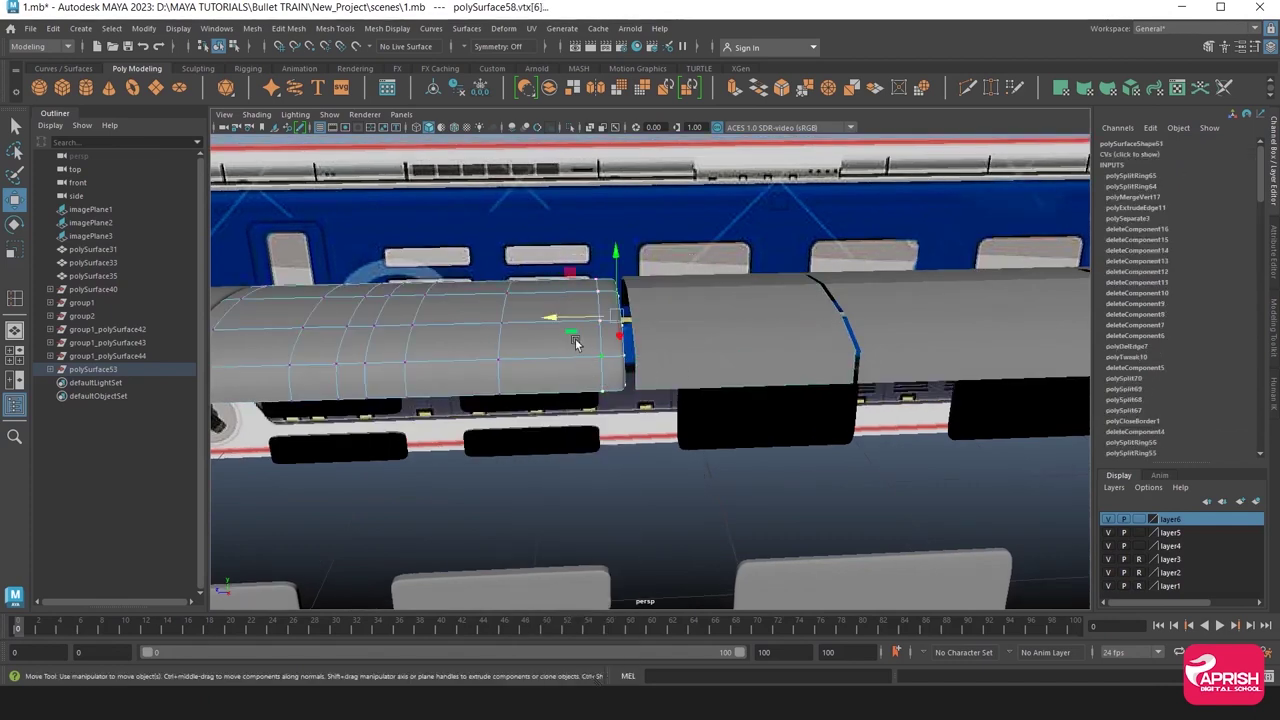
pyautogui.moveTo(575, 343); pyautogui.dragTo(570, 320)
# Isolate roof panel polySurface59 and select its bottom edges.
pyautogui.click(723, 346)
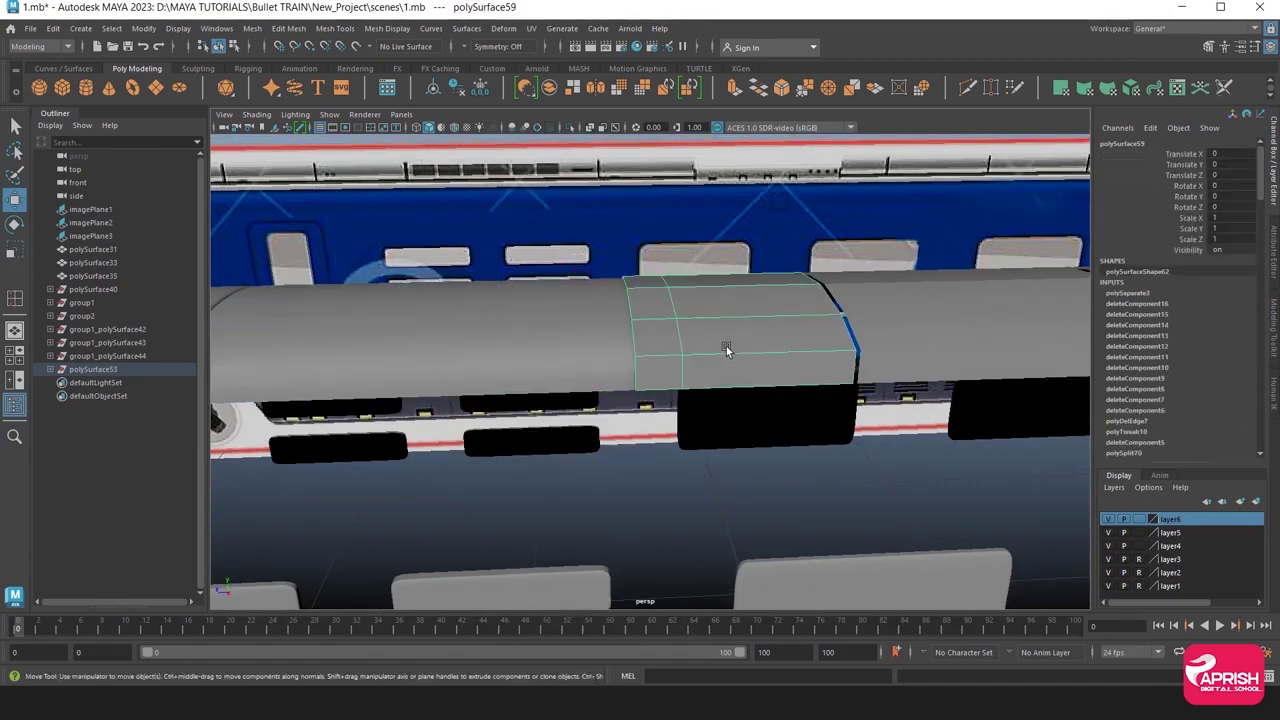
pyautogui.keyDown('alt'); pyautogui.moveTo(723, 346); pyautogui.dragTo(731, 363); pyautogui.keyUp('alt')
pyautogui.click(569, 131)
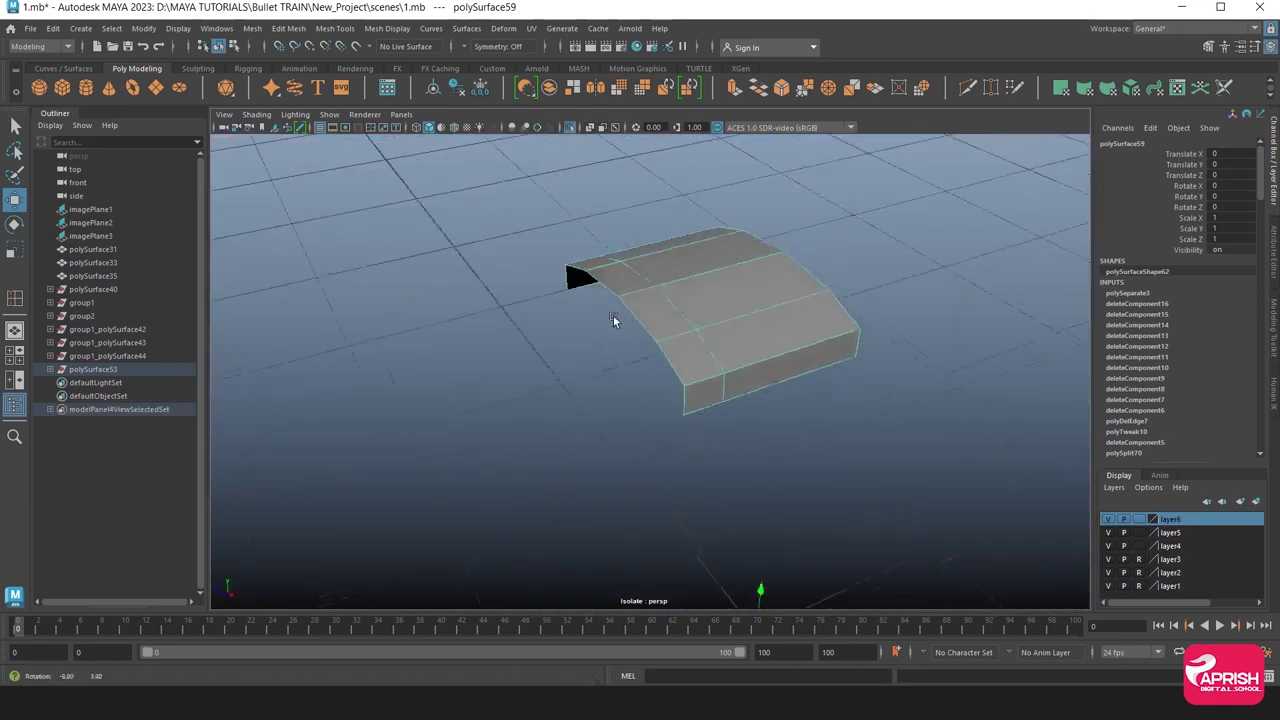
pyautogui.keyDown('alt'); pyautogui.moveTo(613, 315); pyautogui.dragTo(565, 344); pyautogui.keyUp('alt')
pyautogui.click(565, 344)
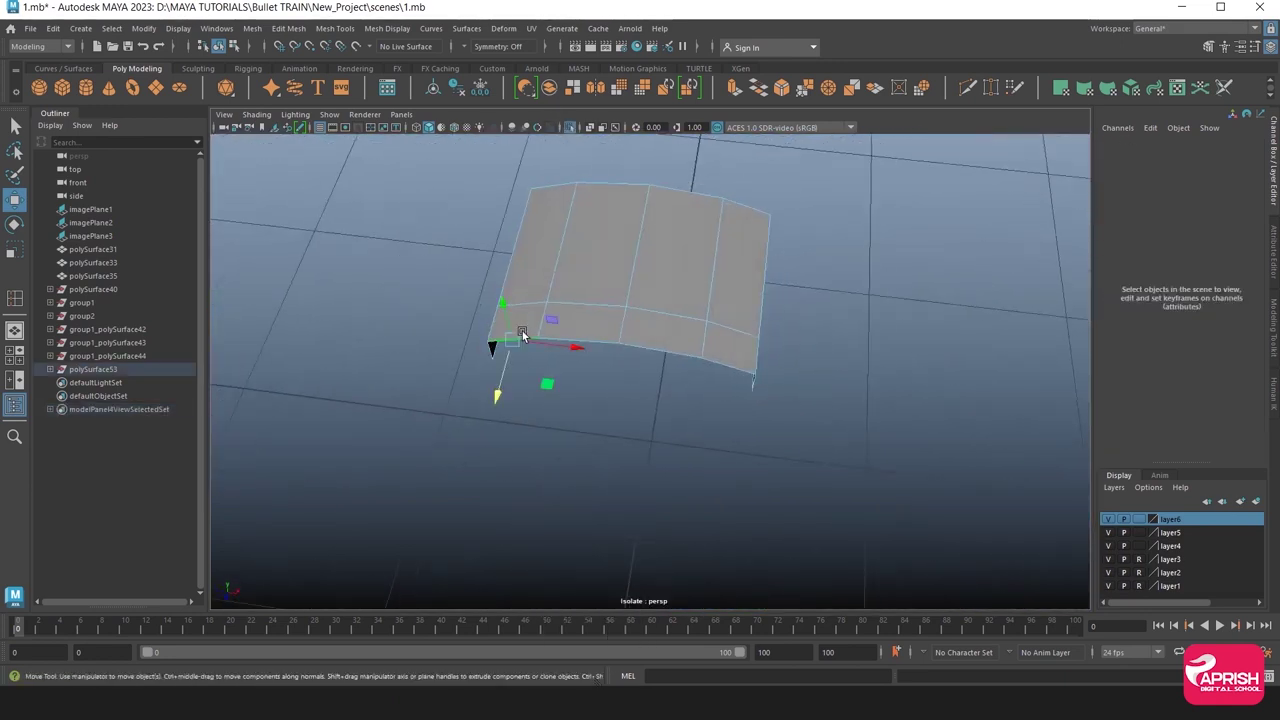
pyautogui.doubleClick(563, 230)
pyautogui.click(677, 189)
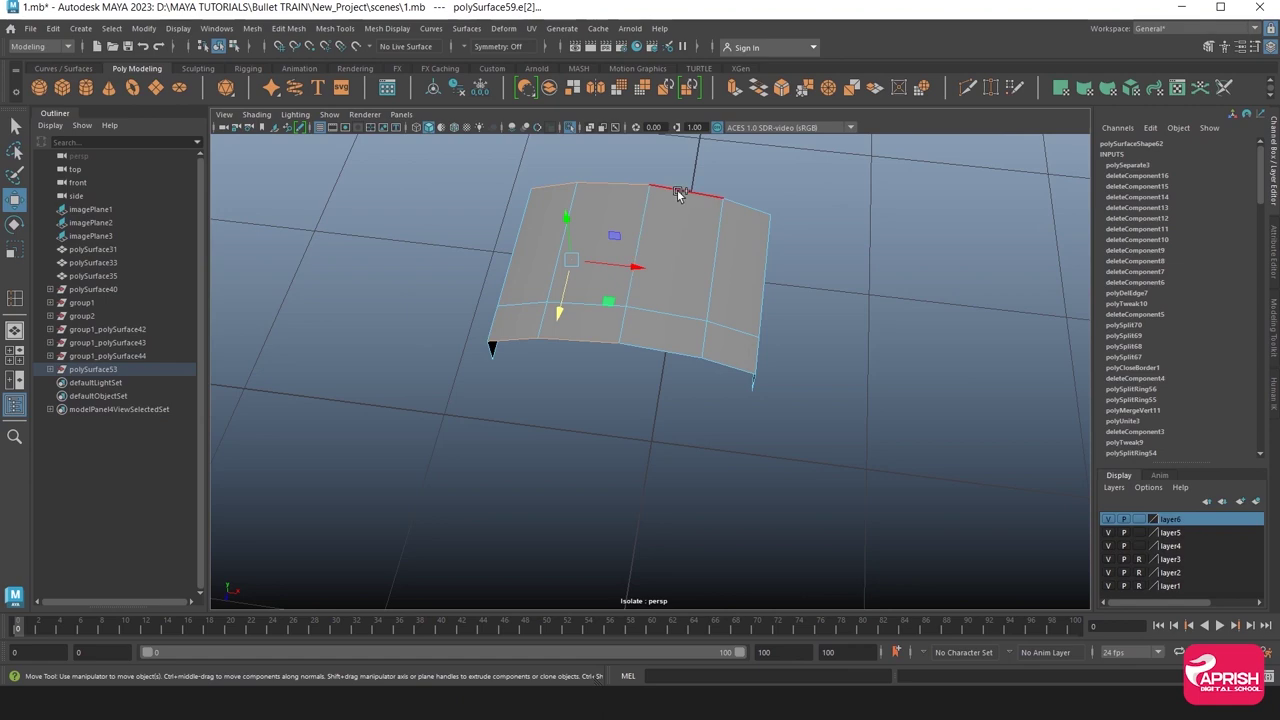
pyautogui.click(660, 349)
pyautogui.keyDown('shift'); pyautogui.click(738, 213); pyautogui.keyUp('shift')
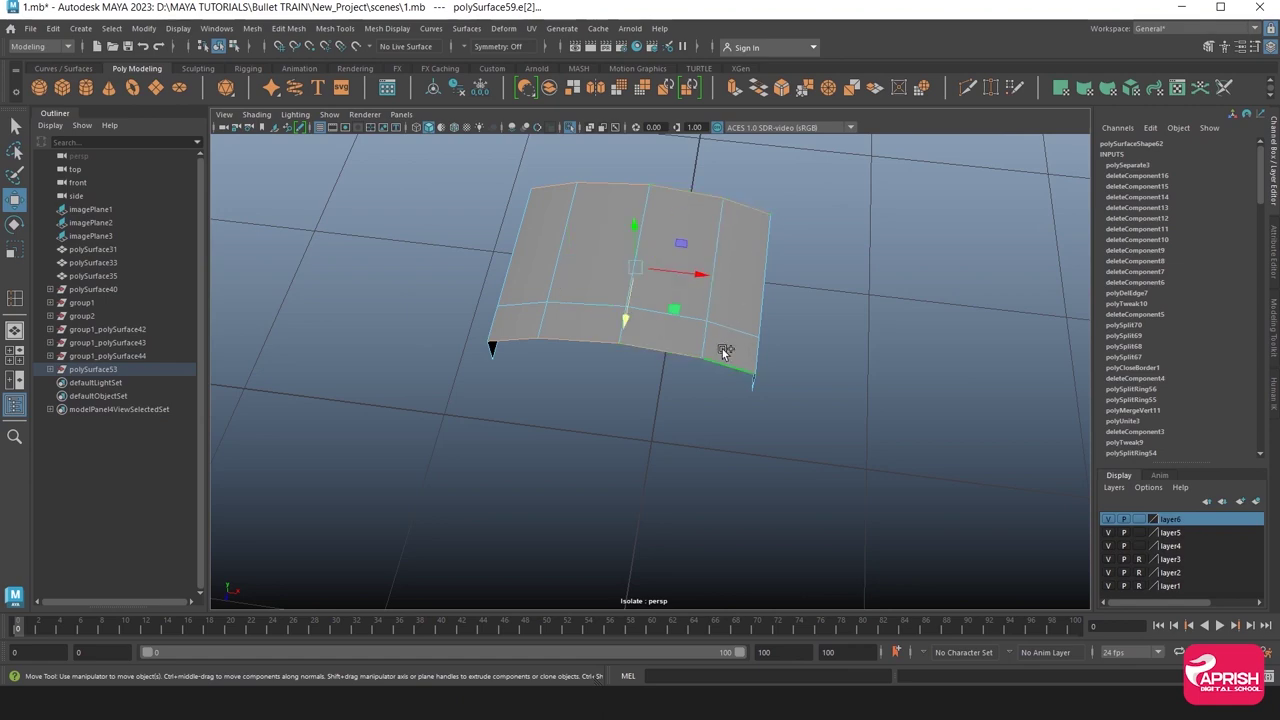
# Extrude the bottom edges downward into side walls.
pyautogui.hotkey('ctrl', 'e')
pyautogui.keyDown('alt'); pyautogui.moveTo(684, 287); pyautogui.dragTo(574, 351); pyautogui.keyUp('alt')
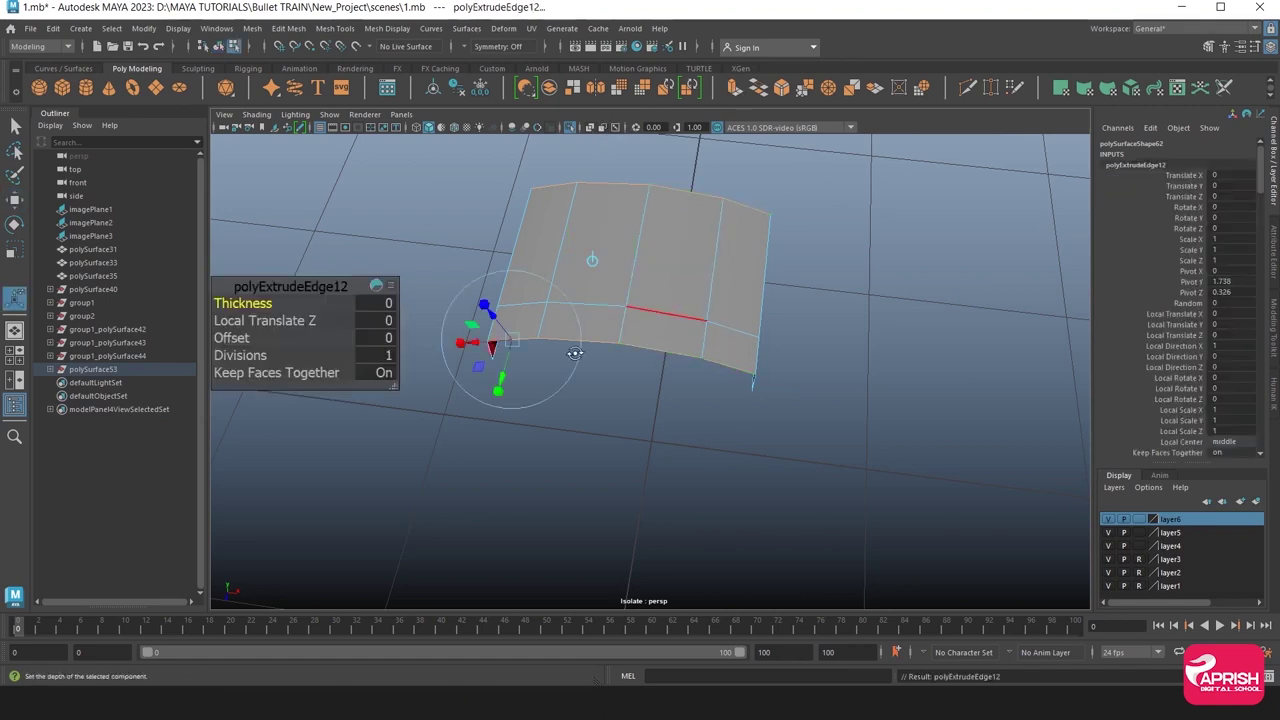
pyautogui.keyDown('alt'); pyautogui.moveTo(574, 351); pyautogui.dragTo(569, 278, button='right'); pyautogui.keyUp('alt')
pyautogui.moveTo(569, 278)
pyautogui.keyDown('alt'); pyautogui.mouseDown()
pyautogui.moveTo(540, 292)
pyautogui.moveTo(501, 285)
pyautogui.moveTo(503, 298)
pyautogui.moveTo(641, 262)
pyautogui.moveTo(648, 280)
pyautogui.mouseUp(); pyautogui.keyUp('alt')
pyautogui.click(595, 238)
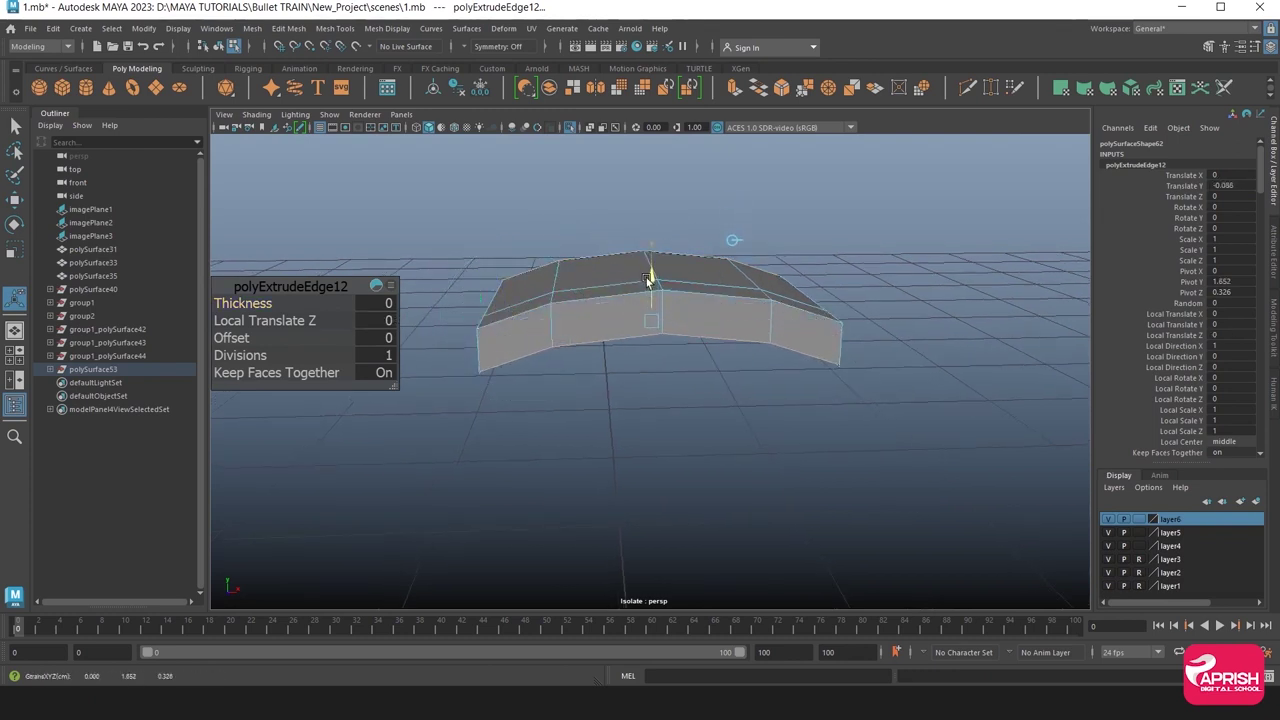
pyautogui.press('q')
pyautogui.moveTo(514, 285); pyautogui.dragTo(474, 360, button='right')
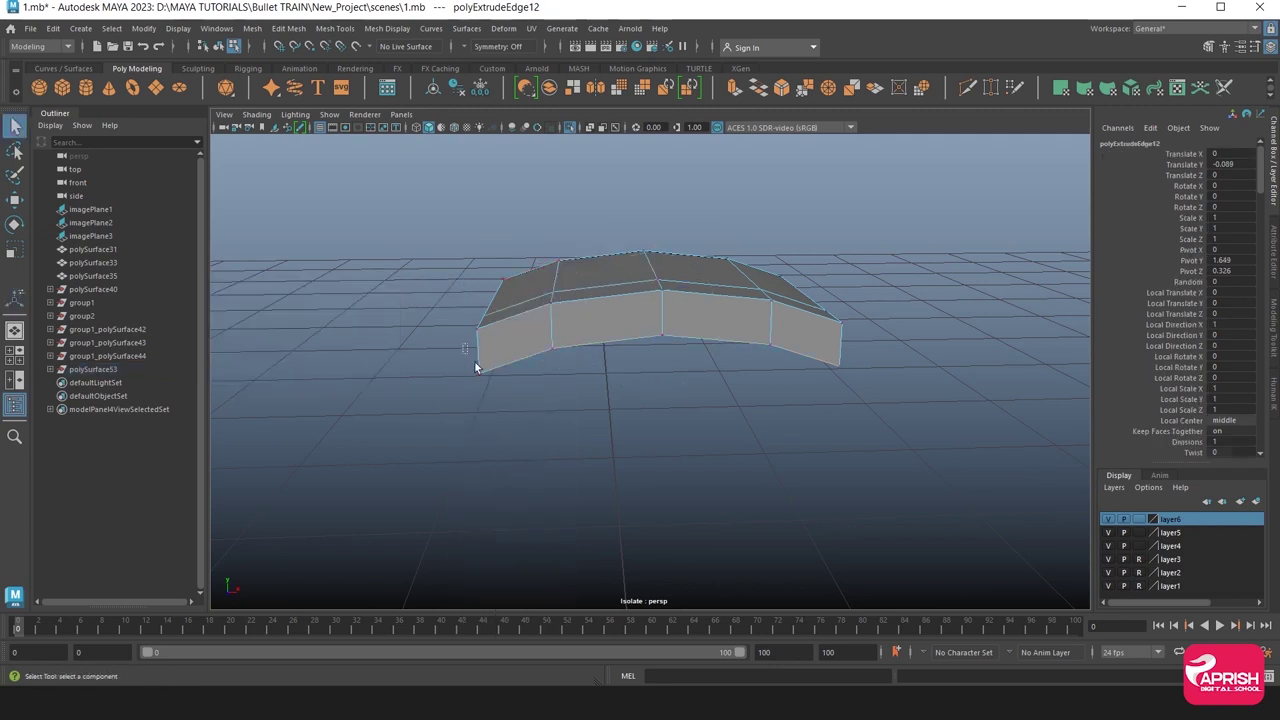
# Merge the overlapping corner vertices of polySurface59.
pyautogui.click(478, 371)
pyautogui.moveTo(878, 393)
pyautogui.keyDown('alt'); pyautogui.mouseDown()
pyautogui.moveTo(780, 329)
pyautogui.moveTo(942, 372)
pyautogui.mouseUp(); pyautogui.keyUp('alt')
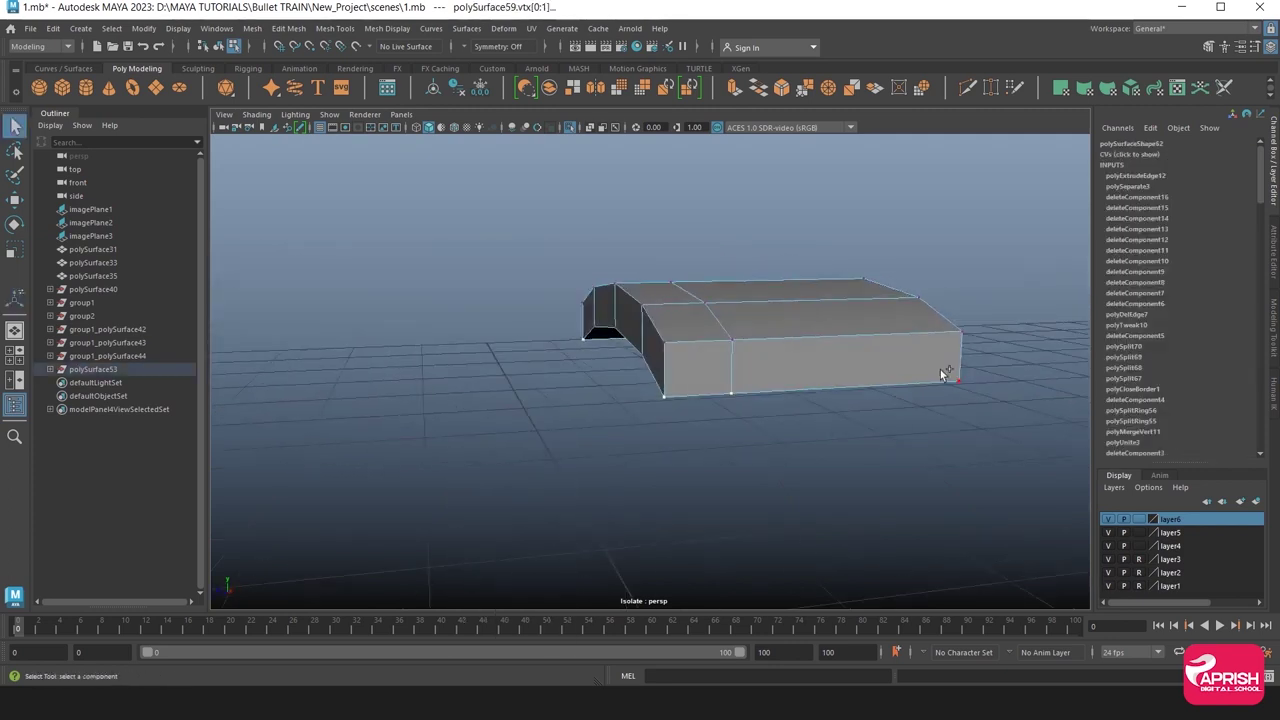
pyautogui.keyDown('alt'); pyautogui.moveTo(715, 376); pyautogui.dragTo(763, 394); pyautogui.keyUp('alt')
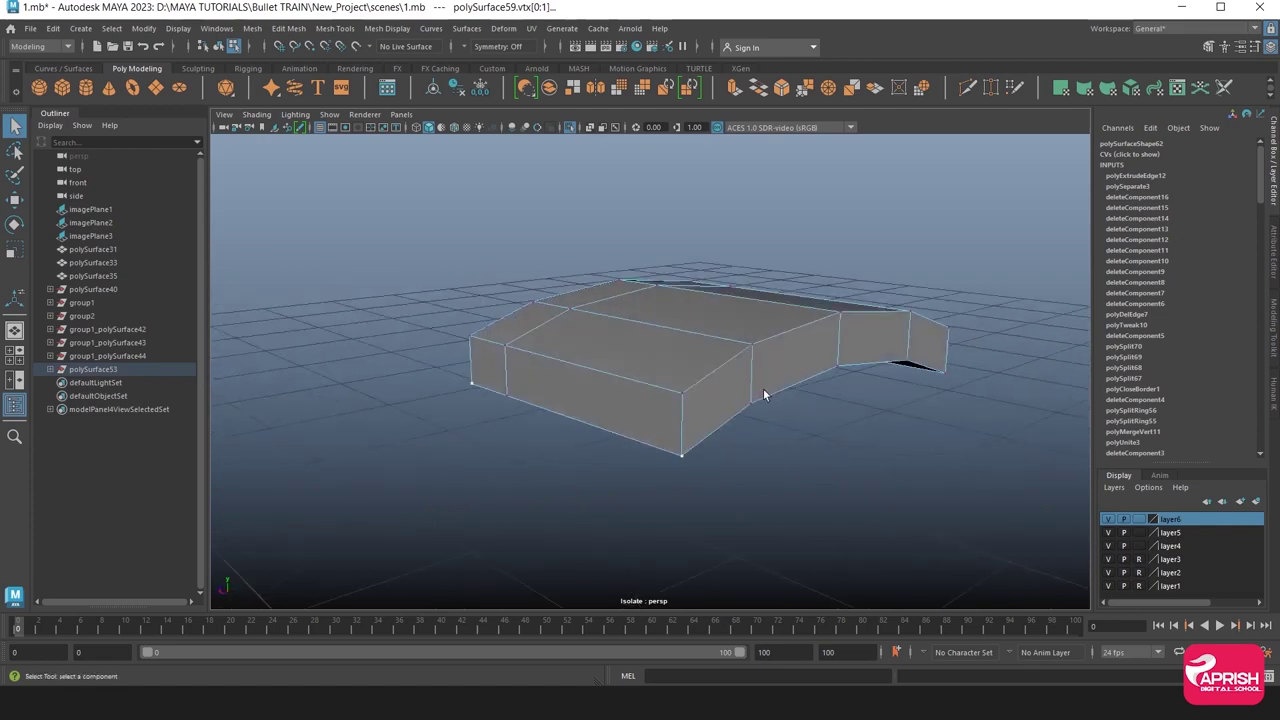
pyautogui.click(807, 88)
pyautogui.moveTo(625, 252)
pyautogui.keyDown('alt'); pyautogui.mouseDown()
pyautogui.moveTo(675, 307)
pyautogui.moveTo(620, 300)
pyautogui.mouseUp(); pyautogui.keyUp('alt')
# Insert three edge loops across the roof panel.
pyautogui.click(335, 28)
pyautogui.click(358, 133)
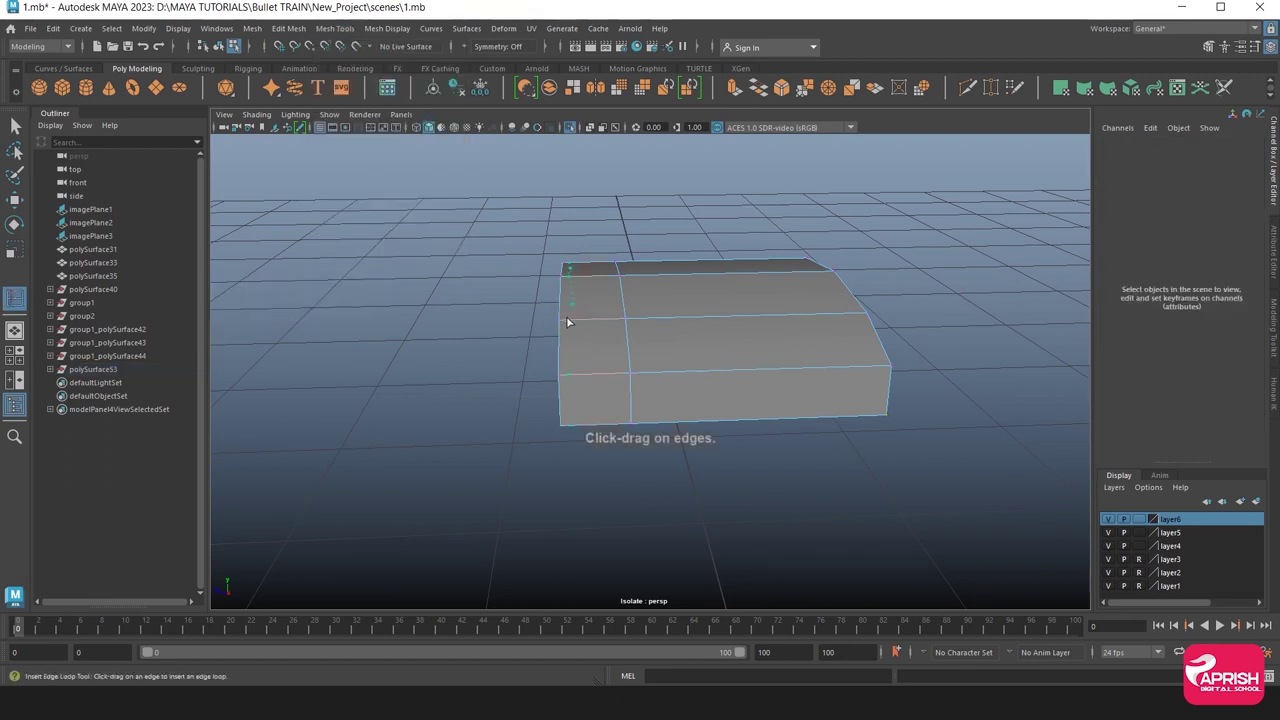
pyautogui.click(567, 322)
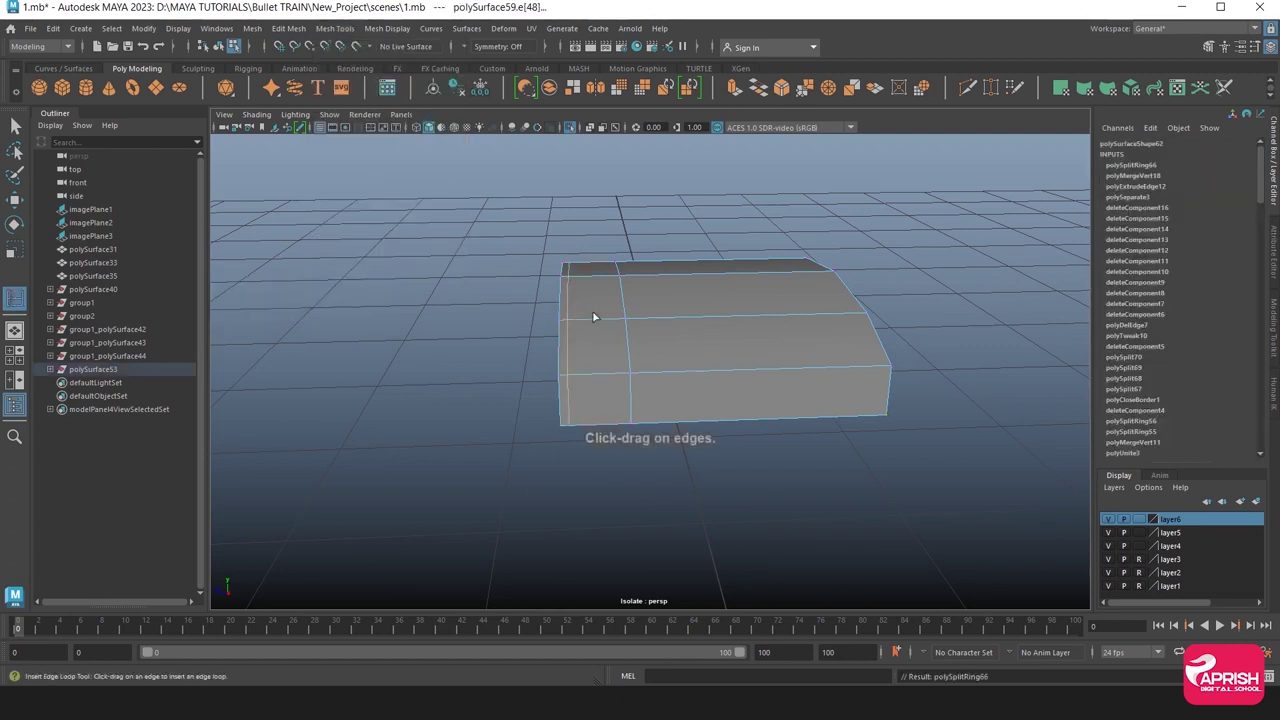
pyautogui.click(860, 315)
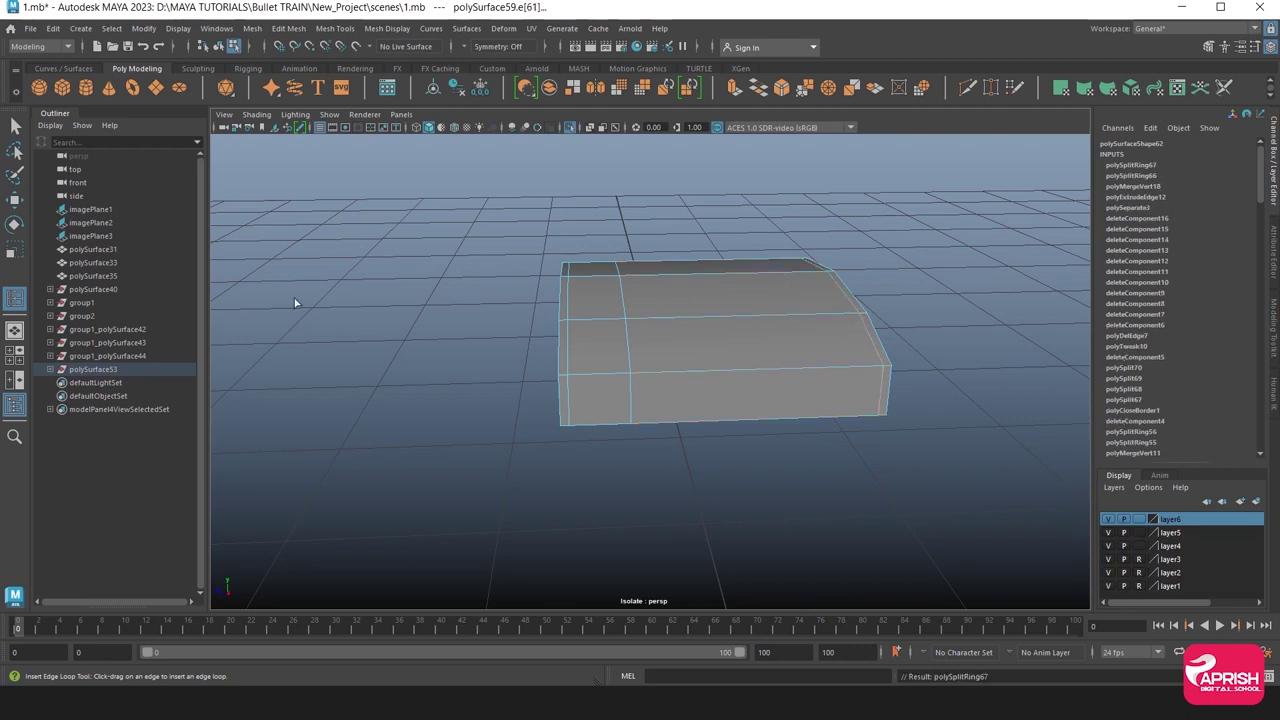
pyautogui.click(740, 318)
pyautogui.press('w')
# Return to object mode with the whole train shown and select roof panel polySurface60.
pyautogui.rightClick(692, 278)
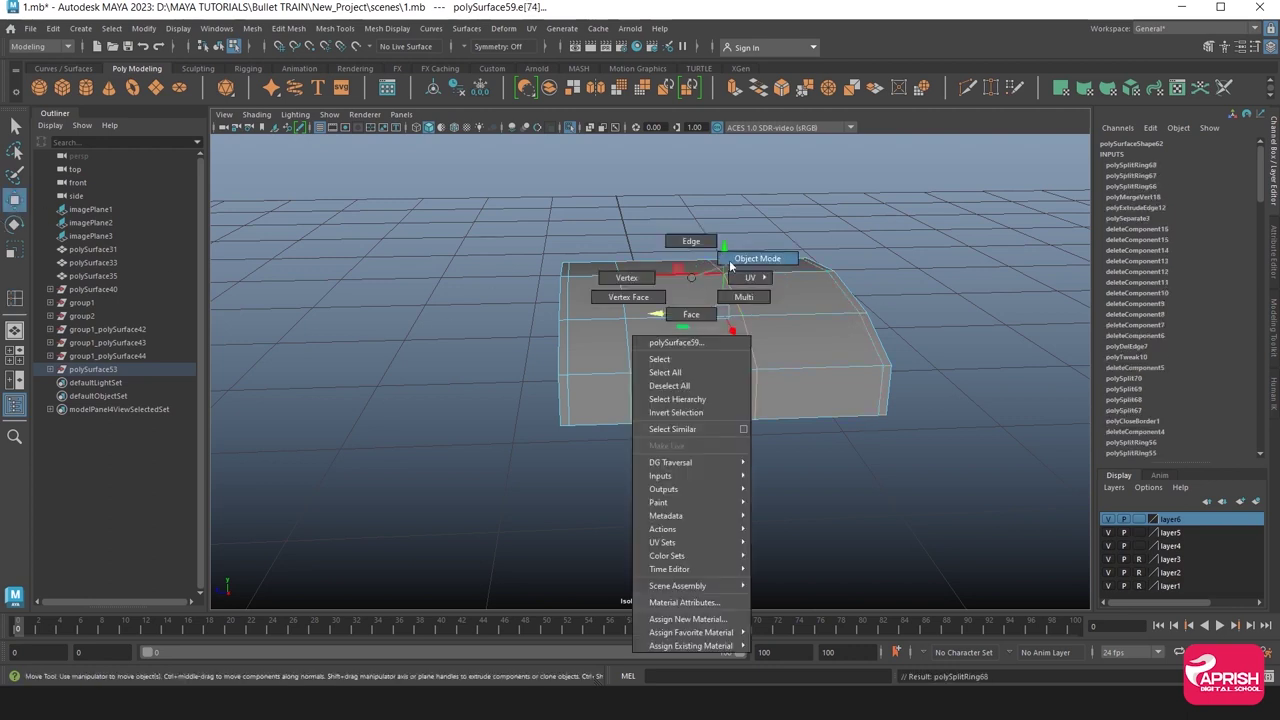
pyautogui.click(757, 258)
pyautogui.click(570, 127)
pyautogui.scroll(2, 608, 305)
pyautogui.scroll(4, 611, 345)
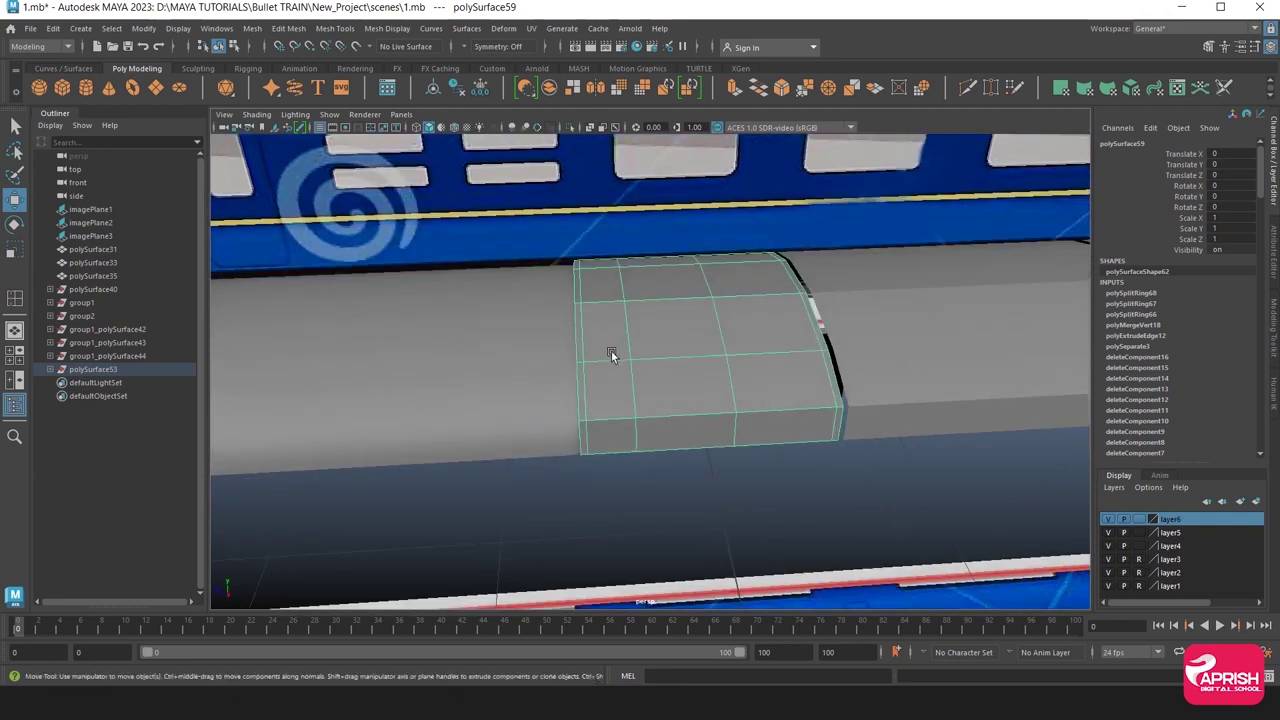
pyautogui.keyDown('alt'); pyautogui.moveTo(609, 354); pyautogui.dragTo(549, 366, button='middle'); pyautogui.keyUp('alt')
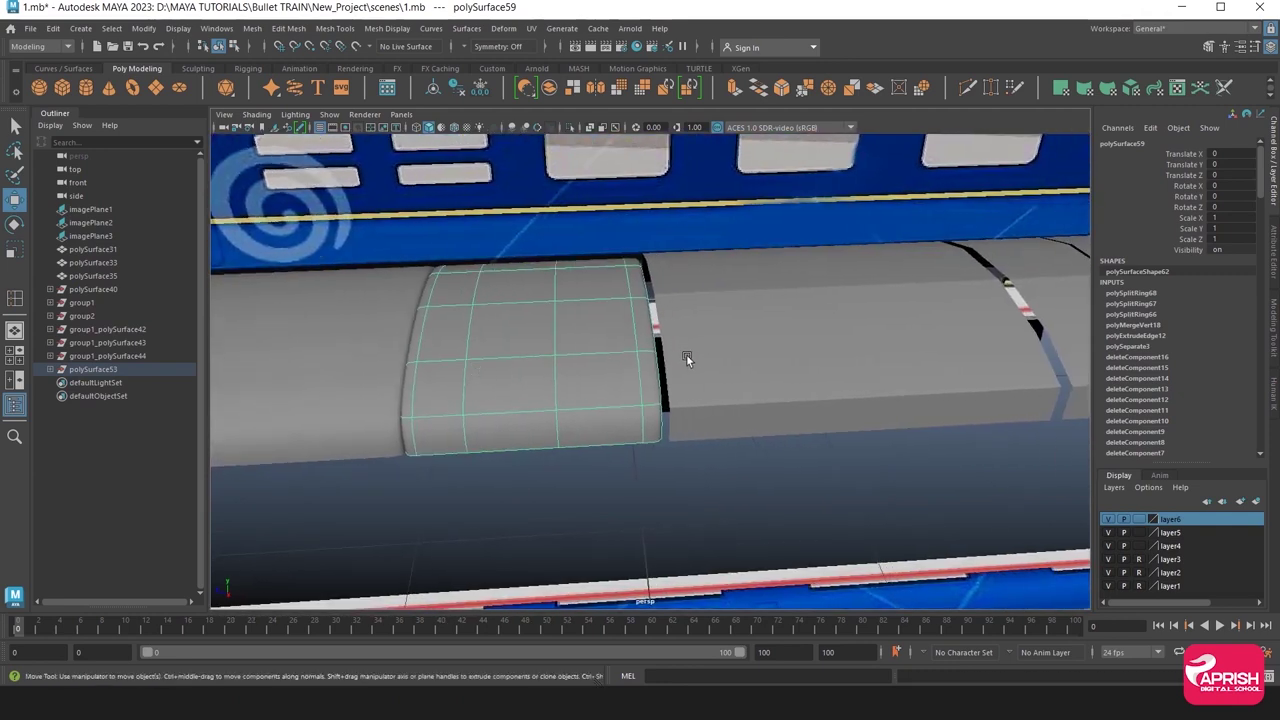
pyautogui.click(690, 357)
pyautogui.moveTo(693, 314); pyautogui.dragTo(726, 358, button='right')
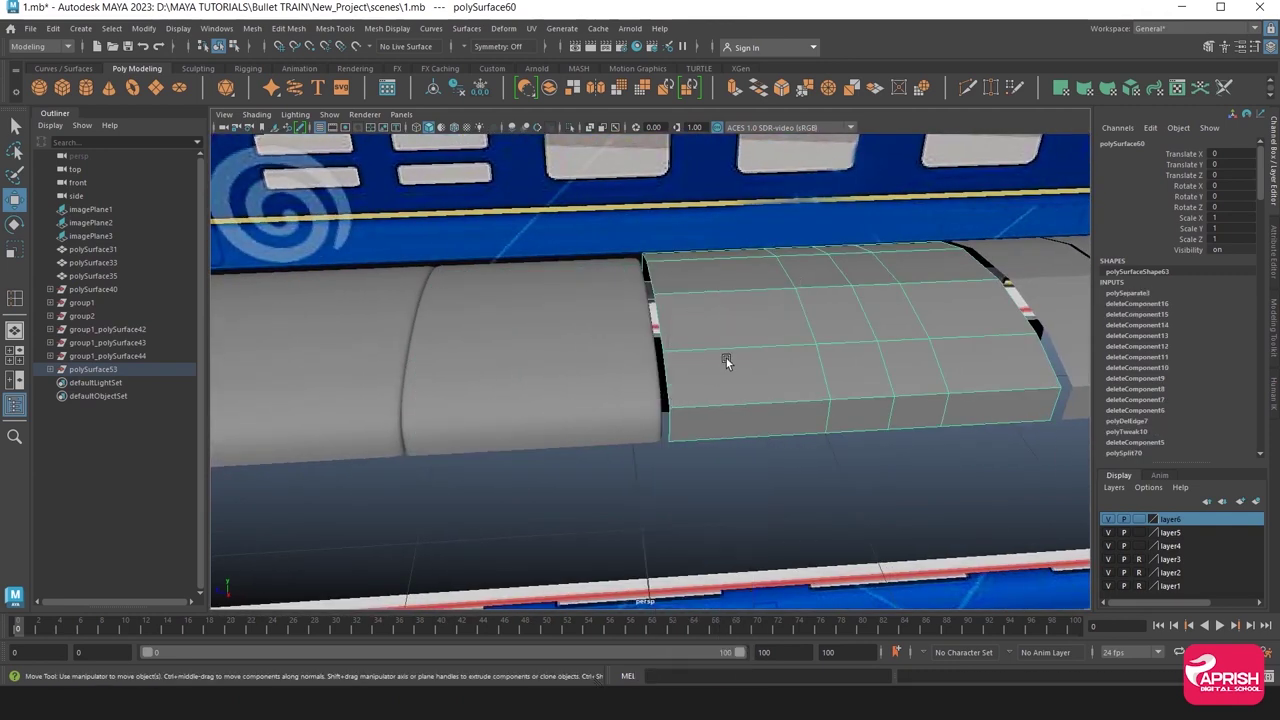
# Save the scene and isolate roof panel polySurface60.
pyautogui.moveTo(726, 358)
pyautogui.keyDown('alt'); pyautogui.mouseDown()
pyautogui.moveTo(407, 351)
pyautogui.moveTo(590, 330)
pyautogui.mouseUp(); pyautogui.keyUp('alt')
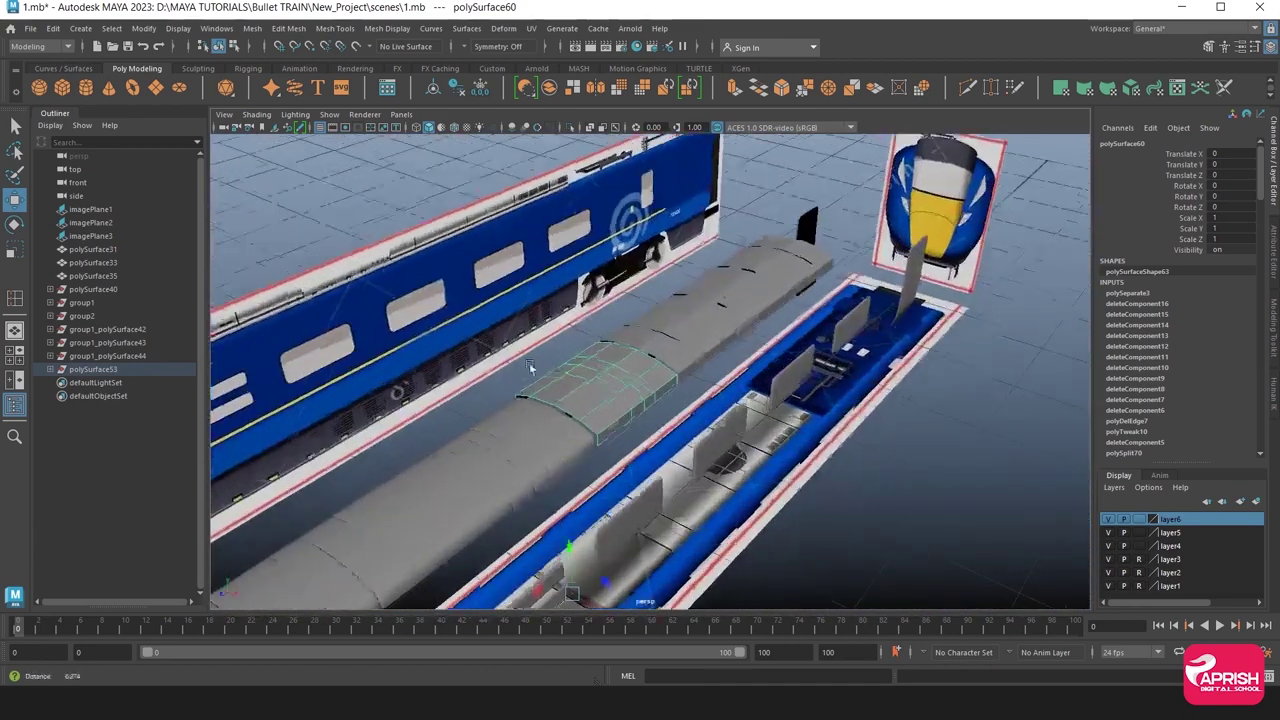
pyautogui.hotkey('ctrl', 's')
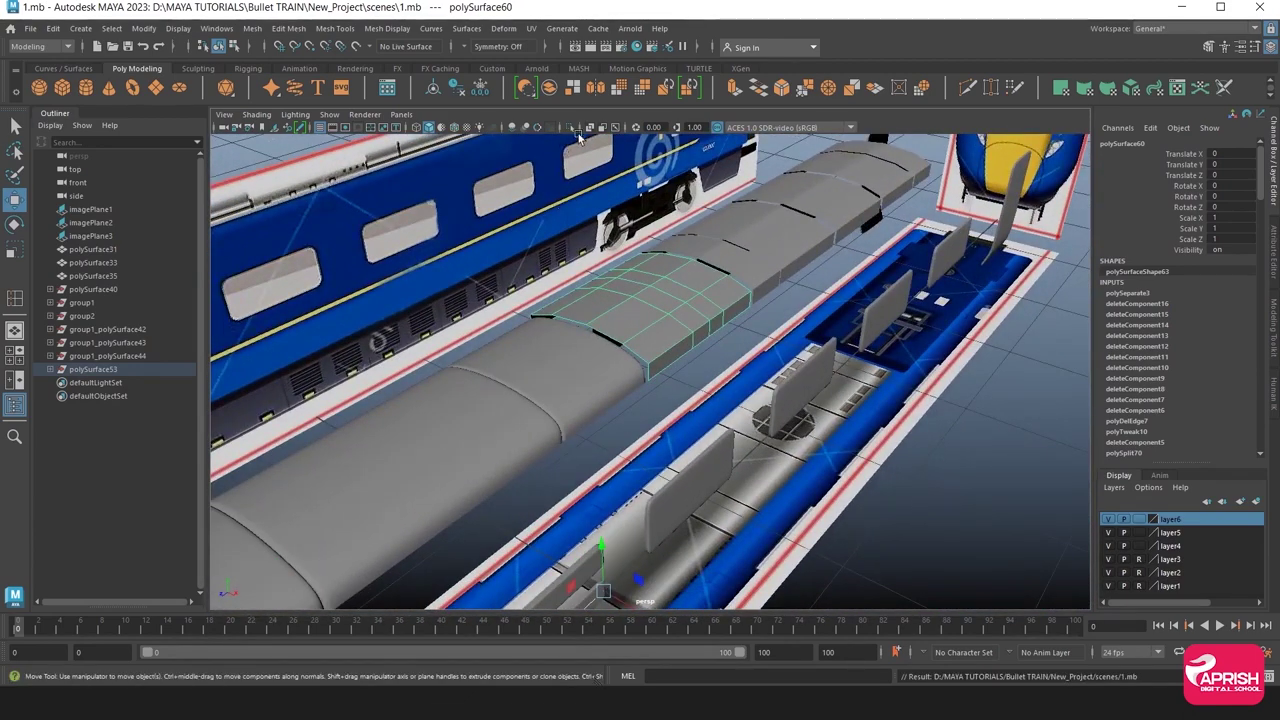
pyautogui.click(571, 128)
pyautogui.moveTo(570, 141)
pyautogui.keyDown('alt'); pyautogui.mouseDown()
pyautogui.moveTo(566, 351)
pyautogui.moveTo(594, 356)
pyautogui.mouseUp(); pyautogui.keyUp('alt')
# Extrude the panel's front and side edges downward into side walls.
pyautogui.rightClick(560, 304)
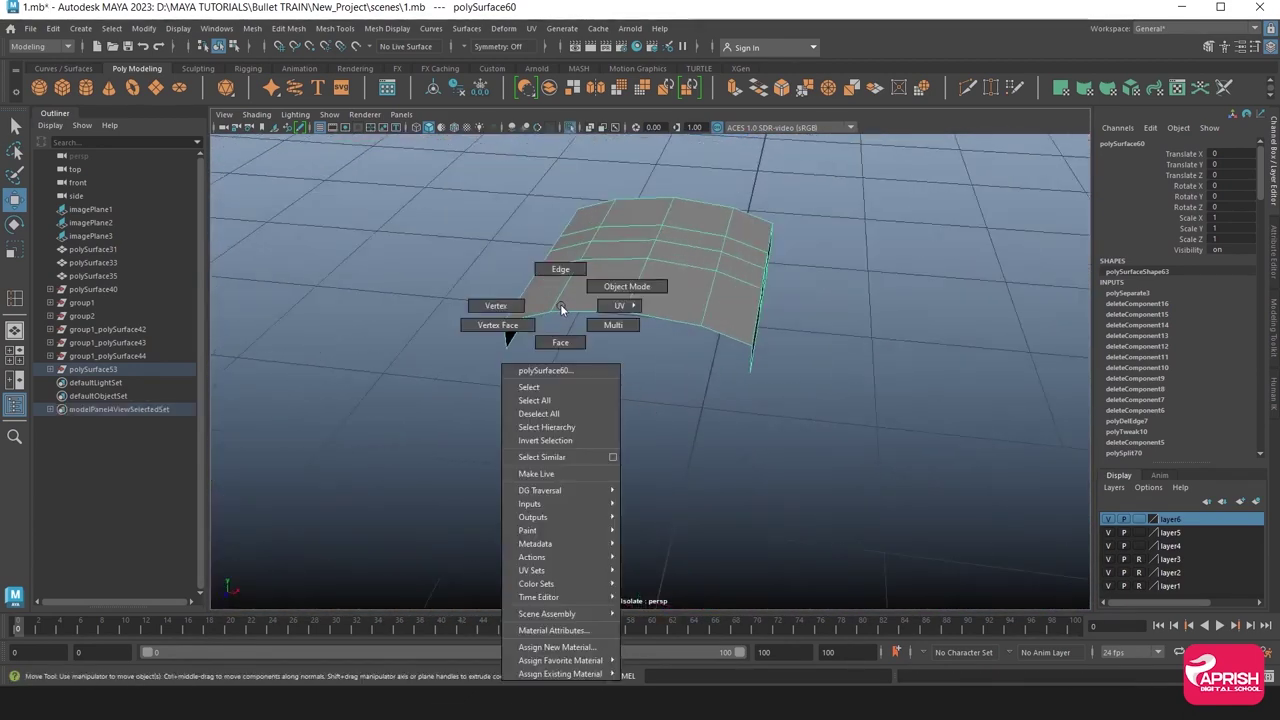
pyautogui.click(560, 269)
pyautogui.click(540, 316)
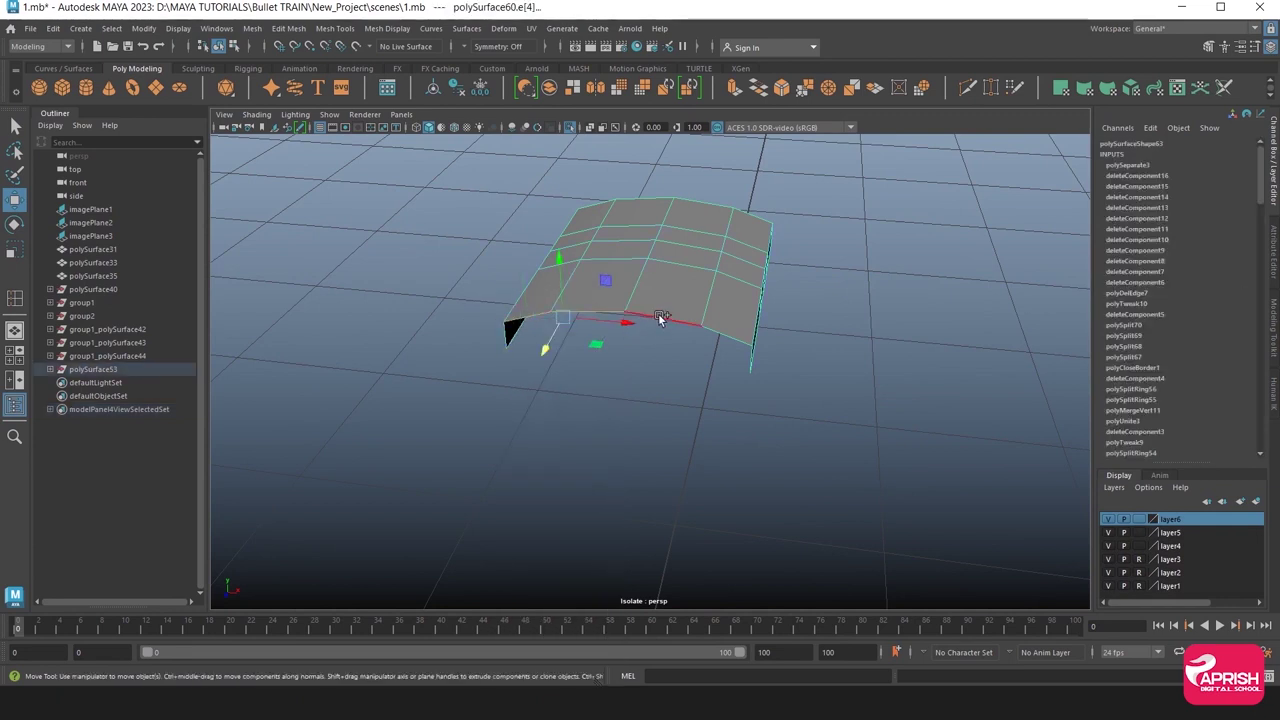
pyautogui.keyDown('shift'); pyautogui.click(743, 213); pyautogui.keyUp('shift')
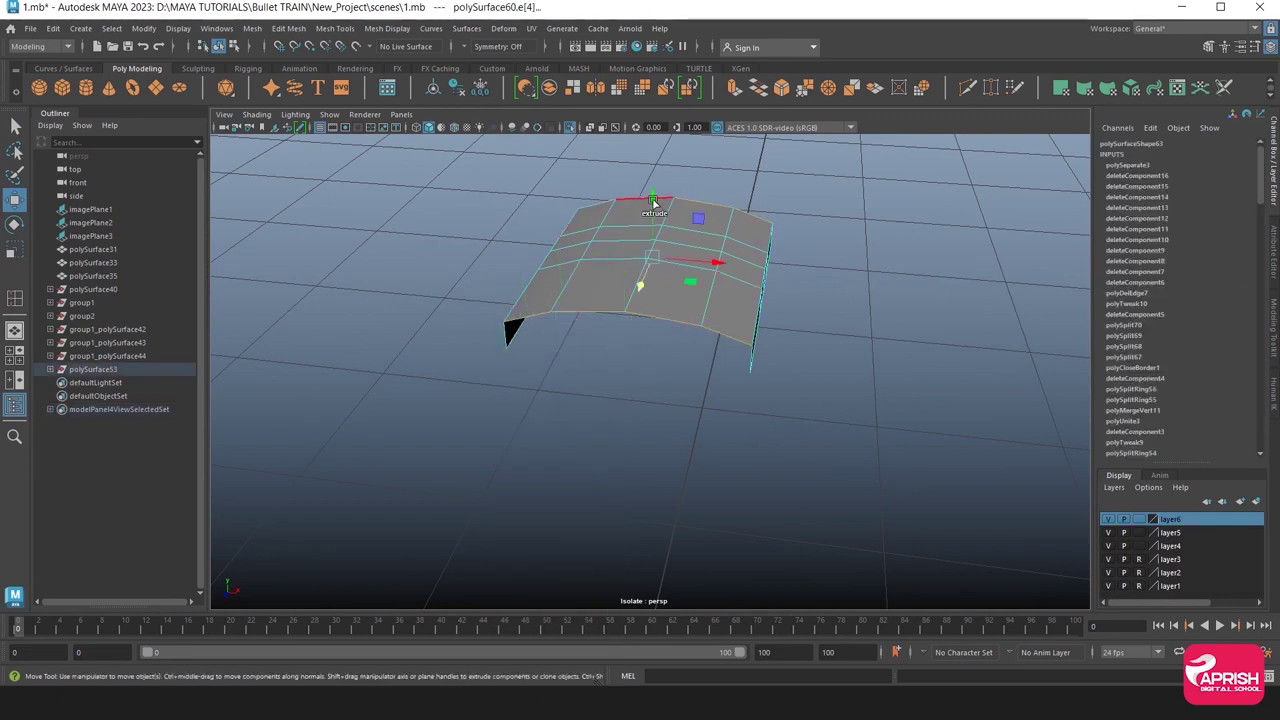
pyautogui.click(733, 88)
pyautogui.moveTo(640, 274)
pyautogui.keyDown('alt'); pyautogui.mouseDown()
pyautogui.moveTo(660, 218)
pyautogui.moveTo(655, 237)
pyautogui.mouseUp(); pyautogui.keyUp('alt')
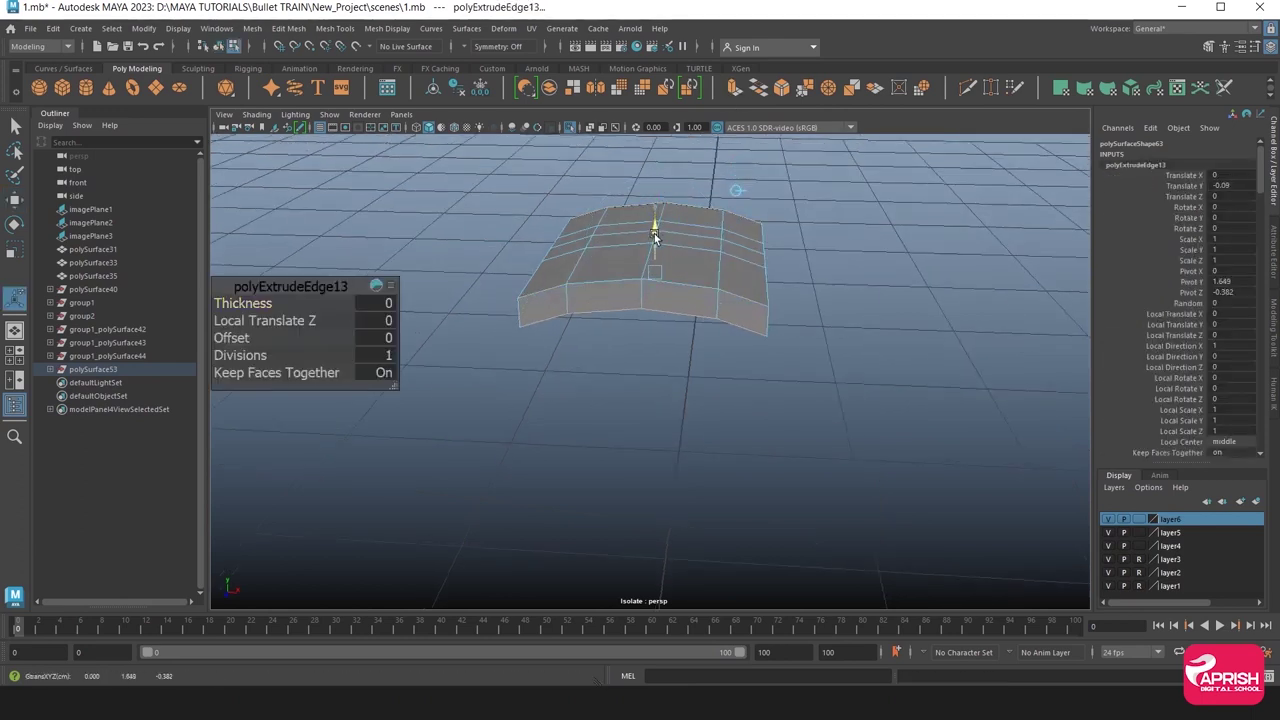
# Select the extruded panel's corner vertices.
pyautogui.moveTo(525, 285); pyautogui.dragTo(470, 304, button='right')
pyautogui.click(520, 327)
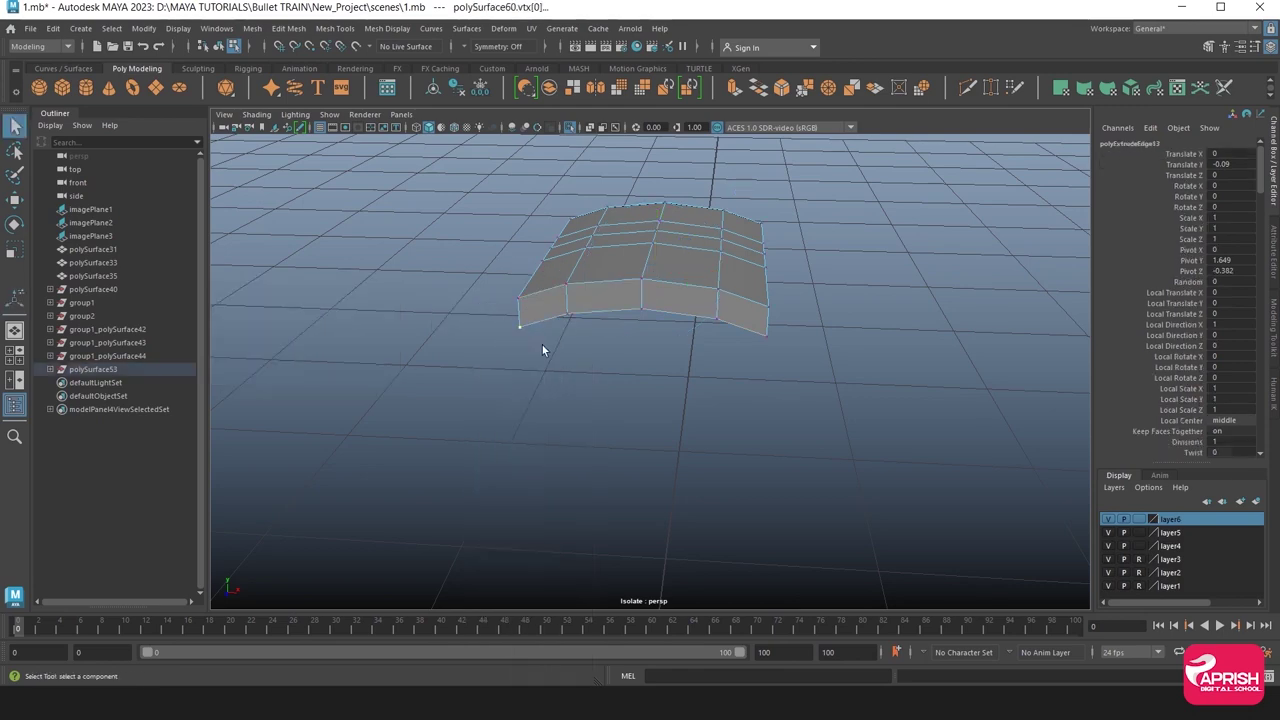
pyautogui.moveTo(810, 340)
pyautogui.keyDown('alt'); pyautogui.mouseDown()
pyautogui.moveTo(671, 300)
pyautogui.moveTo(737, 302)
pyautogui.moveTo(778, 283)
pyautogui.mouseUp(); pyautogui.keyUp('alt')
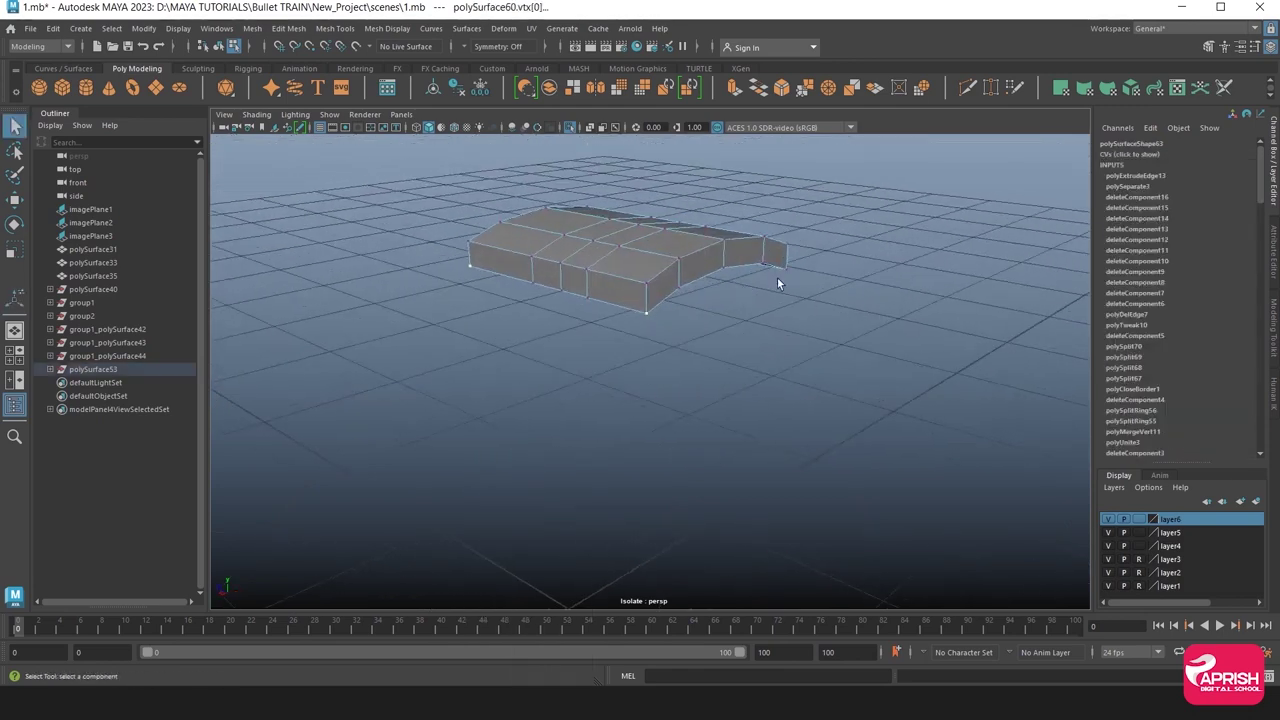
# Merge the panel's overlapping corner vertices.
pyautogui.click(808, 88)
pyautogui.rightClick(636, 248)
pyautogui.click(664, 242)
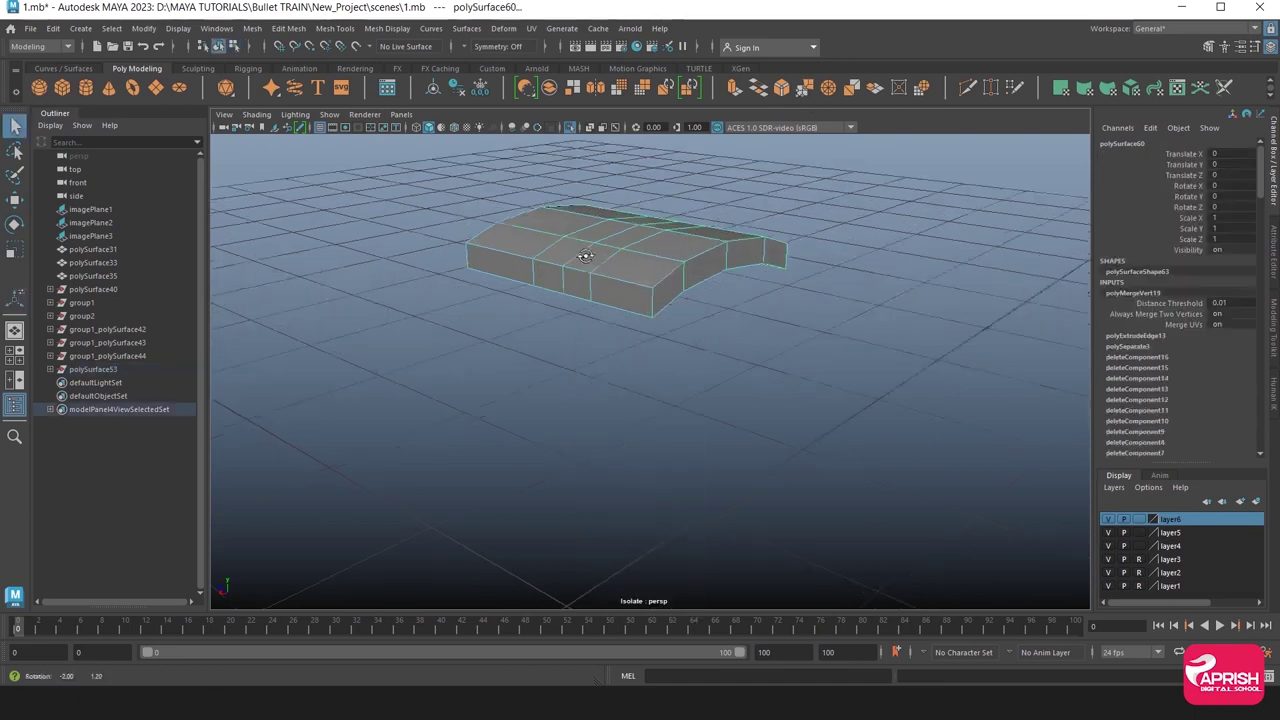
pyautogui.hotkey('ctrl', '1')
# Insert two edge loops along roof panel polySurface60.
pyautogui.click(333, 28)
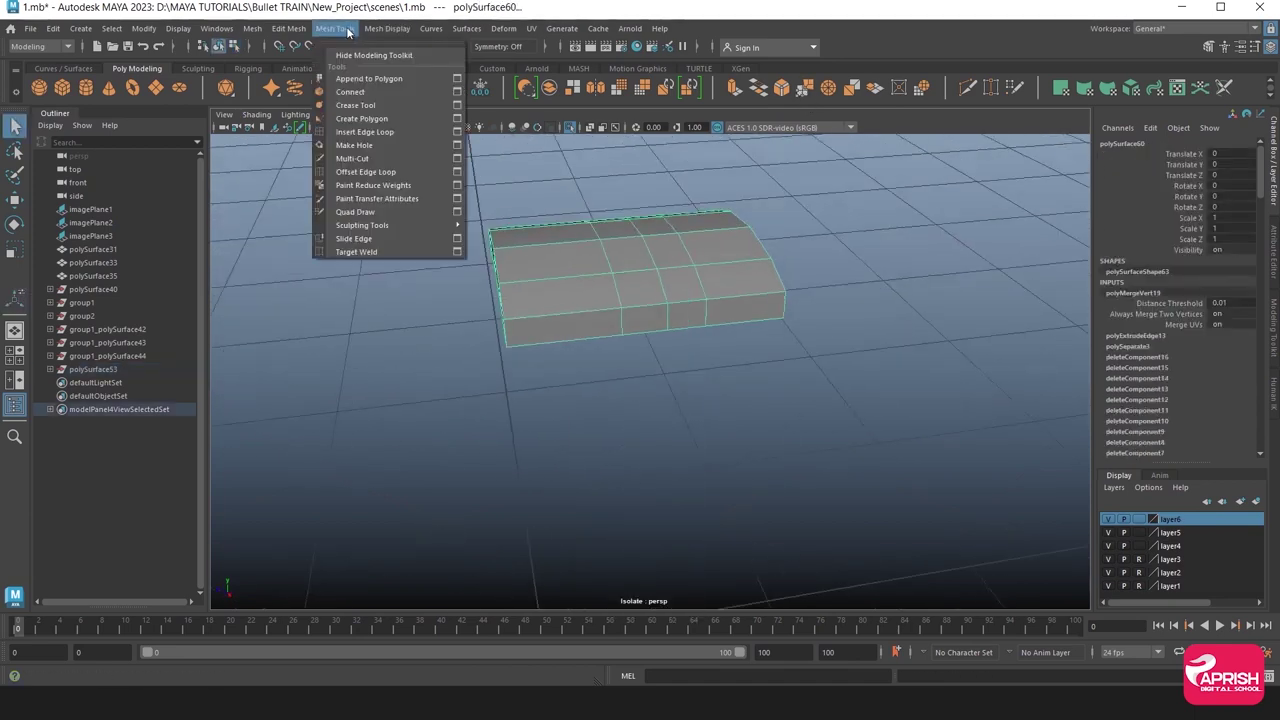
pyautogui.click(365, 131)
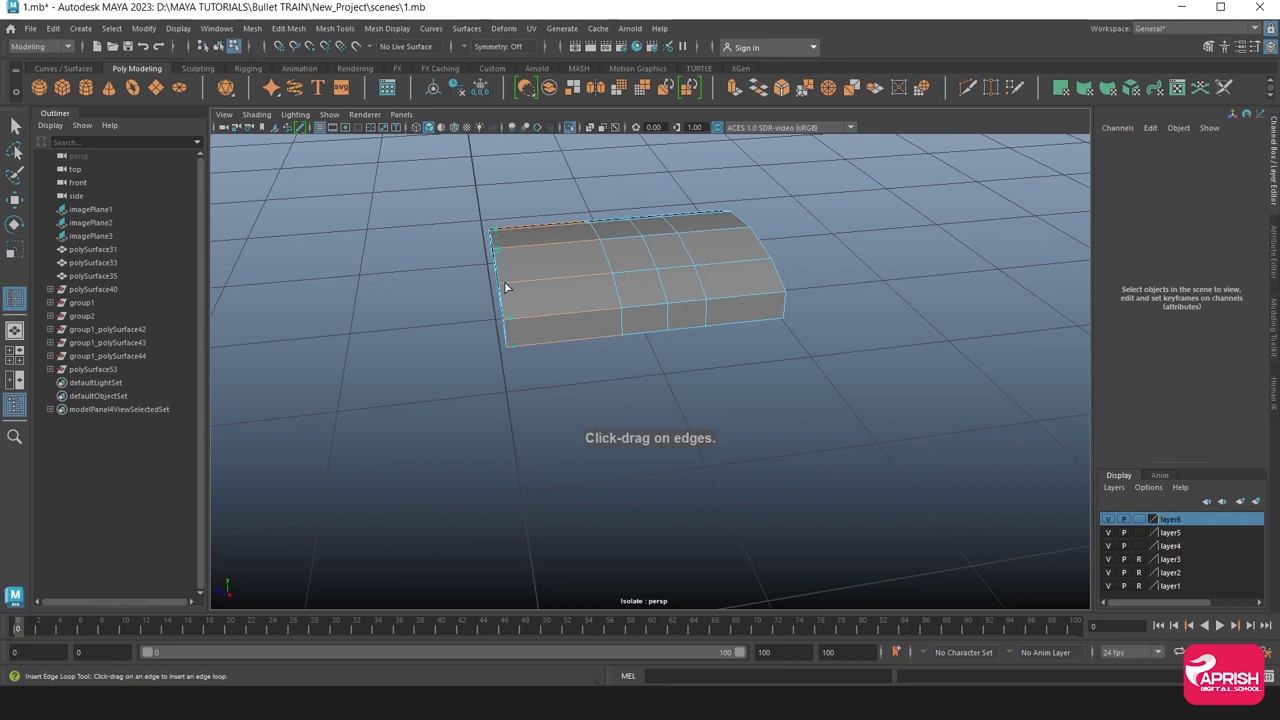
pyautogui.click(505, 287)
pyautogui.click(503, 266)
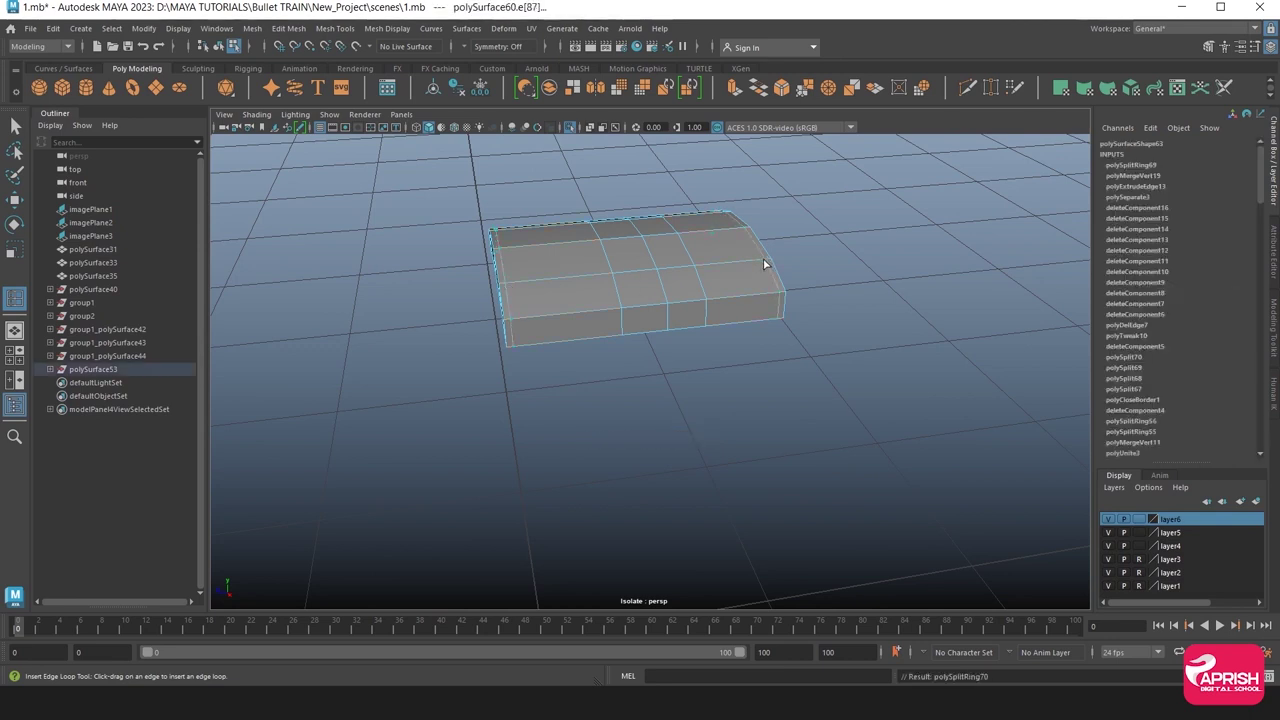
pyautogui.moveTo(600, 266); pyautogui.dragTo(651, 236, button='right')
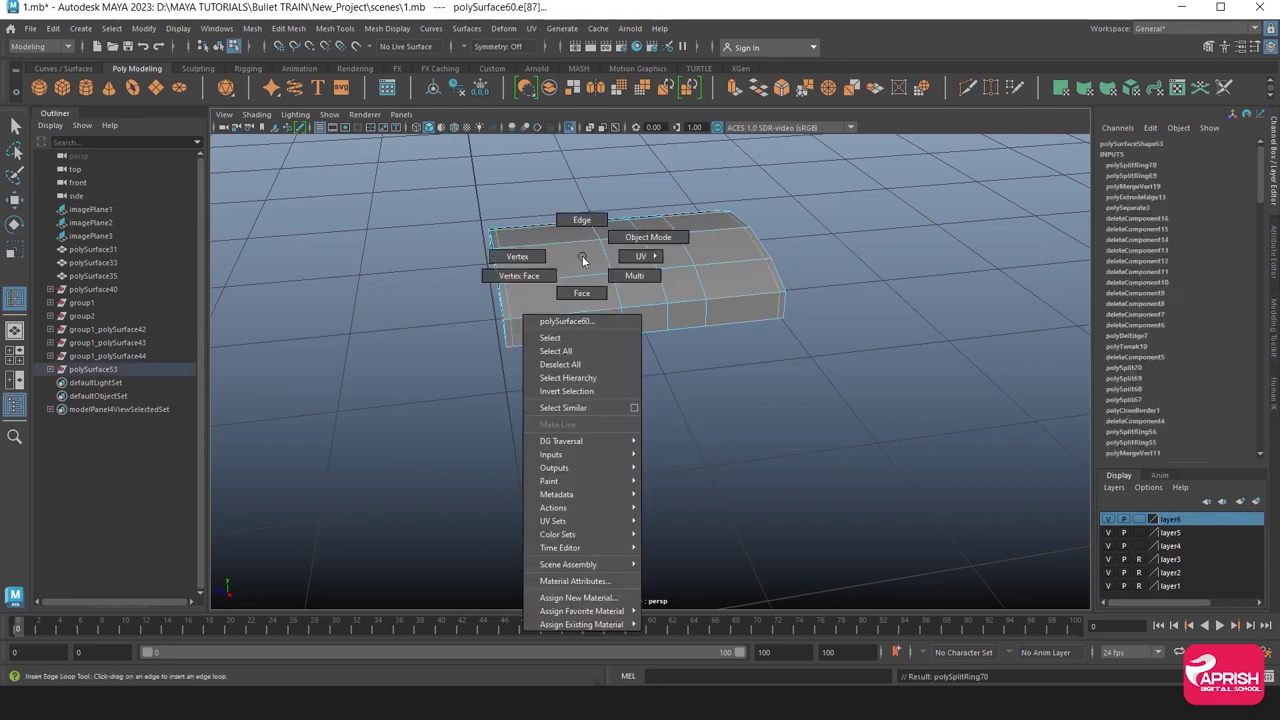
# Preview the panel smoothed and show the whole train again.
pyautogui.click(15, 199)
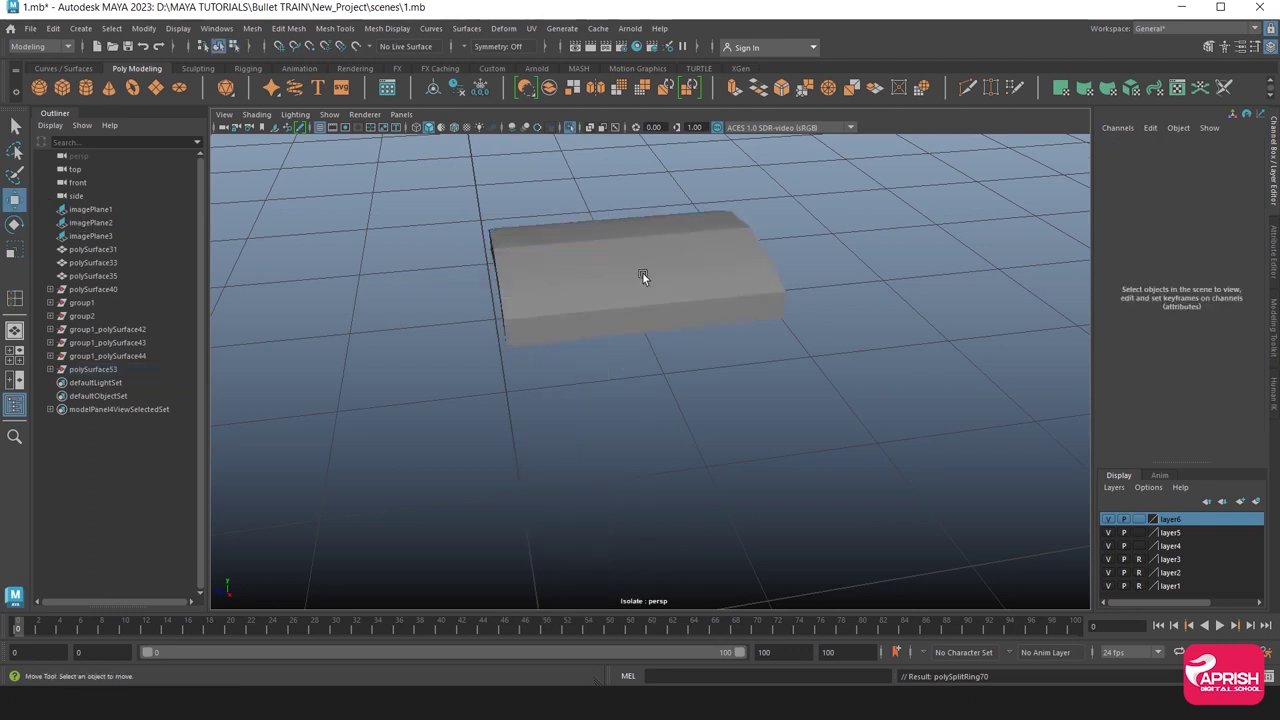
pyautogui.click(642, 272)
pyautogui.press('3')
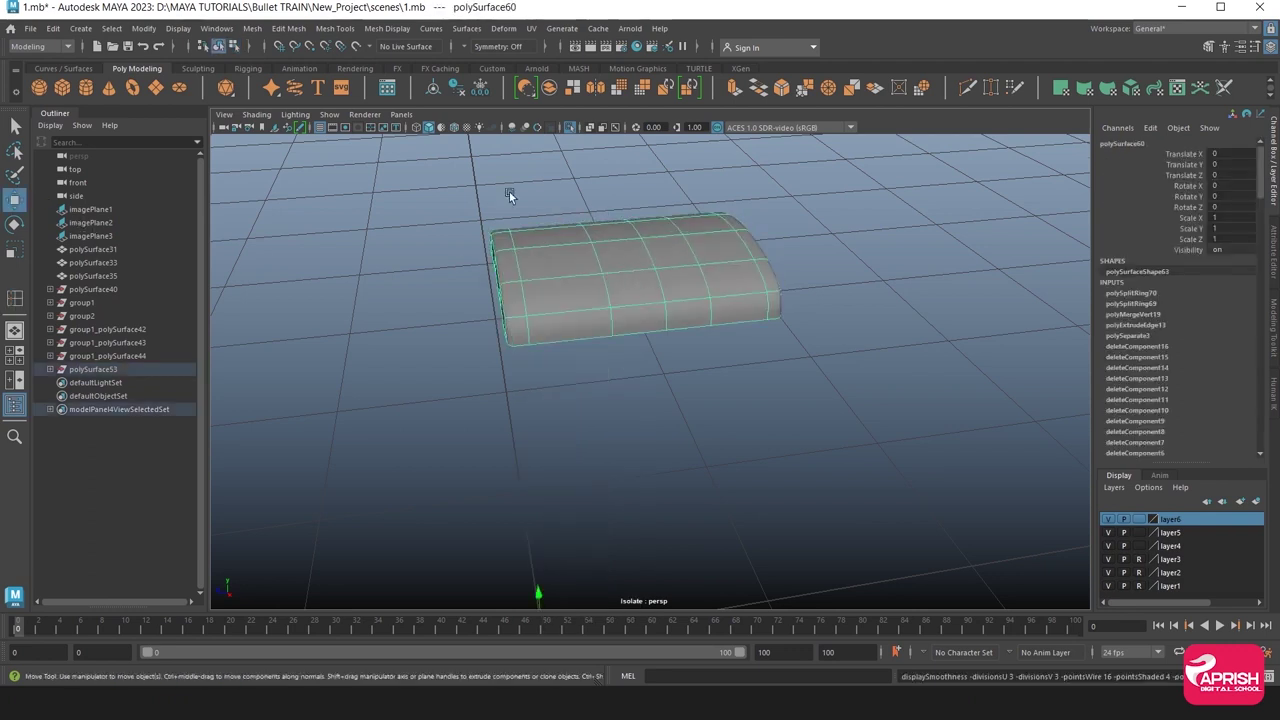
pyautogui.click(578, 127)
# Slide the panel's left vertex column outward to fill the gap.
pyautogui.moveTo(514, 256); pyautogui.dragTo(476, 253, button='right')
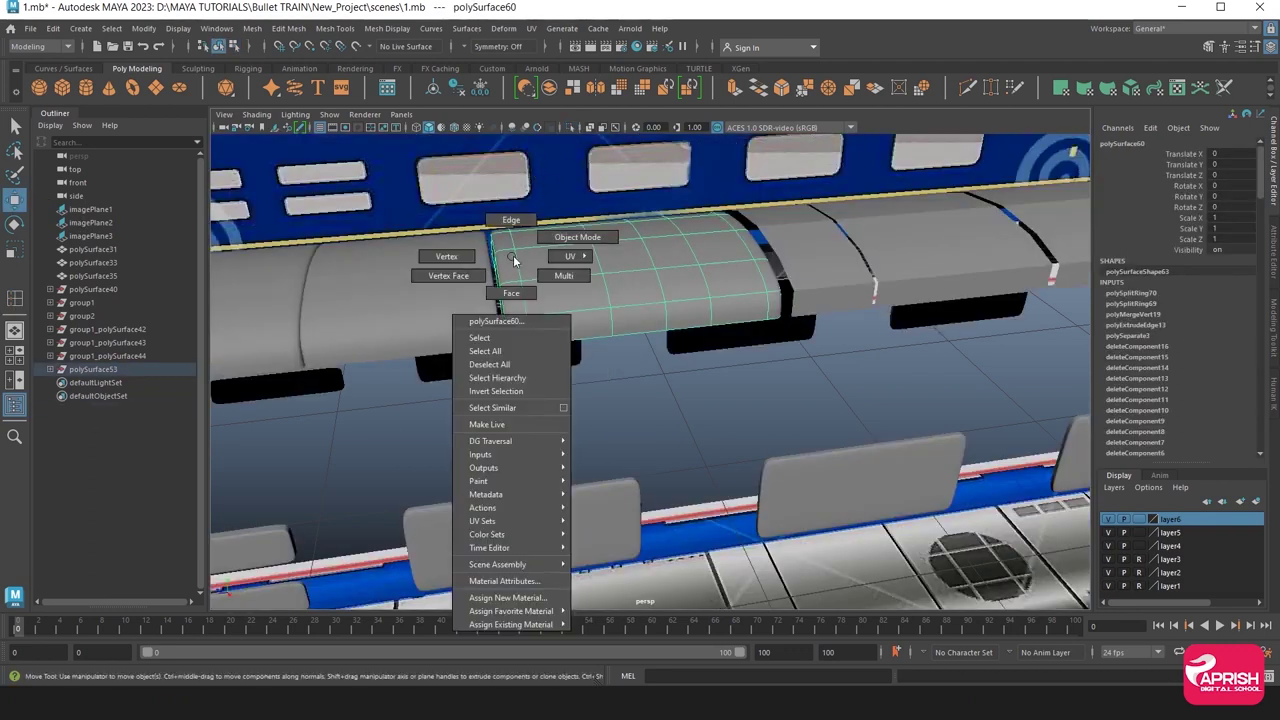
pyautogui.moveTo(476, 253)
pyautogui.keyDown('alt'); pyautogui.mouseDown()
pyautogui.moveTo(503, 258)
pyautogui.moveTo(442, 219)
pyautogui.moveTo(505, 313)
pyautogui.mouseUp(); pyautogui.keyUp('alt')
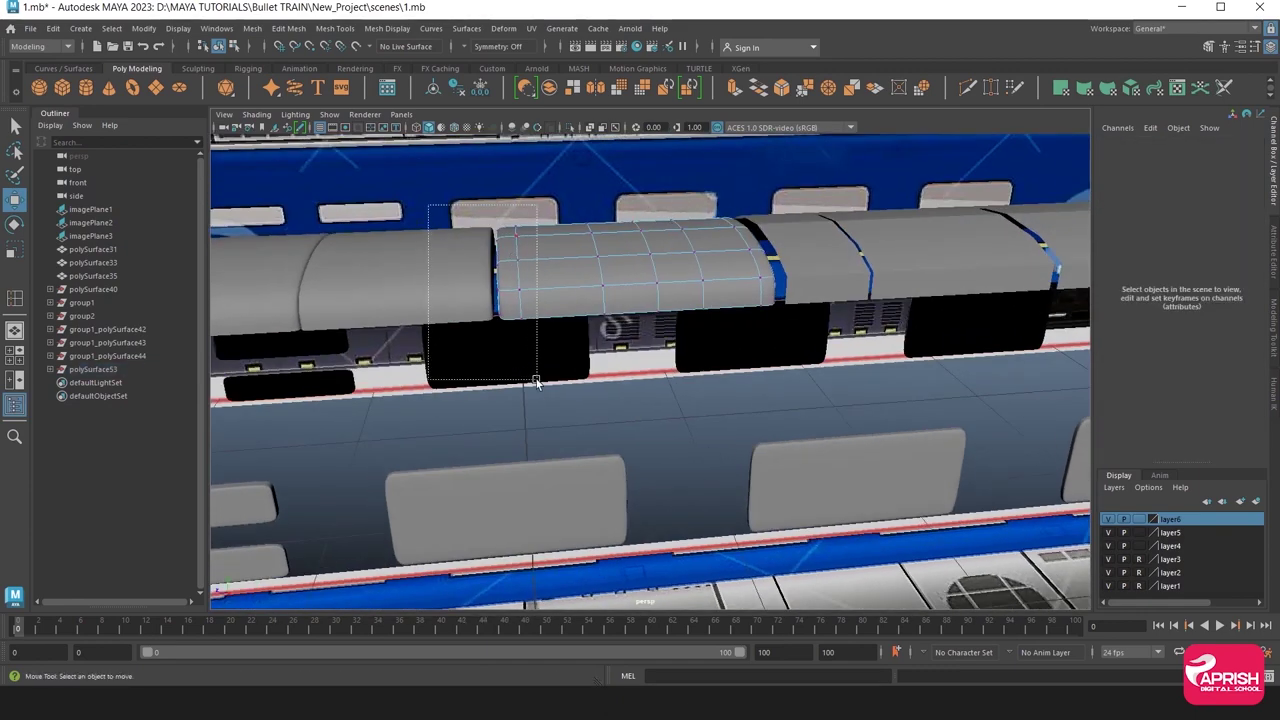
pyautogui.moveTo(437, 262)
pyautogui.mouseDown()
pyautogui.moveTo(371, 286)
pyautogui.moveTo(680, 374)
pyautogui.moveTo(629, 354)
pyautogui.moveTo(551, 250)
pyautogui.moveTo(732, 416)
pyautogui.mouseUp()
# Stretch the last panel's right side outward, then isolate roof panel polySurface61.
pyautogui.moveTo(524, 270); pyautogui.dragTo(537, 270)
pyautogui.click(737, 294)
pyautogui.moveTo(737, 294)
pyautogui.keyDown('alt'); pyautogui.mouseDown()
pyautogui.moveTo(660, 314)
pyautogui.moveTo(677, 318)
pyautogui.mouseUp(); pyautogui.keyUp('alt')
pyautogui.click(570, 127)
pyautogui.moveTo(570, 135)
pyautogui.keyDown('alt'); pyautogui.mouseDown()
pyautogui.moveTo(563, 223)
pyautogui.moveTo(587, 255)
pyautogui.mouseUp(); pyautogui.keyUp('alt')
# Extrude the panel's three top edges downward into side walls.
pyautogui.moveTo(587, 253); pyautogui.dragTo(548, 205, button='right')
pyautogui.click(548, 210)
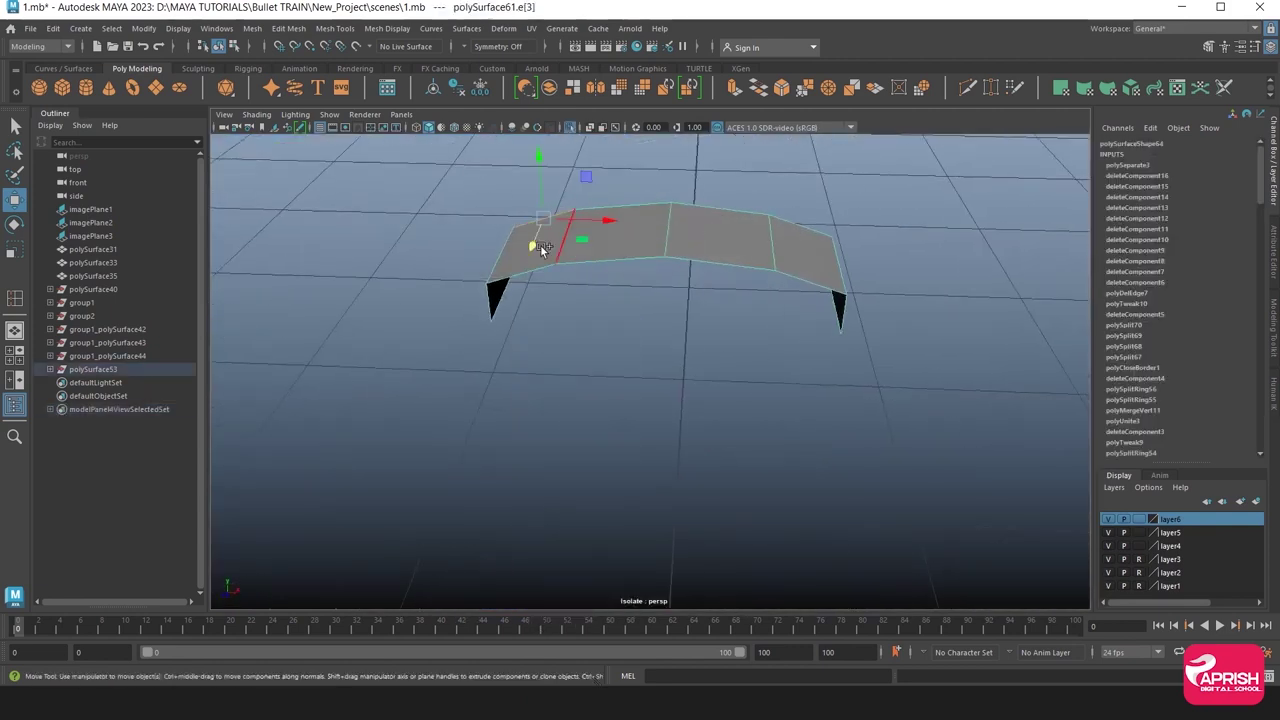
pyautogui.click(624, 209)
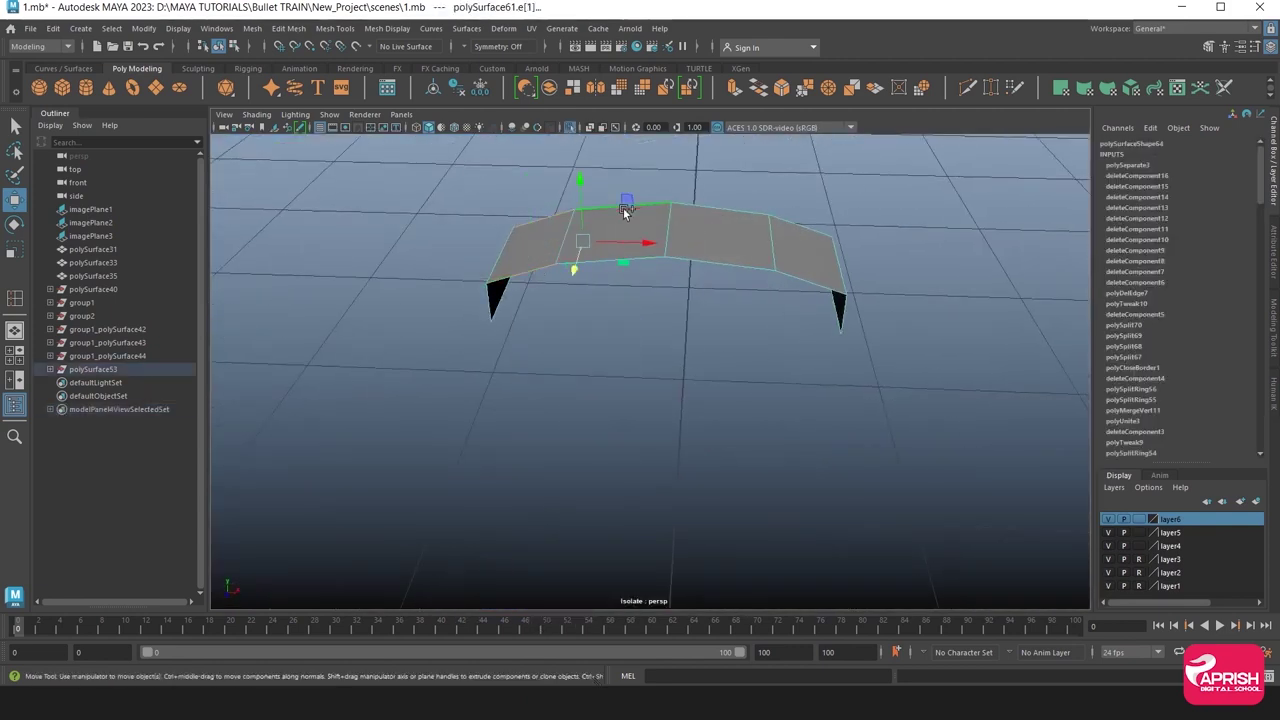
pyautogui.keyDown('shift'); pyautogui.click(705, 210); pyautogui.keyUp('shift')
pyautogui.keyDown('shift'); pyautogui.click(800, 228); pyautogui.keyUp('shift')
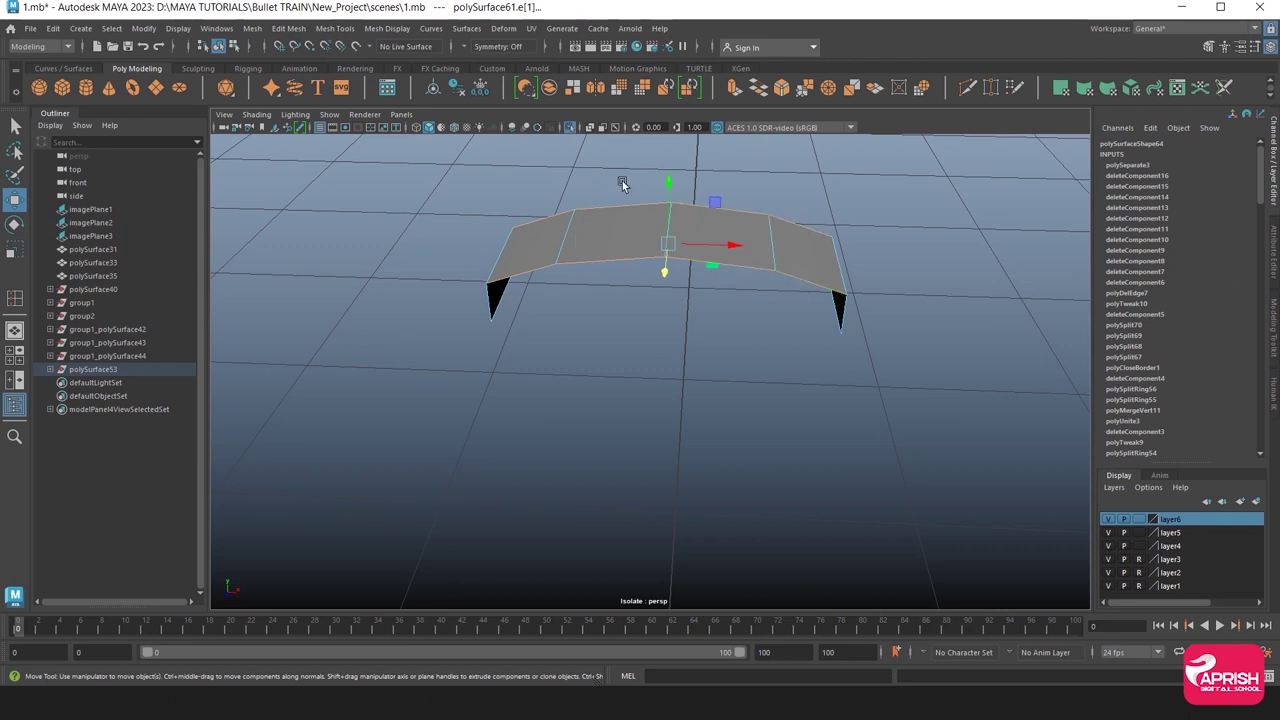
pyautogui.click(733, 88)
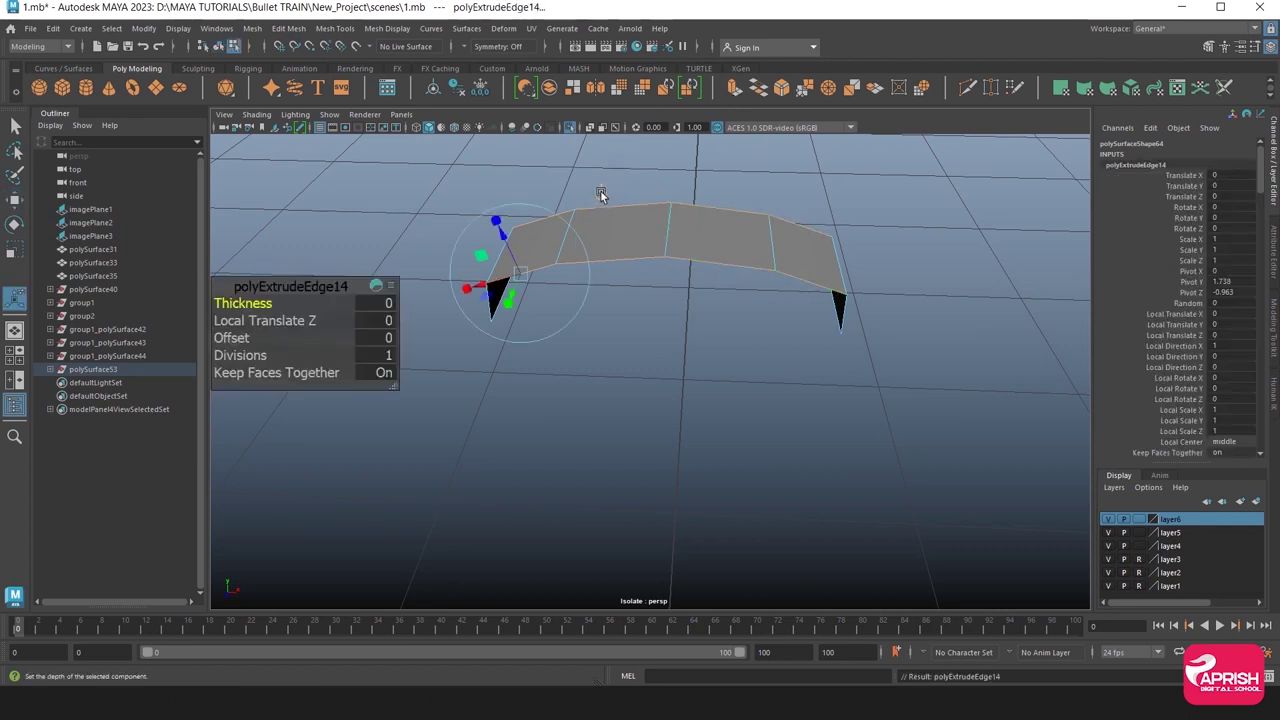
pyautogui.moveTo(668, 214); pyautogui.dragTo(671, 244)
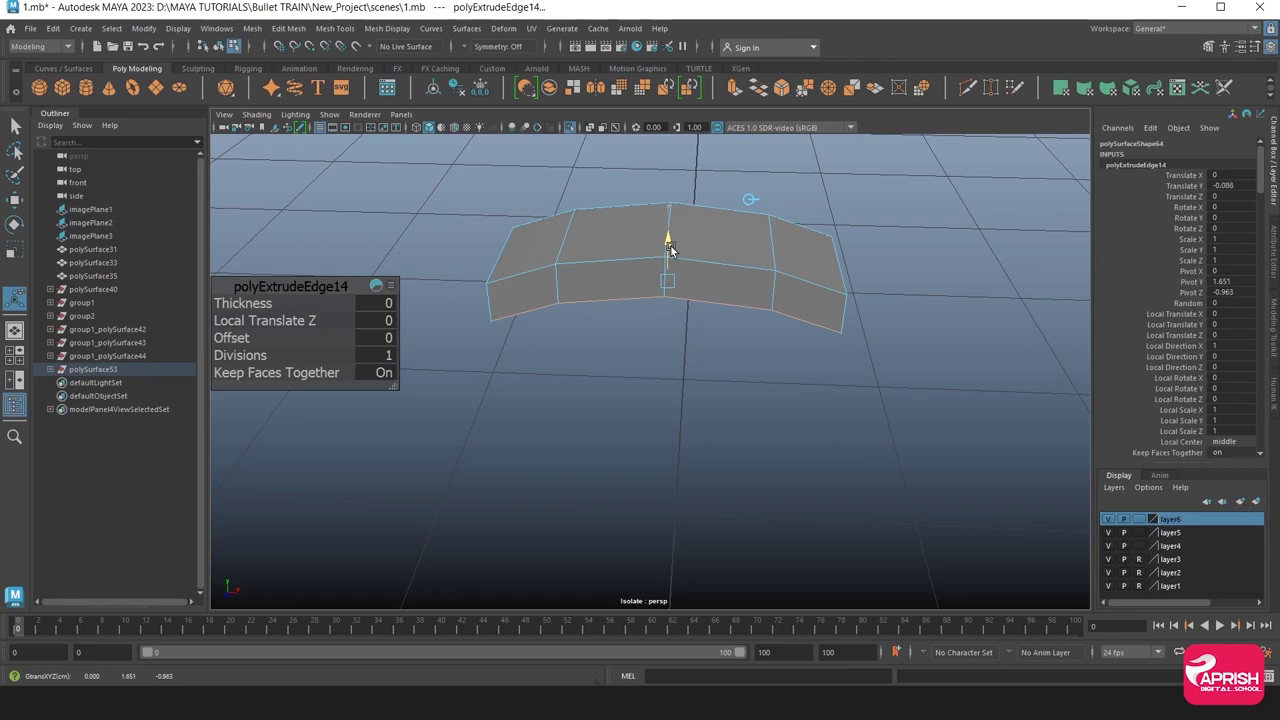
# Merge the overlapping corner vertices and show the whole train again.
pyautogui.moveTo(491, 311); pyautogui.dragTo(423, 306, button='right')
pyautogui.click(491, 322)
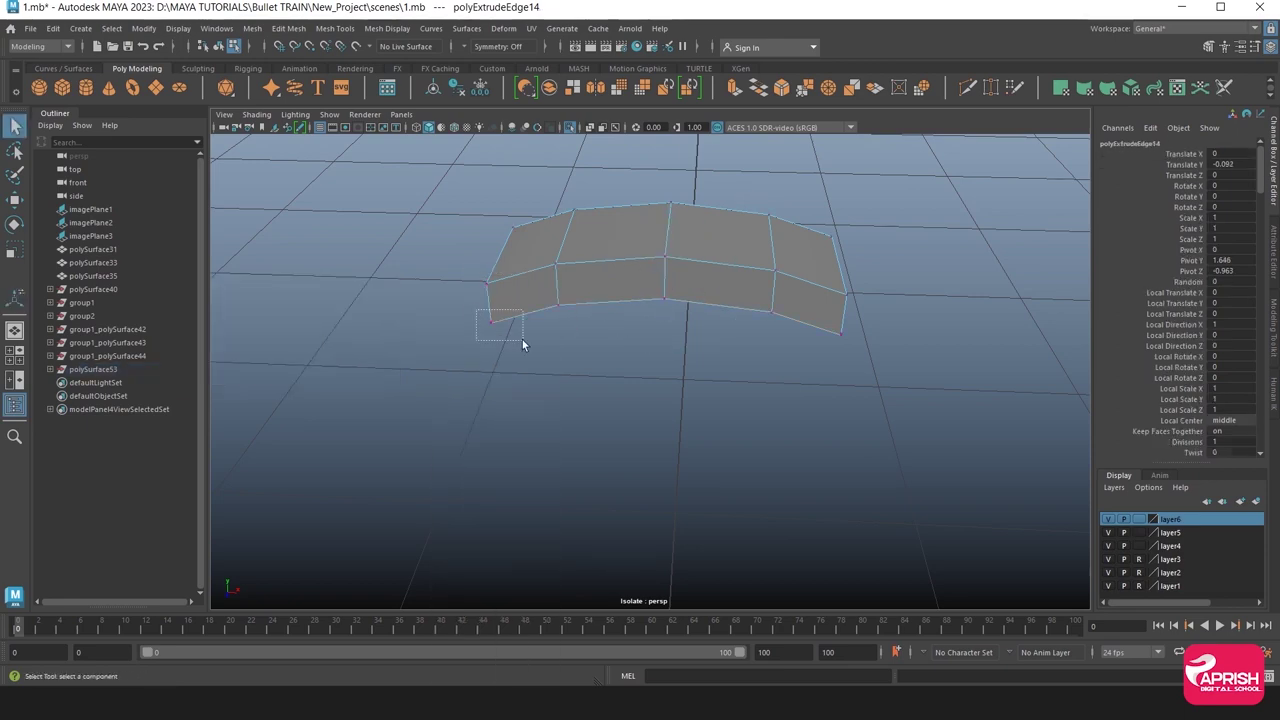
pyautogui.moveTo(862, 356)
pyautogui.keyDown('alt'); pyautogui.mouseDown()
pyautogui.moveTo(755, 365)
pyautogui.moveTo(786, 274)
pyautogui.mouseUp(); pyautogui.keyUp('alt')
pyautogui.keyDown('shift'); pyautogui.click(795, 274); pyautogui.keyUp('shift')
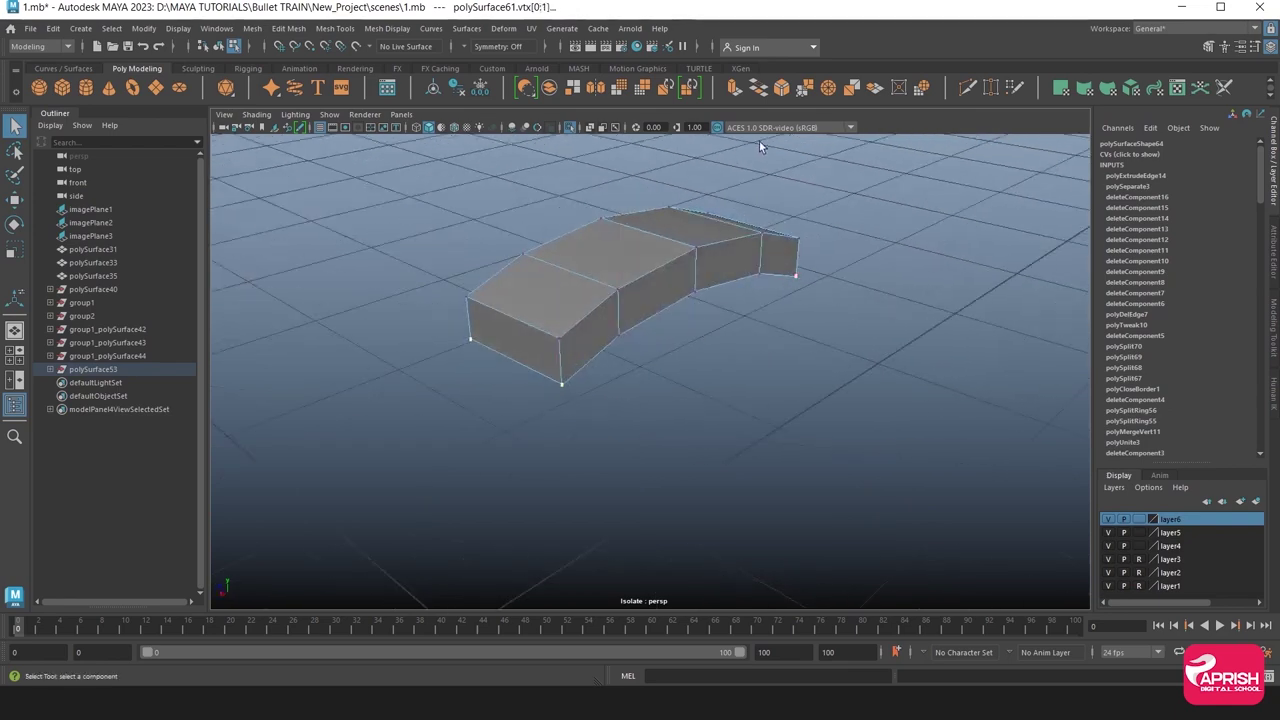
pyautogui.keyDown('shift'); pyautogui.moveTo(785, 228); pyautogui.dragTo(597, 262, button='right'); pyautogui.keyUp('shift')
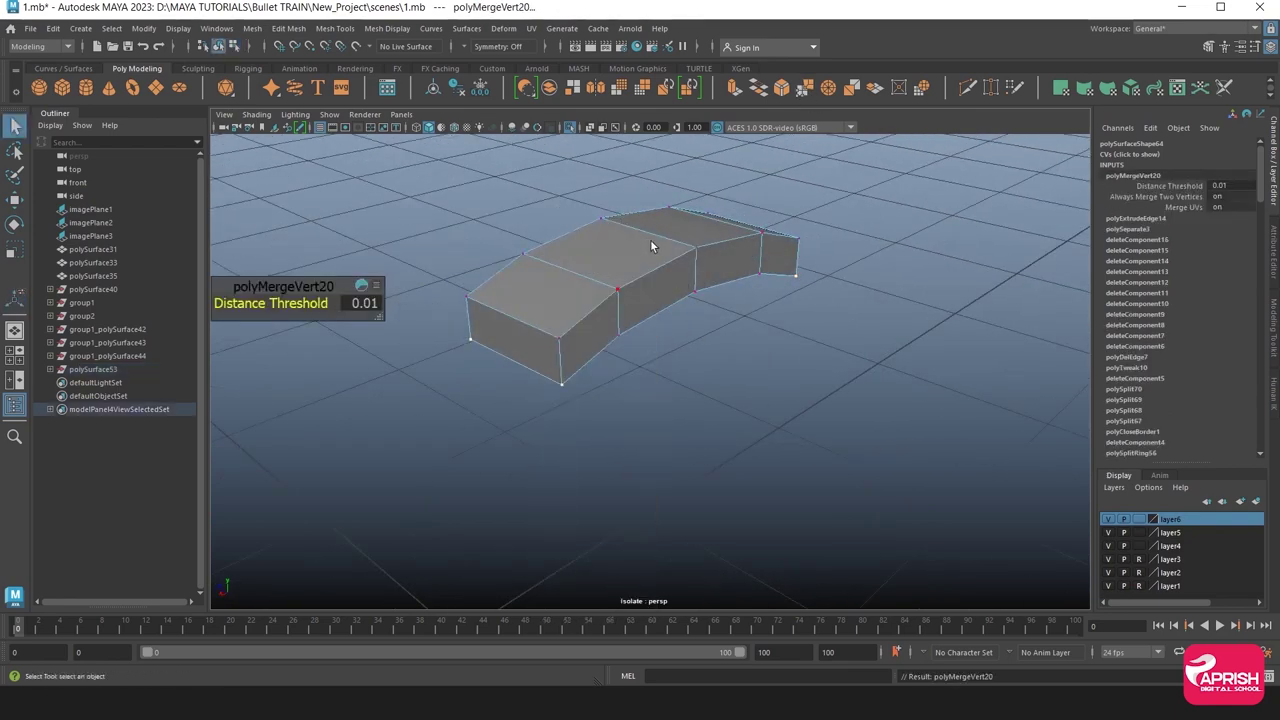
pyautogui.press('F8')
pyautogui.click(570, 127)
pyautogui.moveTo(689, 248)
pyautogui.keyDown('alt'); pyautogui.mouseDown()
pyautogui.moveTo(474, 271)
pyautogui.moveTo(517, 286)
pyautogui.moveTo(710, 293)
pyautogui.moveTo(659, 287)
pyautogui.mouseUp(); pyautogui.keyUp('alt')
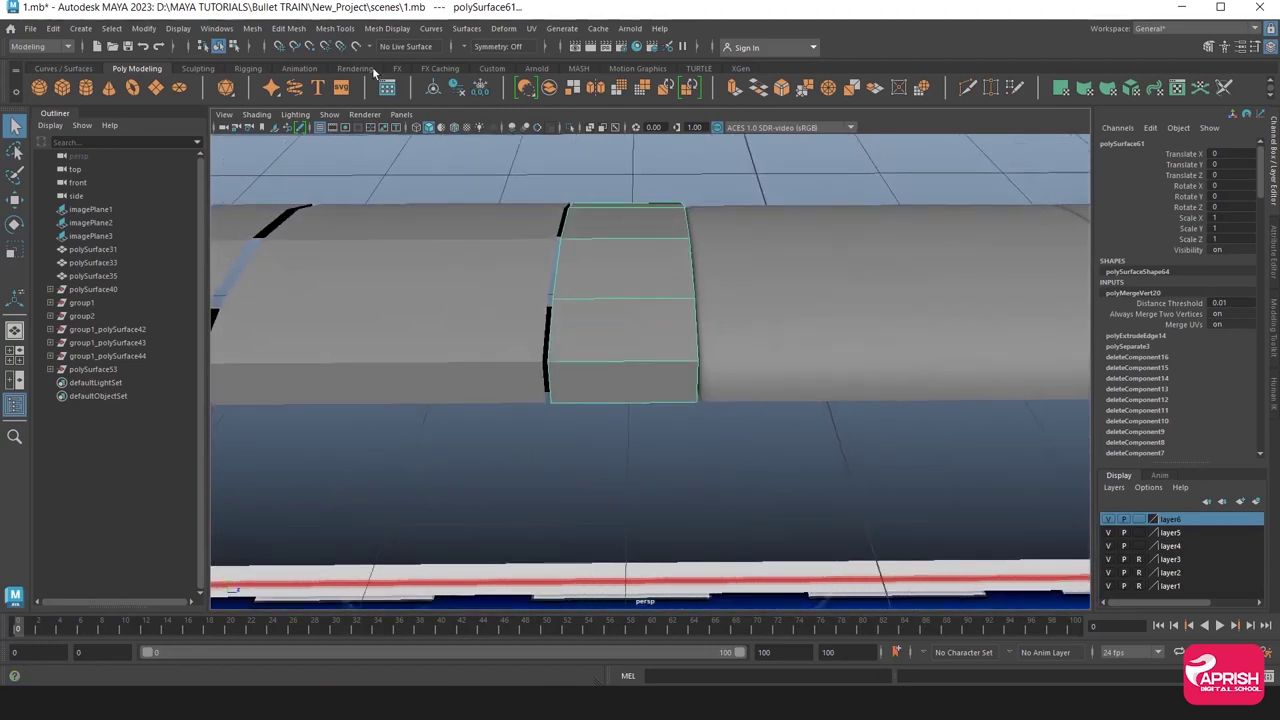
# Insert extra edge loops across roof panel polySurface61.
pyautogui.click(335, 28)
pyautogui.click(362, 117)
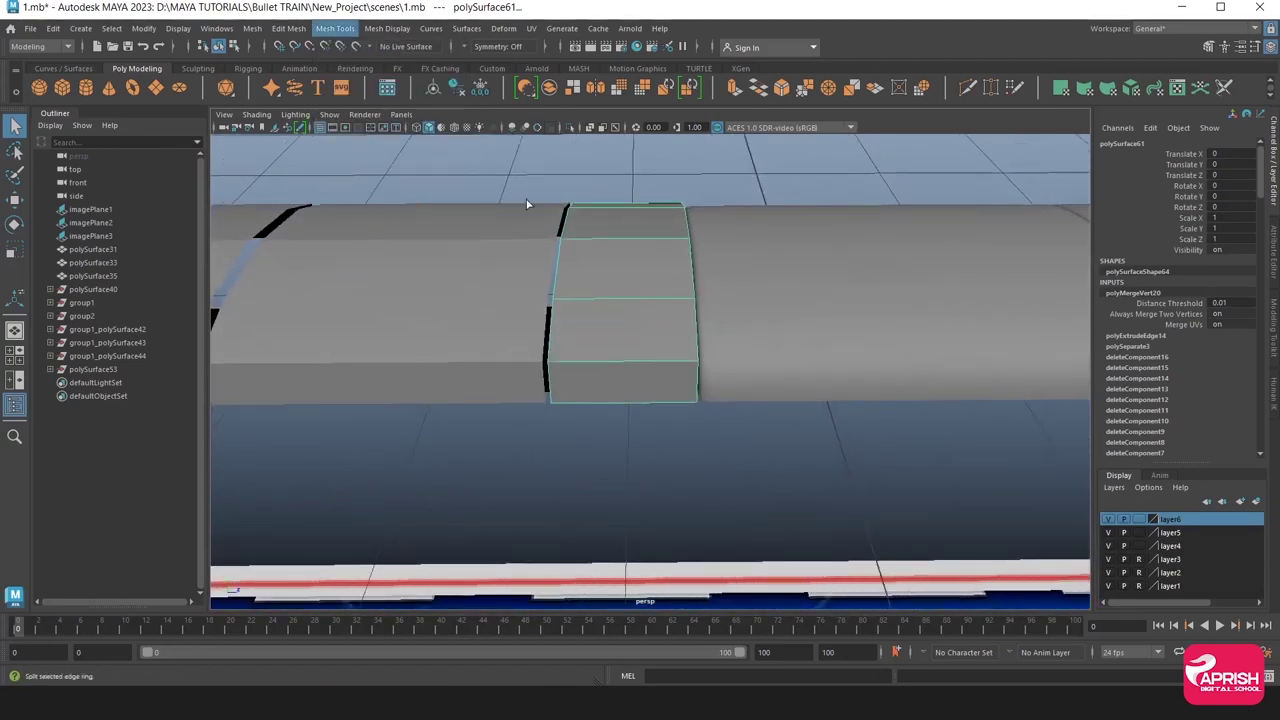
pyautogui.click(684, 294)
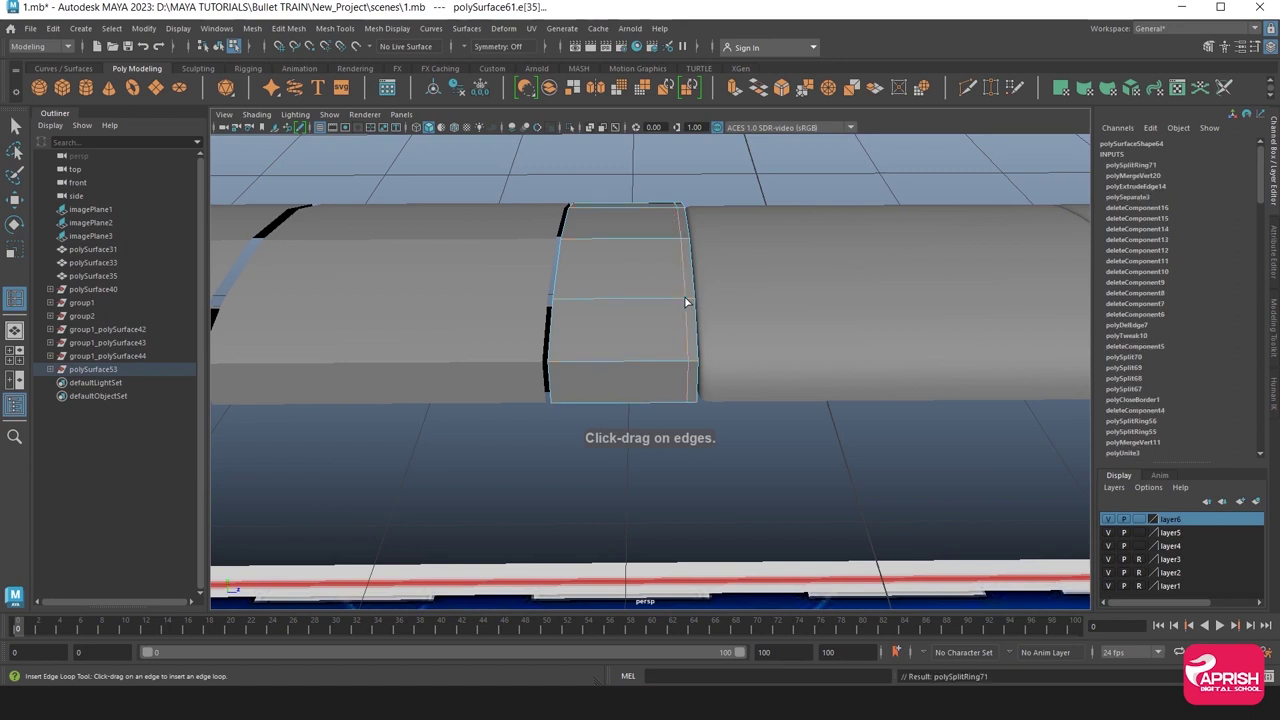
pyautogui.moveTo(562, 299); pyautogui.dragTo(621, 303)
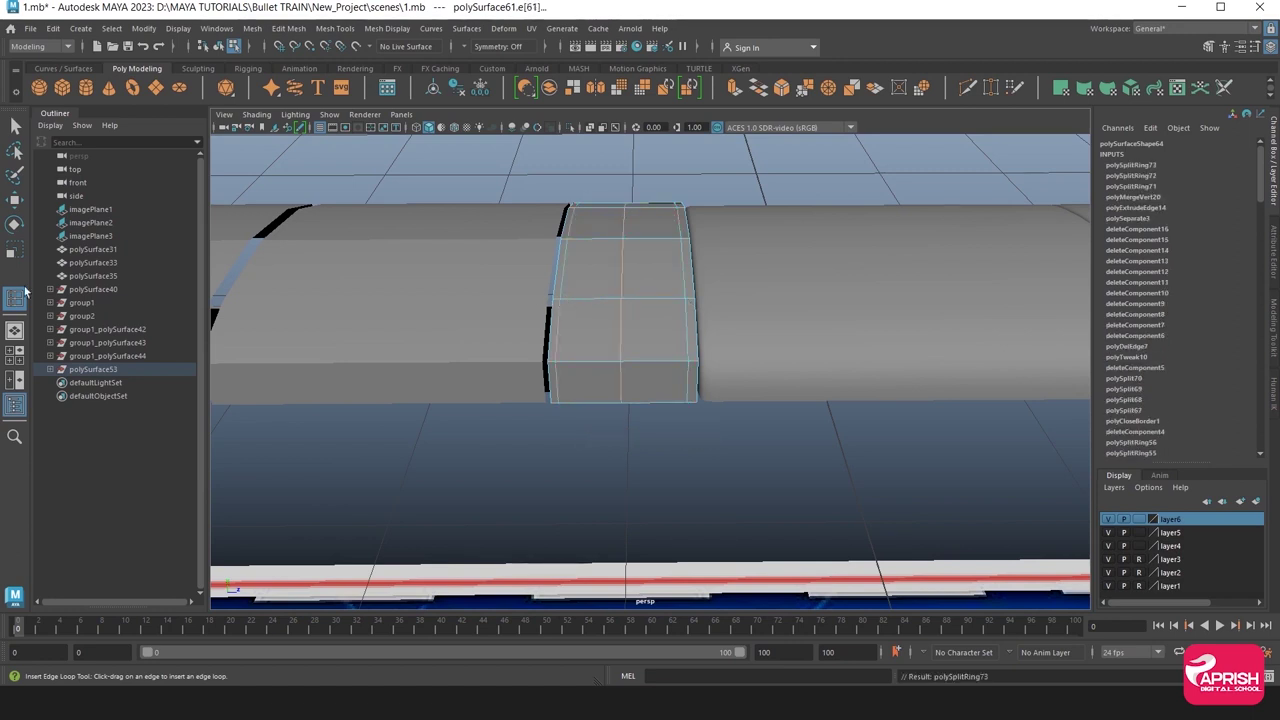
pyautogui.press('w')
# Return the panel to object mode and preview it smoothed.
pyautogui.rightClick(621, 263)
pyautogui.click(673, 241)
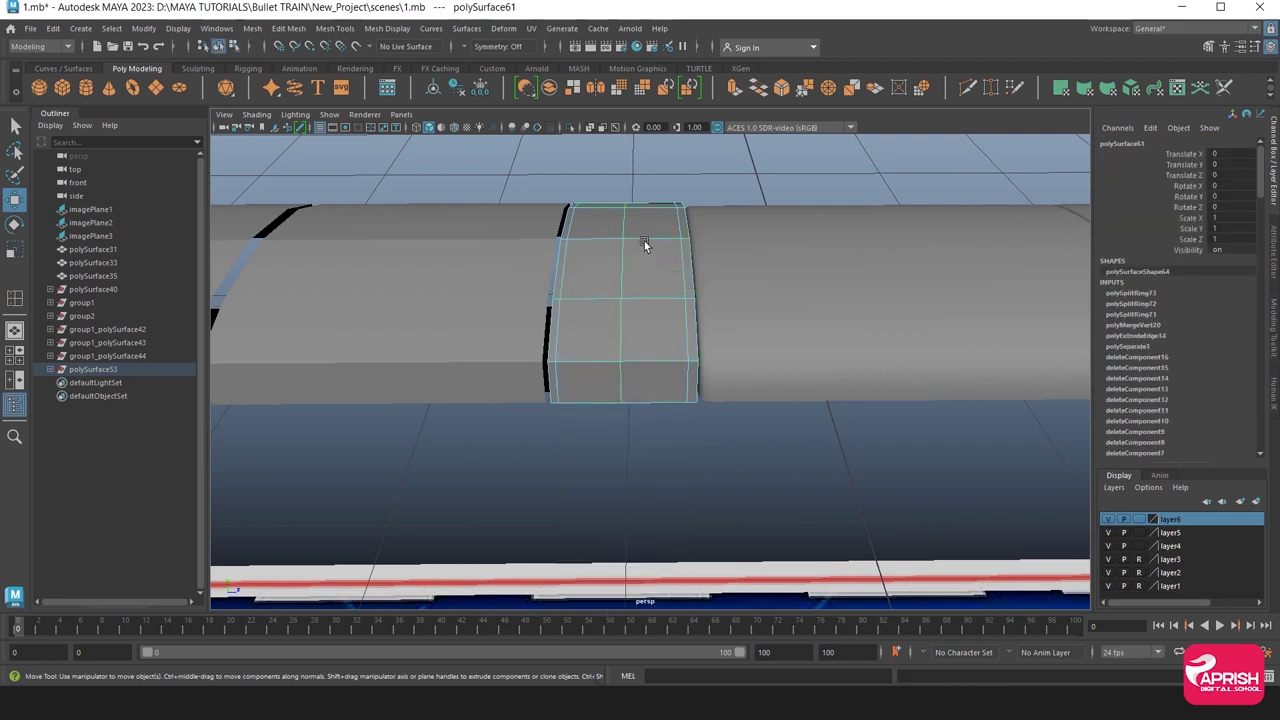
pyautogui.press('3')
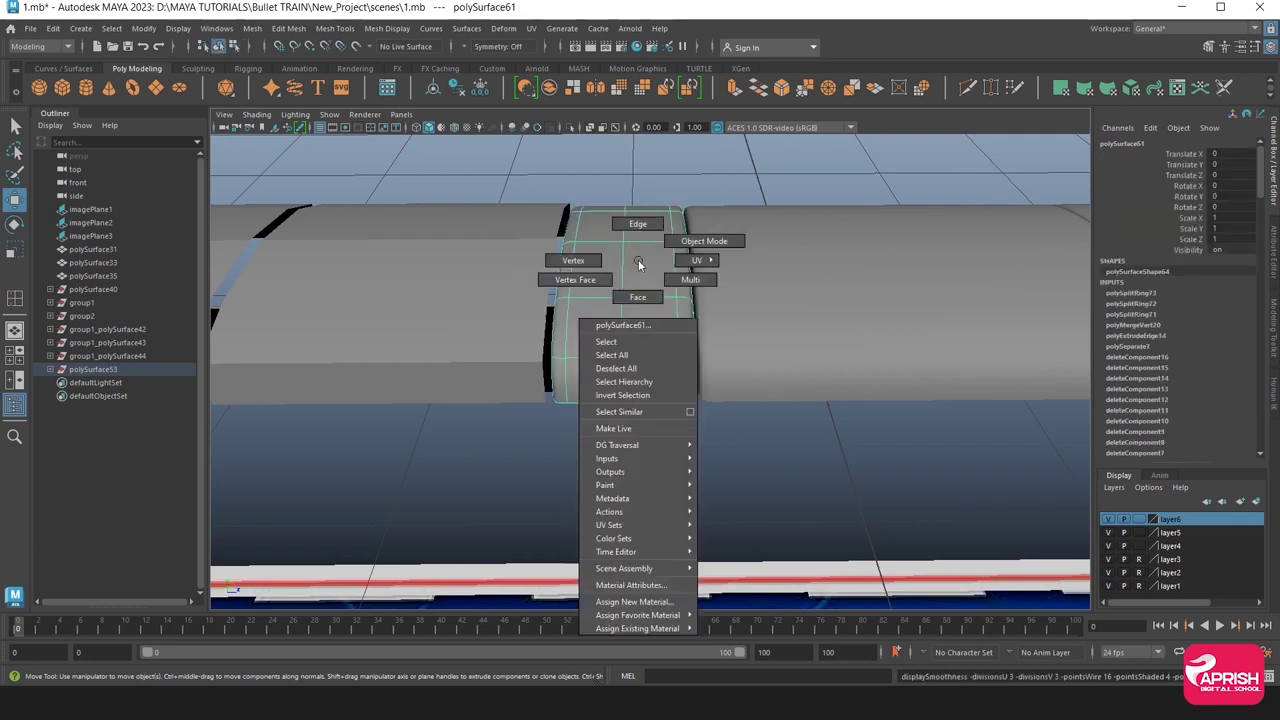
# Adjust the vertices along the panel seam, then select the left roof panel polySurface62.
pyautogui.moveTo(638, 290); pyautogui.dragTo(657, 266, button='right')
pyautogui.keyDown('alt'); pyautogui.moveTo(657, 266); pyautogui.dragTo(653, 255); pyautogui.keyUp('alt')
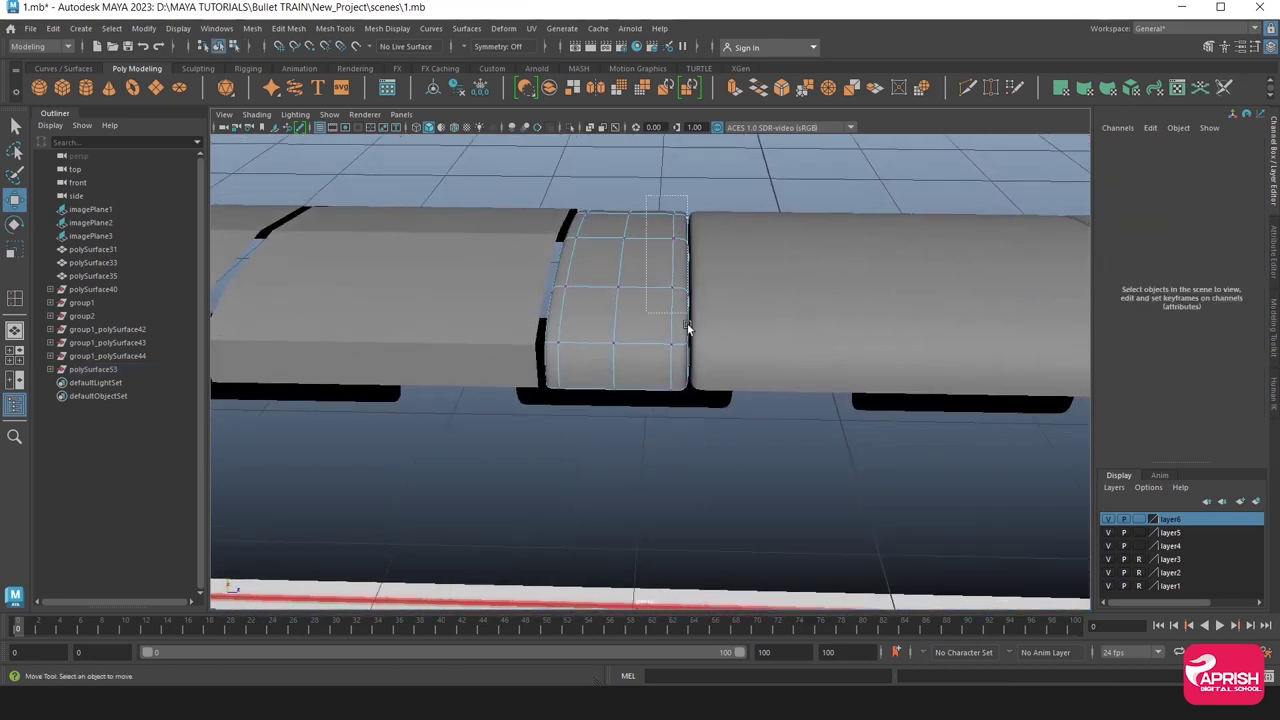
pyautogui.moveTo(687, 327); pyautogui.dragTo(700, 315)
pyautogui.keyDown('alt'); pyautogui.moveTo(749, 269); pyautogui.dragTo(593, 320); pyautogui.keyUp('alt')
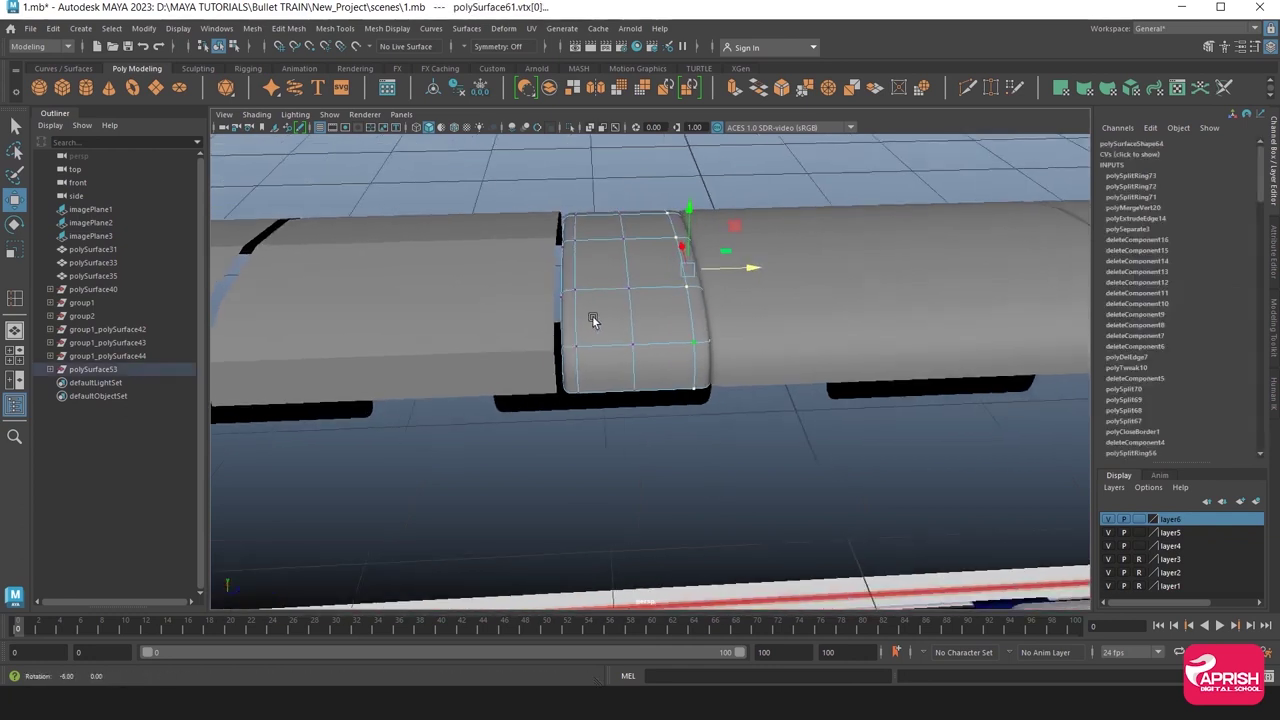
pyautogui.click(511, 280)
pyautogui.keyDown('alt'); pyautogui.moveTo(511, 280); pyautogui.dragTo(598, 287); pyautogui.keyUp('alt')
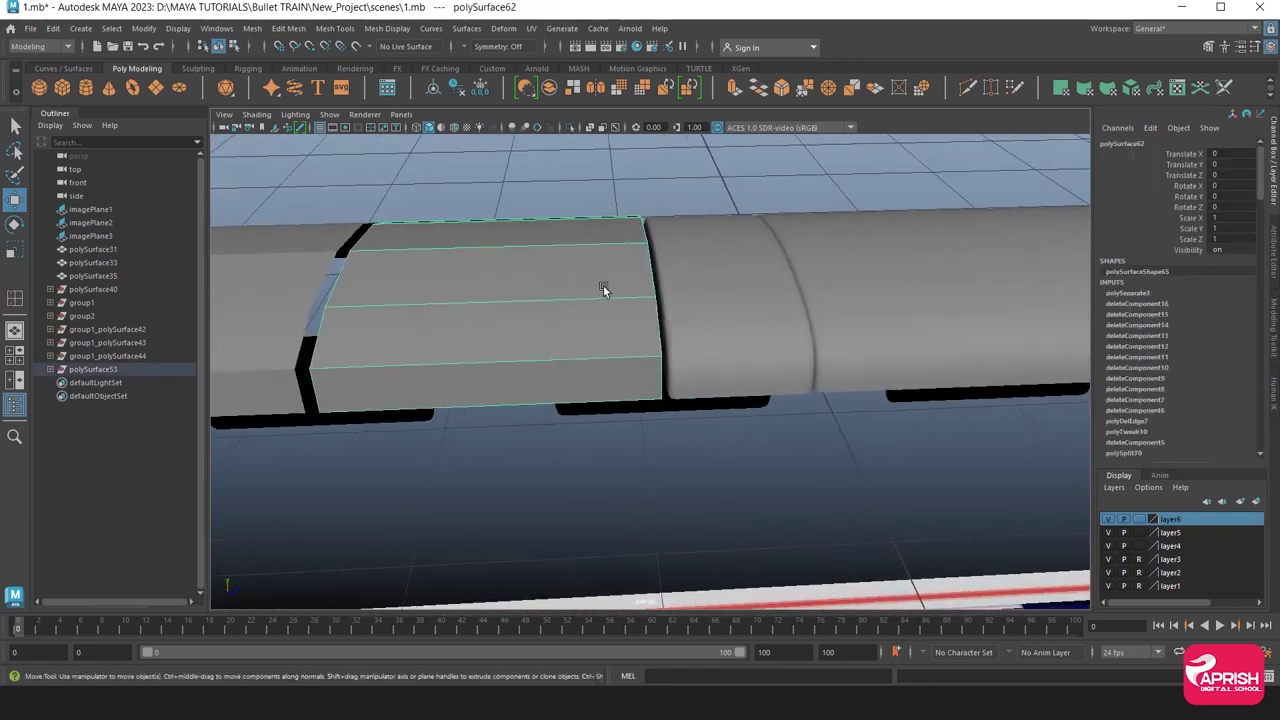
# Isolate roof panel polySurface62 and select its long border edges.
pyautogui.click(569, 127)
pyautogui.keyDown('alt'); pyautogui.moveTo(577, 302); pyautogui.dragTo(544, 283); pyautogui.keyUp('alt')
pyautogui.moveTo(544, 283); pyautogui.dragTo(470, 280, button='right')
pyautogui.click(415, 251)
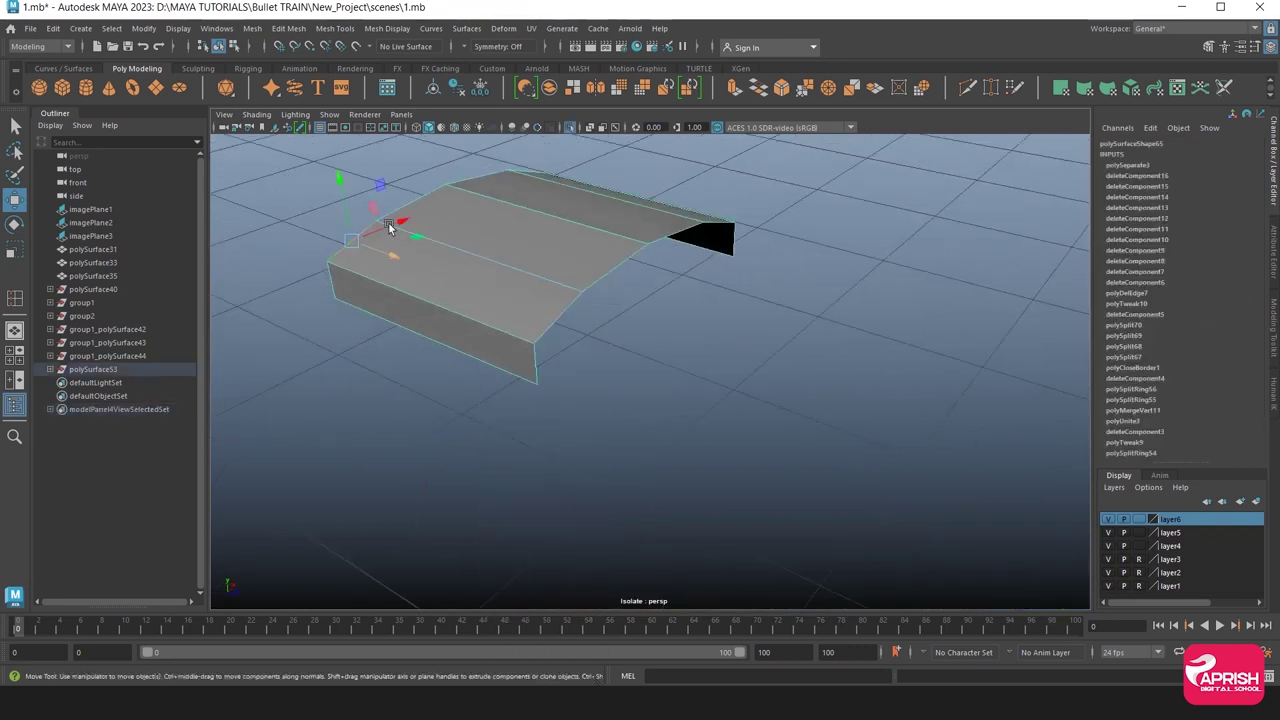
pyautogui.click(578, 298)
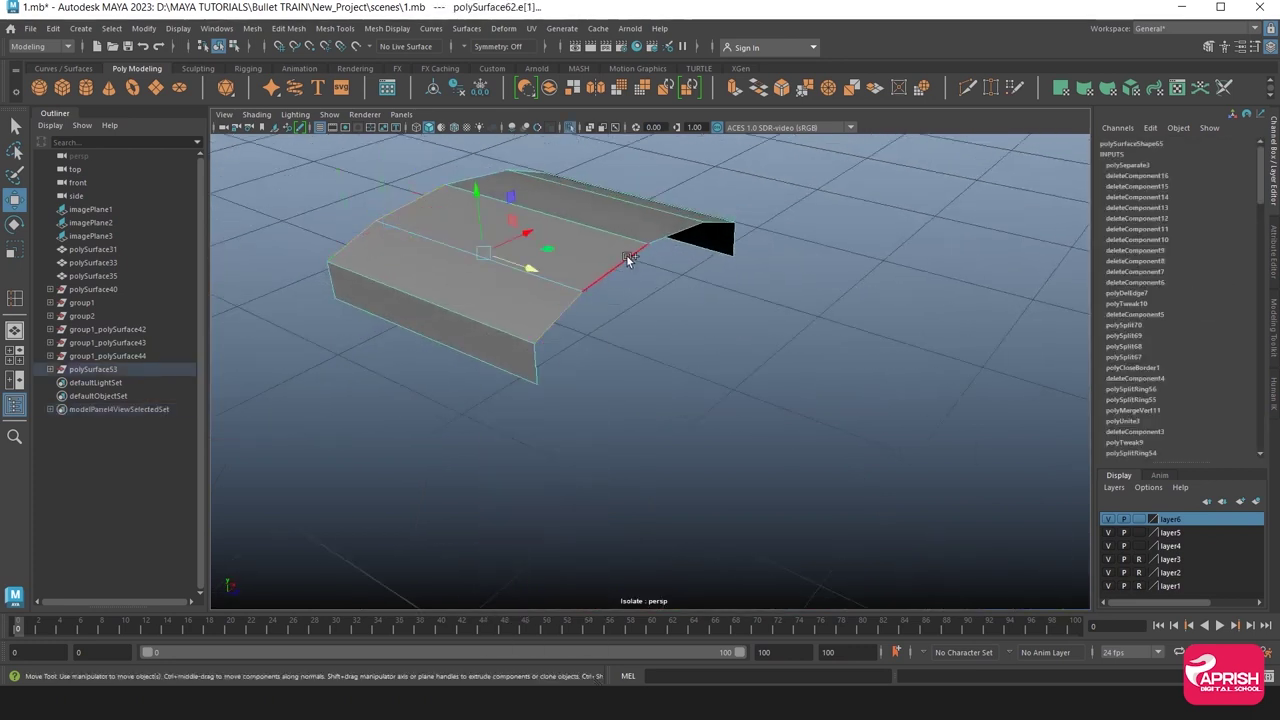
pyautogui.keyDown('shift'); pyautogui.click(628, 258); pyautogui.keyUp('shift')
pyautogui.keyDown('shift'); pyautogui.click(716, 228); pyautogui.keyUp('shift')
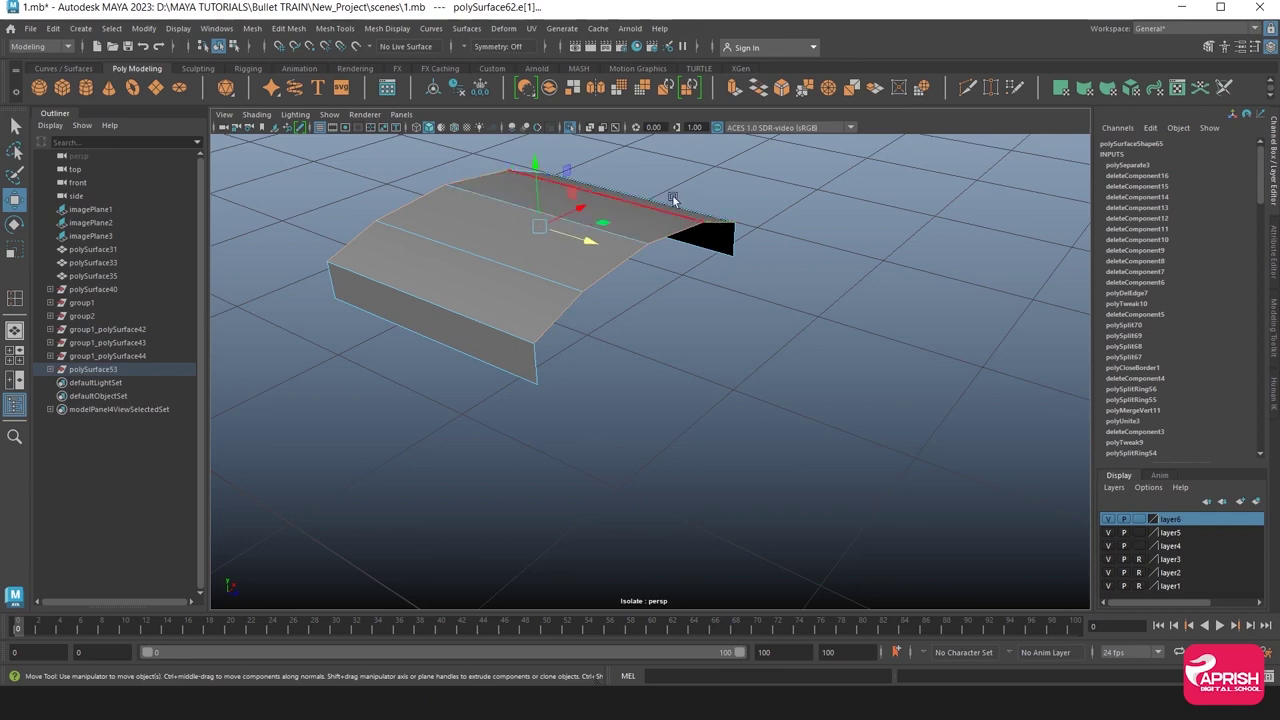
# Extrude the selected border edges downward into side walls.
pyautogui.moveTo(716, 228)
pyautogui.keyDown('alt'); pyautogui.mouseDown()
pyautogui.moveTo(682, 270)
pyautogui.moveTo(680, 241)
pyautogui.mouseUp(); pyautogui.keyUp('alt')
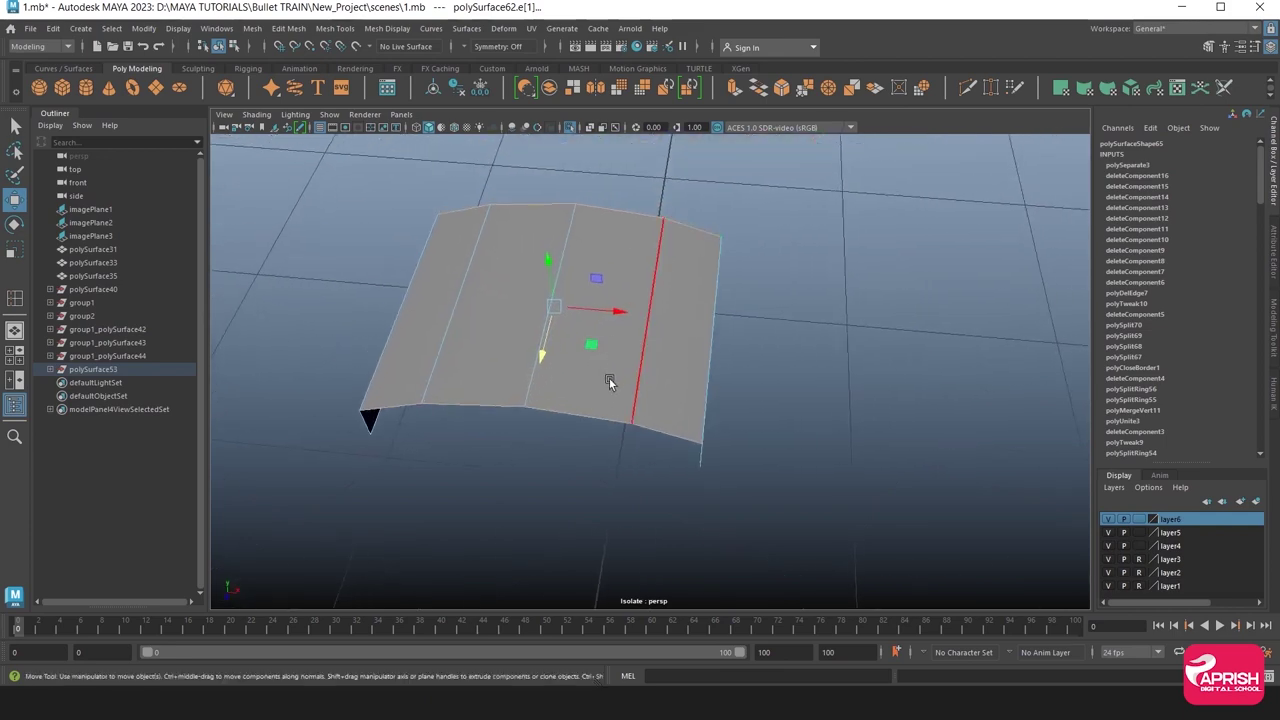
pyautogui.keyDown('alt'); pyautogui.moveTo(609, 377); pyautogui.dragTo(551, 381); pyautogui.keyUp('alt')
pyautogui.hotkey('ctrl', 'e')
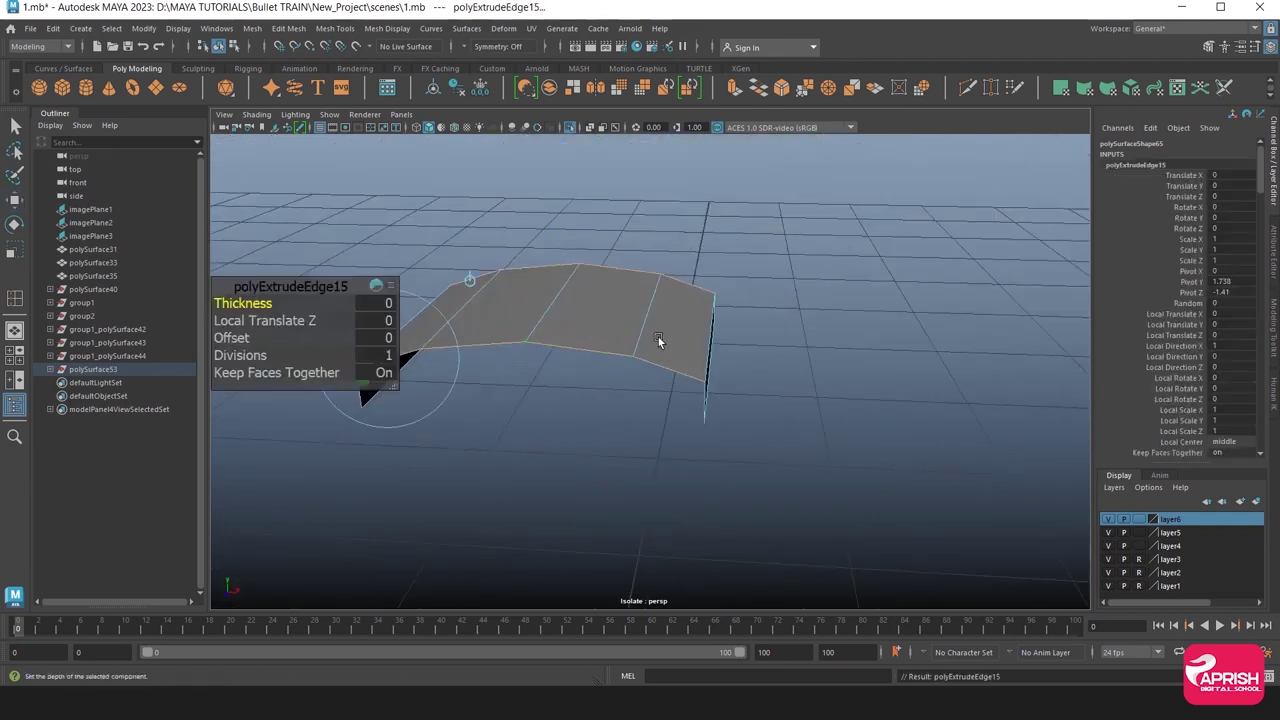
pyautogui.moveTo(546, 256); pyautogui.dragTo(559, 311)
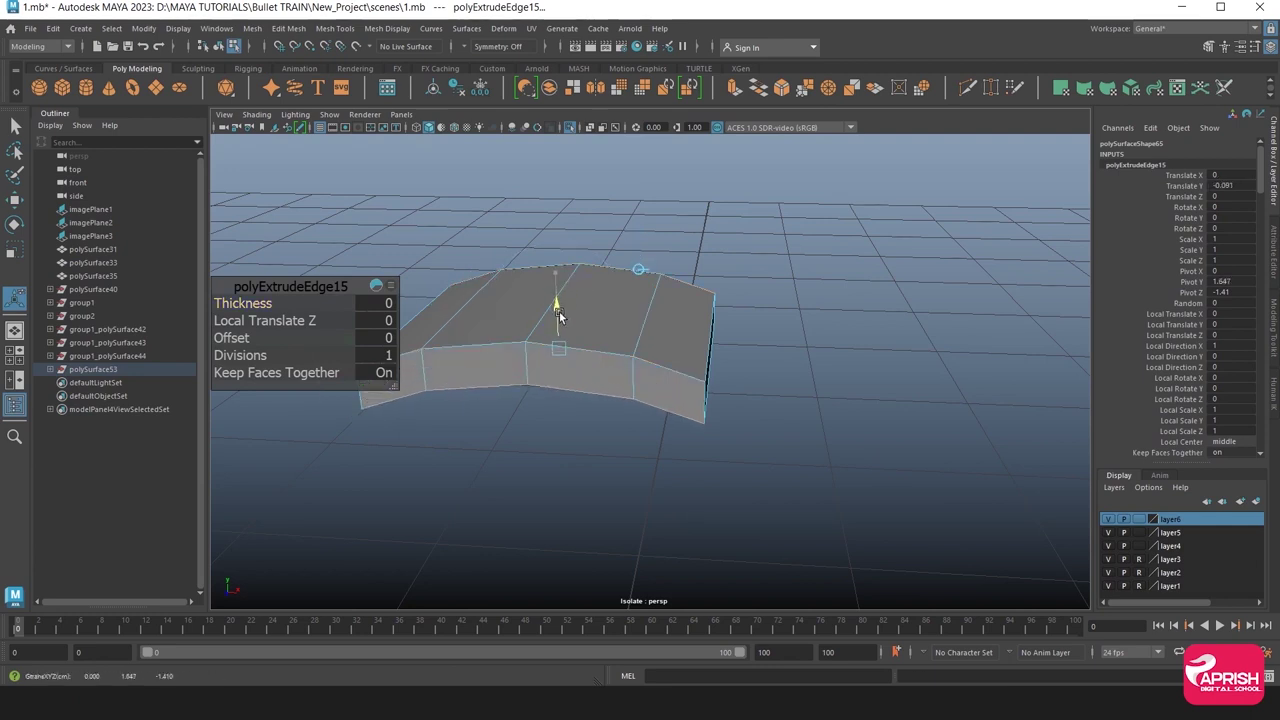
pyautogui.keyDown('alt'); pyautogui.moveTo(554, 363); pyautogui.dragTo(529, 357); pyautogui.keyUp('alt')
# Merge the side walls' overlapping corner vertices with a 0.01 threshold.
pyautogui.moveTo(498, 305); pyautogui.dragTo(453, 344, button='right')
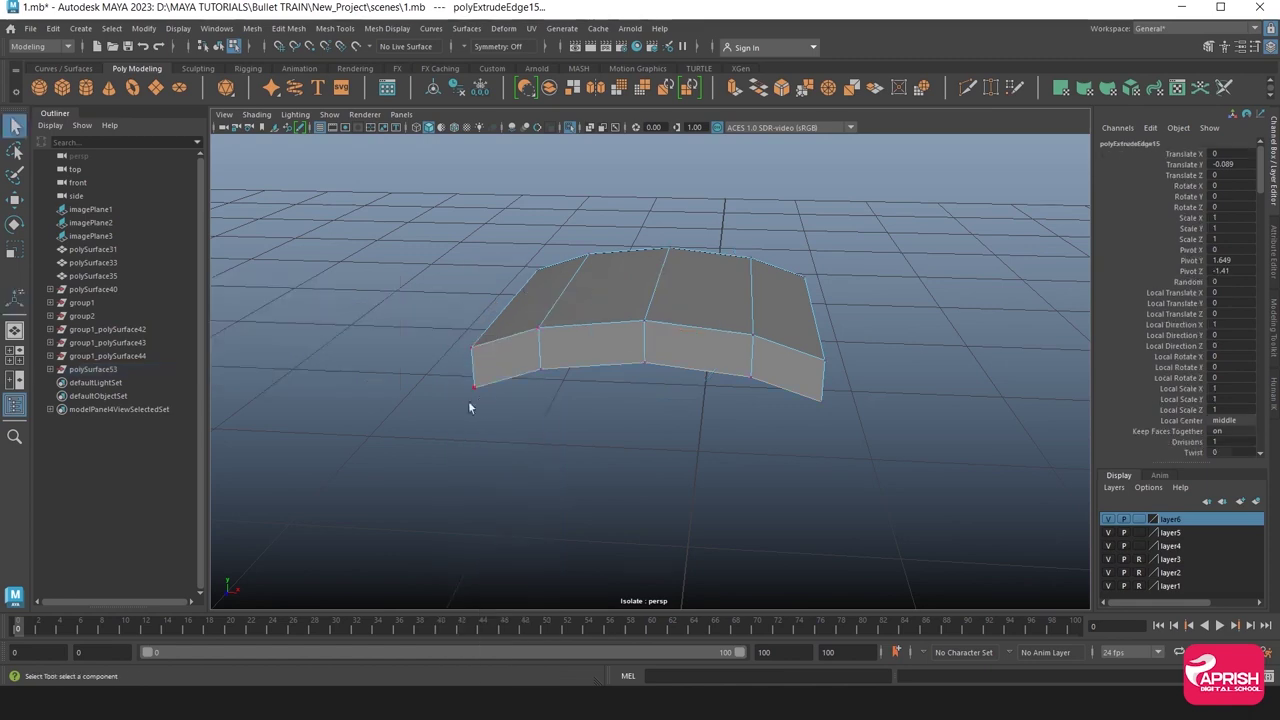
pyautogui.keyDown('alt'); pyautogui.moveTo(835, 418); pyautogui.dragTo(830, 388); pyautogui.keyUp('alt')
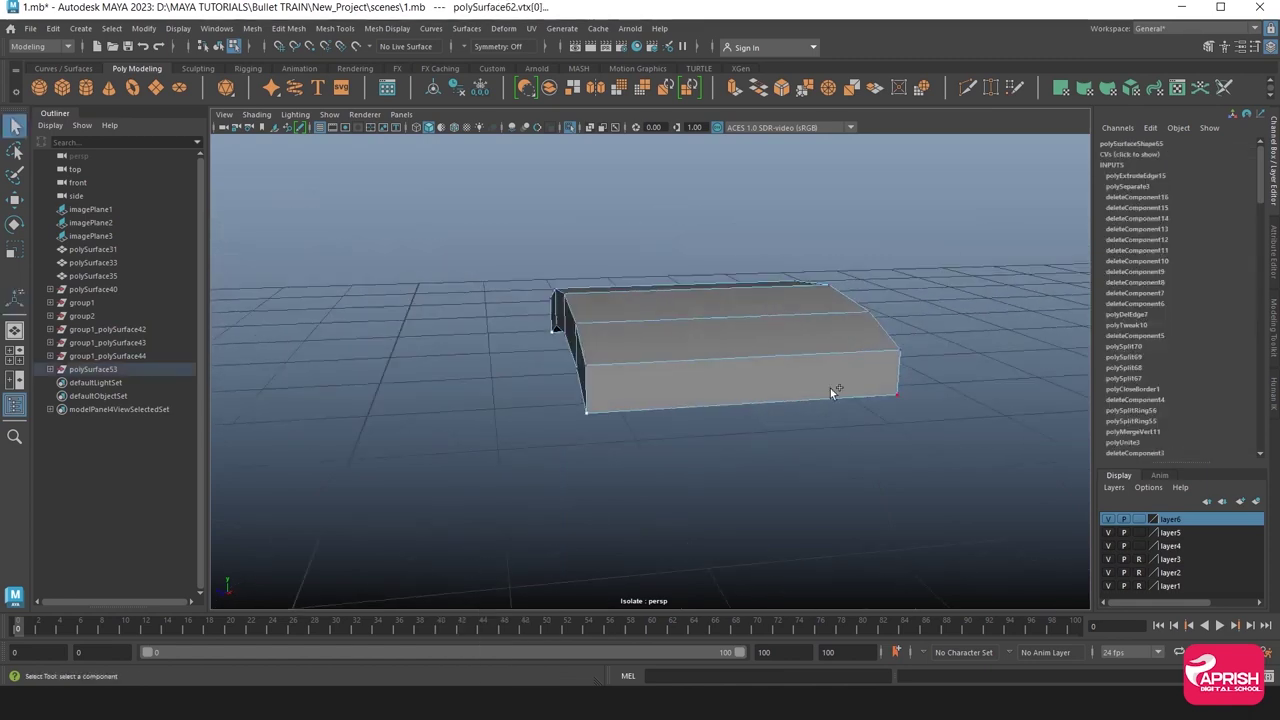
pyautogui.moveTo(922, 438)
pyautogui.keyDown('alt'); pyautogui.mouseDown()
pyautogui.moveTo(857, 403)
pyautogui.moveTo(899, 378)
pyautogui.mouseUp(); pyautogui.keyUp('alt')
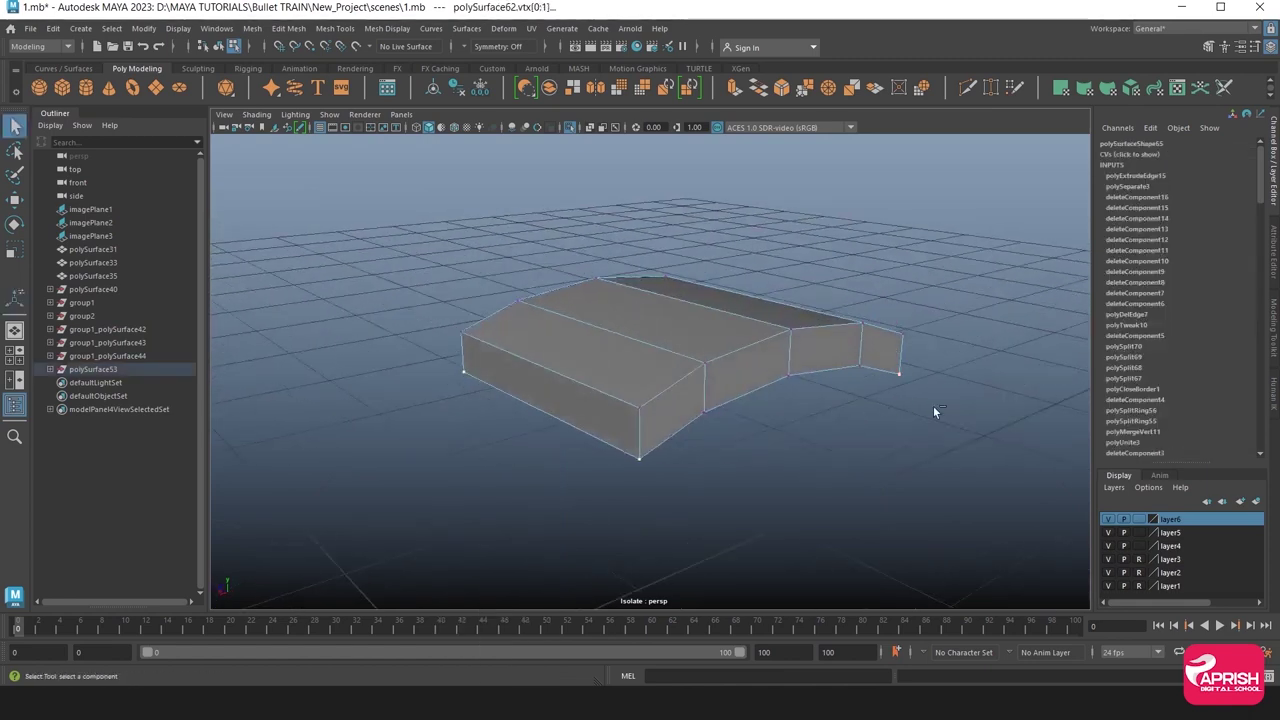
pyautogui.click(805, 87)
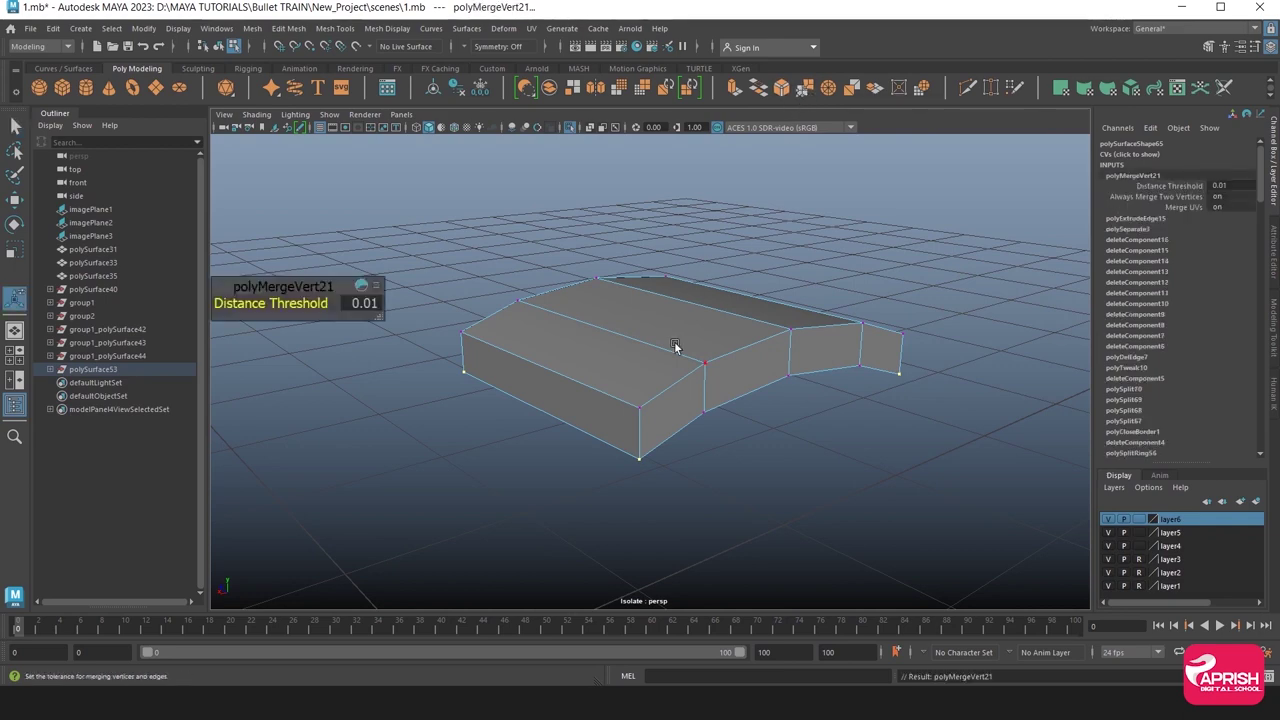
pyautogui.keyDown('alt'); pyautogui.moveTo(675, 345); pyautogui.dragTo(663, 366); pyautogui.keyUp('alt')
pyautogui.moveTo(590, 362); pyautogui.dragTo(686, 286, button='right')
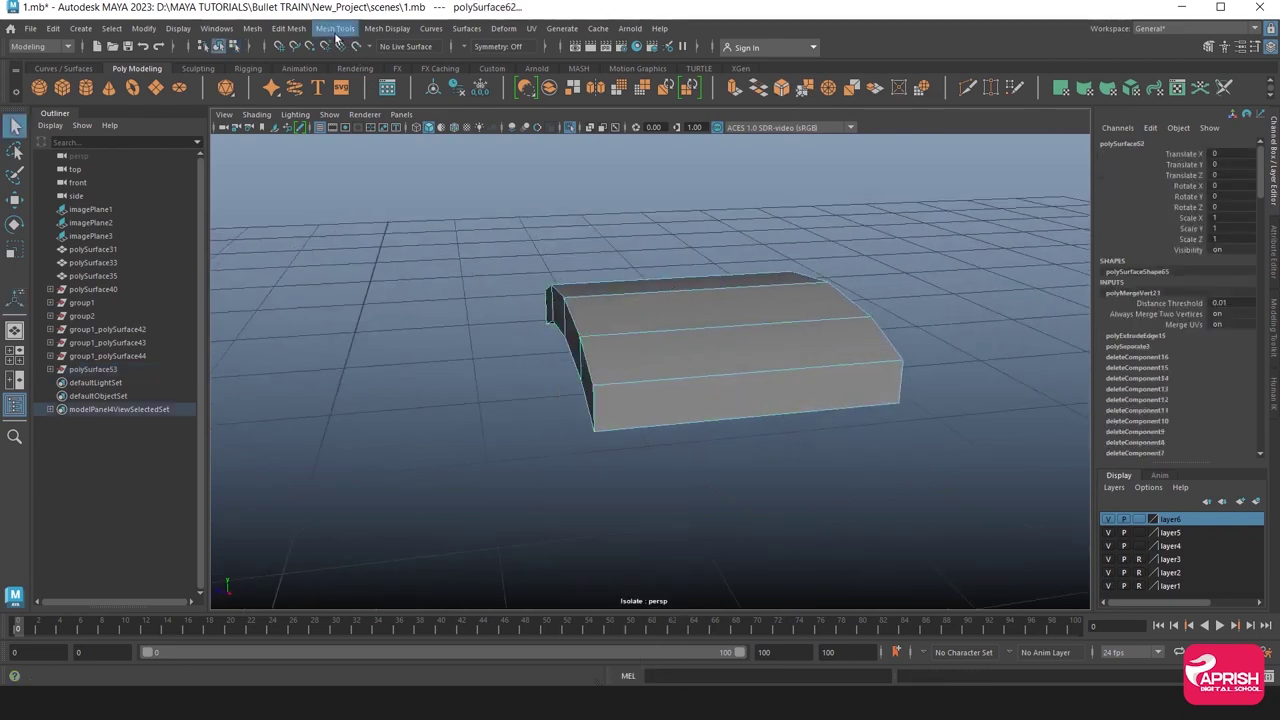
# Insert three vertical edge loops across polySurface62: near the left end, near the right end, and through the centre.
pyautogui.click(335, 28)
pyautogui.click(345, 132)
pyautogui.keyDown('alt'); pyautogui.moveTo(650, 360); pyautogui.dragTo(610, 370); pyautogui.keyUp('alt')
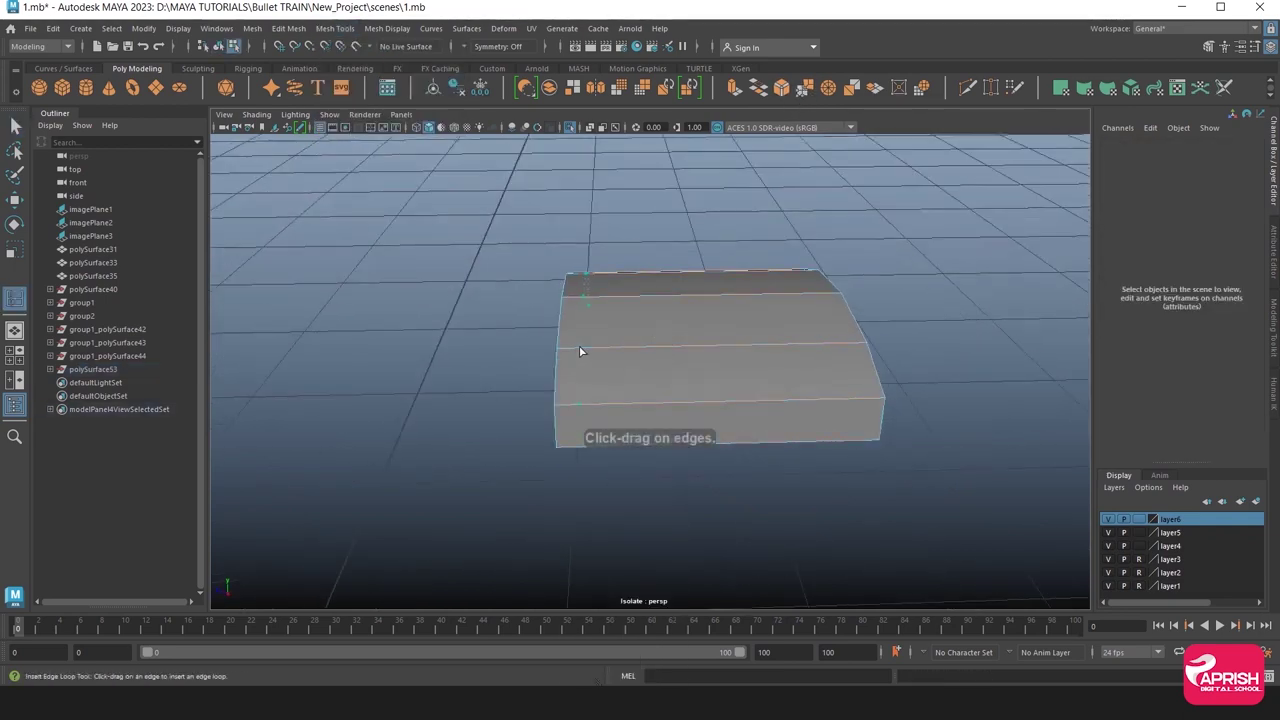
pyautogui.click(567, 355)
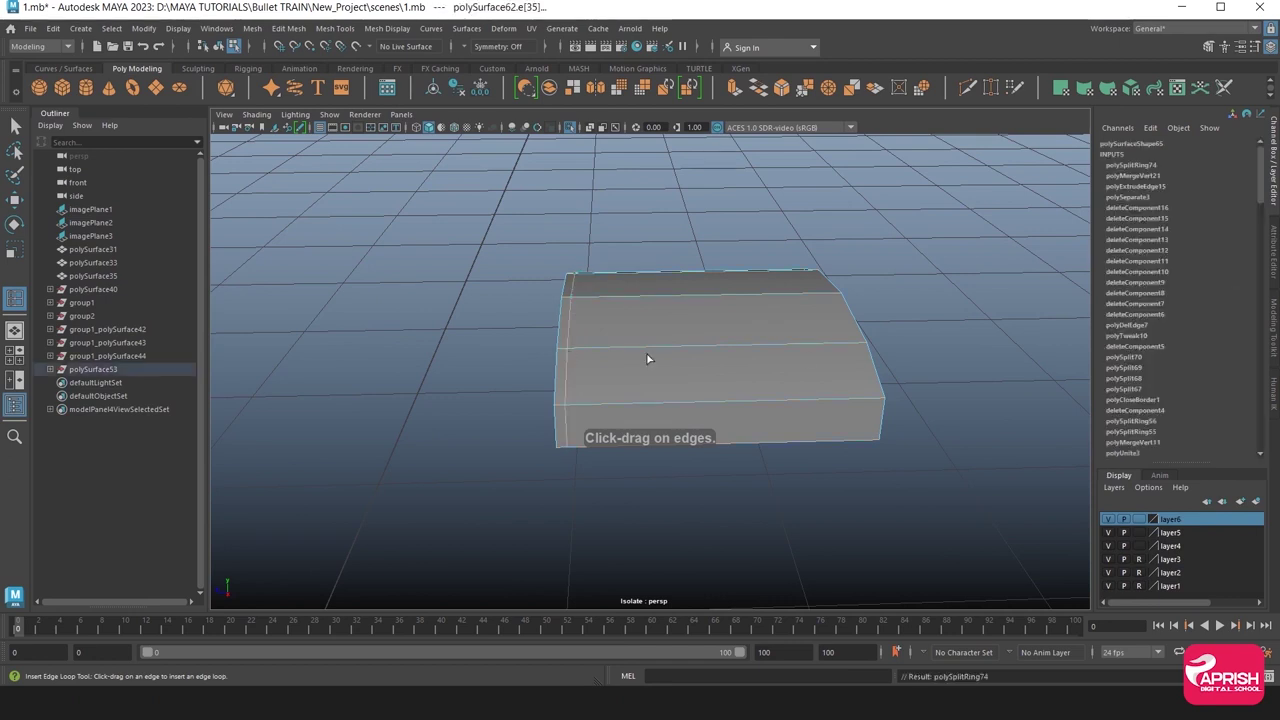
pyautogui.moveTo(842, 350); pyautogui.dragTo(853, 346)
pyautogui.click(858, 346)
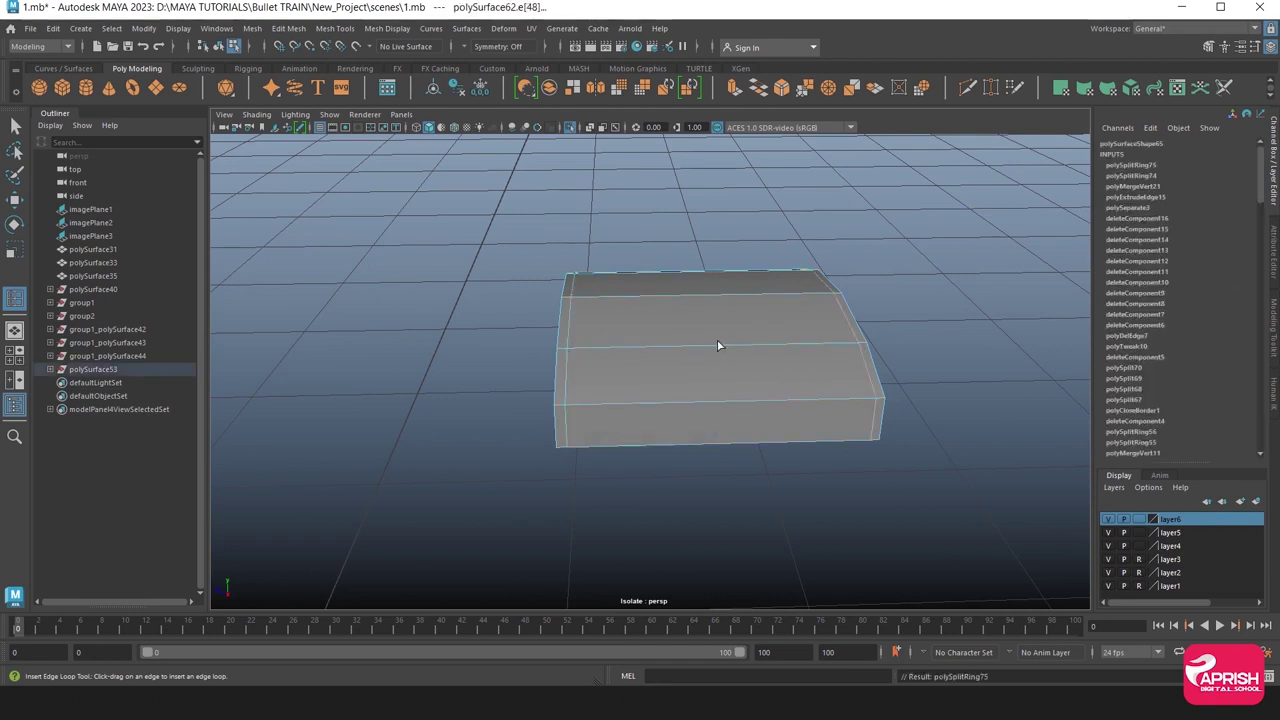
pyautogui.click(706, 348)
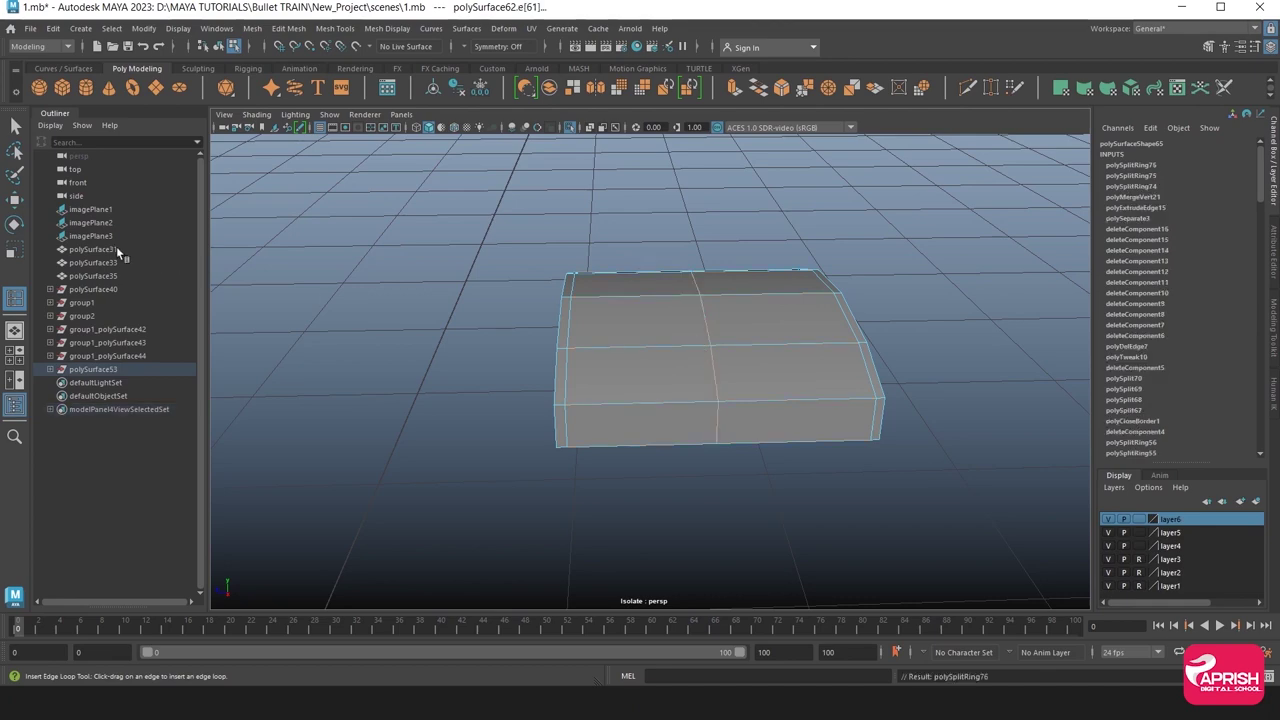
pyautogui.click(17, 201)
# Show the whole train again and slide the panel's corner vertex to close the gap with the neighbouring panel.
pyautogui.moveTo(646, 290); pyautogui.dragTo(700, 276, button='right')
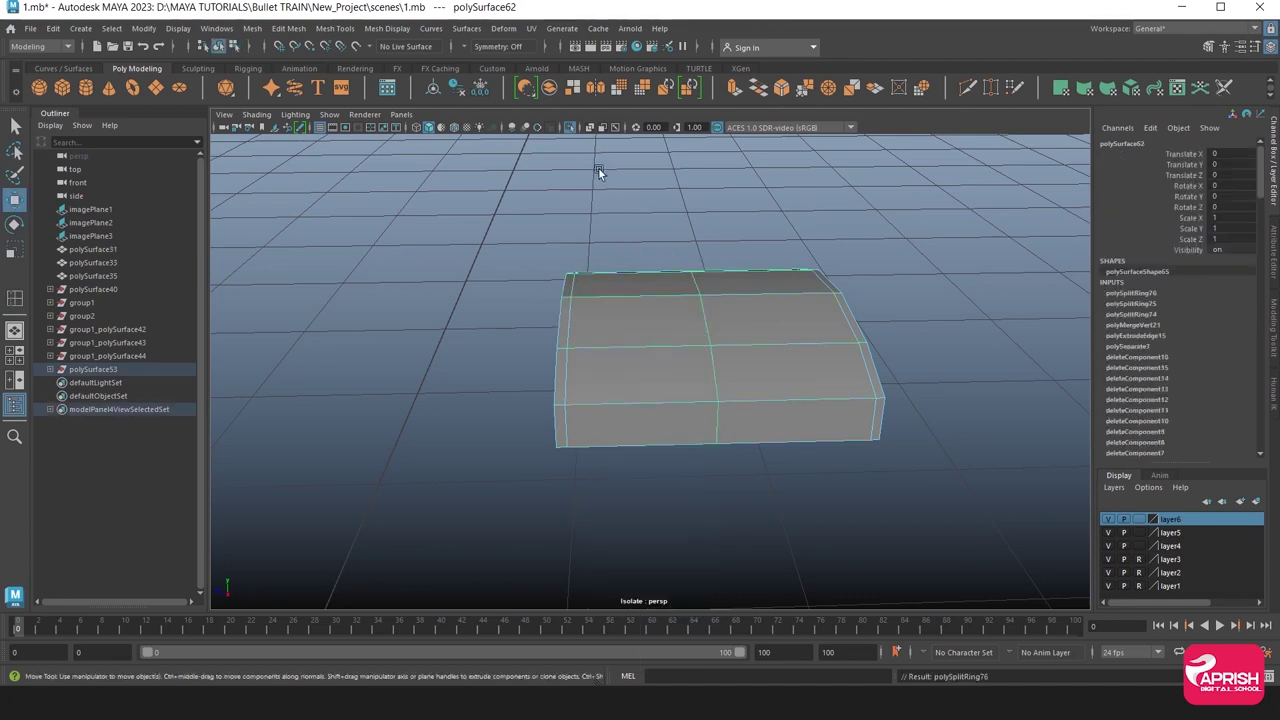
pyautogui.click(569, 128)
pyautogui.moveTo(571, 145)
pyautogui.keyDown('alt'); pyautogui.mouseDown()
pyautogui.moveTo(737, 409)
pyautogui.moveTo(771, 397)
pyautogui.moveTo(646, 365)
pyautogui.mouseUp(); pyautogui.keyUp('alt')
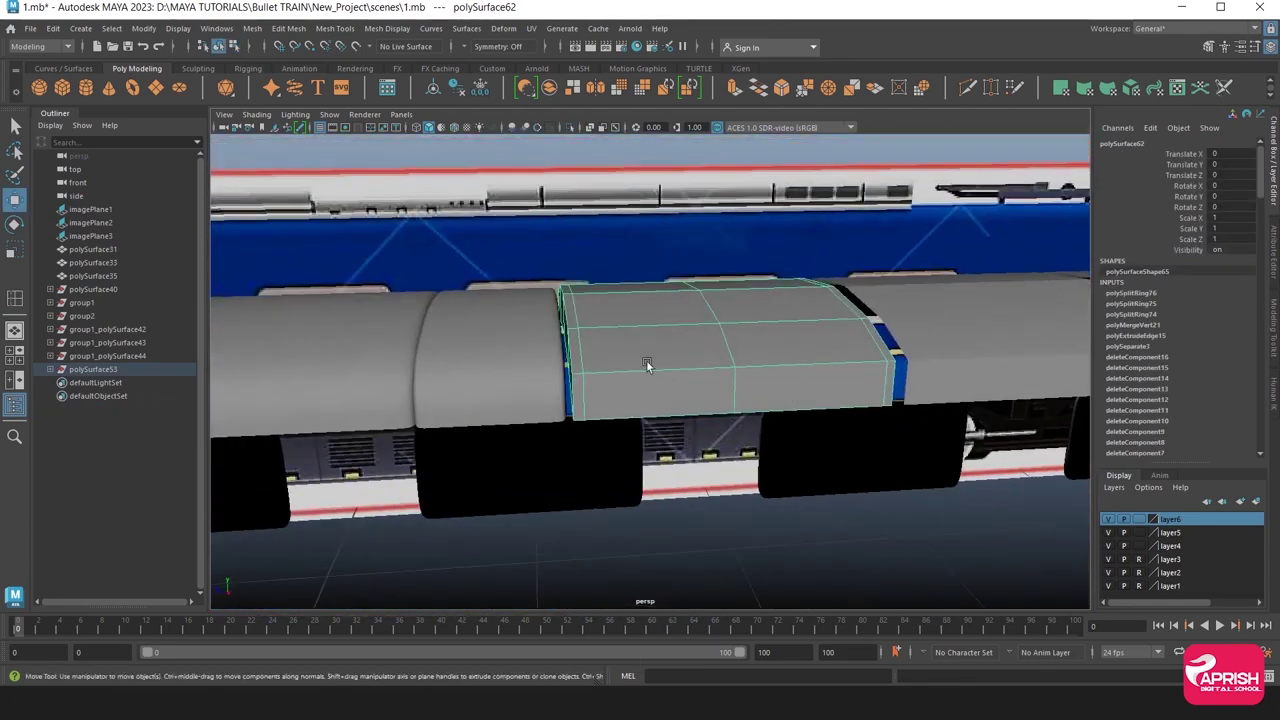
pyautogui.moveTo(596, 305); pyautogui.dragTo(534, 300, button='right')
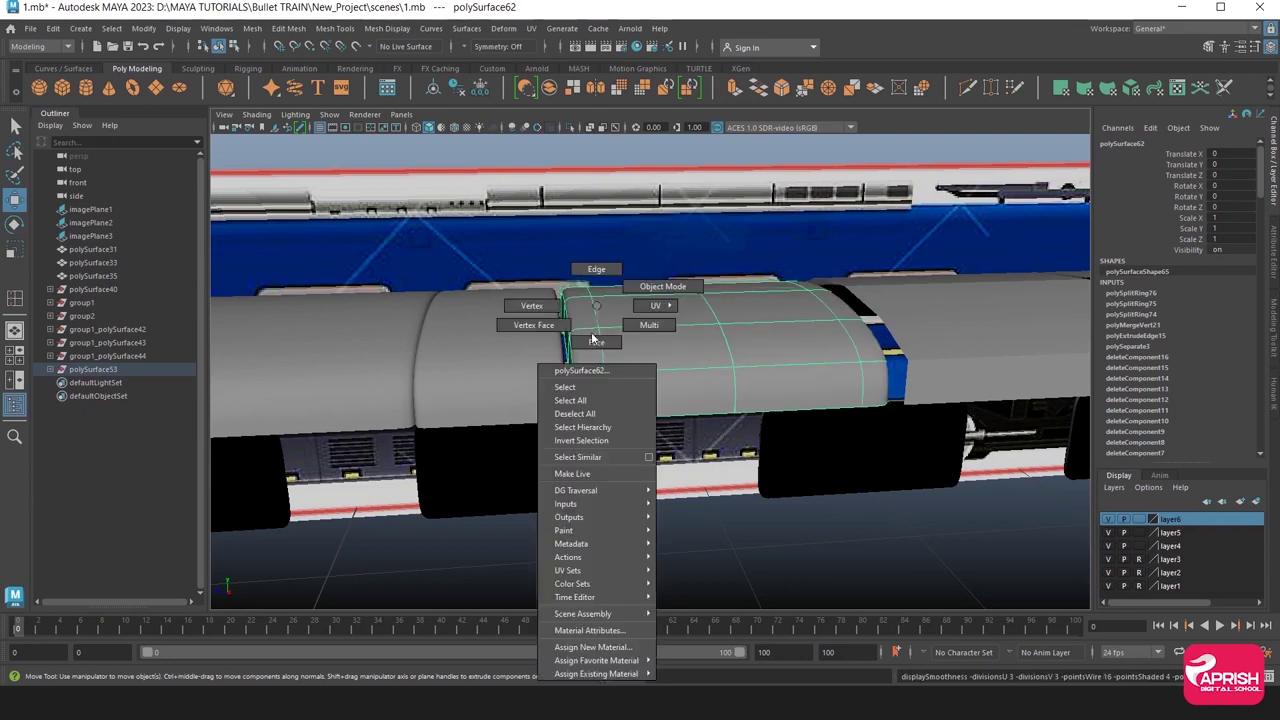
pyautogui.moveTo(512, 243); pyautogui.dragTo(605, 395)
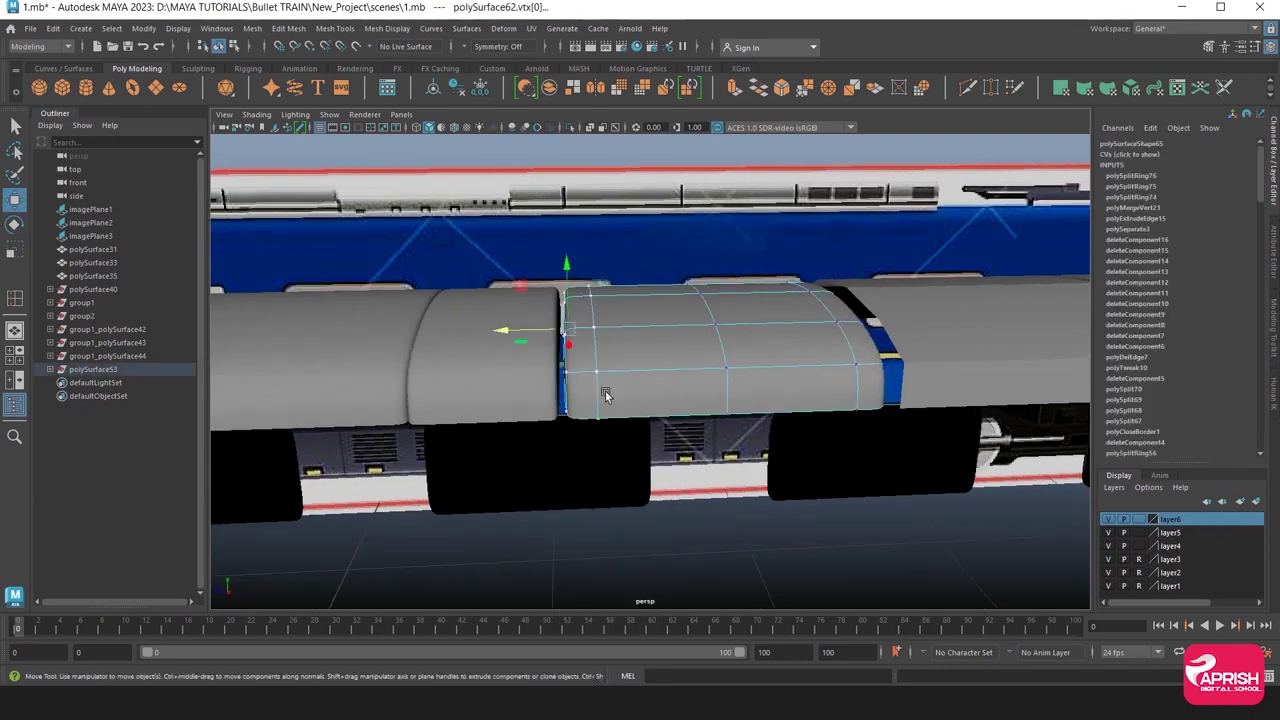
pyautogui.moveTo(507, 337)
pyautogui.mouseDown()
pyautogui.moveTo(491, 333)
pyautogui.moveTo(671, 469)
pyautogui.moveTo(740, 462)
pyautogui.mouseUp()
pyautogui.click(752, 458)
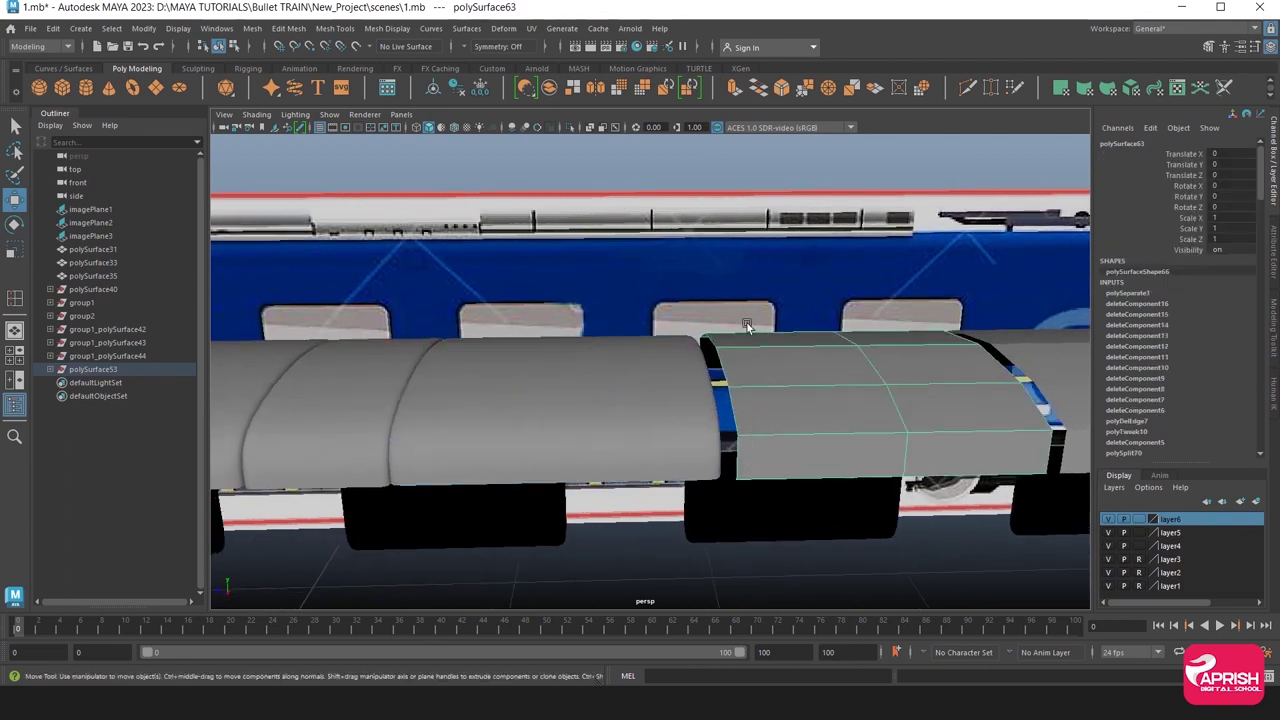
# Save the scene and isolate the right-hand roof panel, polySurface63.
pyautogui.hotkey('ctrl', 's')
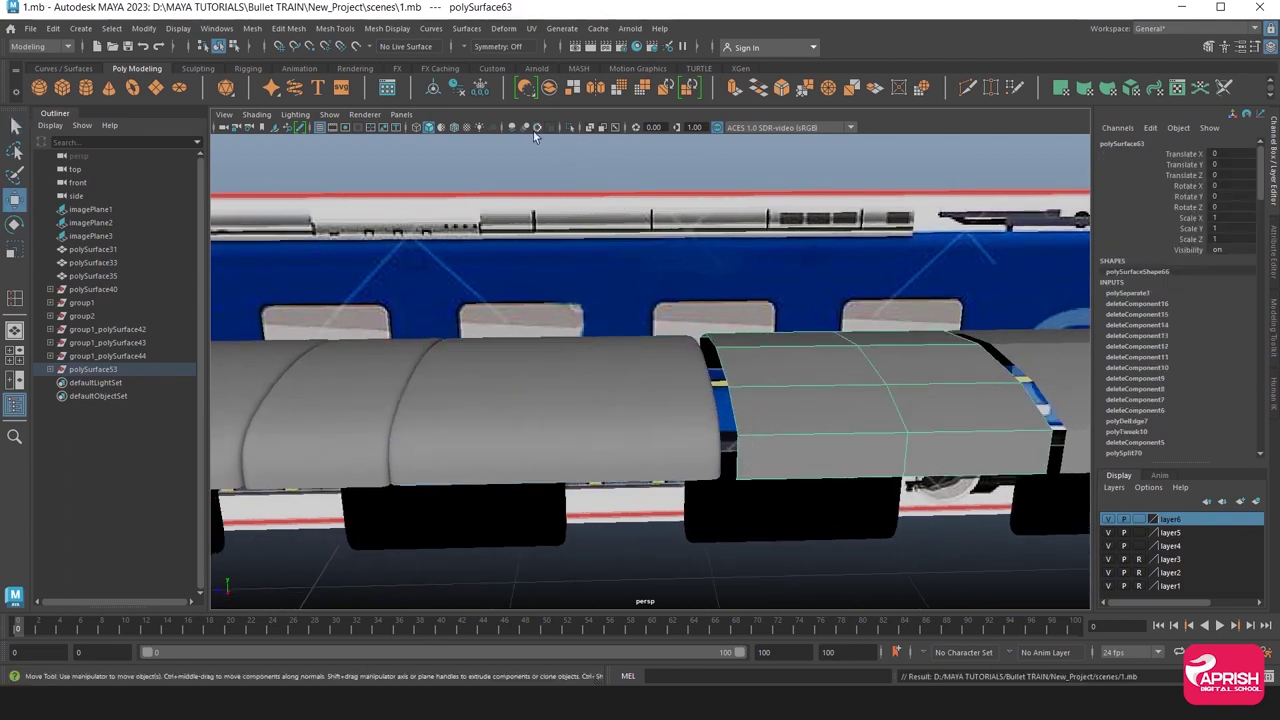
pyautogui.click(568, 127)
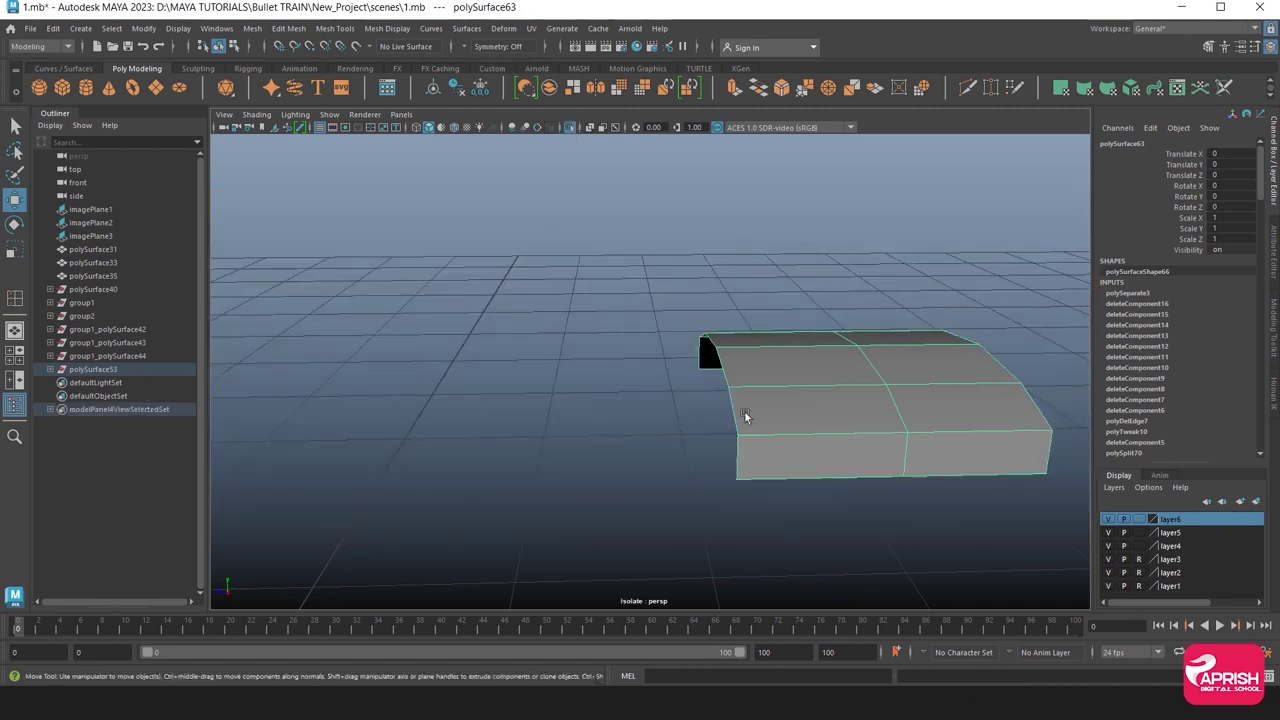
pyautogui.keyDown('alt'); pyautogui.moveTo(745, 415); pyautogui.dragTo(795, 437); pyautogui.keyUp('alt')
# Select the front and back border edges of polySurface63 in Edge mode.
pyautogui.moveTo(697, 310); pyautogui.dragTo(701, 273, button='right')
pyautogui.keyDown('alt'); pyautogui.moveTo(701, 273); pyautogui.dragTo(676, 338); pyautogui.keyUp('alt')
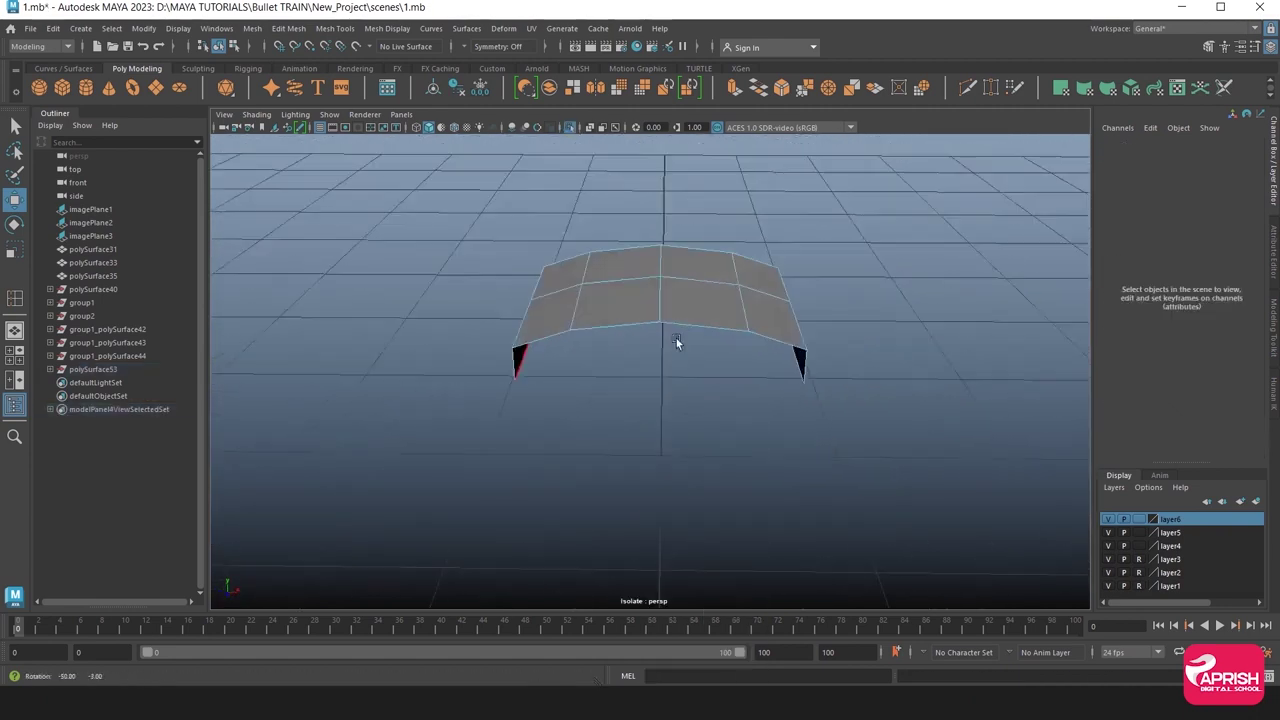
pyautogui.click(540, 343)
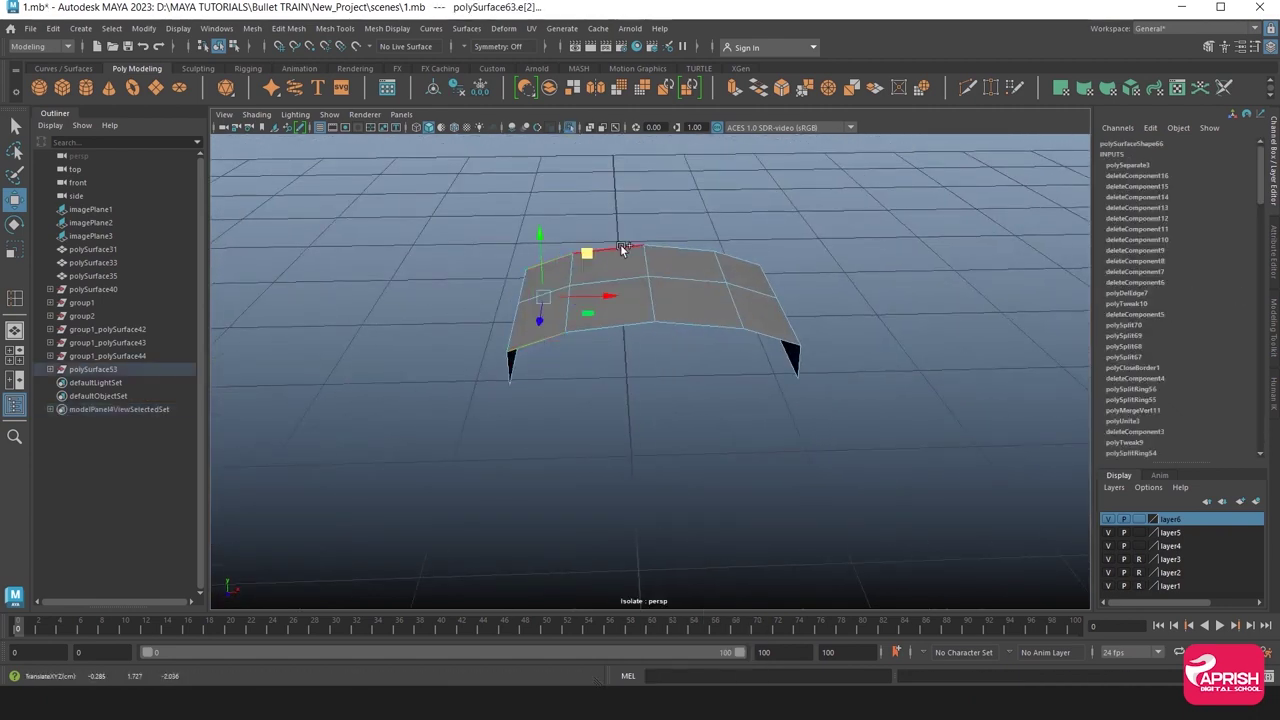
pyautogui.keyDown('shift'); pyautogui.click(643, 320); pyautogui.keyUp('shift')
pyautogui.keyDown('shift'); pyautogui.click(686, 252); pyautogui.keyUp('shift')
pyautogui.keyDown('shift'); pyautogui.click(738, 258); pyautogui.keyUp('shift')
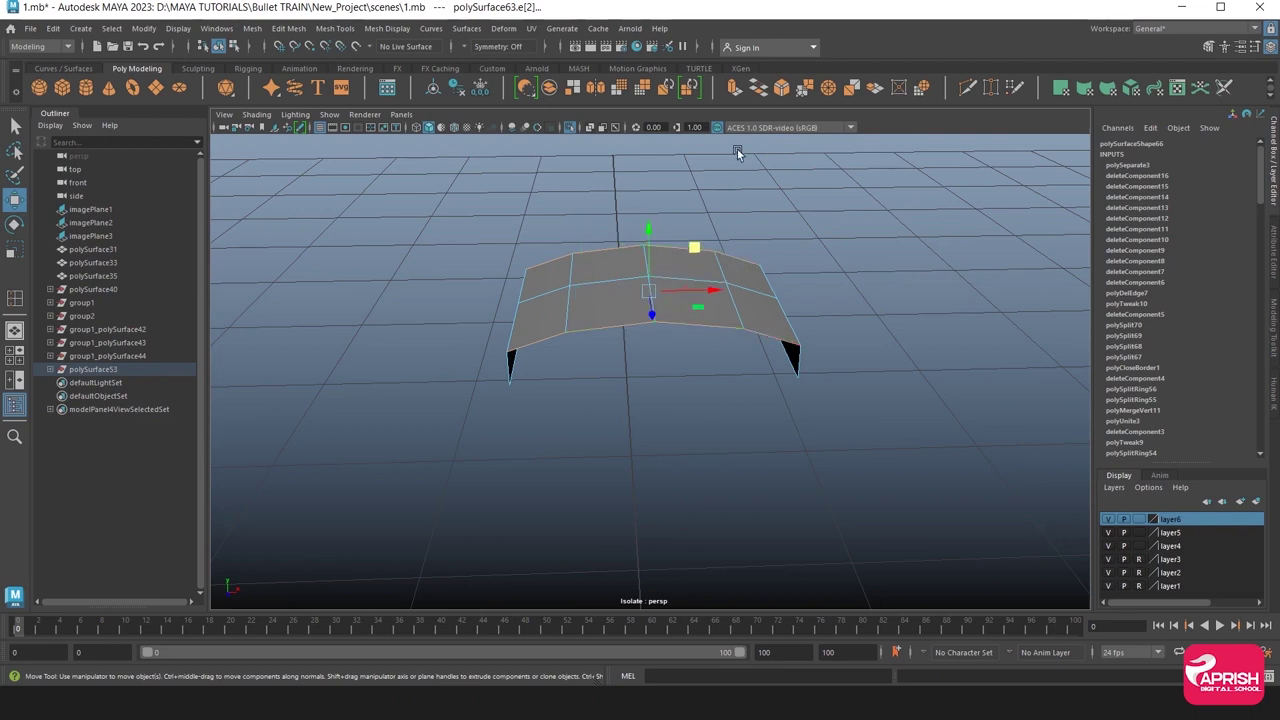
# Extrude the curved roof panel's edges downward for thickness and merge its loose corner vertices.
pyautogui.click(733, 89)
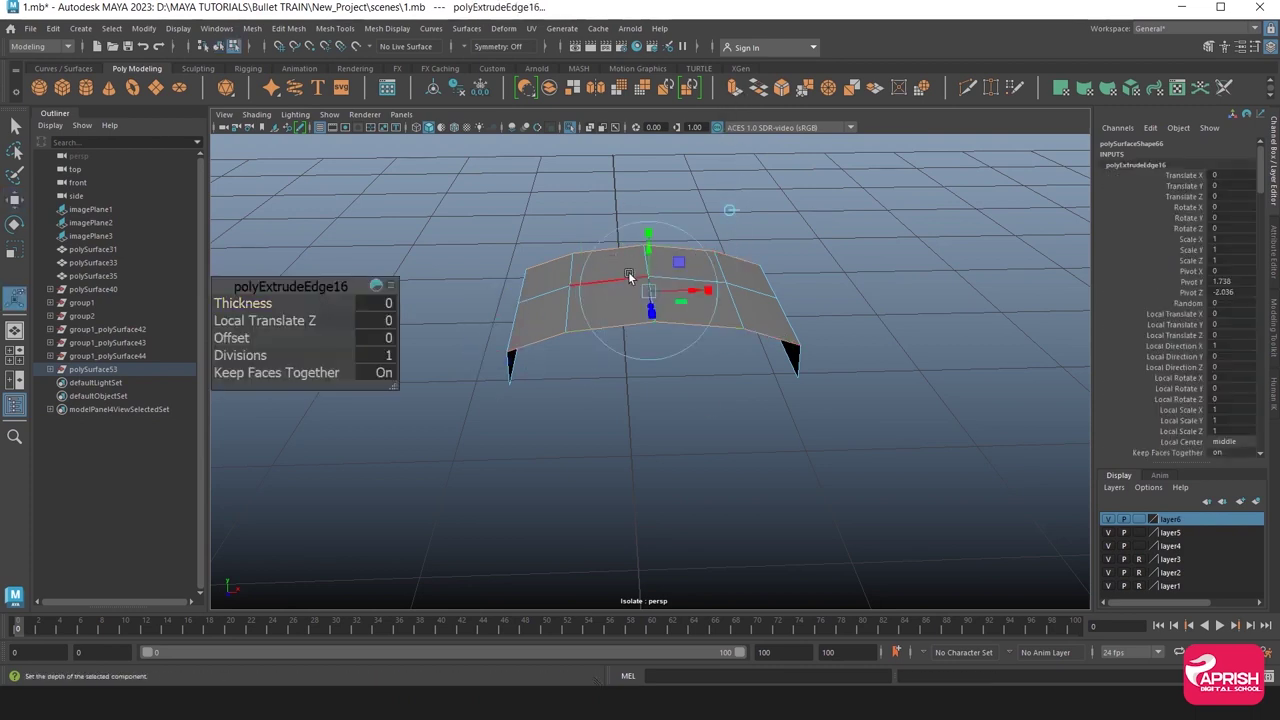
pyautogui.moveTo(648, 256); pyautogui.dragTo(648, 285)
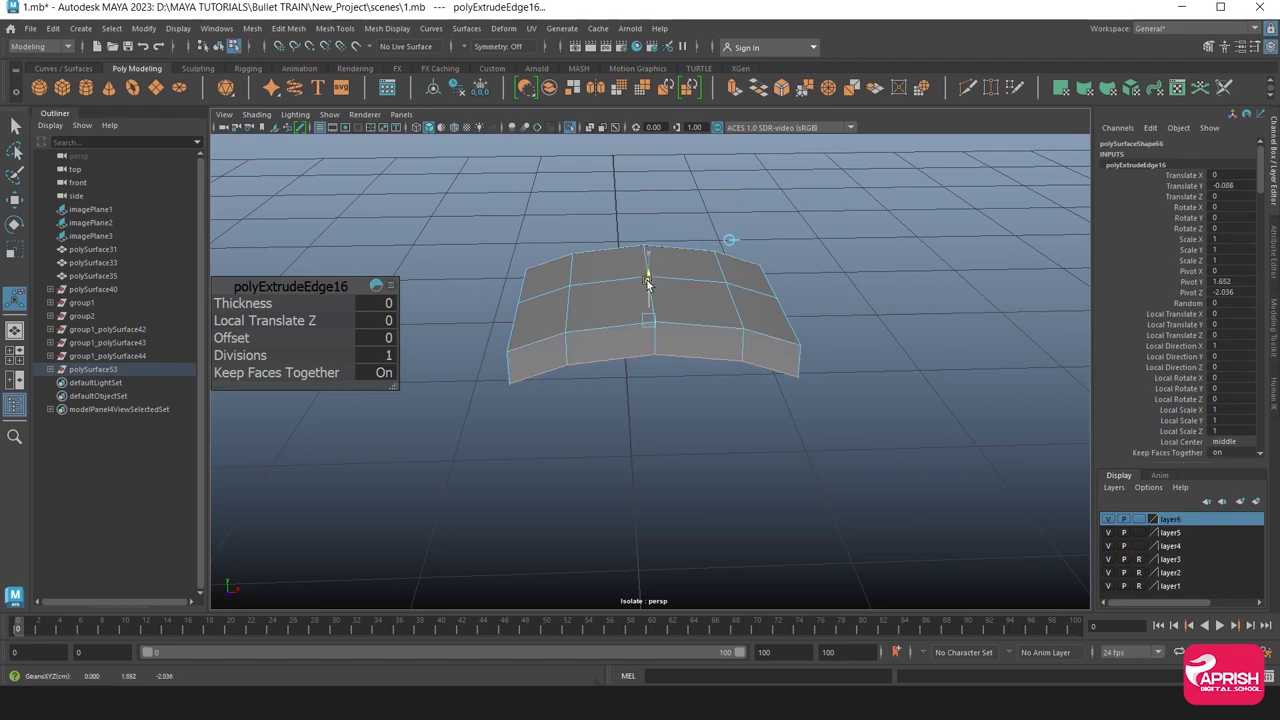
pyautogui.moveTo(563, 329); pyautogui.dragTo(487, 366, button='right')
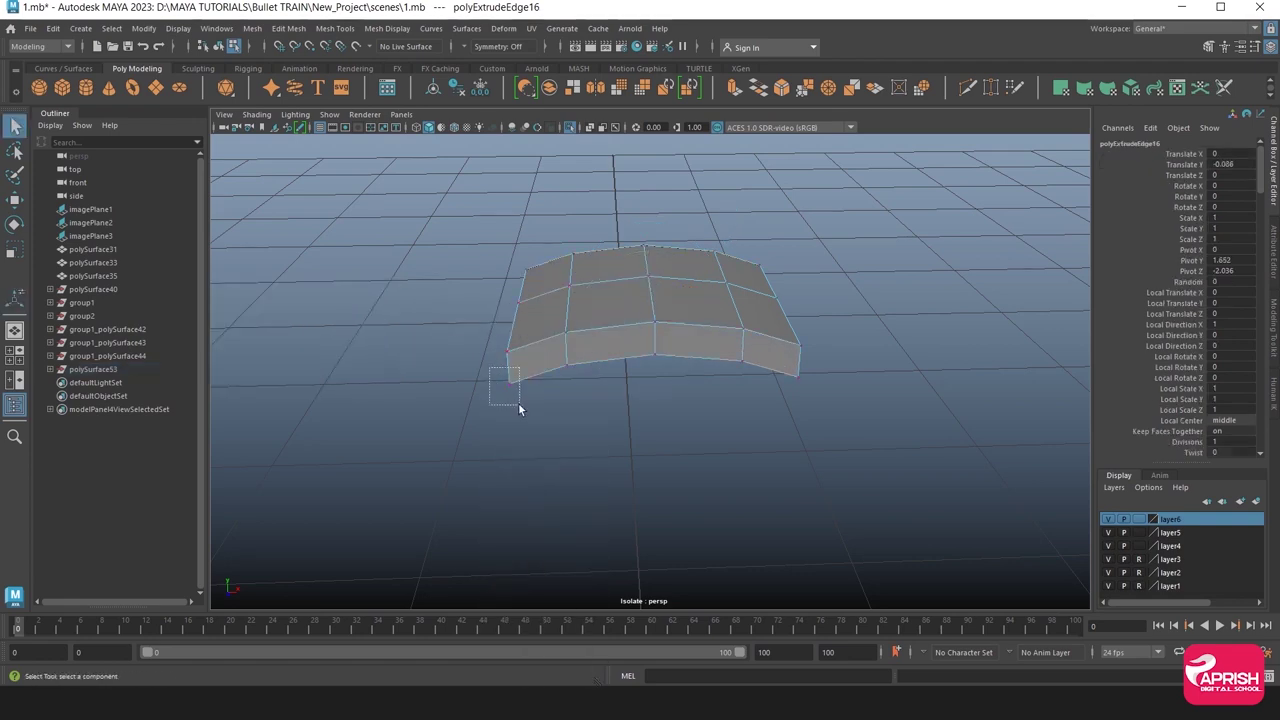
pyautogui.moveTo(518, 402); pyautogui.dragTo(519, 404)
pyautogui.keyDown('alt'); pyautogui.moveTo(836, 397); pyautogui.dragTo(666, 323); pyautogui.keyUp('alt')
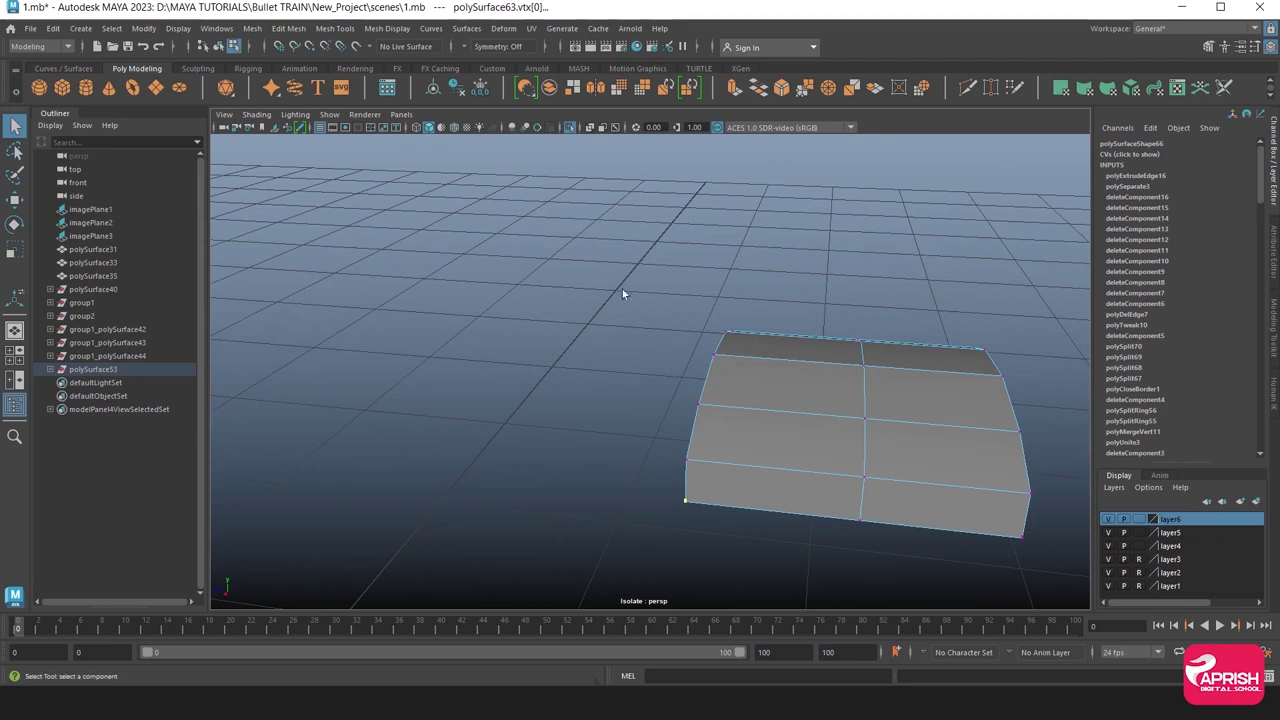
pyautogui.keyDown('alt'); pyautogui.moveTo(894, 417); pyautogui.dragTo(766, 436); pyautogui.keyUp('alt')
pyautogui.keyDown('alt'); pyautogui.moveTo(826, 378); pyautogui.dragTo(768, 373); pyautogui.keyUp('alt')
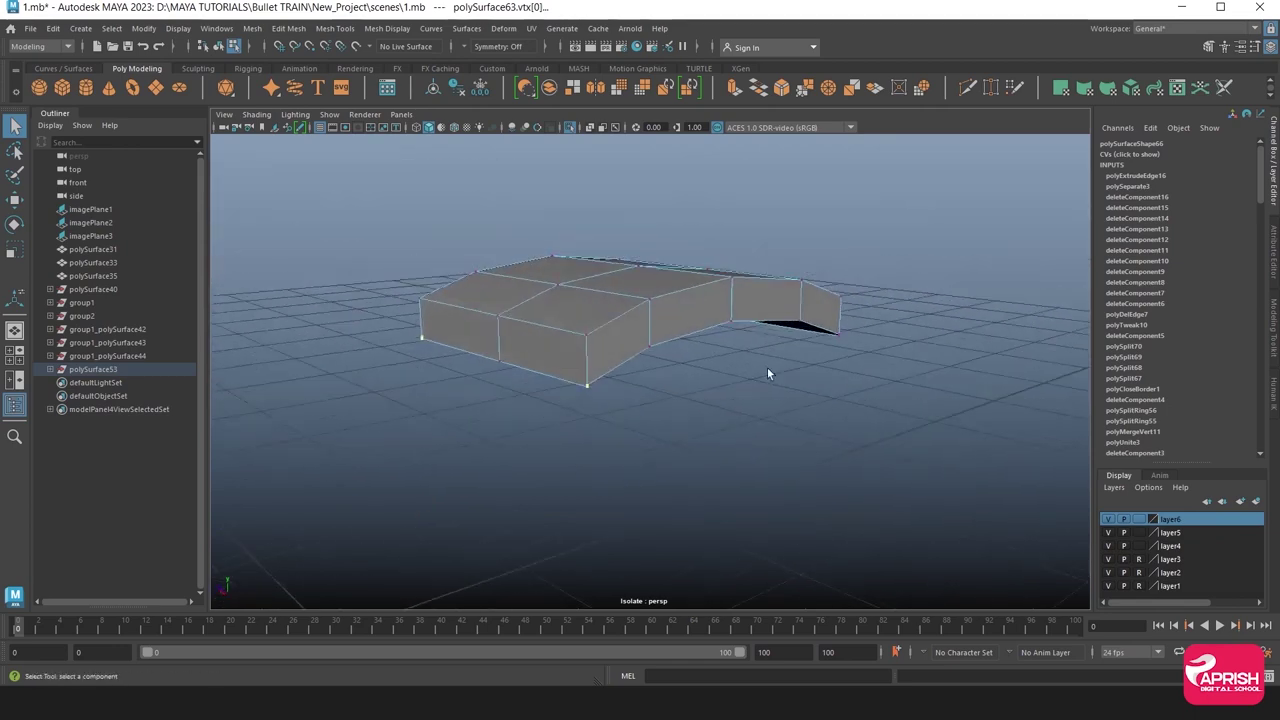
pyautogui.click(806, 88)
# Insert two edge loops across the thickened panel with Insert Edge Loop.
pyautogui.keyDown('alt'); pyautogui.moveTo(590, 302); pyautogui.dragTo(470, 230); pyautogui.keyUp('alt')
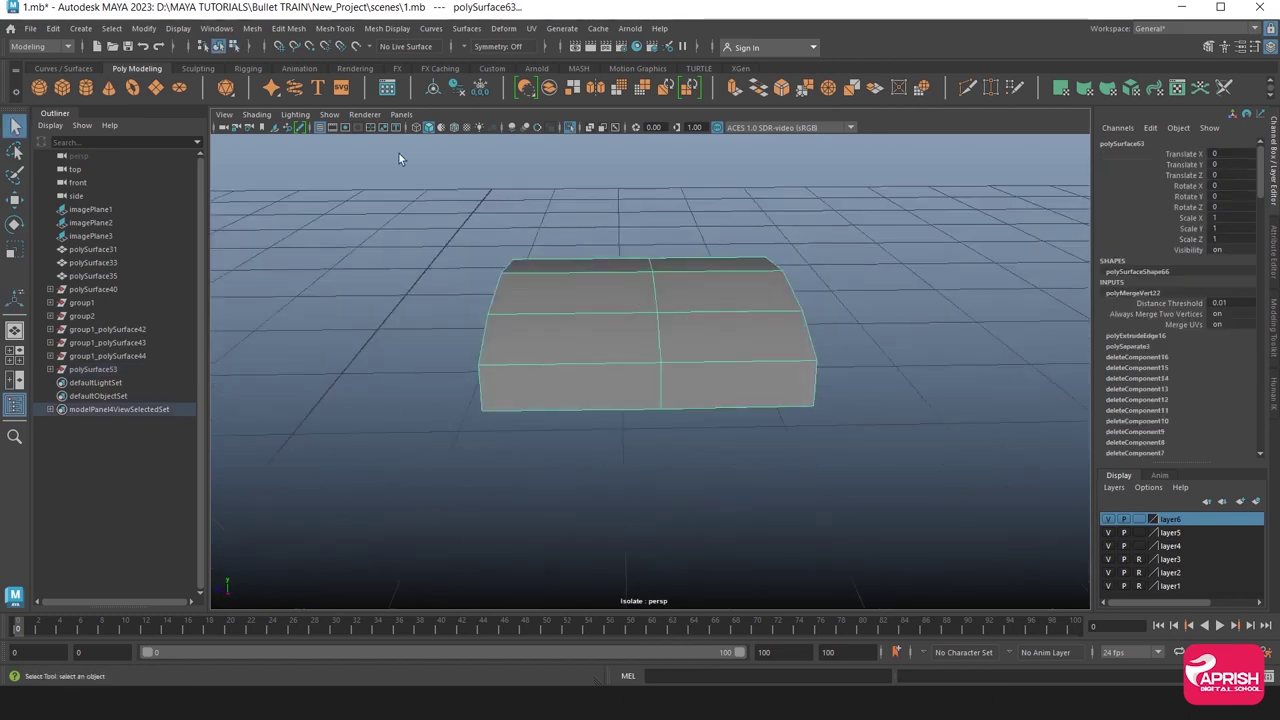
pyautogui.click(335, 28)
pyautogui.click(365, 131)
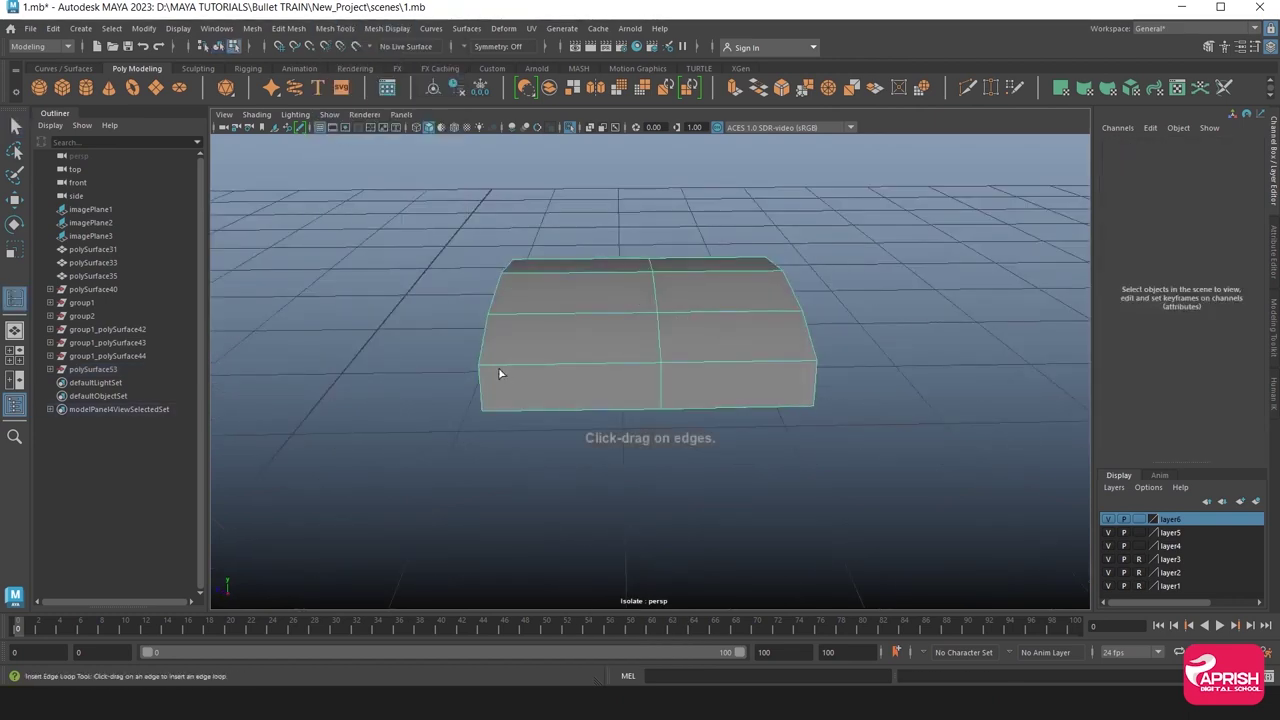
pyautogui.click(493, 319)
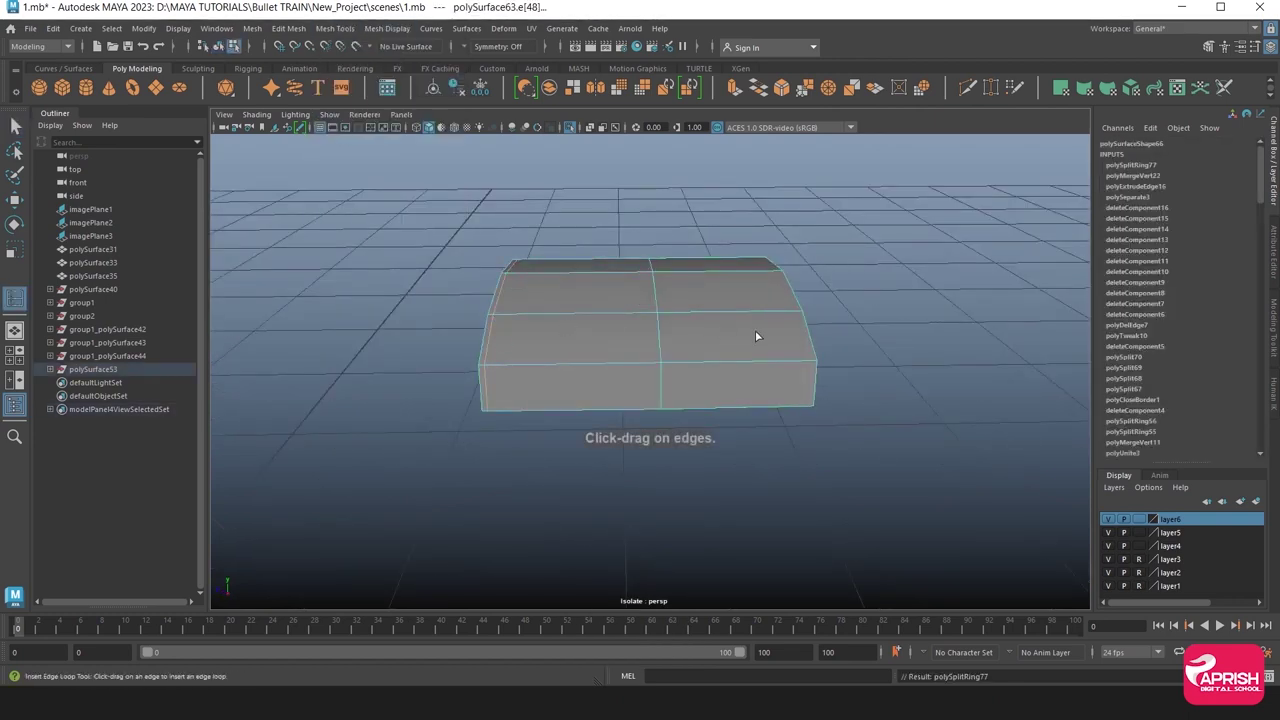
pyautogui.click(792, 314)
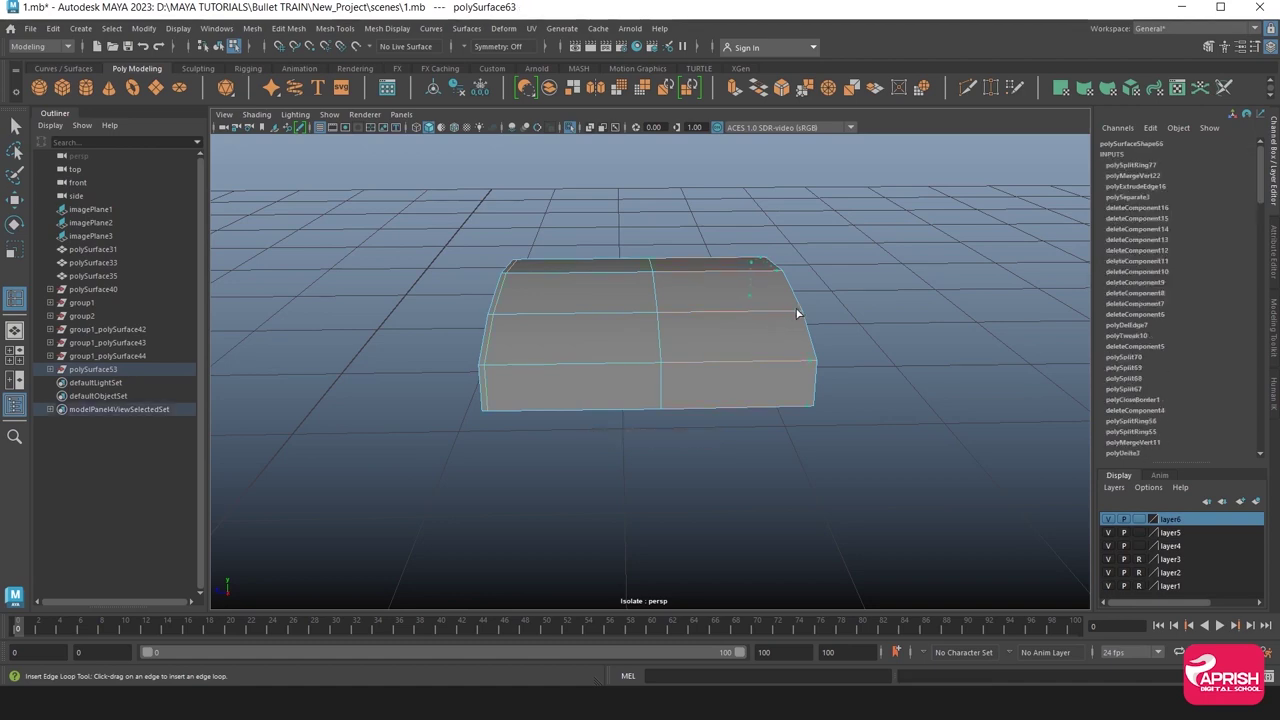
# Exit isolation and orbit to a frontal view of the panel on the train roof.
pyautogui.click(569, 127)
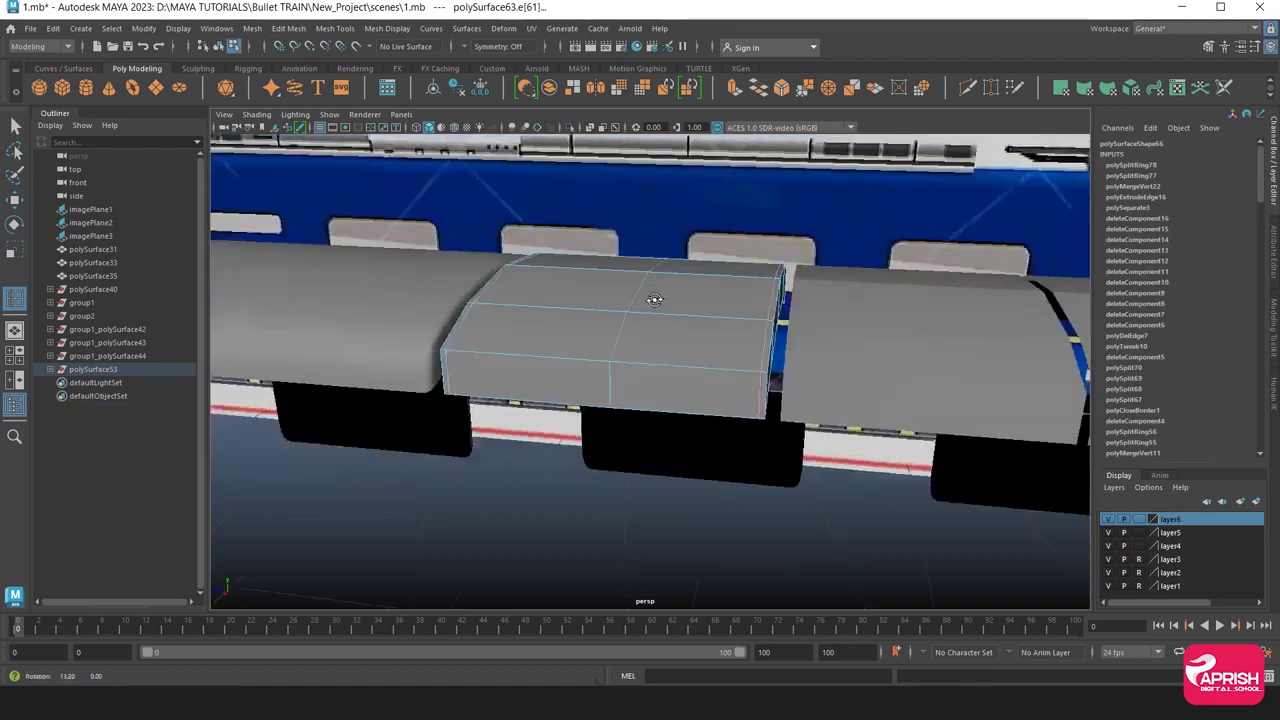
pyautogui.keyDown('alt'); pyautogui.moveTo(560, 300); pyautogui.dragTo(417, 304); pyautogui.keyUp('alt')
pyautogui.moveTo(543, 292); pyautogui.dragTo(610, 272, button='right')
pyautogui.keyDown('alt'); pyautogui.moveTo(686, 320); pyautogui.dragTo(587, 322); pyautogui.keyUp('alt')
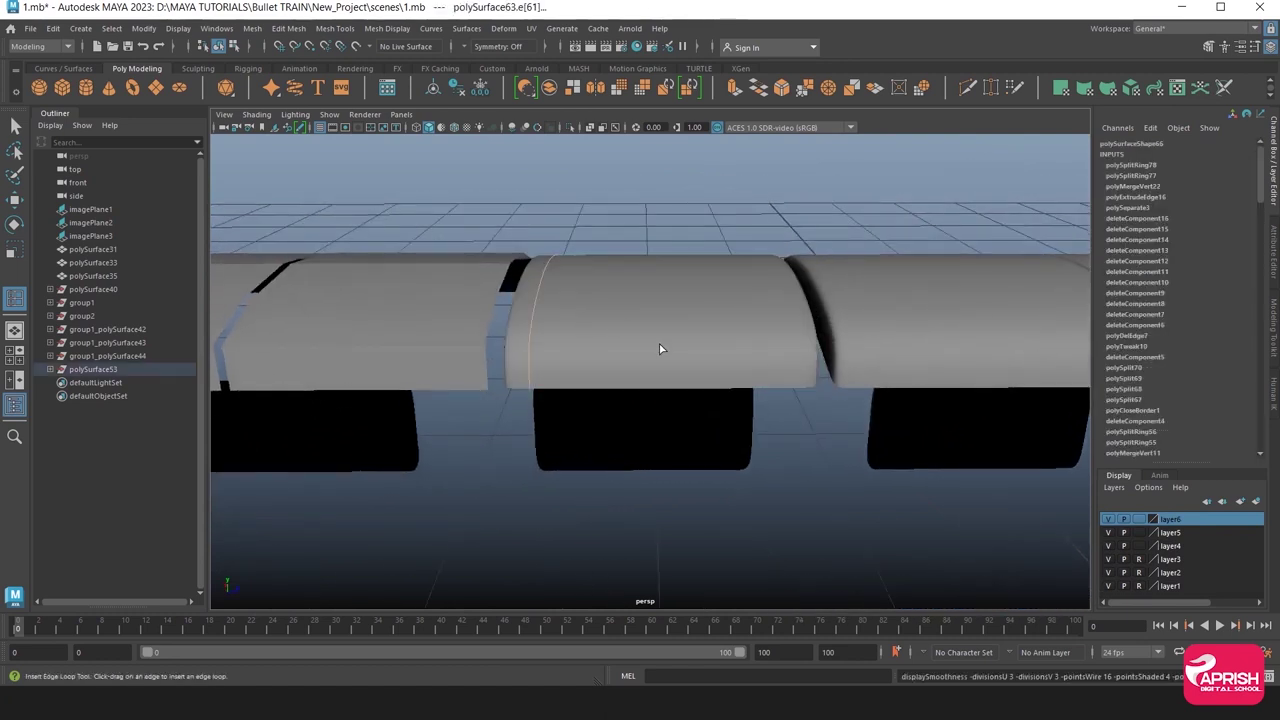
pyautogui.moveTo(656, 345); pyautogui.dragTo(743, 327, button='right')
pyautogui.keyDown('alt'); pyautogui.moveTo(743, 327); pyautogui.dragTo(664, 322, button='middle'); pyautogui.keyUp('alt')
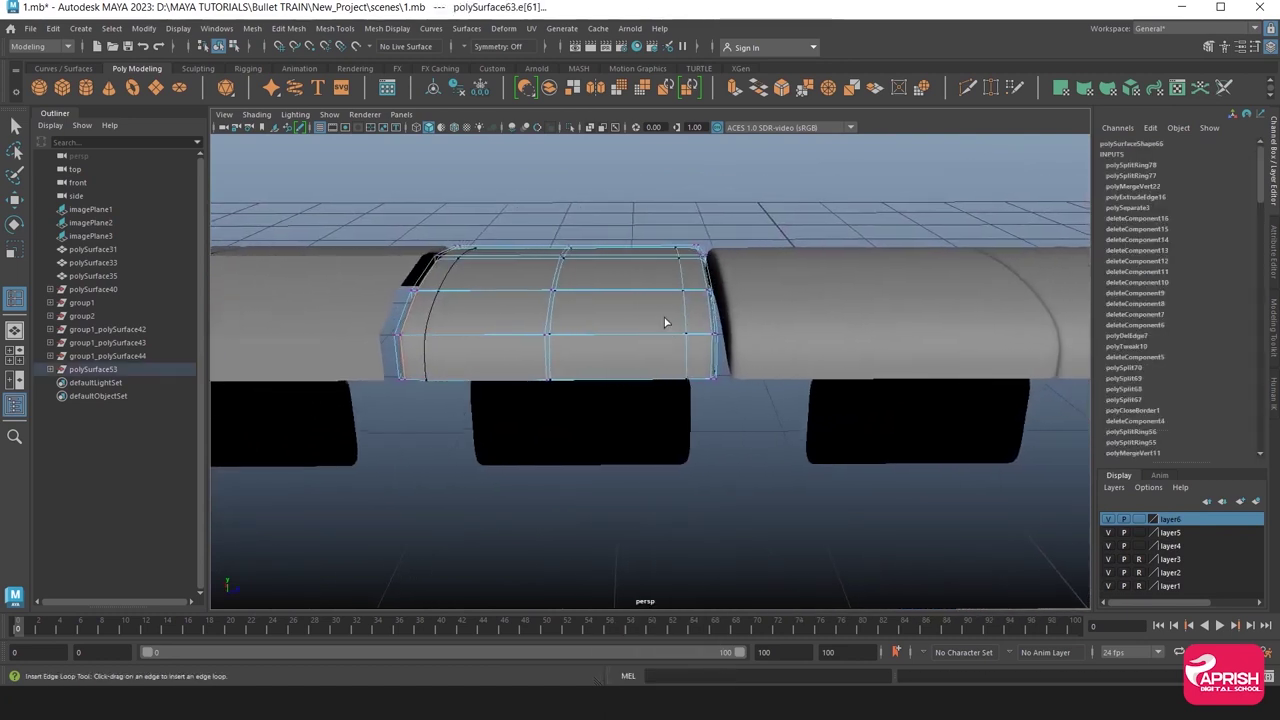
# Move polySurface63's right-end vertex column to meet the neighbouring roof section, then select the next panel.
pyautogui.press('F8')
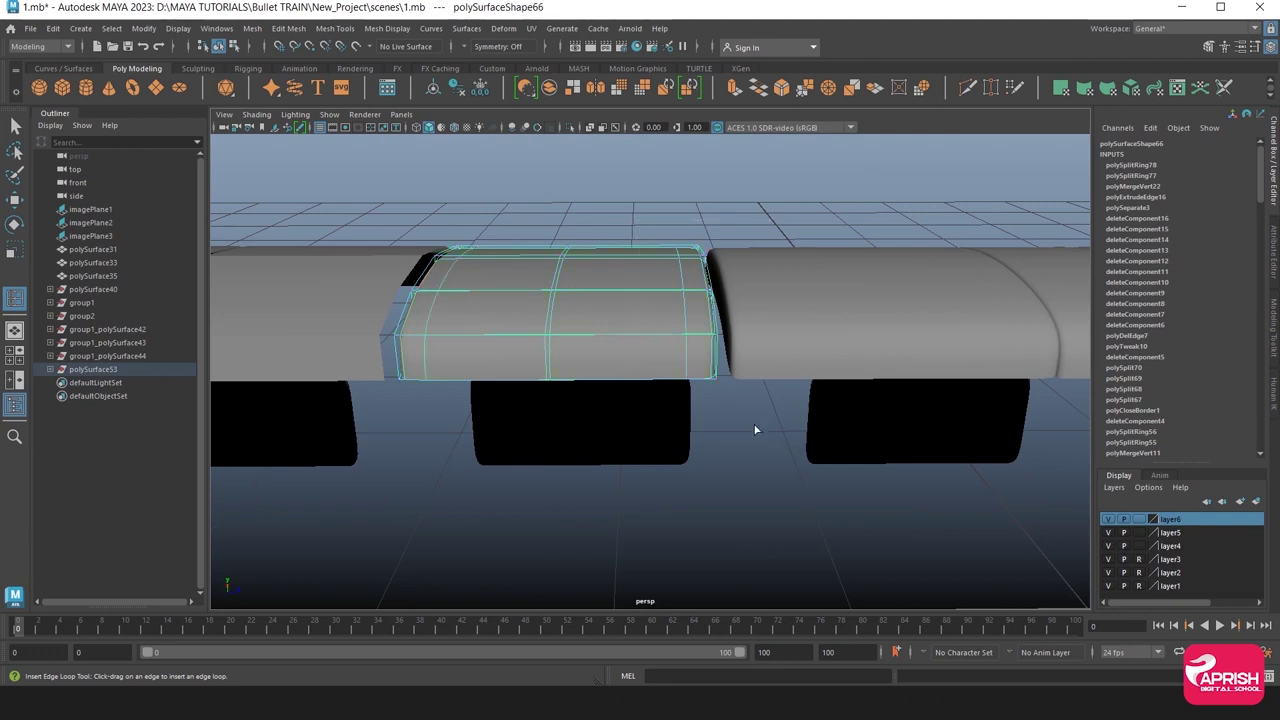
pyautogui.press('w')
pyautogui.moveTo(617, 270)
pyautogui.mouseDown(button='right')
pyautogui.moveTo(644, 272)
pyautogui.moveTo(628, 236)
pyautogui.mouseUp(button='right')
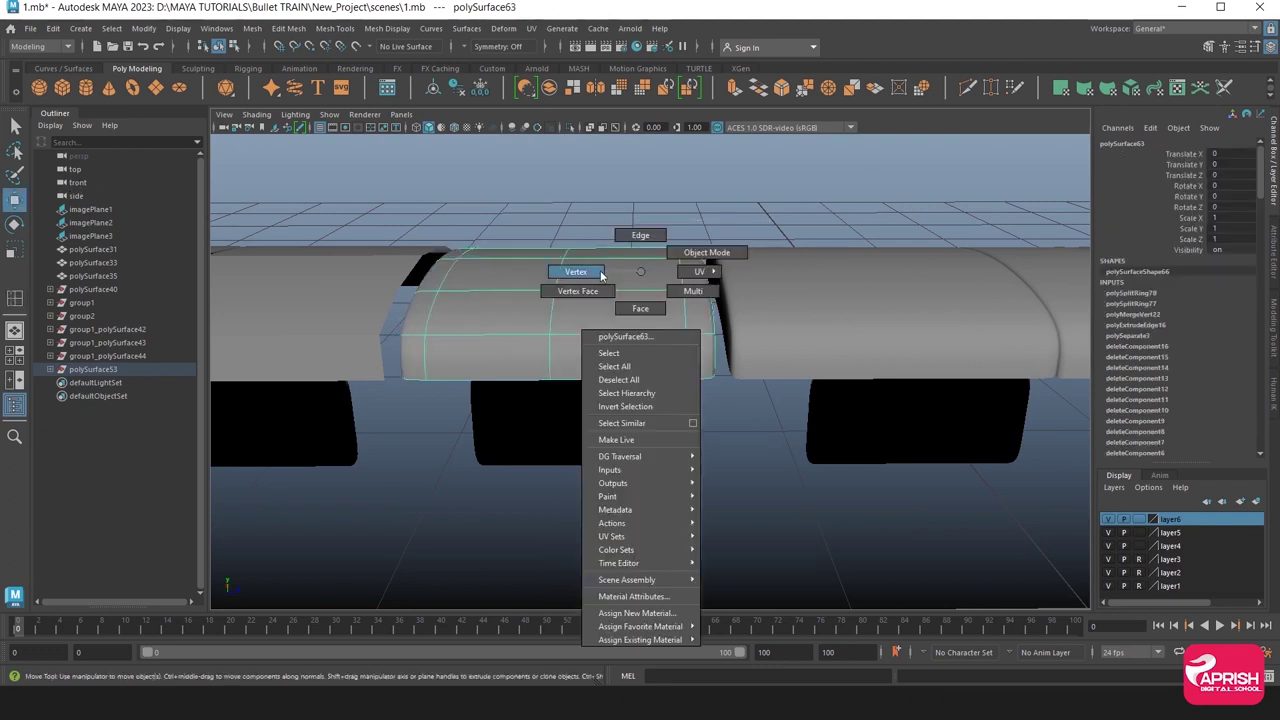
pyautogui.moveTo(628, 236); pyautogui.dragTo(764, 457)
pyautogui.keyDown('alt'); pyautogui.moveTo(694, 300); pyautogui.dragTo(785, 292); pyautogui.keyUp('alt')
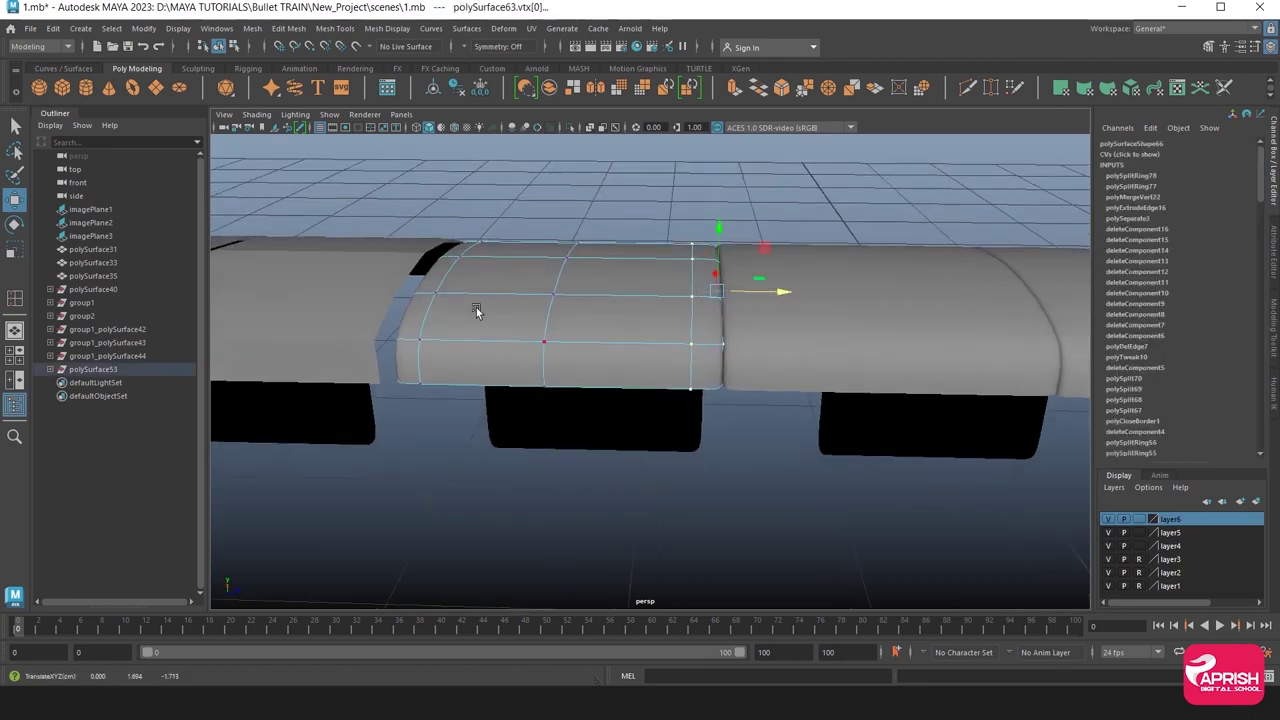
pyautogui.keyDown('alt'); pyautogui.moveTo(476, 311); pyautogui.dragTo(526, 323); pyautogui.keyUp('alt')
pyautogui.moveTo(523, 286); pyautogui.dragTo(587, 262, button='right')
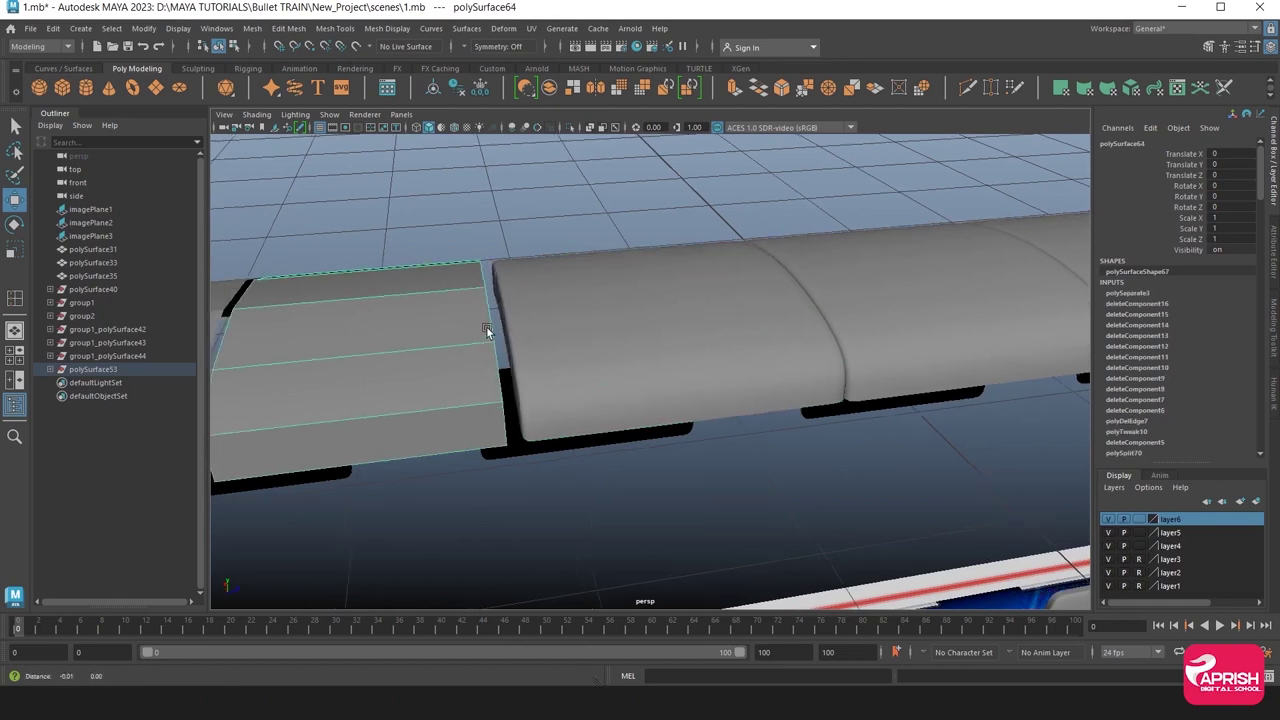
# Isolate polySurface64 and select its top edges.
pyautogui.scroll(-5, 487, 331)
pyautogui.click(569, 127)
pyautogui.keyDown('alt'); pyautogui.moveTo(647, 304); pyautogui.dragTo(529, 302); pyautogui.keyUp('alt')
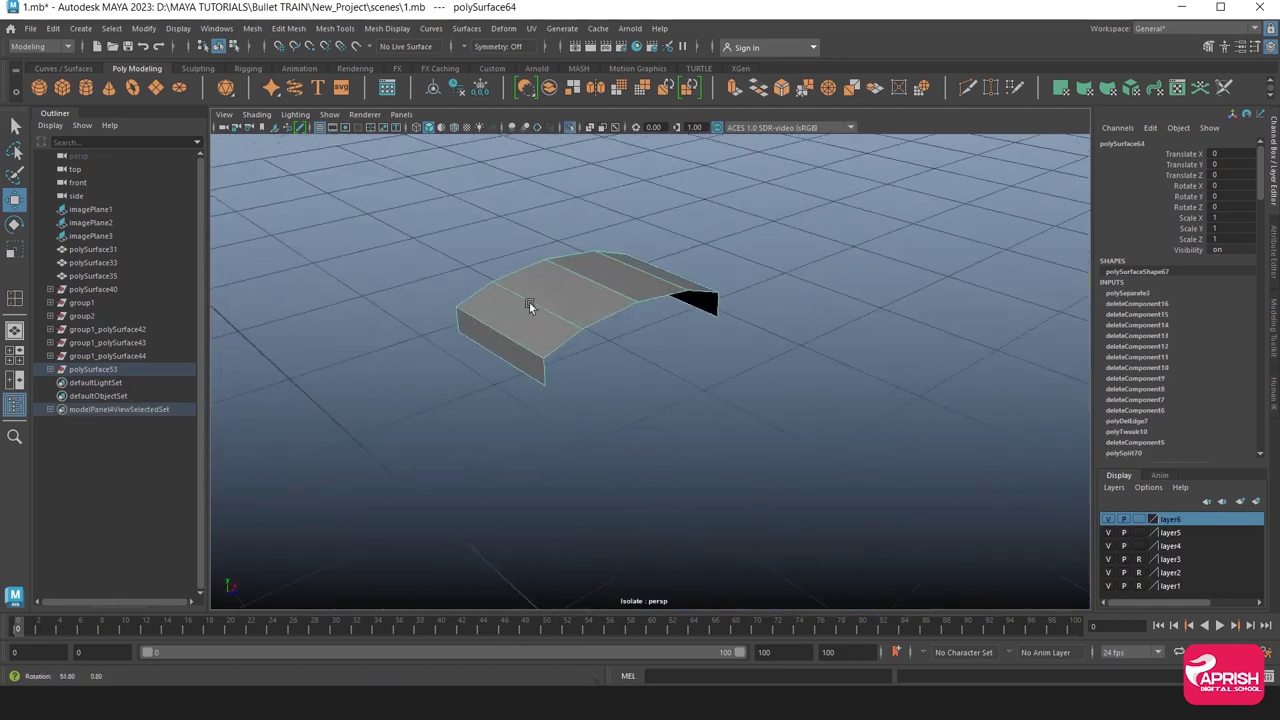
pyautogui.moveTo(529, 302); pyautogui.dragTo(529, 260, button='right')
pyautogui.click(588, 337)
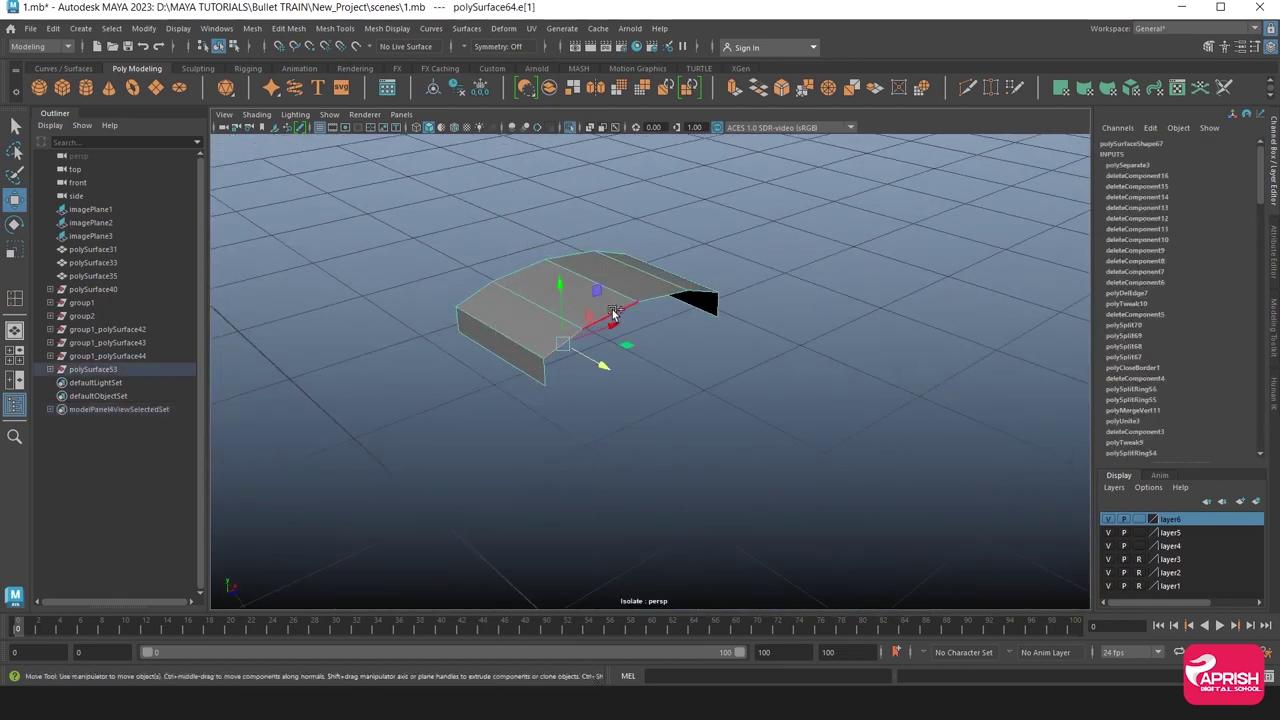
pyautogui.keyDown('shift'); pyautogui.click(512, 279); pyautogui.keyUp('shift')
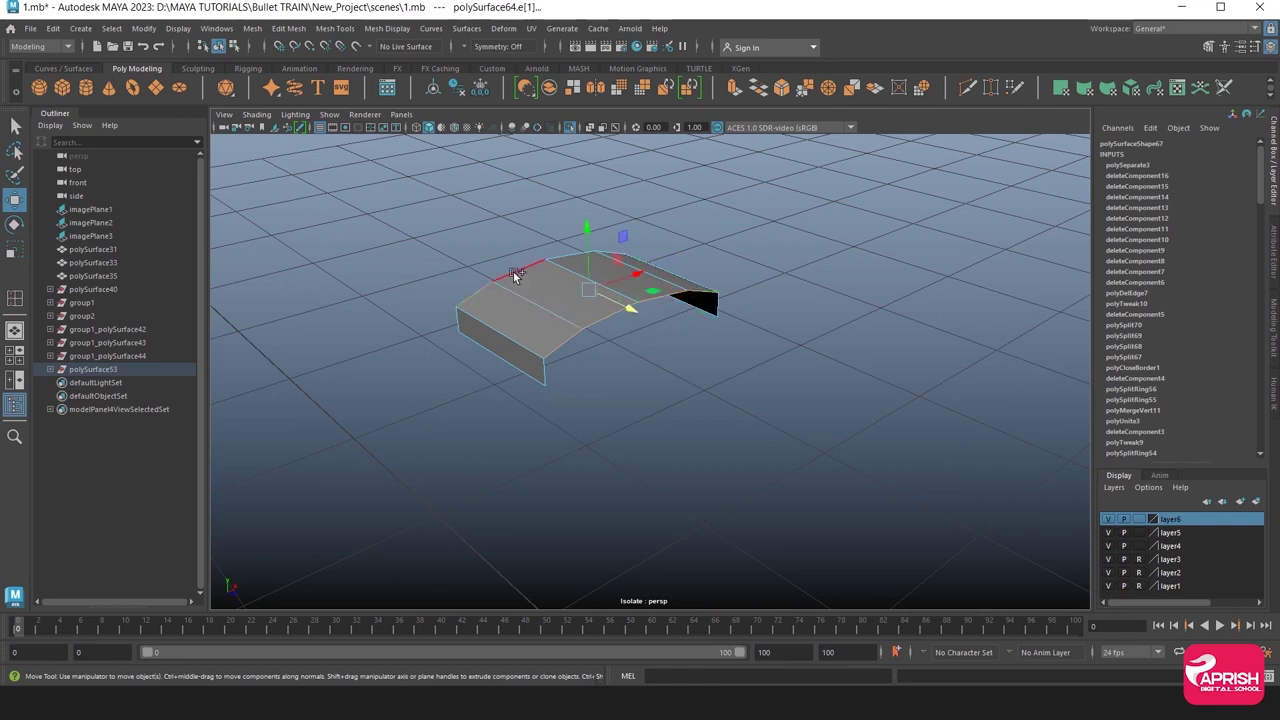
pyautogui.keyDown('alt'); pyautogui.moveTo(568, 252); pyautogui.dragTo(700, 257); pyautogui.keyUp('alt')
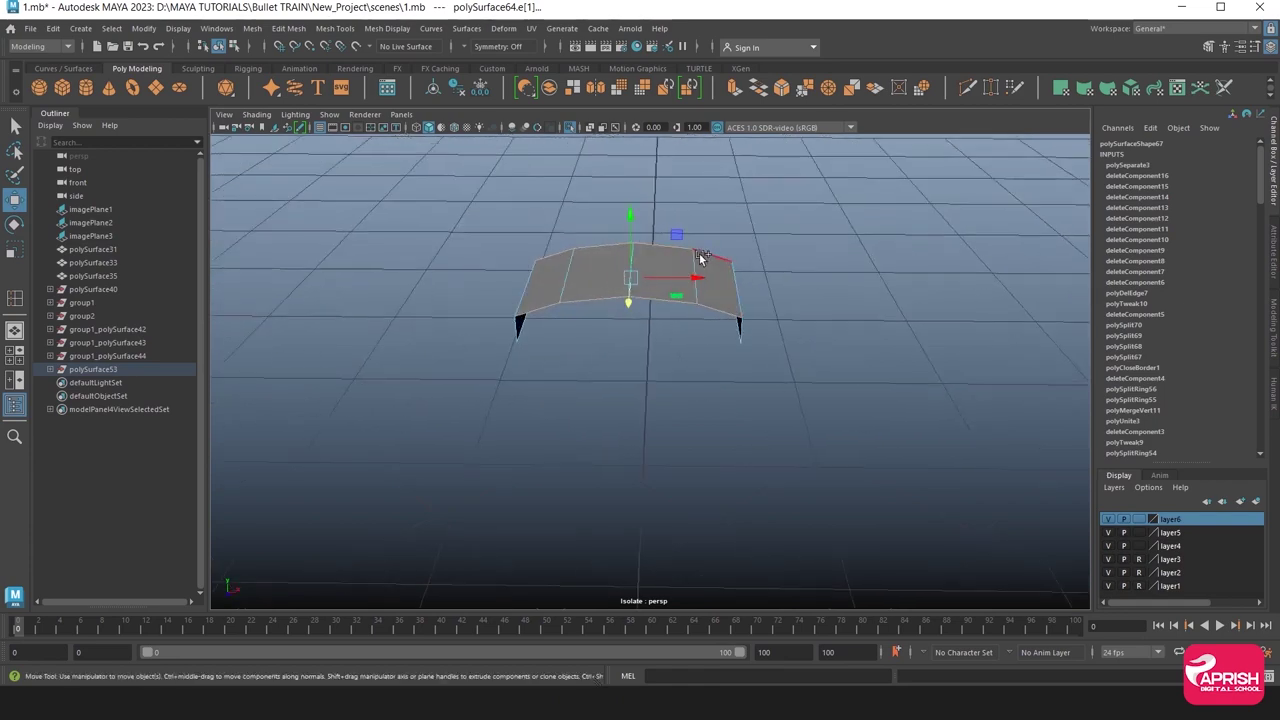
# Extrude the selected edges downward to give the panel thick side walls.
pyautogui.click(735, 88)
pyautogui.moveTo(621, 234)
pyautogui.keyDown('alt'); pyautogui.mouseDown()
pyautogui.moveTo(630, 220)
pyautogui.moveTo(621, 240)
pyautogui.mouseUp(); pyautogui.keyUp('alt')
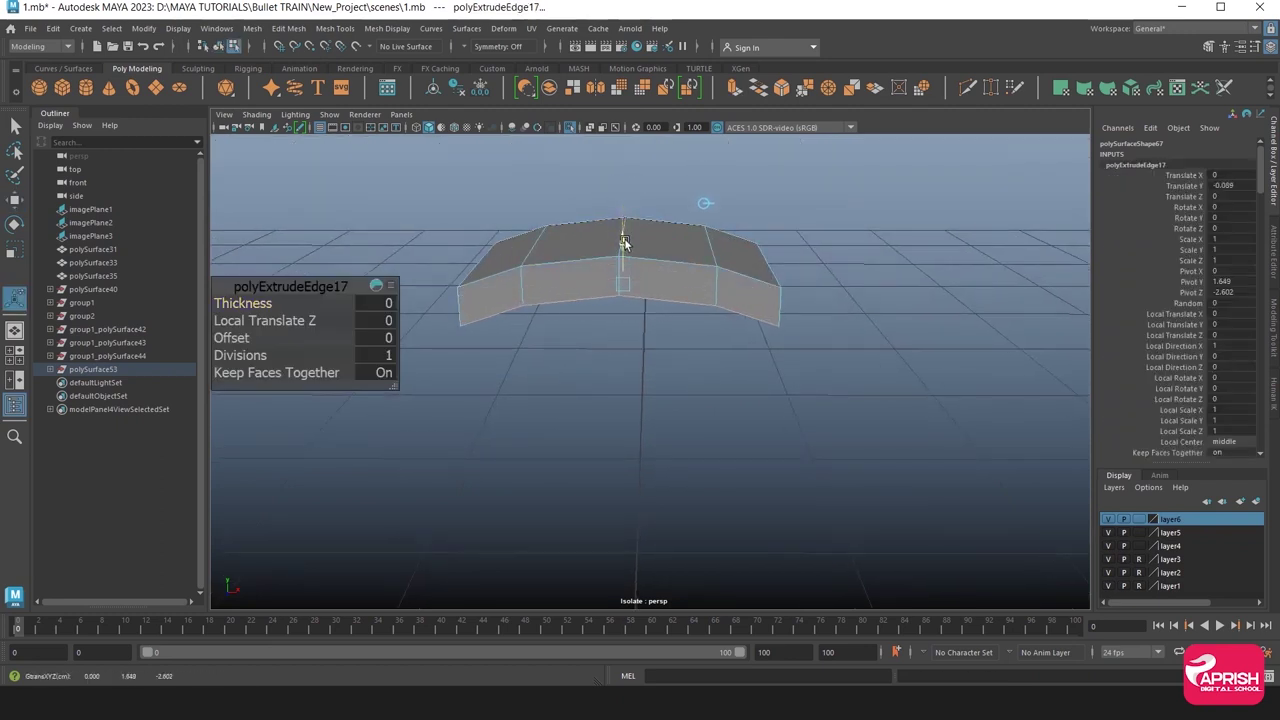
pyautogui.press('q')
pyautogui.press('F9')
pyautogui.click(460, 326)
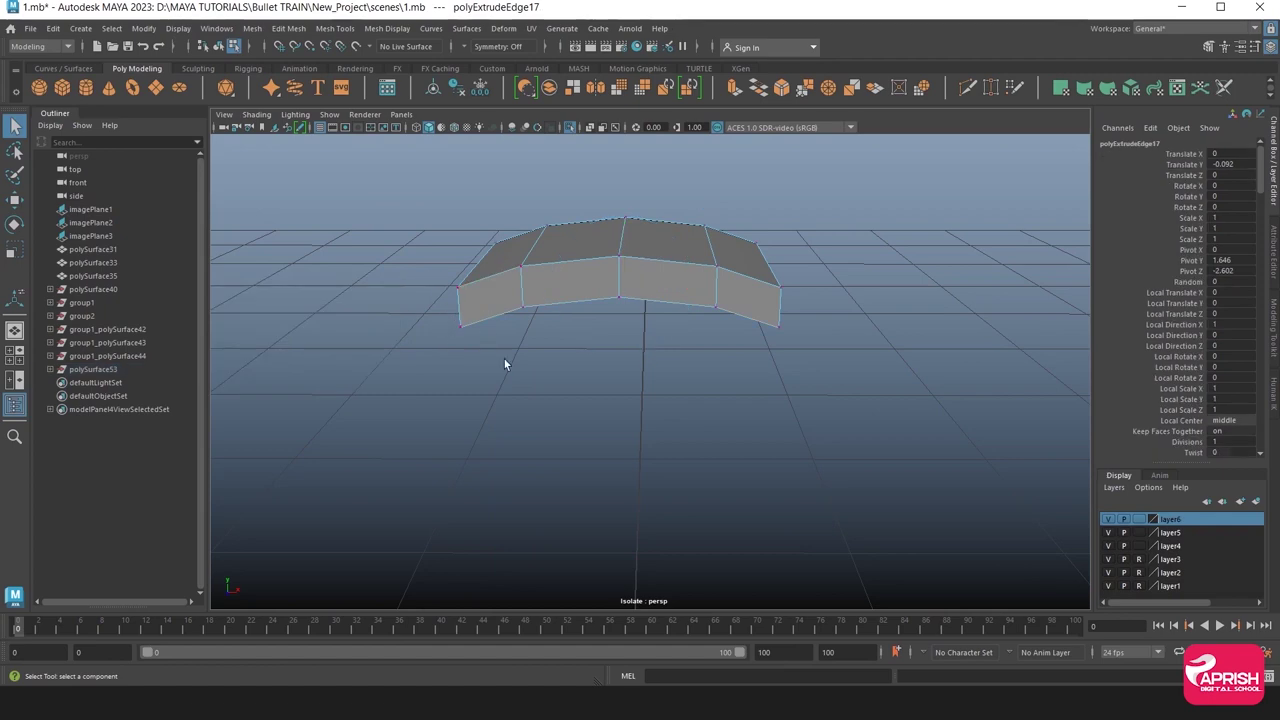
pyautogui.moveTo(852, 347)
pyautogui.keyDown('alt'); pyautogui.mouseDown()
pyautogui.moveTo(677, 286)
pyautogui.moveTo(727, 432)
pyautogui.mouseUp(); pyautogui.keyUp('alt')
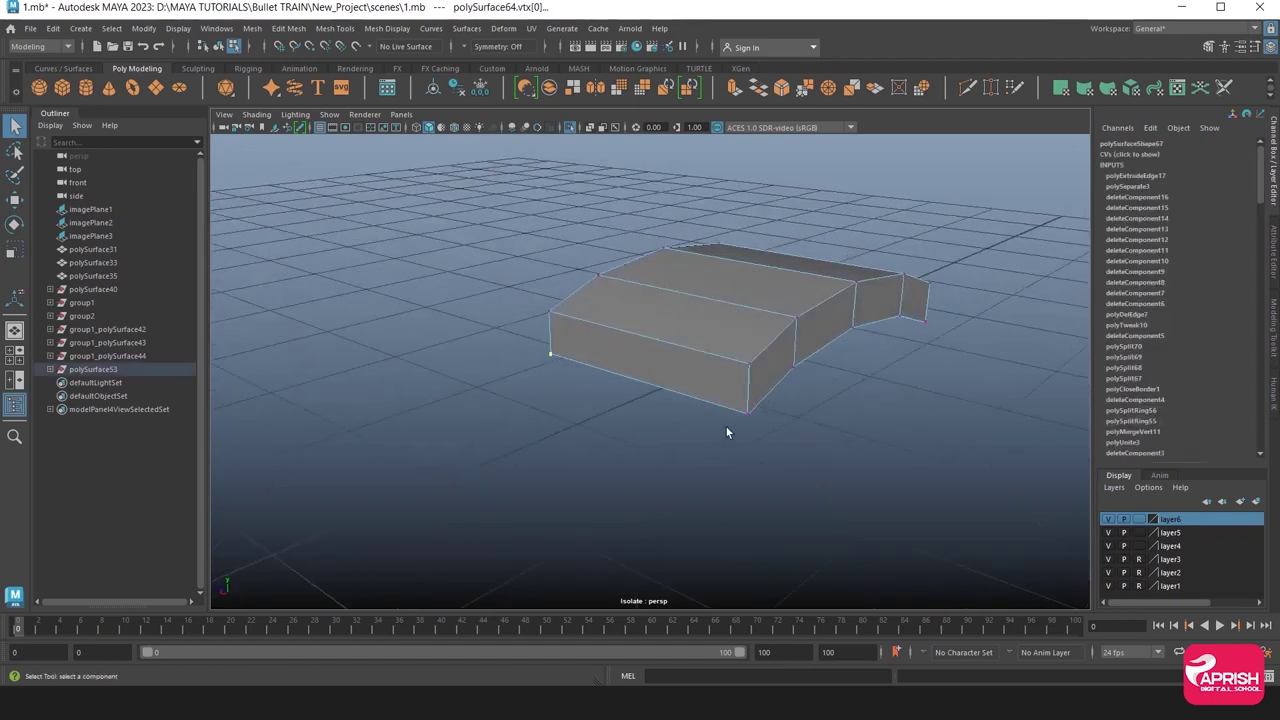
# Merge the two corner vertices of polySurface64.
pyautogui.keyDown('shift'); pyautogui.click(920, 318); pyautogui.keyUp('shift')
pyautogui.click(803, 92)
pyautogui.keyDown('alt'); pyautogui.moveTo(771, 317); pyautogui.dragTo(720, 329); pyautogui.keyUp('alt')
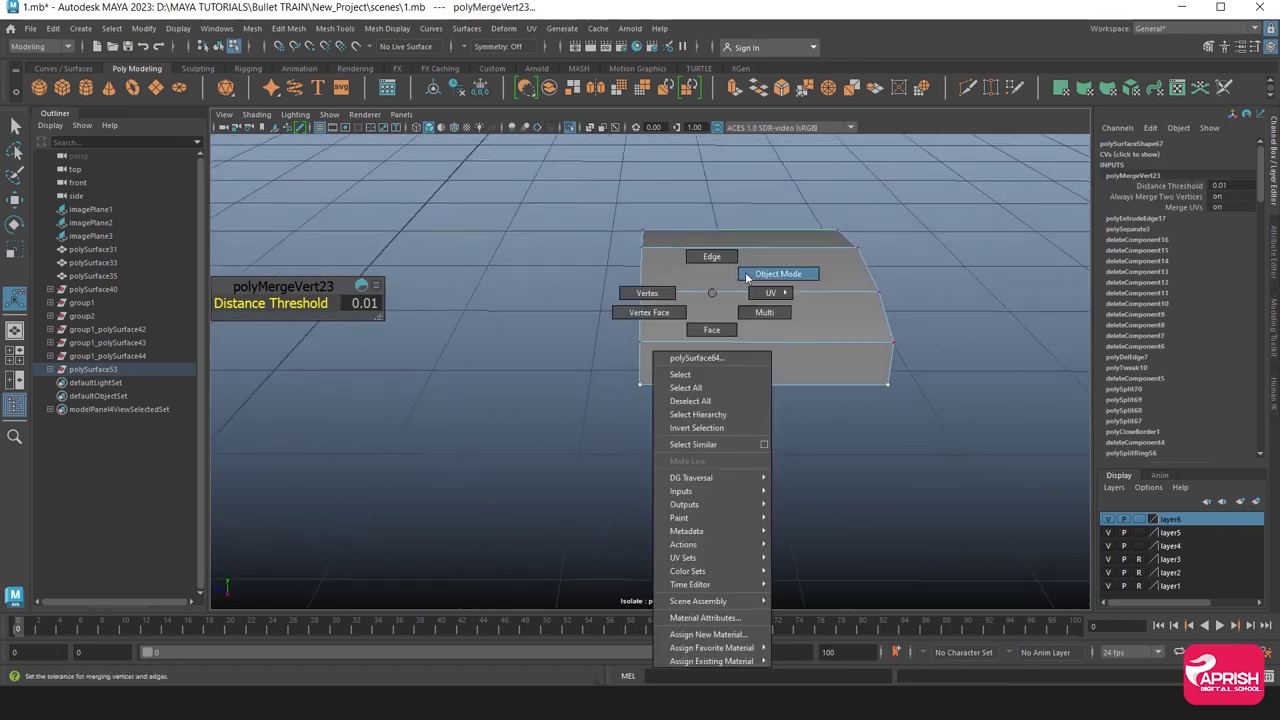
pyautogui.moveTo(716, 320); pyautogui.dragTo(745, 272, button='right')
# Insert three vertical edge loops across the panel, then return to object selection.
pyautogui.click(335, 28)
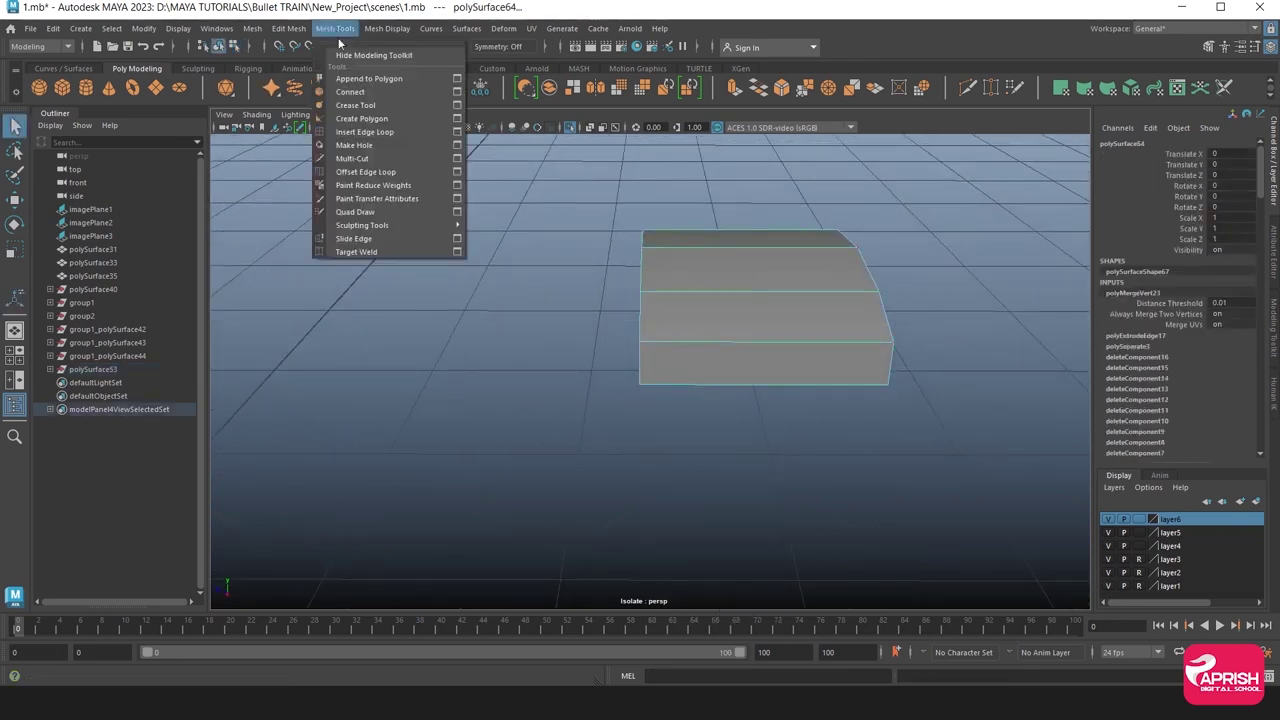
pyautogui.click(375, 131)
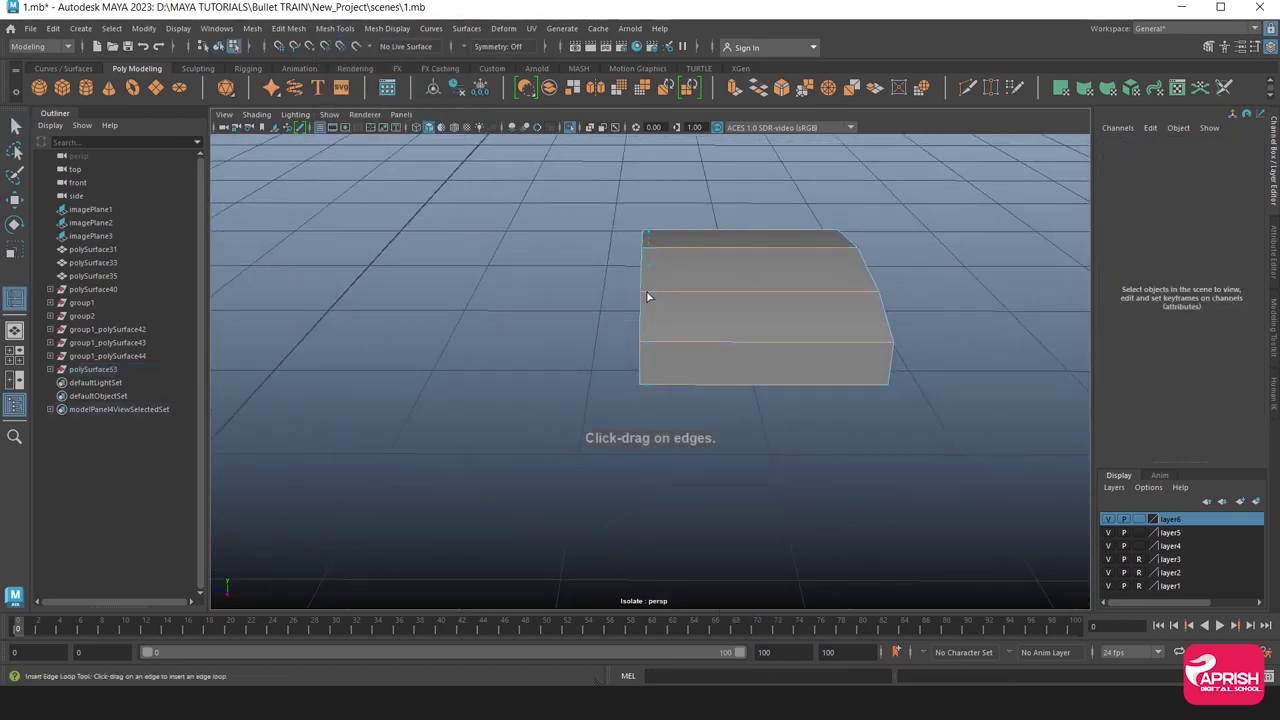
pyautogui.click(647, 296)
pyautogui.click(868, 297)
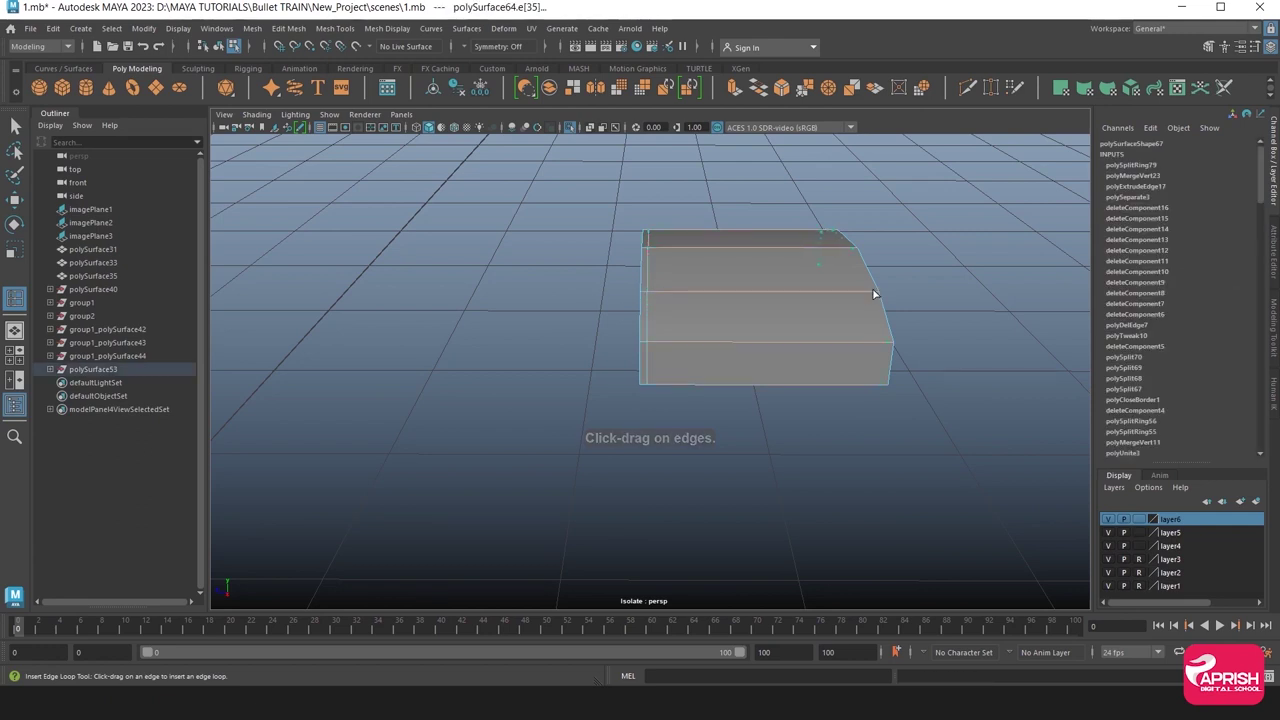
pyautogui.click(766, 297)
pyautogui.click(14, 199)
pyautogui.moveTo(703, 257); pyautogui.dragTo(766, 240, button='right')
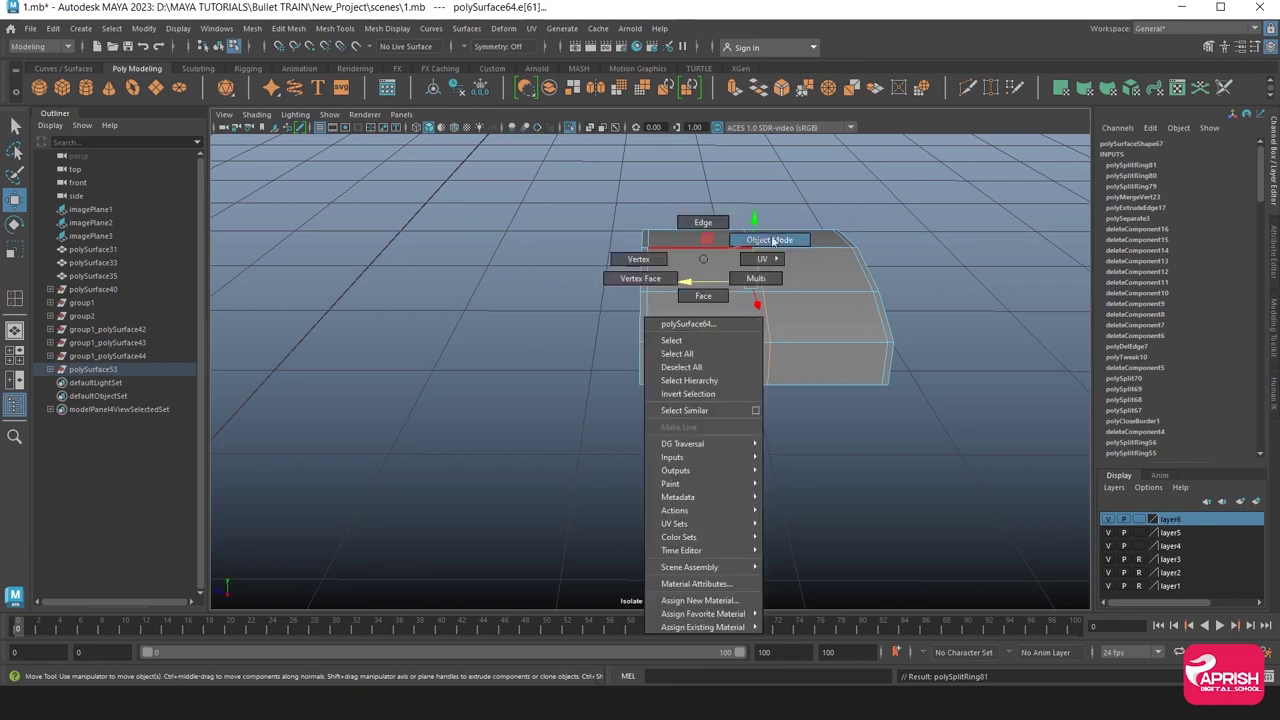
# Smooth-preview polySurface64, show the full train, and slide its end vertices left to meet the adjacent panel.
pyautogui.press('3')
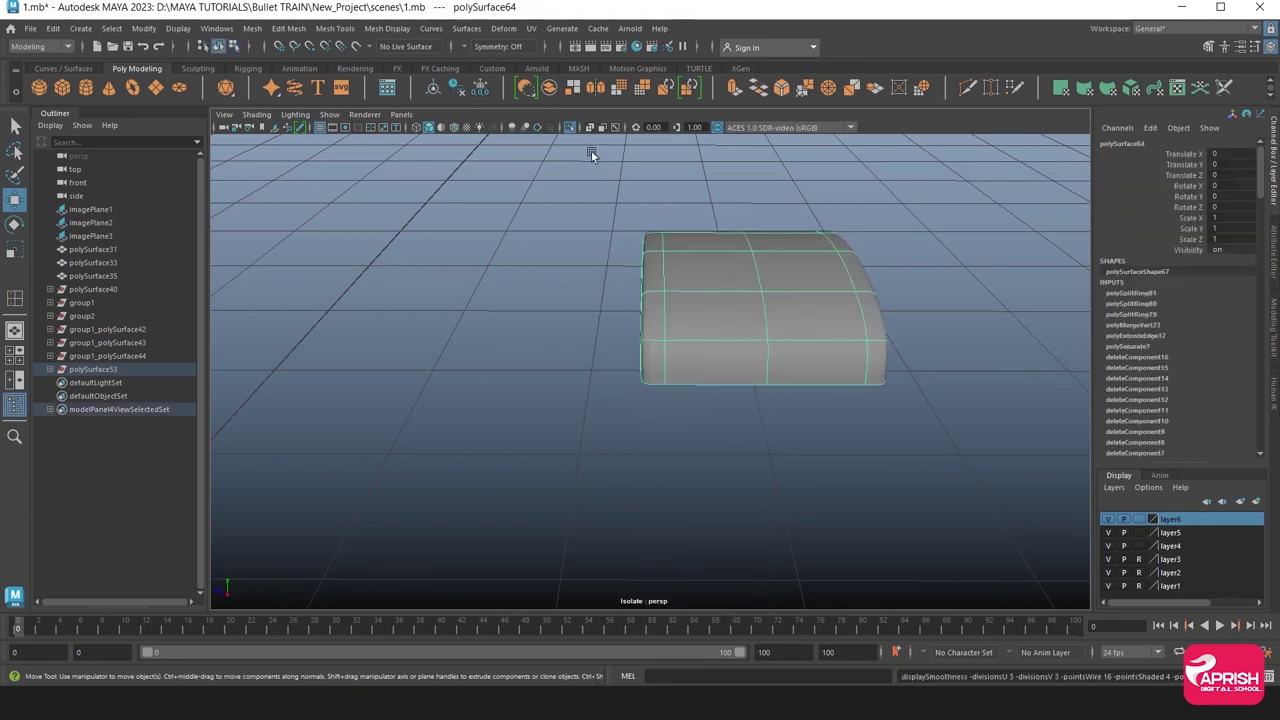
pyautogui.click(569, 127)
pyautogui.moveTo(651, 253); pyautogui.dragTo(591, 256, button='right')
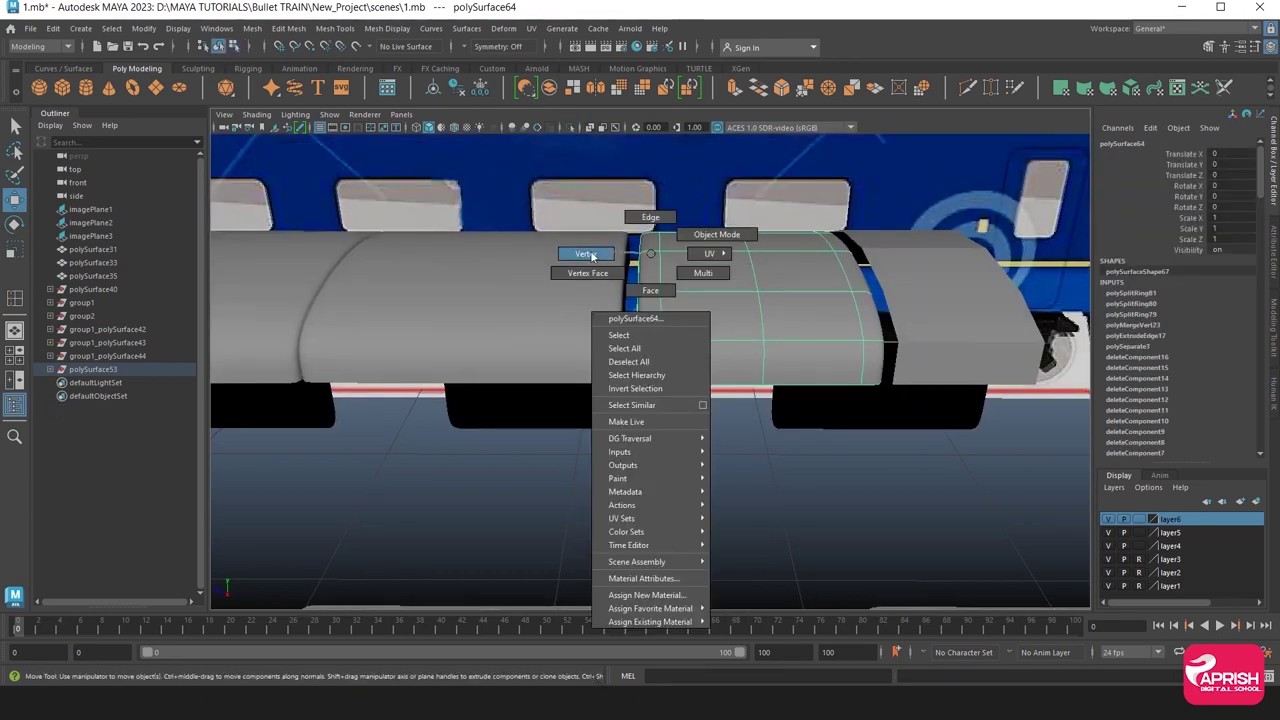
pyautogui.moveTo(557, 198); pyautogui.dragTo(686, 440)
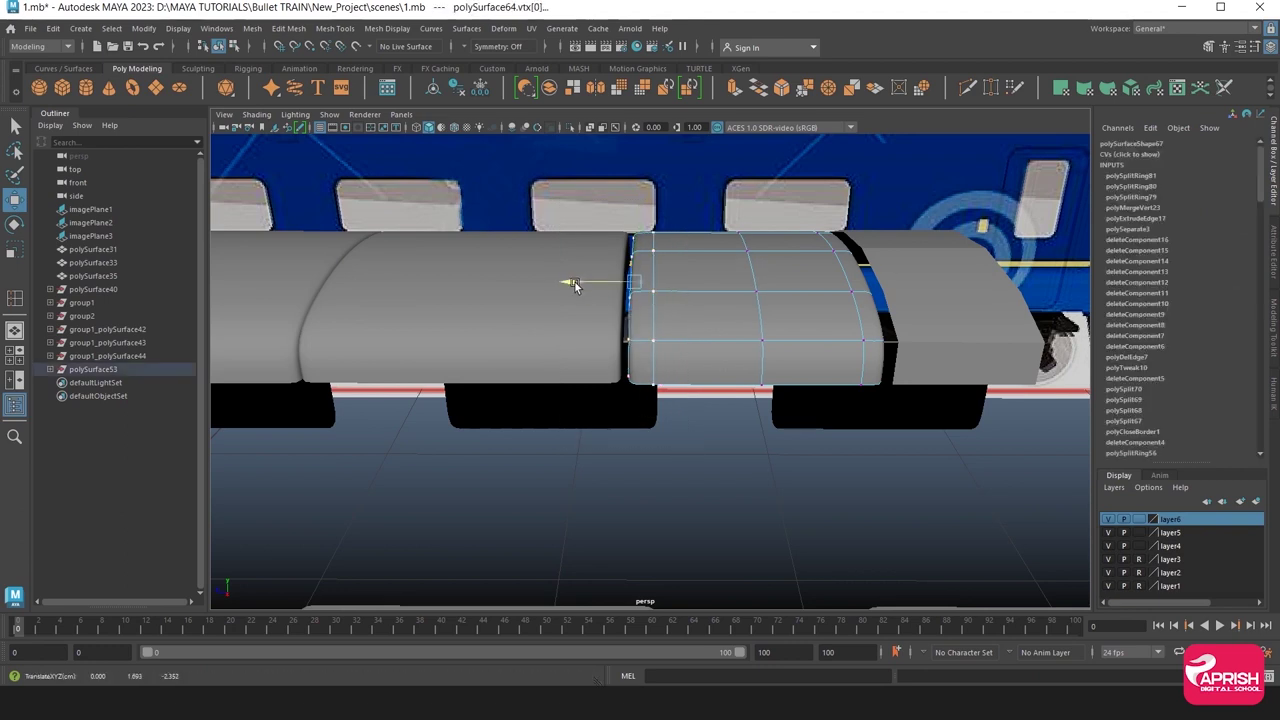
pyautogui.moveTo(574, 286); pyautogui.dragTo(565, 288)
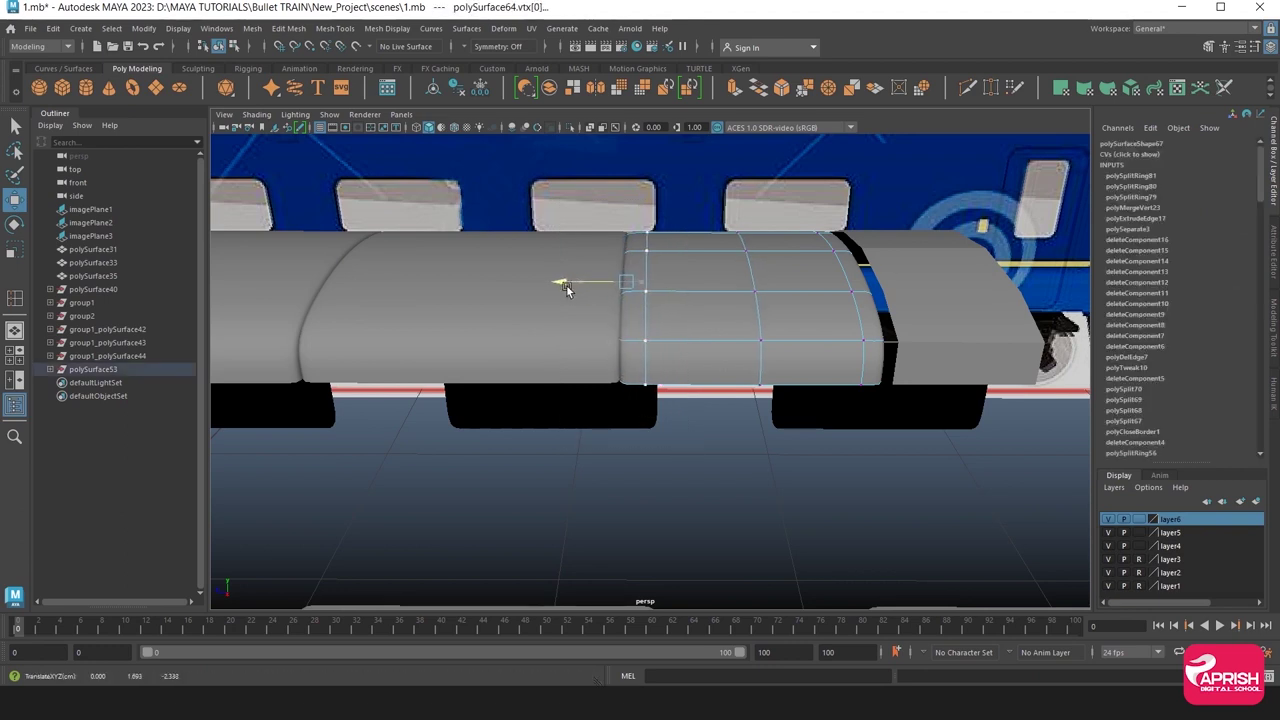
pyautogui.keyDown('alt'); pyautogui.moveTo(820, 328); pyautogui.dragTo(657, 334); pyautogui.keyUp('alt')
pyautogui.moveTo(629, 300); pyautogui.dragTo(646, 286, button='right')
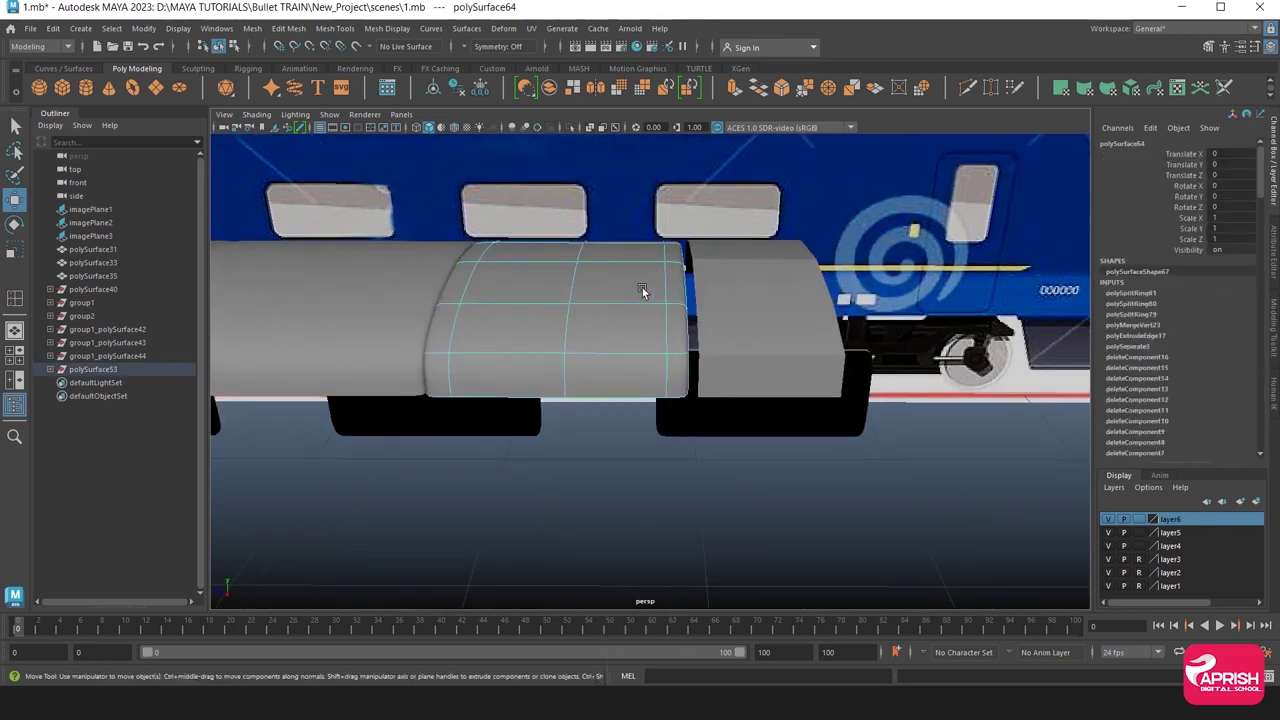
pyautogui.keyDown('alt'); pyautogui.moveTo(740, 291); pyautogui.dragTo(777, 306); pyautogui.keyUp('alt')
pyautogui.moveTo(722, 289); pyautogui.dragTo(781, 279, button='right')
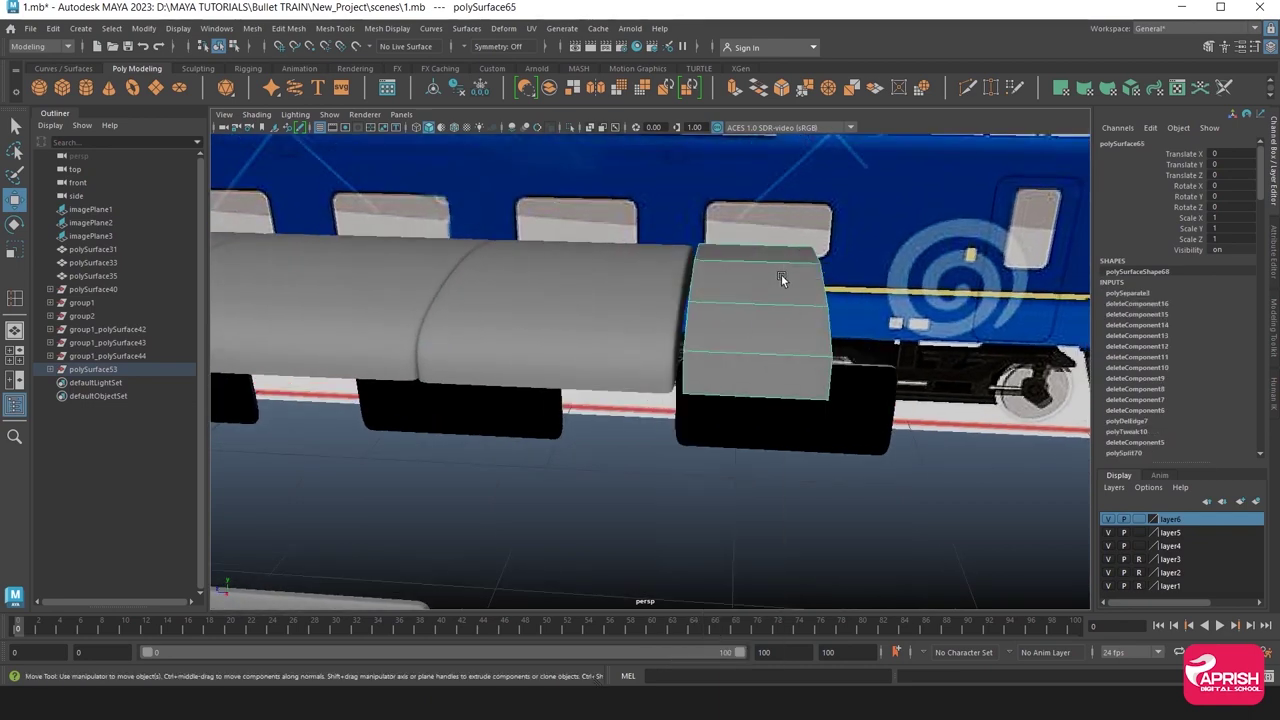
# Isolate polySurface65 and orbit to see its front side.
pyautogui.click(570, 128)
pyautogui.keyDown('alt'); pyautogui.moveTo(607, 217); pyautogui.dragTo(738, 246); pyautogui.keyUp('alt')
pyautogui.moveTo(520, 280); pyautogui.dragTo(538, 238, button='right')
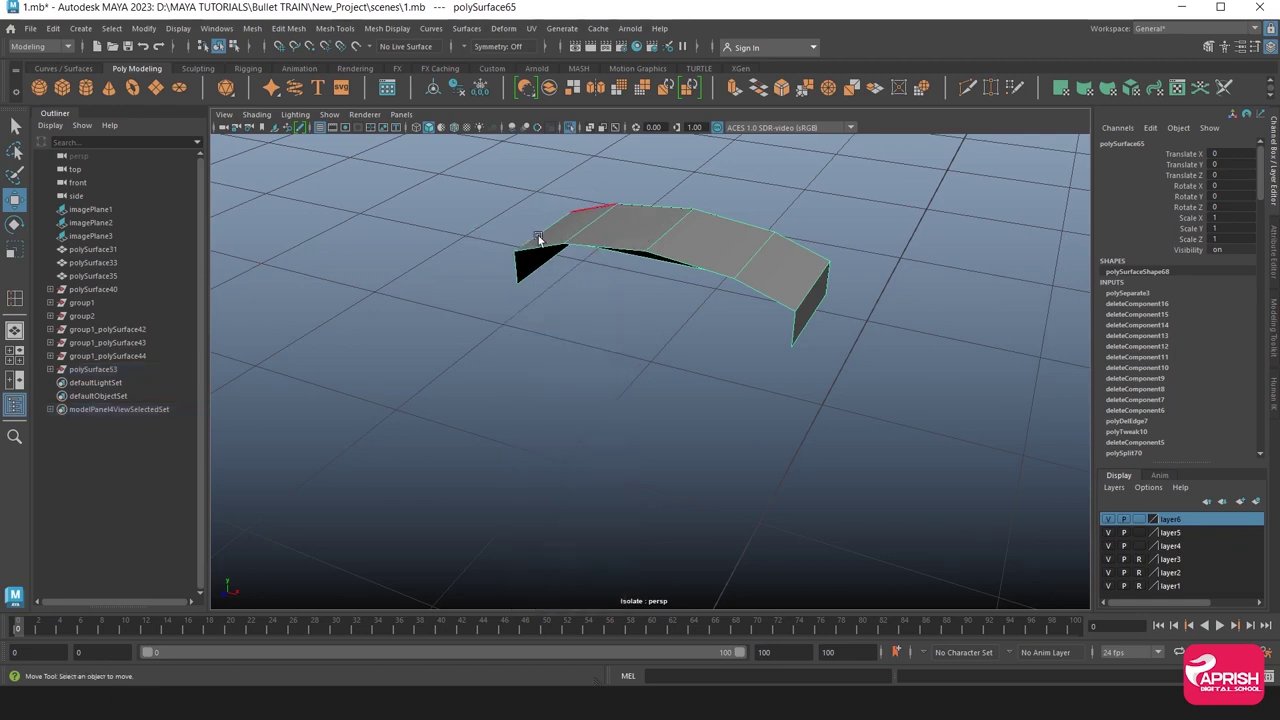
pyautogui.moveTo(538, 238)
pyautogui.keyDown('alt'); pyautogui.mouseDown()
pyautogui.moveTo(601, 216)
pyautogui.moveTo(526, 225)
pyautogui.moveTo(666, 247)
pyautogui.moveTo(703, 345)
pyautogui.mouseUp(); pyautogui.keyUp('alt')
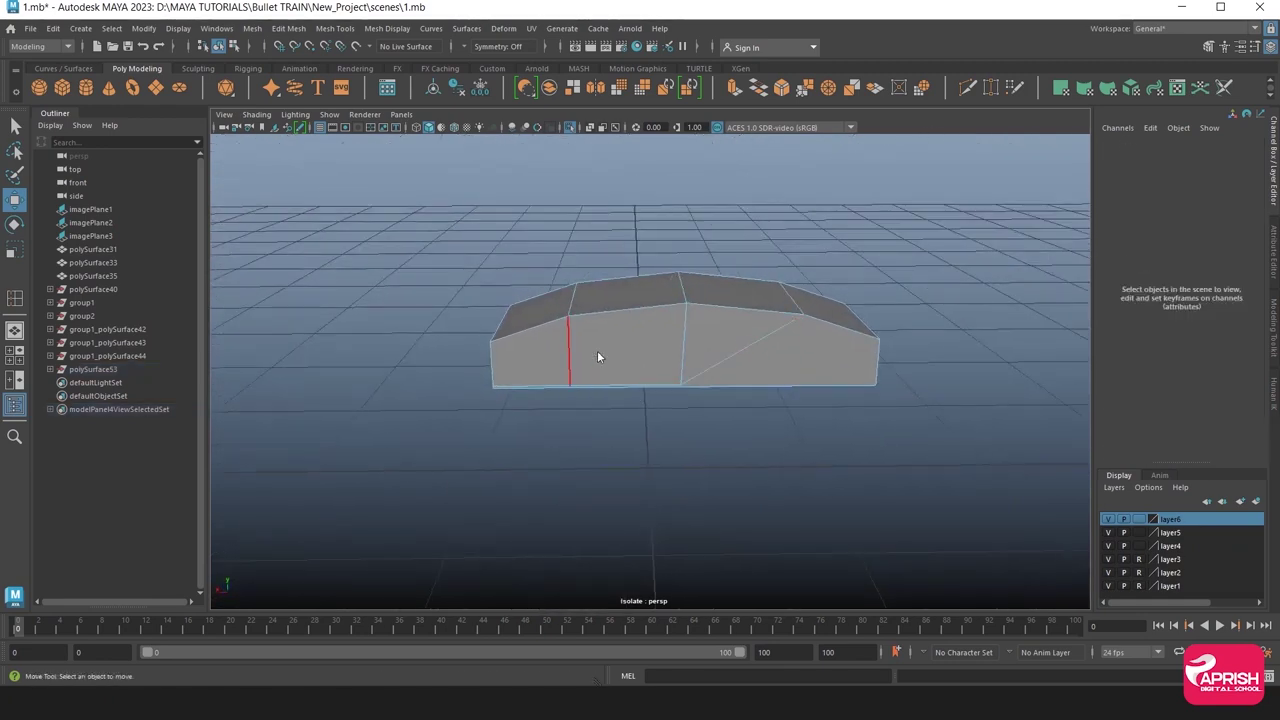
# Delete the panel's three front faces, leaving the curved top strip and end walls.
pyautogui.moveTo(596, 331); pyautogui.dragTo(560, 372, button='right')
pyautogui.click(622, 376)
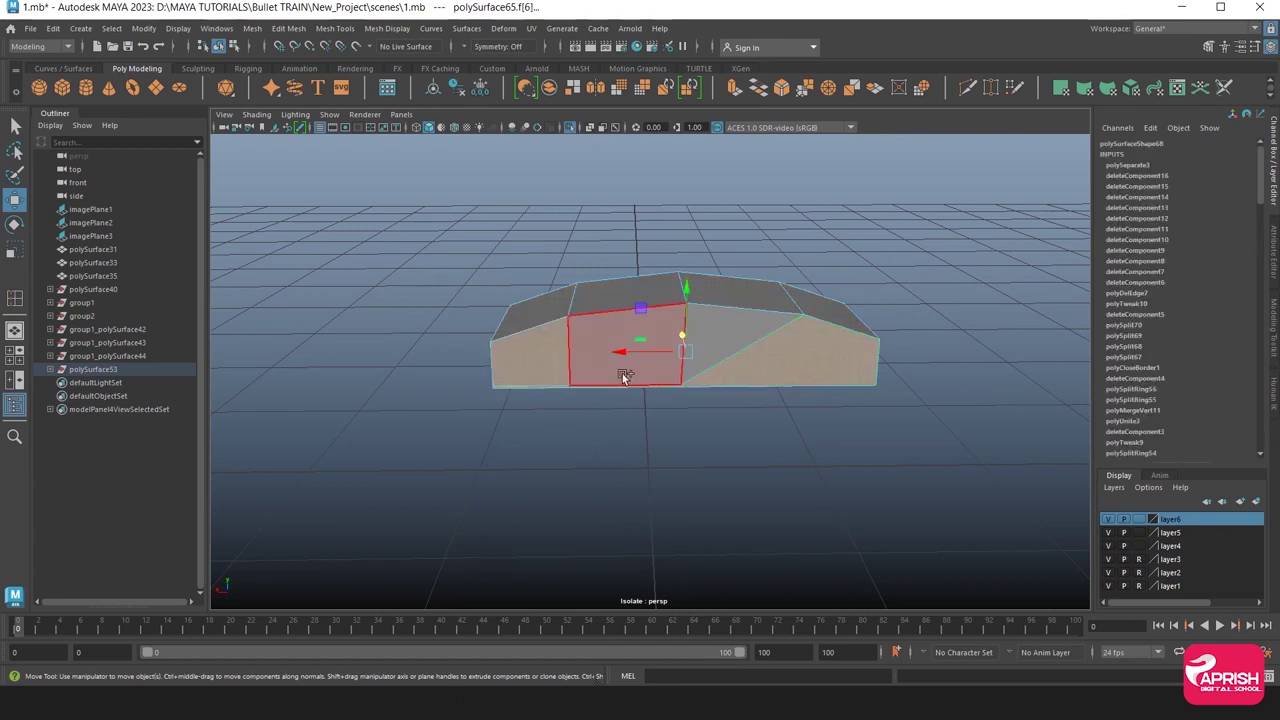
pyautogui.keyDown('shift'); pyautogui.click(530, 365); pyautogui.keyUp('shift')
pyautogui.press('Delete')
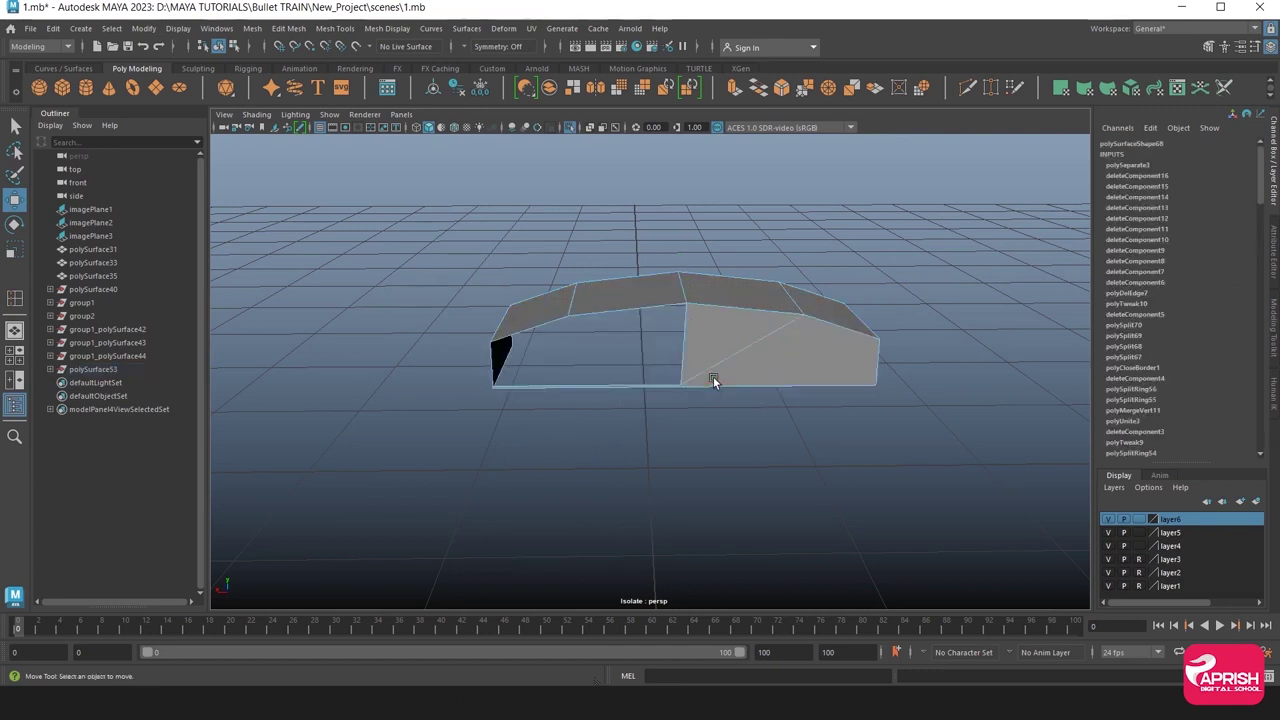
pyautogui.click(706, 358)
pyautogui.press('Delete')
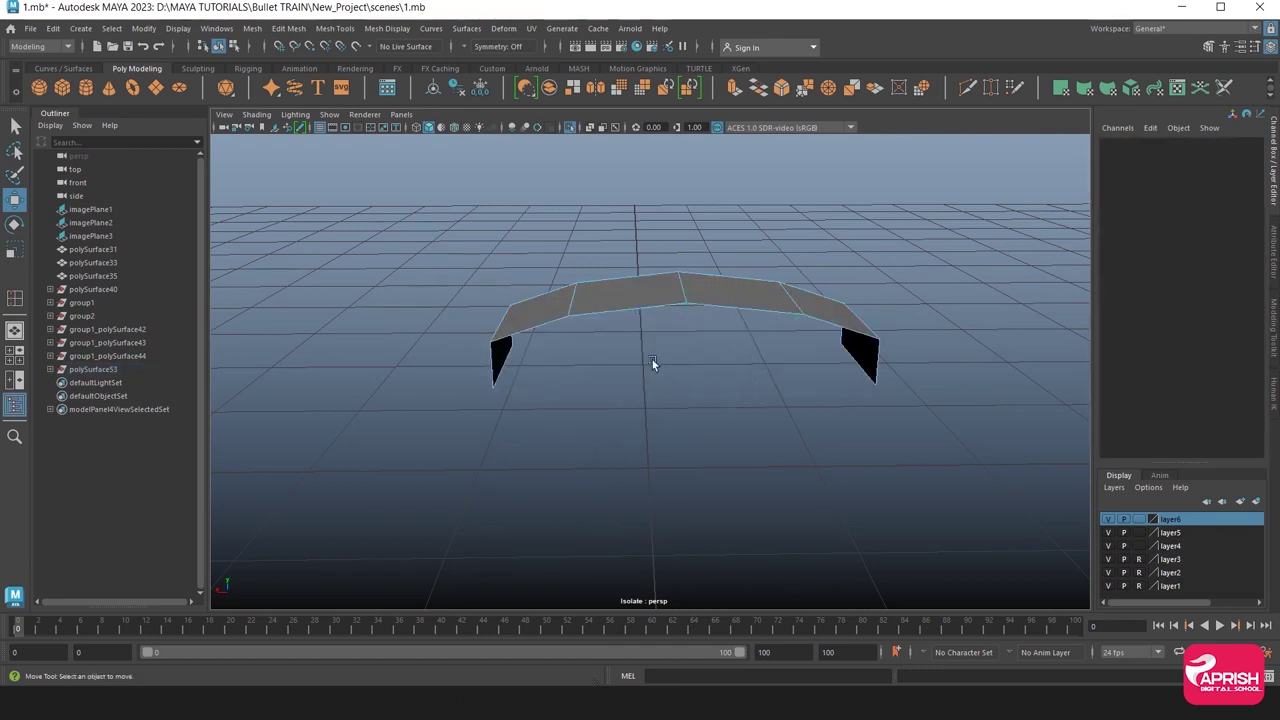
# Select the first two front edges of the roof strip.
pyautogui.moveTo(517, 298); pyautogui.dragTo(512, 262, button='right')
pyautogui.click(545, 300)
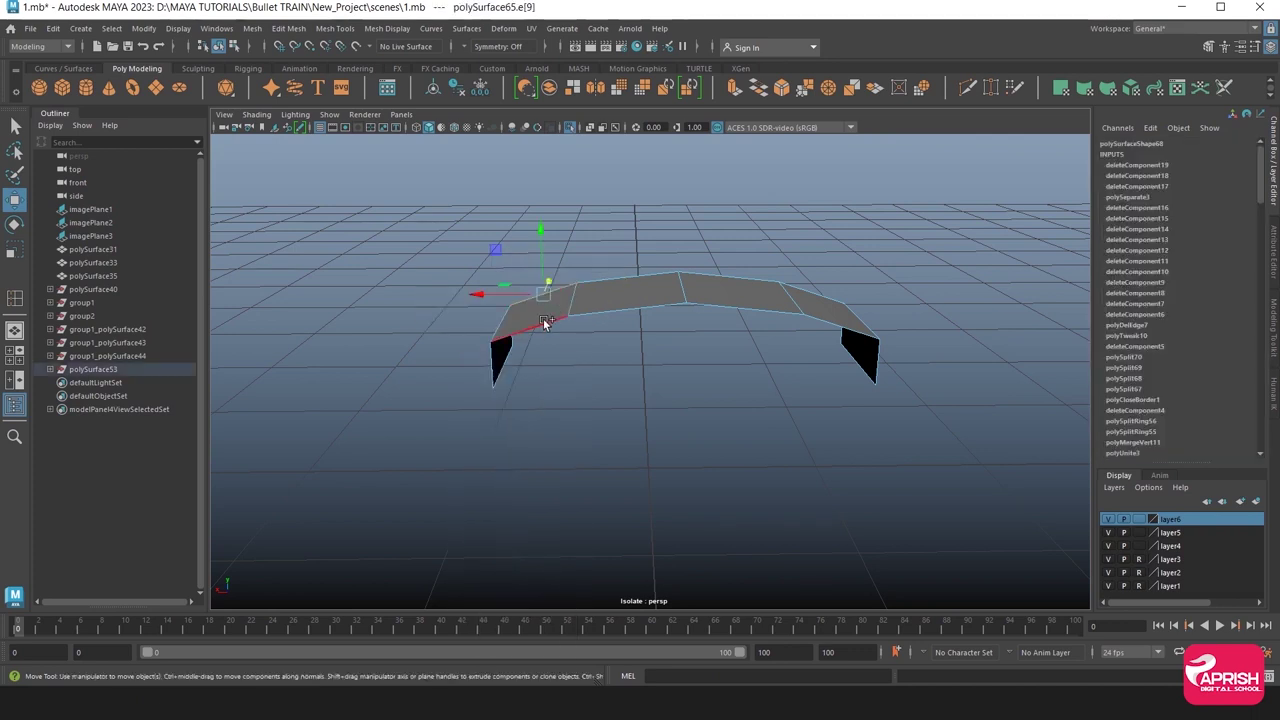
pyautogui.keyDown('shift'); pyautogui.click(690, 307); pyautogui.keyUp('shift')
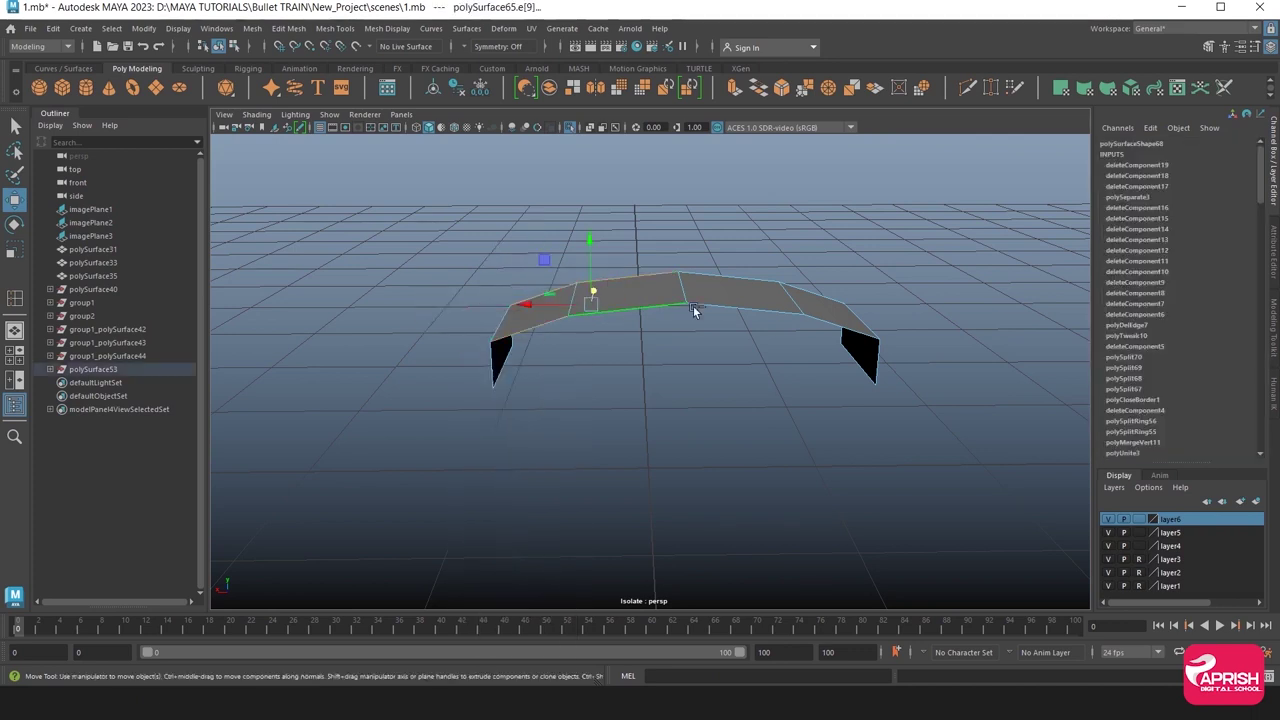
# Extrude the three front edges downward into a front wall.
pyautogui.keyDown('shift'); pyautogui.click(823, 312); pyautogui.keyUp('shift')
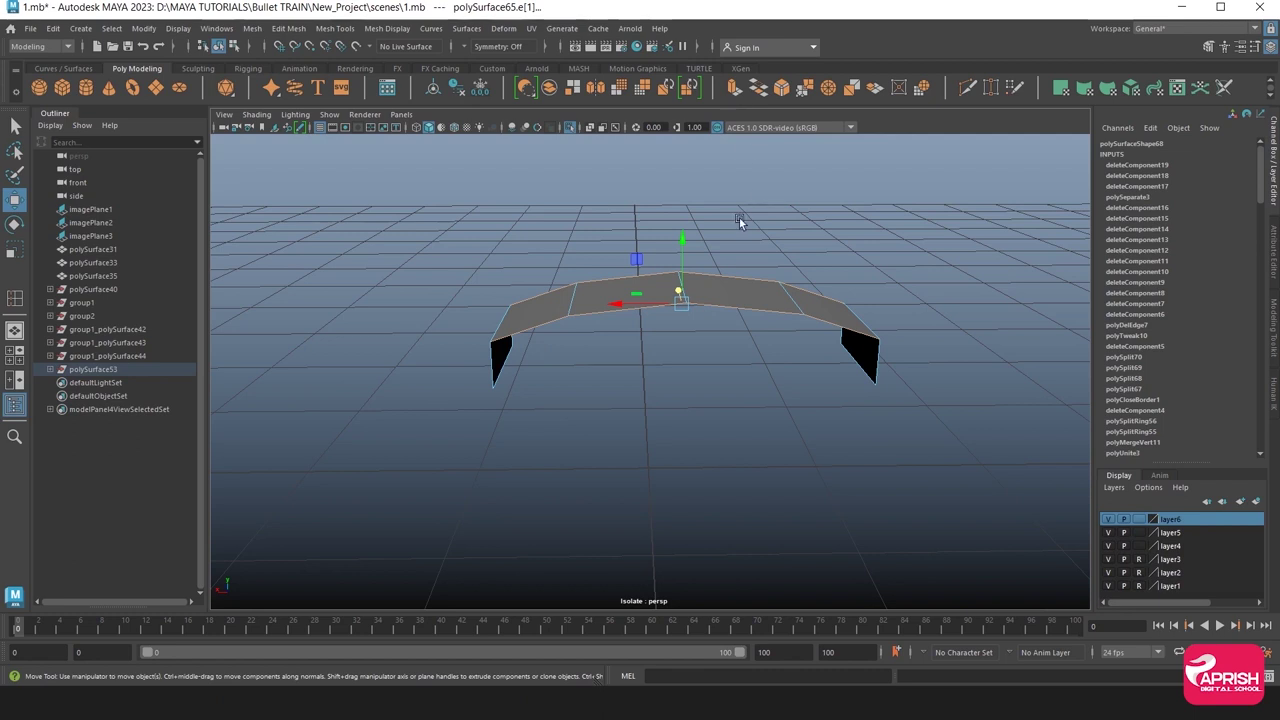
pyautogui.hotkey('ctrl', 'e')
pyautogui.click(911, 209)
pyautogui.hotkey('ctrl', 'z')
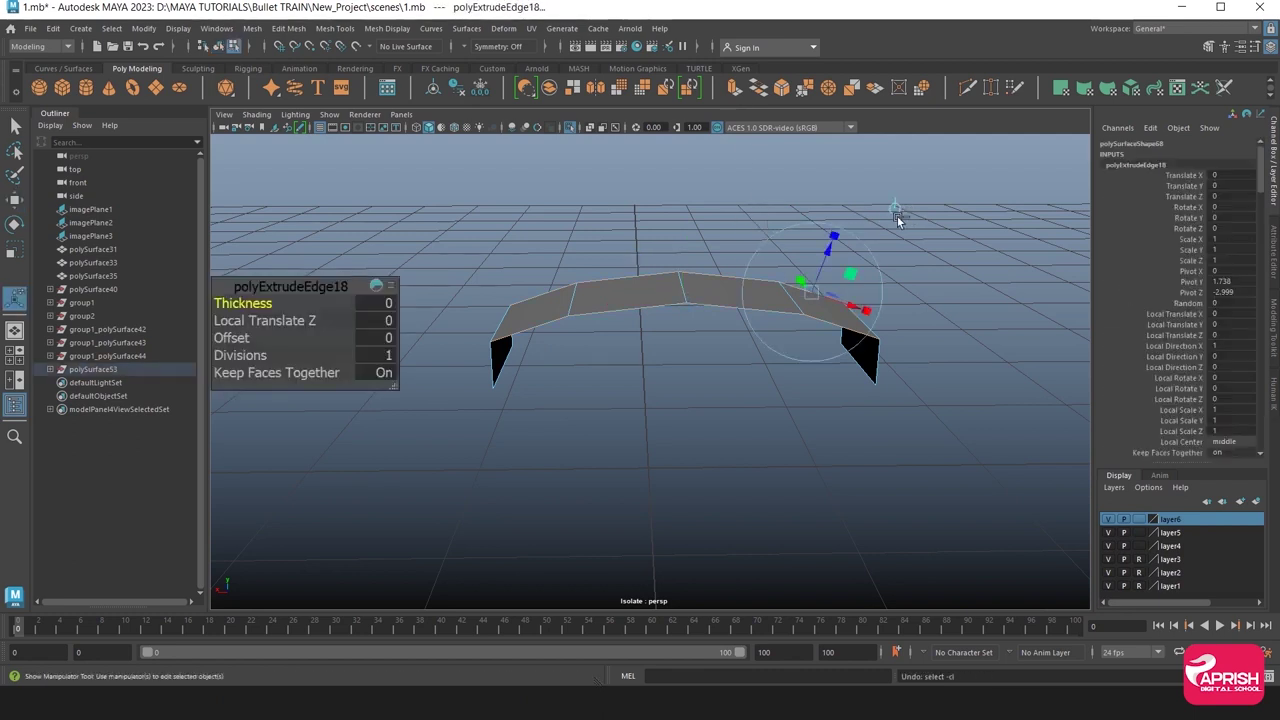
pyautogui.moveTo(680, 275); pyautogui.dragTo(683, 308)
# Merge the two loose corner vertices of the front wall.
pyautogui.moveTo(508, 343); pyautogui.dragTo(434, 330, button='right')
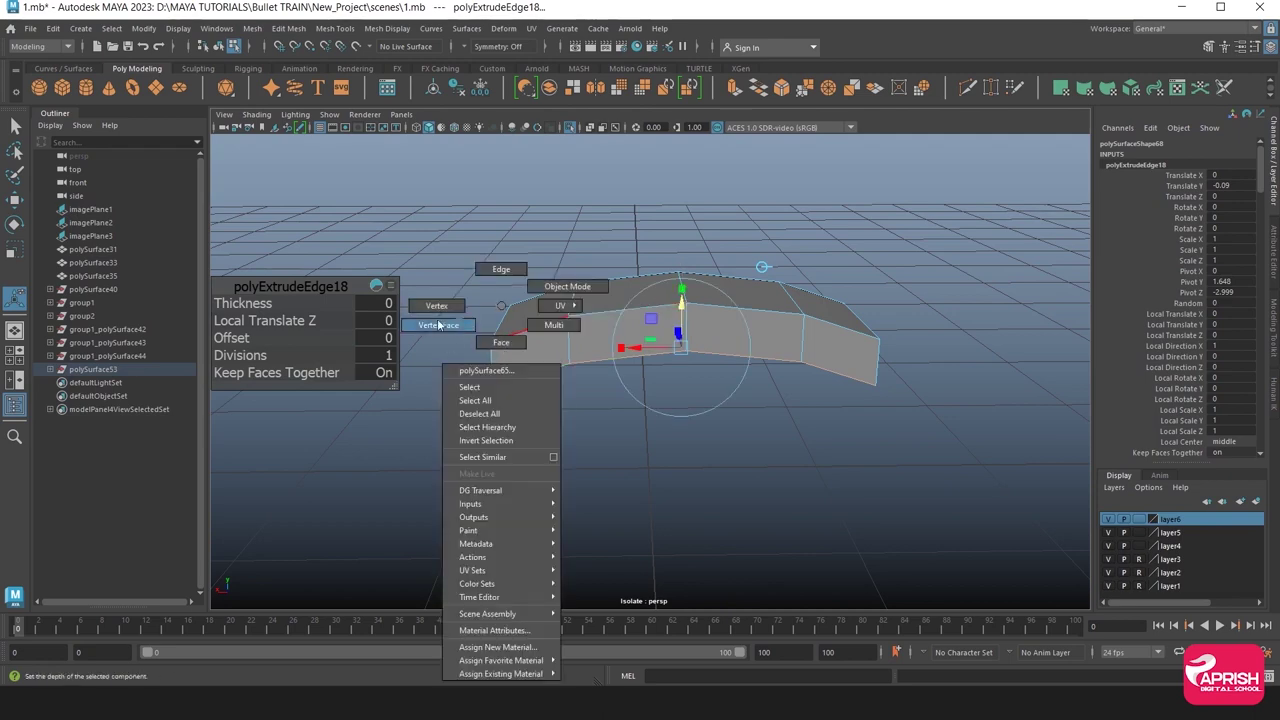
pyautogui.click(492, 386)
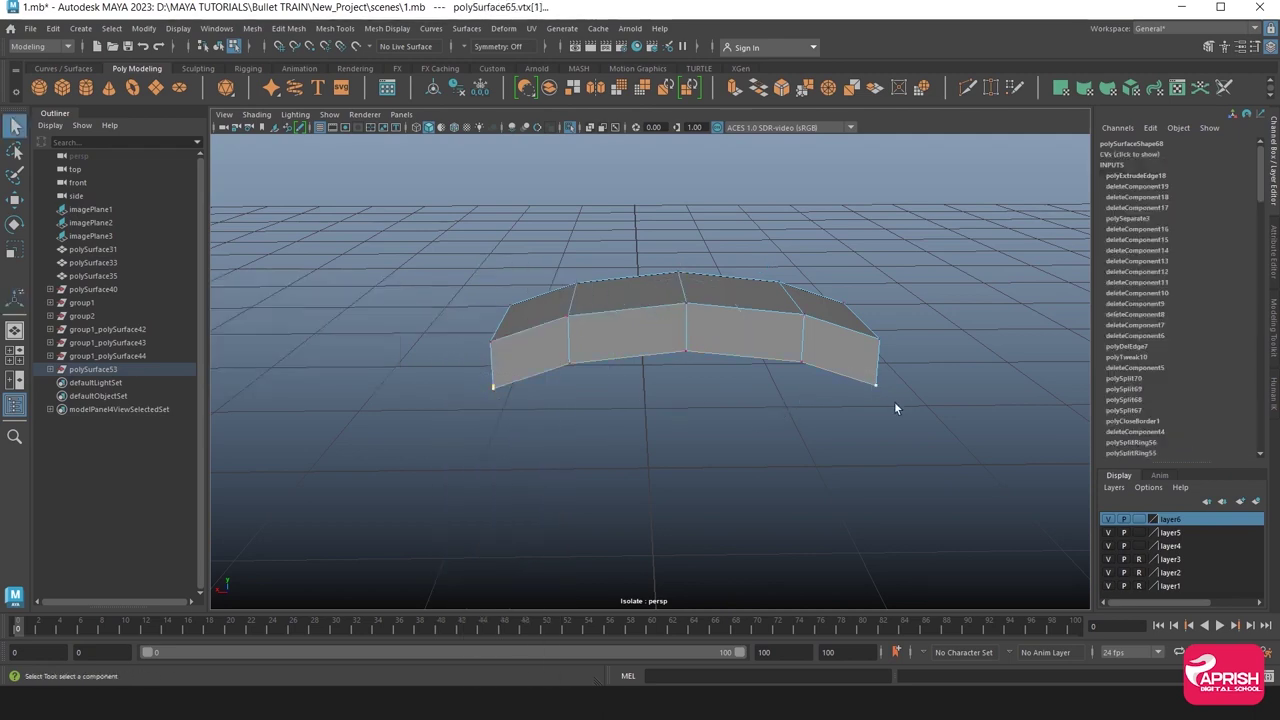
pyautogui.moveTo(895, 408)
pyautogui.keyDown('alt'); pyautogui.mouseDown()
pyautogui.moveTo(771, 374)
pyautogui.moveTo(629, 366)
pyautogui.mouseUp(); pyautogui.keyUp('alt')
pyautogui.keyDown('shift'); pyautogui.click(625, 366); pyautogui.keyUp('shift')
pyautogui.keyDown('alt'); pyautogui.moveTo(749, 306); pyautogui.dragTo(675, 308); pyautogui.keyUp('alt')
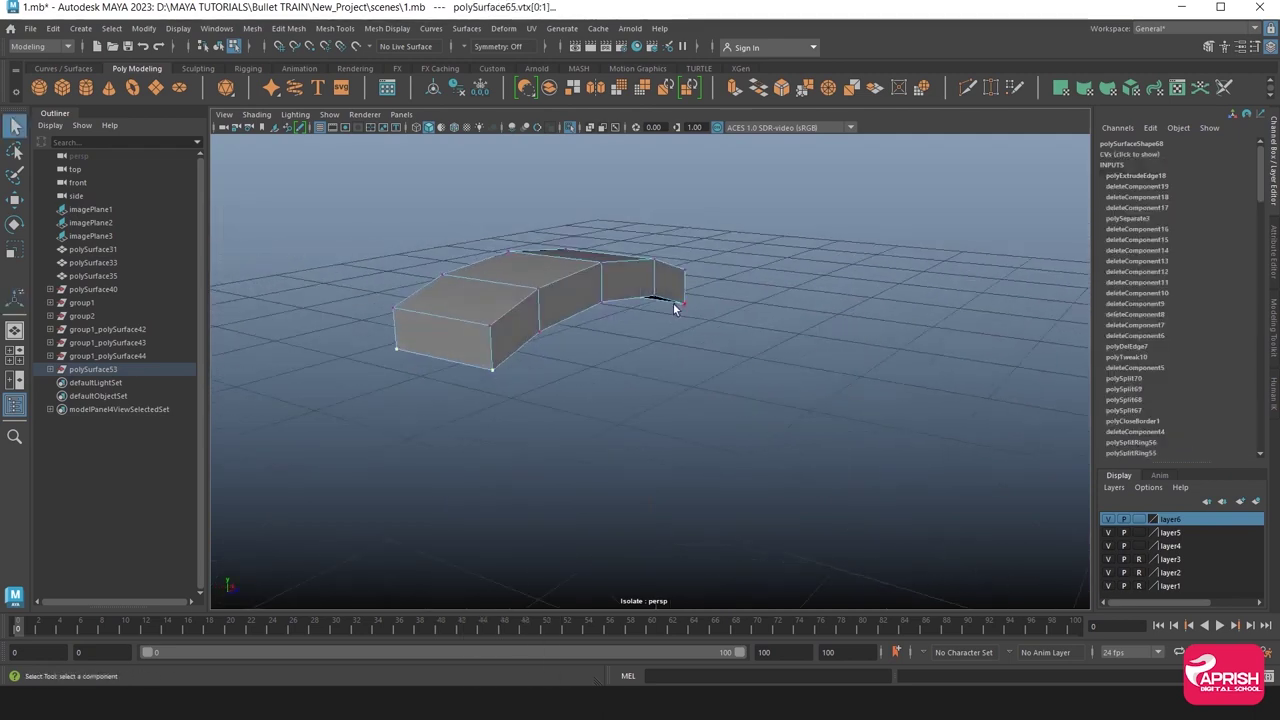
pyautogui.click(804, 88)
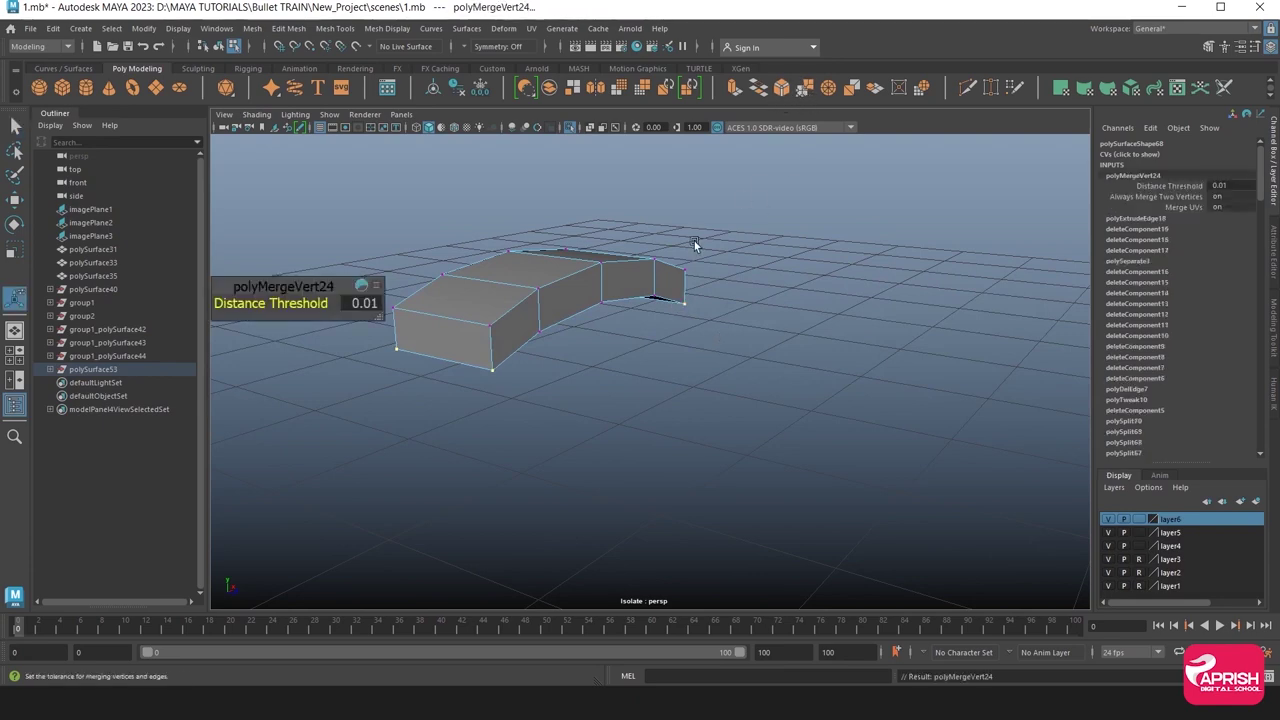
# Insert a vertical edge loop across polySurface65 and show the whole train again.
pyautogui.press('F8')
pyautogui.keyDown('alt'); pyautogui.moveTo(466, 281); pyautogui.dragTo(370, 101); pyautogui.keyUp('alt')
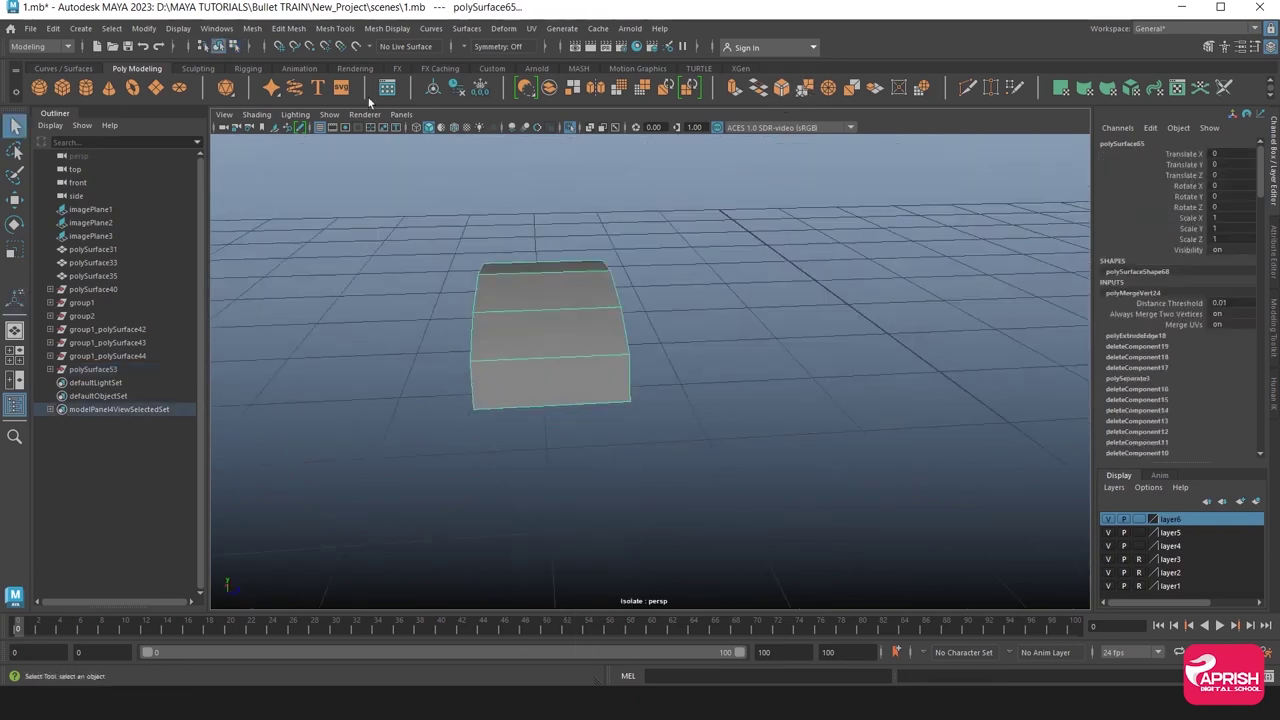
pyautogui.click(335, 28)
pyautogui.click(360, 131)
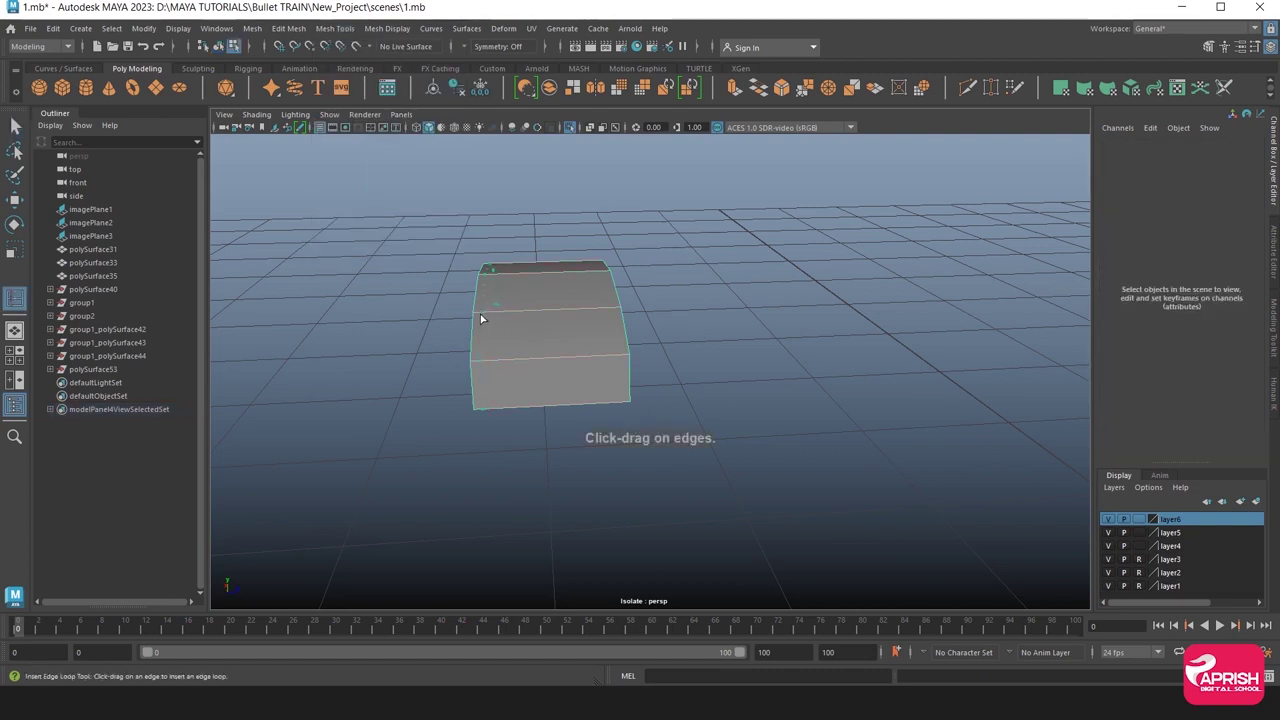
pyautogui.click(480, 318)
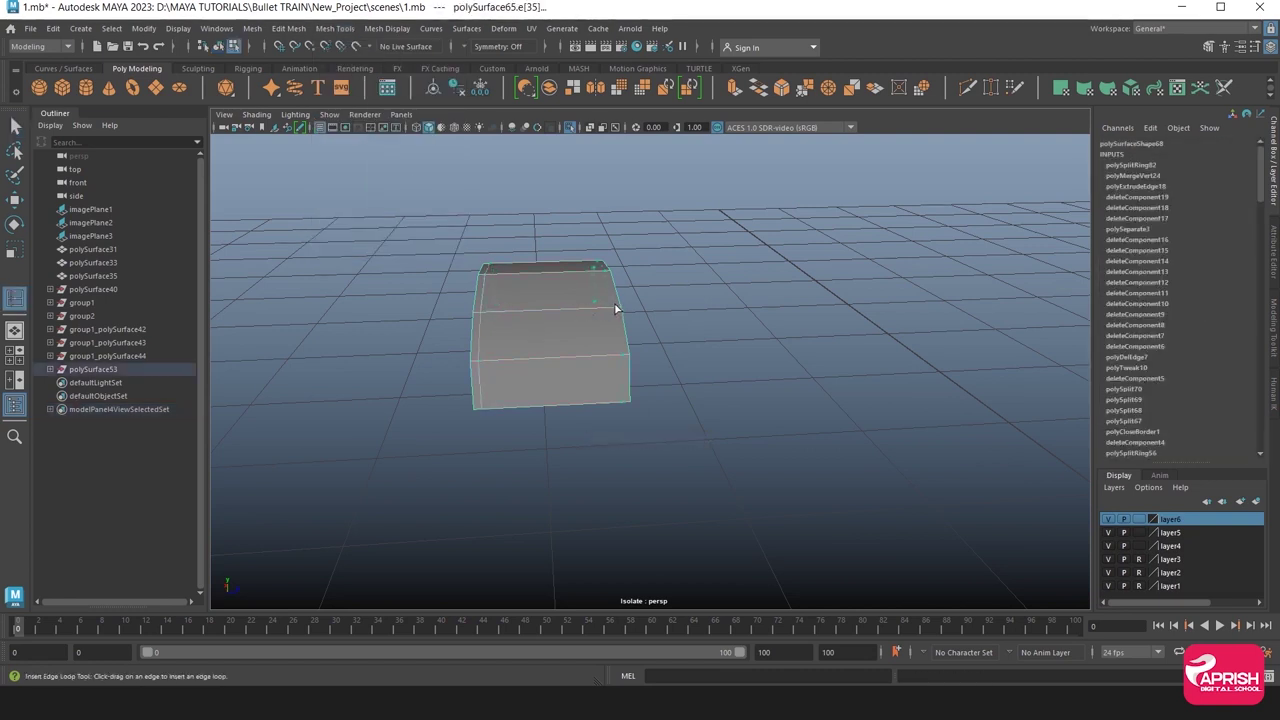
pyautogui.click(548, 311)
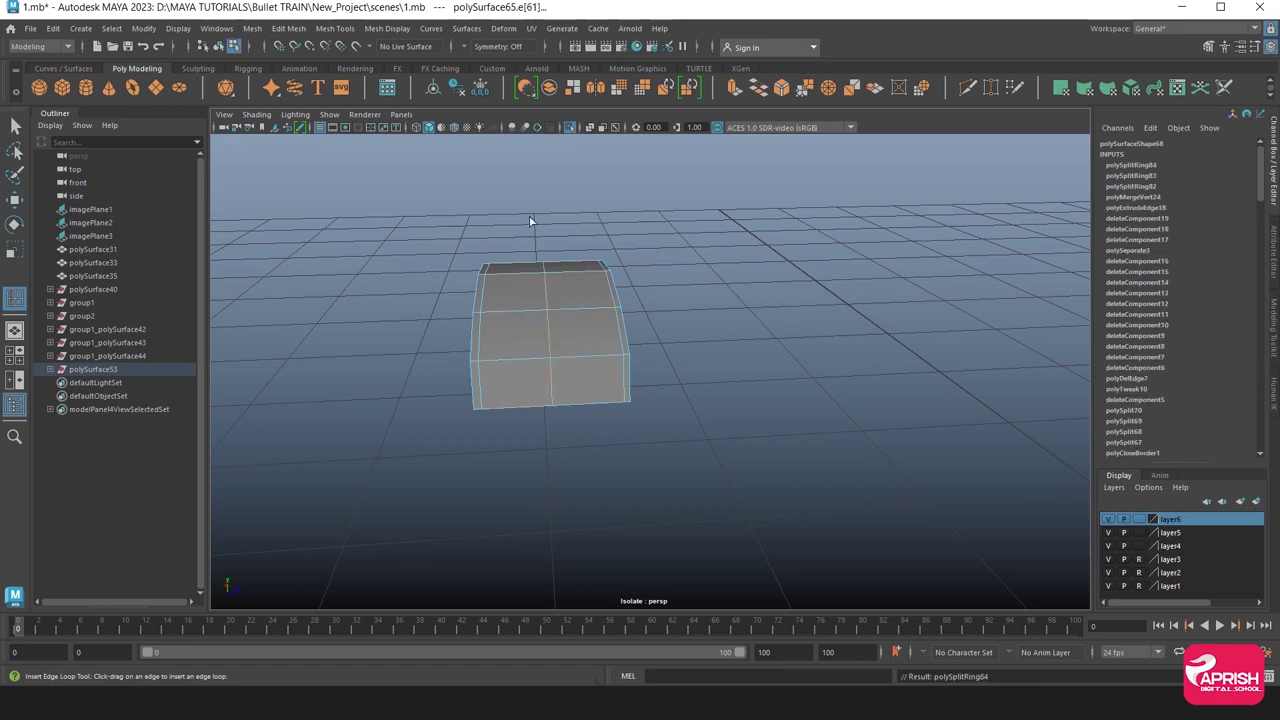
pyautogui.hotkey('ctrl', '1')
pyautogui.keyDown('alt'); pyautogui.moveTo(680, 280); pyautogui.dragTo(406, 277); pyautogui.keyUp('alt')
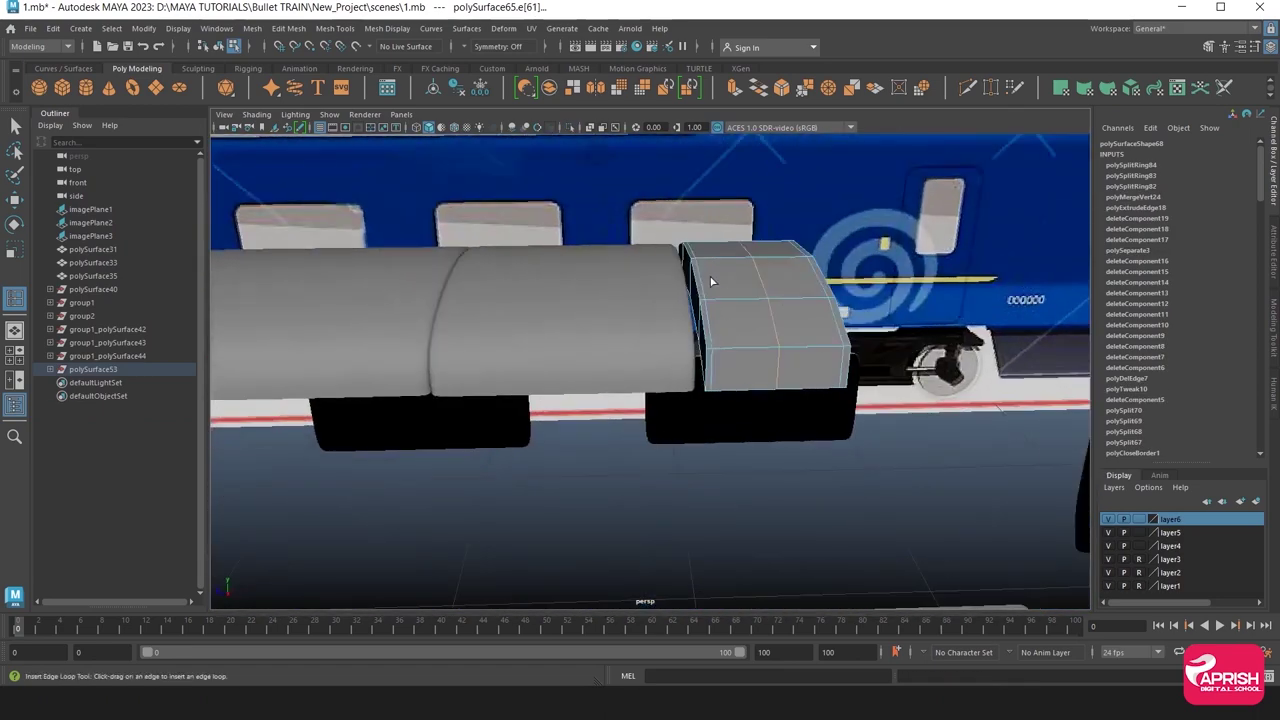
# Smooth-preview the end roof panel and select it on the train.
pyautogui.moveTo(712, 282); pyautogui.dragTo(730, 240, button='right')
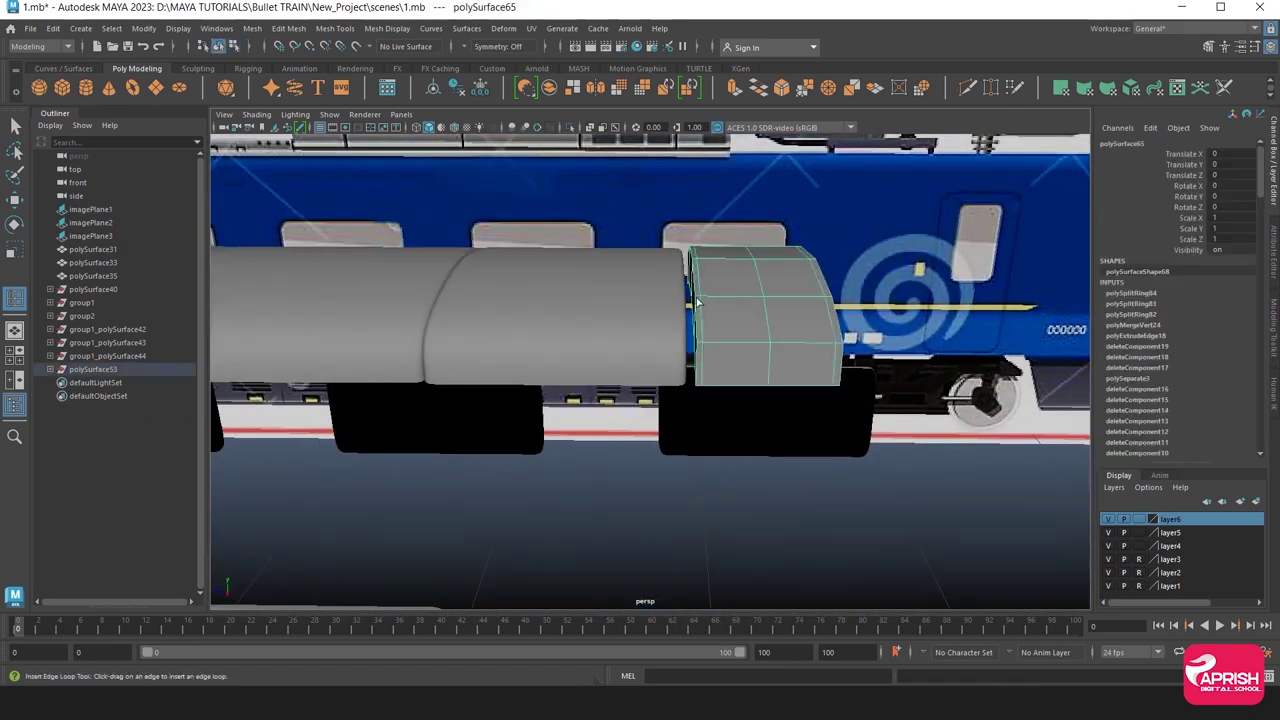
pyautogui.press('3')
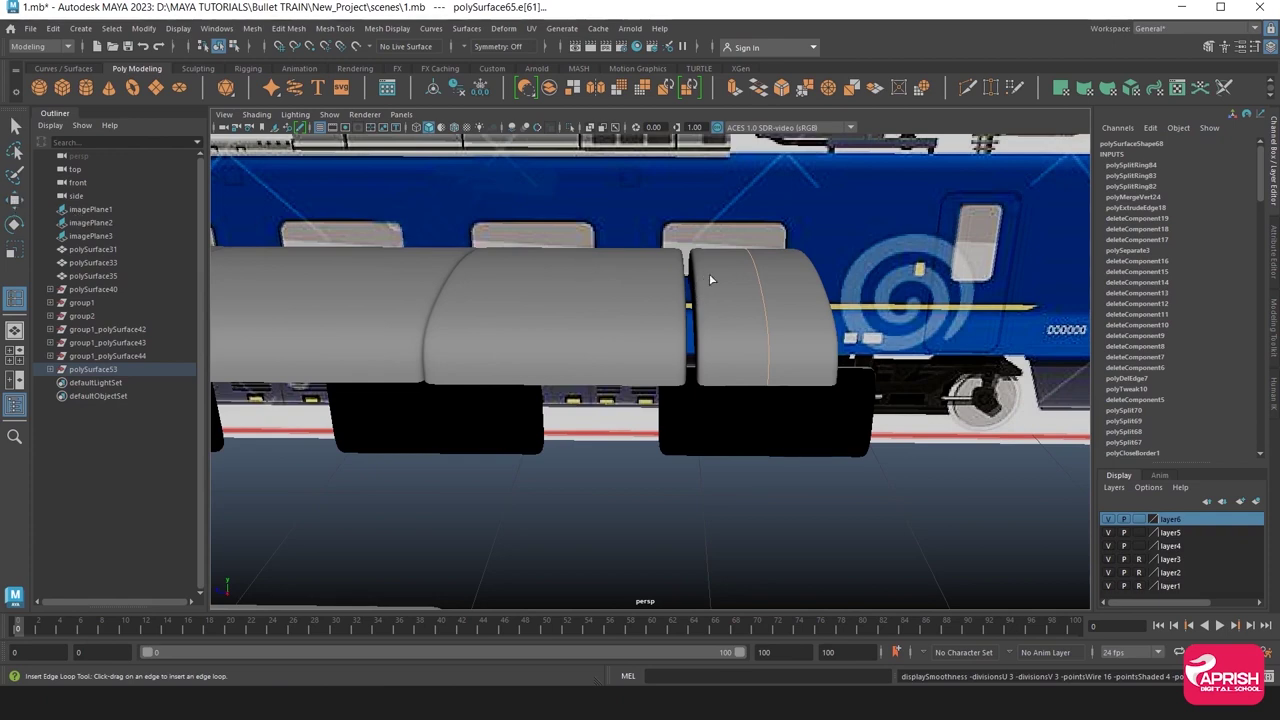
pyautogui.click(805, 281)
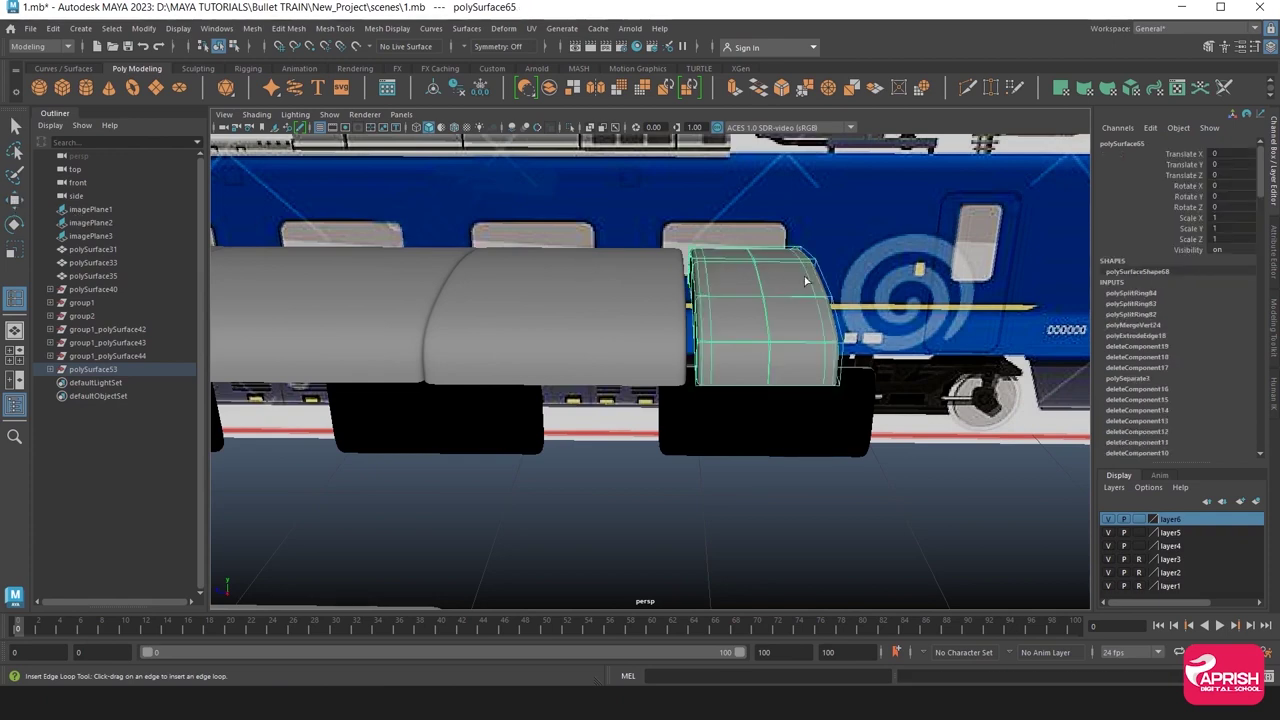
pyautogui.click(736, 288)
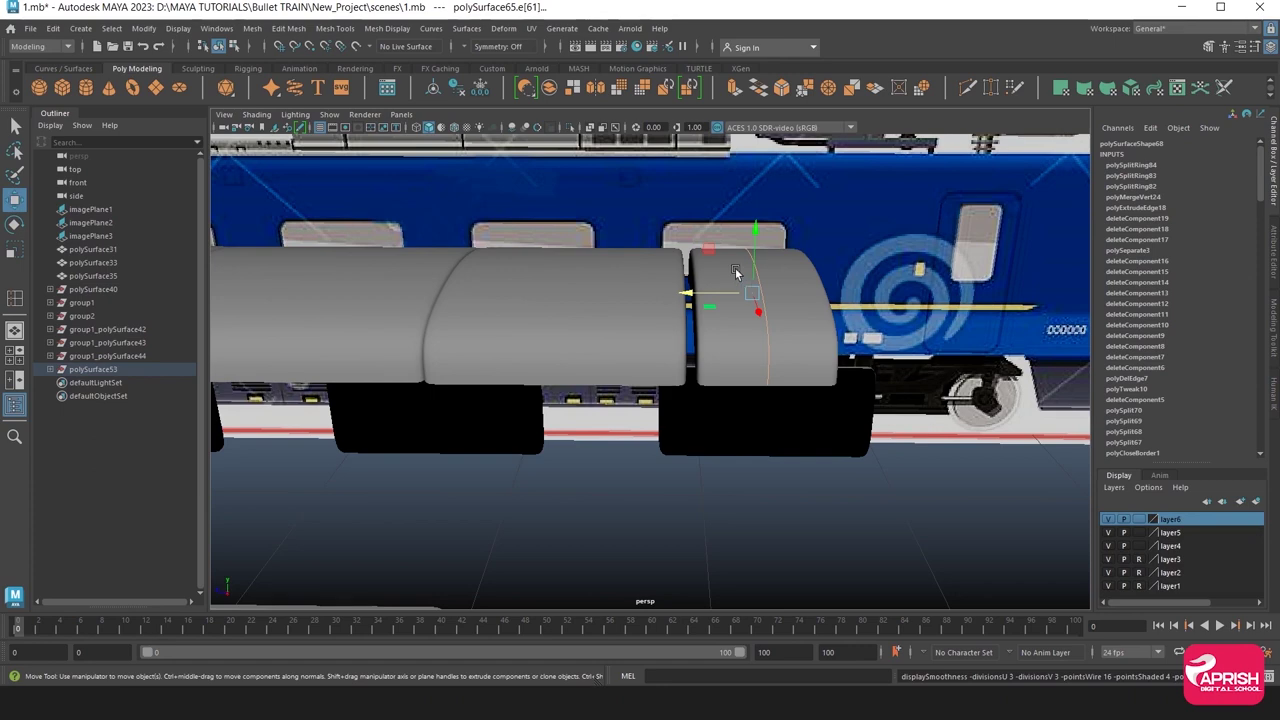
pyautogui.moveTo(736, 273)
pyautogui.mouseDown(button='right')
pyautogui.moveTo(718, 262)
pyautogui.moveTo(678, 280)
pyautogui.mouseUp(button='right')
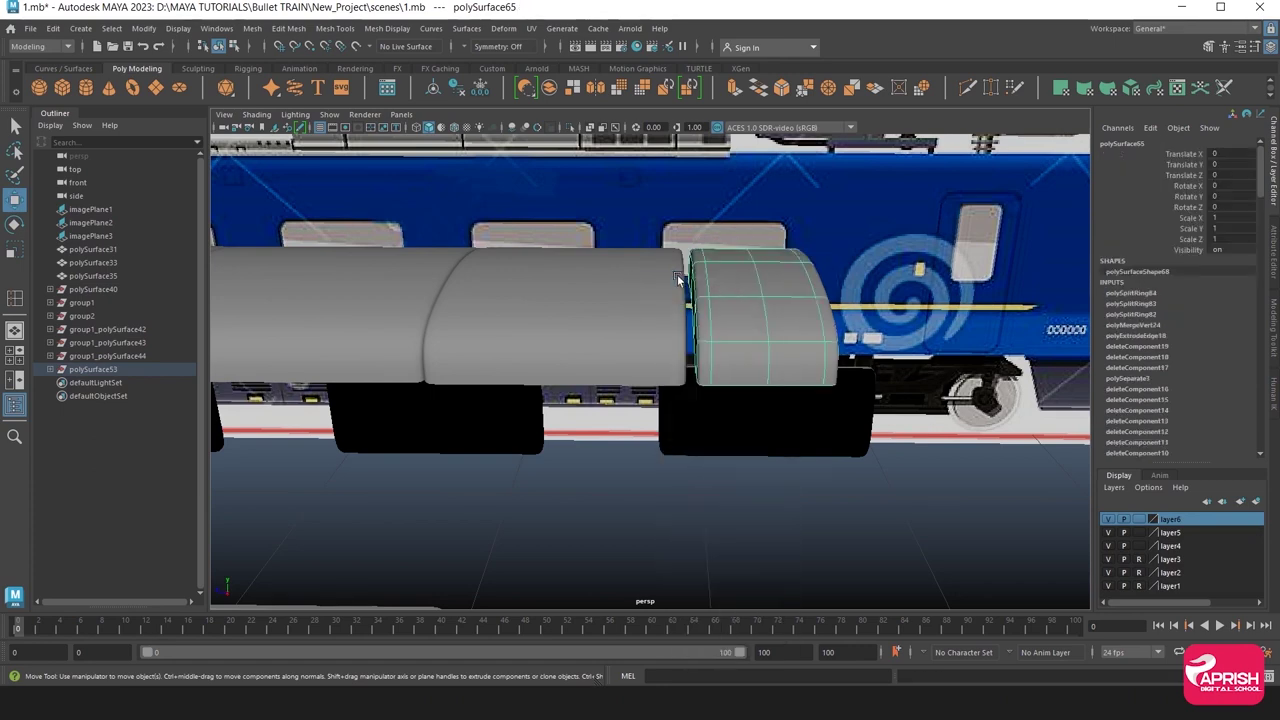
pyautogui.click(678, 280)
# Shift the end panel's inner edge vertices to close the gap with the middle panel, then clear the selection.
pyautogui.keyDown('alt'); pyautogui.moveTo(672, 295); pyautogui.dragTo(655, 249); pyautogui.keyUp('alt')
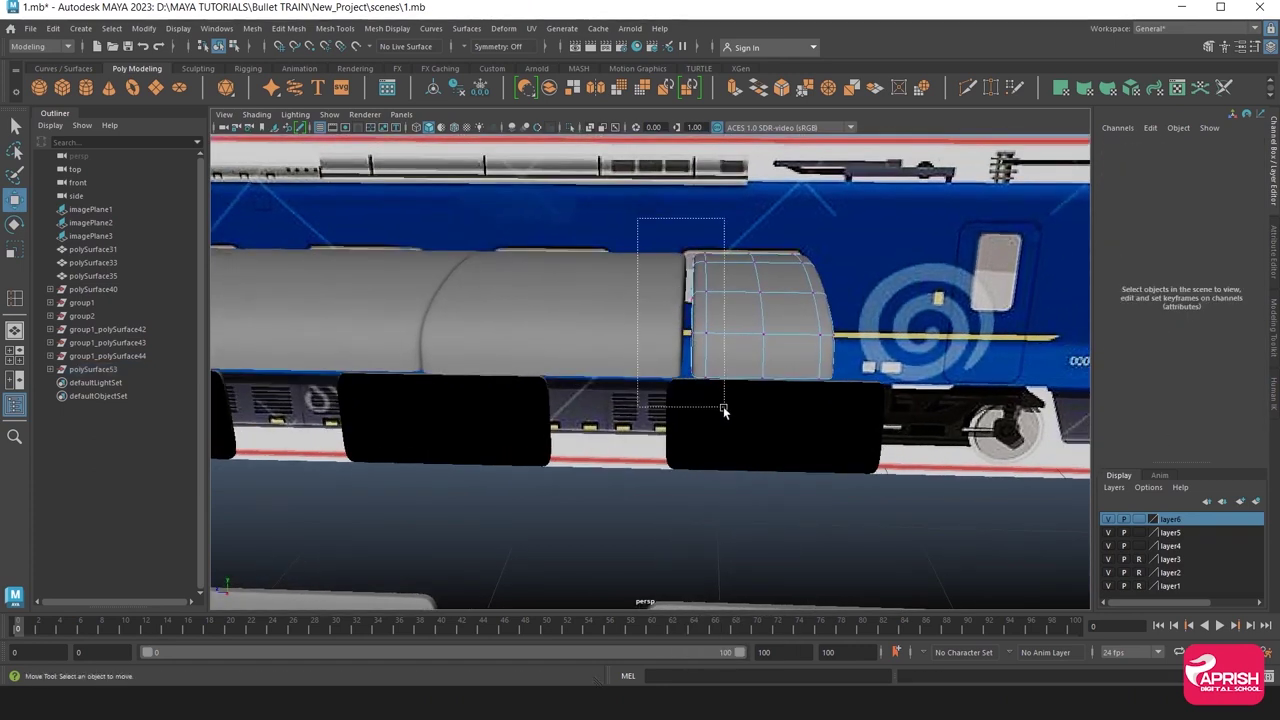
pyautogui.moveTo(724, 410); pyautogui.dragTo(724, 408)
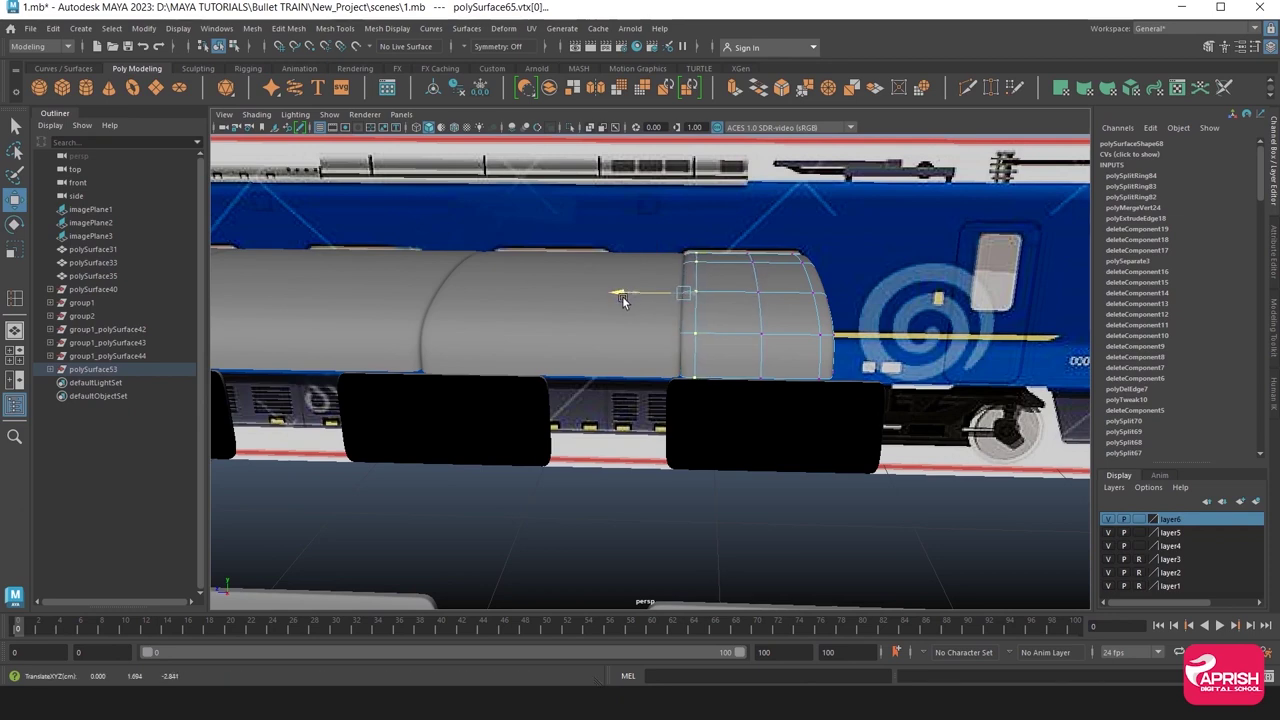
pyautogui.moveTo(755, 309); pyautogui.dragTo(735, 290, button='right')
pyautogui.click(815, 460)
pyautogui.moveTo(815, 460)
pyautogui.keyDown('alt'); pyautogui.mouseDown()
pyautogui.moveTo(576, 471)
pyautogui.moveTo(736, 533)
pyautogui.mouseUp(); pyautogui.keyUp('alt')
pyautogui.click(279, 141)
pyautogui.click(178, 28)
pyautogui.moveTo(196, 115)
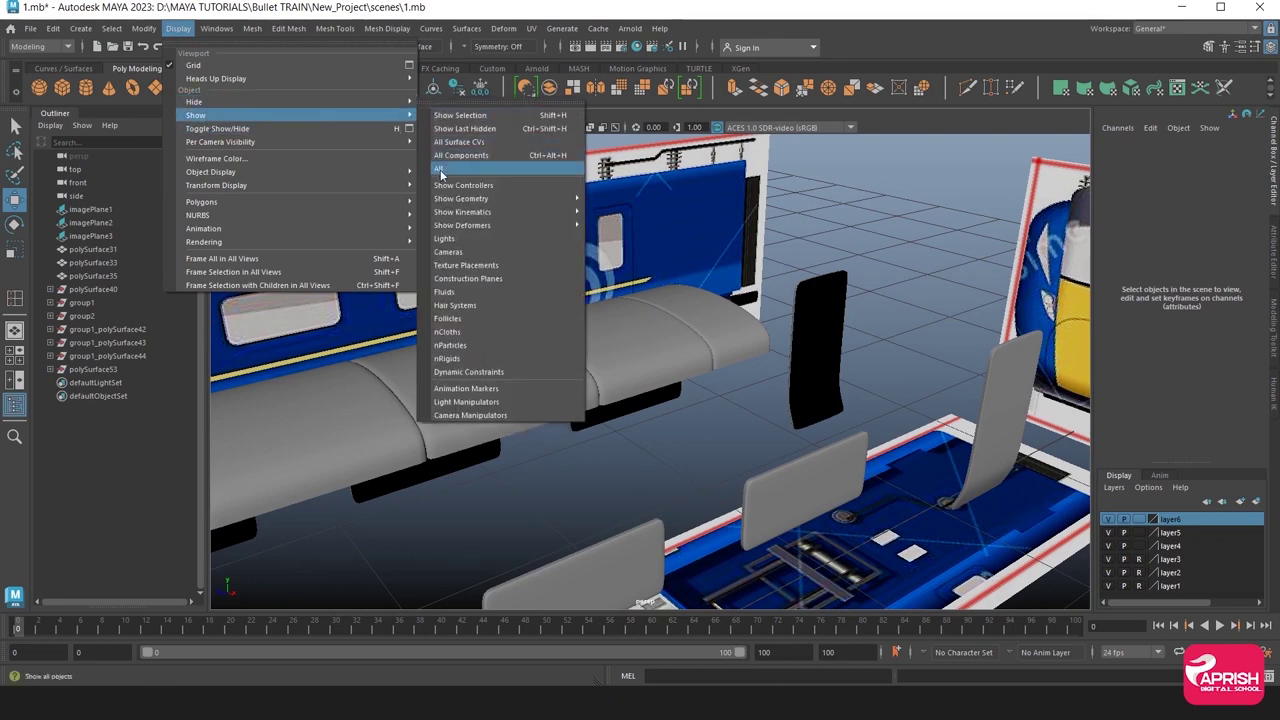
# Show all hidden objects so the grey train body reappears, then save the scene.
pyautogui.click(440, 170)
pyautogui.click(784, 355)
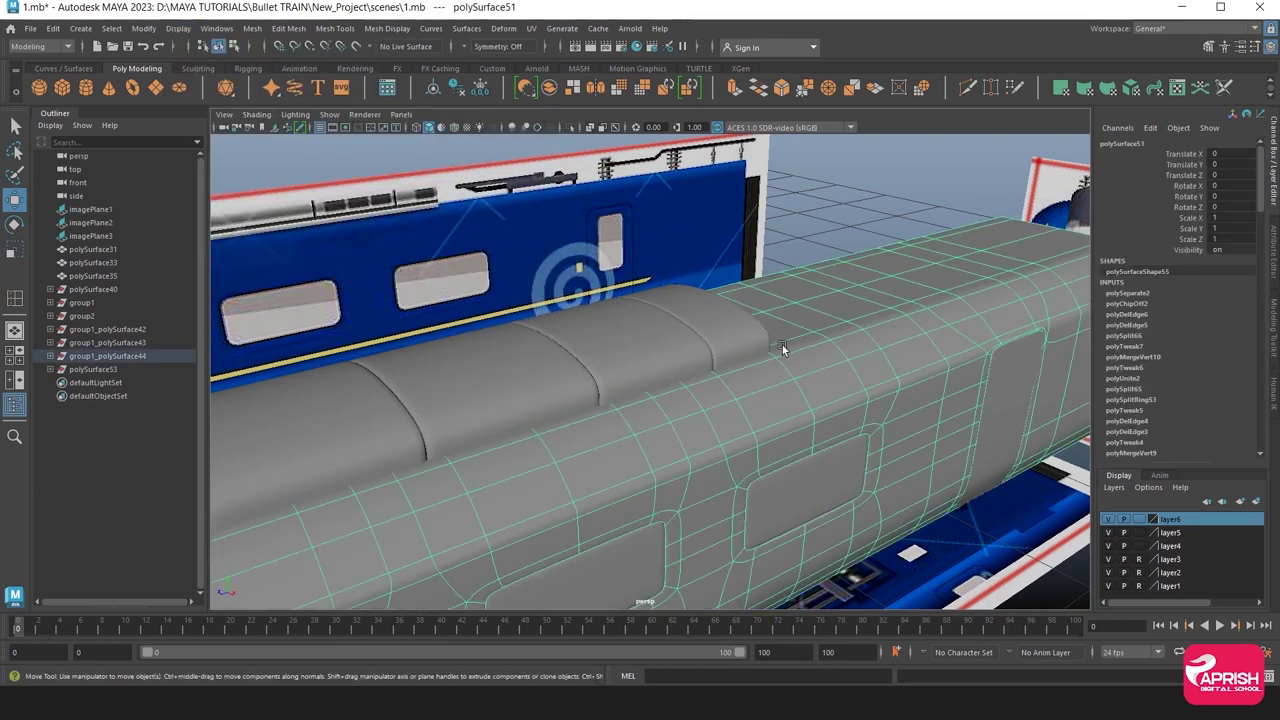
pyautogui.click(814, 262)
pyautogui.moveTo(814, 268)
pyautogui.keyDown('alt'); pyautogui.mouseDown()
pyautogui.moveTo(824, 340)
pyautogui.moveTo(748, 400)
pyautogui.moveTo(844, 325)
pyautogui.moveTo(584, 373)
pyautogui.moveTo(598, 361)
pyautogui.moveTo(519, 349)
pyautogui.moveTo(658, 342)
pyautogui.mouseUp(); pyautogui.keyUp('alt')
pyautogui.scroll(3, 600, 350)
pyautogui.scroll(3, 582, 347)
pyautogui.scroll(2, 614, 364)
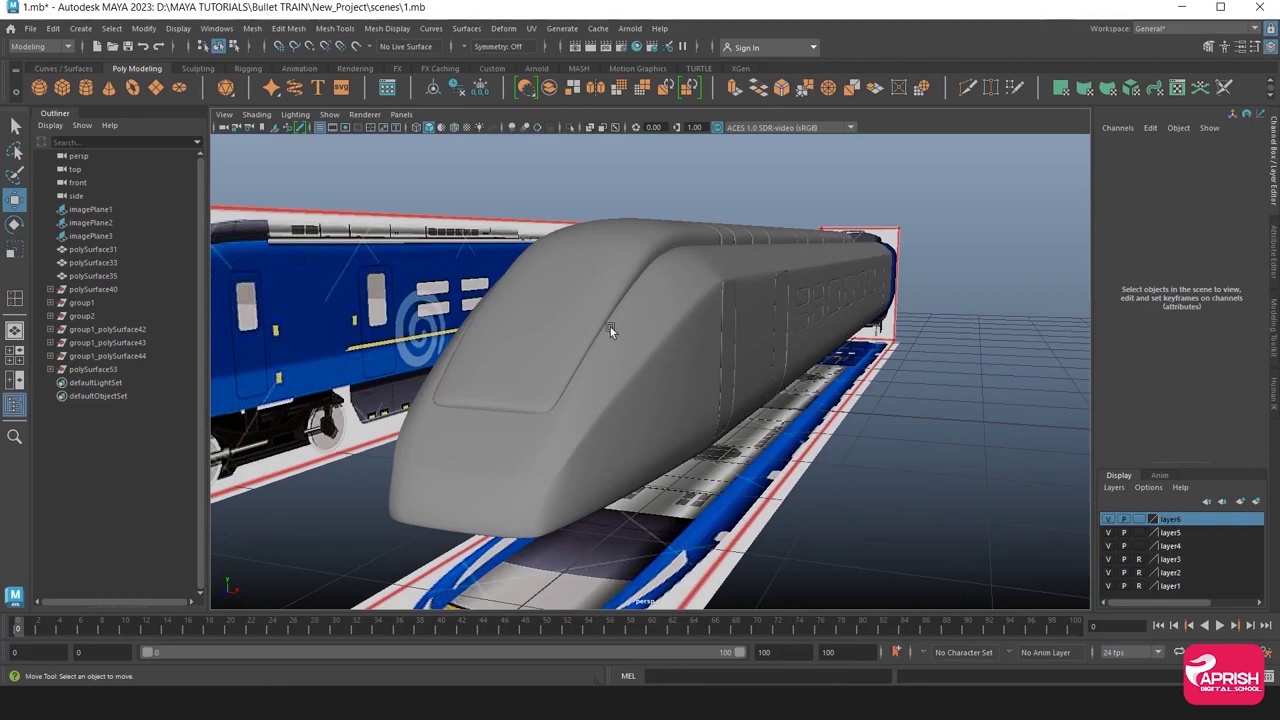
pyautogui.scroll(-3, 592, 341)
pyautogui.scroll(-1, 592, 341)
pyautogui.hotkey('ctrl', 's')
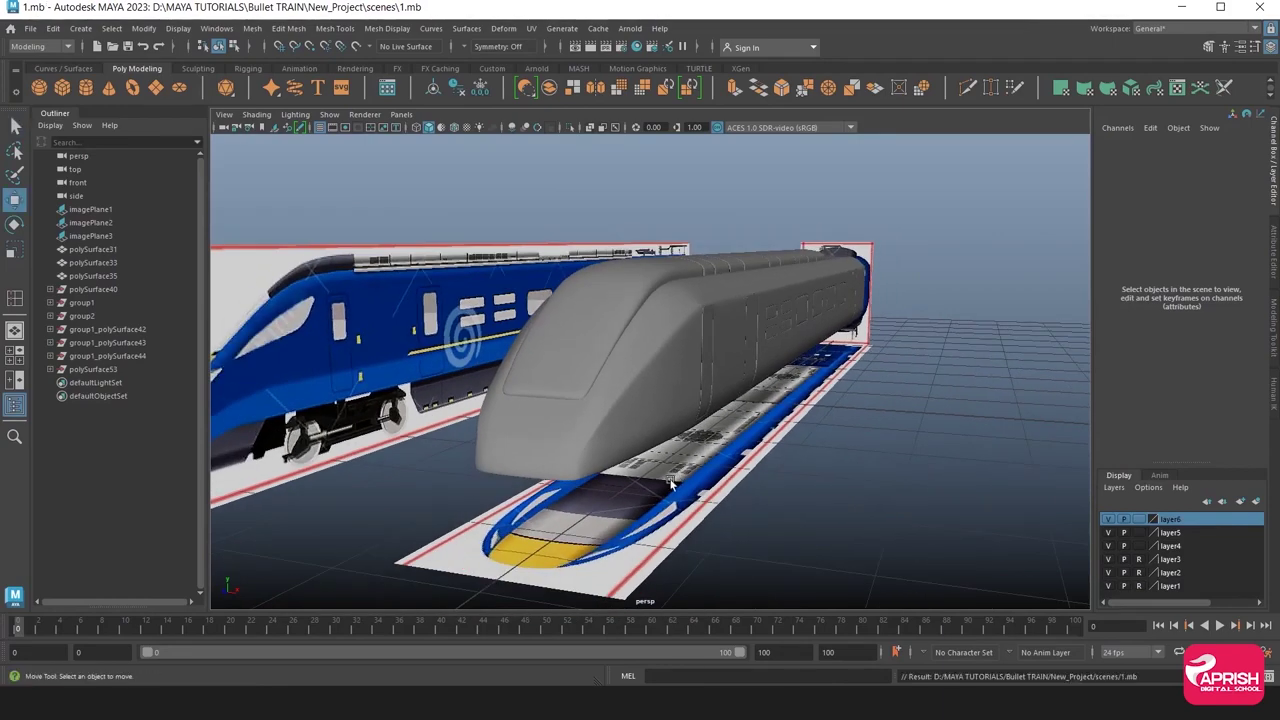
# Toggle the body's smooth display off and enlarge the side view onto the train's nose.
pyautogui.keyDown('alt'); pyautogui.moveTo(773, 425); pyautogui.dragTo(602, 425); pyautogui.keyUp('alt')
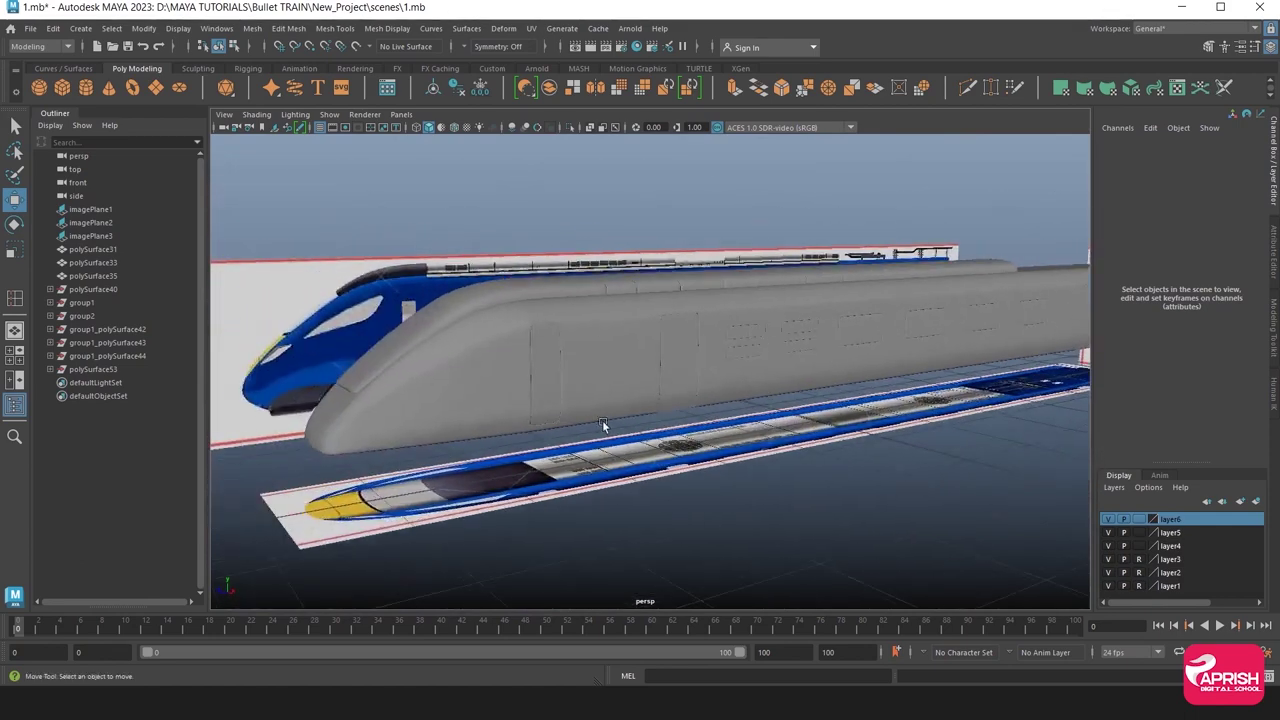
pyautogui.click(478, 403)
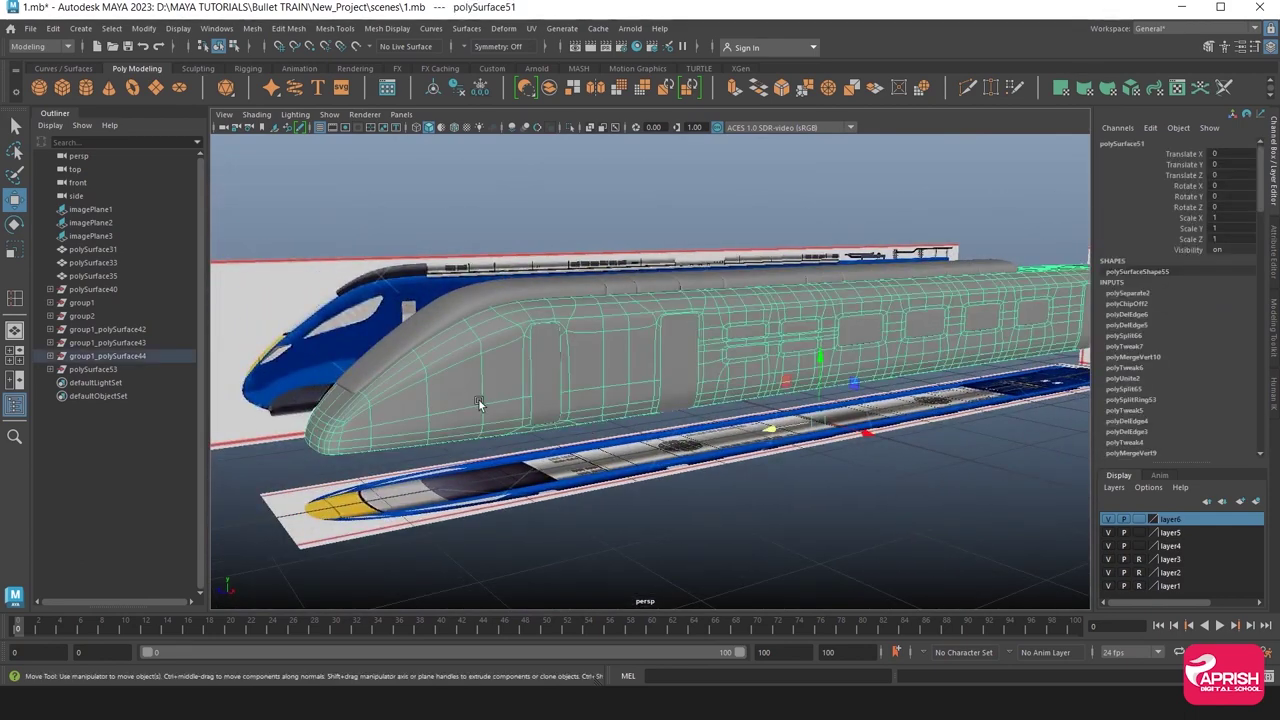
pyautogui.press('1')
pyautogui.press('space')
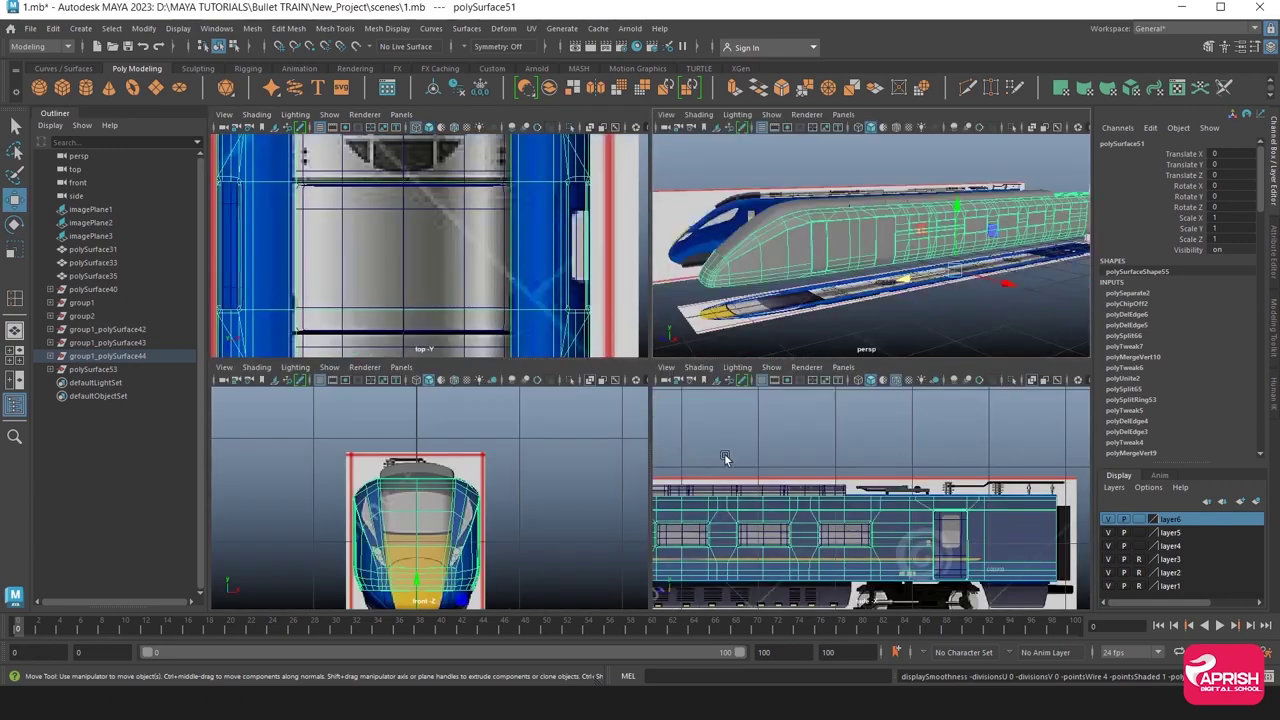
pyautogui.press('space')
pyautogui.keyDown('alt'); pyautogui.moveTo(731, 557); pyautogui.dragTo(743, 442, button='middle'); pyautogui.keyUp('alt')
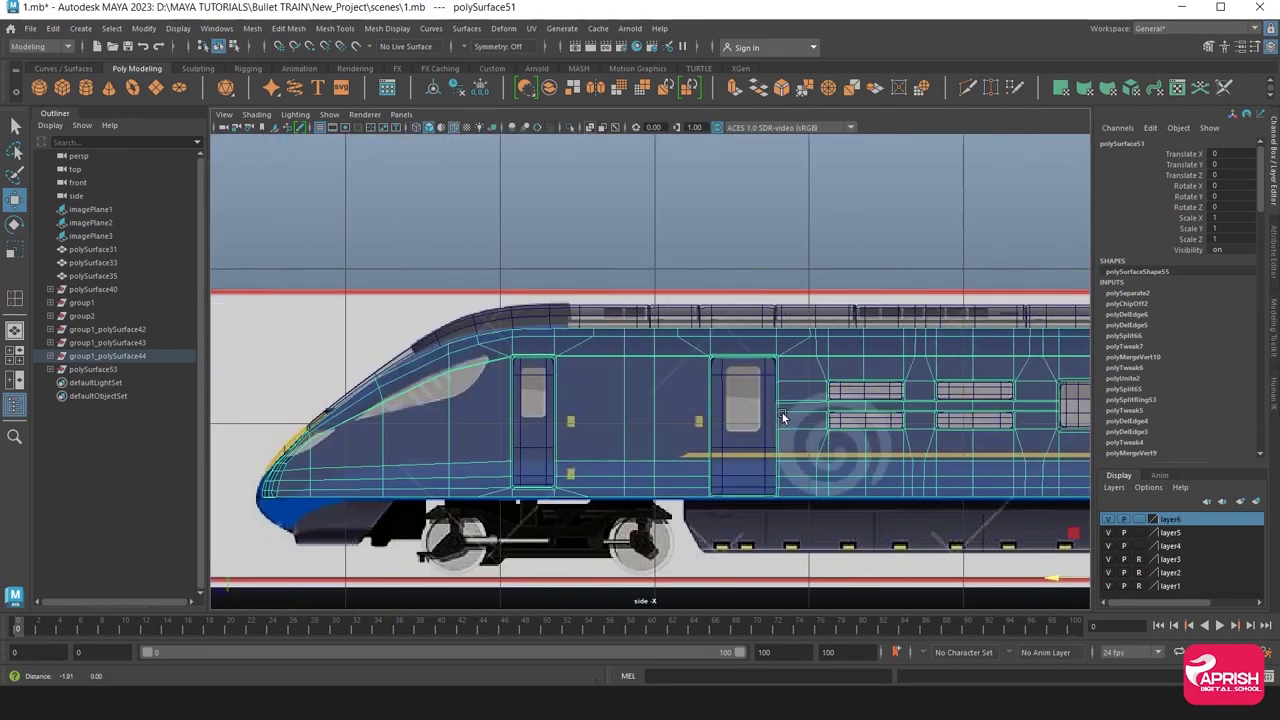
# Zoom and pan the side view around the front door and nose window against the reference.
pyautogui.scroll(2, 743, 442)
pyautogui.scroll(4, 620, 425)
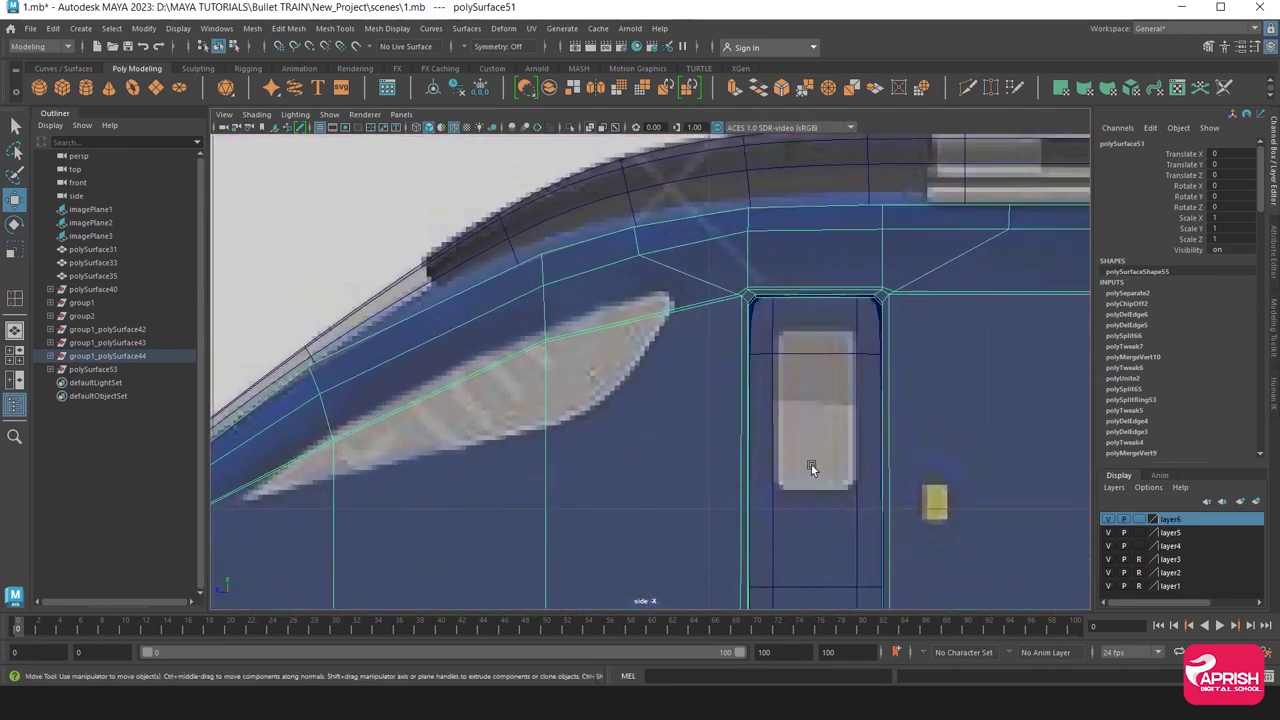
pyautogui.keyDown('alt'); pyautogui.moveTo(524, 448); pyautogui.dragTo(648, 408, button='middle'); pyautogui.keyUp('alt')
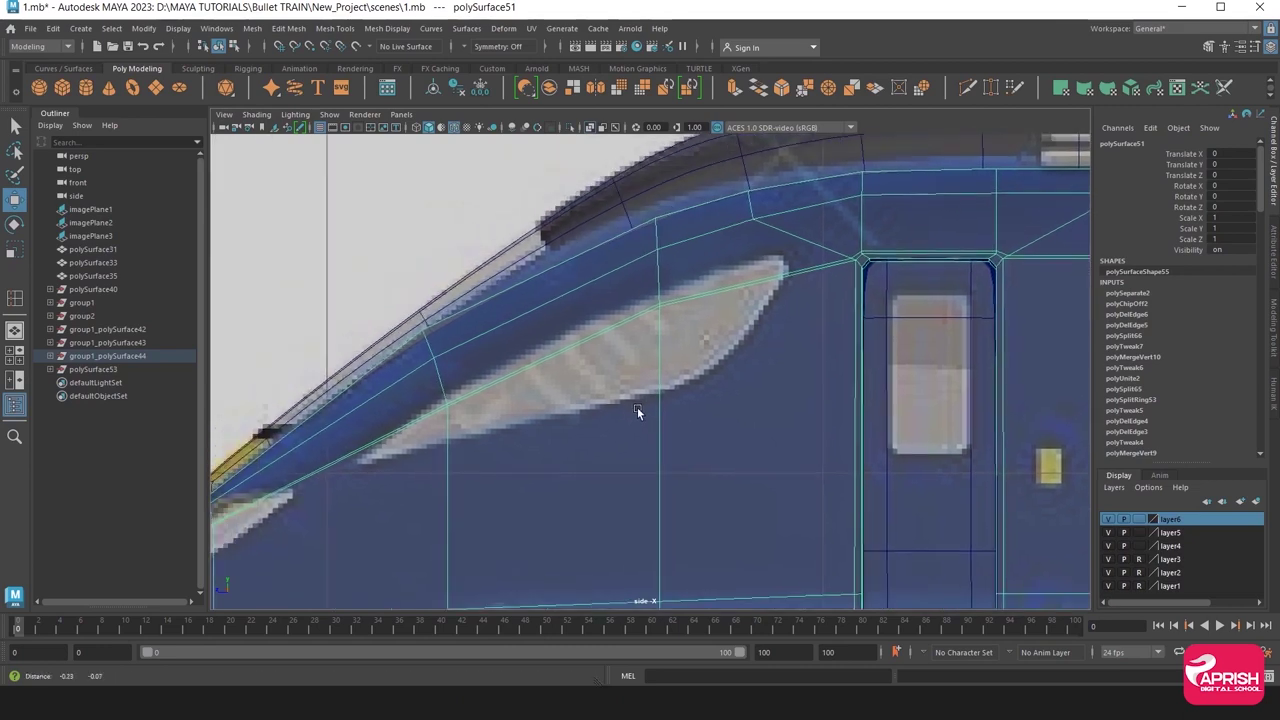
pyautogui.scroll(-1, 620, 425)
pyautogui.moveTo(591, 443)
pyautogui.keyDown('alt'); pyautogui.mouseDown(button='middle')
pyautogui.moveTo(607, 415)
pyautogui.moveTo(654, 399)
pyautogui.mouseUp(button='middle'); pyautogui.keyUp('alt')
pyautogui.scroll(1, 607, 415)
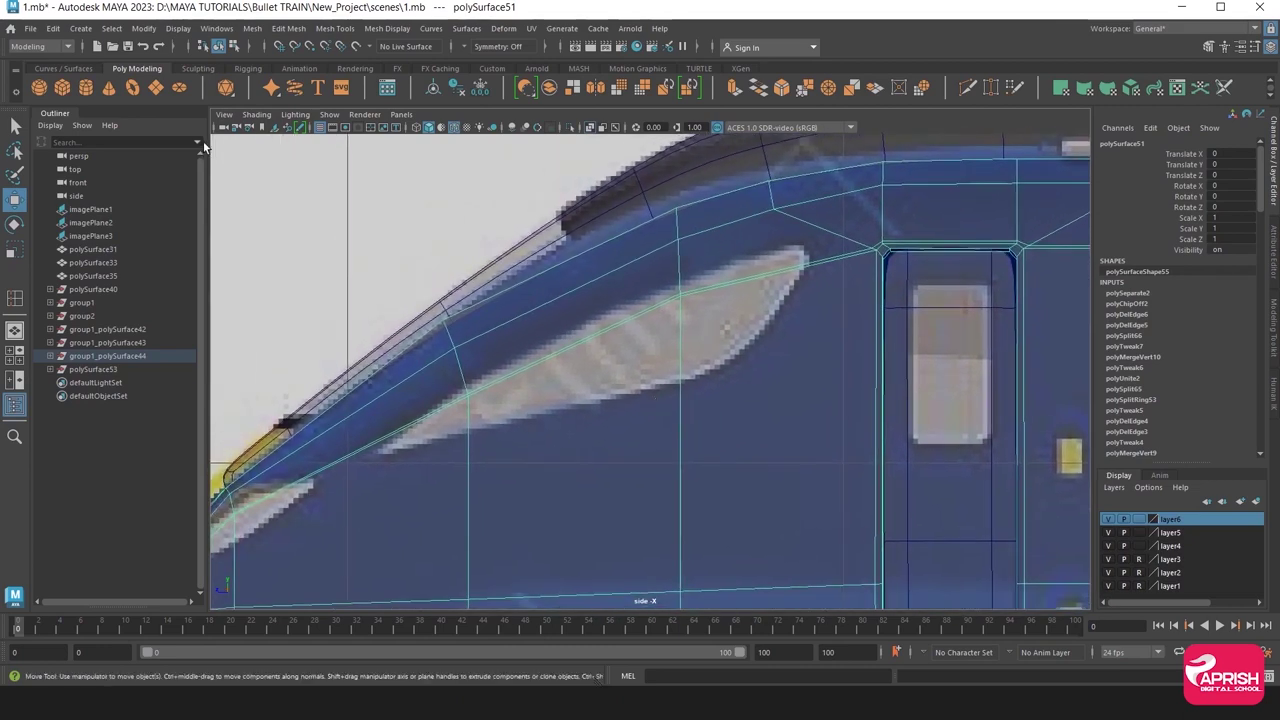
pyautogui.click(287, 28)
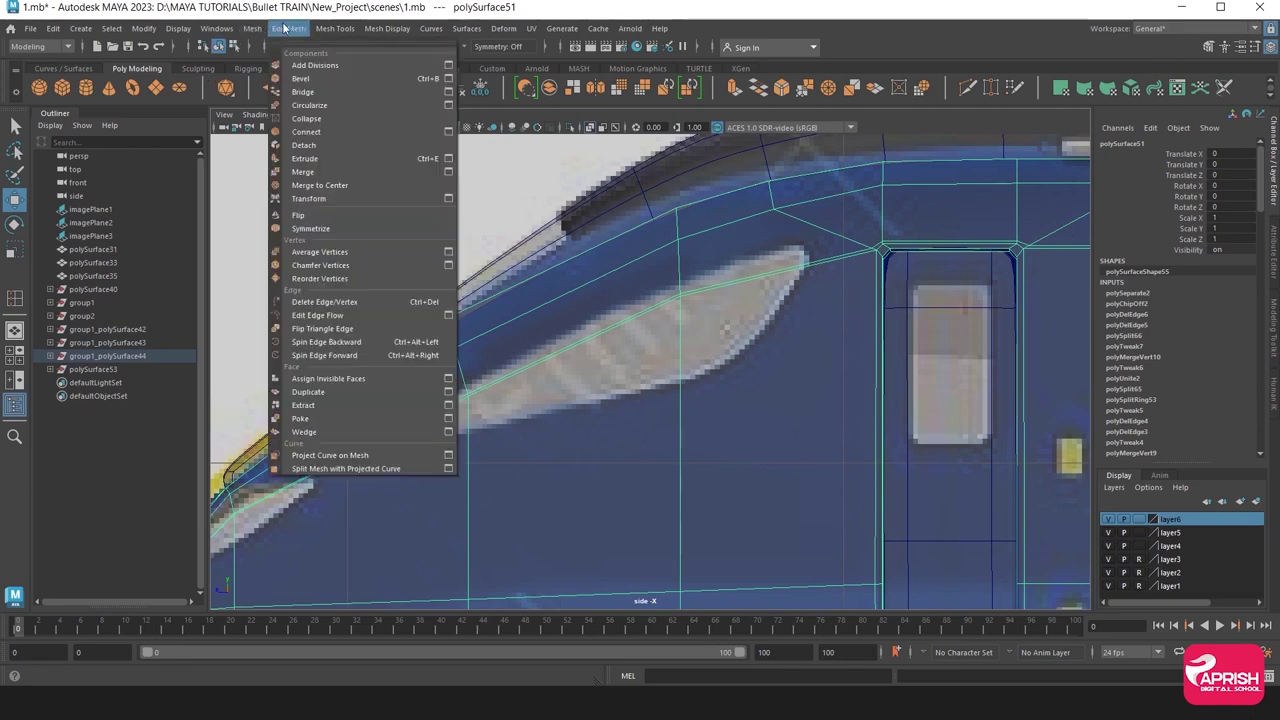
pyautogui.click(501, 467)
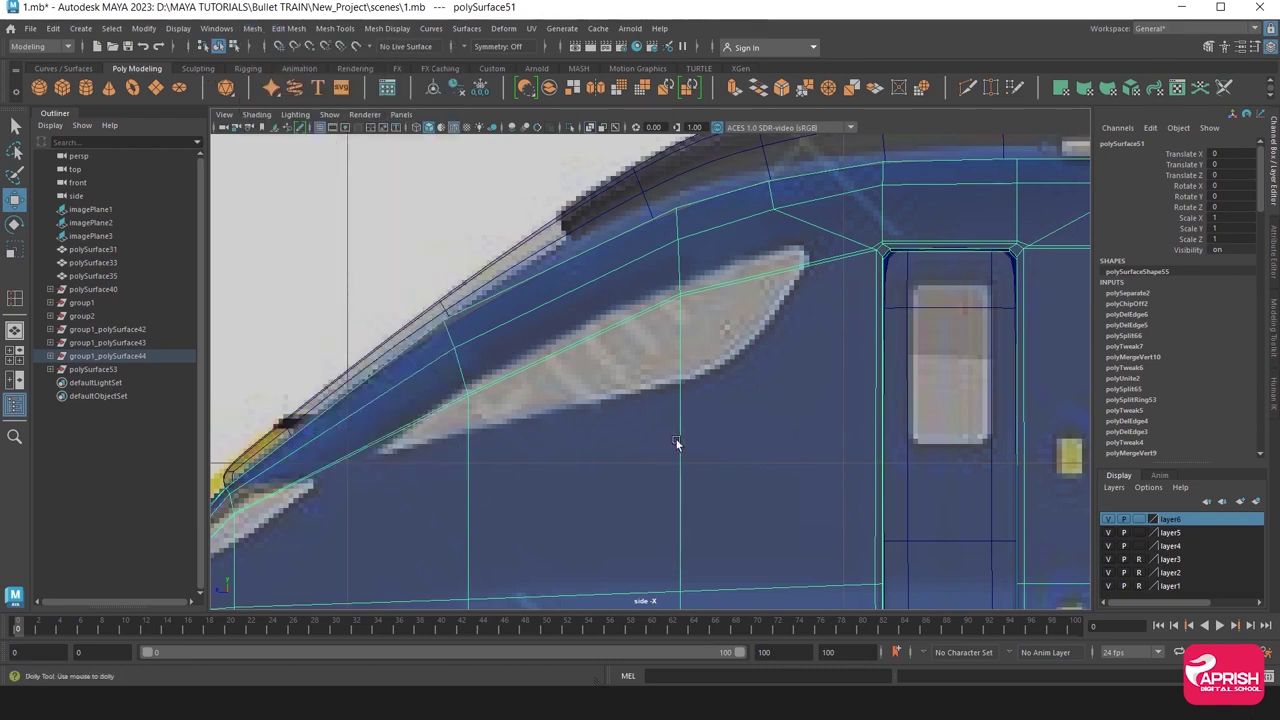
# Hide the stray perspective camera object in the scene.
pyautogui.press('f')
pyautogui.moveTo(347, 328); pyautogui.dragTo(362, 347)
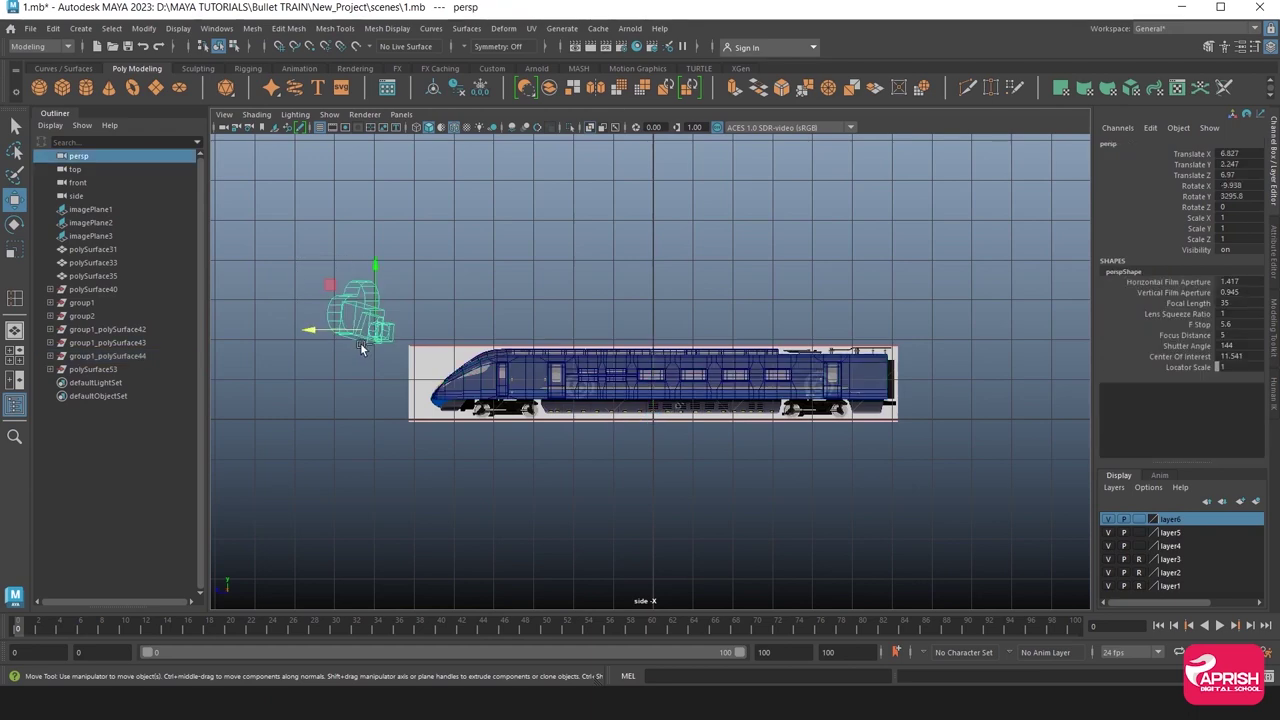
pyautogui.hotkey('ctrl', 'h')
pyautogui.press('space')
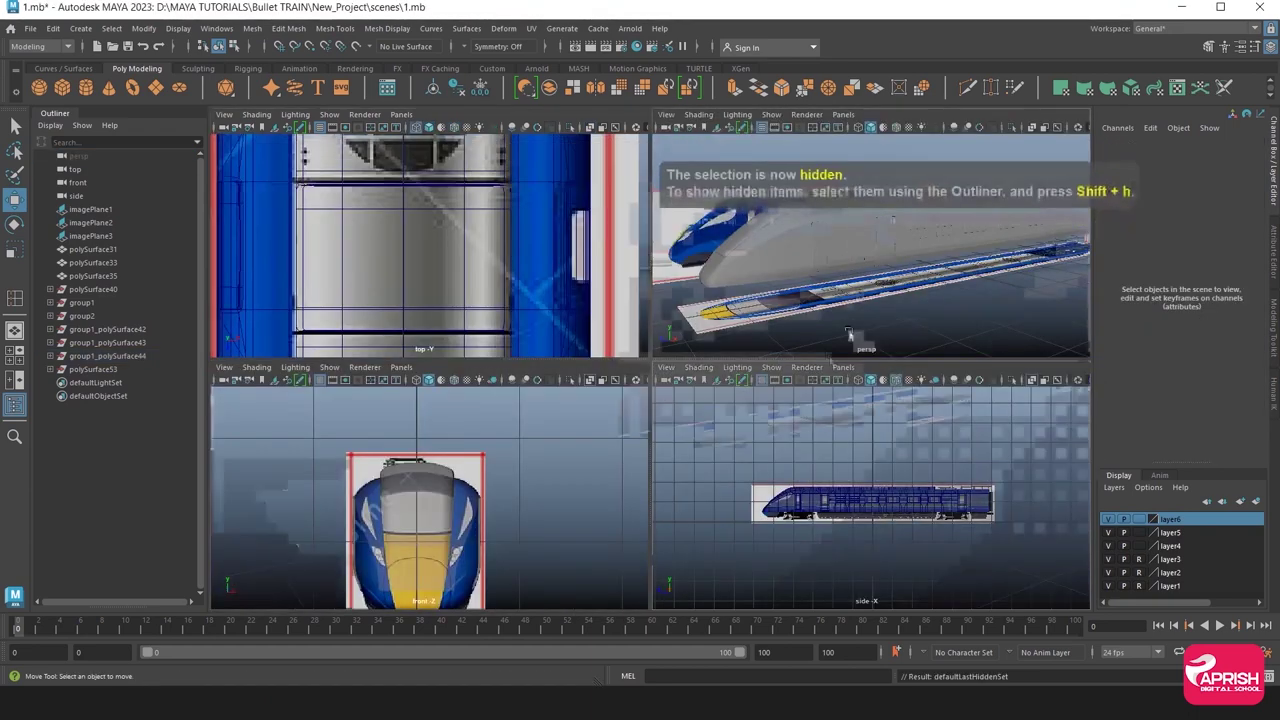
pyautogui.press('space')
# Orbit the perspective view to a low angle and zoom in on the train body's side.
pyautogui.keyDown('alt'); pyautogui.moveTo(700, 368); pyautogui.dragTo(728, 457); pyautogui.keyUp('alt')
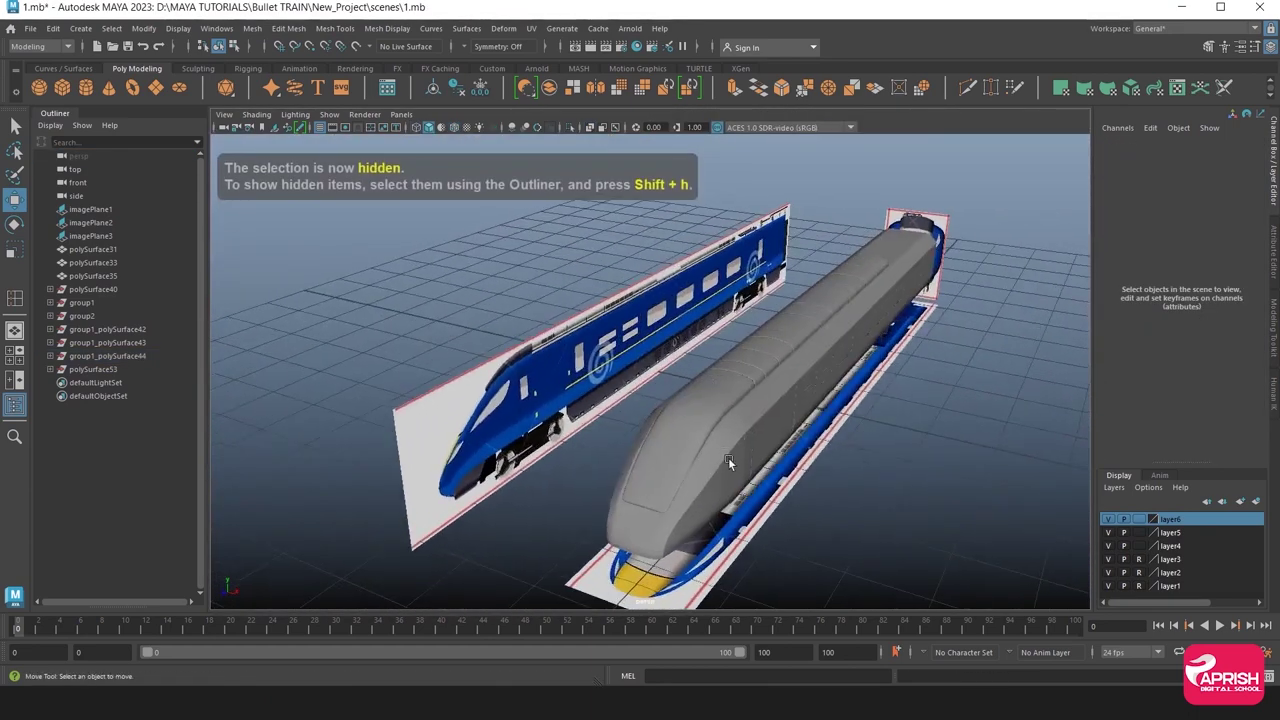
pyautogui.click(702, 458)
pyautogui.click(816, 503)
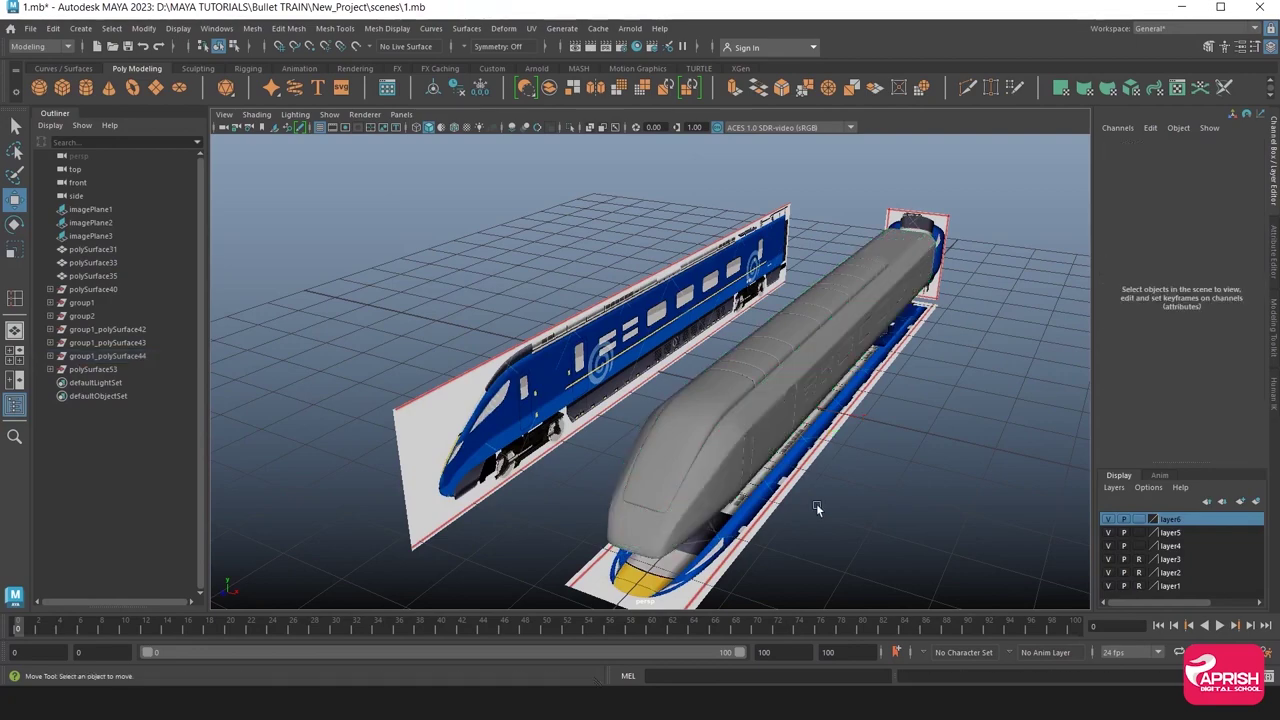
pyautogui.moveTo(816, 503)
pyautogui.keyDown('alt'); pyautogui.mouseDown()
pyautogui.moveTo(748, 500)
pyautogui.moveTo(756, 437)
pyautogui.moveTo(594, 439)
pyautogui.mouseUp(); pyautogui.keyUp('alt')
pyautogui.keyDown('alt'); pyautogui.moveTo(594, 439); pyautogui.dragTo(908, 479, button='right'); pyautogui.keyUp('alt')
pyautogui.moveTo(908, 479)
pyautogui.keyDown('alt'); pyautogui.mouseDown()
pyautogui.moveTo(832, 447)
pyautogui.moveTo(774, 458)
pyautogui.mouseUp(); pyautogui.keyUp('alt')
# In the side view, zoom and pan along the car body and window to compare it with the reference image.
pyautogui.press('space')
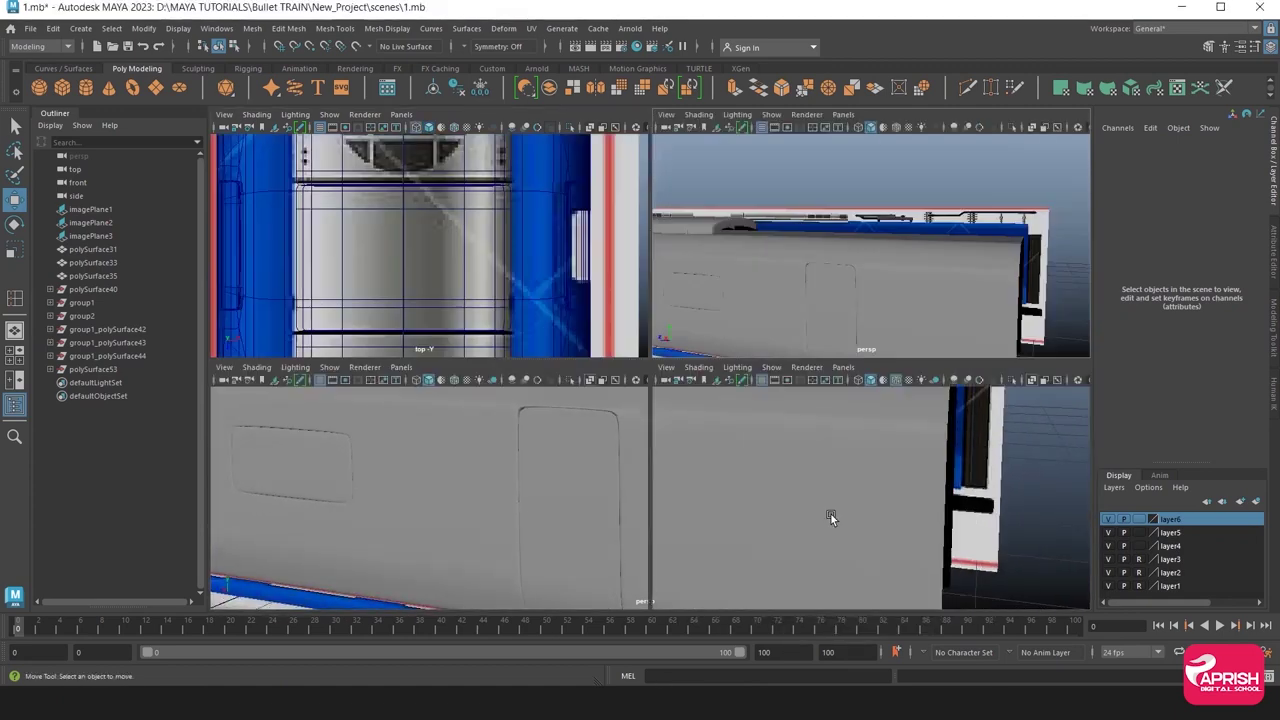
pyautogui.press('space')
pyautogui.moveTo(866, 442)
pyautogui.keyDown('alt'); pyautogui.mouseDown(button='right')
pyautogui.moveTo(868, 485)
pyautogui.moveTo(967, 529)
pyautogui.moveTo(809, 533)
pyautogui.mouseUp(button='right'); pyautogui.keyUp('alt')
pyautogui.keyDown('alt'); pyautogui.moveTo(809, 533); pyautogui.dragTo(633, 460, button='middle'); pyautogui.keyUp('alt')
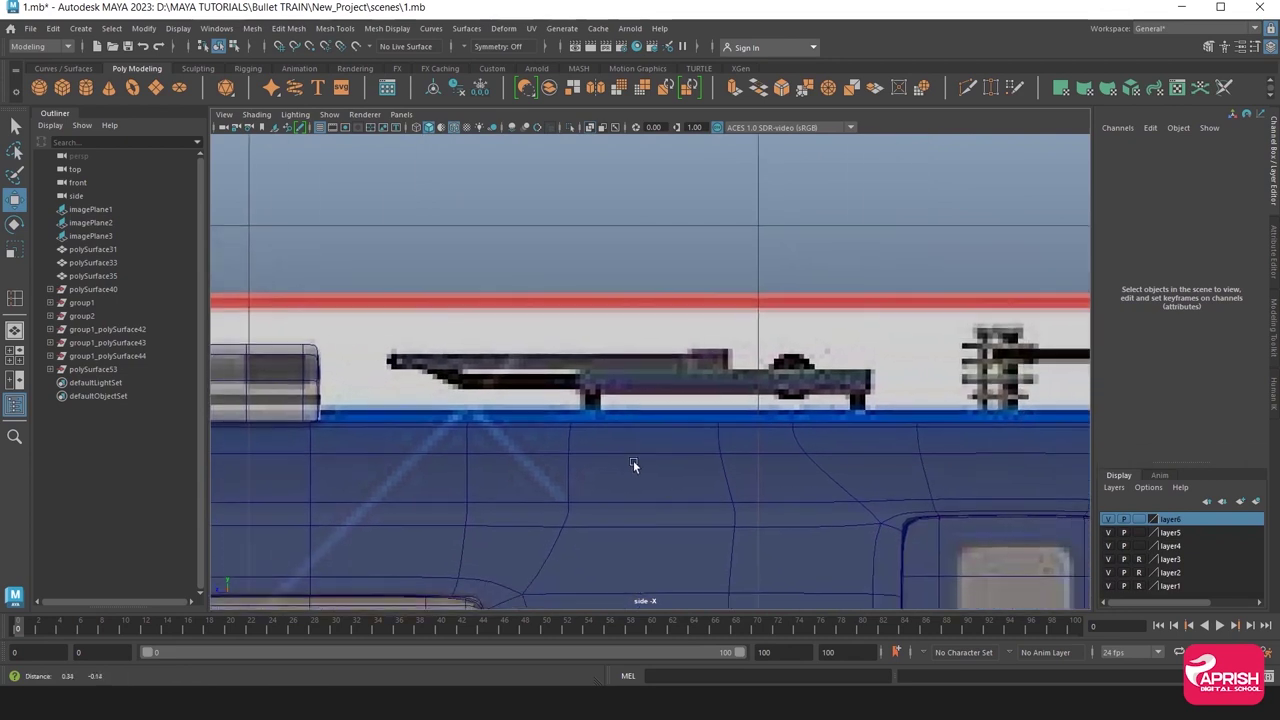
pyautogui.keyDown('alt'); pyautogui.moveTo(633, 460); pyautogui.dragTo(718, 504, button='right'); pyautogui.keyUp('alt')
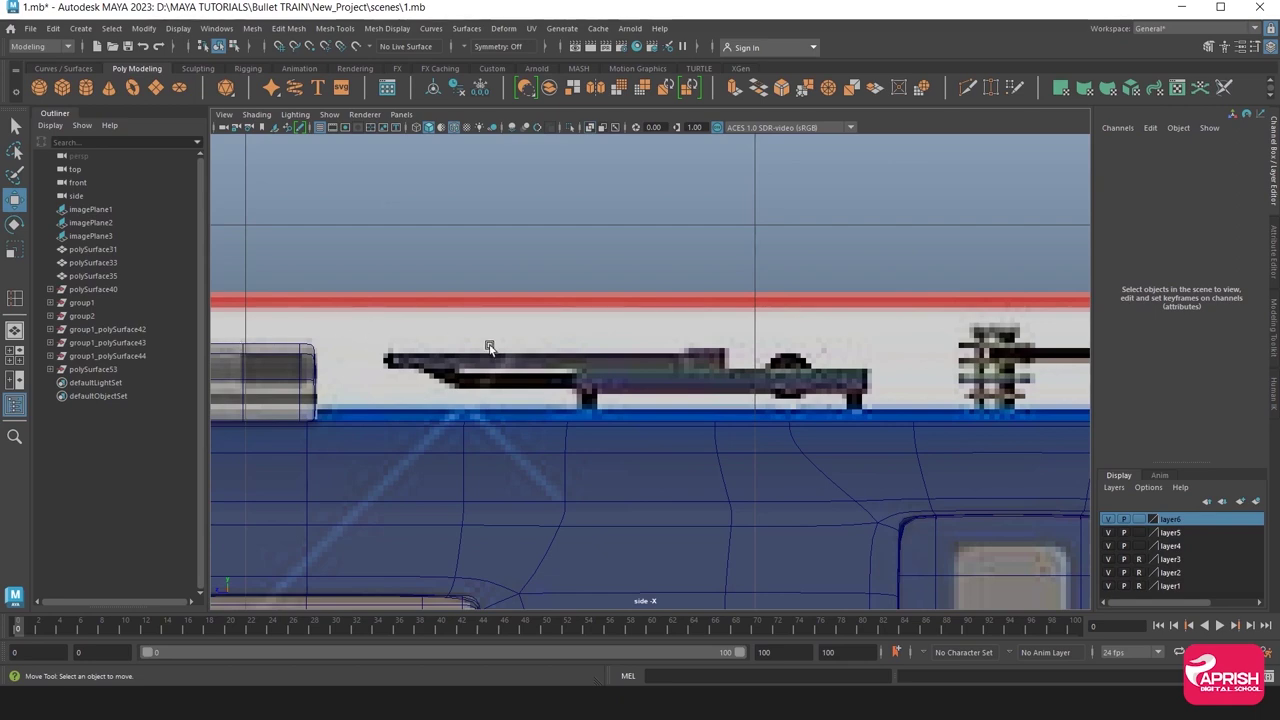
pyautogui.keyDown('alt'); pyautogui.moveTo(490, 347); pyautogui.dragTo(542, 336, button='right'); pyautogui.keyUp('alt')
pyautogui.keyDown('alt'); pyautogui.moveTo(542, 336); pyautogui.dragTo(600, 380, button='middle'); pyautogui.keyUp('alt')
pyautogui.keyDown('alt'); pyautogui.moveTo(600, 380); pyautogui.dragTo(764, 412, button='right'); pyautogui.keyUp('alt')
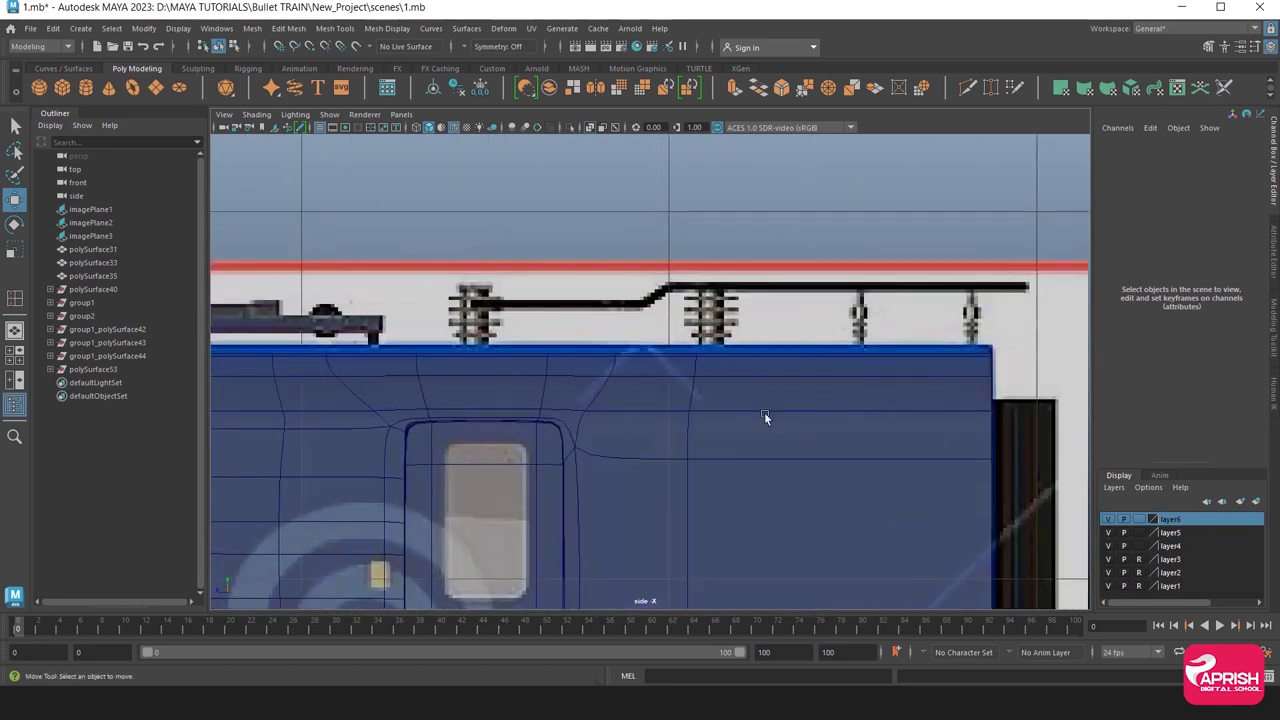
pyautogui.keyDown('alt'); pyautogui.moveTo(473, 405); pyautogui.dragTo(480, 392, button='right'); pyautogui.keyUp('alt')
pyautogui.keyDown('alt'); pyautogui.moveTo(480, 392); pyautogui.dragTo(592, 394, button='middle'); pyautogui.keyUp('alt')
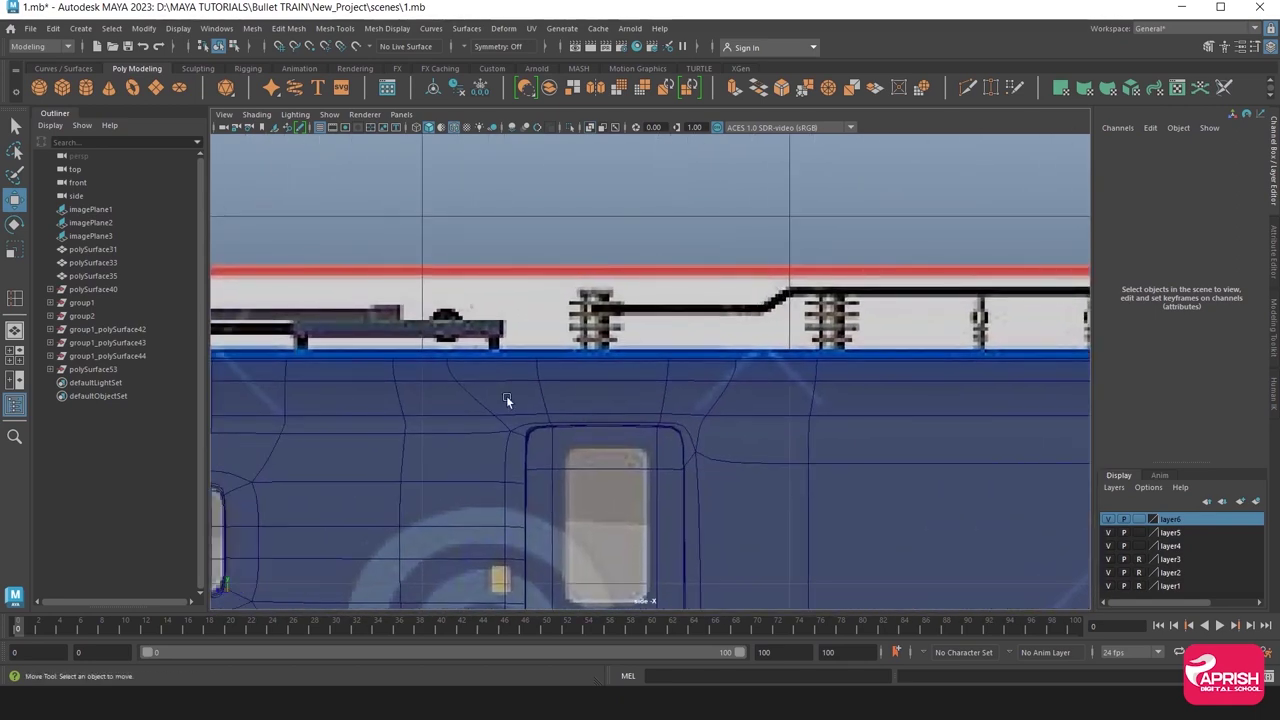